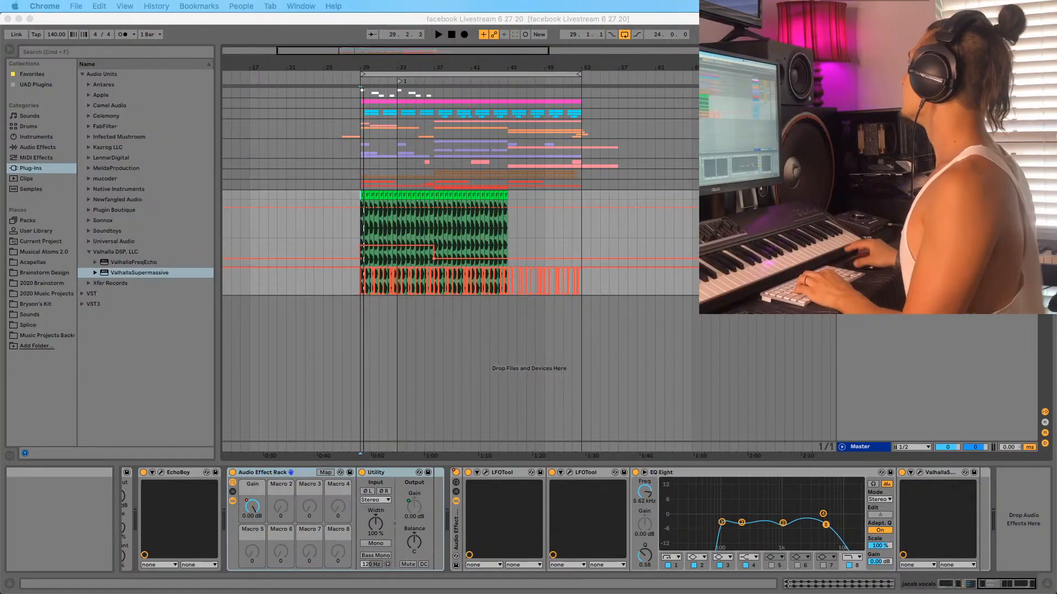
Place the insert marker at bar 29 on the Percussion group track and play the arrangement from there
click(361, 152)
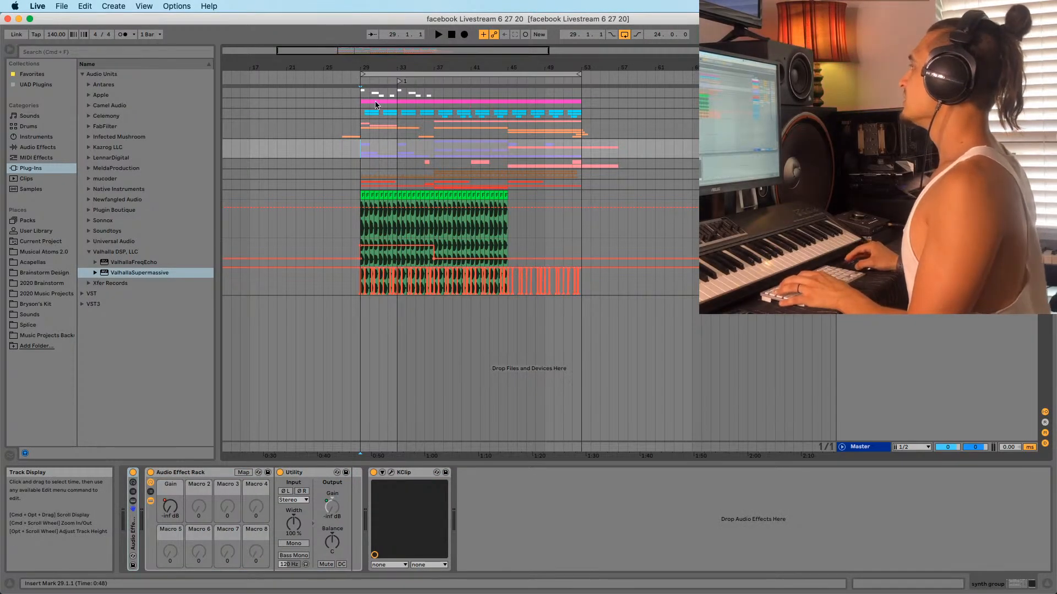
scroll(366, 110, up, 3)
click(350, 181)
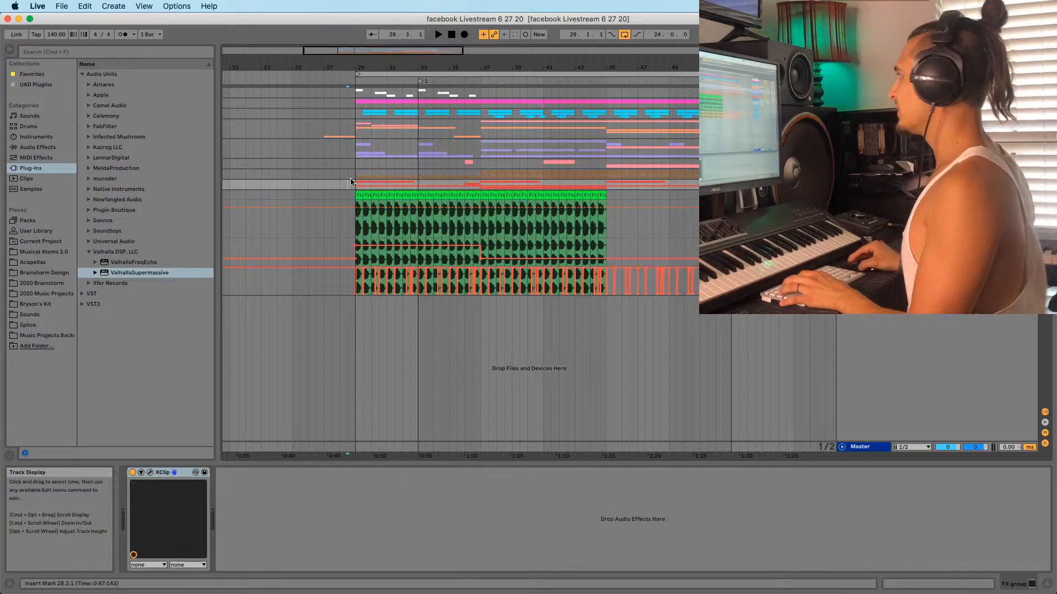
scroll(350, 181, up, 3)
click(352, 174)
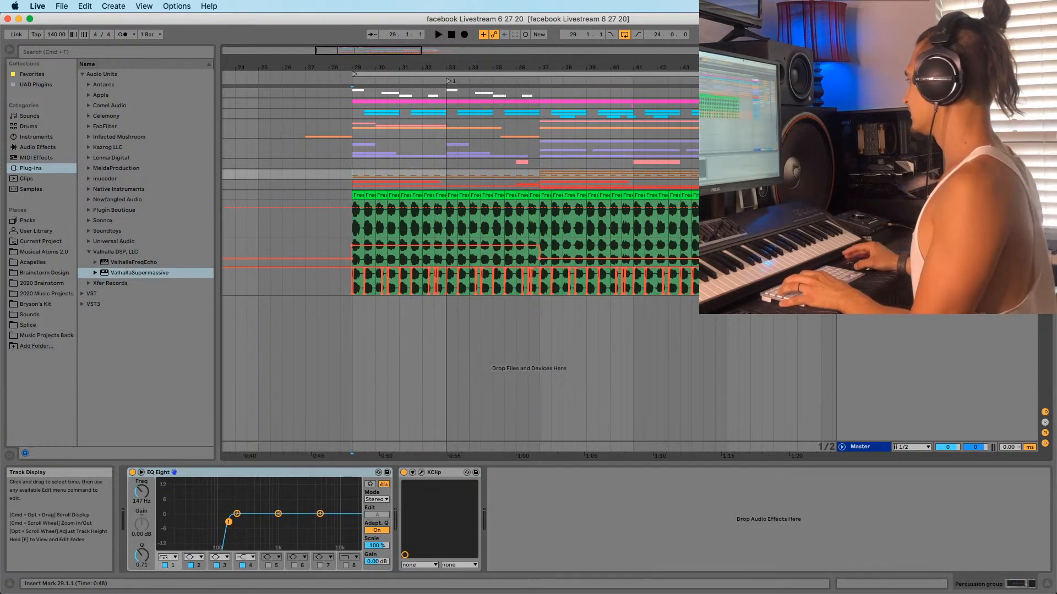
key(space)
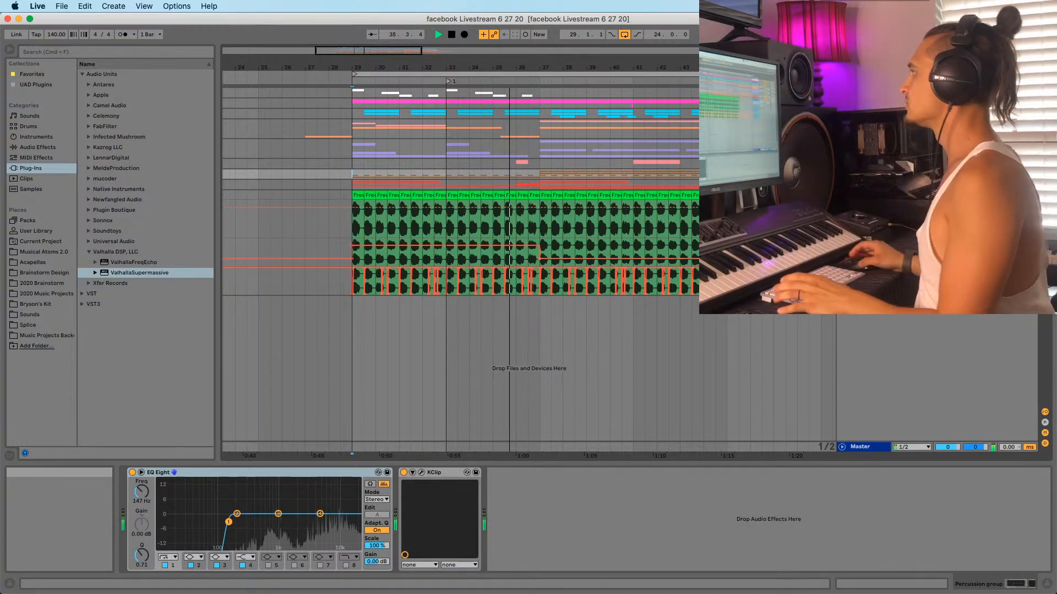
Inspect the individual 808 tracks during playback, ending on the devices of the 808 SZAY_808_08 track
scroll(529, 270, up, 5)
click(865, 133)
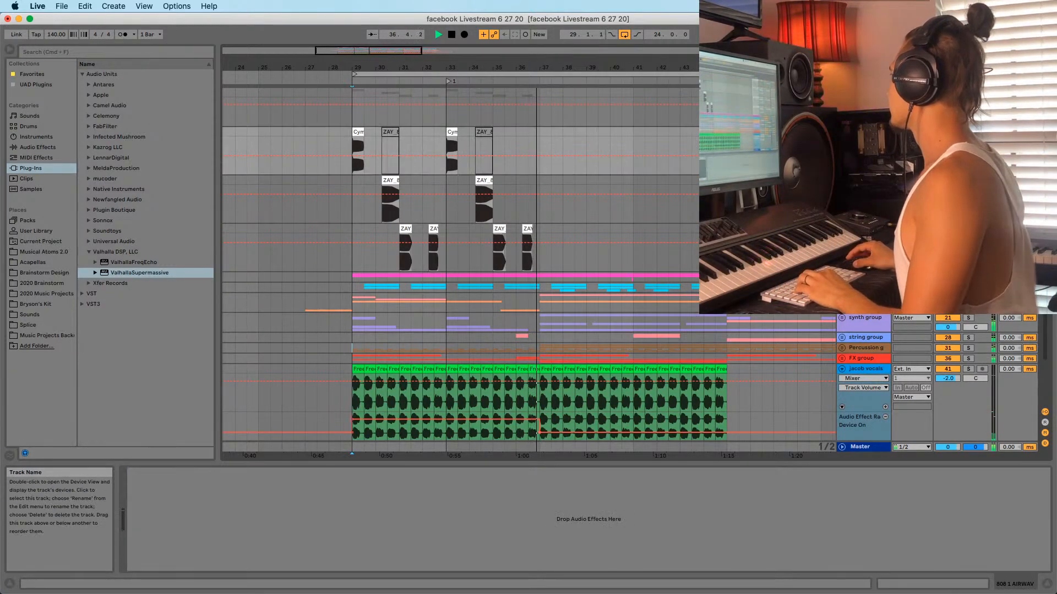
shift+click(864, 229)
click(947, 238)
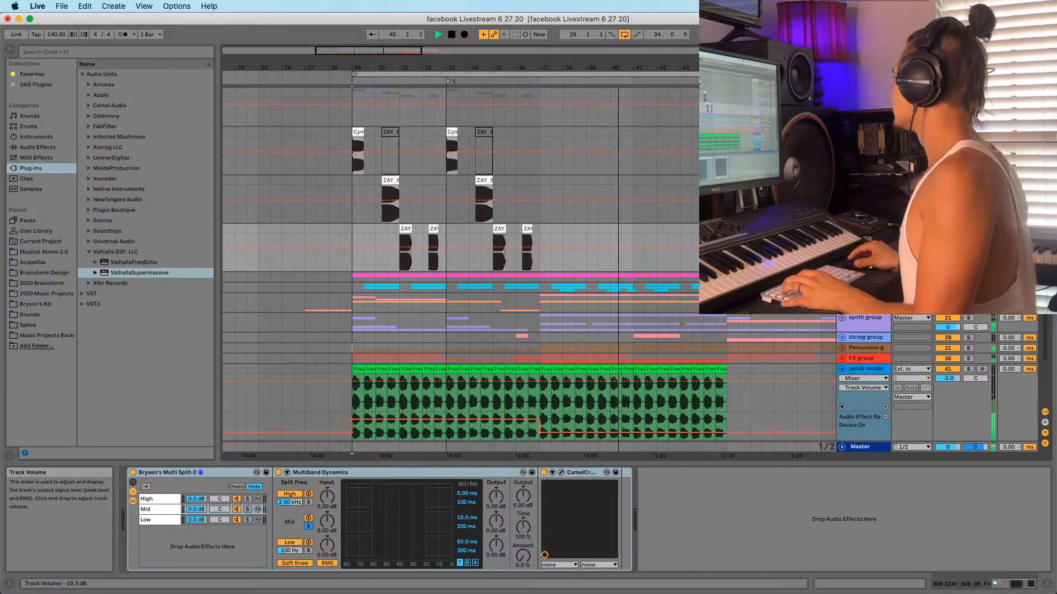
Restart playback from bar 29 and select the vocals track to display its effect chain
drag(653, 68, 517, 69)
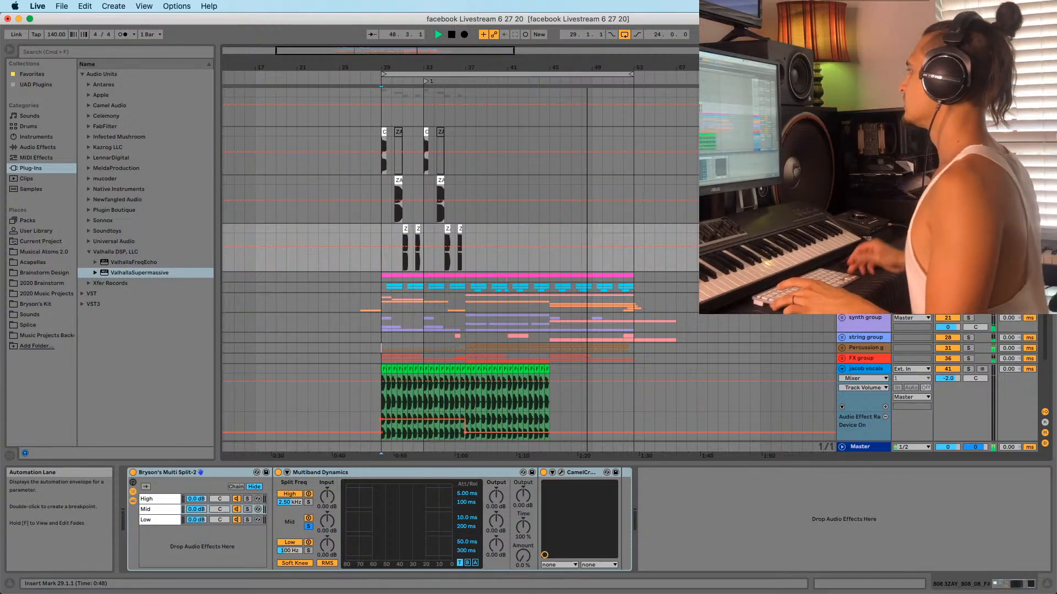
drag(552, 70, 530, 62)
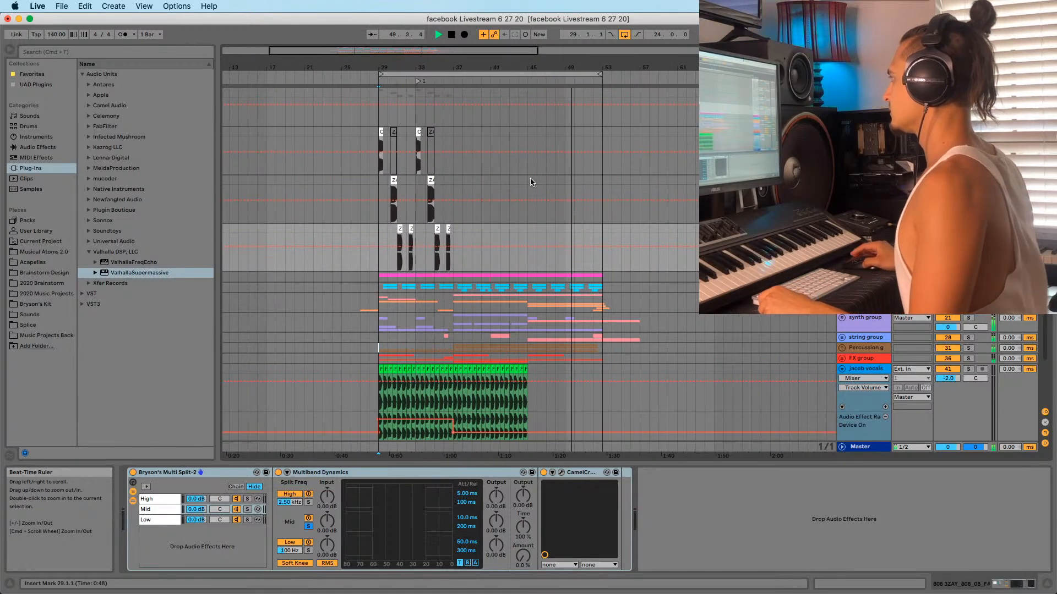
click(523, 138)
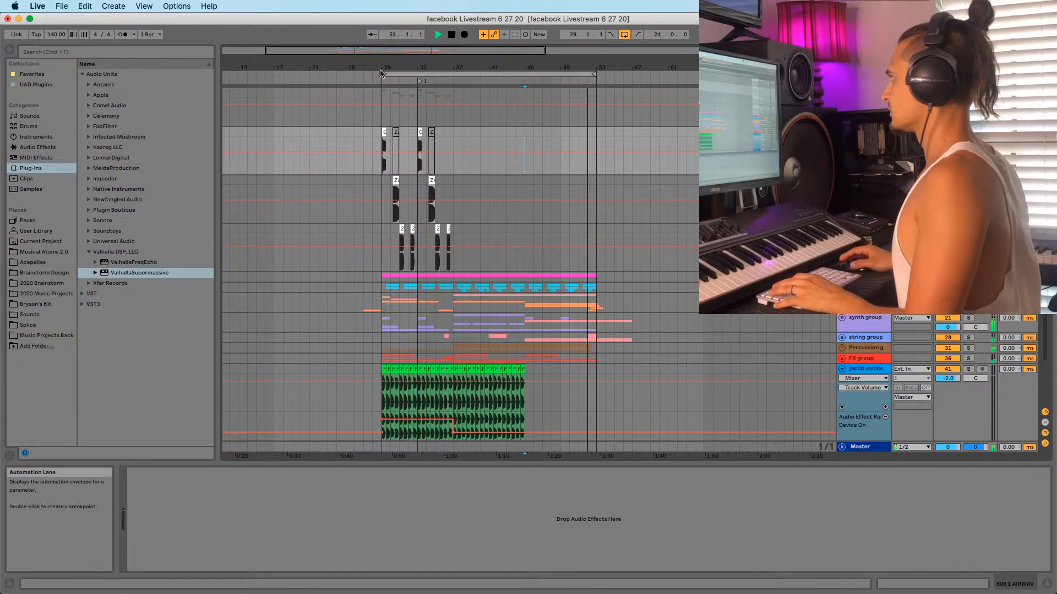
drag(380, 73, 288, 62)
click(291, 171)
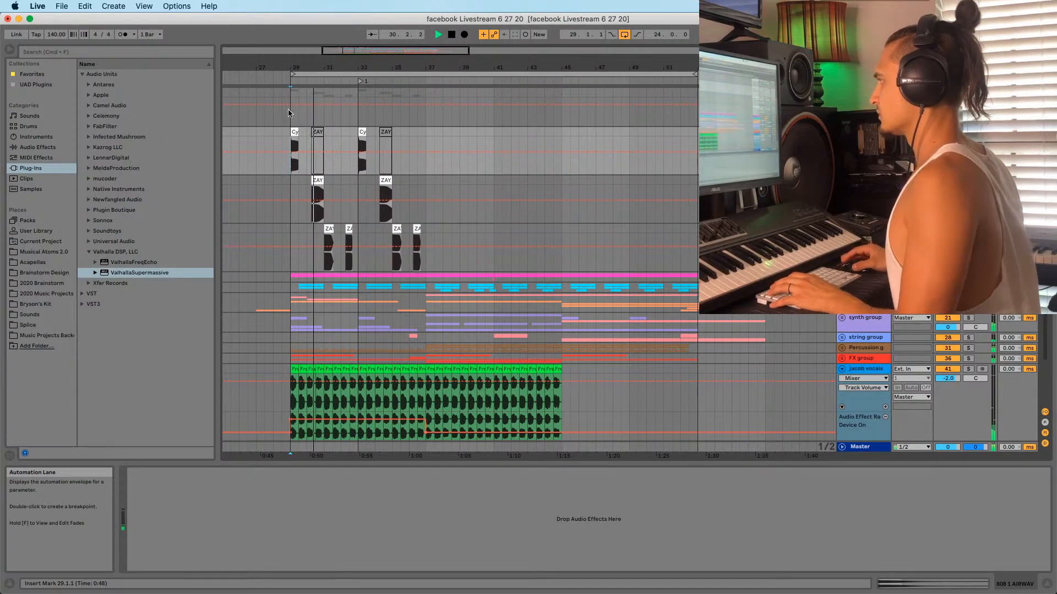
click(287, 408)
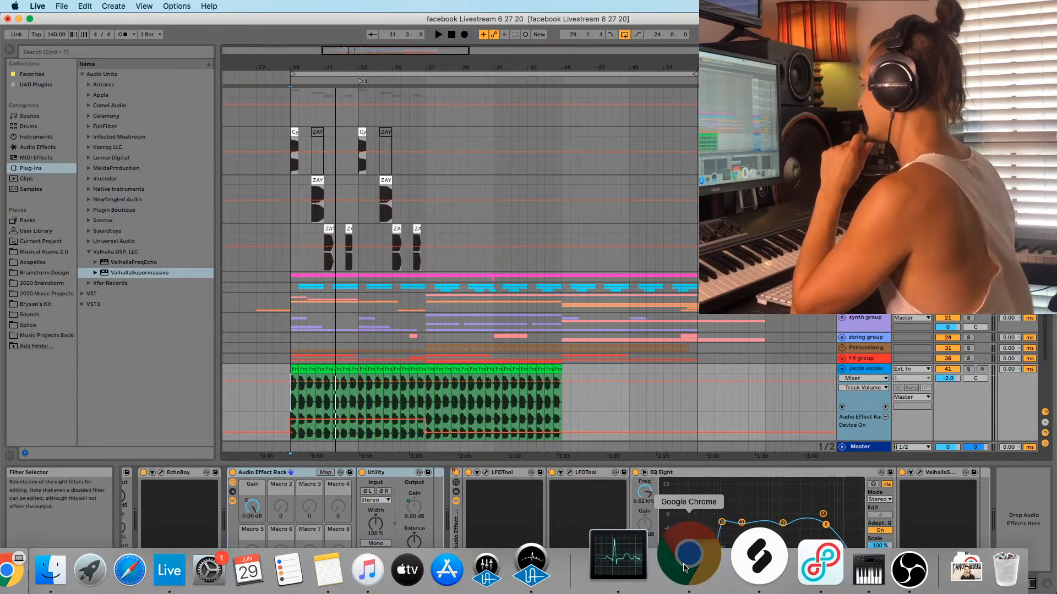
Switch to Google Chrome, open youtube.com and search for "kanye west"
click(684, 559)
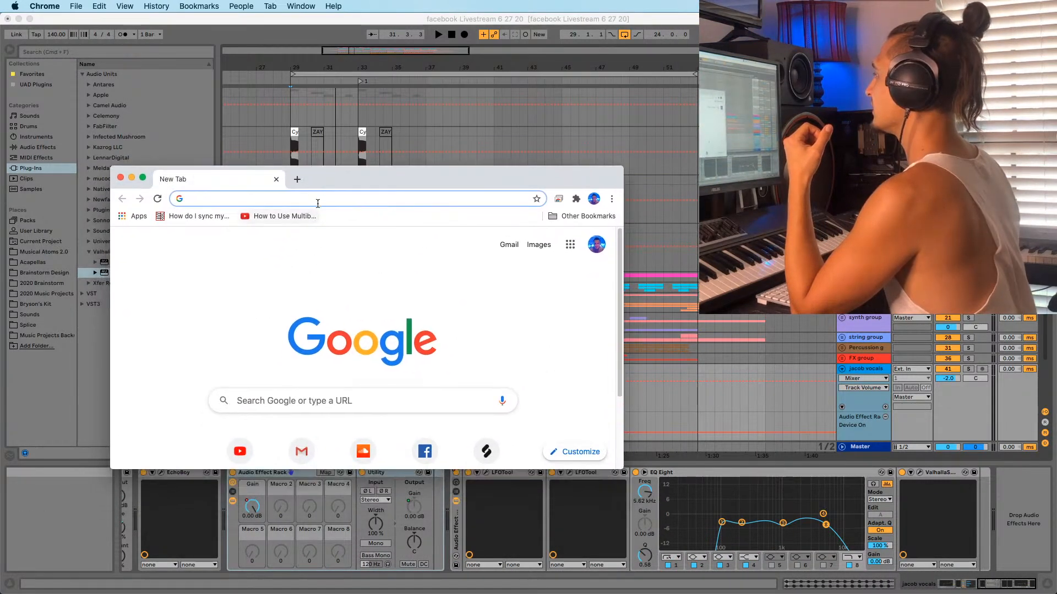
text(youtube.com)
key(Return)
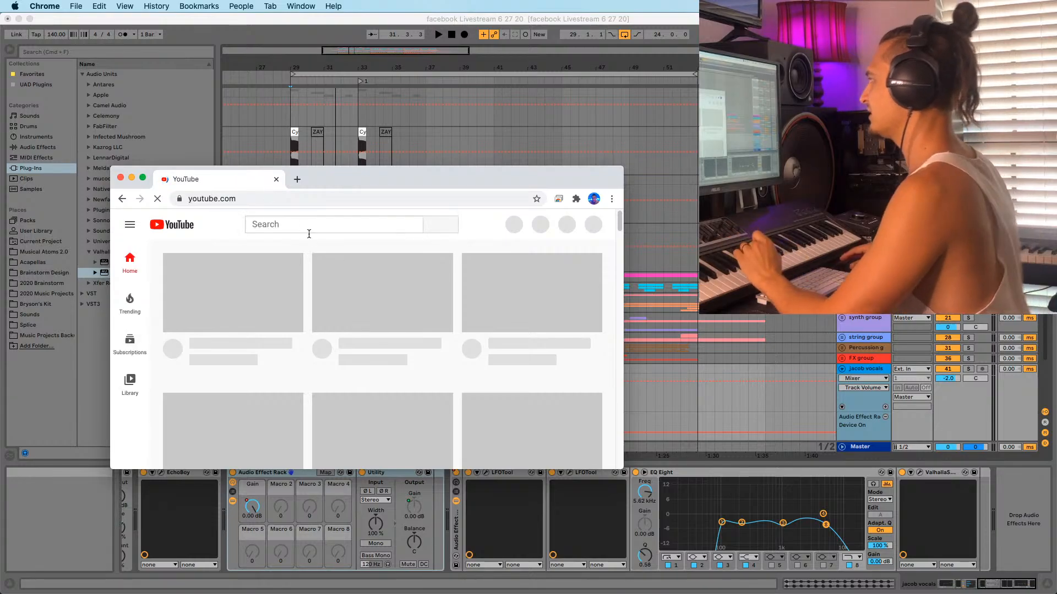
click(313, 225)
text(kan)
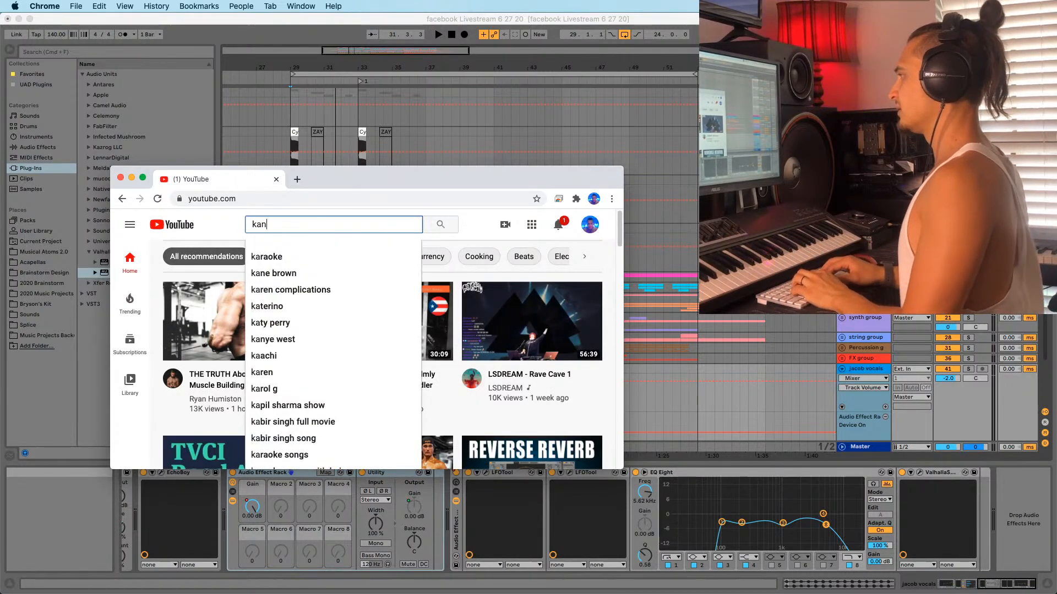
text(ye west)
key(Return)
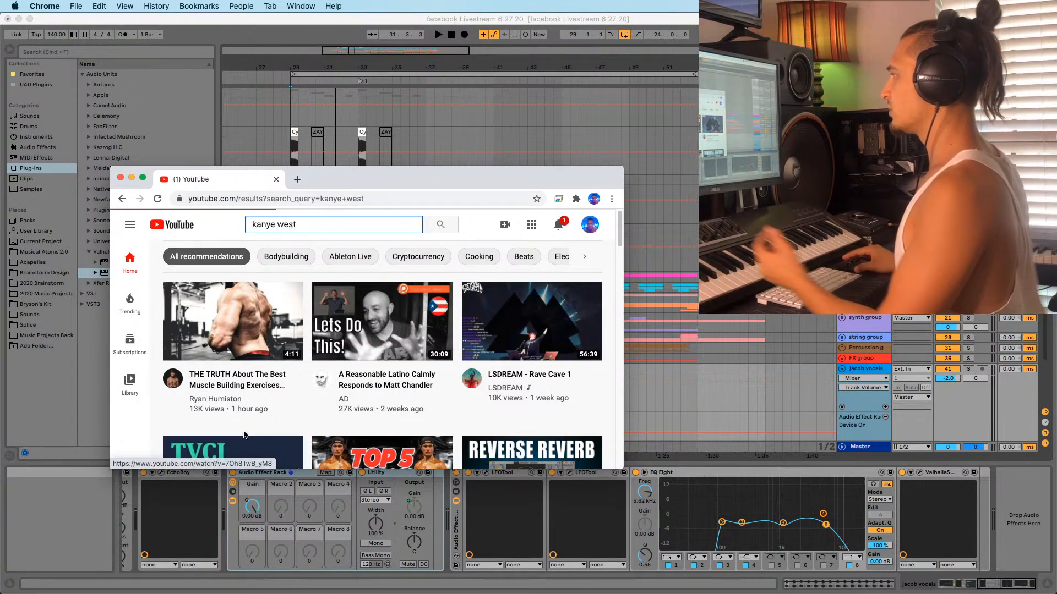
Refine the YouTube search to "kanye west big brother"
click(341, 231)
text(big b)
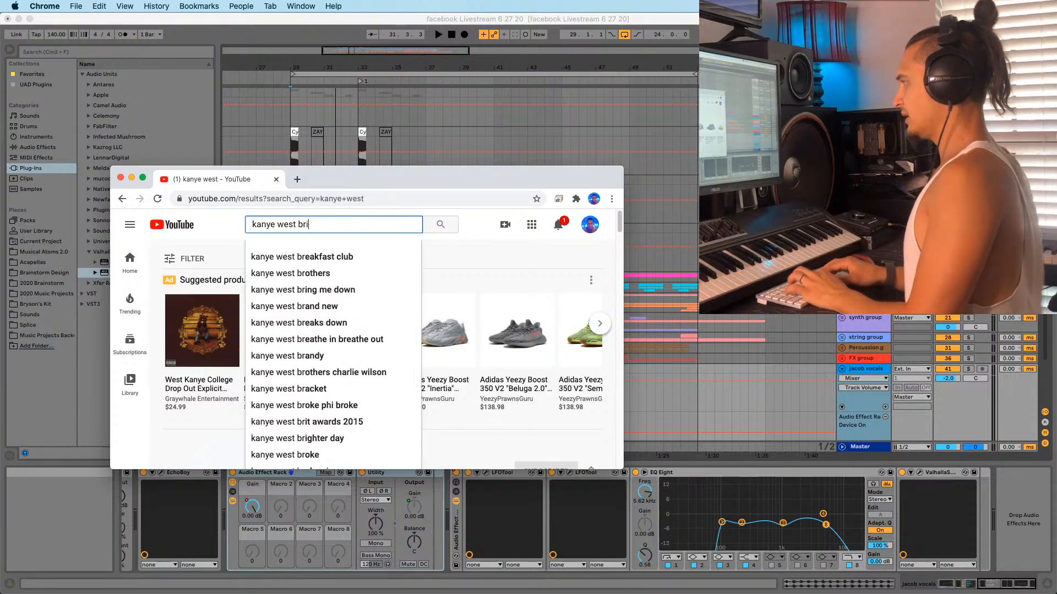
text(rother)
key(Return)
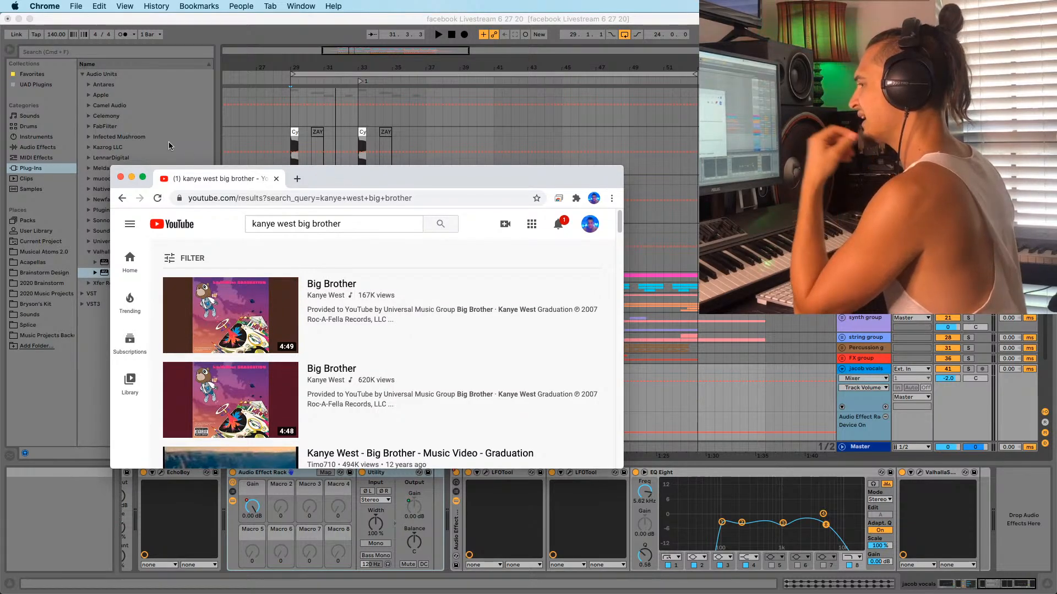
Close the browser window, return to Ableton Live and unfold the Percussion group in the arrangement
click(120, 177)
scroll(589, 299, down, 3)
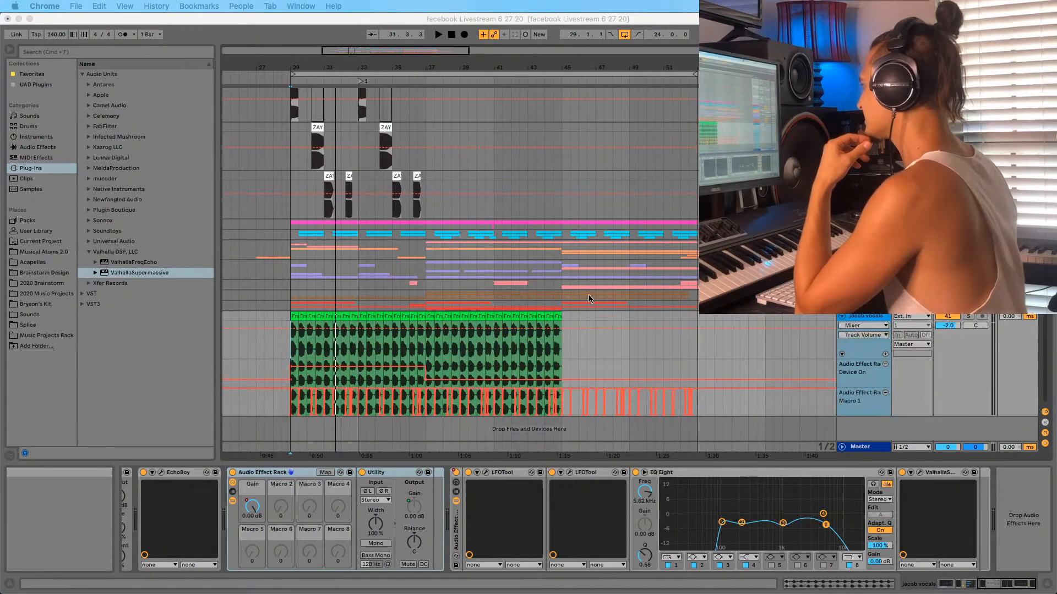
click(498, 290)
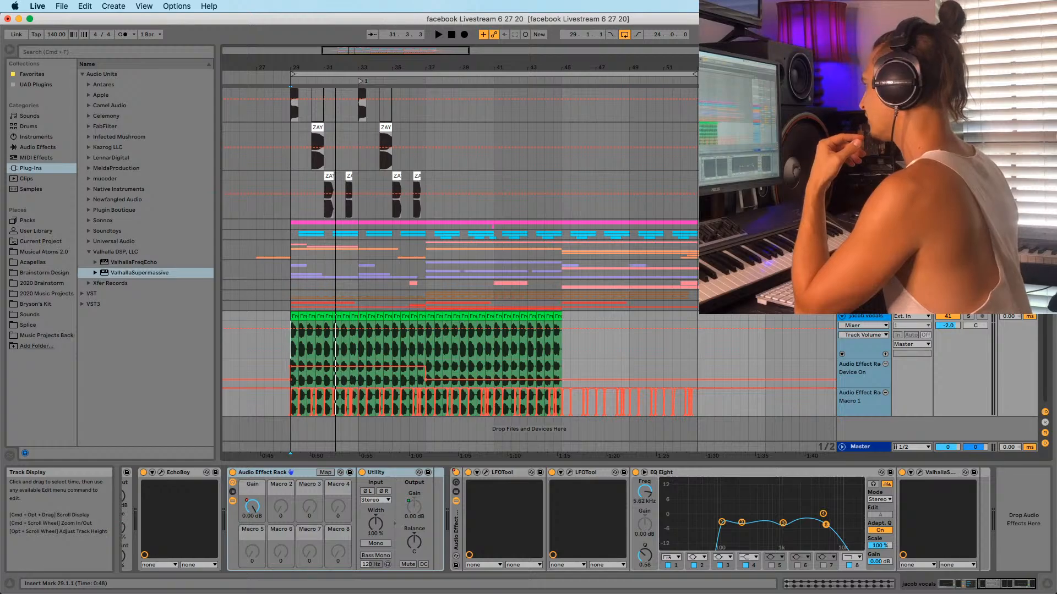
click(842, 295)
scroll(464, 347, down, 10)
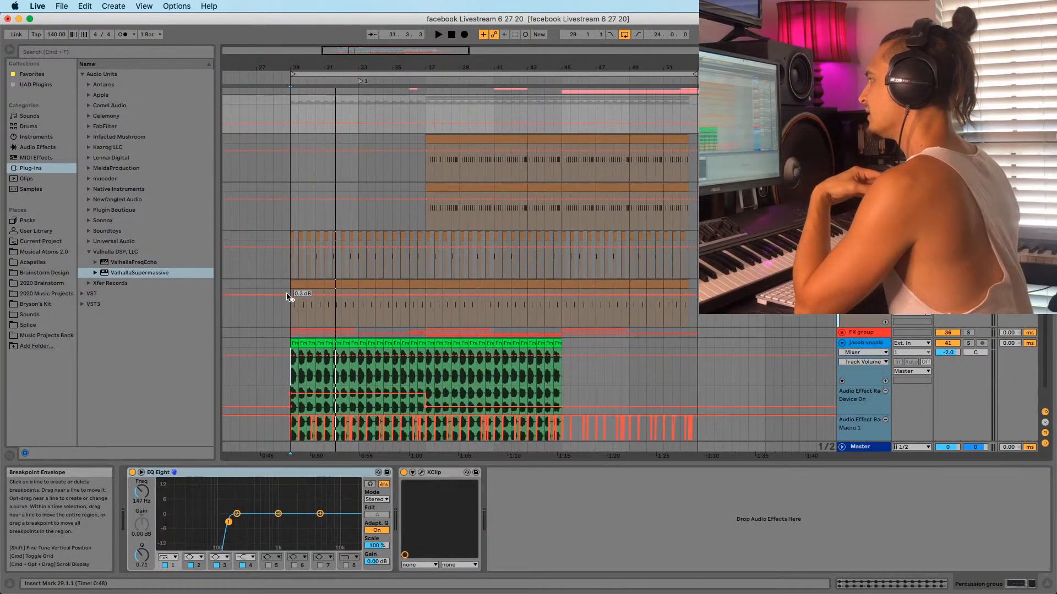
Play the ride track from bar 29 and inspect the What_[05] percussion track in the Percussion group
click(412, 249)
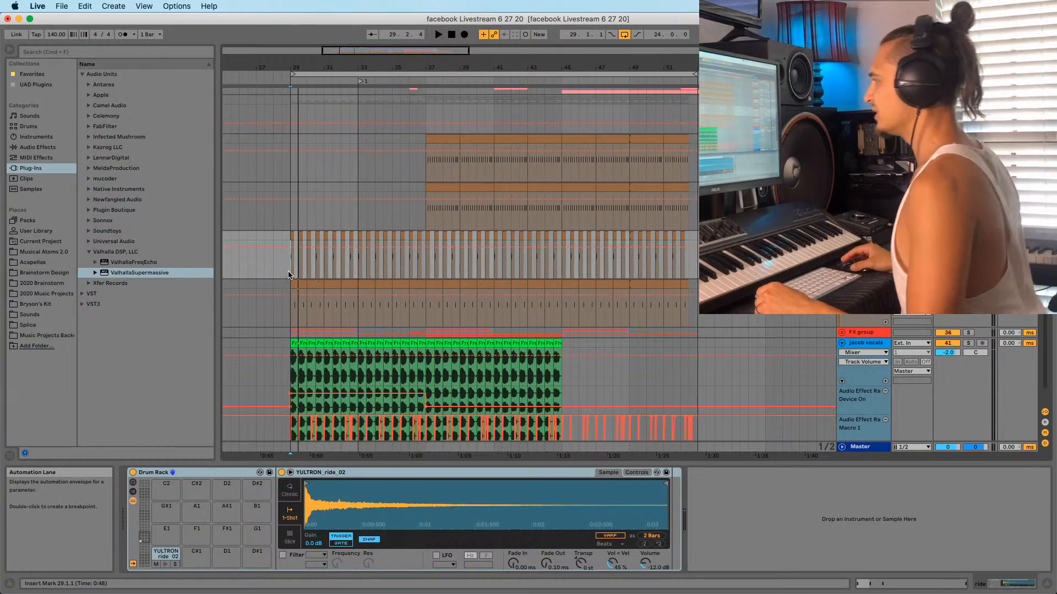
key(space)
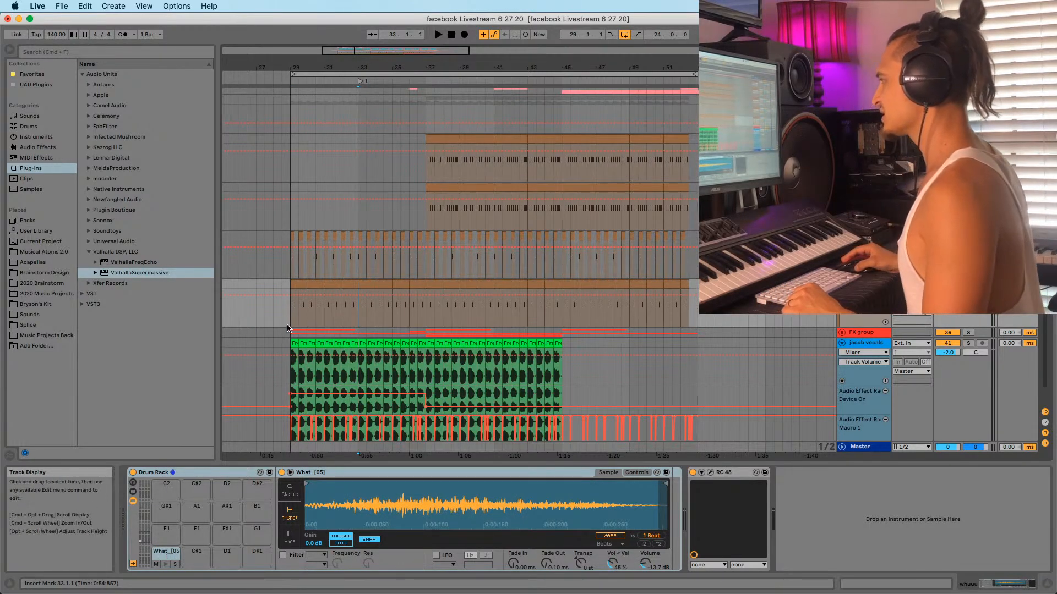
click(327, 303)
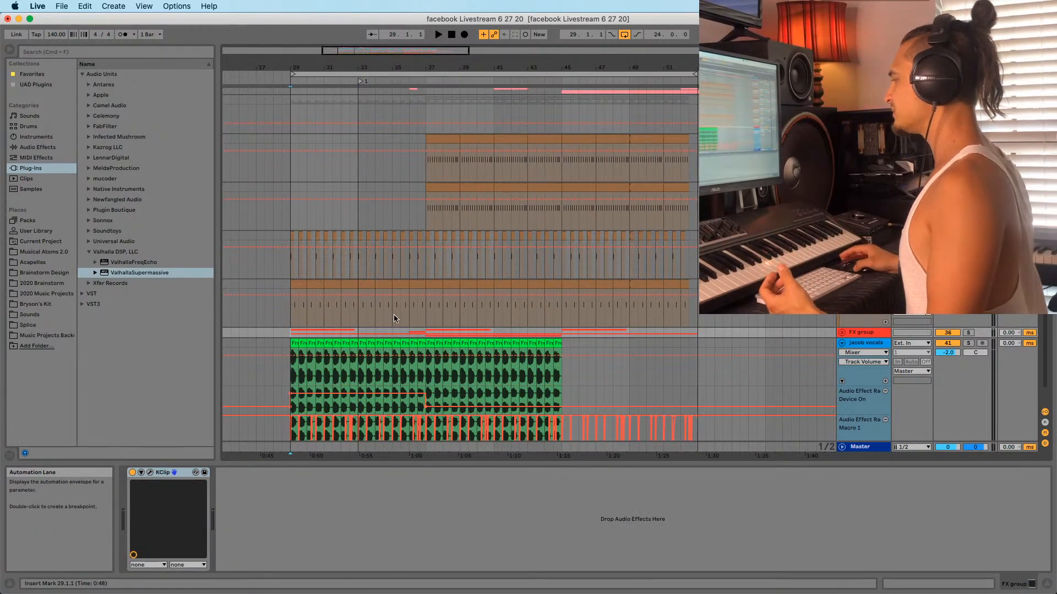
click(408, 321)
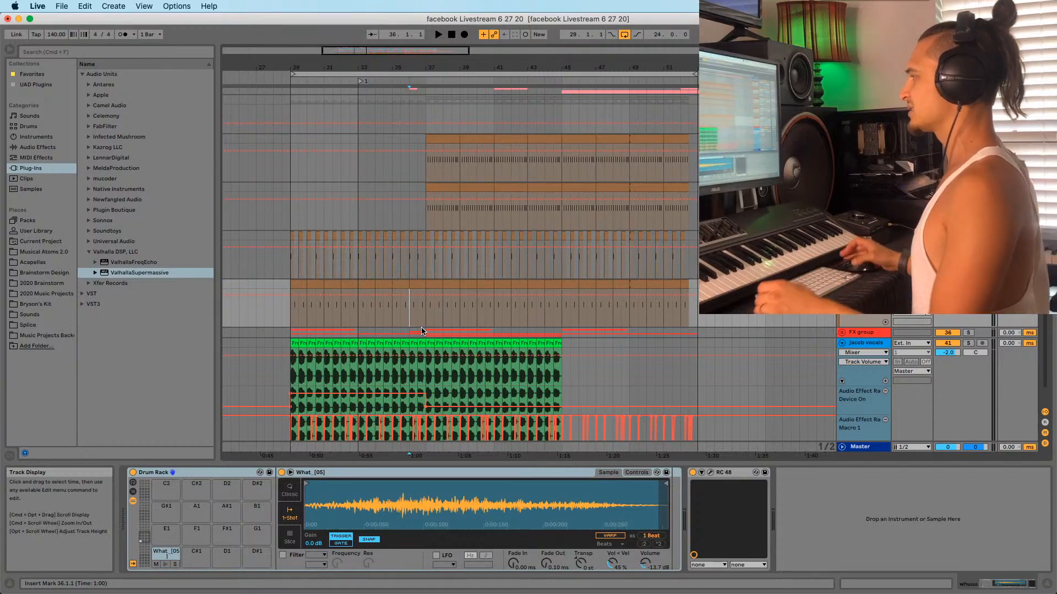
click(570, 323)
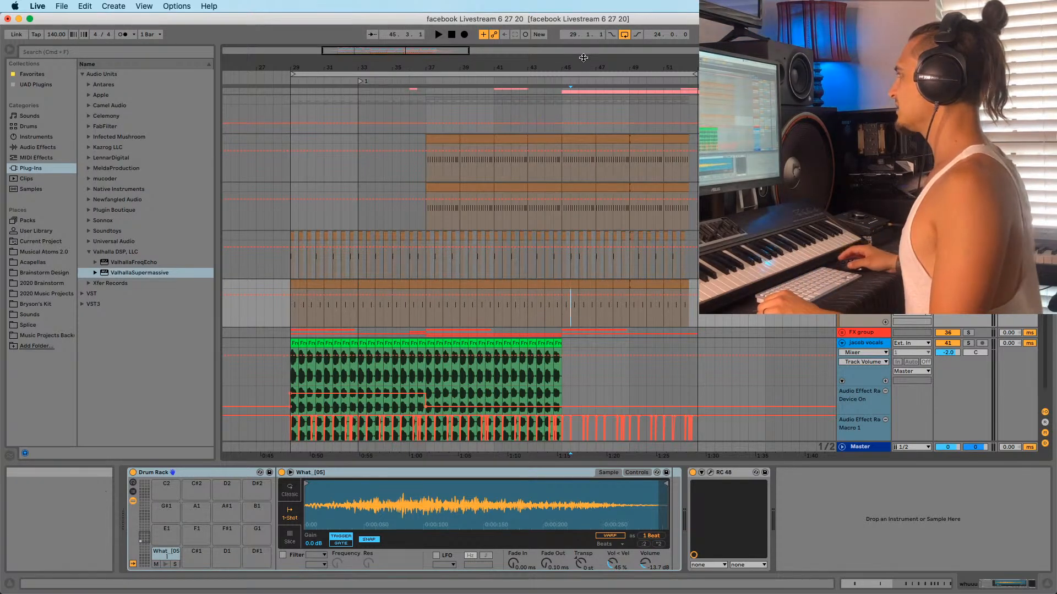
Inspect the hats hi stack and hats main tracks with the insert marker at bar 45
drag(583, 58, 517, 30)
click(409, 219)
scroll(507, 208, down, 1)
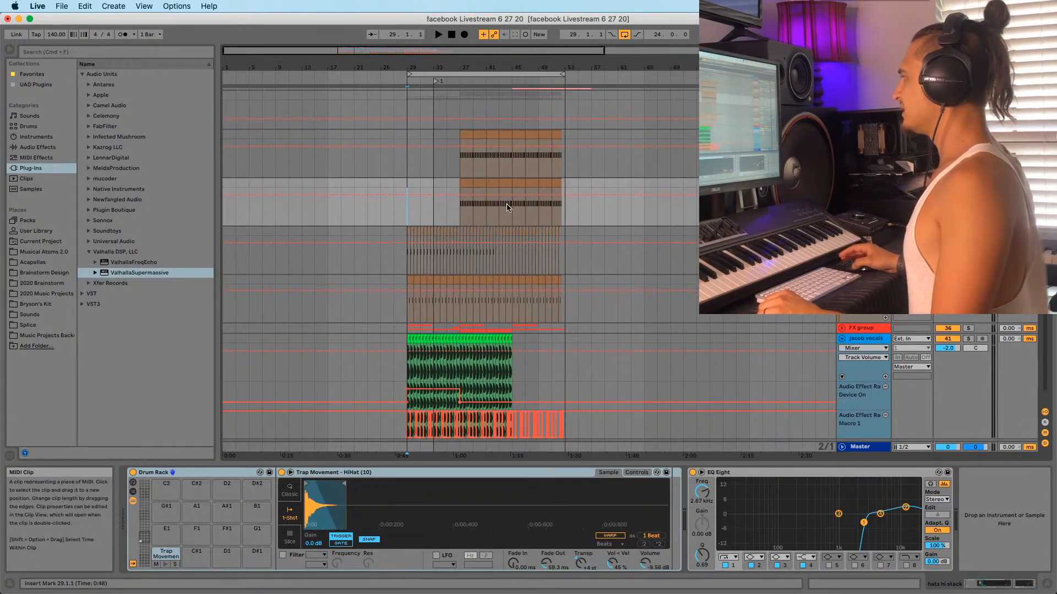
drag(516, 67, 406, 210)
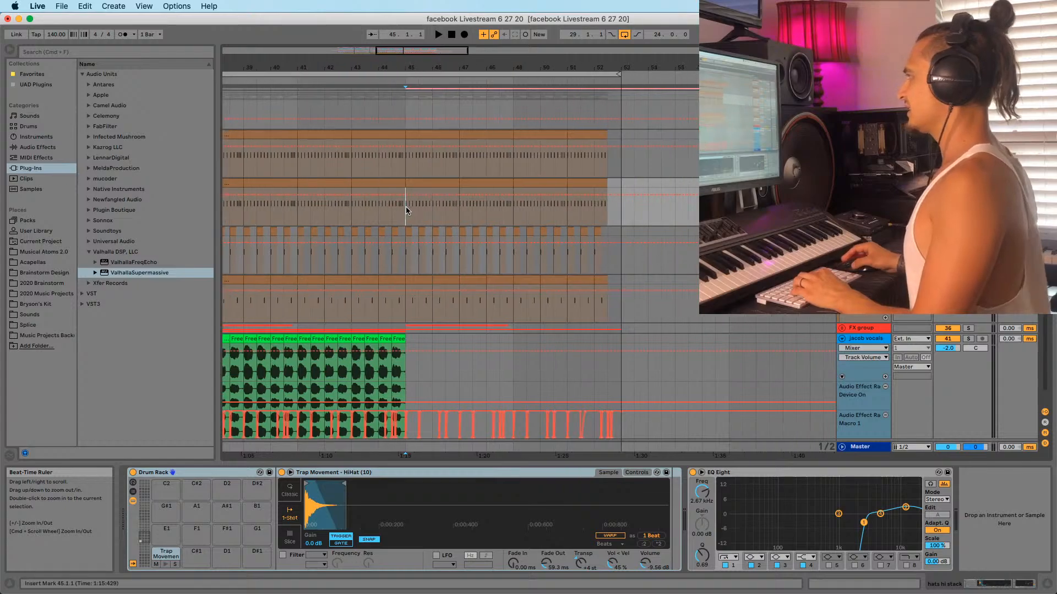
click(405, 168)
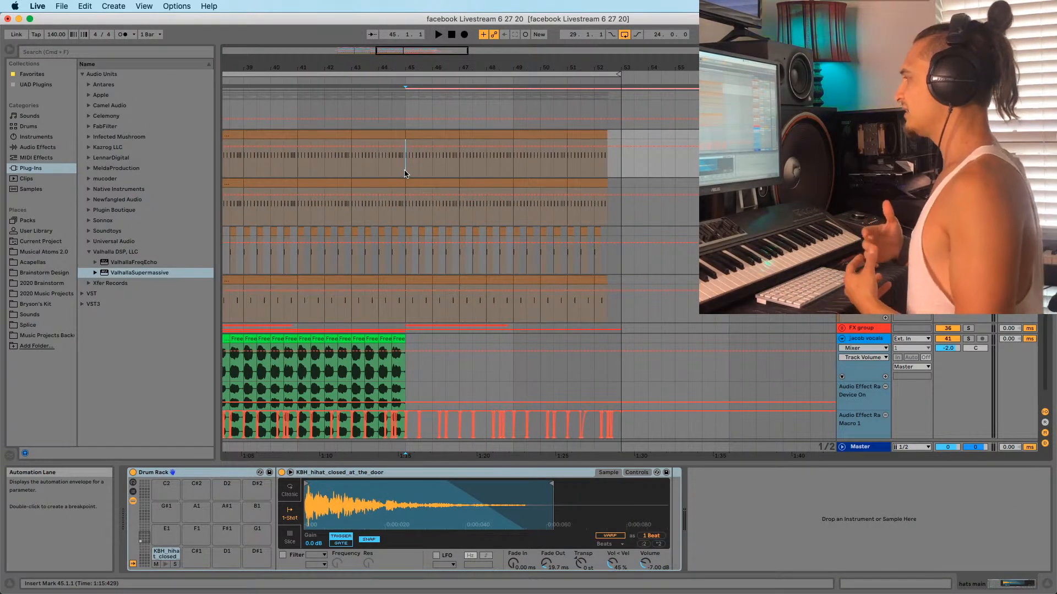
Place the insert marker at bar 45 on the Percussion group track and hide the arrangement's automation
key(minus)
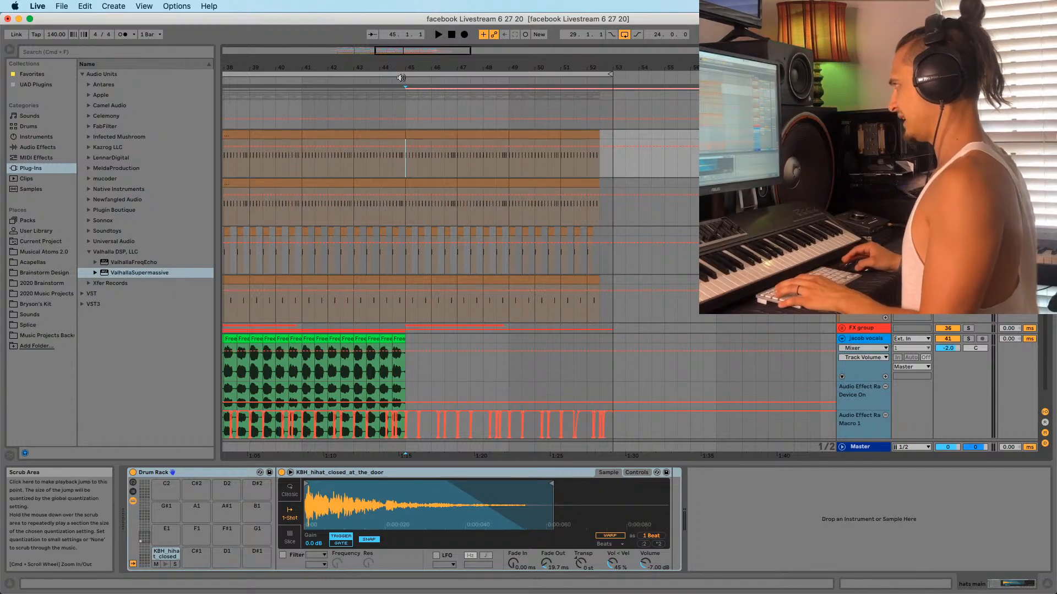
drag(402, 67, 389, 64)
click(390, 118)
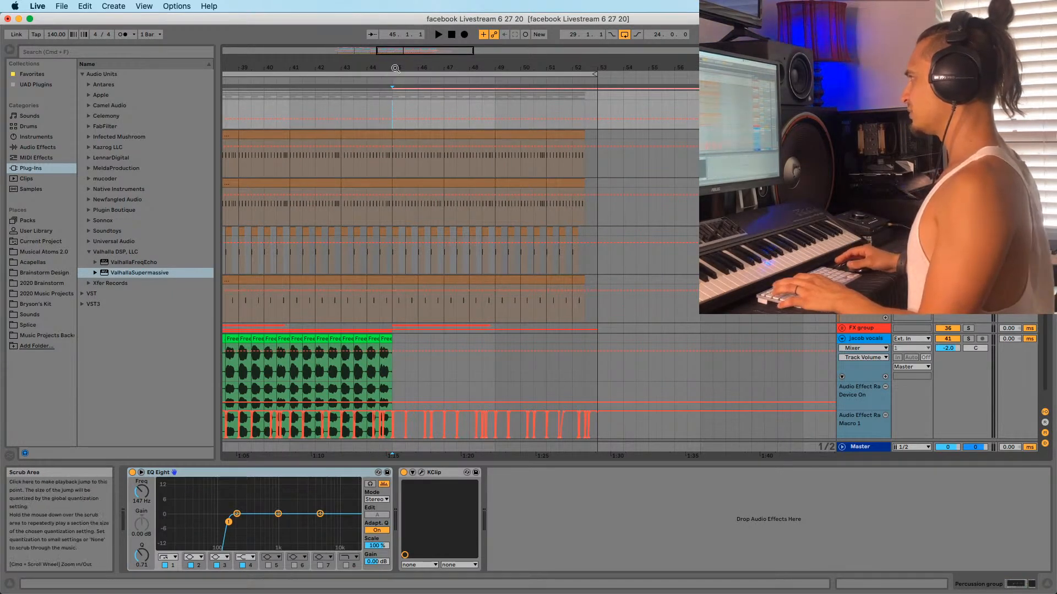
key(minus)
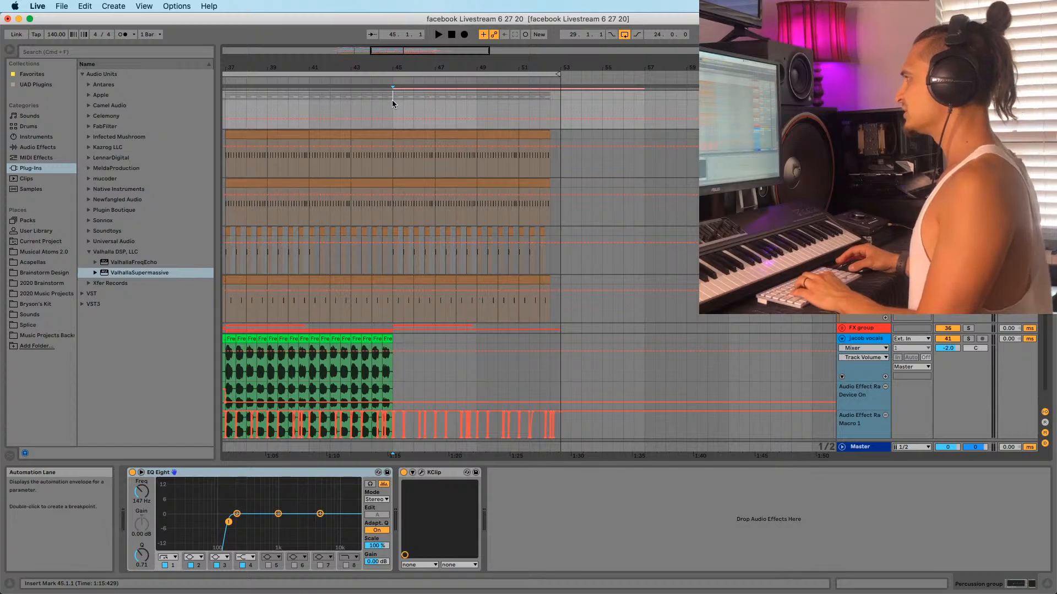
key(a)
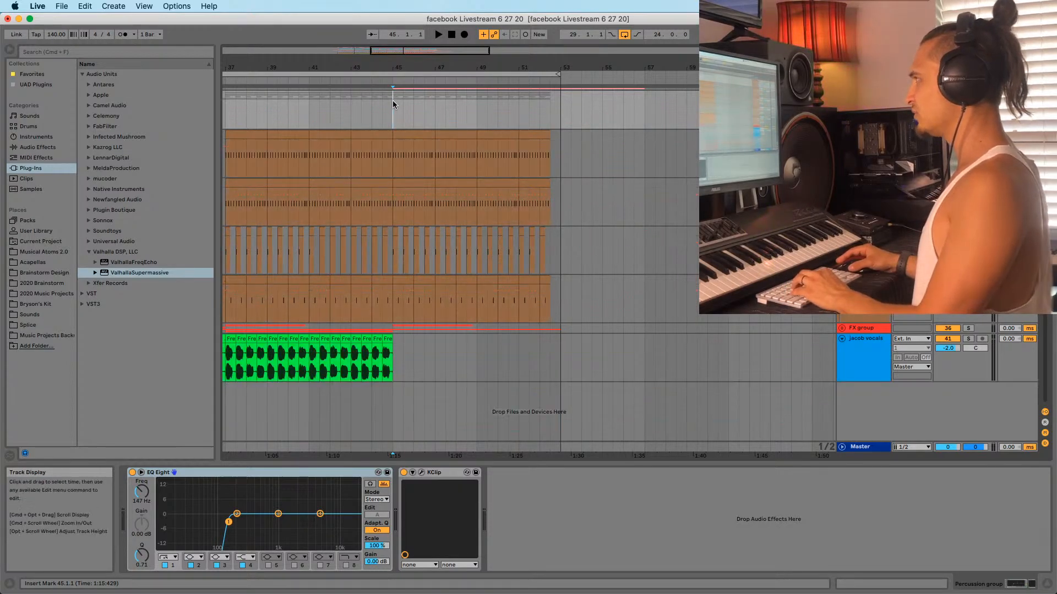
Play the arrangement from bar 45 and select the ride track at 45.2.1 to show its Drum Rack
key(plus)
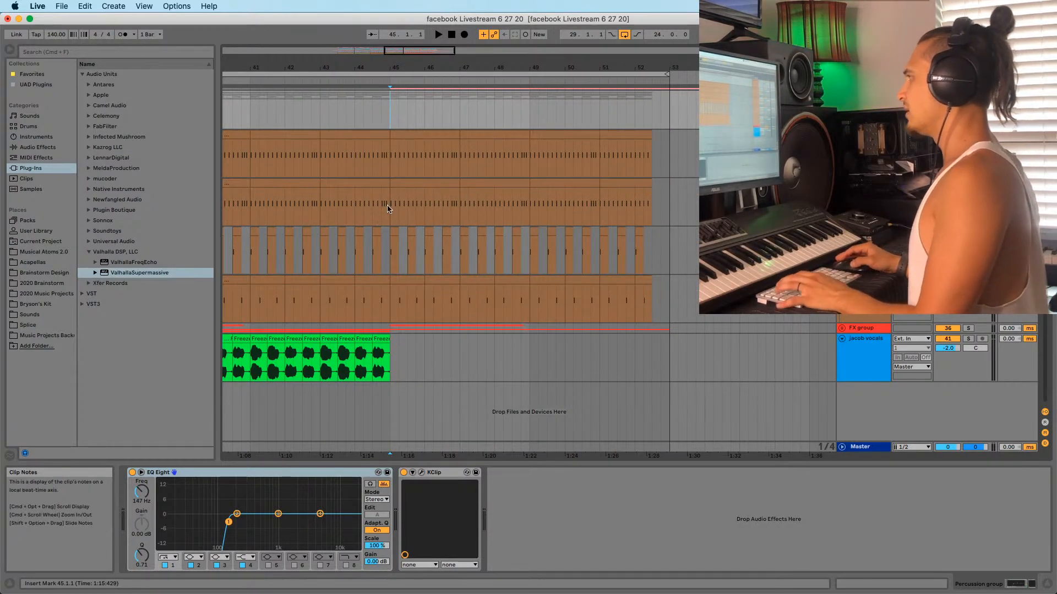
key(space)
key(minus)
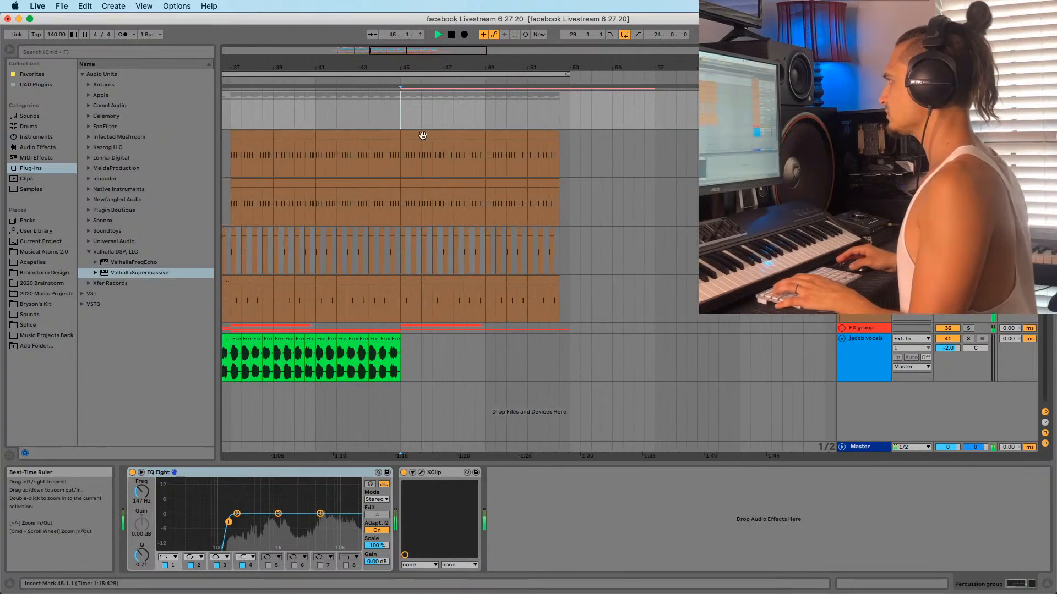
click(403, 269)
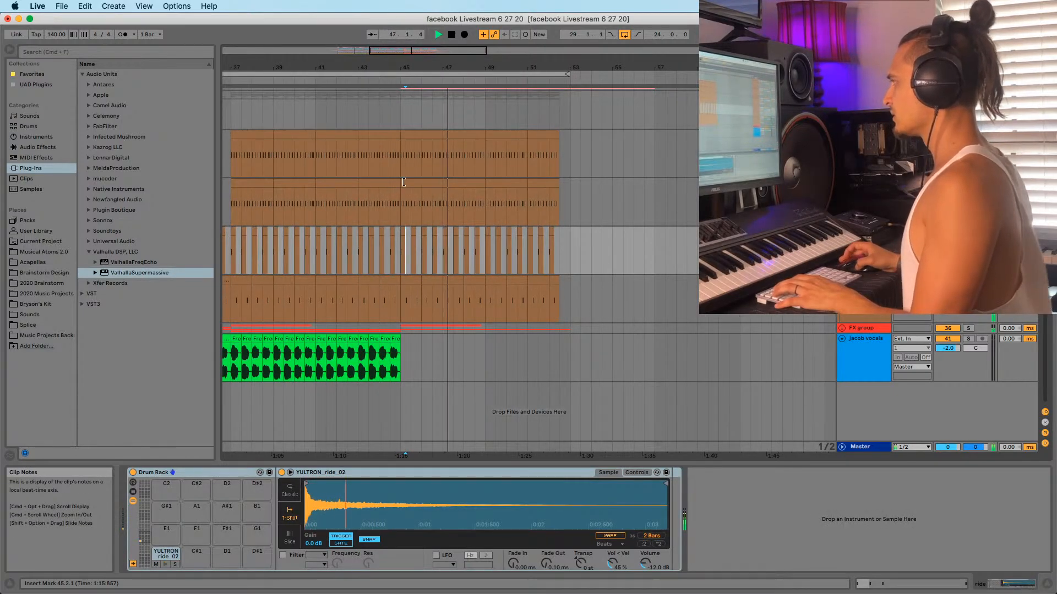
Stop playback and place the insert marker at bar 45 on the 808 track
click(402, 114)
key(space)
scroll(432, 236, up, 5)
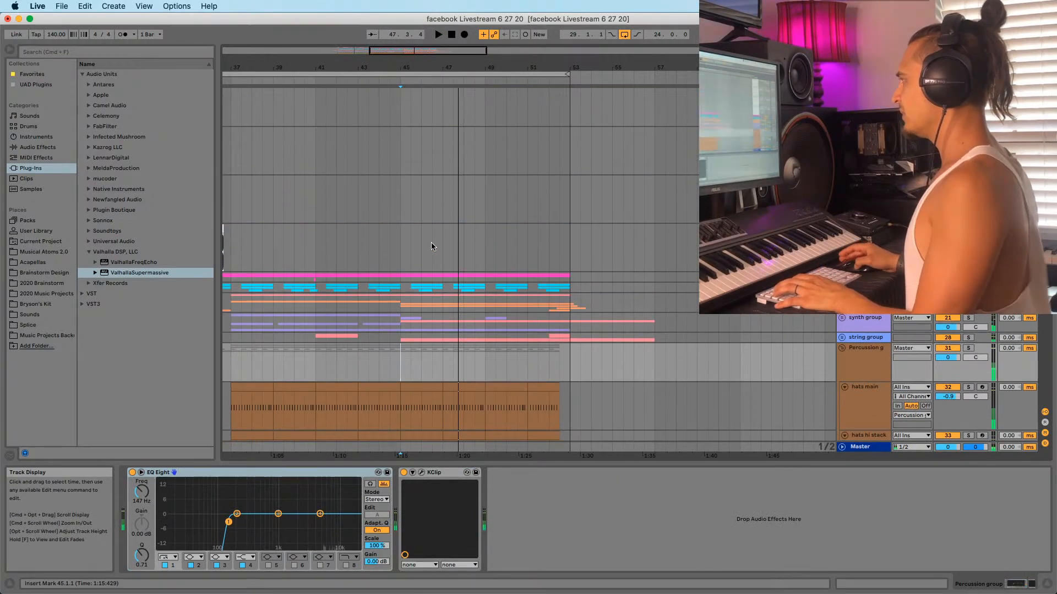
click(402, 257)
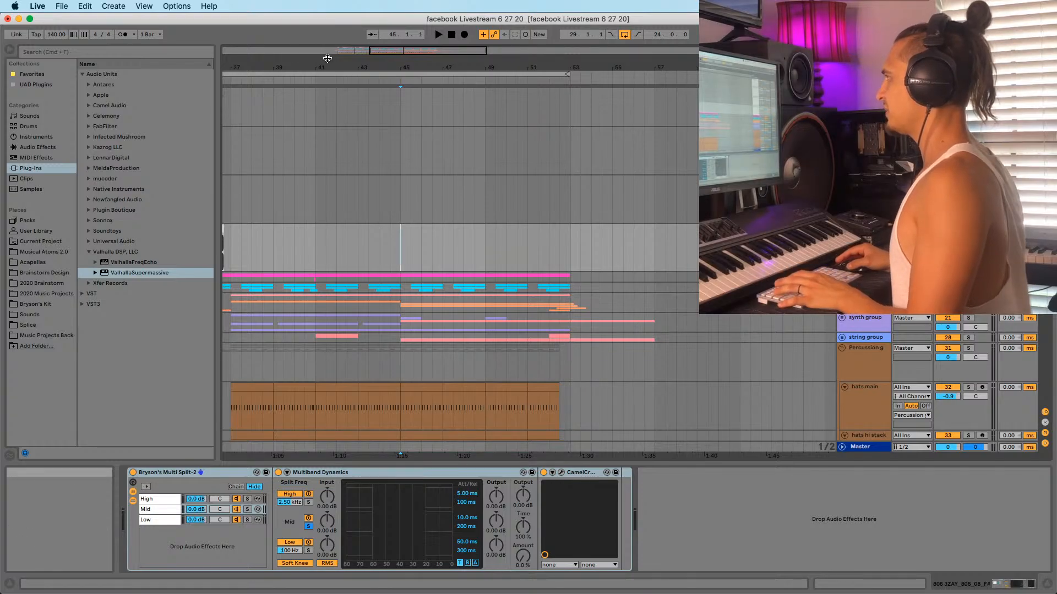
drag(309, 66, 361, 50)
click(337, 243)
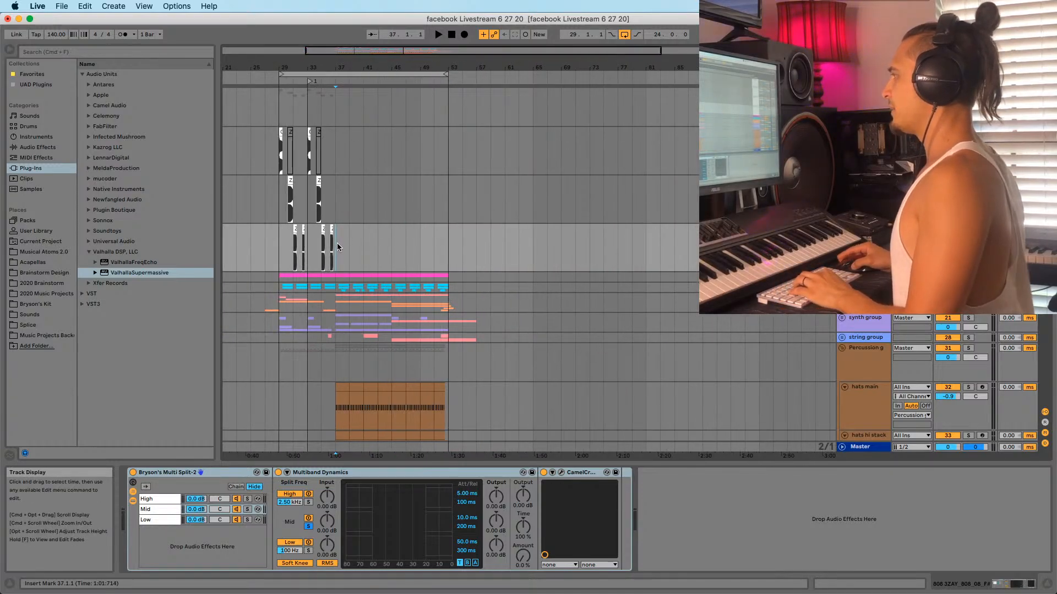
click(389, 252)
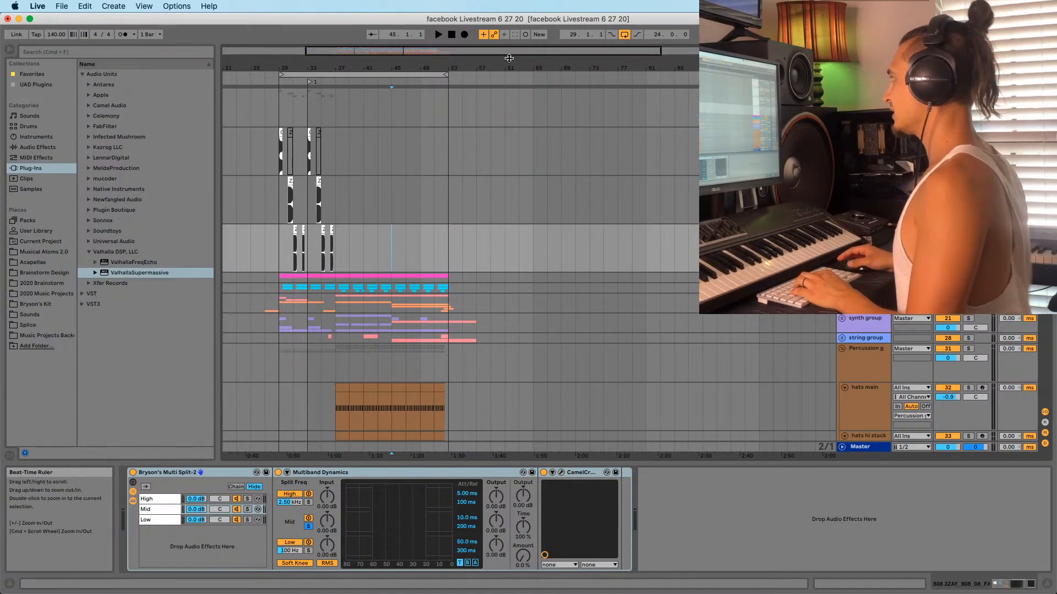
Add a locator named DROP at bar 65 of the arrangement
right_click(532, 86)
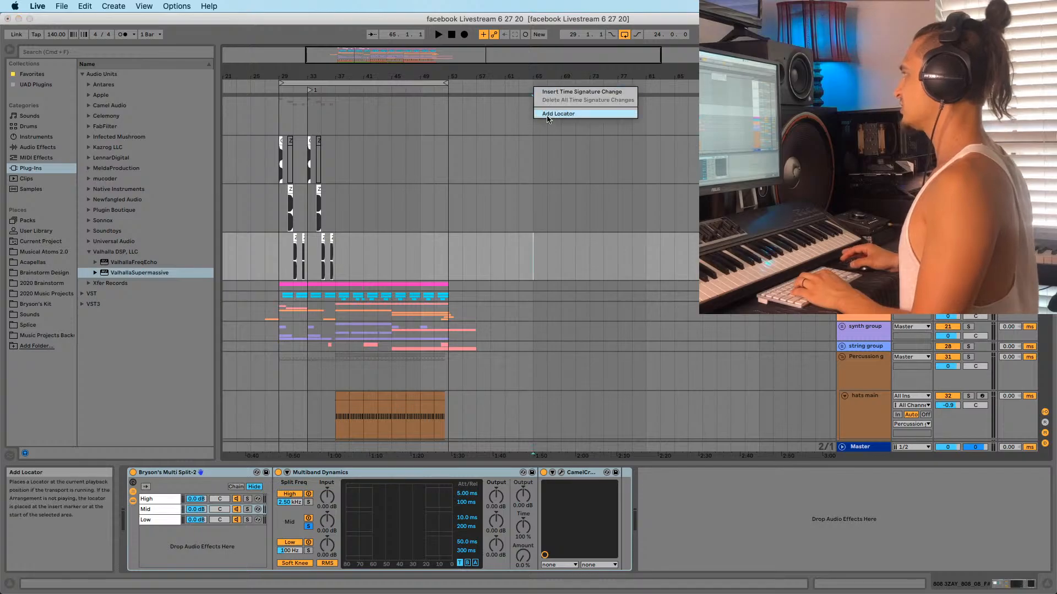
click(548, 115)
key(Return)
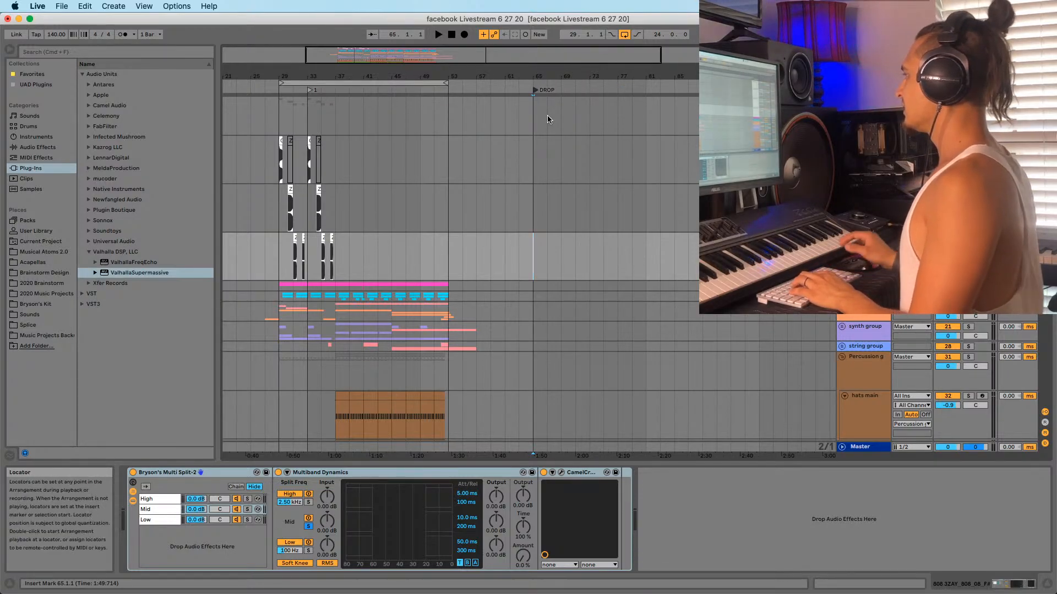
Mark bars 45 to 53 on the Kick Group and set the arrangement loop to start at bar 45 with that eight-bar length
key(Down)
scroll(467, 270, down, 1)
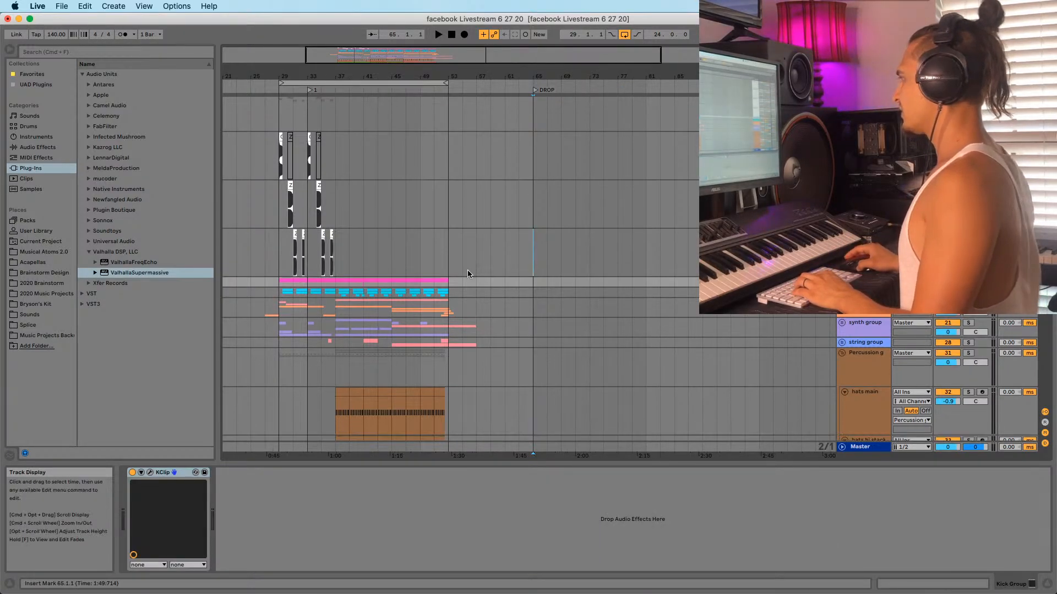
drag(311, 284, 448, 284)
click(447, 282)
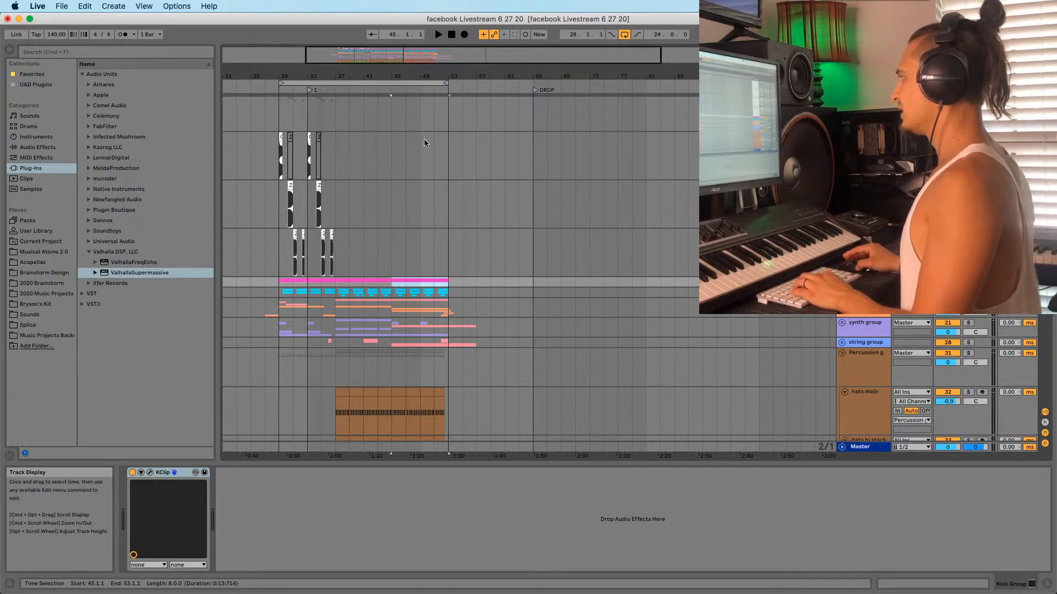
drag(281, 82, 391, 83)
Copy the looped eight bars across all tracks and paste them at the DROP locator
click(410, 84)
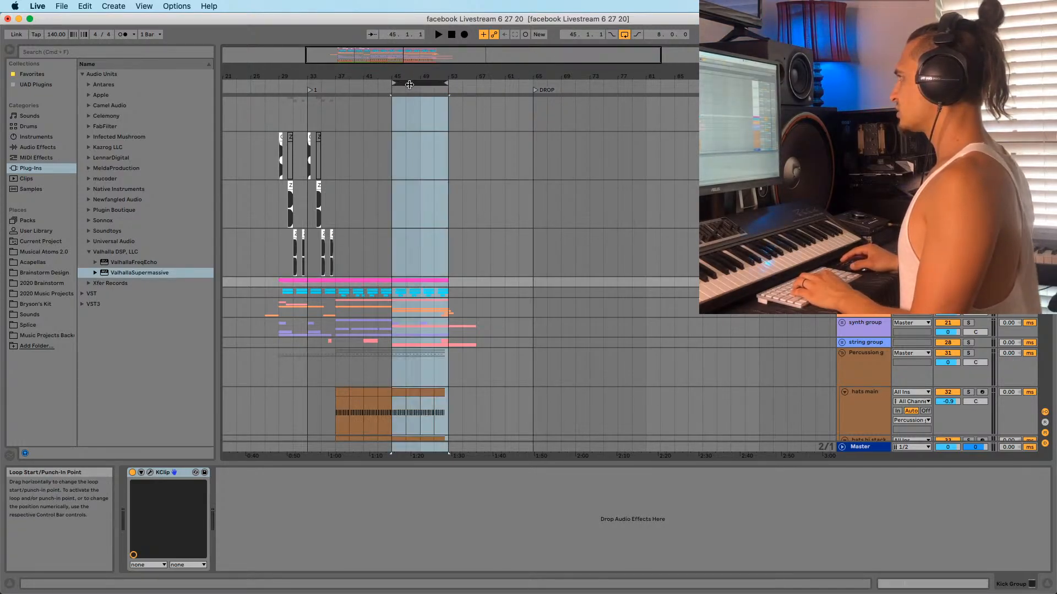
scroll(524, 295, up, 1)
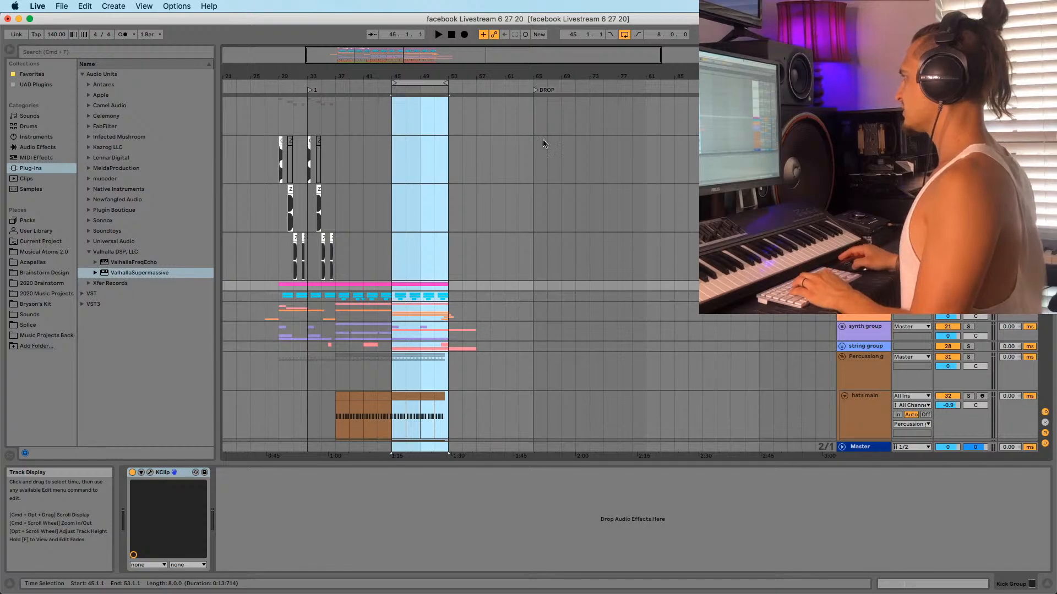
click(534, 109)
key(super+v)
scroll(555, 282, down, 3)
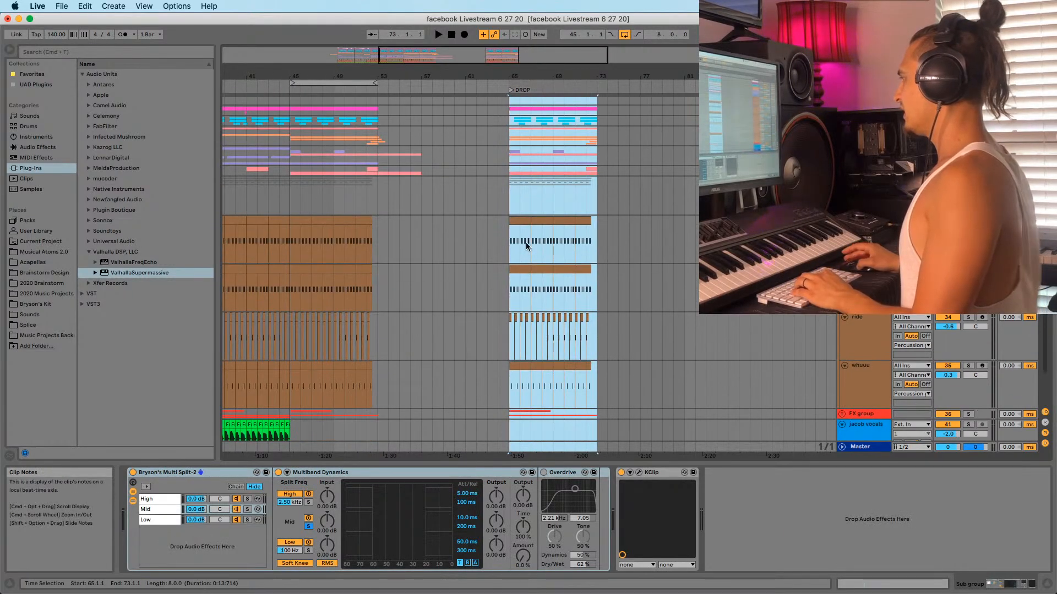
click(523, 238)
key(Down)
click(524, 221)
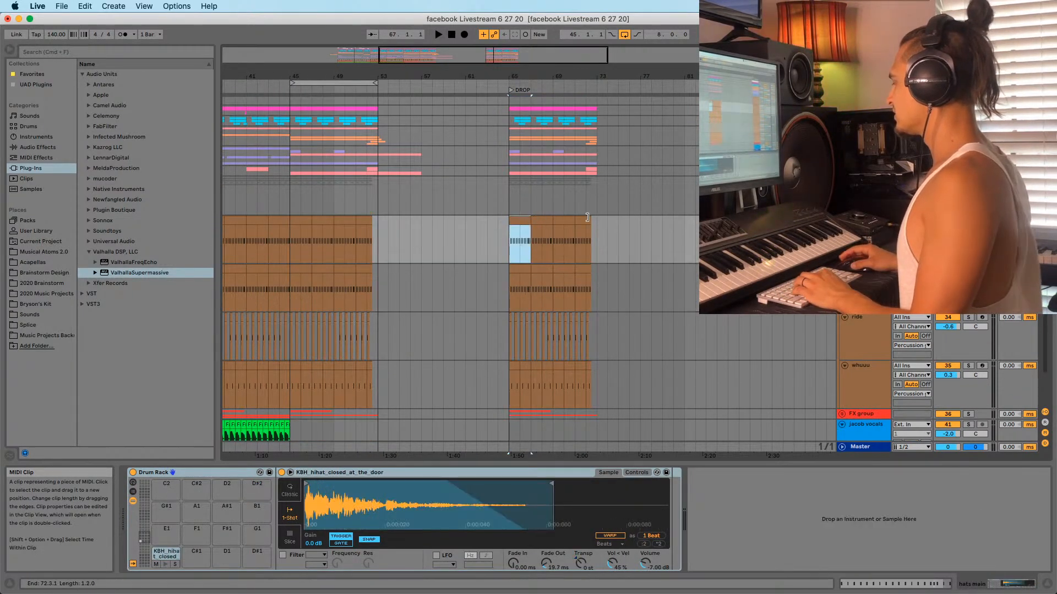
shift+click(585, 270)
right_click(520, 220)
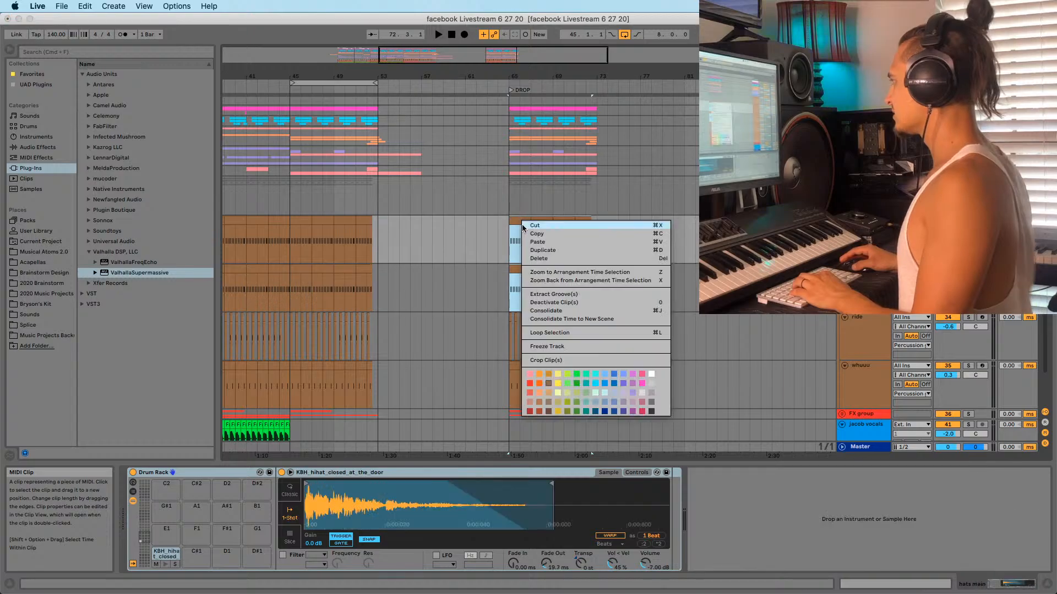
click(517, 215)
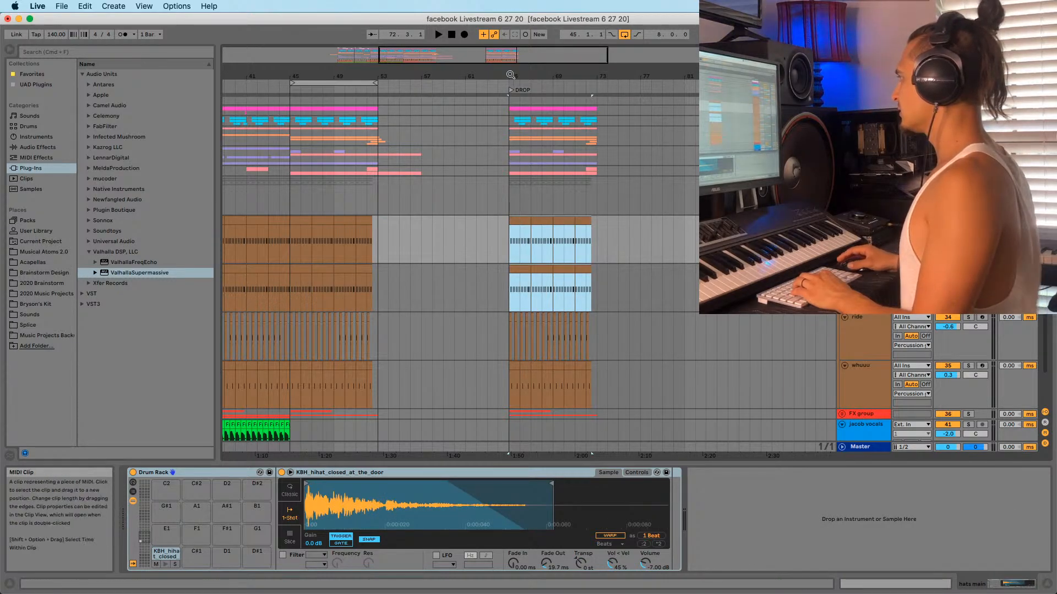
Open the first hats main clip at the drop and remove the off-beat hi-hat notes from its first two beats
scroll(501, 203, up, 5)
double_click(500, 271)
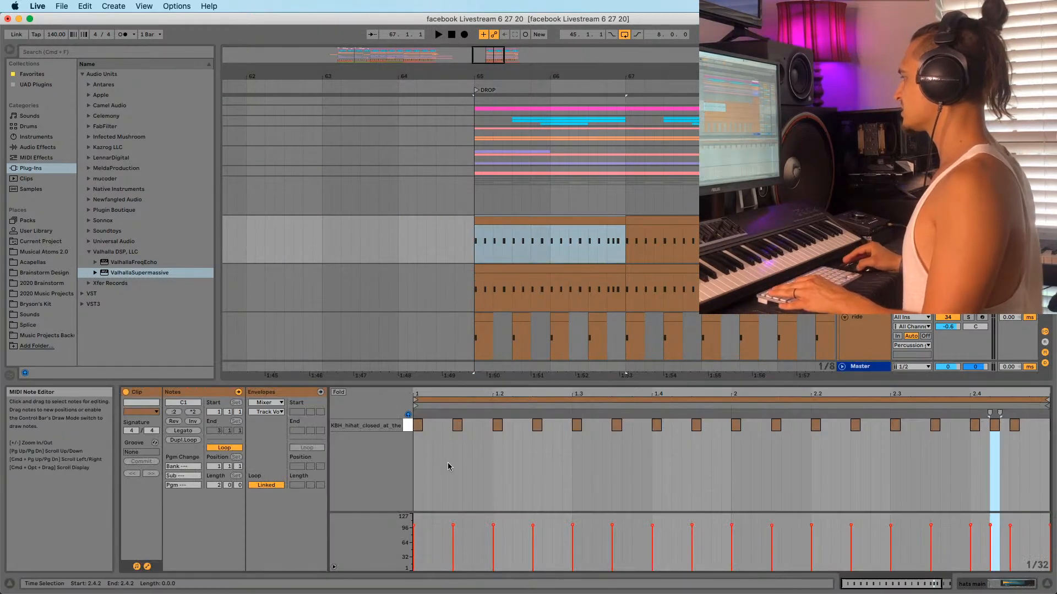
click(498, 235)
click(493, 260)
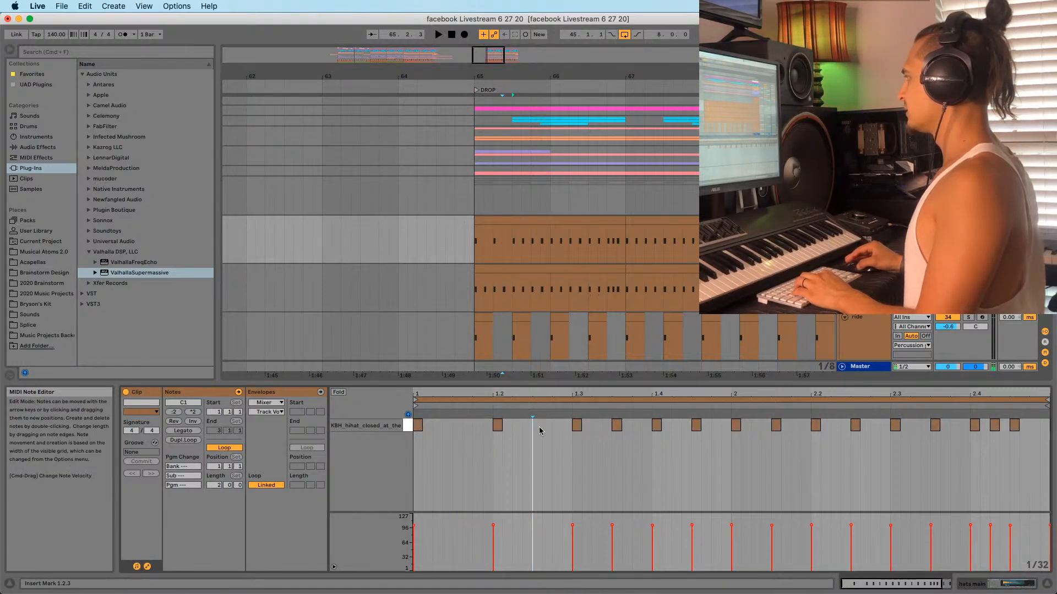
Duplicate the thinned half bar of the hats main track from bar 65 repeatedly up to bar 73
drag(476, 241, 510, 242)
key(super+d)
key(super+d)
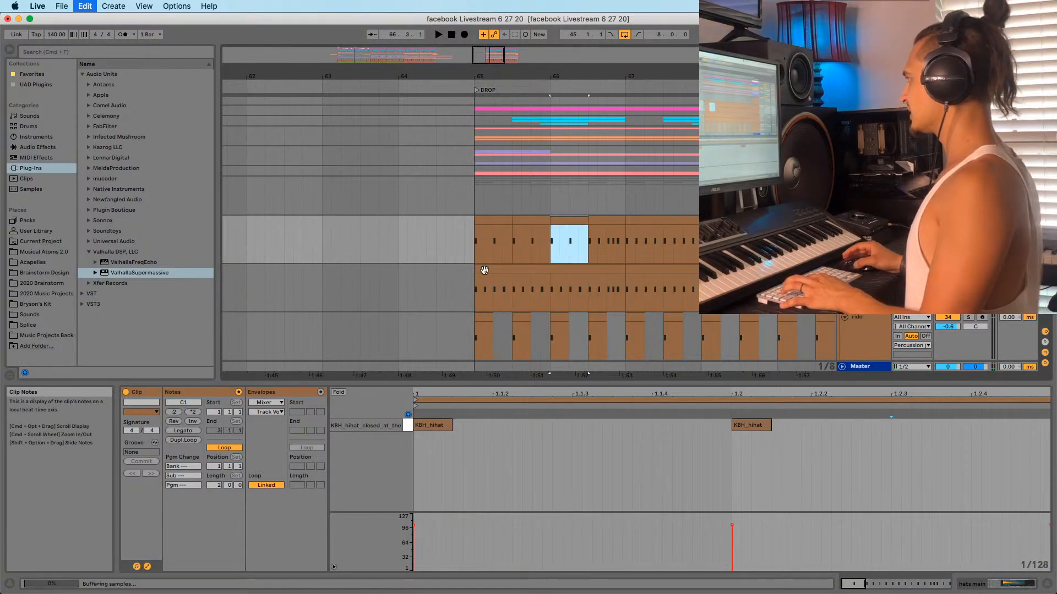
key(super+d)
key(super+d)
key(super+d)
key(super+d)
key(minus)
key(super+d)
key(super+d)
key(super+d)
key(super+d)
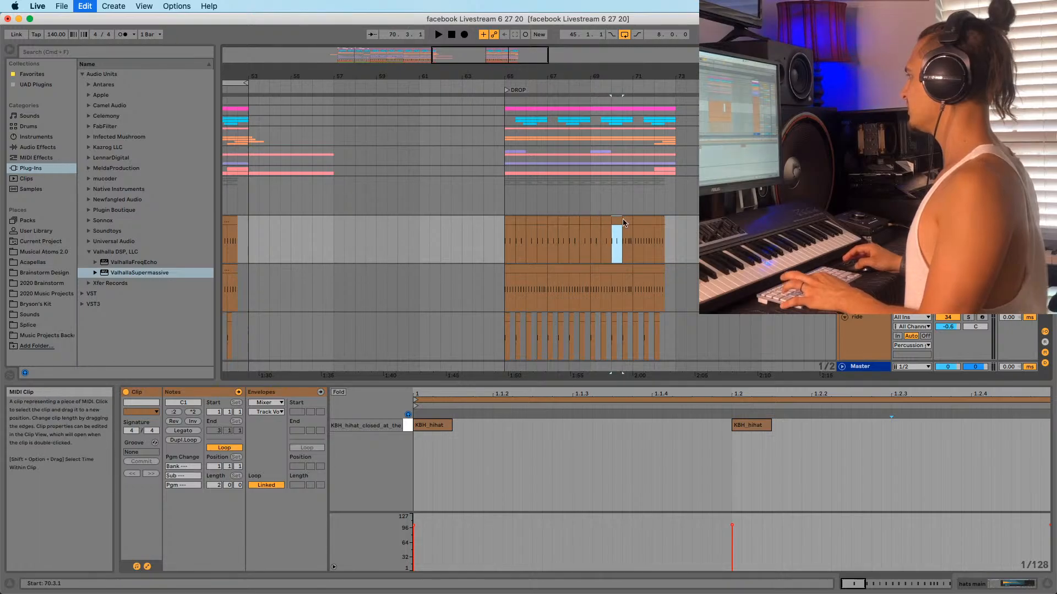
key(super+d)
key(super+d)
key(super+d)
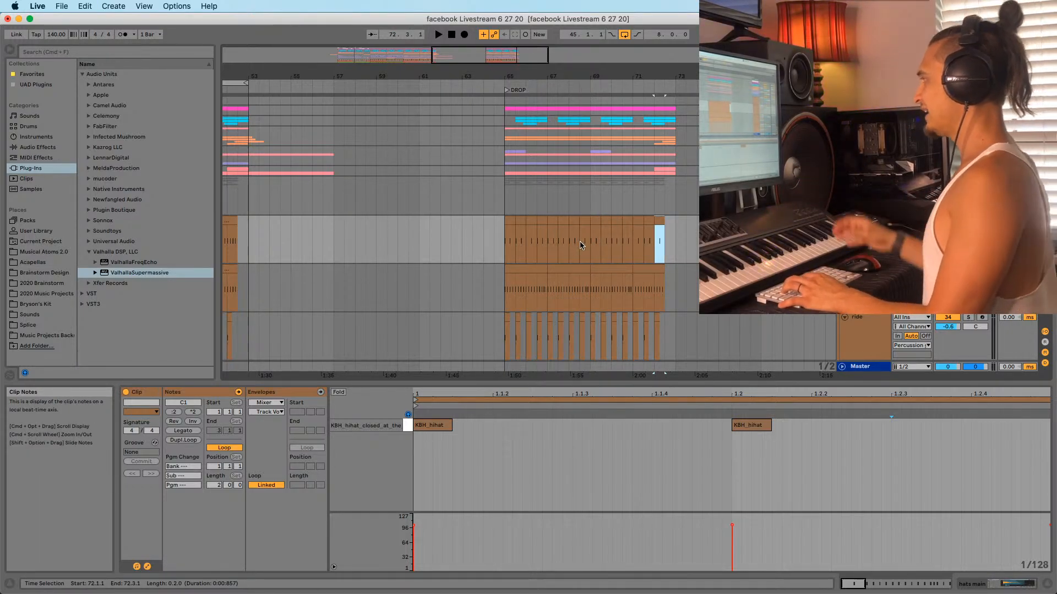
Thin the hats hi stack pattern in bar 65 to one hit per beat and audition it from the drop
click(518, 269)
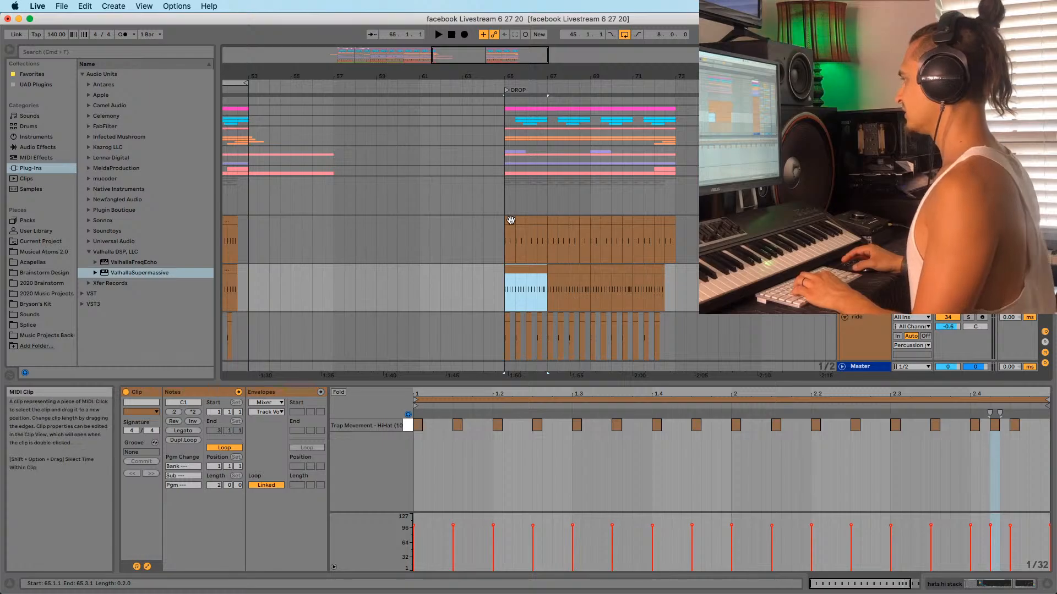
click(510, 219)
click(519, 286)
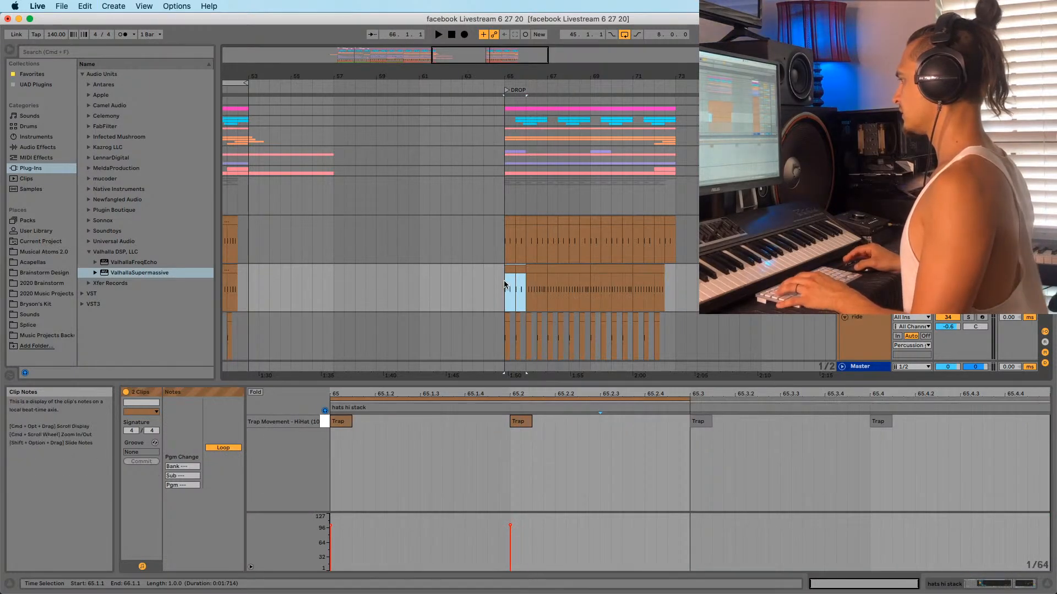
key(space)
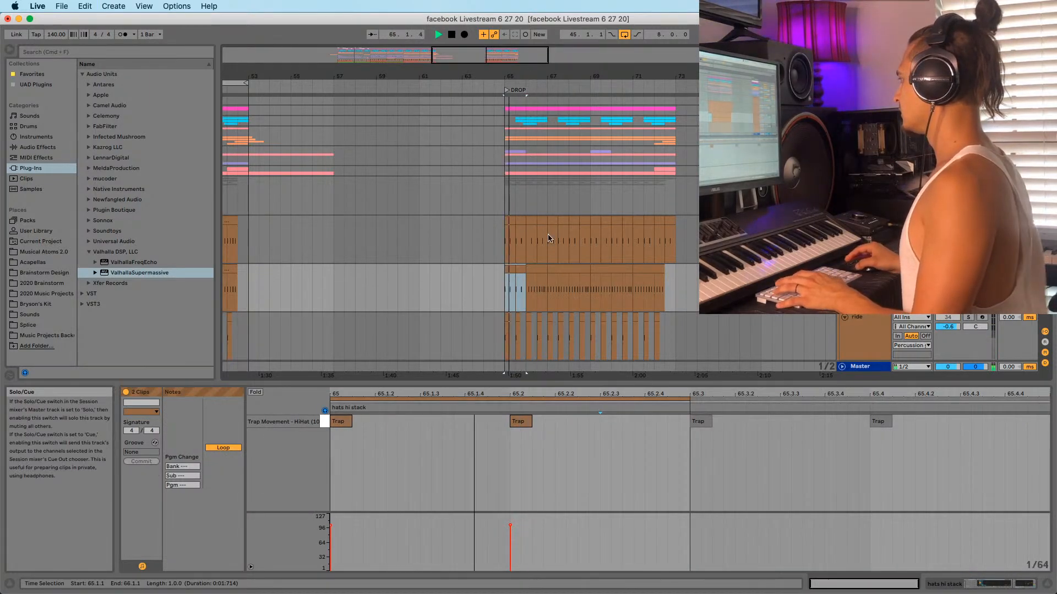
key(space)
Duplicate the one-bar hats main and hats hi stack pattern together from bar 65 through to bar 73
shift+click(517, 221)
key(super+d)
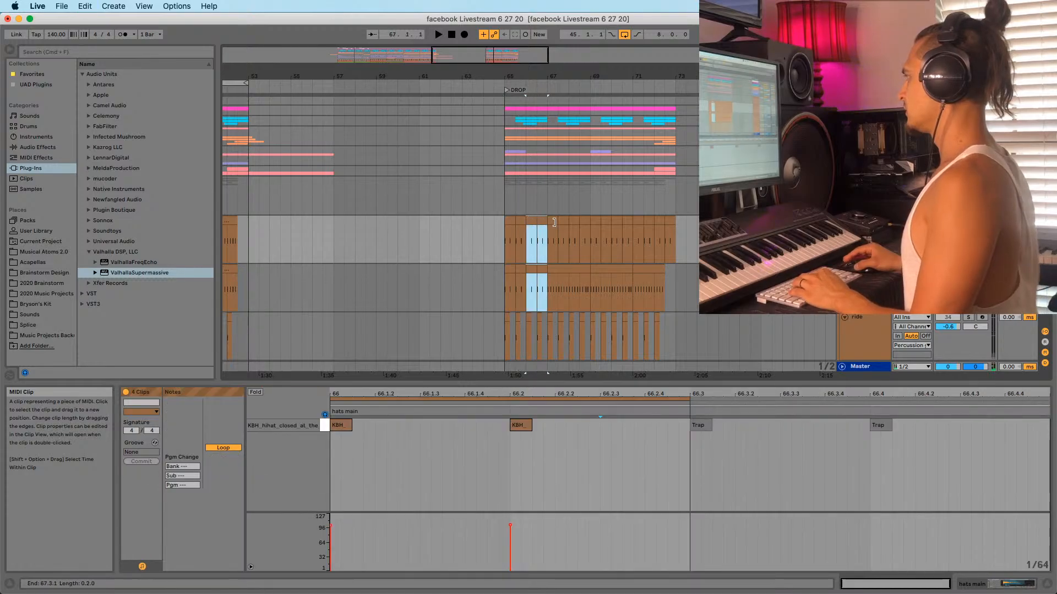
key(super+d)
click(589, 226)
click(601, 223)
click(622, 221)
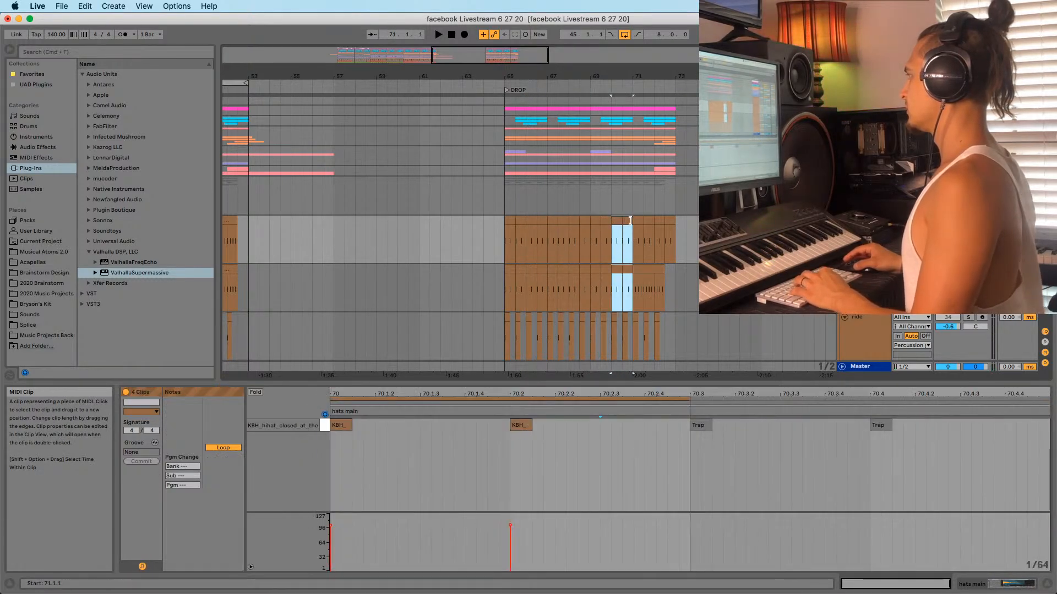
click(637, 220)
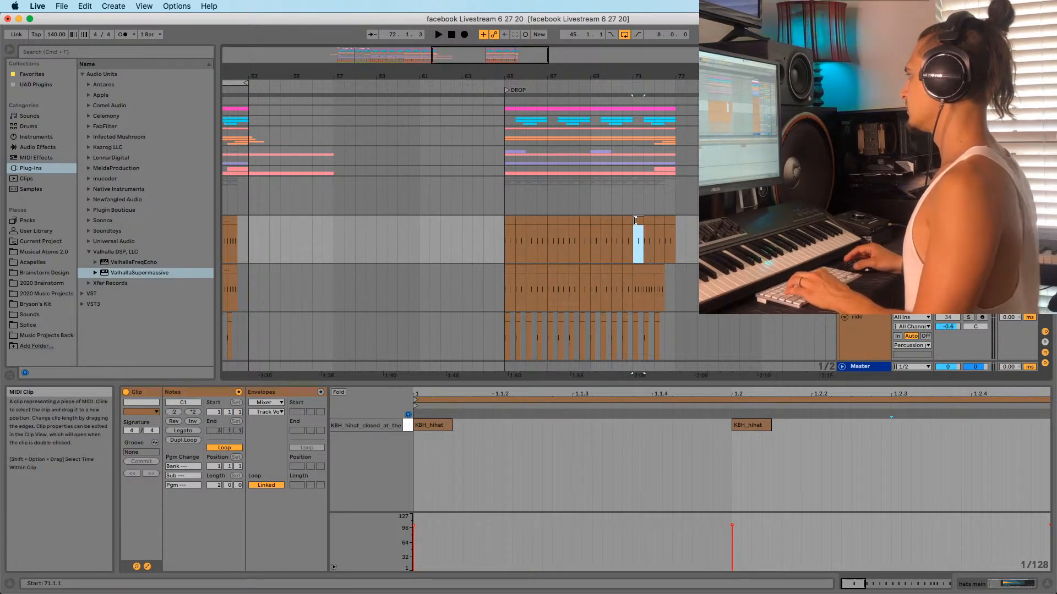
shift+click(646, 219)
Audition the edited drop from bar 65, select the whuuu percussion track and restart playback
click(506, 225)
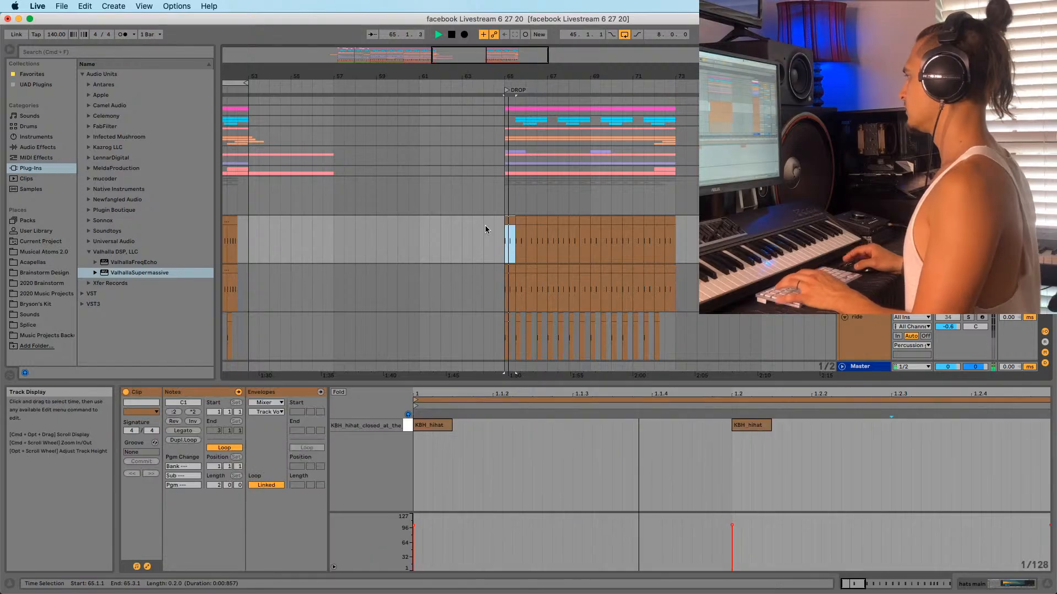
key(space)
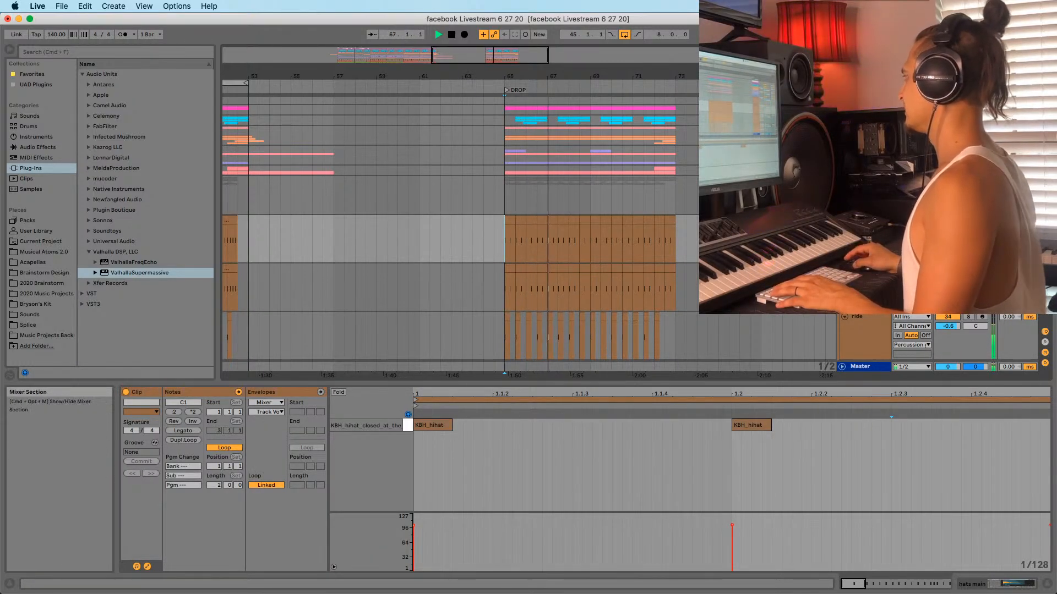
scroll(630, 268, down, 4)
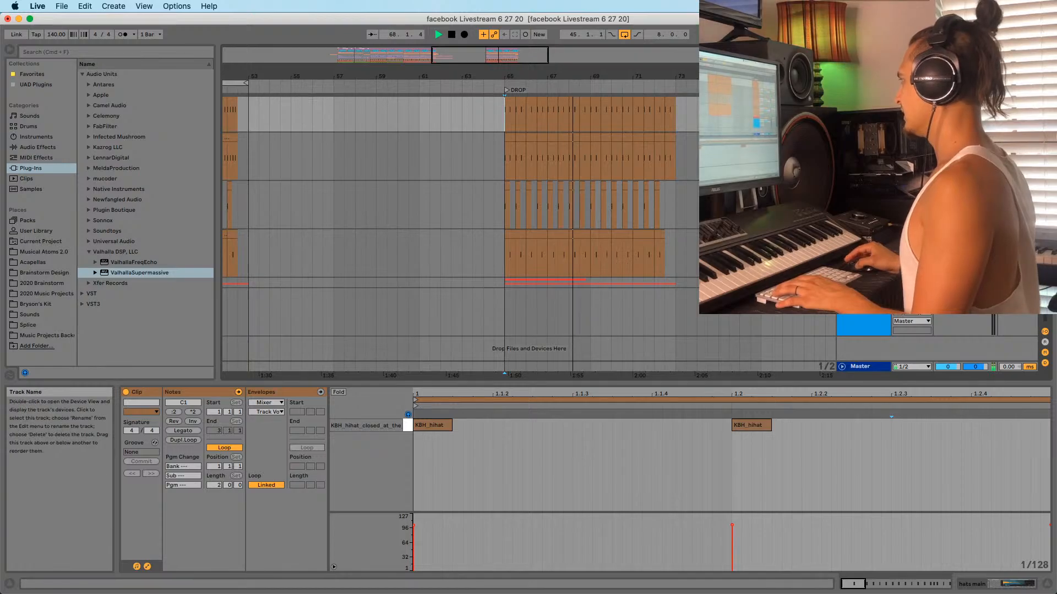
click(961, 236)
key(space)
key(space)
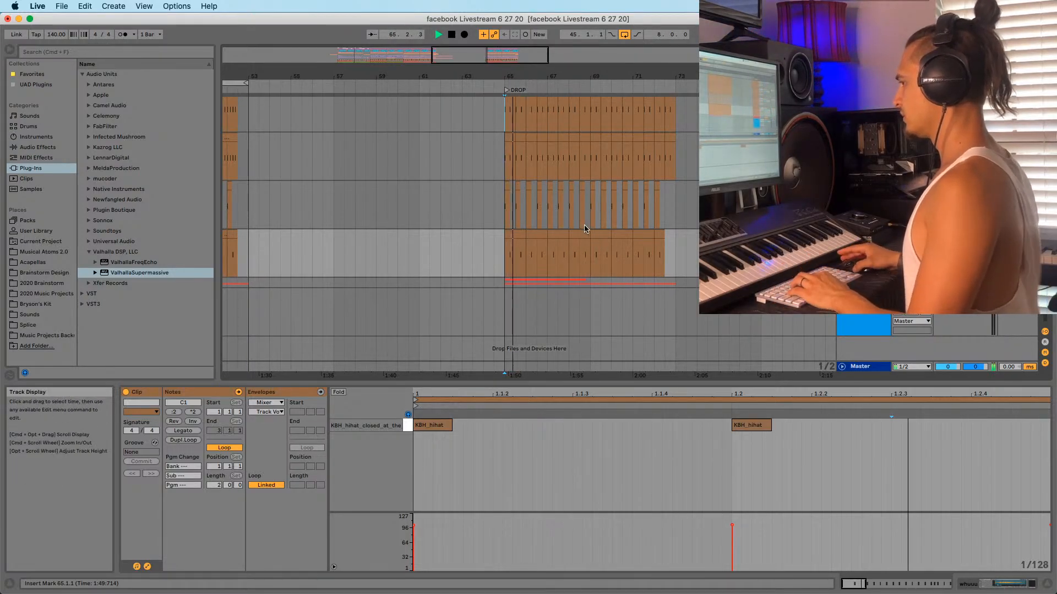
Place the insert marker at bar 65 on the drum groups and move the eight-bar loop to bars 65 to 73
scroll(610, 273, up, 8)
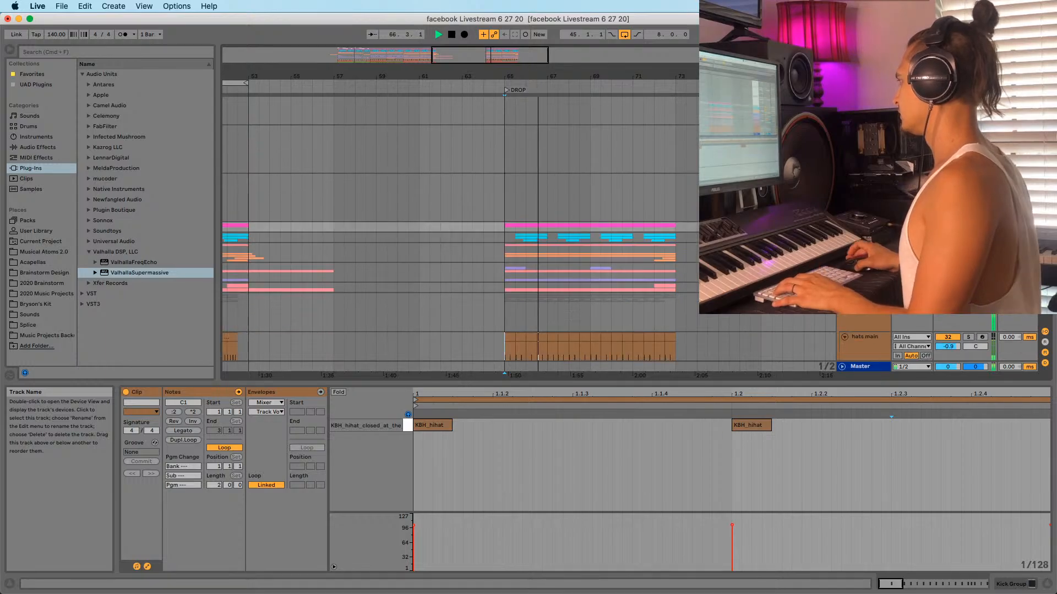
click(504, 232)
scroll(503, 232, down, 3)
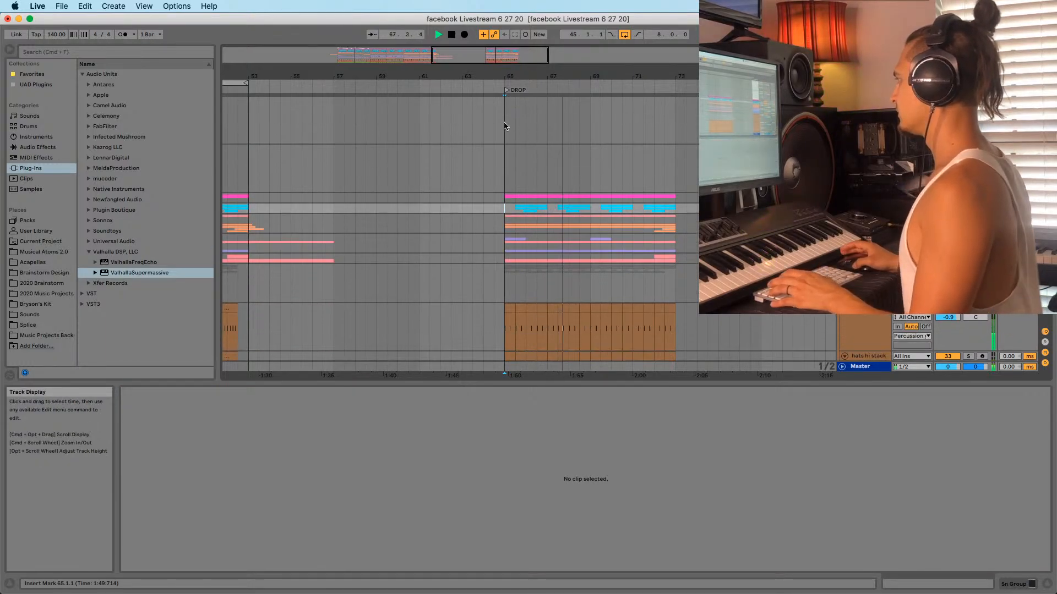
drag(237, 83, 664, 82)
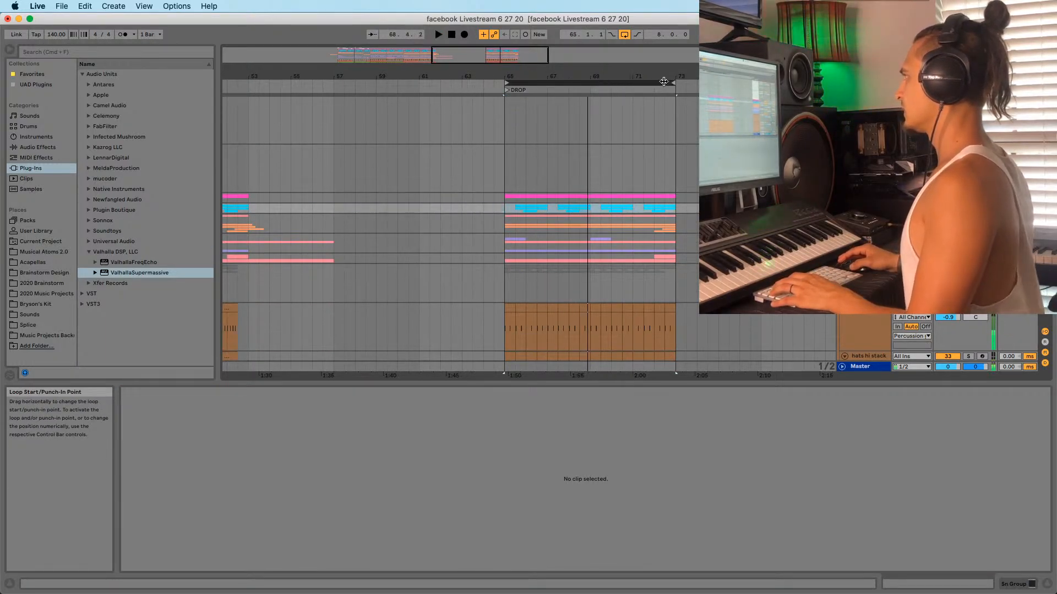
Unfold the synth group and play the synth lead's first Cm clip at the drop in solo
click(865, 208)
click(865, 219)
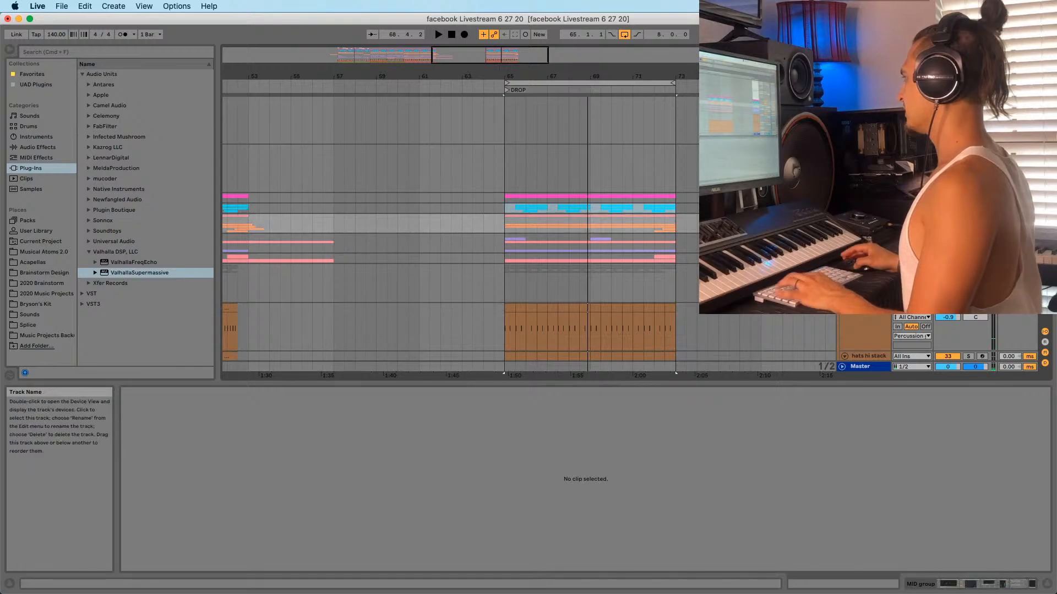
click(865, 238)
click(844, 239)
scroll(610, 217, down, 3)
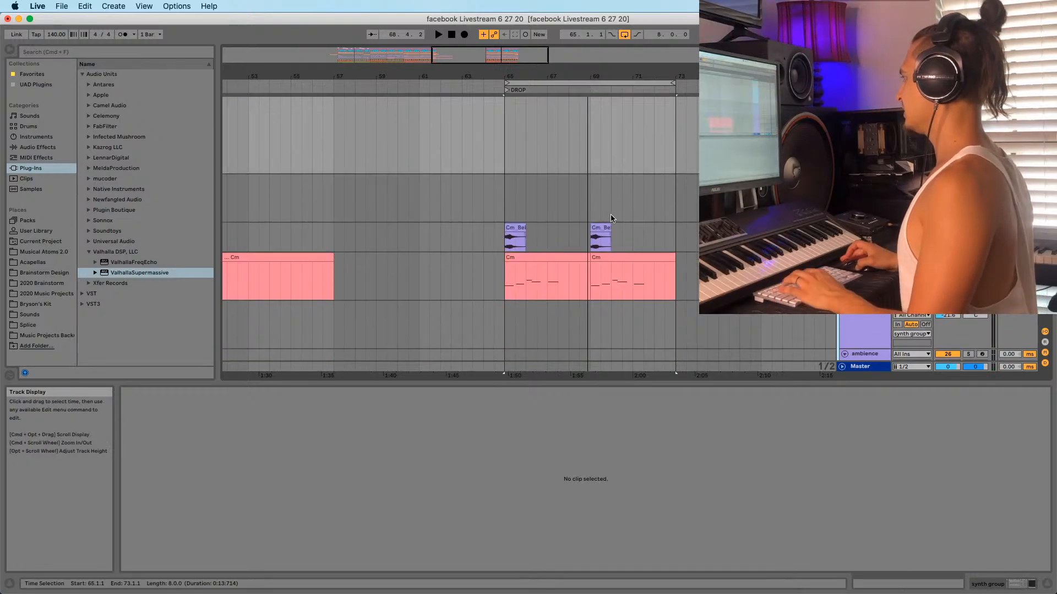
click(512, 272)
key(space)
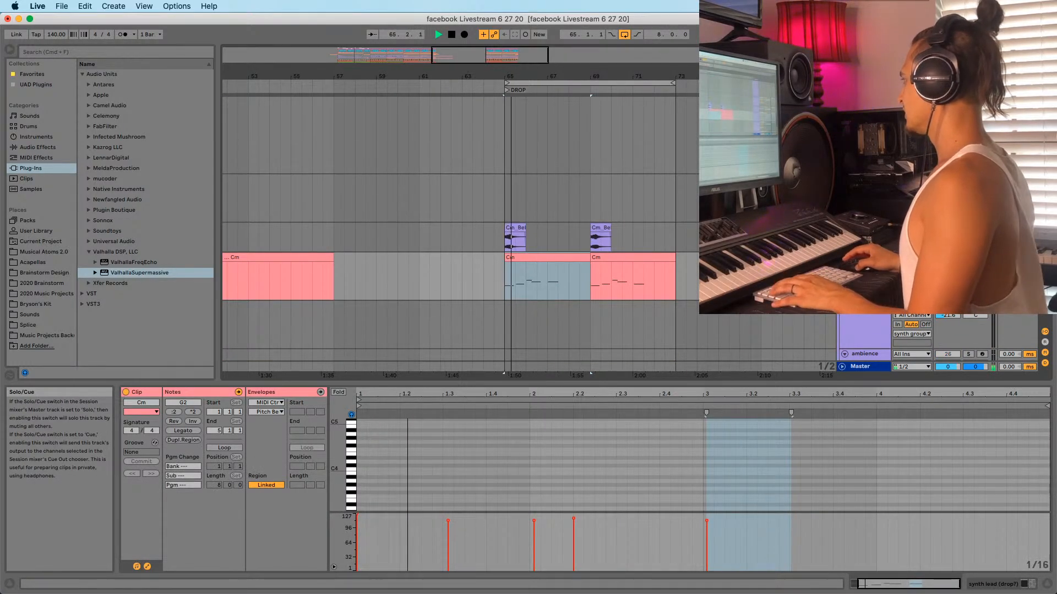
Take the synth lead out of the drop by deactivating its two Cm clips between bars 65 and 73
scroll(461, 229, down, 1)
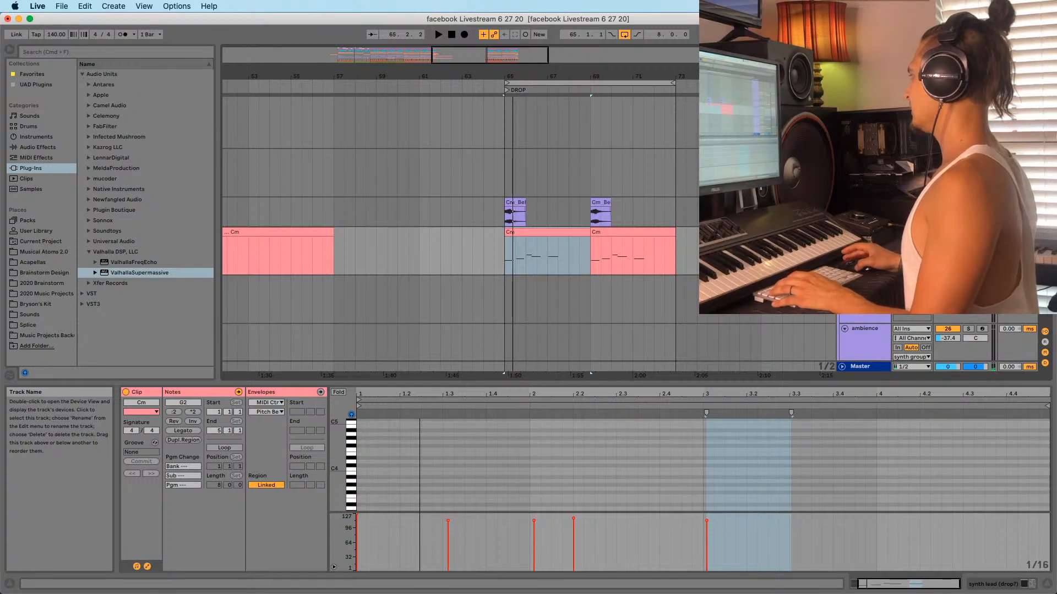
click(865, 291)
drag(611, 76, 610, 47)
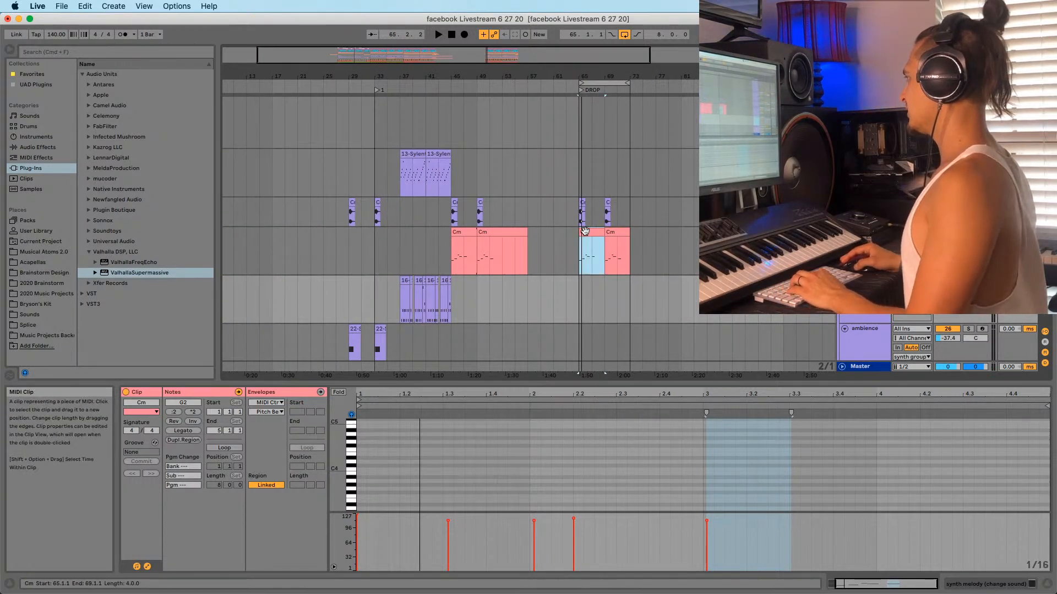
shift+click(619, 236)
shift+click(622, 235)
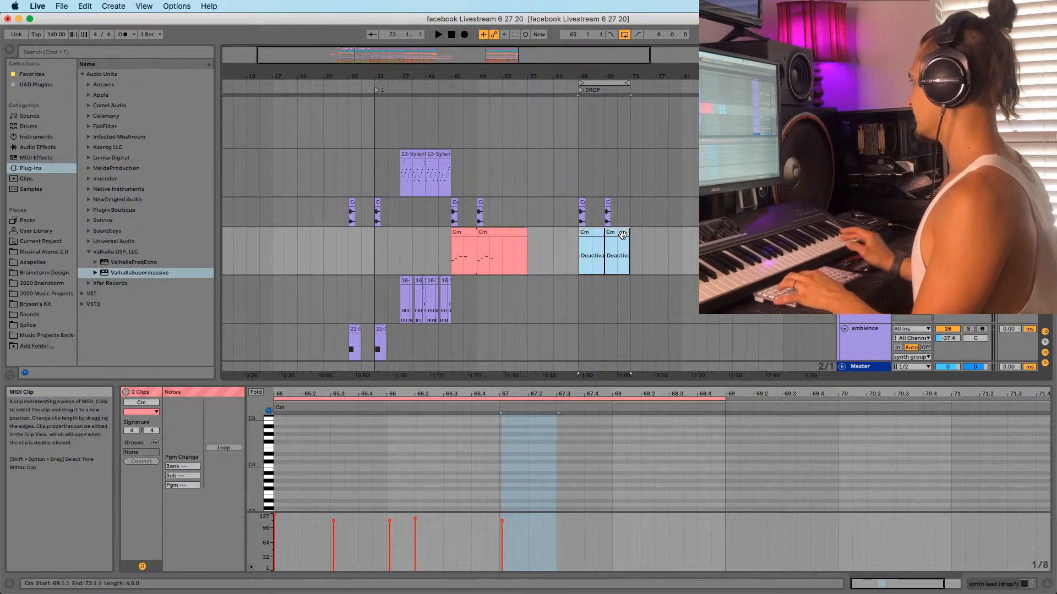
drag(620, 75, 588, 104)
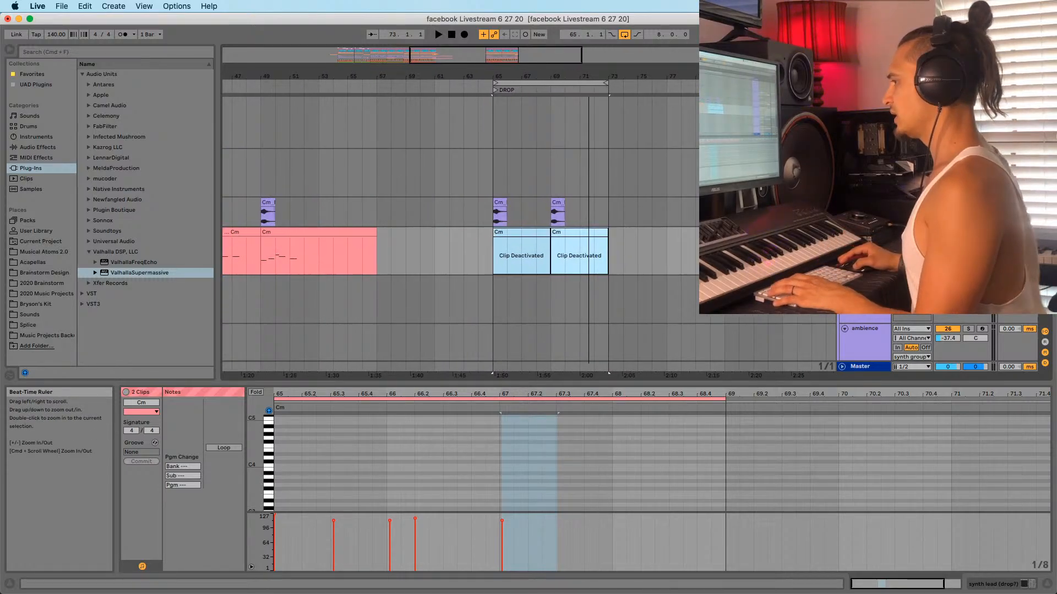
Play the rising run at the end of the synth up clip from bar 71.3
click(491, 284)
scroll(492, 283, down, 2)
mouse_move(526, 76)
mouse_down()
mouse_move(507, 87)
mouse_move(519, 92)
mouse_move(334, 114)
mouse_move(361, 127)
mouse_up()
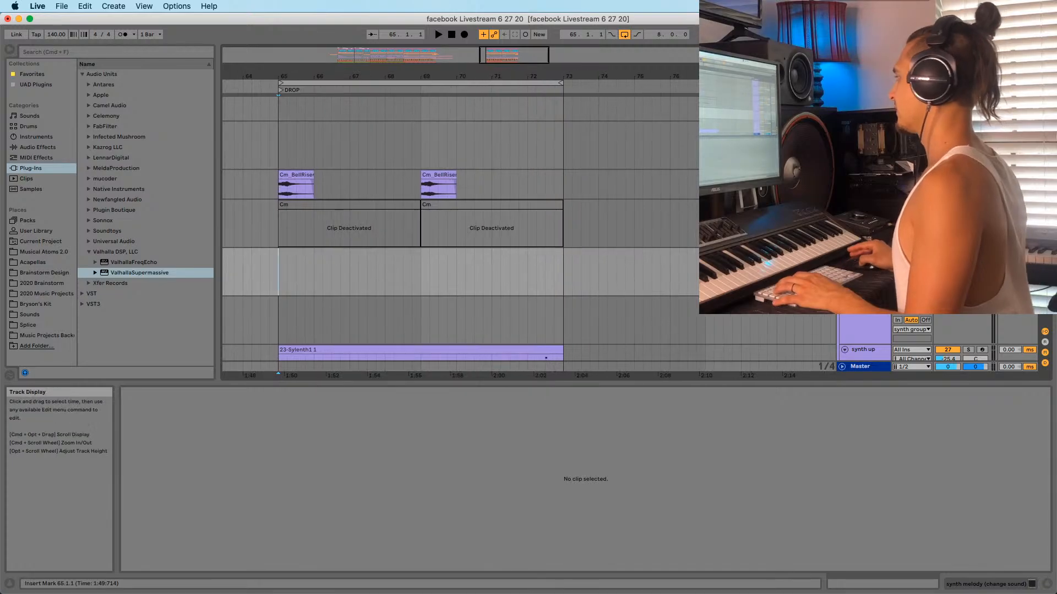
scroll(385, 248, down, 3)
click(378, 254)
click(512, 280)
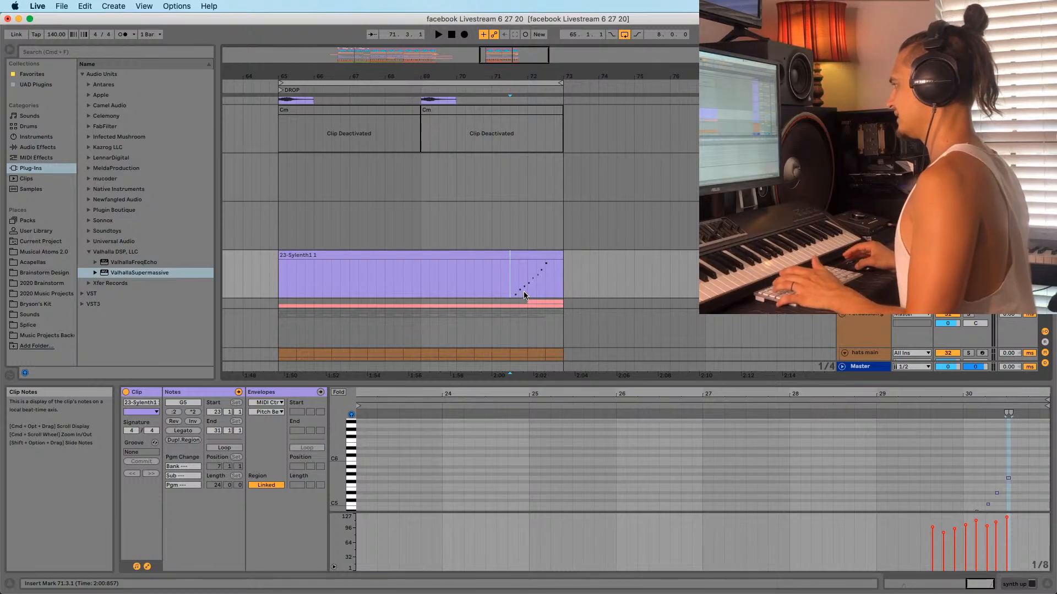
key(space)
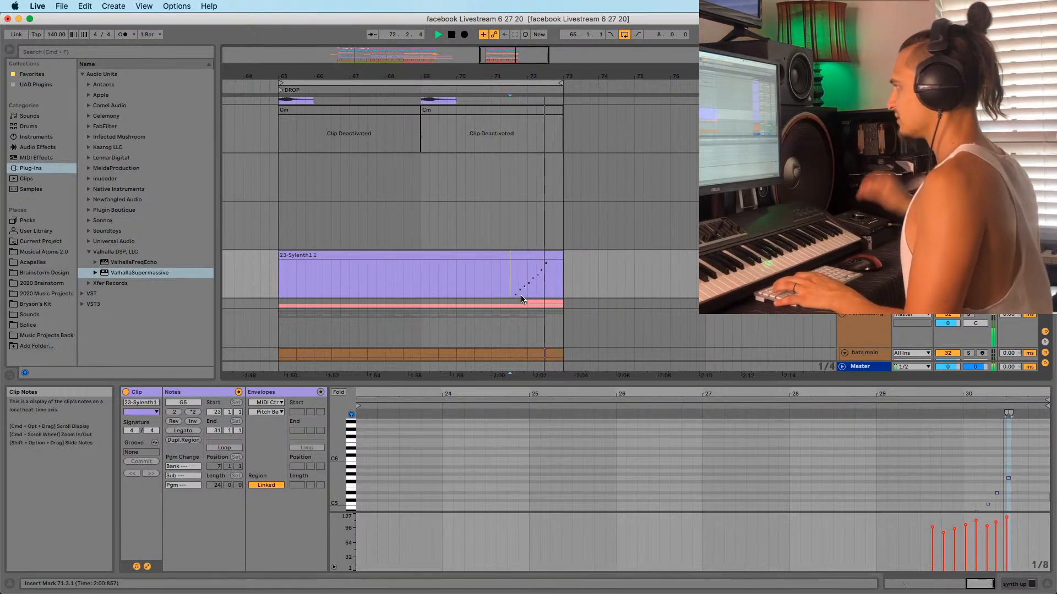
key(space)
Deactivate the strings track's eight-bar Cm clip at the drop
click(274, 226)
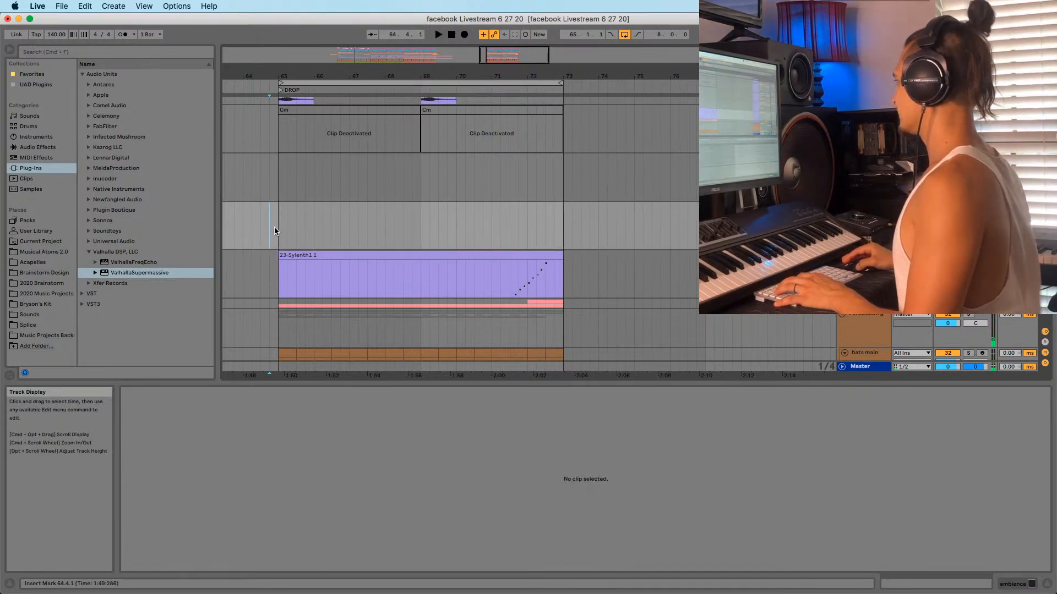
scroll(602, 189, down, 3)
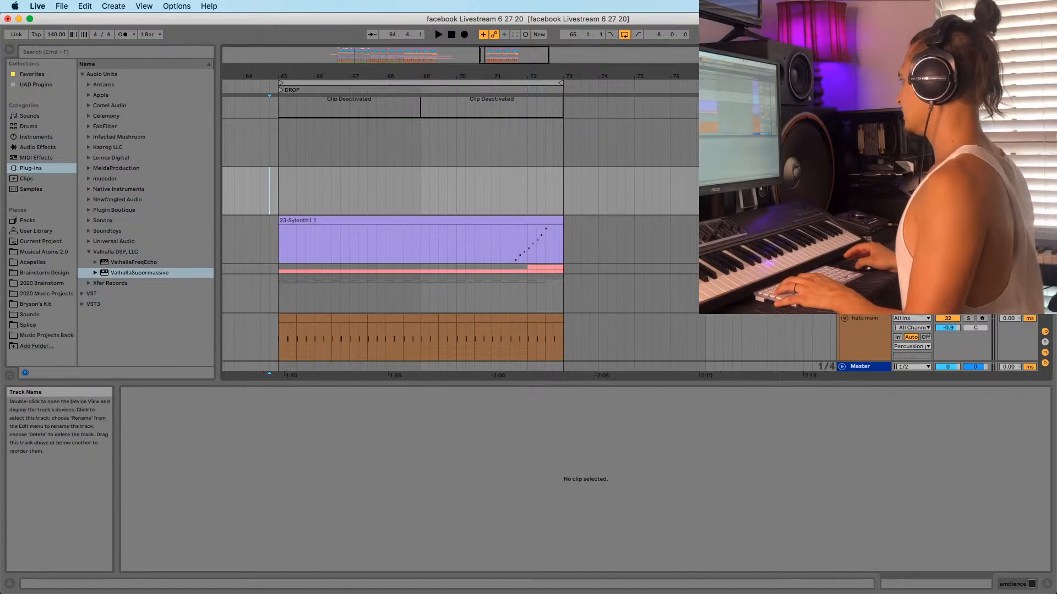
scroll(354, 193, down, 3)
click(344, 207)
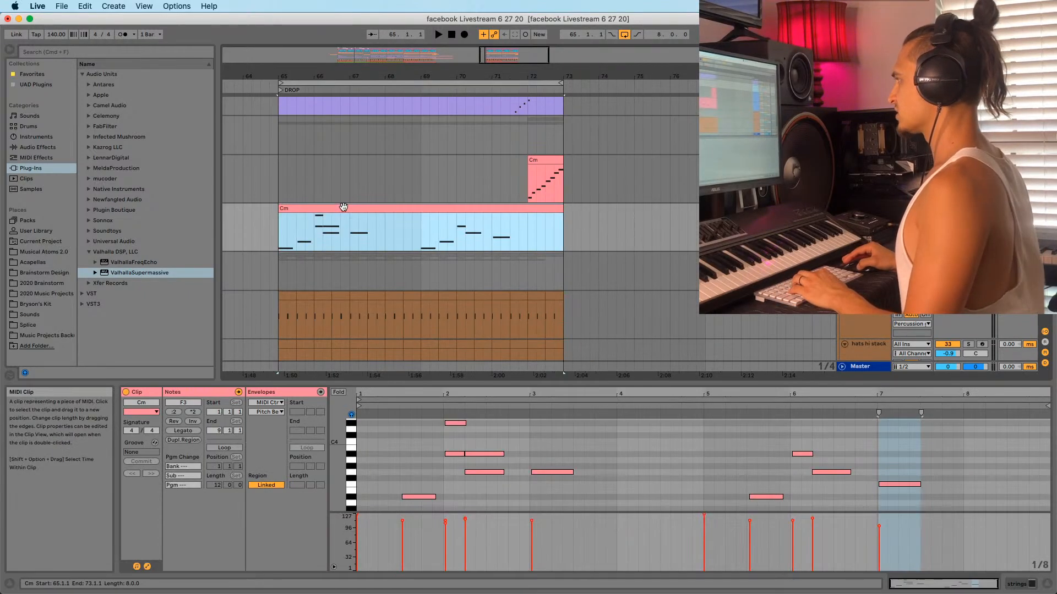
key(0)
Audition the drop from bar 65 without the strings and stop playback
click(275, 257)
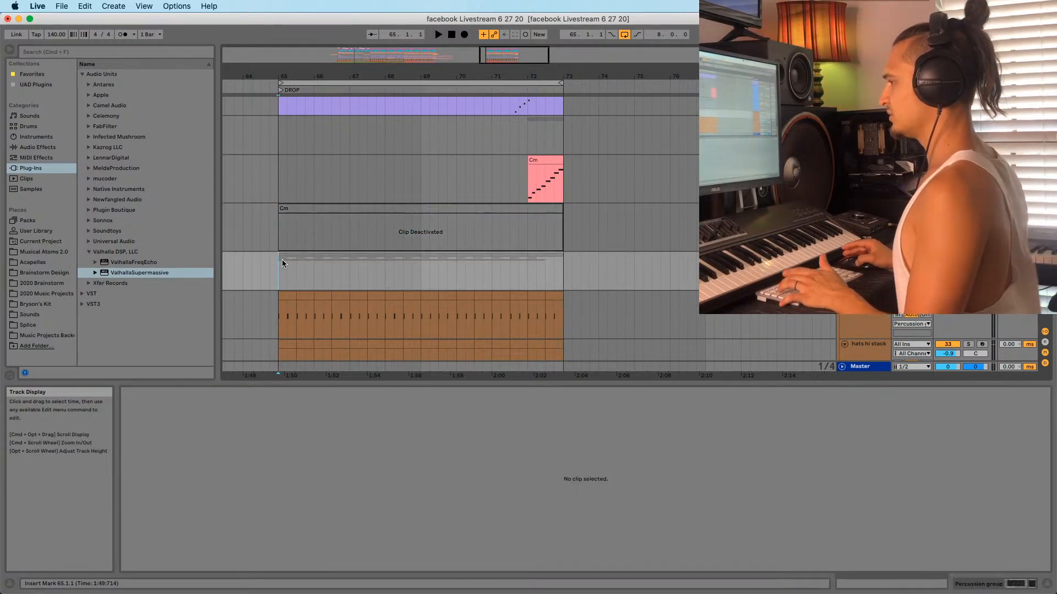
key(space)
scroll(311, 226, down, 2)
scroll(311, 225, up, 6)
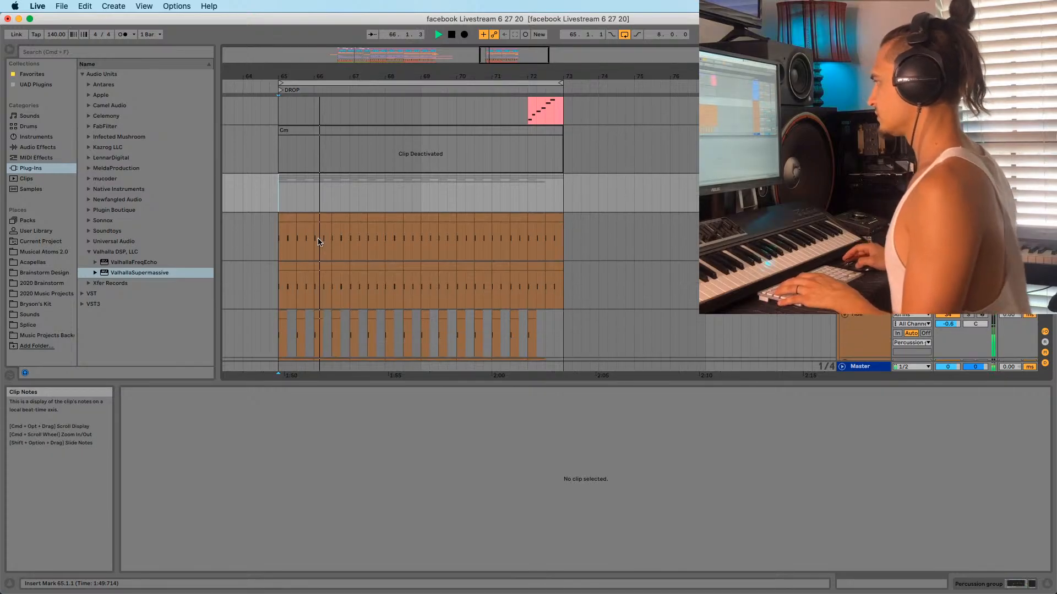
click(269, 283)
drag(273, 67, 360, 66)
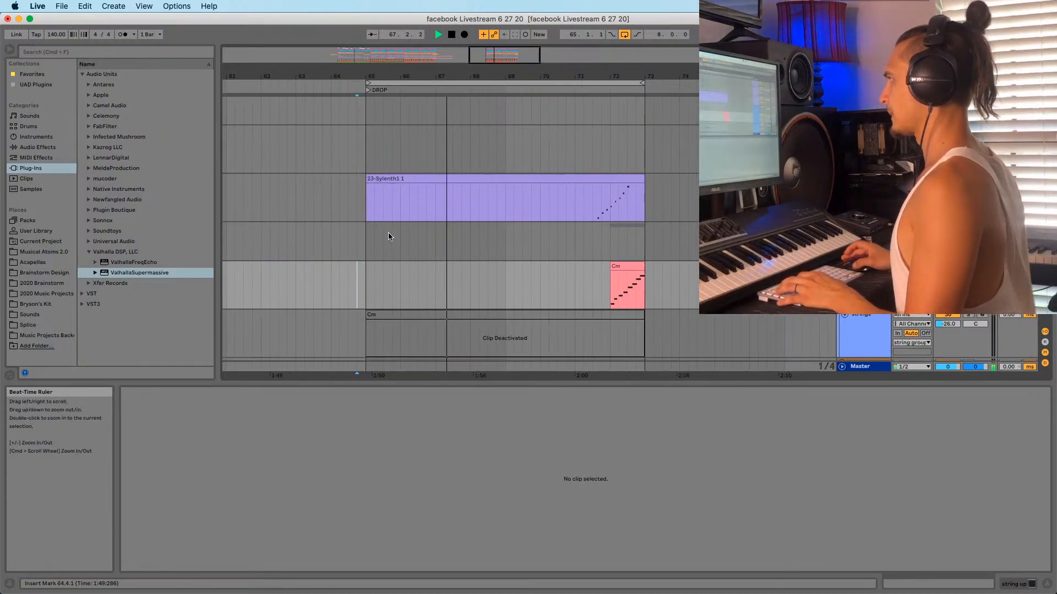
scroll(391, 242, up, 12)
key(space)
Insert a new MIDI track after the third 808 track in the Sub group
click(863, 141)
click(863, 256)
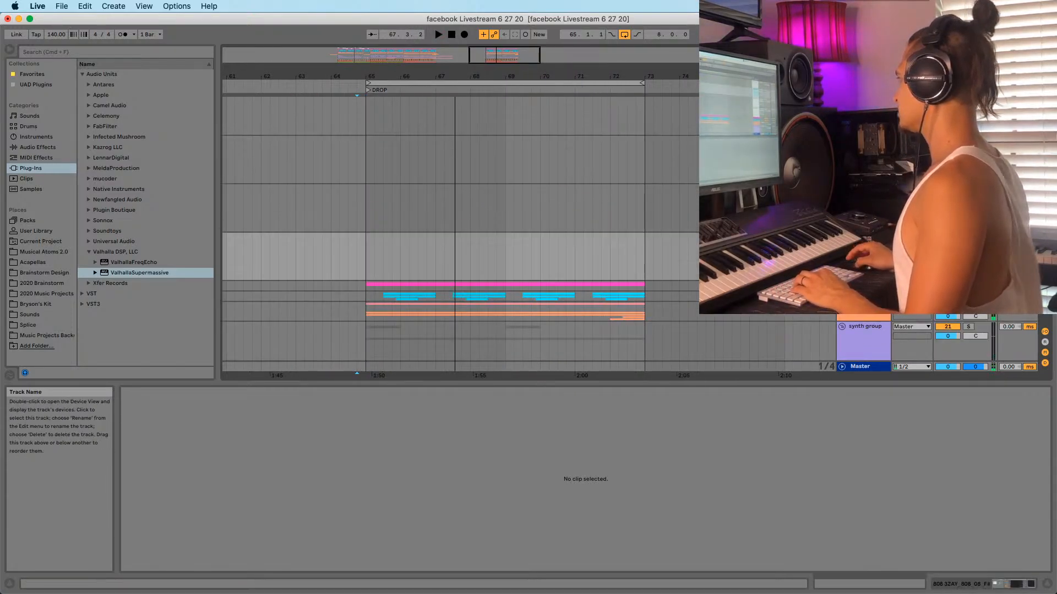
click(863, 116)
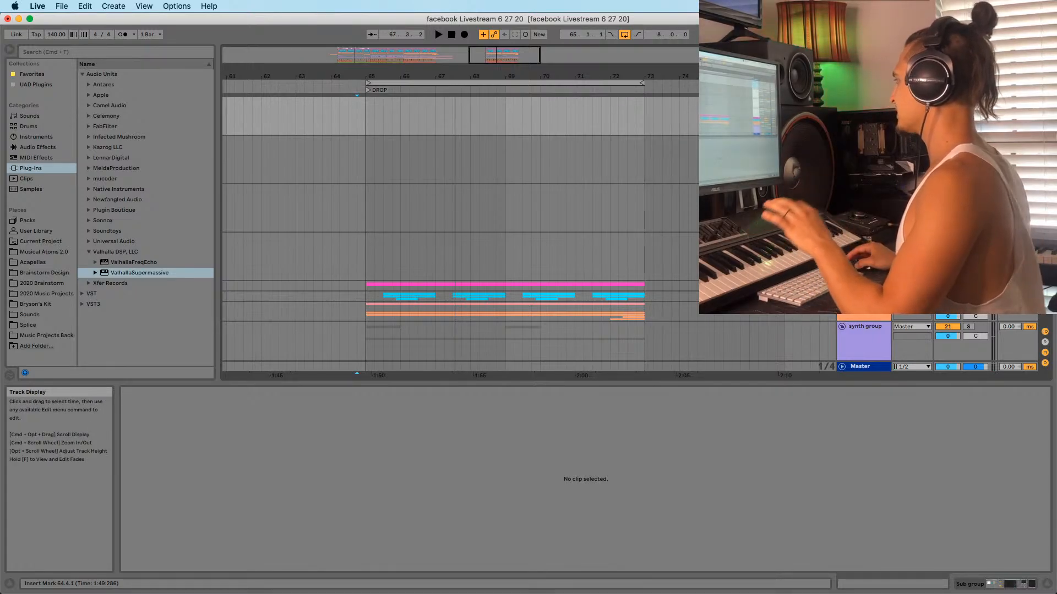
click(863, 142)
click(863, 113)
click(863, 245)
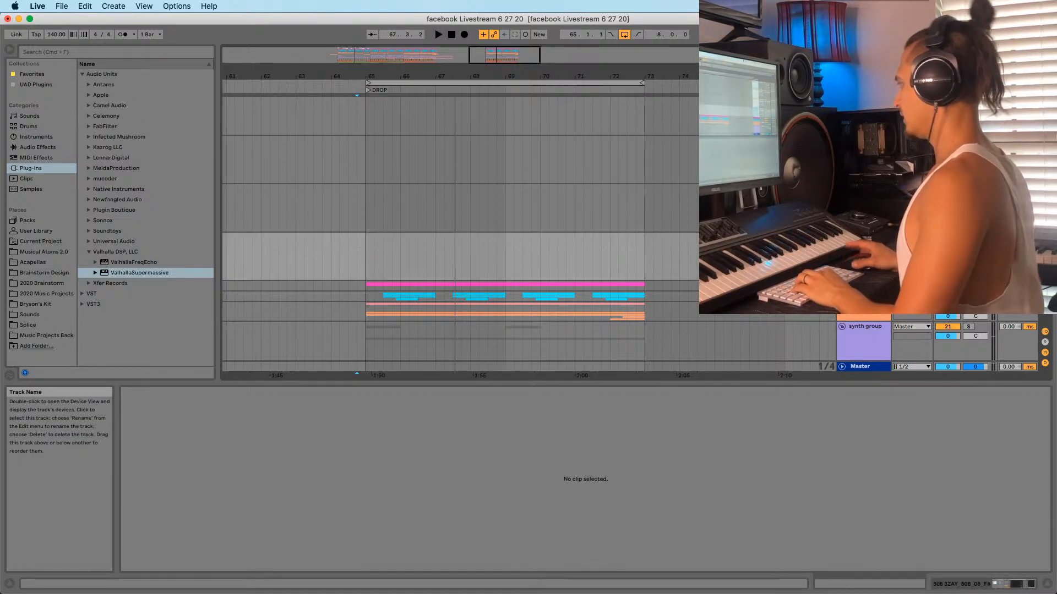
key(super+shift+t)
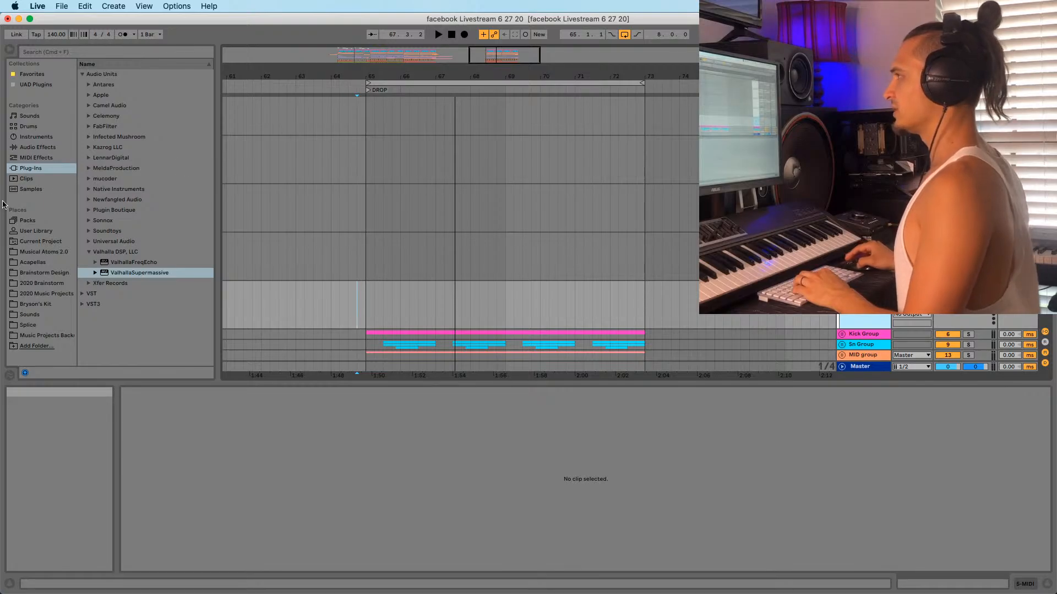
Load Serum from the favorites onto the new MIDI track and close its plug-in window
click(32, 74)
drag(101, 170, 431, 325)
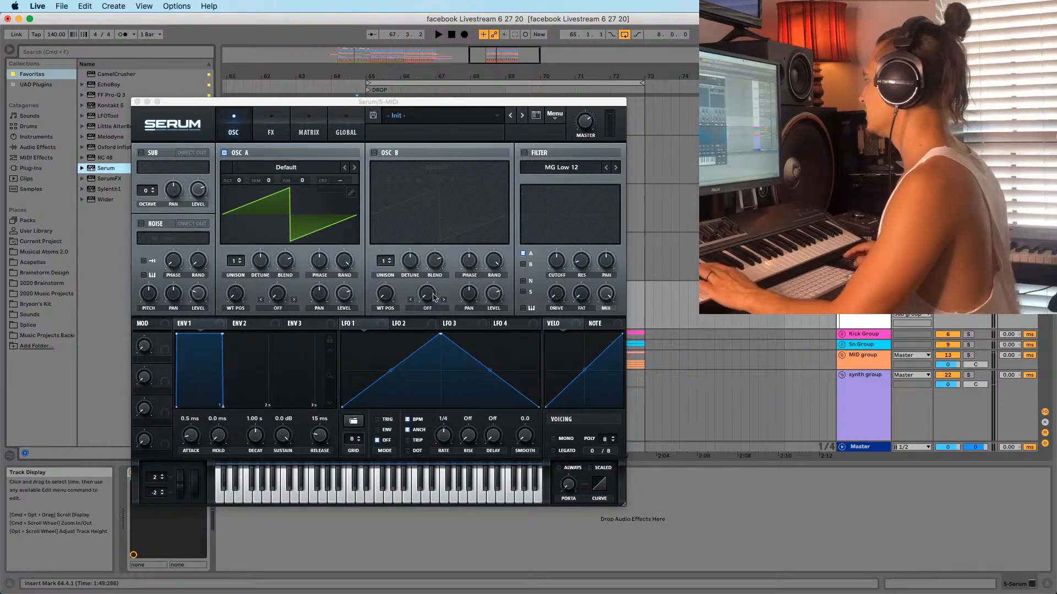
click(136, 103)
scroll(384, 311, down, 1)
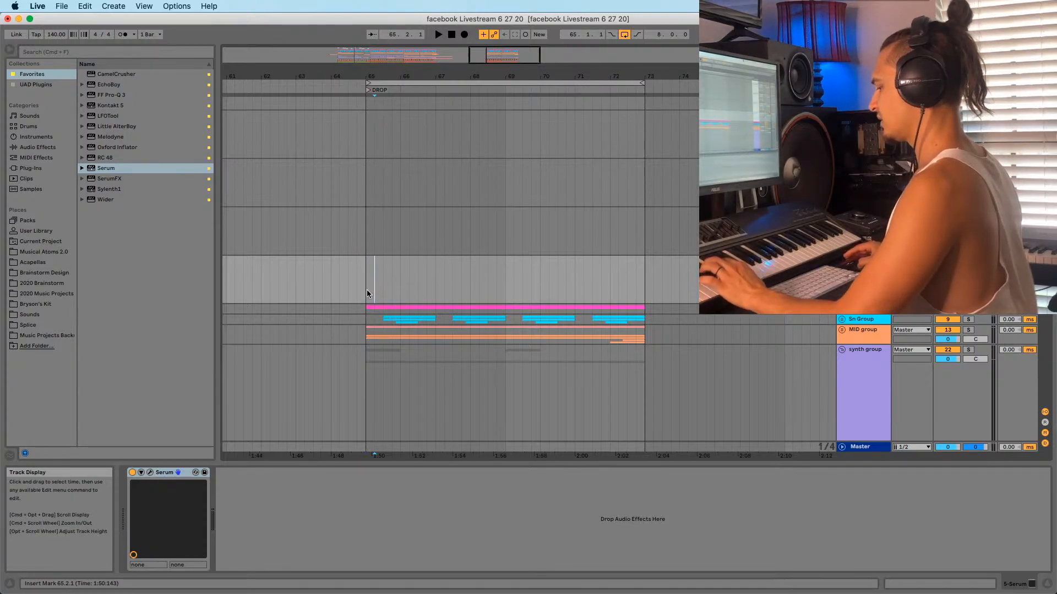
Reopen Serum and set oscillator A to the Basic Shapes wavetable
click(149, 472)
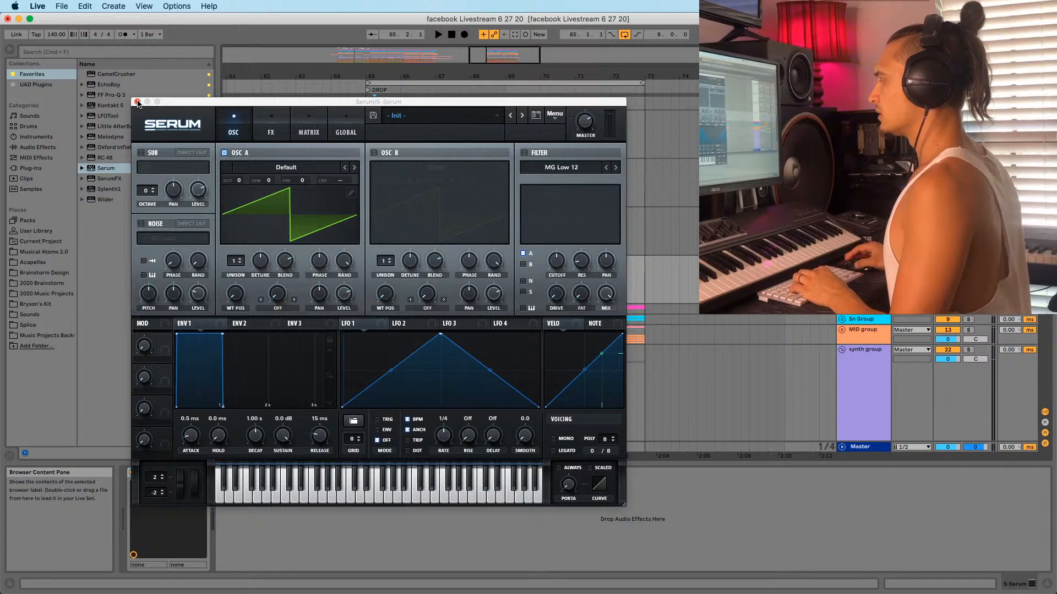
click(270, 169)
mouse_move(283, 181)
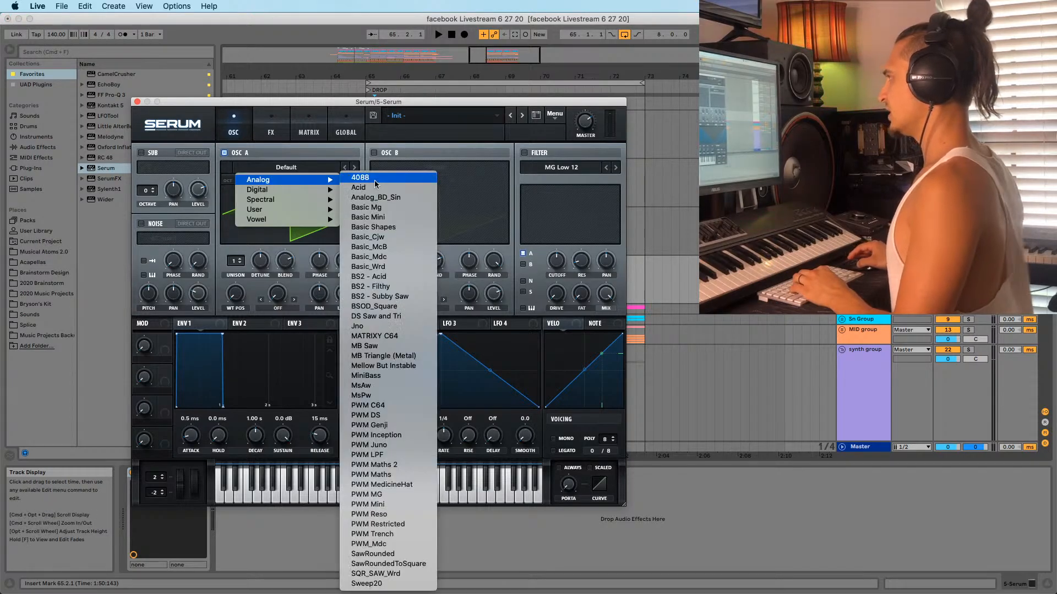
click(392, 218)
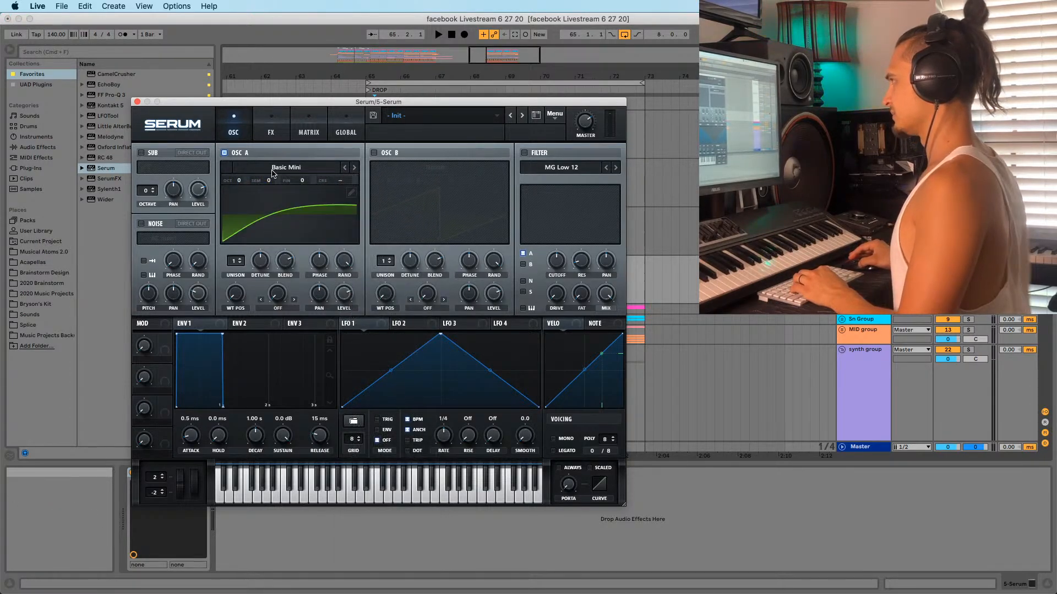
click(352, 167)
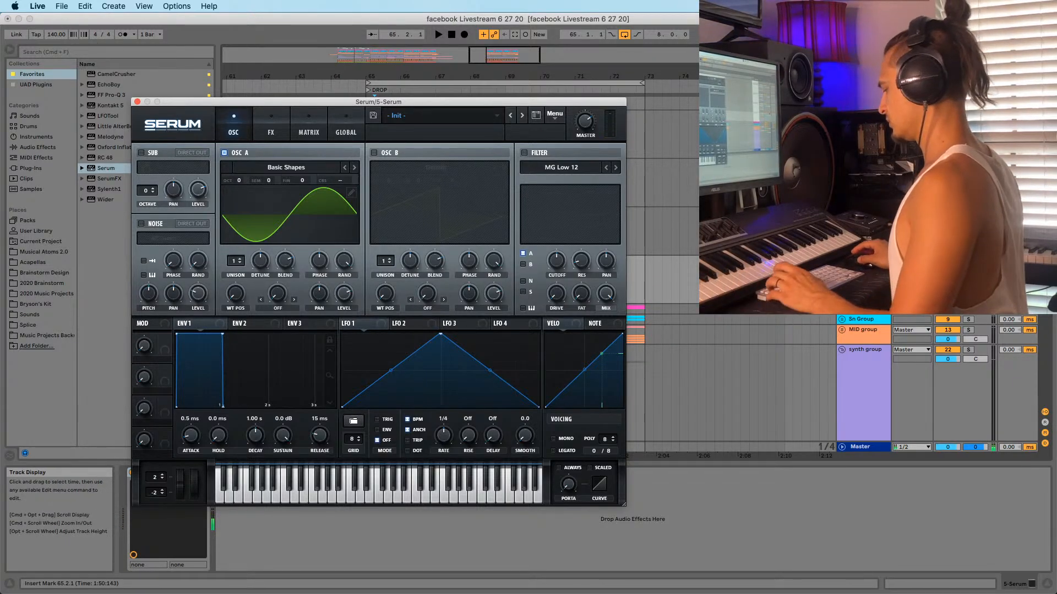
Check the Serum sub's level in the Session View mixer, resetting the Sub group's peak level, and return to the arrangement
key(Tab)
drag(451, 102, 894, 114)
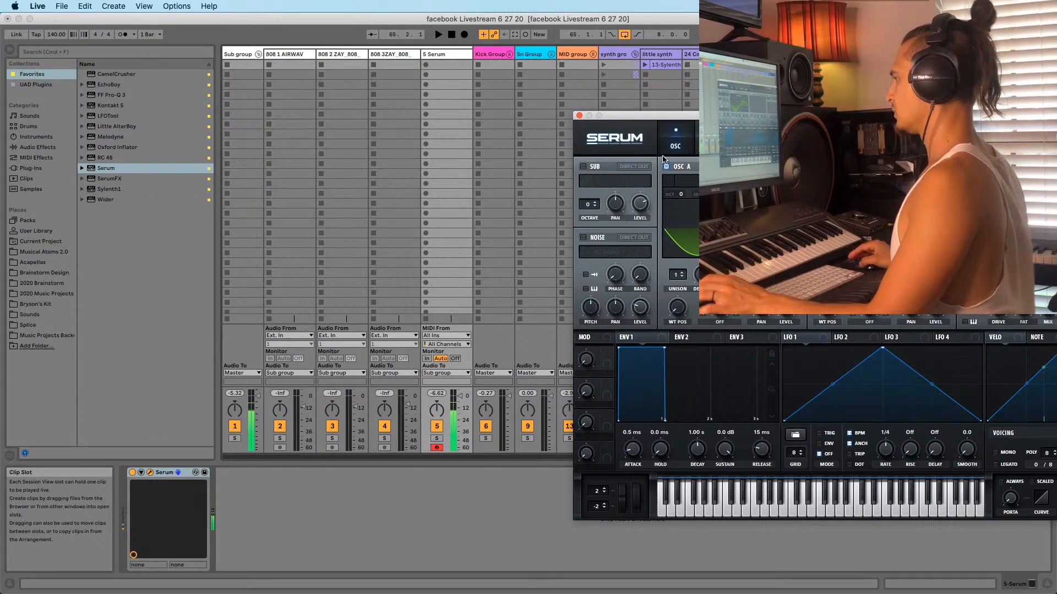
click(240, 395)
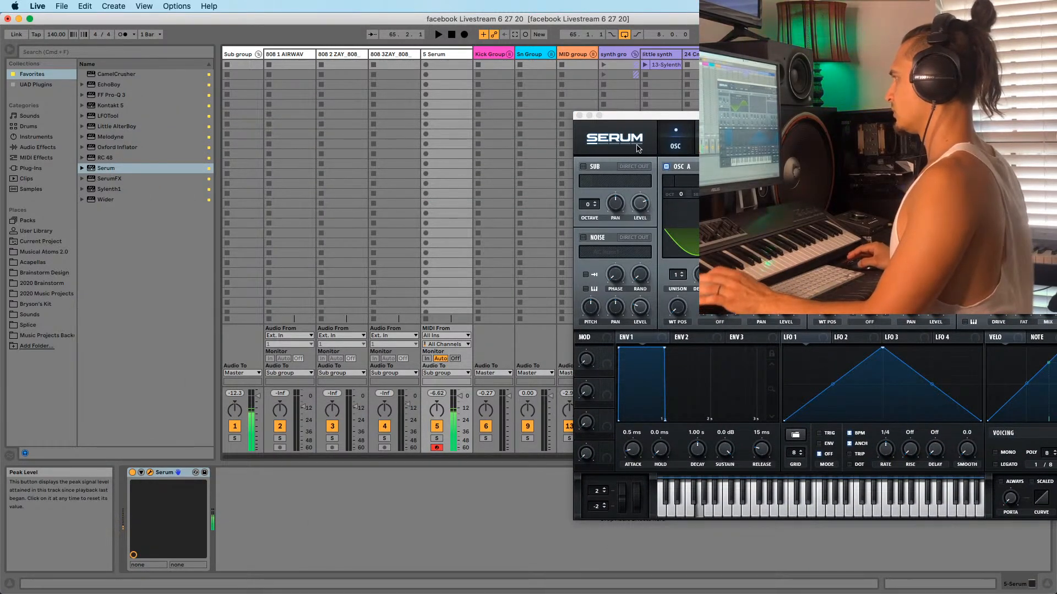
drag(637, 115, 492, 114)
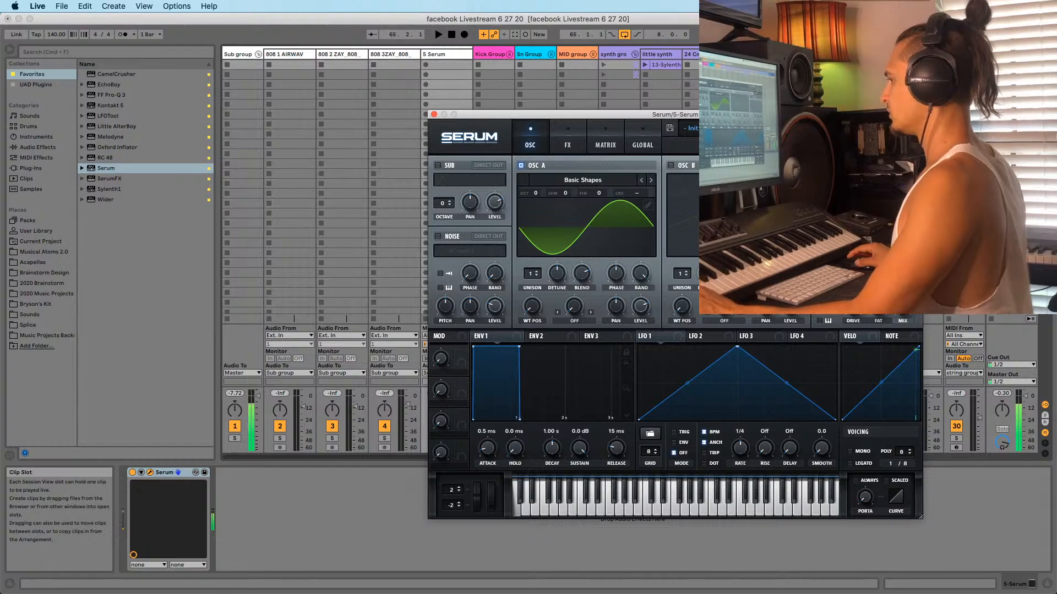
click(434, 115)
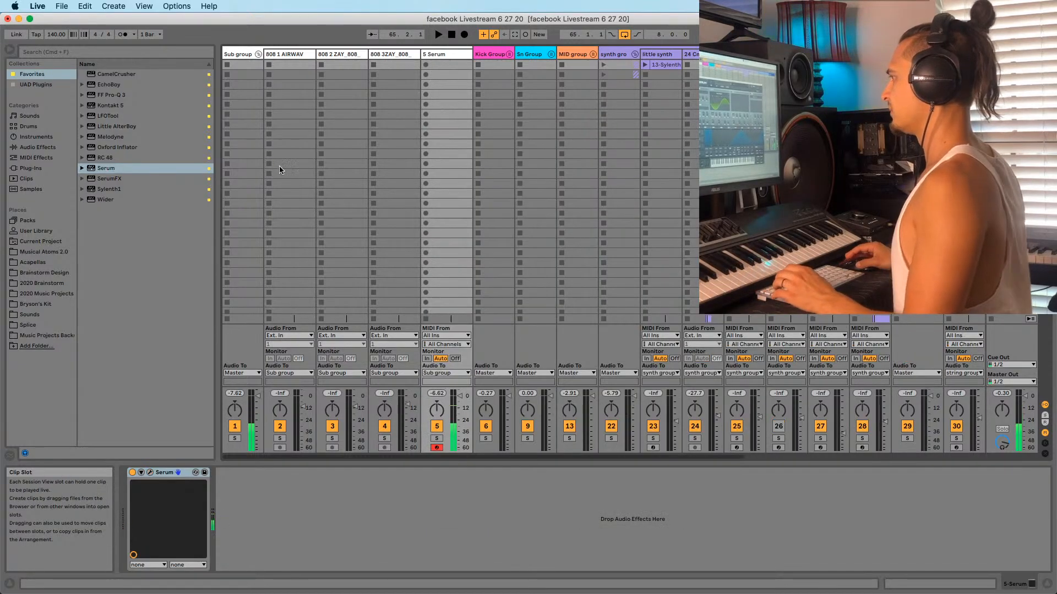
key(Tab)
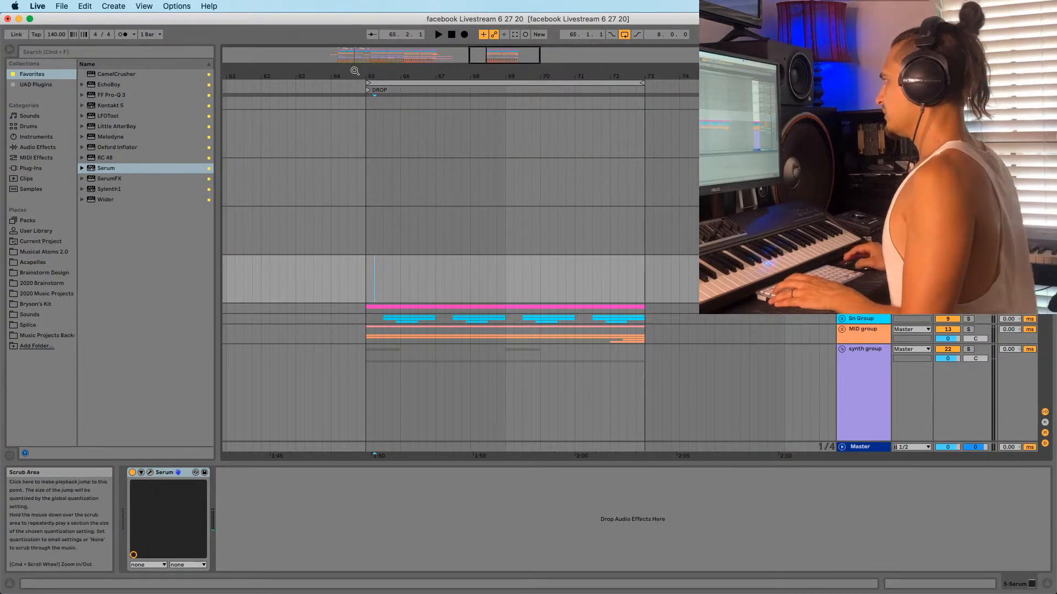
Find the original 808 clips and play the Cymatics AIRWAV 808 clip at bar 29
drag(310, 73, 433, 55)
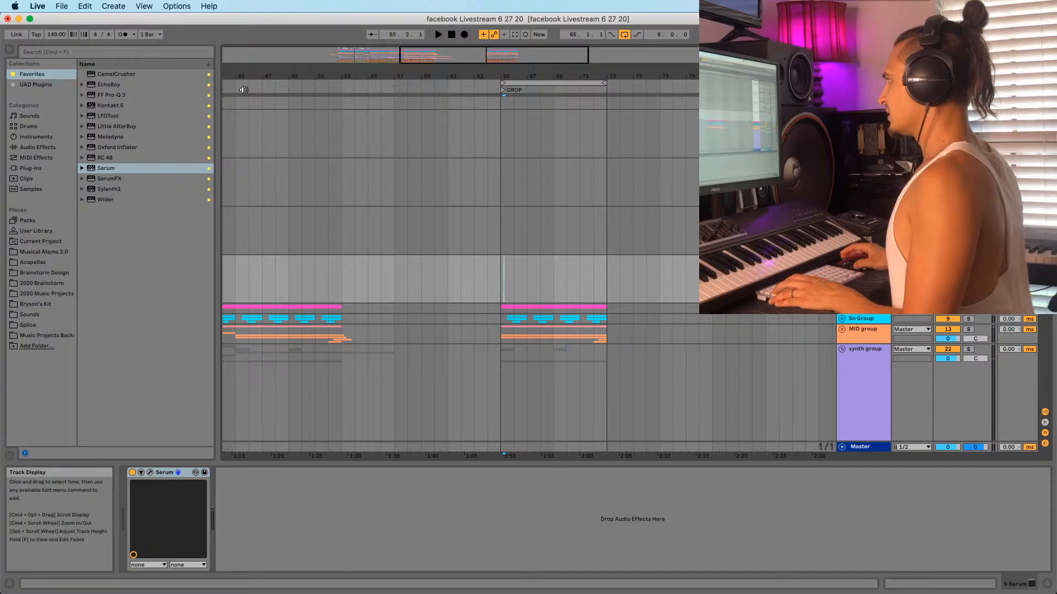
drag(256, 76, 310, 76)
drag(237, 65, 360, 94)
drag(349, 165, 342, 172)
drag(352, 77, 358, 93)
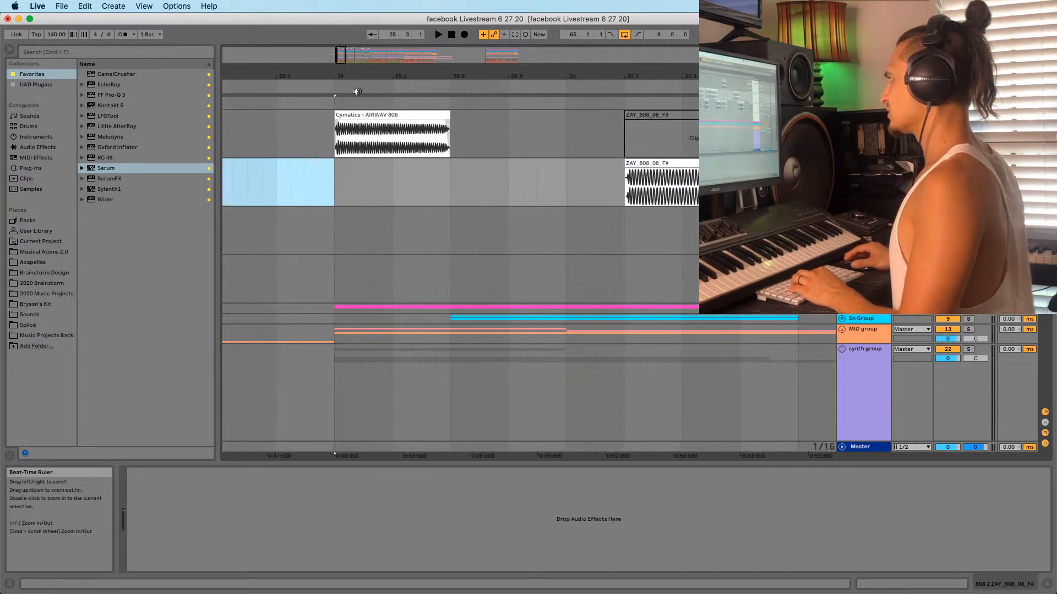
click(360, 117)
click(968, 115)
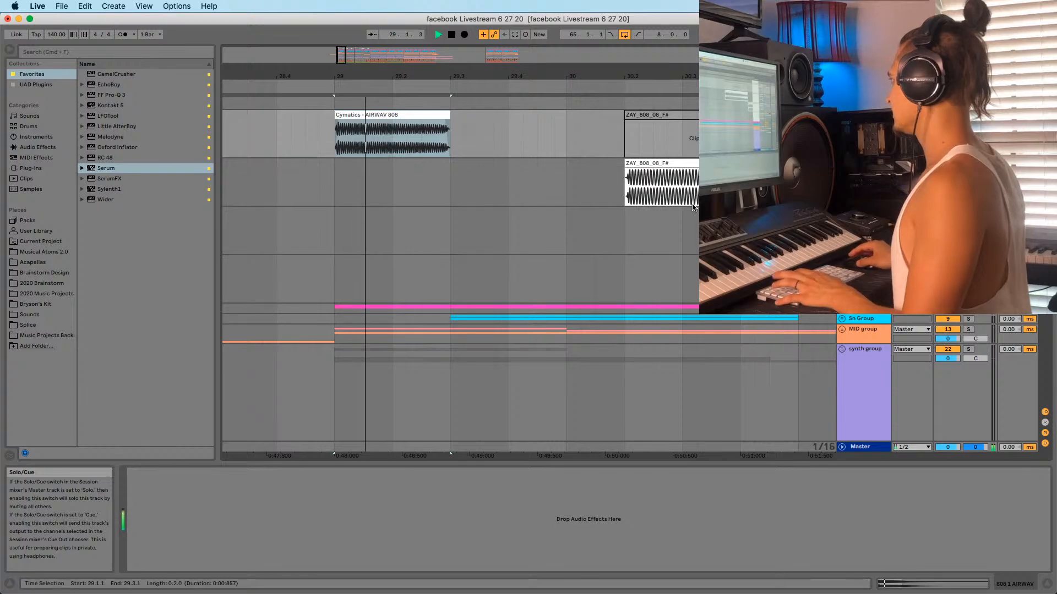
Show the clip settings of the second 808 track's ZAY_808_08_F# clip at bar 30.2 and play it
click(677, 163)
key(space)
key(shift+Tab)
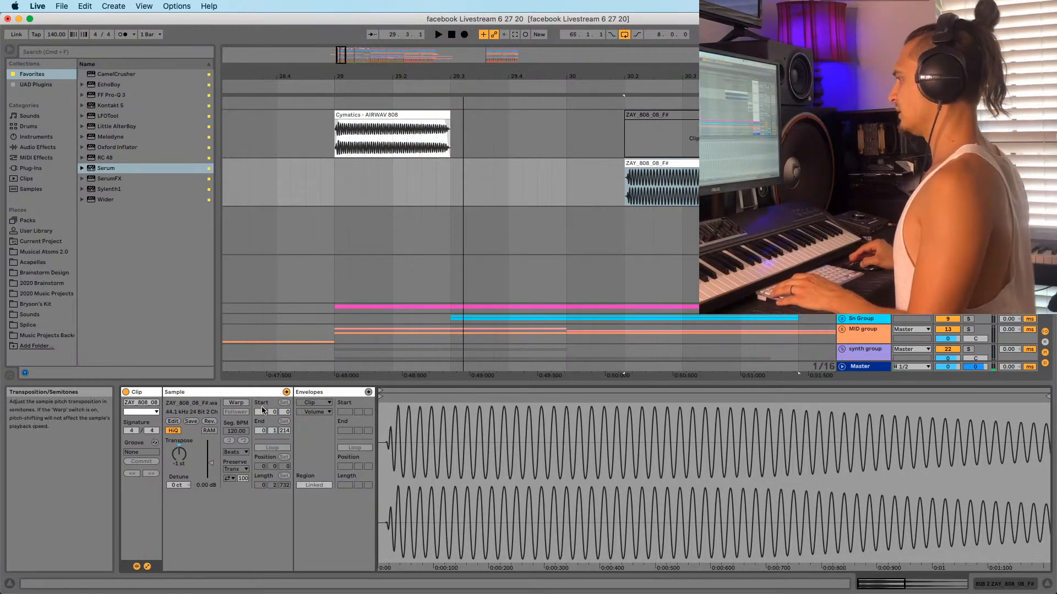
key(space)
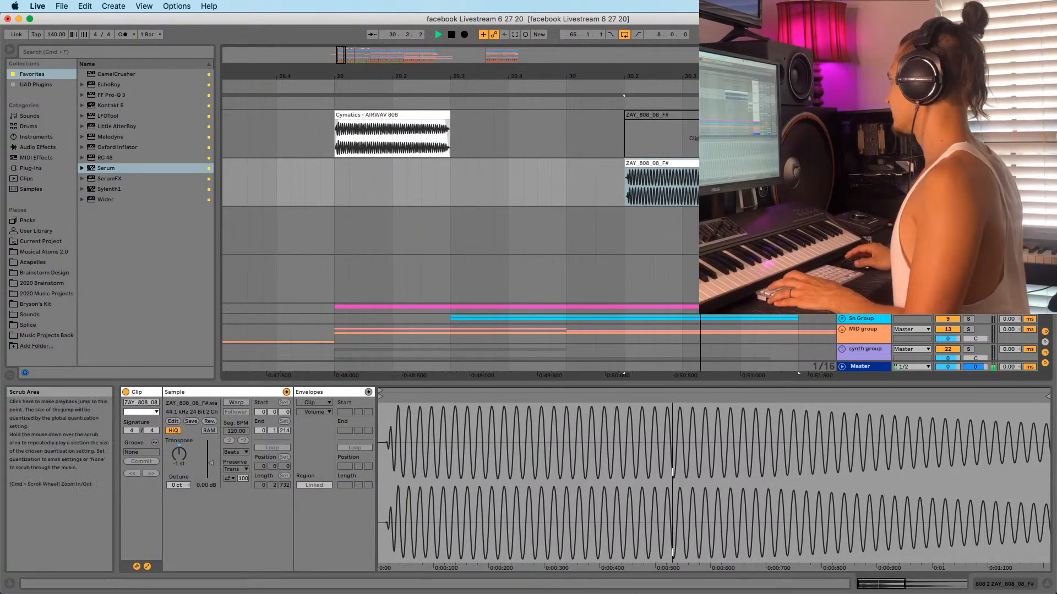
drag(828, 76, 562, 62)
key(space)
Inspect the third 808 track's ZAY_808_08_F# clip at bar 31 and place the insert marker at bar 29 on the Serum track
click(570, 213)
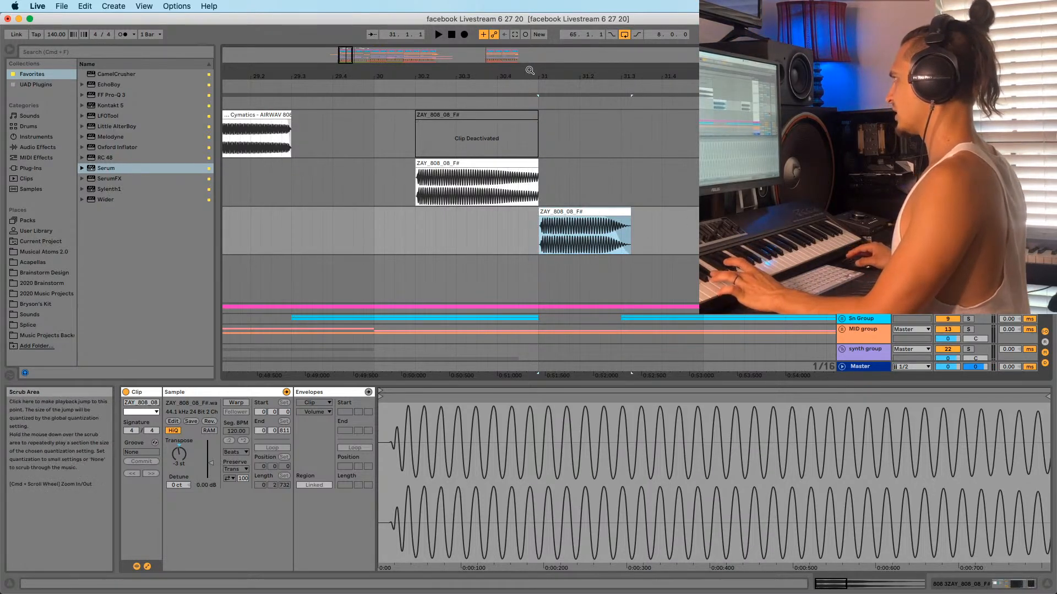
drag(530, 76, 543, 235)
click(381, 285)
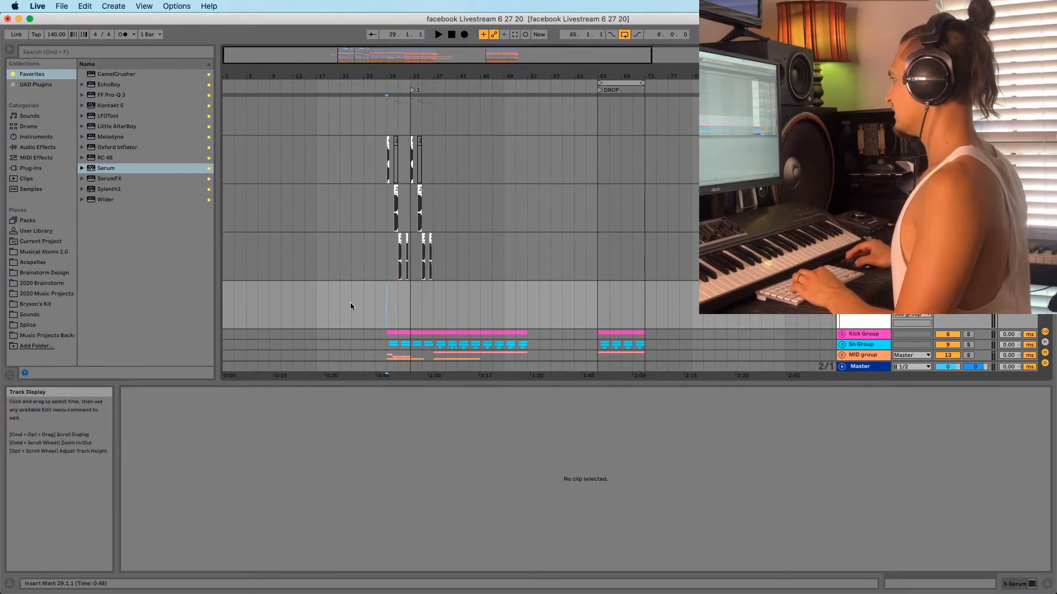
Create an empty four-bar MIDI clip on the Serum track from bar 29 to bar 33
drag(385, 300, 419, 303)
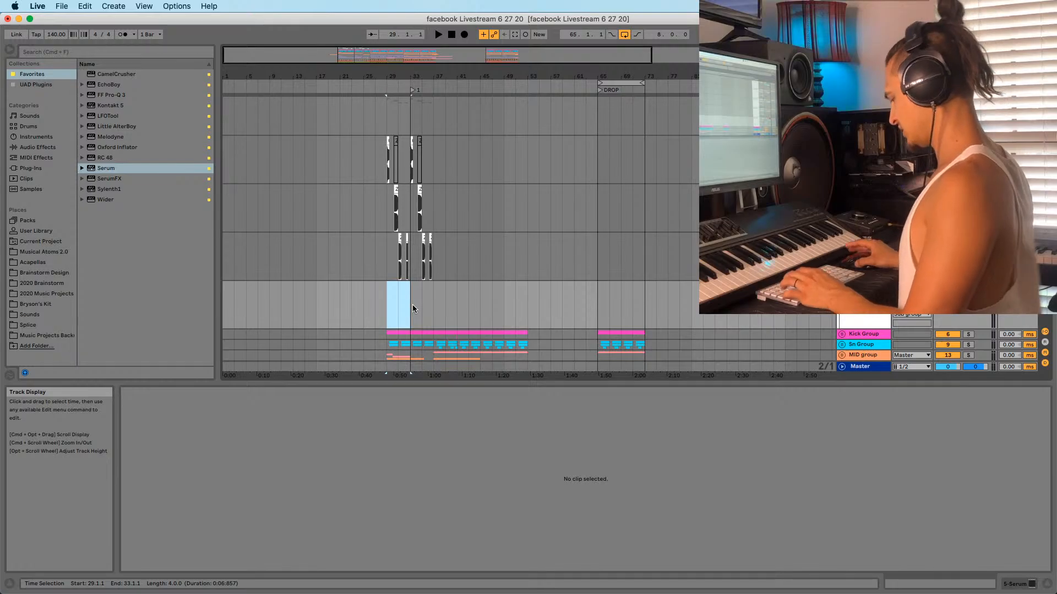
key(super+shift+m)
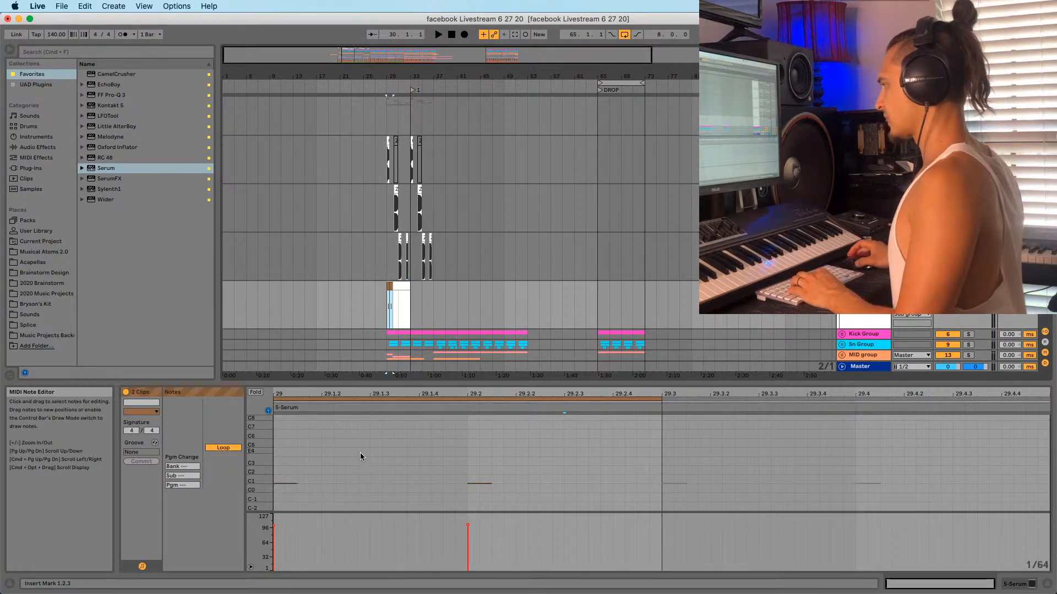
key(super+shift+m)
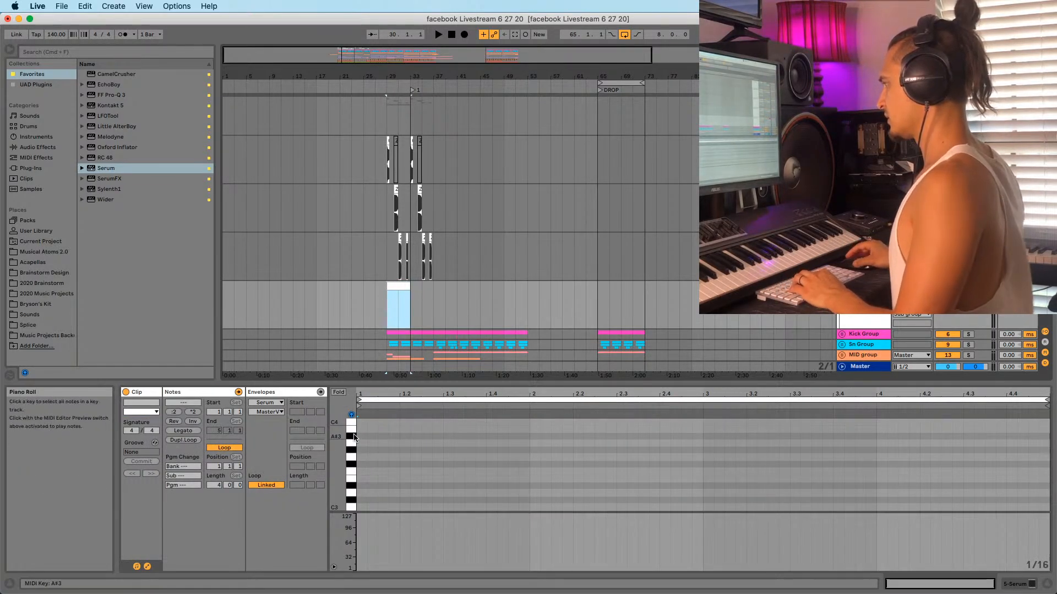
Draw a C1 note at the start of the new clip and extend it to one bar while playing it
scroll(369, 446, down, 5)
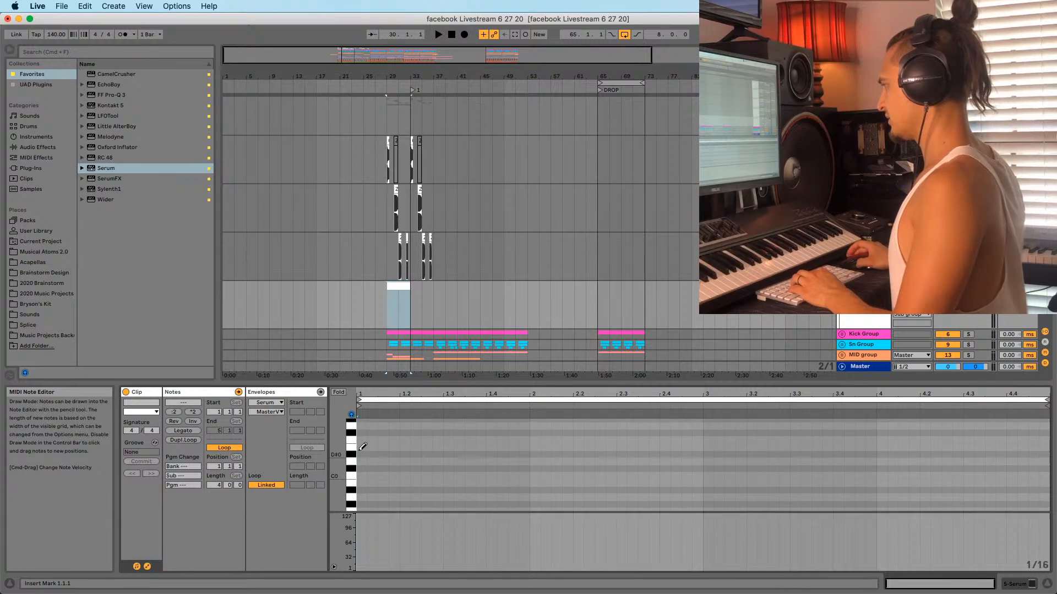
scroll(362, 463, up, 3)
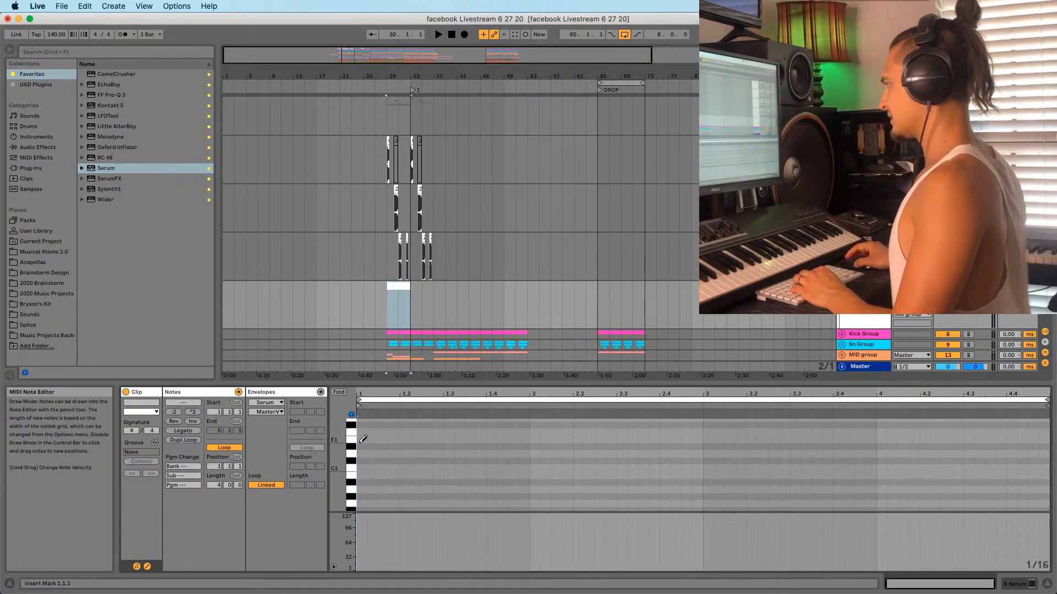
scroll(362, 442, down, 1)
click(365, 465)
key(b)
click(377, 465)
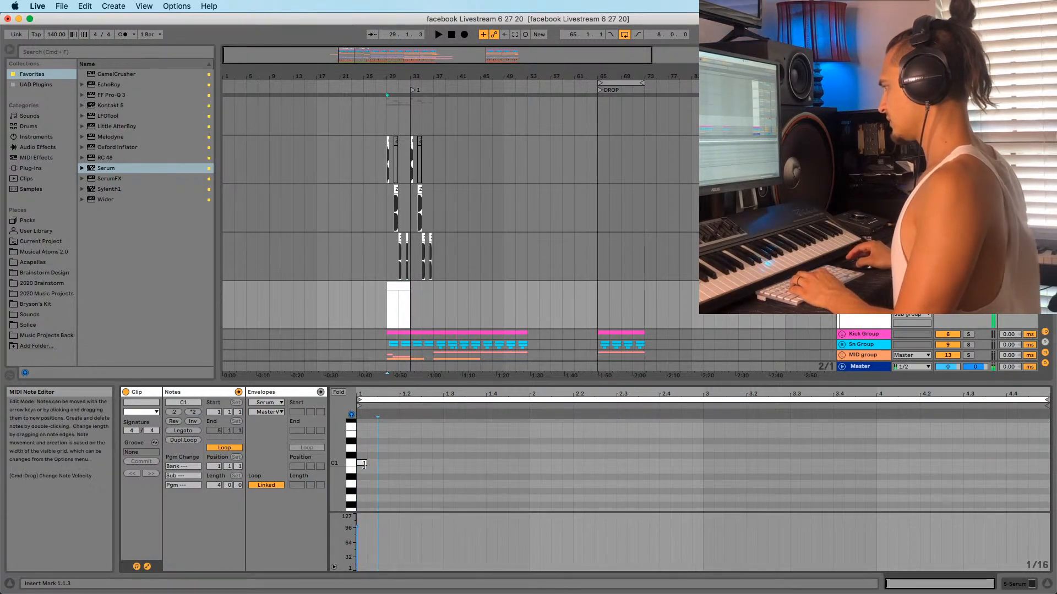
drag(415, 460, 451, 460)
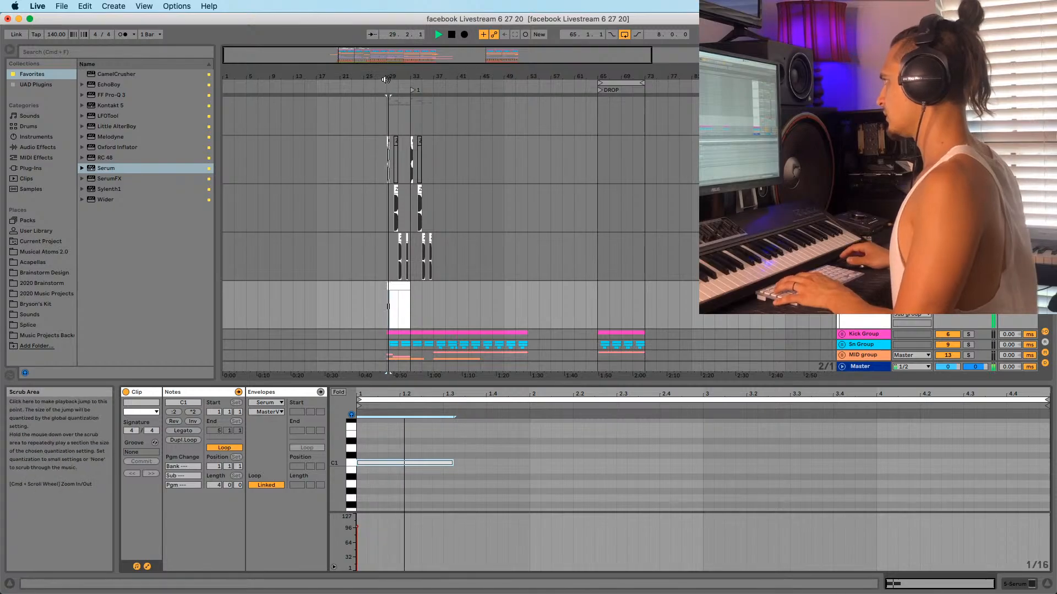
drag(389, 77, 397, 180)
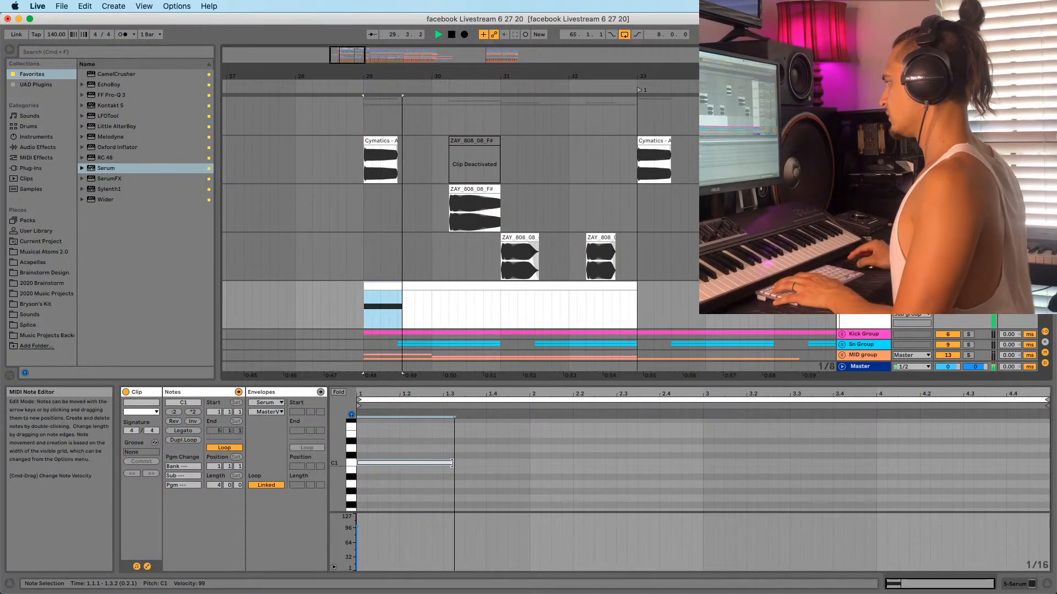
drag(452, 463, 526, 462)
key(space)
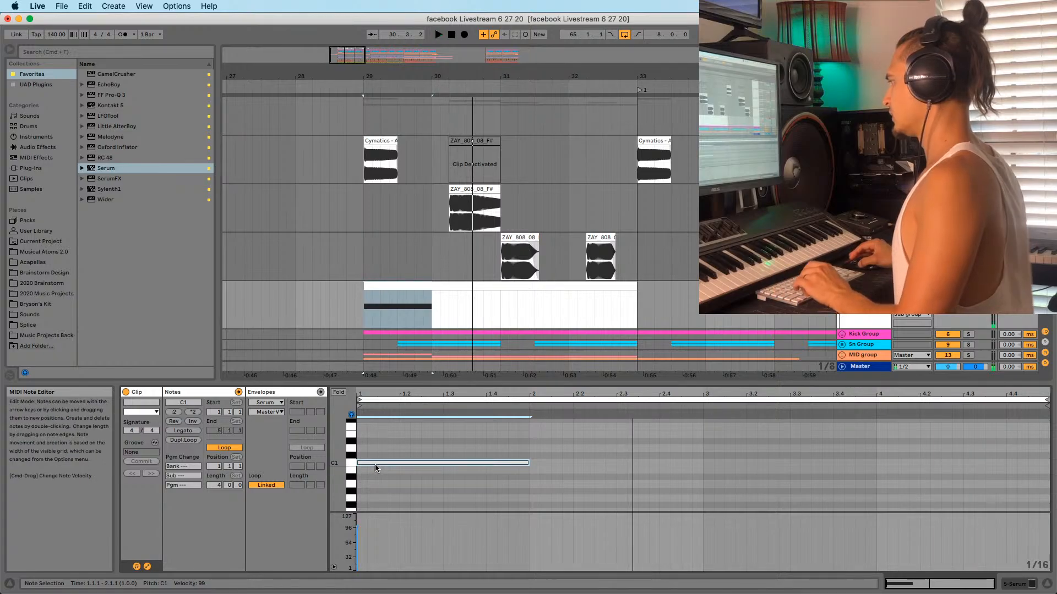
Copy the C1 note down to F0, play the clip, and shift the copy's start to 2.2.1
drag(375, 464, 554, 504)
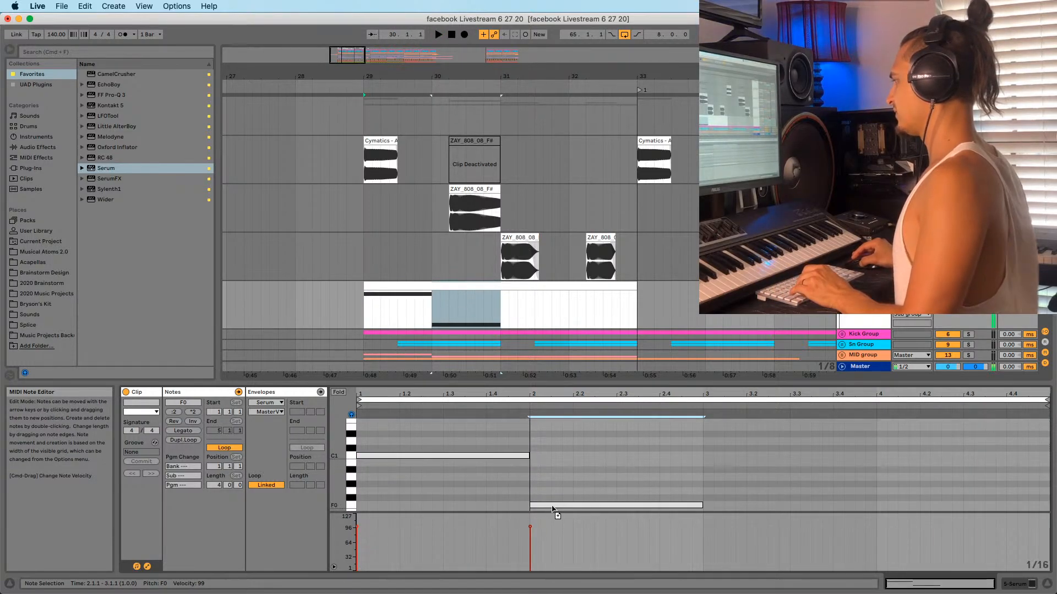
key(space)
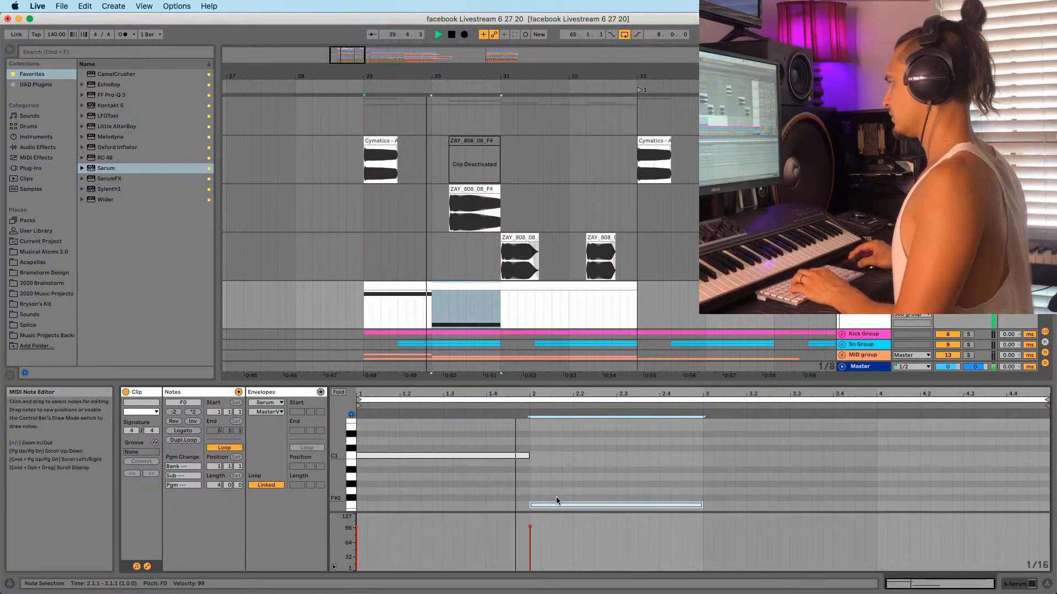
drag(547, 507, 591, 506)
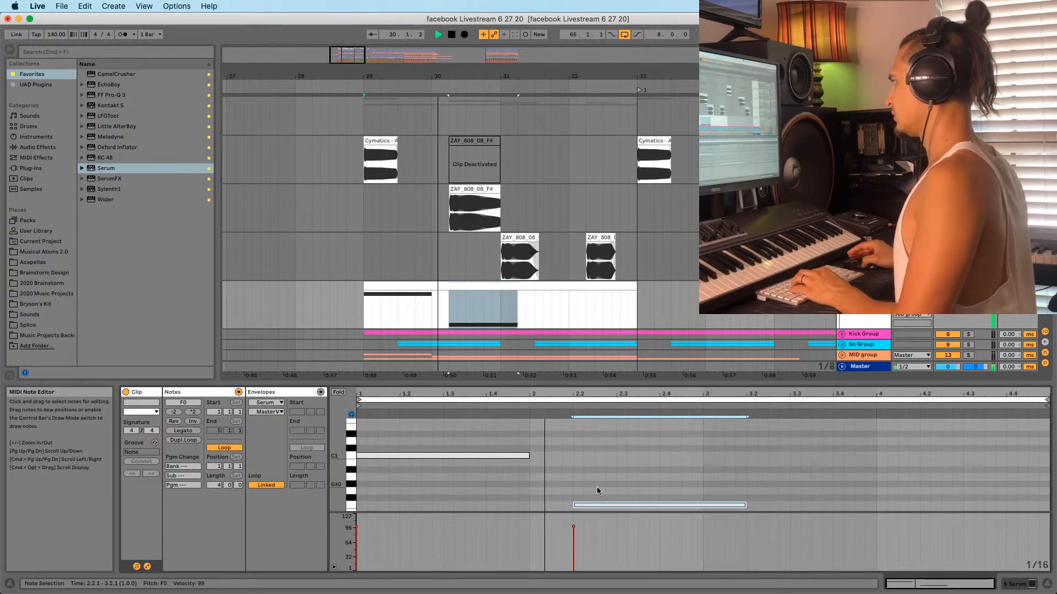
Copy the F0 note to D#0 at 3.1.1 and extend the copy to 4.3.1
drag(830, 506, 702, 435)
scroll(749, 486, up, 2)
drag(768, 447, 727, 448)
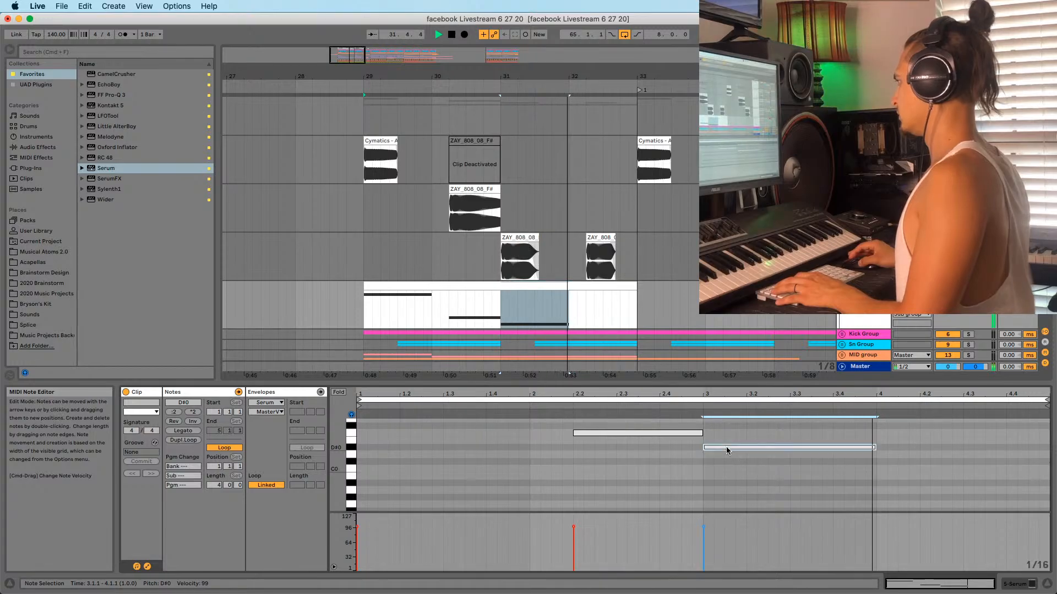
key(space)
drag(874, 446, 951, 447)
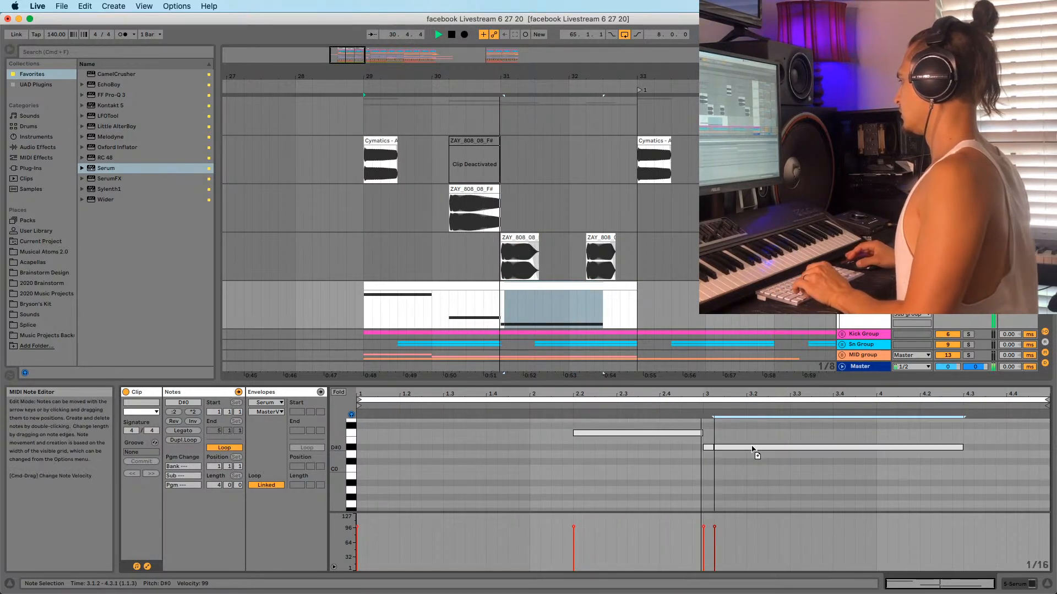
Copy the D#0 note to 4.2.1 and shorten the copy to end with the clip
drag(751, 448, 957, 452)
scroll(991, 450, down, 3)
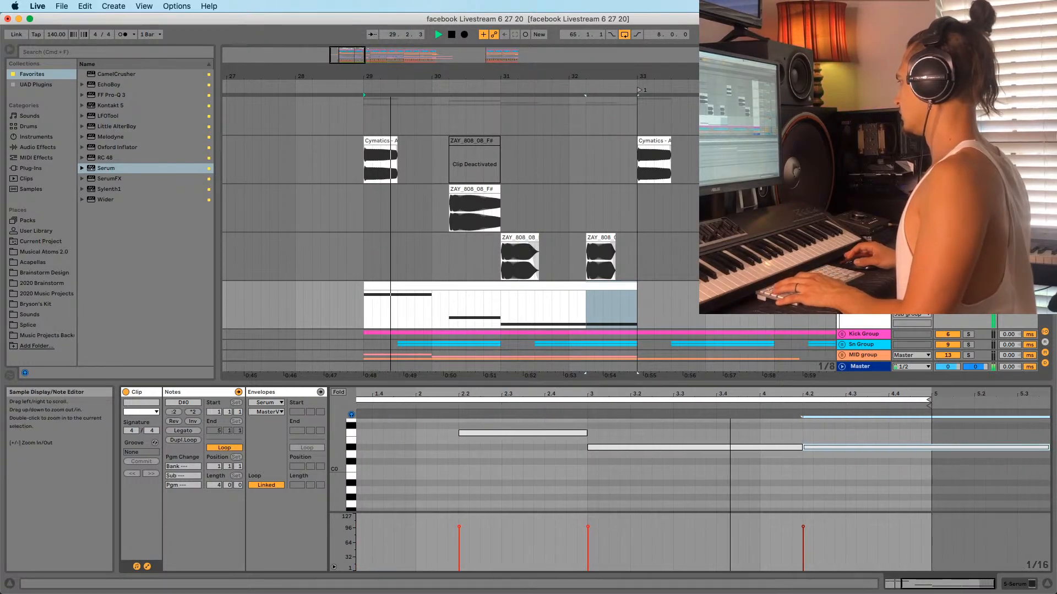
drag(1044, 449, 956, 458)
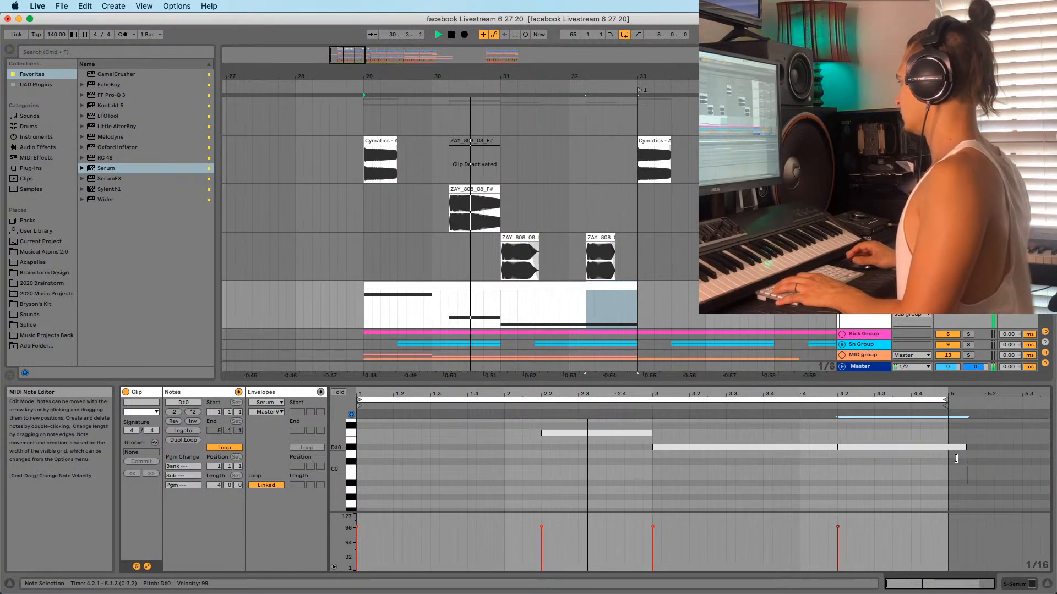
key(space)
Move the Serum MIDI clip from bar 29 to the drop at bar 65
click(402, 285)
key(Delete)
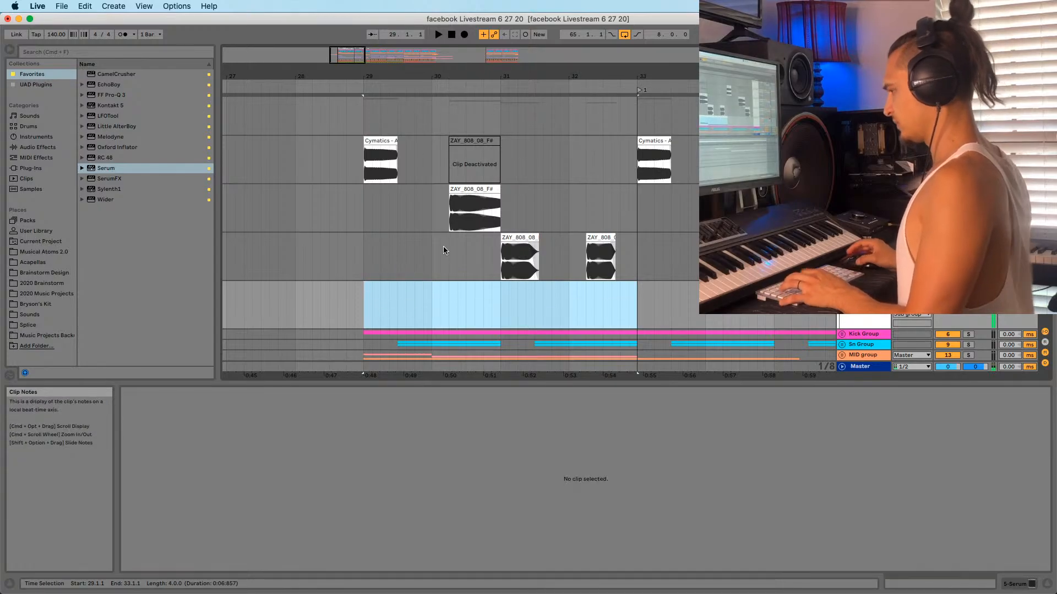
key(minus)
key(minus)
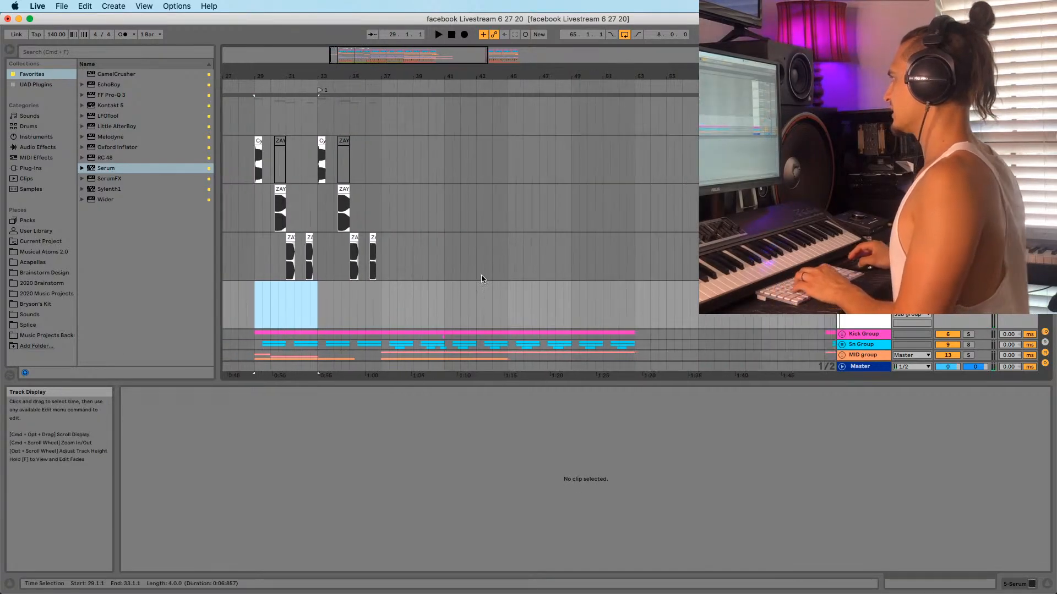
key(minus)
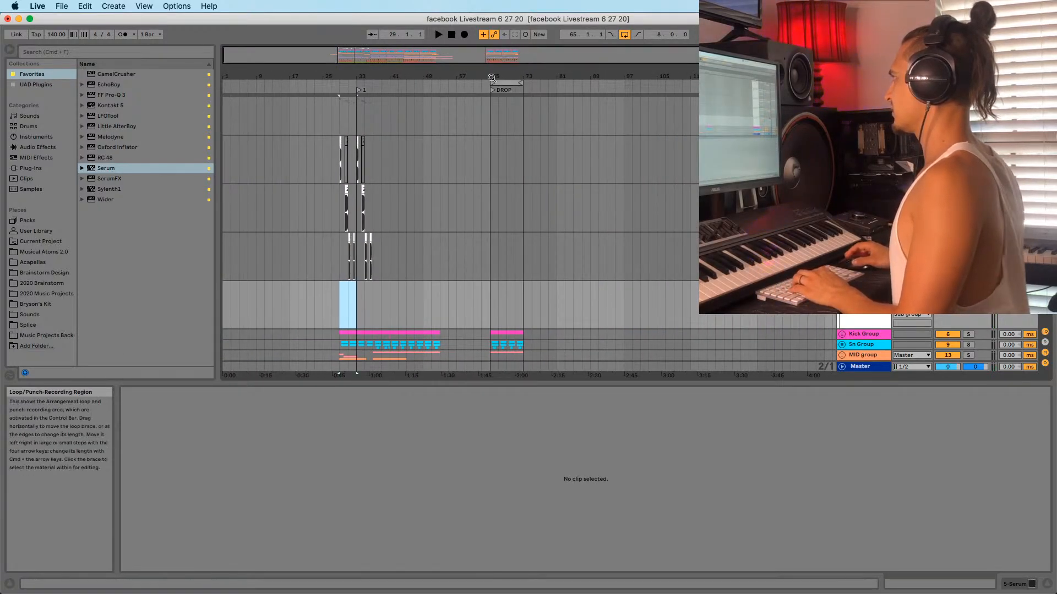
click(488, 309)
key(super+v)
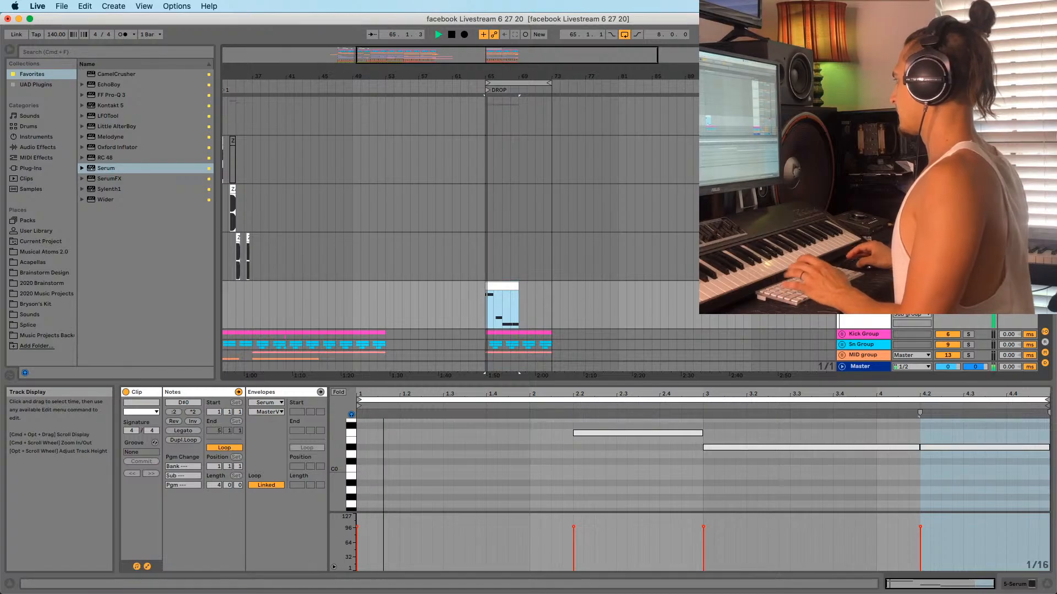
Play the drop from bar 65 to hear the Serum bass pattern against the drums
key(plus)
key(plus)
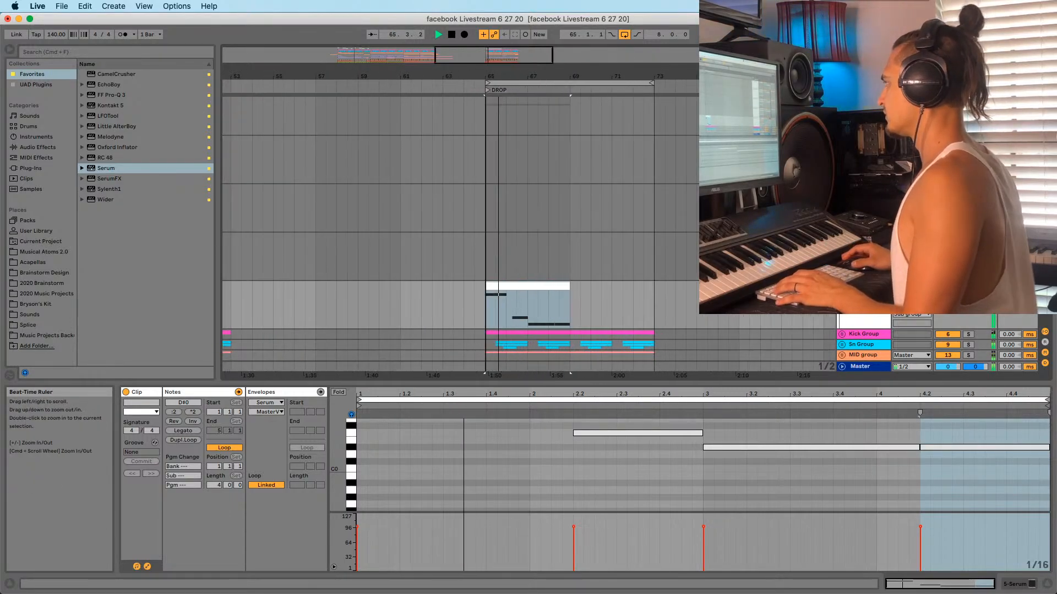
click(488, 287)
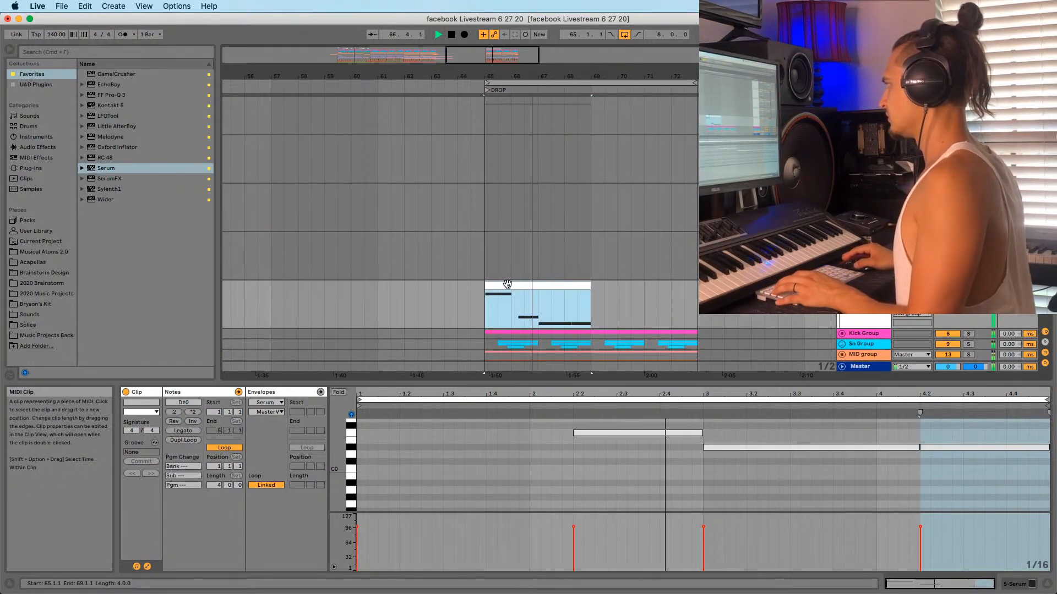
scroll(487, 287, down, 1)
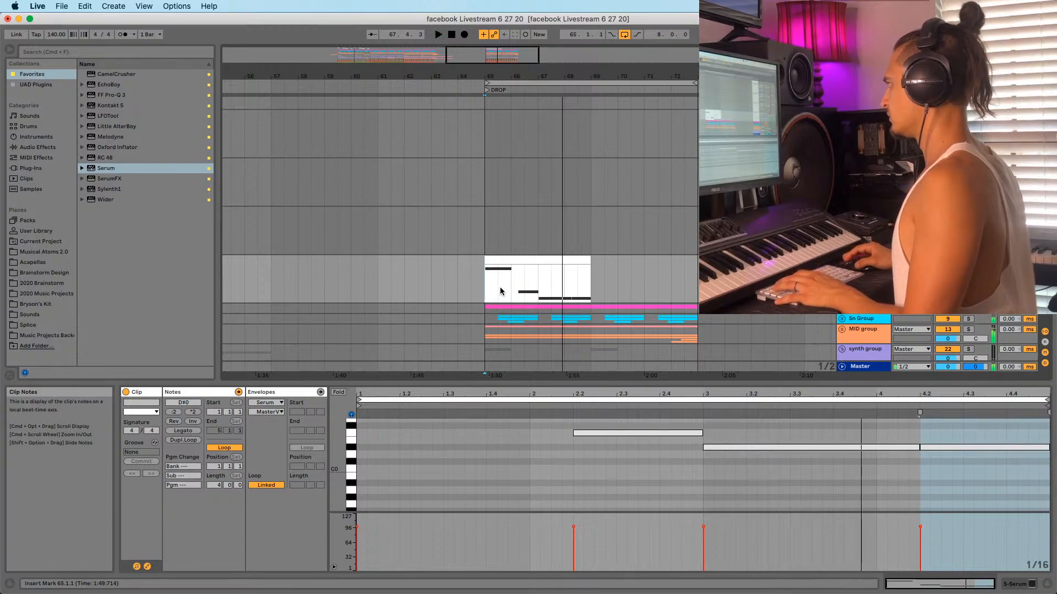
key(space)
key(space)
key(space)
Split the Serum clip at 65.3.1 and trim the second part's start to 65.4.1
click(495, 286)
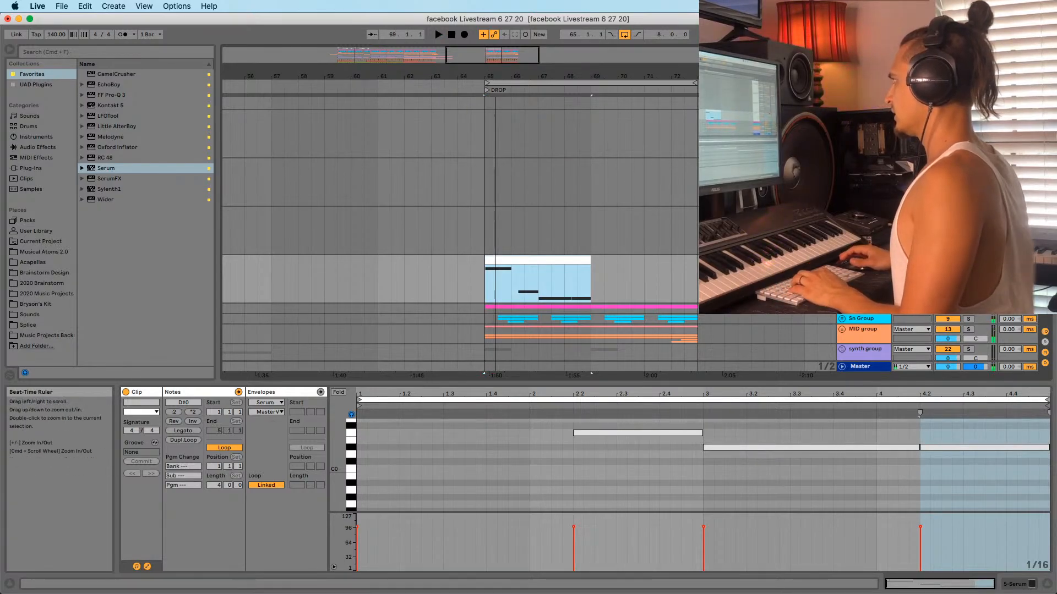
key(plus)
key(plus)
key(super+e)
click(505, 259)
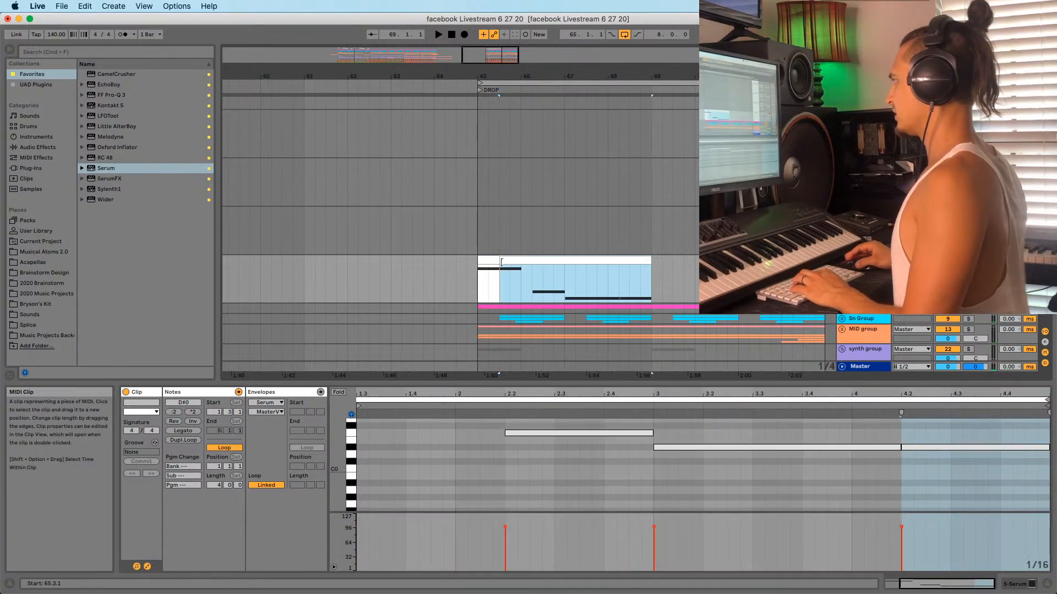
drag(500, 260, 511, 260)
click(474, 292)
key(plus)
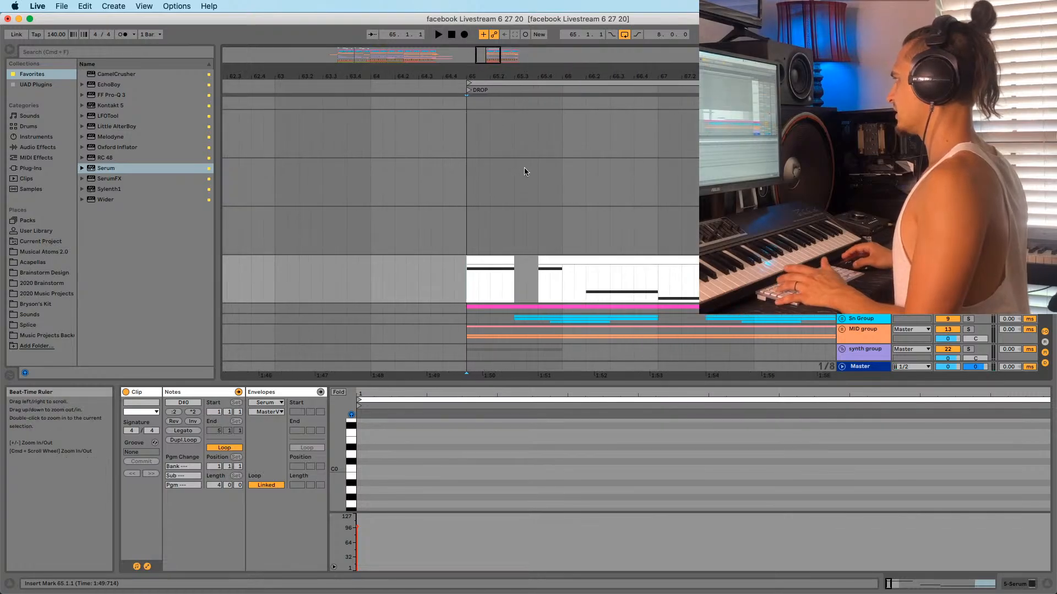
Trim the second Serum clip's start further to 66.1.1 and play the drop from bar 65
key(space)
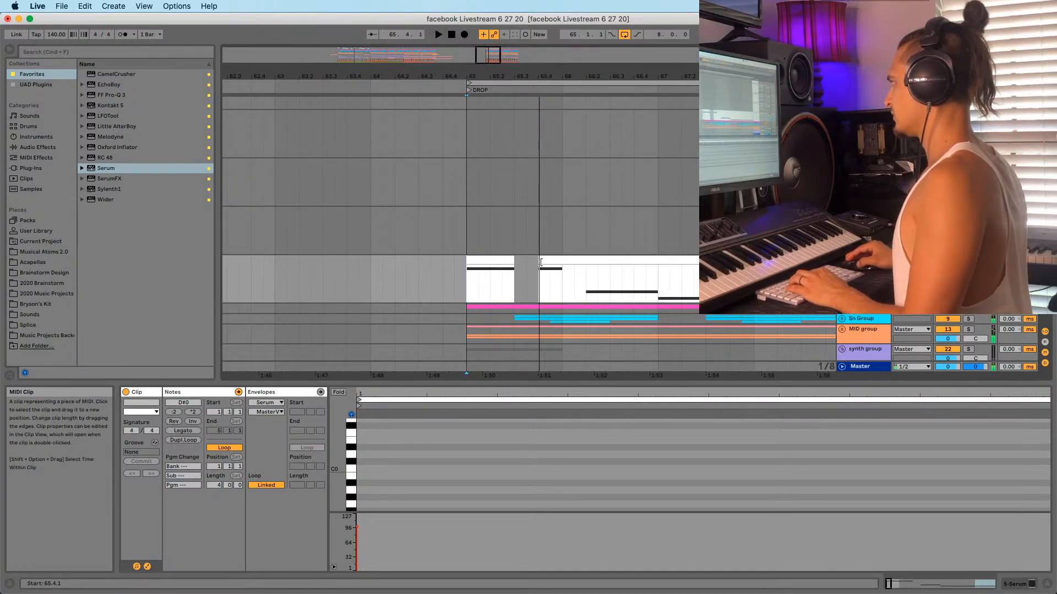
drag(539, 259, 562, 260)
key(space)
click(468, 285)
key(space)
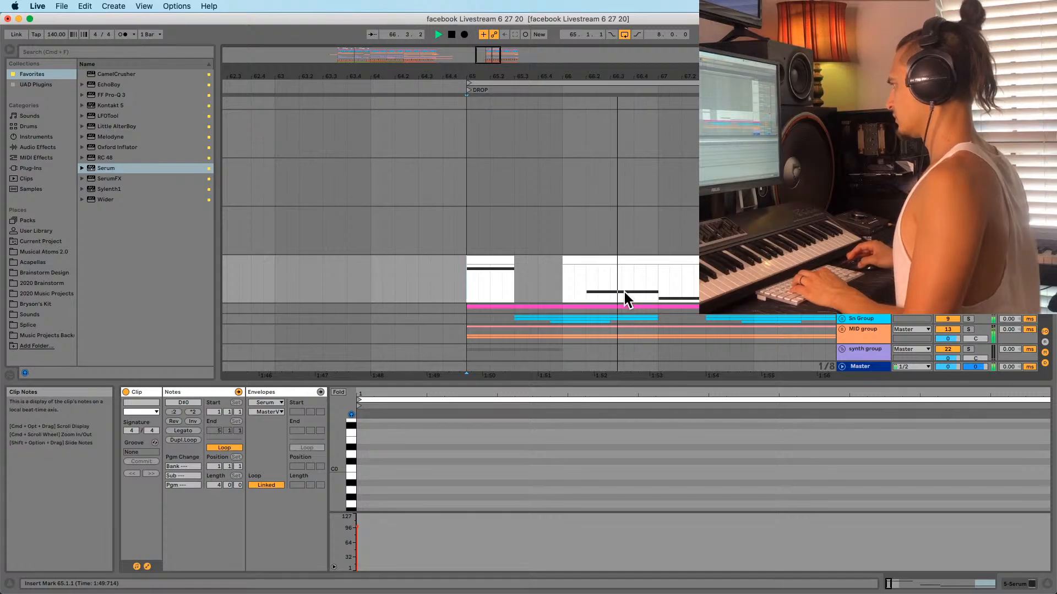
click(657, 282)
key(space)
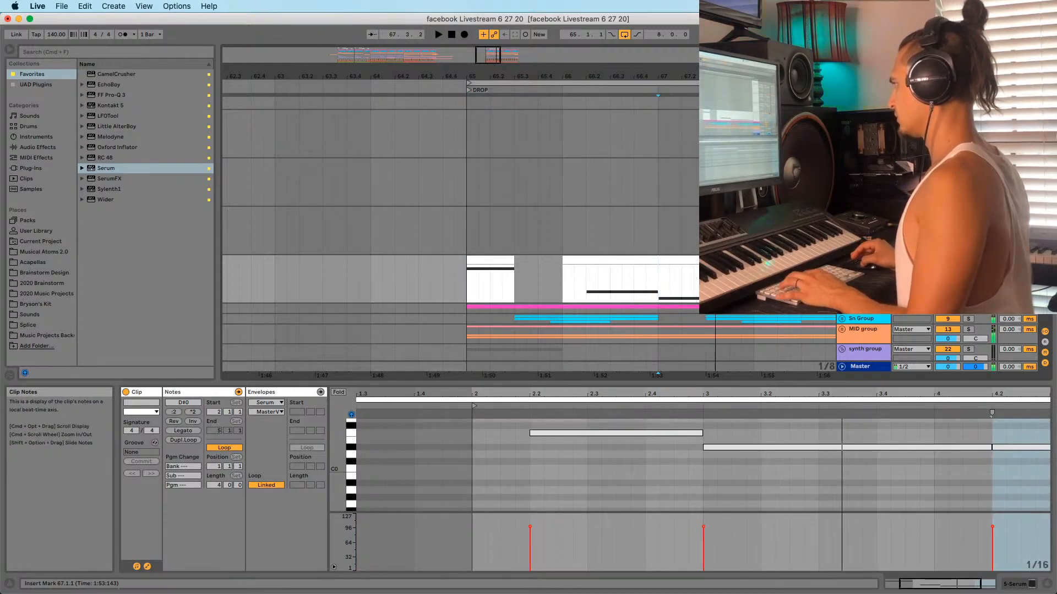
Split the second Serum clip at 67.3.1 and trim the new part's start to 68.1.1
click(706, 282)
key(super+e)
drag(707, 260, 753, 260)
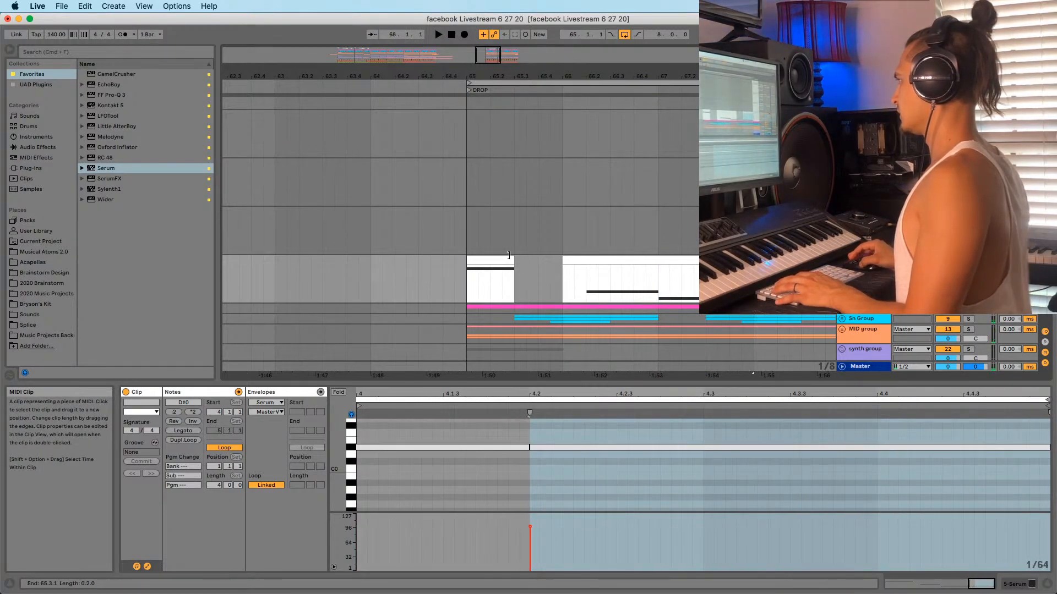
drag(509, 255, 510, 255)
Play the drop and trim the last Serum clip's start to 68.2.1
key(space)
drag(596, 77, 462, 52)
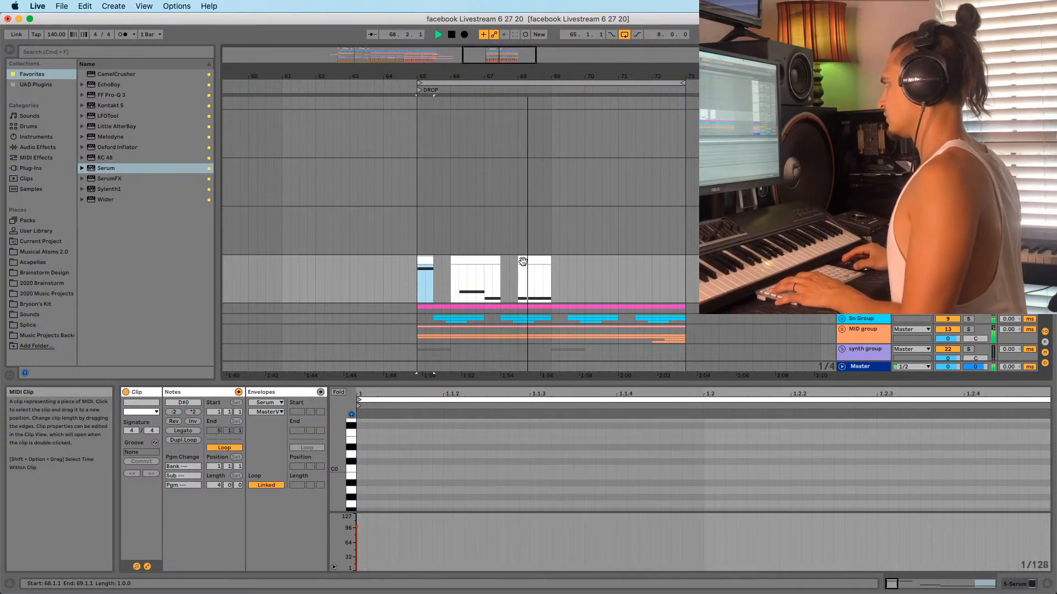
drag(522, 261, 526, 261)
key(space)
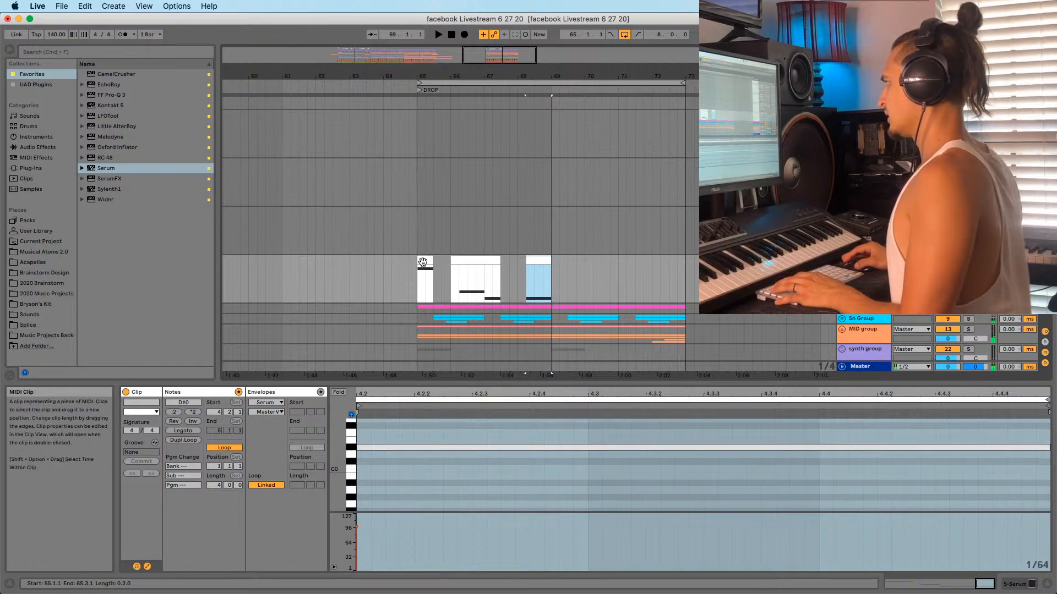
Duplicate the Serum clips of bars 65 to 69 into the next four bars and return the insert marker to bar 65
shift+click(547, 273)
key(super+d)
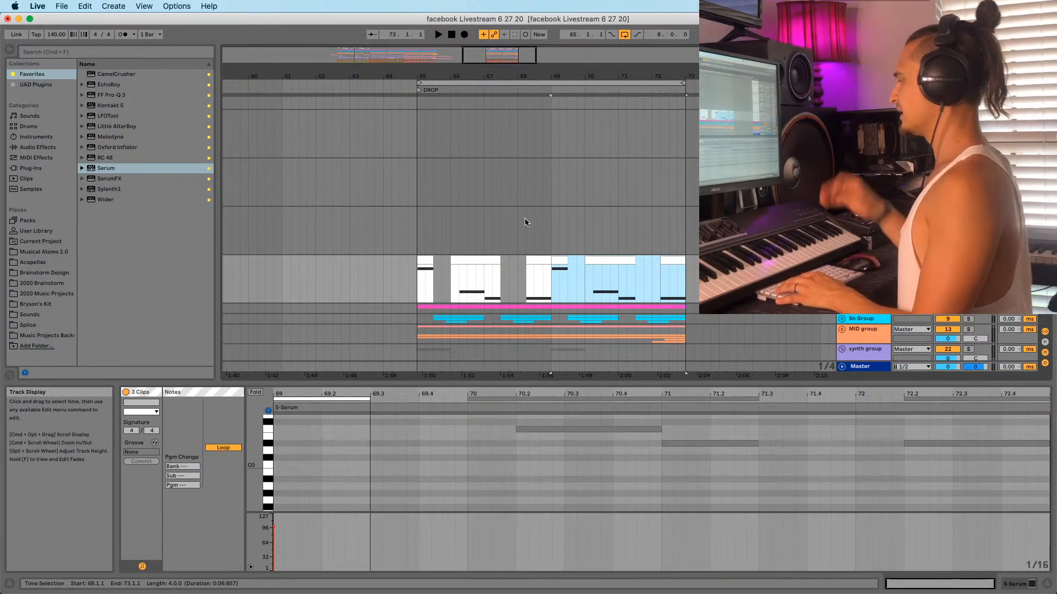
click(420, 283)
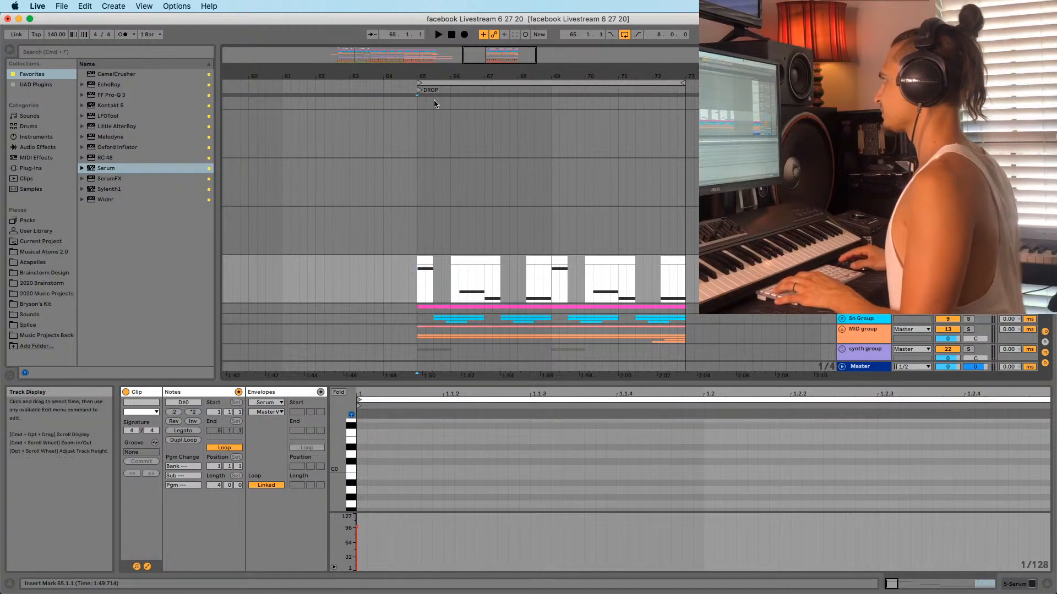
scroll(431, 130, down, 3)
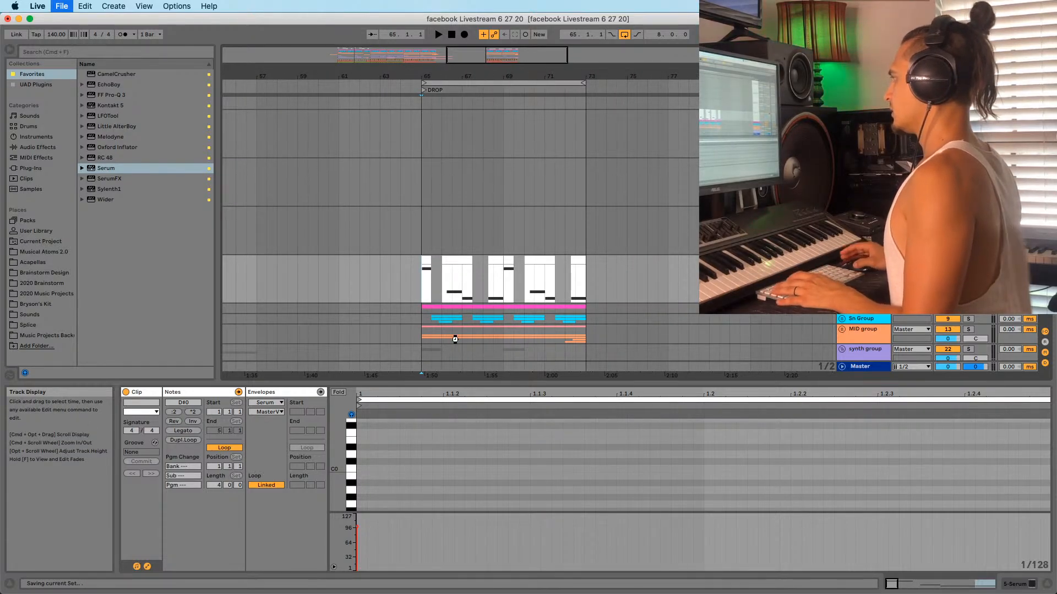
Play the drop briefly, unfold the MID group and open the big synth chords clip at bar 65
scroll(471, 332, down, 2)
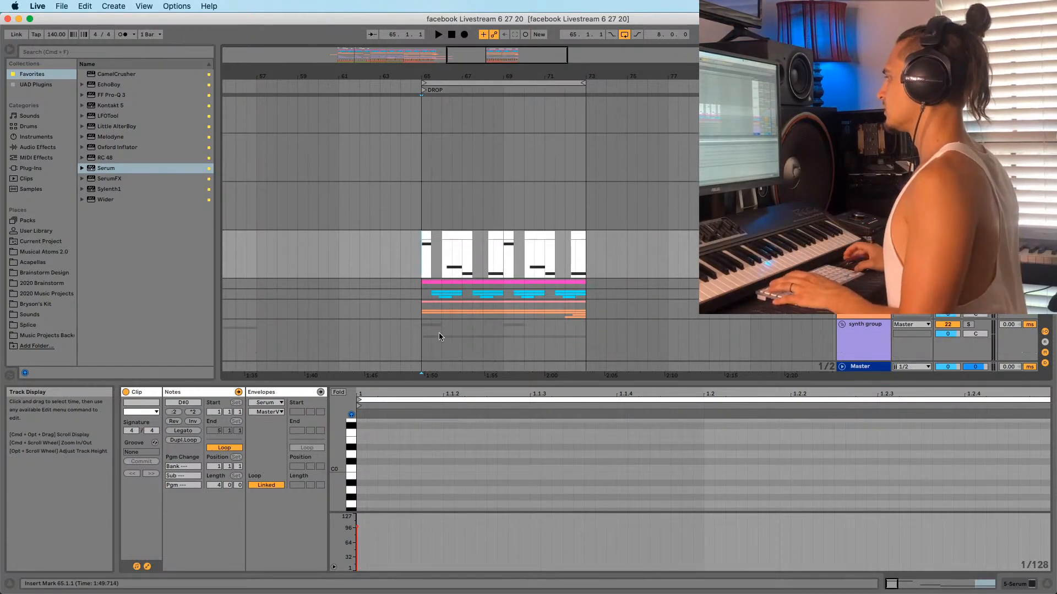
click(443, 309)
key(space)
key(space)
click(843, 304)
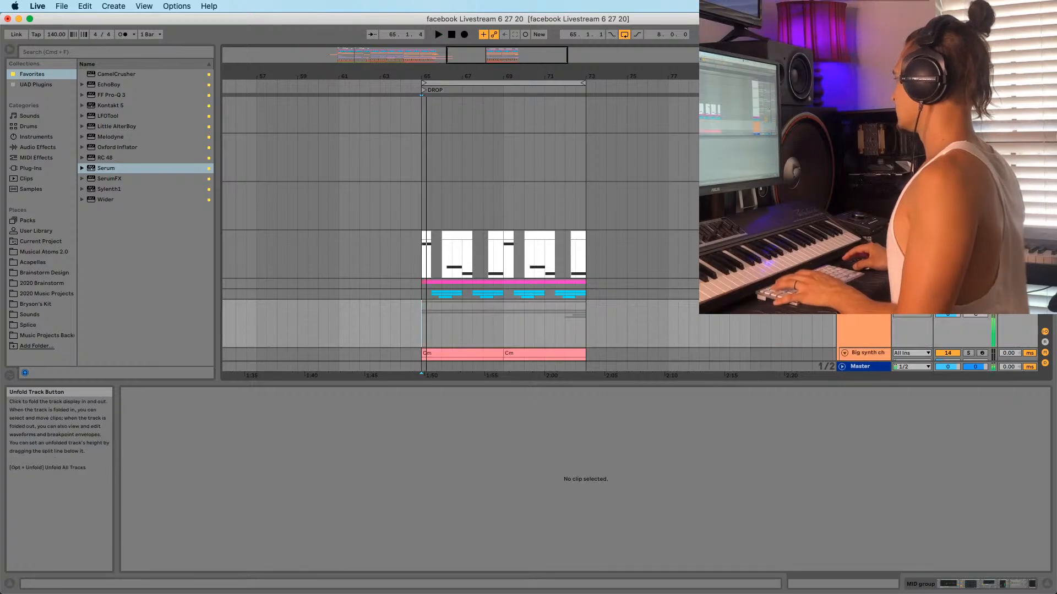
click(842, 305)
scroll(842, 305, down, 1)
scroll(489, 234, down, 5)
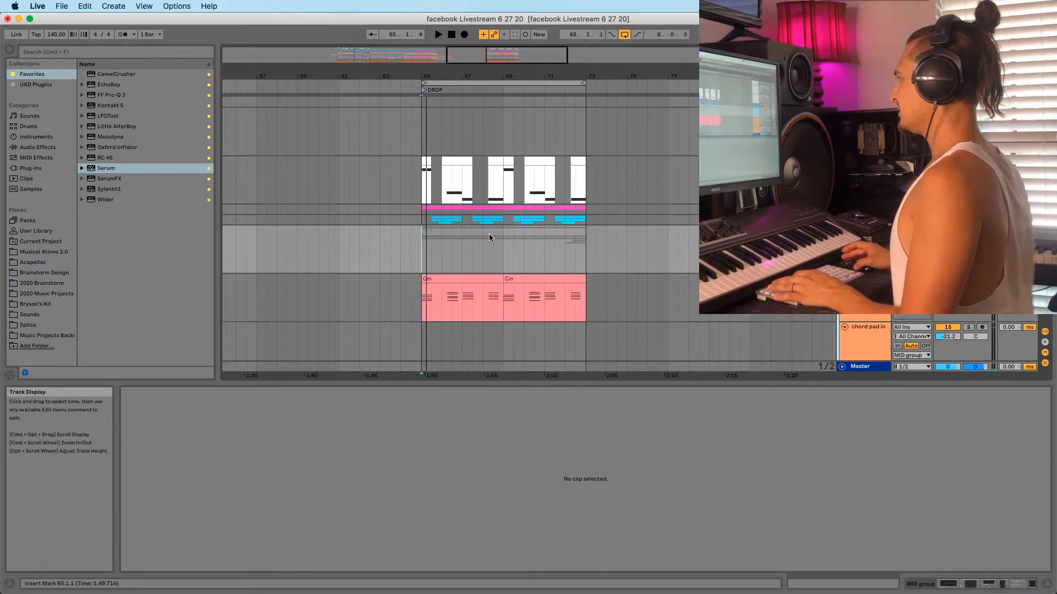
click(434, 229)
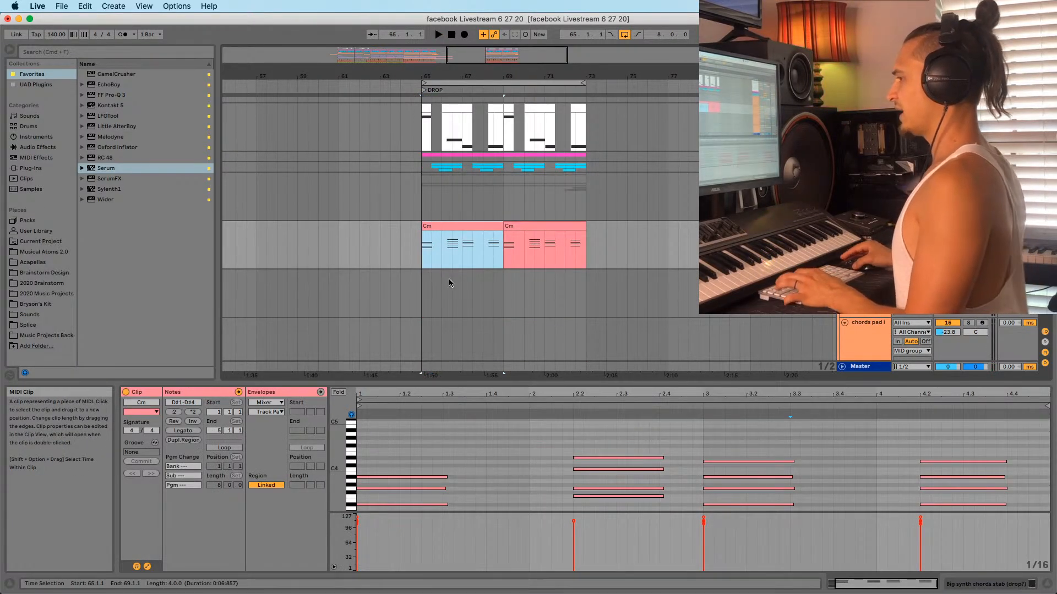
Find the intro chord pad clips around bars 29 to 33 and play them from bar 29
drag(427, 76, 451, 27)
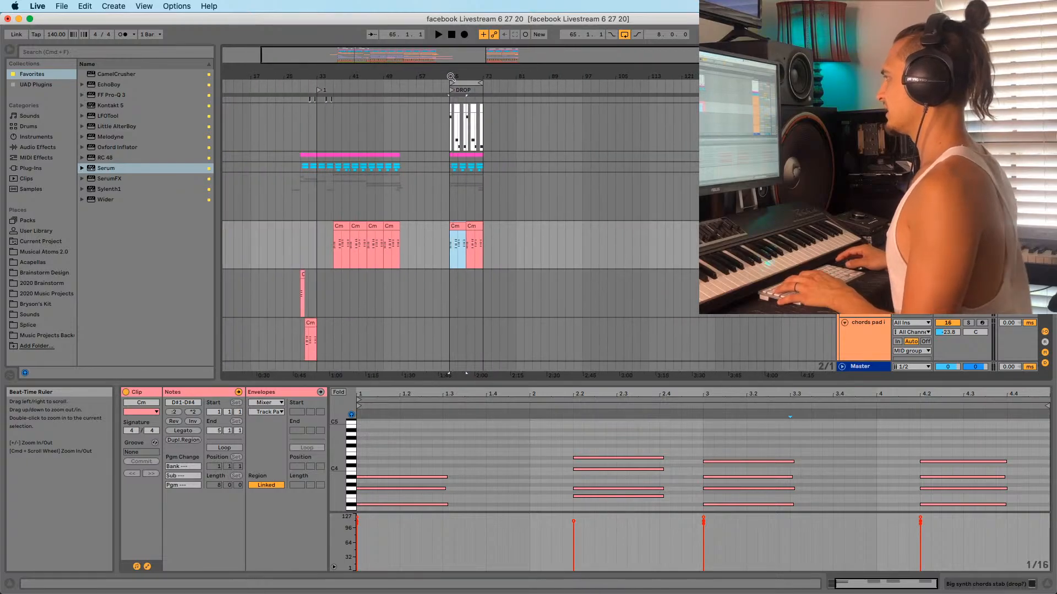
click(311, 254)
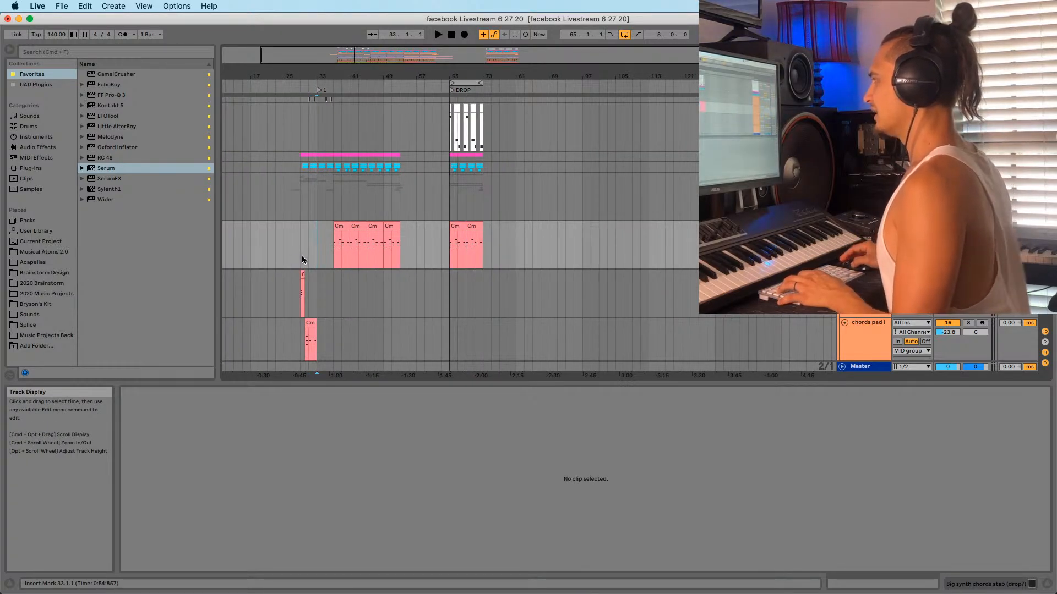
drag(298, 78, 299, 76)
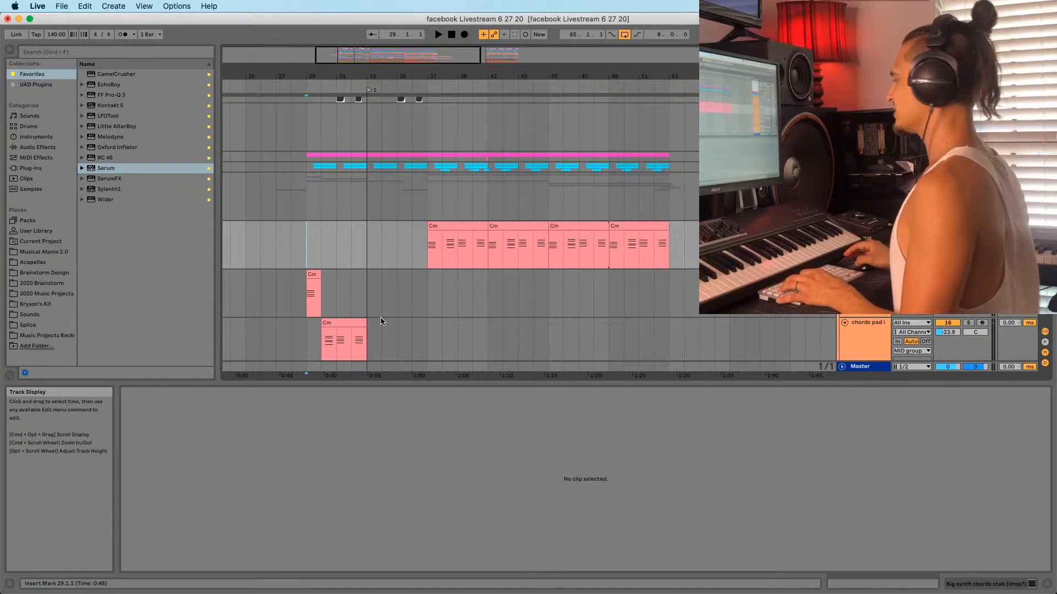
click(303, 297)
click(309, 262)
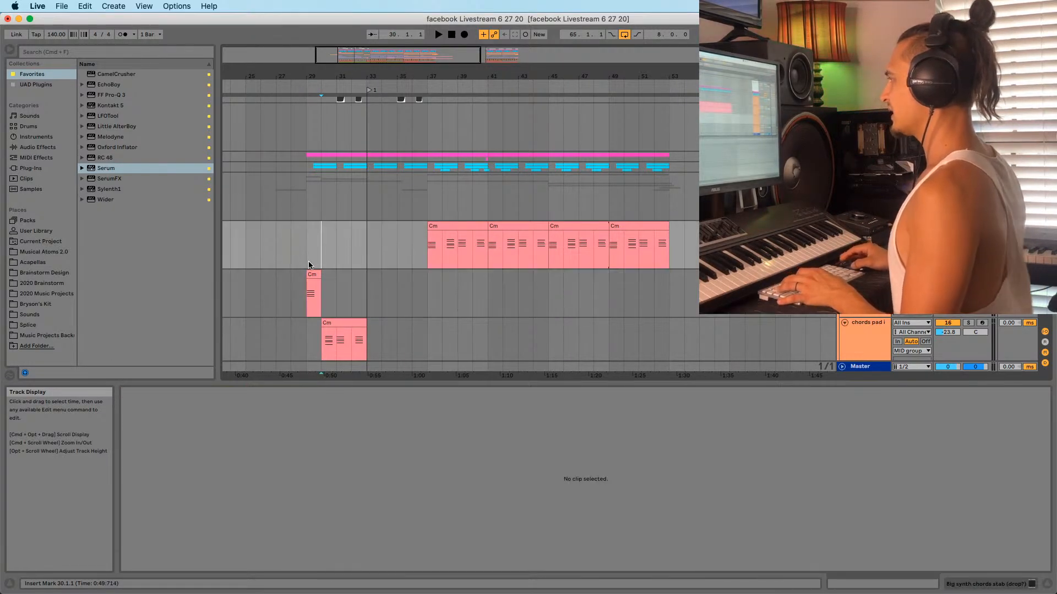
click(308, 294)
key(space)
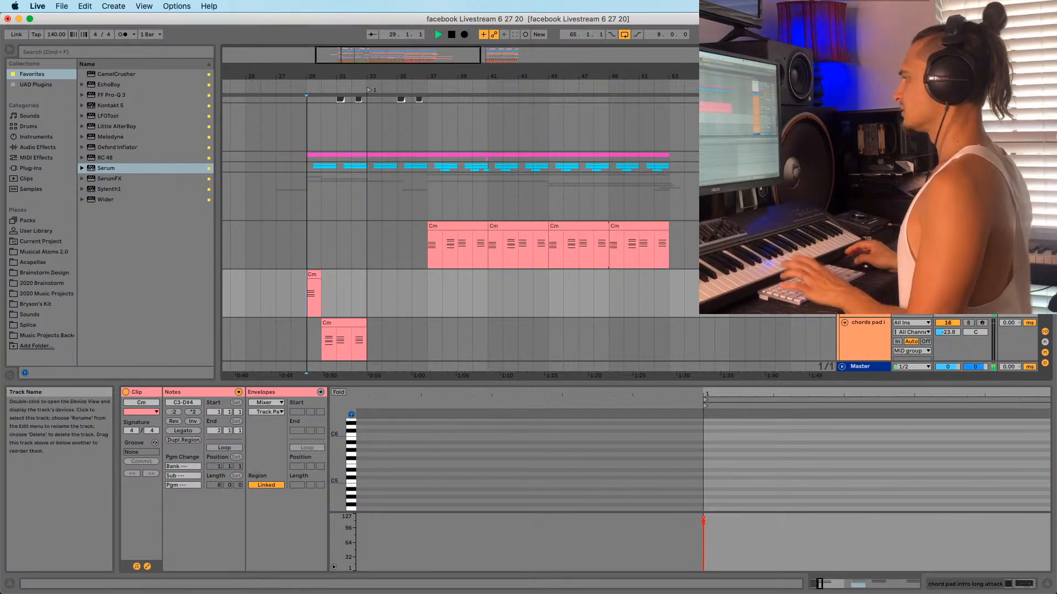
drag(314, 74, 315, 88)
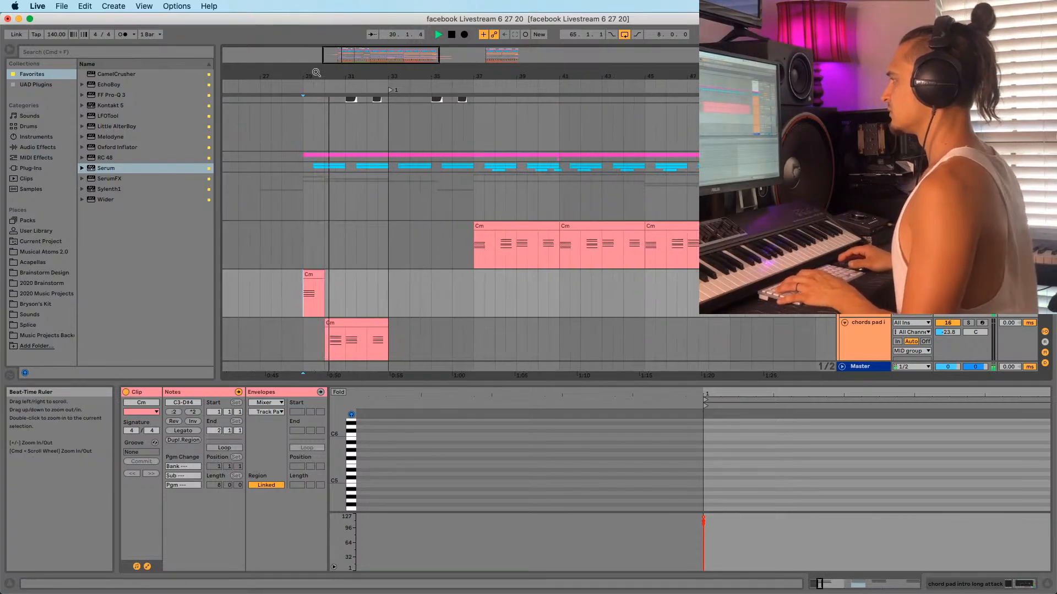
scroll(335, 328, down, 1)
click(346, 338)
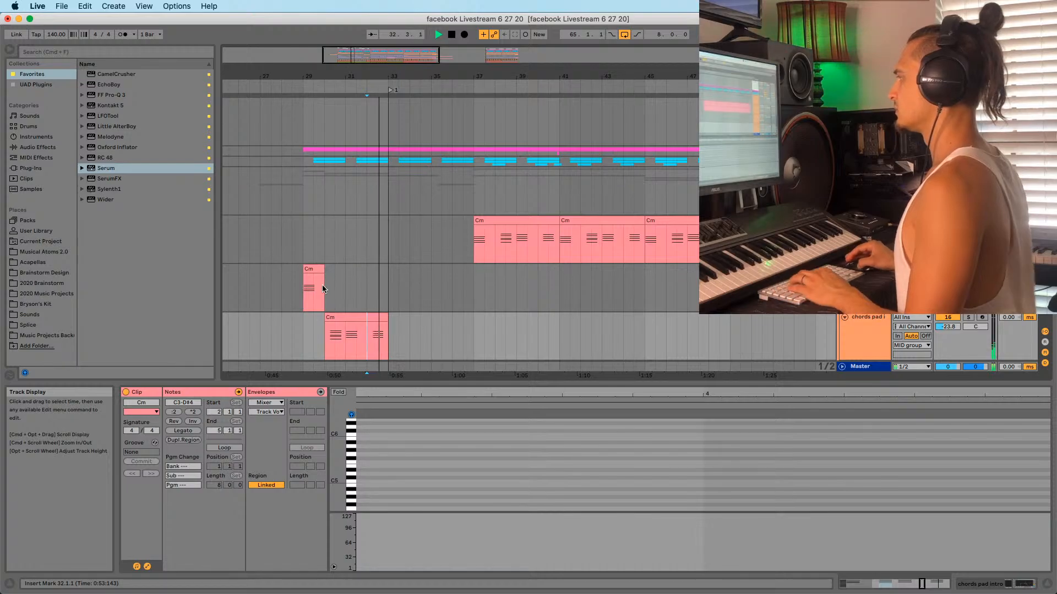
click(317, 269)
shift+click(354, 318)
drag(354, 318, 425, 332)
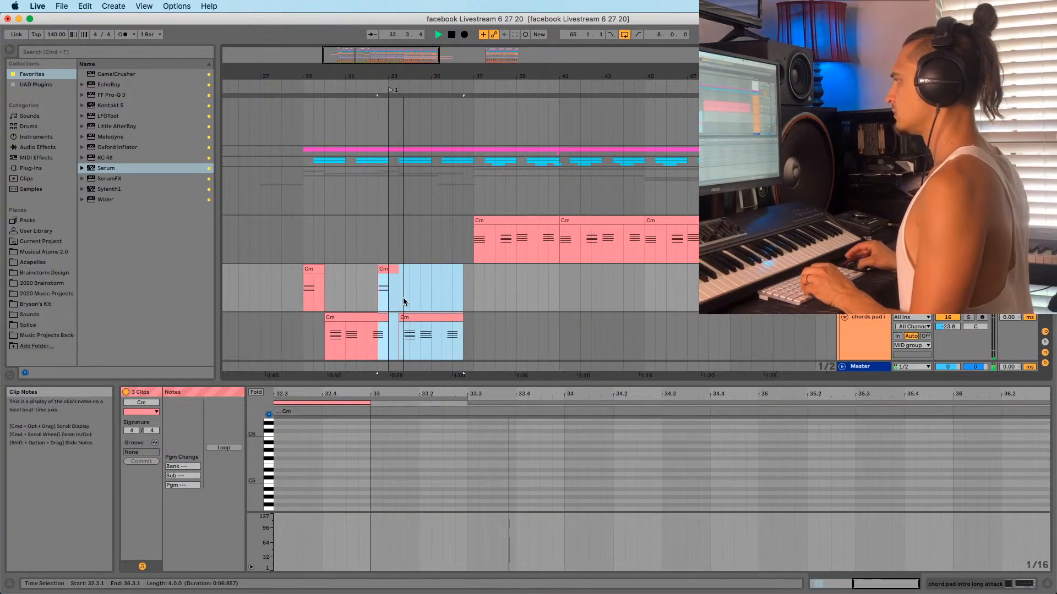
key(super+z)
Copy the three-bar Cm clip at bar 30 on the chords pad intro track to bar 34
click(347, 317)
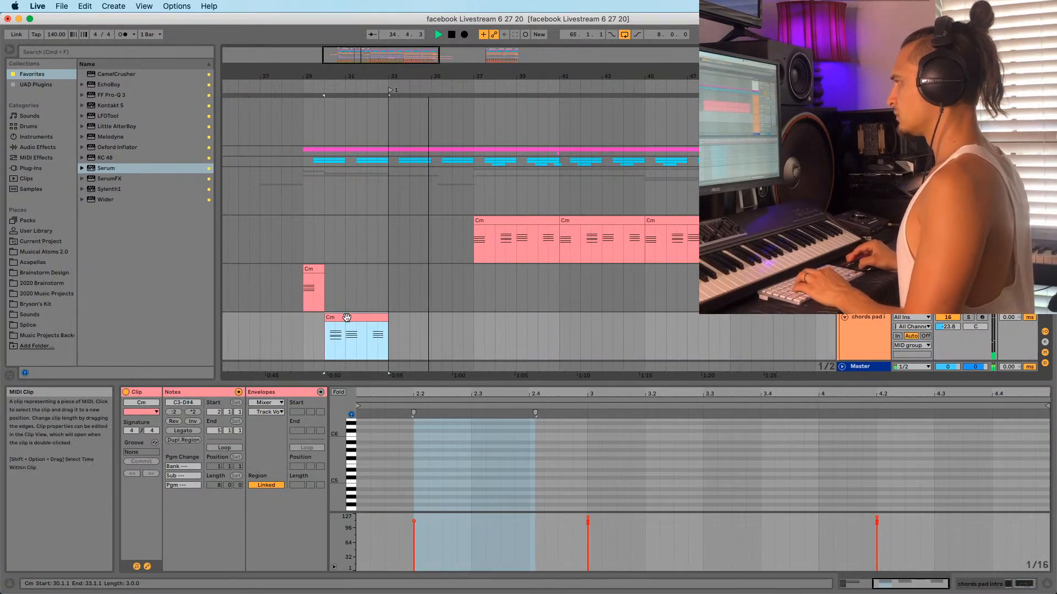
drag(347, 318, 432, 318)
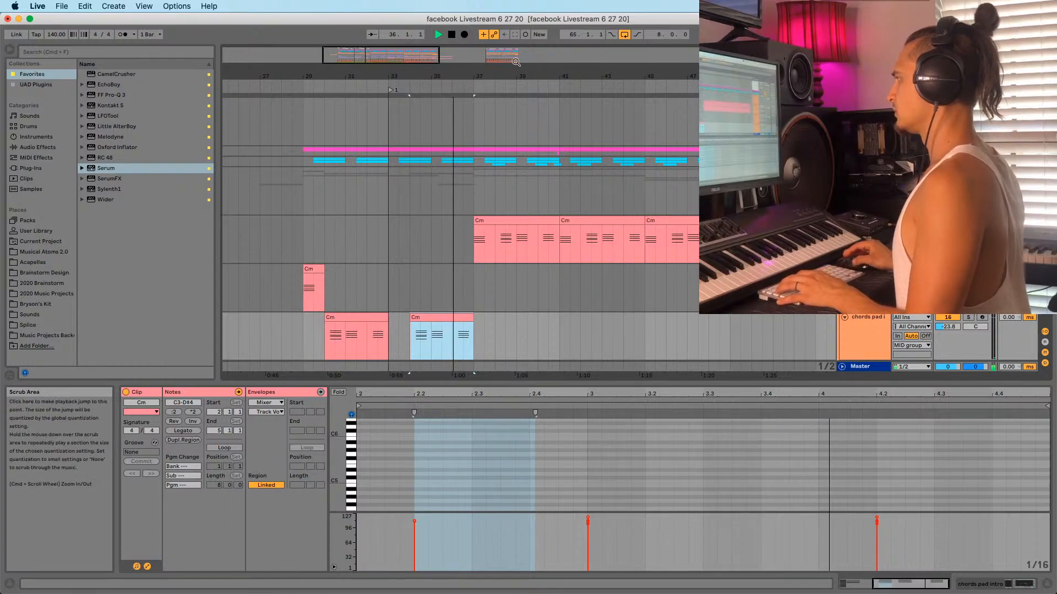
drag(478, 73, 369, 62)
click(416, 254)
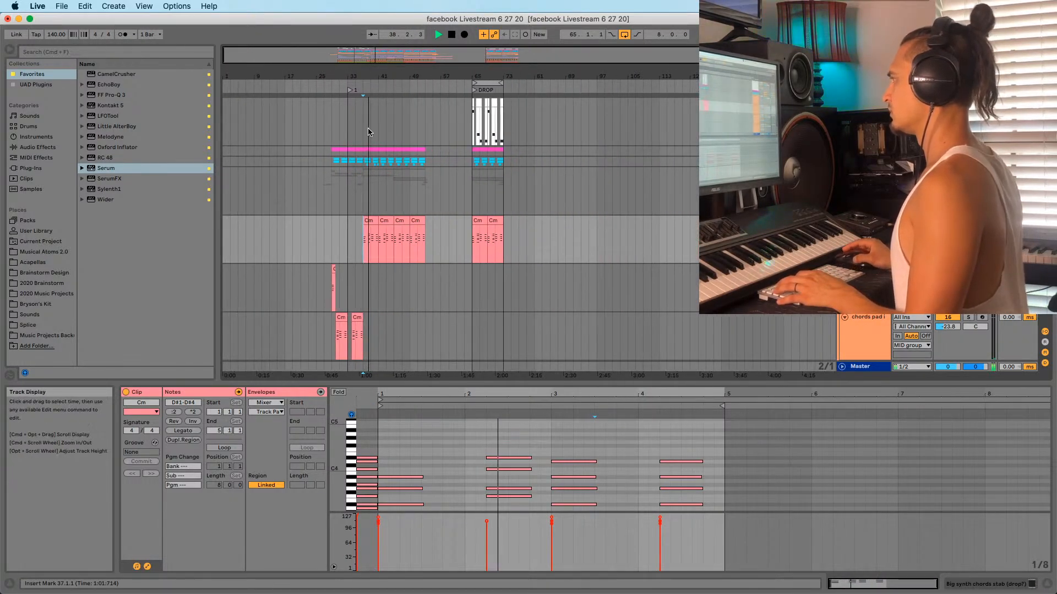
Return to bar 65, solo the big synth chords track and play the start of the drop
click(474, 256)
drag(487, 57, 479, 215)
key(space)
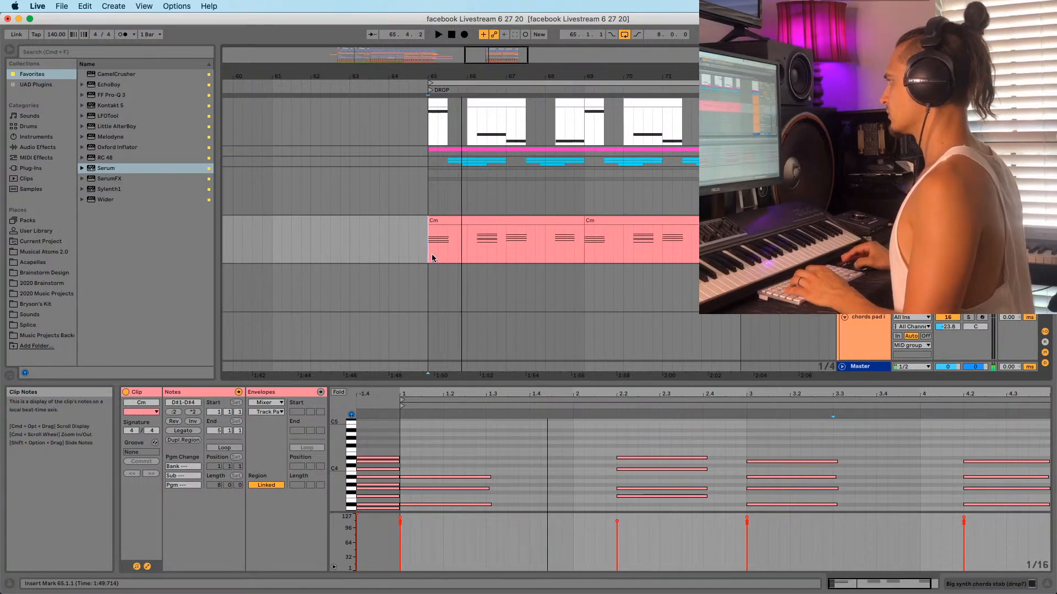
click(968, 220)
key(space)
click(947, 230)
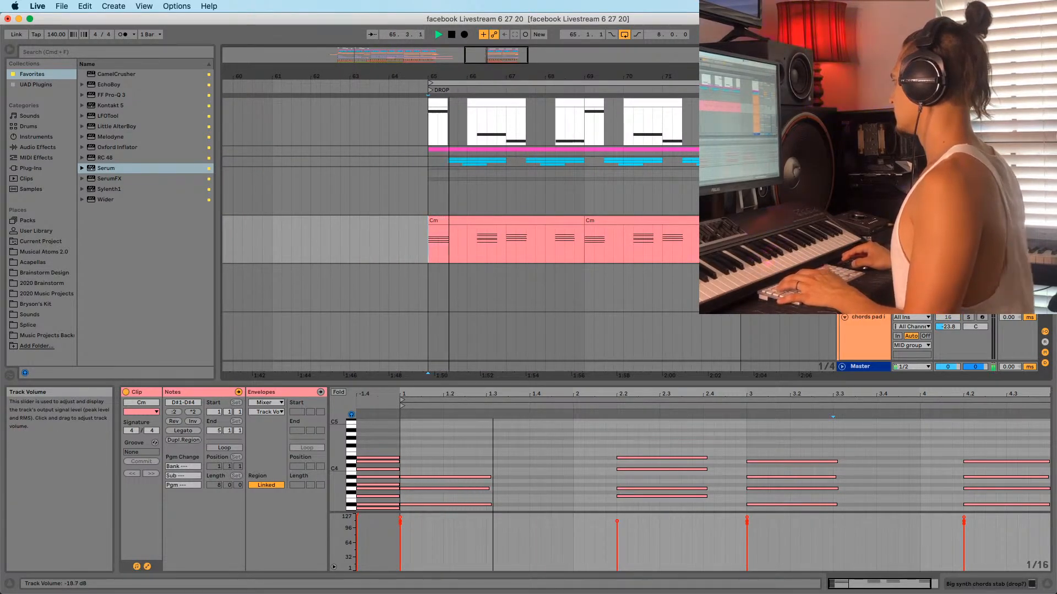
key(space)
drag(501, 76, 500, 55)
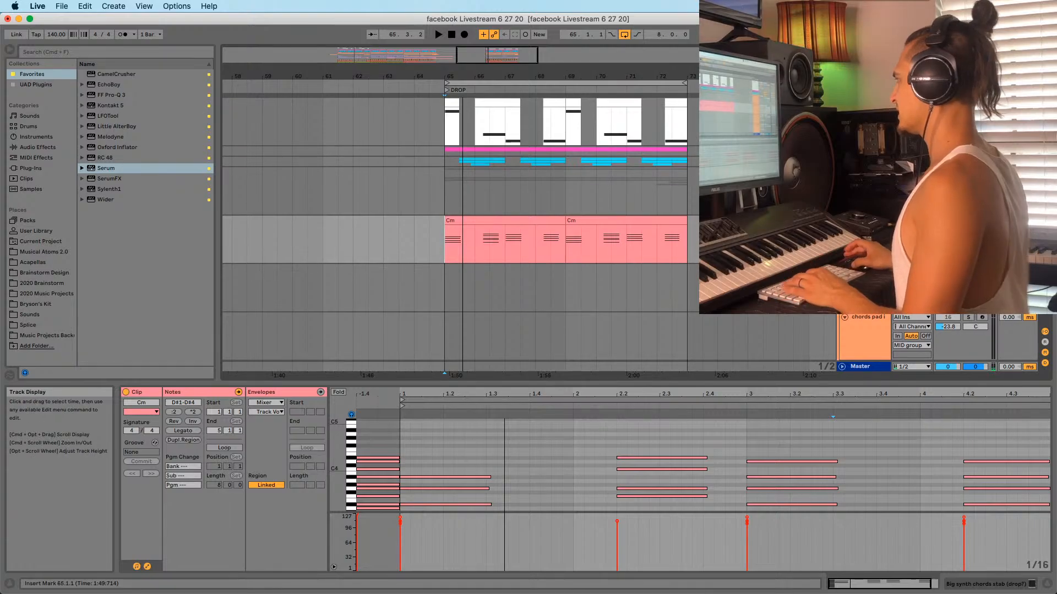
Show the MID group's device chain, play the drop and copy the Audio Effect Rack with the Gain macro
scroll(460, 237, up, 3)
key(Up)
key(shift+Tab)
key(shift+Tab)
key(shift+Tab)
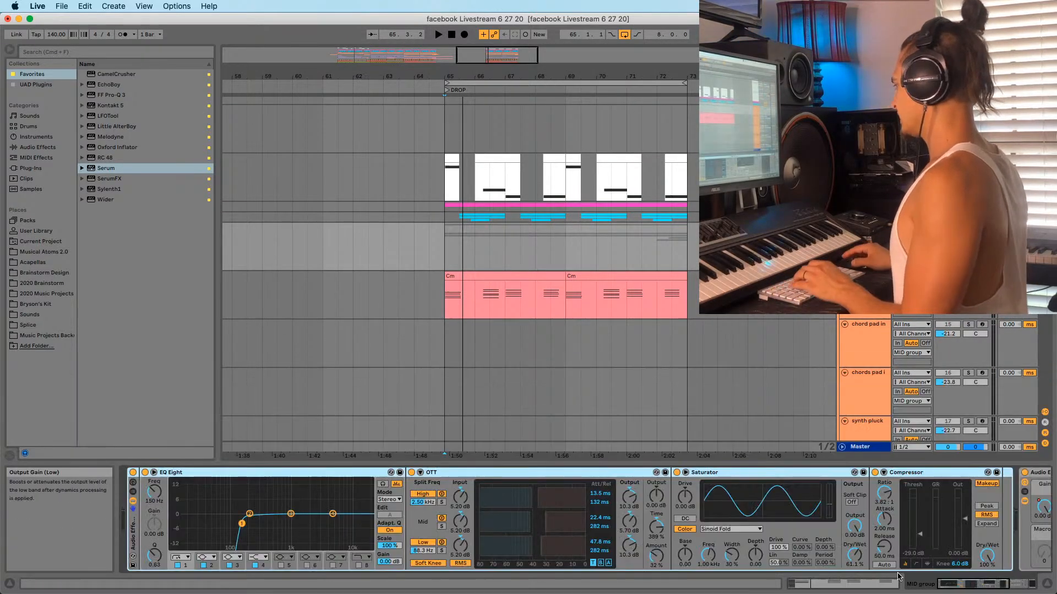
click(1019, 584)
key(space)
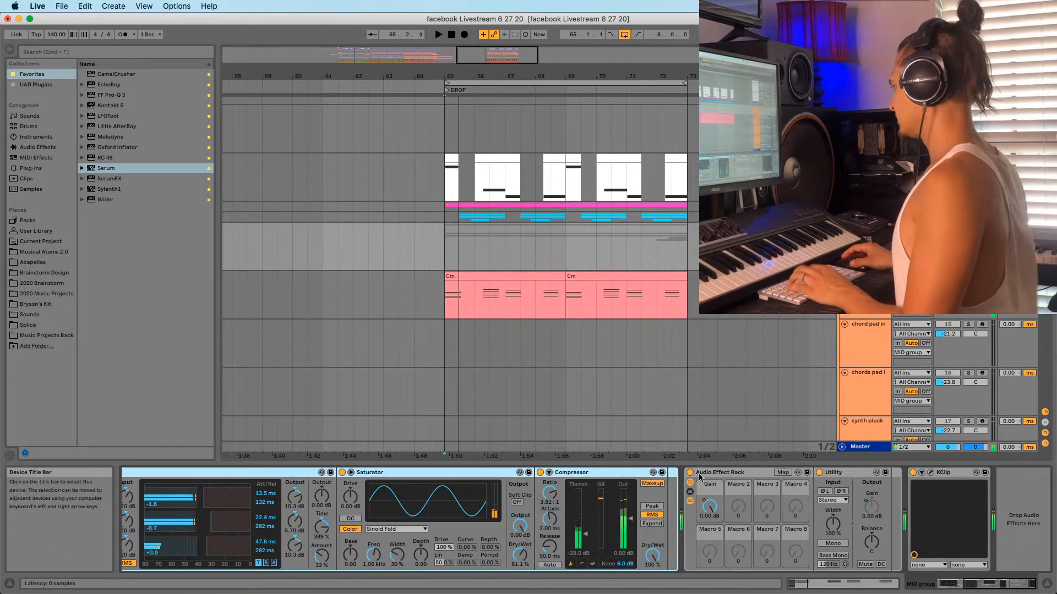
right_click(711, 502)
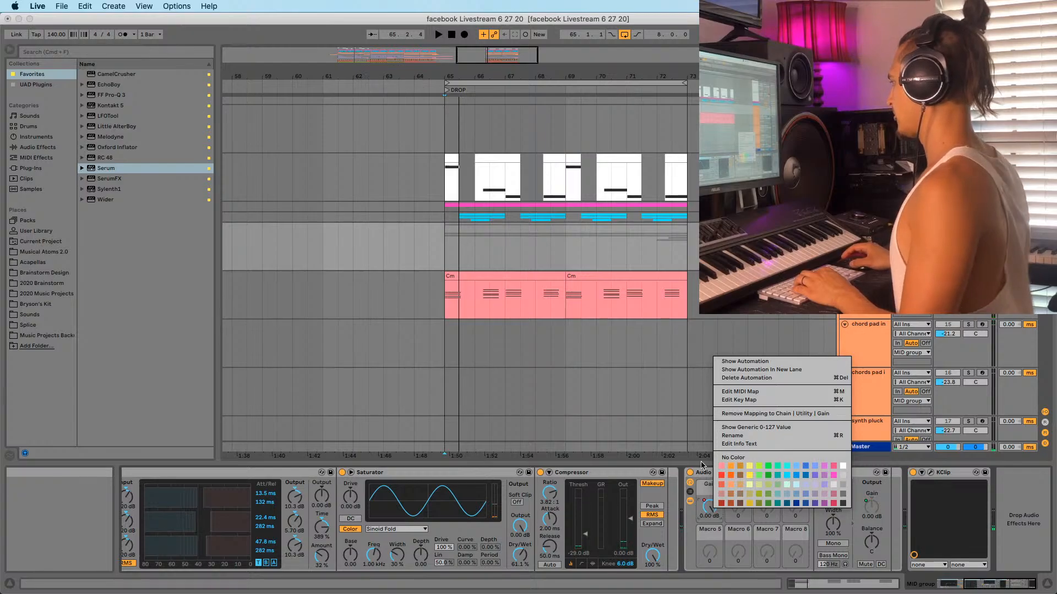
click(717, 436)
Paste the copied Audio Effect Rack after Serum on the sub bass track
scroll(716, 407, up, 1)
click(863, 182)
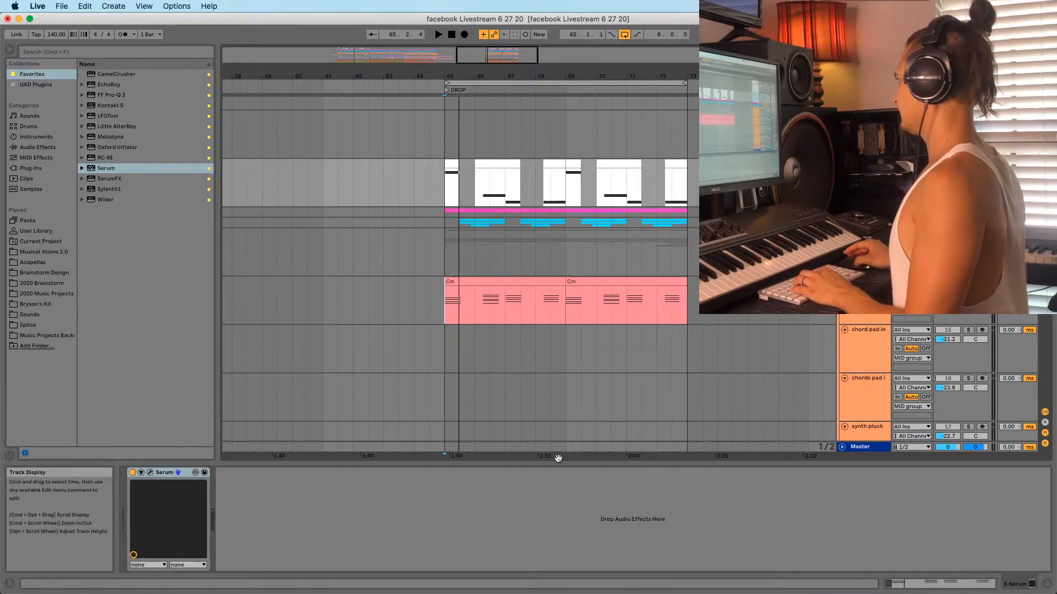
scroll(688, 271, up, 5)
click(863, 112)
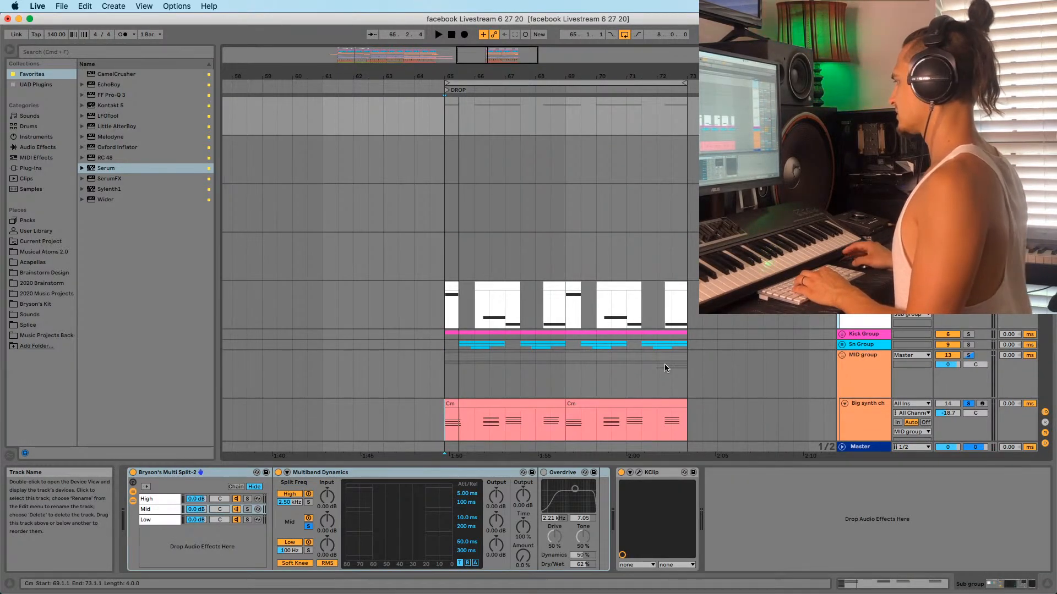
click(863, 286)
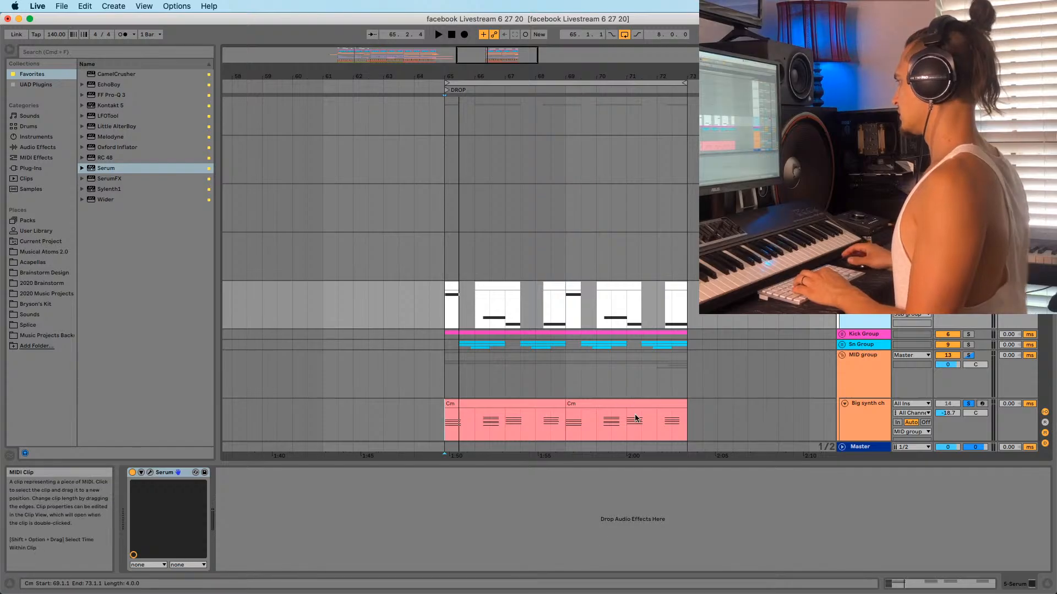
click(299, 519)
key(super+v)
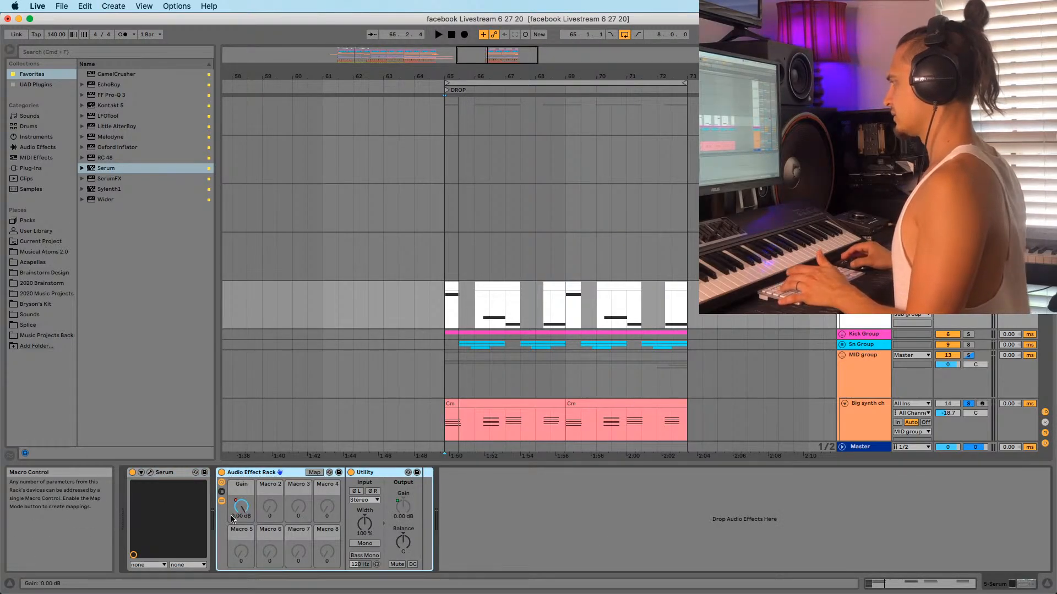
Group the Serum track and move its Audio Effect Rack onto the new group
drag(861, 295, 857, 337)
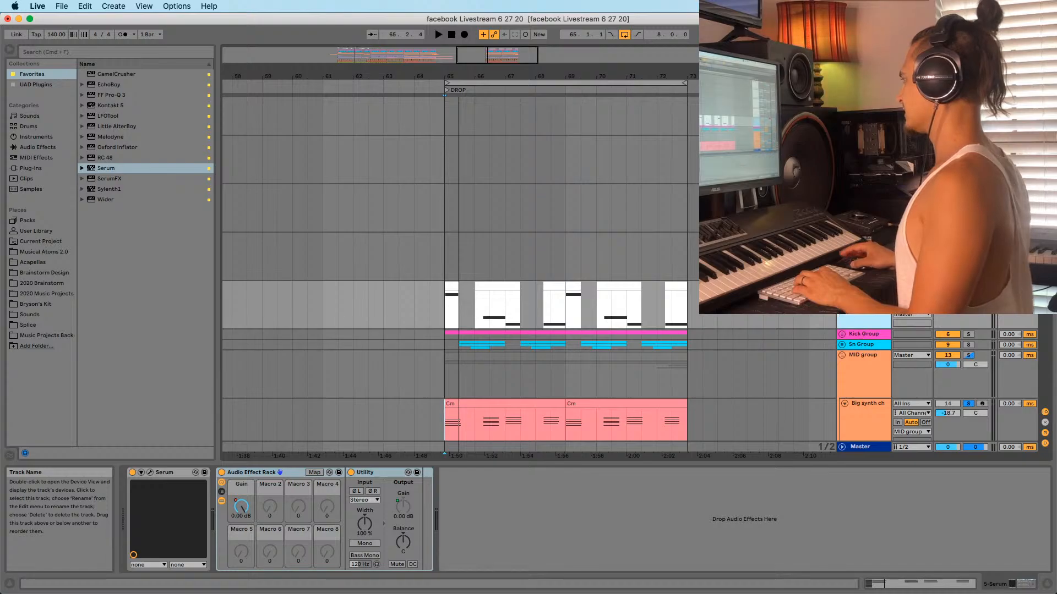
key(super+g)
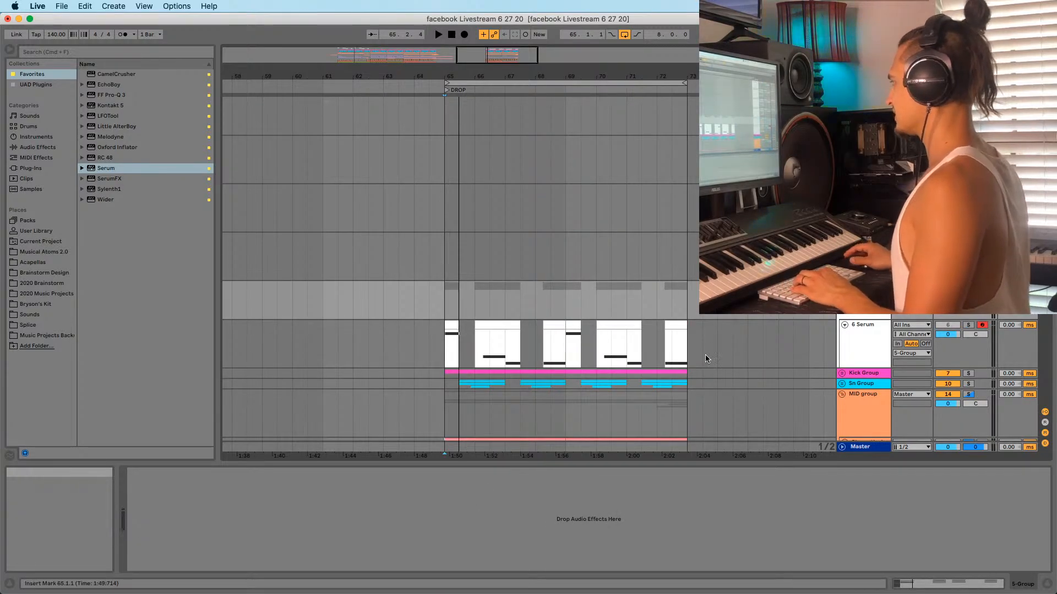
click(861, 358)
click(238, 474)
key(super+x)
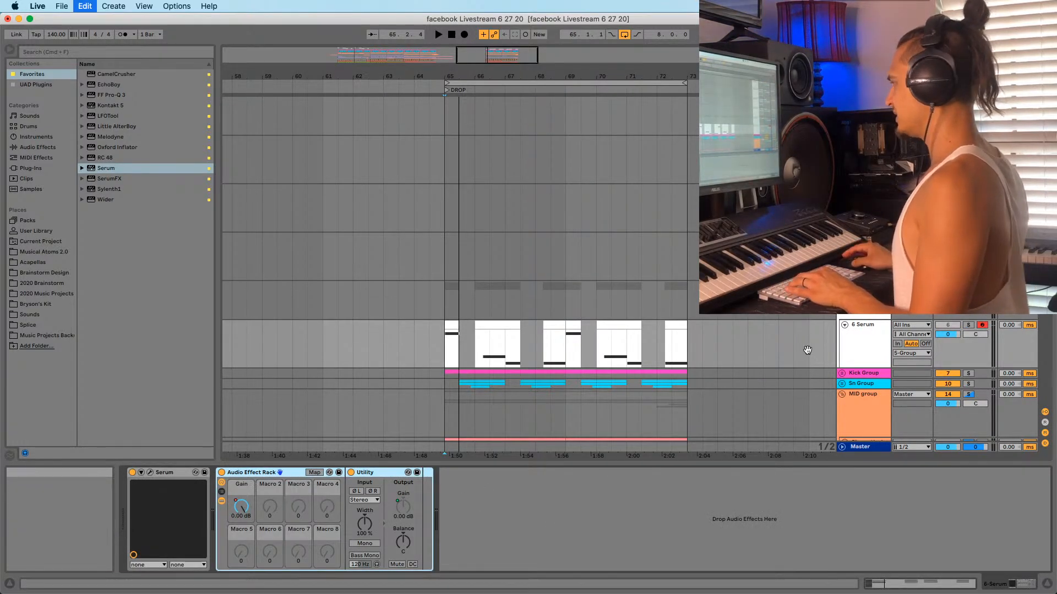
click(862, 289)
key(super+v)
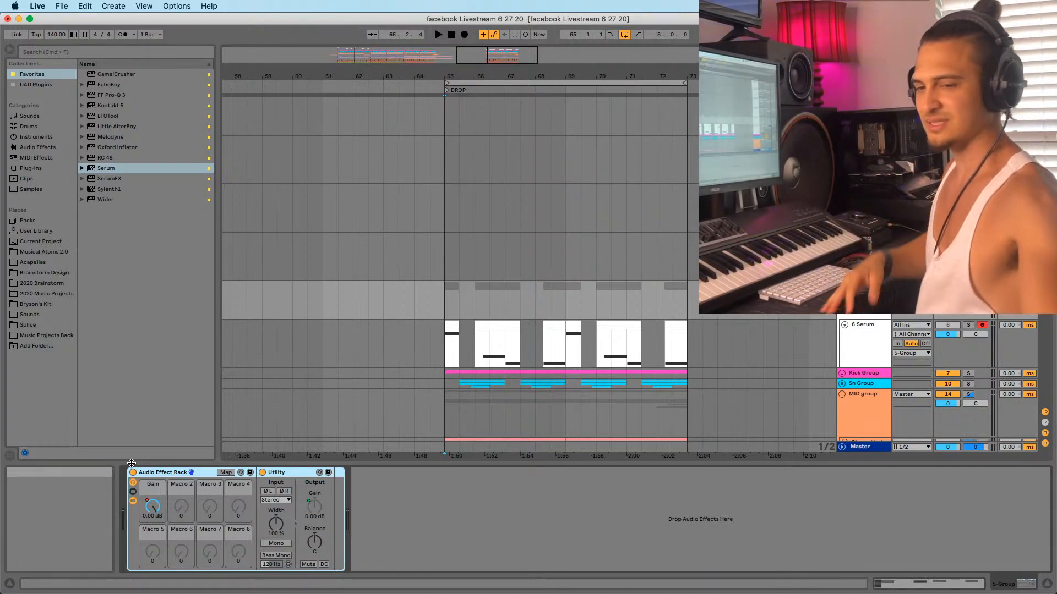
Play the drop from bars 65 to 67 while checking the Serum track and its group's Audio Effect Rack
click(438, 345)
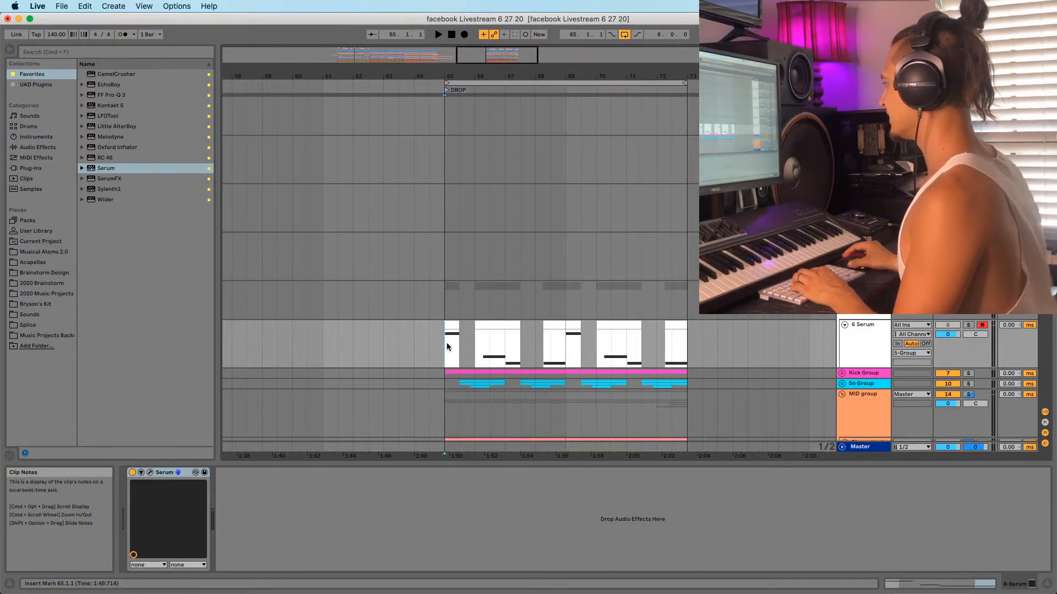
key(space)
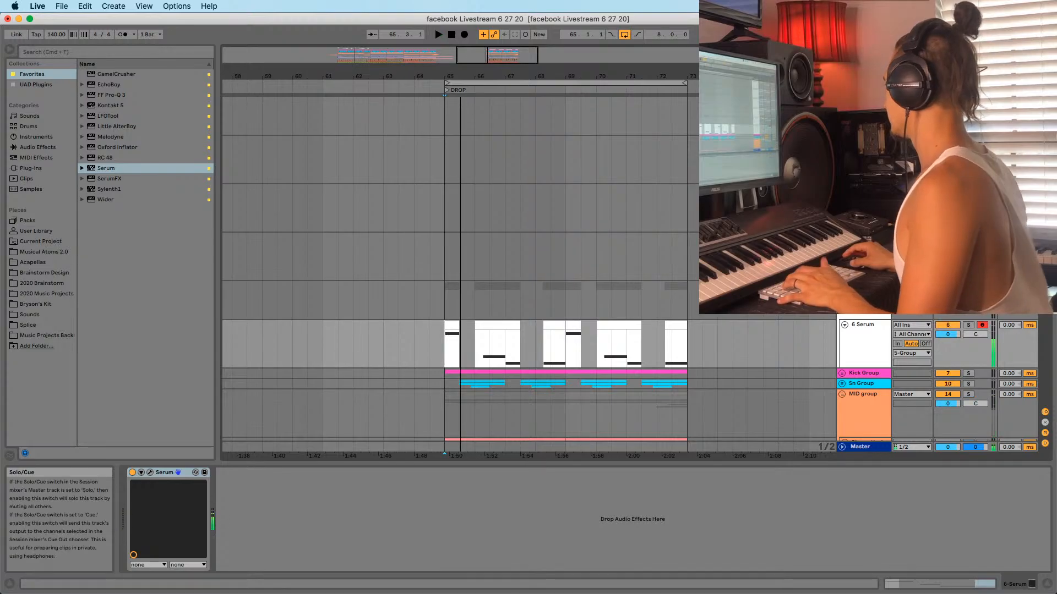
key(space)
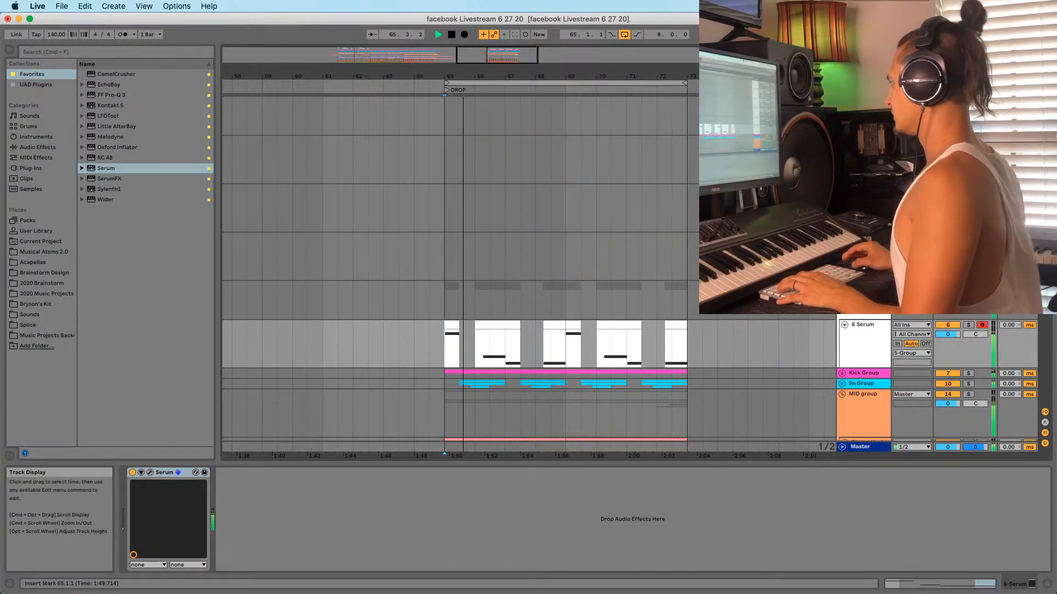
click(863, 286)
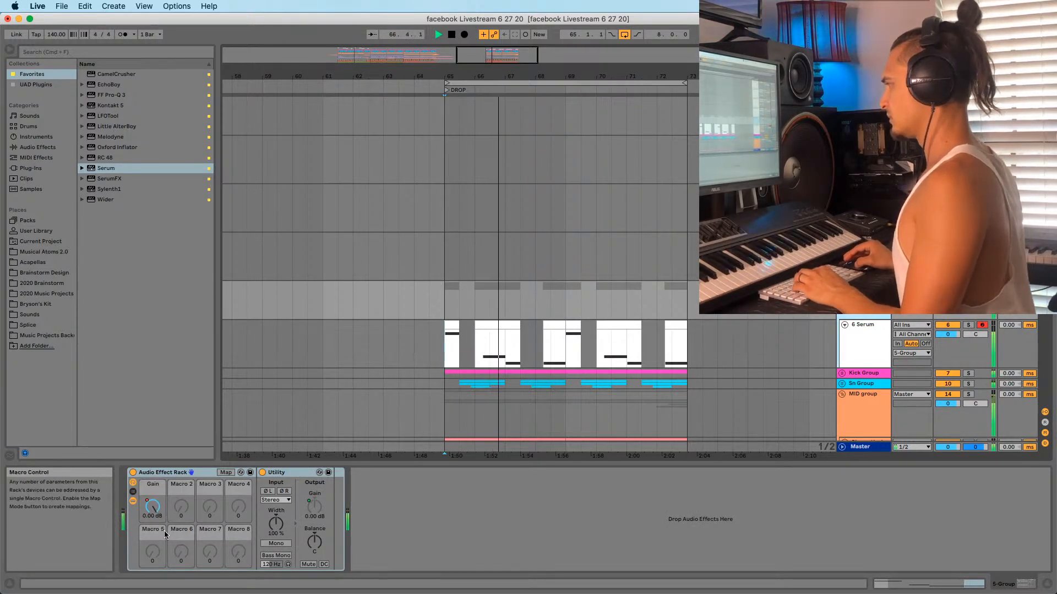
click(470, 350)
key(space)
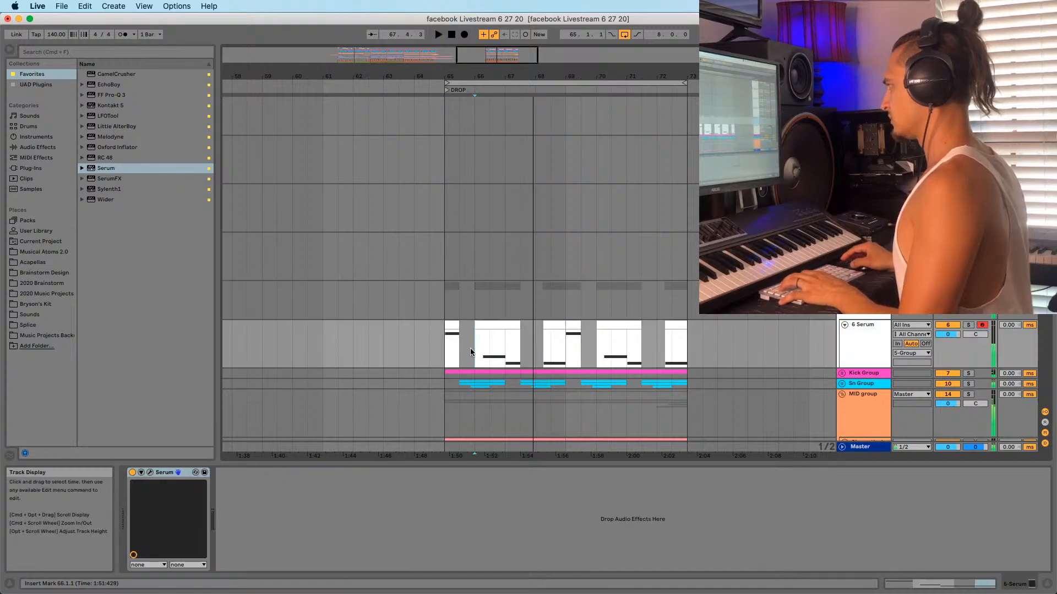
key(space)
click(482, 297)
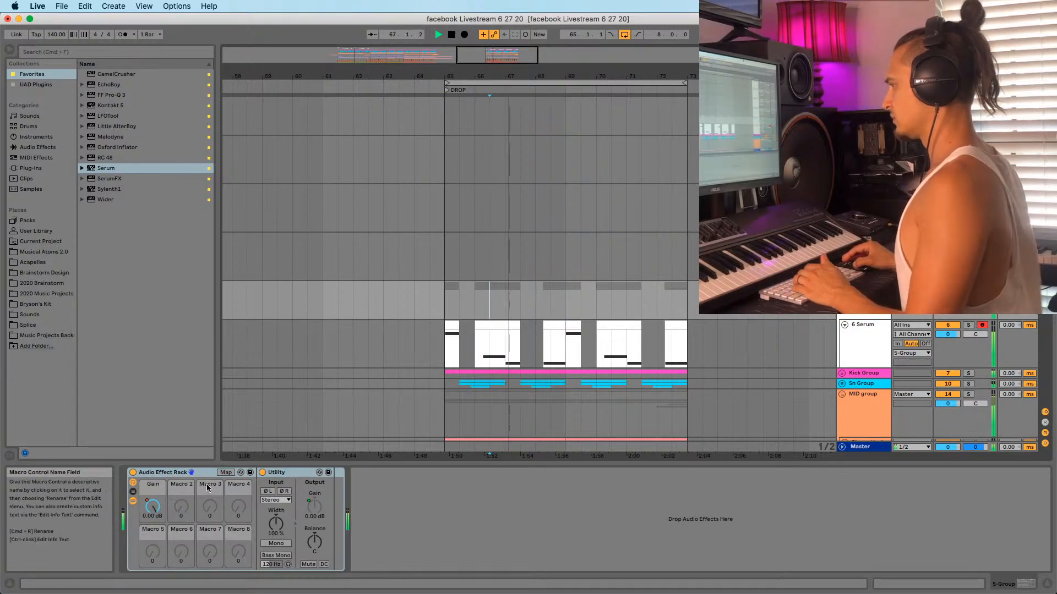
Show the automation of the Gain macro on the sub bass group and stop playback
drag(451, 76, 393, 378)
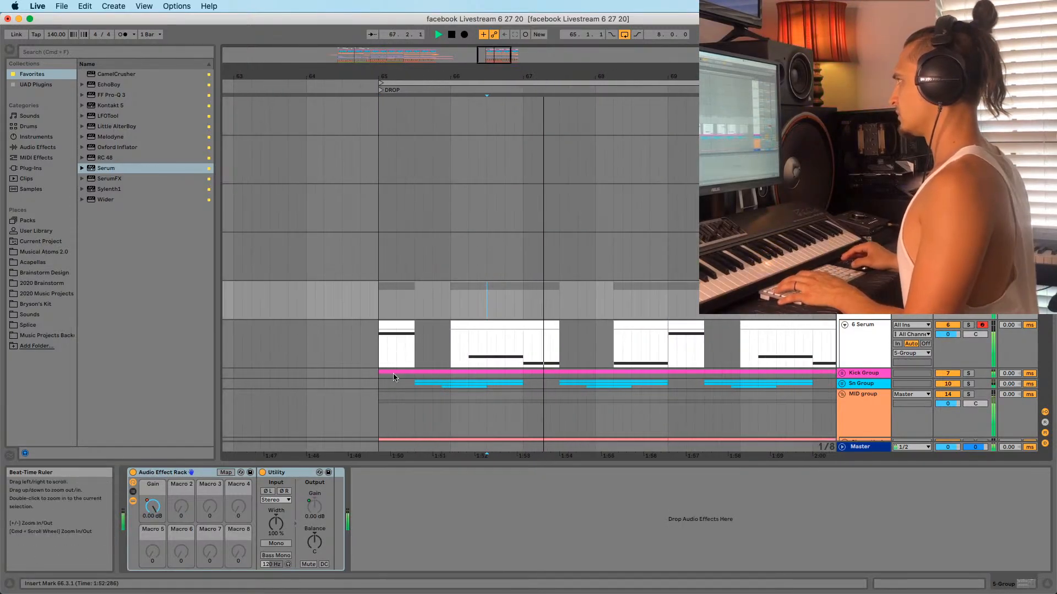
right_click(156, 509)
click(225, 370)
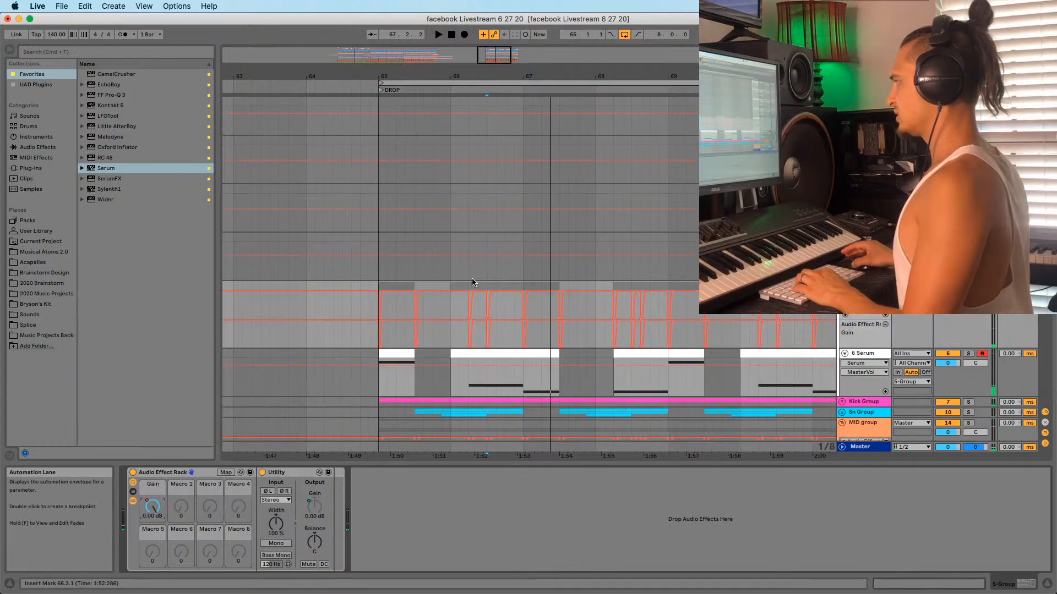
key(space)
click(375, 372)
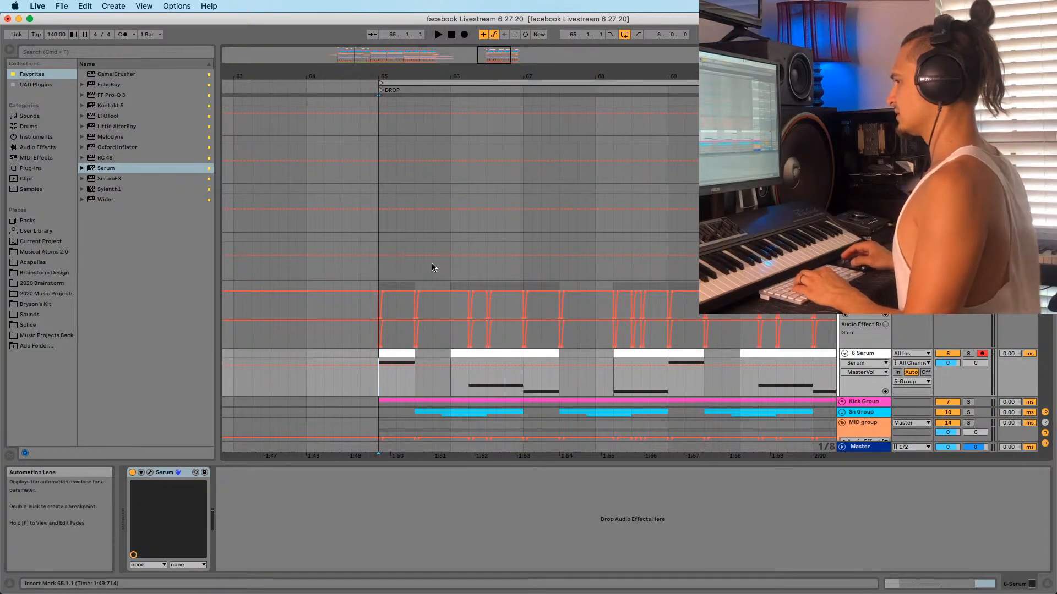
Unfold the Kick Group and play the drop from bar 65, comparing the Kick main hits with the sub group's gain ducks
drag(495, 81, 495, 107)
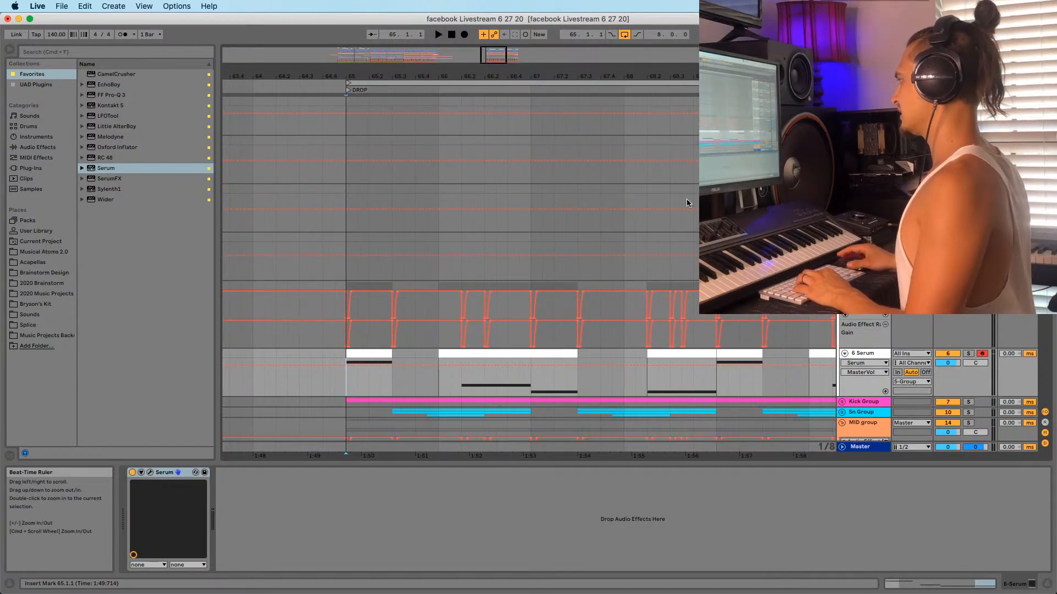
click(842, 402)
scroll(447, 269, down, 3)
key(space)
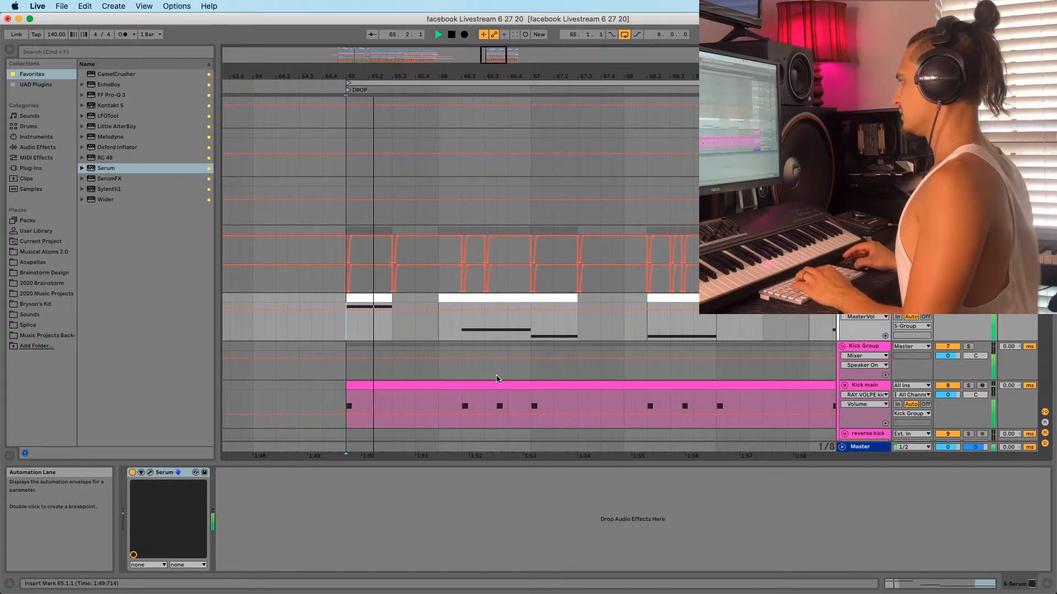
click(360, 353)
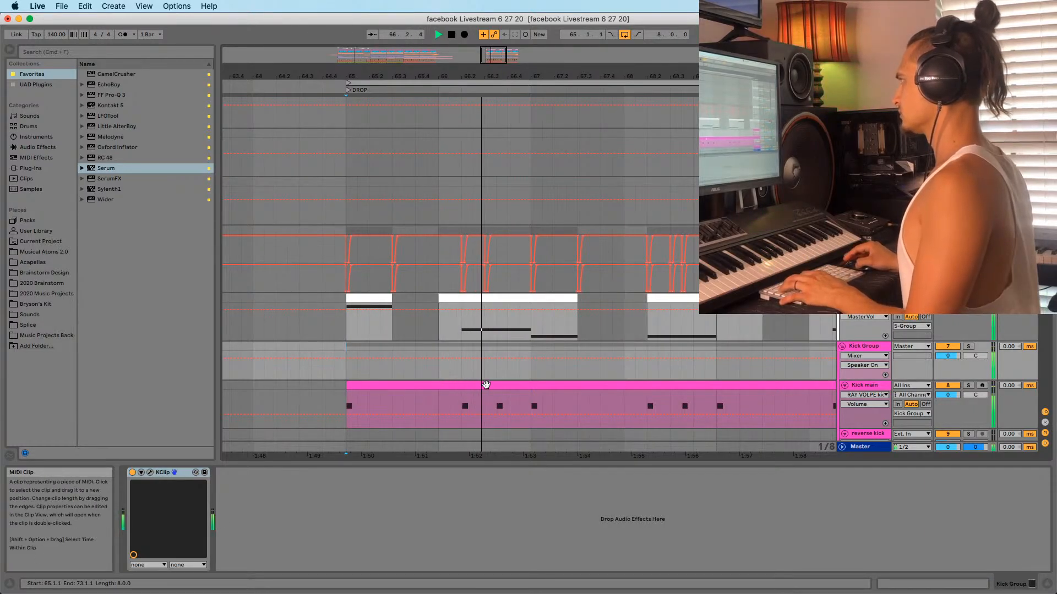
Add a gain duck to the sub bass group's automation under the middle kick of bar 66
click(489, 281)
key(space)
click(490, 284)
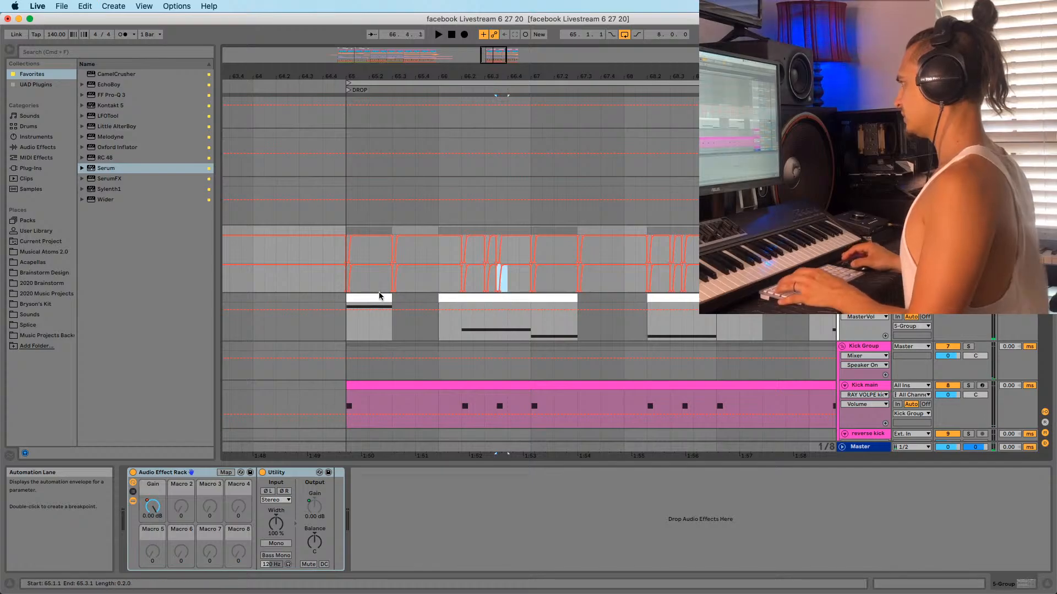
Play the drop from bar 65 and check the sub group's gain ducks against the kicks through bar 68
click(346, 330)
key(space)
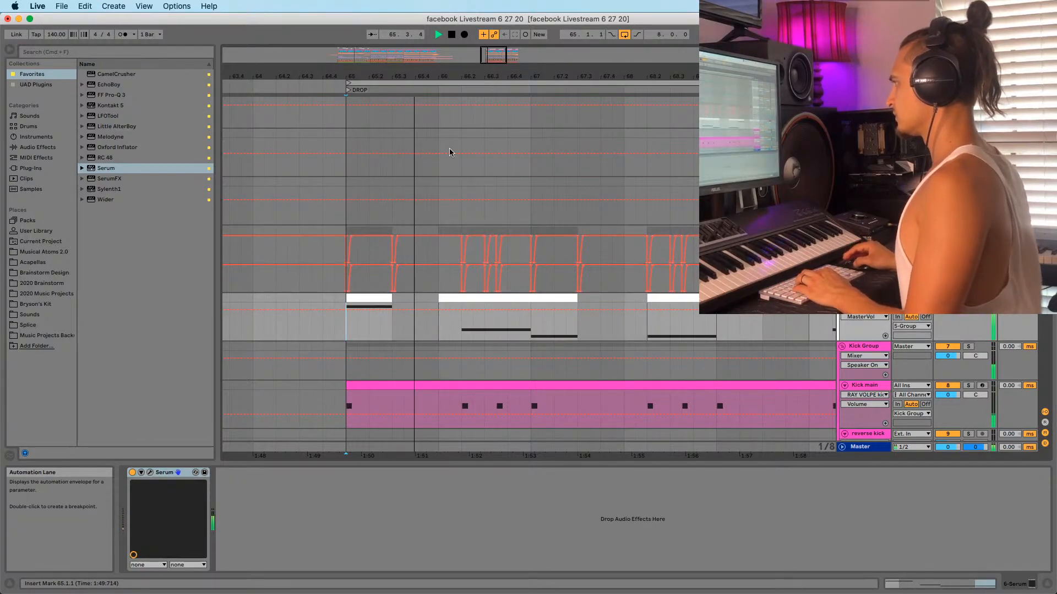
key(plus)
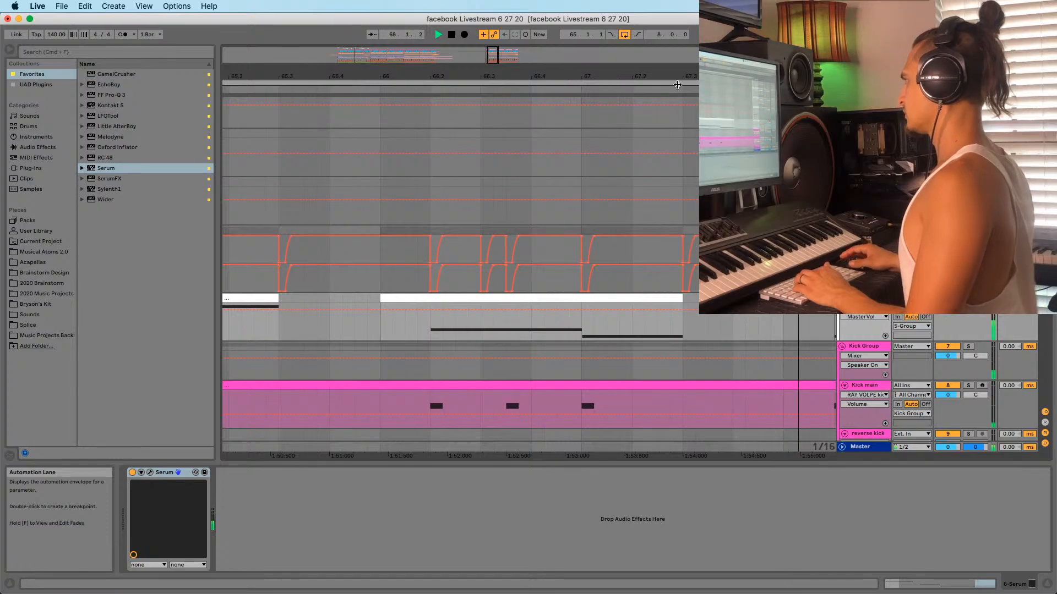
drag(680, 77, 524, 67)
key(space)
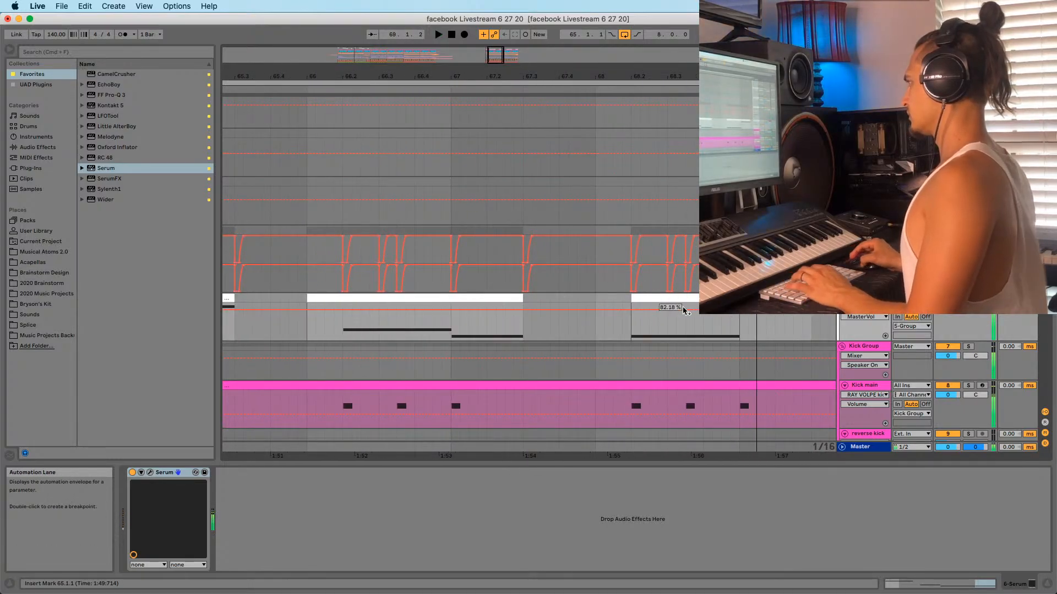
click(653, 283)
key(space)
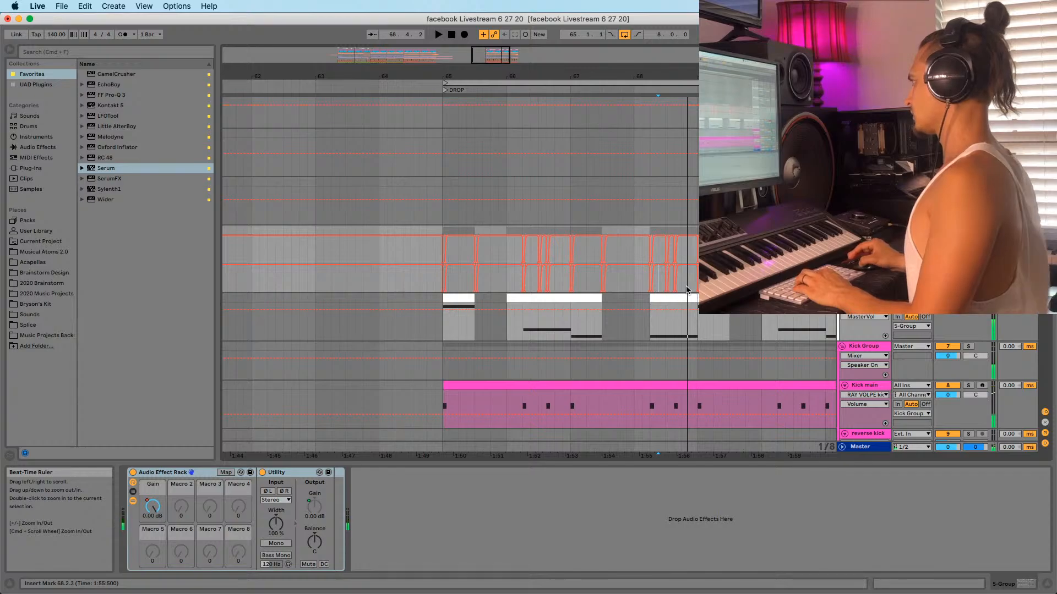
Copy the sub group's Gain automation from 65.1.1 to 68.4.3 and paste it at bar 69
drag(687, 290, 446, 280)
key(super+c)
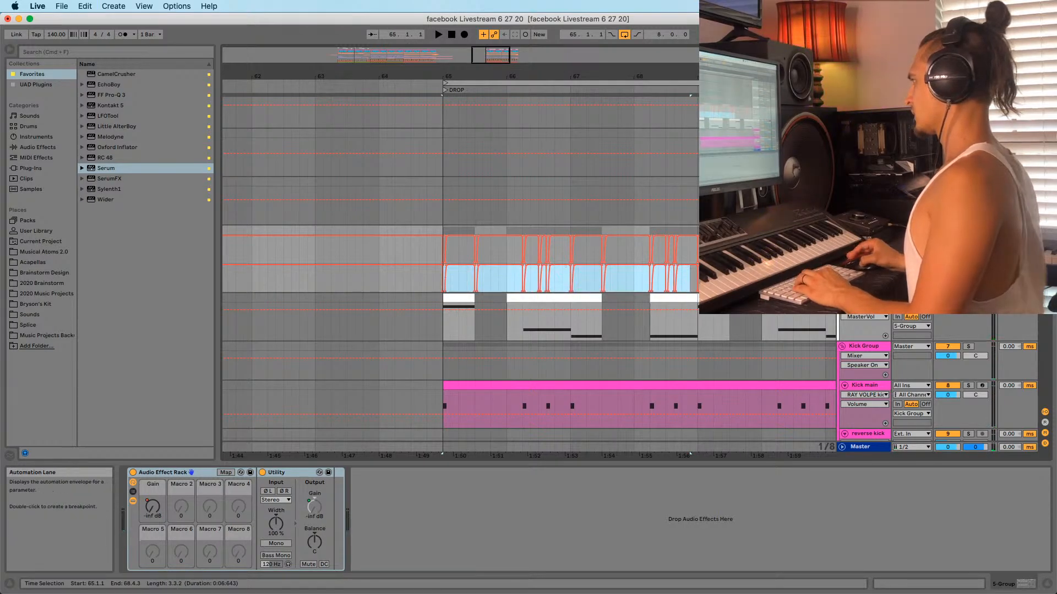
click(707, 77)
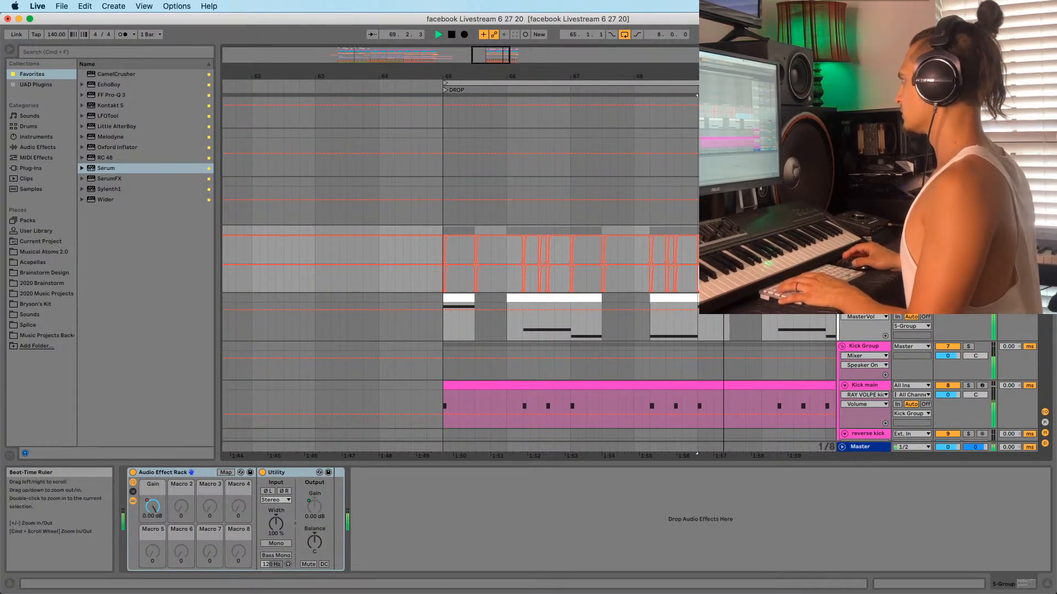
key(super+v)
key(minus)
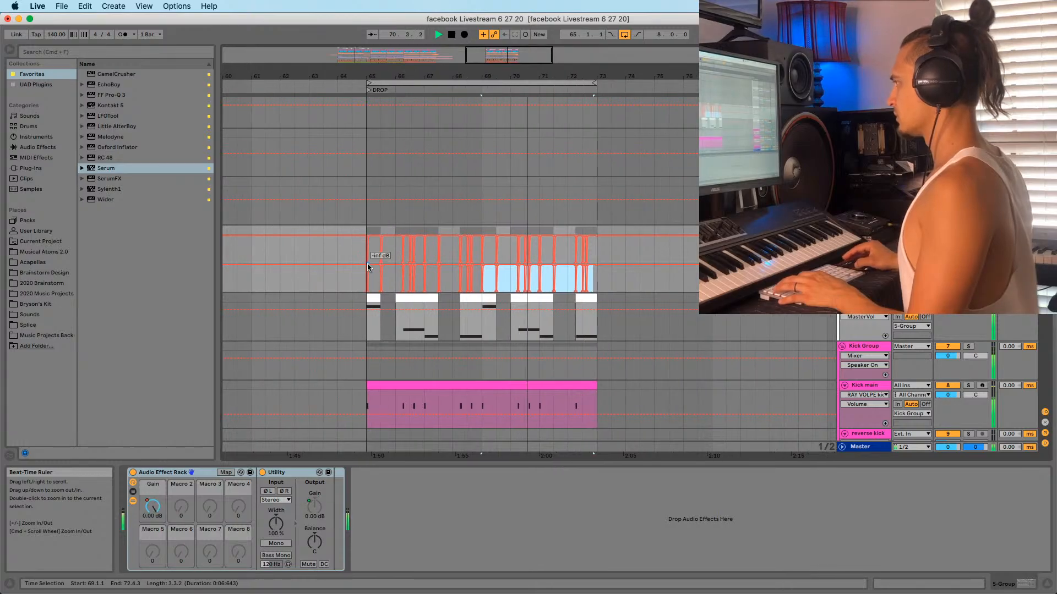
Find the big synth chords stab track below the MID group and view the notes of its Cm clip
click(373, 322)
scroll(391, 321, down, 3)
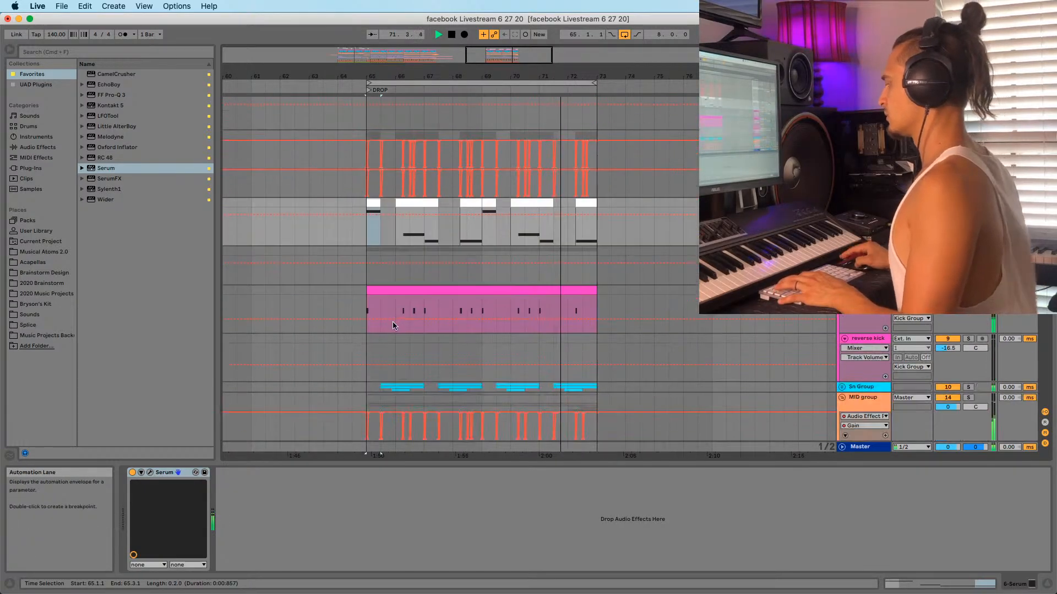
key(plus)
scroll(431, 290, down, 3)
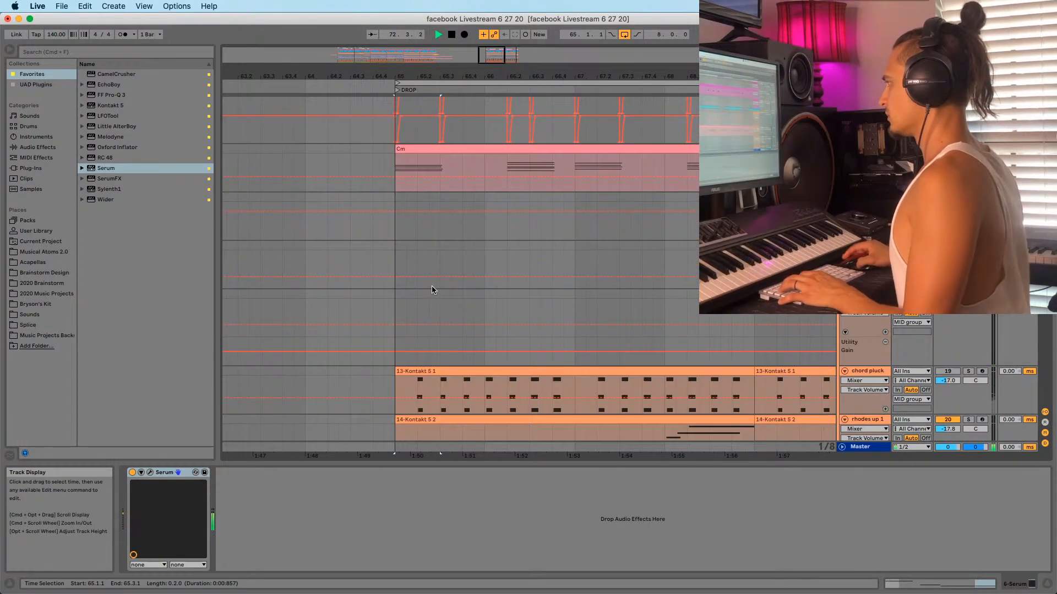
click(395, 163)
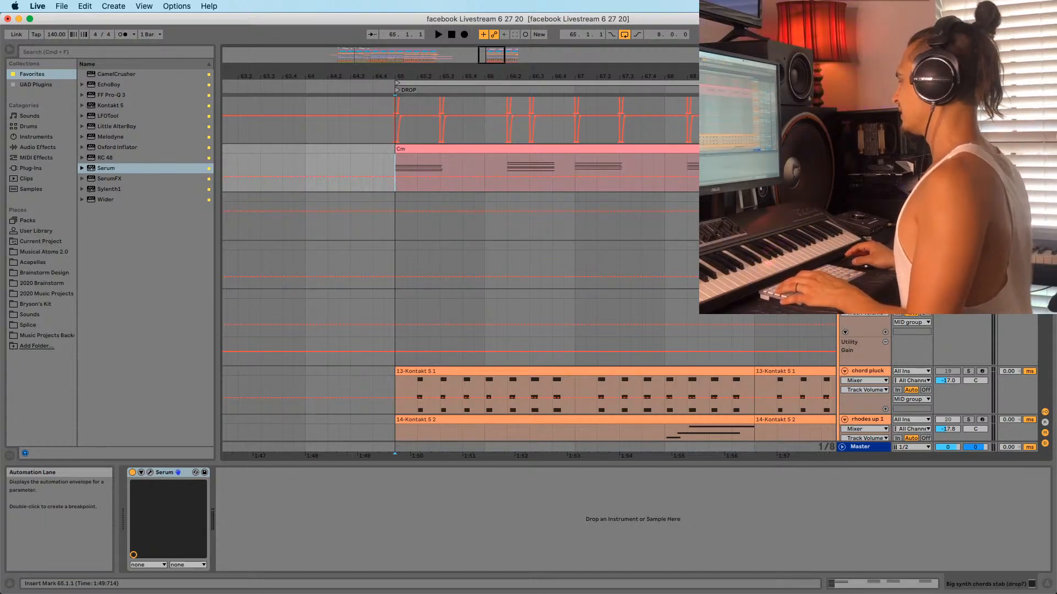
key(shift+Tab)
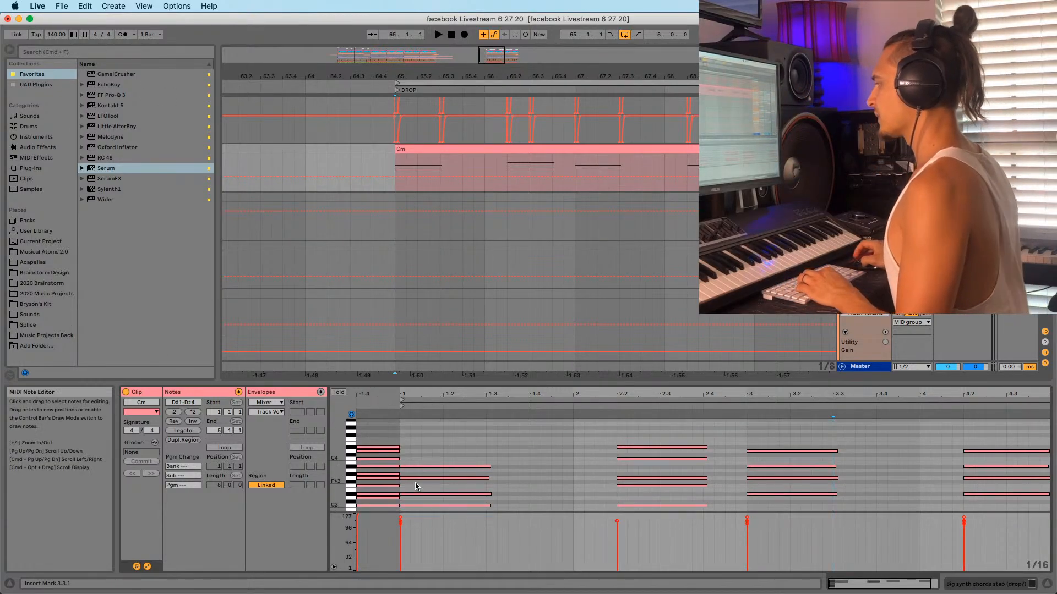
Set the upward bend range to 12 semitones and adjust the downward bend range in the chord stab's Serum
key(shift+Tab)
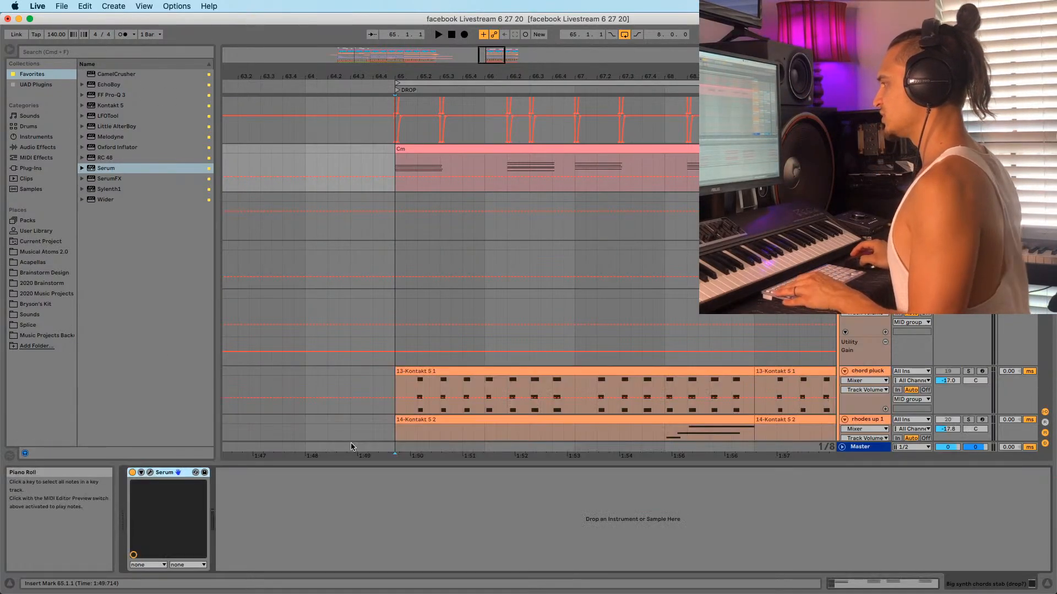
click(151, 472)
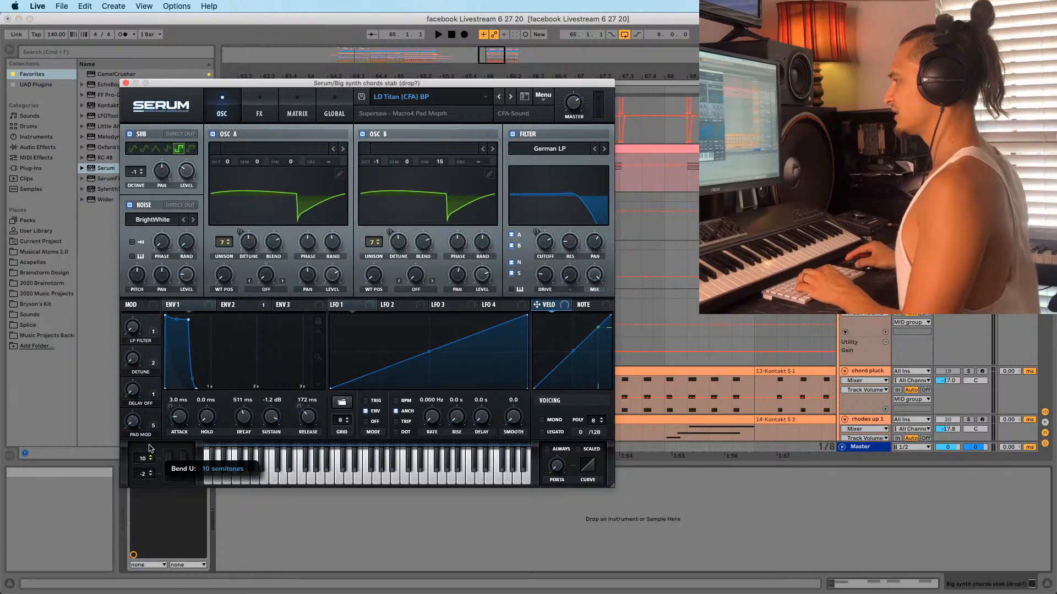
drag(153, 447, 152, 444)
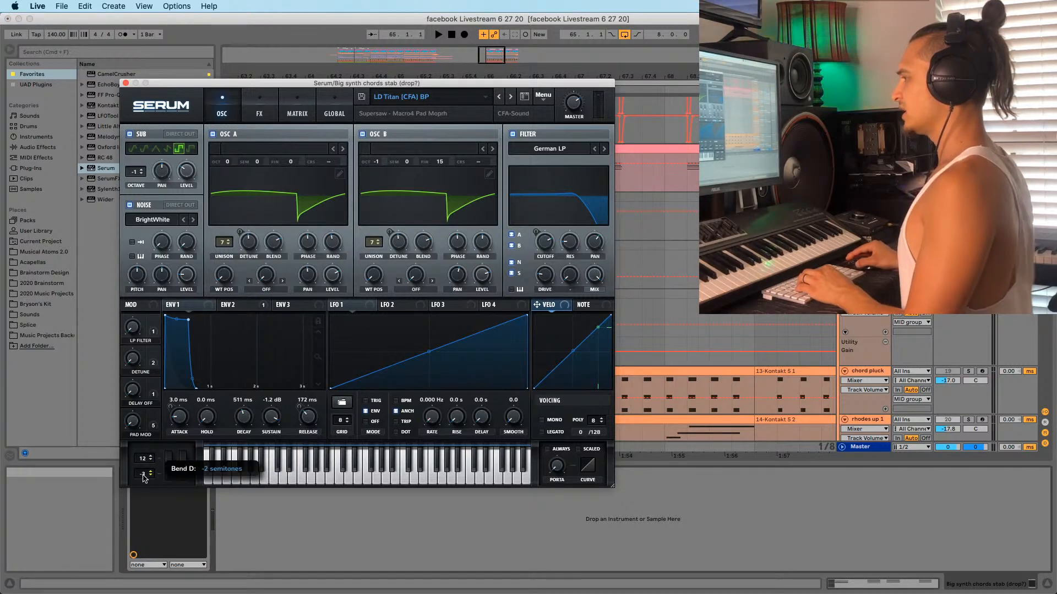
click(126, 83)
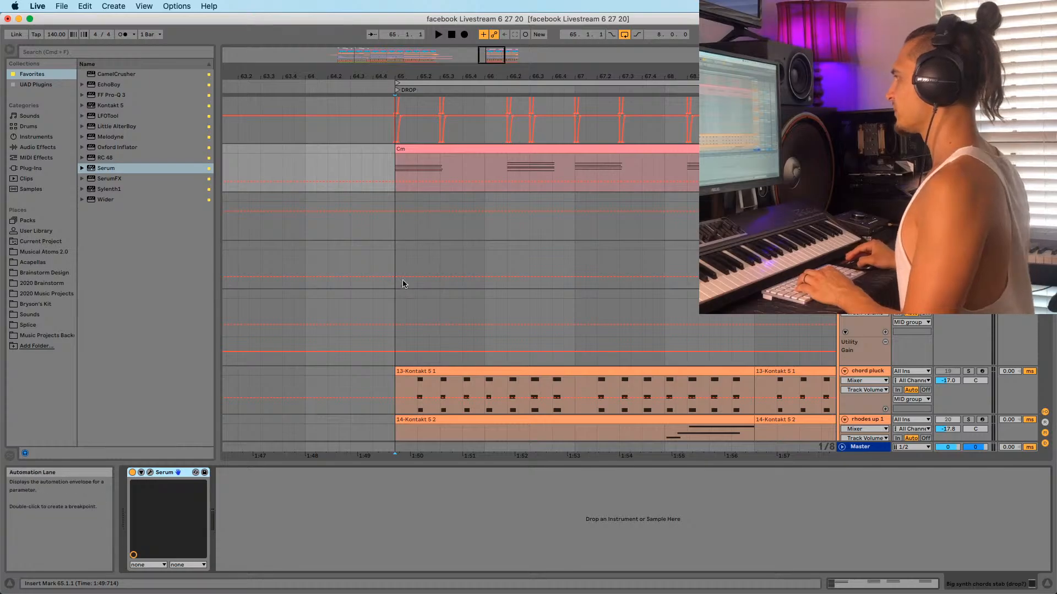
Draw a MIDI Pitch Bend envelope in the Cm clip, holding -8192 at its start and ramping up to 0 at 1.1.3
double_click(415, 144)
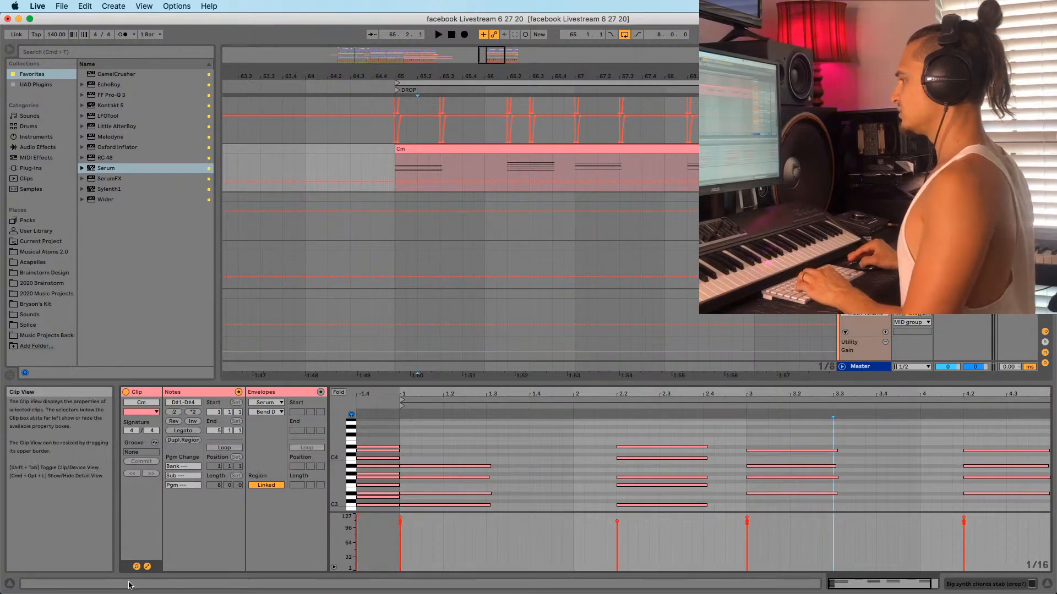
click(263, 402)
click(276, 410)
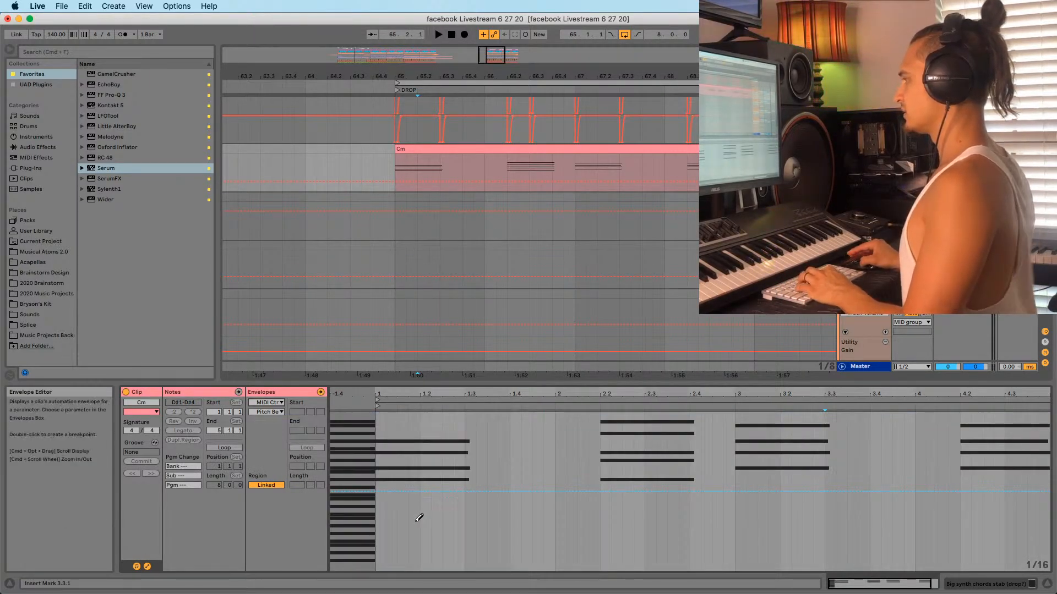
drag(383, 558, 382, 567)
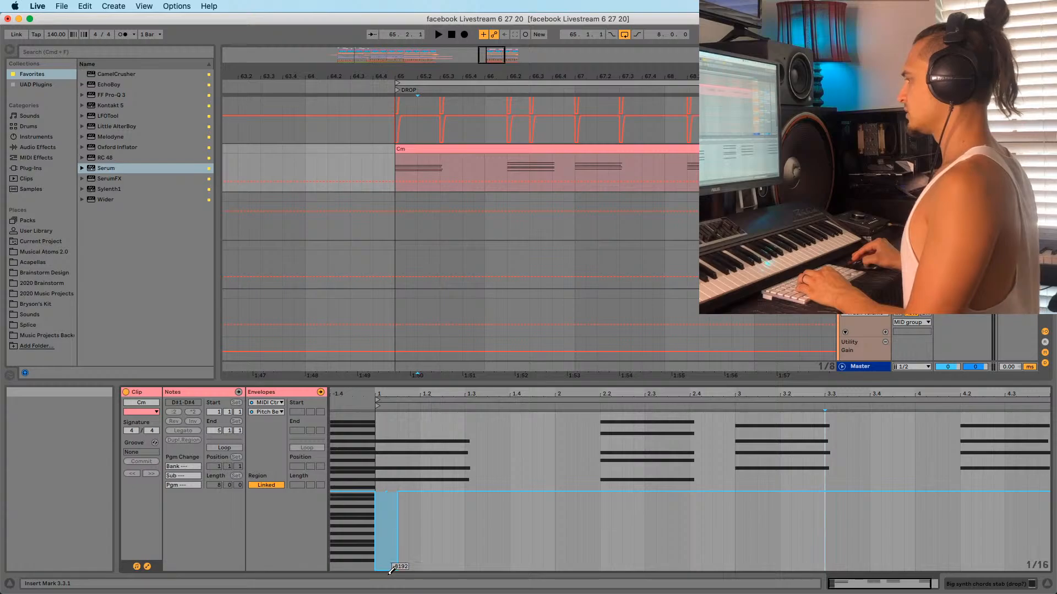
key(b)
drag(397, 570, 386, 570)
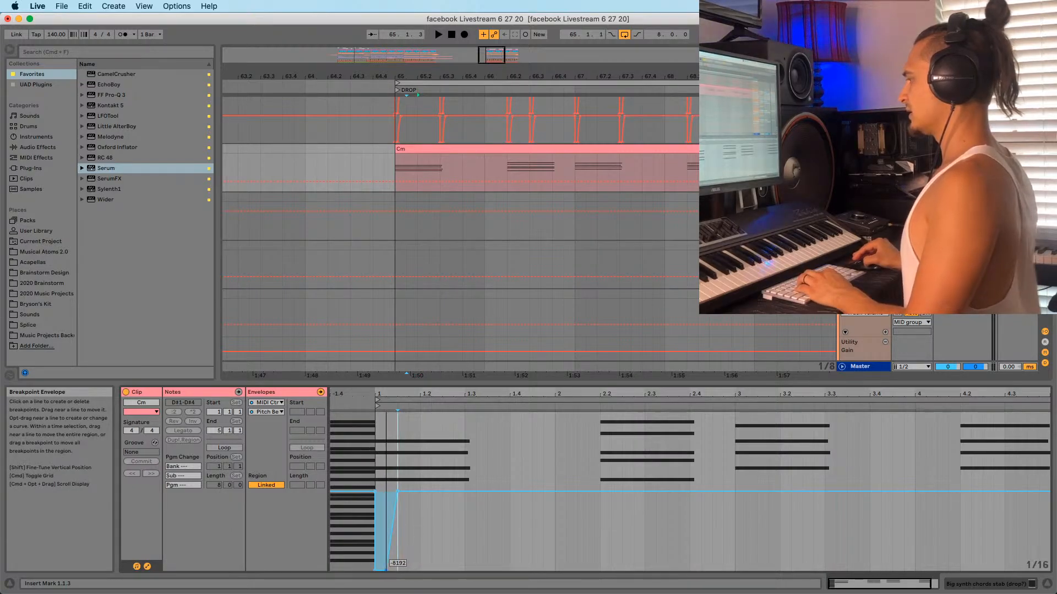
Select the Cm clip and play the drop from bar 65 to hear the first chord's pitch bend
drag(383, 395, 382, 462)
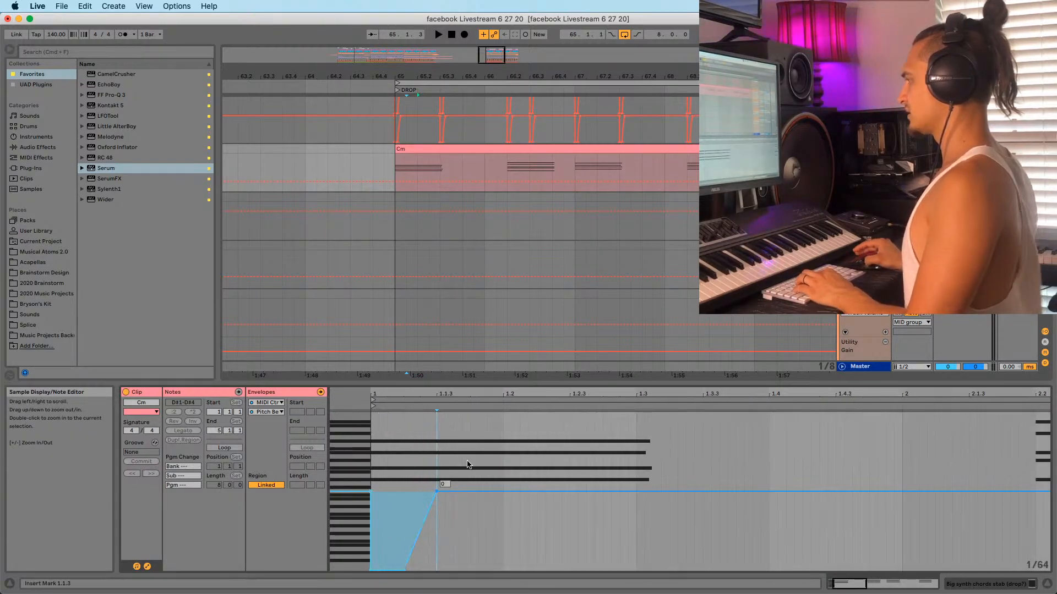
scroll(554, 166, up, 10)
scroll(463, 264, down, 5)
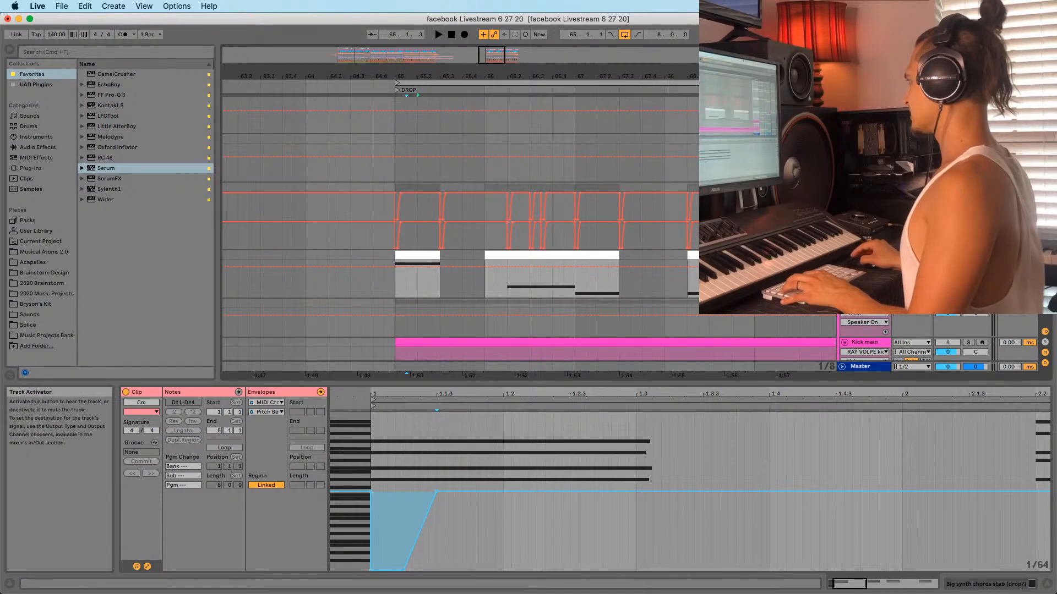
scroll(462, 231, down, 8)
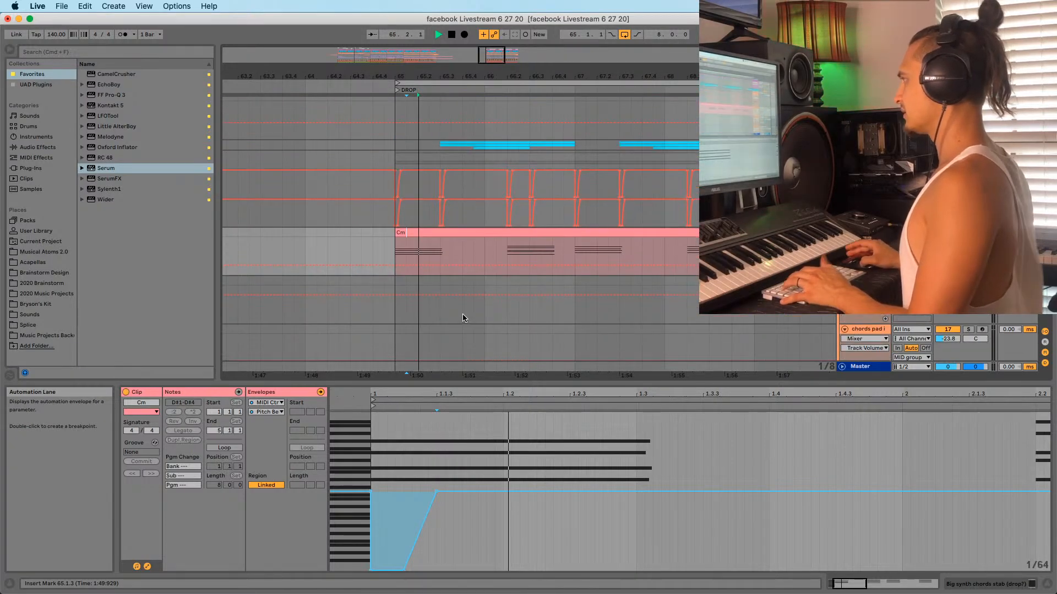
click(408, 242)
click(407, 234)
key(space)
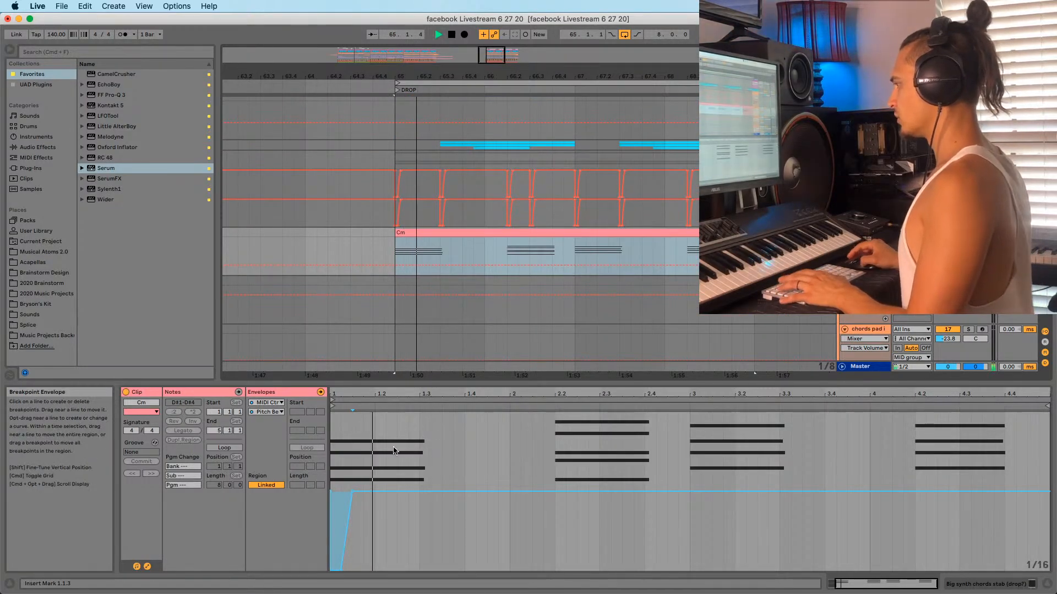
drag(333, 396, 333, 419)
key(space)
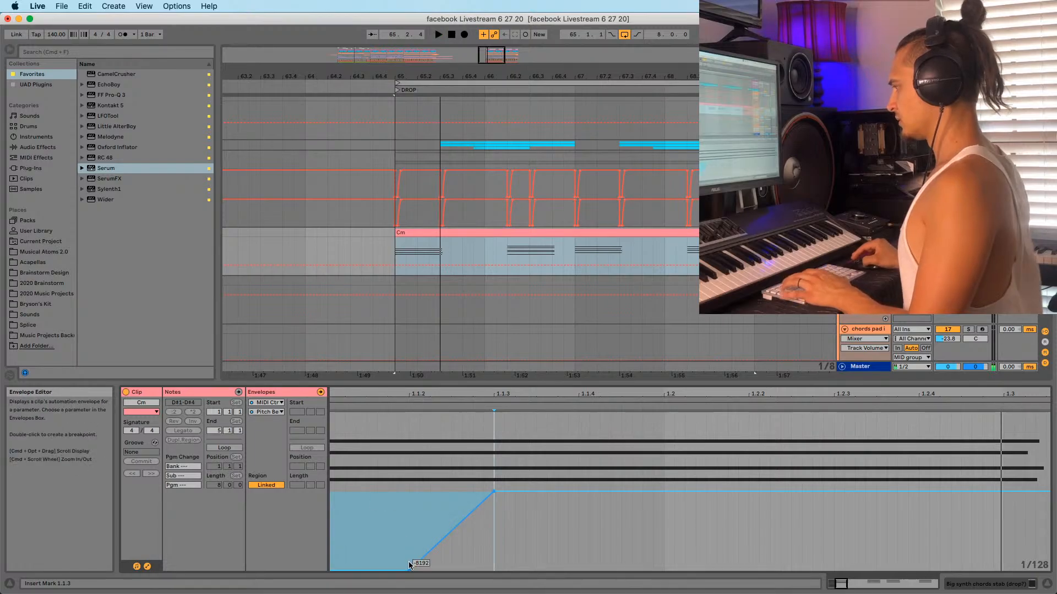
Start the pitch-bend rise closer to the clip start, curve it, end it slightly before 1.1.3, and listen to the result
drag(409, 571, 364, 528)
key(space)
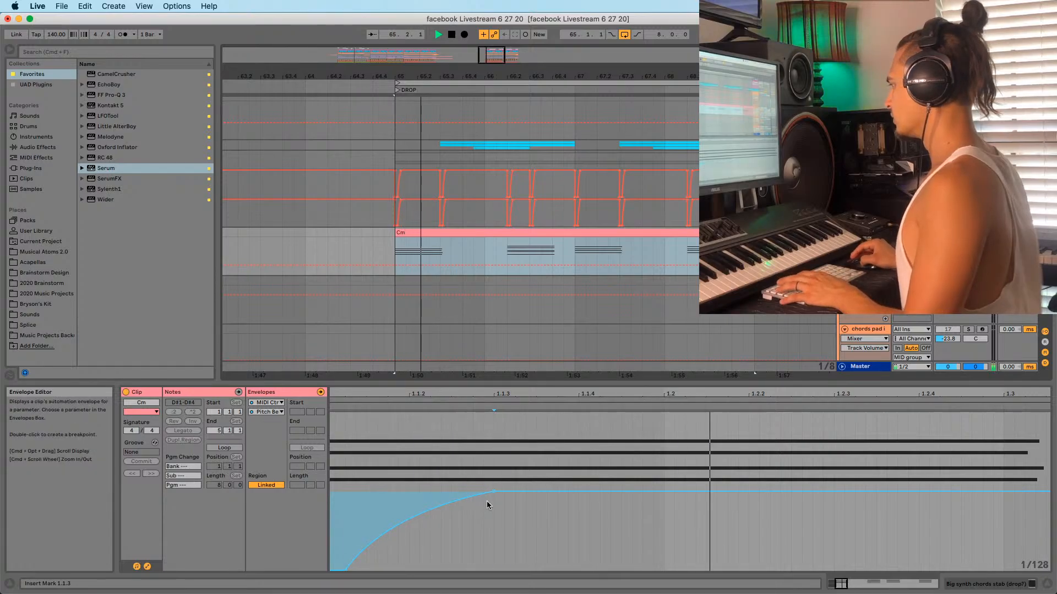
drag(495, 492, 461, 492)
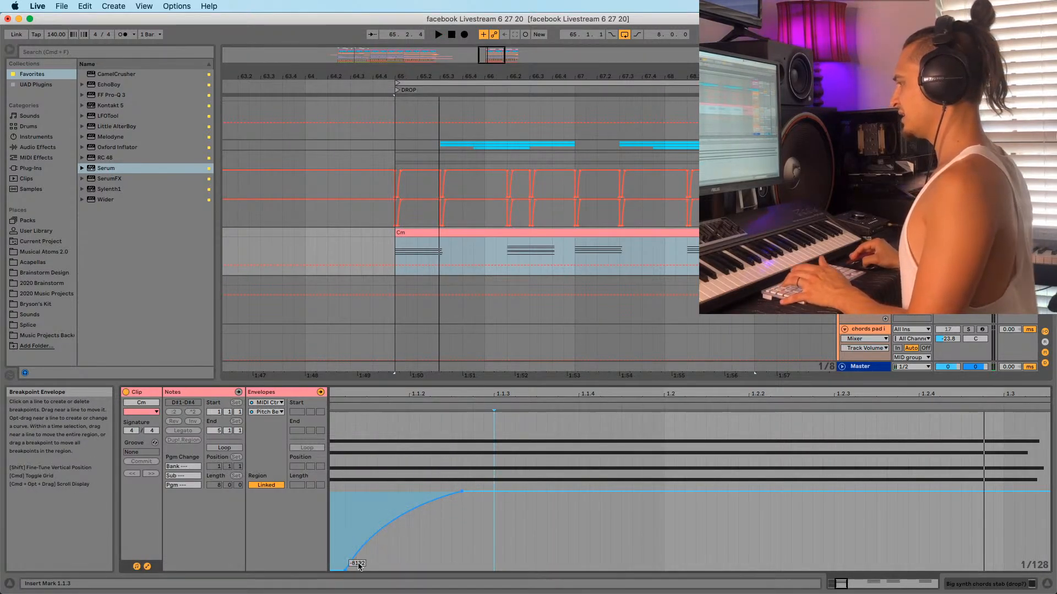
key(space)
drag(383, 394, 497, 391)
key(space)
key(space)
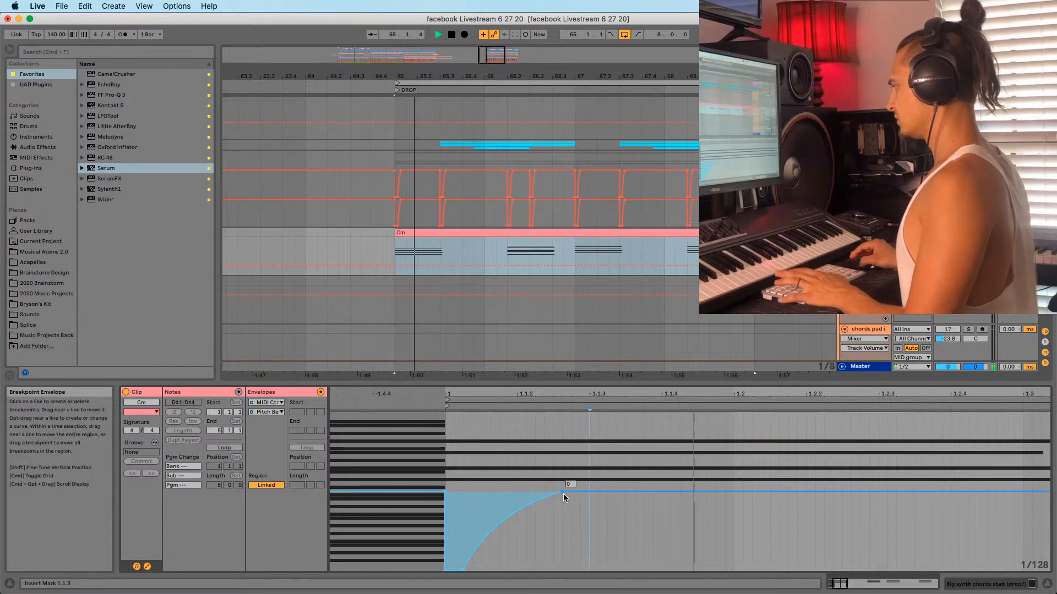
Extend the end of the pitch-bend rise to just past 1.1.4 and replay the first chord
drag(563, 493, 680, 491)
key(space)
key(space)
key(space)
key(space)
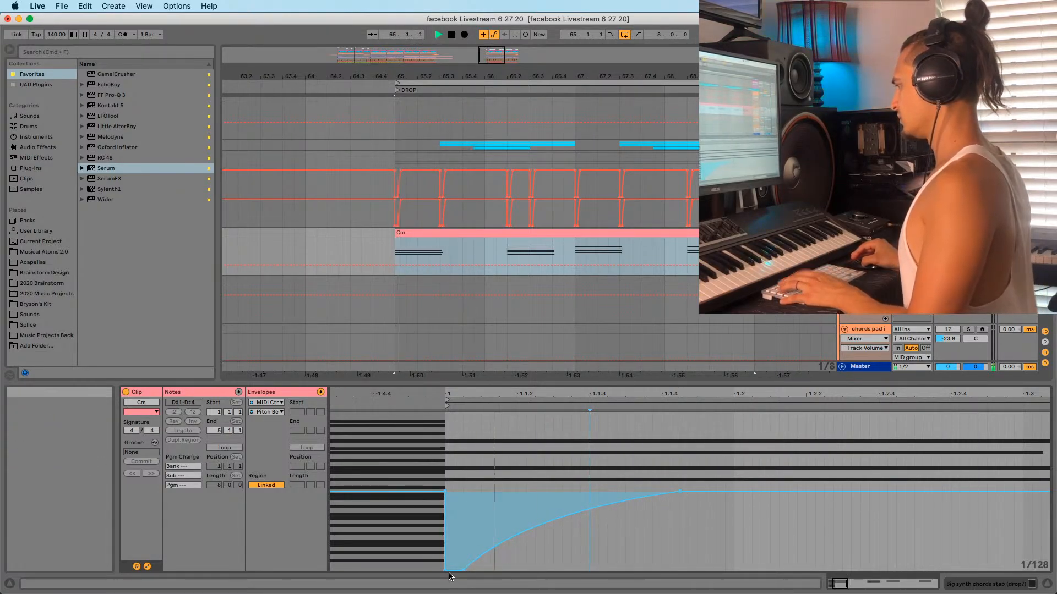
Move the -8192 start point of the pitch-bend rise closer to the clip start and replay the first chord
mouse_move(449, 573)
mouse_down()
mouse_move(508, 570)
mouse_move(456, 573)
mouse_up()
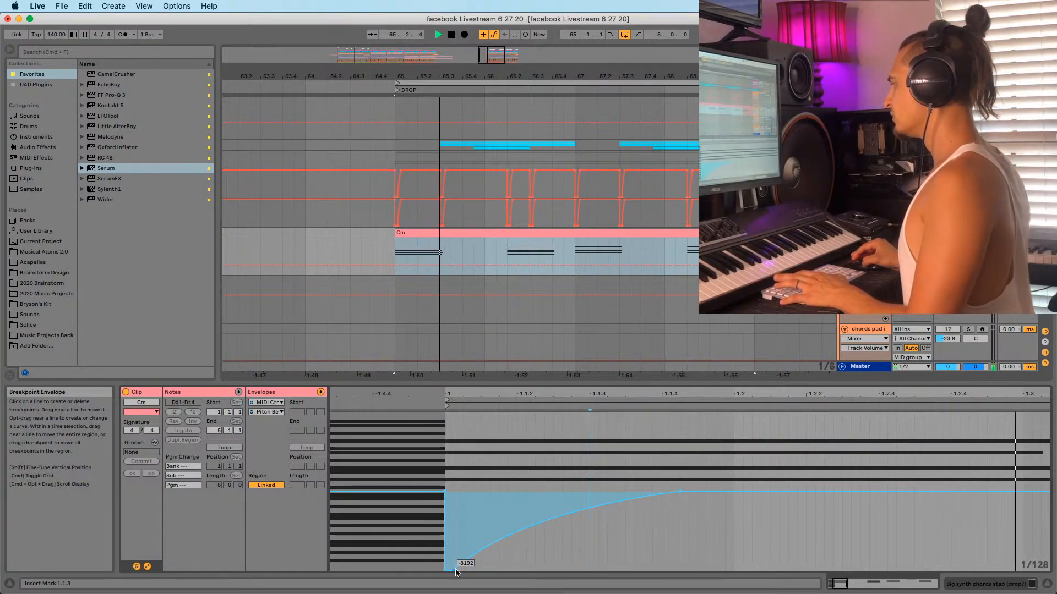
key(space)
key(space)
click(395, 245)
key(space)
key(space)
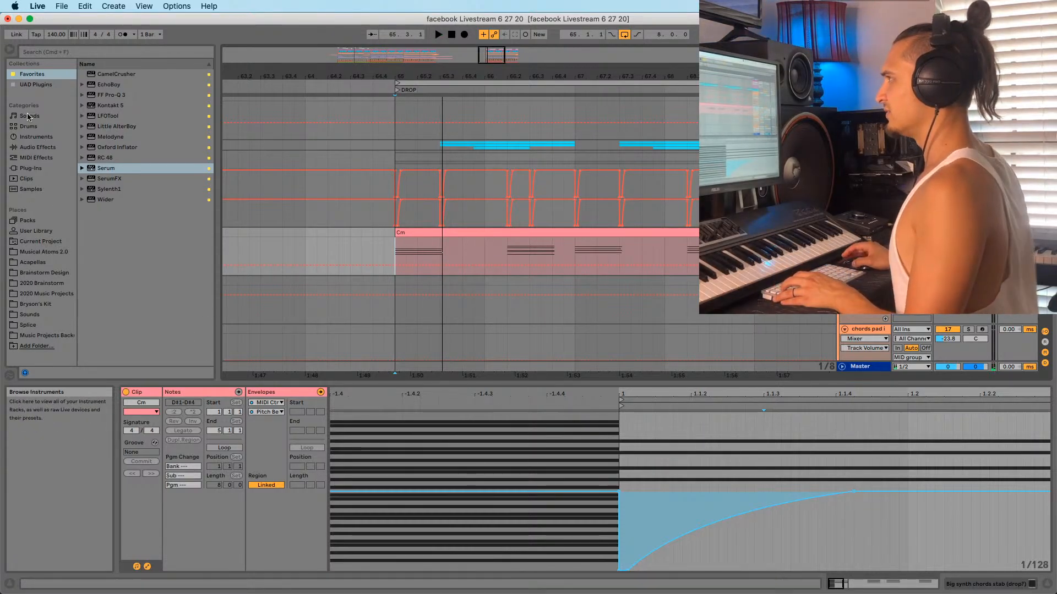
Add an Auto Filter after Serum on the chord stab track and set its cutoff to about 447 Hz while playing the drop
click(31, 146)
drag(103, 85, 396, 258)
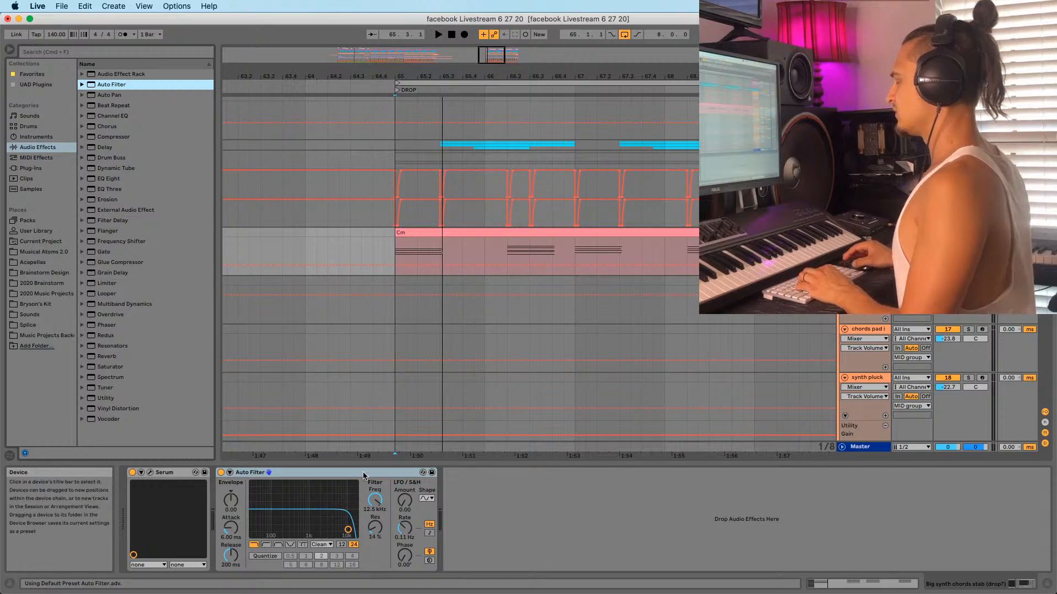
drag(342, 511, 339, 511)
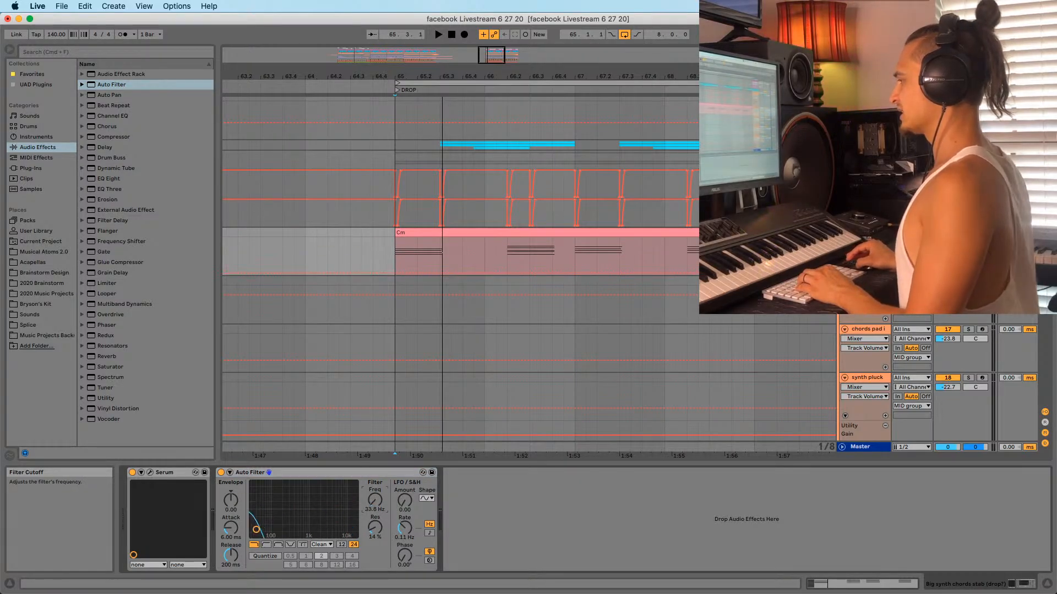
key(space)
drag(256, 530, 309, 529)
key(space)
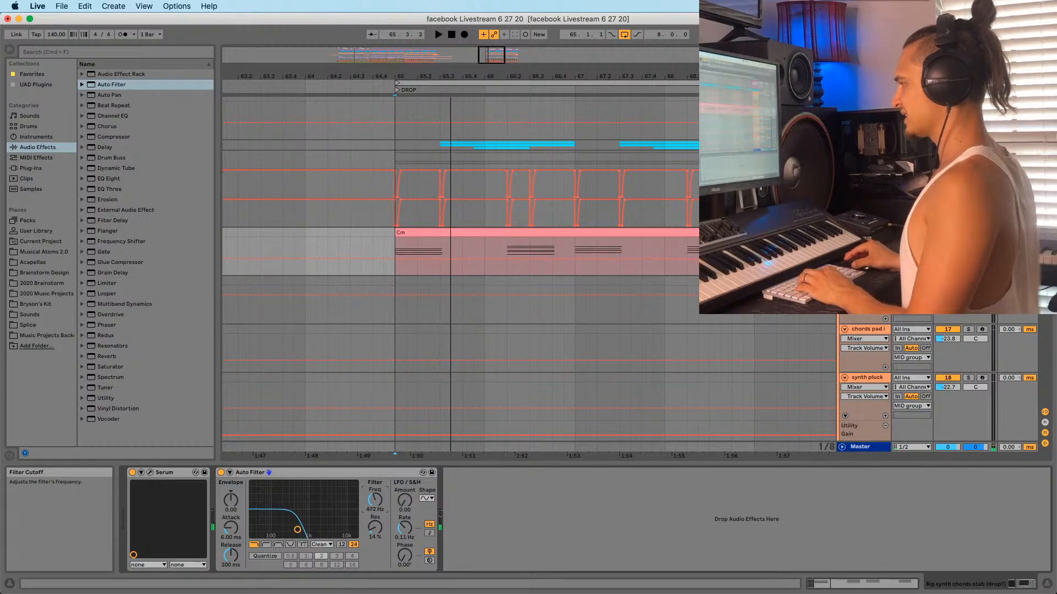
Group the Auto Filter into an Audio Effect Rack and map its filter frequency to Macro 1
click(336, 474)
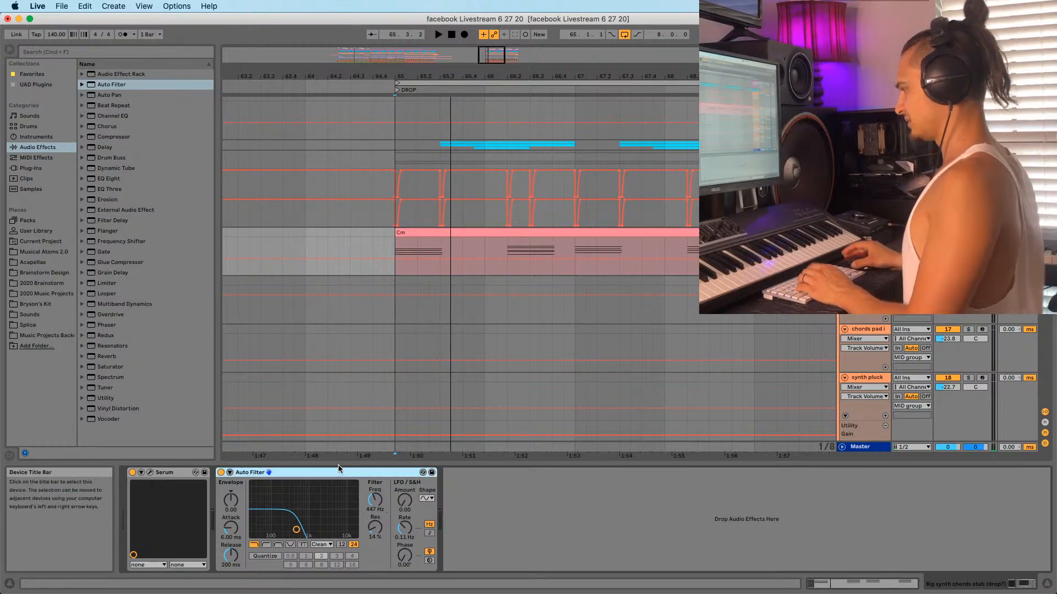
key(super+g)
click(222, 483)
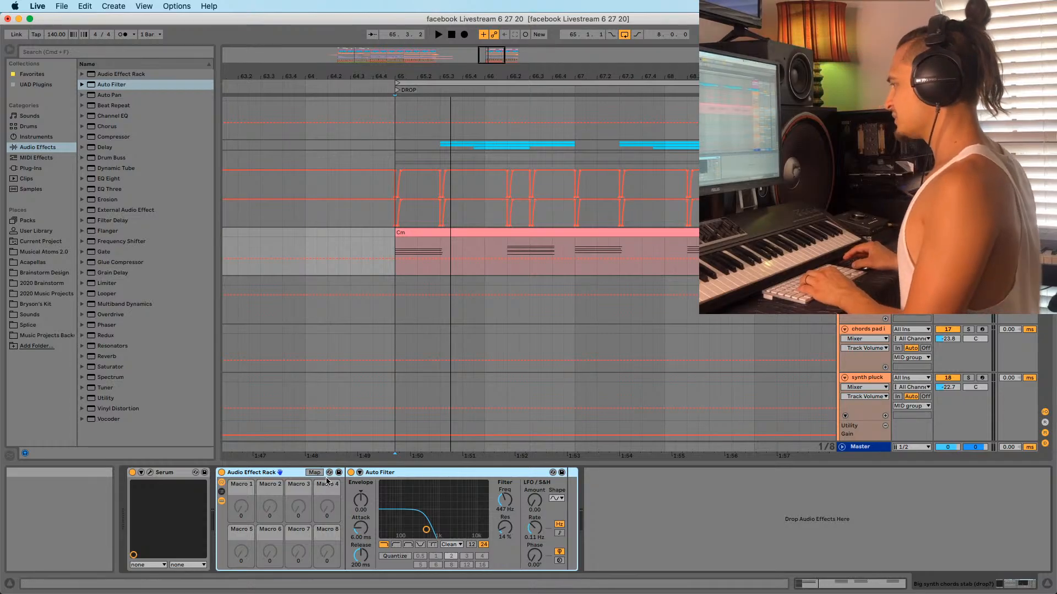
click(314, 472)
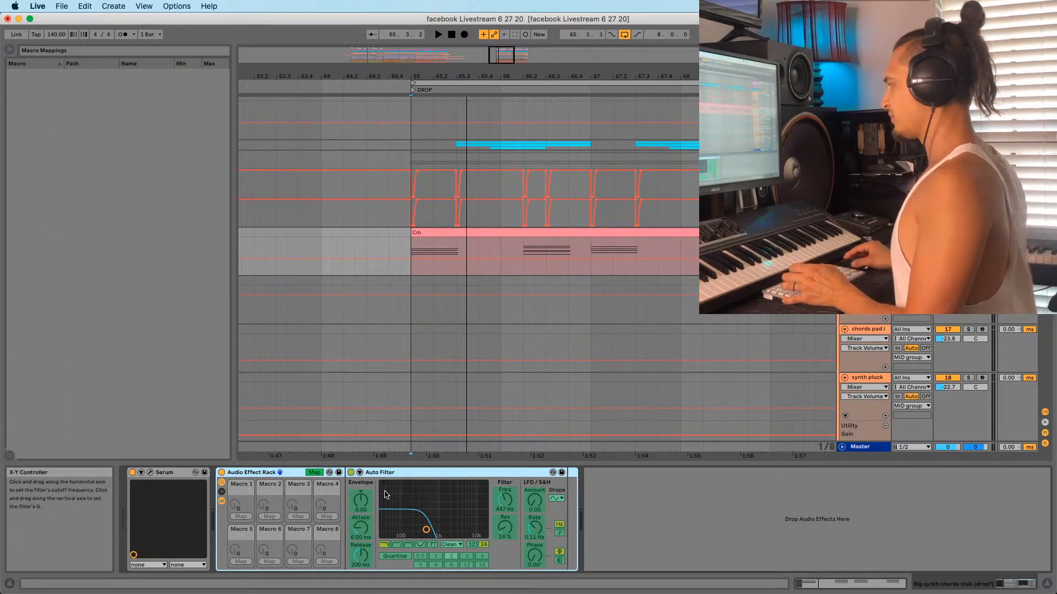
click(502, 500)
click(241, 516)
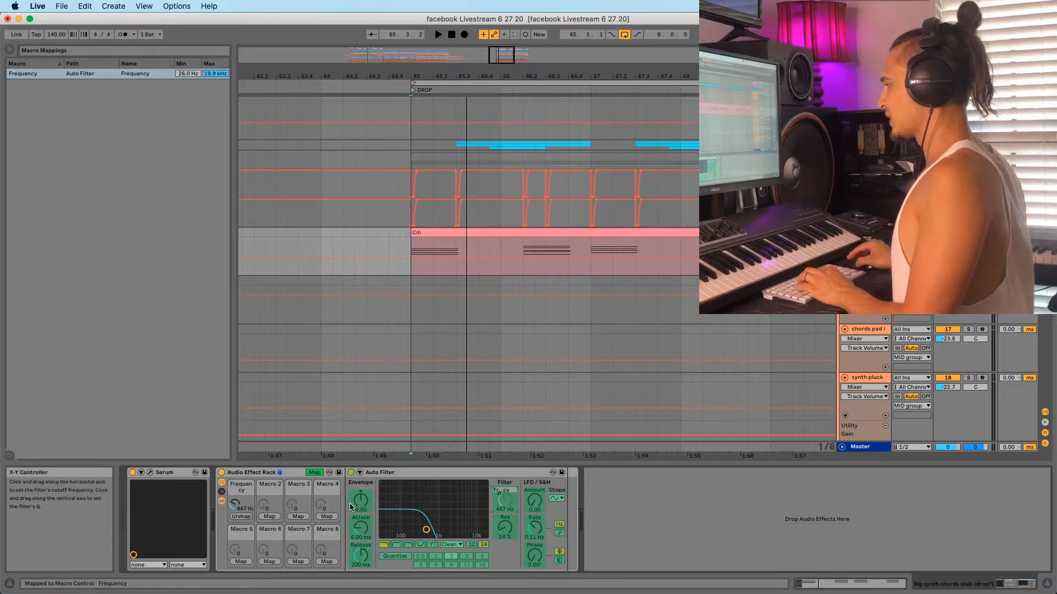
Sweep the Frequency macro by hand during playback of the first chord, and leave macro mapping mode
key(space)
drag(235, 504, 234, 478)
key(space)
key(space)
key(space)
key(space)
key(space)
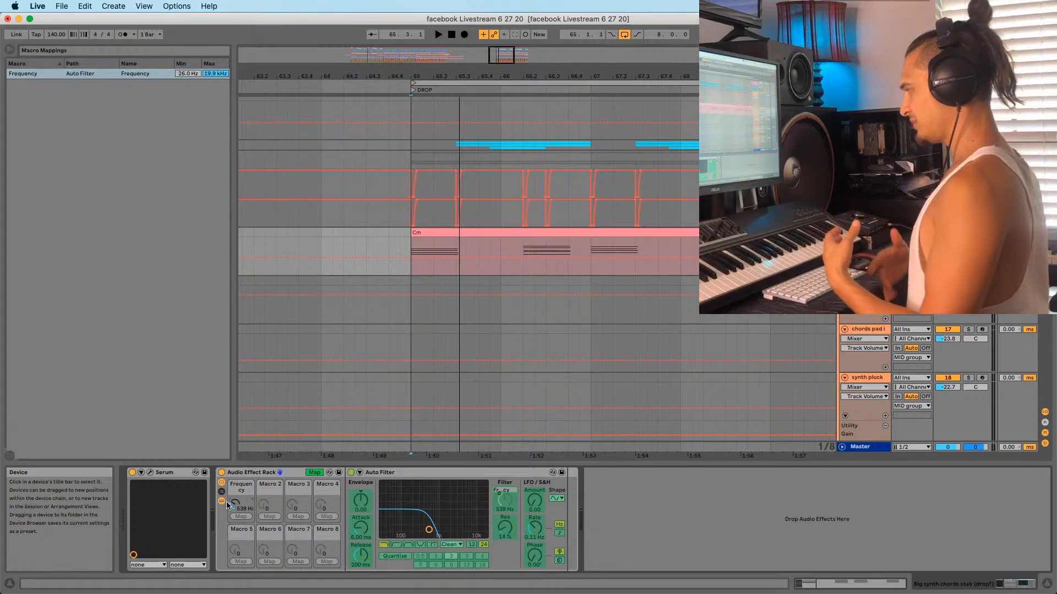
click(313, 478)
key(space)
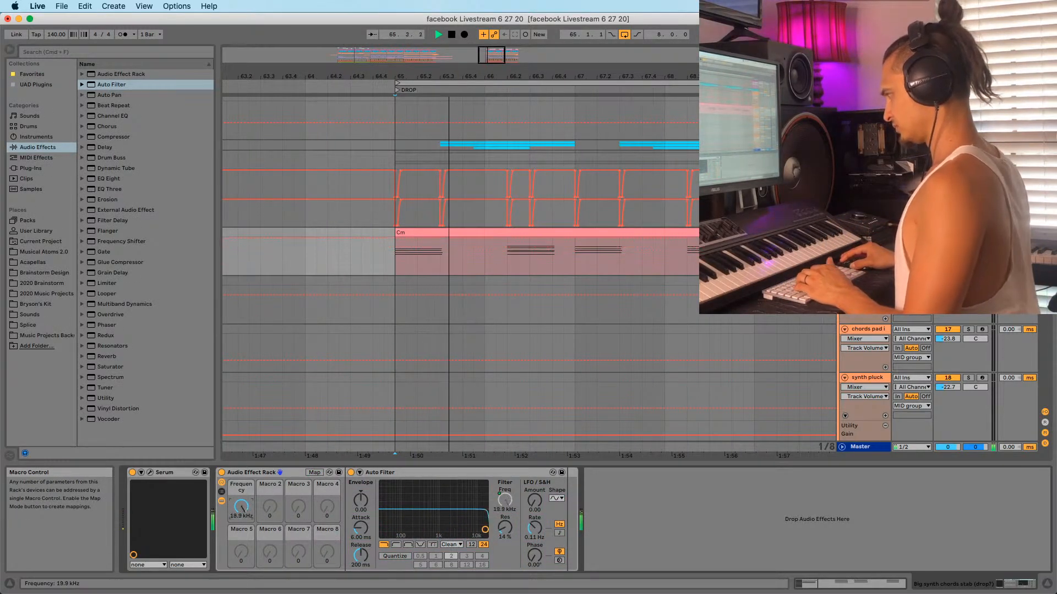
key(space)
Record Frequency macro automation rising to 19.9 kHz across the first chord at bar 65, and play it back
drag(241, 506, 241, 462)
key(space)
key(space)
key(space)
key(space)
key(space)
key(space)
key(space)
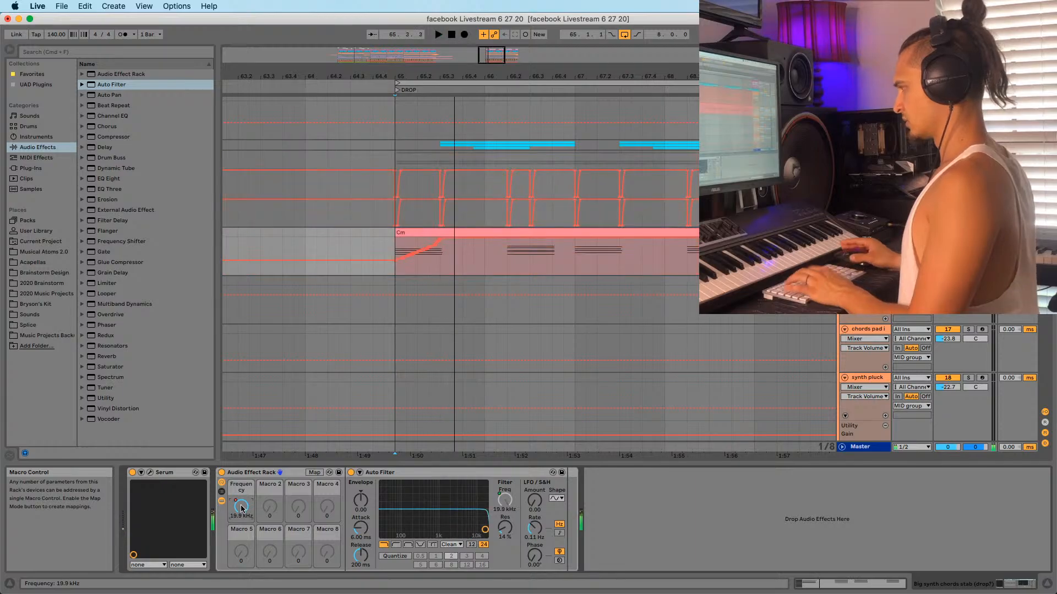
key(space)
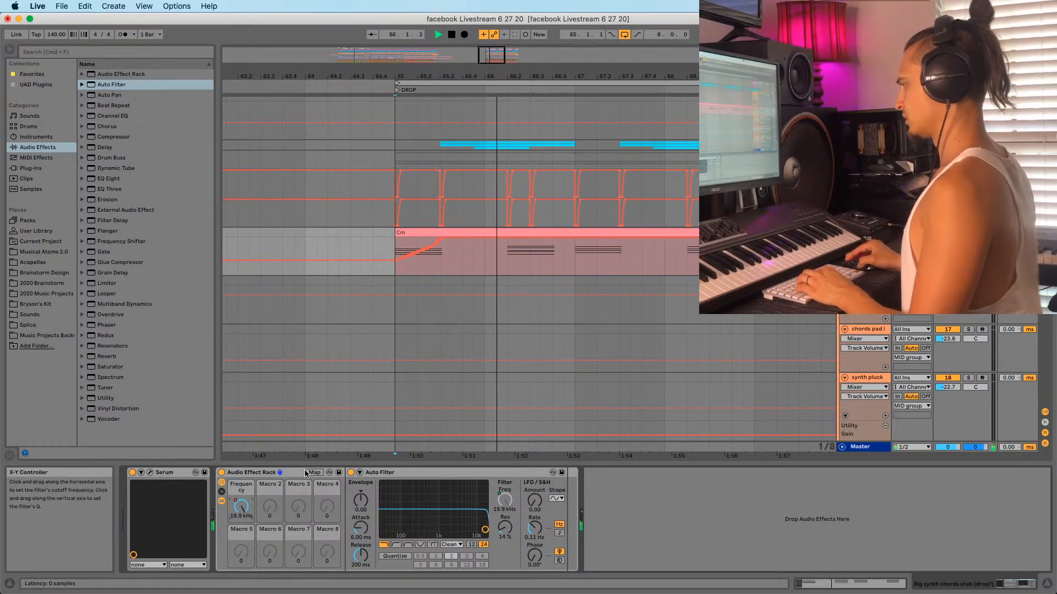
Try mapping the Auto Filter's resonance to Macro 1 with a 74 % maximum, and audition the combined sweep
click(269, 474)
key(space)
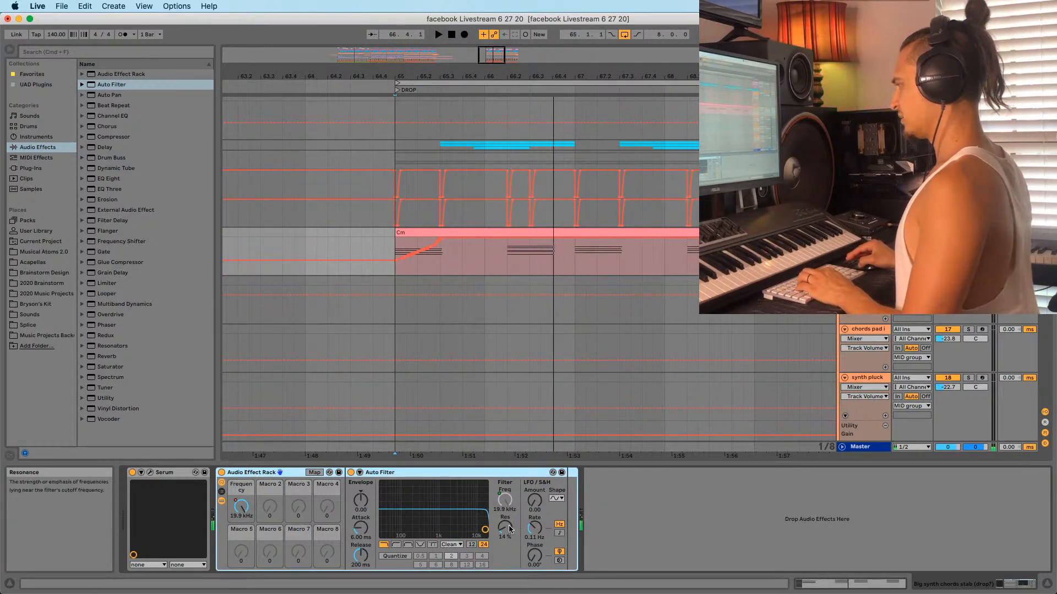
click(314, 472)
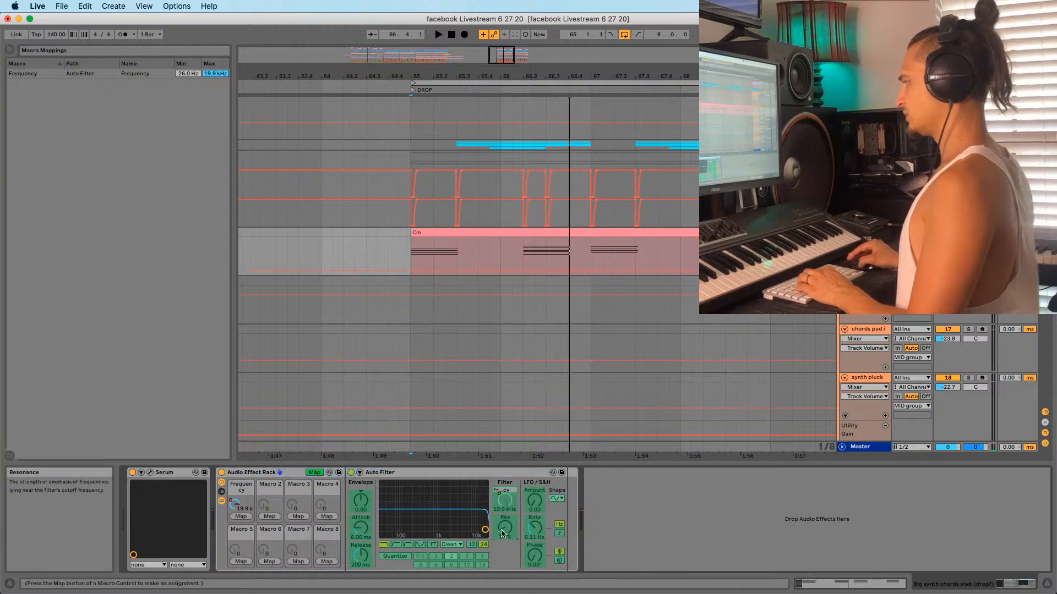
click(246, 516)
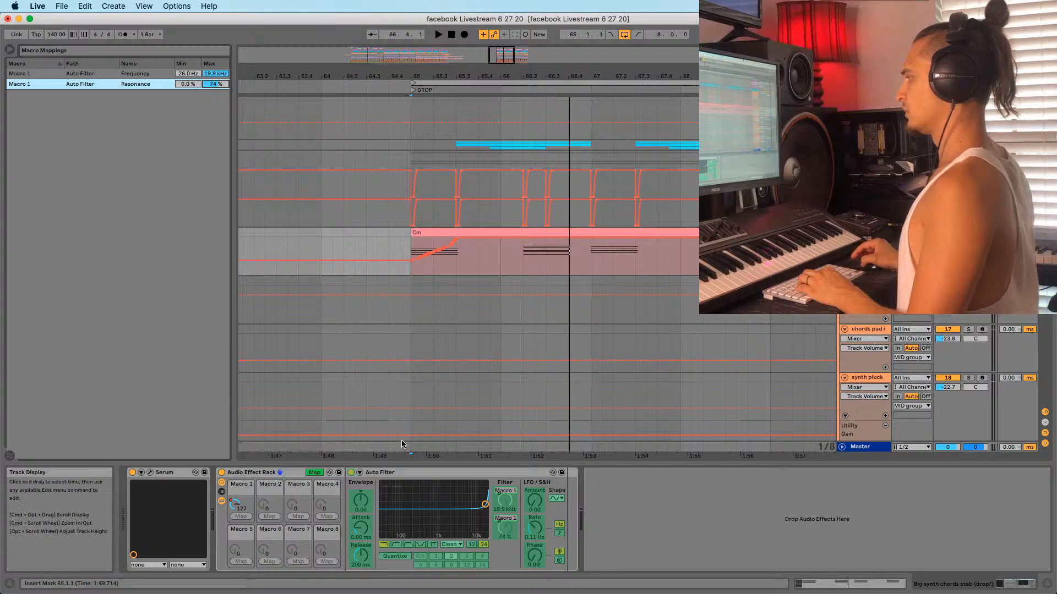
click(314, 472)
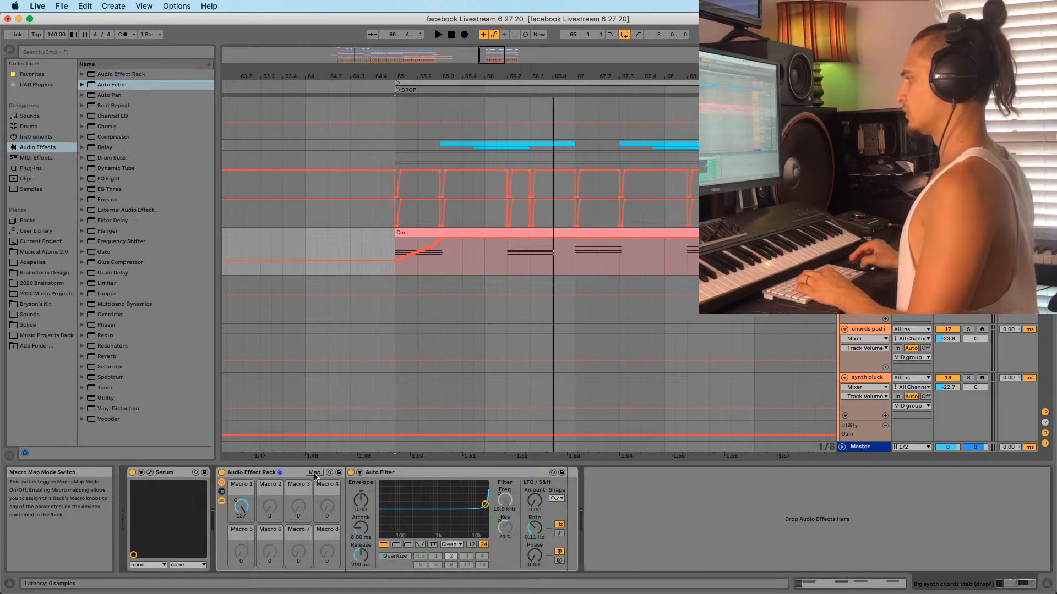
key(space)
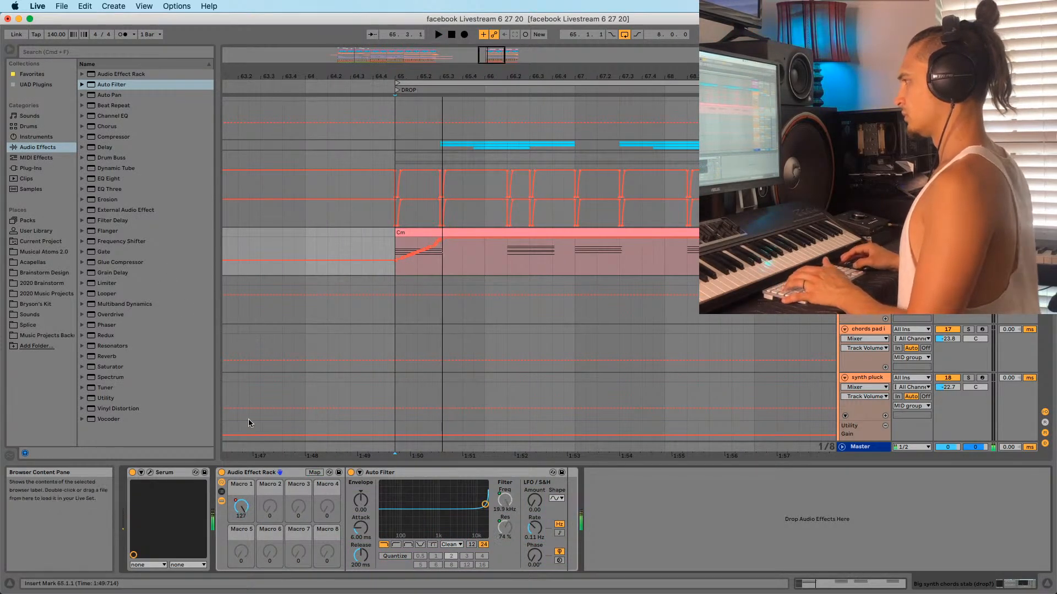
drag(241, 504, 254, 508)
key(space)
click(505, 526)
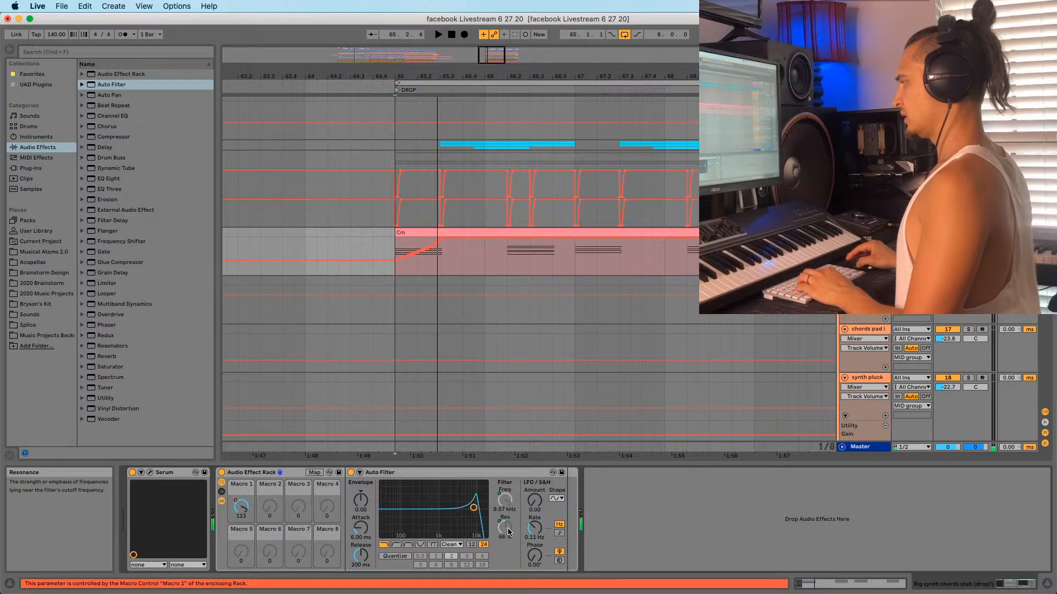
Unmap the resonance from Macro 1, map it to Macro 2, and try both macros during playback
click(314, 473)
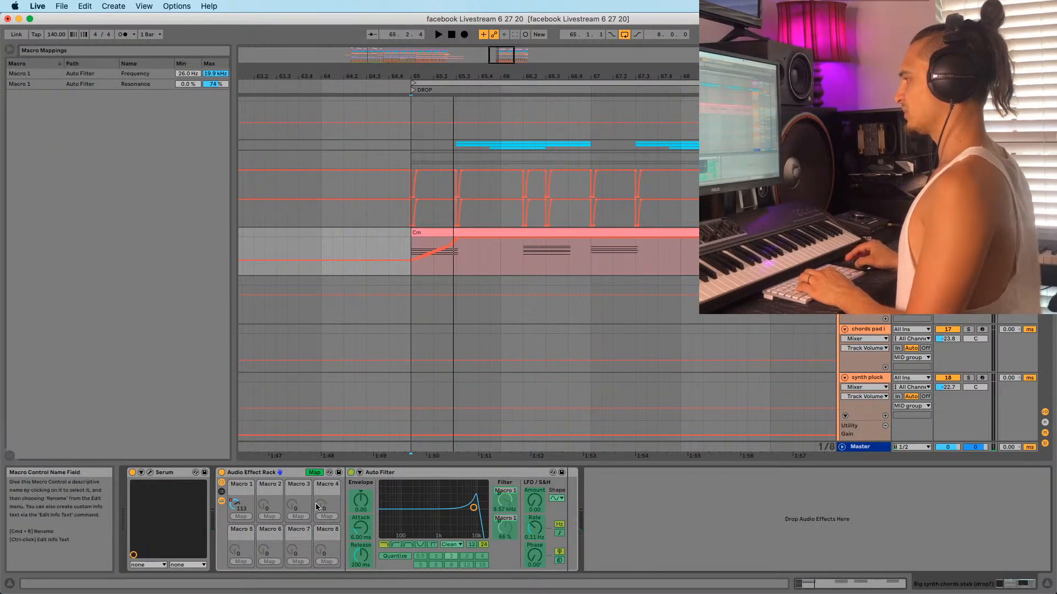
right_click(518, 518)
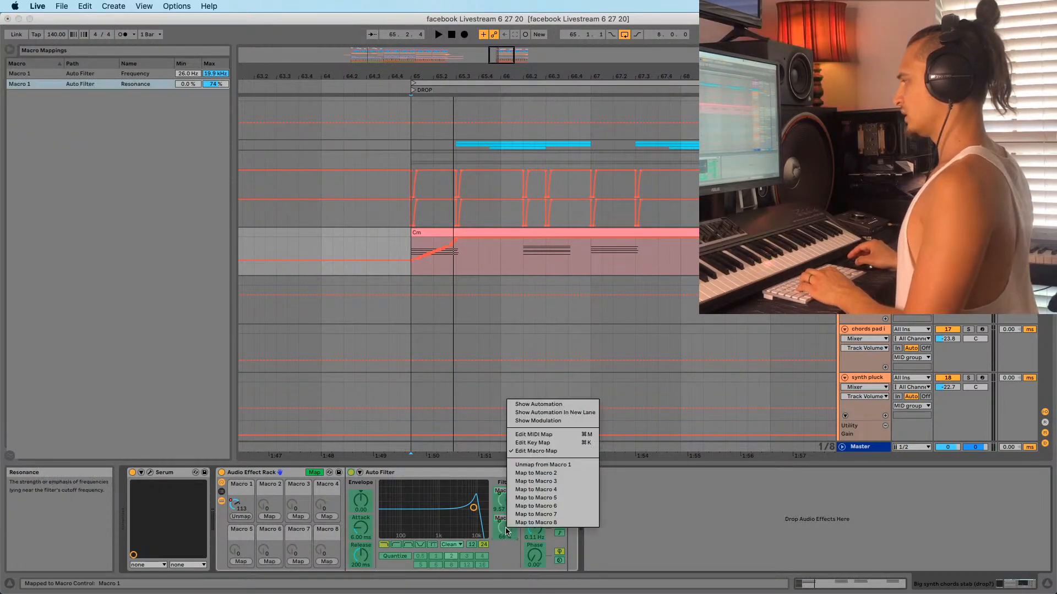
click(543, 464)
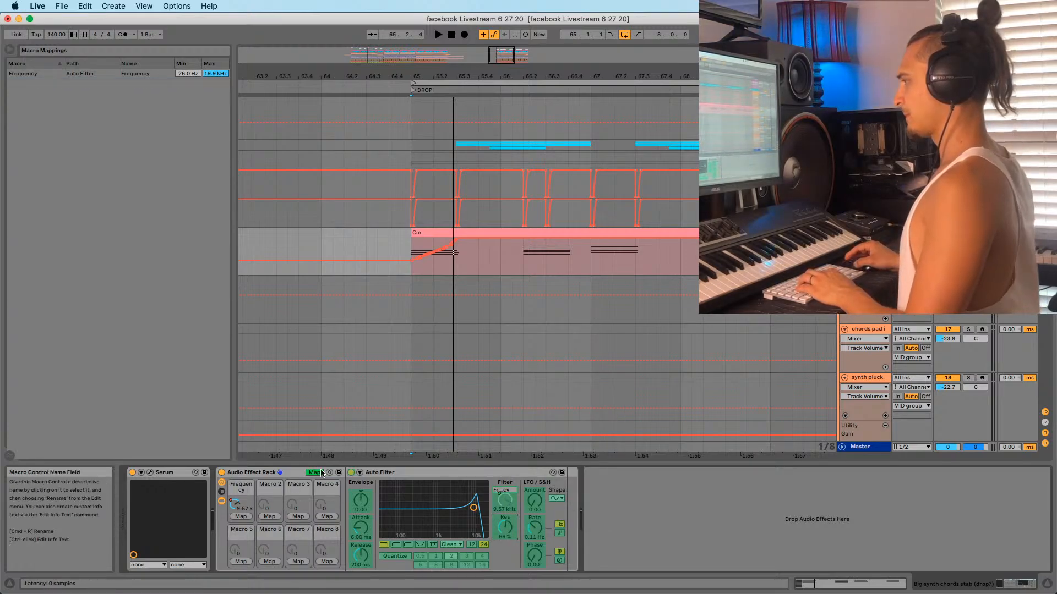
click(270, 517)
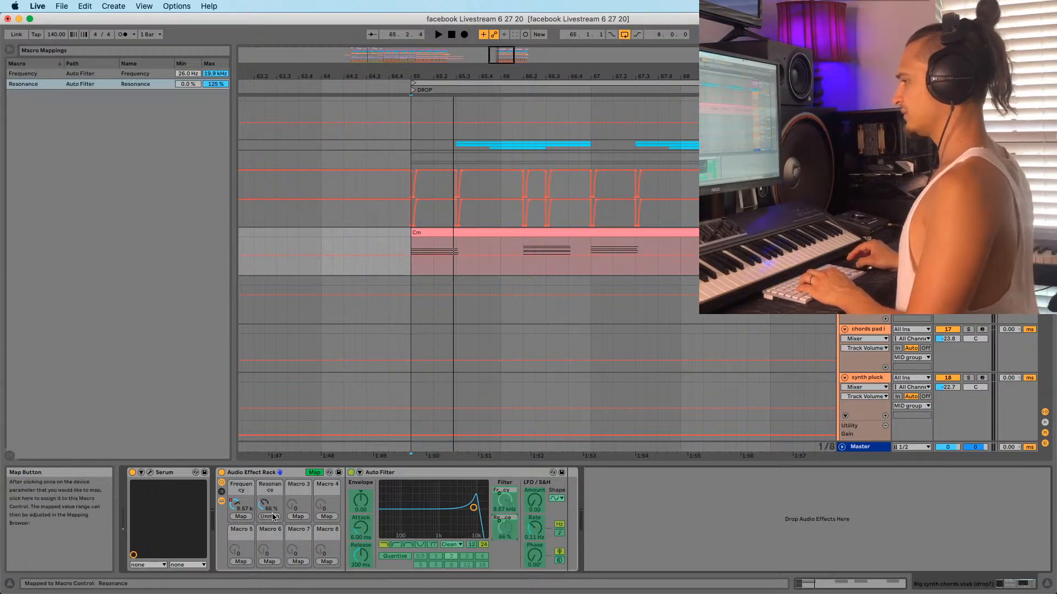
click(315, 472)
key(space)
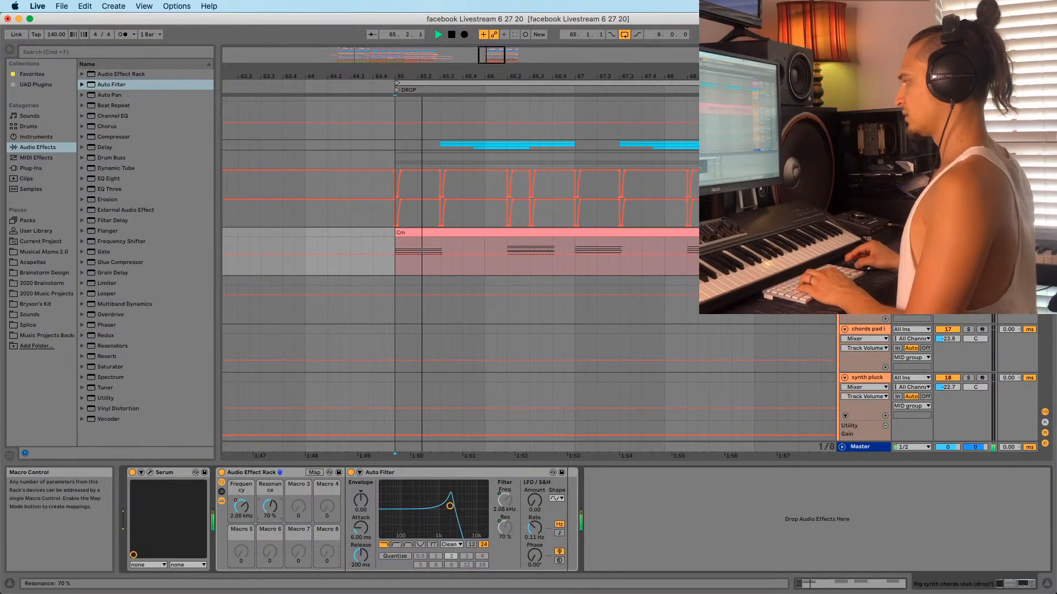
key(space)
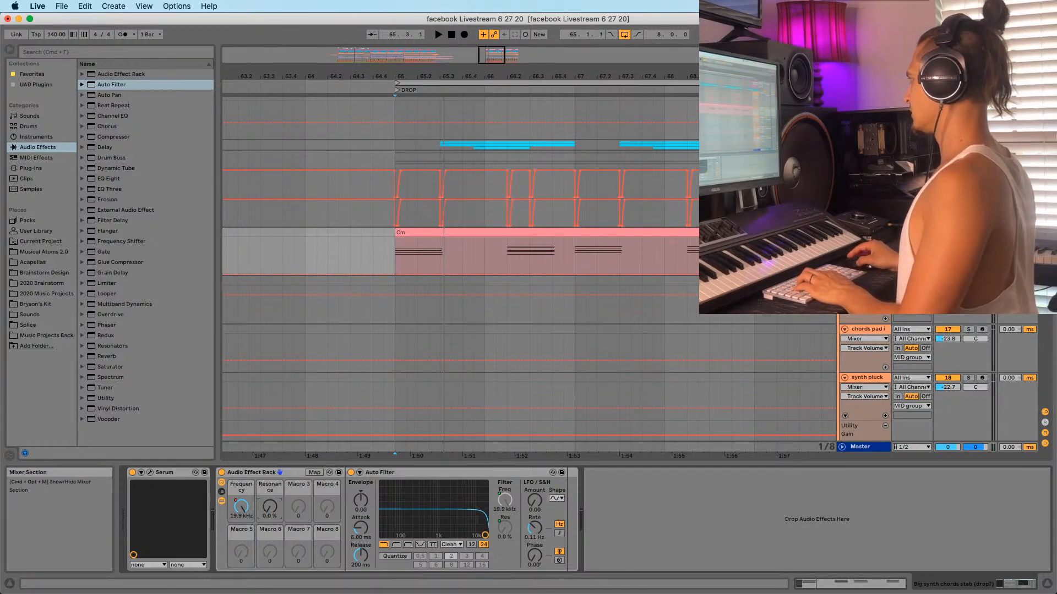
Record Resonance macro automation that swells and falls back across the first chord at bar 65
key(F9)
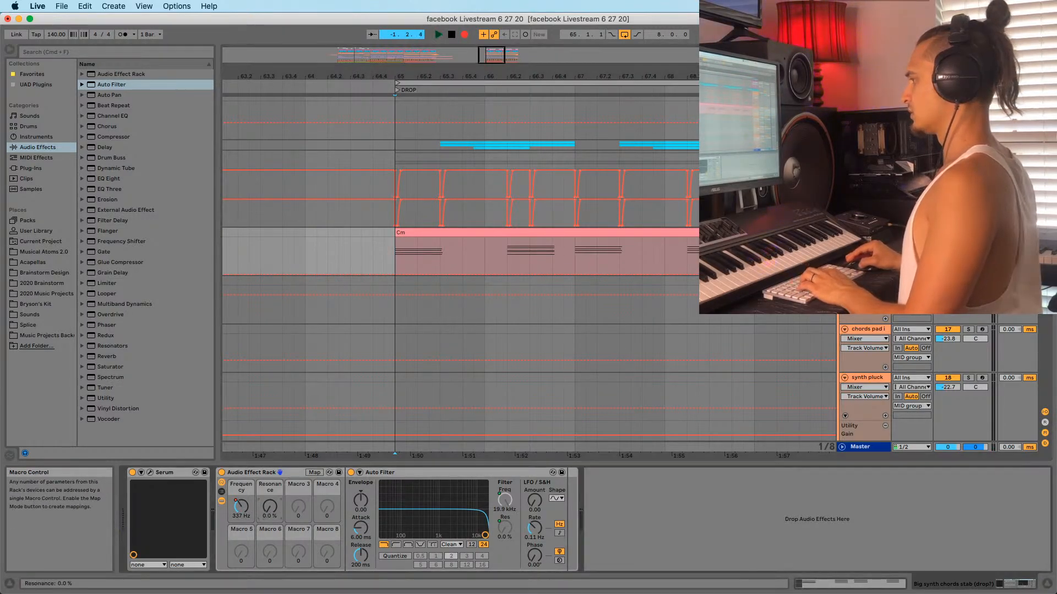
mouse_move(275, 515)
mouse_down()
mouse_move(275, 484)
mouse_move(275, 506)
mouse_up()
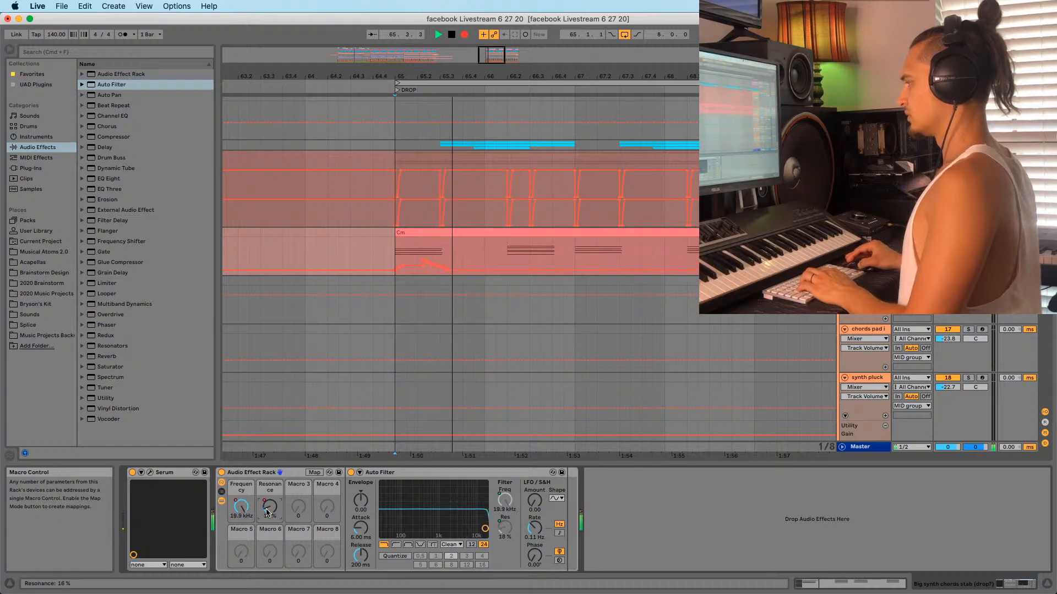
key(space)
key(space)
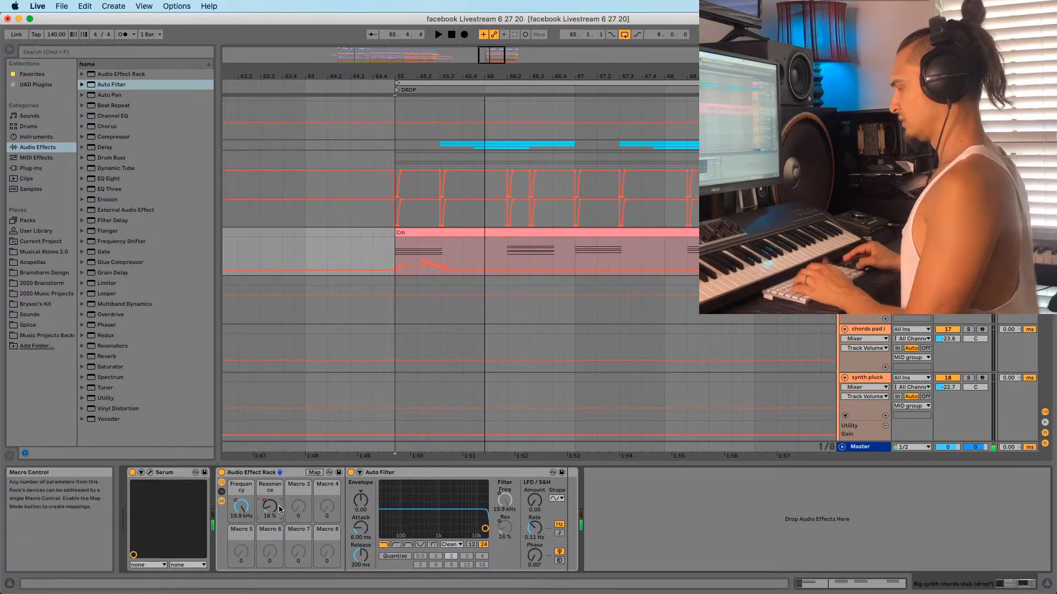
Show the Resonance automation in its own lane and adjust its tail to end at about 65.3, near the first chord's end
right_click(269, 513)
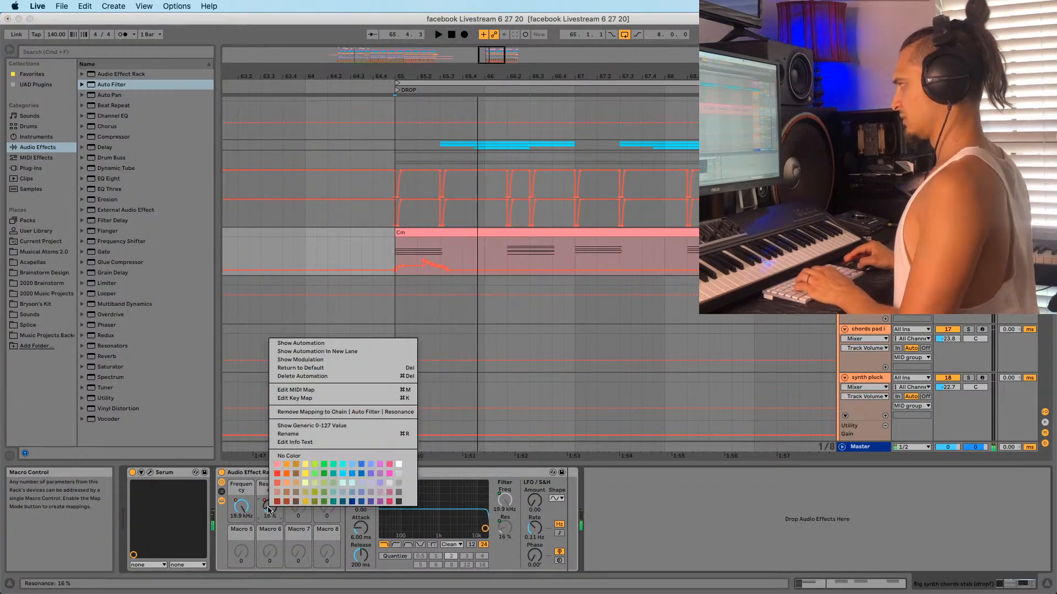
click(360, 351)
click(409, 300)
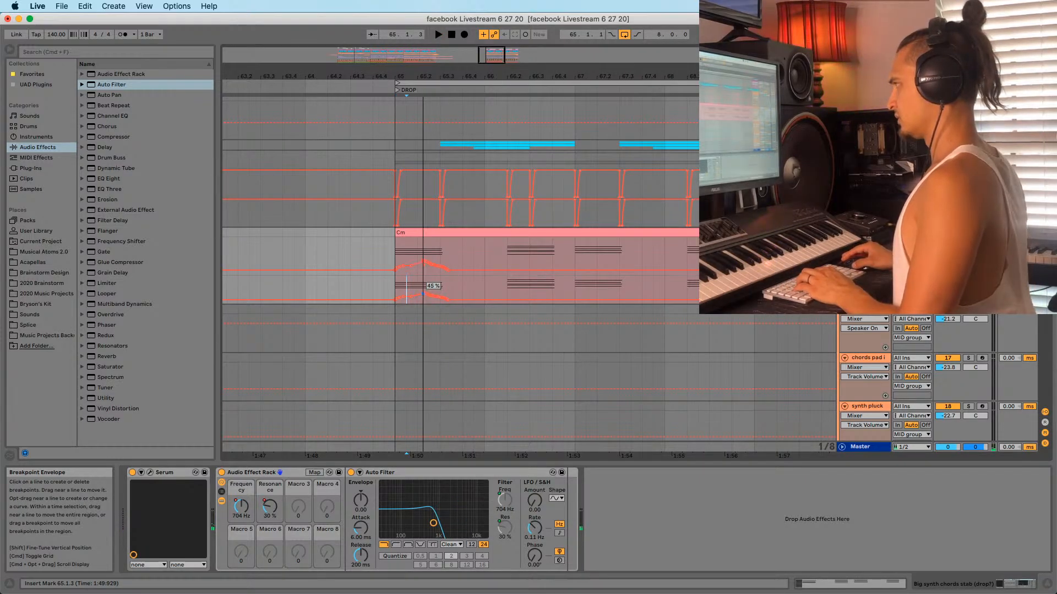
drag(451, 290, 476, 293)
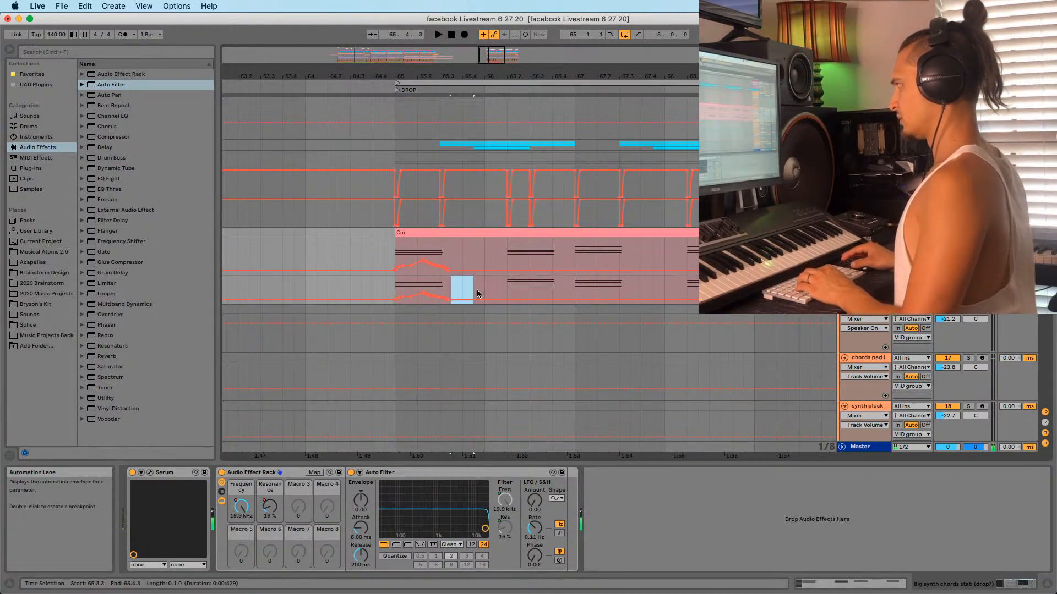
click(431, 292)
key(super+z)
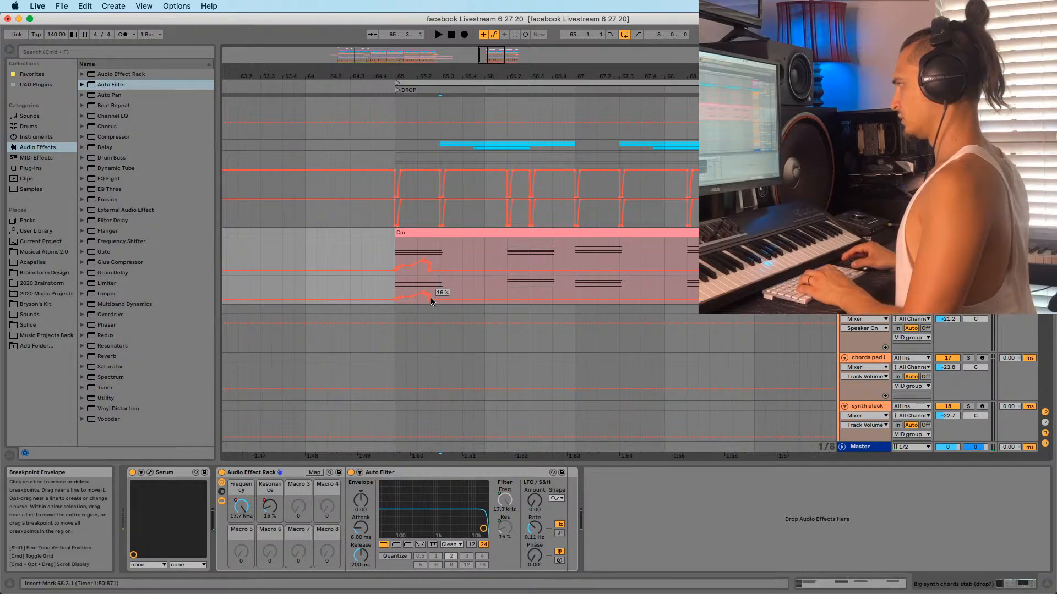
Play the drop from bar 65 and examine the resonance curve up close and across the following chords
click(394, 285)
key(space)
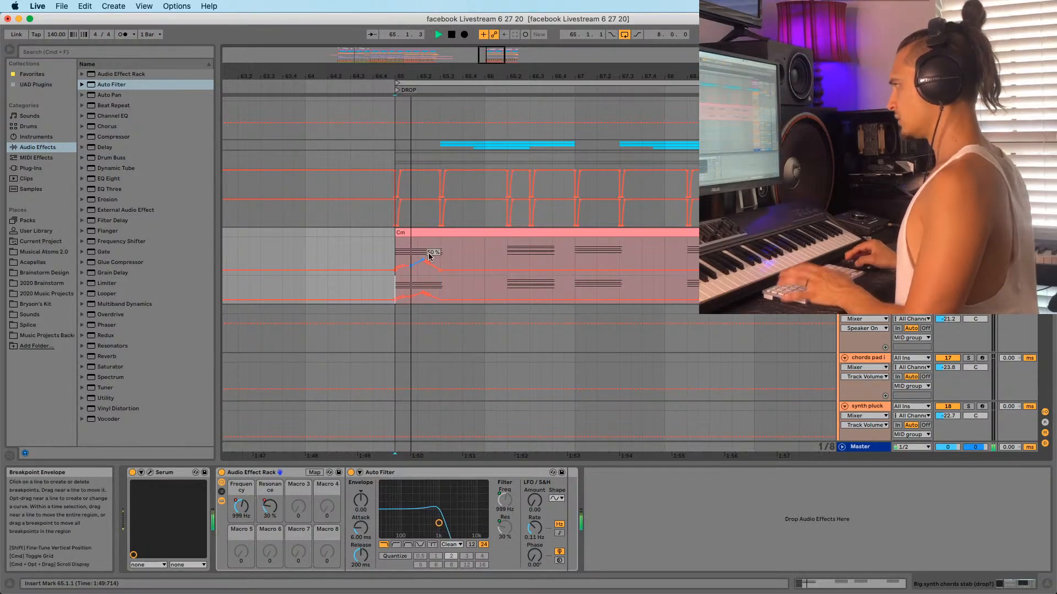
drag(426, 76, 473, 303)
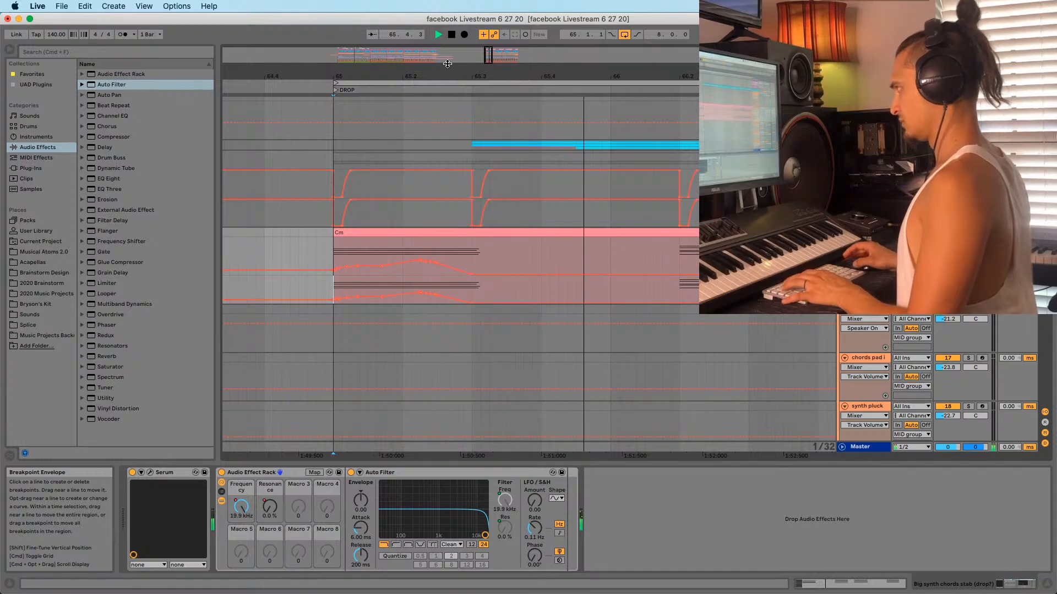
drag(460, 76, 460, 6)
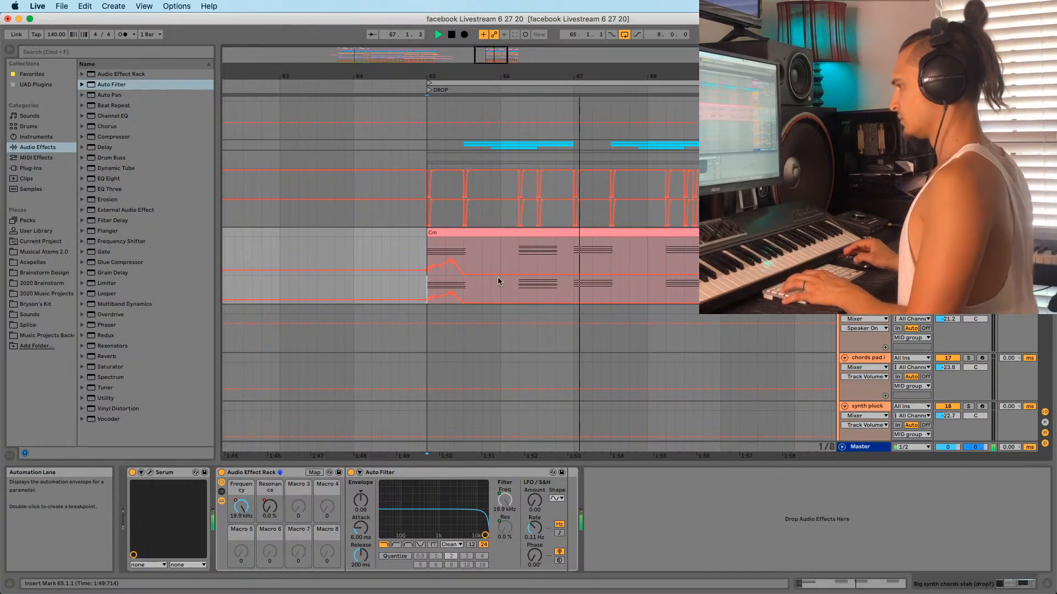
Play the drop from bar 65 and again from 65.2, examining the resonance curve's peak under the first chord
key(space)
key(space)
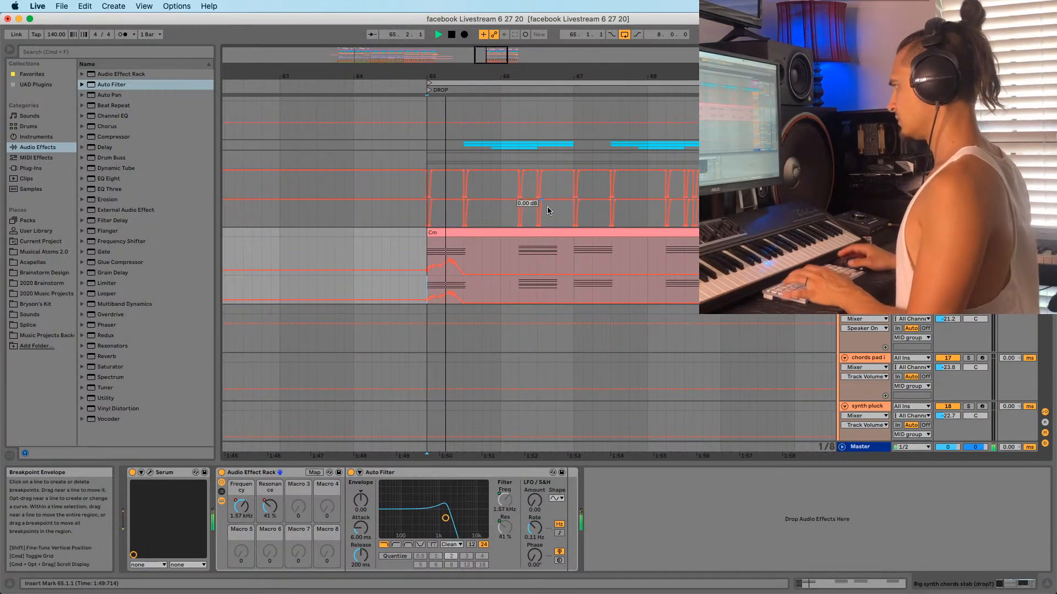
key(space)
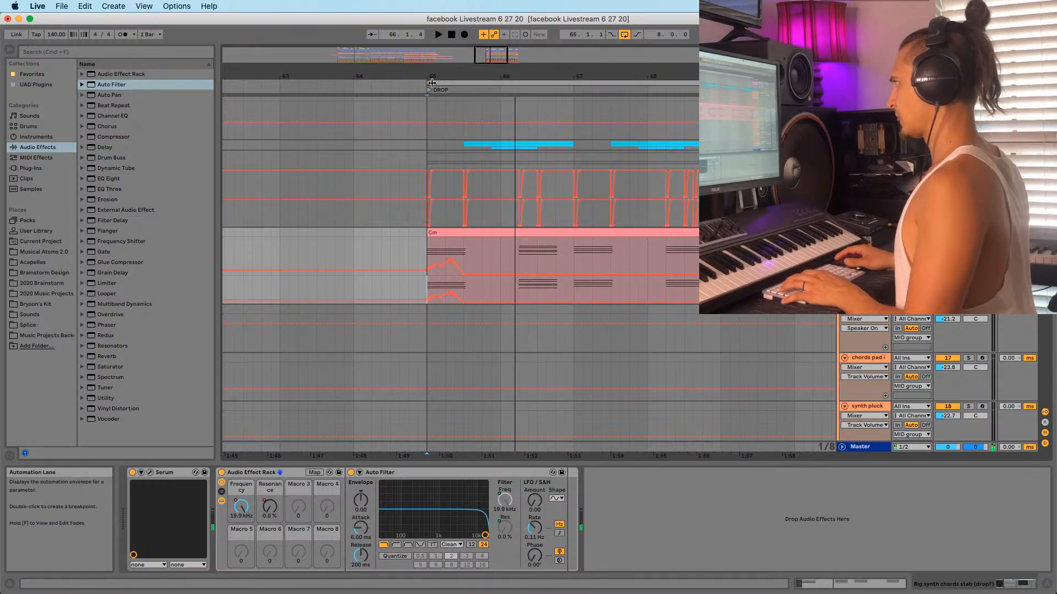
drag(433, 77, 433, 89)
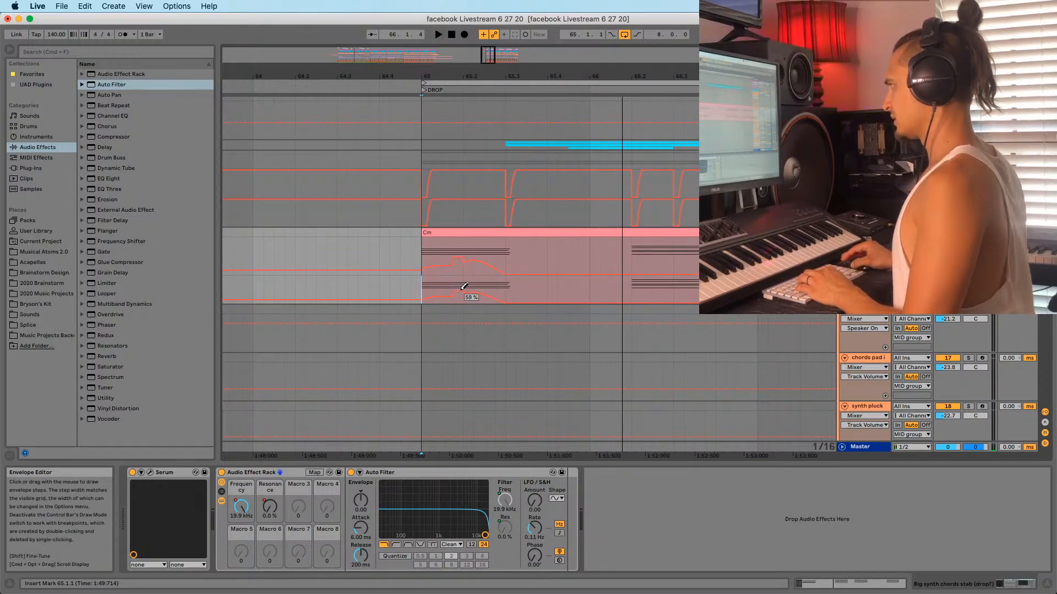
key(b)
click(464, 287)
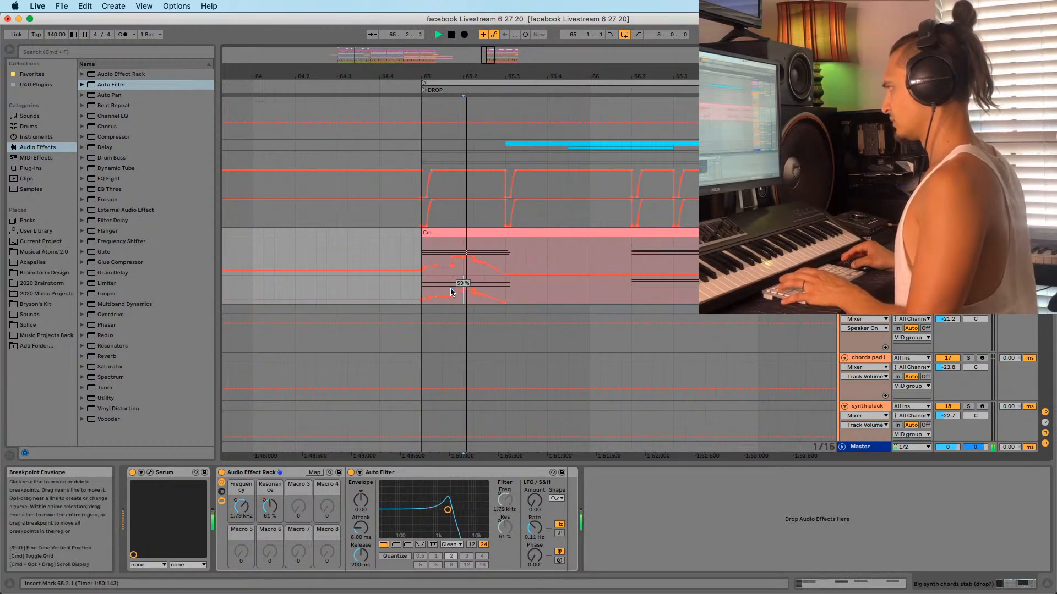
key(space)
key(space)
scroll(453, 294, up, 3)
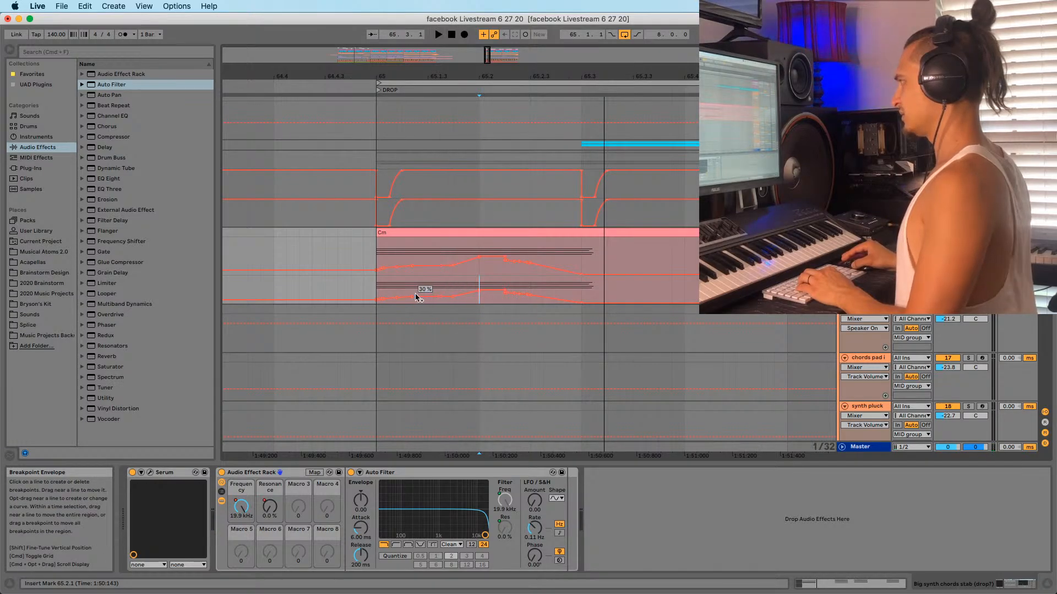
Replay the drop from the start of the first chord and listen on through the following bars
click(377, 293)
key(space)
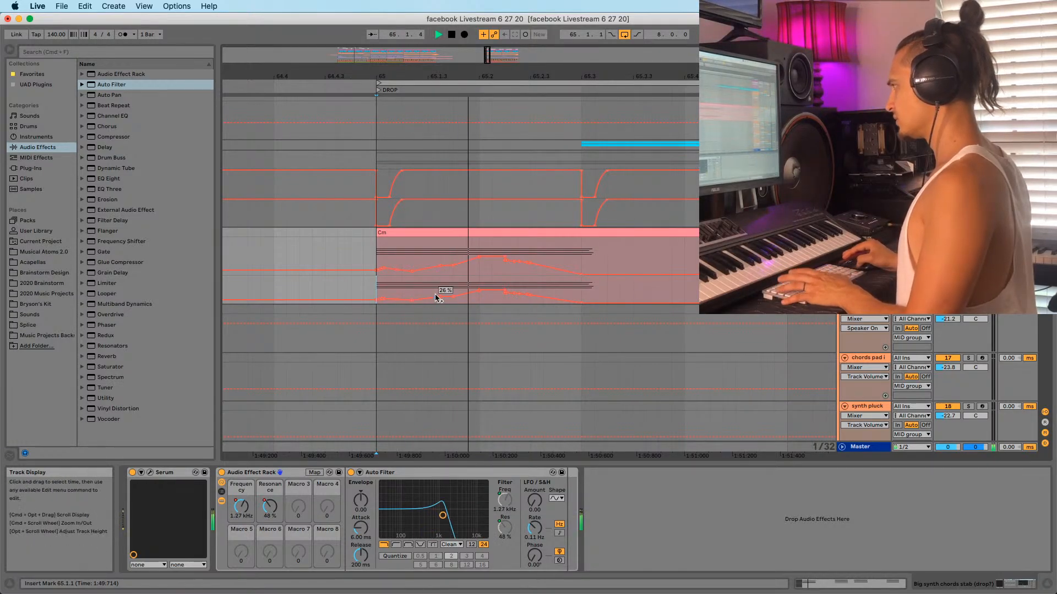
key(minus)
key(minus)
key(minus)
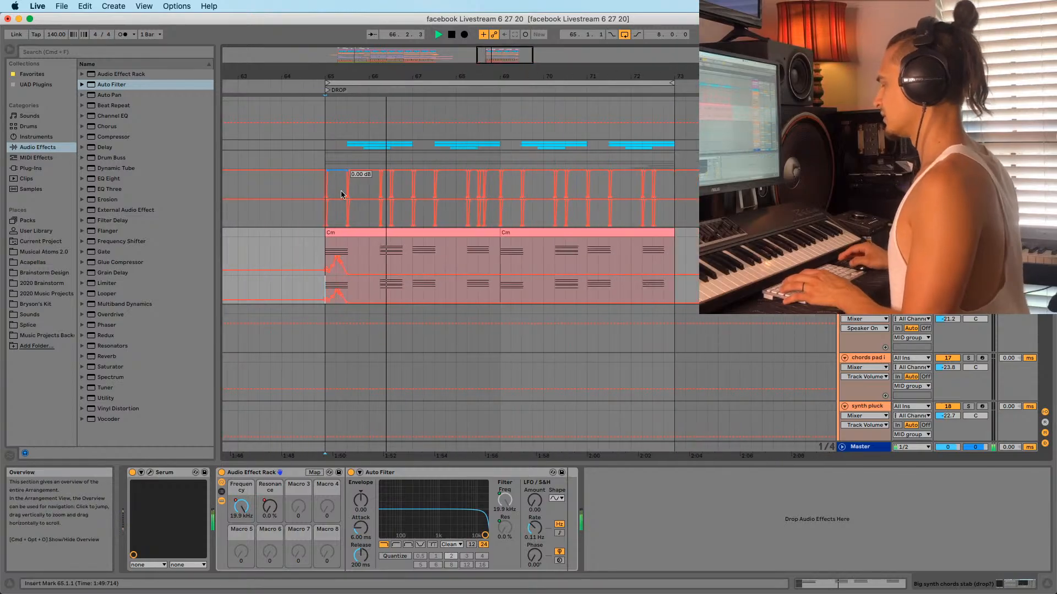
scroll(341, 267, up, 7)
key(space)
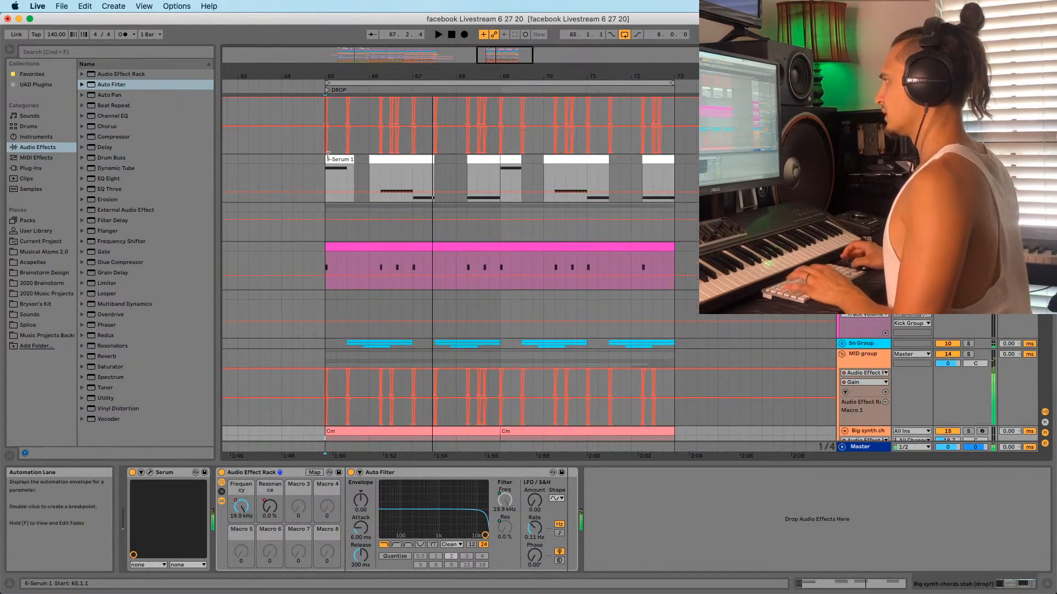
Show the MIDI Ctrl Pitch Bend envelope of the first Cm chord clip and copy its opening curve up to 1.2.4
click(337, 160)
scroll(352, 347, down, 4)
double_click(352, 349)
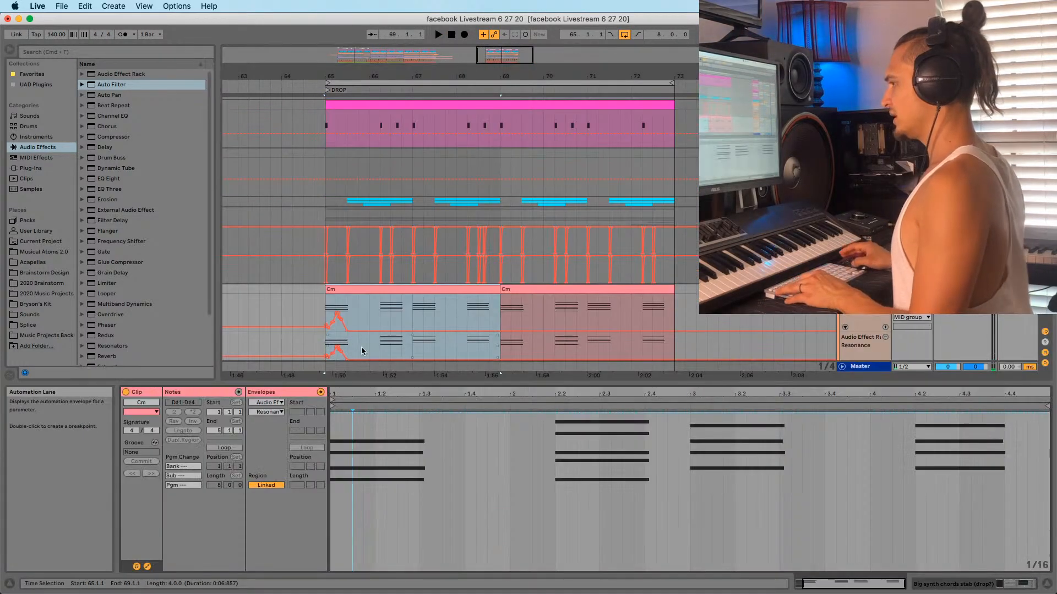
click(267, 402)
click(263, 410)
drag(406, 487, 330, 487)
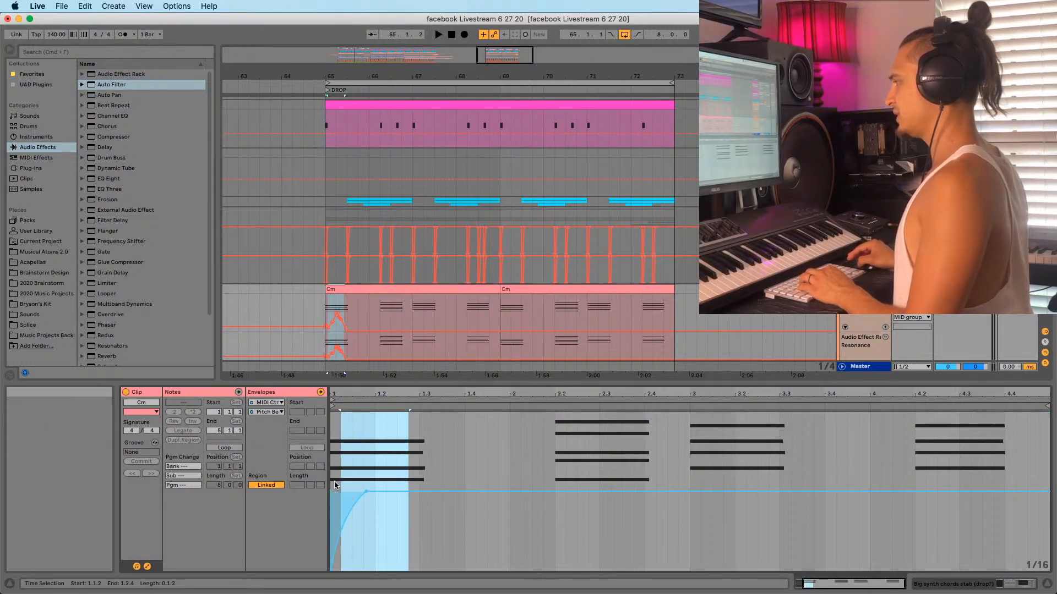
Paste the copied curve at the start of the first 6-Serum clip, into its Mixer Track Panning envelope
scroll(345, 170, up, 5)
click(344, 144)
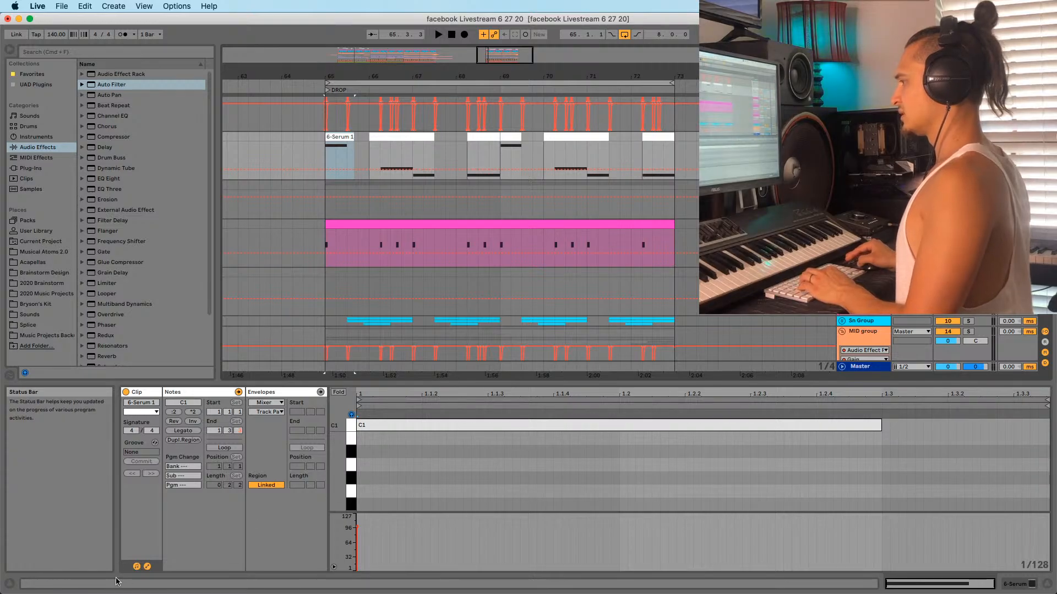
click(136, 566)
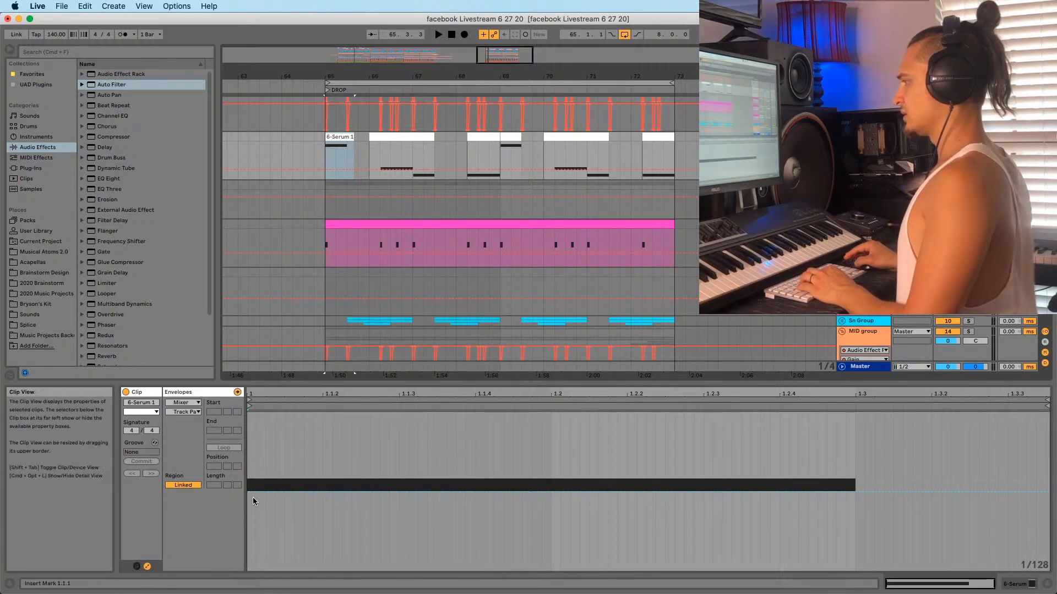
click(249, 466)
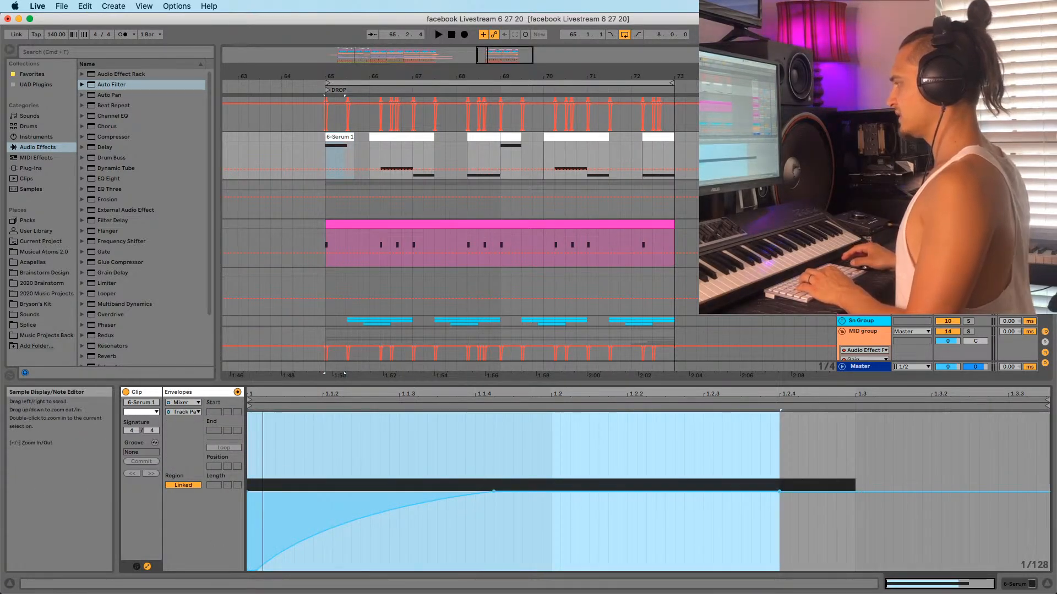
click(391, 467)
click(504, 470)
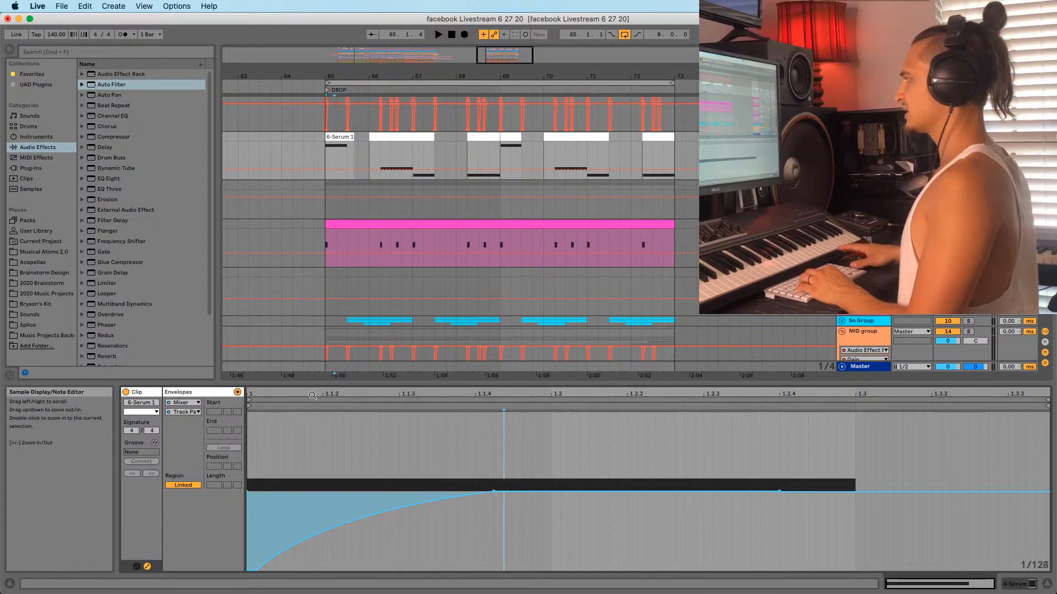
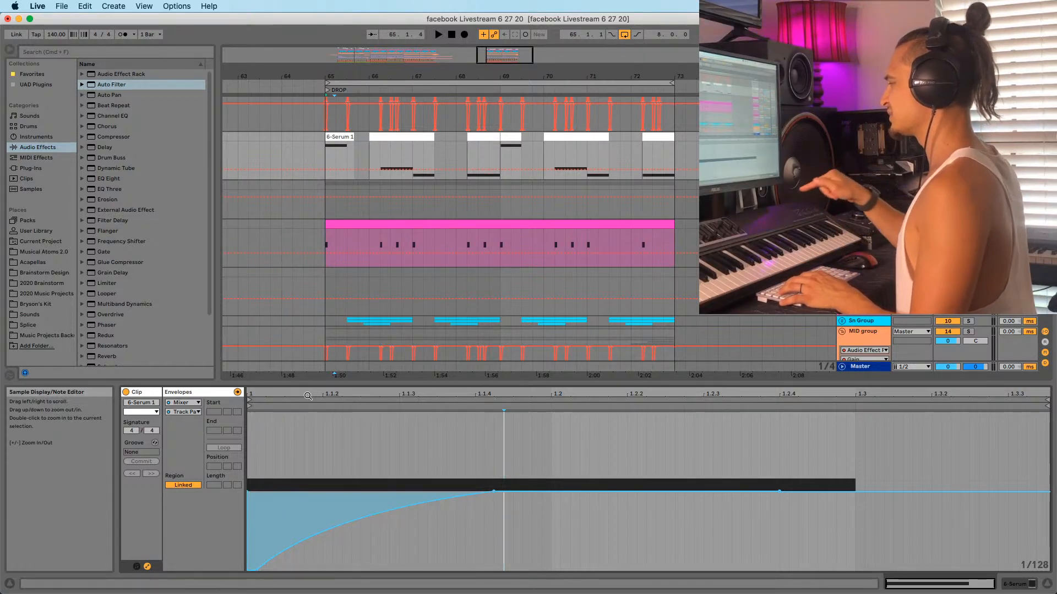
Play the drop from bar 65 to hear the sub with the pasted curve
click(323, 152)
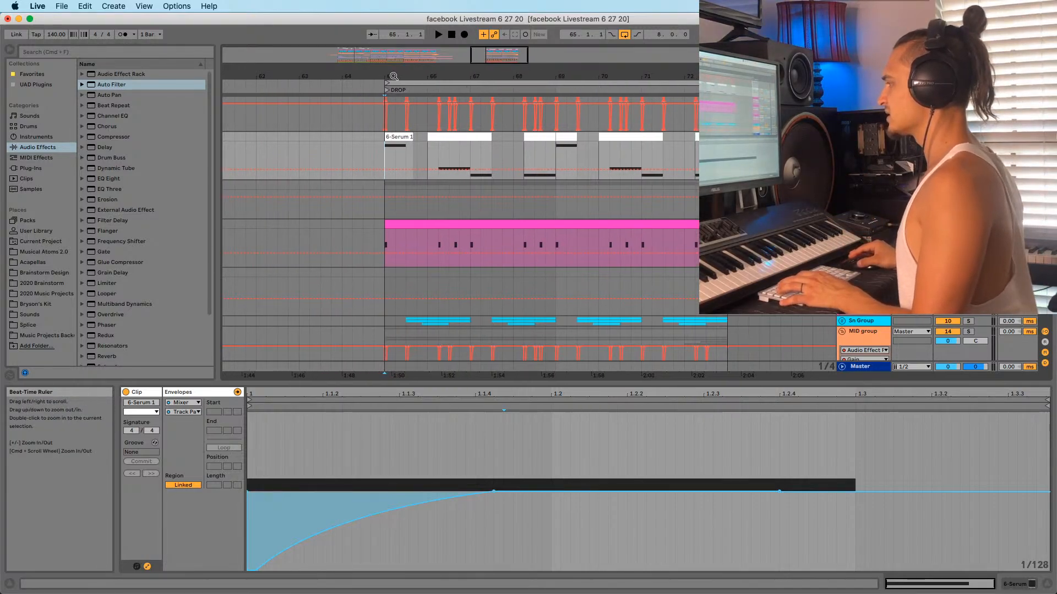
key(space)
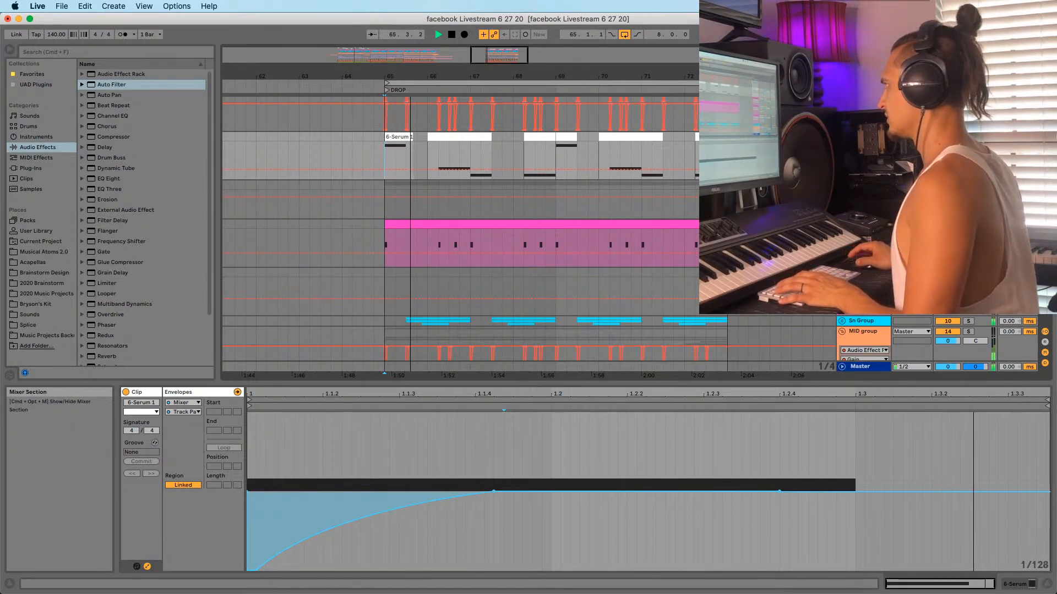
key(space)
Set the sub's Serum pitch bend range to 12 up and -12 down, and check it in playback
key(shift+Tab)
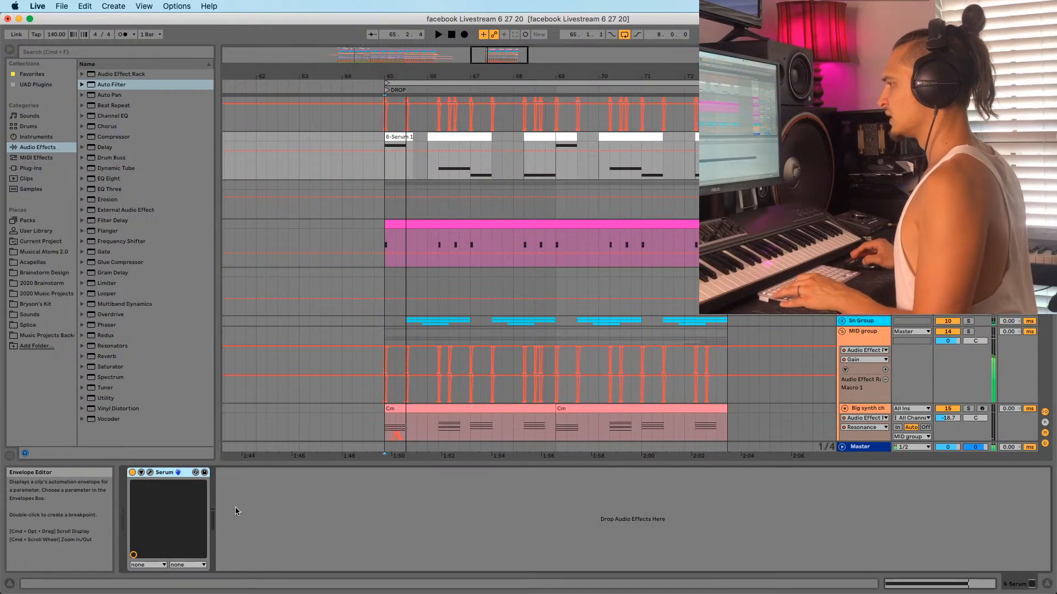
click(150, 473)
mouse_move(455, 506)
mouse_down()
mouse_move(457, 535)
mouse_move(456, 476)
mouse_move(453, 512)
mouse_up()
key(space)
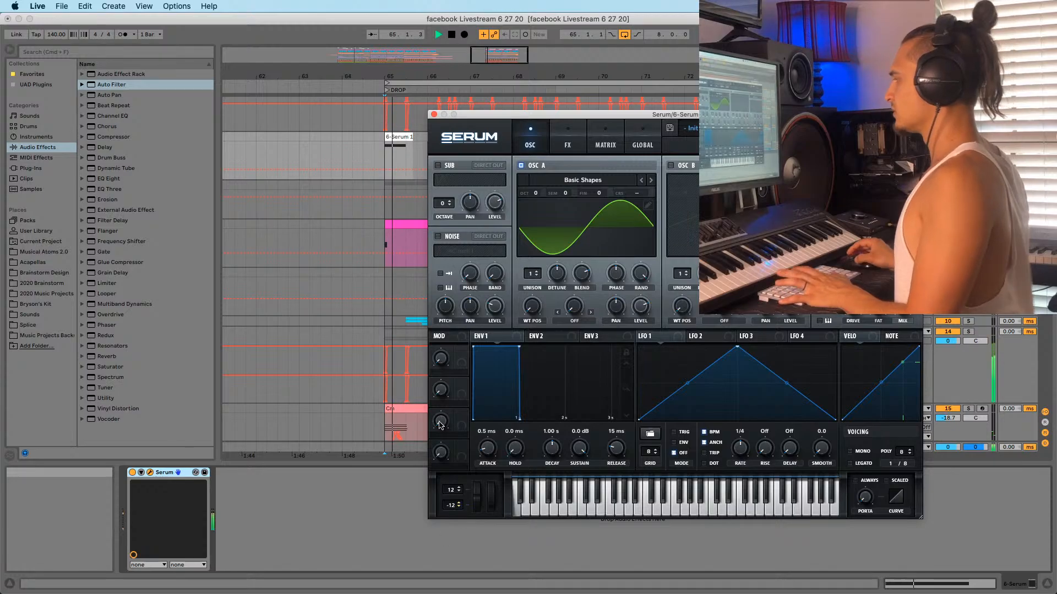
click(434, 115)
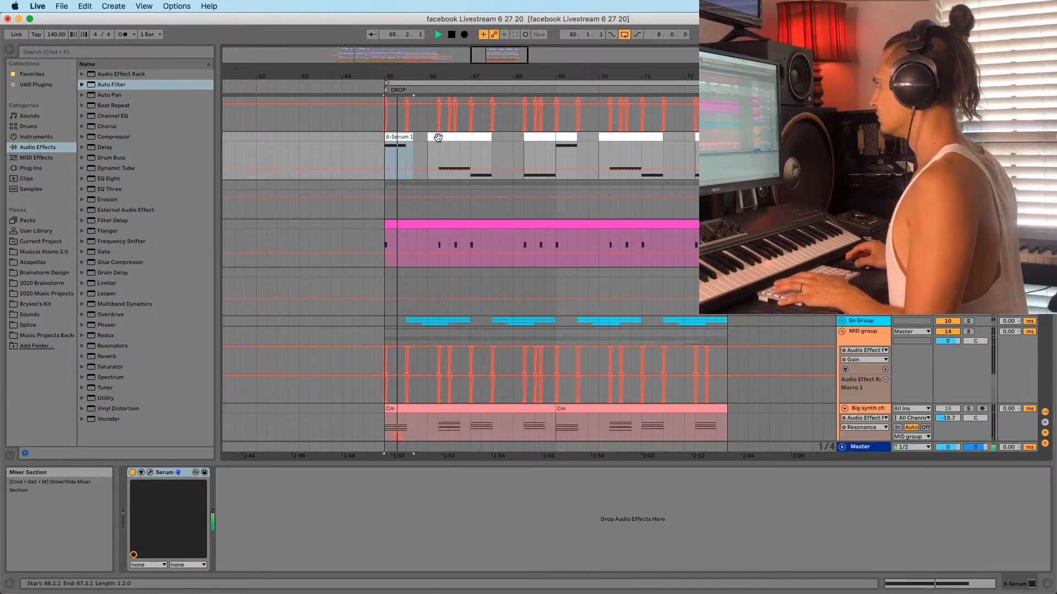
key(space)
Move the pasted curve from the 6-Serum clip's Track Panning envelope to the start of its MIDI Ctrl Pitch Bend envelope
key(shift+Tab)
click(184, 412)
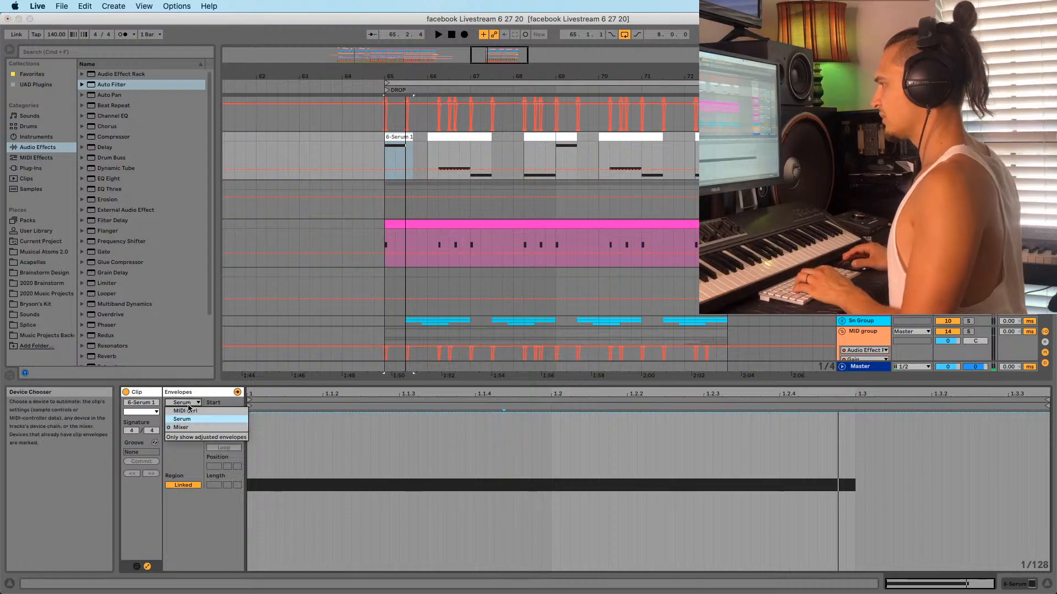
click(186, 414)
click(183, 402)
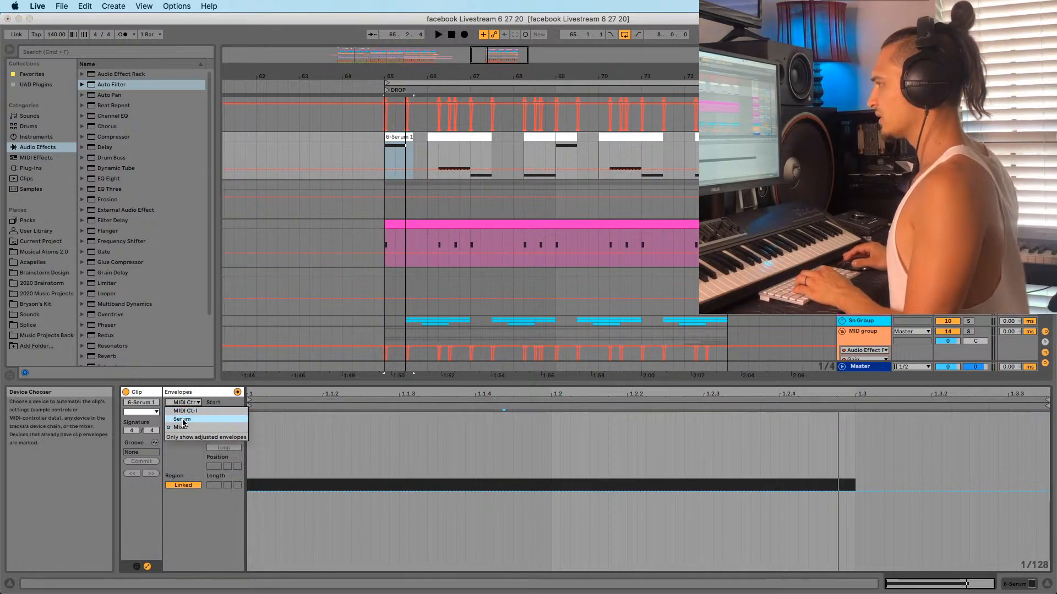
click(188, 419)
key(super+a)
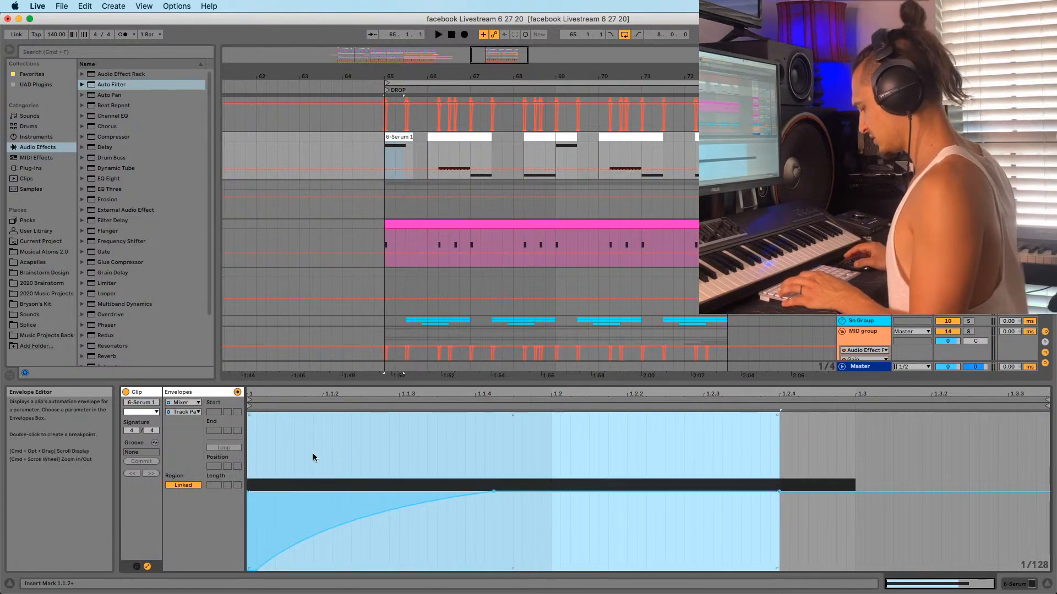
key(Delete)
click(189, 413)
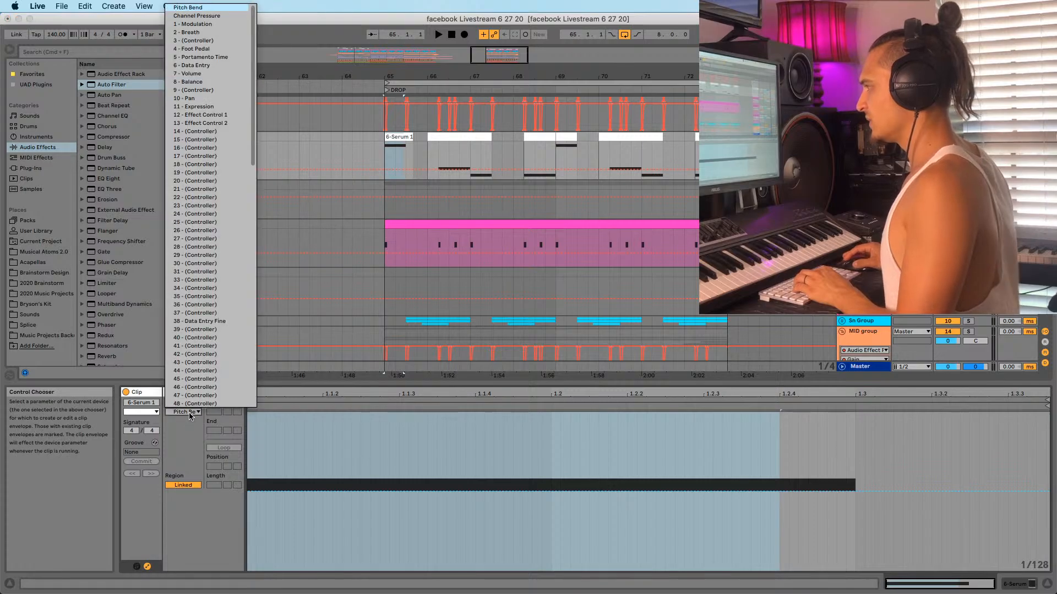
click(182, 447)
click(250, 452)
key(super+v)
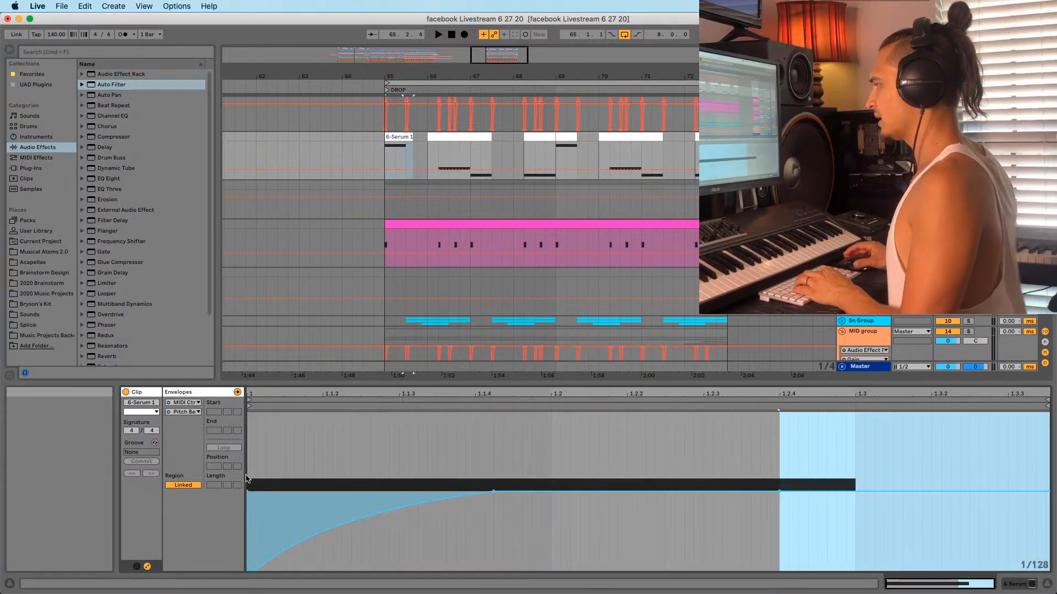
Play the drop from bar 65 several times and compare the bent sub note with the first chord
key(space)
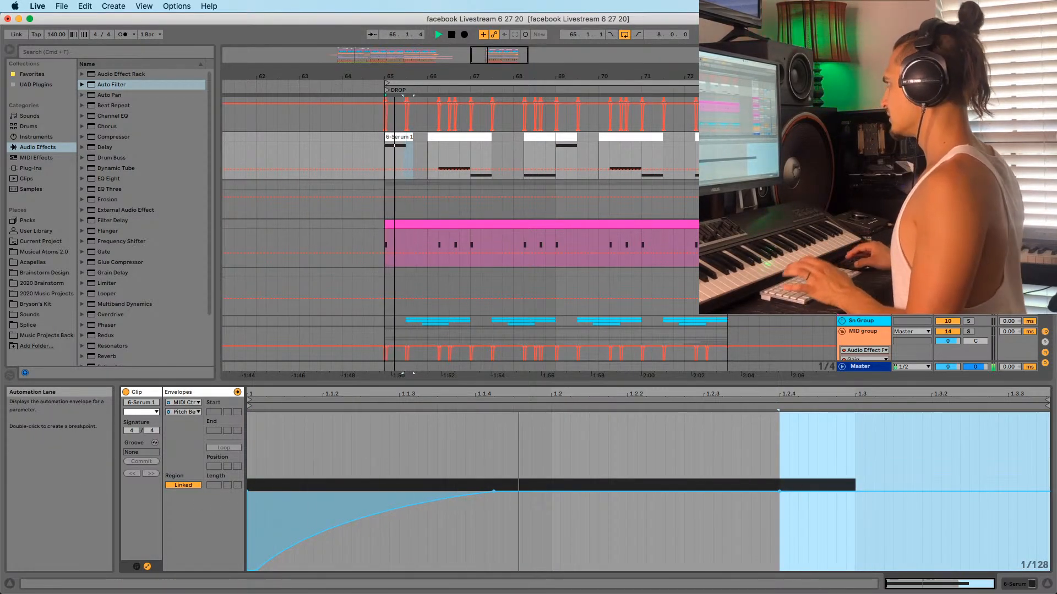
drag(766, 65, 765, 56)
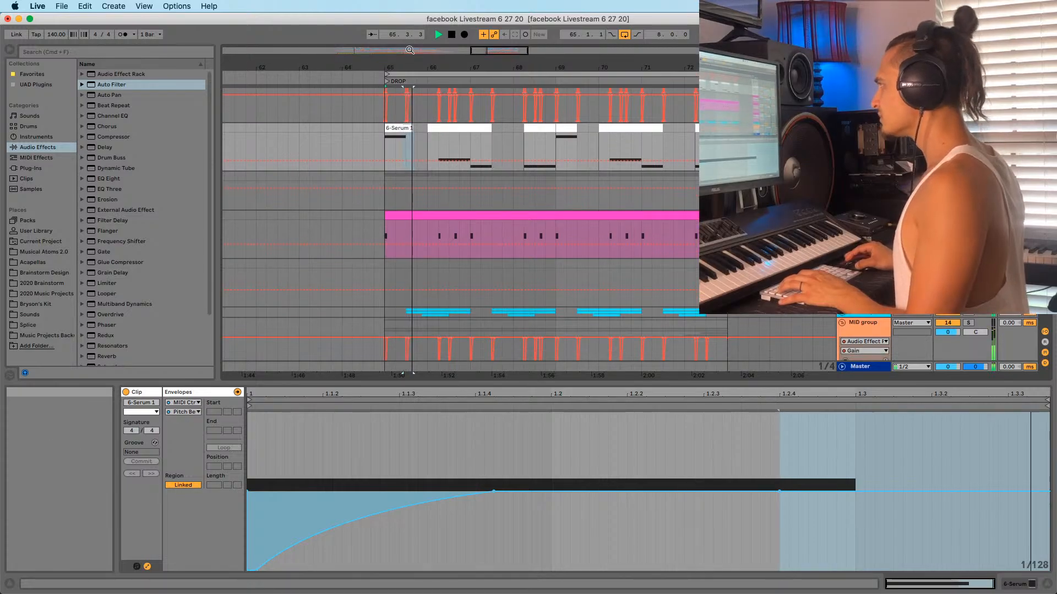
key(space)
drag(386, 61, 455, 83)
key(space)
key(space)
scroll(465, 178, down, 10)
key(space)
scroll(478, 200, up, 7)
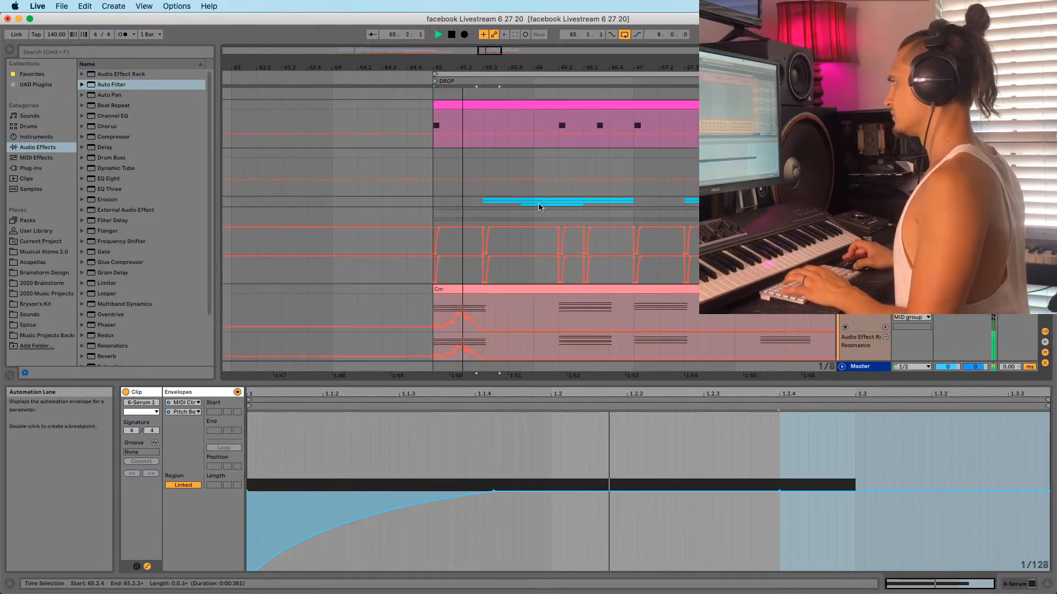
scroll(478, 275, down, 3)
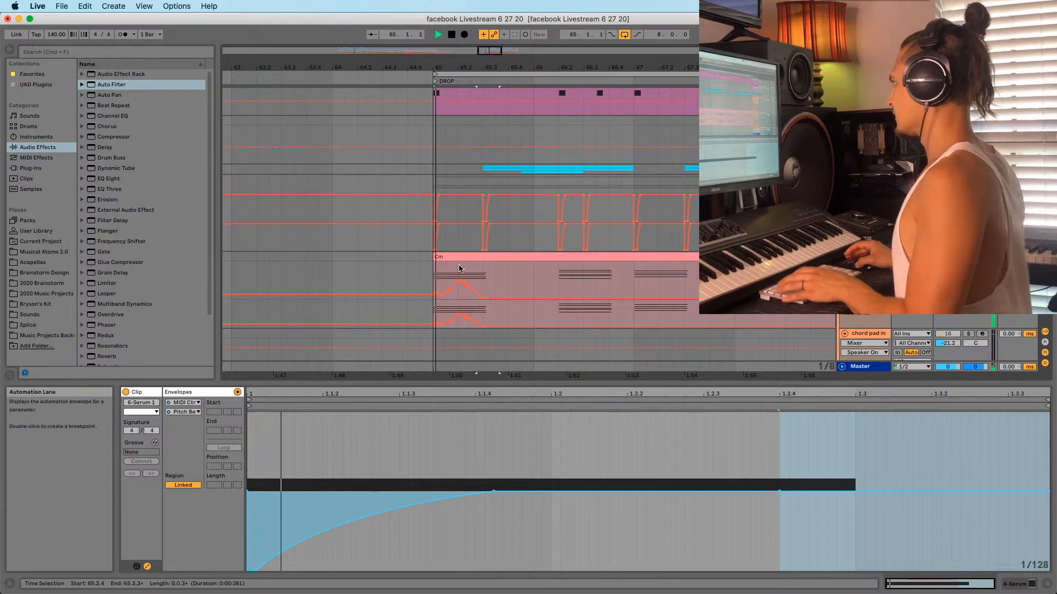
Show the automation of the Frequency macro in the Audio Effect Rack on the big synth chords track
click(478, 260)
key(shift+Tab)
key(shift+Tab)
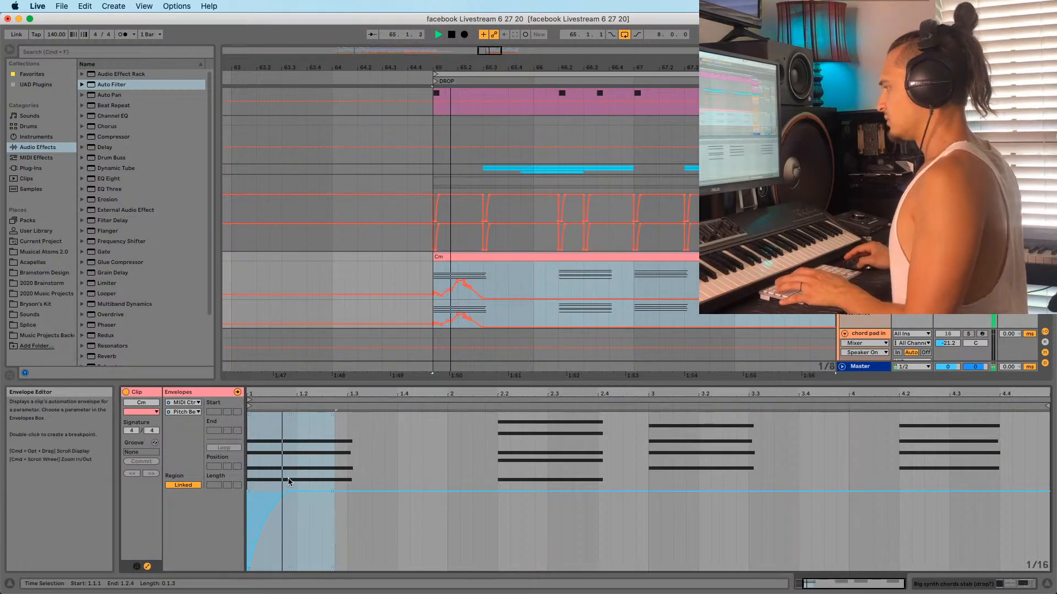
key(Tab)
key(space)
key(shift+Tab)
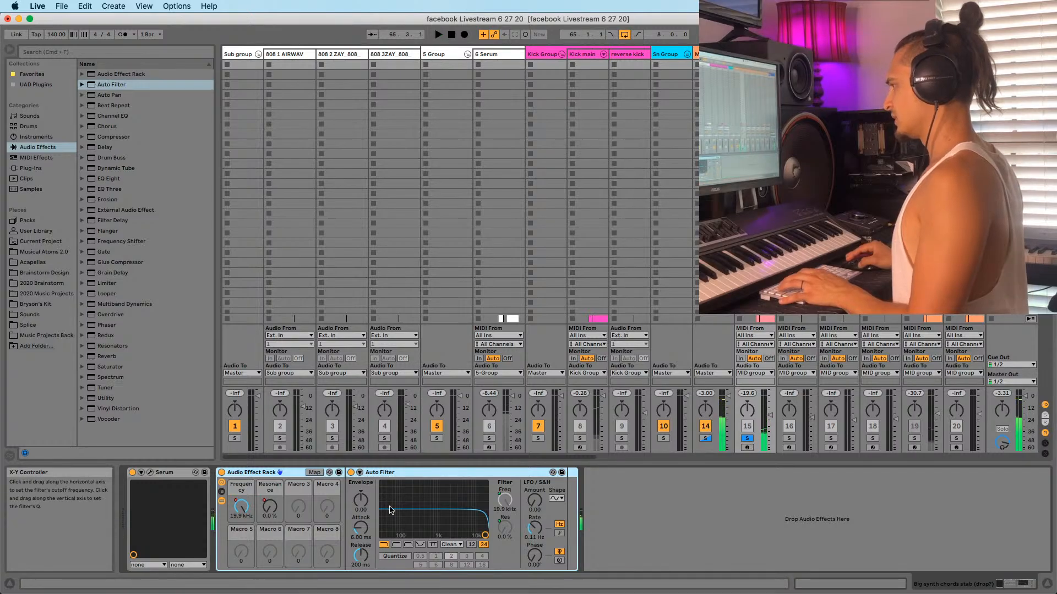
right_click(239, 509)
click(264, 380)
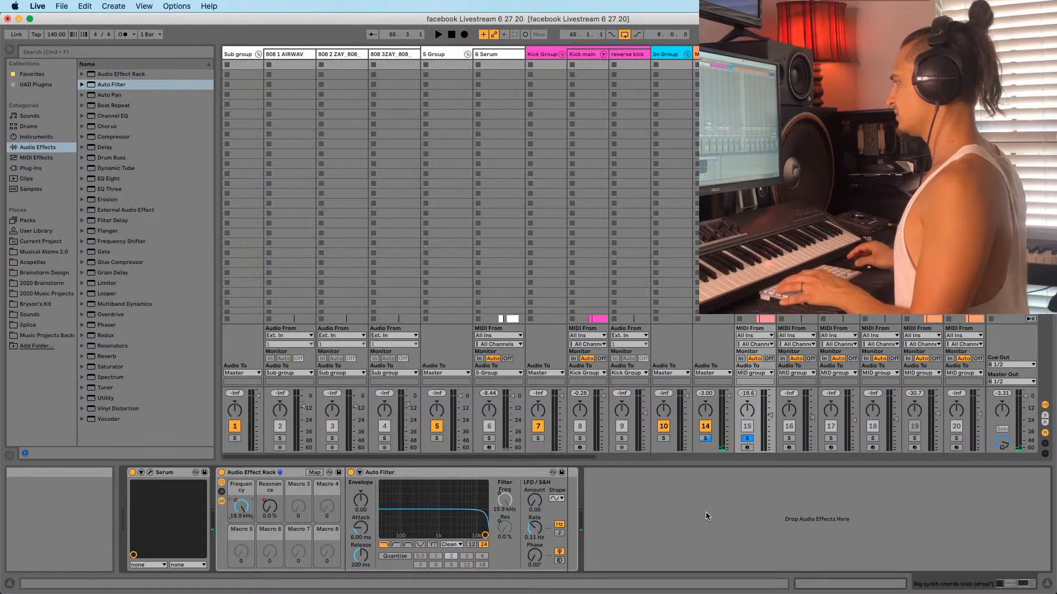
Draw the end of the Frequency ramp under the first chord at bar 65 up to 19.9 kHz
drag(460, 61, 465, 296)
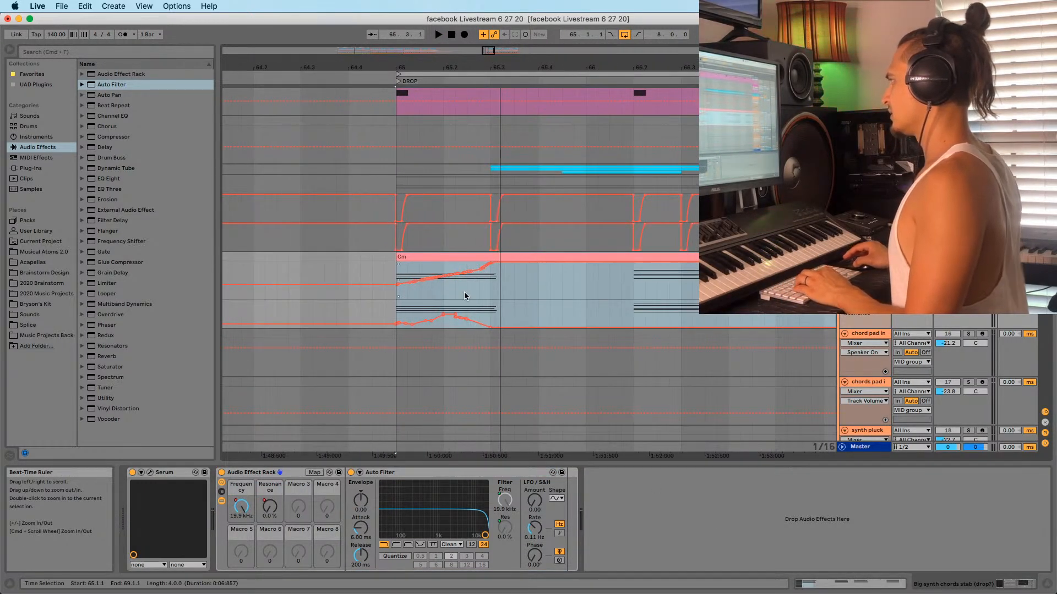
drag(466, 62, 467, 151)
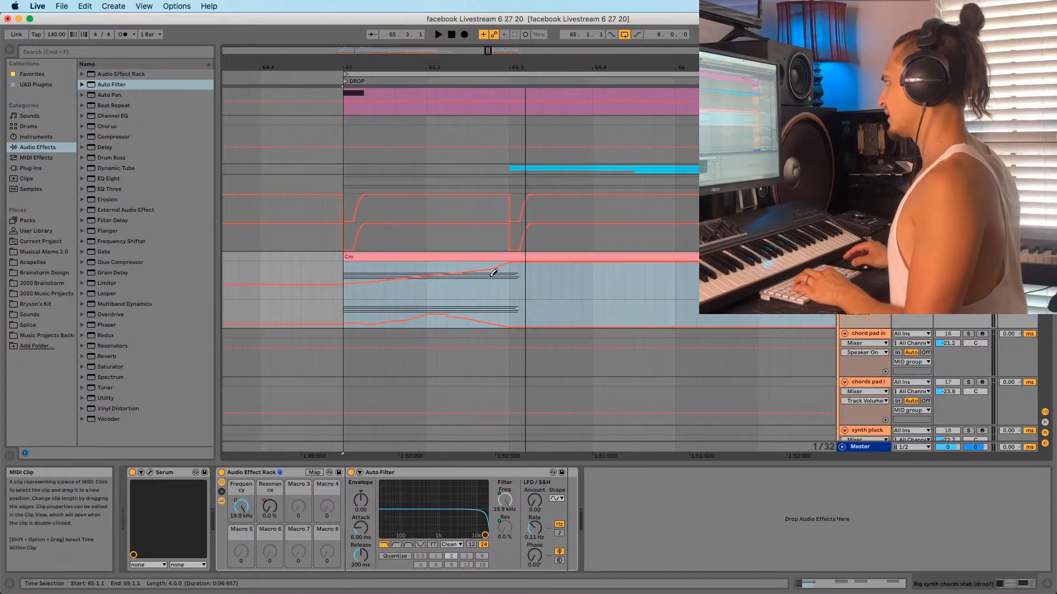
key(b)
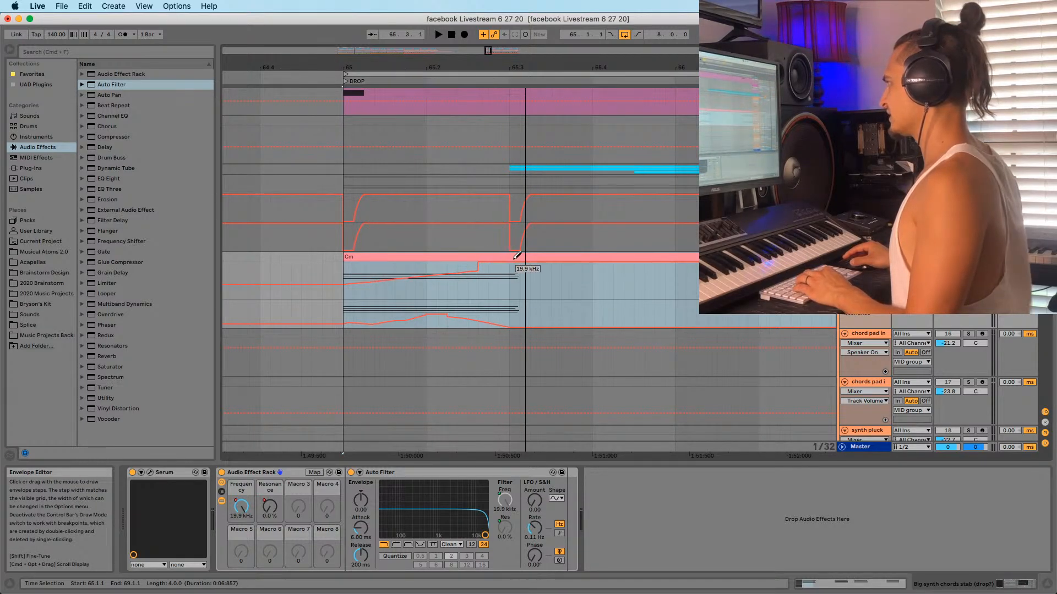
click(477, 272)
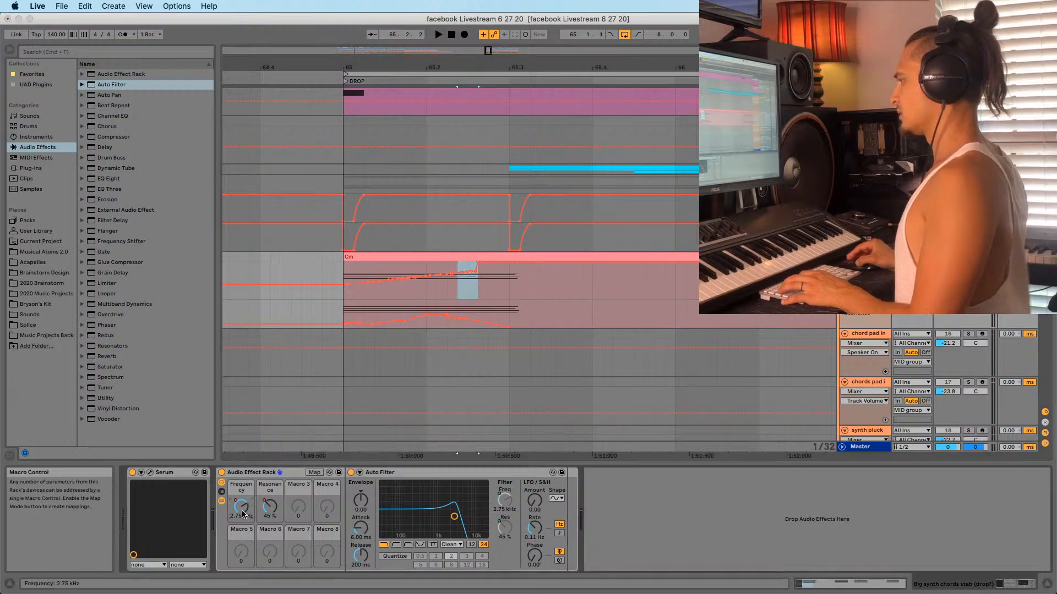
Show the big synth chords' Frequency macro automation in its own lane and smooth the ramp's last rise after 65.2.2
right_click(271, 512)
click(322, 355)
click(457, 329)
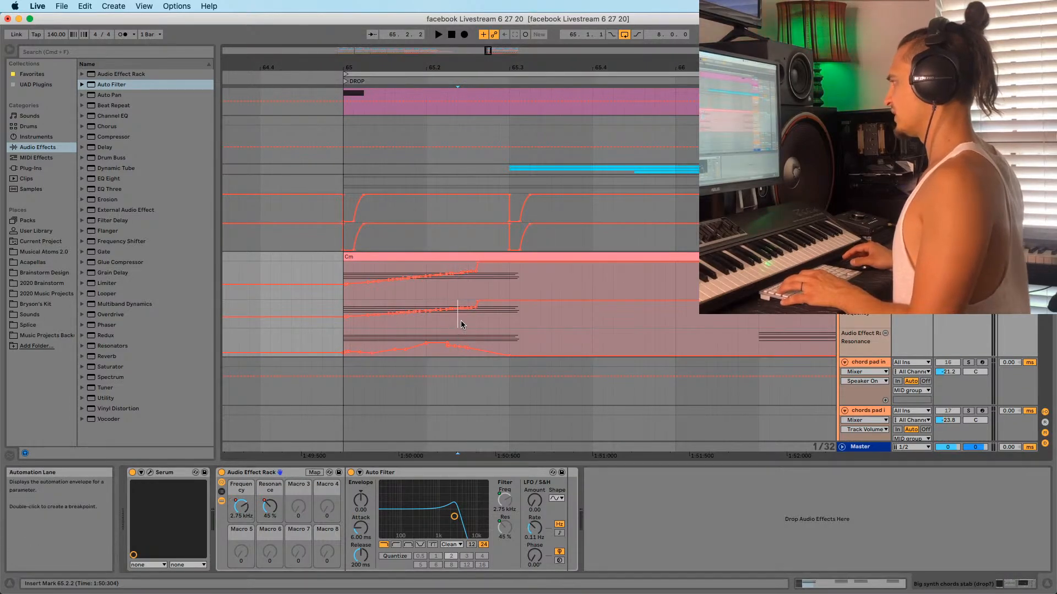
click(459, 329)
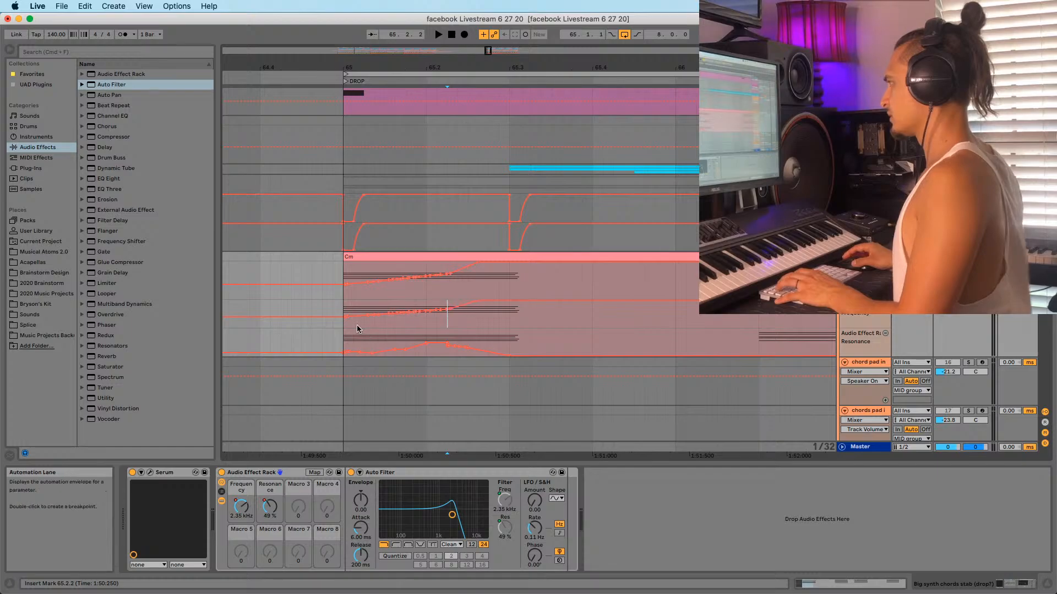
Play the drop from bar 65 and delete the Frequency automation points between 65.1.4 and 65.2.2
key(space)
key(space)
key(space)
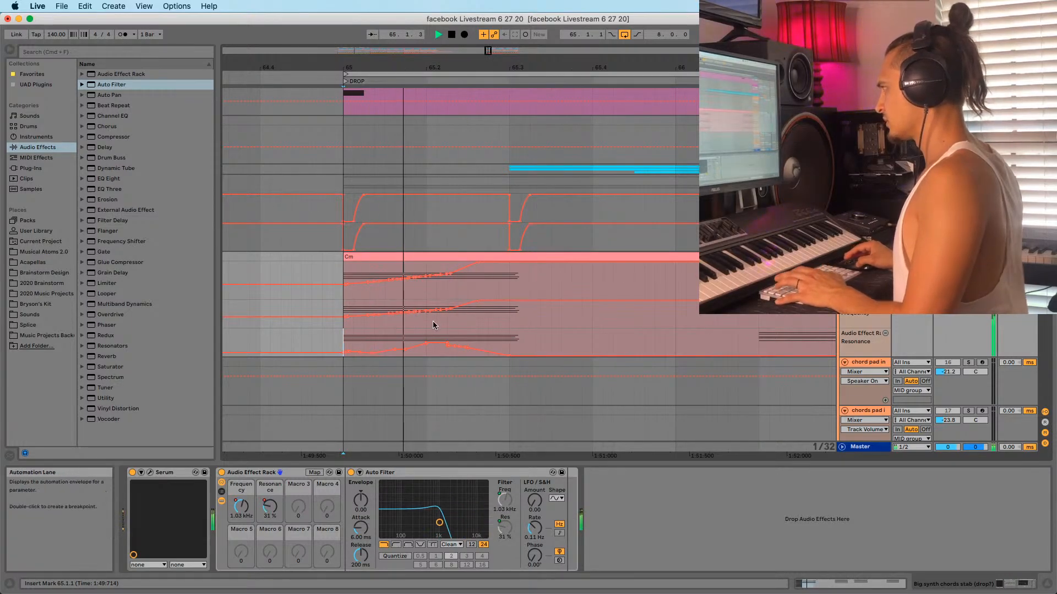
drag(406, 322, 417, 322)
key(space)
key(Delete)
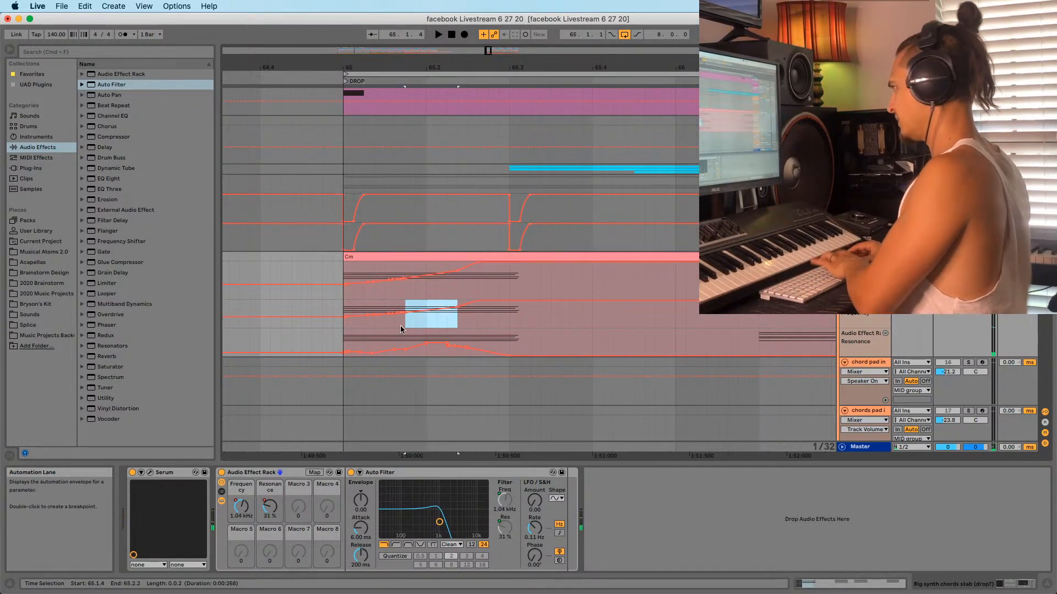
Extend the Resonance peak under the first chord from 65.2.1 to about 65.2.2 and listen to it
click(333, 292)
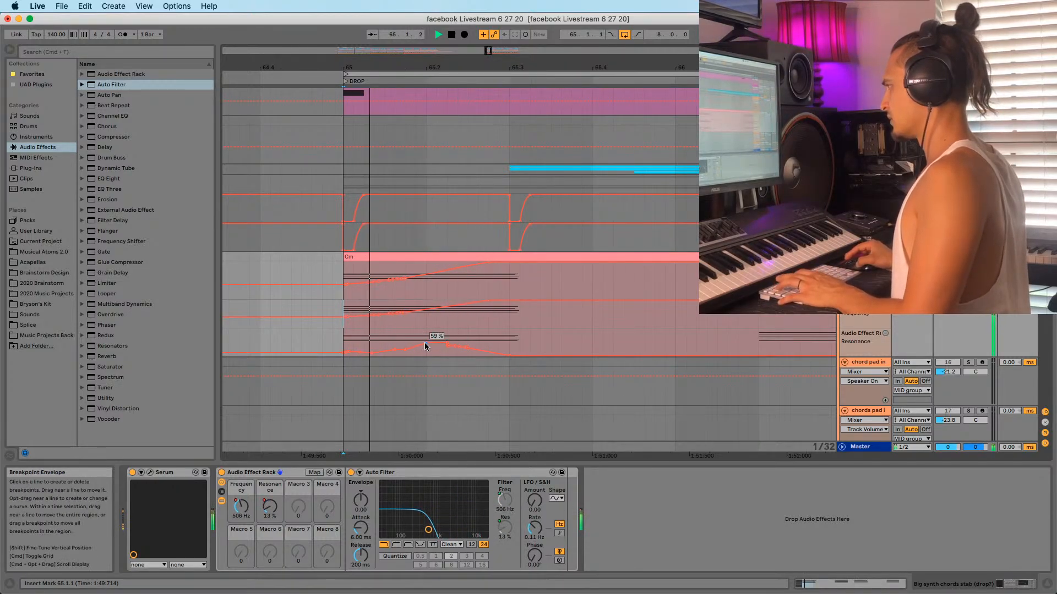
drag(423, 341, 448, 340)
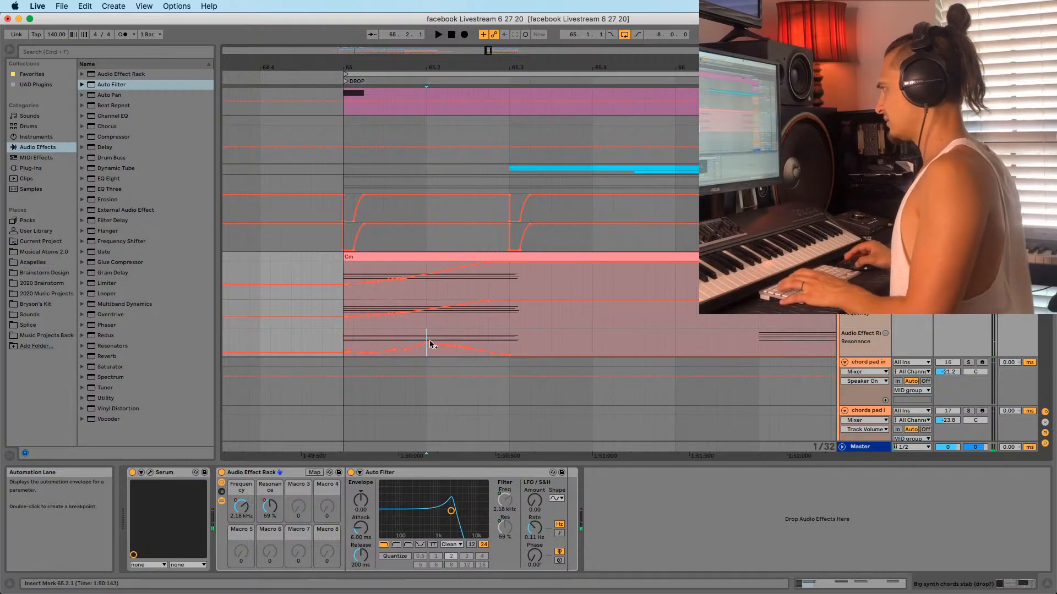
click(347, 341)
key(space)
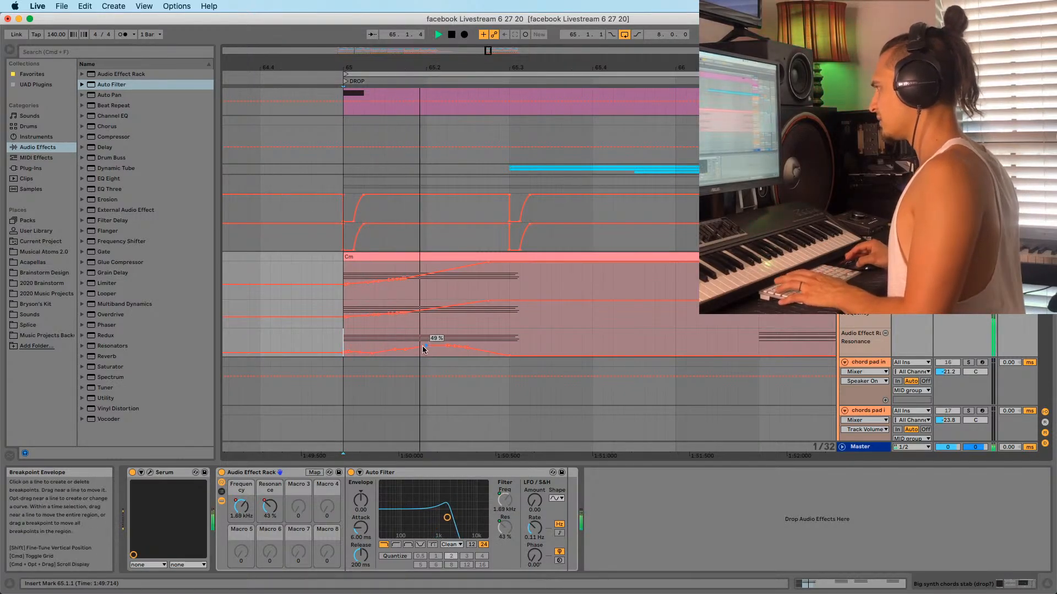
key(space)
key(space)
Shape the Resonance fall between 65.2.2 and 65.2.3 down to about 19% and replay the first chord
drag(446, 340, 477, 347)
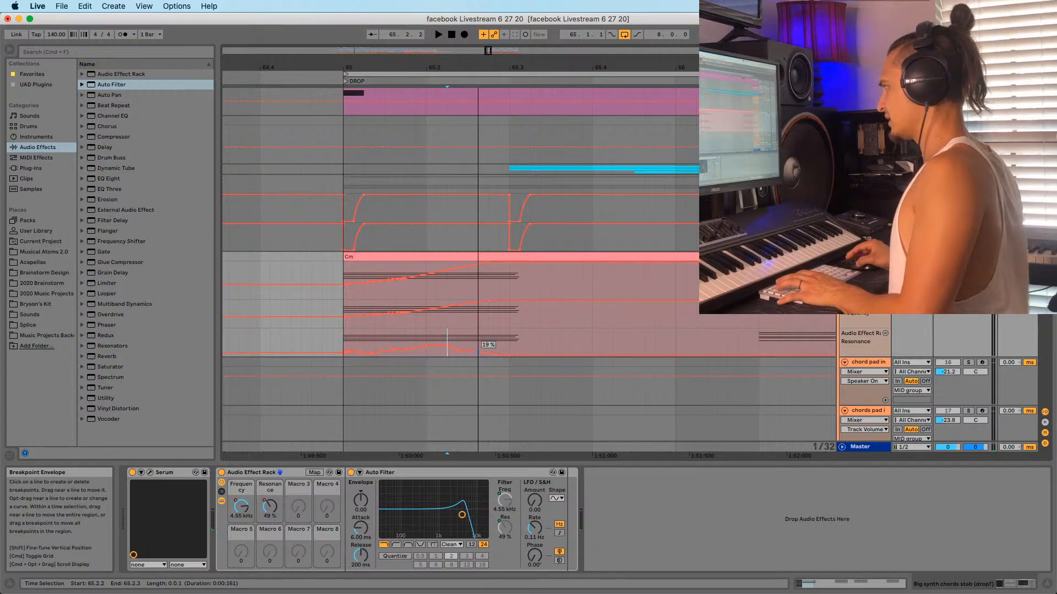
click(347, 342)
key(space)
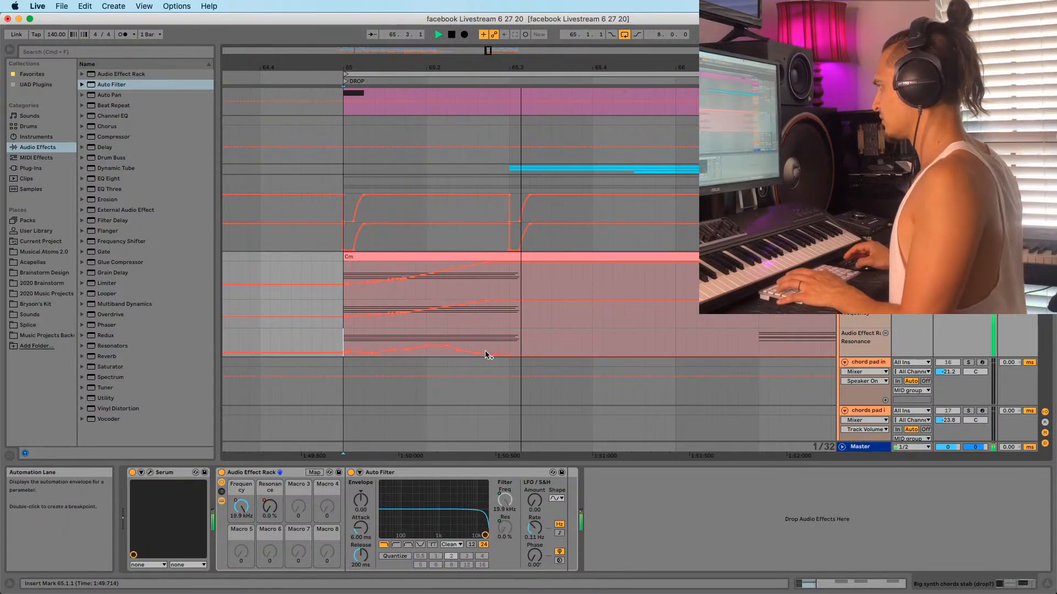
key(space)
key(space)
key(space)
key(space)
Lower the Resonance point at 65.2.2 to about 41% and play the chord again from bar 65
drag(447, 345, 447, 348)
key(space)
key(space)
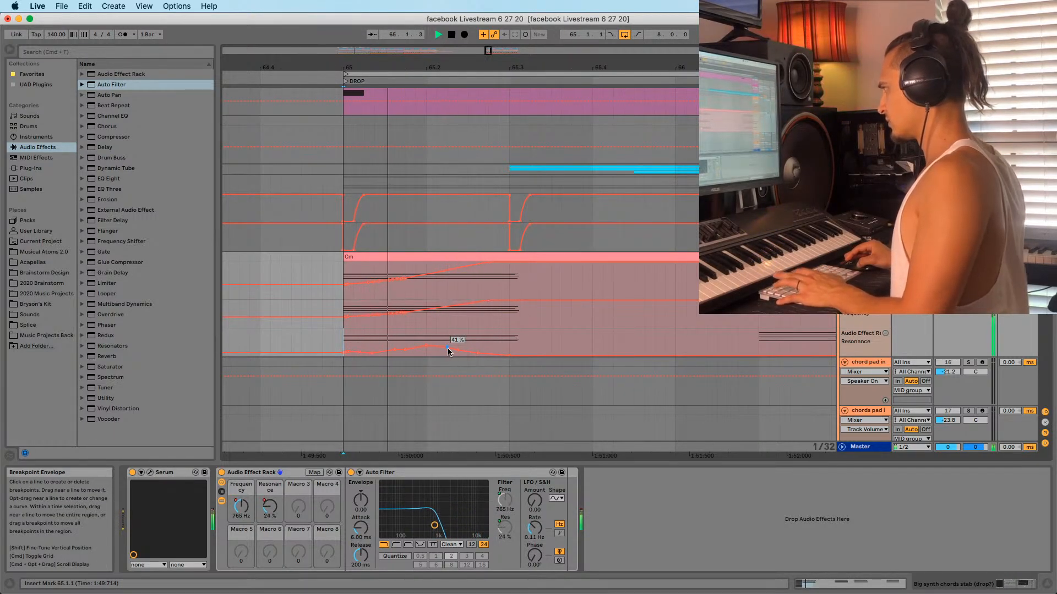
key(space)
key(space)
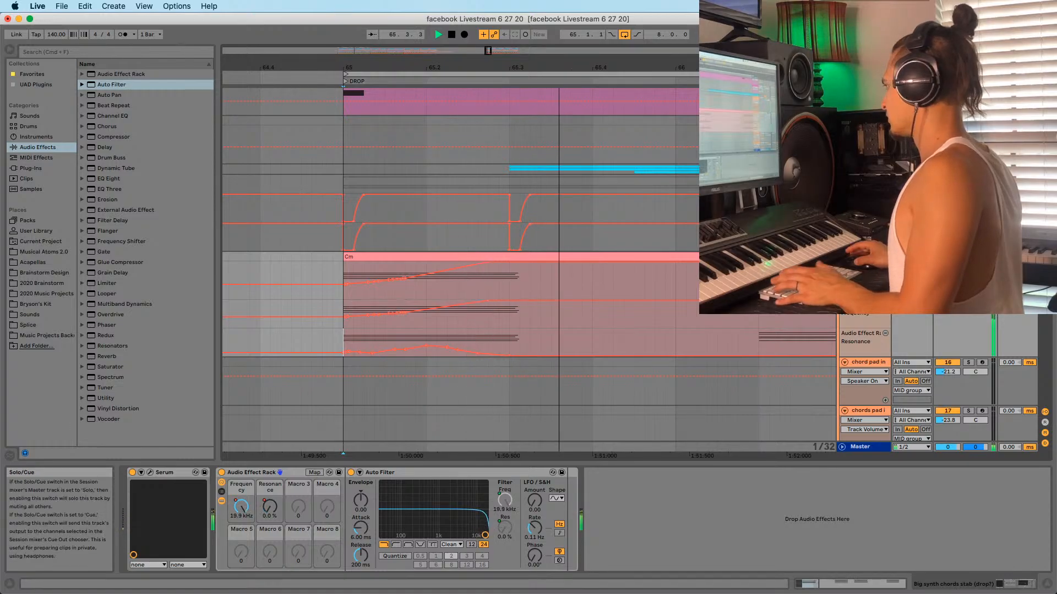
Take the big synth chords out of solo and play the drop with the other tracks from bar 65
key(space)
key(space)
key(space)
key(space)
key(space)
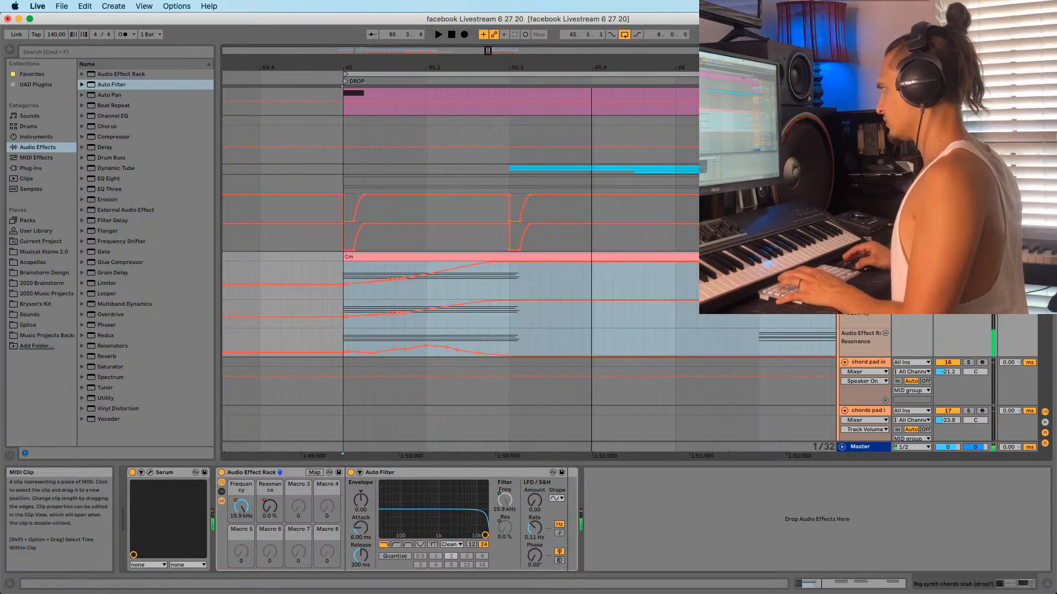
key(space)
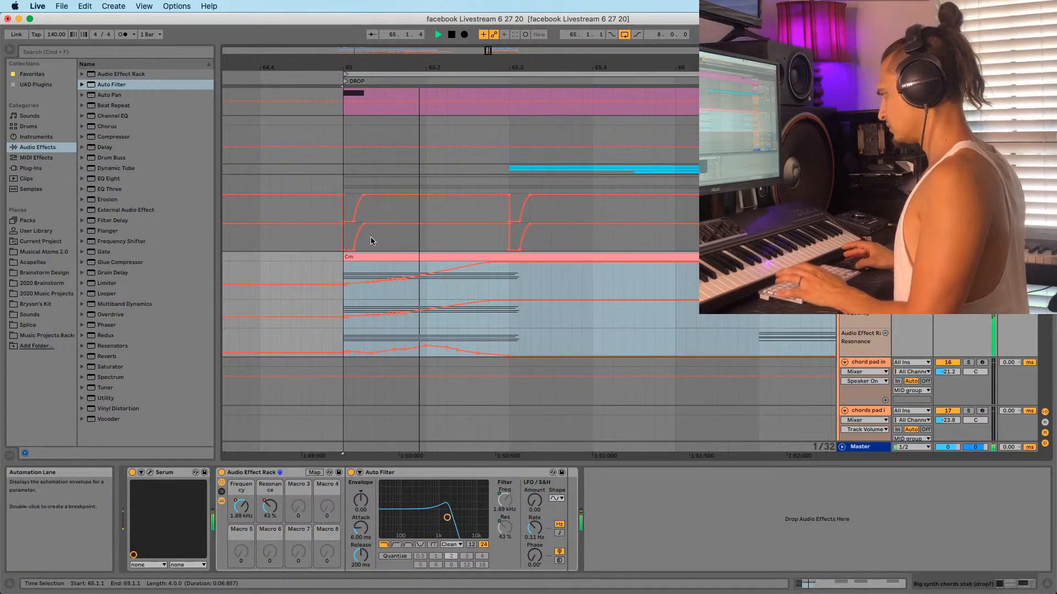
Play the full drop from bar 65 several times while reviewing the clips and automation across the tracks
scroll(343, 270, up, 1)
scroll(342, 270, up, 3)
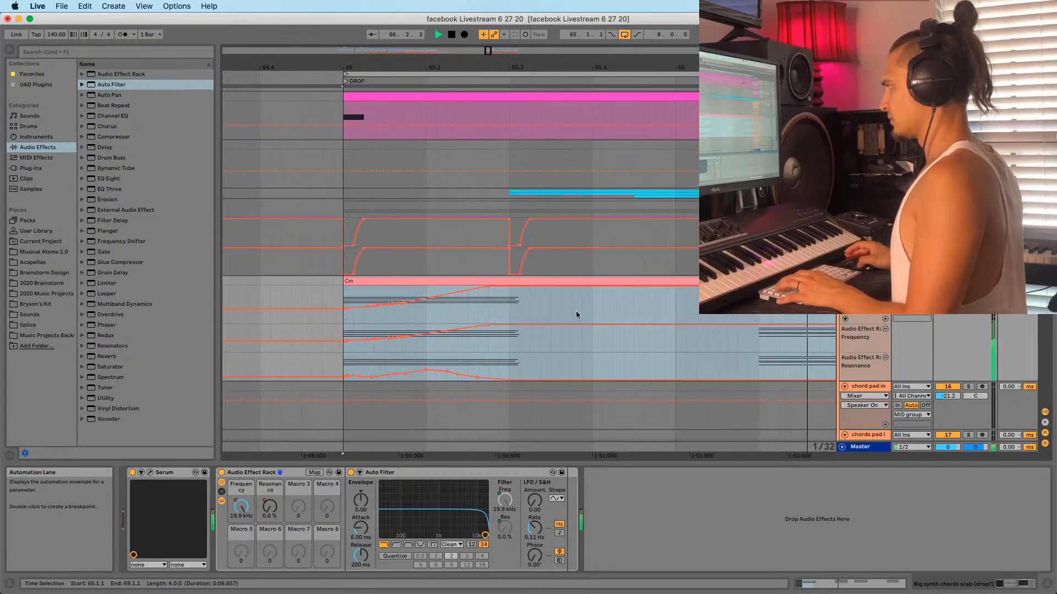
key(space)
key(space)
scroll(352, 231, up, 5)
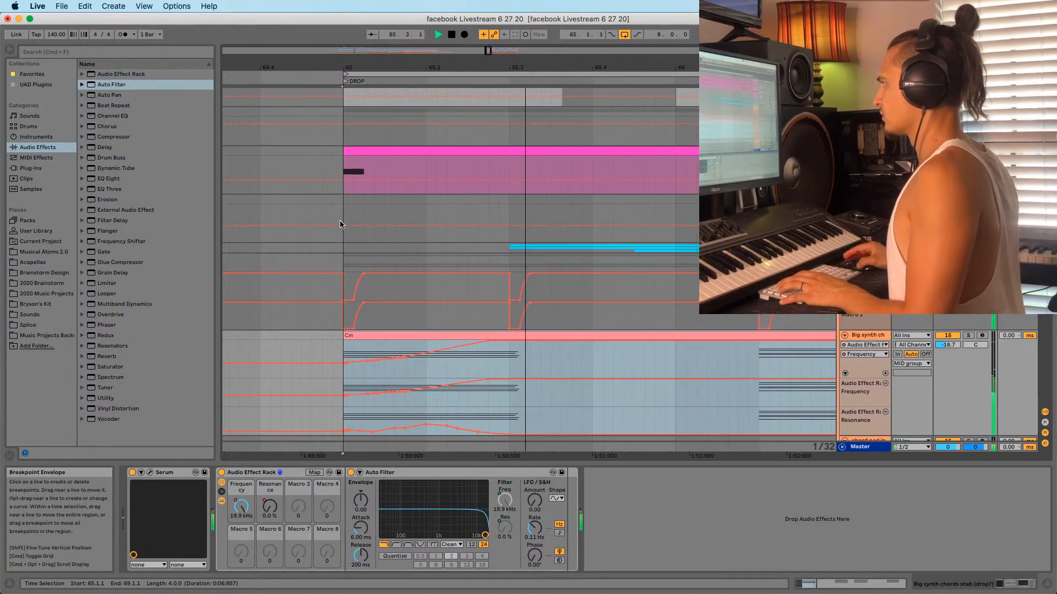
click(341, 223)
scroll(358, 207, up, 5)
drag(406, 67, 409, 27)
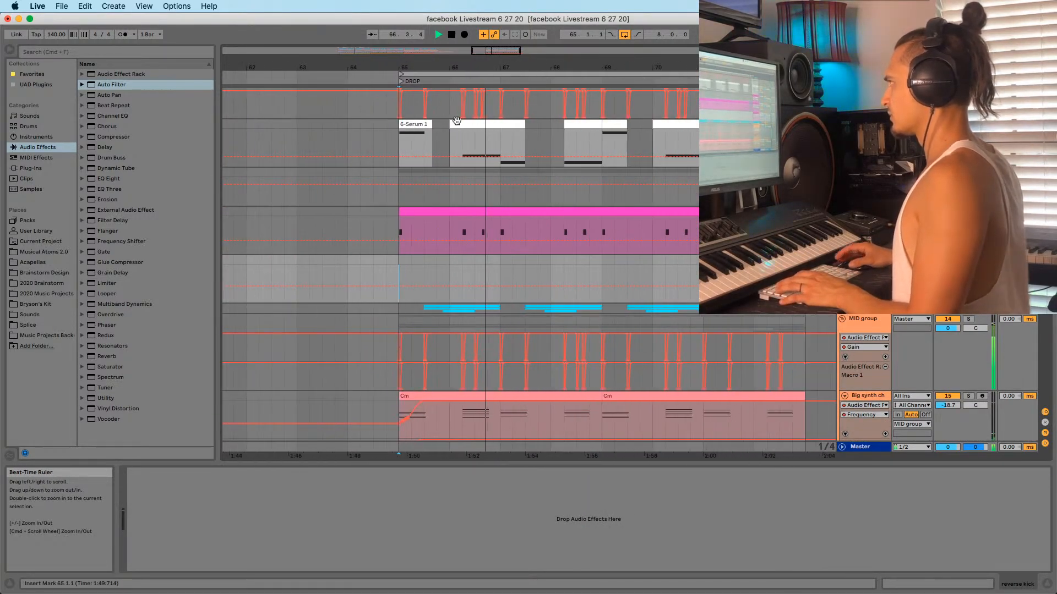
scroll(492, 206, down, 15)
key(space)
key(space)
key(space)
key(space)
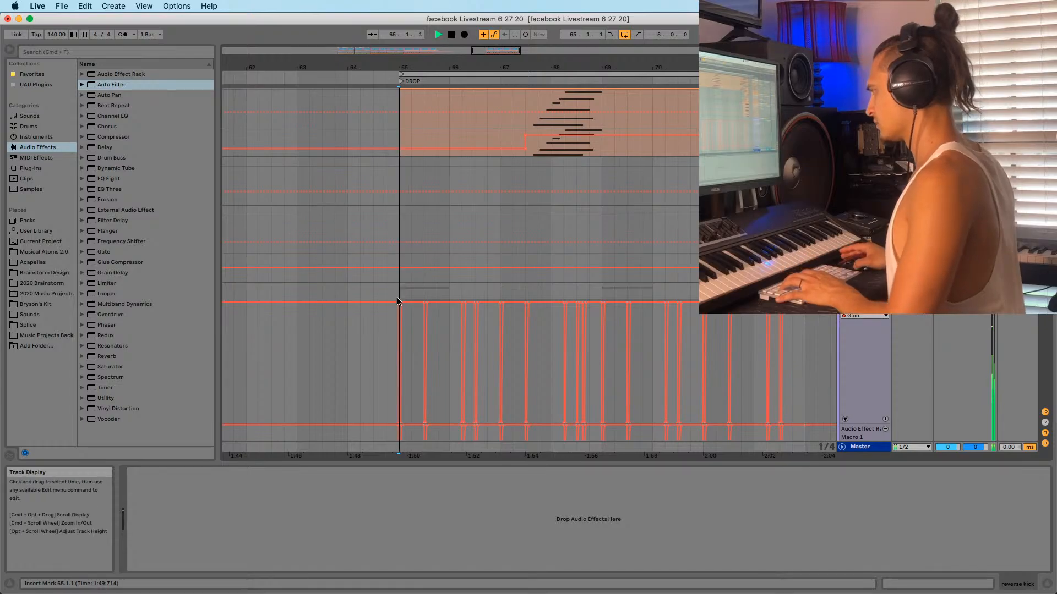
scroll(433, 298, up, 15)
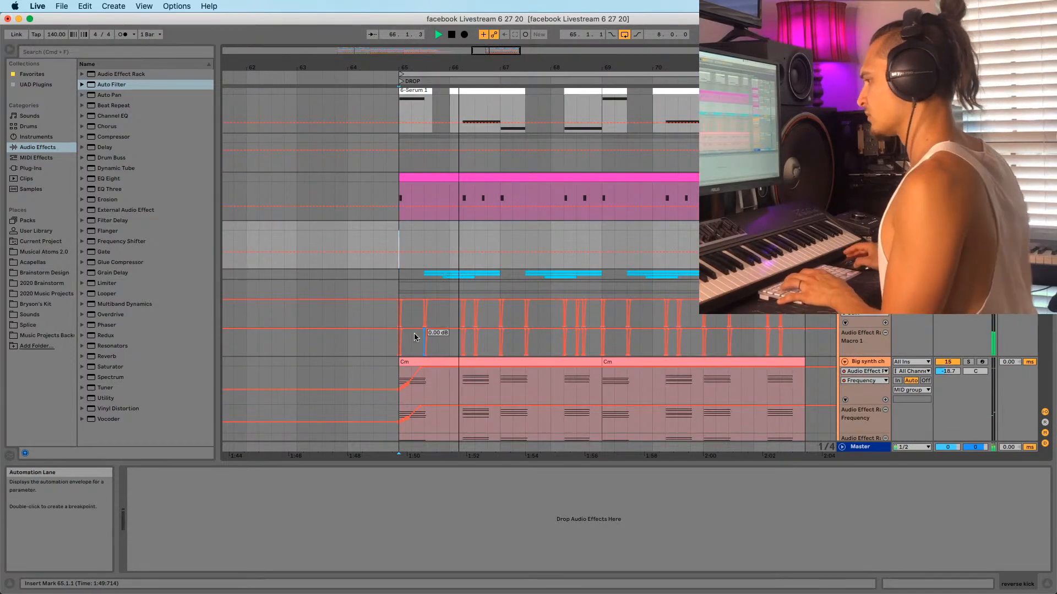
scroll(438, 287, up, 3)
scroll(432, 292, down, 3)
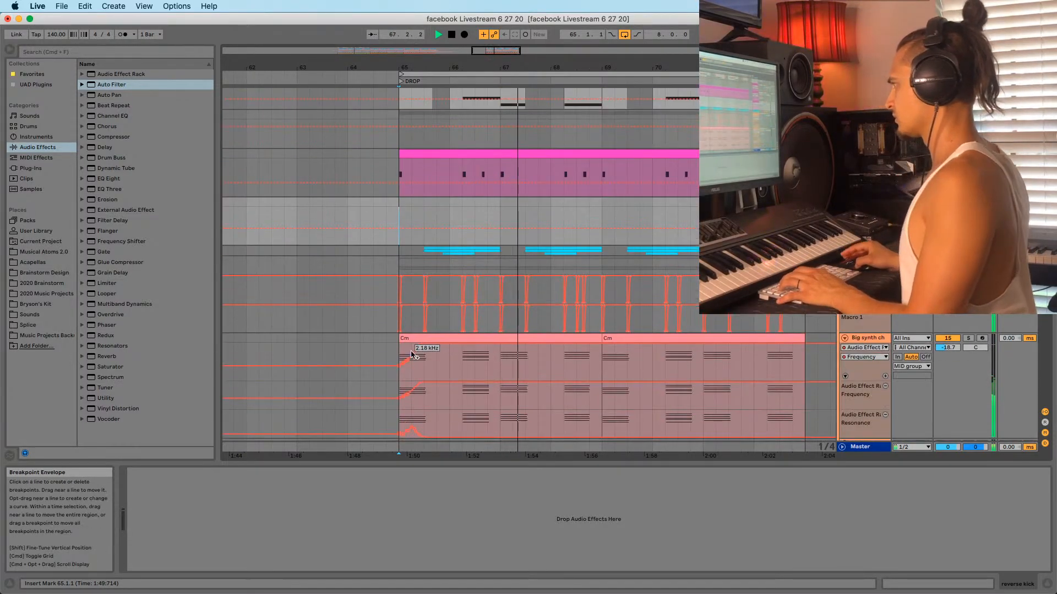
click(295, 381)
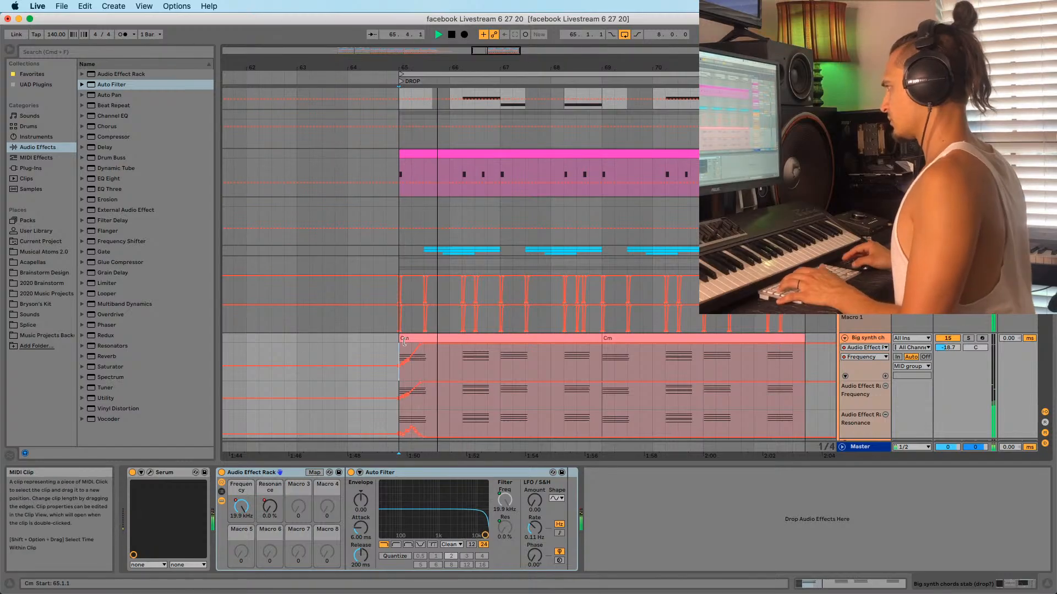
key(space)
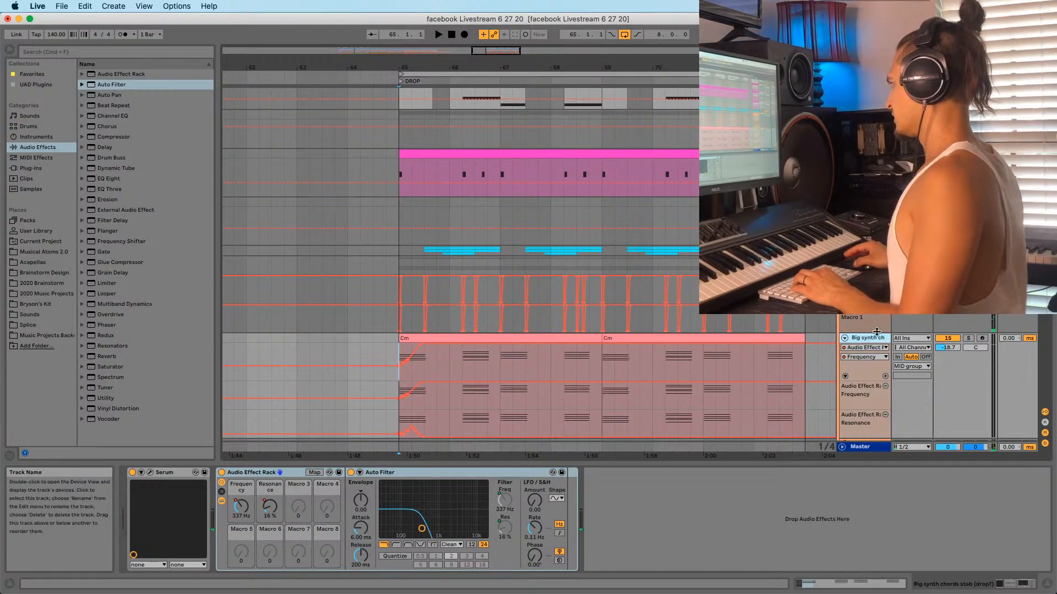
Duplicate the big synth chords track, solo the copy and play its first chord from bar 65
scroll(500, 338, down, 3)
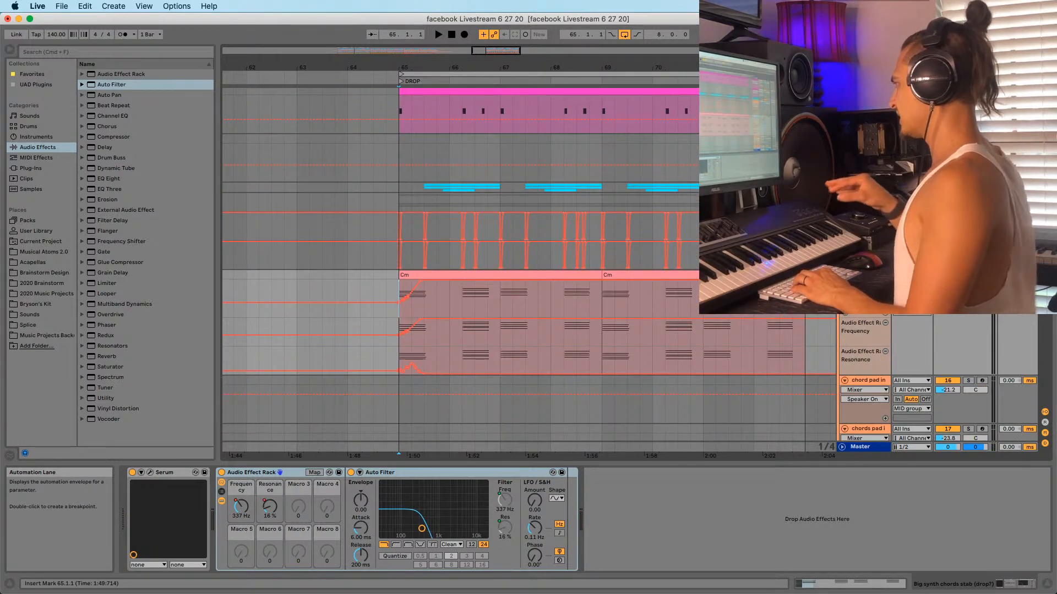
key(super+d)
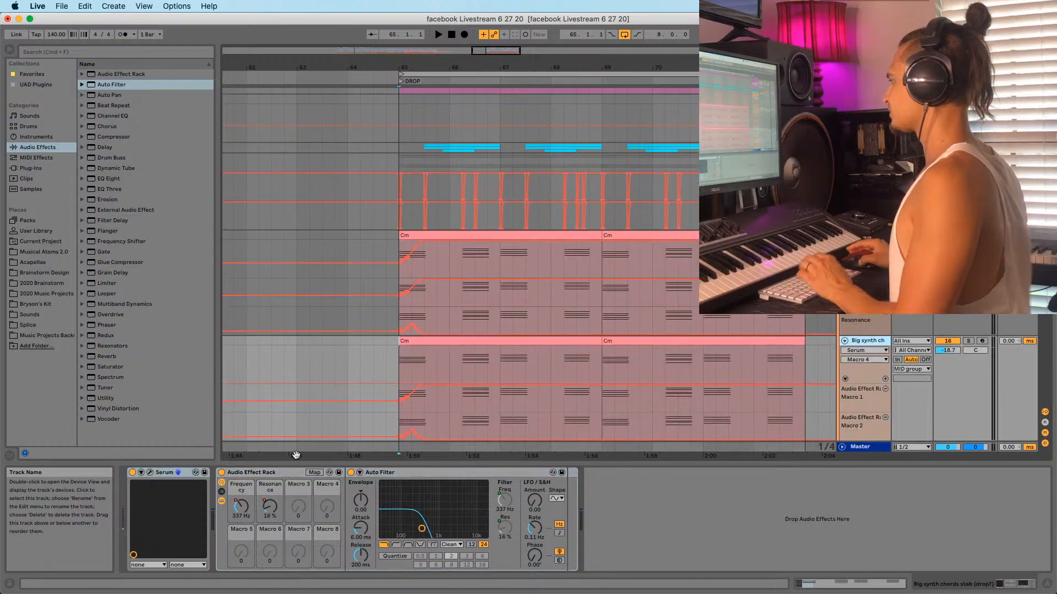
click(485, 341)
click(952, 342)
click(967, 341)
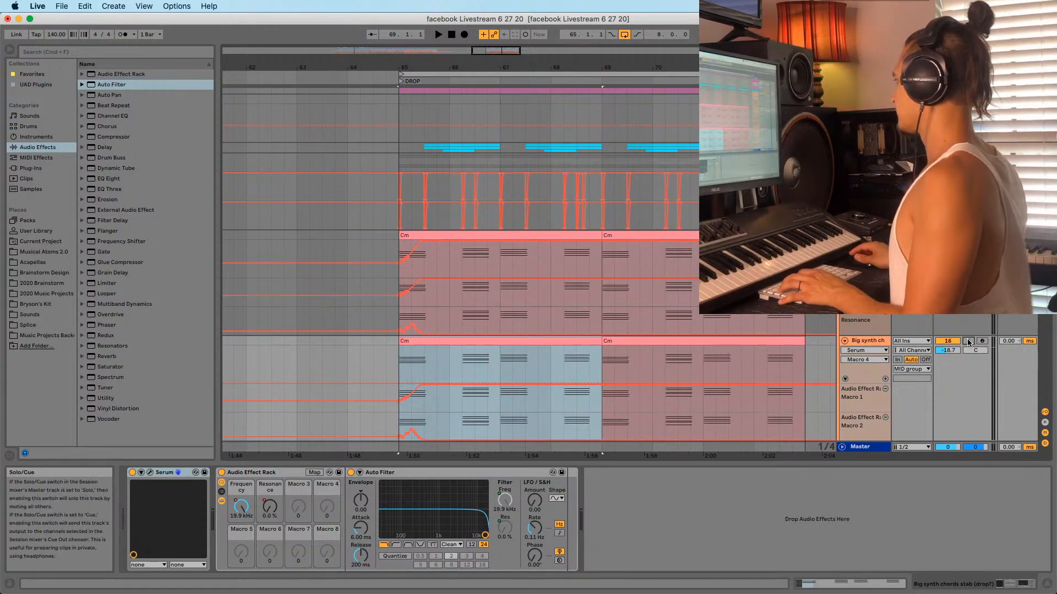
key(space)
key(space)
Delete the Audio Effect Rack from the duplicated chords track and check the copy's Serum patch
click(272, 471)
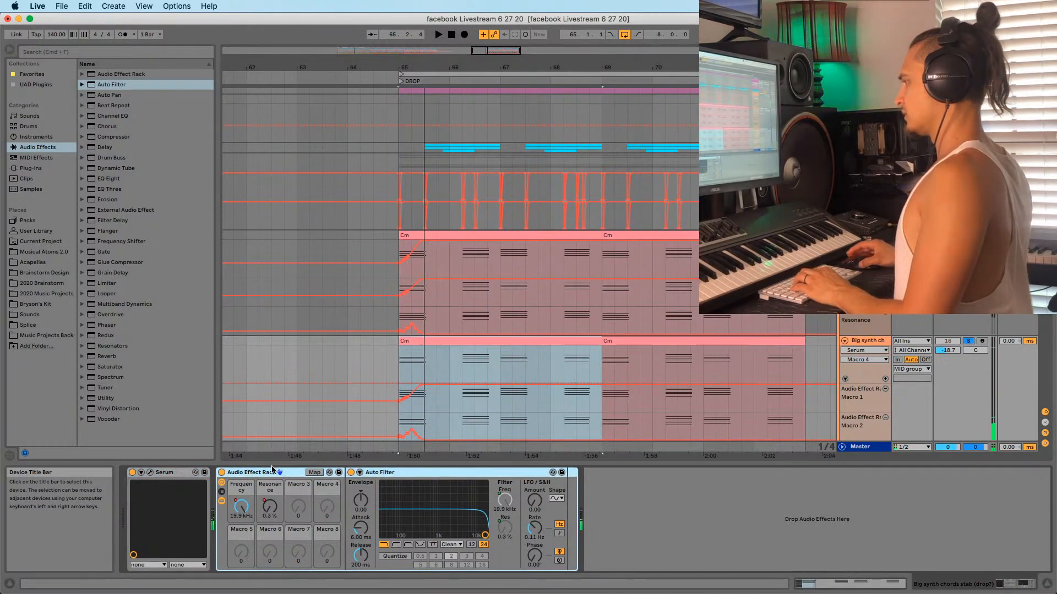
key(Delete)
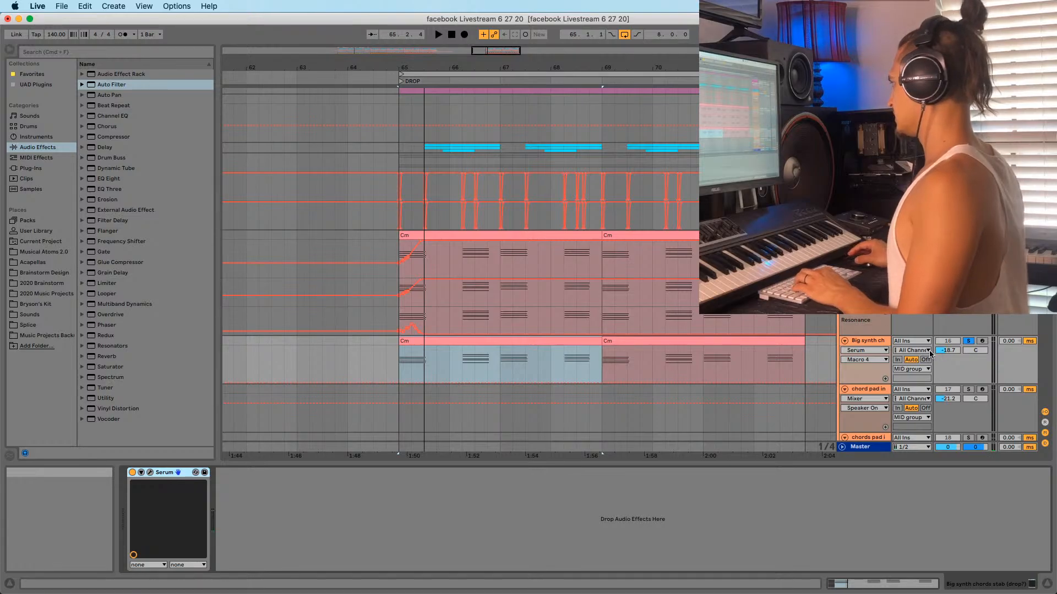
double_click(431, 341)
key(shift+Tab)
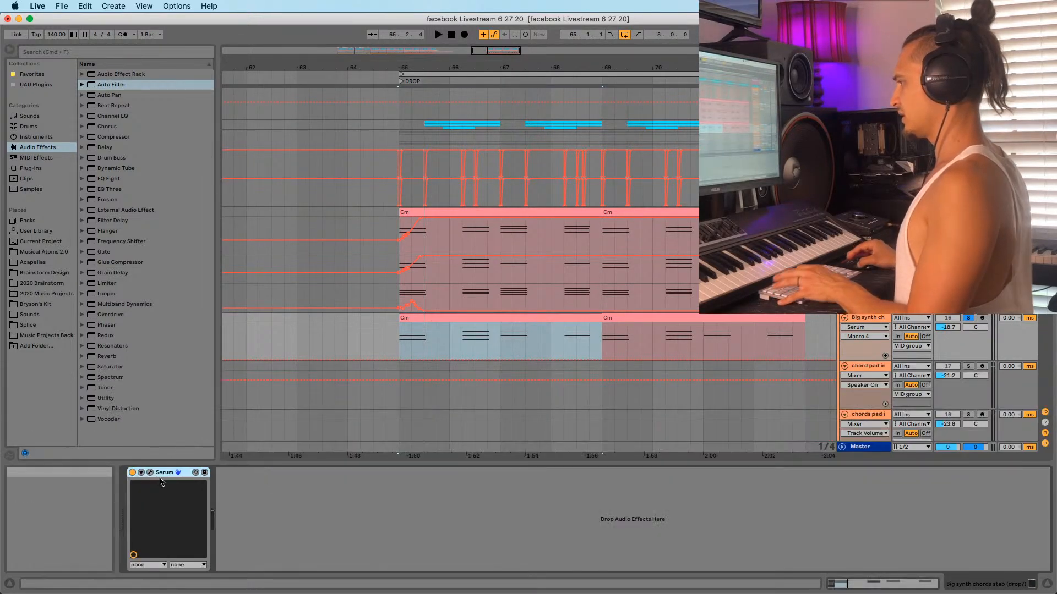
key(super+alt+p)
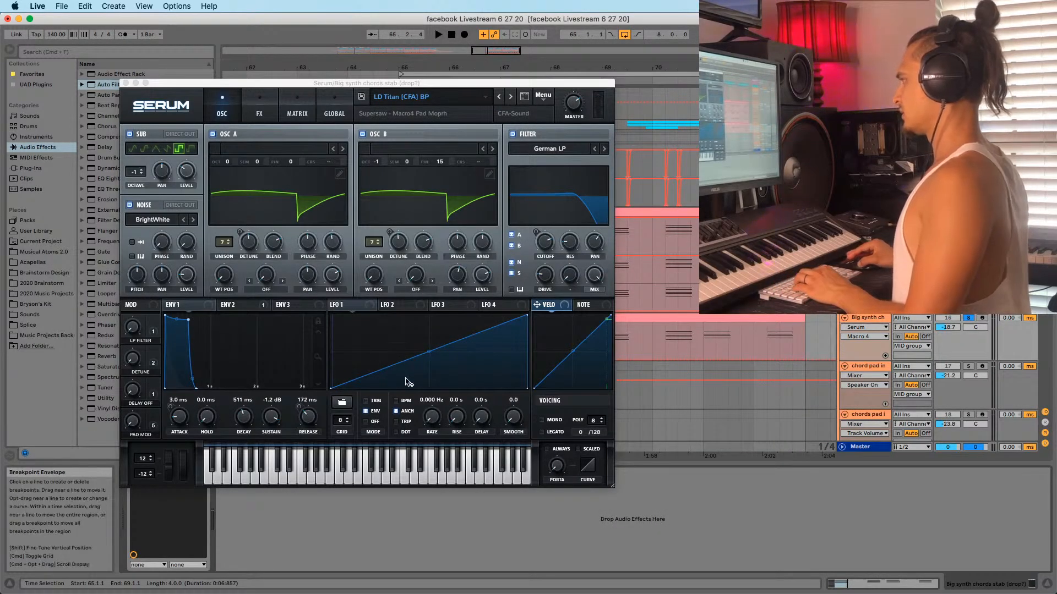
click(126, 83)
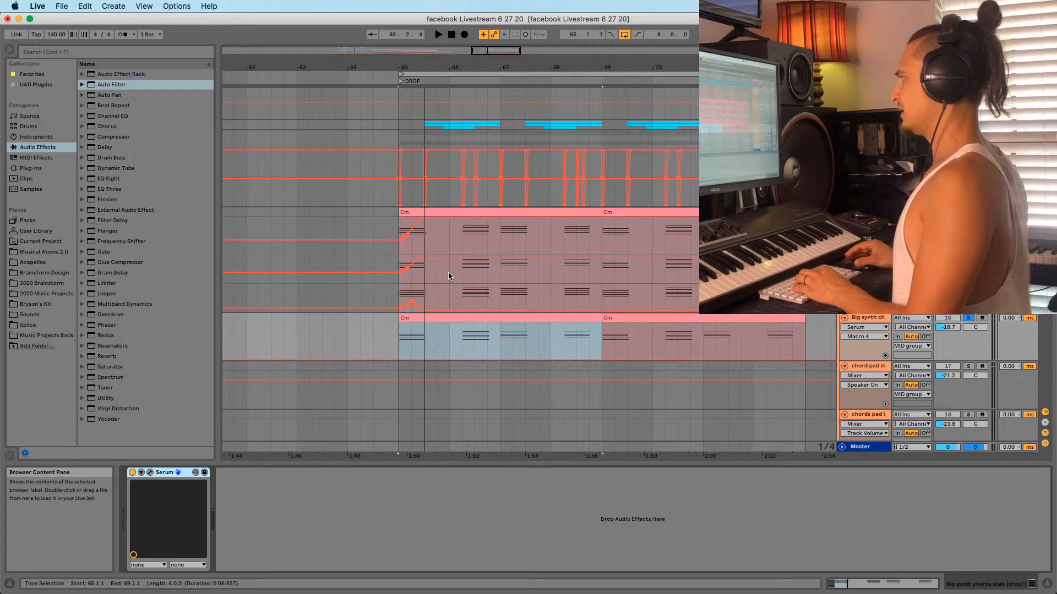
Quantize the start and end of every note in the copied Cm chord clip at bar 65, at 100 %
double_click(475, 320)
click(136, 567)
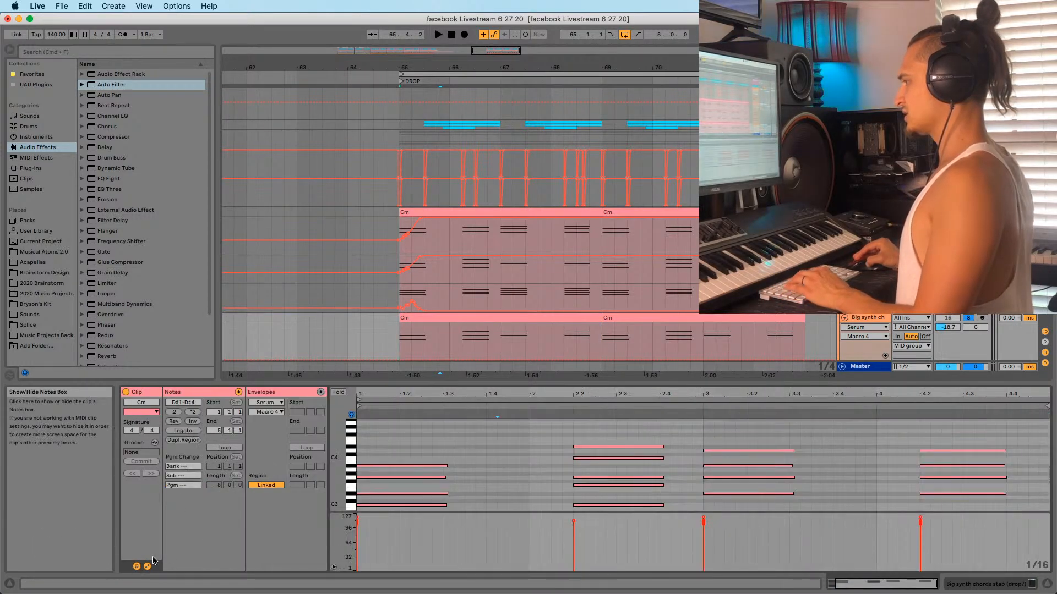
click(559, 417)
key(super+shift+u)
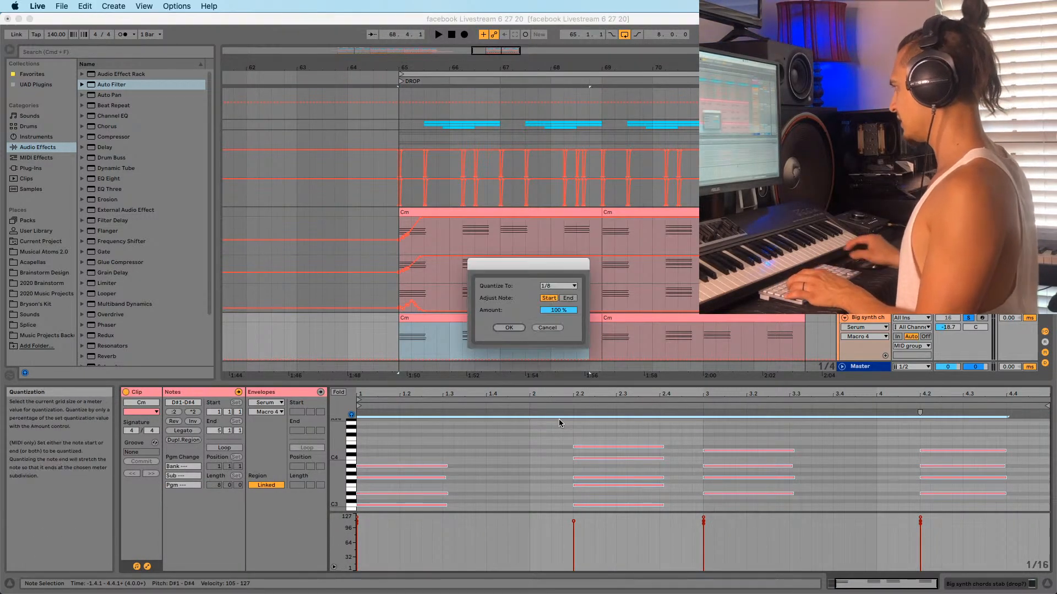
click(561, 300)
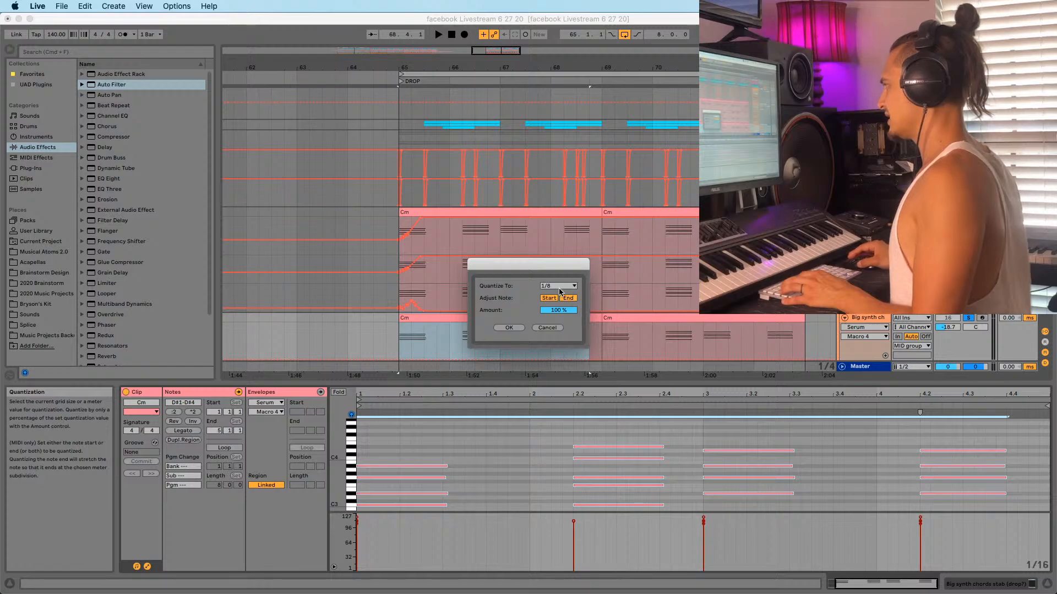
click(562, 286)
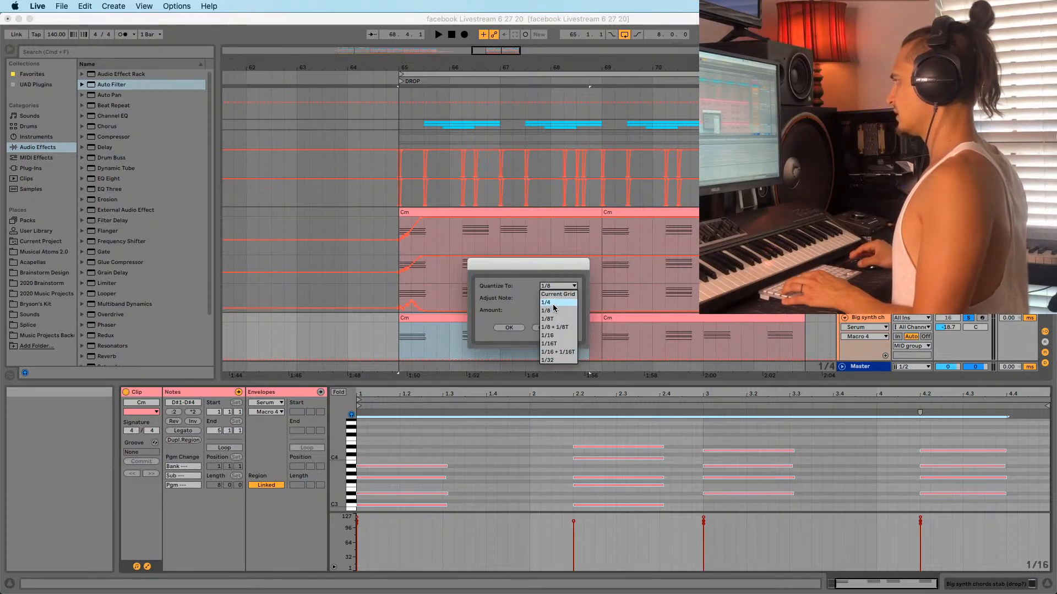
click(550, 279)
click(509, 328)
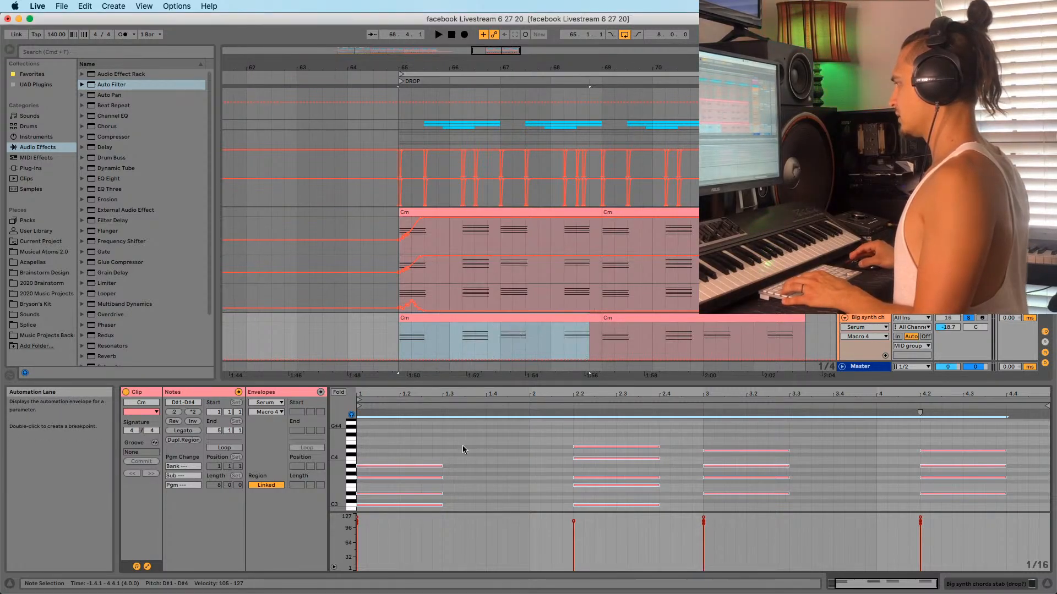
Try to lengthen all notes in the copied Cm clip by one beat, including the stacked notes before the clip start
drag(440, 467, 483, 462)
scroll(440, 441, down, 1)
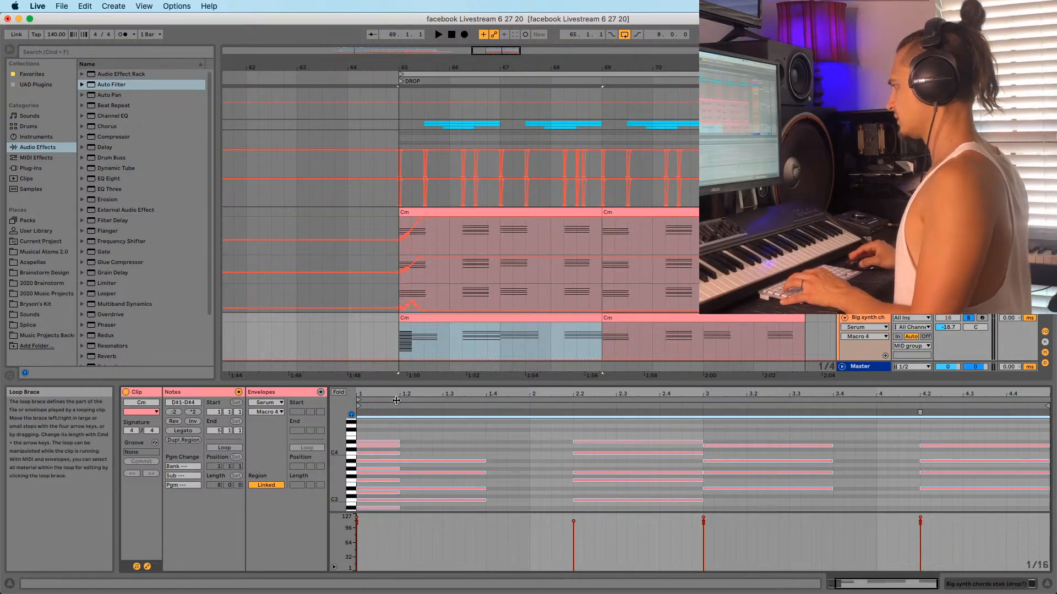
drag(438, 394, 440, 382)
key(super+z)
click(432, 440)
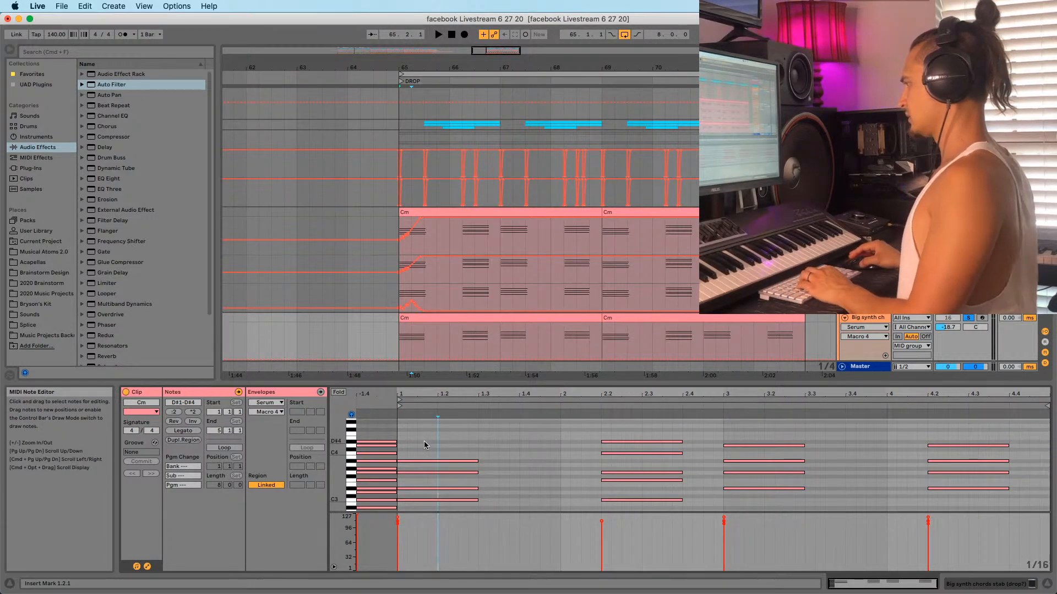
Enlarge the note editor and lengthen the chords from the clip start on so each one sustains until the next begins
drag(440, 383, 449, 199)
drag(430, 418, 519, 315)
key(super+a)
drag(446, 262, 479, 390)
drag(776, 242, 793, 385)
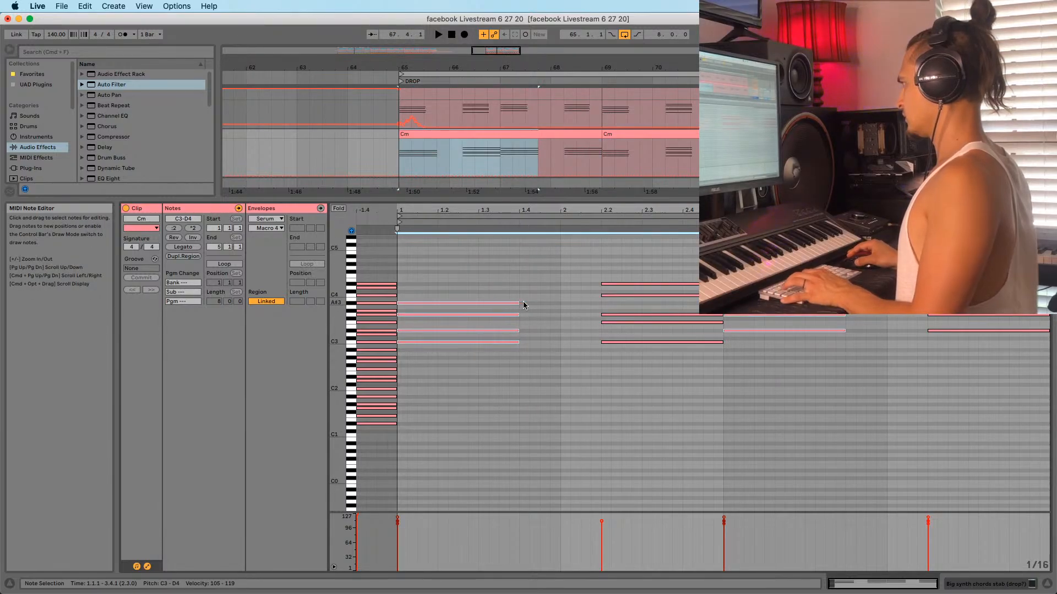
drag(519, 303, 601, 303)
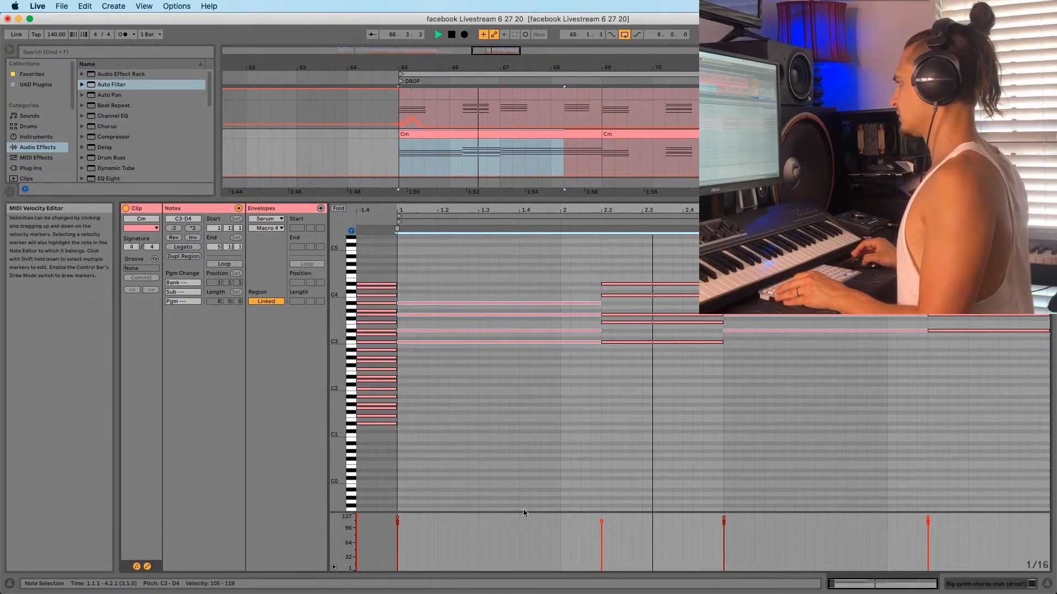
Check the copied chords track's device and mixer channel while the sustained chords play
key(shift+Tab)
key(Tab)
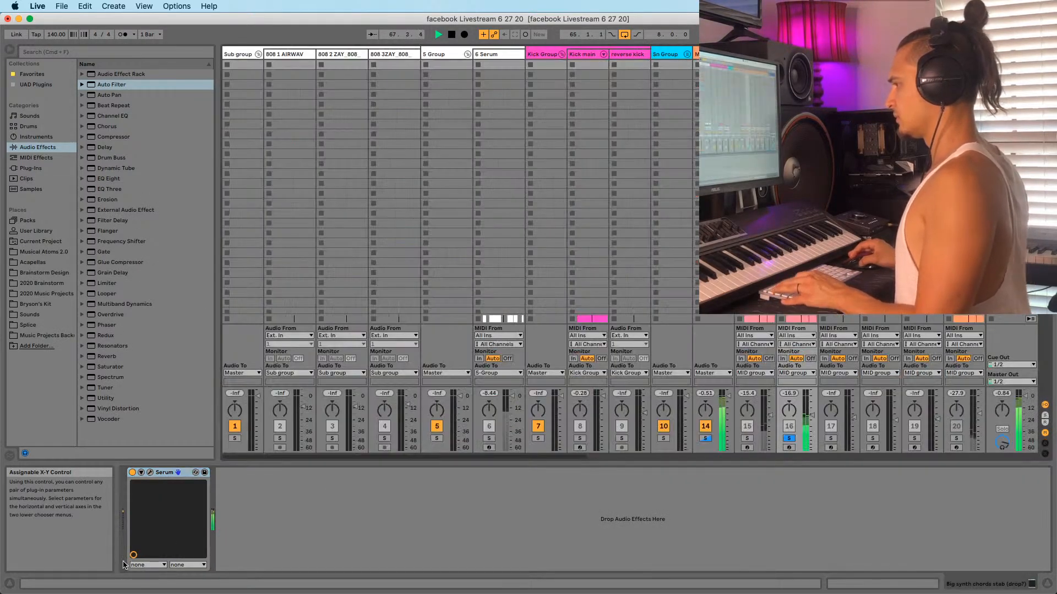
key(Tab)
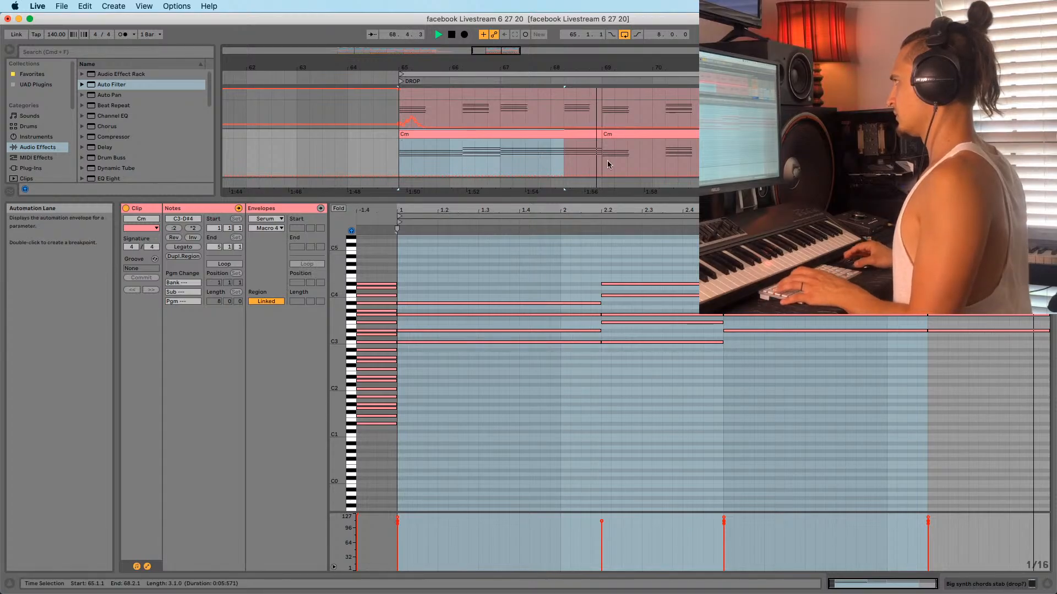
Set the arrangement loop to the four bars from 65 to 69 and play it
drag(397, 156, 603, 149)
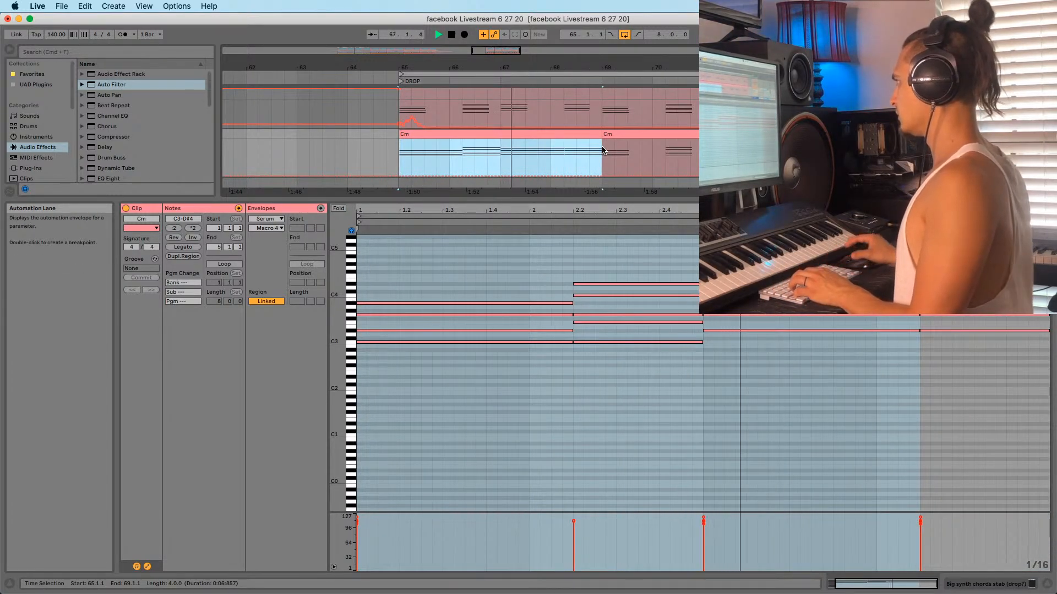
key(super+a)
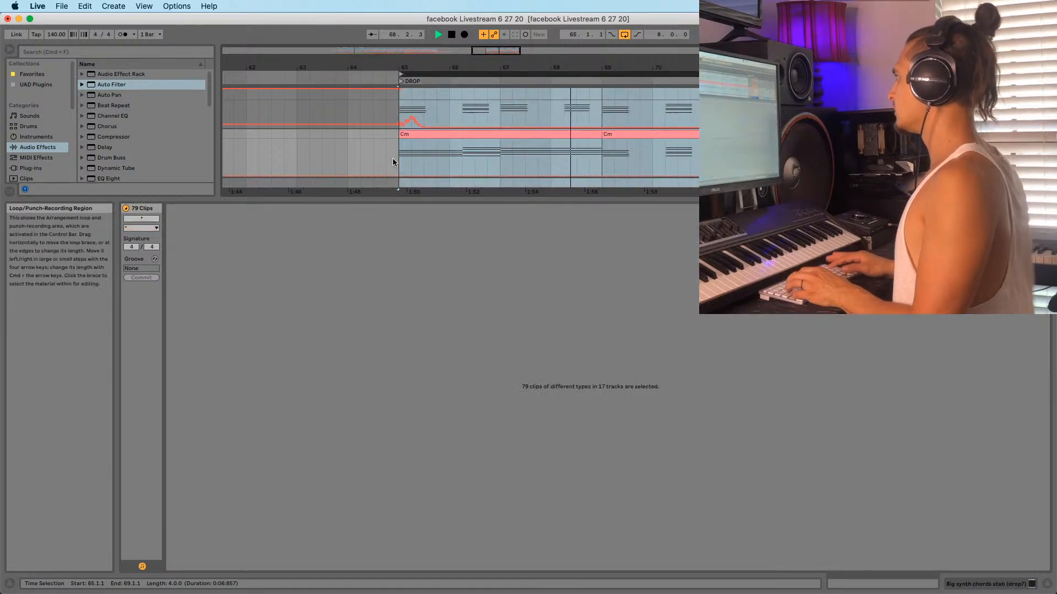
key(space)
drag(398, 157, 600, 149)
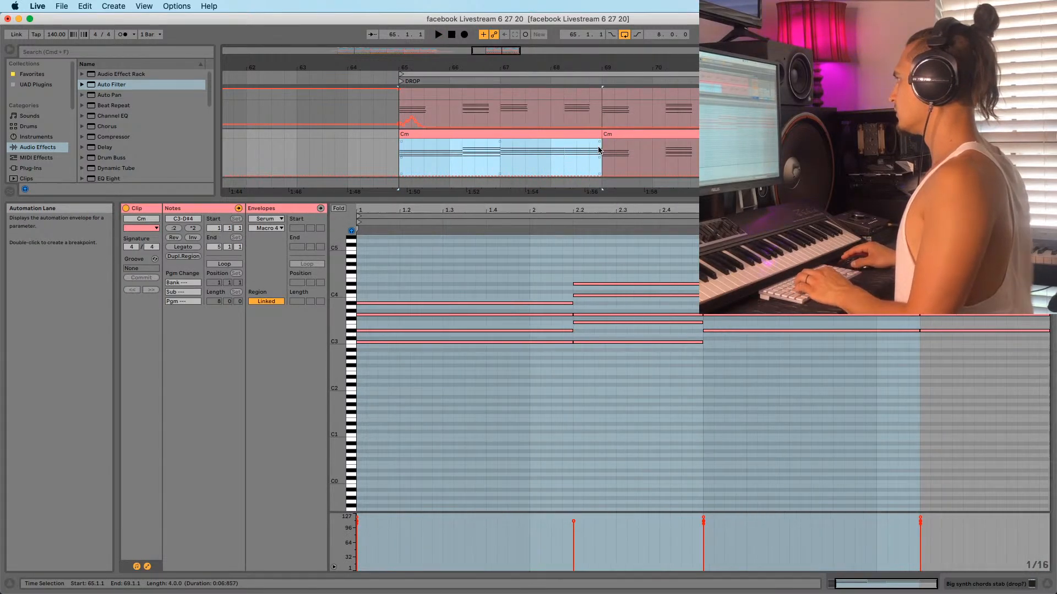
key(super+a)
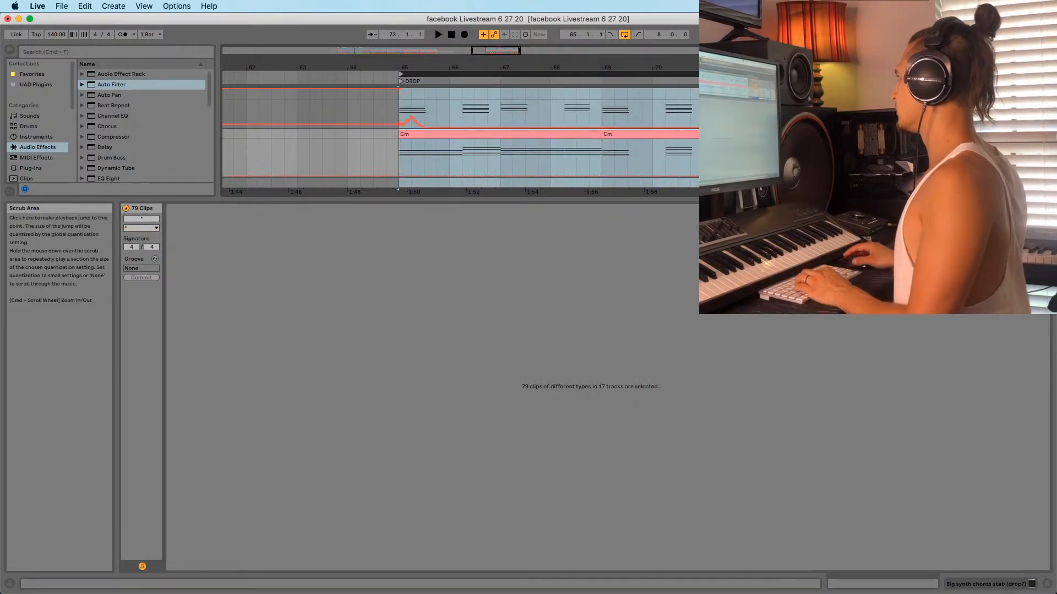
key(super+l)
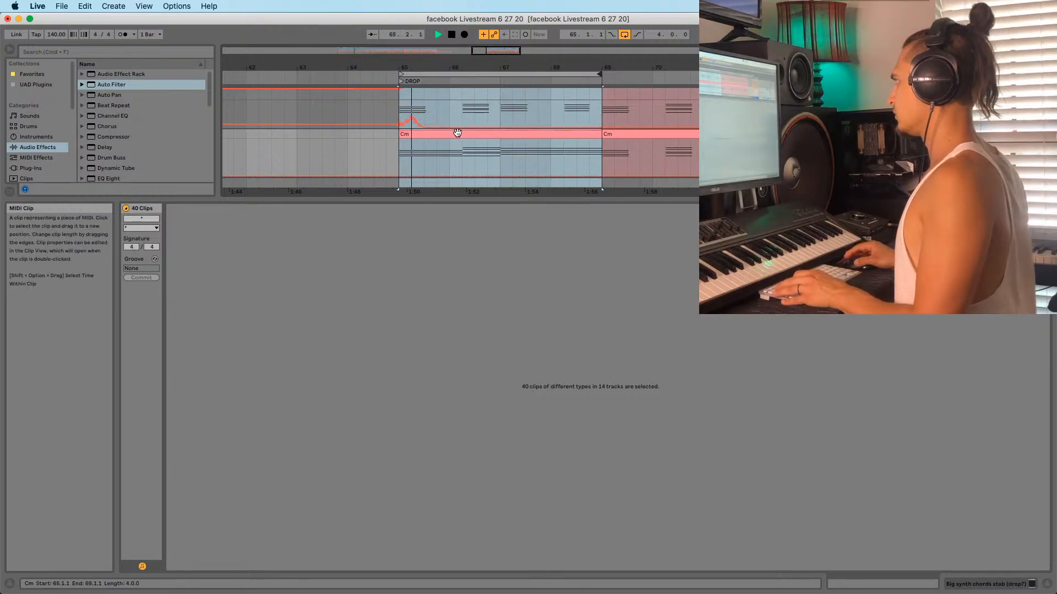
Delete the pitch bend curve over the first beat of the copied Cm clip's envelope
click(459, 134)
key(shift+Tab)
key(shift+Tab)
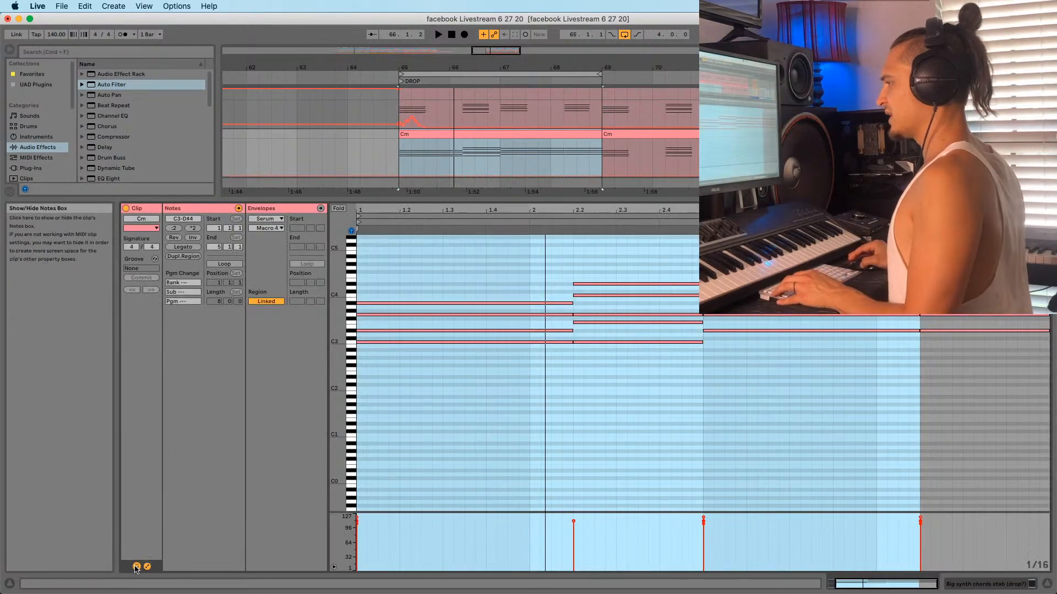
click(147, 567)
click(183, 218)
click(185, 226)
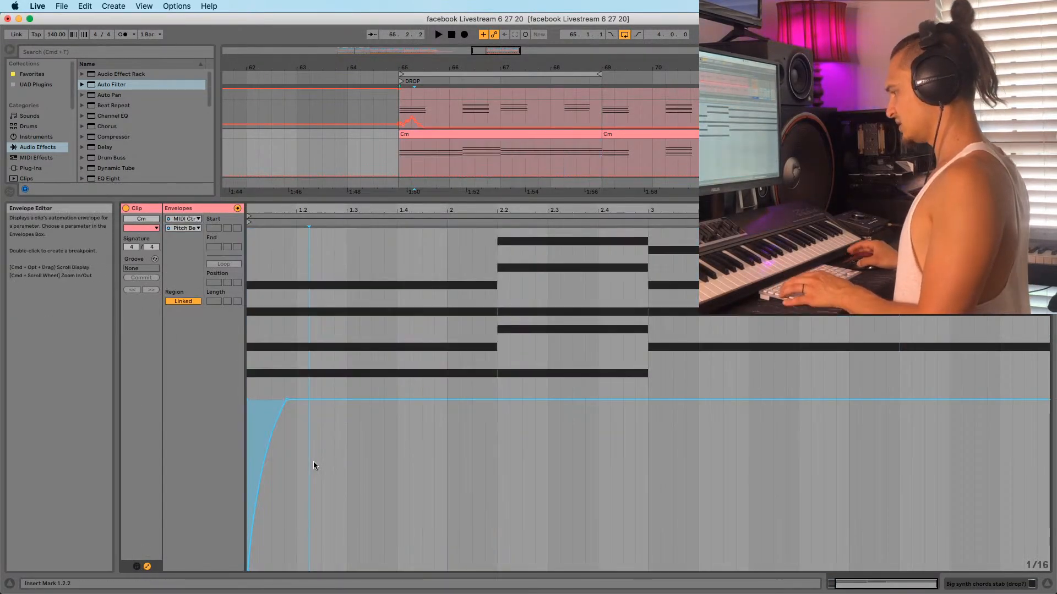
click(312, 461)
key(Delete)
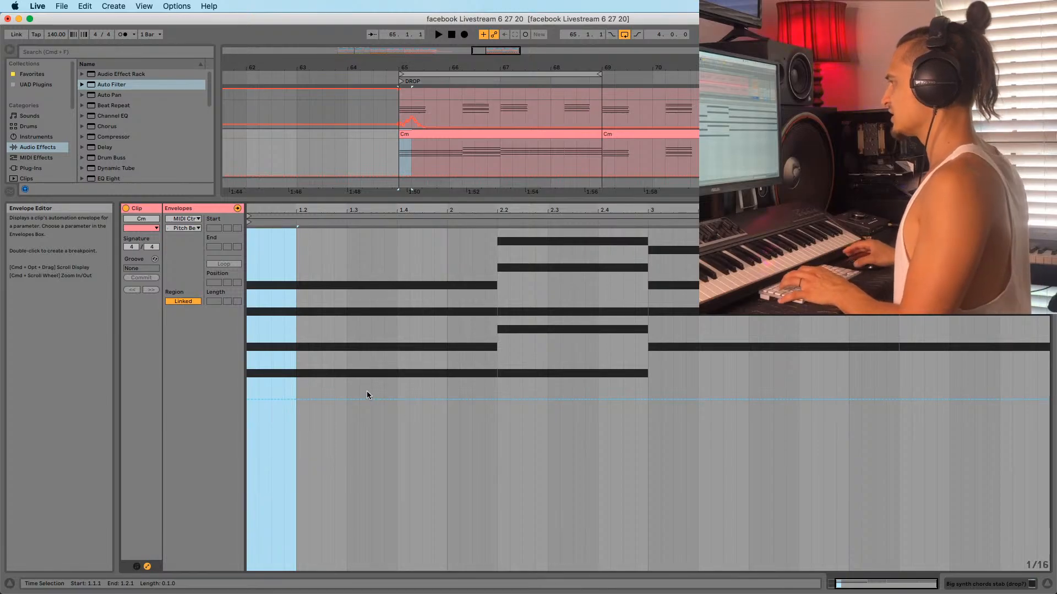
Play the start of the drop from bar 65 to hear the chord without the pitch bend
key(space)
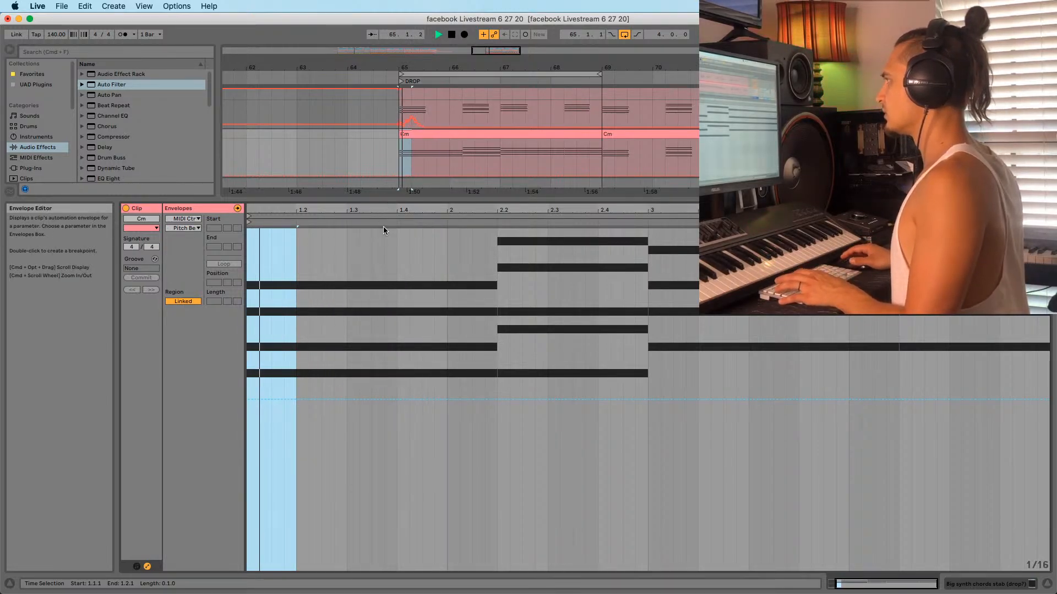
key(space)
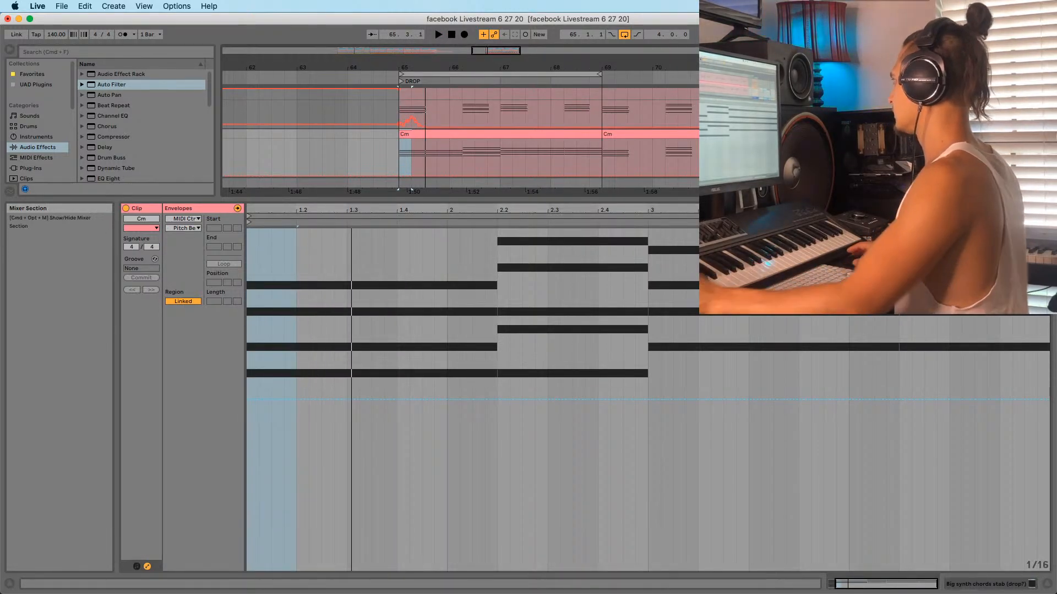
key(space)
key(space)
Open the copied track's Serum and assign LFO 3 to the Osc A, Osc B and Sub levels, with 32 for the Sub
key(shift+Tab)
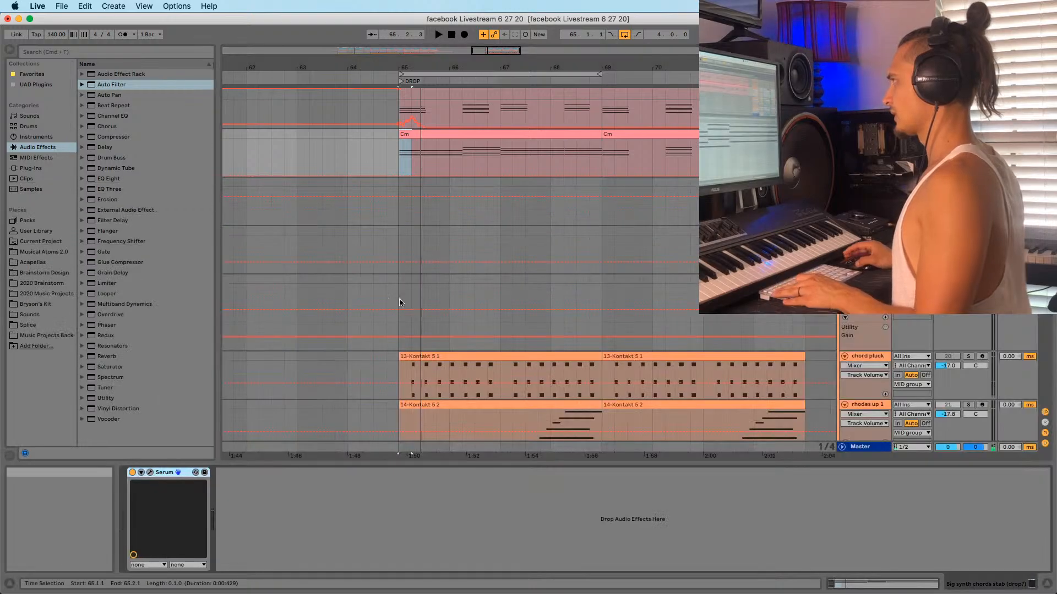
click(189, 474)
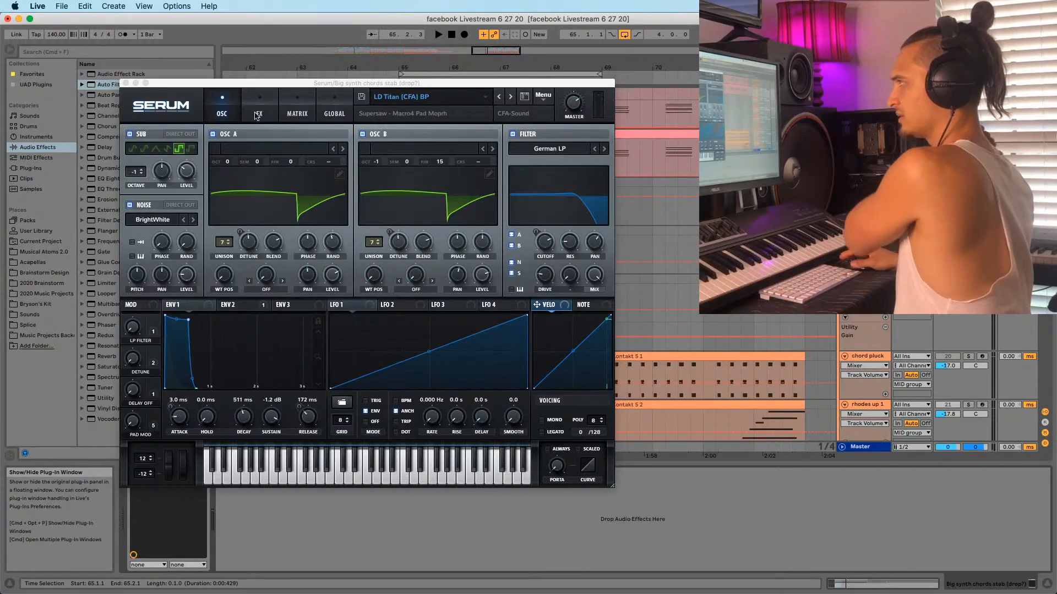
drag(258, 83, 174, 66)
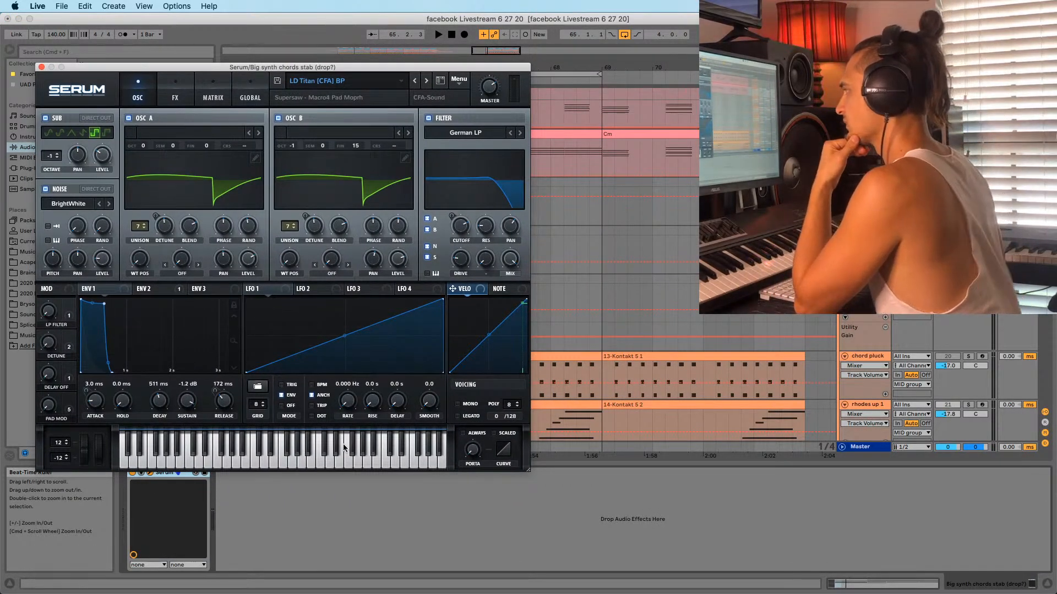
click(311, 289)
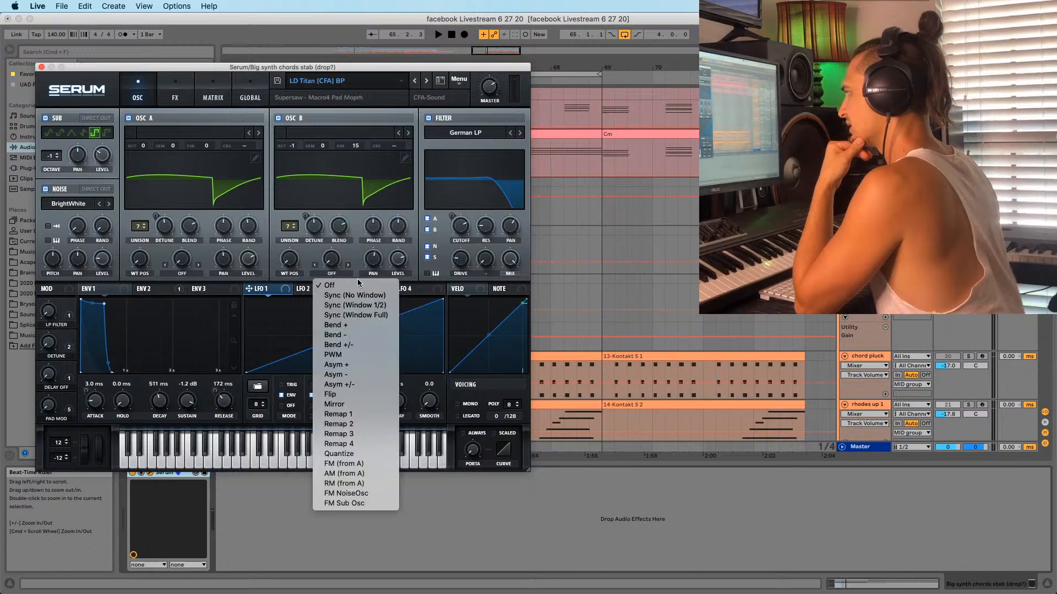
right_click(311, 289)
click(362, 292)
click(363, 292)
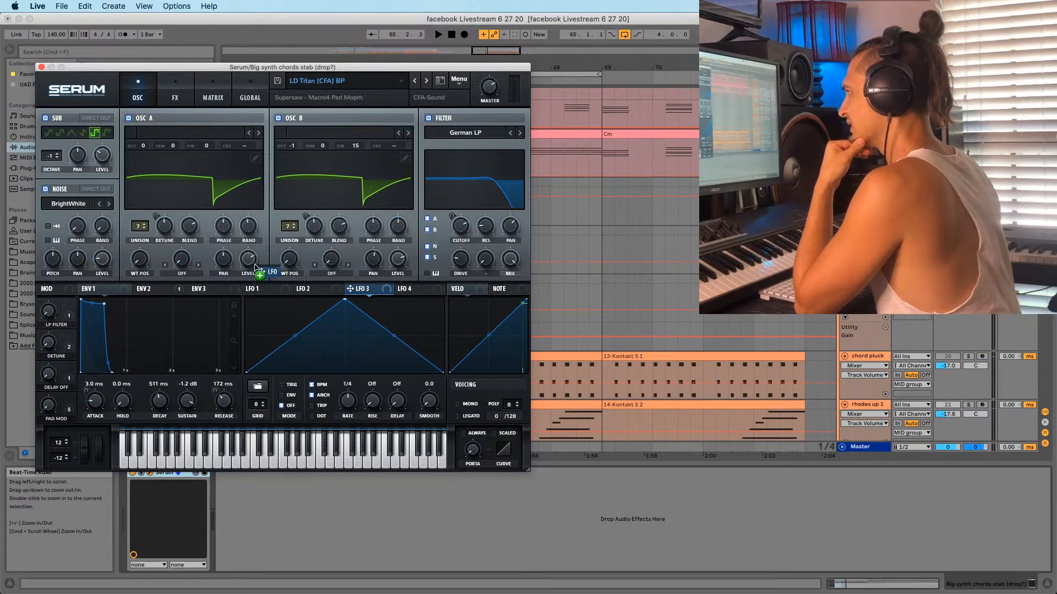
drag(257, 269, 248, 259)
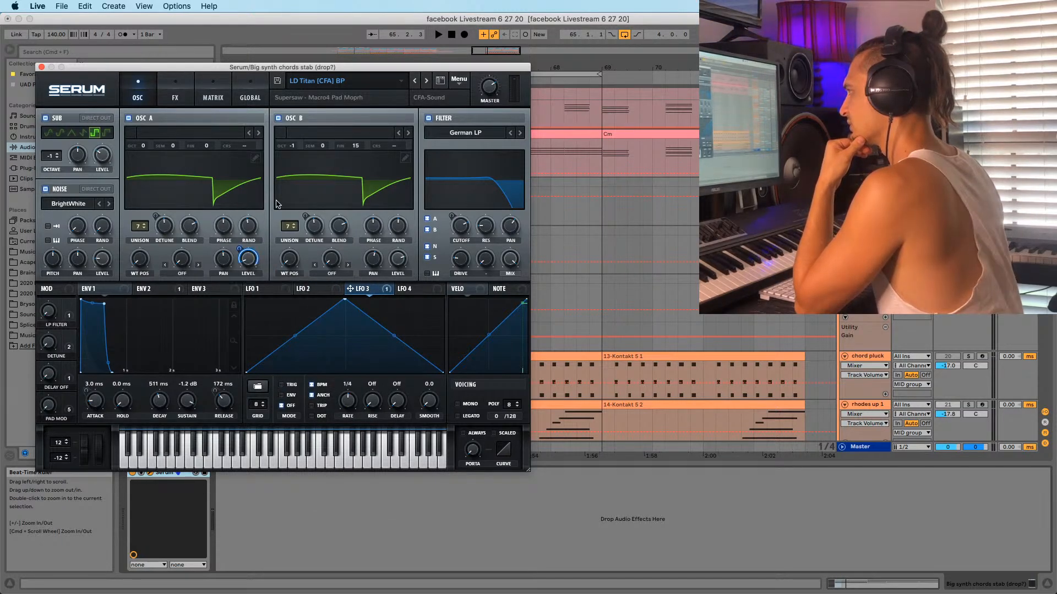
click(415, 290)
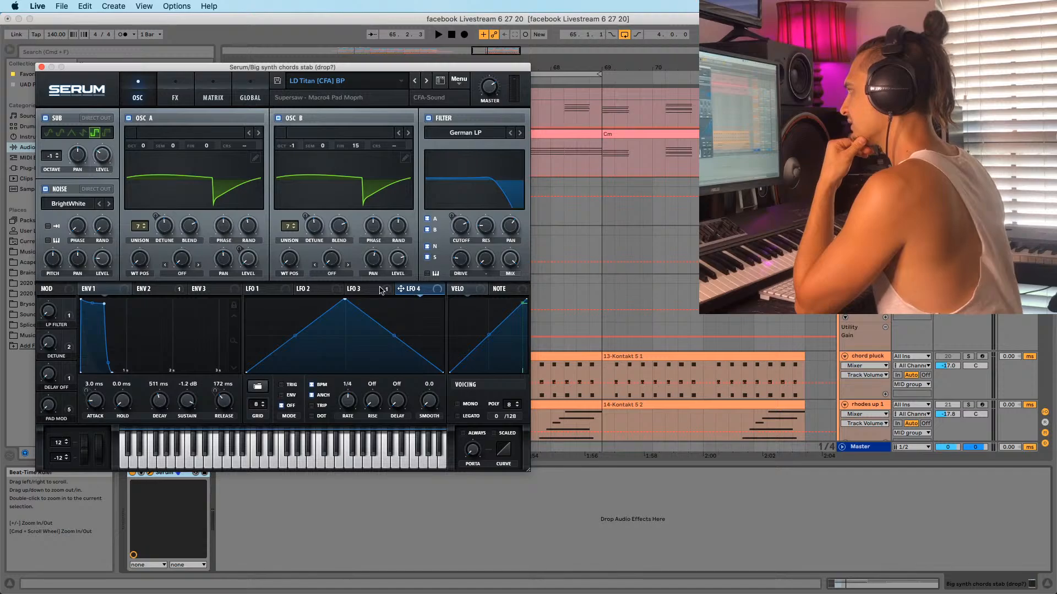
click(377, 290)
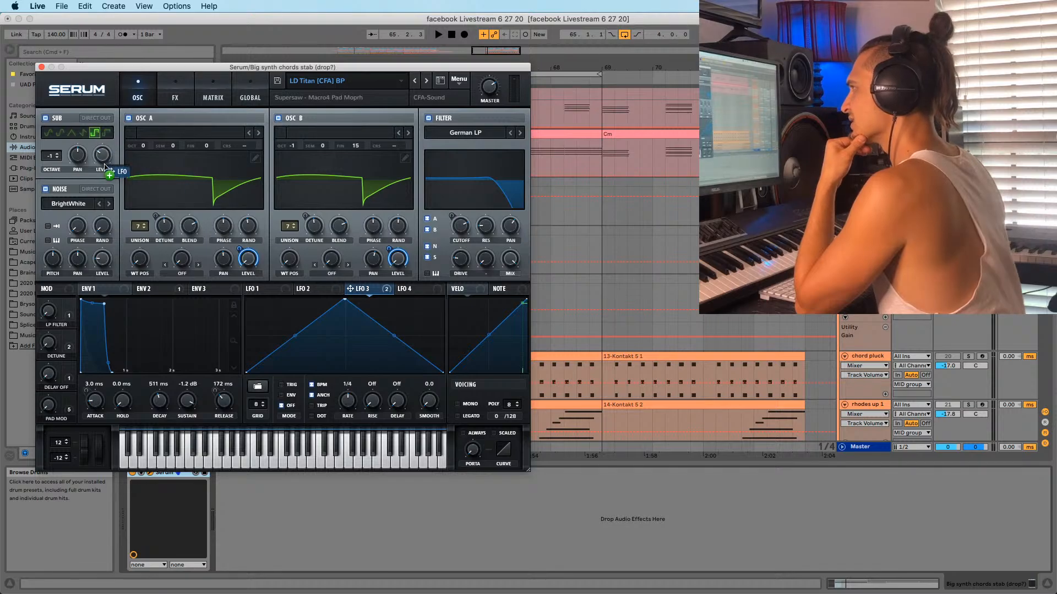
drag(94, 141, 98, 168)
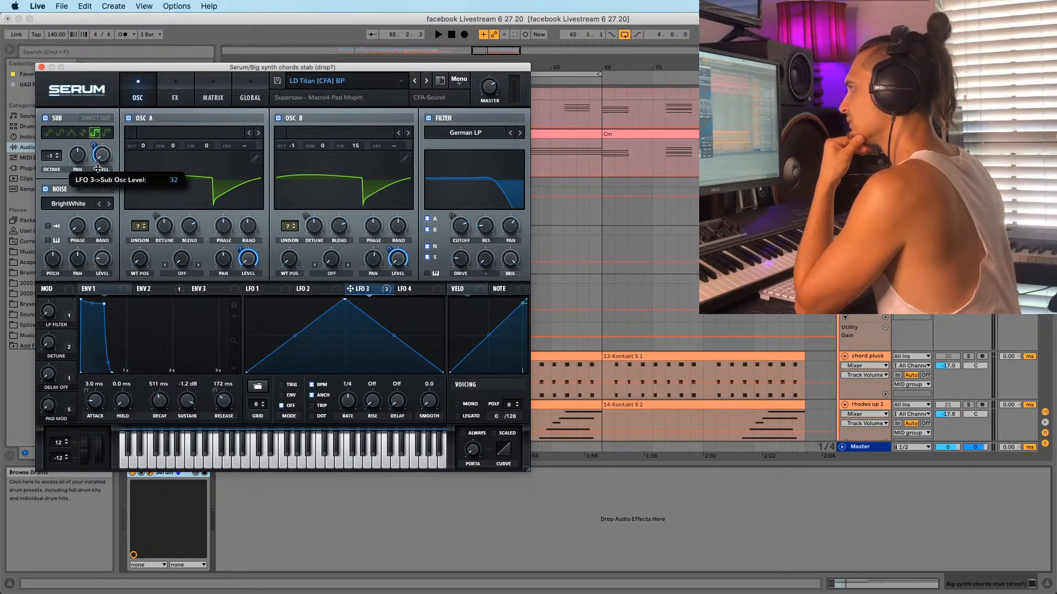
Reshape LFO 3 into a falling ramp peaking at its start, play the chords and also assign it to the noise level
drag(345, 300, 251, 288)
key(space)
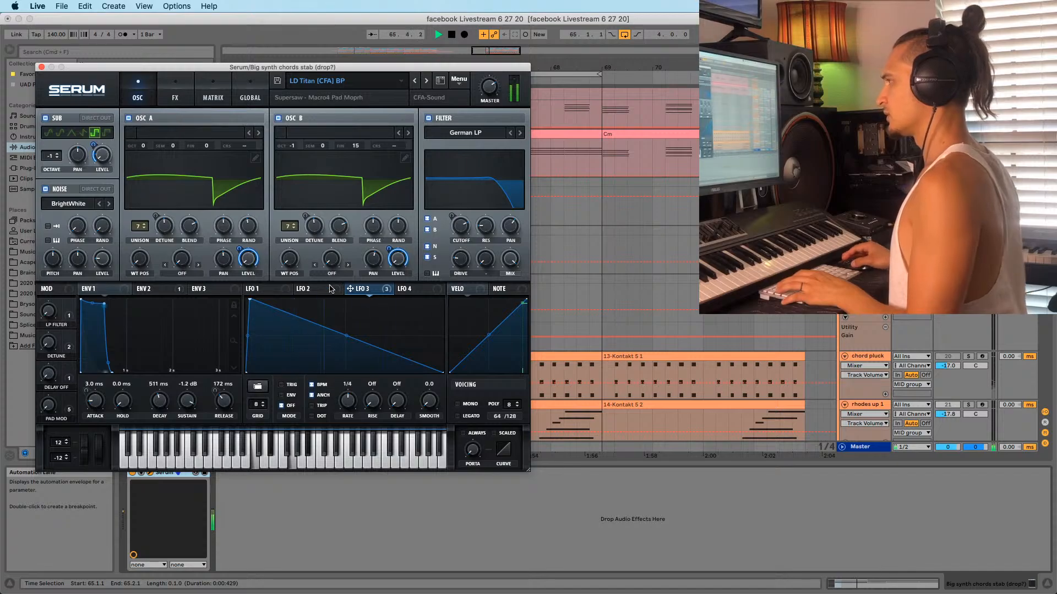
key(space)
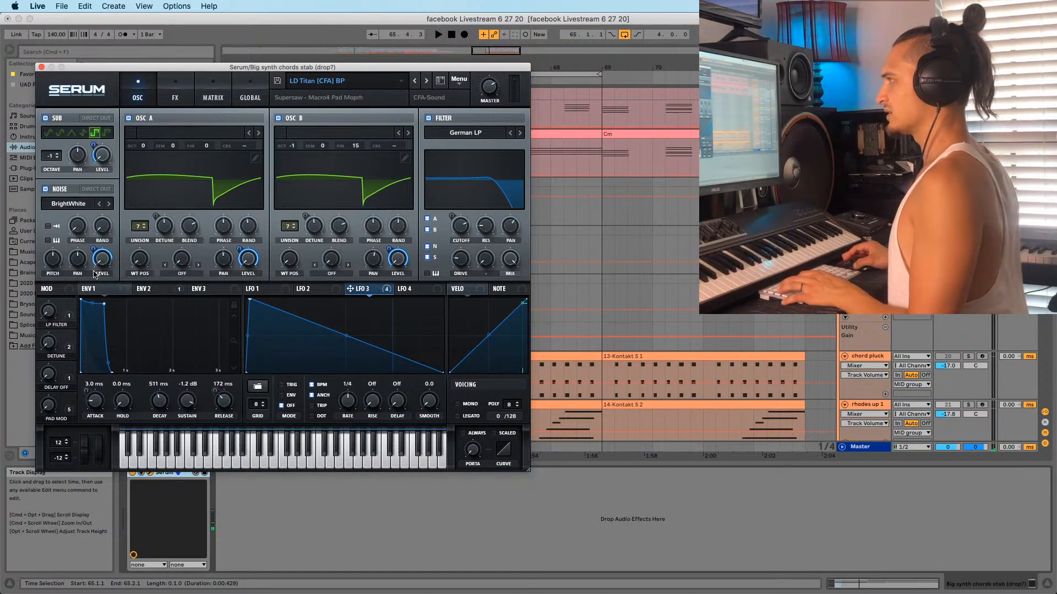
Set the LFO 3 rate to 1/8 while the loop plays, and close the Serum window
key(space)
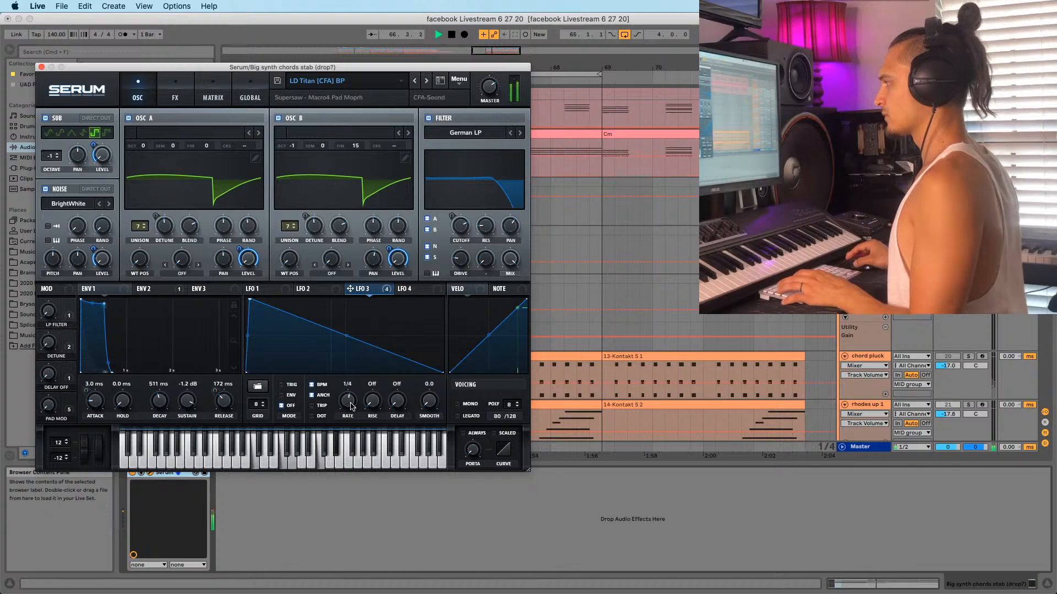
drag(351, 406, 356, 409)
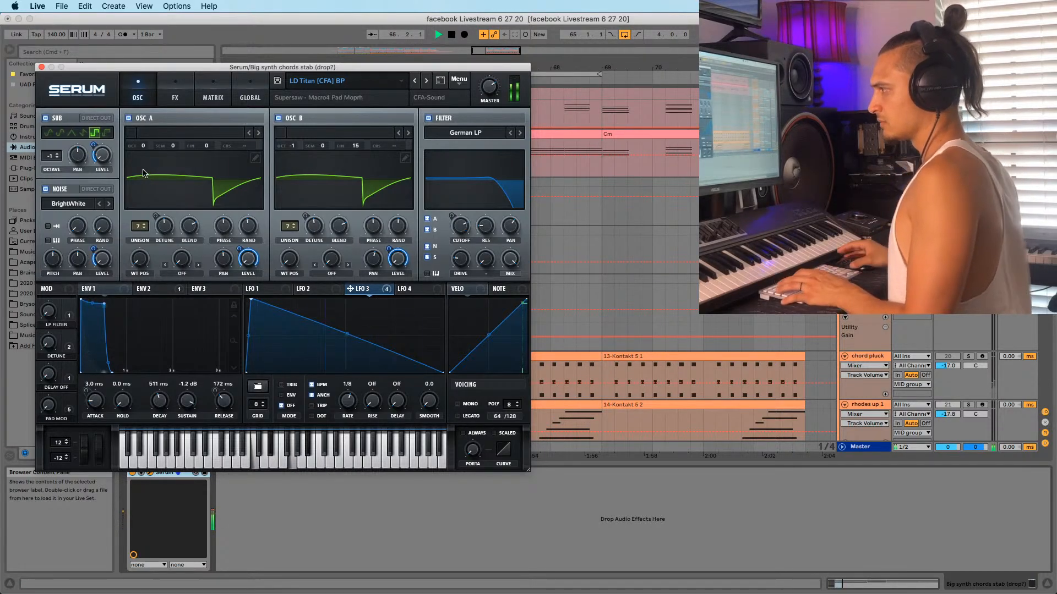
click(41, 67)
scroll(493, 320, down, 10)
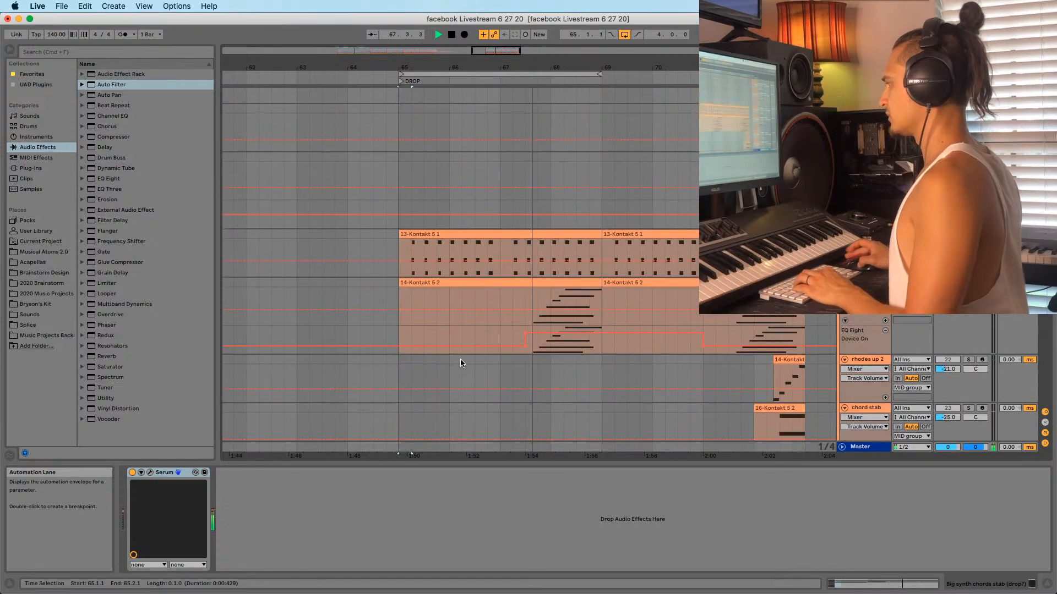
Open the duplicate layer's first Cm clip at bar 65 and trim the start of its opening chord notes to 1.3
scroll(401, 322, up, 15)
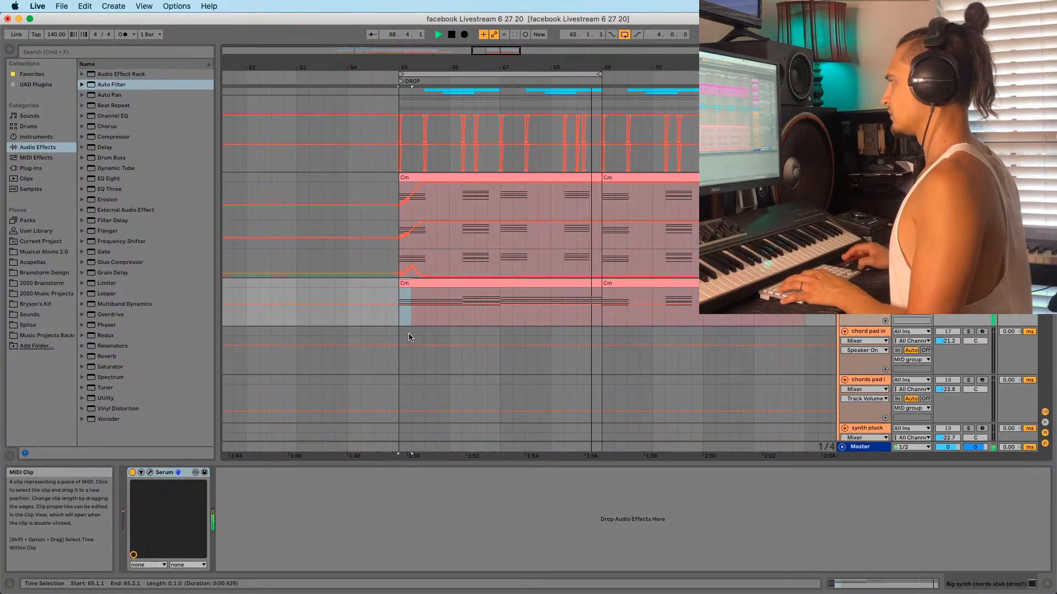
scroll(402, 329, down, 5)
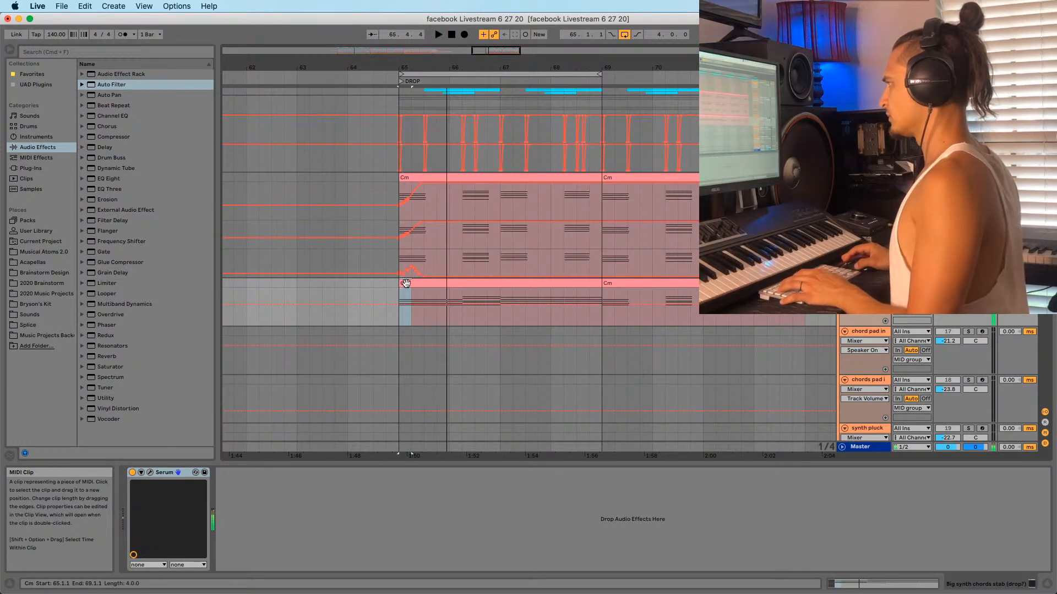
double_click(402, 285)
key(space)
click(136, 567)
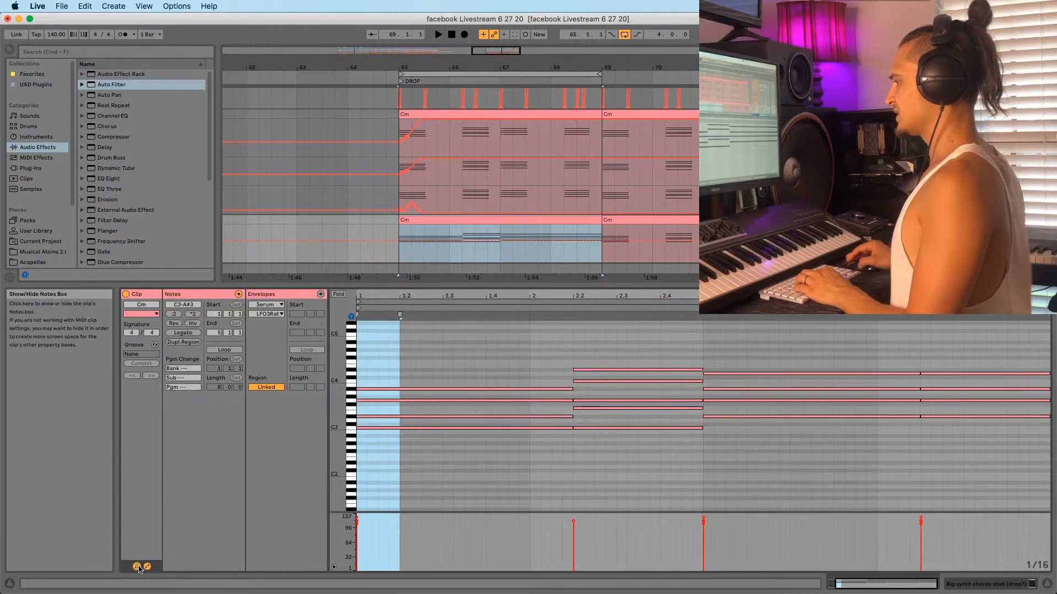
drag(379, 469, 442, 388)
Play the drop from bar 65 to hear the duplicate layer with its delayed first chord
click(398, 251)
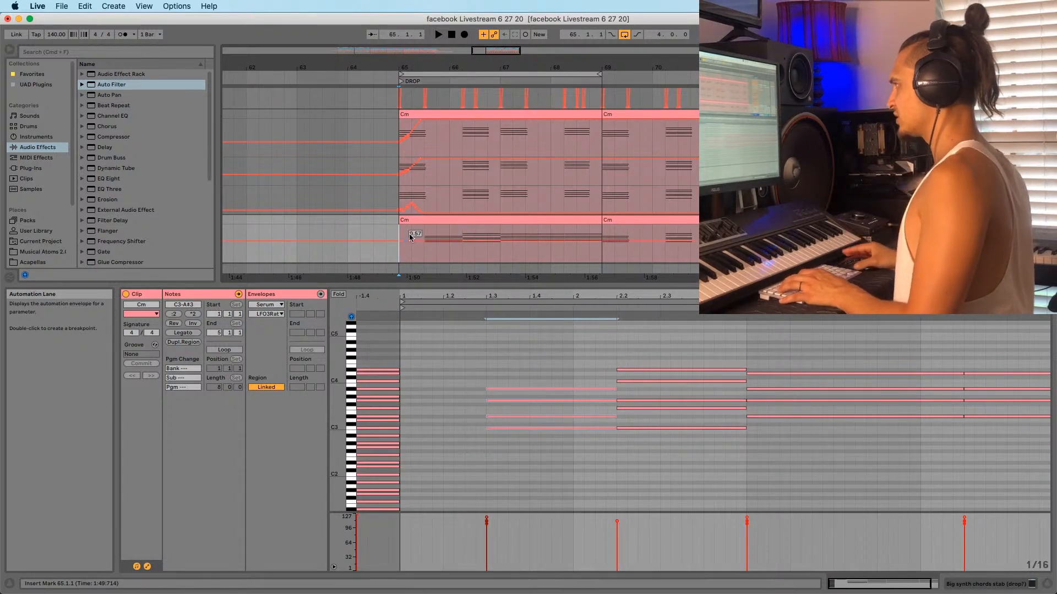
drag(417, 285, 419, 401)
key(Tab)
key(Tab)
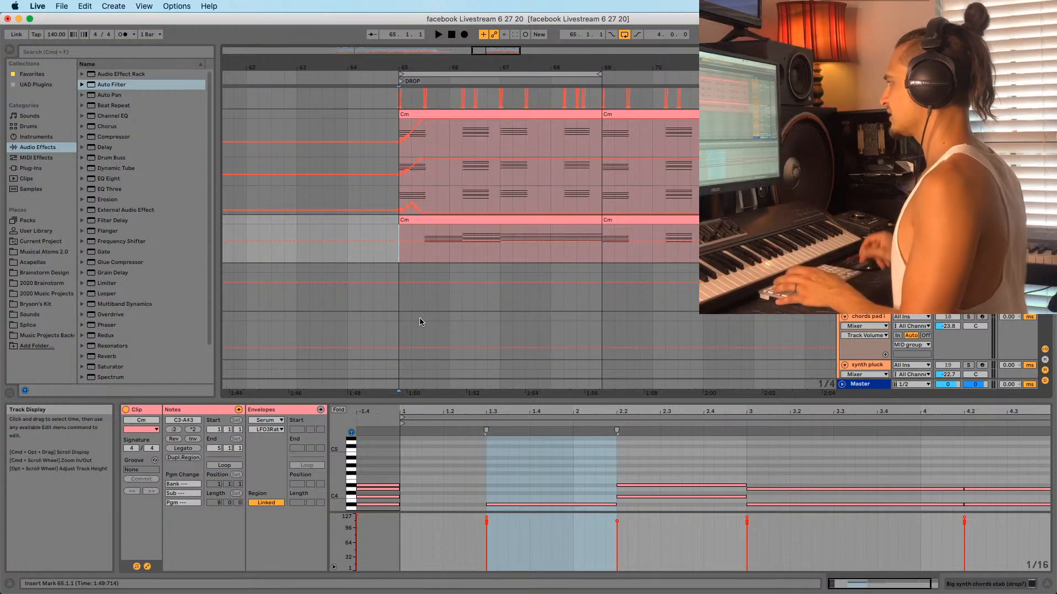
key(space)
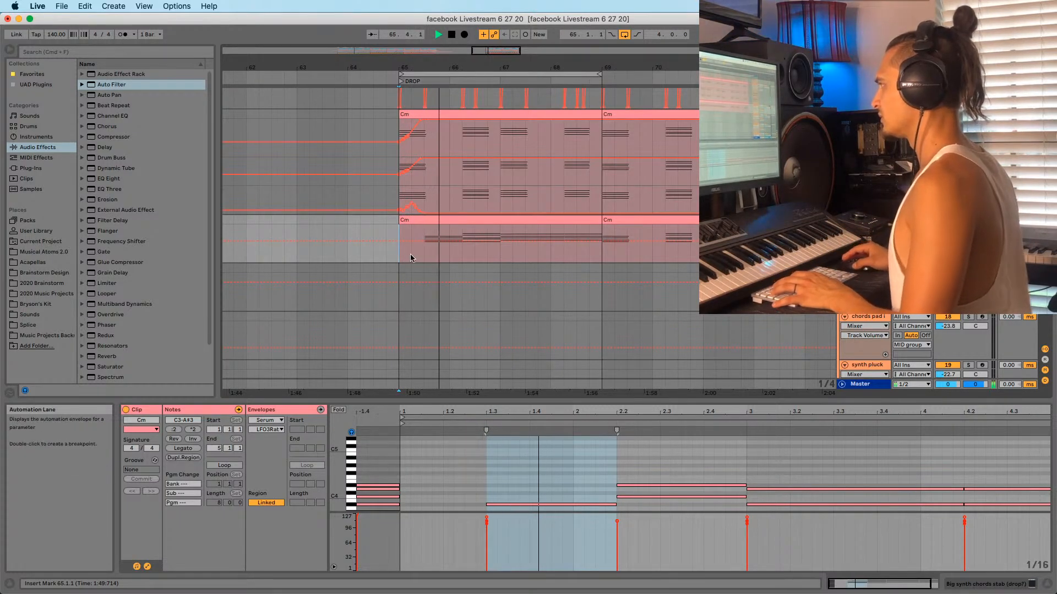
key(space)
Split the duplicate layer's Cm clip at 66.2.1 and trim the second part to start at 66.4.1
click(465, 254)
key(super+e)
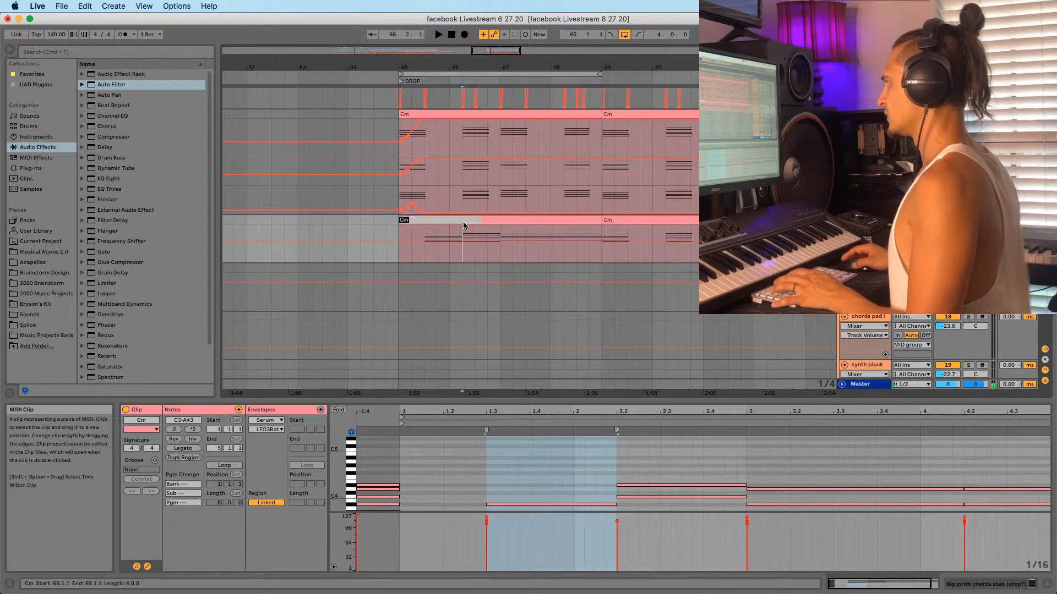
drag(463, 223, 491, 226)
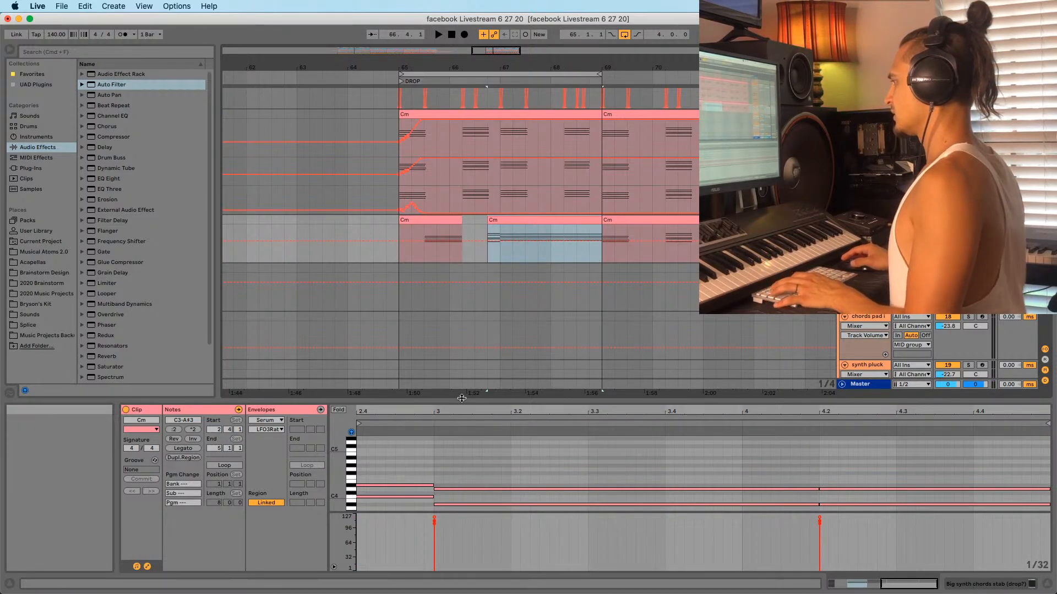
Trim the start of the second chord's notes to 2.4 in the clip and play the drop from bar 65
drag(460, 392, 453, 218)
key(space)
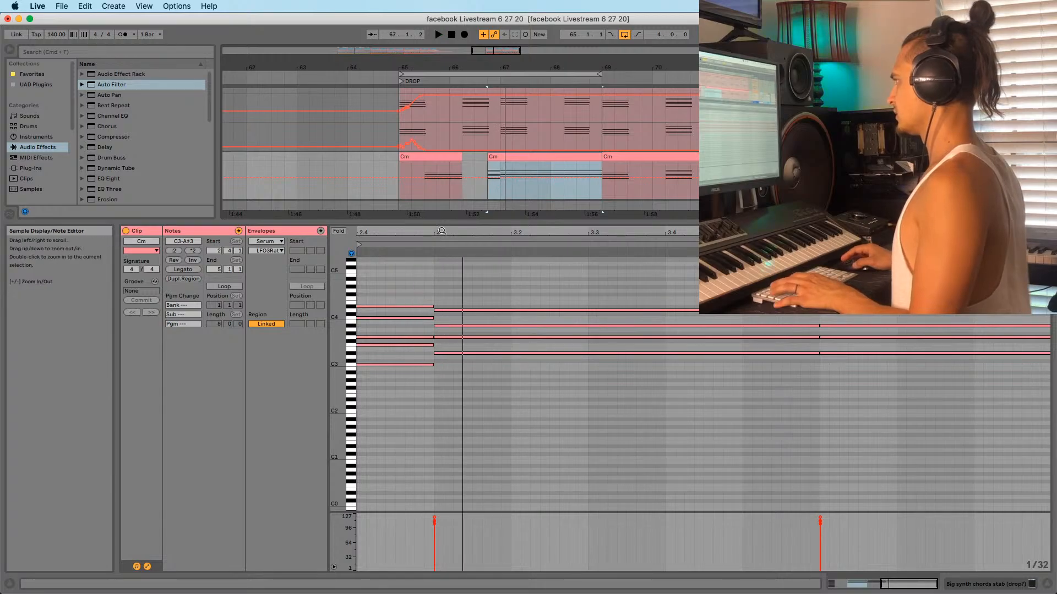
drag(732, 233, 732, 165)
key(space)
key(space)
key(space)
key(space)
drag(623, 413, 682, 306)
key(space)
key(space)
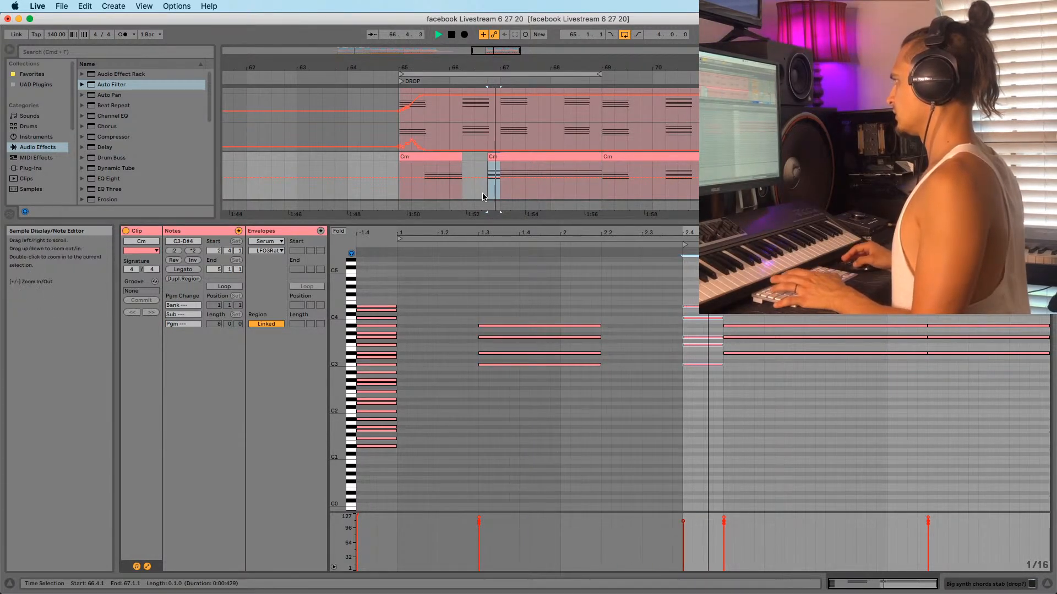
click(400, 194)
key(space)
key(space)
Split the duplicate layer's clip at 67.1.1 and trim the new part to start at 67.3.1
click(500, 158)
click(500, 172)
key(super+e)
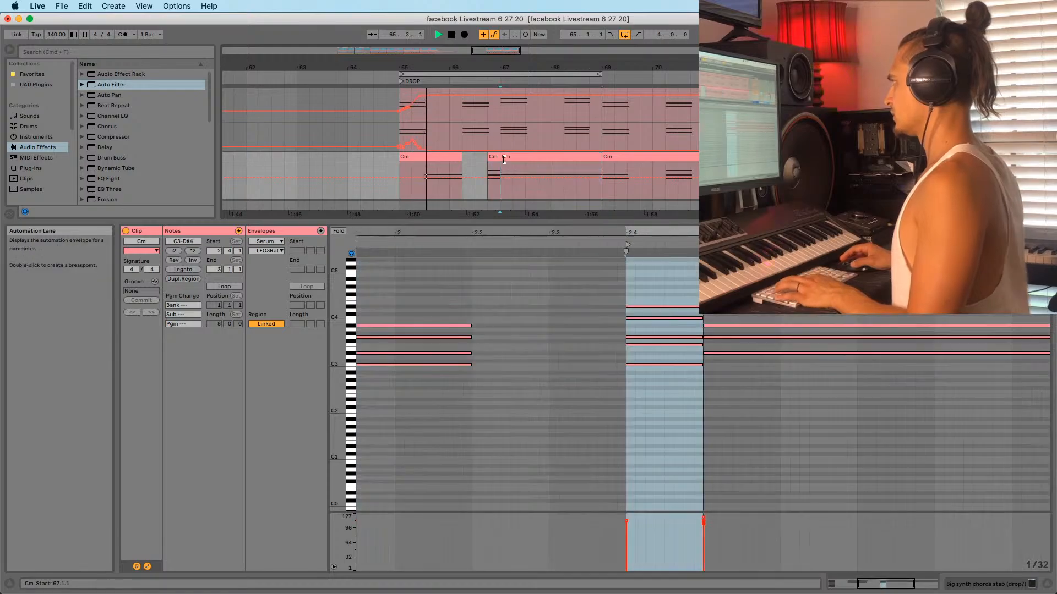
drag(501, 157, 524, 157)
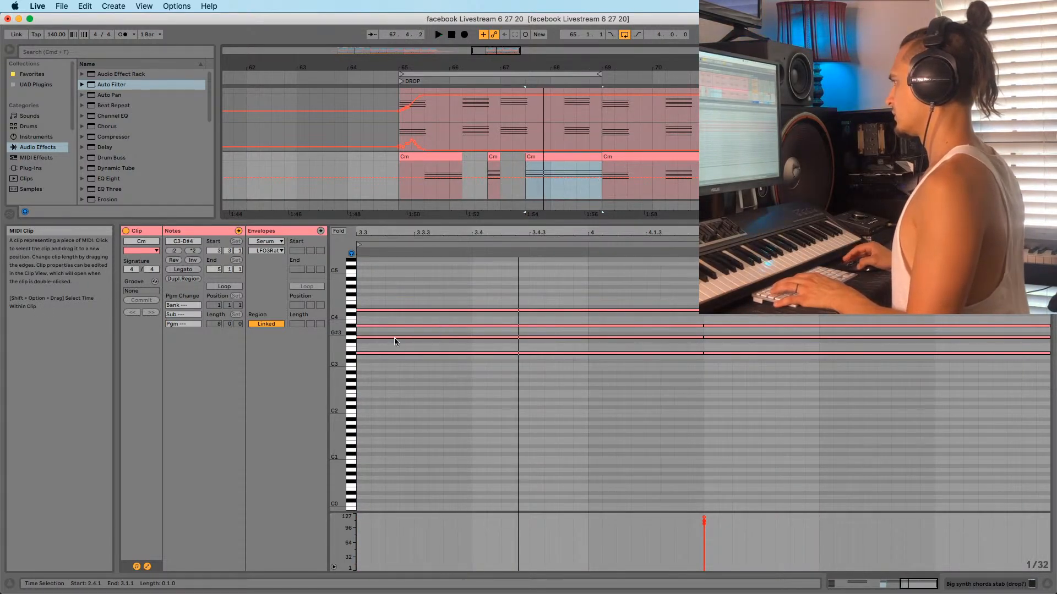
Select the third chord's notes, from D#3 to D4, and trim their start to 3.3
key(space)
drag(406, 364, 378, 305)
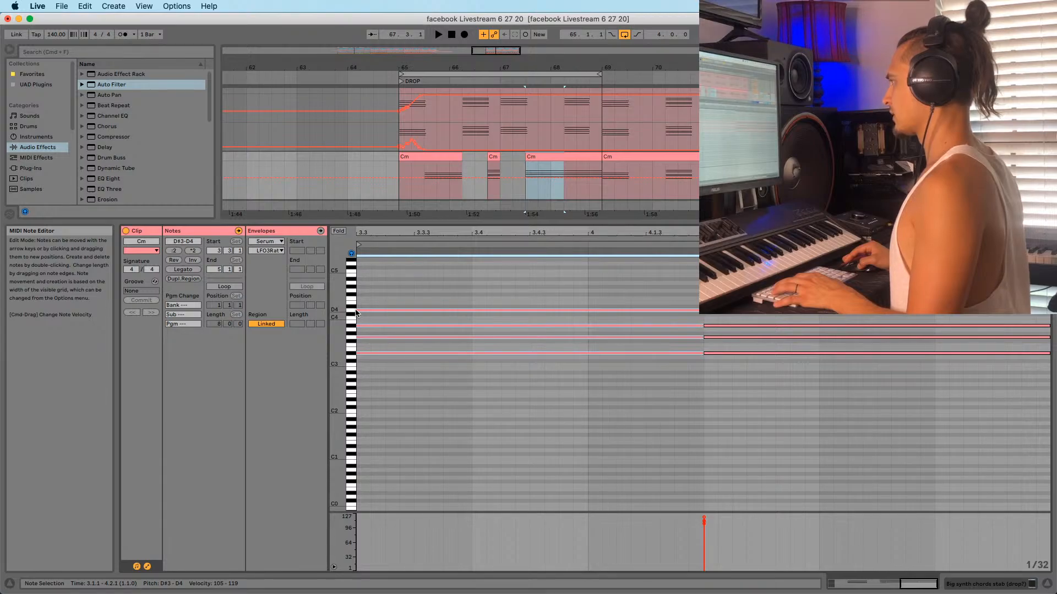
click(358, 310)
drag(707, 232, 715, 190)
drag(675, 364, 622, 301)
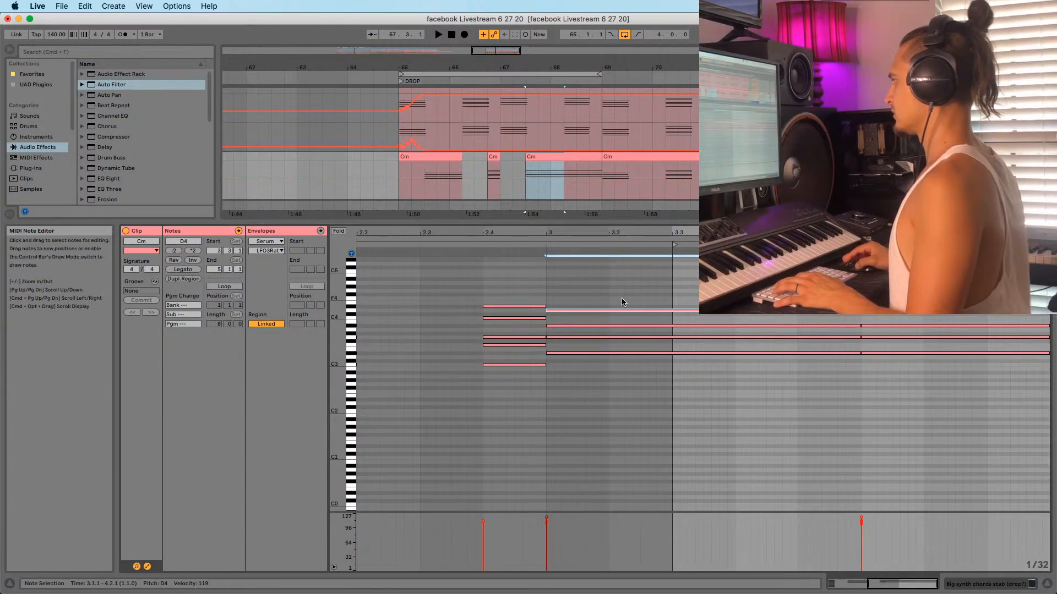
drag(549, 315, 674, 315)
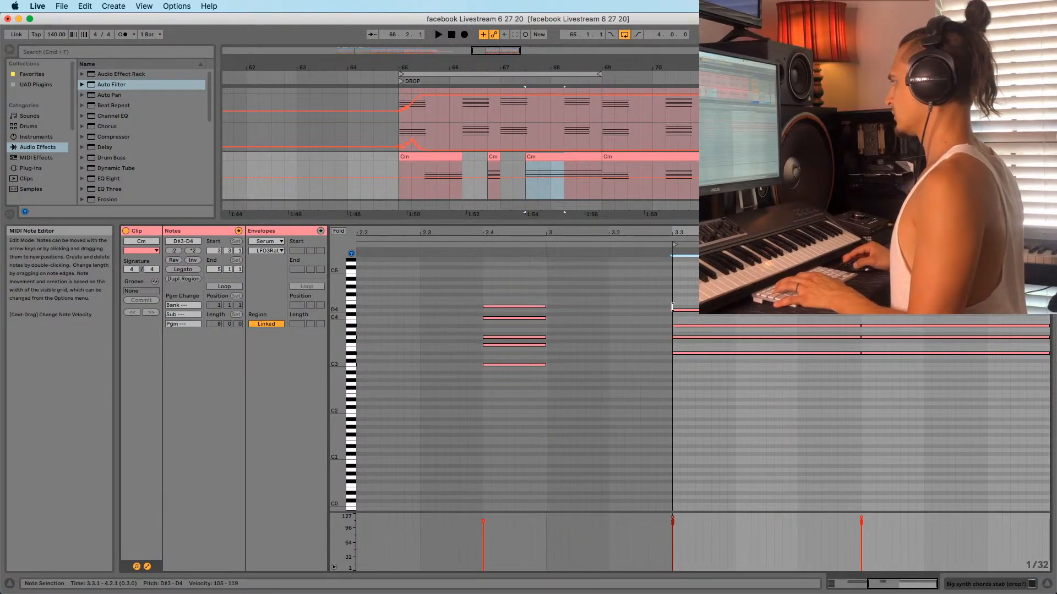
Play from the first clip at bar 65 to hear the shortened third chord
key(space)
key(space)
click(419, 157)
key(space)
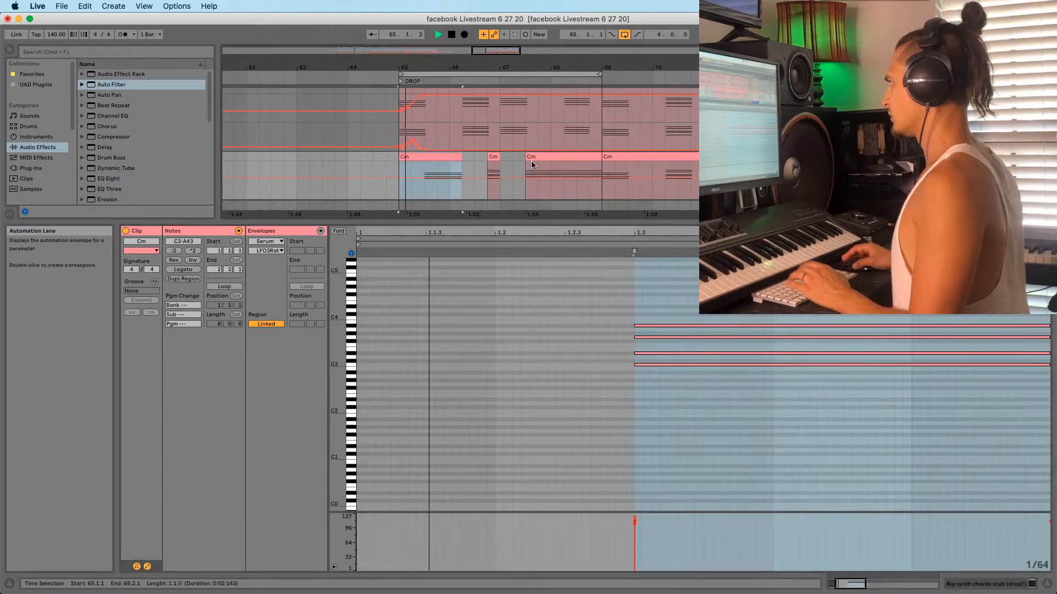
Split the duplicate layer's third clip at 68.2.1 and delete the part up to bar 69
click(538, 167)
drag(540, 77, 550, 153)
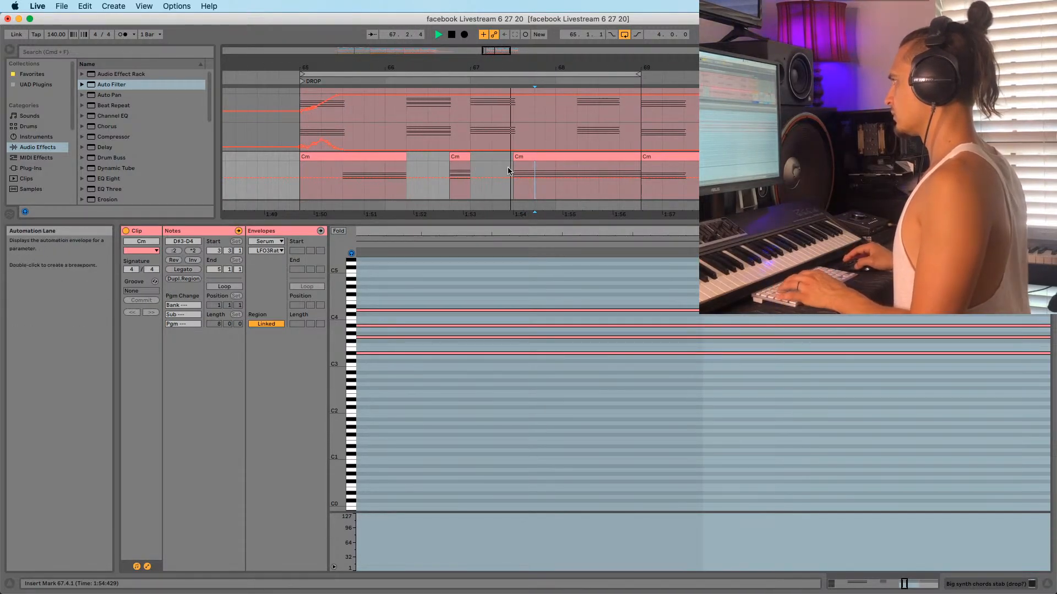
click(515, 166)
click(562, 168)
click(576, 169)
key(super+e)
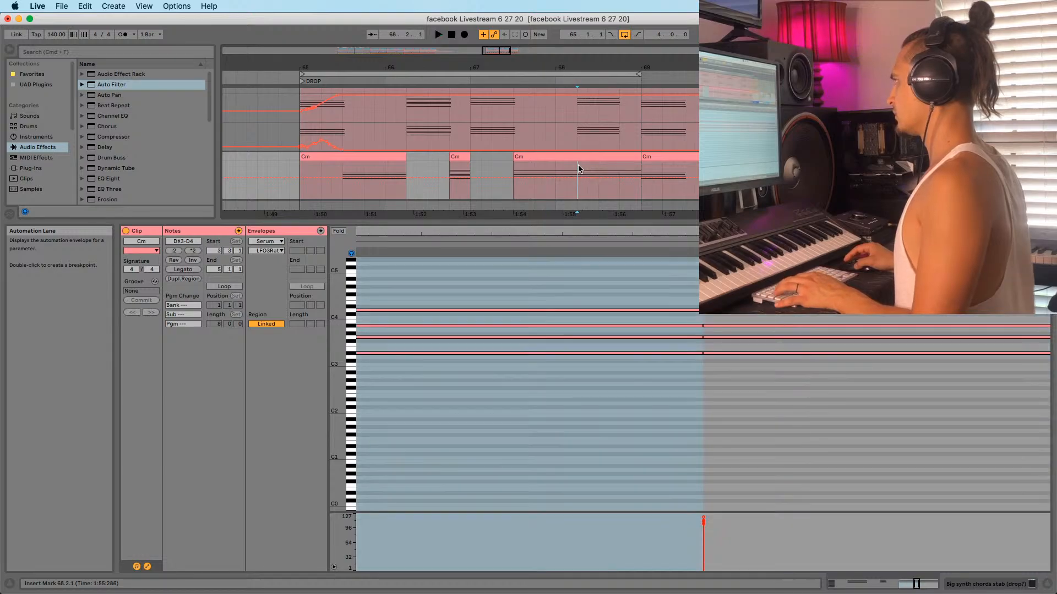
click(605, 155)
key(space)
key(Delete)
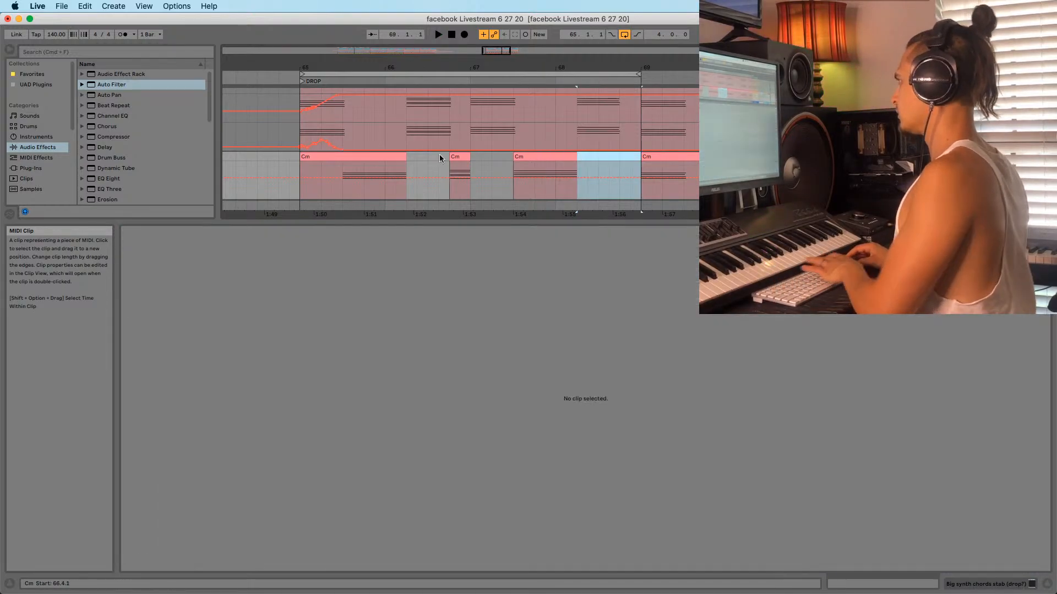
Play the gated chord clips from bar 65, stop, and place the insert marker at 65.3.1
click(336, 156)
key(space)
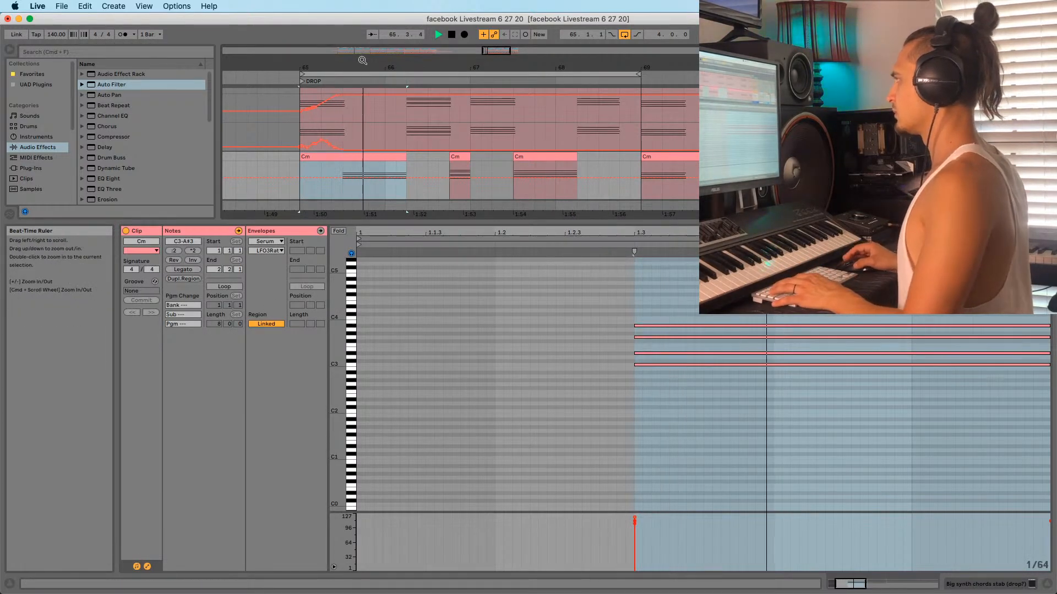
drag(361, 62, 358, 87)
key(space)
click(409, 175)
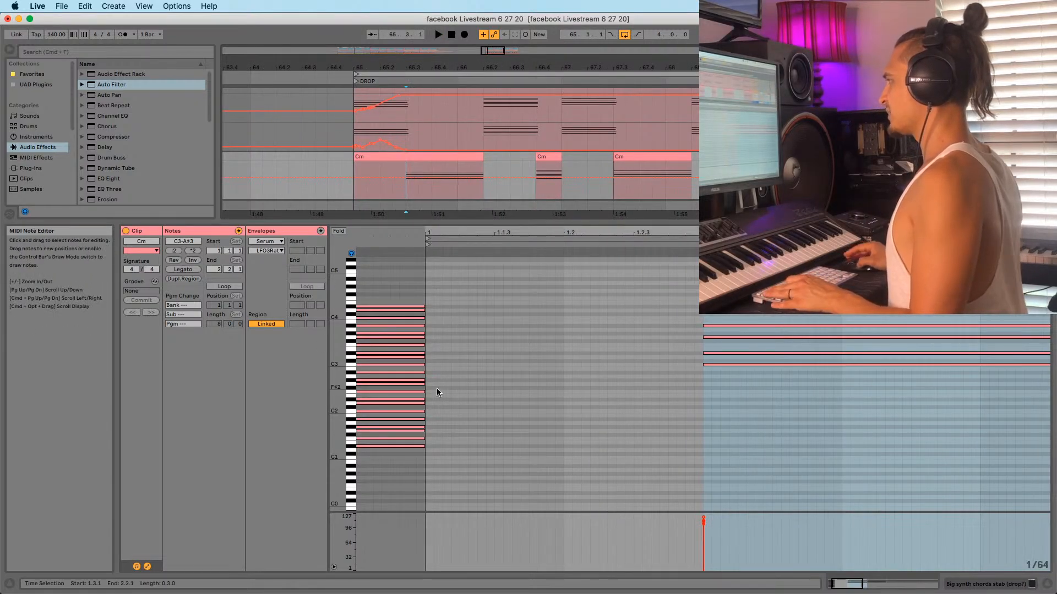
Expose the LFO 3 rate as a configured parameter of the duplicate layer's Serum, and group Serum into an Instrument Rack
key(shift+Tab)
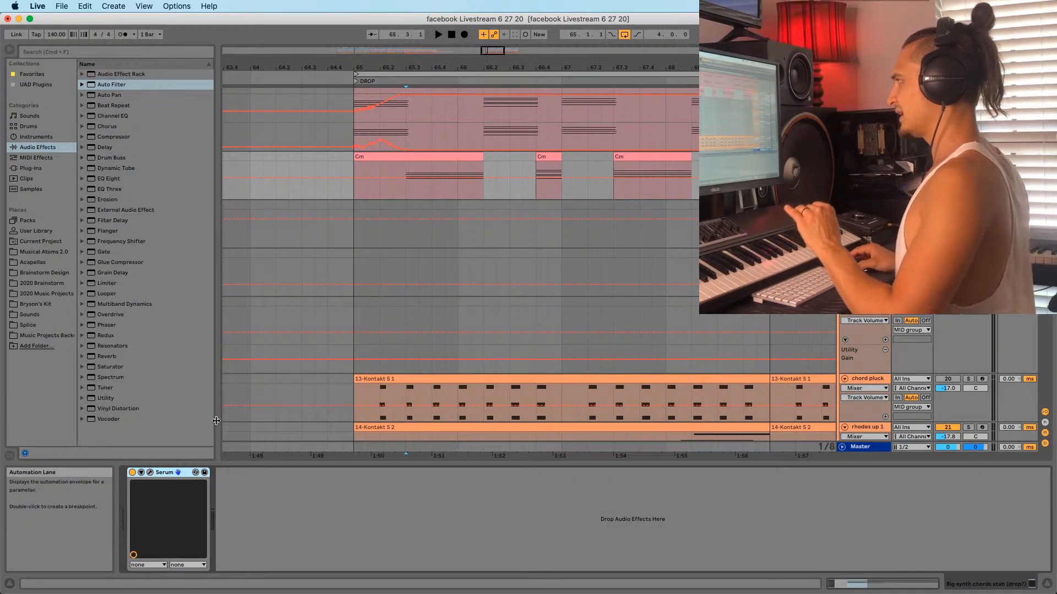
click(150, 473)
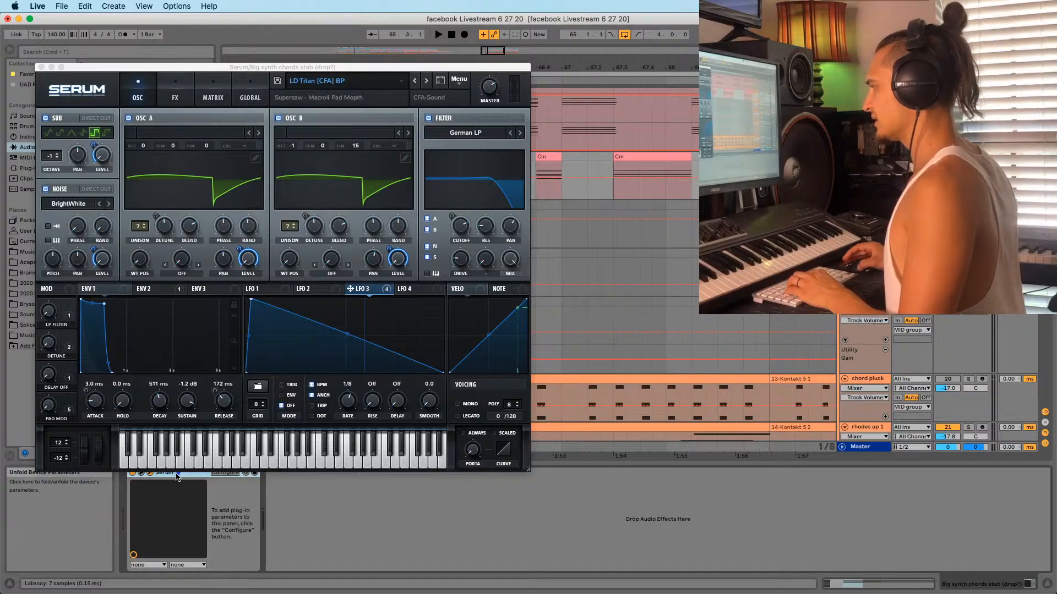
click(225, 473)
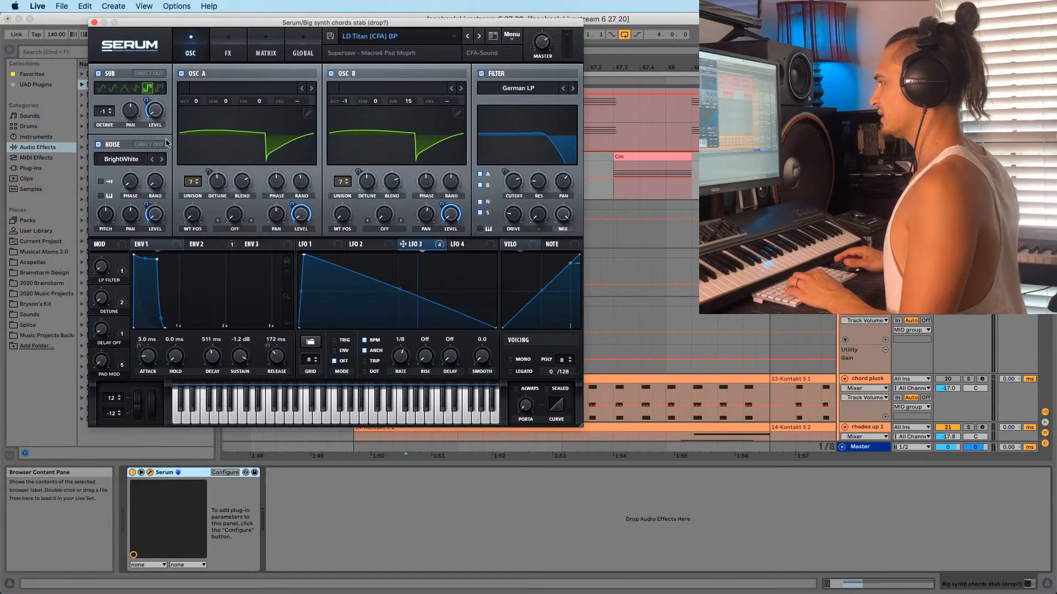
click(397, 356)
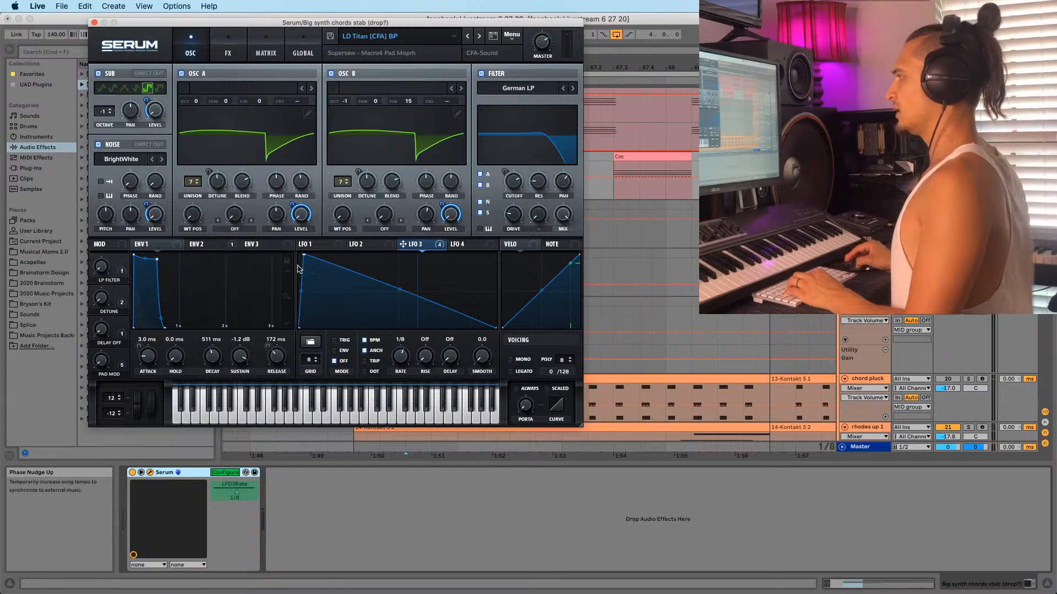
click(94, 22)
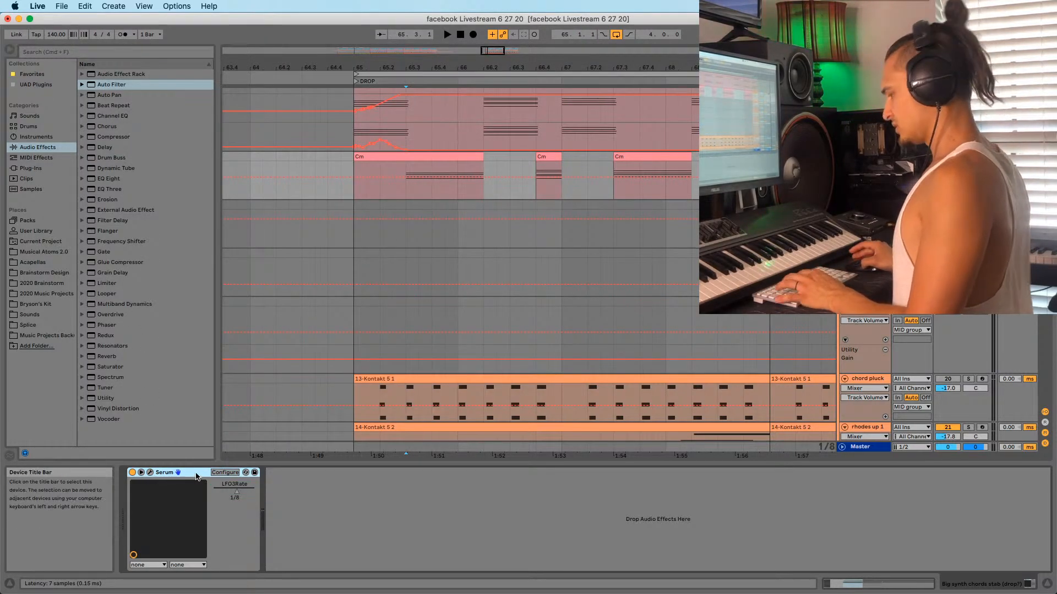
click(159, 472)
key(super+g)
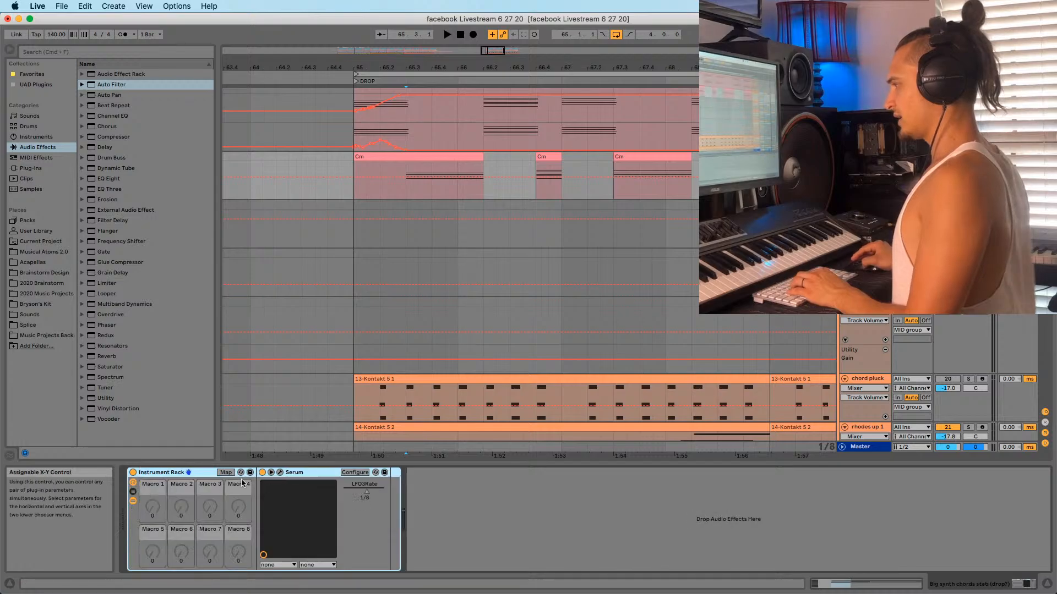
Map Serum's LFO3Rate parameter to Macro 1 of the Instrument Rack
click(234, 473)
click(362, 491)
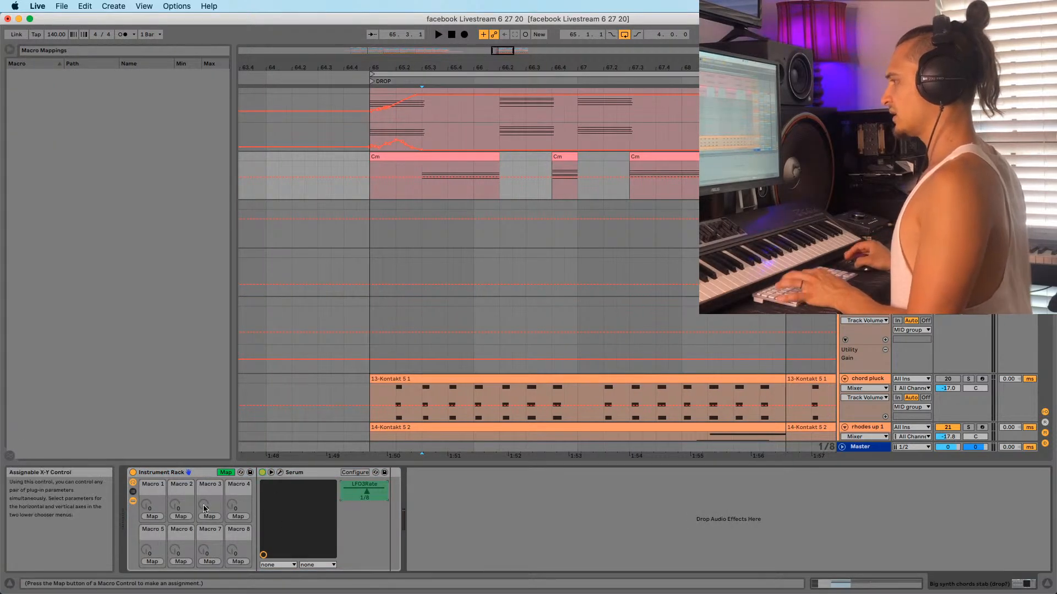
click(152, 516)
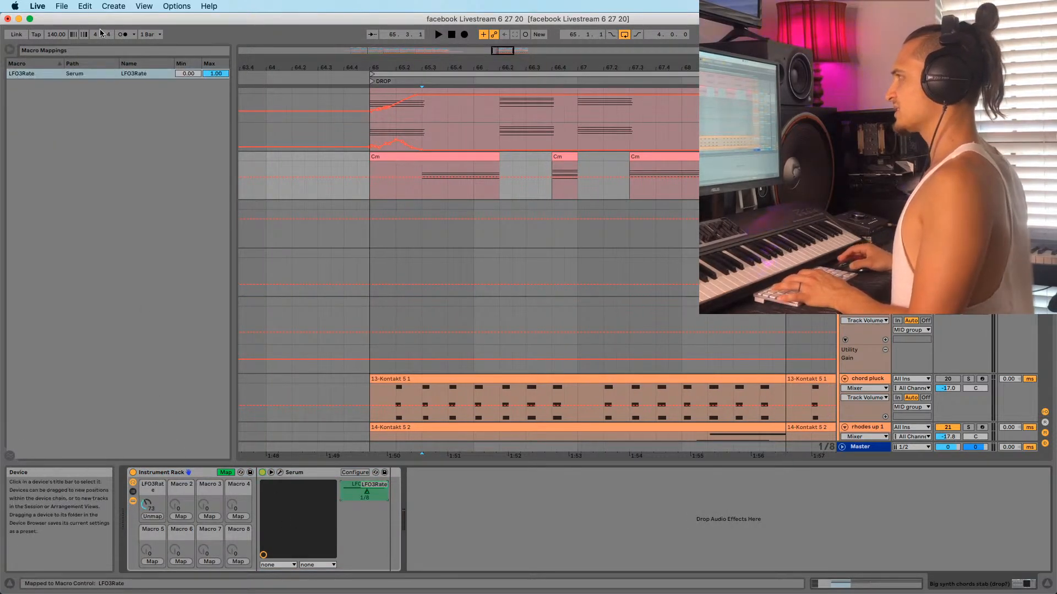
Limit the LFO3Rate macro mapping to a minimum of 0.49 (1/4) and a maximum that gives 1/32, and leave map mode
drag(155, 500, 155, 509)
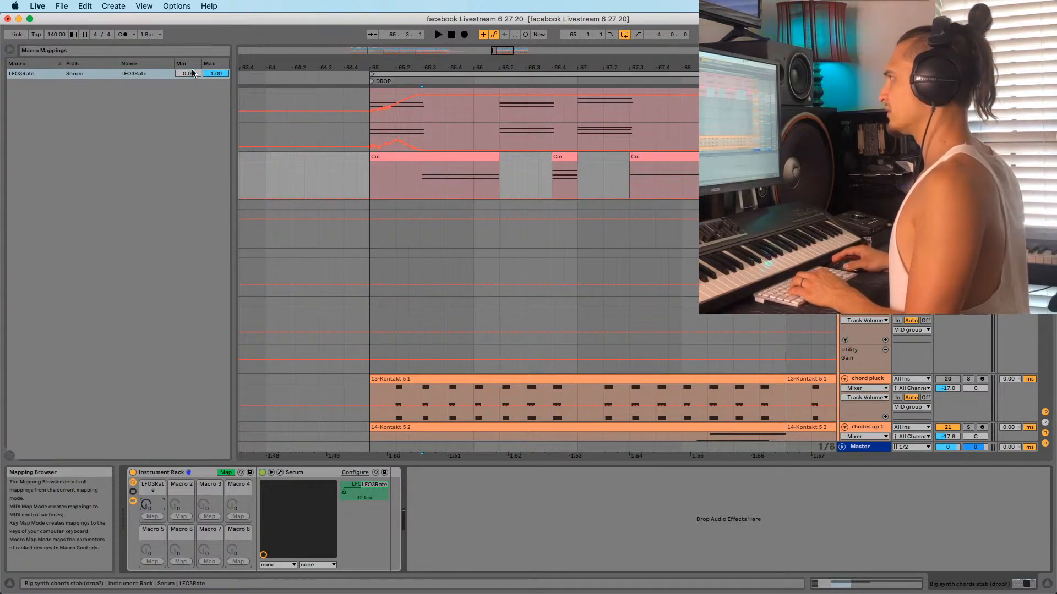
drag(193, 72, 192, 62)
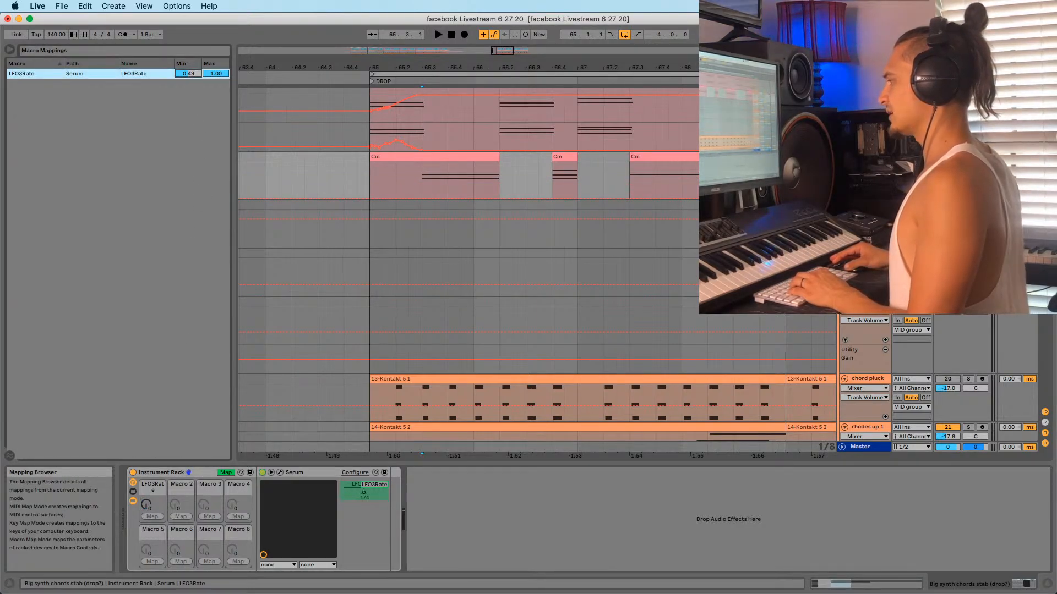
drag(153, 507, 152, 501)
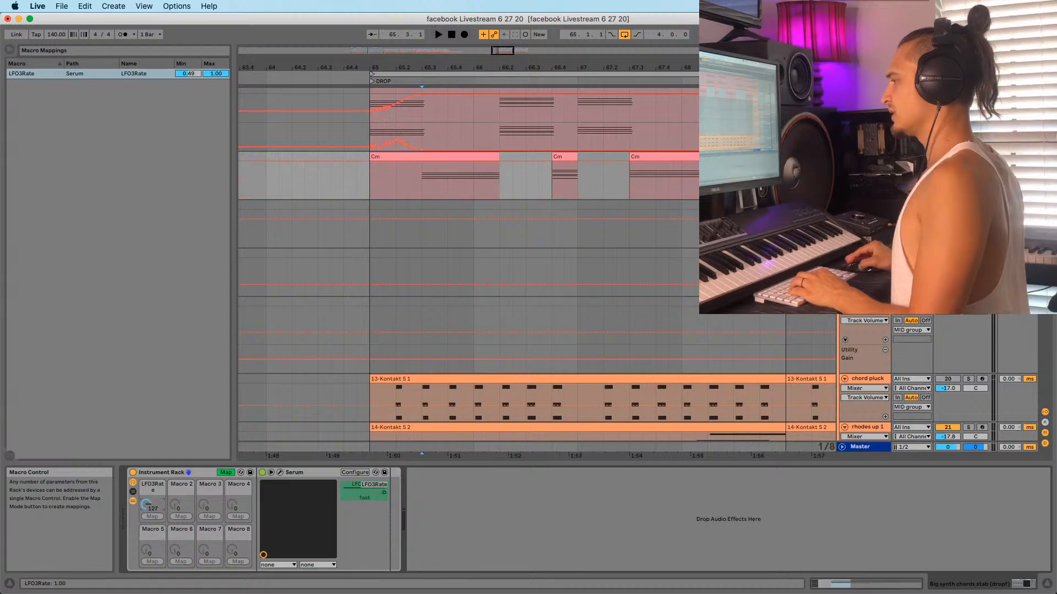
drag(216, 73, 216, 99)
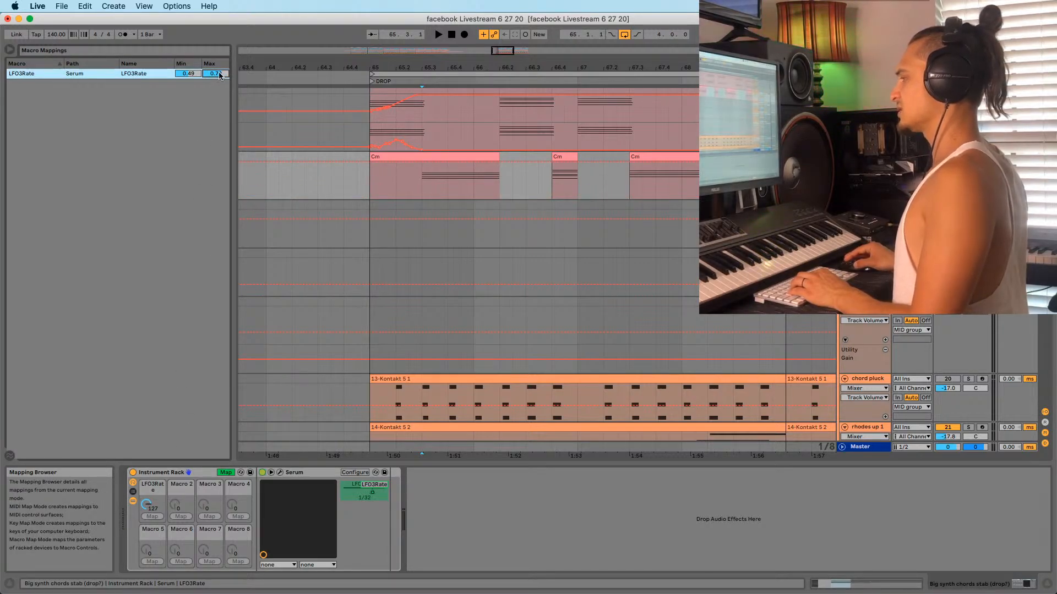
click(225, 472)
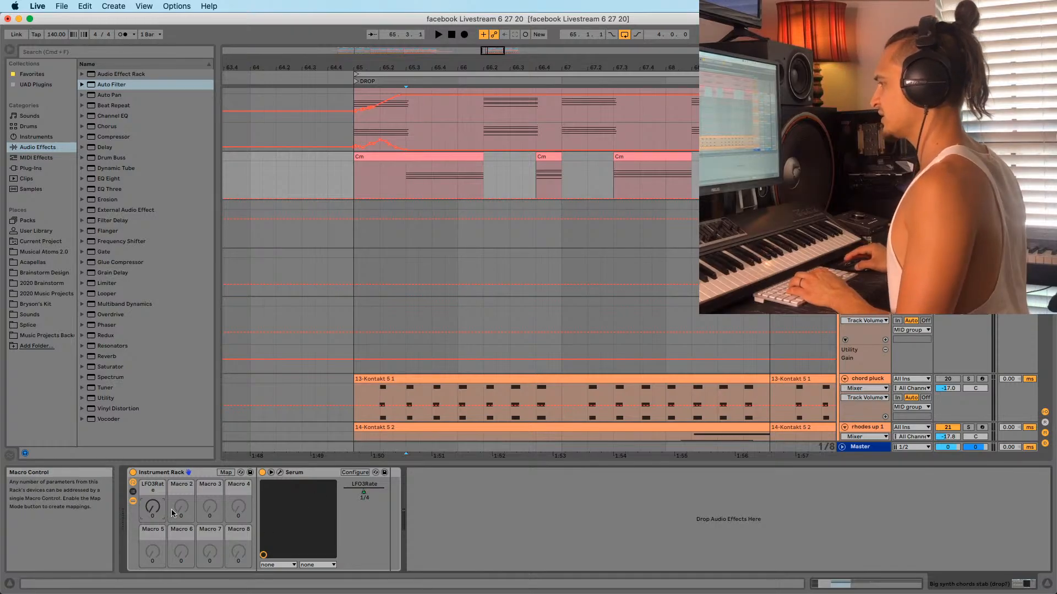
Show the LFO3Rate macro's automation in its own lane and draw a short step at value 44 from 65.3
right_click(148, 506)
click(214, 366)
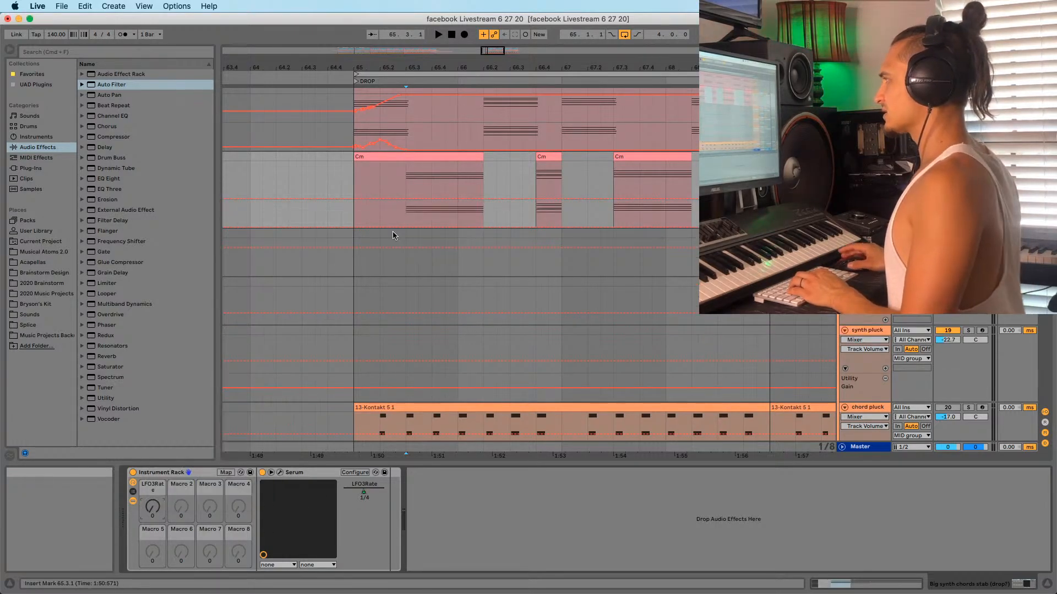
click(416, 222)
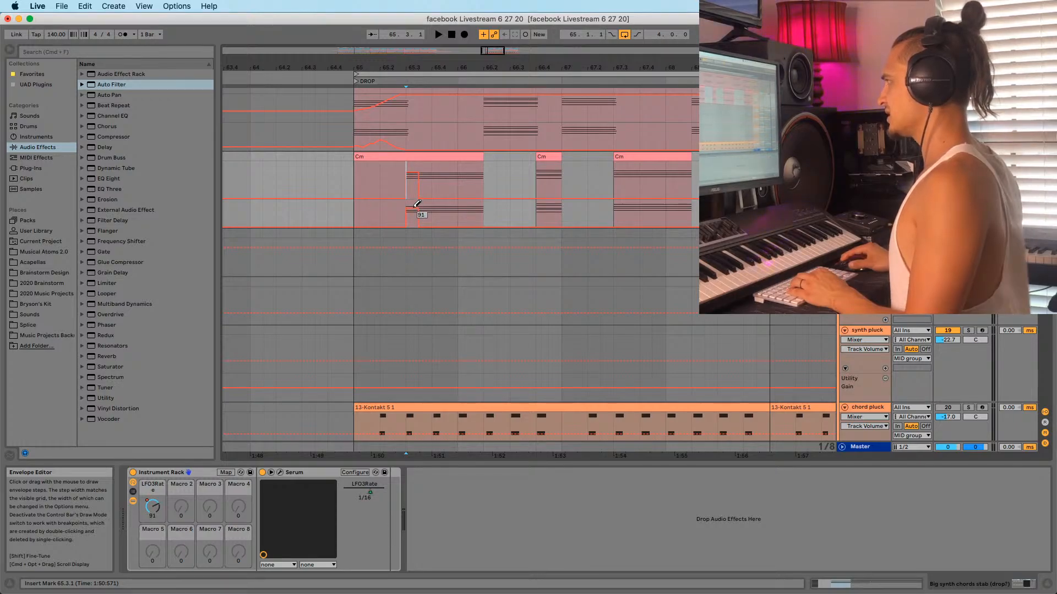
drag(419, 198, 421, 200)
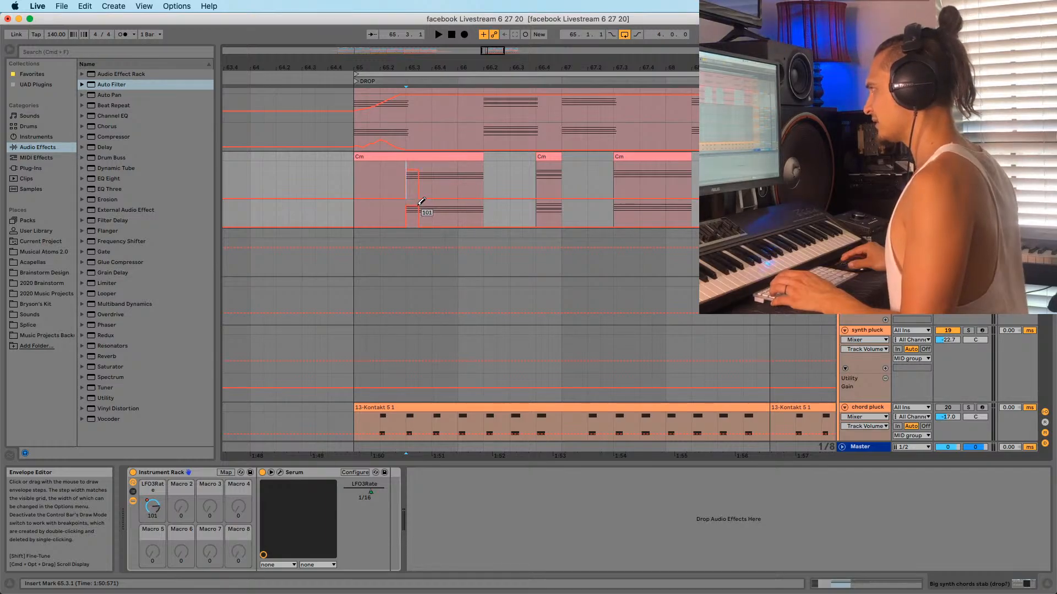
drag(422, 202, 422, 204)
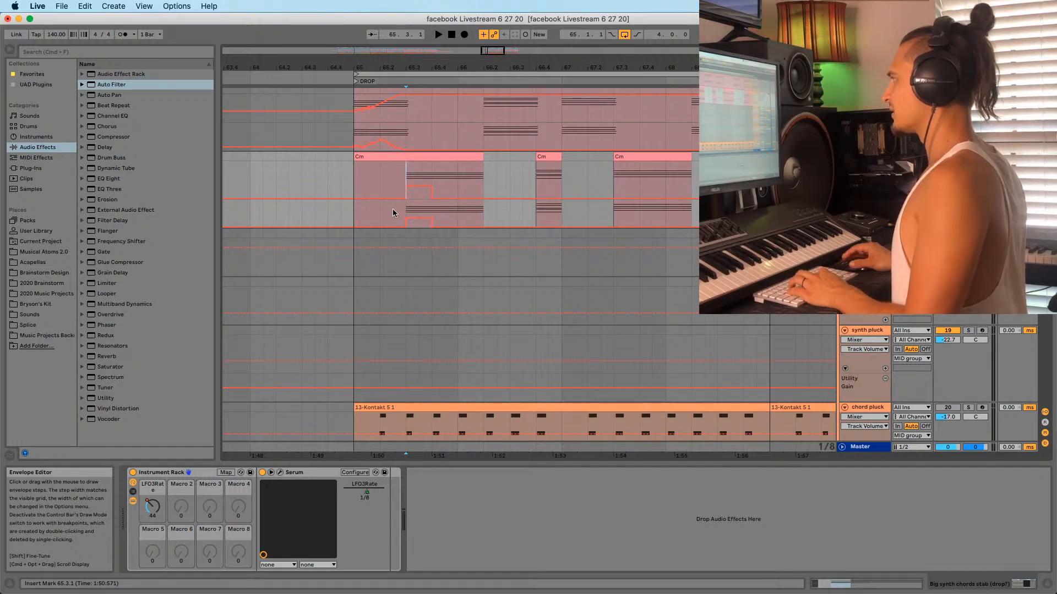
Remove the step's surrounding breakpoints so the LFO3Rate automation runs flat at 44
click(393, 213)
click(405, 229)
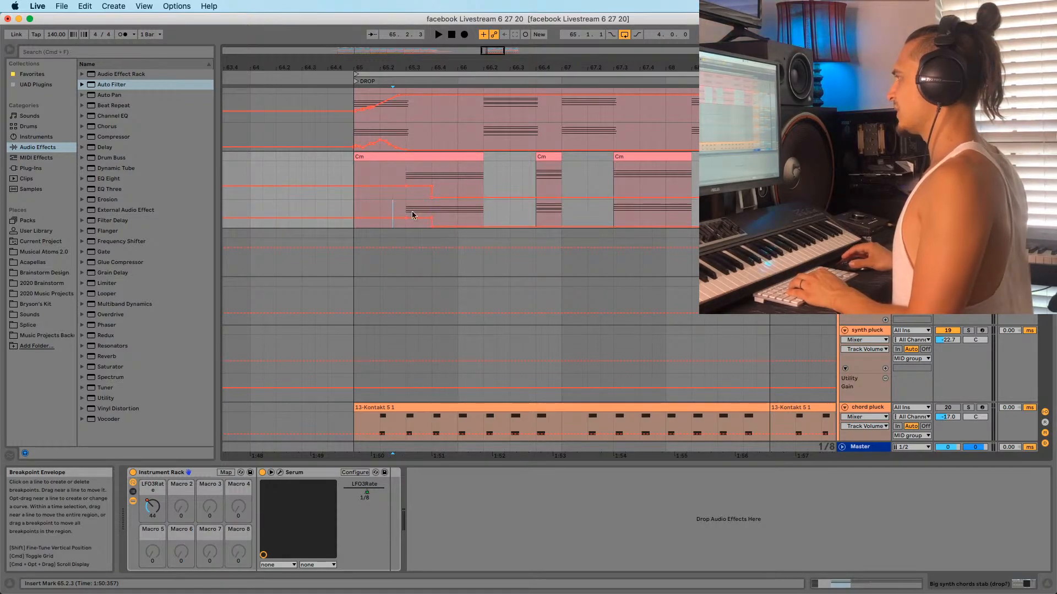
click(432, 226)
click(405, 211)
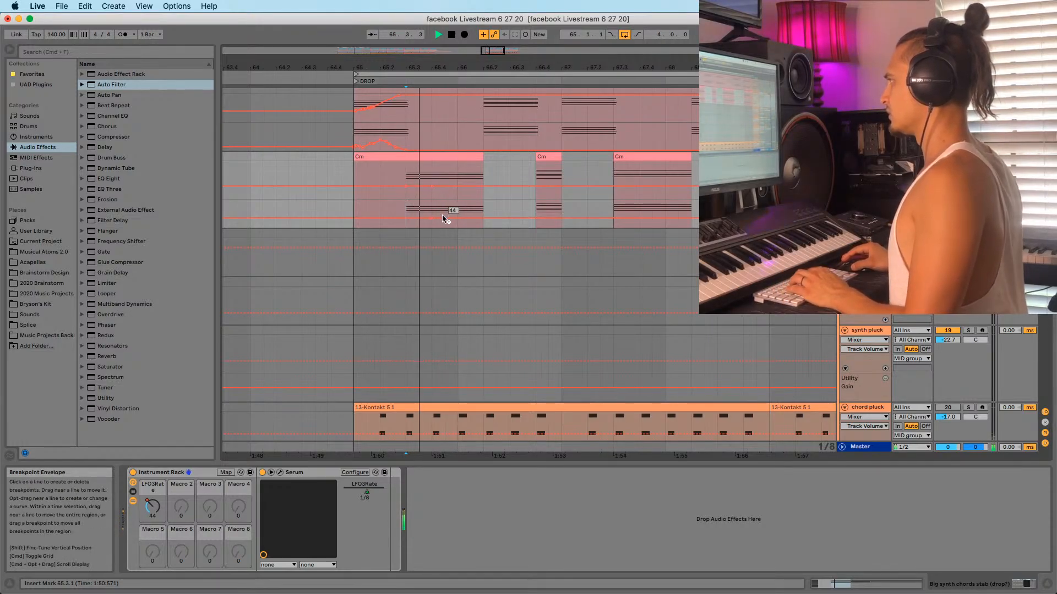
Draw an LFO3Rate automation step at value 88 from 65.3 to 65.4 and play the drop from 65.1
key(b)
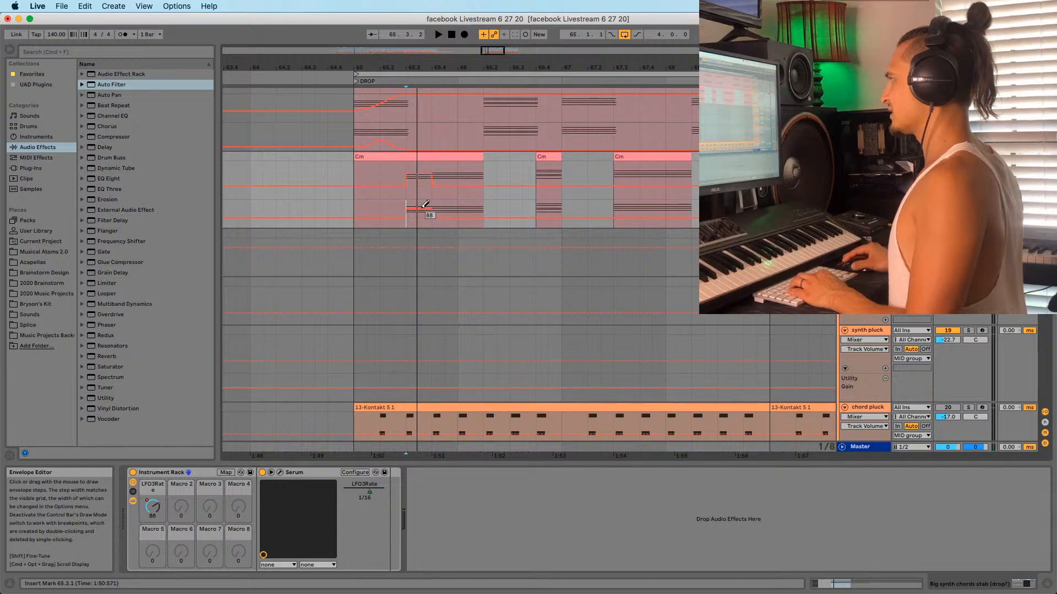
click(354, 201)
key(space)
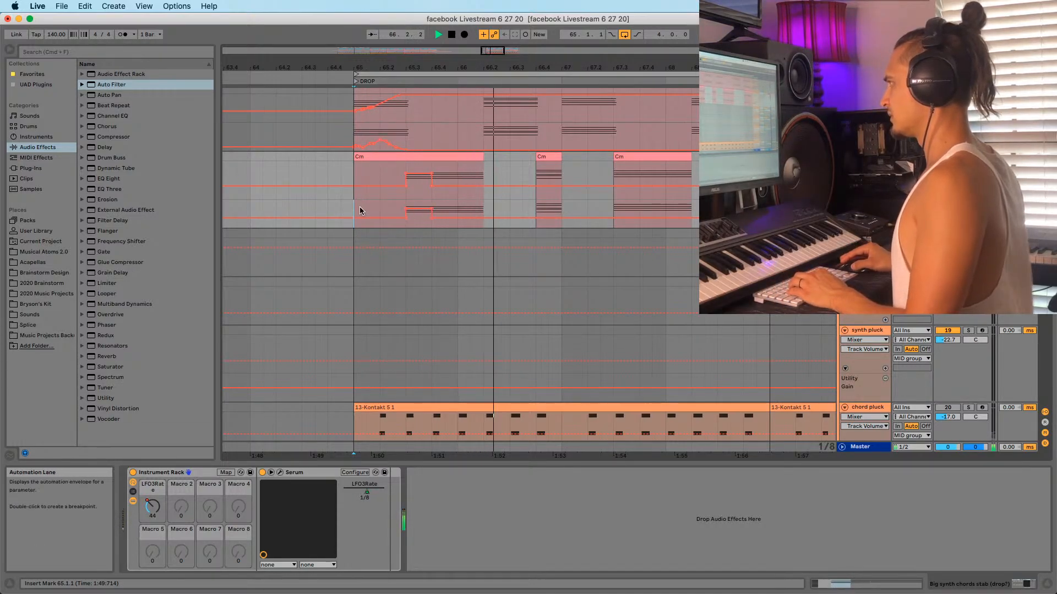
key(space)
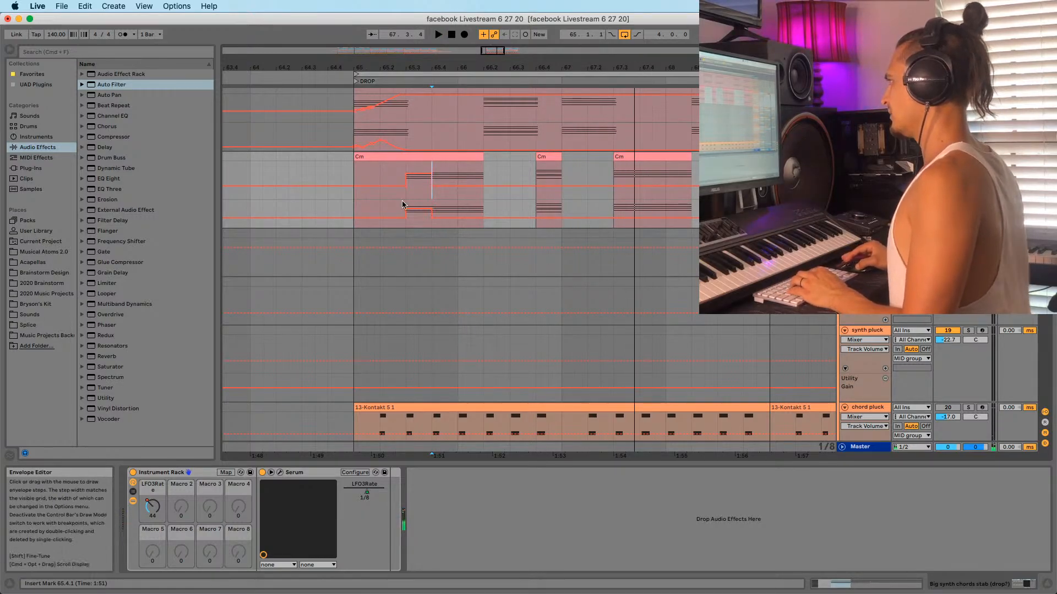
Copy the LFO3Rate automation step at 65.3 and paste it at the start of the third Cm clip, at 67.3
drag(402, 205, 435, 202)
click(612, 210)
key(super+v)
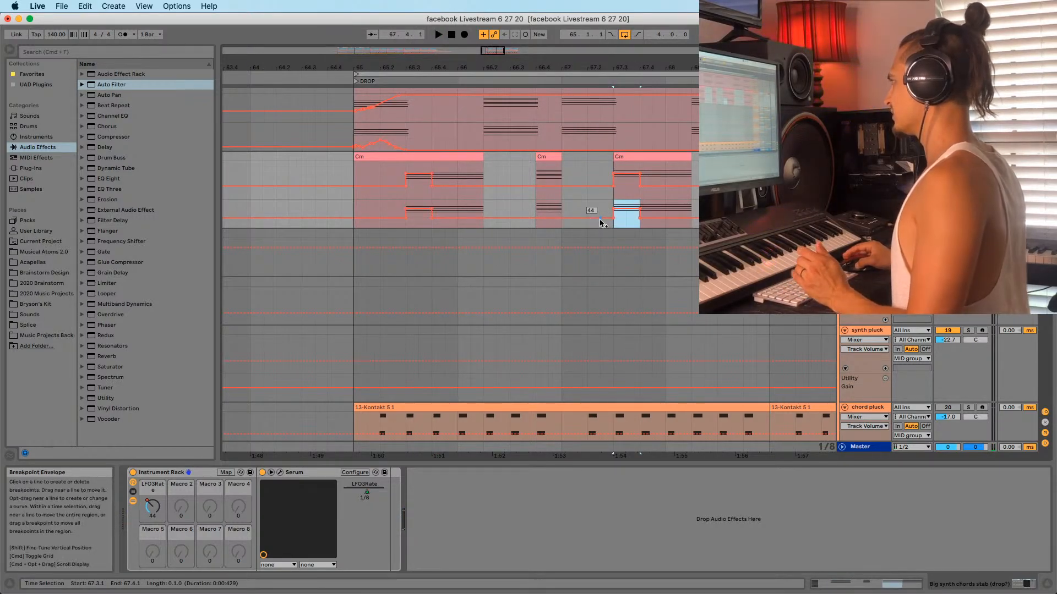
Play the drop from 65.1 to hear the LFO rate changes together with the chord track above
key(space)
click(358, 192)
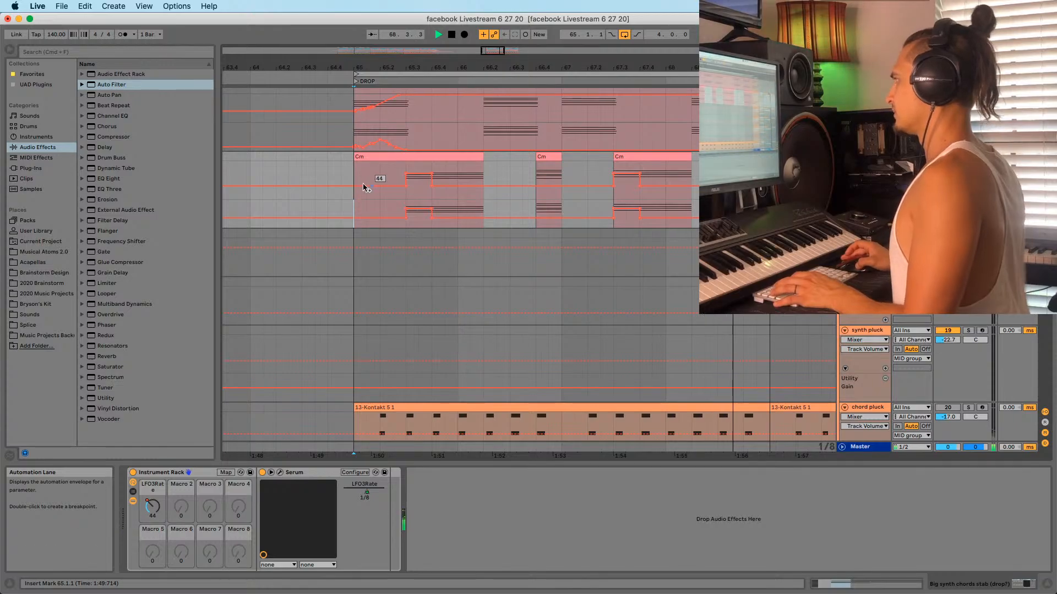
scroll(363, 185, up, 1)
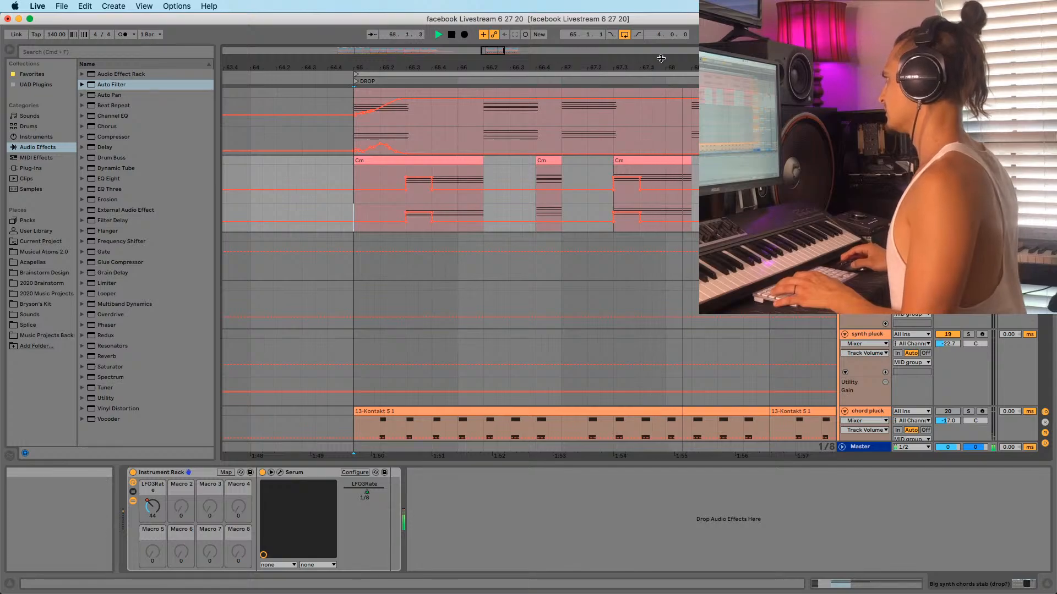
drag(661, 58, 597, 63)
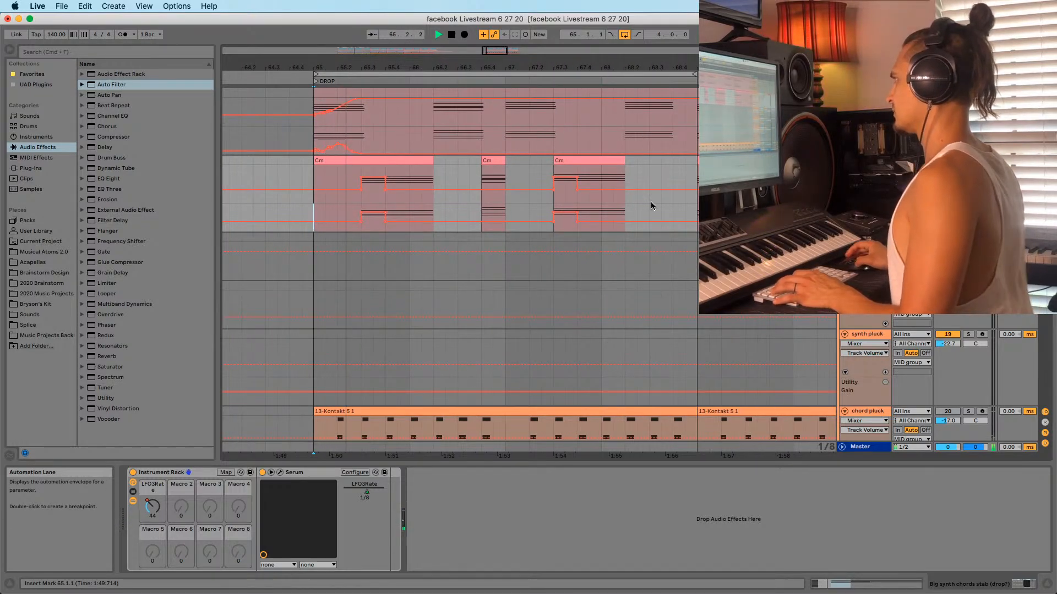
scroll(649, 202, up, 3)
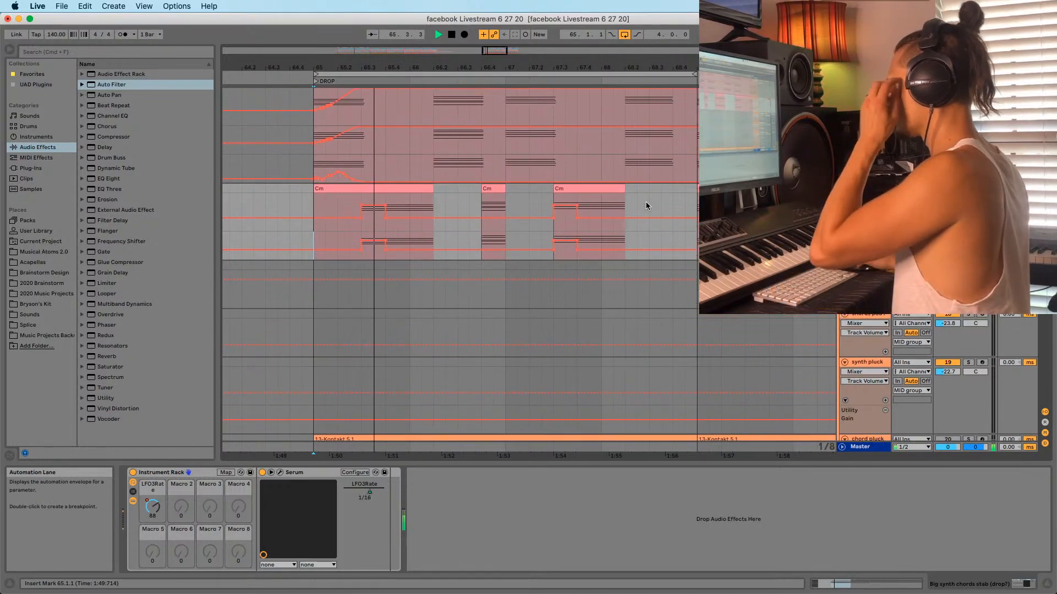
click(313, 208)
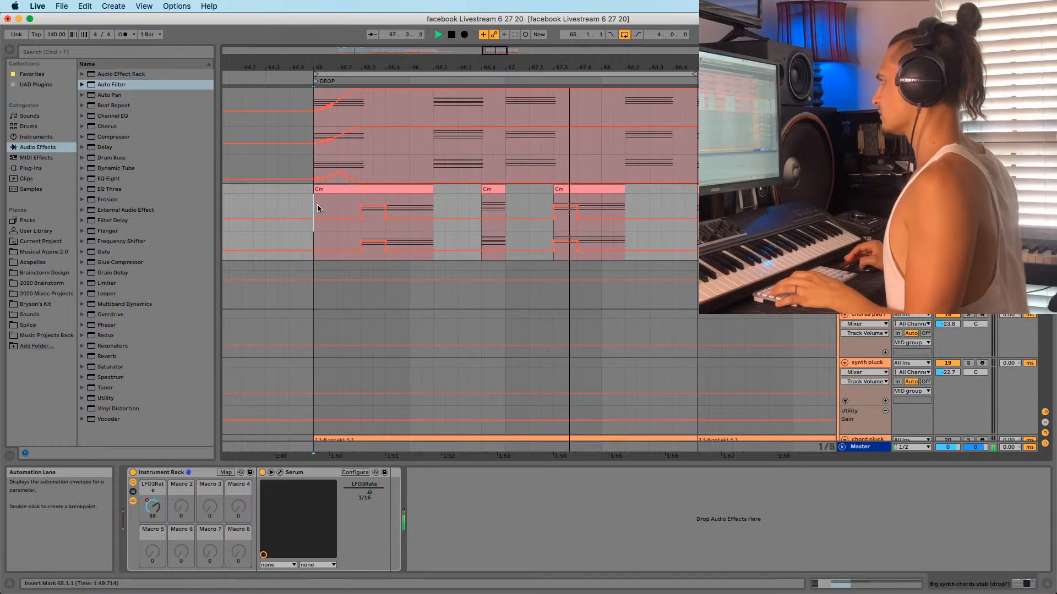
click(309, 160)
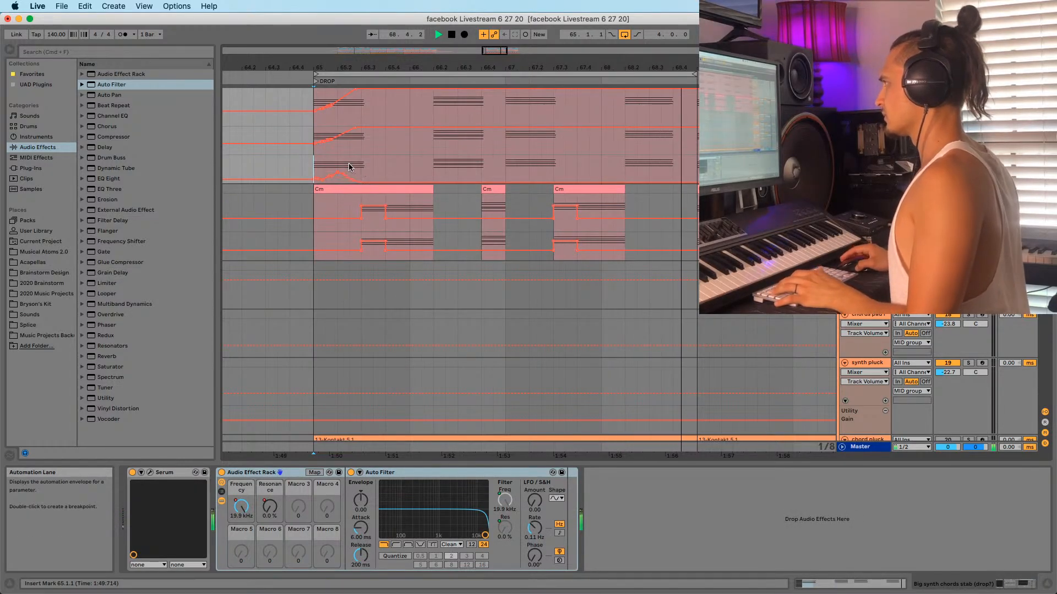
scroll(396, 209, up, 5)
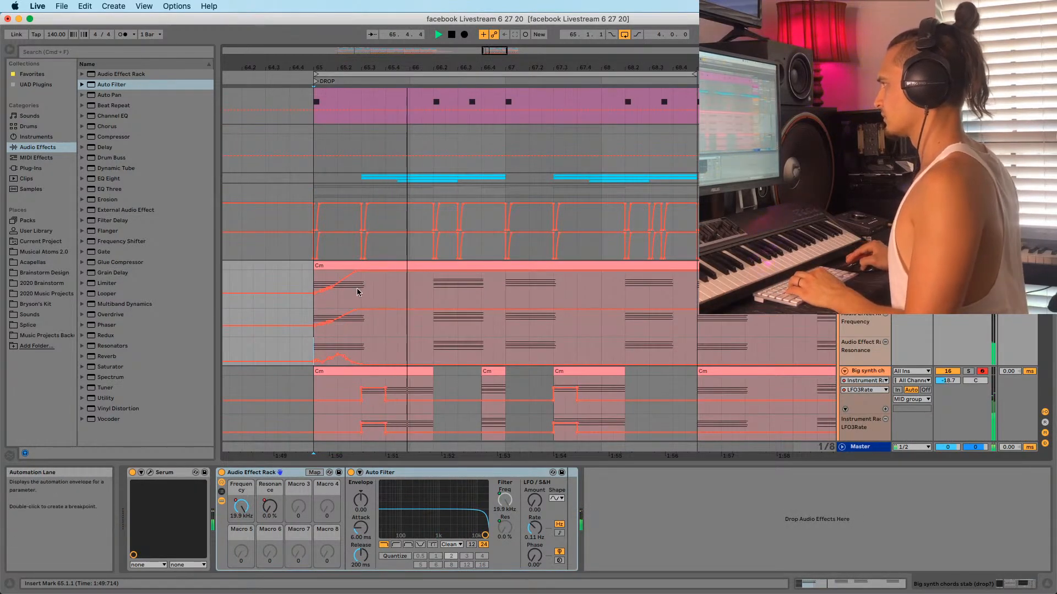
click(398, 317)
scroll(407, 325, down, 2)
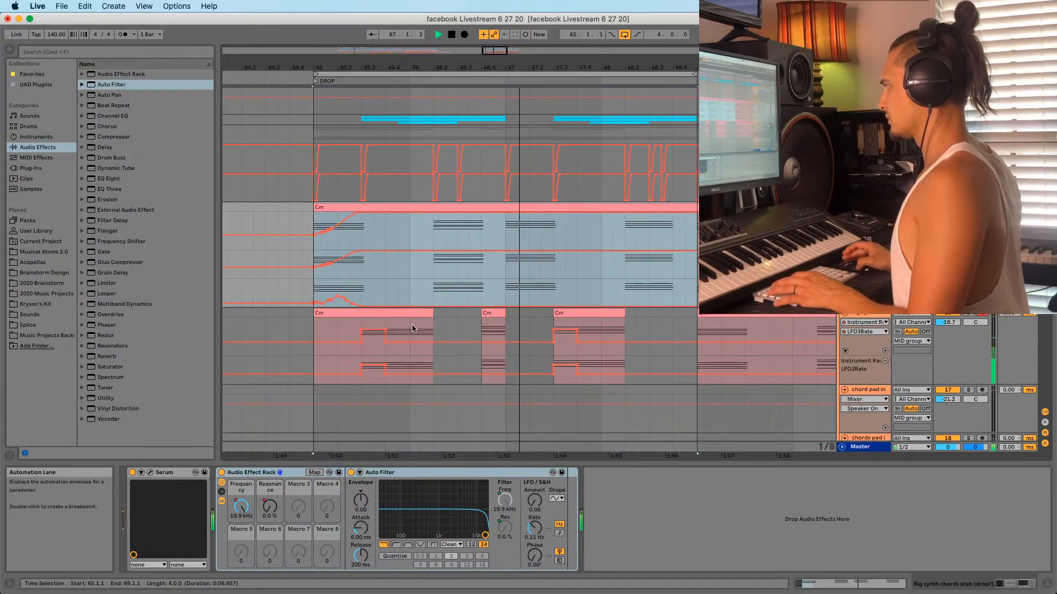
Solo the Big synth chords stab track and audition its first clip from 65.3
click(328, 314)
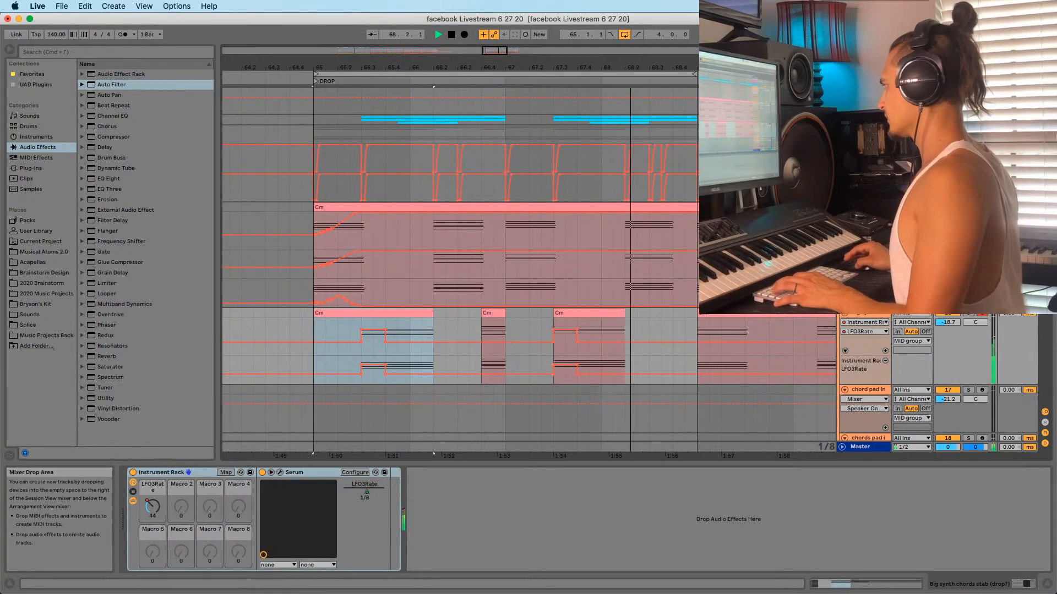
click(967, 314)
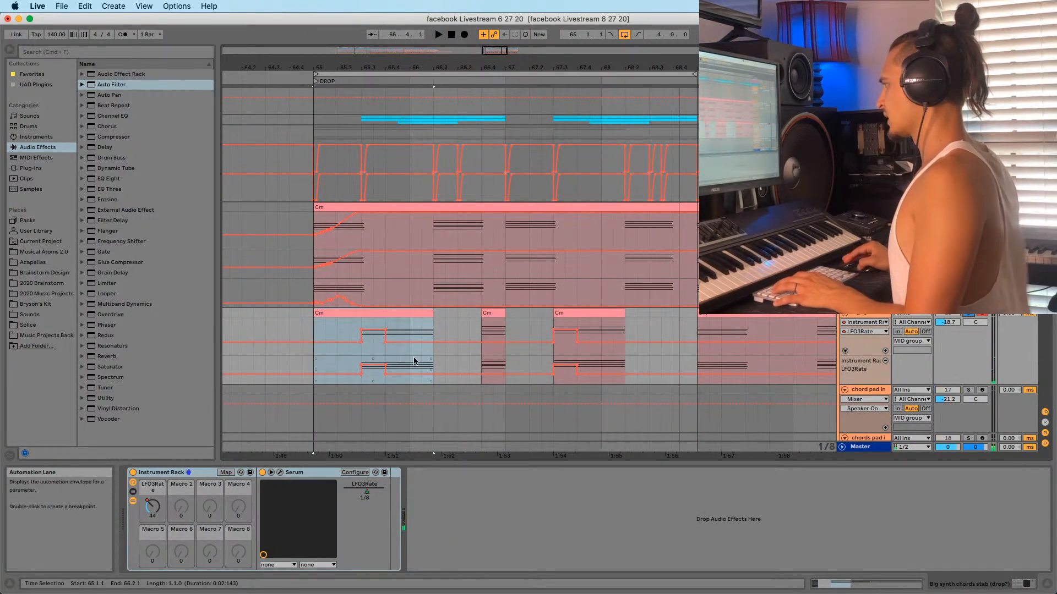
click(361, 354)
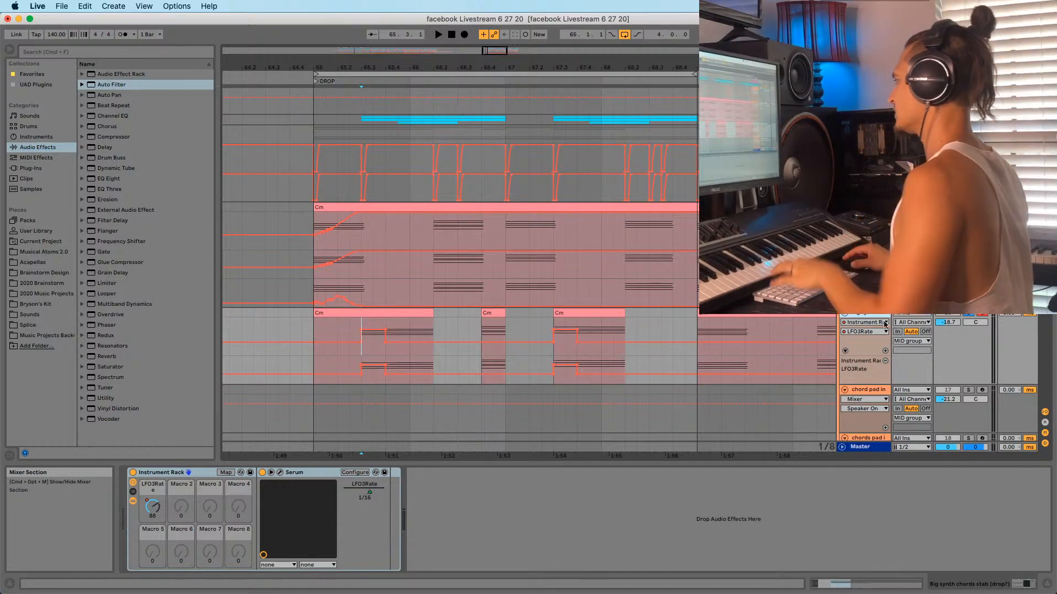
click(351, 325)
scroll(334, 308, down, 2)
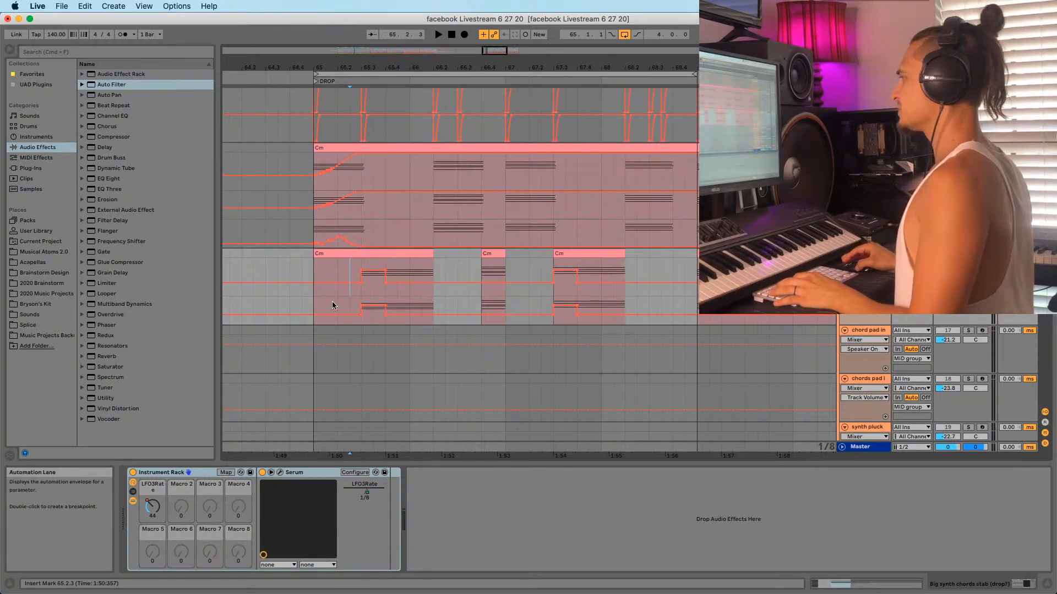
key(space)
key(space)
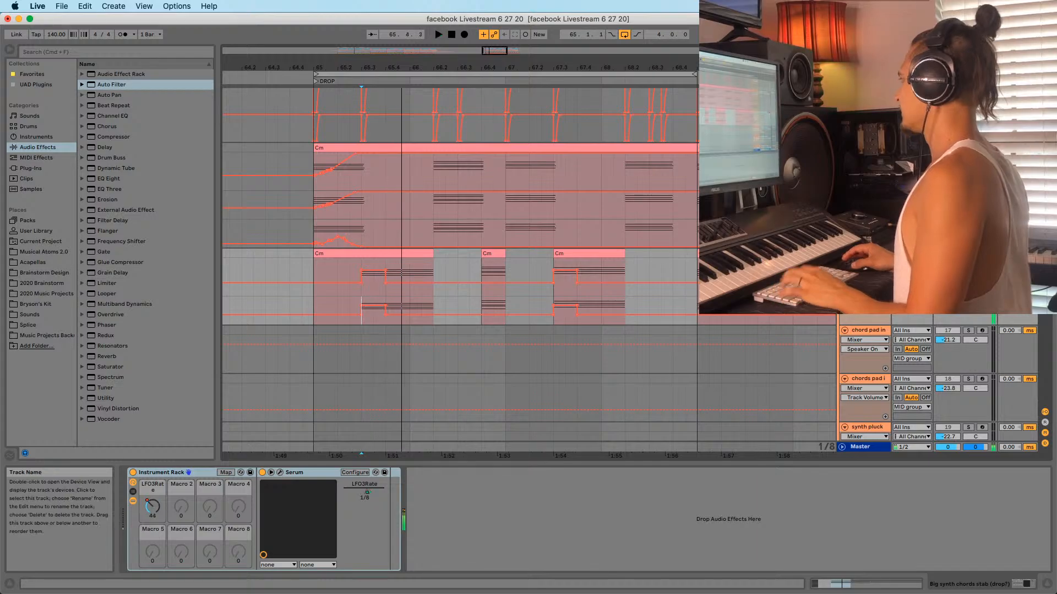
Duplicate the Big synth chords stab track directly below the original and solo the copy
drag(867, 254, 872, 340)
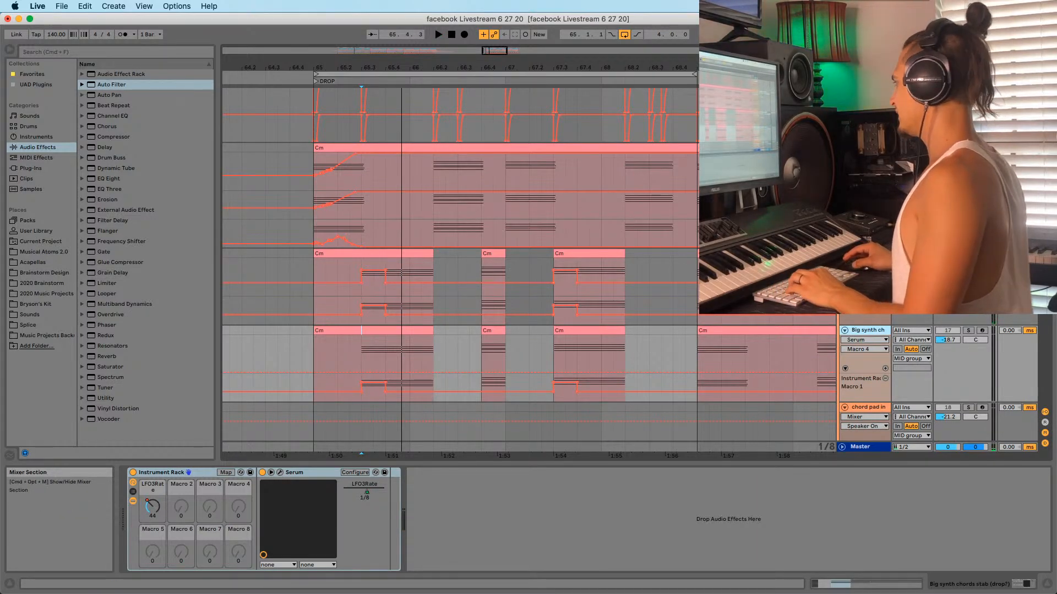
click(857, 333)
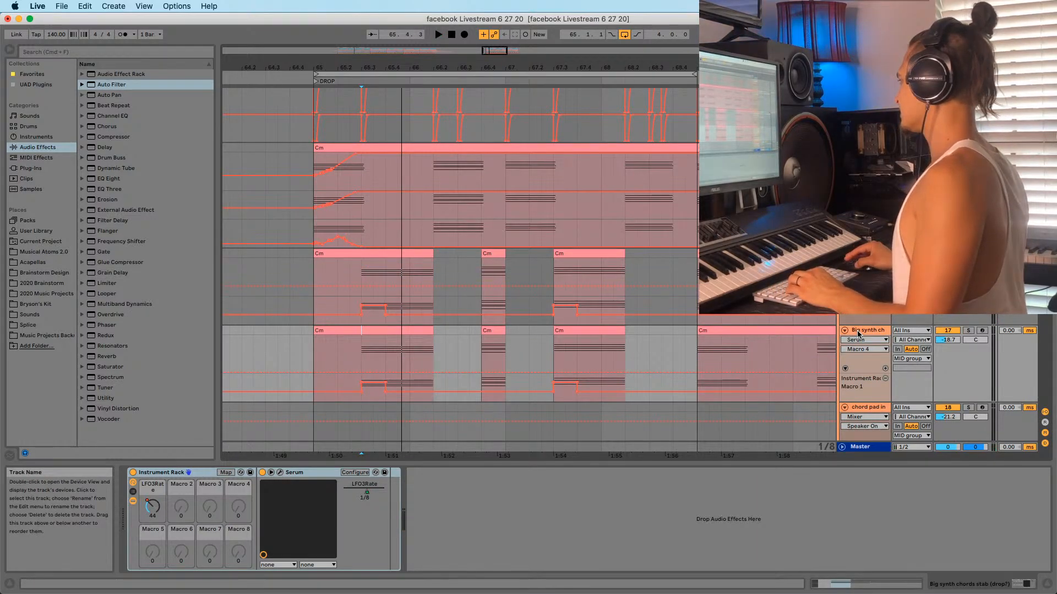
click(968, 330)
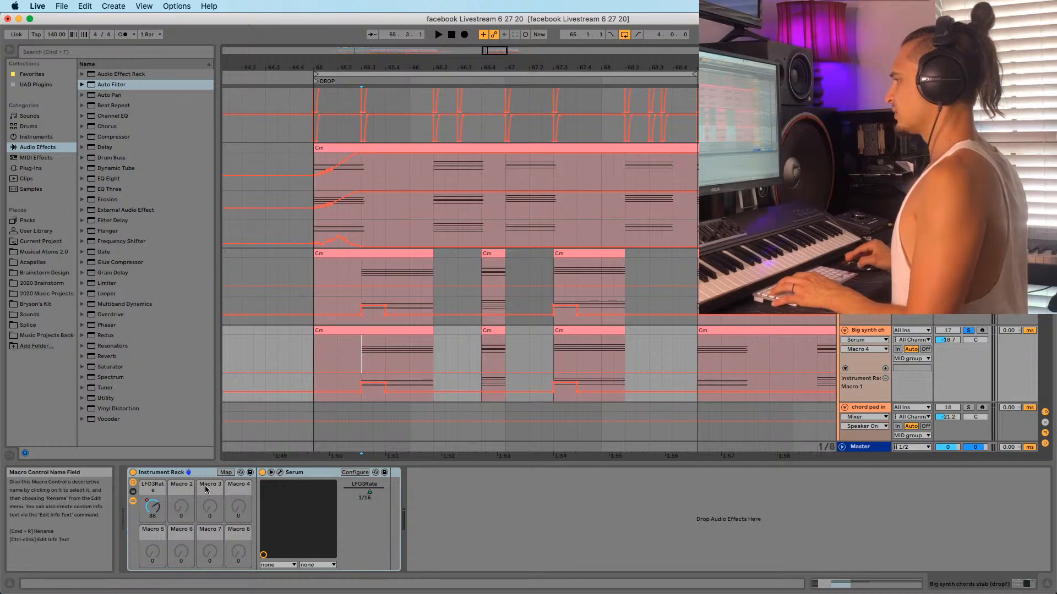
Open Serum on the duplicated chord stab track and load the digital wavetable Dist Sub Dskperc into oscillator A
click(280, 477)
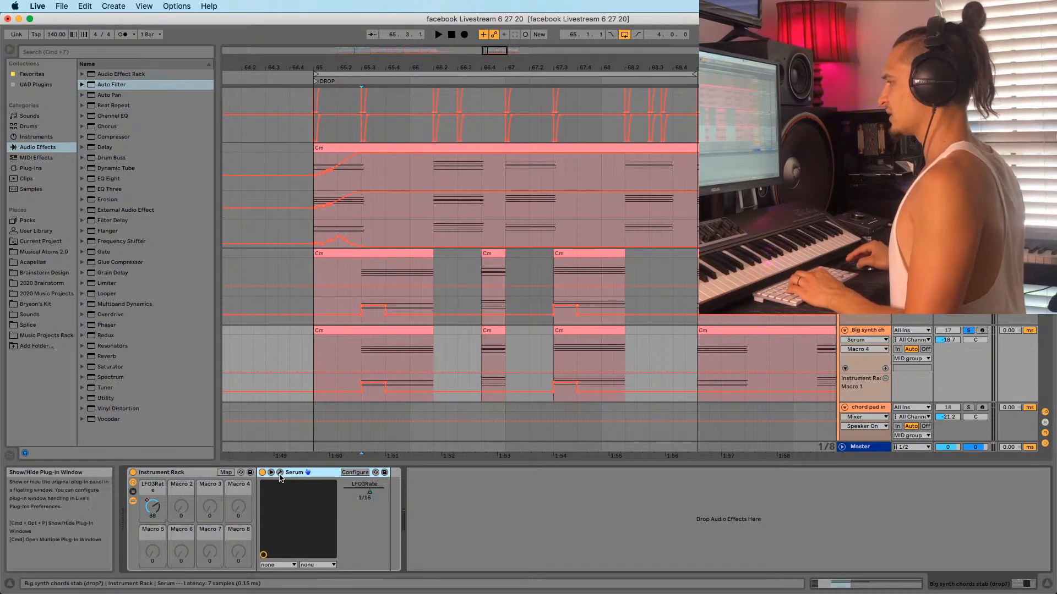
click(280, 473)
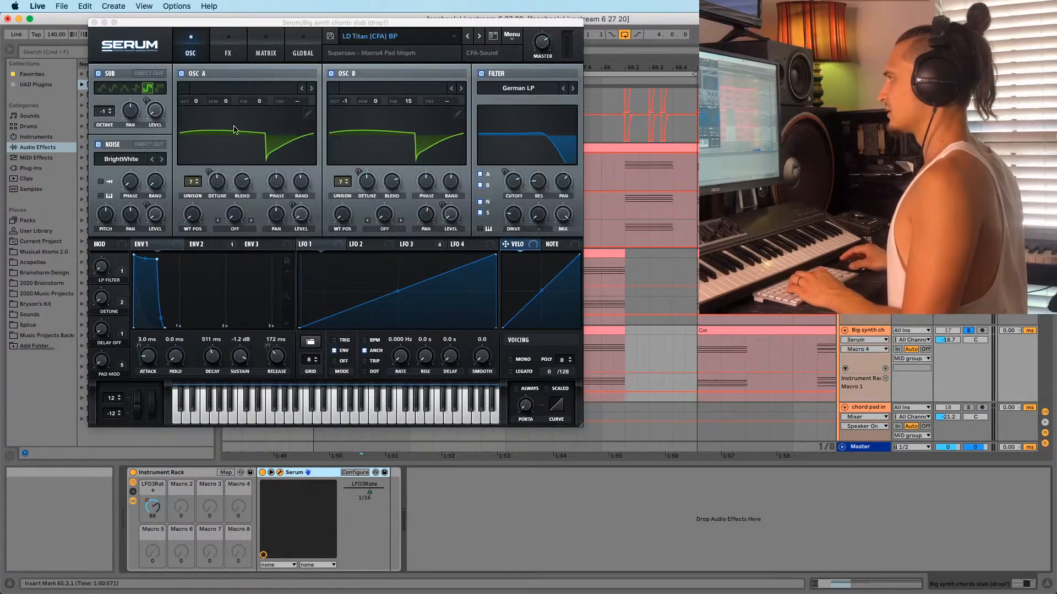
click(290, 91)
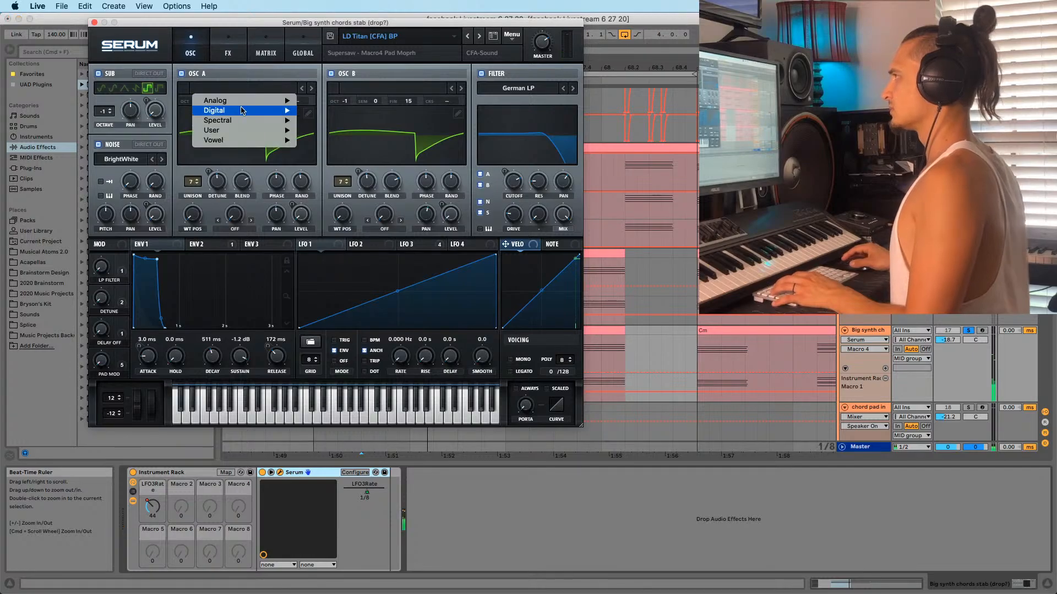
mouse_move(281, 110)
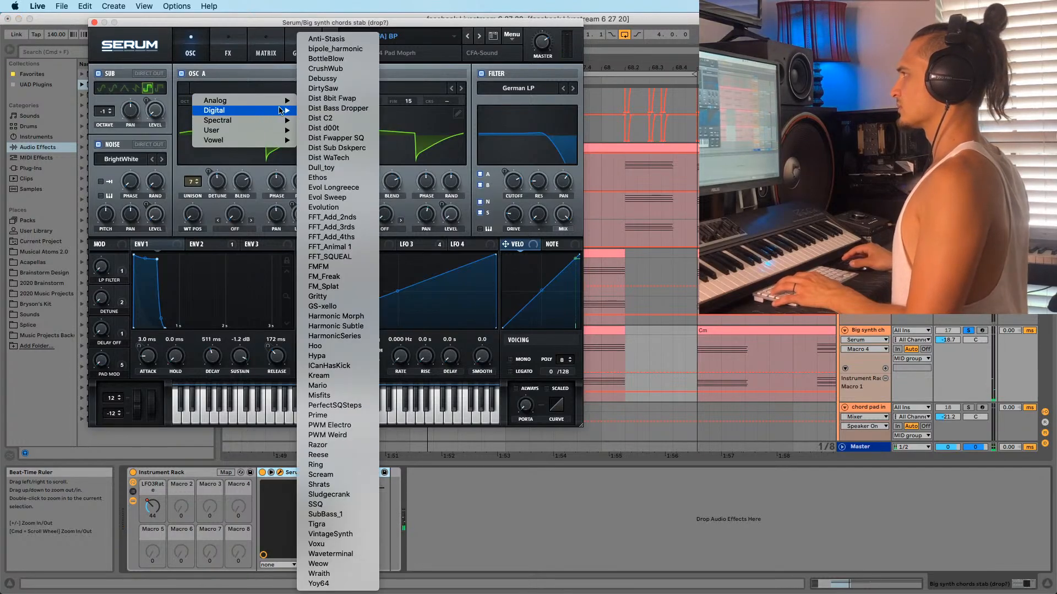
click(337, 148)
click(311, 89)
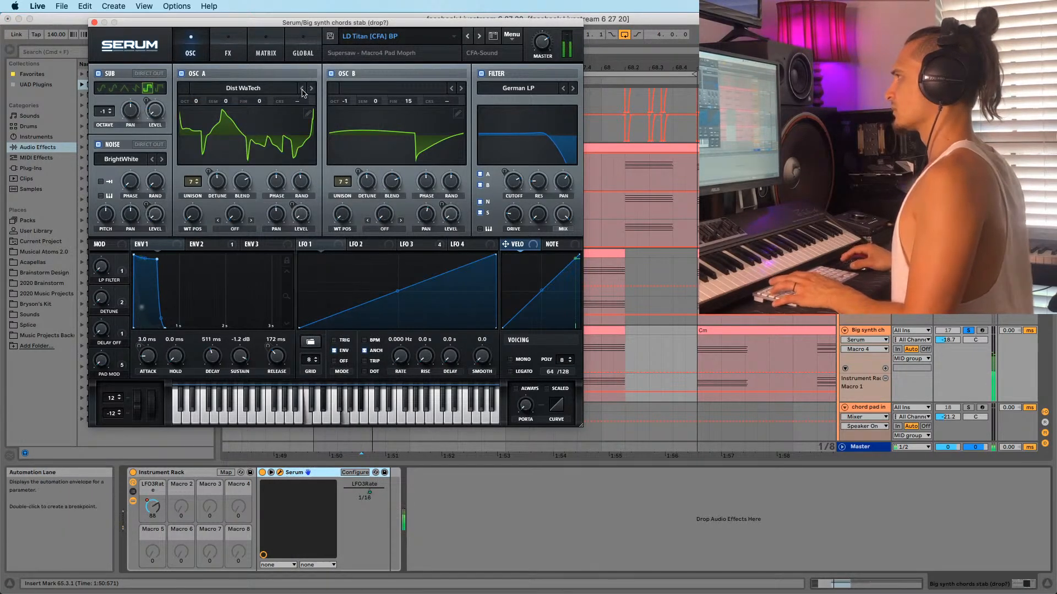
click(303, 89)
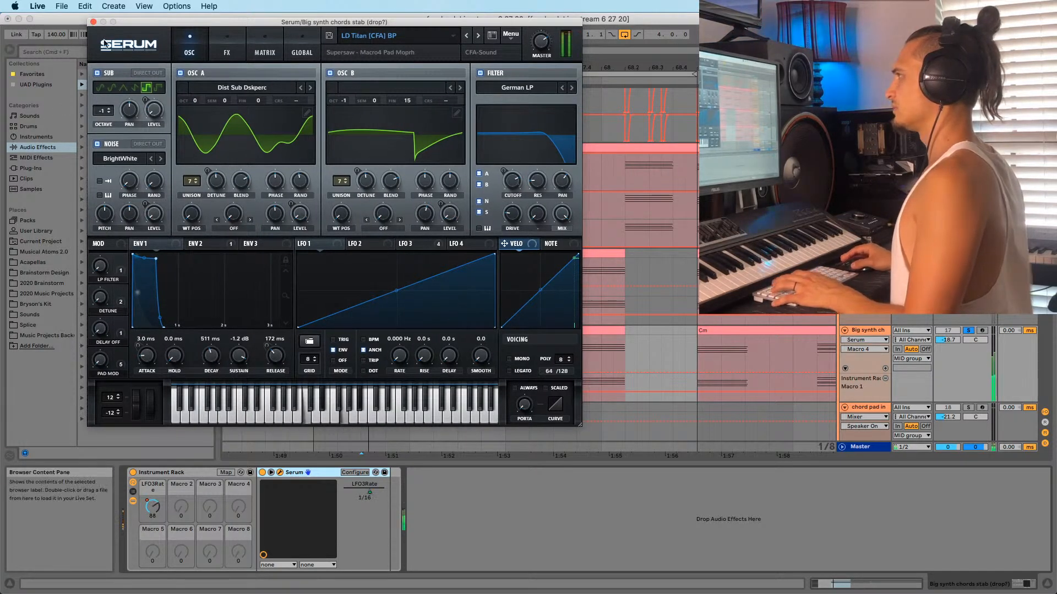
click(93, 22)
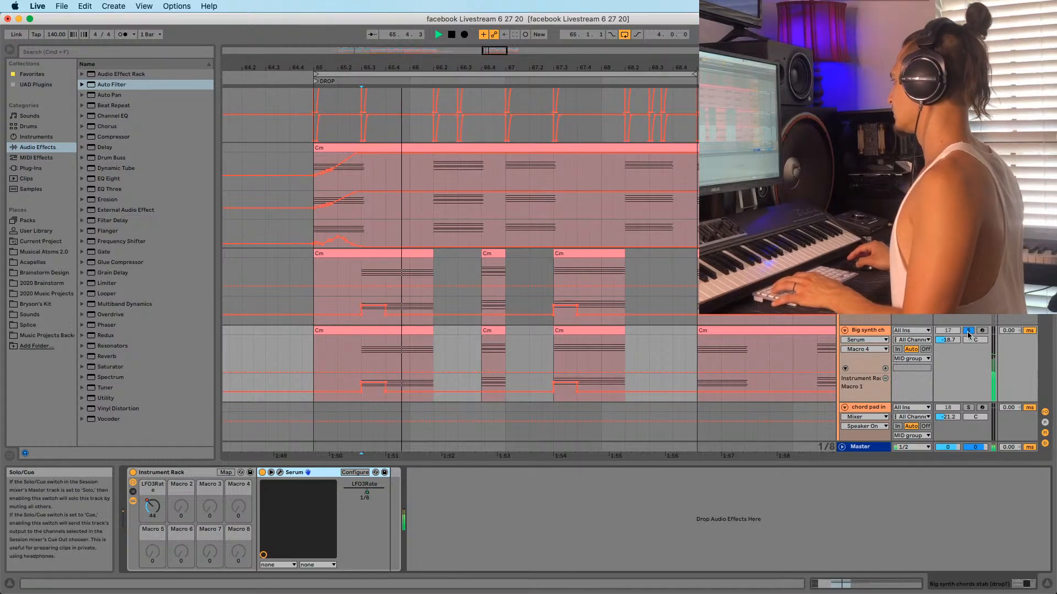
Play the drop from 65.1 without solo to hear the original and duplicated chord stab tracks layered in the mix
click(315, 361)
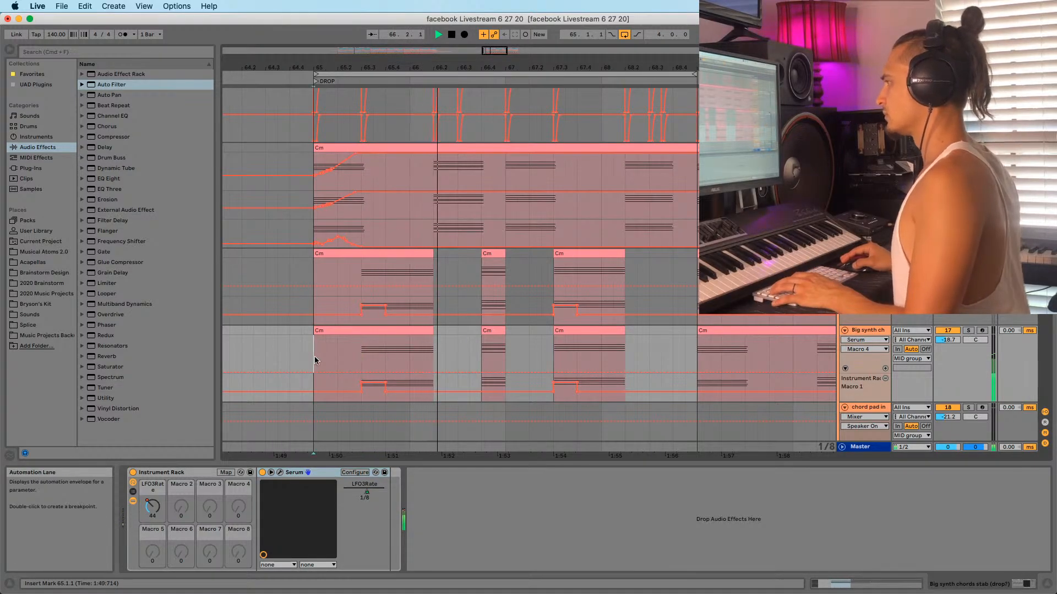
key(space)
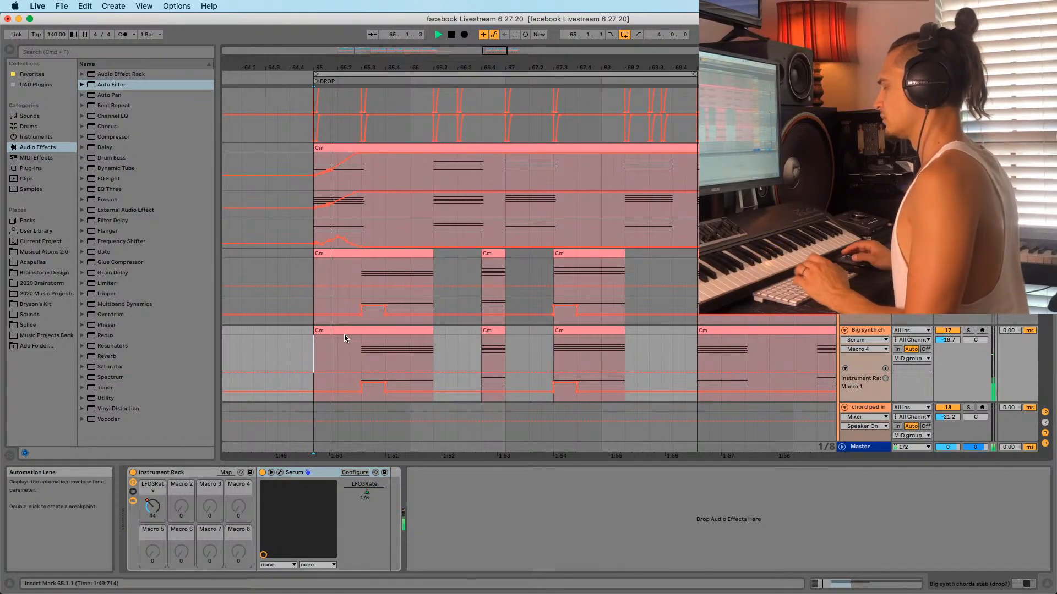
click(301, 306)
click(311, 301)
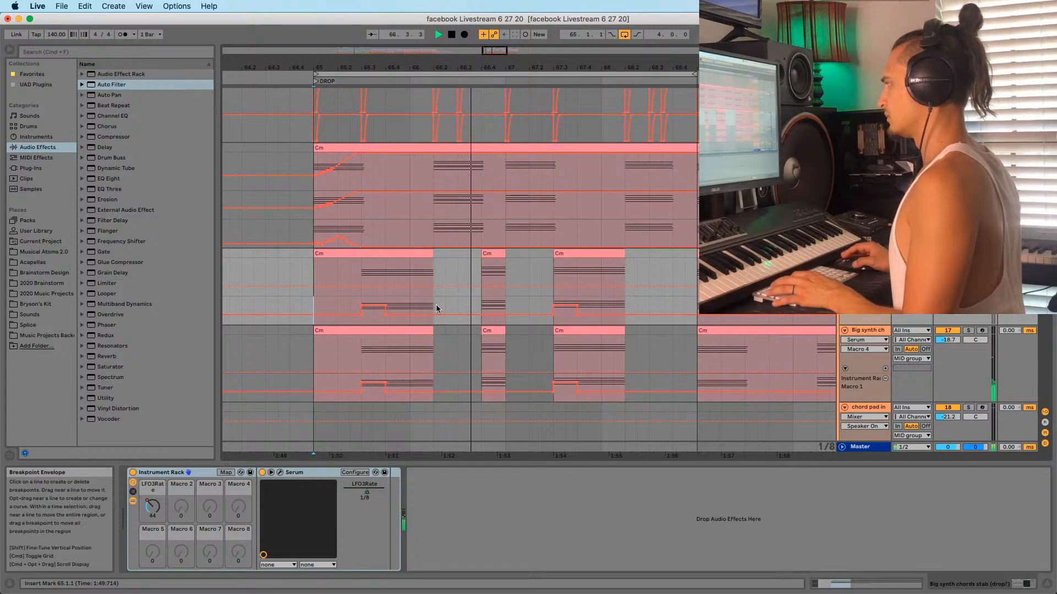
click(493, 254)
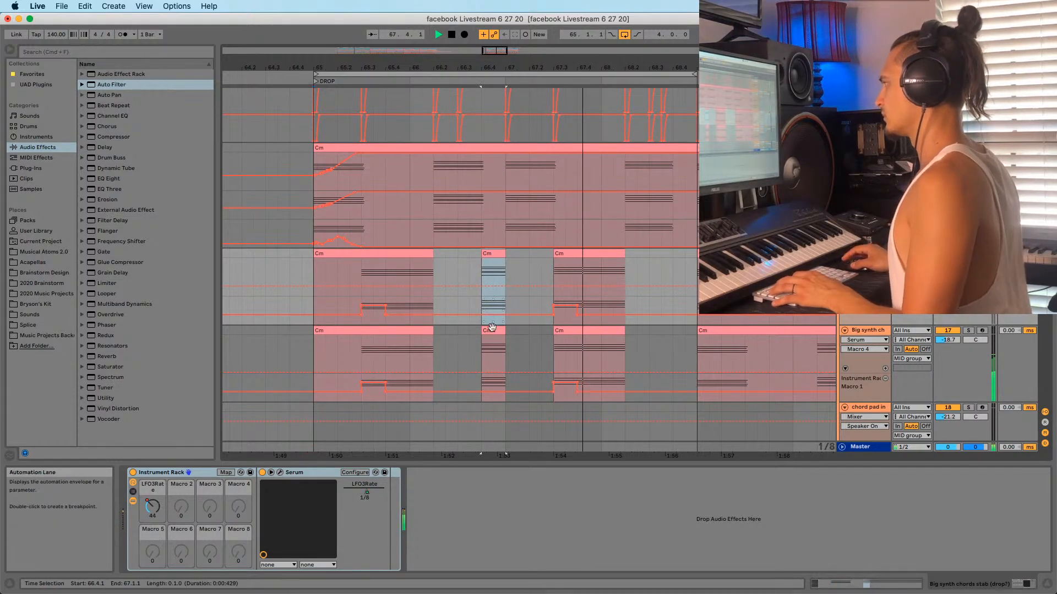
click(313, 351)
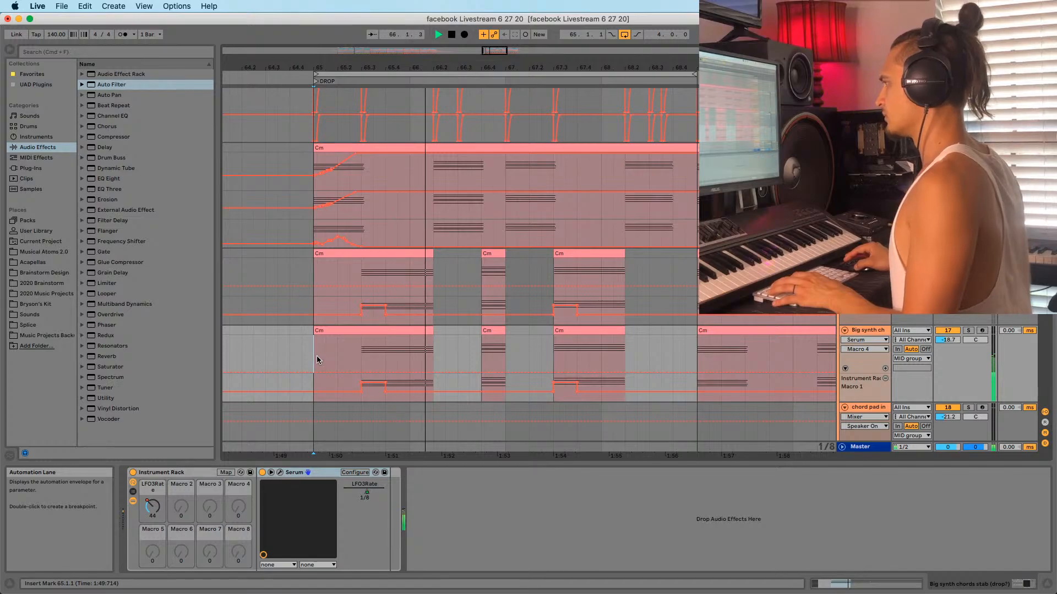
click(312, 292)
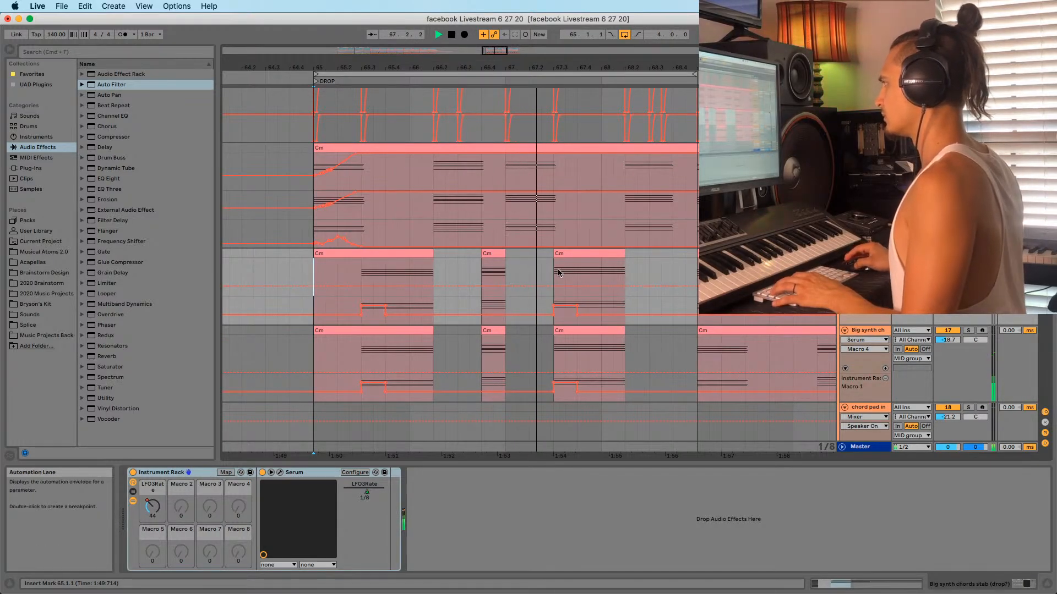
key(minus)
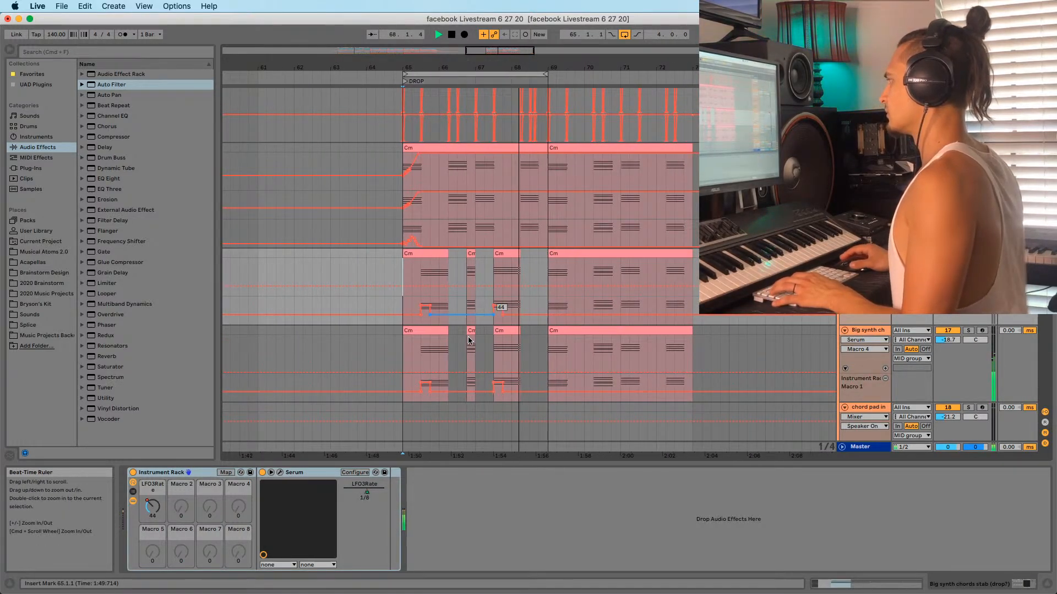
click(401, 355)
scroll(531, 306, down, 3)
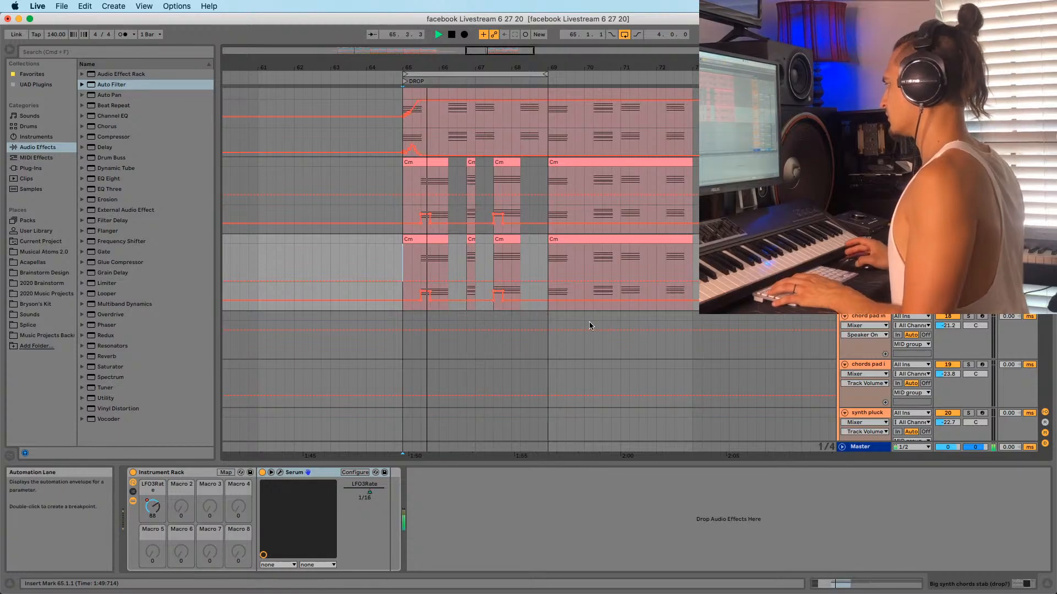
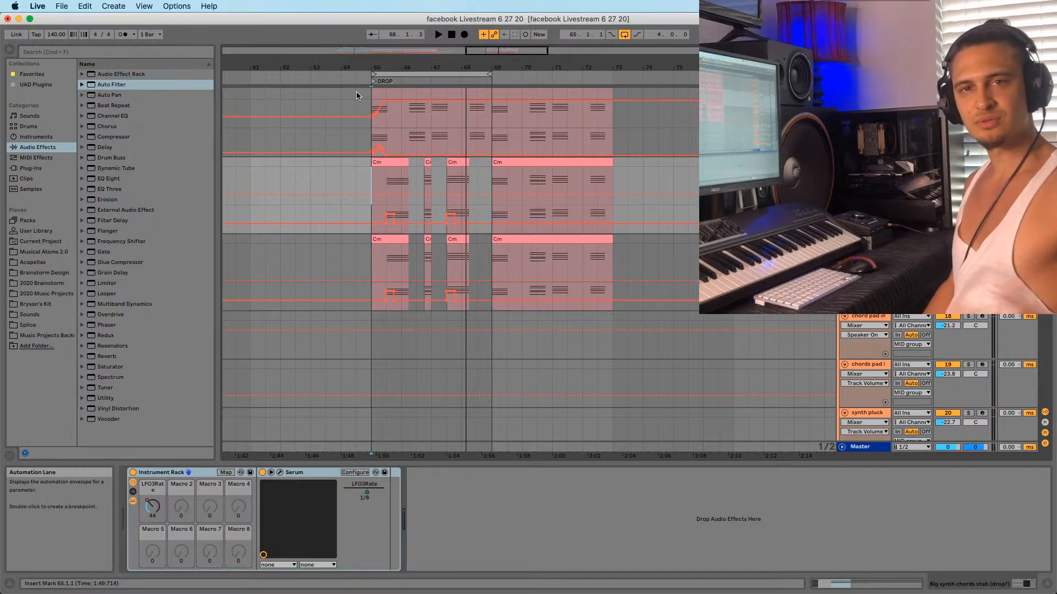
key(space)
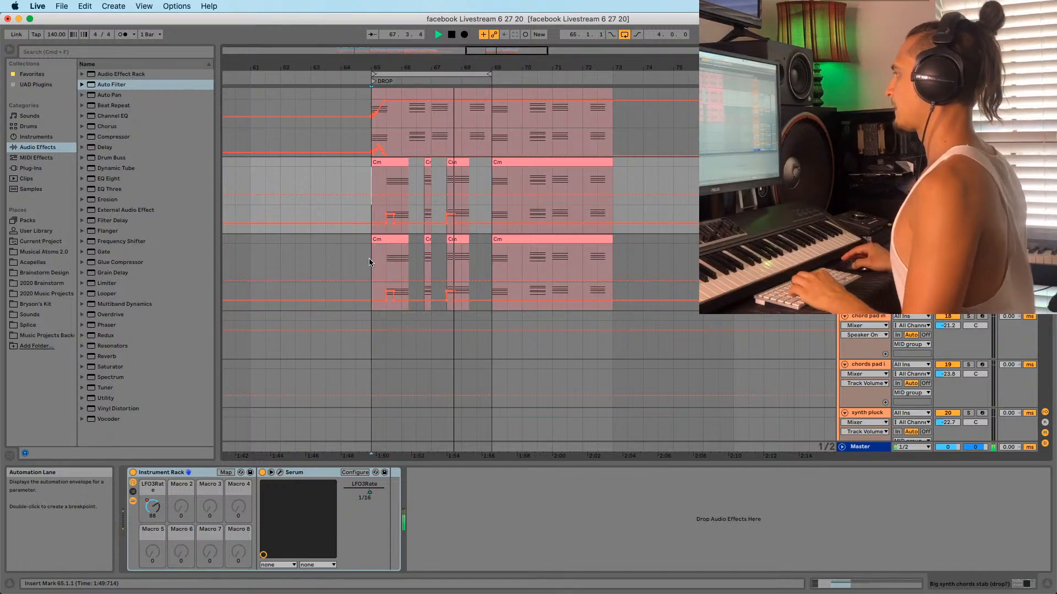
key(Down)
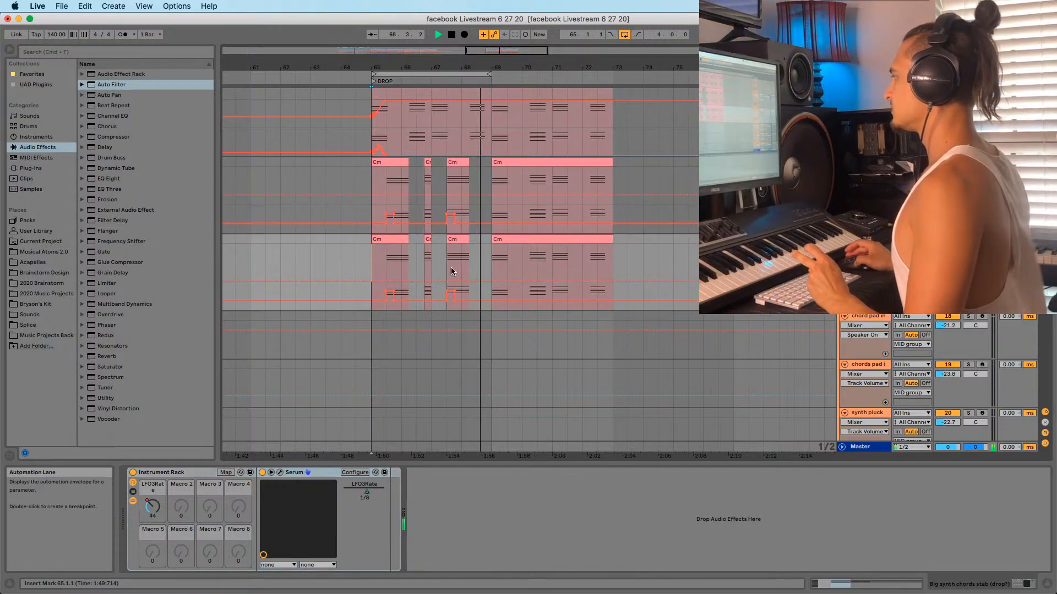
Stop playback near the end of the first drop phrase and add a locator named HEY at 68.4.1
click(356, 263)
drag(392, 67, 392, 102)
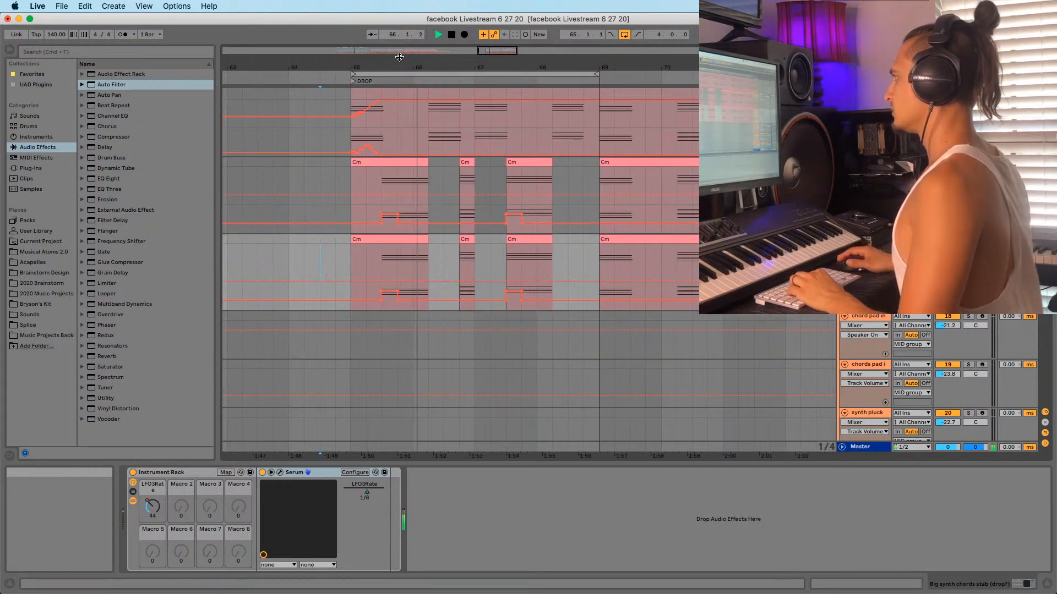
key(minus)
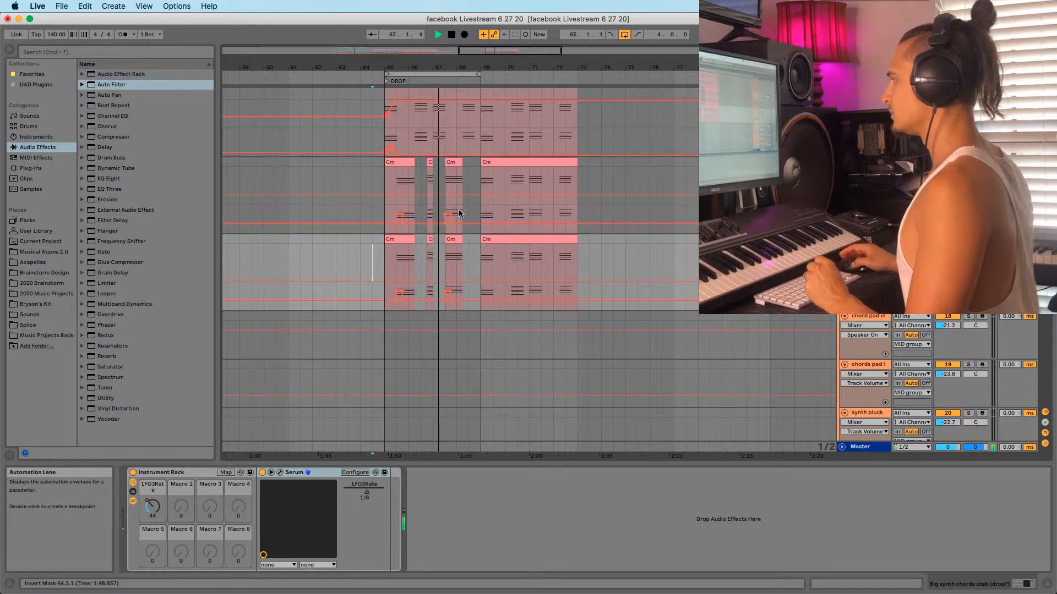
mouse_move(487, 66)
mouse_down()
mouse_move(487, 102)
mouse_move(487, 83)
mouse_up()
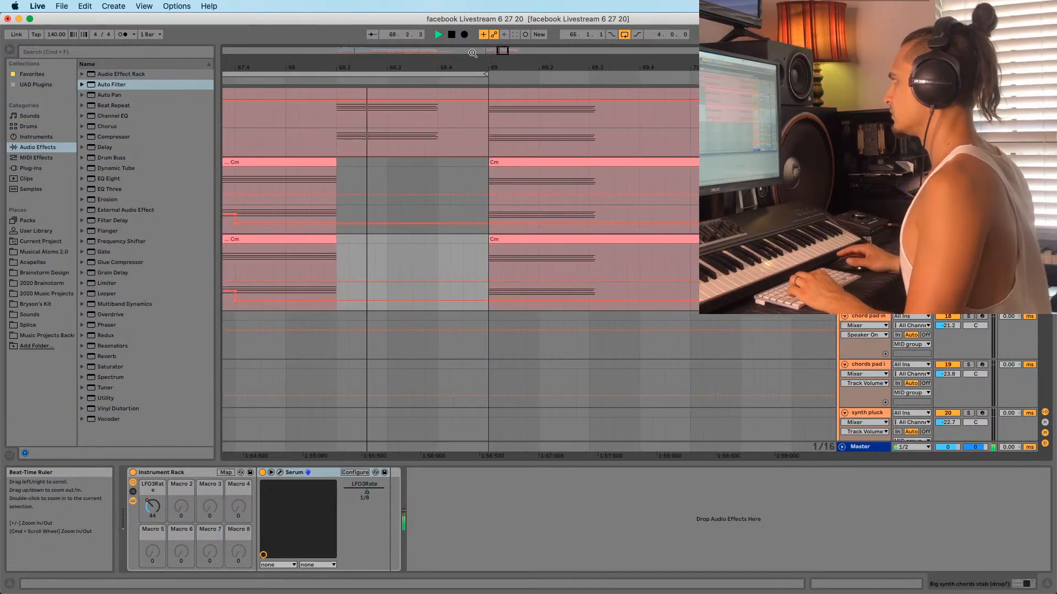
scroll(435, 144, up, 3)
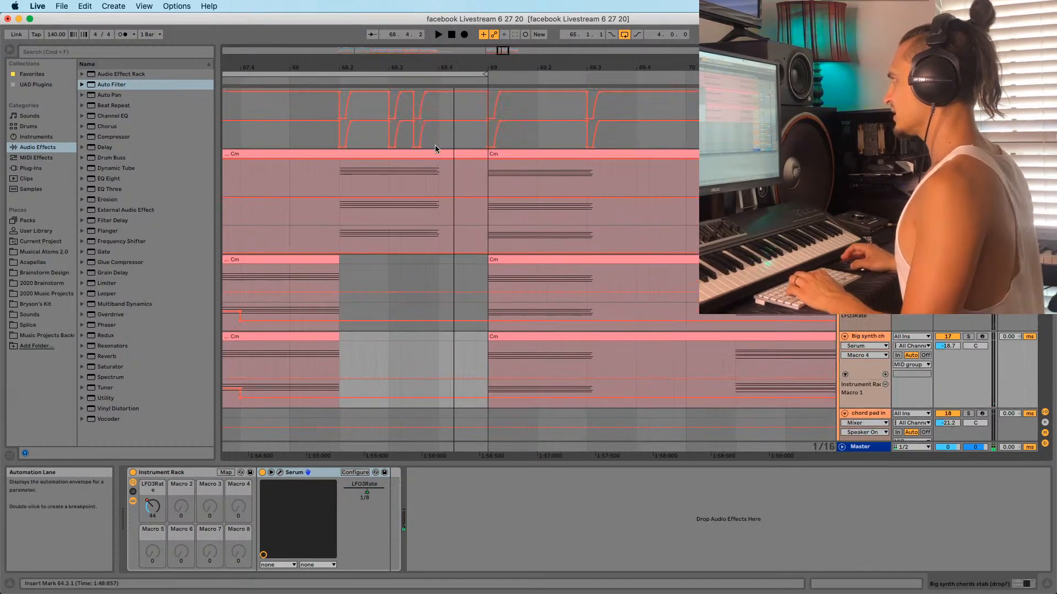
right_click(438, 82)
click(449, 108)
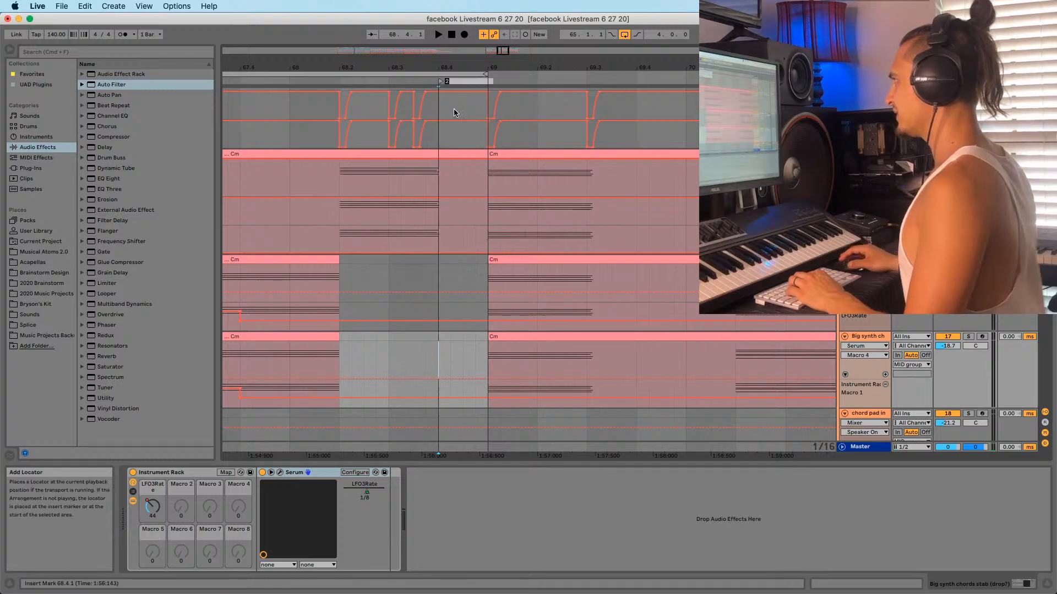
key(minus)
right_click(440, 83)
click(463, 104)
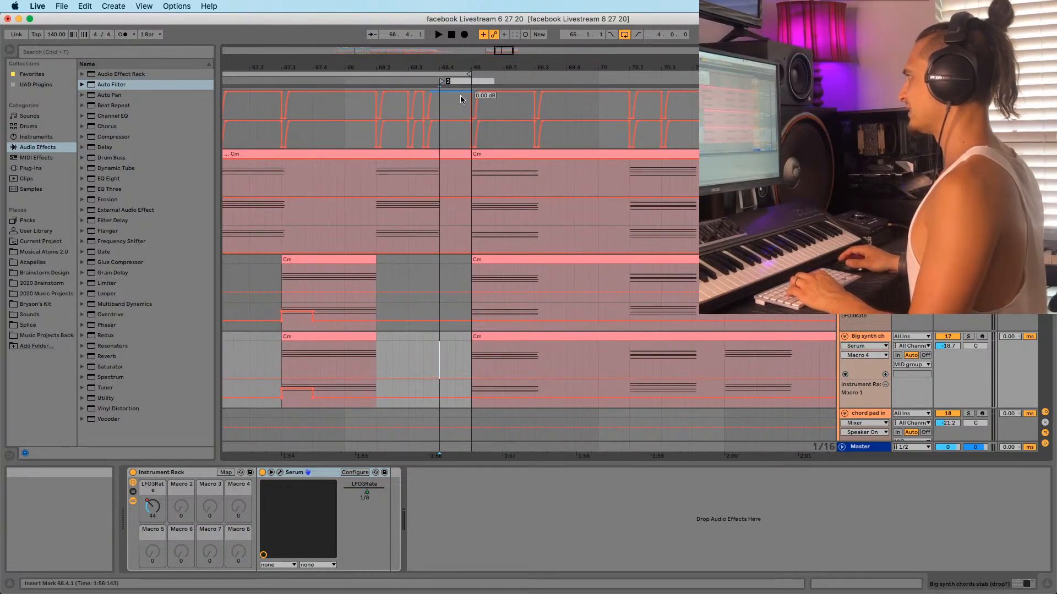
key(minus)
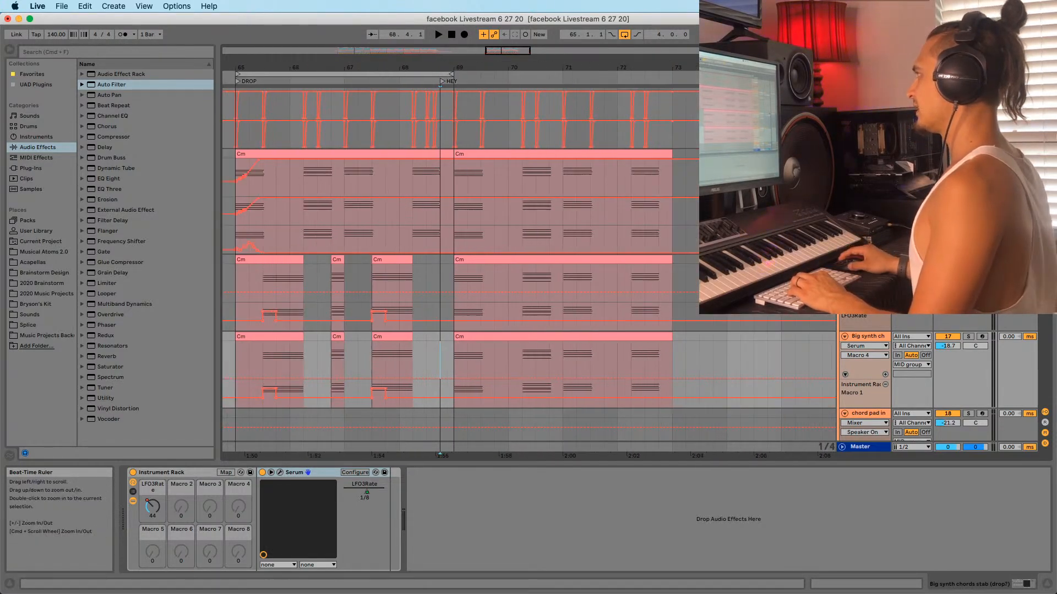
Insert a new audio track directly above the vocals track, name it HEY and colour it red
scroll(467, 304, down, 5)
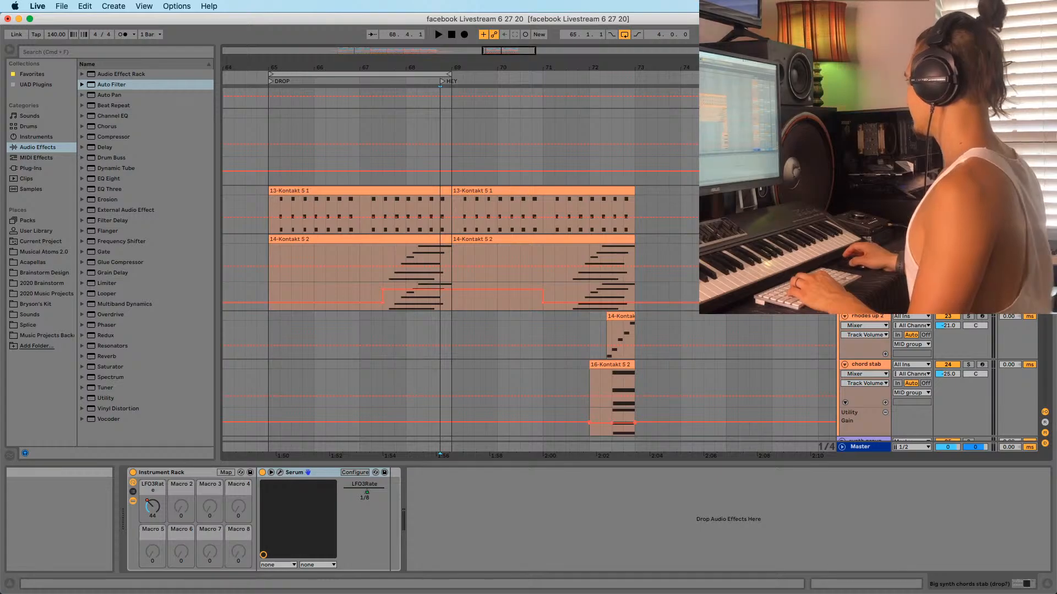
scroll(854, 318, down, 5)
click(855, 319)
key(super+t)
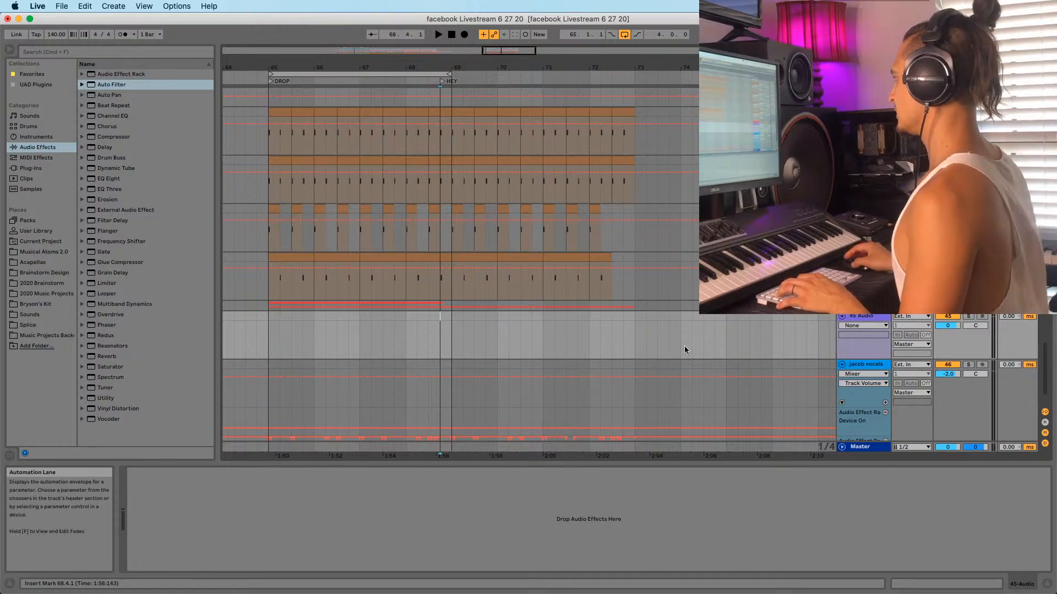
key(super+r)
text(HEY)
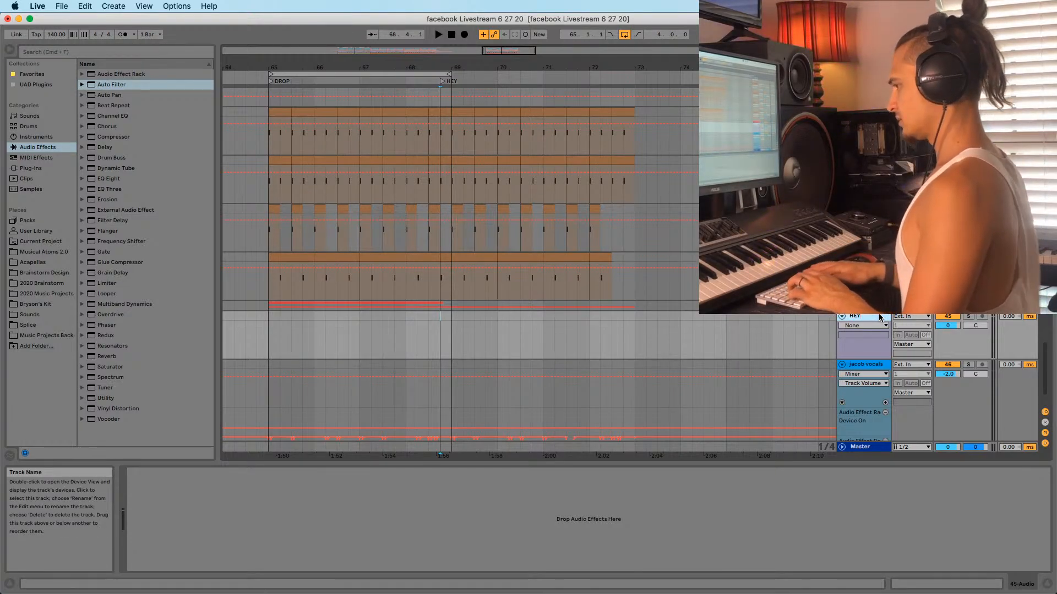
key(Return)
right_click(875, 317)
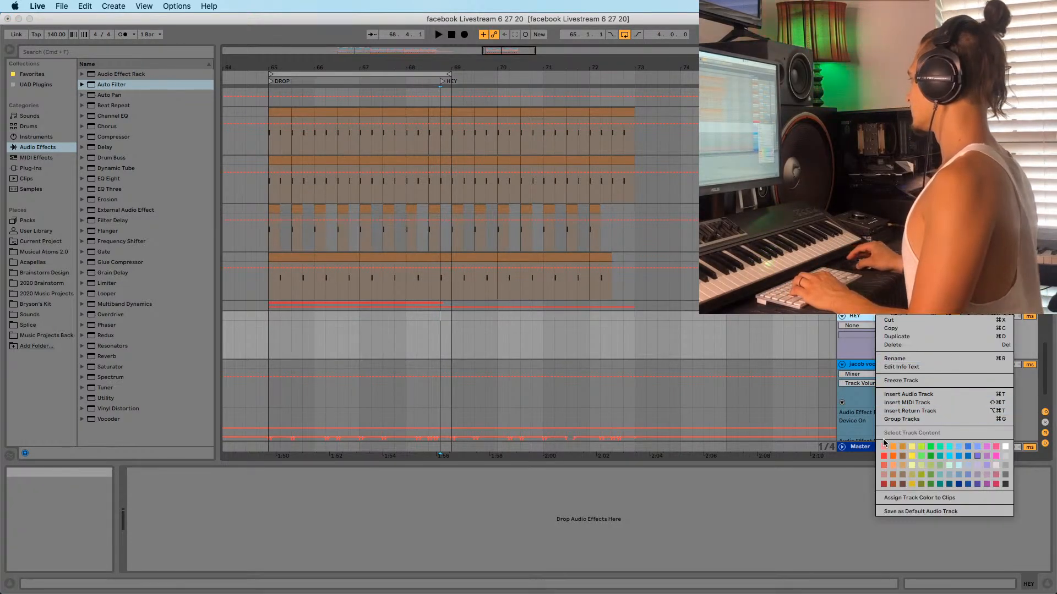
click(884, 455)
Search the Splice folder for "hey" and place V_RIOT_vocal_hey_03.wav on the HEY track at 68.4.1
click(38, 325)
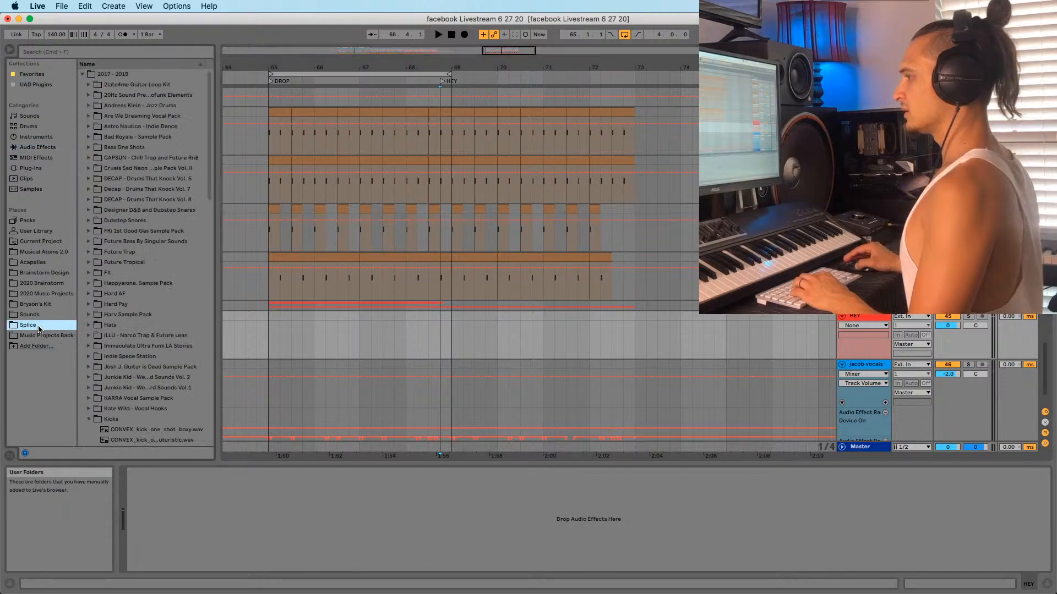
click(105, 53)
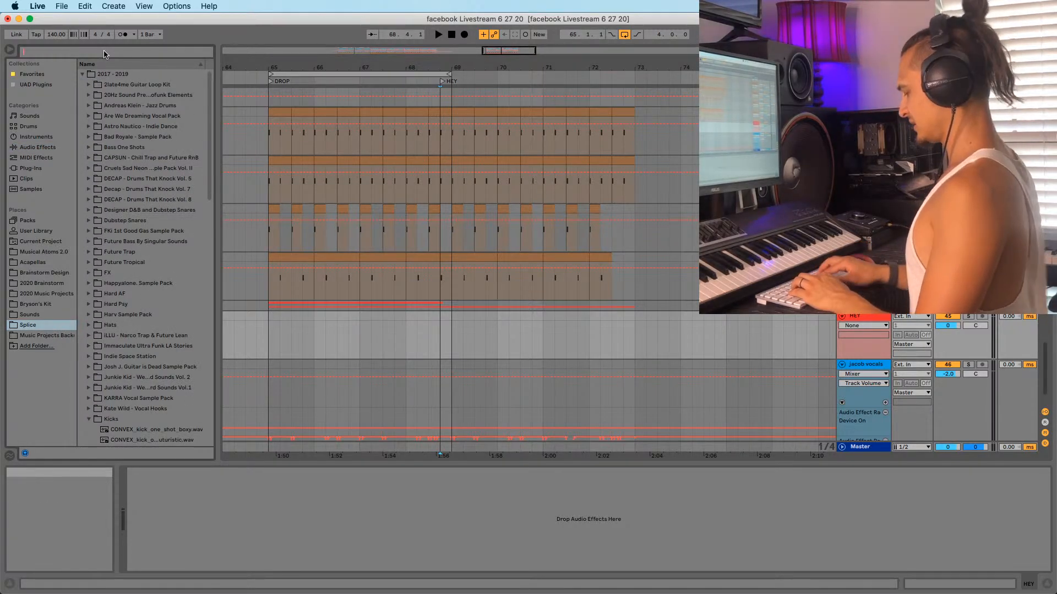
text(hey)
click(89, 96)
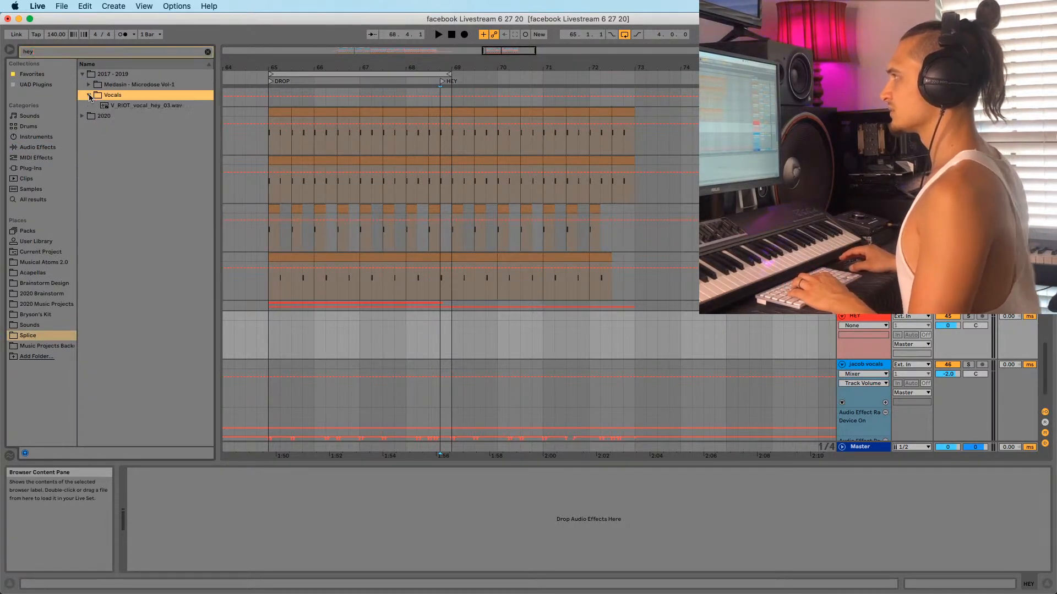
click(110, 105)
drag(118, 105, 442, 333)
Solo the HEY track and clear the browser's search term
click(971, 317)
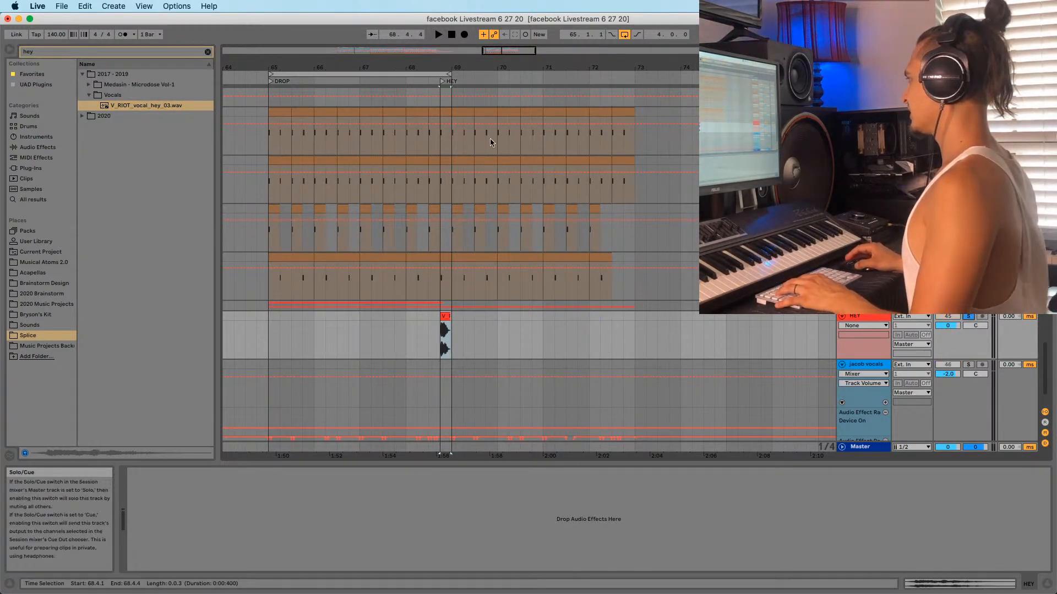
key(plus)
key(plus)
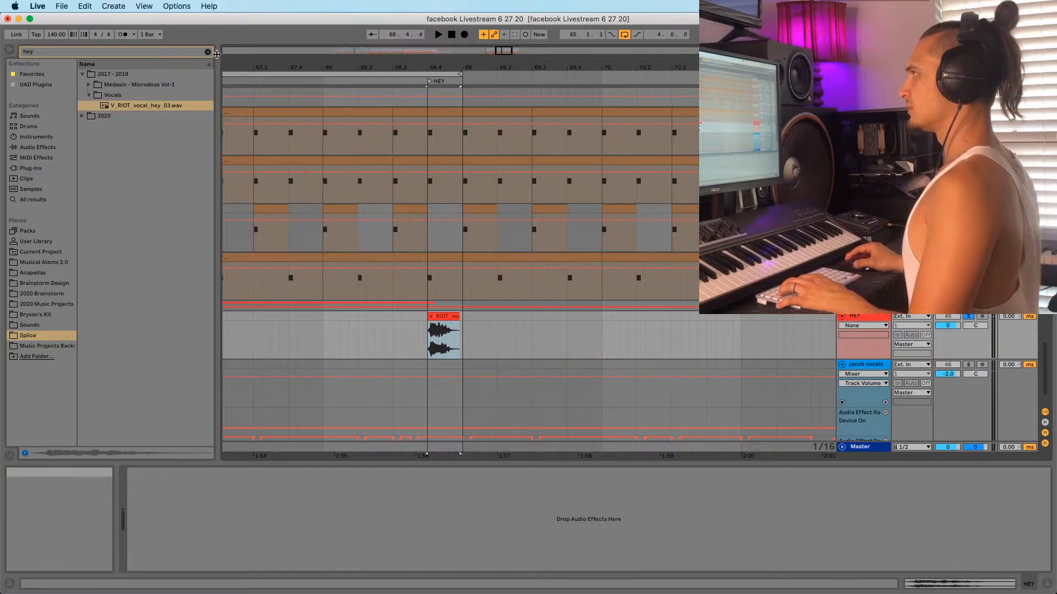
click(207, 52)
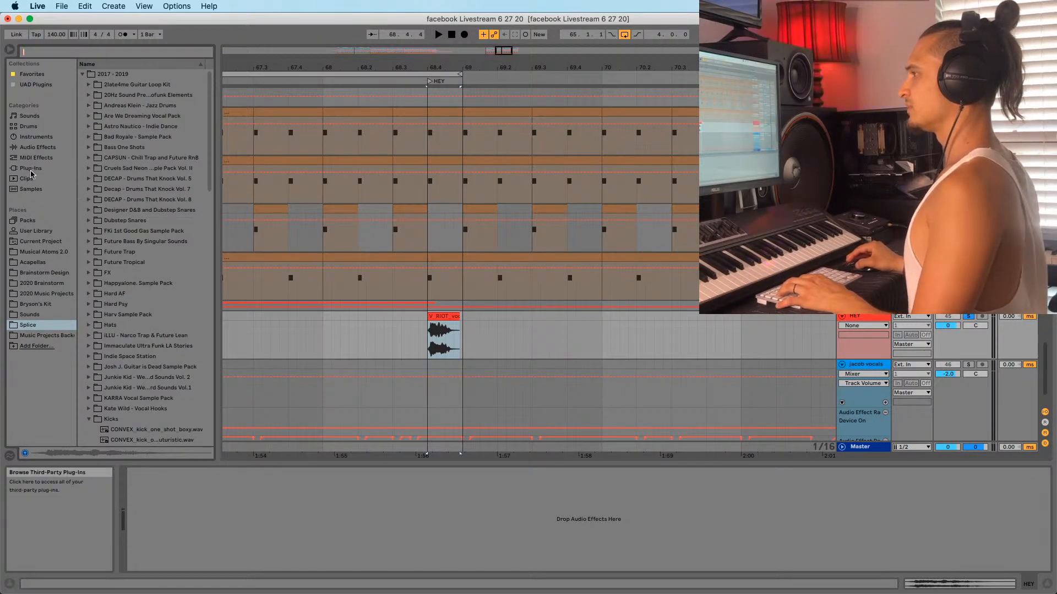
Find Bass Kleph's Easy Wash Out.adg in Bryson's Kit under Custom Racks, Downloaded, and load it on the HEY track
click(33, 169)
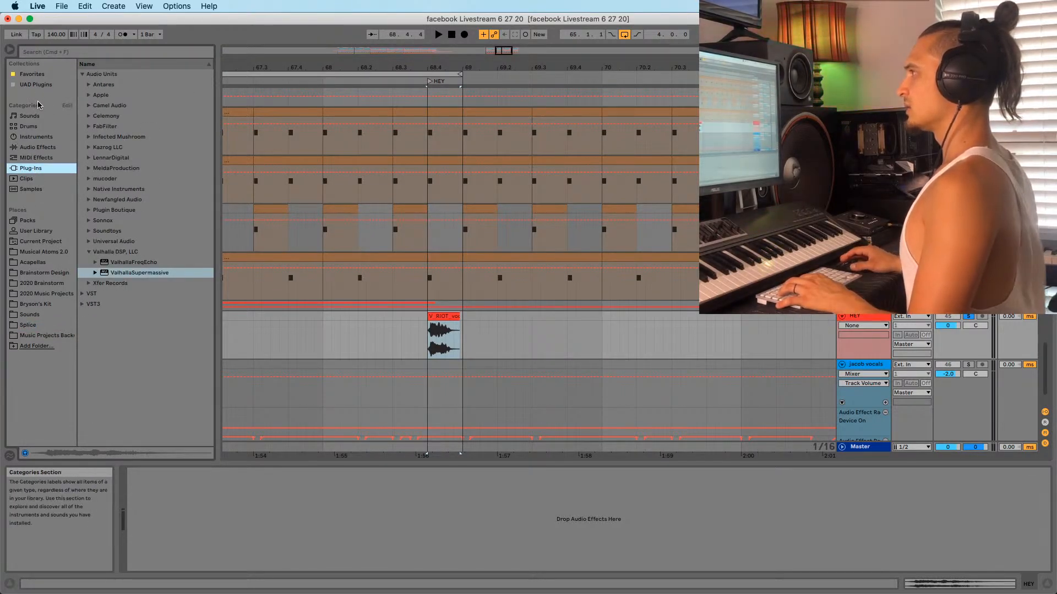
click(33, 273)
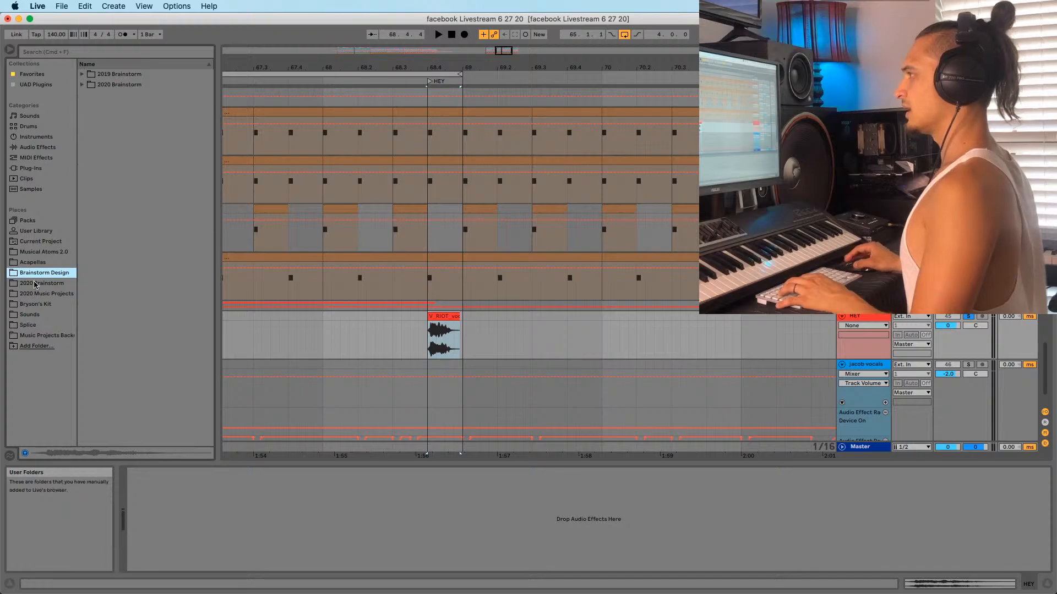
click(34, 296)
click(32, 305)
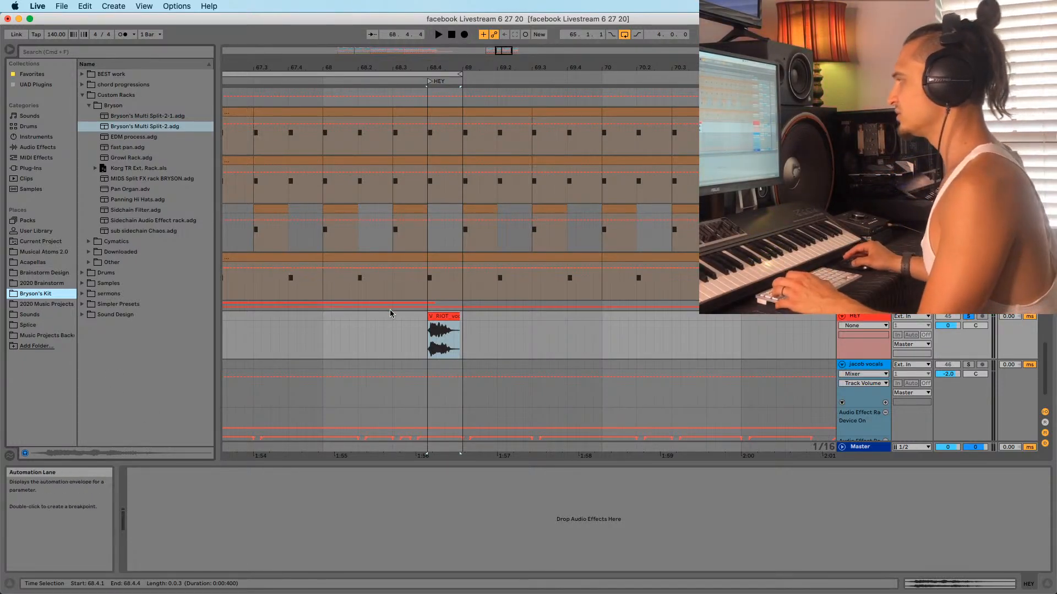
click(430, 349)
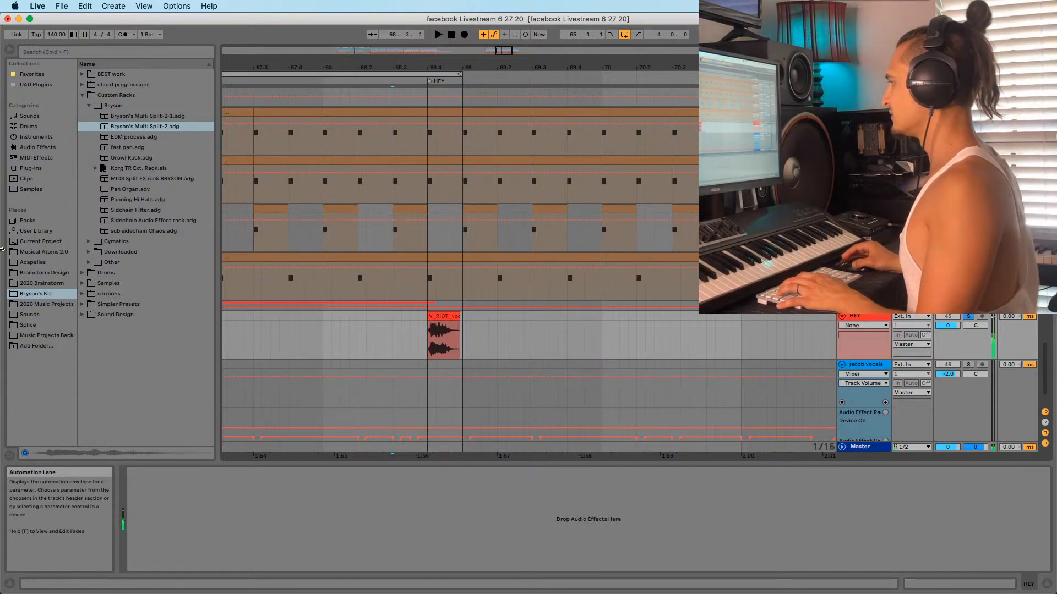
key(Left)
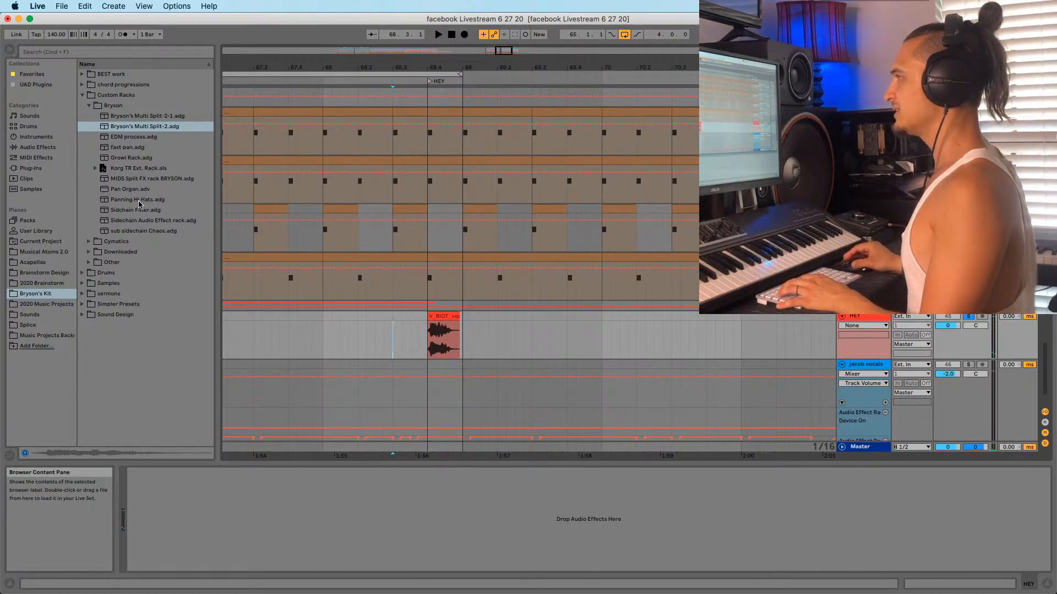
click(115, 95)
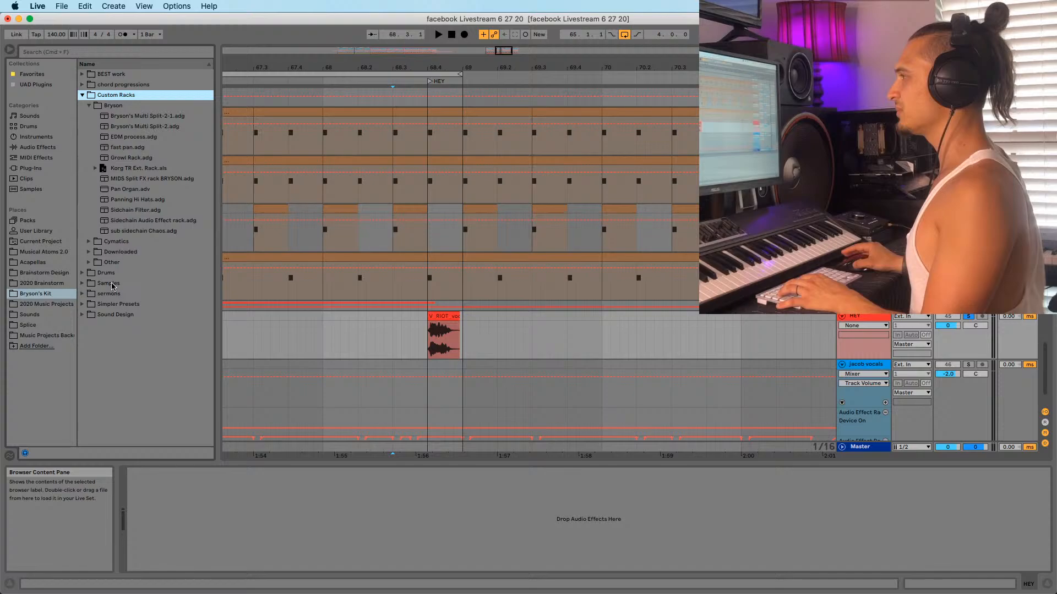
click(90, 253)
drag(124, 167, 388, 407)
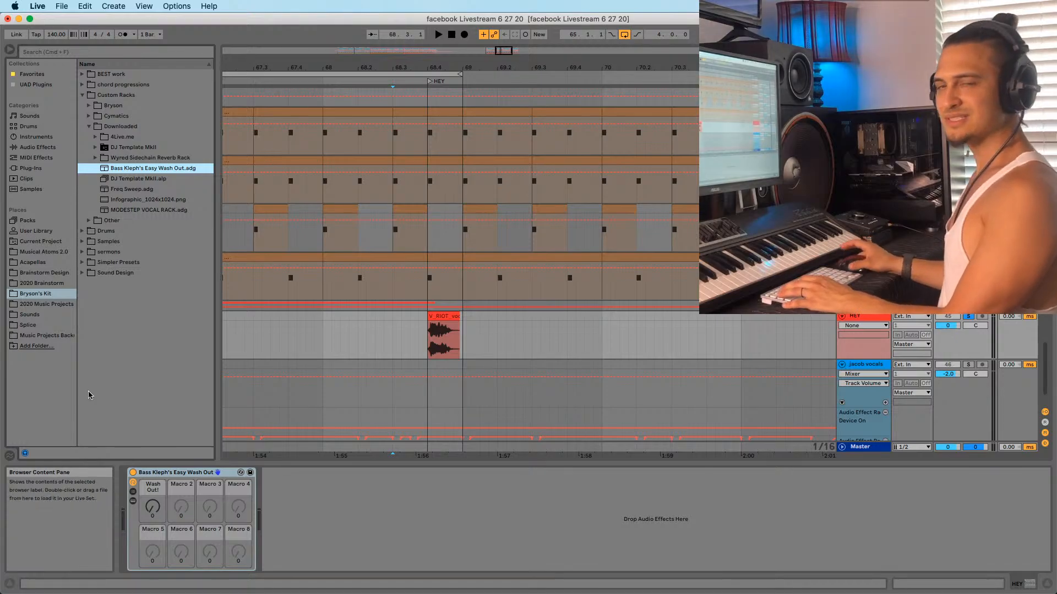
Show the Wash Out! macro's automation in a new lane and draw a rising ramp across the HEY clip from 68.4.1
right_click(154, 507)
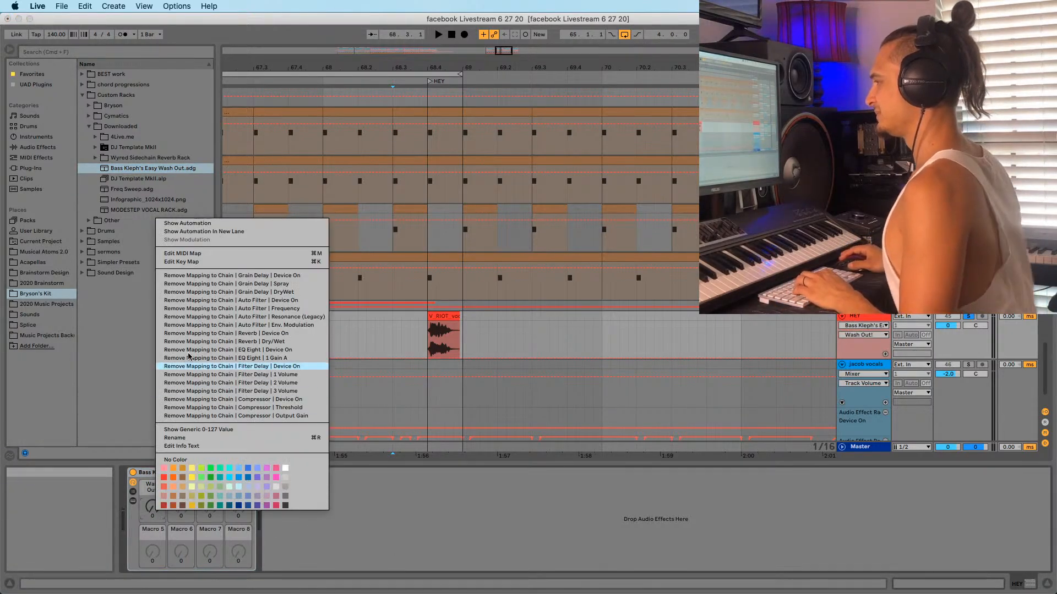
click(224, 231)
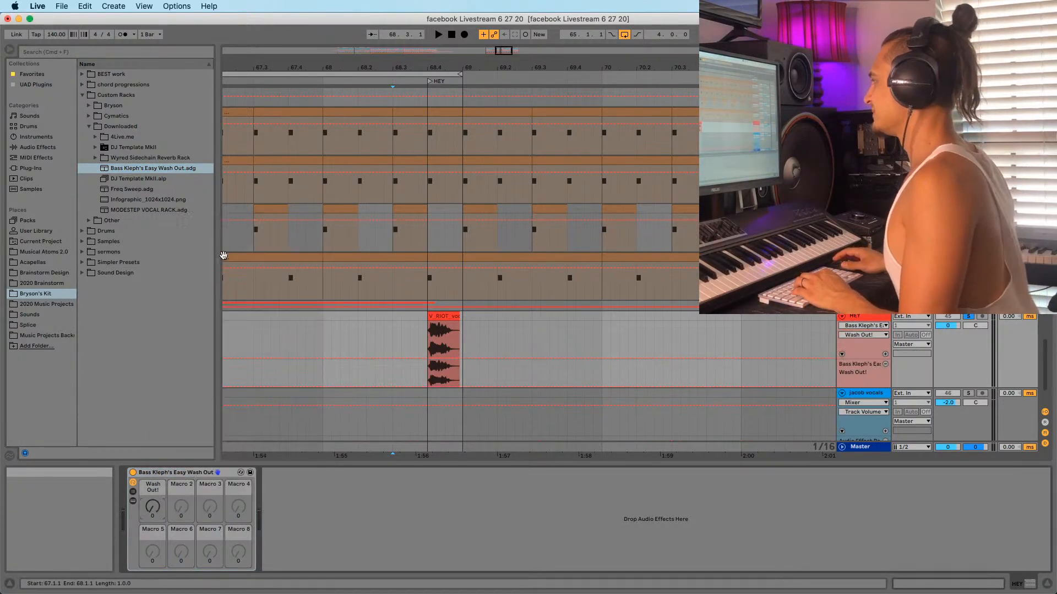
drag(438, 373, 456, 371)
key(b)
click(427, 373)
key(space)
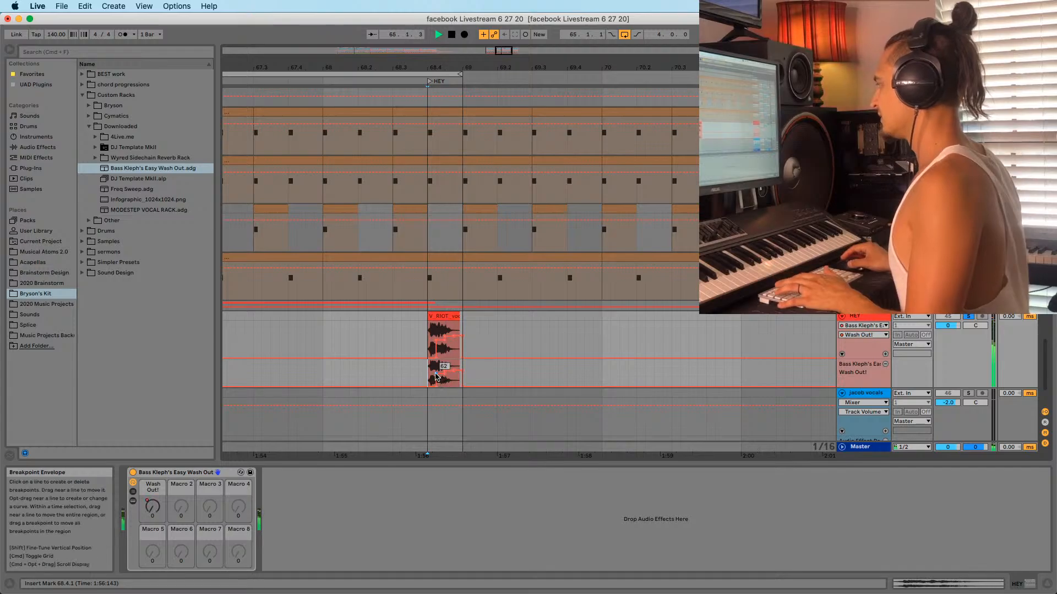
Refine the Wash Out! breakpoints so the effect builds toward the end of the HEY clip, auditioning from 68.4.1
click(422, 374)
key(space)
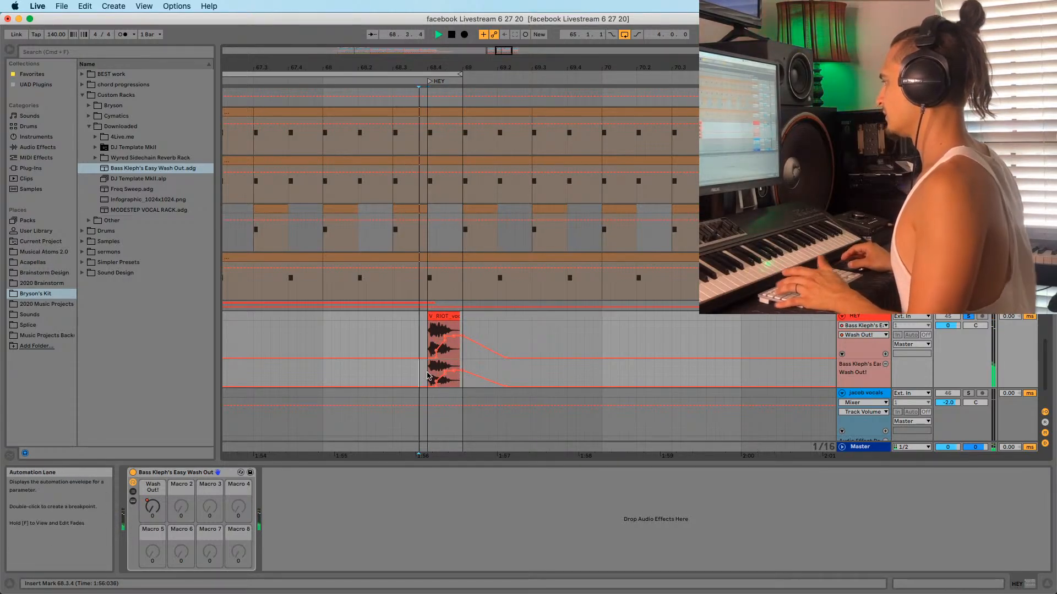
click(426, 372)
click(436, 381)
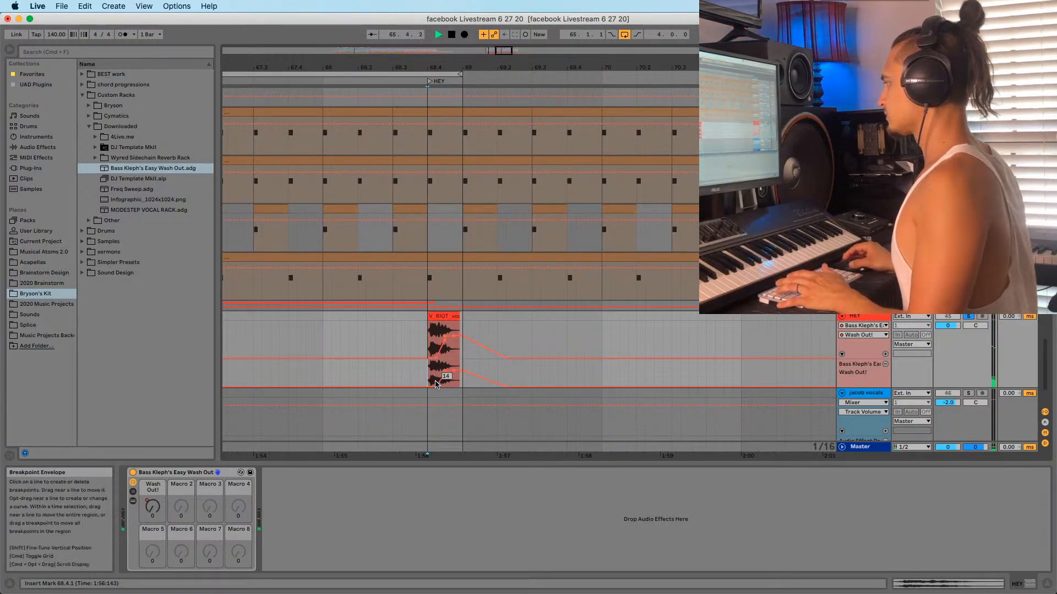
click(445, 370)
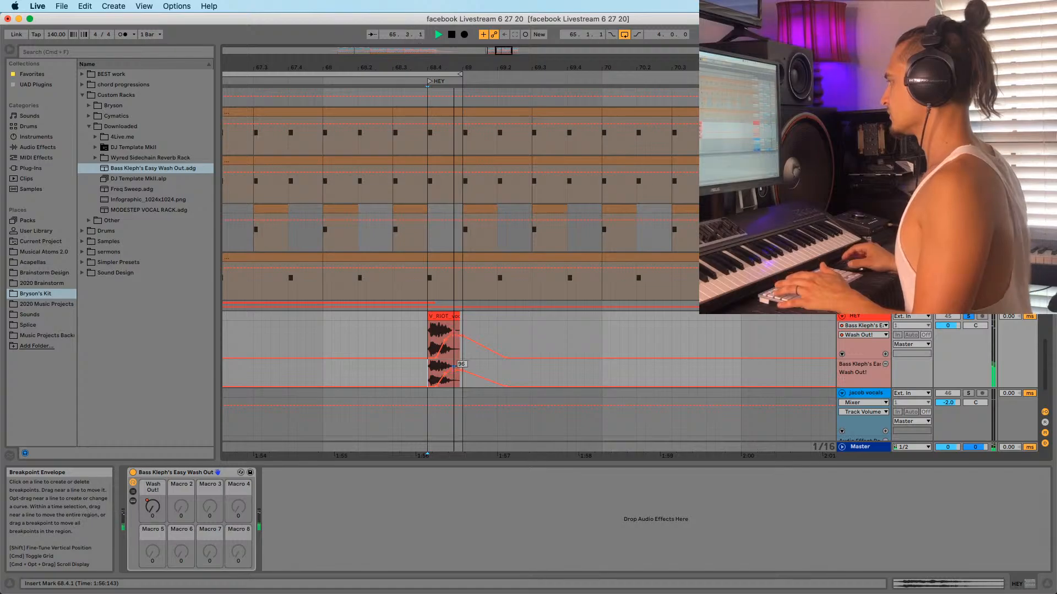
click(427, 370)
key(space)
key(space)
drag(455, 370, 454, 367)
key(space)
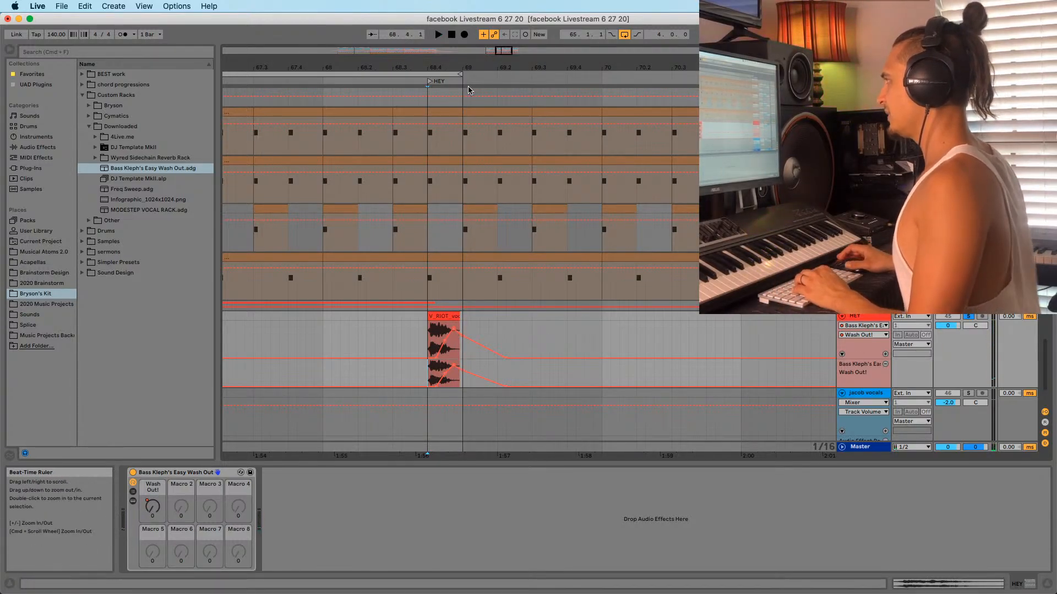
Hold the Wash Out! automation's peak from the end of the HEY clip to just past bar 69 and audition it
drag(467, 67, 467, 403)
click(464, 377)
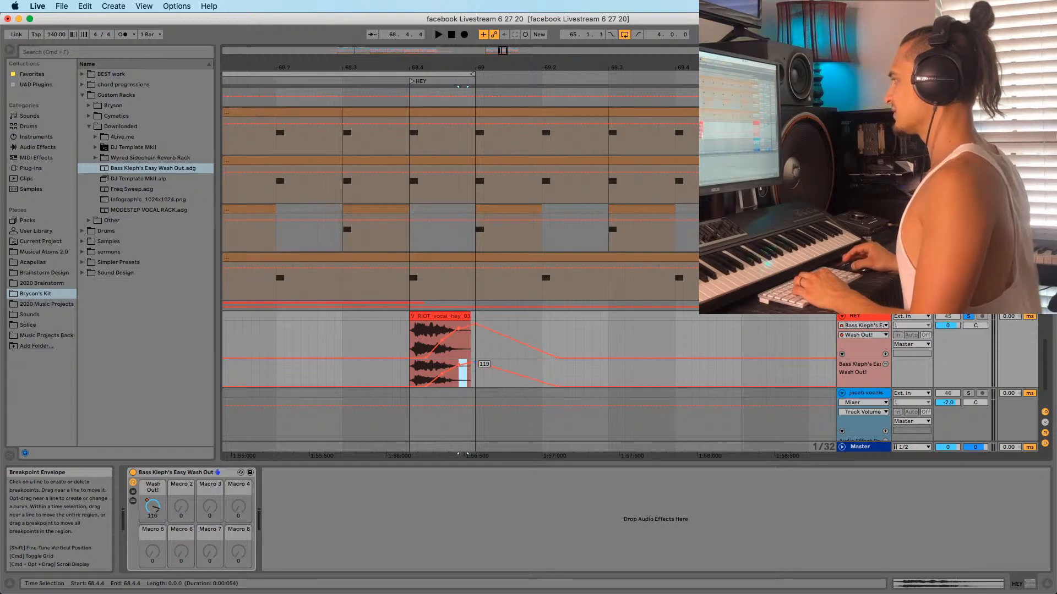
drag(475, 362, 484, 367)
click(411, 375)
key(space)
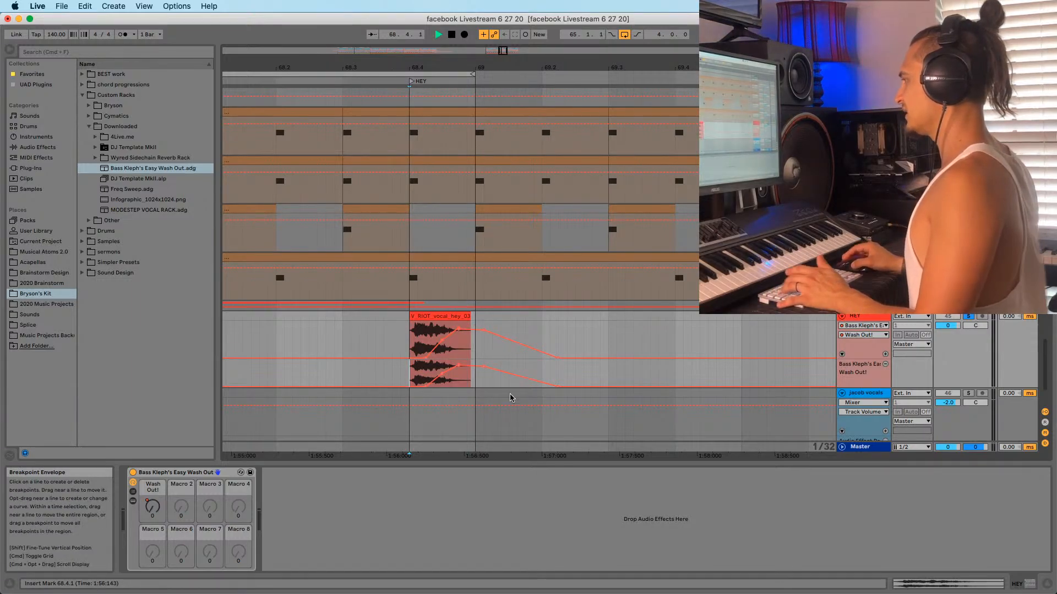
key(space)
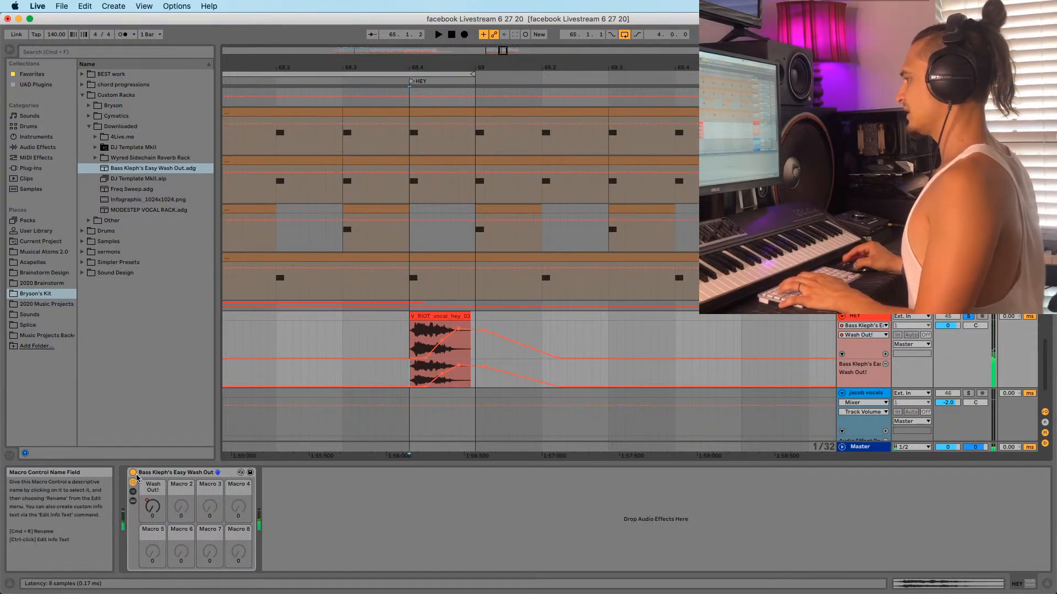
Bypass and re-enable the Easy Wash Out rack between playbacks to compare the HEY shot without and with the effect
click(133, 473)
key(space)
key(space)
click(133, 473)
key(space)
key(space)
key(space)
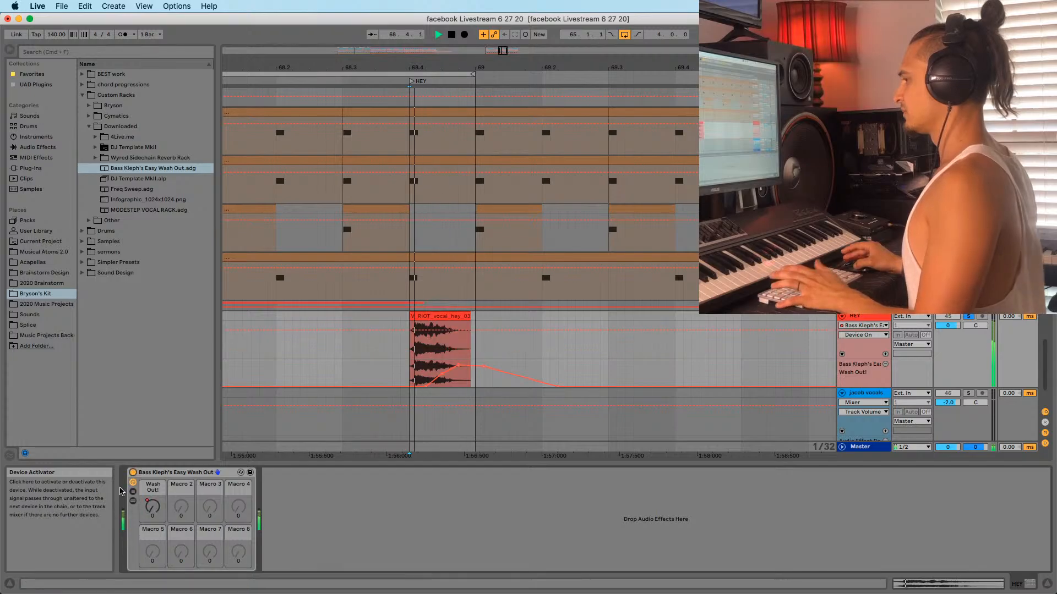
key(space)
key(space)
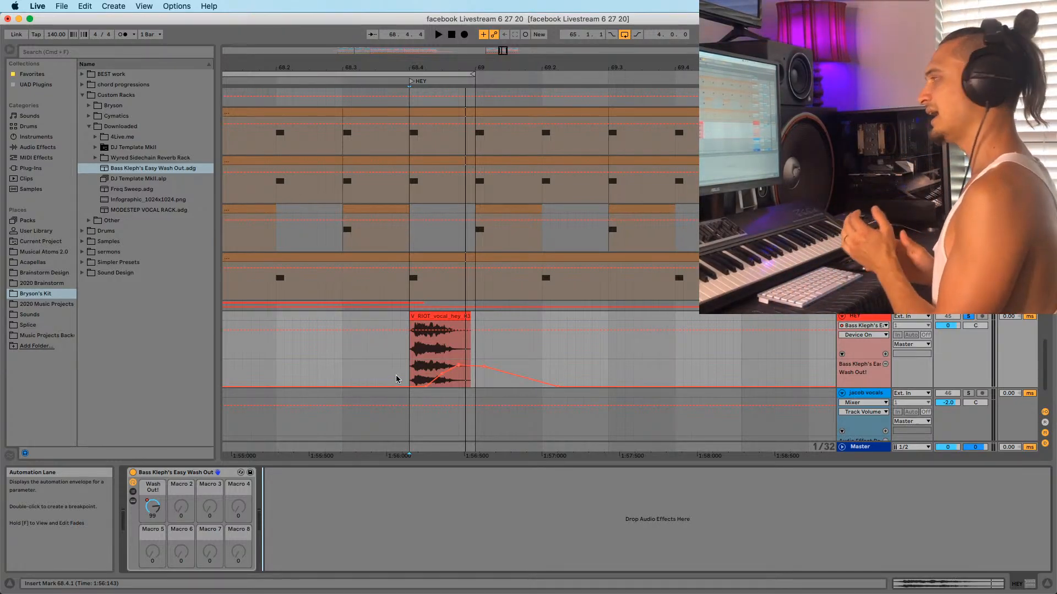
Lower the peak of the Wash Out! automation over the HEY clip slightly and play it from 68.4.1
drag(457, 364, 459, 366)
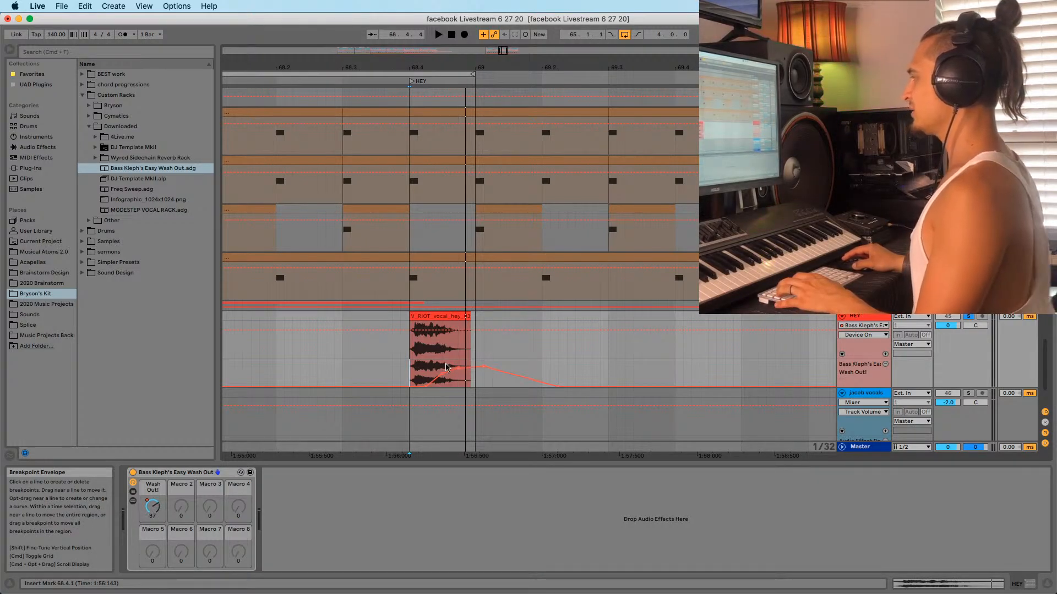
click(408, 382)
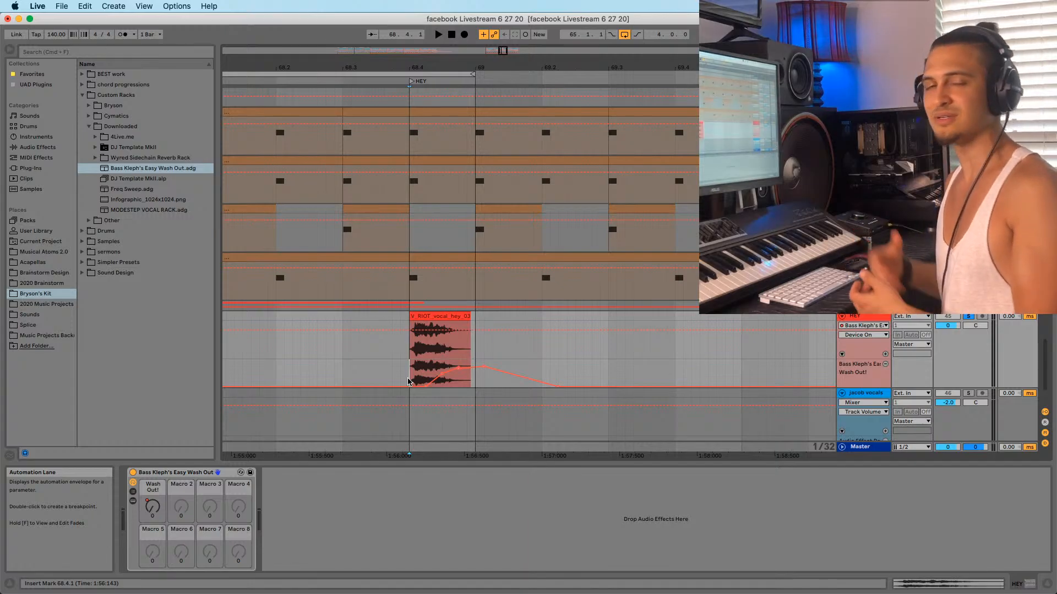
key(space)
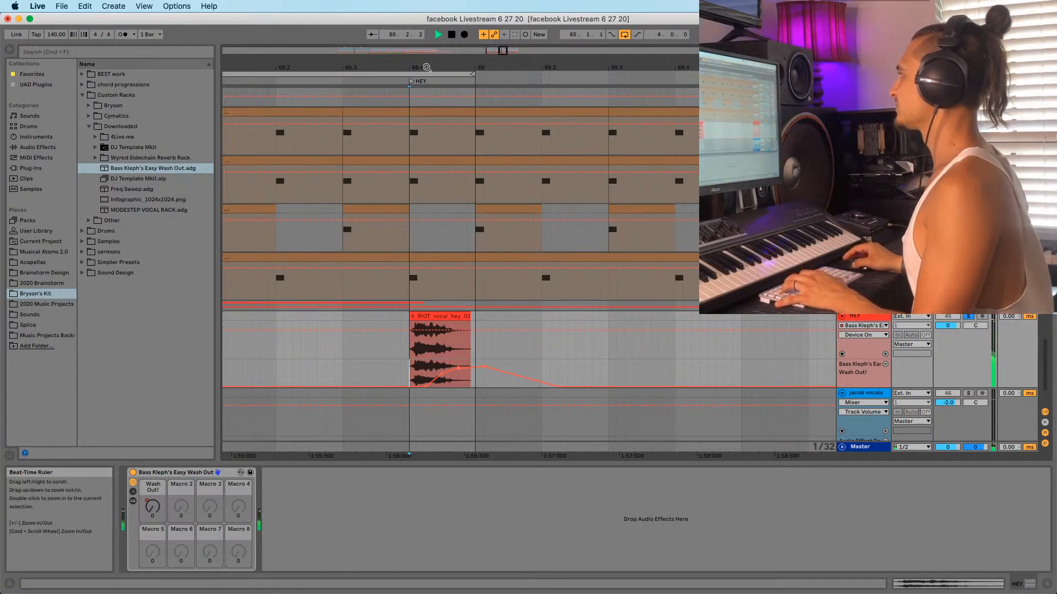
Add a small Wash Out! automation bump of 26 at the start of the drop at bar 65 and play it
drag(427, 67, 464, 27)
key(space)
key(space)
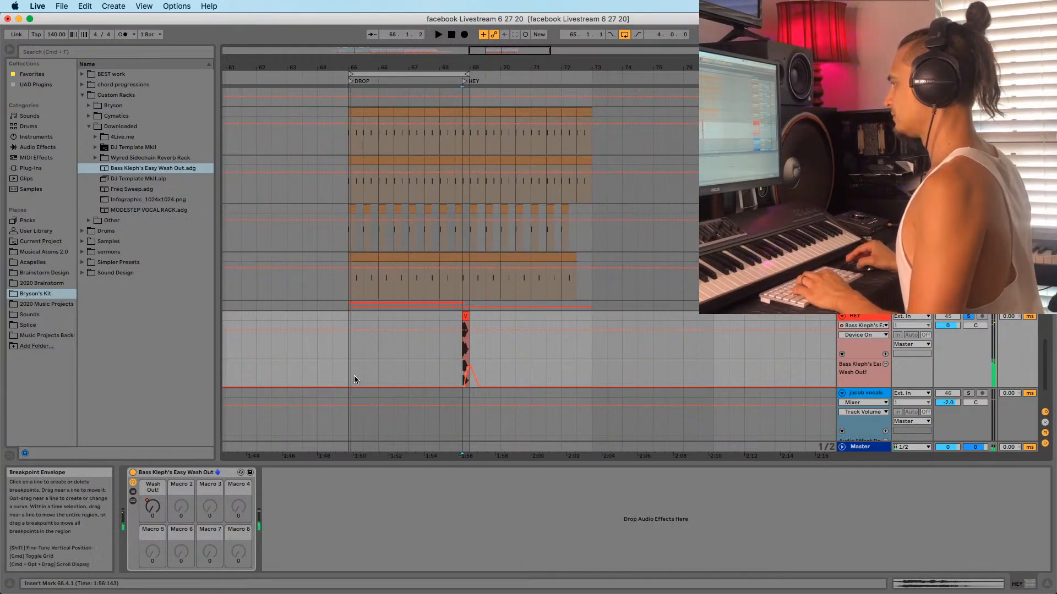
key(b)
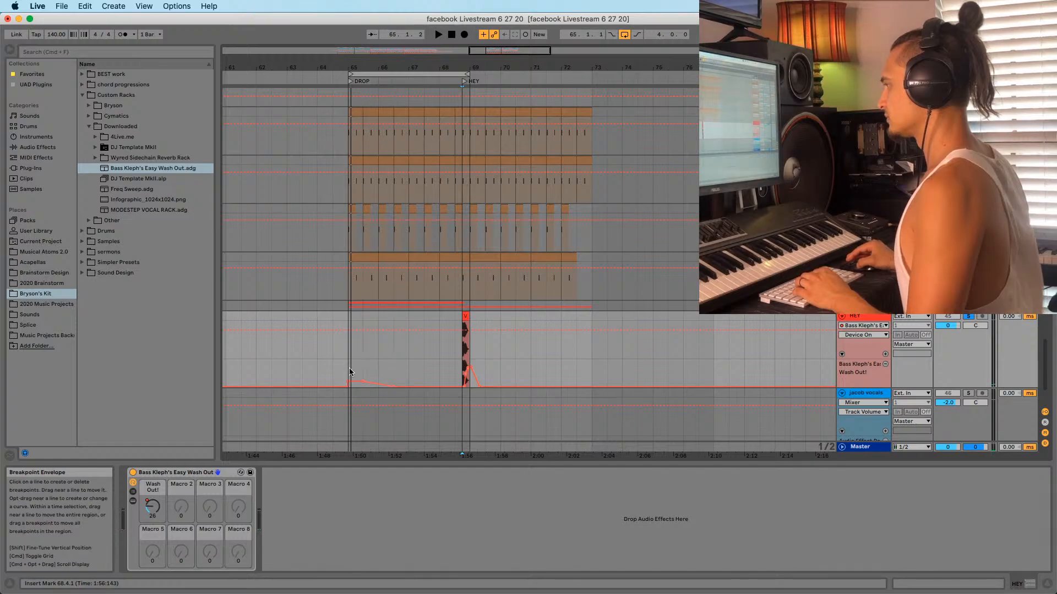
click(350, 371)
key(space)
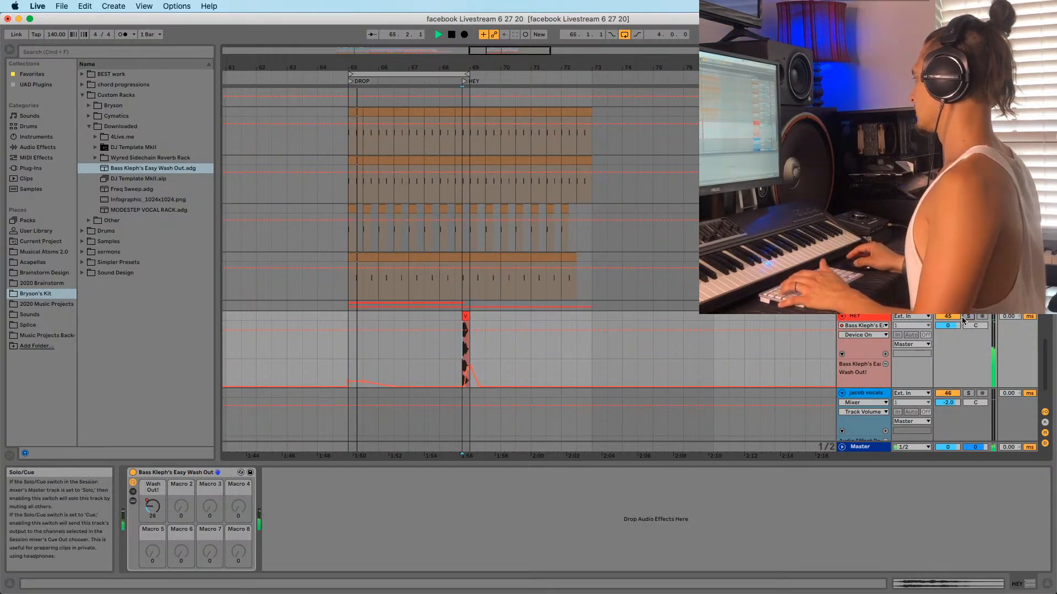
Unsolo the HEY track and play the drop from 65.1.1 to hear the shot with the other tracks
key(space)
key(space)
mouse_move(360, 384)
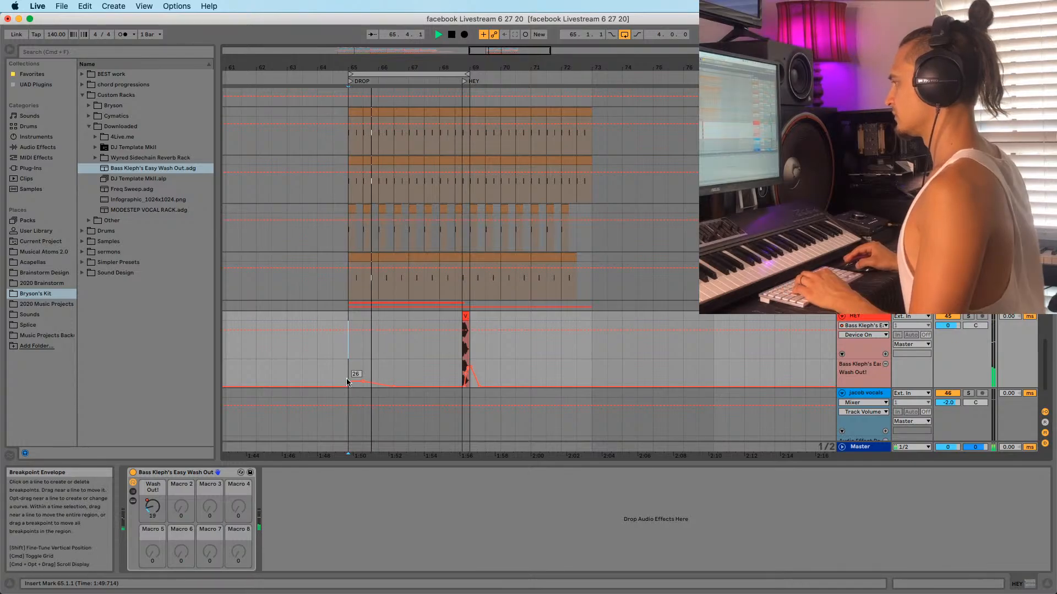
scroll(348, 357, up, 2)
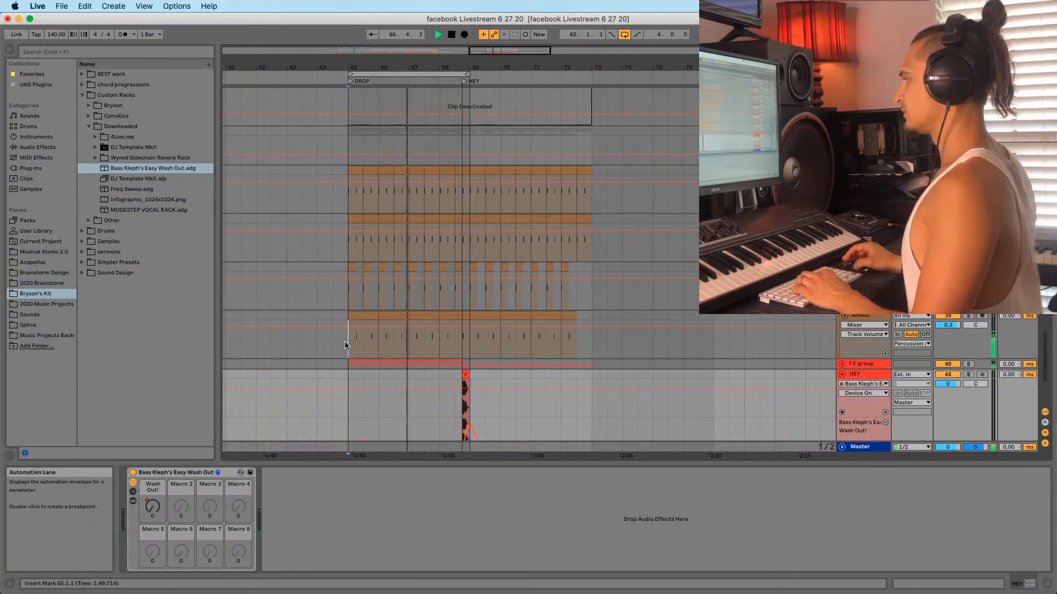
click(454, 363)
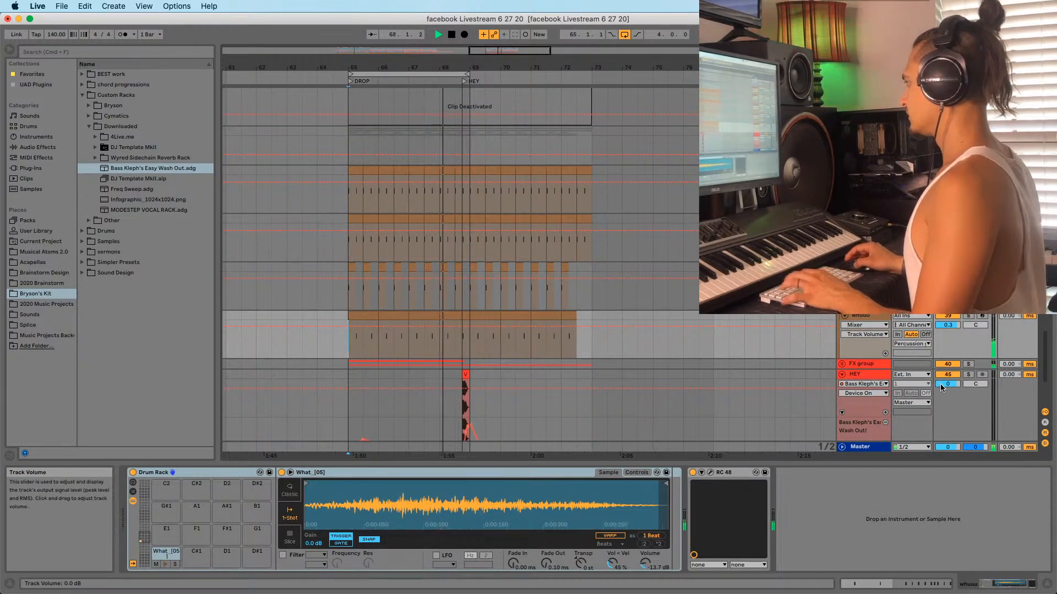
key(space)
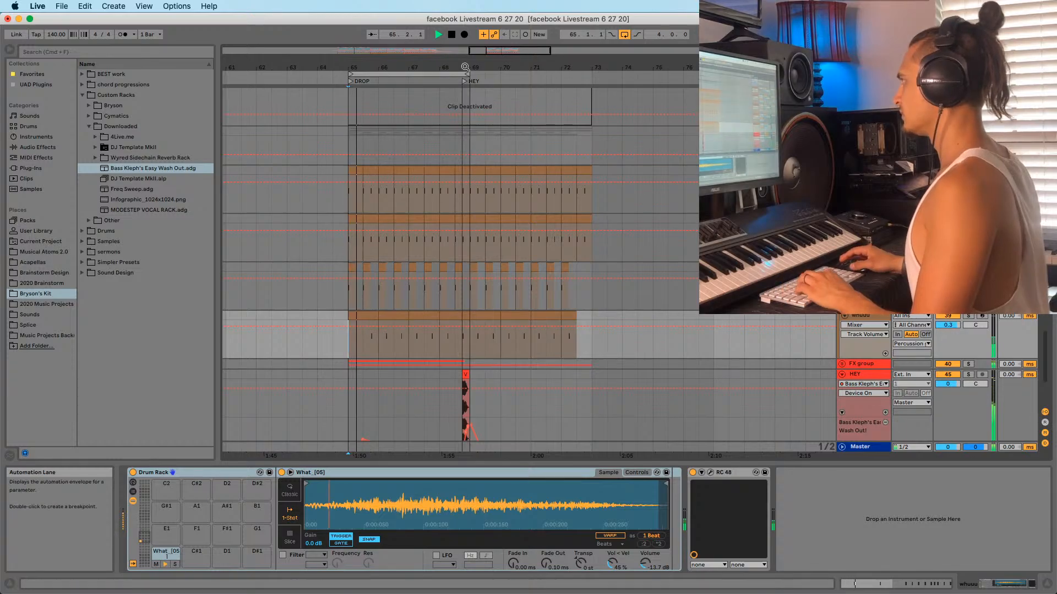
Open the HEY clip's sample settings and try a lower transposition while auditioning the shot
scroll(457, 385, up, 5)
click(454, 400)
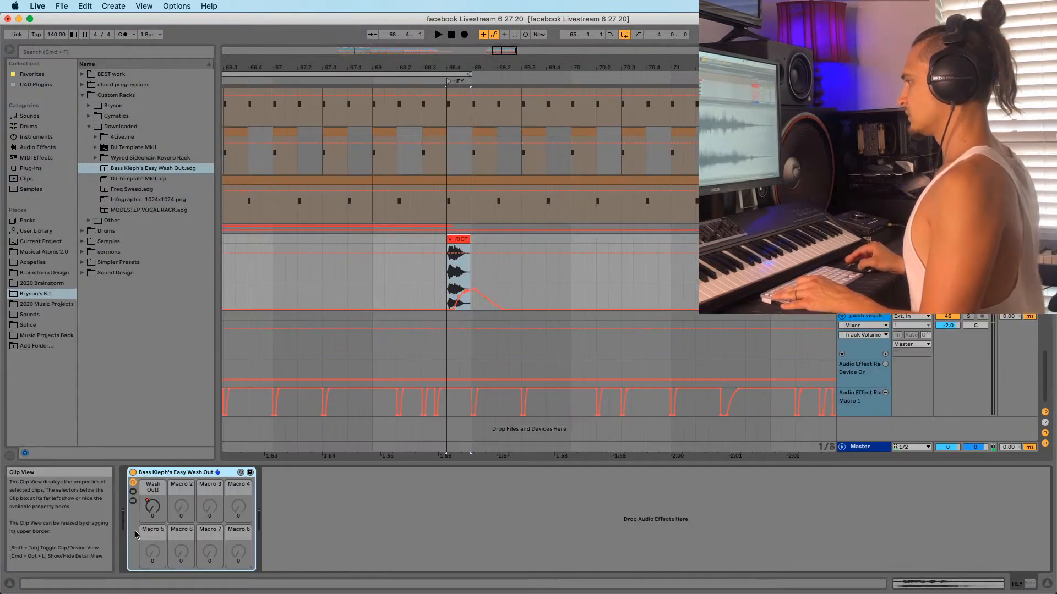
key(shift+Tab)
click(179, 293)
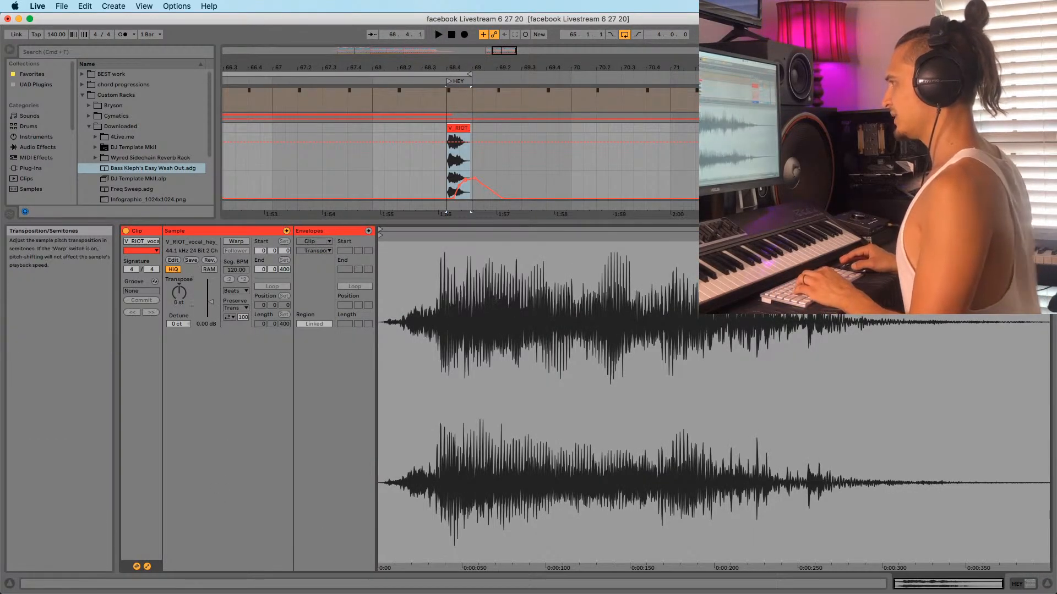
key(Down)
key(Down)
key(Down)
key(space)
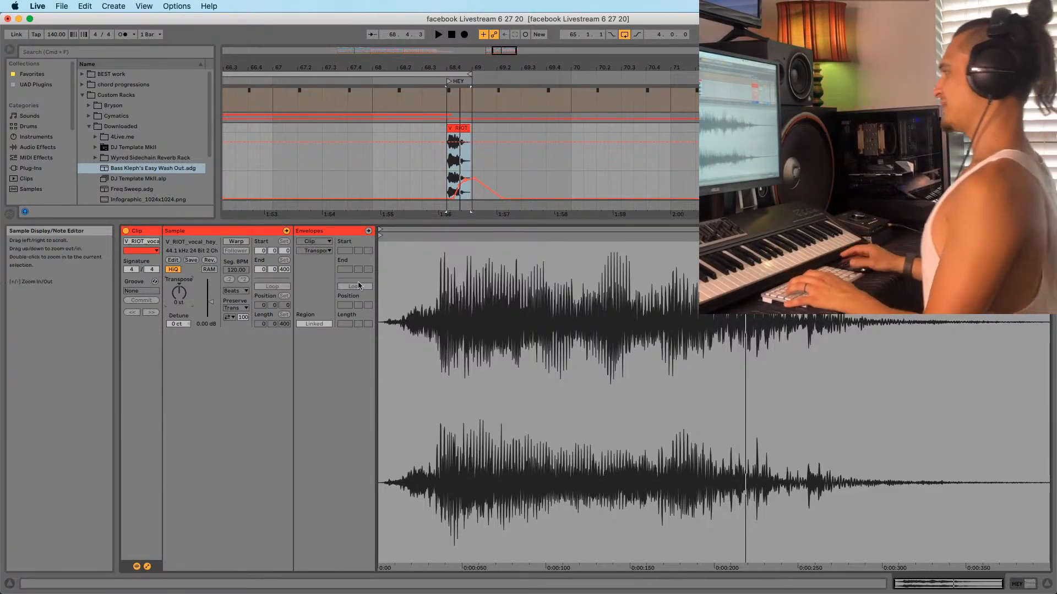
key(space)
Shrink the clip detail area and raise the HEY track's volume slightly while the drop plays
key(minus)
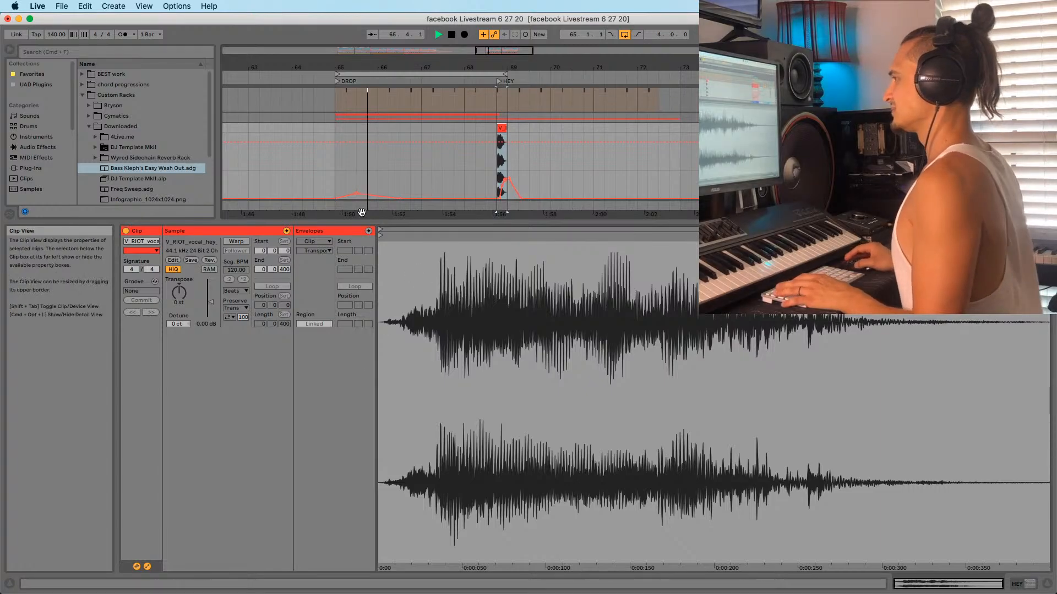
drag(692, 239, 691, 329)
scroll(543, 243, up, 5)
drag(948, 276, 948, 270)
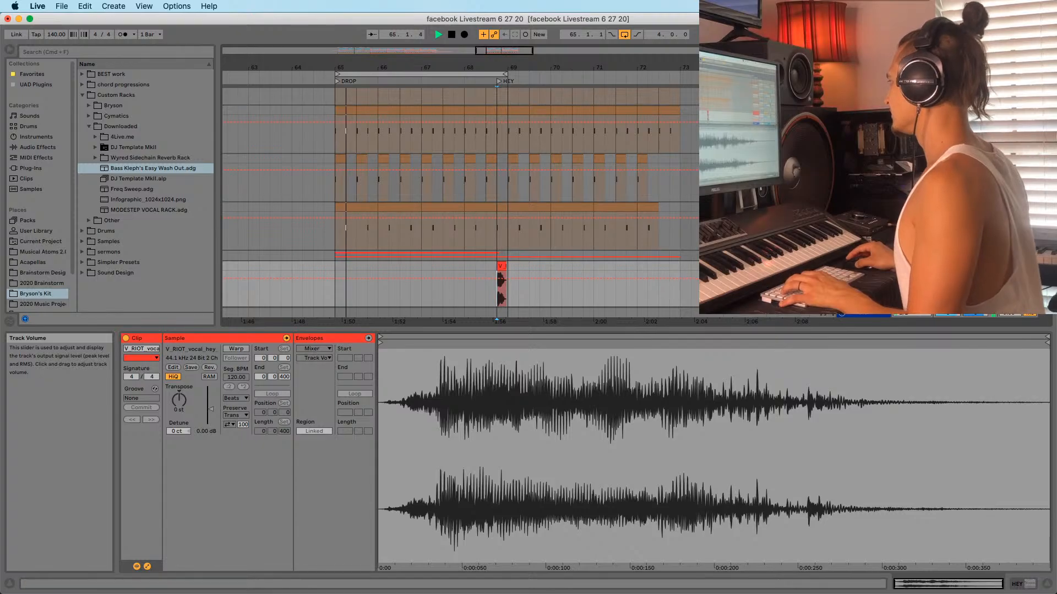
key(space)
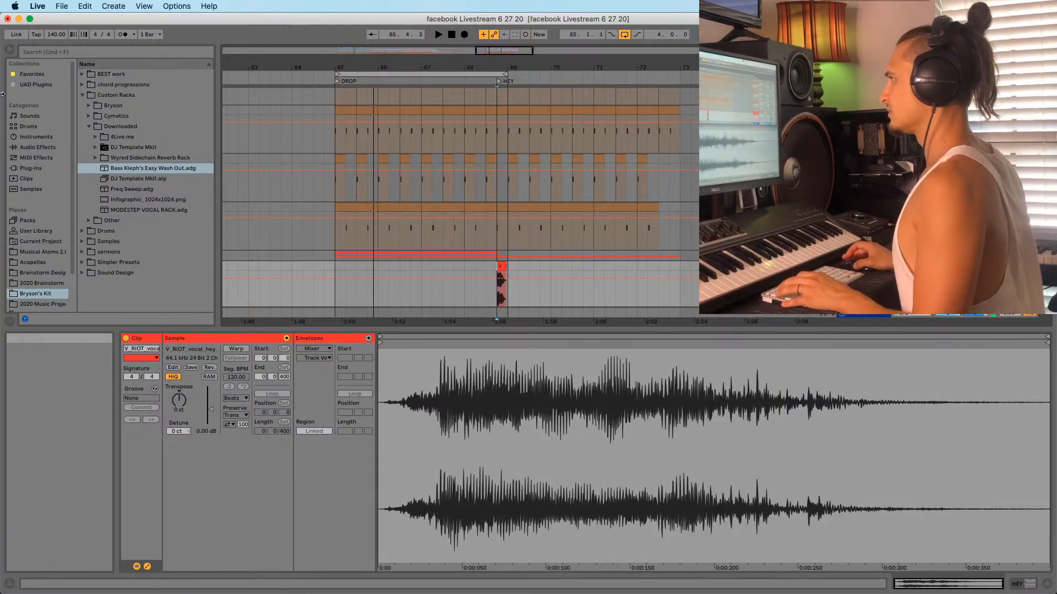
Add an EQ Eight audio effect to the HEY track after the Easy Wash Out rack and show the track's devices
click(36, 147)
drag(104, 179, 385, 230)
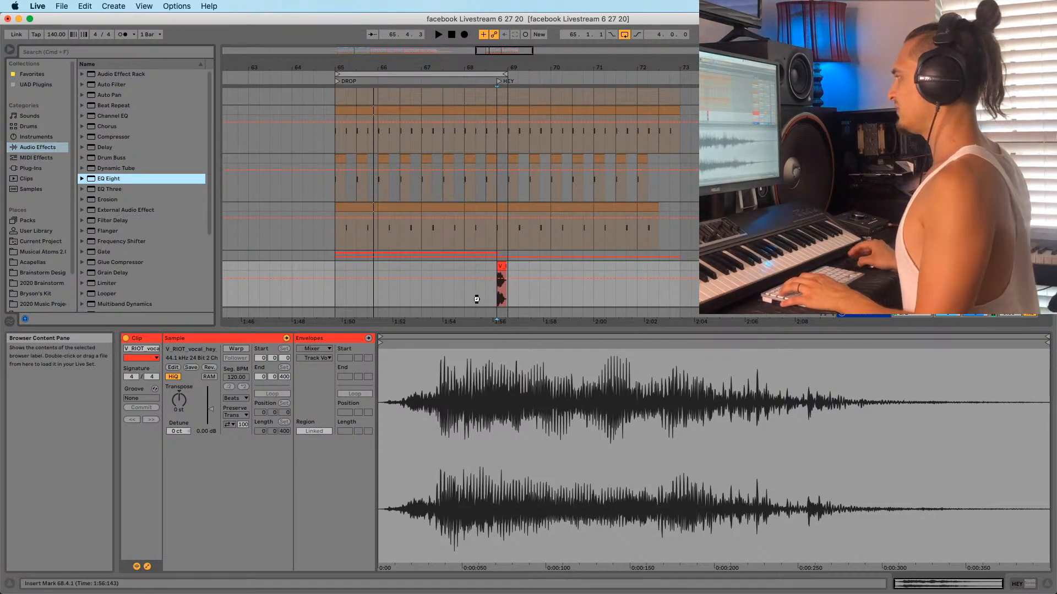
drag(477, 299, 477, 300)
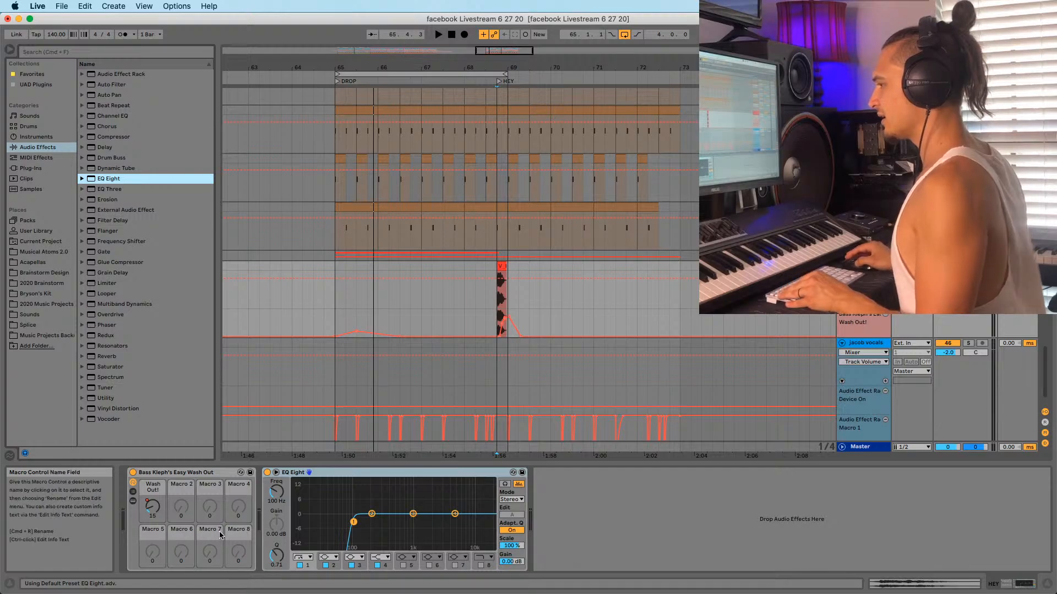
key(shift+Tab)
key(shift+Tab)
key(shift+Tab)
key(shift+Tab)
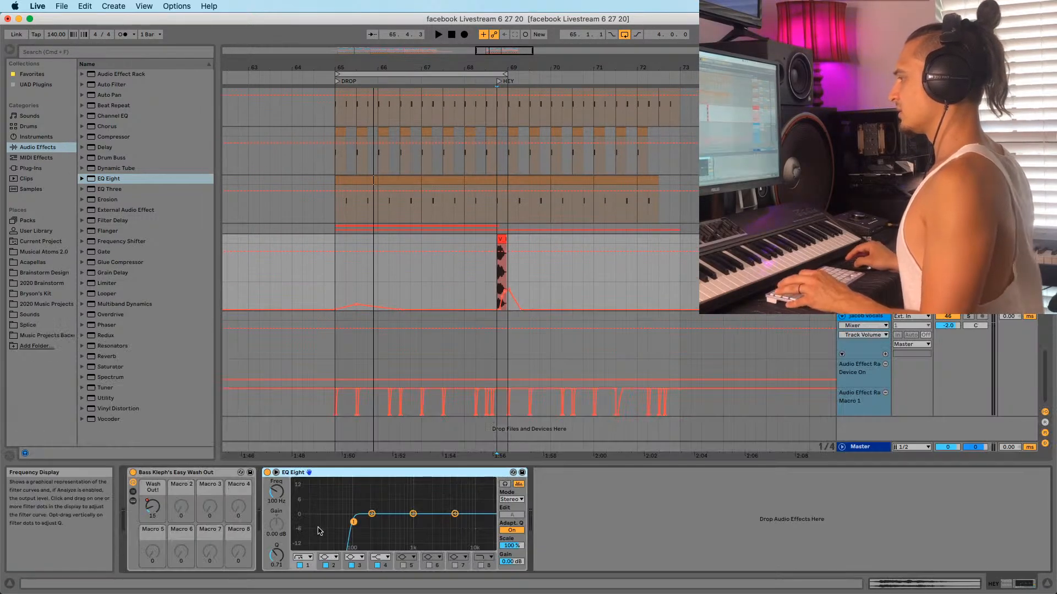
Switch EQ Eight band 1 to the gentler low-cut shape and raise its frequency to 563 Hz while auditioning the shot
drag(278, 501, 296, 517)
click(303, 559)
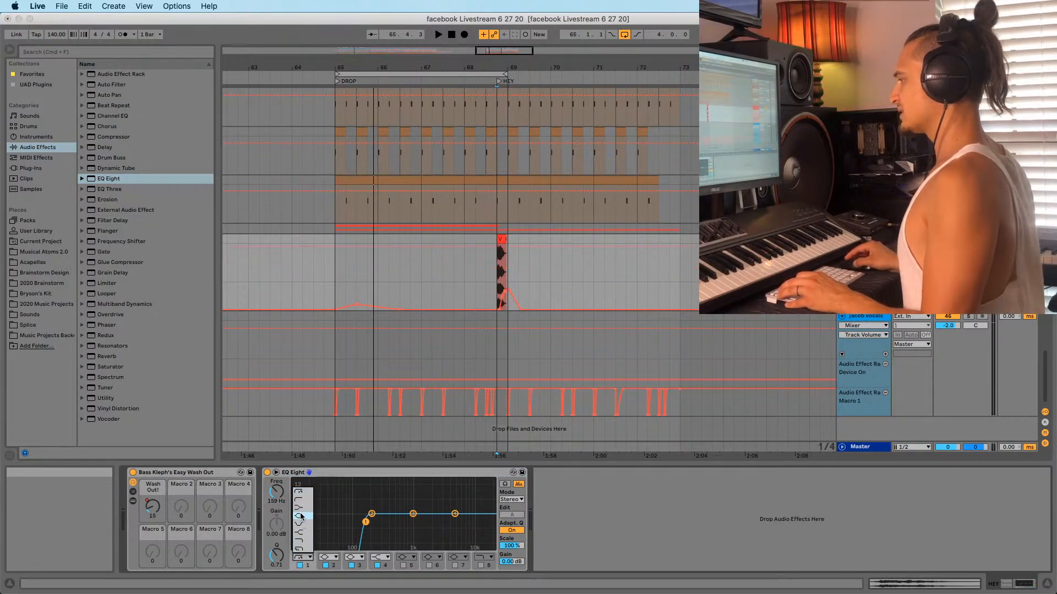
click(300, 502)
key(space)
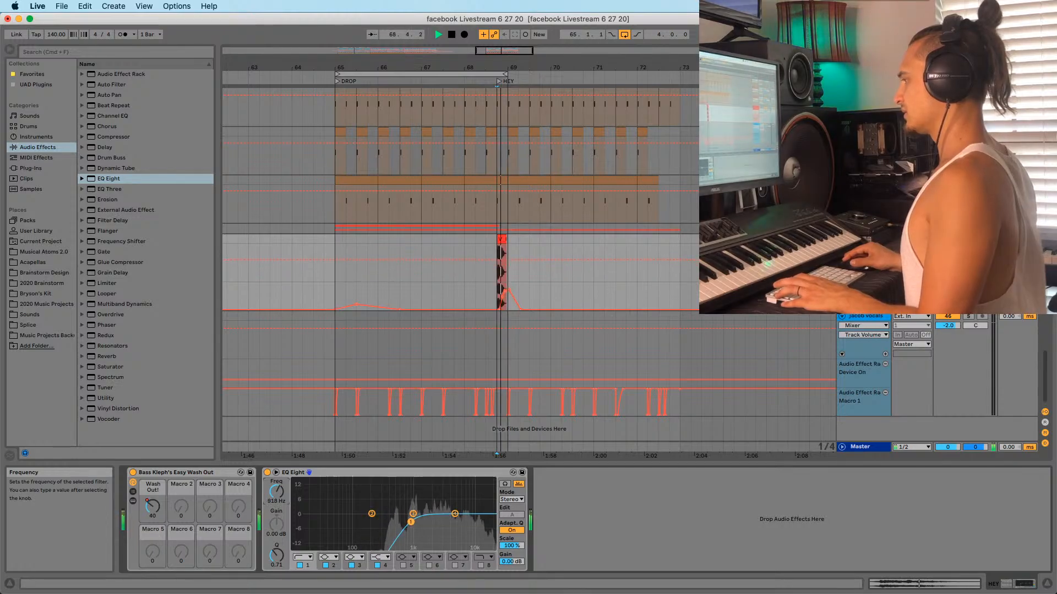
drag(276, 497, 281, 484)
key(space)
key(space)
key(space)
Add Melodyne from the favorites to the HEY track and place it before the Easy Wash Out rack
double_click(502, 240)
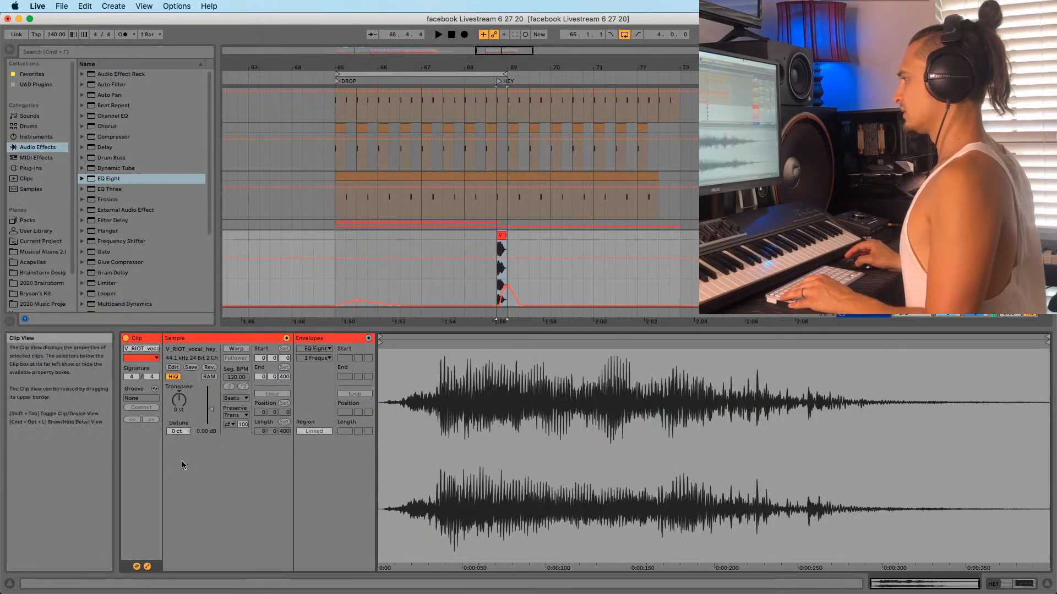
click(176, 400)
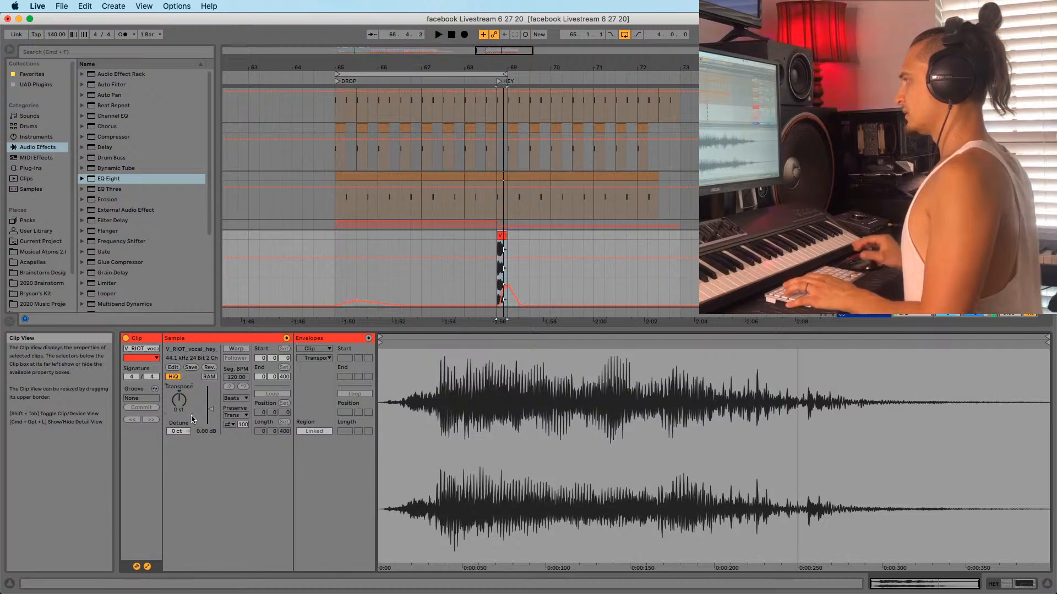
click(33, 73)
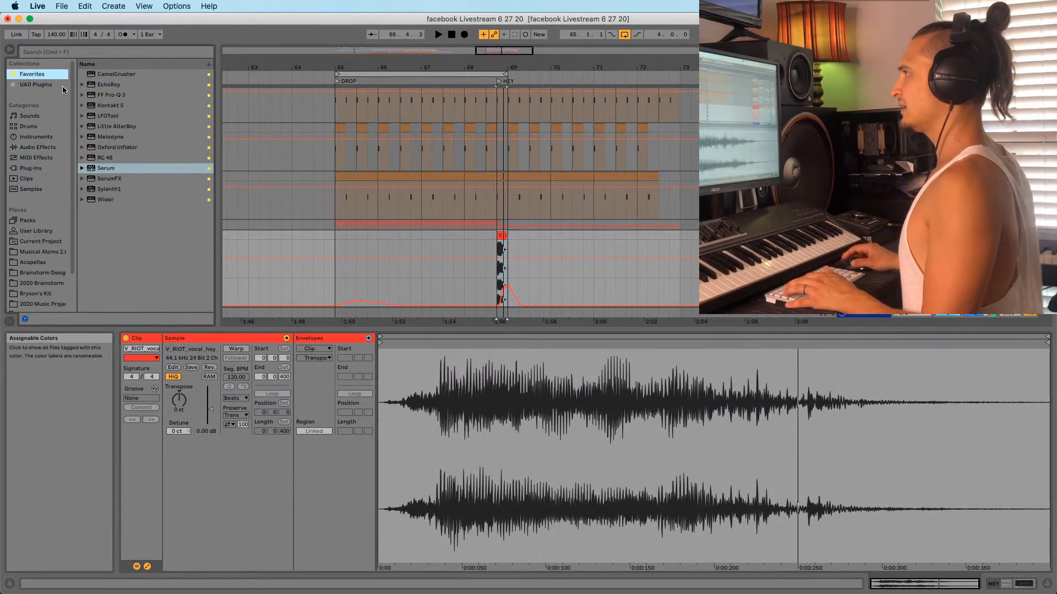
drag(108, 136, 469, 272)
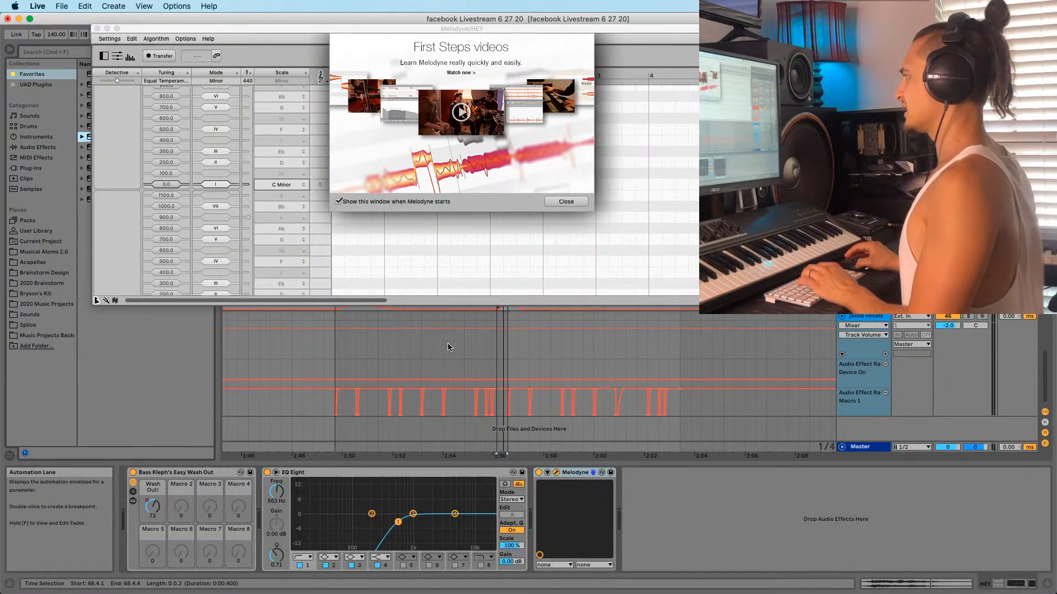
drag(580, 482, 128, 477)
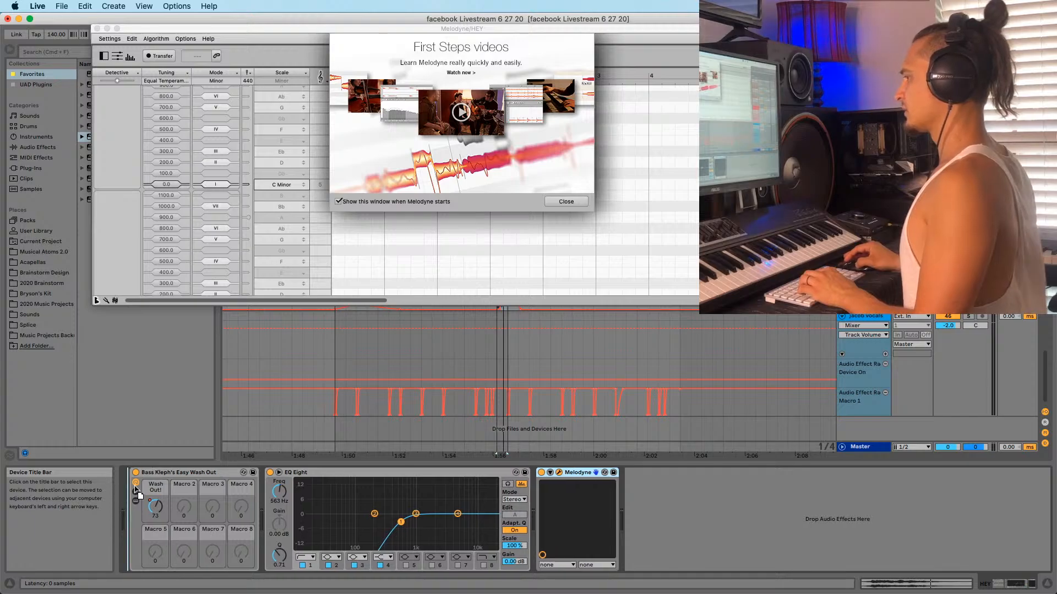
Dismiss Melodyne's First Steps videos window, transfer the HEY shot into the plug-in during playback, and close the editor
click(553, 206)
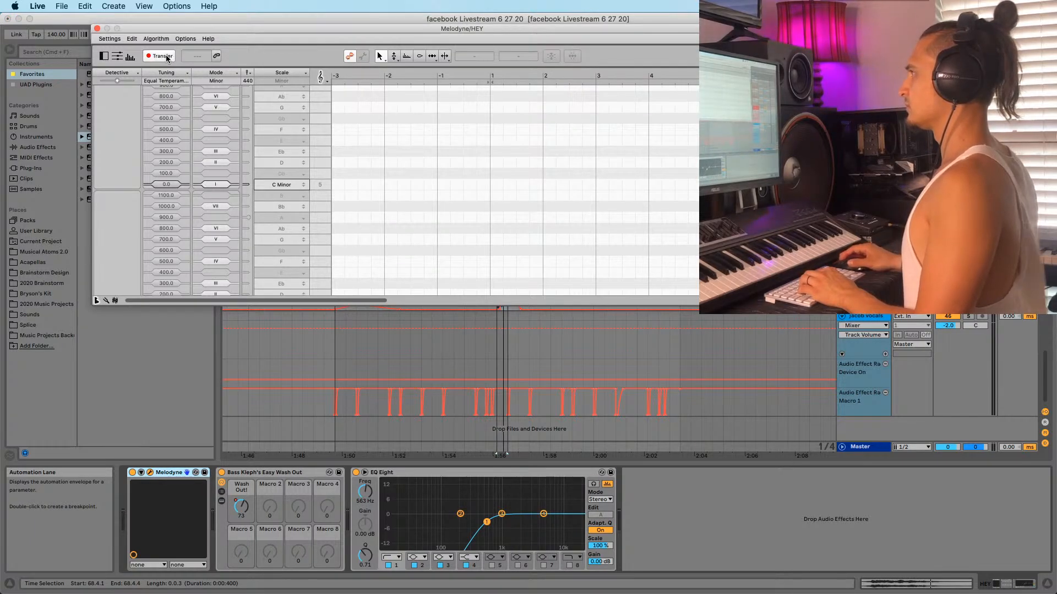
key(space)
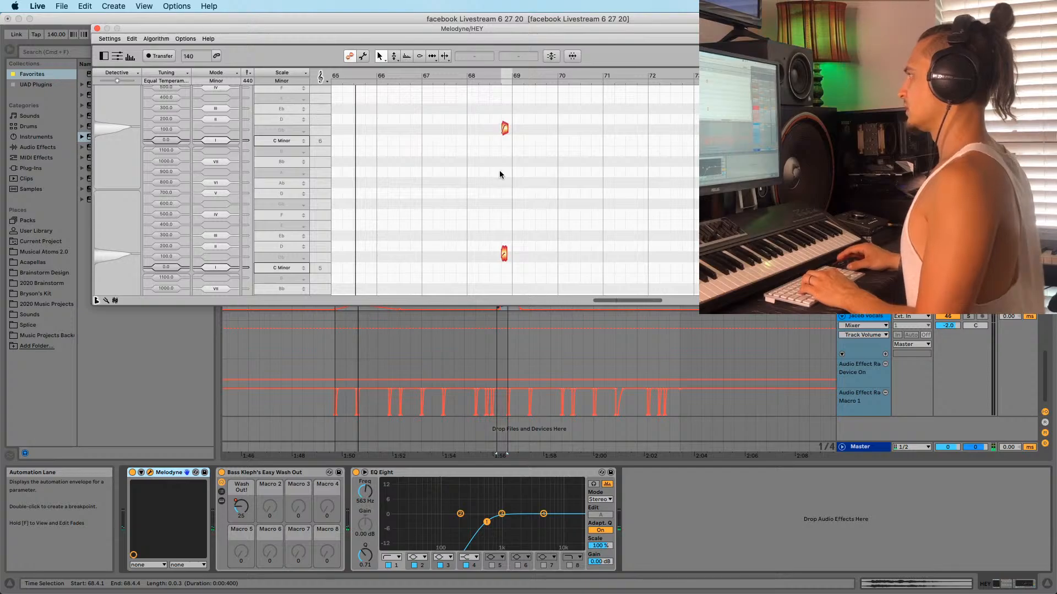
click(98, 29)
Open the 6-Serum bass clip starting at 68.2.1 to check which note it plays under the HEY shot
scroll(556, 251, up, 20)
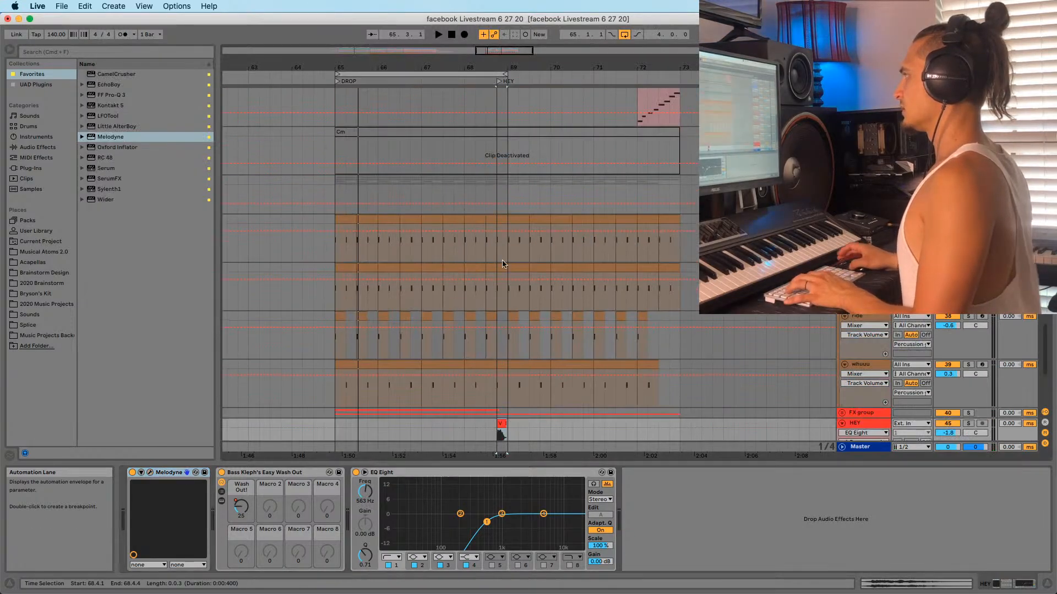
scroll(496, 208, up, 20)
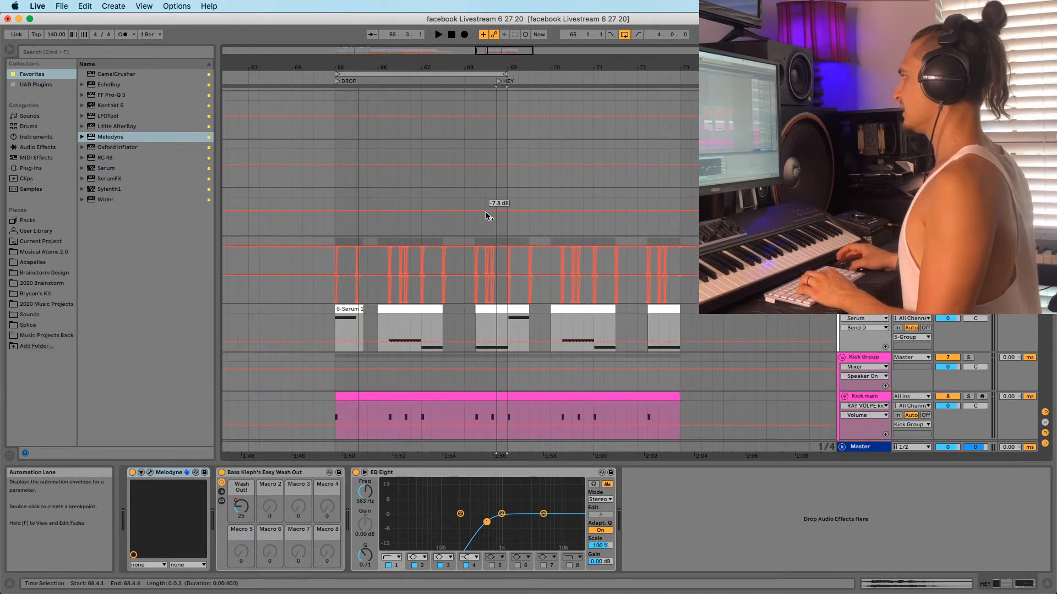
click(479, 209)
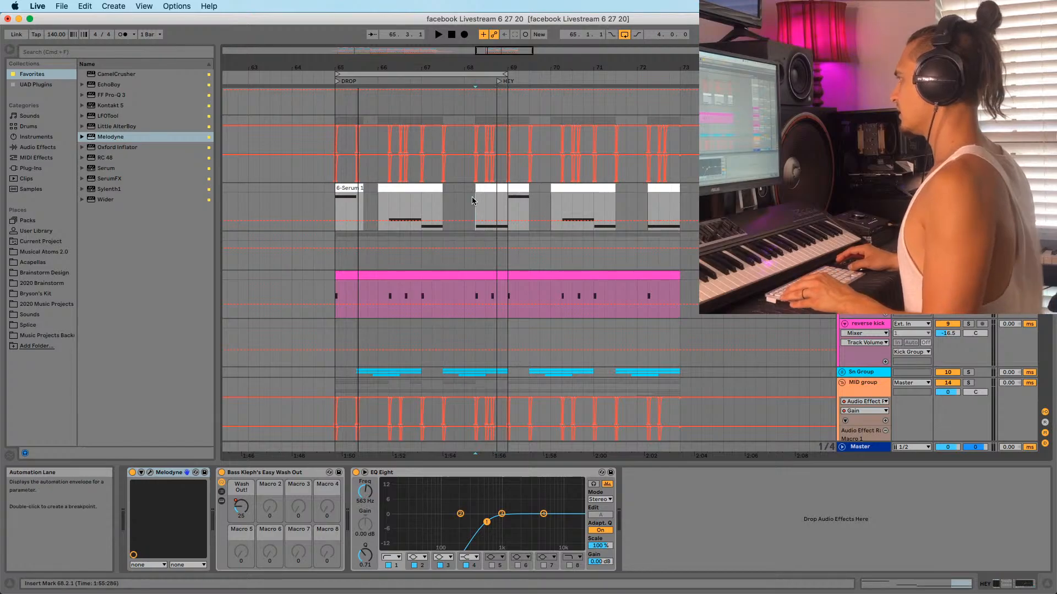
key(shift+Tab)
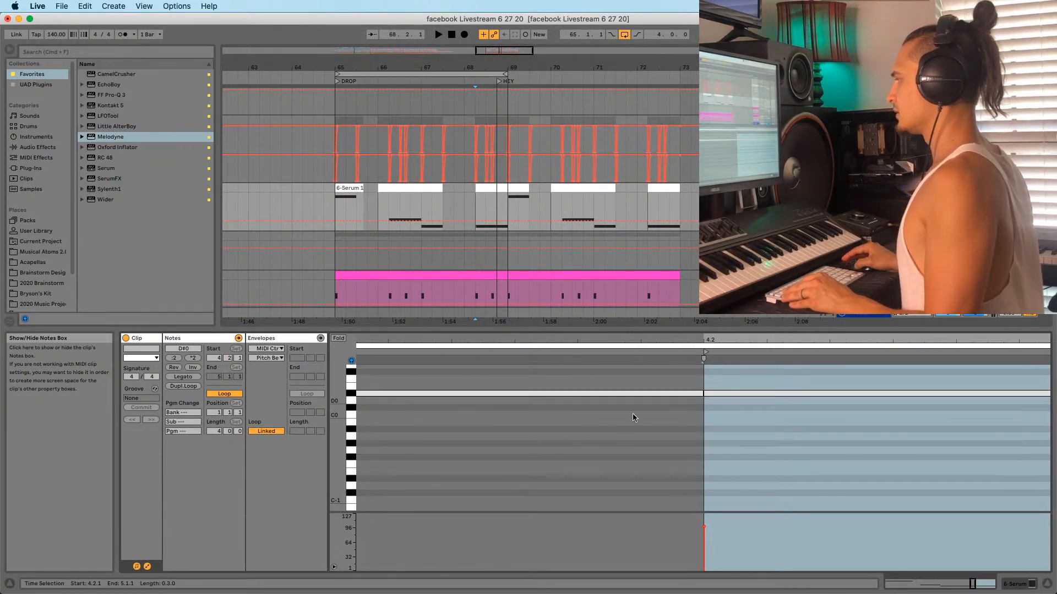
click(680, 406)
scroll(472, 220, down, 10)
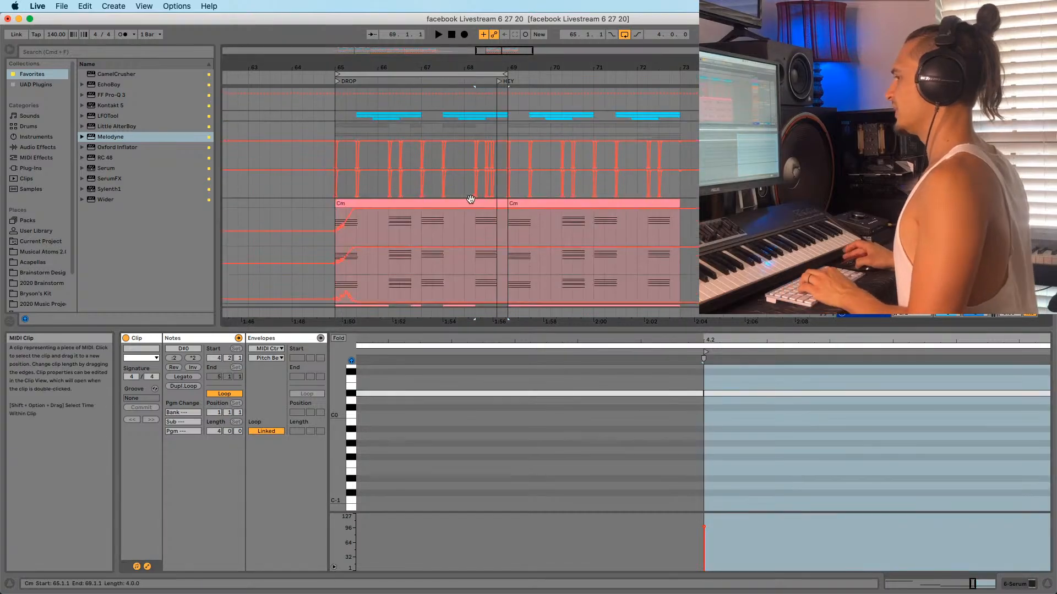
scroll(473, 254, down, 10)
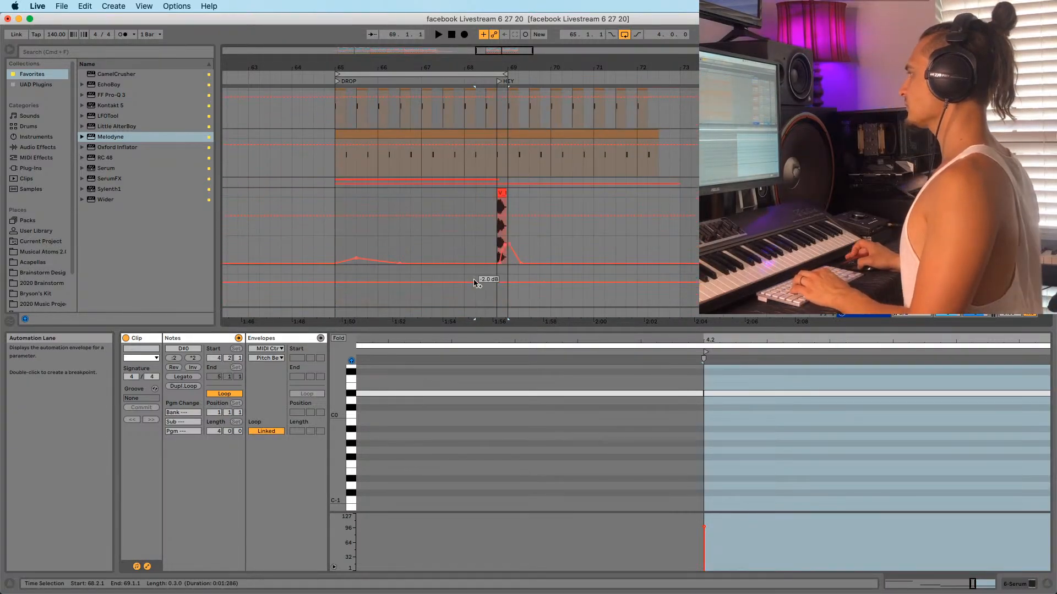
Reopen the HEY track's Melodyne editor to check the shot's detected pitch, and close the editor
click(499, 163)
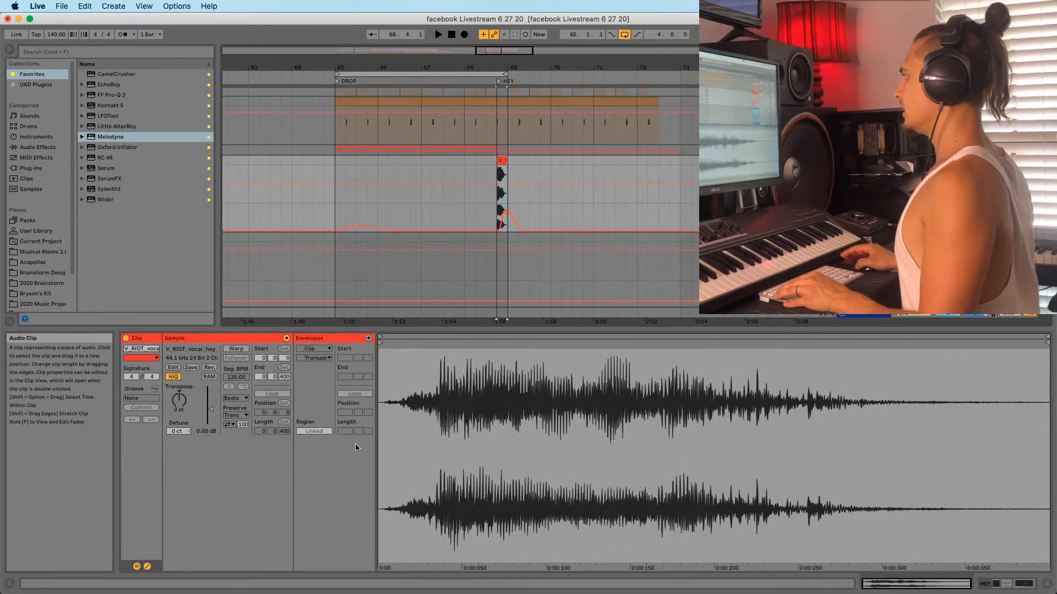
key(shift+Tab)
click(150, 473)
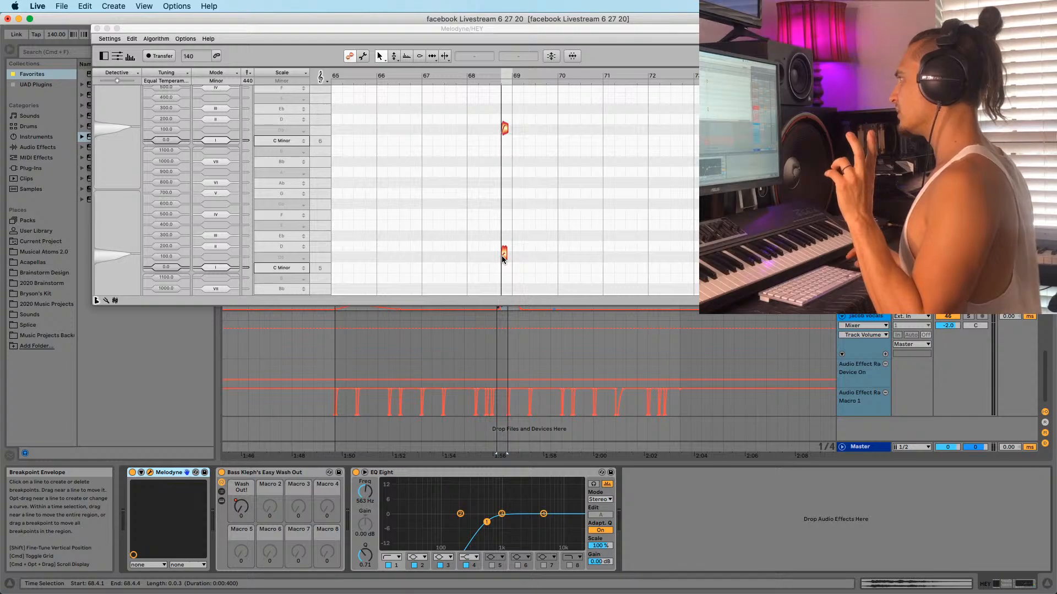
click(97, 28)
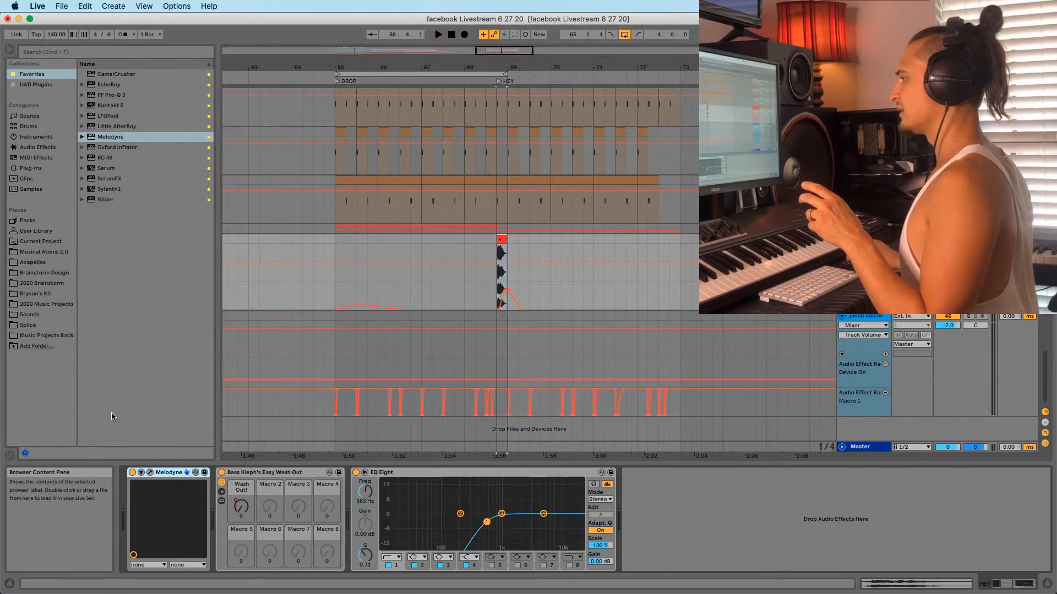
Transpose the HEY clip up to 2 st and play the drop from bar 65
double_click(498, 253)
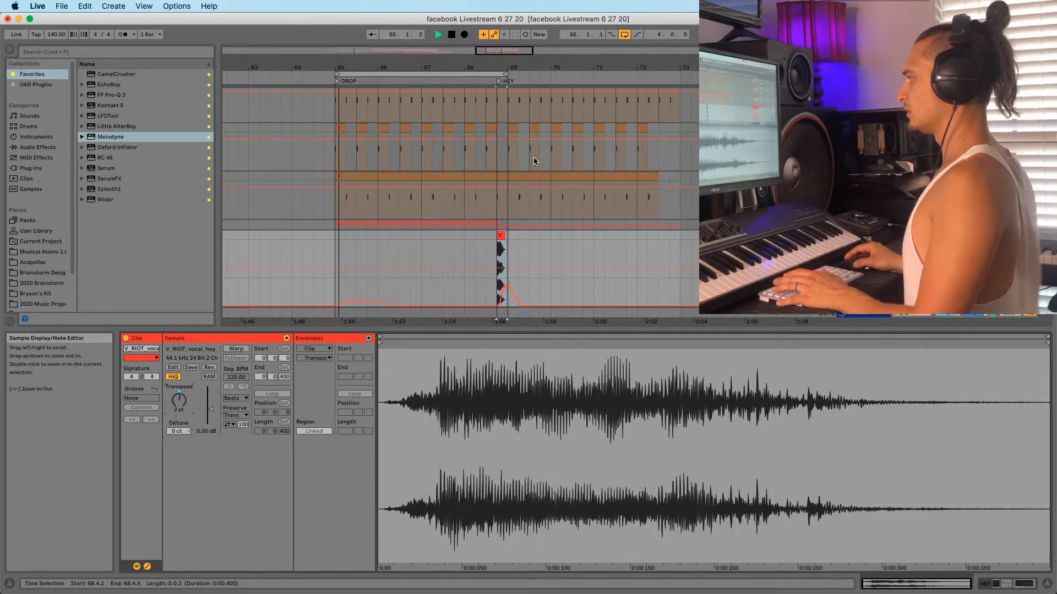
click(392, 245)
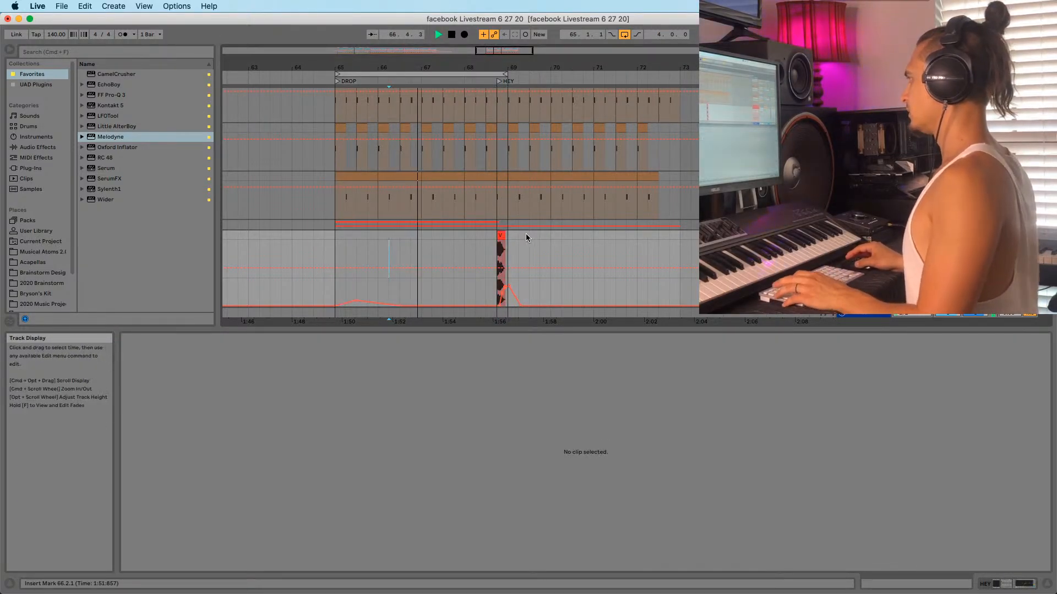
Enable warping on the HEY clip with the Complex Pro mode and audition the shot in the drop
click(501, 237)
click(231, 351)
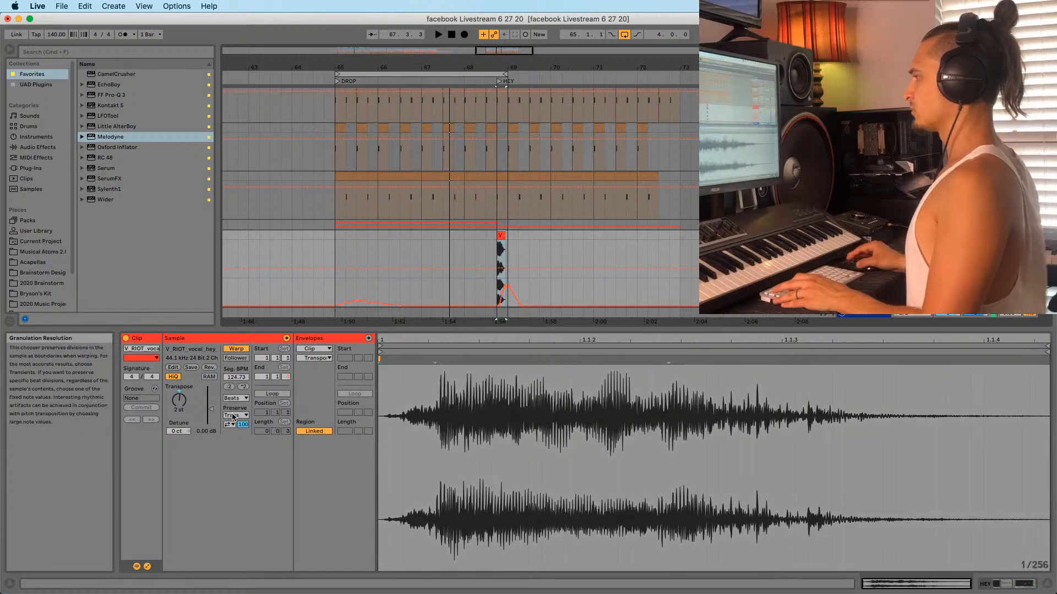
click(236, 398)
click(236, 450)
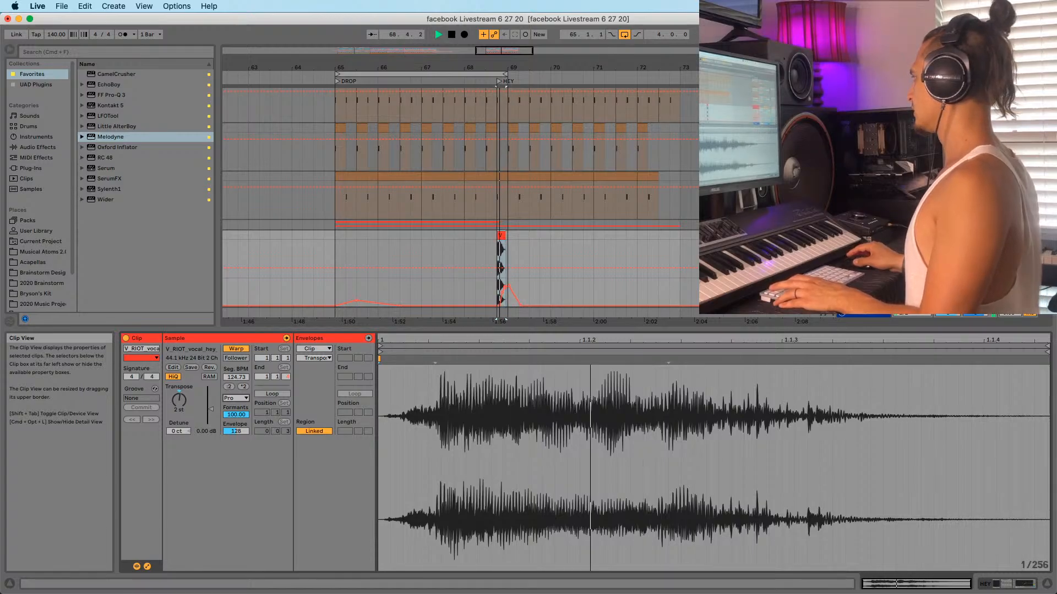
key(space)
key(space)
key(space)
Delete the last beat, 68.4.1 to 69.1.1, from the rhodes up 1 and chord pluck clips to leave a gap under the shot
scroll(573, 264, up, 15)
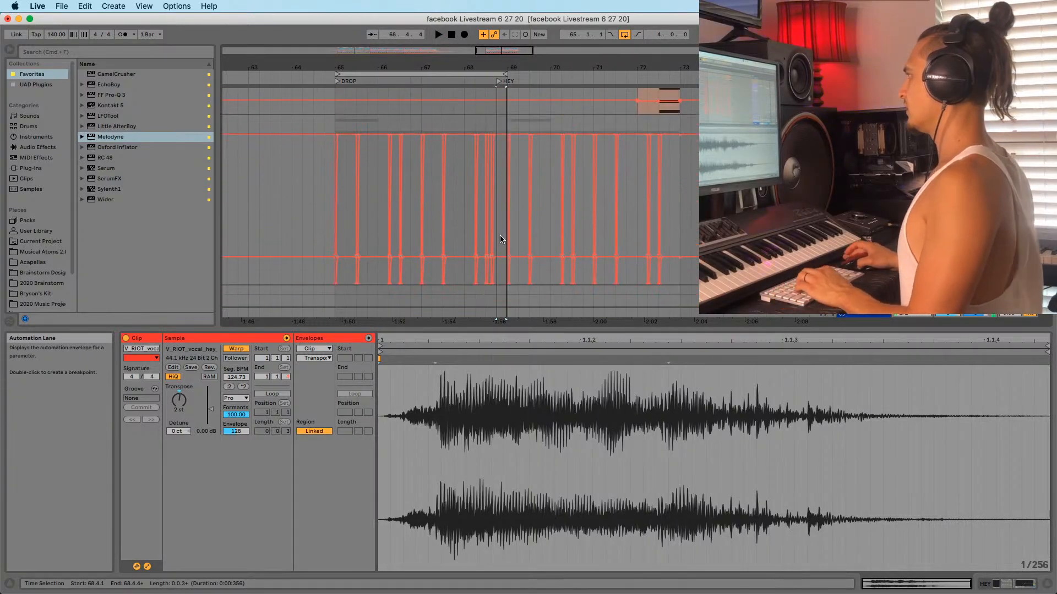
scroll(501, 239, down, 10)
key(space)
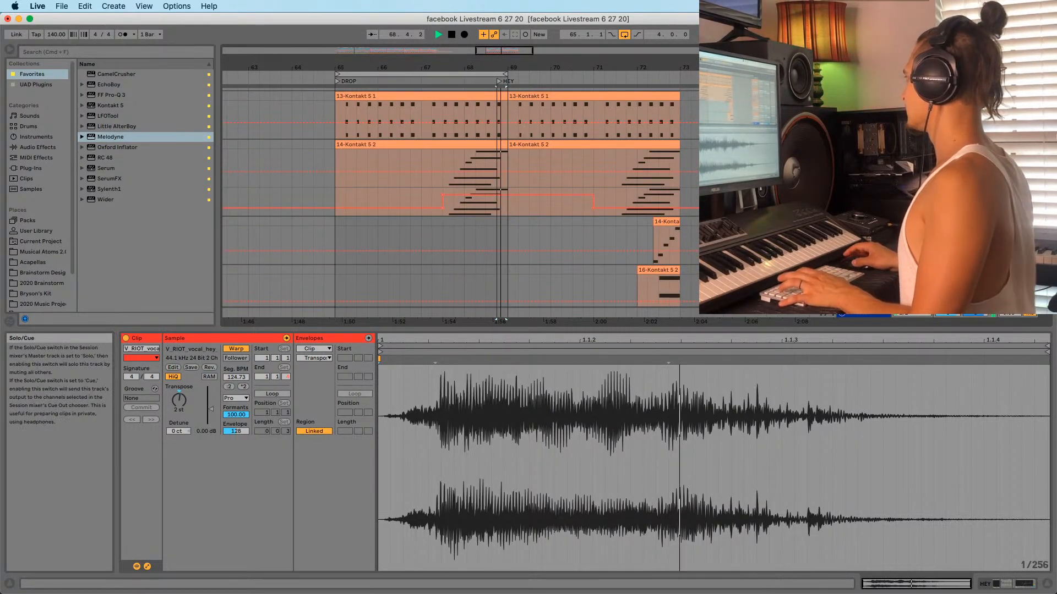
click(494, 157)
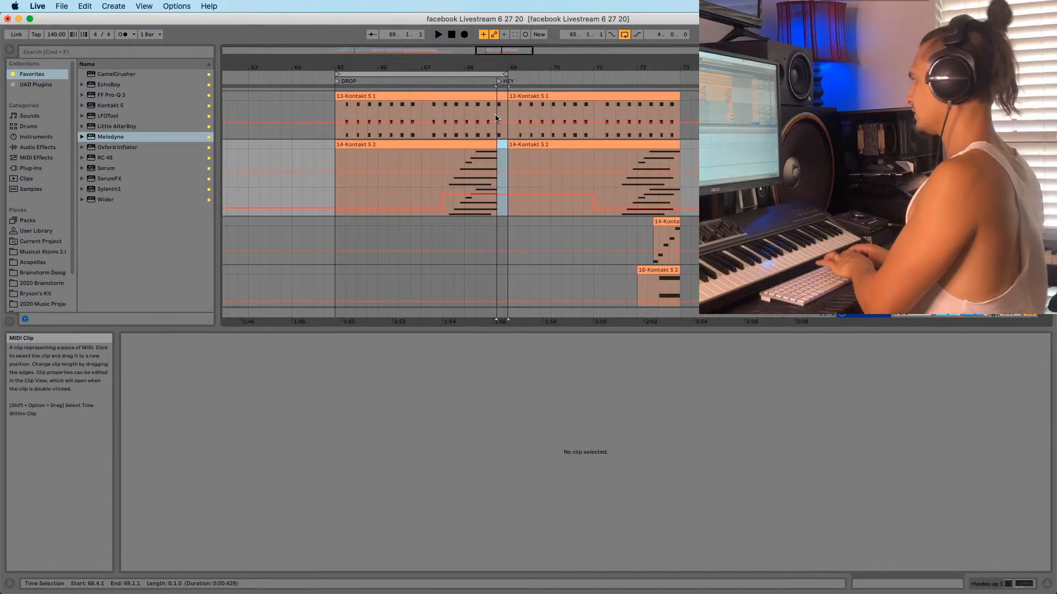
click(494, 114)
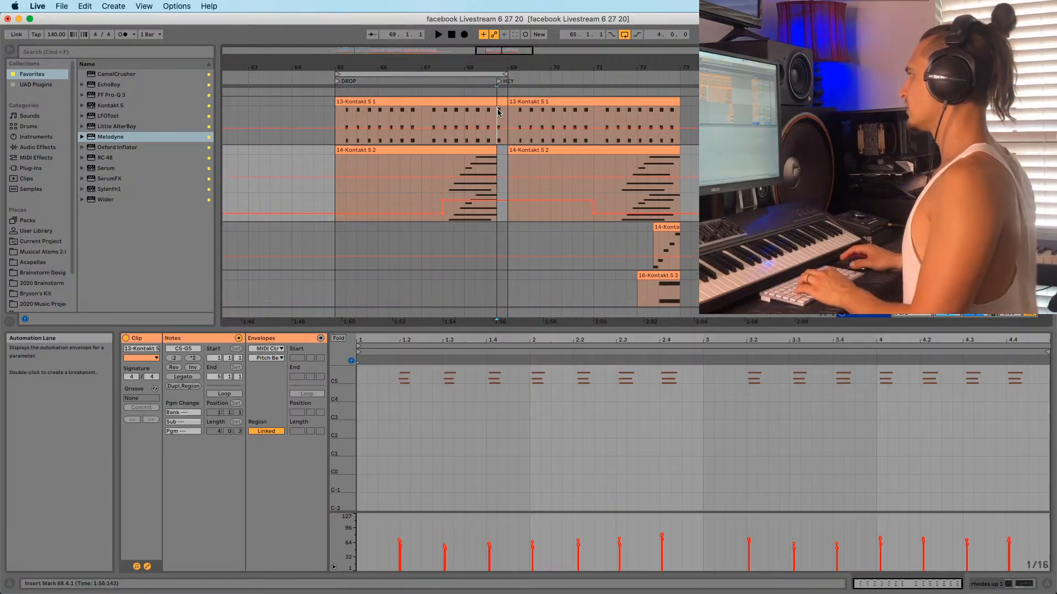
key(Delete)
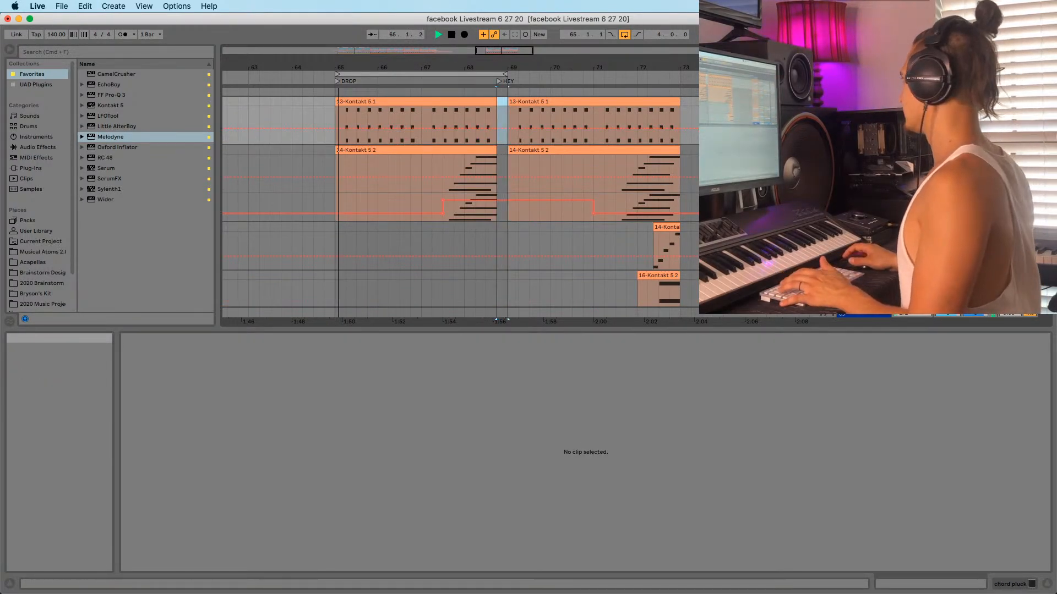
Split the full-length Cm chord clip at 68.4.1 and delete its last beat before bar 69
click(454, 164)
scroll(488, 236, down, 5)
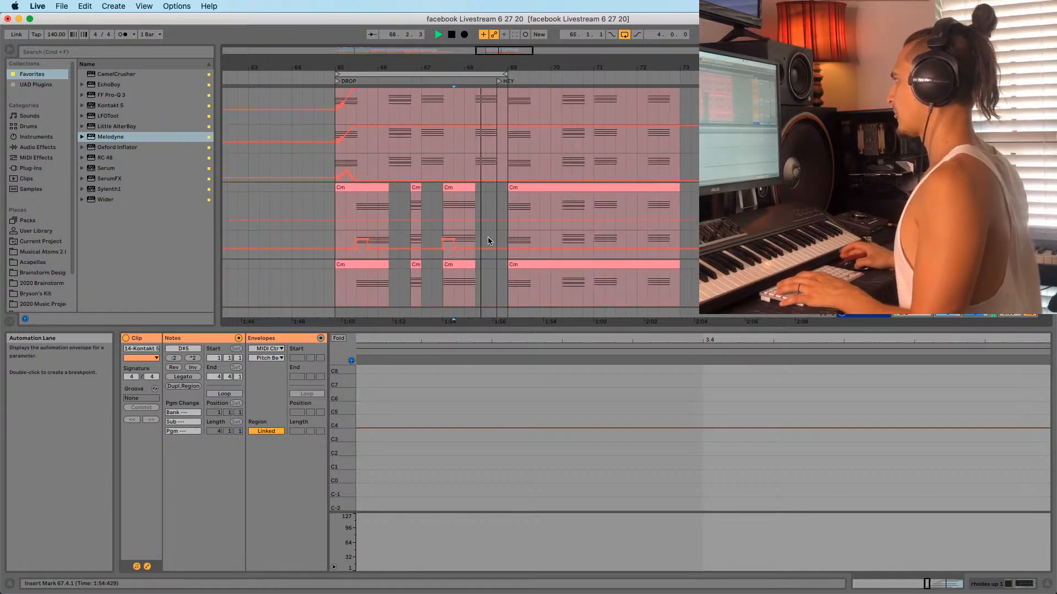
scroll(505, 248, down, 15)
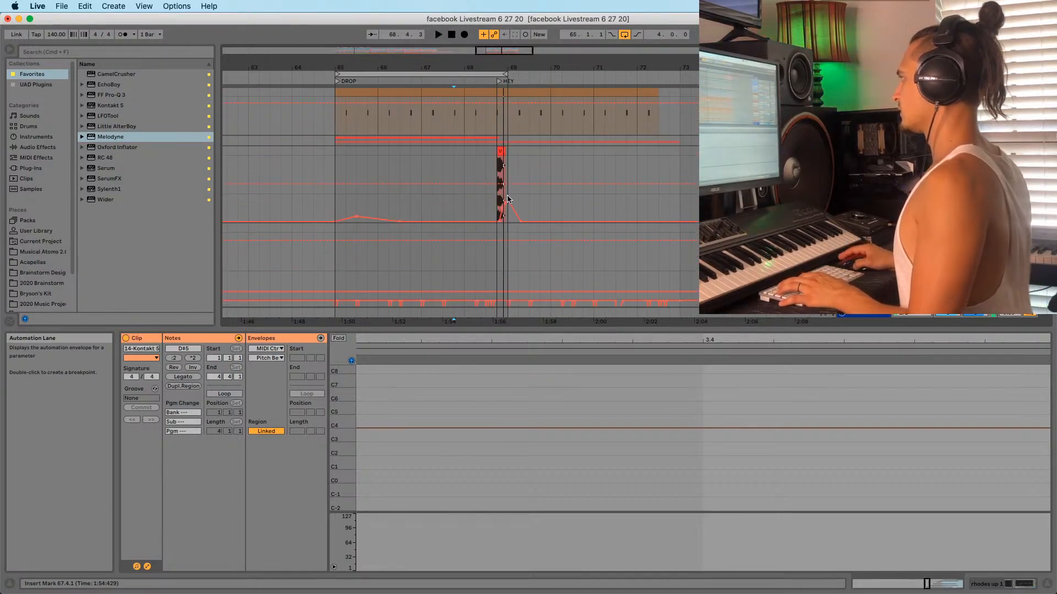
scroll(507, 205, down, 15)
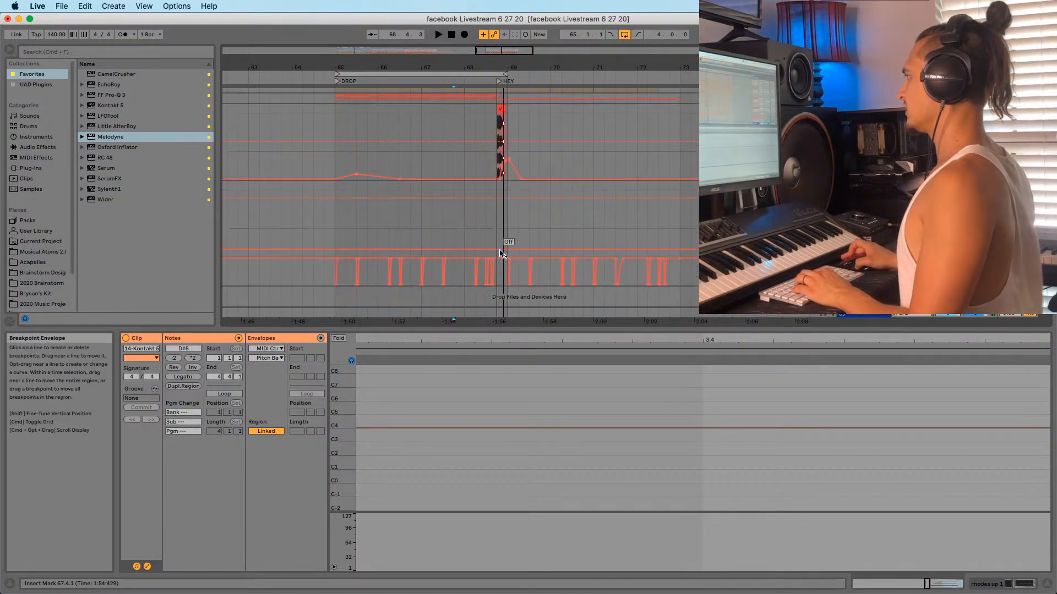
scroll(506, 287, down, 15)
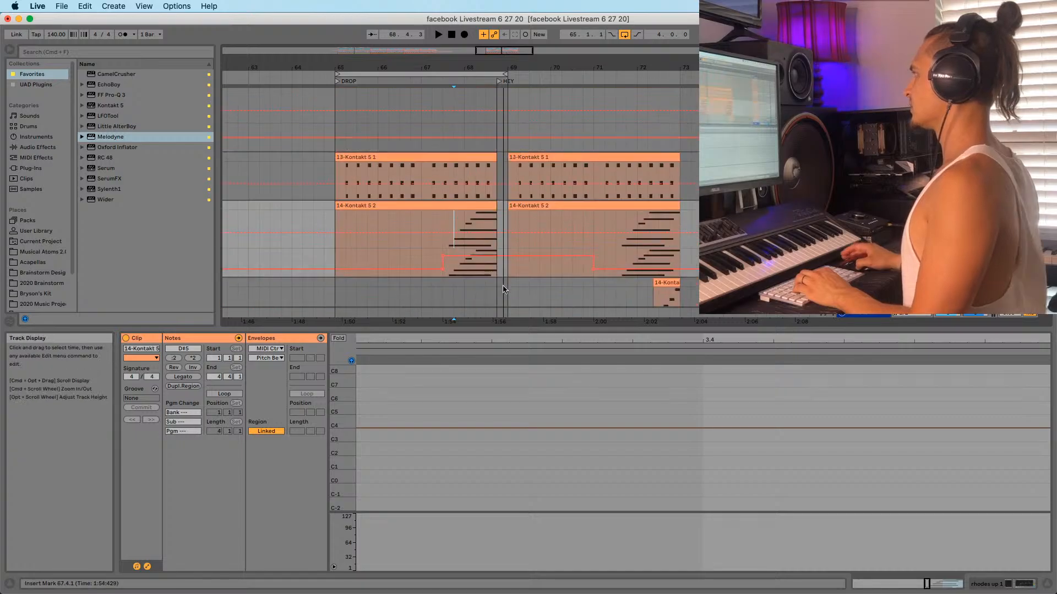
scroll(502, 289, down, 5)
click(498, 246)
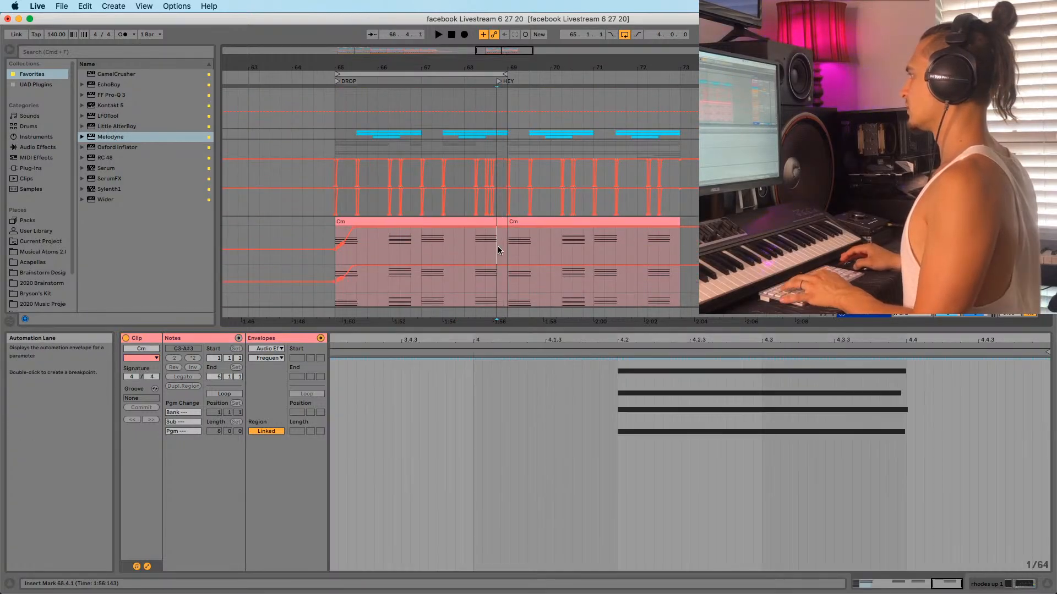
key(super+e)
click(501, 222)
key(Delete)
scroll(493, 249, down, 5)
click(495, 252)
scroll(495, 242, down, 5)
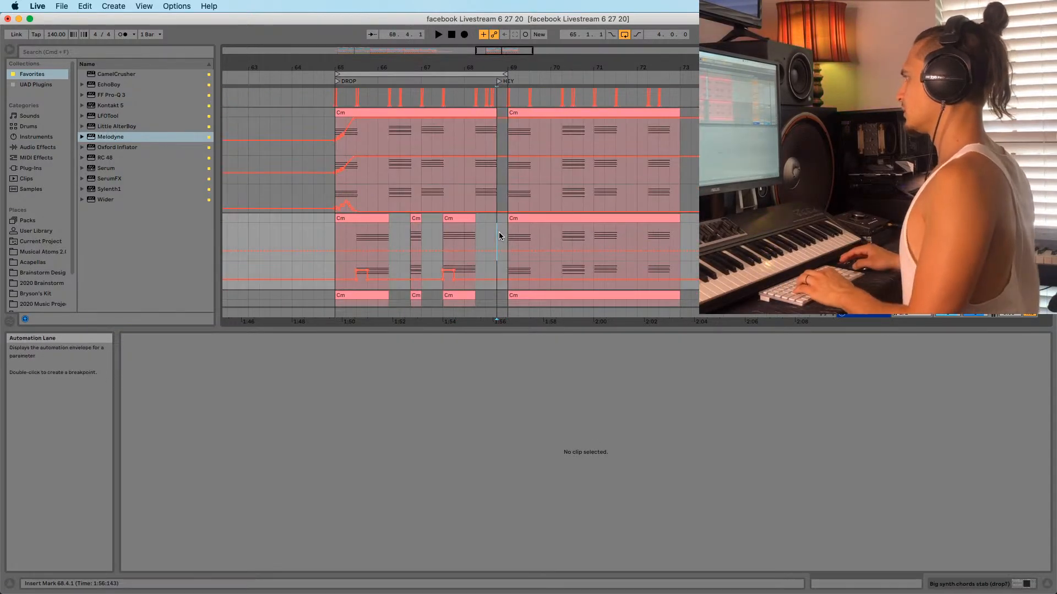
Play the drop and shorten the 6-Serum clip before bar 69 so that it ends at 68.4.1
scroll(551, 187, up, 3)
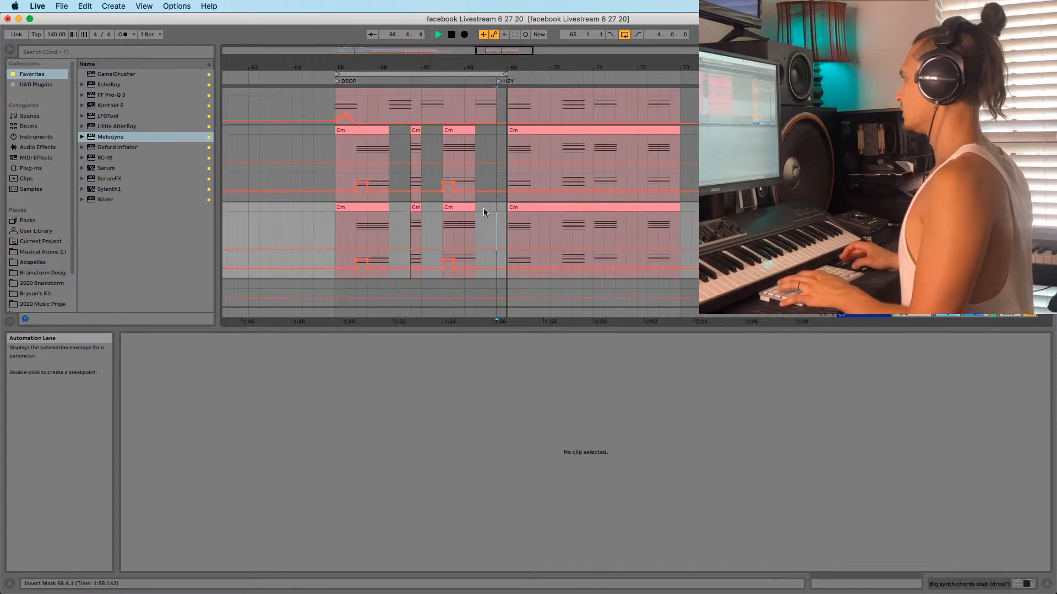
click(444, 231)
key(space)
scroll(479, 286, down, 5)
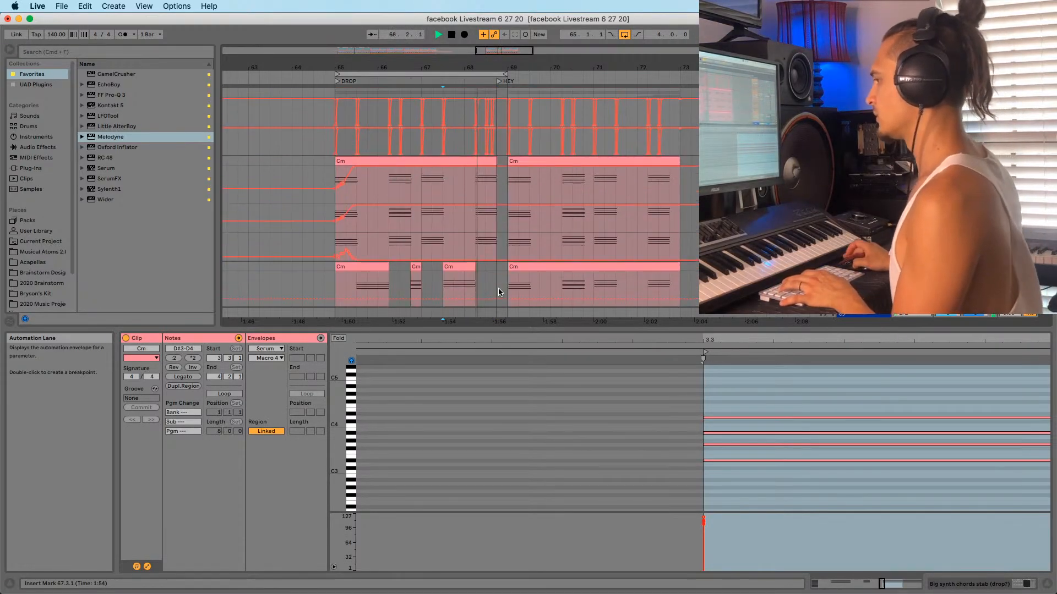
double_click(500, 190)
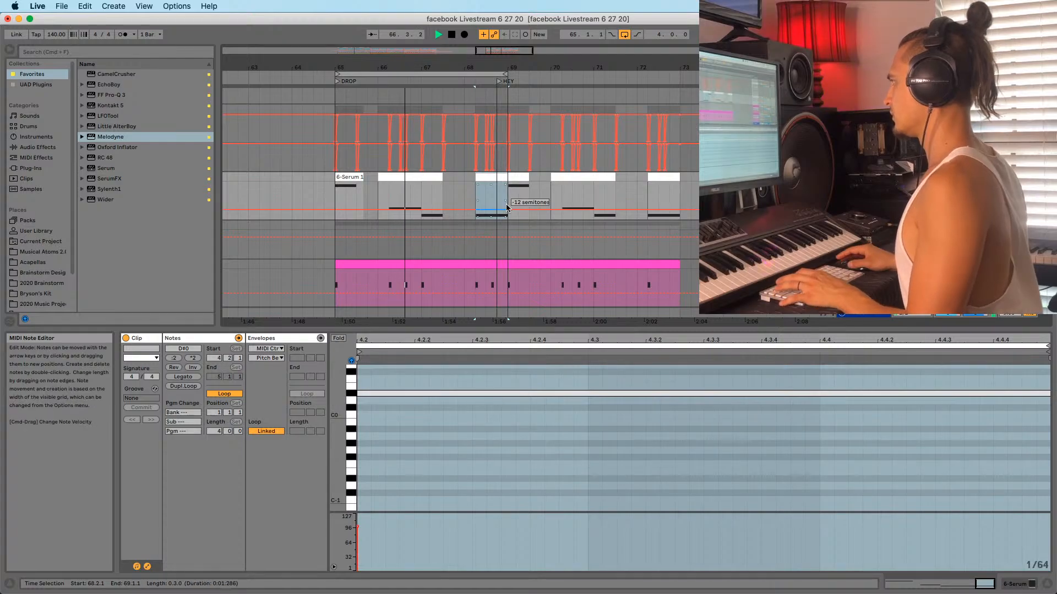
drag(507, 176, 497, 176)
scroll(508, 173, down, 5)
scroll(507, 179, down, 5)
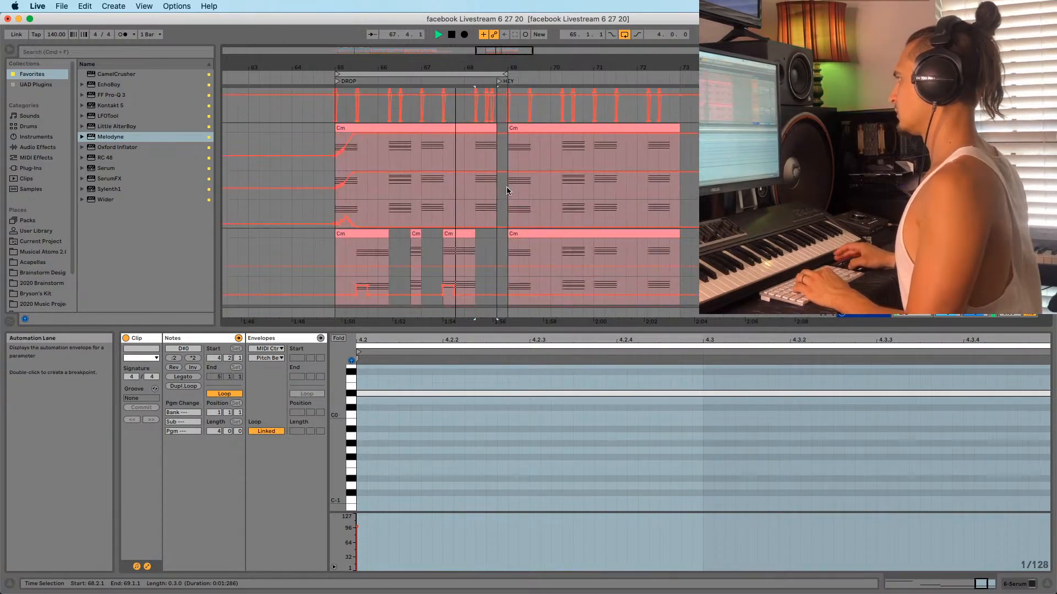
Try the HEY clip's transposition at 1 st, set it back to 2 st, and audition the shot
scroll(508, 185, up, 8)
drag(503, 62, 502, 97)
click(488, 165)
key(space)
scroll(510, 192, down, 10)
scroll(528, 222, down, 10)
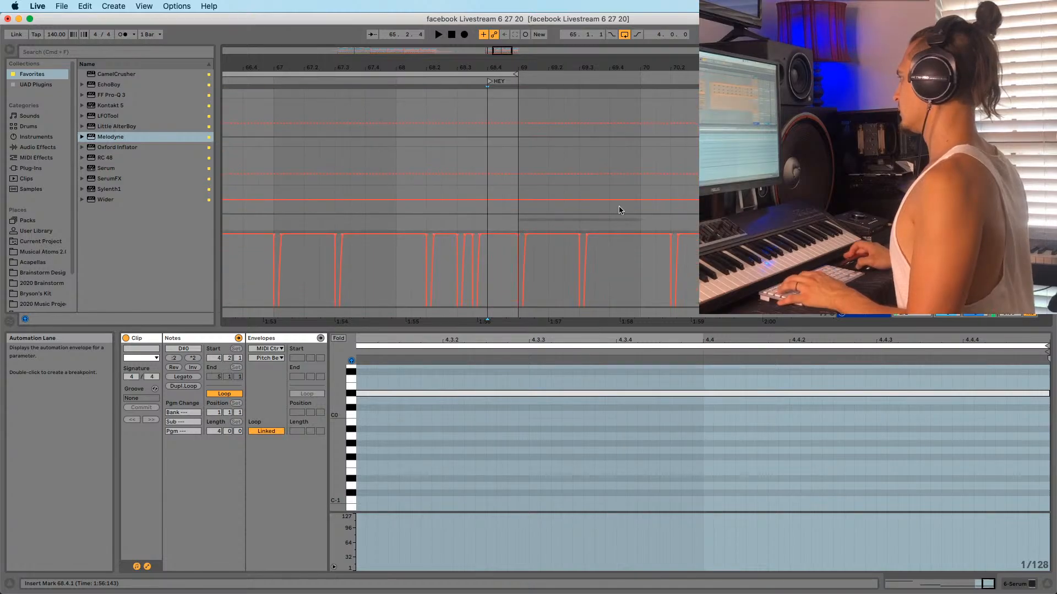
scroll(646, 180, up, 2)
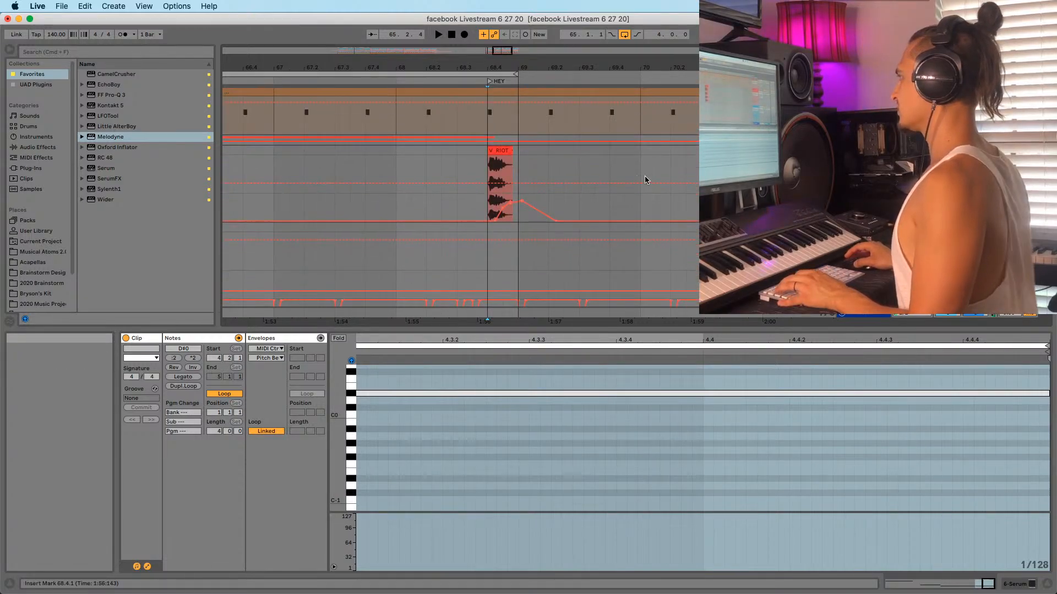
click(505, 150)
key(shift+Tab)
key(shift+Tab)
drag(179, 400, 179, 397)
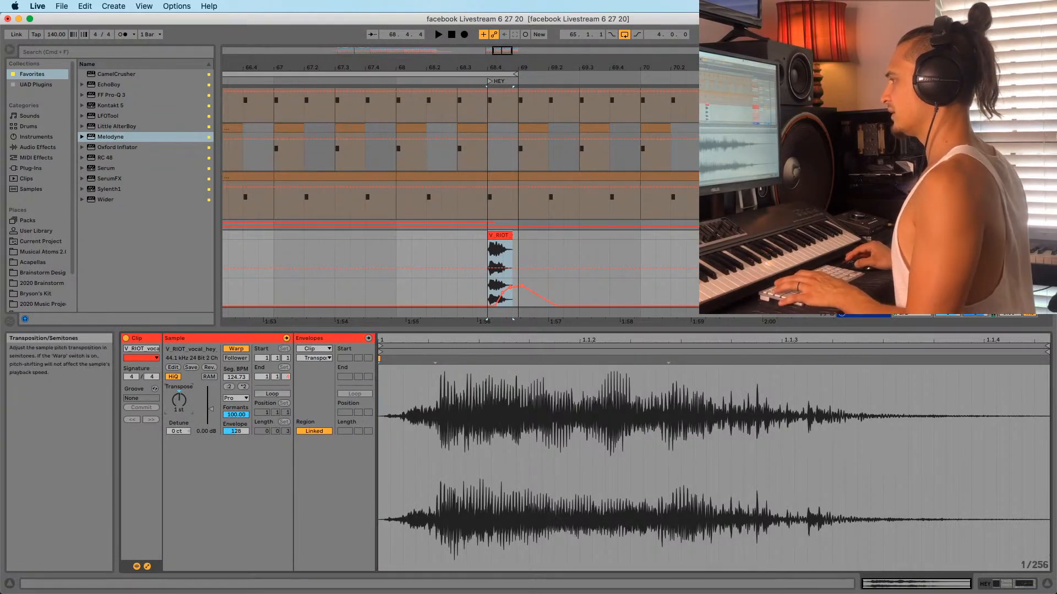
key(space)
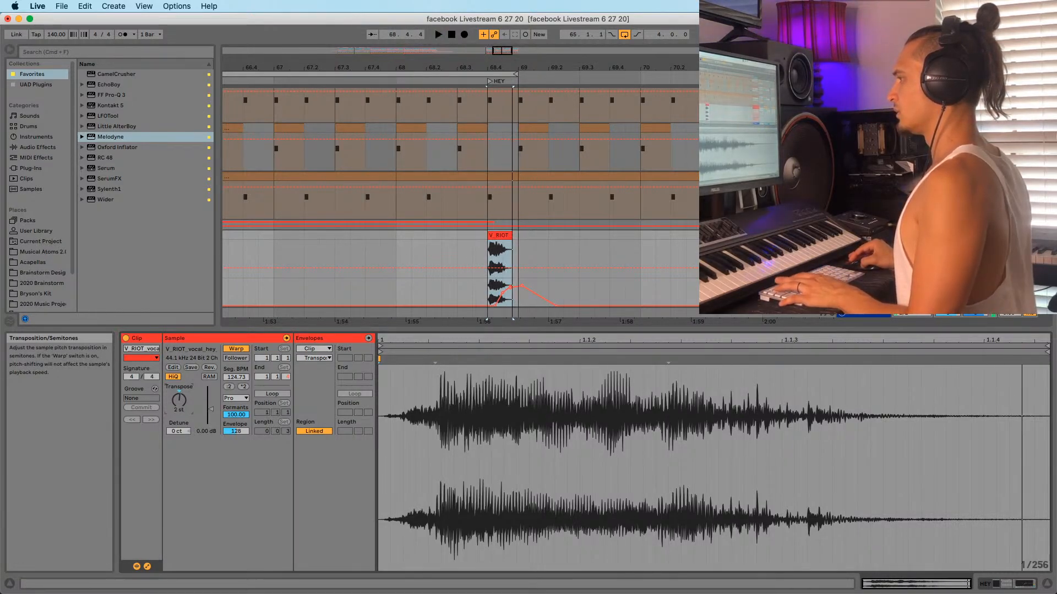
Trim the end of the What_[05] MIDI clip back to 68.4.1 to clear the beat under the HEY shot
click(397, 243)
scroll(502, 248, up, 5)
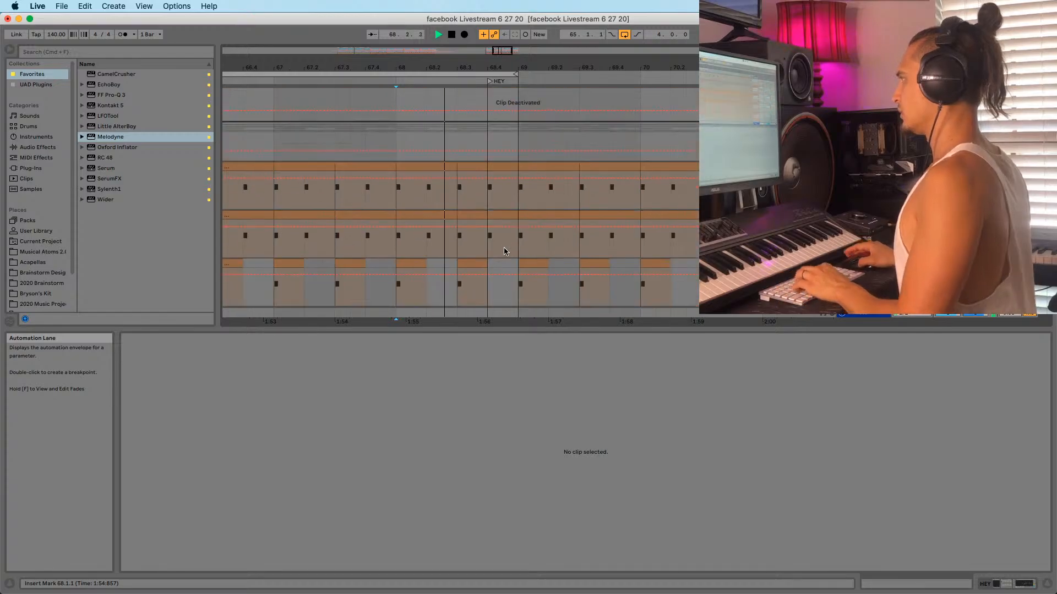
scroll(502, 252, down, 4)
click(496, 241)
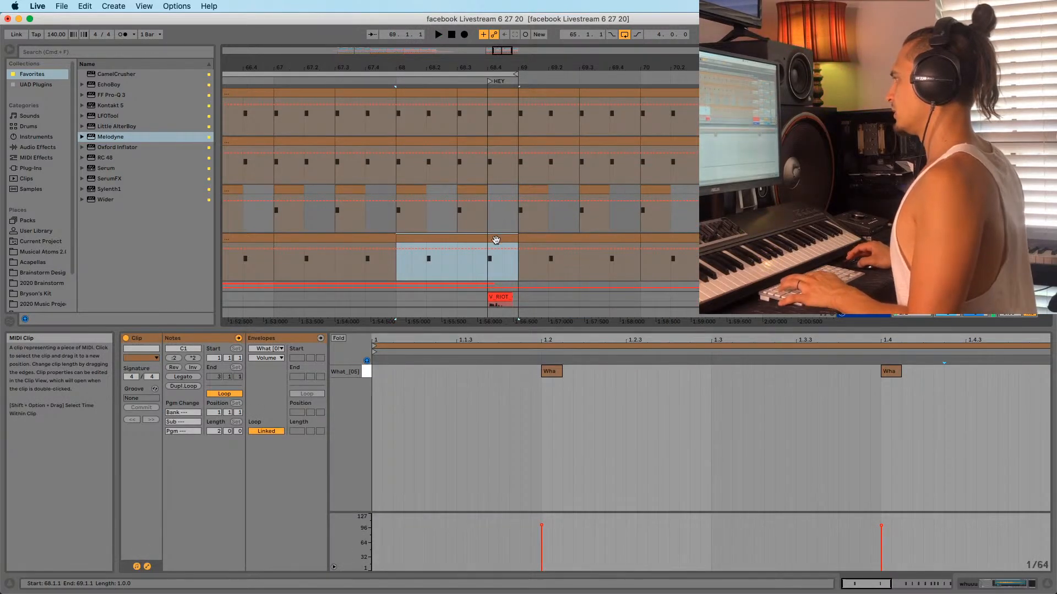
drag(513, 238, 488, 238)
click(488, 266)
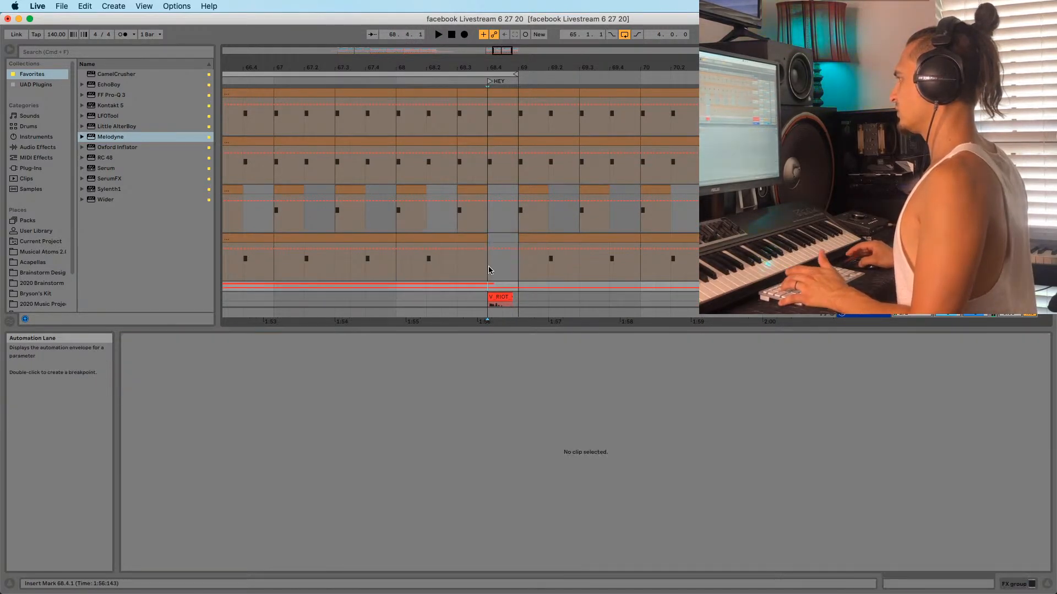
Play the drop to check how the HEY shot sits in the cleared beat before bar 69
click(440, 272)
key(space)
scroll(444, 270, down, 3)
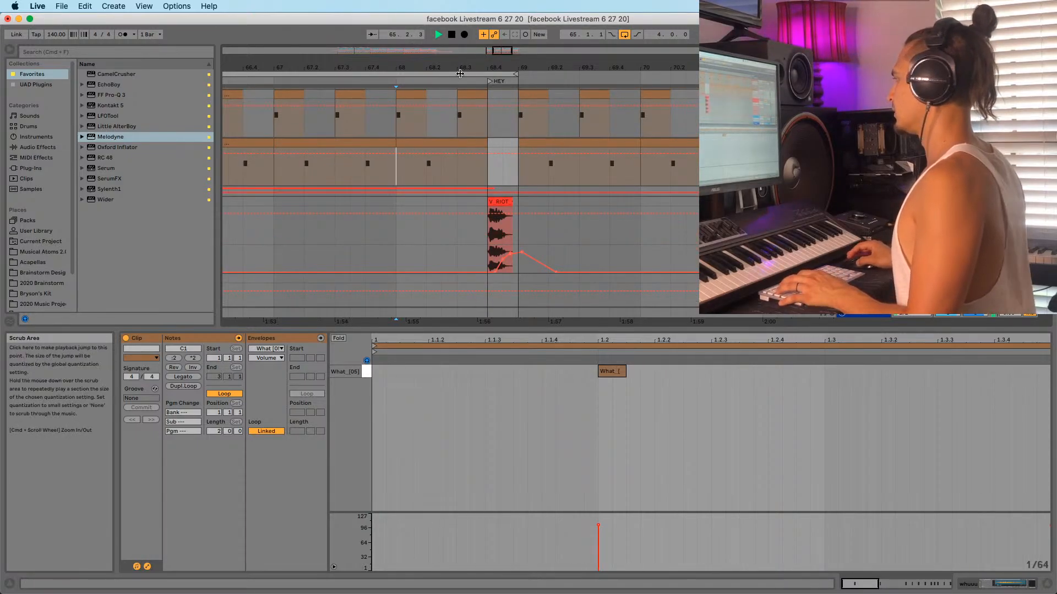
drag(464, 67, 464, 17)
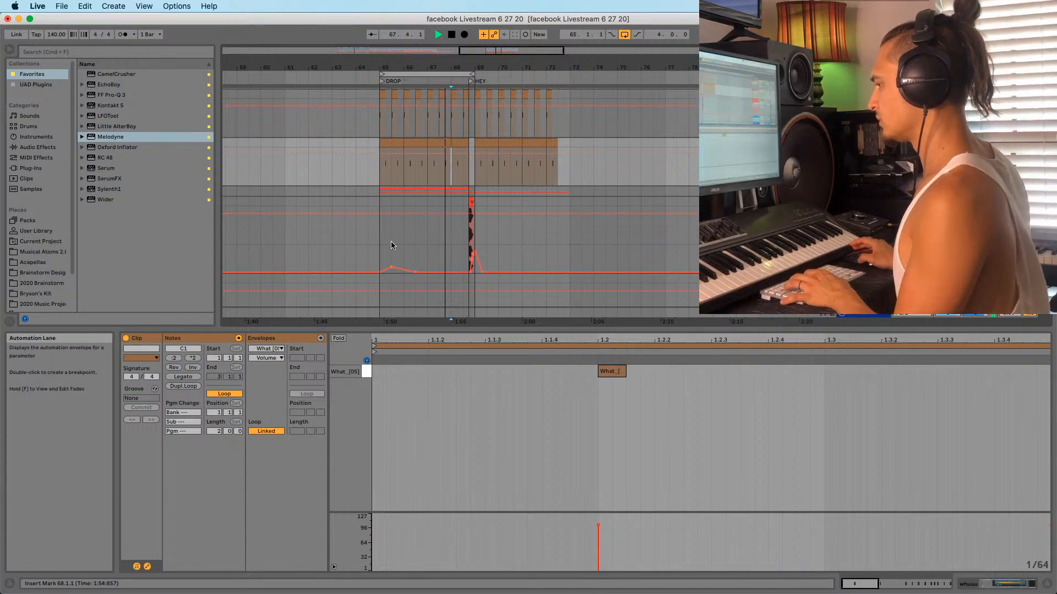
drag(472, 68, 465, 104)
click(409, 228)
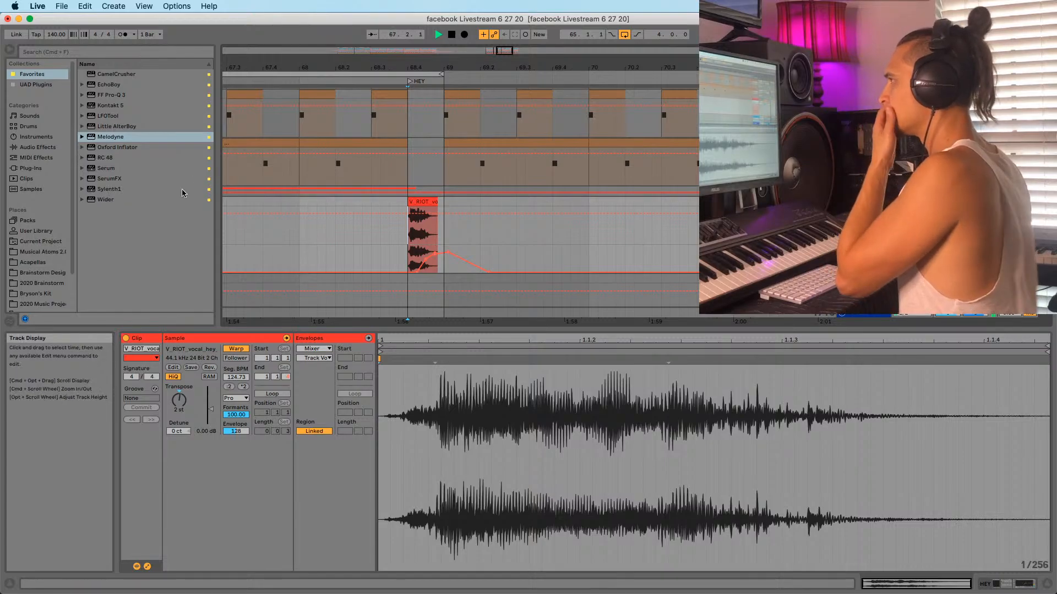
key(space)
Add the Wider plug-in to the HEY track, set its width to 70%, and audition the shot in the drop
double_click(105, 200)
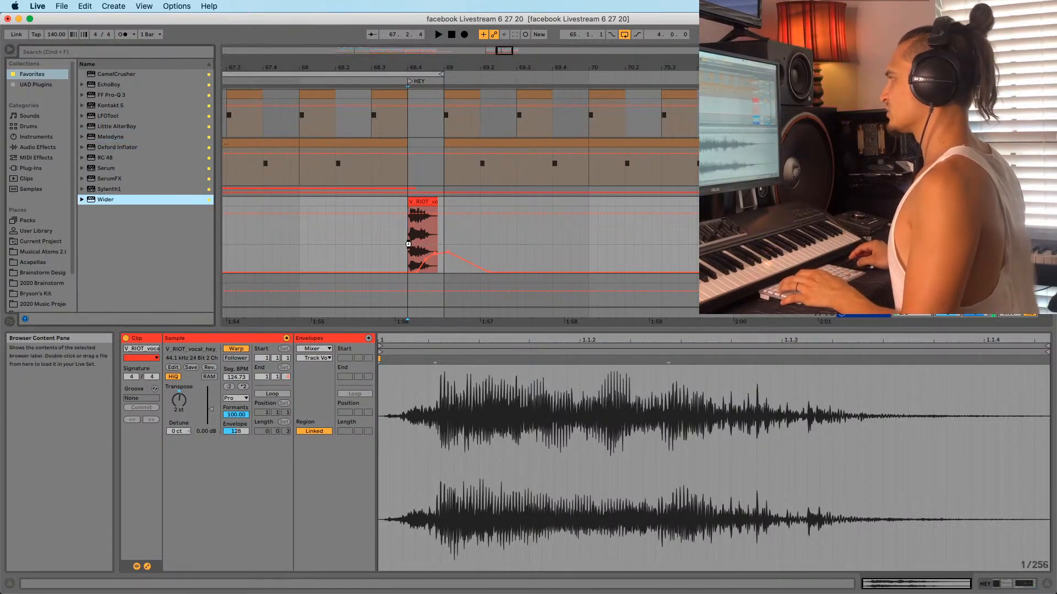
drag(277, 125, 276, 123)
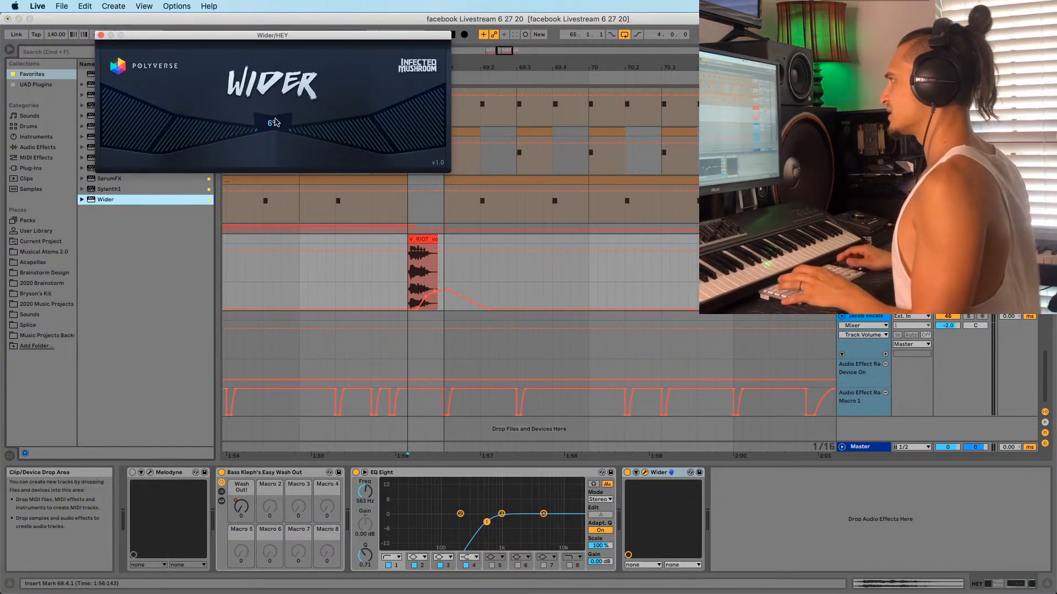
key(space)
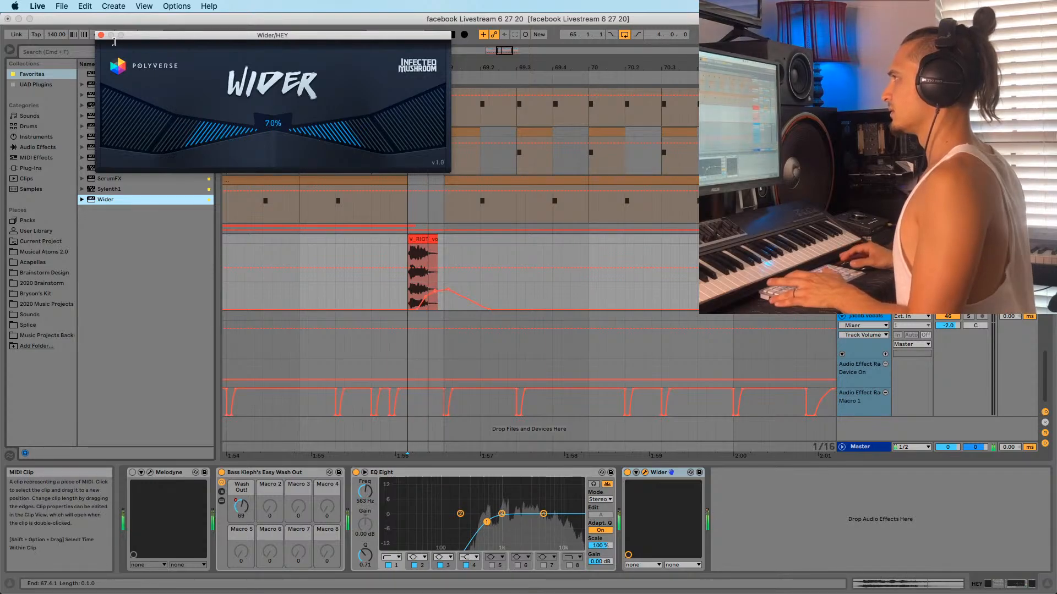
click(100, 34)
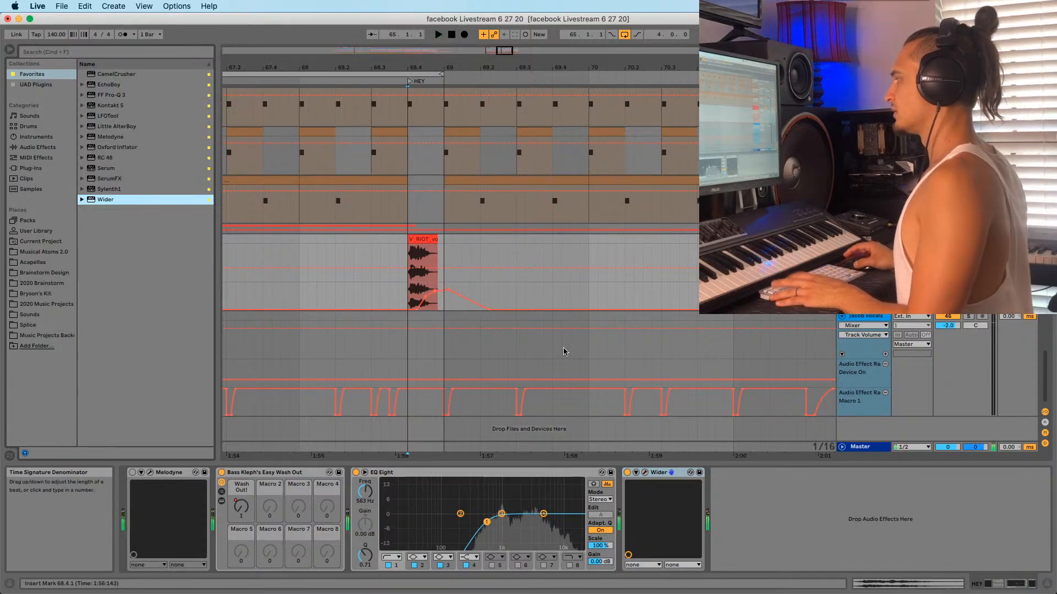
click(290, 255)
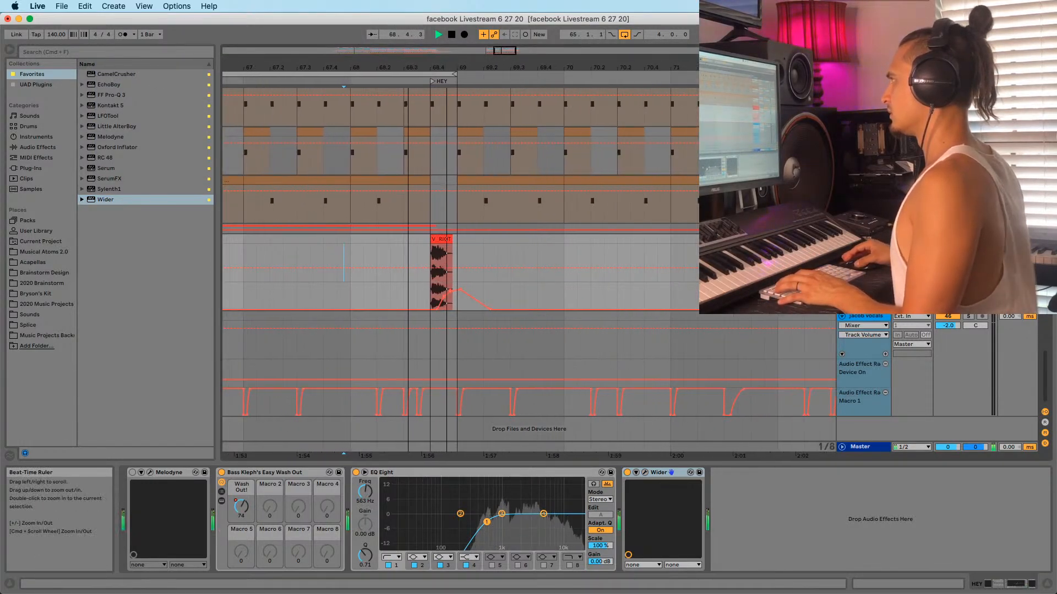
key(minus)
click(345, 246)
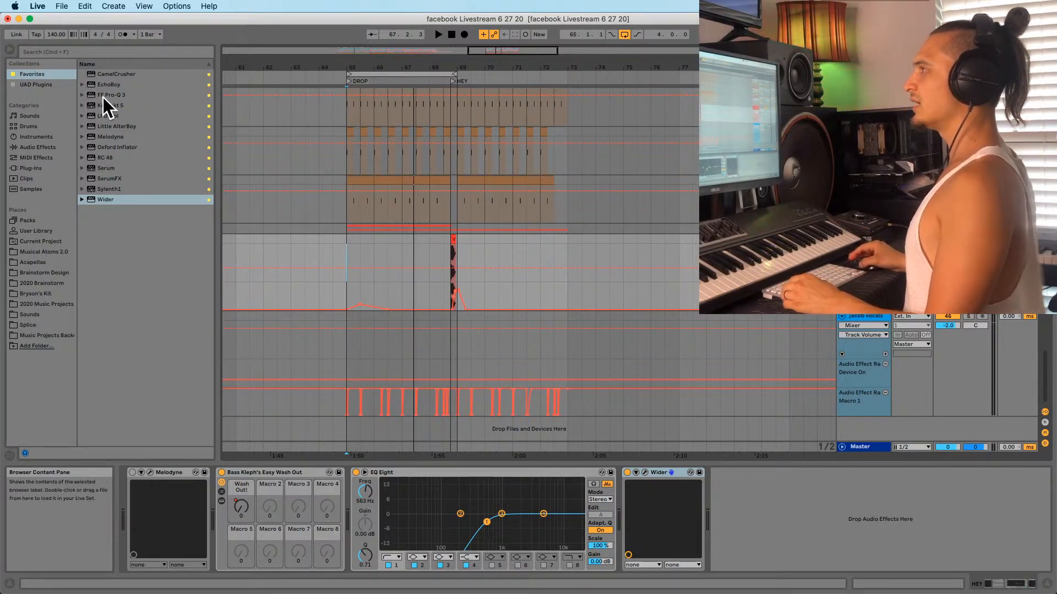
Look through the plug-ins in the Favorites and UAD Plugins collections, from CamelCrusher and EchoBoy to UAD RealVerb-Pro
click(26, 77)
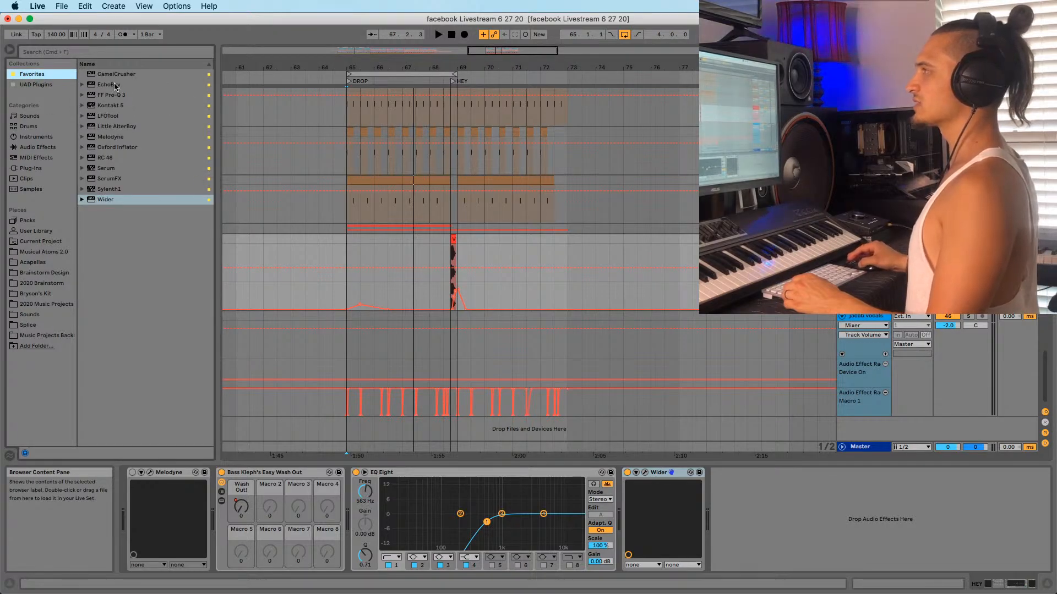
click(117, 76)
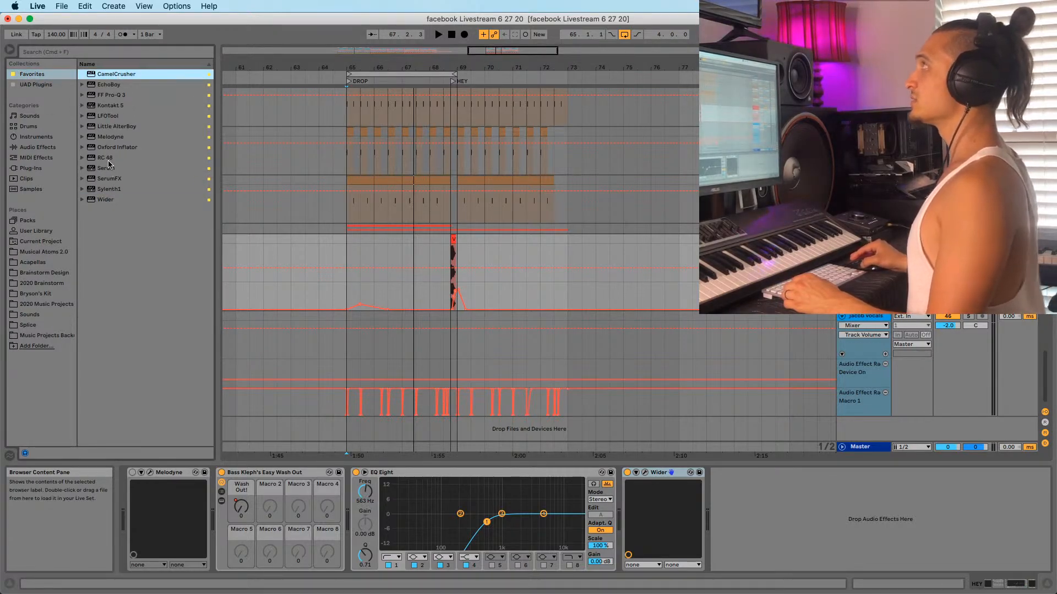
click(105, 85)
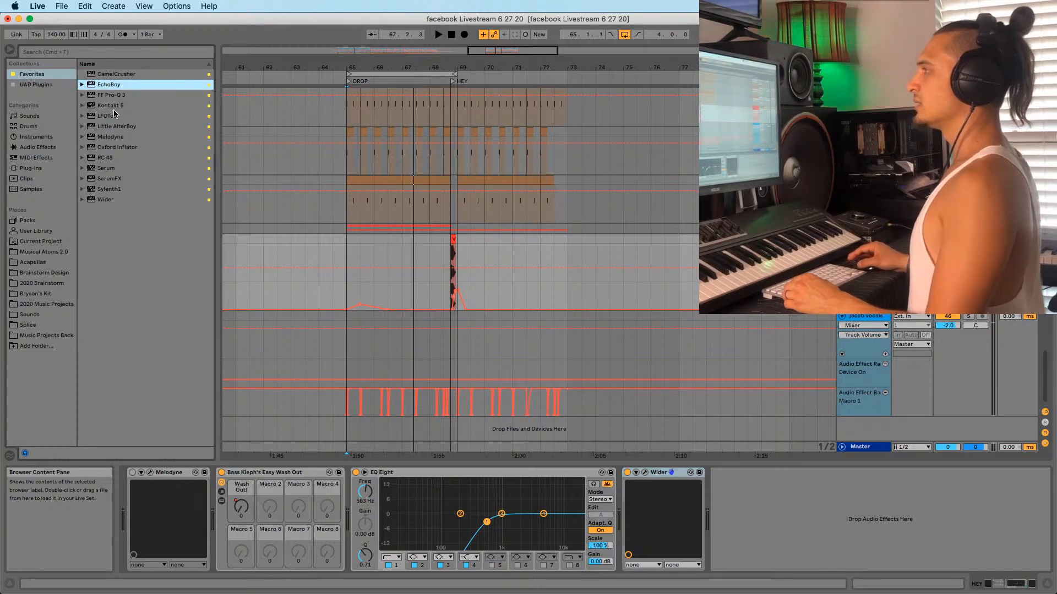
click(117, 127)
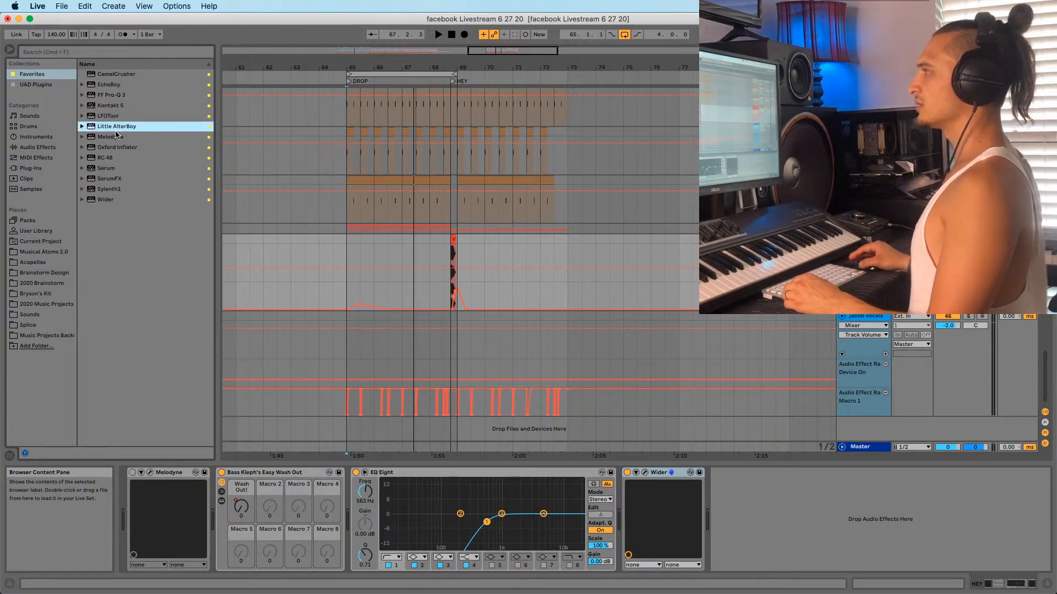
click(121, 160)
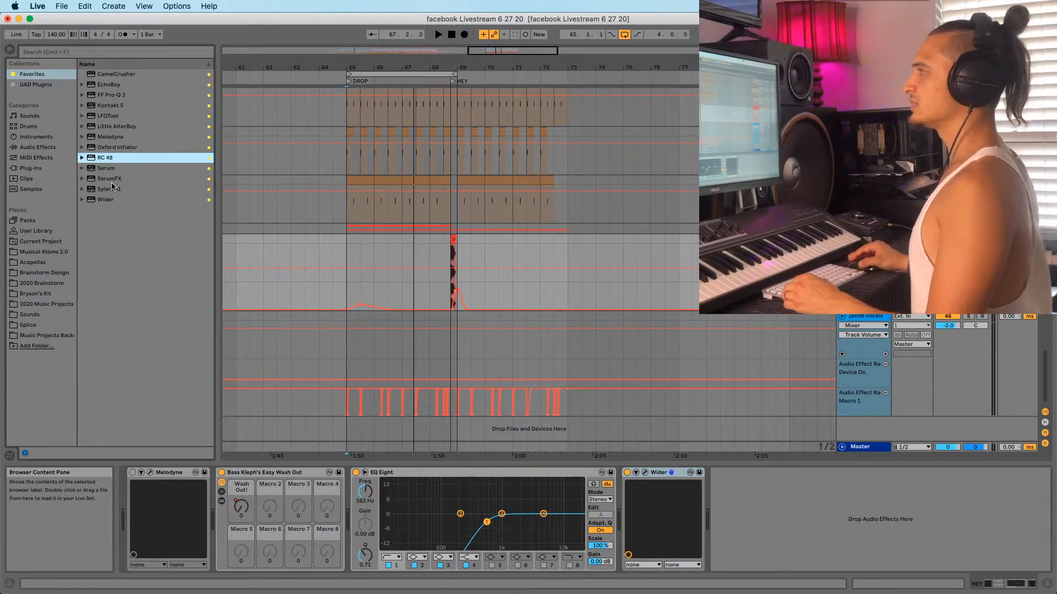
click(109, 170)
click(111, 190)
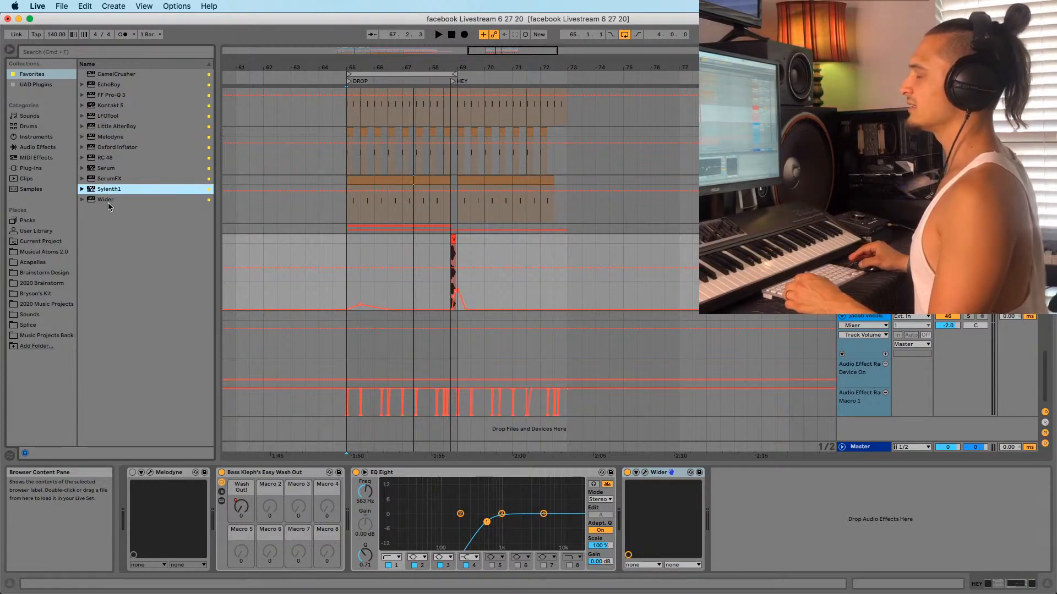
click(110, 201)
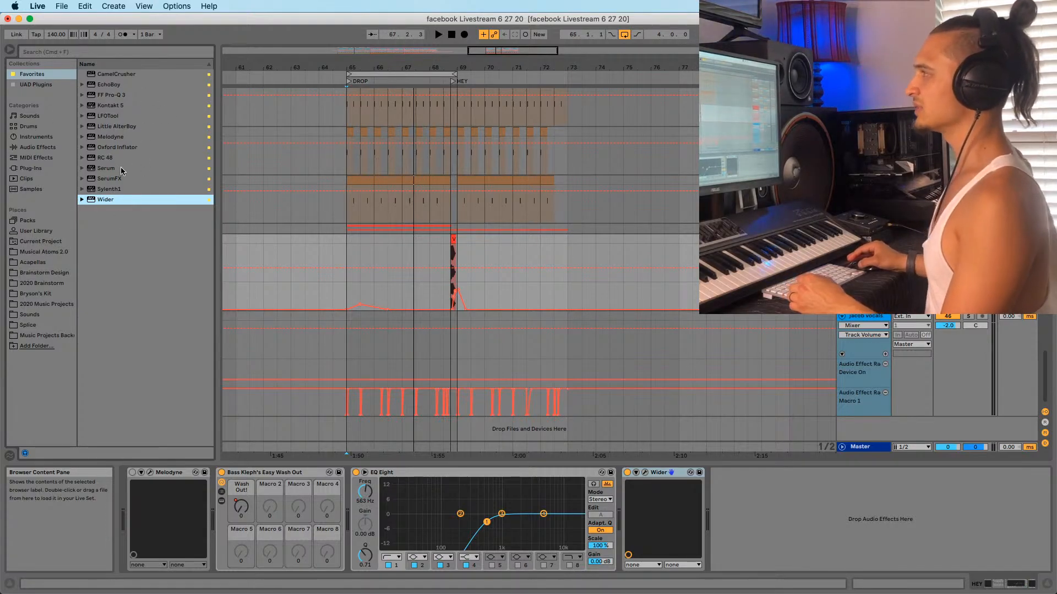
click(26, 88)
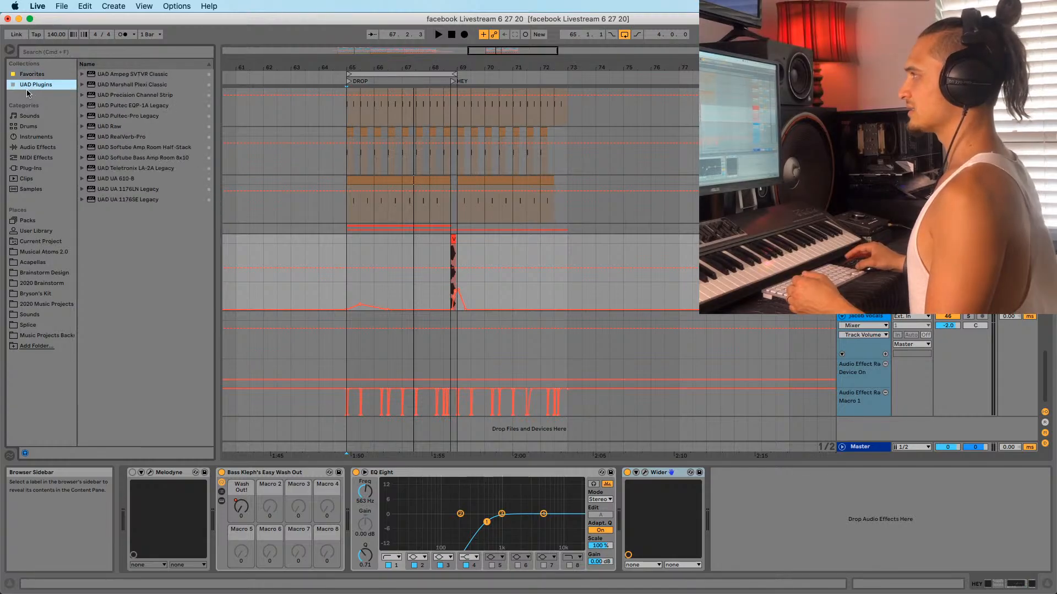
click(110, 139)
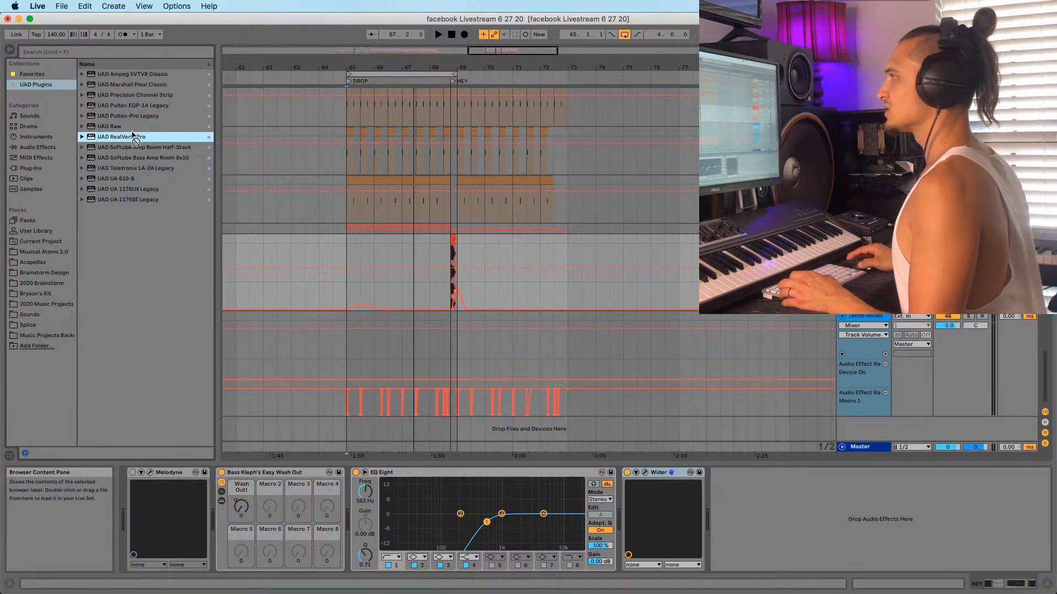
Add UAD RealVerb-Pro before Wider on the HEY track, set its mix to 8%, and audition the HEY shot
mouse_move(137, 137)
mouse_down()
mouse_move(640, 512)
mouse_move(630, 516)
mouse_up()
click(289, 181)
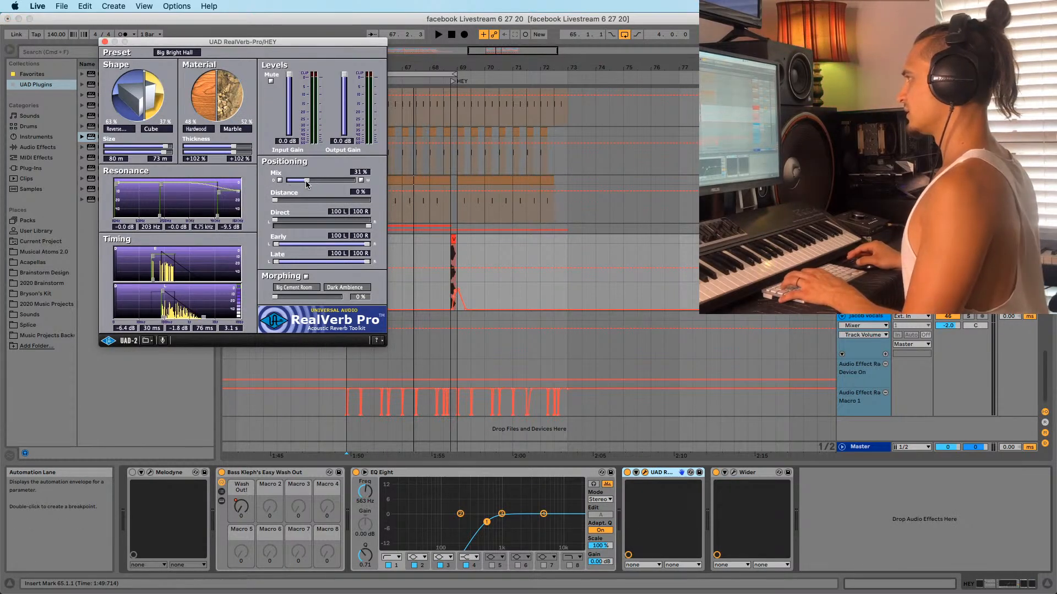
key(space)
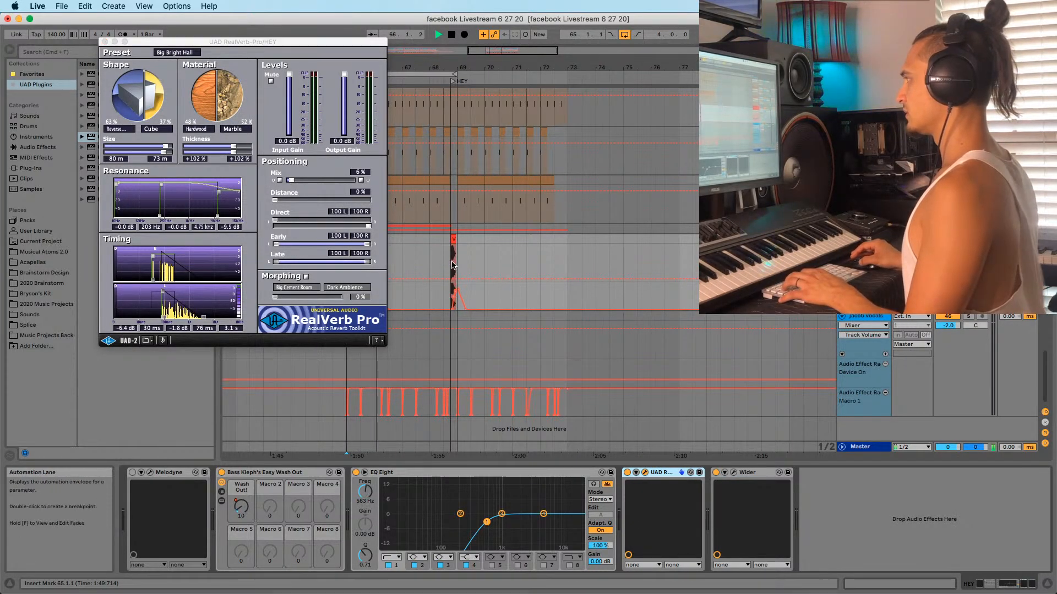
drag(290, 180, 294, 183)
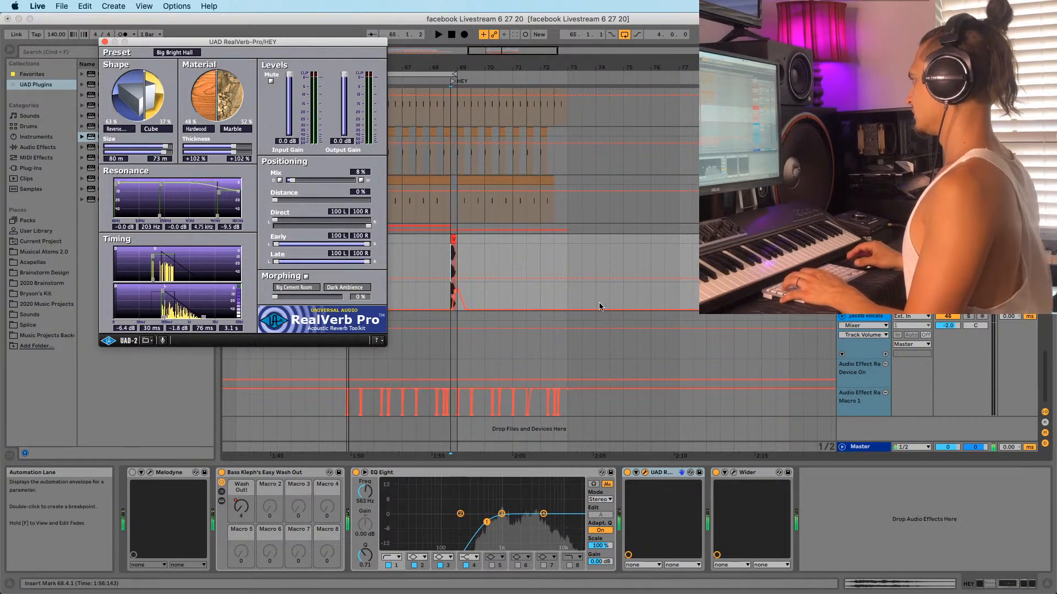
click(105, 41)
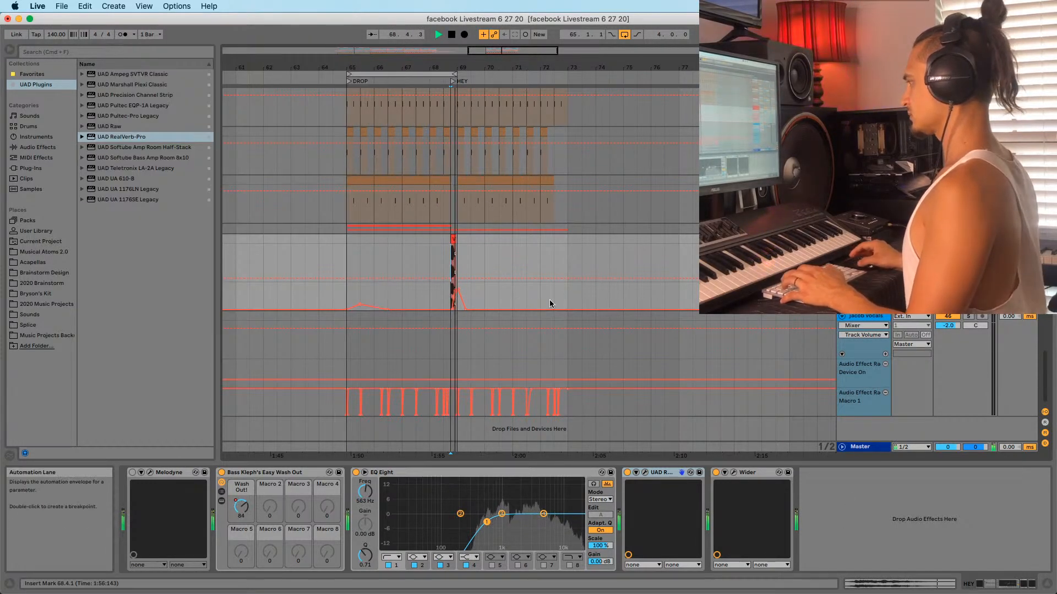
click(430, 259)
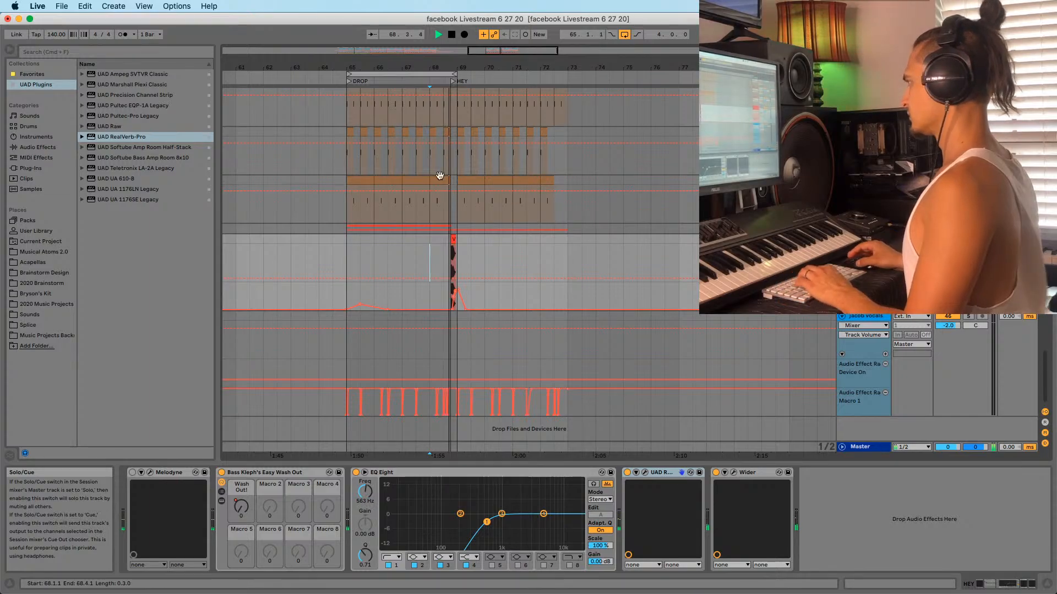
drag(441, 66, 441, 101)
Duplicate the HEY track and remove the Easy Wash Out rack and Melodyne from the copy
click(506, 239)
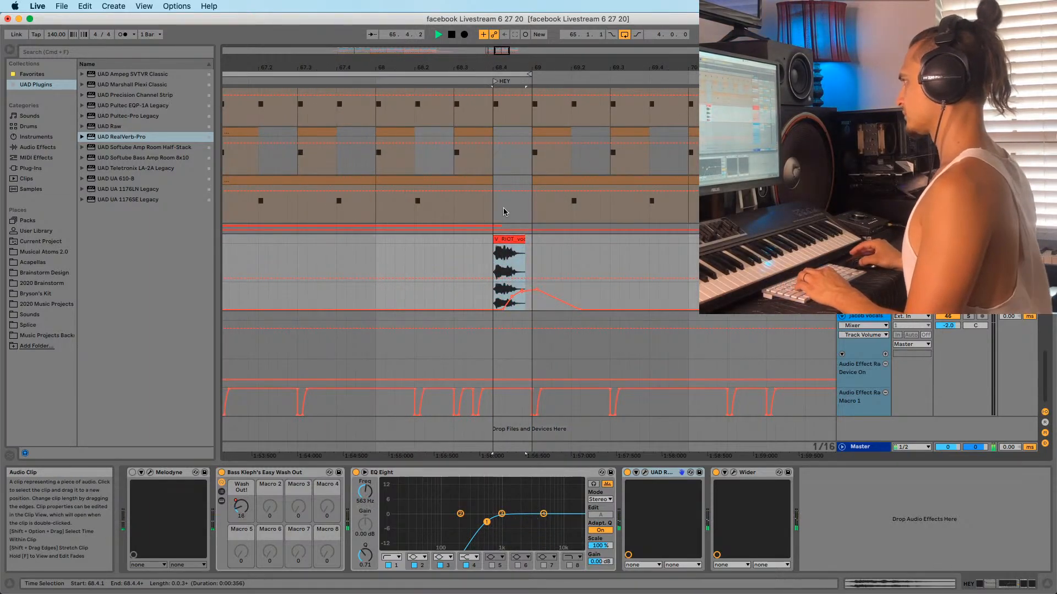
drag(477, 65, 478, 37)
key(space)
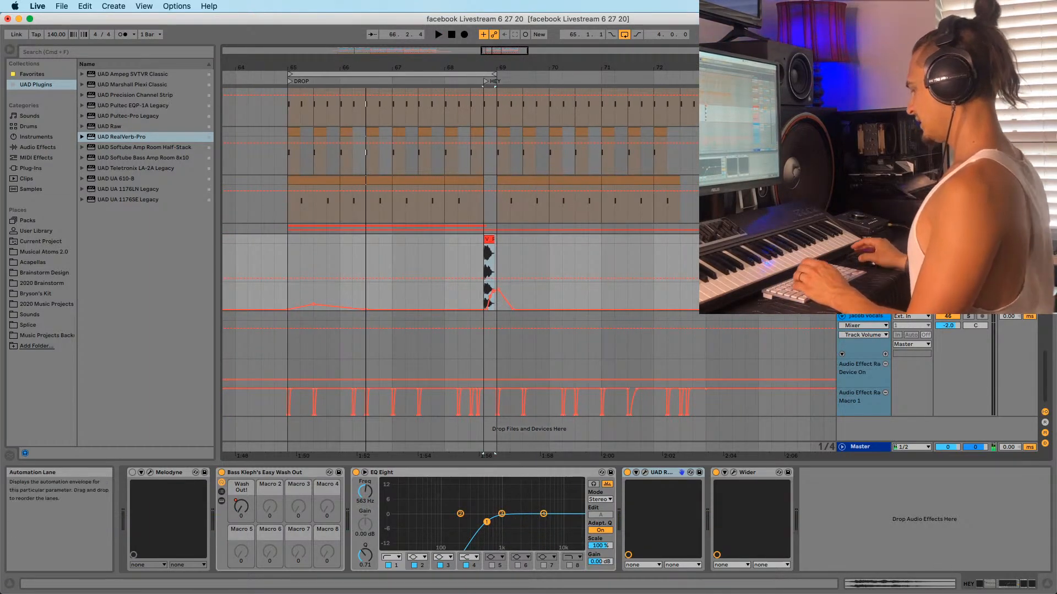
key(super+d)
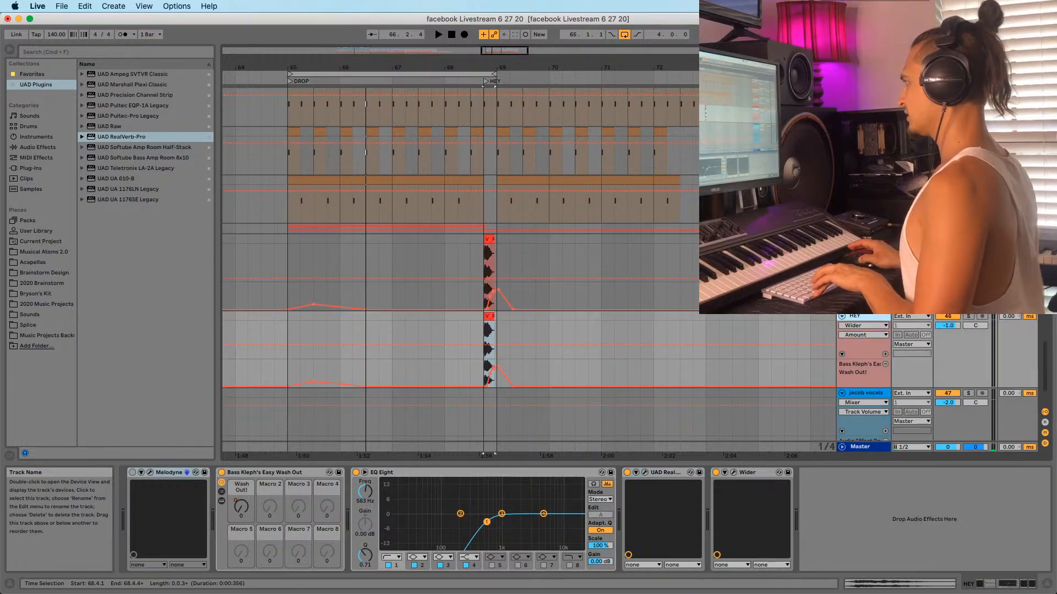
click(260, 473)
key(Delete)
click(181, 473)
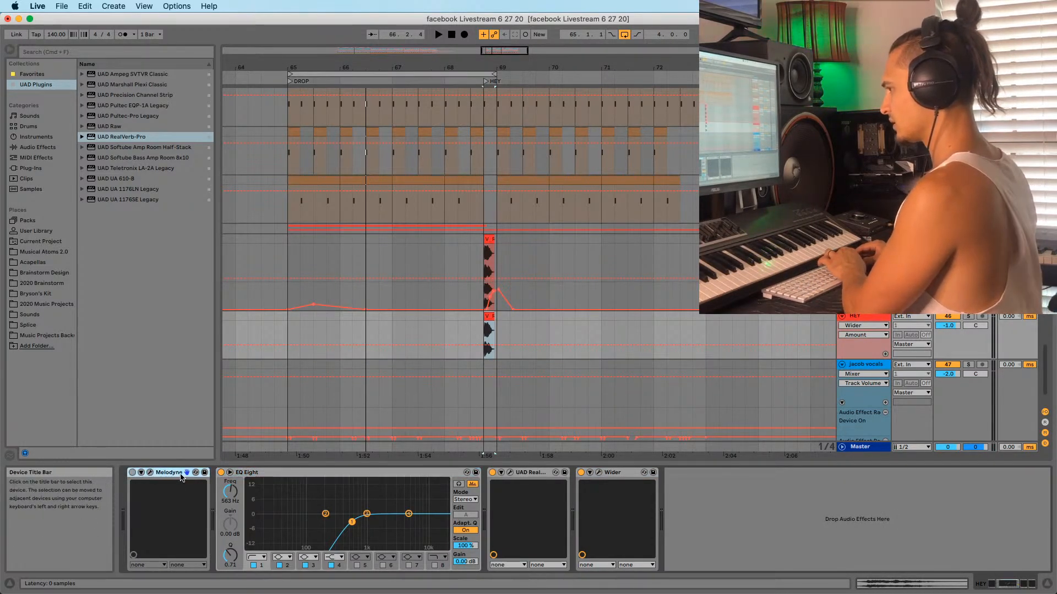
key(Delete)
On the duplicated HEY track, set EQ Eight's low-cut frequency to 416 Hz and the RealVerb-Pro mix to 61%
click(142, 491)
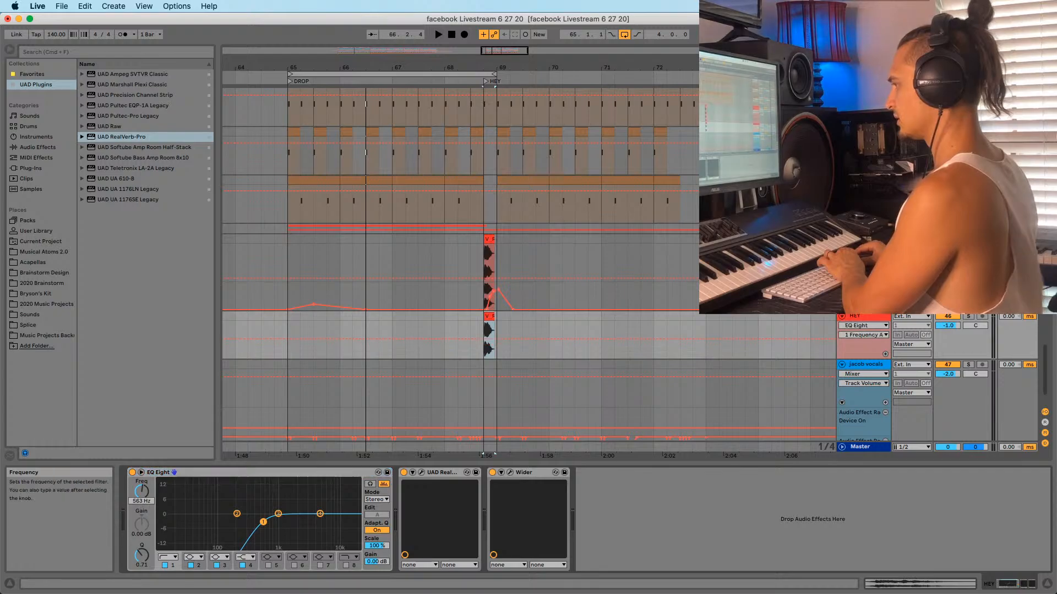
click(421, 472)
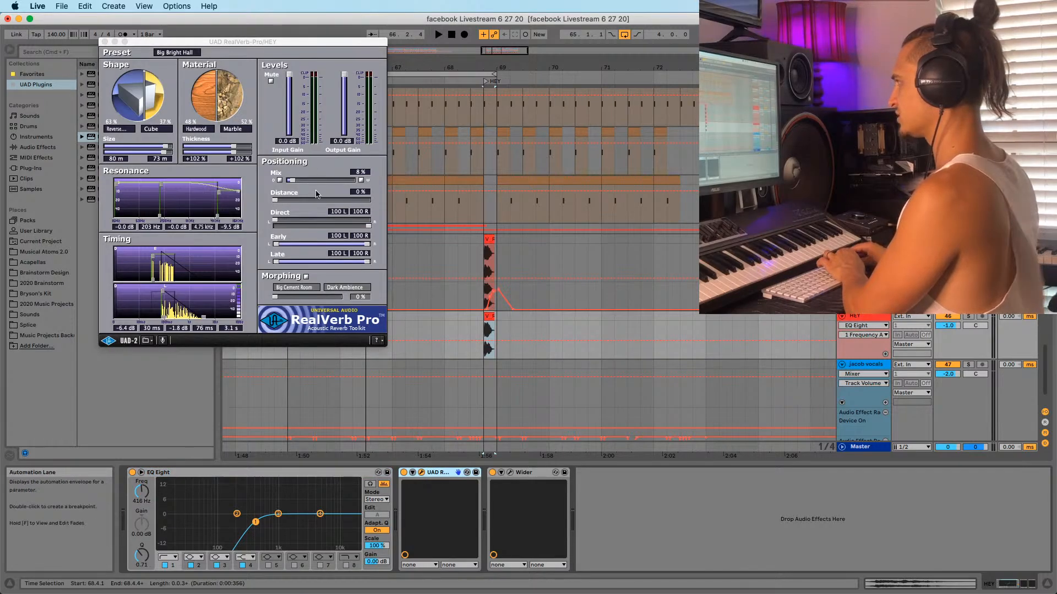
drag(293, 177, 327, 180)
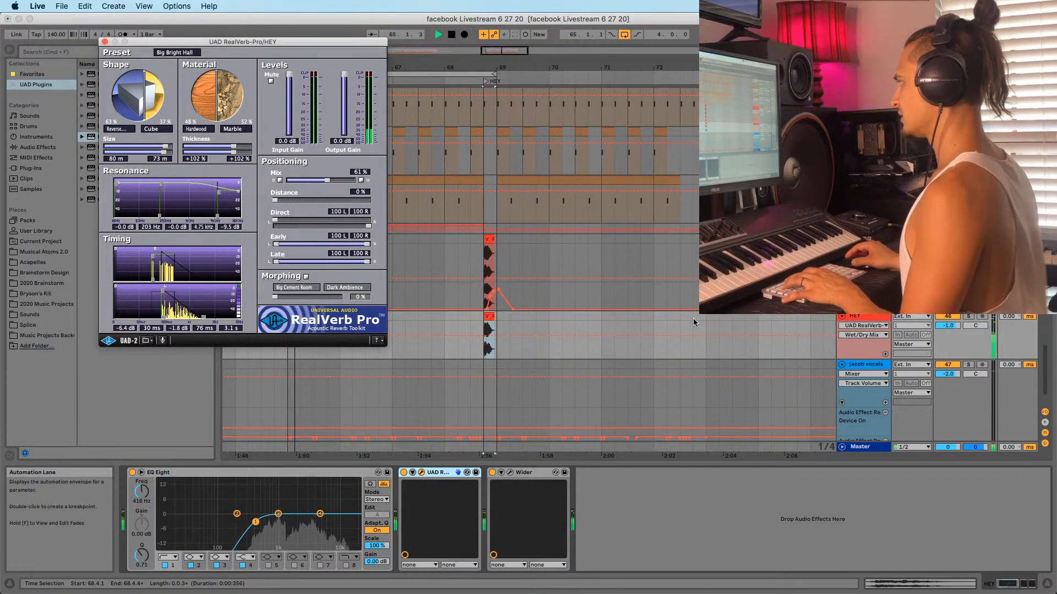
Solo the duplicated HEY track and move its vocal clip to start at 69.1.1
click(968, 317)
click(489, 318)
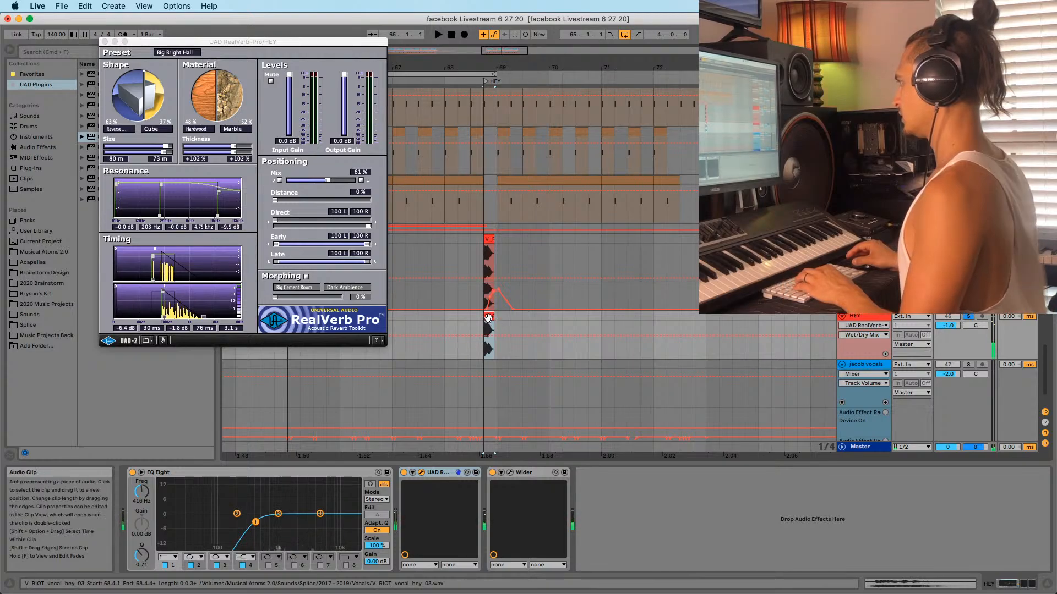
key(space)
drag(488, 318, 502, 317)
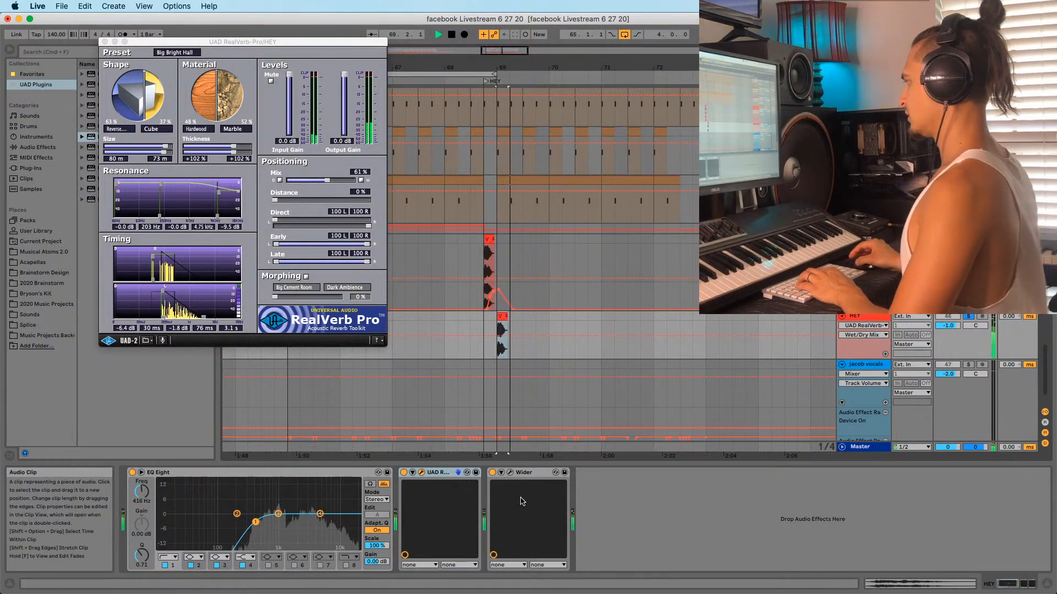
Remove Wider from the duplicated HEY track and set RealVerb-Pro to 100% mix with both room sizes at 94 m
click(510, 474)
key(Delete)
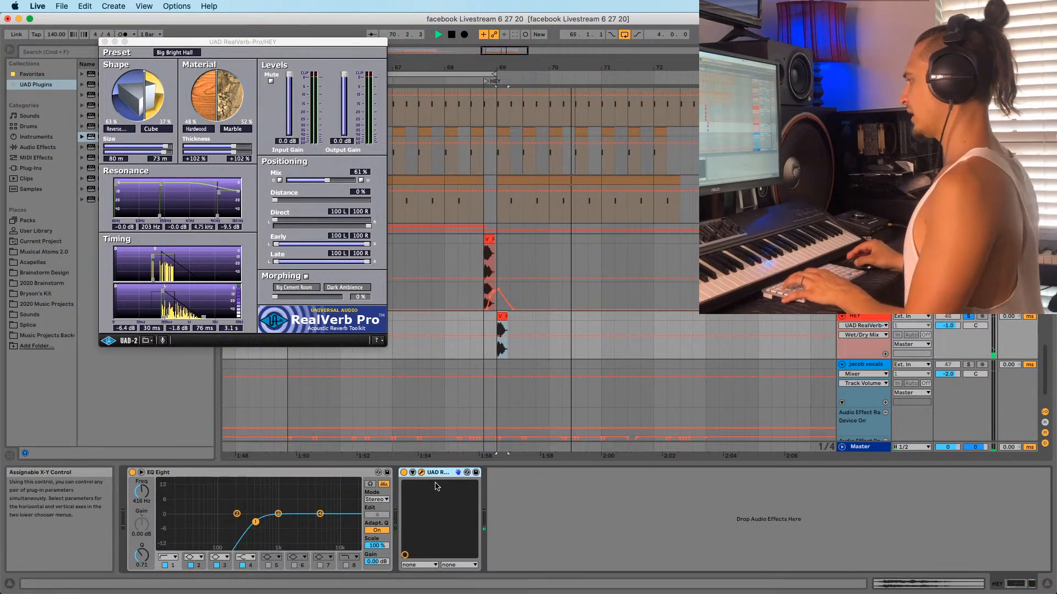
drag(327, 180, 354, 180)
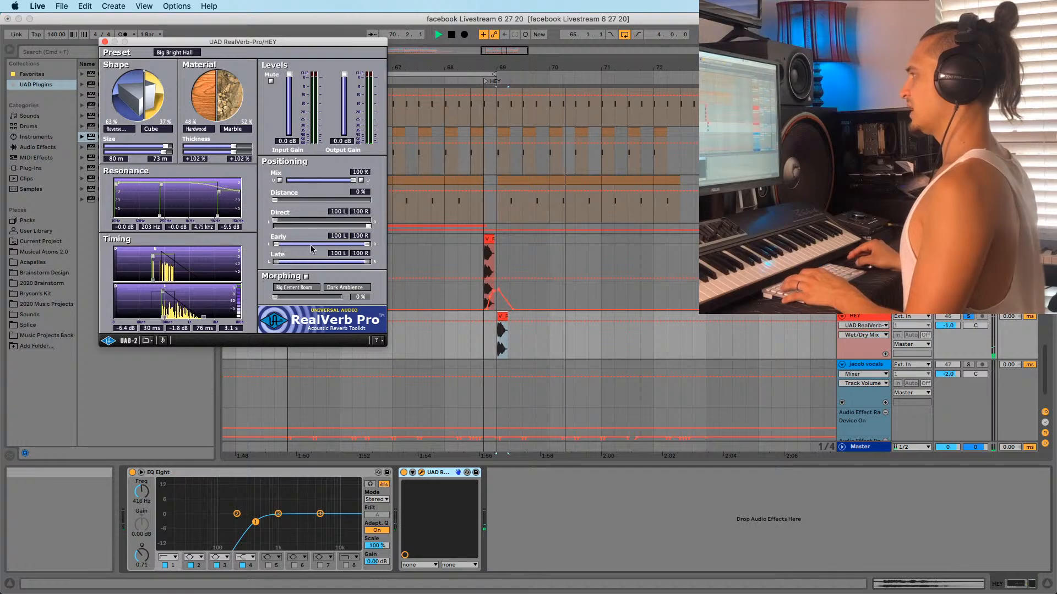
drag(166, 146, 171, 154)
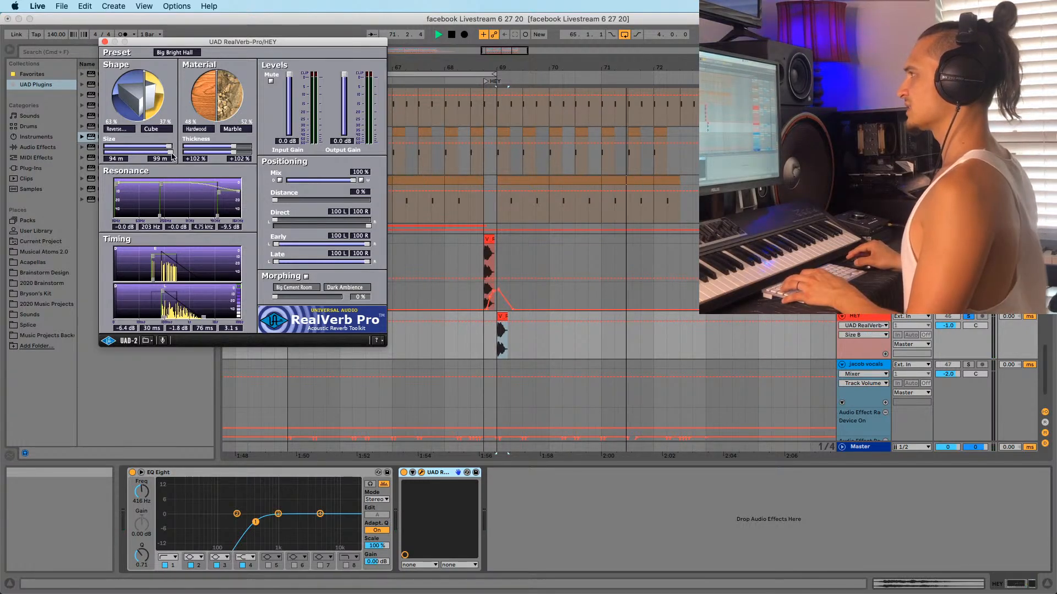
key(space)
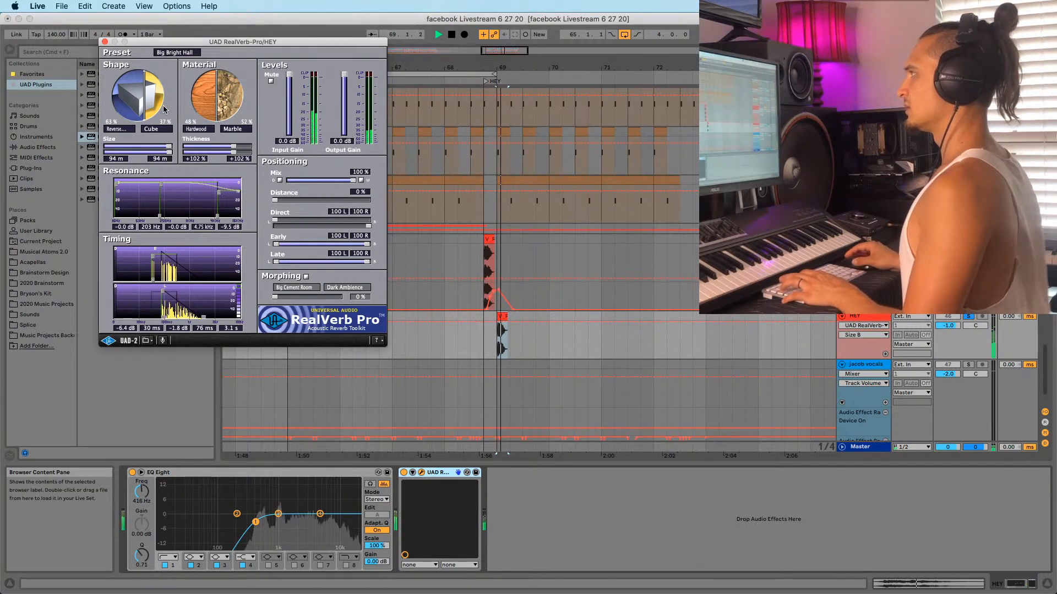
click(104, 42)
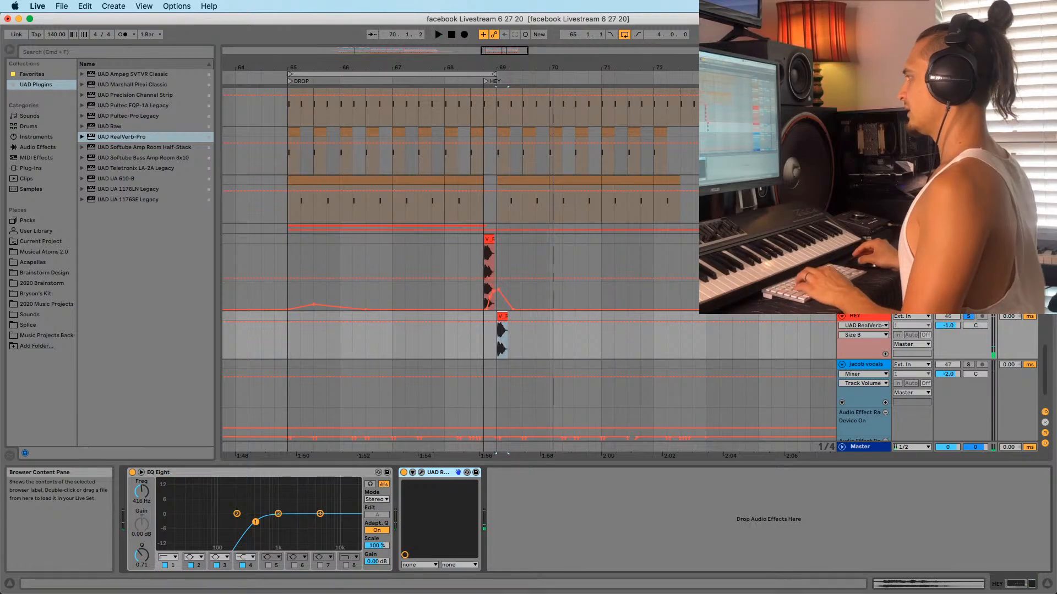
Freeze and flatten the duplicated HEY track to render its reverb tail as audio
right_click(868, 320)
click(875, 384)
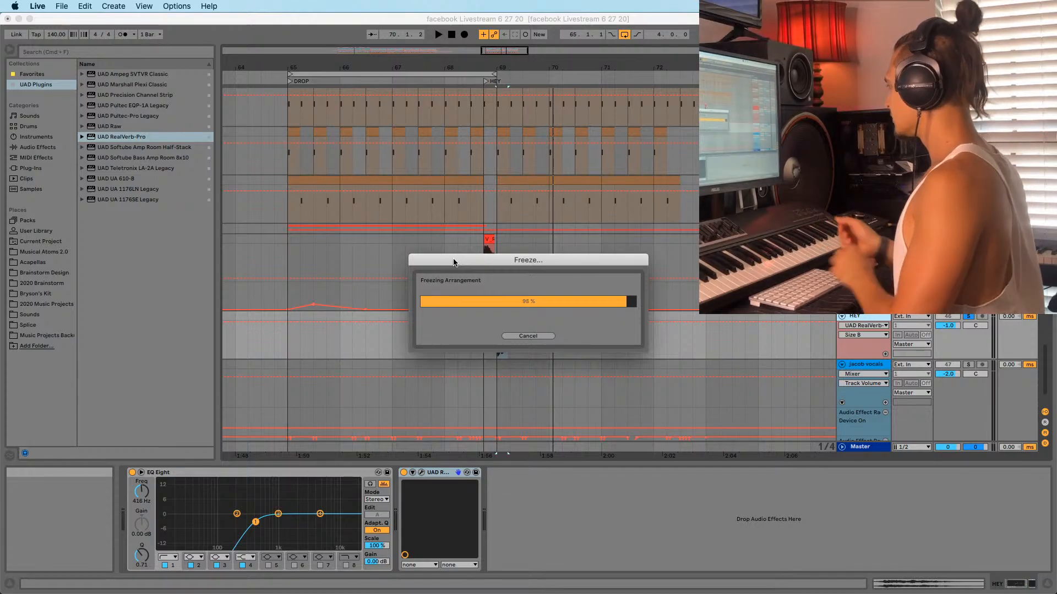
right_click(867, 318)
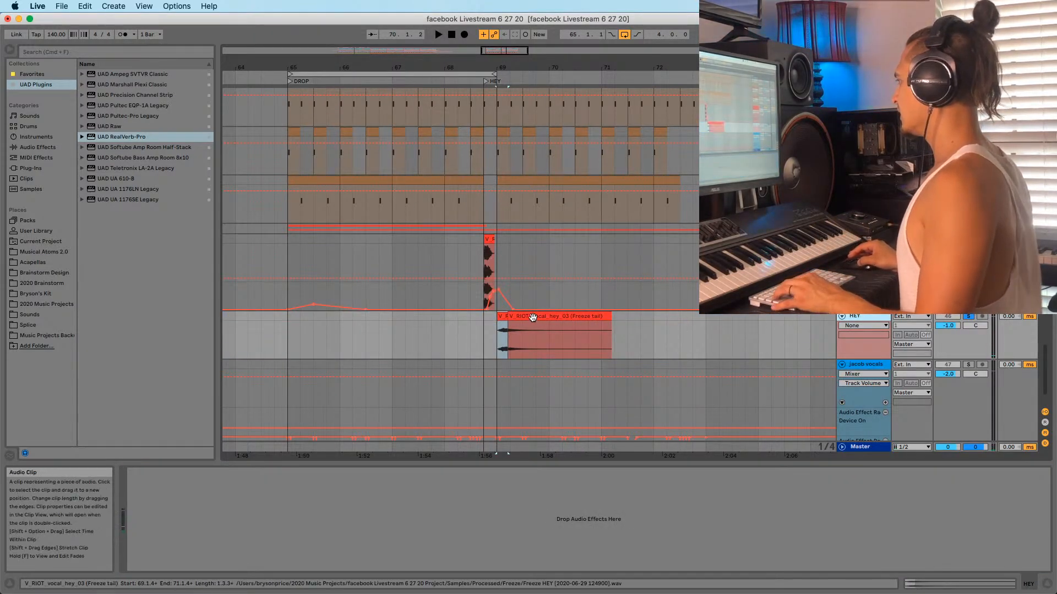
Reverse the rendered HEY tail clip starting at bar 69 and move it earlier so it swells into the HEY shot
click(509, 317)
double_click(497, 321)
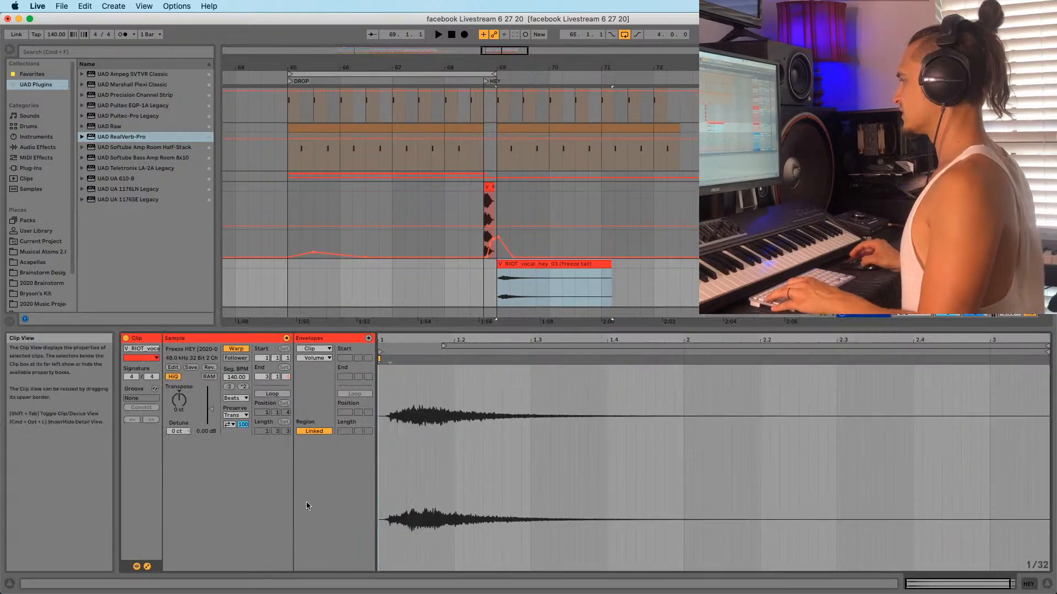
click(207, 368)
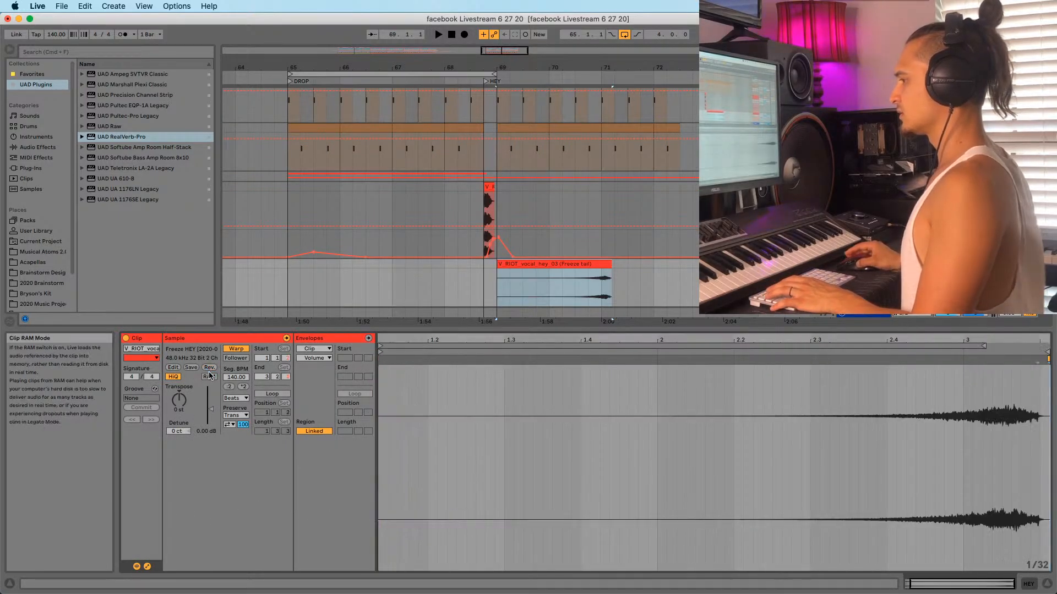
drag(584, 271, 465, 273)
Try the Wider plug-in on the track with the reversed HEY tail
click(32, 74)
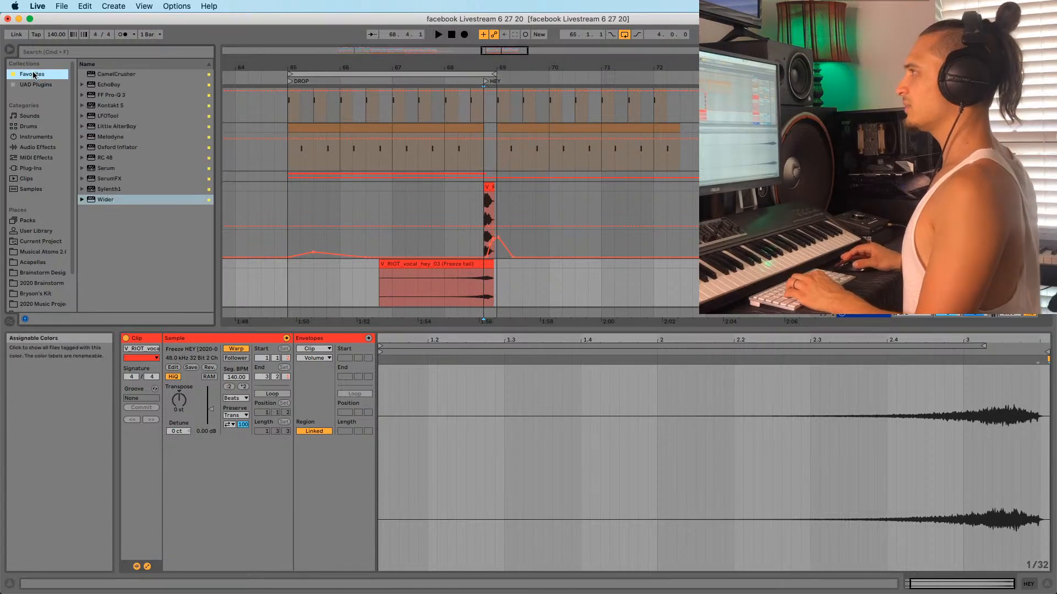
drag(108, 205, 319, 265)
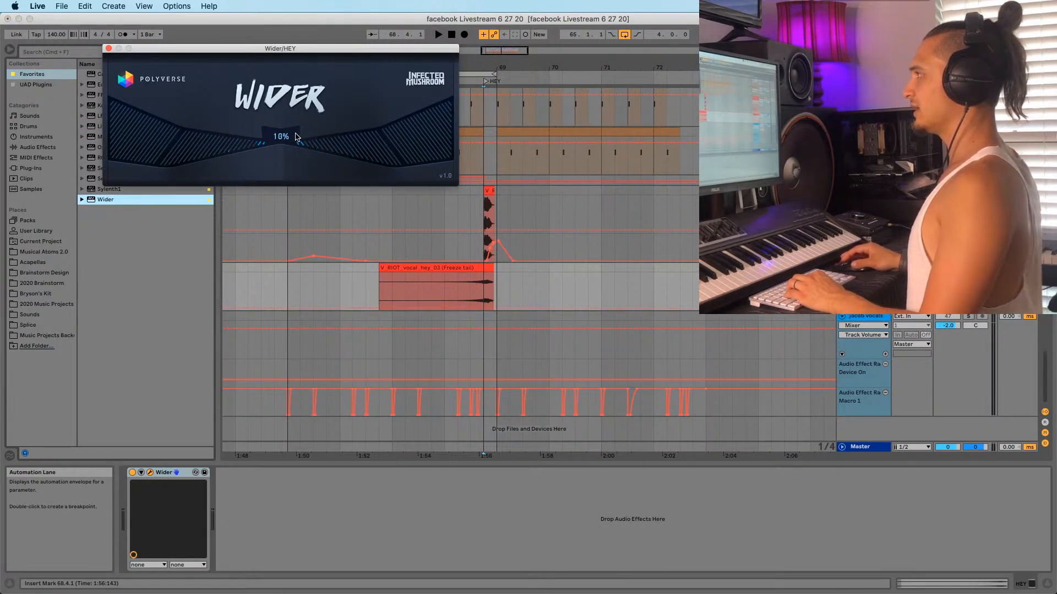
click(109, 48)
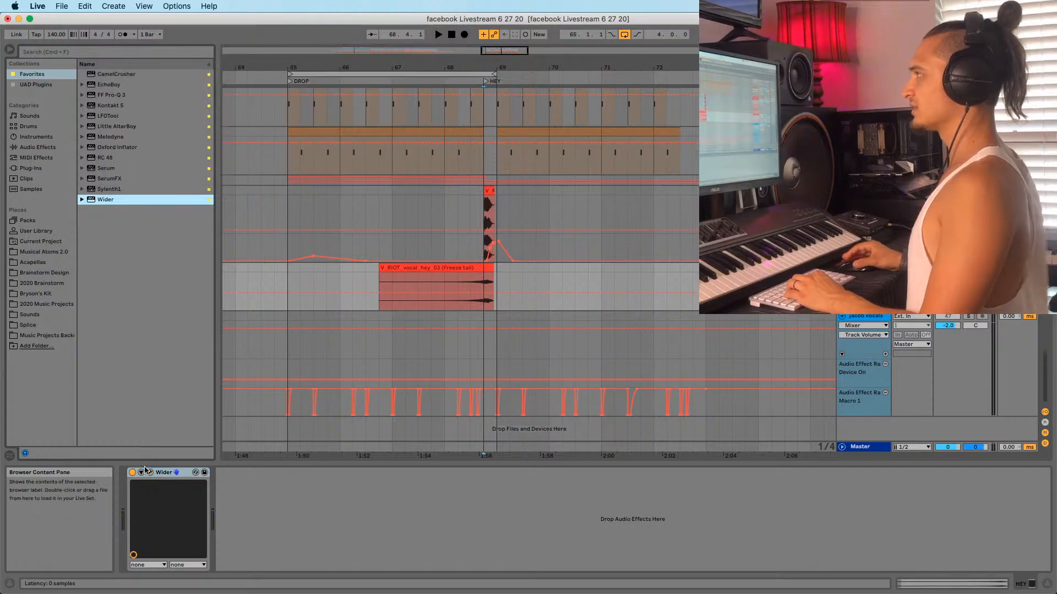
click(171, 474)
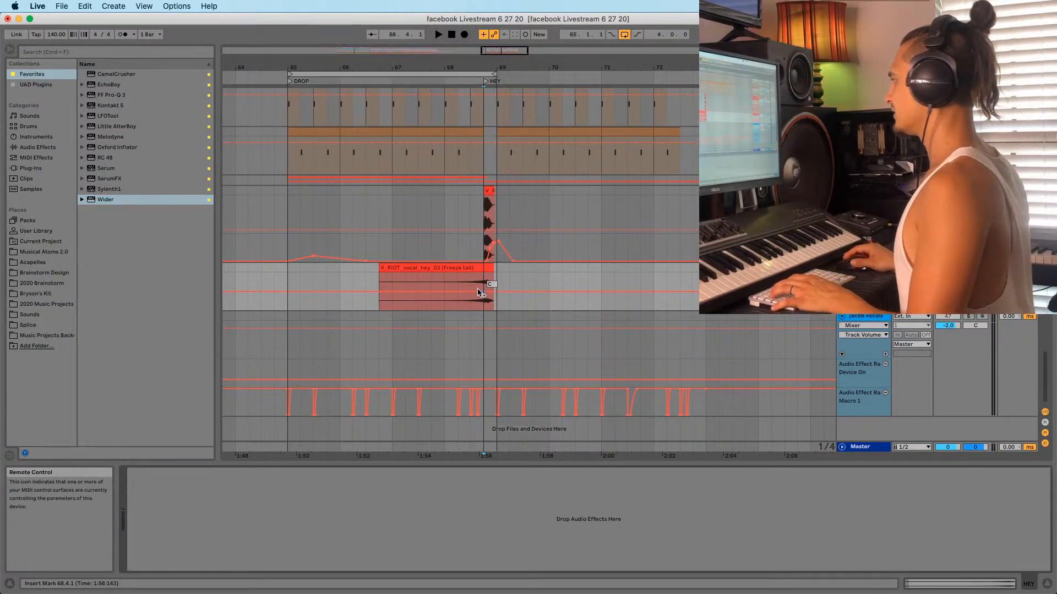
Trim the end of the reversed HEY tail to 68.4.1, where the HEY shot begins, and play the transition
click(476, 305)
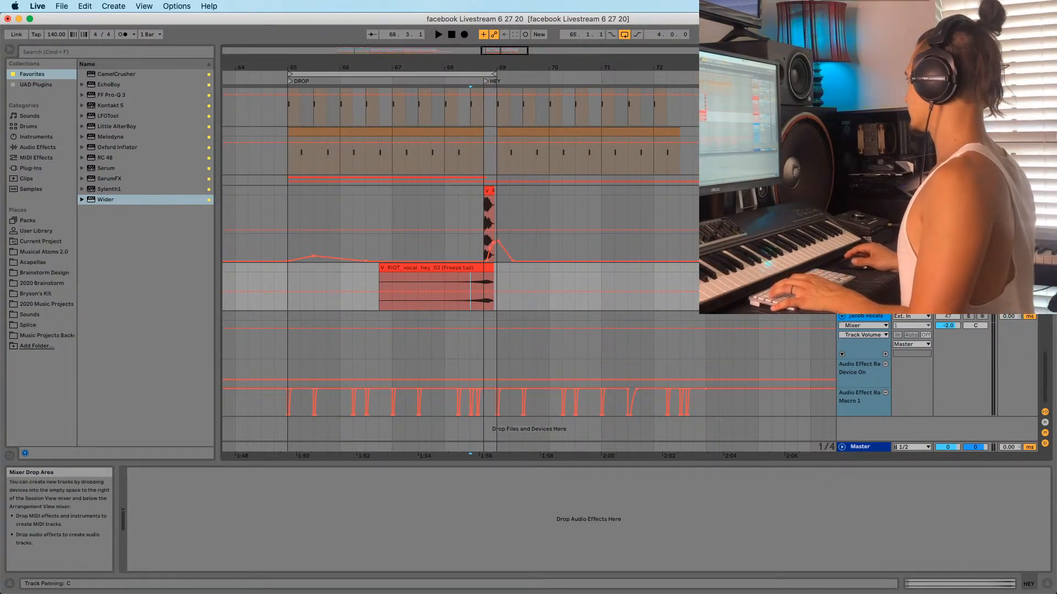
key(space)
drag(489, 267, 483, 267)
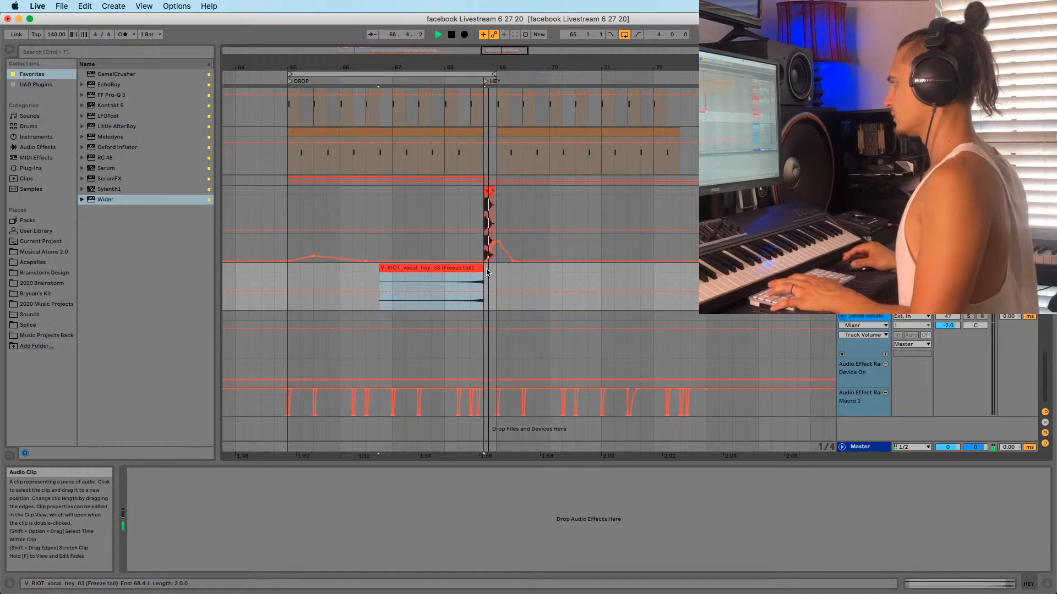
key(space)
key(space)
drag(475, 62, 477, 181)
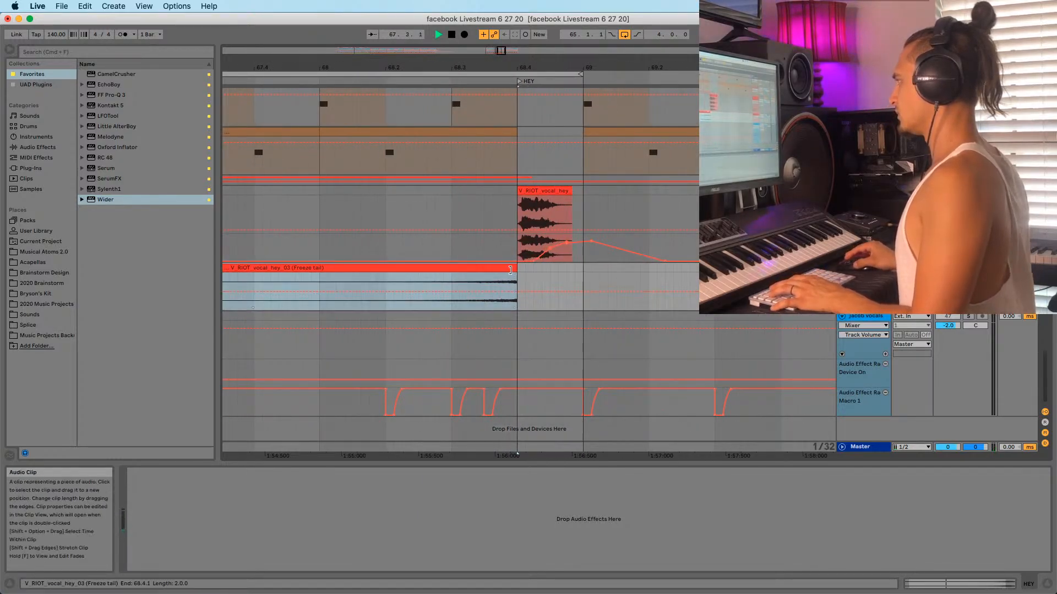
mouse_move(515, 268)
mouse_down()
mouse_move(530, 268)
mouse_move(507, 276)
mouse_up()
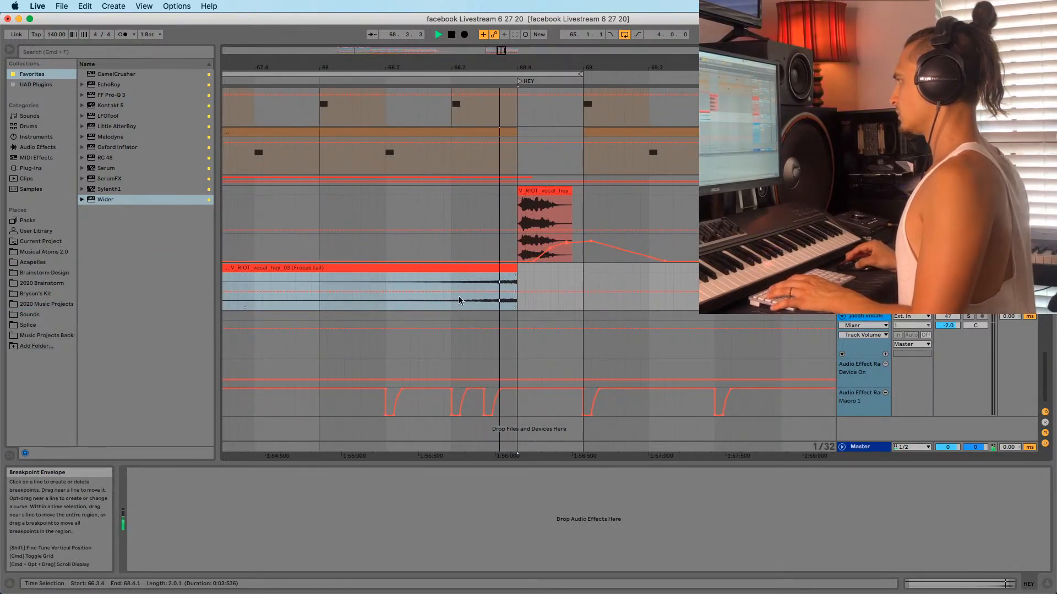
key(space)
Split the reversed HEY tail at 68.1.1 and delete the part before it
click(320, 278)
key(super+e)
click(308, 269)
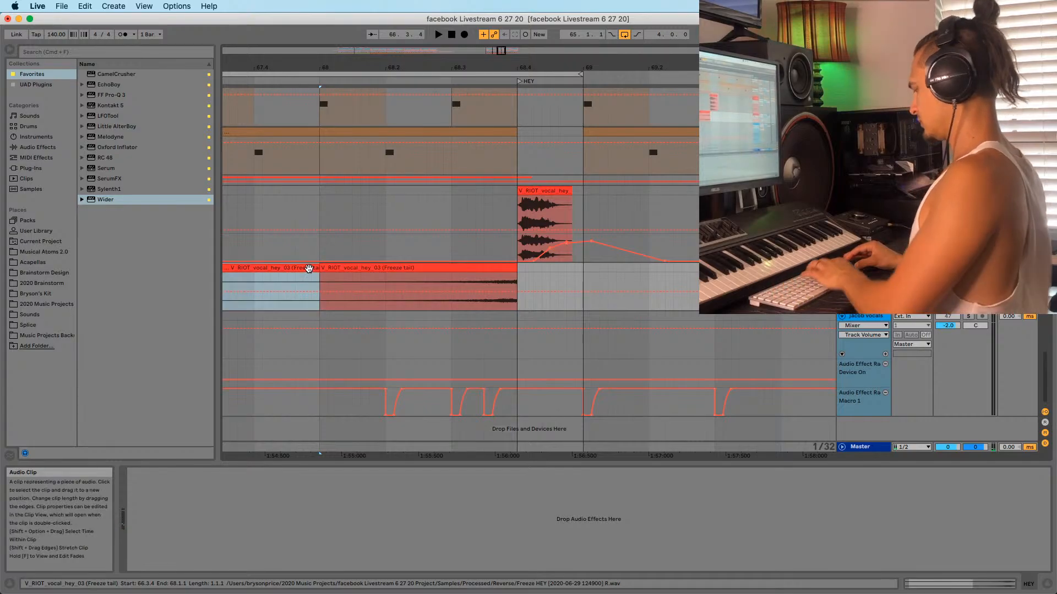
key(Delete)
Add a fade-in across the full length of the reversed HEY tail and audition it in the drop
drag(322, 278, 512, 279)
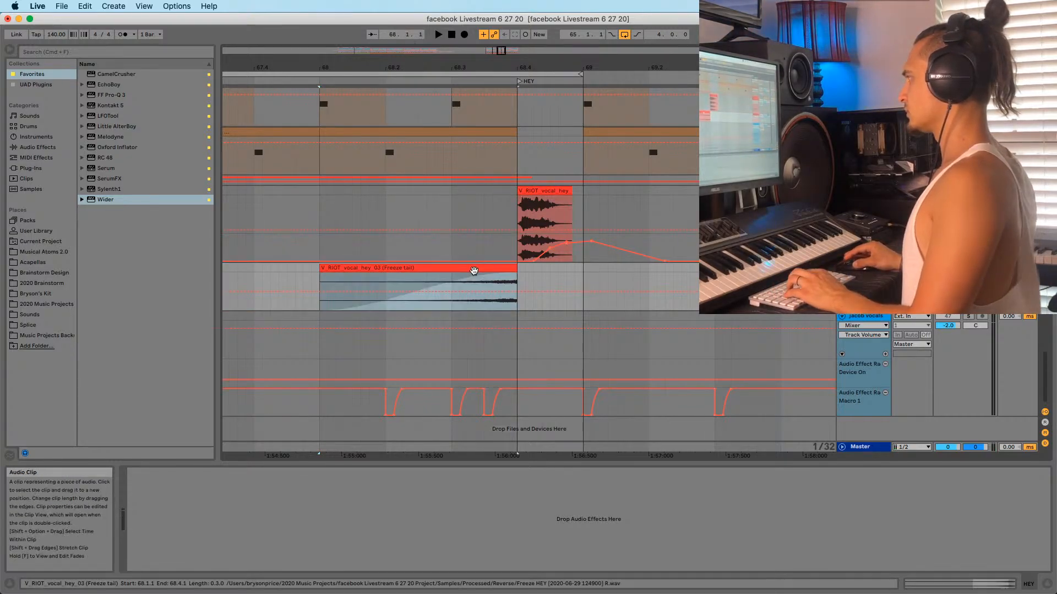
key(space)
click(969, 268)
key(space)
key(space)
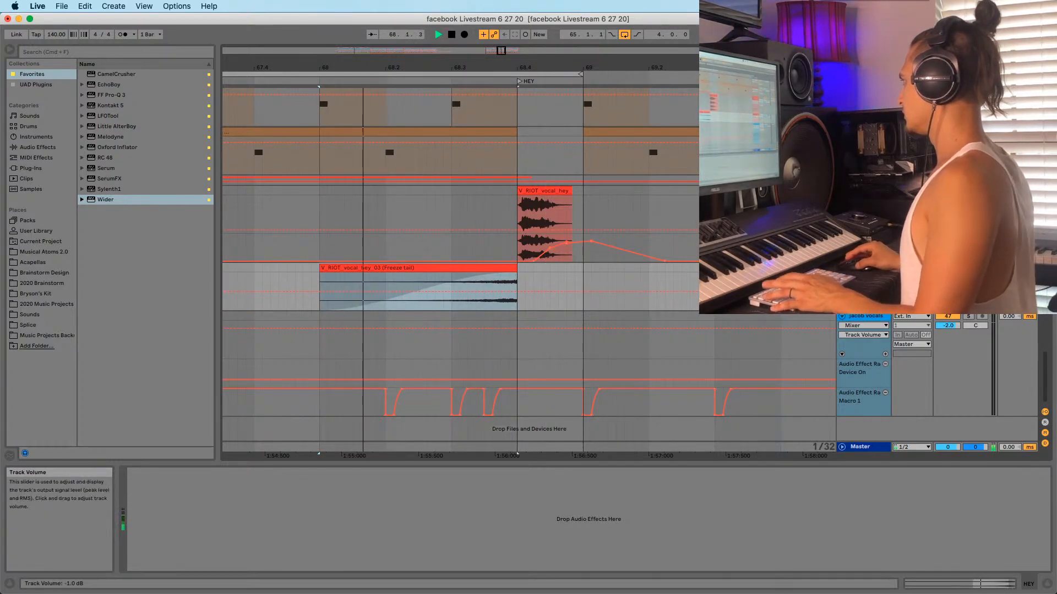
drag(488, 66, 488, 26)
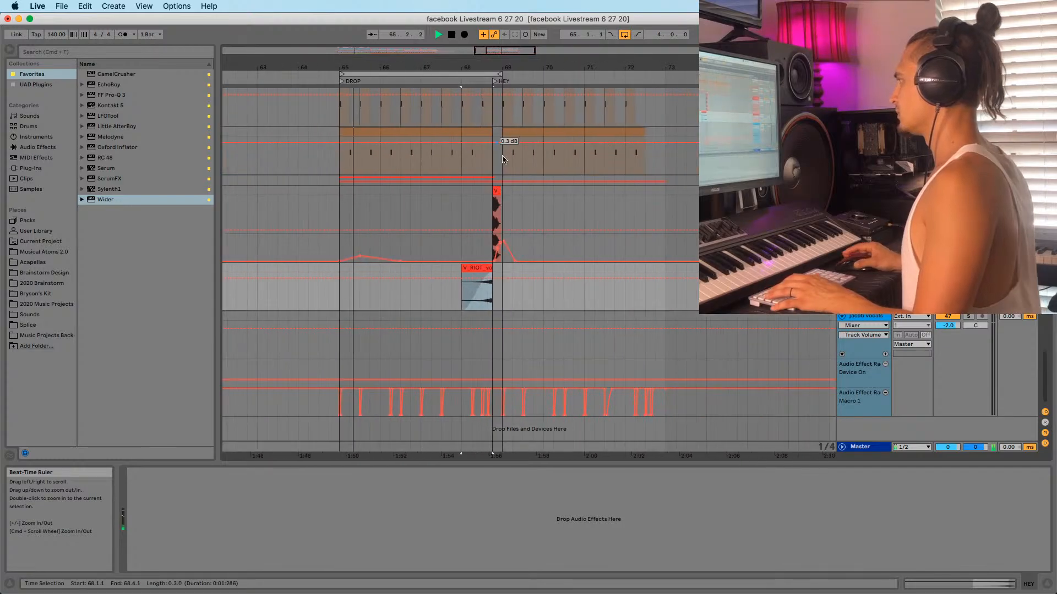
Raise the clip gain of the reversed HEY tail to 1.69 dB and play the drop from bar 65
double_click(473, 299)
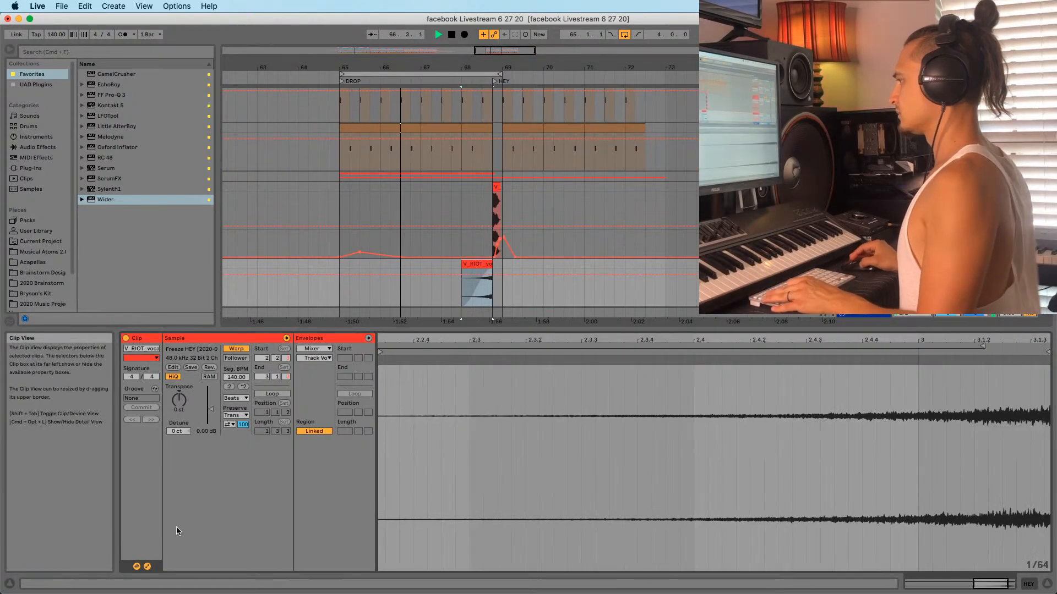
drag(210, 408, 211, 407)
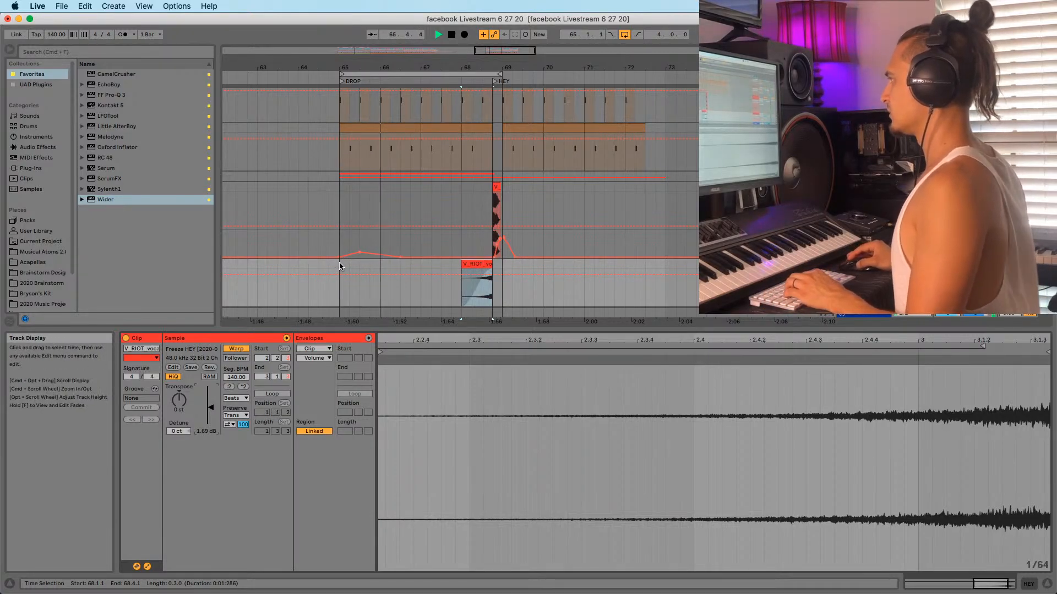
click(338, 208)
scroll(358, 228, up, 10)
scroll(399, 267, down, 10)
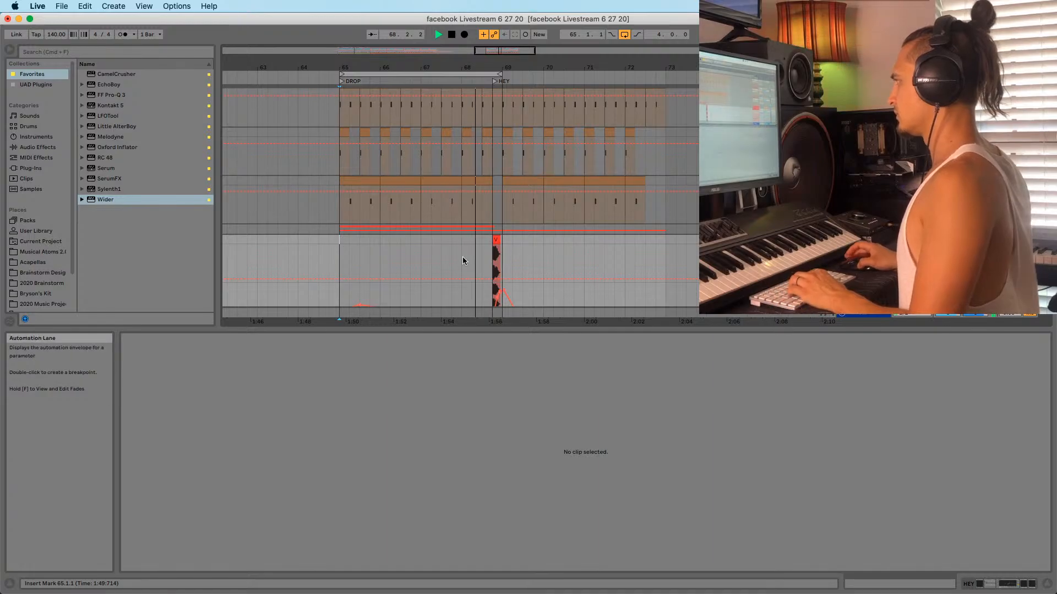
Play the bars before 69 and examine which tracks still sound during the HEY shot at 68.4.1
scroll(464, 251, up, 8)
drag(493, 63, 494, 101)
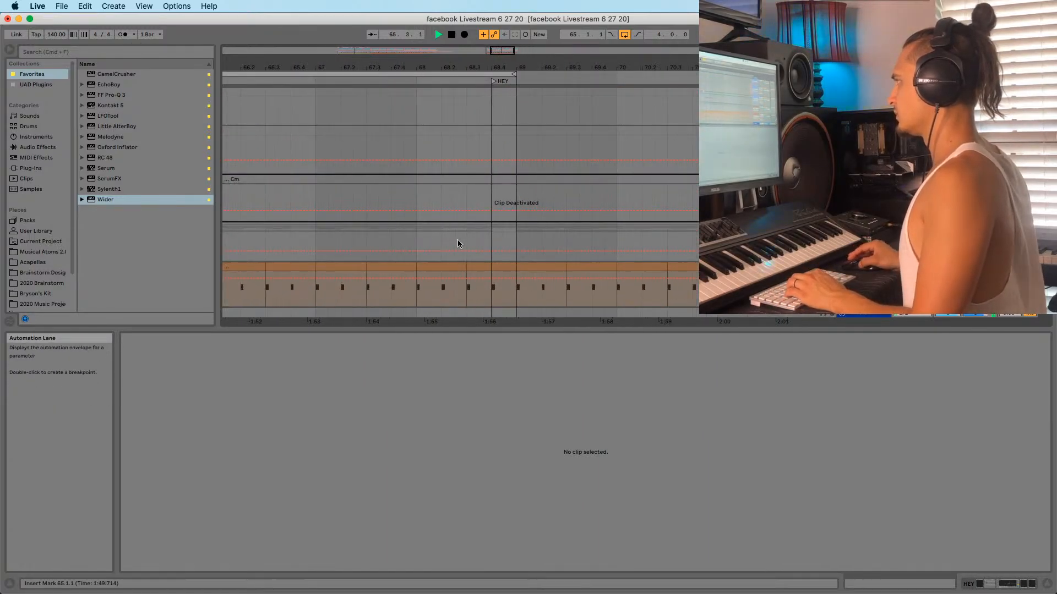
click(459, 242)
key(space)
key(space)
scroll(573, 240, up, 10)
key(space)
scroll(560, 210, up, 5)
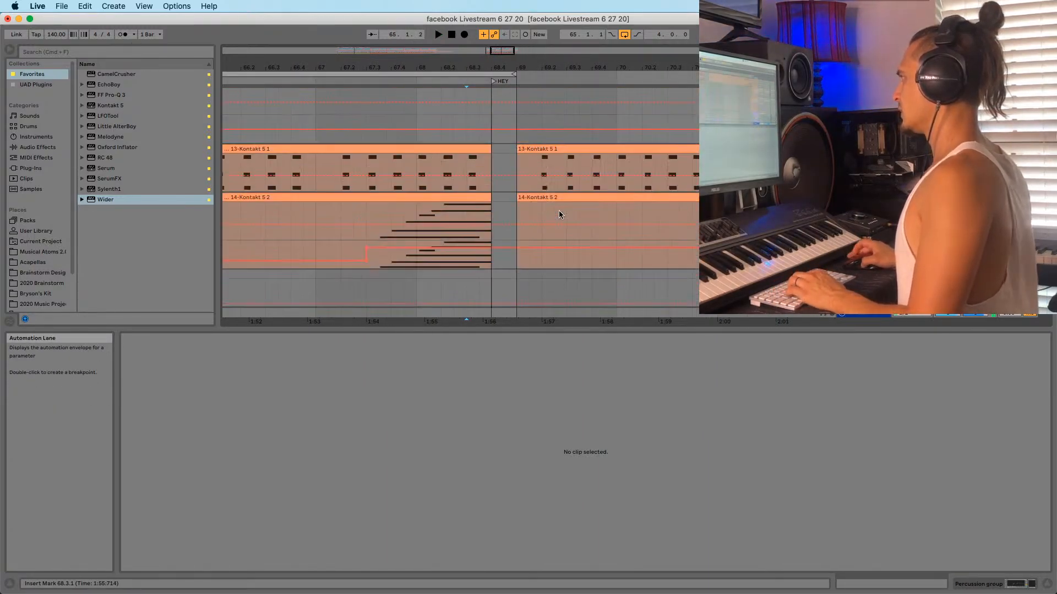
click(441, 264)
key(space)
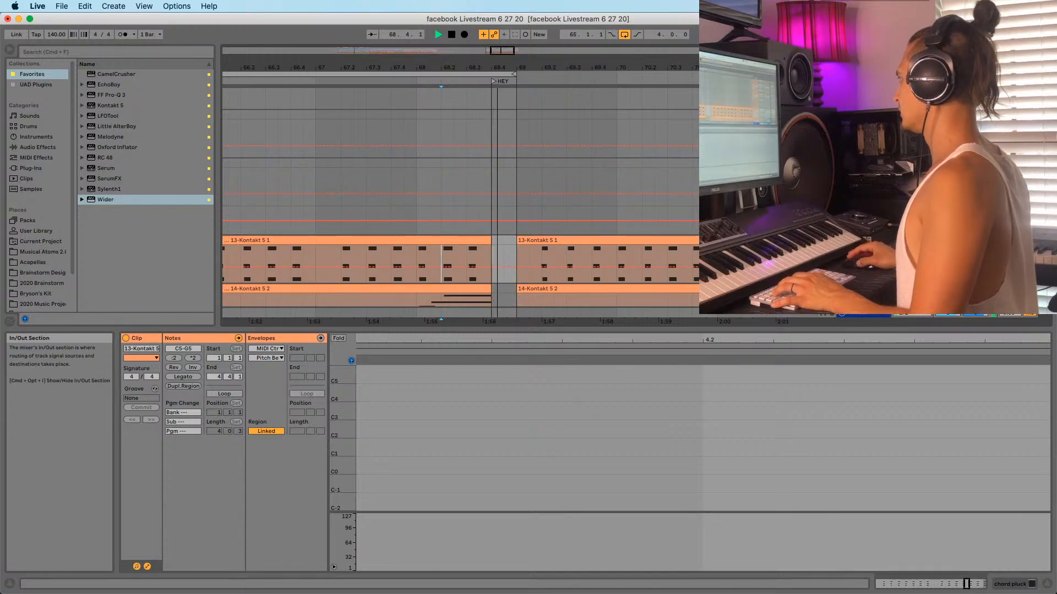
key(space)
scroll(460, 198, down, 6)
scroll(495, 214, up, 5)
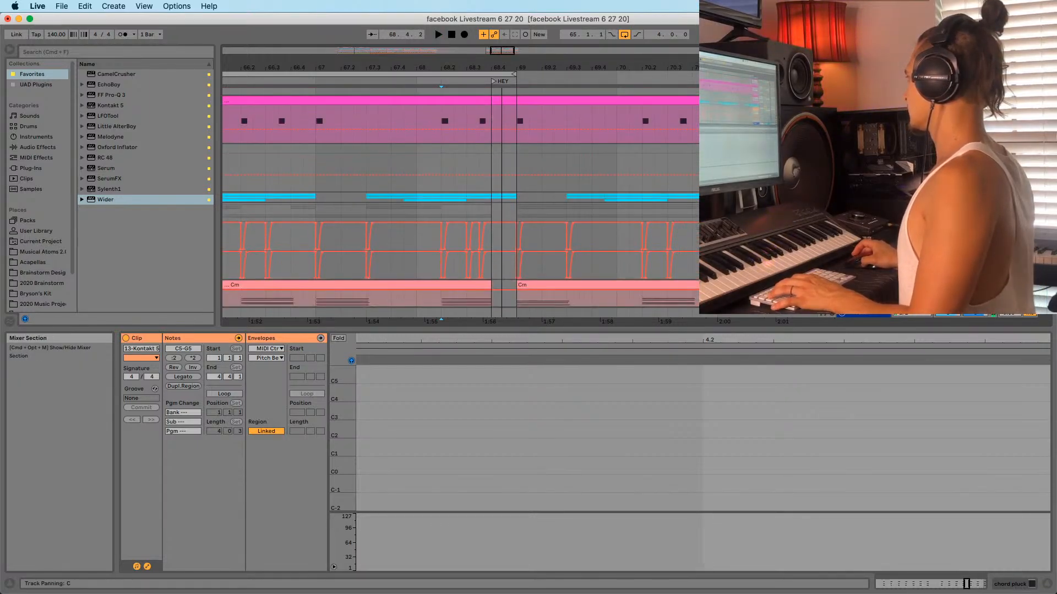
key(space)
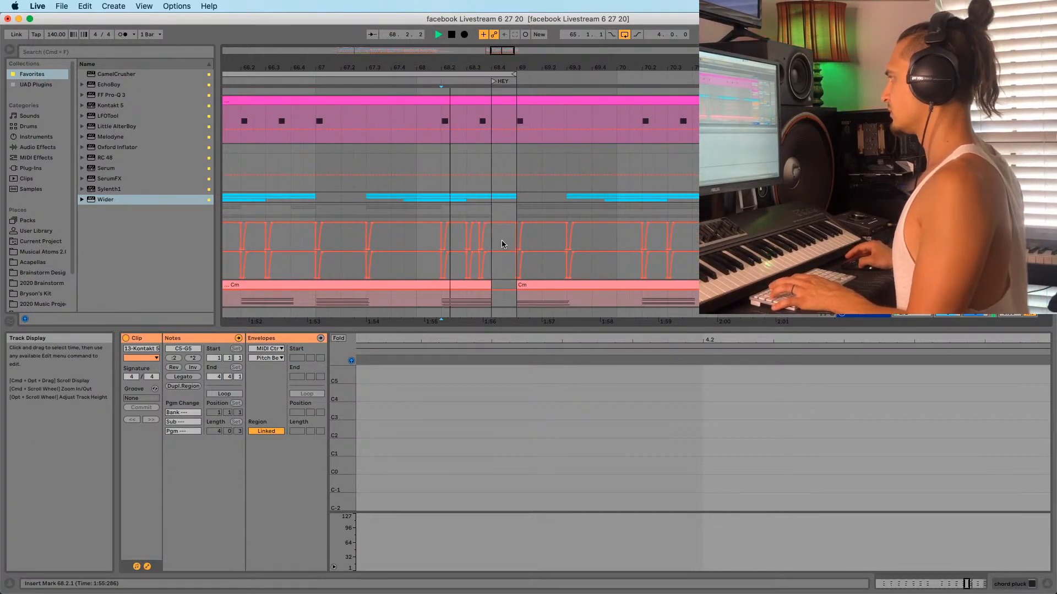
scroll(502, 244, down, 3)
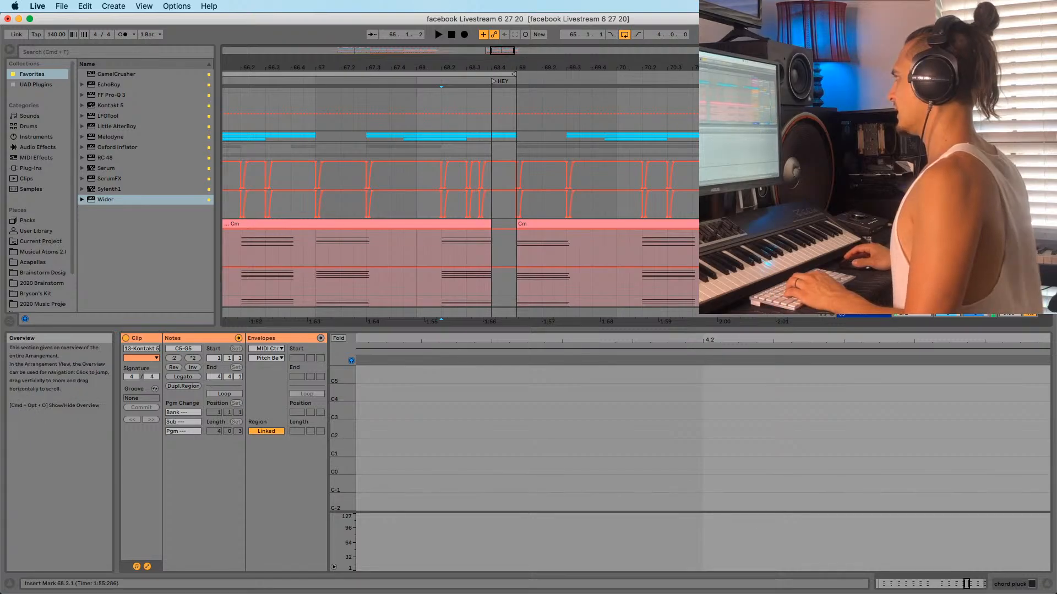
Add a Utility to the MIDI group ahead of KClip and show the automation of its gain
click(865, 147)
key(shift+Tab)
key(shift+Tab)
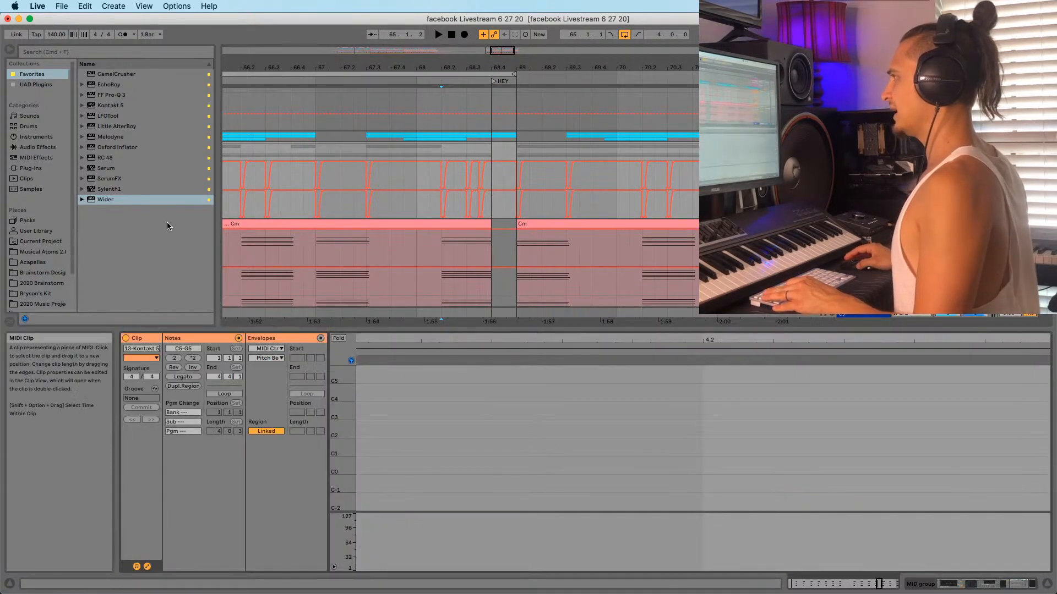
click(37, 146)
scroll(115, 298, down, 5)
drag(105, 285, 250, 275)
drag(670, 190, 667, 184)
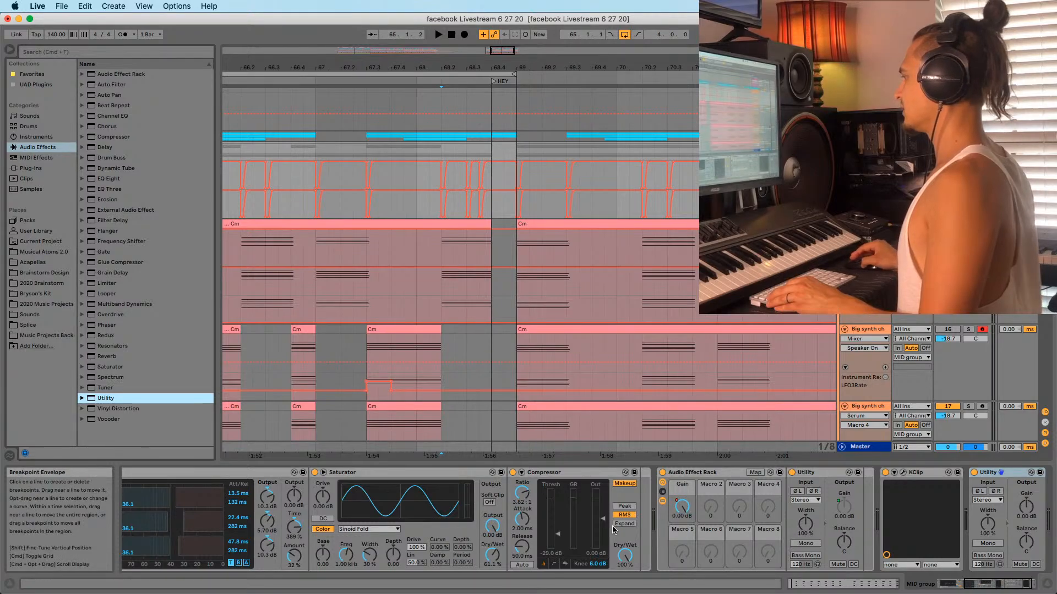
drag(988, 473, 876, 512)
right_click(933, 502)
click(963, 515)
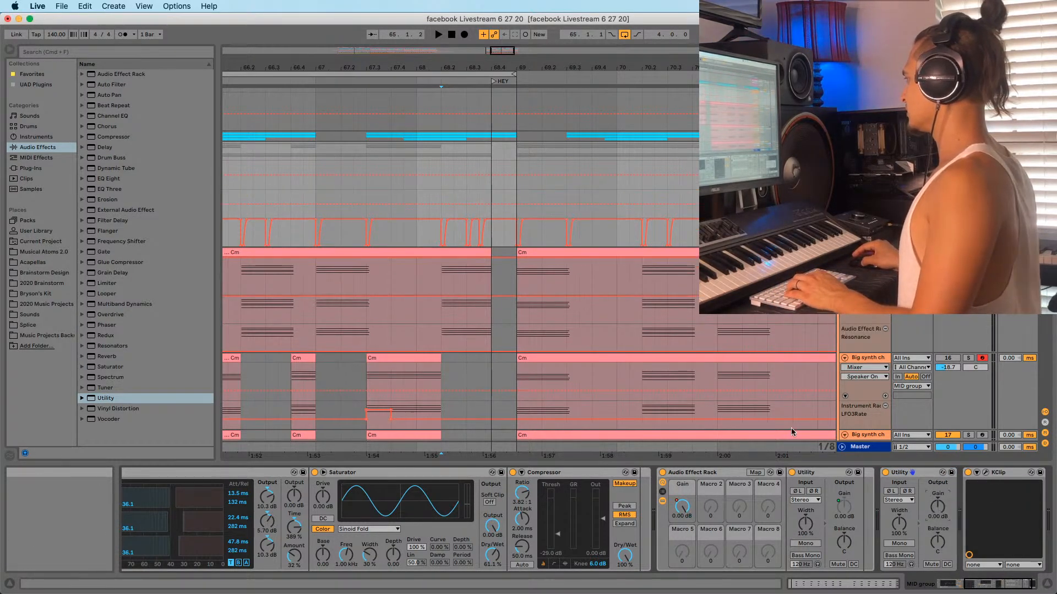
Automate the MIDI group's Utility gain down to -inf dB from 68.4.1 to 69.1.1 and listen to the drop
drag(499, 209, 502, 222)
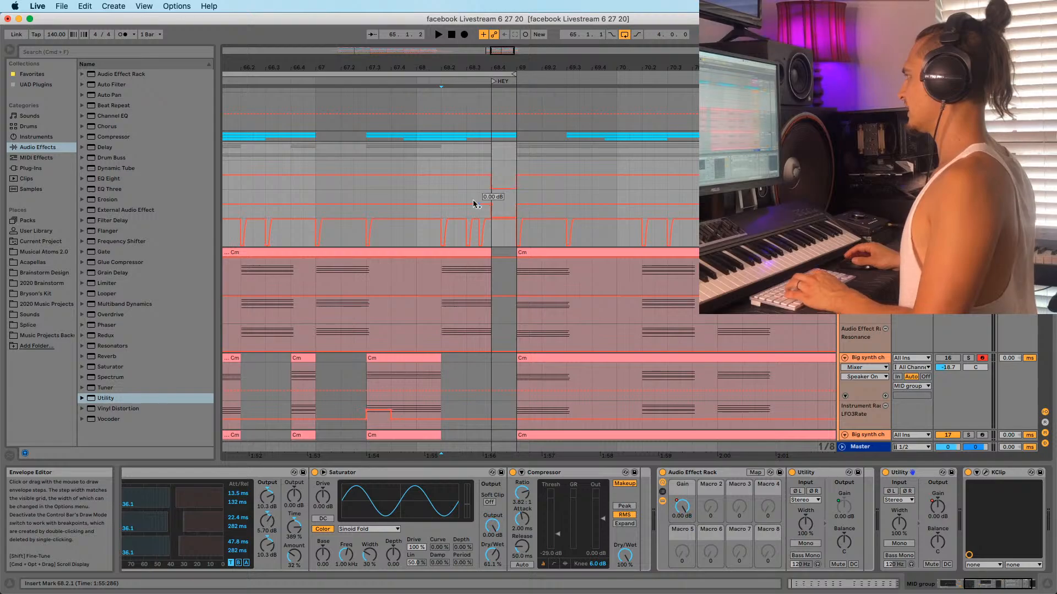
key(space)
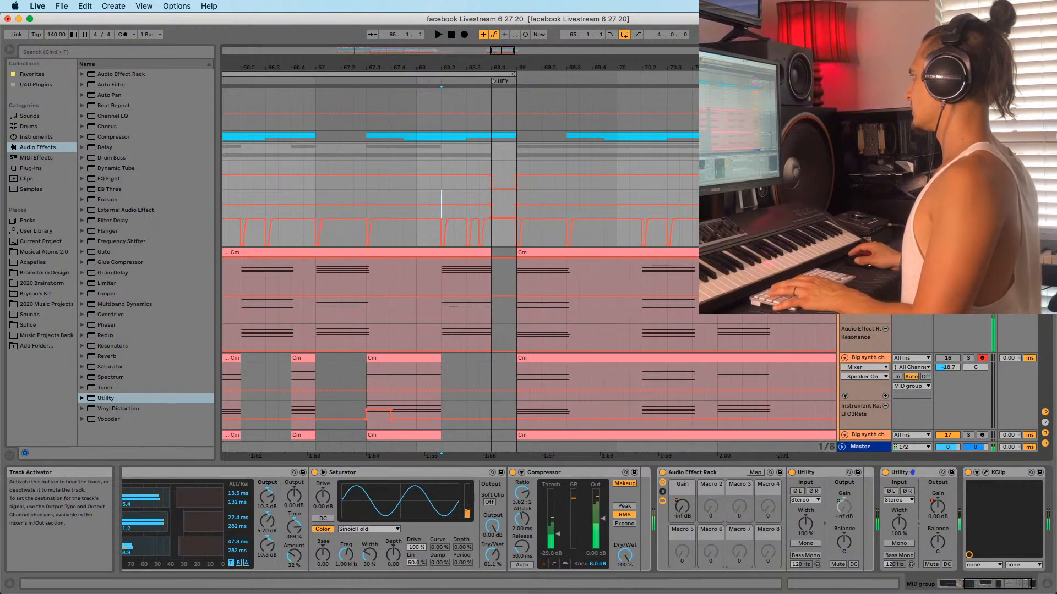
key(space)
drag(480, 67, 477, 22)
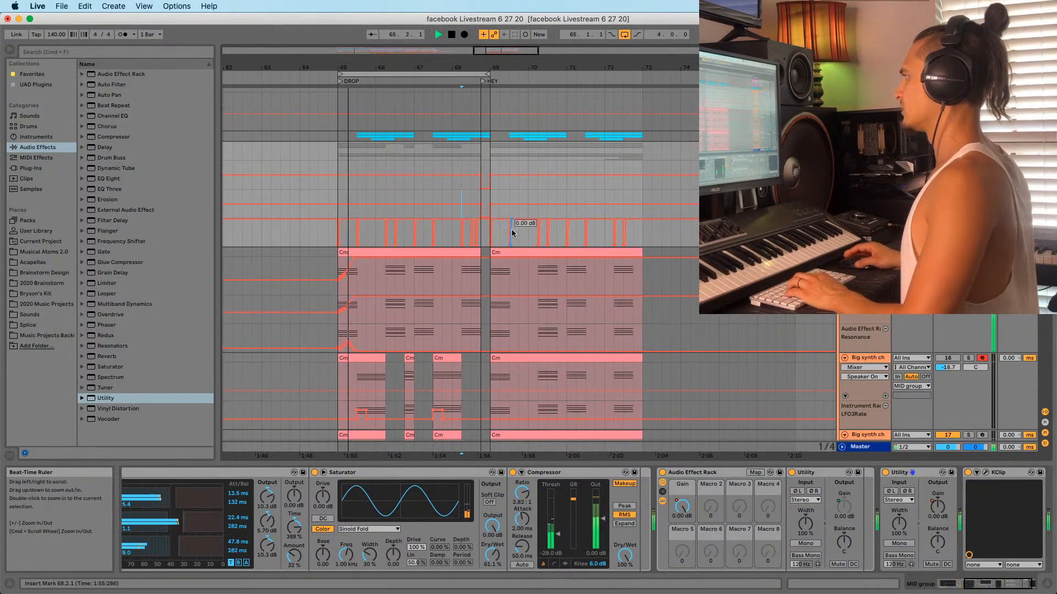
scroll(523, 248, up, 5)
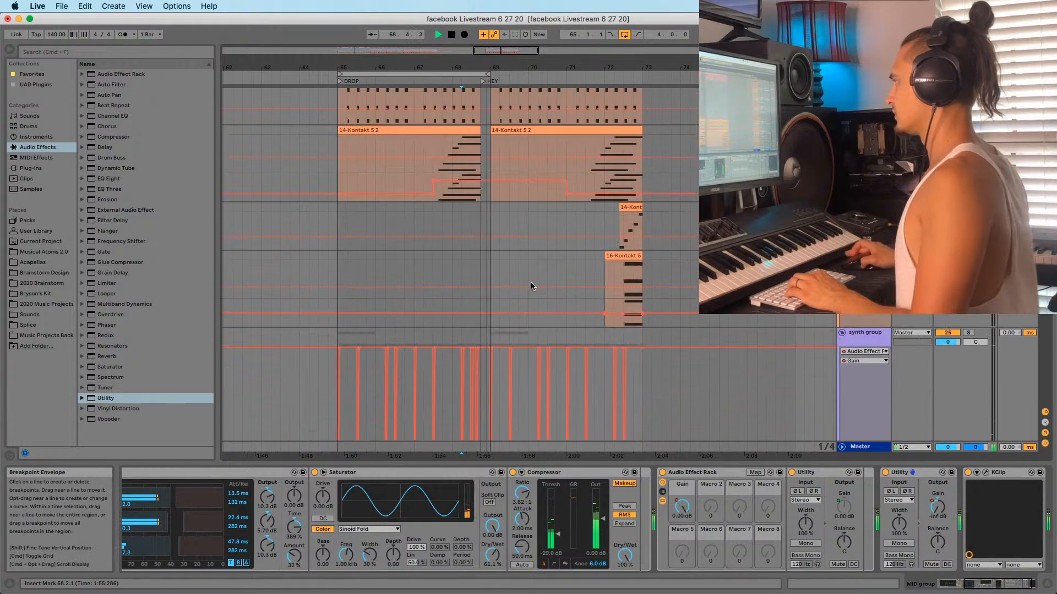
scroll(531, 297, down, 10)
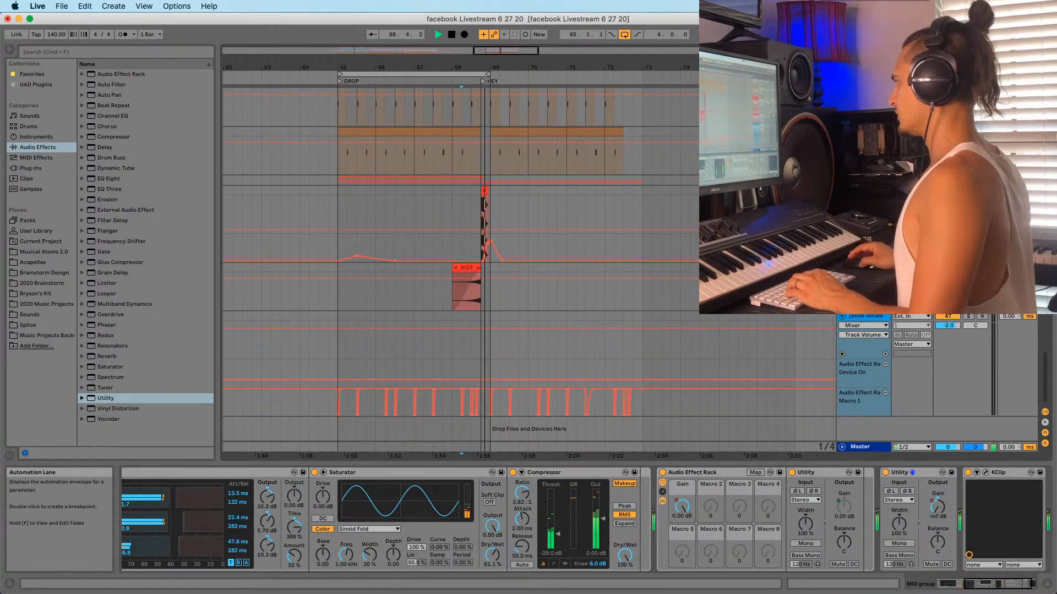
Extend the end of the reversed HEY tail a 1/32 note past 68.4.1 and audition it from bar 65
click(455, 268)
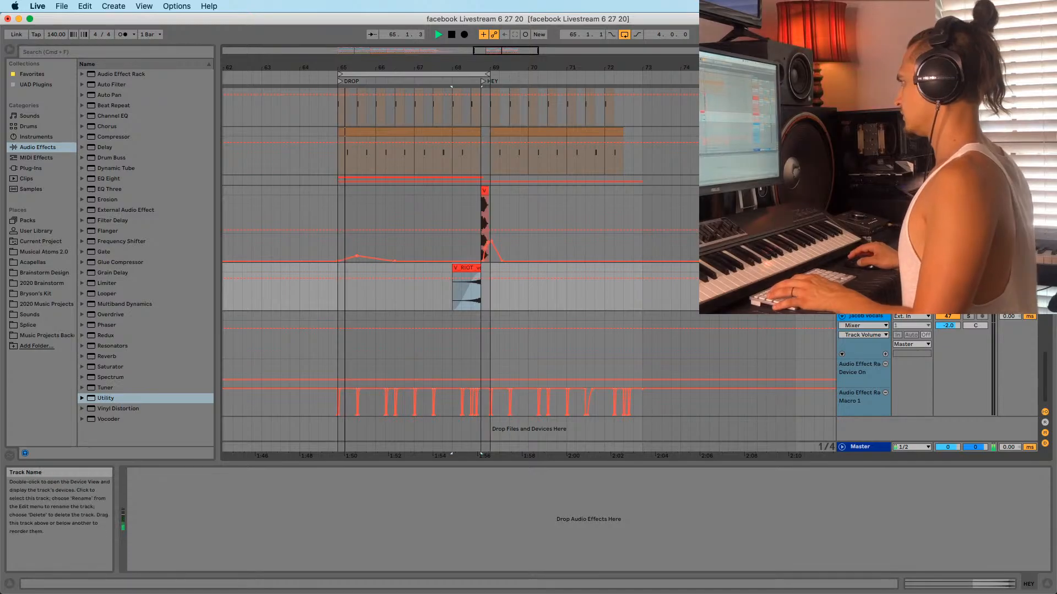
drag(476, 67, 466, 128)
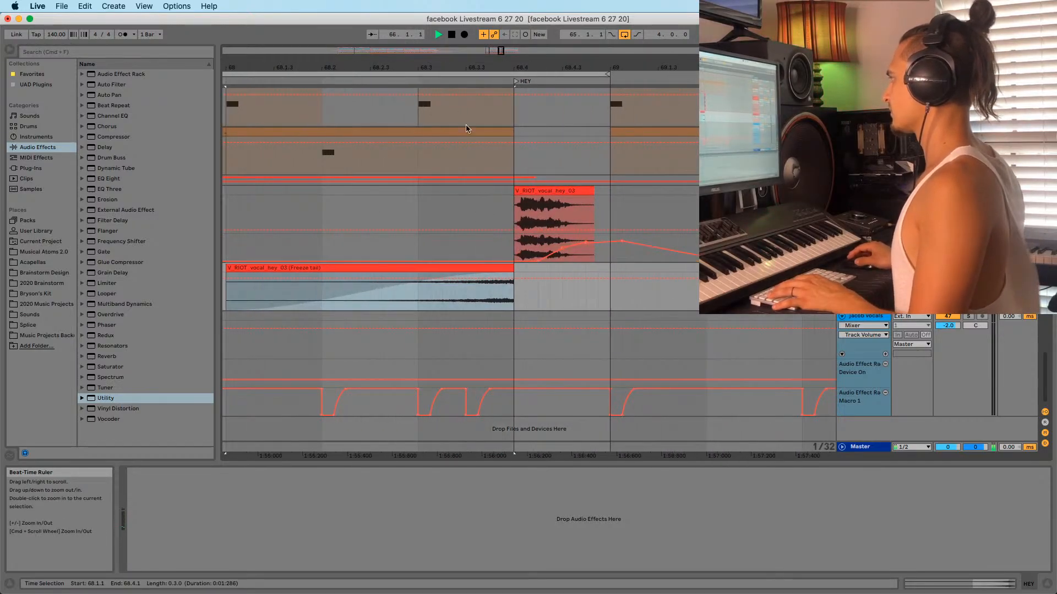
click(521, 278)
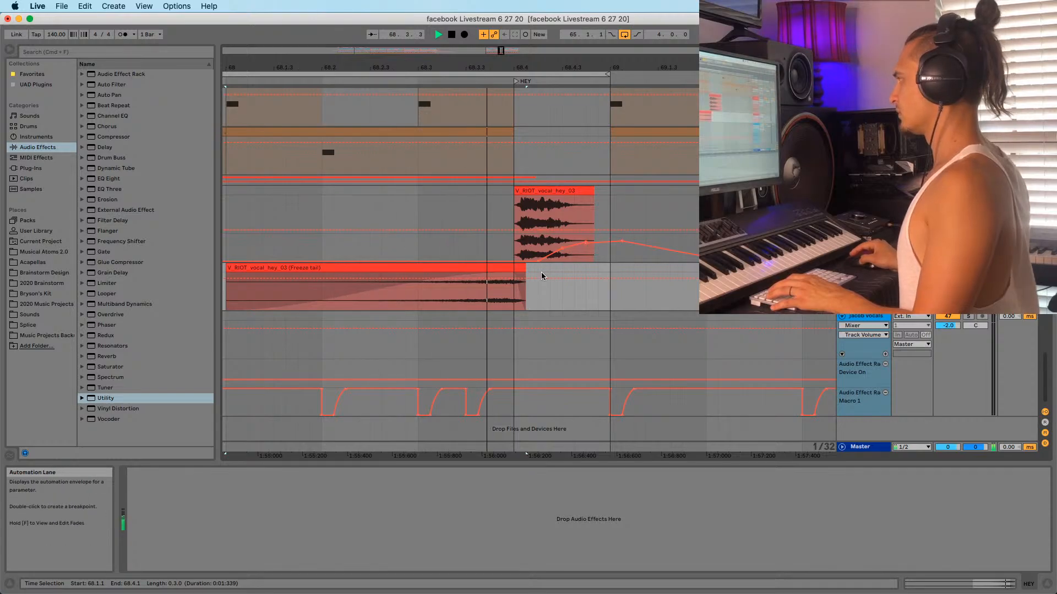
drag(435, 66, 435, 31)
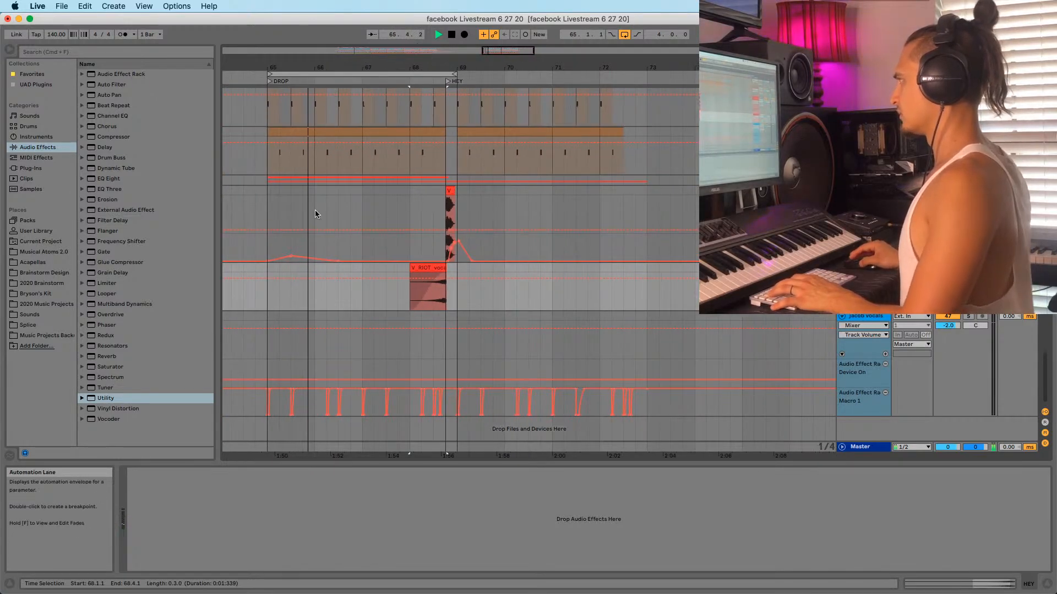
click(267, 208)
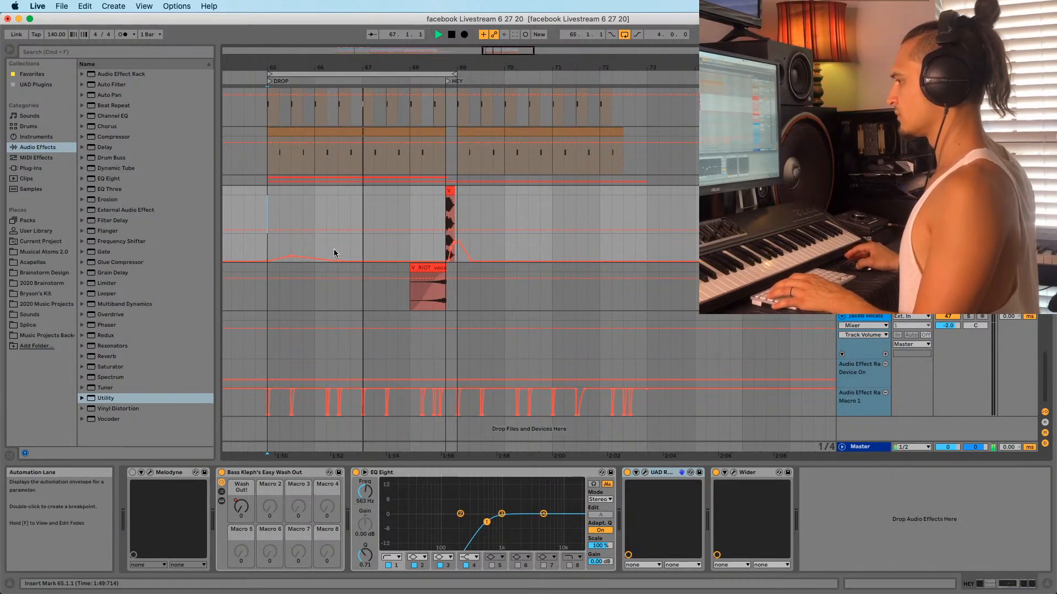
key(space)
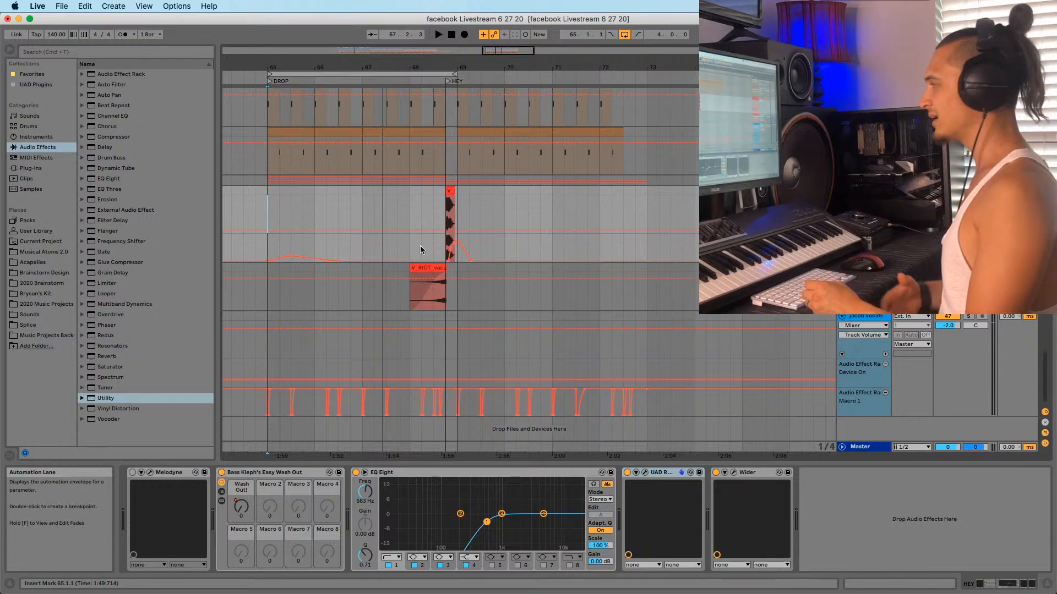
key(space)
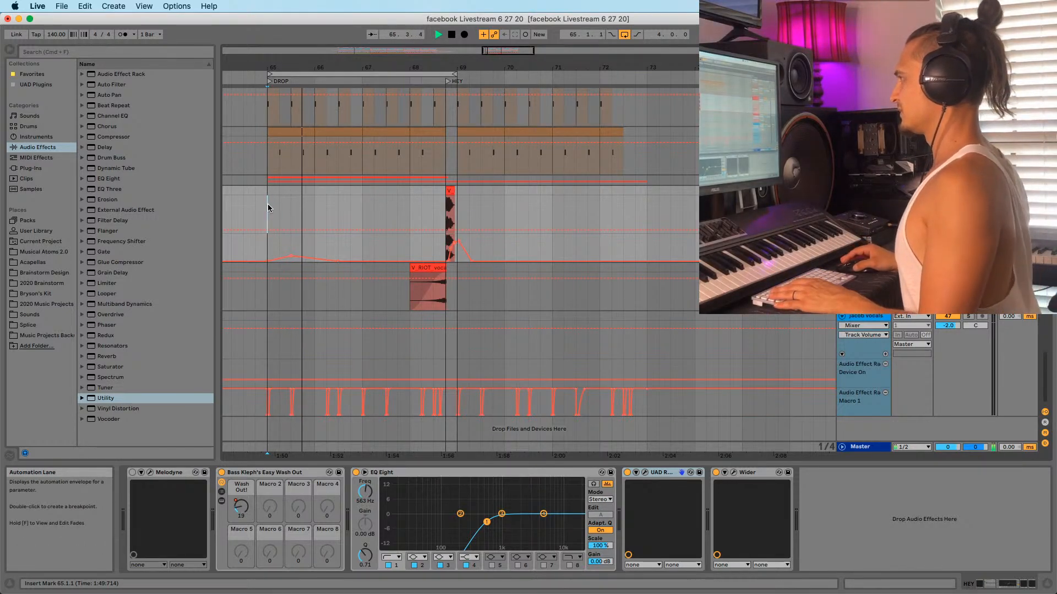
Hide the automation lanes in the arrangement while the drop plays
scroll(268, 204, up, 1)
key(a)
scroll(333, 272, up, 1)
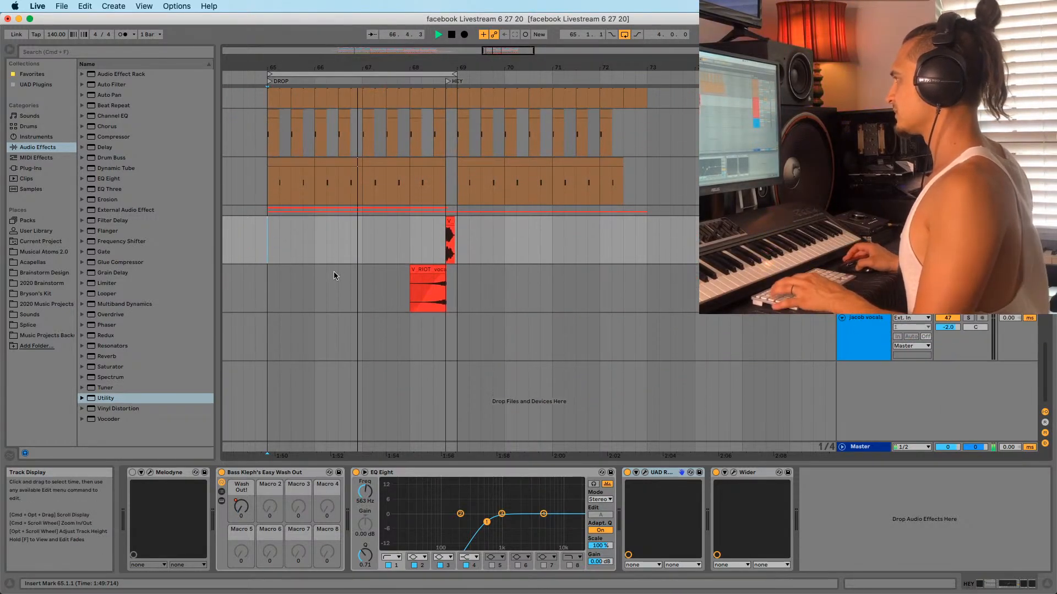
scroll(298, 259, up, 3)
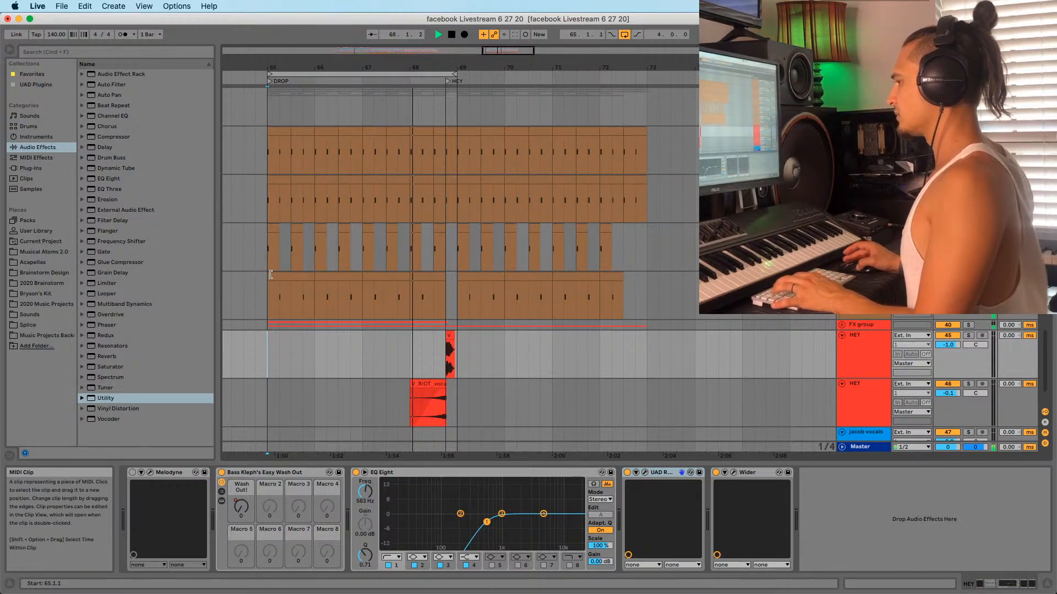
scroll(273, 231, up, 2)
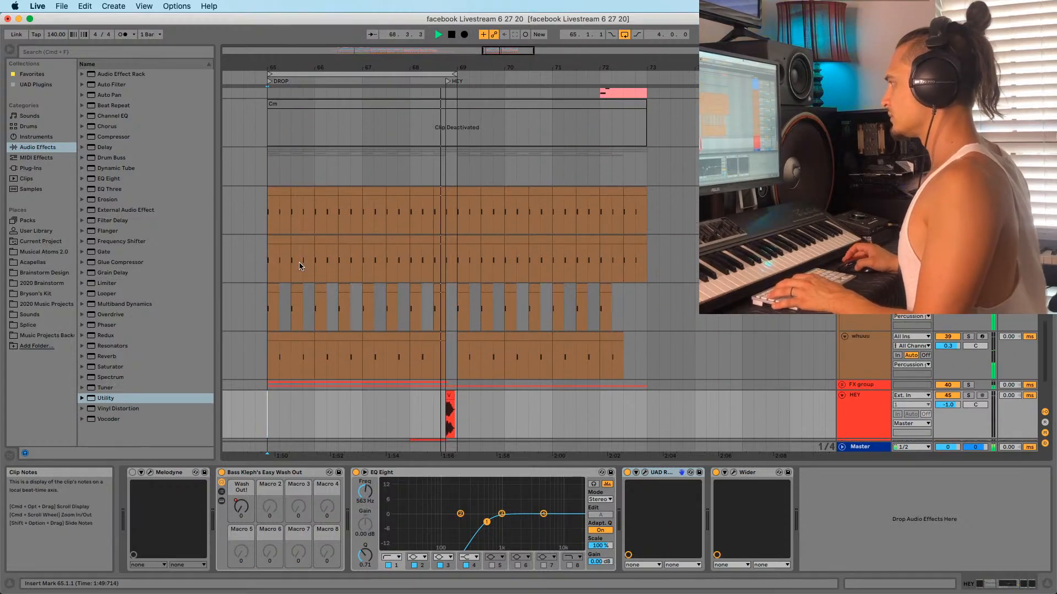
Examine the synth, Kontakt and chord tracks across the drop while listening to it
click(274, 188)
scroll(324, 231, up, 5)
scroll(263, 265, up, 5)
click(329, 300)
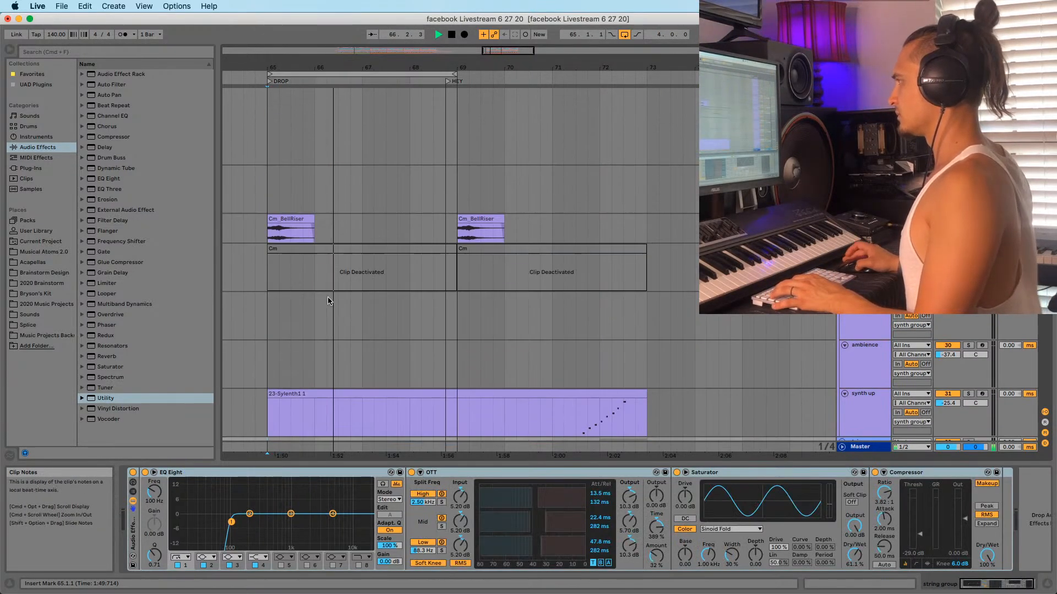
scroll(356, 302, up, 10)
scroll(362, 306, down, 5)
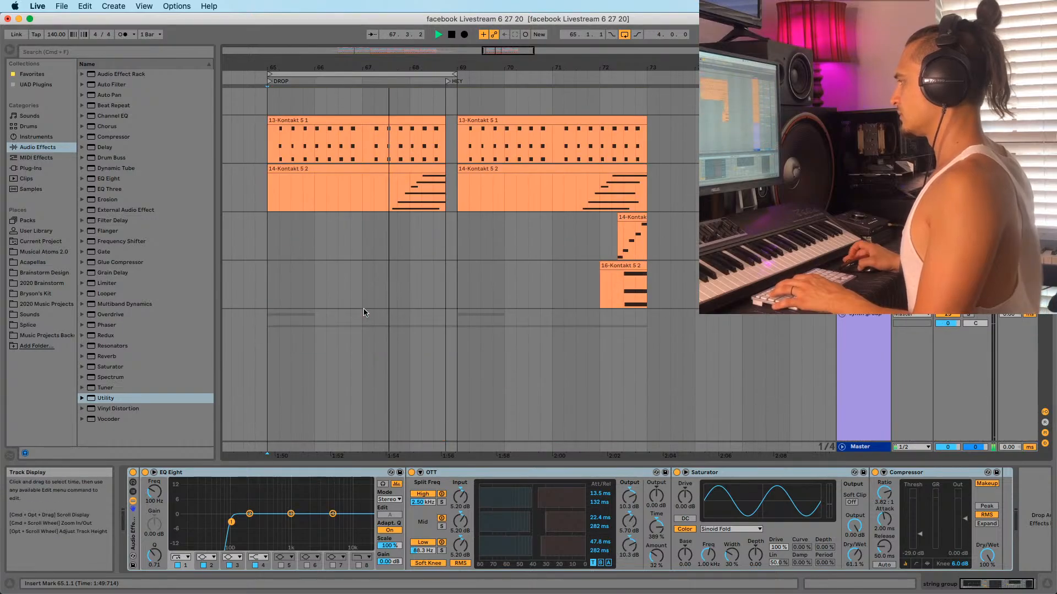
scroll(364, 312, up, 4)
click(349, 295)
scroll(386, 308, up, 3)
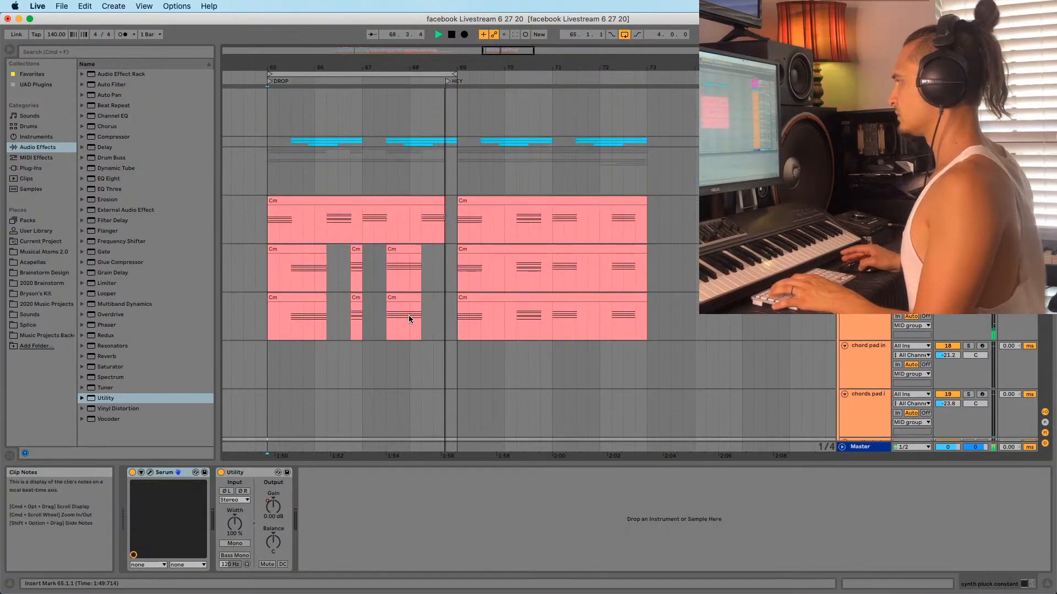
scroll(421, 323, up, 3)
scroll(495, 314, down, 7)
key(space)
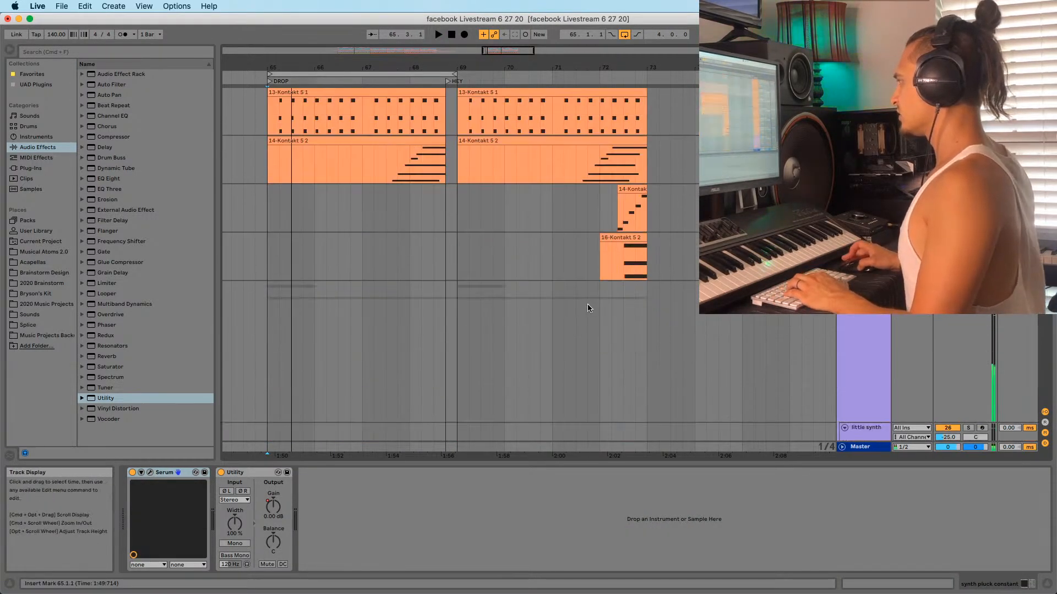
scroll(290, 322, up, 5)
scroll(507, 299, down, 6)
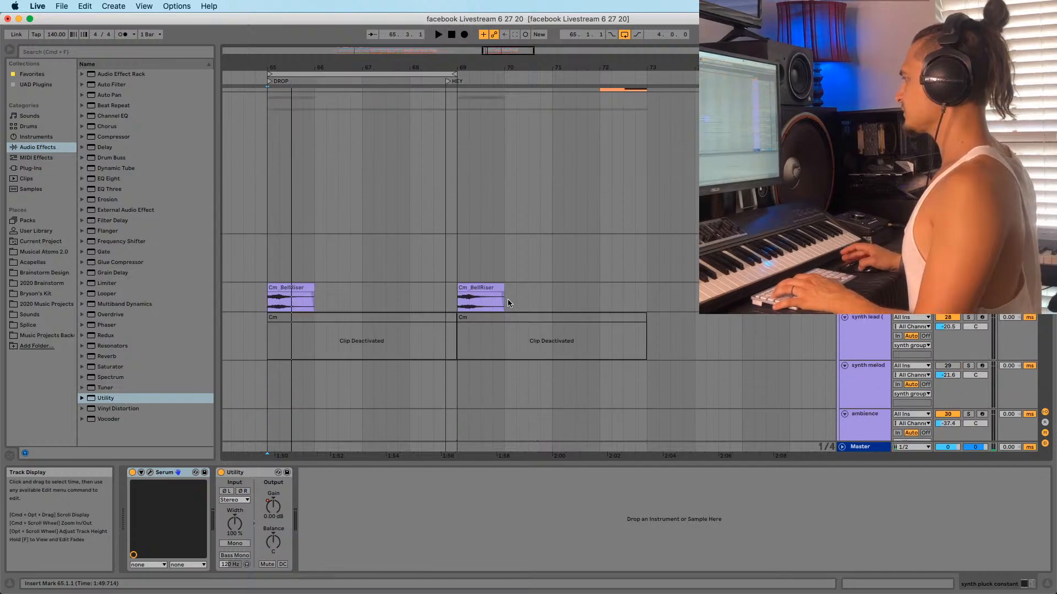
scroll(526, 305, up, 6)
scroll(529, 306, up, 4)
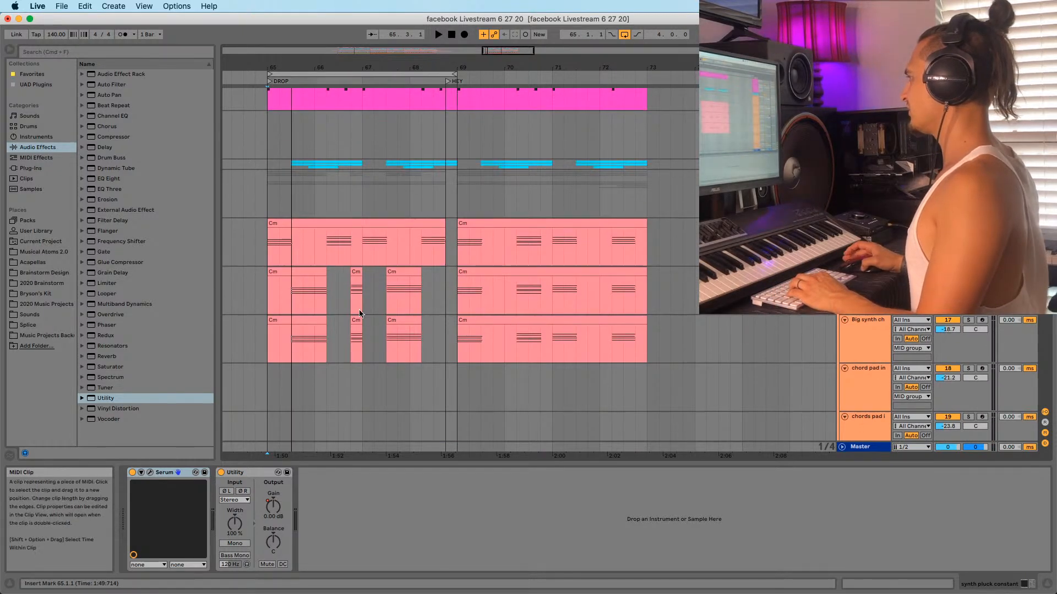
Solo the lower Big synth chords track and set the playback start to 65.3.1
click(287, 292)
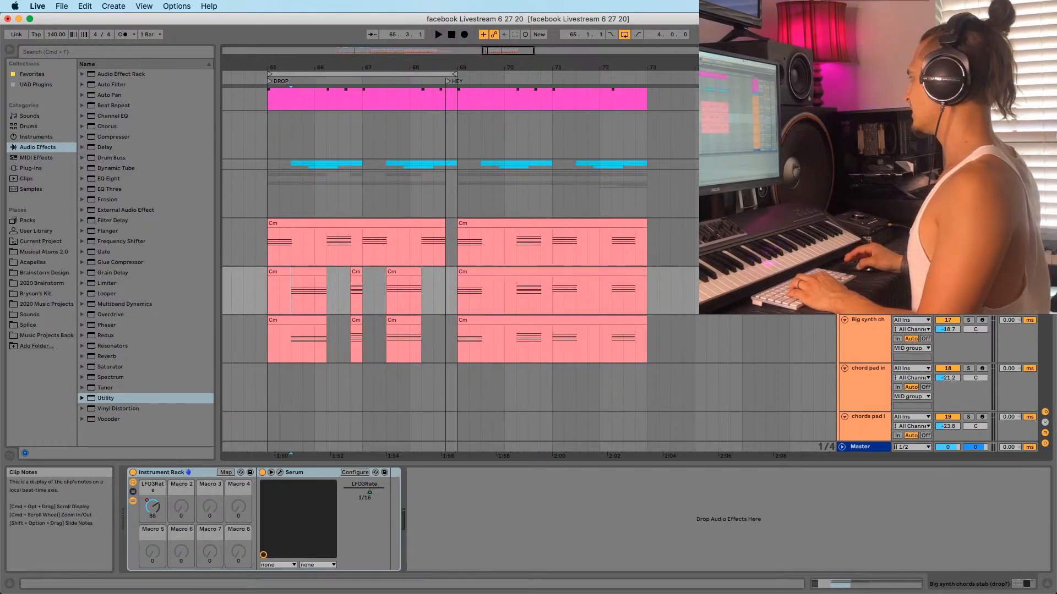
click(969, 321)
click(293, 358)
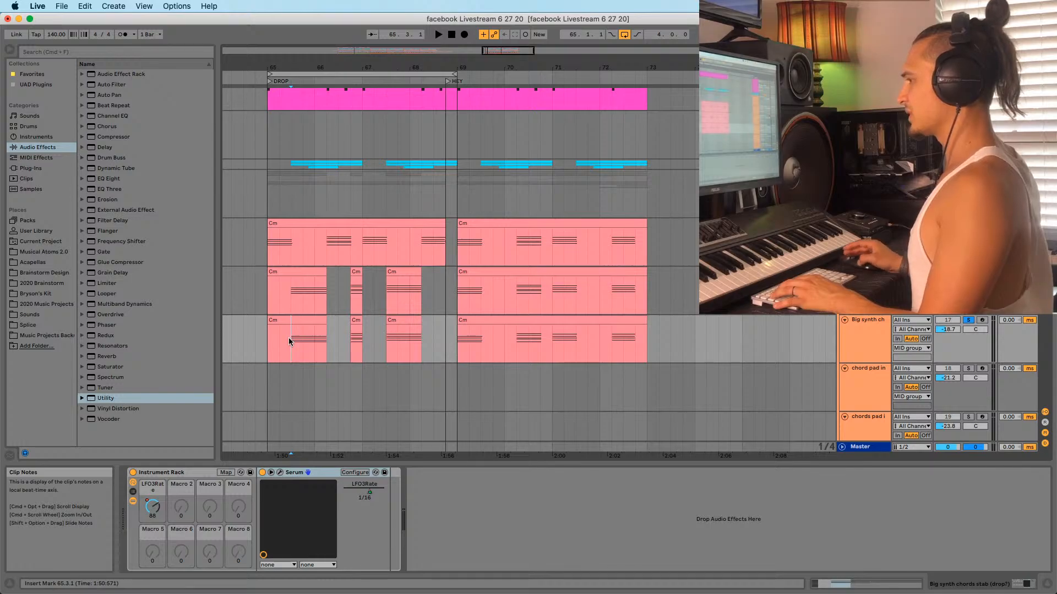
Audition the soloed Big synth chords track from 65.3.1 and compare its Serum patch with the noise oscillator off and on
key(space)
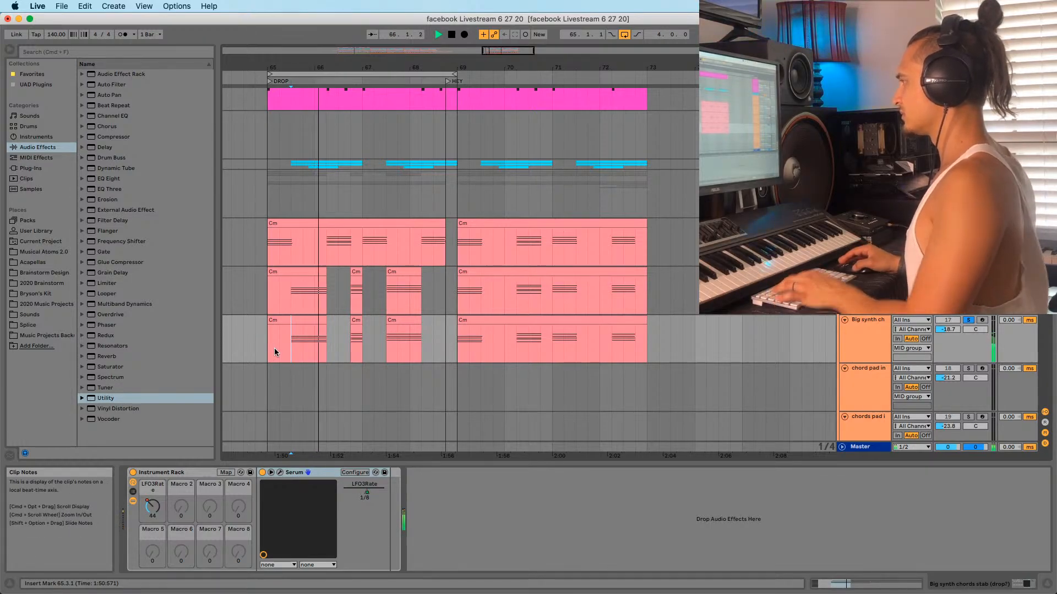
key(space)
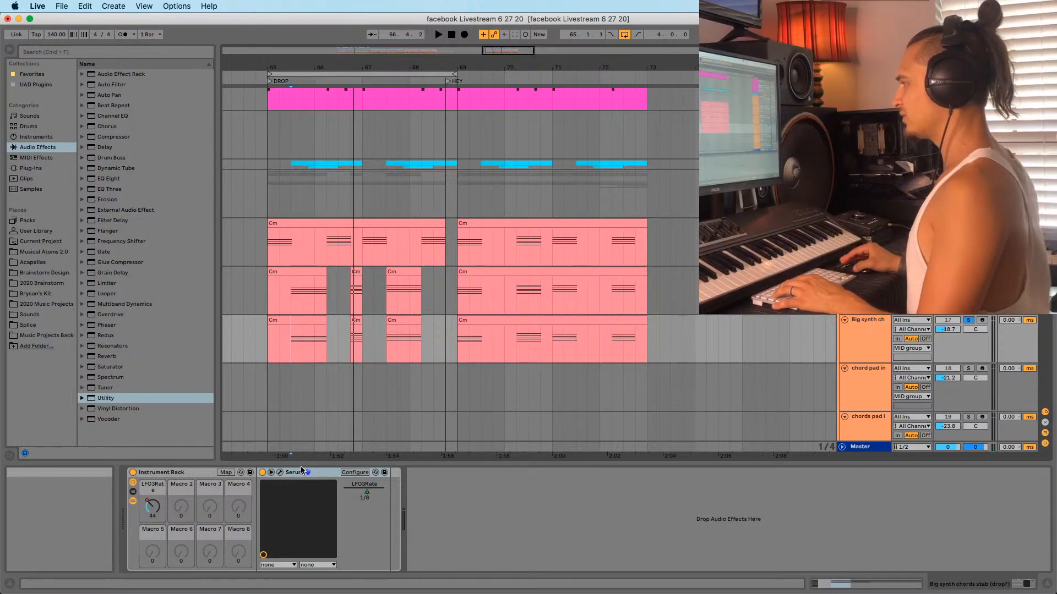
click(279, 473)
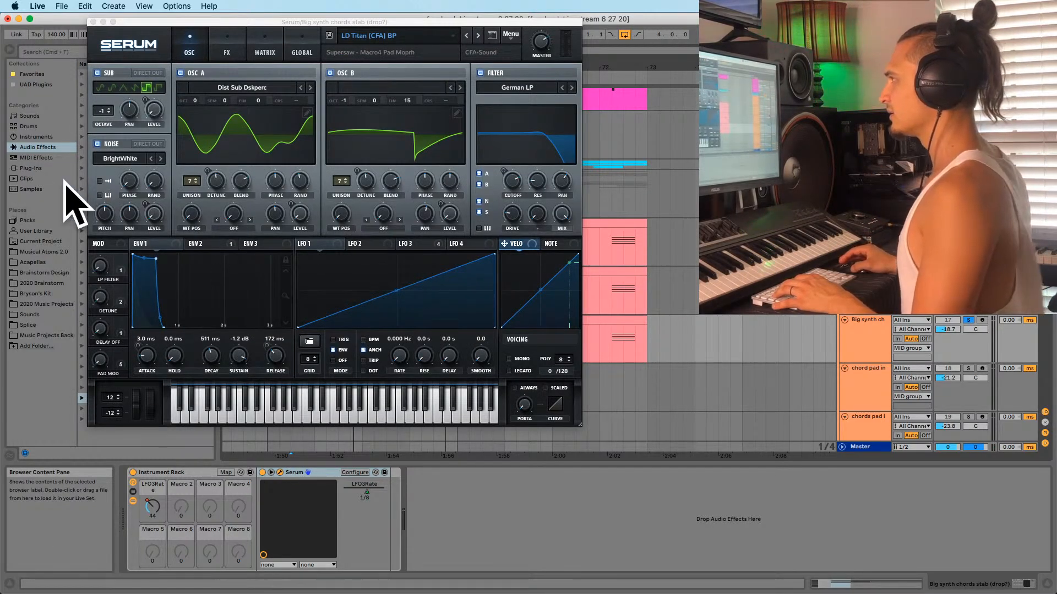
click(333, 438)
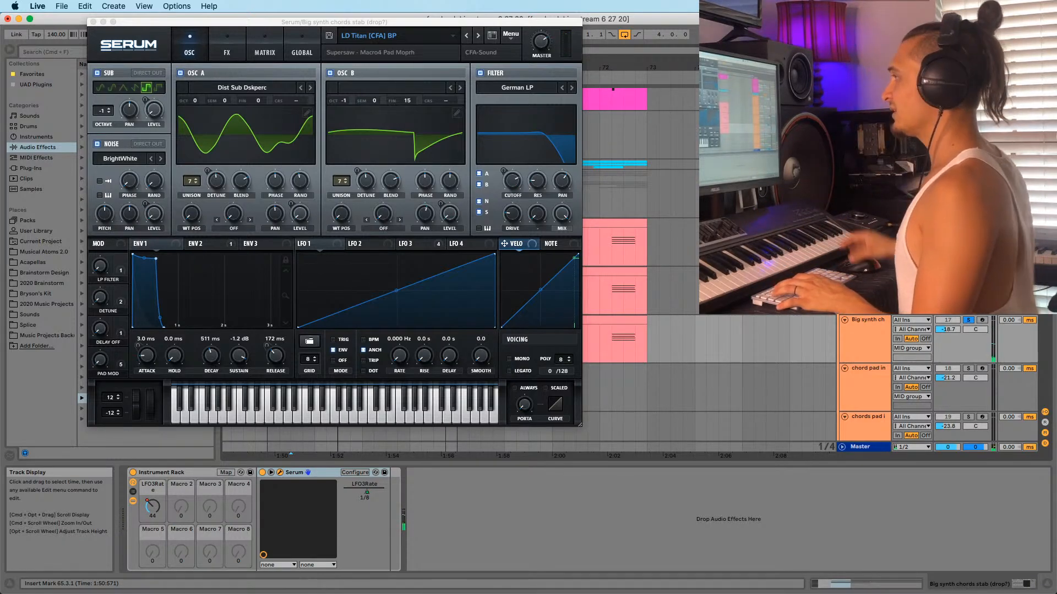
click(96, 144)
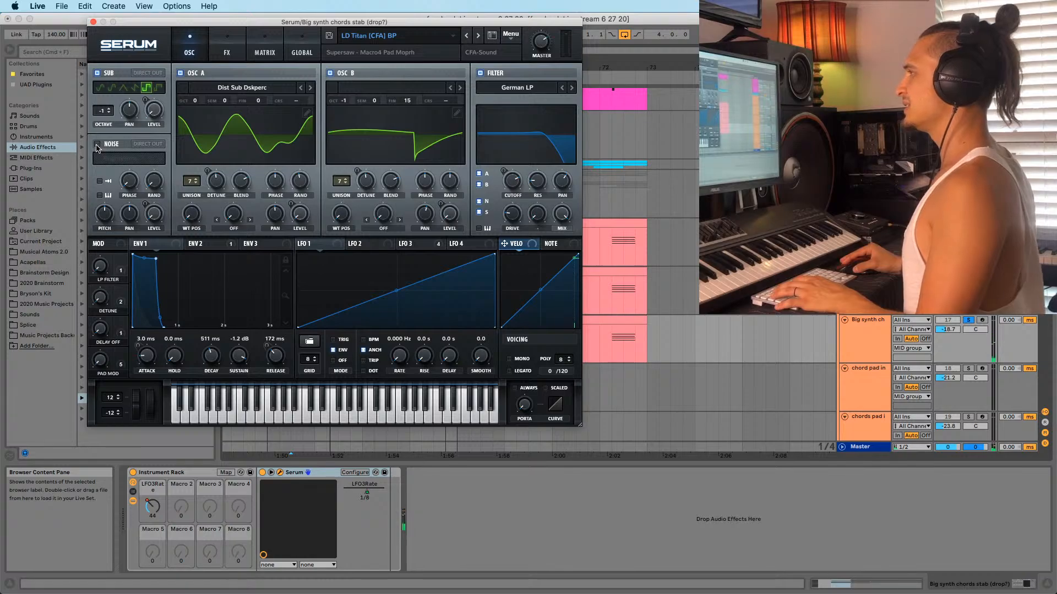
click(96, 145)
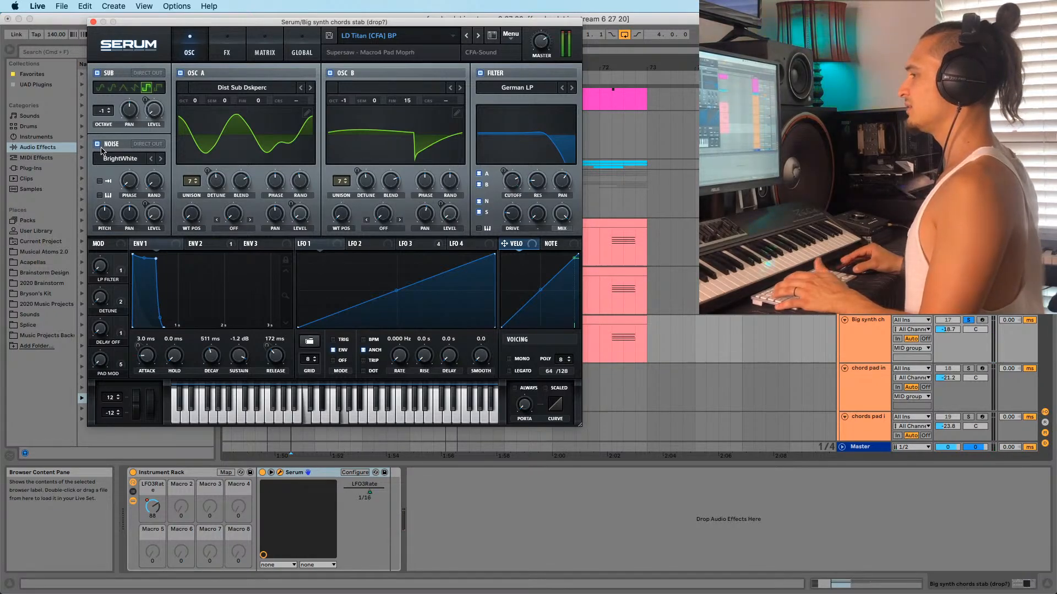
click(93, 21)
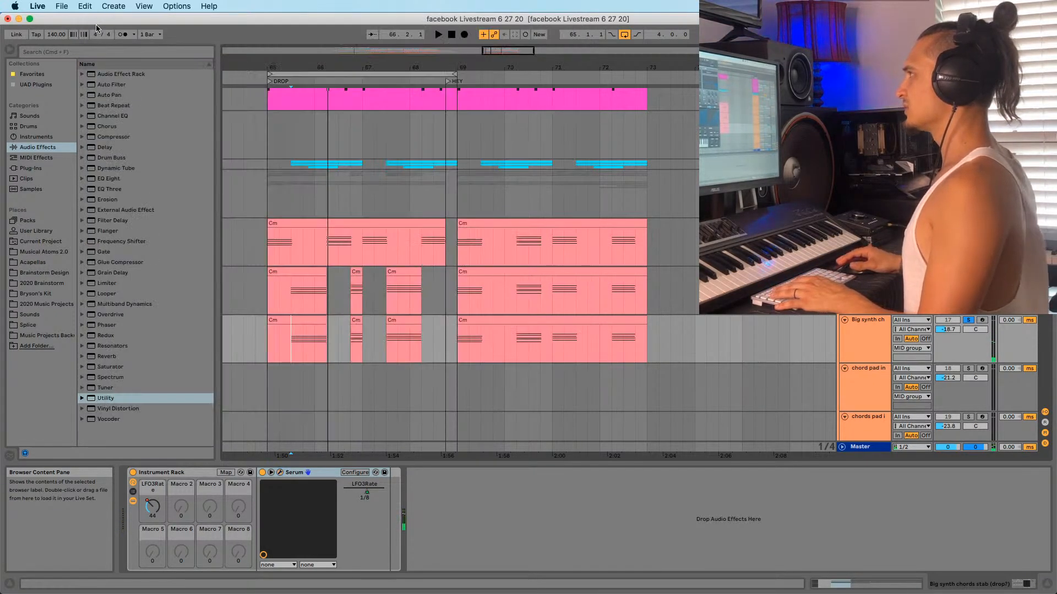
Unsolo the lower Big synth chords track and play the drop from 65.1.1
click(969, 320)
key(space)
click(859, 337)
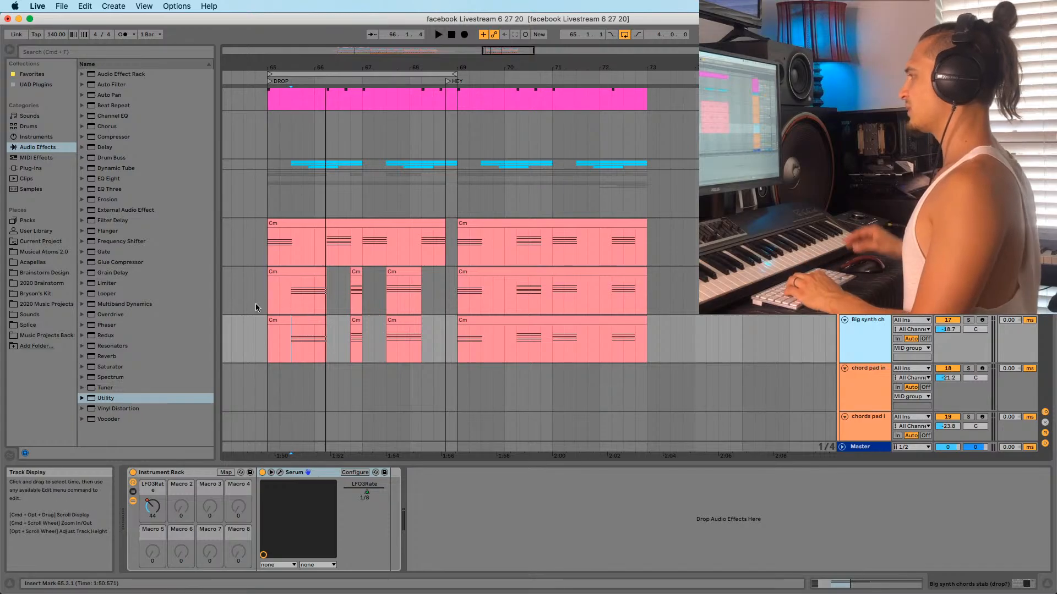
click(266, 347)
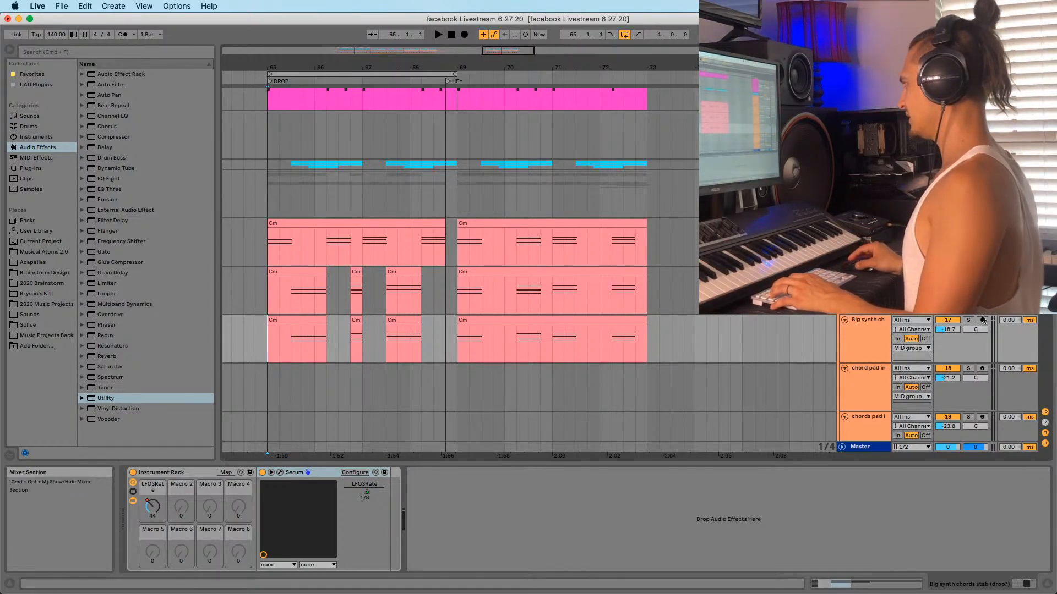
key(space)
Duplicate the lower Big synth chords track and stop playback
click(869, 357)
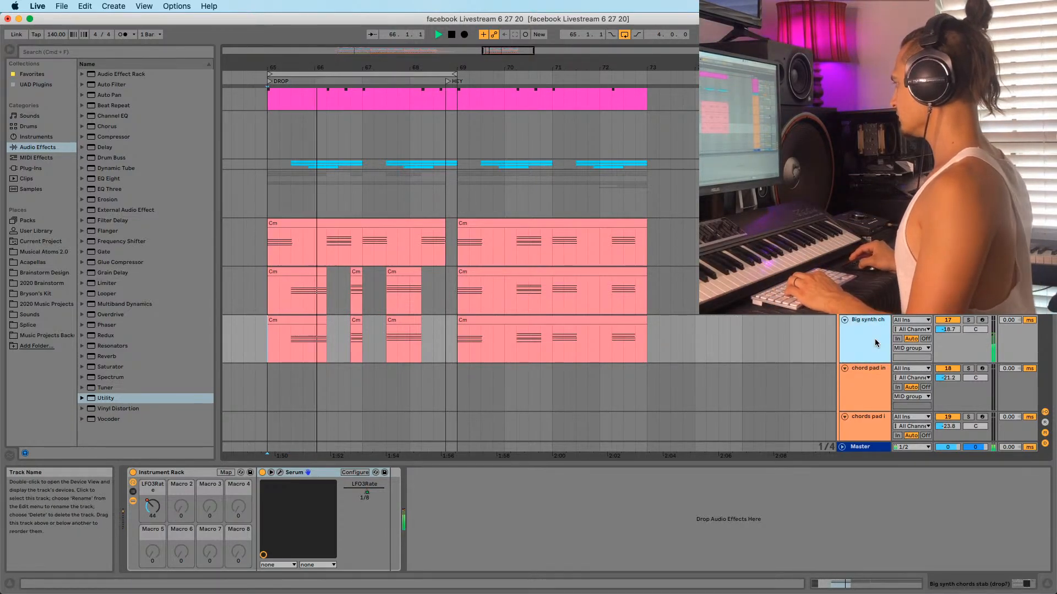
key(super+d)
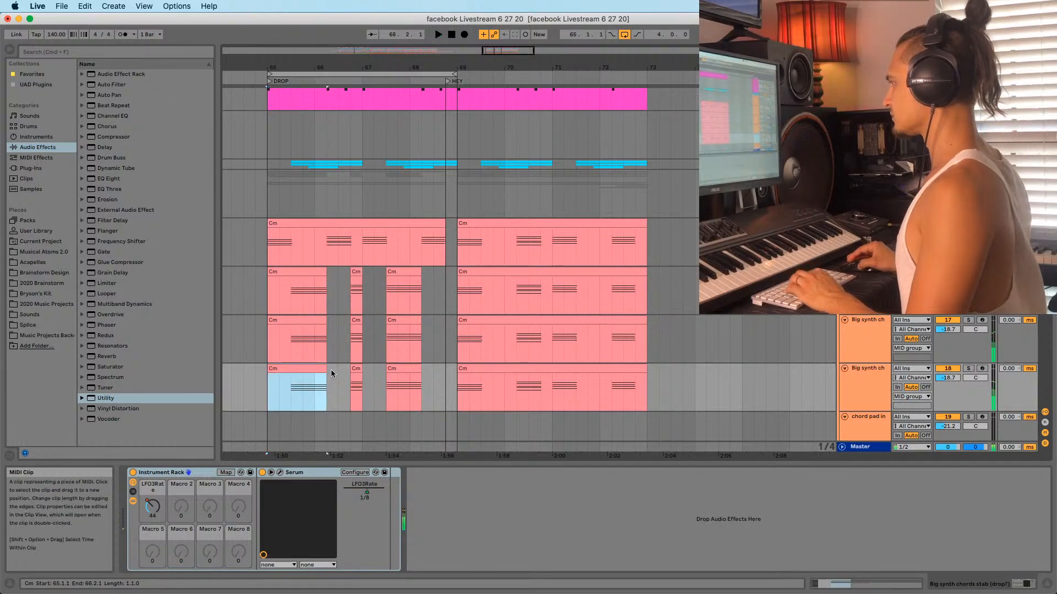
key(space)
Delete the upper chord notes in the duplicated track's first clip at bar 65, keeping only the lowest note, C3
click(324, 385)
key(shift+Tab)
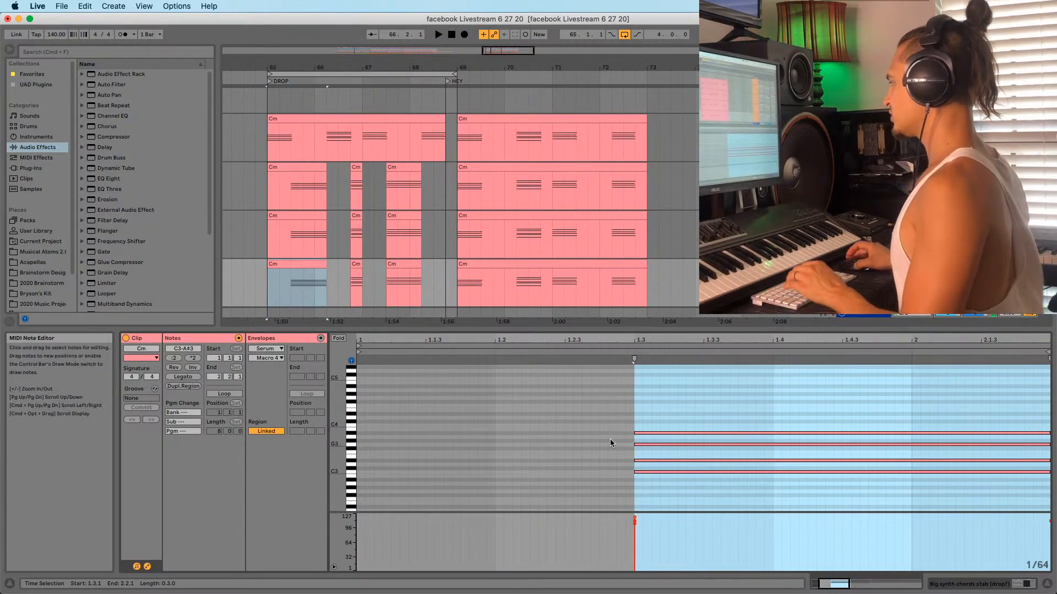
drag(636, 406, 673, 466)
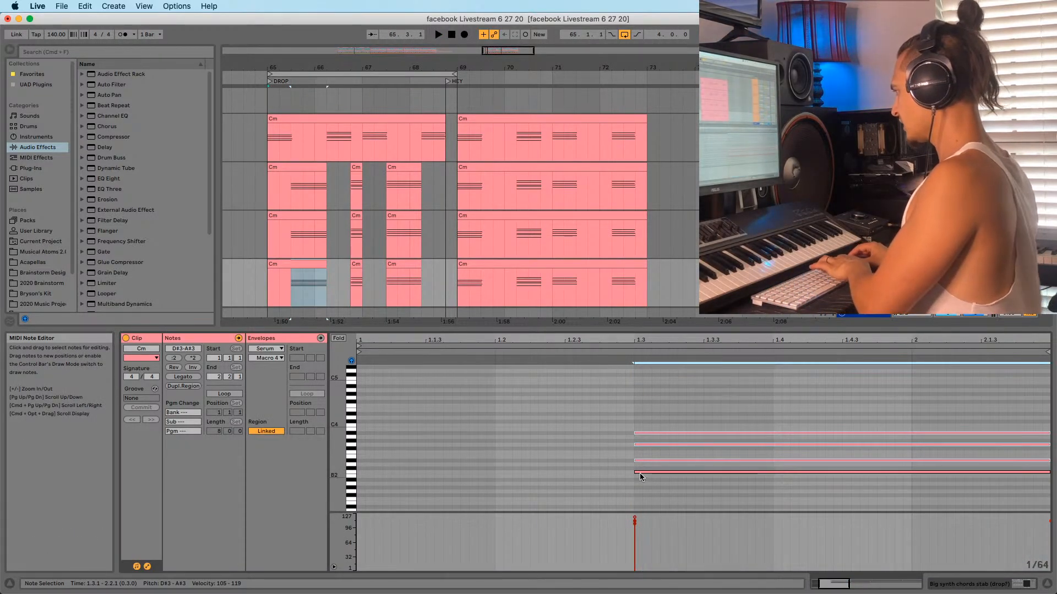
key(Delete)
drag(594, 339, 594, 297)
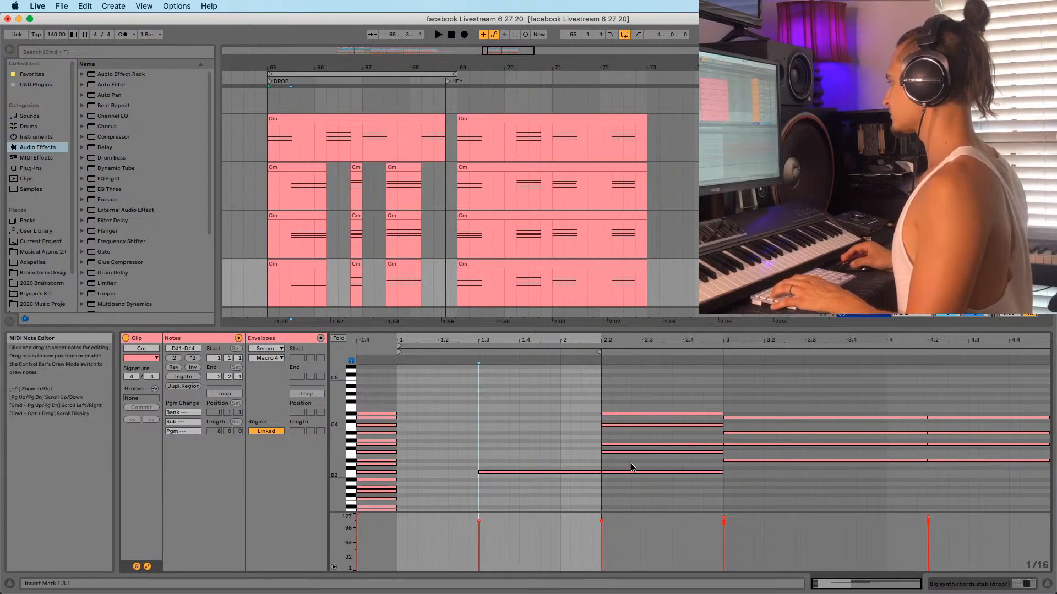
Reduce the duplicated track's clips at 66.4.1 and 67.3.1 to their lowest notes by deleting the upper chord notes
click(355, 264)
drag(424, 378, 372, 484)
click(371, 461)
key(Delete)
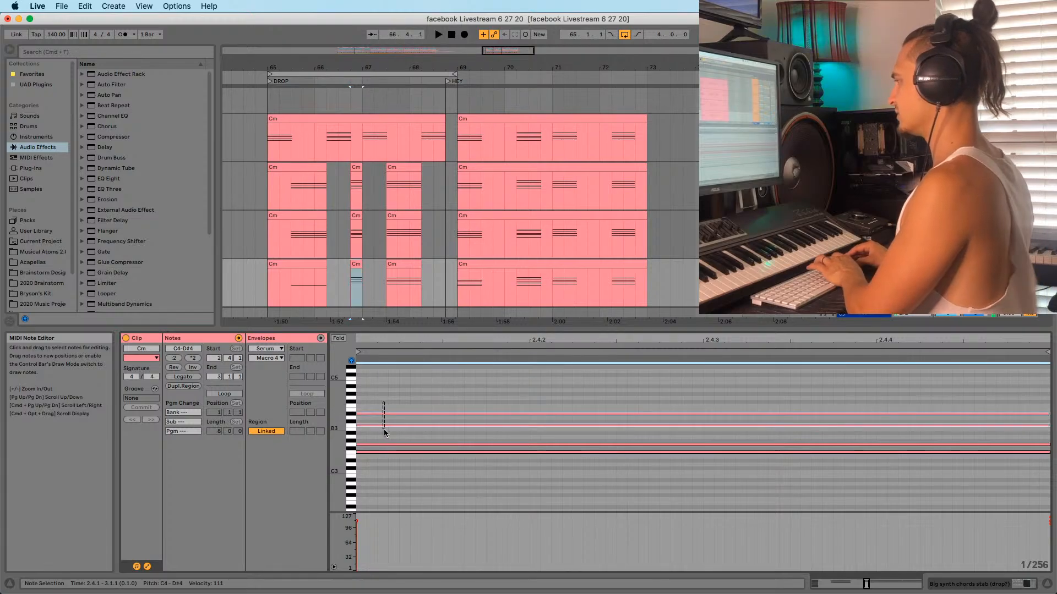
click(399, 267)
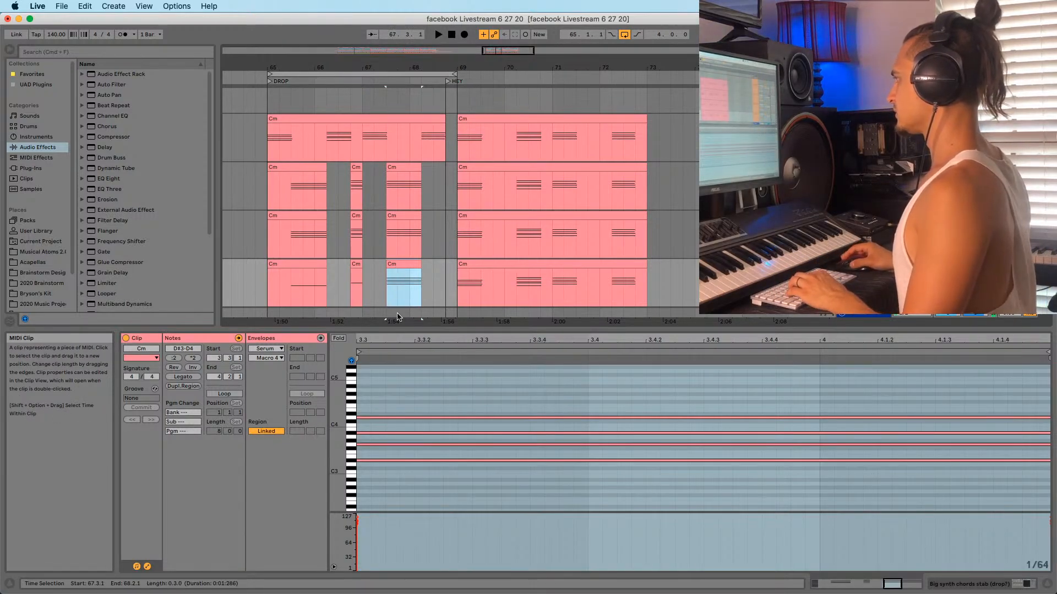
click(379, 457)
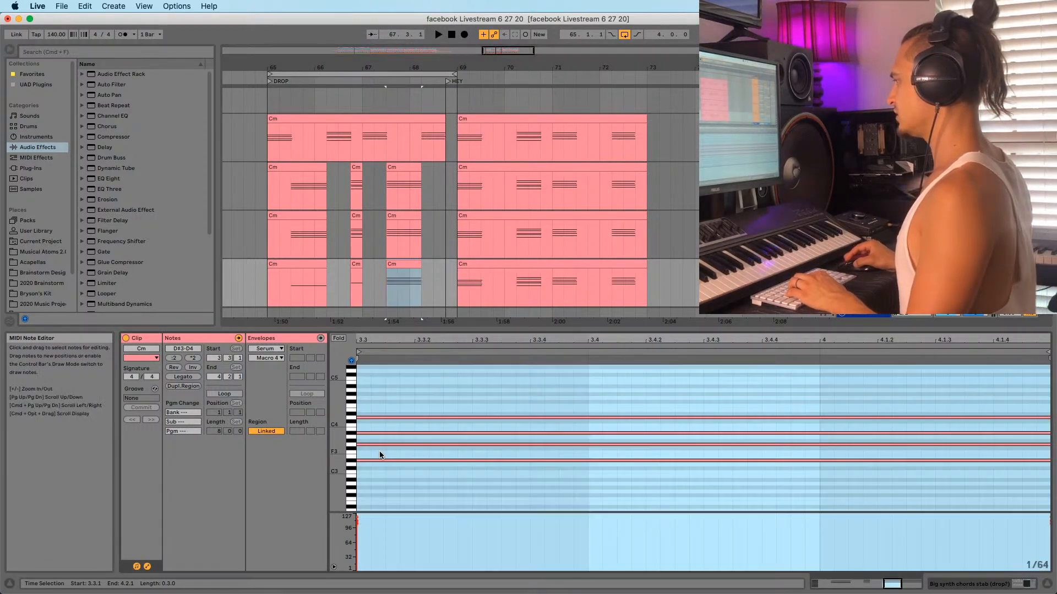
drag(379, 454, 383, 412)
key(Delete)
Play the drop from 65.3.1 and check the single-note clips on the duplicated track
click(293, 286)
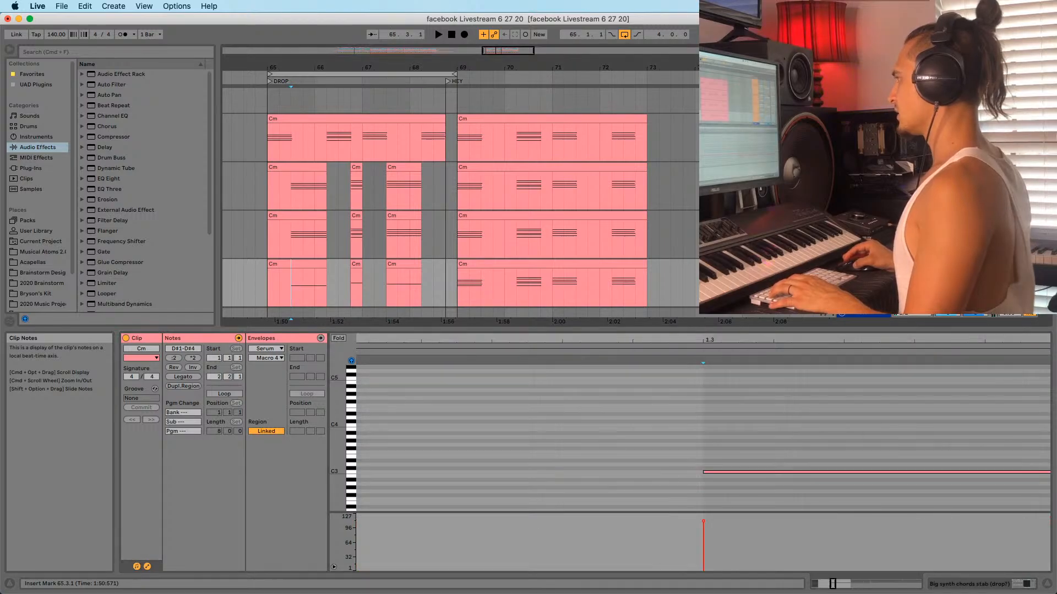
key(space)
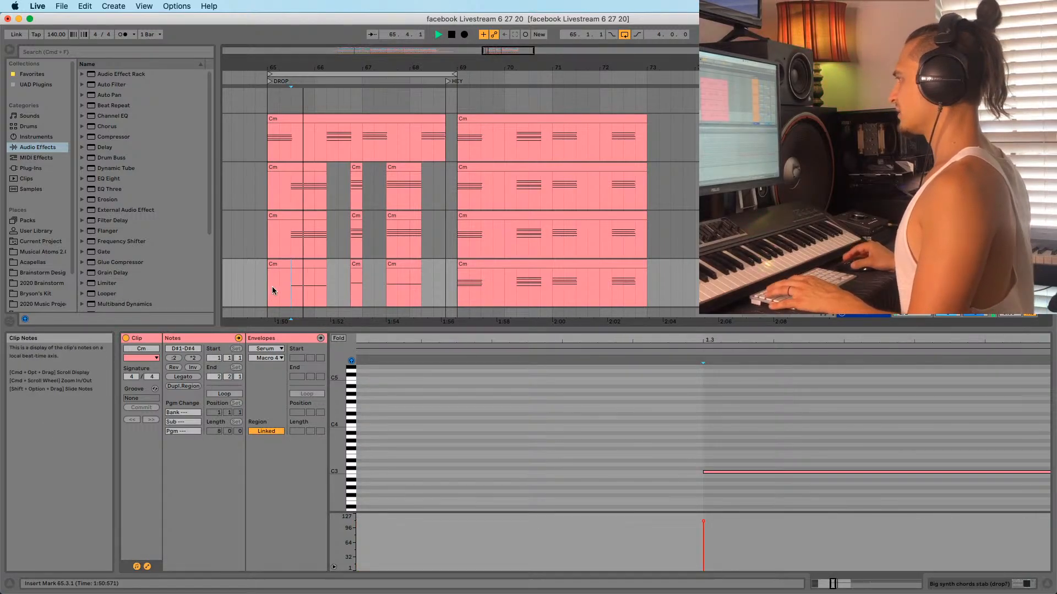
click(354, 273)
click(402, 286)
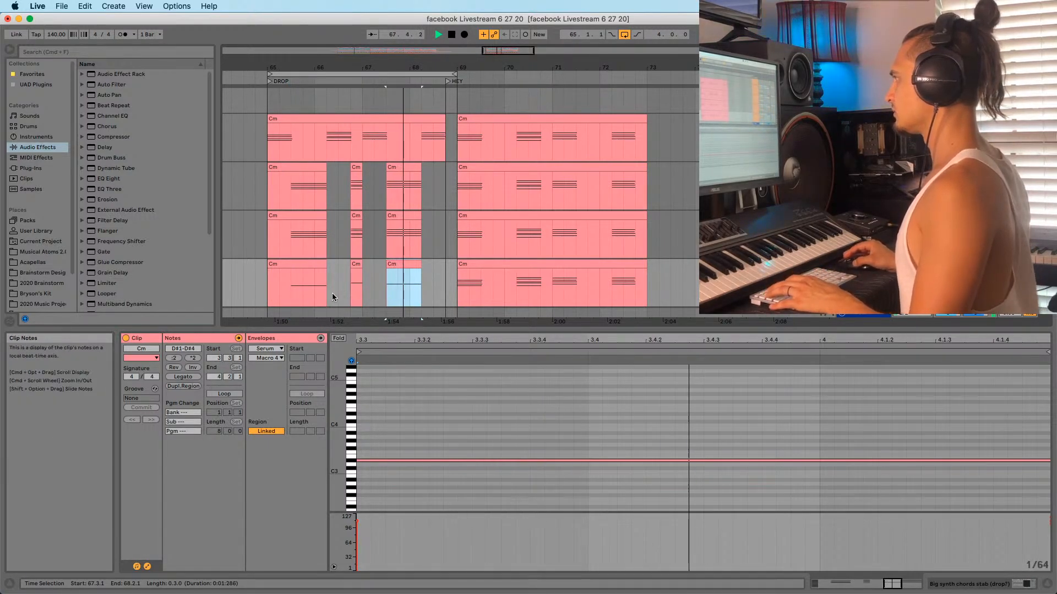
click(291, 286)
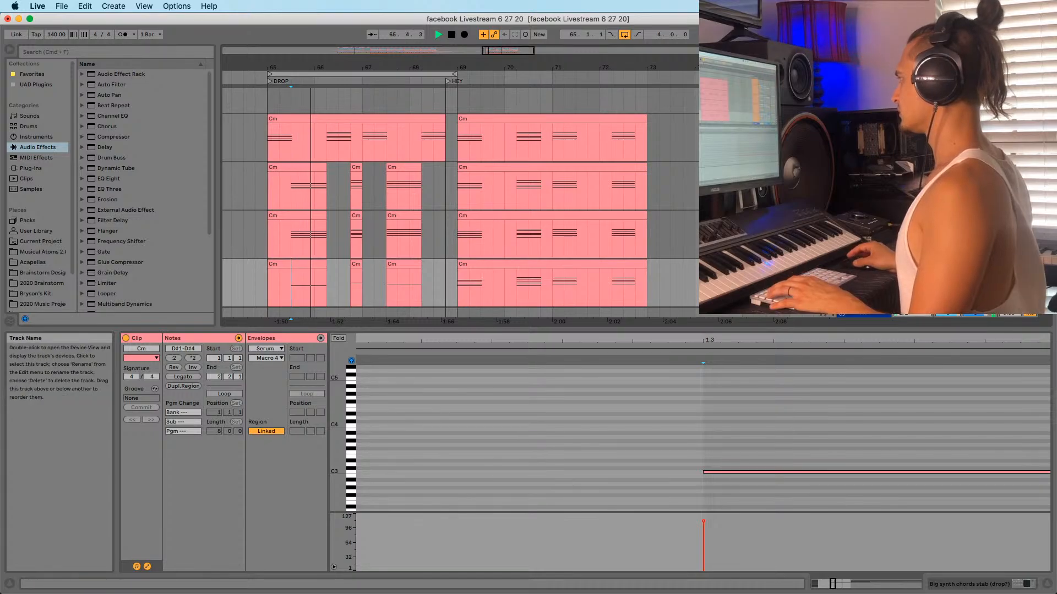
Load the Marshmello Bass Synth preset from the Youtube Random user folder into the duplicated track's Serum
key(shift+Tab)
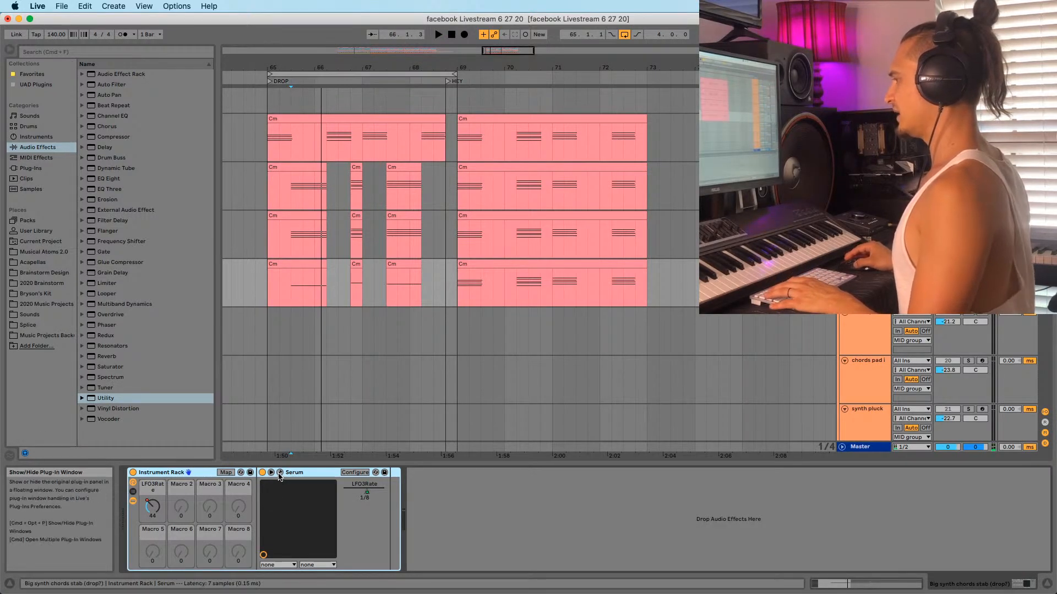
key(super+alt+p)
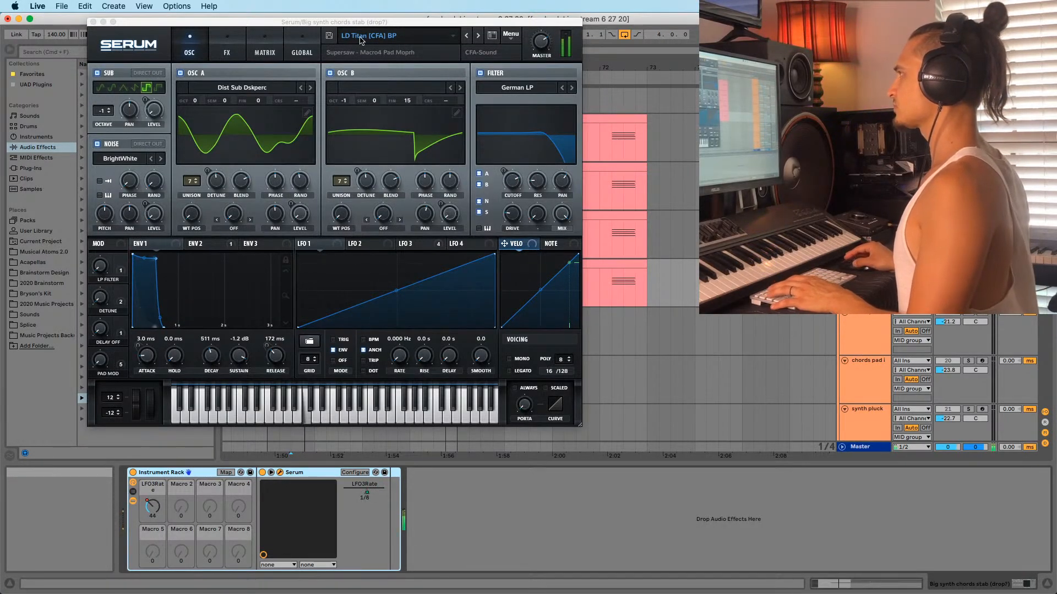
click(384, 40)
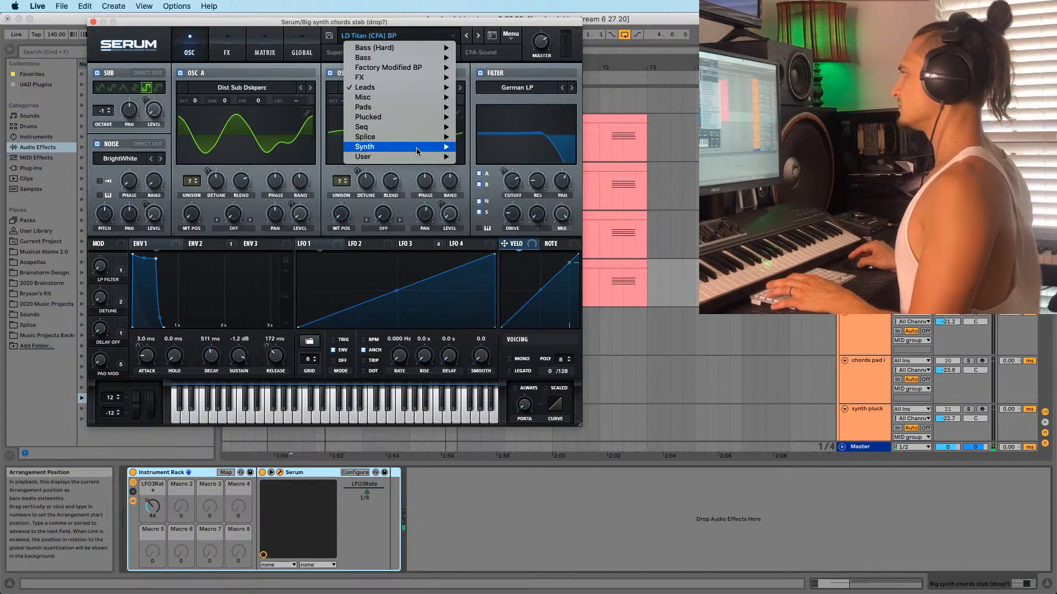
mouse_move(416, 147)
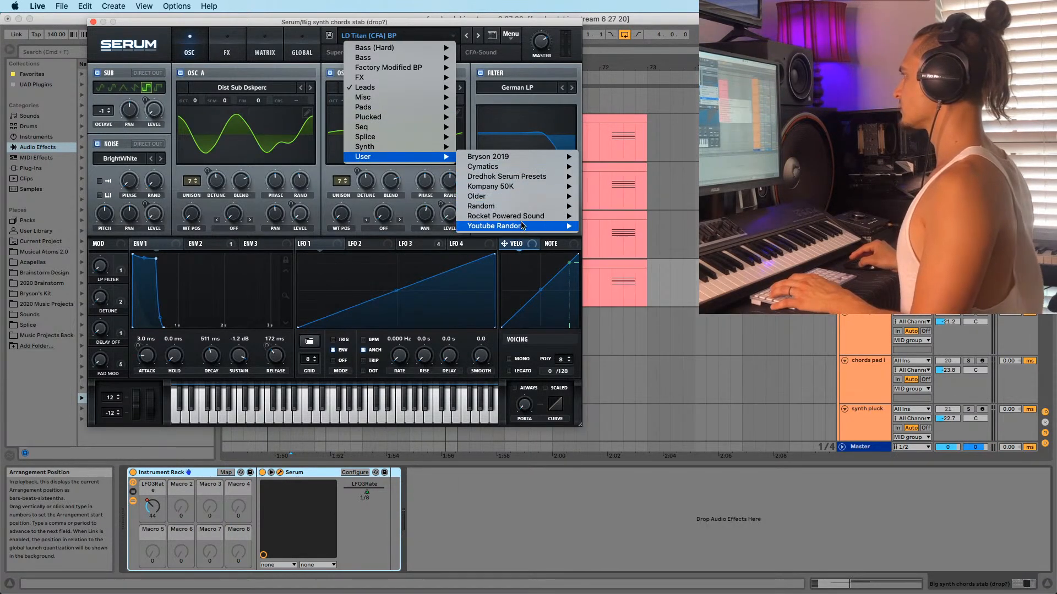
mouse_move(576, 226)
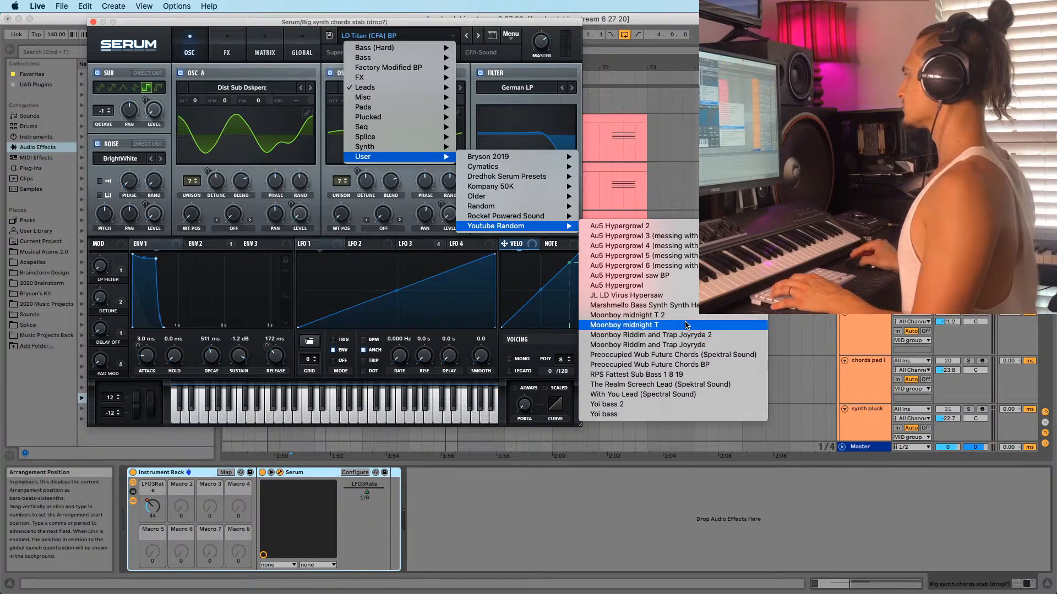
click(673, 309)
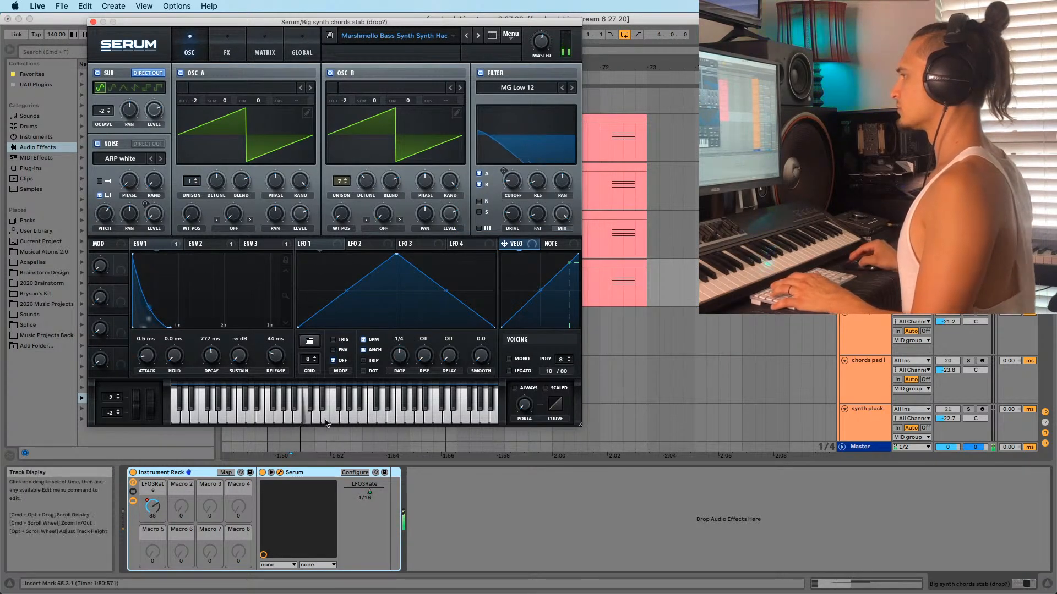
click(93, 23)
Try shortening the C3 note at 1.3.1 in the duplicated track's first clip to a 1/16 note and audition it
double_click(292, 286)
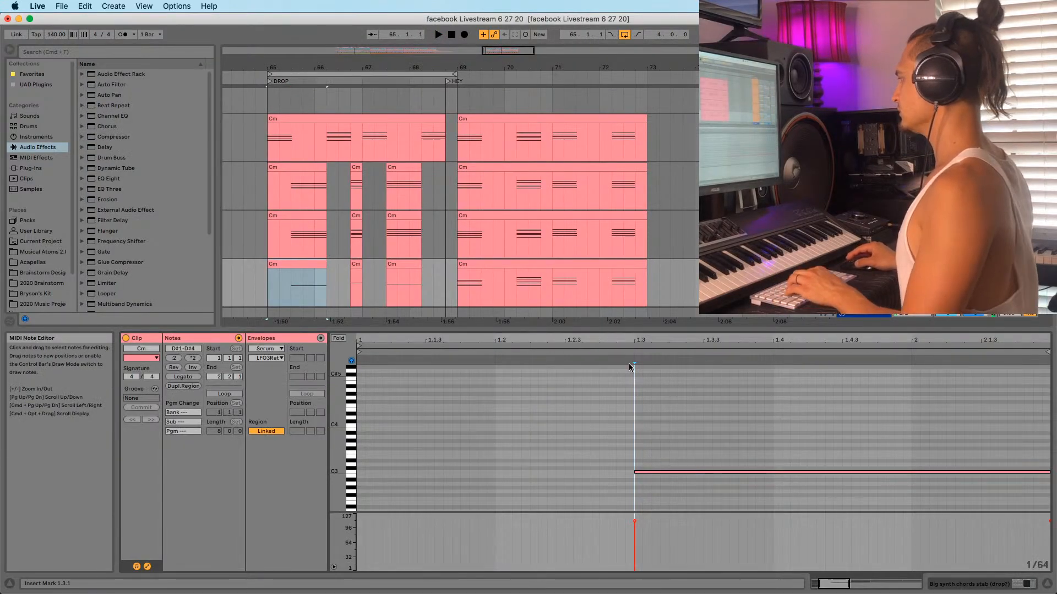
drag(631, 340, 630, 286)
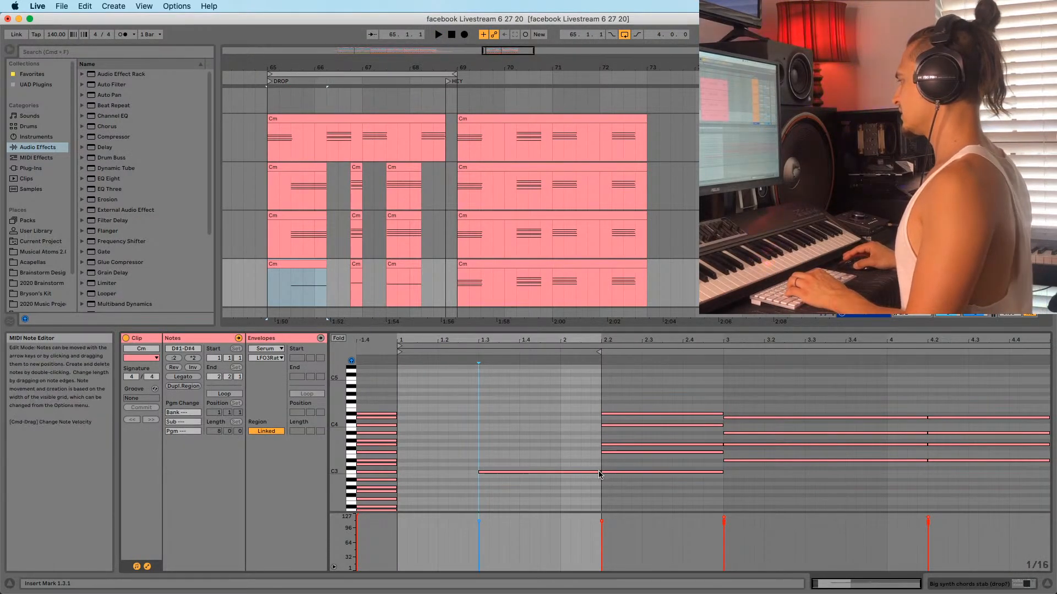
drag(599, 472, 494, 477)
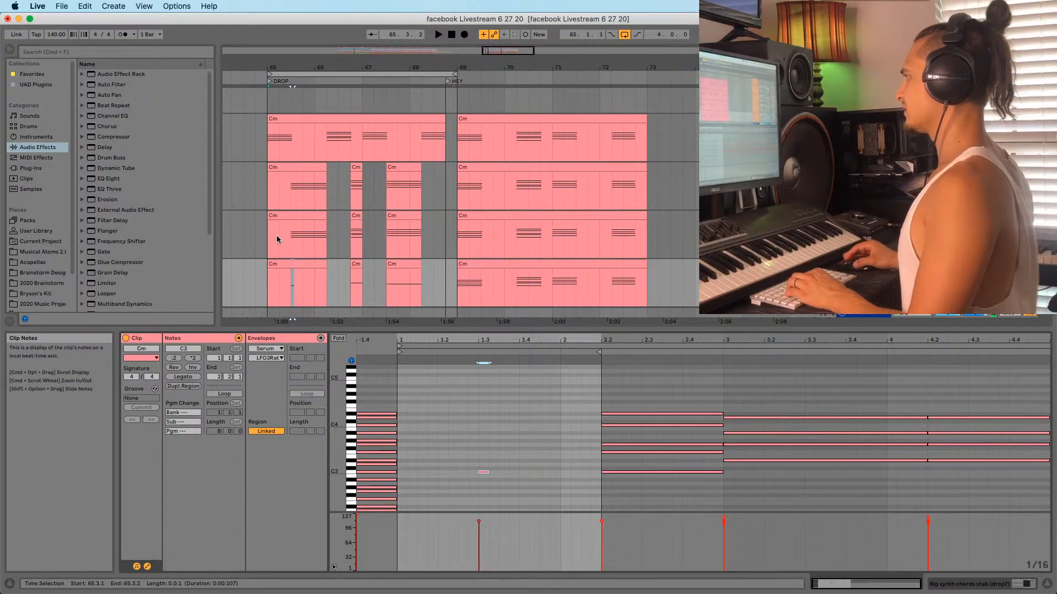
click(291, 235)
key(space)
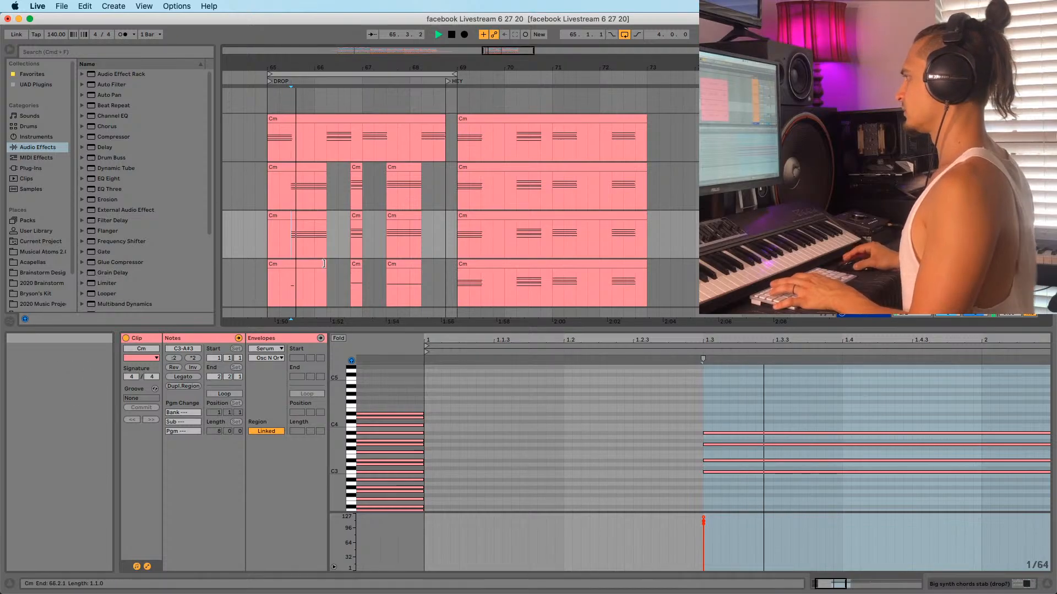
key(space)
Try building a run of repeated short C3 notes from 1.3.1, audition it, and undo back to the single long note
click(292, 296)
drag(489, 472, 495, 473)
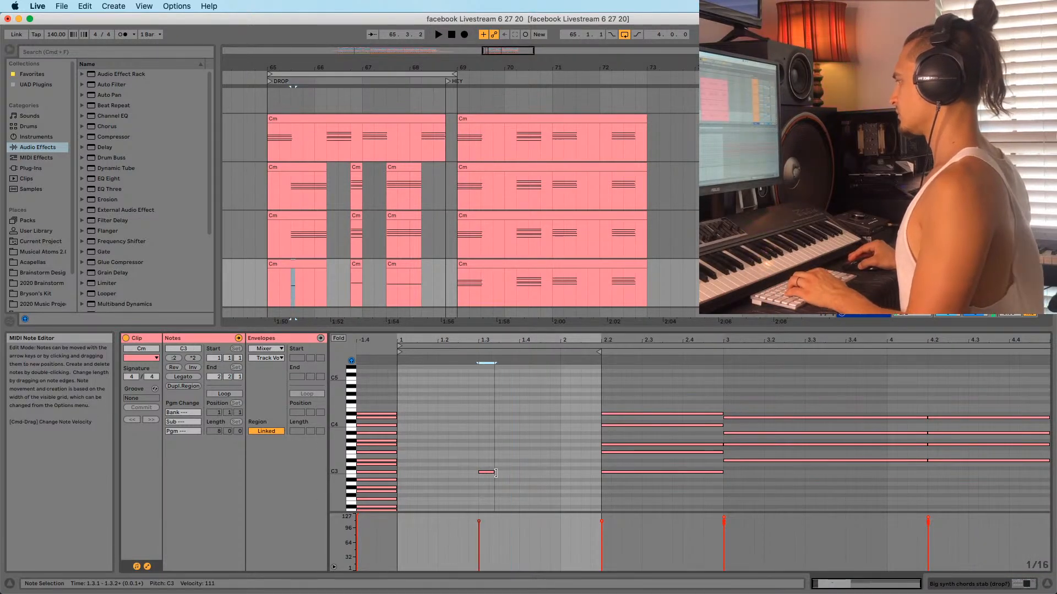
key(super+d)
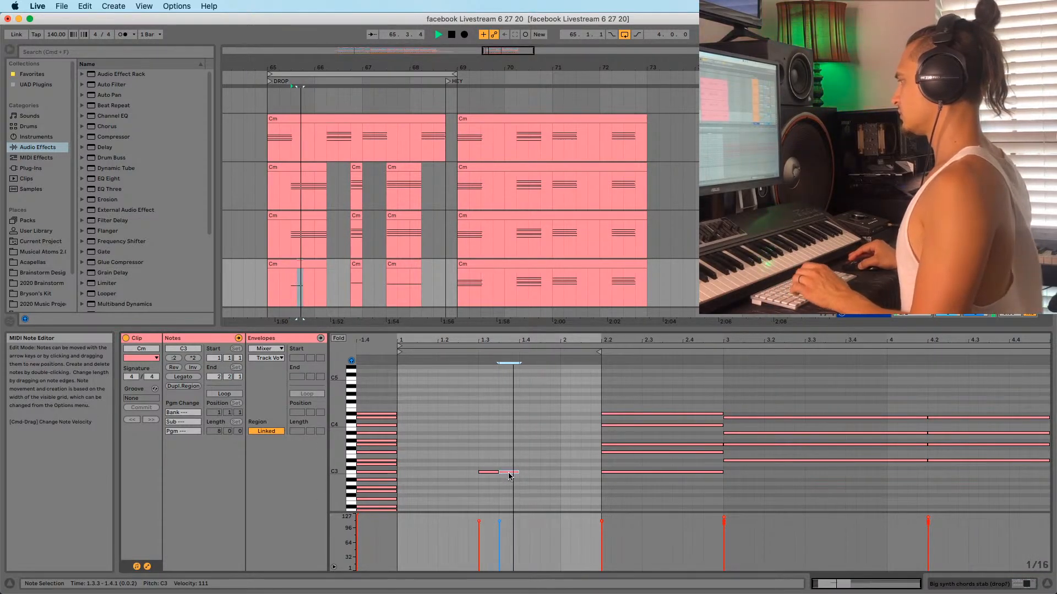
key(super+d)
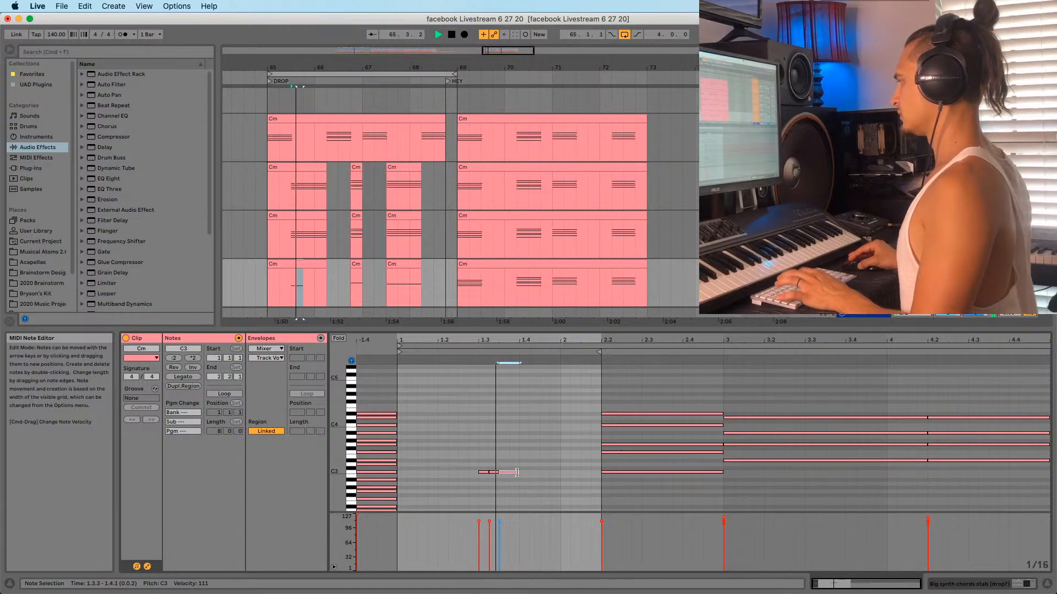
mouse_move(516, 472)
mouse_down()
mouse_move(507, 473)
mouse_move(517, 488)
mouse_move(511, 471)
mouse_up()
key(space)
key(space)
key(space)
key(super+z)
click(482, 481)
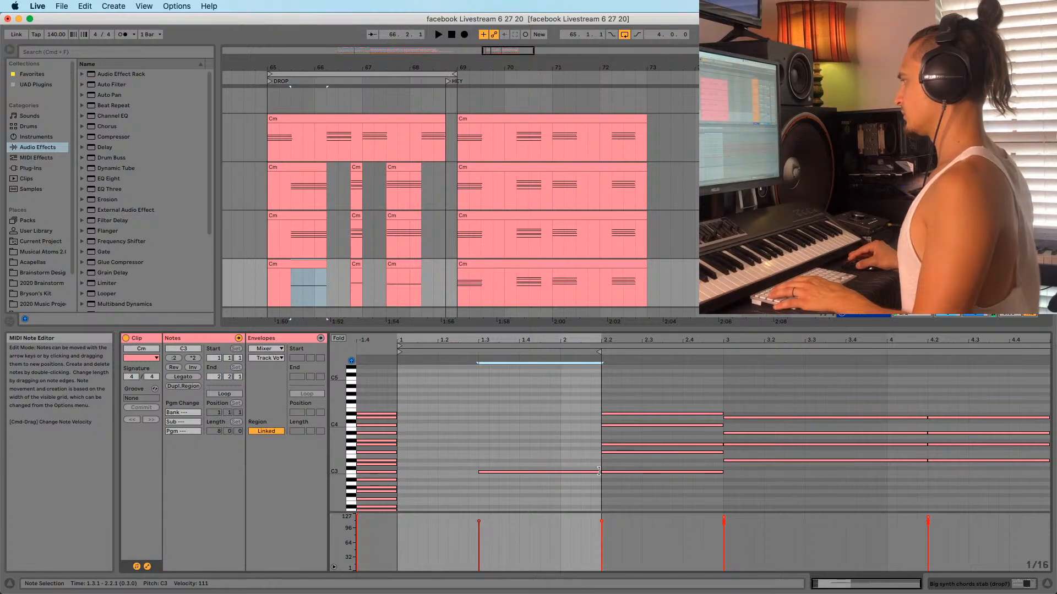
Open the duplicated track's Serum and audition its part from 65.3.1
click(292, 264)
key(shift+Tab)
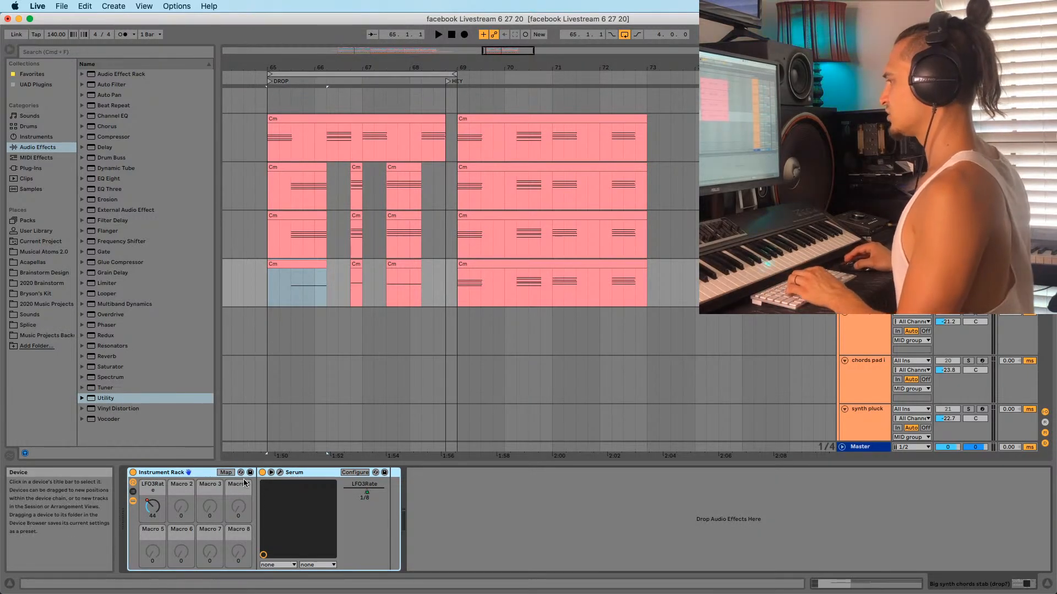
click(280, 473)
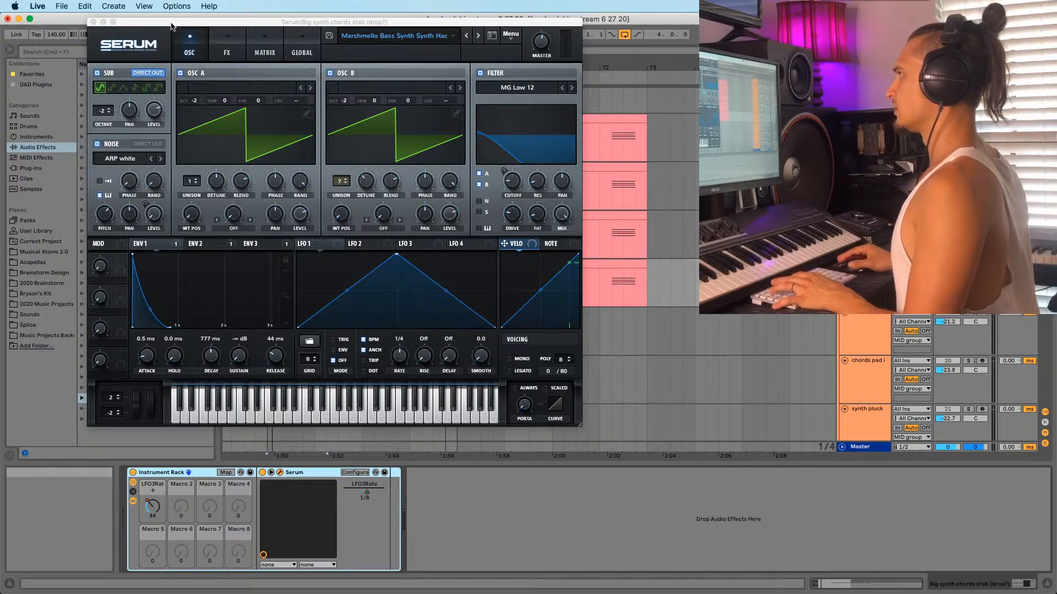
drag(174, 22, 455, 77)
click(293, 298)
key(space)
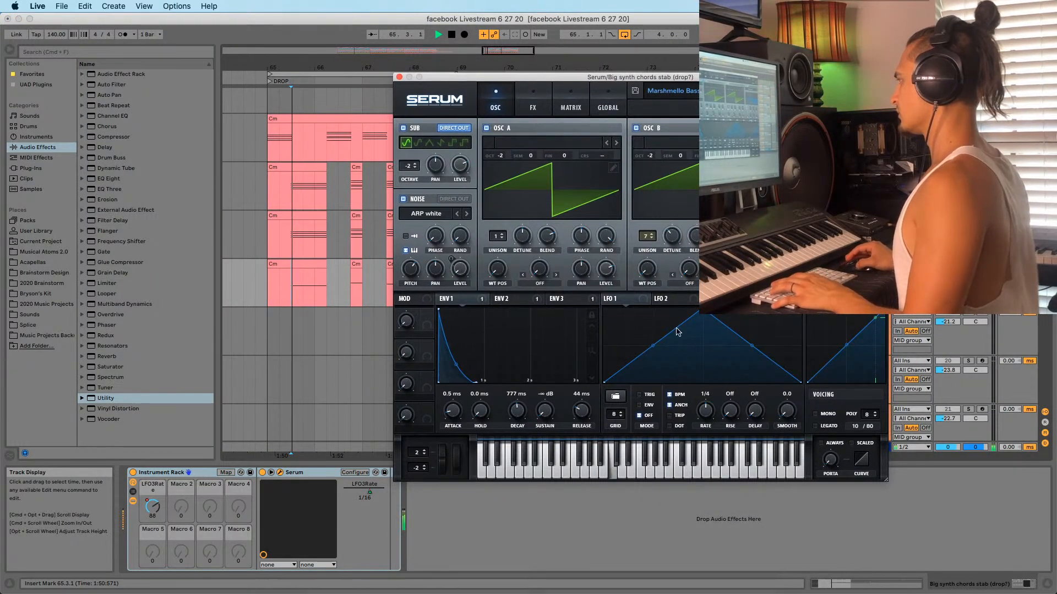
key(space)
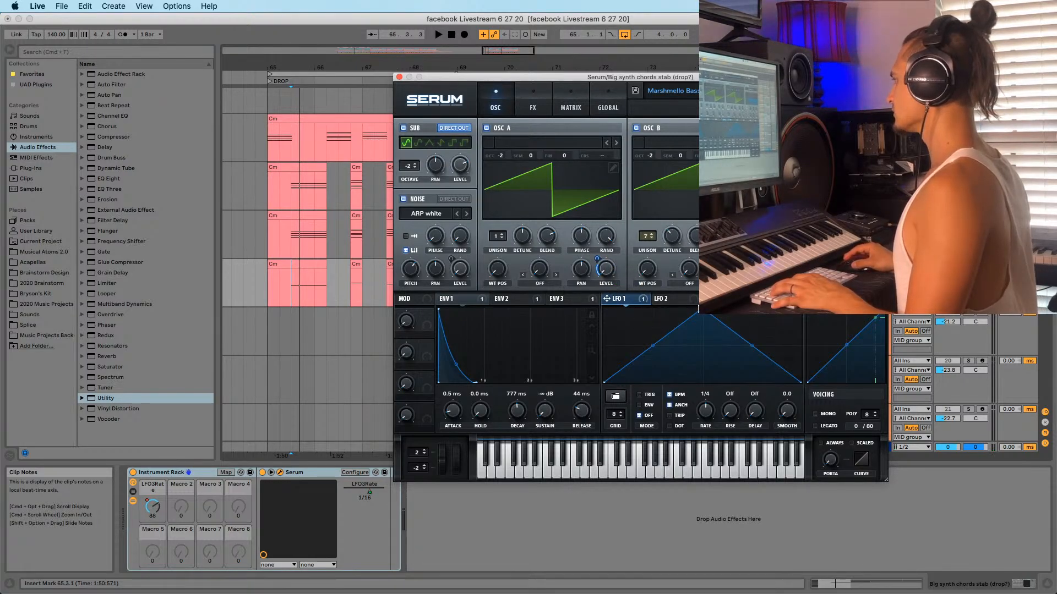
Try modulating the oscillator A, oscillator B, noise and sub levels with a descending, slightly curved LFO 1 and audition it
drag(698, 310, 606, 259)
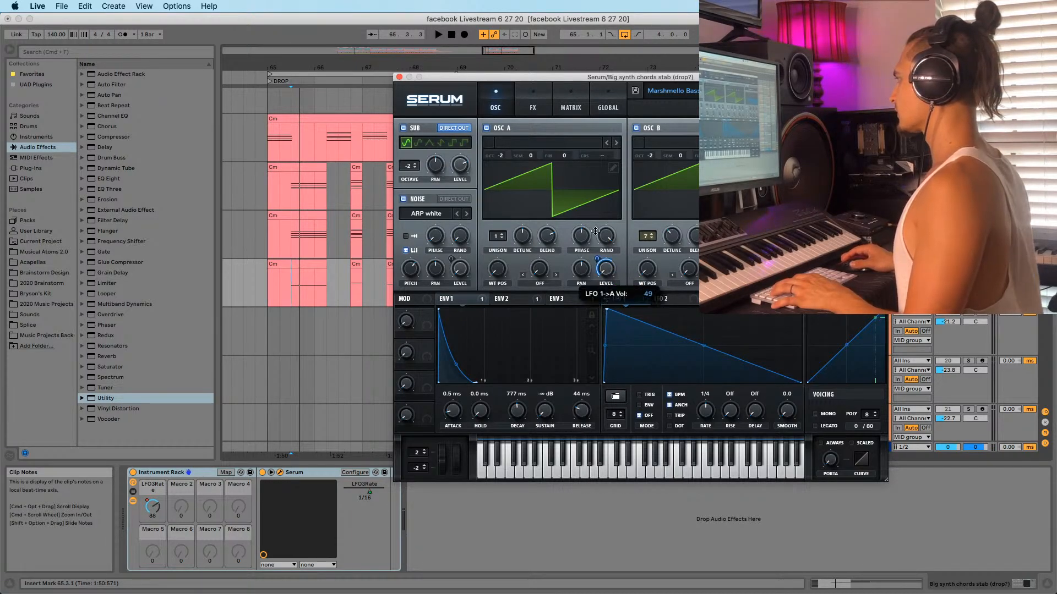
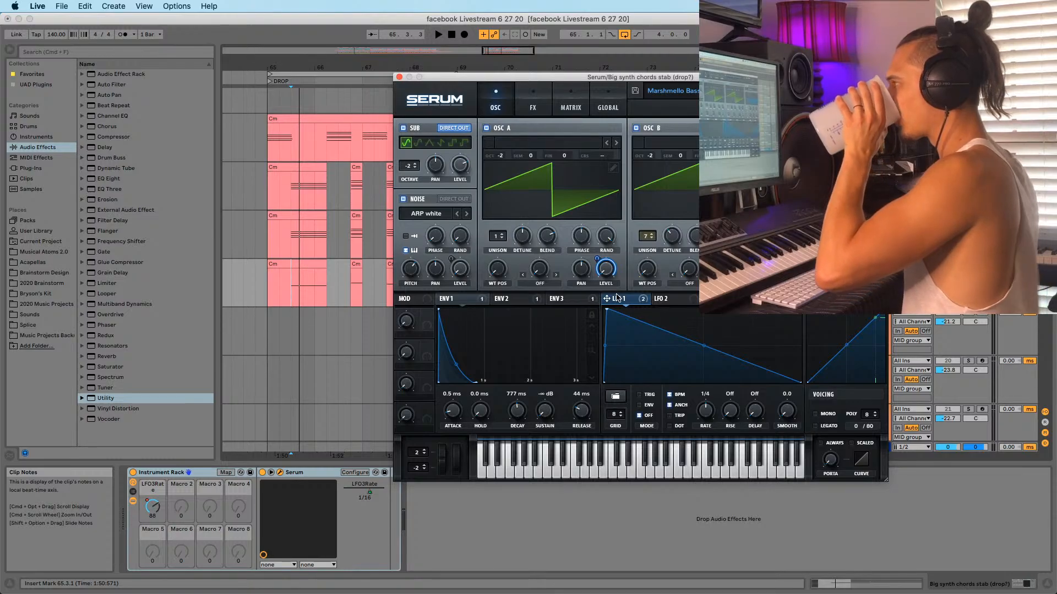
mouse_move(623, 301)
mouse_down()
mouse_move(466, 282)
mouse_move(460, 270)
mouse_move(612, 292)
mouse_up()
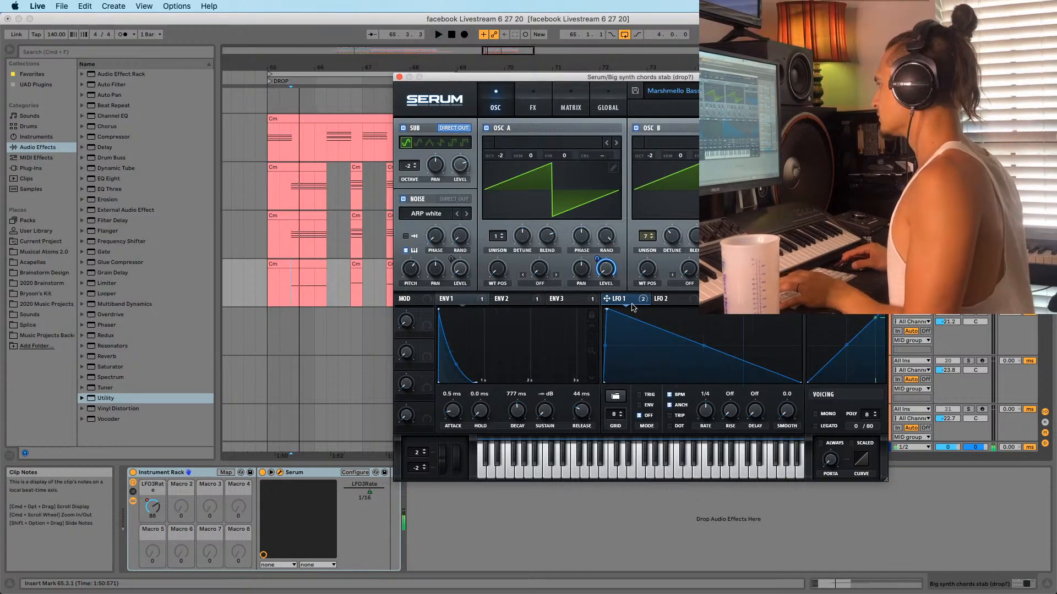
drag(452, 259, 453, 262)
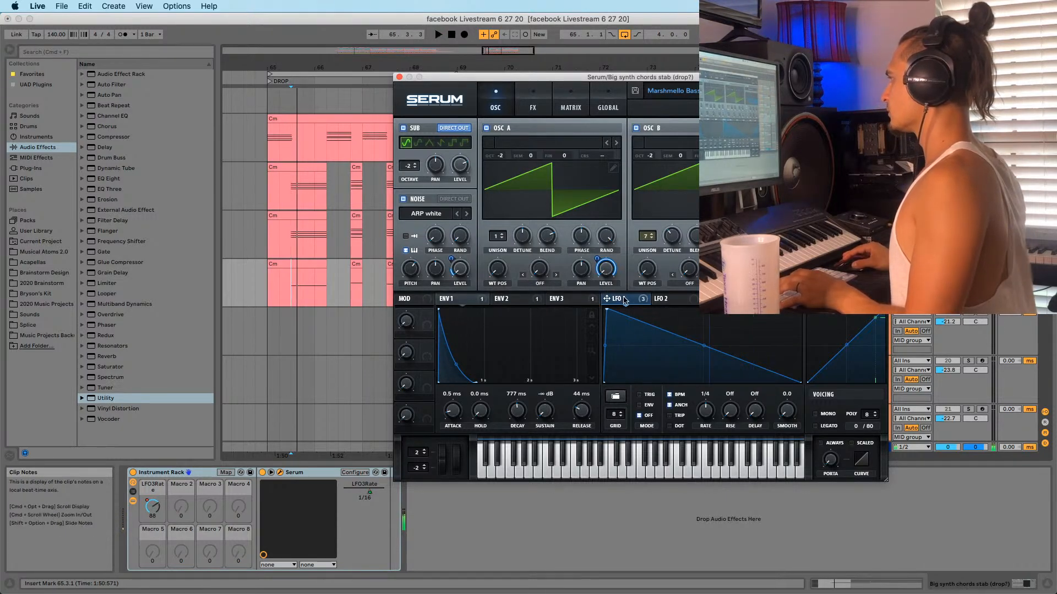
drag(618, 299, 570, 264)
drag(452, 167, 454, 166)
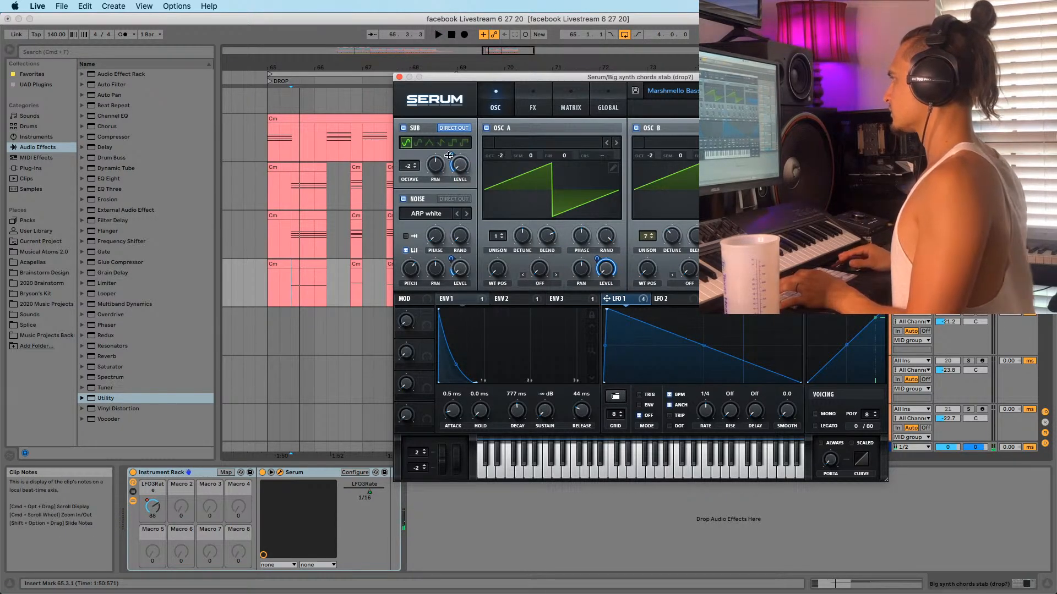
key(space)
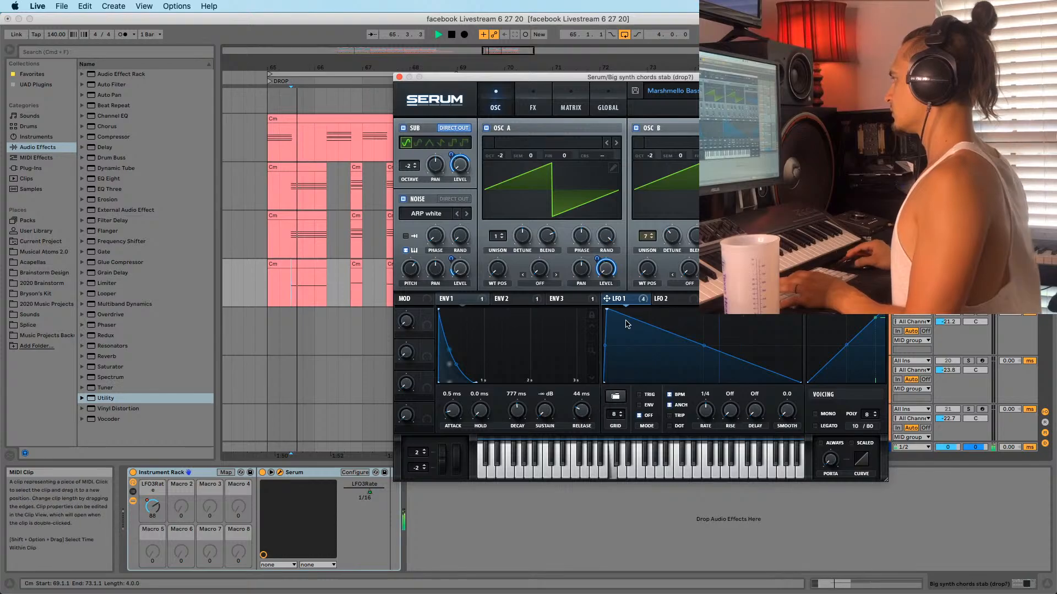
key(space)
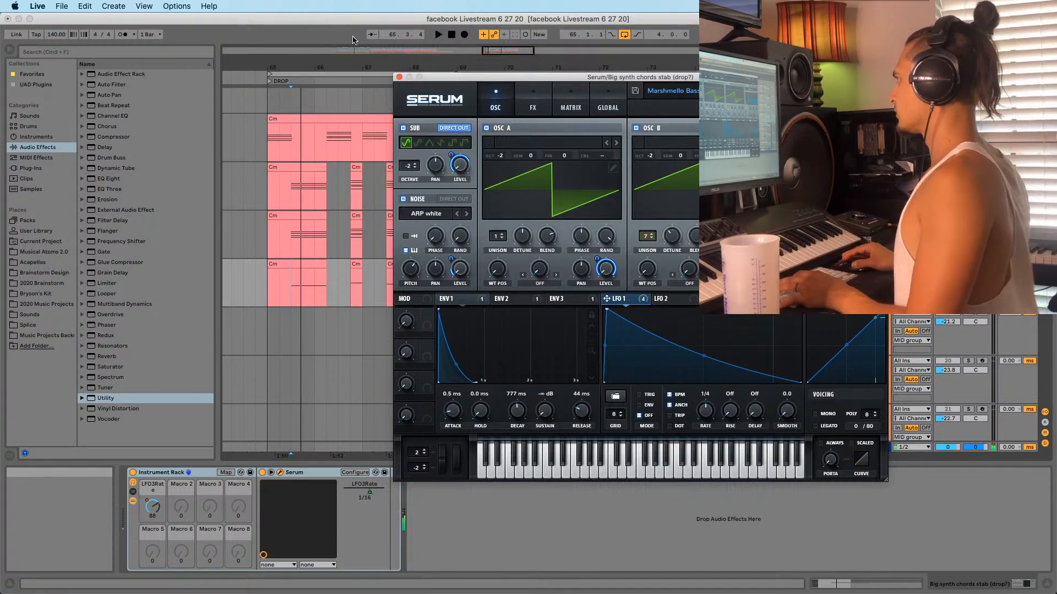
click(398, 77)
Try exposing Serum's LFO 1 rate as a configured device parameter and remove it again
click(355, 472)
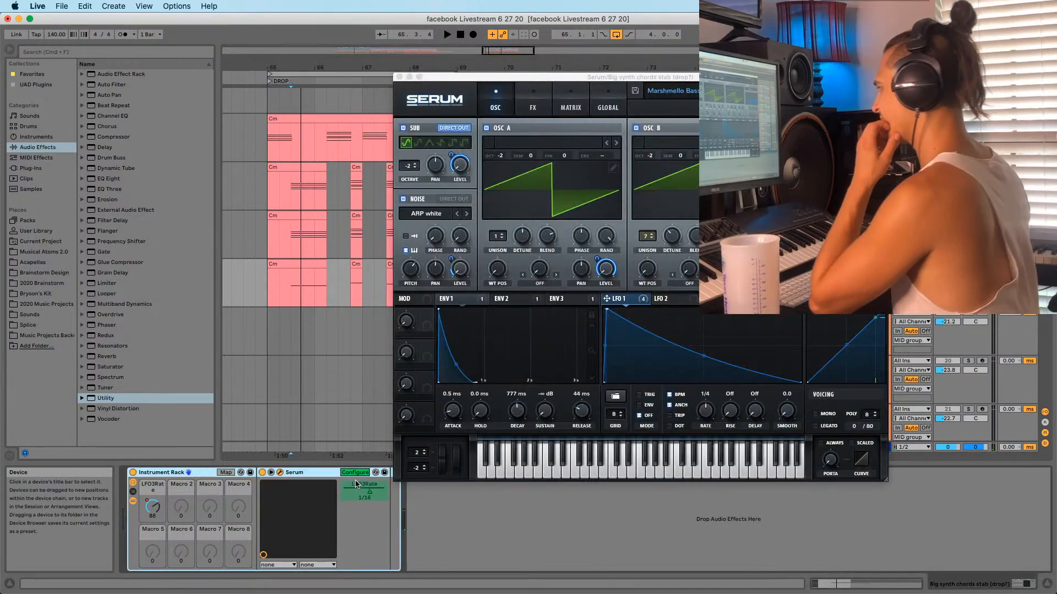
click(635, 301)
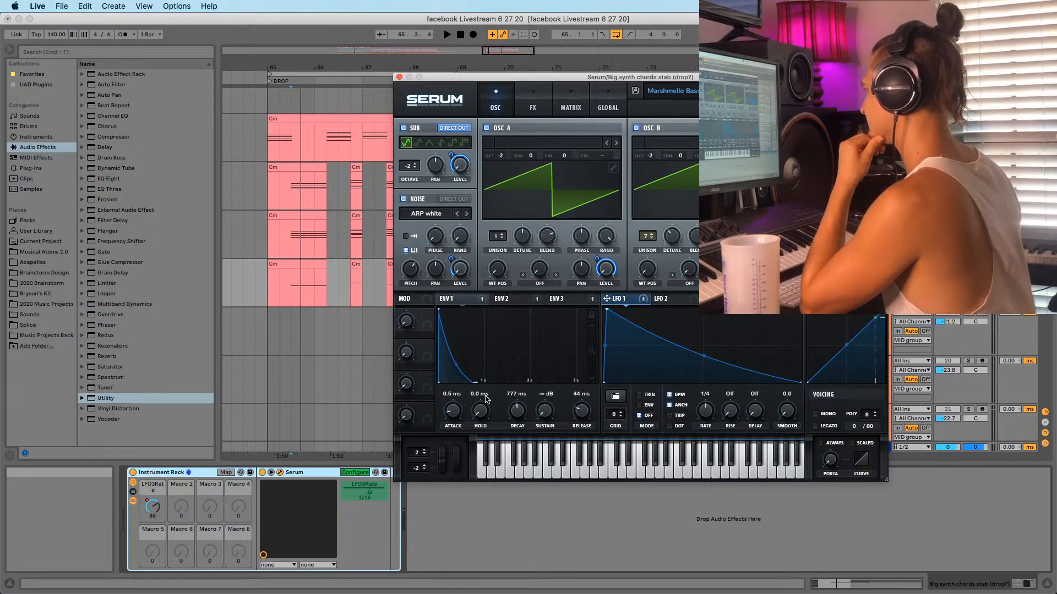
click(708, 415)
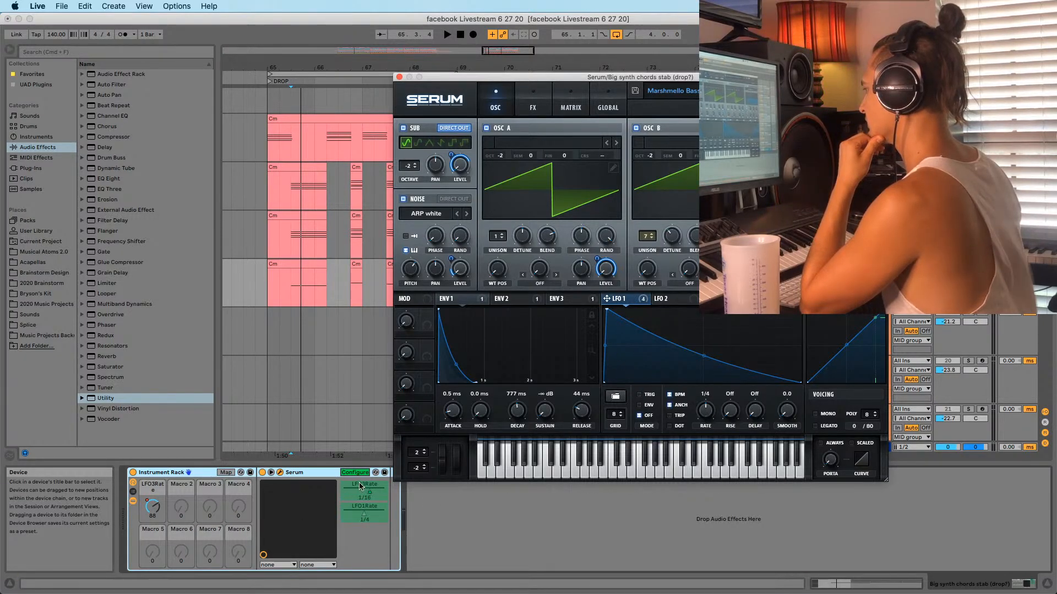
click(356, 473)
click(357, 475)
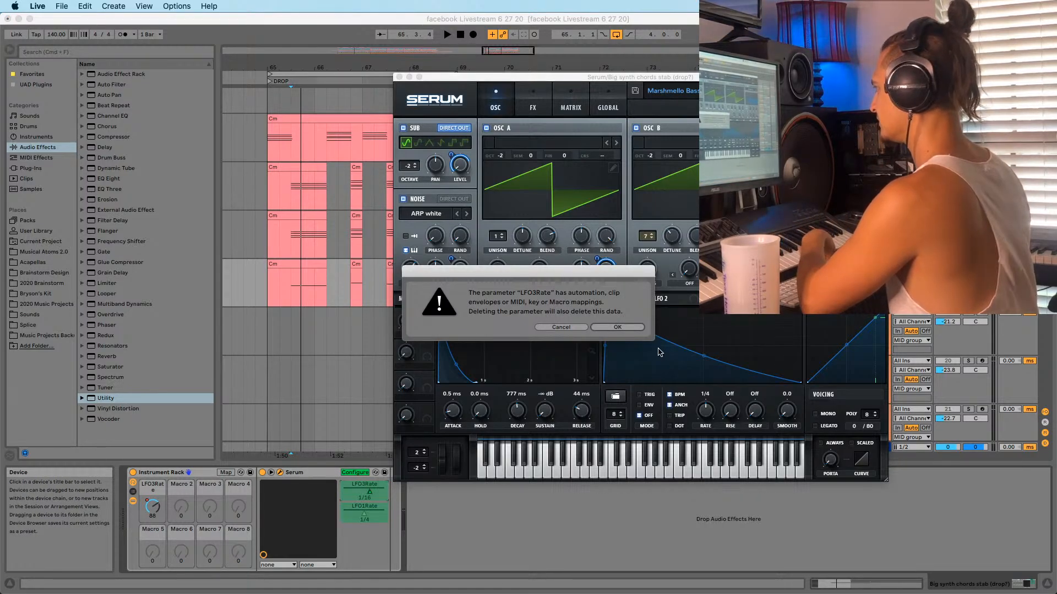
click(561, 327)
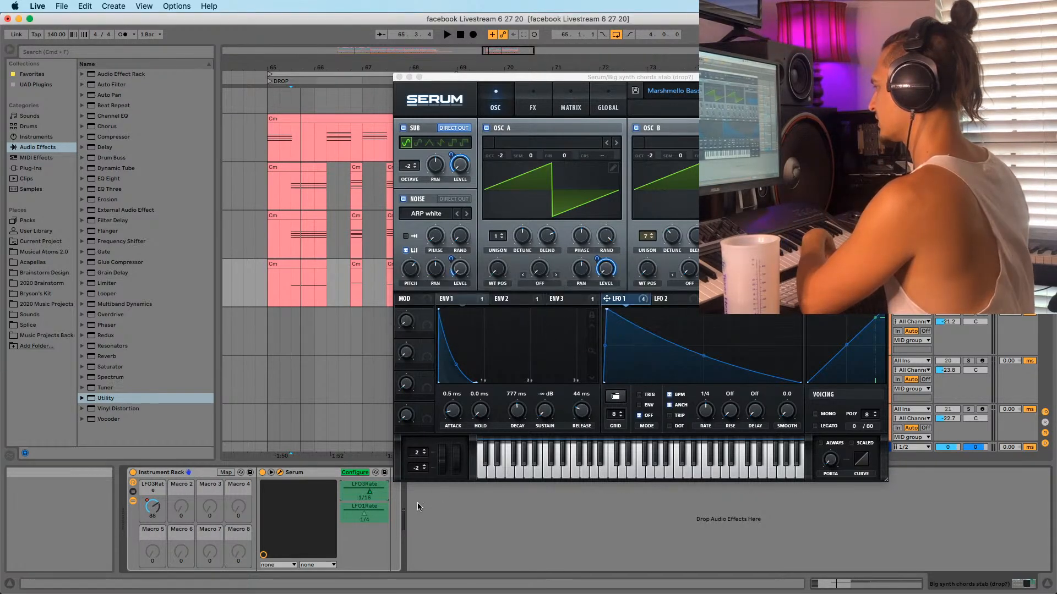
click(686, 297)
click(373, 507)
key(Delete)
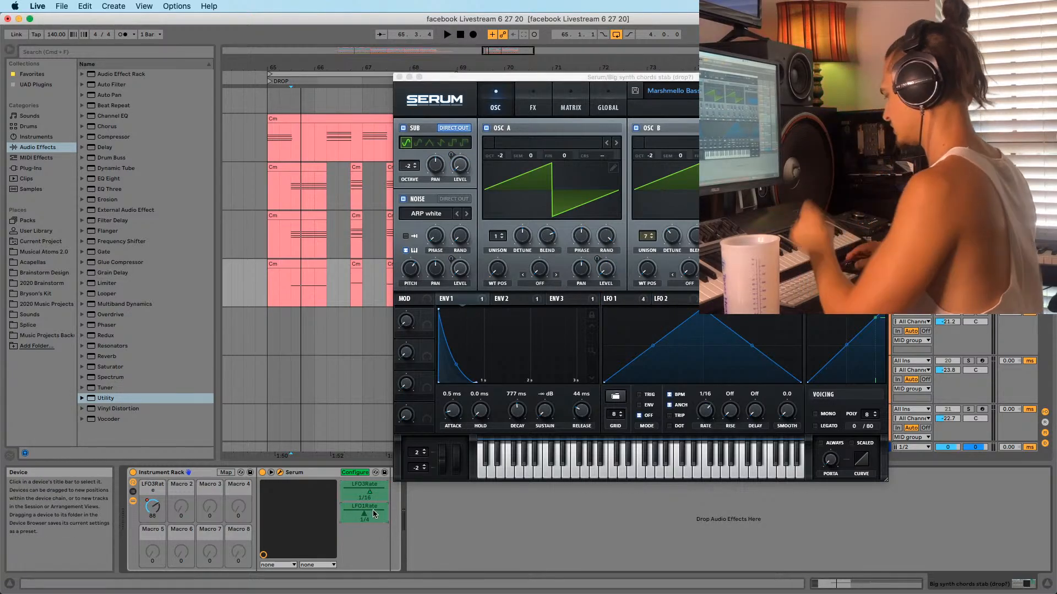
Bypass all of LFO 1's modulation destinations and bring up LFO 3
click(616, 298)
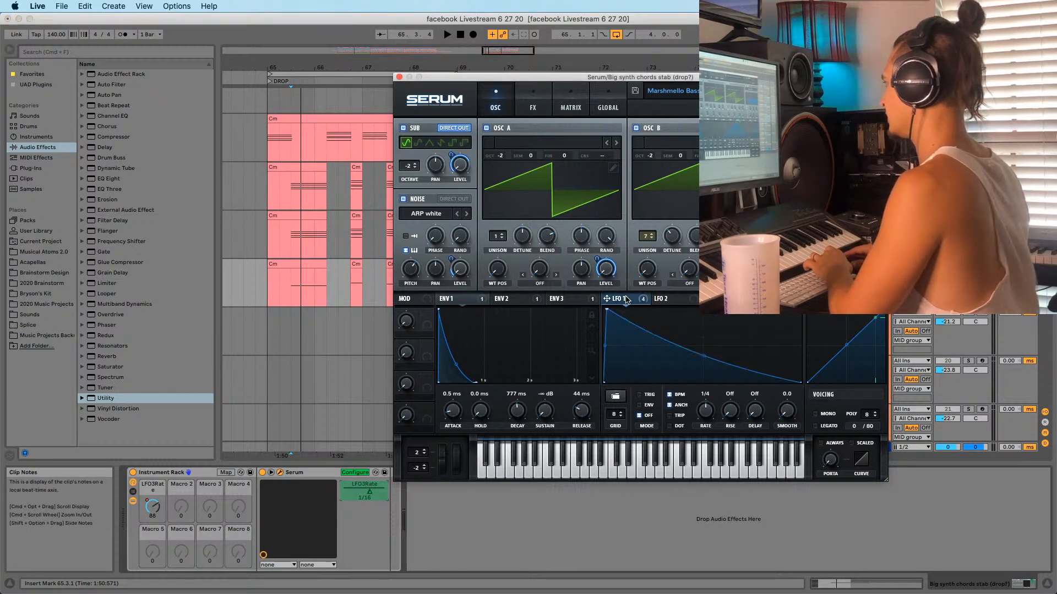
right_click(607, 299)
click(640, 361)
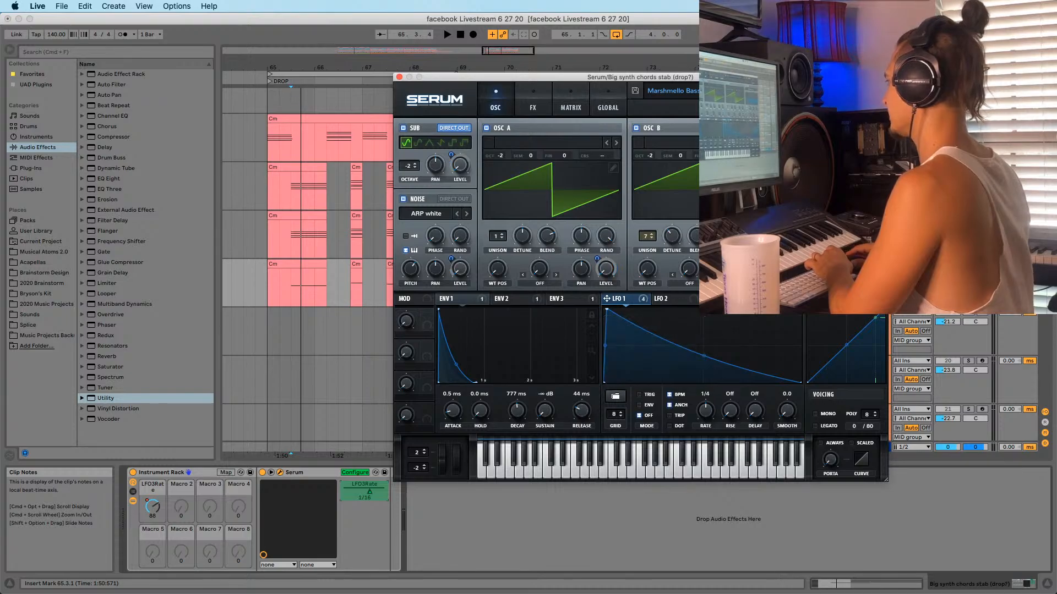
right_click(636, 301)
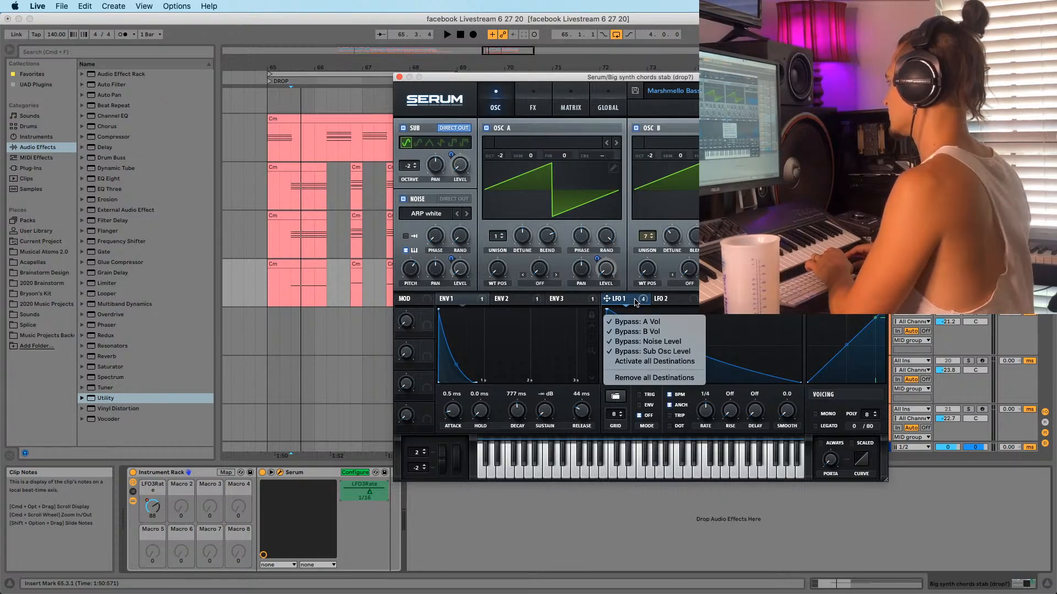
click(674, 300)
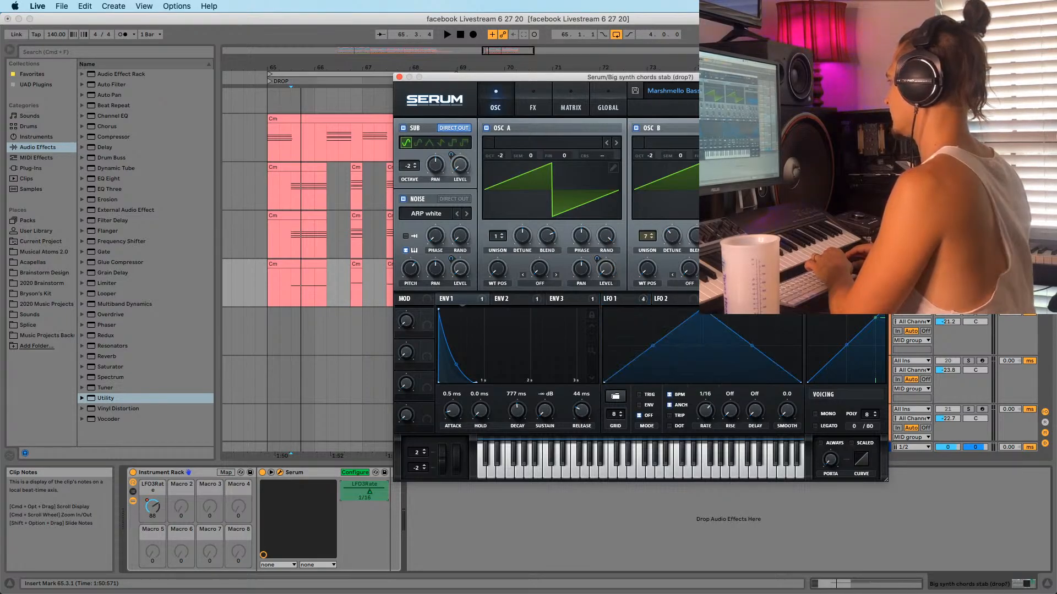
Assign LFO 3 to the sub level at about 65, noise level at about 28 and oscillator A level at 100, plus oscillator B's level
click(457, 164)
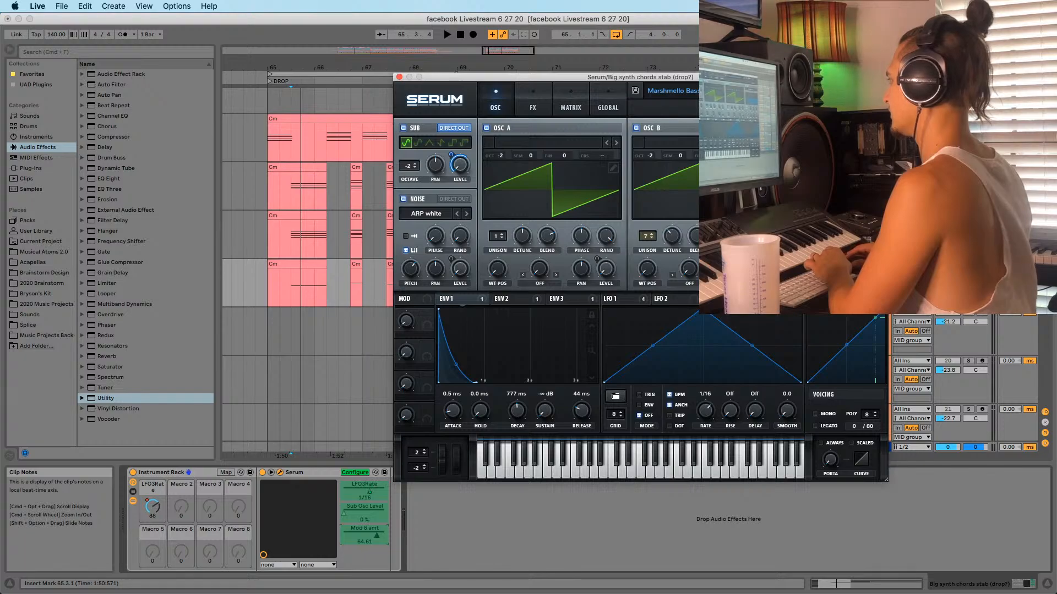
drag(695, 299, 460, 268)
drag(452, 307, 452, 308)
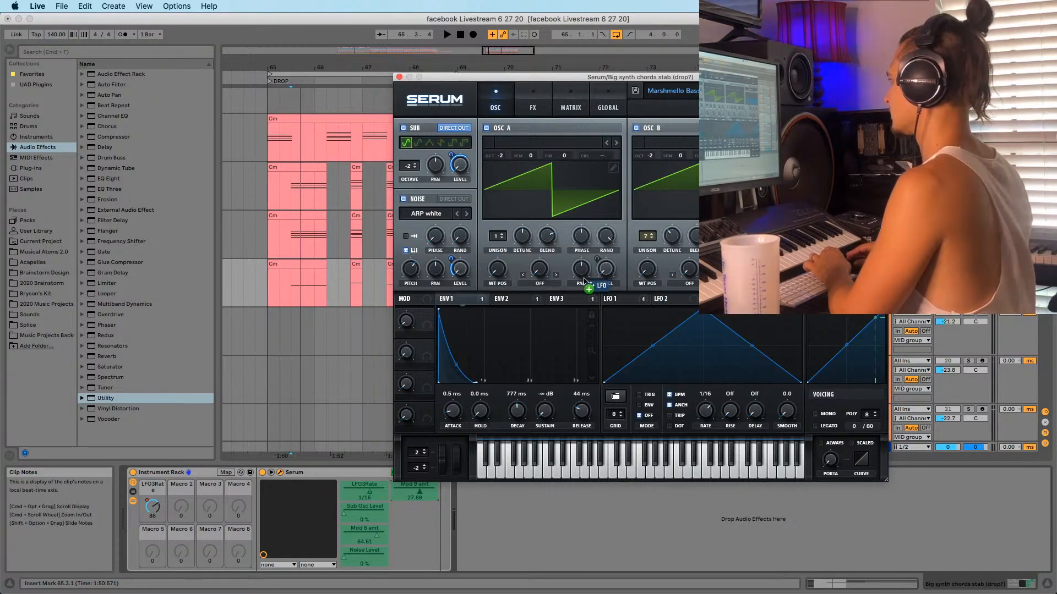
drag(596, 264, 605, 268)
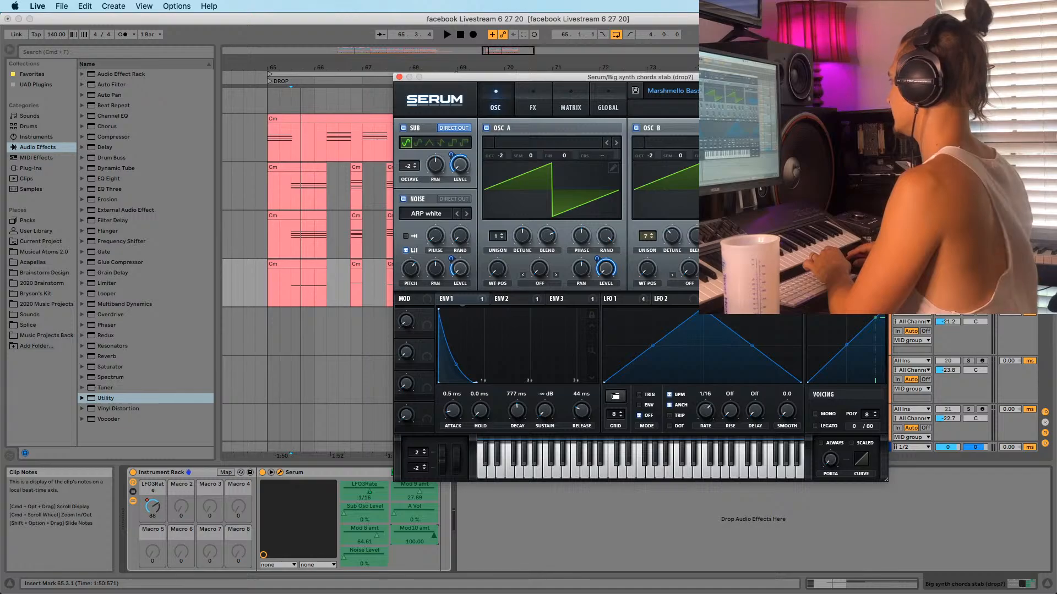
Remove the level and modulation-amount entries from Serum's configured parameters, keeping only LFO3Rate
click(370, 515)
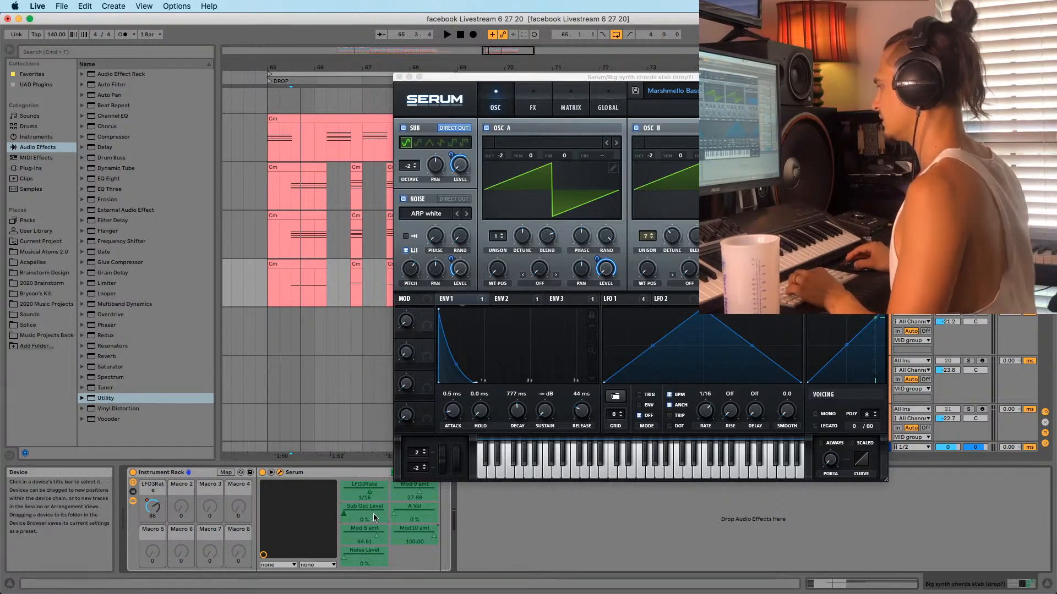
key(Delete)
key(Delete)
key(Delete)
key(Delete)
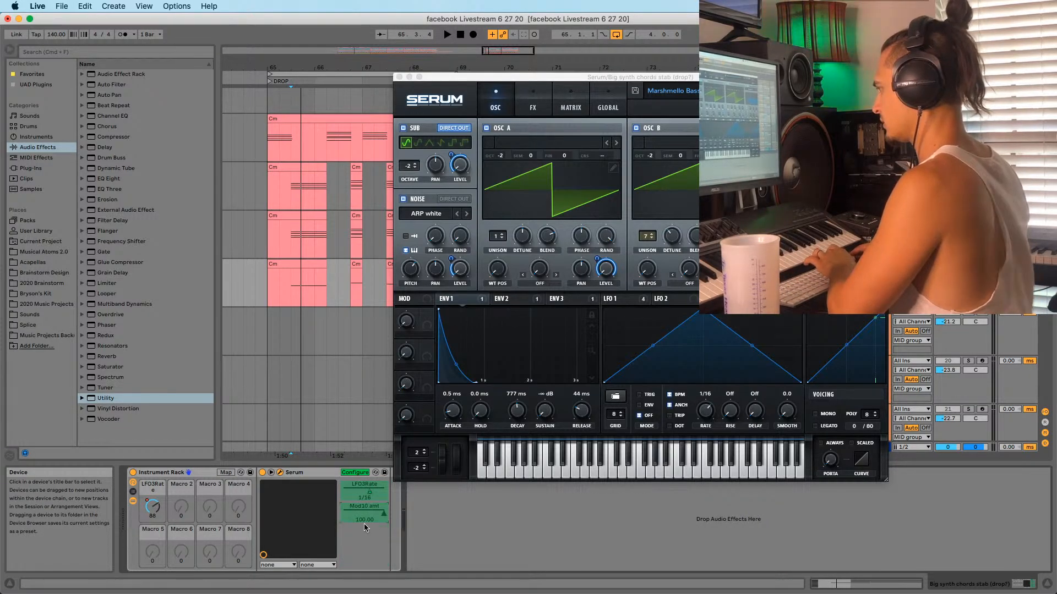
click(325, 472)
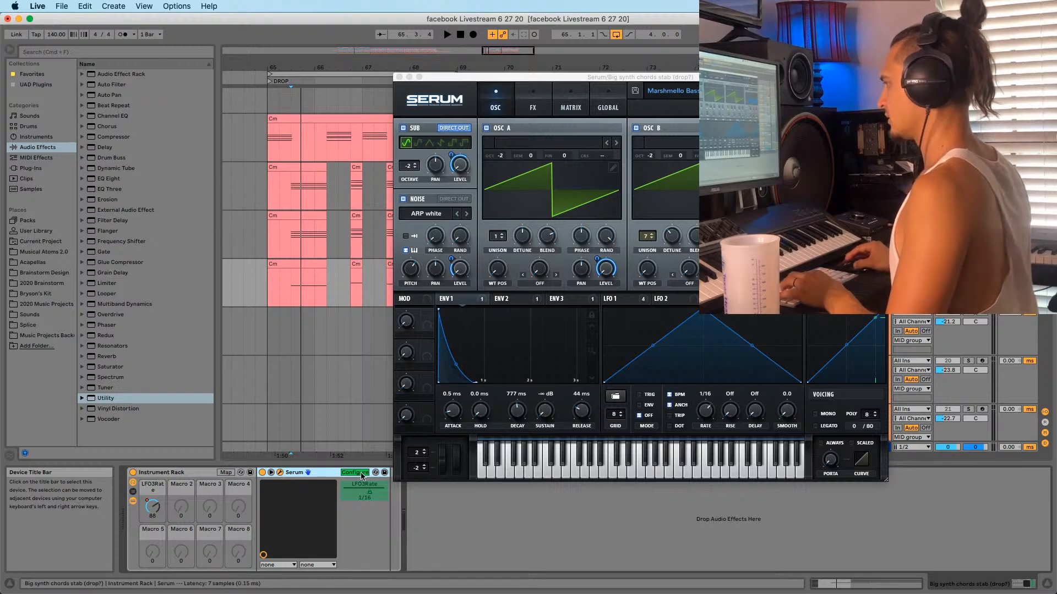
Reshape LFO 3 into a descending ramp and audition the part from 65.3.1
drag(600, 77, 578, 245)
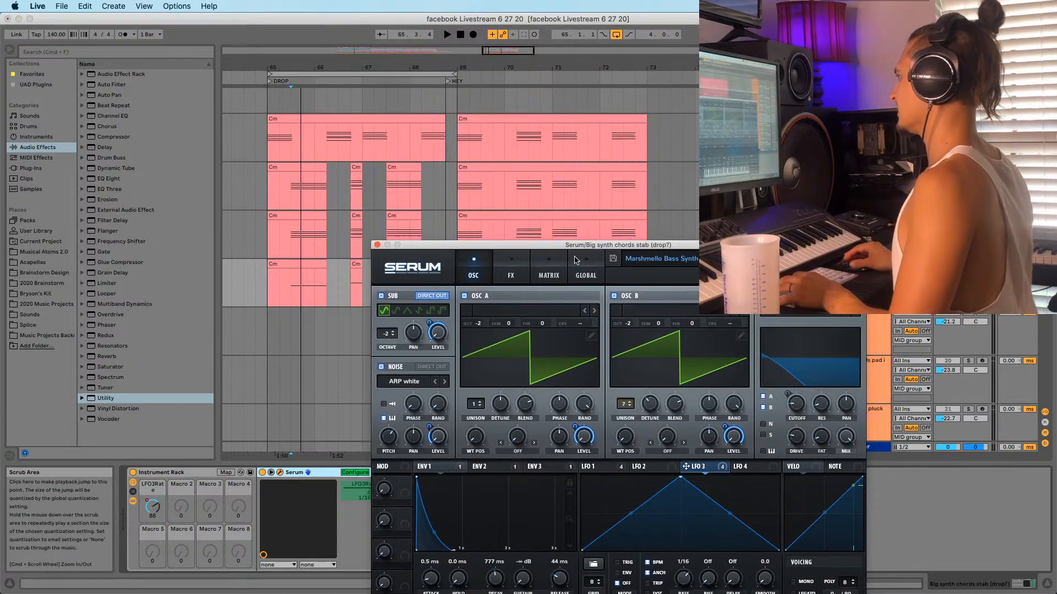
click(291, 302)
key(space)
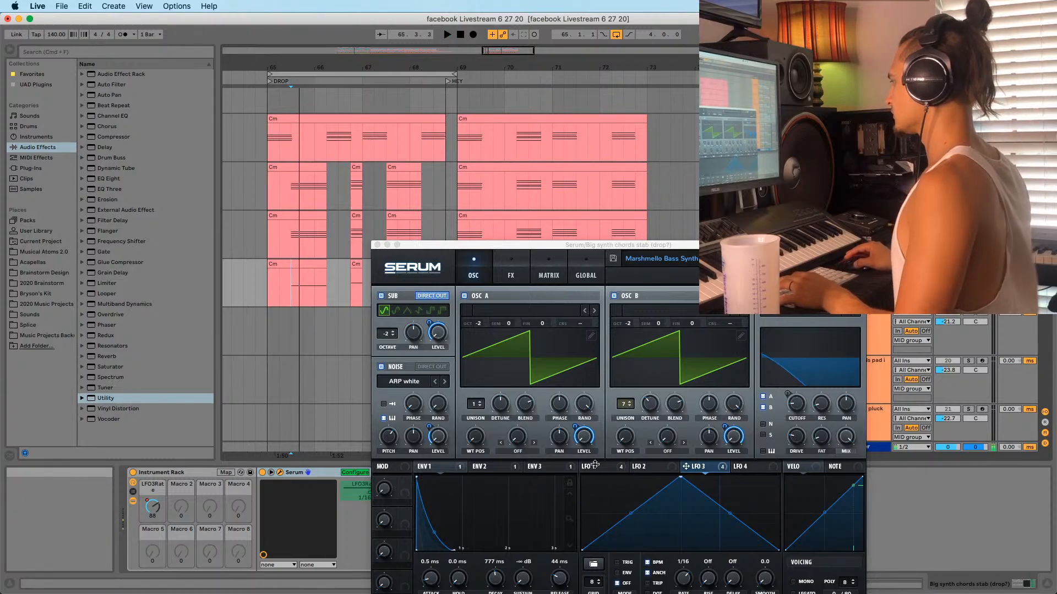
click(709, 465)
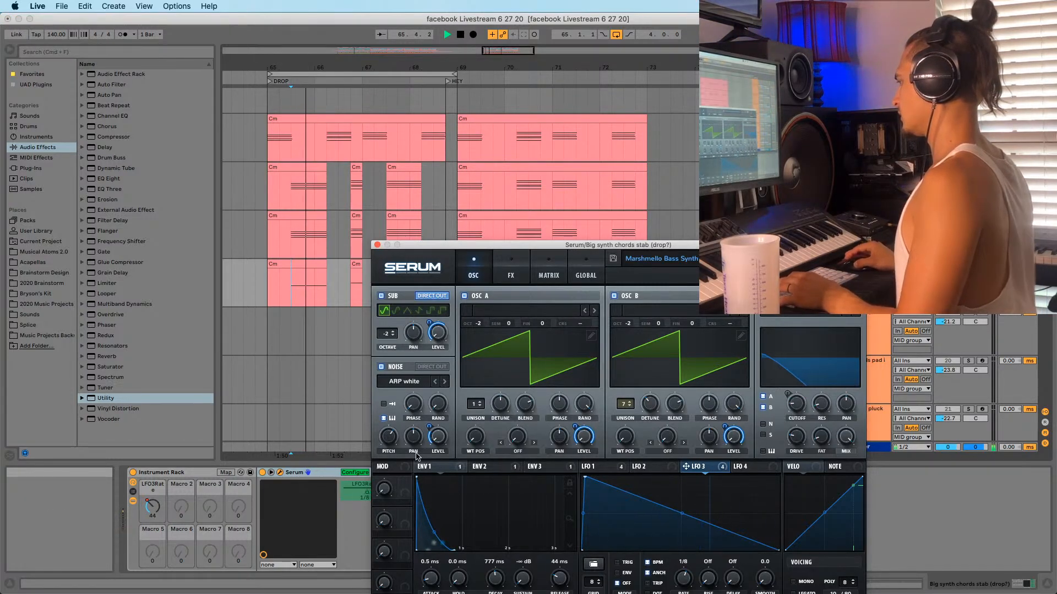
key(space)
Set envelope 1's decay to about 2.26 s and its release to 1.12 s
drag(461, 537, 448, 518)
key(space)
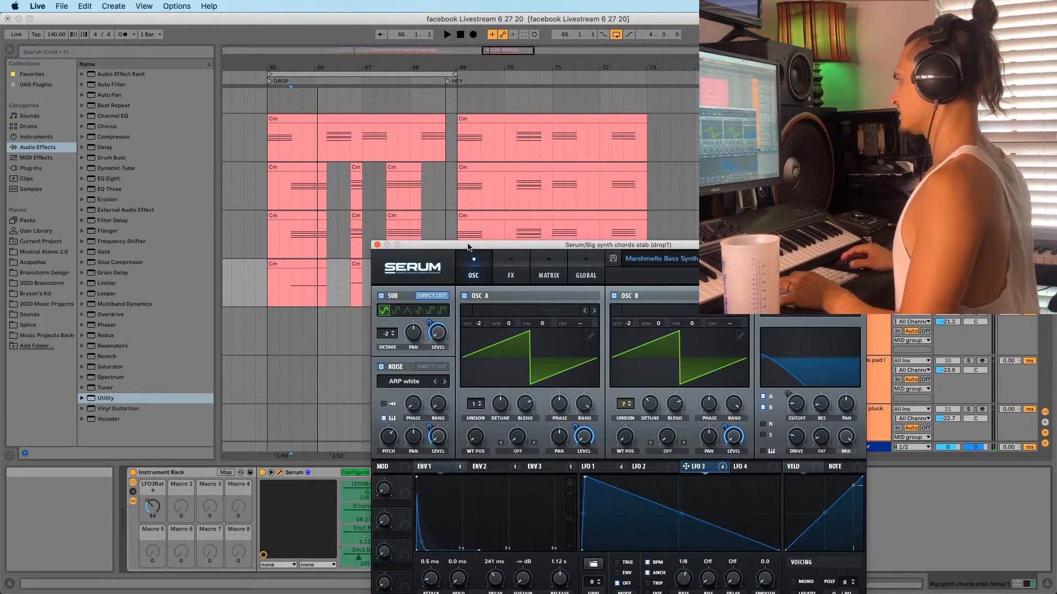
drag(468, 246, 399, 127)
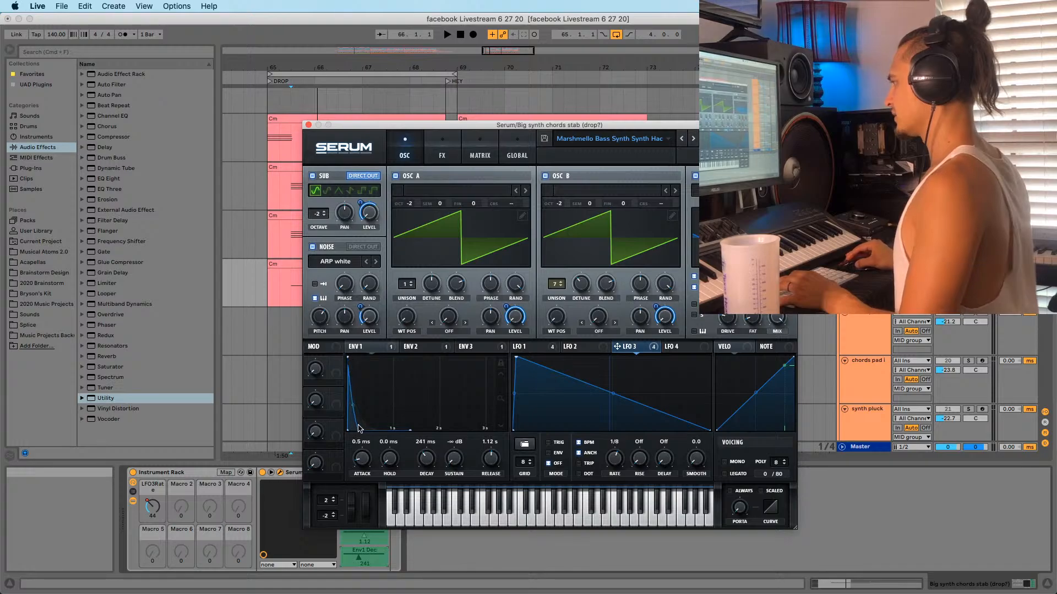
drag(359, 428, 450, 427)
Set envelope 2's decay to about 1.61 s and sustain to about 95%, and shorten its release while auditioning
click(418, 347)
key(space)
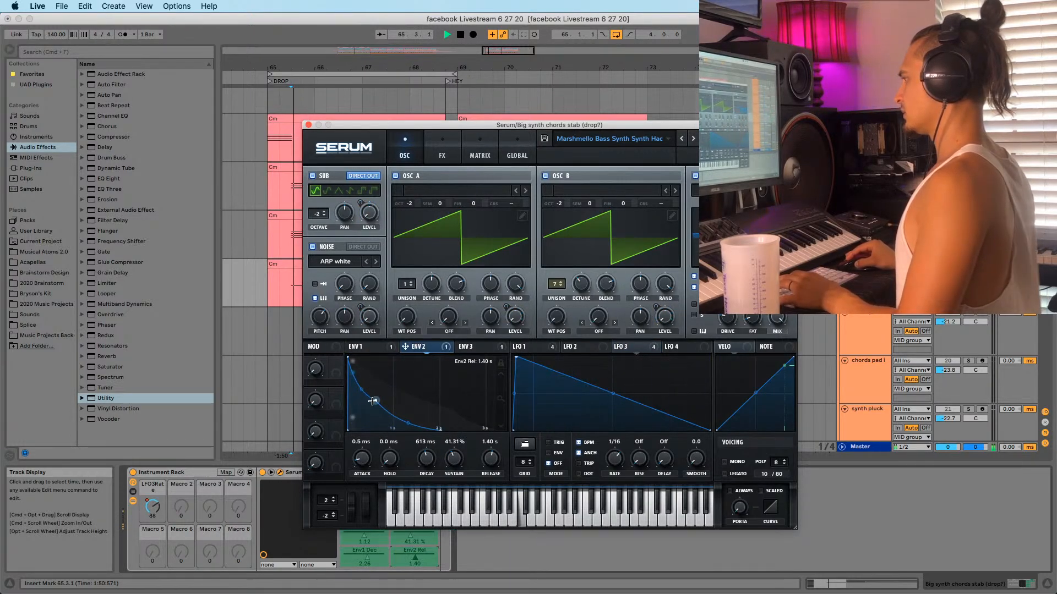
drag(373, 401, 441, 395)
key(space)
drag(485, 428, 452, 439)
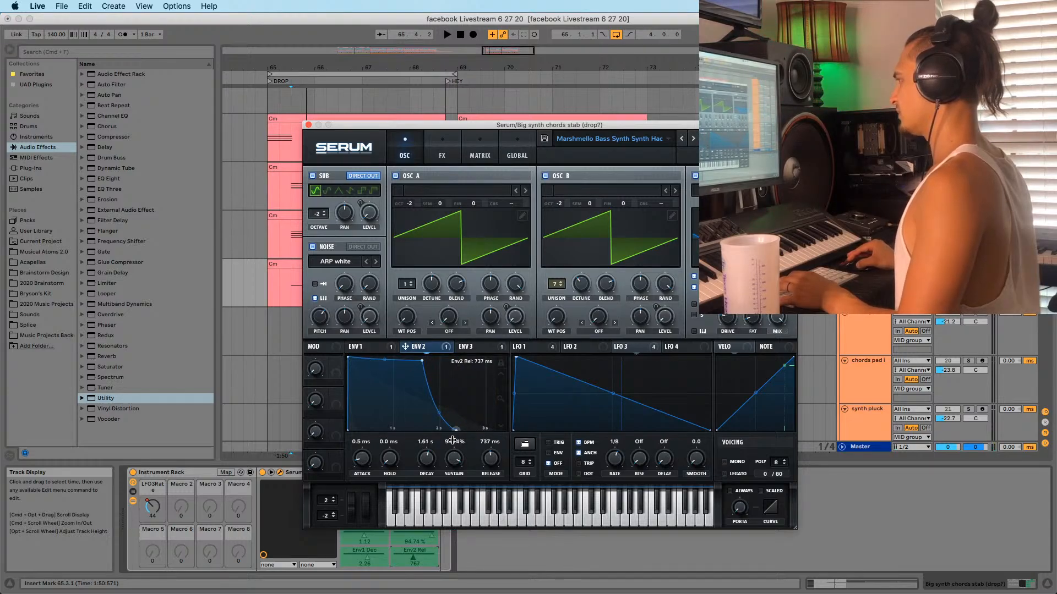
Set envelope 1's decay to about 2.07 s and its sustain to about -11.9 dB while auditioning
click(358, 346)
key(space)
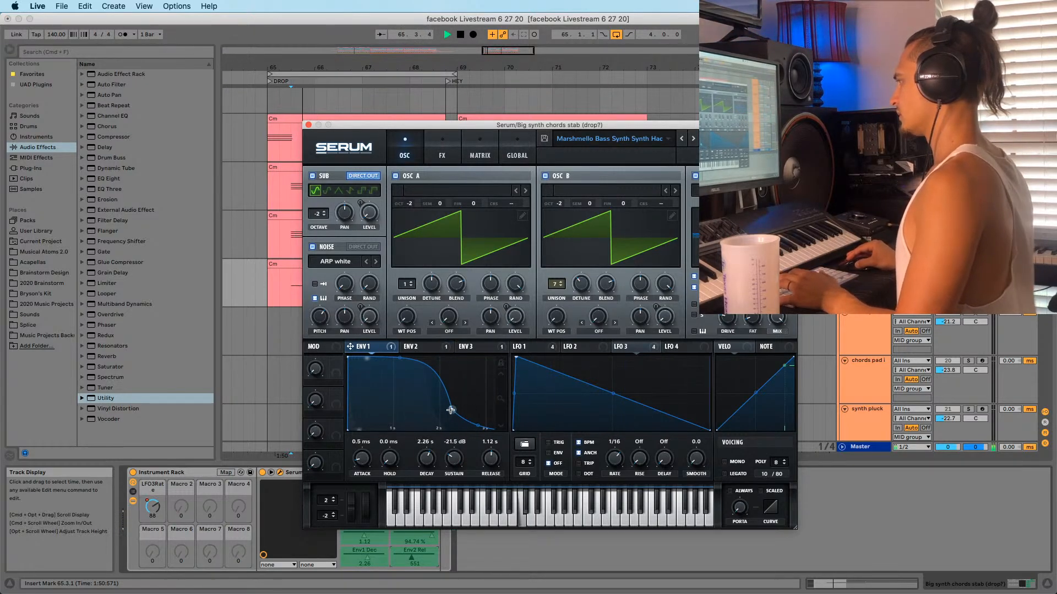
key(space)
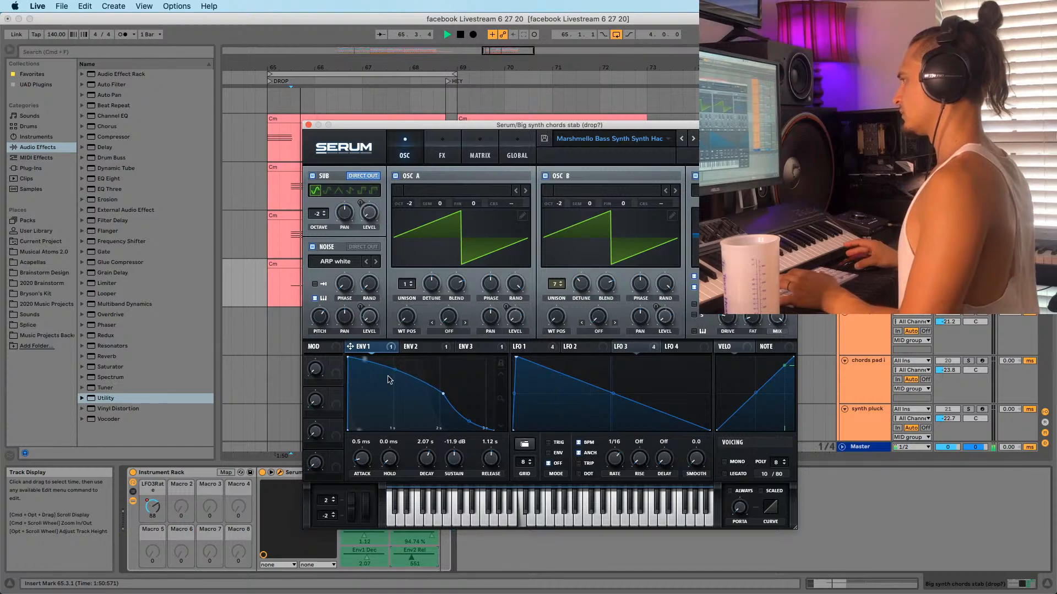
Set envelope 3's decay to about 604 ms and release to about 844 ms, and close Serum's window
click(439, 350)
click(466, 346)
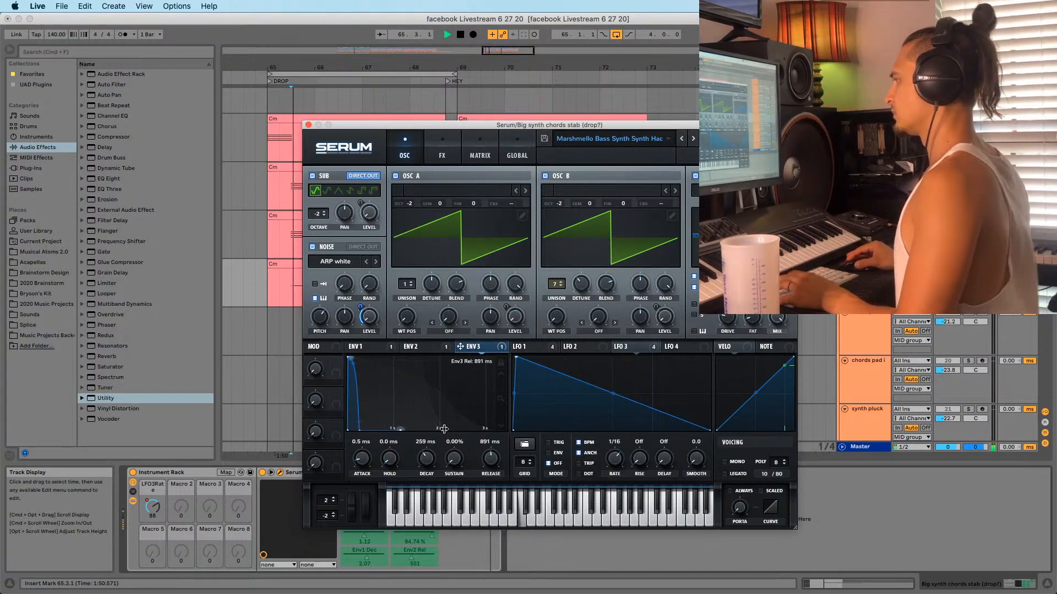
mouse_move(358, 427)
mouse_down()
mouse_move(422, 370)
mouse_move(449, 399)
mouse_move(378, 428)
mouse_up()
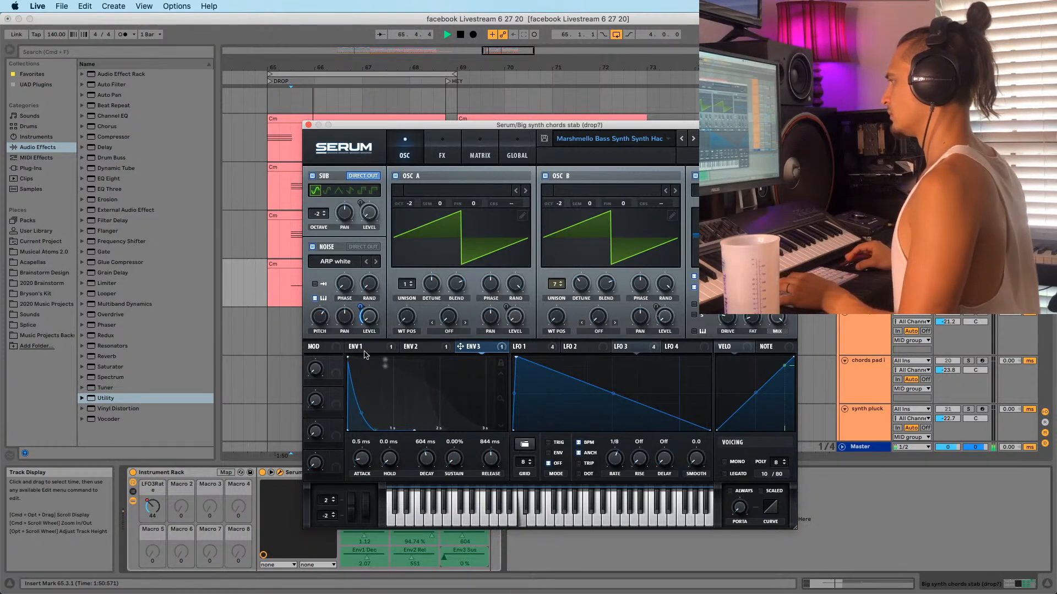
click(363, 350)
click(308, 125)
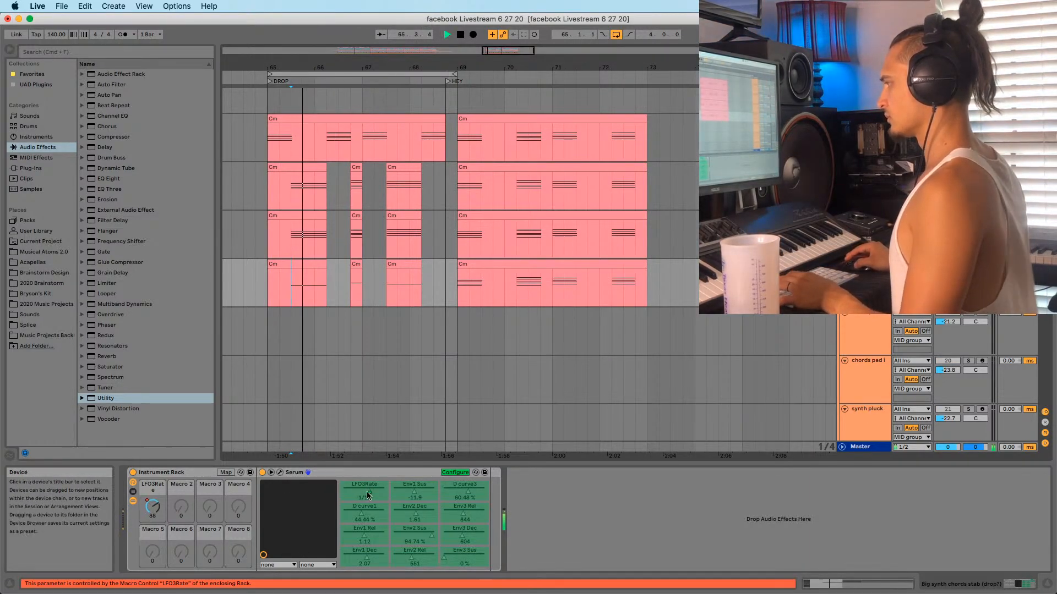
Remove all envelope decay, sustain, release and curve entries from Serum's configured parameters, keeping only LFO3Rate
key(BackSpace)
key(BackSpace)
key(BackSpace)
key(BackSpace)
key(BackSpace)
key(BackSpace)
key(BackSpace)
key(BackSpace)
key(BackSpace)
key(BackSpace)
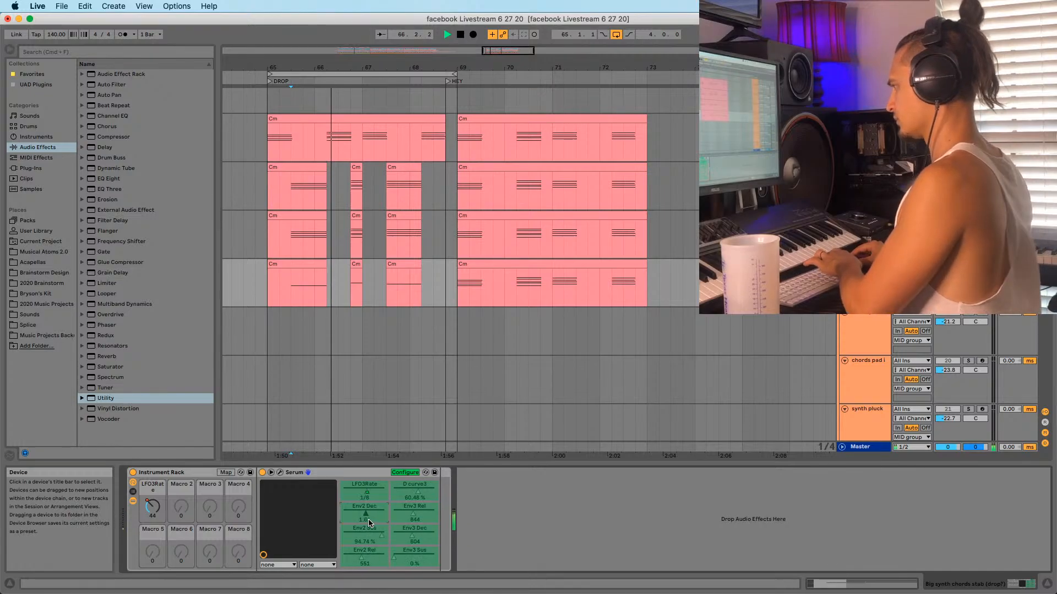
key(BackSpace)
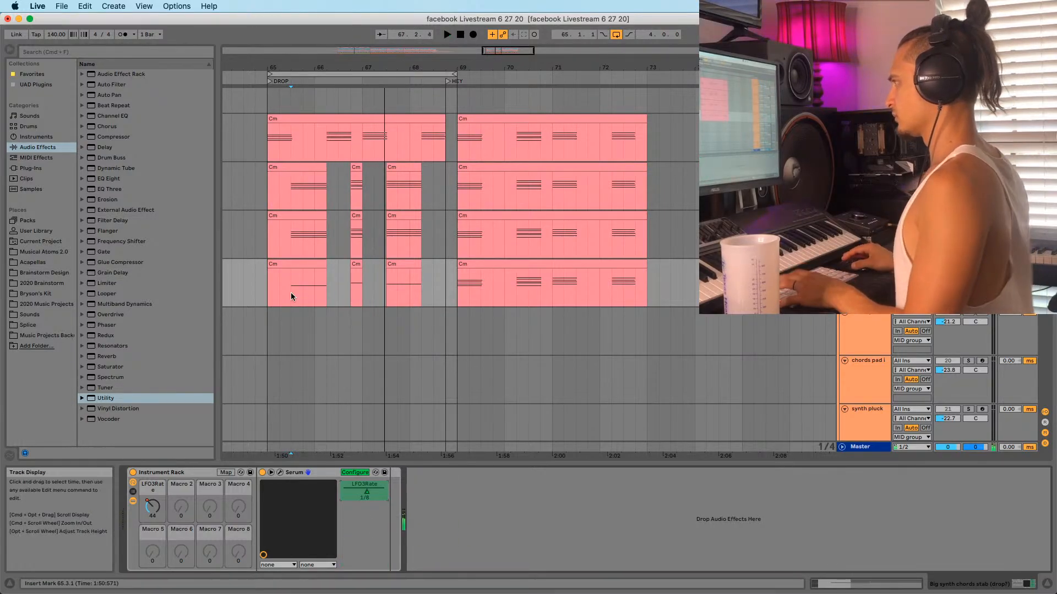
Audition the bass part from 65.3.1
click(291, 292)
key(space)
key(space)
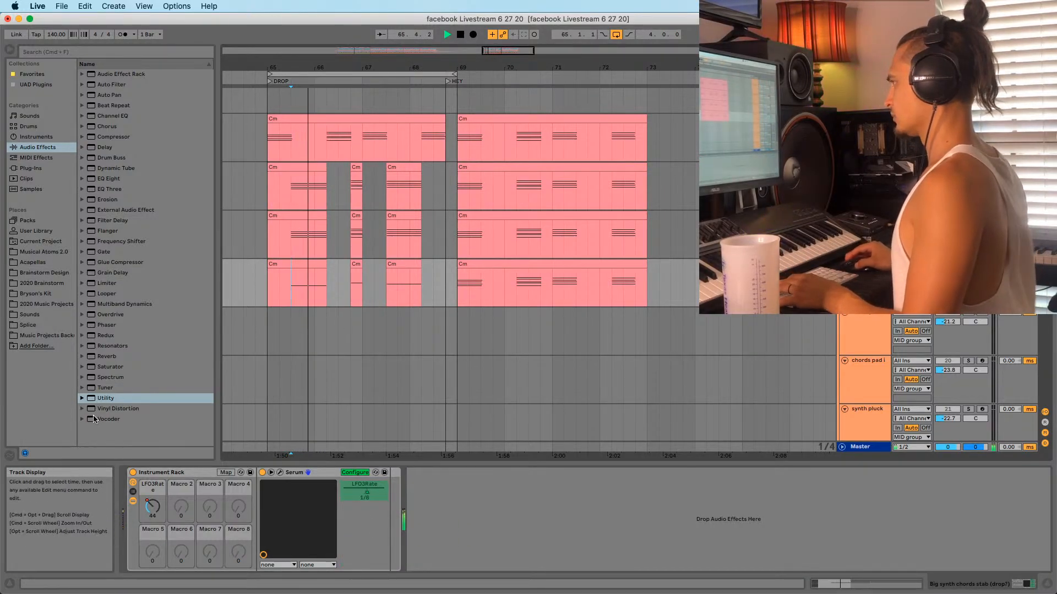
key(space)
Reopen Serum, load the hard bass preset BA Angggeerrrr 1999 [GI] and audition it
click(278, 473)
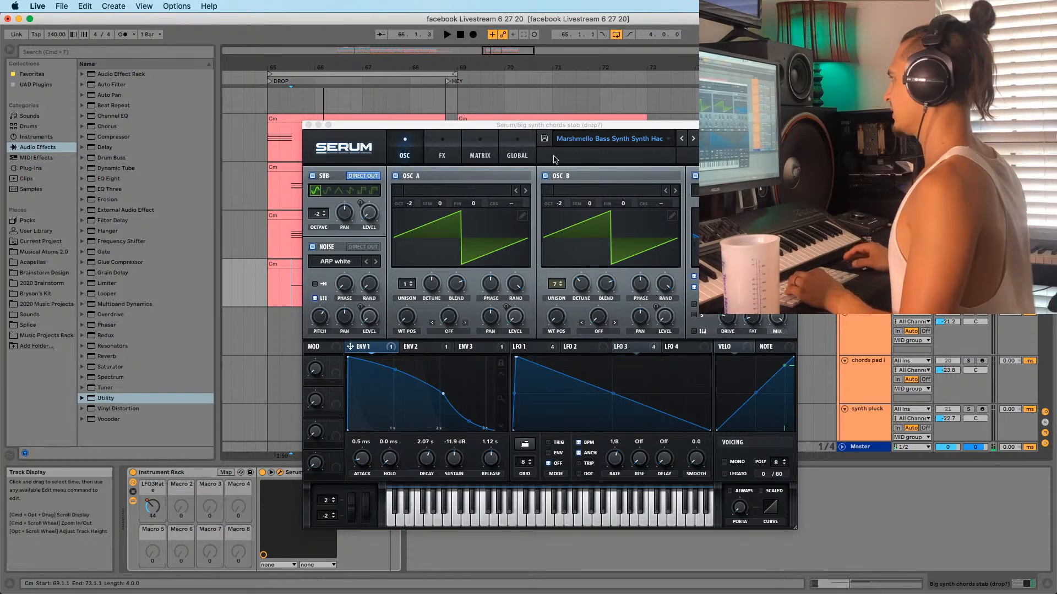
click(647, 141)
mouse_move(606, 150)
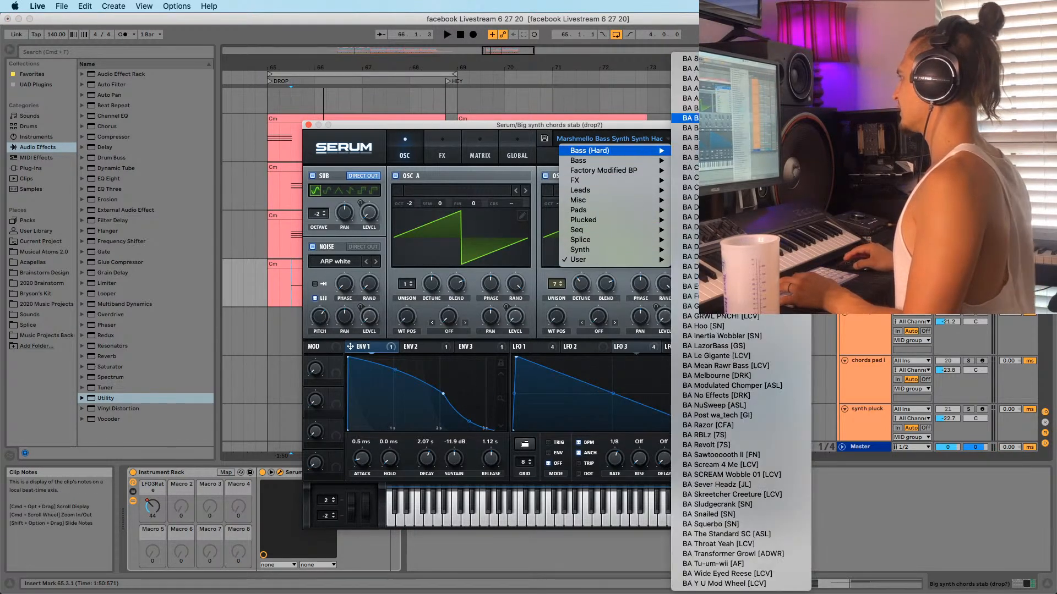
click(687, 78)
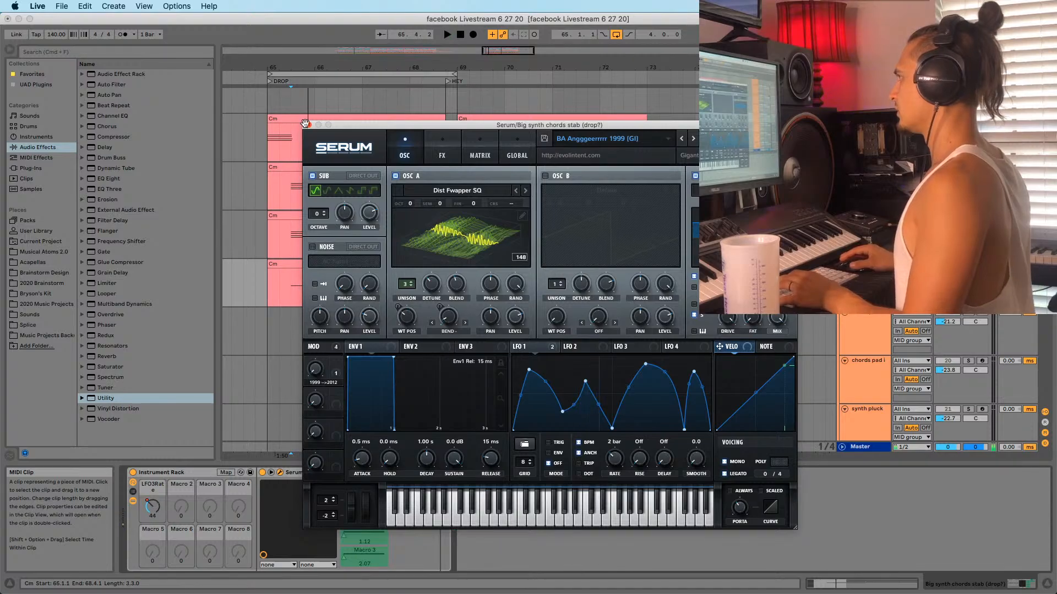
key(space)
Consolidate the bass track's clips from 65.1.1 to 69.1.1 into one clip and open its notes clear of the Serum window
drag(353, 129, 380, 355)
key(space)
click(294, 265)
shift+click(454, 269)
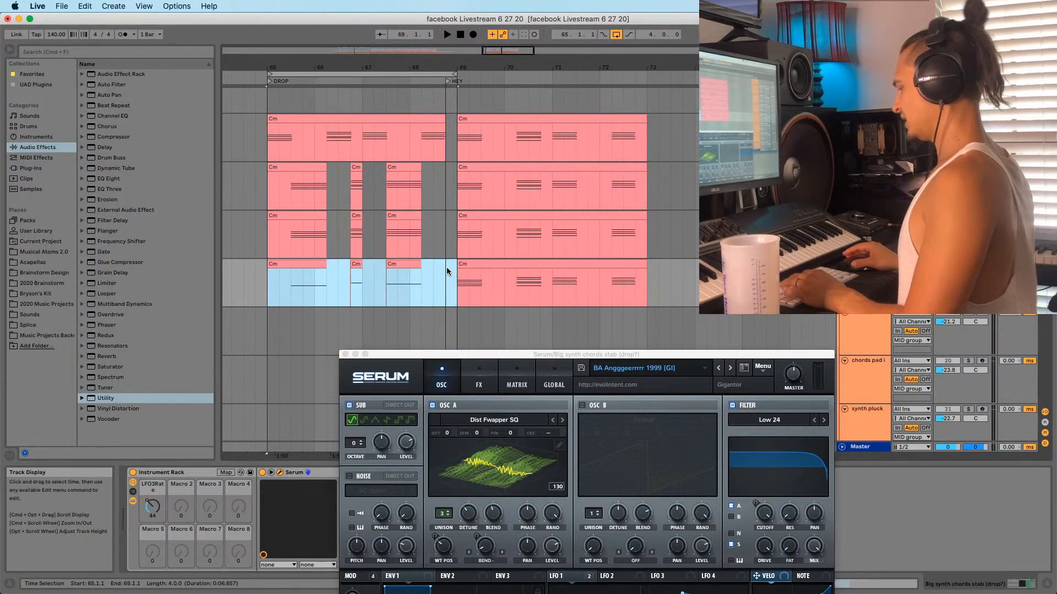
double_click(405, 283)
drag(429, 351, 147, 147)
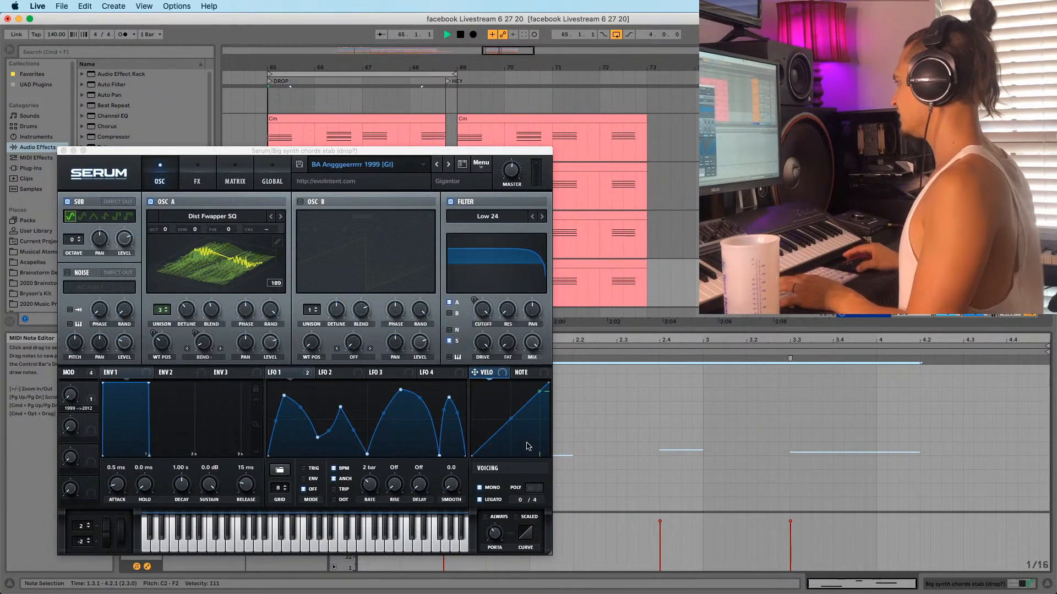
drag(309, 150, 367, 590)
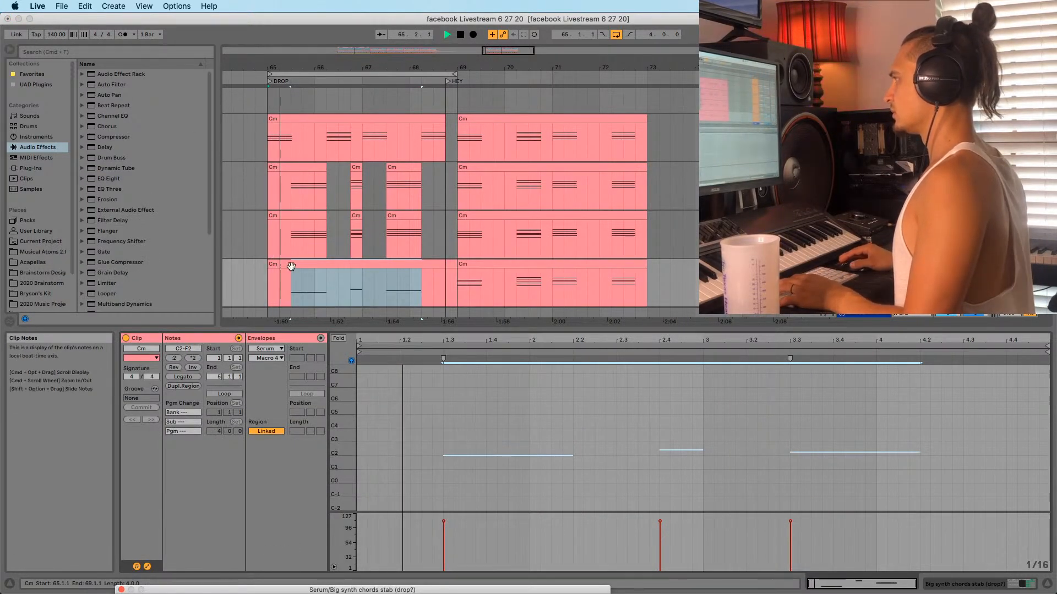
Transpose the bass clip's notes down one octave and return to the device chain
click(292, 290)
key(space)
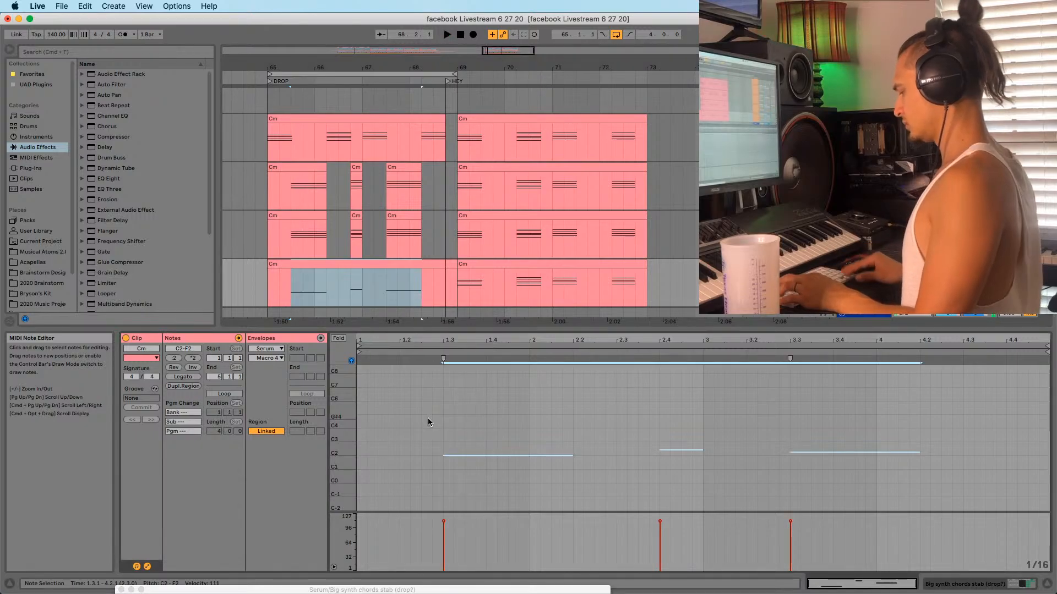
key(shift+Down)
key(shift+Tab)
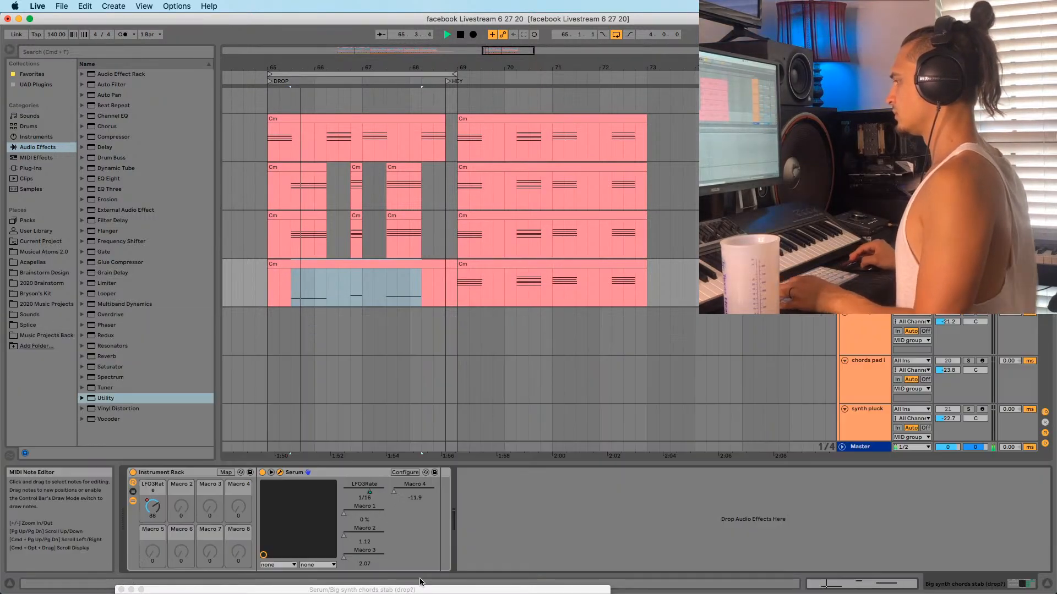
Bring up Serum, switch to the next hard bass preset and move the window off the drop's clips
double_click(281, 475)
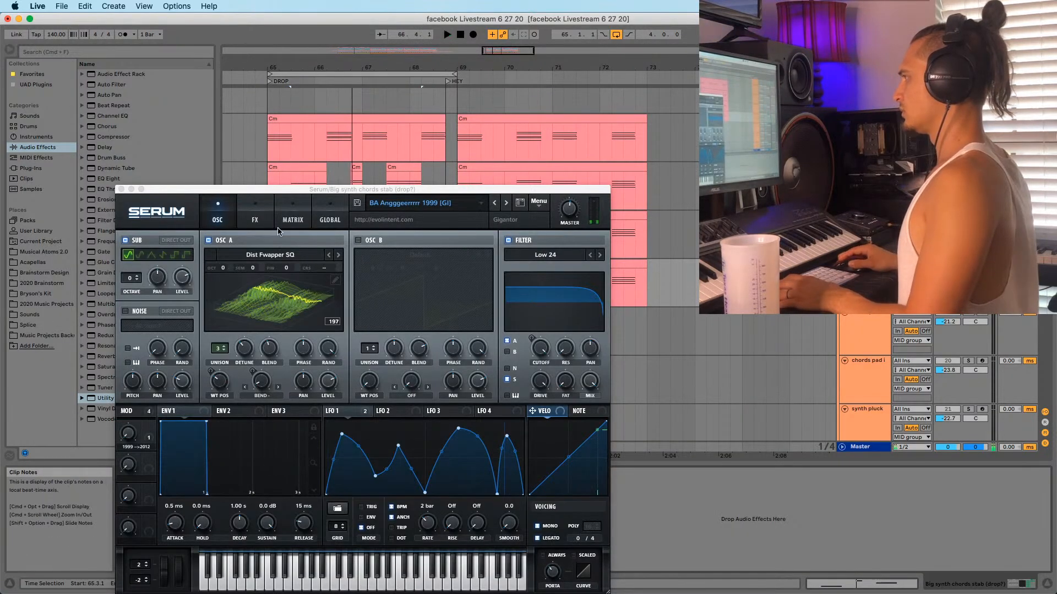
drag(287, 189, 198, 79)
click(418, 95)
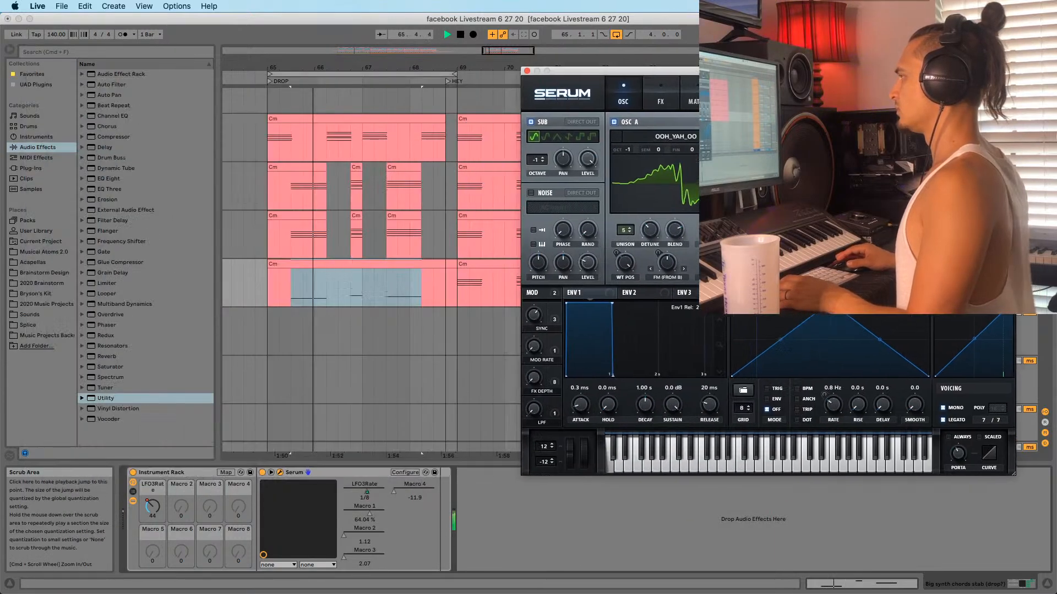
drag(593, 69, 622, 50)
Open the consolidated bass clip and transpose its notes up one octave to C2-F2
key(space)
double_click(359, 291)
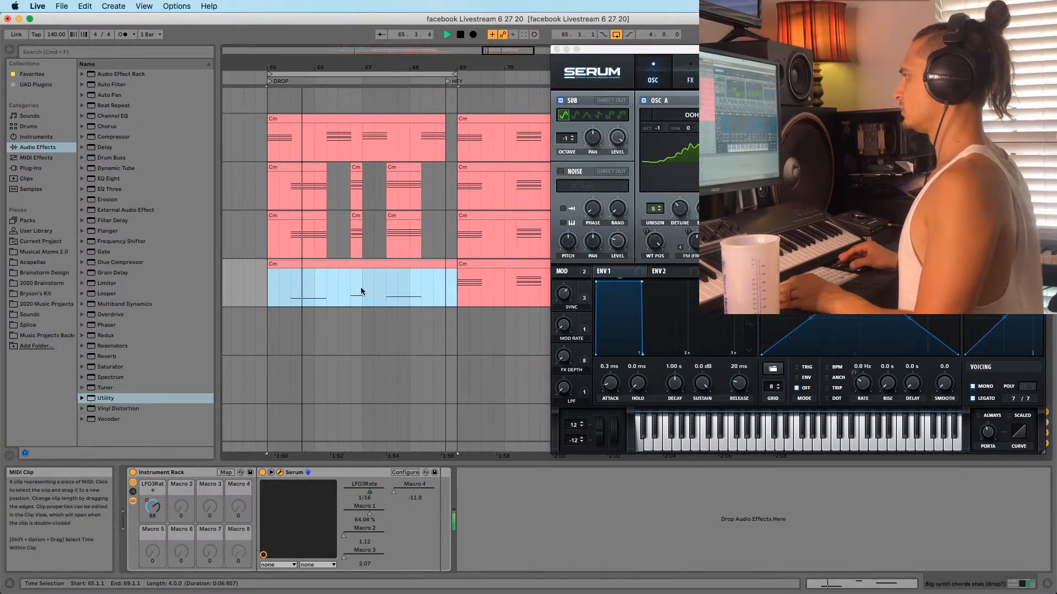
key(space)
key(shift+Up)
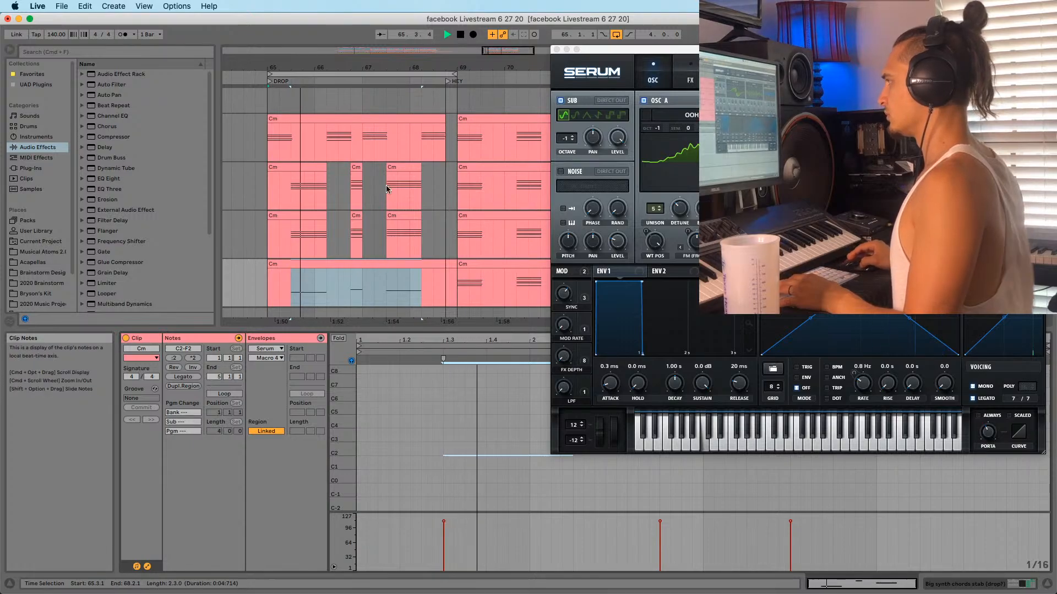
Trim the start of the bass clip to 65.3.1 and play from there
click(276, 270)
key(space)
drag(268, 266, 290, 276)
click(290, 277)
key(space)
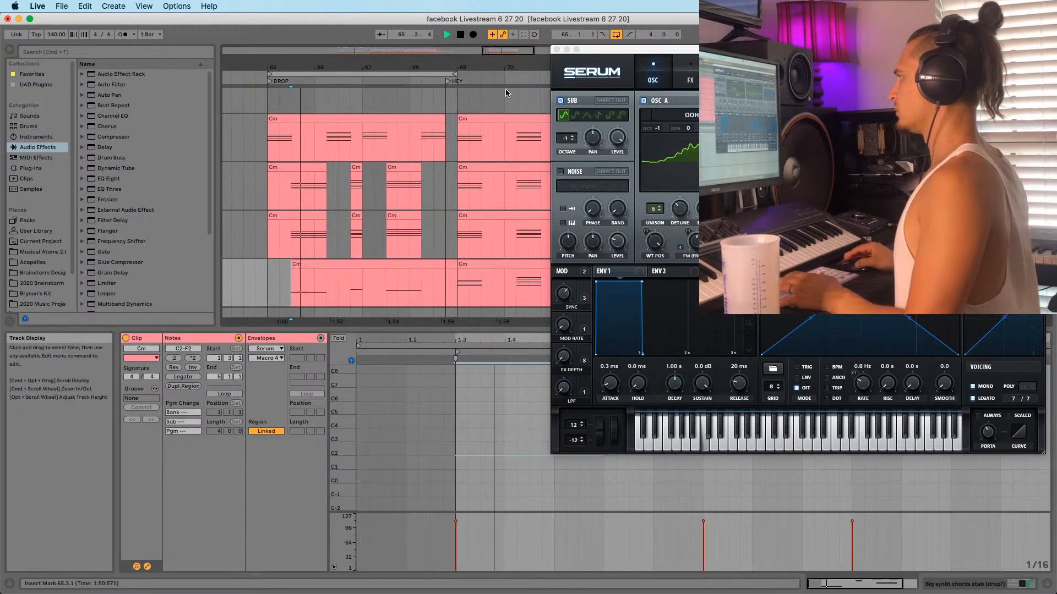
Switch Serum to the preset BA Angry Boss [JL] and reposition its window so all controls are reachable
drag(606, 49, 420, 27)
click(756, 41)
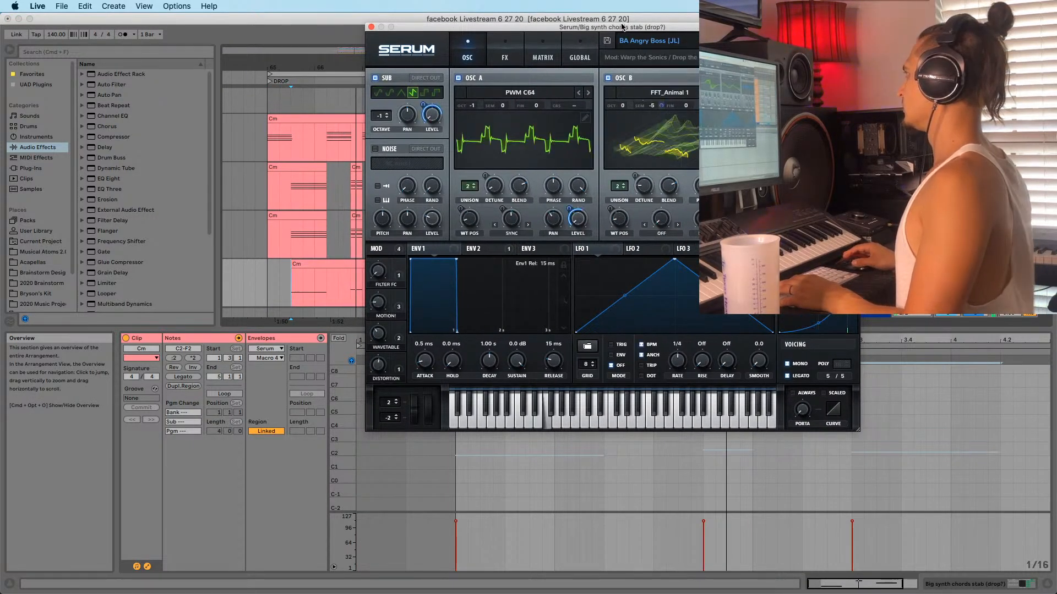
drag(622, 27, 362, 114)
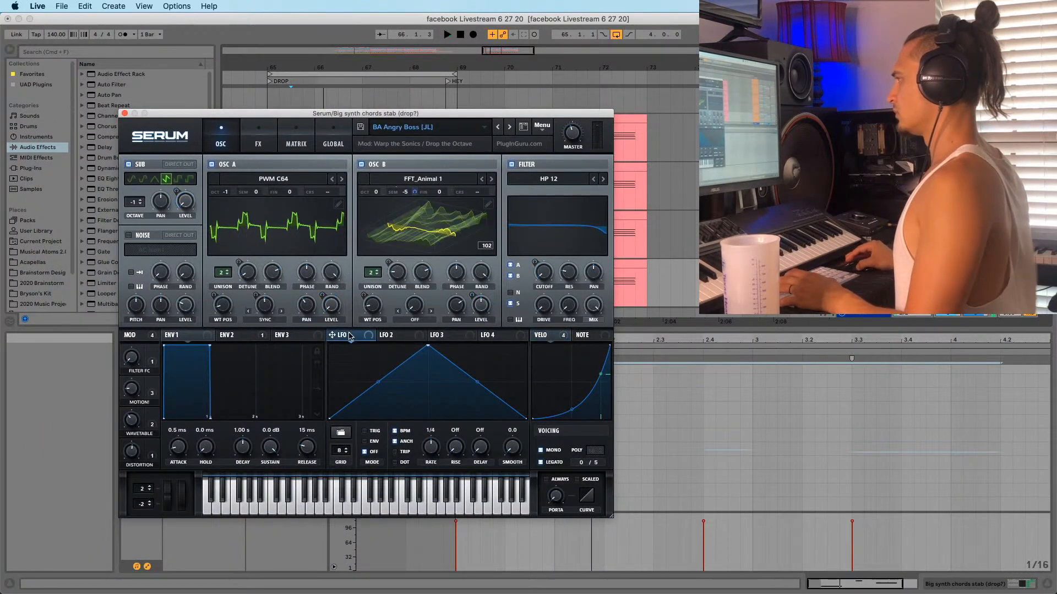
Assign LFO 3 to the levels of oscillator A, oscillator B and the sub oscillator, auditioning the result
click(454, 336)
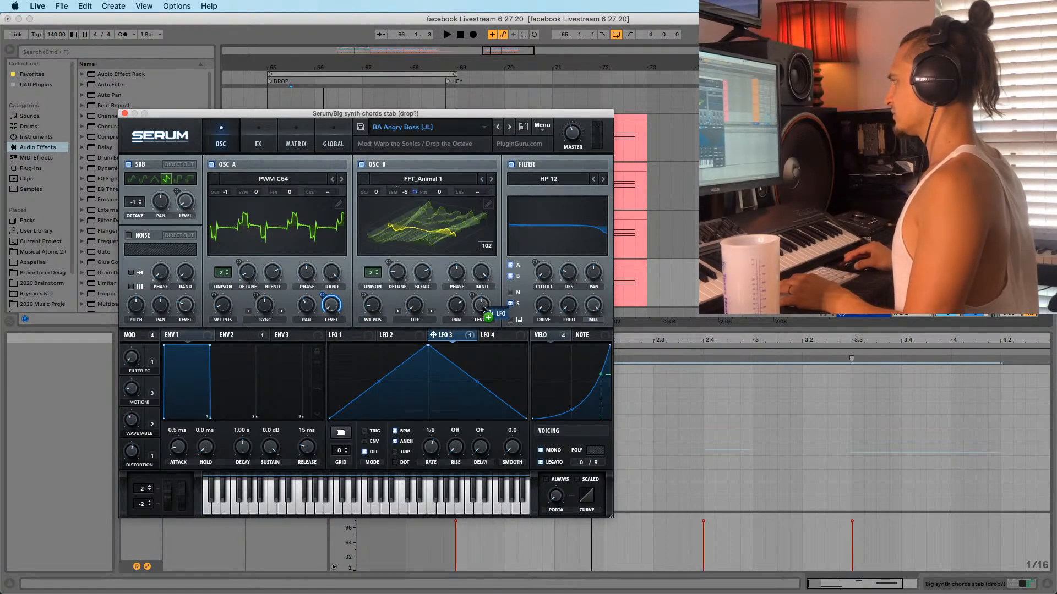
drag(483, 309, 482, 307)
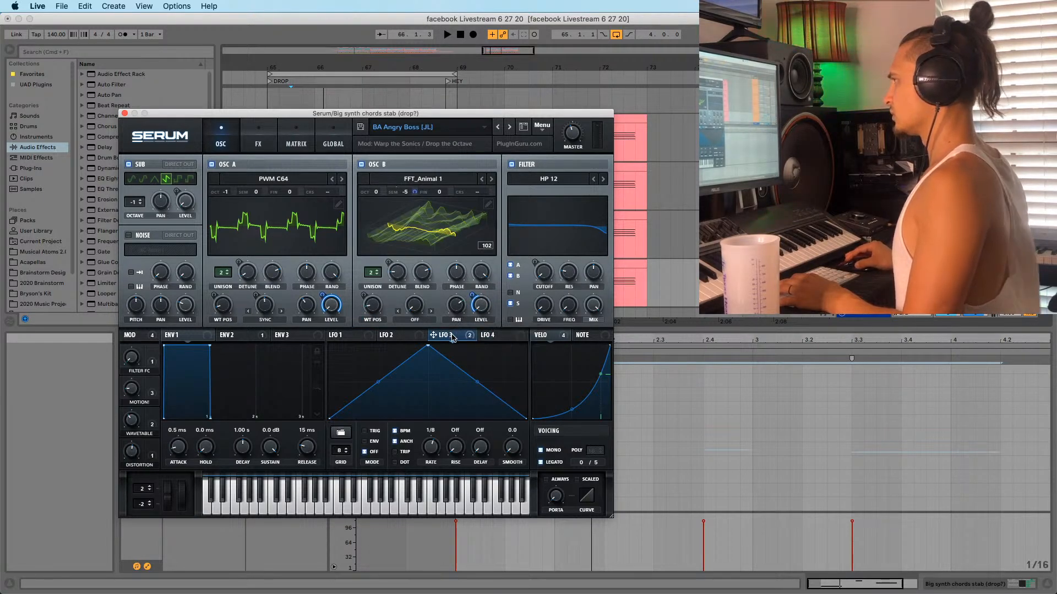
key(space)
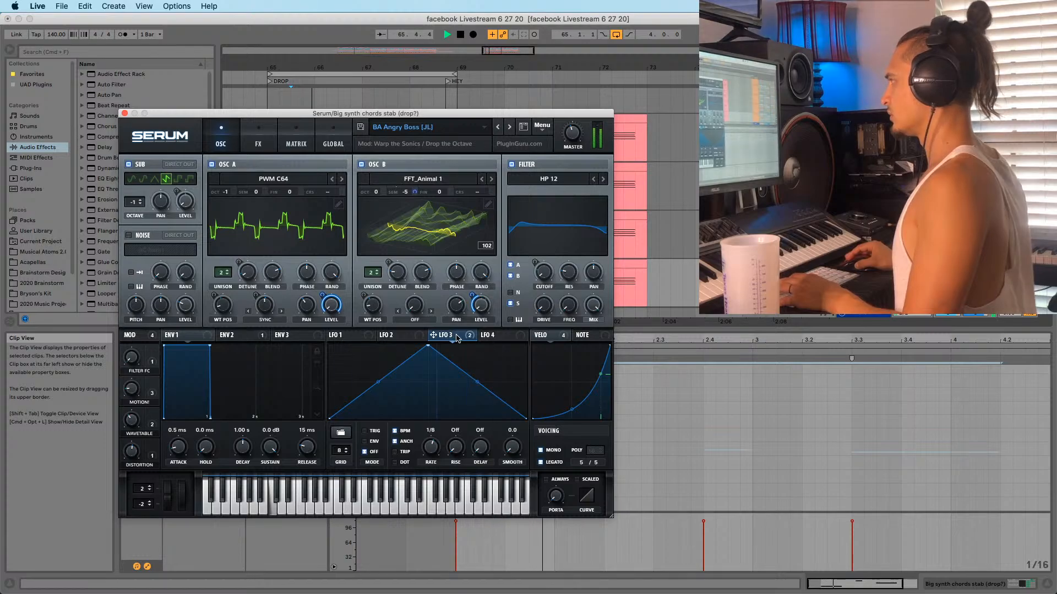
key(space)
drag(457, 338, 182, 197)
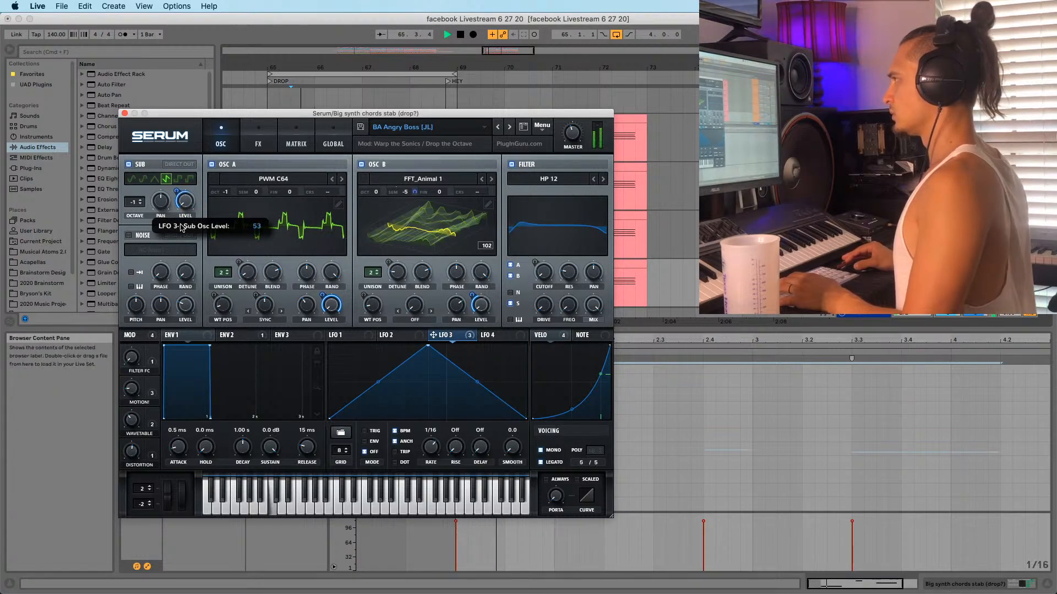
key(space)
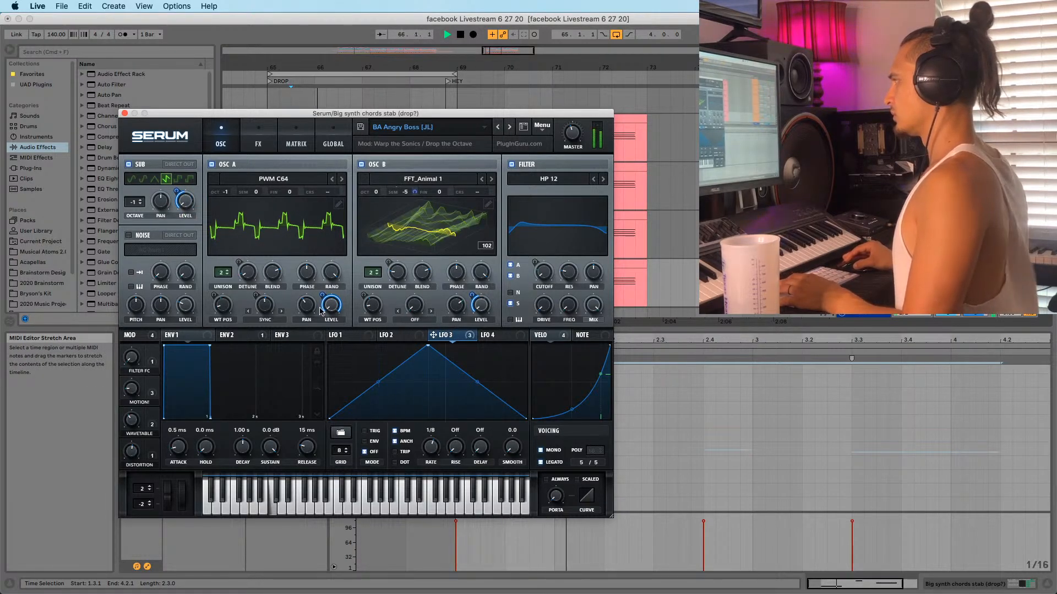
Audition the sub oscillator on its own by switching oscillators A and B off and back on
click(211, 164)
click(361, 164)
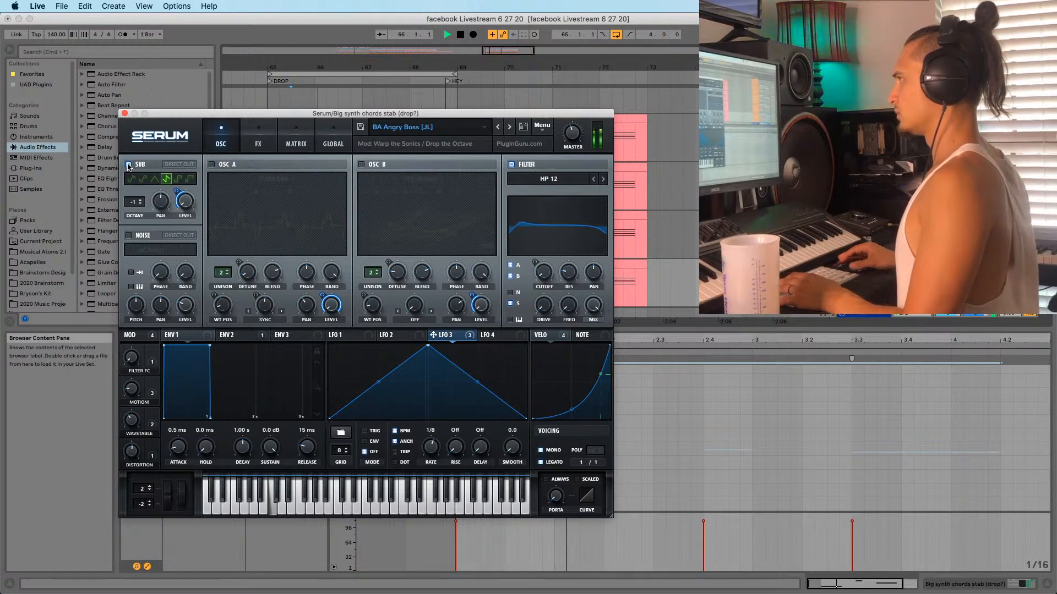
click(128, 165)
click(128, 165)
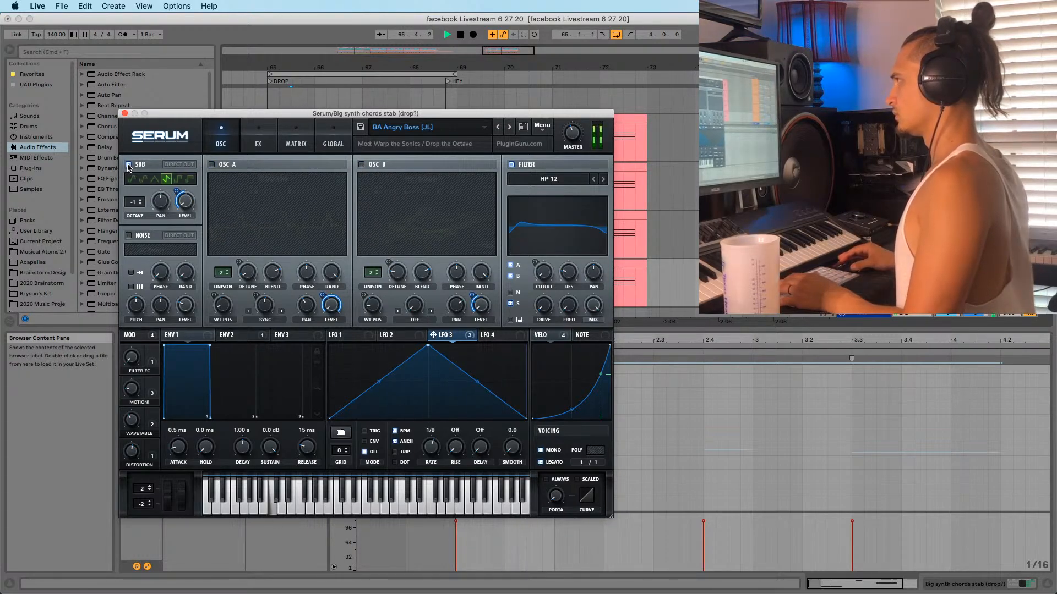
click(211, 164)
click(361, 164)
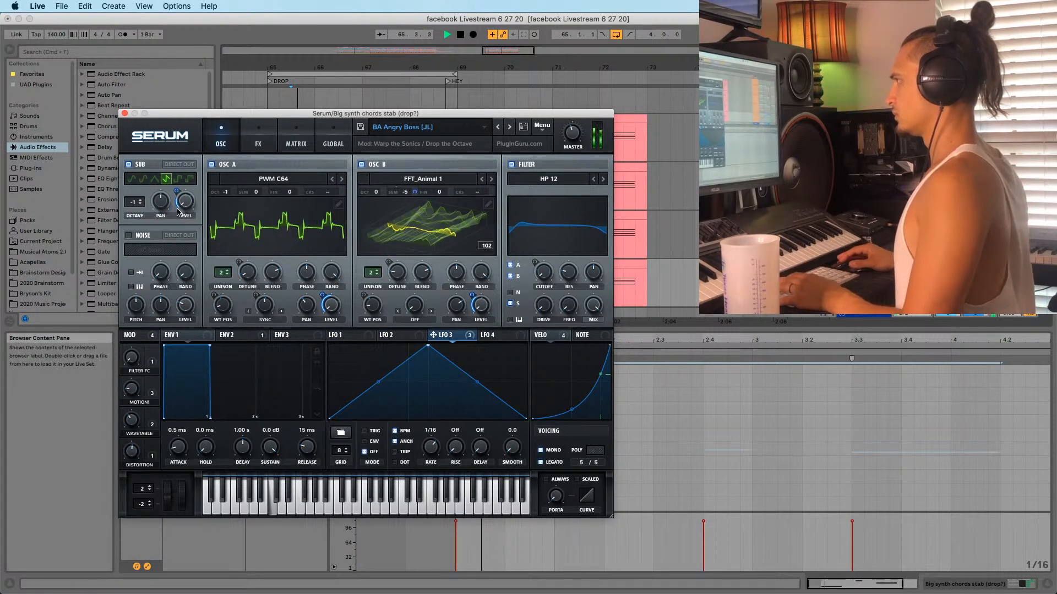
key(space)
right_click(184, 203)
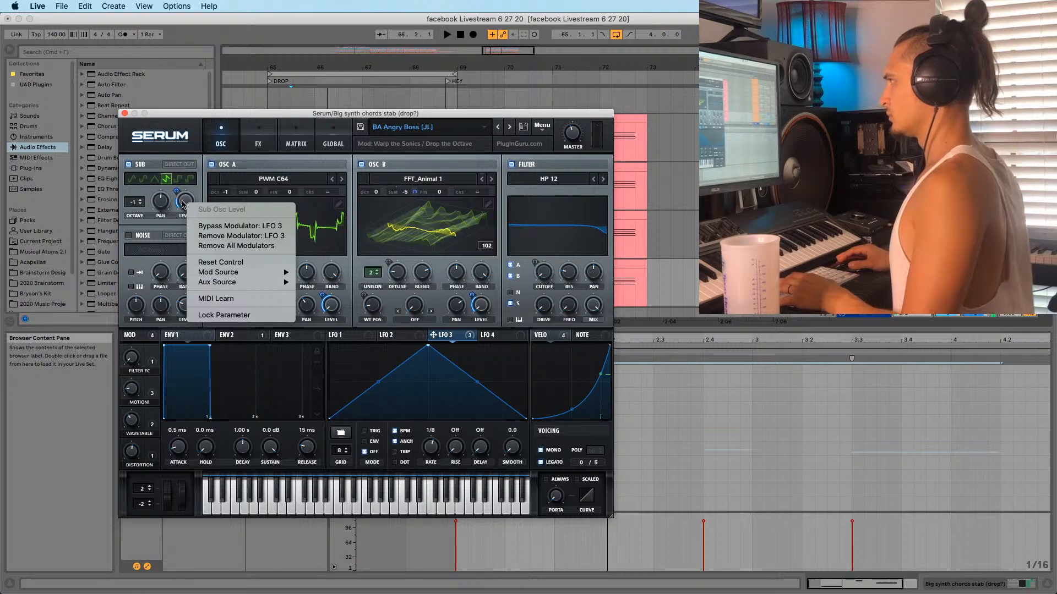
click(182, 204)
Set Serum's Distortion macro to about 17% while auditioning, and move its window clear of the arrangement clips
key(space)
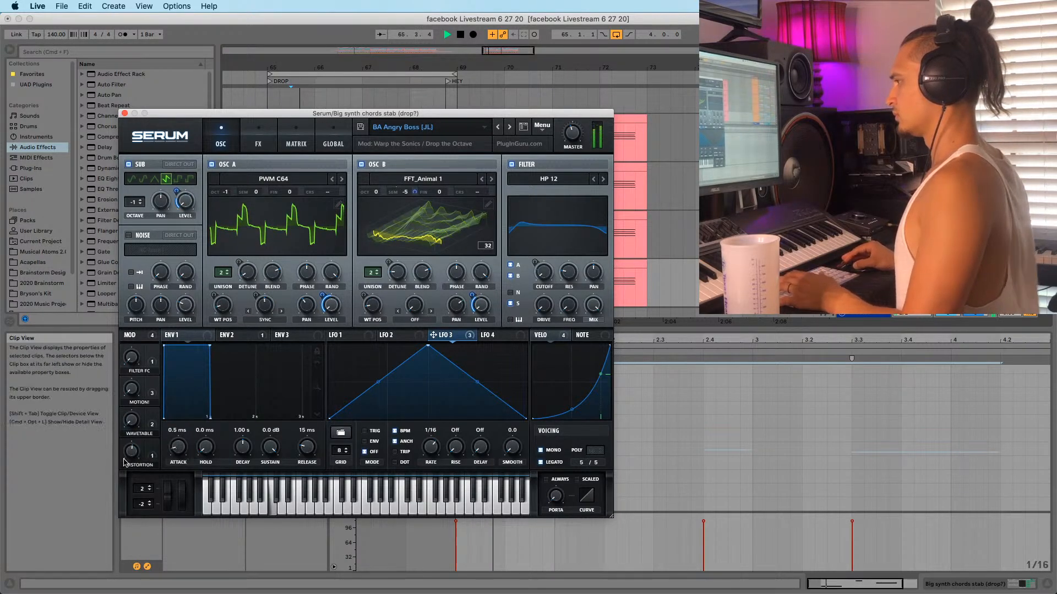
mouse_move(127, 458)
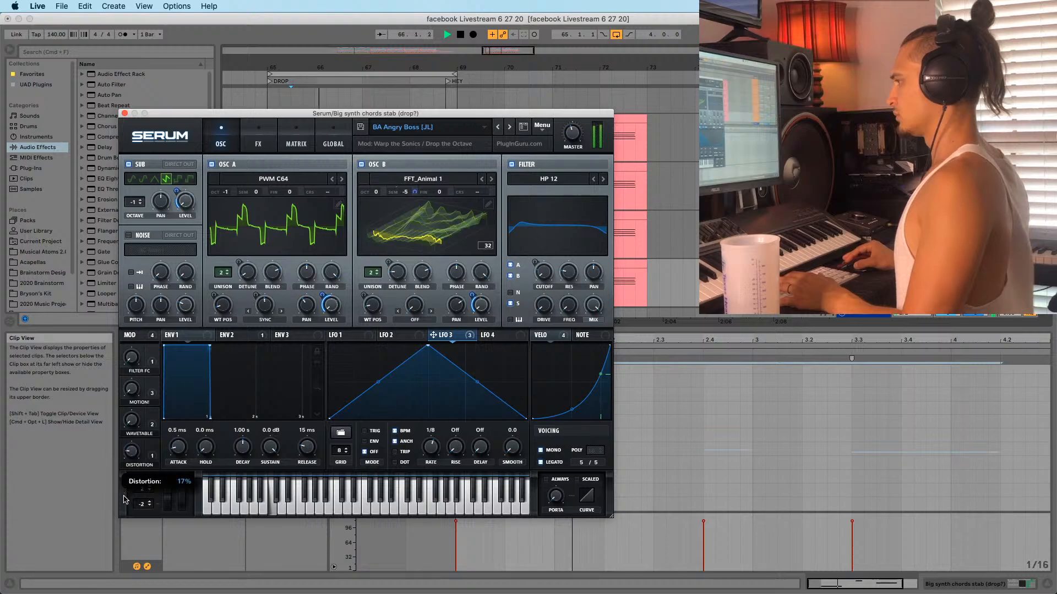
drag(366, 114, 232, 315)
key(space)
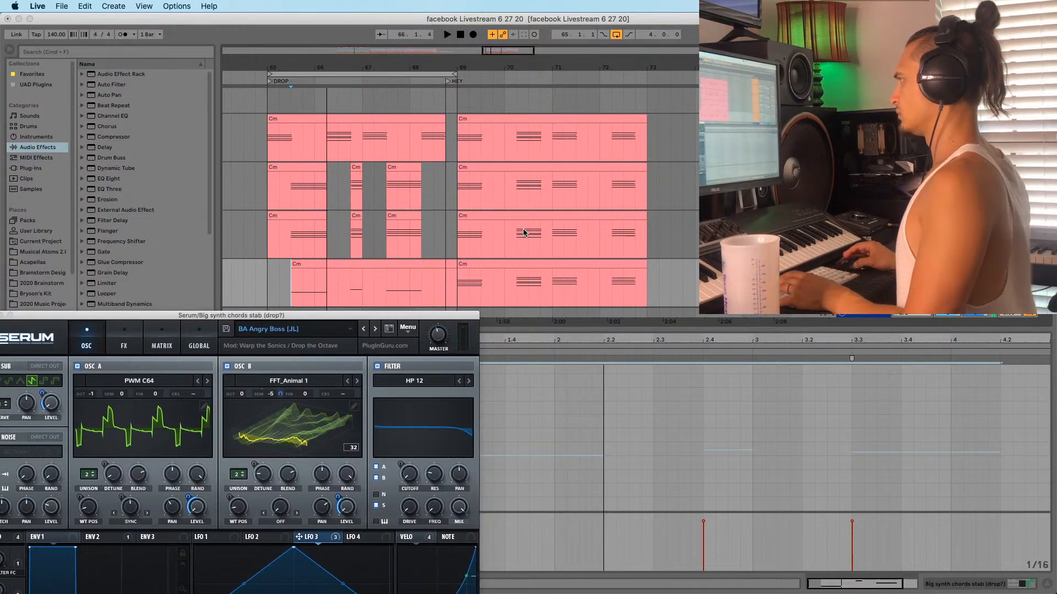
Audition the bass while reviewing LFO 3's shape and destinations in Serum, and close the Serum window
key(space)
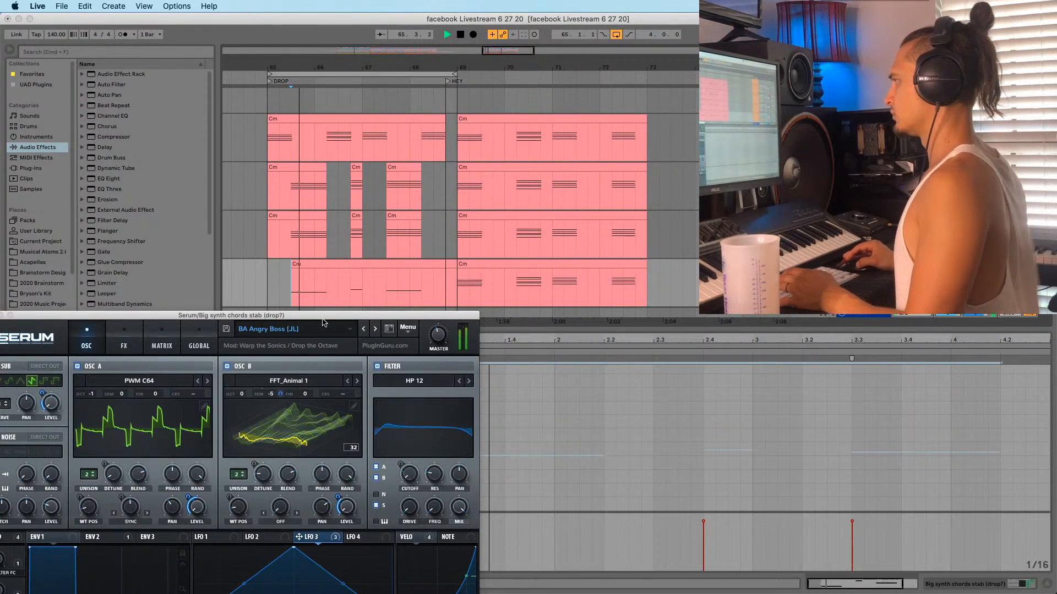
drag(323, 322, 297, 138)
click(392, 355)
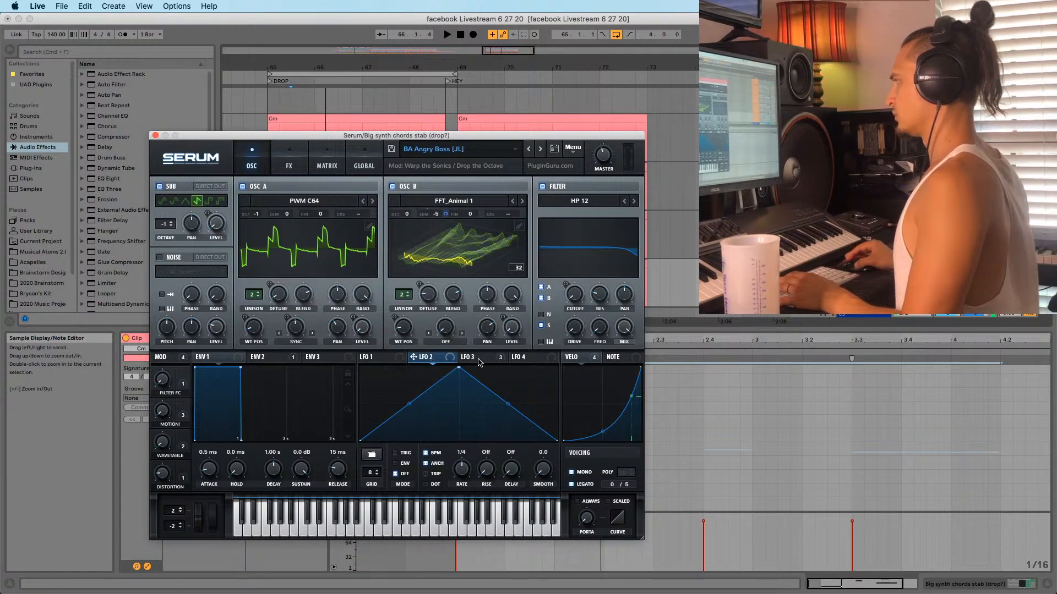
click(477, 358)
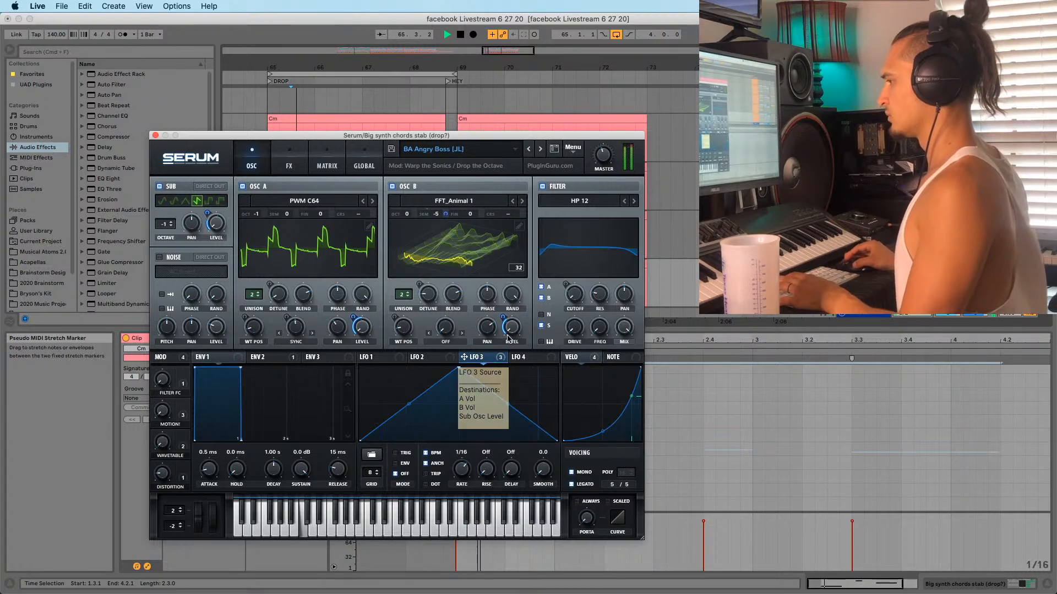
key(space)
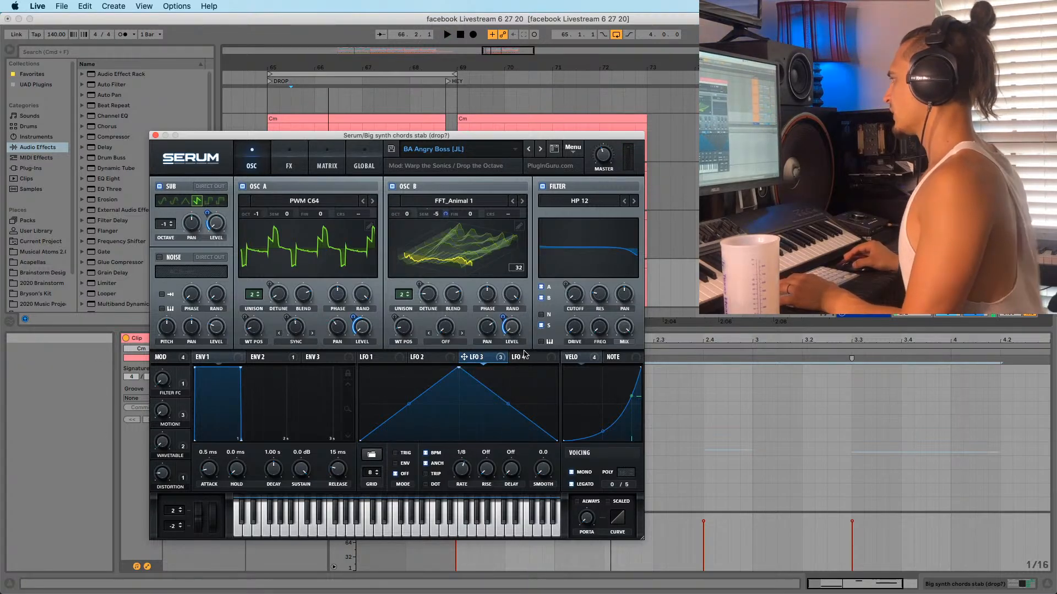
click(155, 135)
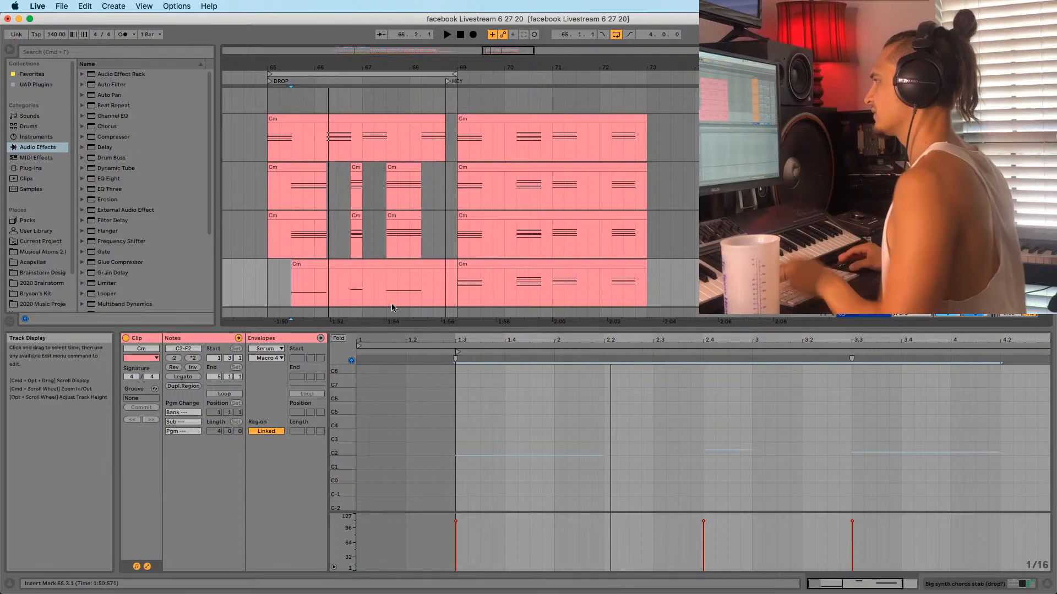
Add LFOTool after the bass track's Instrument Rack and reshape its curve to start at zero and rise almost immediately to full level
click(342, 266)
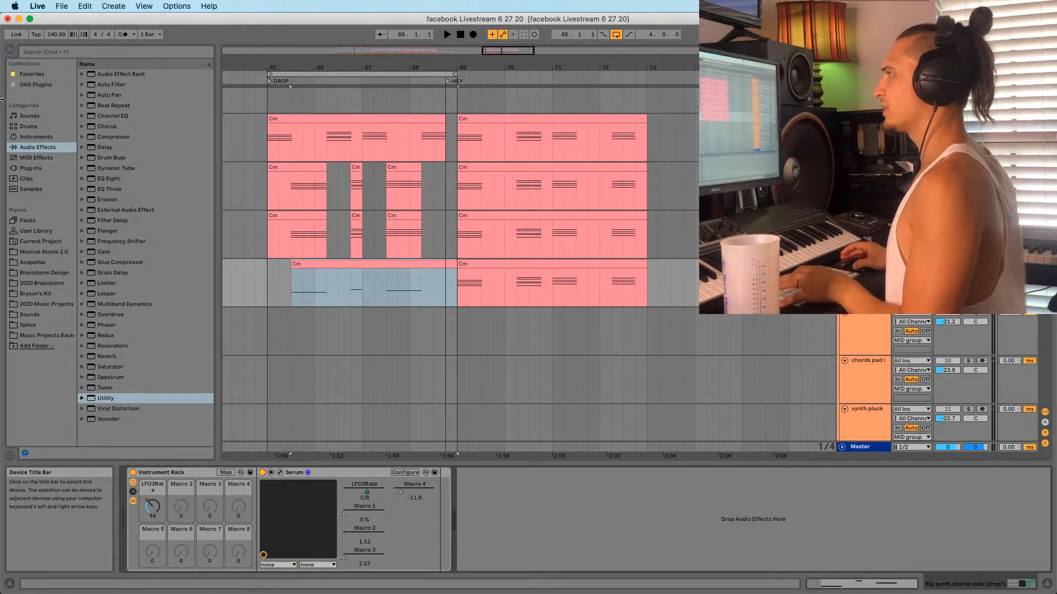
click(38, 76)
drag(101, 117, 505, 513)
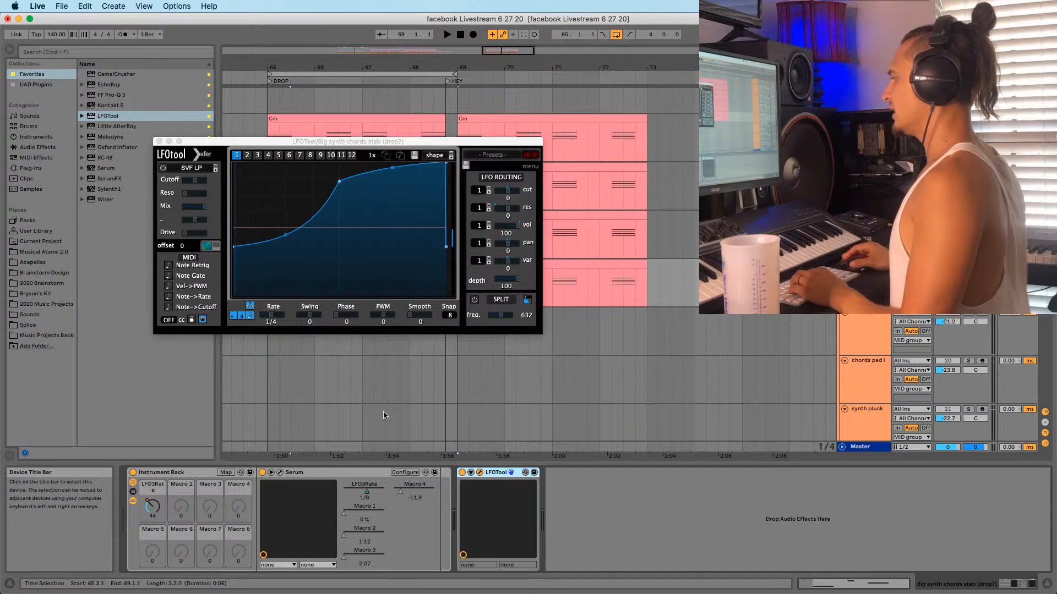
drag(233, 246, 234, 296)
drag(233, 246, 260, 294)
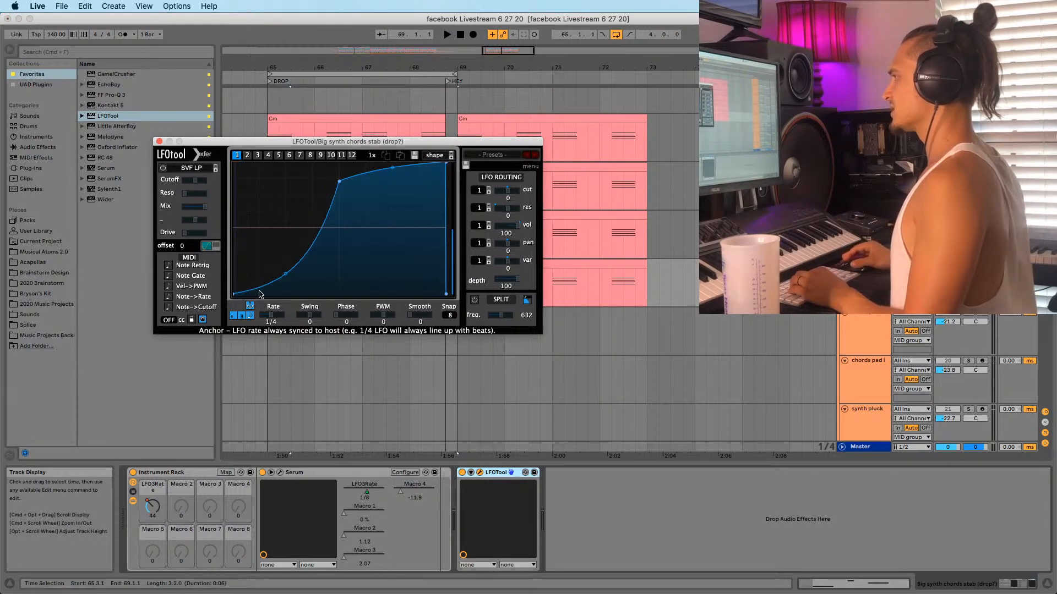
drag(334, 179, 236, 128)
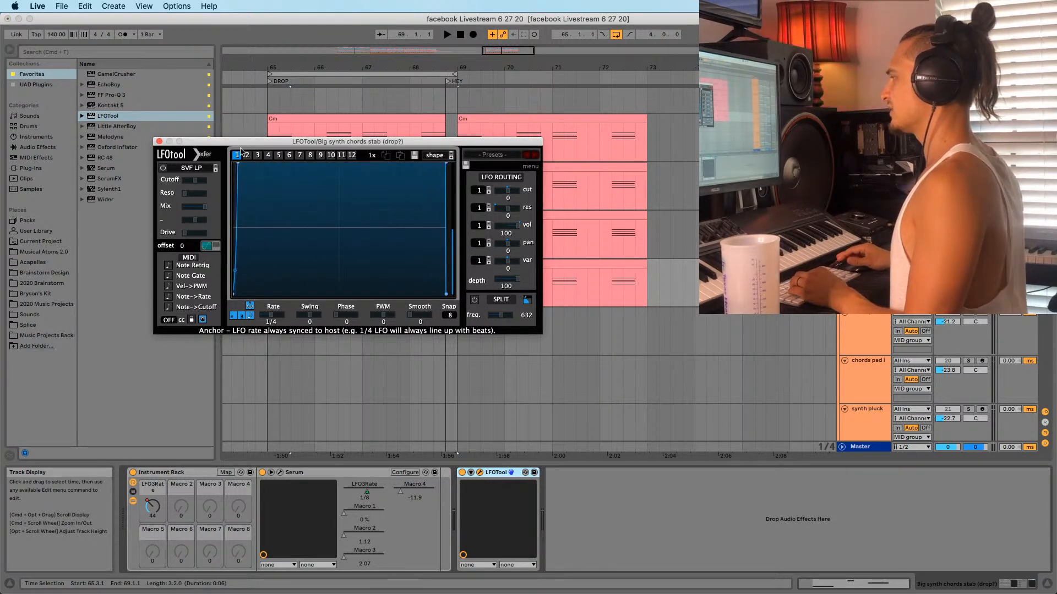
Expose LFOTool's Rate parameter on its device and move LFOTool into the Instrument Rack behind Serum
click(471, 473)
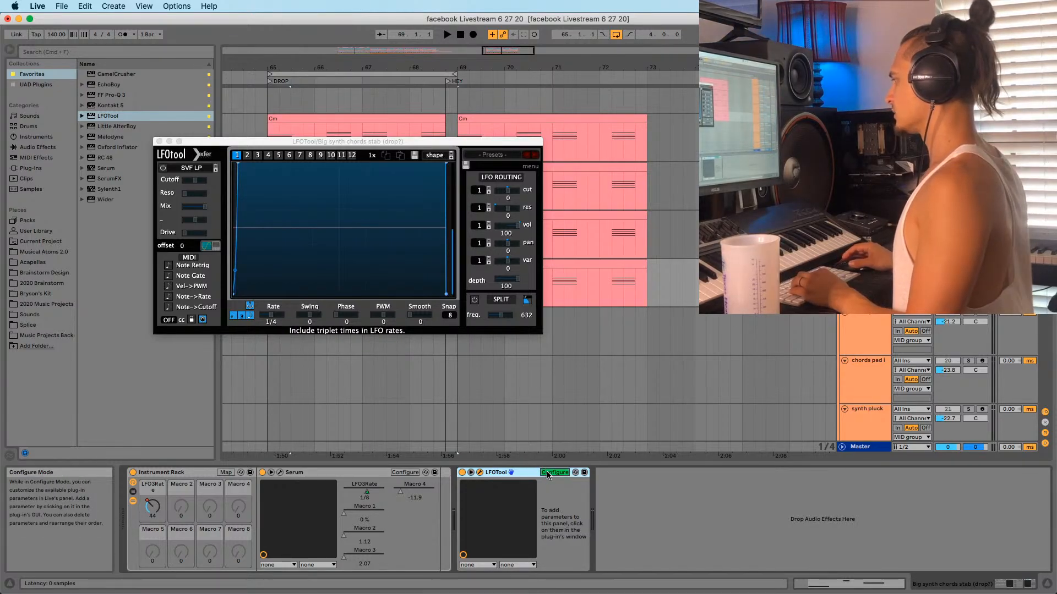
click(271, 314)
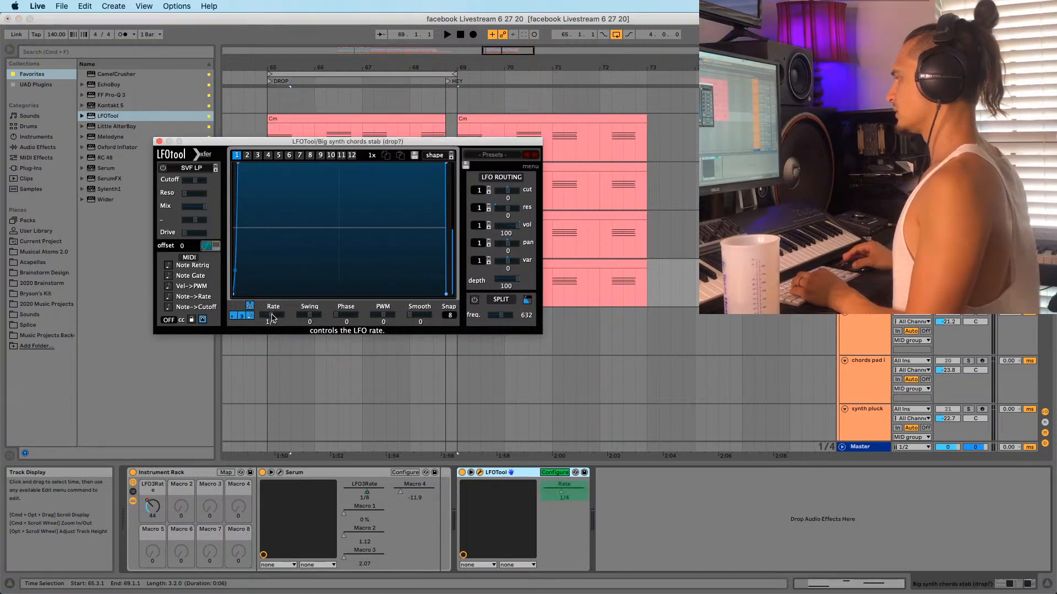
click(504, 473)
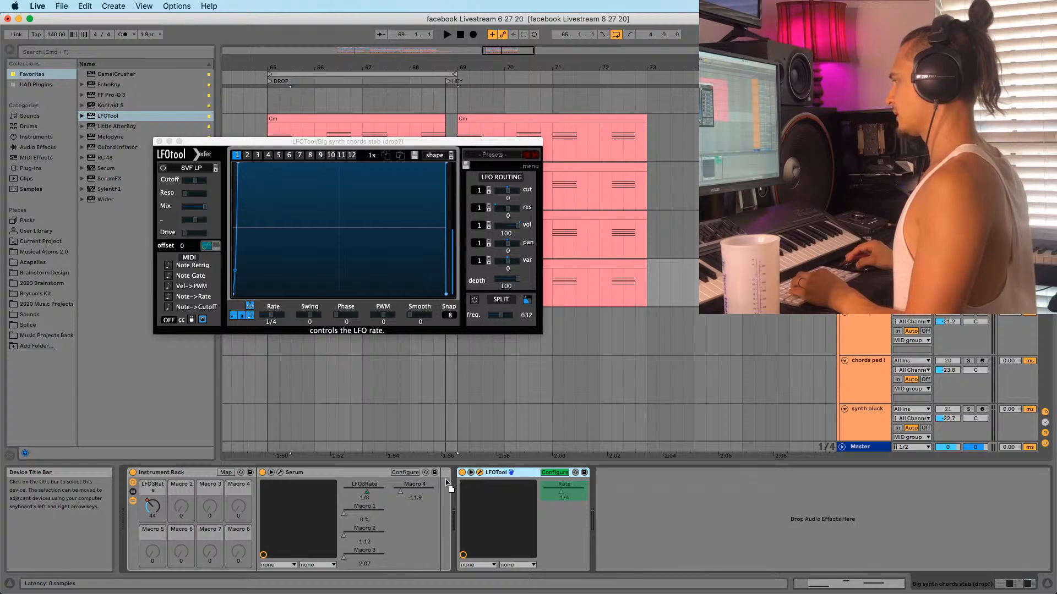
drag(446, 482, 442, 484)
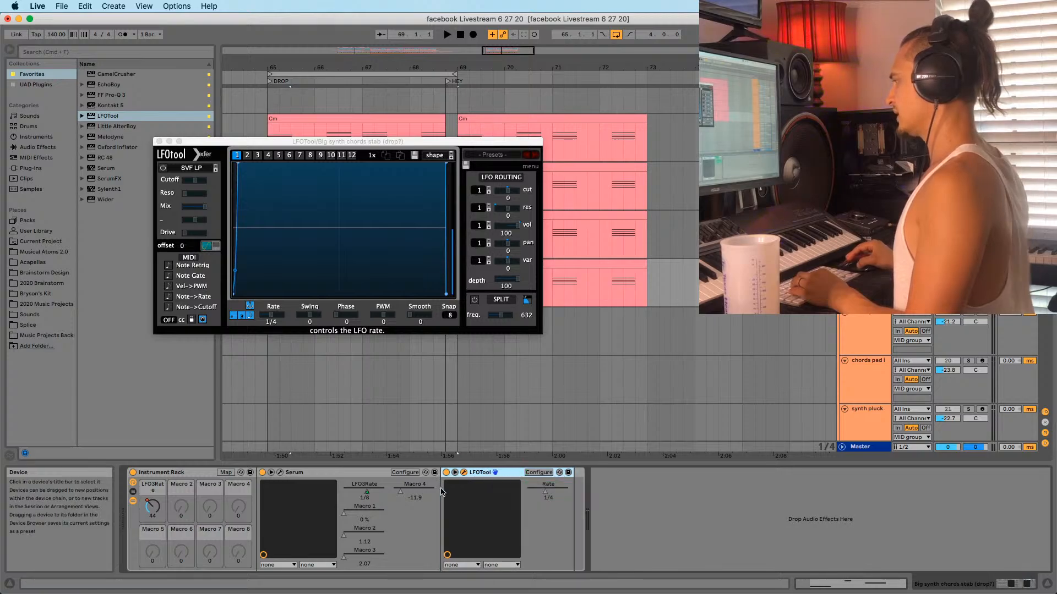
click(538, 473)
Map LFOTool's Rate to the Instrument Rack's first macro alongside Serum's LFO 3 rate
click(226, 473)
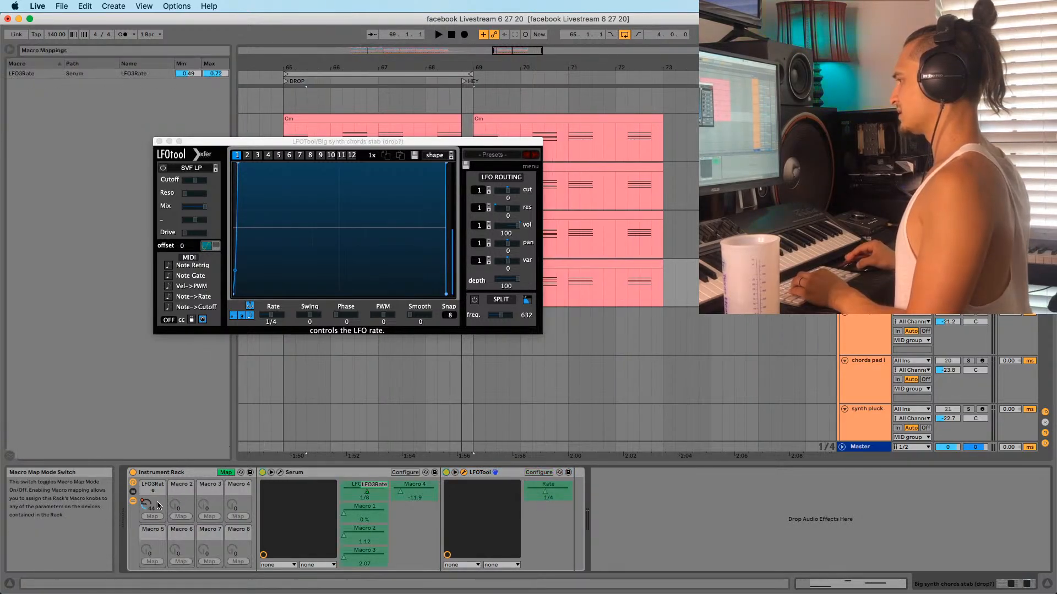
click(548, 492)
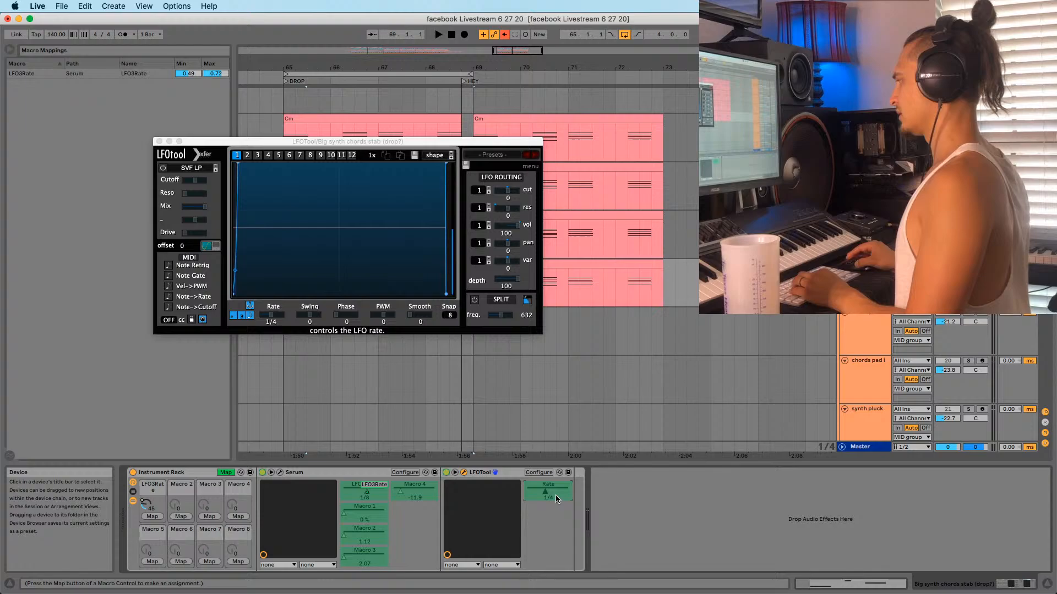
click(152, 517)
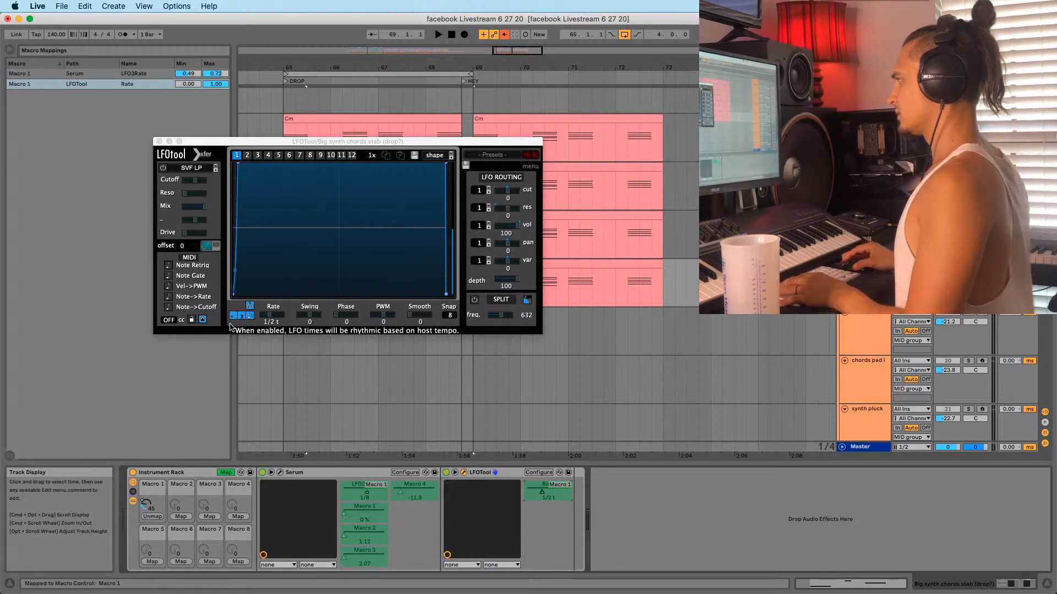
Turn off dotted and triplet rates in LFOTool and clear the Dotted and Triplet parameters from its exposed controls
click(234, 316)
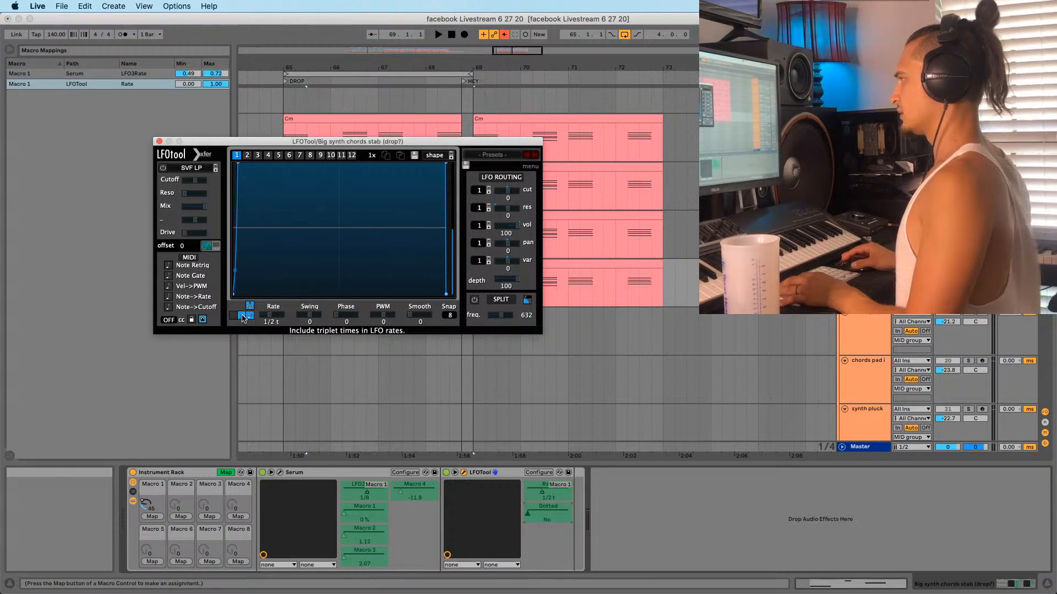
click(552, 518)
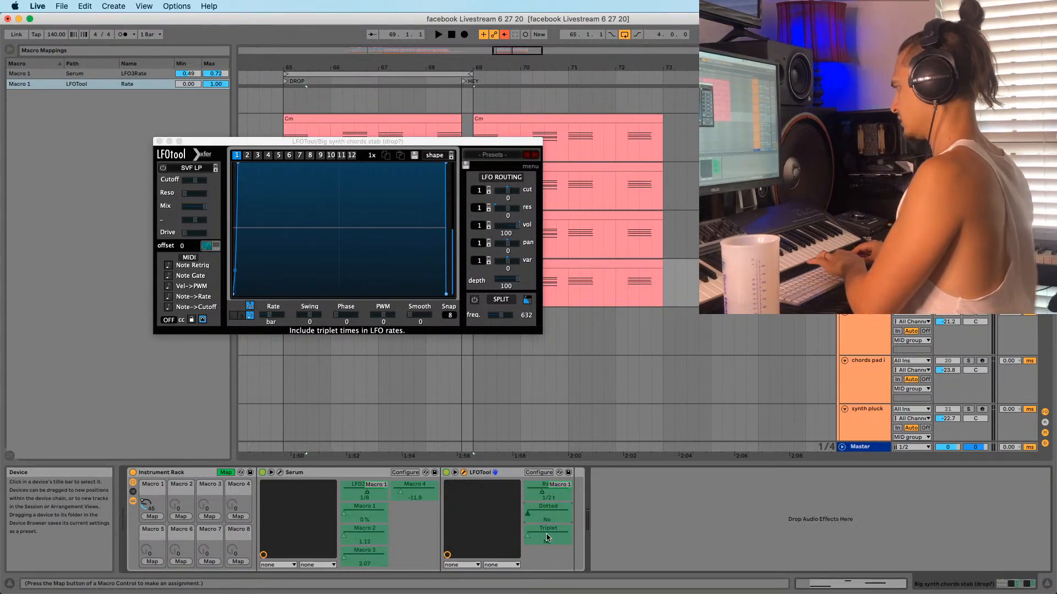
click(230, 475)
click(538, 473)
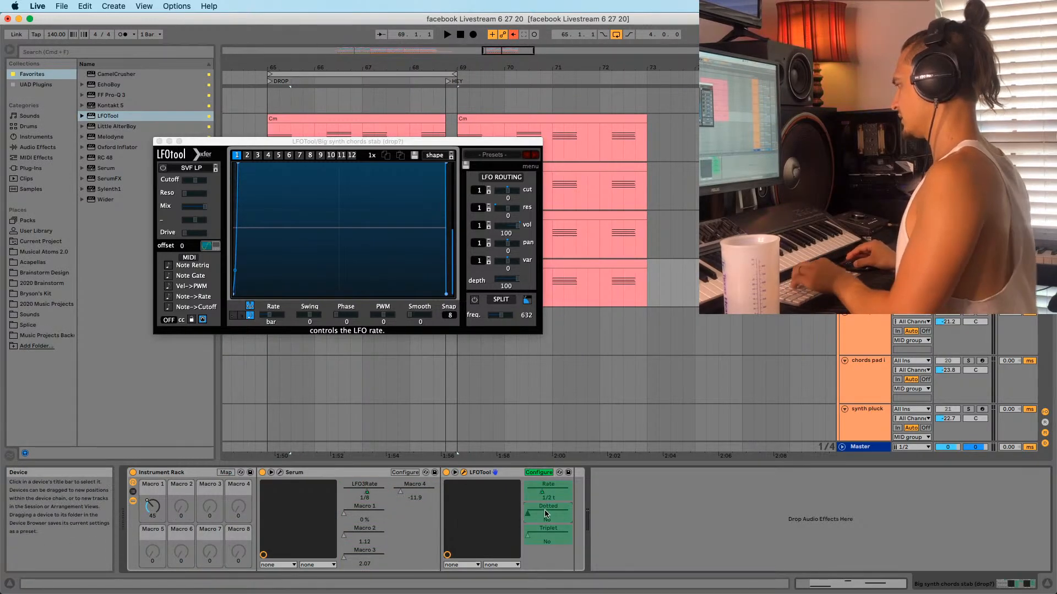
Audition the bass through LFOTool and re-enable the overridden automation
key(space)
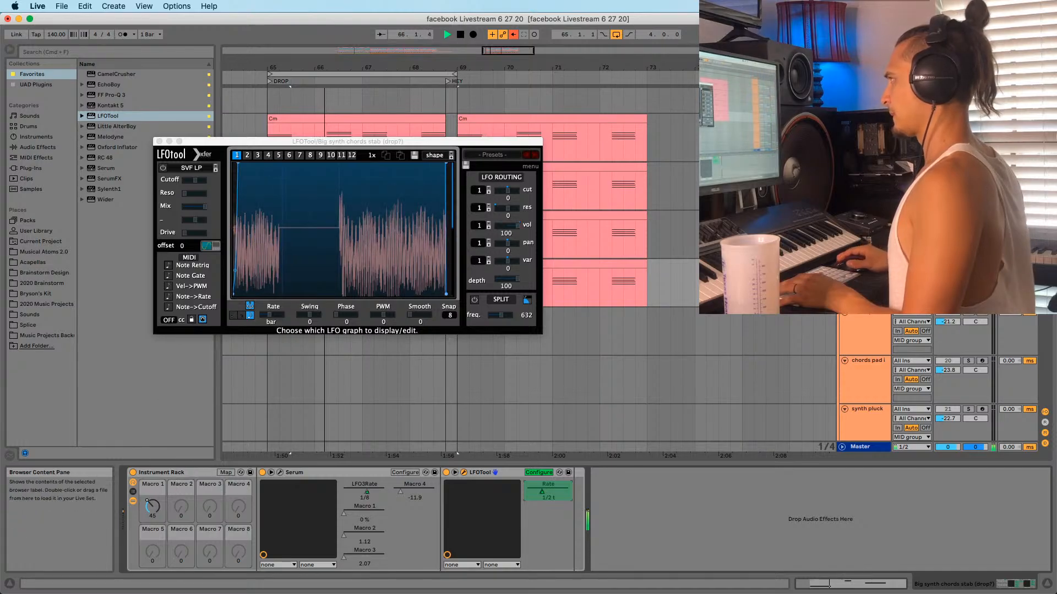
click(512, 35)
key(space)
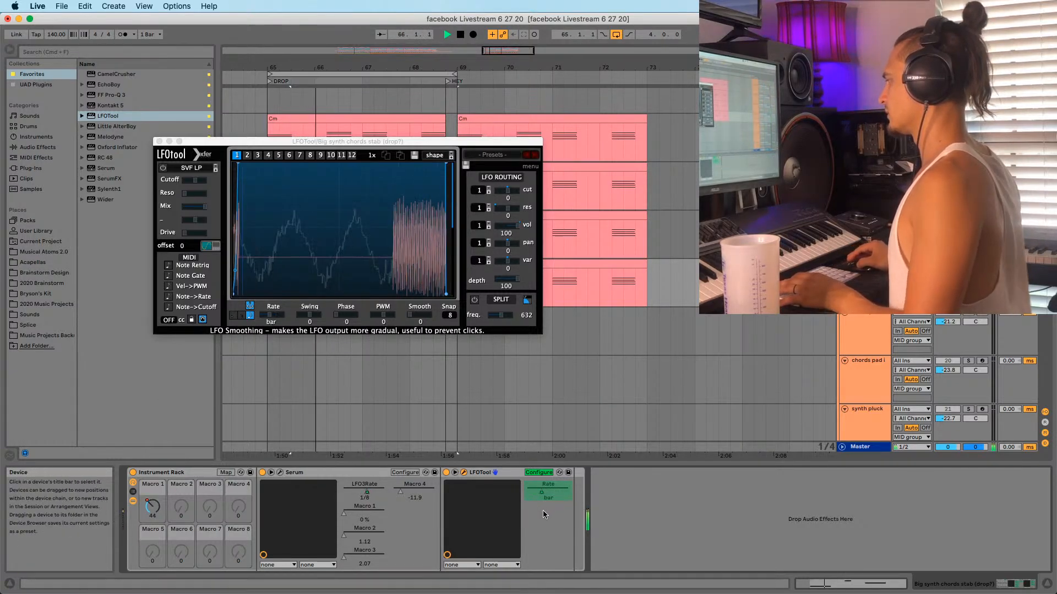
key(space)
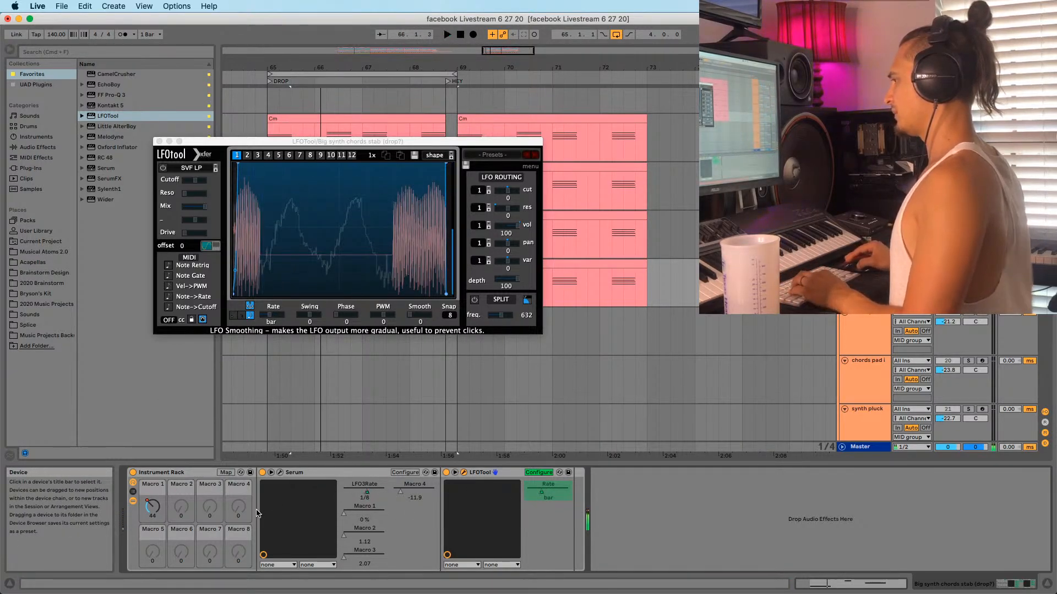
Move LFOTool out of the Instrument Rack and group it into its own Audio Effect Rack with the macro controls shown
drag(495, 472, 669, 502)
click(540, 473)
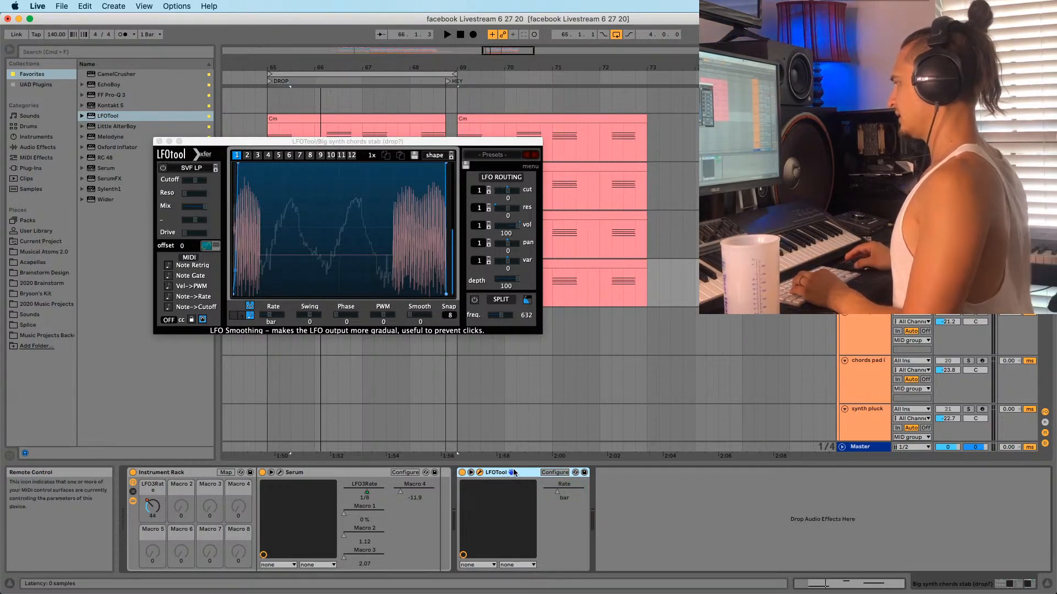
key(super+g)
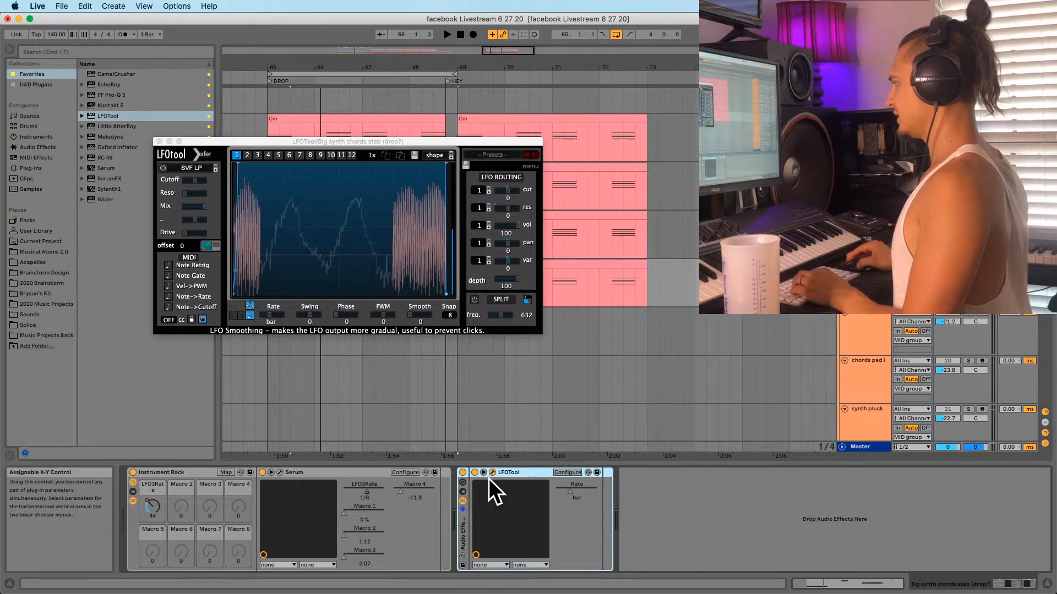
click(462, 491)
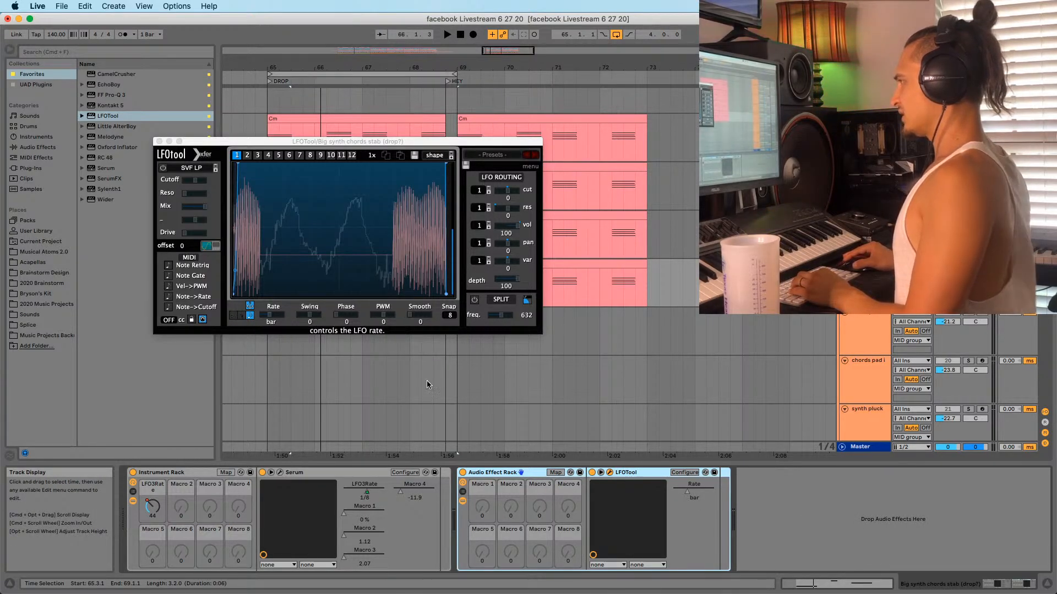
Set LFOTool's Rate to 1/4 and map it to the first macro of the Audio Effect Rack
drag(271, 317, 278, 322)
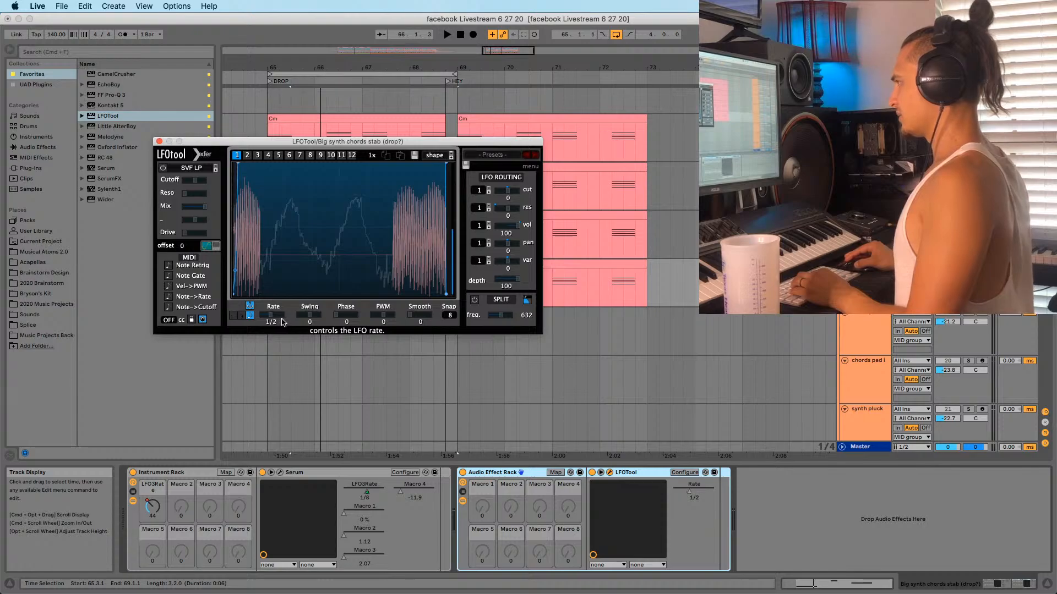
click(684, 472)
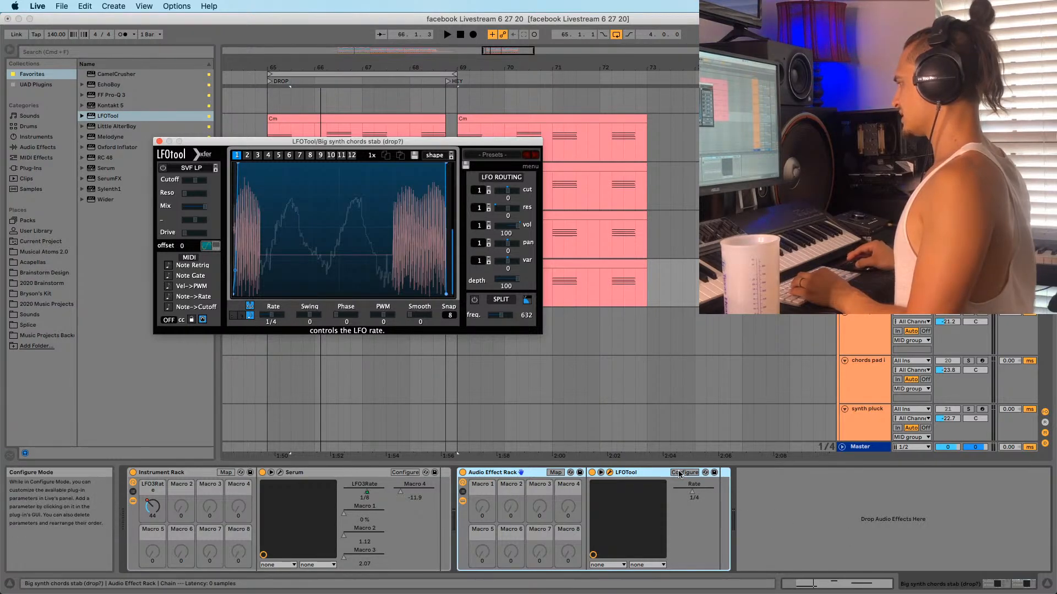
click(556, 472)
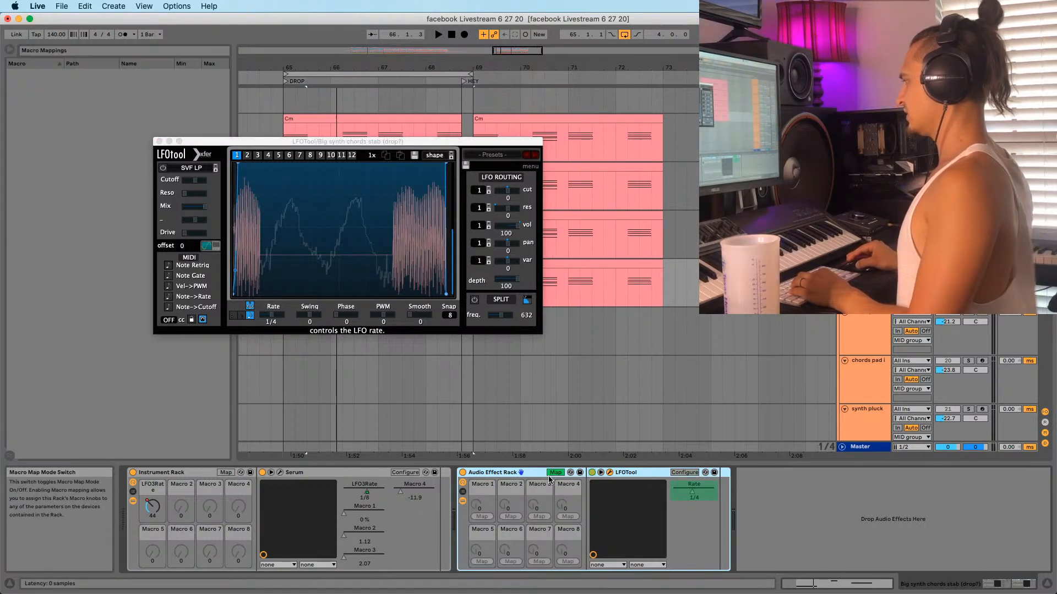
click(482, 516)
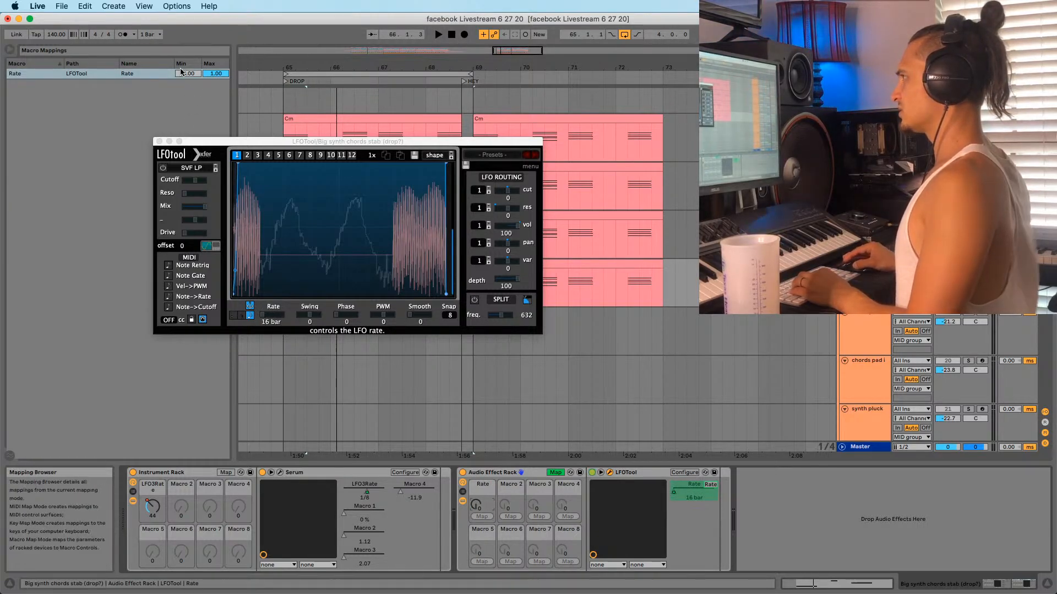
Limit the Rate macro's mapping range to a minimum of 0.45 and a maximum of 0.67, checking it with the macro at full
drag(187, 74, 187, 66)
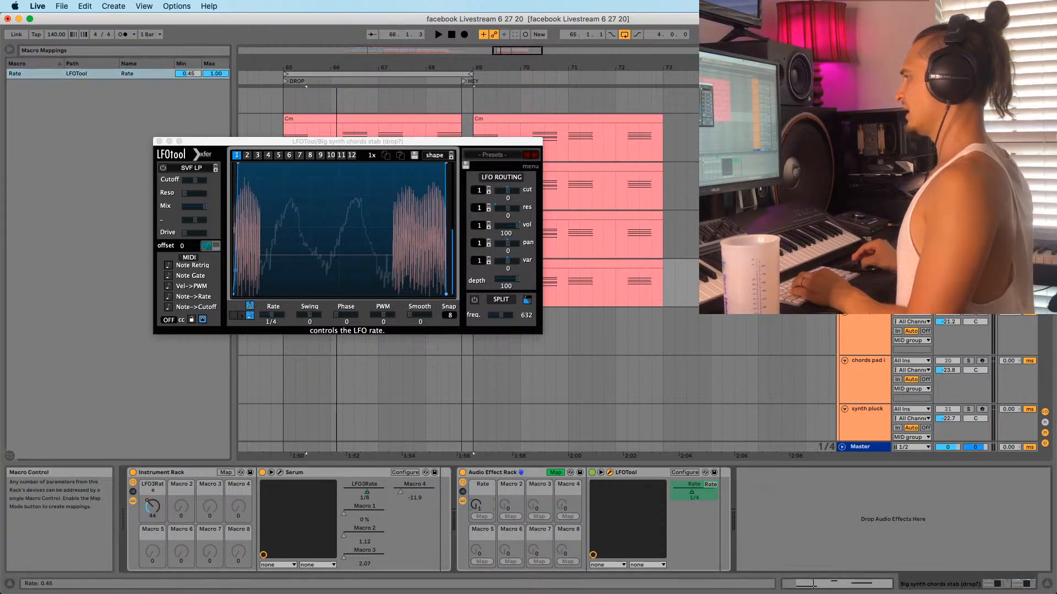
drag(476, 504, 476, 479)
drag(215, 73, 215, 65)
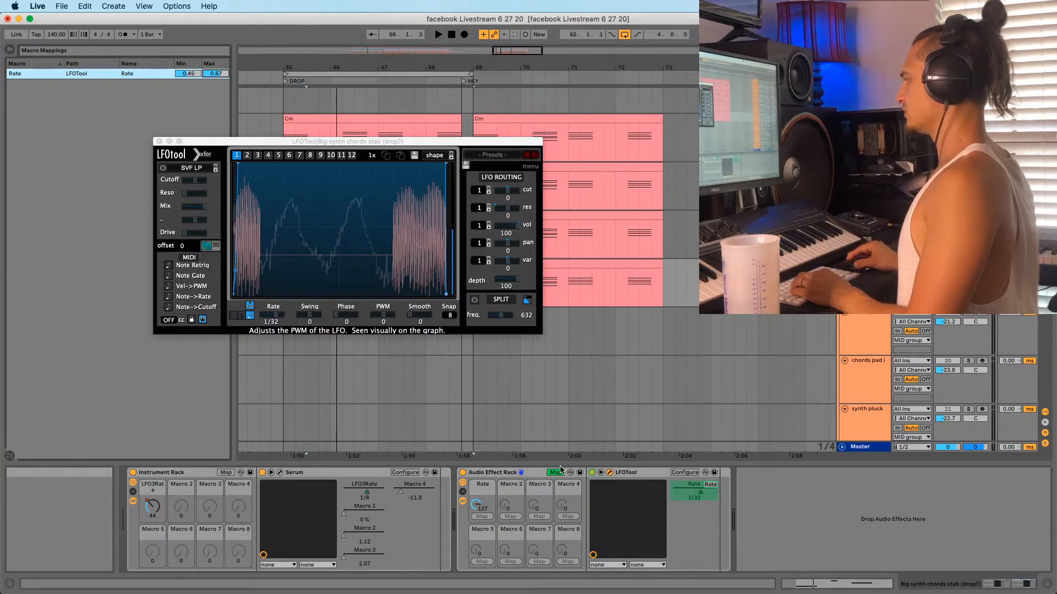
Reshape LFOTool's graph 1 to stay at full level until about mid-cycle and slope to zero by about 70%, and audition it
key(super+m)
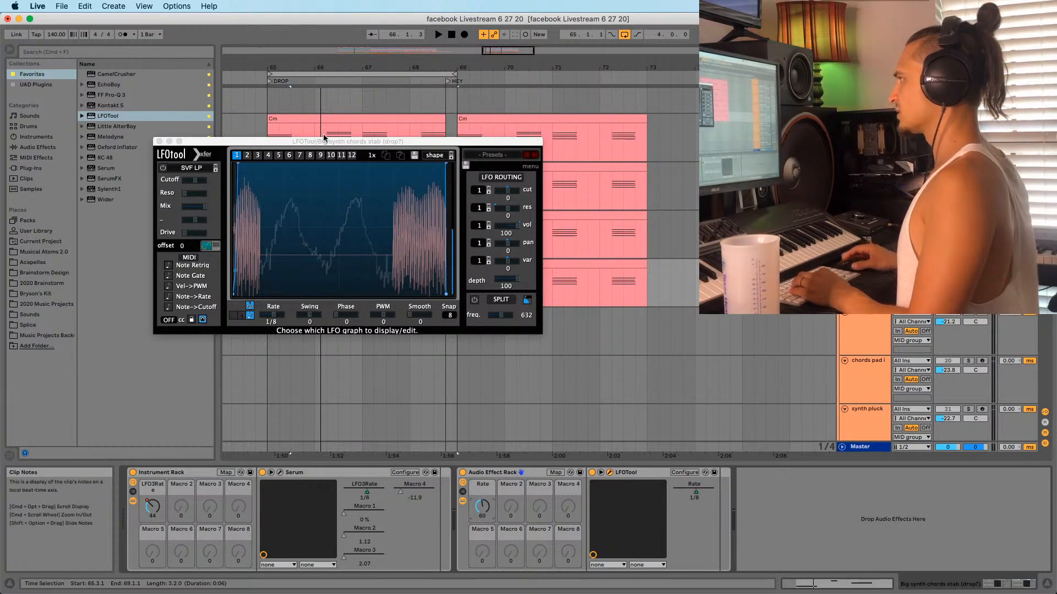
drag(446, 164, 330, 156)
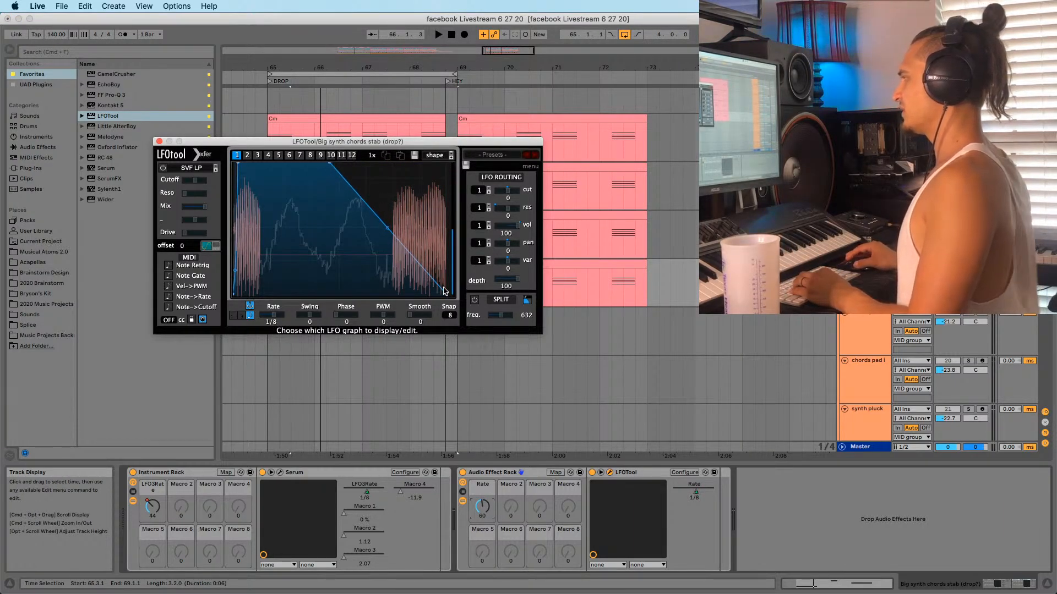
drag(417, 270, 388, 295)
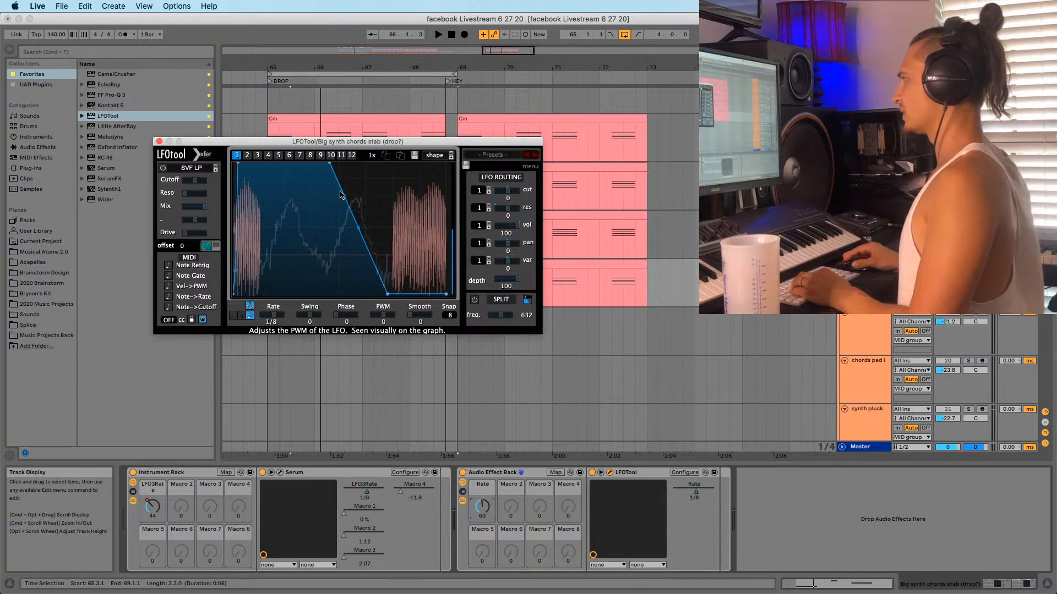
drag(337, 160, 342, 163)
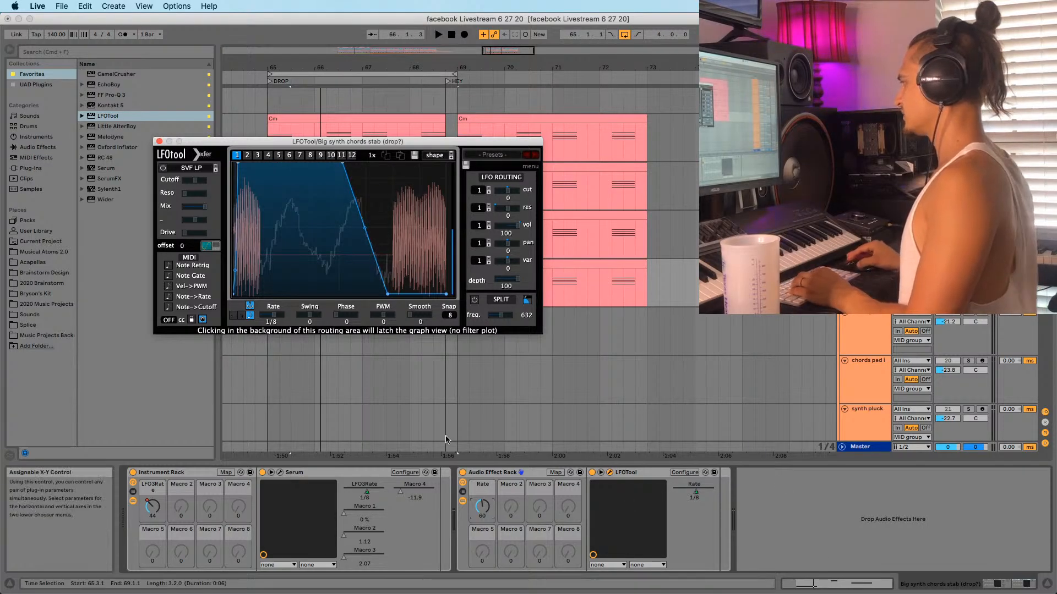
key(space)
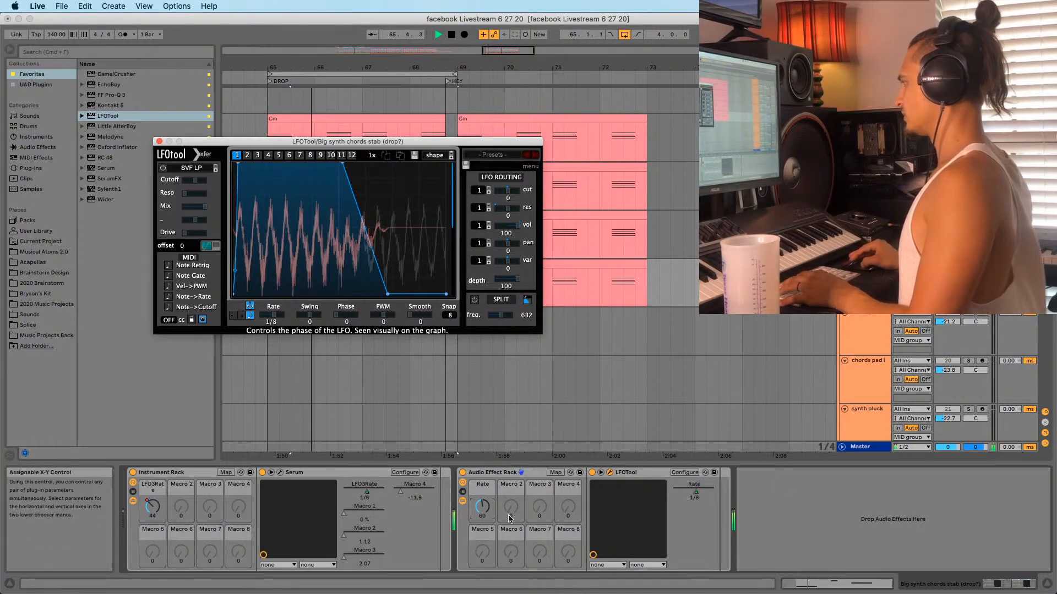
key(space)
click(159, 142)
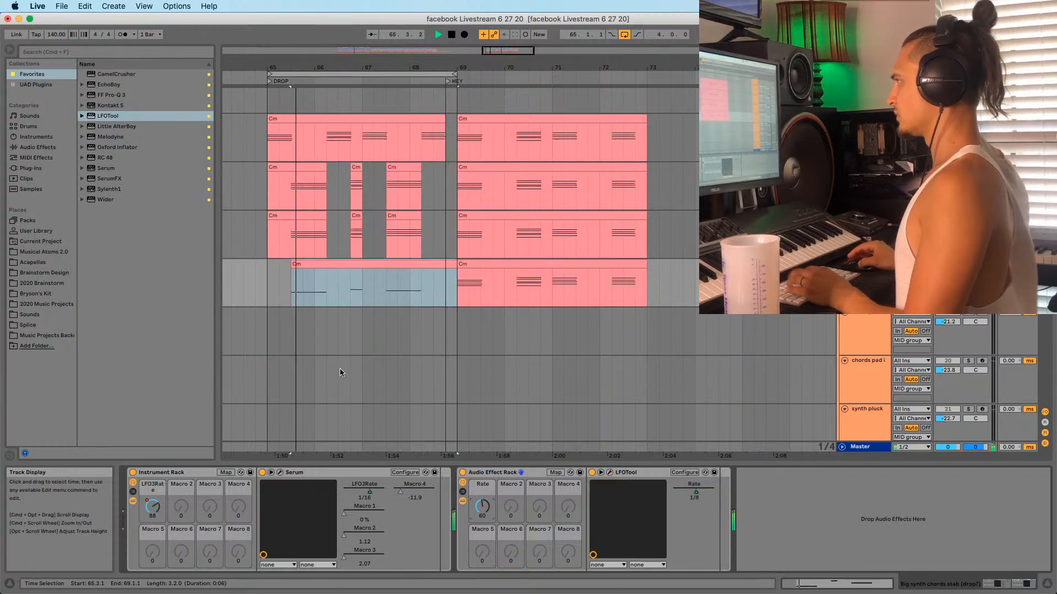
Show the Audio Effect Rack's Rate macro automation in a new lane and adjust its raised segment at bar 65.3.1
right_click(476, 498)
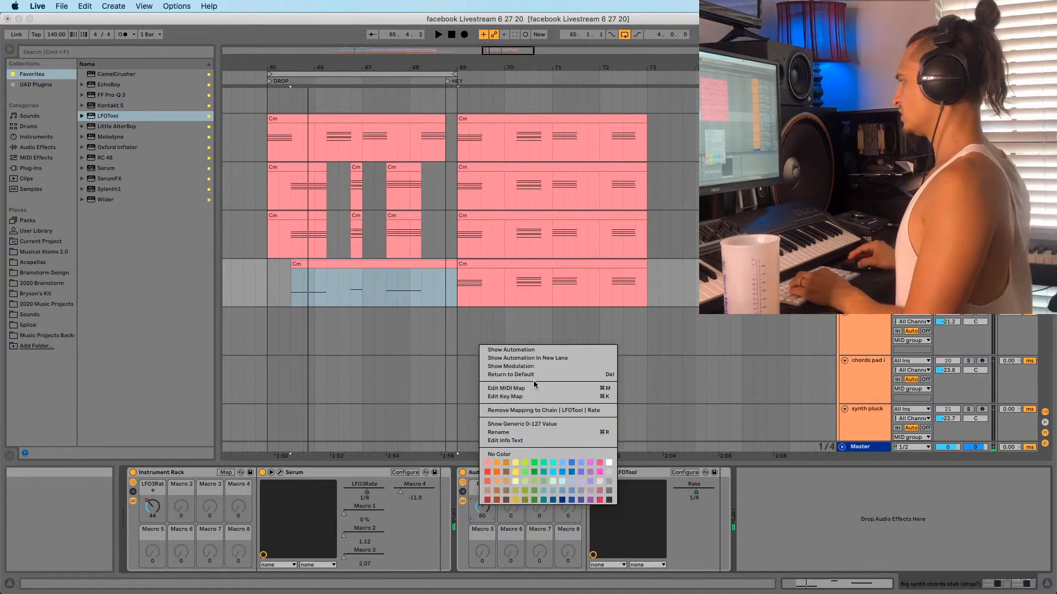
click(537, 361)
drag(299, 318, 300, 314)
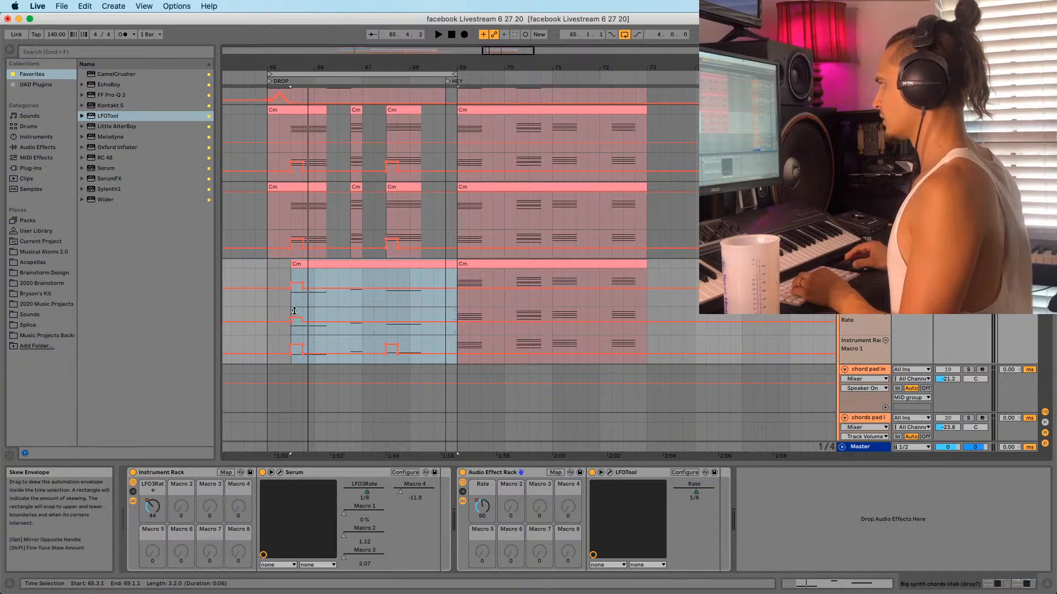
drag(289, 54, 290, 101)
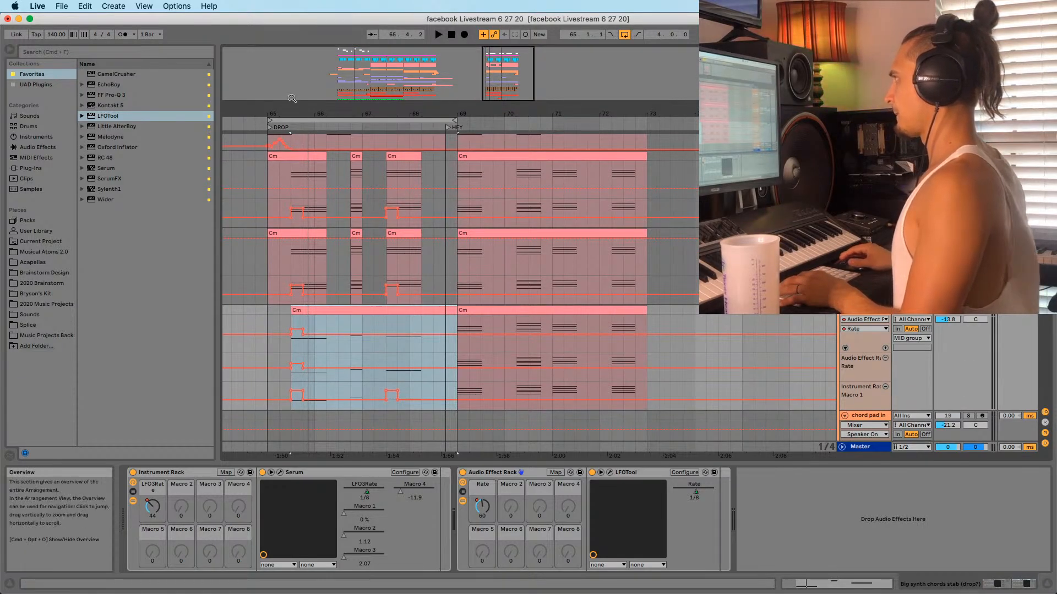
click(291, 102)
double_click(292, 101)
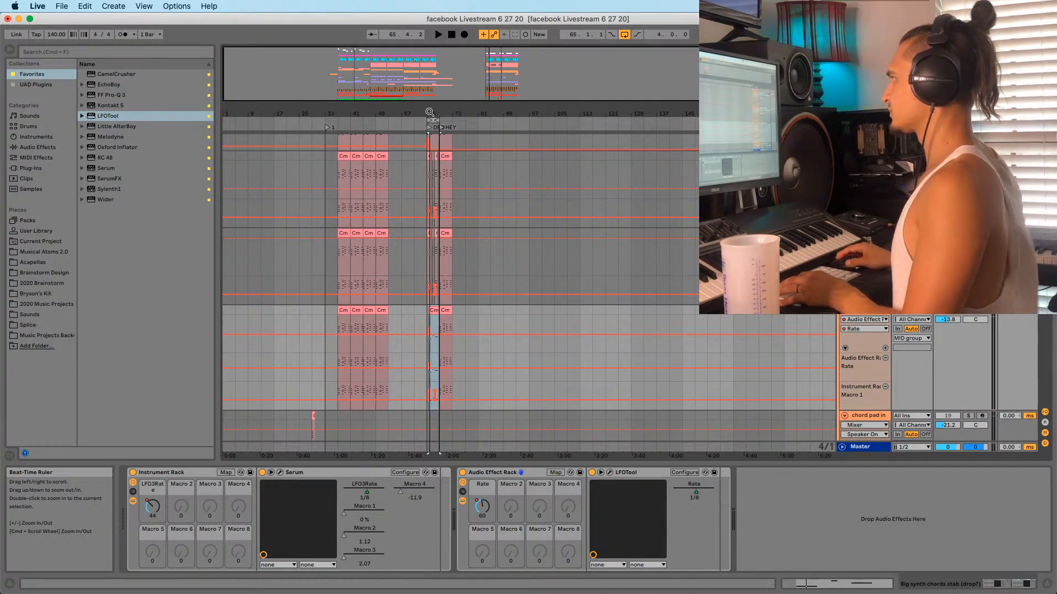
drag(429, 112, 408, 295)
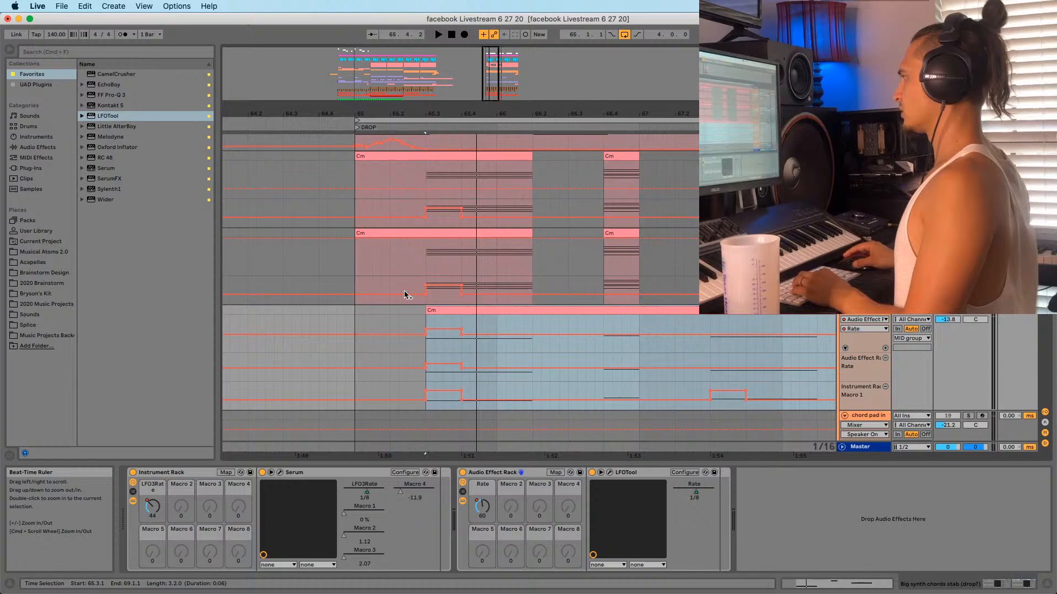
Audition the chord from 65.3.1 and extend LFOTool's falling slope to about 85% of the cycle, bending it into an outward curve
click(428, 325)
key(space)
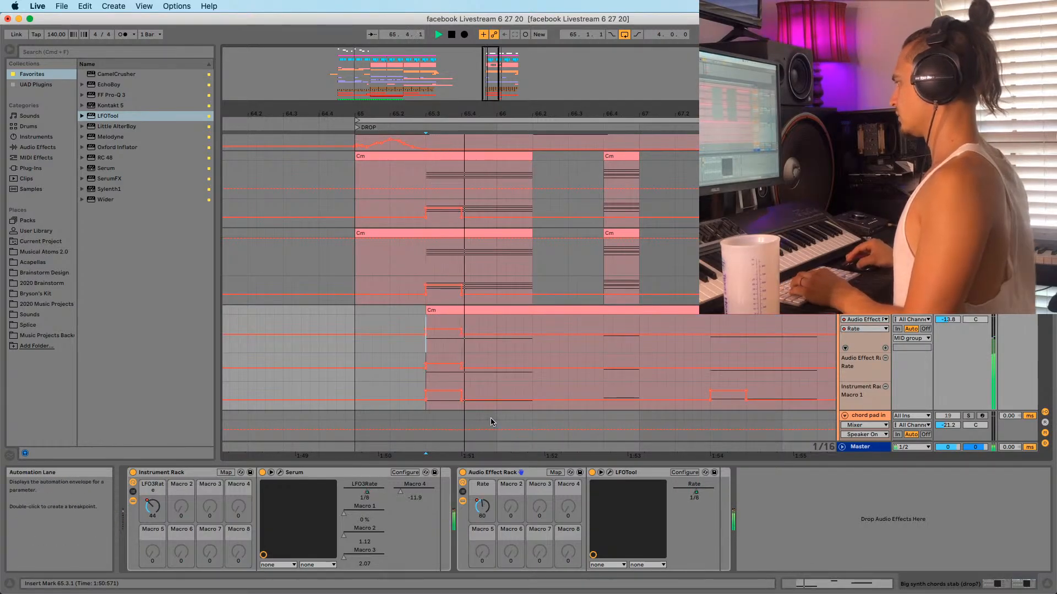
key(space)
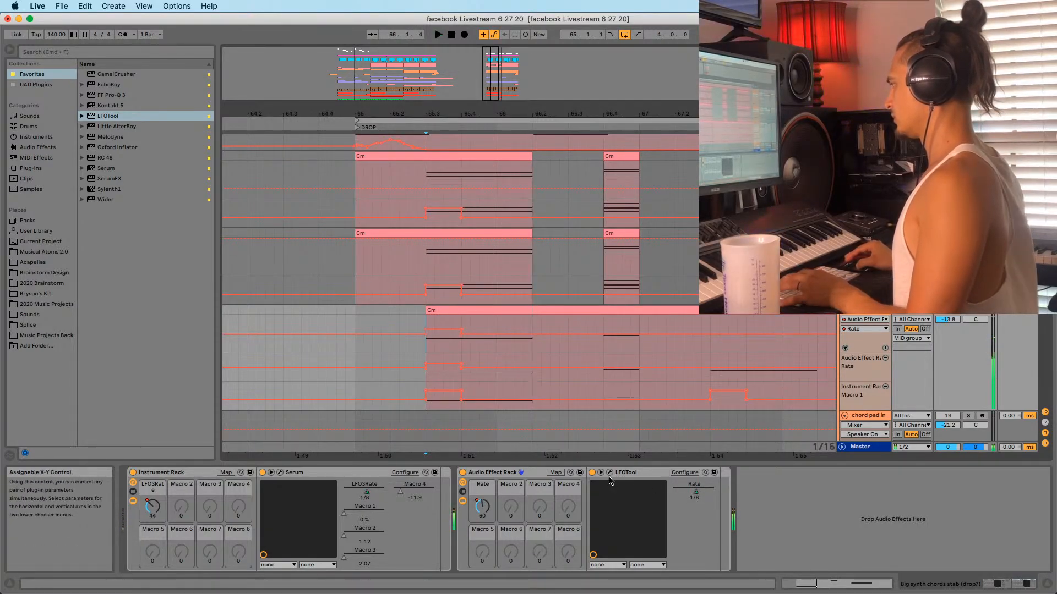
click(609, 473)
key(space)
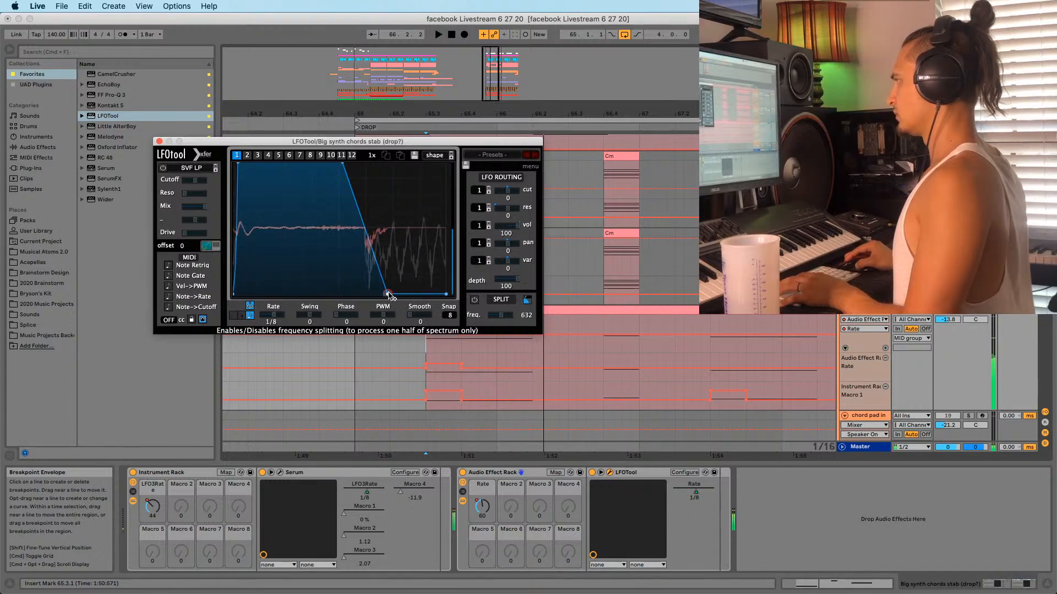
drag(389, 296, 399, 297)
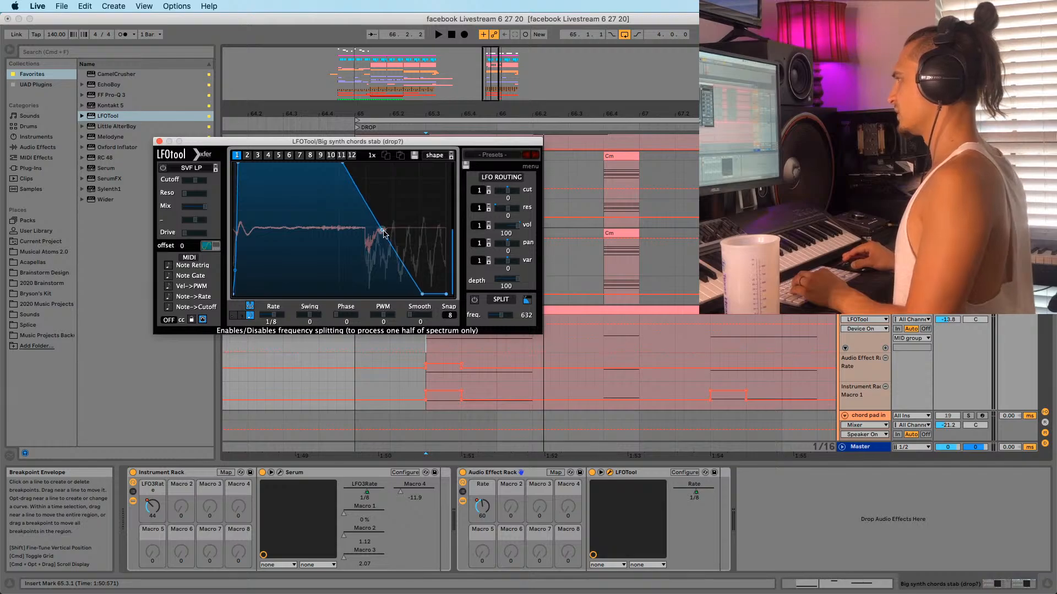
key(space)
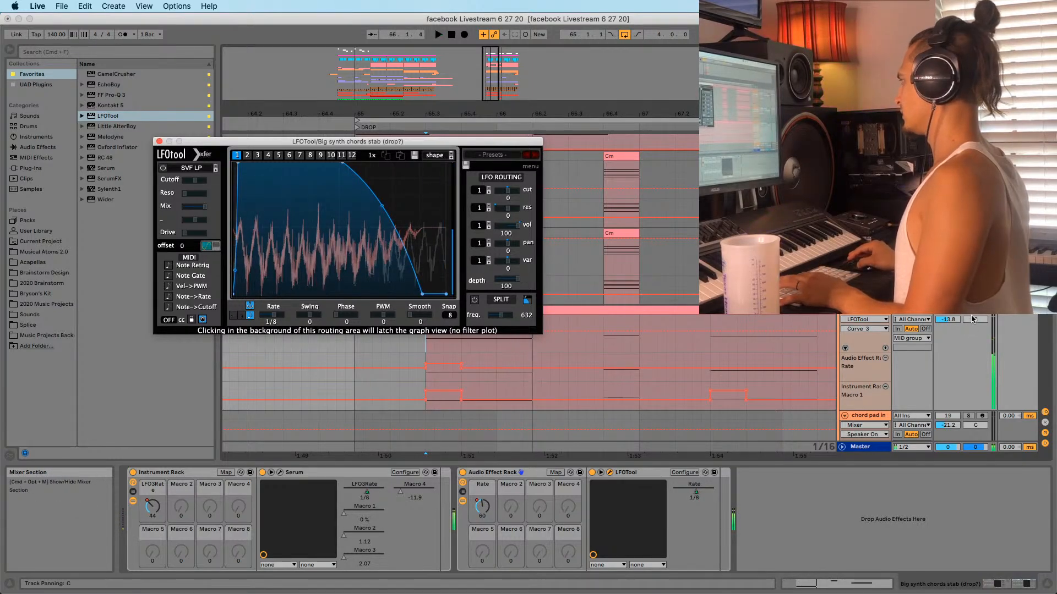
Play the chord stab again and move the end point of LFOTool's falling curve slightly earlier
click(967, 310)
key(space)
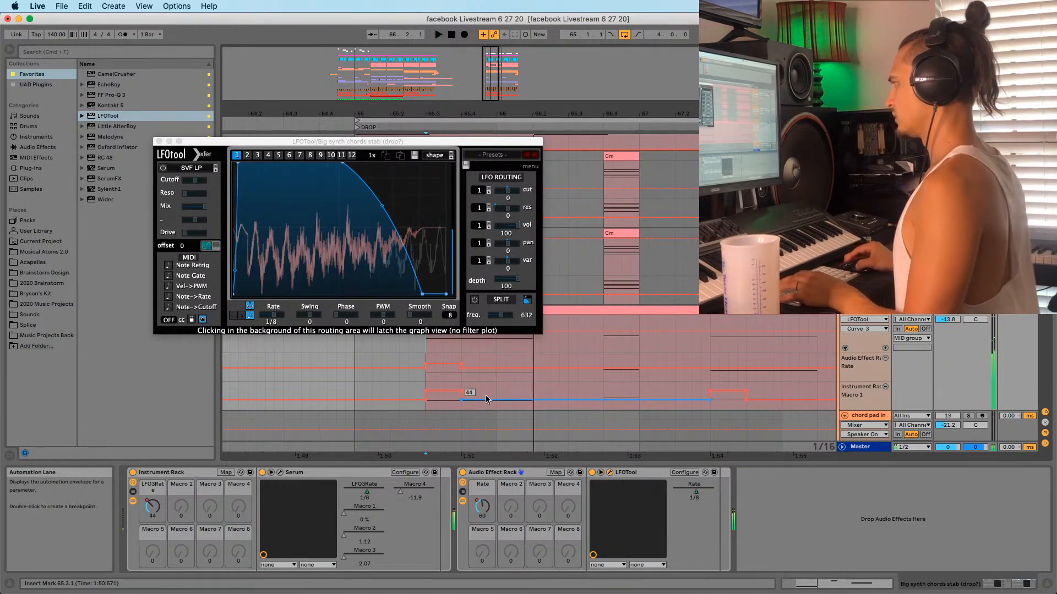
key(space)
drag(422, 294, 412, 302)
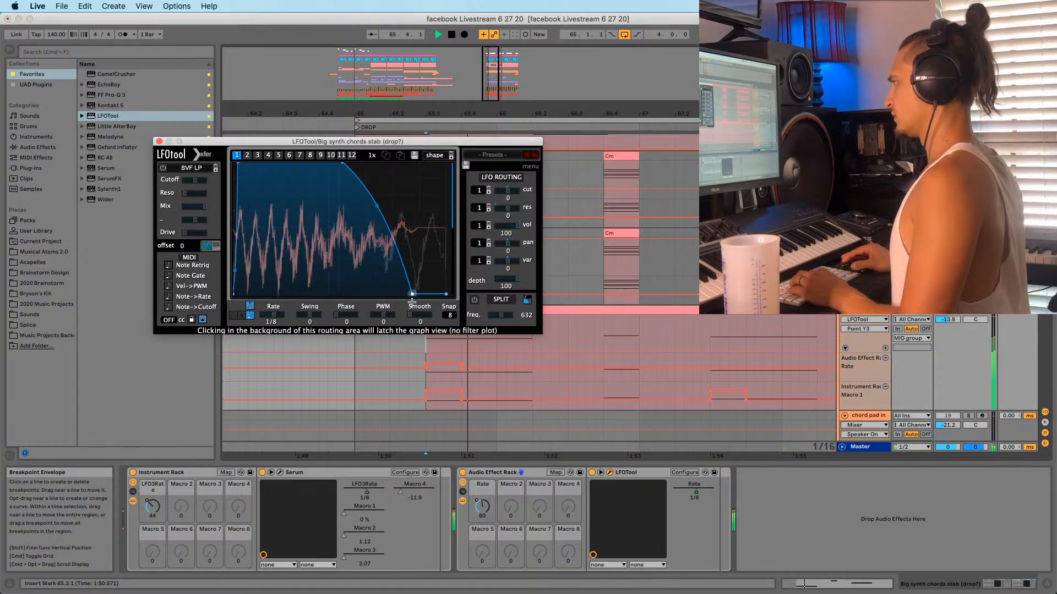
Compare the chord stab's playback with the Audio Effect Rack bypassed, and re-enable the rack
key(space)
click(463, 474)
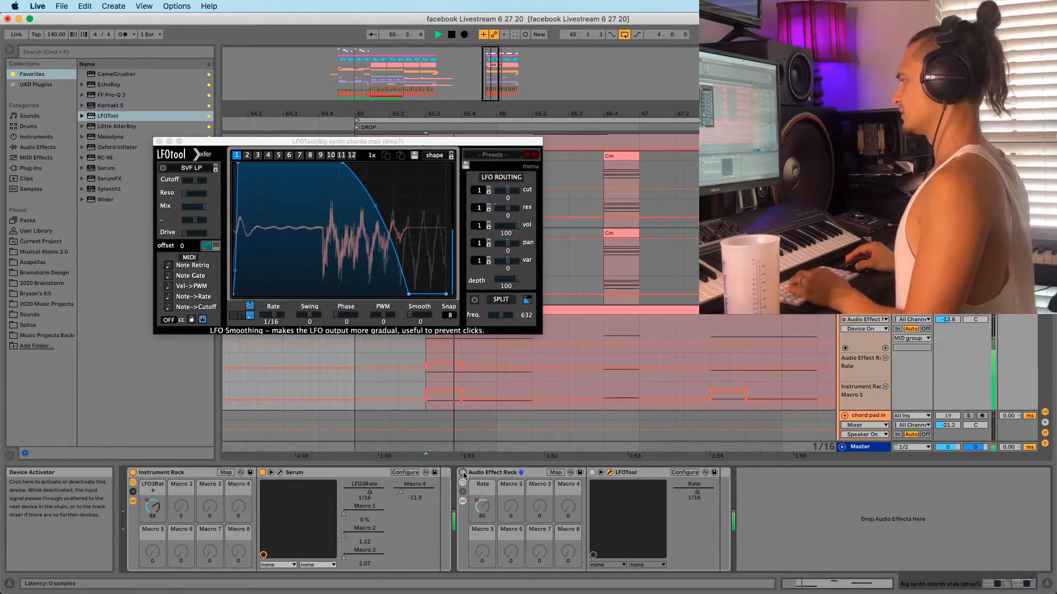
key(space)
click(462, 473)
Settle the falling curve's end point at zero at about 90% of the cycle, checking it during playback, and close LFOTool
drag(408, 294, 446, 277)
key(space)
key(space)
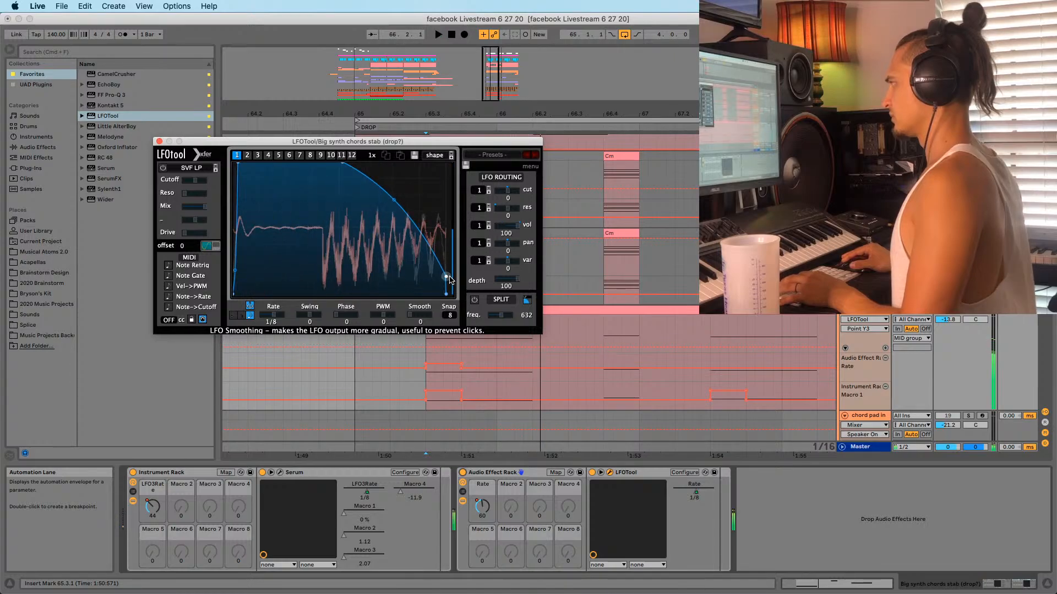
key(space)
key(space)
click(969, 310)
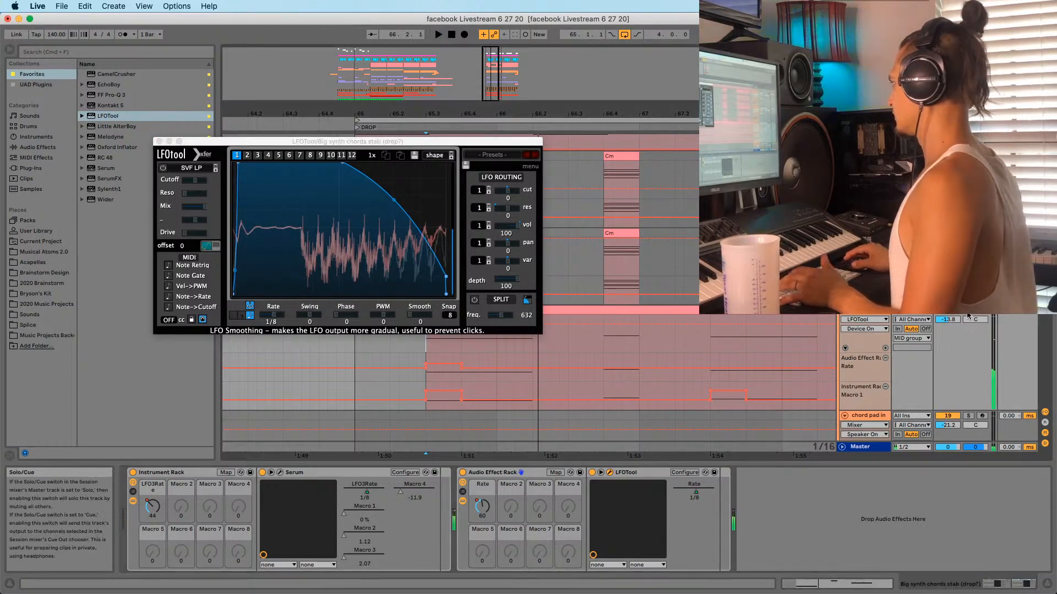
key(space)
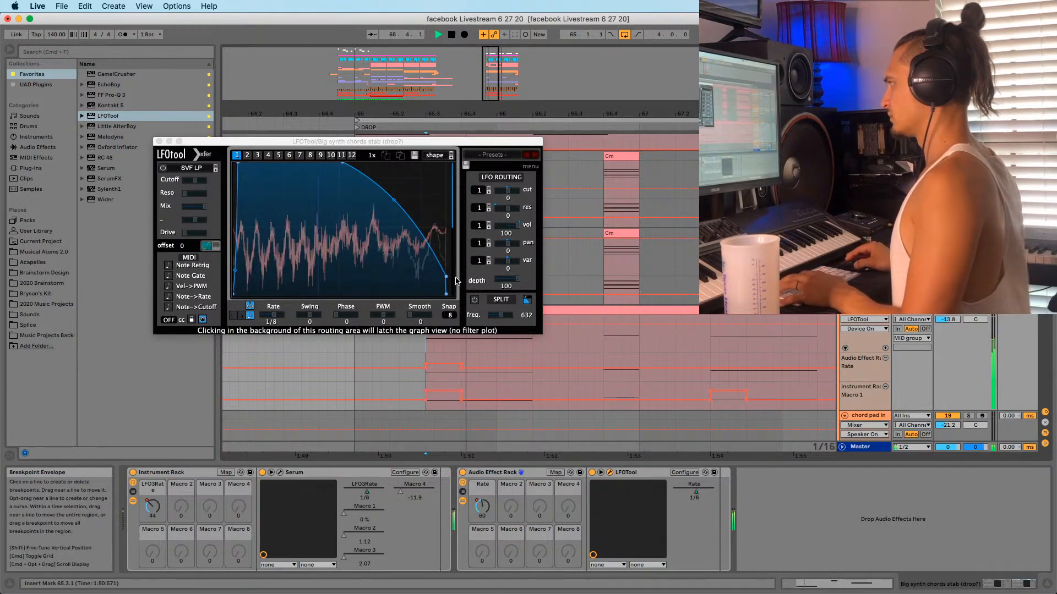
drag(445, 276, 436, 294)
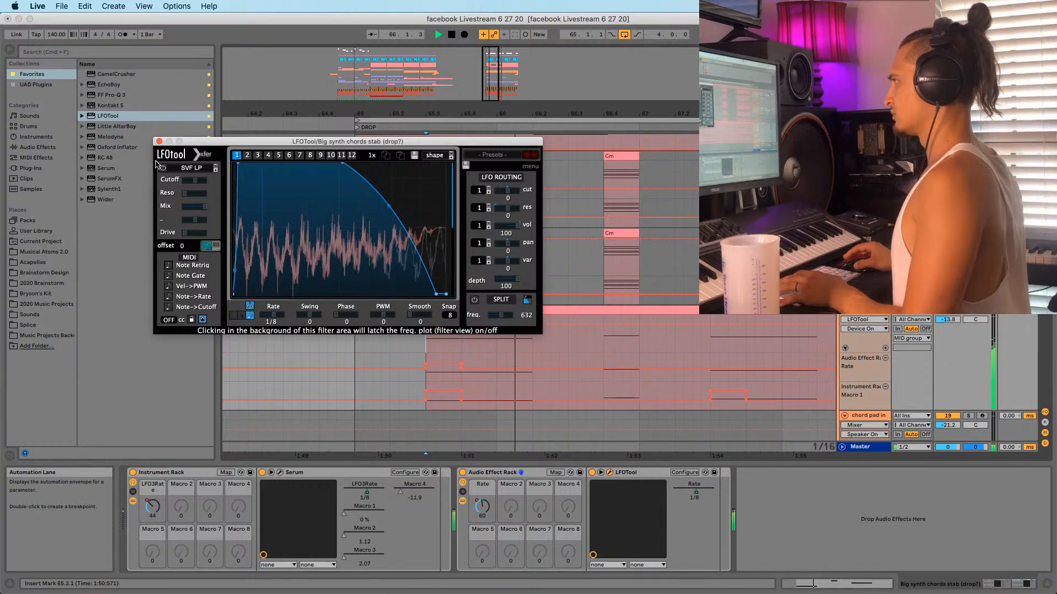
click(159, 142)
Audition the drop from 65.1.1 and 65.3.1, comparing the chord stab soloed and in the full mix
click(358, 354)
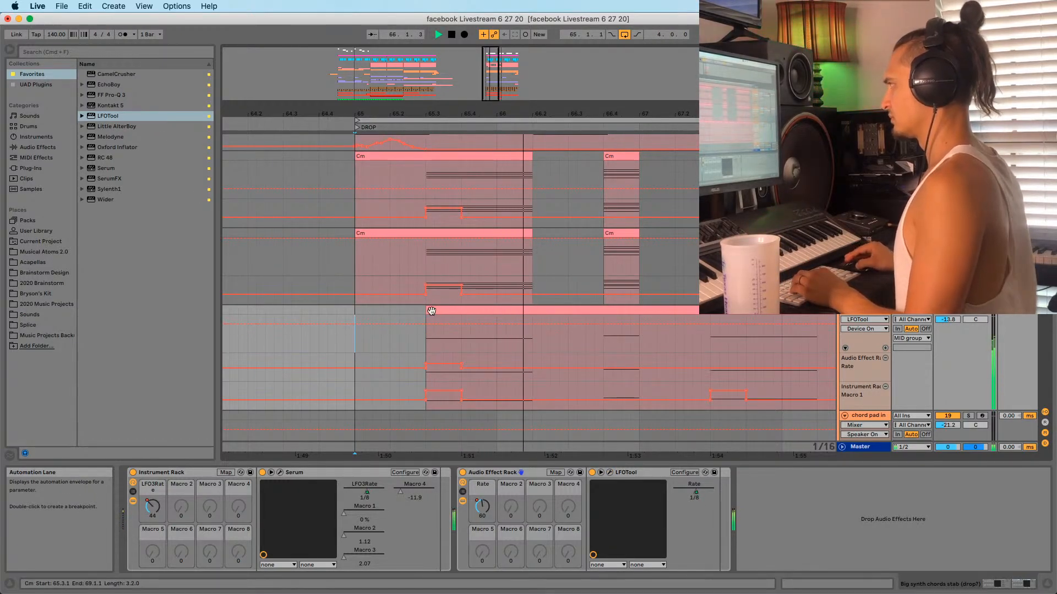
click(348, 275)
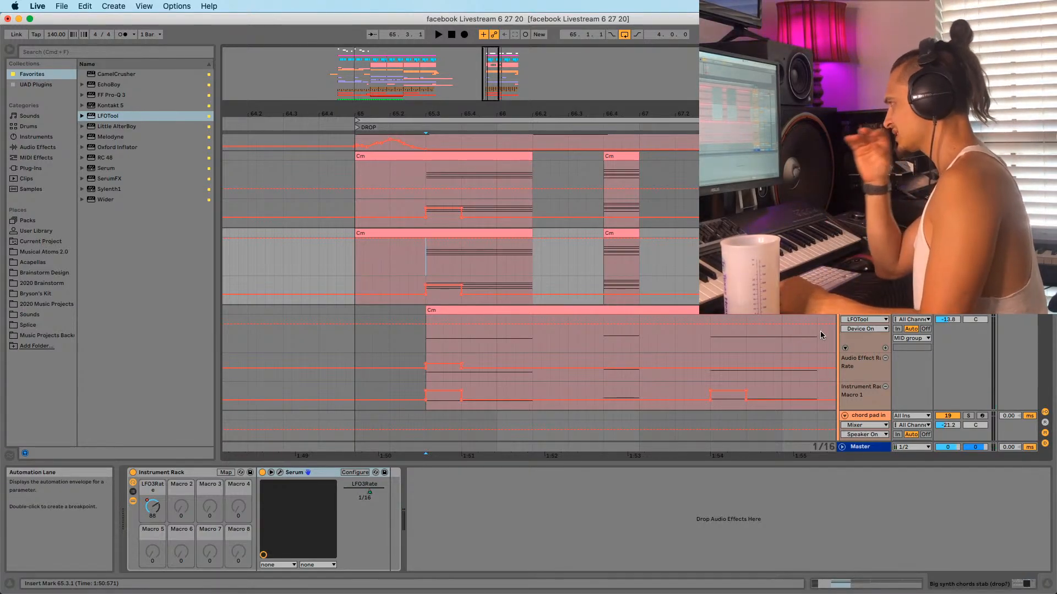
key(space)
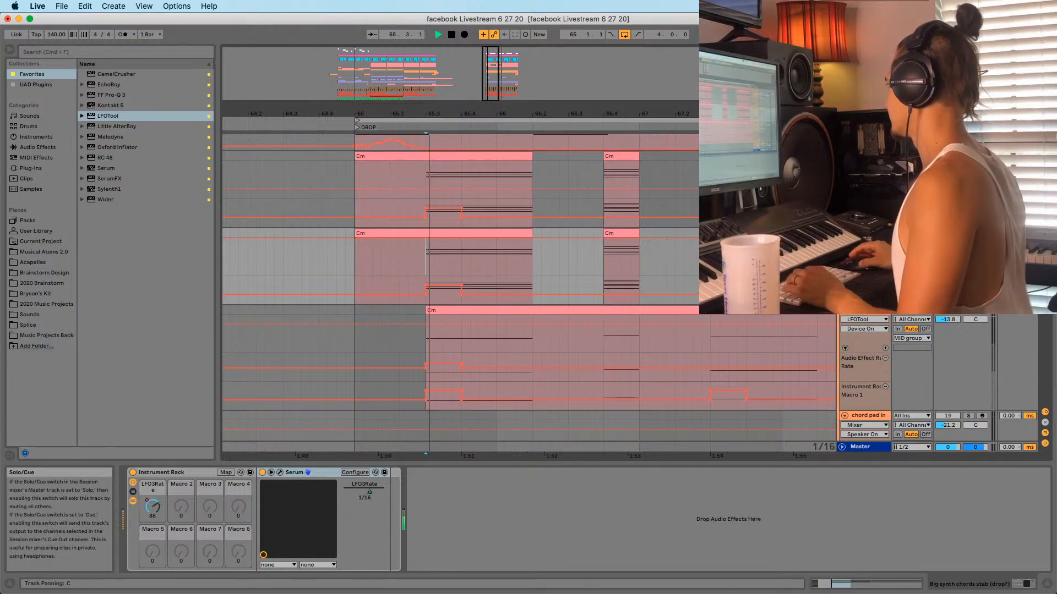
click(948, 324)
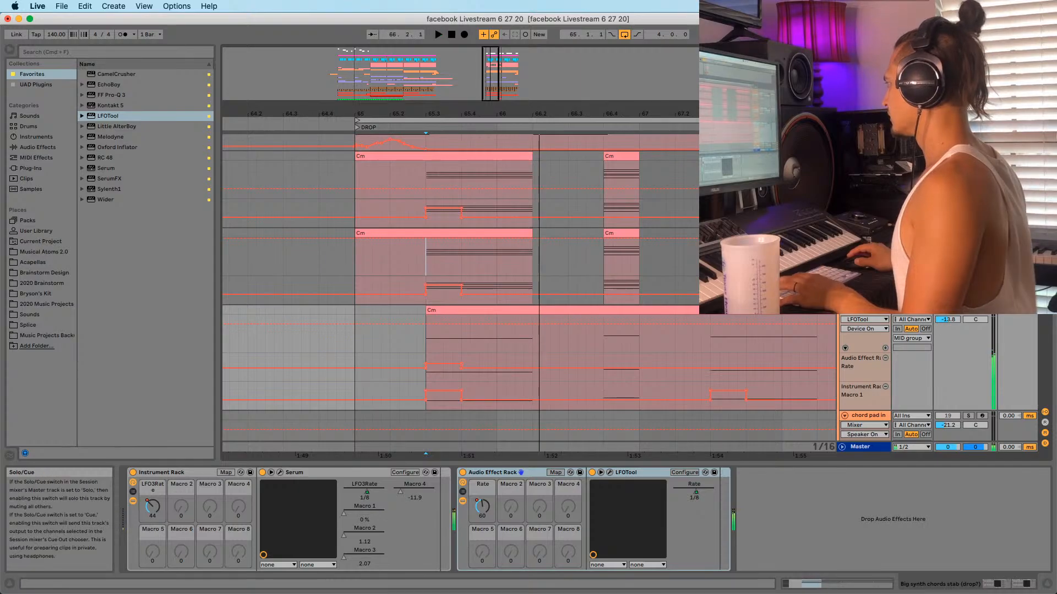
click(353, 262)
key(space)
key(space)
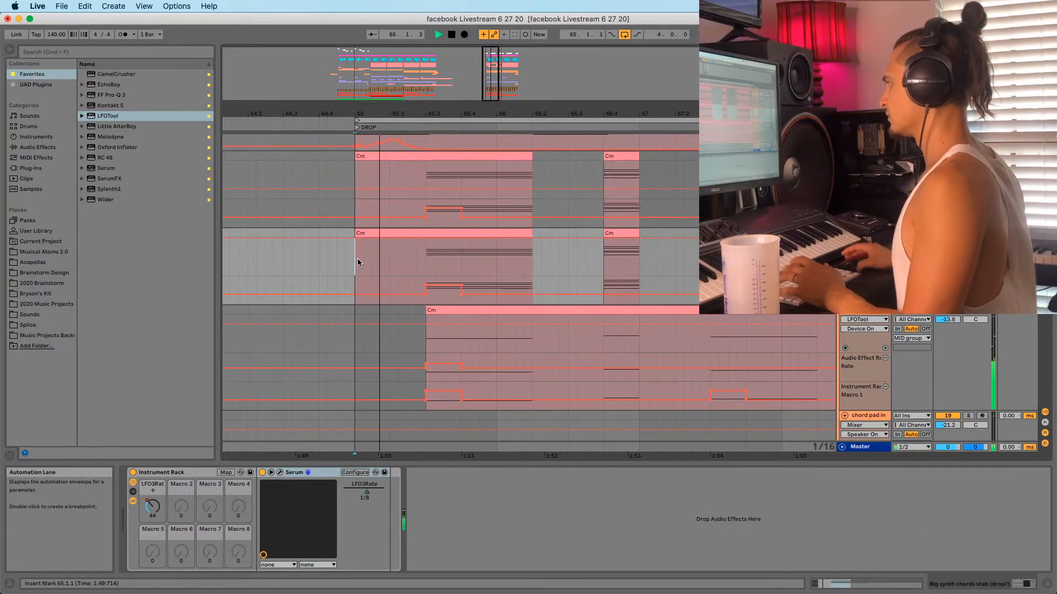
Copy the Rate automation from 65.3.1 to 66.1.3 and paste it at the chord on 67.3.1
drag(484, 113, 375, 93)
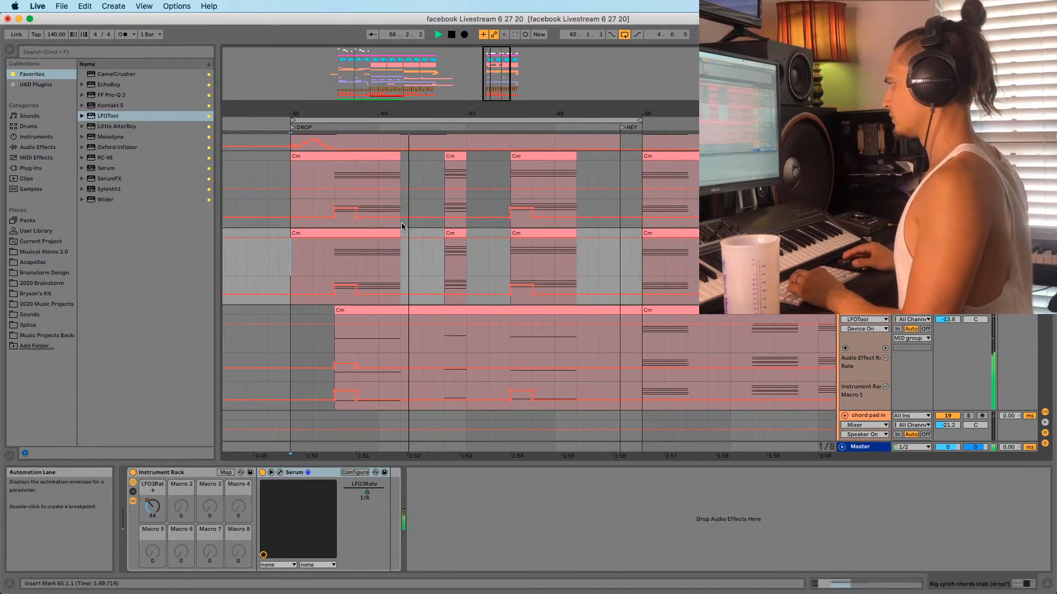
click(445, 346)
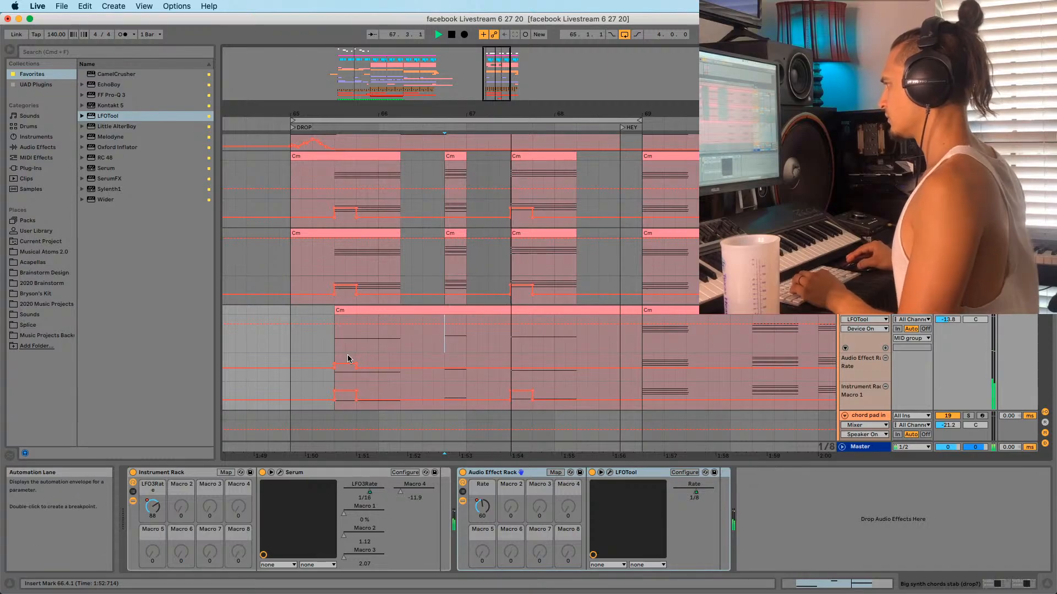
drag(335, 359, 390, 356)
key(super+c)
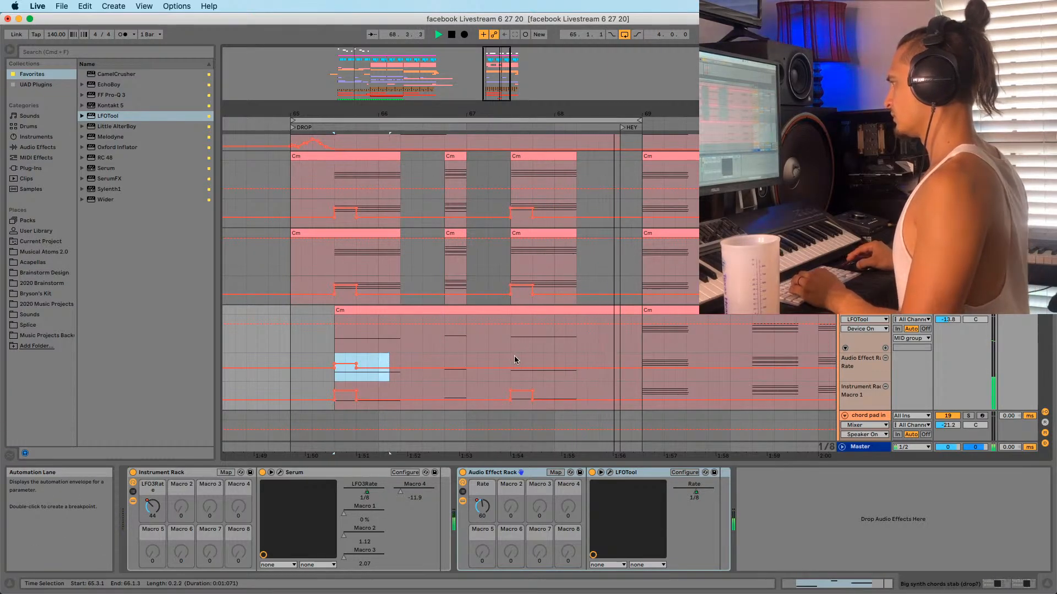
click(511, 358)
key(super+v)
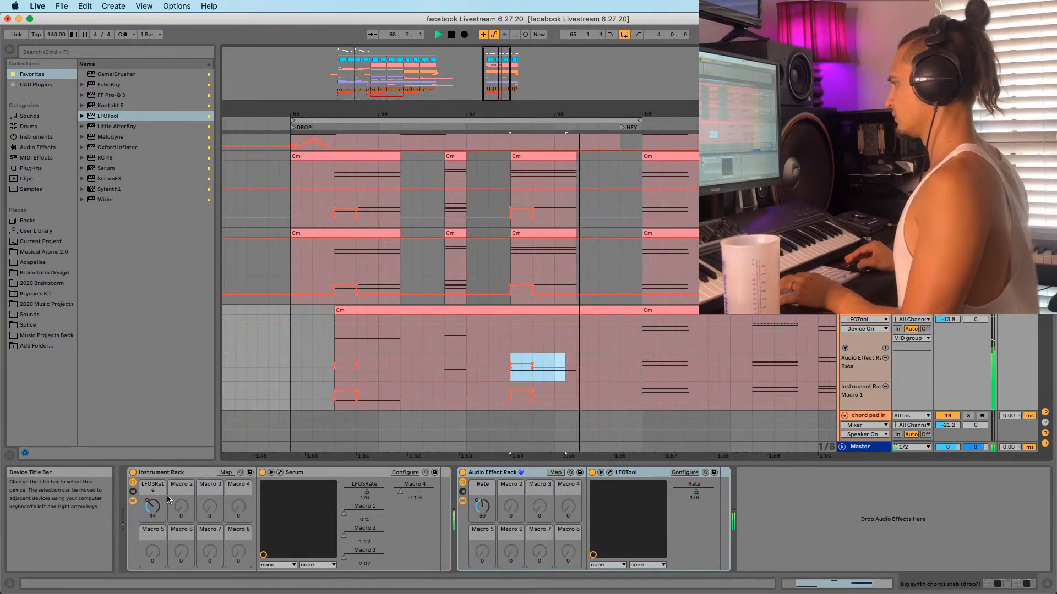
Play back the drop from 65.3.1 and 65.1.1 to check the pasted Rate automation
click(332, 355)
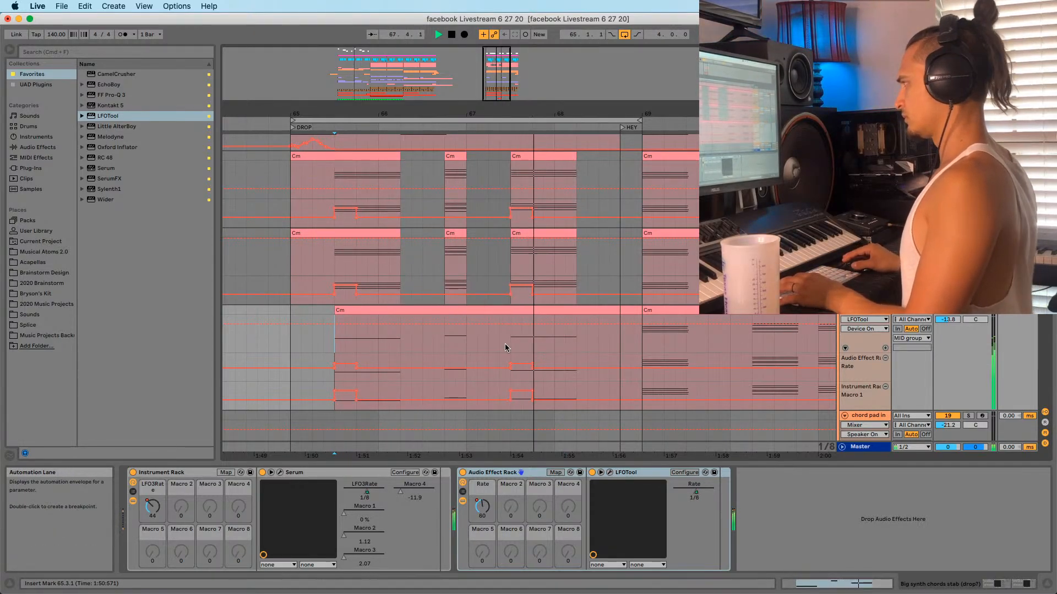
click(291, 344)
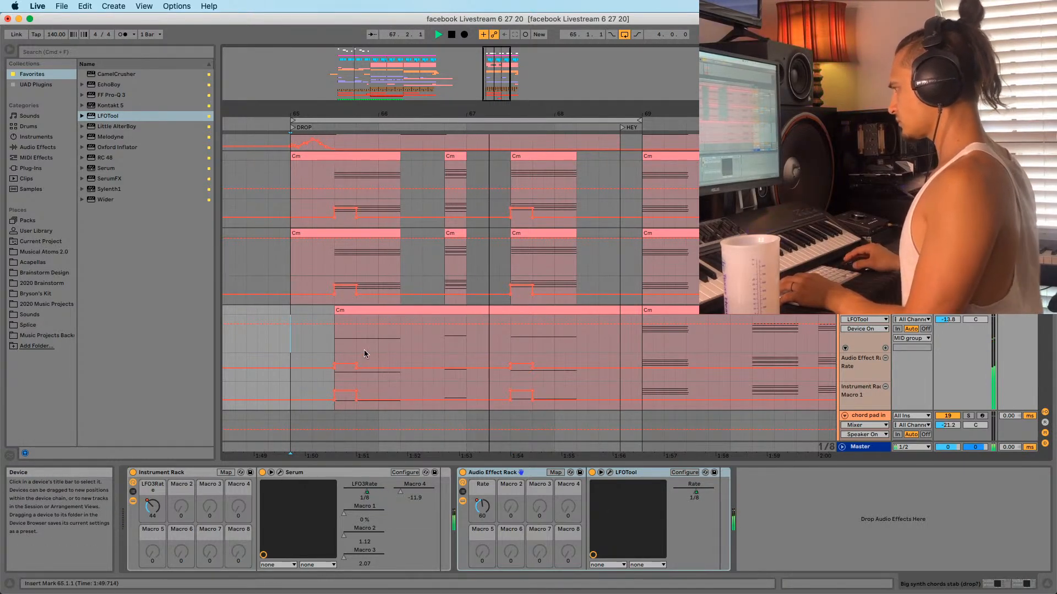
key(space)
click(333, 349)
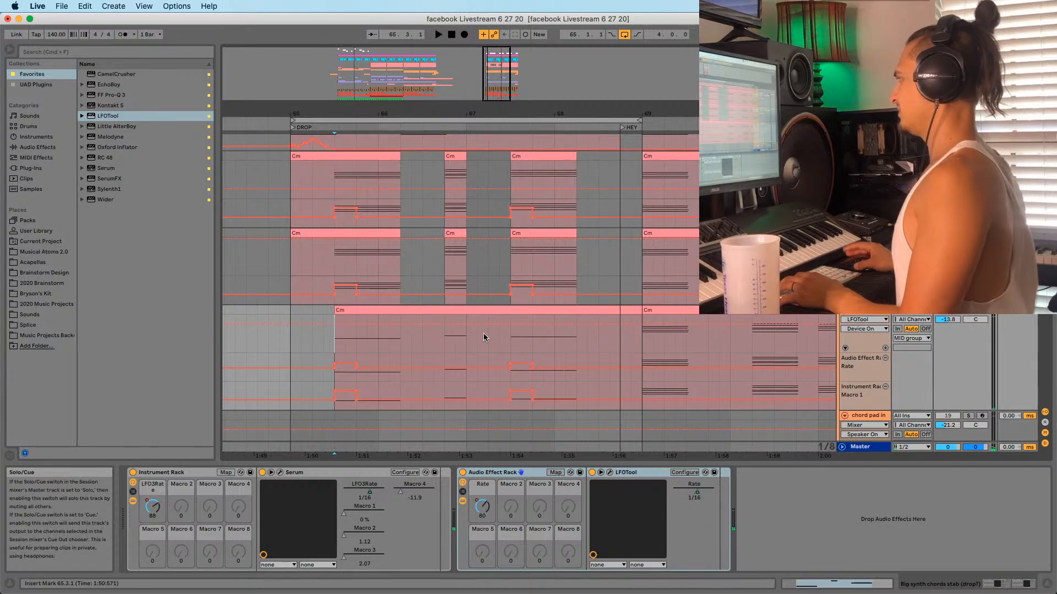
Open Serum on the big synth chords stab and audition the drop with oscillator B switched off and back on
key(space)
click(262, 477)
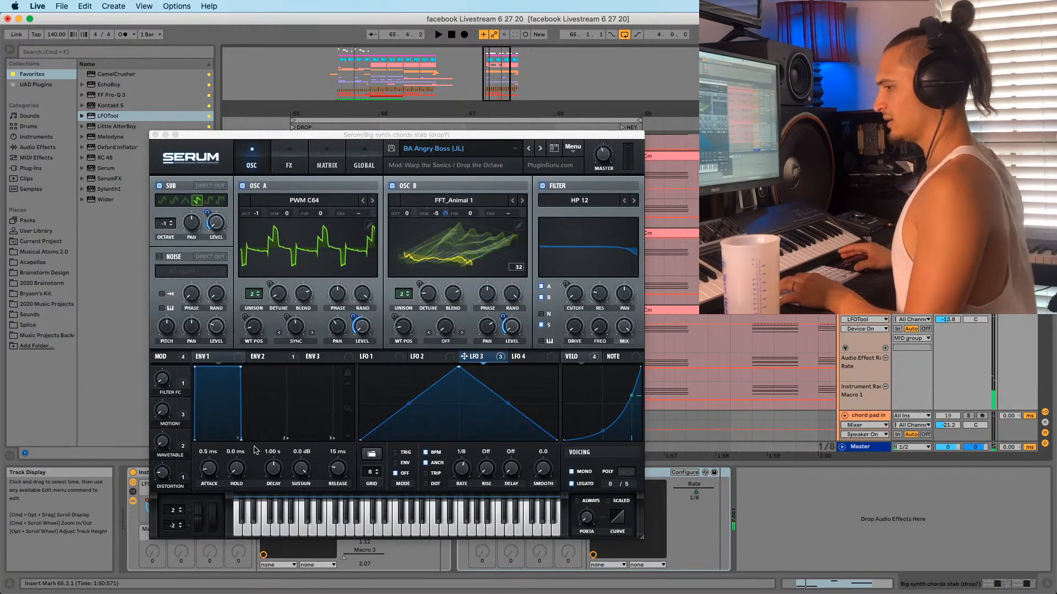
click(393, 186)
click(393, 186)
key(space)
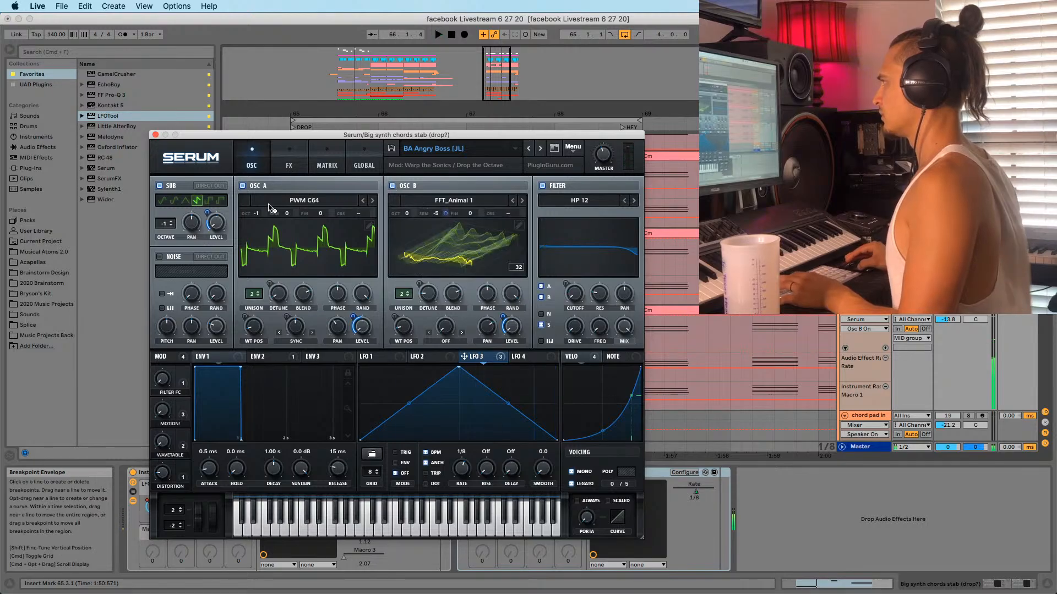
Turn off oscillator A in Serum, set the chord stab's track volume to -13.1 dB, and close Serum after comparing
click(243, 187)
key(space)
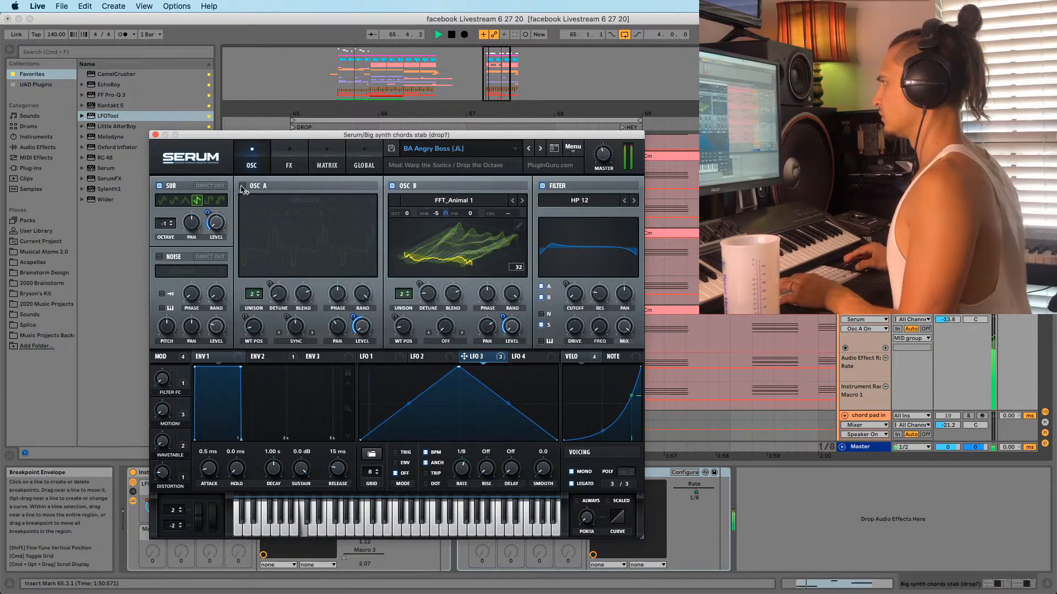
drag(947, 320, 947, 318)
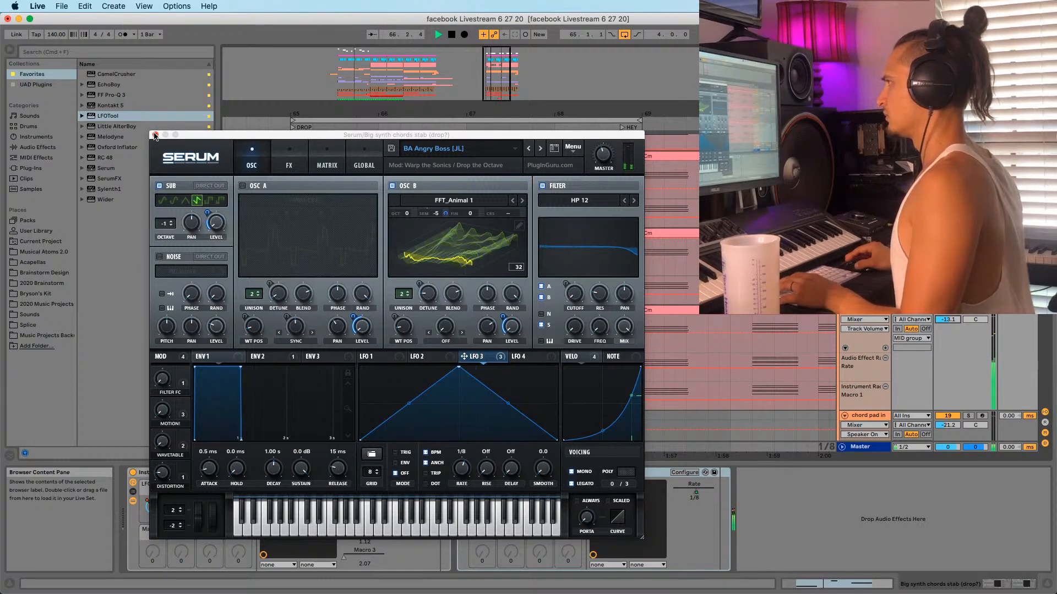
click(242, 186)
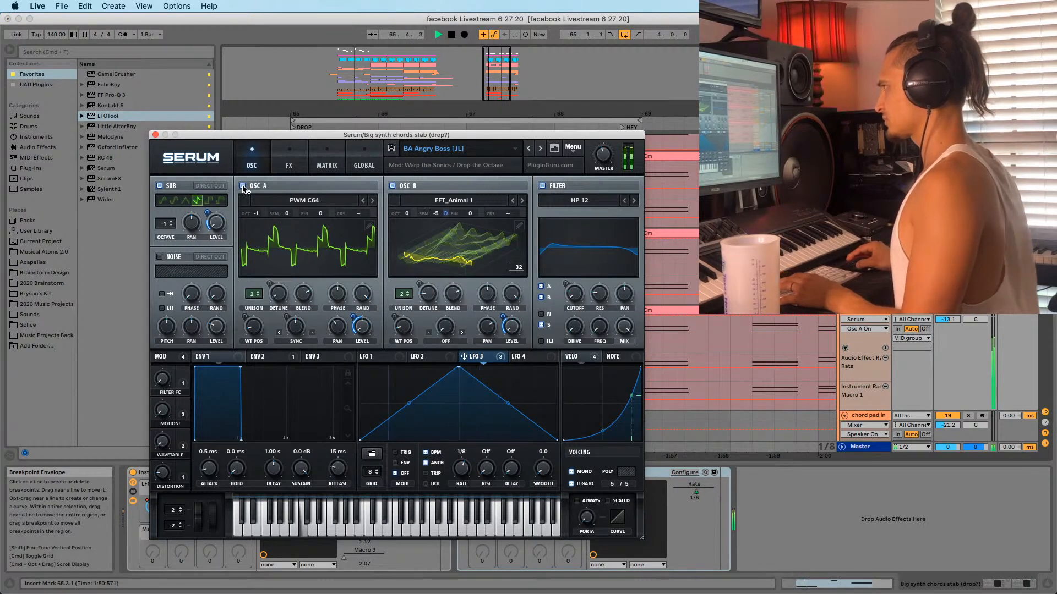
click(243, 187)
key(space)
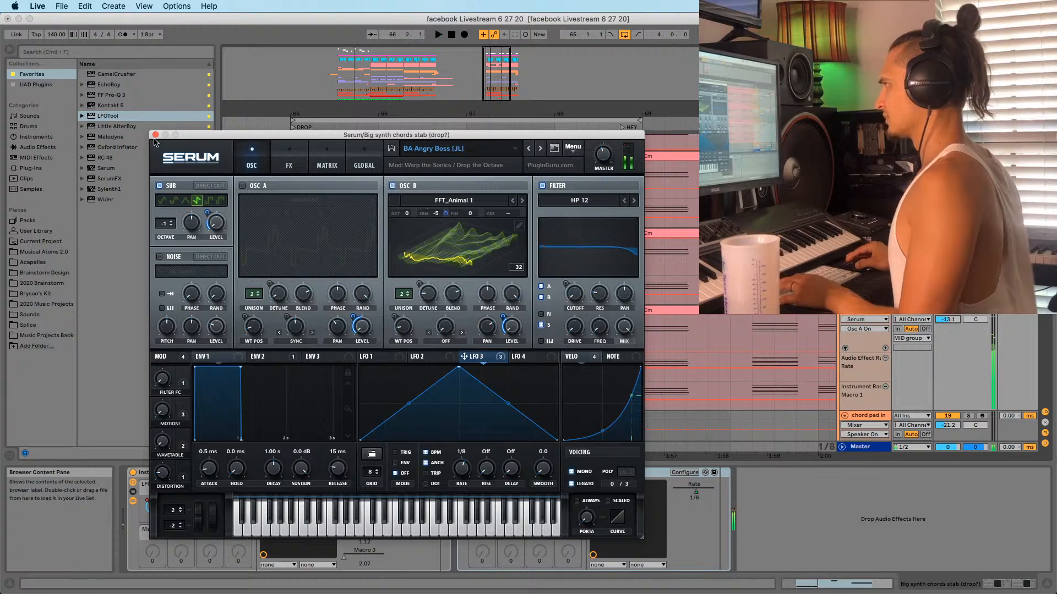
click(155, 135)
Audition the edited chord stab in the full mix, playing the drop from 64.4.3, 65.3.1 and 65.1.1
key(space)
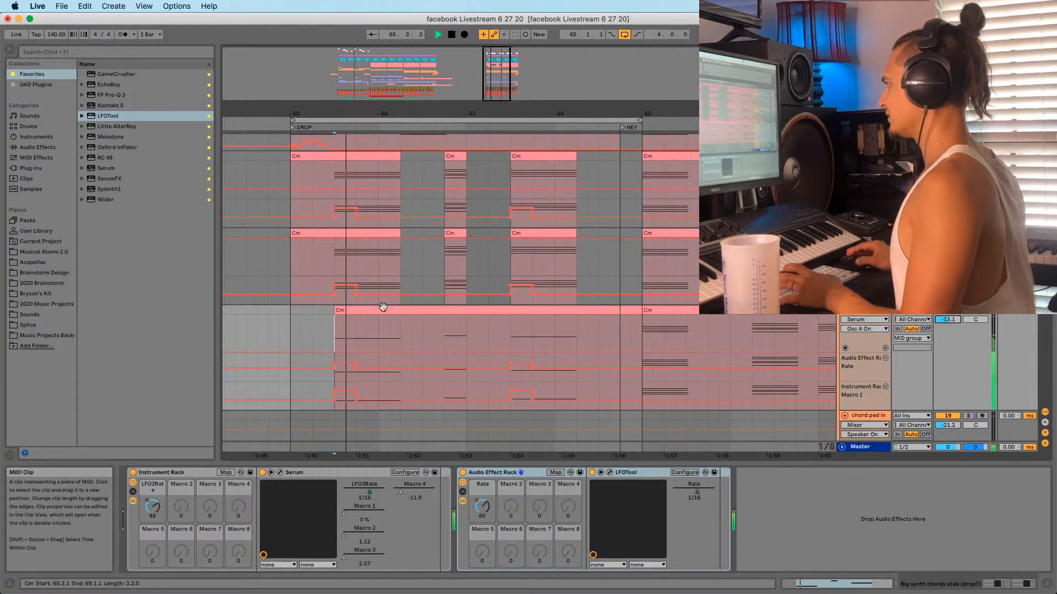
click(281, 331)
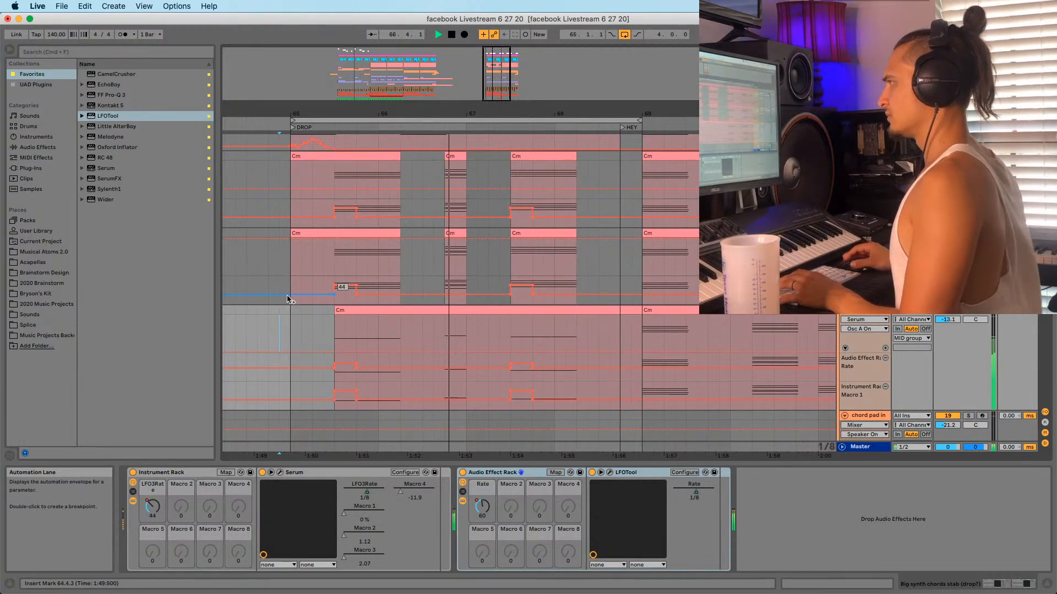
click(292, 268)
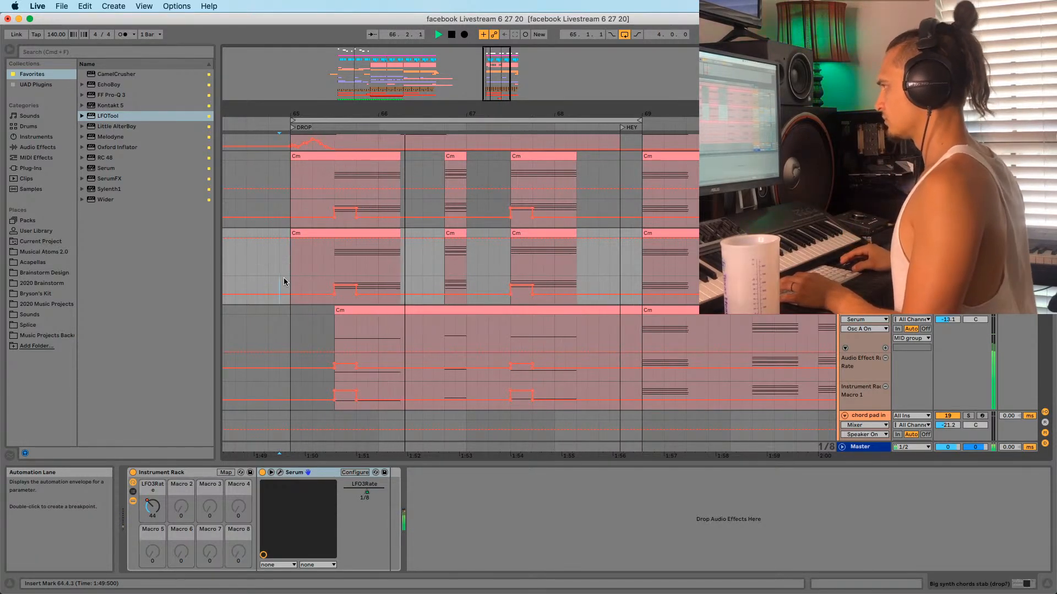
click(335, 329)
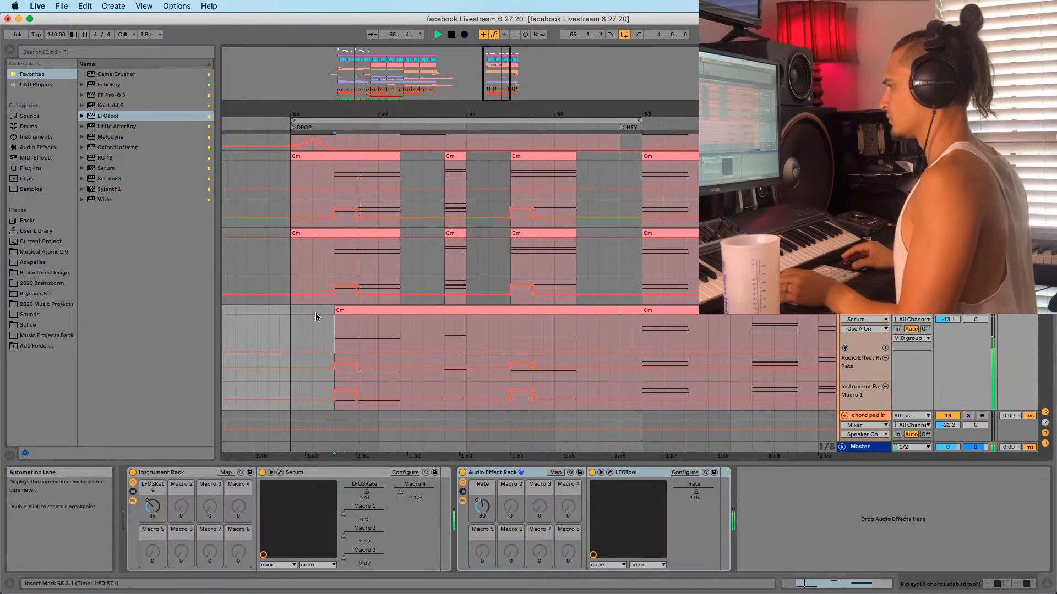
scroll(324, 328, up, 3)
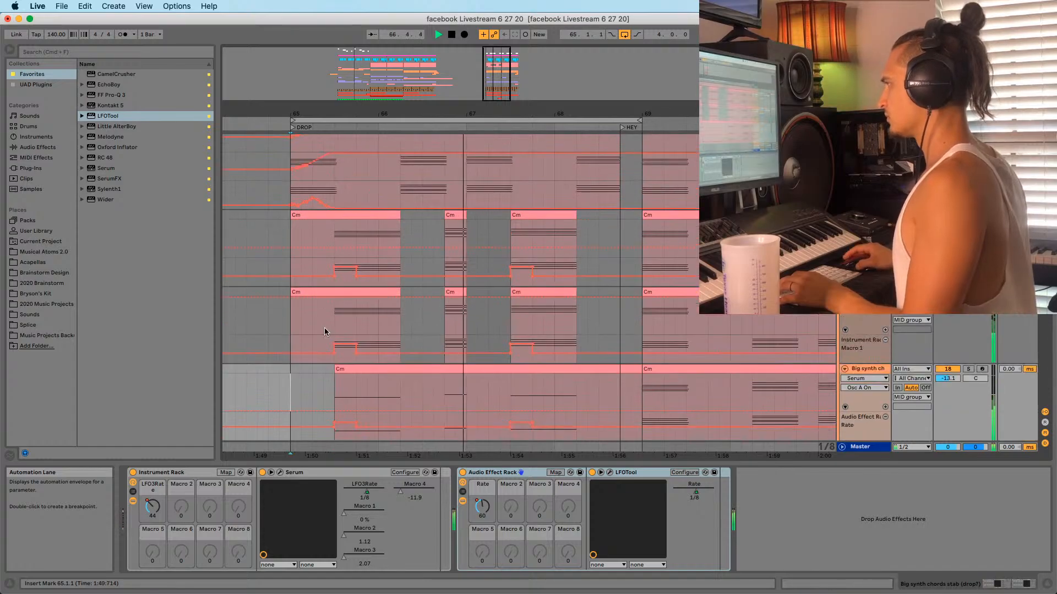
click(296, 328)
click(293, 325)
key(space)
key(space)
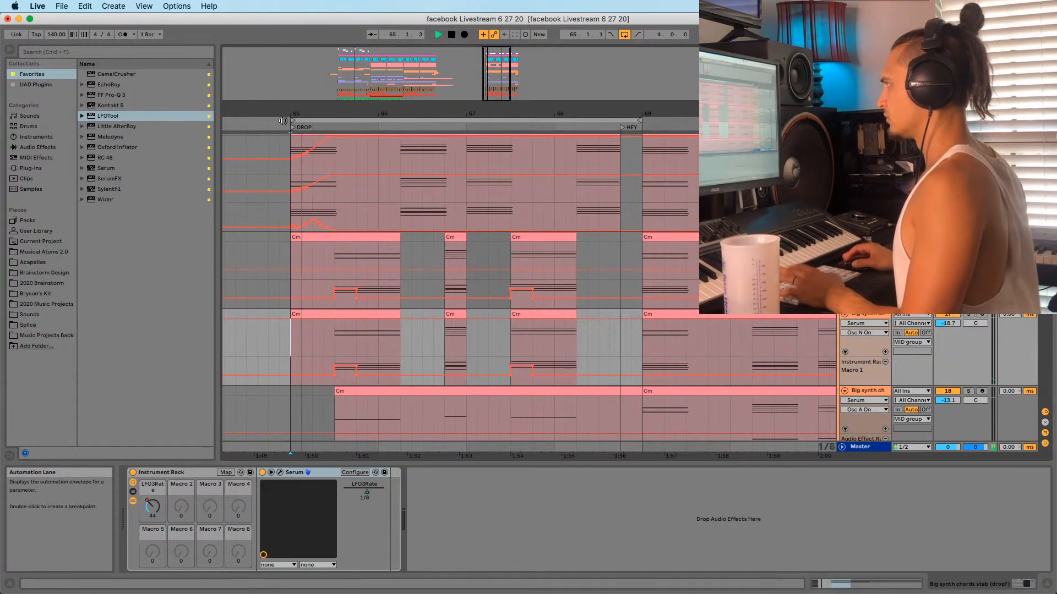
drag(395, 102, 437, 9)
key(space)
Show the whole arrangement and play the earlier section from marker 1 at 33.1.1
drag(455, 68, 454, 22)
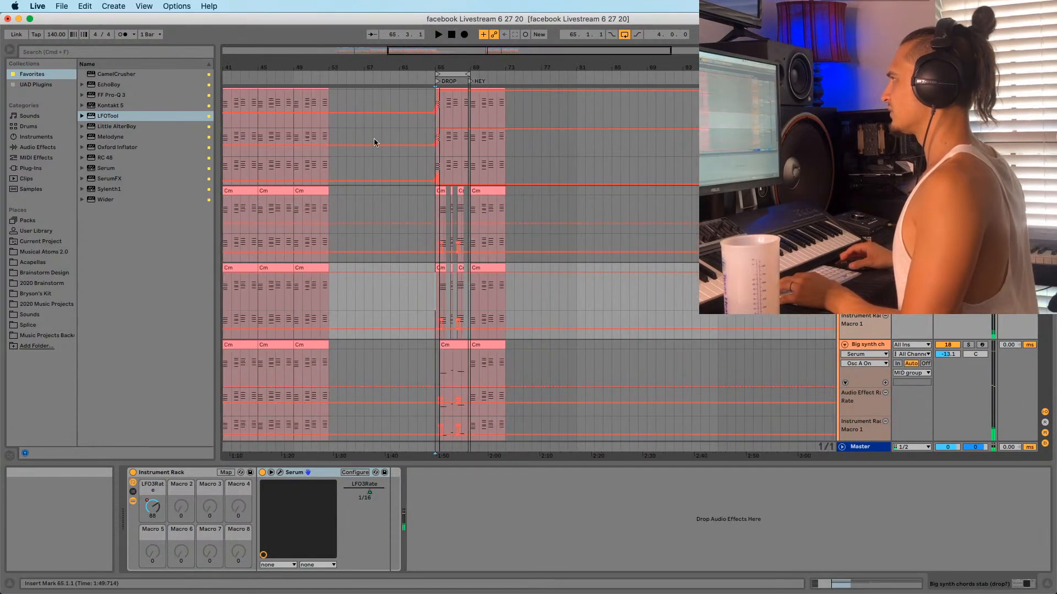
scroll(375, 141, up, 4)
drag(295, 70, 378, 65)
click(322, 189)
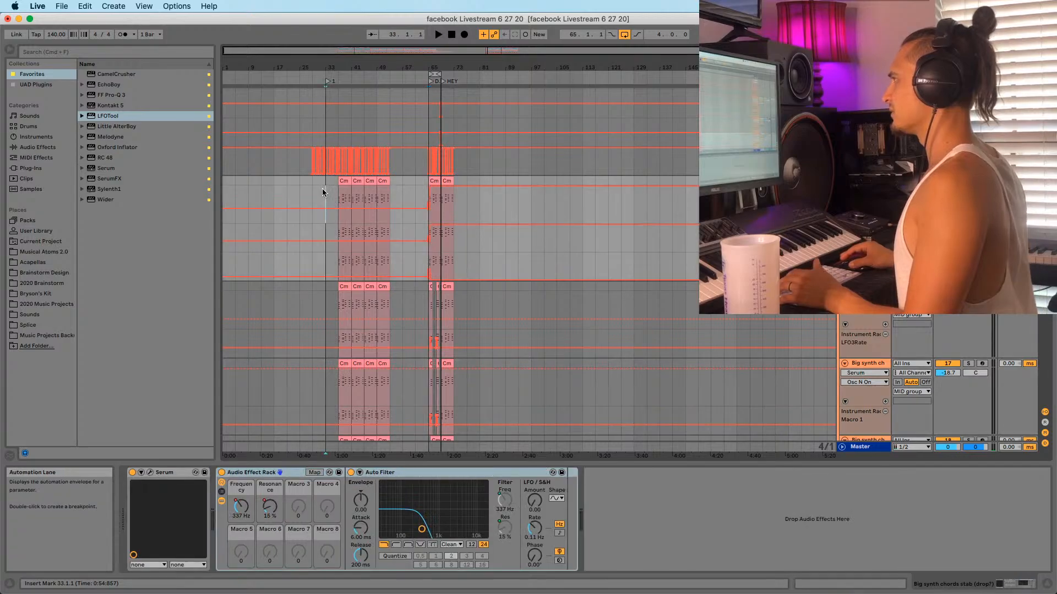
key(space)
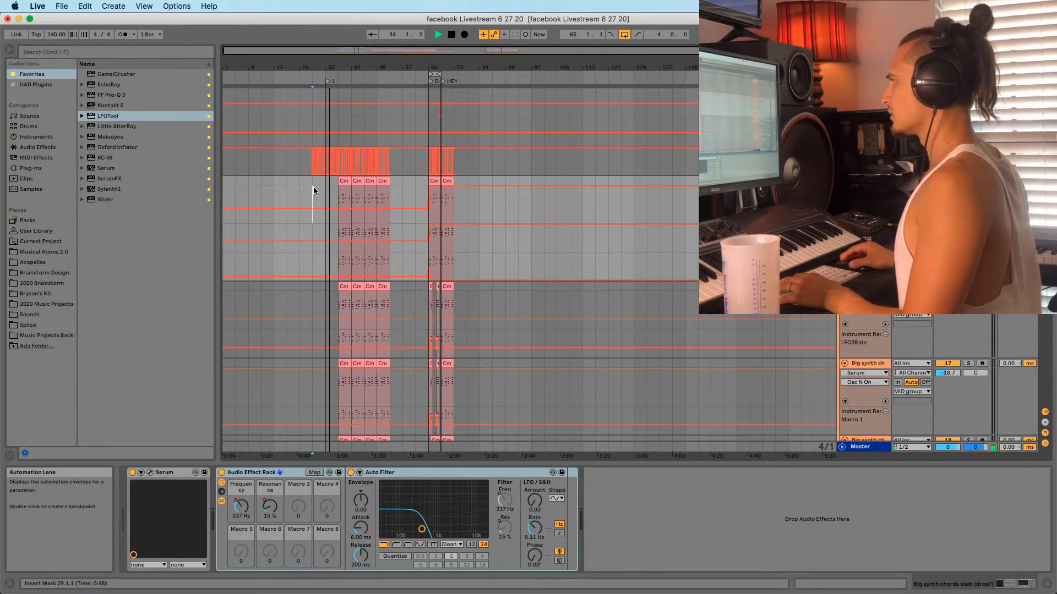
Find the vocals track at the end of the arrangement, solo it, and play its green clip from 29.1.1
scroll(313, 187, down, 5)
scroll(674, 339, down, 10)
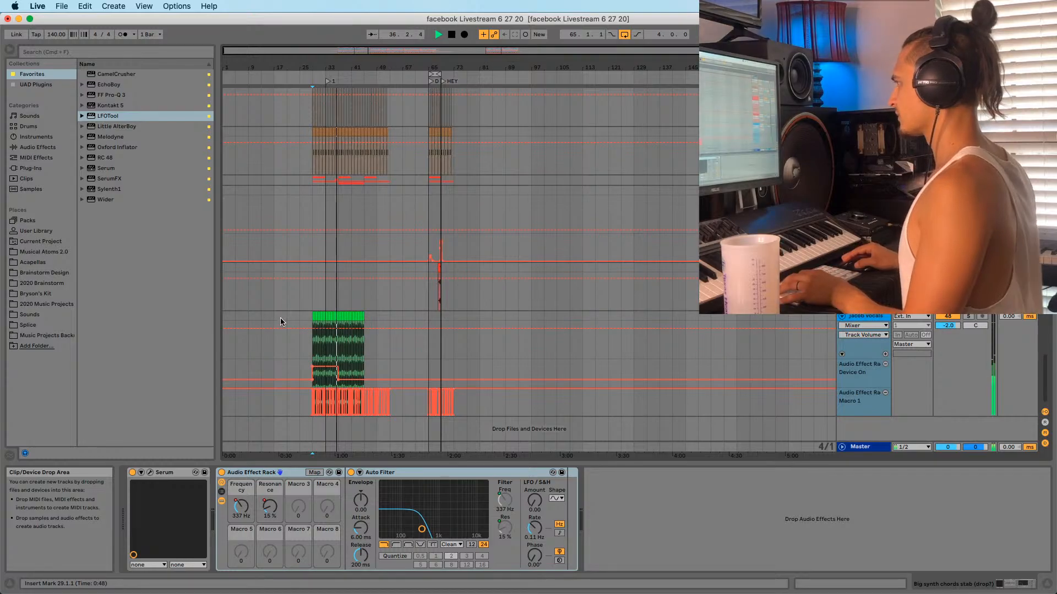
click(313, 317)
key(space)
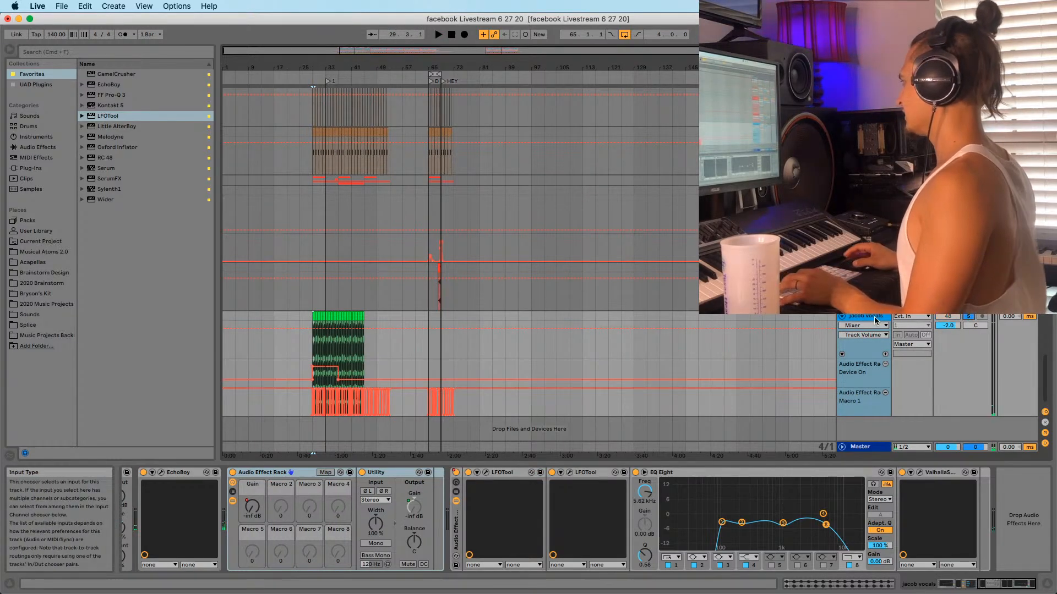
click(313, 355)
key(space)
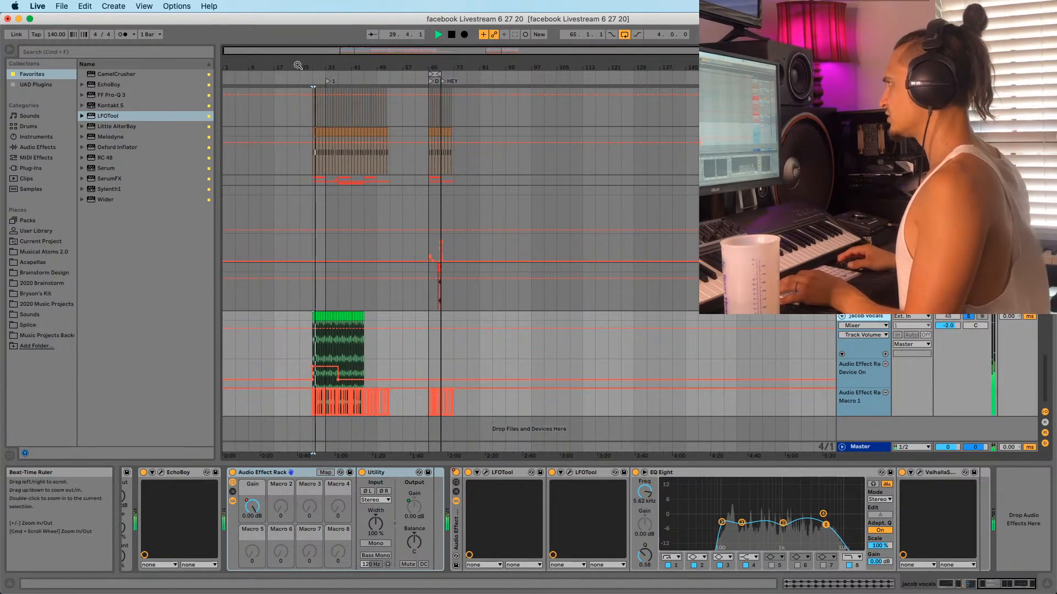
drag(299, 56, 356, 198)
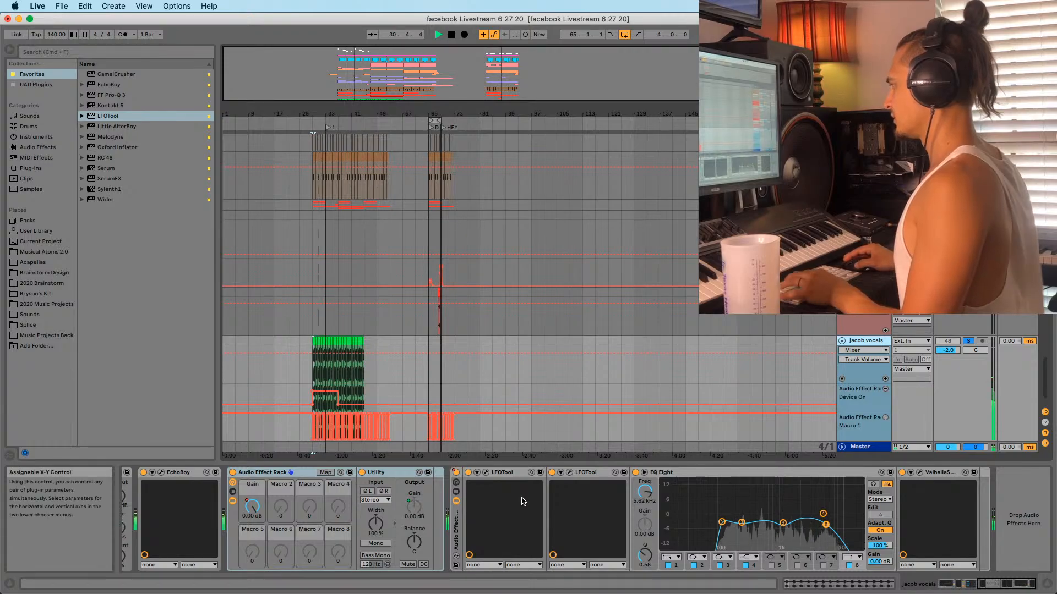
key(space)
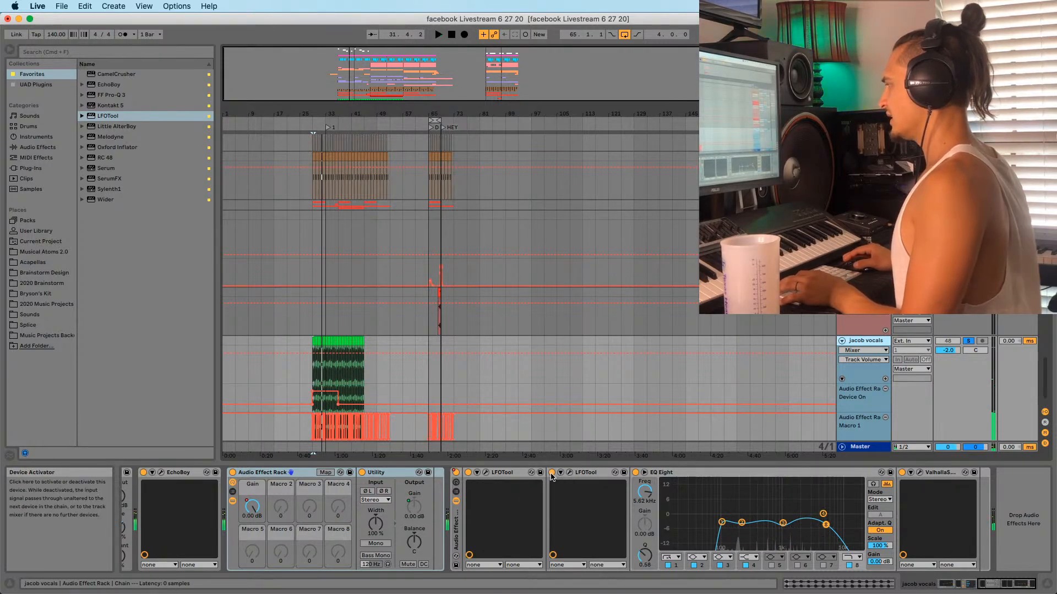
Bypass the vocals' second LFOTool, open both LFOTool windows side by side, and play the soloed vocal through the 1/4 curve
click(552, 472)
click(486, 472)
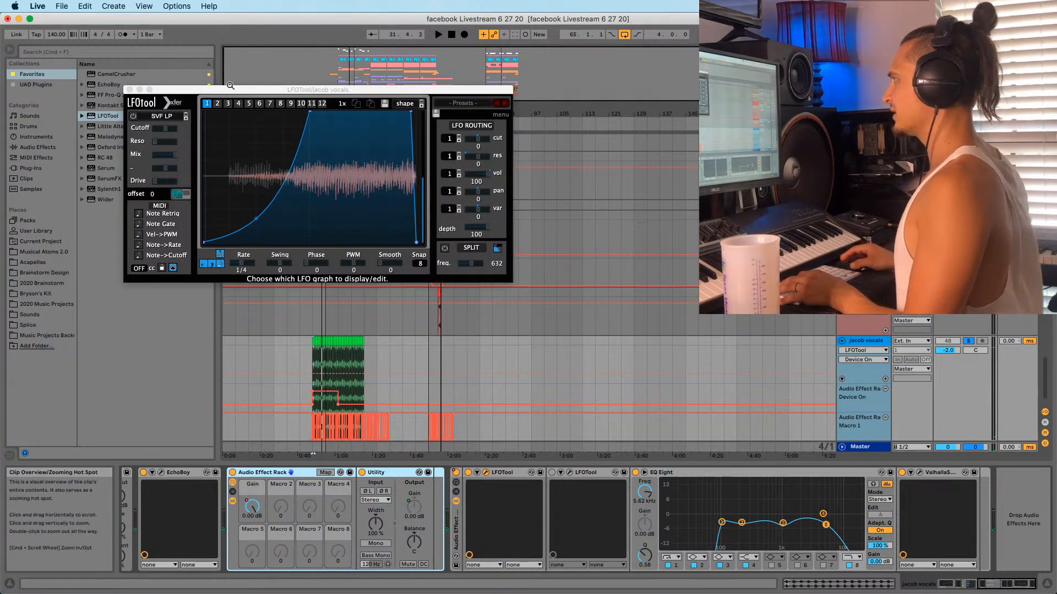
drag(231, 90, 179, 104)
key(space)
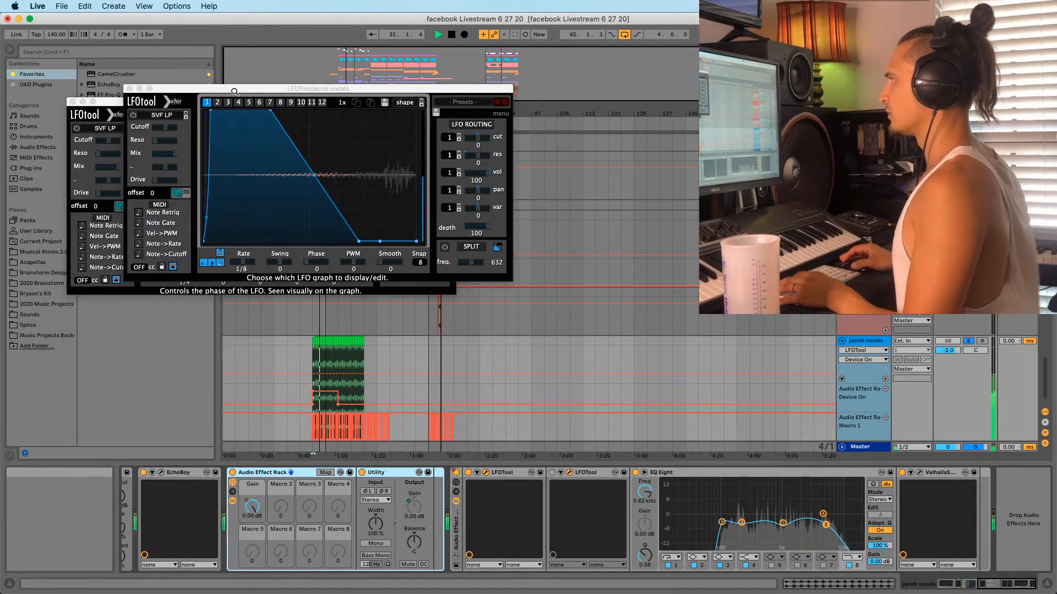
drag(235, 91, 563, 105)
key(space)
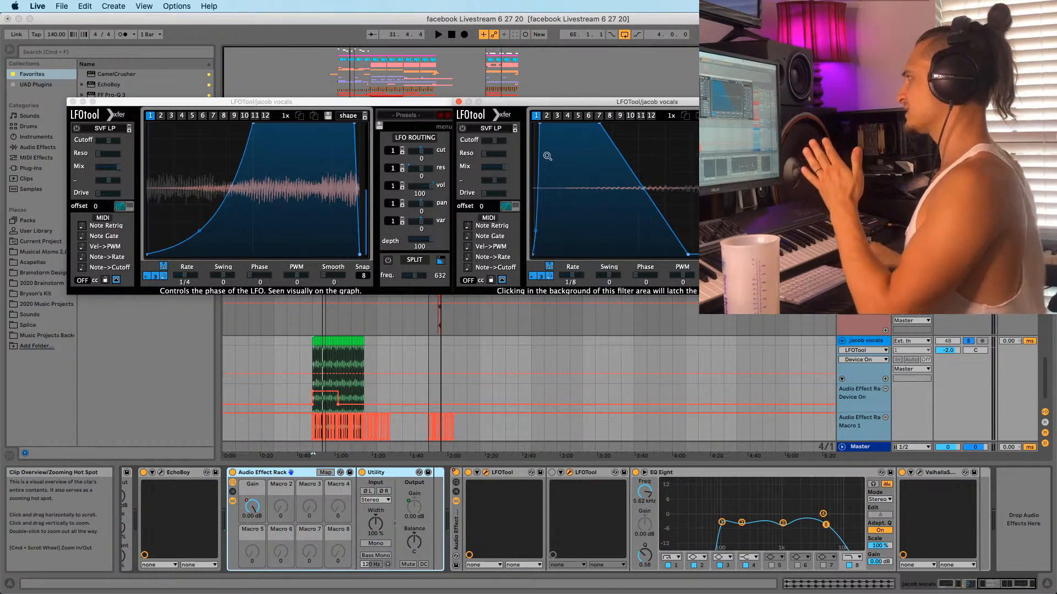
Switch the second LFOTool back on, play the vocal through both gates, and take the track out of solo
click(552, 472)
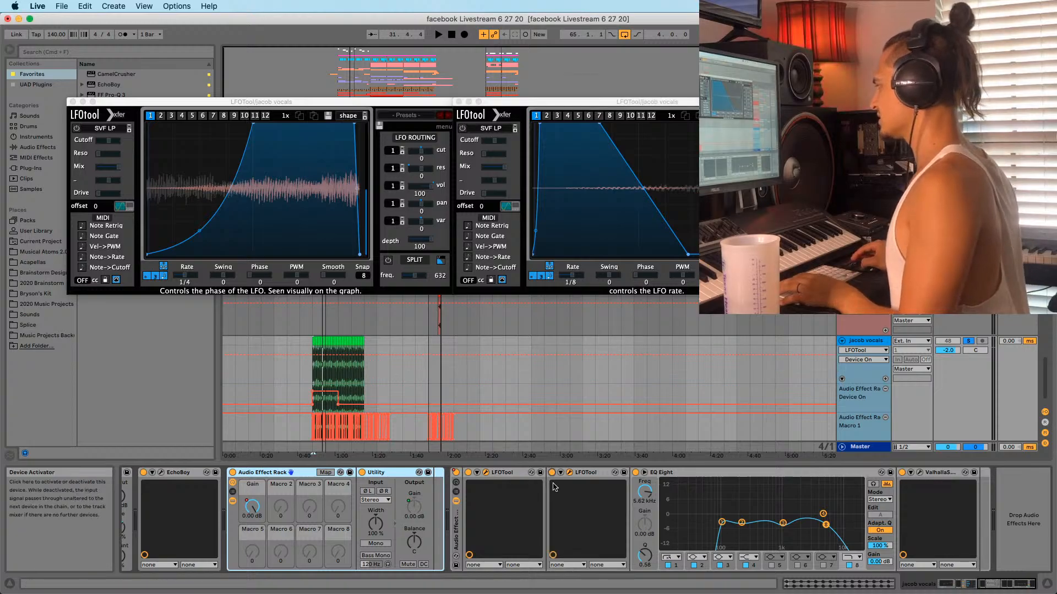
key(space)
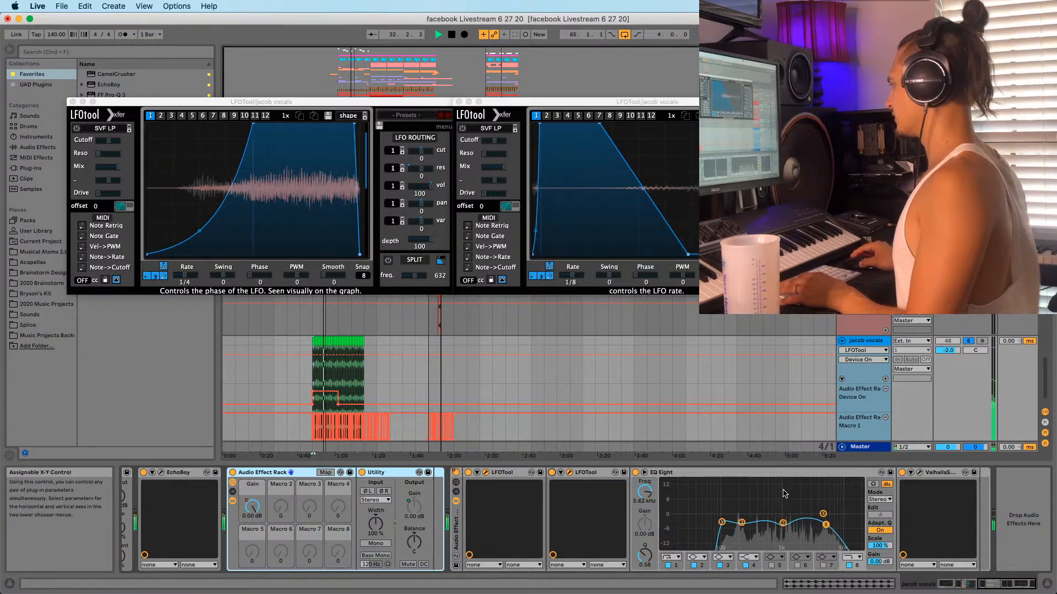
click(968, 342)
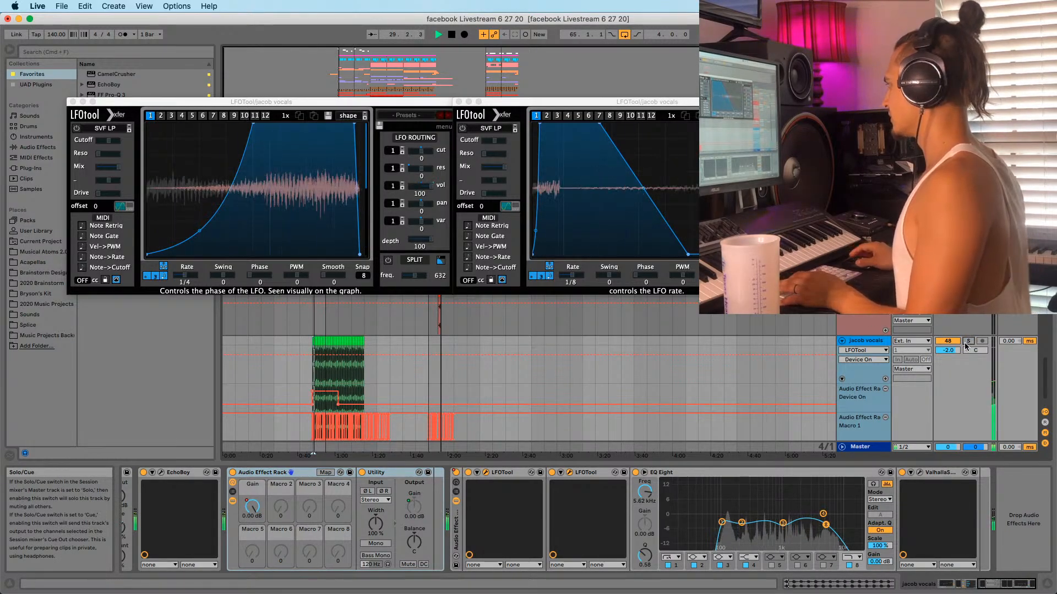
Compare the two vocal LFOTool curves, at 1/4 and 1/8 rate, during full-mix playback and close both windows
click(122, 105)
drag(122, 105, 69, 115)
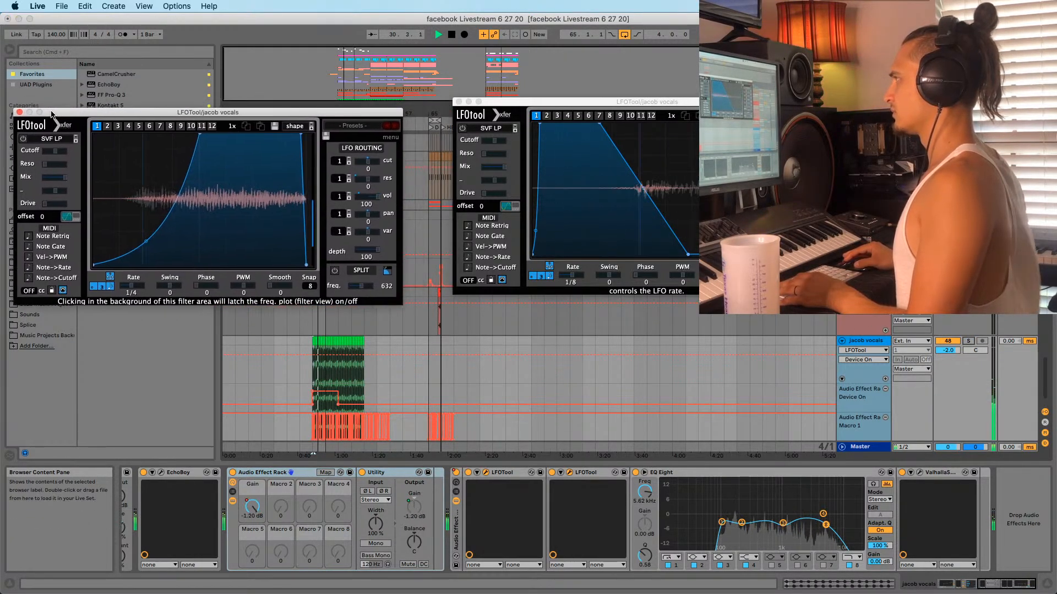
drag(492, 106, 422, 114)
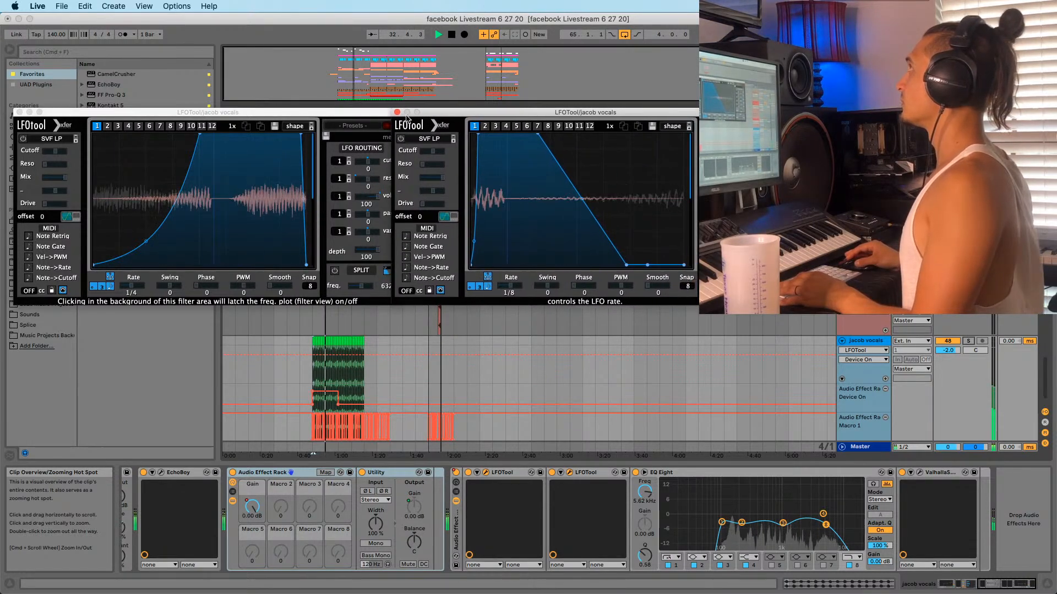
click(404, 112)
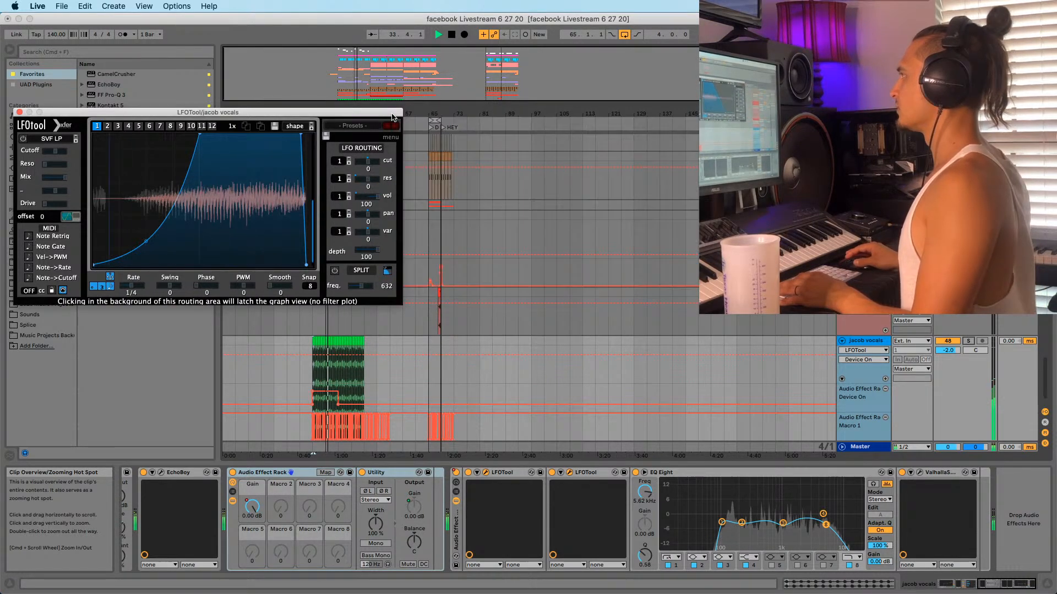
click(19, 112)
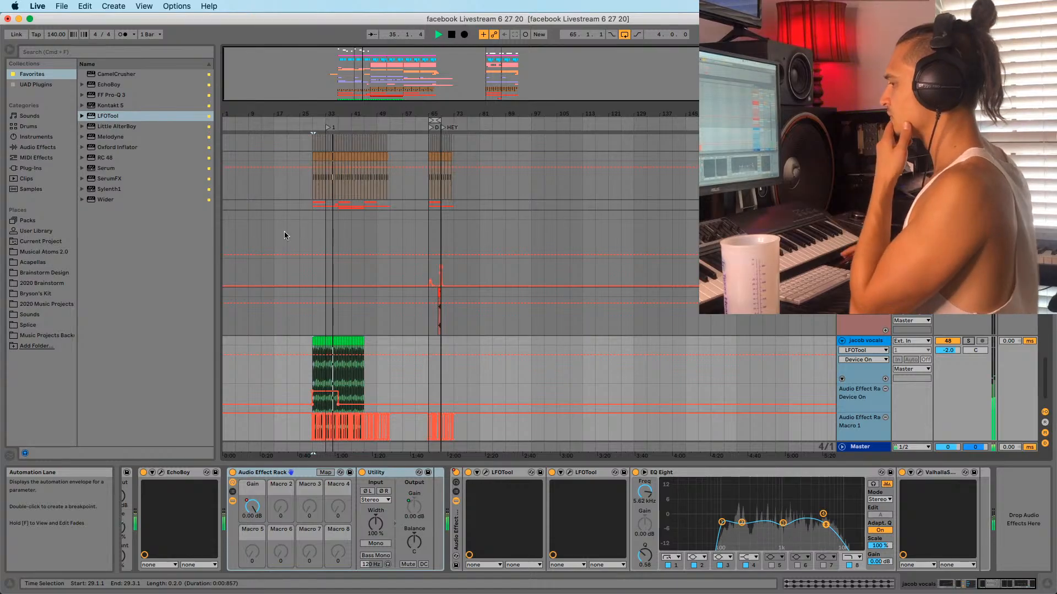
Look through the arrangement's tracks between the synth group and the big synth chords, stopping playback along the way
scroll(324, 249, down, 10)
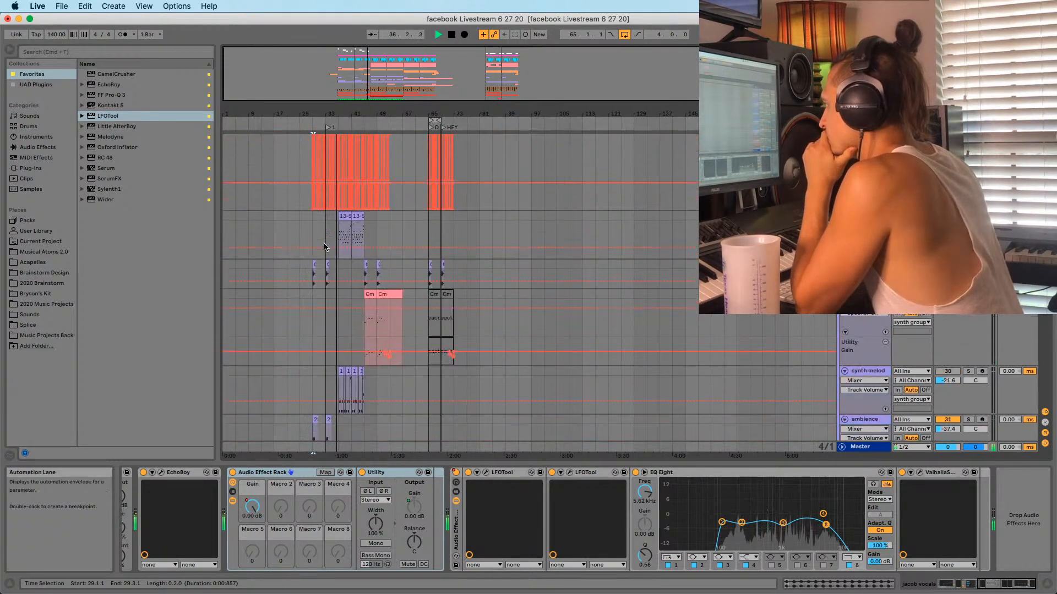
scroll(325, 250, up, 6)
scroll(330, 256, down, 5)
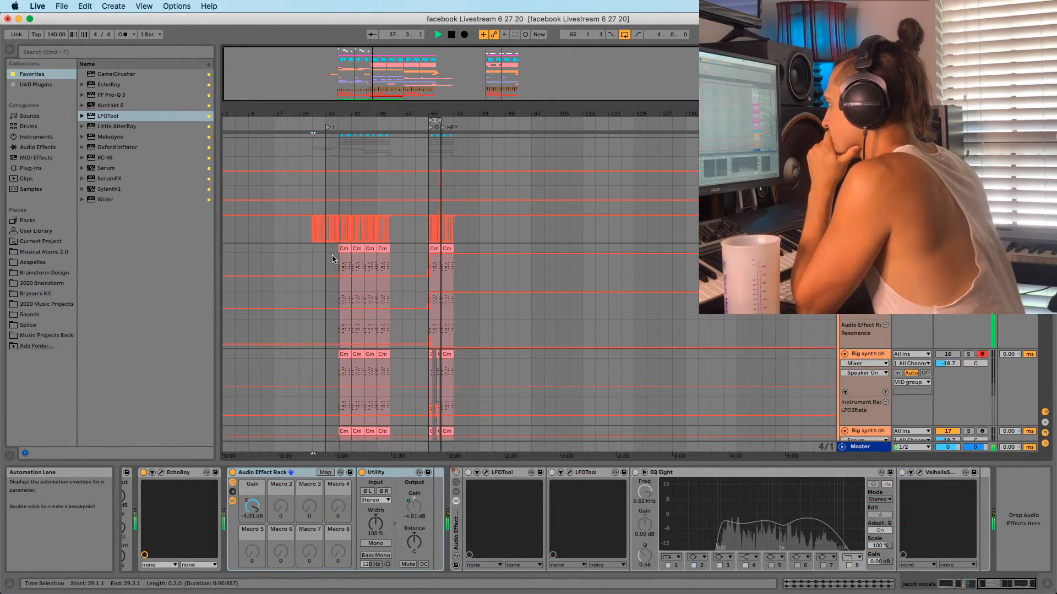
scroll(342, 275, down, 10)
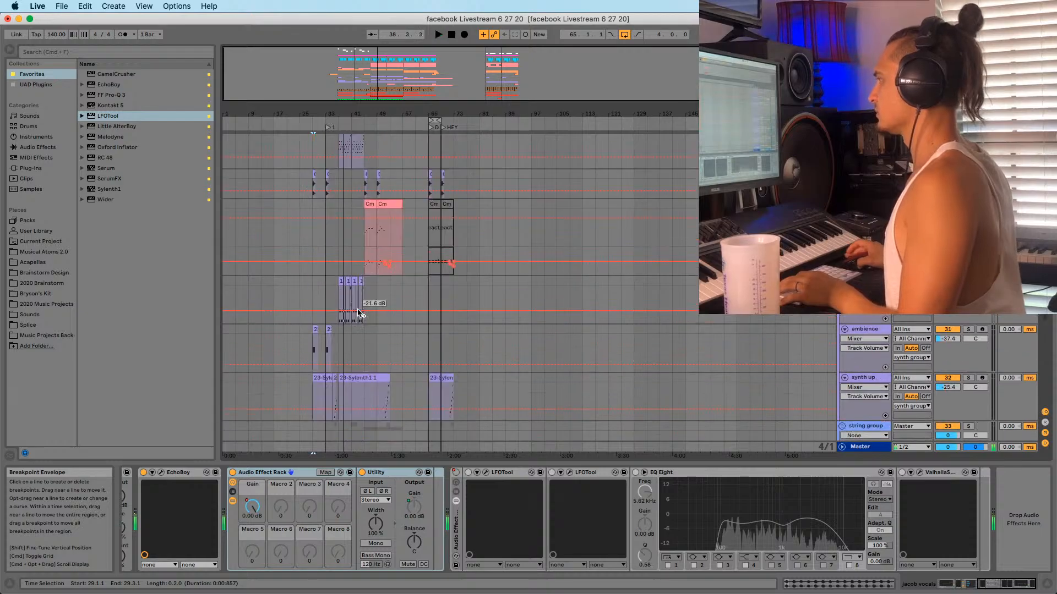
scroll(336, 275, up, 15)
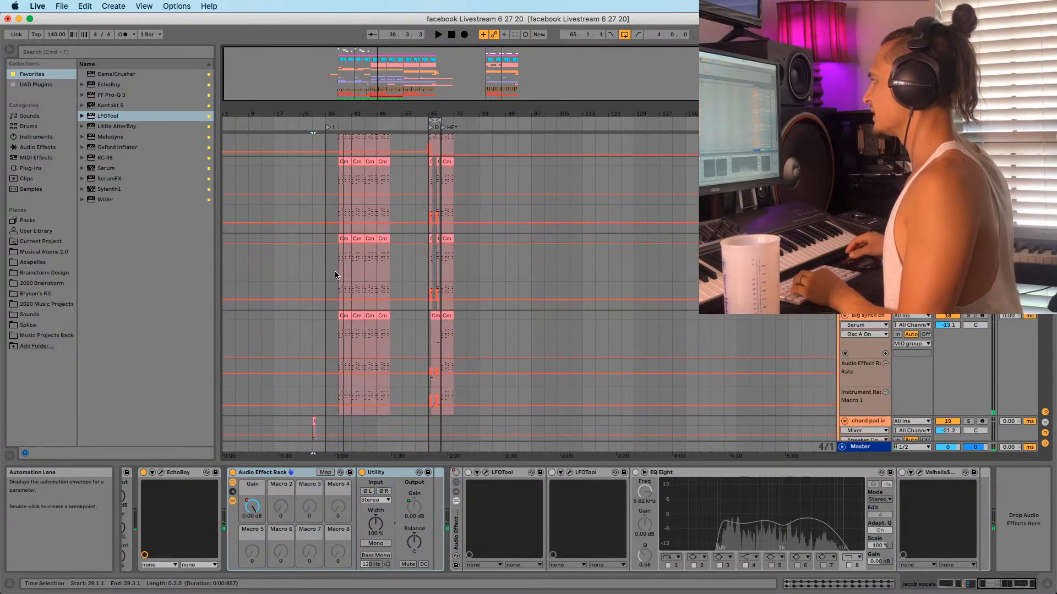
scroll(335, 275, up, 12)
scroll(337, 275, down, 7)
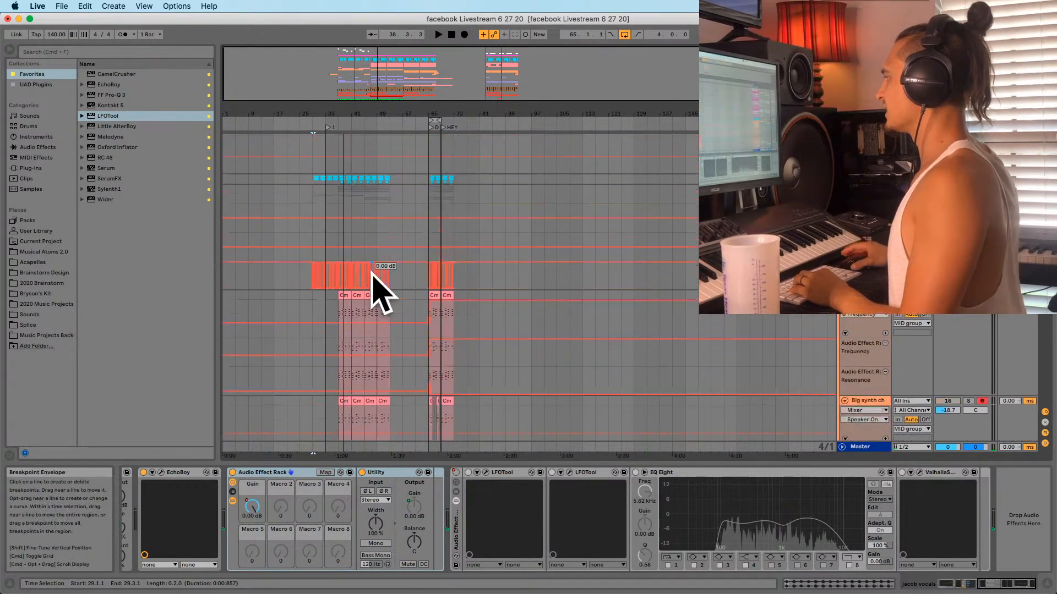
Delete the earlier section's Cm clips from the lower big synth chords tracks, keeping them only on the uppermost of these tracks
scroll(372, 276, down, 5)
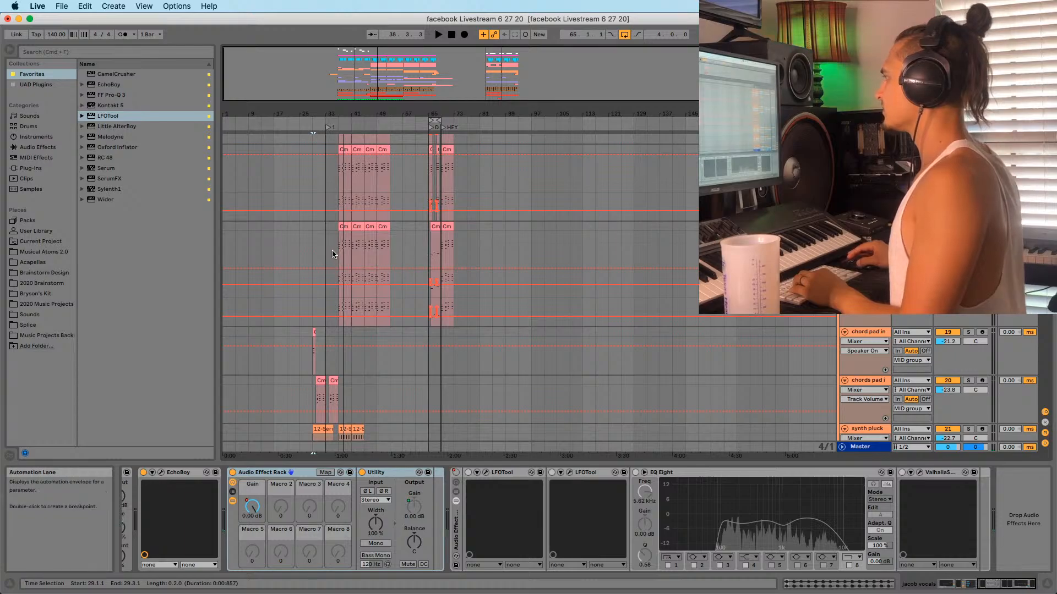
drag(339, 250, 402, 270)
scroll(404, 283, up, 1)
key(a)
key(Delete)
drag(411, 231, 309, 225)
key(Delete)
scroll(362, 226, up, 1)
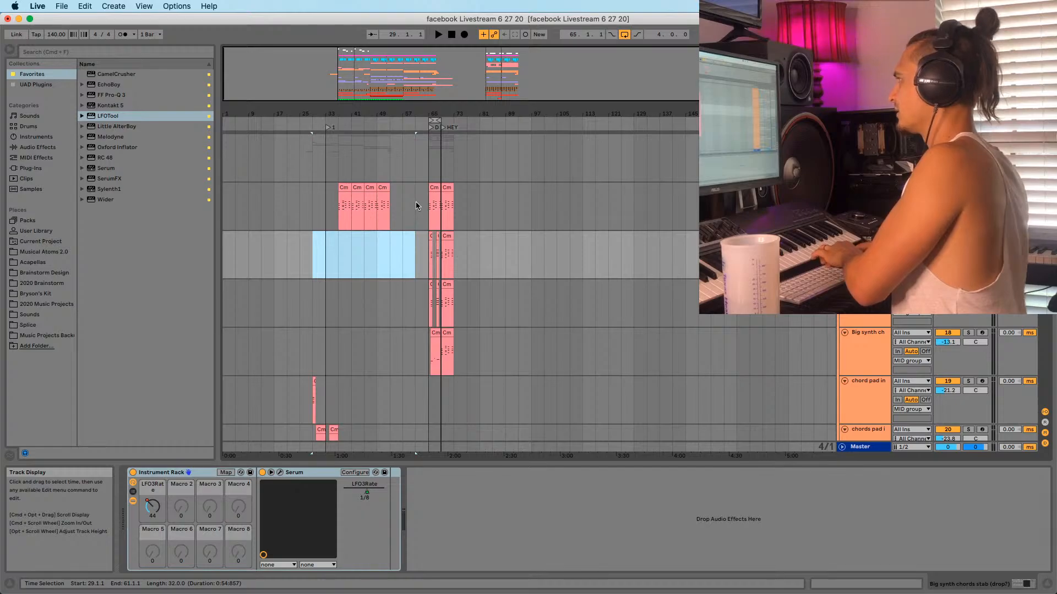
Play the remaining big synth chords clips from bar 37 and bring up that track's device chain
click(328, 221)
key(space)
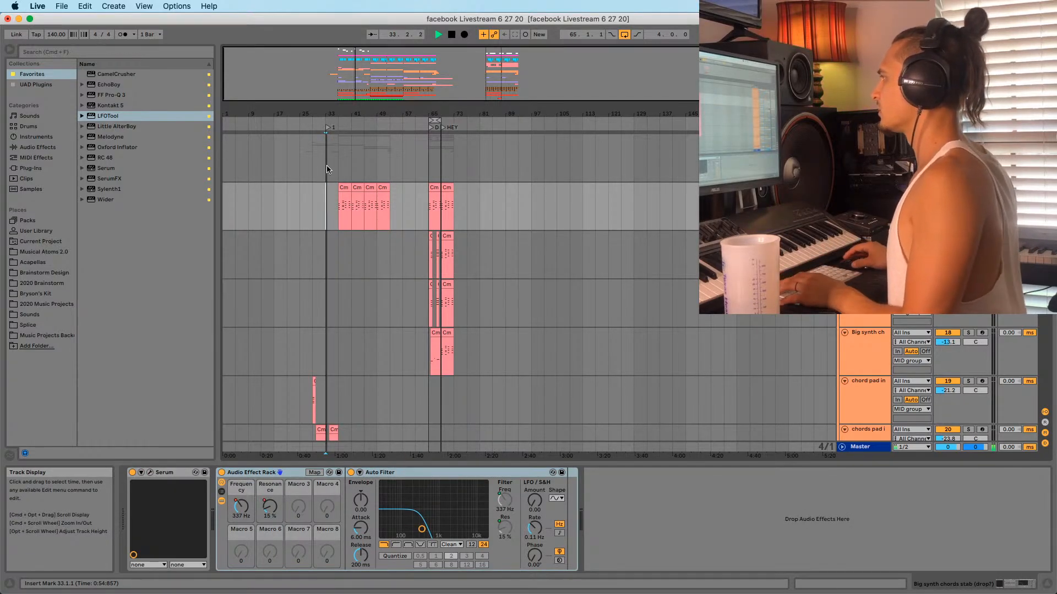
scroll(327, 169, up, 5)
click(367, 218)
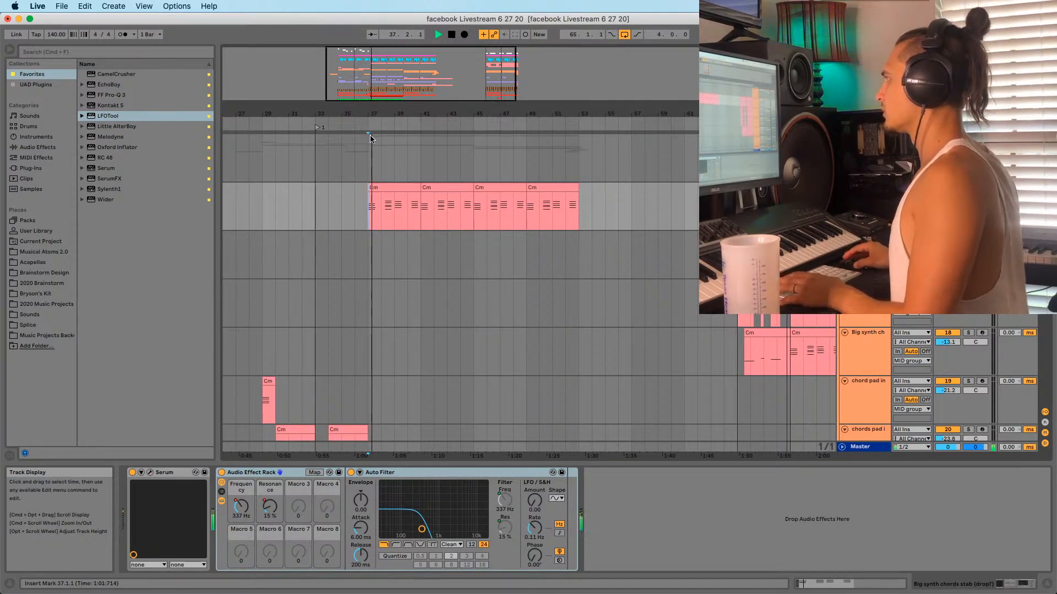
scroll(370, 138, down, 2)
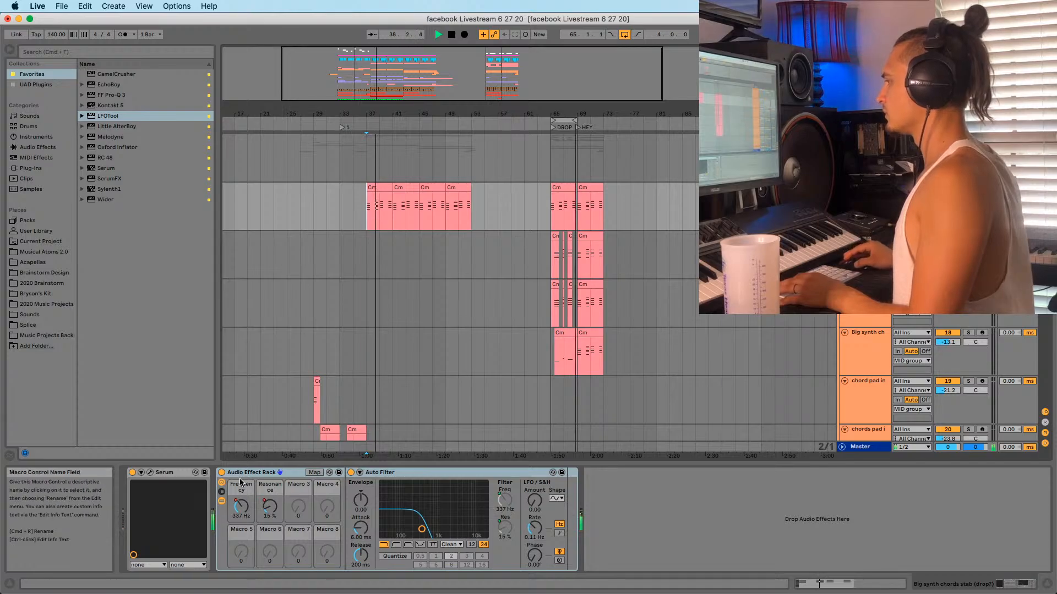
Switch off the chords track's Audio Effect Rack and automate its device activation on for the drop, starting at bar 65
right_click(221, 473)
click(221, 476)
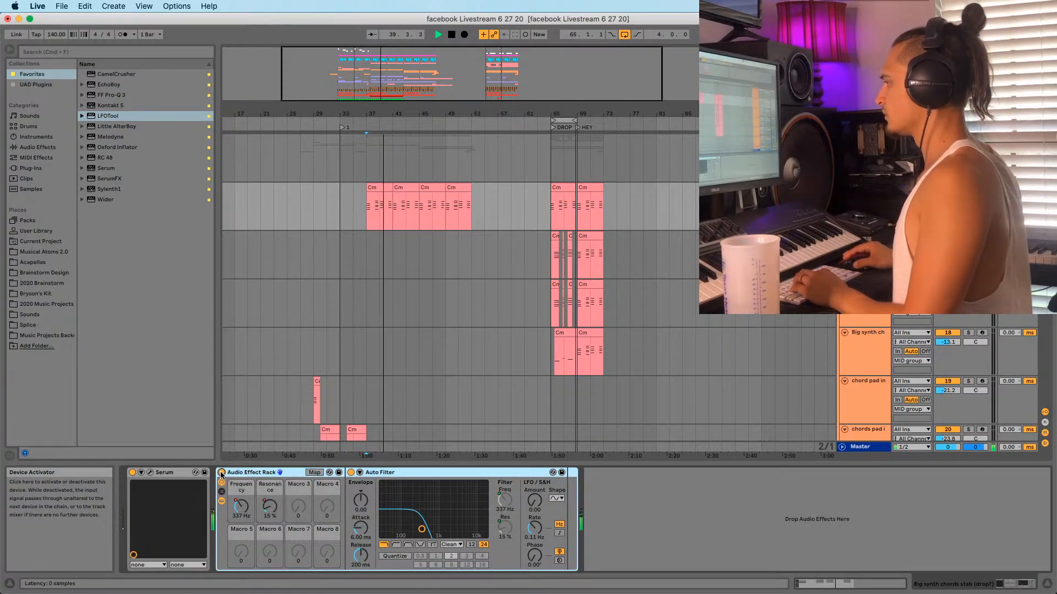
click(223, 474)
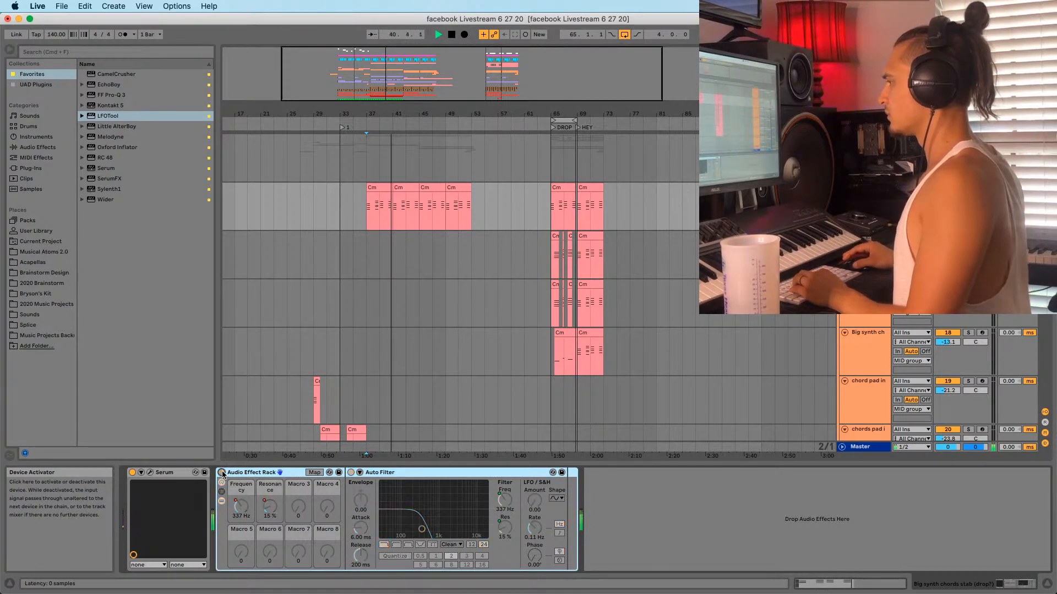
right_click(223, 473)
click(253, 478)
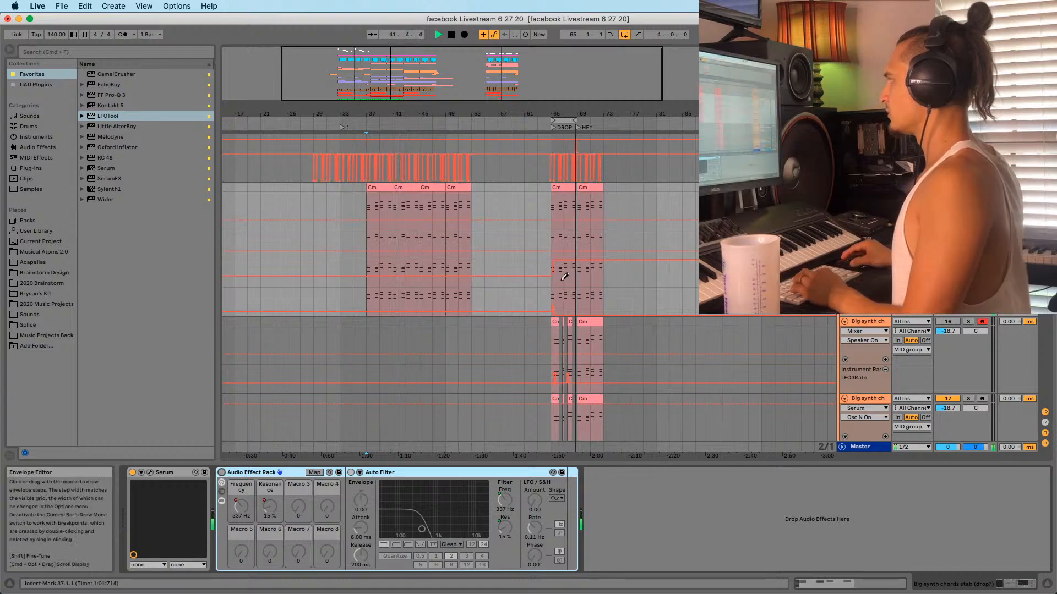
click(555, 210)
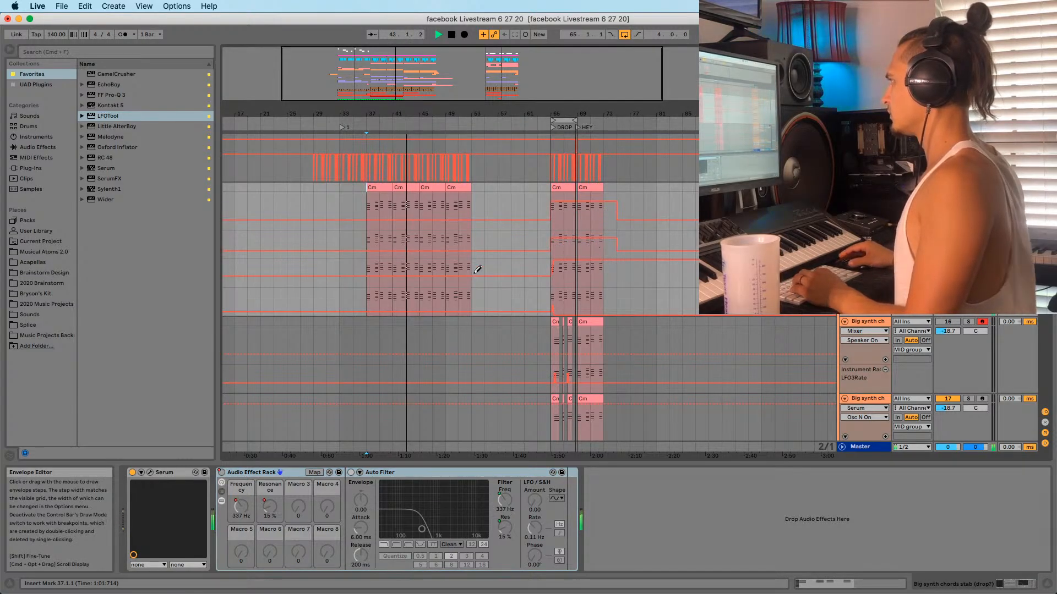
Add a Utility after the Auto Filter on the big synth chords stab track and show its gain automation
key(shift+Tab)
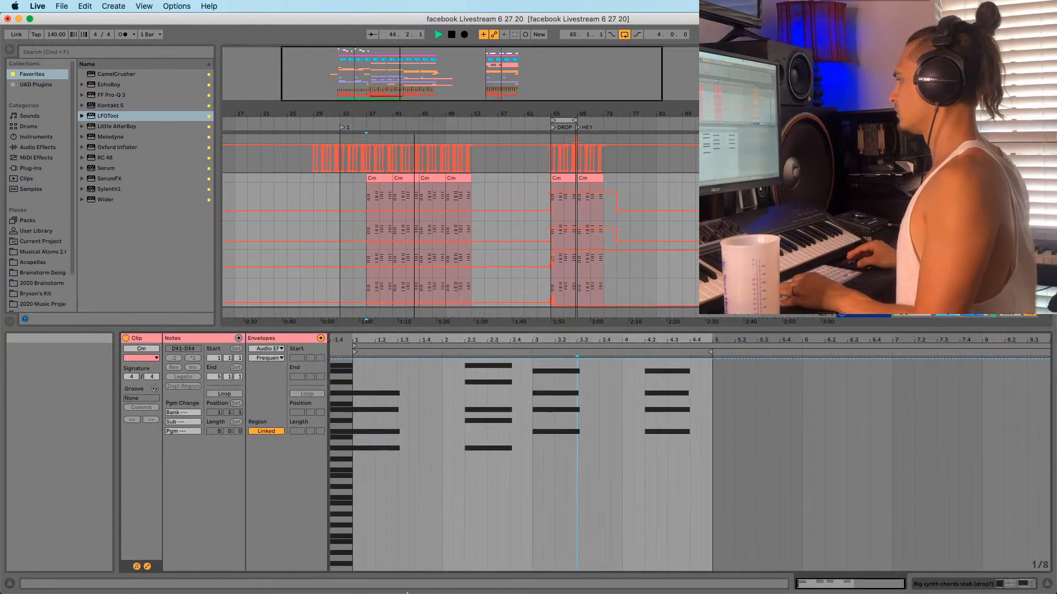
click(37, 147)
scroll(138, 243, down, 5)
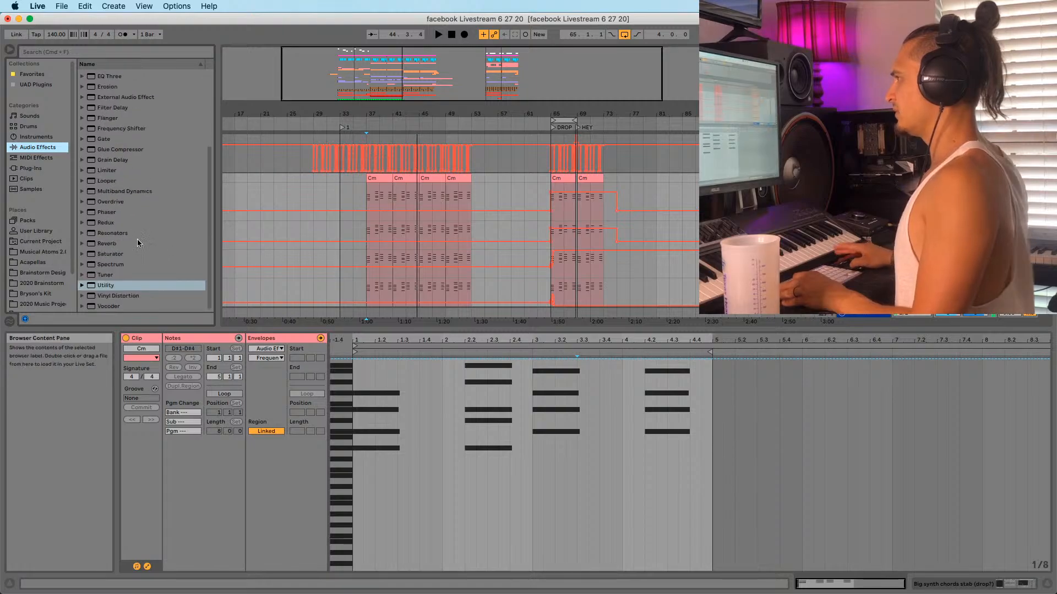
drag(109, 286, 449, 256)
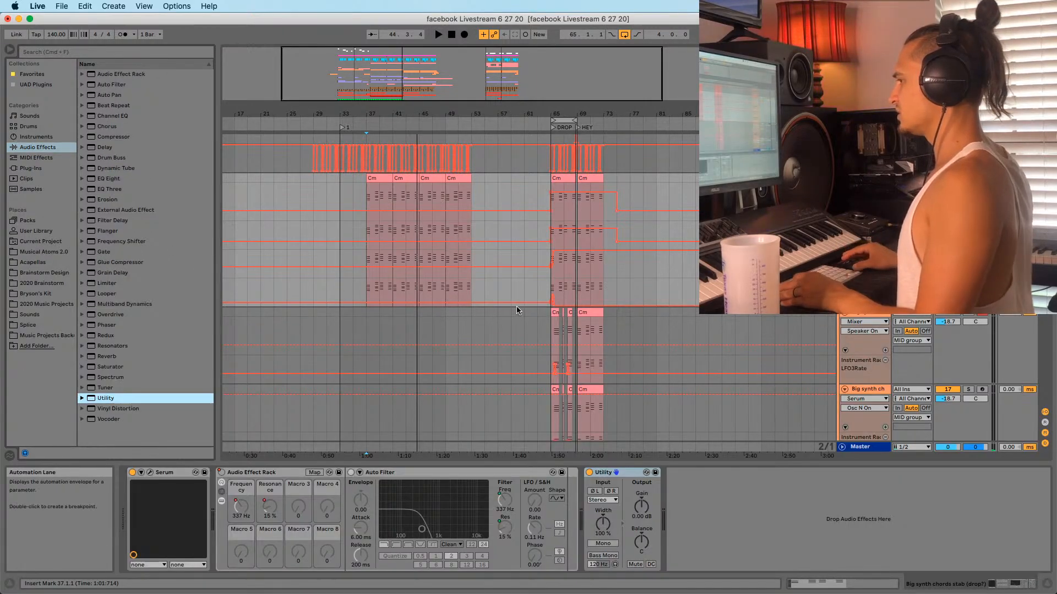
right_click(647, 513)
click(679, 520)
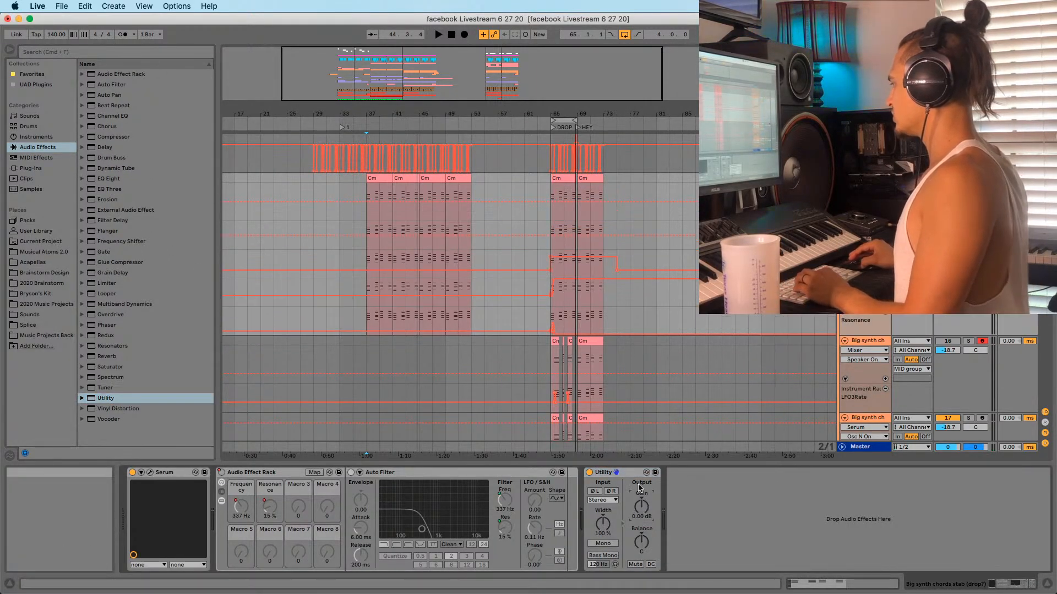
Lower the Utility gain automation to about -3.57 dB across the chord clips from bar 37 to 53 and audition it
click(376, 232)
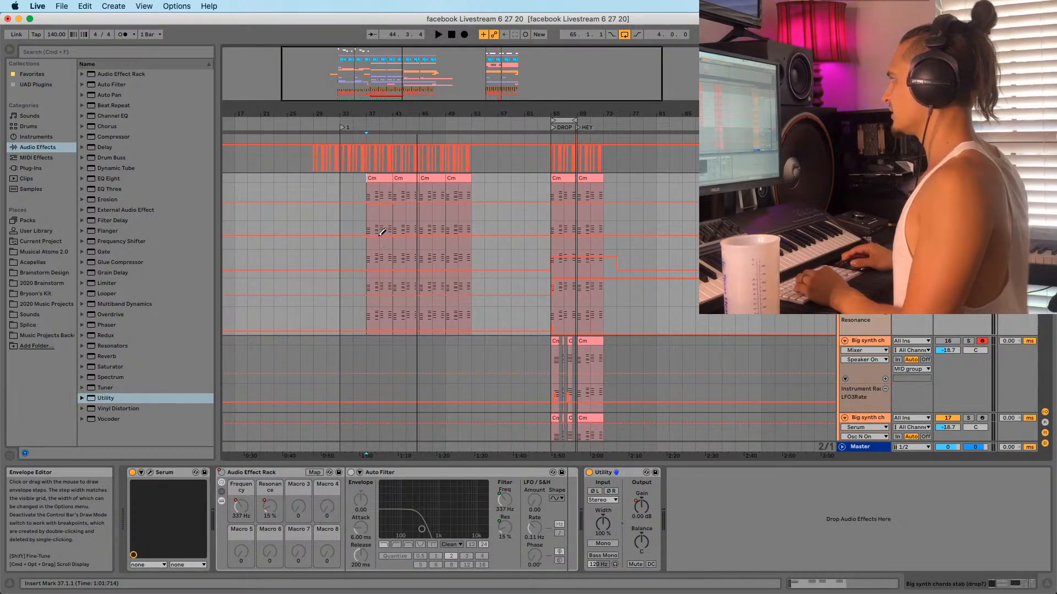
key(b)
drag(382, 233, 392, 224)
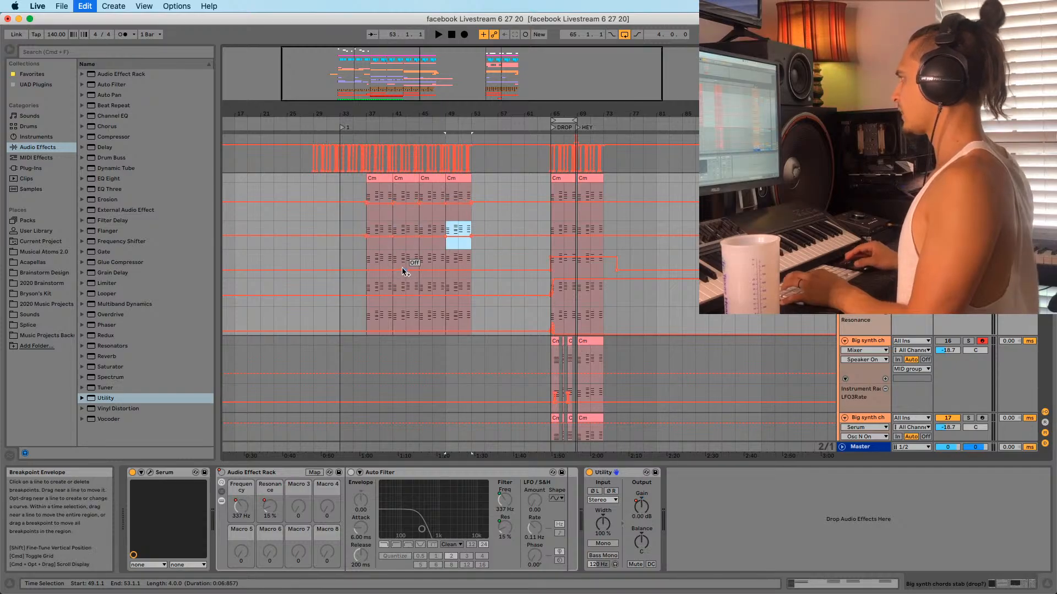
click(368, 223)
key(space)
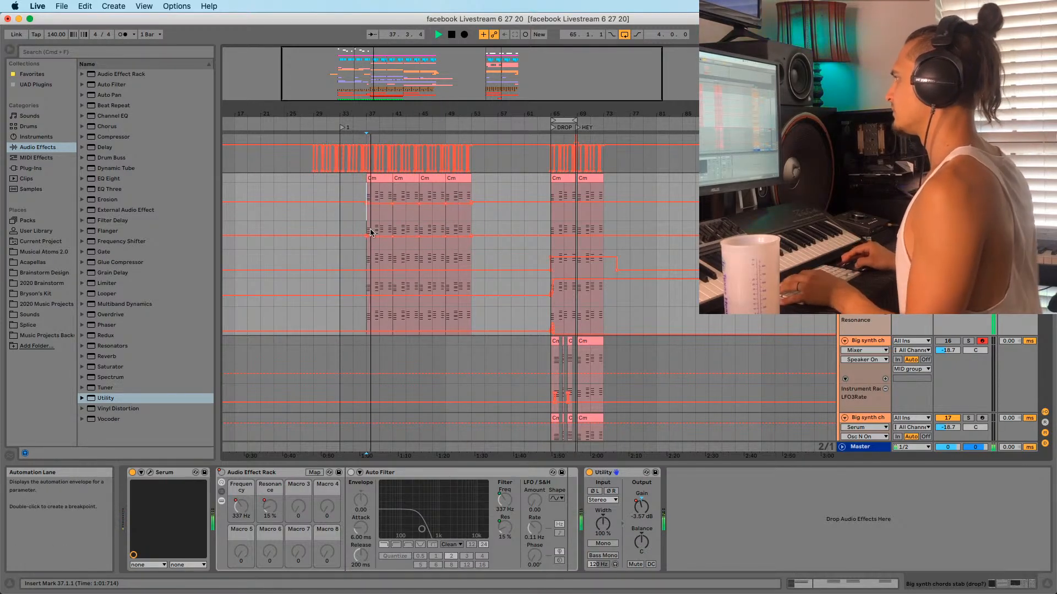
key(space)
Play the arrangement from bar 29 and examine the Sub group's device chain and the clips in the tracks beneath it
click(319, 223)
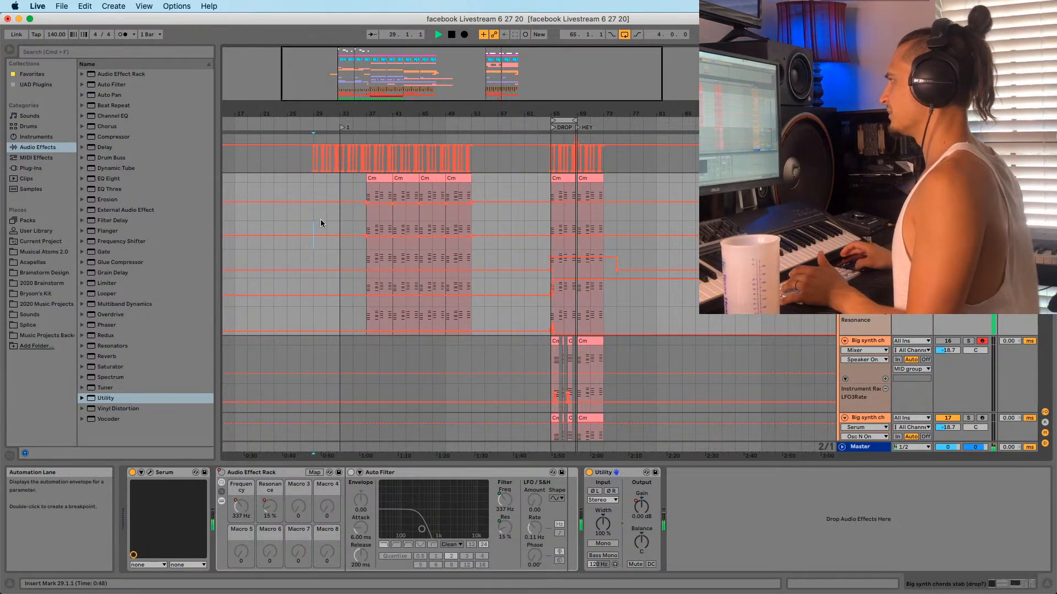
key(space)
scroll(321, 219, up, 20)
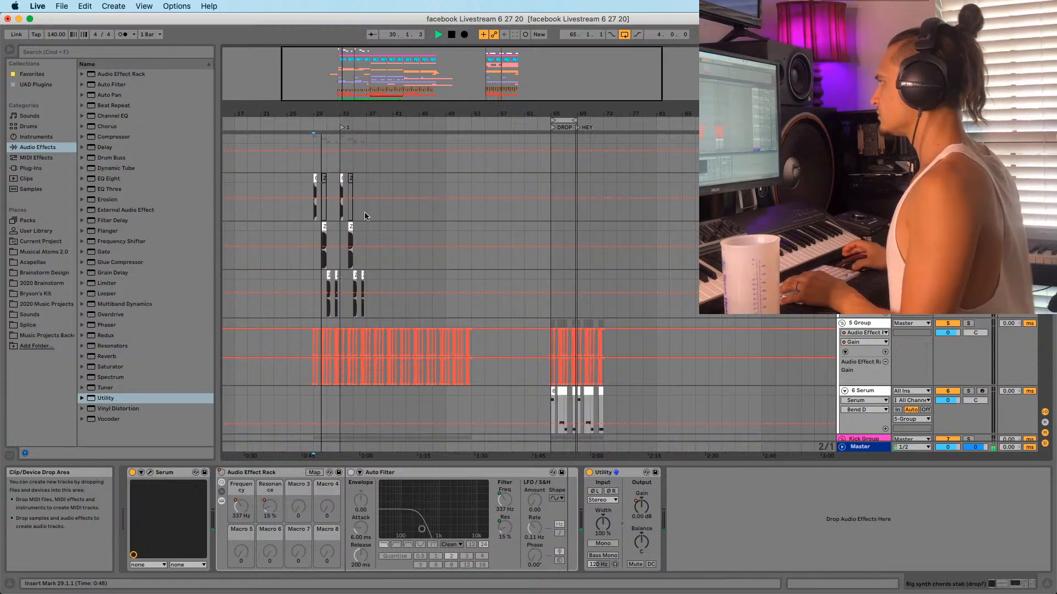
click(863, 139)
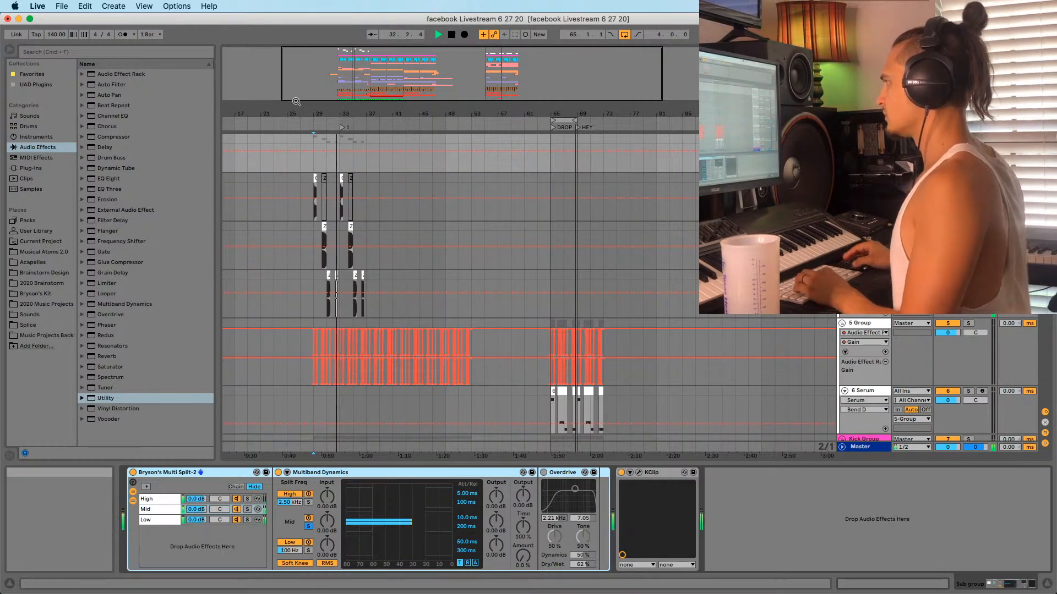
drag(297, 101, 313, 191)
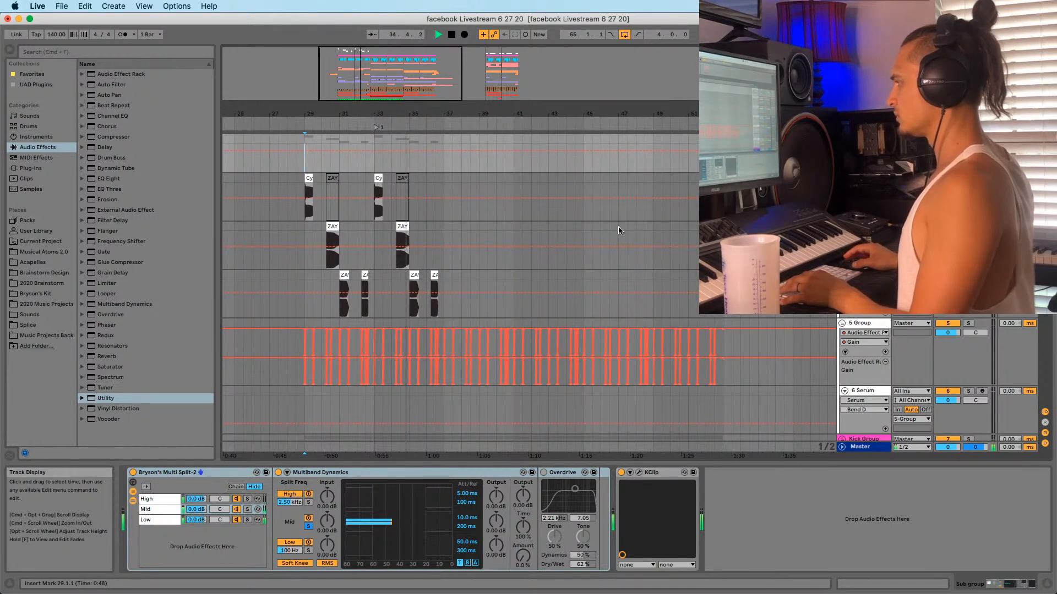
drag(410, 107, 409, 109)
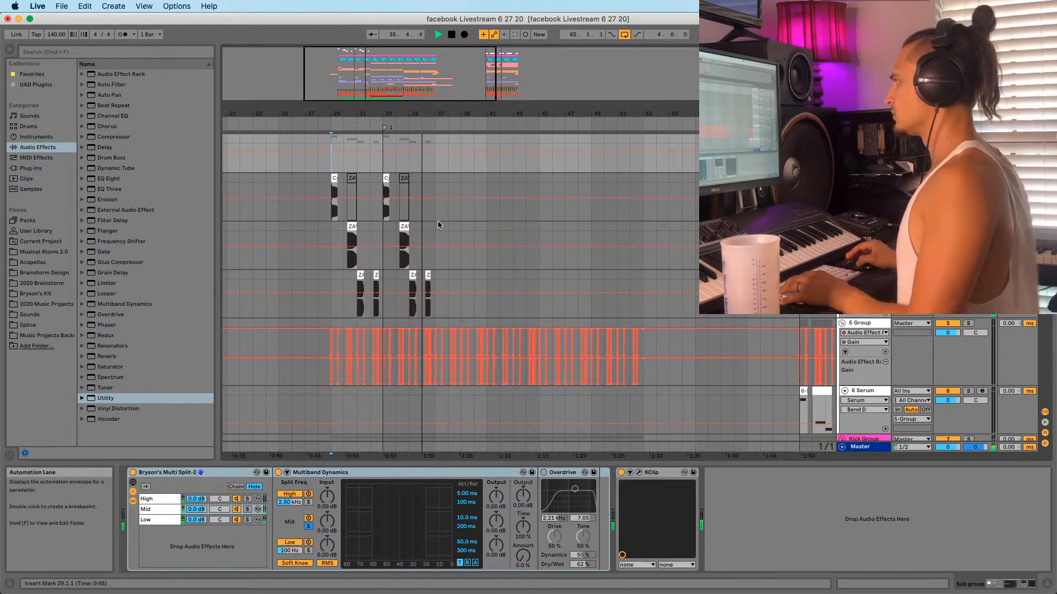
scroll(439, 217, down, 3)
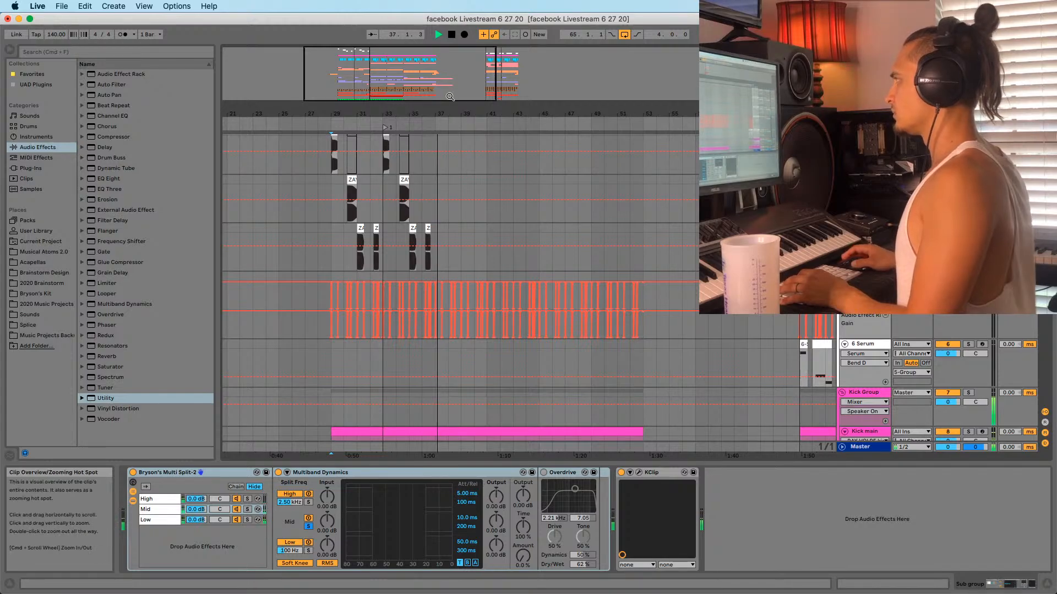
Check the whole arrangement during playback and save the Live Set
drag(435, 113, 398, 108)
scroll(412, 253, down, 5)
scroll(413, 259, up, 5)
key(super+s)
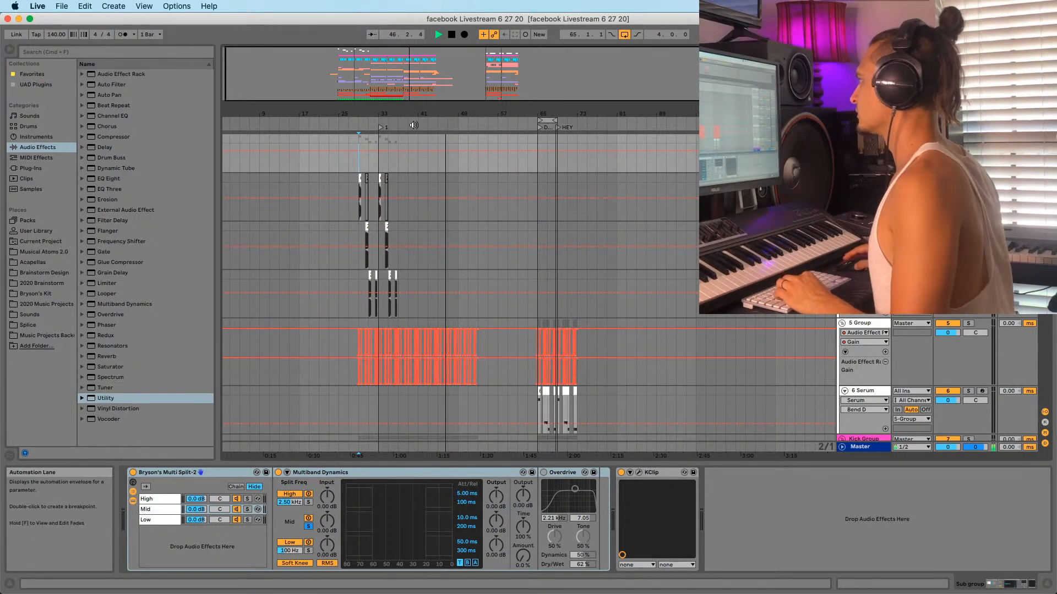
Look through the tracks from the Sub group to the chord pads around bars 45 to 52 during playback
scroll(379, 165, right, 5)
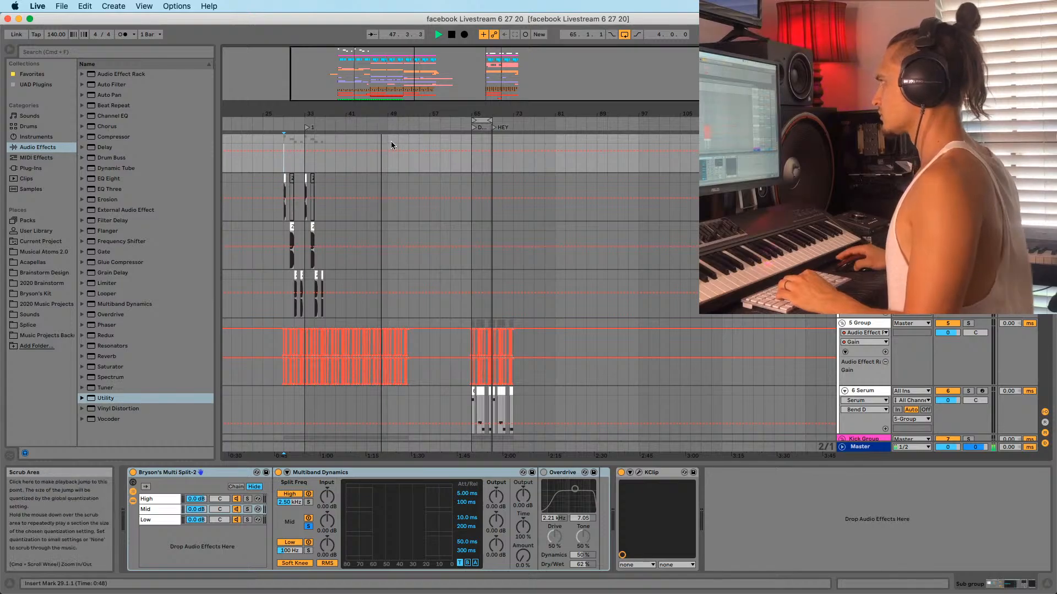
scroll(372, 150, down, 3)
click(356, 189)
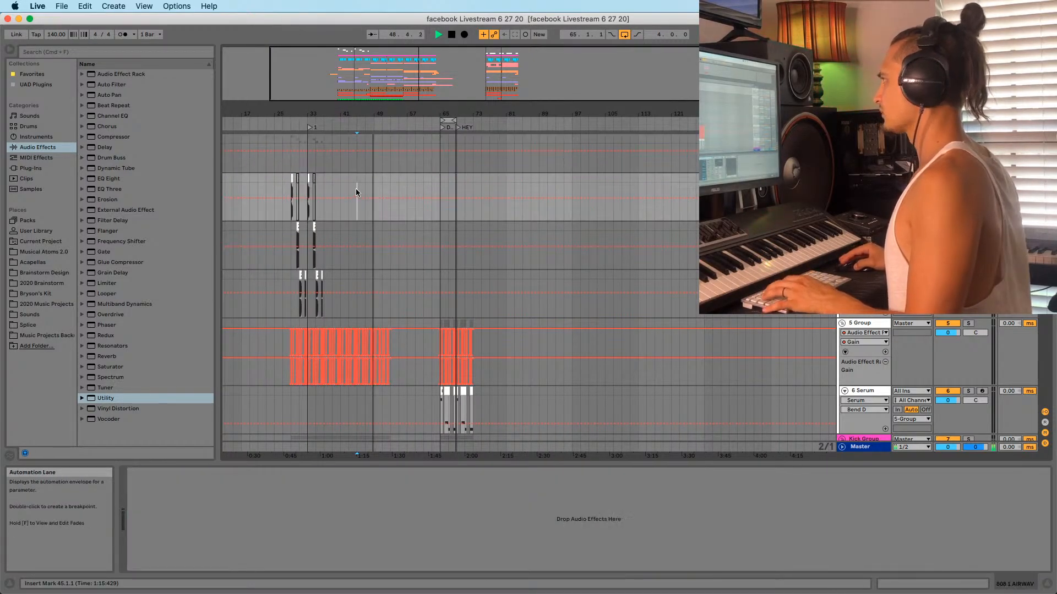
click(356, 164)
scroll(357, 165, down, 10)
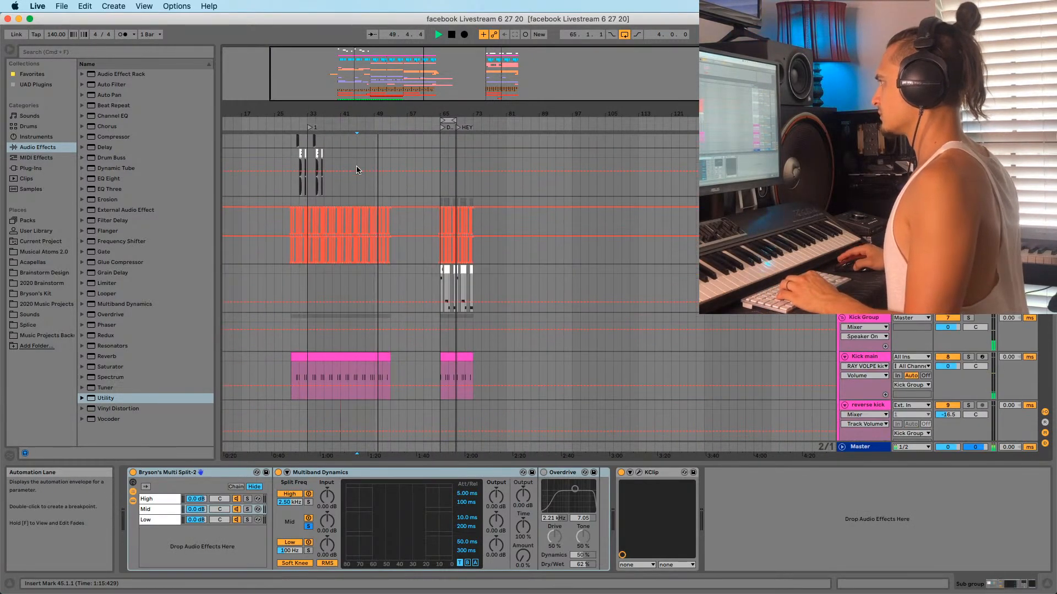
scroll(391, 276, down, 10)
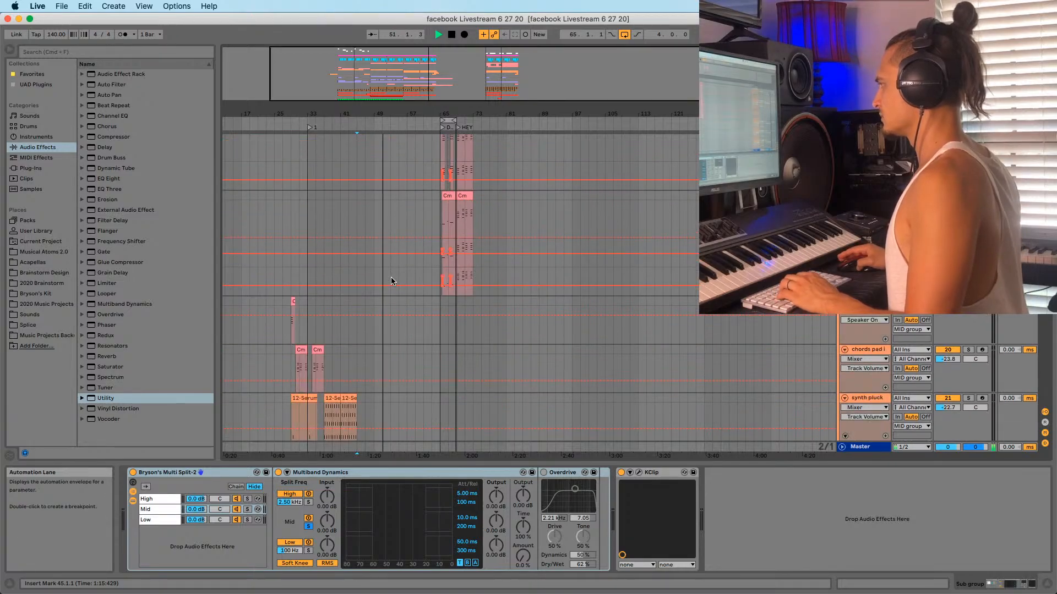
click(365, 238)
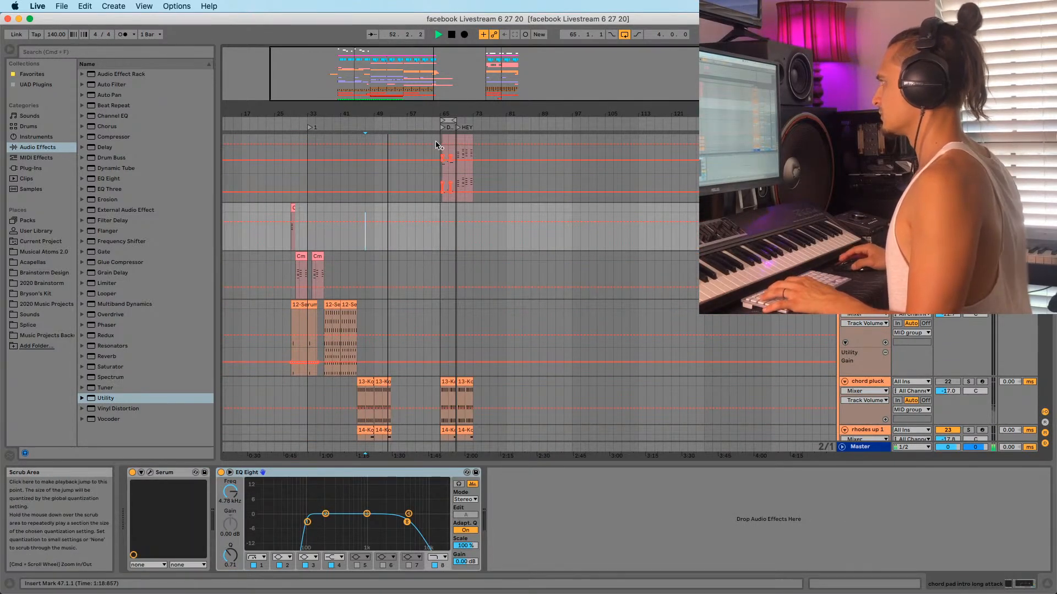
Play the drop from bar 65 and examine the synth, string, rhodes and chord stab tracks in it
key(space)
drag(428, 106, 445, 145)
key(space)
scroll(424, 248, down, 10)
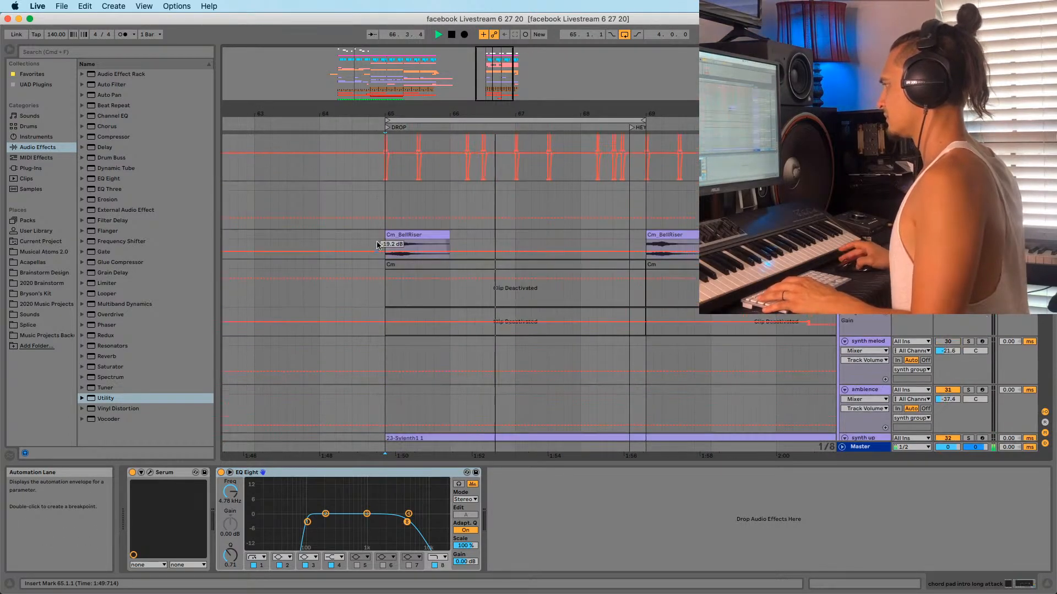
scroll(405, 260, down, 3)
click(384, 222)
scroll(391, 275, up, 15)
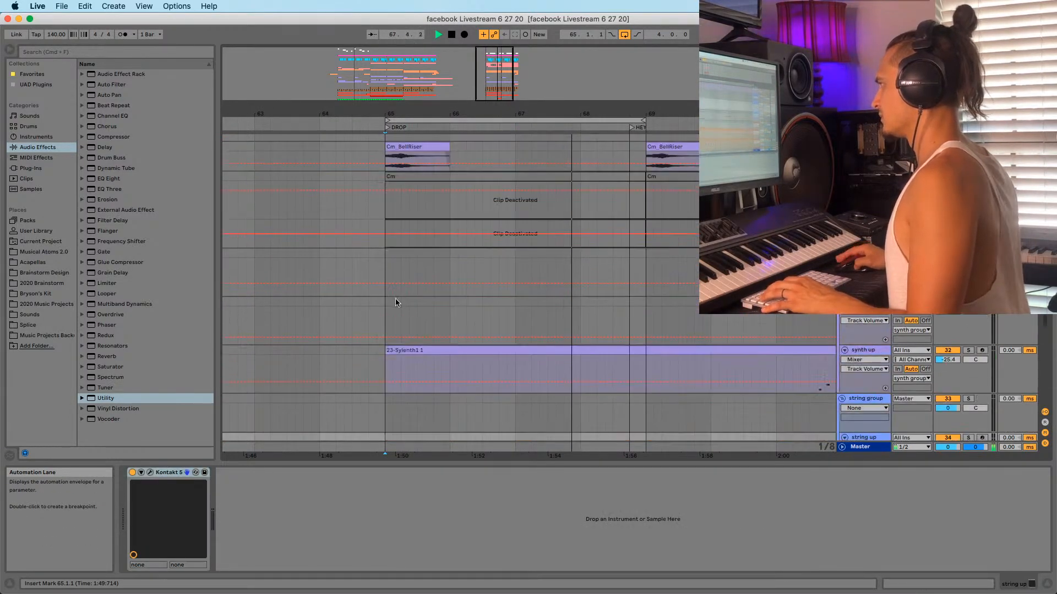
scroll(397, 333, down, 10)
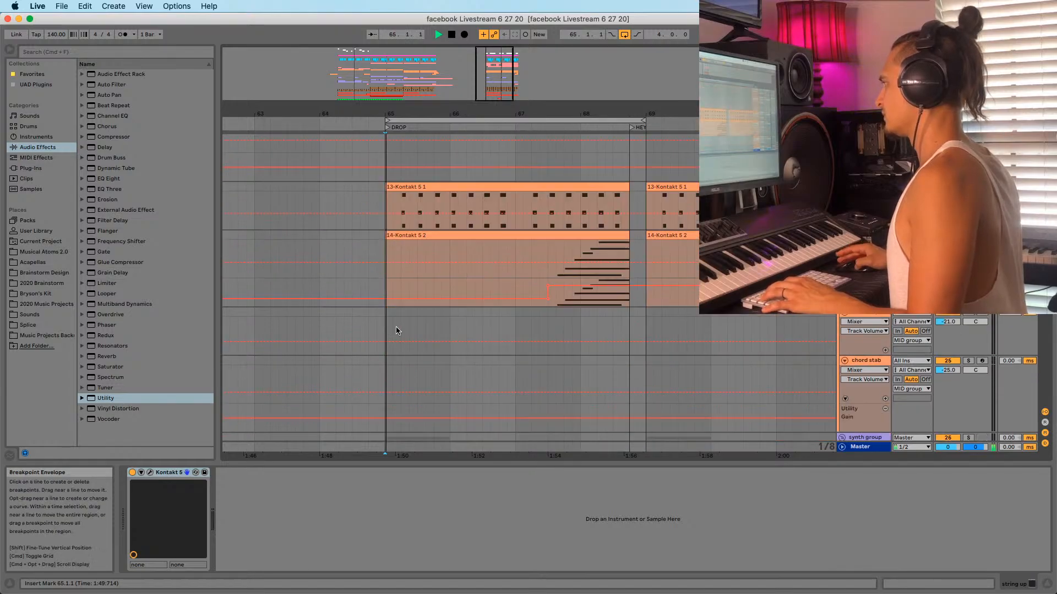
click(387, 246)
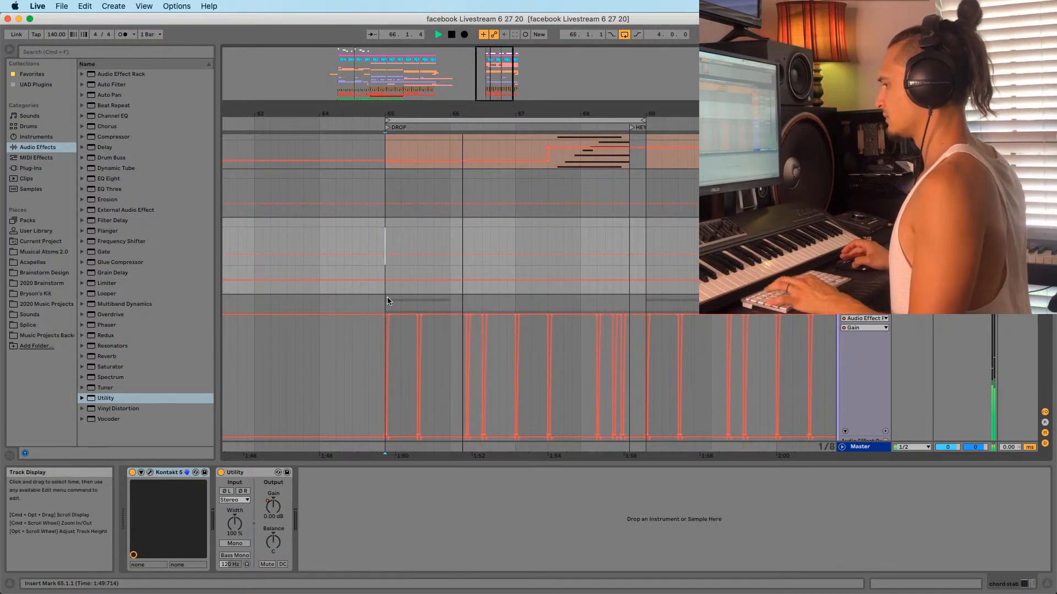
Locate the big synth chords stab track in the drop, play it from bar 65.3, and select its first Cm clip
scroll(399, 325, up, 1)
drag(408, 114, 361, 78)
scroll(379, 347, up, 8)
scroll(377, 347, up, 5)
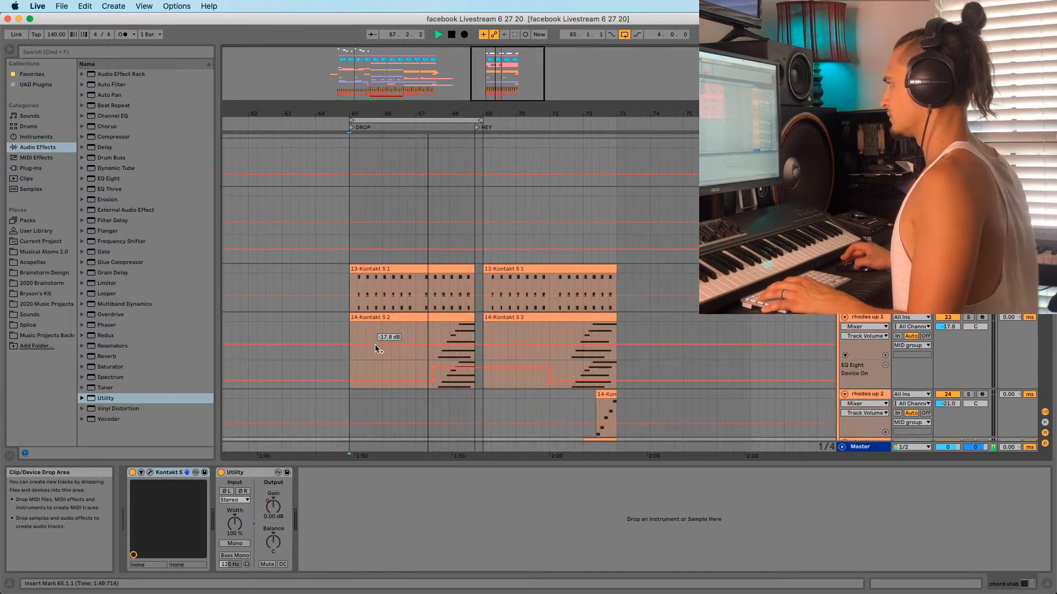
click(366, 205)
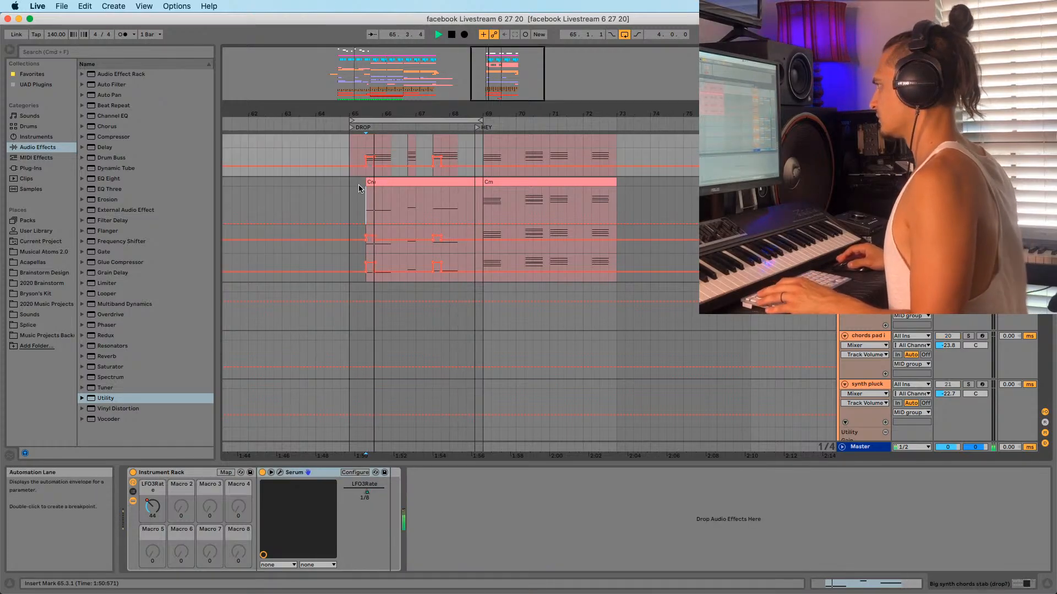
click(372, 182)
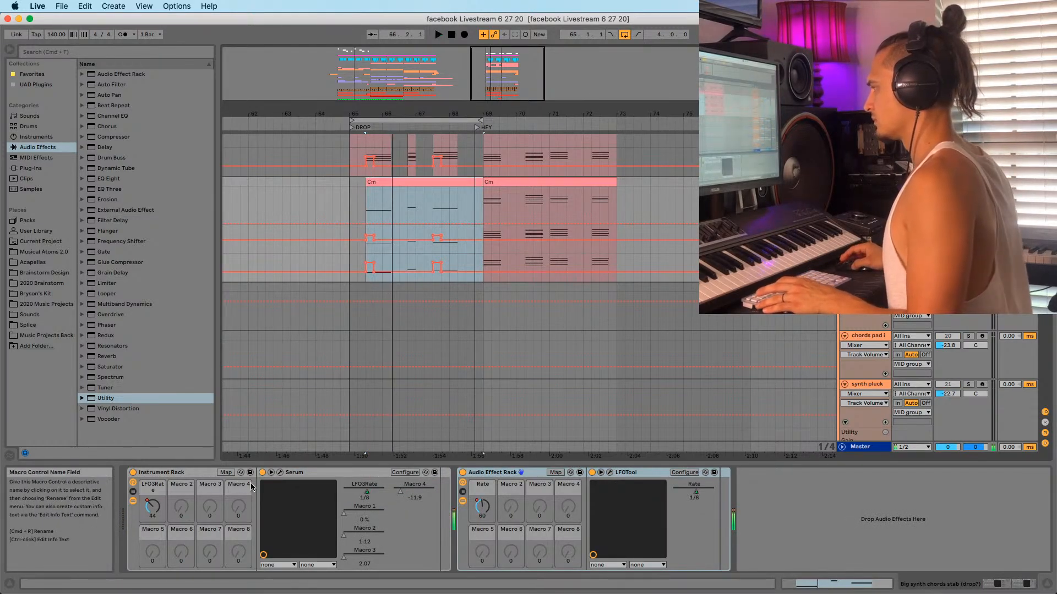
Open the Serum synth on the big synth chords stab track and compare its sound with OSC B off and on
click(280, 472)
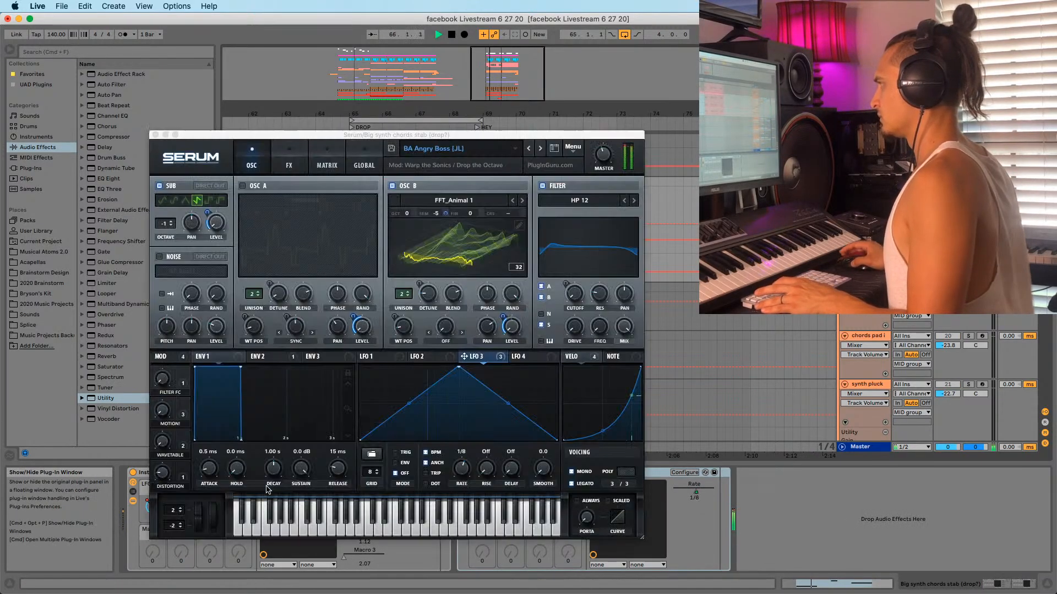
click(392, 186)
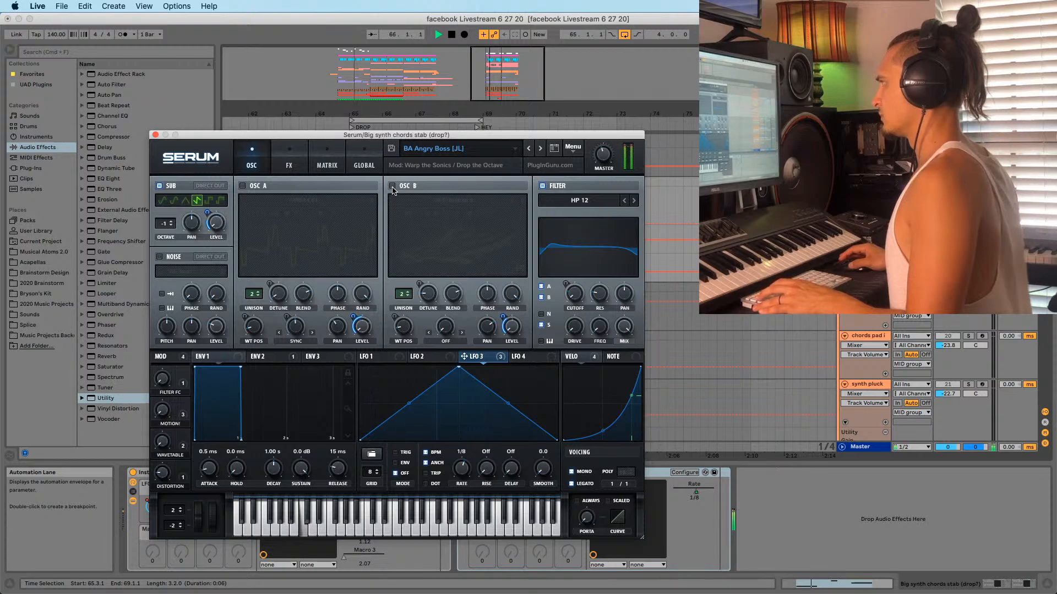
click(392, 186)
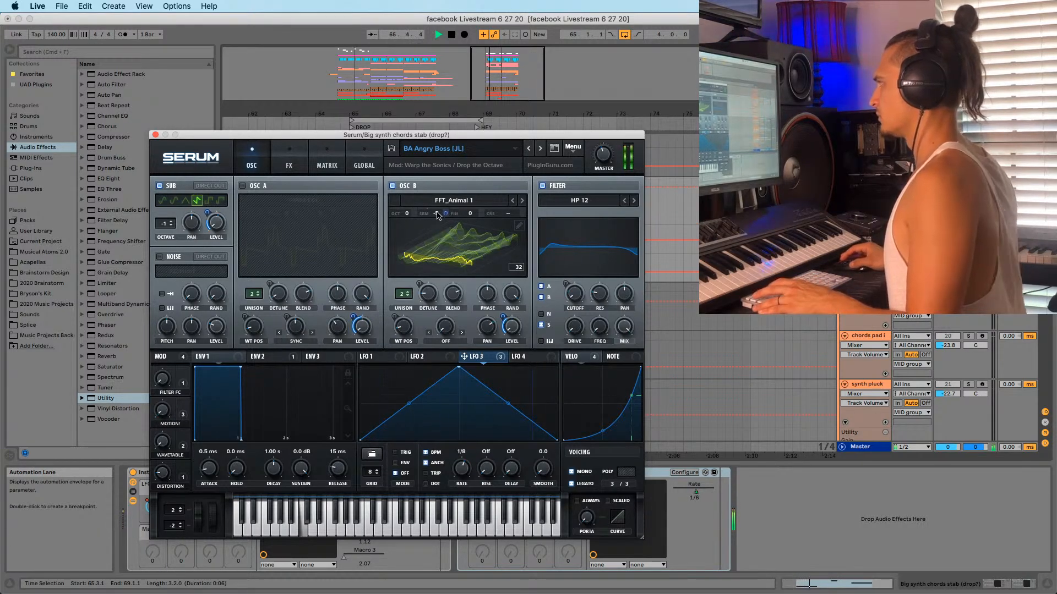
Lower OSC B's pitch to -12 semitones while auditioning the stab, and check it with the oscillator bypassed
mouse_move(440, 213)
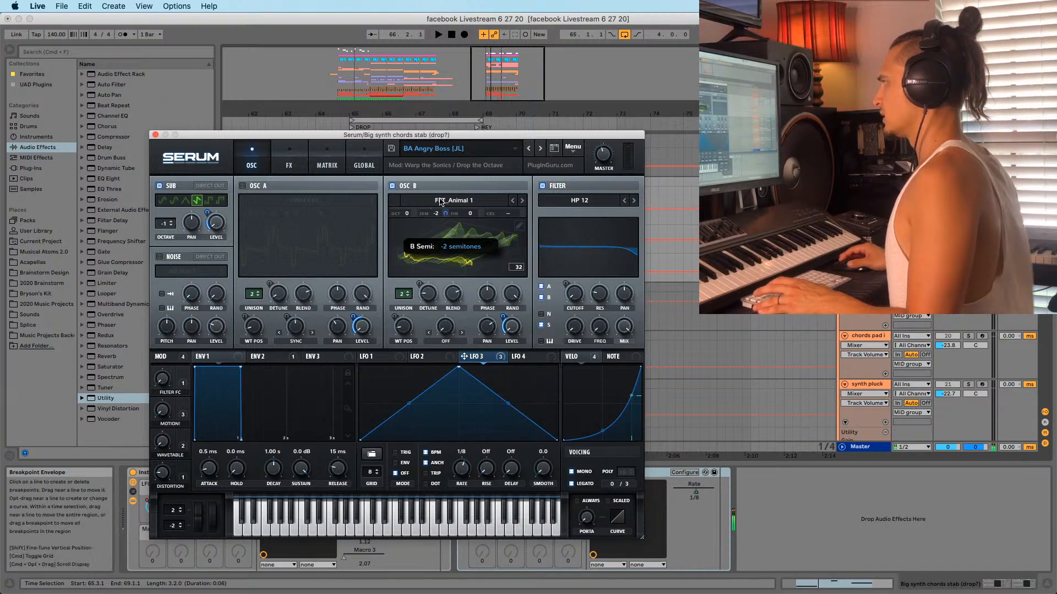
key(space)
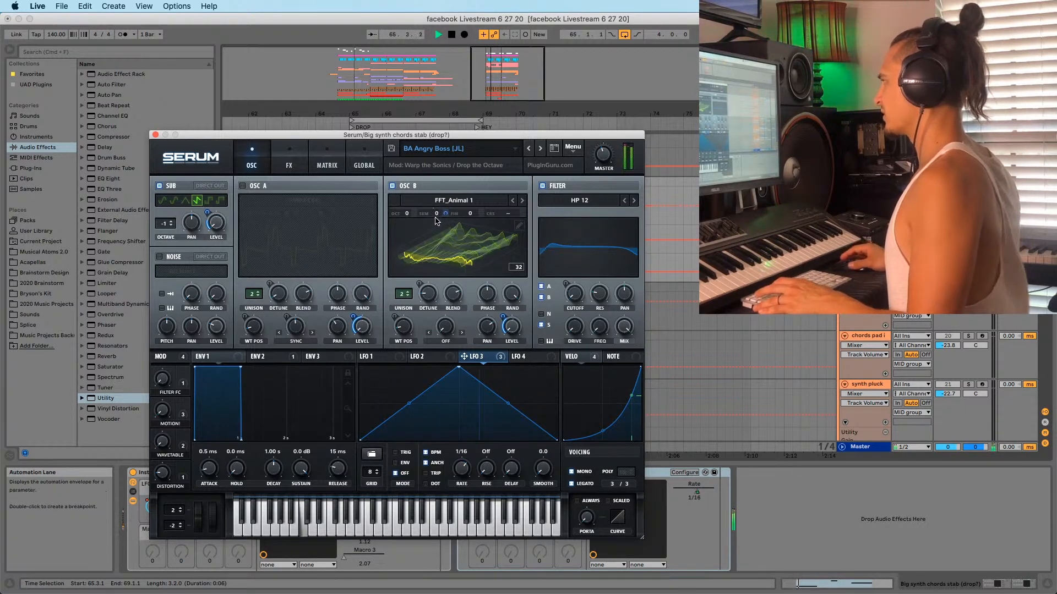
drag(437, 215, 440, 238)
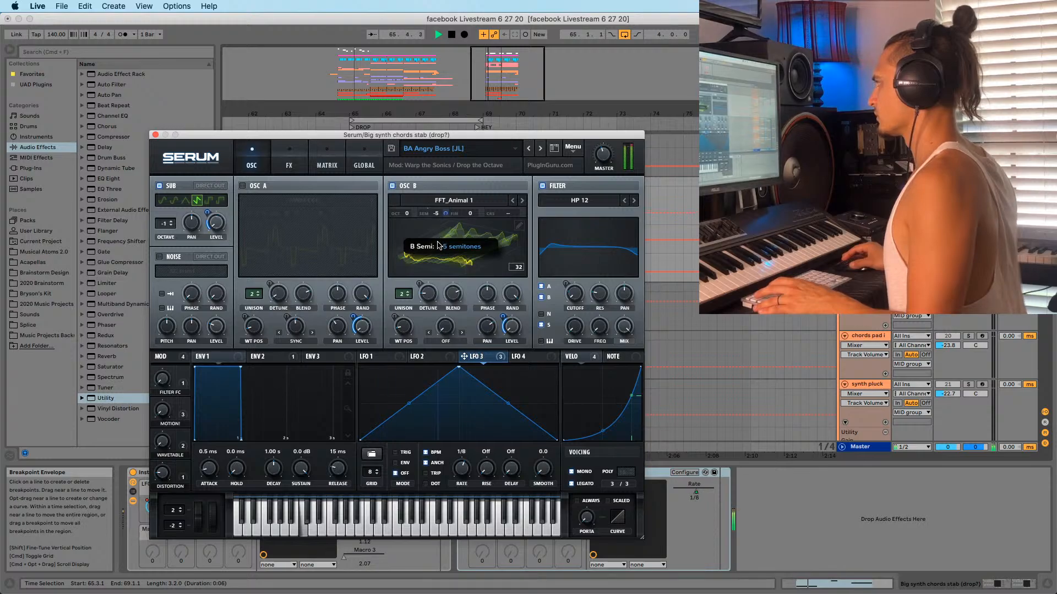
key(space)
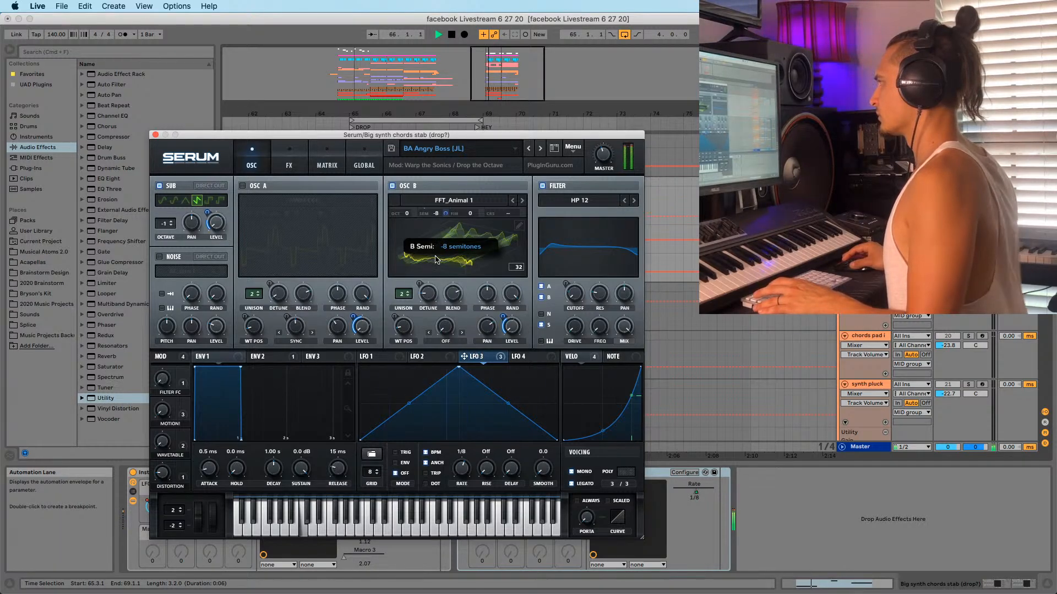
key(space)
drag(437, 259, 432, 286)
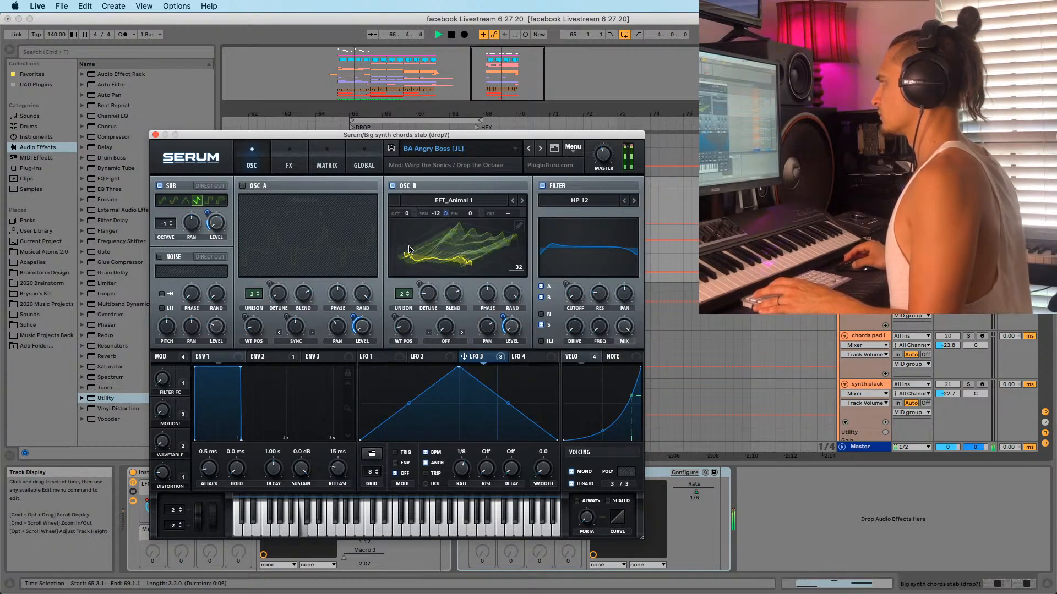
click(392, 185)
click(392, 185)
key(space)
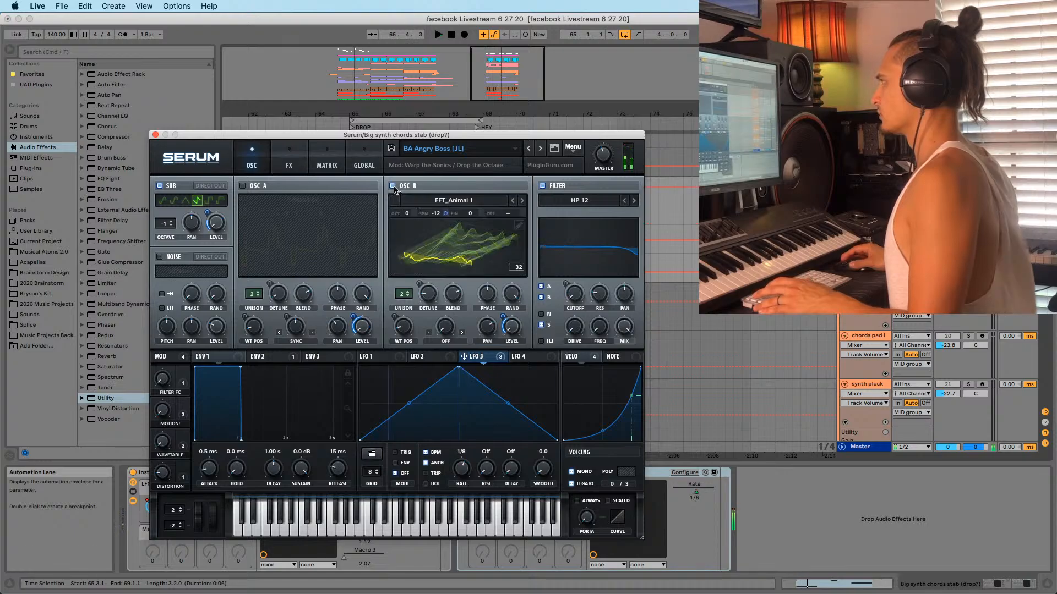
key(space)
key(space)
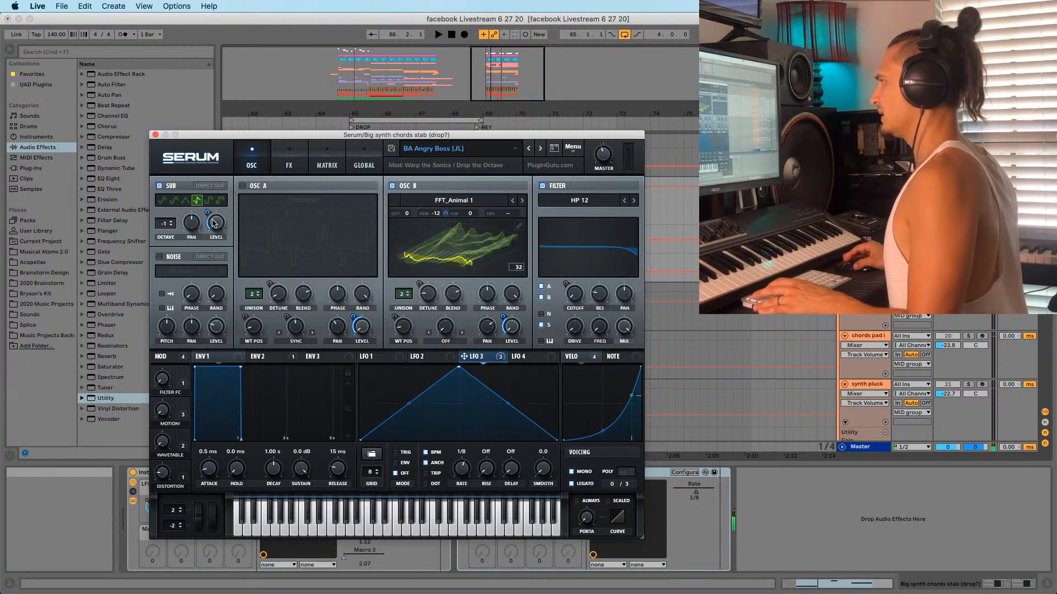
Examine the Sub oscillator's level and its modulation options, along with LFO 1 and the envelopes, during playback
key(space)
mouse_move(207, 211)
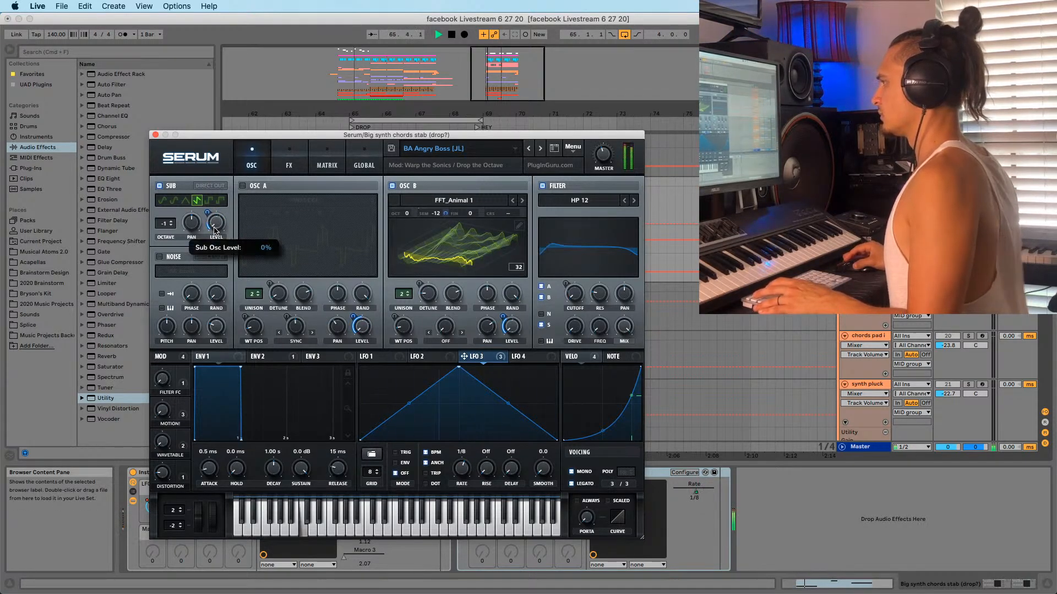
key(space)
click(388, 357)
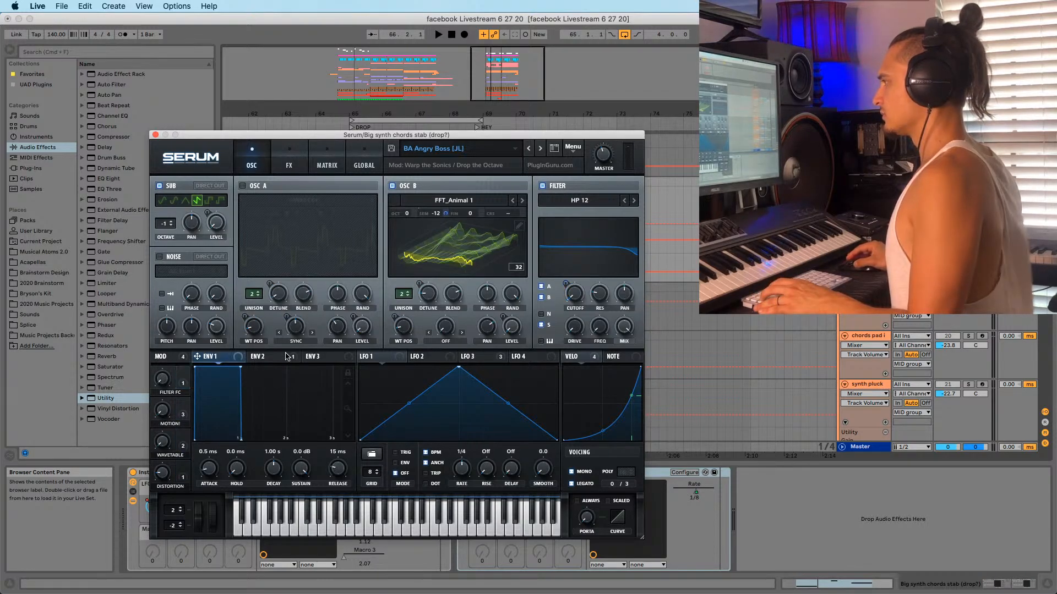
click(265, 357)
right_click(218, 222)
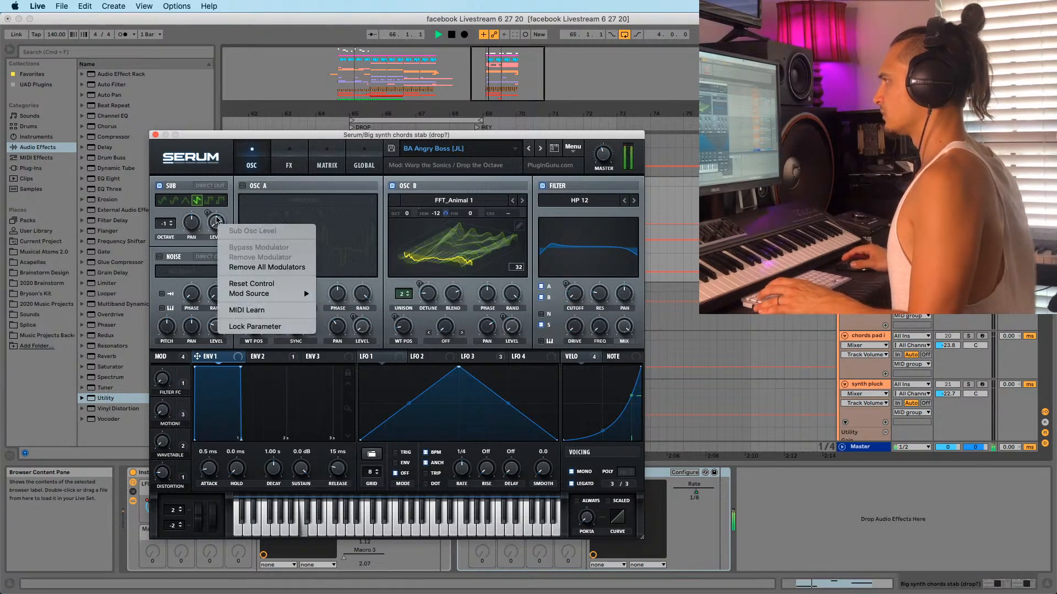
click(208, 222)
right_click(217, 223)
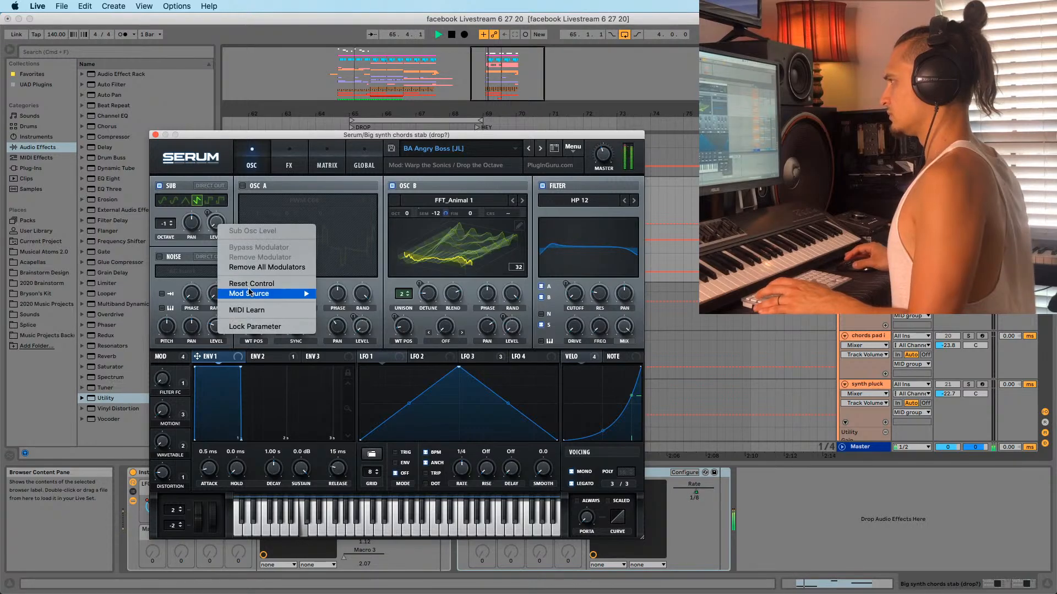
mouse_move(256, 295)
click(220, 210)
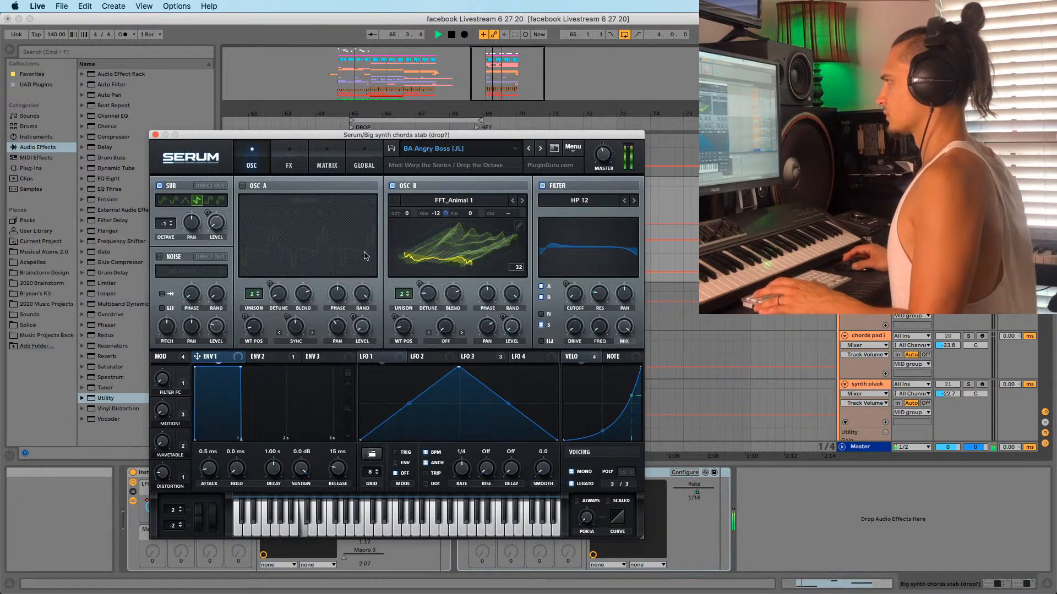
Set OSC B's level to about 21% and unsolo the chord stab track to hear it in the full mix
mouse_move(513, 328)
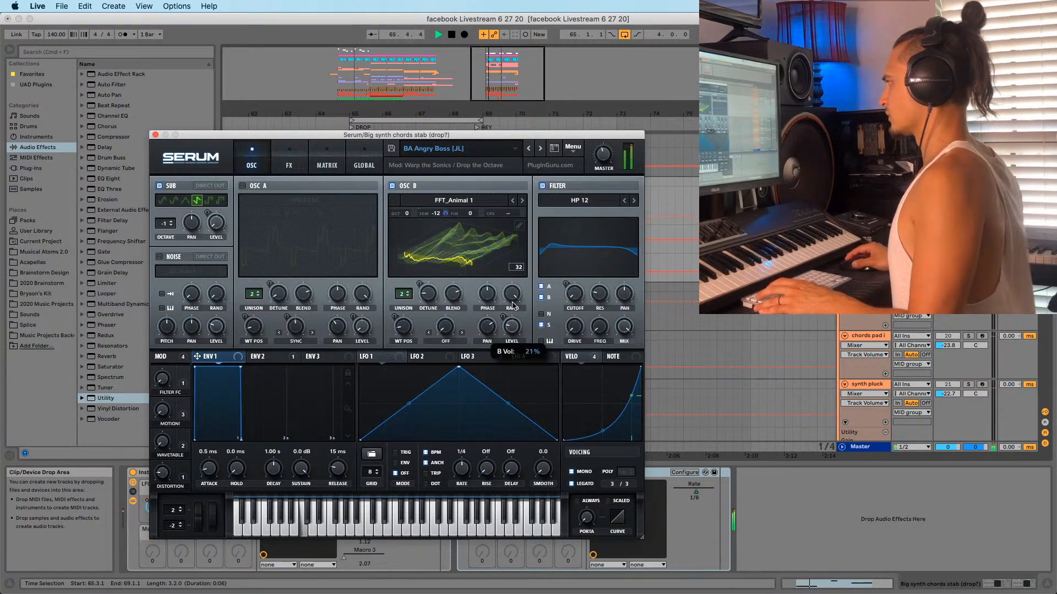
key(space)
click(968, 182)
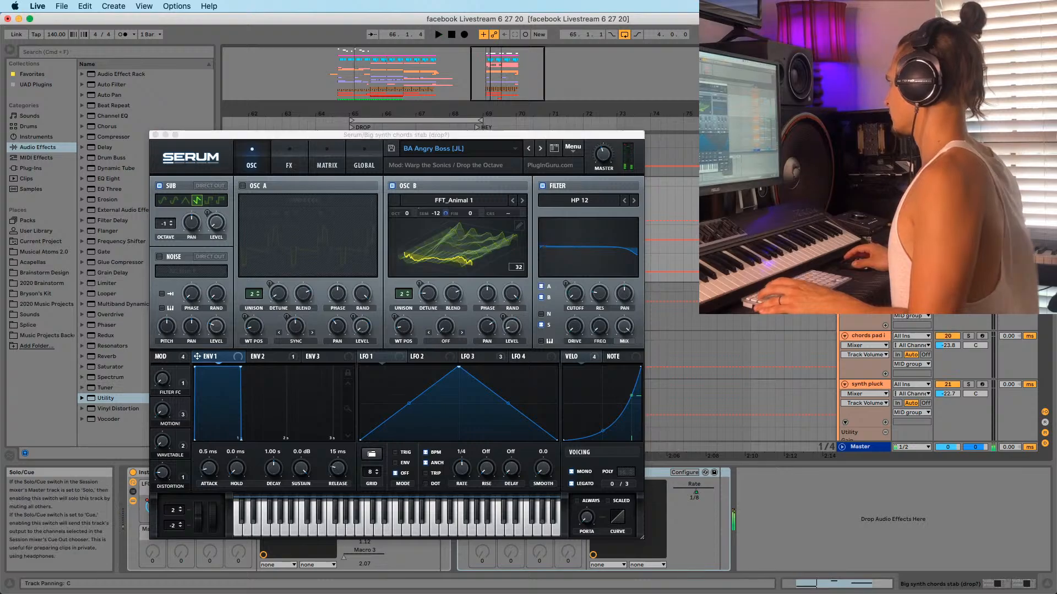
key(space)
key(space)
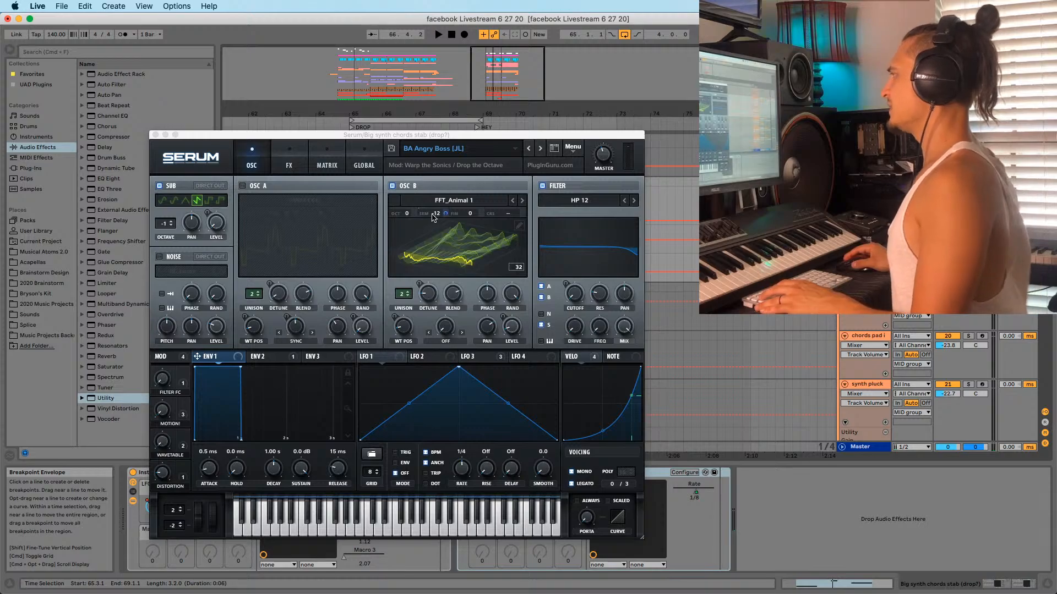
Compare the drop in the full mix with Serum's Sub oscillator and OSC B each switched off and on
drag(439, 219, 444, 188)
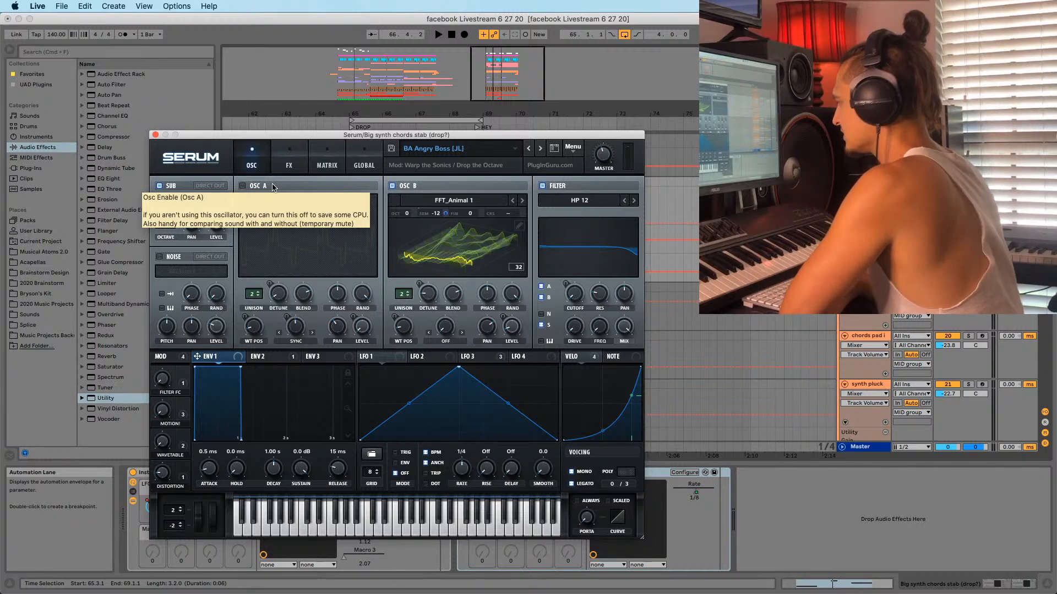
key(space)
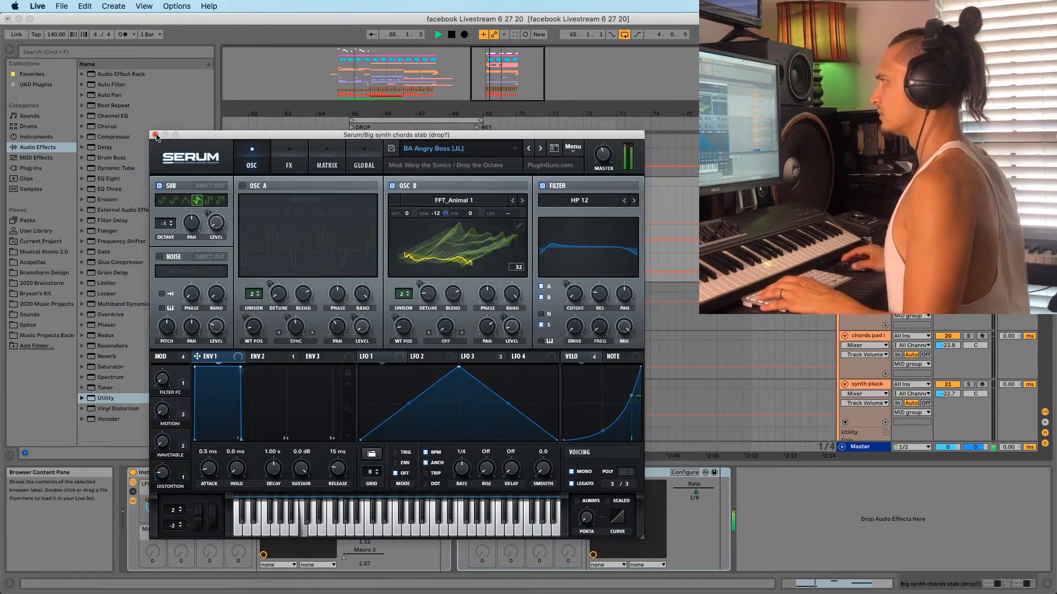
drag(156, 136, 221, 122)
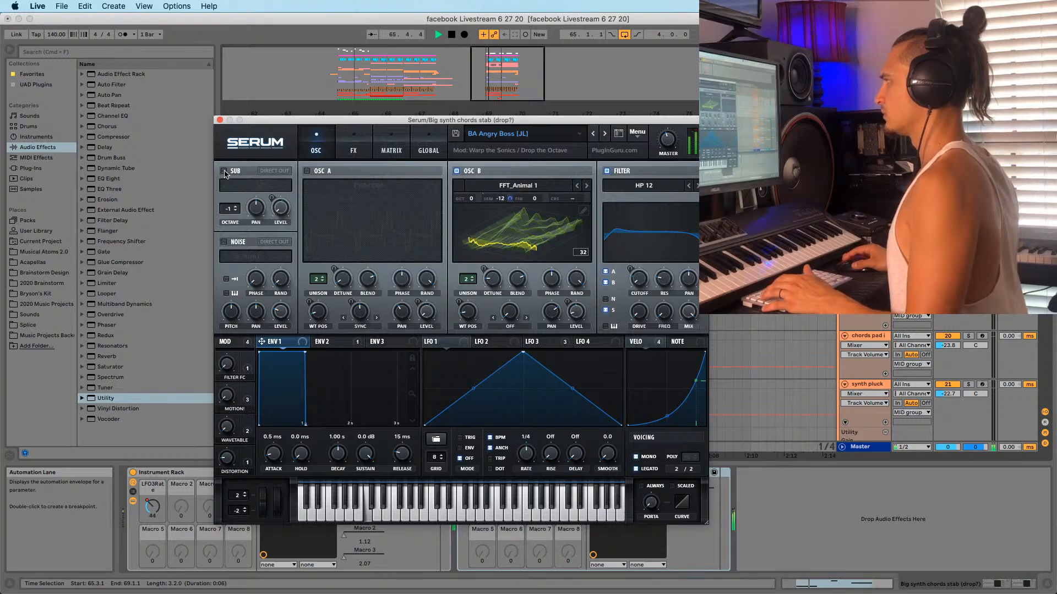
click(224, 172)
key(space)
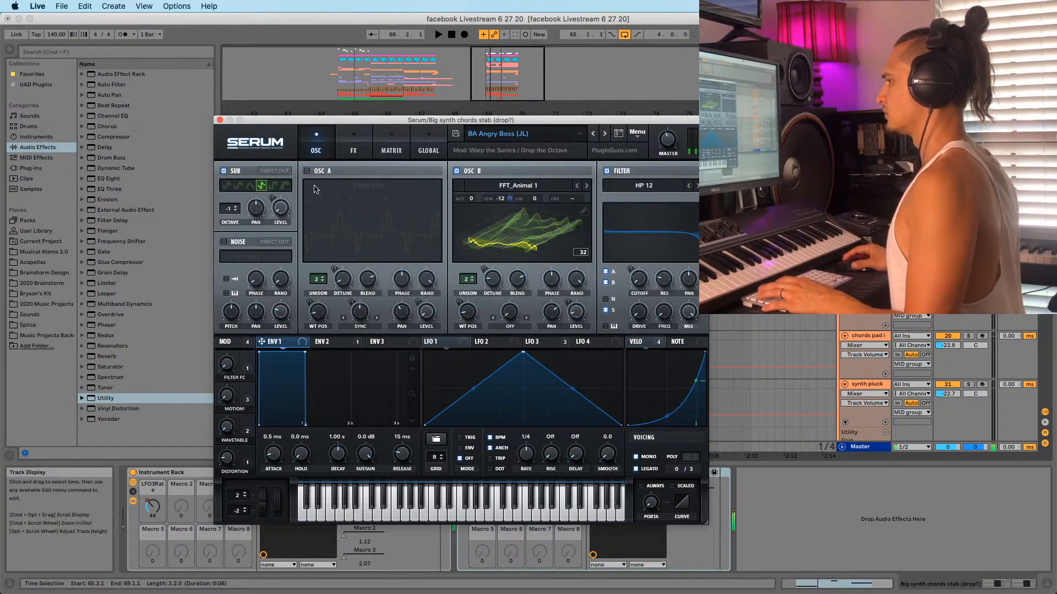
click(456, 171)
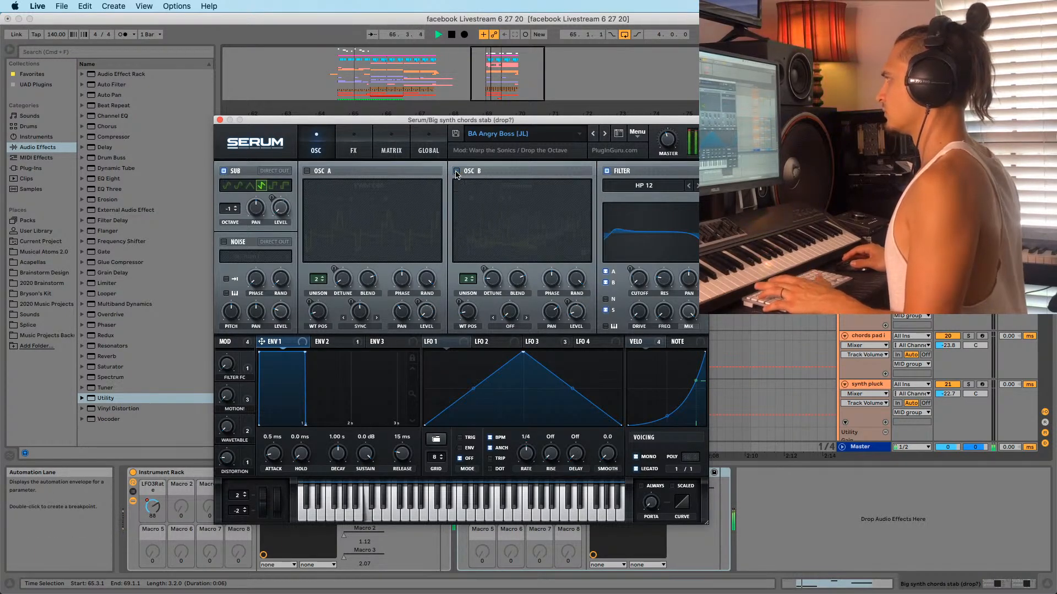
click(456, 171)
Uncover the drop clips behind Serum, play the drop from bar 65.1 and close the synth window
drag(457, 120, 254, 82)
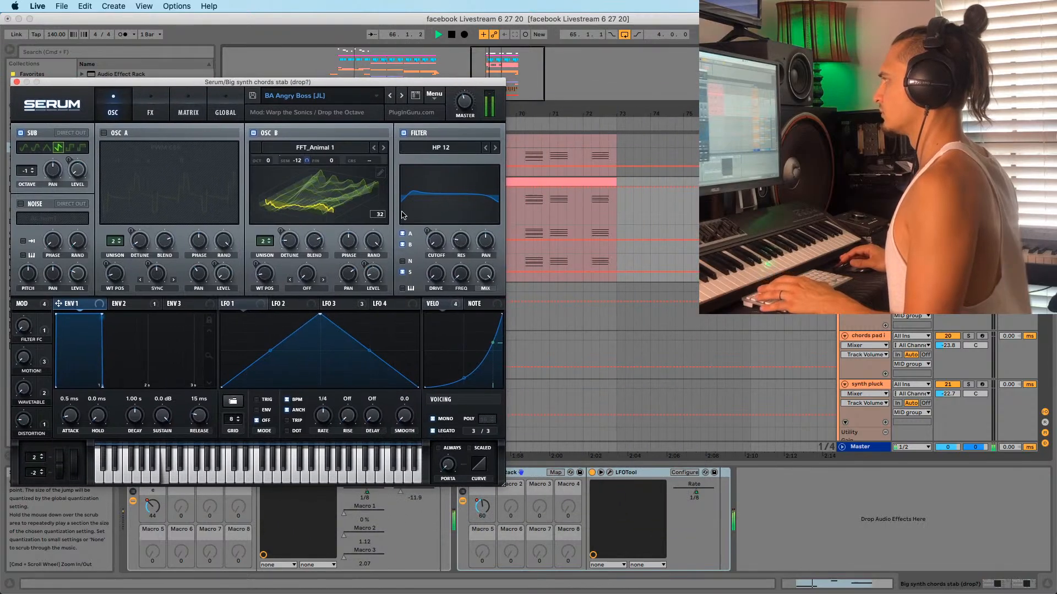
key(space)
drag(406, 83, 420, 259)
click(351, 213)
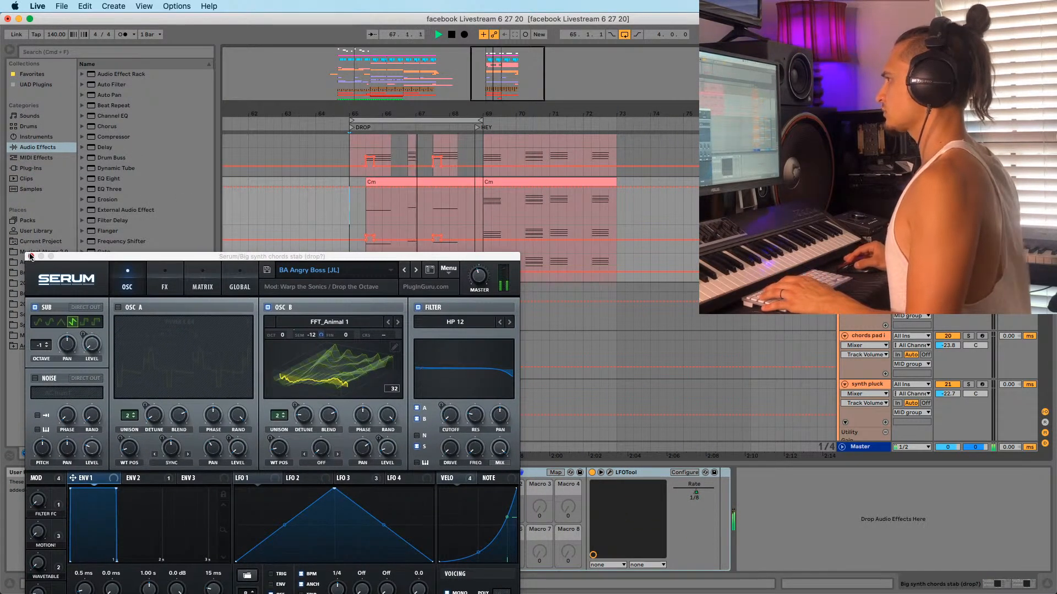
click(30, 257)
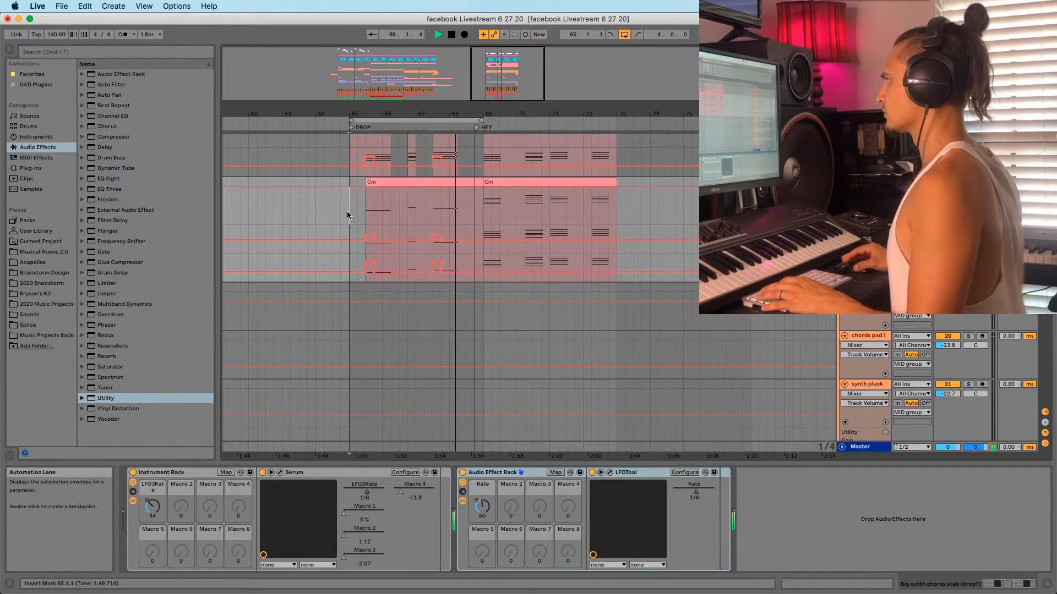
Split the chord stab track's first Cm clip at 66.4 and trim the second part to start at about bar 67
scroll(407, 249, up, 1)
click(407, 228)
key(super+e)
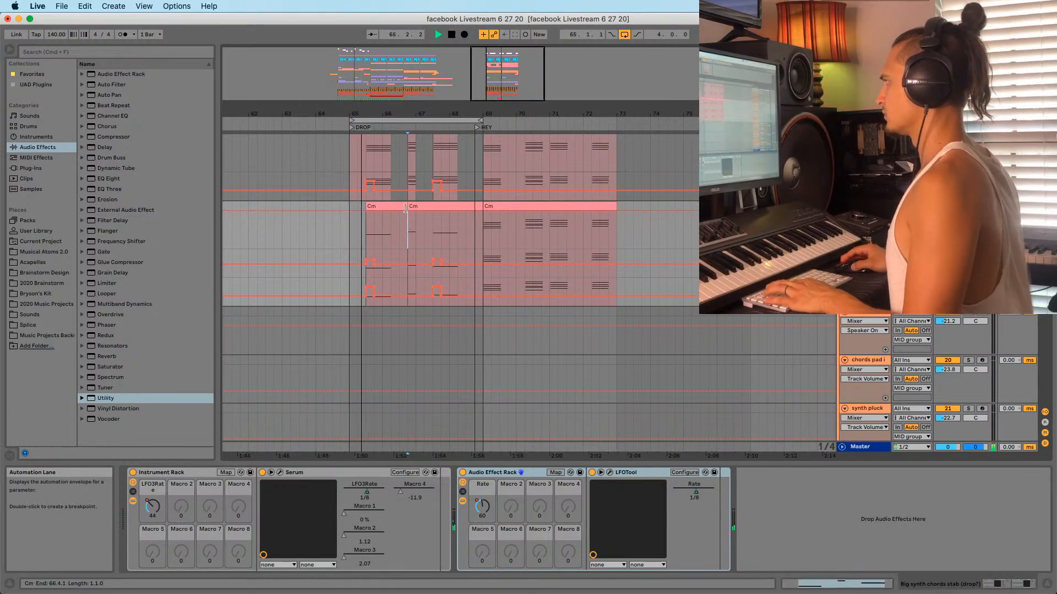
drag(409, 205, 415, 206)
click(425, 205)
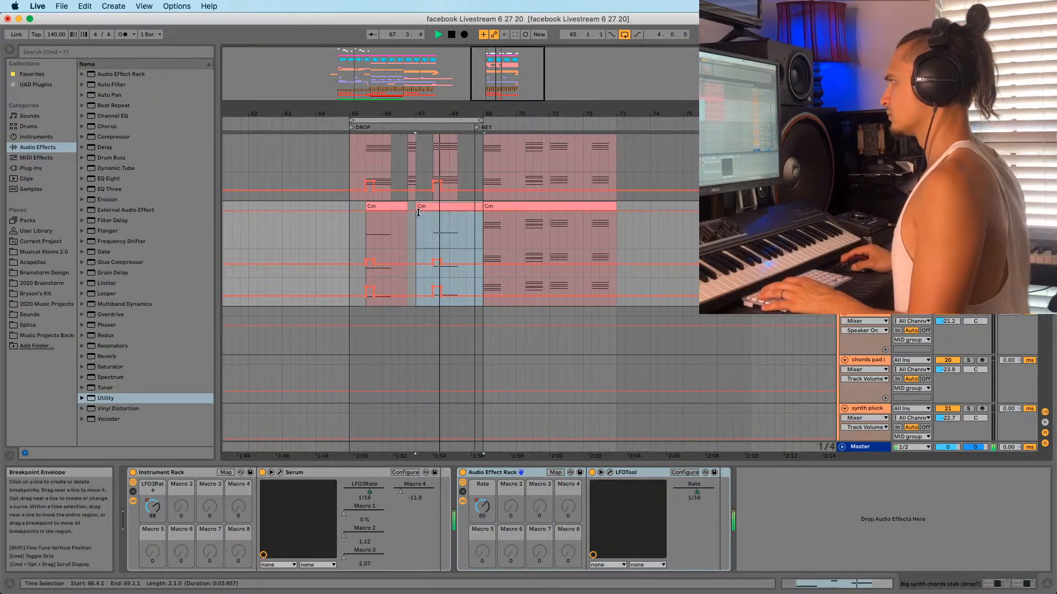
Play the drop from bar 65.1 on the track above and look through the chord, Kontakt, Serum and string tracks
scroll(358, 264, up, 3)
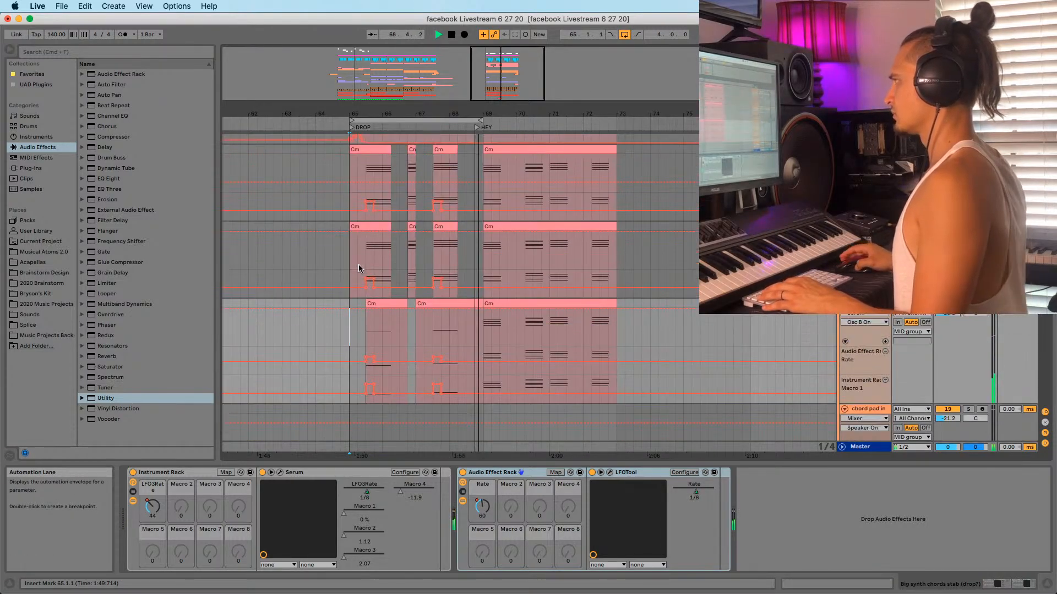
click(348, 259)
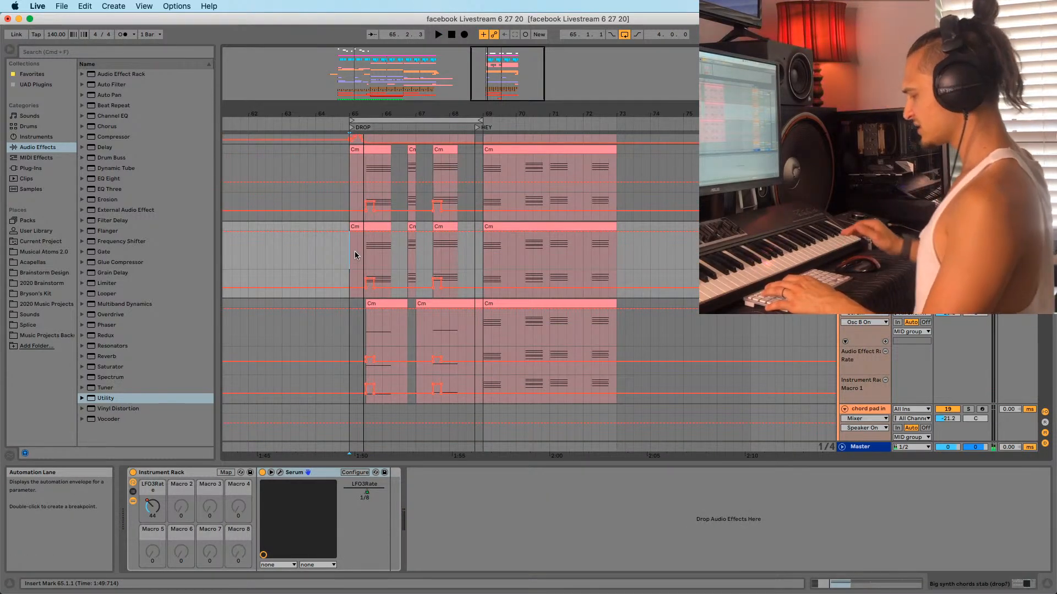
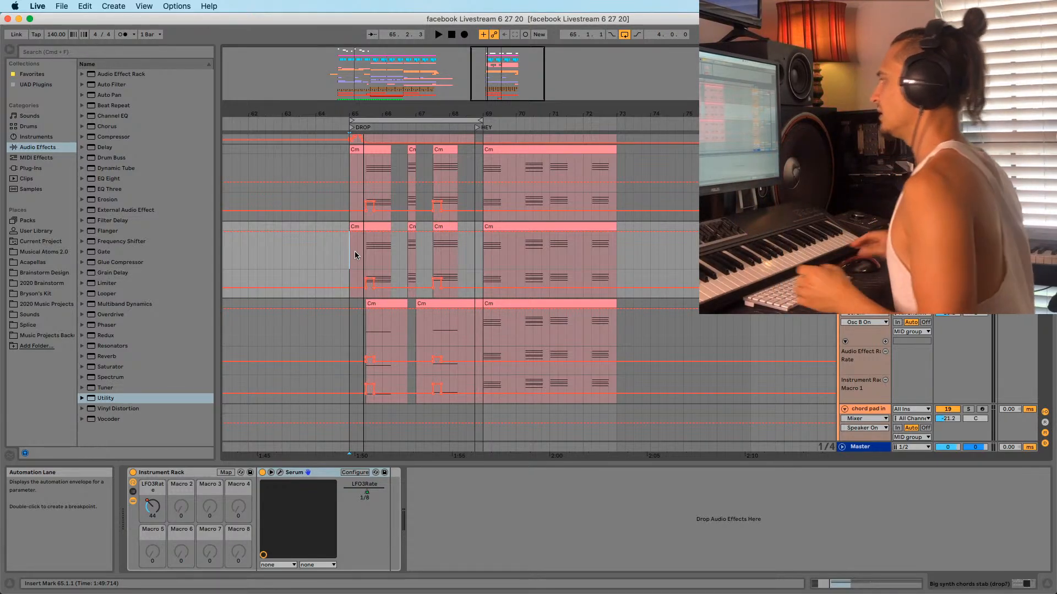
scroll(344, 333, down, 3)
scroll(344, 332, down, 5)
click(376, 314)
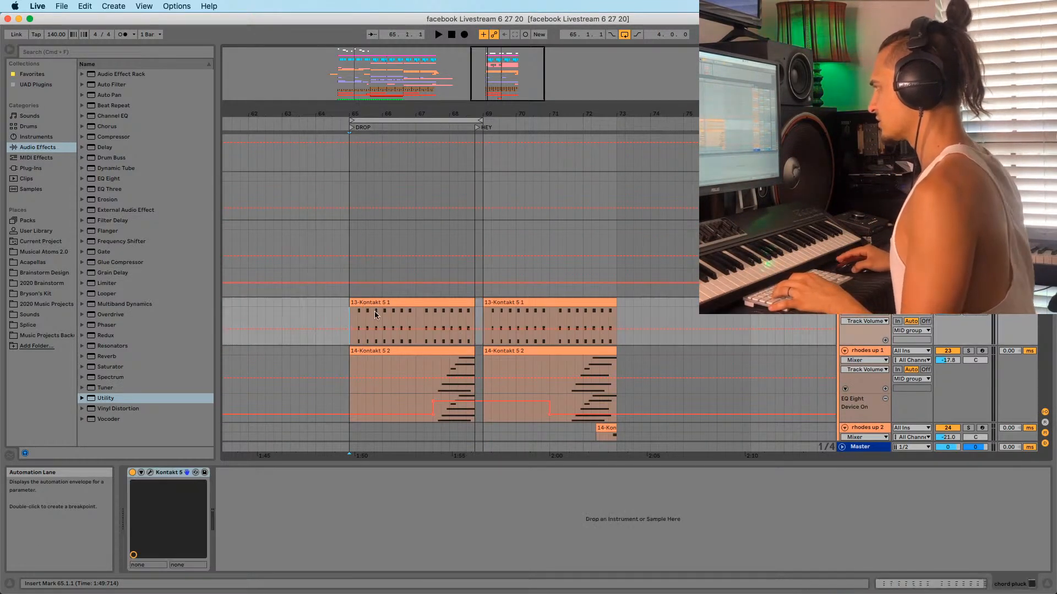
scroll(376, 338, up, 10)
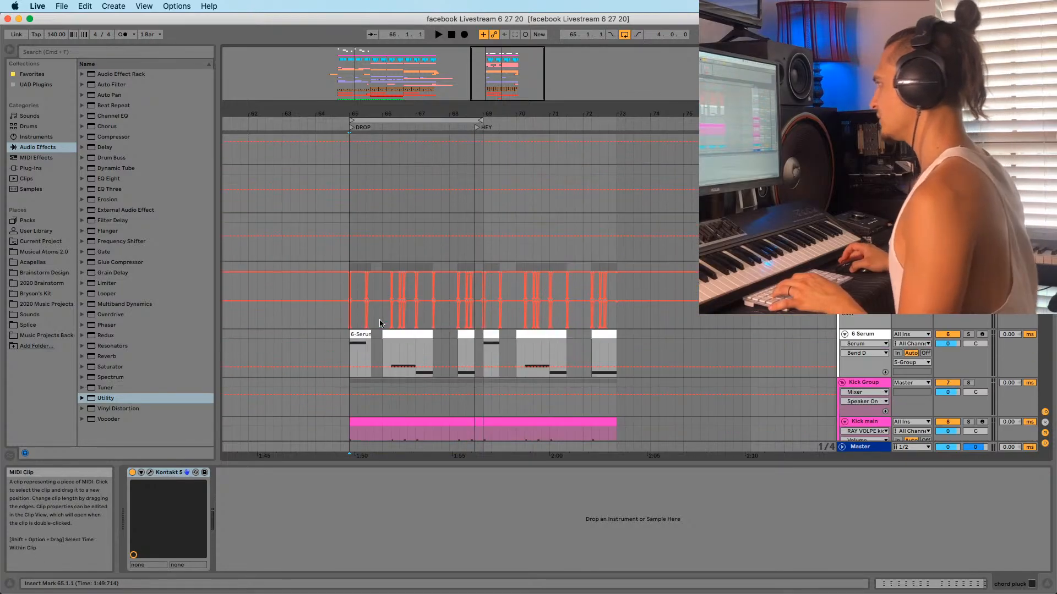
scroll(376, 314, down, 10)
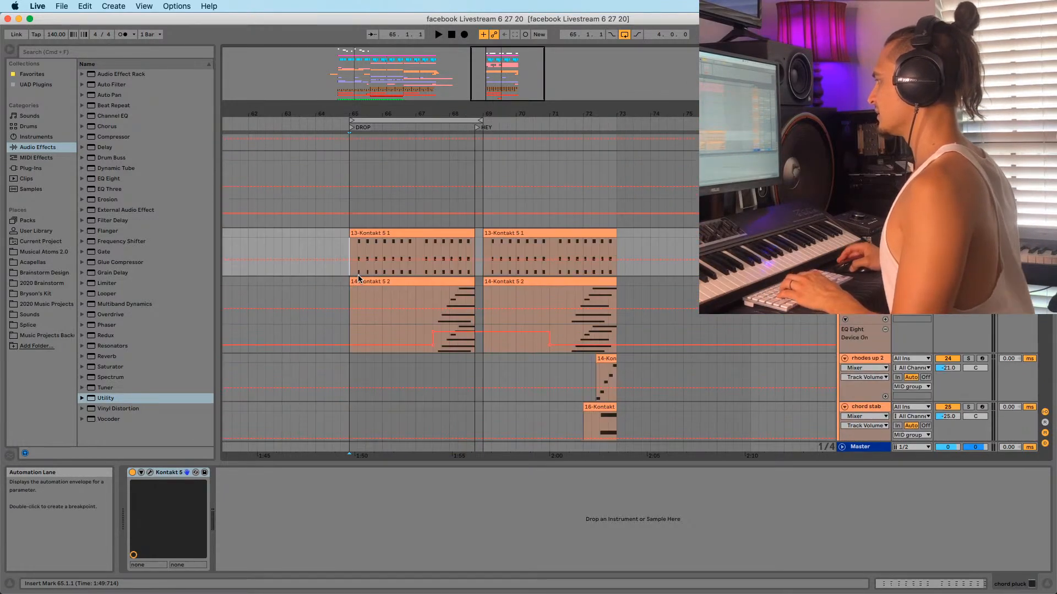
scroll(358, 271, down, 8)
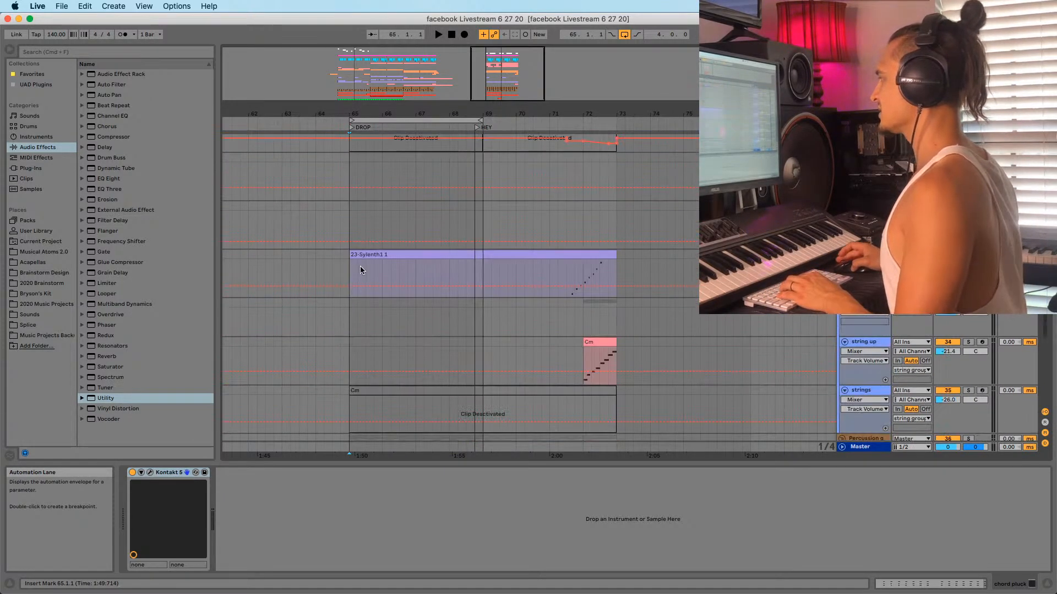
Activate the deactivated Cm clip from 65.1 to 69.1 on the synth lead track
click(400, 220)
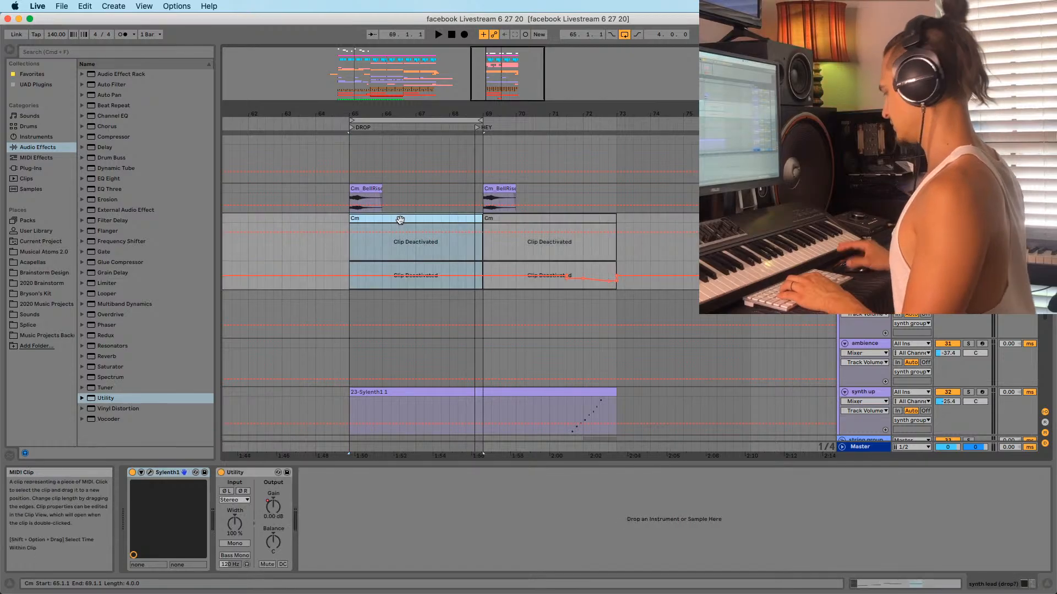
key(0)
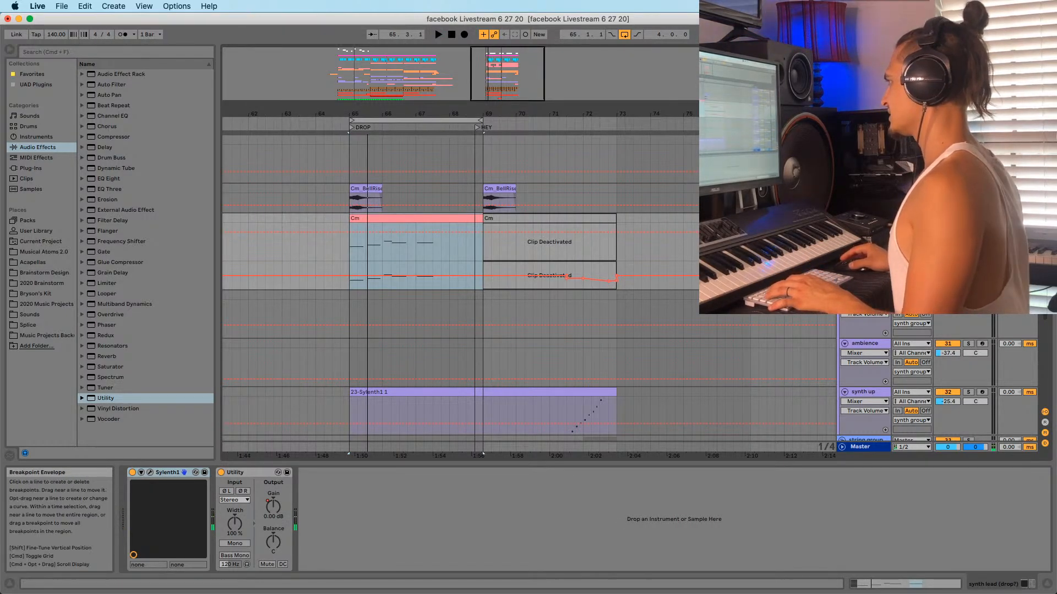
scroll(622, 263, up, 10)
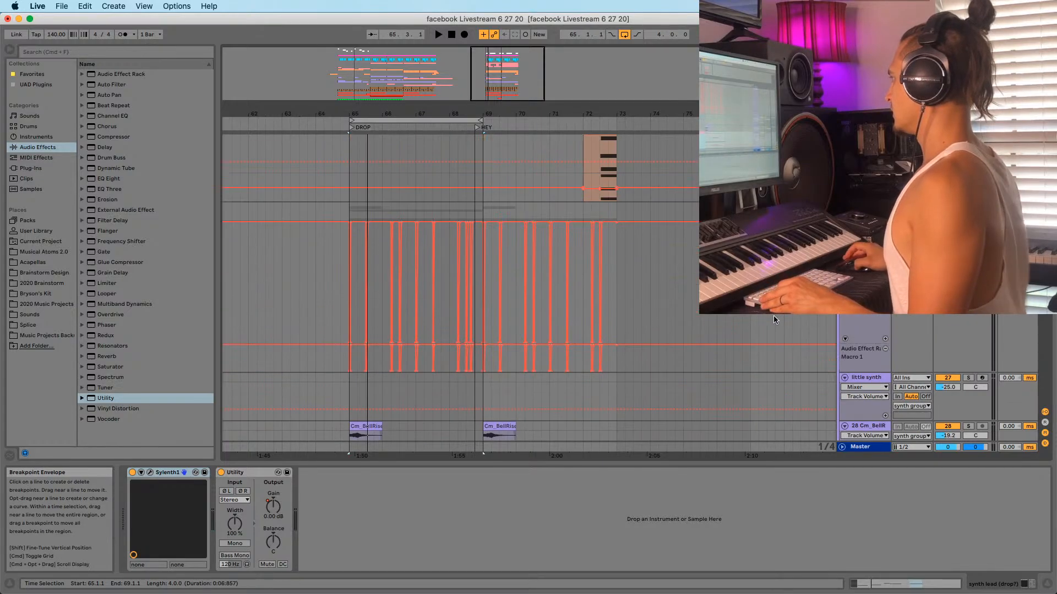
Select the synth group and play the drop from bar 65.1 with the synth lead clip active
click(865, 233)
key(Tab)
key(Tab)
key(Tab)
key(Tab)
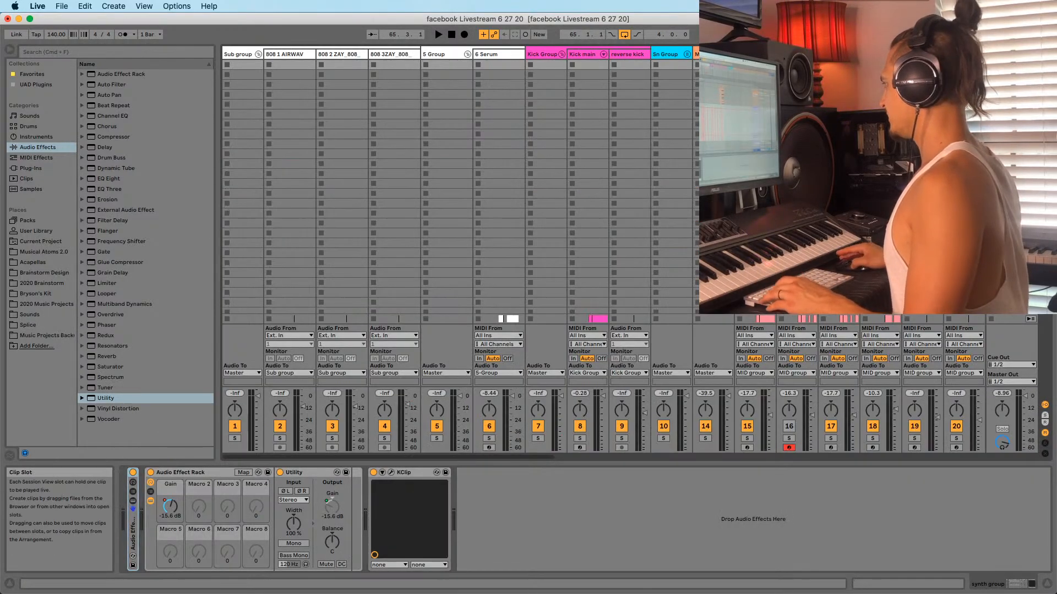
scroll(541, 287, down, 10)
key(space)
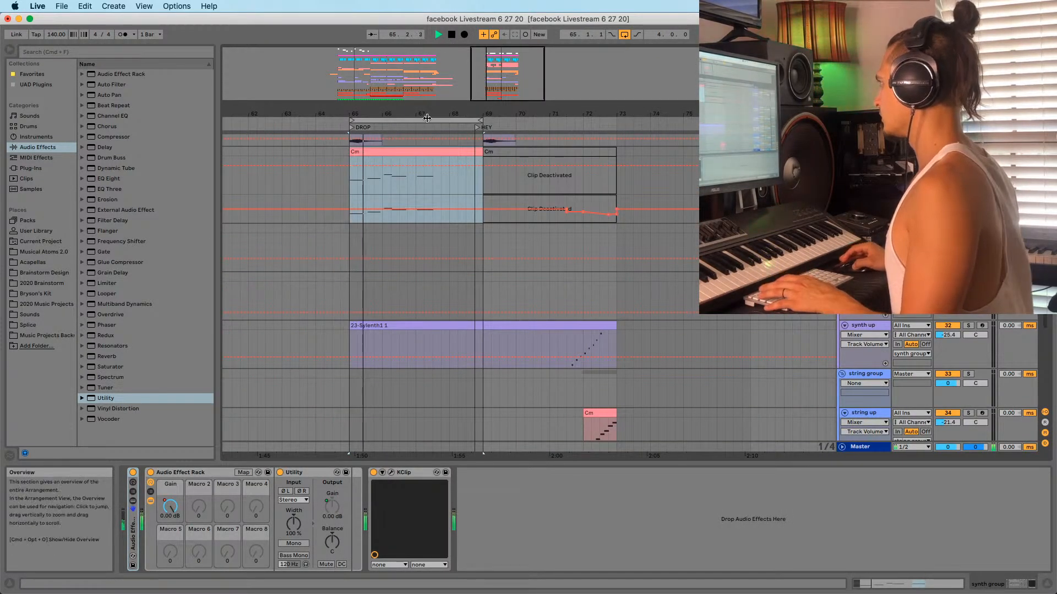
drag(427, 115, 393, 154)
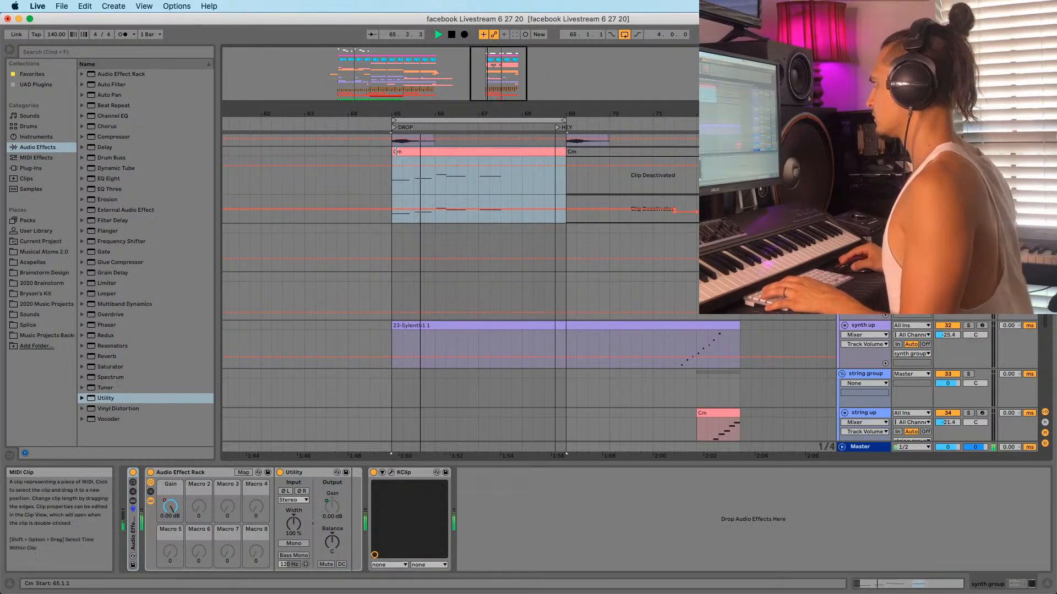
click(419, 192)
key(space)
Duplicate the synth lead track and delete both drop clips from bar 65.1 on the original track
mouse_move(418, 115)
mouse_down()
mouse_move(419, 77)
mouse_move(419, 108)
mouse_up()
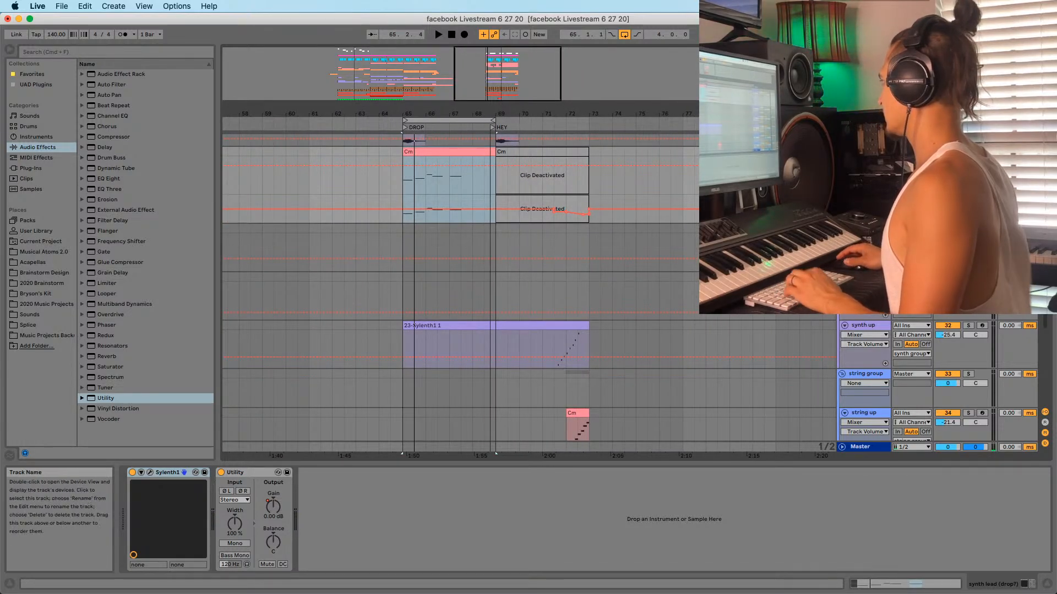
key(super+d)
click(438, 153)
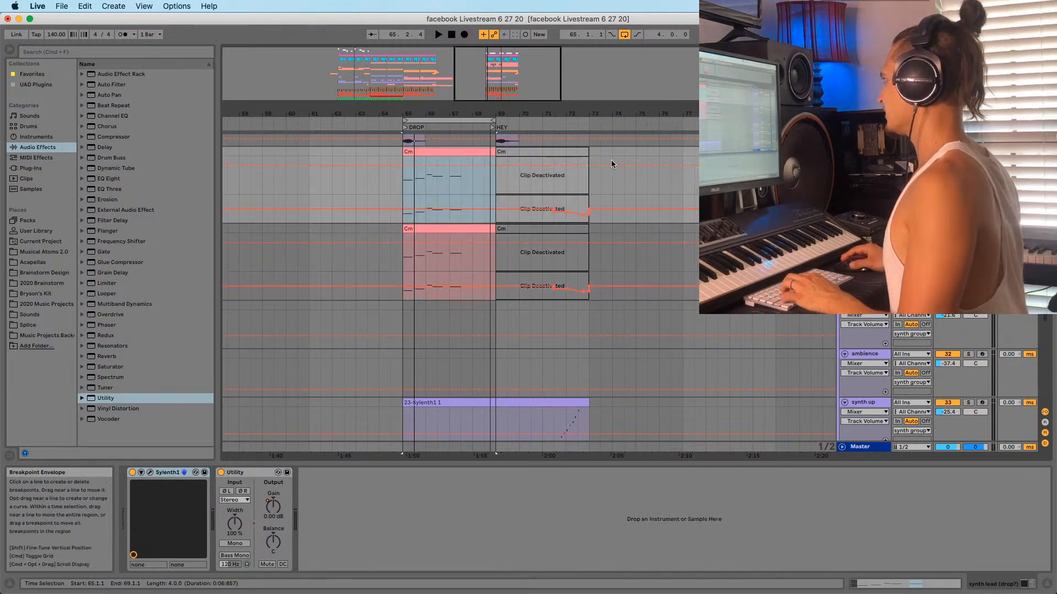
shift+click(633, 152)
key(Delete)
On the duplicated synth lead track, delete the deactivated Cm clip at 69.1 and the earlier clips between bars 23 and 59
click(503, 229)
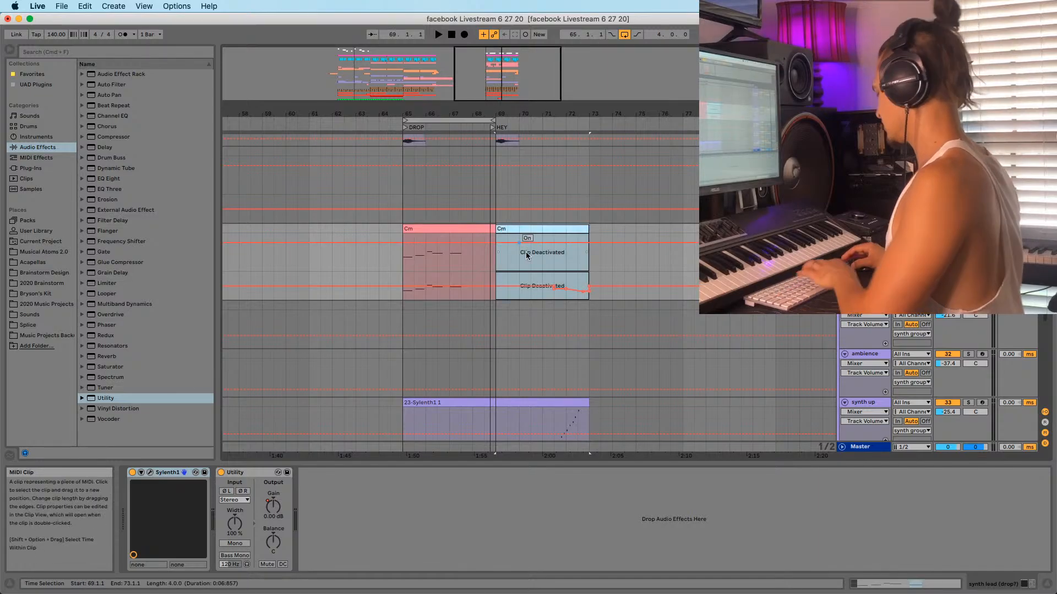
key(Delete)
drag(439, 113, 439, 93)
drag(408, 226, 268, 237)
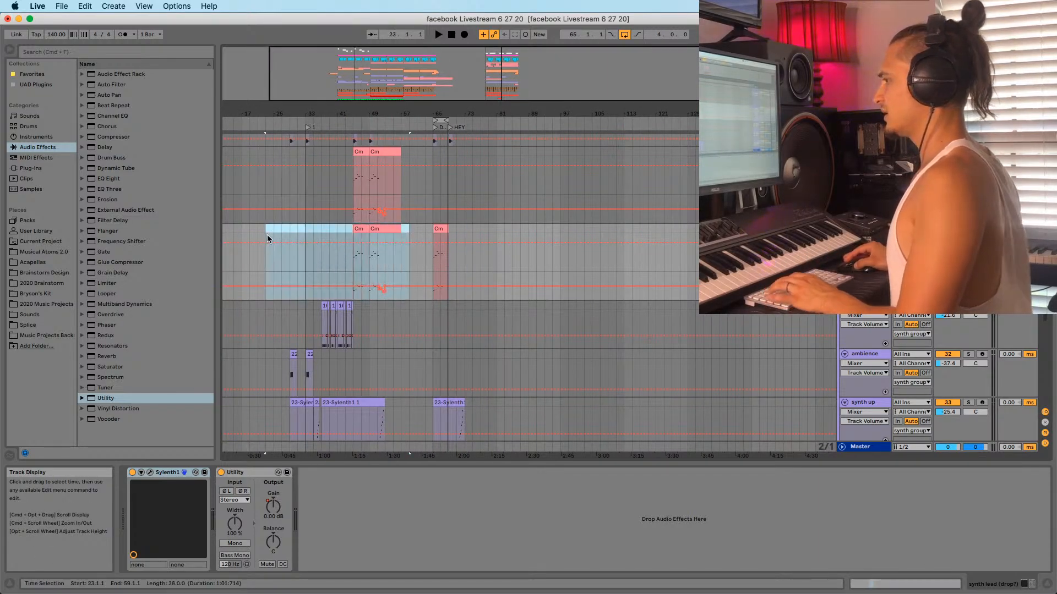
key(Delete)
click(441, 229)
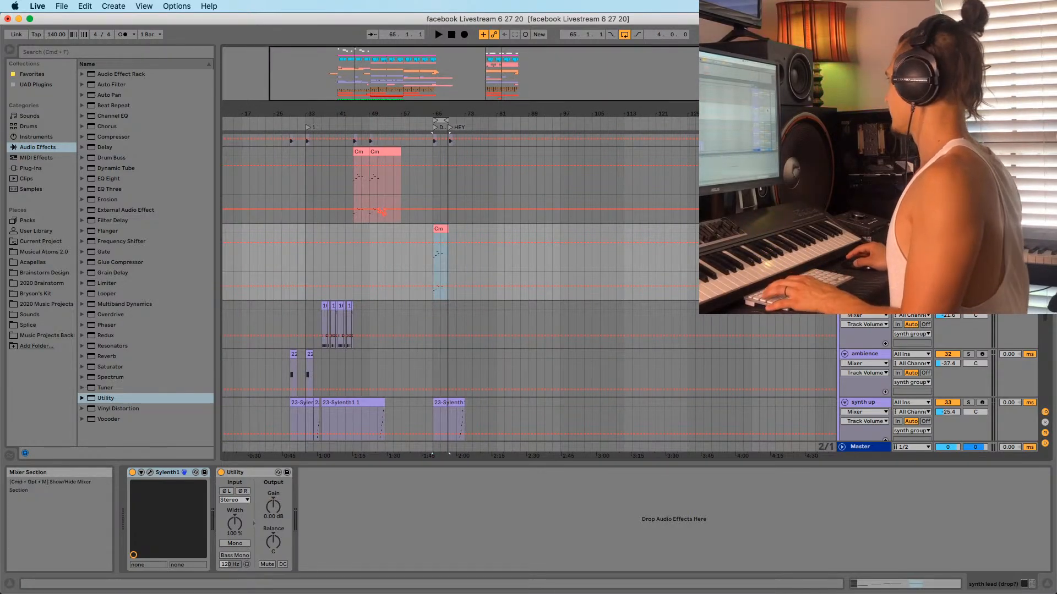
Set the pitch bend range of the duplicated lead's Sylenth1 to 12 and close the synth window
key(space)
click(150, 474)
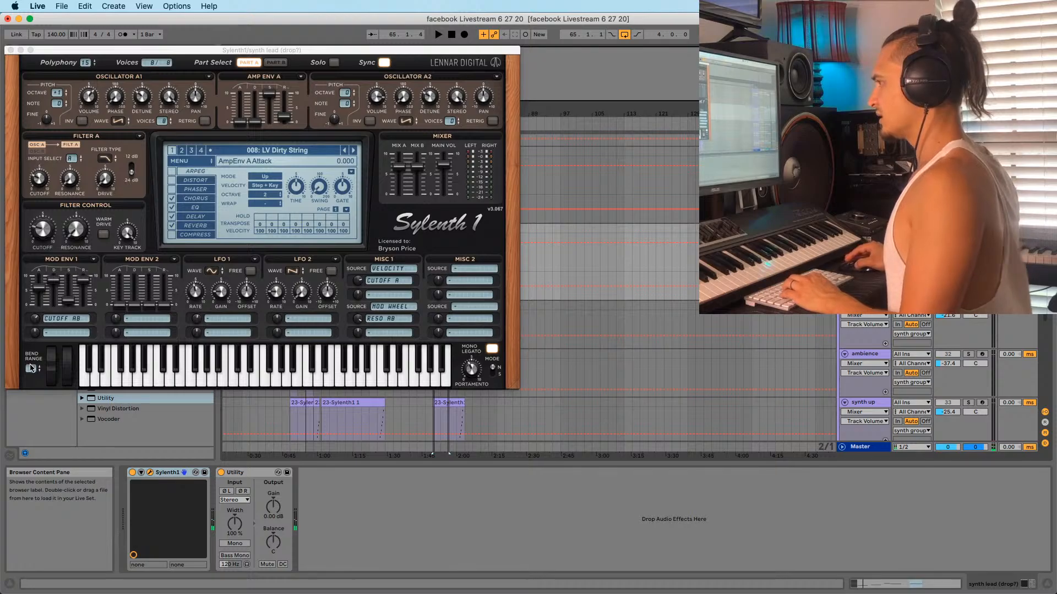
click(31, 368)
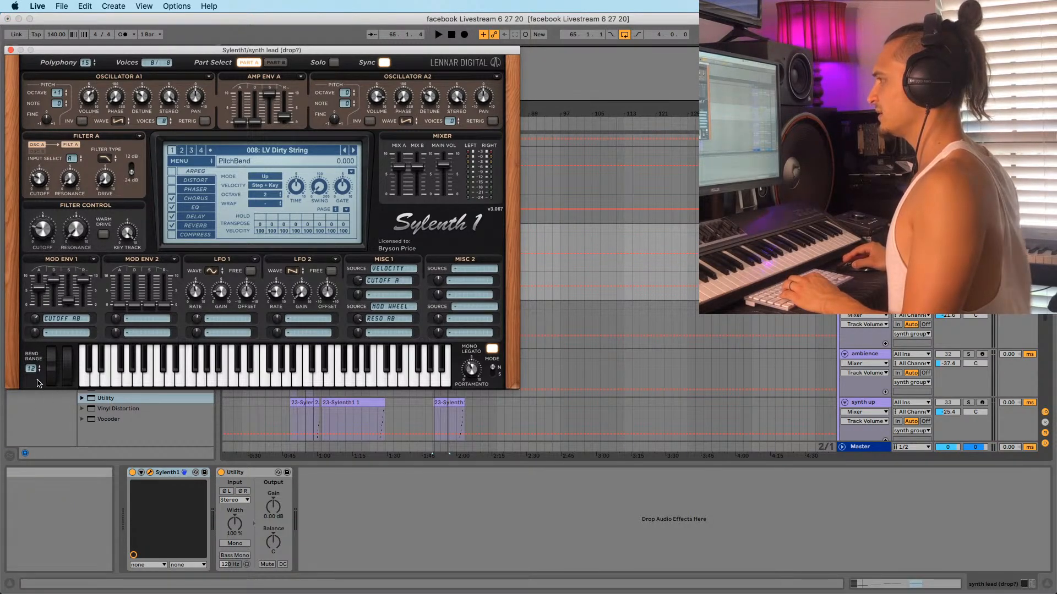
click(10, 50)
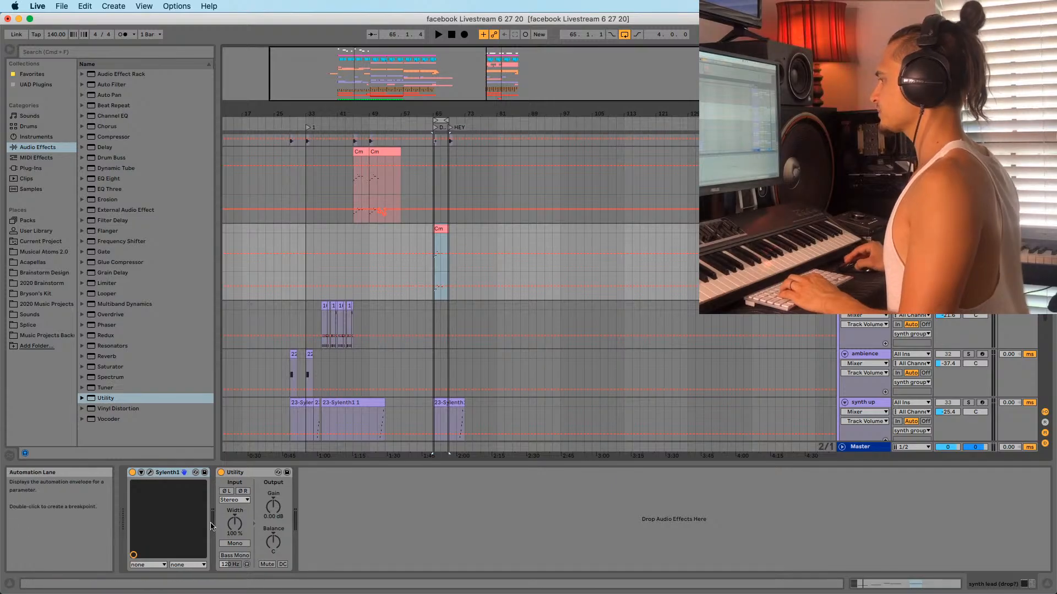
Copy the rising pitch bend envelope from the start of the first 6-Serum clip in the drop
scroll(411, 310, up, 15)
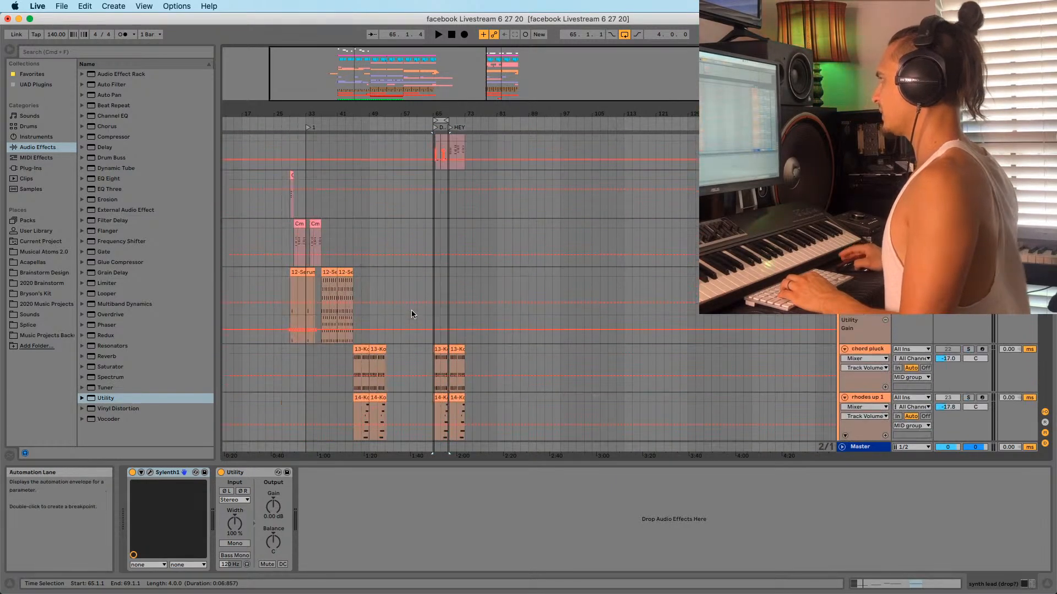
key(Up)
key(Up)
key(Up)
key(Up)
key(Up)
key(Up)
key(Up)
key(Up)
key(Up)
key(Up)
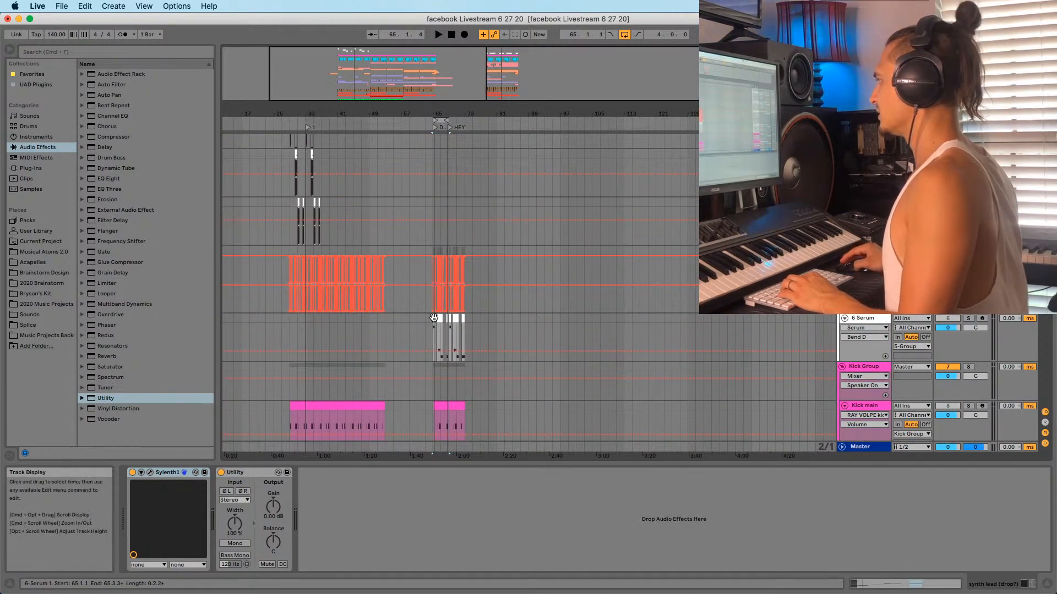
drag(437, 114, 438, 232)
key(shift+Tab)
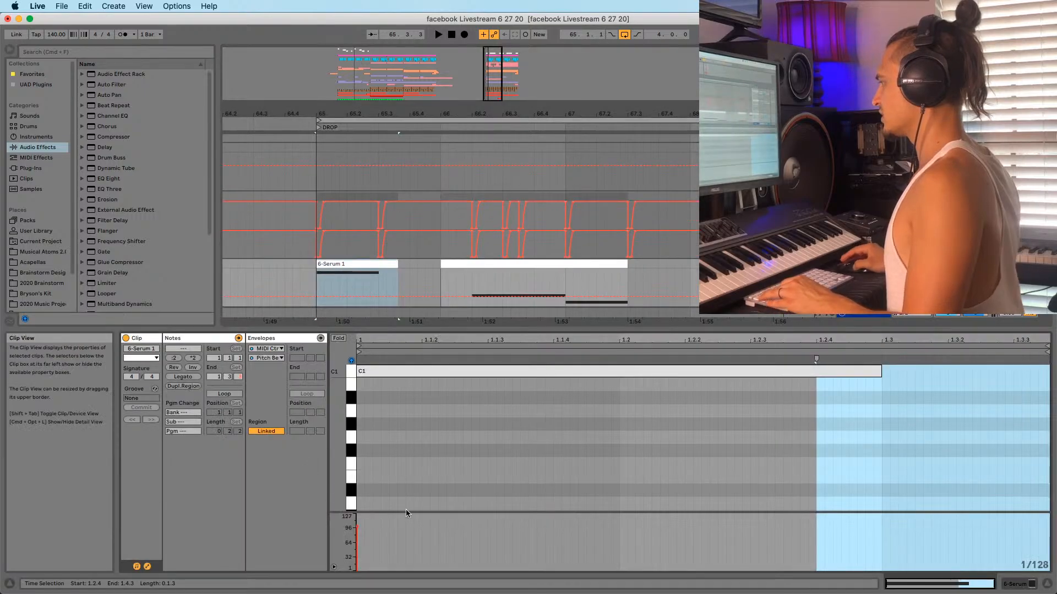
click(267, 358)
click(394, 404)
key(super+a)
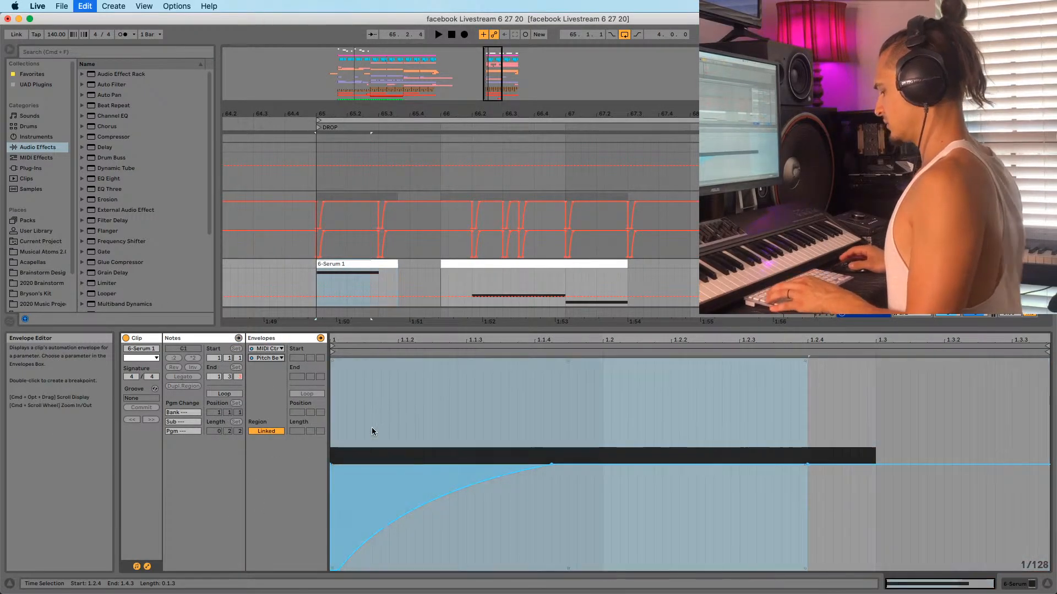
Recolour the Cm clip at 65.1 on the duplicated synth lead track to purple
scroll(362, 247, down, 15)
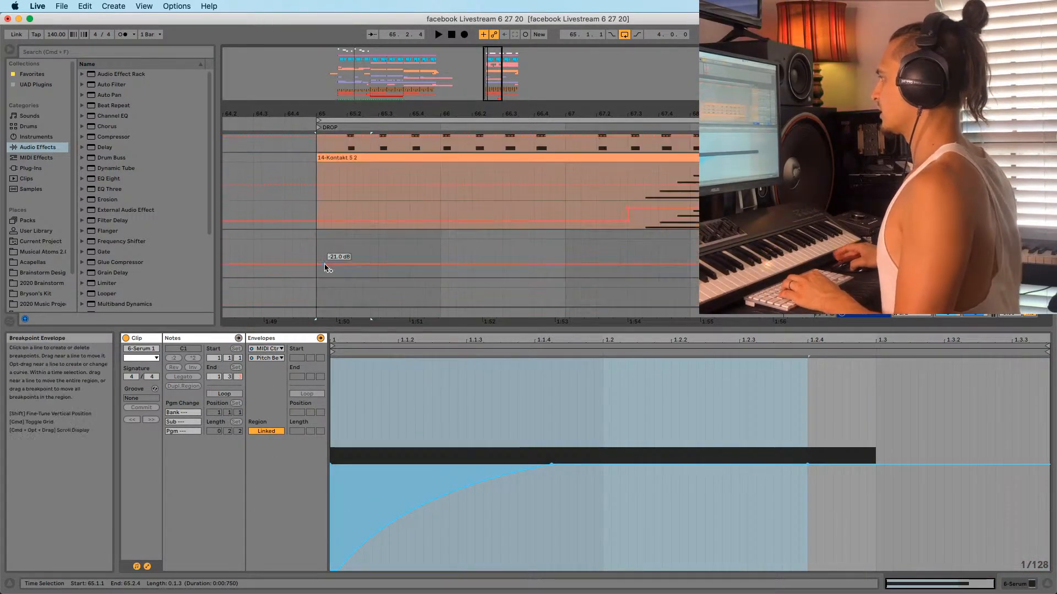
scroll(330, 254, up, 3)
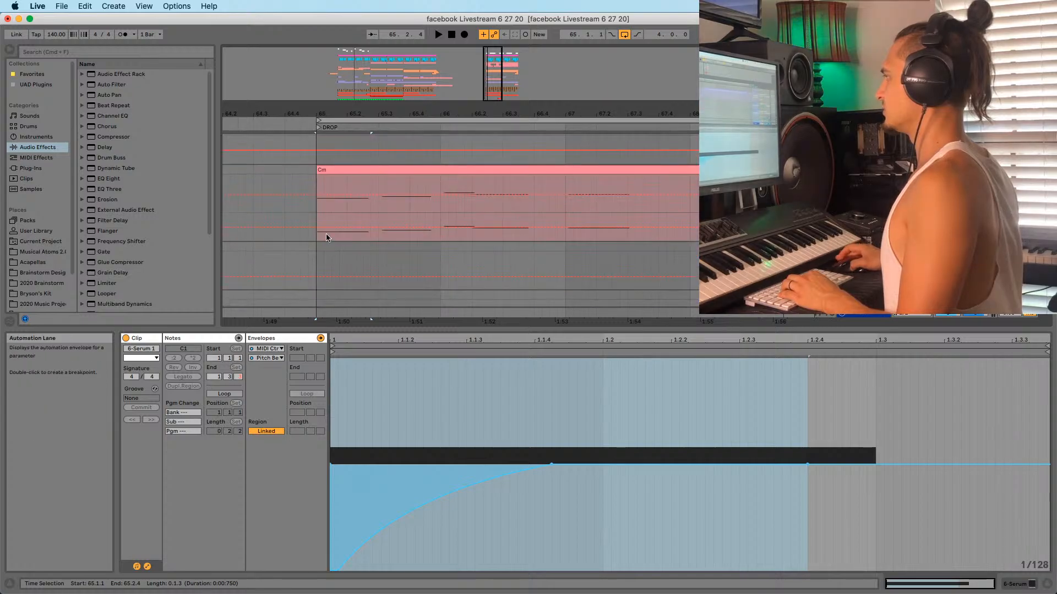
click(348, 167)
right_click(350, 167)
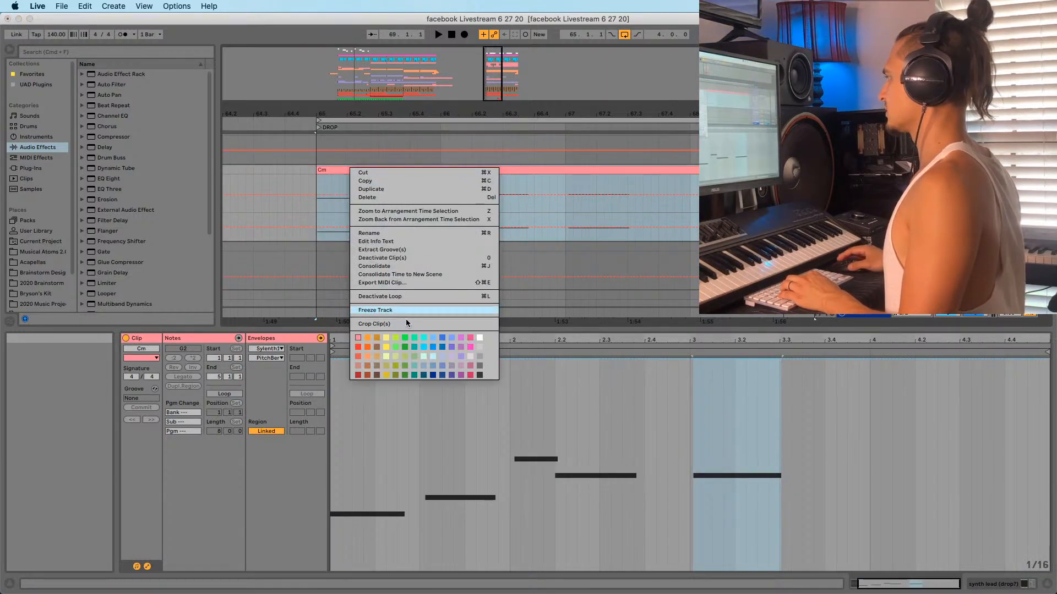
click(461, 356)
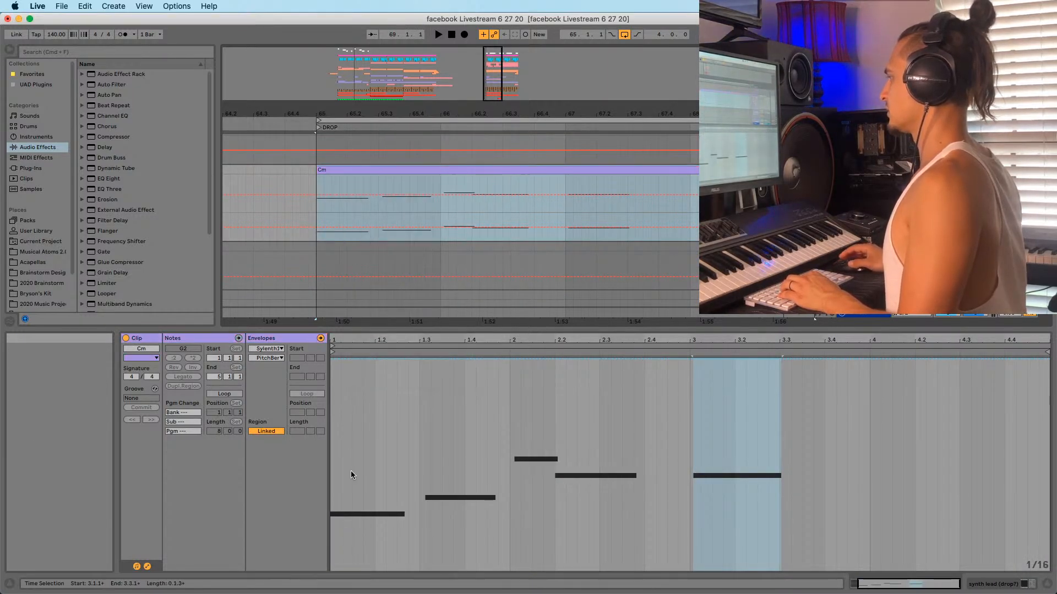
Paste the copied pitch bend curve at the start of the lead clip's MIDI Ctrl Pitch Bend envelope and play it from 65.1
click(270, 348)
click(267, 369)
click(335, 404)
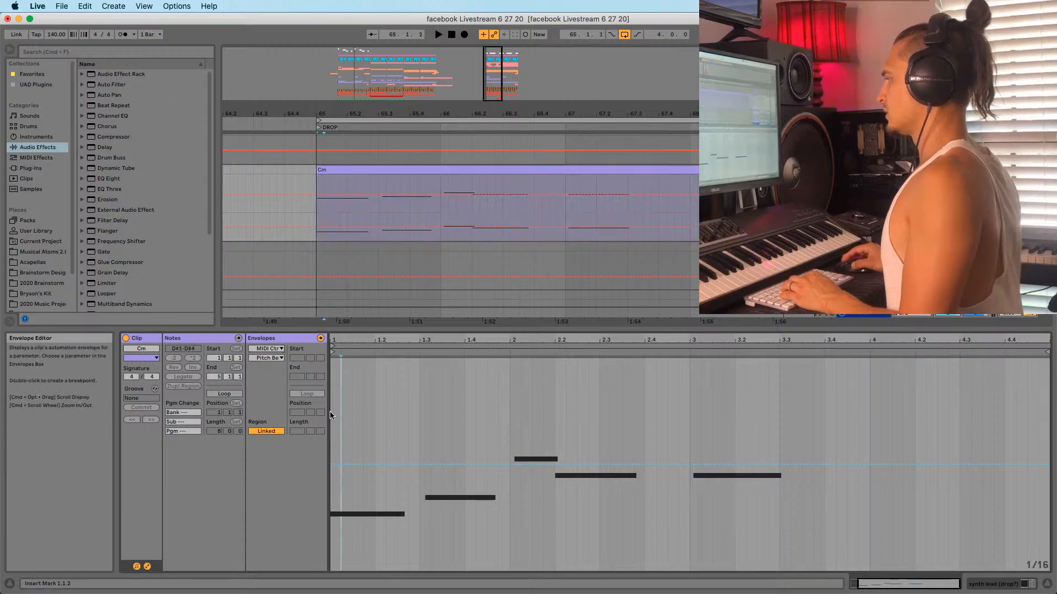
key(super+v)
key(space)
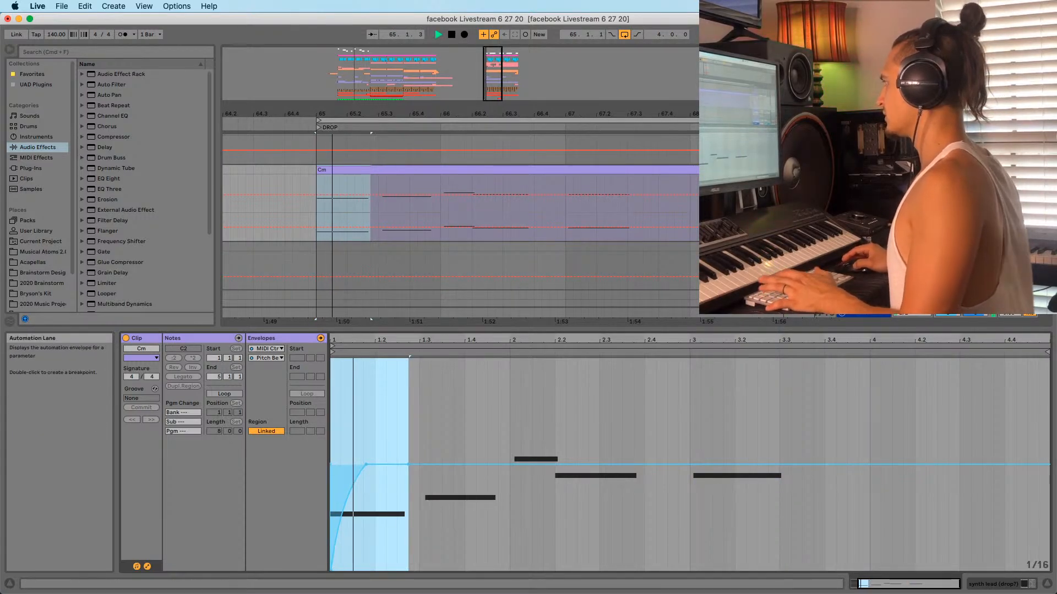
key(space)
key(space)
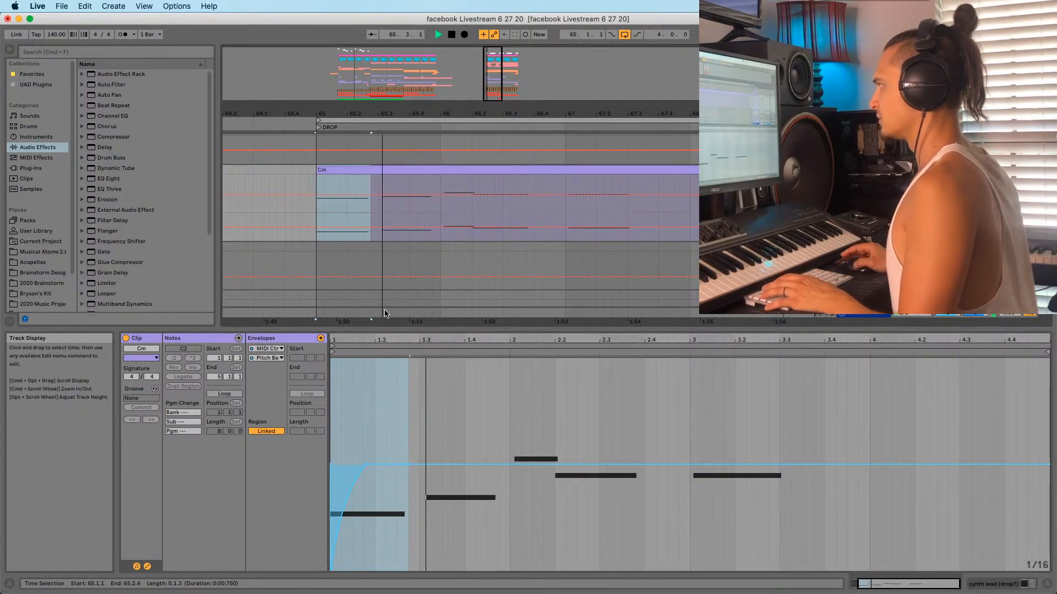
Copy the Audio Effect Rack with the Frequency and Resonance macros from the Big synth chords stab track
click(370, 329)
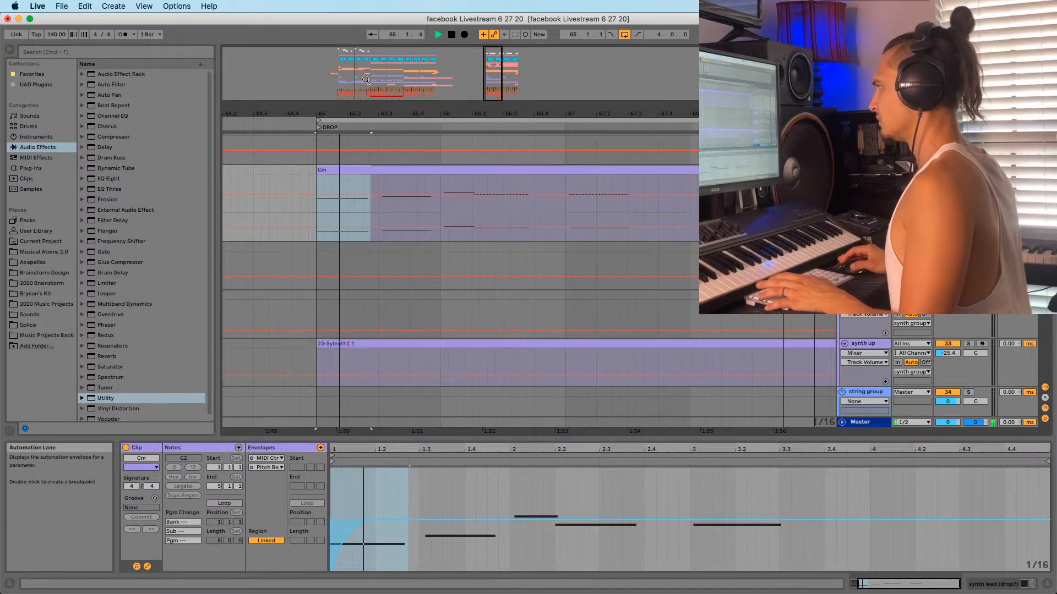
drag(348, 109, 347, 94)
scroll(335, 251, up, 7)
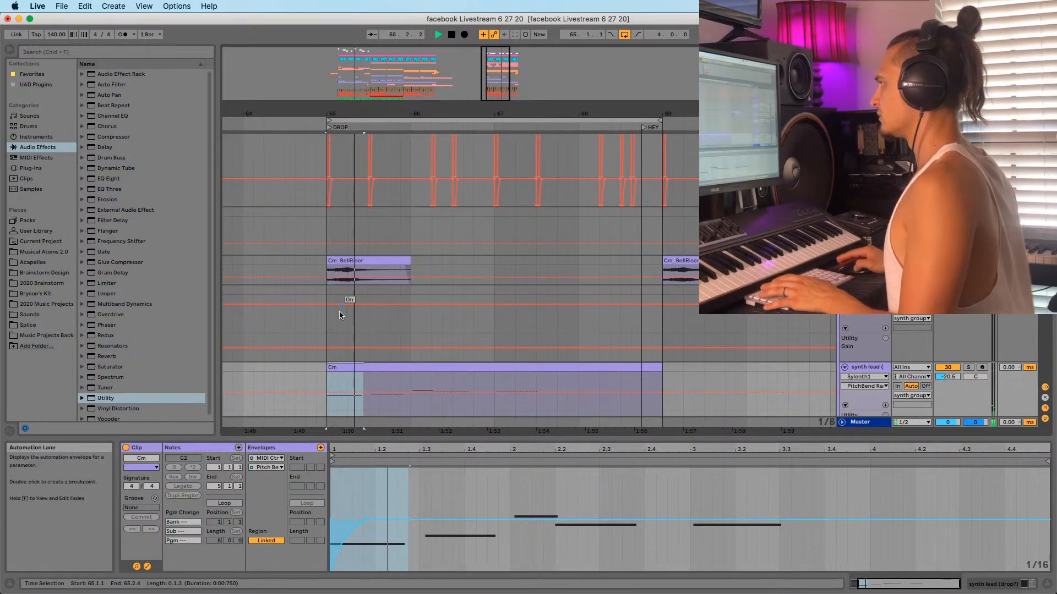
scroll(340, 316, up, 10)
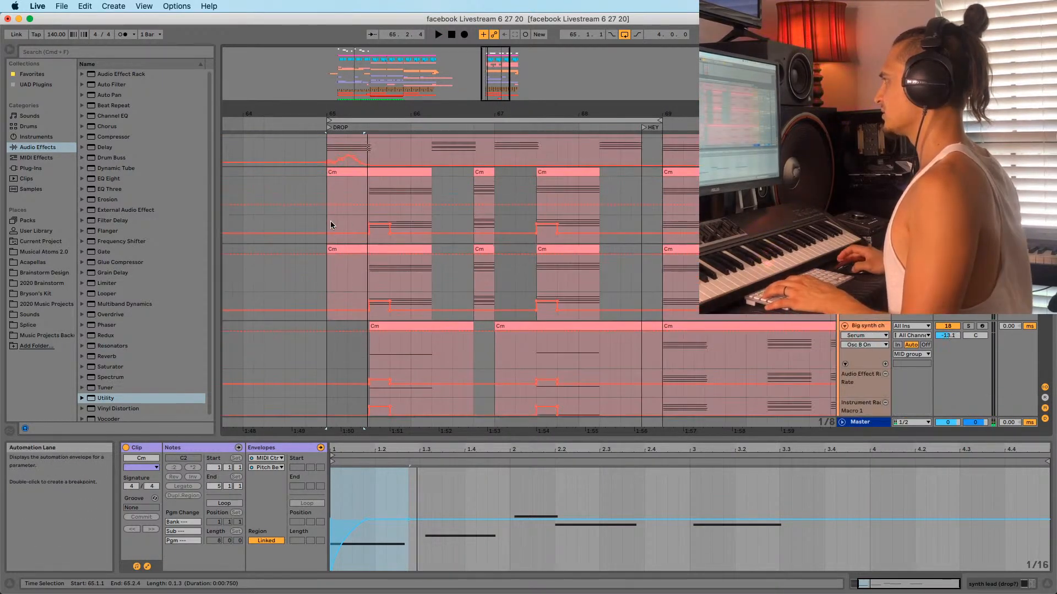
scroll(330, 225, up, 3)
click(337, 168)
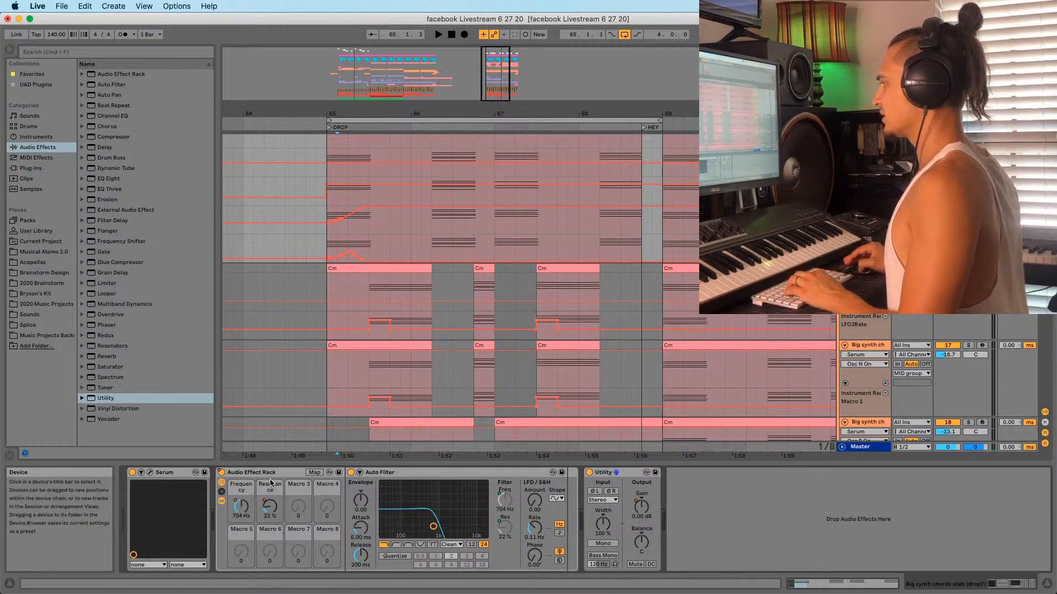
click(273, 474)
Paste the copied Audio Effect Rack after Utility on the duplicated synth lead track
scroll(419, 249, down, 6)
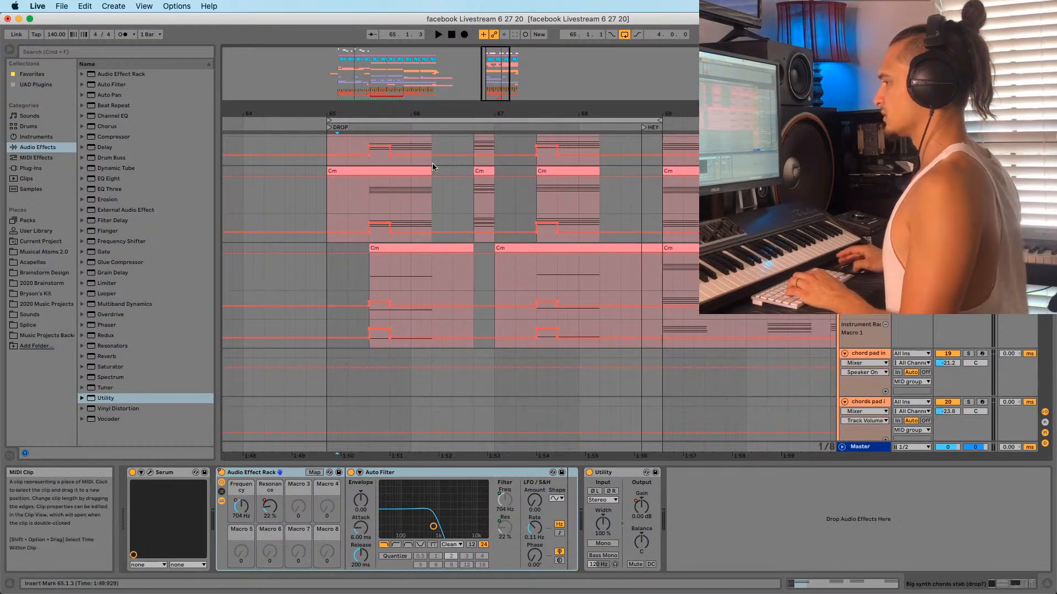
scroll(339, 293, up, 5)
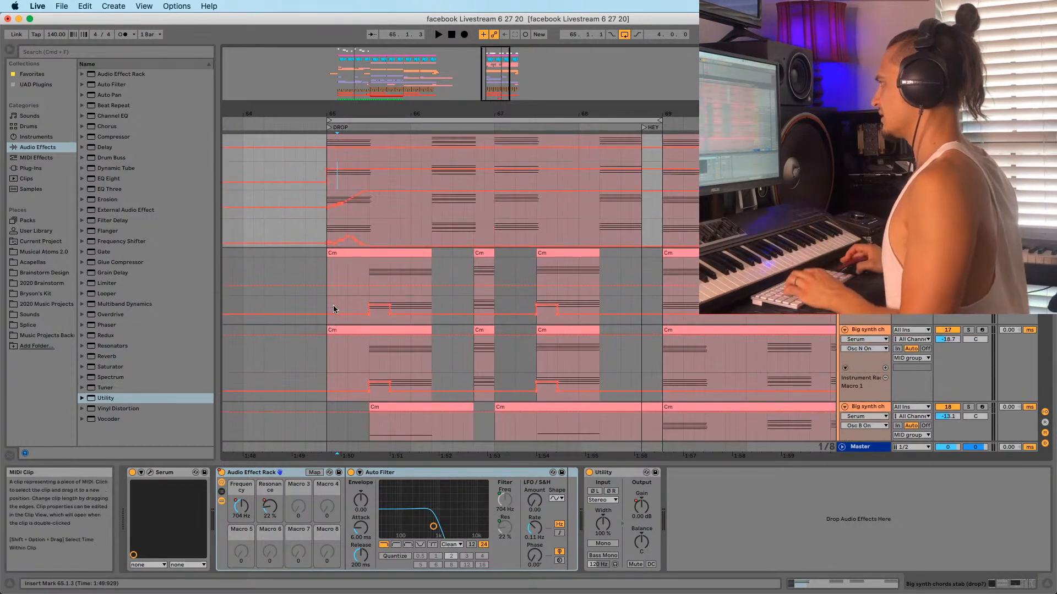
click(328, 219)
scroll(333, 265, down, 6)
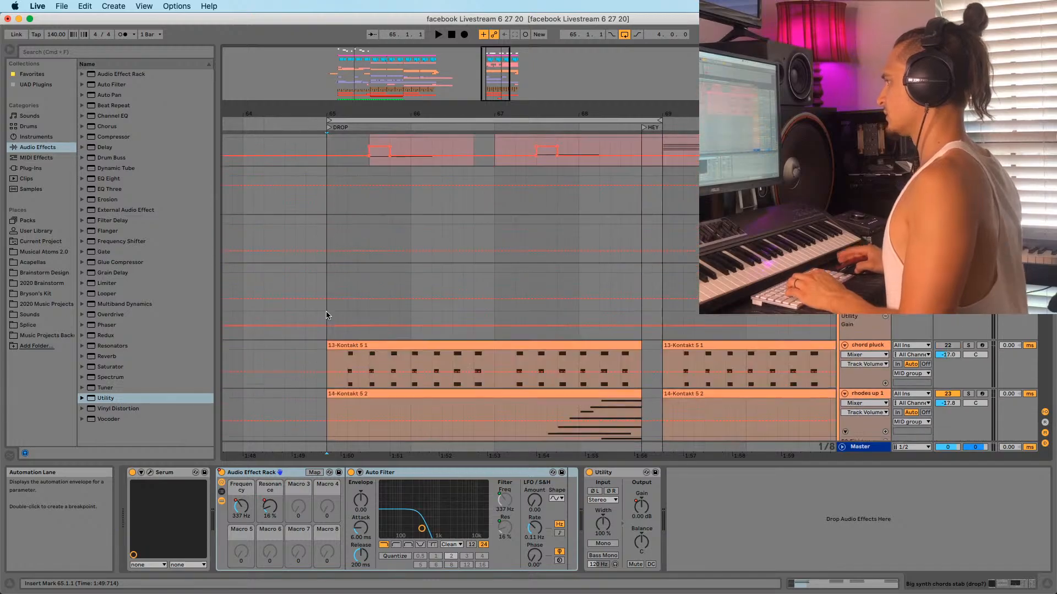
scroll(312, 349, up, 6)
click(333, 310)
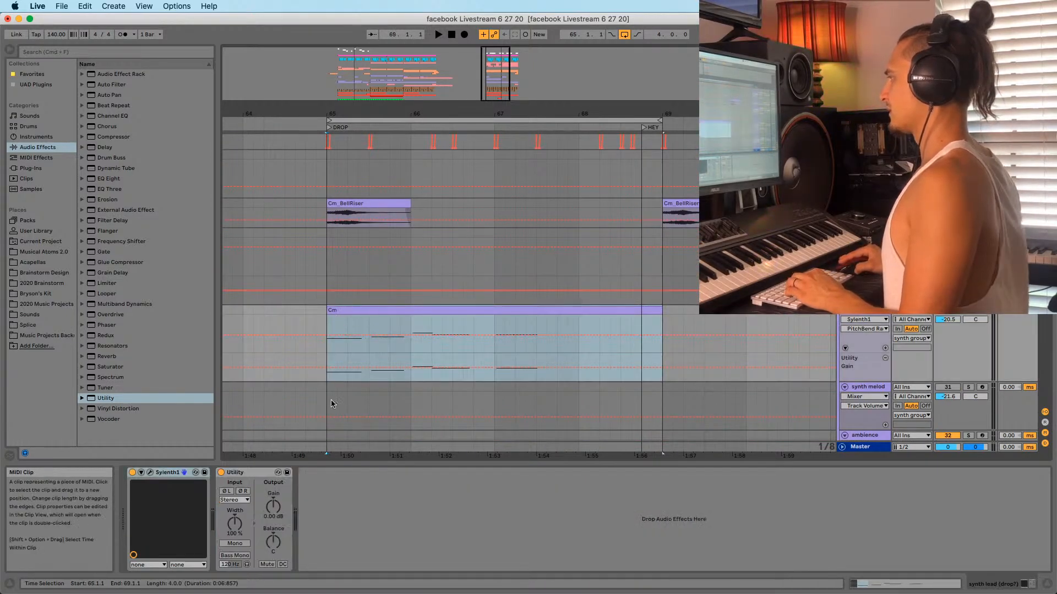
key(super+v)
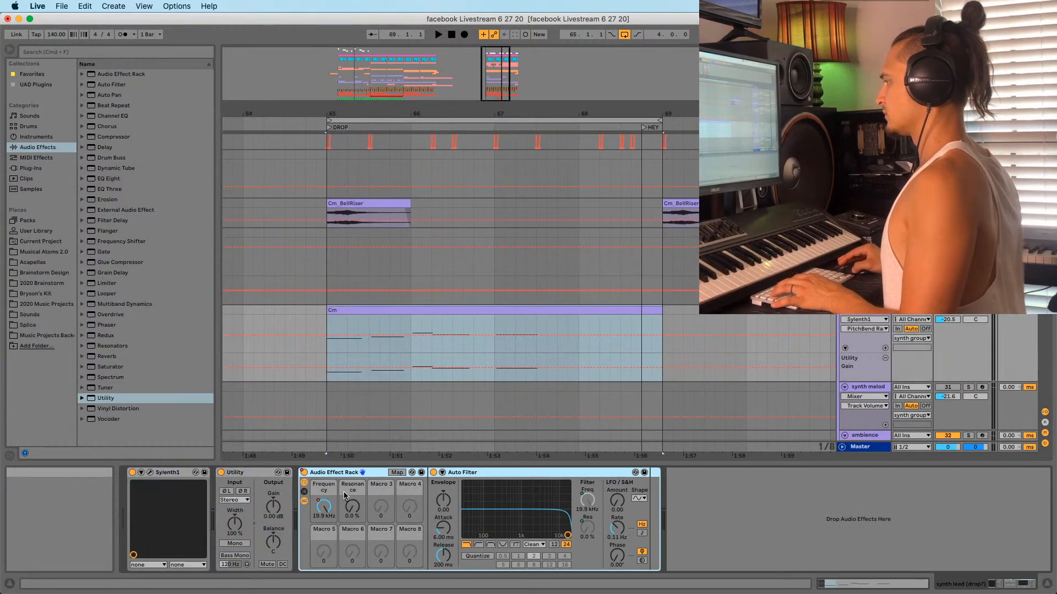
Show the pasted rack's Device On automation on the lead track and make it switch on at 65.1
right_click(304, 473)
click(326, 351)
click(327, 350)
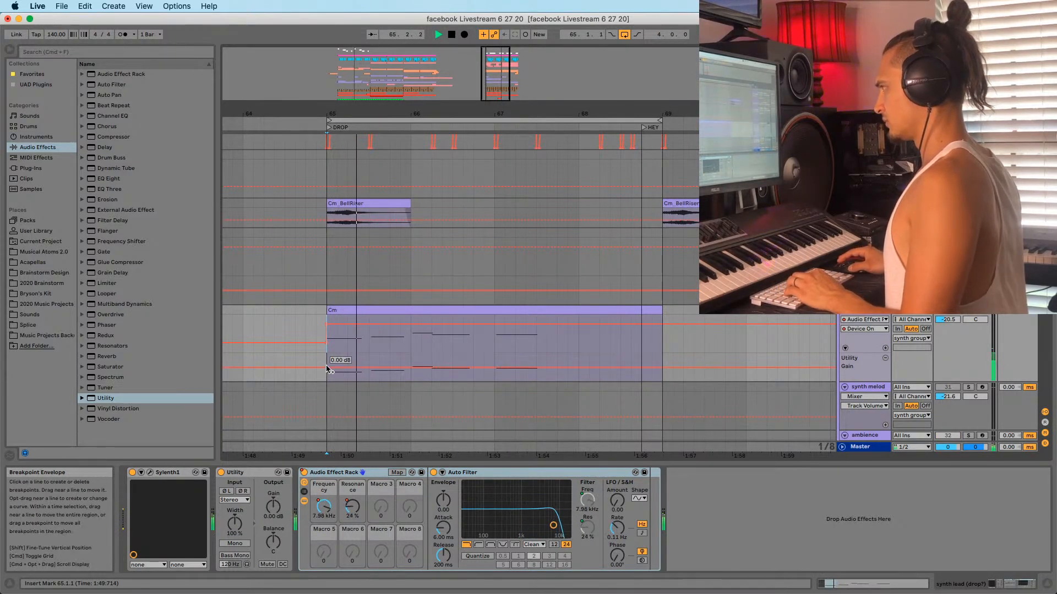
Play the lead from 65.1 and raise the lead track's volume to -18.0 dB
key(space)
key(space)
key(space)
key(space)
drag(947, 319, 947, 315)
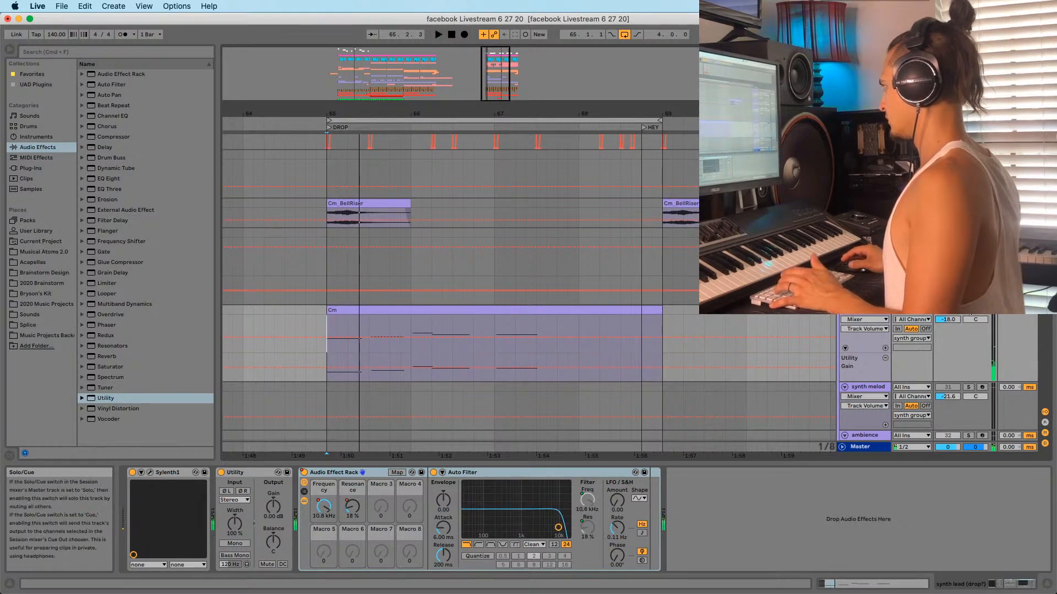
key(space)
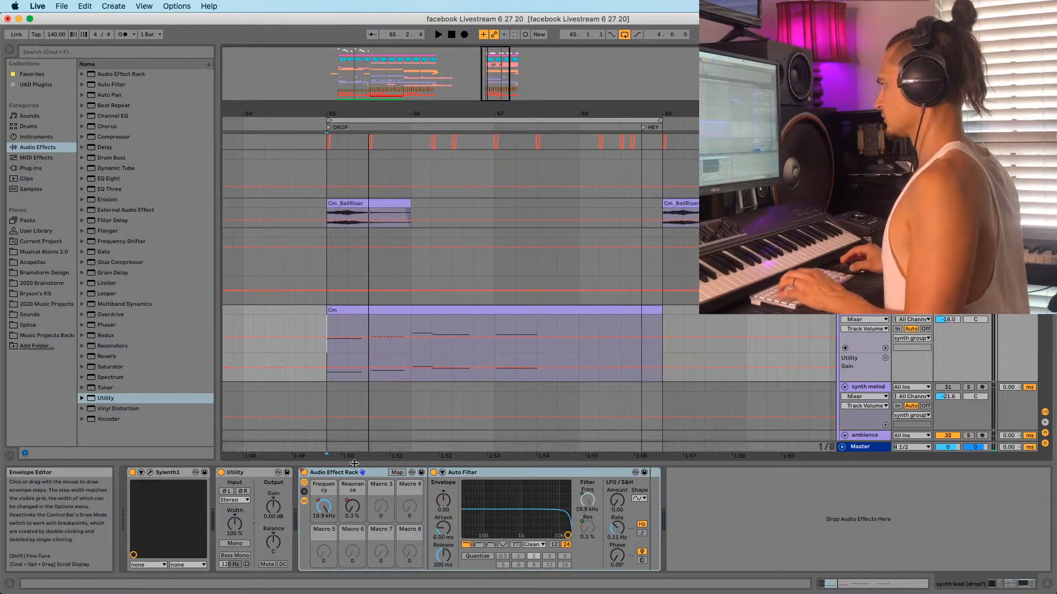
Show the filter rack's Device On automation in its own lane and draw it off from 65.3 past the clip's end
right_click(311, 475)
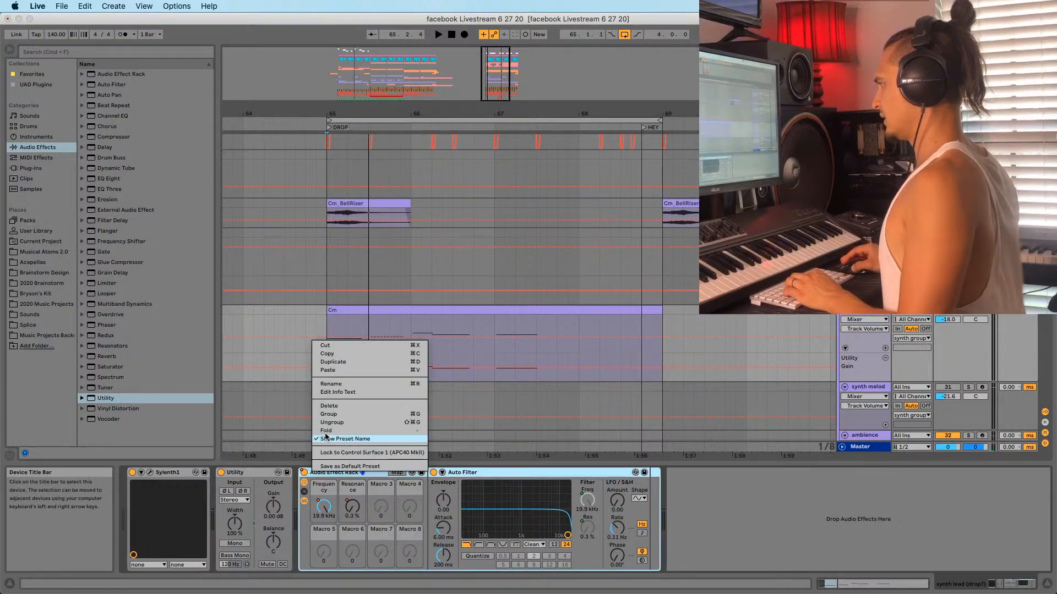
right_click(305, 473)
click(348, 488)
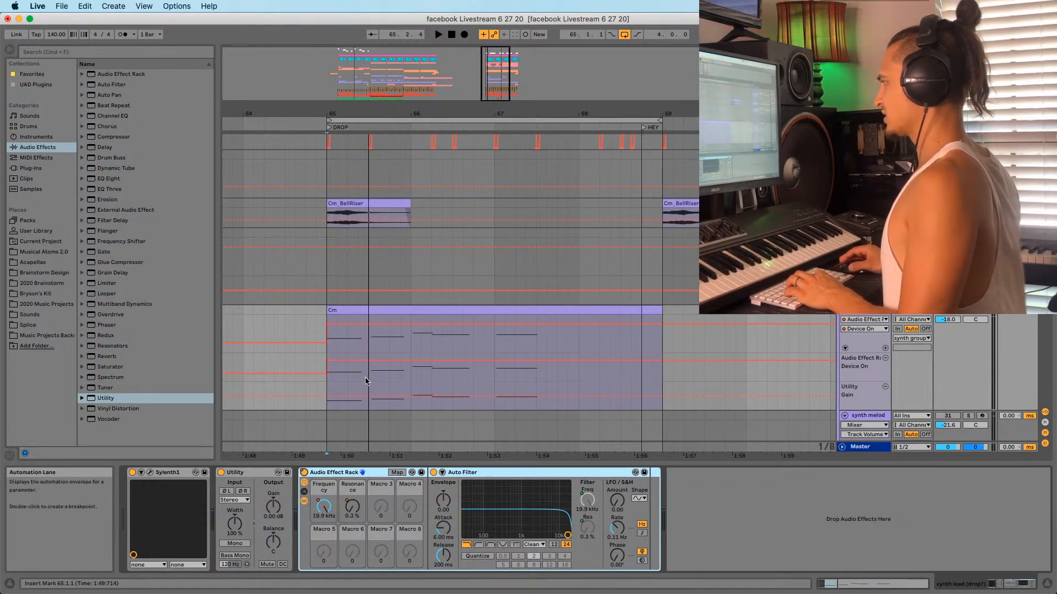
key(b)
drag(375, 373, 786, 375)
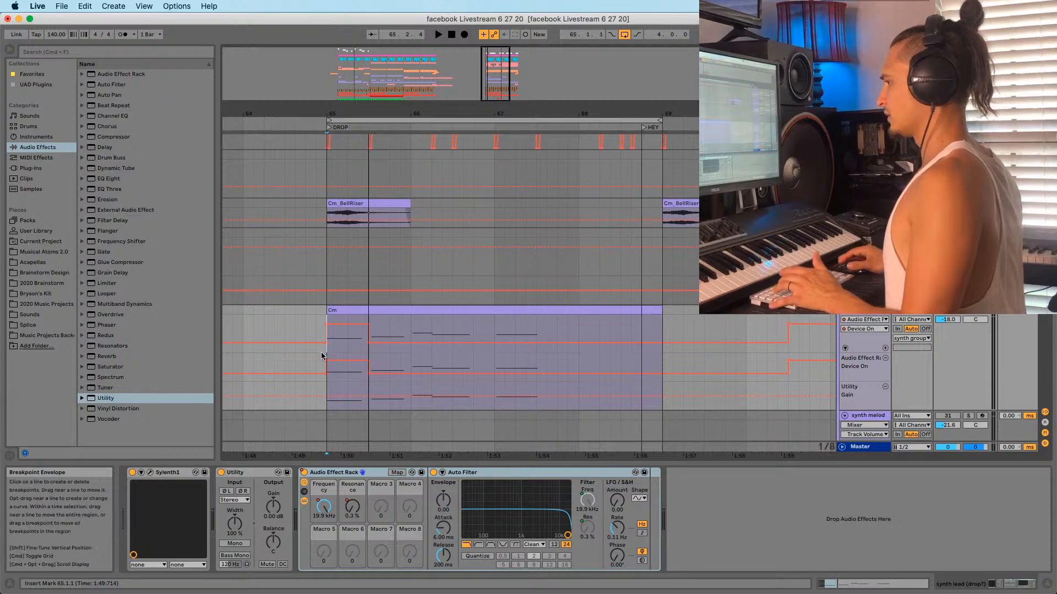
Play the lead from 65.1 to check the filter's switch-off, and inspect the lead clip's envelope view
key(space)
key(space)
key(space)
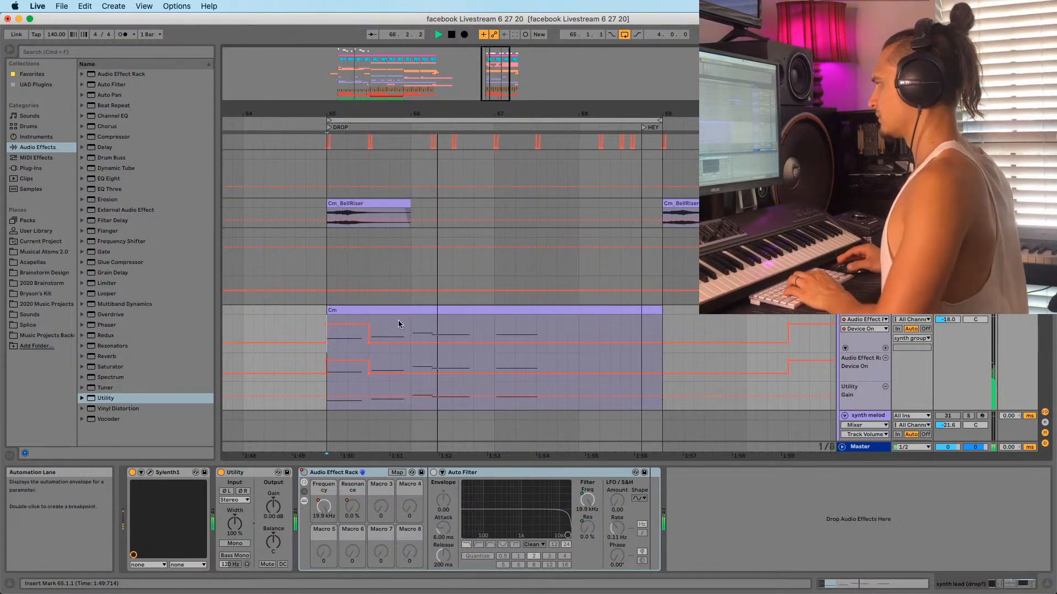
click(497, 348)
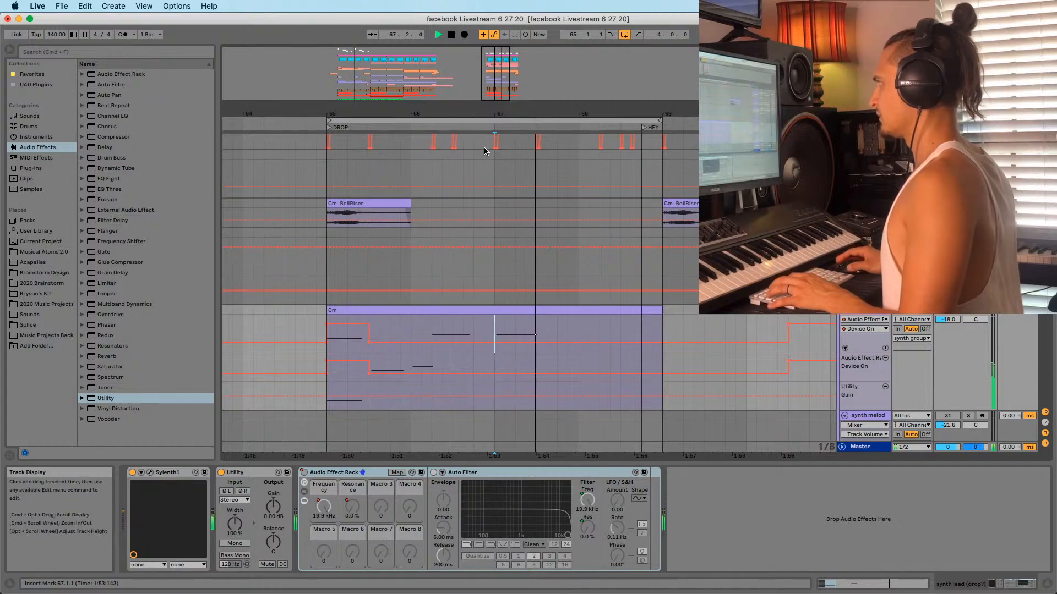
drag(488, 113, 462, 72)
click(419, 308)
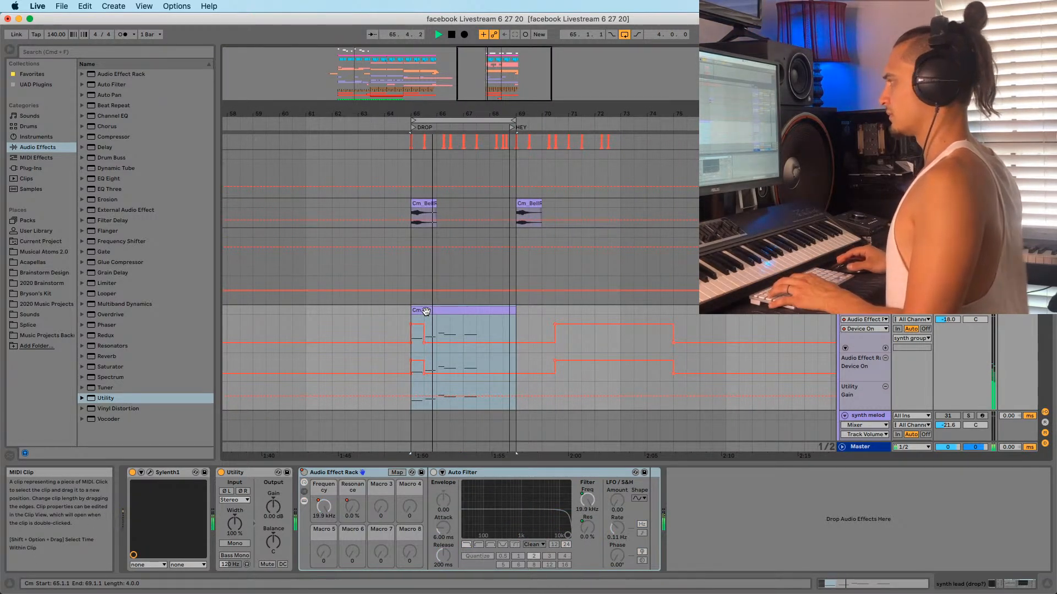
drag(428, 114, 428, 125)
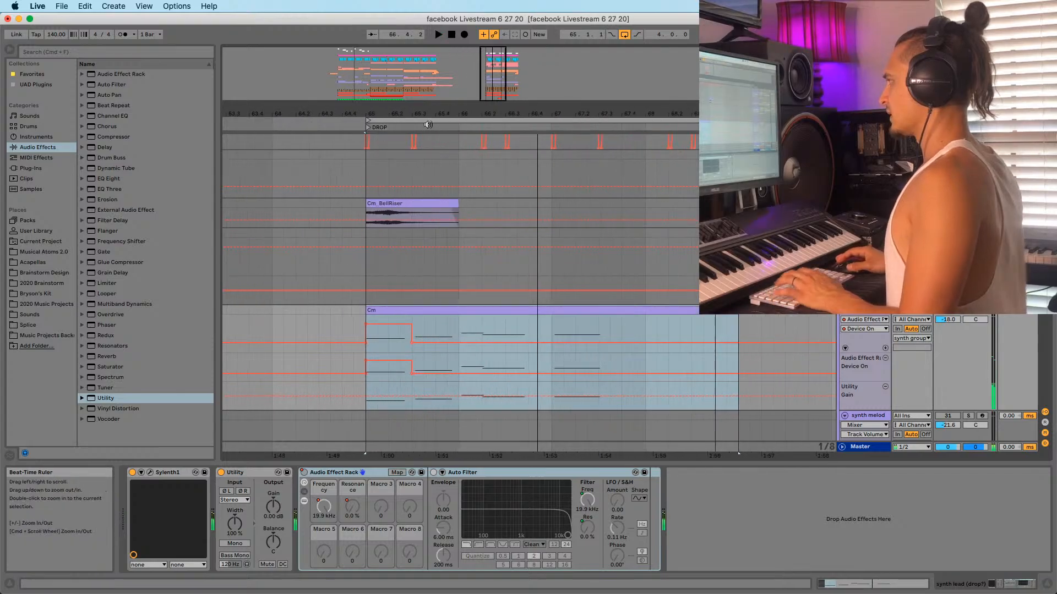
double_click(414, 315)
drag(377, 473, 441, 470)
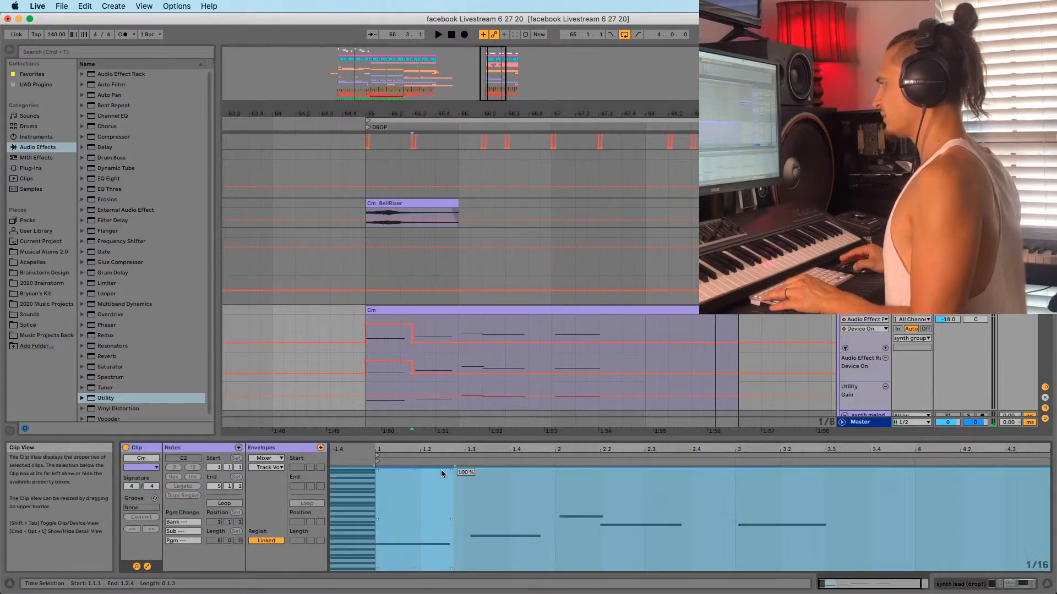
Copy the Audio Effect Rack containing LFOTool and its Rate macro from the Big synth chords stab track
scroll(407, 355, down, 10)
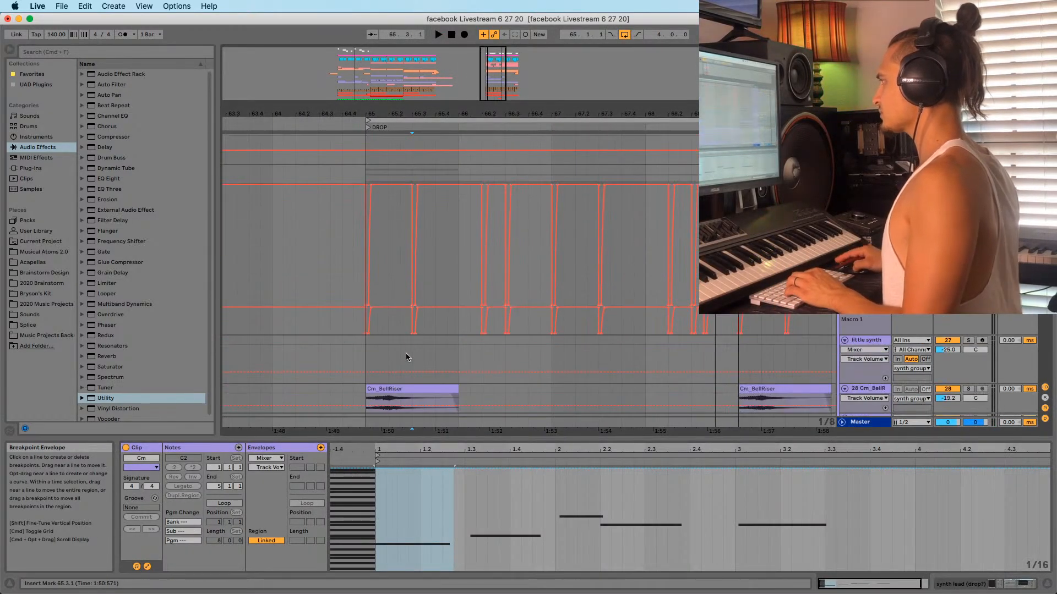
scroll(403, 355, up, 8)
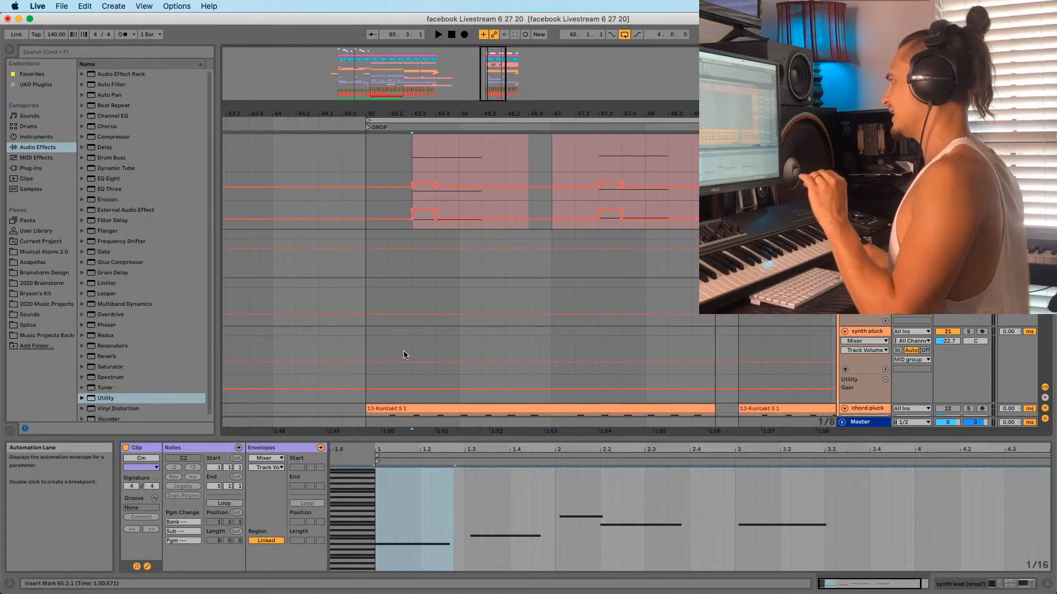
click(412, 353)
key(shift+Tab)
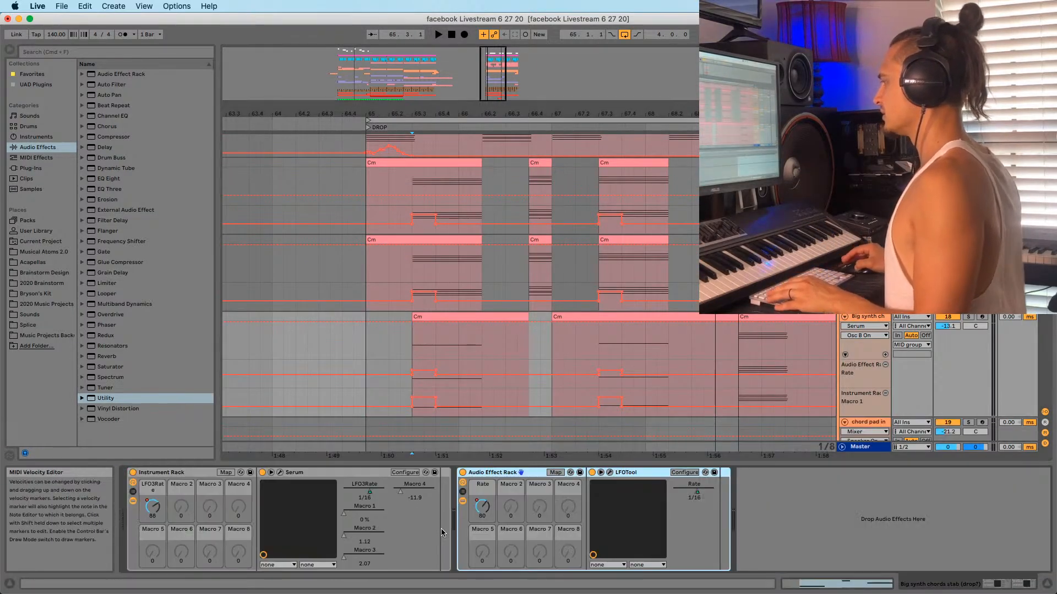
scroll(494, 333, down, 2)
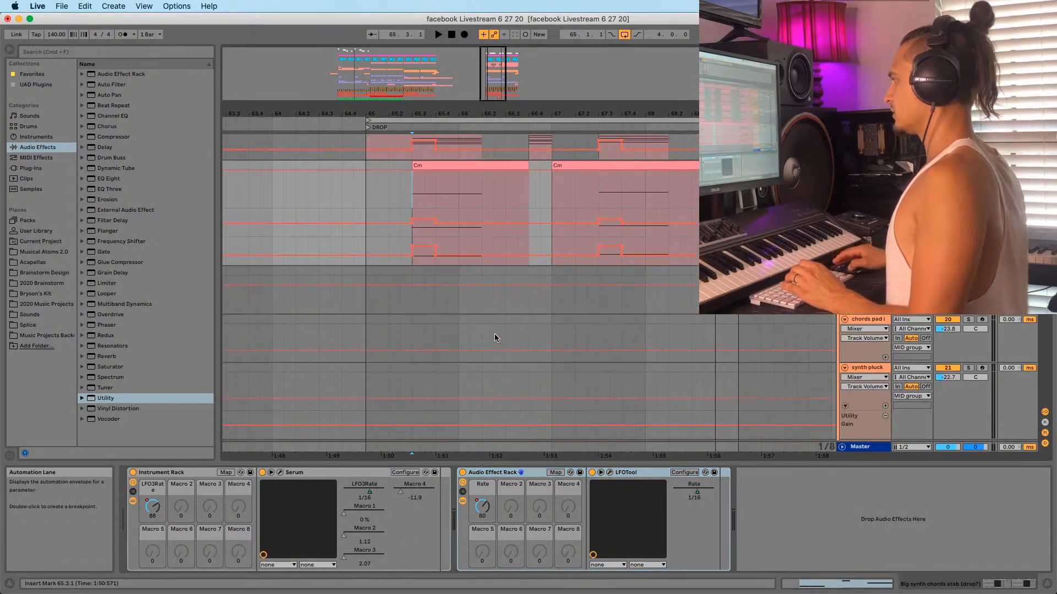
key(space)
Paste the copied LFOTool rack after the Auto Filter rack on the drop synth lead track
scroll(650, 266, down, 15)
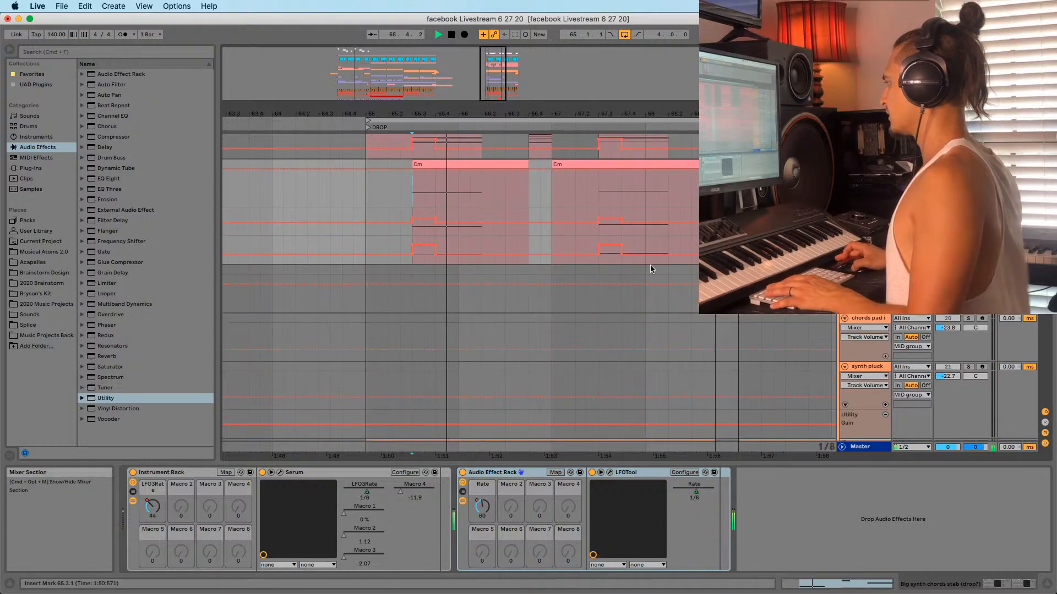
scroll(445, 363, down, 5)
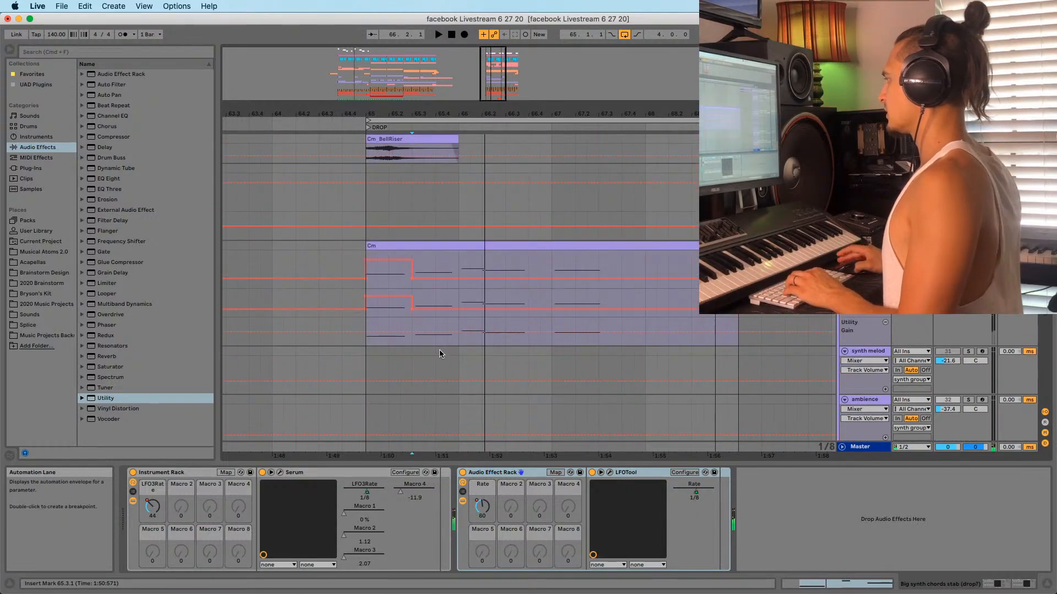
click(453, 297)
key(space)
key(super+v)
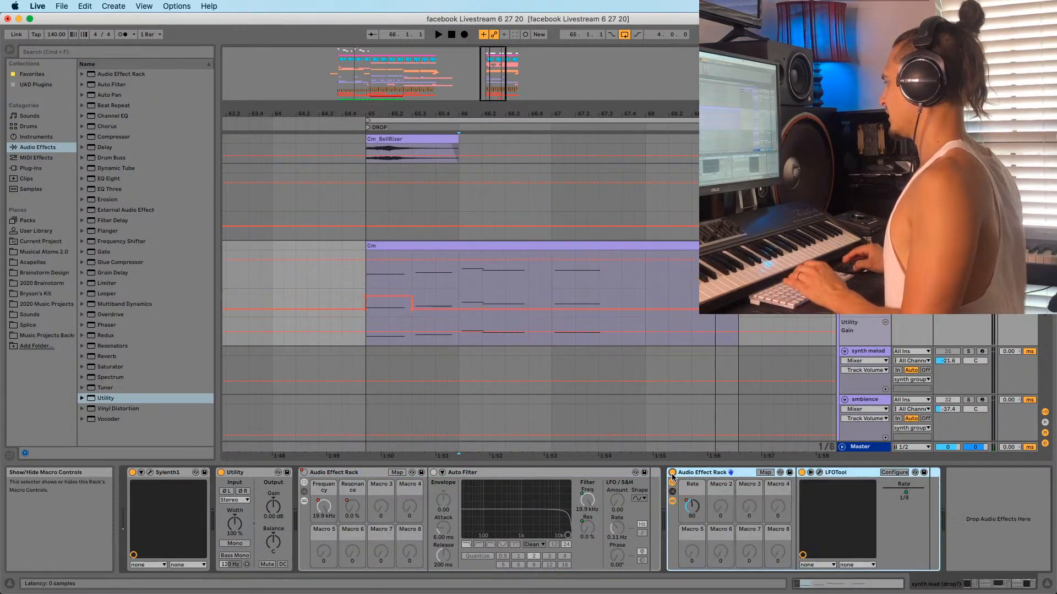
Show the LFOTool rack's Device On automation in its own lane and draw it on only from 65.3 to 66.1
right_click(672, 473)
click(682, 488)
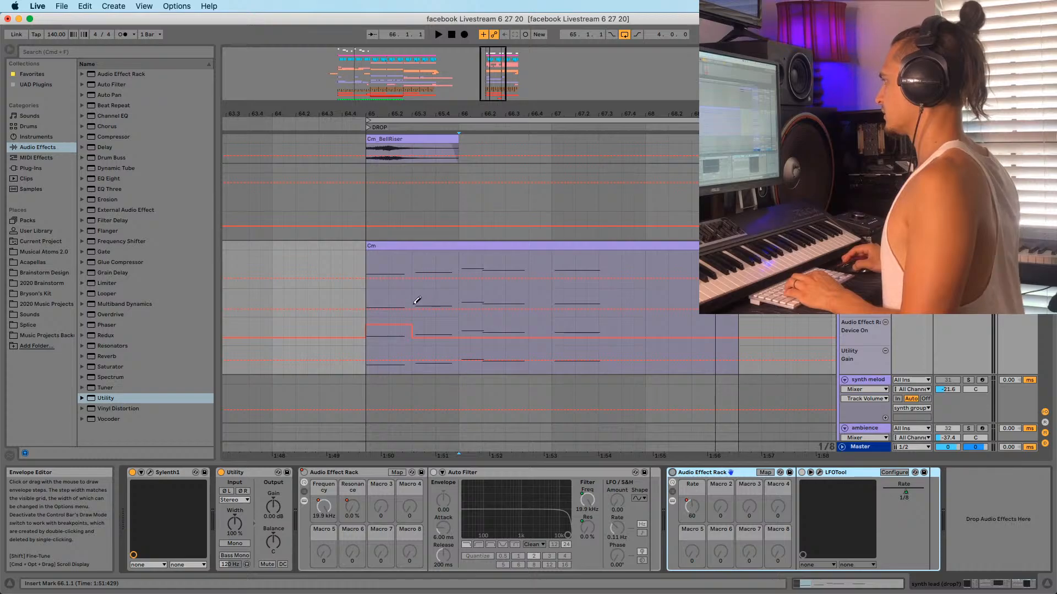
drag(417, 300, 453, 285)
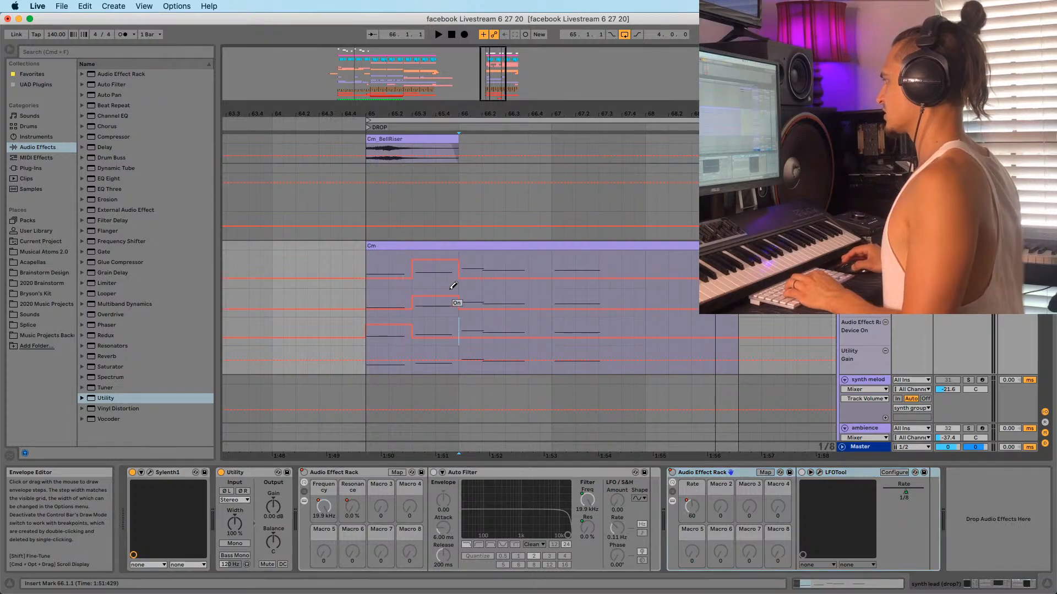
Show the automation of the LFOTool rack's Rate macro in a new lane on the lead track
right_click(886, 487)
right_click(692, 507)
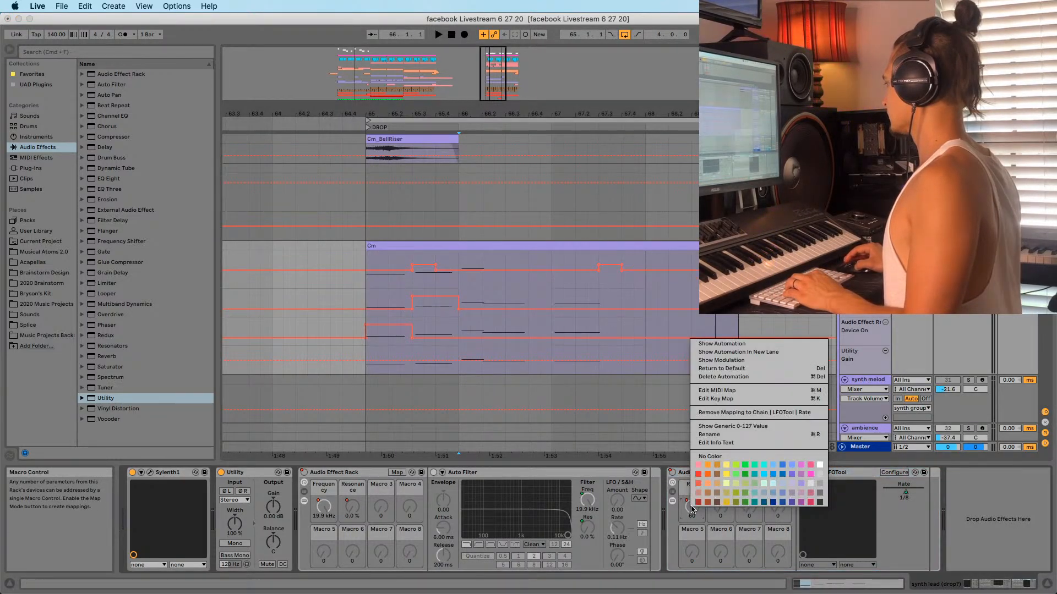
click(754, 359)
Play the lead from 65.1 both soloed and in the full mix to check the rack automation against the notes
click(364, 286)
key(space)
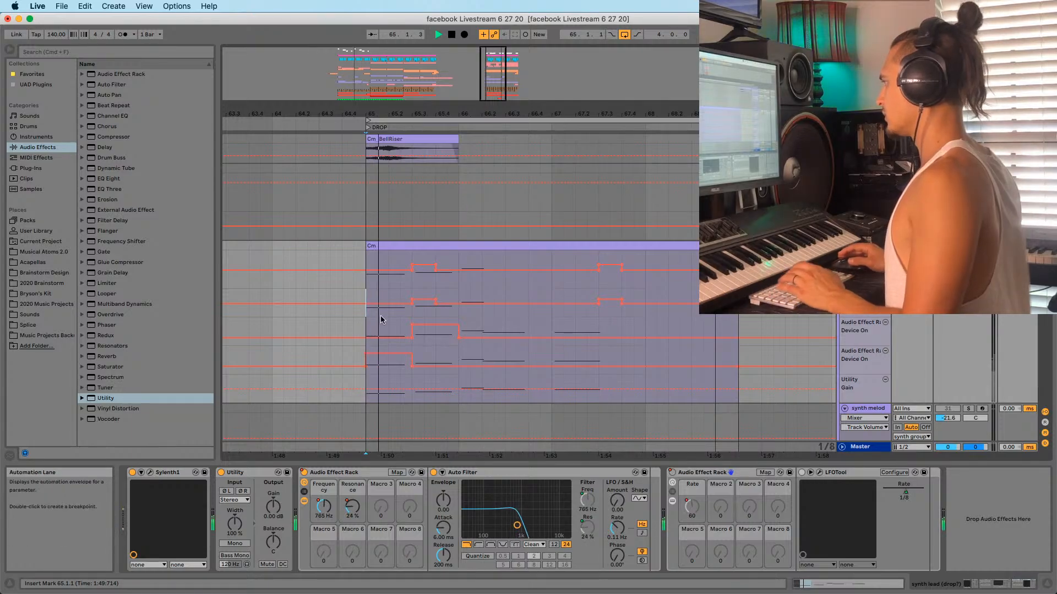
key(space)
click(968, 246)
key(space)
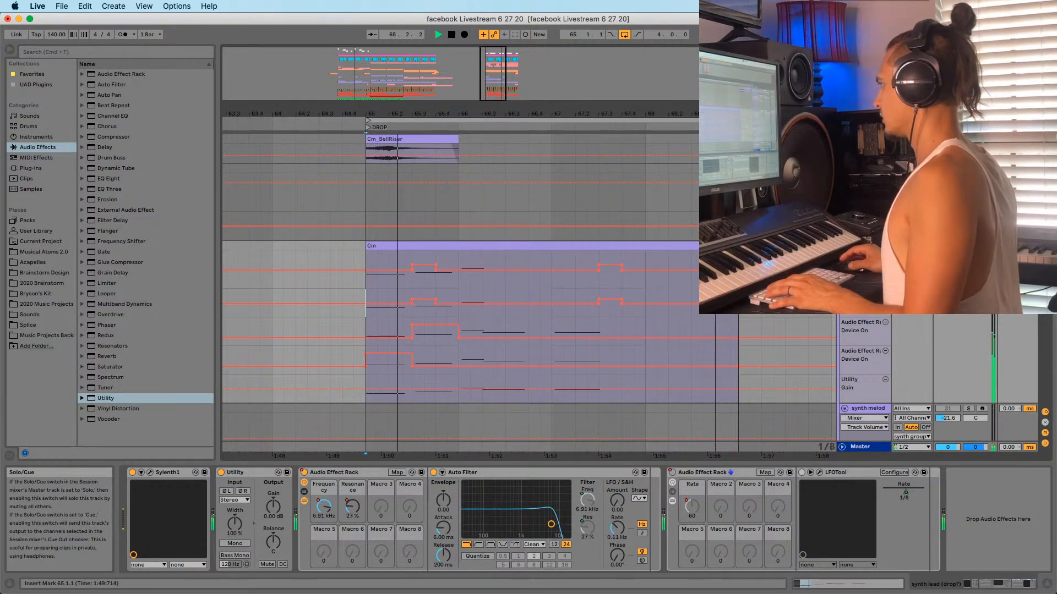
click(968, 246)
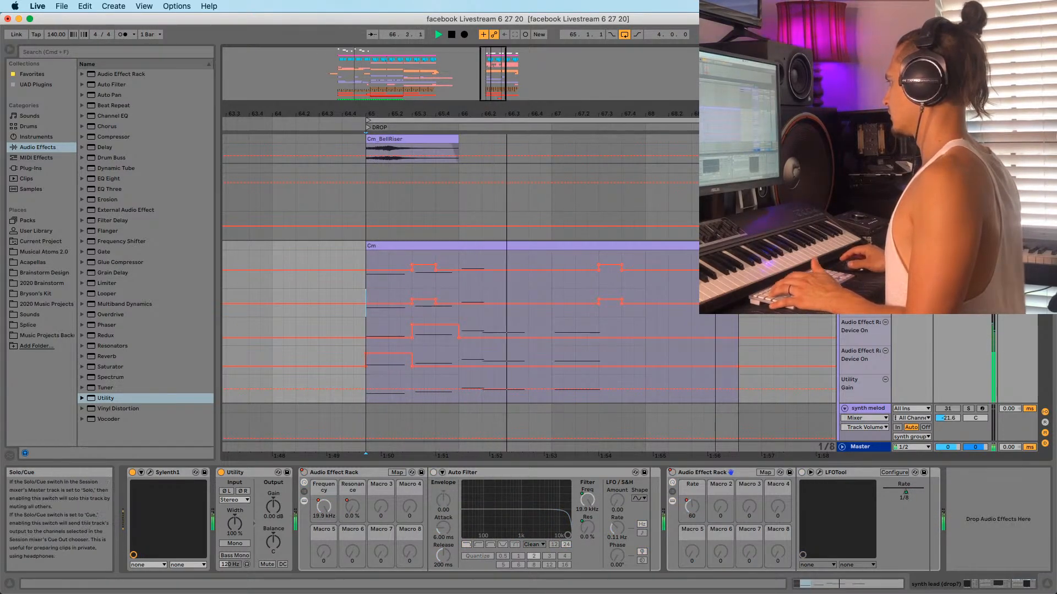
key(space)
key(space)
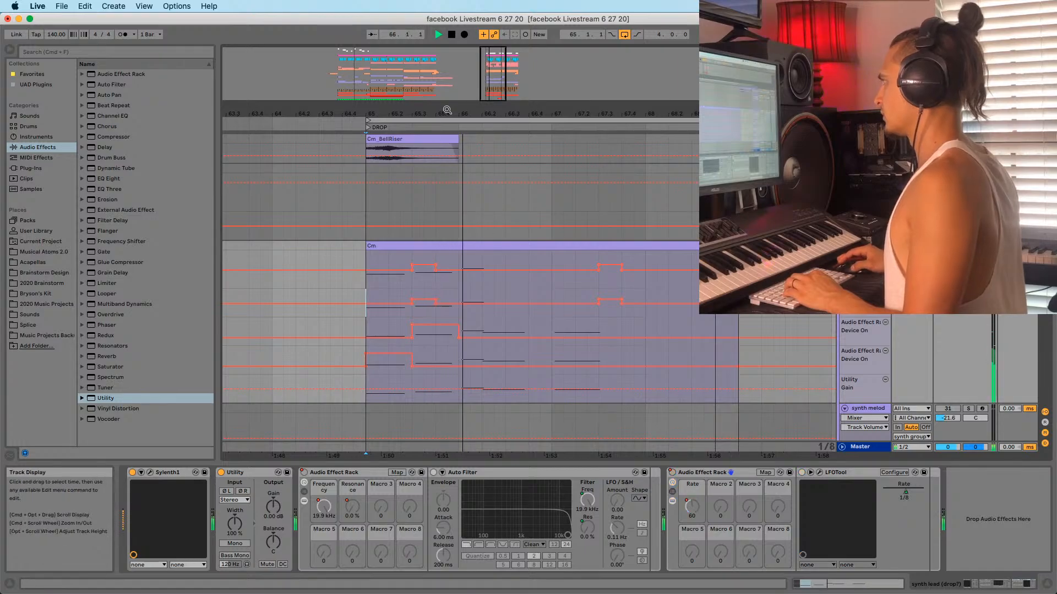
drag(448, 113, 448, 151)
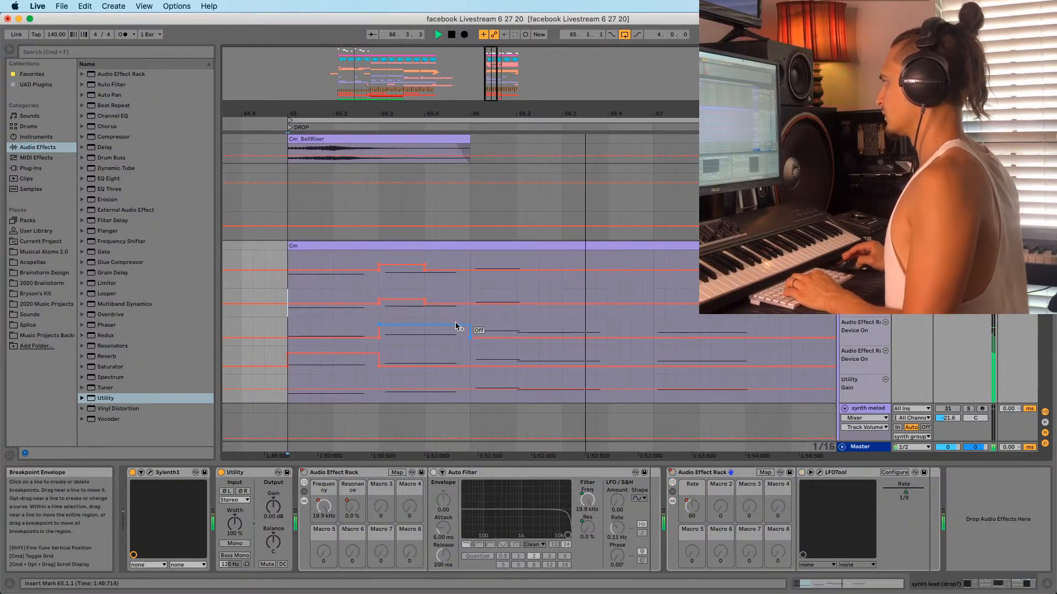
click(380, 319)
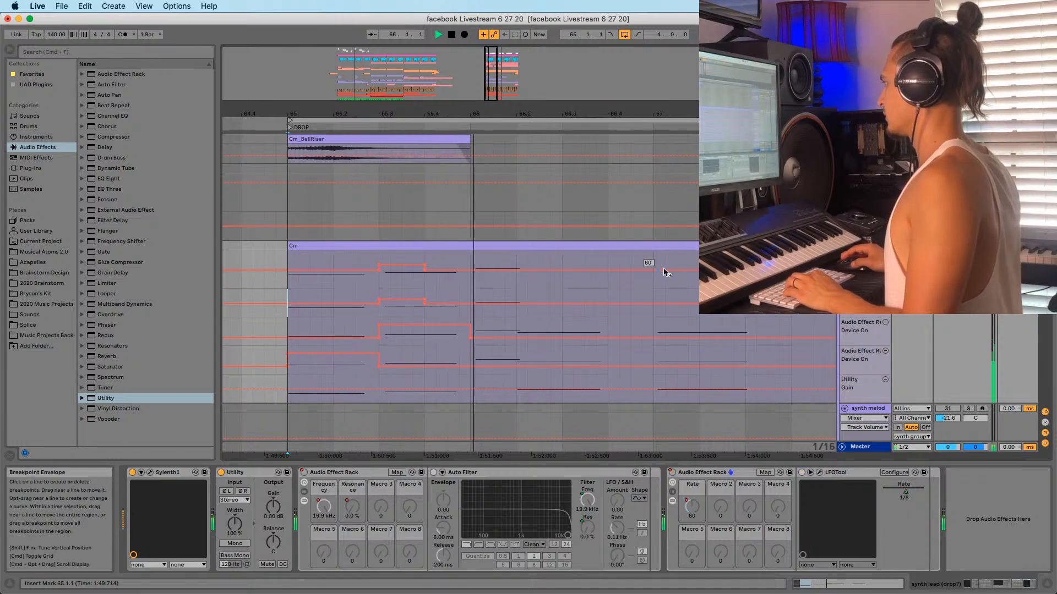
In the lead clip's enlarged note editor, nudge the A#2 note earlier to 2.1 and the D#2 note to 1.3
double_click(473, 243)
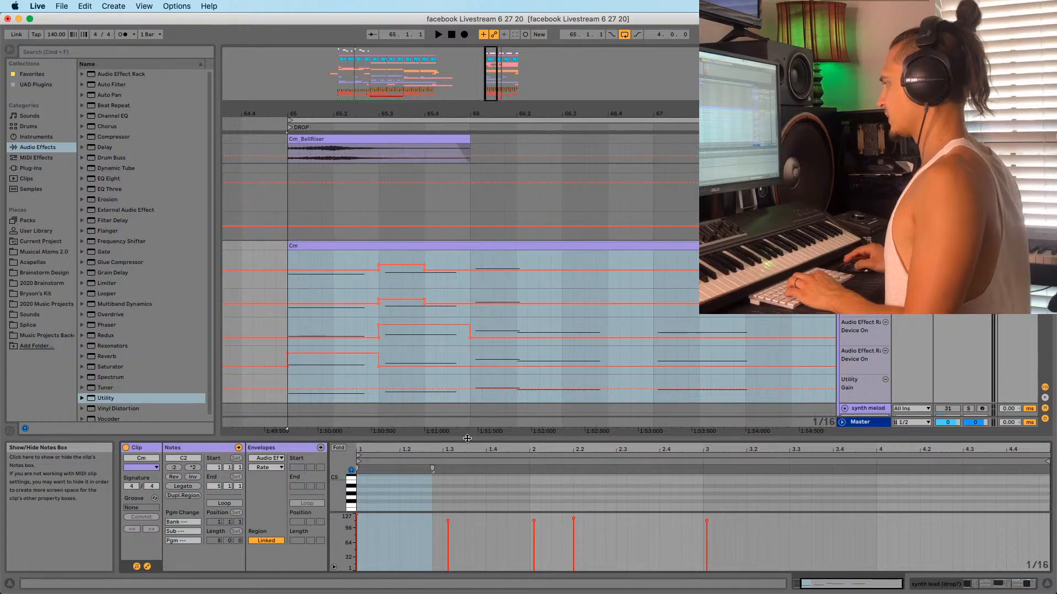
drag(467, 438, 467, 294)
click(554, 434)
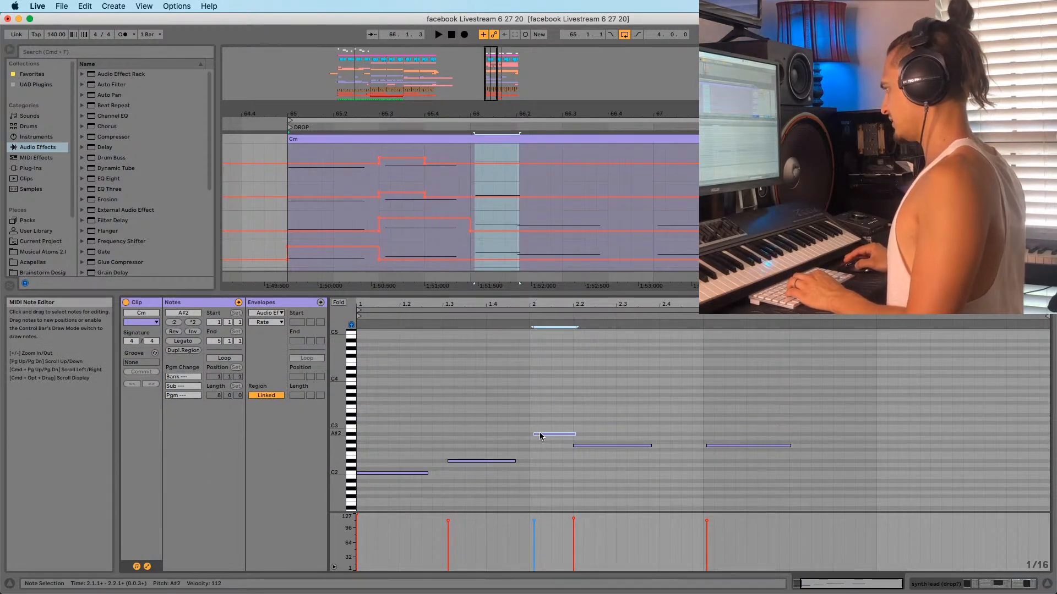
drag(540, 437, 543, 440)
key(space)
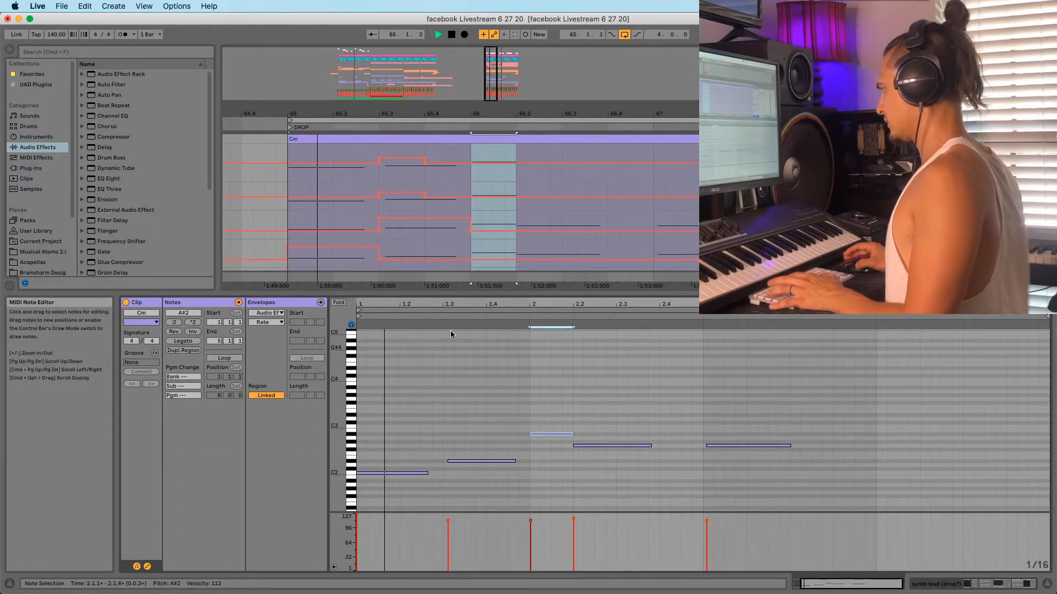
click(451, 461)
drag(450, 462, 448, 461)
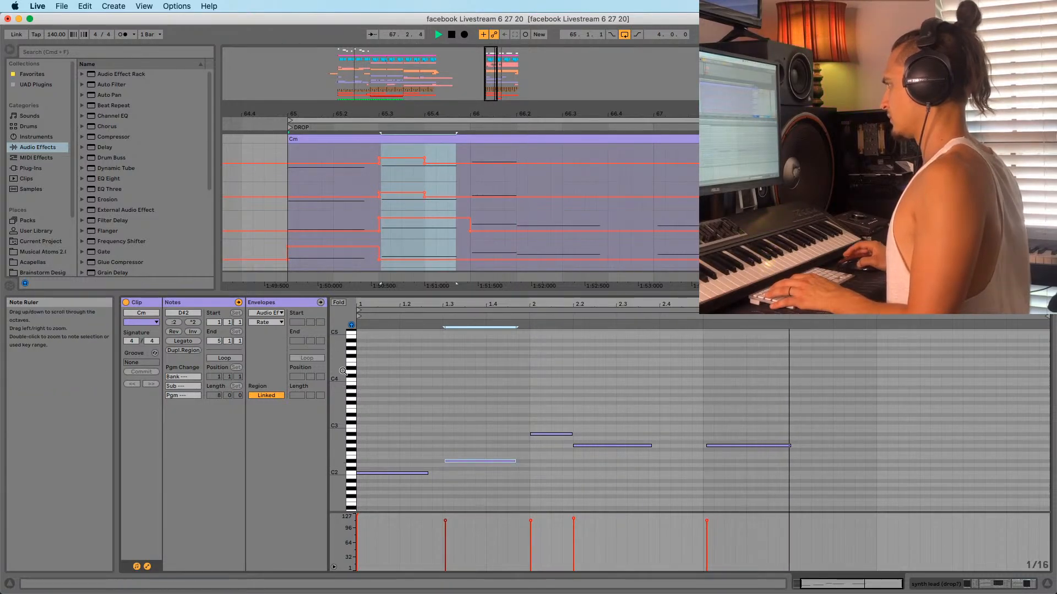
Play the edited lead from 65.1 and review its automation lanes with a smaller clip view
click(287, 224)
key(space)
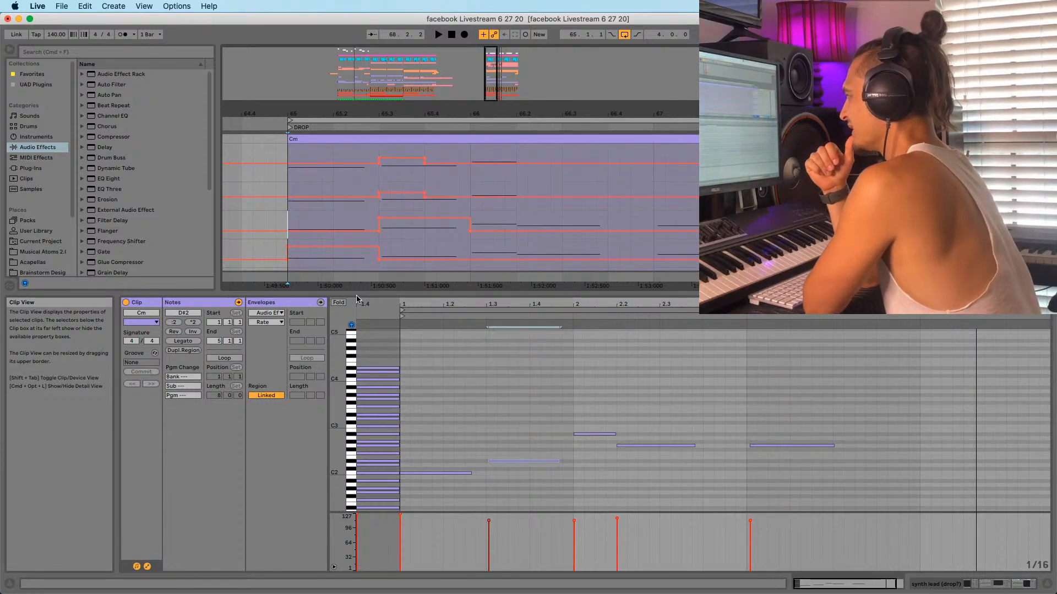
drag(374, 298, 374, 366)
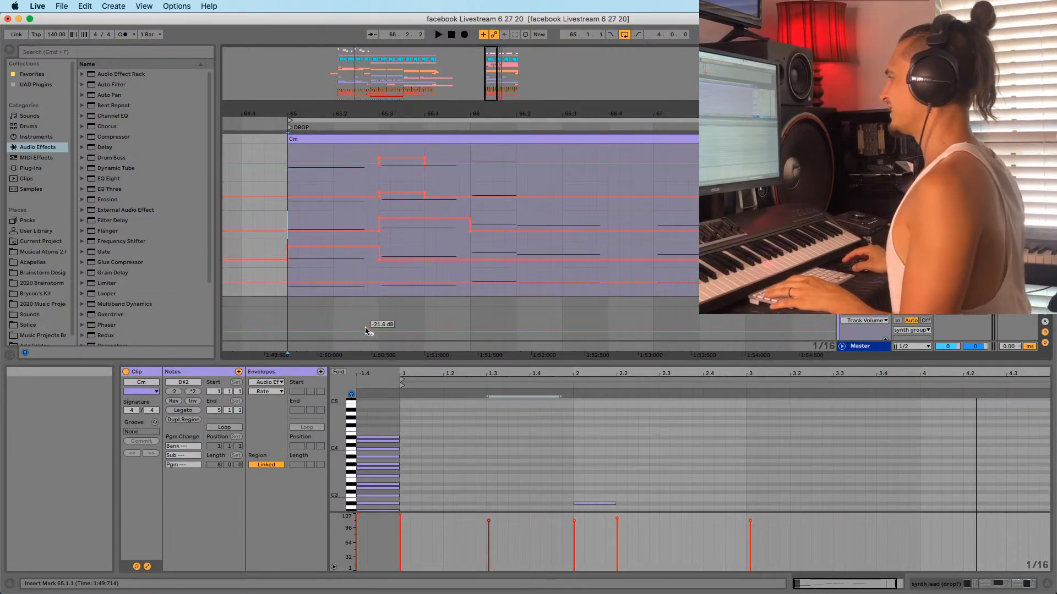
scroll(306, 269, down, 1)
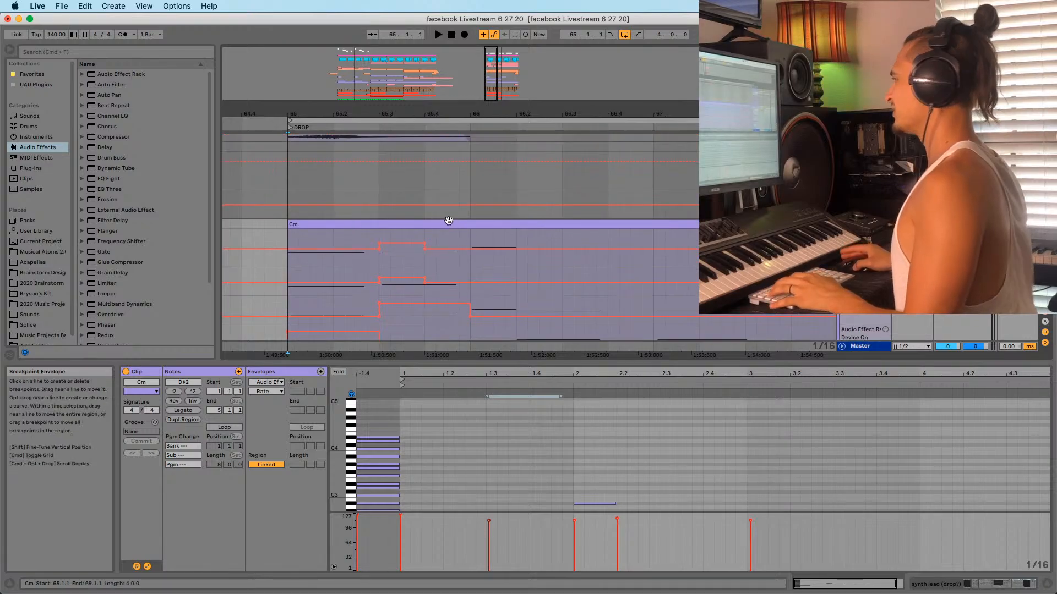
key(space)
scroll(325, 263, up, 1)
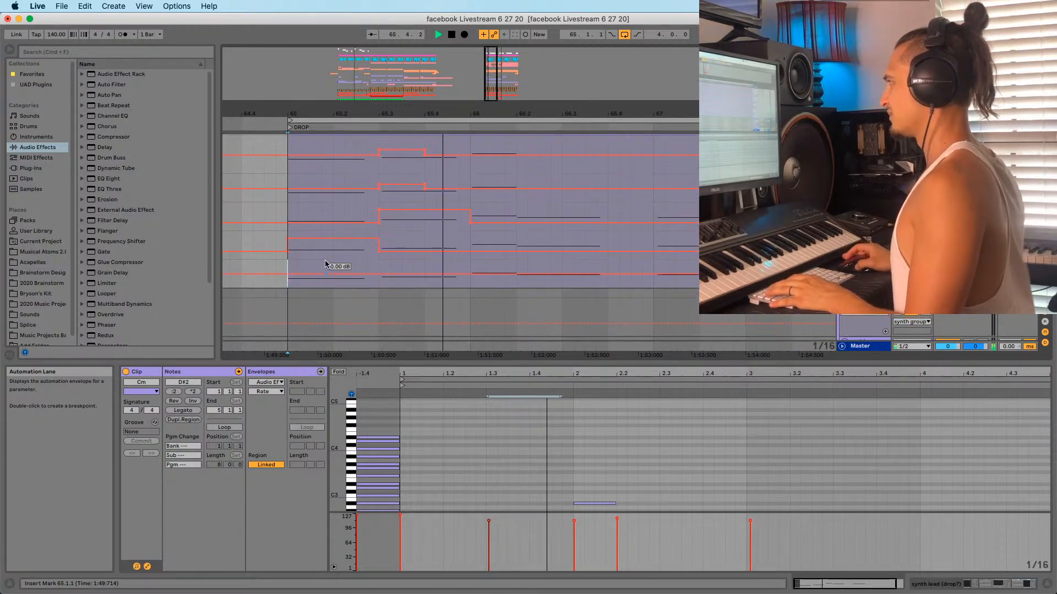
scroll(308, 242, up, 2)
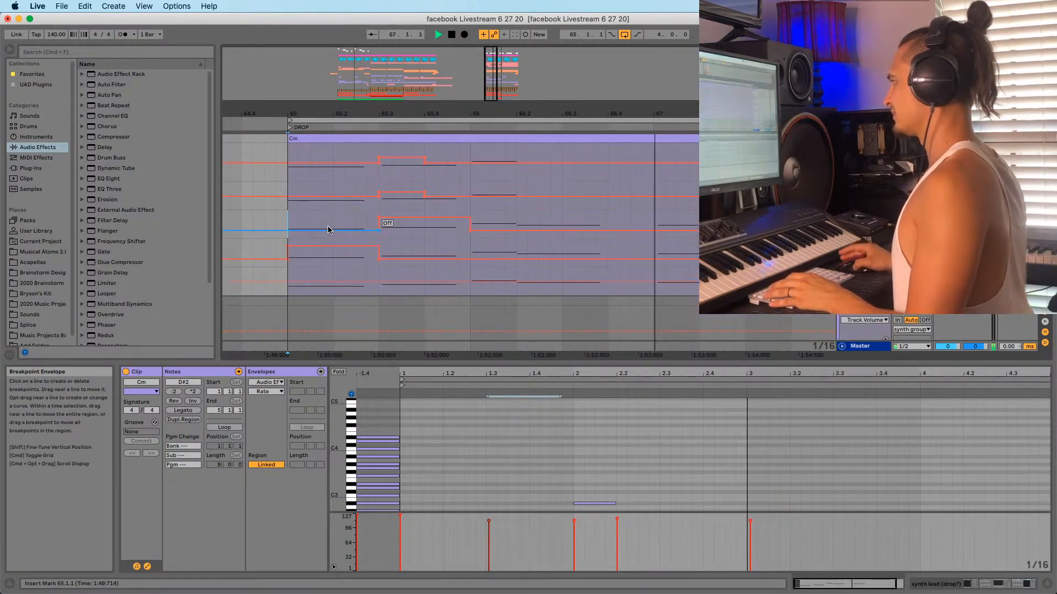
Play the lead from 65.1 and check its automation lanes around 65.3
scroll(437, 243, up, 4)
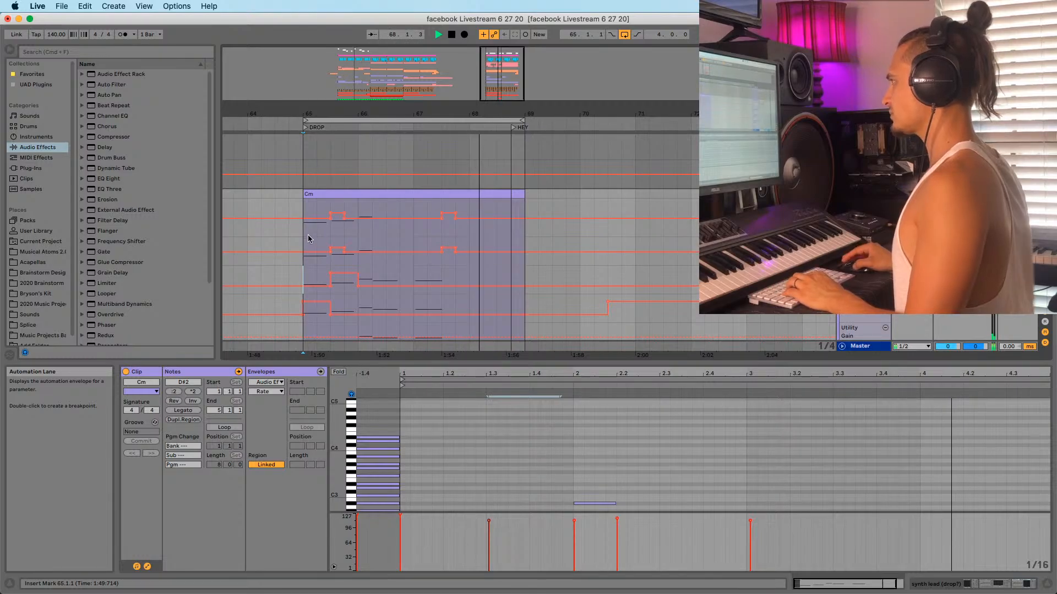
mouse_move(341, 211)
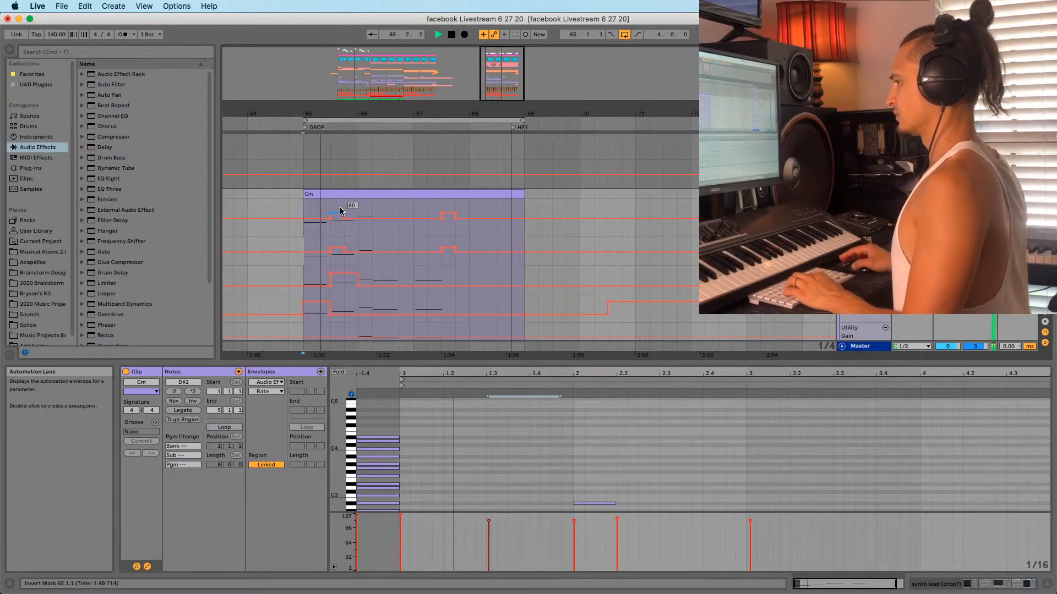
click(331, 266)
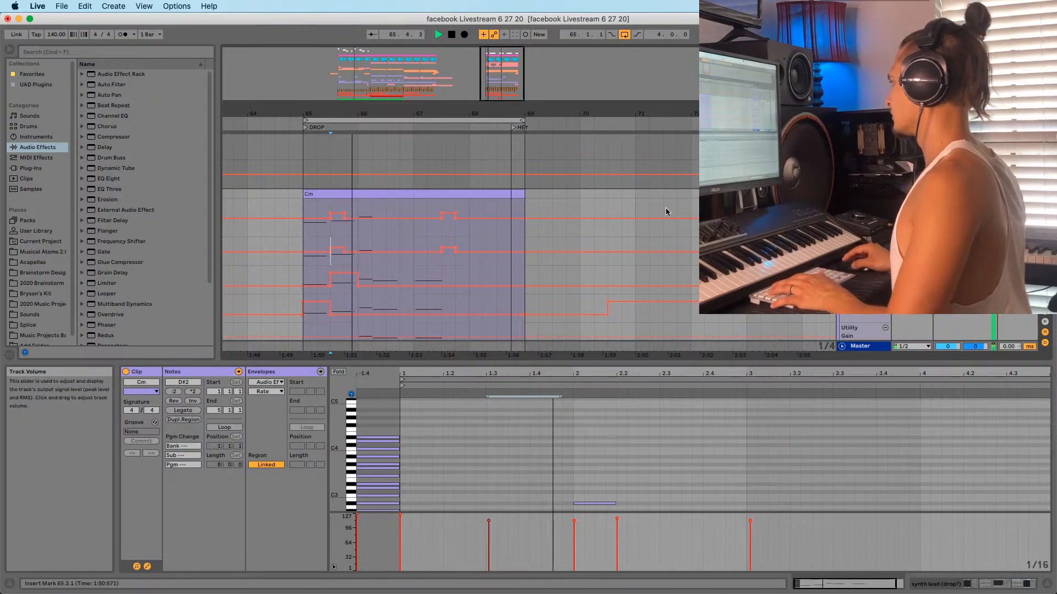
click(332, 257)
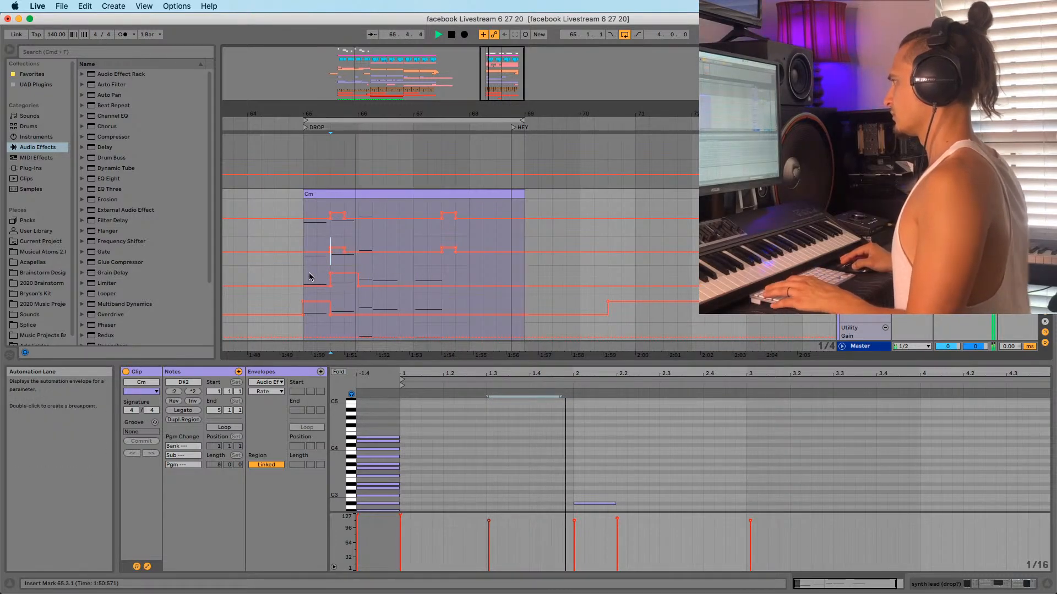
Shorten the lead's on/off automation step starting at 65.3 so it ends a 1/32 note before bar 66
drag(340, 110, 334, 176)
scroll(410, 234, down, 3)
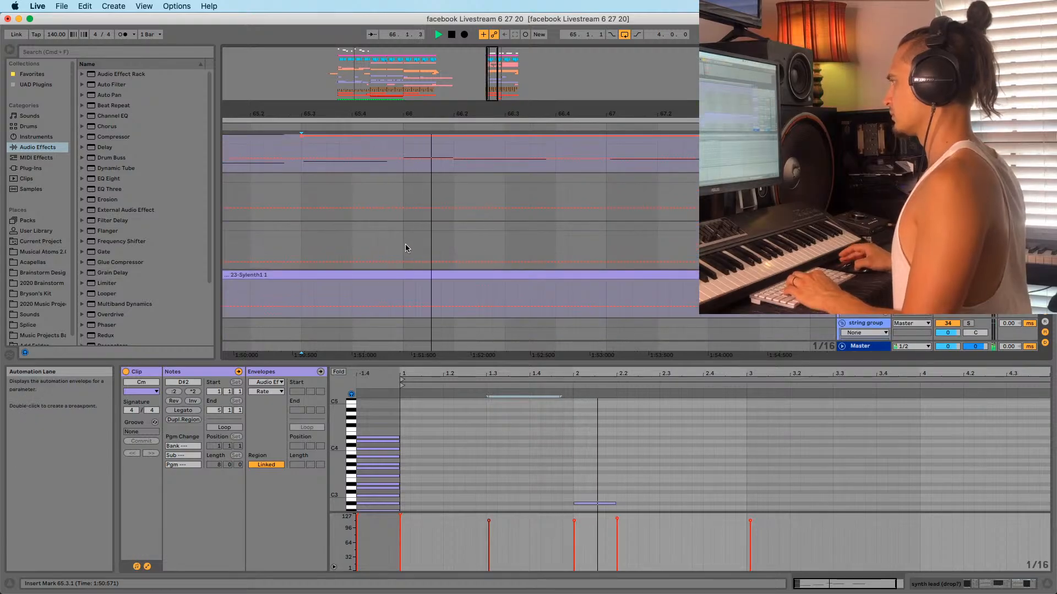
click(402, 195)
key(space)
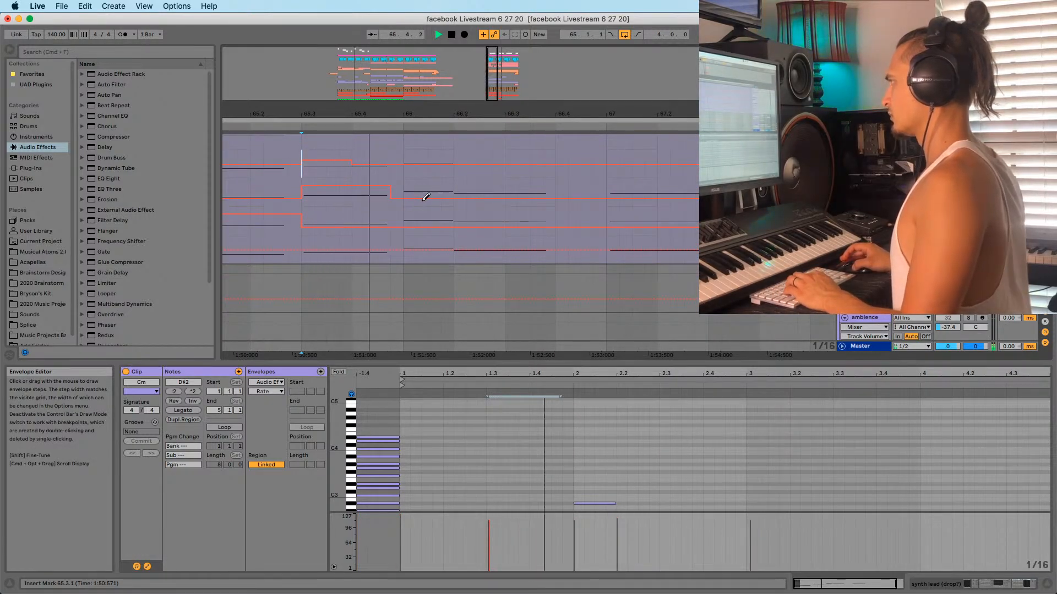
drag(392, 114, 397, 137)
click(398, 182)
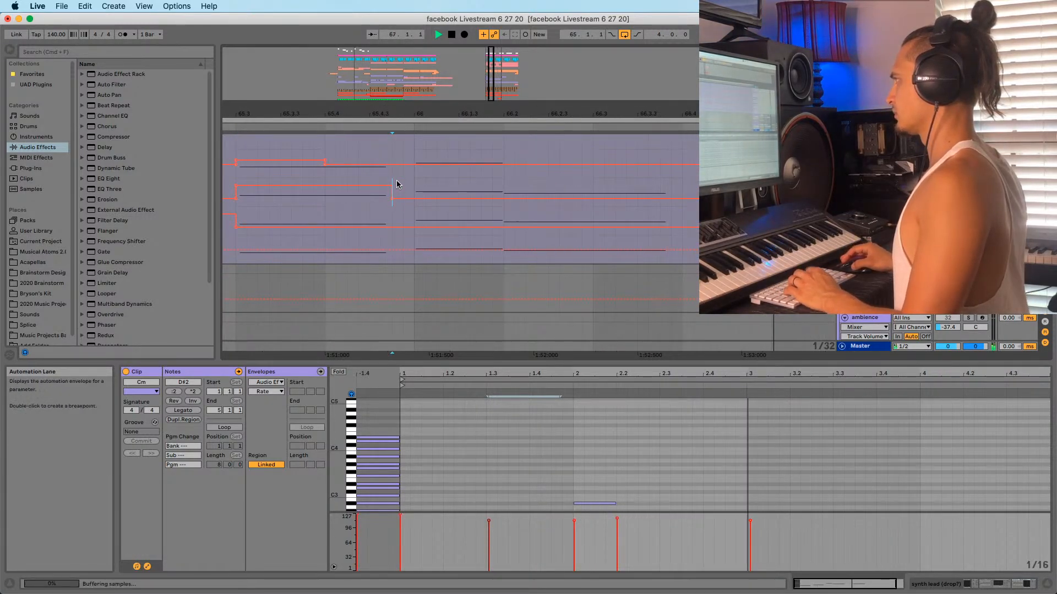
key(b)
Play the lead from 65.3 and from 65.1 to check the shortened automation step against the notes
click(234, 174)
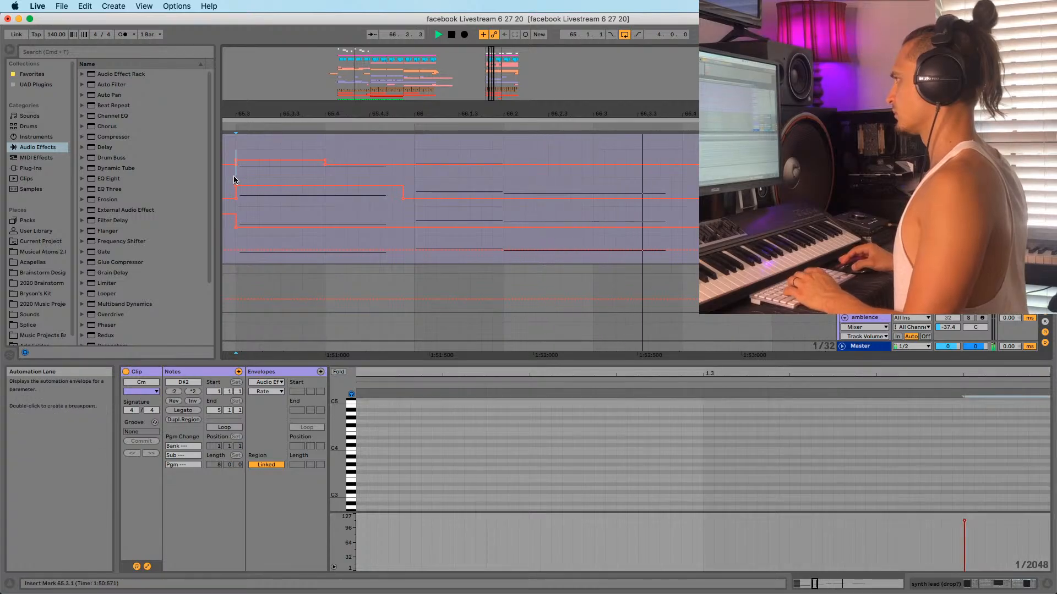
key(space)
key(space)
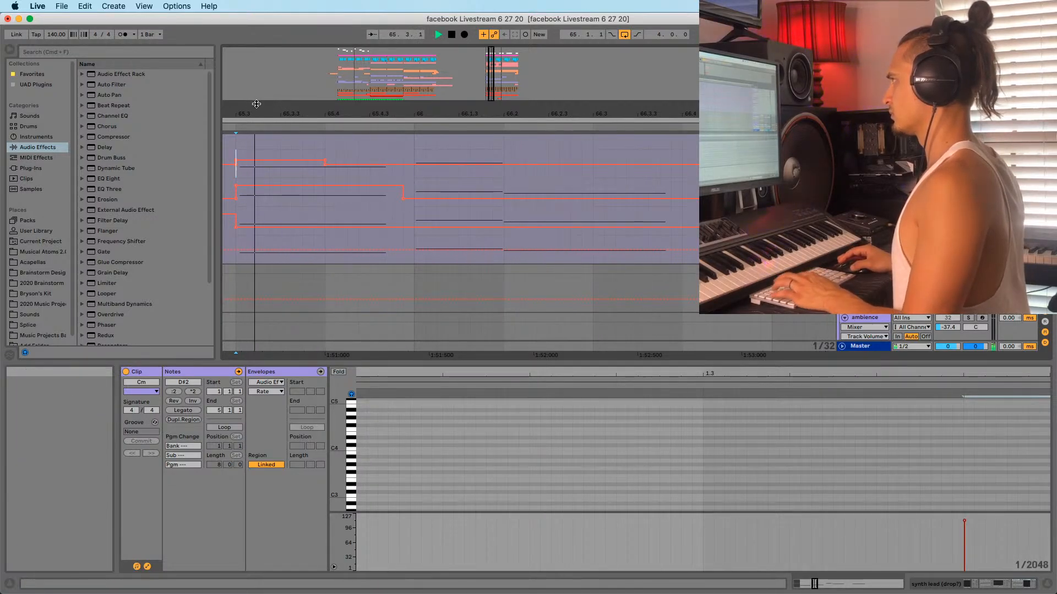
drag(255, 102, 404, 36)
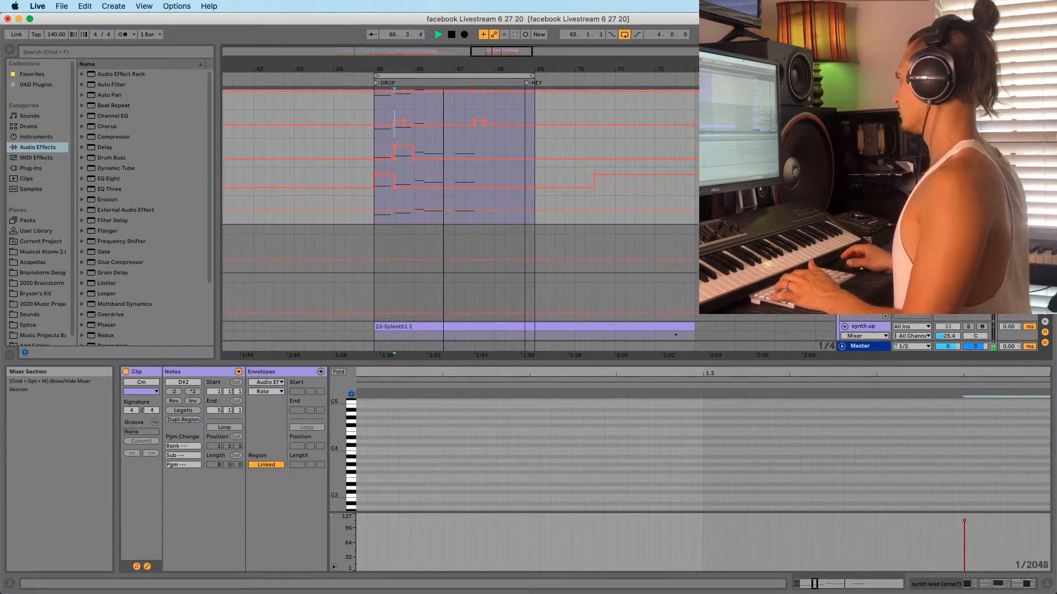
scroll(553, 179, up, 3)
key(space)
key(space)
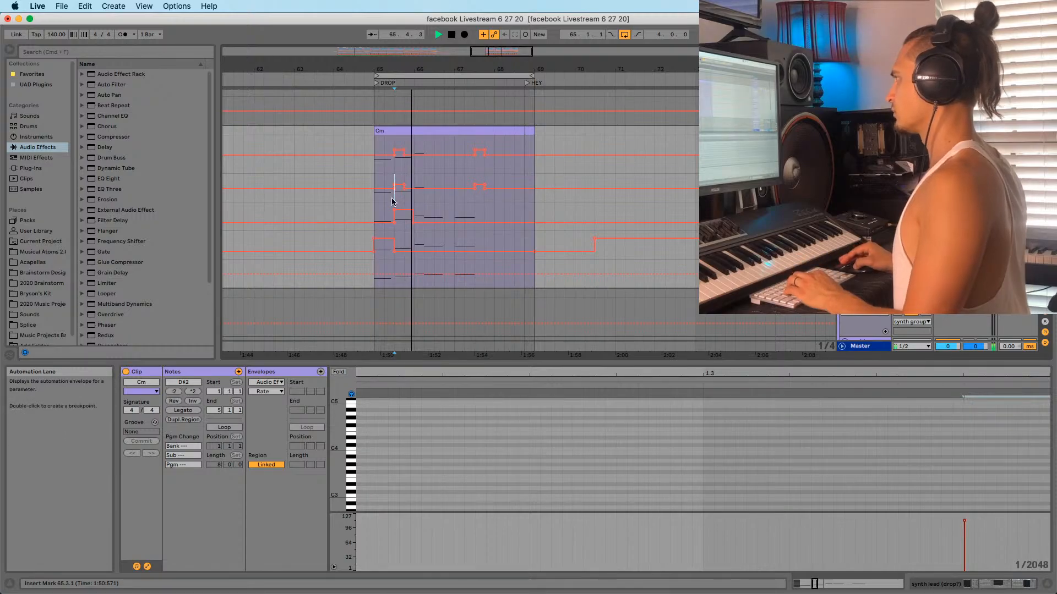
click(373, 214)
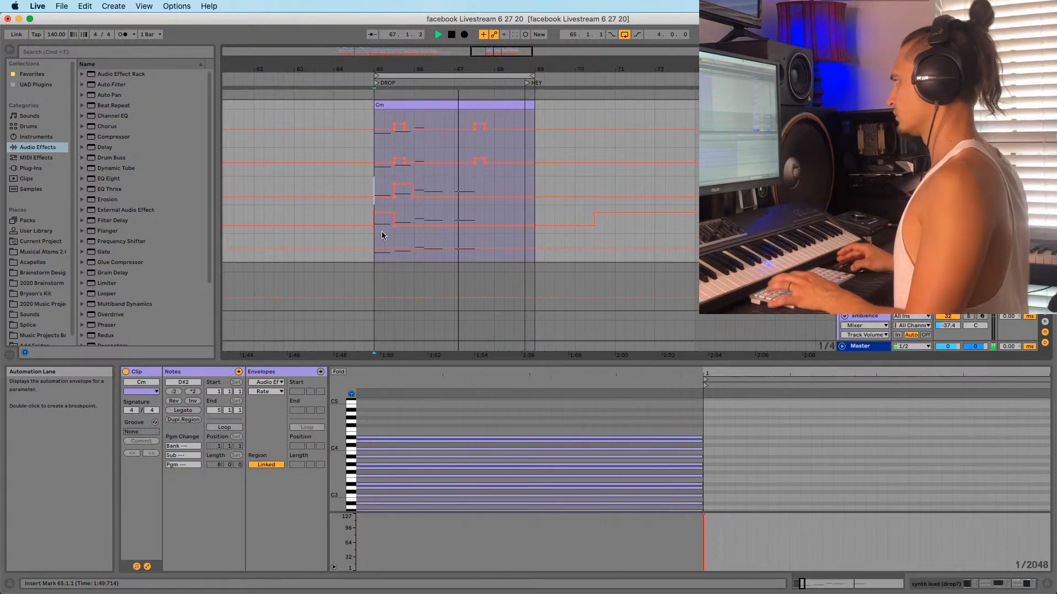
scroll(441, 201, up, 2)
scroll(462, 202, up, 5)
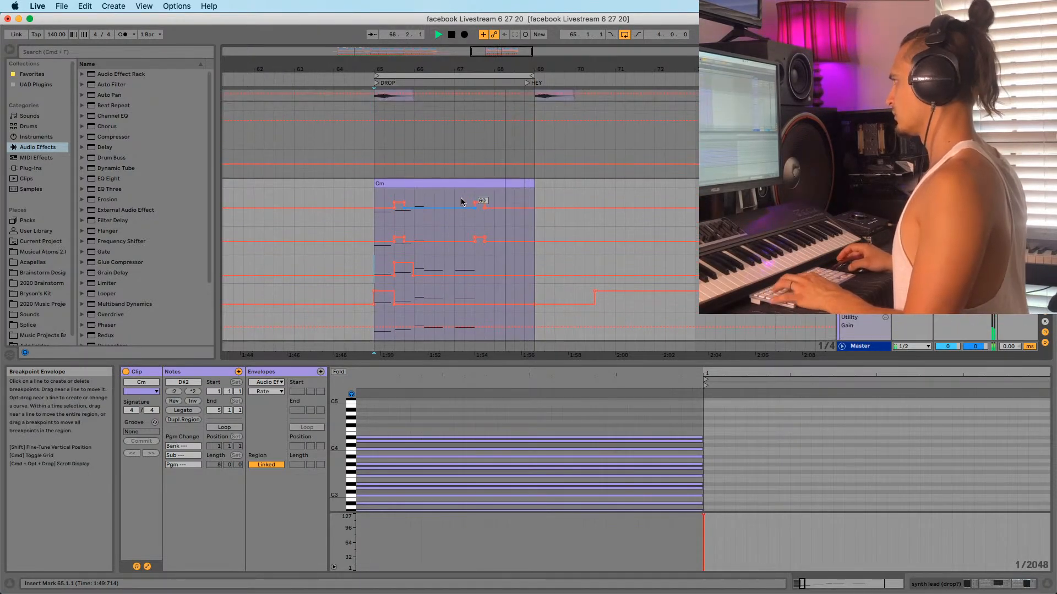
key(space)
On the lowest big synth chords track, split the clip at 67.3.1 and deactivate the part up to 69.1.1
scroll(461, 231, up, 14)
scroll(467, 207, down, 10)
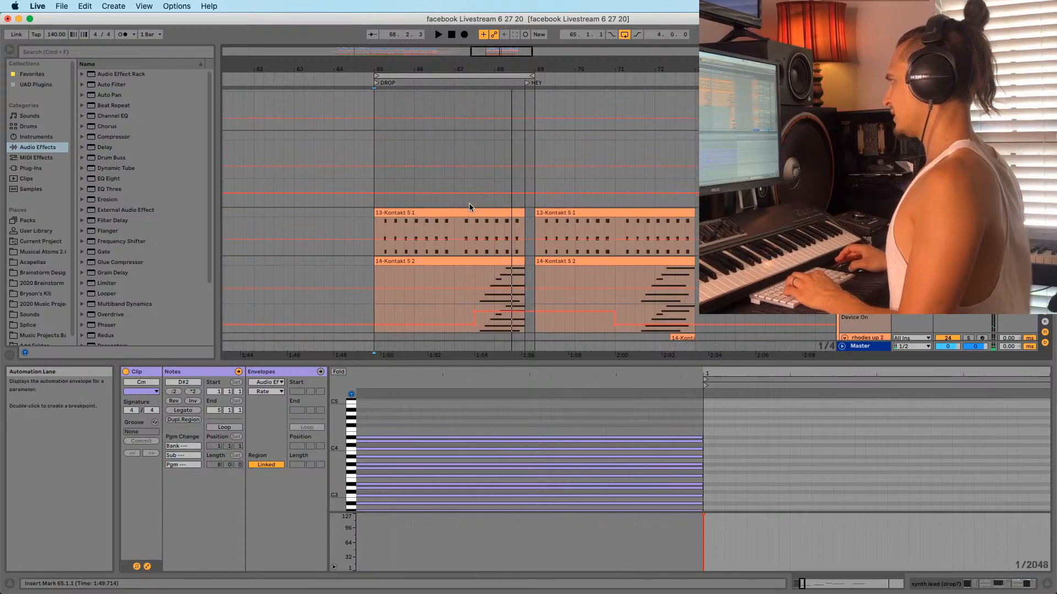
click(473, 161)
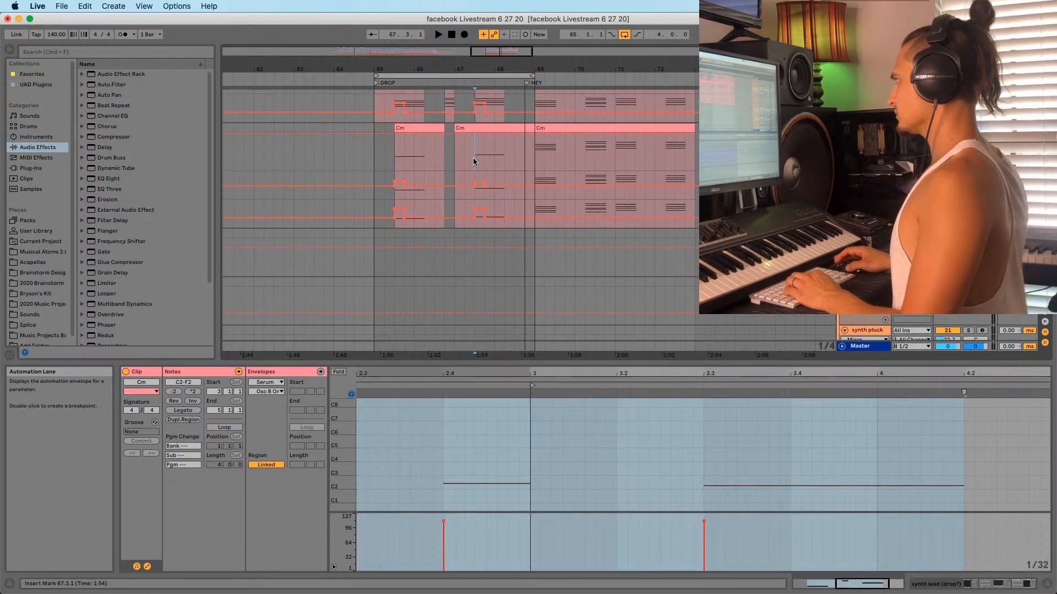
key(super+e)
right_click(486, 130)
click(517, 218)
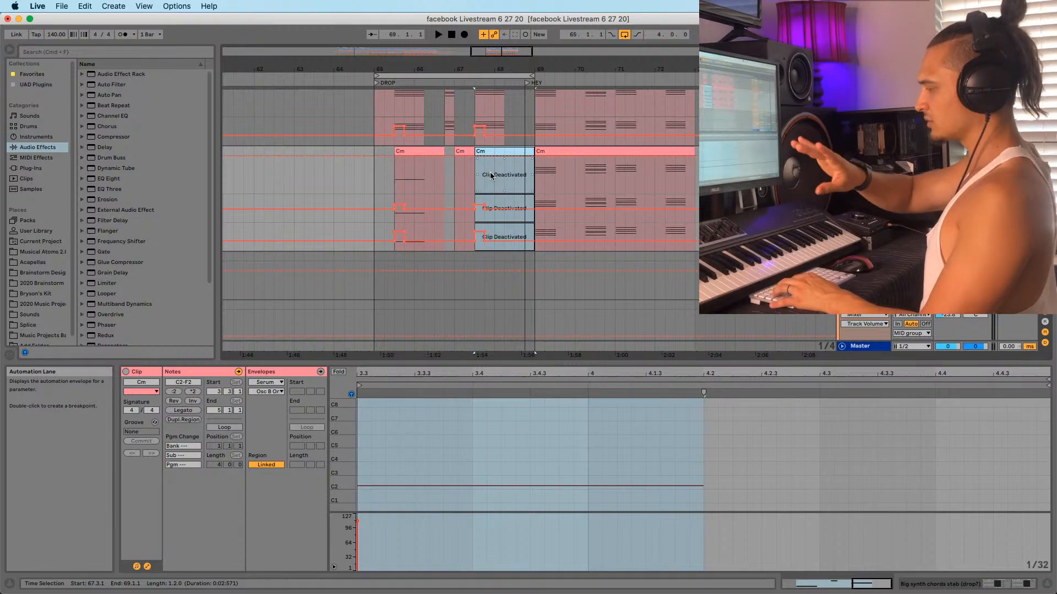
Select the 67.3 chord clip on the middle big synth chords stab track and play the drop from there
scroll(491, 176, up, 3)
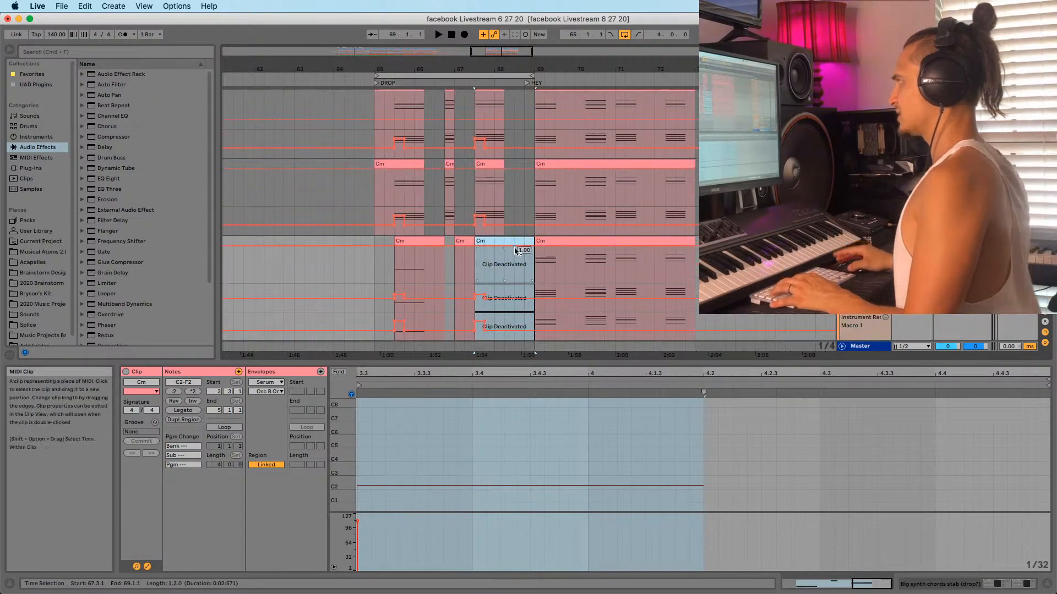
click(492, 176)
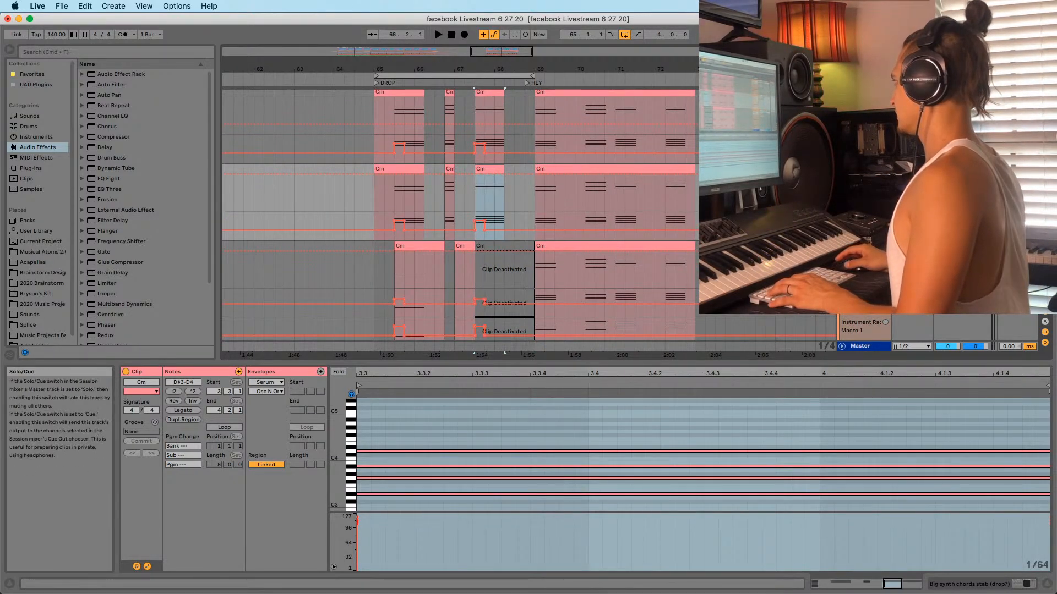
scroll(569, 245, up, 1)
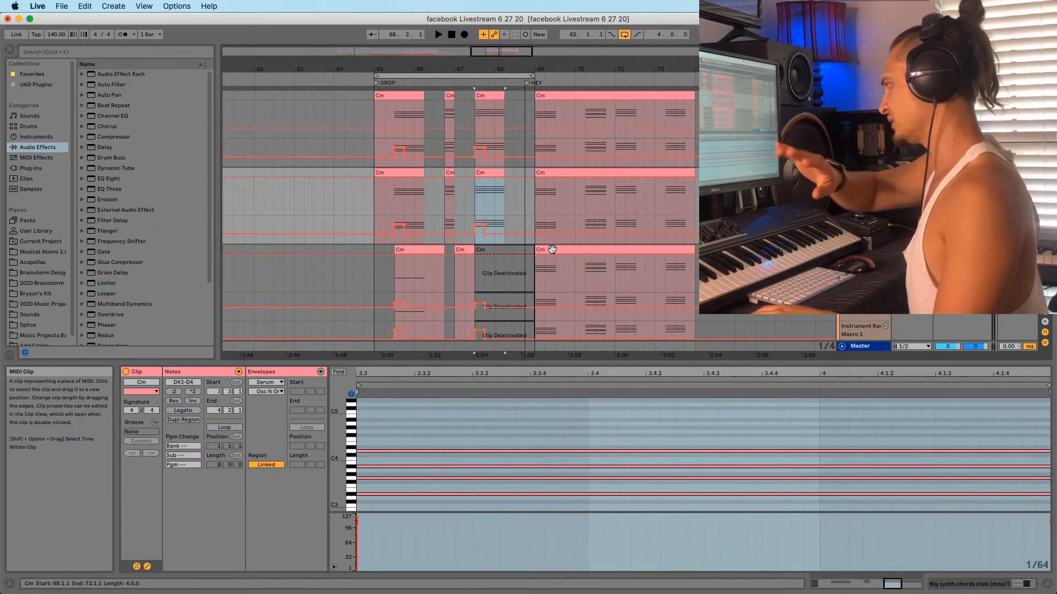
scroll(488, 220, up, 1)
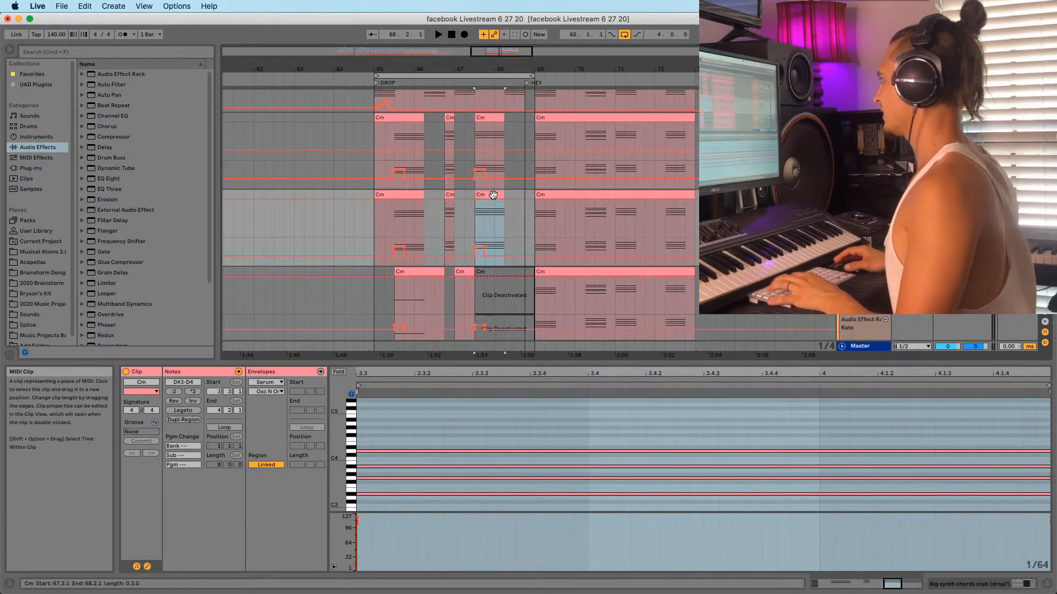
scroll(518, 236, up, 1)
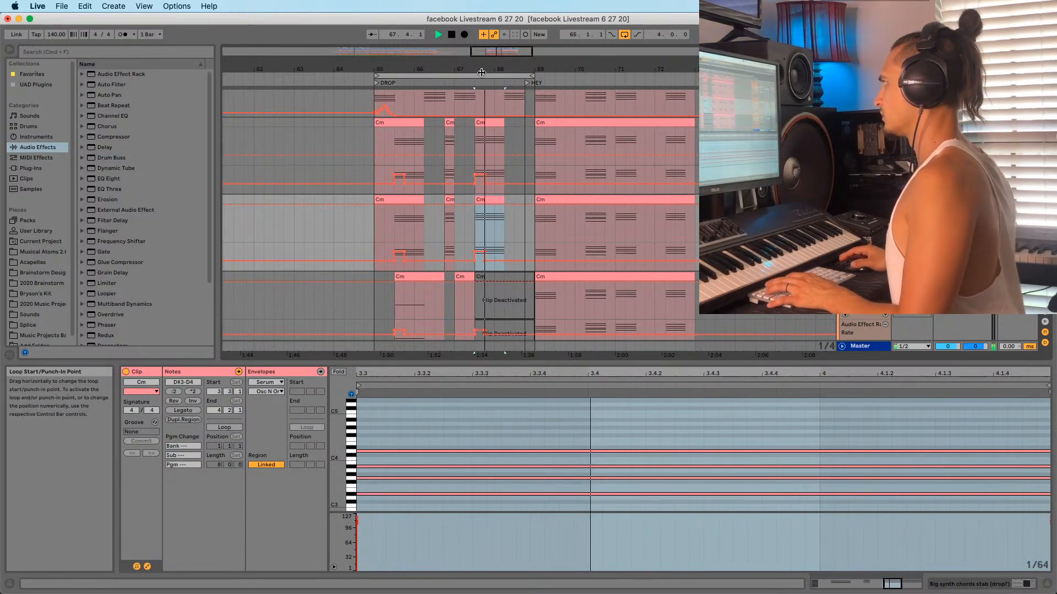
drag(482, 72, 484, 73)
key(space)
key(space)
key(space)
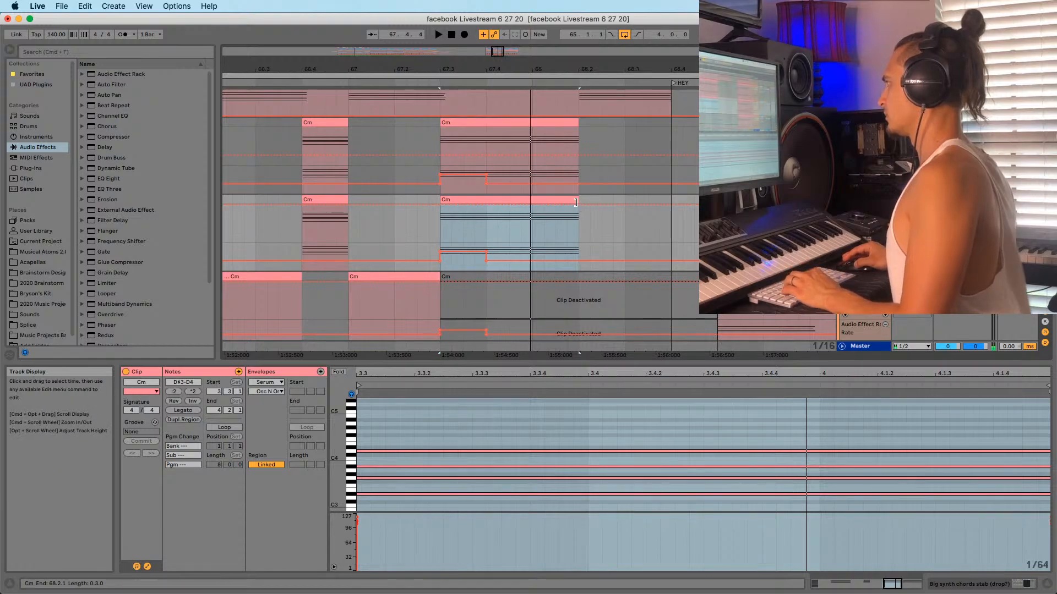
Shorten the middle stab track's 67.3 chord clip to end at 68.1.1 and play it
drag(575, 202, 532, 202)
click(438, 223)
key(space)
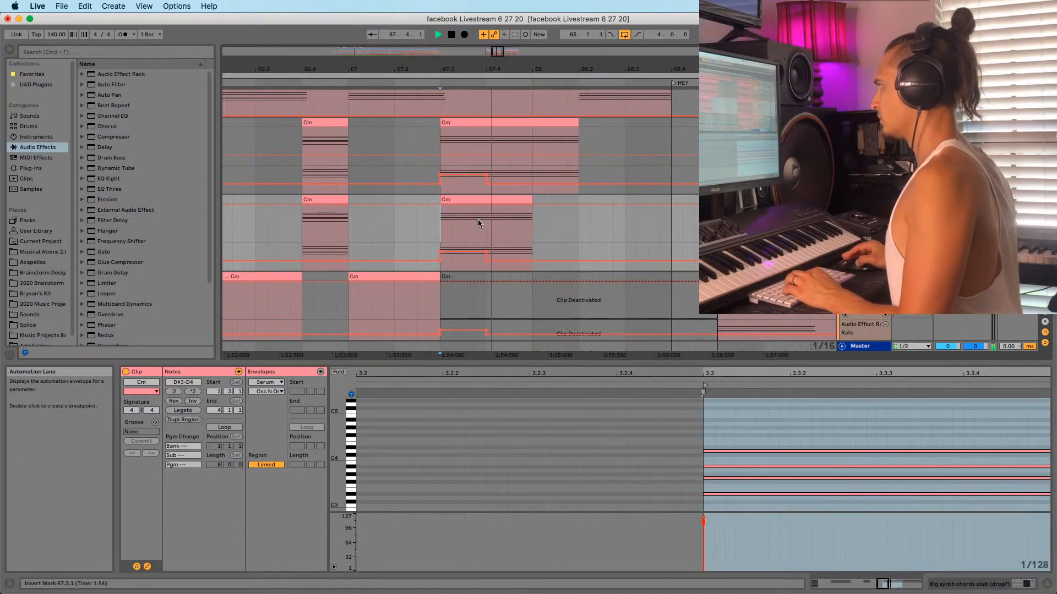
key(space)
Try to trim the end of the middle stab track's chord clip to slightly before bar 68 while playing it
drag(535, 67, 469, 105)
key(space)
drag(568, 200, 559, 200)
key(space)
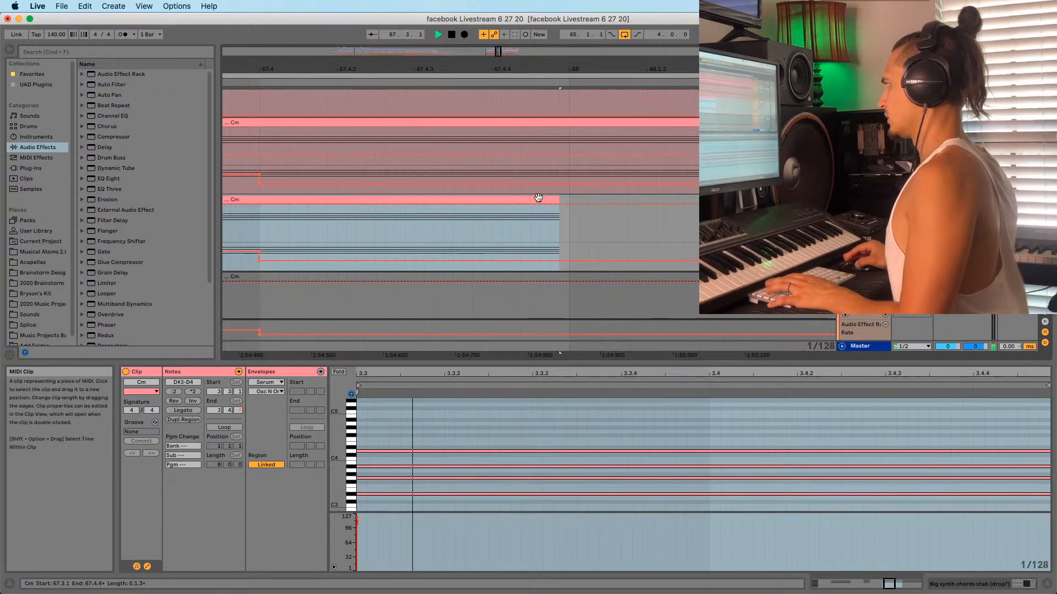
mouse_move(508, 68)
mouse_down()
mouse_move(507, 33)
mouse_move(509, 85)
mouse_up()
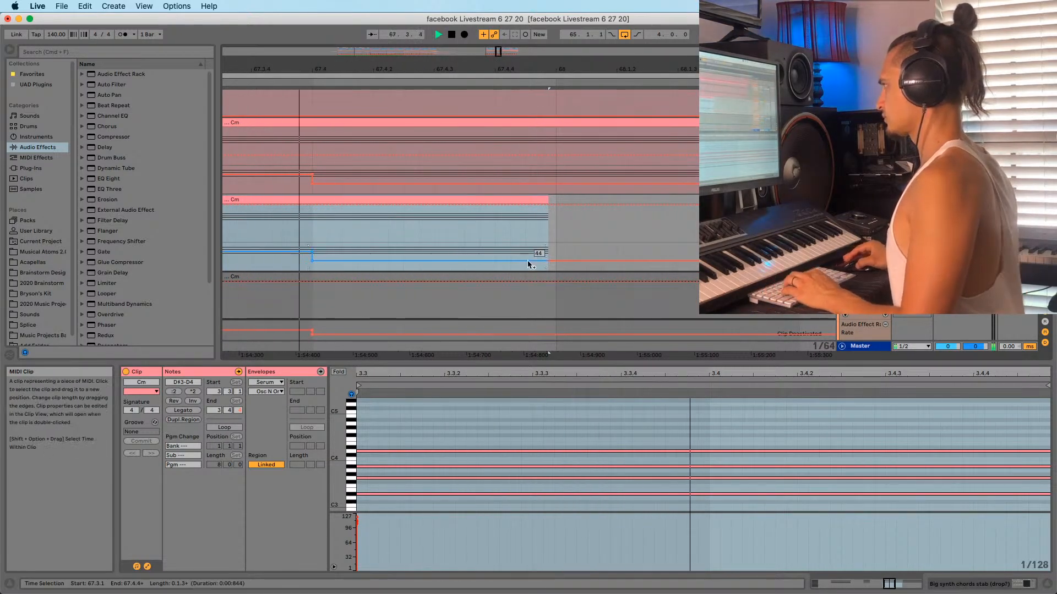
key(space)
key(minus)
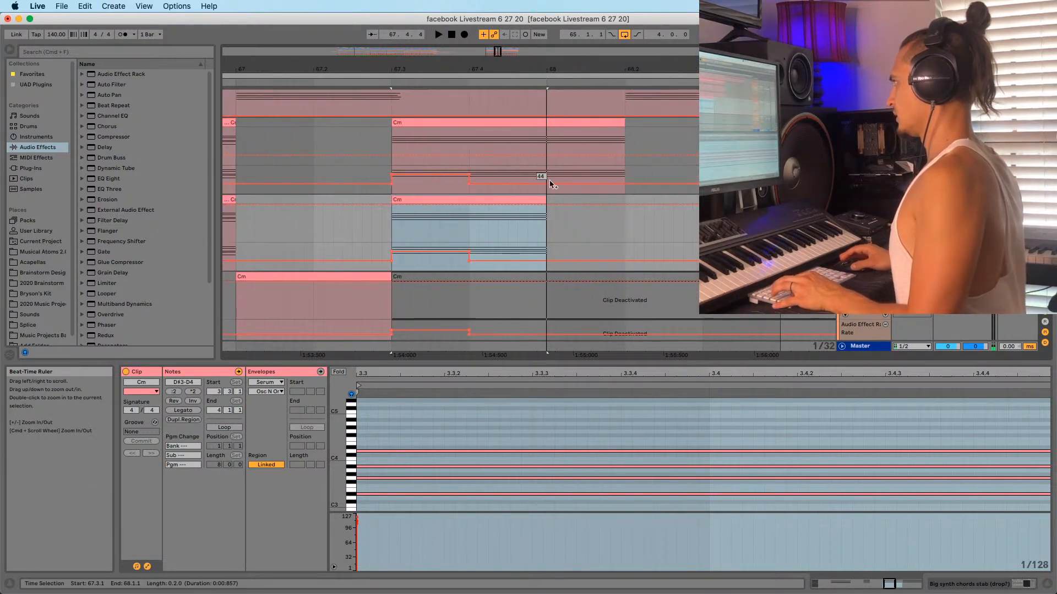
Add a Utility effect to the middle stab track and show its Gain automation in a new lane
click(615, 240)
key(shift+Tab)
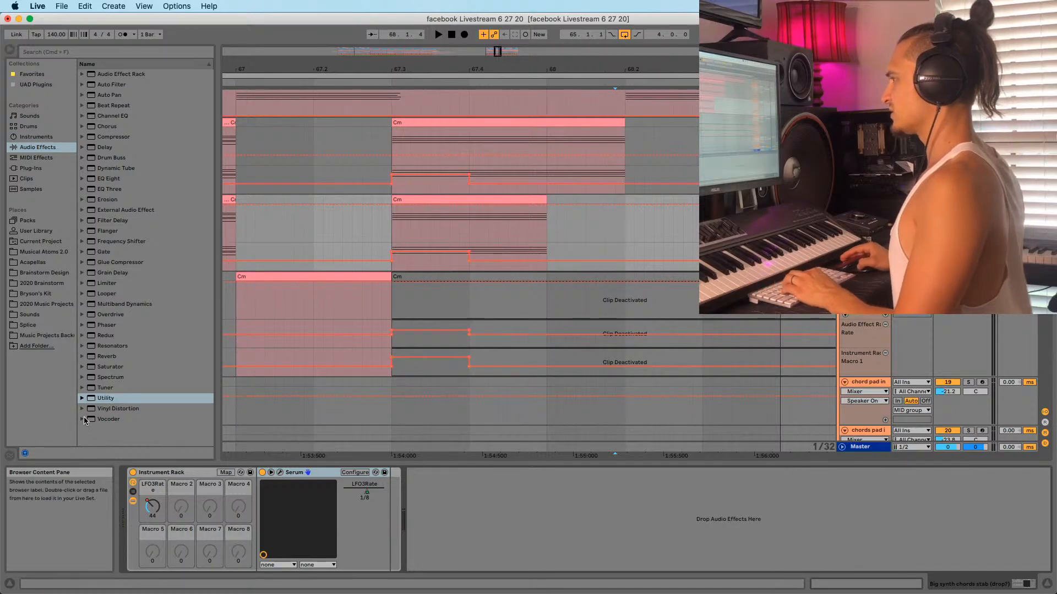
drag(104, 398, 505, 516)
right_click(465, 506)
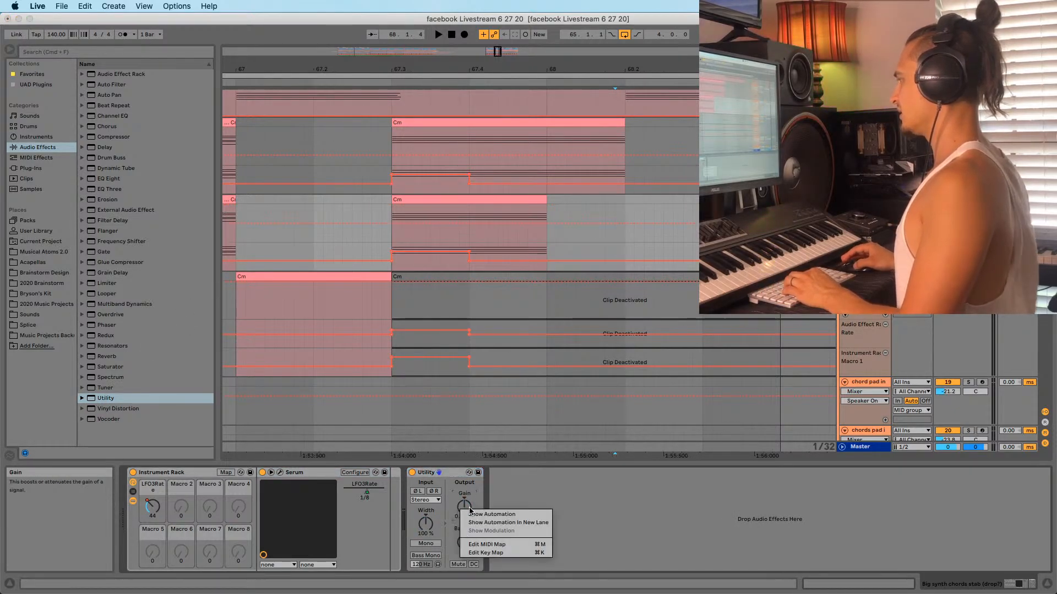
click(496, 524)
right_click(468, 511)
click(495, 521)
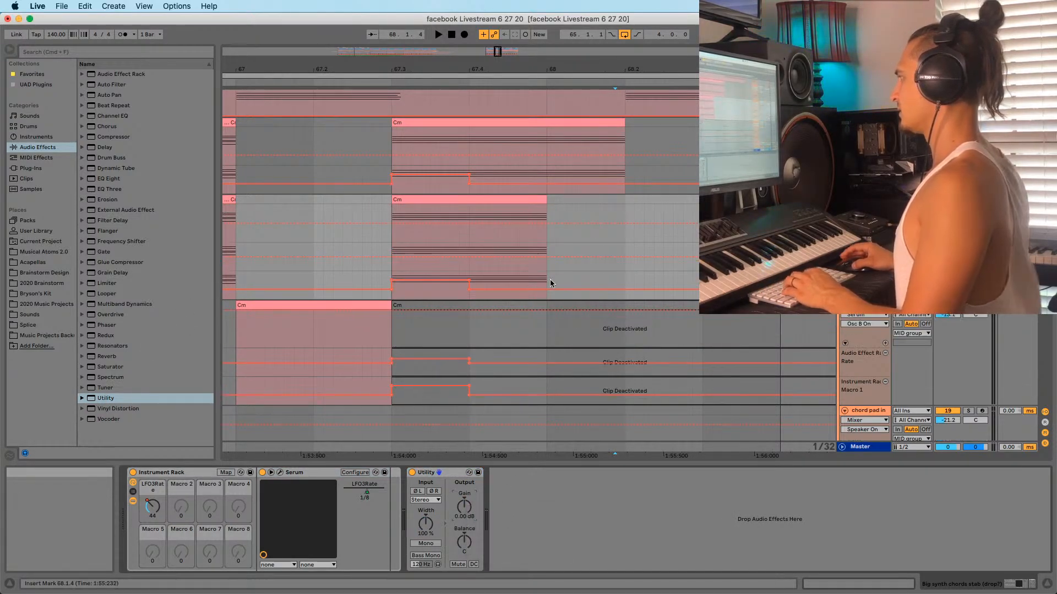
Draw a dip in the Utility Gain automation around bar 68, slope it down at the clip's end, and play it
key(b)
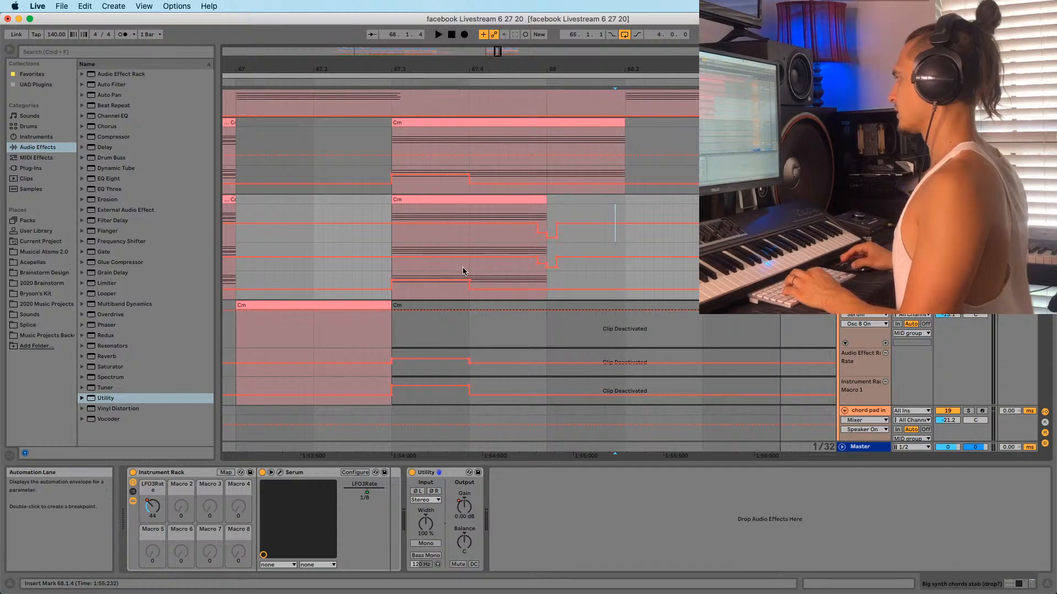
click(537, 257)
mouse_move(534, 266)
mouse_down()
mouse_move(546, 257)
mouse_move(546, 272)
mouse_up()
click(394, 269)
key(space)
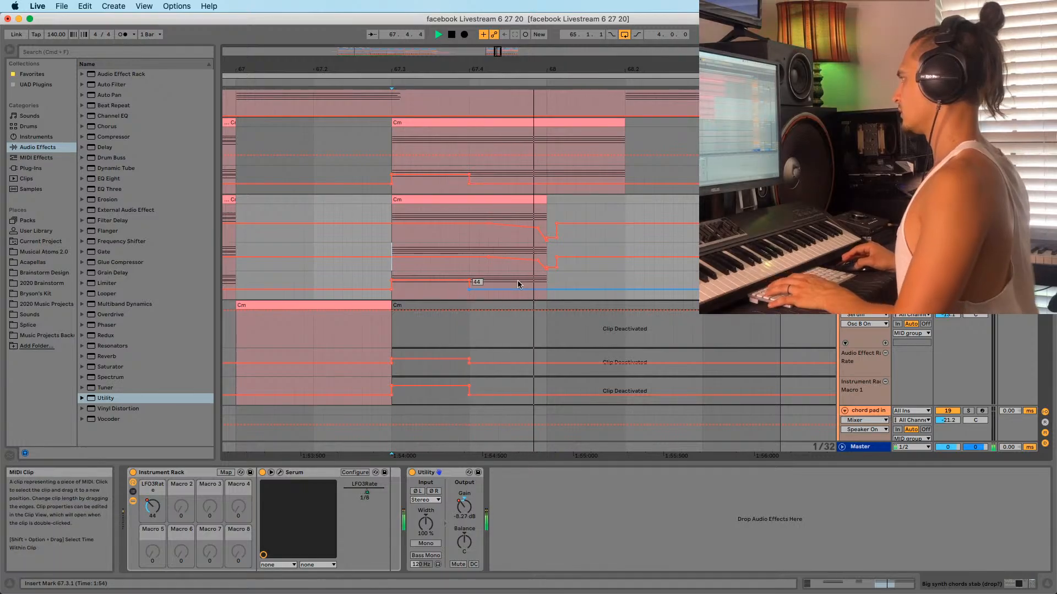
drag(488, 257, 548, 263)
key(space)
Lower the Utility Gain dip to -inf dB before bar 68, start its fade just before 67.4.4, and replay the section
drag(551, 61, 549, 113)
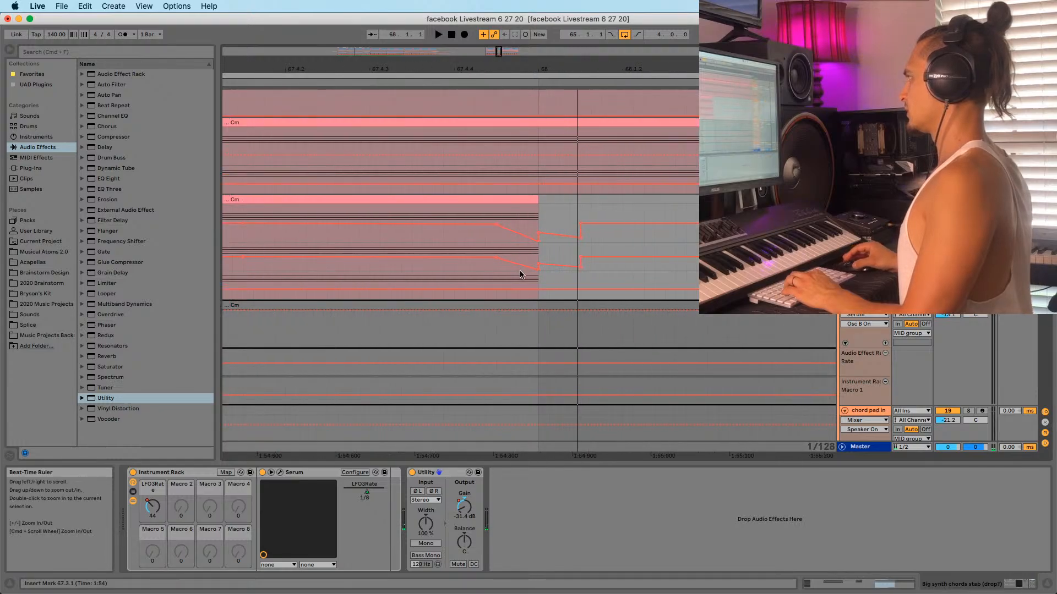
click(538, 266)
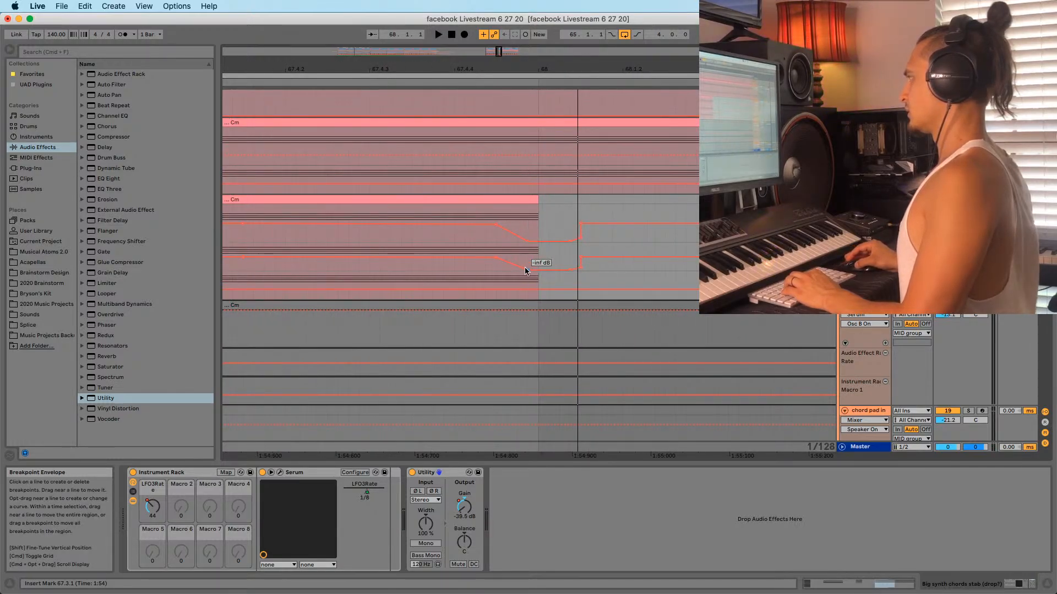
drag(496, 257, 443, 257)
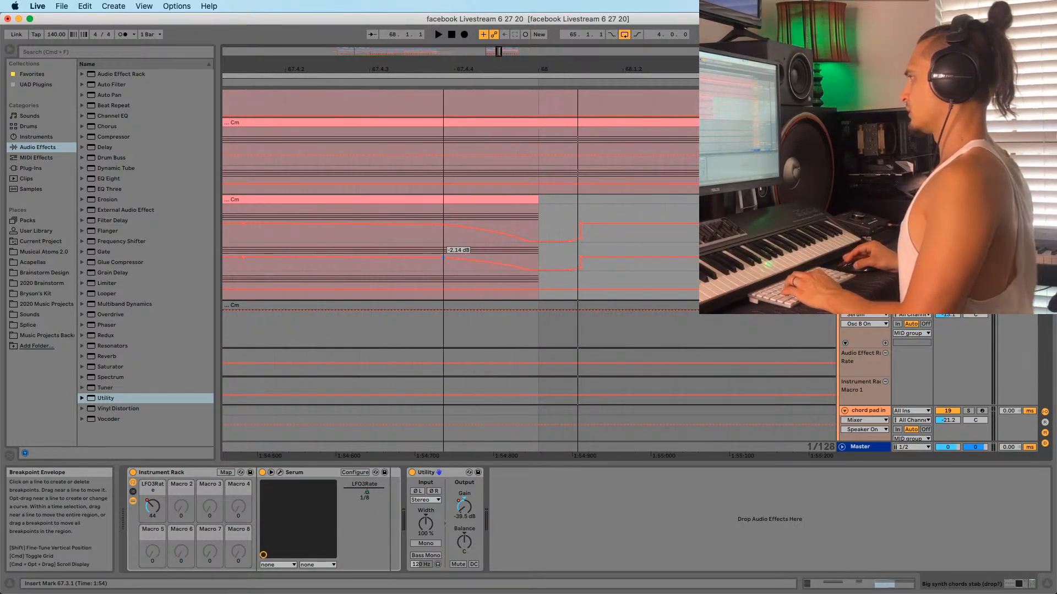
key(b)
key(minus)
key(minus)
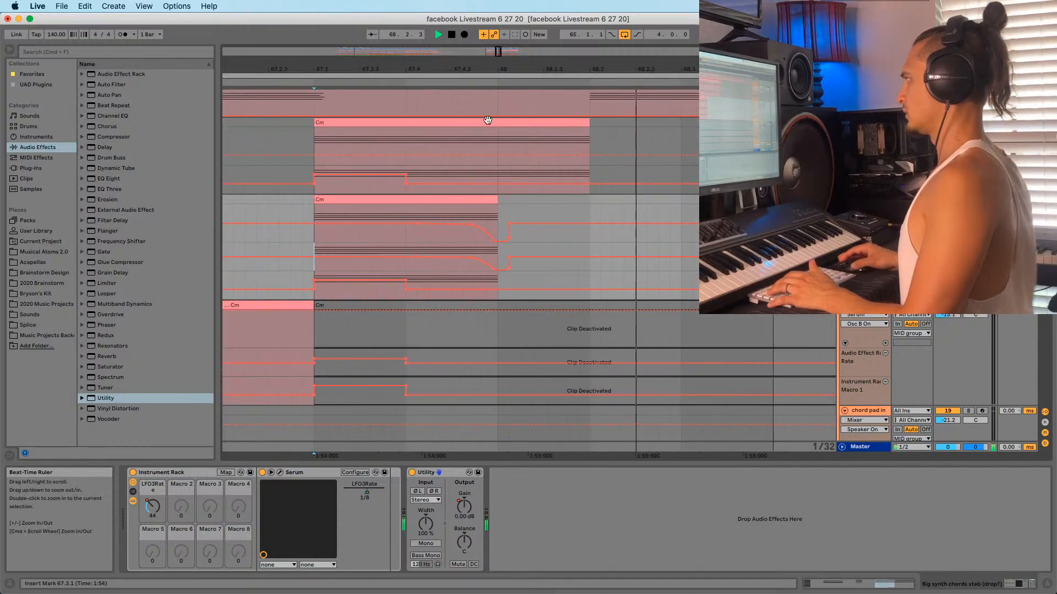
Extend the middle stab track's Utility Gain dip past bar 68 to about 68.1.3 and replay the section from 67.3
key(super+z)
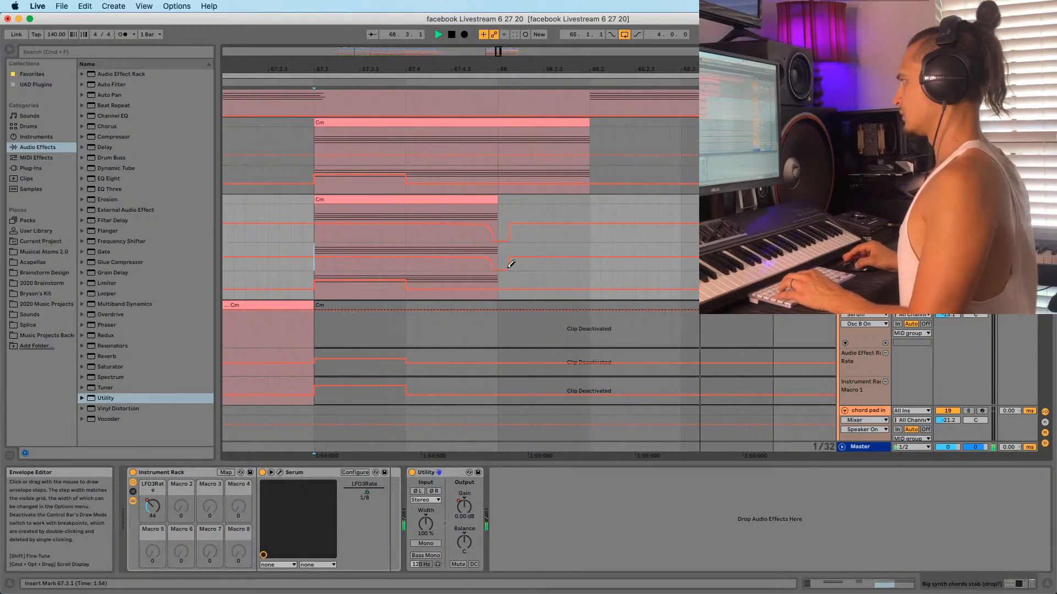
key(b)
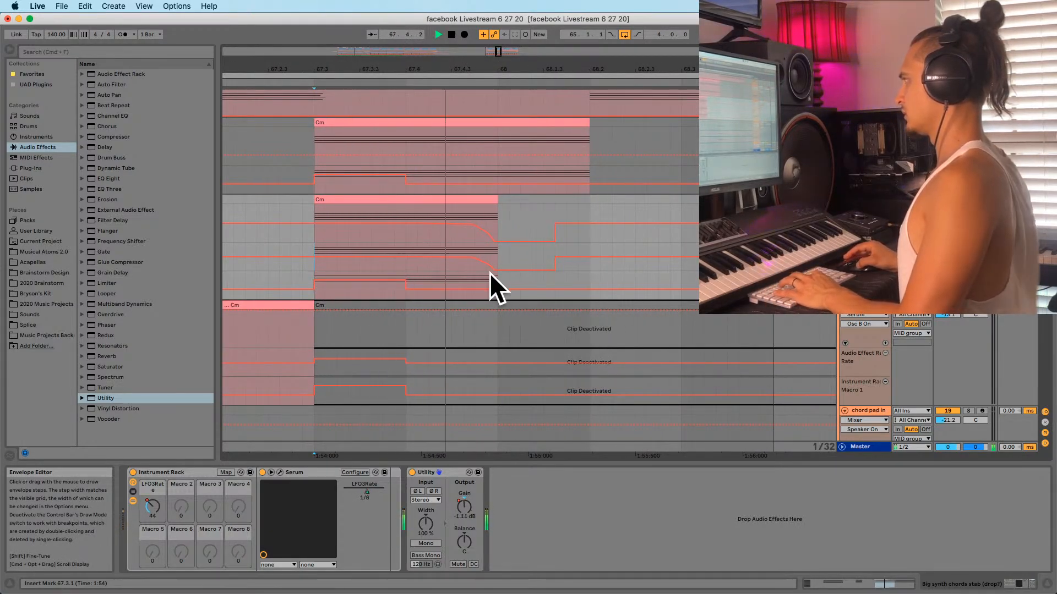
key(space)
key(space)
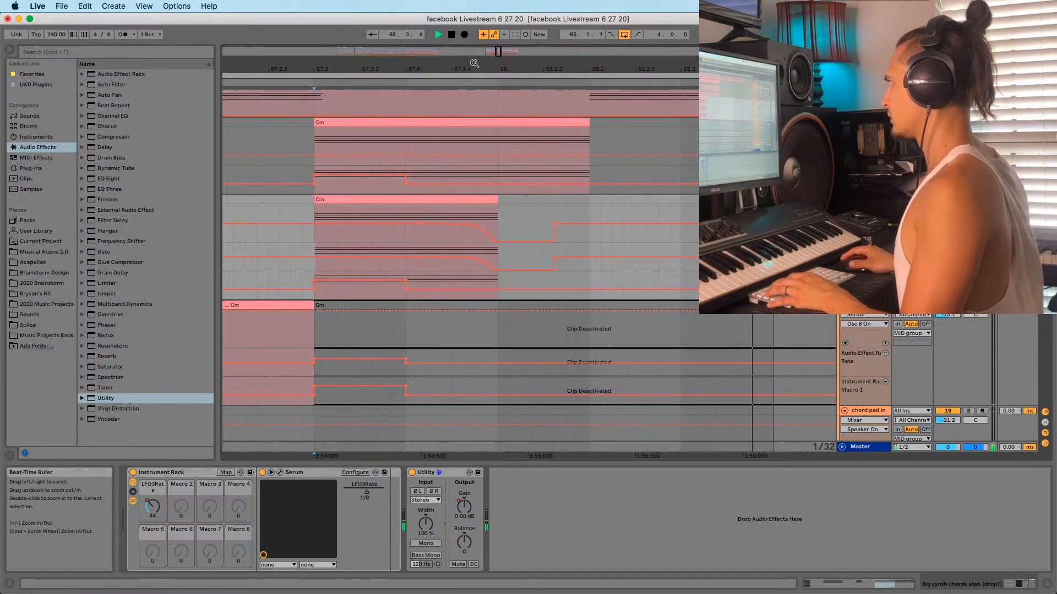
drag(474, 67, 425, 41)
key(space)
key(space)
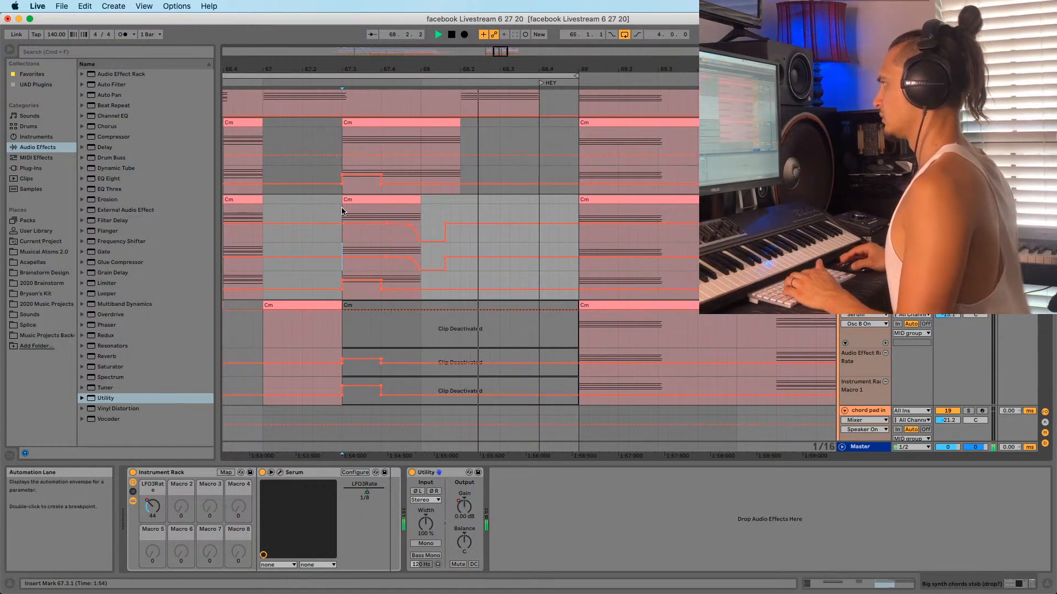
key(space)
key(space)
key(space)
key(space)
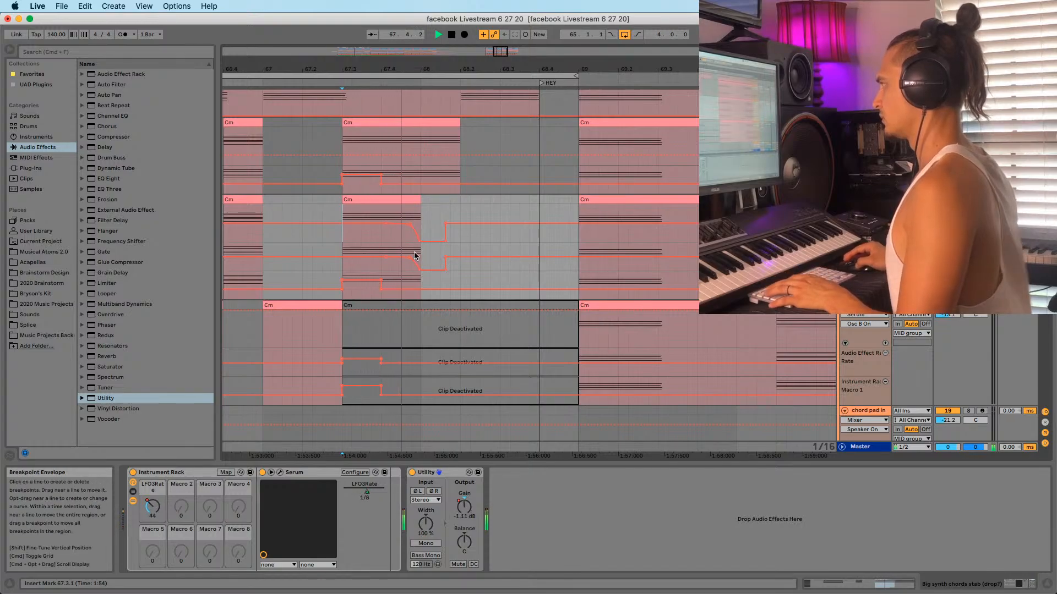
Draw the middle stab track's Macro 1 (LFO3Rate) automation down to 0 from about 67.4.3 to 68.1.3 and replay it
key(b)
drag(406, 298, 414, 299)
key(space)
key(space)
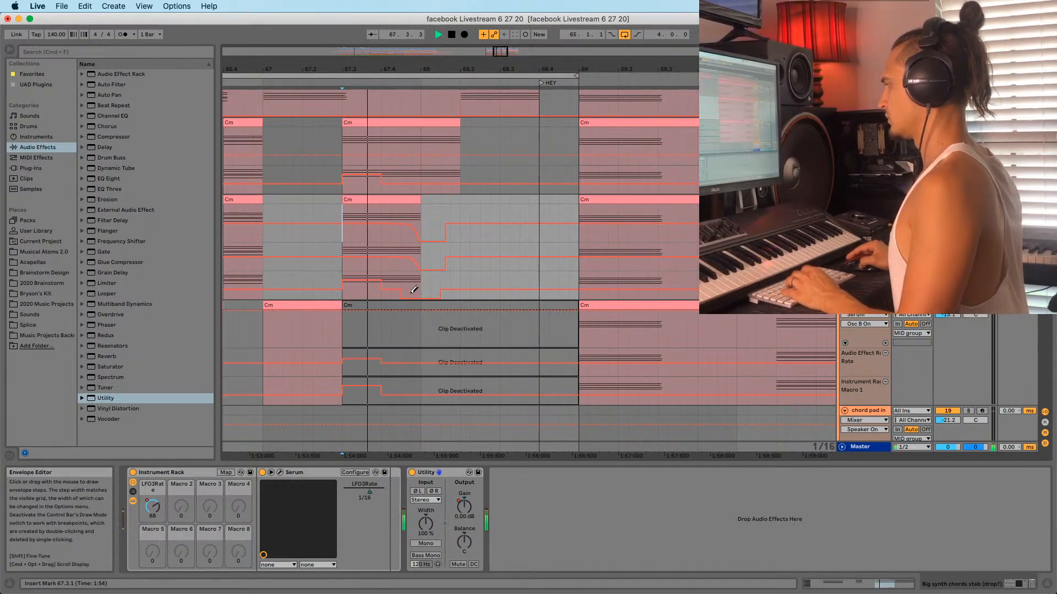
key(b)
key(space)
key(space)
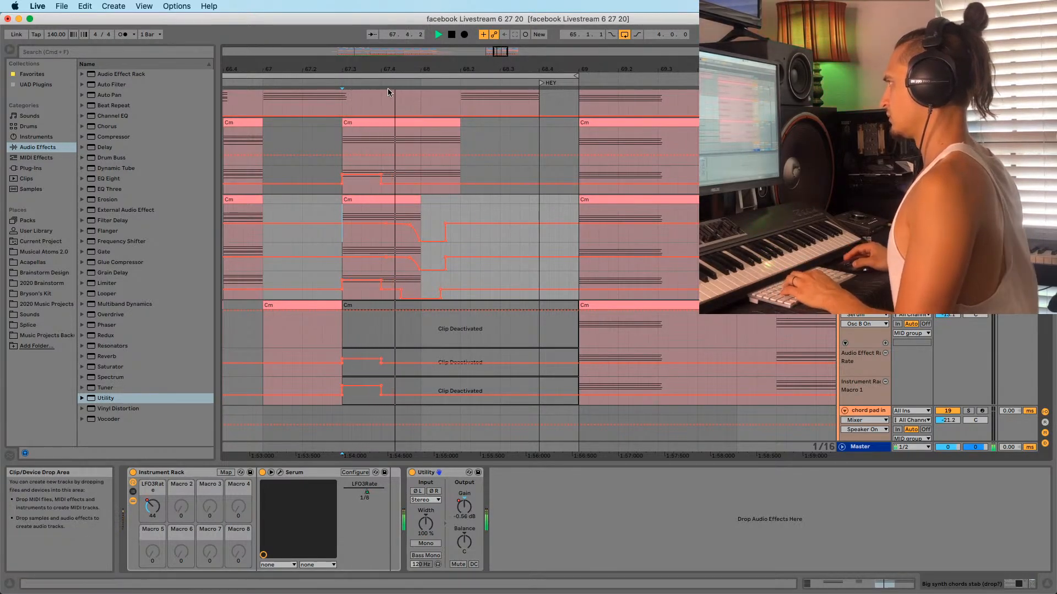
Adjust the start of the Utility Gain fade after 67.4 on the middle stab track and replay from 67.3
key(space)
drag(385, 64, 468, 73)
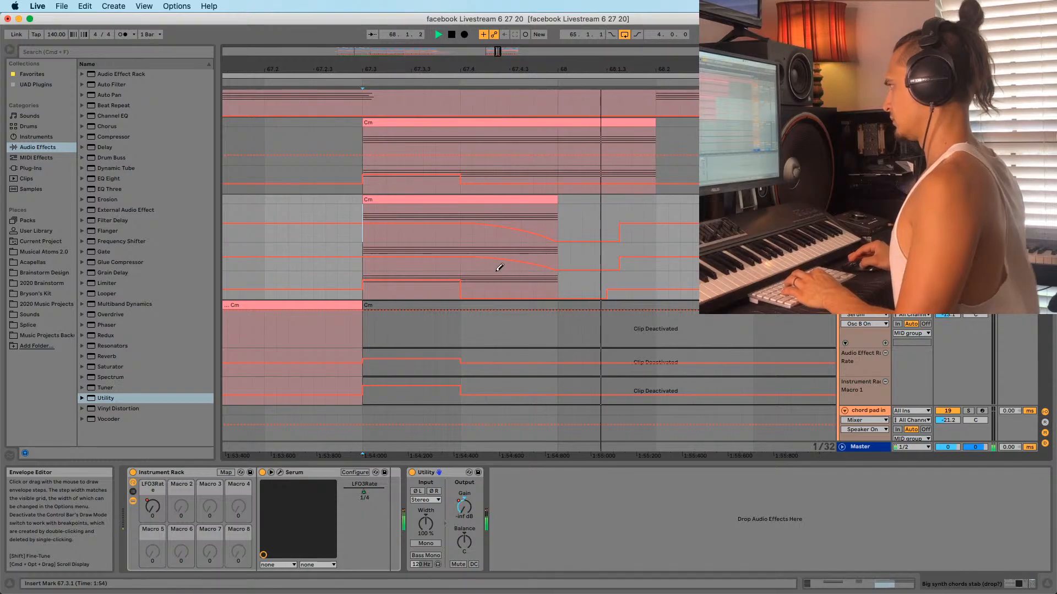
click(484, 285)
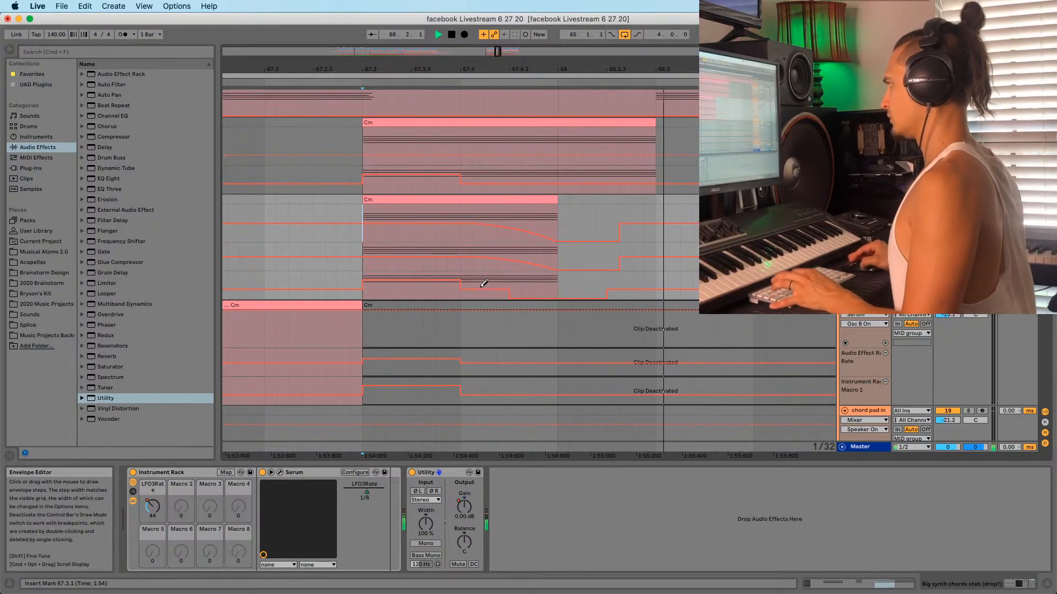
key(space)
key(b)
click(480, 265)
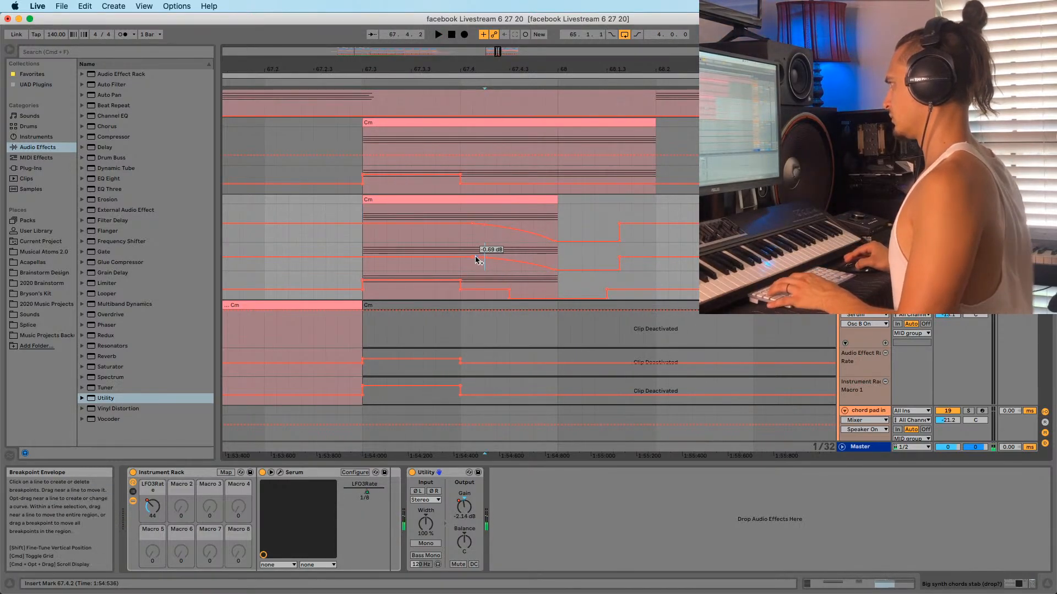
drag(475, 258, 473, 258)
key(space)
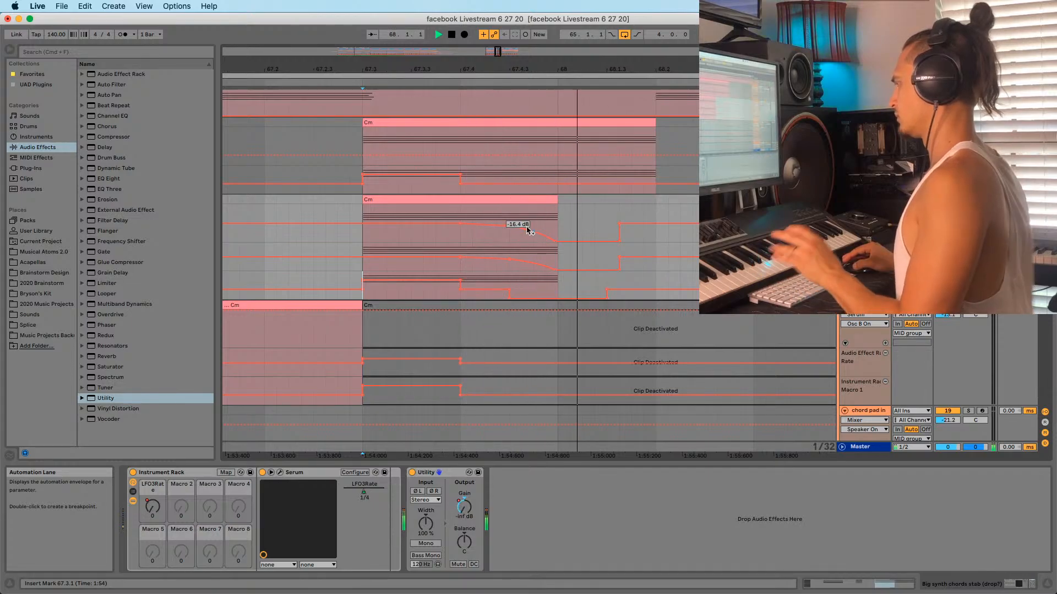
Play the drop from bar 65 to check how the shortened chord stabs sound together
drag(402, 69, 401, 22)
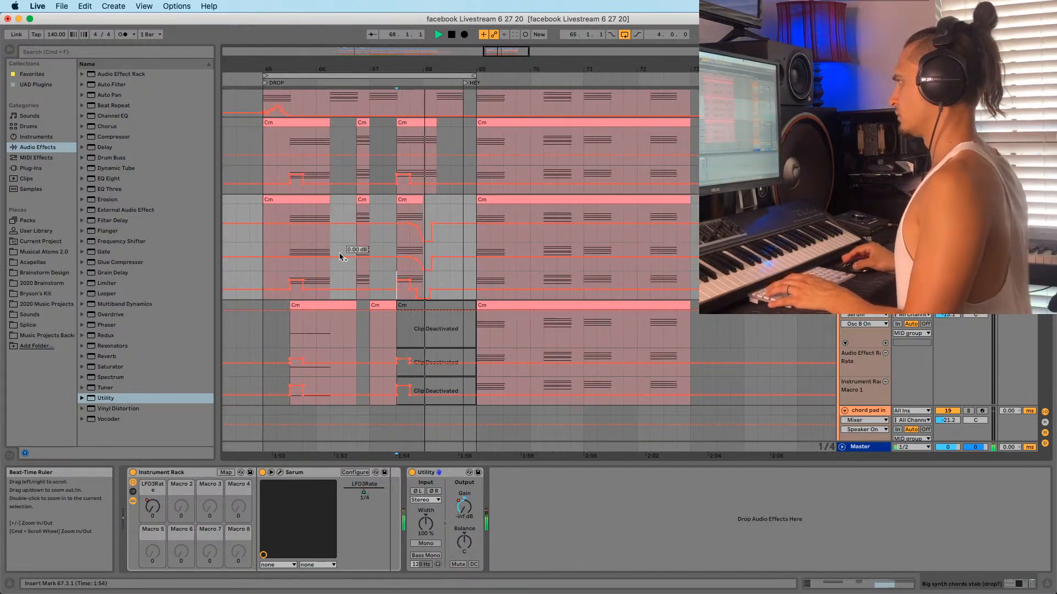
click(262, 242)
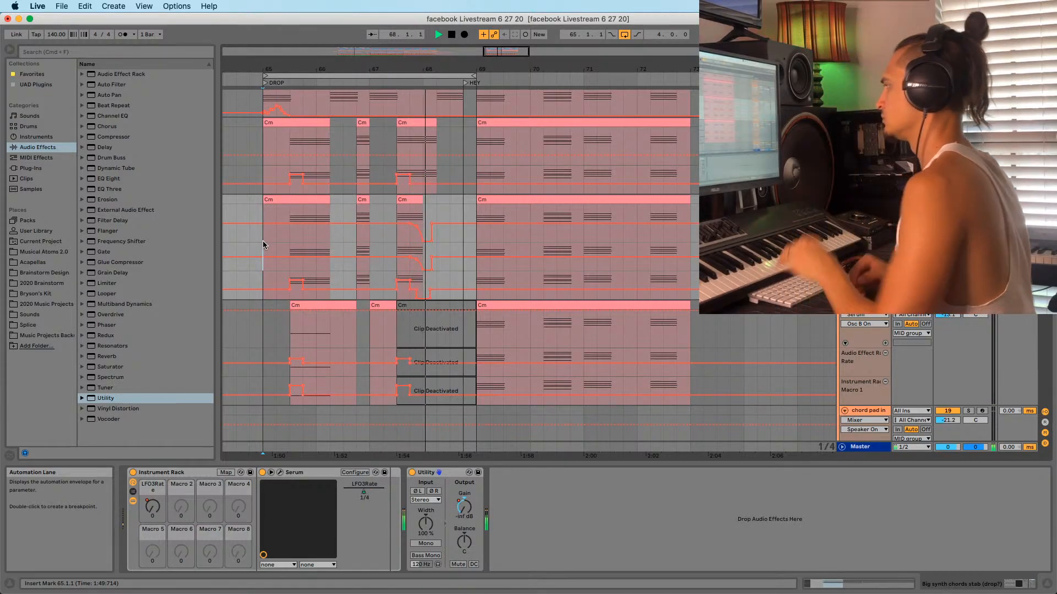
key(space)
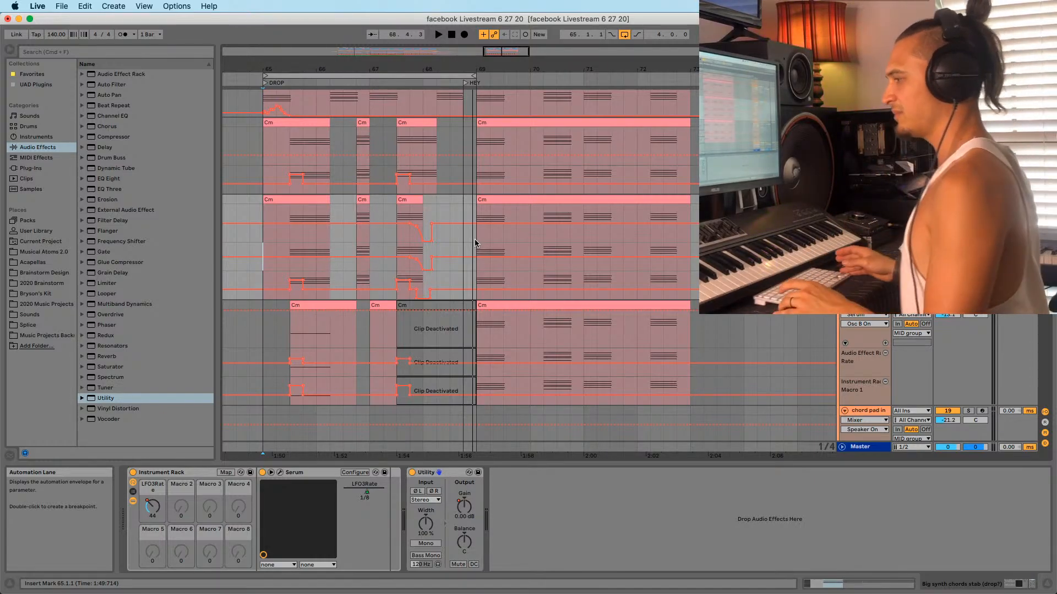
click(265, 334)
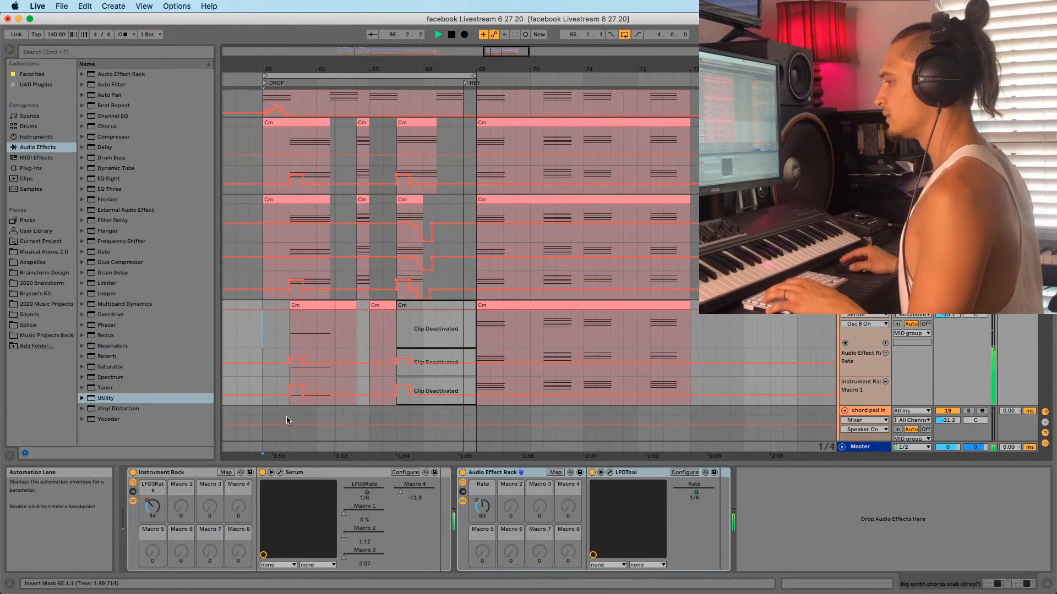
key(space)
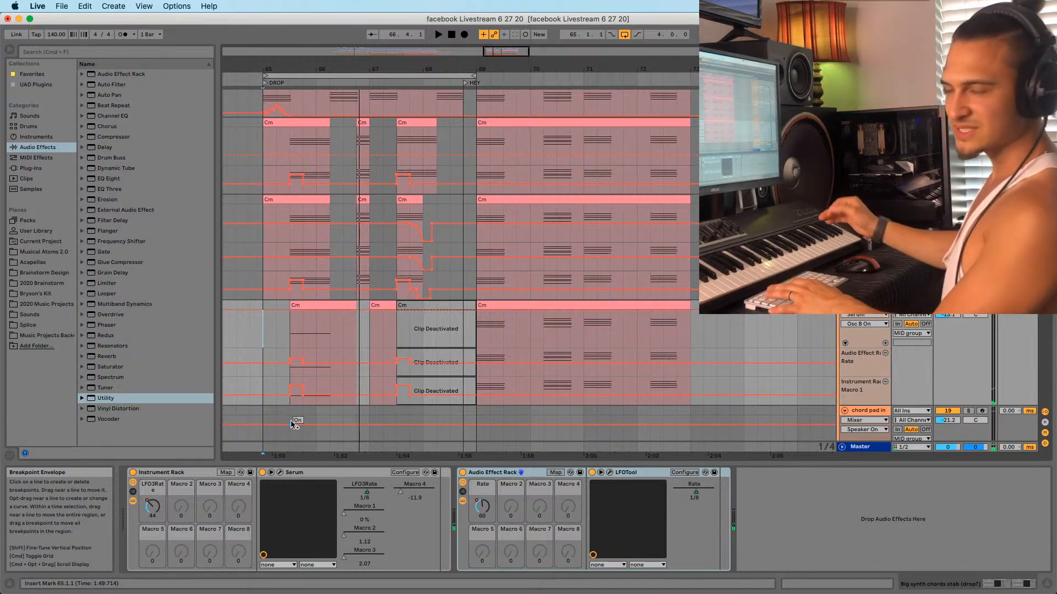
click(265, 338)
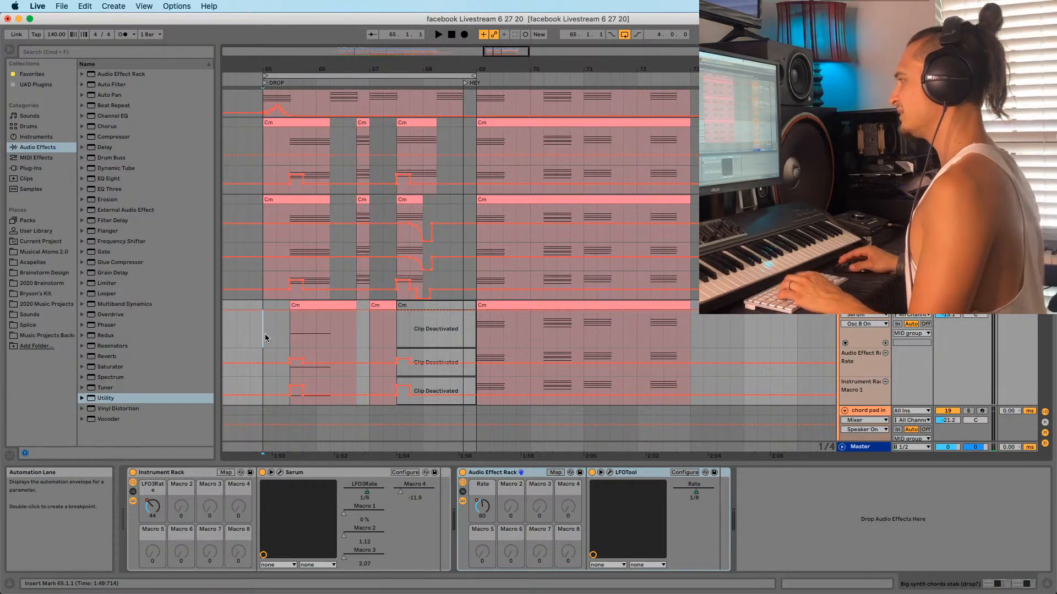
scroll(242, 361, down, 2)
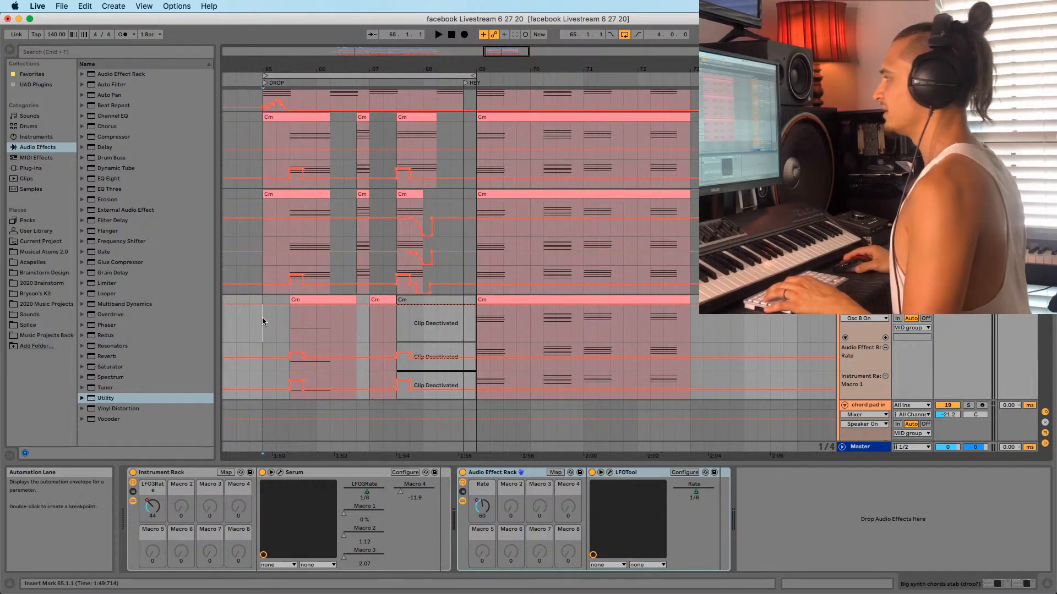
click(265, 263)
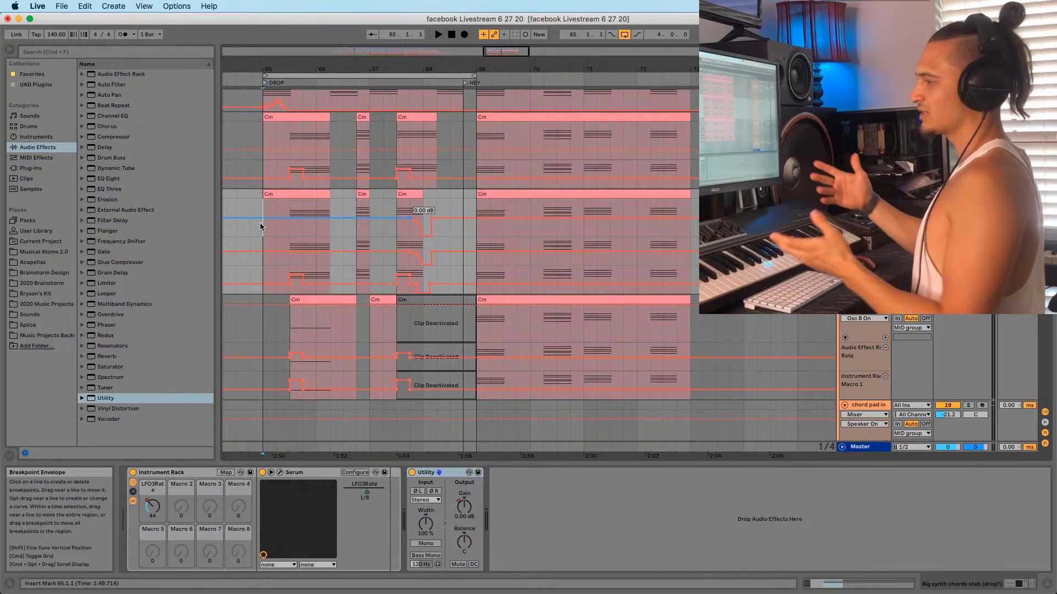
key(space)
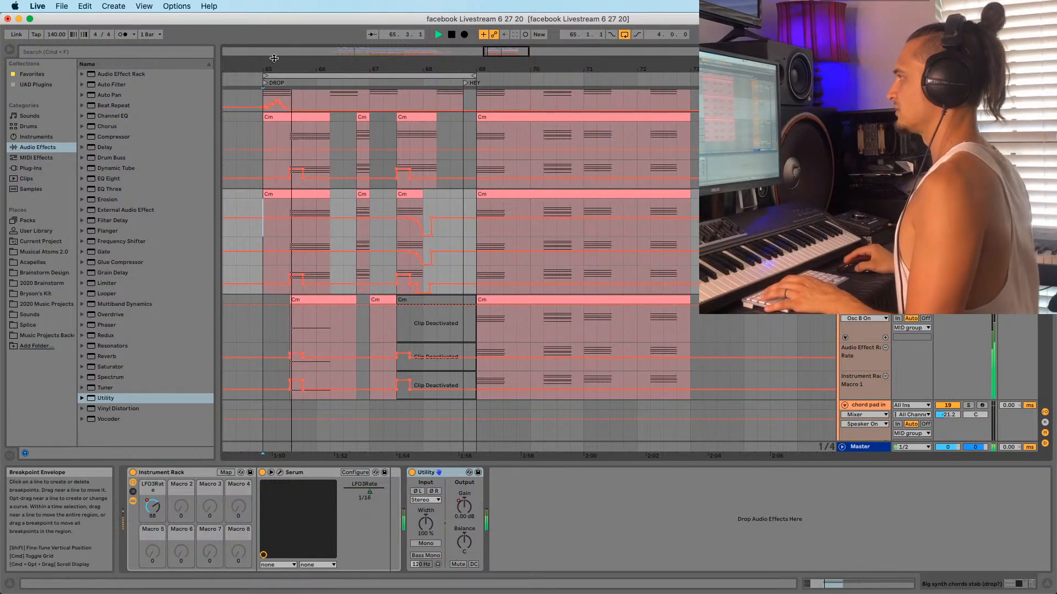
Deactivate the middle stab track's Cm clip at 67.3 and replay the section without it
drag(274, 64, 344, 57)
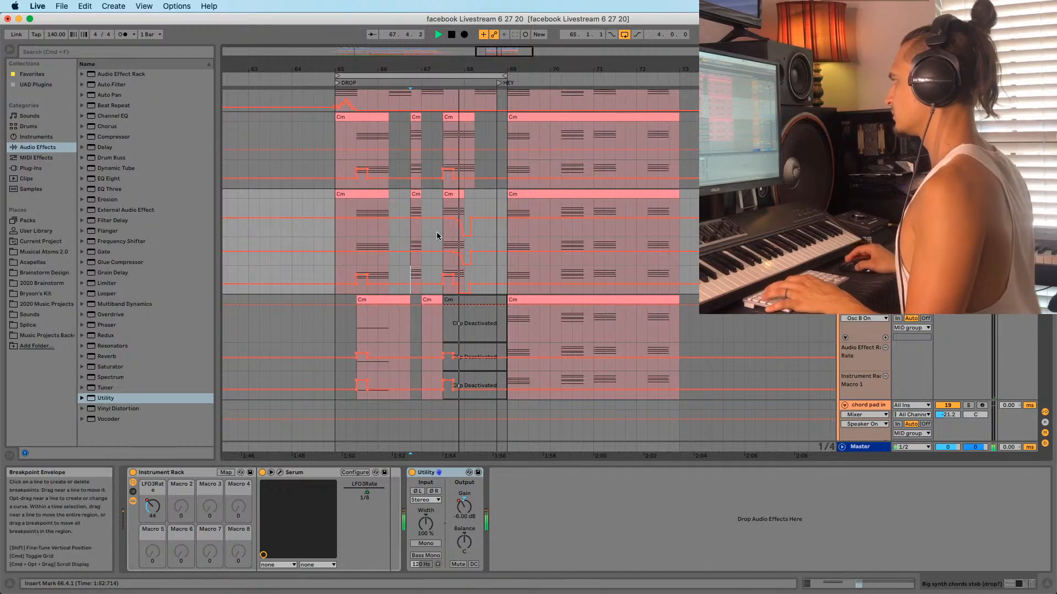
key(plus)
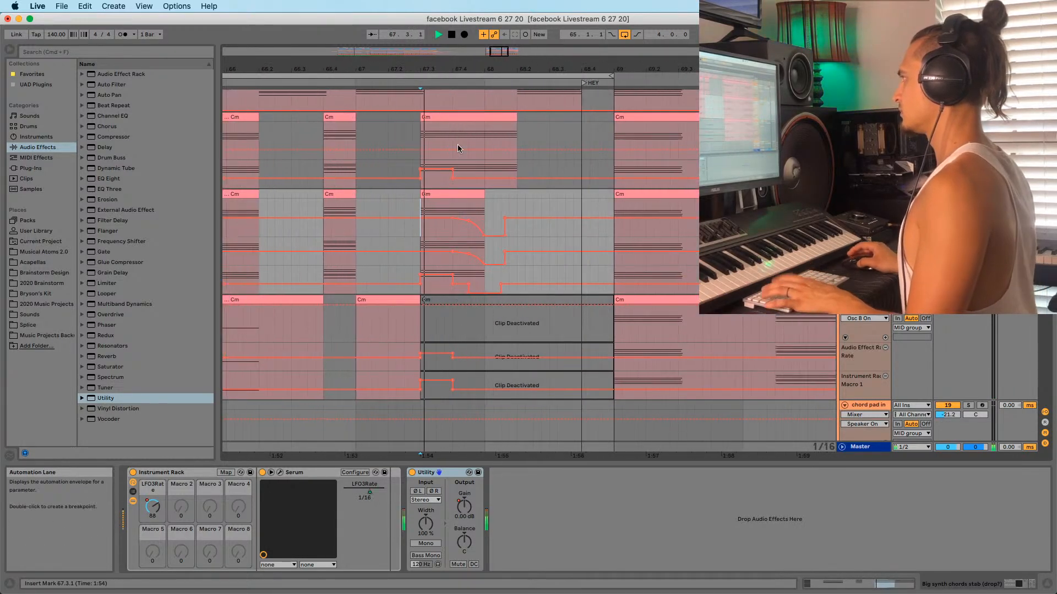
key(space)
right_click(457, 194)
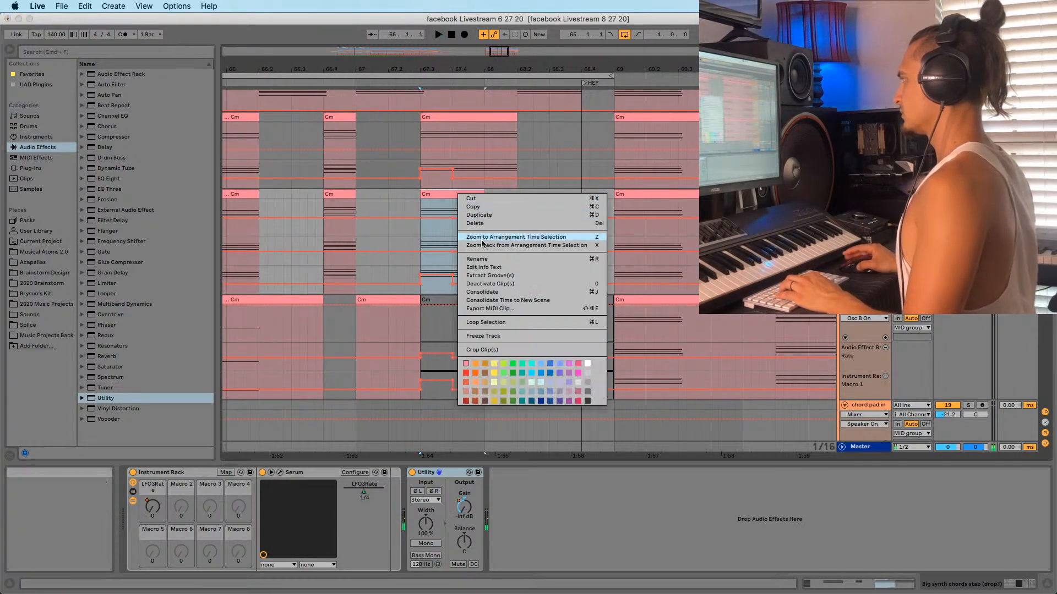
click(494, 283)
click(316, 207)
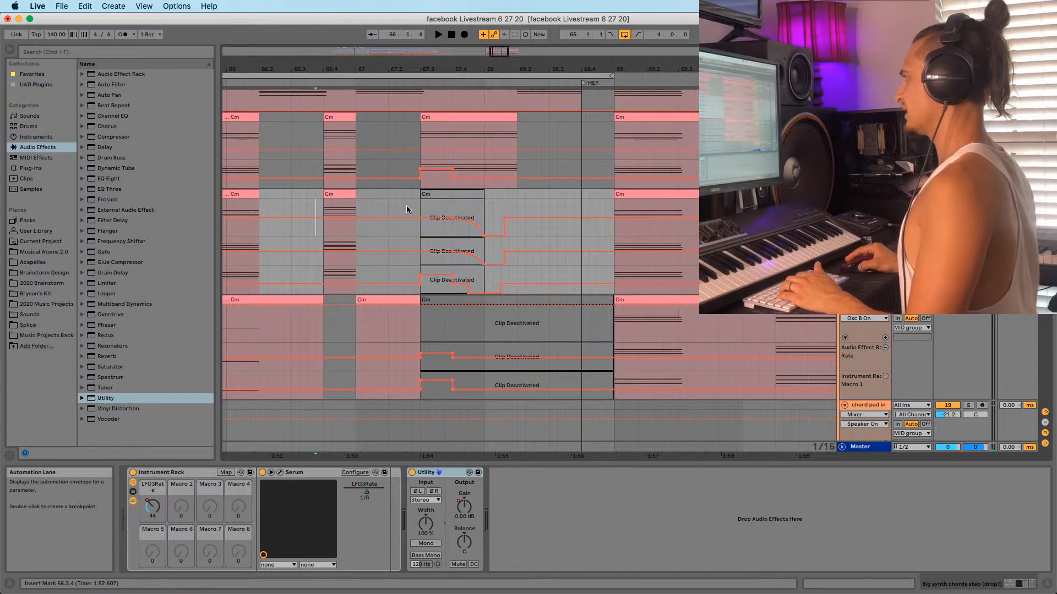
click(418, 202)
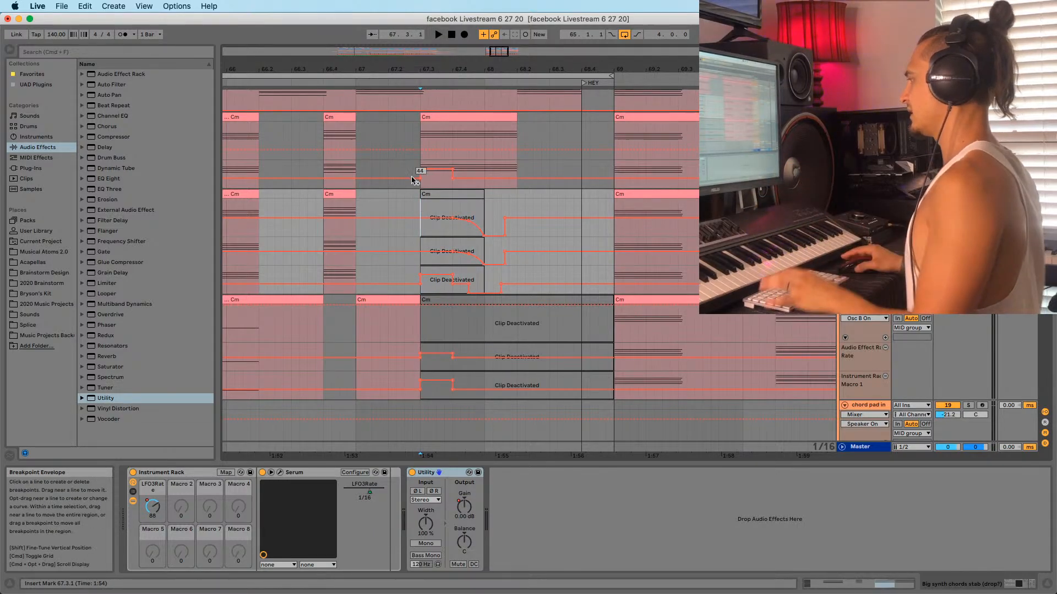
key(space)
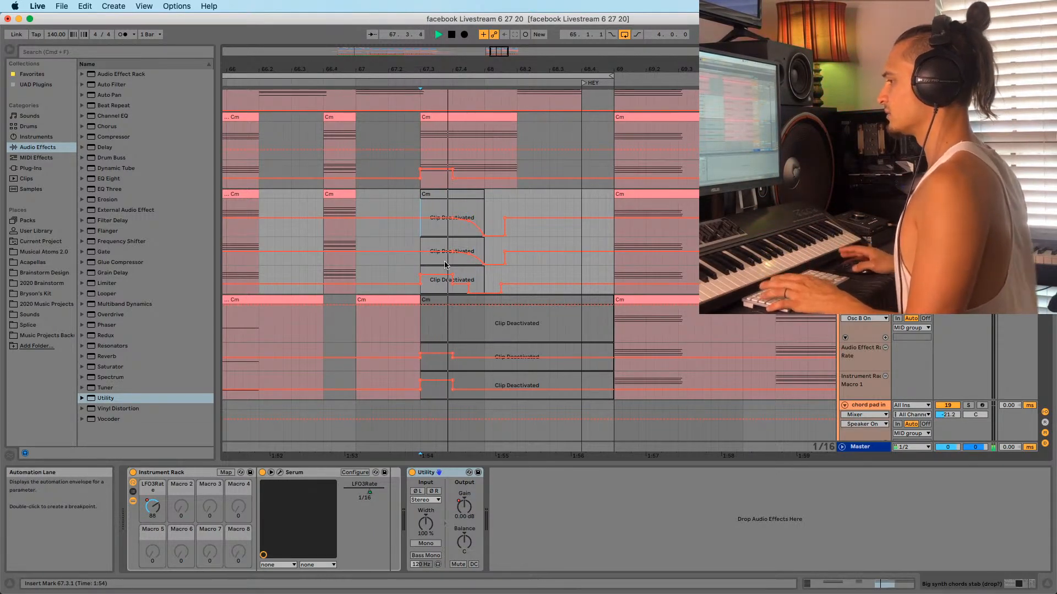
click(322, 208)
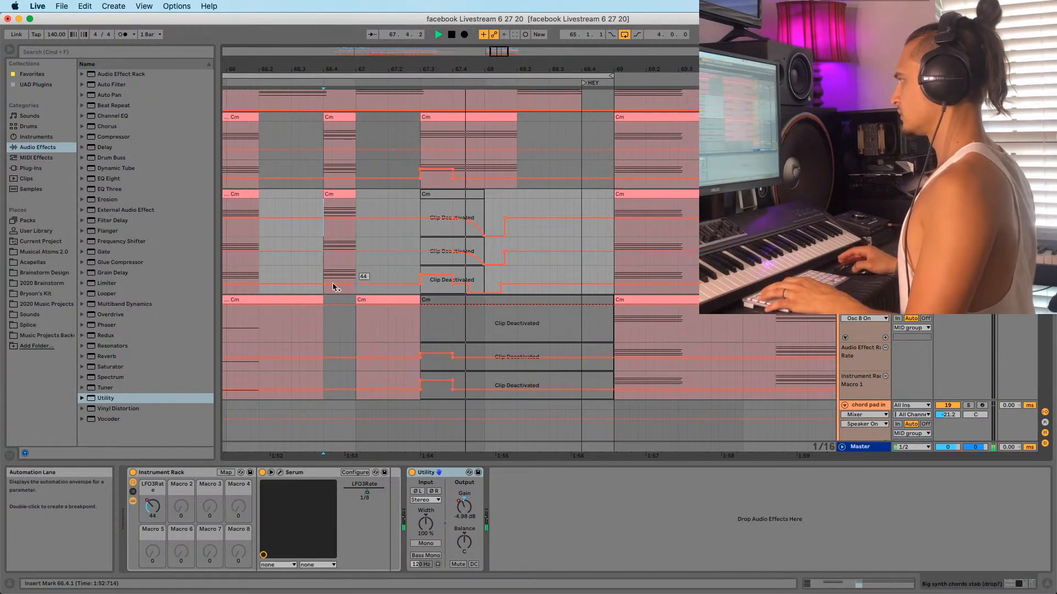
Look through the other tracks during playback and listen to the rising notes of the rhodes up clip 14-Kontakt 5 2 around 67.3
scroll(317, 273, up, 4)
click(260, 271)
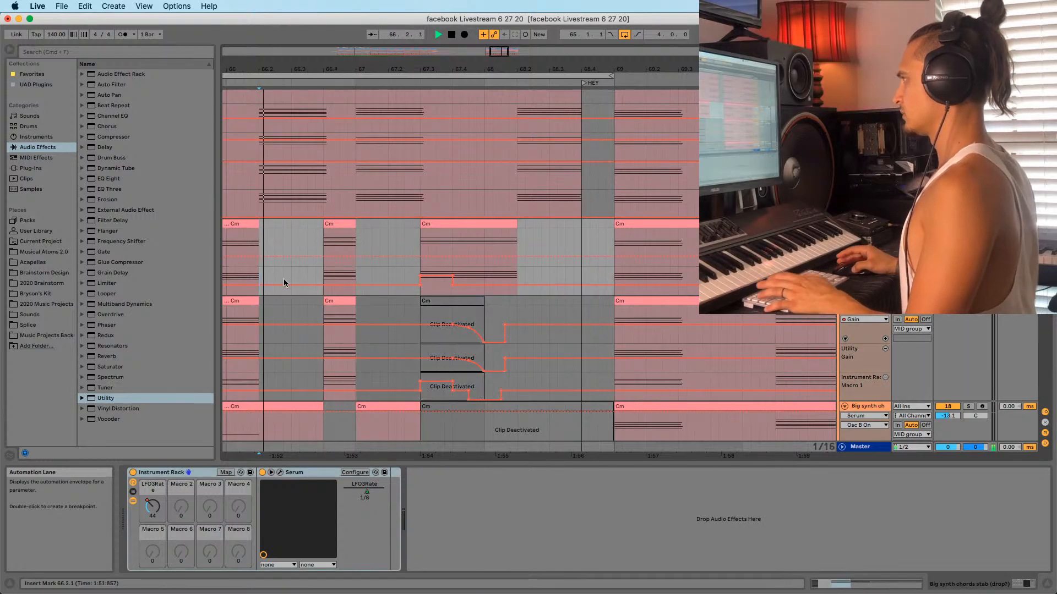
scroll(439, 294, down, 5)
scroll(439, 294, down, 10)
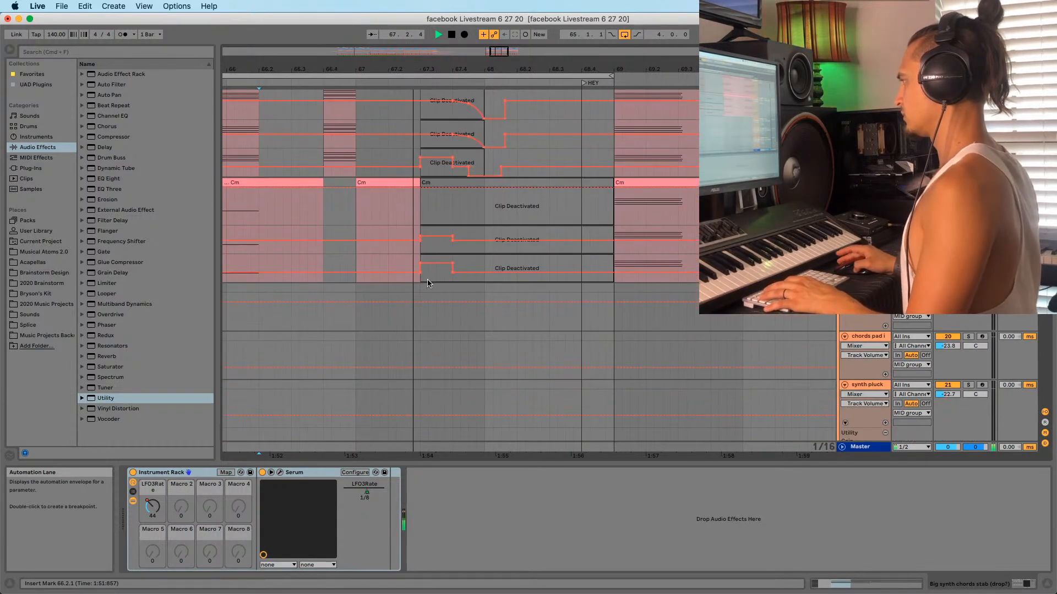
scroll(418, 302, down, 10)
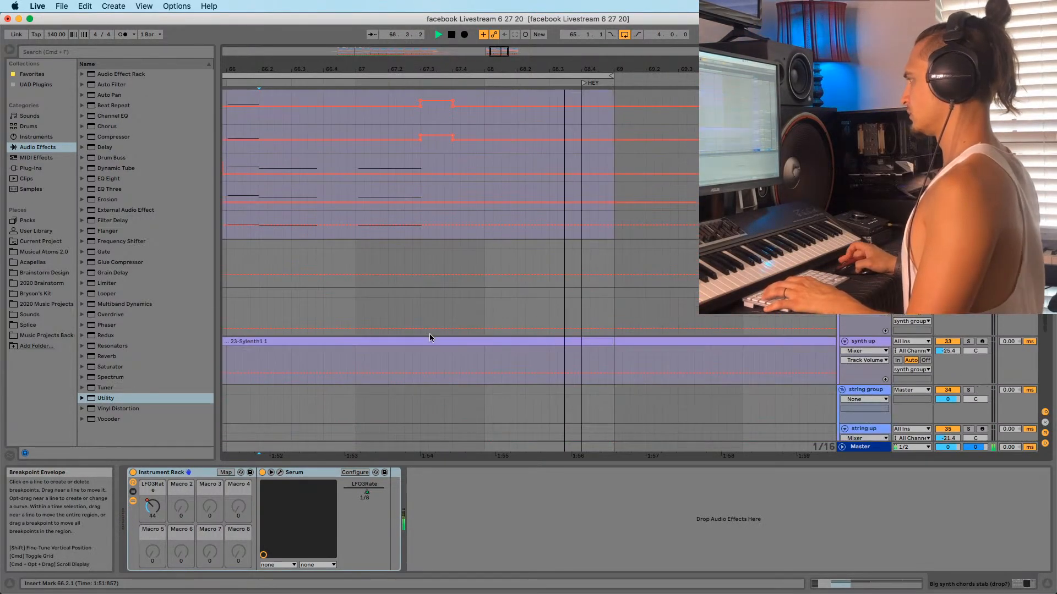
scroll(451, 347, down, 2)
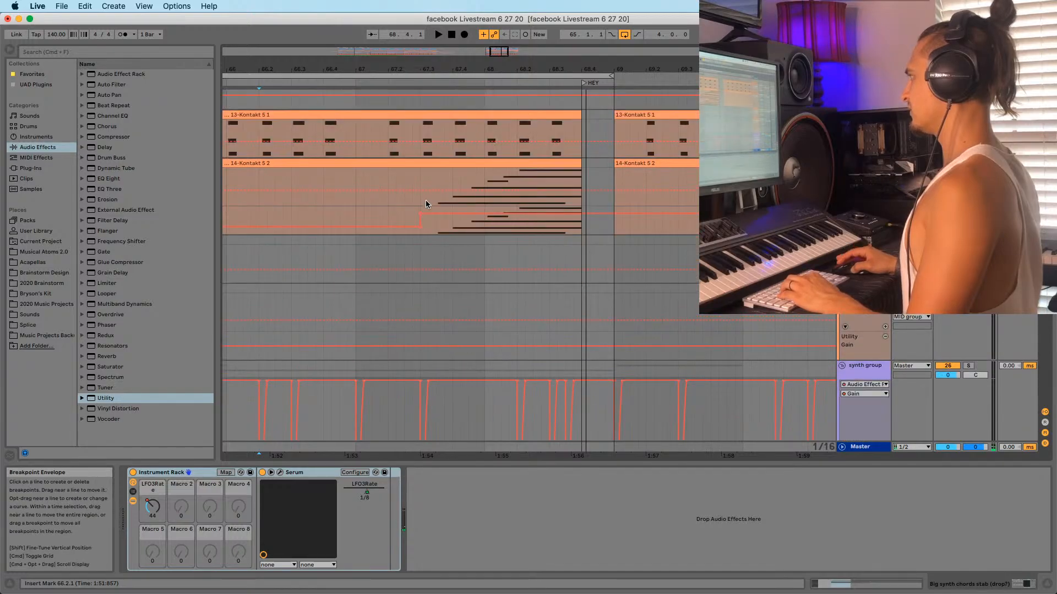
click(422, 178)
key(space)
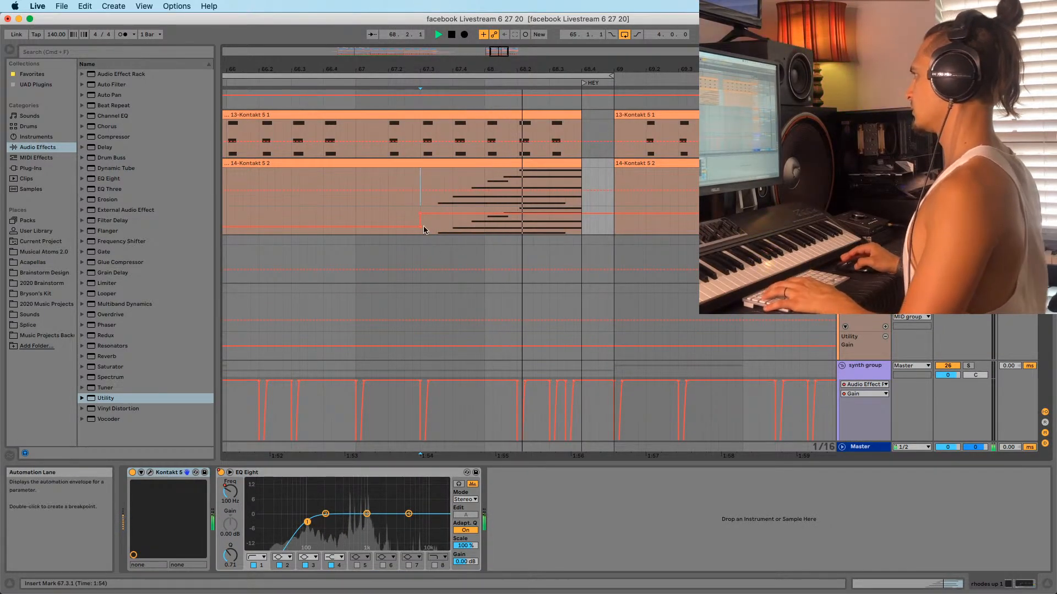
click(401, 176)
key(space)
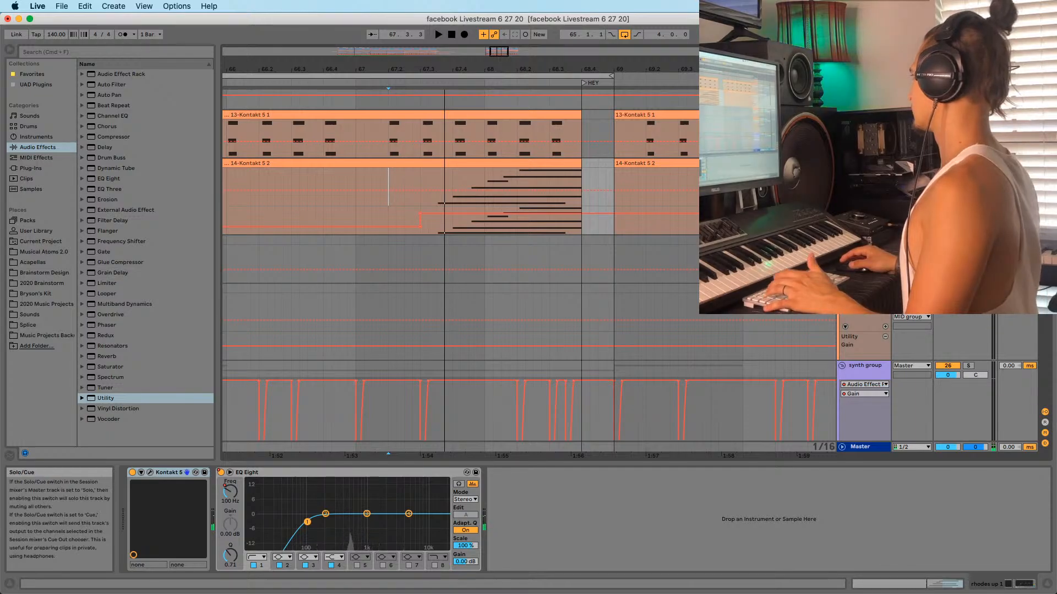
key(space)
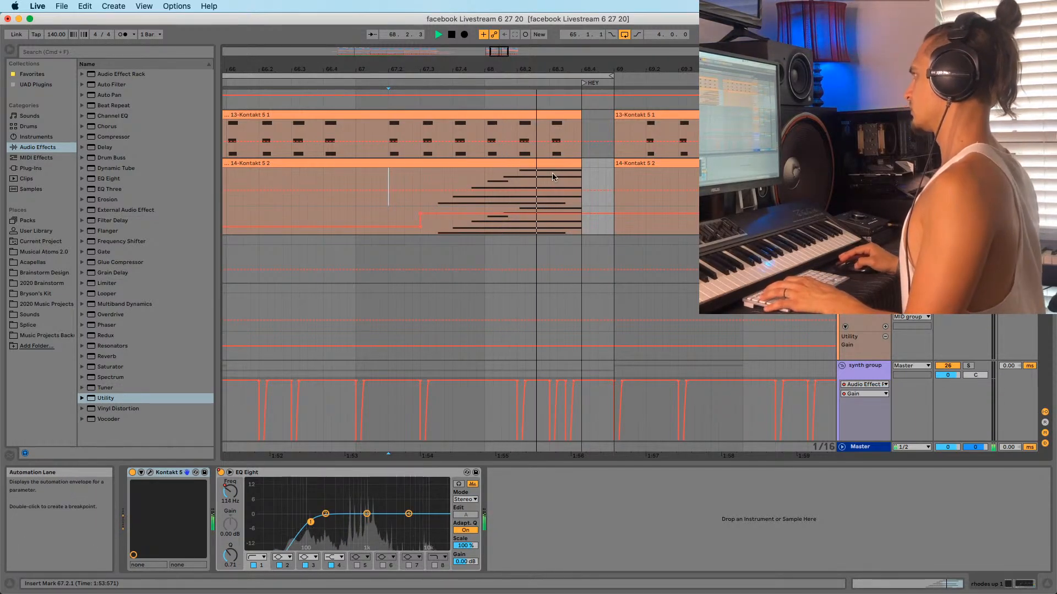
click(436, 176)
key(space)
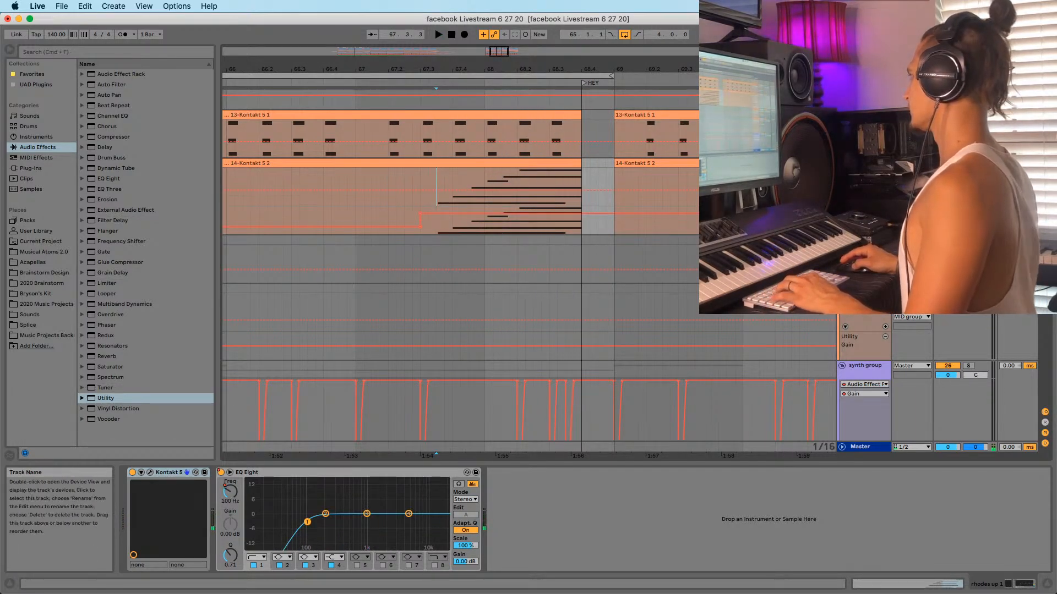
Duplicate the rhodes up 1 track, then delete its drop clips from the original and the clips between bars 38 and 57 from the copy
drag(637, 62, 607, 14)
key(super+d)
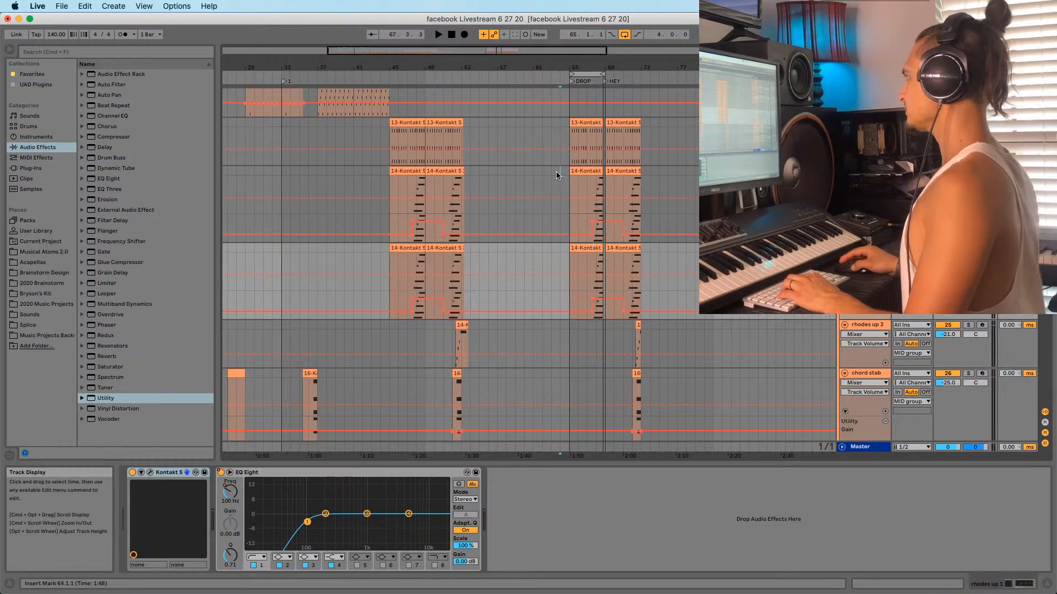
drag(557, 171, 709, 173)
drag(496, 256, 325, 249)
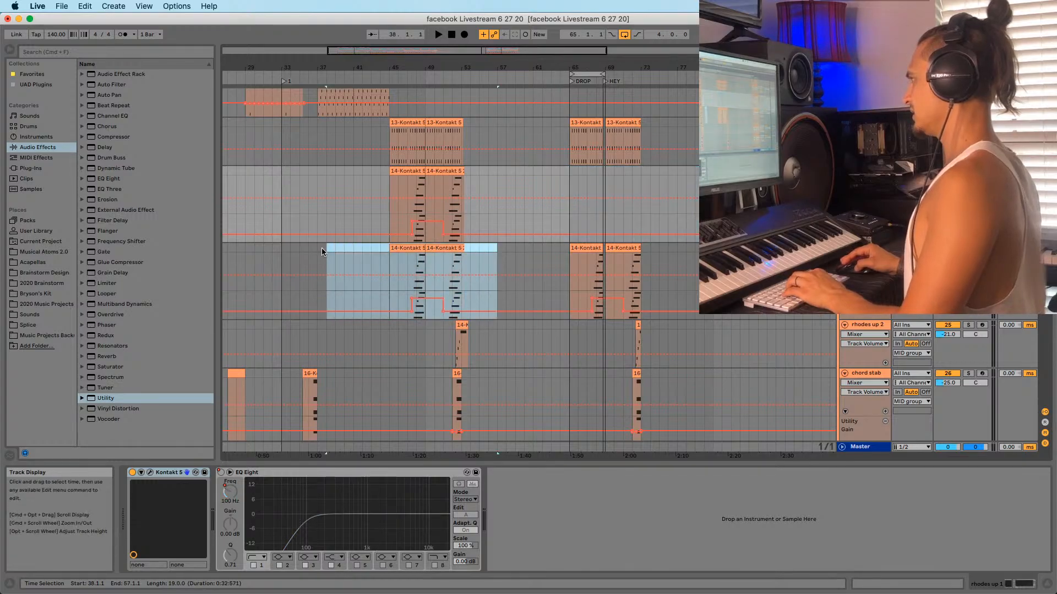
key(Delete)
Play the drop from 67.3 to hear the rising notes on the separated rhodes up track
click(594, 266)
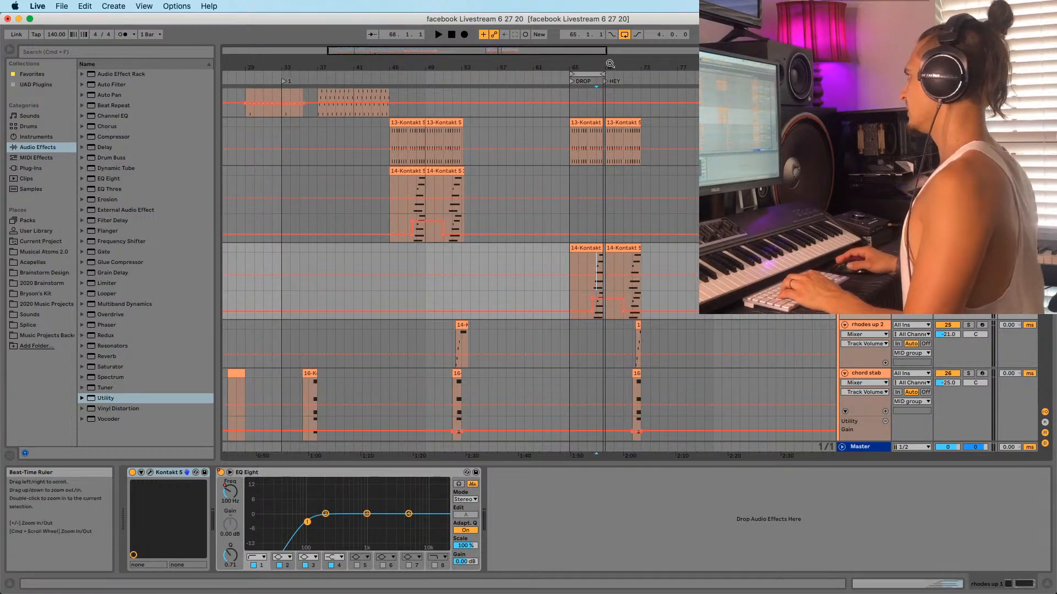
drag(610, 63, 513, 288)
click(446, 261)
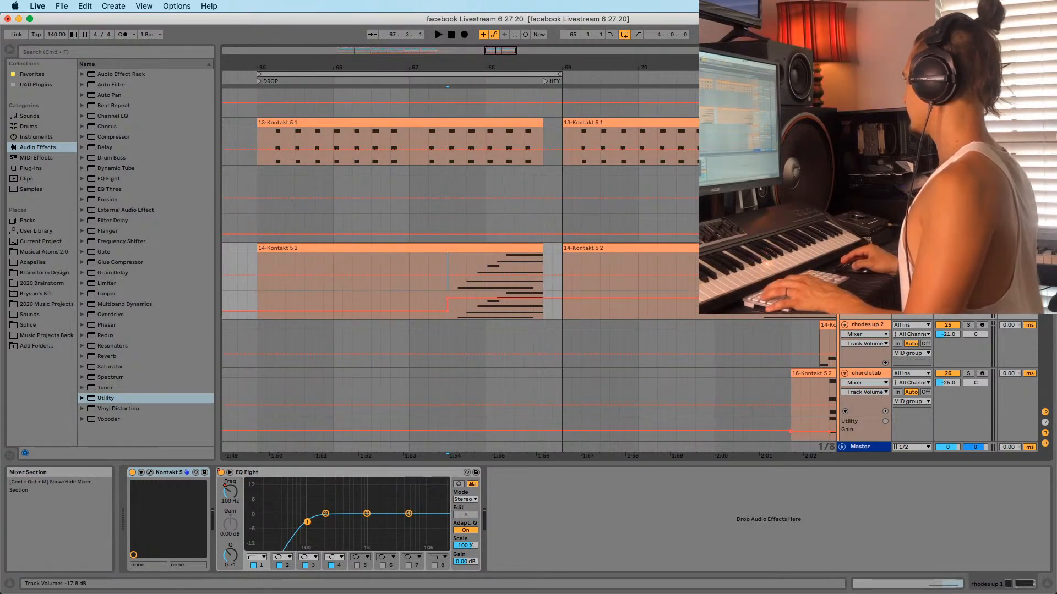
key(space)
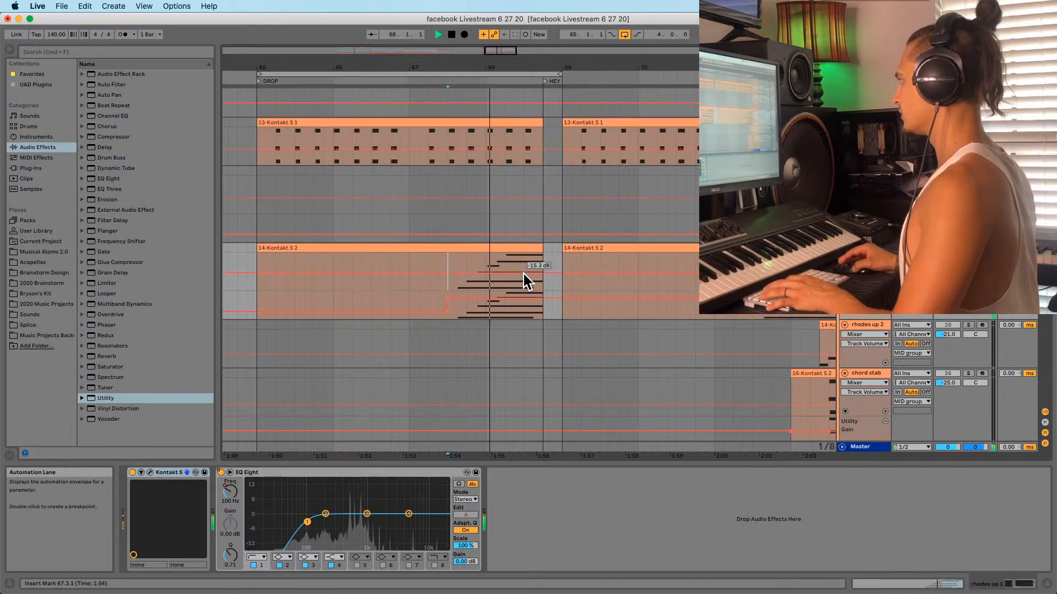
click(518, 246)
key(space)
Find the synth up track's 23-Sylenth1 clip and play its rising notes from bar 71.3
drag(474, 66, 469, 33)
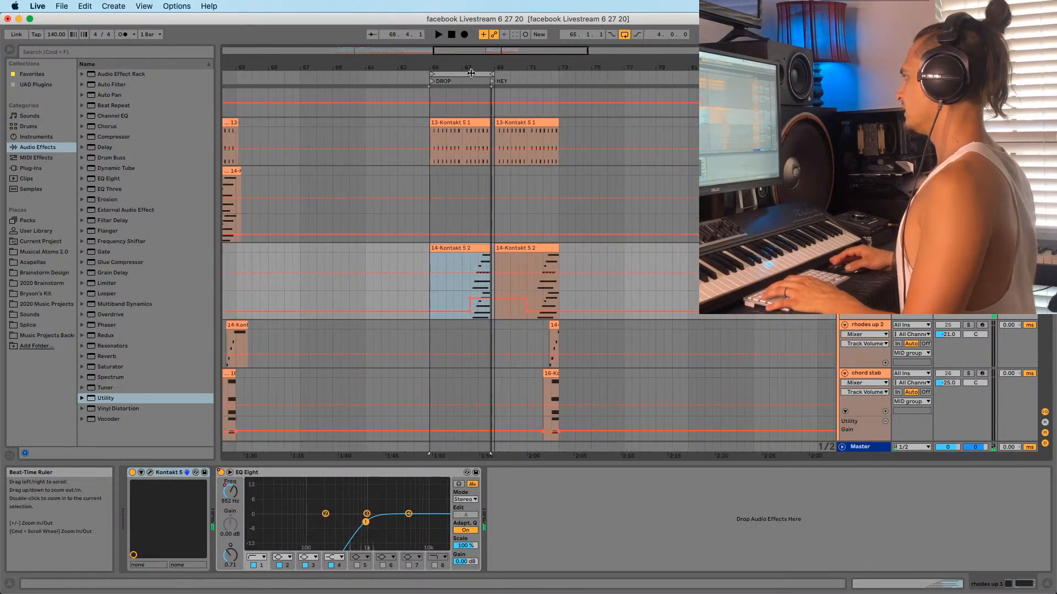
scroll(467, 297, down, 10)
scroll(467, 297, down, 5)
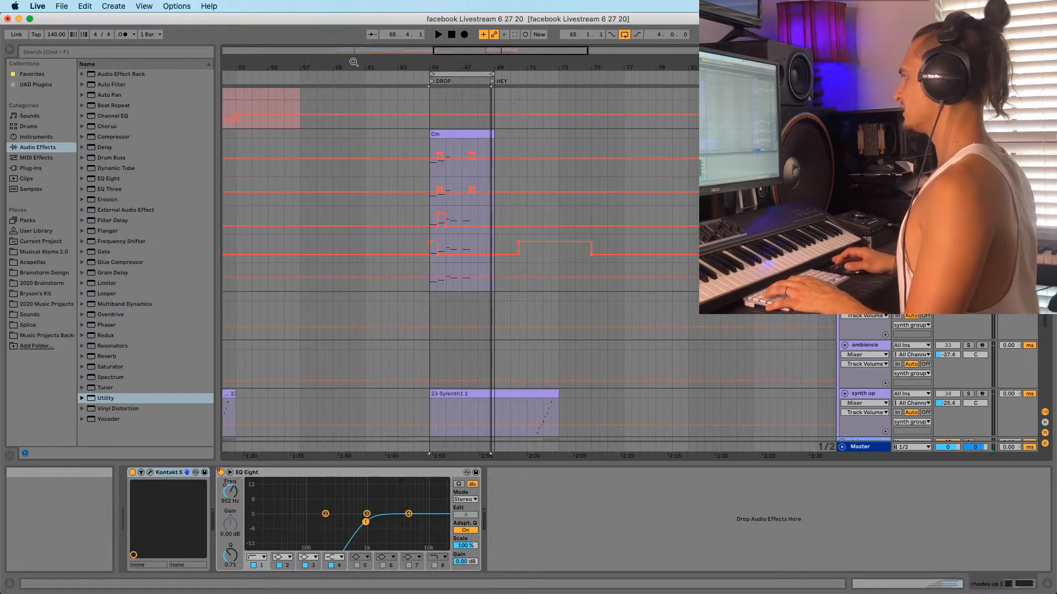
scroll(495, 276, down, 3)
click(535, 311)
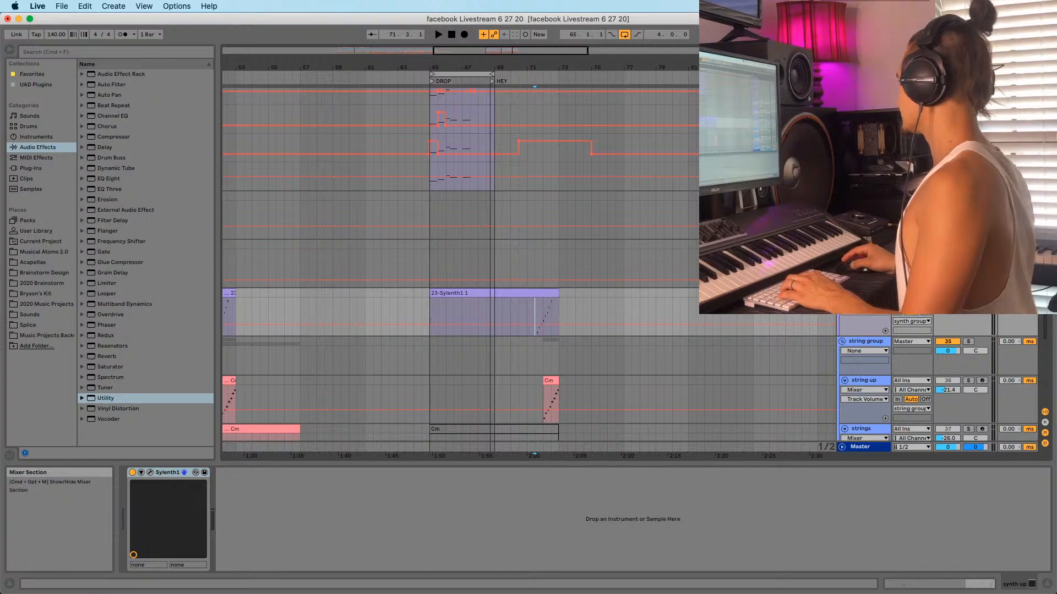
key(space)
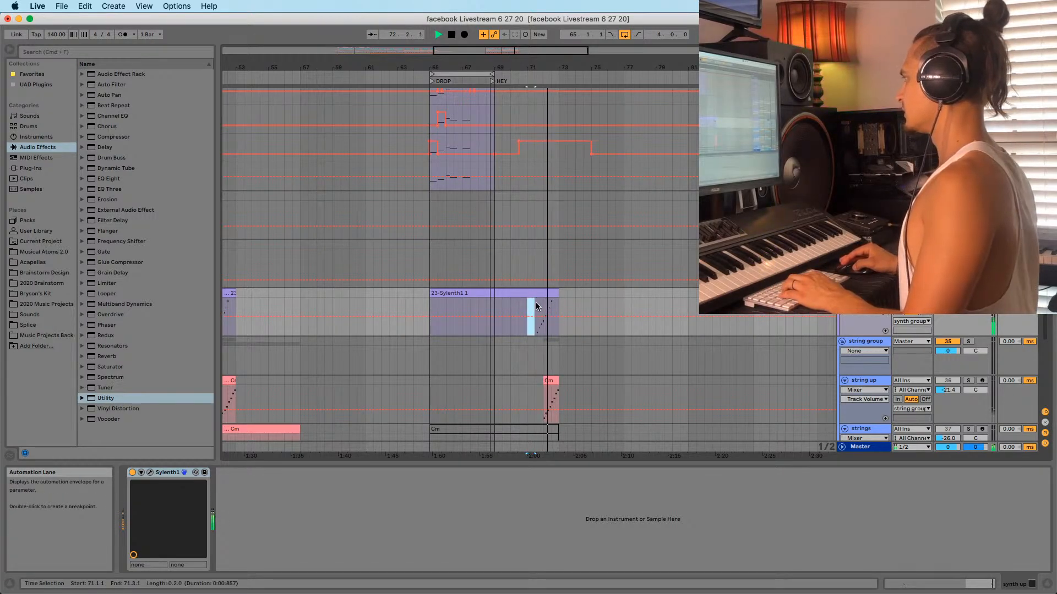
Hide the automation lanes, move the synth up section from 71.1–75.1 to 67.1, and play it from there
drag(536, 302, 561, 302)
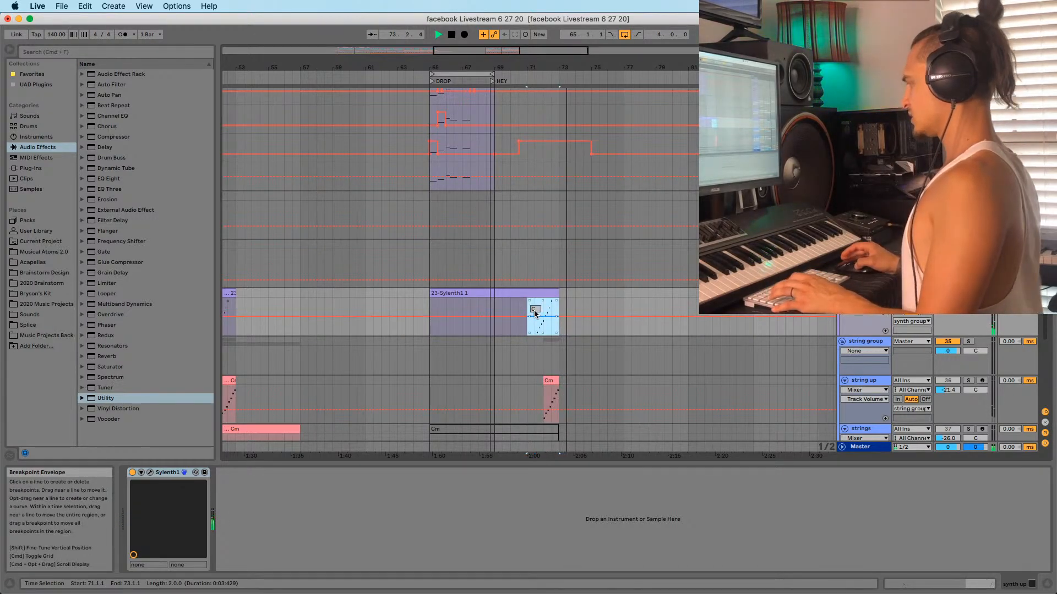
key(minus)
key(super+c)
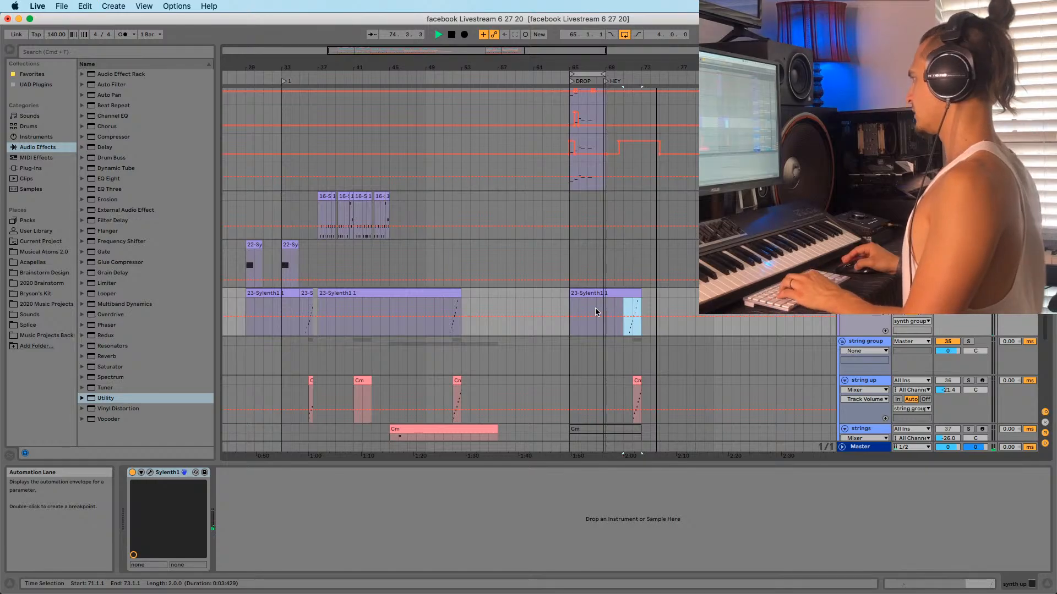
key(a)
drag(628, 305, 662, 305)
key(space)
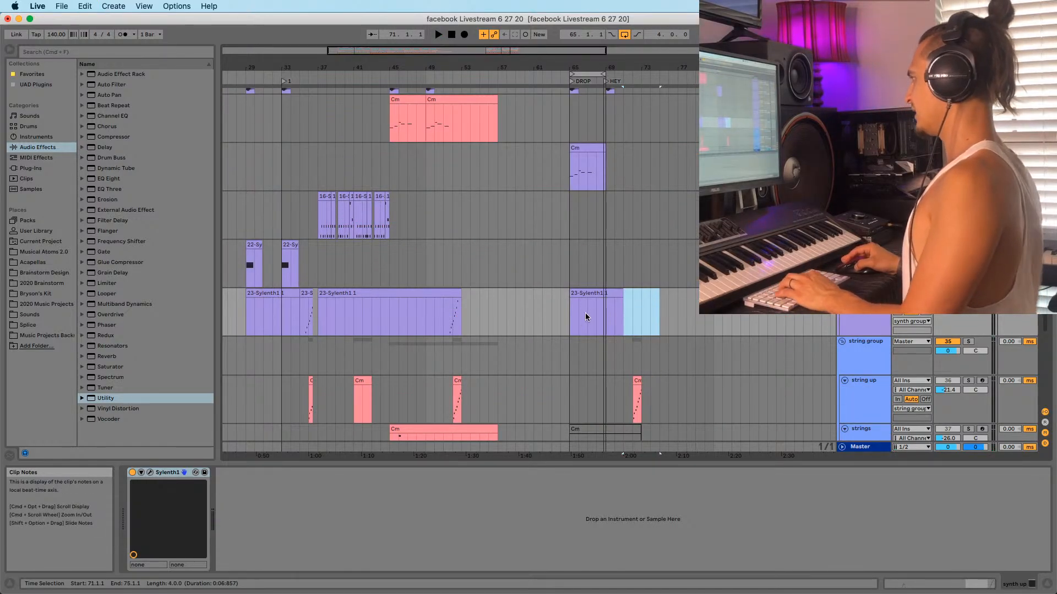
click(588, 316)
key(space)
key(super+v)
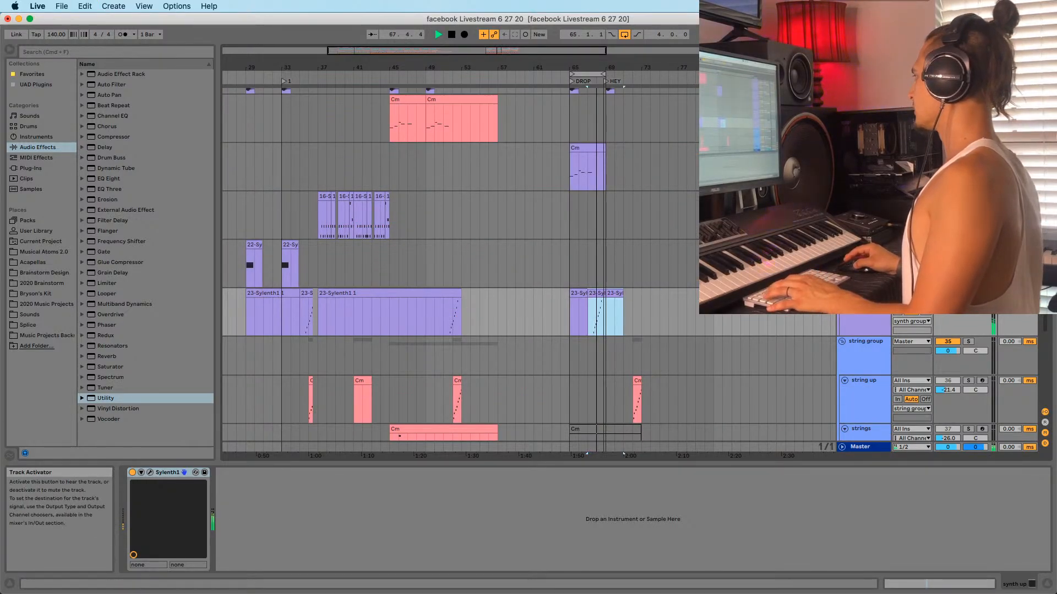
click(587, 324)
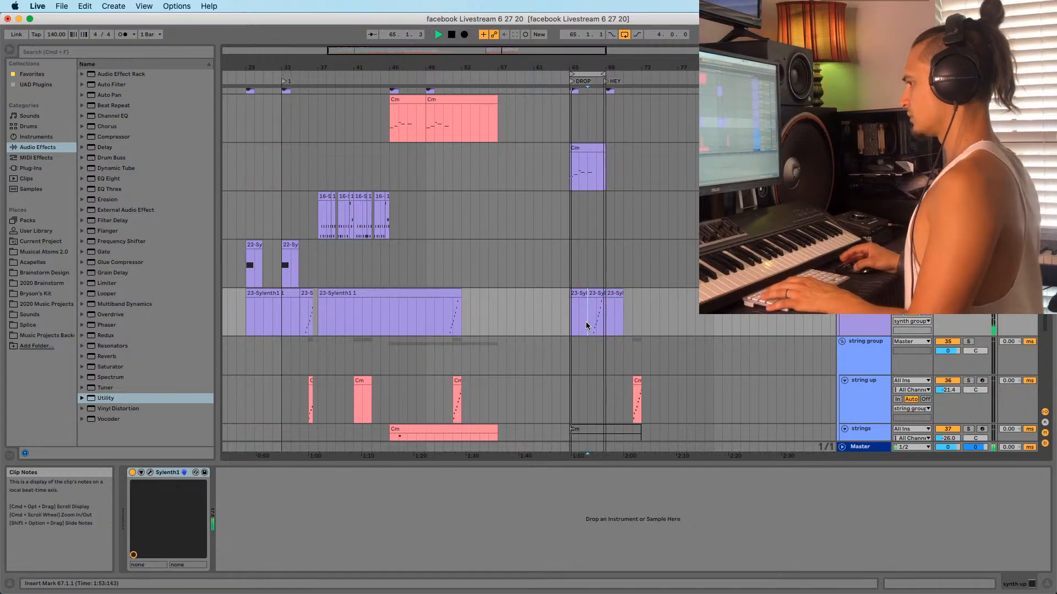
key(space)
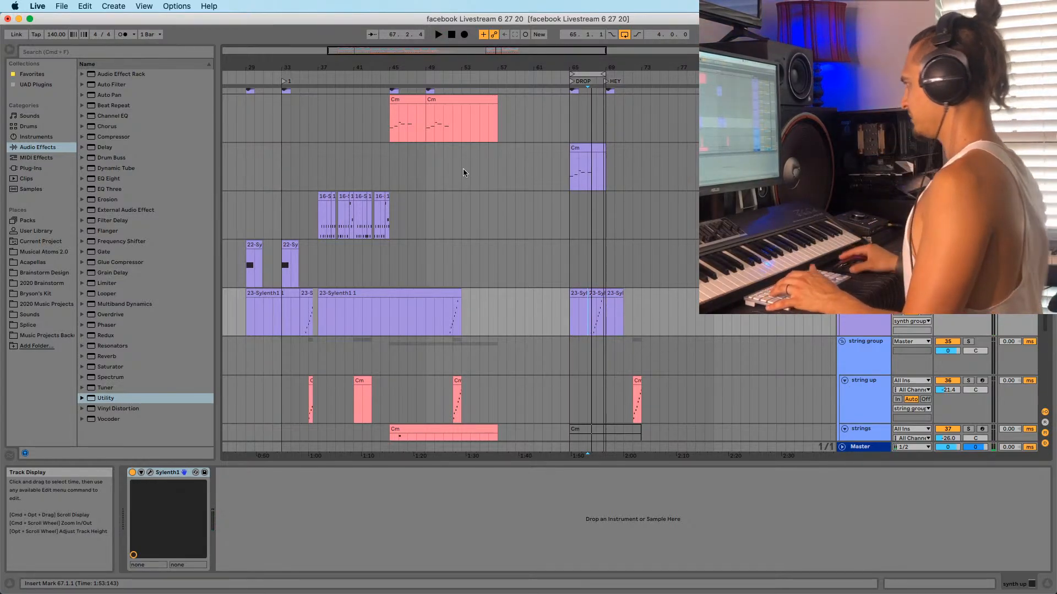
key(space)
Move the string up track's Cm clip from bar 72 to 68.1 and replay the end of the drop
drag(638, 383, 601, 385)
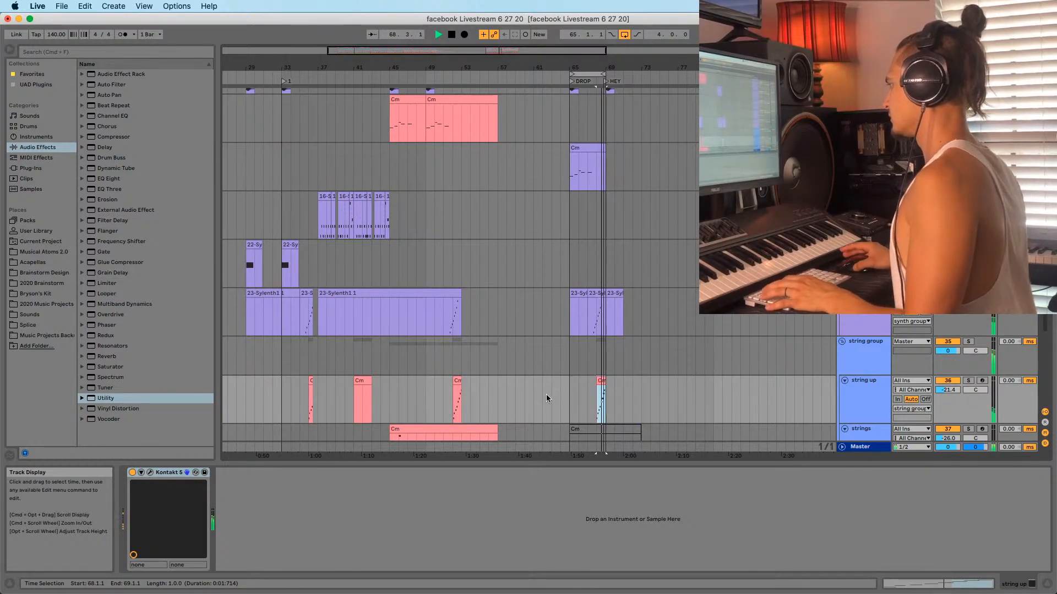
key(space)
key(space)
drag(603, 63, 569, 127)
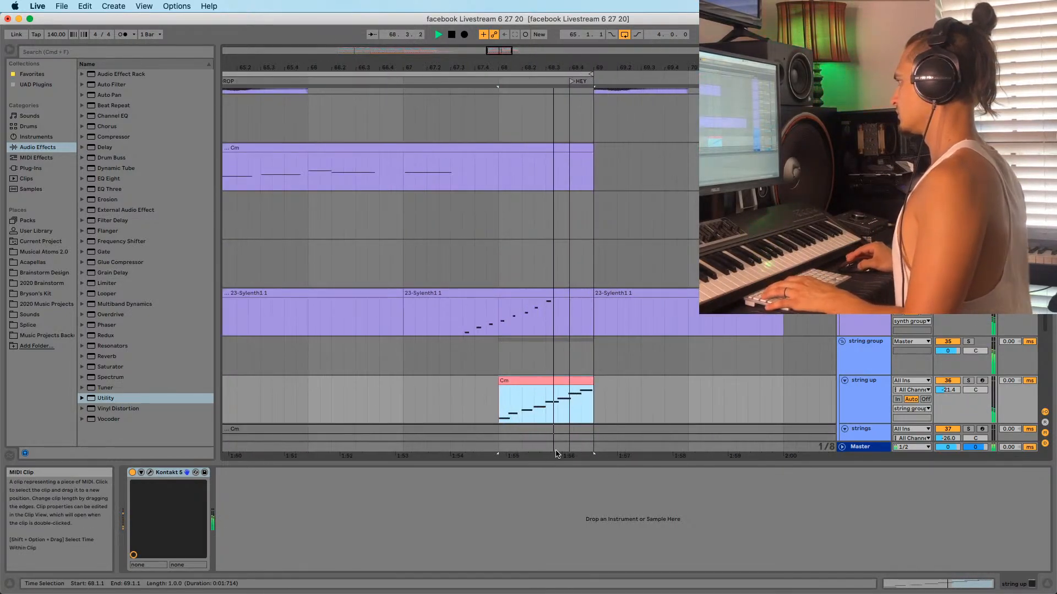
key(space)
key(space)
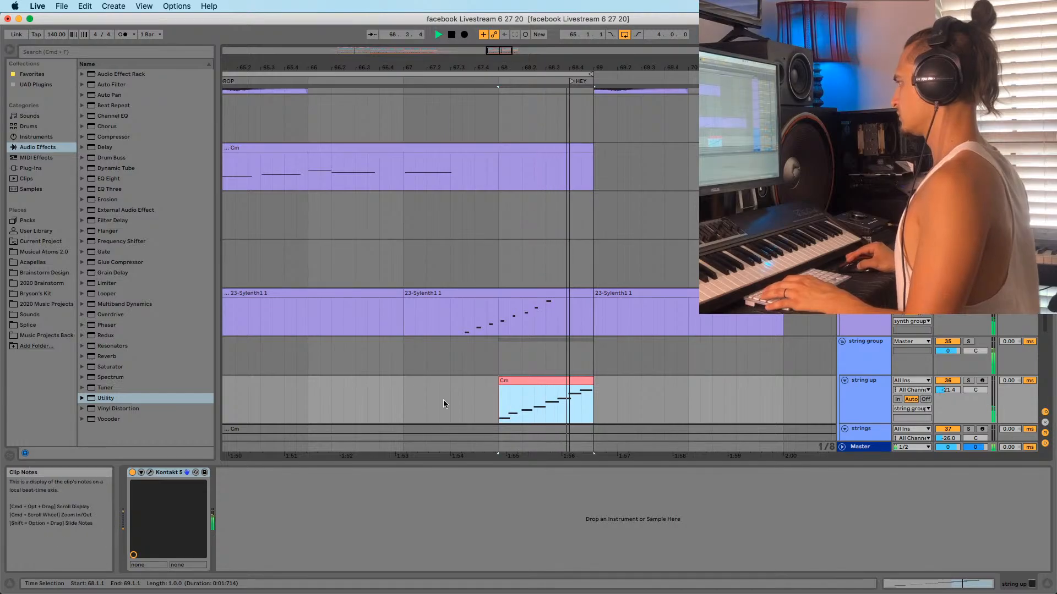
Play from bar 67 and try trimming the end of the string up Cm clip back to 68.4
click(404, 404)
scroll(489, 318, up, 2)
scroll(489, 318, up, 1)
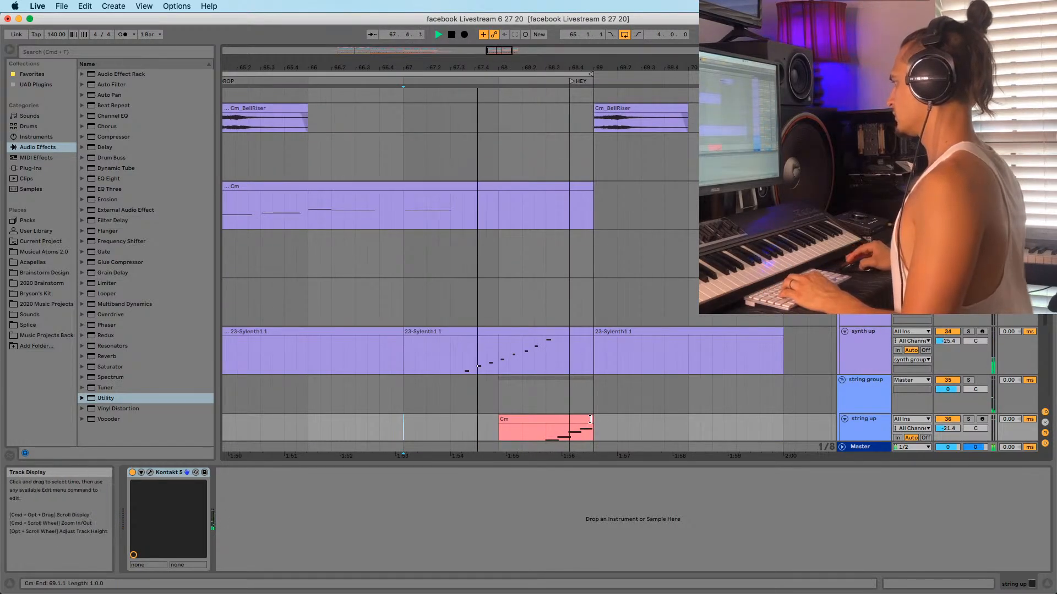
drag(498, 430, 570, 421)
scroll(577, 382, down, 5)
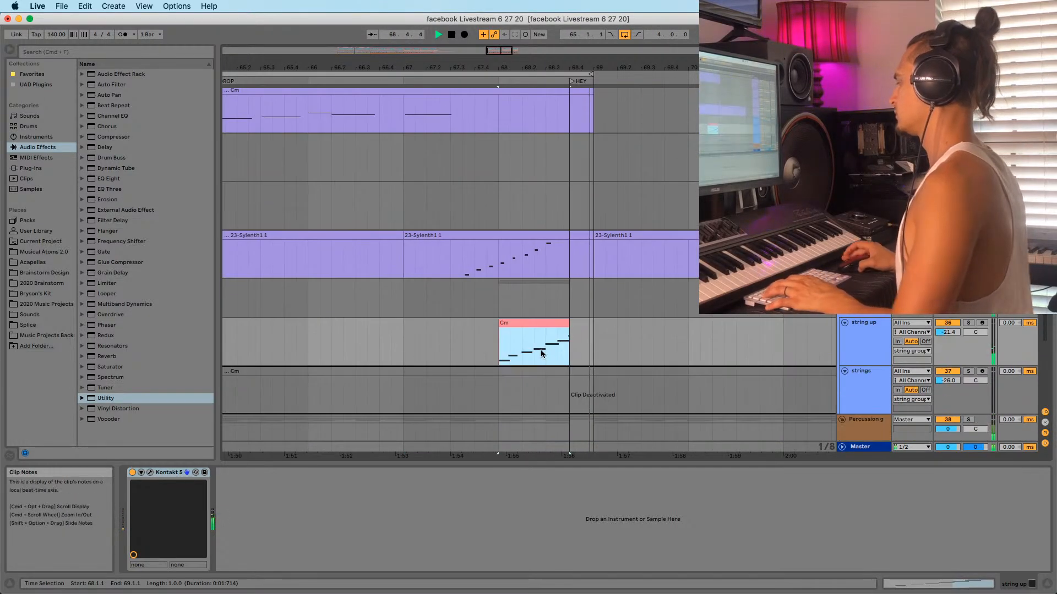
Move the full-length string up Cm clip to start at 67.3.3, aligned with the synth up rise, and replay it
drag(516, 323, 558, 323)
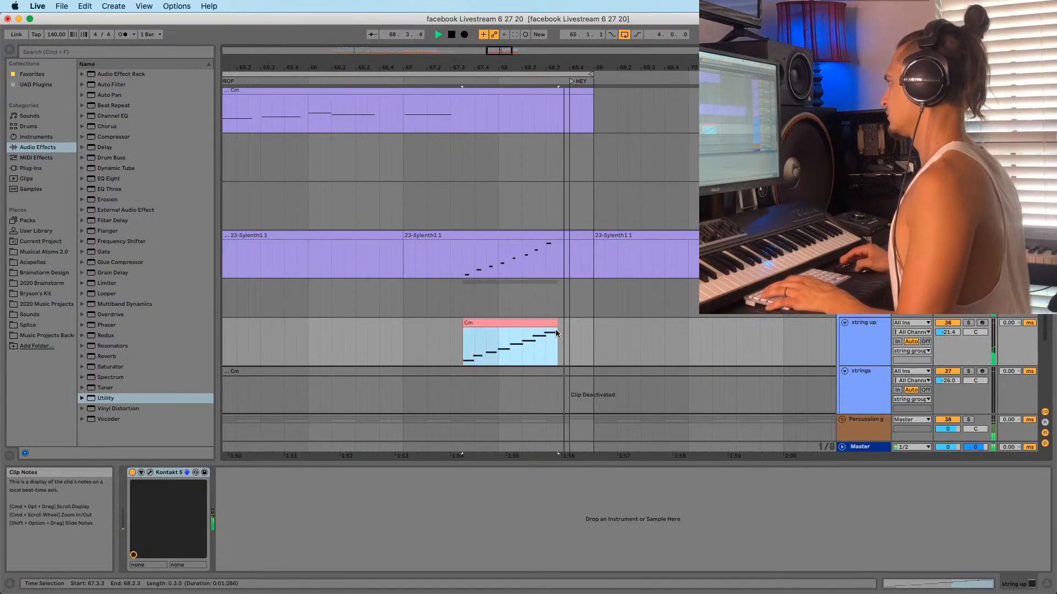
key(space)
key(space)
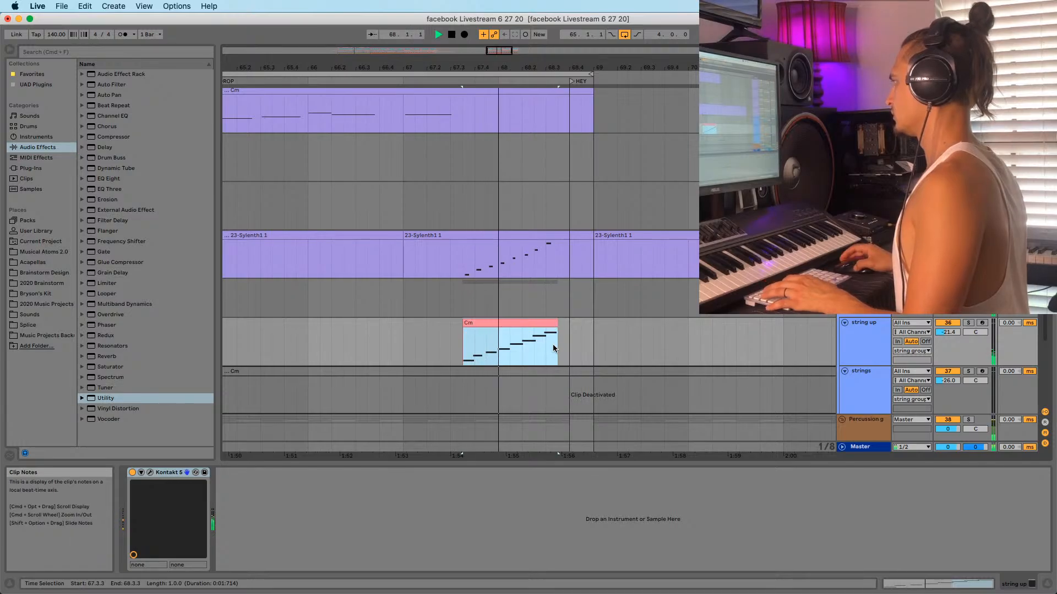
scroll(551, 346, up, 1)
key(space)
key(space)
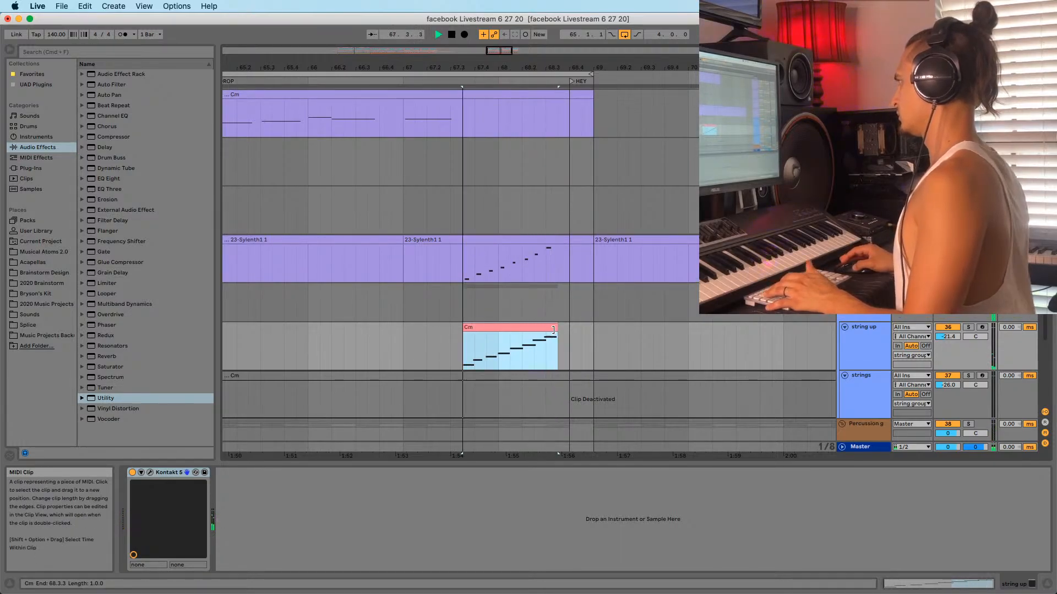
Try the string up Cm clip at 67.4.1, replay it, and undo the move
drag(539, 330, 551, 331)
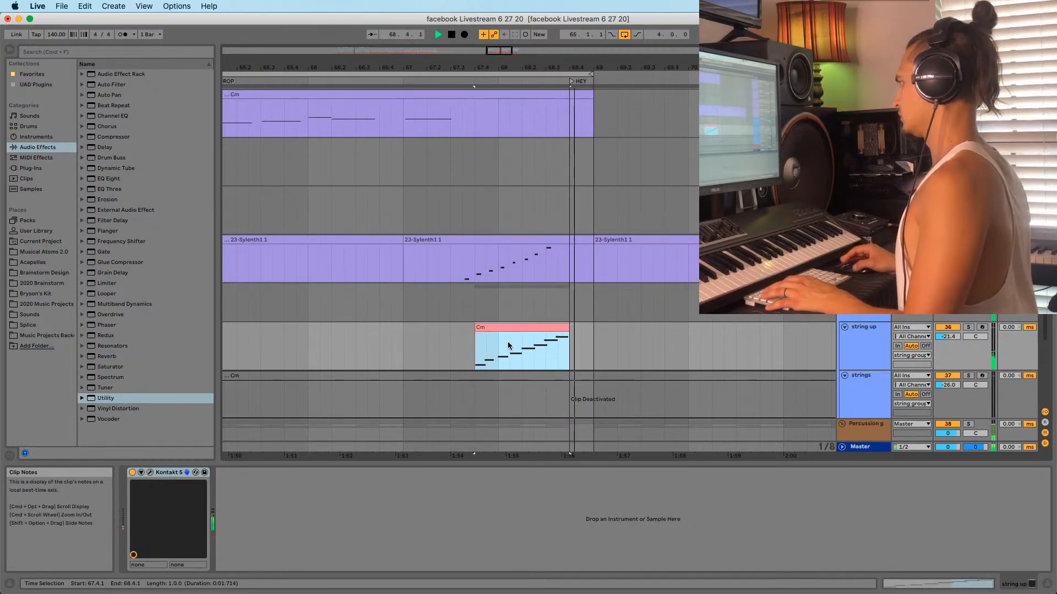
key(space)
key(space)
key(super+z)
Play the drop from 67.3.3 and from bar 65 to hear the string up and synth up rises in context
click(464, 350)
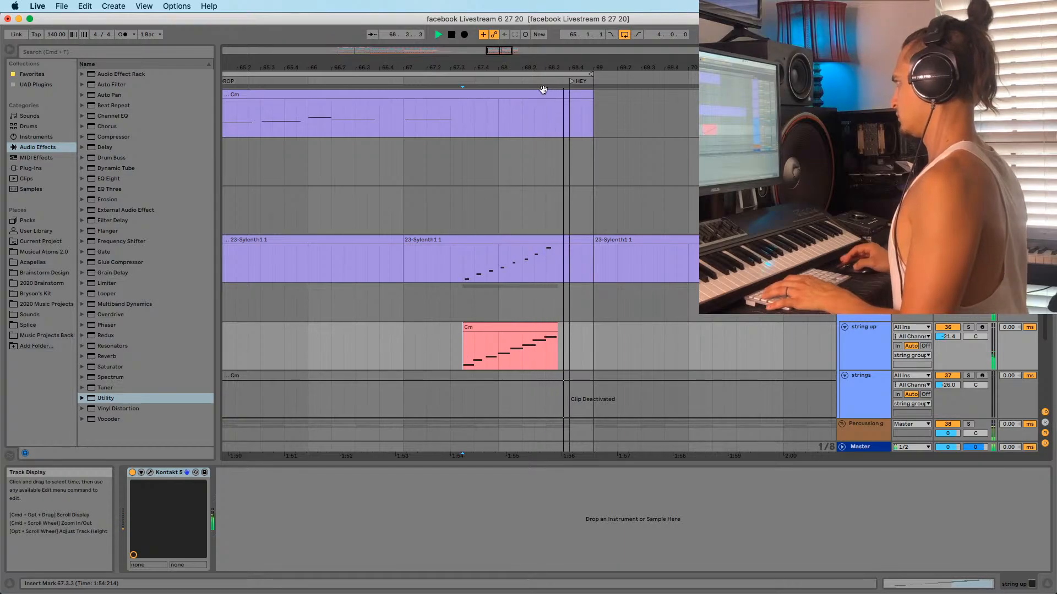
drag(558, 67, 558, 36)
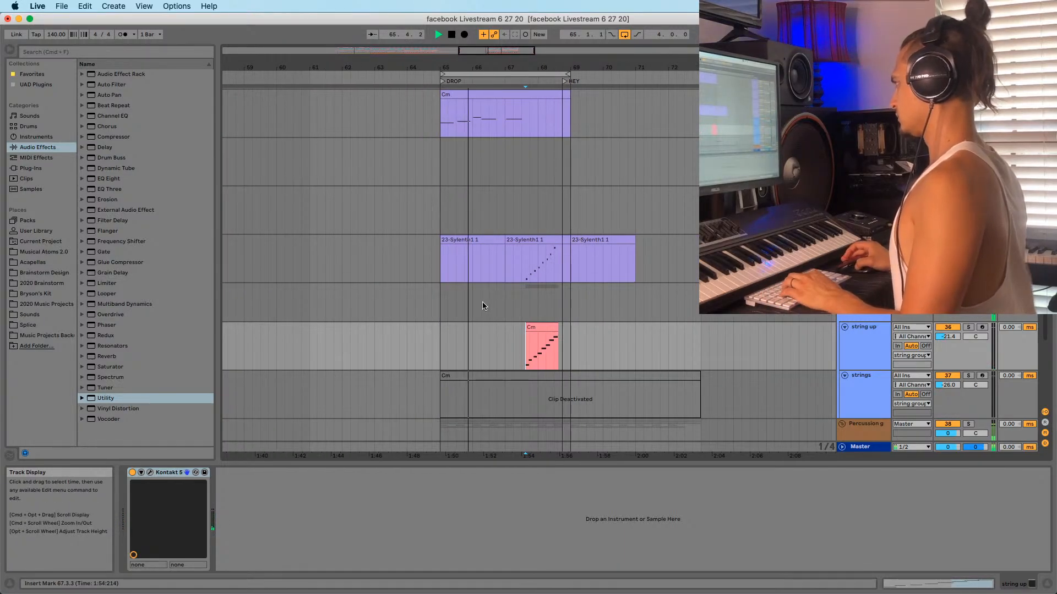
click(441, 354)
scroll(633, 332, down, 3)
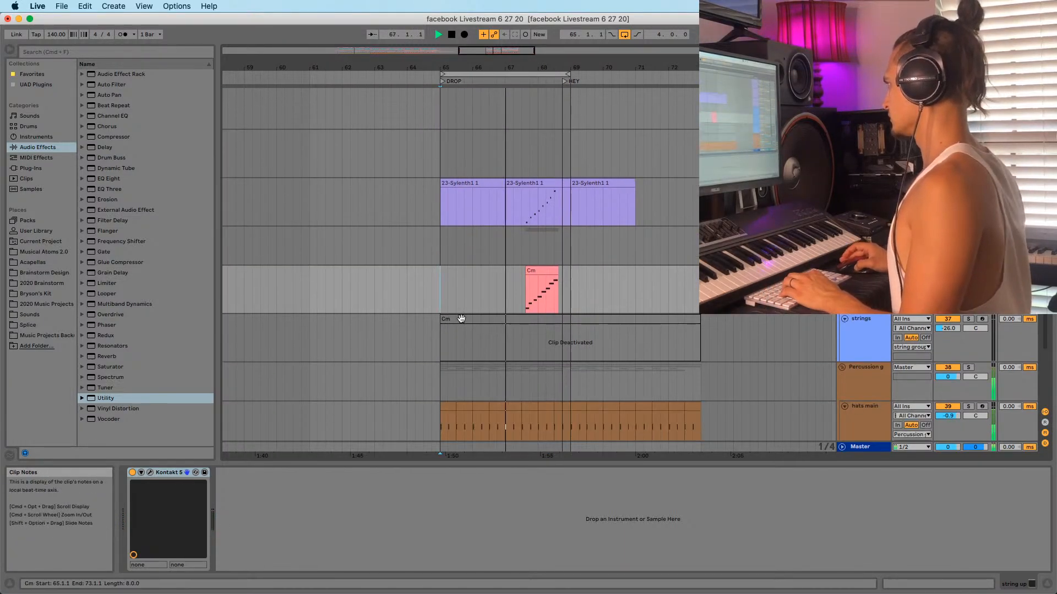
click(501, 295)
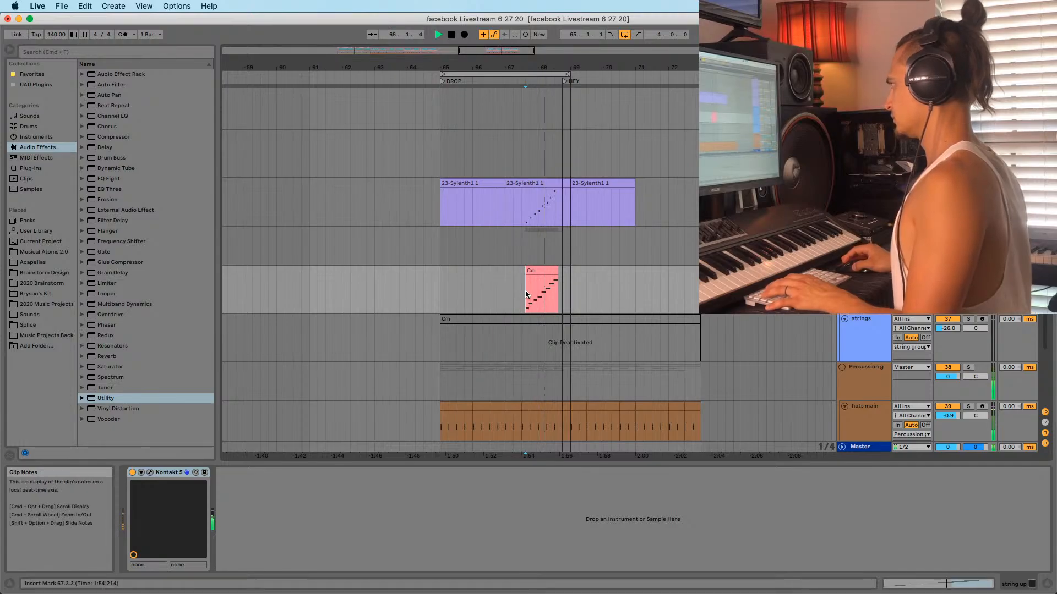
key(space)
Compare the rising notes of the synth up, string up and rhodes up clips, playing the drop from bar 67
click(521, 206)
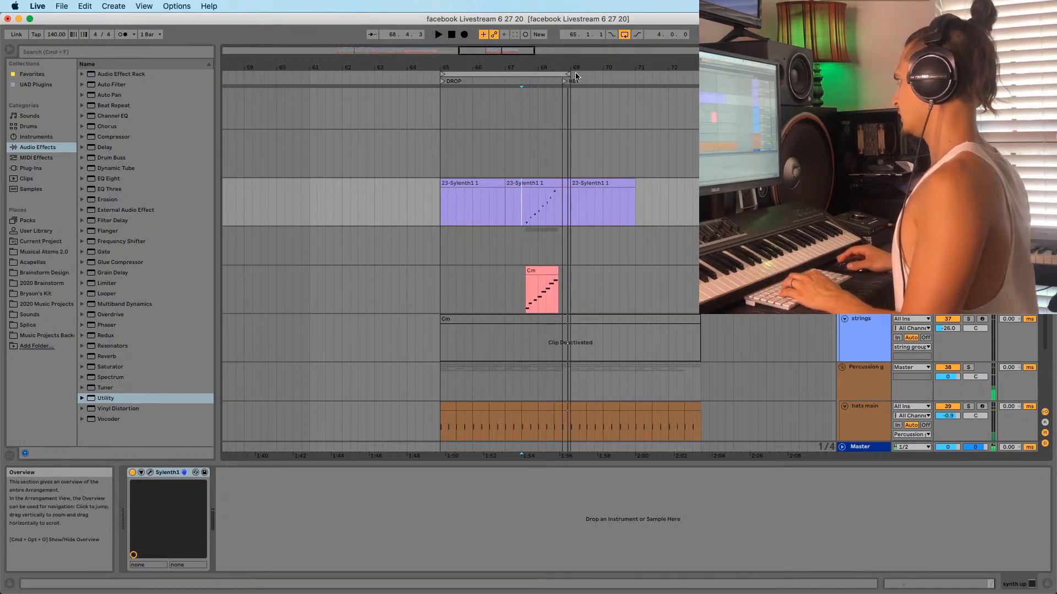
drag(543, 62, 543, 67)
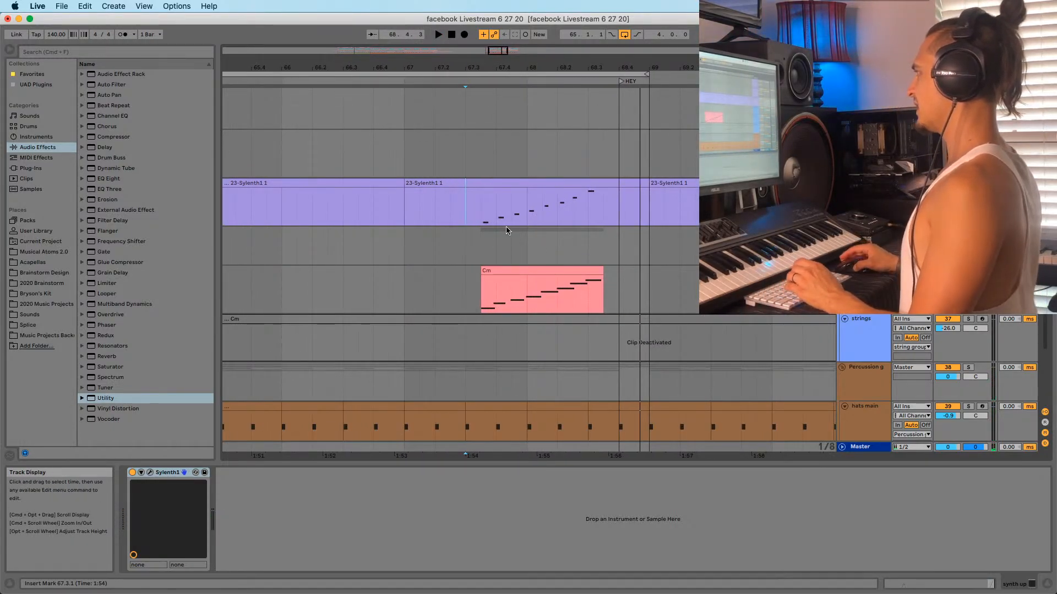
click(480, 210)
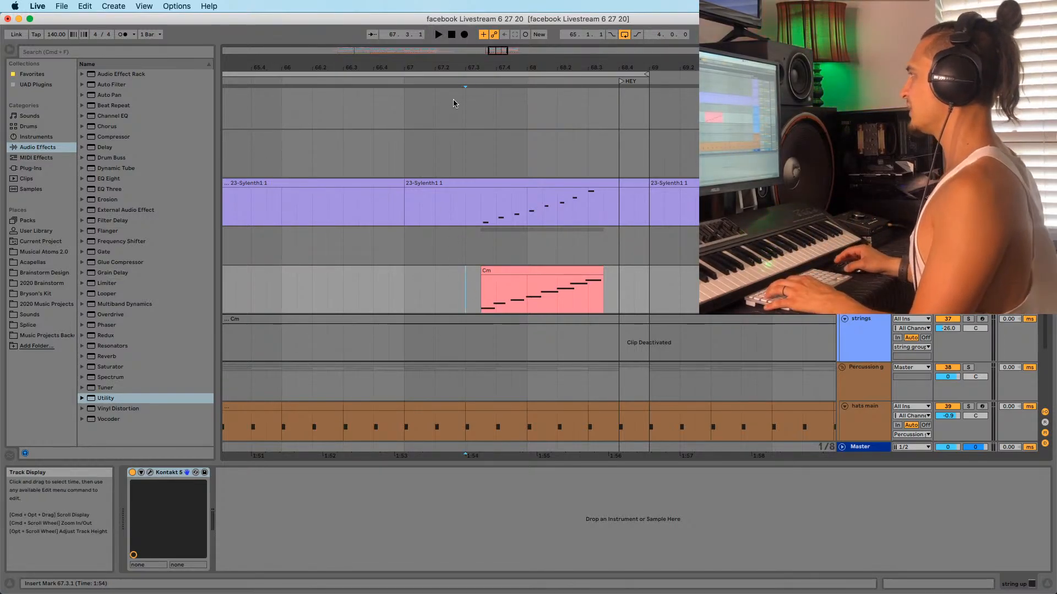
drag(475, 65, 475, 42)
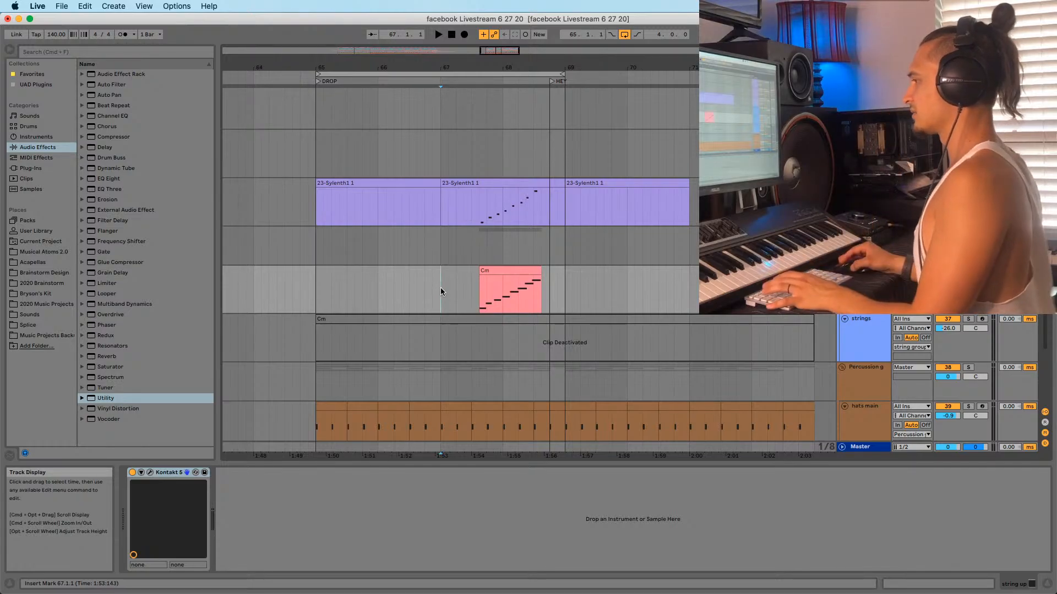
key(space)
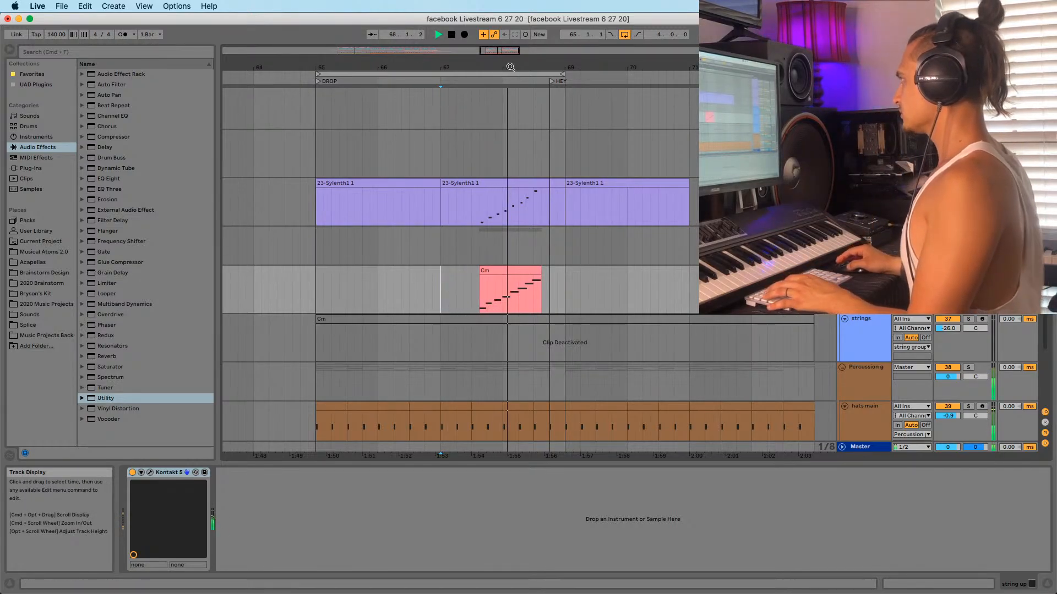
drag(511, 66, 454, 70)
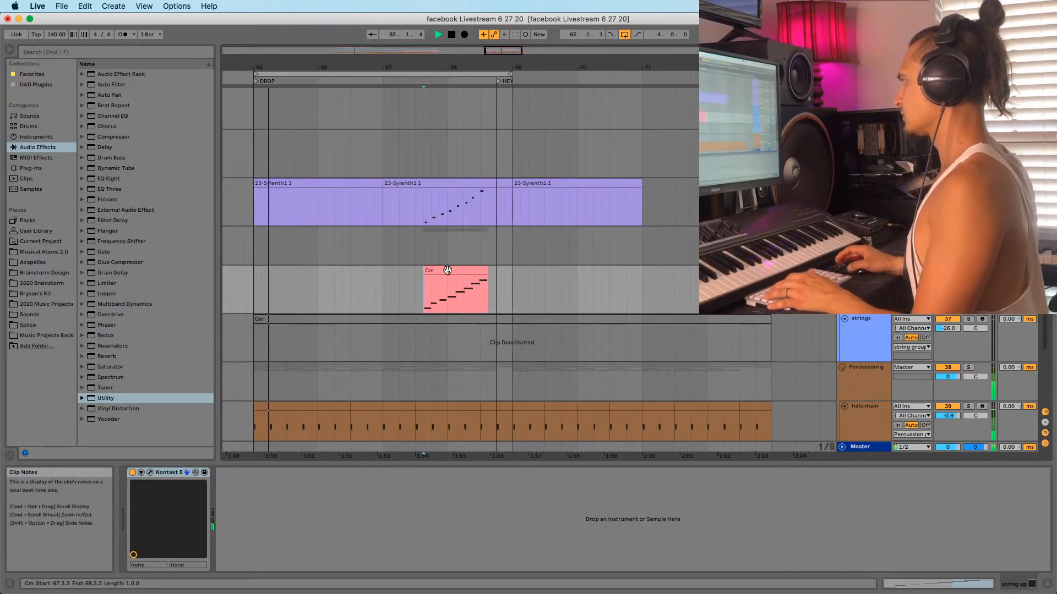
scroll(447, 269, up, 10)
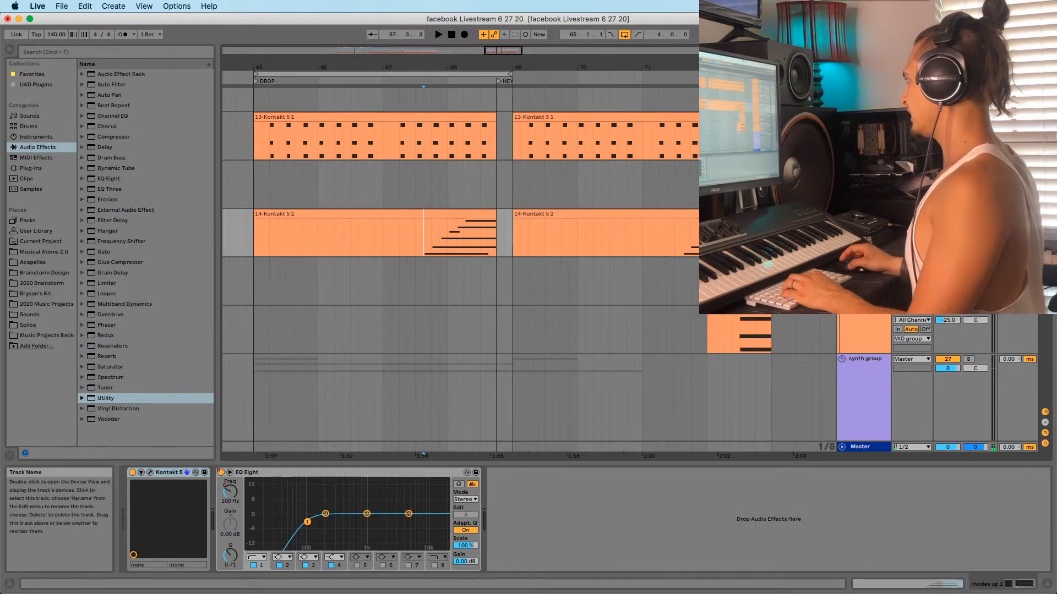
Solo the string up track and replay its rise from 67.3.3 to compare it with the synth up notes
scroll(656, 315, down, 8)
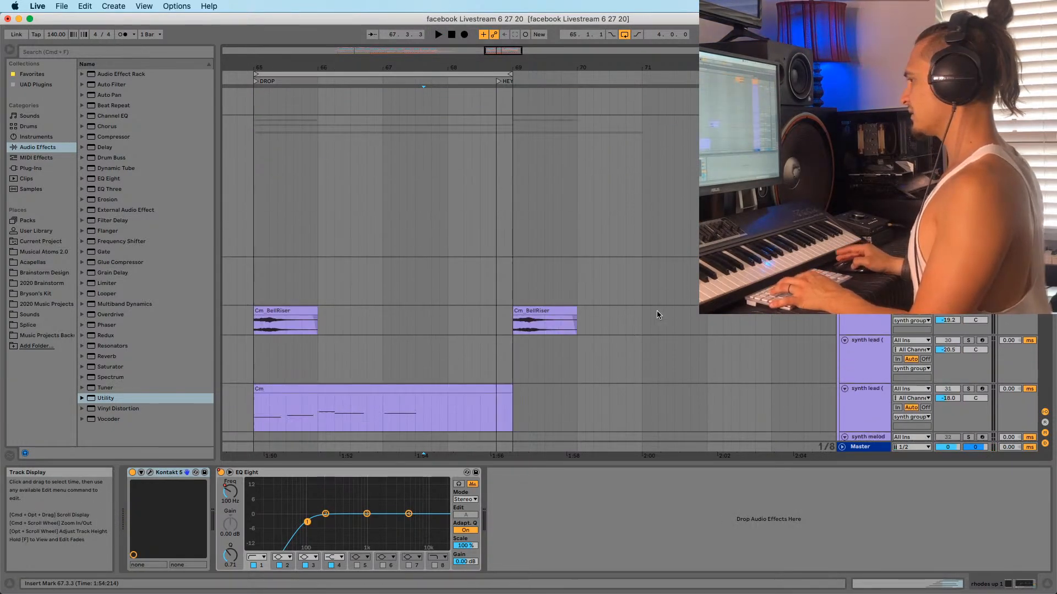
scroll(658, 314, down, 2)
scroll(480, 303, down, 6)
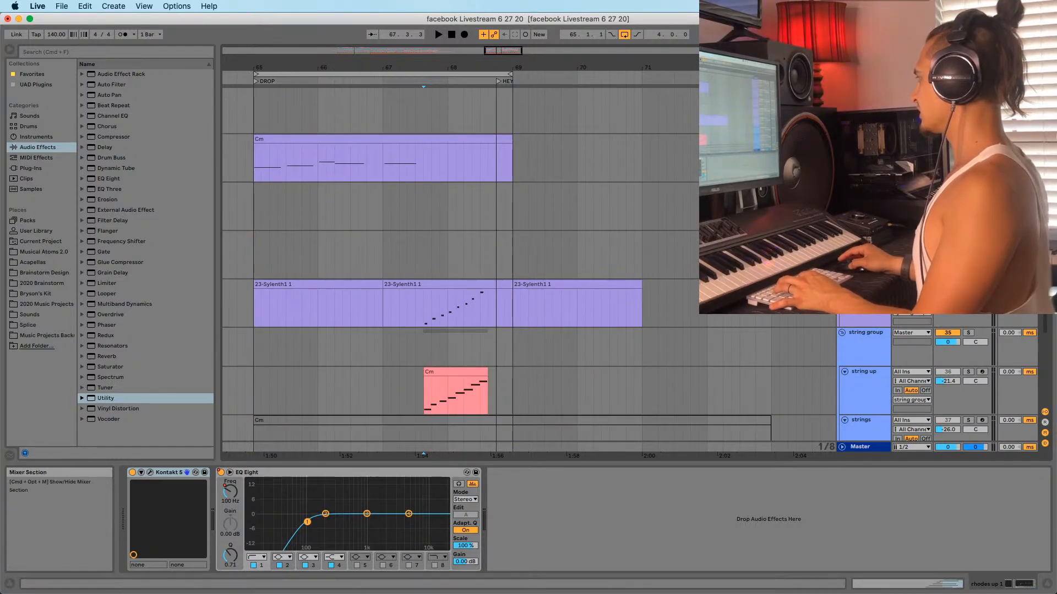
click(968, 371)
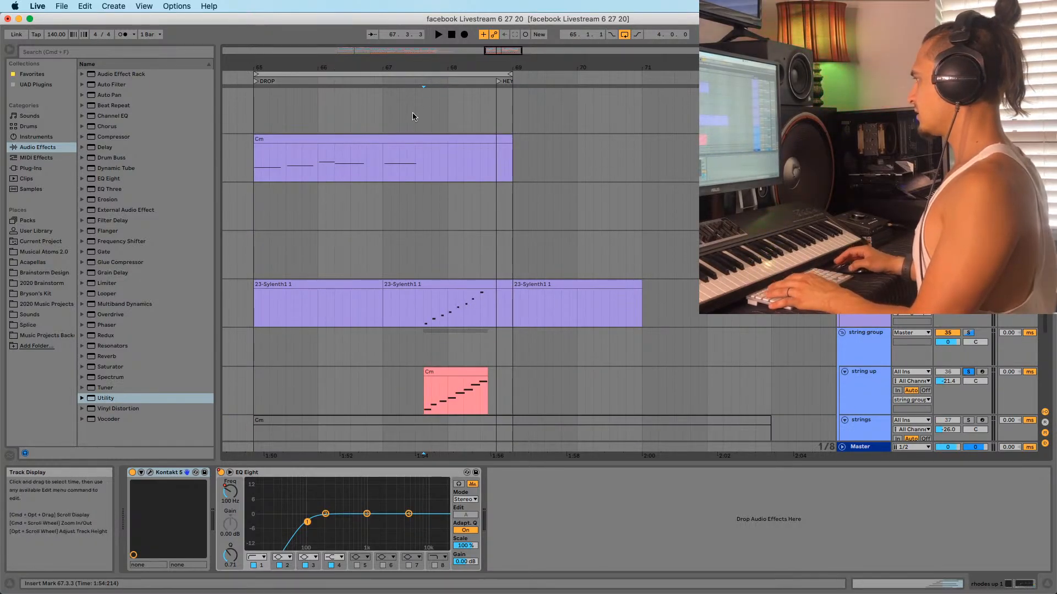
scroll(429, 111, up, 3)
key(space)
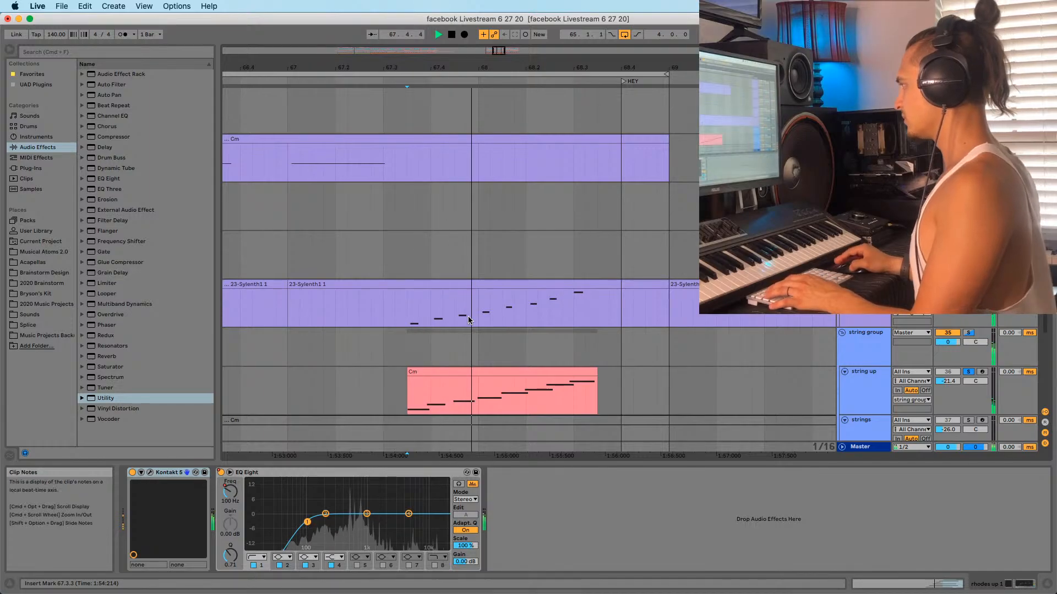
key(space)
key(space)
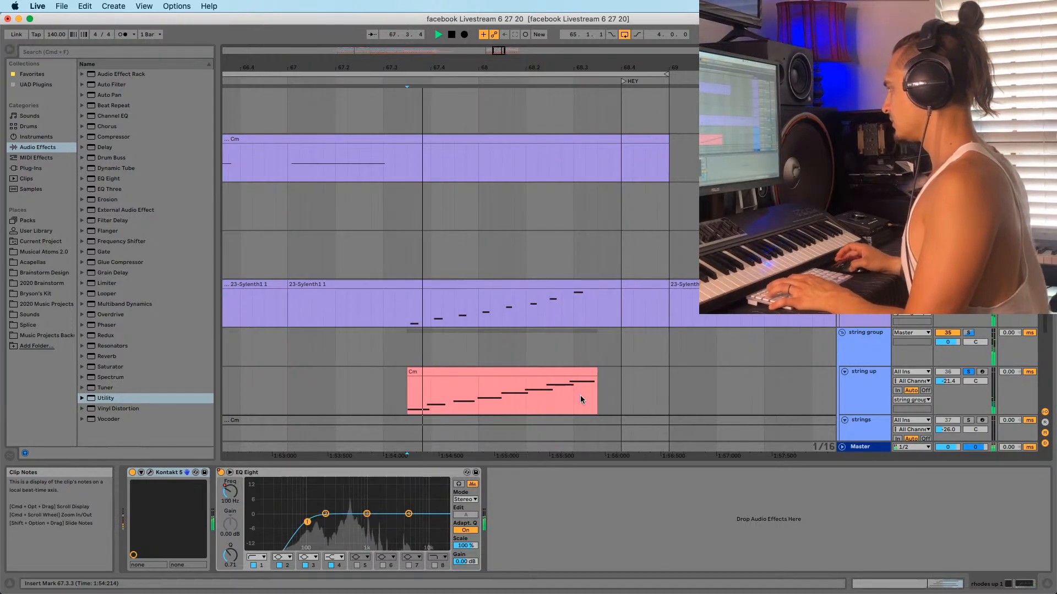
scroll(580, 395, up, 2)
scroll(580, 395, down, 2)
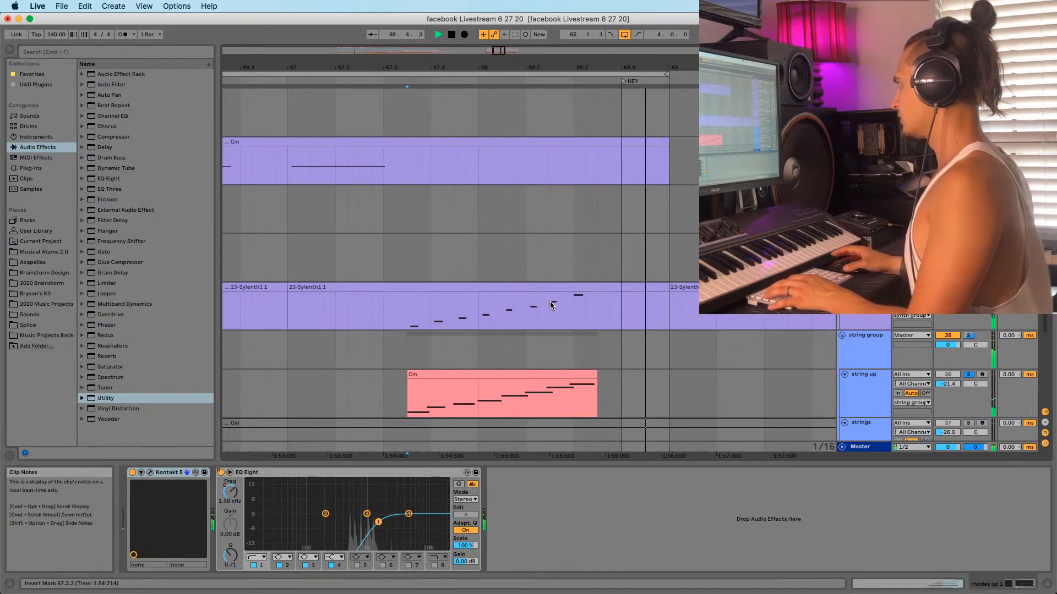
key(space)
key(space)
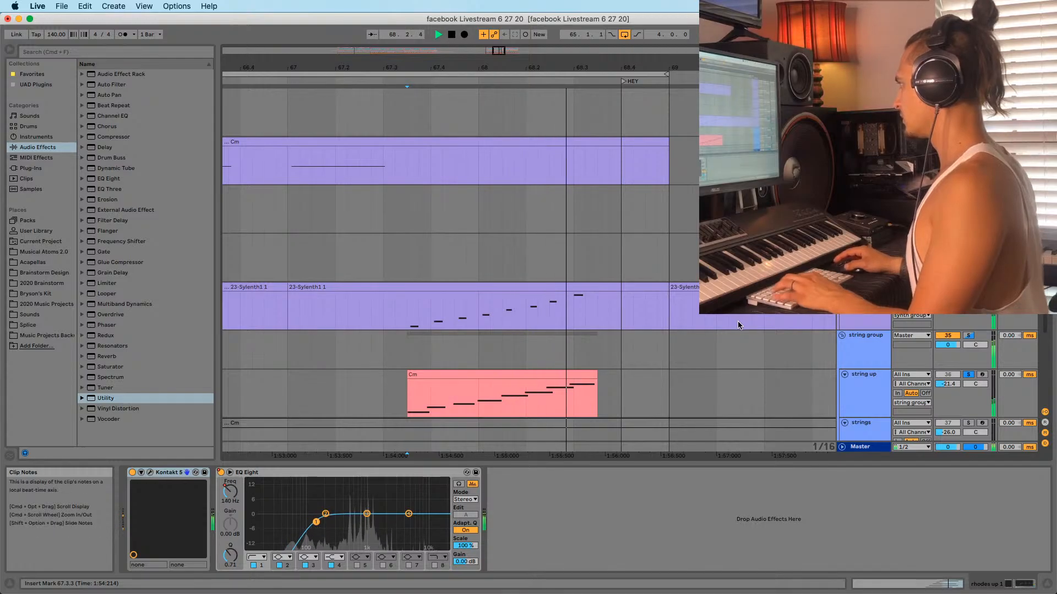
Unsolo the string up track and play the rises from 68.3.1 and from 67.3.3
click(573, 305)
key(space)
click(968, 375)
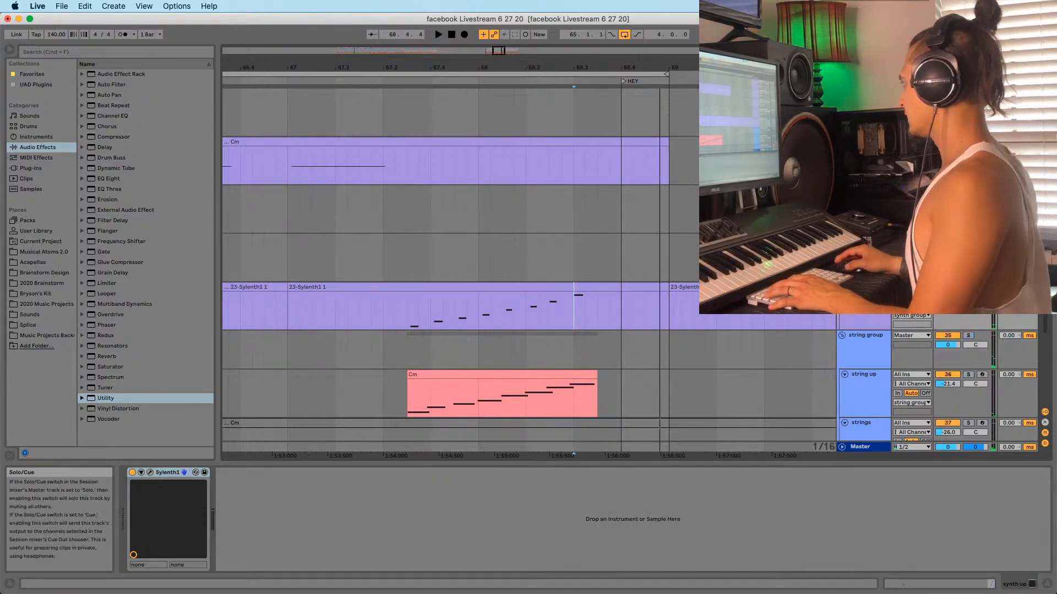
key(space)
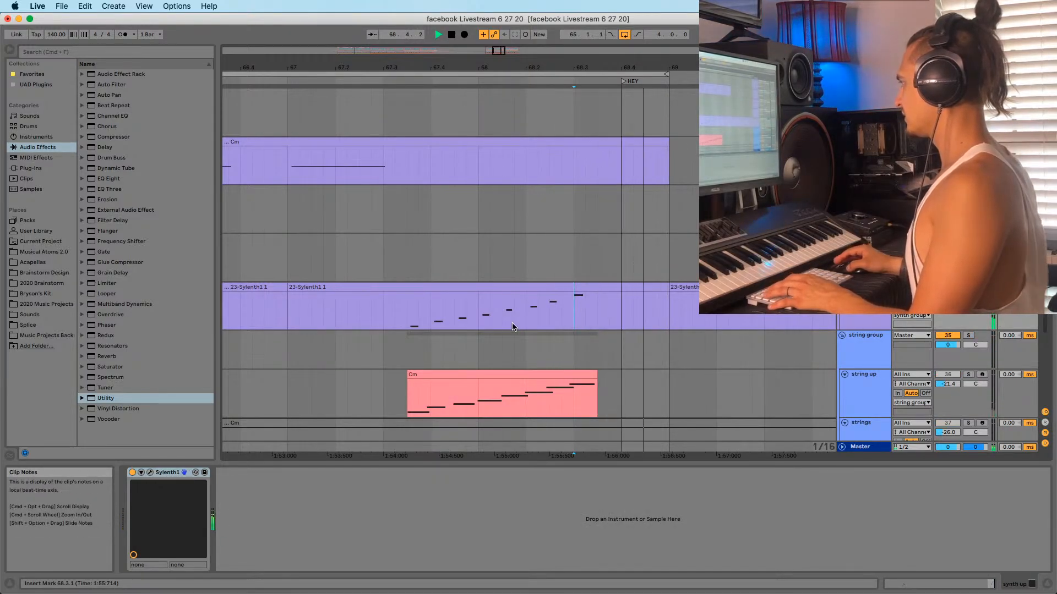
click(404, 312)
key(space)
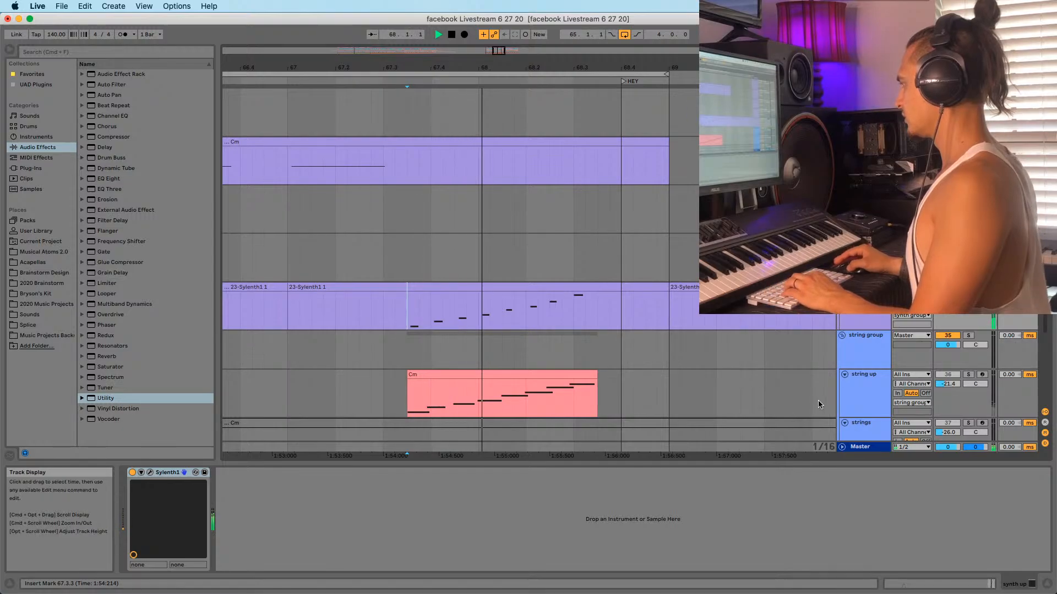
key(space)
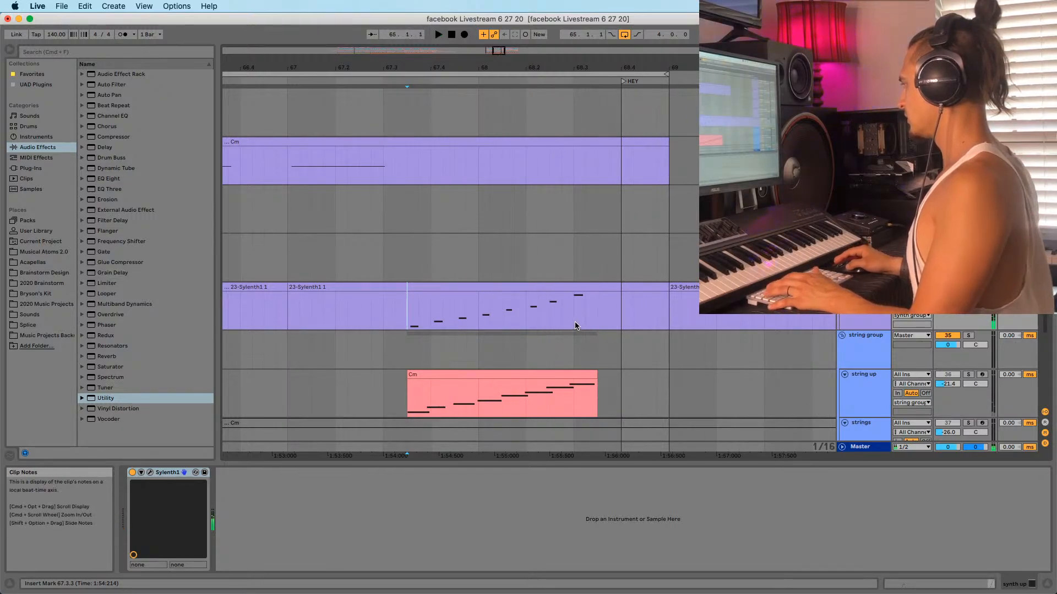
Replay the last note of the synth up rise from 68.3.1 several times
click(574, 308)
key(space)
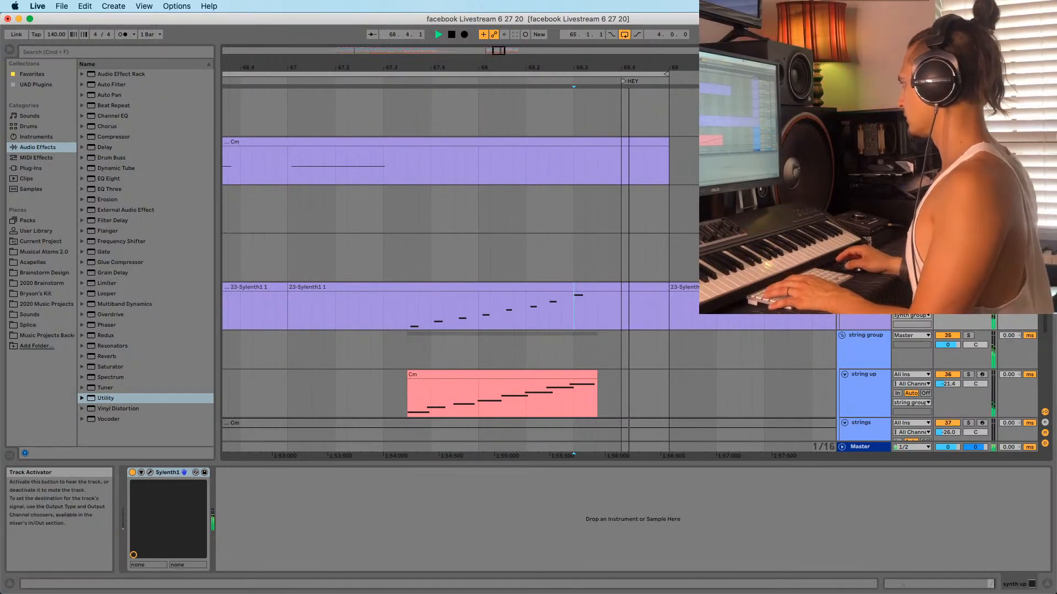
key(space)
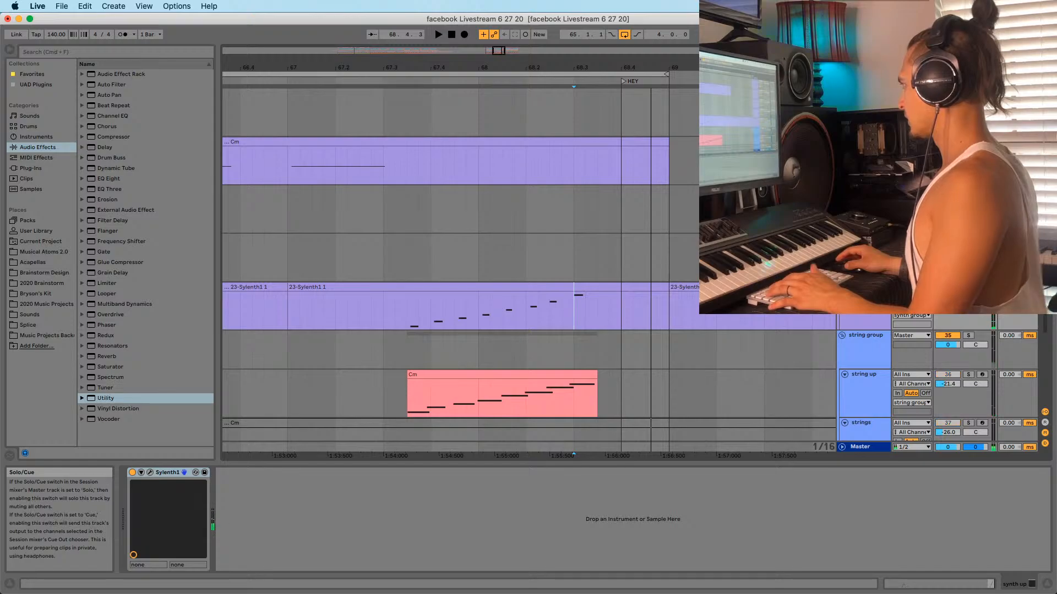
key(space)
key(space)
key(space)
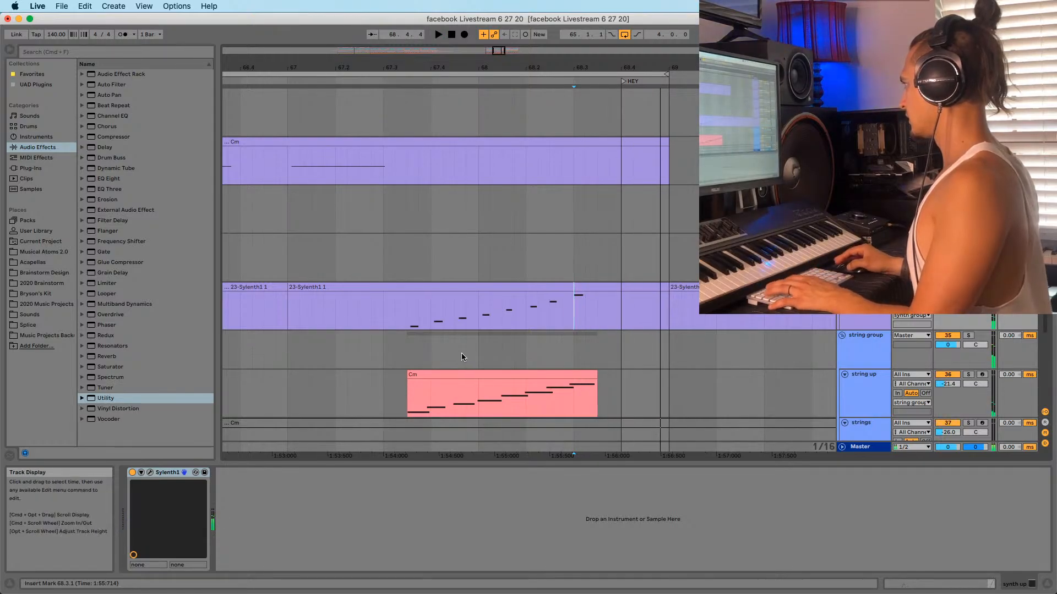
Play the whole synth up and string up rise again from around 67.3.1 and check the surrounding tracks
click(406, 323)
key(space)
key(space)
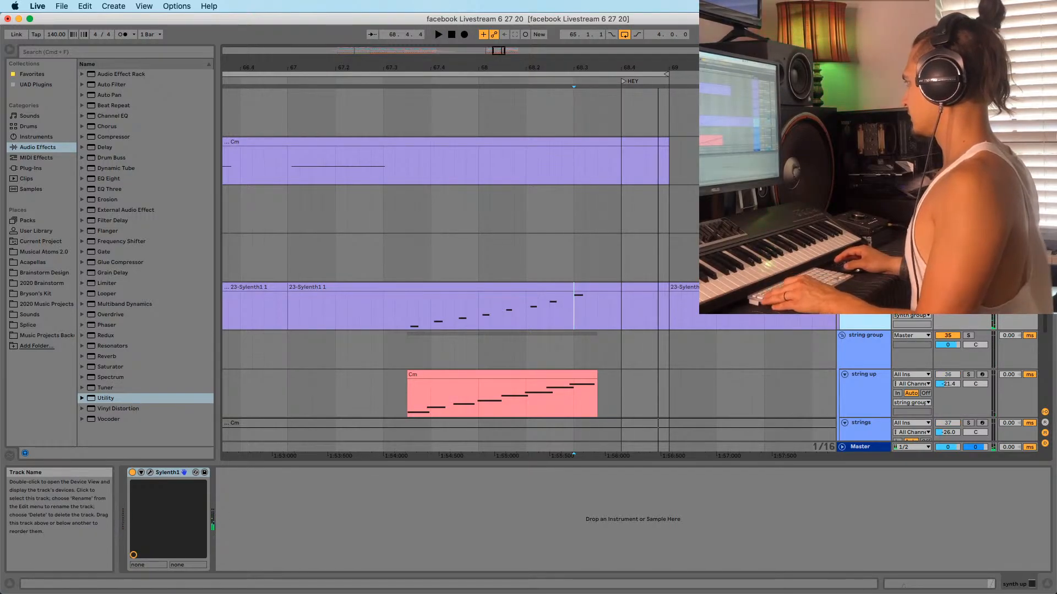
scroll(597, 349, up, 5)
scroll(537, 337, down, 6)
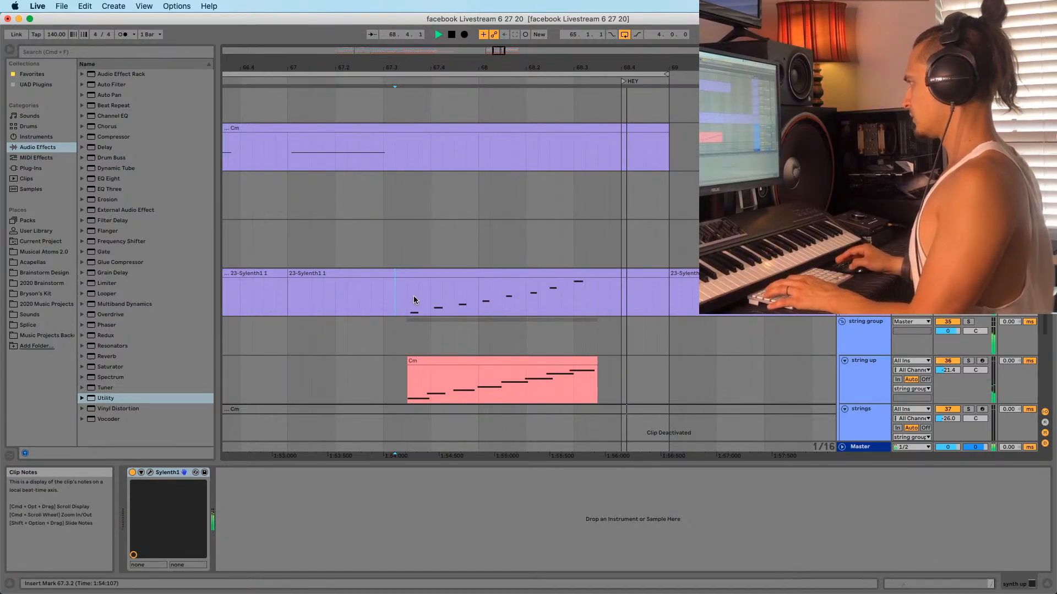
click(383, 300)
scroll(494, 340, up, 5)
scroll(494, 339, down, 5)
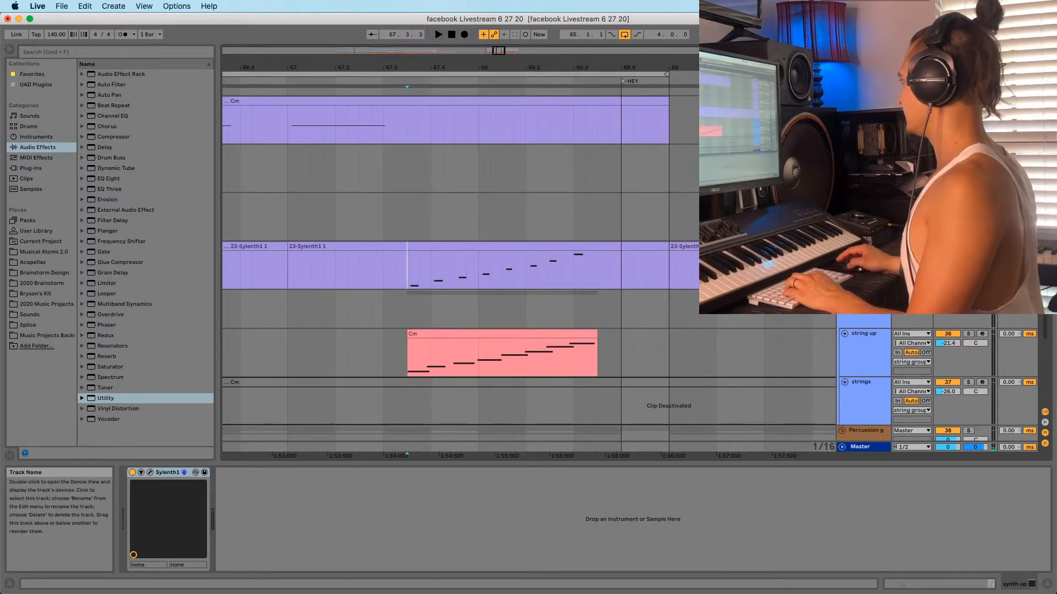
Add a Utility to the synth up track and show its Gain automation in a new lane
drag(102, 398, 601, 284)
right_click(278, 507)
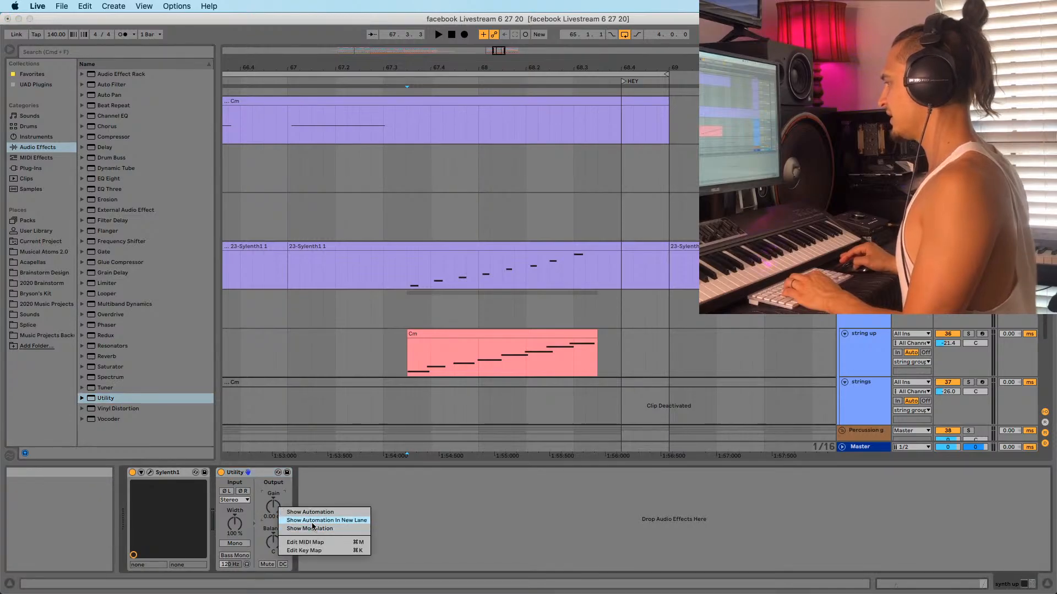
click(311, 523)
Automate the synth up Utility gain to fade down after 68.3.2 and drop to silence between 68.4.1 and 69
click(579, 304)
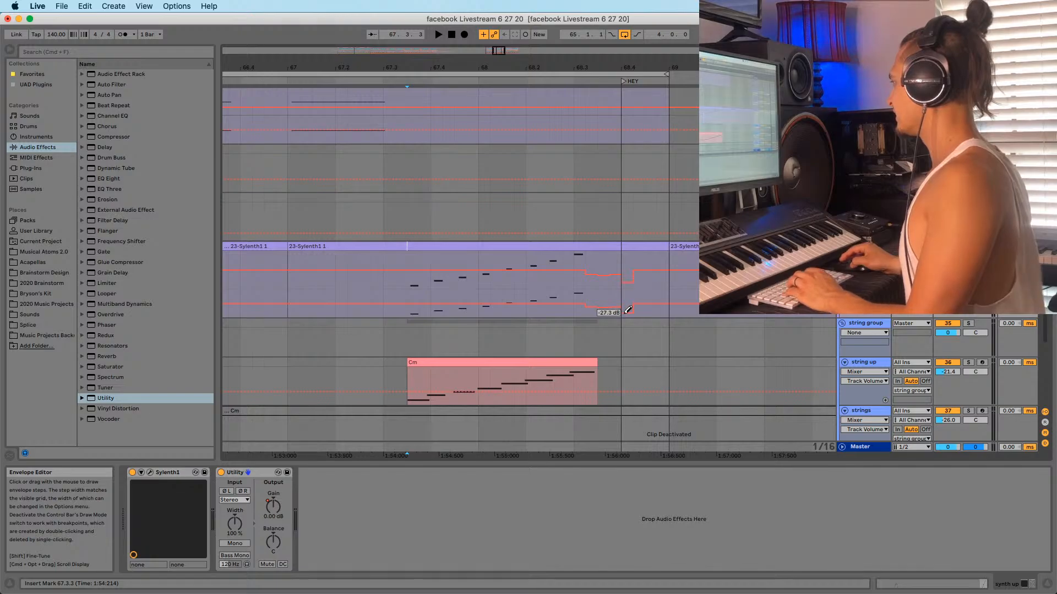
key(b)
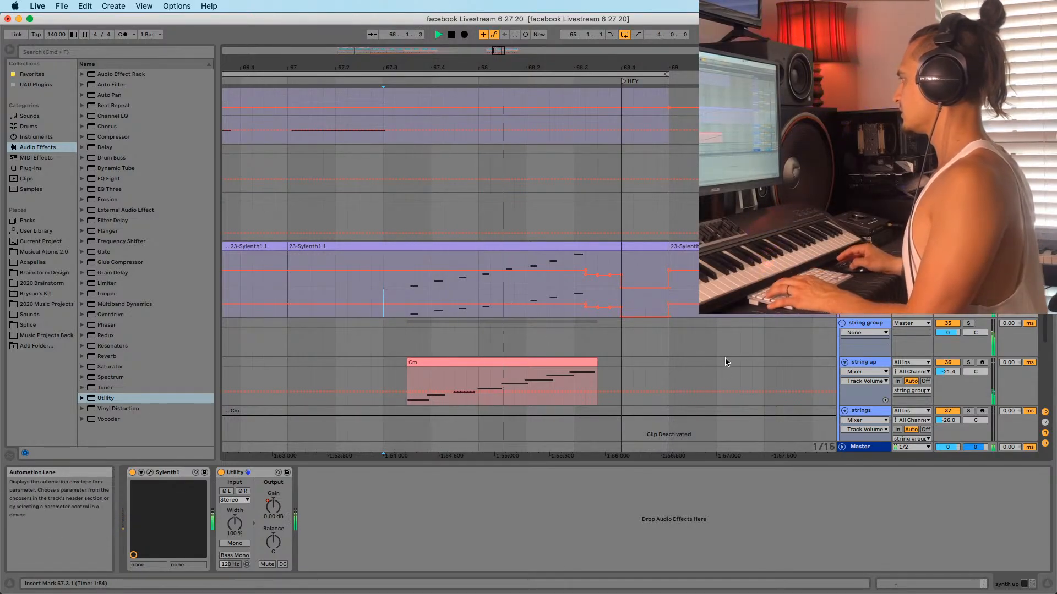
click(585, 307)
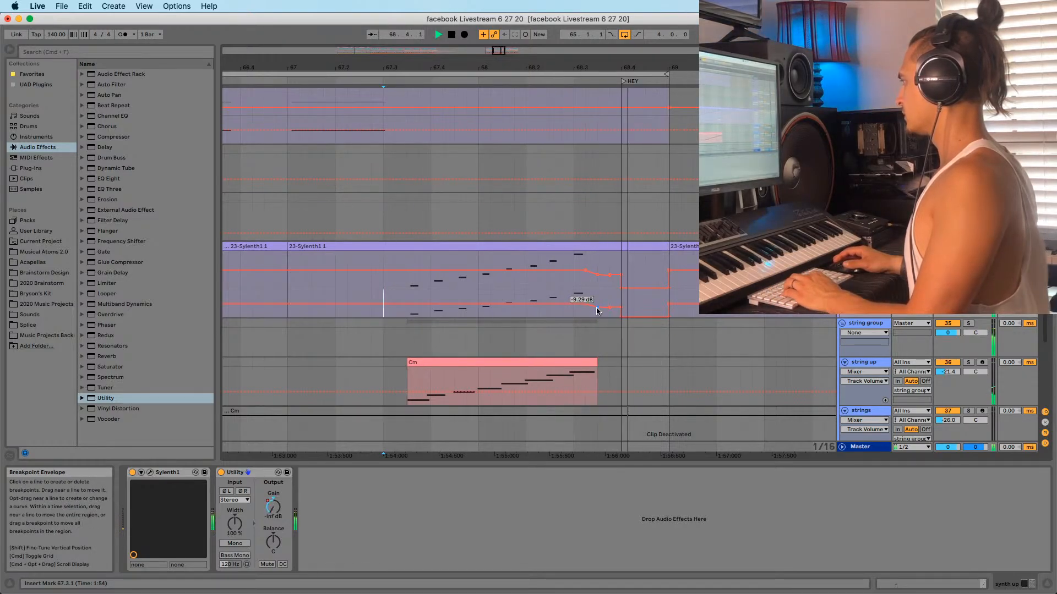
click(597, 310)
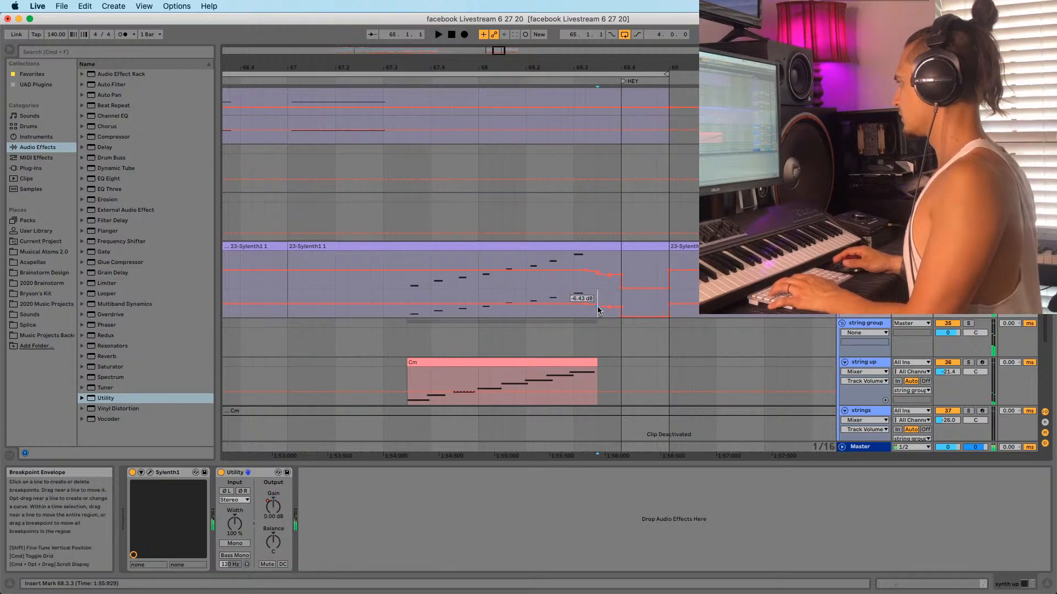
Delete the synth group's gain automation dip at 68.3.3, between 68.3.2 and 68.4.1, and replay from 68.2.1
scroll(597, 313, down, 5)
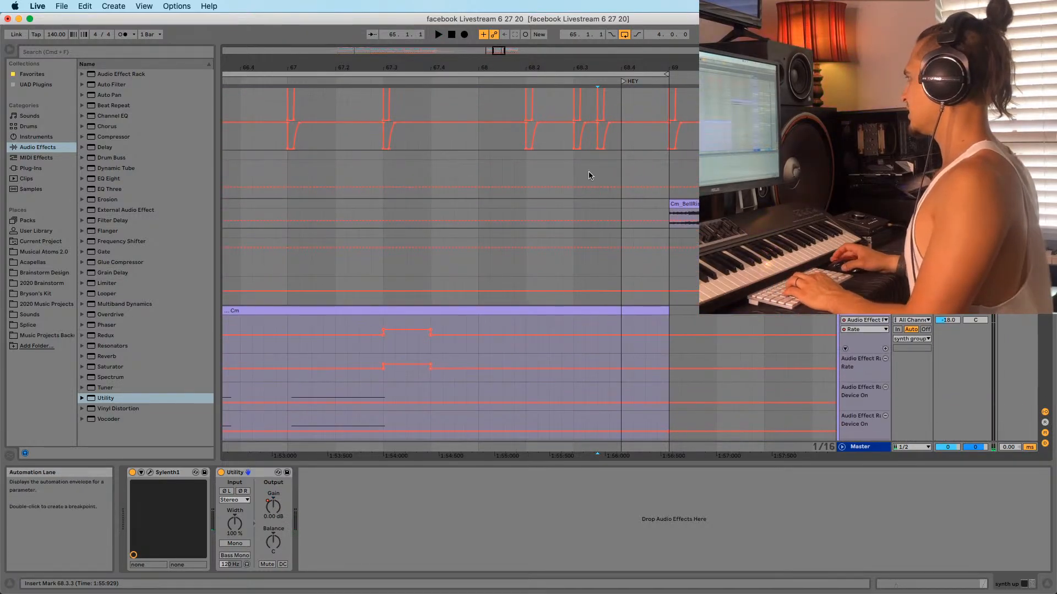
scroll(589, 172, up, 1)
click(621, 160)
shift+click(588, 164)
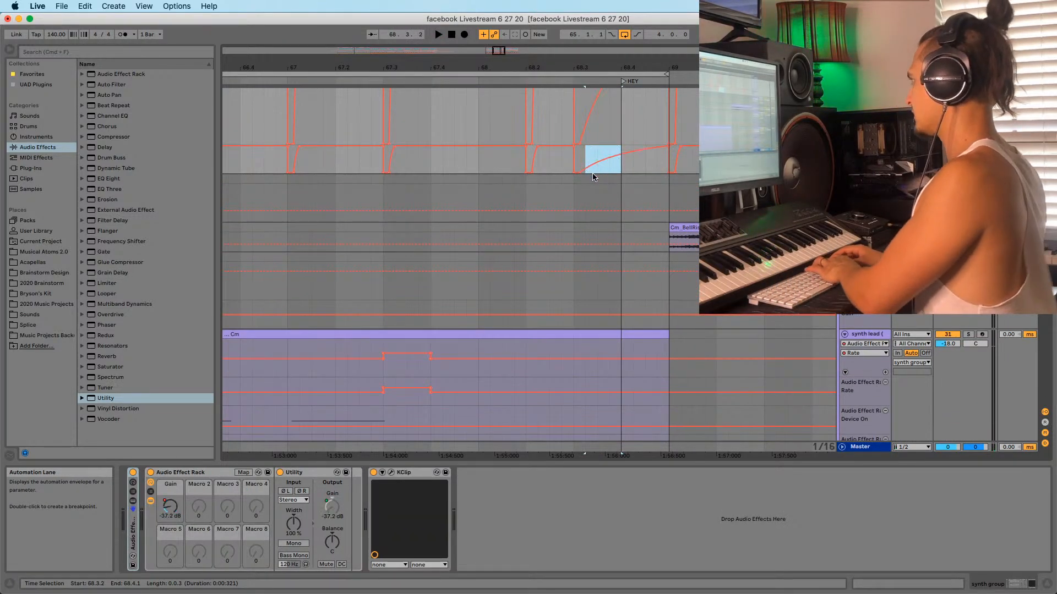
key(space)
key(space)
drag(604, 63, 604, 110)
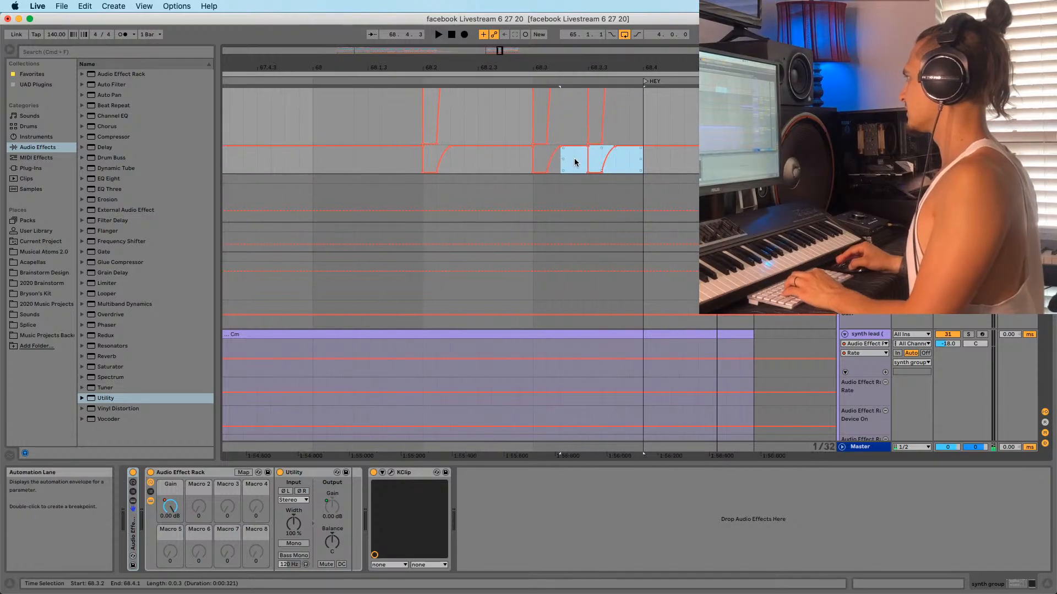
drag(575, 161, 656, 160)
key(Delete)
click(507, 179)
key(space)
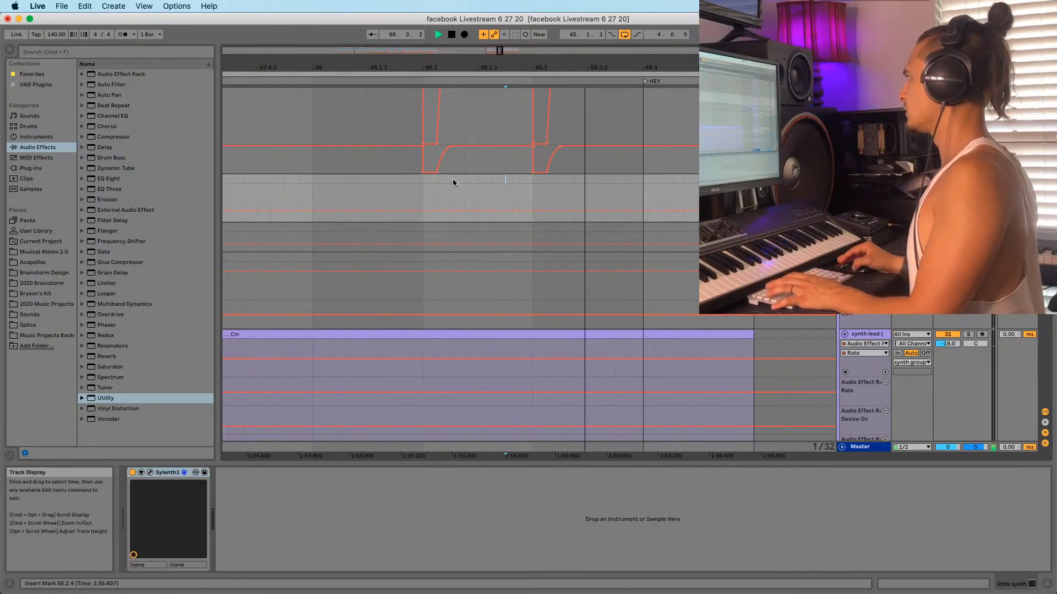
click(421, 196)
key(space)
key(space)
Reshape the synth up gain fade between 68.3.2 and 68.4.1 by adjusting its breakpoints
scroll(495, 175, down, 10)
scroll(505, 175, down, 8)
scroll(610, 239, up, 6)
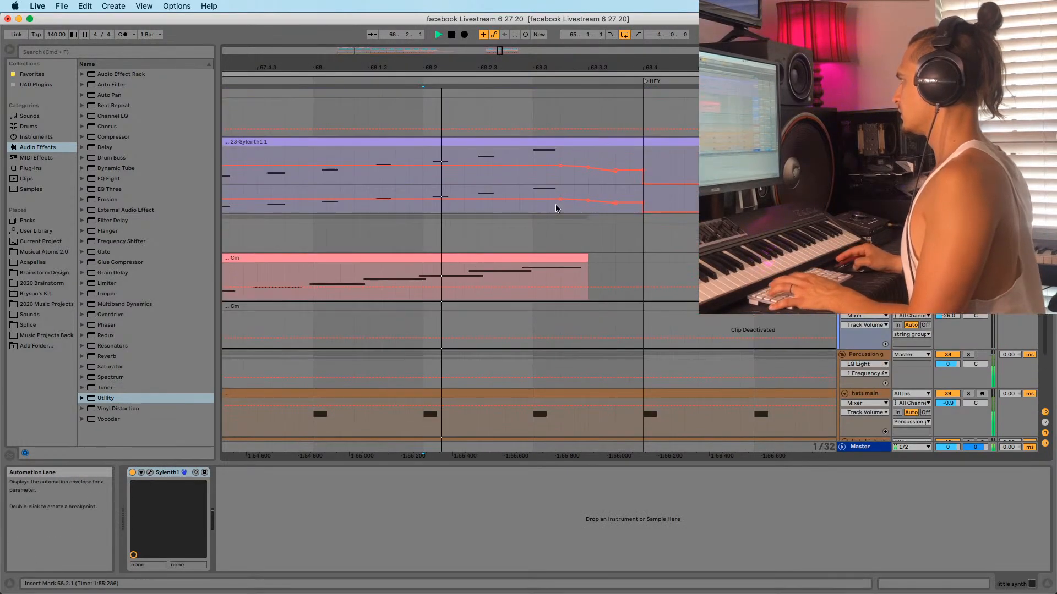
click(589, 202)
drag(589, 204, 616, 201)
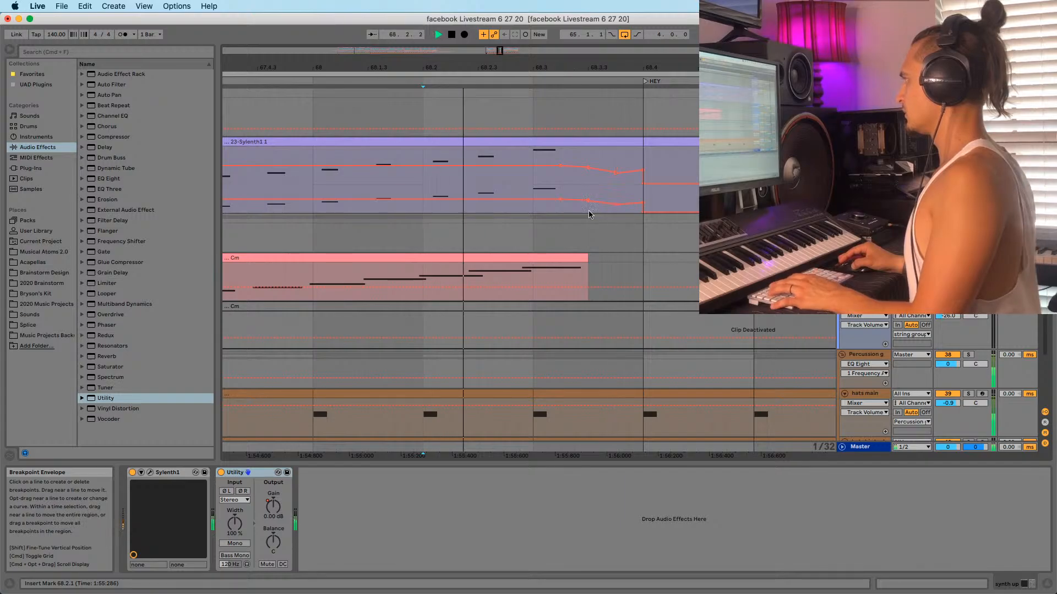
Play the faded end of the synth up rise from 68.3.1 and from 67.4.4
click(539, 212)
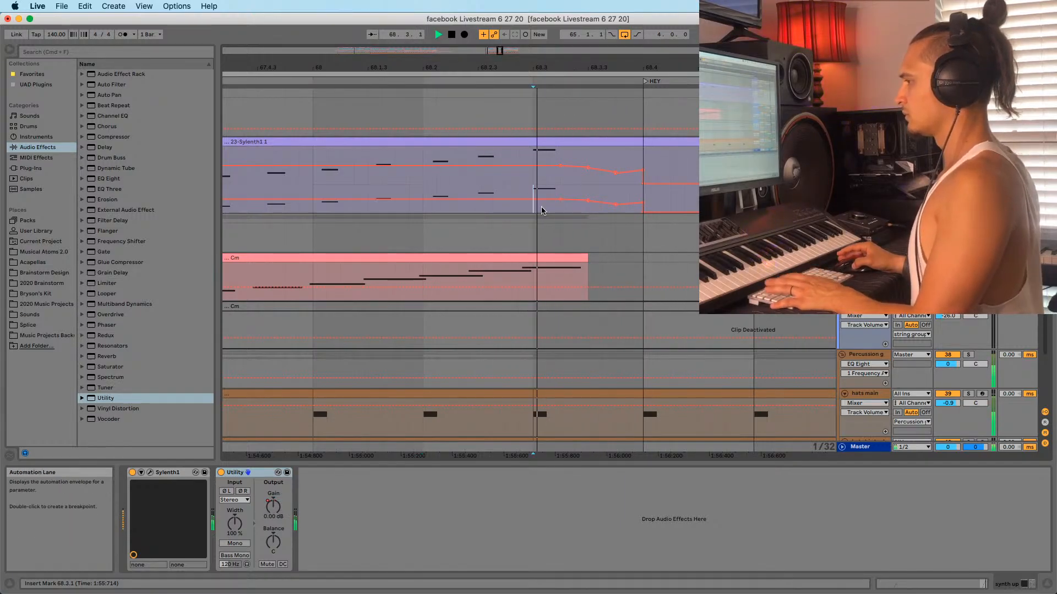
key(space)
key(space)
drag(545, 67, 545, 47)
key(space)
key(space)
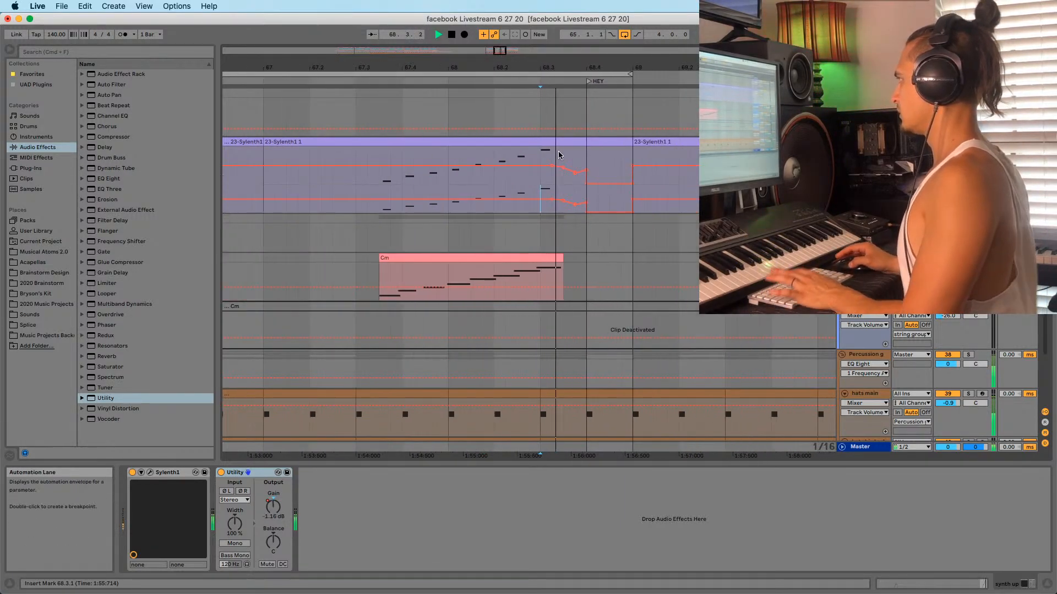
click(437, 204)
scroll(596, 275, up, 1)
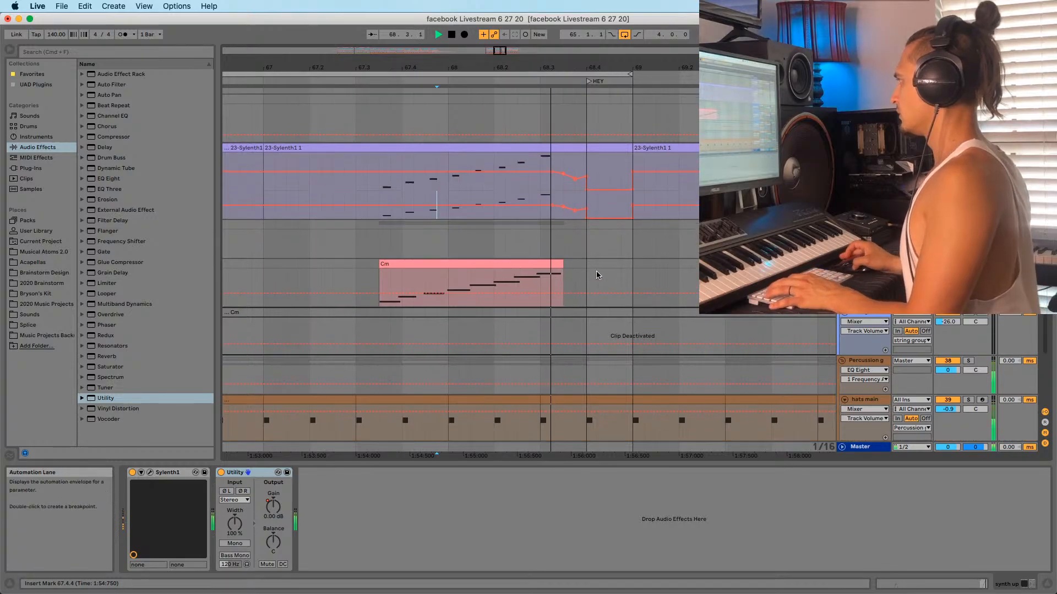
Cut the Kick main clip between 68.3.3 and 68.4.1 to remove the kick hit at 68.3.3
scroll(596, 275, up, 6)
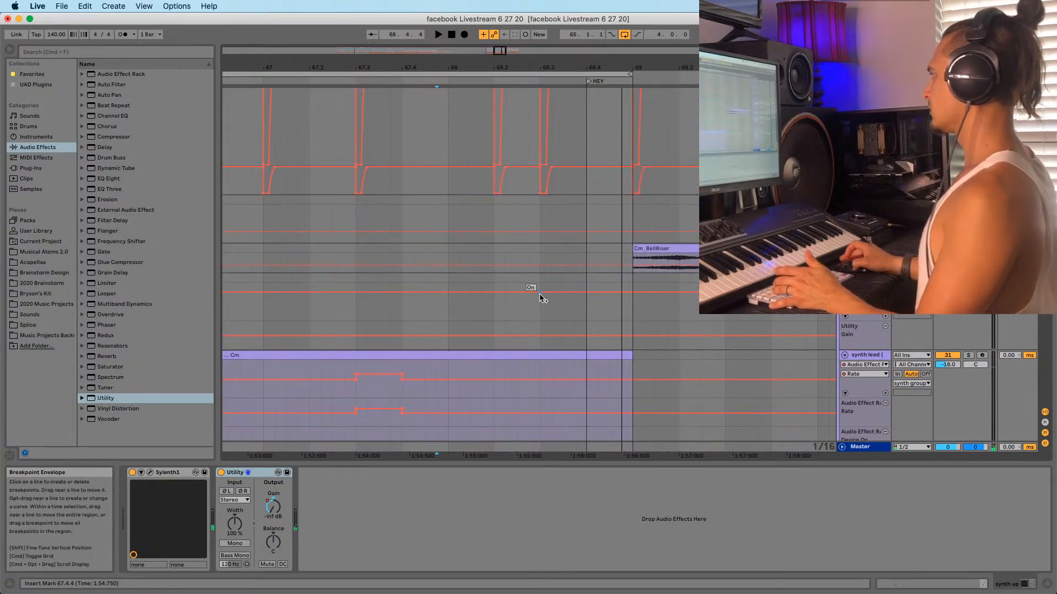
scroll(542, 297, up, 8)
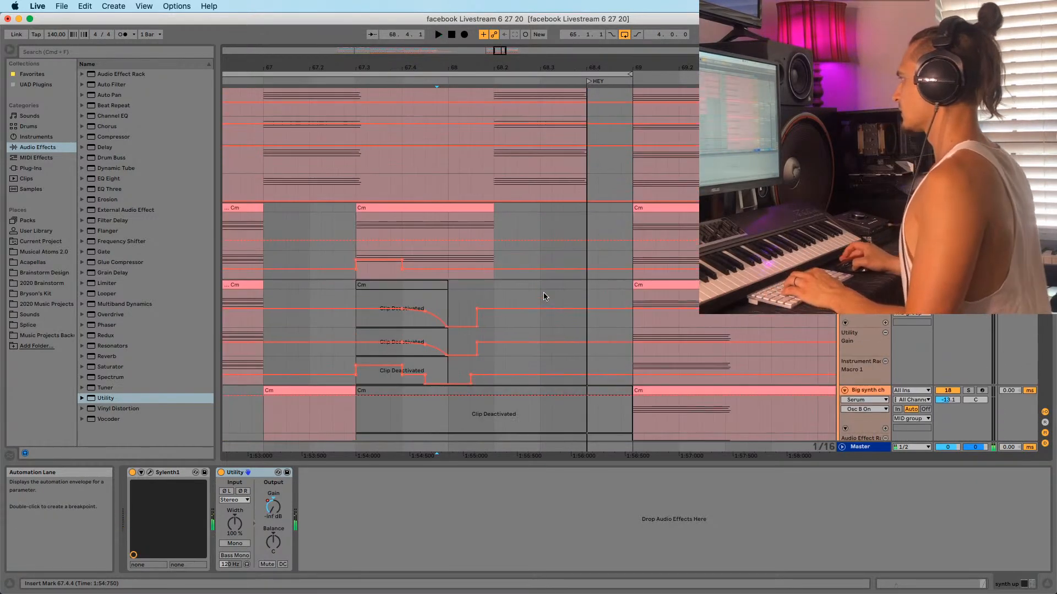
scroll(543, 292, up, 8)
click(563, 347)
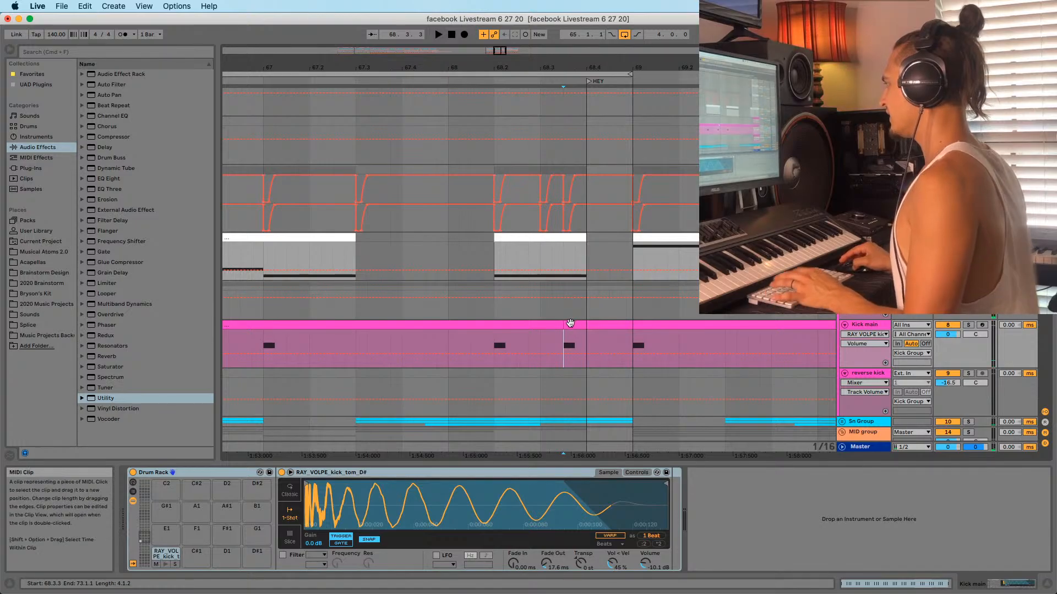
drag(566, 326, 576, 328)
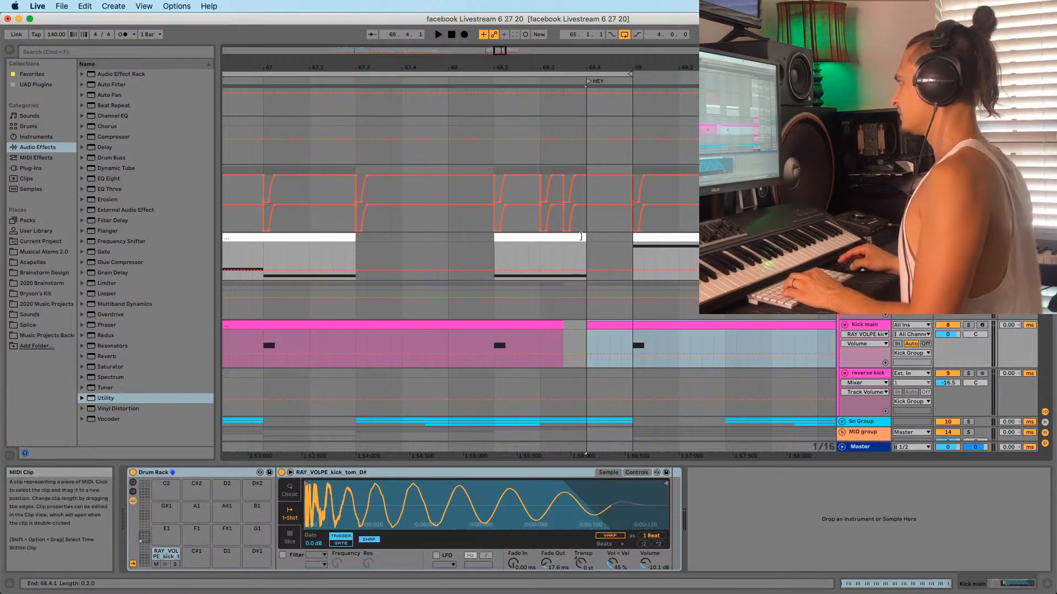
Shorten the white Serum clip starting at 68.2.1 so it ends at 68.3.2, and set the play position to 68.2.1
drag(585, 242, 552, 244)
click(488, 256)
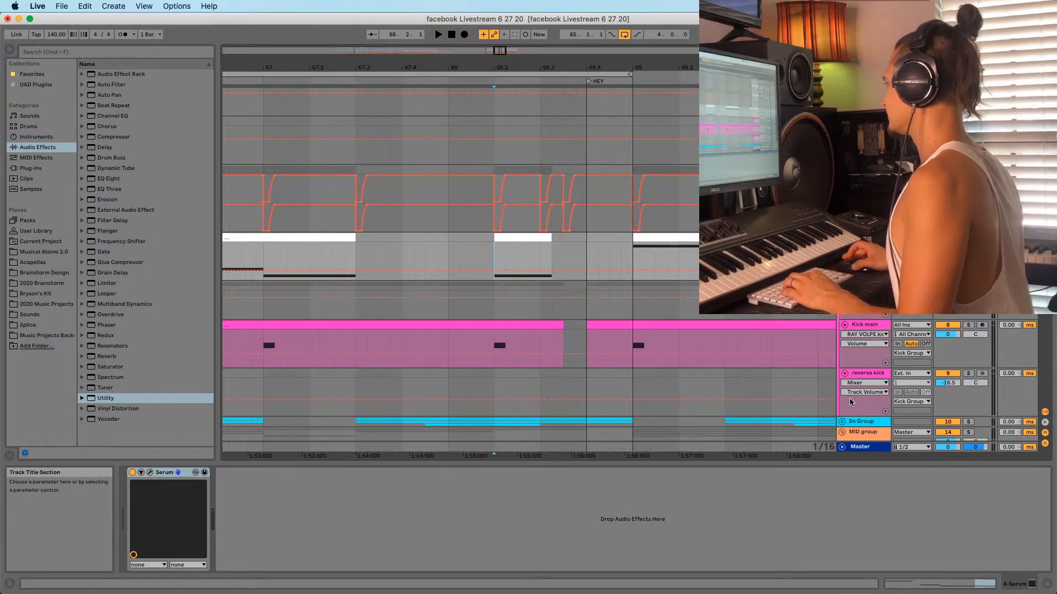
Insert Little AlterBoy from the favorites on the Master track, between the second EQ Eight and KClip
scroll(841, 440, up, 4)
scroll(841, 435, down, 5)
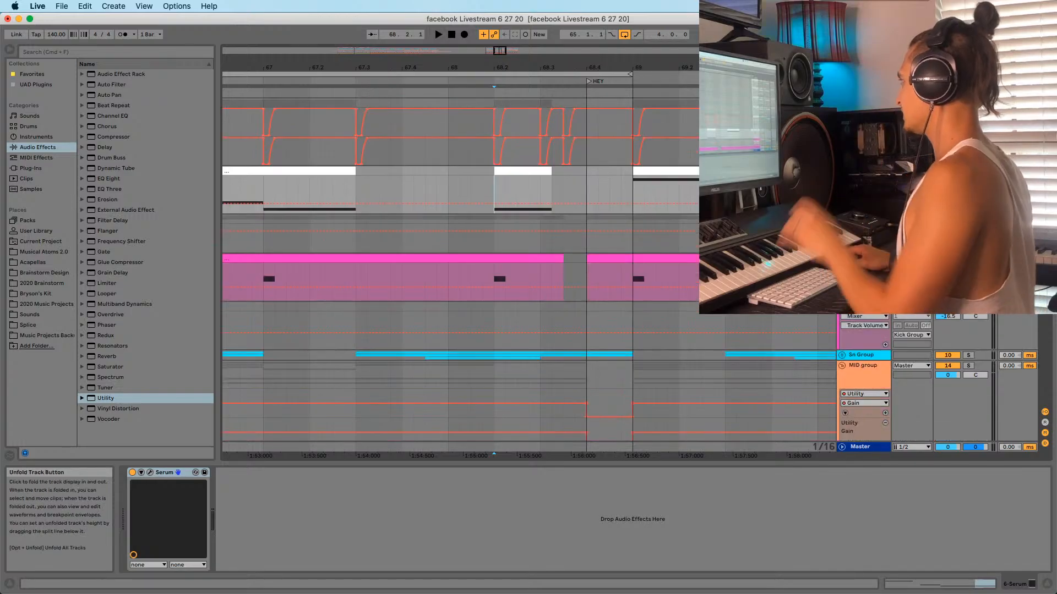
key(Tab)
key(Tab)
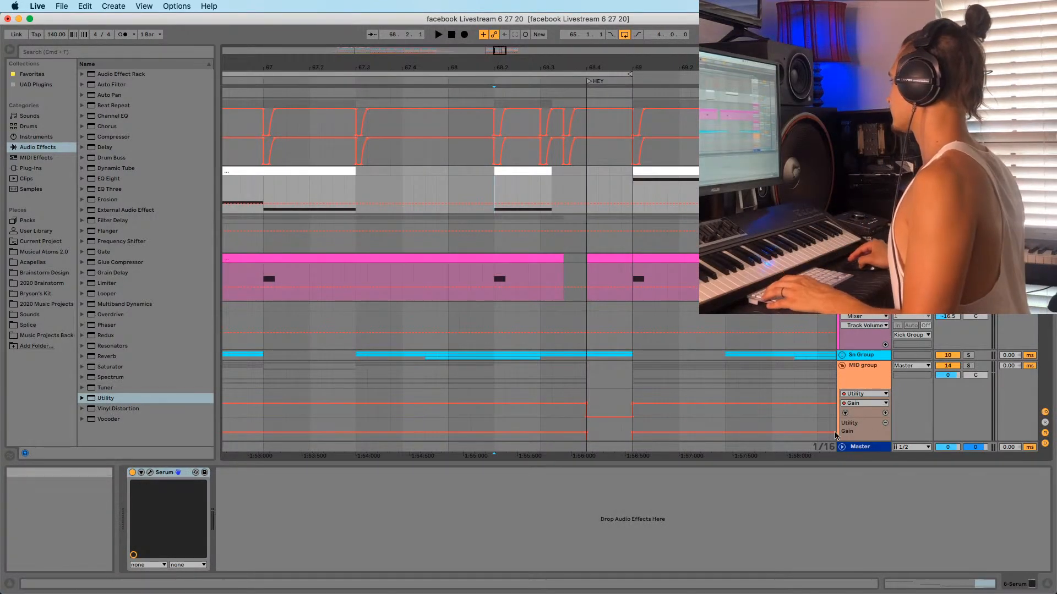
click(853, 447)
key(Tab)
key(Tab)
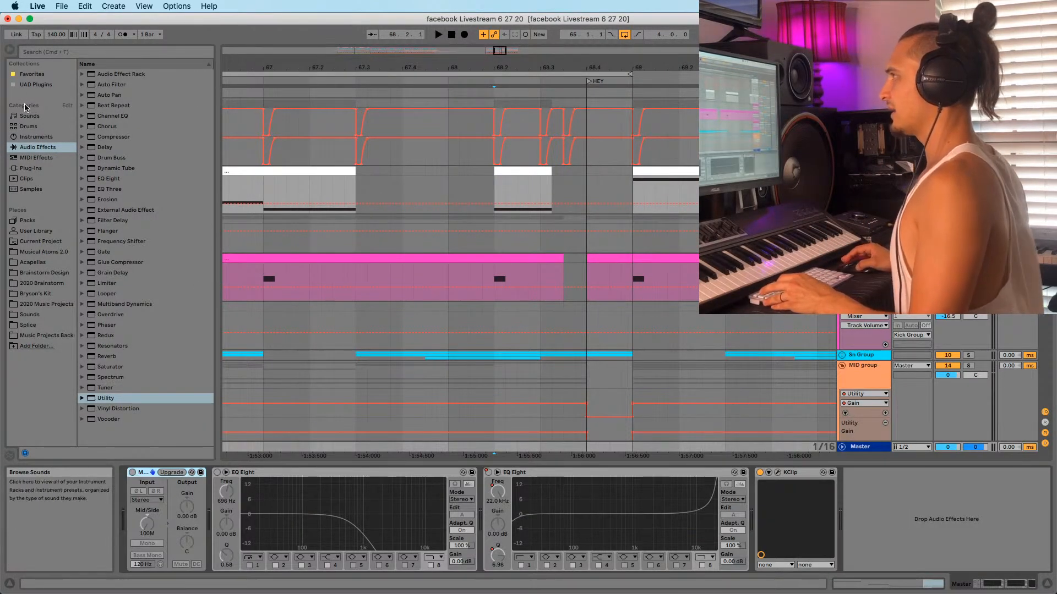
click(31, 74)
click(110, 128)
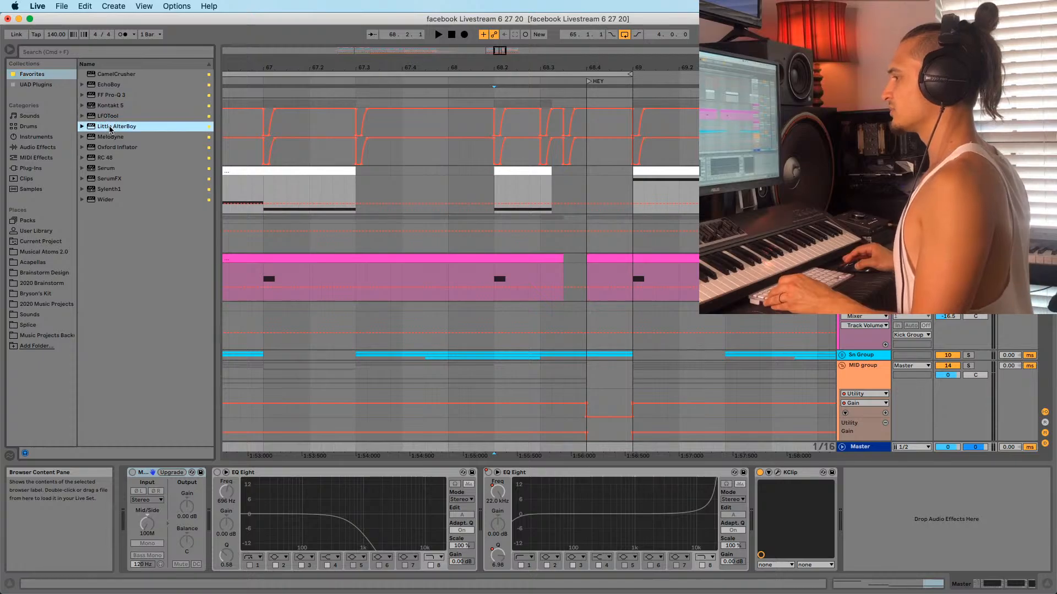
drag(494, 313, 695, 500)
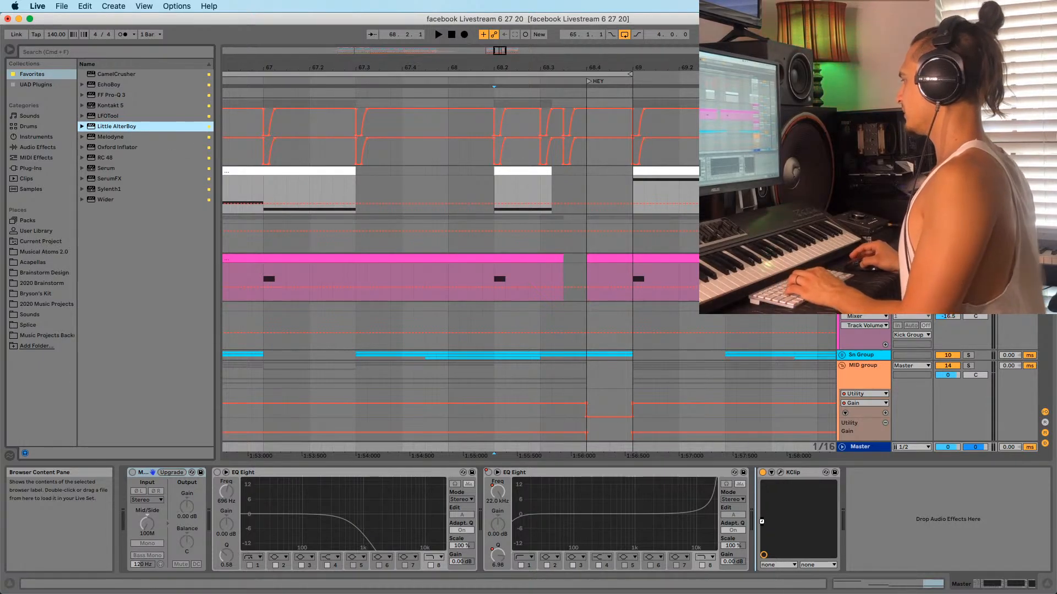
drag(750, 472, 753, 476)
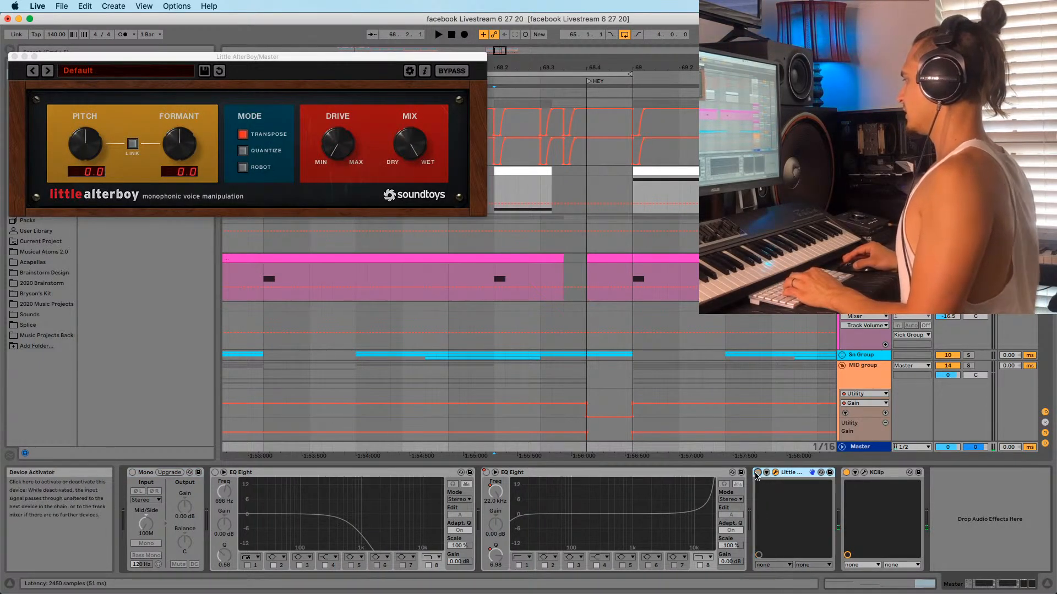
Automate Little AlterBoy on the Master track to switch on only between 68.3.1 and 68.4.1
right_click(758, 475)
click(770, 488)
key(space)
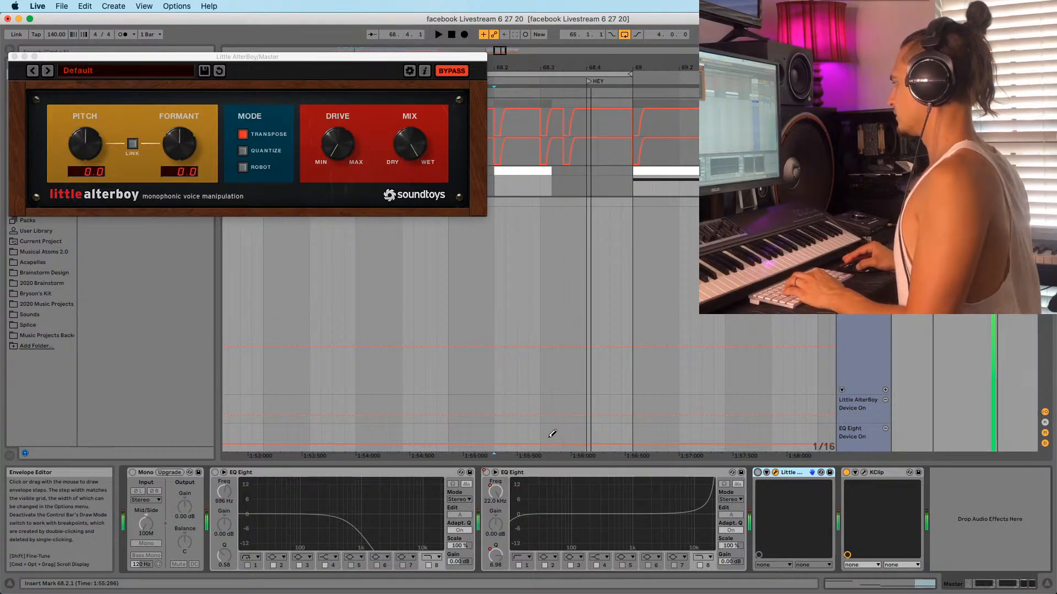
drag(551, 418, 553, 395)
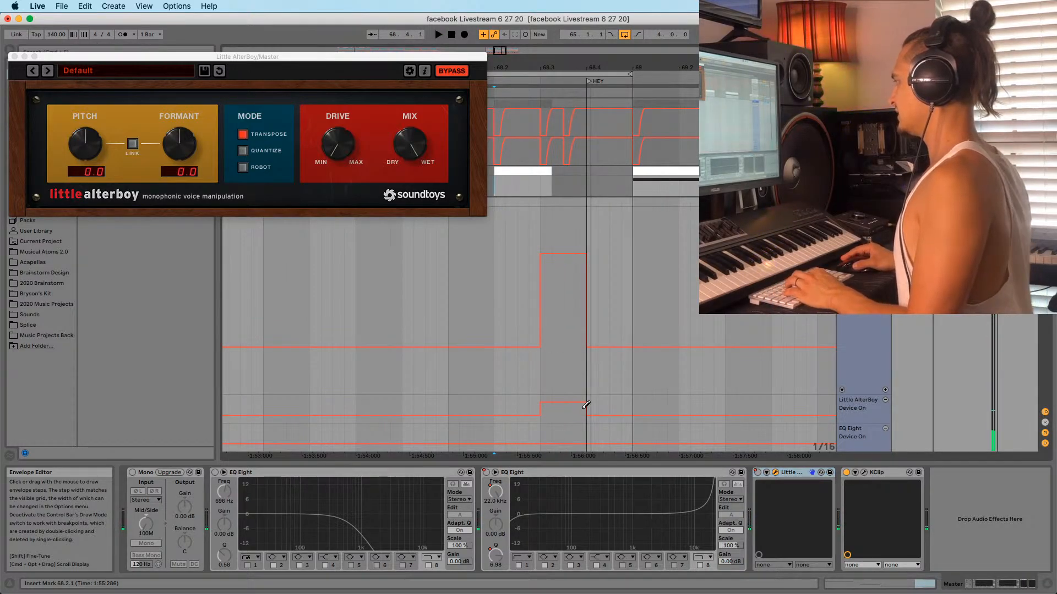
Set Little AlterBoy's Drive to 1.6, link its formant to the pitch and show its parameters in the device
drag(333, 142, 332, 144)
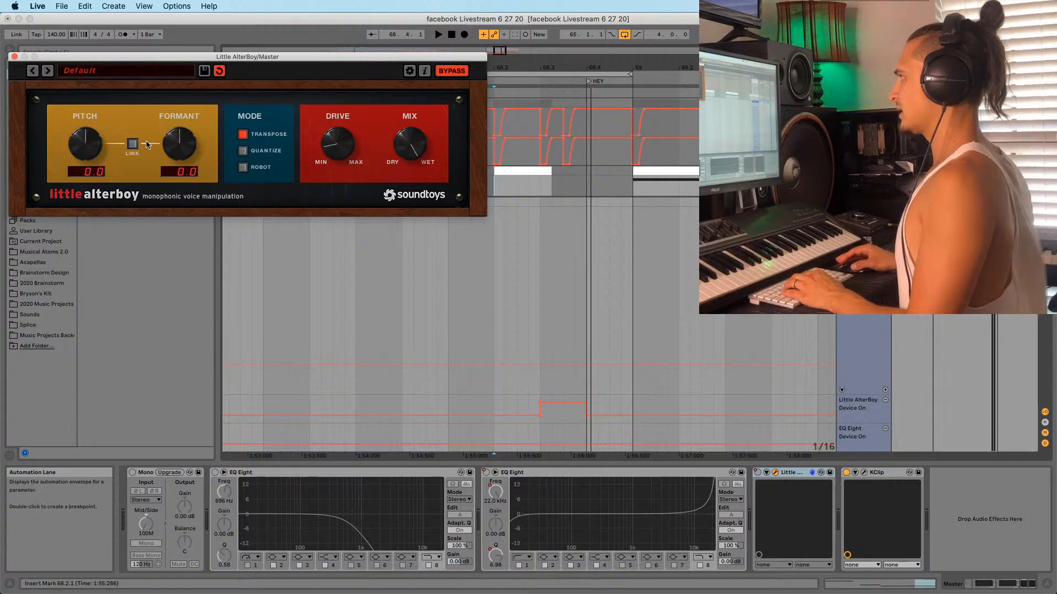
click(766, 473)
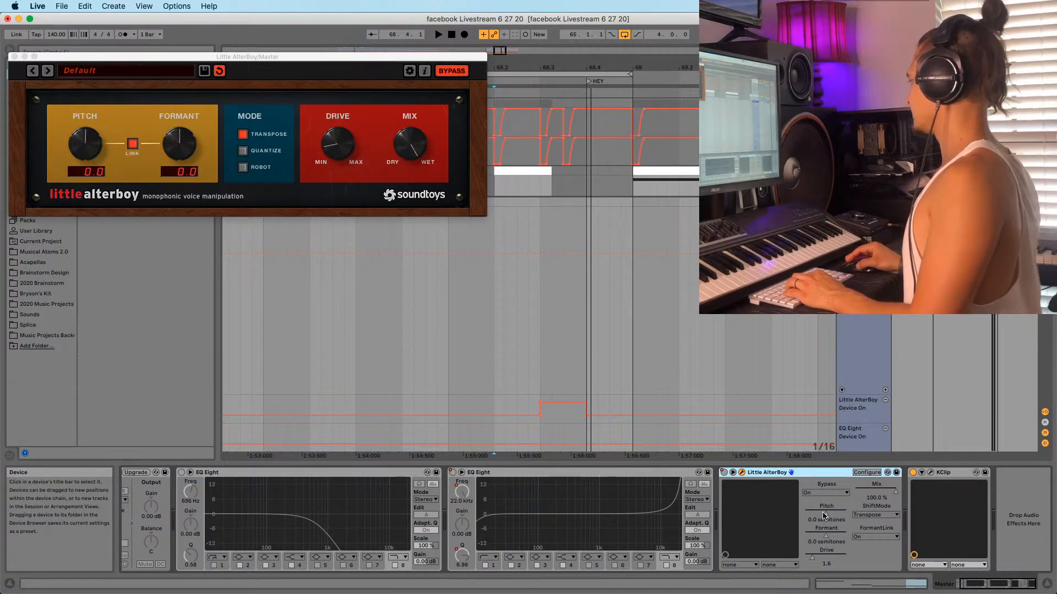
Automate Little AlterBoy's pitch to fall in a straight ramp from 68.3.2 to its minimum at 68.4.1, and close the plug-in window
click(436, 358)
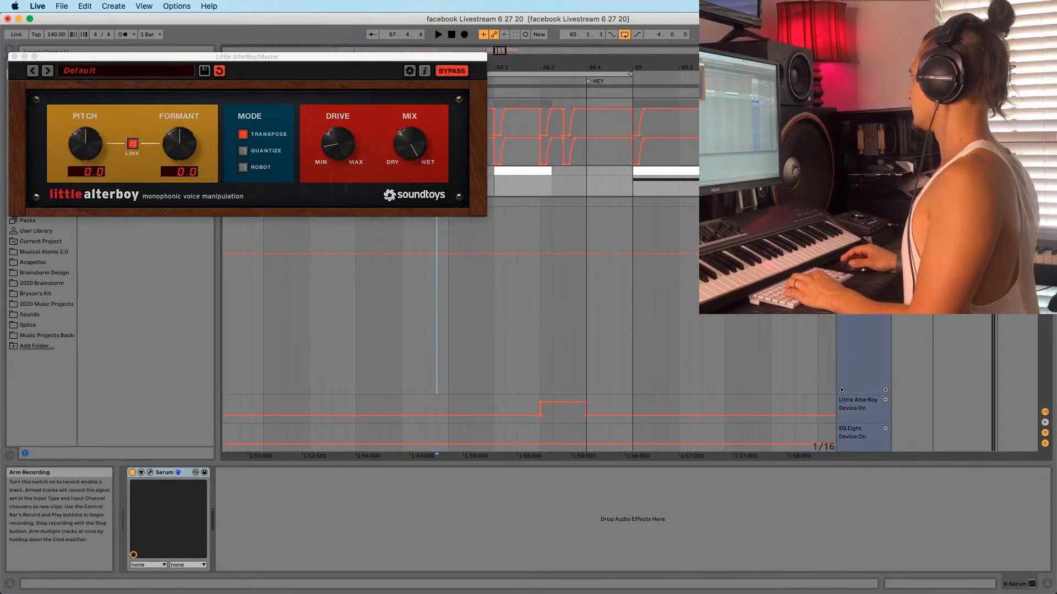
key(F9)
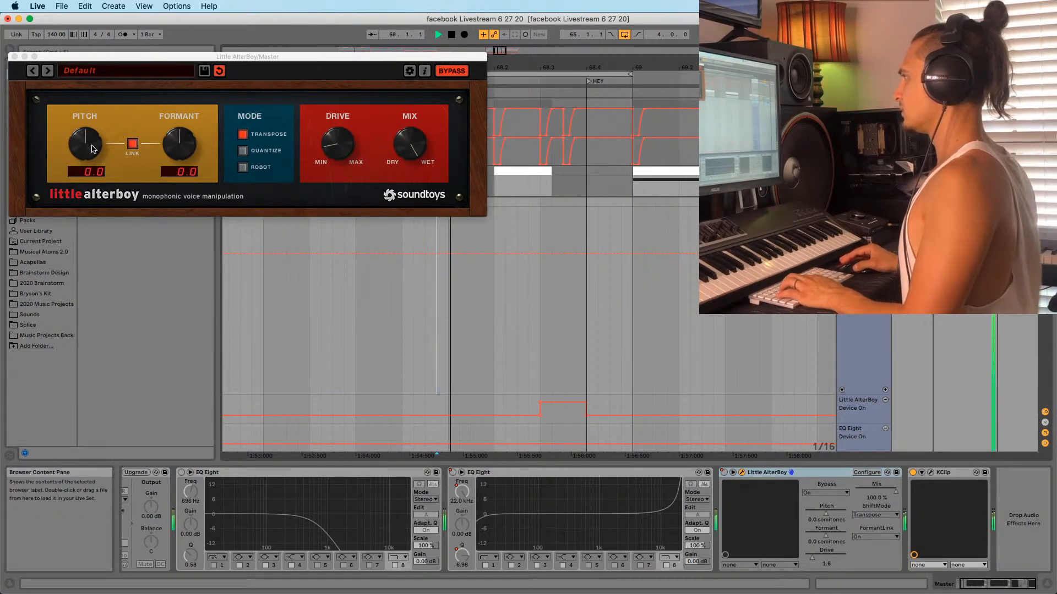
drag(86, 143, 79, 279)
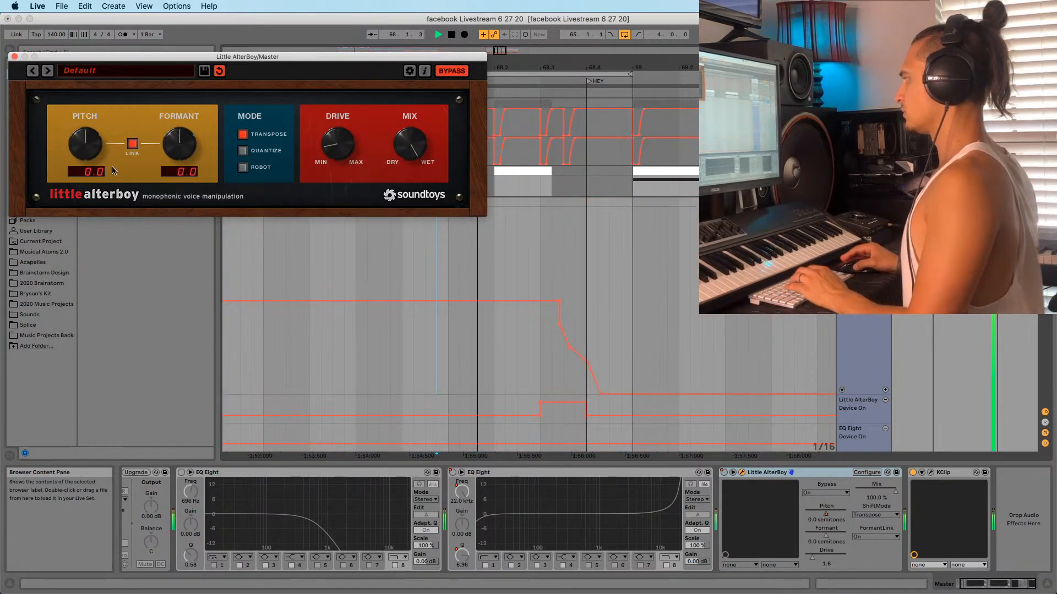
key(space)
click(540, 349)
drag(557, 306, 558, 317)
drag(588, 364, 586, 394)
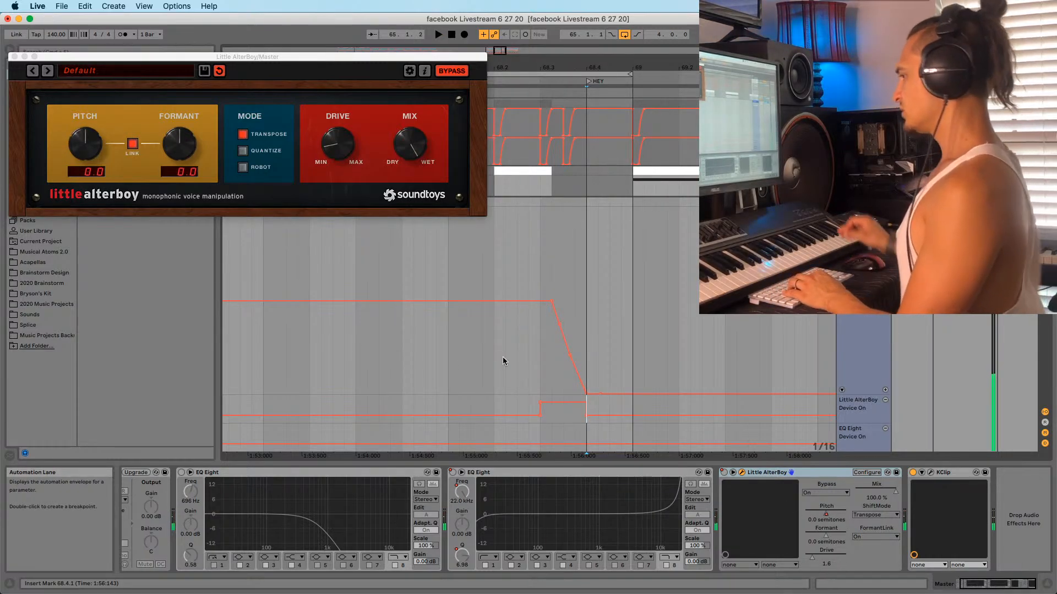
click(13, 57)
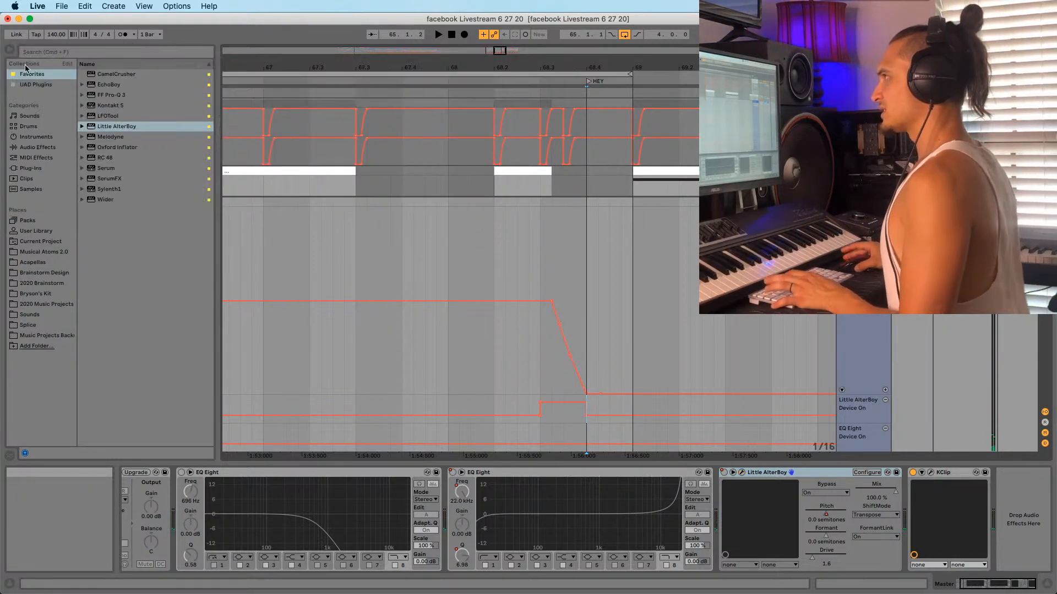
Add an audio track before the Sub group, color it dark blue and name it Premaster
key(Tab)
click(242, 55)
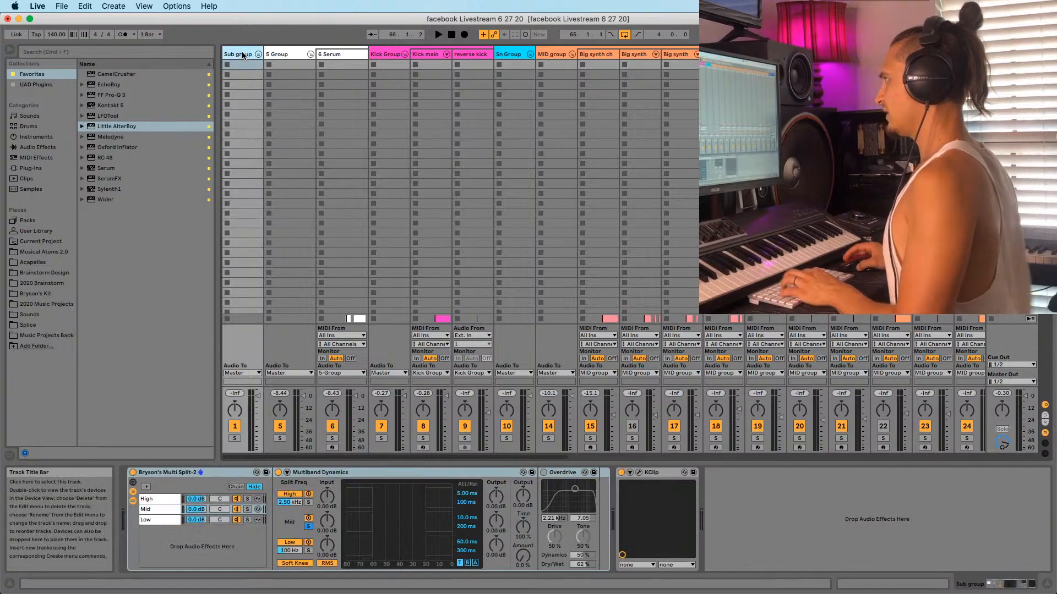
key(super+t)
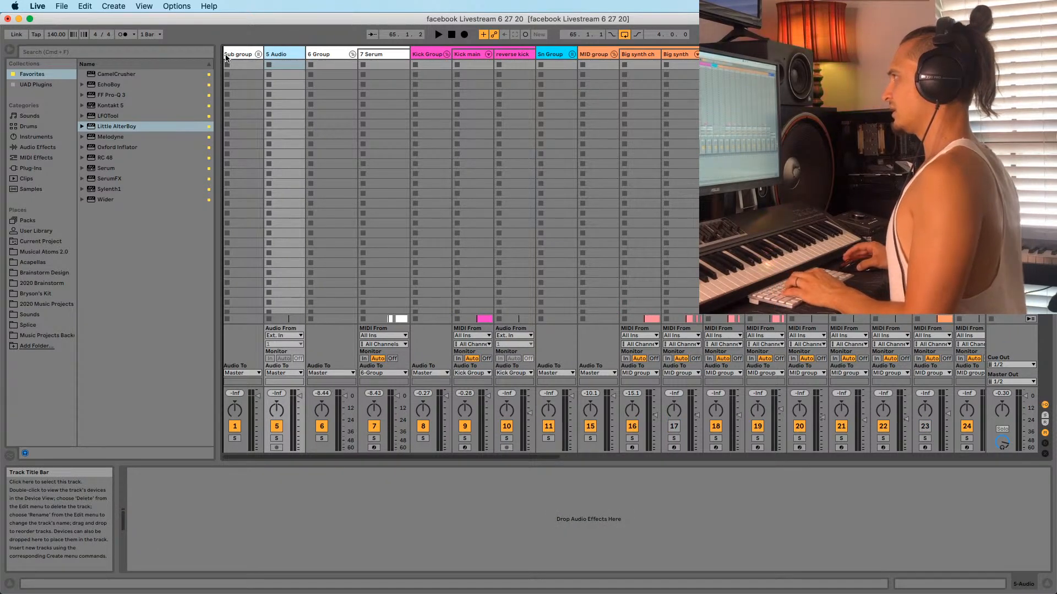
drag(225, 58, 234, 55)
right_click(238, 54)
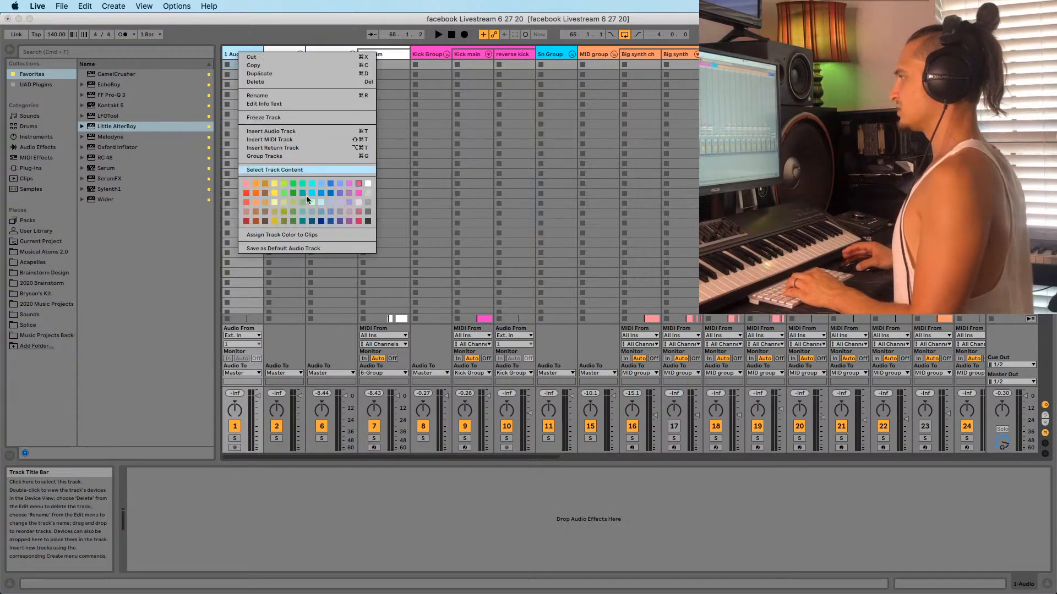
click(321, 221)
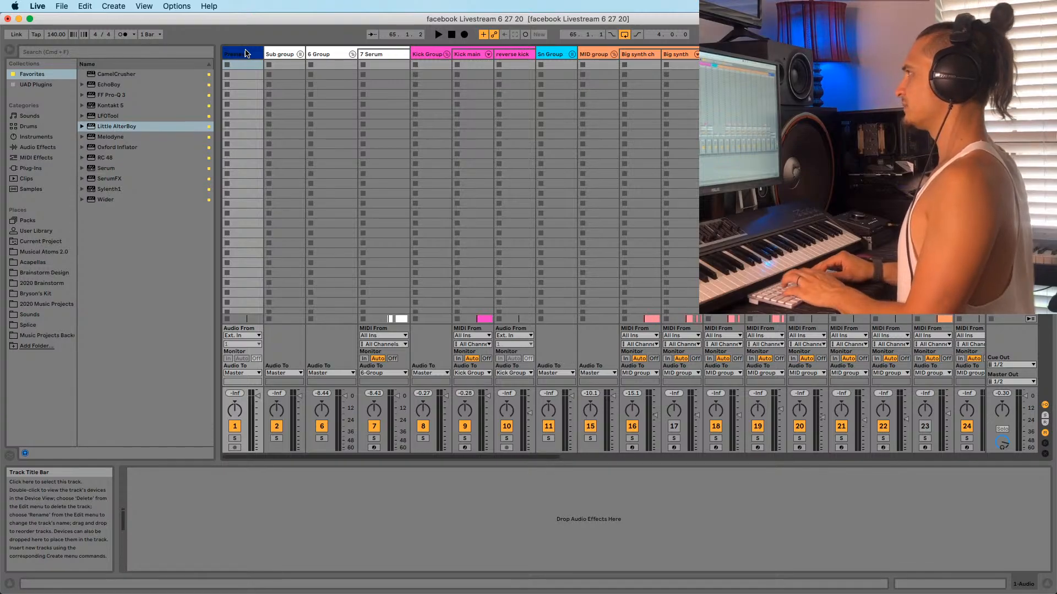
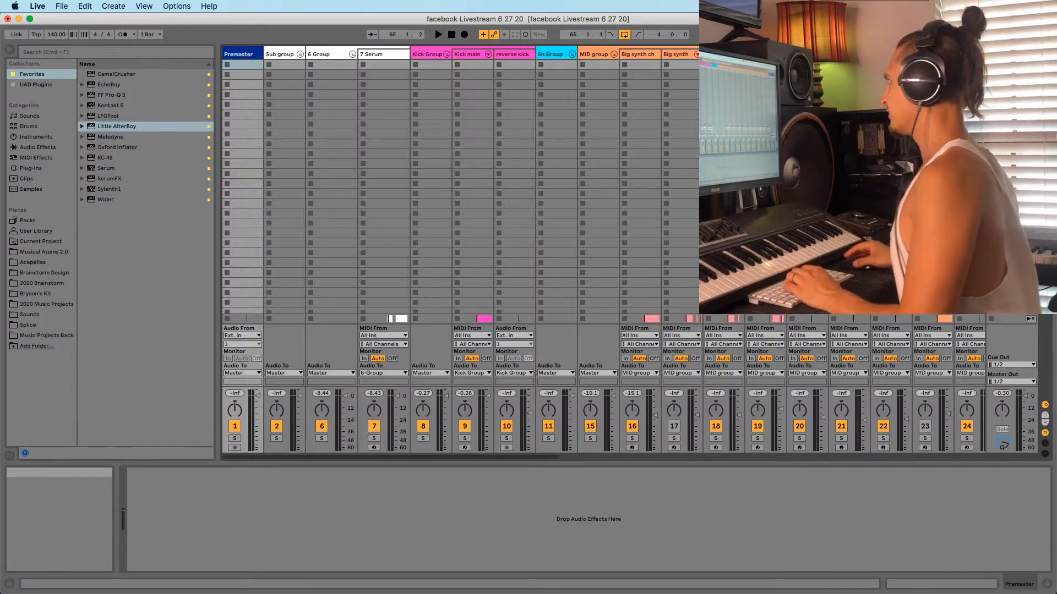
Remove Little AlterBoy from the Master track and select the Premaster track
click(1010, 54)
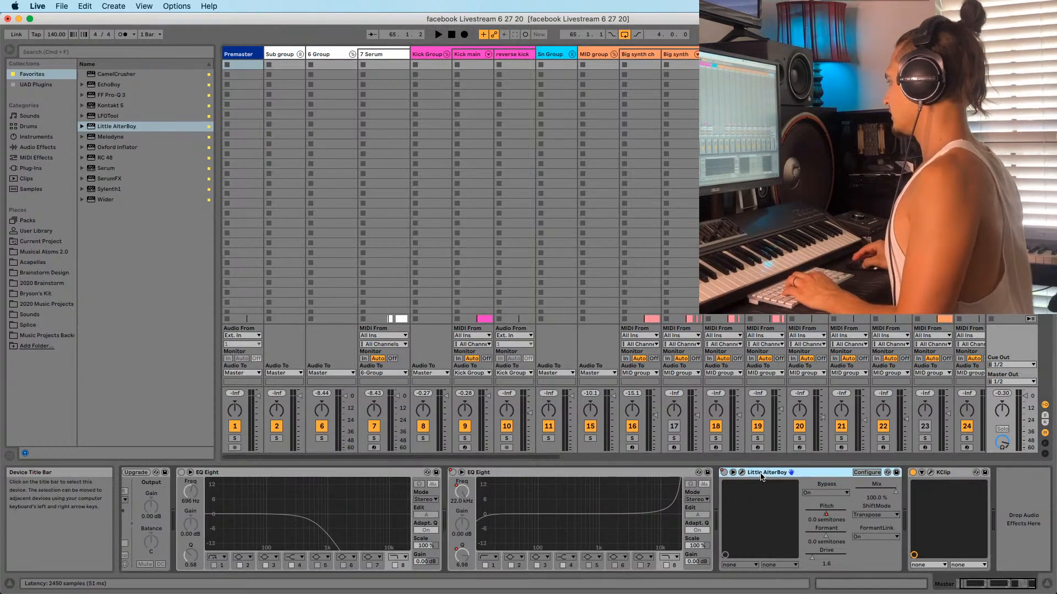
key(Delete)
click(235, 55)
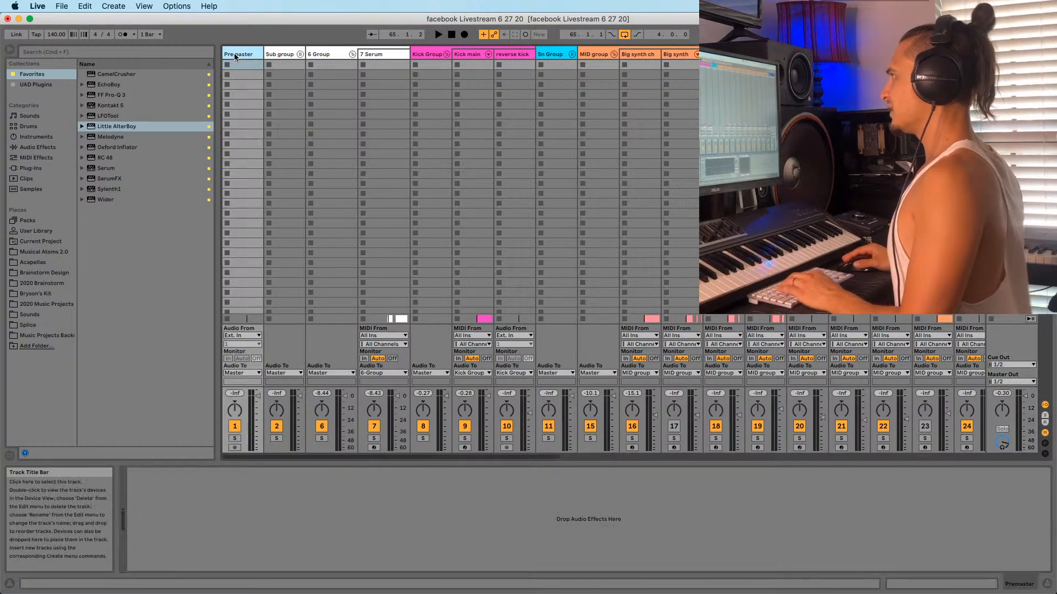
Insert an audio track after Premaster, name it "right to master", and colour it dark blue like the Premaster track
key(super+t)
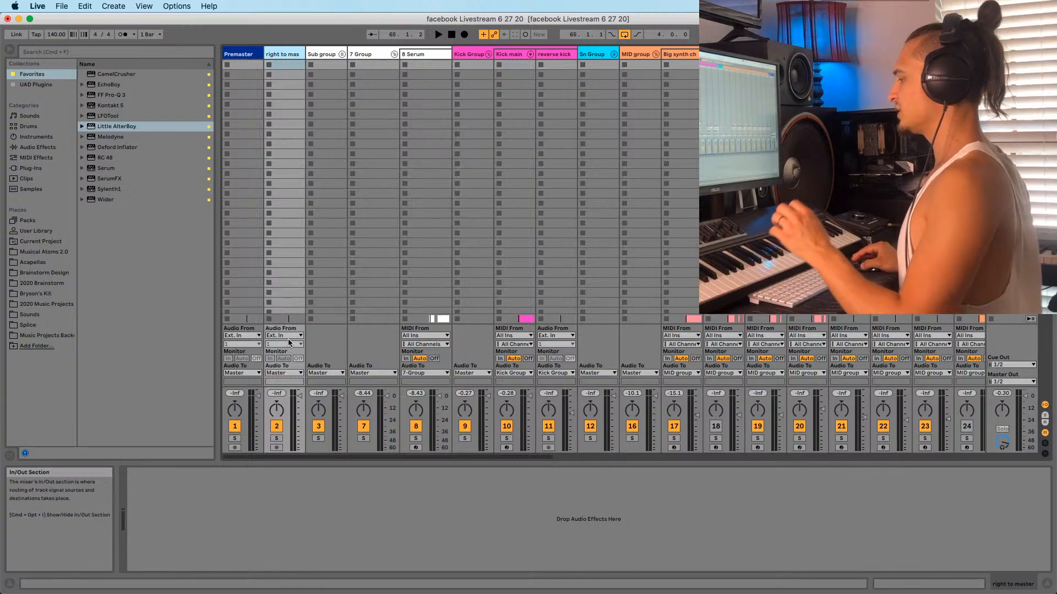
click(281, 373)
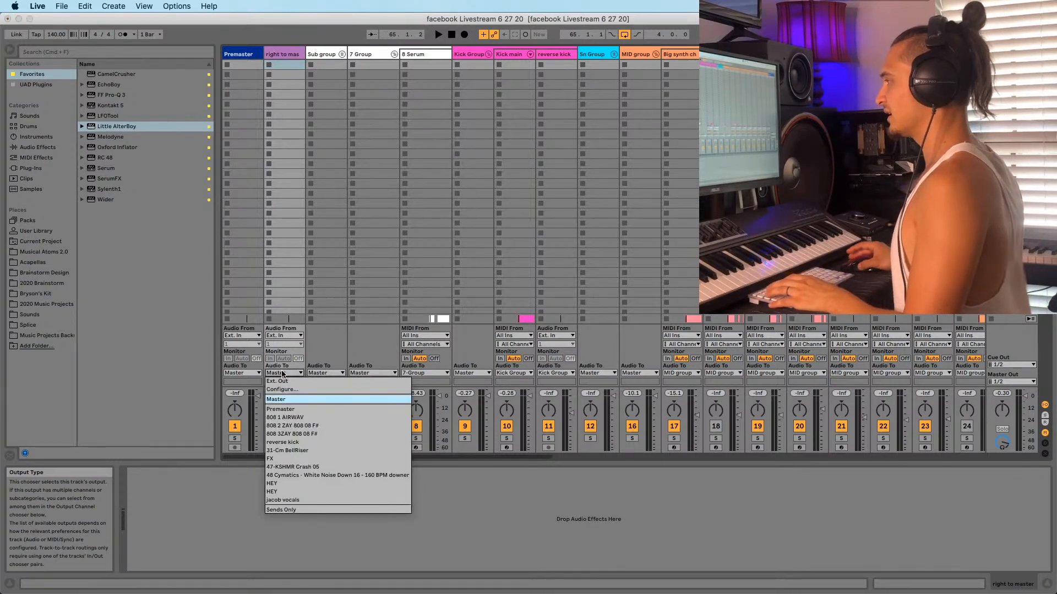
click(234, 533)
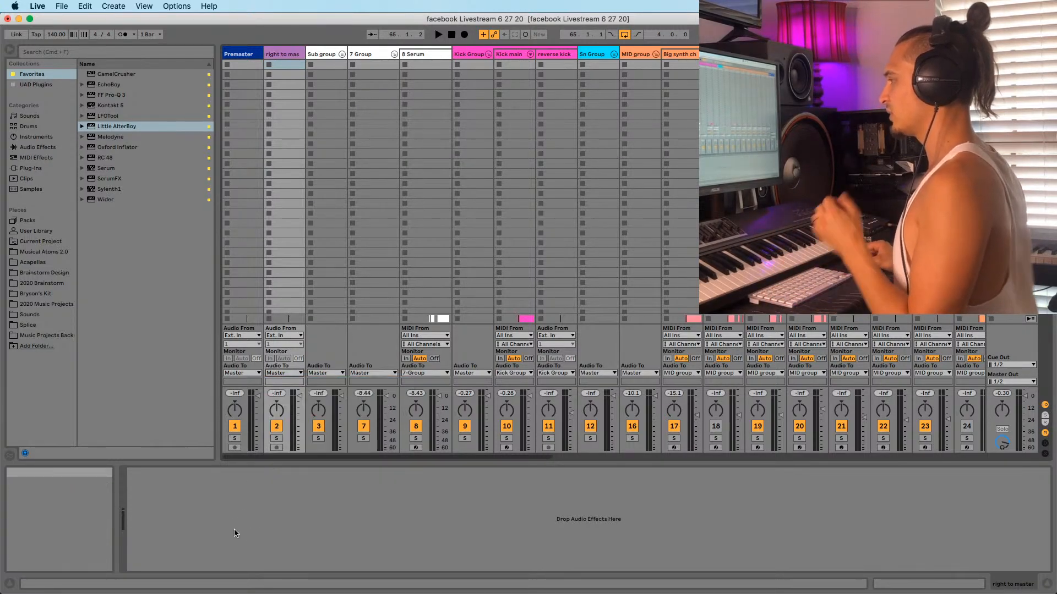
right_click(282, 54)
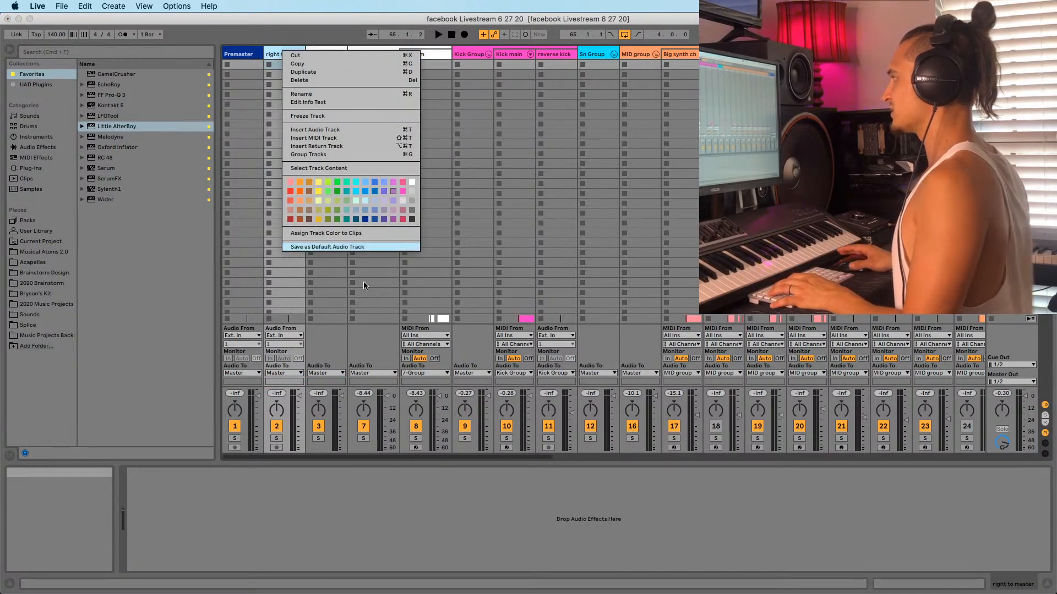
click(366, 220)
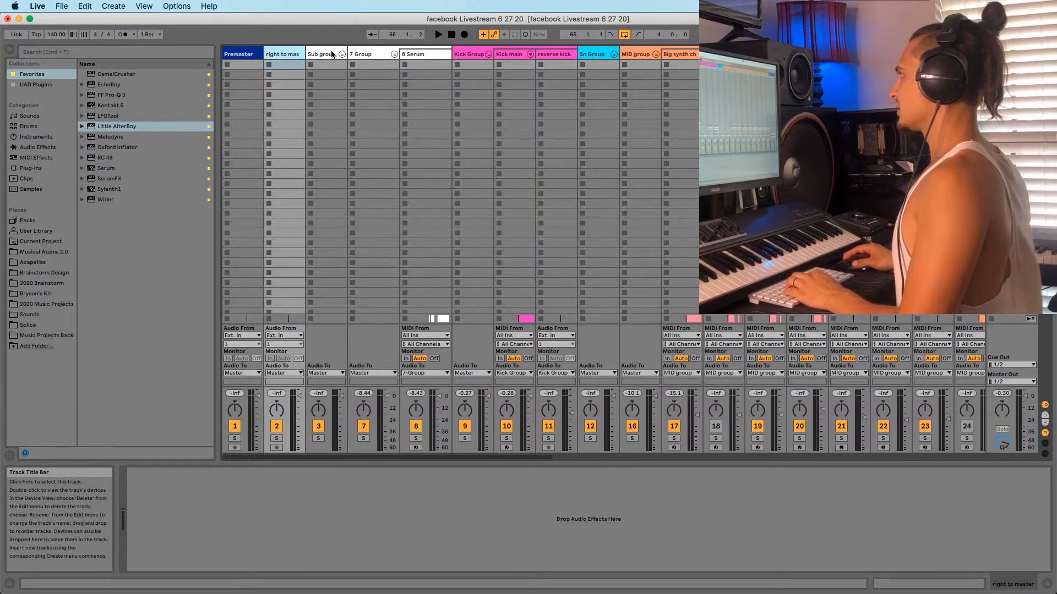
Paste the Little AlterBoy device onto the Premaster track
click(256, 54)
key(super+v)
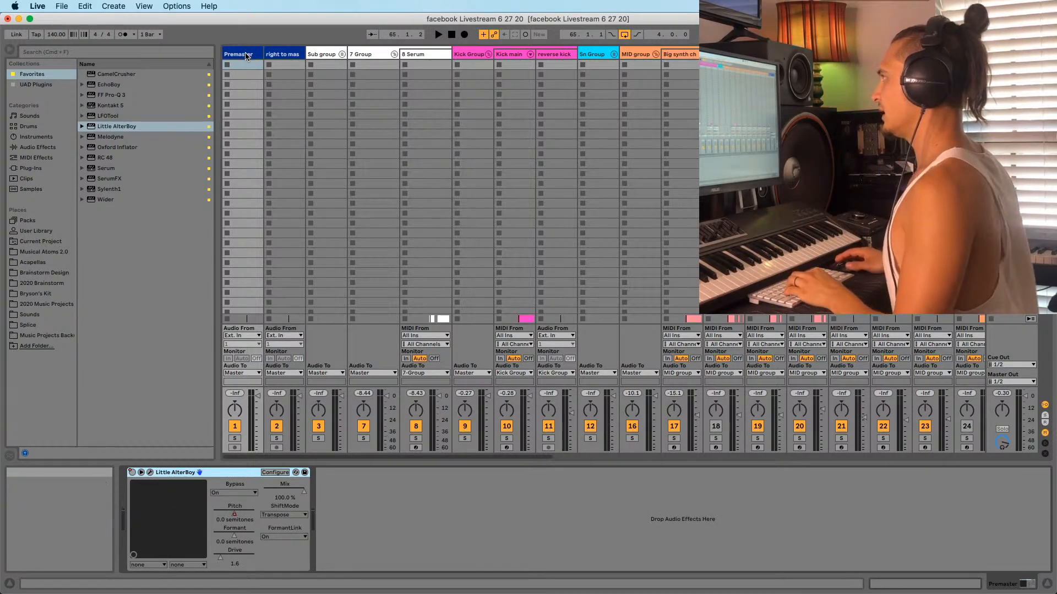
Fold all the expanded track groups, from 7 Group and Kick Group through the percussion and FX groups
click(330, 54)
click(394, 54)
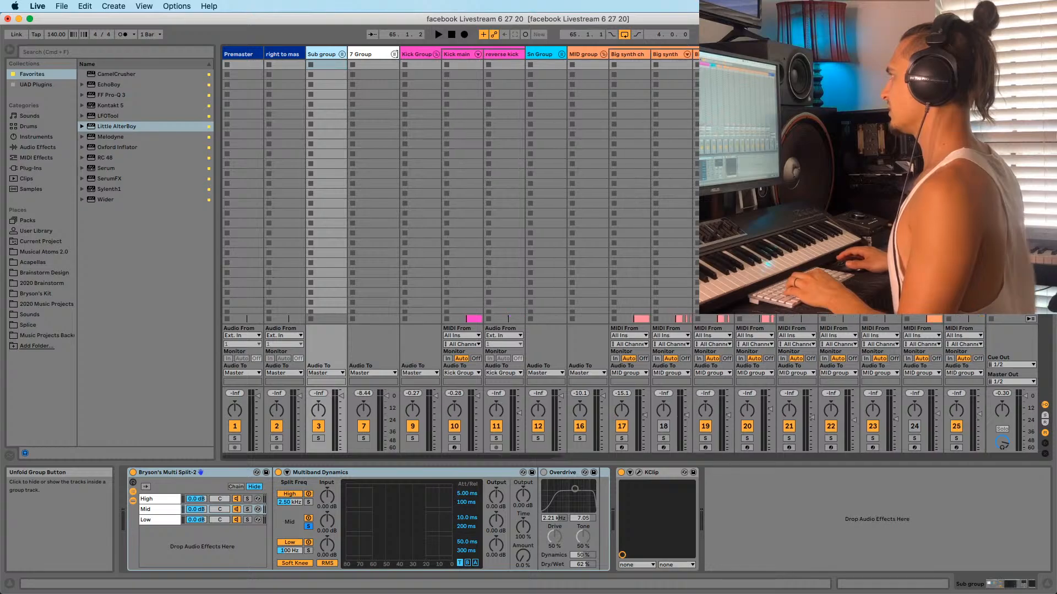
click(436, 55)
click(478, 55)
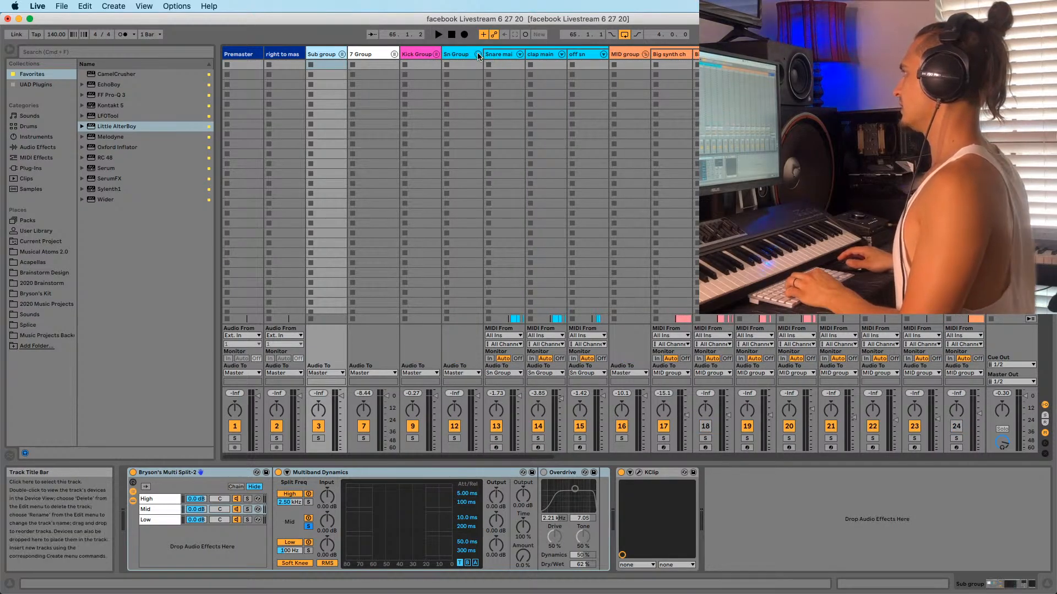
click(477, 54)
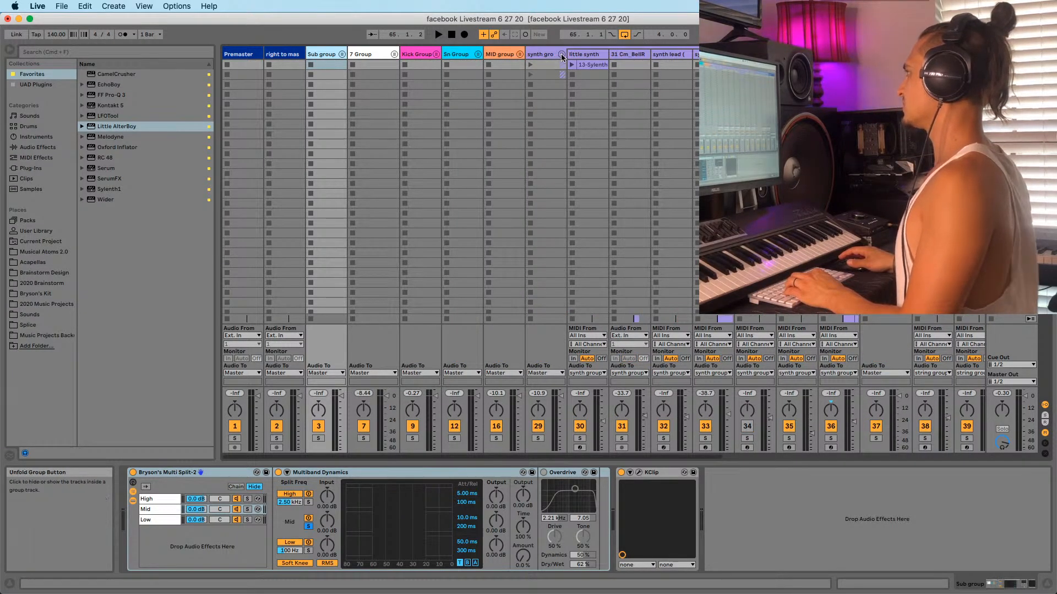
click(562, 54)
click(614, 54)
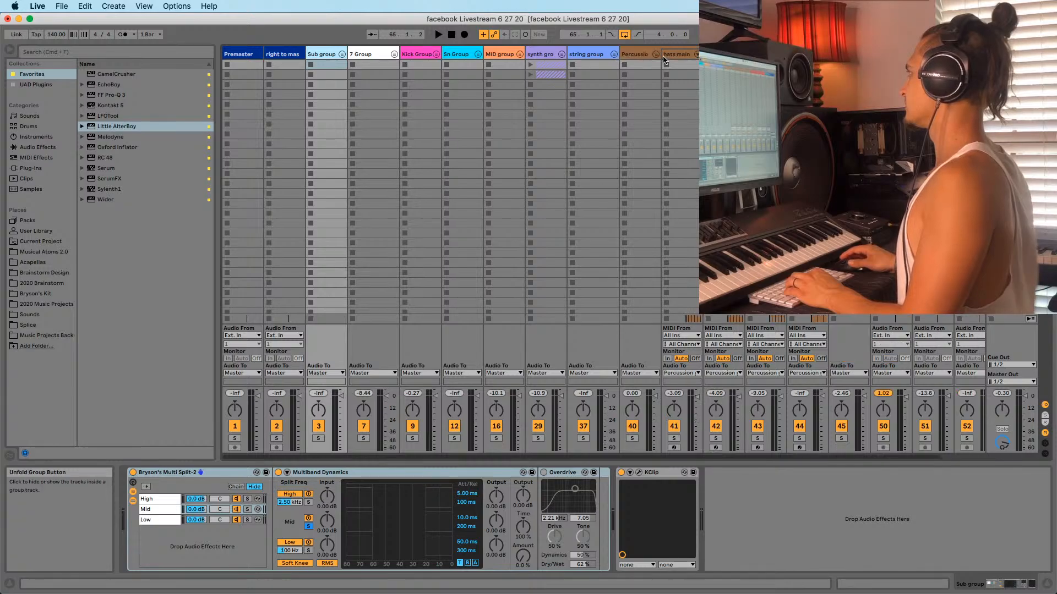
click(655, 53)
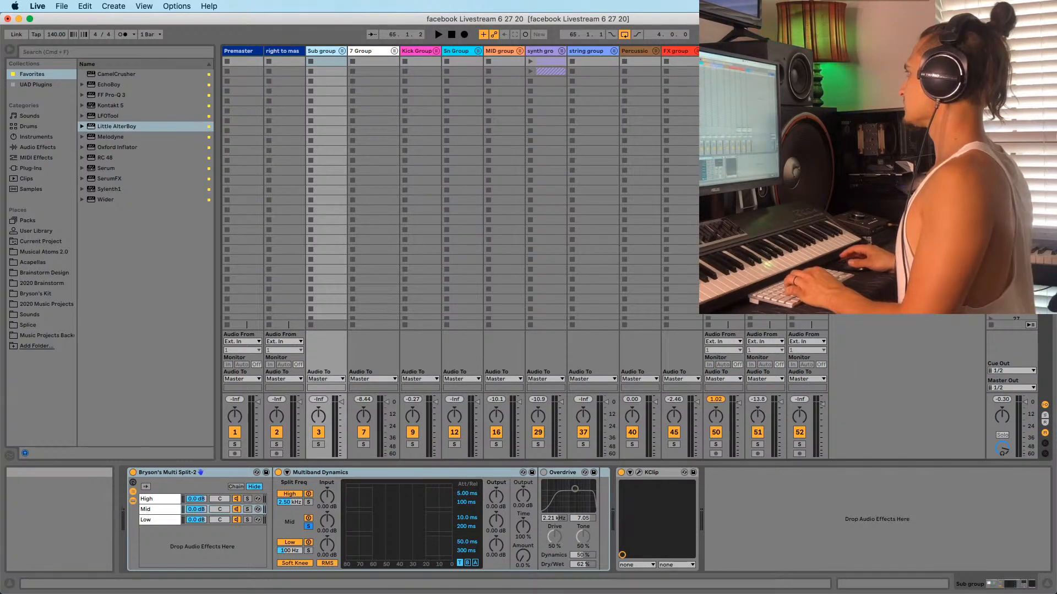
Route the audio output of all tracks from Sub group through the last vocal track to Premaster
click(271, 51)
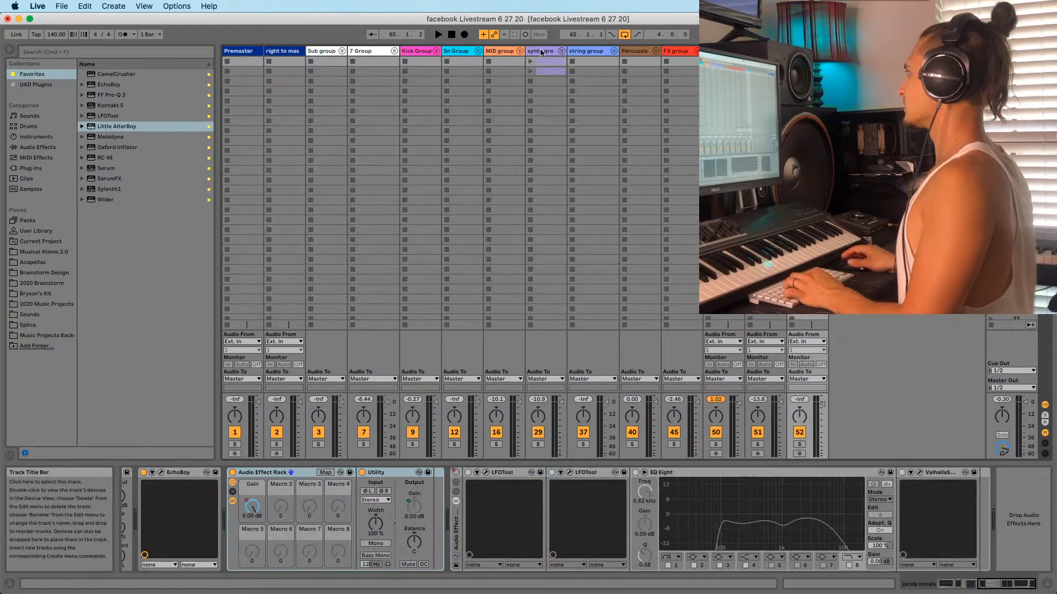
click(325, 55)
click(326, 378)
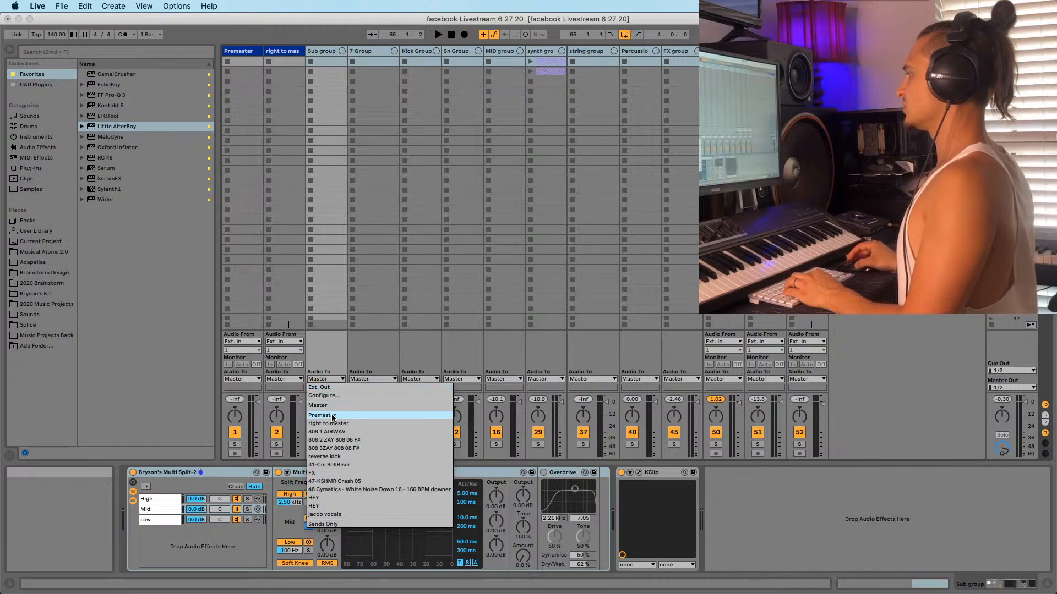
click(327, 416)
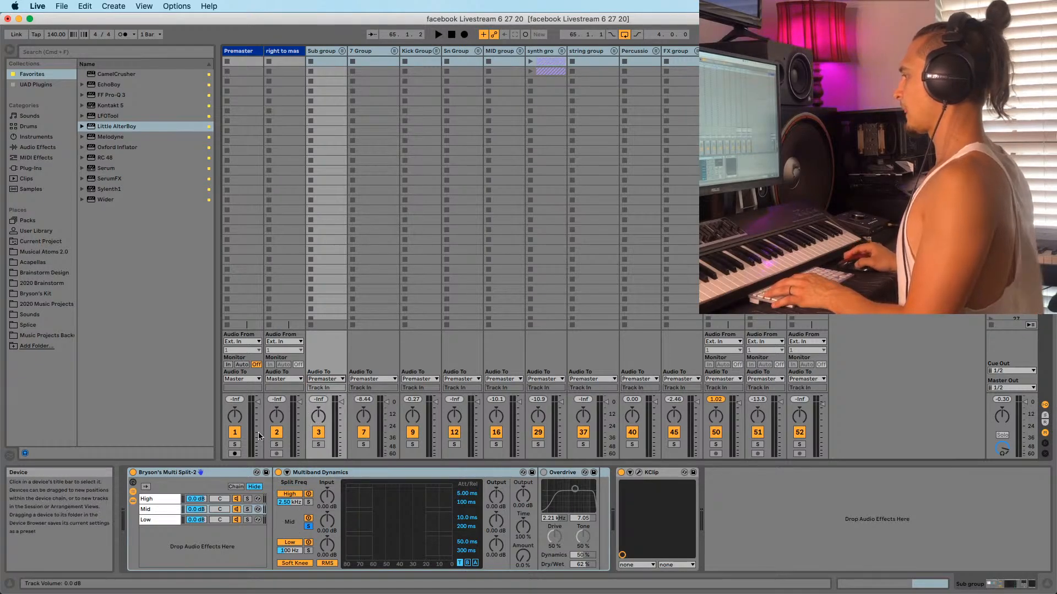
Show the Pitch automation of the Premaster track's Little AlterBoy in the arrangement
click(250, 50)
click(269, 50)
click(241, 53)
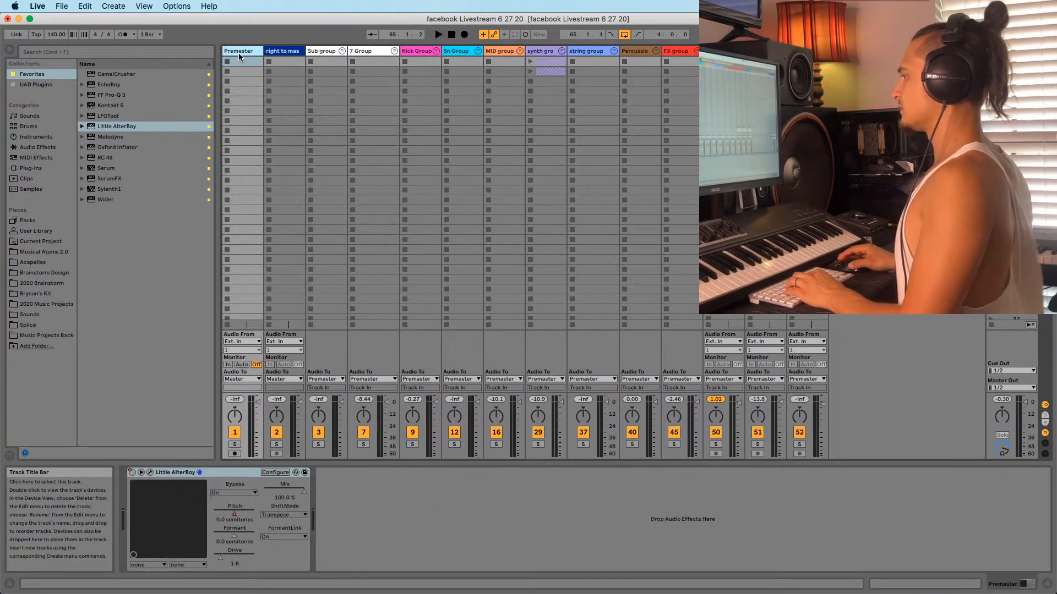
right_click(239, 518)
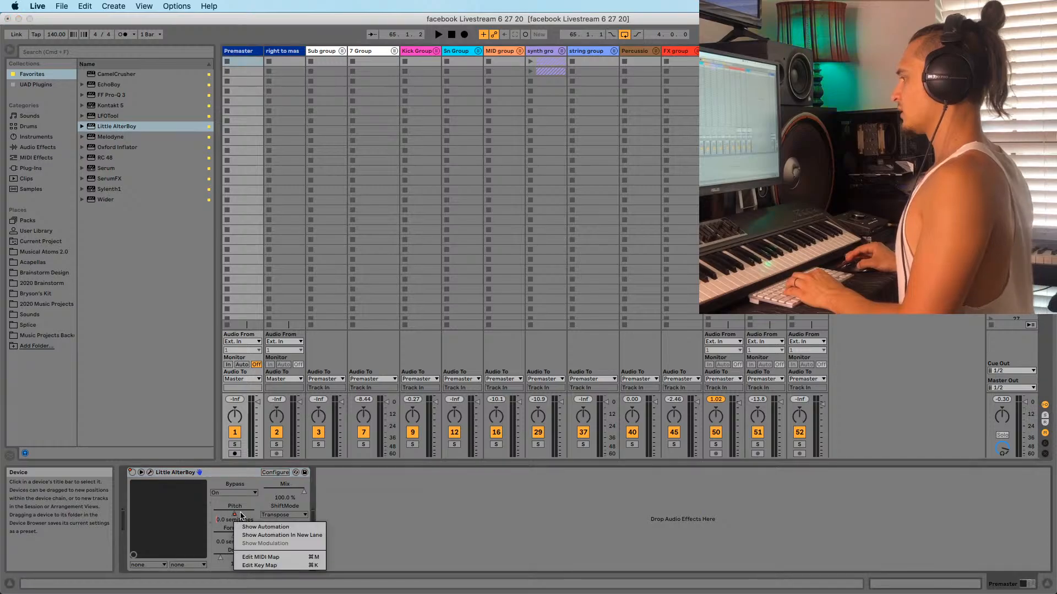
click(252, 524)
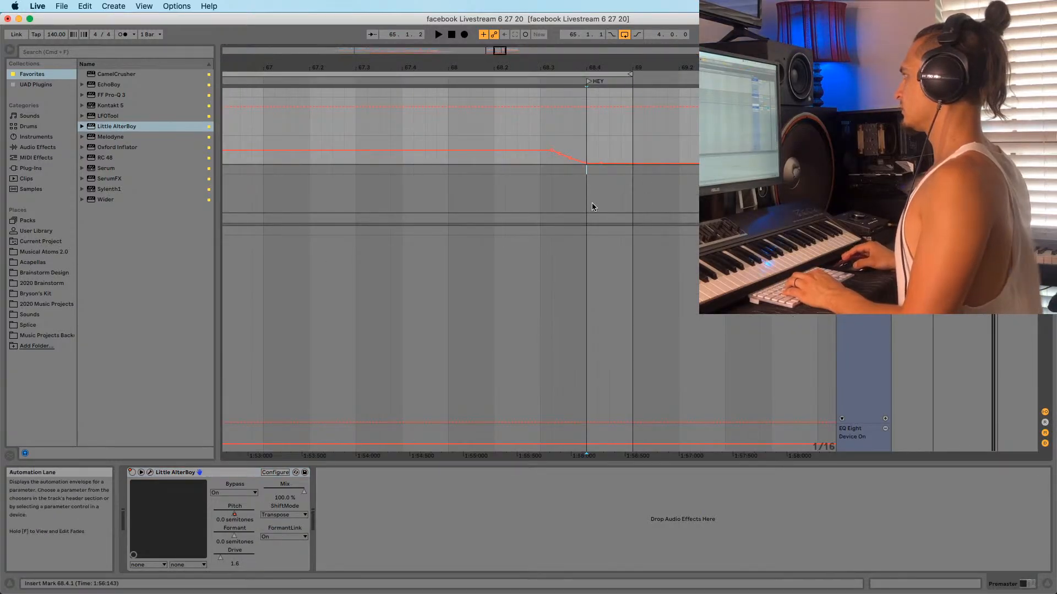
Start playback from 68.3.1 and set the Premaster track's input monitoring to In
click(539, 143)
key(space)
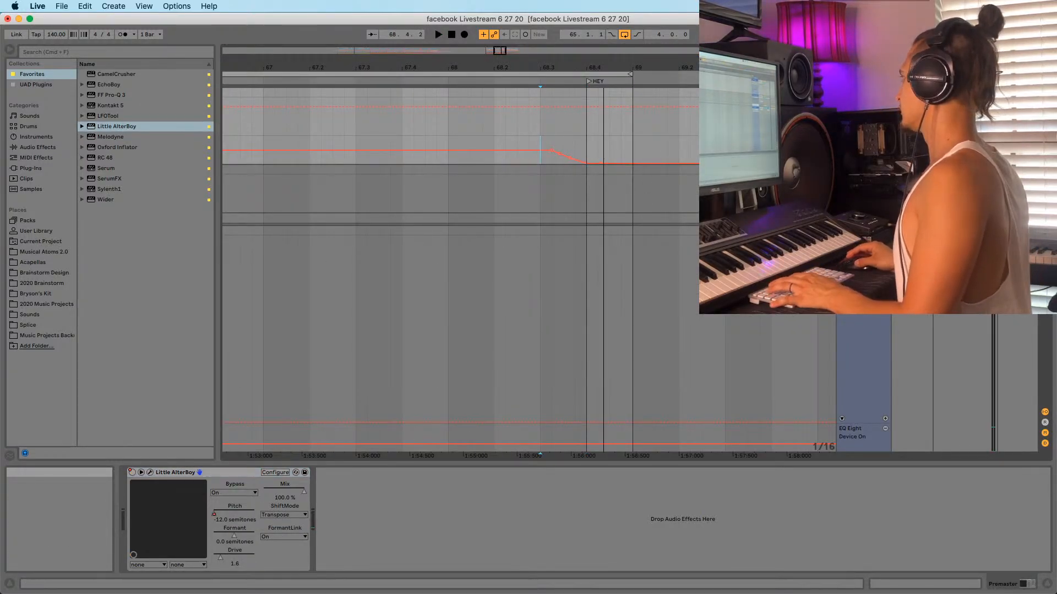
key(Tab)
click(228, 364)
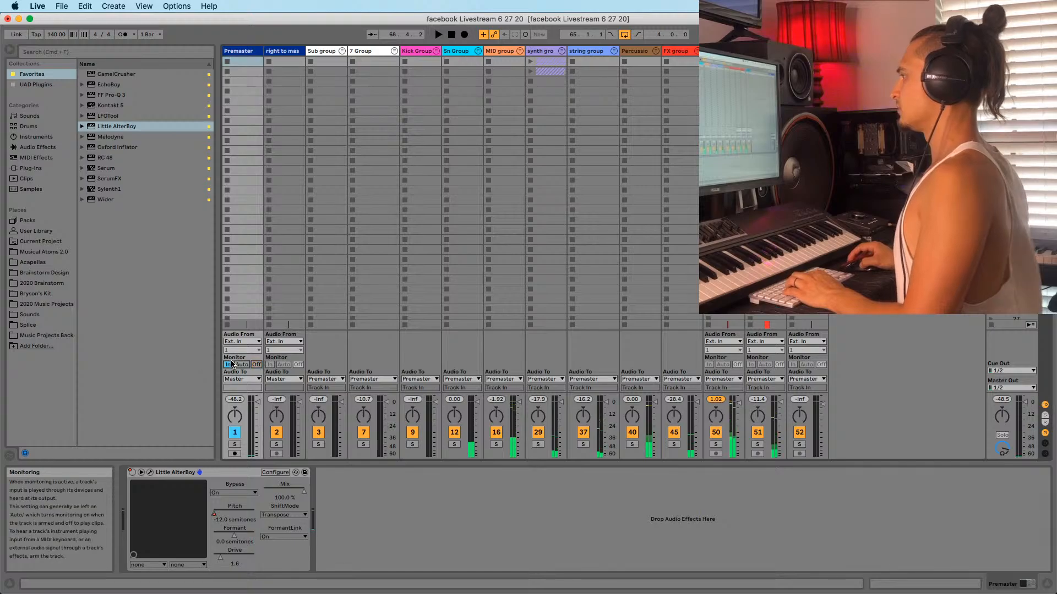
key(Tab)
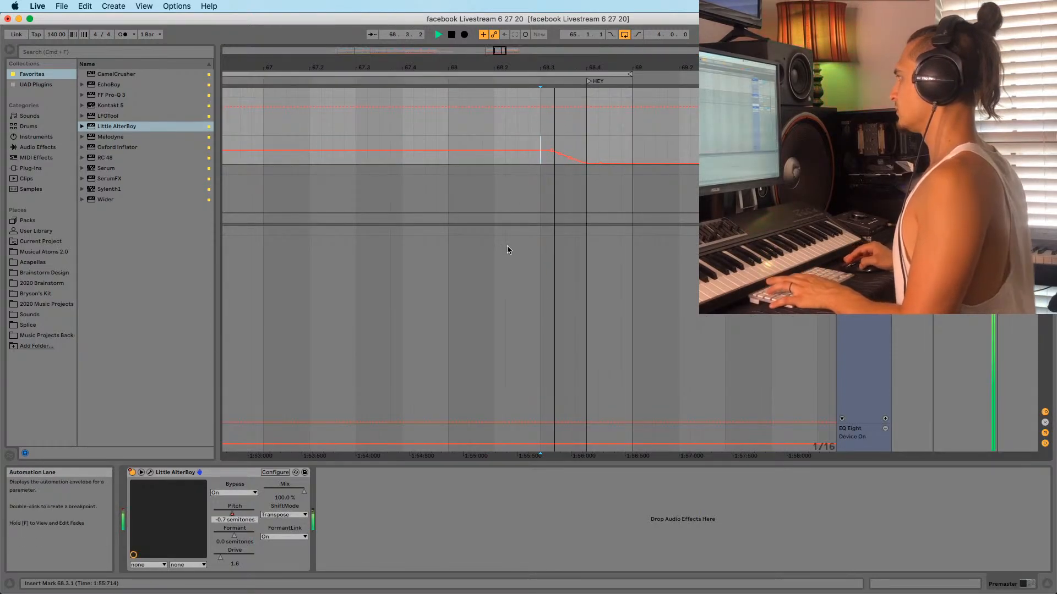
Try adjusting Little AlterBoy's Pitch by hand and re-enable the overridden automation
key(space)
drag(225, 517, 241, 526)
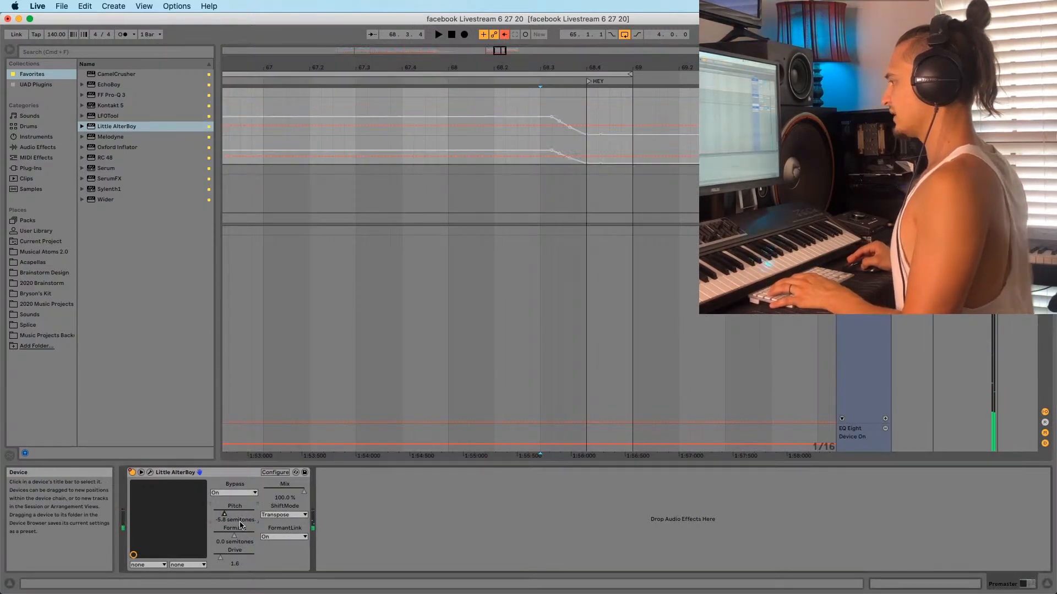
click(504, 34)
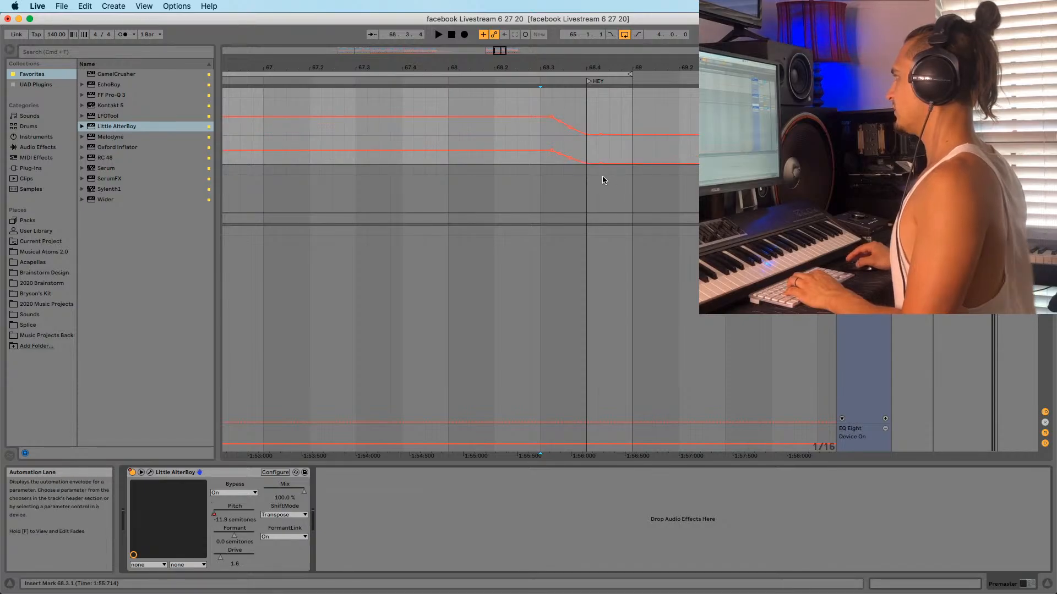
Show Little AlterBoy's Formant automation in a new lane and copy the Pitch ramp from 68.3.1 to 68.4.1 into it
drag(588, 67, 590, 160)
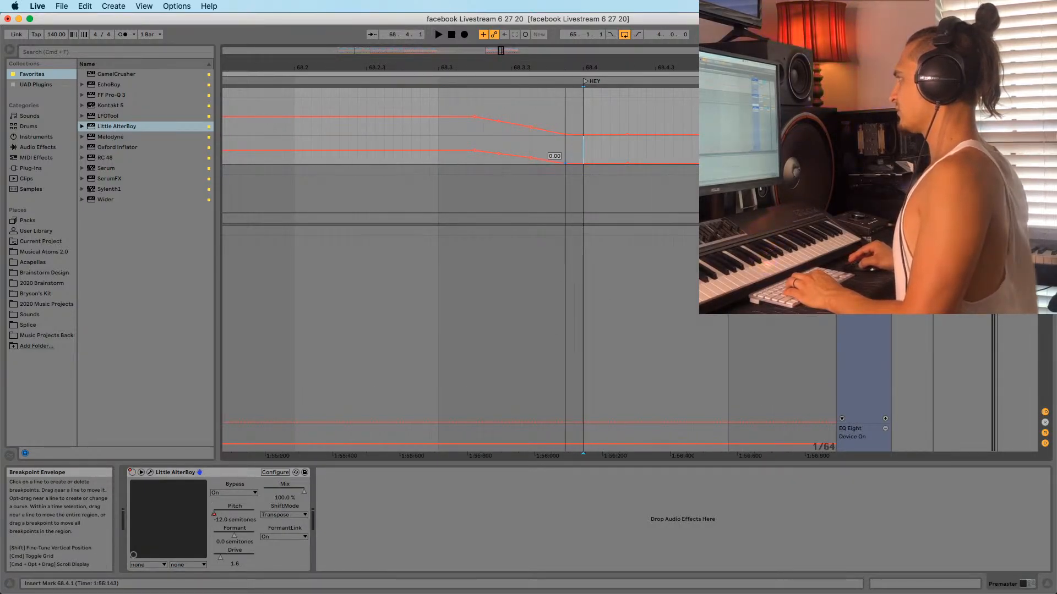
right_click(234, 535)
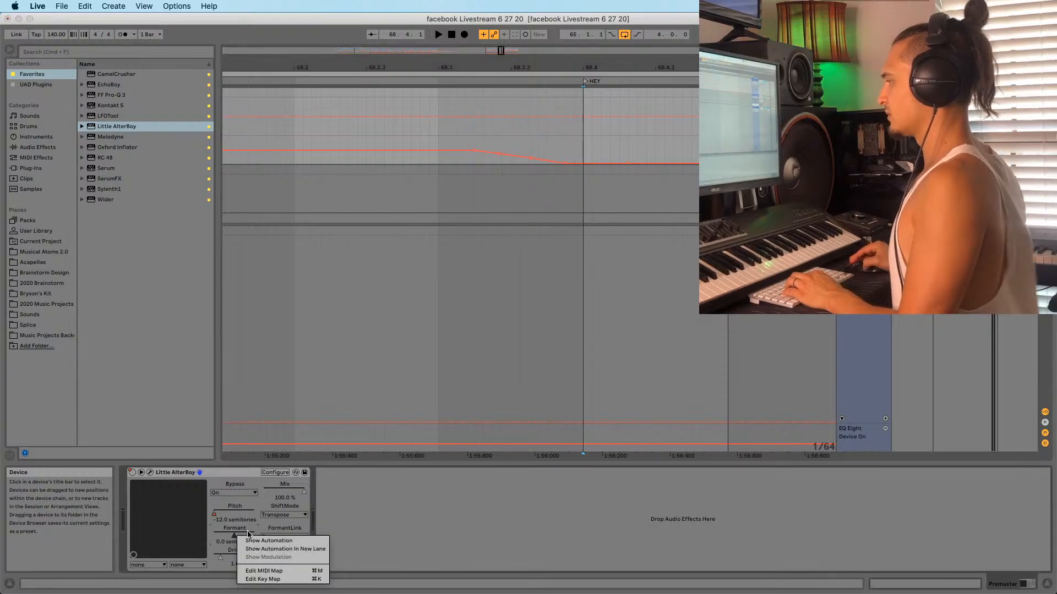
click(270, 550)
drag(435, 175, 549, 171)
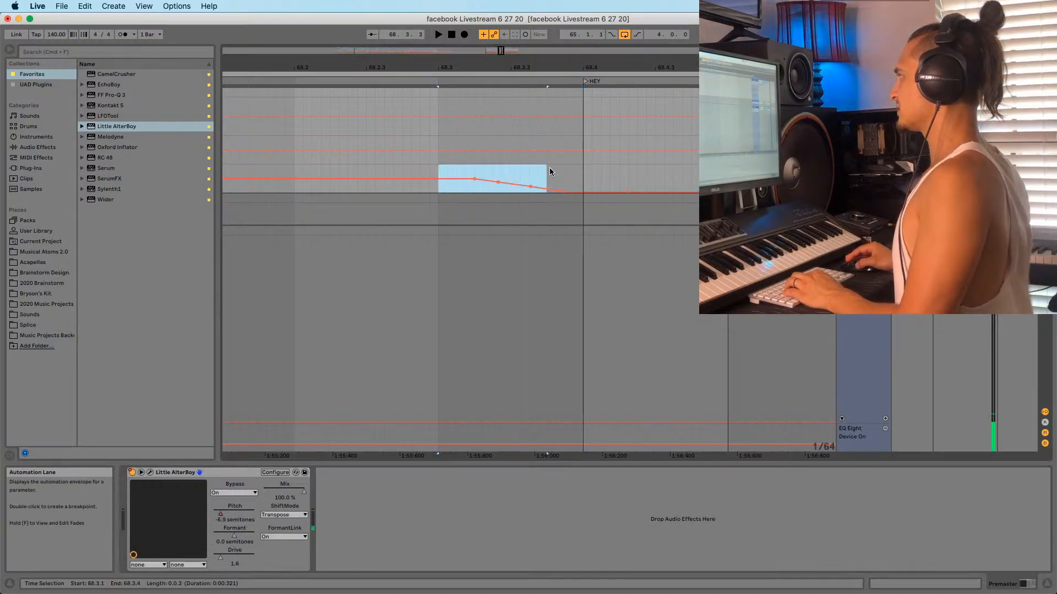
click(434, 146)
key(super+v)
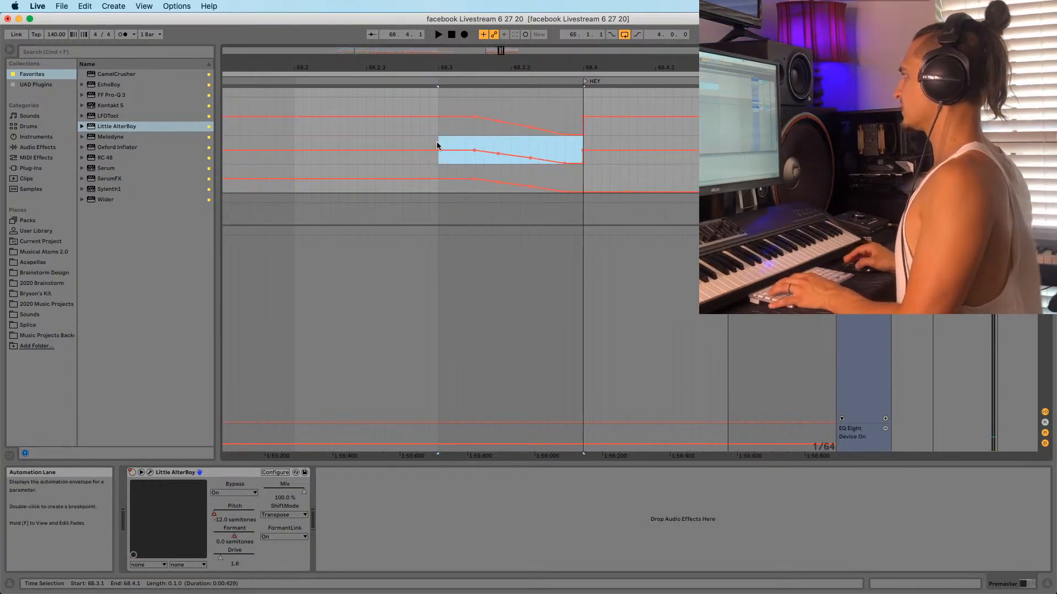
Play back the combined Pitch and Formant ramp from 68.3.1
key(space)
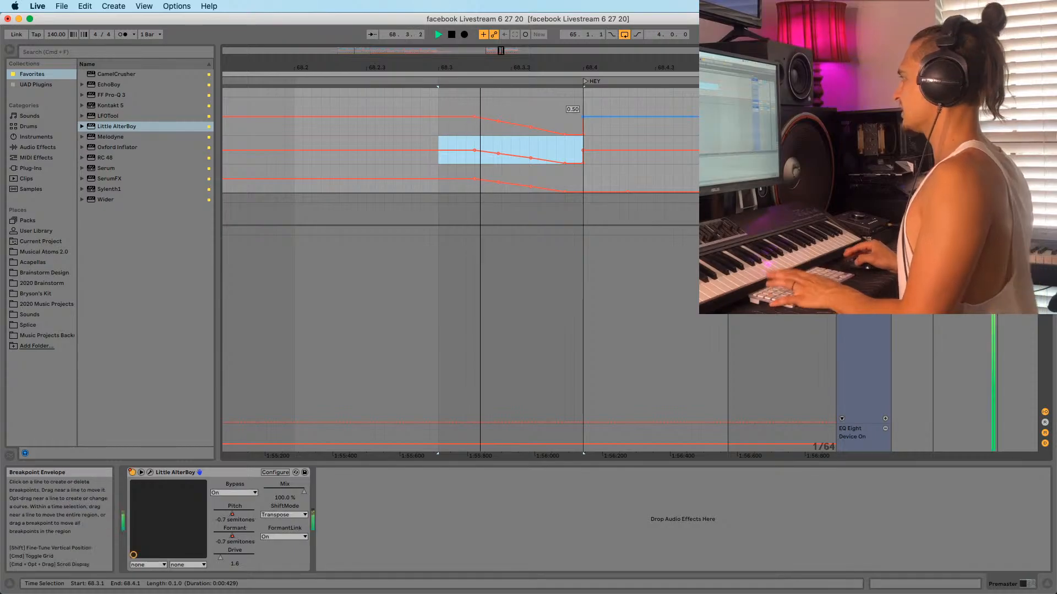
key(minus)
key(minus)
key(minus)
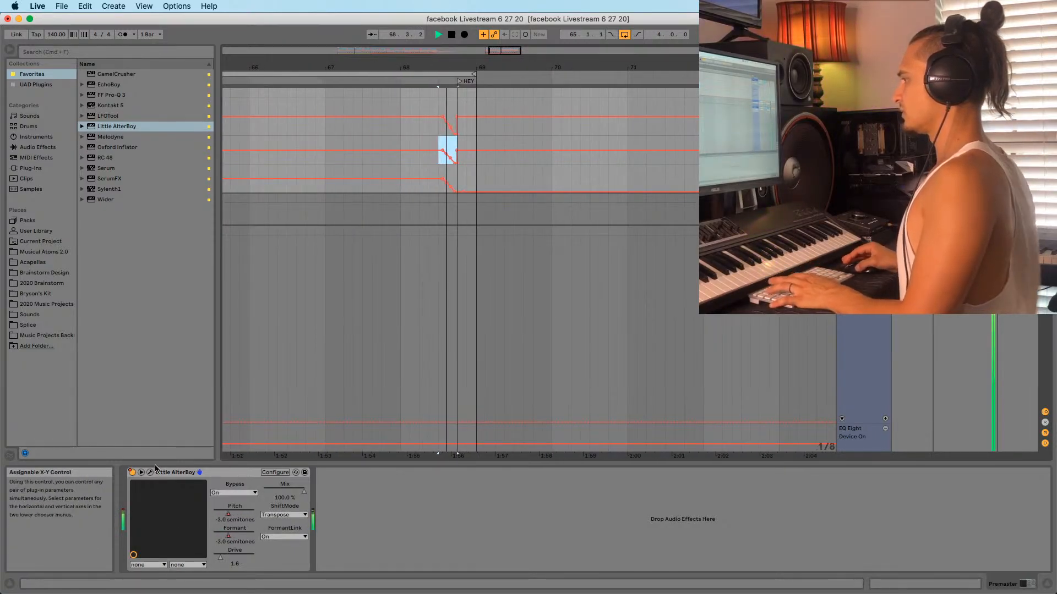
Duplicate the Little AlterBoy device on the Premaster track
click(163, 475)
key(space)
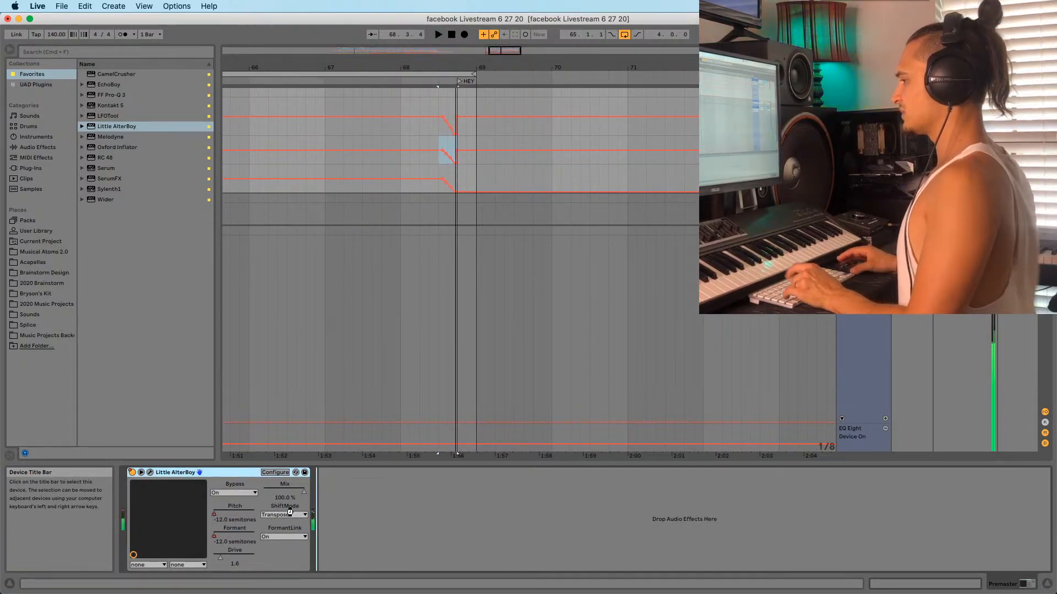
key(super+d)
Play back the section from bar 68 through the HEY marker with both Little AlterBoy devices
key(space)
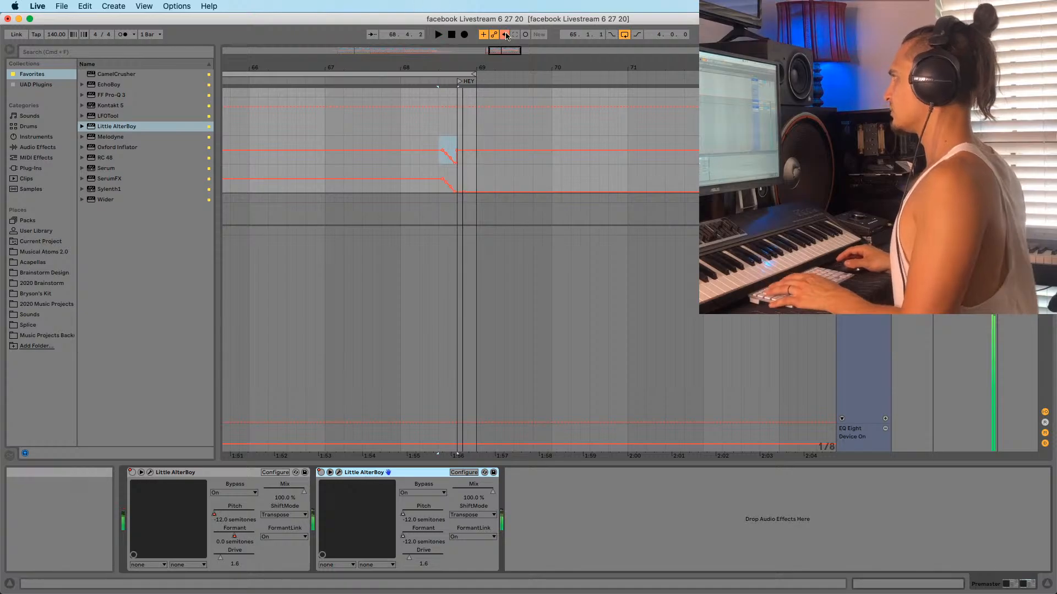
click(400, 176)
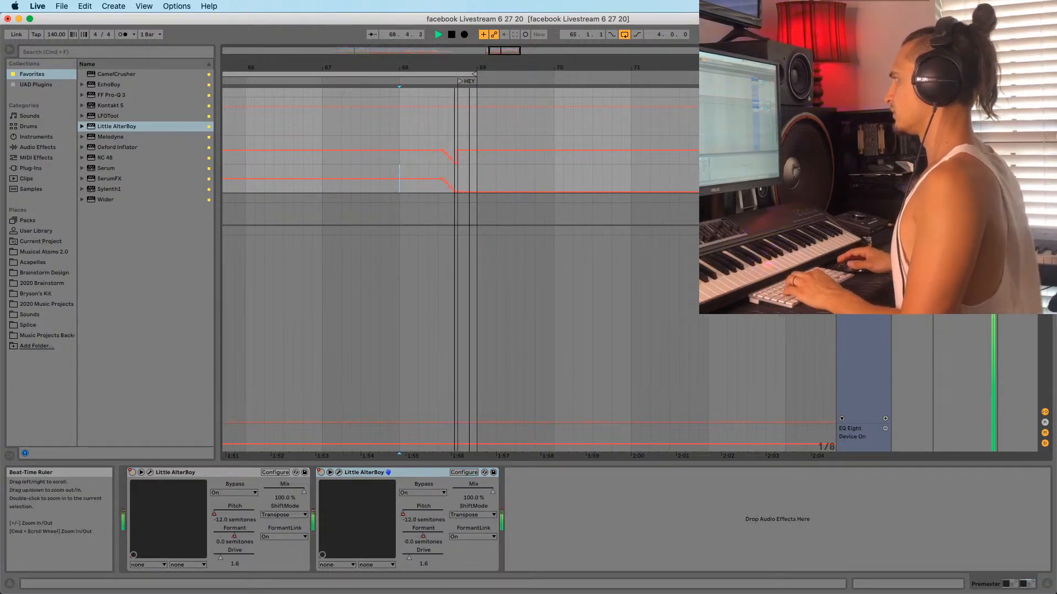
drag(442, 67, 442, 110)
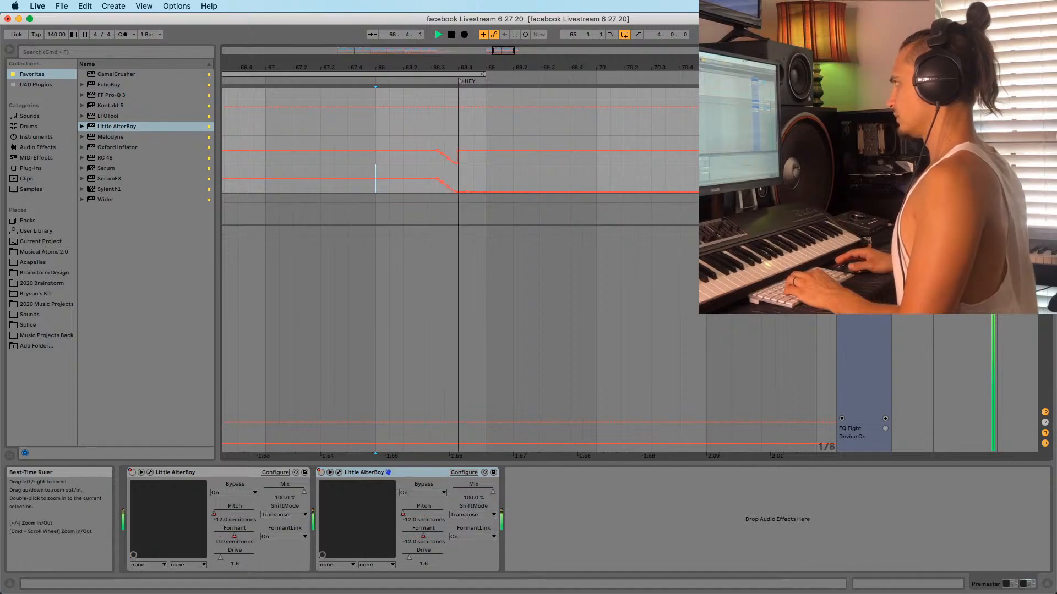
drag(455, 67, 485, 116)
drag(485, 67, 546, 28)
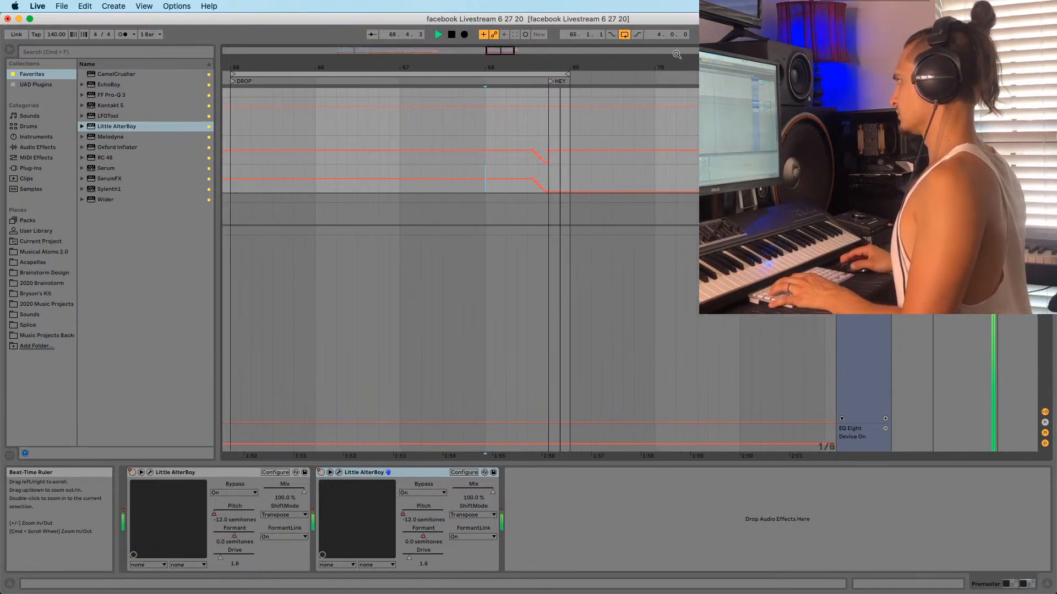
key(space)
Insert another audio track below the "right to master" track
click(863, 198)
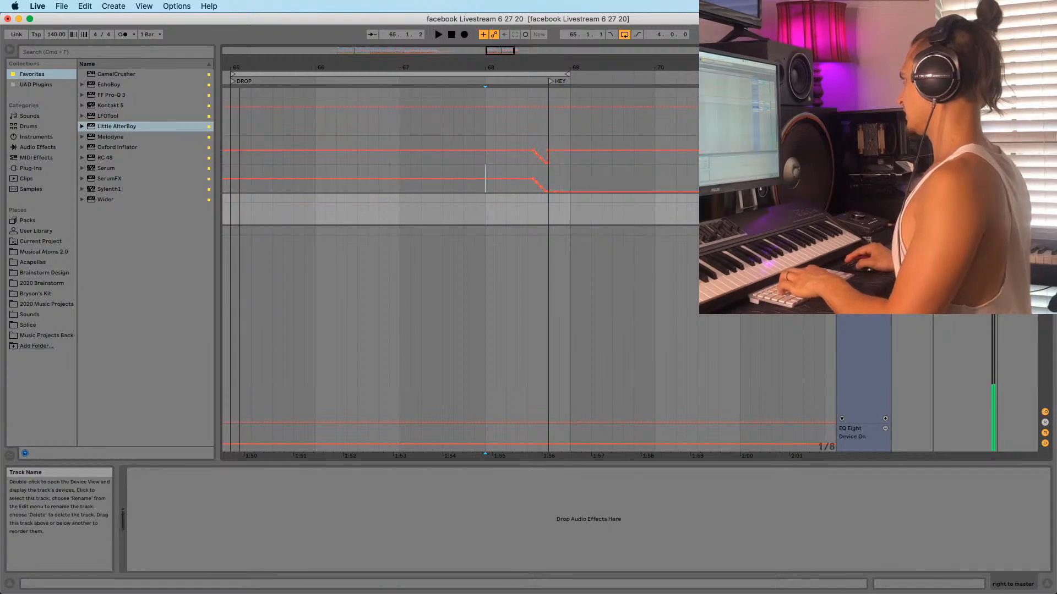
scroll(863, 182, down, 2)
scroll(863, 181, down, 2)
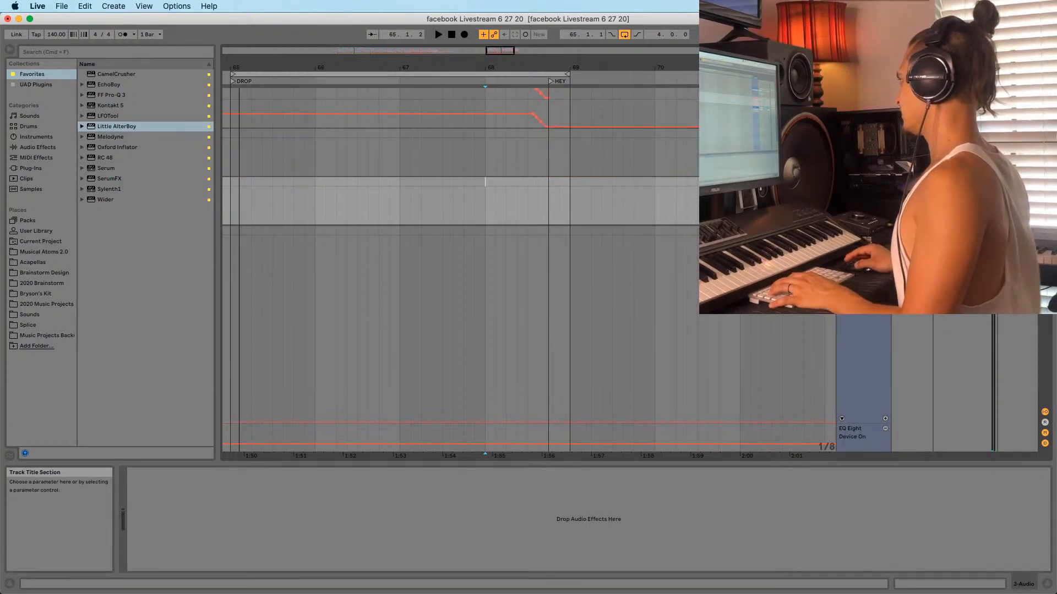
Open the LIL TEXAS SOUNDS OF TEXCORE VOL 1 folder in Splice's 2020 collection and audition its FX one-shots
click(28, 326)
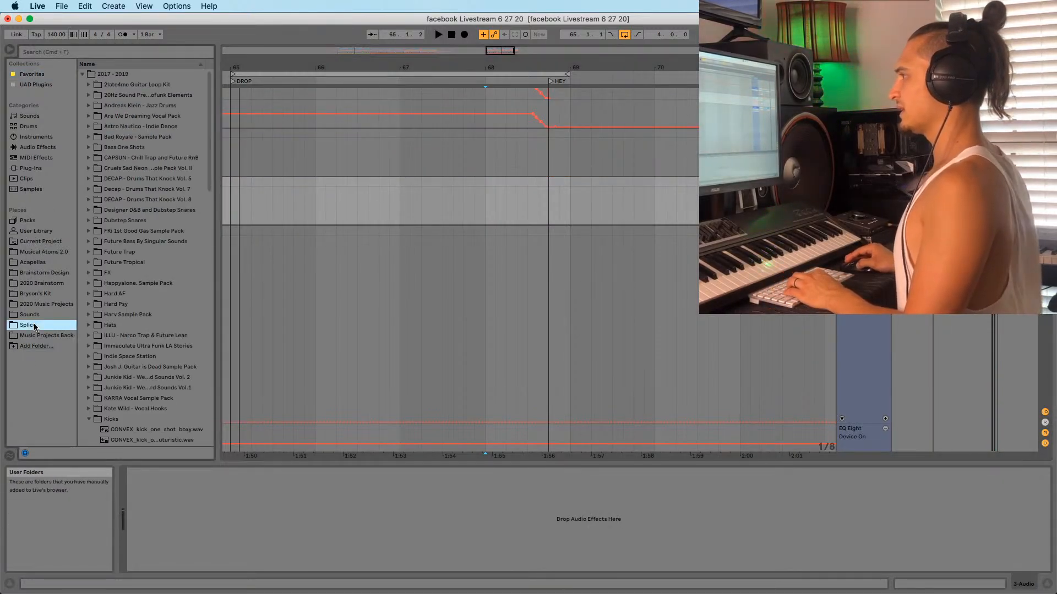
click(80, 74)
click(82, 85)
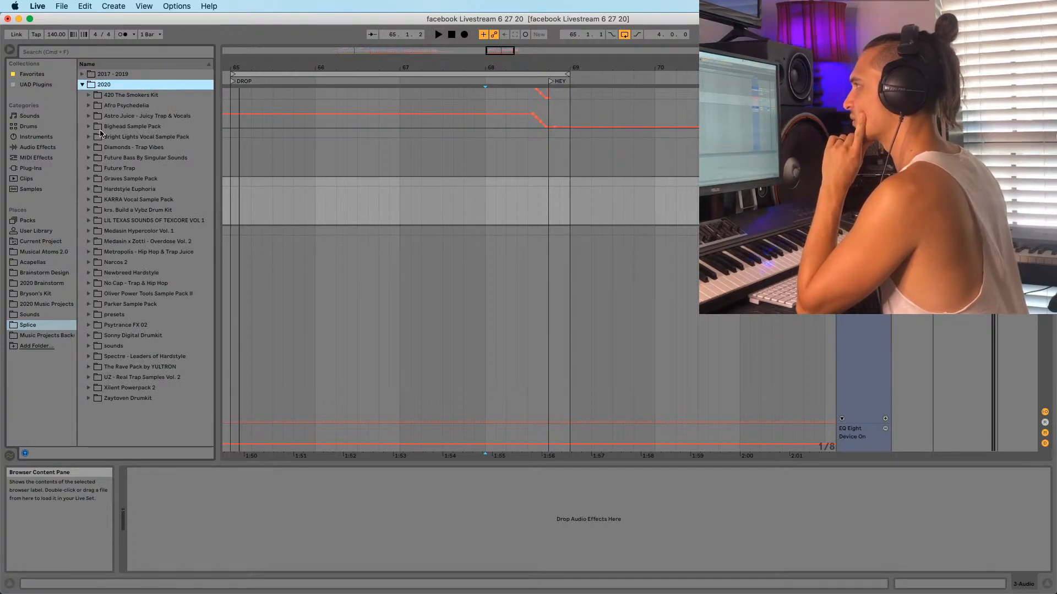
click(89, 221)
click(118, 242)
click(133, 252)
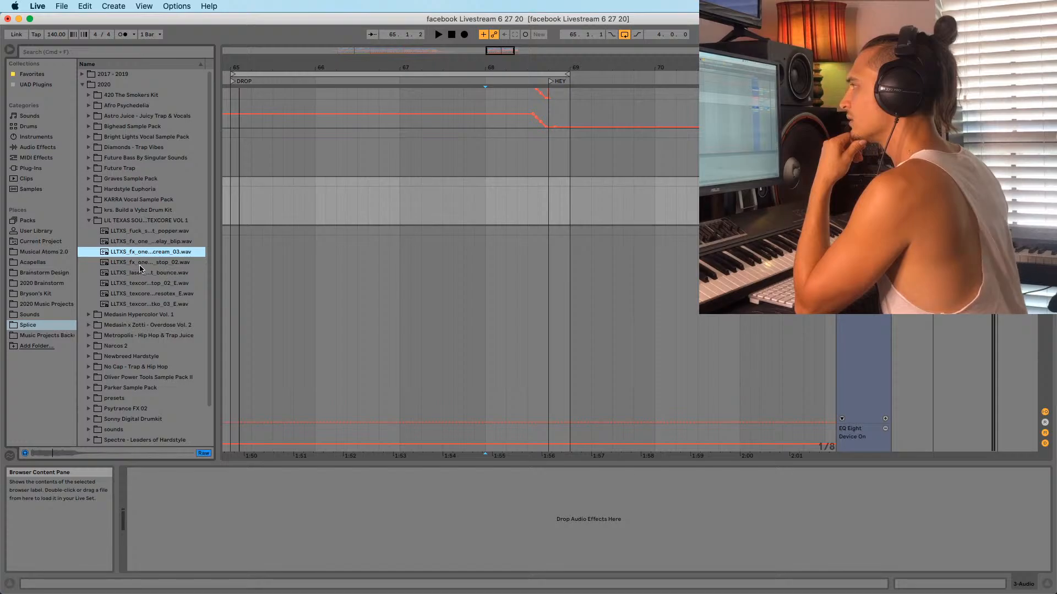
Place the LLTXS_fx_one_shot_vinyl_stop_02 sample on the new audio track at 68.3.1 and play it back
click(140, 265)
drag(255, 252, 546, 164)
drag(553, 67, 485, 208)
key(space)
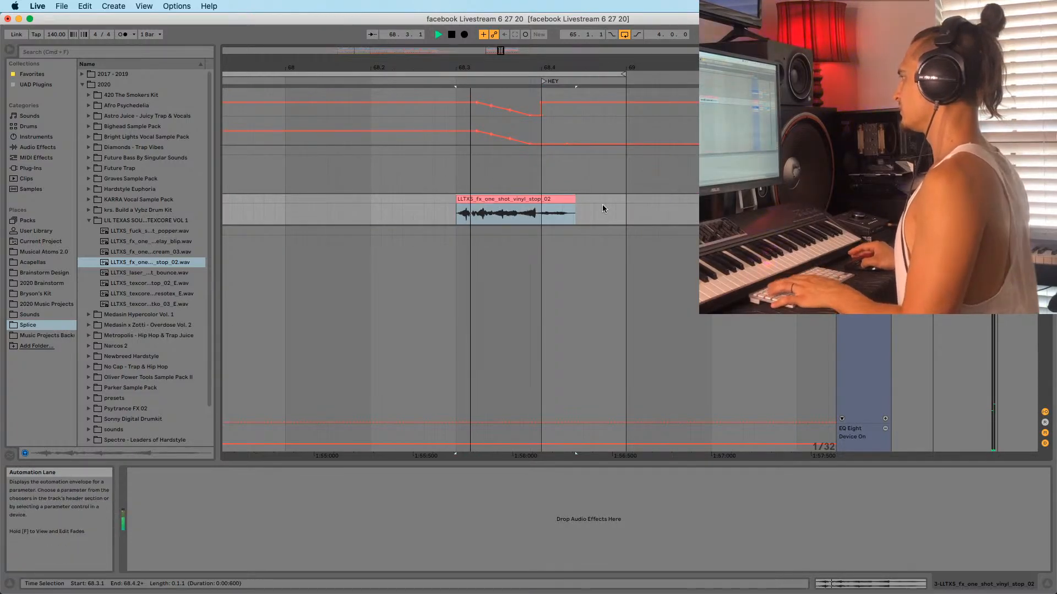
key(space)
Trim the end of the vinyl stop clip to the HEY marker at 68.4.1 and play it back
drag(572, 203, 537, 205)
click(548, 205)
key(space)
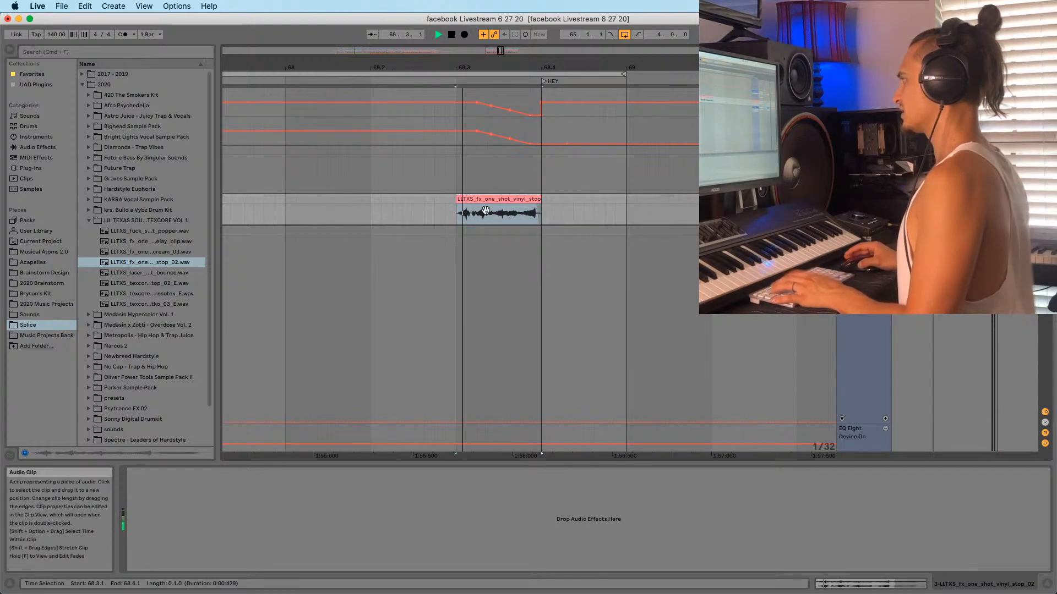
Lower the vinyl stop track's volume to -4.4 dB while playing the section leading into the clip
click(360, 208)
key(space)
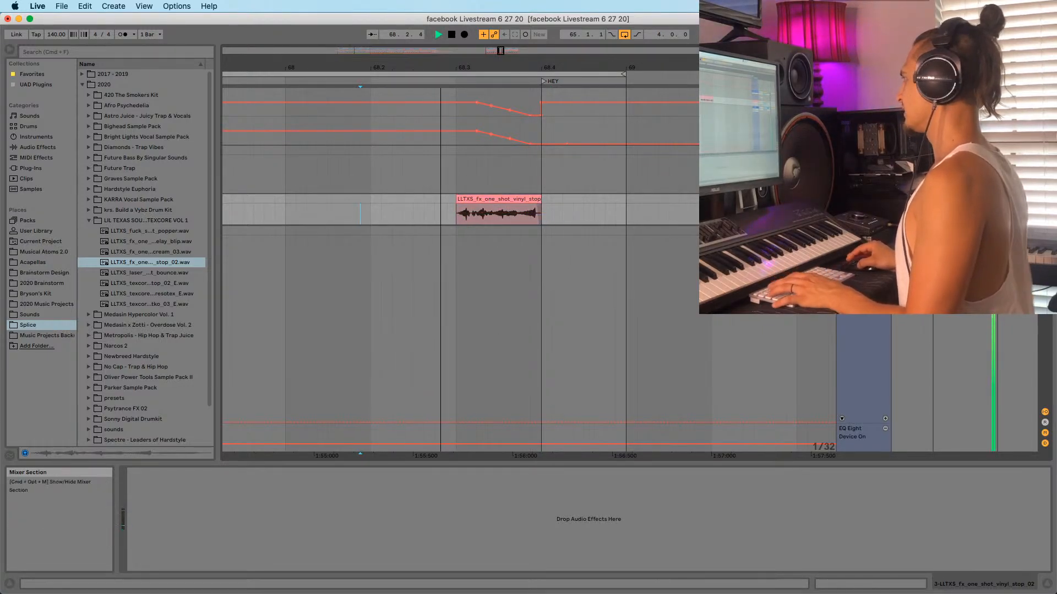
key(space)
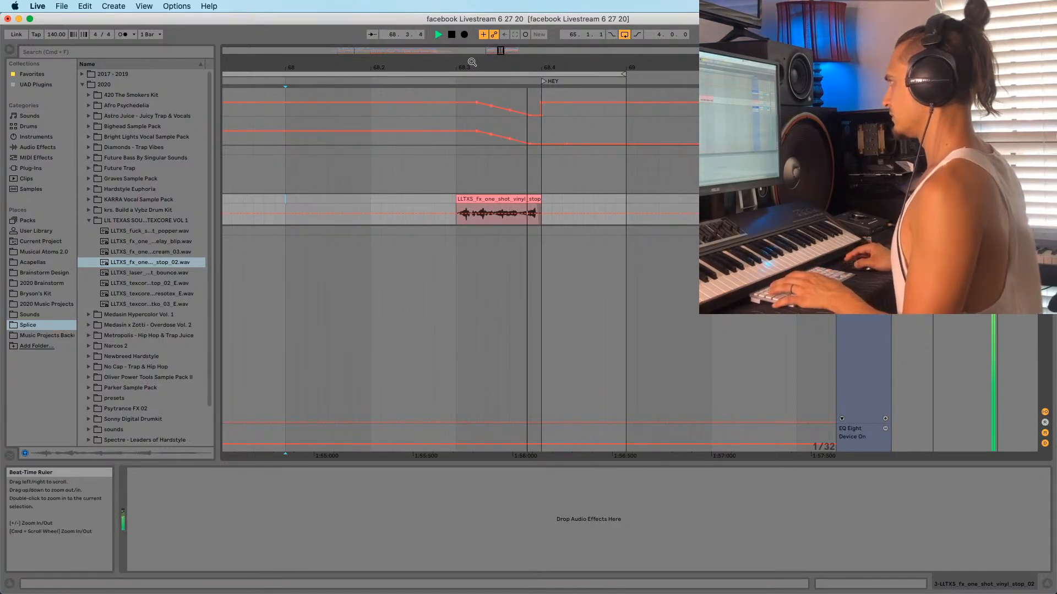
Play the vinyl stop clip repeatedly from 68.3.1 to check its waveform and timing against the pitch ramp
drag(470, 60, 410, 156)
click(364, 198)
key(space)
key(space)
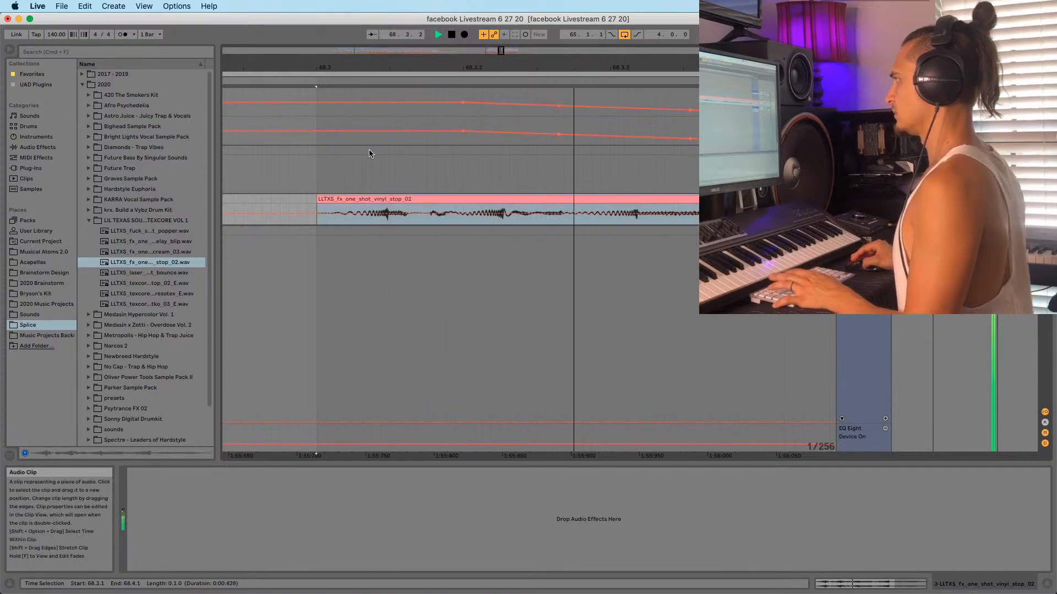
key(space)
key(space)
key(space)
drag(375, 66, 375, 32)
key(space)
key(space)
key(space)
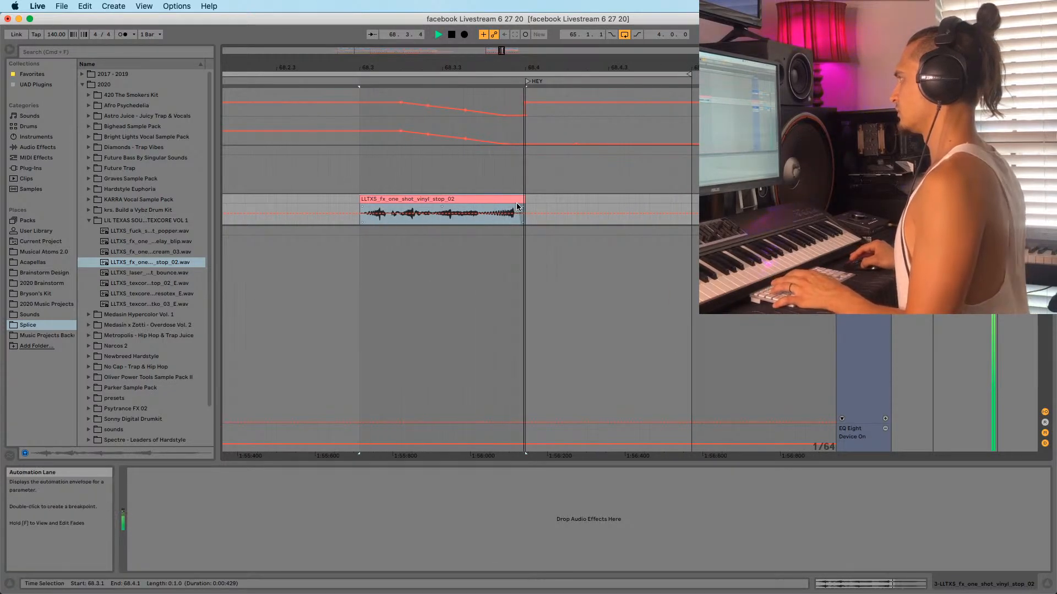
Shorten the vinyl stop clip to end at 68.3.4, add a fade-out over its final part, and play it back
key(space)
key(f)
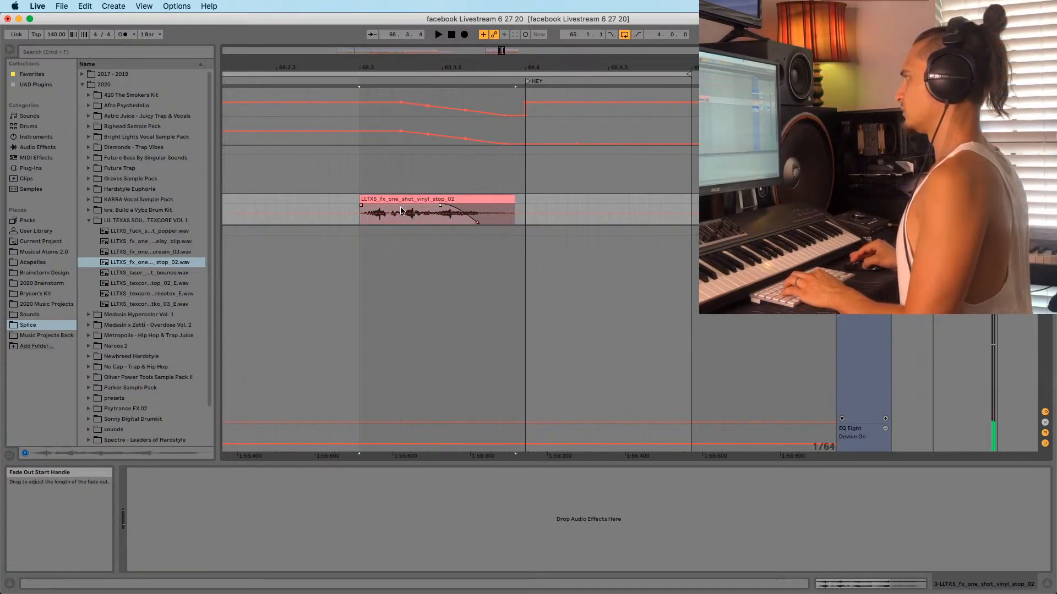
key(space)
scroll(503, 189, down, 3)
key(space)
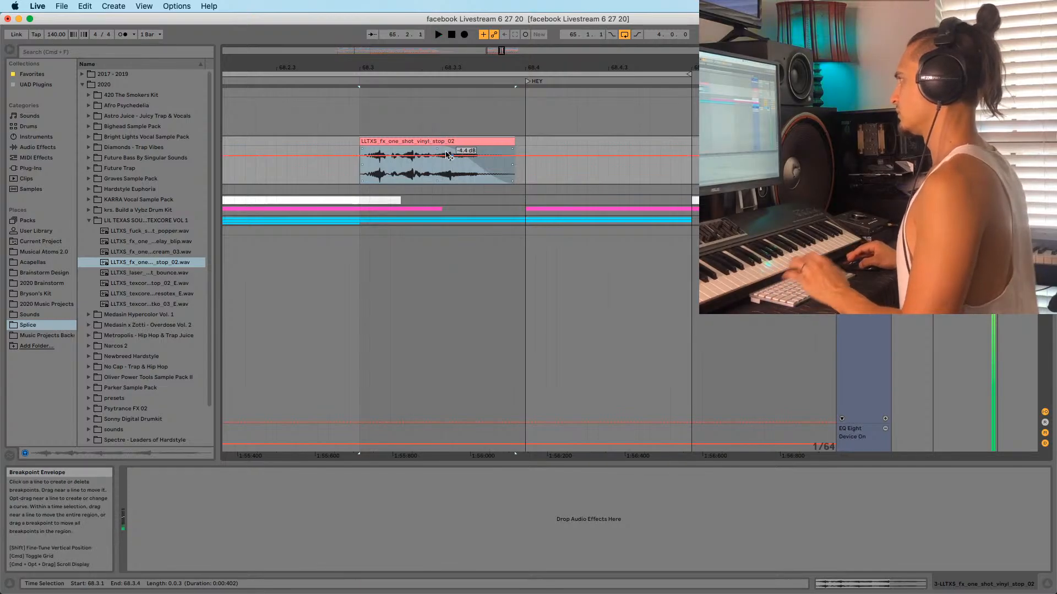
key(space)
key(f)
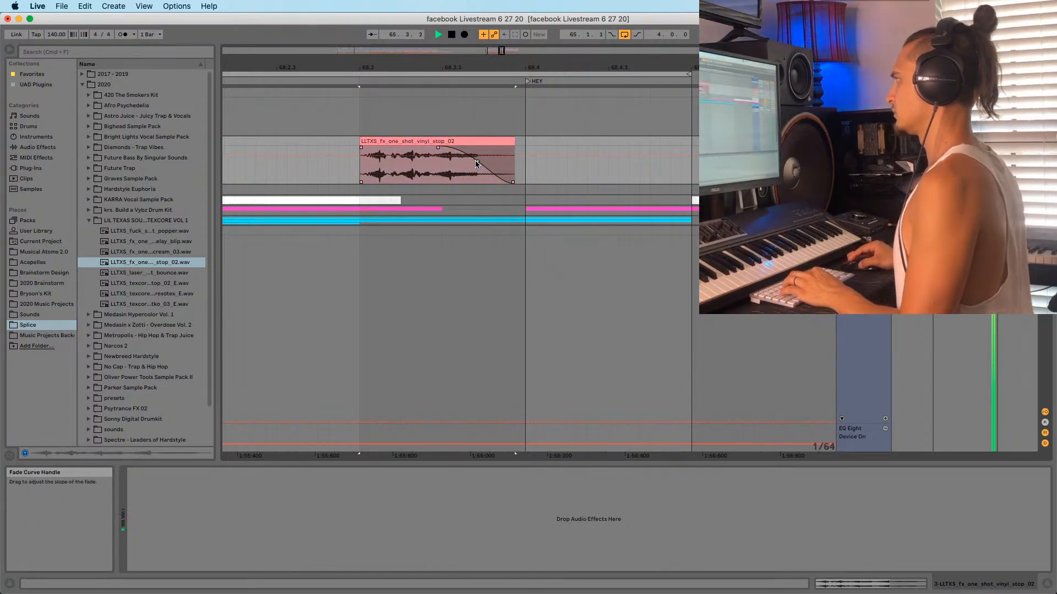
click(234, 141)
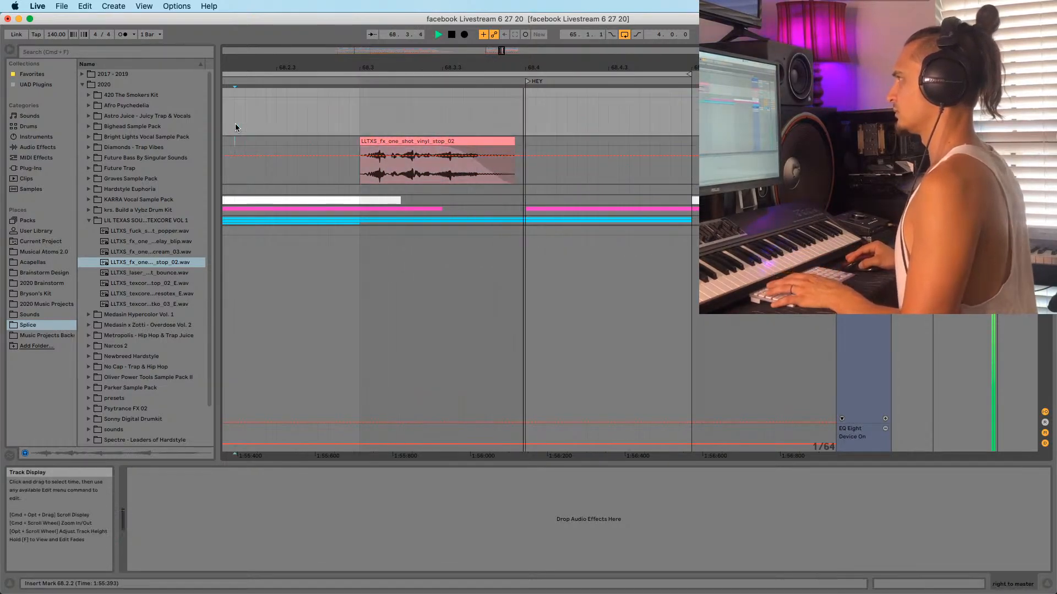
key(space)
Turn on Warp for the vinyl stop clip, using Tones mode and a segment BPM of 152
drag(315, 68, 315, 44)
double_click(382, 141)
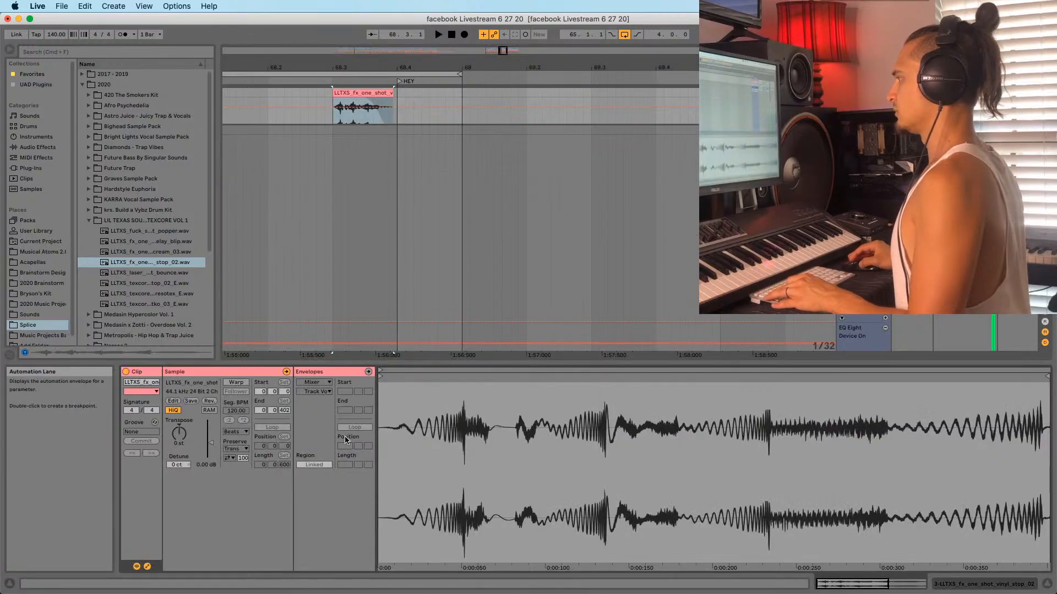
click(238, 384)
click(235, 431)
click(235, 442)
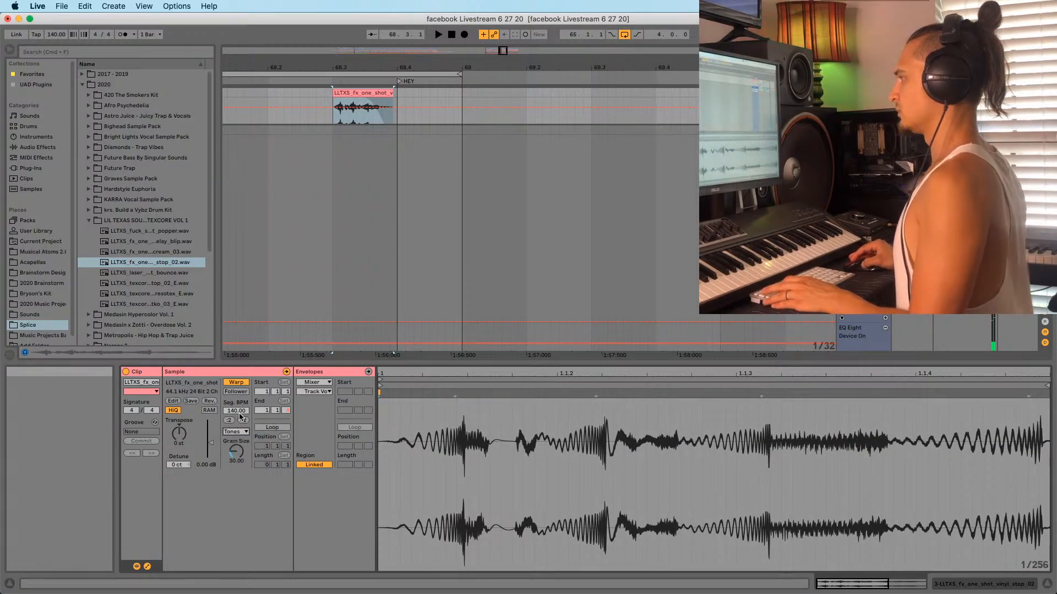
key(space)
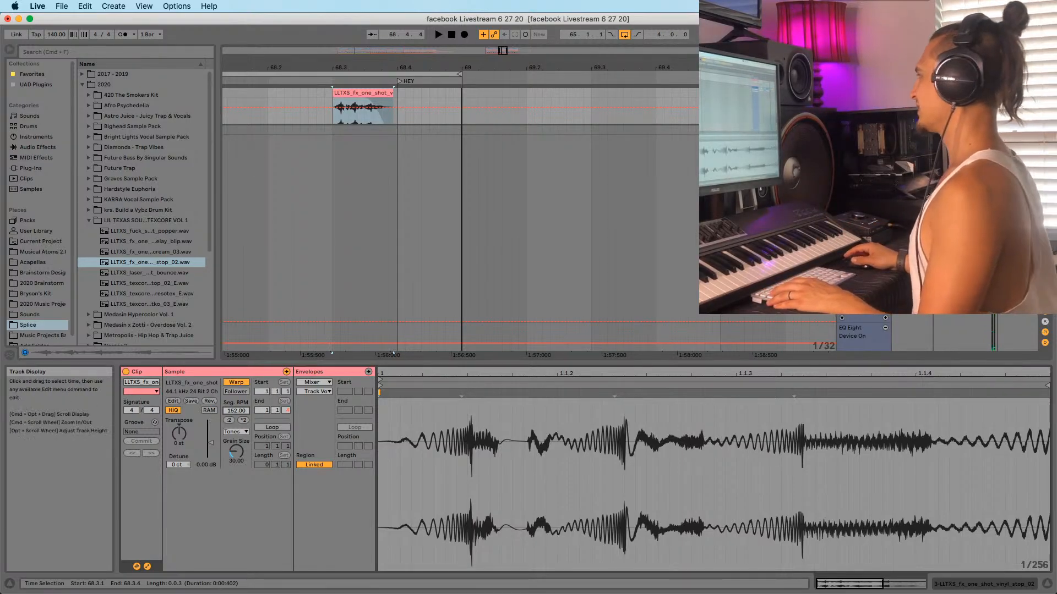
Unfold the vinyl stop track and play the arrangement from 68.2.1 through the HEY marker
click(842, 130)
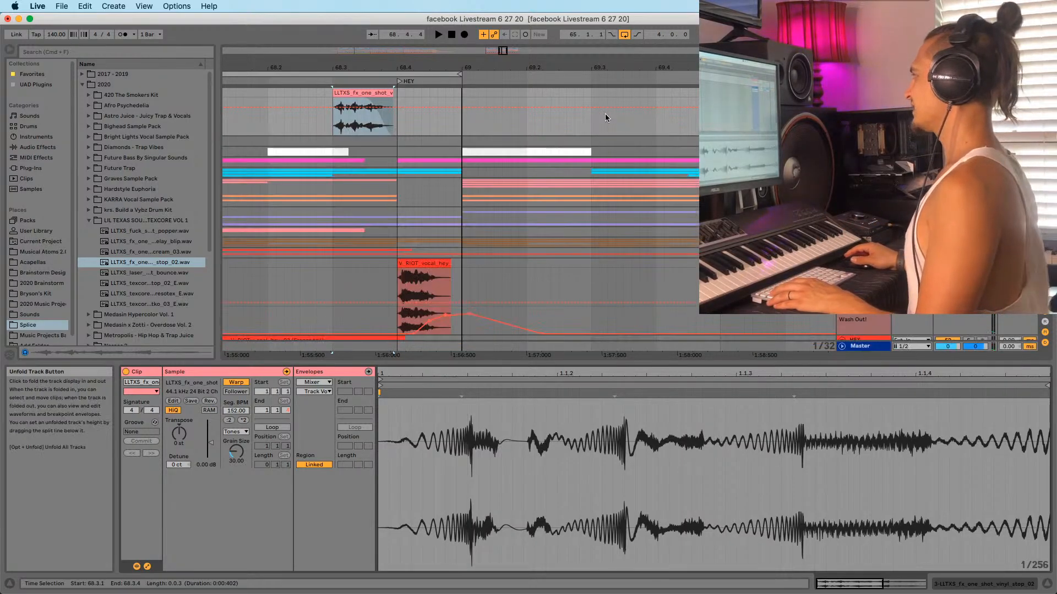
click(273, 88)
key(minus)
scroll(299, 141, up, 1)
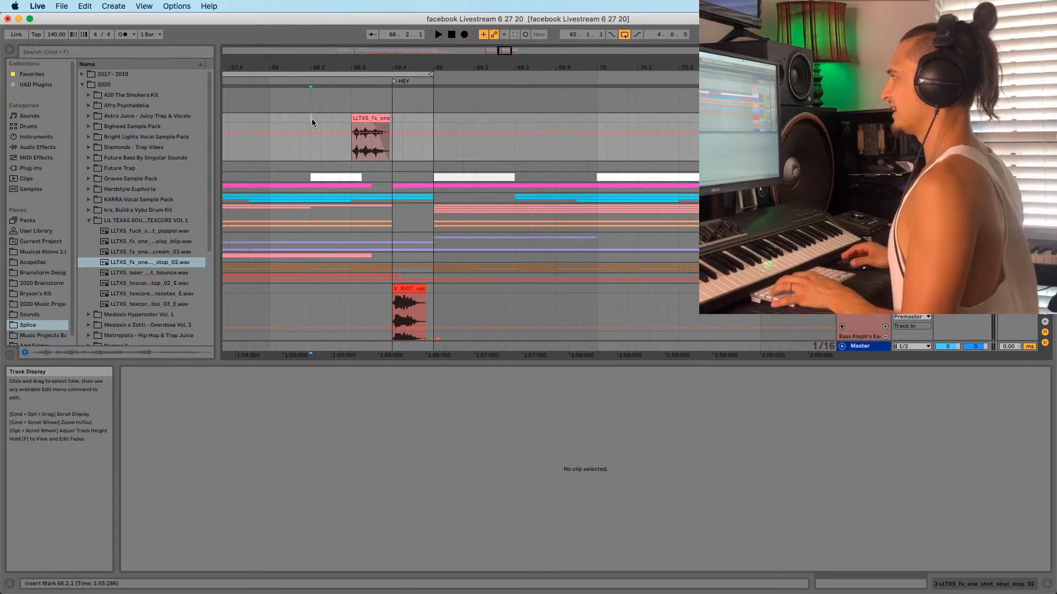
key(space)
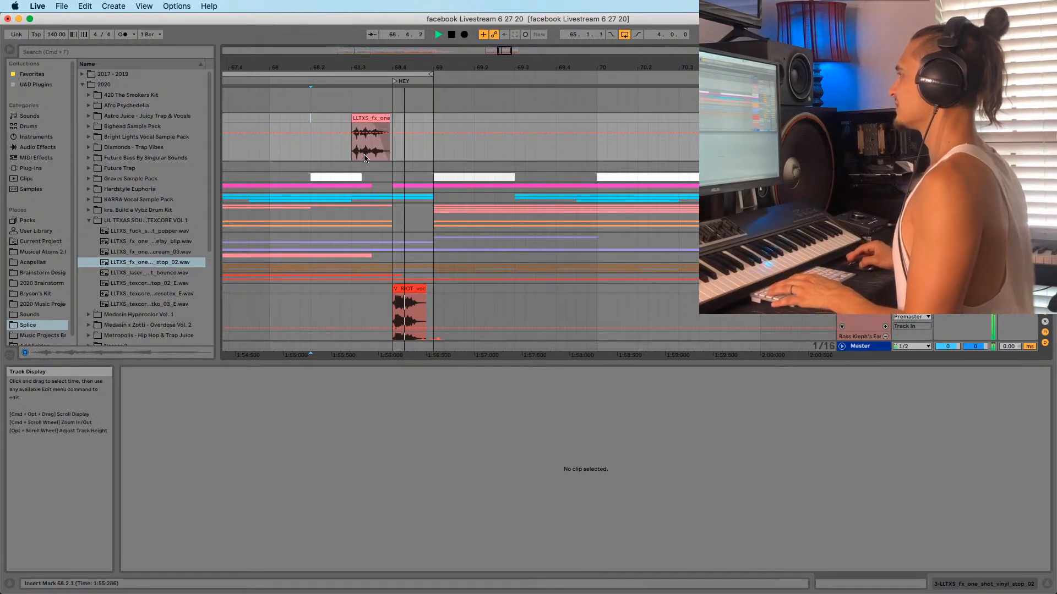
Extend the vinyl stop clip to the HEY marker at 68.4.1 and set its segment BPM to 168
drag(389, 118, 392, 119)
key(space)
key(space)
mouse_move(236, 411)
mouse_down()
mouse_move(237, 402)
mouse_move(239, 419)
mouse_up()
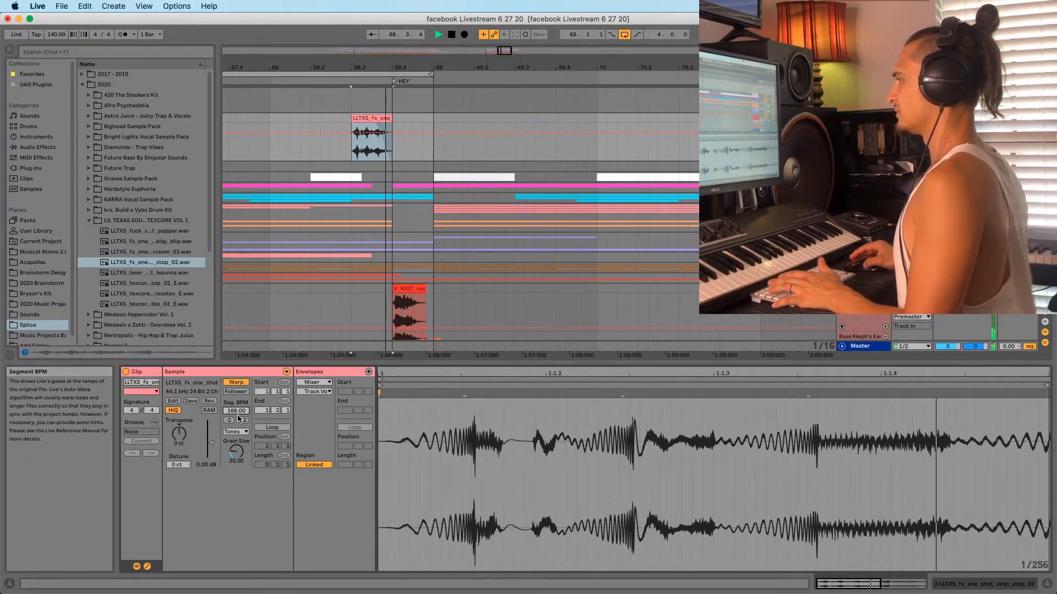
Play the stretched vinyl stop in context from 67.4.1 through the HEY marker
click(239, 118)
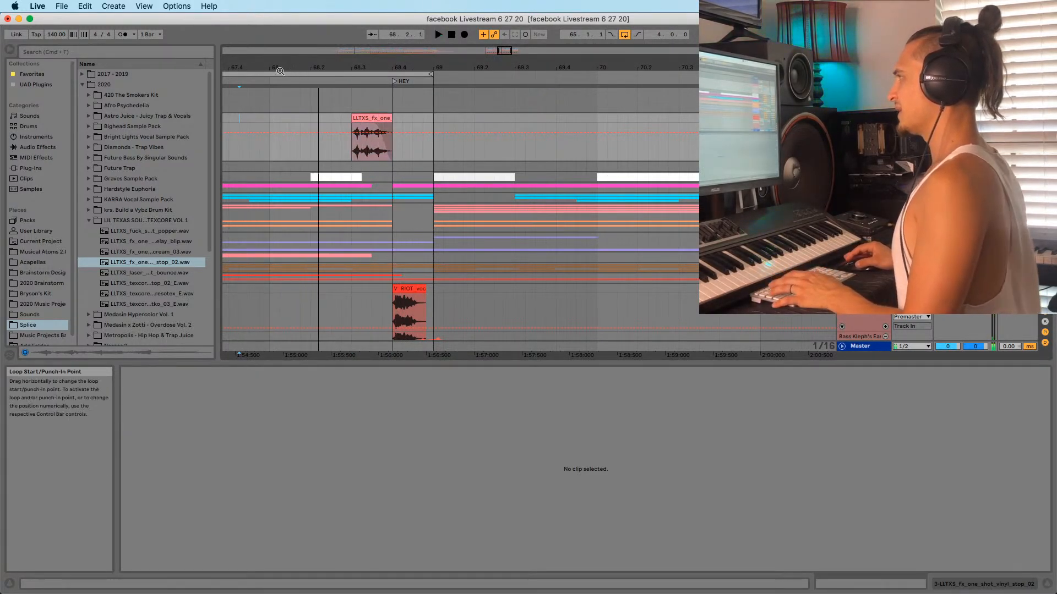
drag(280, 71, 318, 76)
click(301, 106)
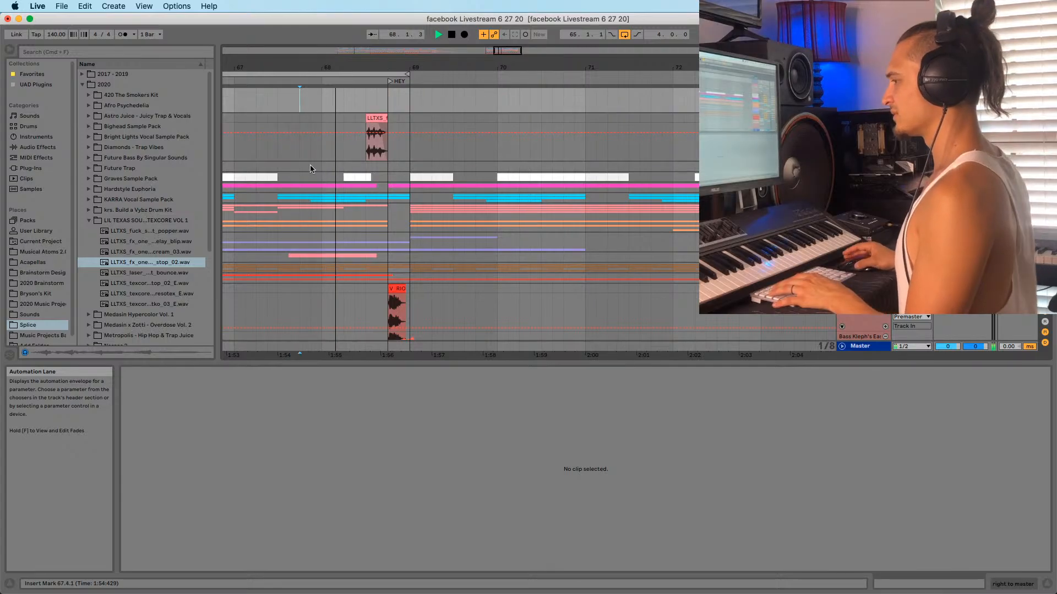
Change the vinyl stop clip's warp mode to Complex Pro
mouse_move(388, 63)
mouse_down()
mouse_move(424, 56)
mouse_move(417, 77)
mouse_move(393, 94)
mouse_up()
click(408, 118)
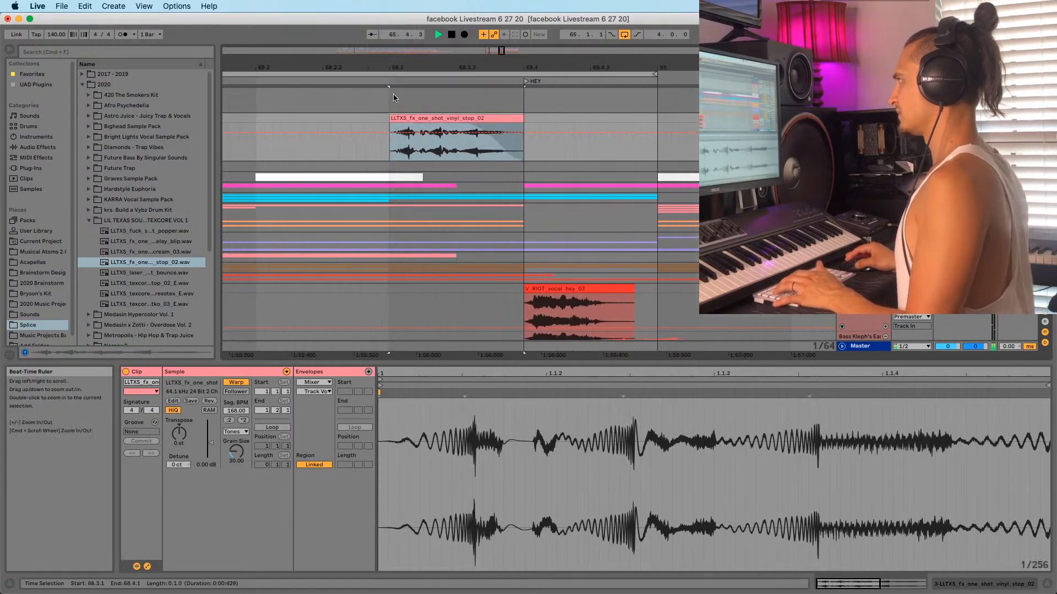
click(236, 432)
click(234, 468)
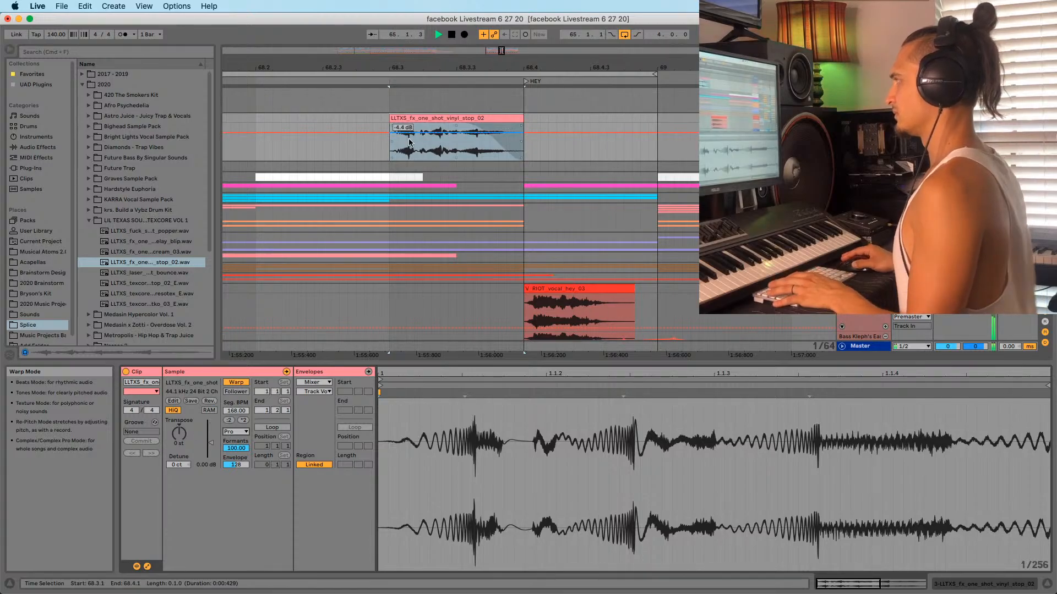
Play the section around bar 68 through the HEY marker to hear the Complex Pro vinyl stop
click(226, 122)
key(space)
key(space)
drag(269, 67, 271, 61)
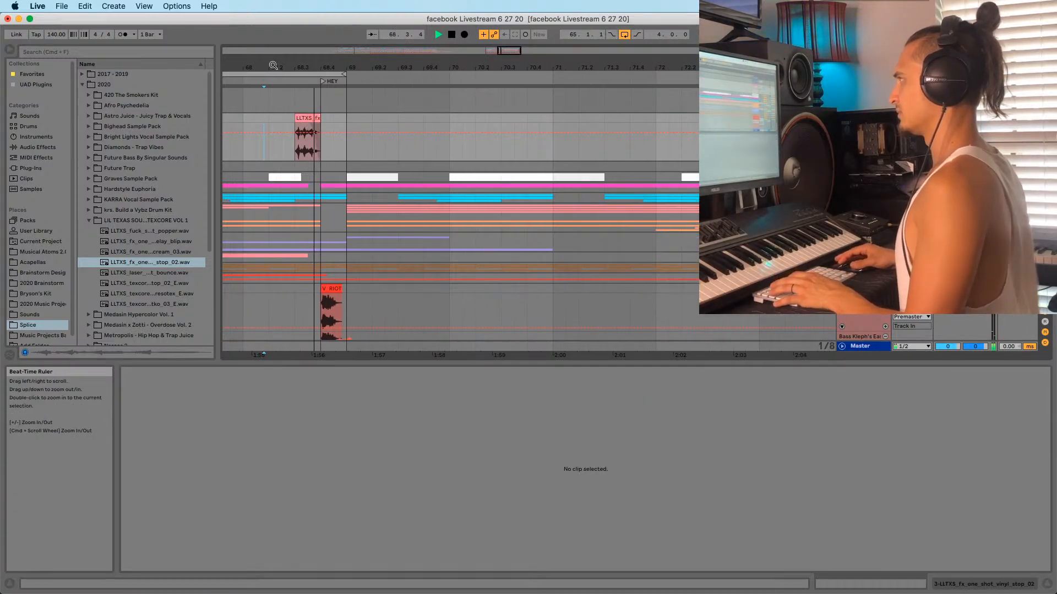
click(242, 122)
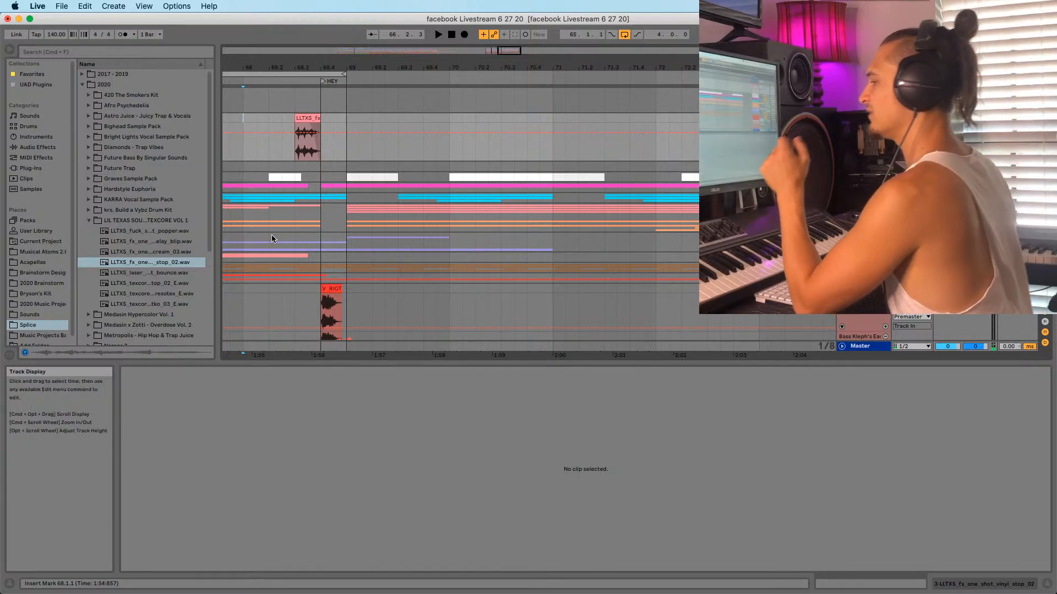
Try adding Little AlterBoy from the Favorites to the vinyl stop track
drag(279, 69, 435, 66)
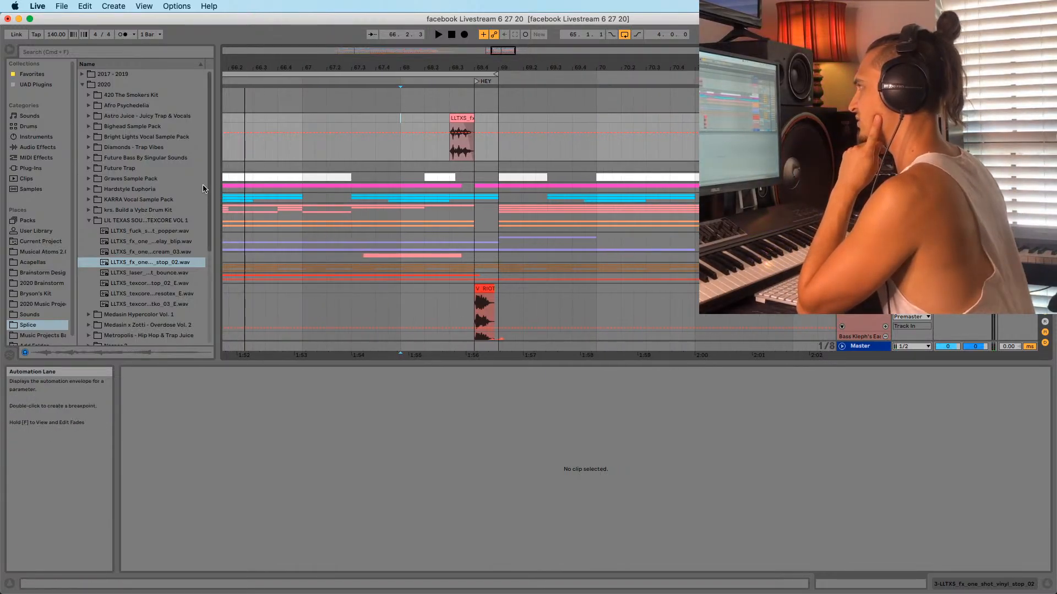
click(32, 74)
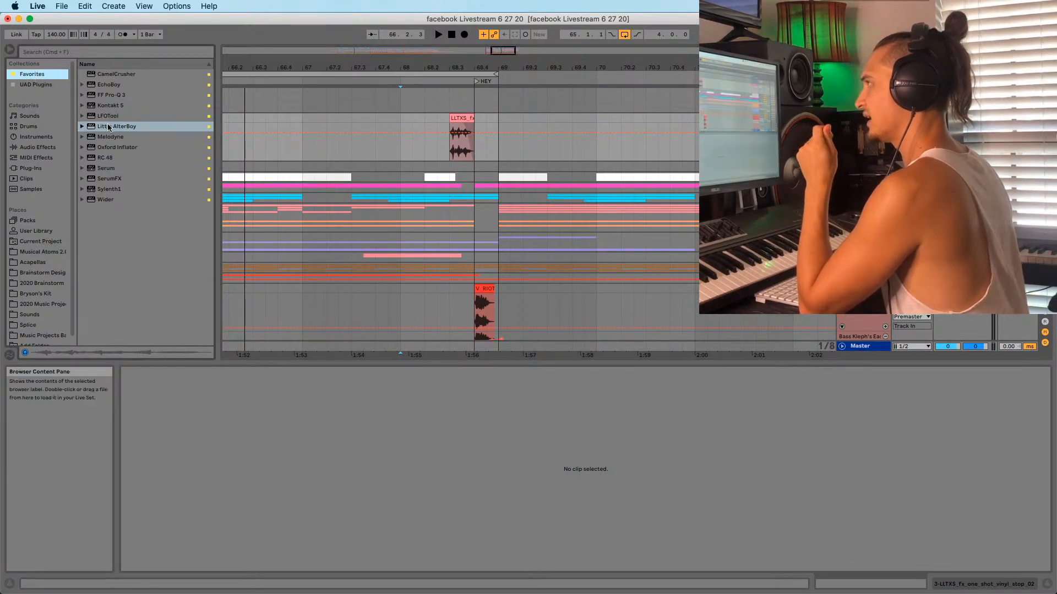
drag(108, 128, 292, 135)
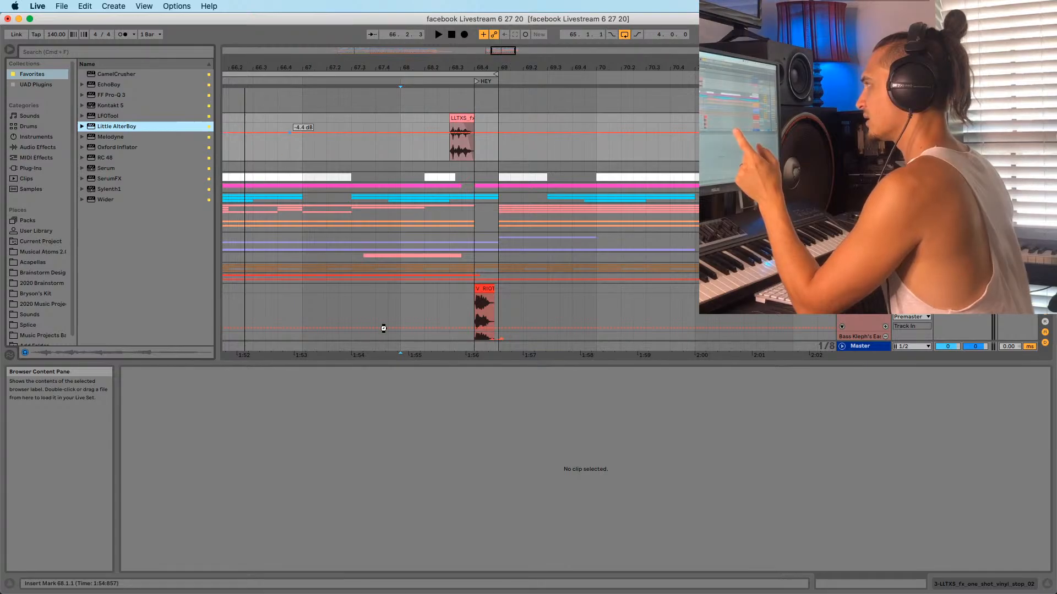
drag(384, 328, 384, 329)
drag(105, 63, 112, 59)
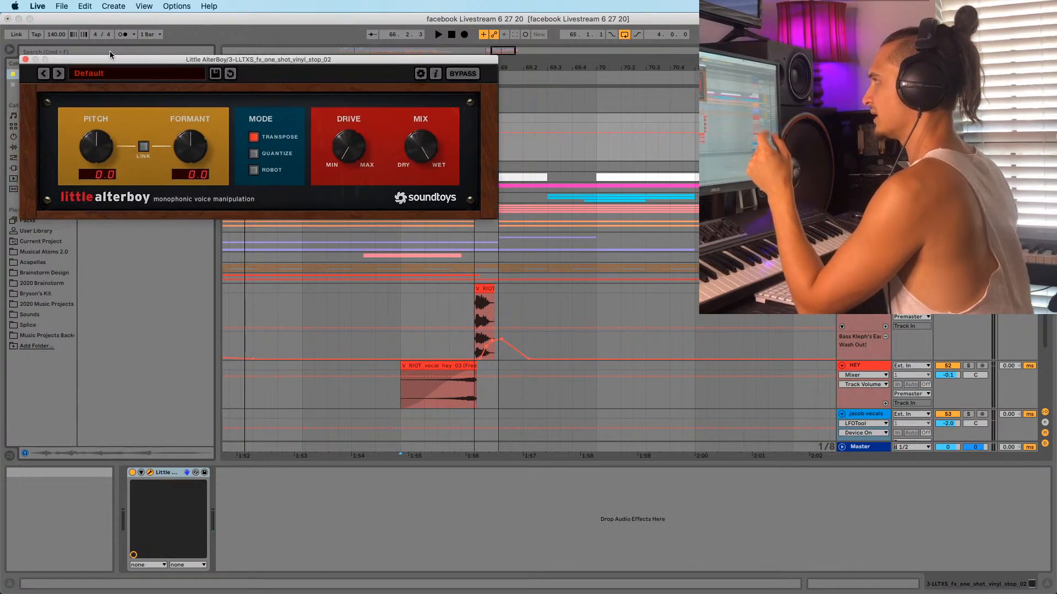
Close the Little AlterBoy window and delete the device from the vinyl stop track
click(25, 59)
click(171, 474)
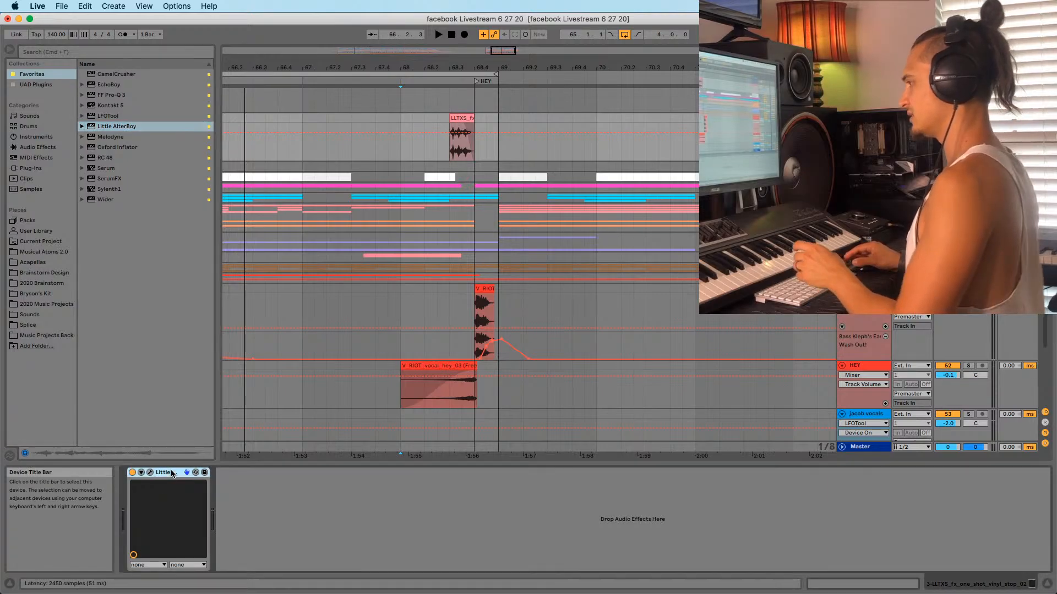
key(Delete)
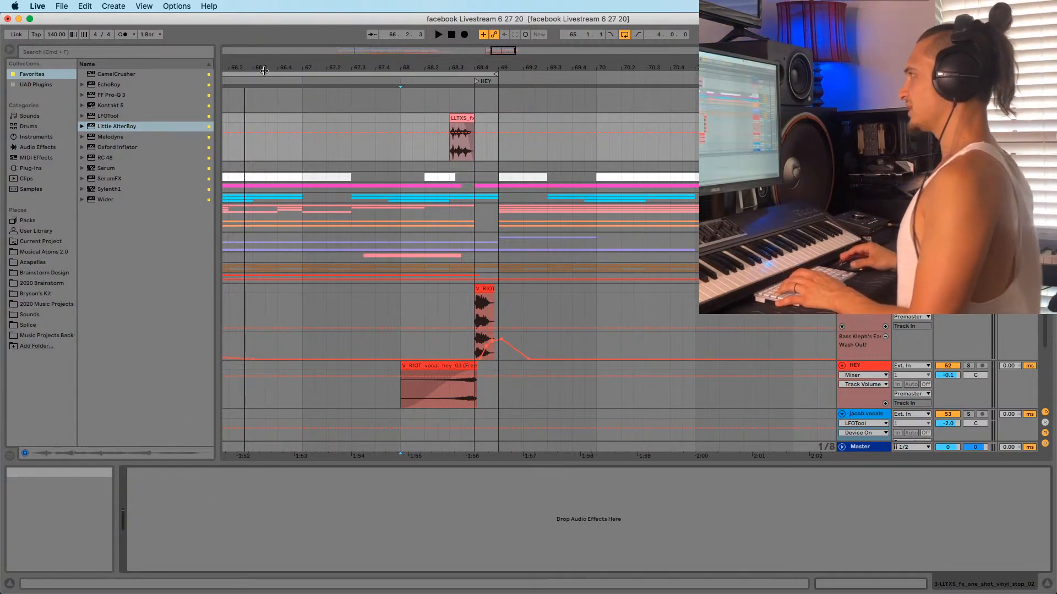
Play the drop from 65.1.1 and again from 64.4.1 to hear the transition into the HEY marker
drag(342, 67, 422, 33)
click(363, 126)
key(space)
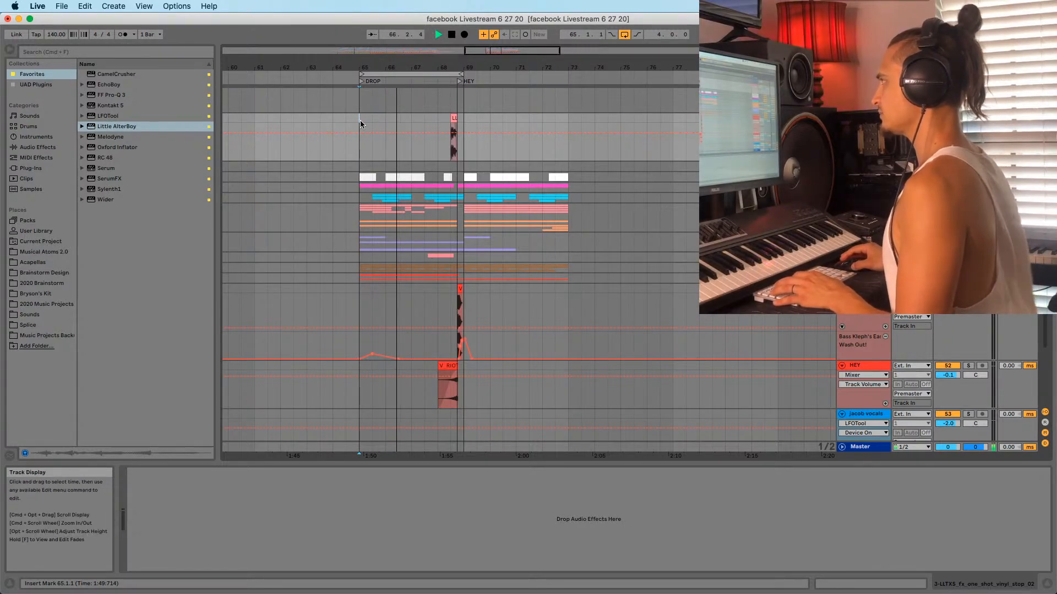
drag(439, 67, 456, 54)
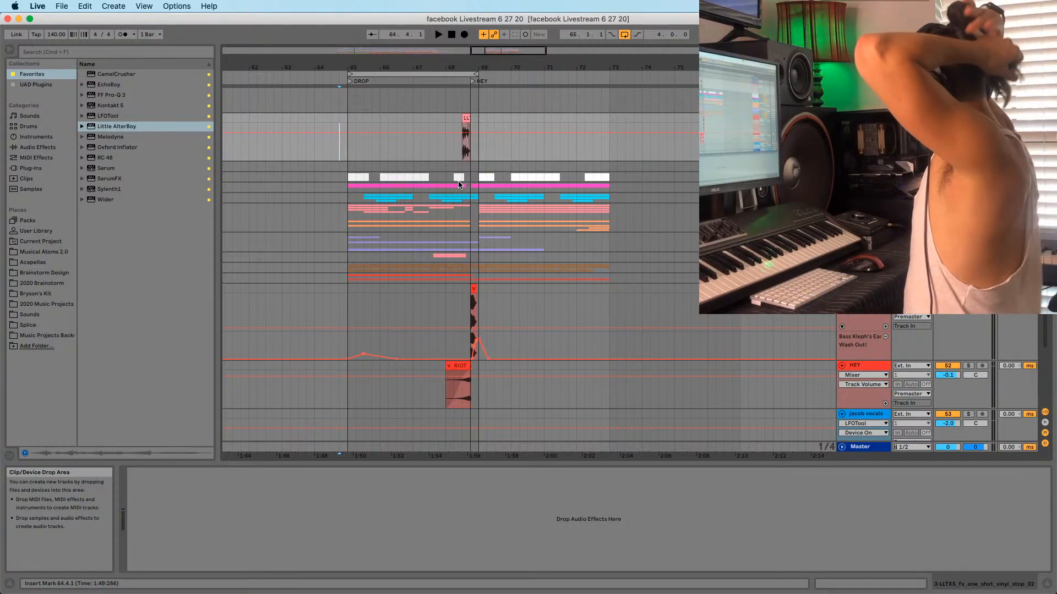
key(space)
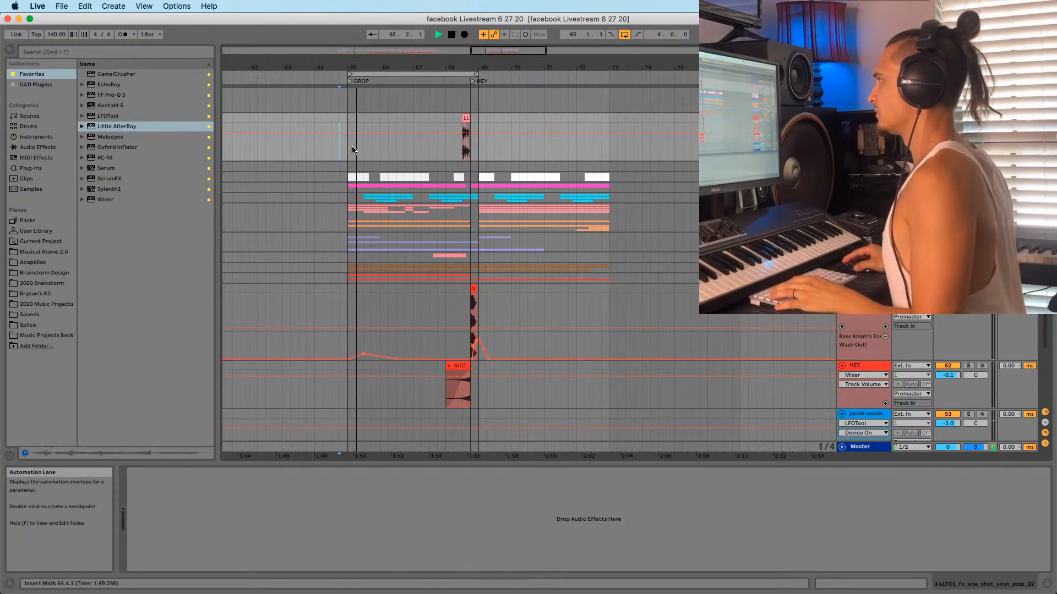
Play the drop repeatedly from 65.1.1 into the HEY marker and look over the tracks sounding there
click(348, 167)
drag(373, 55, 376, 47)
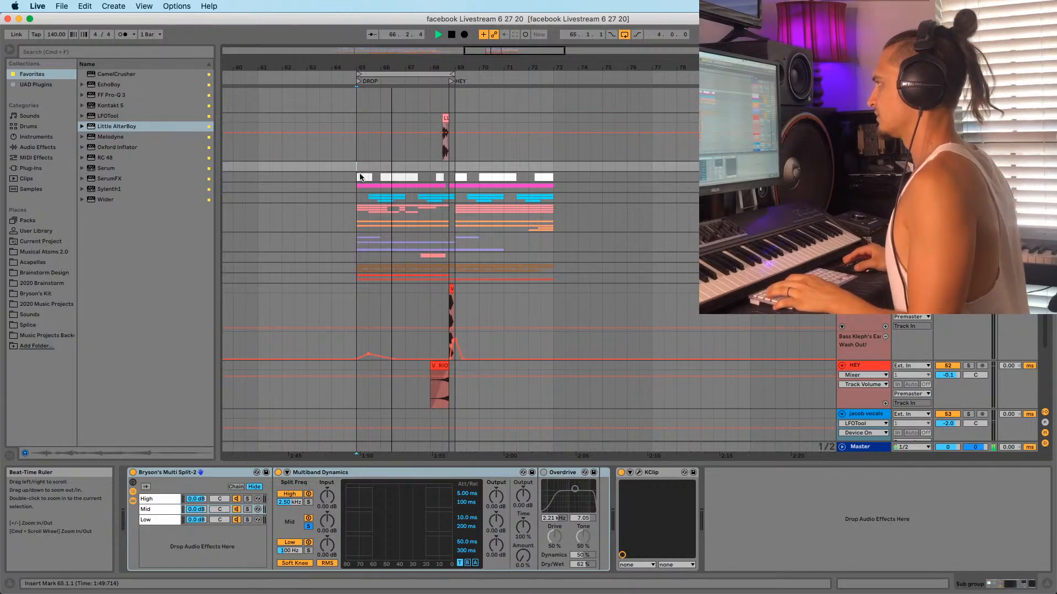
click(356, 156)
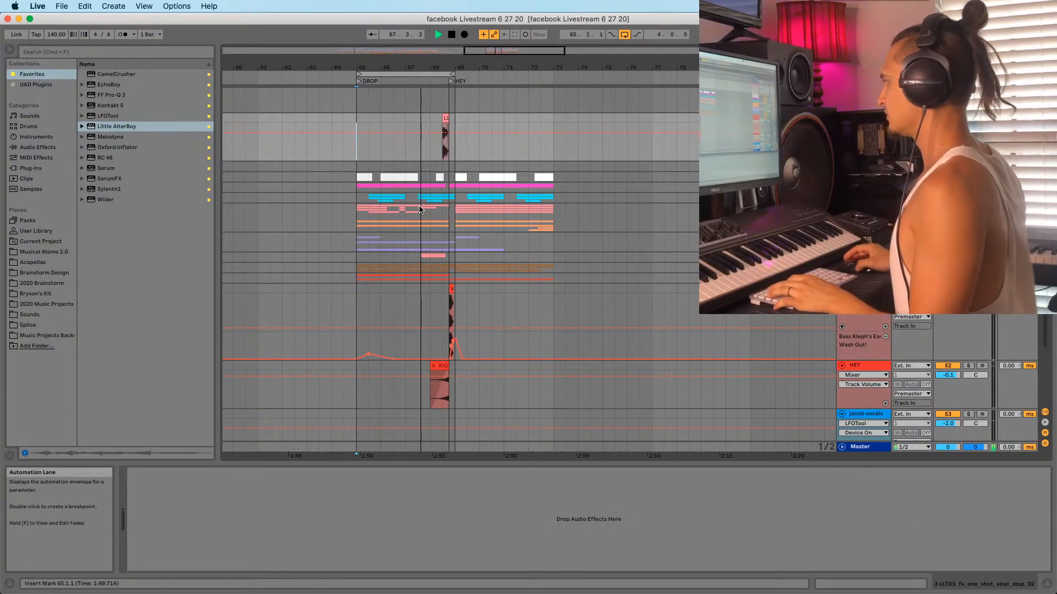
click(424, 261)
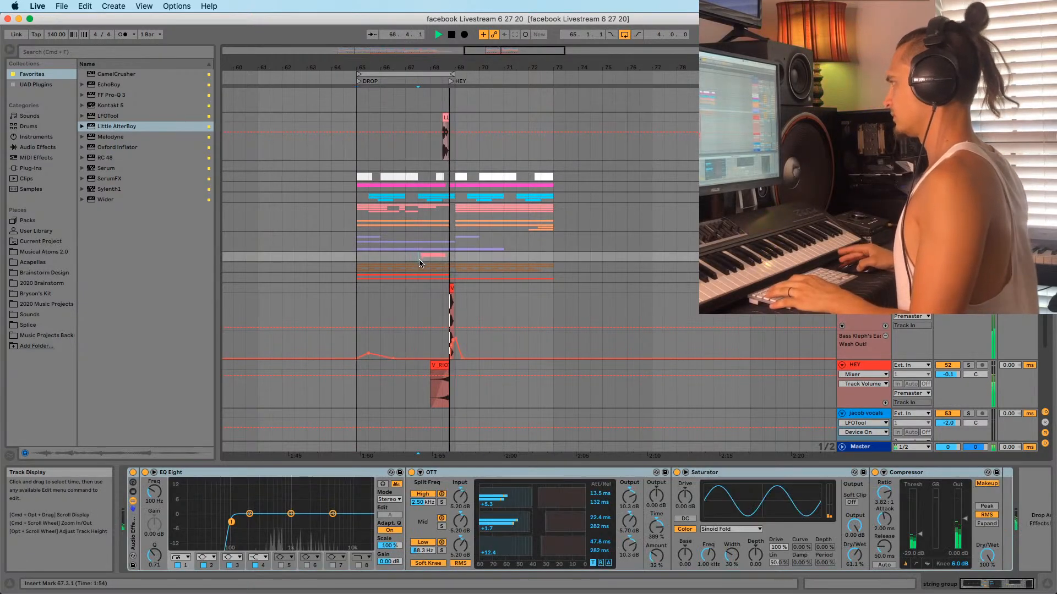
scroll(408, 256, down, 5)
click(358, 249)
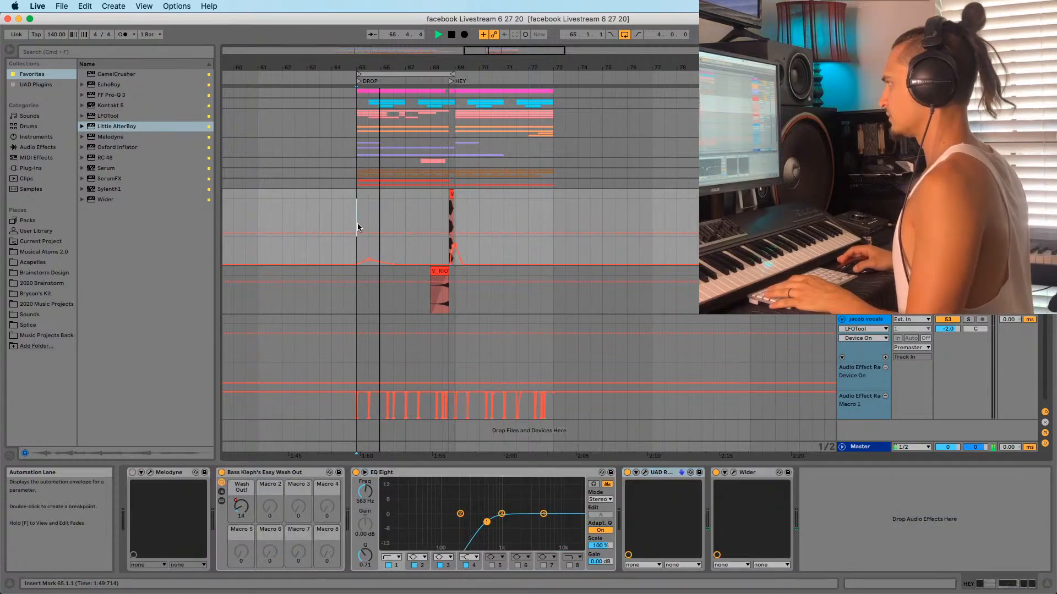
scroll(358, 224, up, 1)
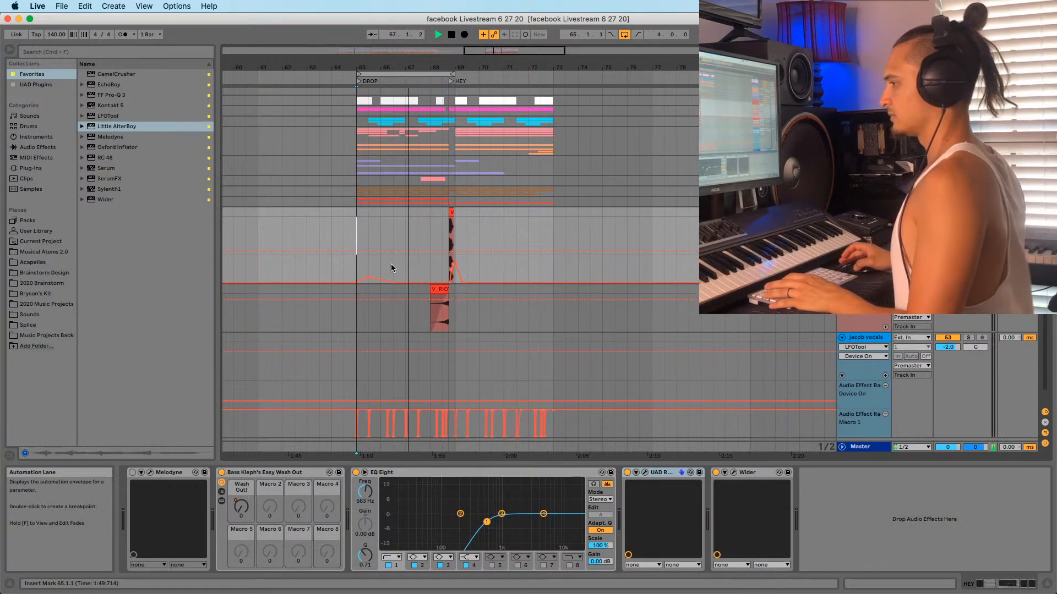
scroll(407, 258, up, 5)
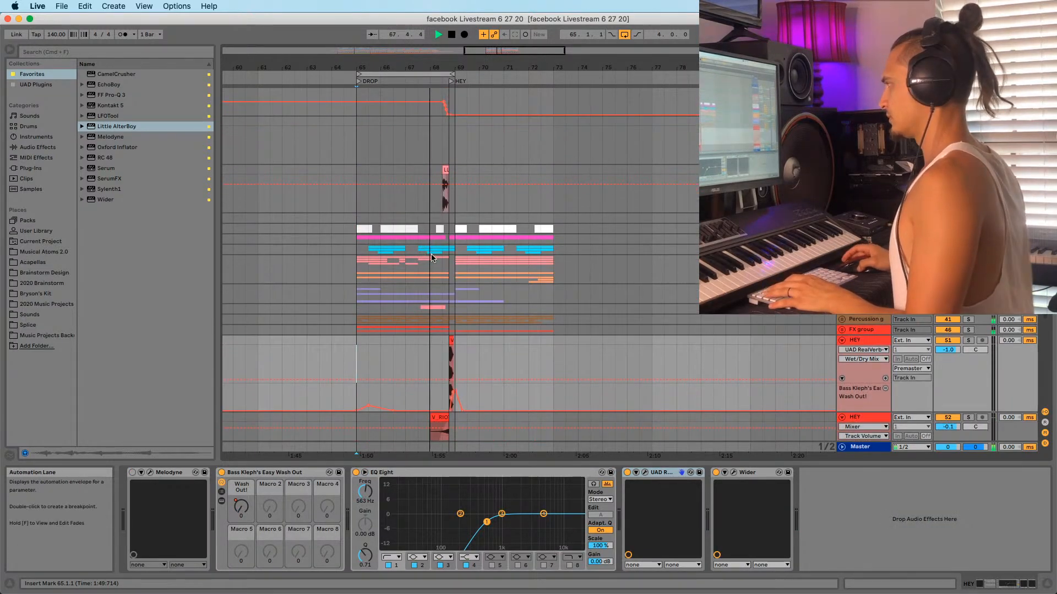
Play the passage from 67.1.1 and from 67.3.3 to hear the build into the HEY marker
click(405, 266)
drag(421, 61, 421, 192)
scroll(419, 234, down, 4)
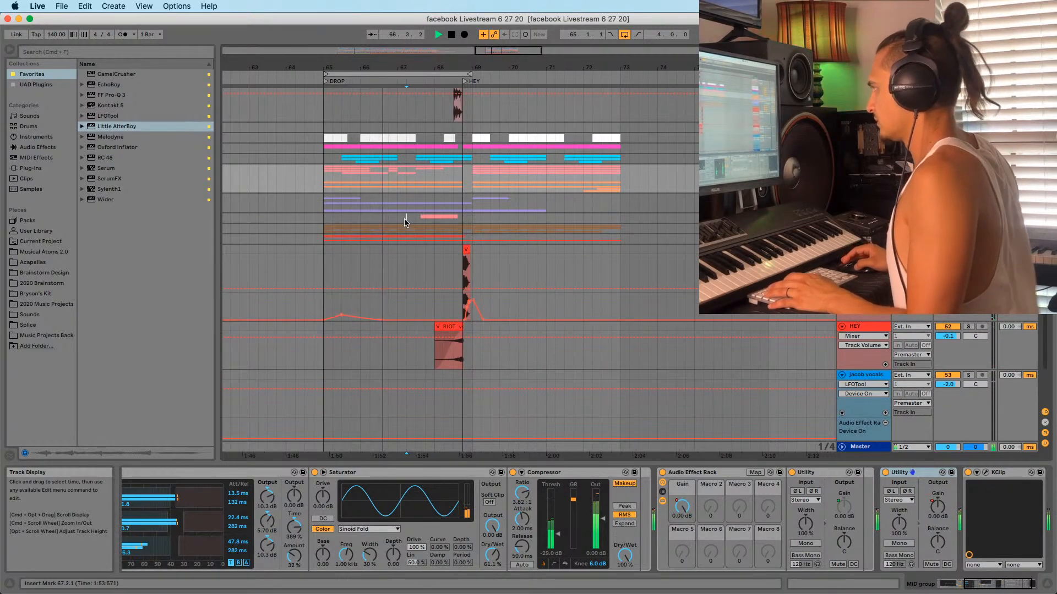
click(405, 220)
scroll(431, 200, up, 3)
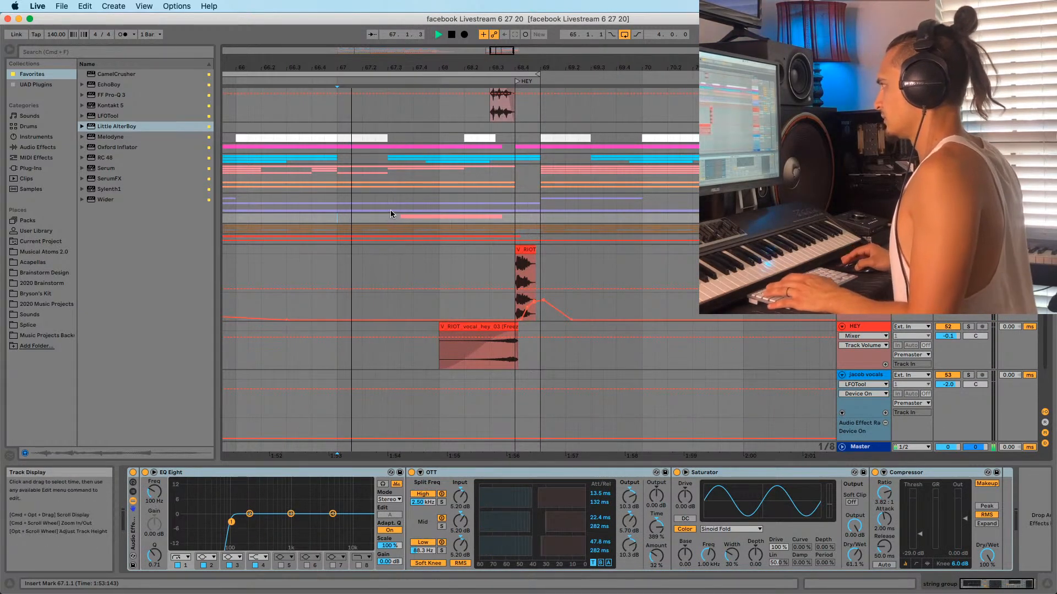
key(space)
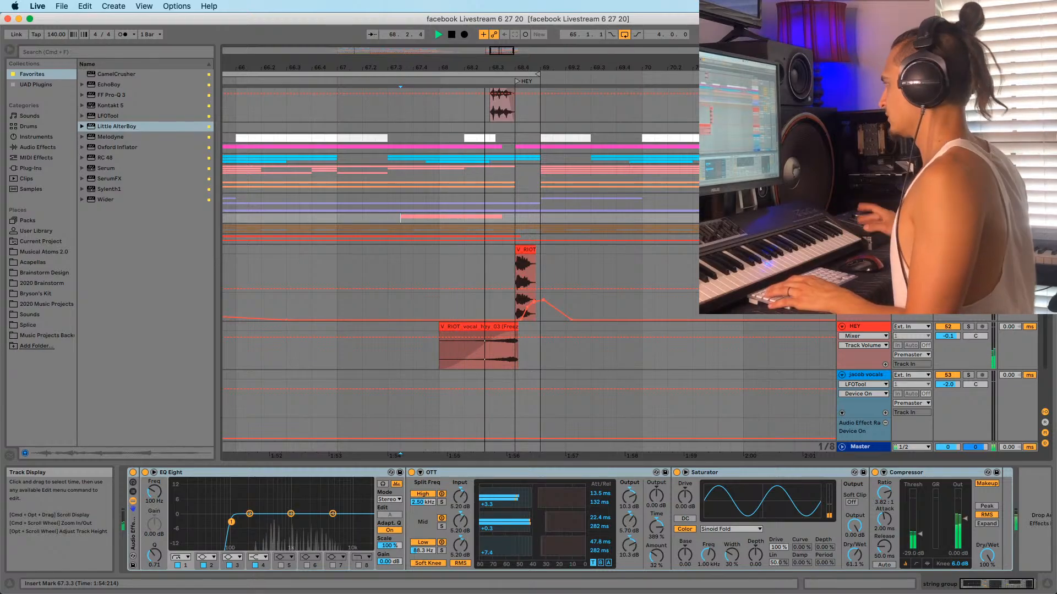
click(401, 202)
key(space)
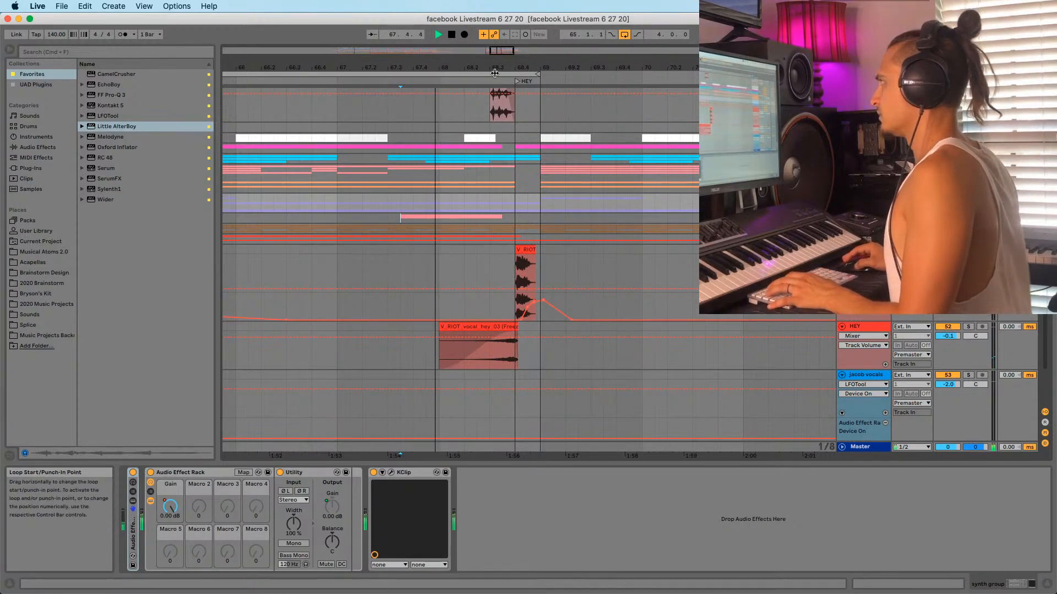
drag(488, 63, 481, 69)
key(space)
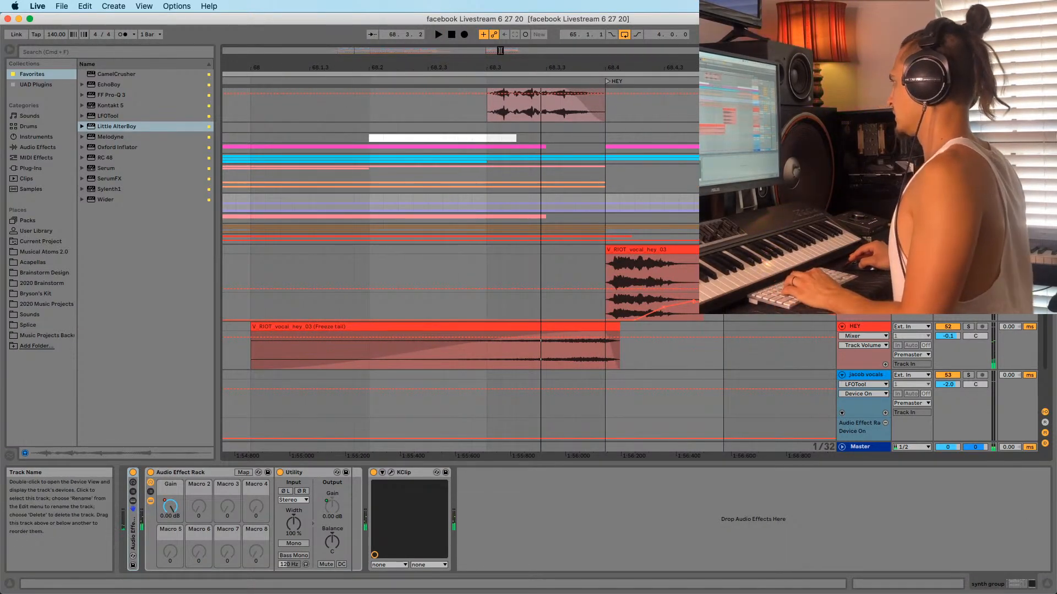
Expand the string group, solo the string up track and play its Cm clip from 67.3.3 to the HEY marker
click(863, 217)
click(842, 216)
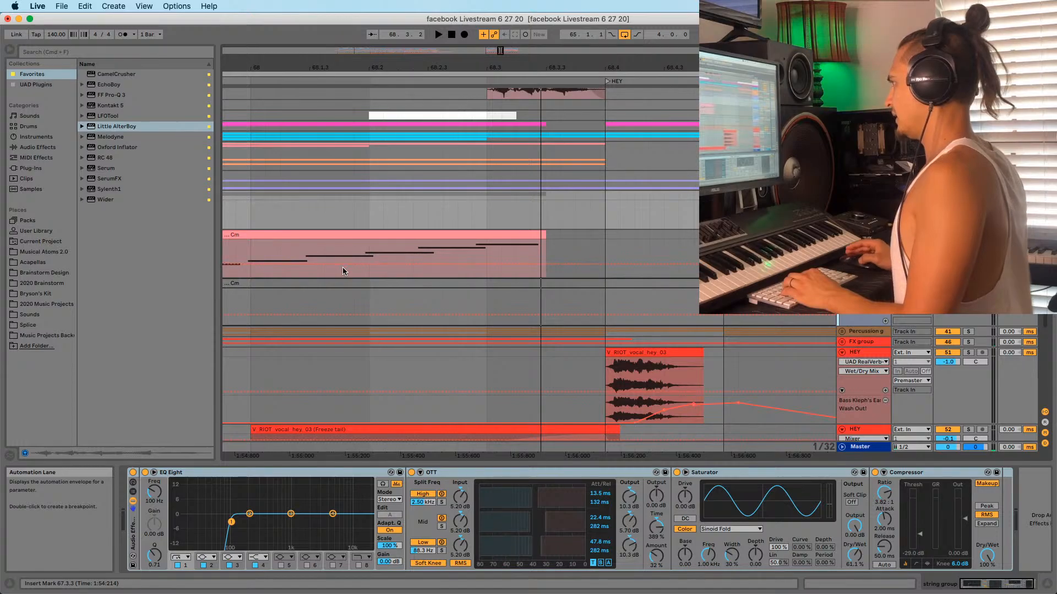
click(250, 251)
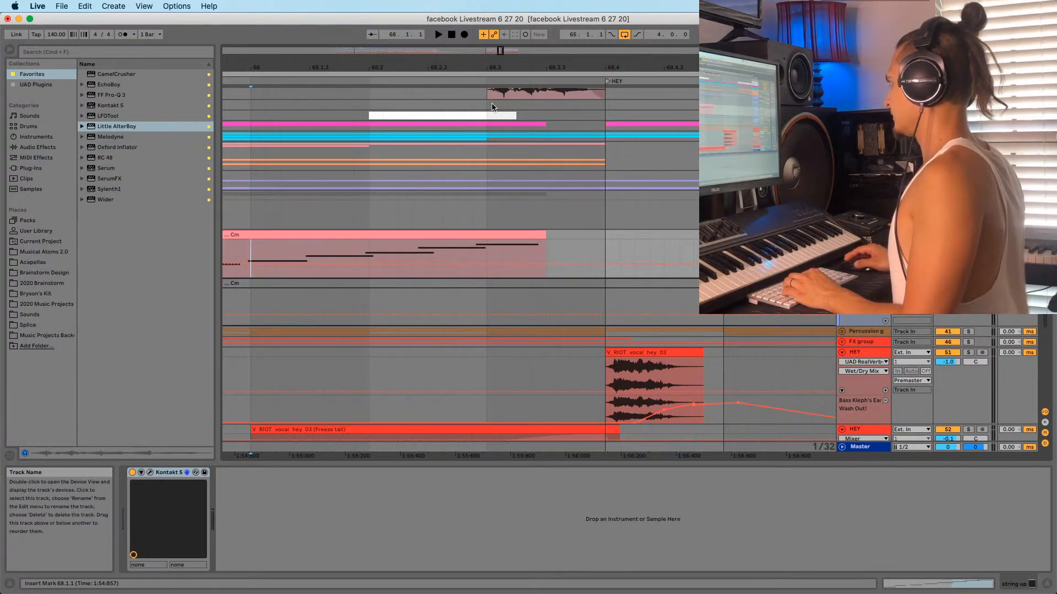
scroll(492, 107, down, 4)
click(493, 235)
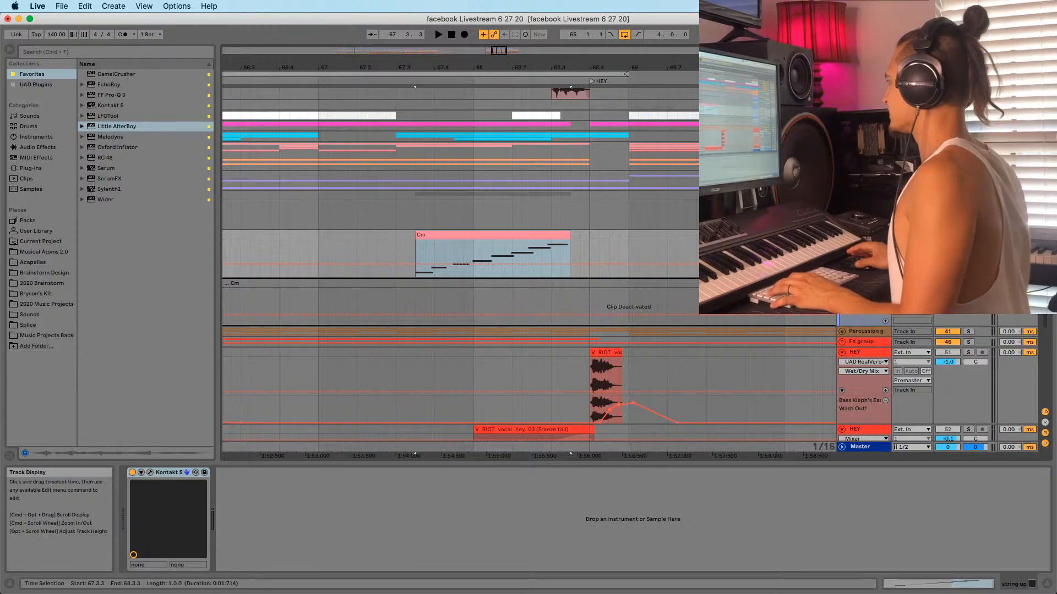
scroll(688, 309, down, 3)
key(space)
scroll(688, 310, up, 5)
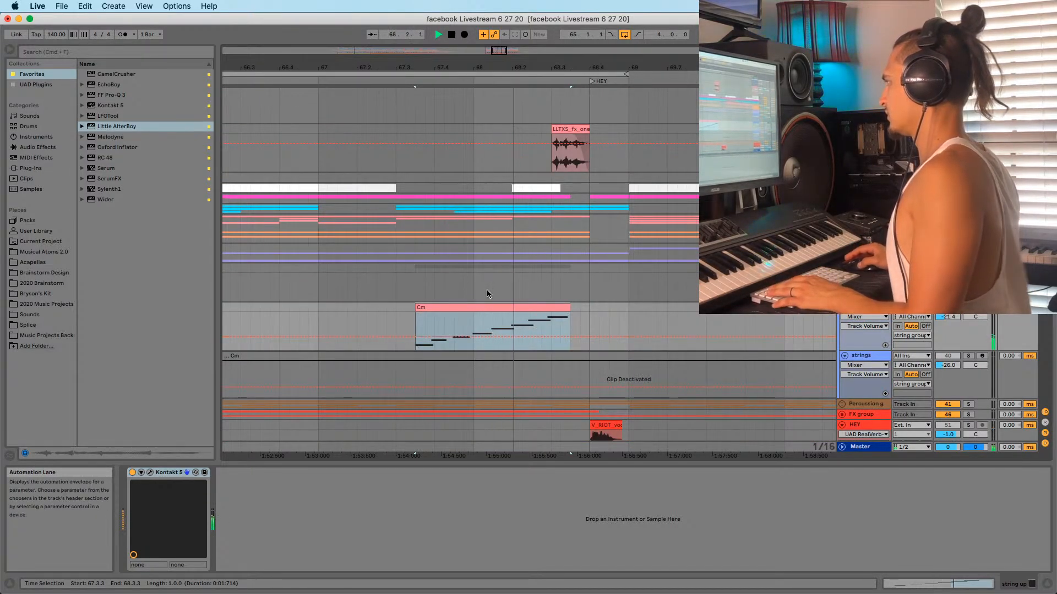
key(space)
click(864, 282)
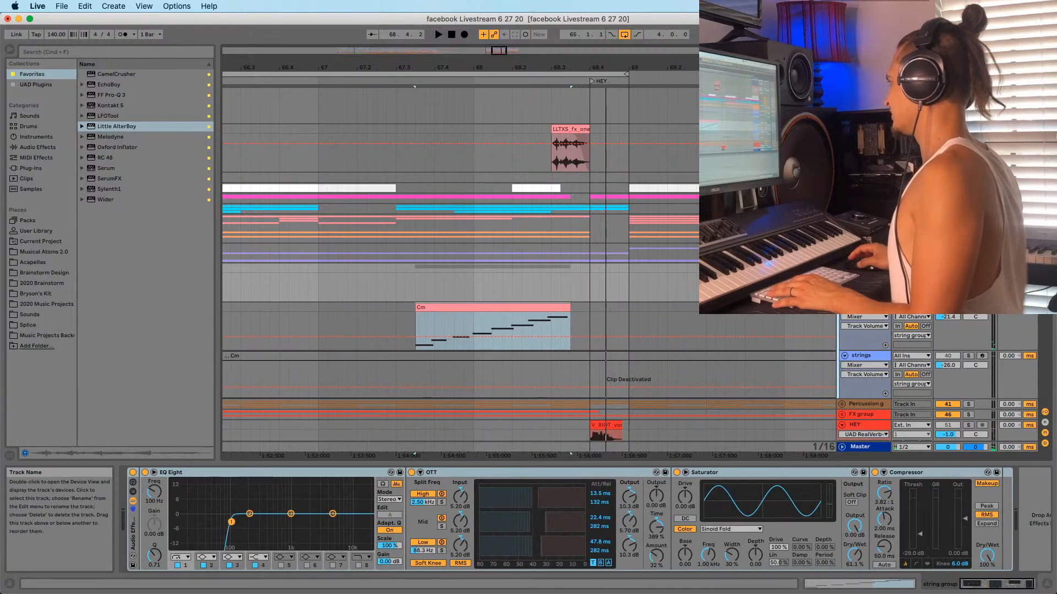
key(space)
Redraw the Utility gain automation on the synth up track as a descending fade from about 68.3 to the HEY marker
scroll(562, 329, down, 4)
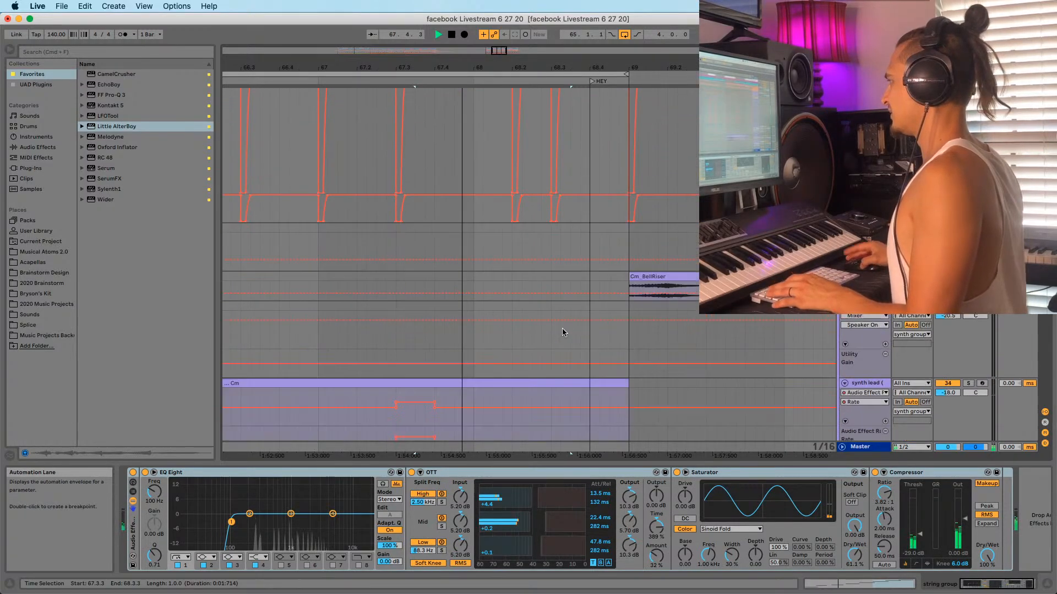
scroll(553, 332, down, 5)
scroll(457, 303, down, 3)
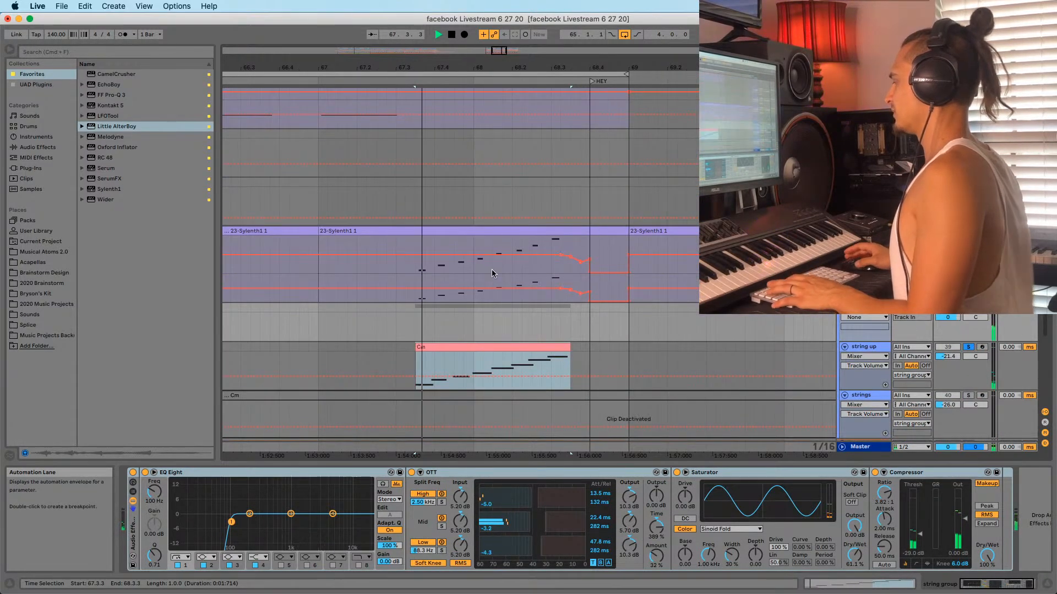
drag(538, 289, 578, 293)
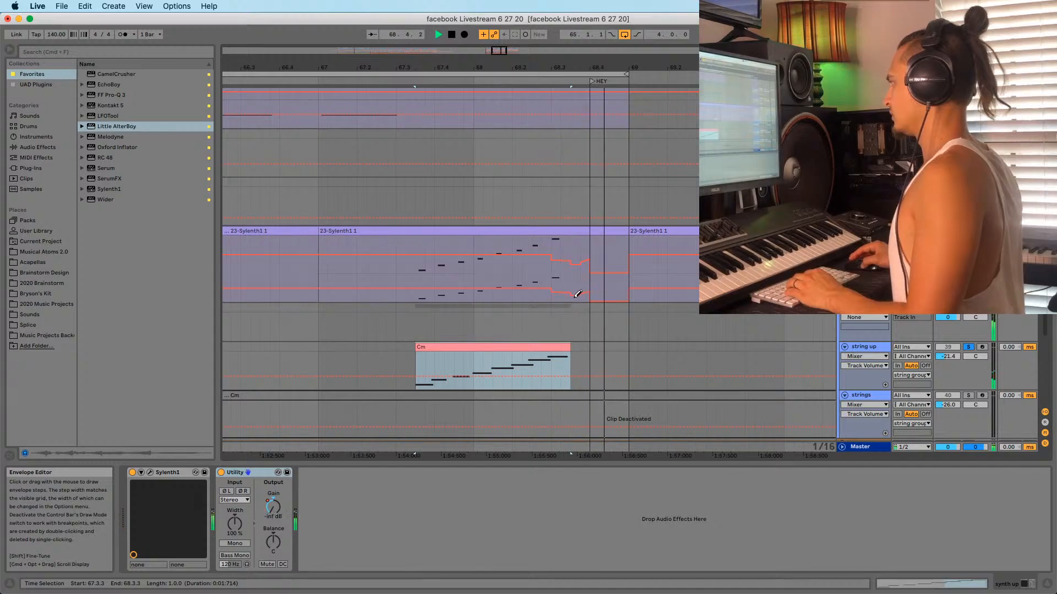
key(b)
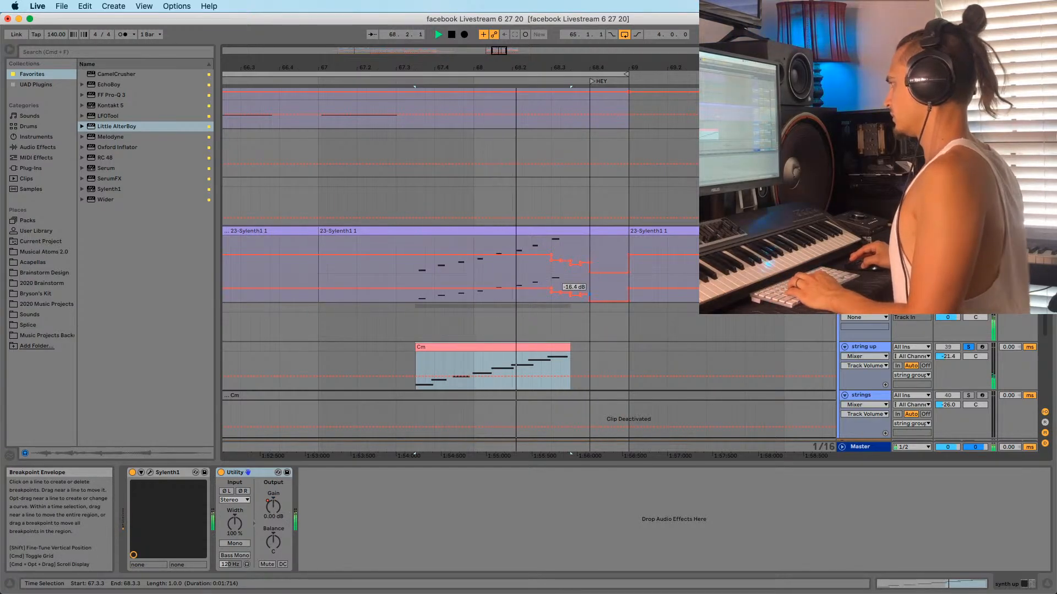
click(405, 283)
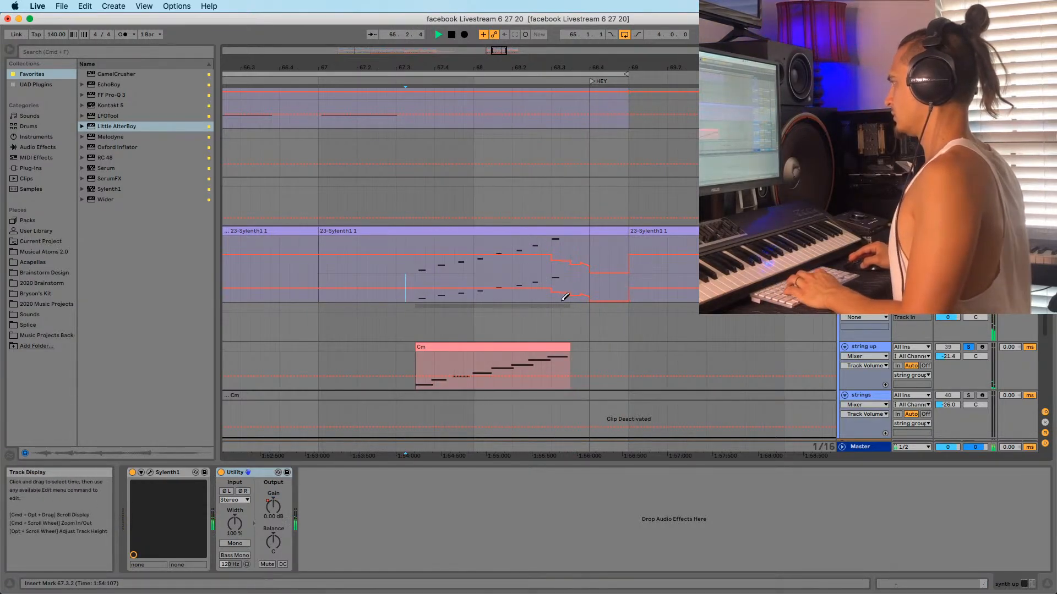
drag(564, 298, 574, 292)
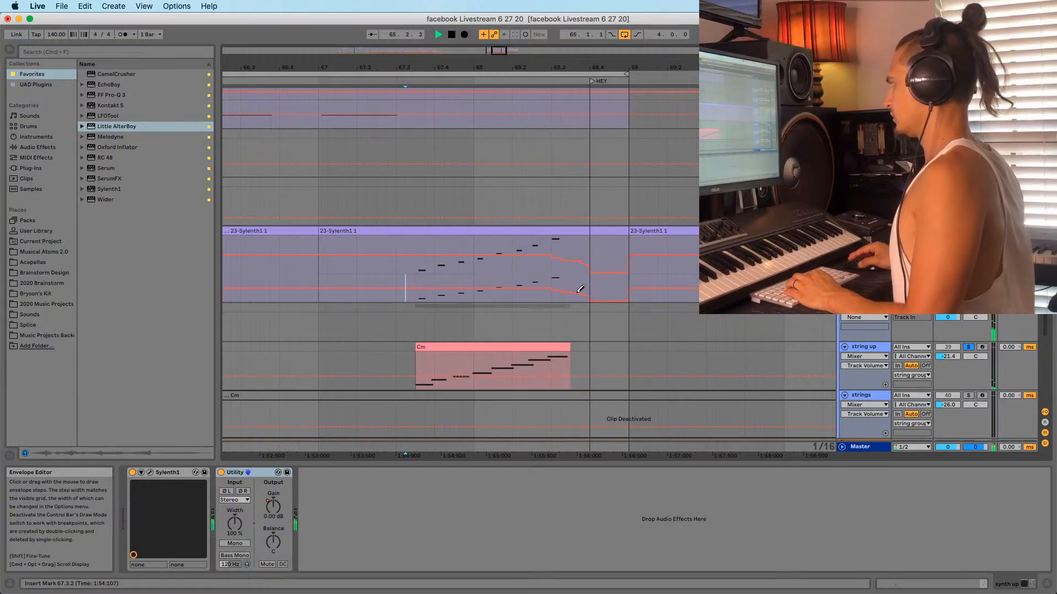
Play the drop from 65.1.1 to check the synth up fade before the HEY marker
drag(420, 67, 421, 44)
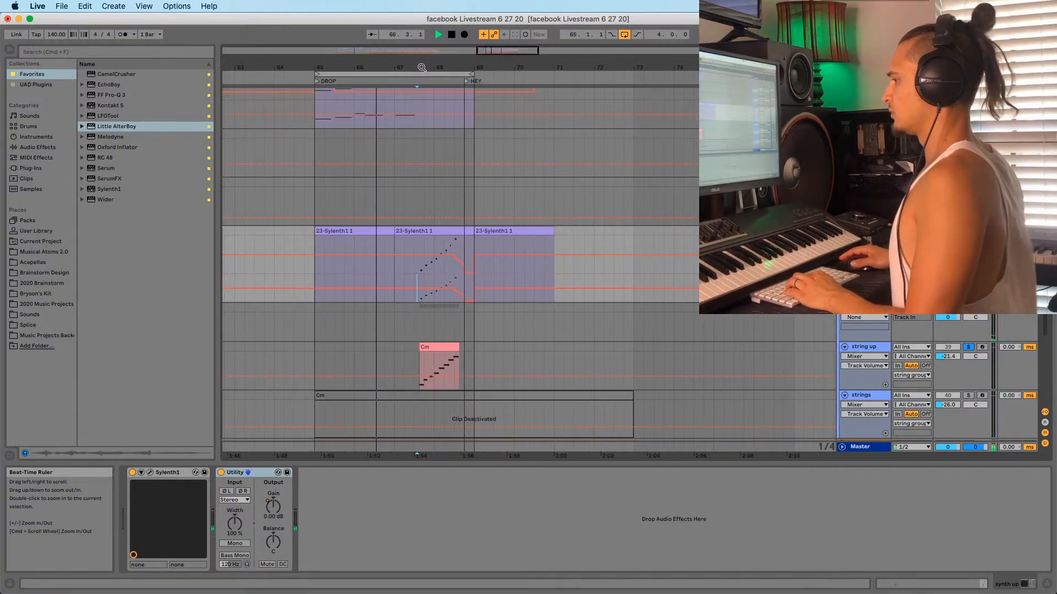
key(space)
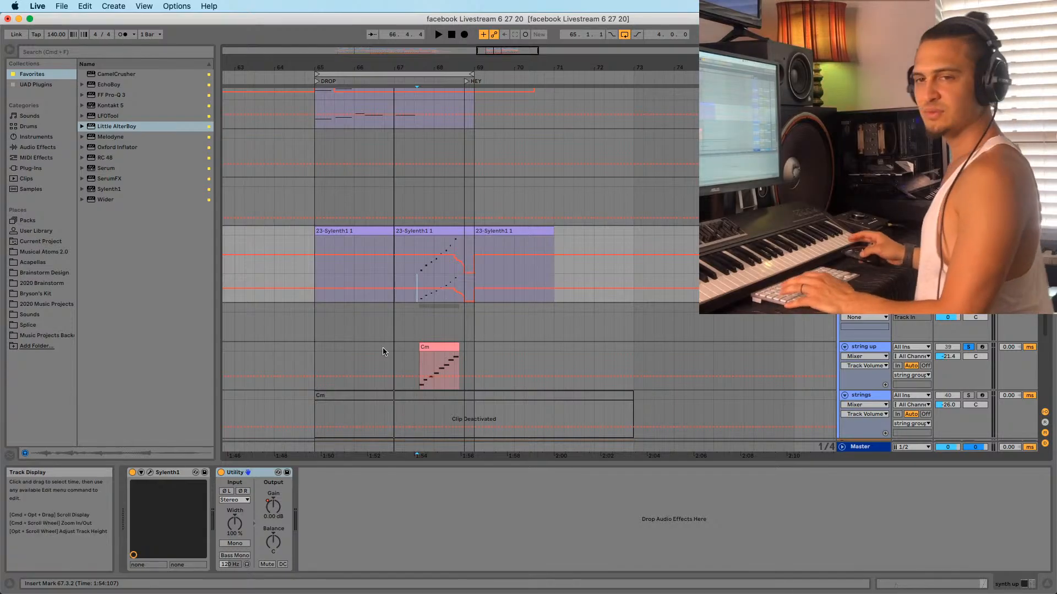
click(318, 278)
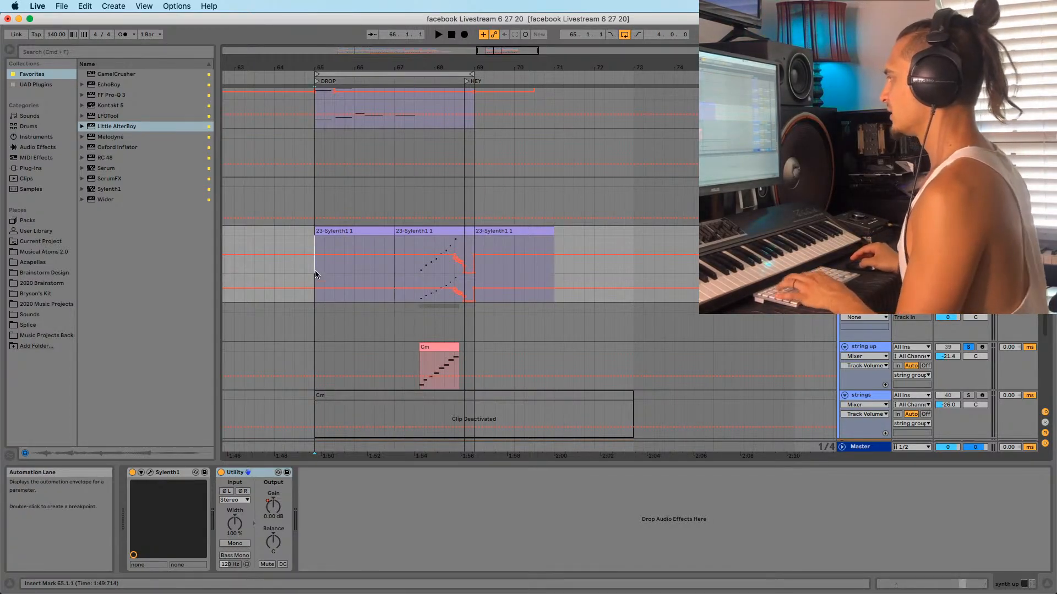
key(space)
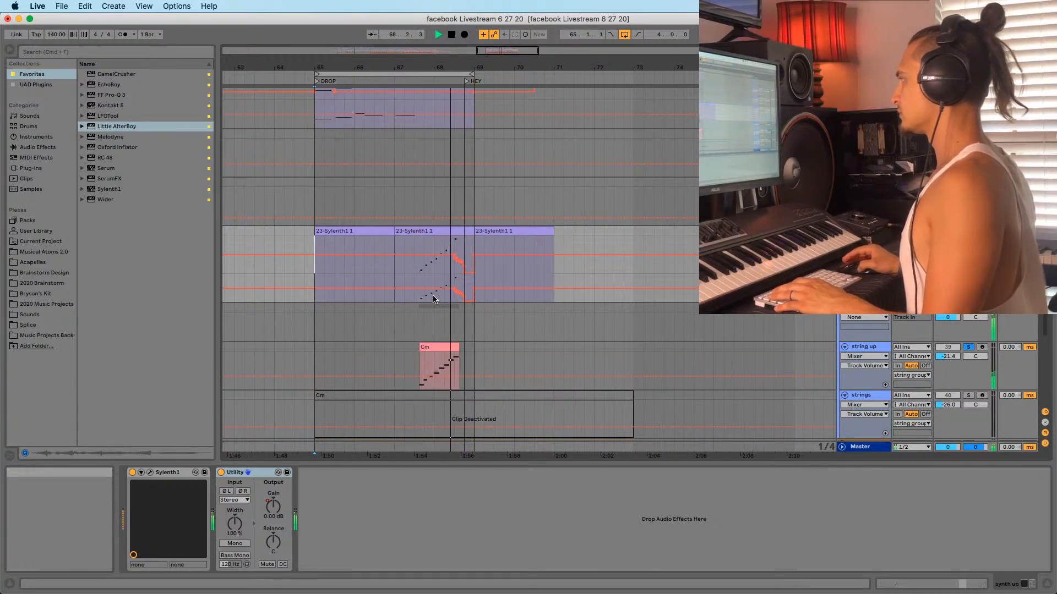
Replay the rising string and synth parts from 67.4.1 and 67.3.1 up to the HEY marker
click(419, 355)
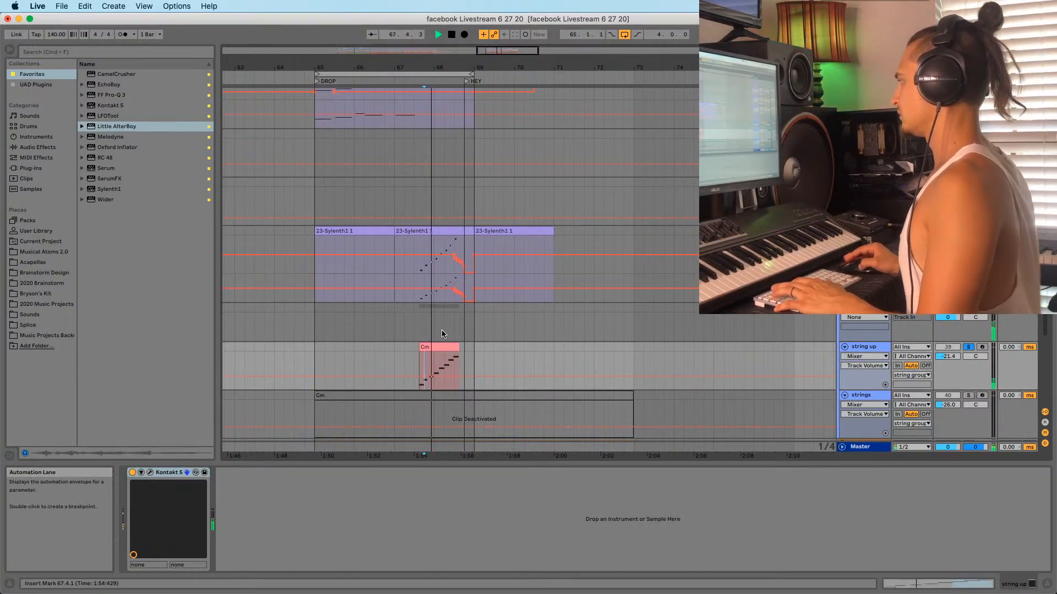
scroll(499, 357, up, 3)
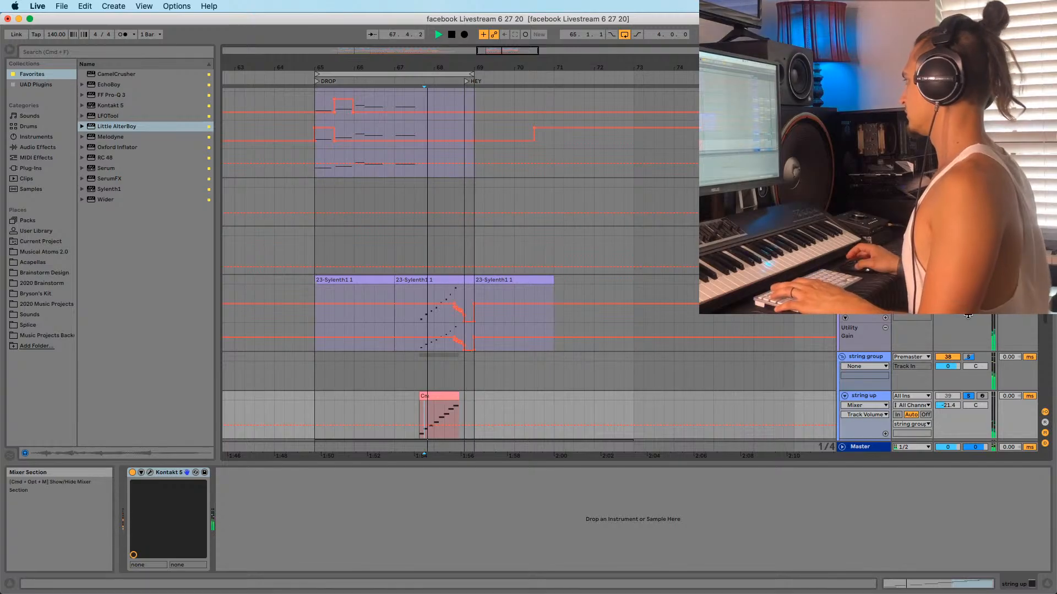
click(417, 291)
scroll(433, 340, up, 5)
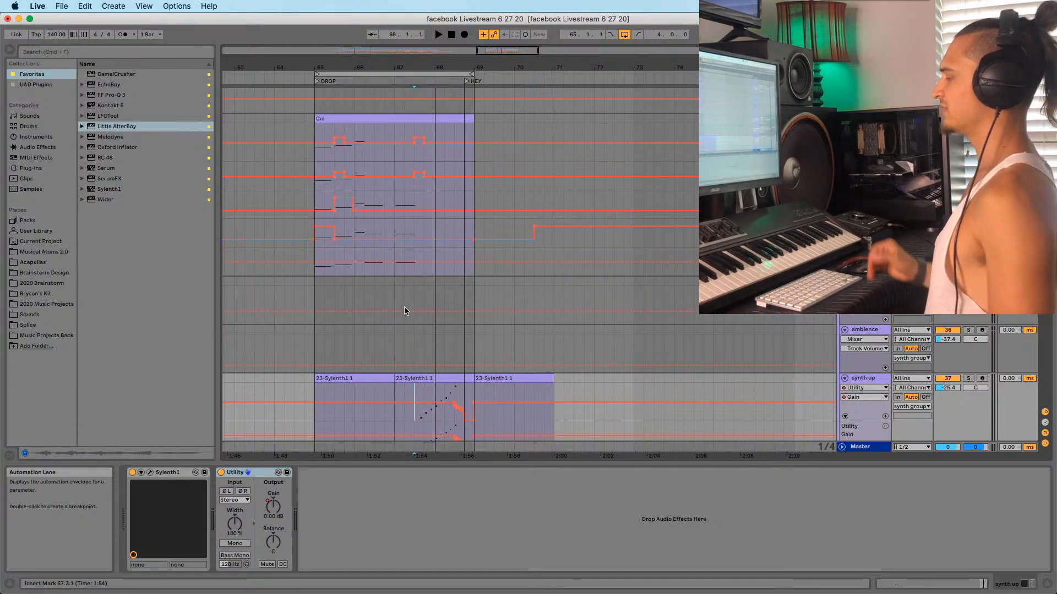
click(416, 105)
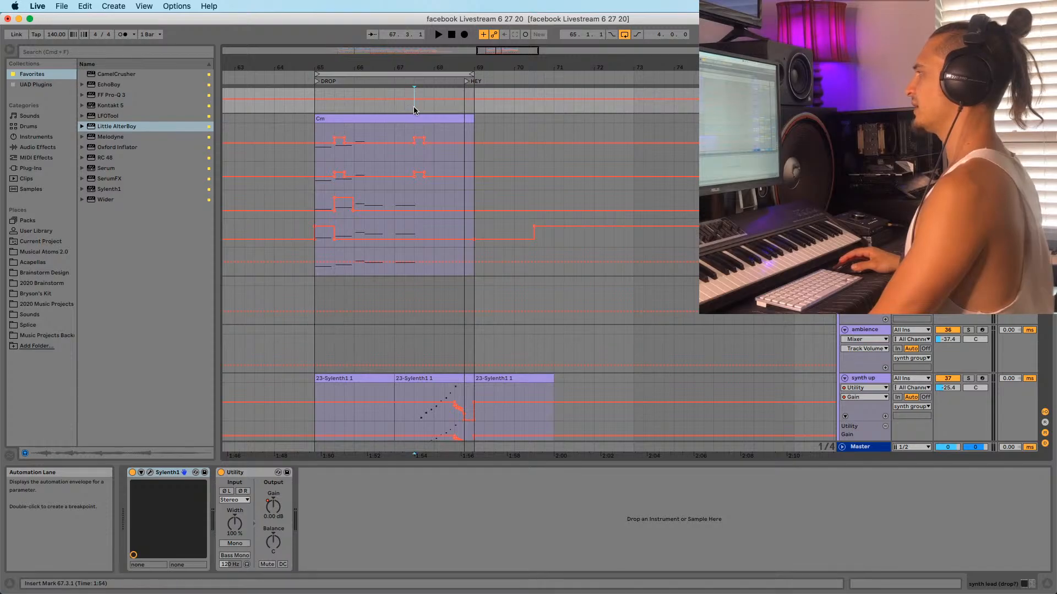
drag(414, 107, 434, 109)
click(392, 105)
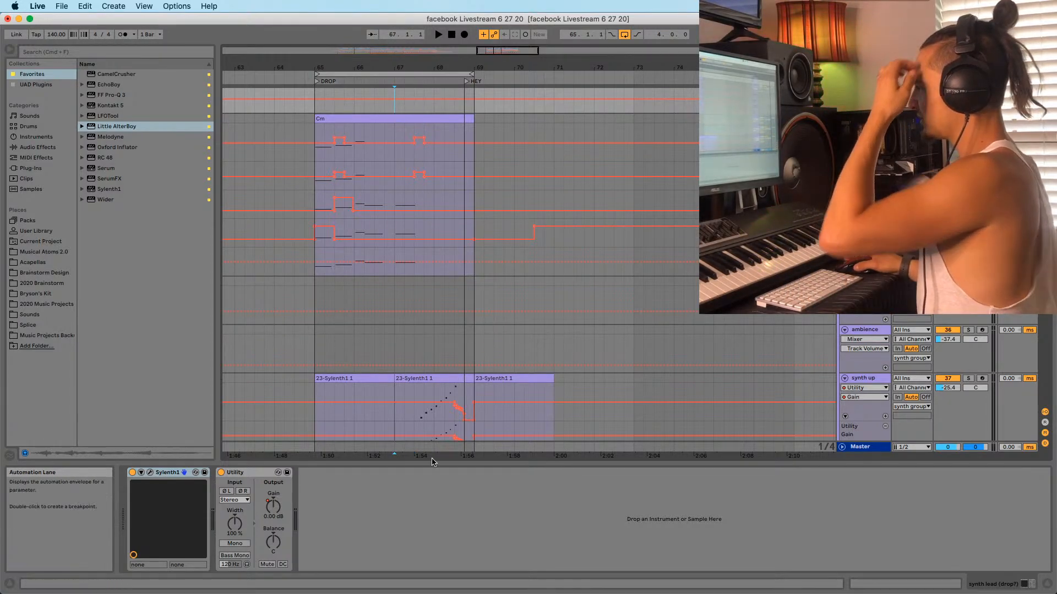
click(433, 352)
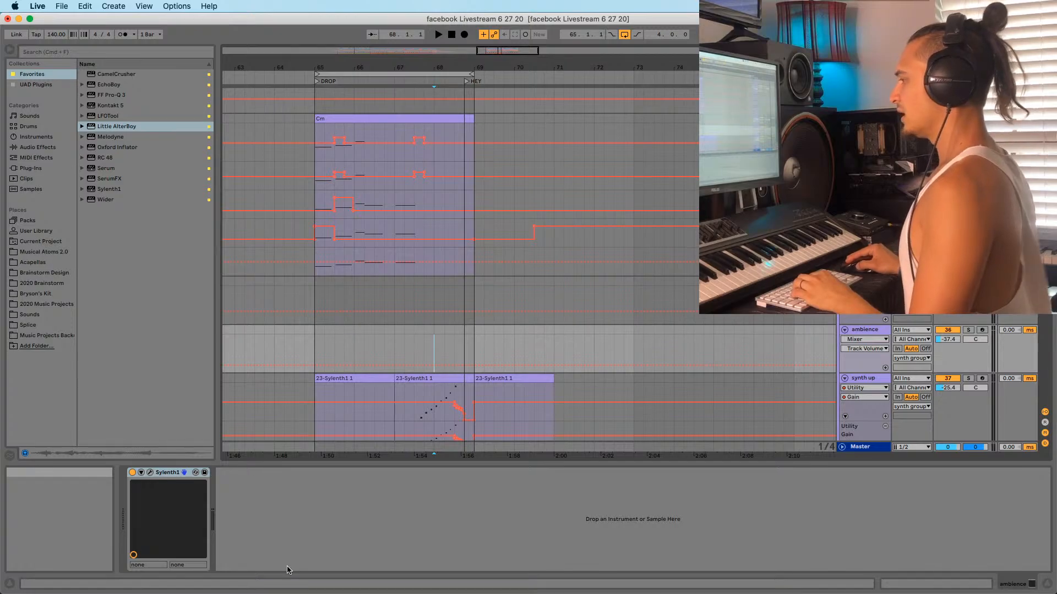
Switch to Chrome and search Google for zplane elastique
mouse_move(264, 589)
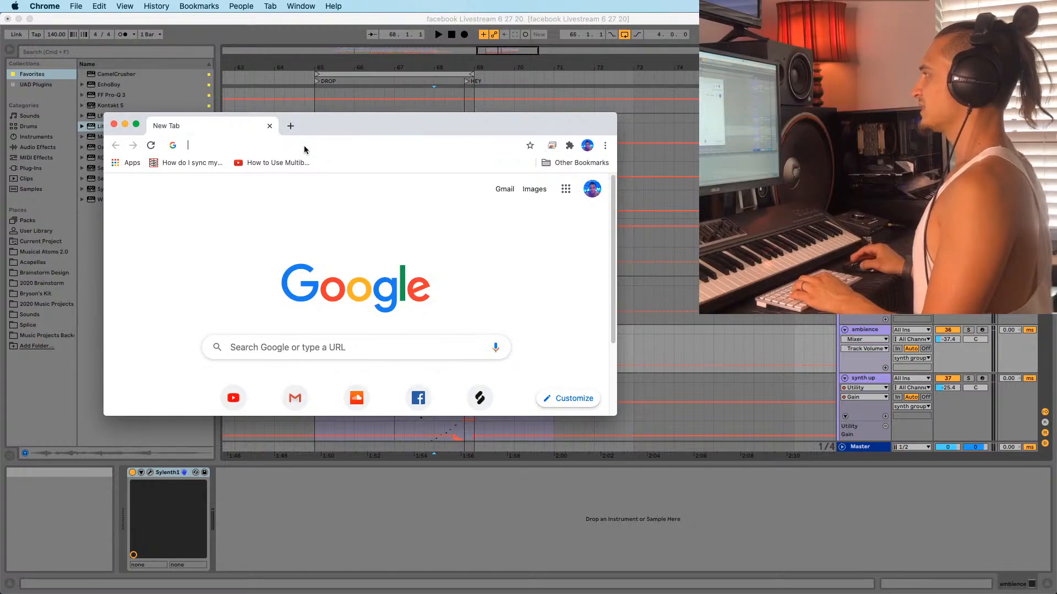
click(297, 147)
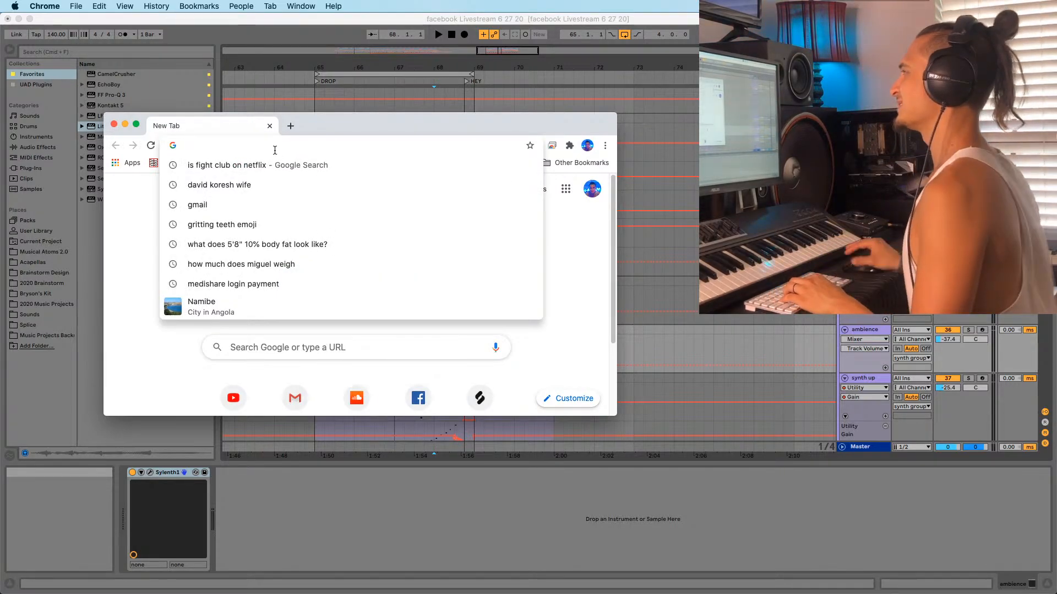
click(119, 252)
click(244, 148)
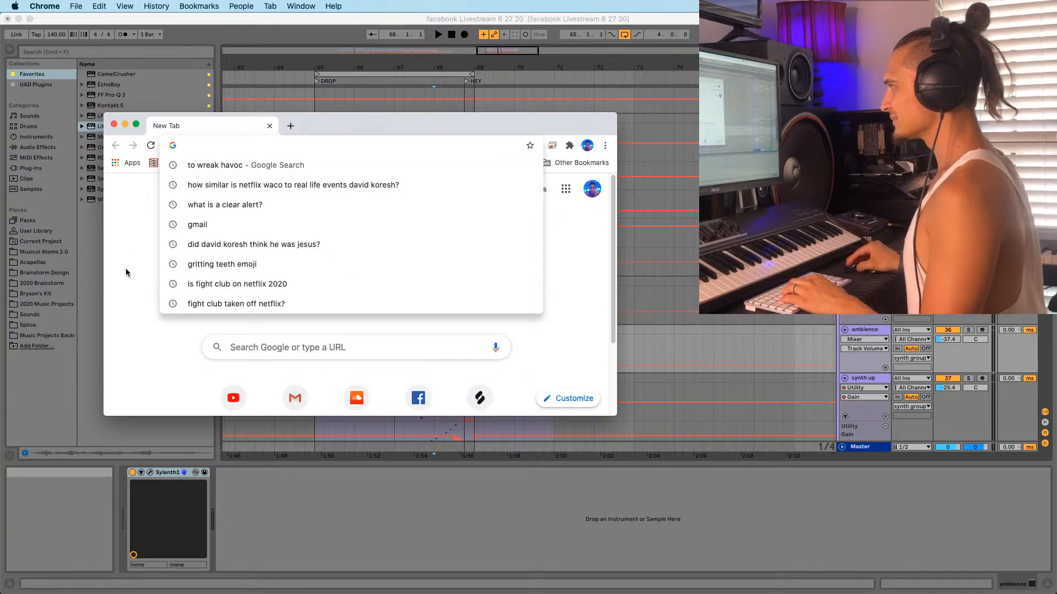
click(255, 351)
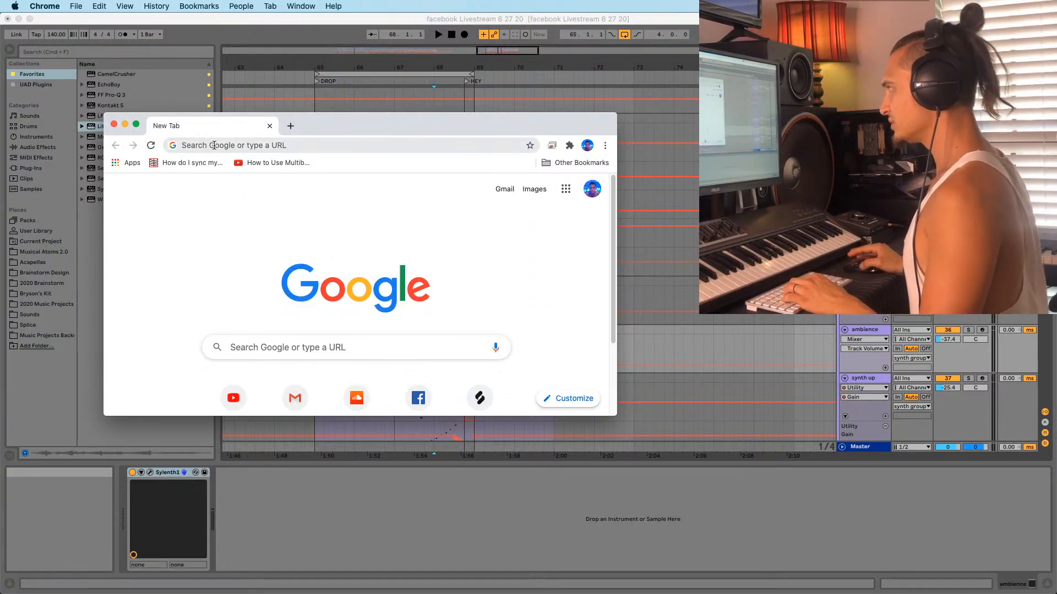
click(214, 145)
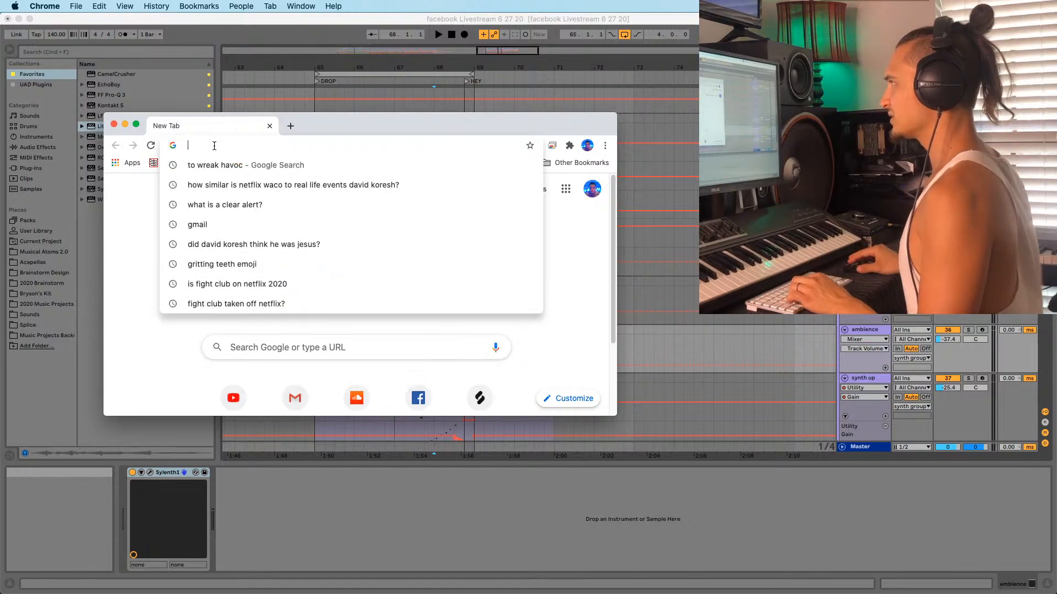
text(z eslast)
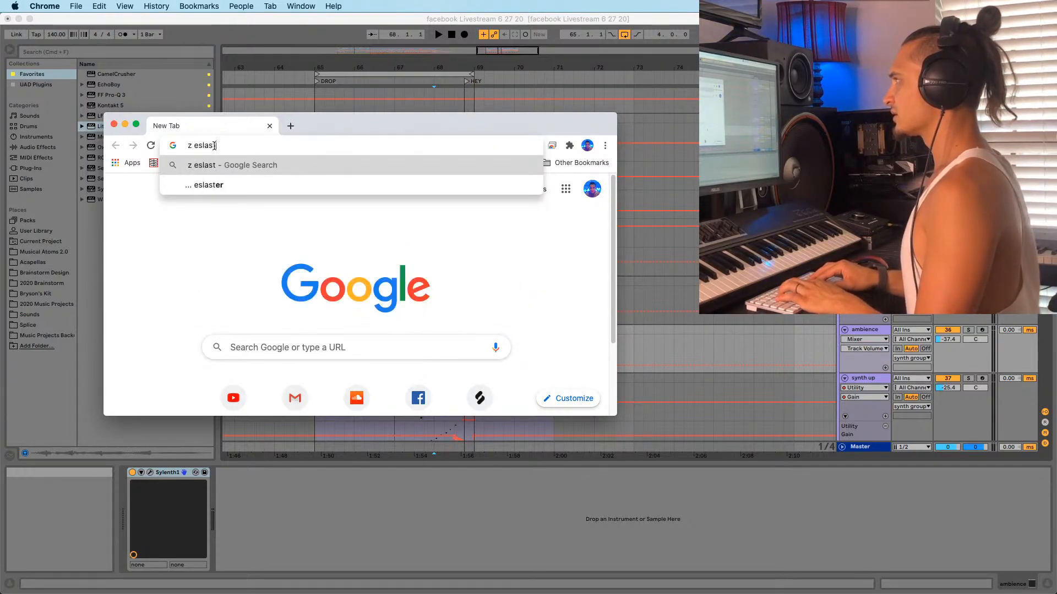
text(ique)
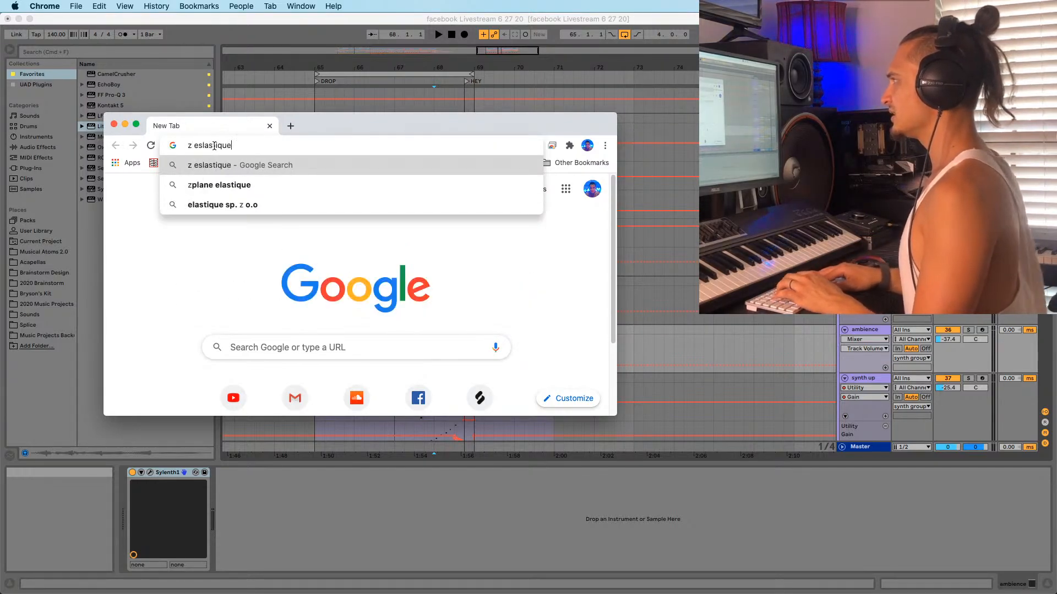
click(217, 186)
scroll(275, 292, down, 1)
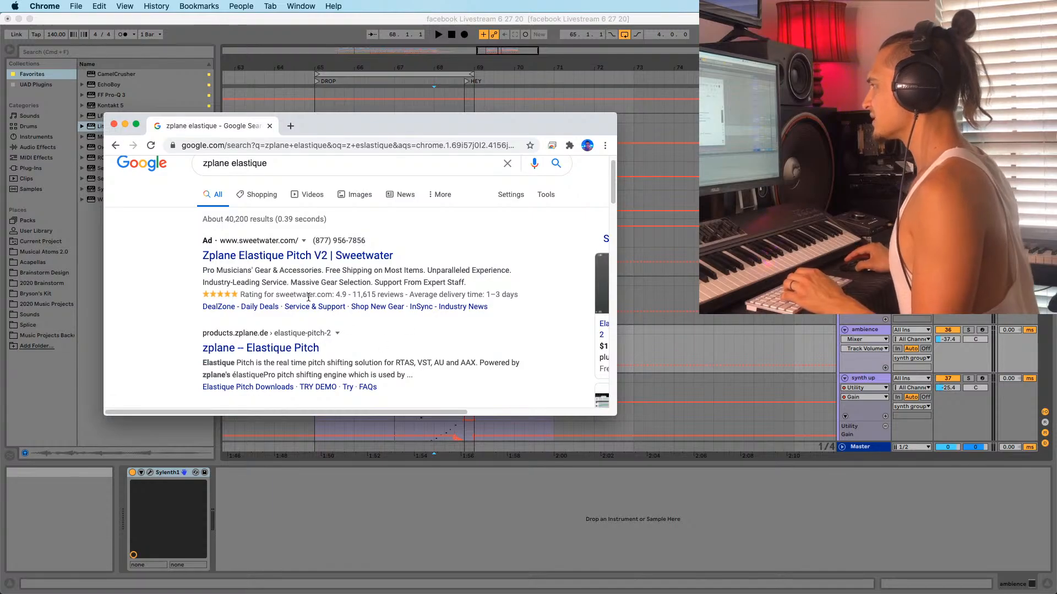
Open Sweetwater's Zplane Elastique Pitch V2 page, examine the price and product image in an enlarged window, and close the browser
click(263, 261)
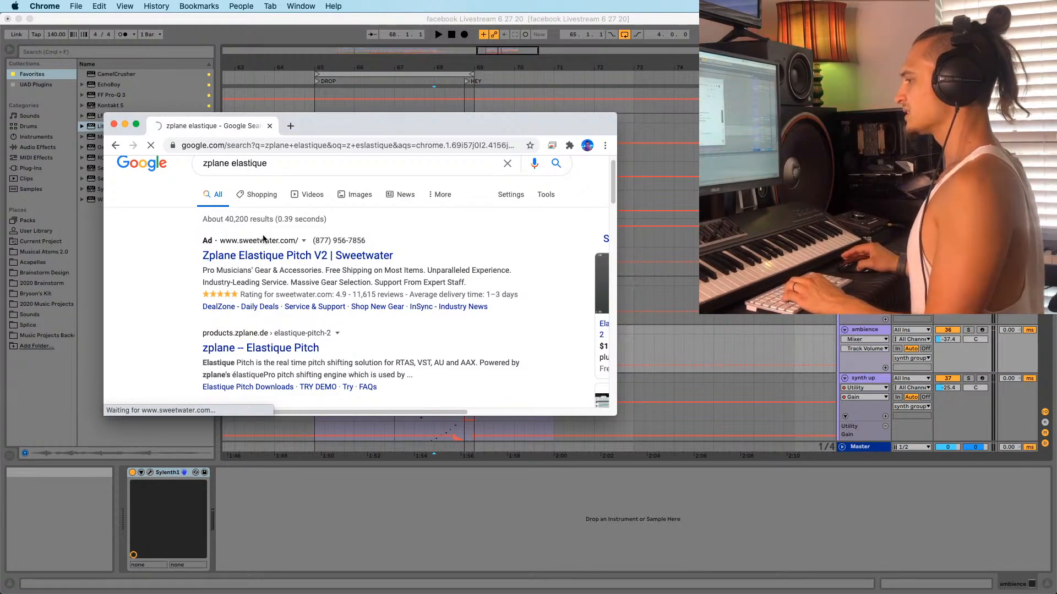
scroll(267, 325, down, 3)
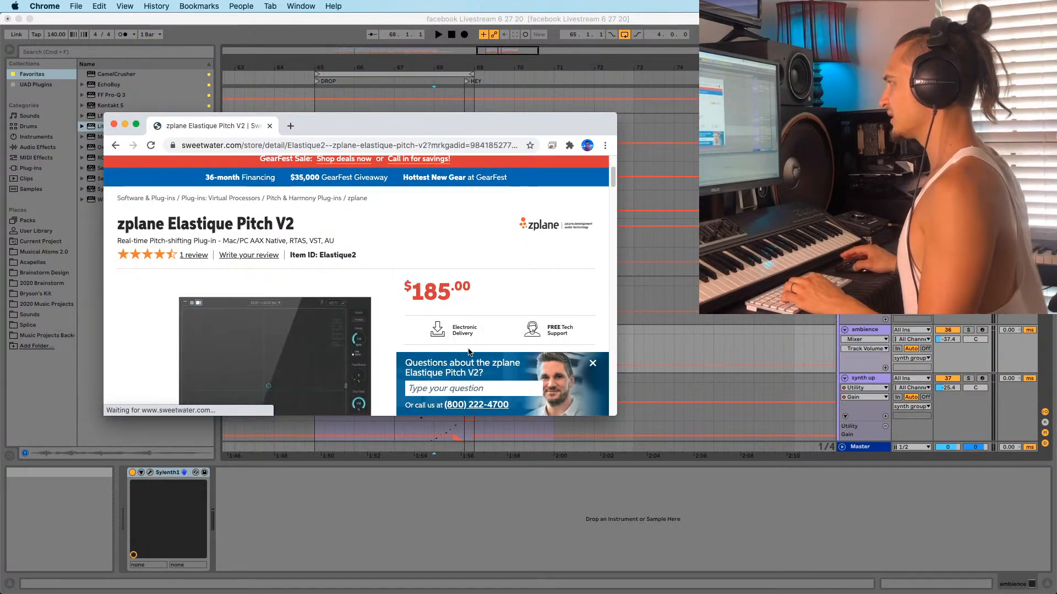
scroll(468, 352, down, 3)
click(593, 363)
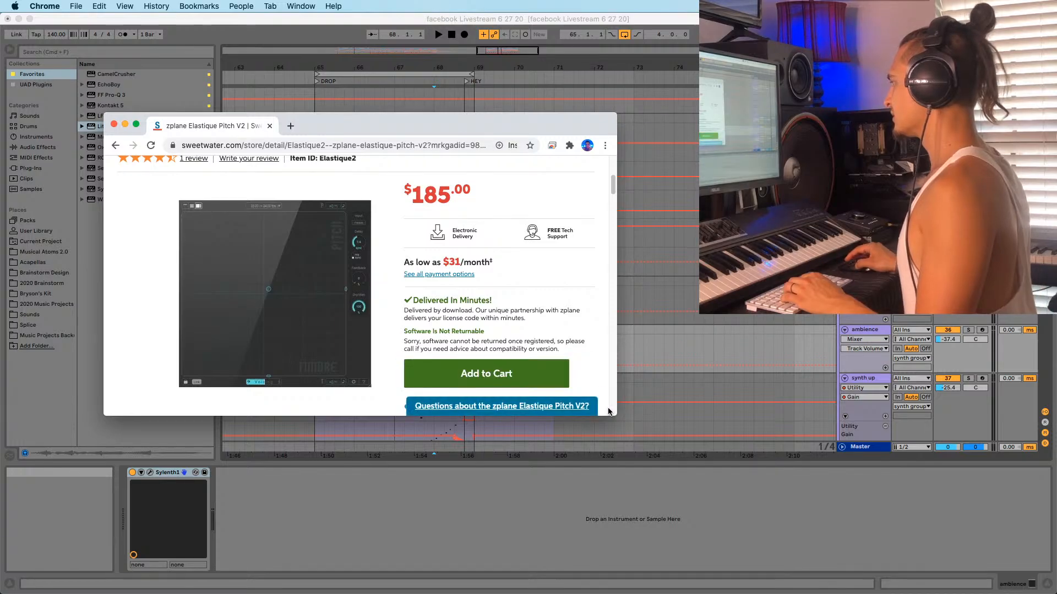
drag(610, 411, 738, 501)
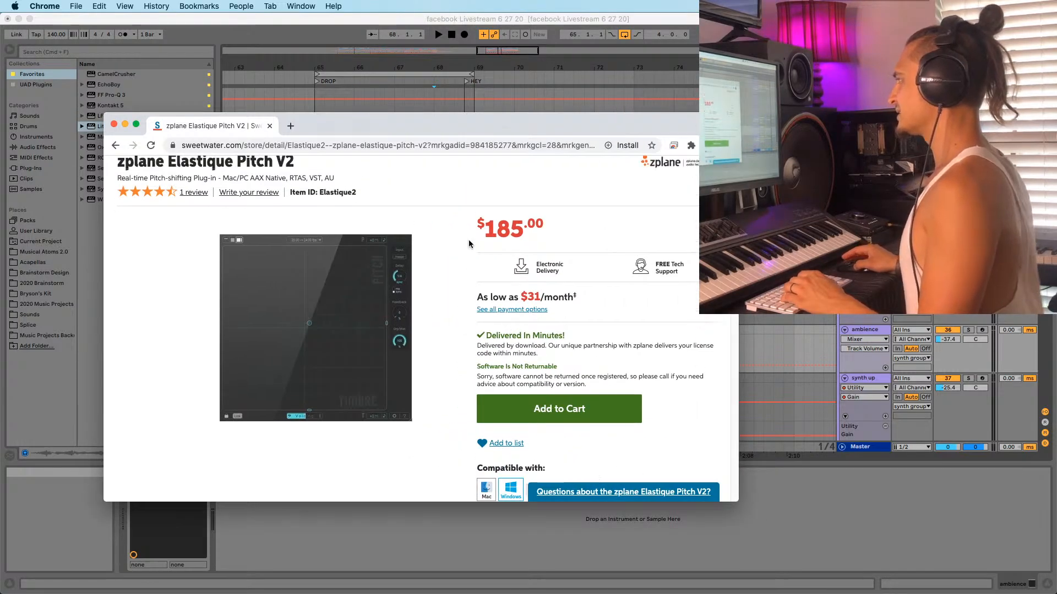
drag(492, 229, 562, 227)
click(566, 226)
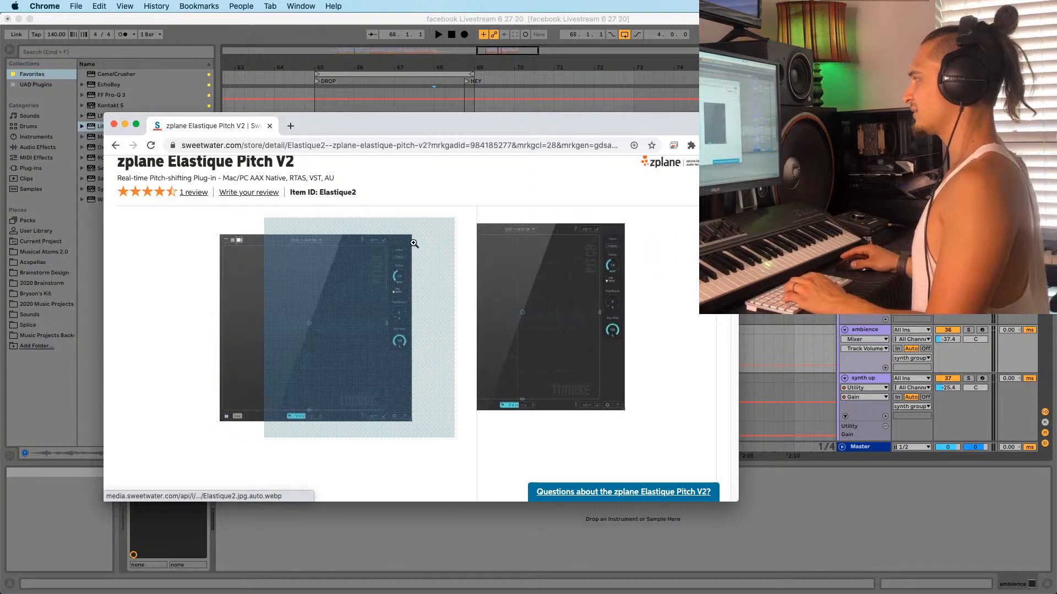
scroll(161, 307, up, 3)
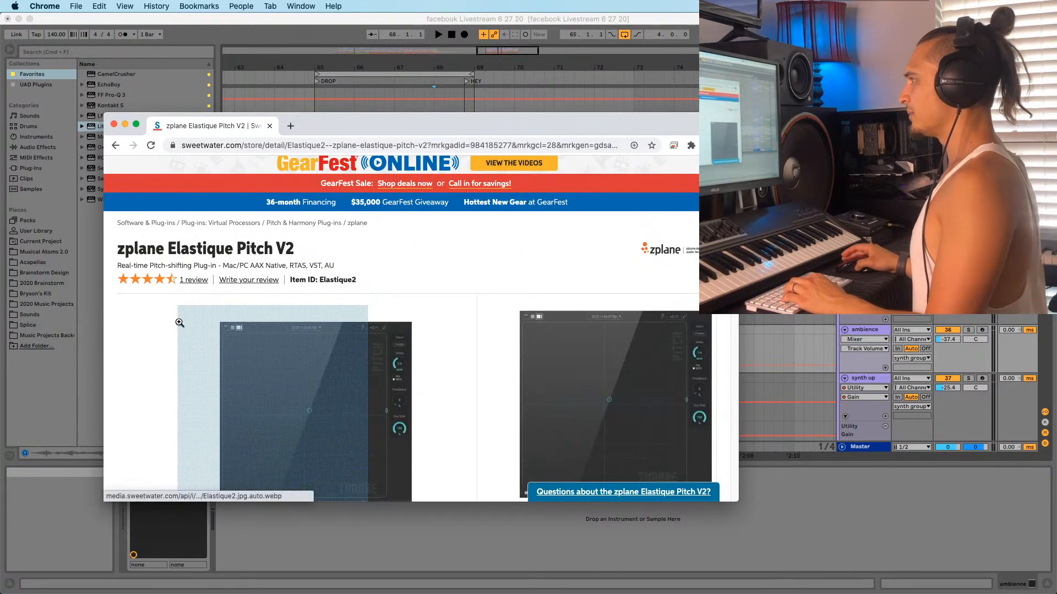
scroll(178, 309, down, 3)
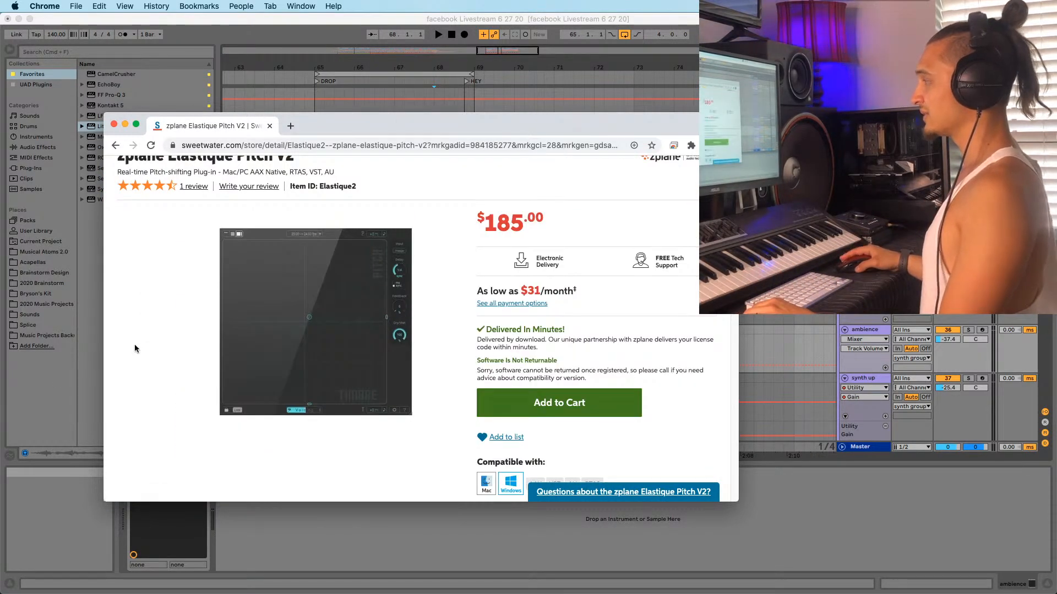
click(114, 125)
Play the transition from 67.3.1 up to the HEY marker
click(387, 519)
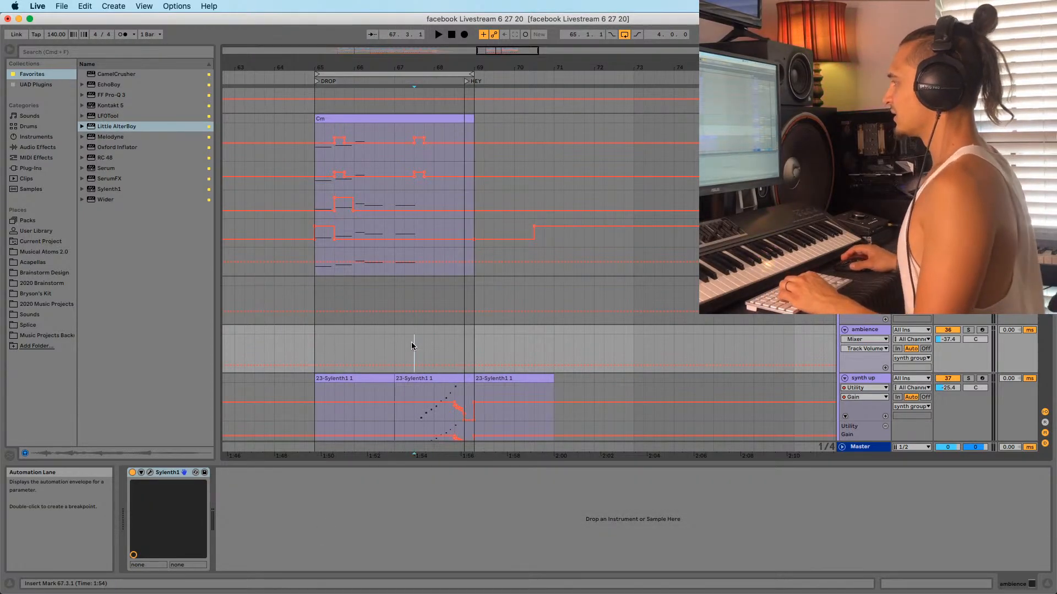
key(space)
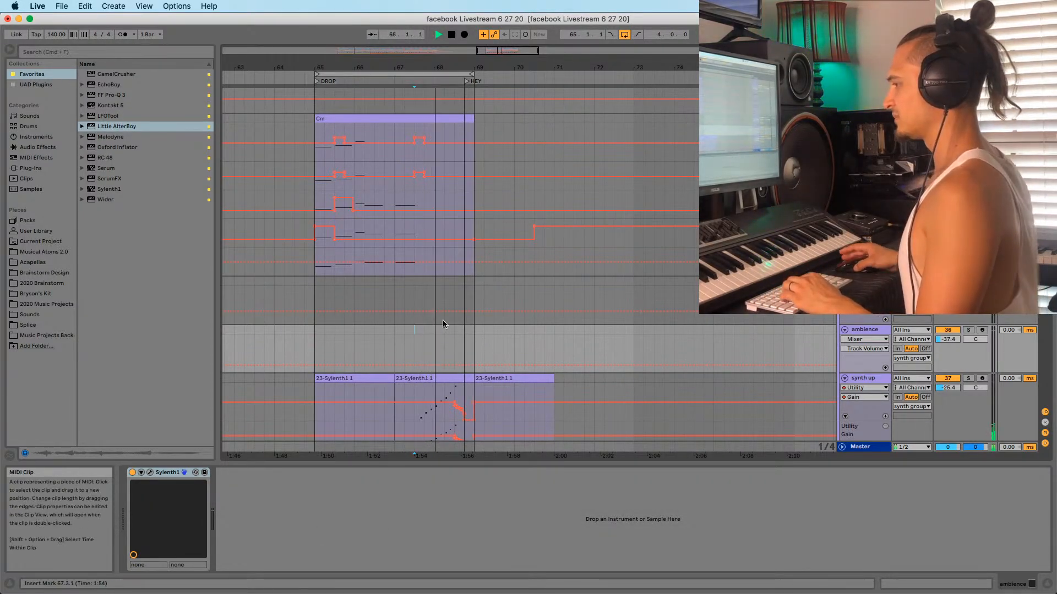
key(space)
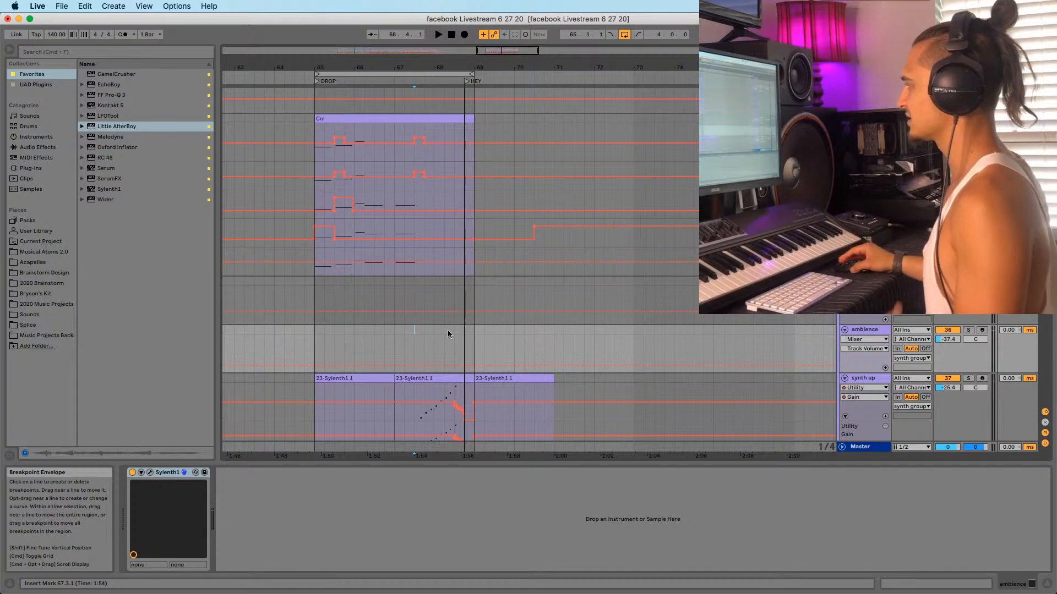
Hide the automation lanes in the arrangement and replay the looped drop from 67.3.1
click(422, 350)
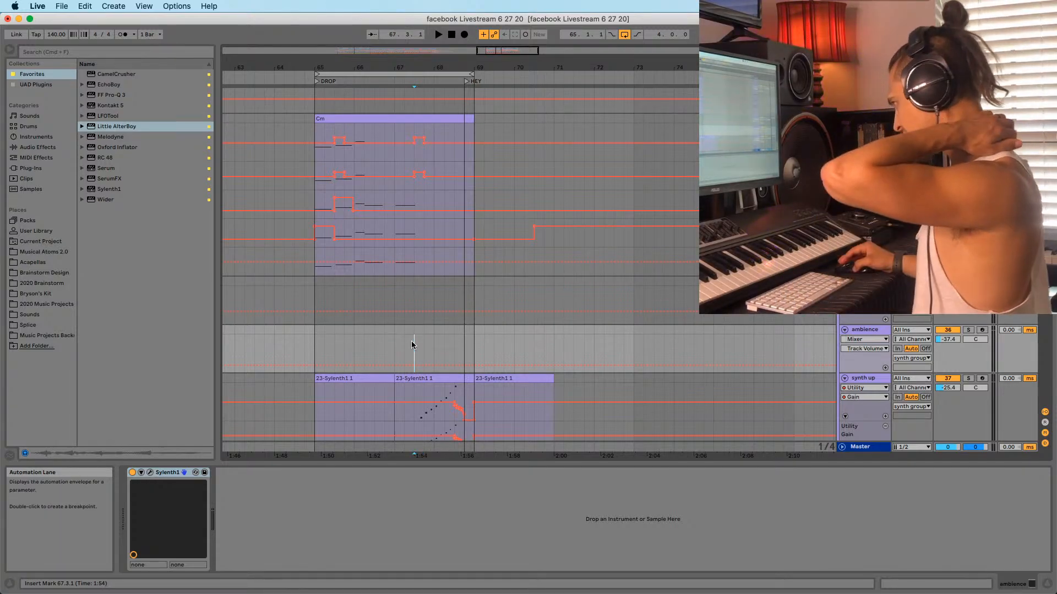
key(a)
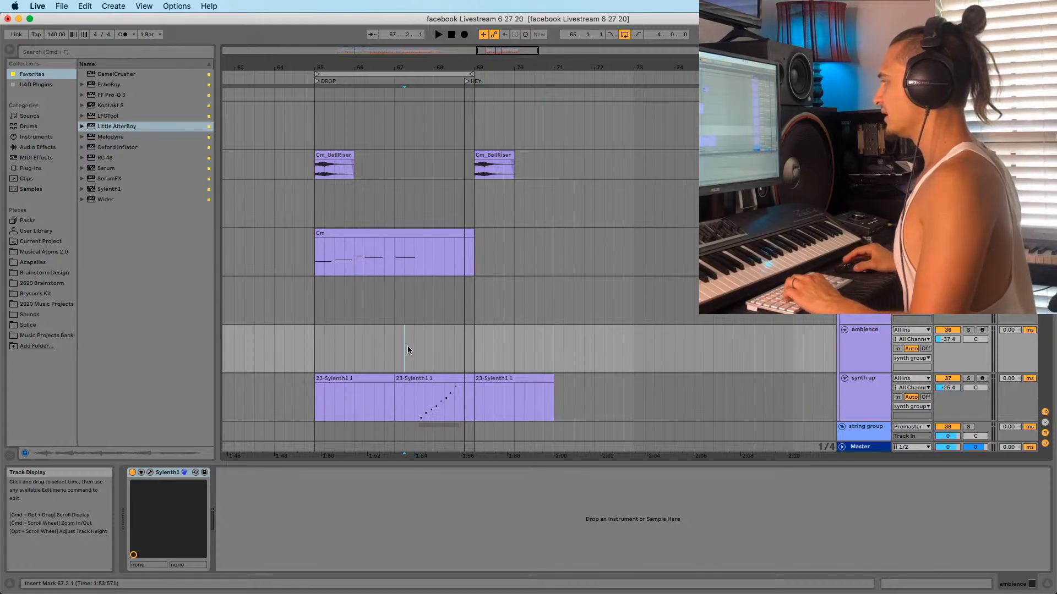
click(424, 350)
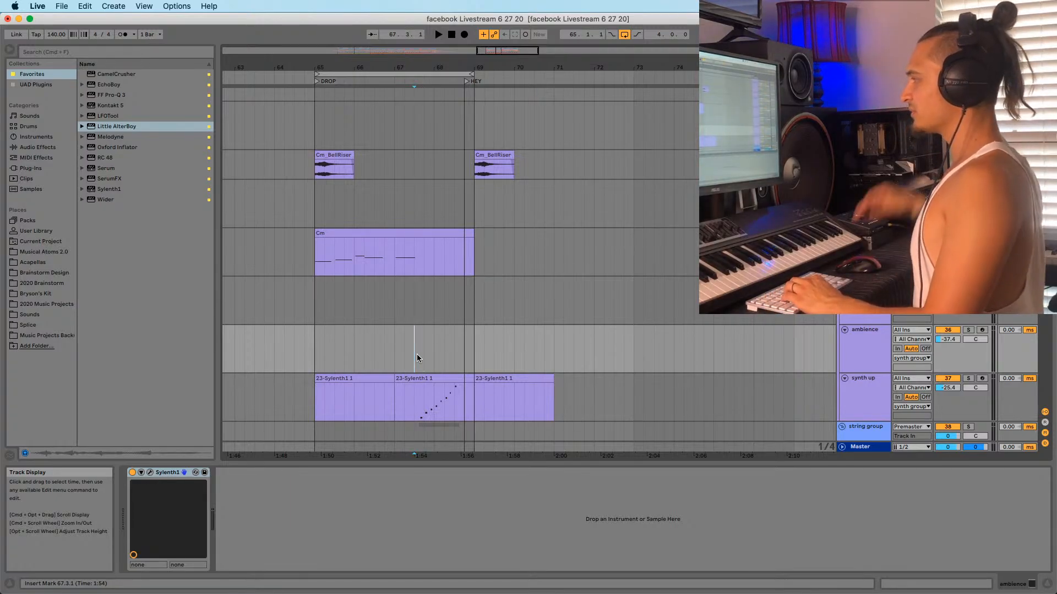
key(space)
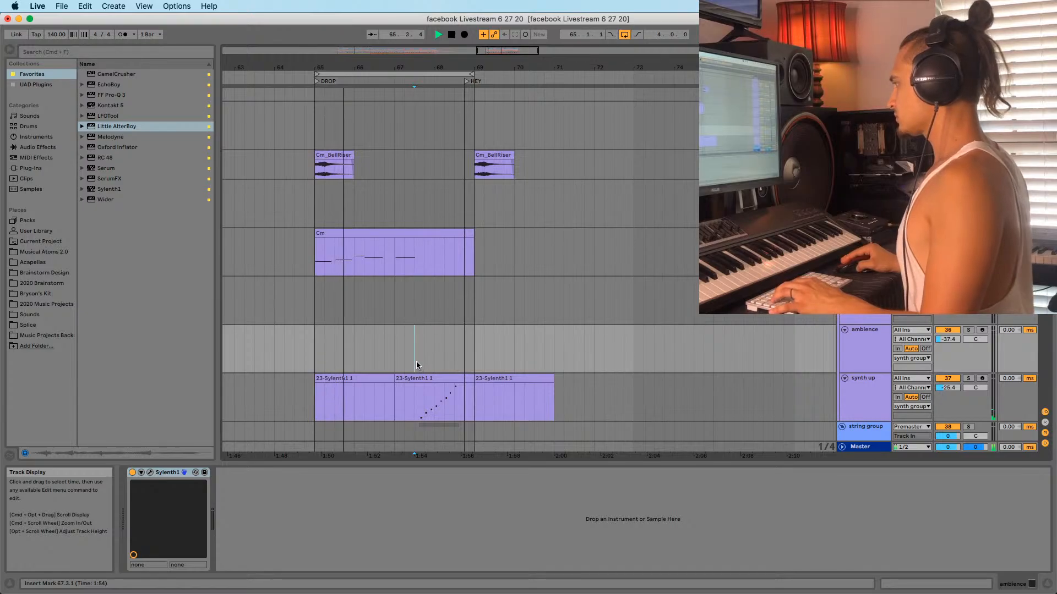
drag(425, 359, 417, 362)
key(space)
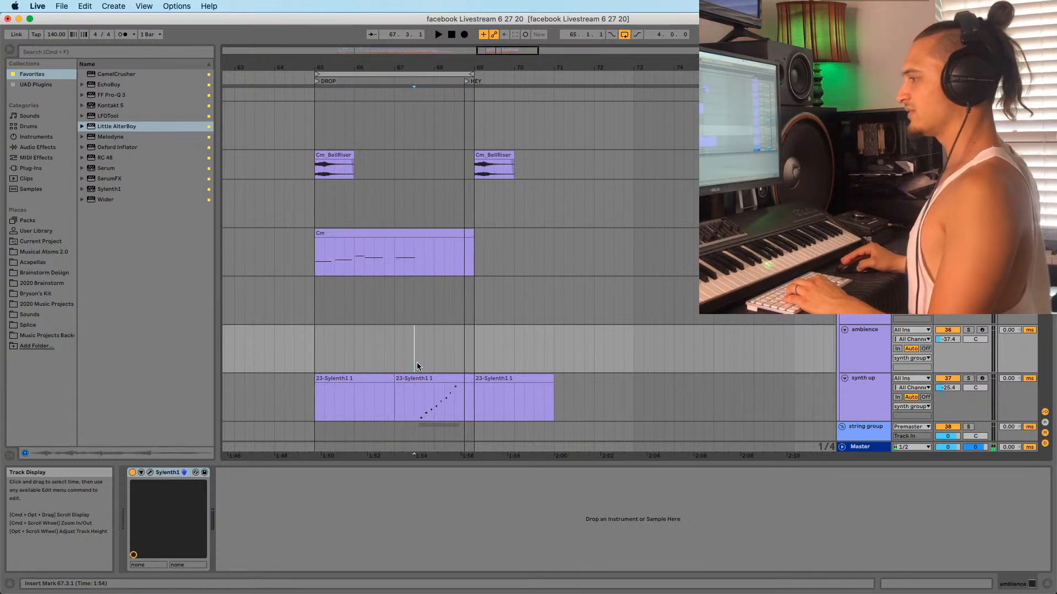
key(super+shift+m)
click(405, 316)
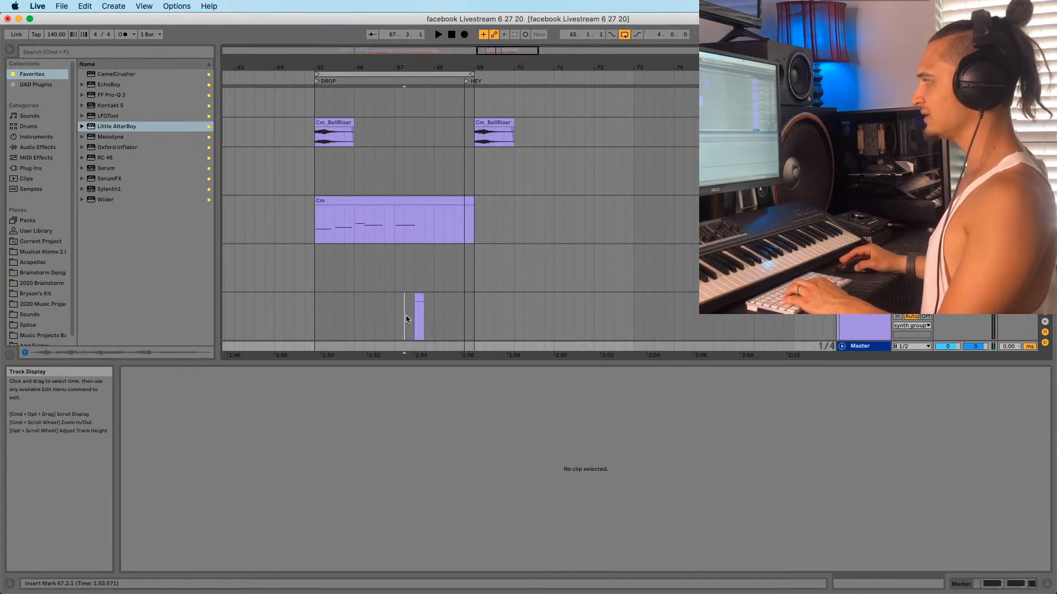
scroll(406, 314, down, 4)
drag(395, 221, 435, 221)
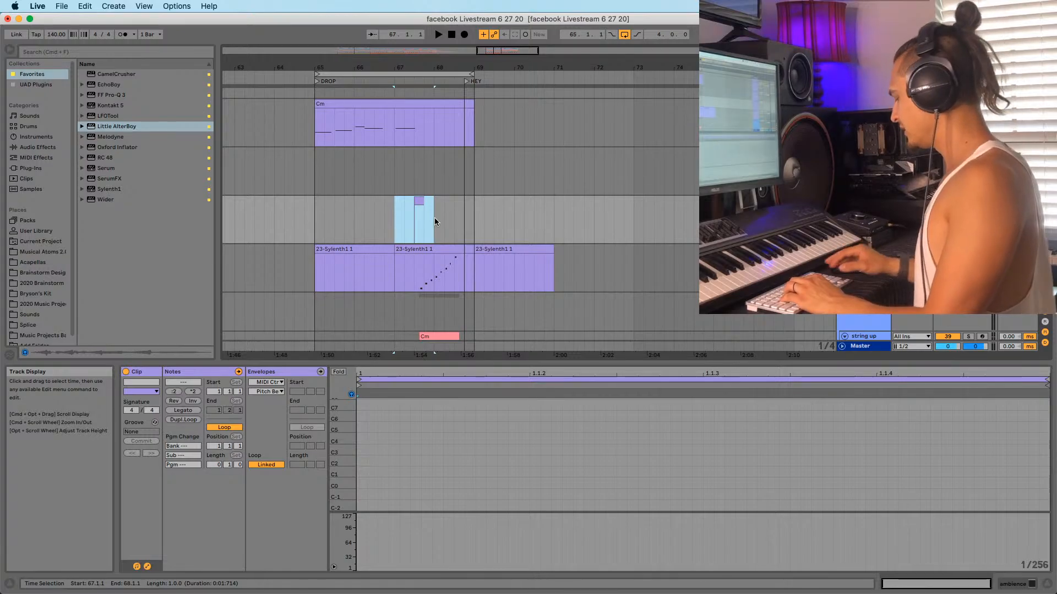
key(Delete)
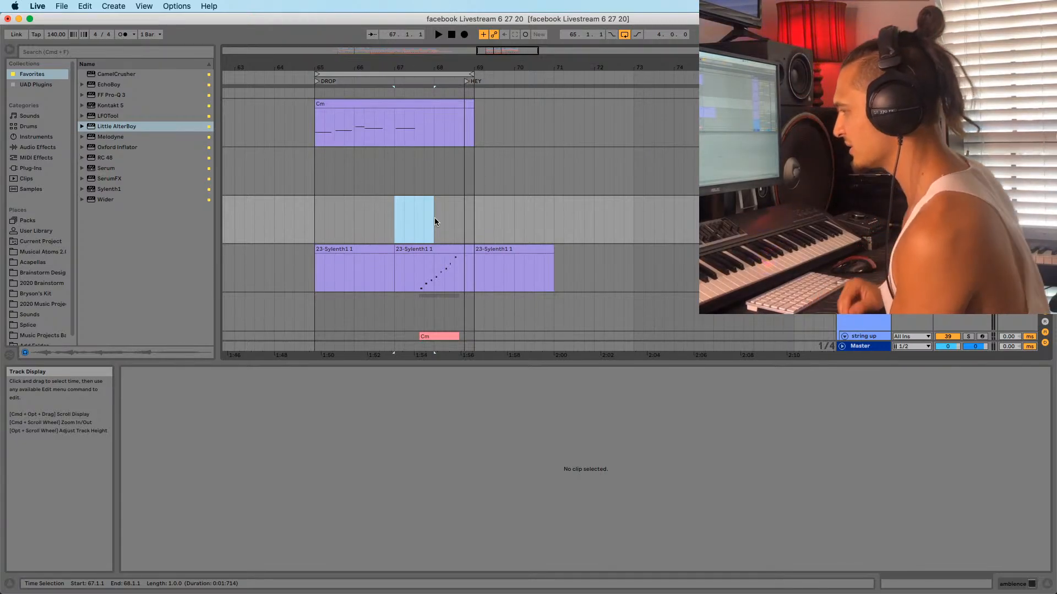
double_click(394, 223)
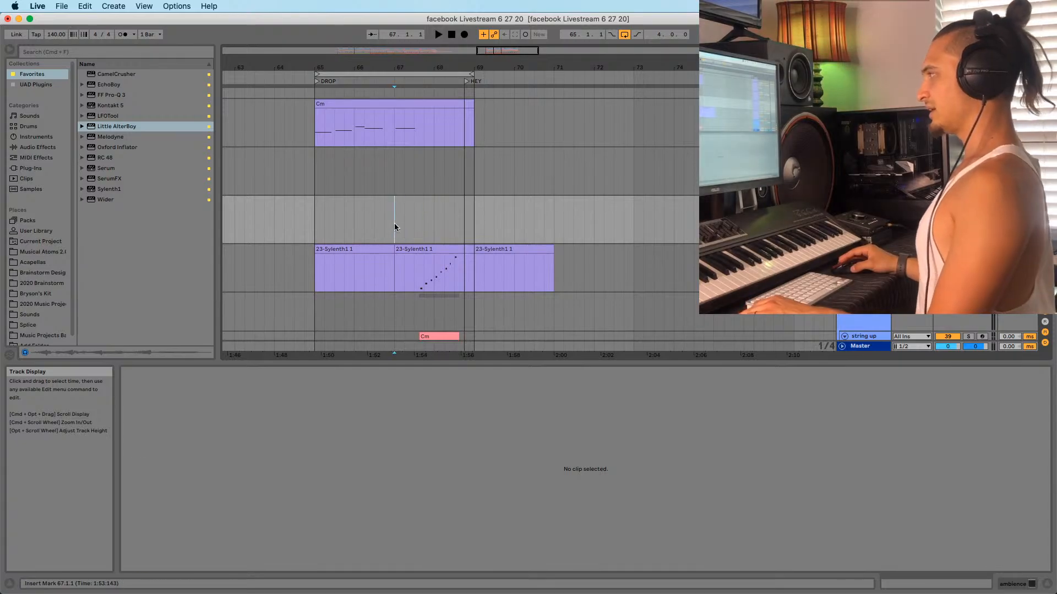
drag(394, 223, 377, 209)
click(429, 217)
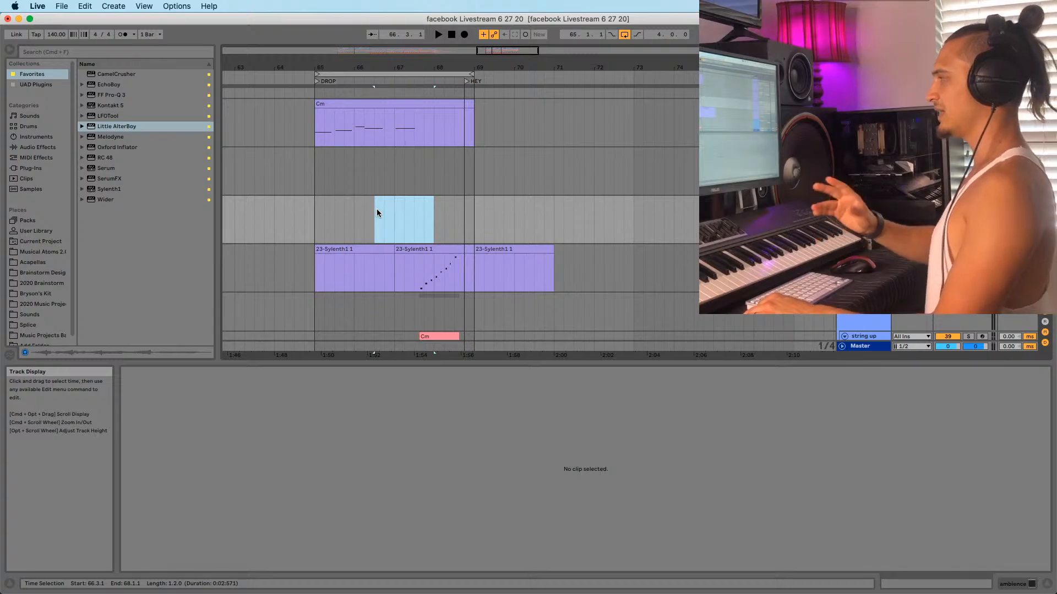
click(376, 209)
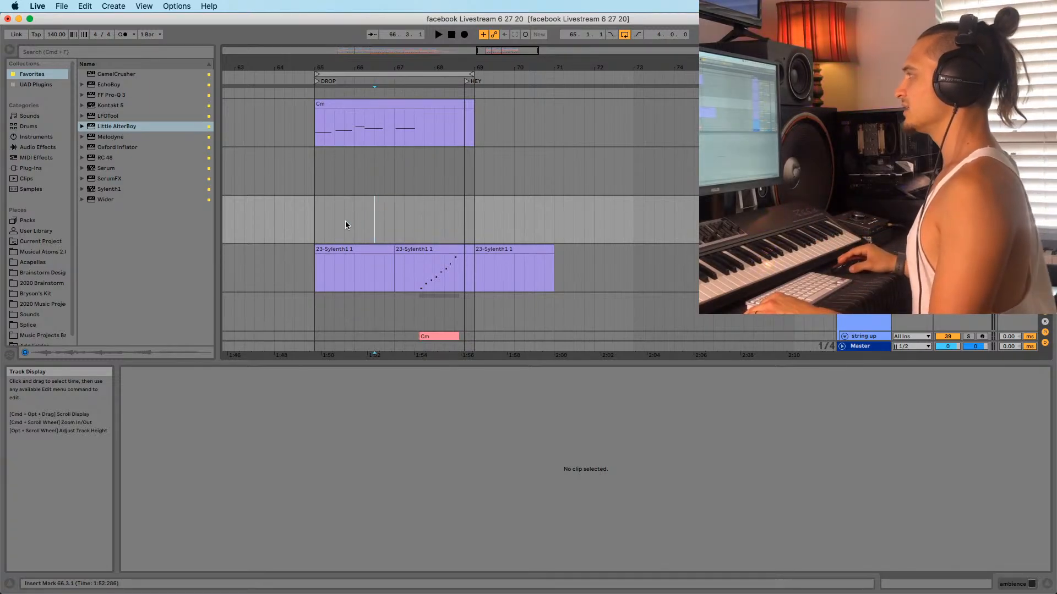
drag(315, 220, 322, 220)
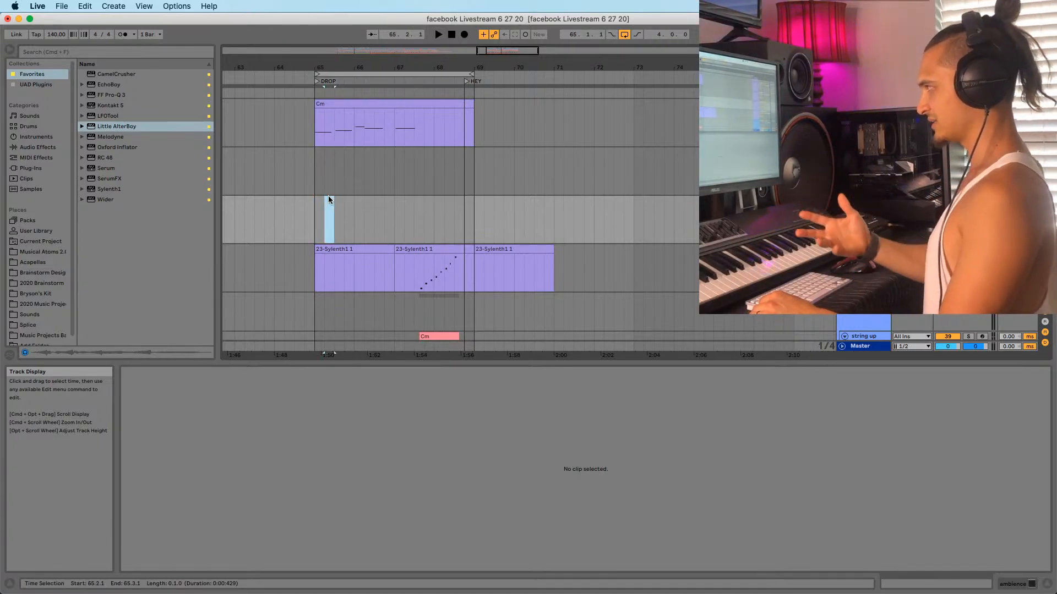
click(315, 228)
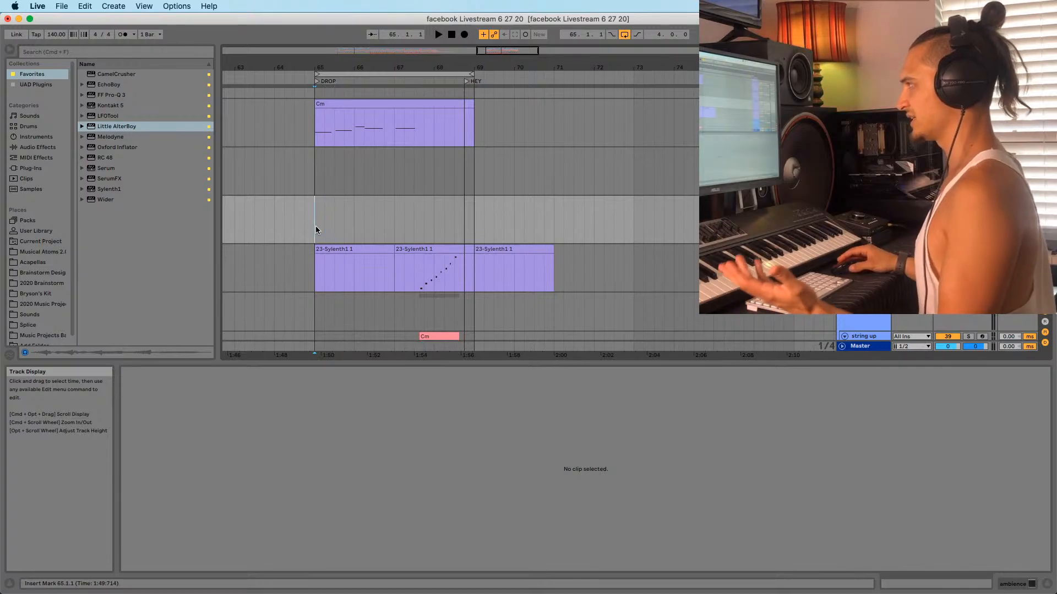
mouse_move(316, 226)
mouse_down()
mouse_move(345, 227)
mouse_move(315, 235)
mouse_up()
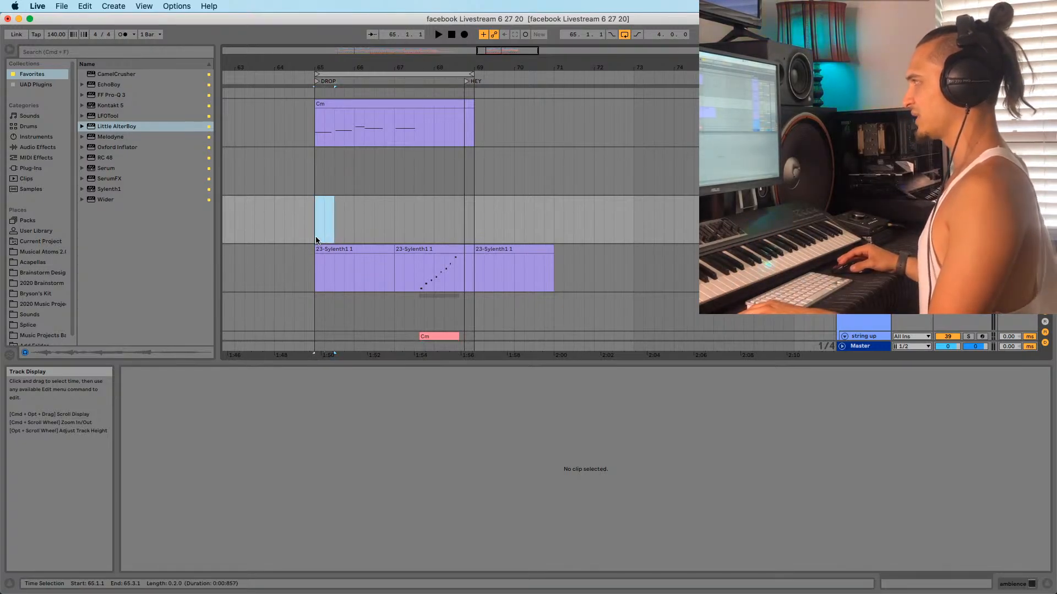
click(314, 230)
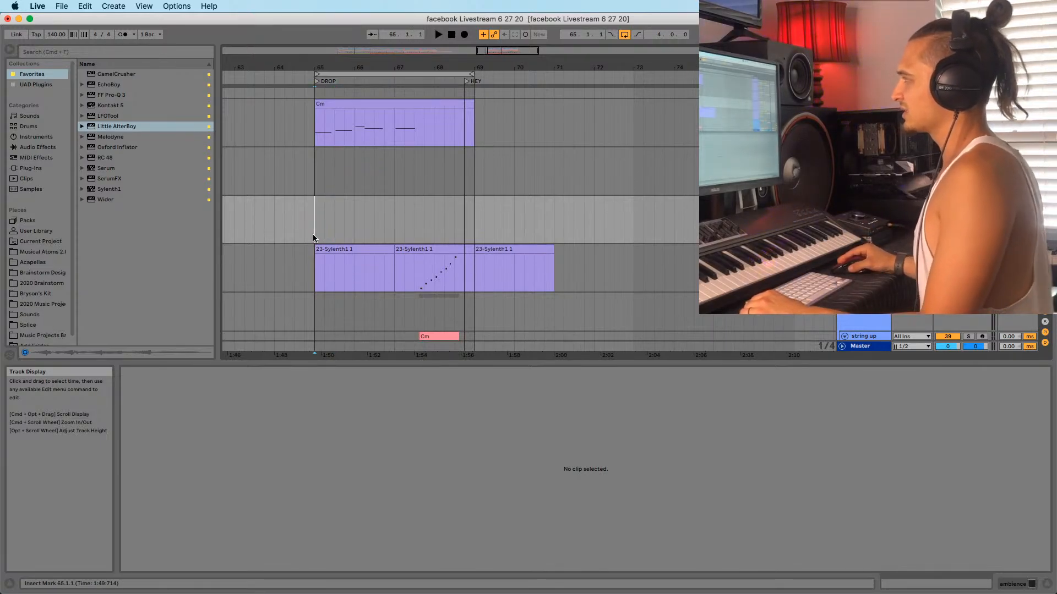
drag(313, 238, 332, 228)
Play the rising parts from 67.3.1 and open the second 23-Sylenth1 clip on the synth up track to view its notes
click(413, 223)
key(space)
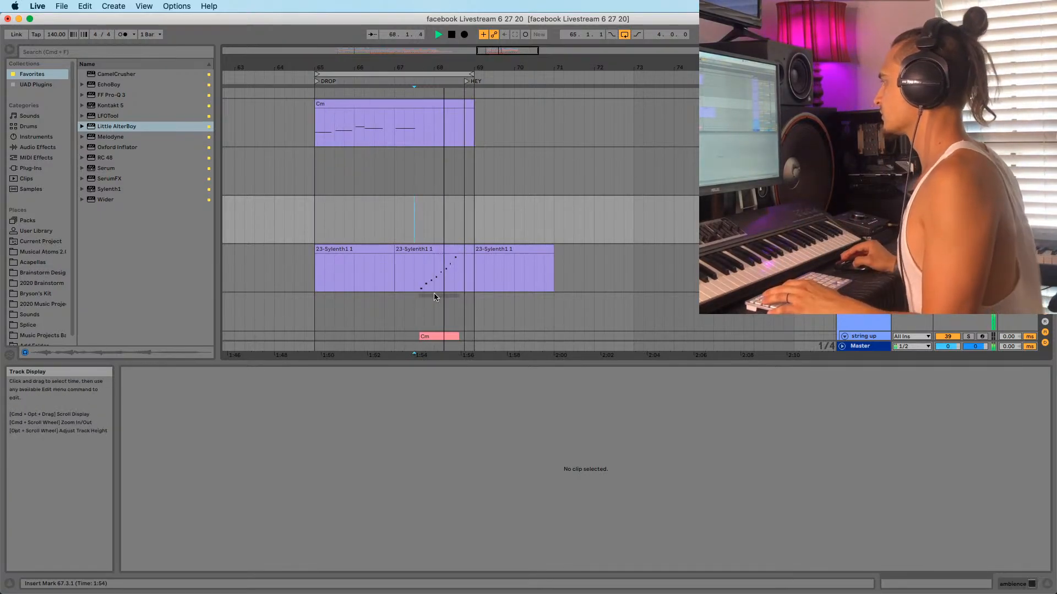
click(420, 285)
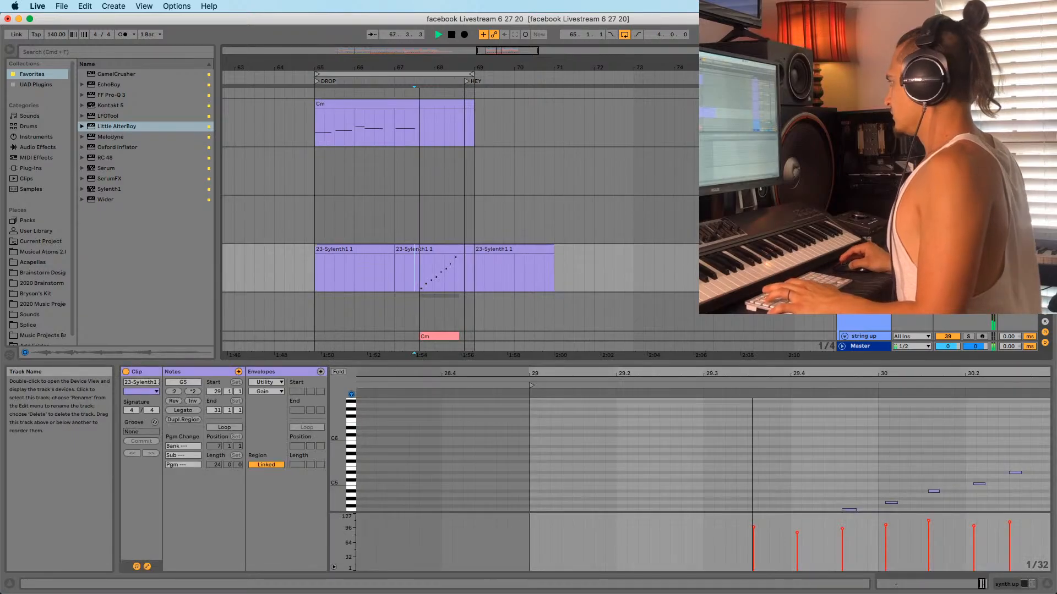
Duplicate the synth up track together with its 23-Sylenth1 clips
click(969, 249)
mouse_move(474, 61)
mouse_down()
mouse_move(474, 33)
mouse_move(474, 48)
mouse_up()
key(space)
key(space)
key(super+d)
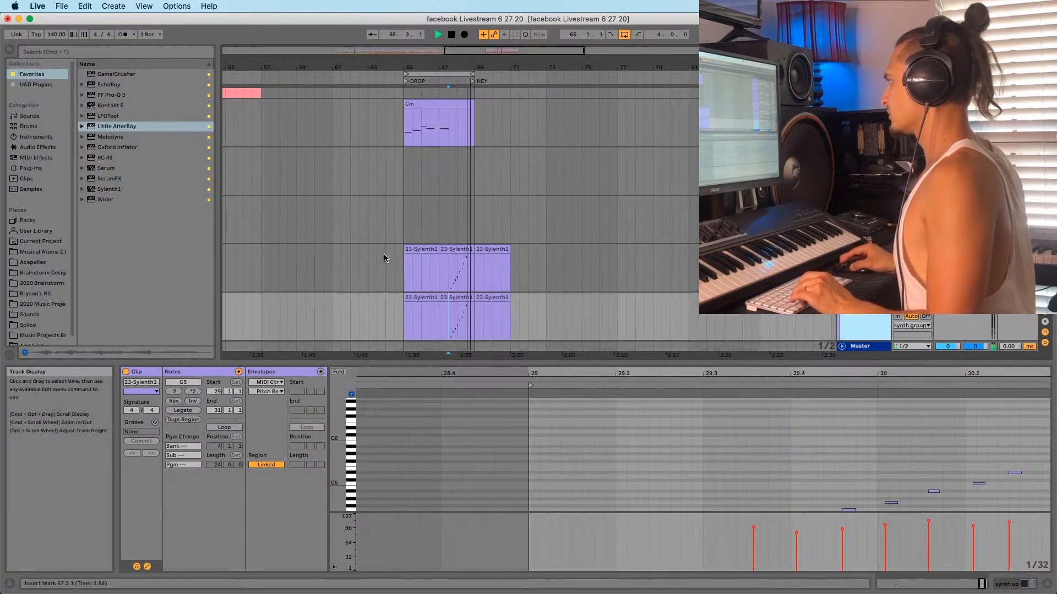
Remove the drop clips from the original synth up track and the clips before the drop from its duplicate
key(space)
drag(379, 257, 669, 278)
key(Delete)
drag(432, 63, 432, 28)
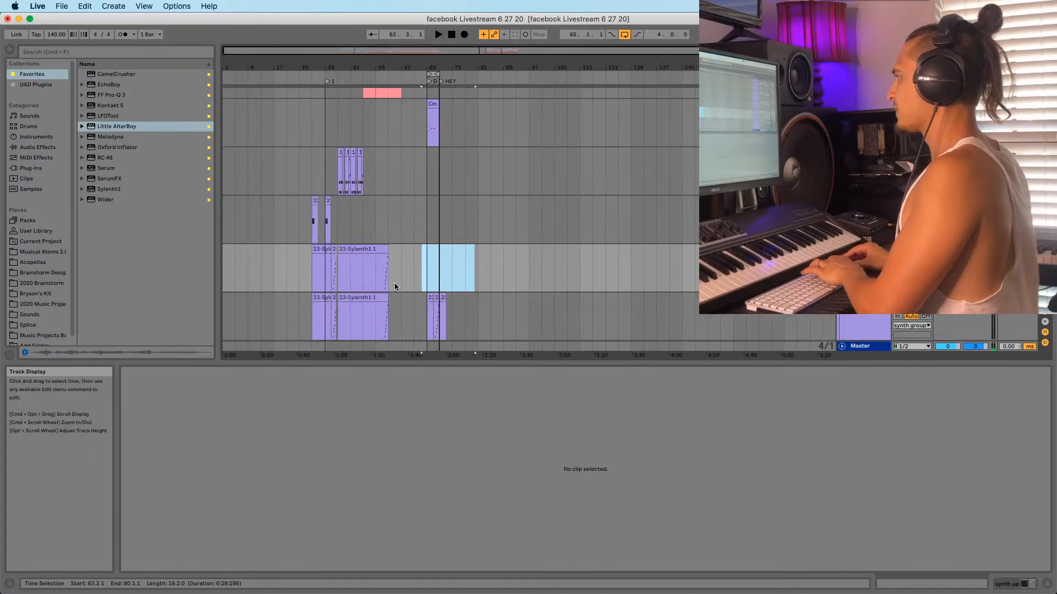
drag(401, 316, 274, 316)
key(Delete)
click(416, 308)
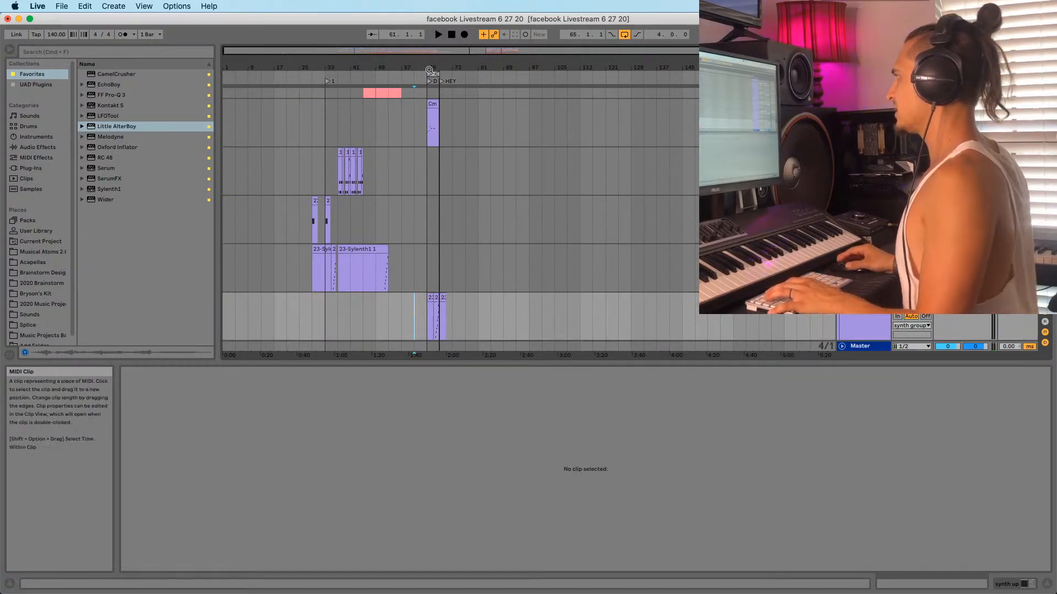
Play the duplicated rising synth part and the rising string clip from 67.3.1 up to the HEY marker
drag(432, 66, 432, 104)
click(448, 327)
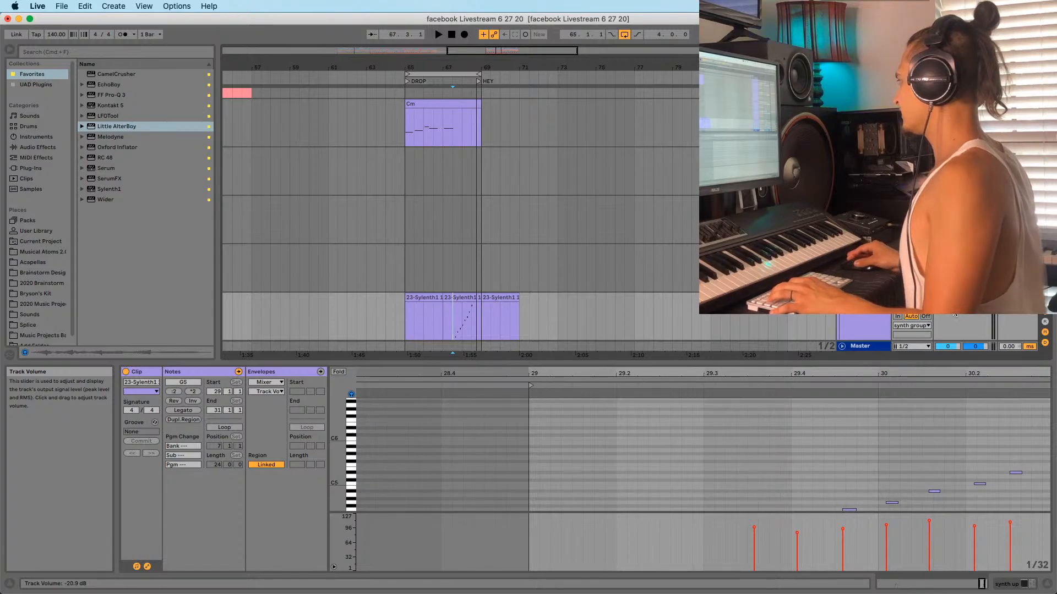
click(447, 333)
key(space)
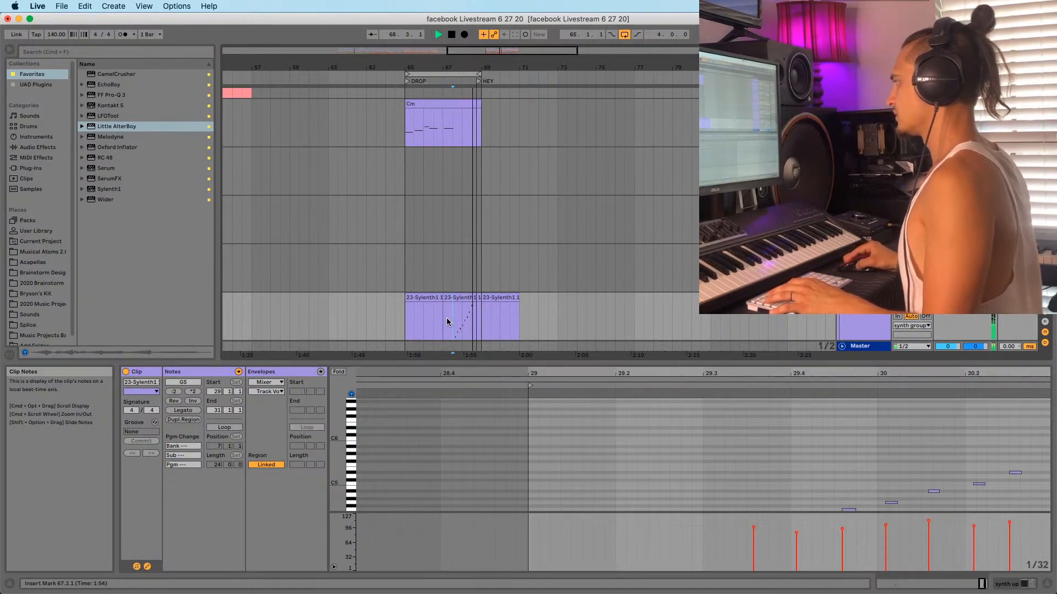
scroll(443, 318, down, 3)
click(451, 200)
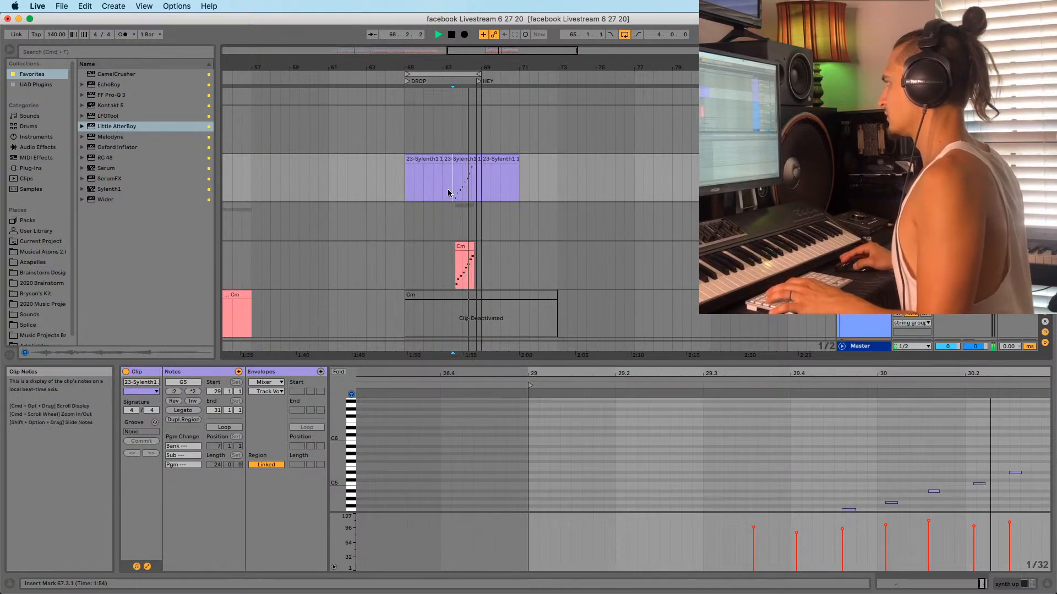
Play the looped drop from 65.1.1 and look through the string, synth and grouped tracks
click(406, 198)
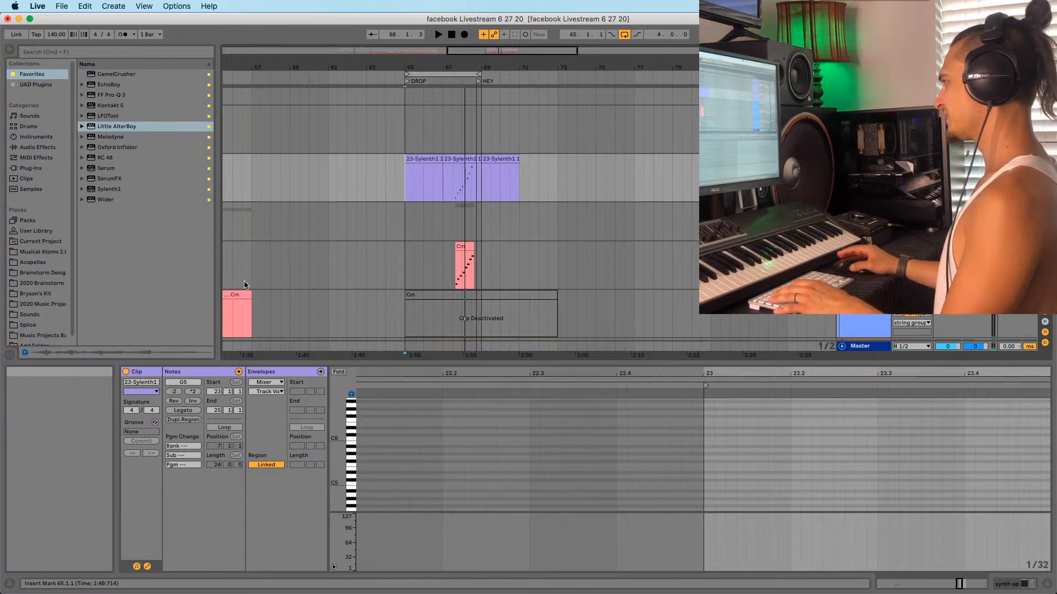
click(408, 273)
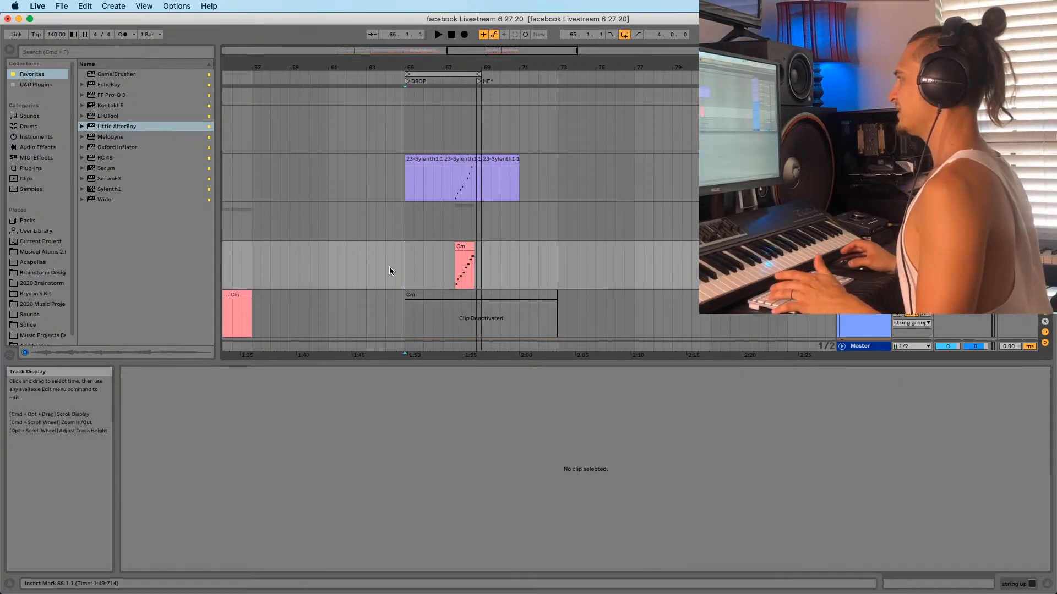
key(space)
click(406, 238)
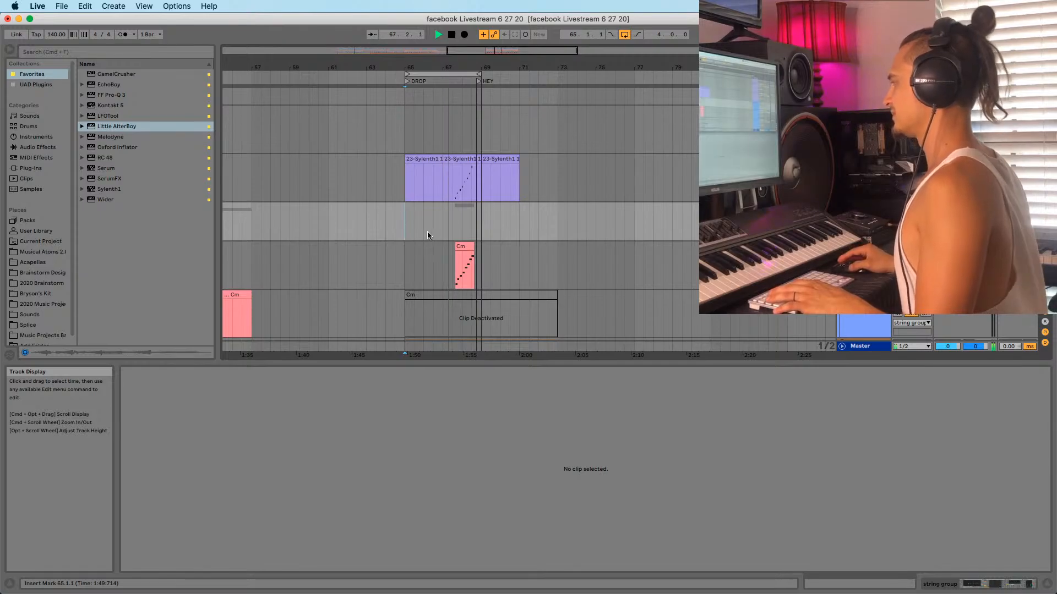
scroll(468, 199, up, 2)
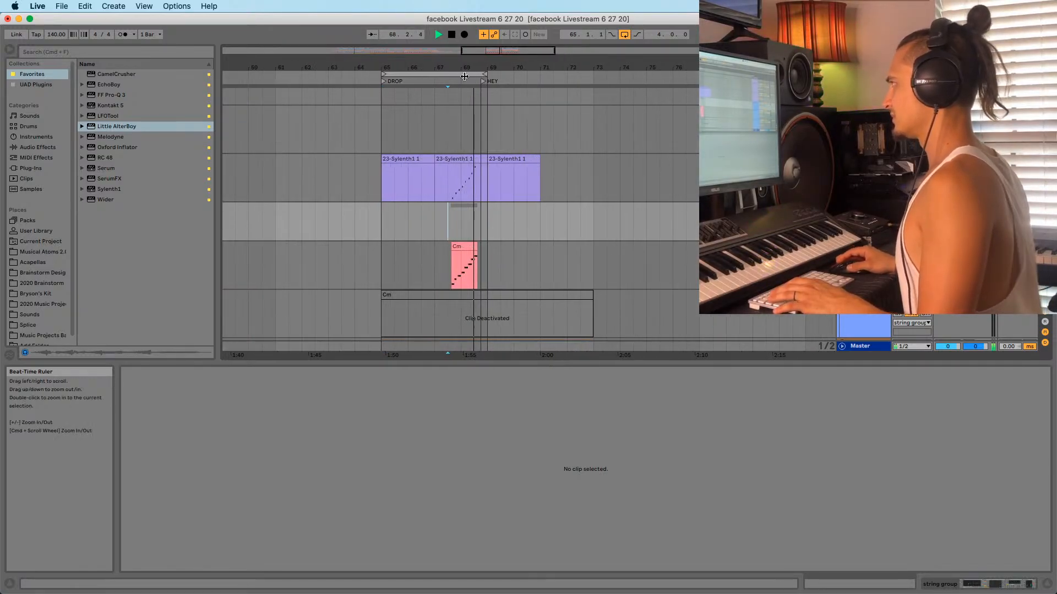
click(439, 194)
click(385, 199)
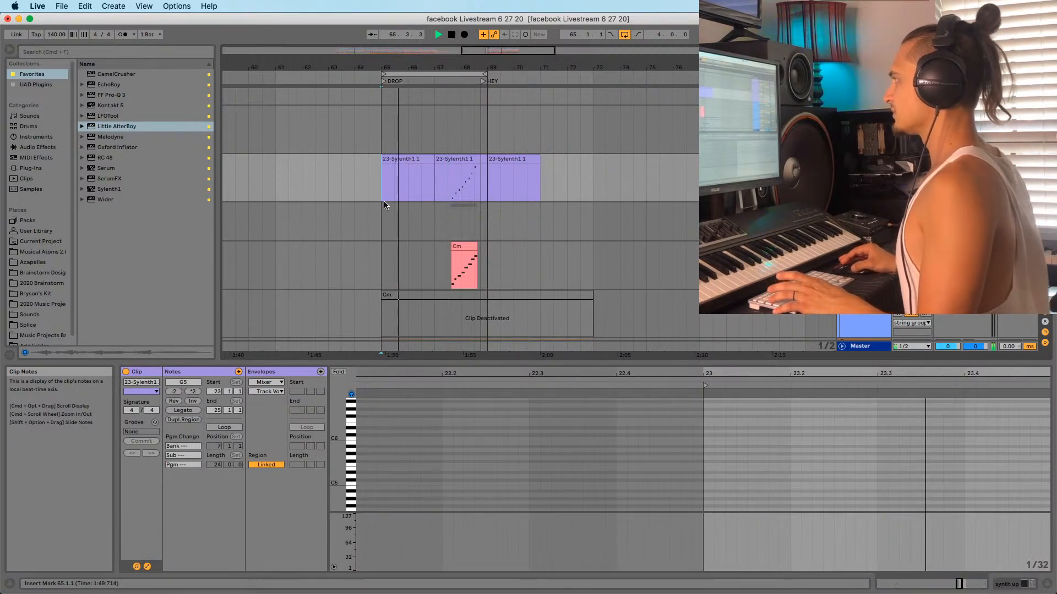
scroll(385, 207, up, 4)
click(387, 238)
scroll(398, 251, up, 9)
scroll(398, 243, down, 8)
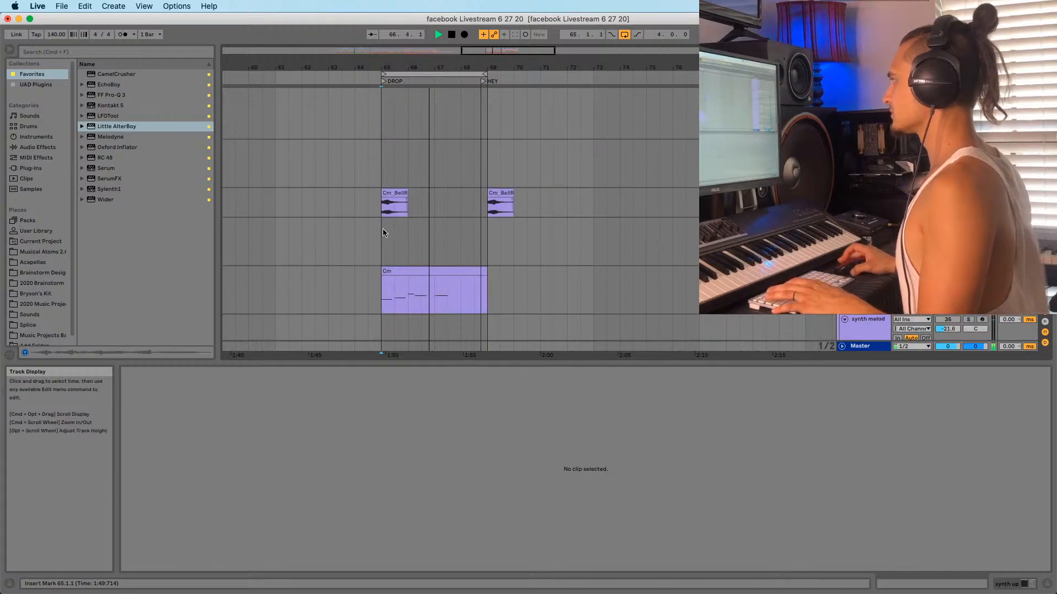
scroll(398, 239, up, 5)
click(384, 246)
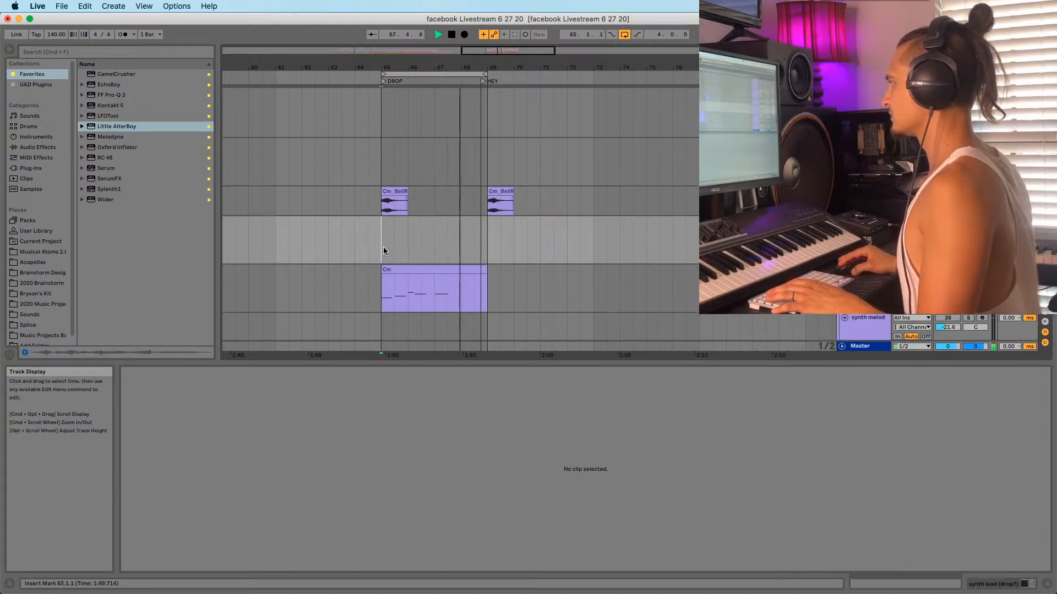
scroll(408, 226, down, 6)
scroll(432, 206, up, 2)
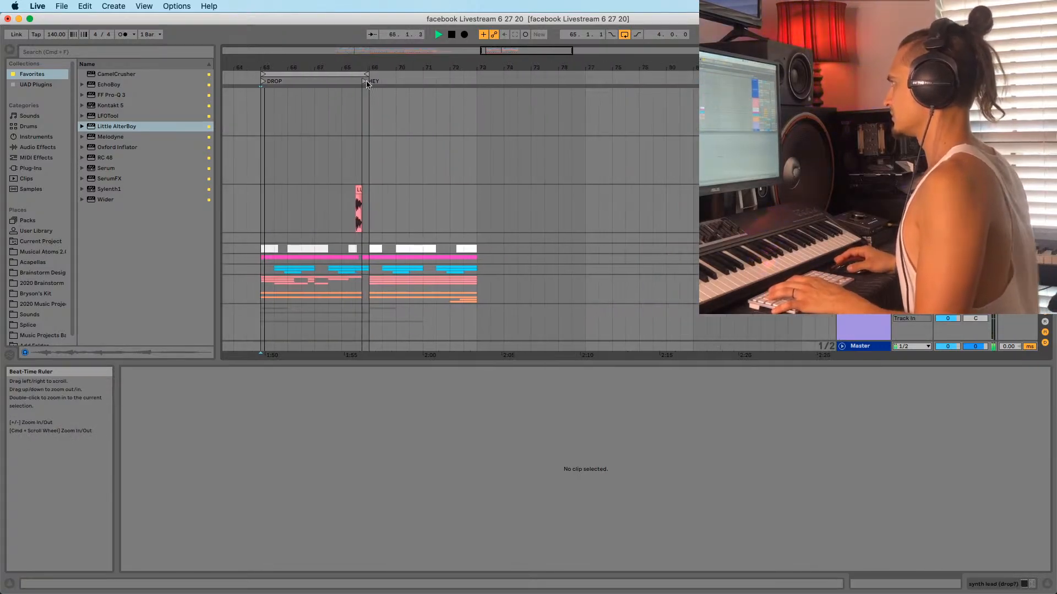
Delete the old clips between bars 69 and 73 on the grouped tracks after the drop
click(322, 73)
key(space)
drag(321, 71, 322, 104)
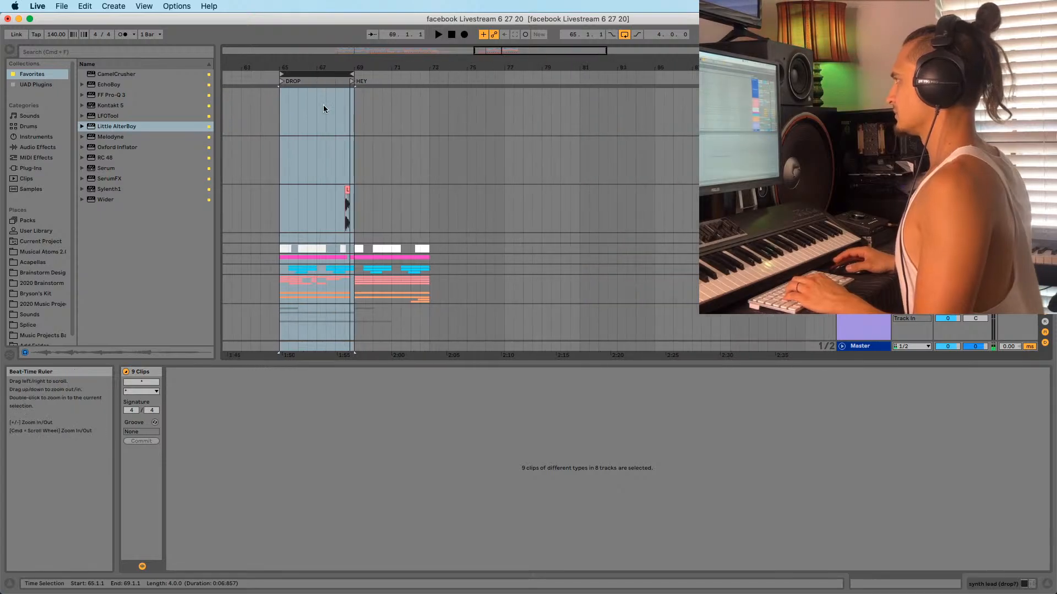
drag(355, 246, 448, 291)
key(Delete)
Duplicate the four-bar drop section from 65.1.1 across all tracks so the copy starts at 69.1.1
click(296, 72)
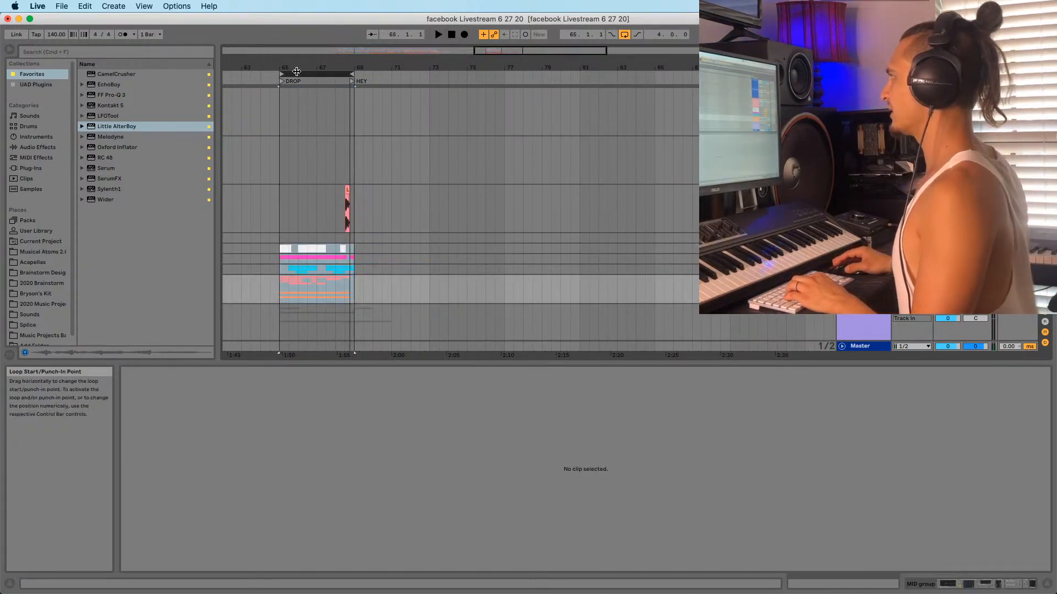
click(296, 71)
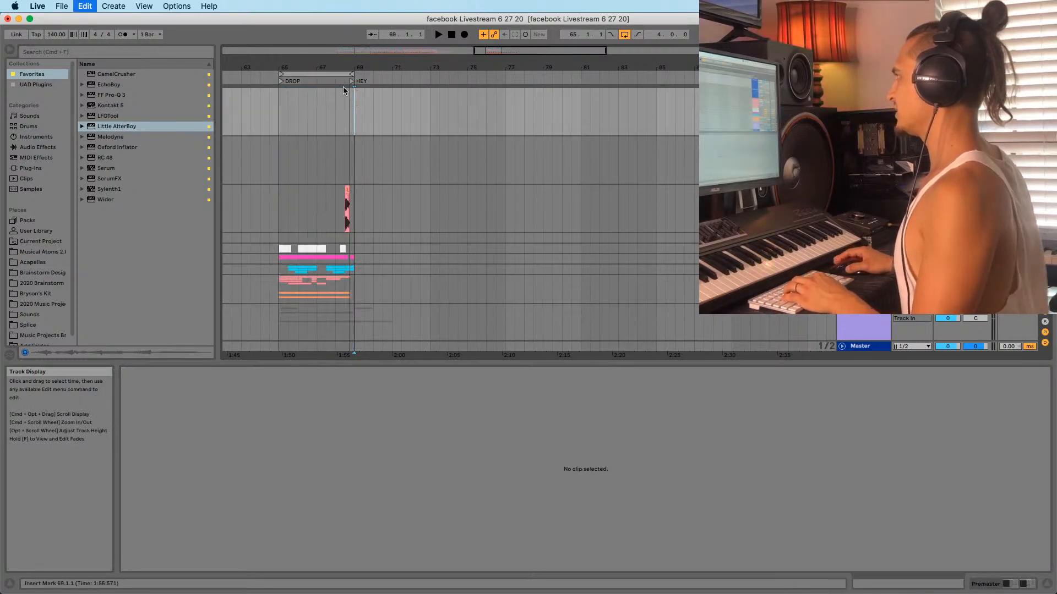
key(cmd+d)
key(plus)
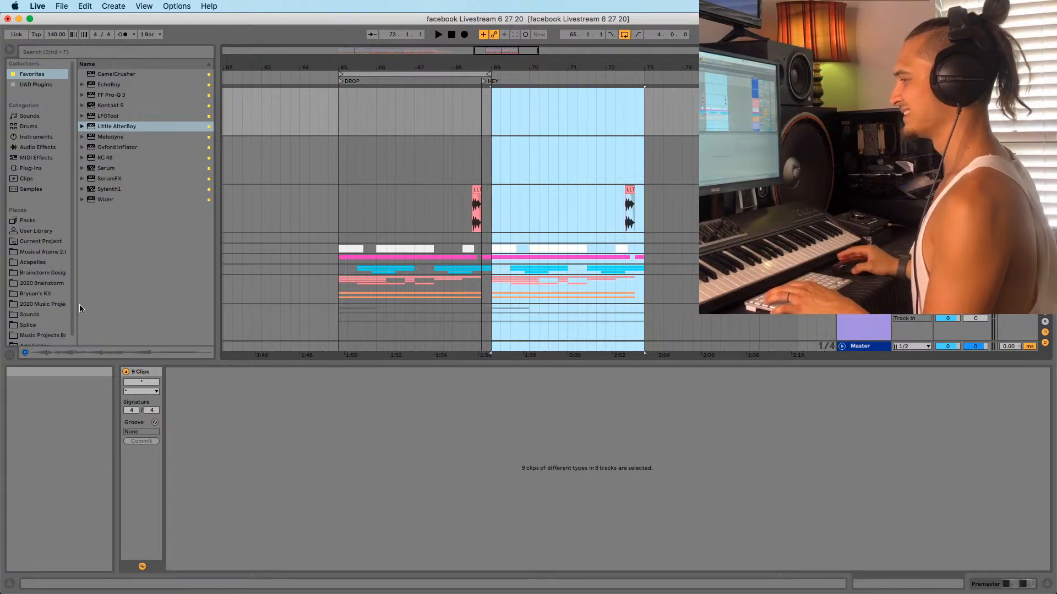
Extend the arrangement loop to 8 bars over both drop sections and play the second one
key(space)
click(324, 223)
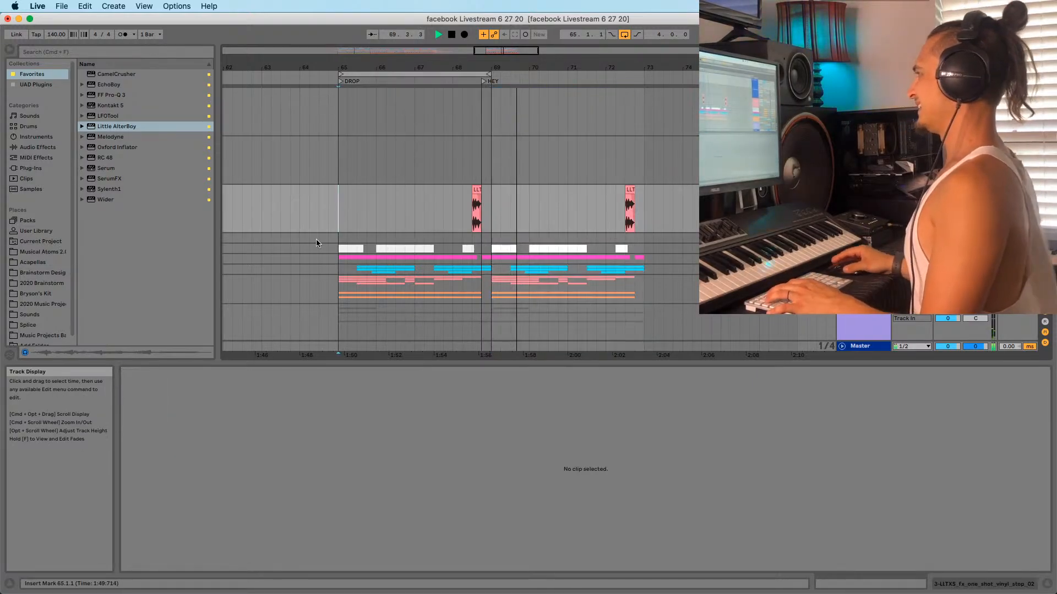
drag(427, 73, 599, 74)
key(space)
click(516, 197)
key(space)
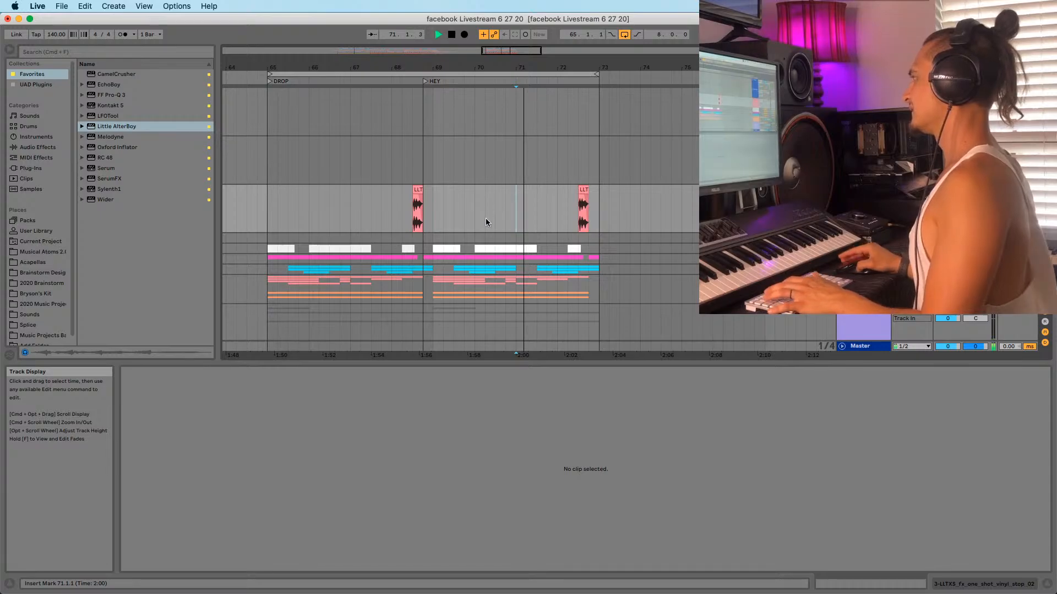
key(space)
click(486, 218)
key(space)
Open the second Cm clip on the synth lead (drop?) track in an enlarged note editor and show all its notes
scroll(513, 175, down, 7)
scroll(513, 175, down, 7)
scroll(551, 224, up, 3)
click(520, 211)
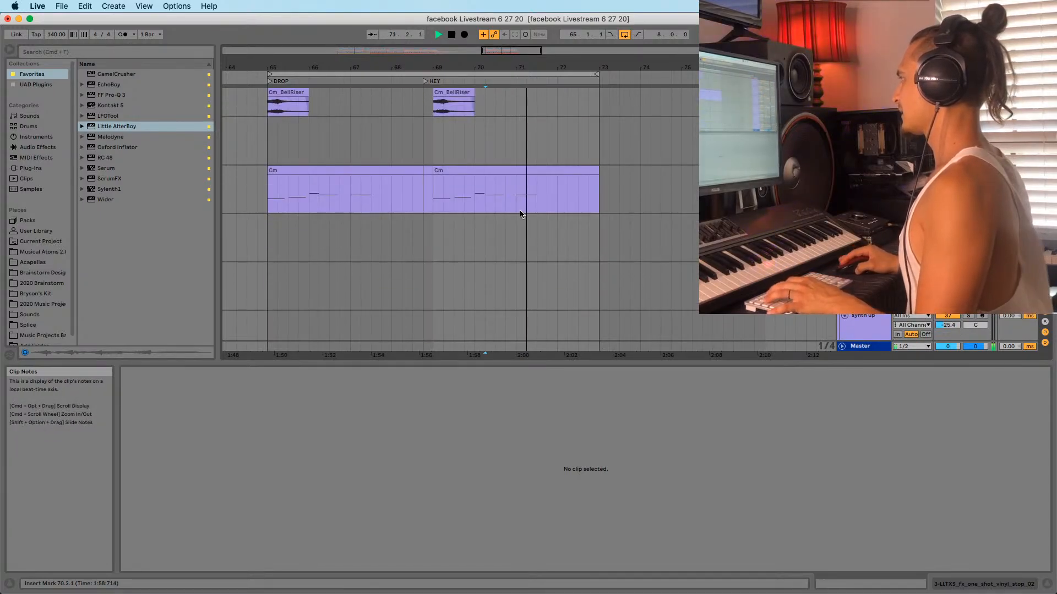
key(shift+Tab)
key(shift+Tab)
key(space)
drag(553, 363, 556, 175)
scroll(606, 360, down, 5)
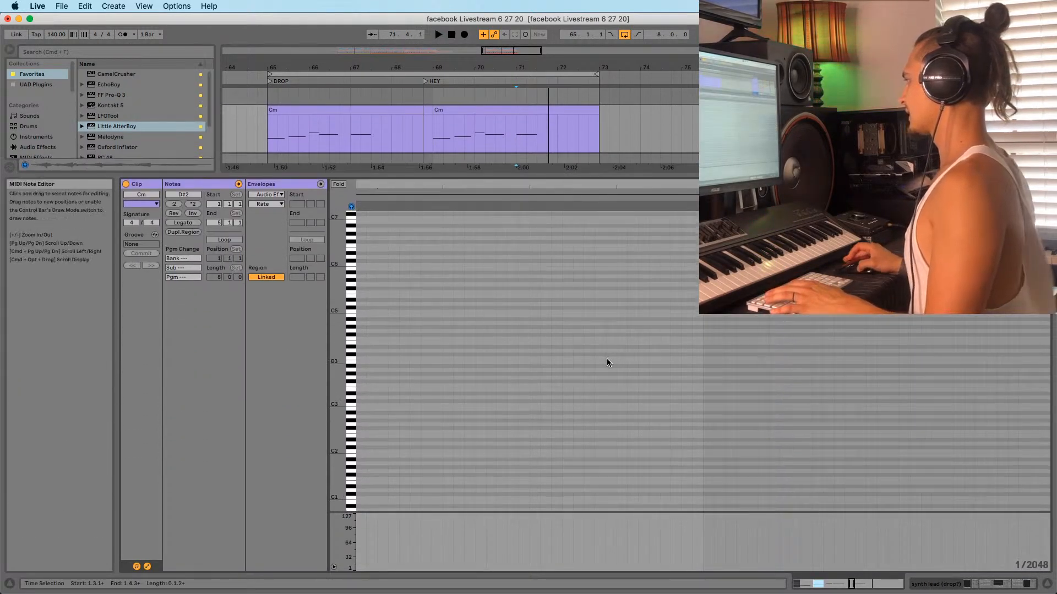
scroll(453, 226, up, 5)
key(space)
key(space)
drag(455, 186, 456, 93)
scroll(821, 366, down, 4)
key(space)
Audition the last note of the second Cm clip at A#2, B2, C3 and D#3, and move it back to G2
drag(737, 404, 767, 467)
key(space)
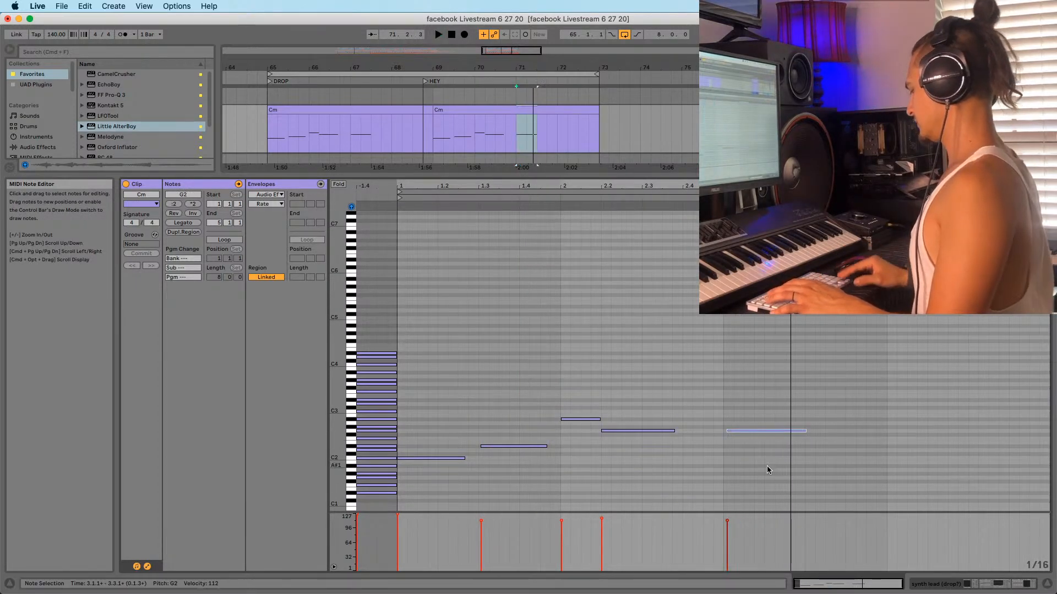
key(Up)
key(Up)
key(Up)
key(space)
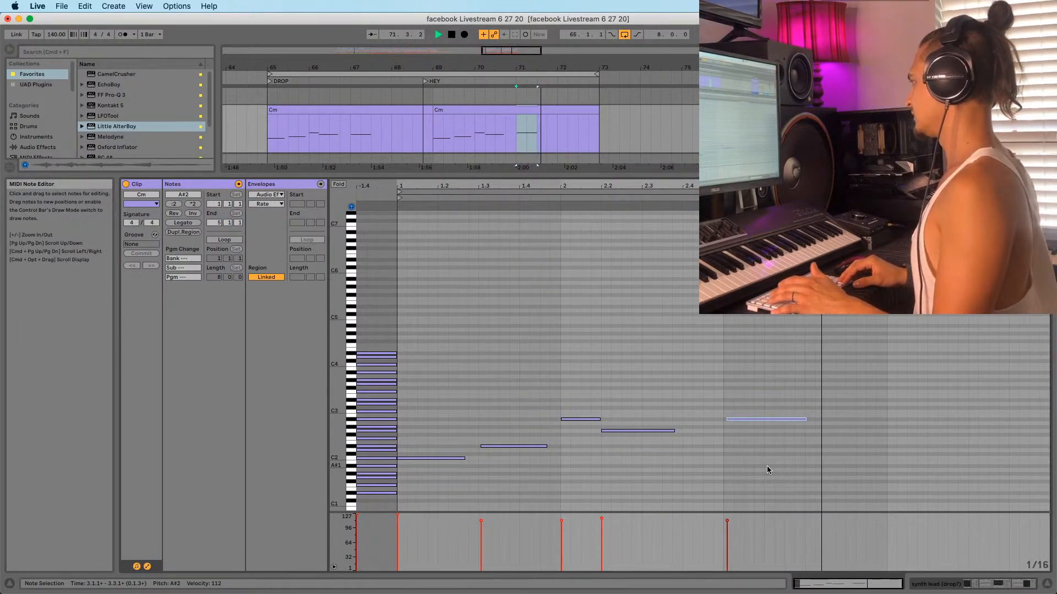
key(Up)
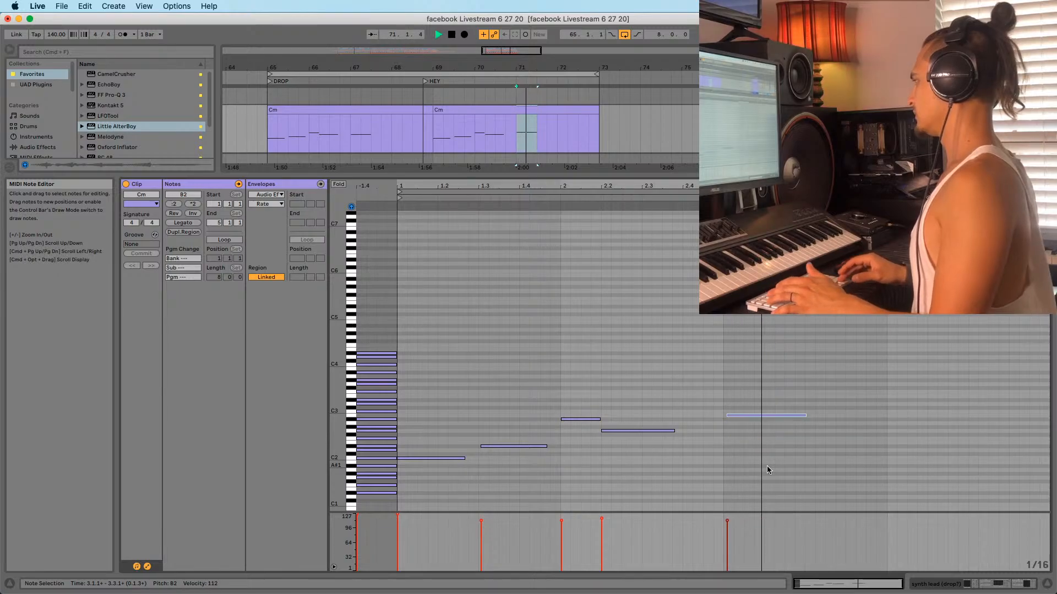
key(Up)
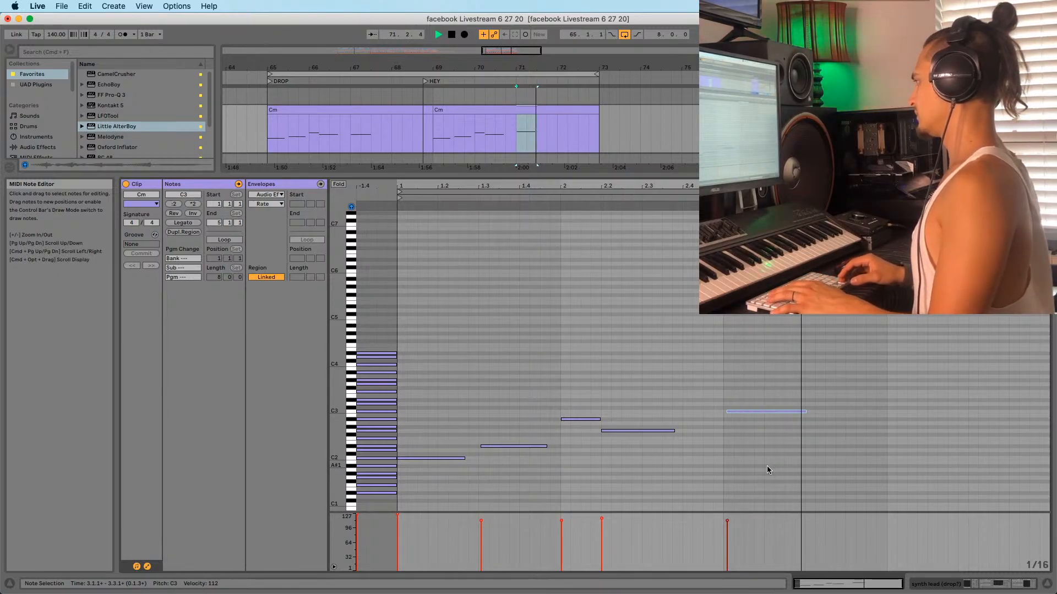
key(Up)
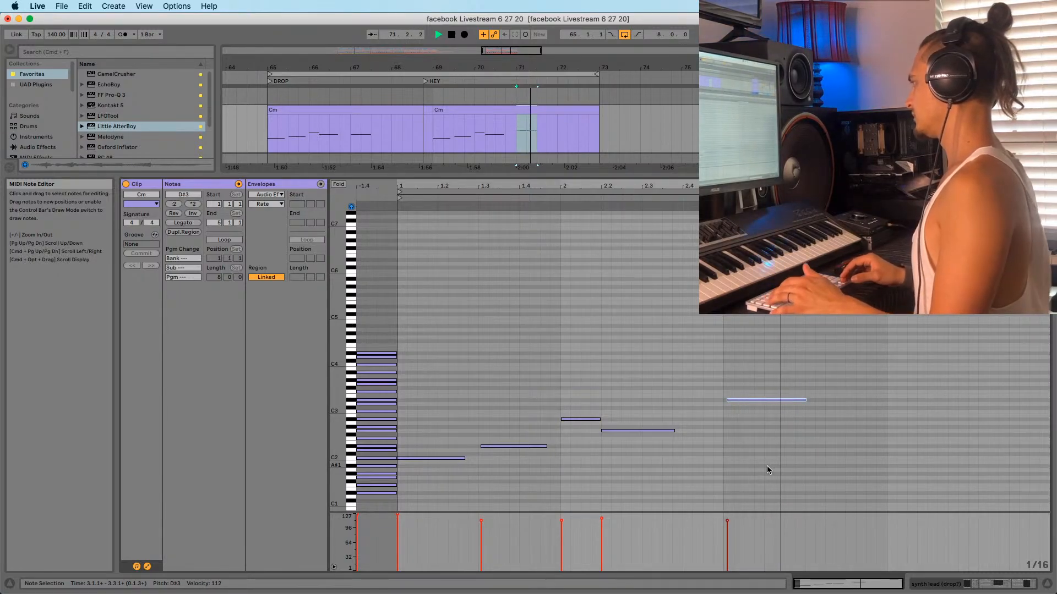
key(Down)
key(Down)
key(Down)
key(Down)
key(Down)
key(Down)
key(Down)
key(Down)
key(Up)
key(Up)
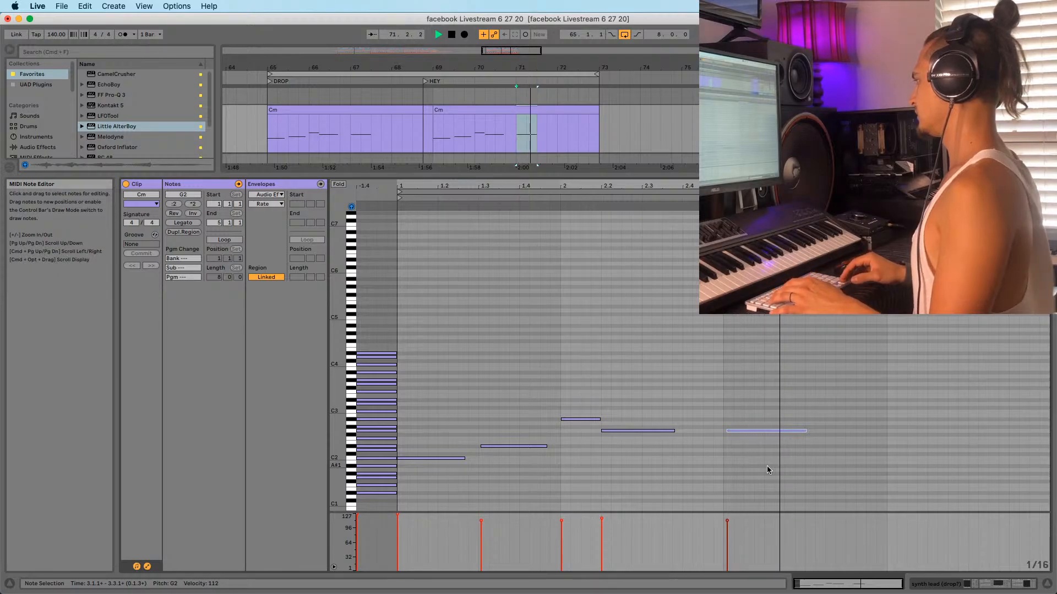
Replay the melody from the start of the second Cm clip and enlarge the arrangement area again
click(442, 136)
key(space)
key(space)
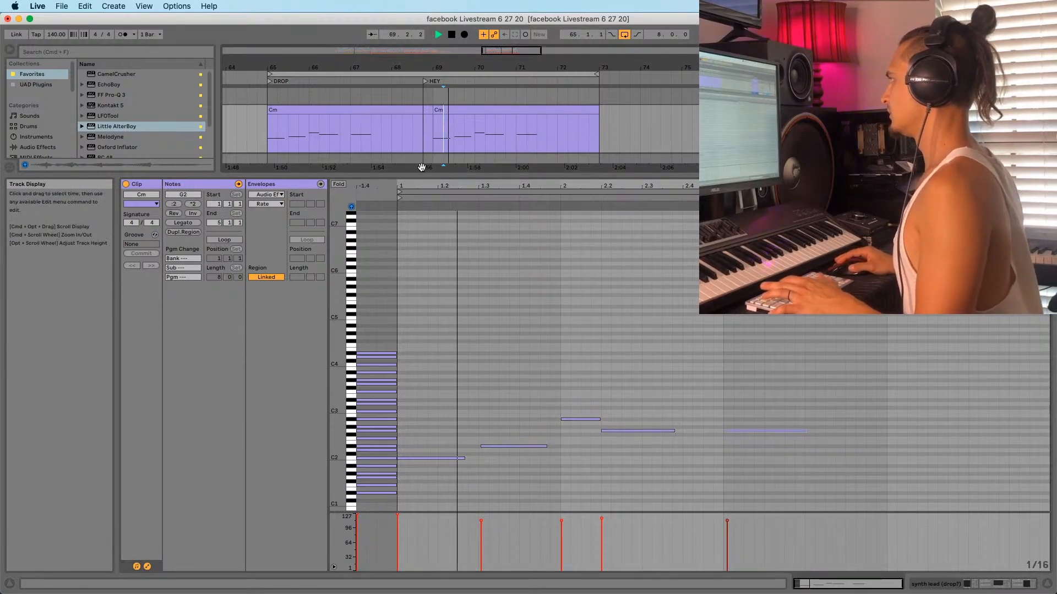
drag(353, 175, 338, 294)
click(267, 108)
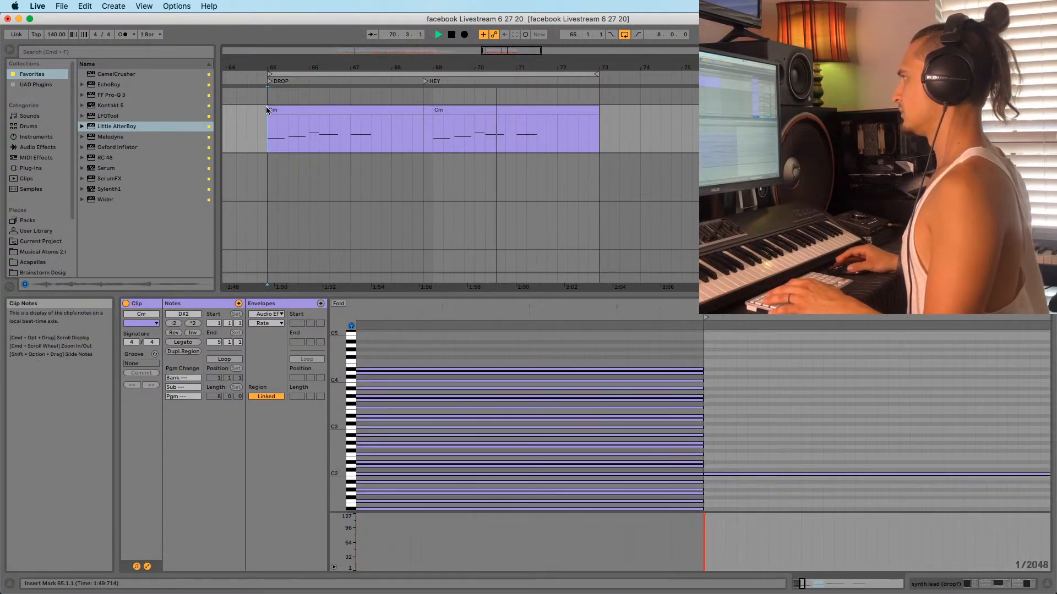
Play through the eight-bar drop and review the tracks in both passes up to the transition at bar 73
drag(271, 67, 346, 58)
scroll(408, 153, up, 4)
click(342, 181)
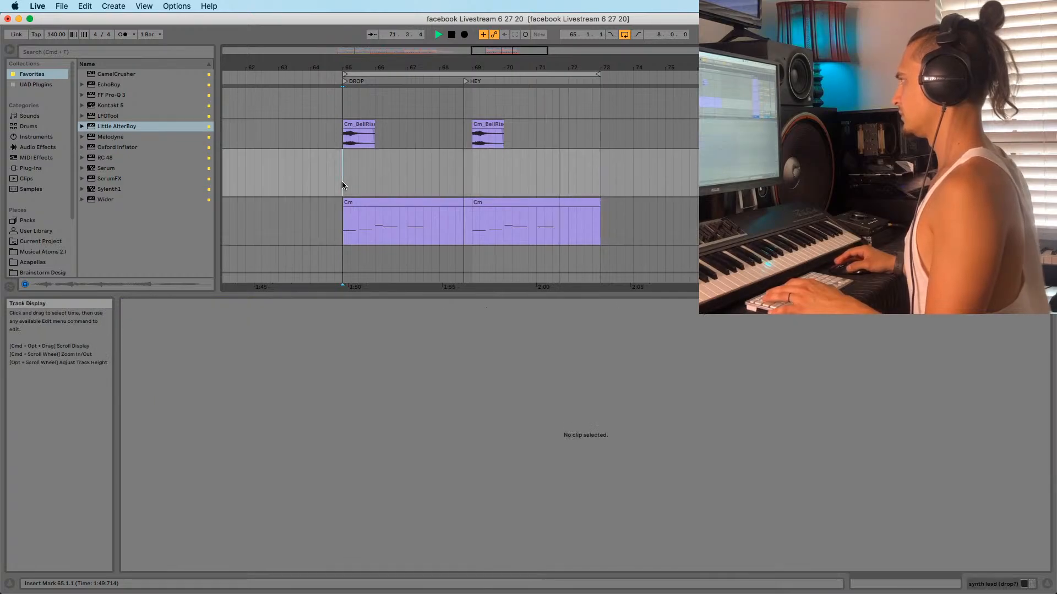
scroll(441, 206, up, 4)
scroll(435, 187, up, 5)
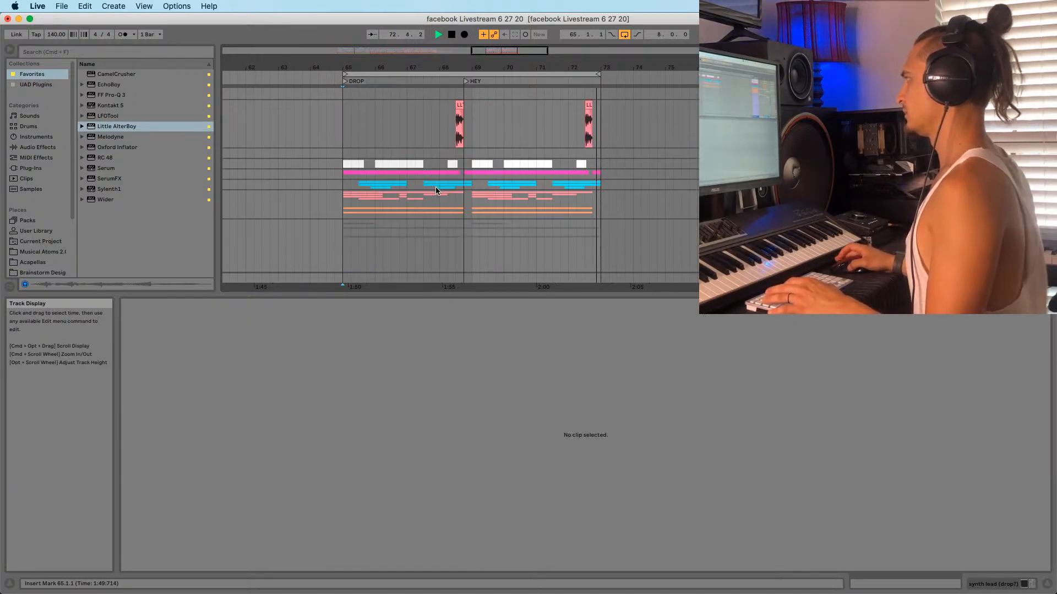
key(minus)
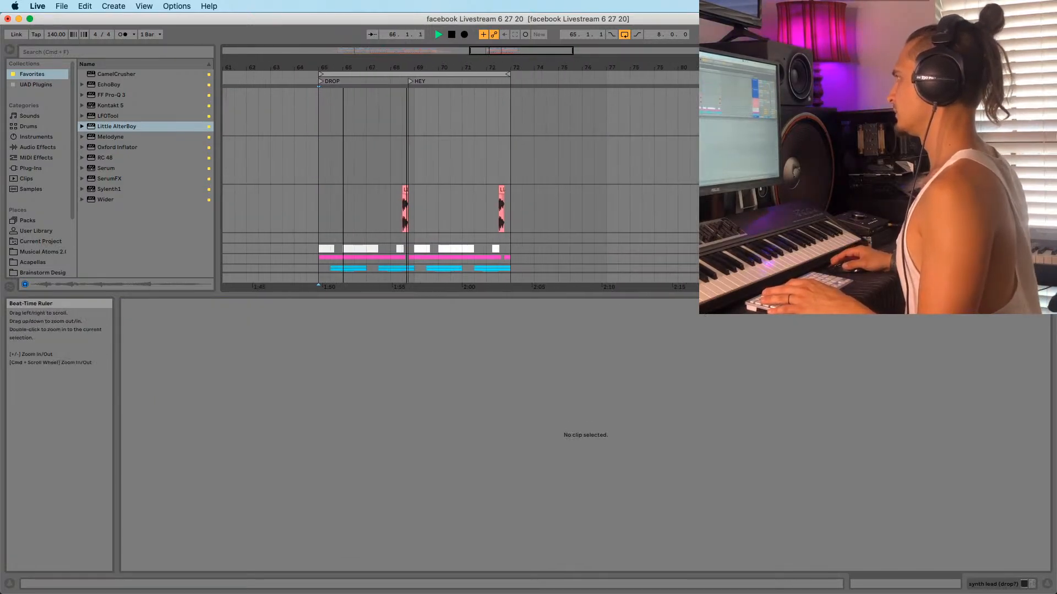
click(392, 223)
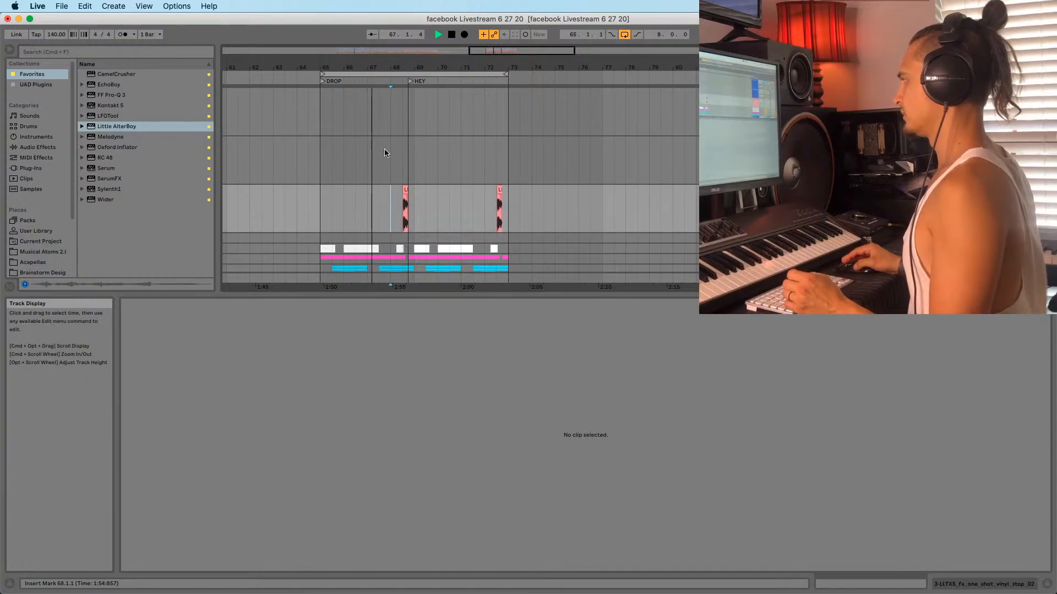
mouse_move(399, 67)
mouse_down()
mouse_move(399, 78)
mouse_move(395, 70)
mouse_up()
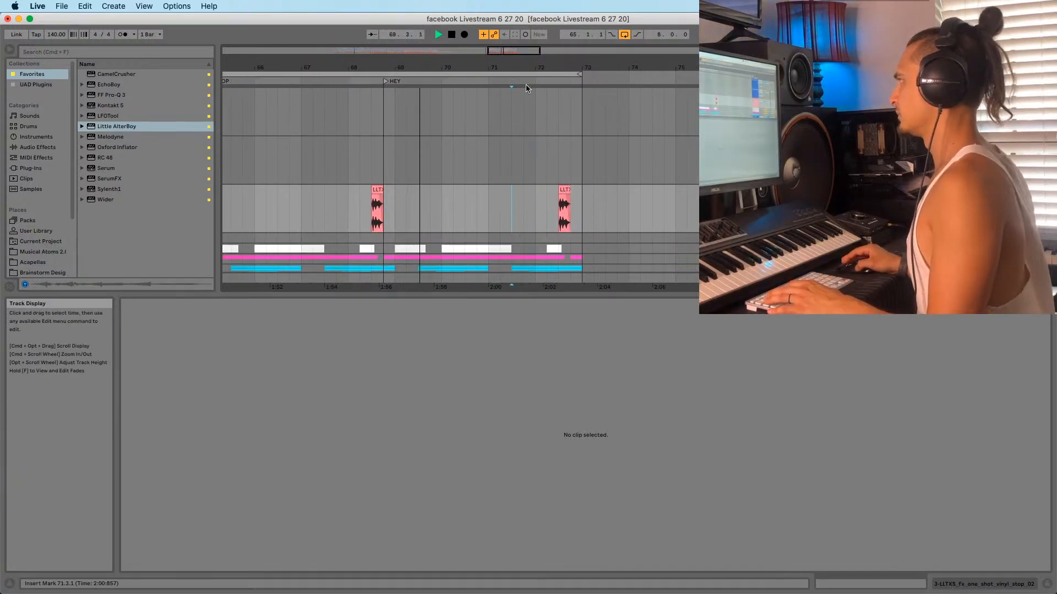
drag(526, 67, 467, 66)
scroll(454, 191, down, 5)
scroll(479, 201, up, 5)
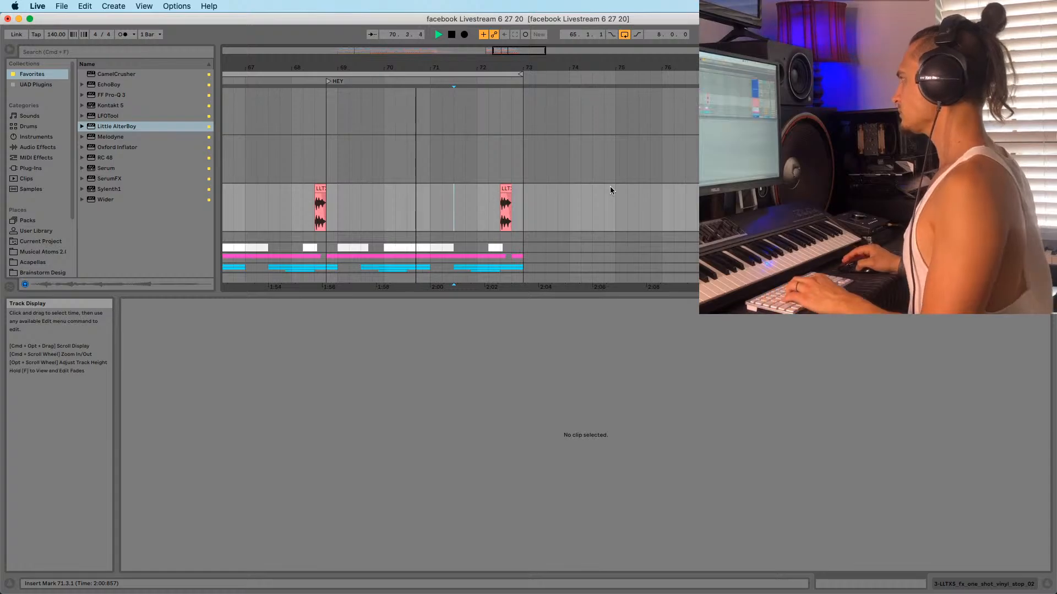
scroll(457, 217, down, 5)
scroll(460, 222, up, 5)
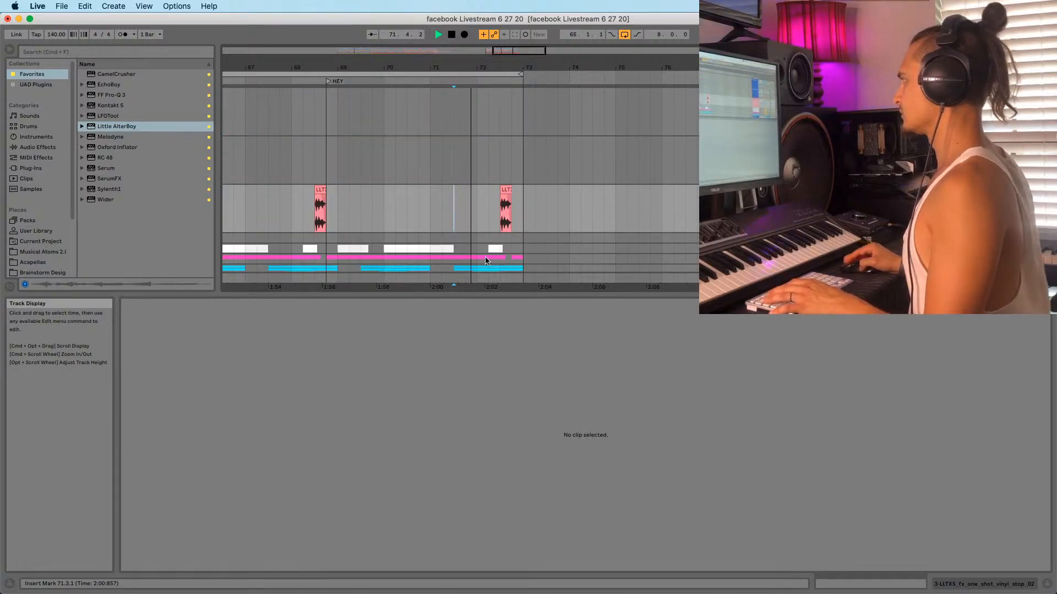
Deactivate the vinyl stop clip at the end of the second pass and show the Premaster track's devices
right_click(506, 191)
click(540, 273)
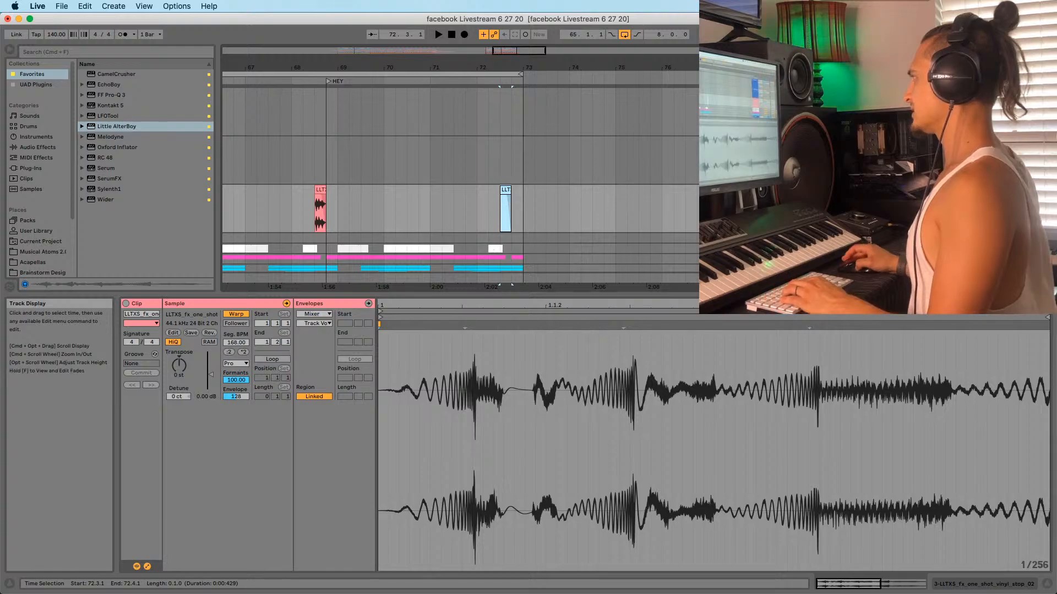
click(863, 141)
click(863, 93)
key(shift+Tab)
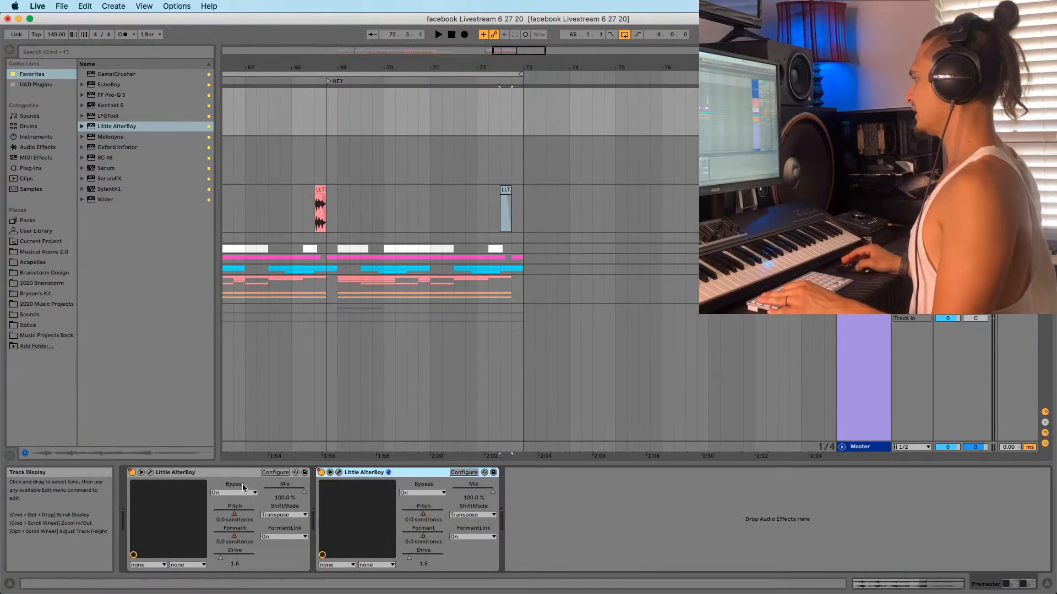
Show the on/off automation of both Little AlterBoy devices on the Premaster and delete their pulses from bar 72 onward
right_click(322, 473)
click(340, 489)
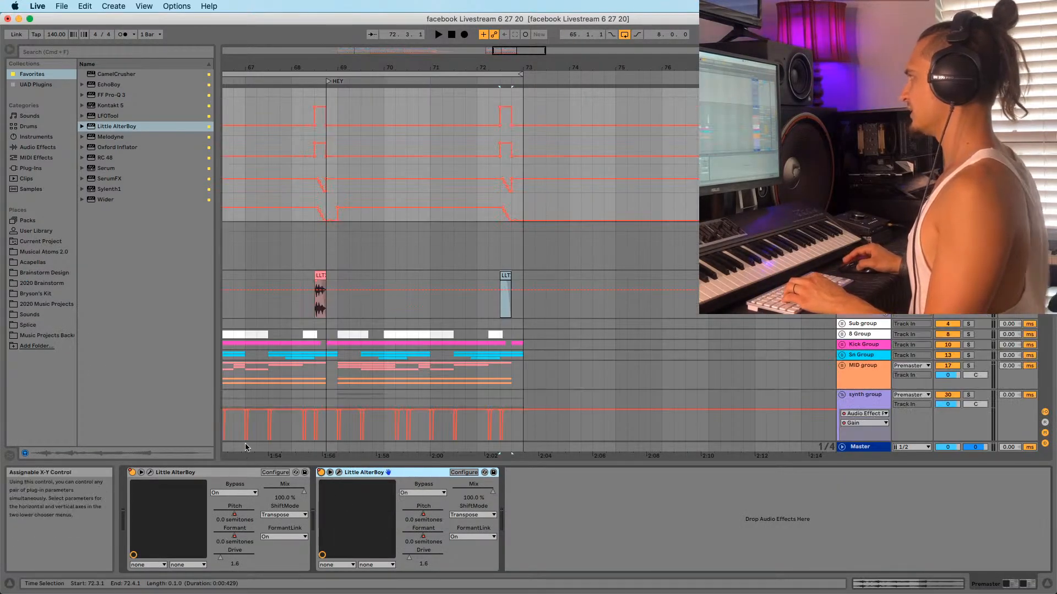
drag(477, 146, 555, 156)
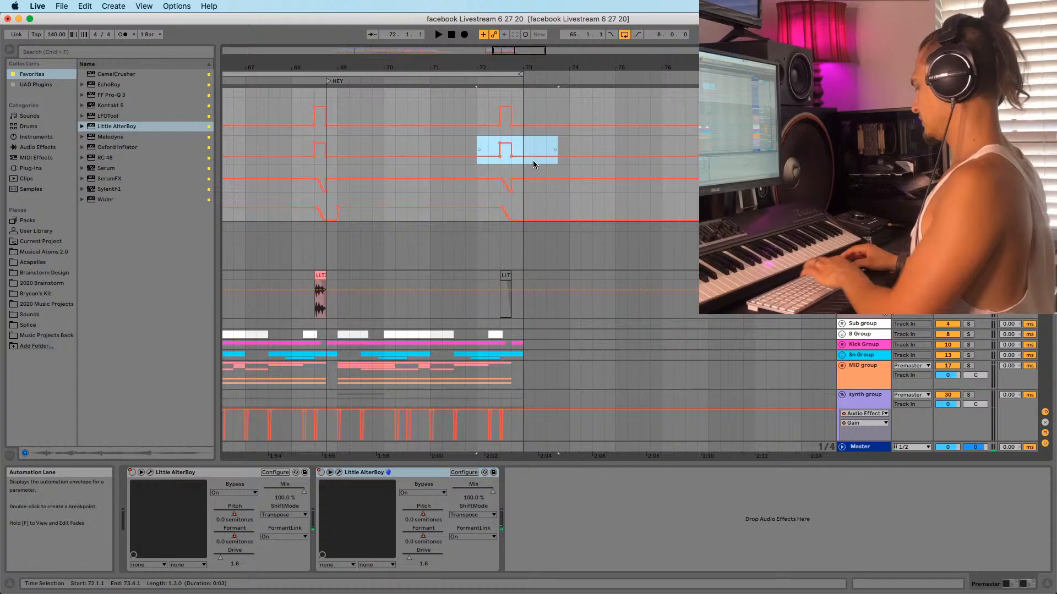
key(Delete)
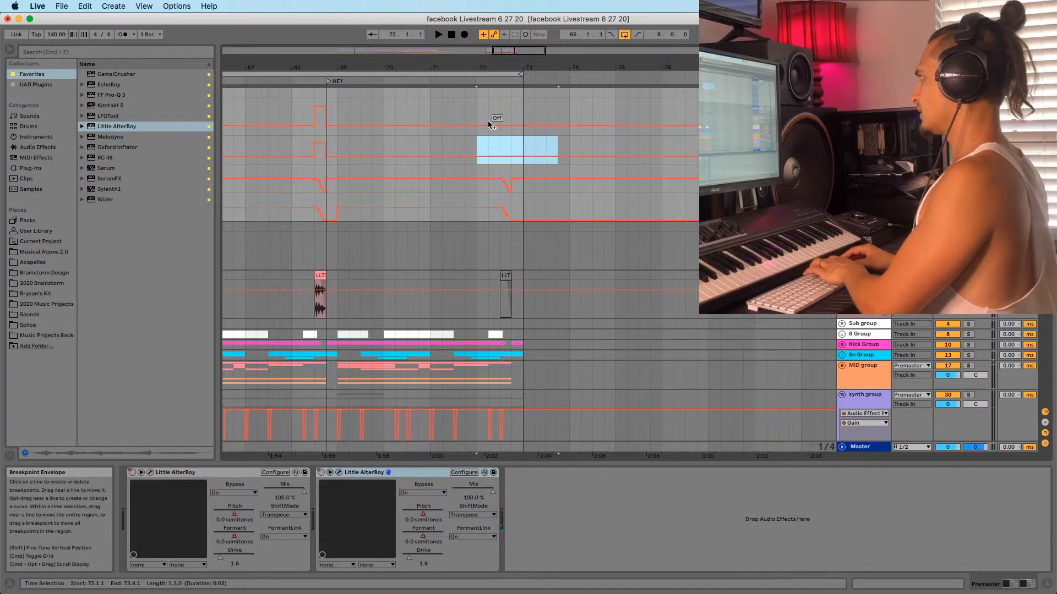
right_click(133, 473)
click(155, 488)
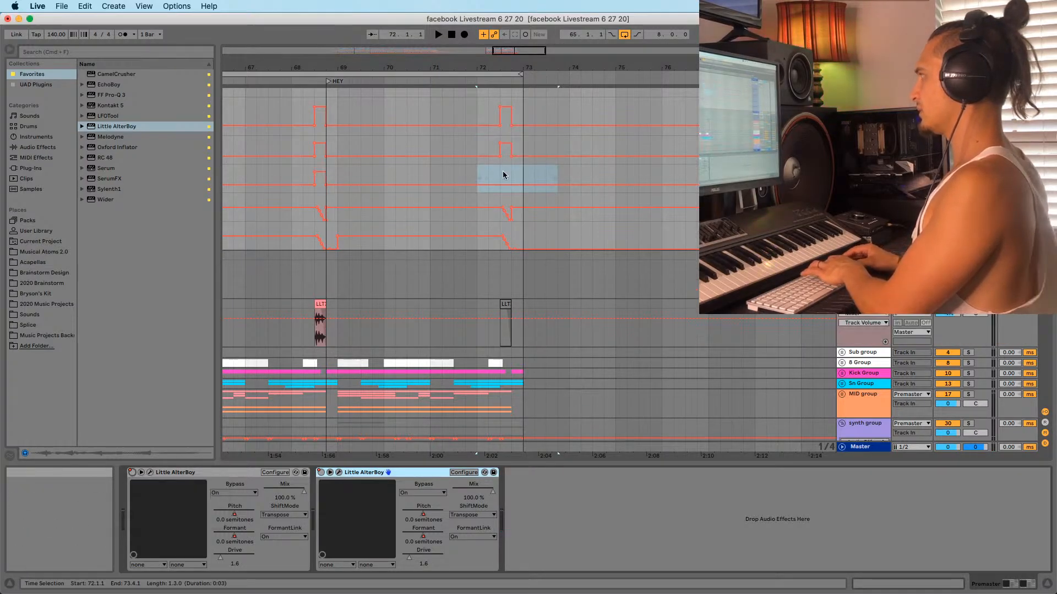
drag(485, 146, 566, 110)
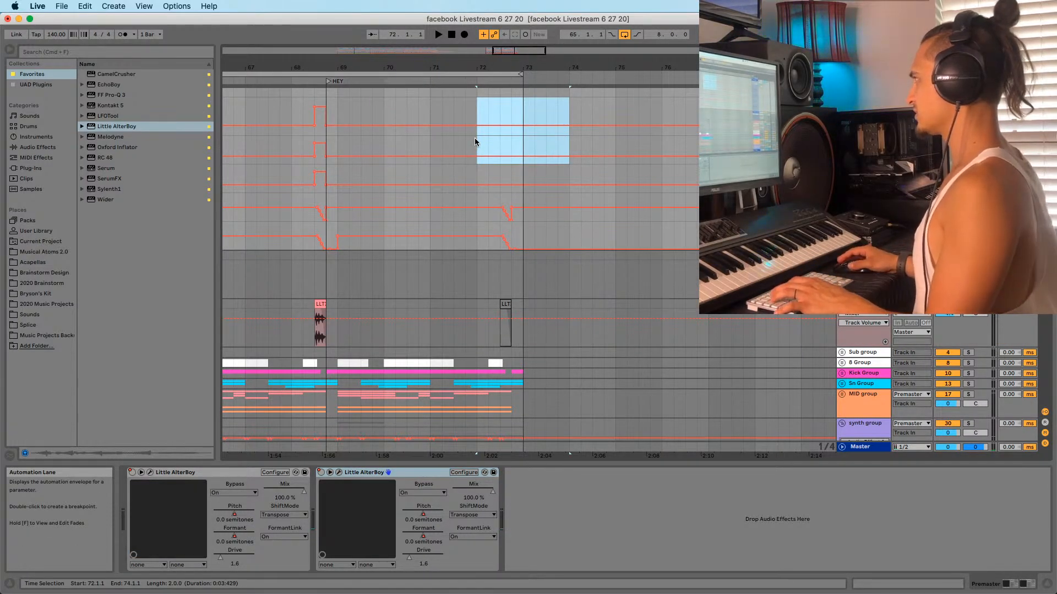
key(Delete)
Play the end of the second pass around bar 72 to check the transition with both Little AlterBoys off
key(space)
key(space)
key(space)
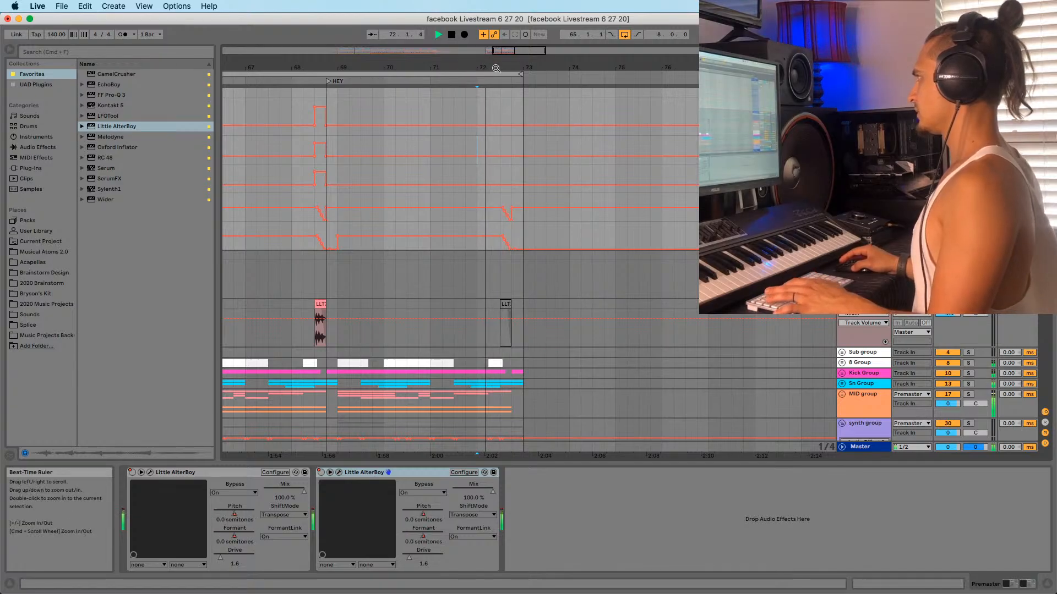
drag(487, 68, 410, 39)
key(space)
key(space)
key(space)
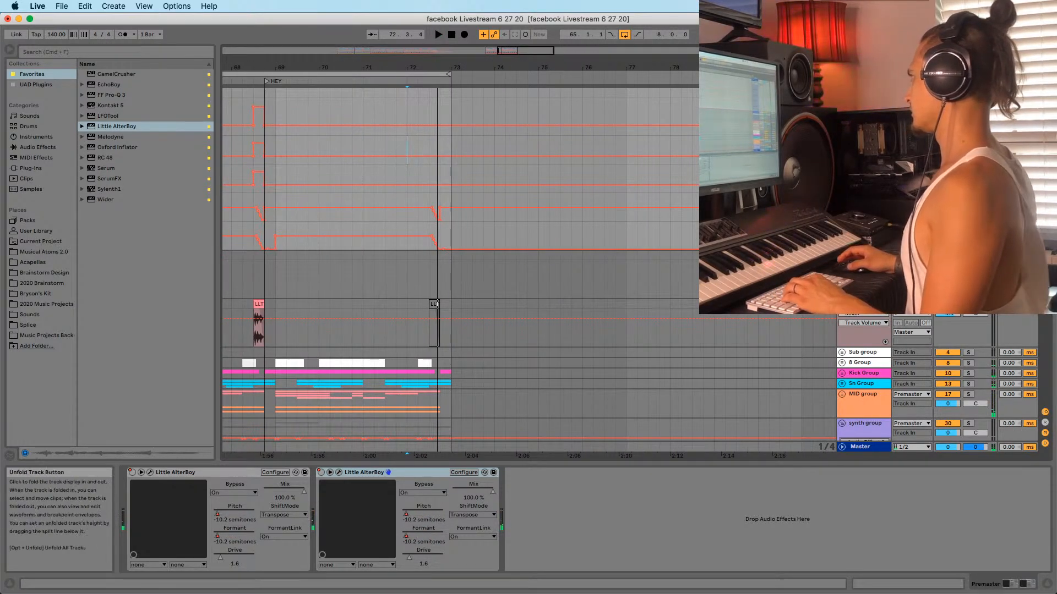
Fold the Premaster automation lanes, insert an audio track below the vinyl stop track and name it Tom
click(841, 93)
click(862, 103)
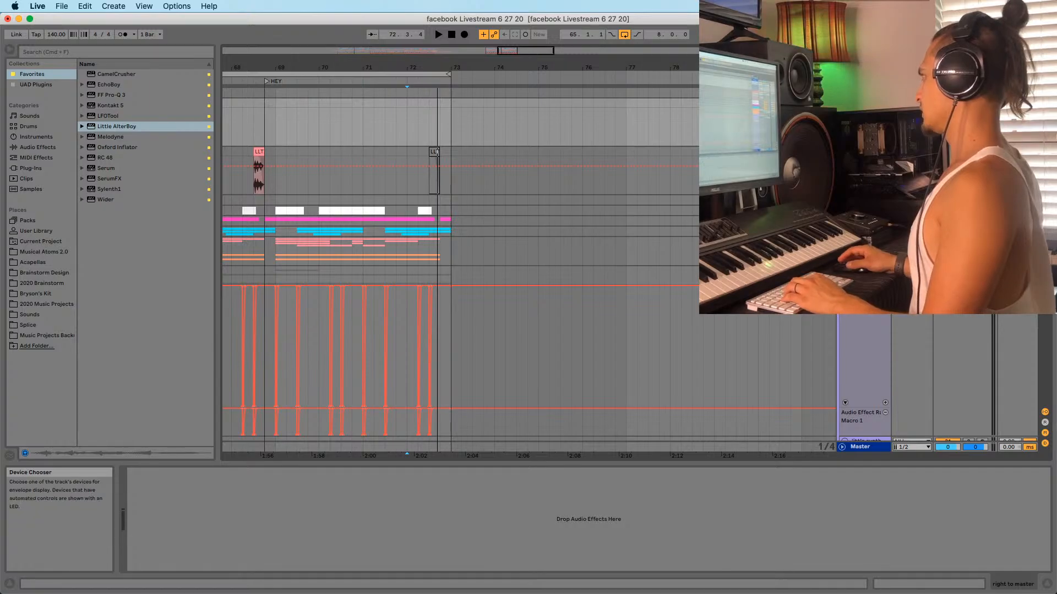
click(861, 151)
key(super+t)
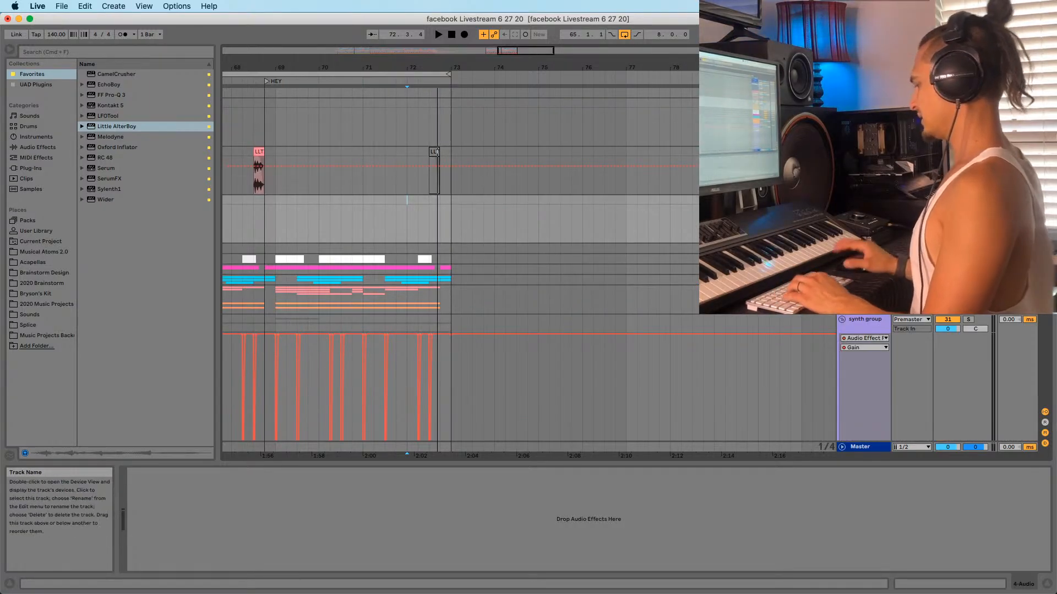
Search the Splice folder for "tom" and audition the matching samples in Parker Sample Pack and Medasin Hypercolor Vol. 1
click(35, 325)
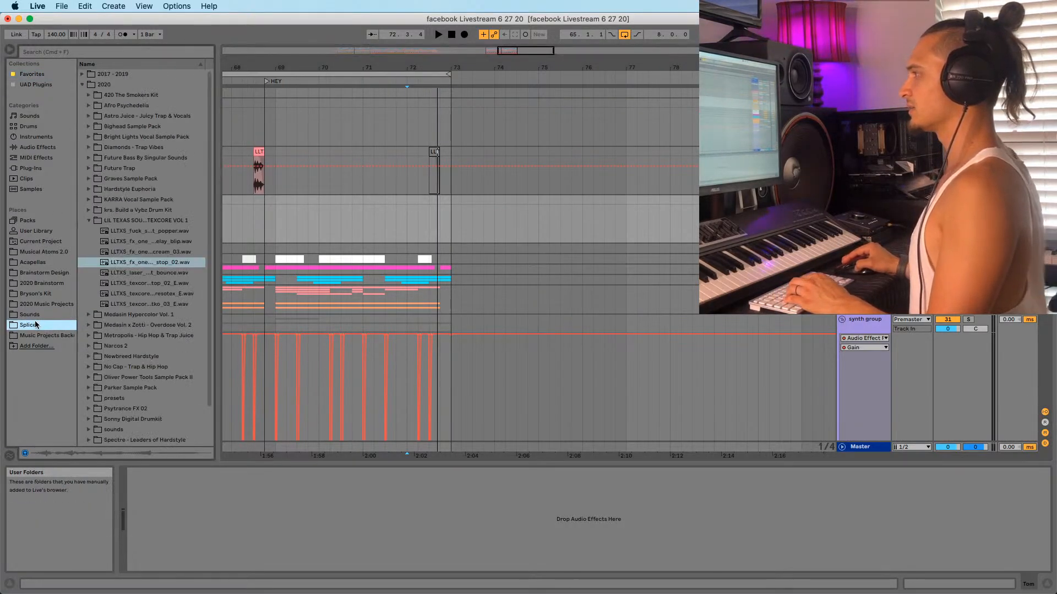
click(103, 55)
text(tom)
double_click(101, 107)
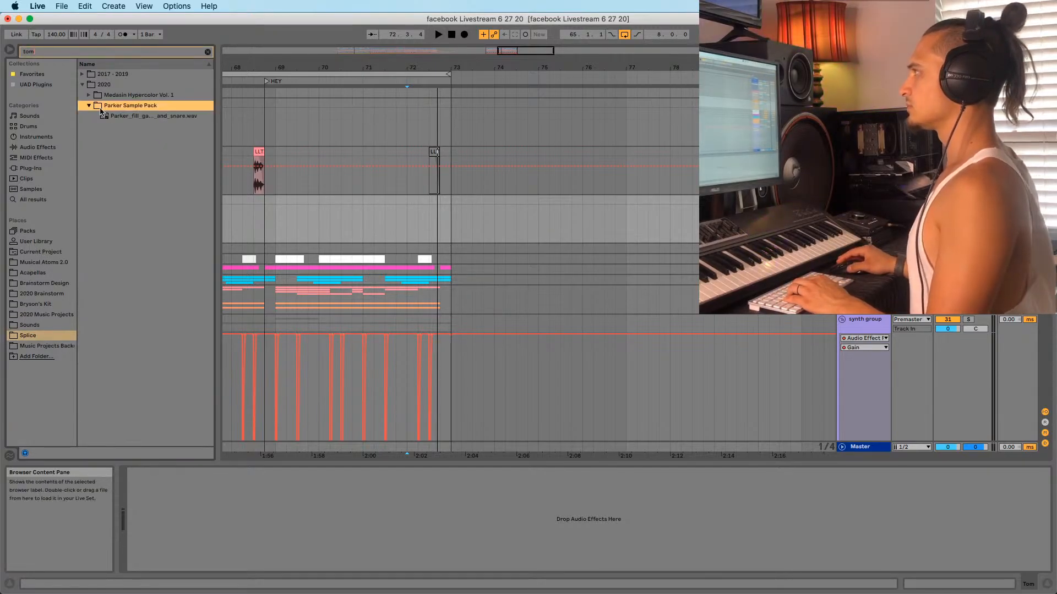
click(113, 119)
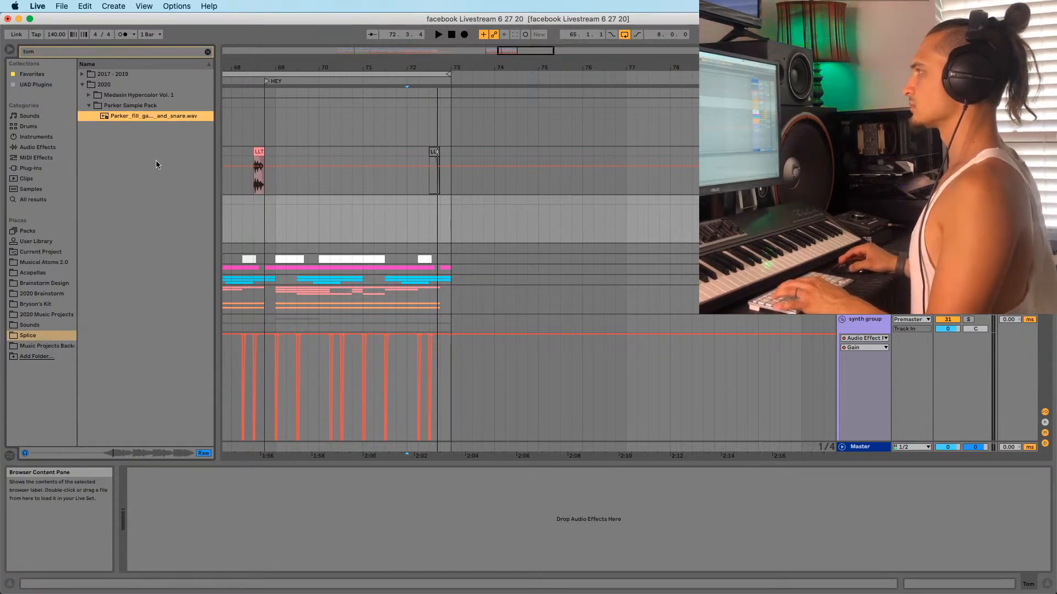
click(89, 105)
click(89, 94)
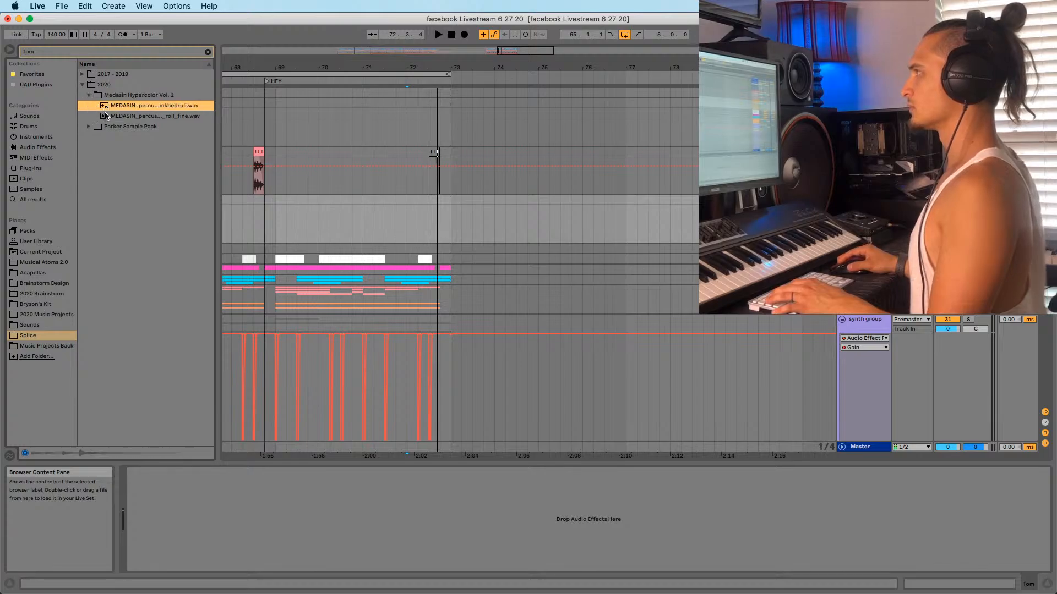
click(114, 116)
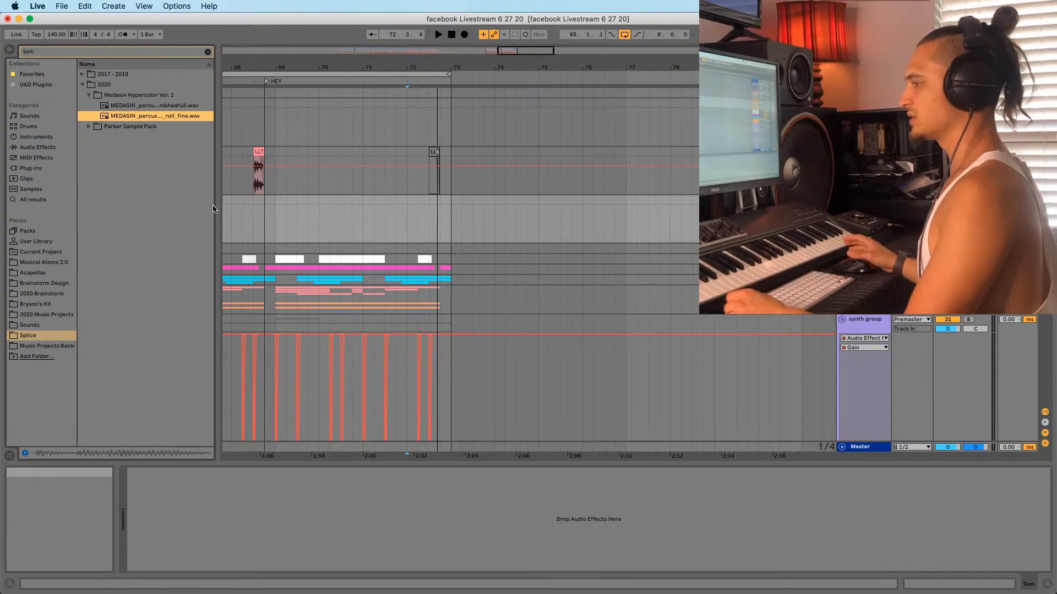
Hide the automation lanes and play the drop from just before the HEY marker into the second pass
click(261, 226)
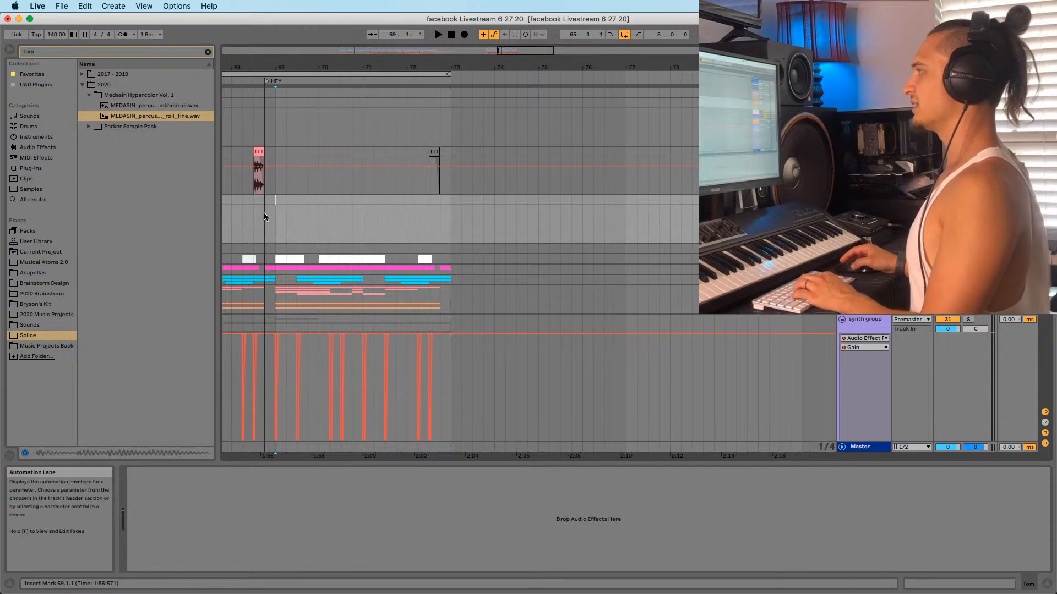
key(a)
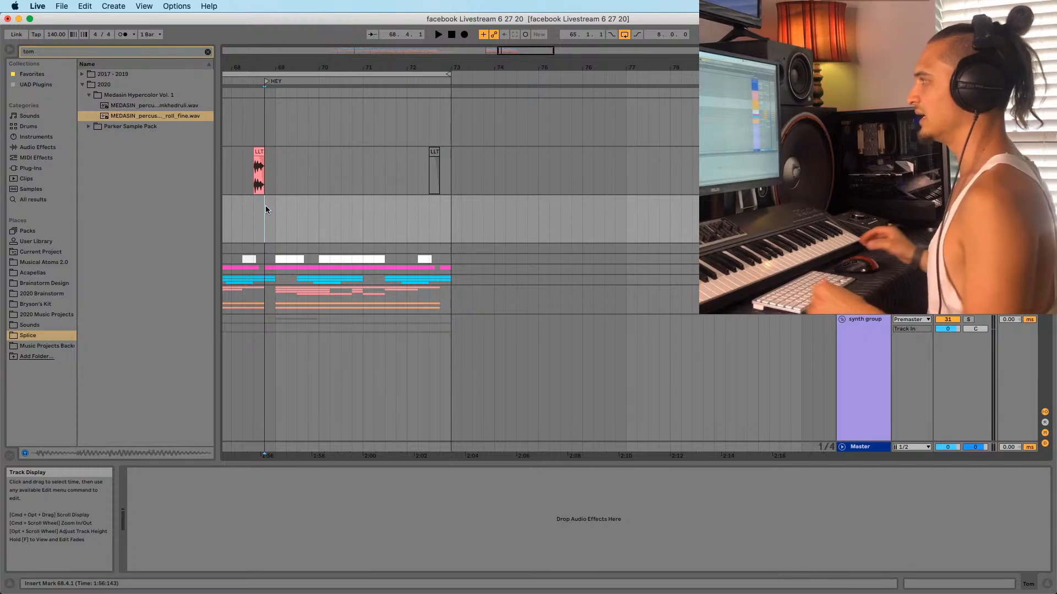
click(254, 219)
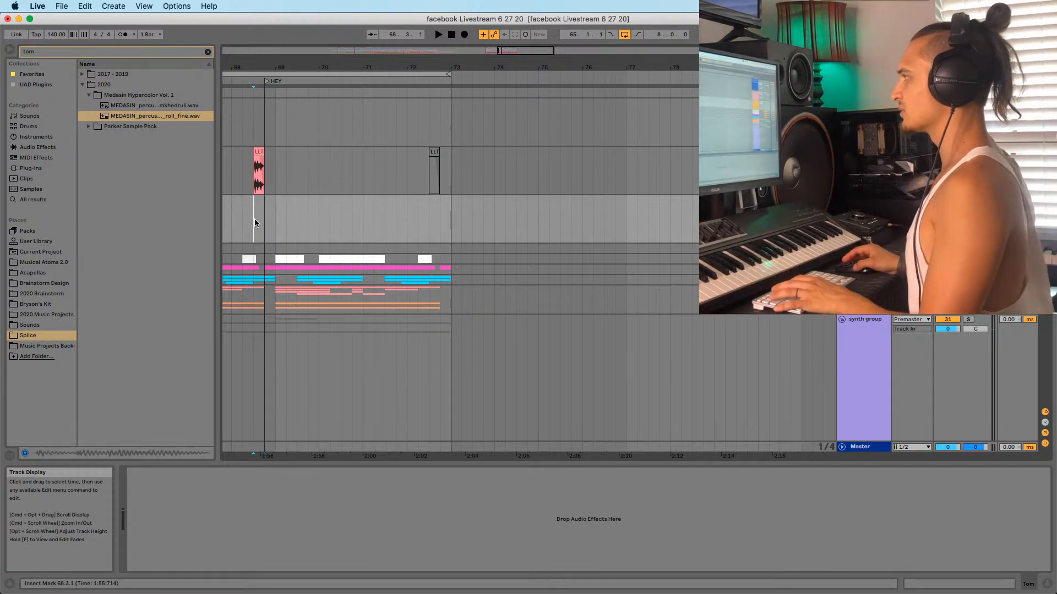
key(space)
scroll(441, 259, down, 3)
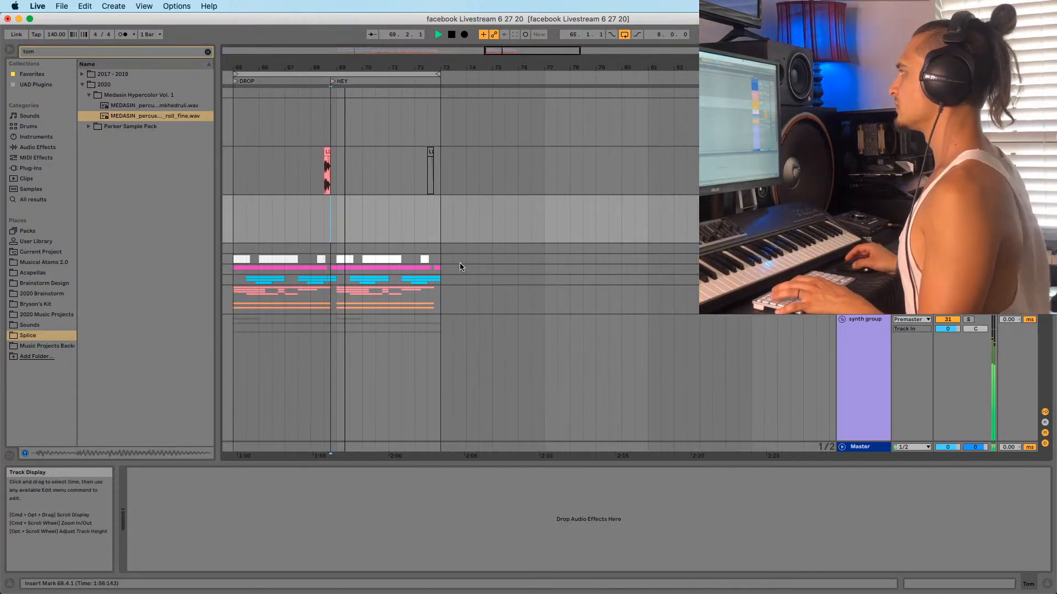
key(space)
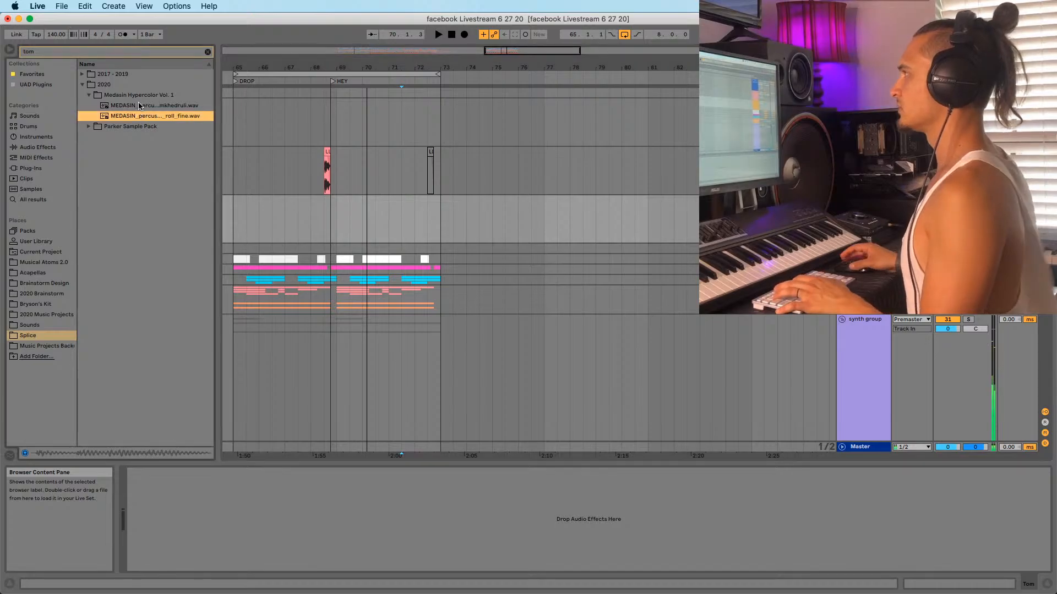
Audition the Medasin mkhedruli sample and RAY_VOLPE_kick_tom_D#.wav from the 2017 - 2019 folder
click(138, 106)
click(83, 84)
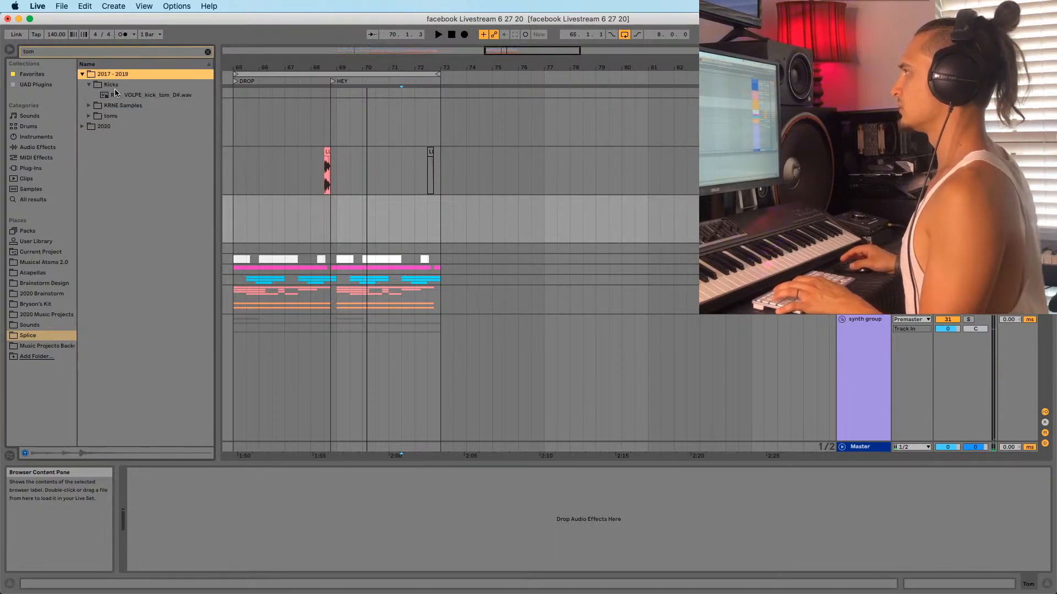
click(82, 74)
click(107, 94)
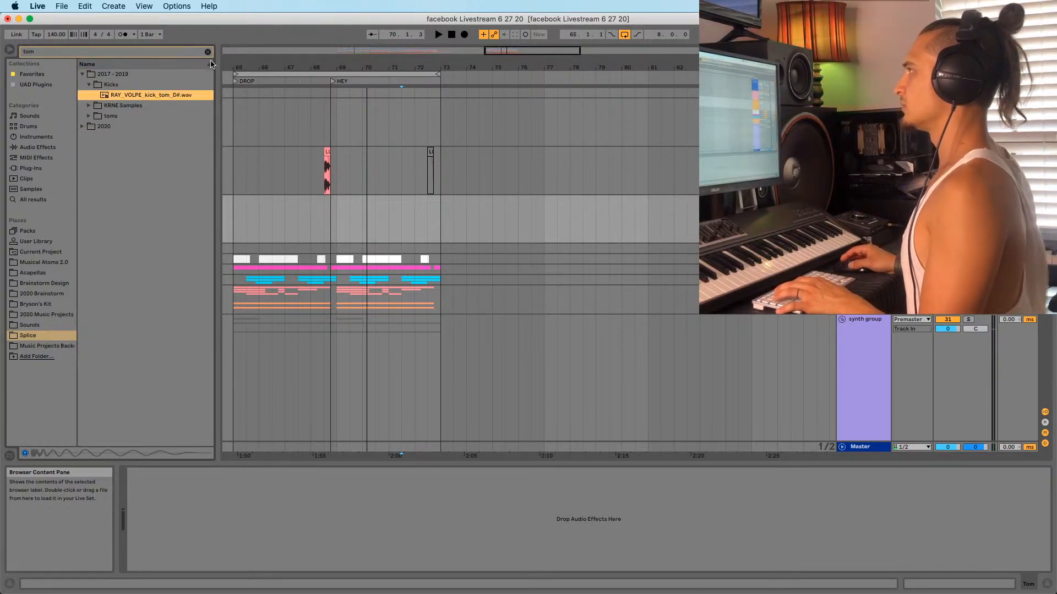
Clear the sample search and audition KSHMR_Punchy_Kick_39_G.wav and several CONVEX one-shots in the Kicks folder
click(208, 52)
click(153, 220)
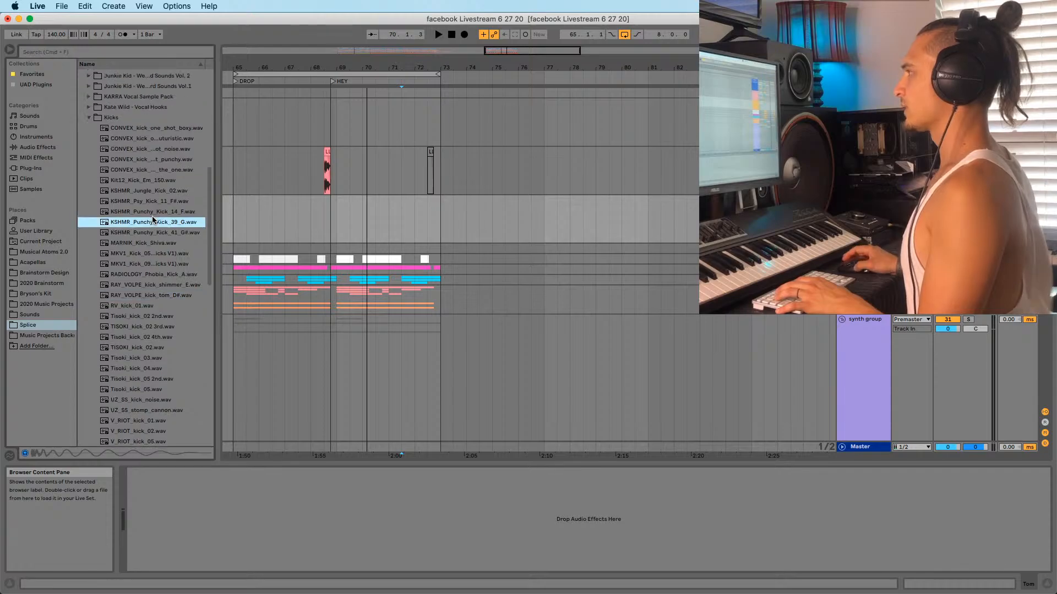
click(147, 159)
click(149, 138)
click(149, 128)
click(143, 160)
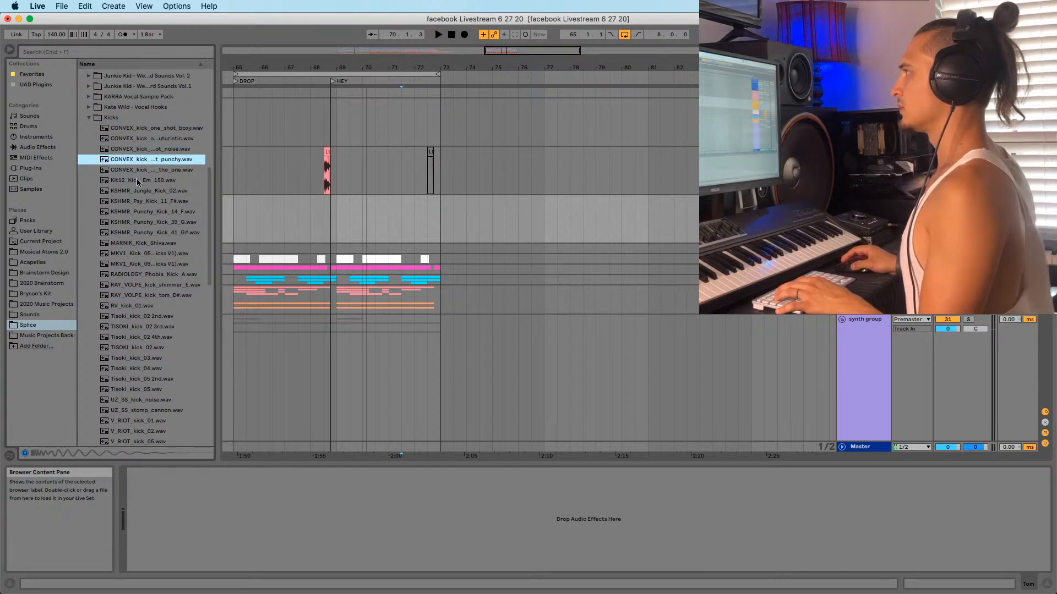
Open the toms folder and compare CONVEX_tom_one_shot_07.wav with CONVEX_tom_one_shot_16.wav
scroll(137, 182, down, 10)
click(113, 394)
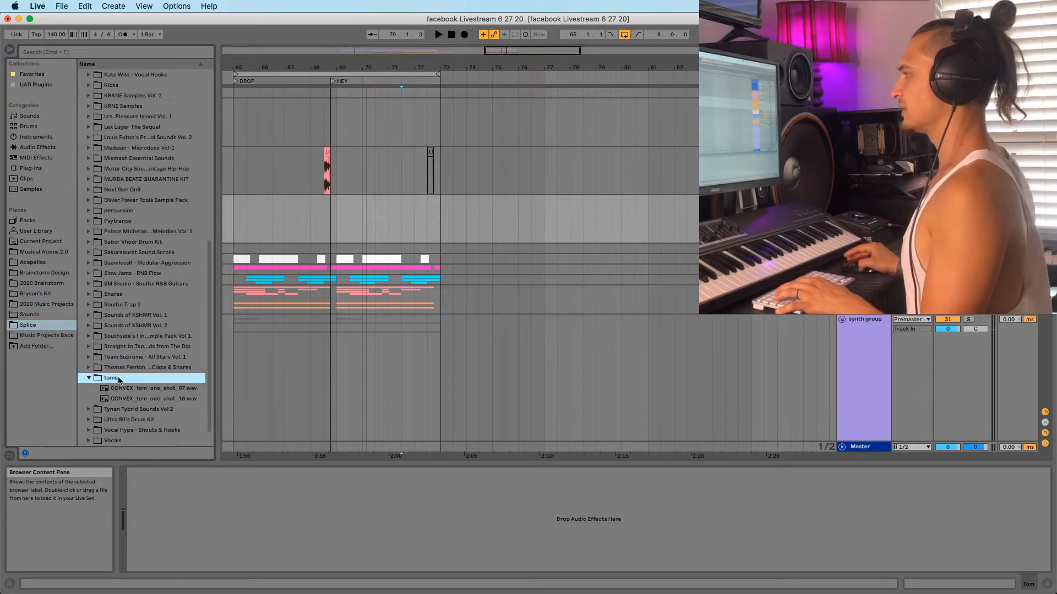
click(122, 388)
click(130, 399)
click(140, 389)
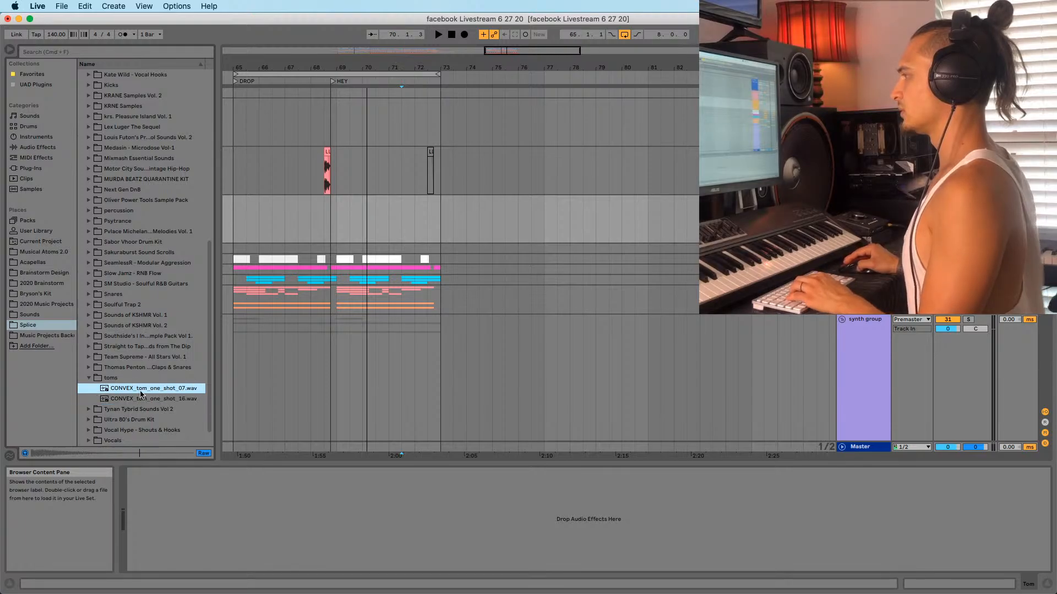
Place CONVEX_tom_one_shot_07.wav on the Tom track at the start of the deactivated vinyl stop clip and play from bar 72
drag(121, 392, 424, 192)
key(space)
click(415, 212)
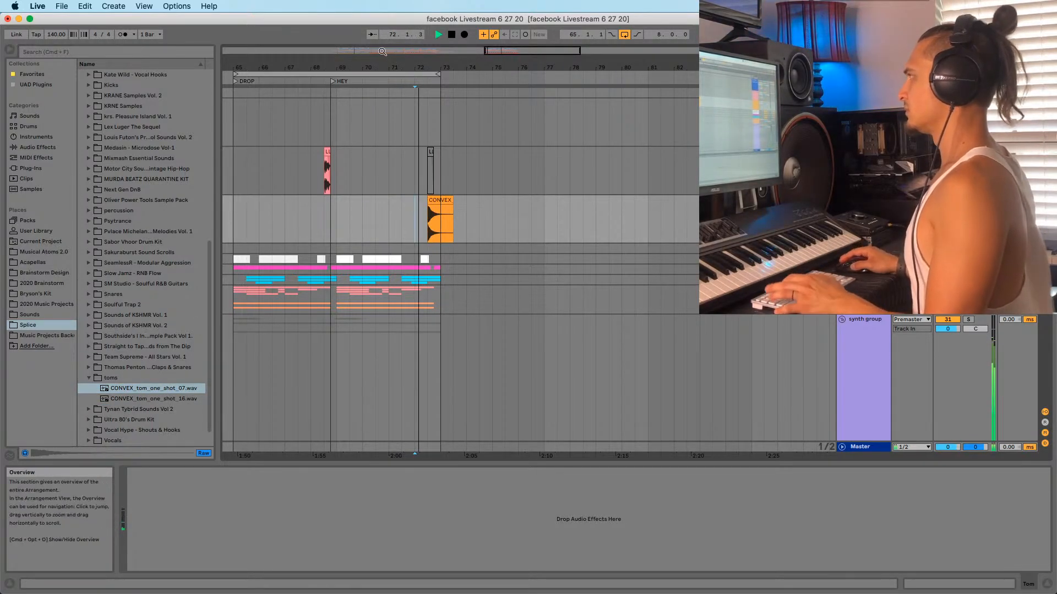
Play the duplicated drop from bars 65 to 73, checking how the tom in bar 72 sits against the first pass
drag(429, 64, 417, 106)
key(space)
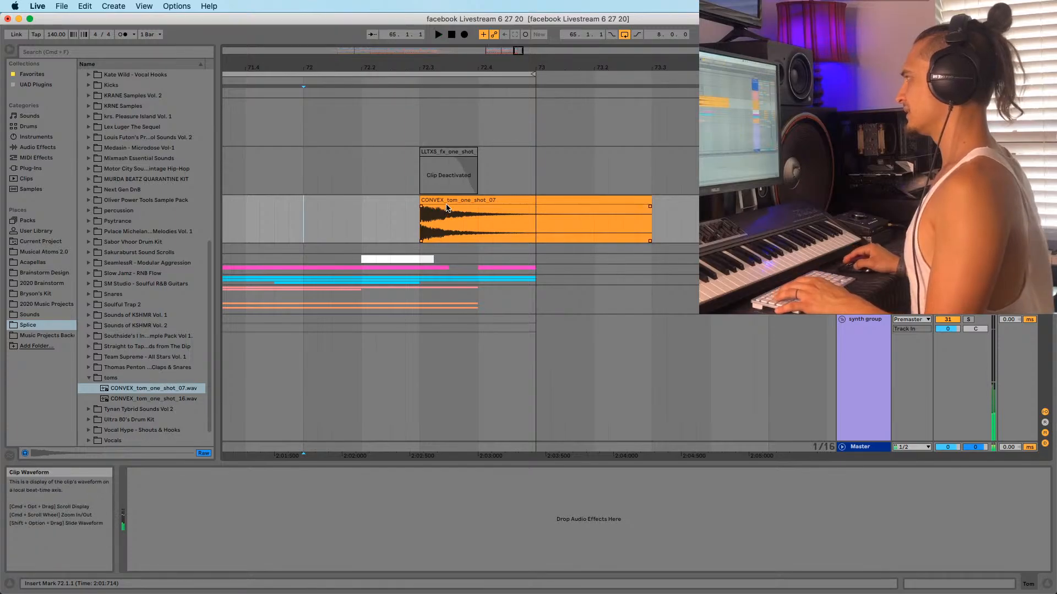
click(438, 201)
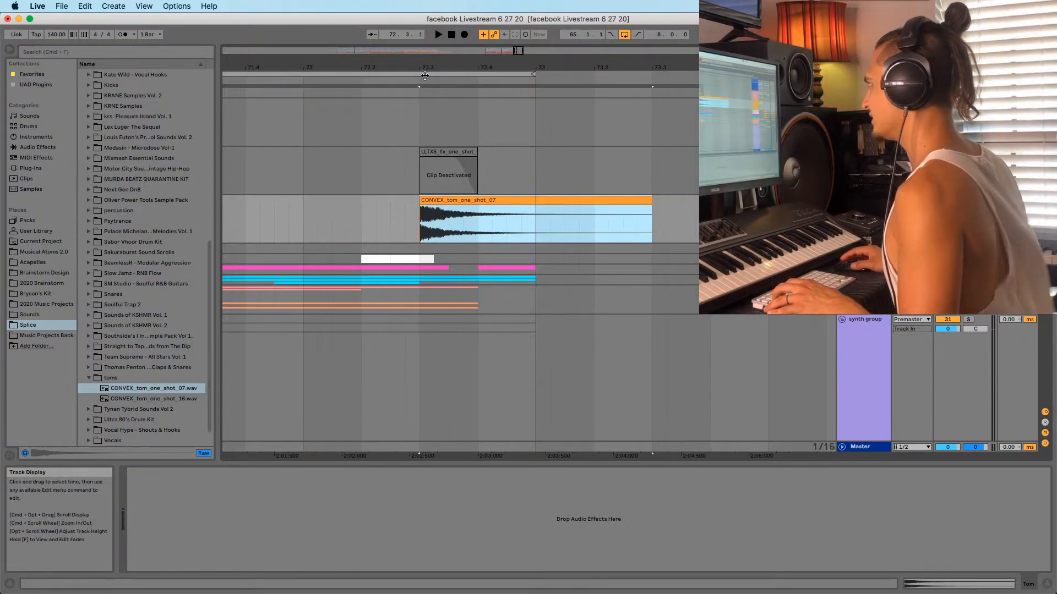
drag(426, 67, 482, 43)
key(space)
click(316, 225)
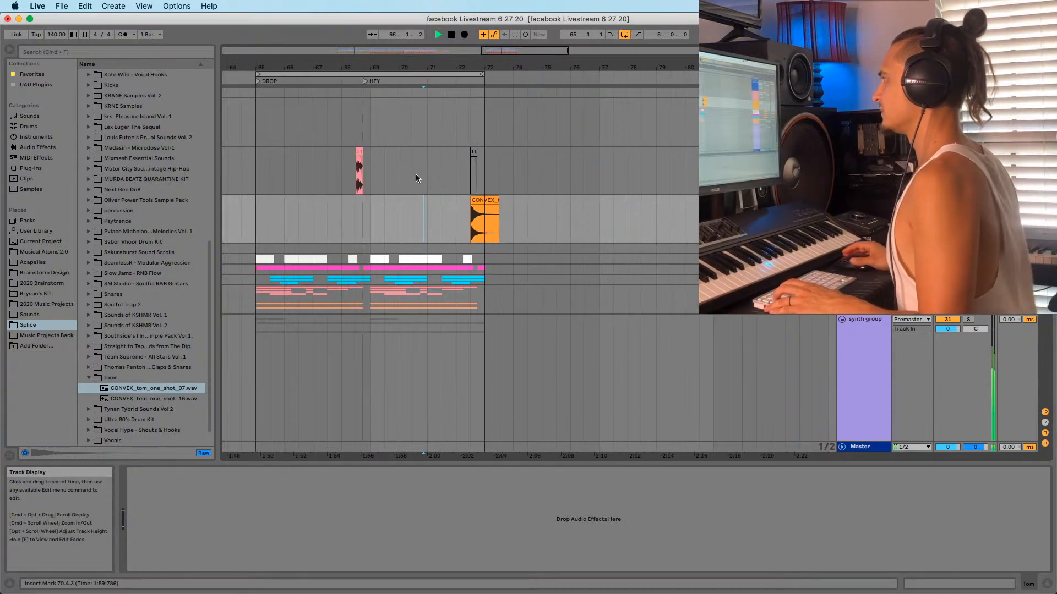
click(253, 230)
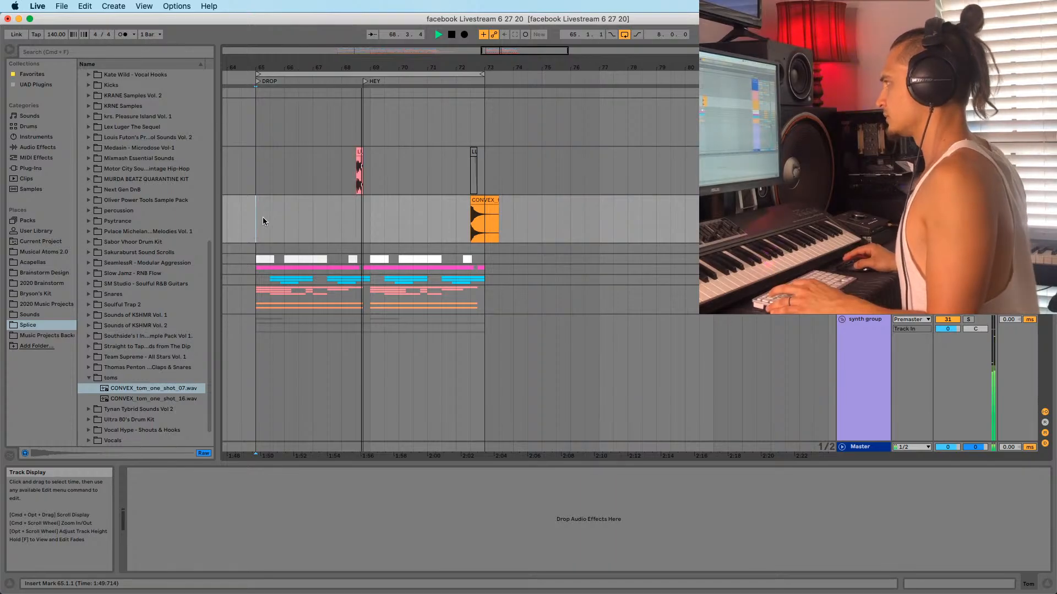
click(341, 229)
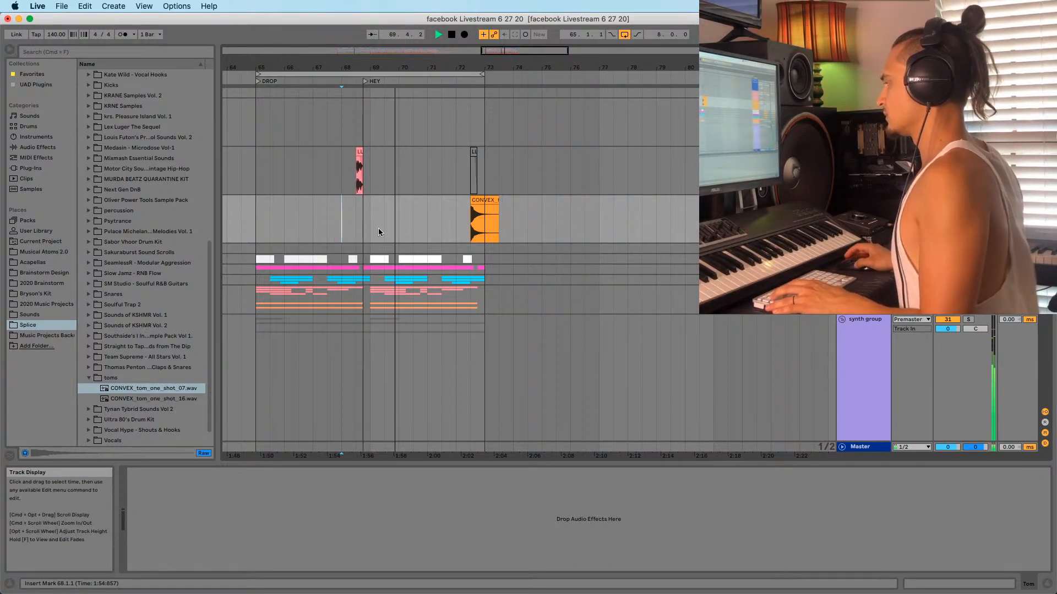
click(363, 237)
scroll(368, 240, down, 1)
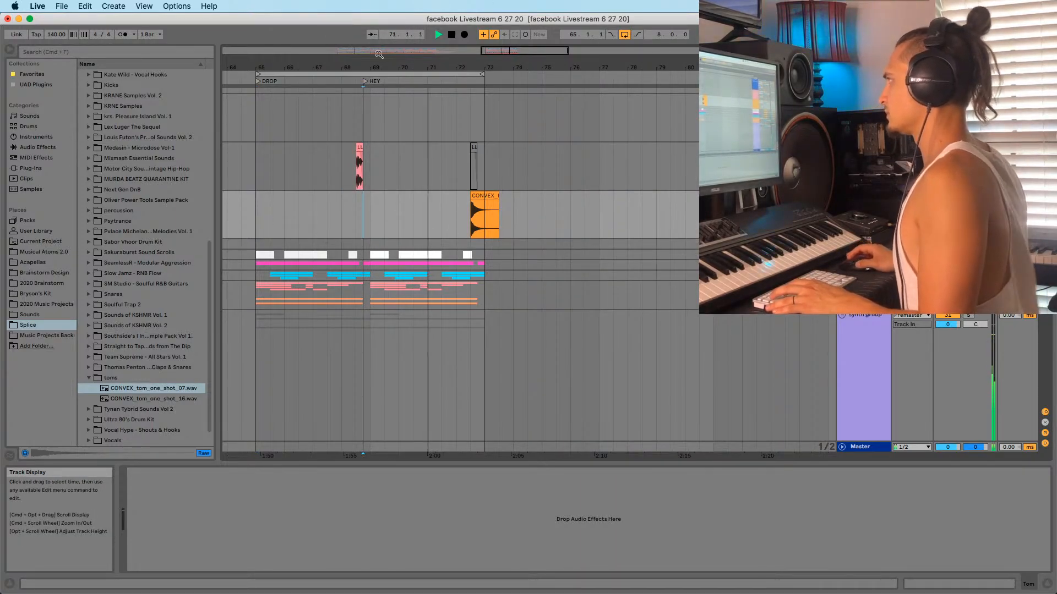
drag(379, 68, 389, 88)
click(376, 218)
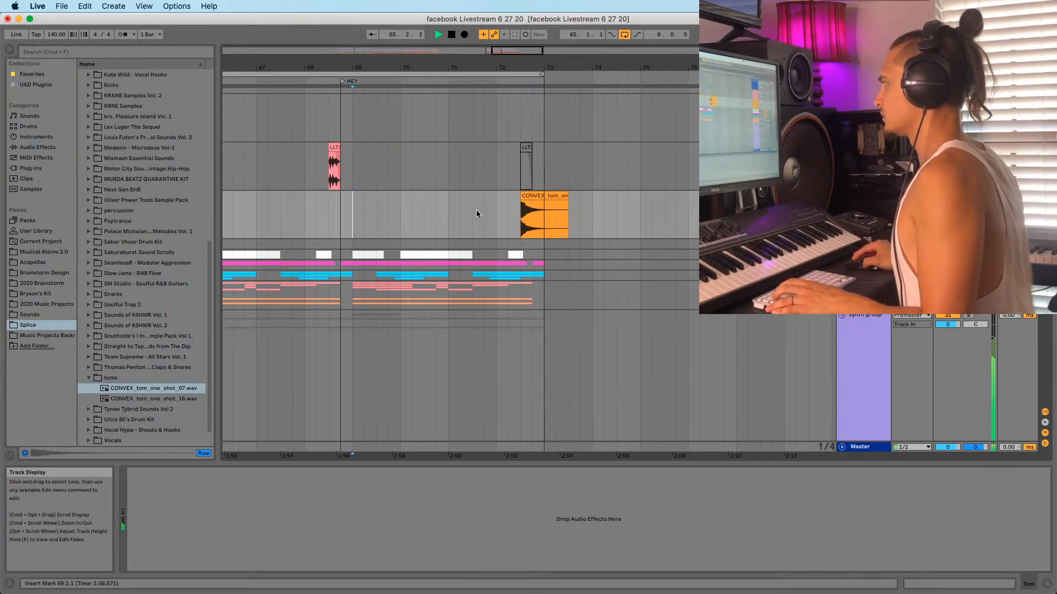
scroll(492, 227, down, 5)
scroll(523, 212, up, 5)
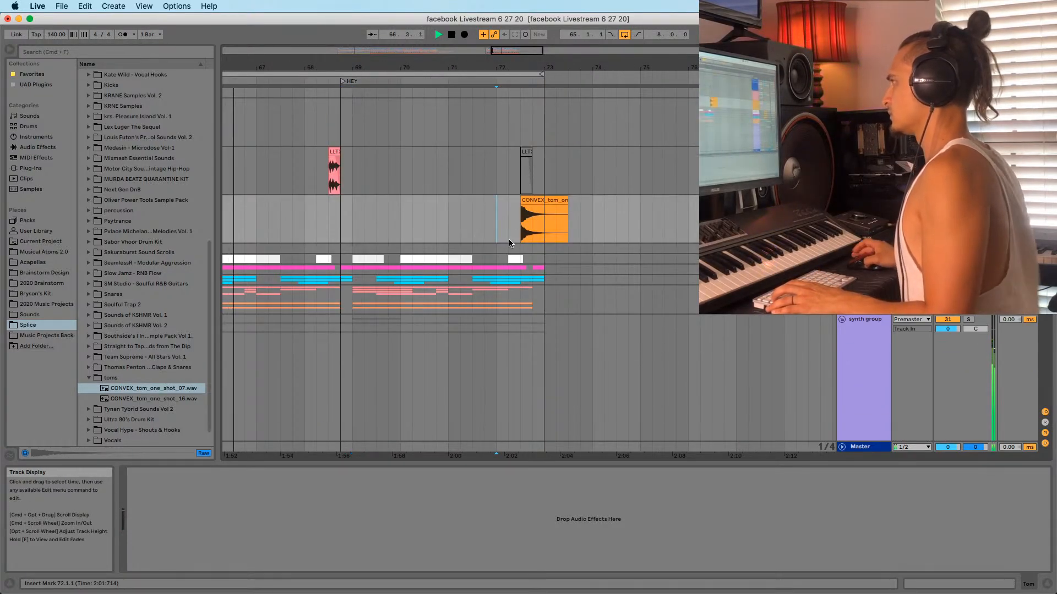
Show the automation lanes and copy the Premaster automation from 68.1.1–69.1.1 to 72.1.1, leaving out the topmost visible lane
click(547, 225)
key(a)
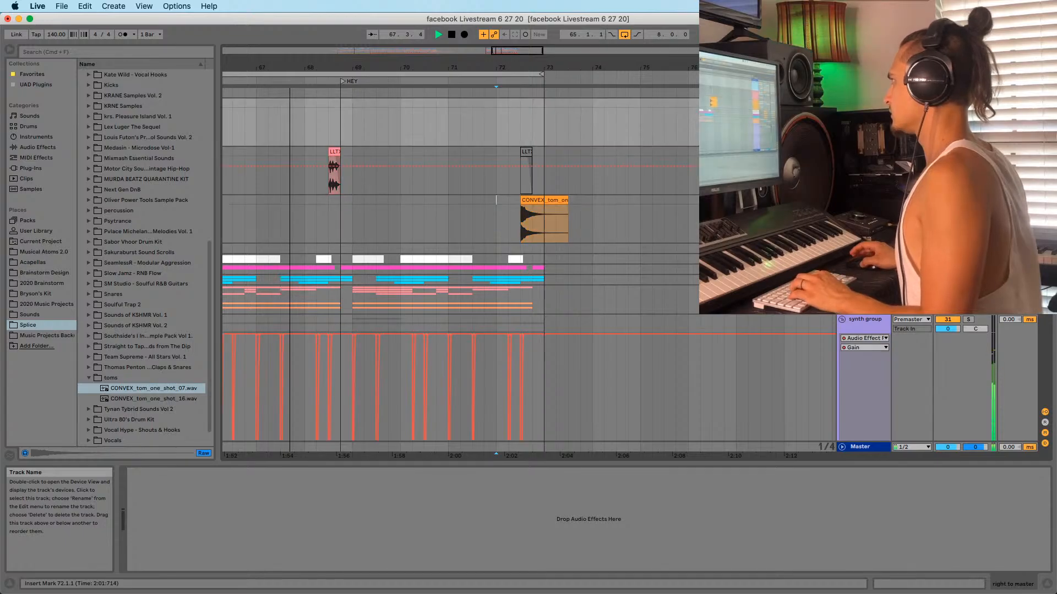
scroll(465, 193, up, 5)
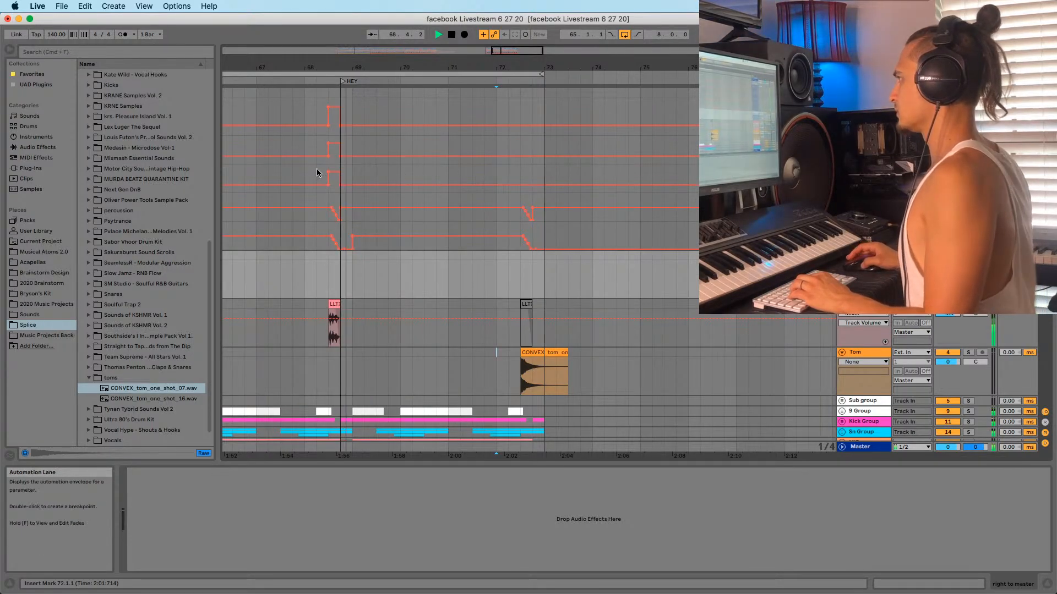
click(317, 148)
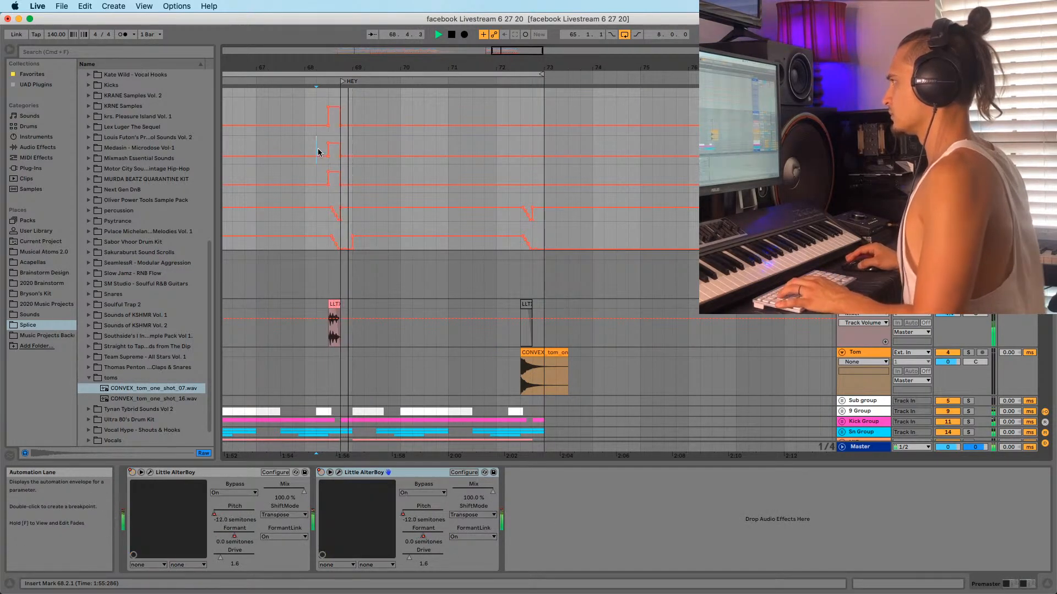
drag(305, 144, 349, 236)
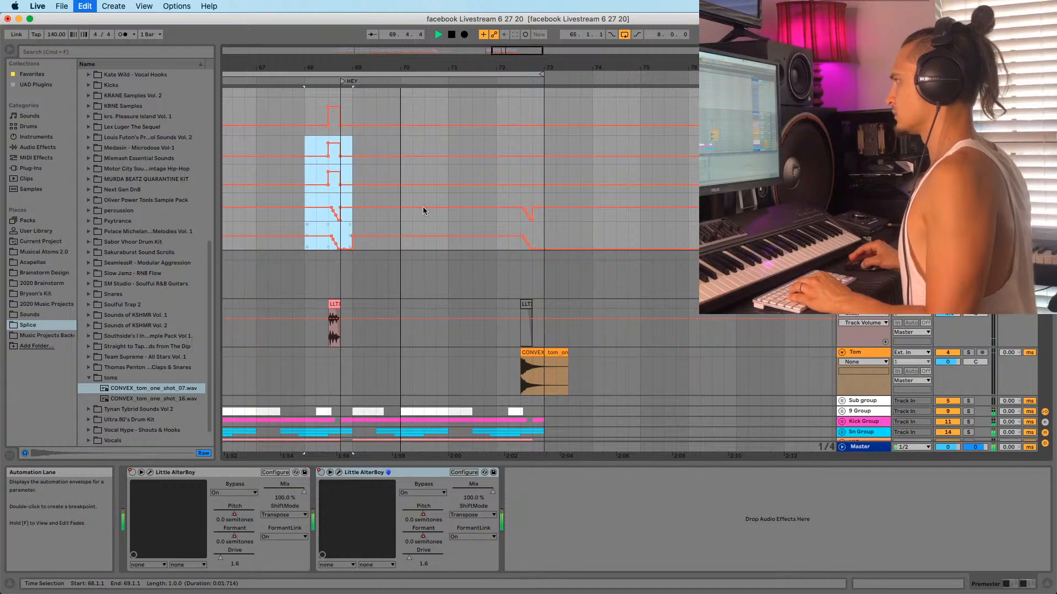
key(super+c)
click(496, 141)
key(super+v)
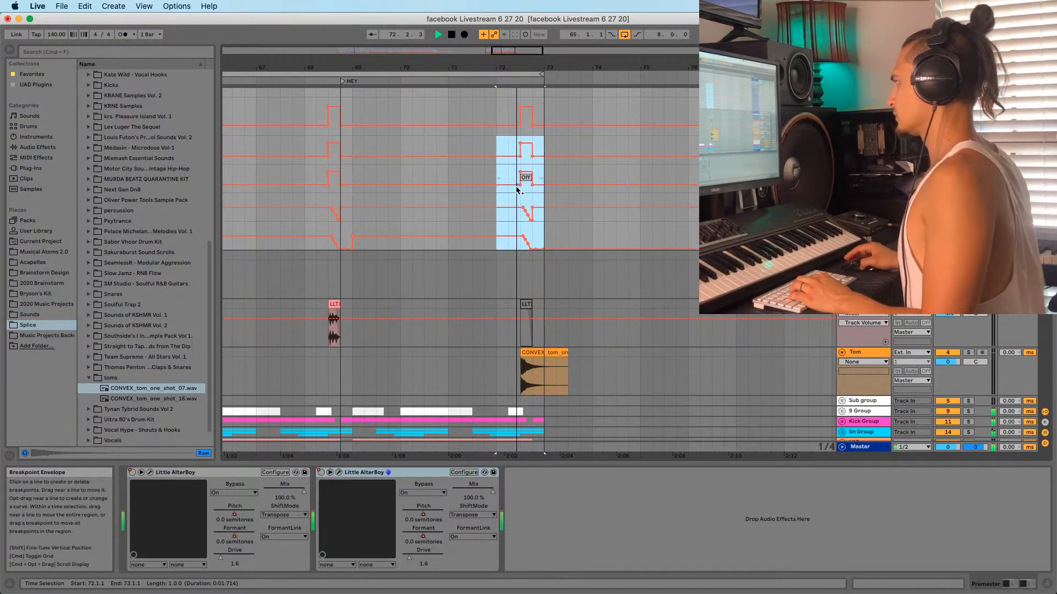
Play the ending from bar 72 and compare it with the Tom track muted and unmuted
click(497, 140)
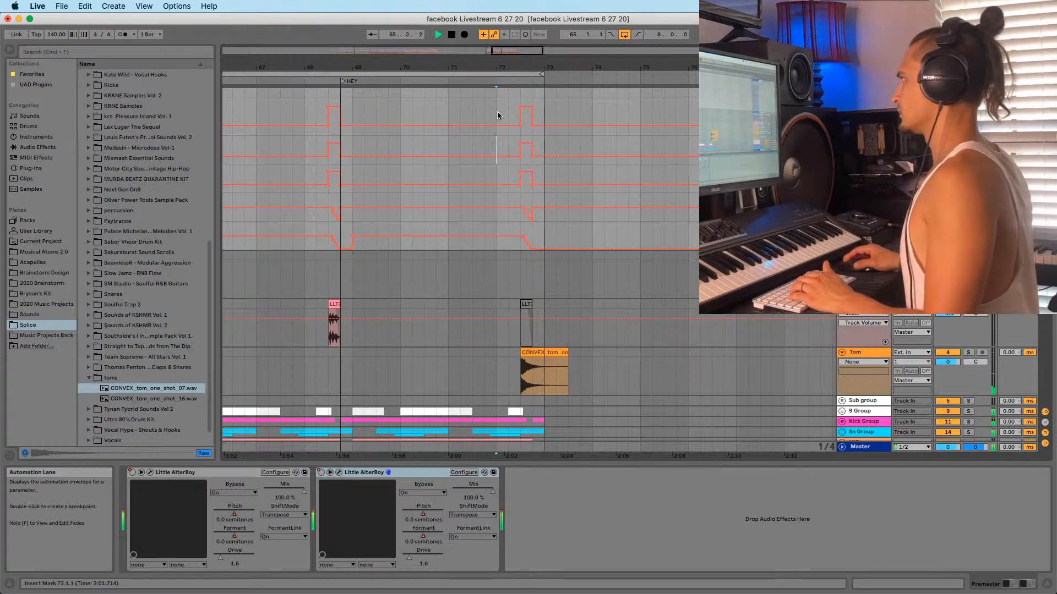
drag(513, 66, 513, 105)
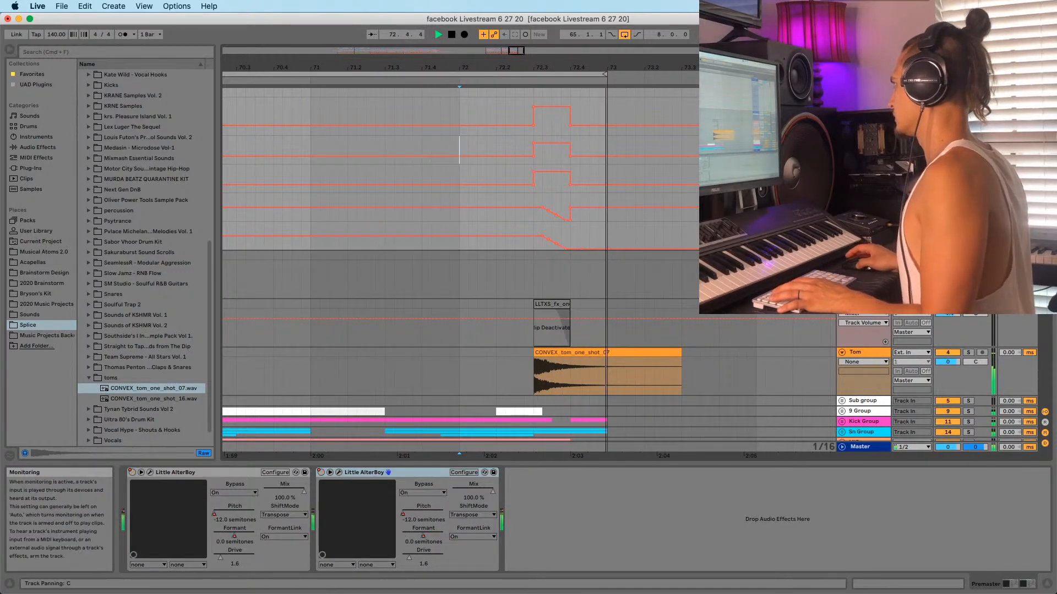
click(948, 353)
key(space)
key(space)
click(948, 353)
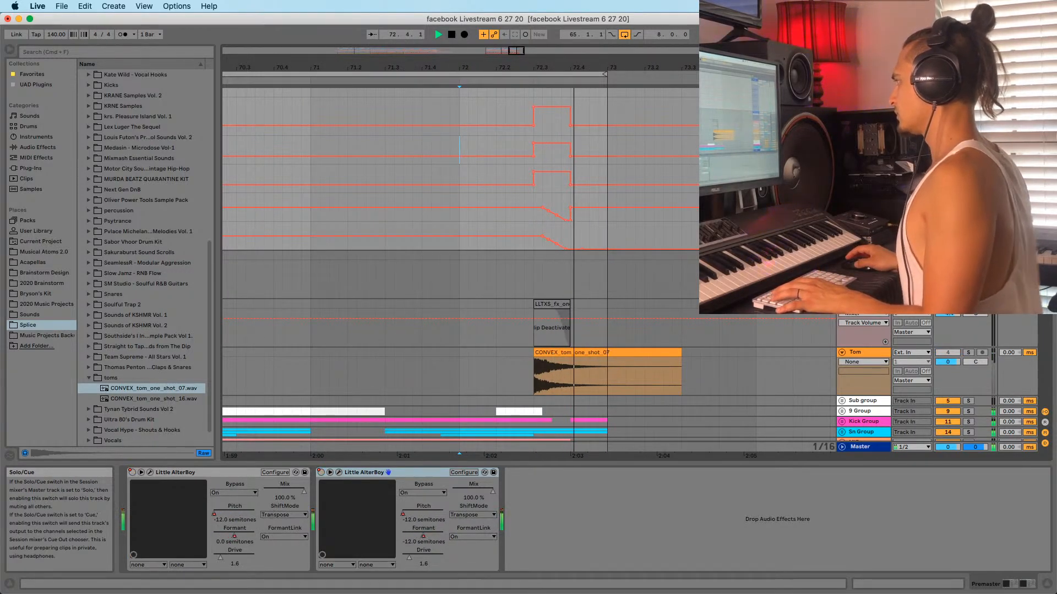
Duplicate the tom clip to 72.3.3 on the Tom track and play the two-hit fill from bar 72
drag(561, 58, 523, 22)
click(527, 354)
key(space)
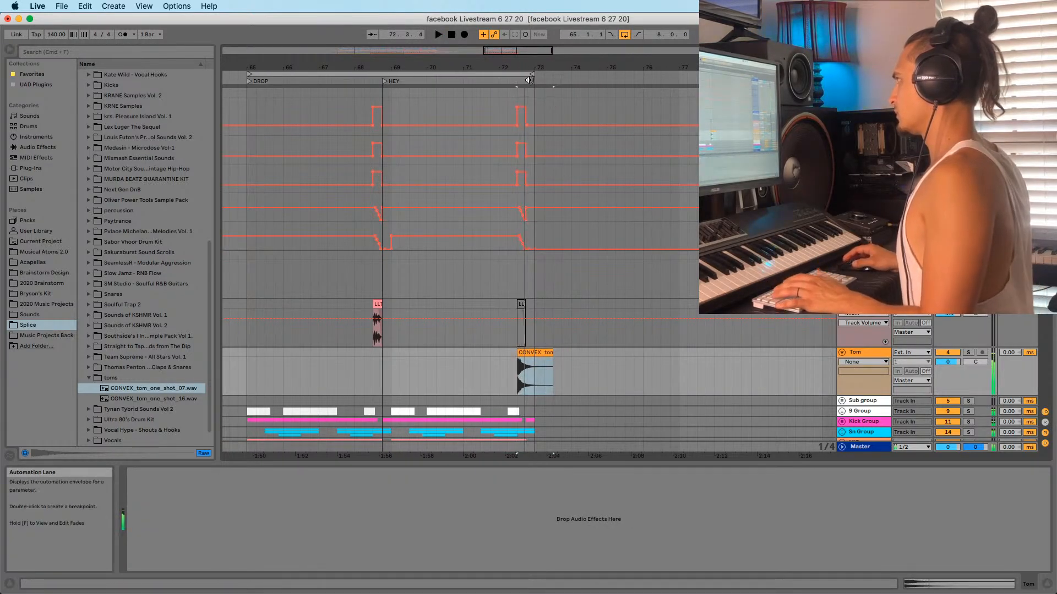
drag(521, 61, 517, 167)
mouse_move(526, 353)
mouse_down()
mouse_move(570, 360)
mouse_move(540, 359)
mouse_up()
click(520, 353)
key(space)
key(space)
click(507, 355)
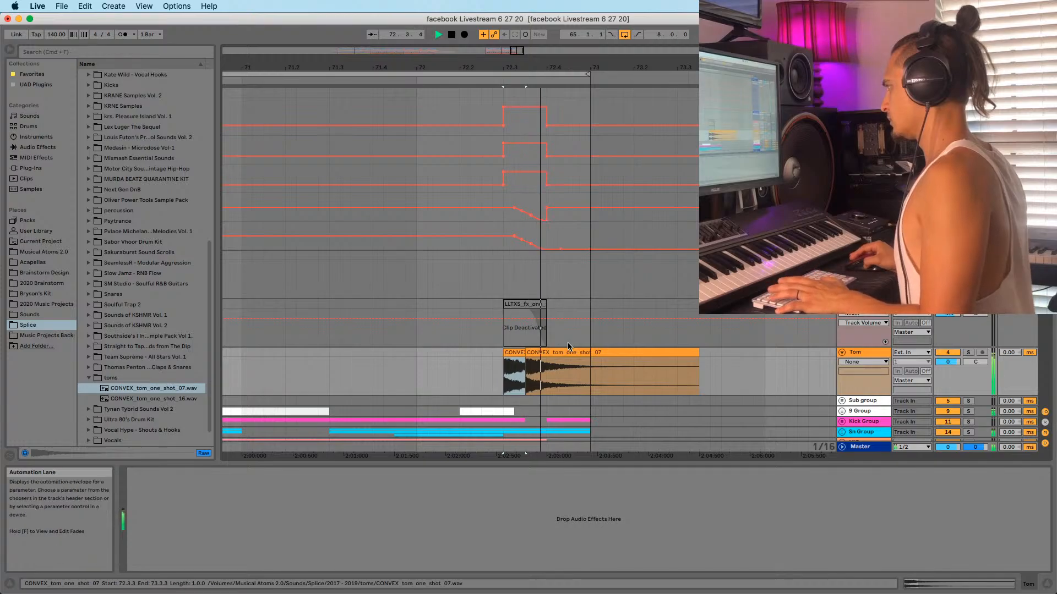
click(414, 386)
key(space)
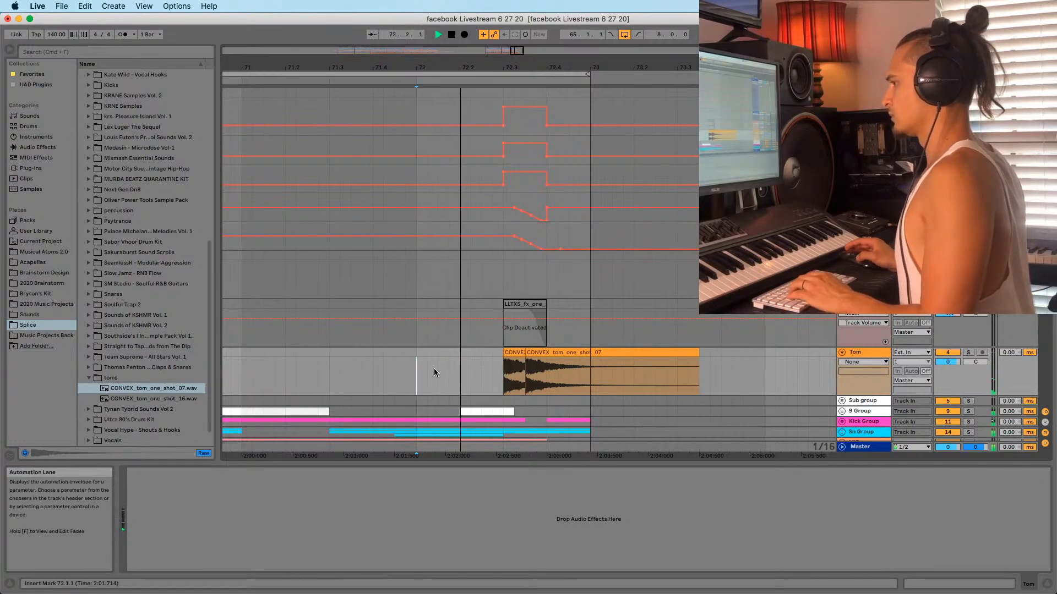
key(space)
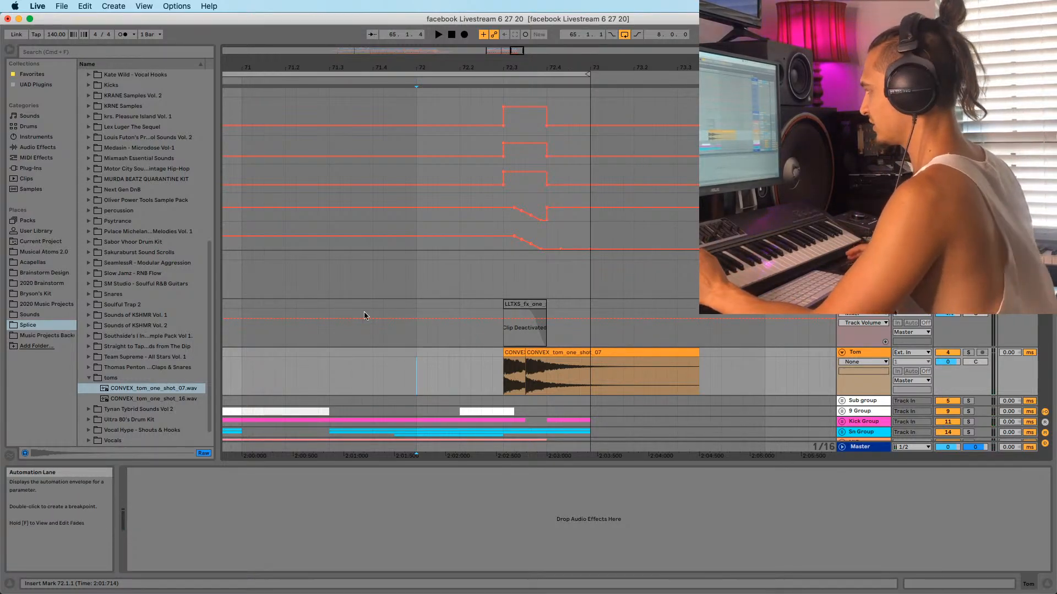
Switch to Google Chrome, open splice.com to view its home page, and close the browser window
scroll(465, 316, down, 1)
click(516, 354)
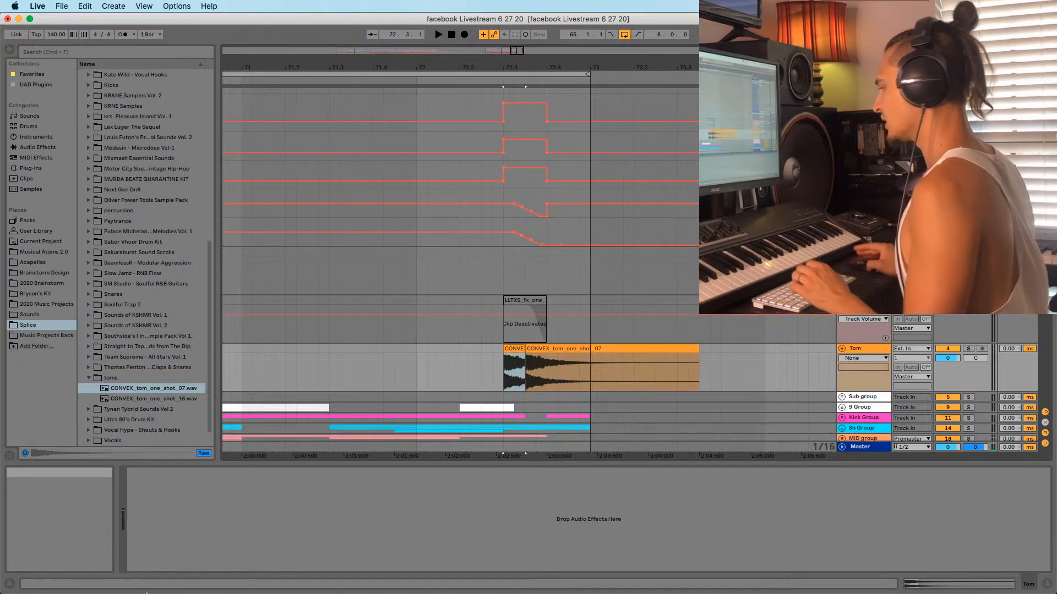
mouse_move(198, 572)
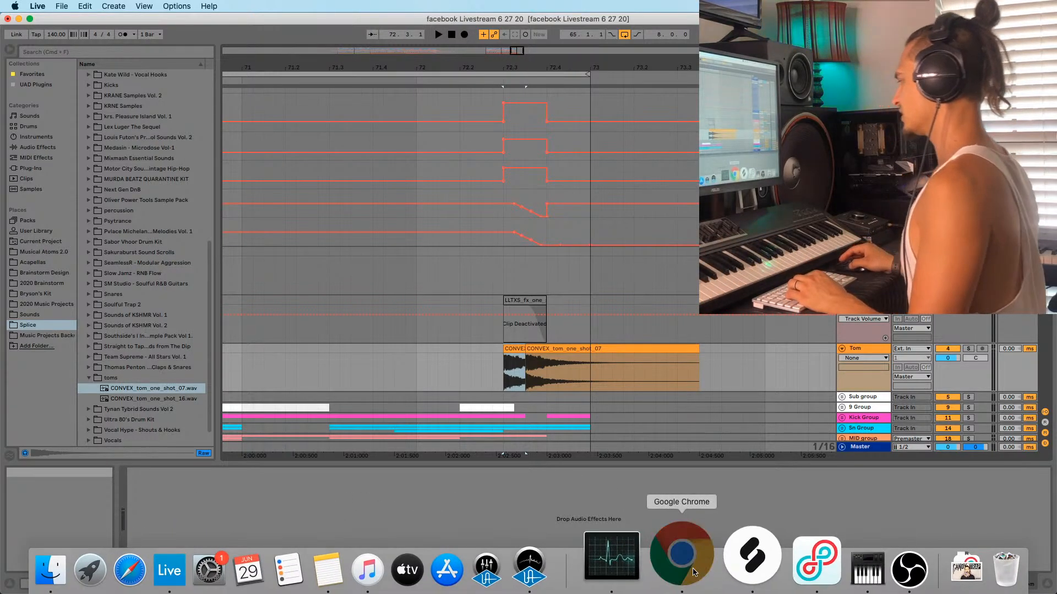
click(694, 572)
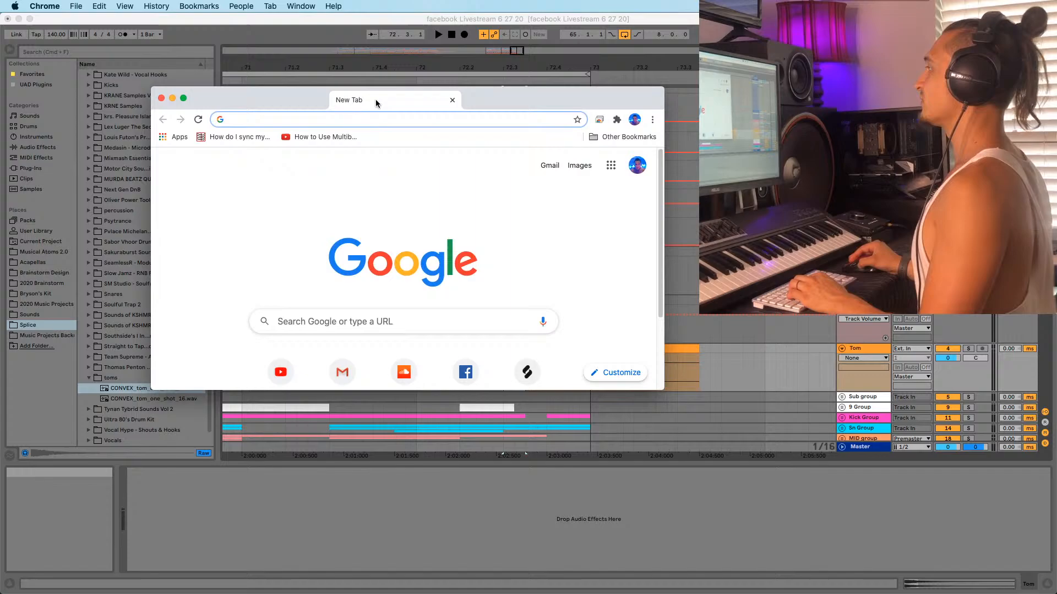
click(331, 115)
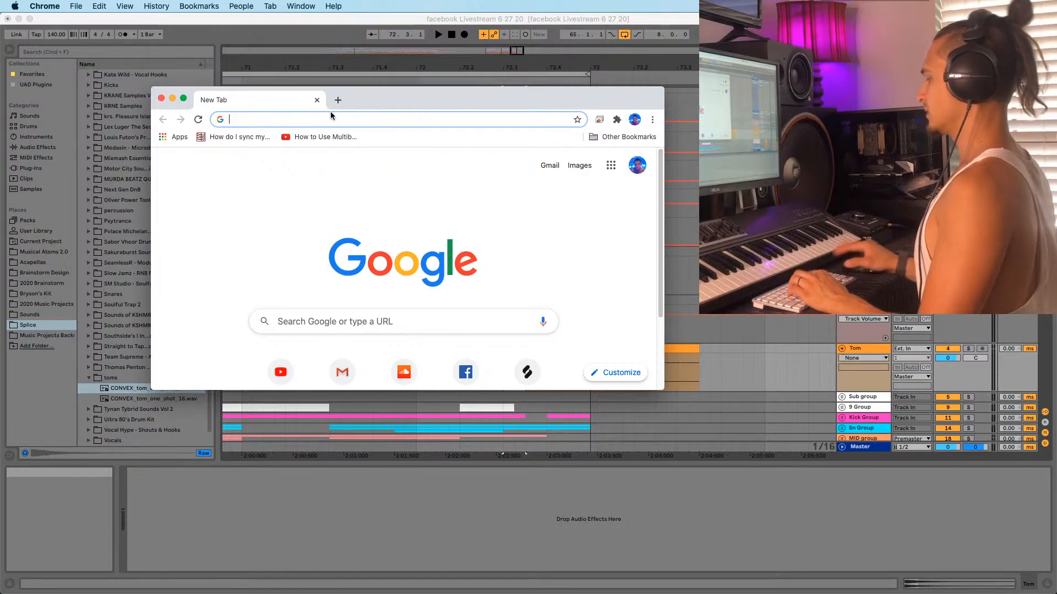
text(spl)
key(Return)
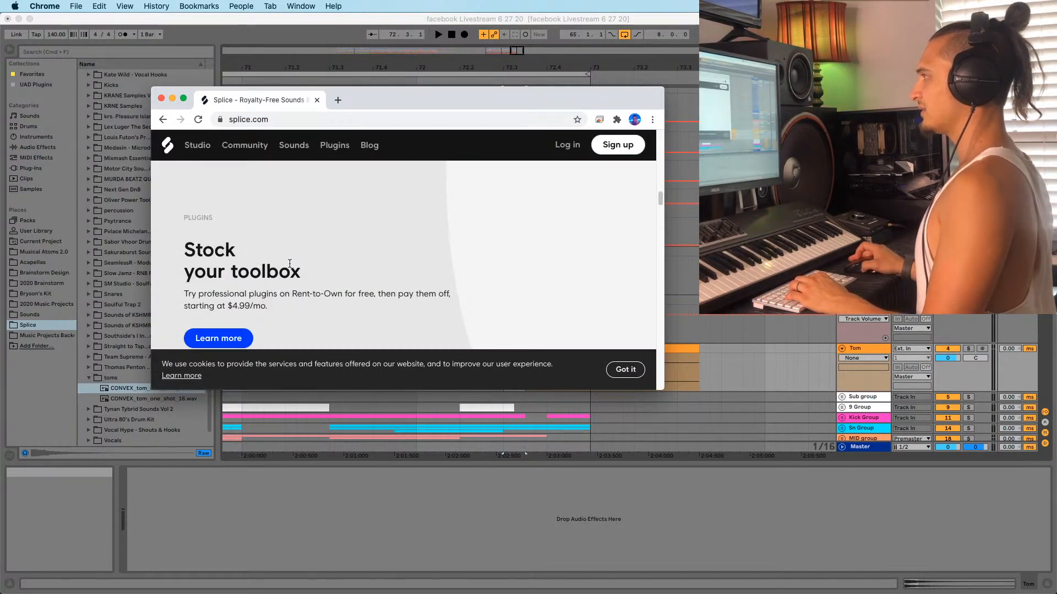
click(161, 99)
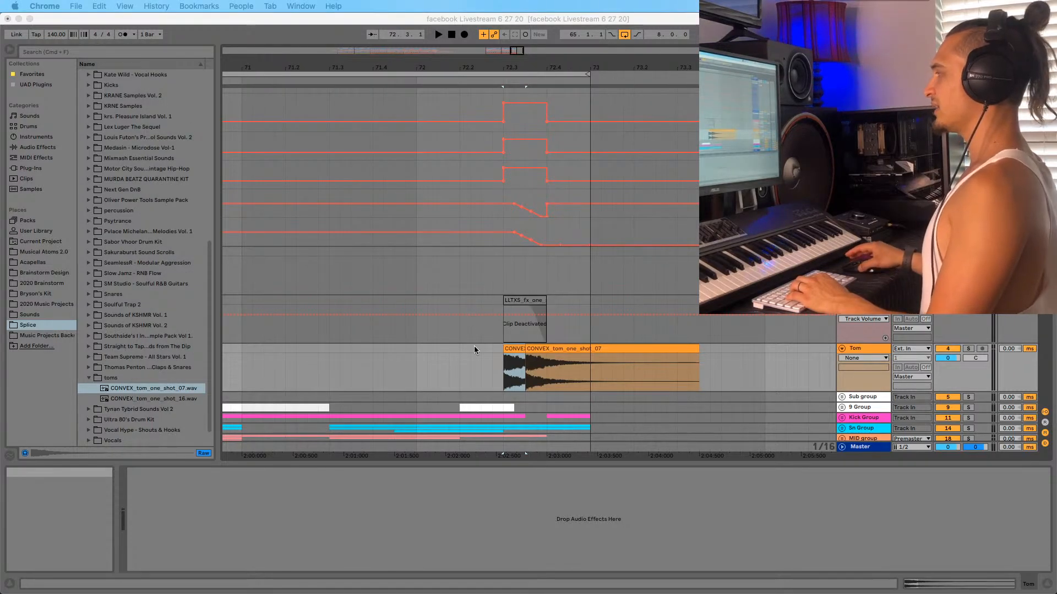
Return to Live, set the insert marker at 72.1.1 on the Tom track and hide the automation lanes
click(496, 375)
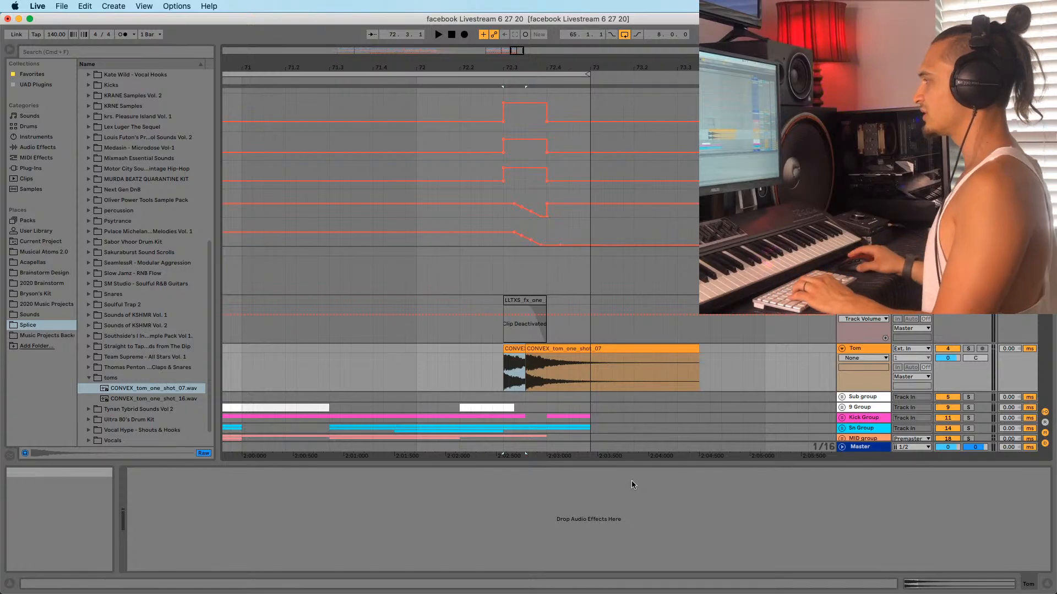
click(436, 319)
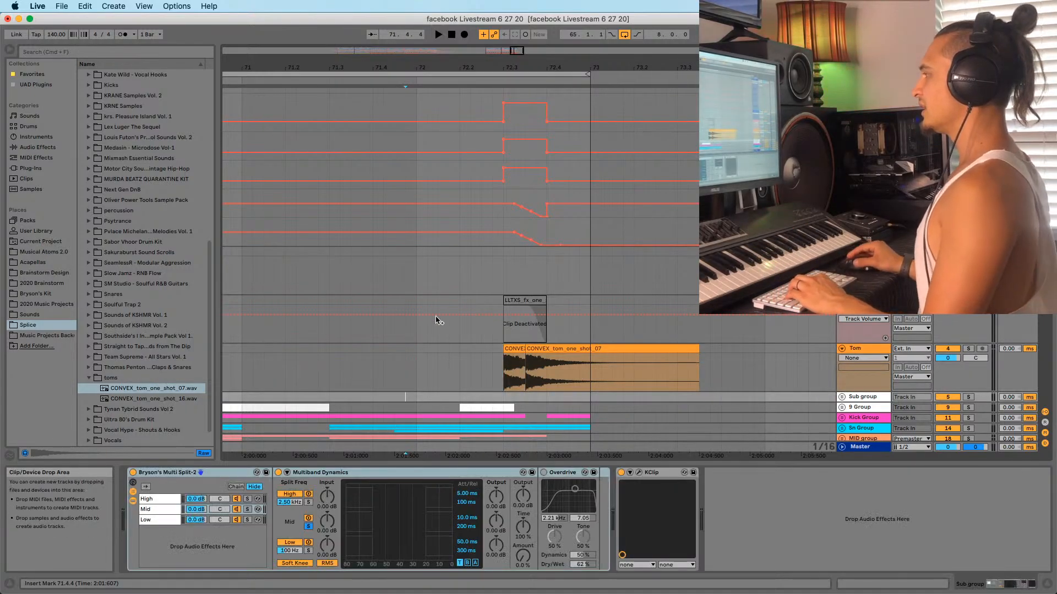
click(416, 372)
scroll(415, 368, down, 5)
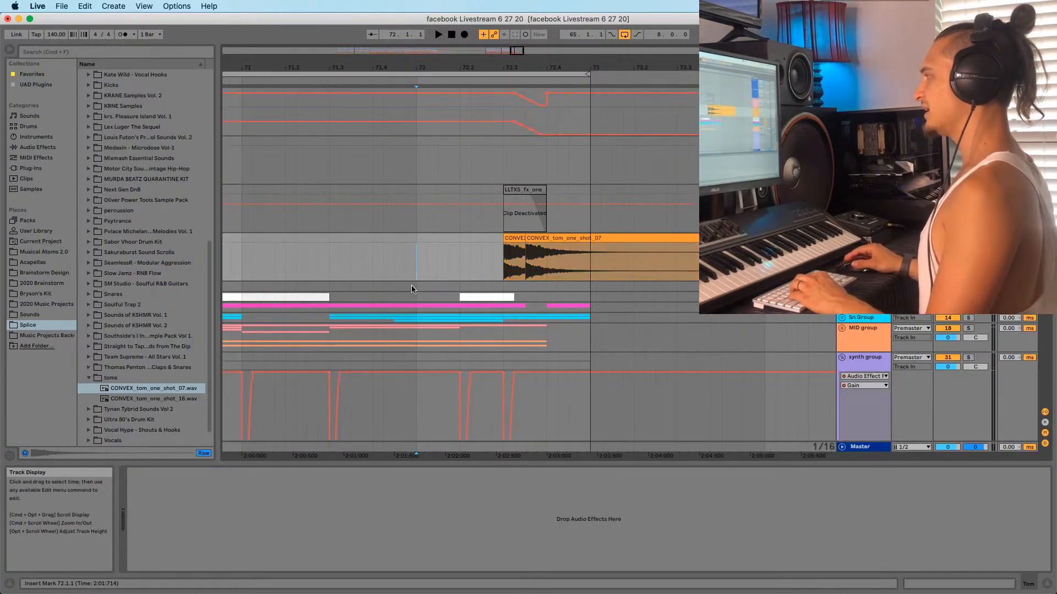
key(a)
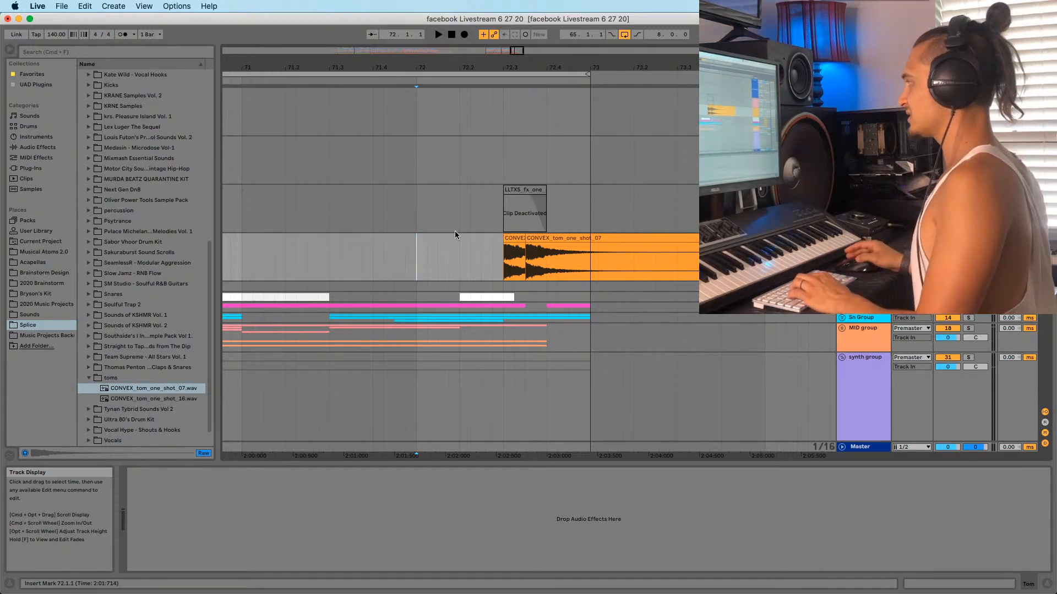
Add a short fade-out to the end of the first tom clip, between 72.3.1 and 72.3.3, and play it
drag(504, 265, 525, 274)
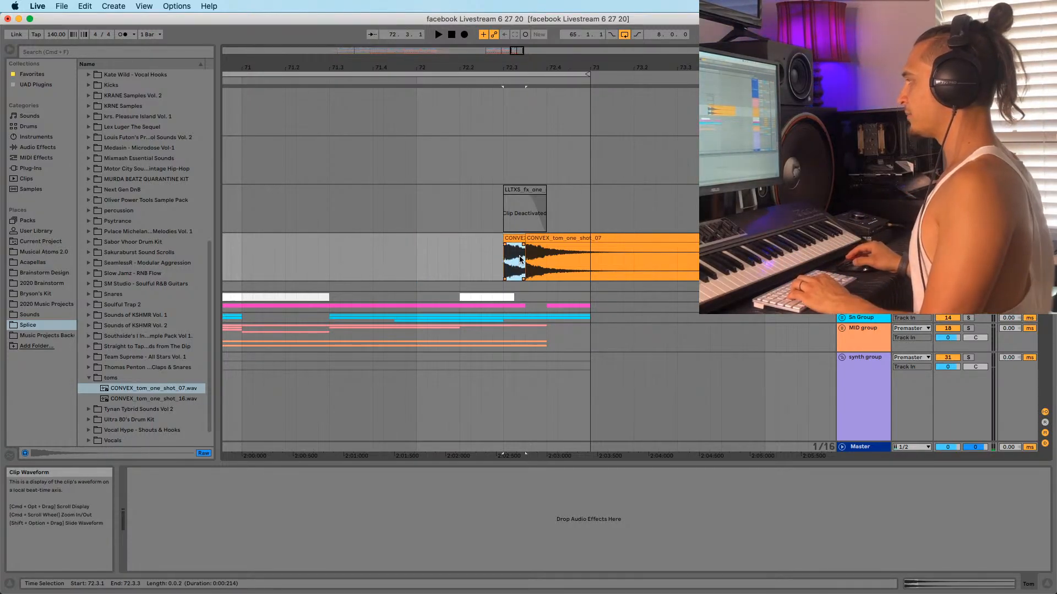
drag(462, 63, 484, 32)
scroll(484, 261, up, 5)
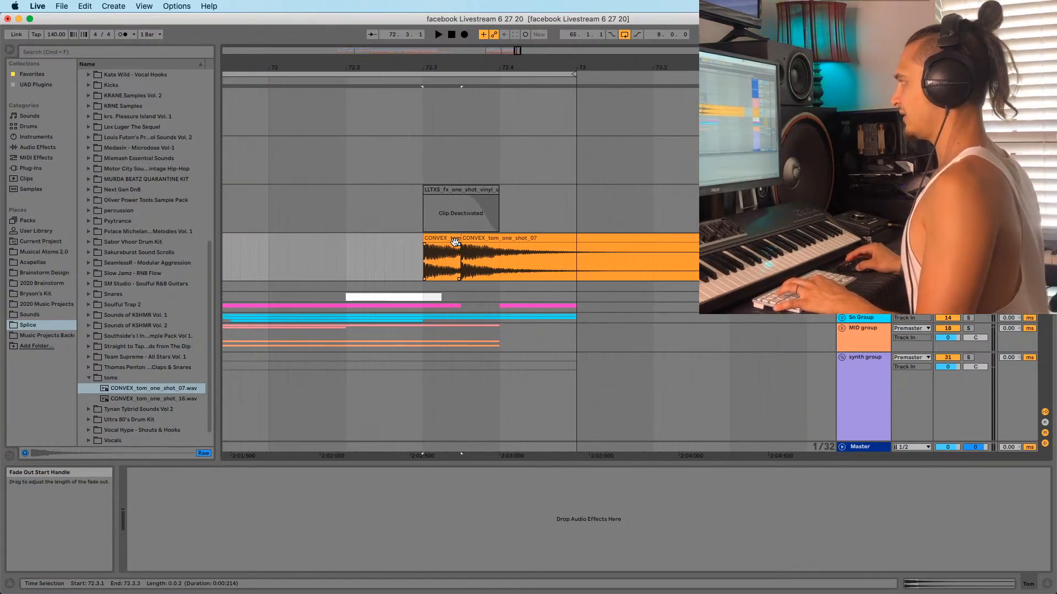
click(455, 241)
key(space)
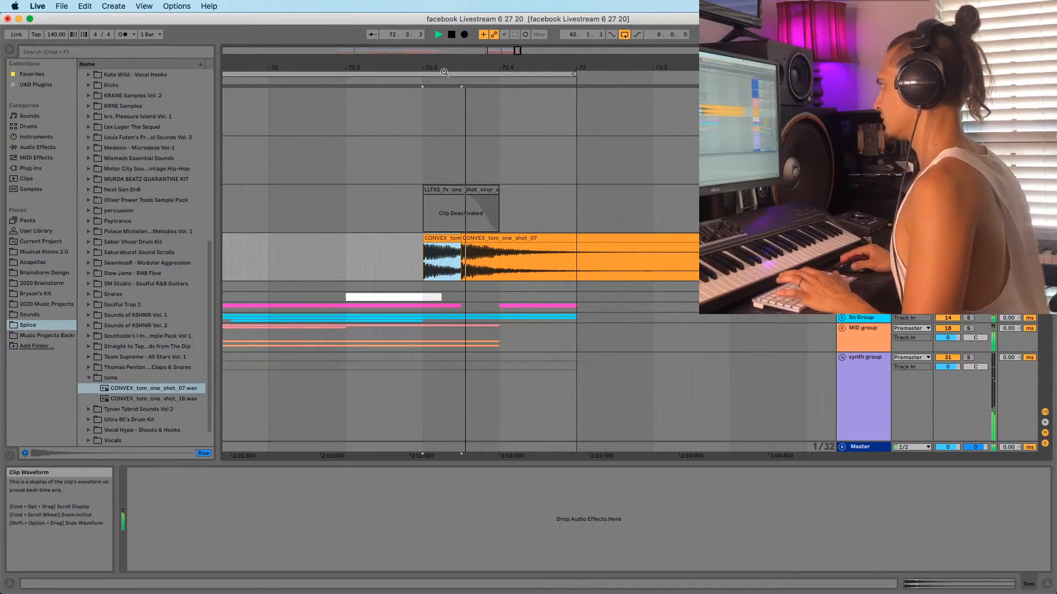
mouse_move(445, 72)
mouse_down()
mouse_move(444, 47)
mouse_move(443, 67)
mouse_up()
key(space)
key(space)
Lengthen the fade-out on the first tom clip and play the transition into the second hit
click(451, 227)
click(448, 239)
key(space)
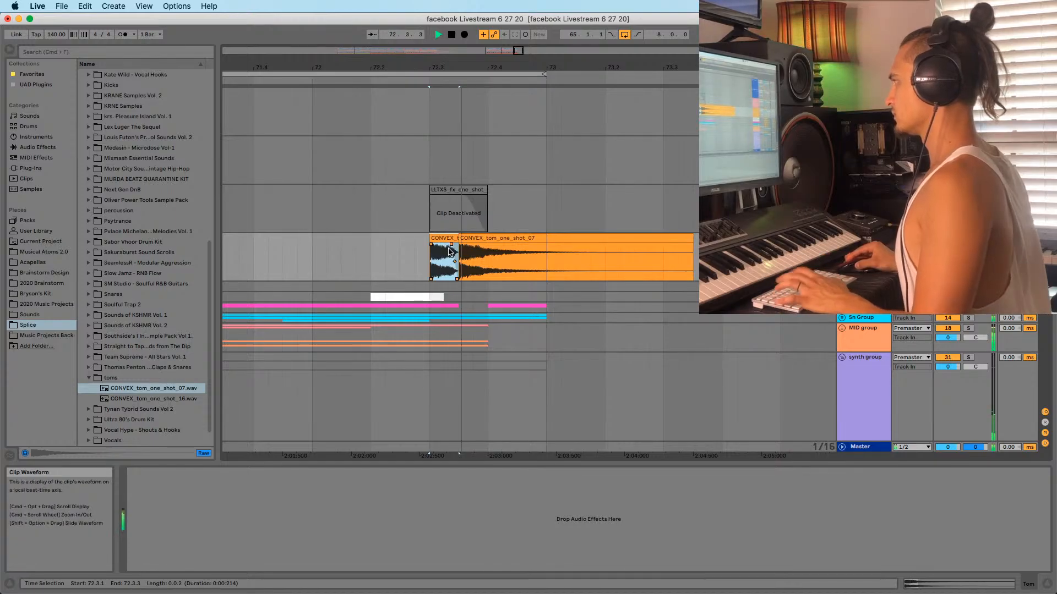
drag(452, 245, 453, 258)
key(space)
key(space)
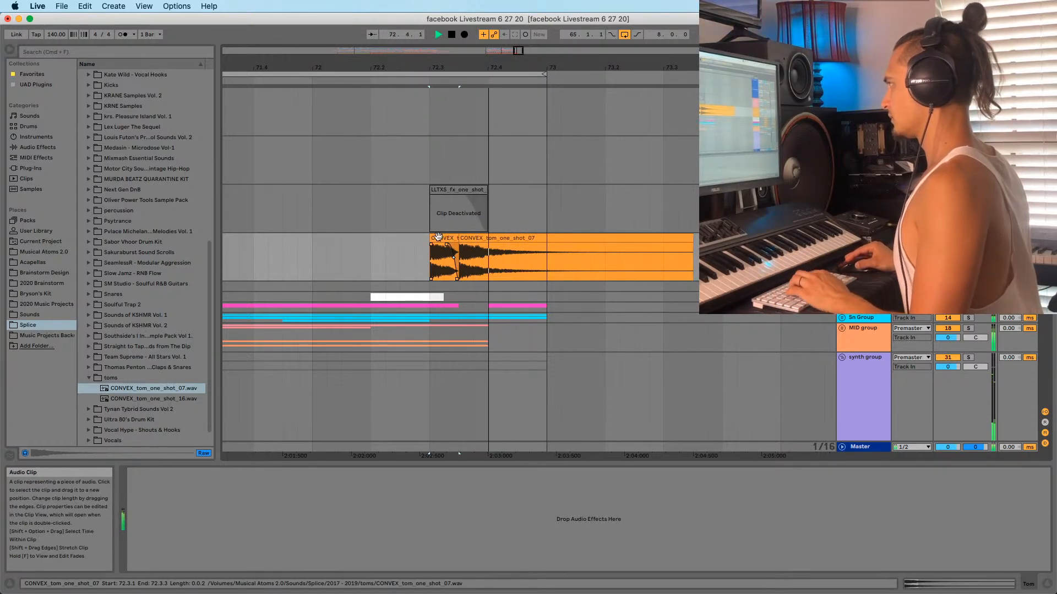
Play the two drop passes from 65.1.1, and set the insert marker at 68.1.1 on the vinyl stop track
click(438, 238)
drag(439, 65, 439, 43)
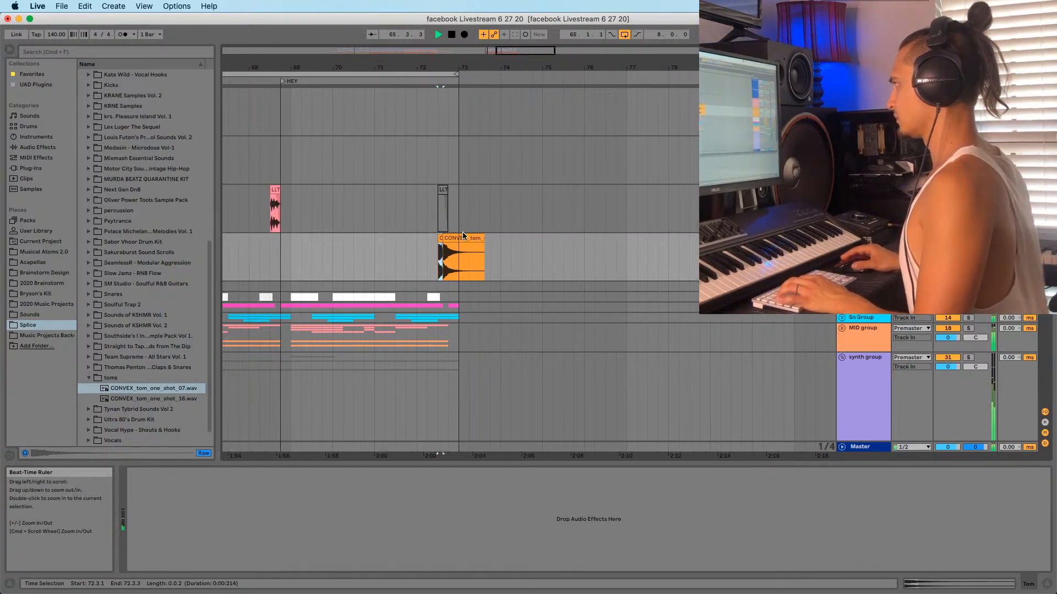
click(267, 261)
drag(269, 67, 403, 38)
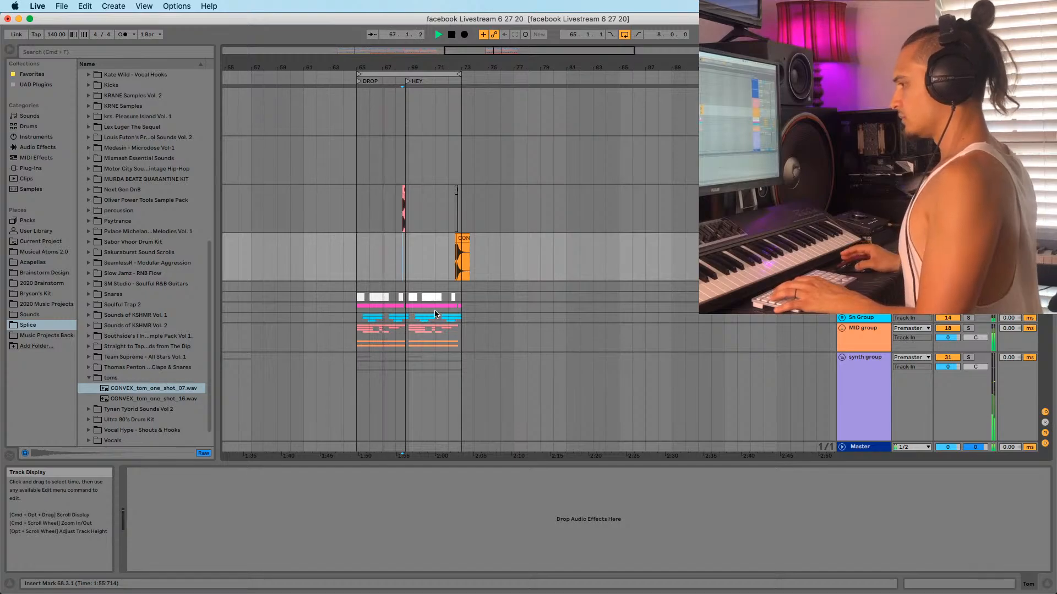
click(357, 257)
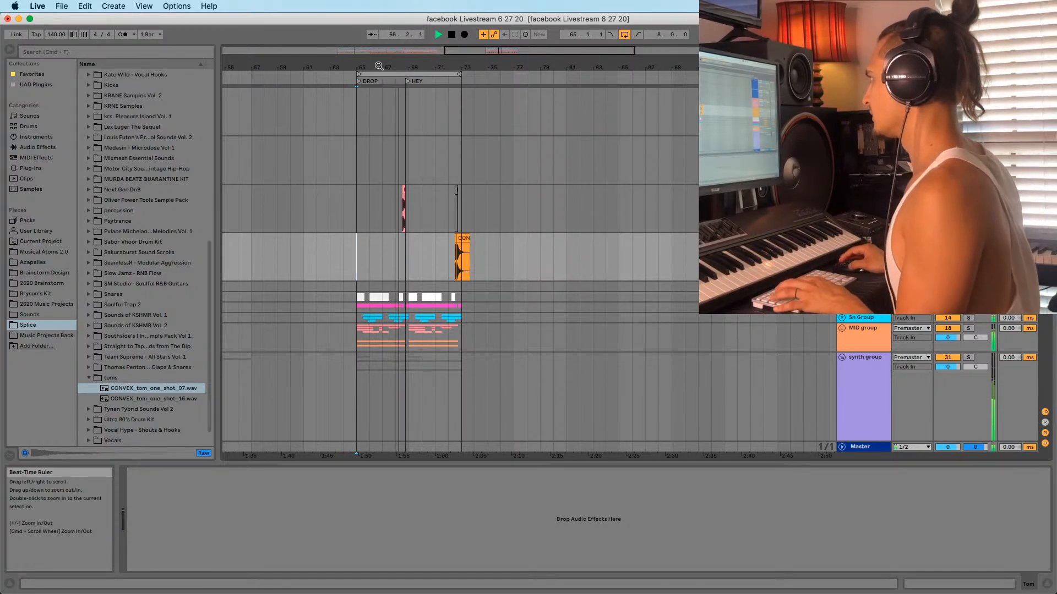
drag(378, 65, 352, 88)
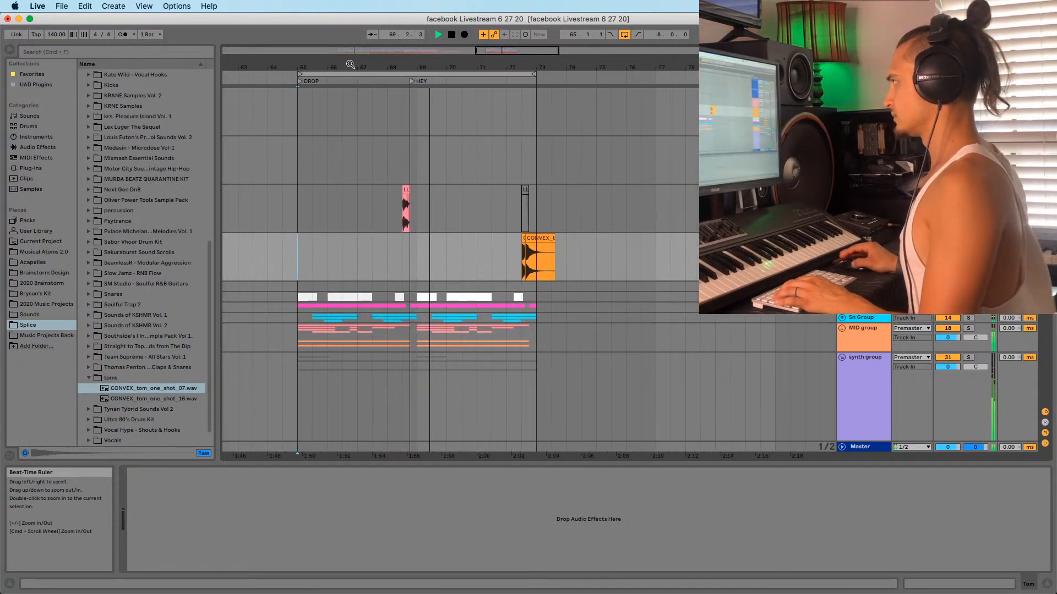
click(387, 204)
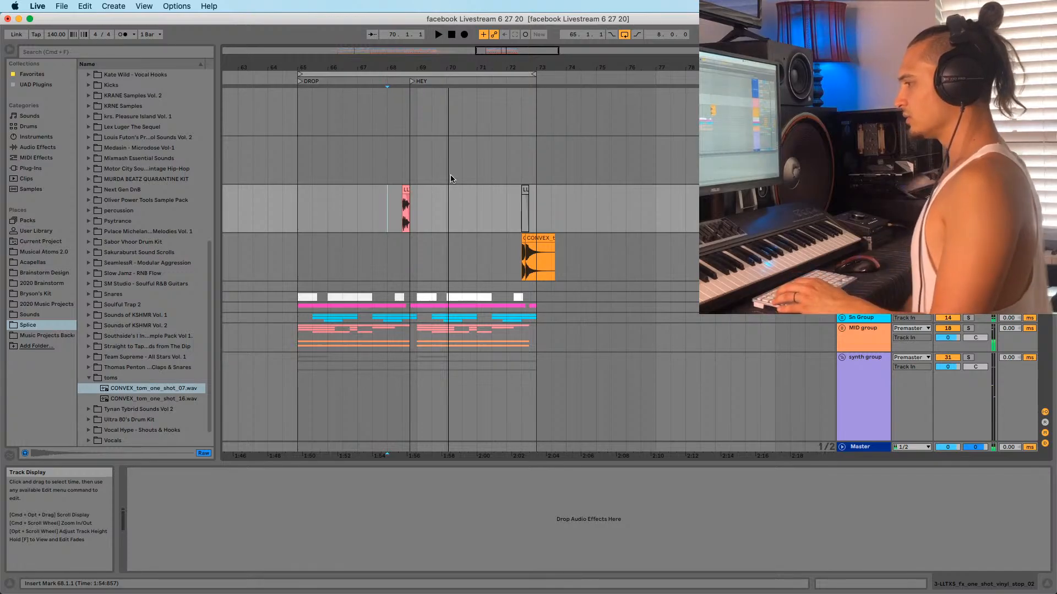
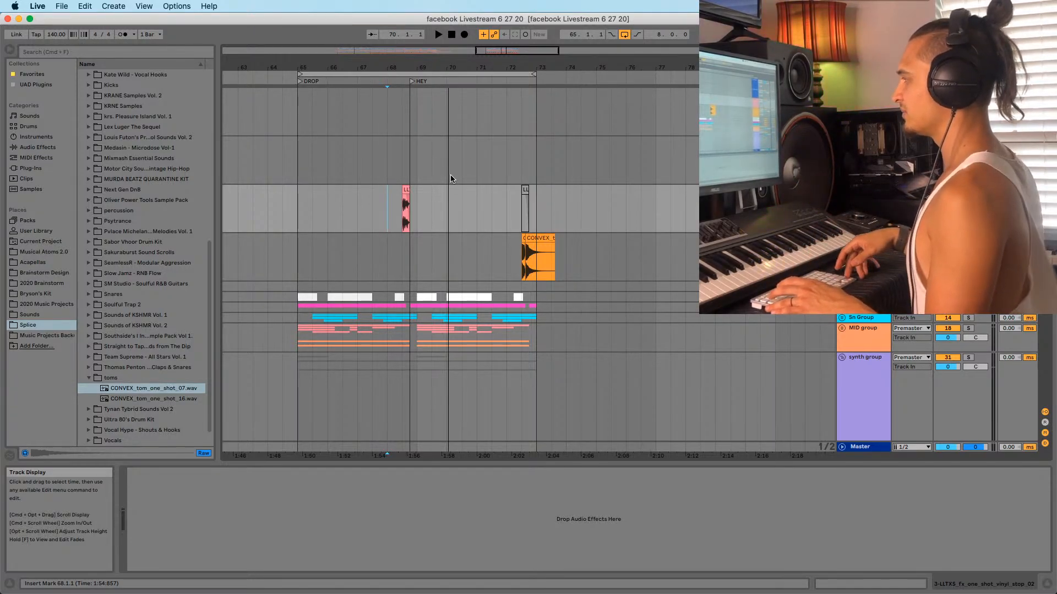
Set the insert marker at 68.1.1 on the Tom track and play through the second pass into the tom fill
click(390, 239)
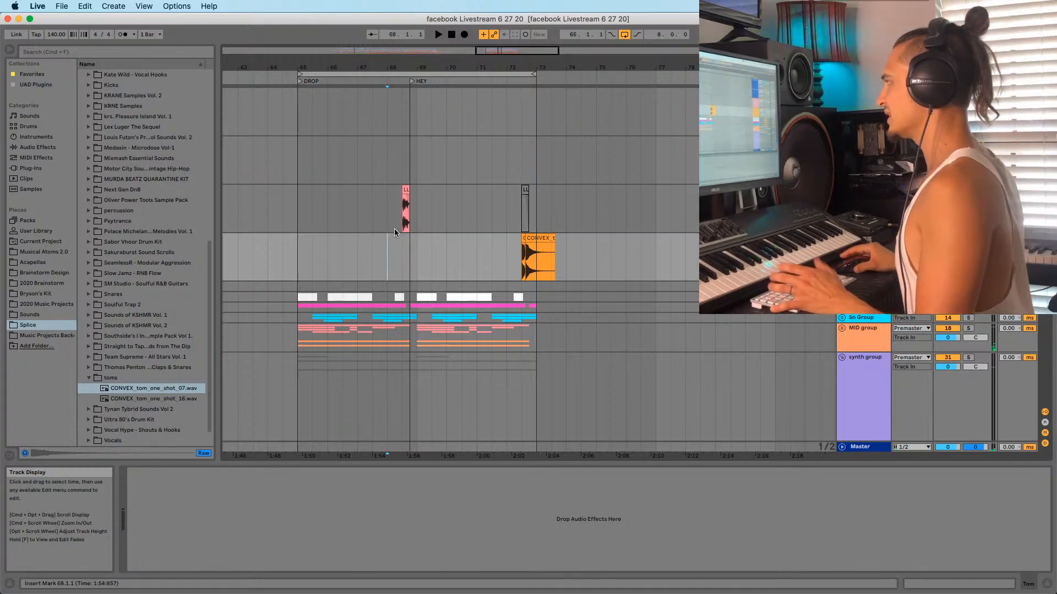
click(393, 228)
click(389, 250)
key(space)
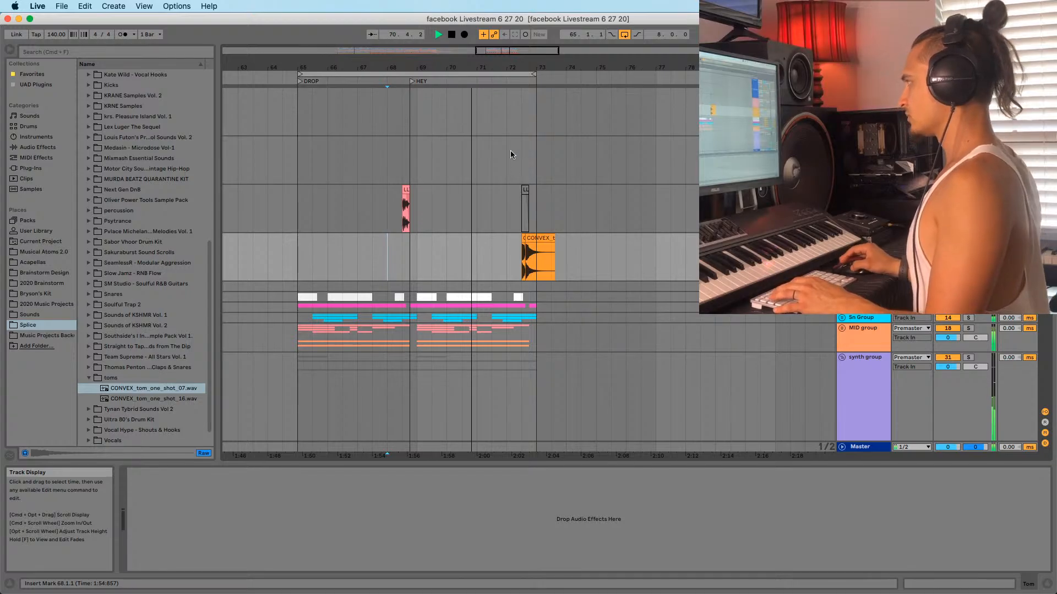
drag(481, 67, 482, 49)
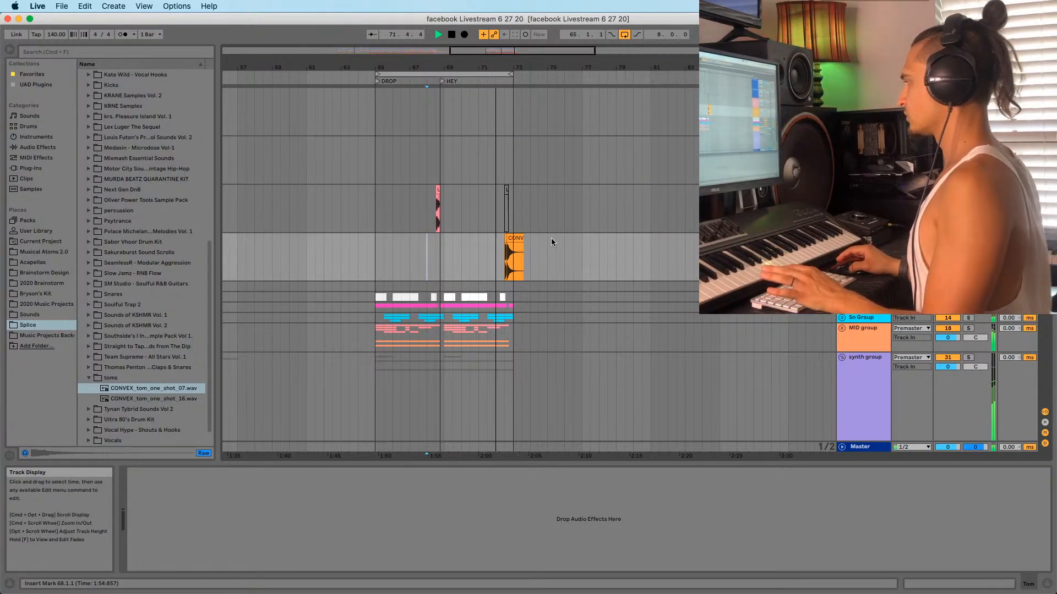
Extend the first tom clip over the second hit so that it runs one beat from 72.3.1 to 72.4.1
drag(503, 62, 488, 85)
click(493, 241)
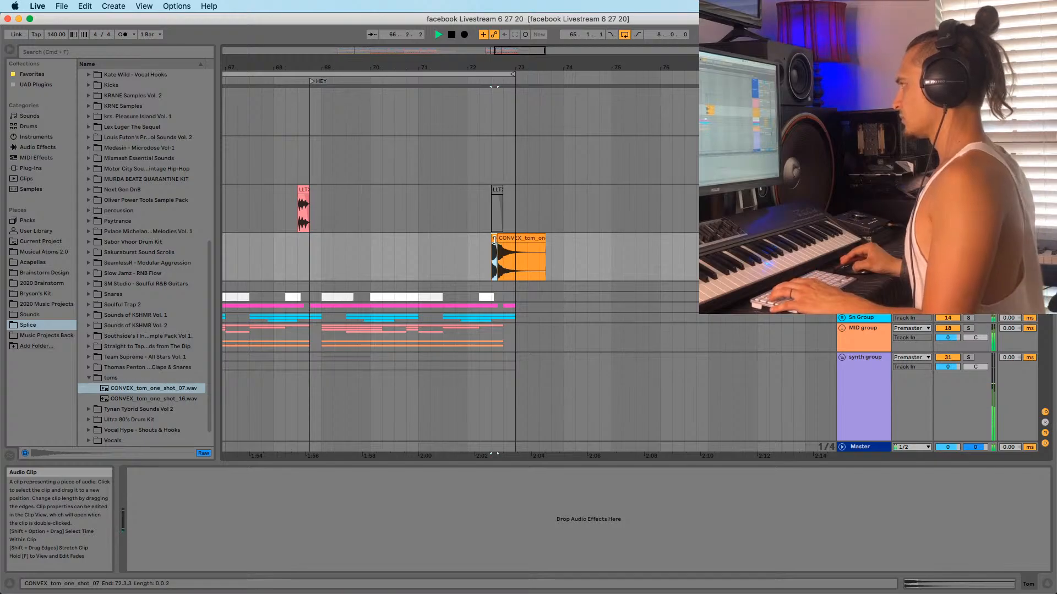
click(473, 268)
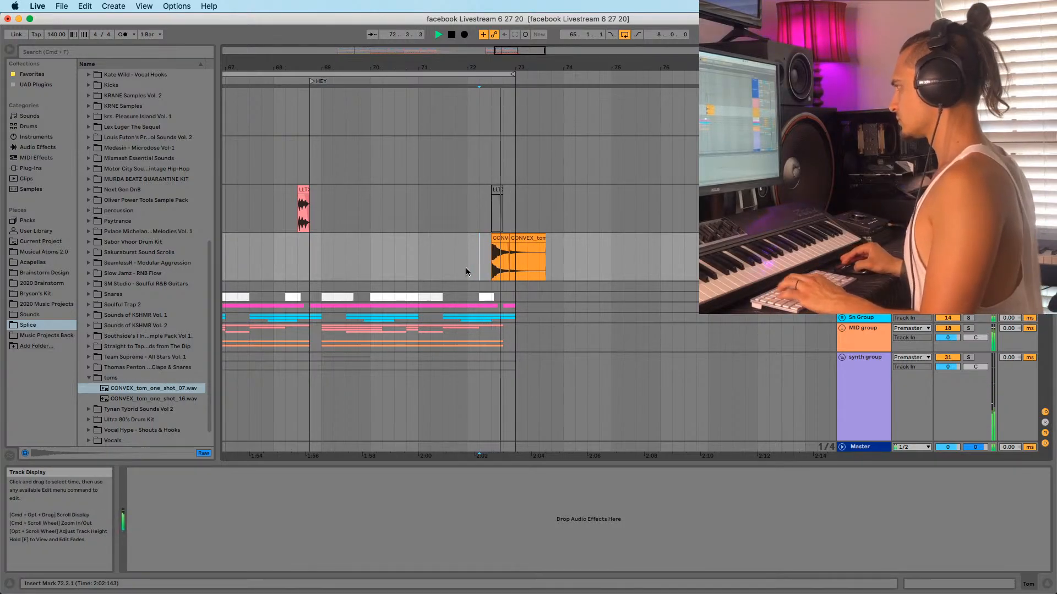
click(504, 240)
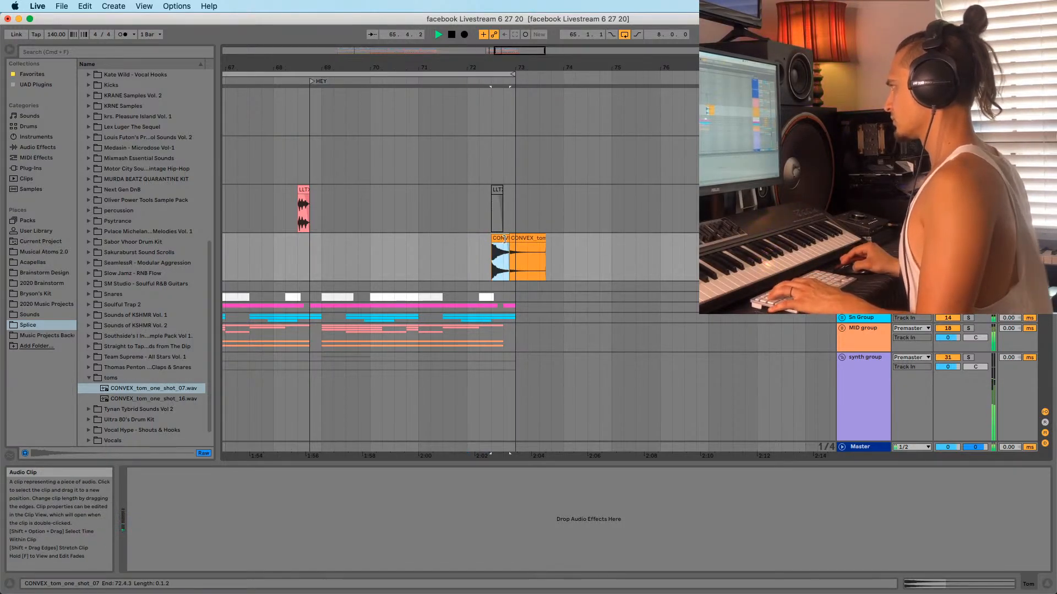
drag(504, 240, 457, 277)
scroll(497, 161, up, 3)
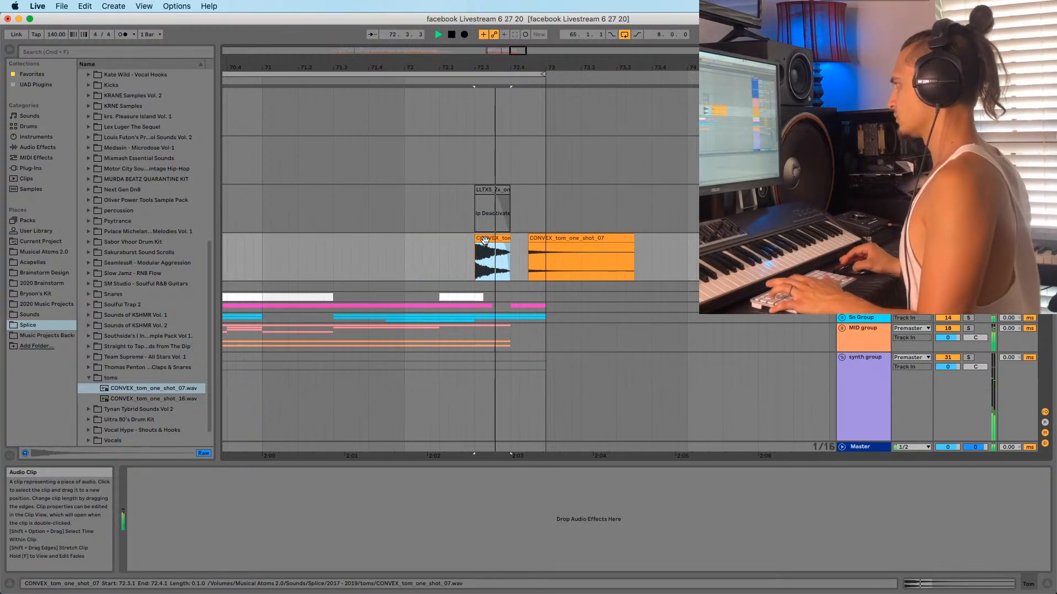
Try placing a copy of the one-beat tom clip at 72.4.1
key(super+d)
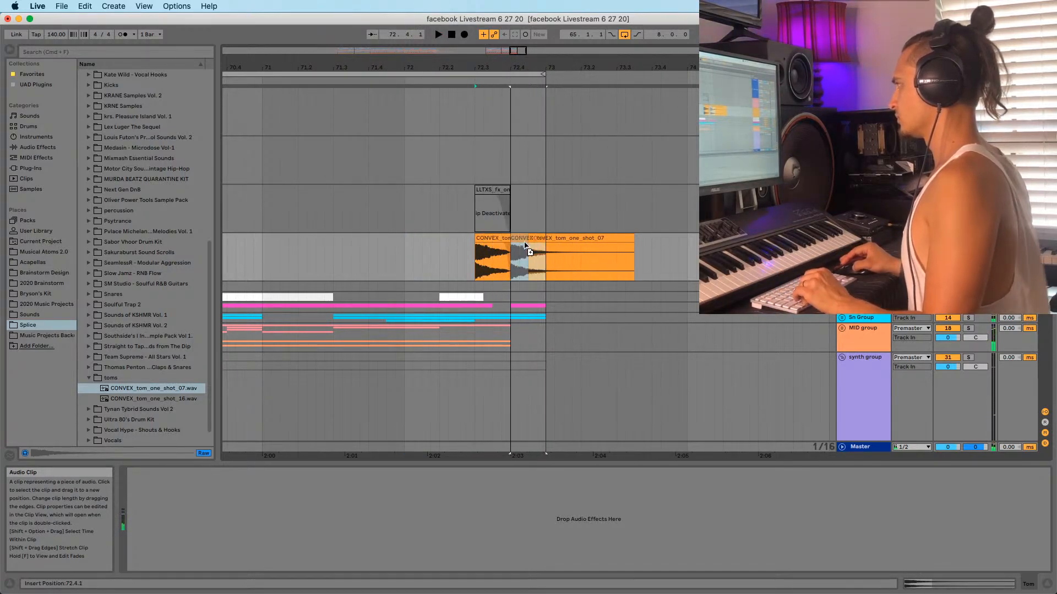
click(451, 250)
key(space)
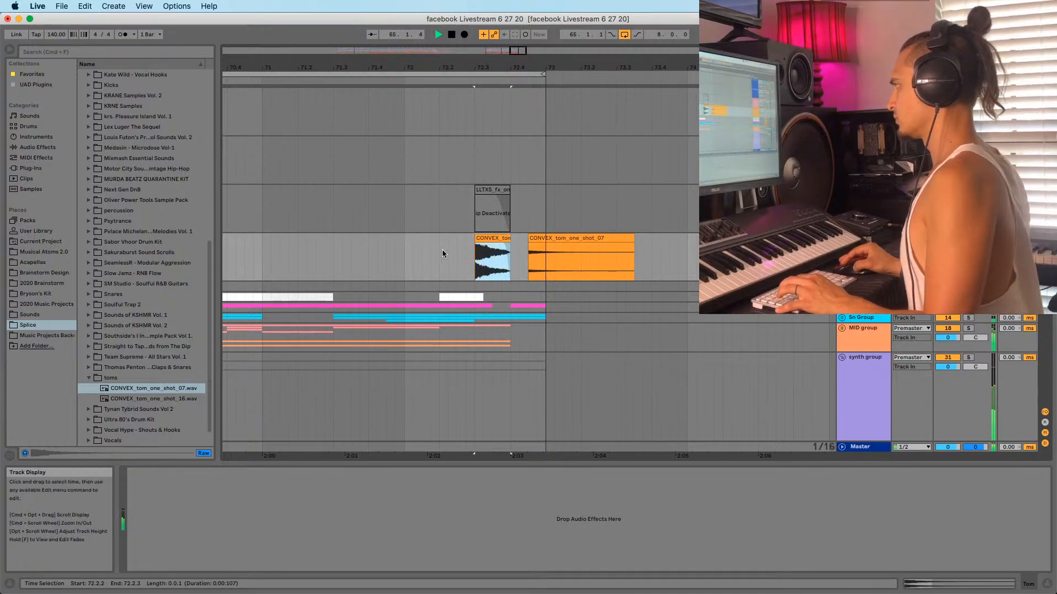
Build a three-hit fill by placing copies of the tom clip at 72.3.2 and 72.3.3, and play it
mouse_move(516, 241)
mouse_down()
mouse_move(468, 247)
mouse_move(505, 240)
mouse_up()
click(457, 255)
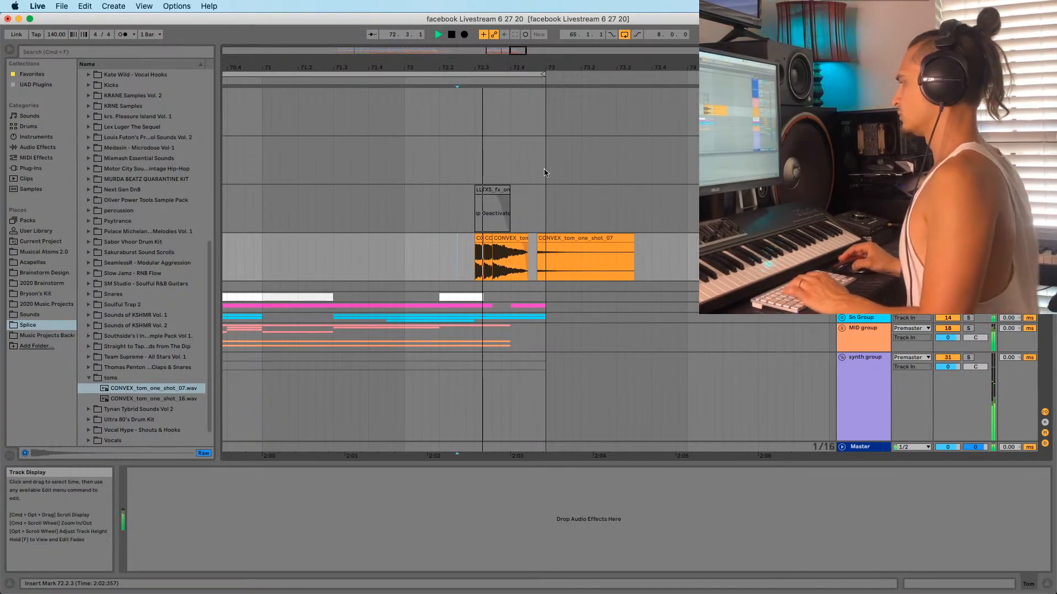
scroll(468, 96, up, 3)
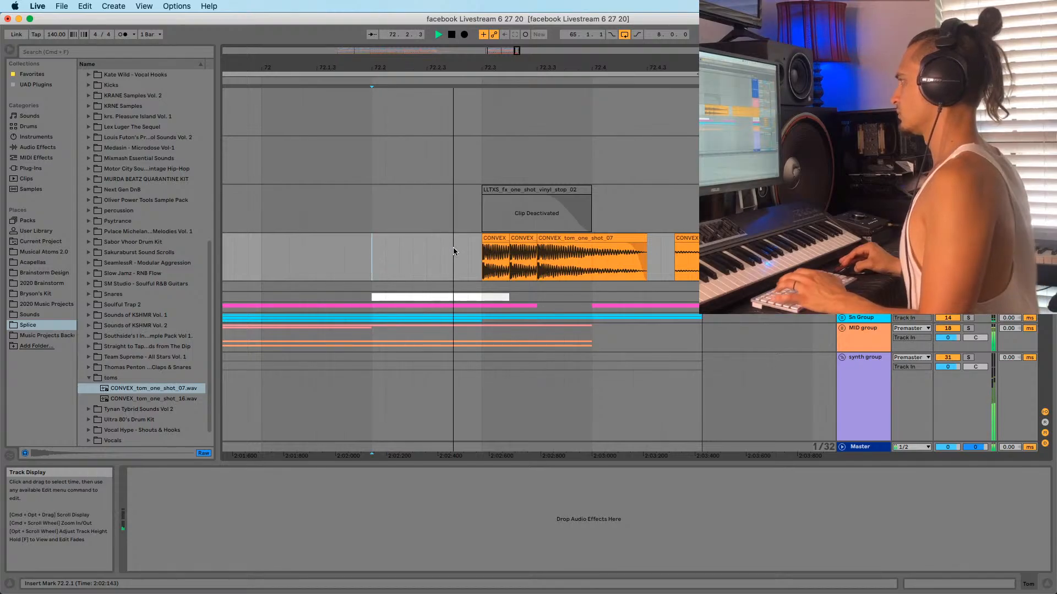
Extend the third tom hit to 73.1.1 and play the fill from 72.2.4
drag(646, 242, 693, 243)
click(551, 269)
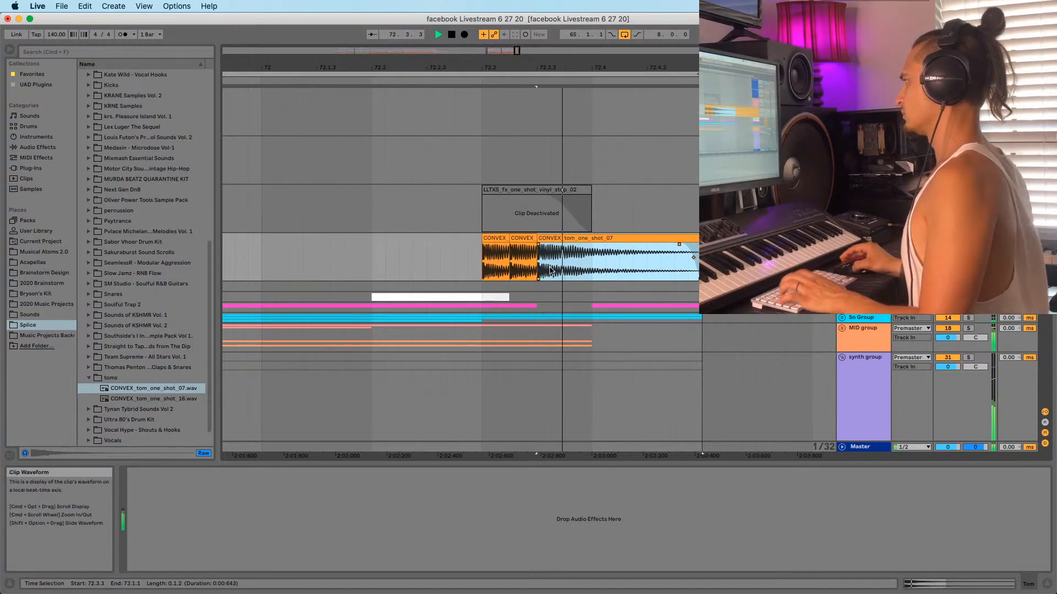
click(471, 269)
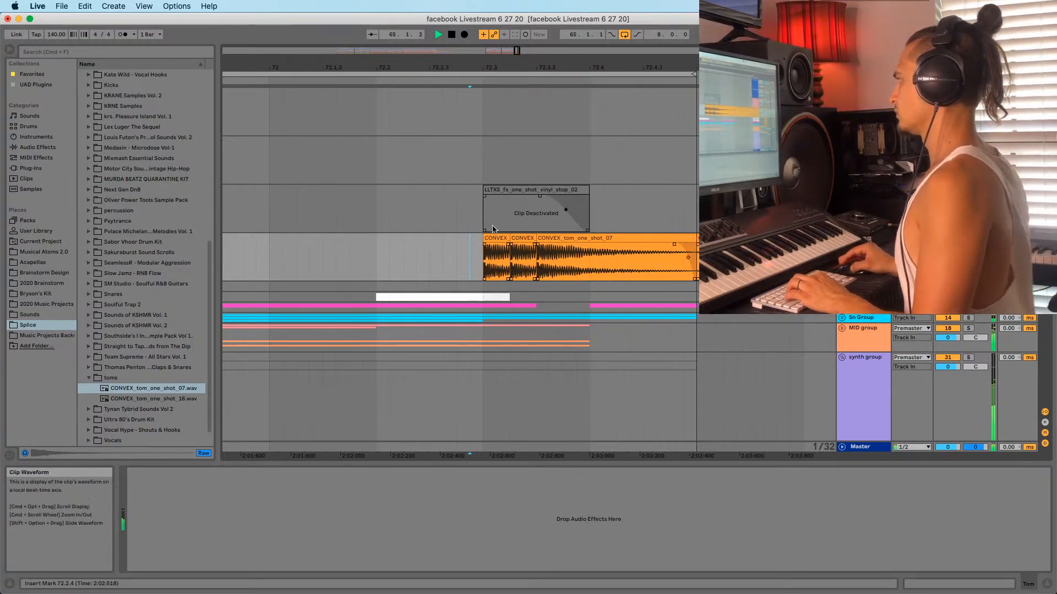
Add a fade-out to the first tom hit, copy it over the second hit at 72.3.2, and play from 71.4.1
click(496, 254)
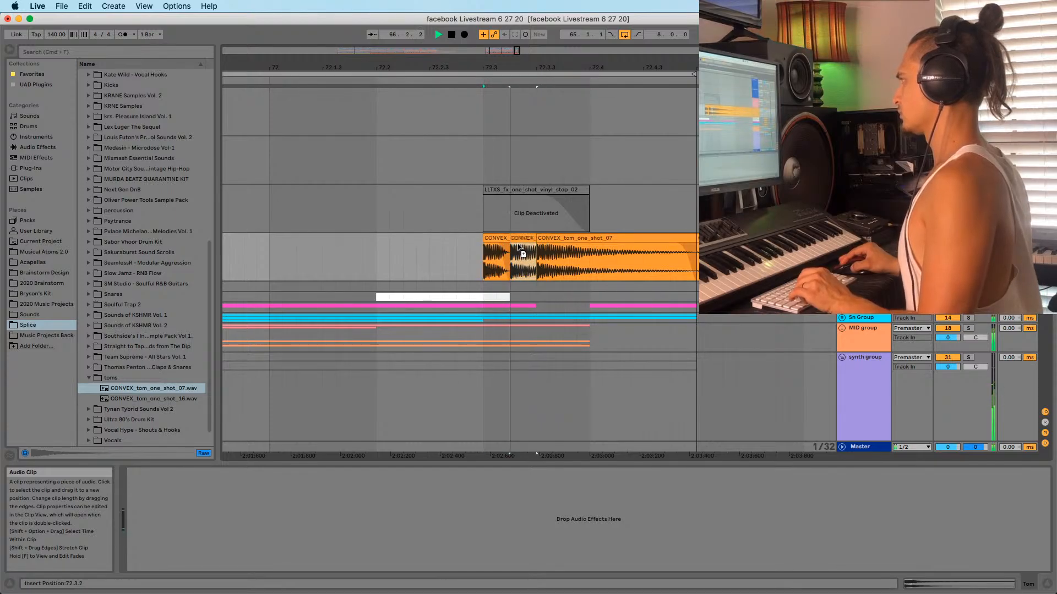
key(minus)
key(minus)
key(minus)
key(minus)
key(minus)
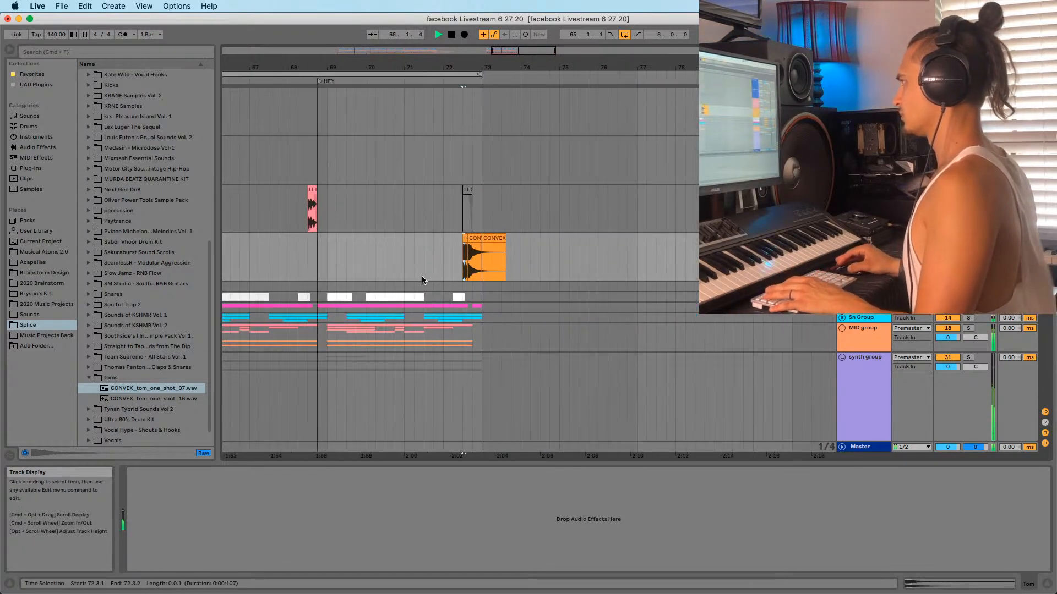
click(433, 254)
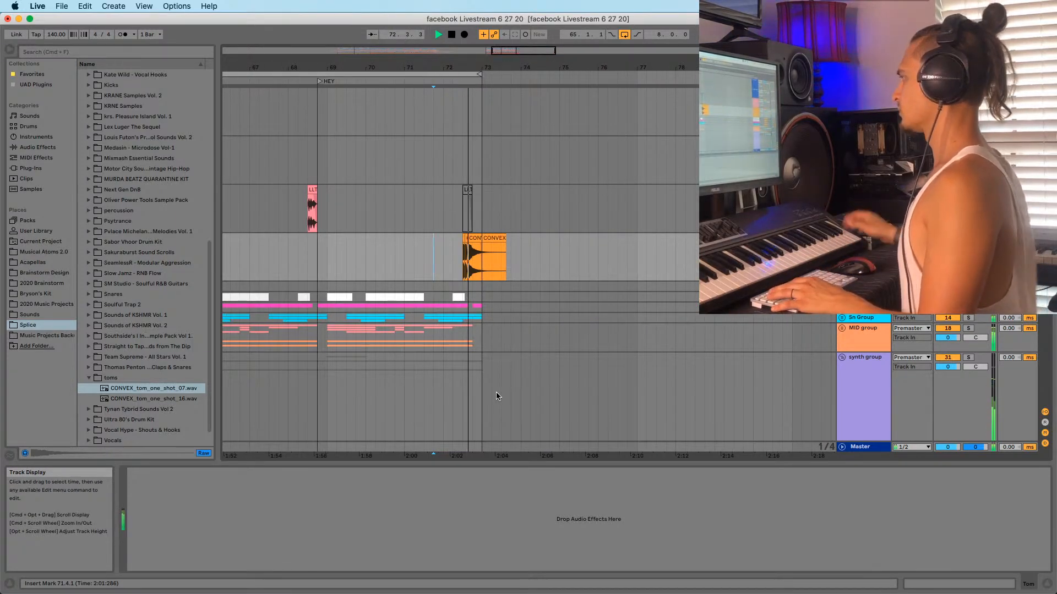
Play the whole drop from 65.1.1 and examine the three tom hits
key(minus)
key(minus)
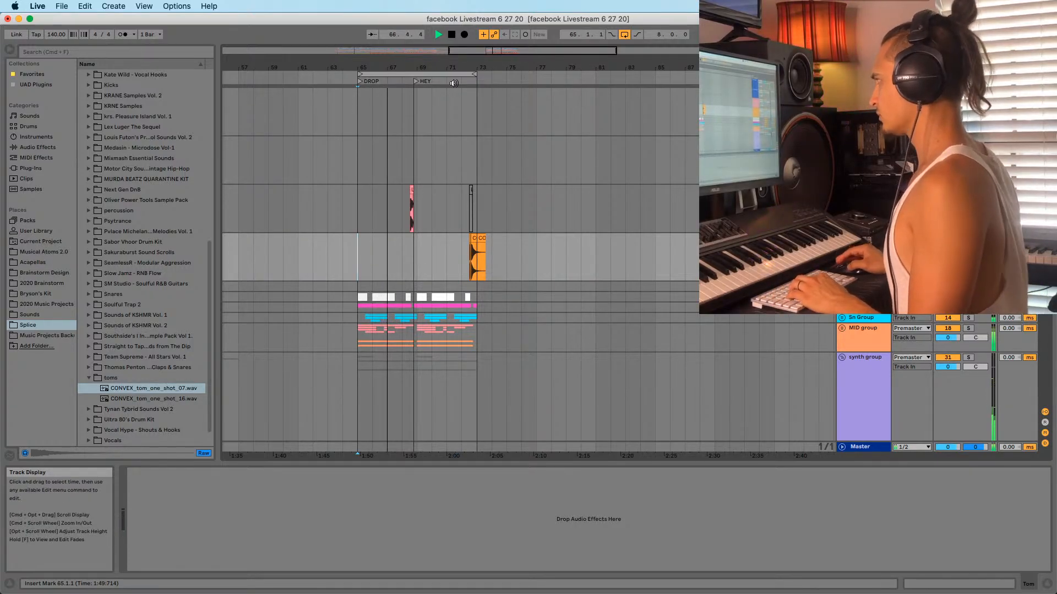
drag(470, 66, 472, 242)
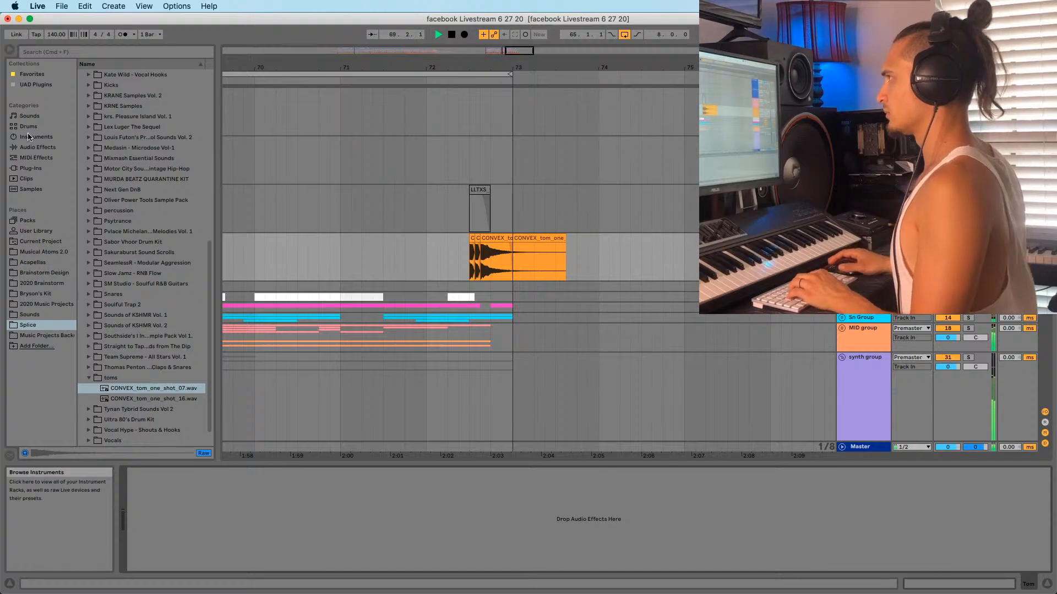
Add a Utility effect to the Tom track and show its Gain automation in a new lane
click(34, 147)
click(168, 398)
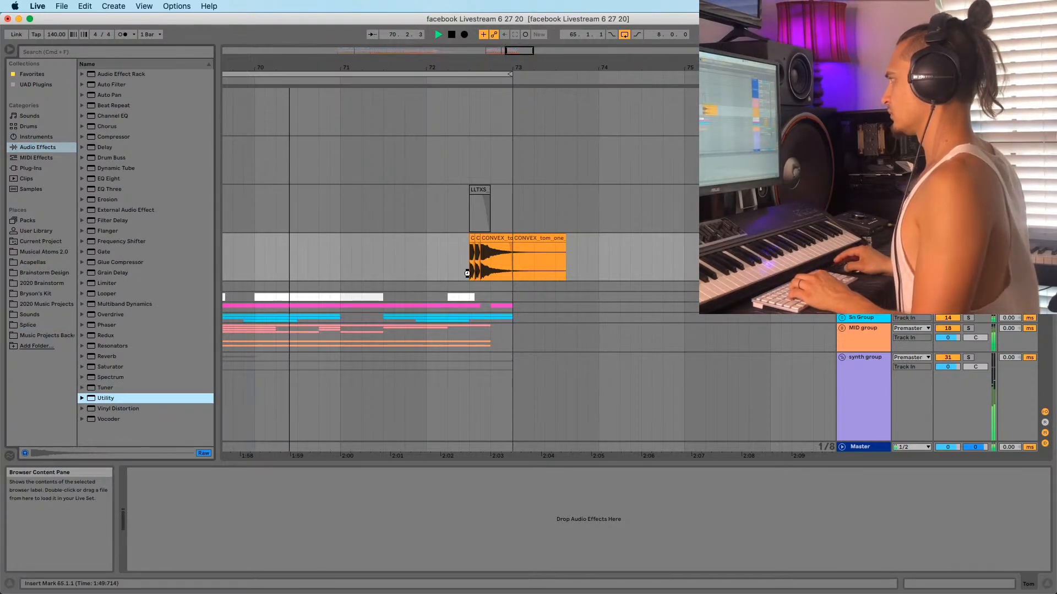
right_click(191, 508)
click(212, 523)
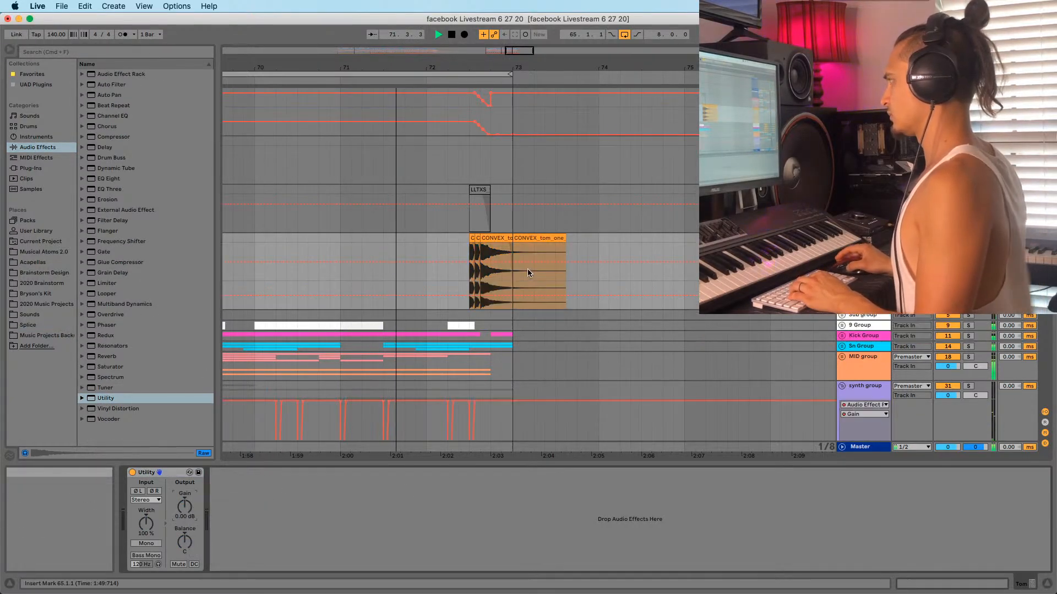
Try drawing a Gain automation change over the first tom hit at 72.3.1, and undo it
key(b)
drag(471, 297, 477, 296)
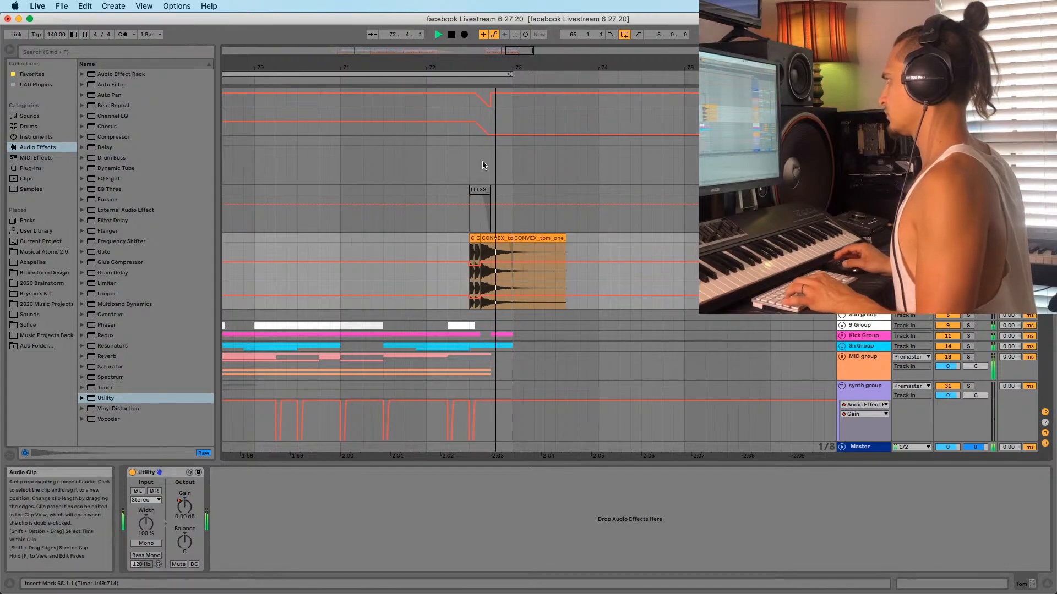
key(space)
drag(476, 67, 475, 102)
key(super+z)
Draw a Utility Gain dip to -5.00 dB at the second tom hit, from 72.3.2, and play from 72.3.1
drag(485, 295, 486, 295)
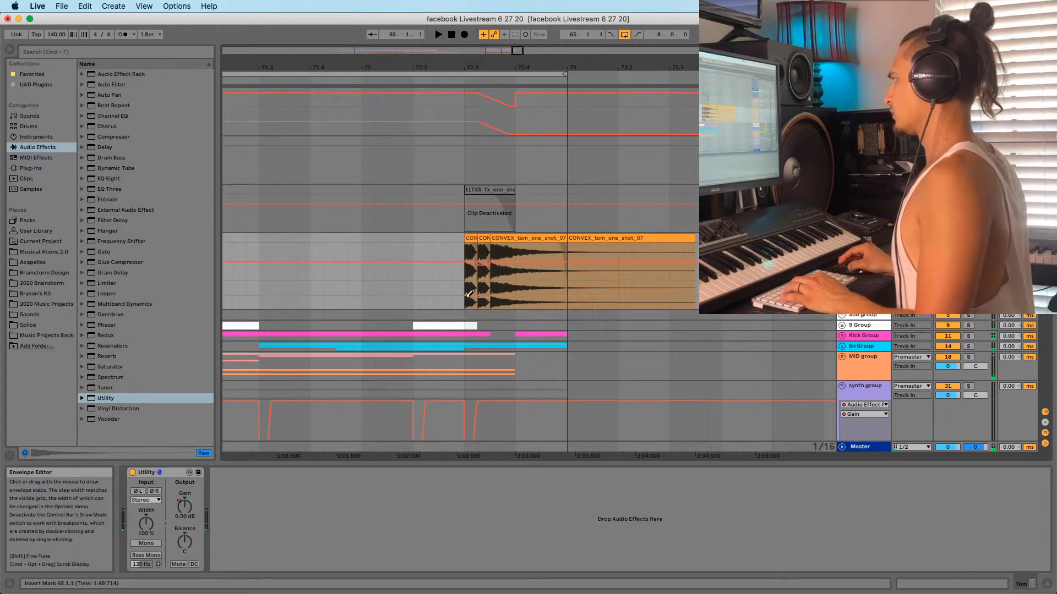
key(b)
key(b)
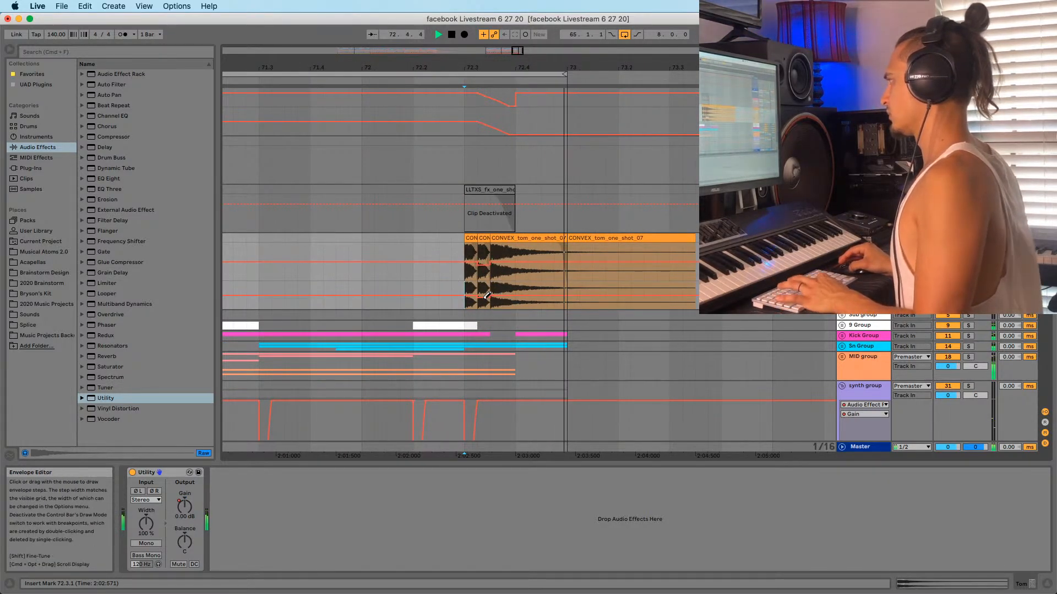
key(b)
key(space)
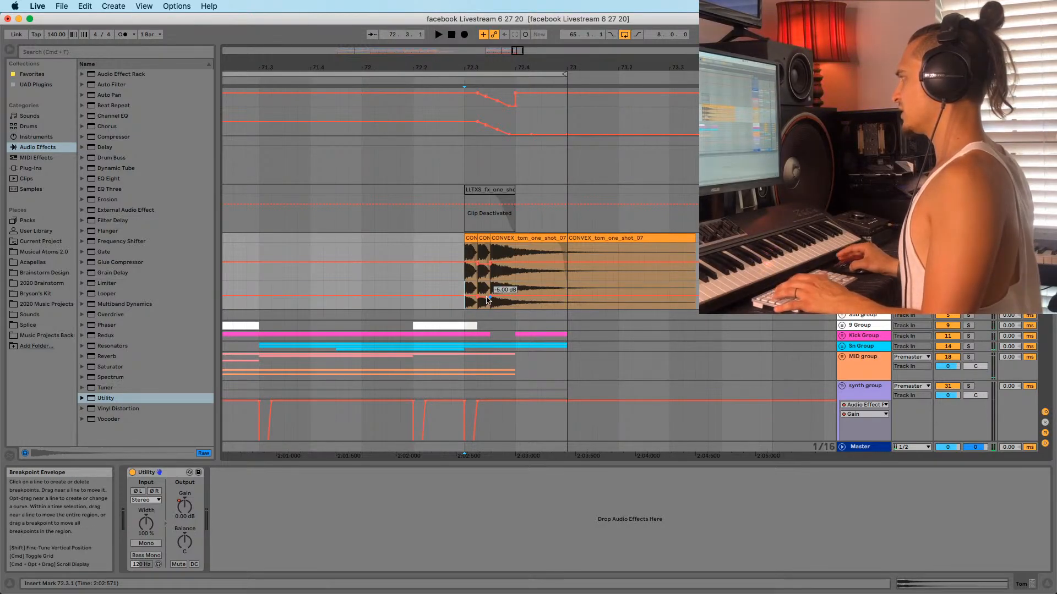
key(space)
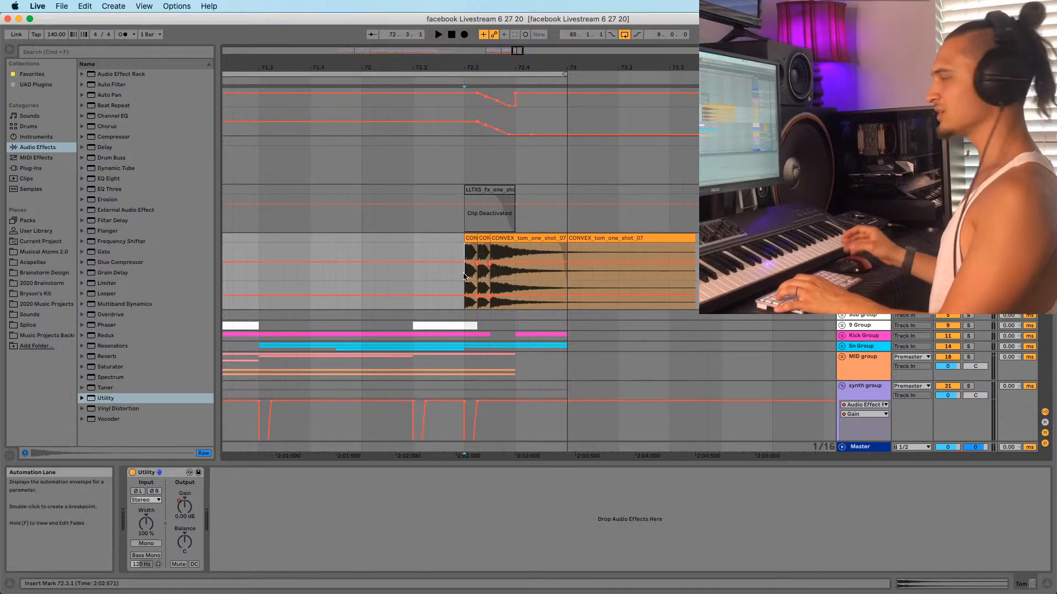
Play the drop from 65.1.1 and again from 68.1.1, and examine the tom fill with its gain automation
key(space)
drag(468, 67, 487, 38)
click(328, 280)
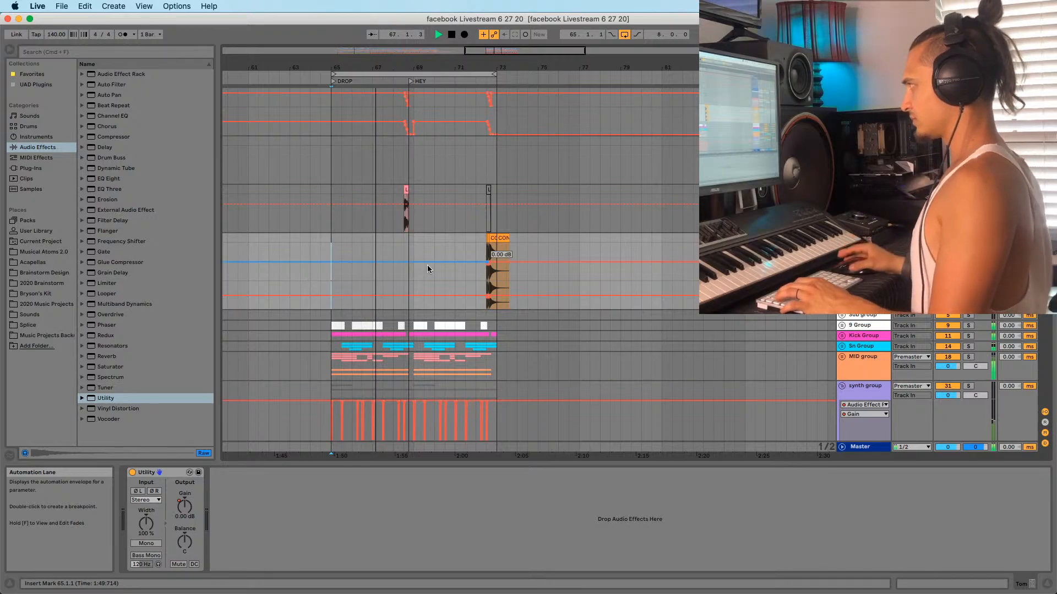
click(393, 219)
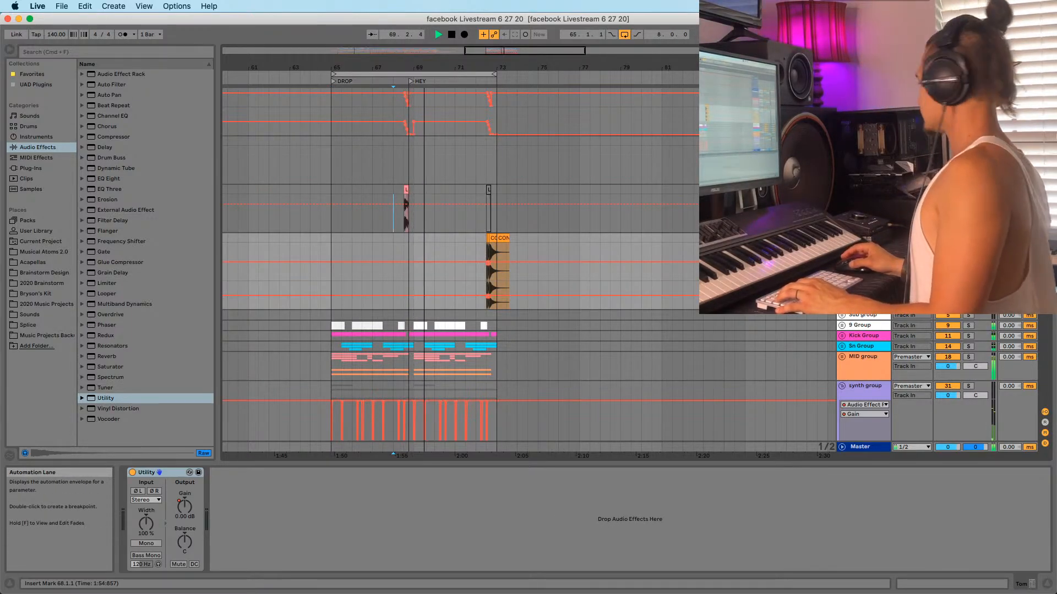
drag(485, 67, 485, 136)
drag(522, 67, 522, 118)
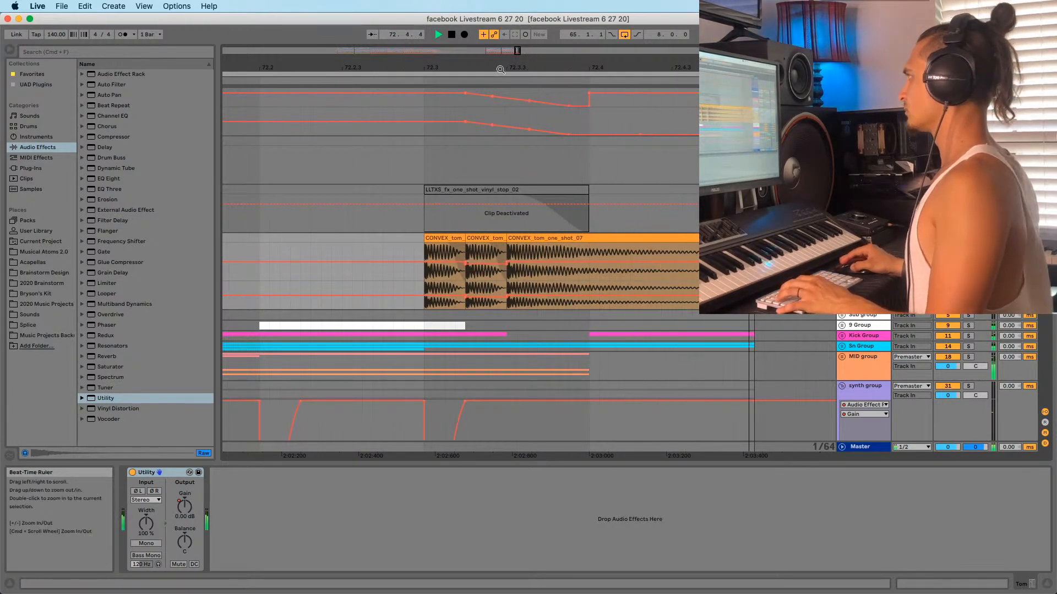
drag(499, 67, 500, 4)
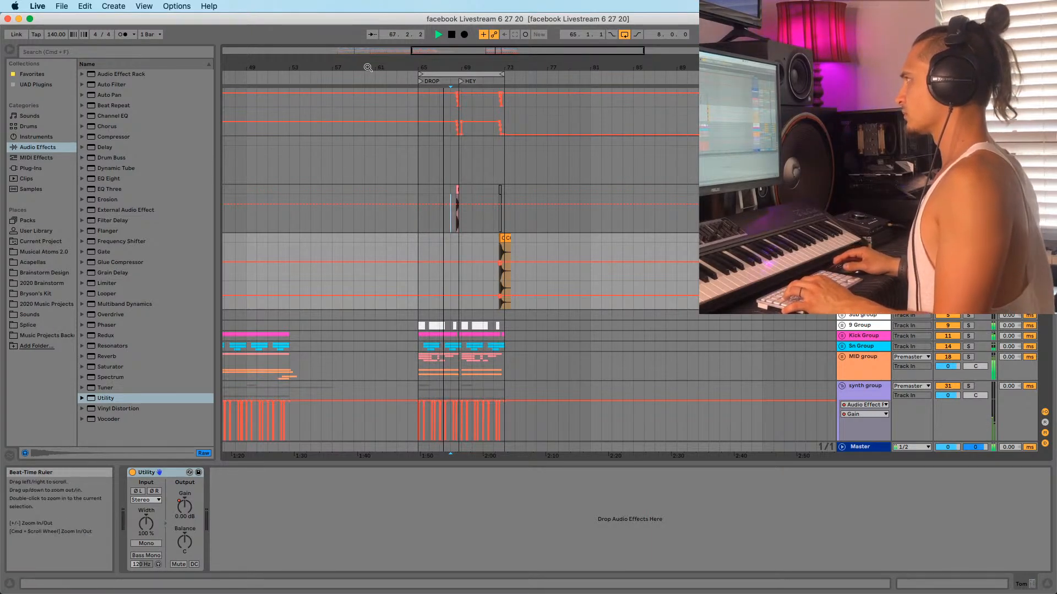
Reactivate the second vinyl stop clip at 72.3.1 while the drop plays, and deactivate it again
drag(390, 66, 390, 62)
key(plus)
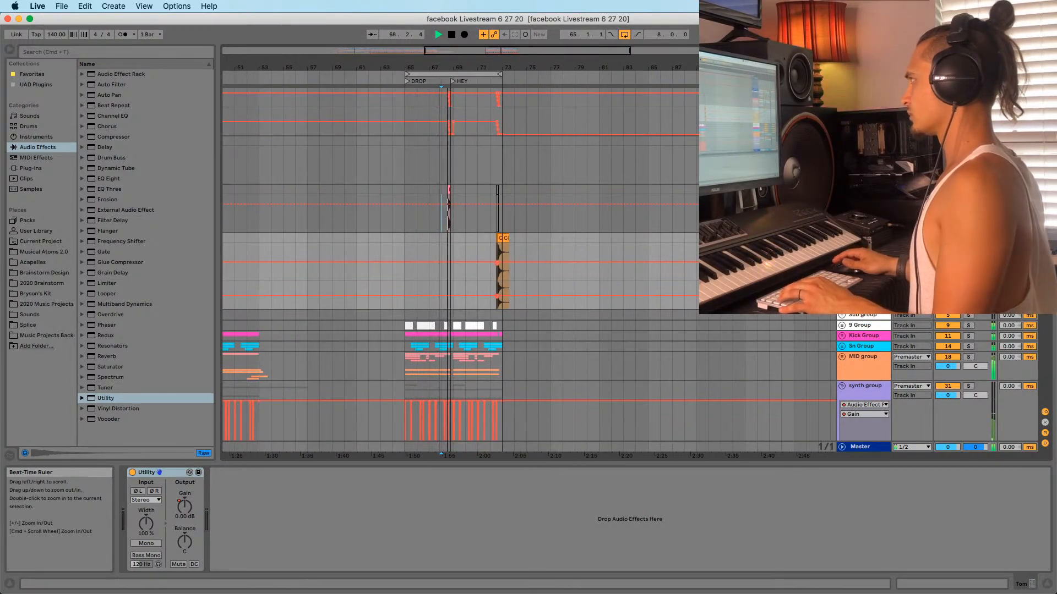
scroll(440, 238, up, 3)
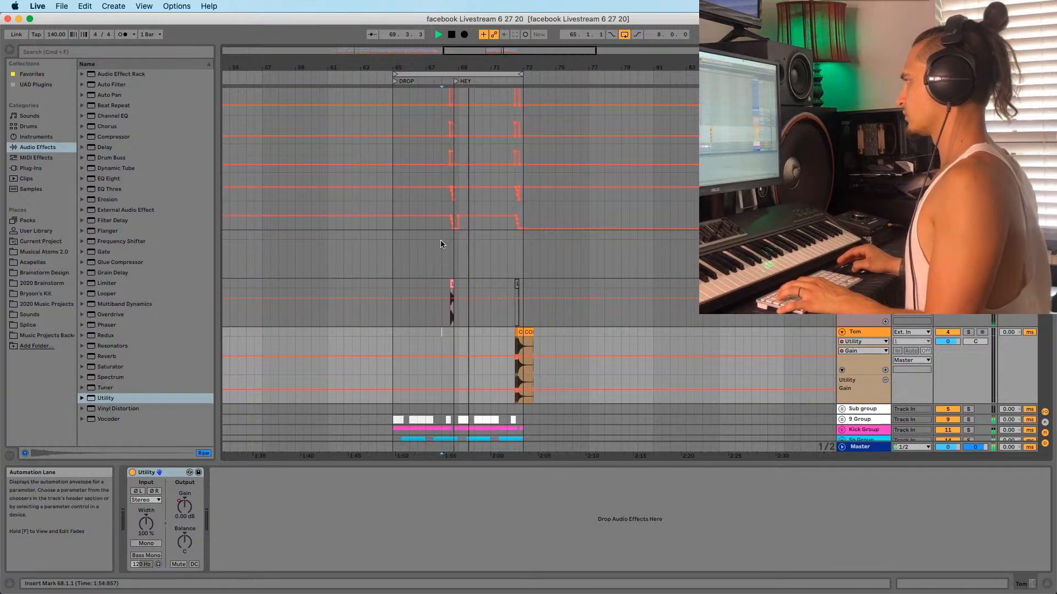
click(440, 242)
key(plus)
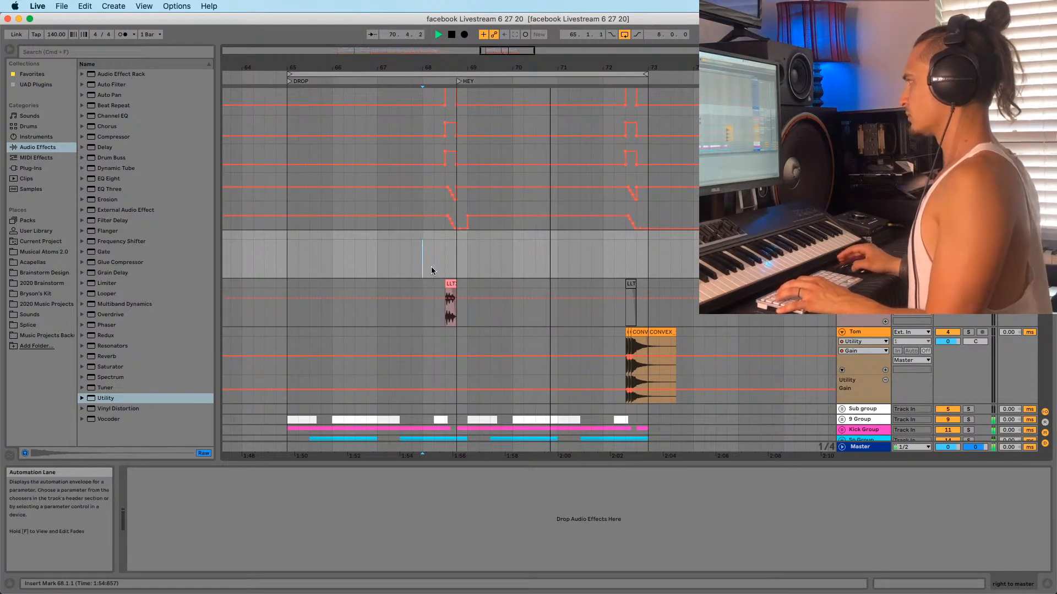
drag(452, 284, 632, 284)
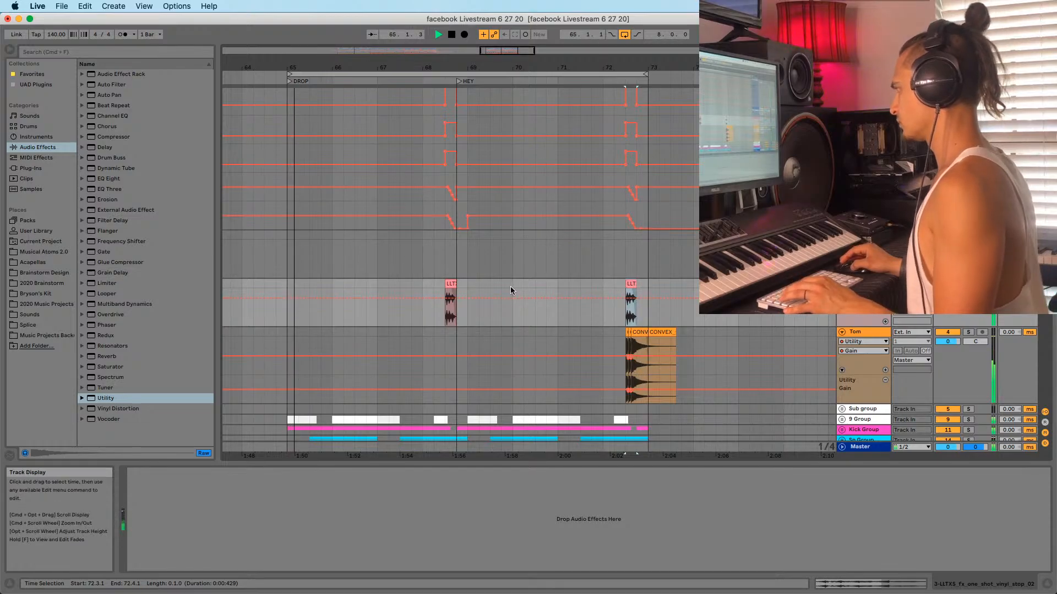
key(0)
click(418, 284)
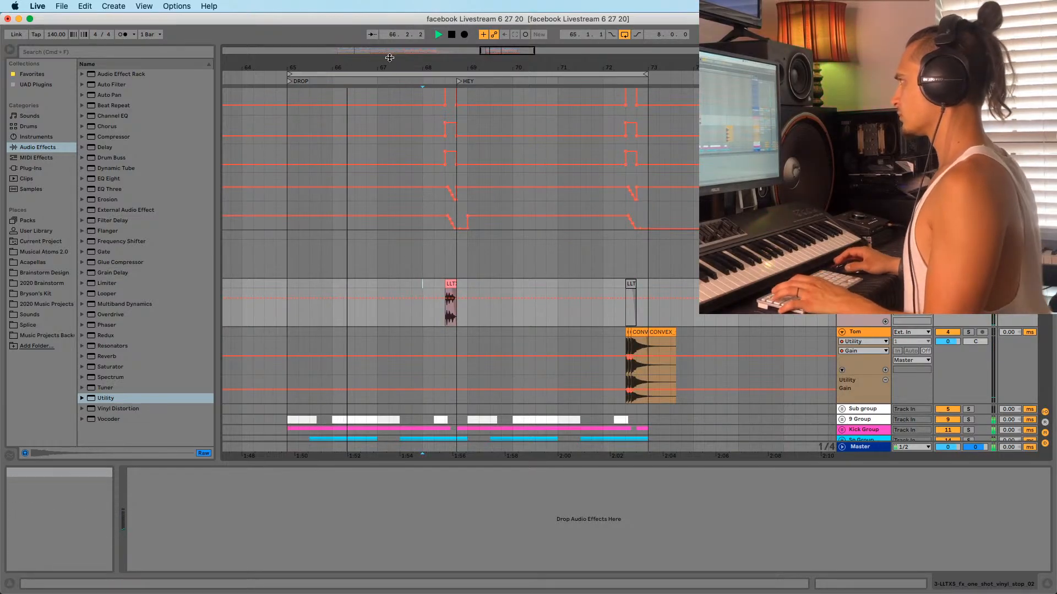
Select the synth lead's first drop clip and play the drop from 65.1.1
drag(394, 67, 395, 54)
scroll(372, 269, down, 12)
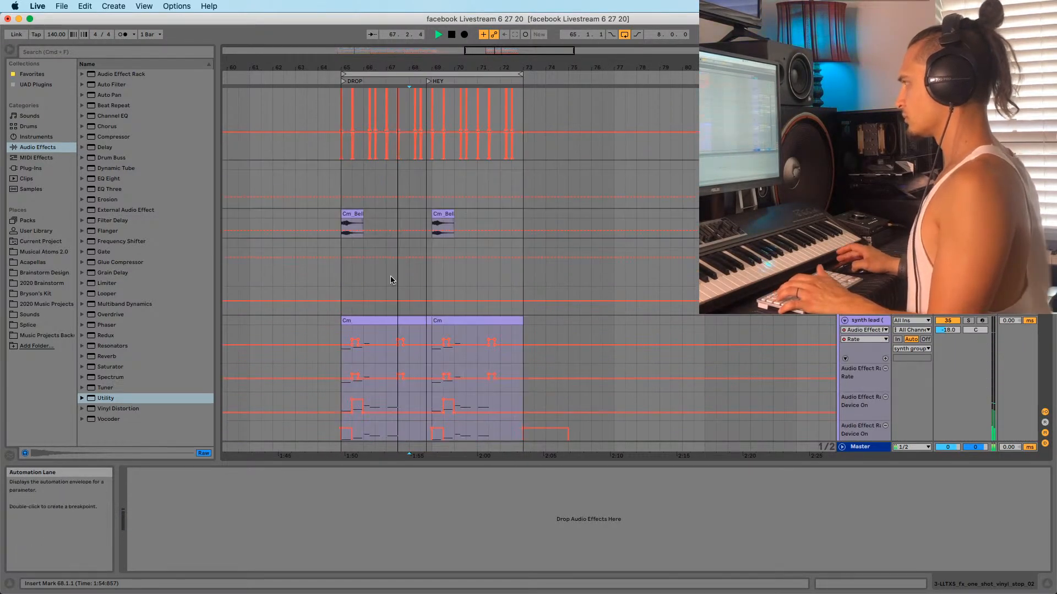
key(space)
scroll(395, 357, up, 5)
click(359, 299)
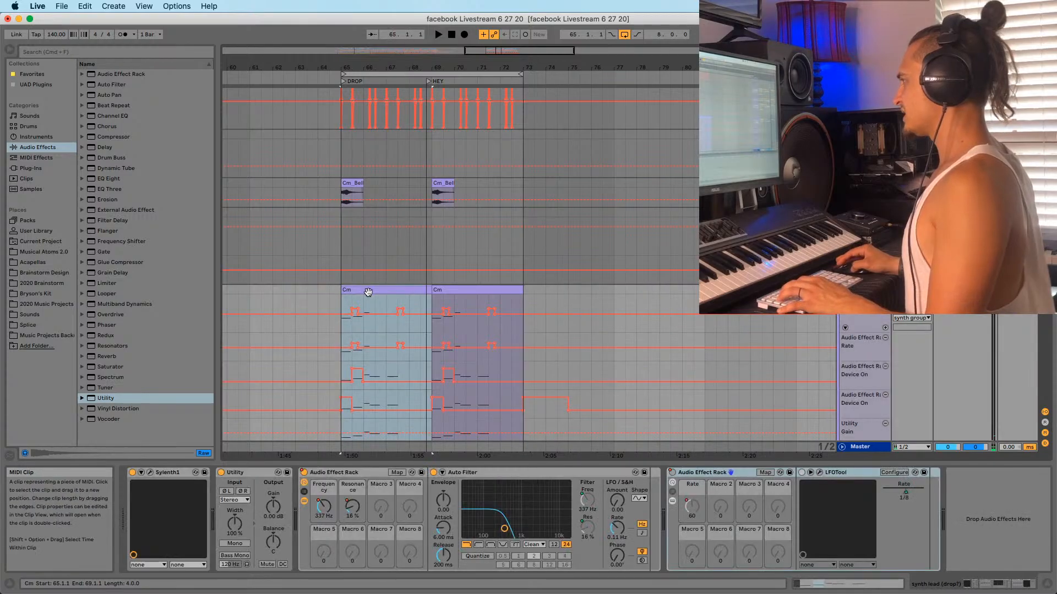
scroll(567, 336, down, 1)
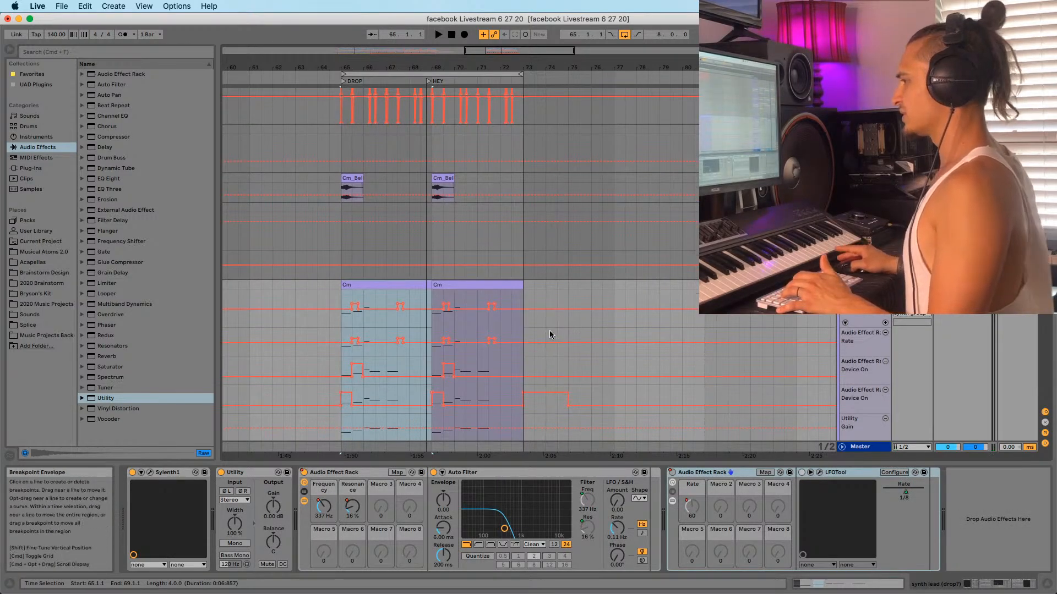
key(space)
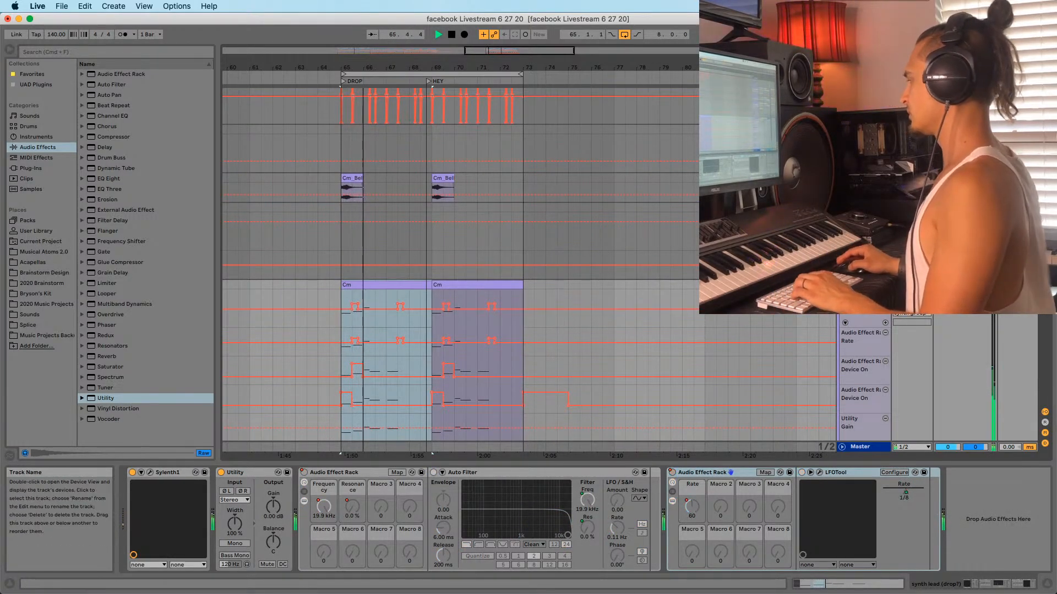
Duplicate the synth lead track and move the copy down between the string up and strings tracks
click(845, 285)
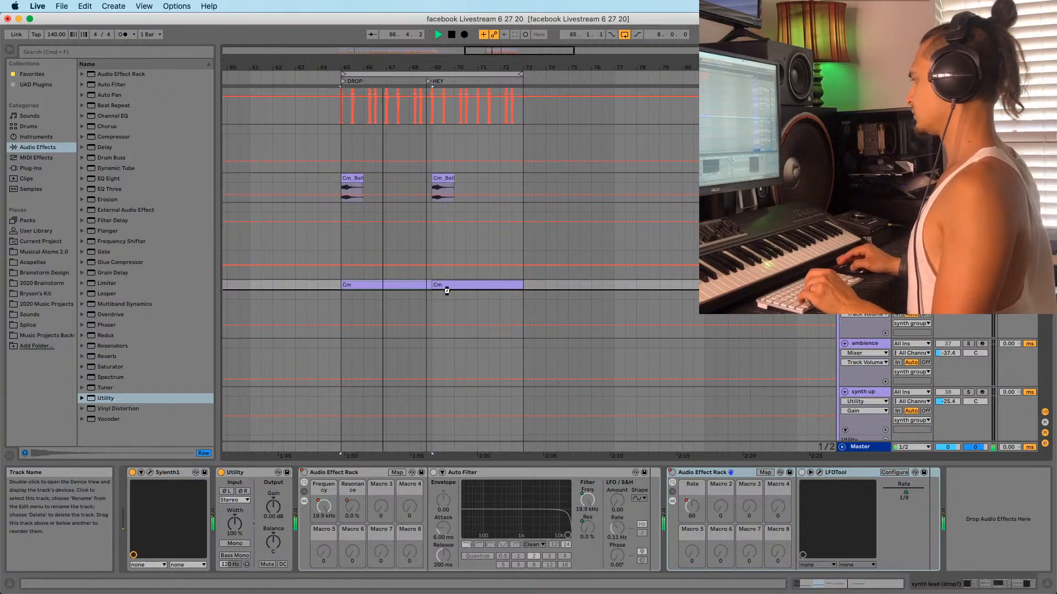
key(super+d)
key(space)
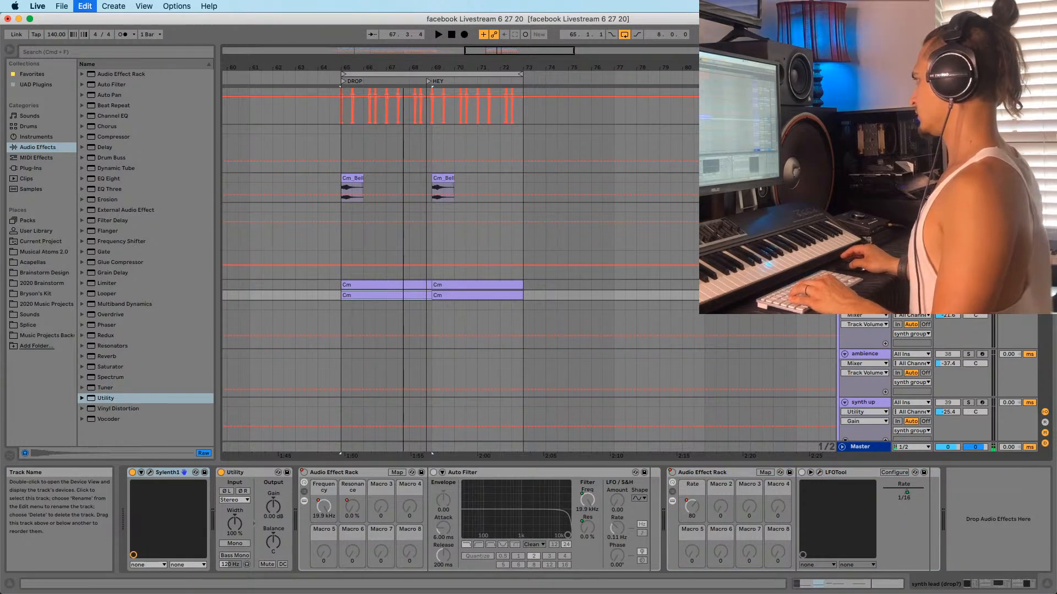
key(Delete)
scroll(616, 304, down, 10)
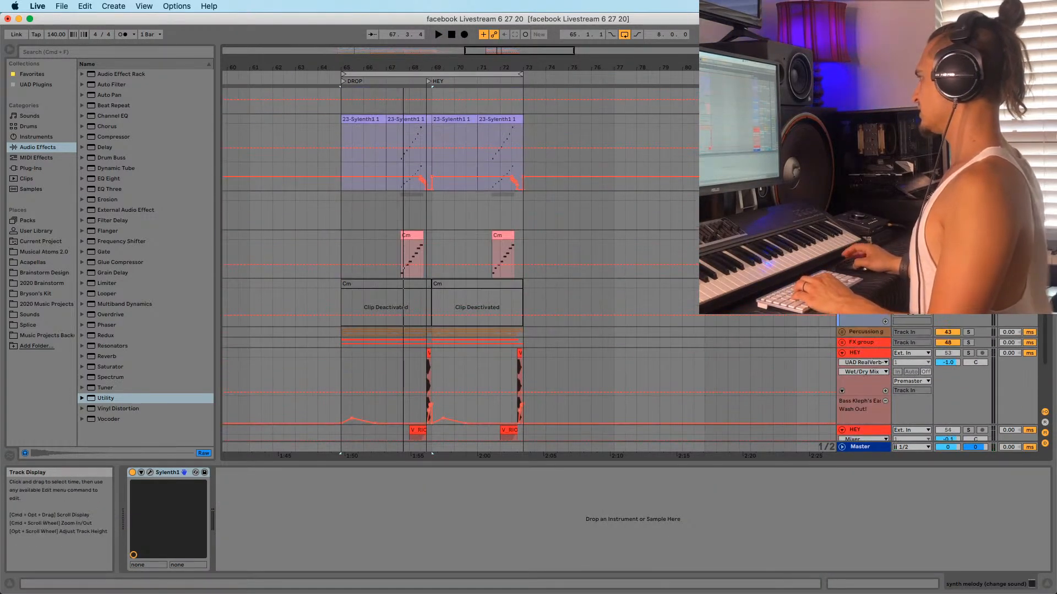
key(super+z)
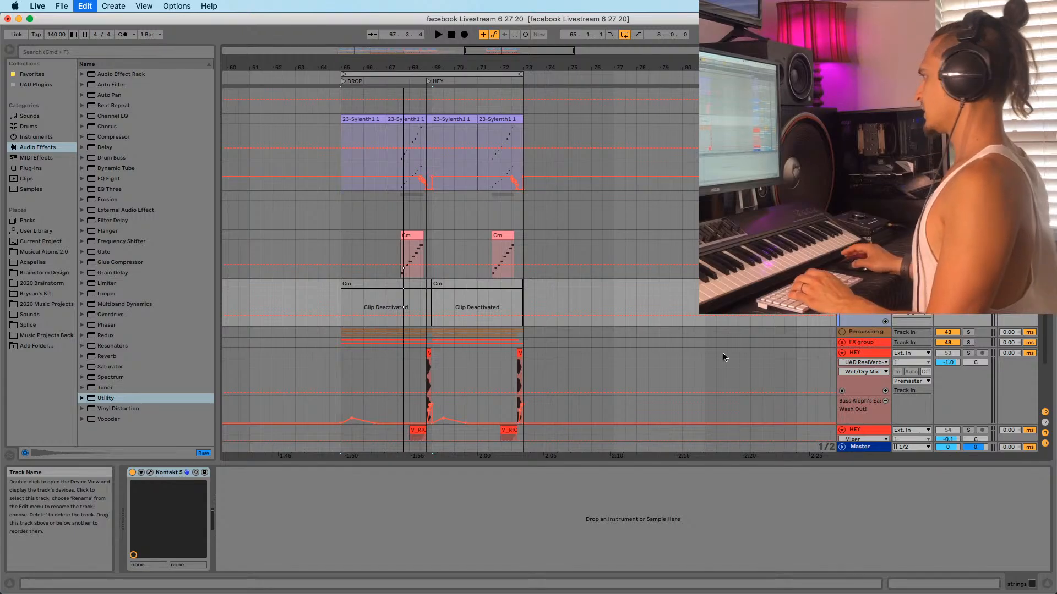
Replace Sylenth1 on the duplicated lead with the string up track's Kontakt 5, and remove its String Ensemble instrument
click(406, 253)
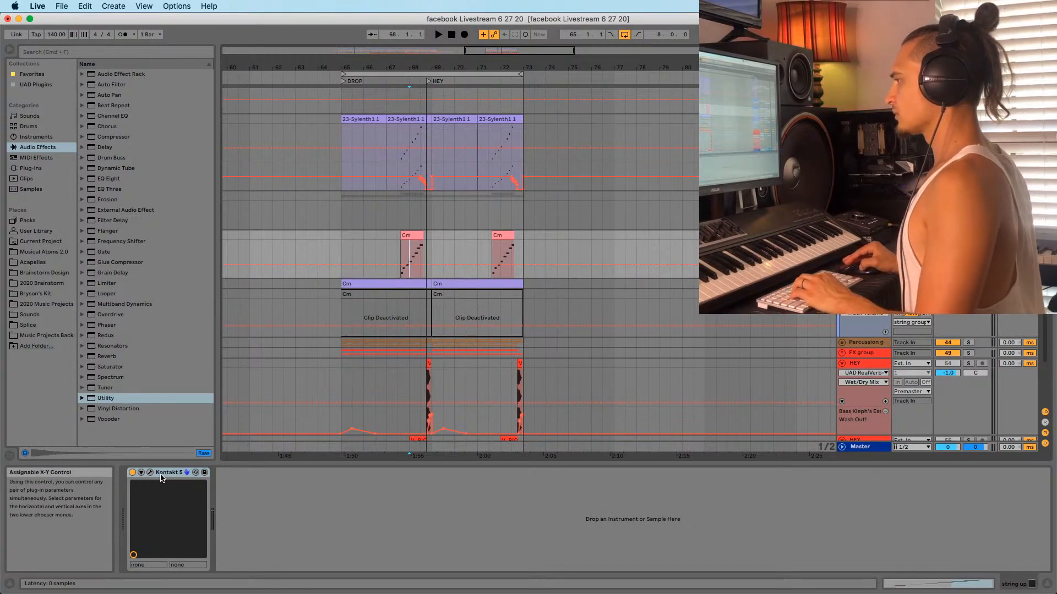
click(374, 288)
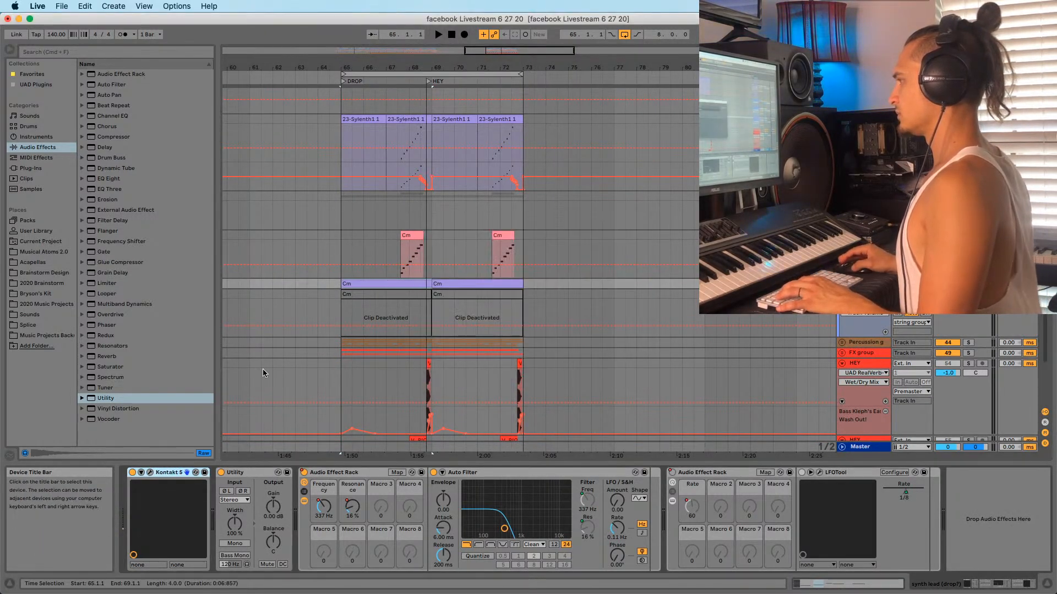
click(150, 473)
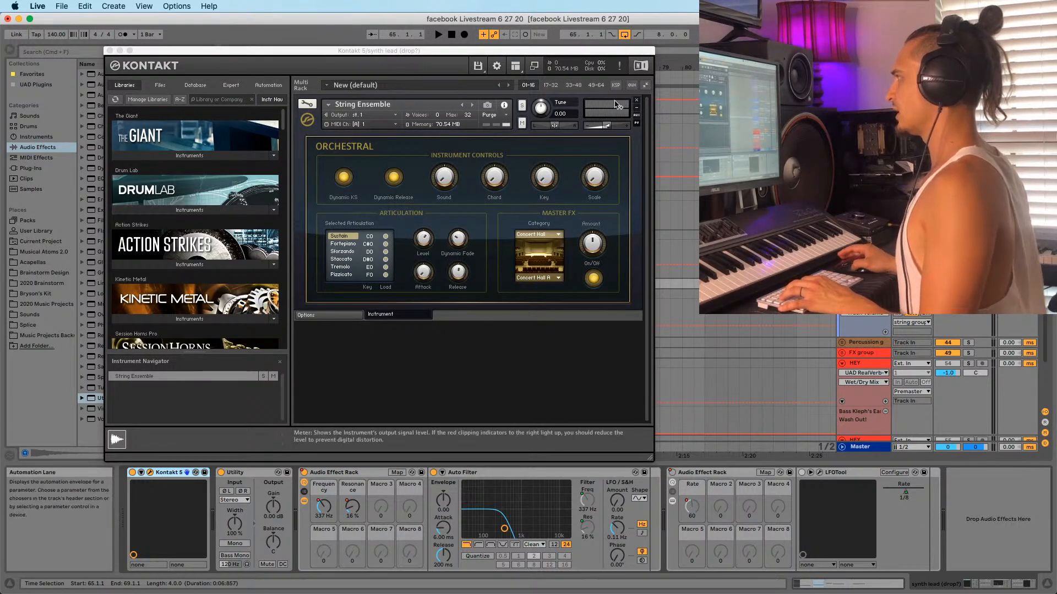
click(636, 100)
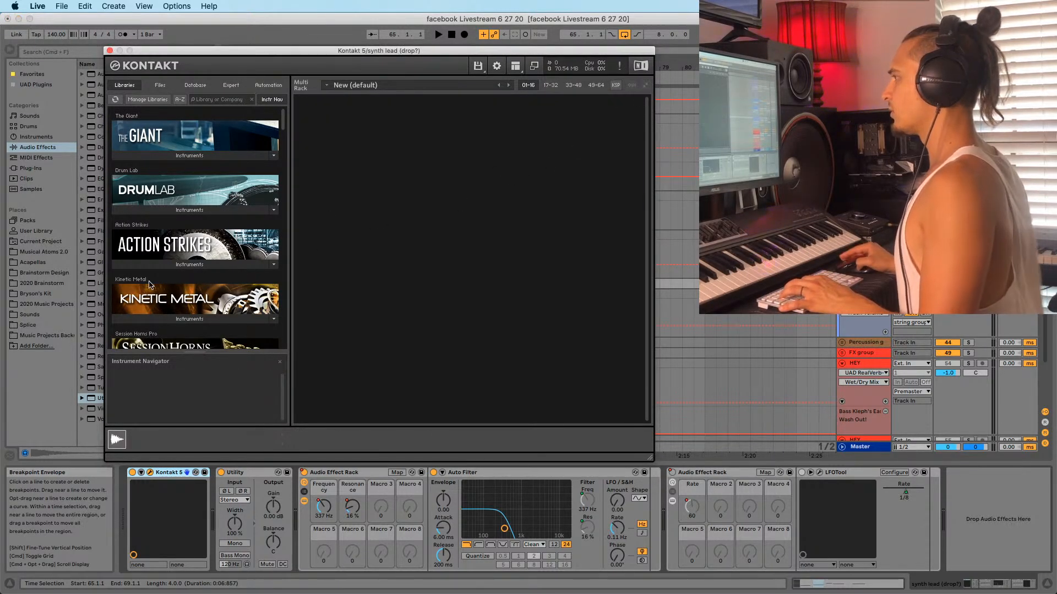
Load Trumpet 1 from the Session Horns Pro solo instruments into Kontakt and close the plug-in window
scroll(168, 325, down, 3)
click(168, 313)
scroll(147, 269, down, 3)
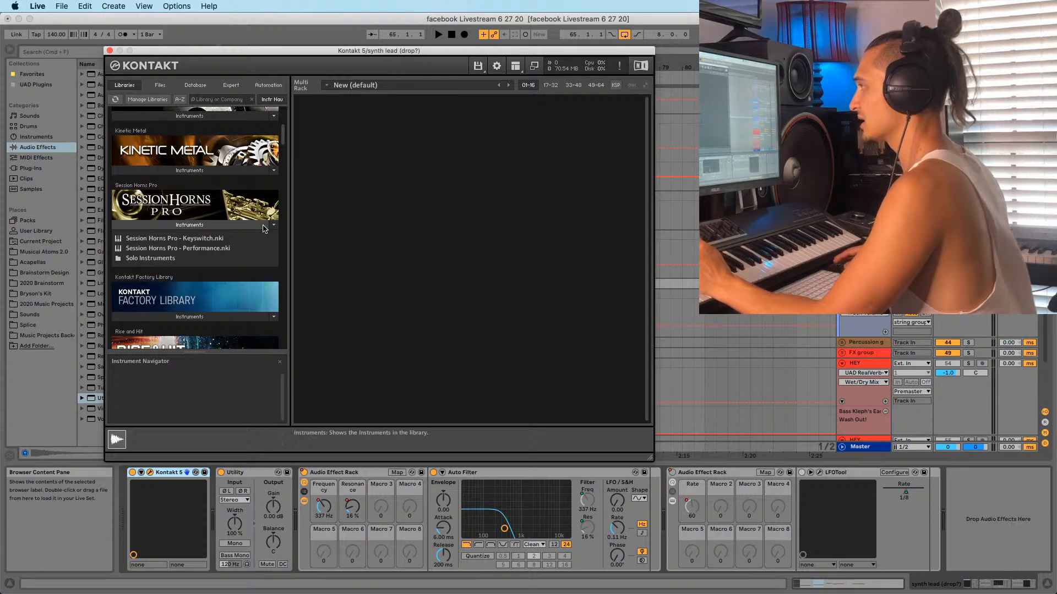
click(139, 259)
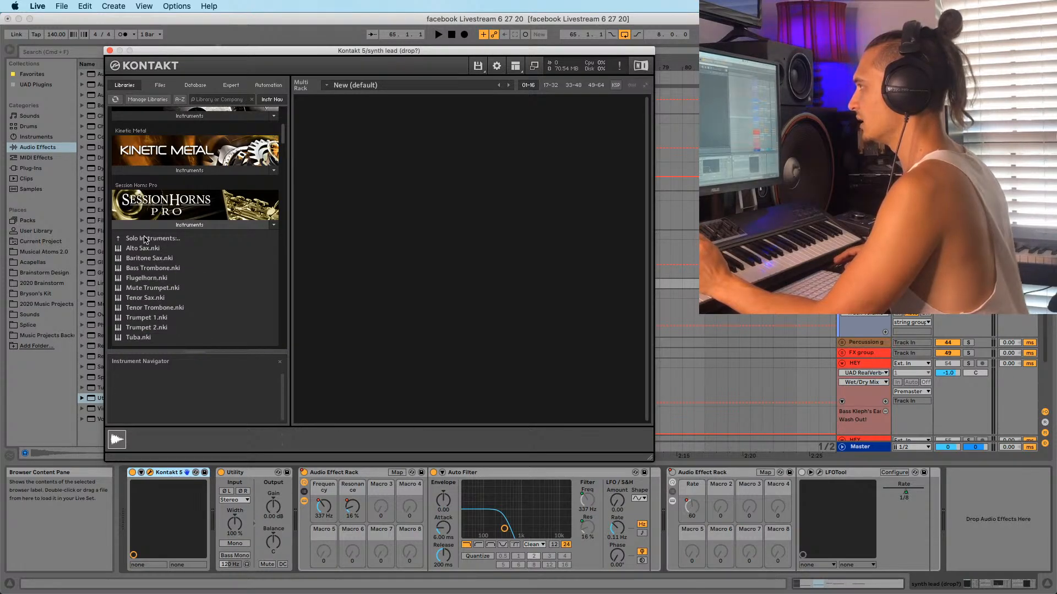
click(145, 239)
click(147, 240)
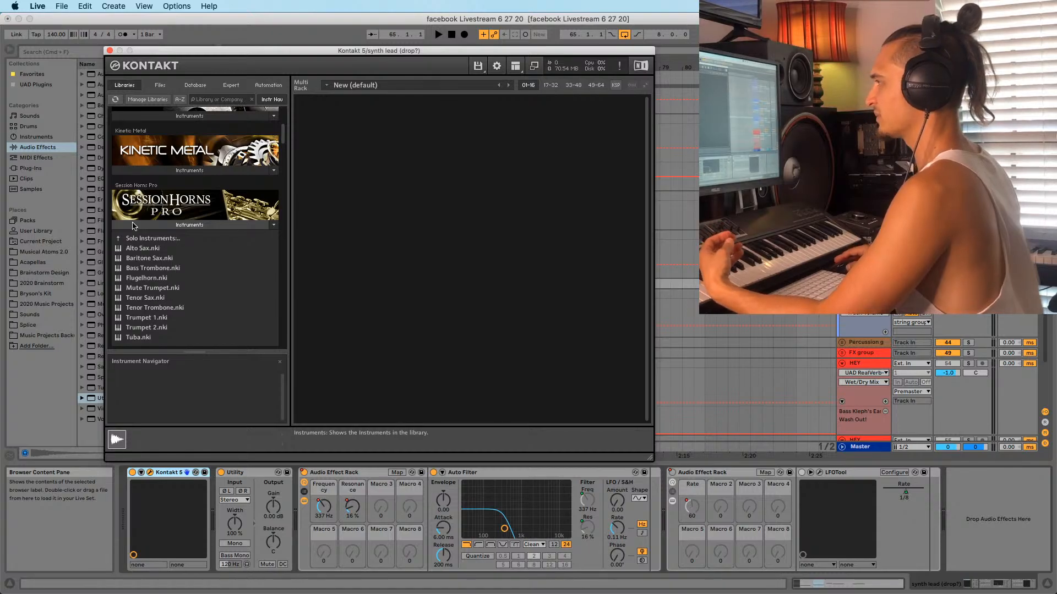
double_click(143, 319)
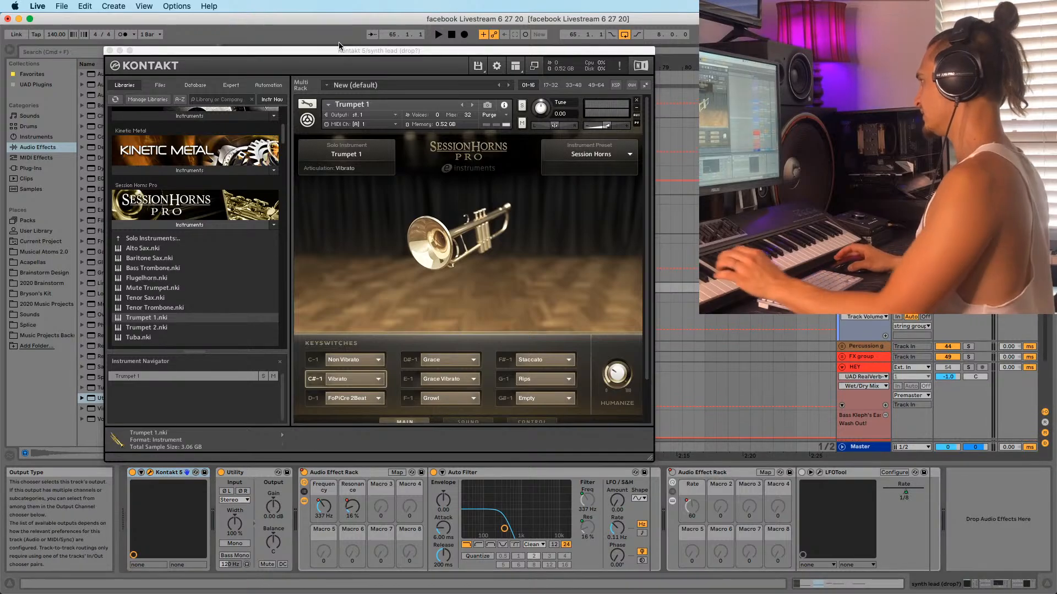
click(109, 50)
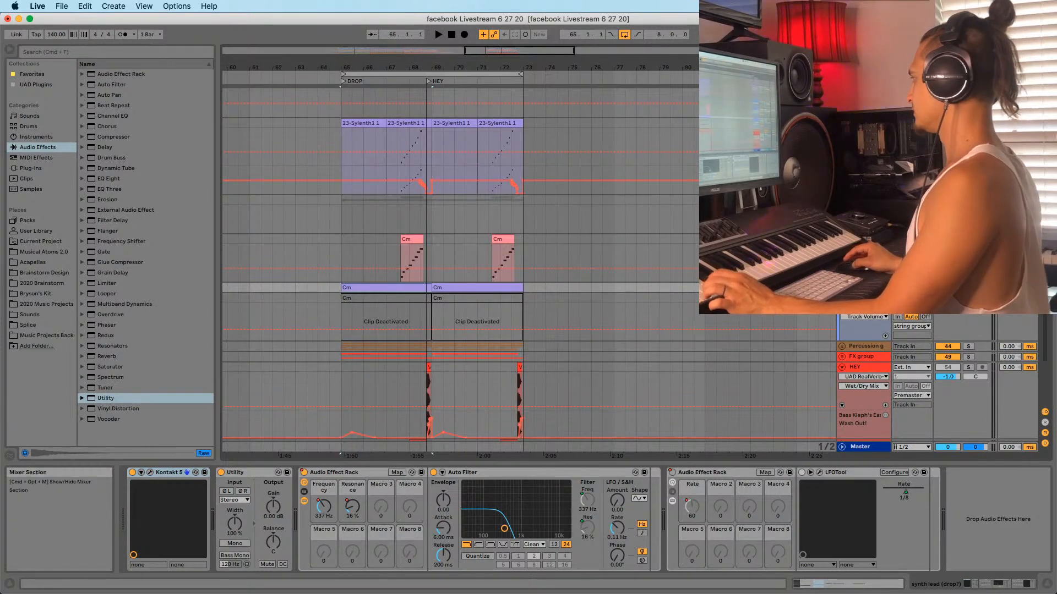
Unfold the duplicated trumpet track and play the drop from 65.1.1
click(948, 367)
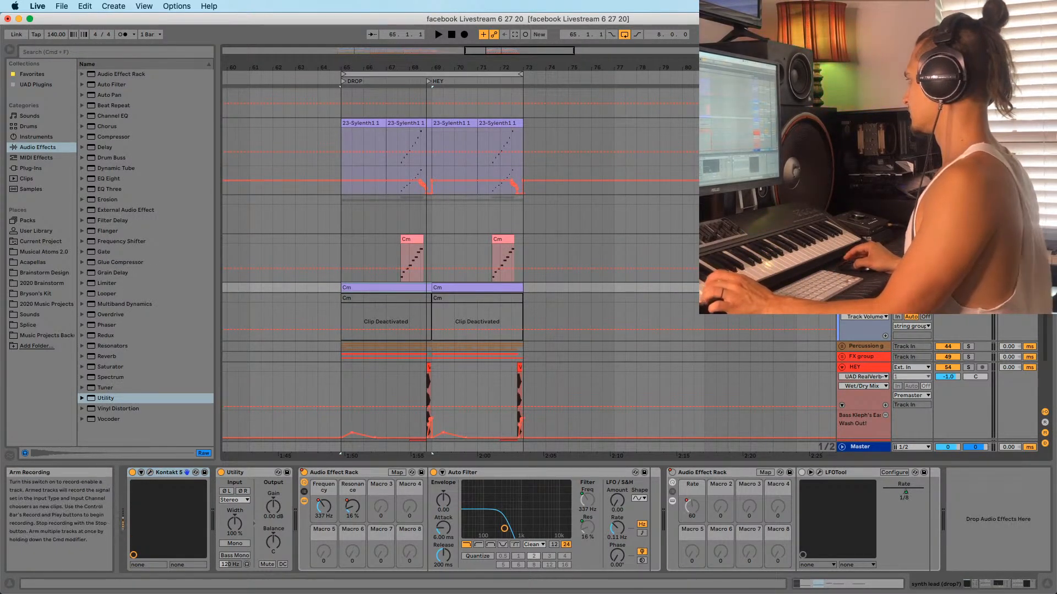
click(844, 288)
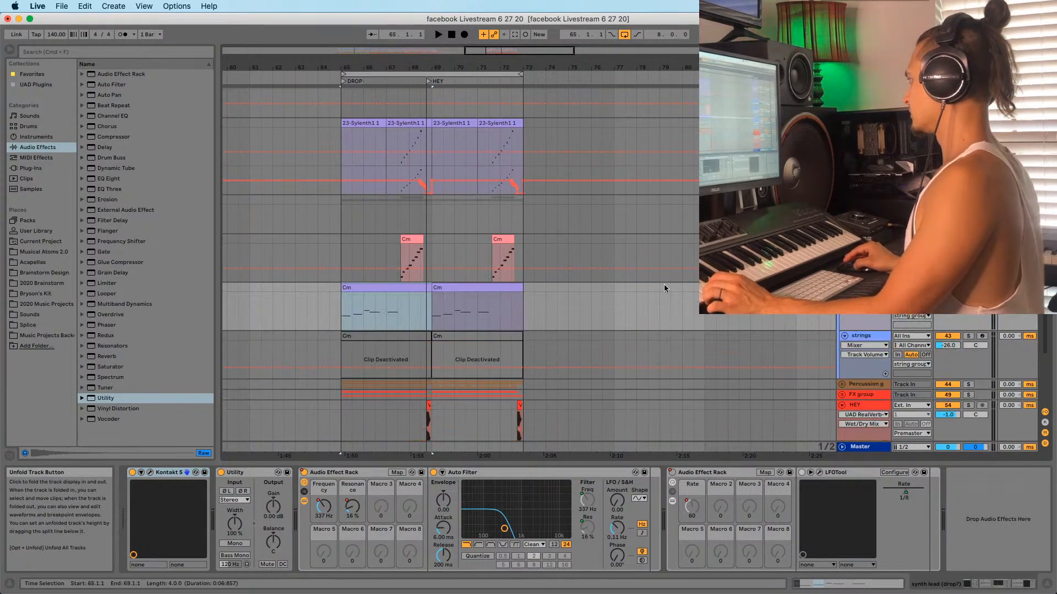
click(337, 320)
key(space)
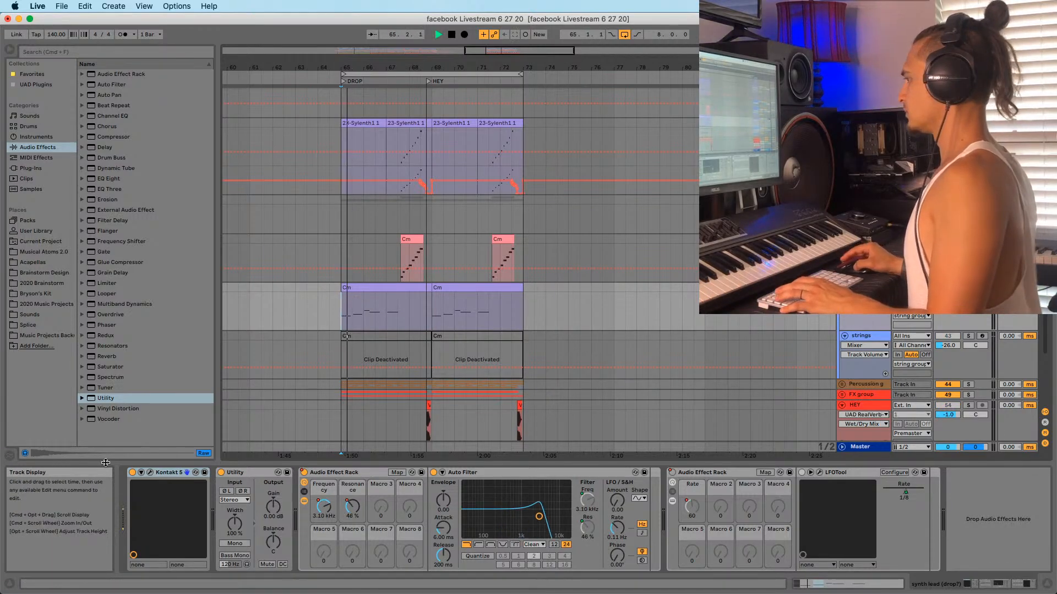
key(space)
Transpose all notes in the trumpet clip at 65.1.1 up one octave and play from 65.1.1
double_click(382, 288)
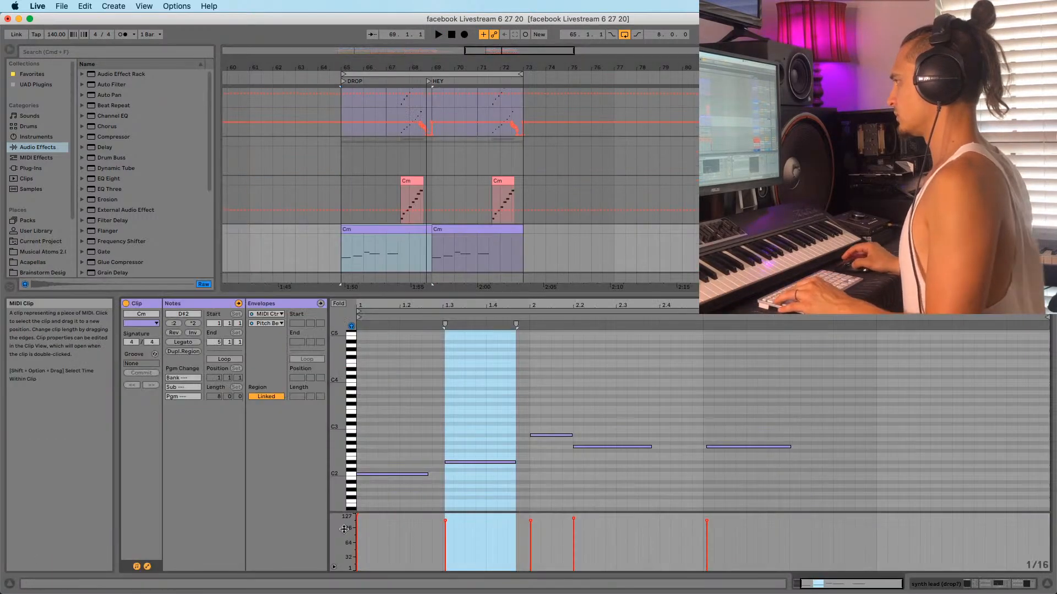
click(388, 435)
key(super+a)
key(shift+Up)
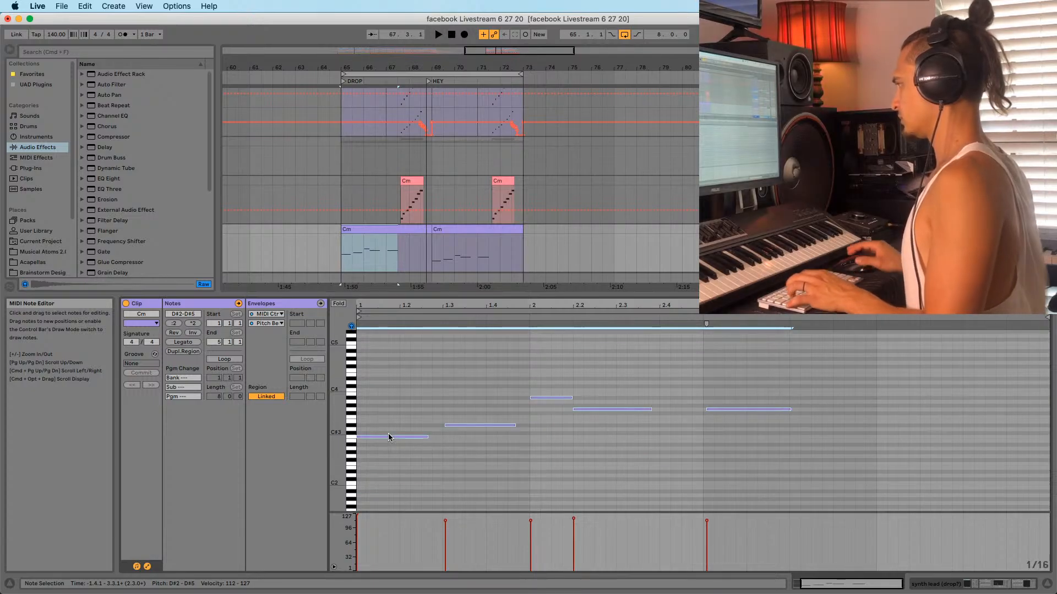
key(space)
key(space)
key(space)
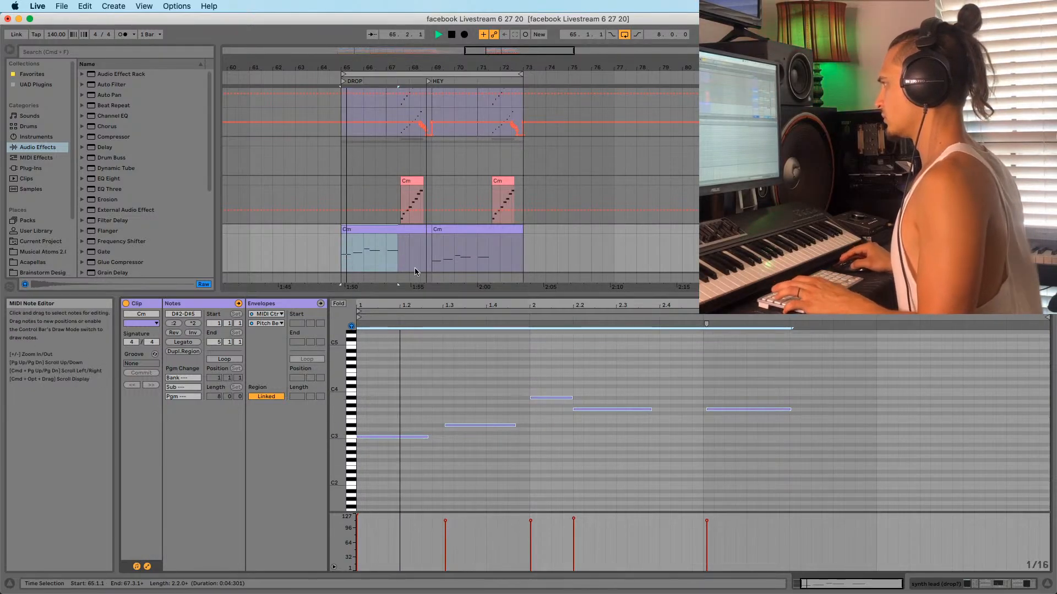
key(space)
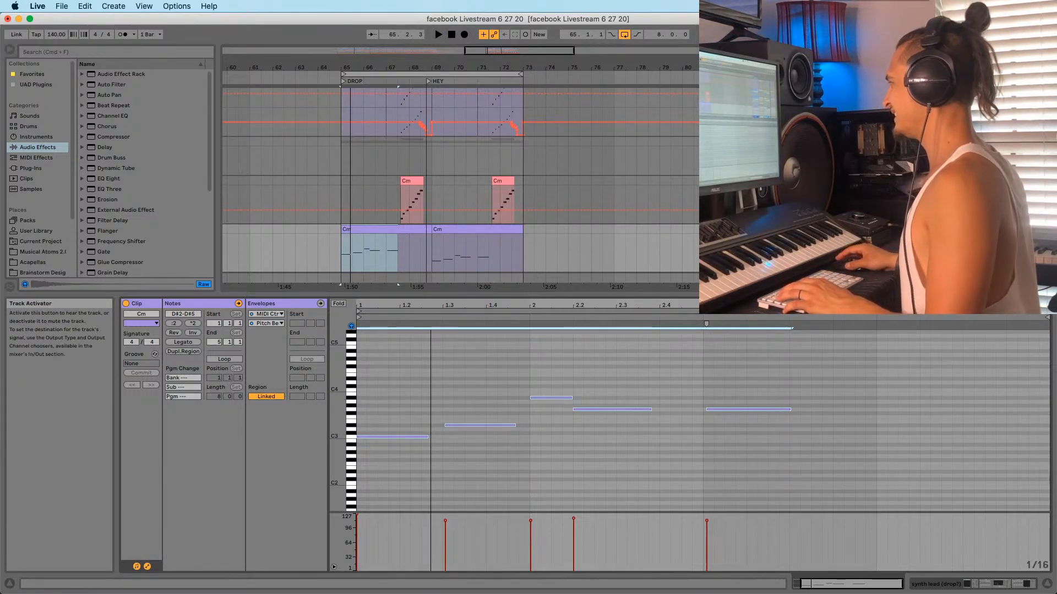
Raise the trumpet track's volume to 3.3 dB and replay the start of the drop
drag(1012, 238, 1012, 234)
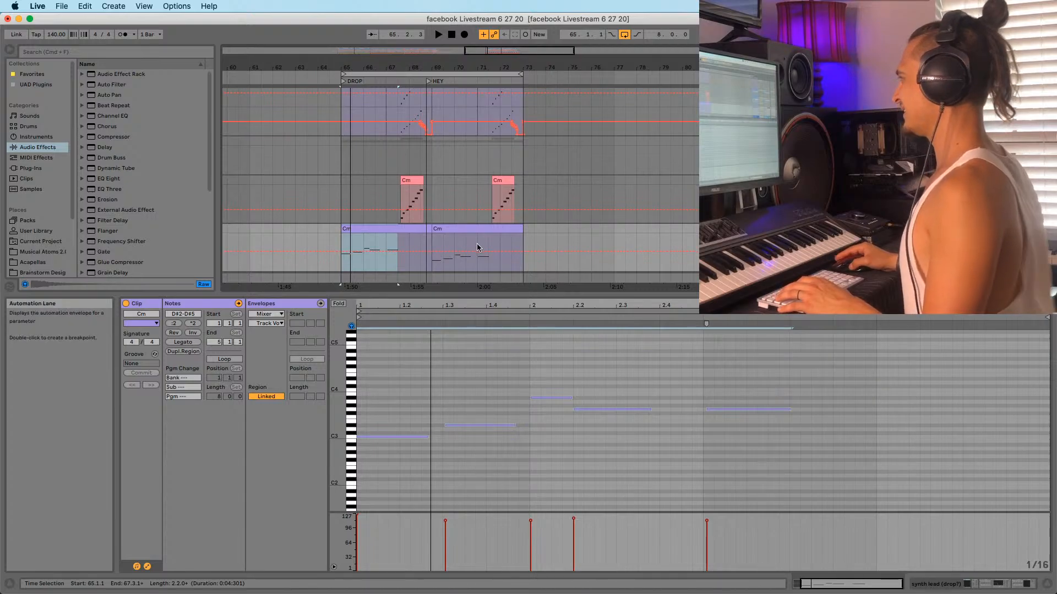
key(space)
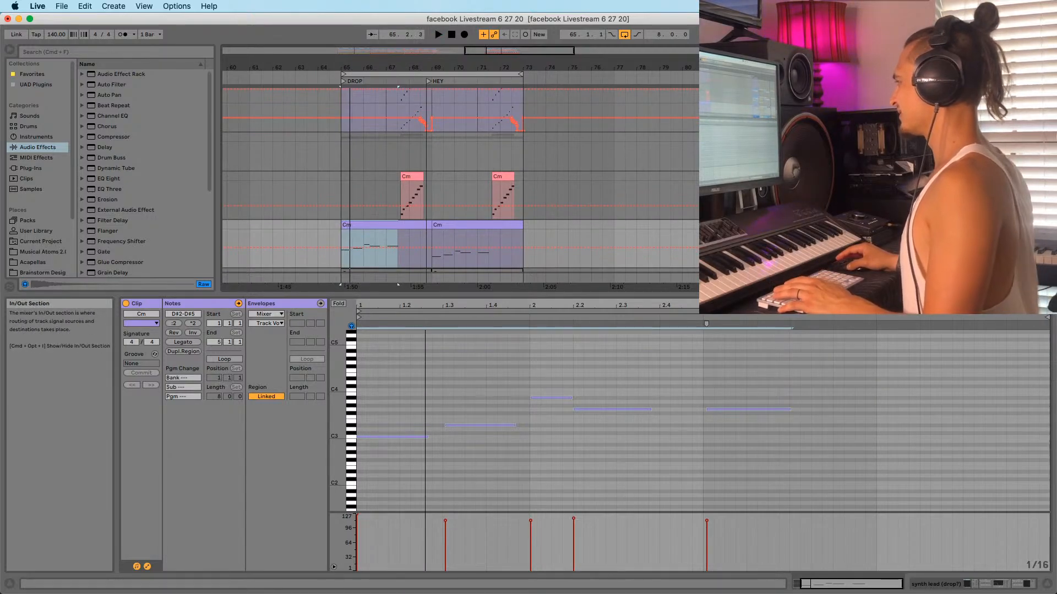
key(space)
key(space)
key(space)
key(space)
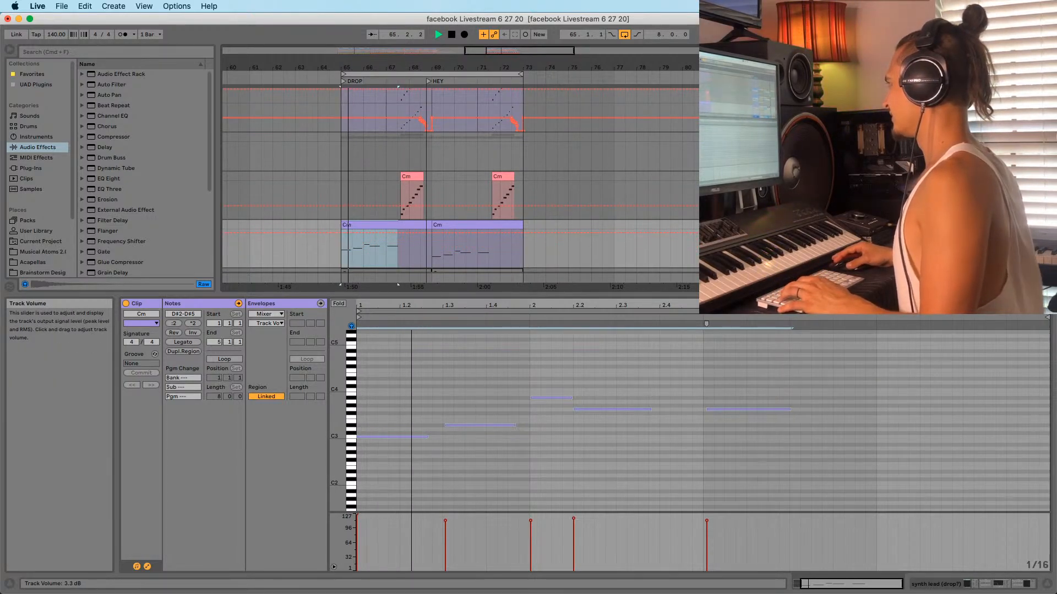
Lower the trumpet track's volume to -1.0 dB, replay from 65.1.1 and select the trumpet clip there
drag(1011, 239, 1011, 243)
key(space)
key(space)
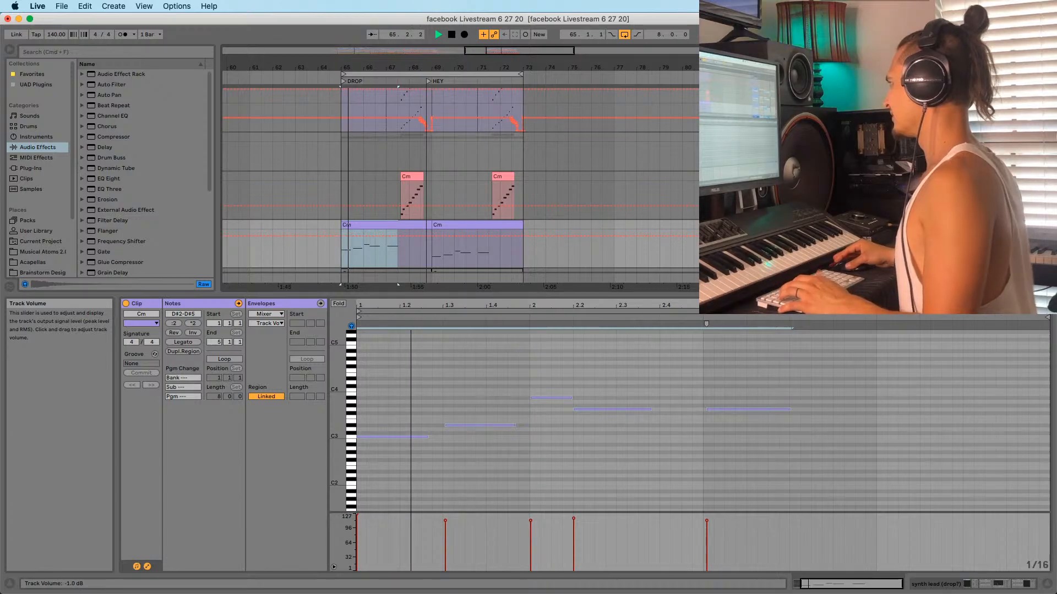
key(space)
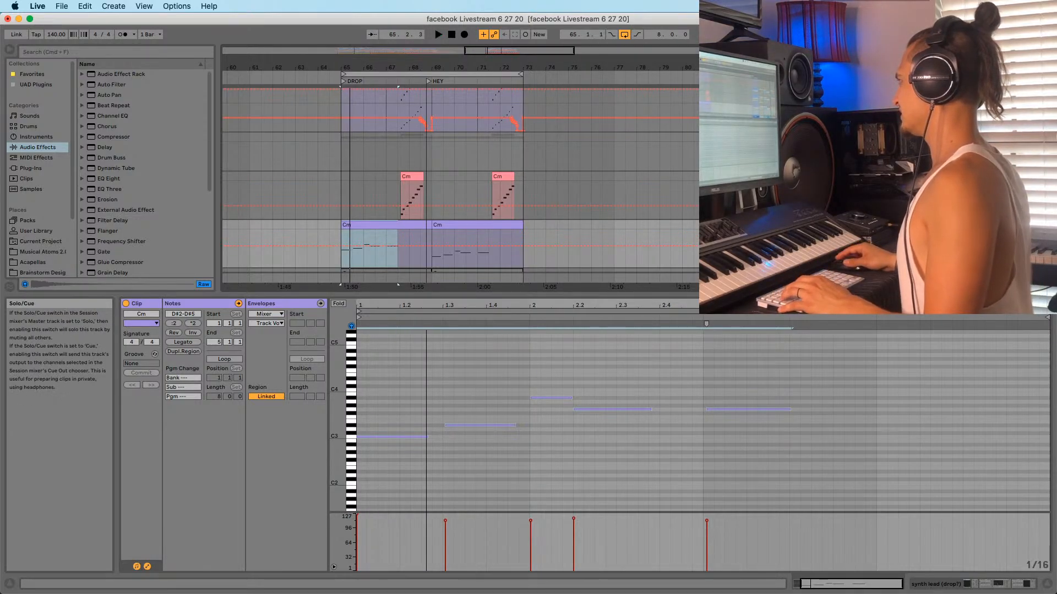
key(space)
click(351, 226)
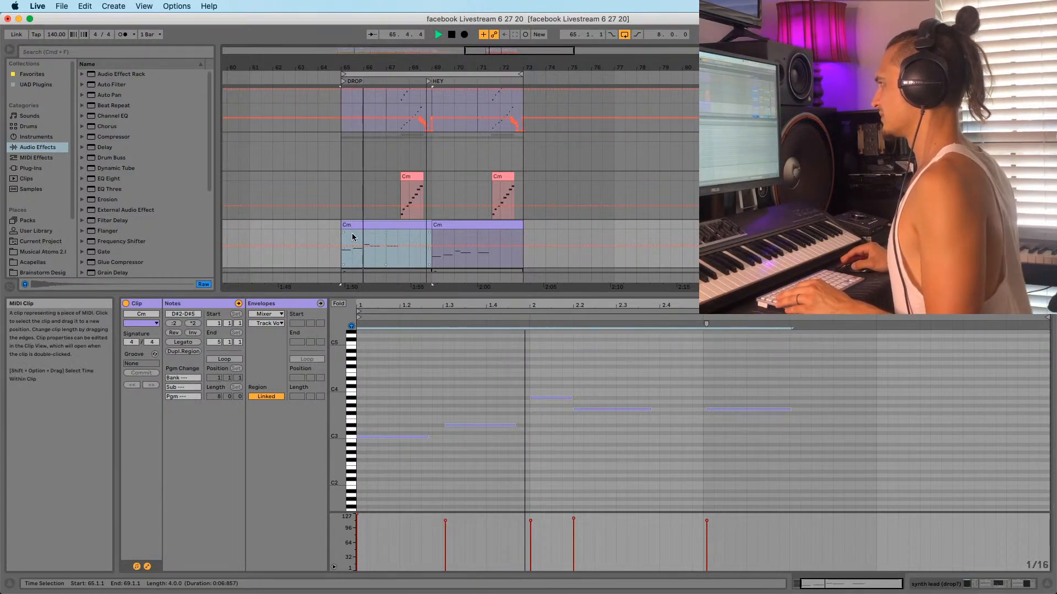
Compare the two trumpet clips in the drop and duplicate the trumpet track together with its clips
key(shift+Tab)
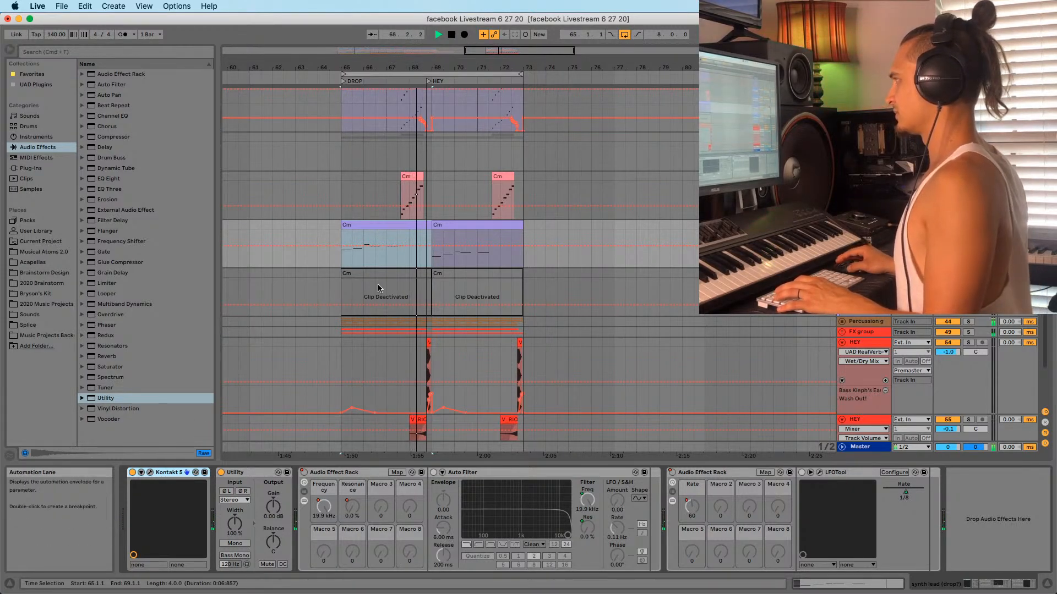
click(450, 258)
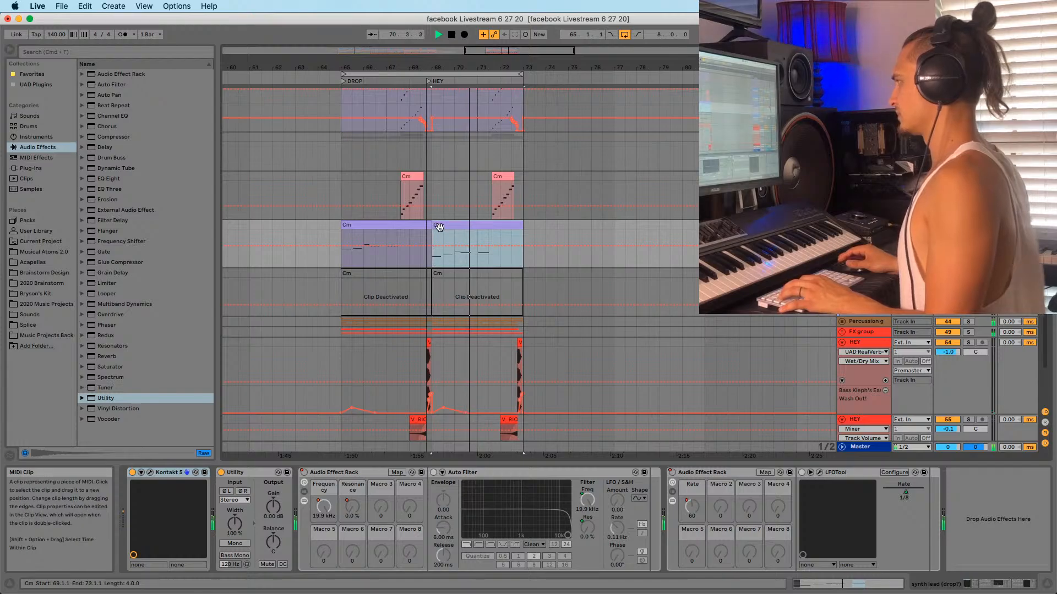
click(355, 229)
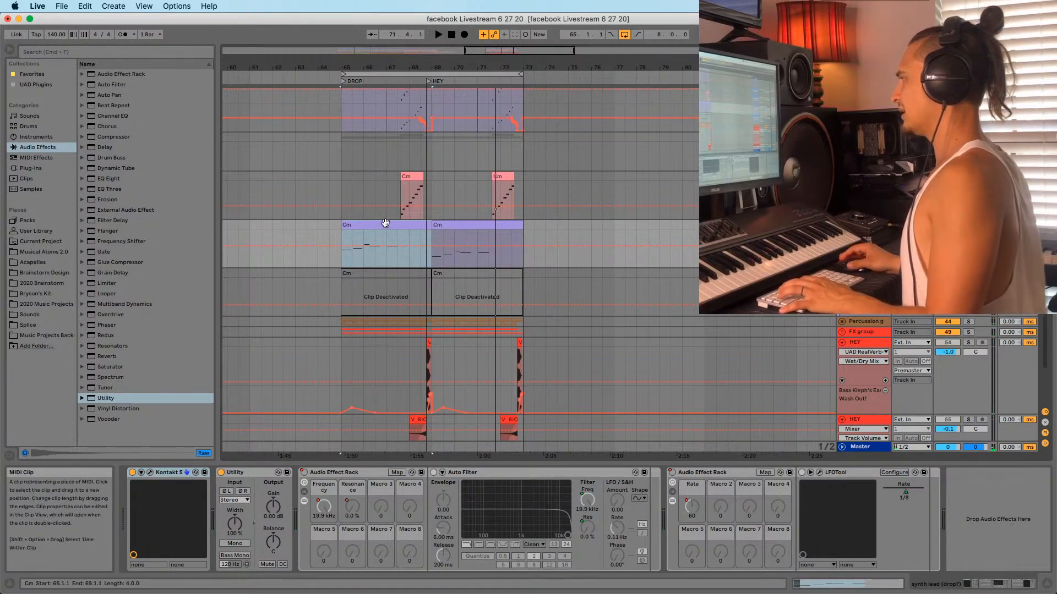
click(477, 227)
key(space)
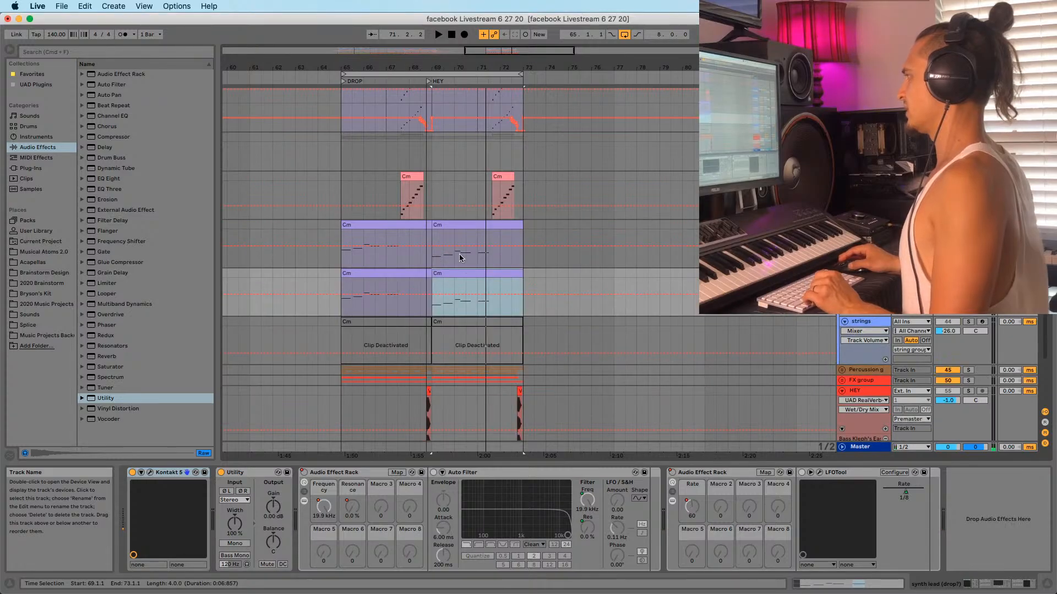
click(403, 295)
key(space)
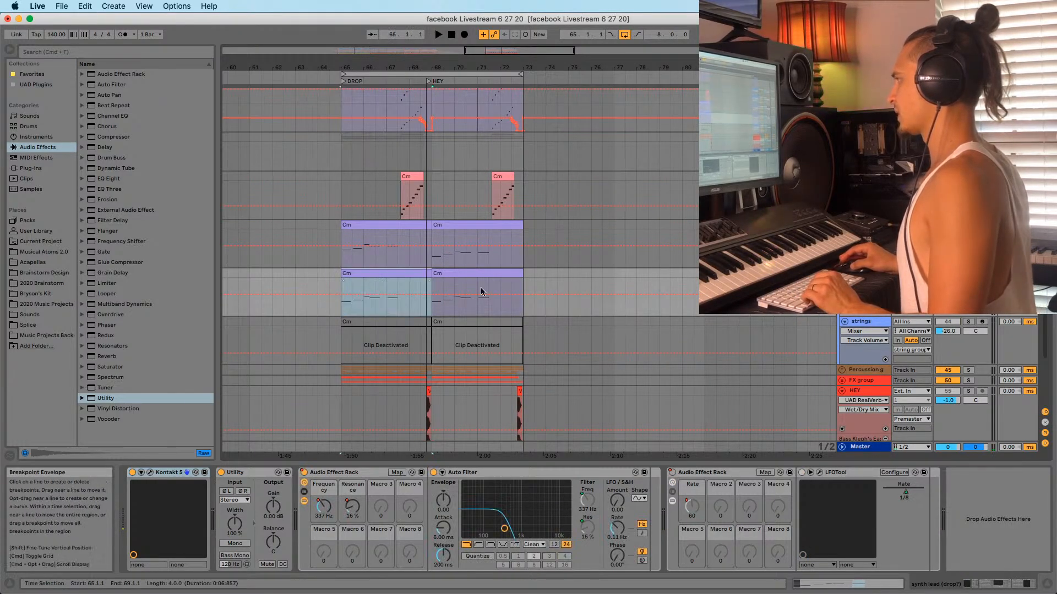
Open the Kontakt instrument on the duplicated trumpet track and load the Session Horns Trumpet 2 patch
double_click(360, 274)
key(space)
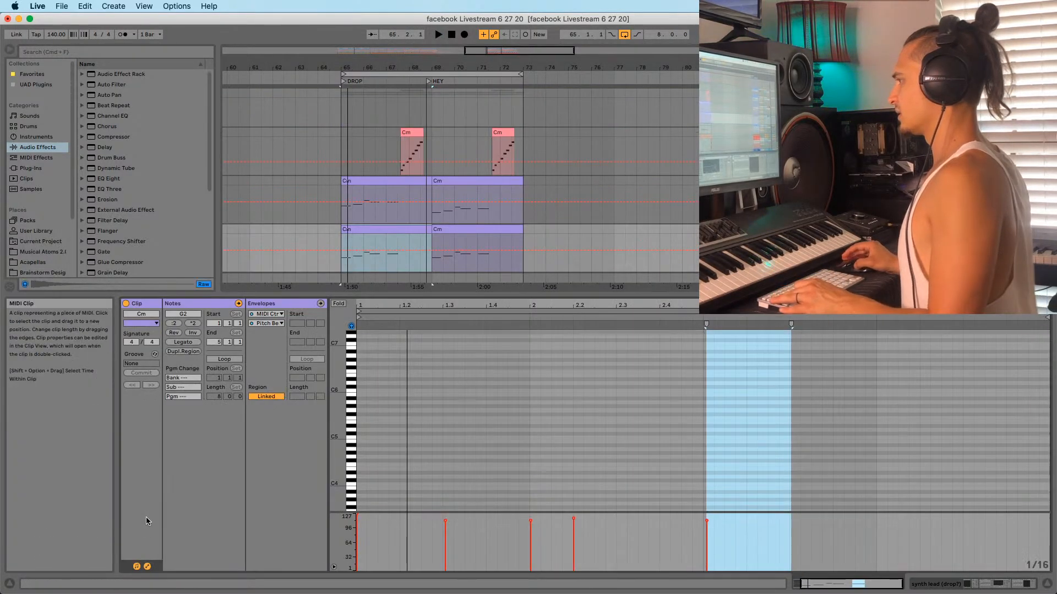
key(shift+Tab)
click(151, 473)
click(150, 473)
click(150, 473)
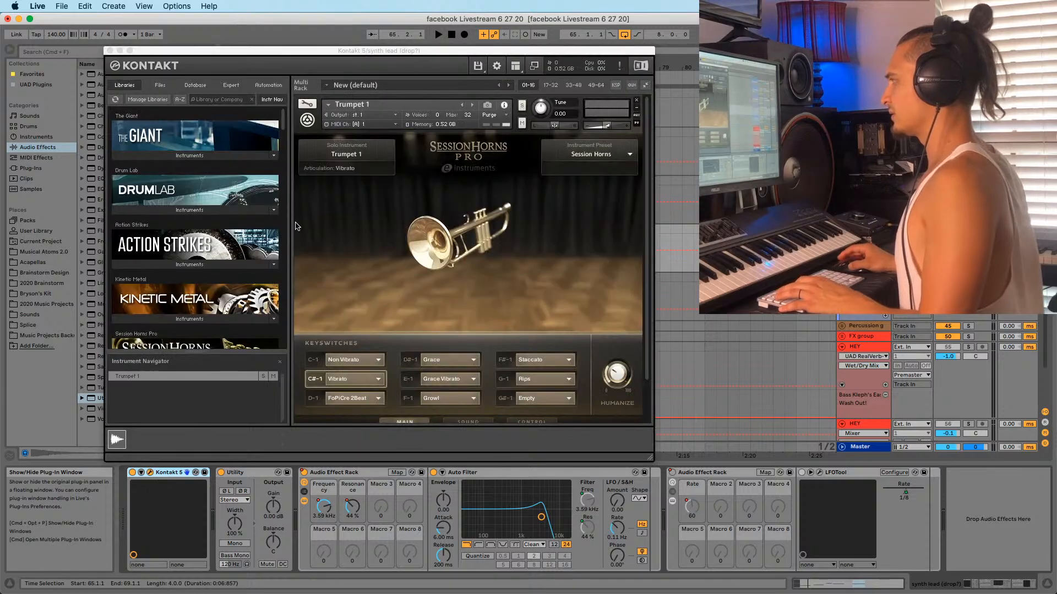
click(473, 105)
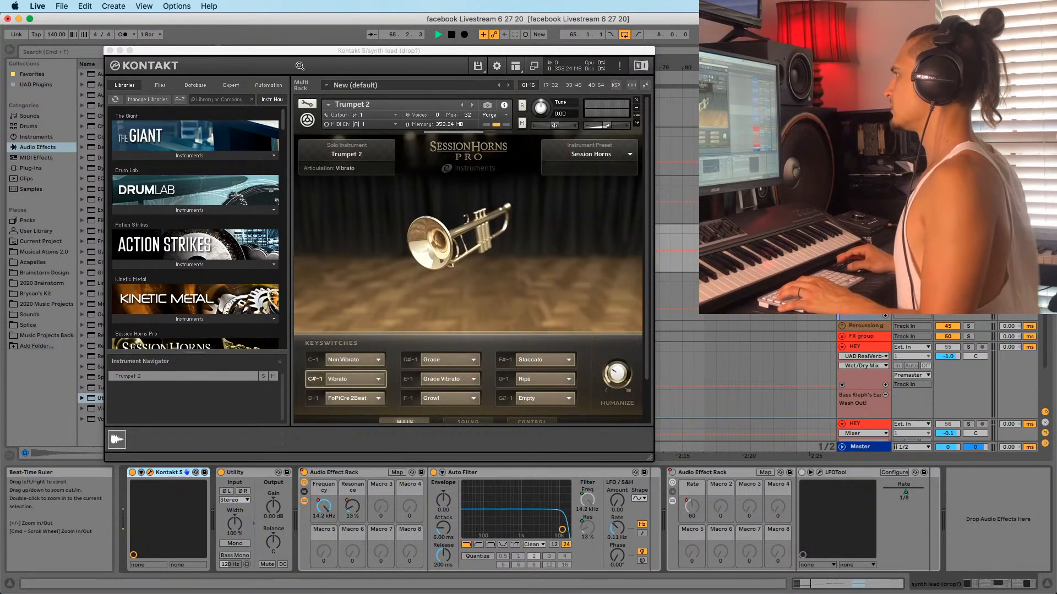
Audition the Tuba patch on the duplicated track over the drop and replace it with Alto Sax
click(472, 106)
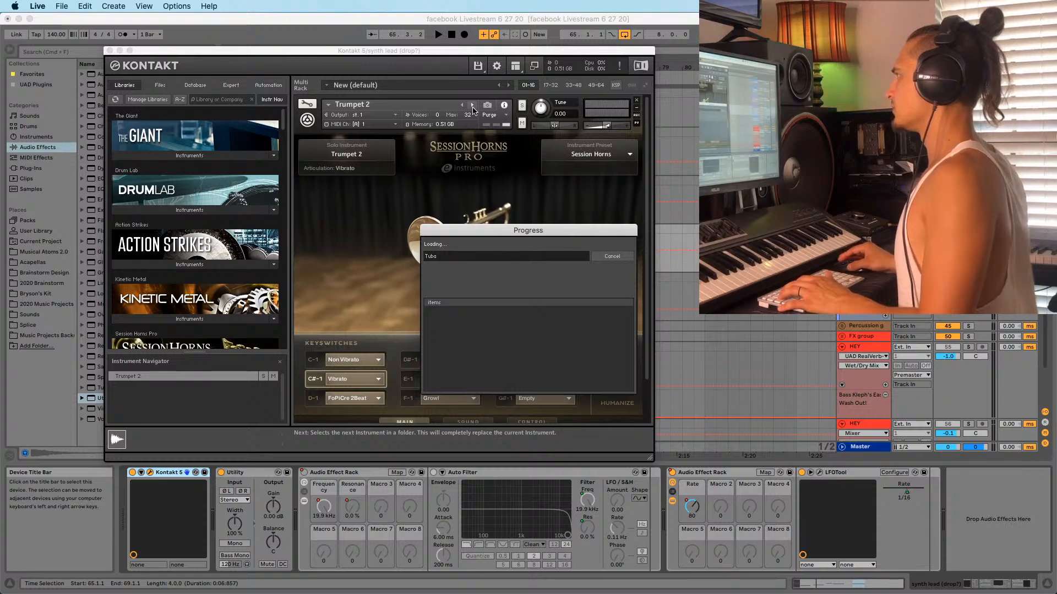
drag(363, 56, 373, 135)
drag(302, 136, 292, 229)
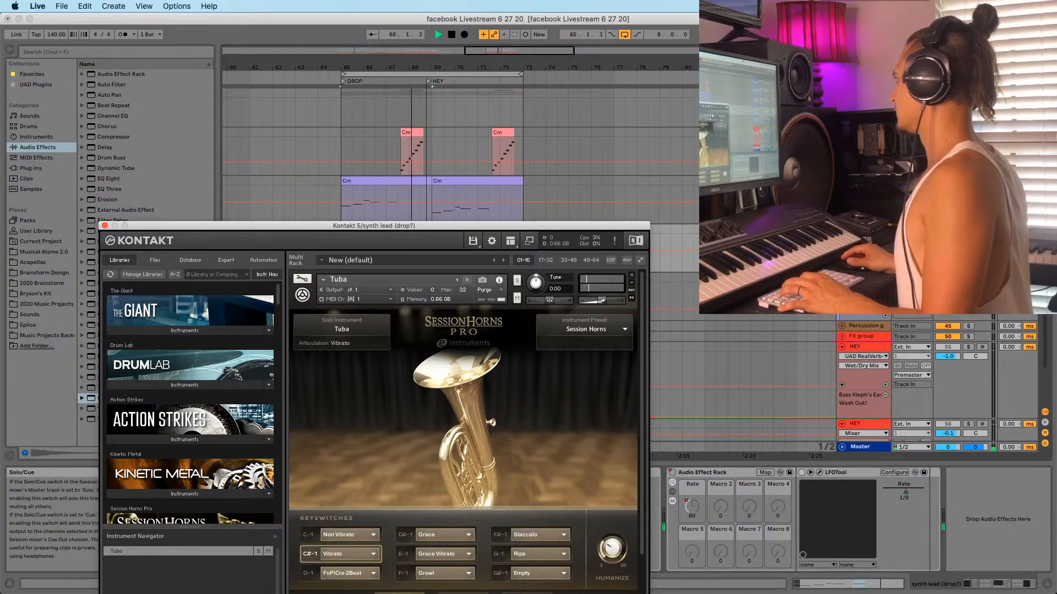
drag(400, 233, 367, 316)
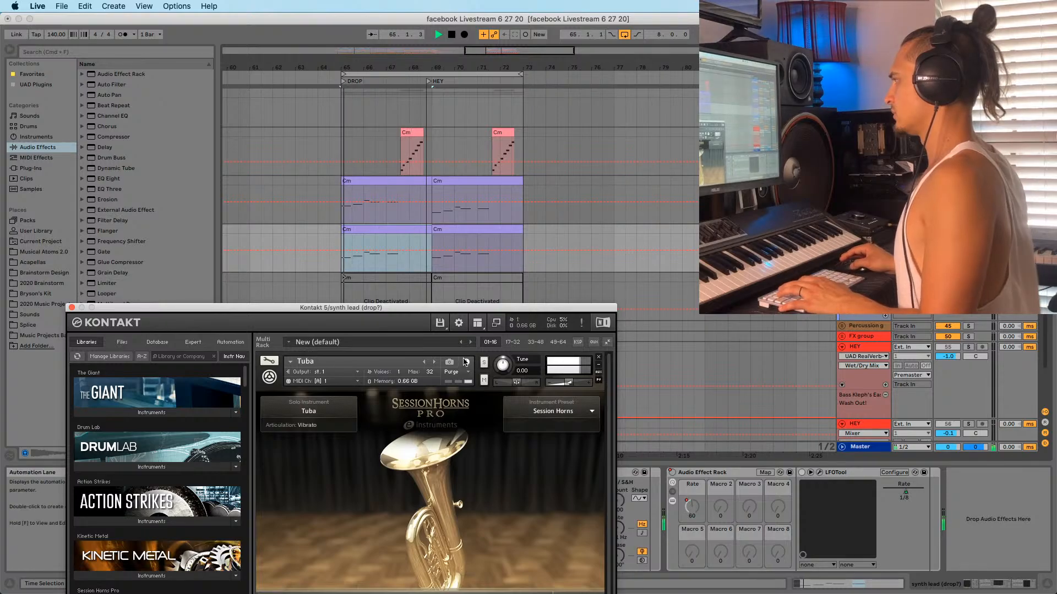
click(436, 365)
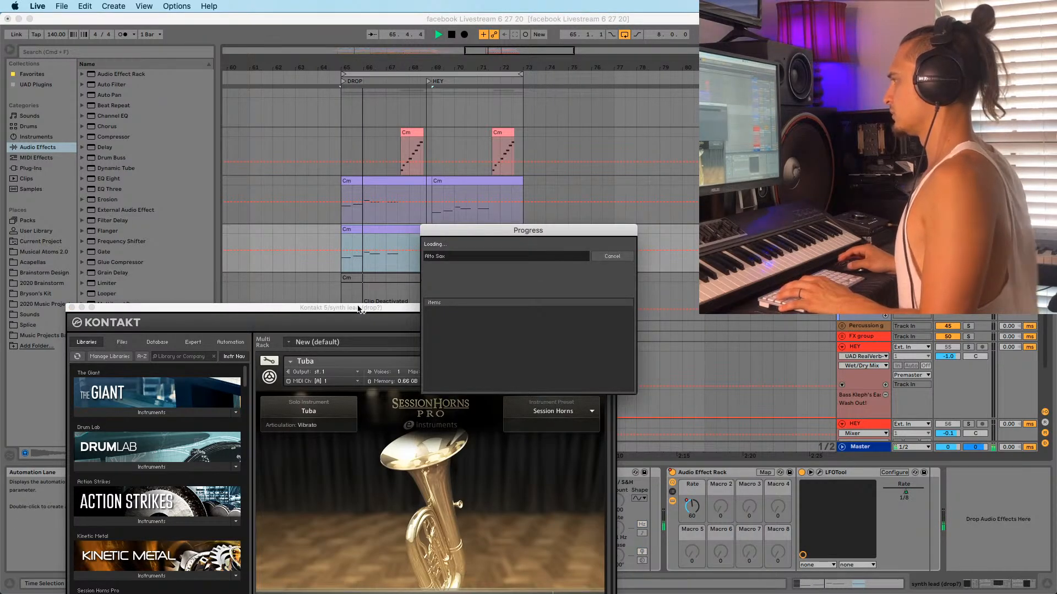
drag(358, 309, 322, 249)
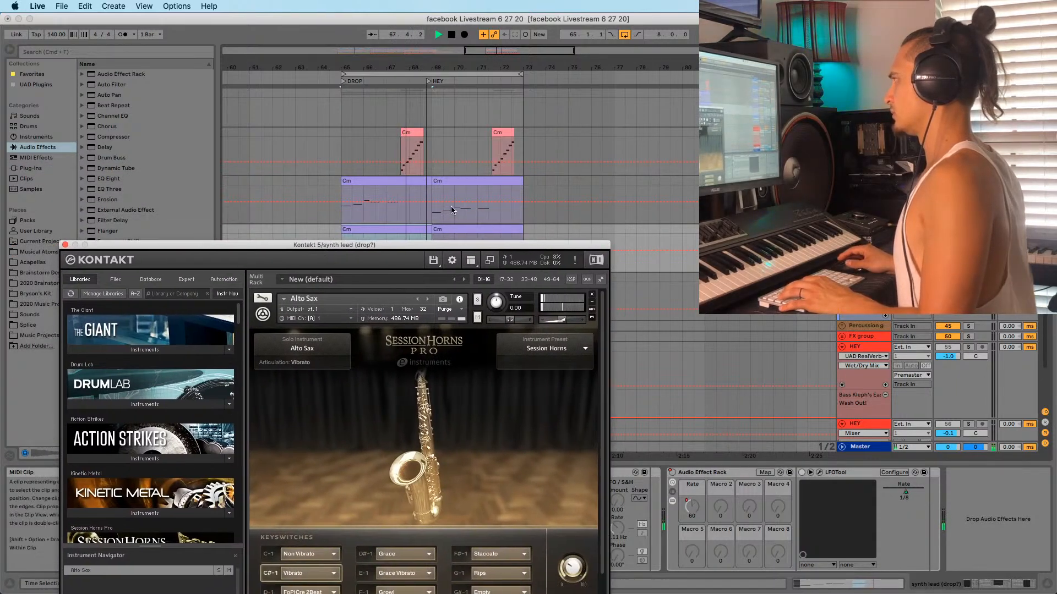
key(space)
Replace the original trumpet track's clip at 69.1.1 with a copy of its clip at 65.1.1 and play it
click(453, 184)
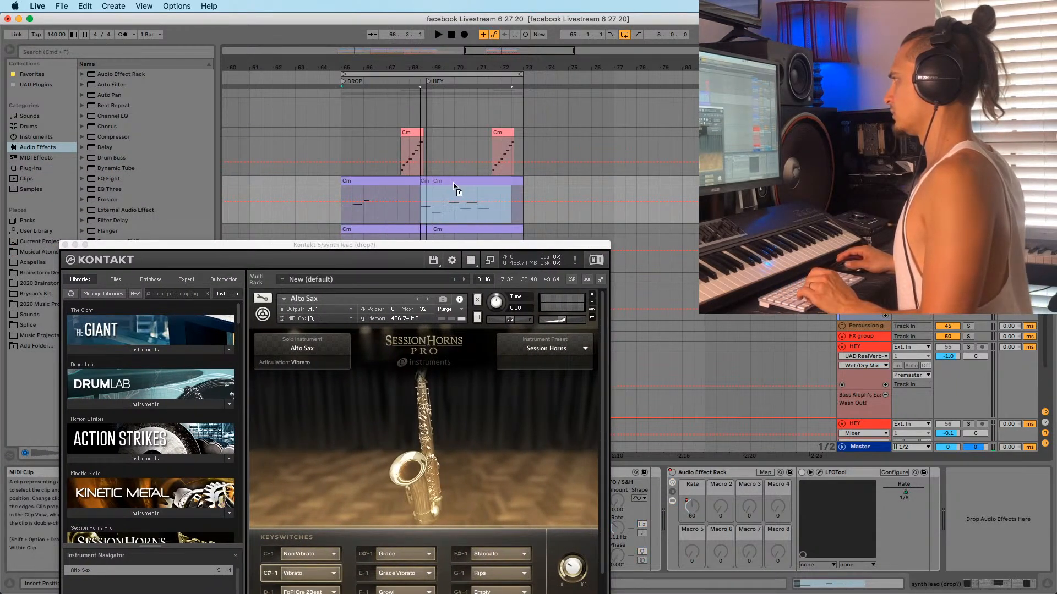
key(space)
drag(398, 248, 365, 281)
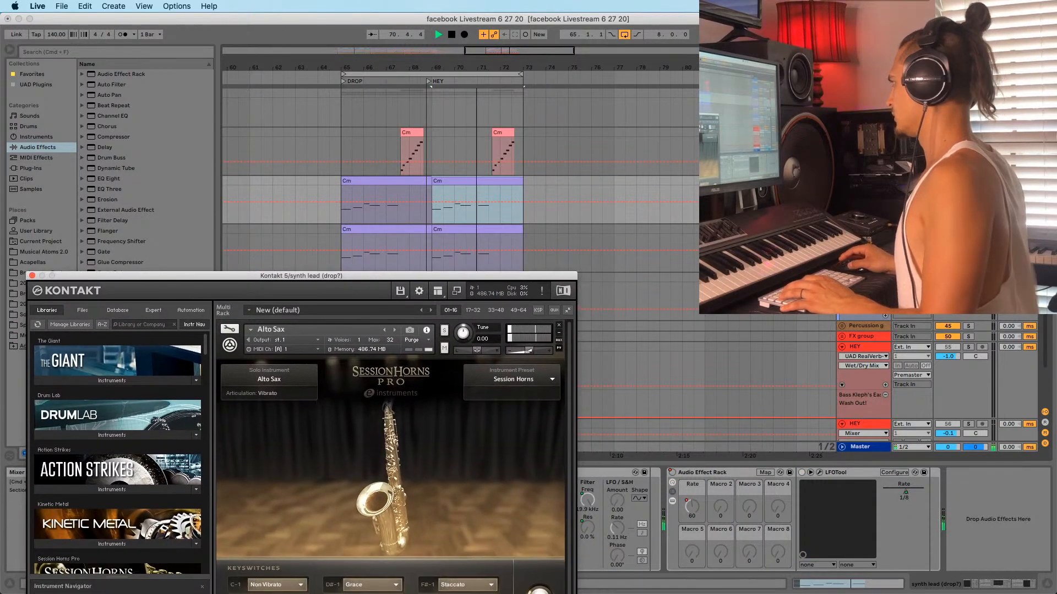
Lower the alto sax track's volume to -15.4 dB and close the Kontakt window
drag(947, 238, 948, 241)
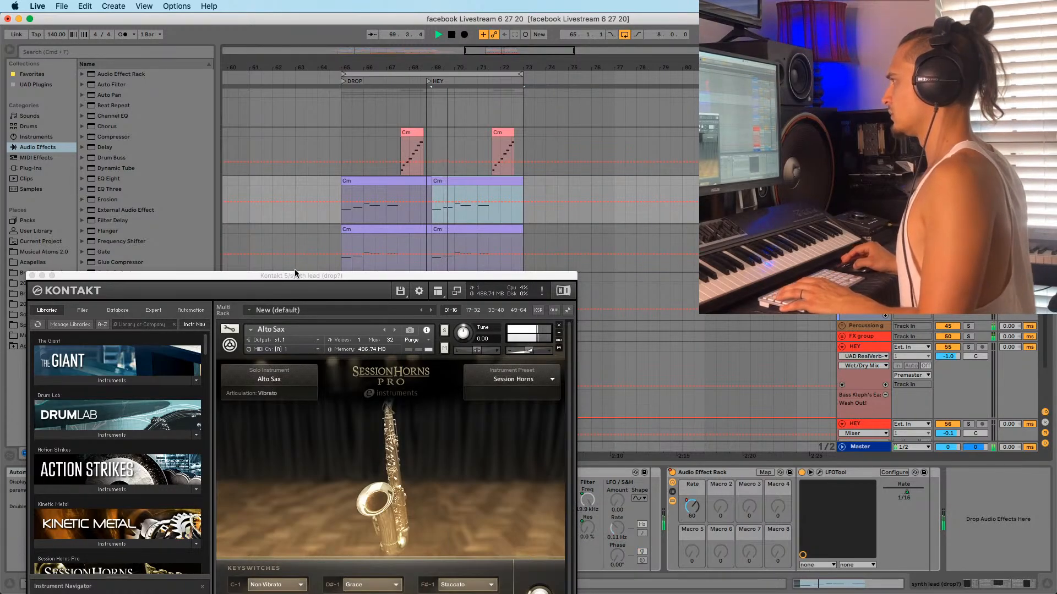
drag(58, 274, 114, 216)
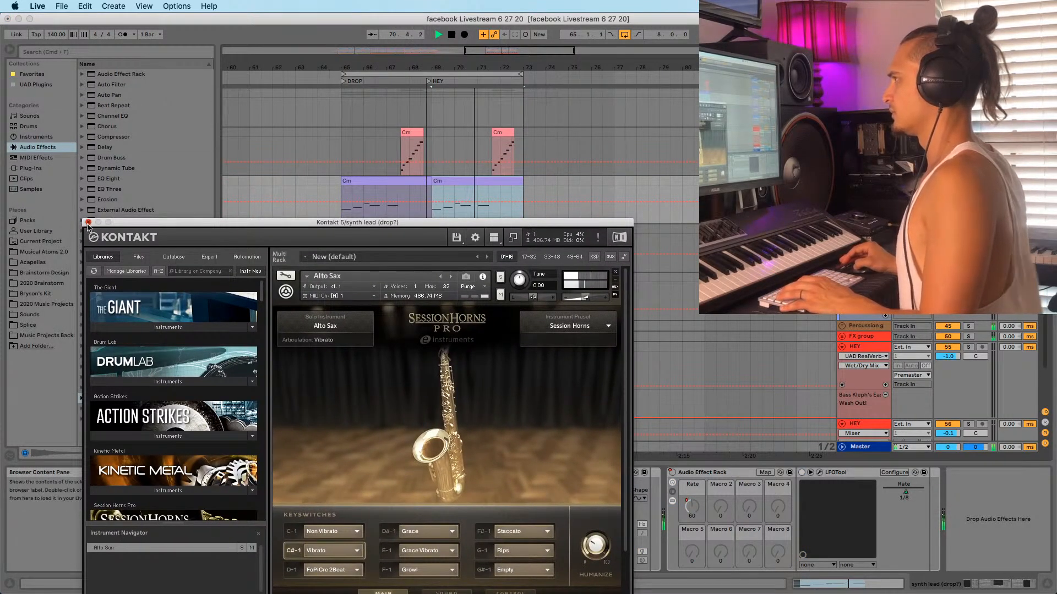
click(88, 222)
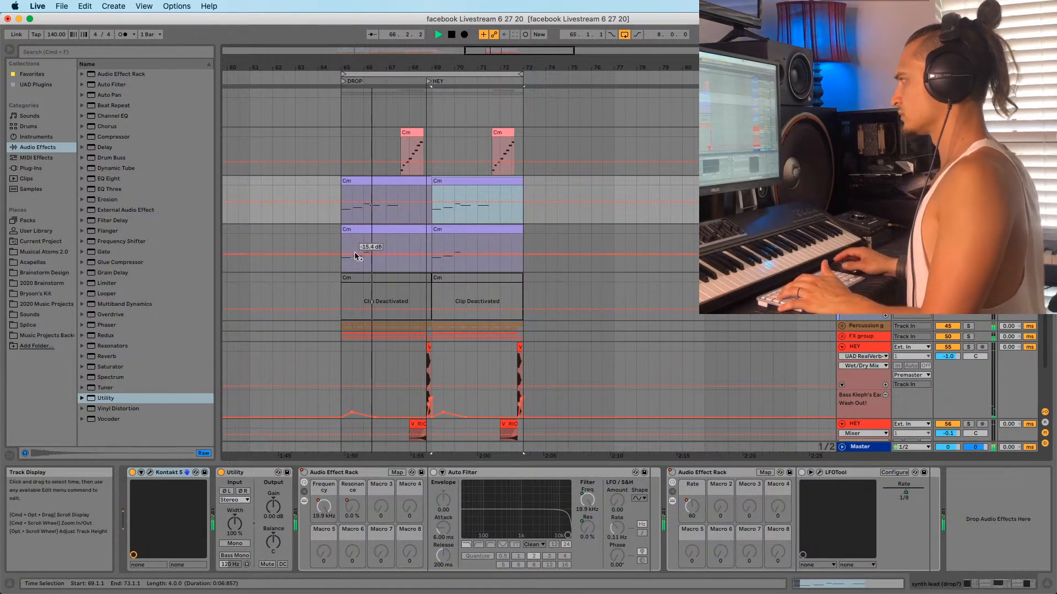
Stop playback, select the alto sax clip at 65.1.1 and hide the automation lanes
click(341, 246)
key(space)
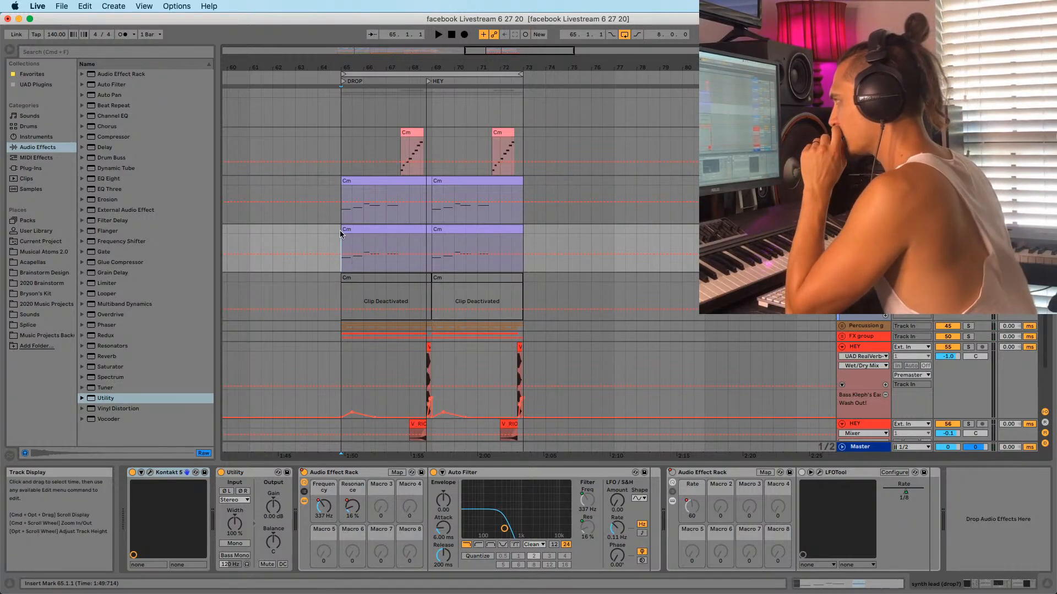
click(342, 231)
key(a)
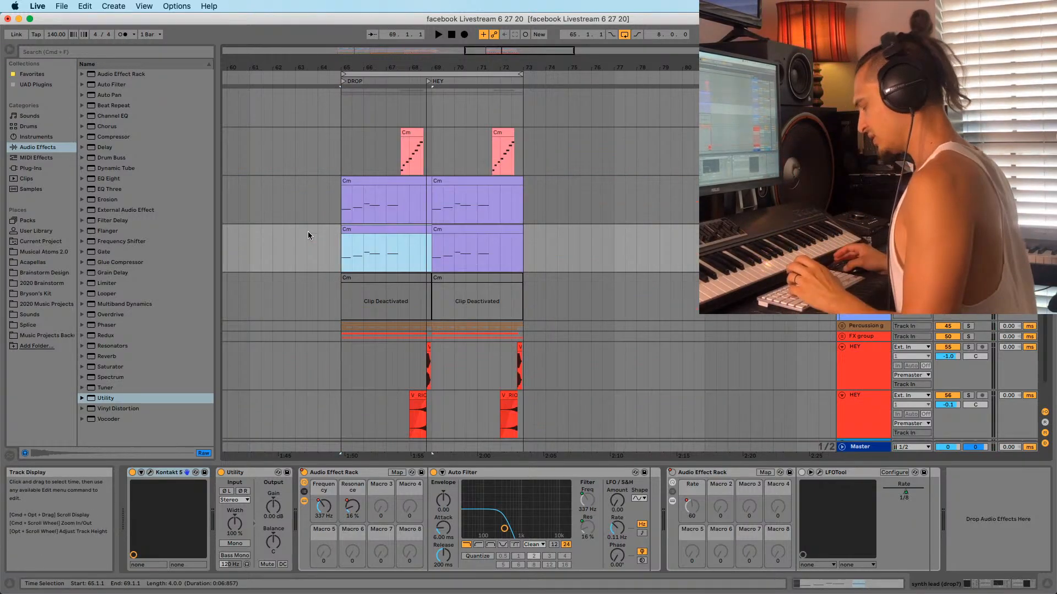
Play the drop from 65.1.1 and again from about 71.1.1 to check the trumpet and alto sax layers
click(342, 247)
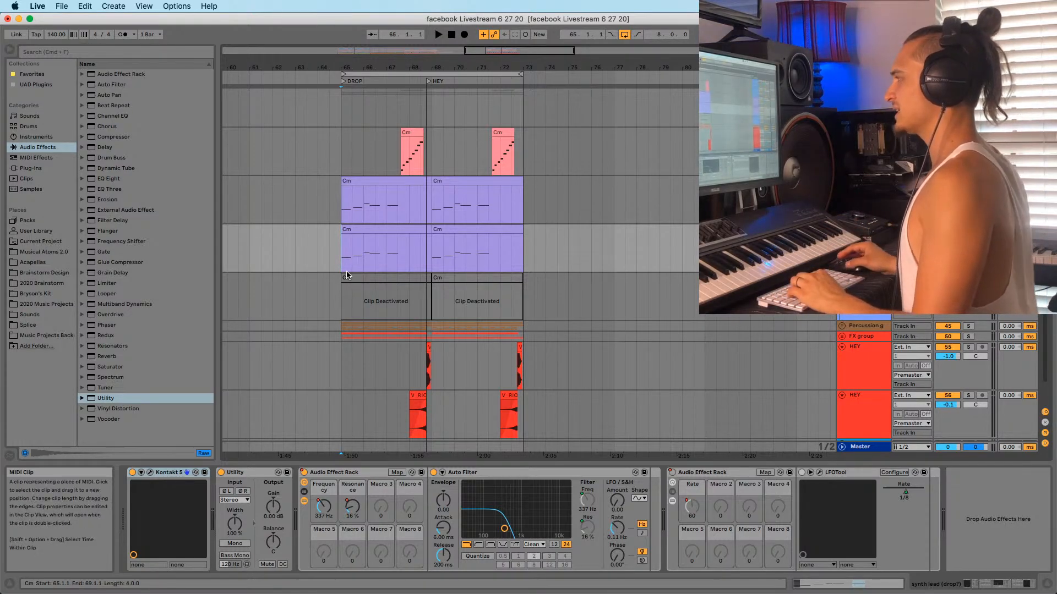
click(353, 257)
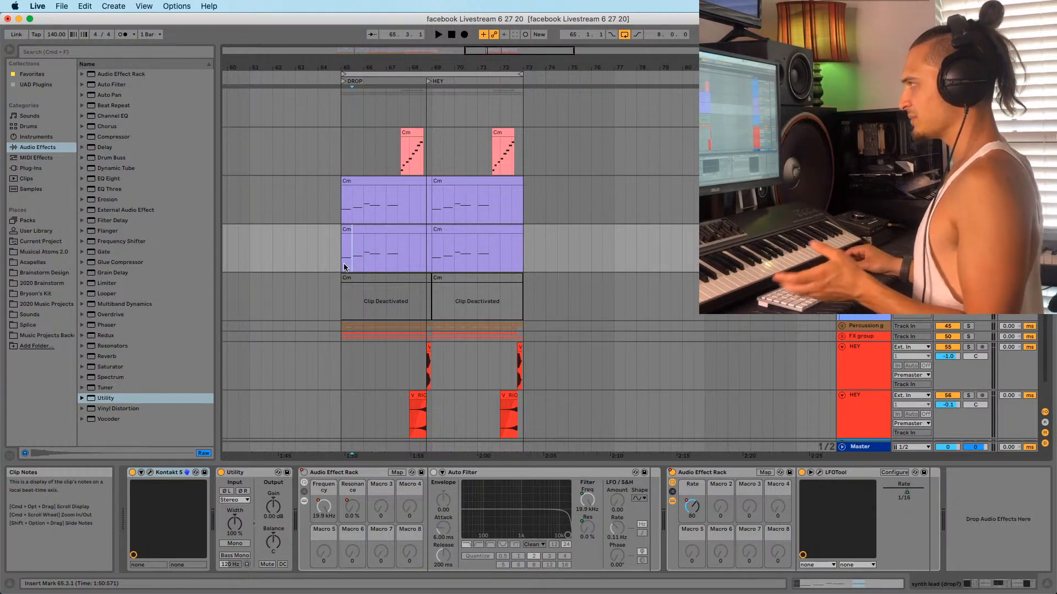
click(342, 266)
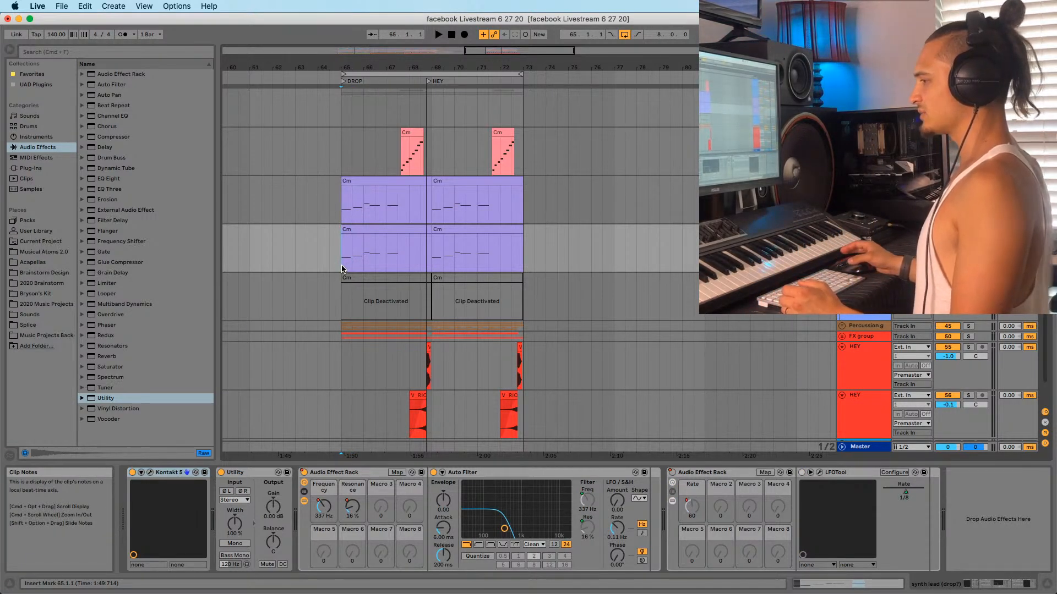
key(space)
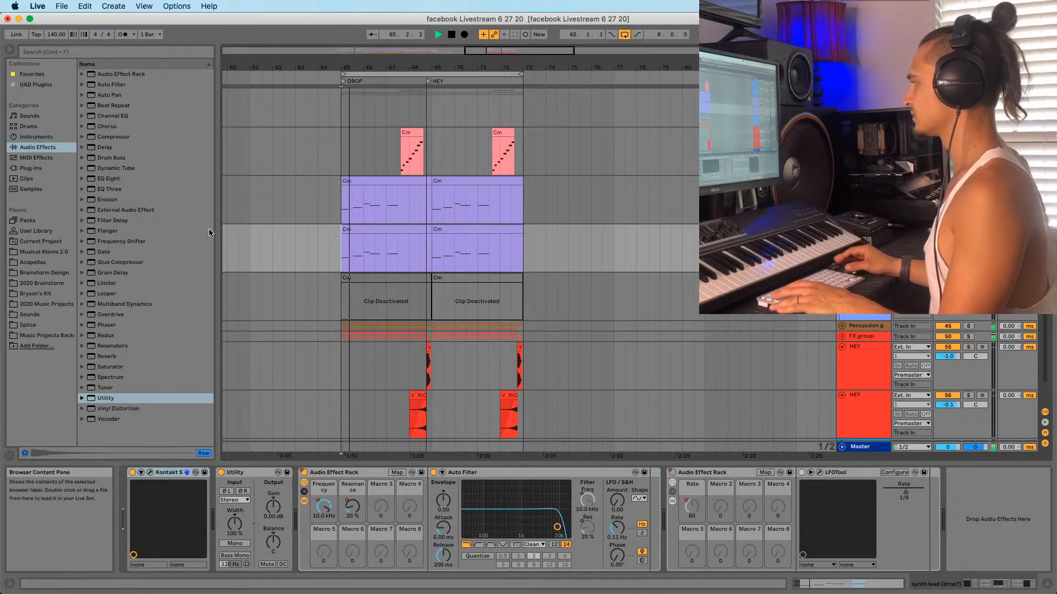
click(338, 194)
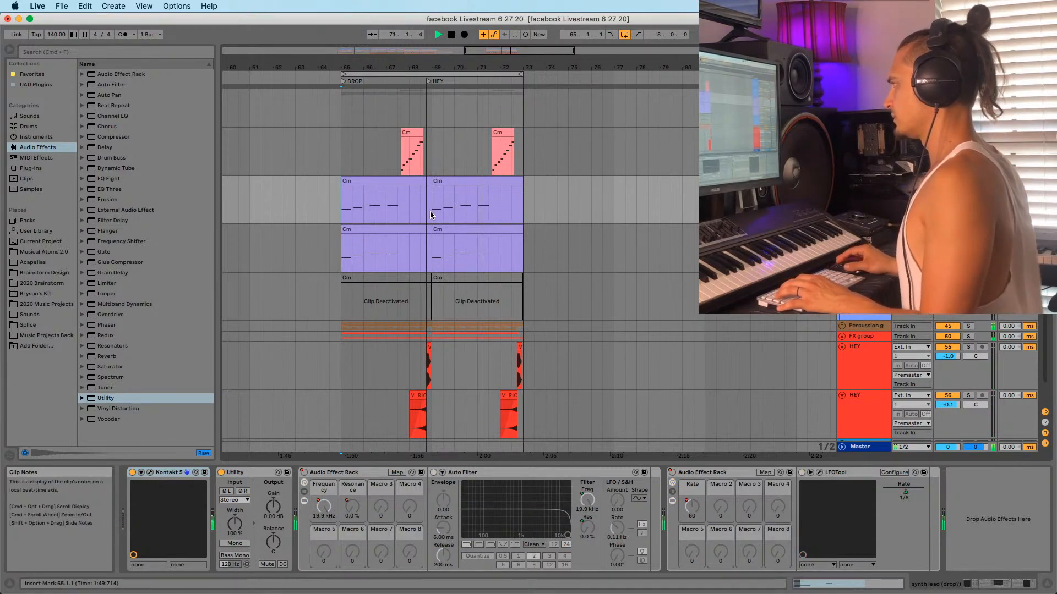
key(space)
key(space)
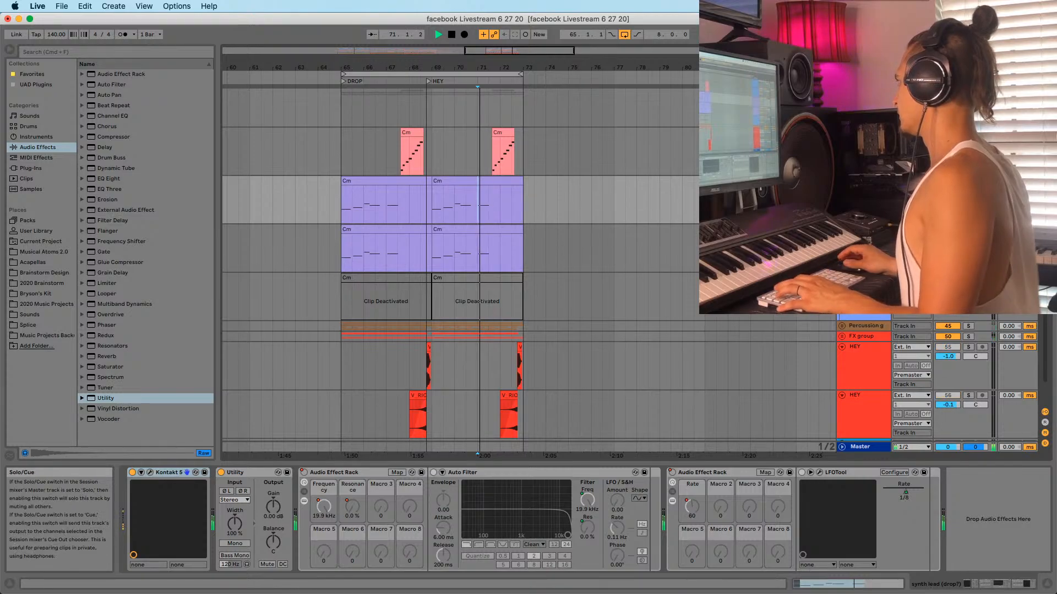
key(space)
Transpose the last note of the trumpet clip at 69.1.1 down to D#3 and play the clip
double_click(503, 180)
drag(707, 483, 785, 386)
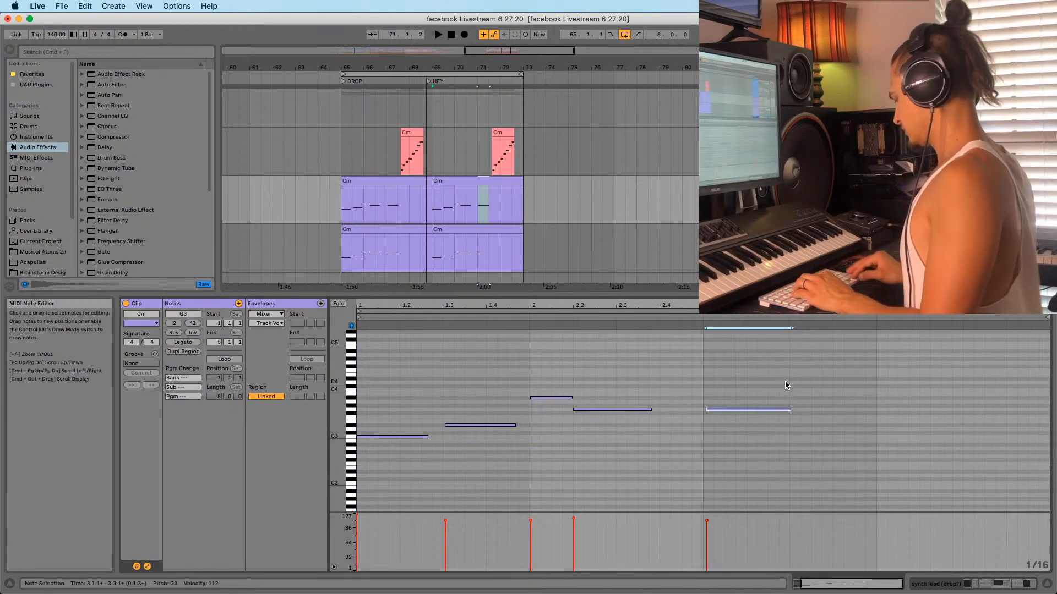
key(space)
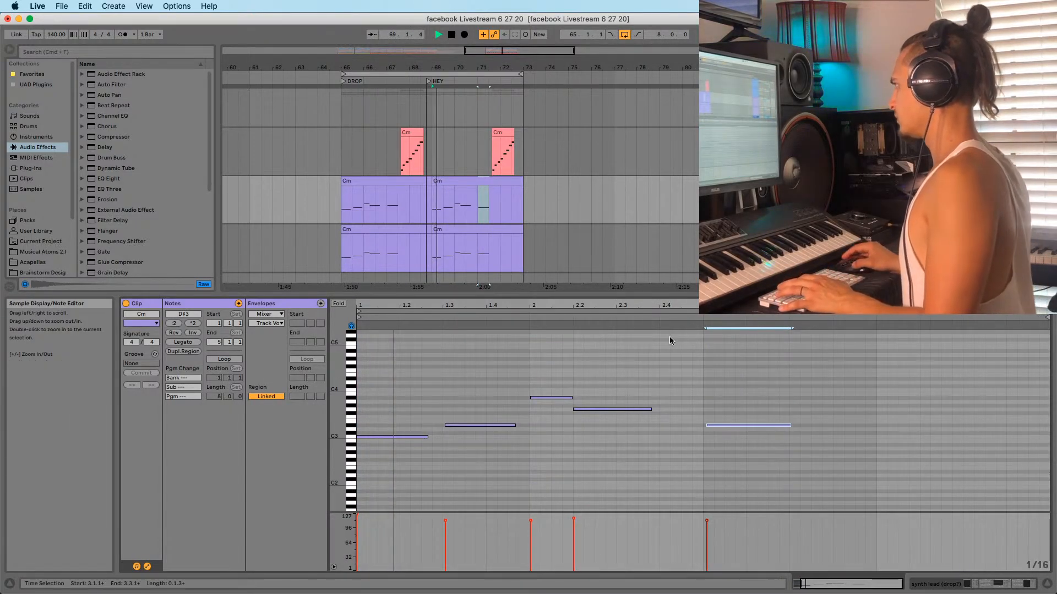
Replay the drop from 69.1.1 and select the last note of the trumpet clip there
click(477, 212)
click(458, 206)
key(space)
key(space)
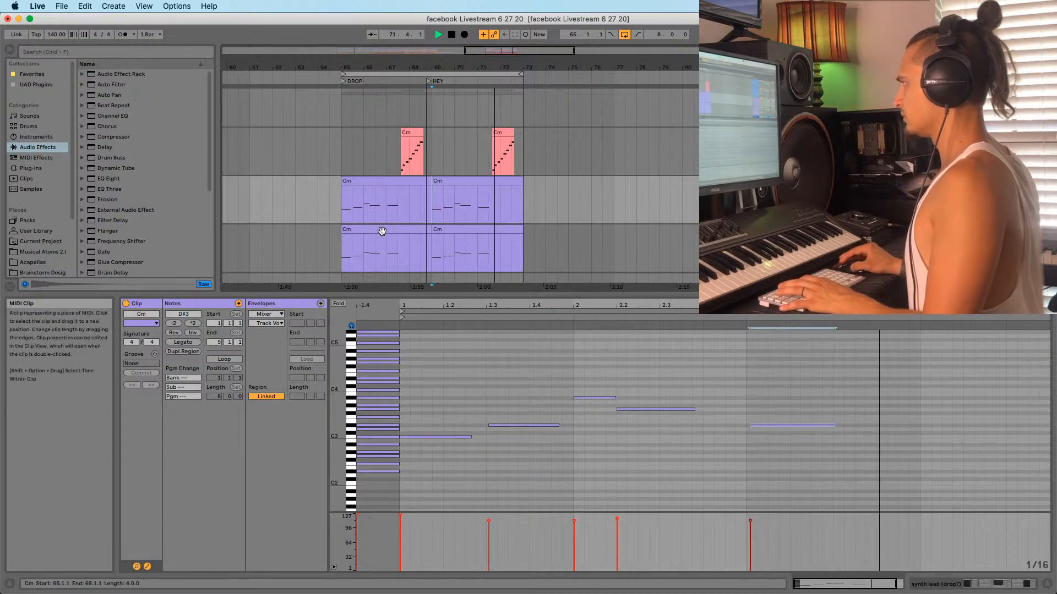
key(super+a)
click(471, 212)
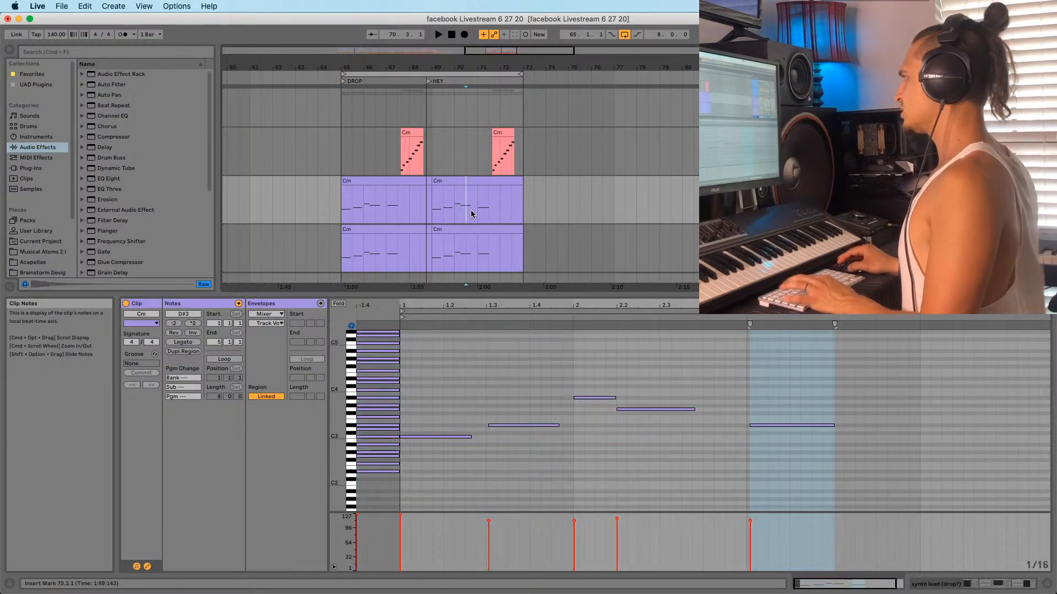
click(775, 425)
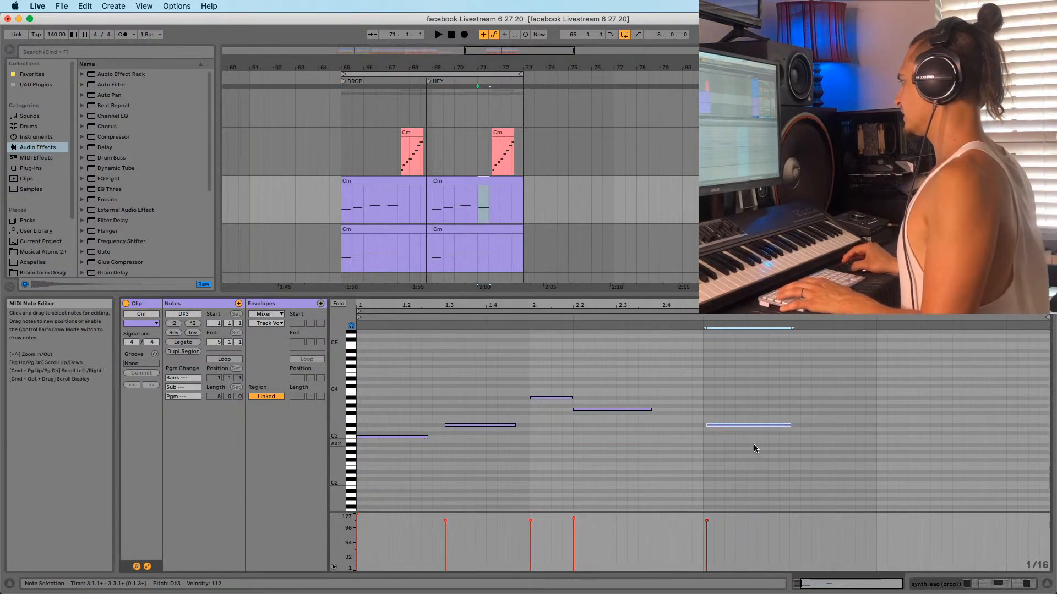
Play the drop from 65.1.1 and place the insert marker at 70.1.1 in the trumpet track's second clip
click(341, 219)
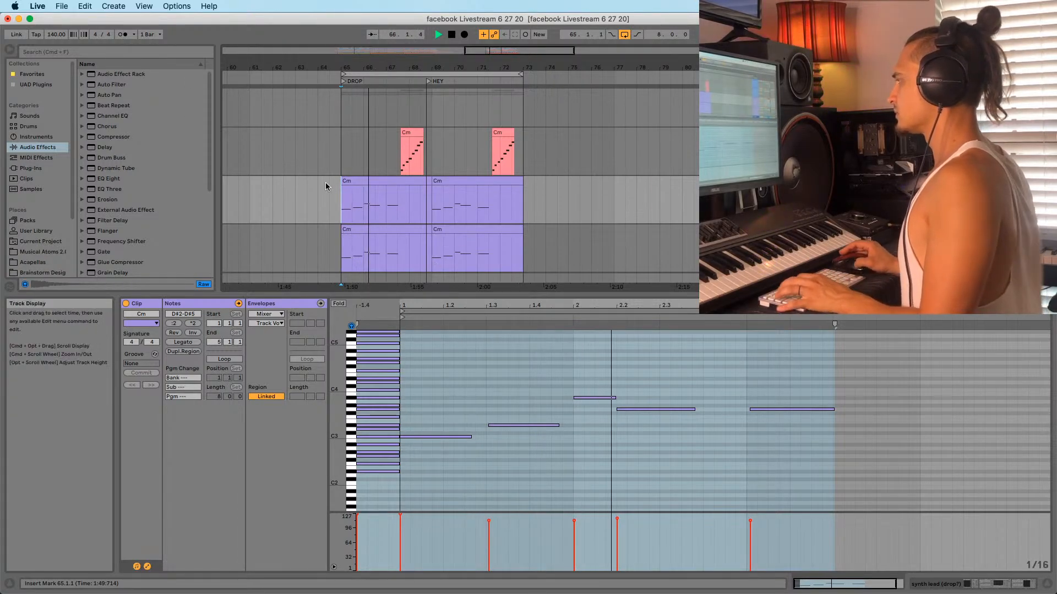
click(342, 152)
drag(354, 68, 385, 125)
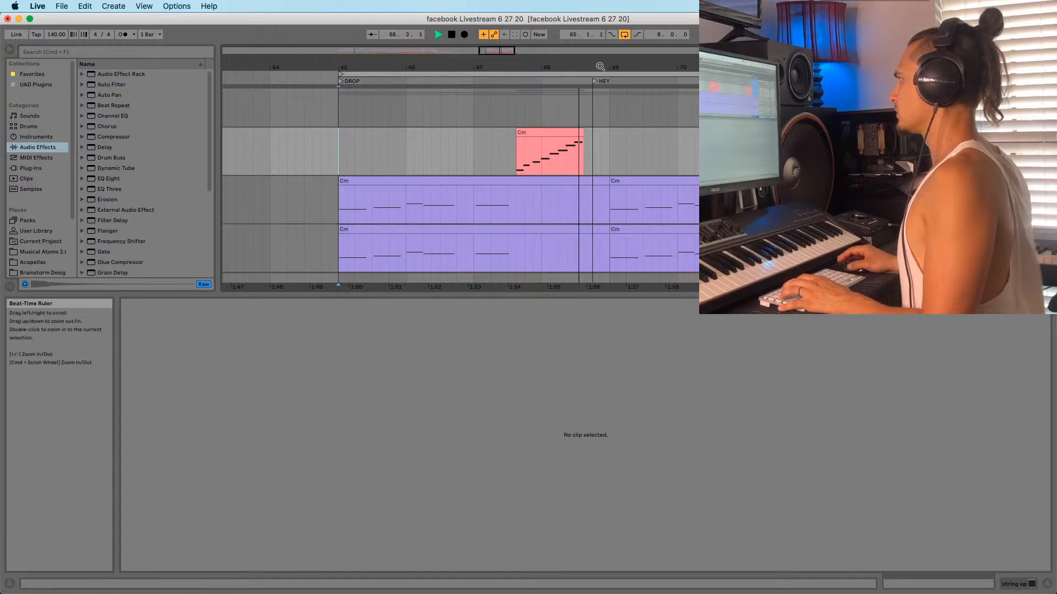
drag(594, 66, 447, 71)
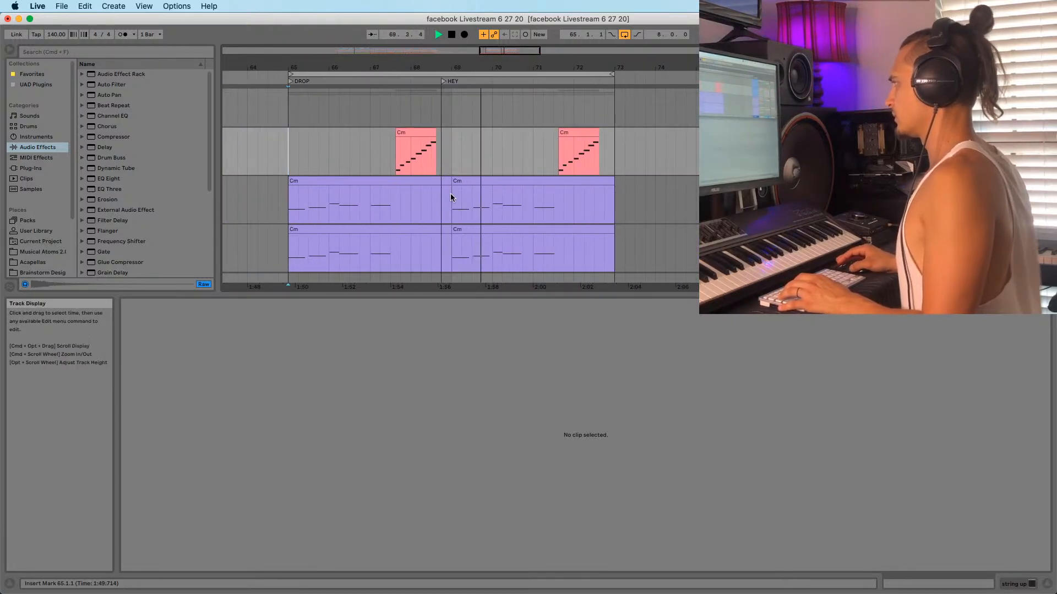
click(493, 212)
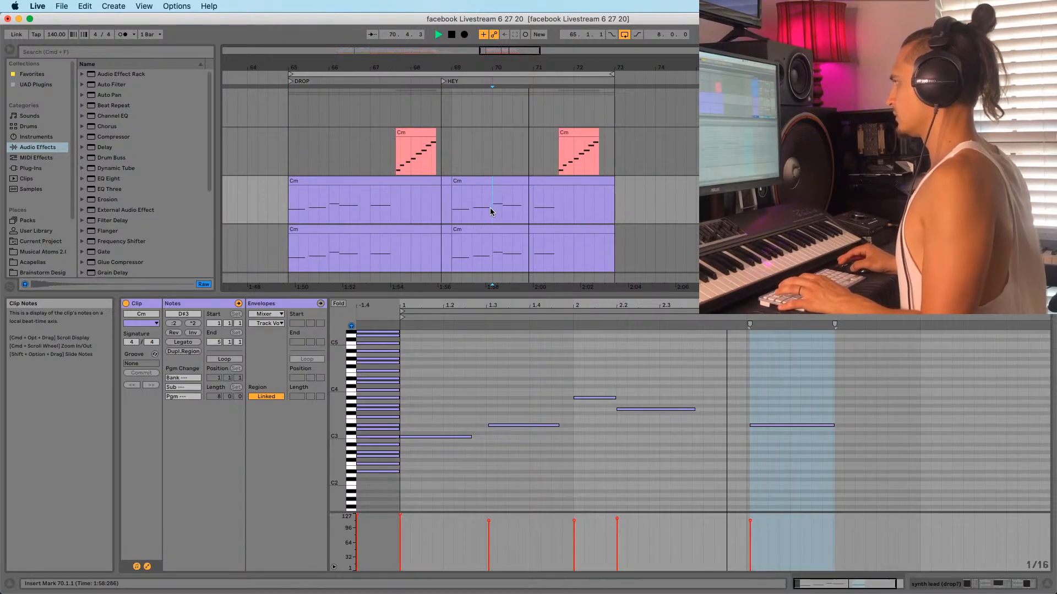
Play the drop from 65.1.1 and listen to the string tracks alongside the trumpet and alto sax layers
click(301, 198)
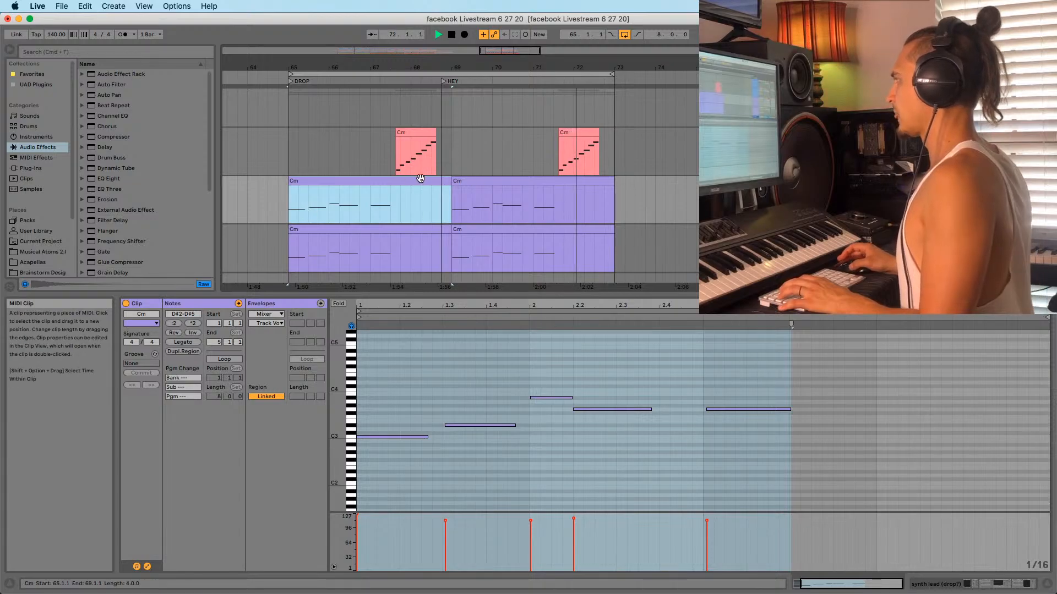
click(289, 162)
scroll(290, 163, up, 3)
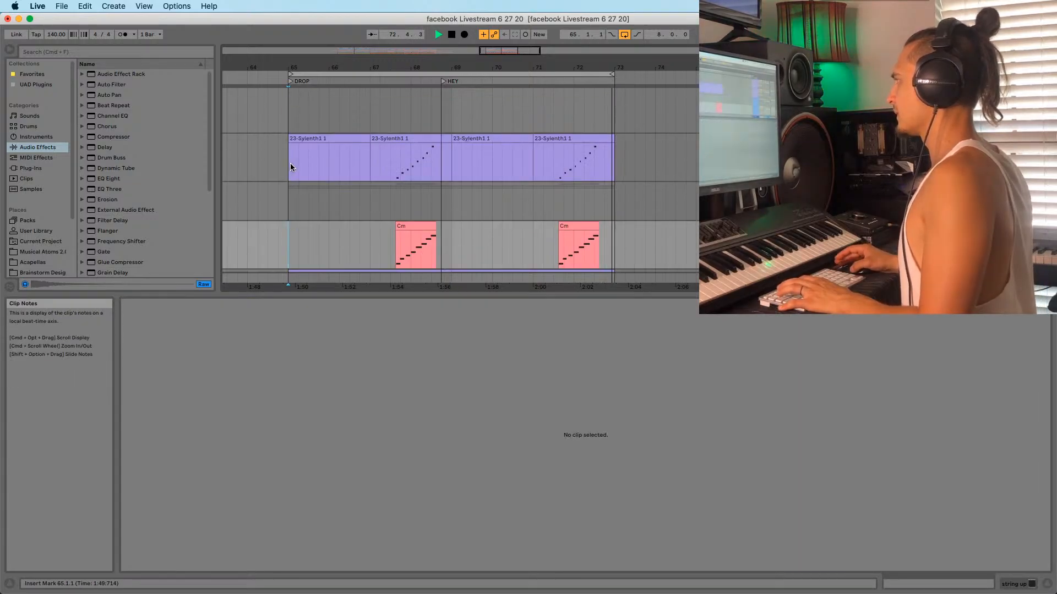
click(289, 193)
scroll(290, 196, down, 3)
scroll(293, 191, up, 3)
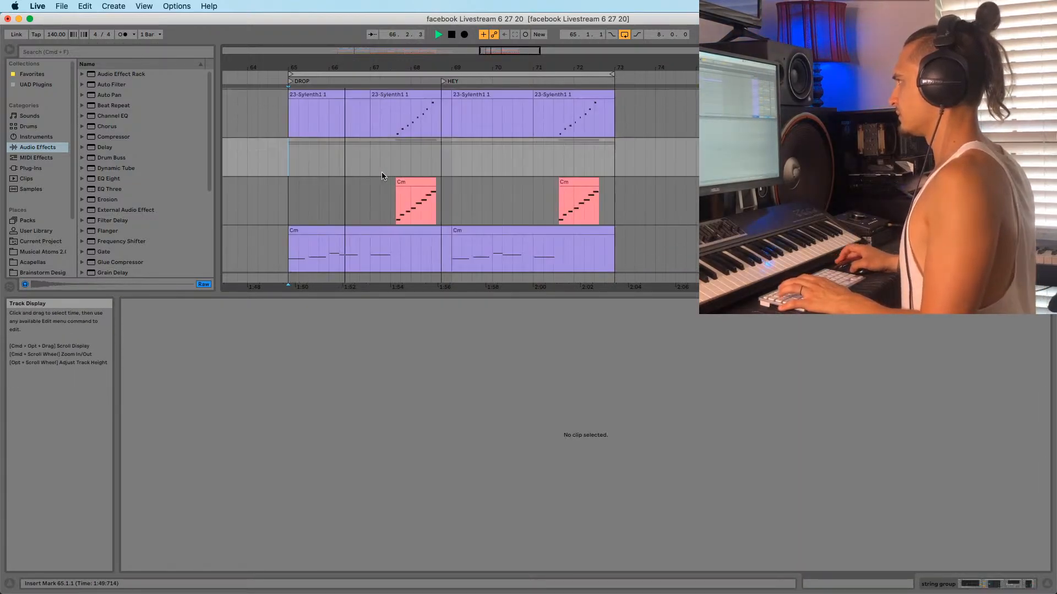
key(space)
key(space)
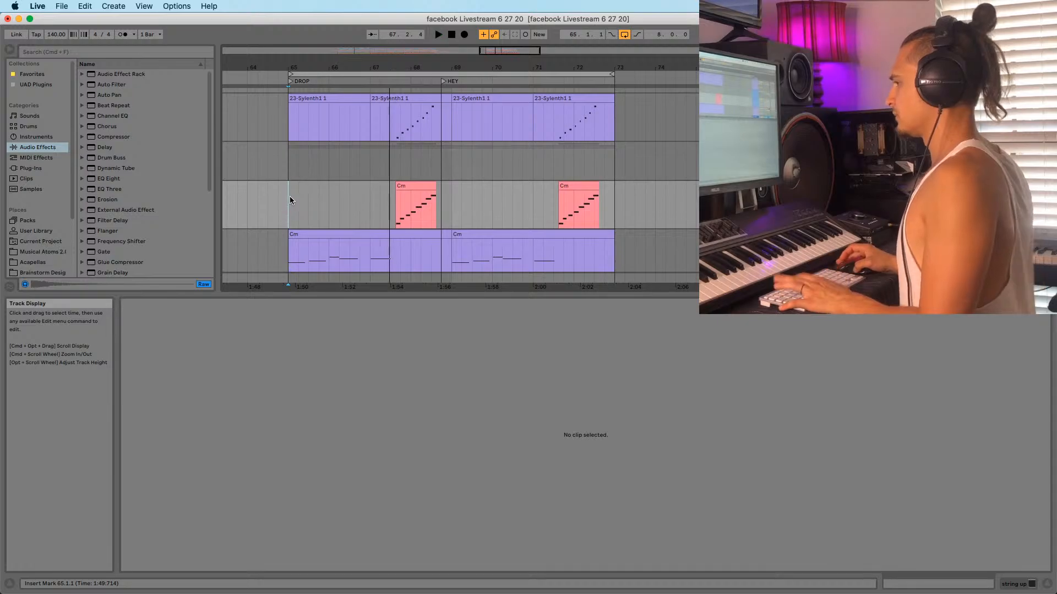
Replay the drop from 65.1.1 on the synth lead track and look through the tracks up to the MIDI group's chord stabs
scroll(331, 212, down, 3)
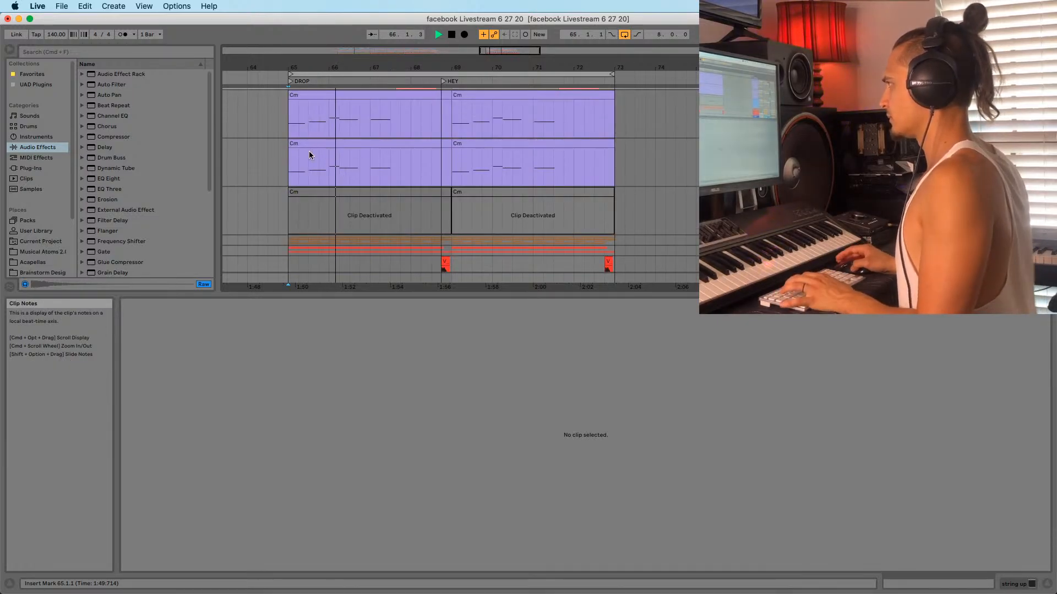
click(286, 170)
key(space)
key(space)
scroll(334, 151, down, 5)
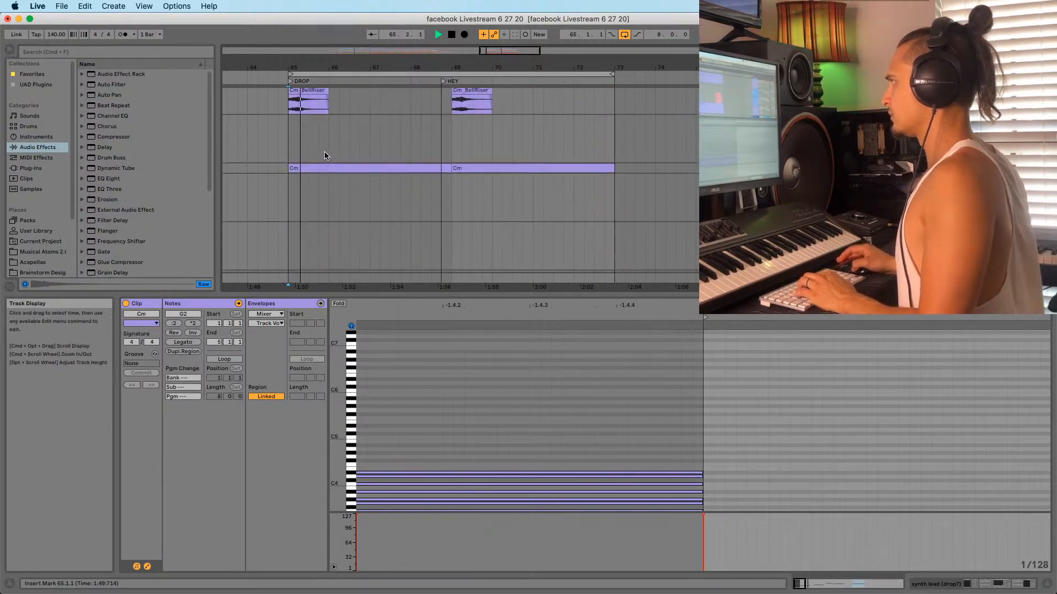
scroll(325, 159, up, 10)
scroll(370, 164, down, 6)
key(space)
scroll(370, 164, up, 1)
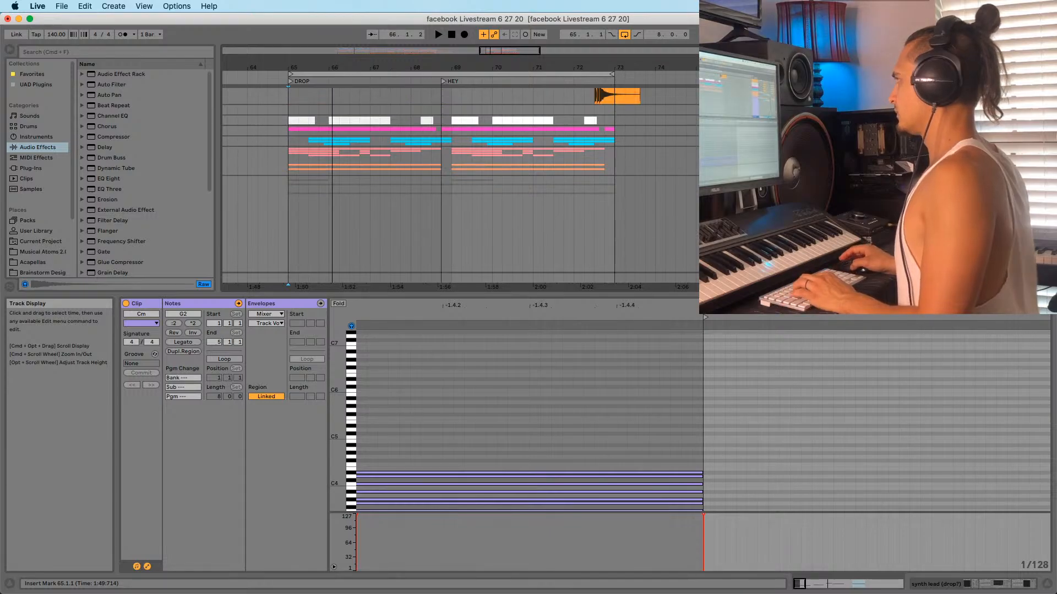
scroll(332, 236, down, 6)
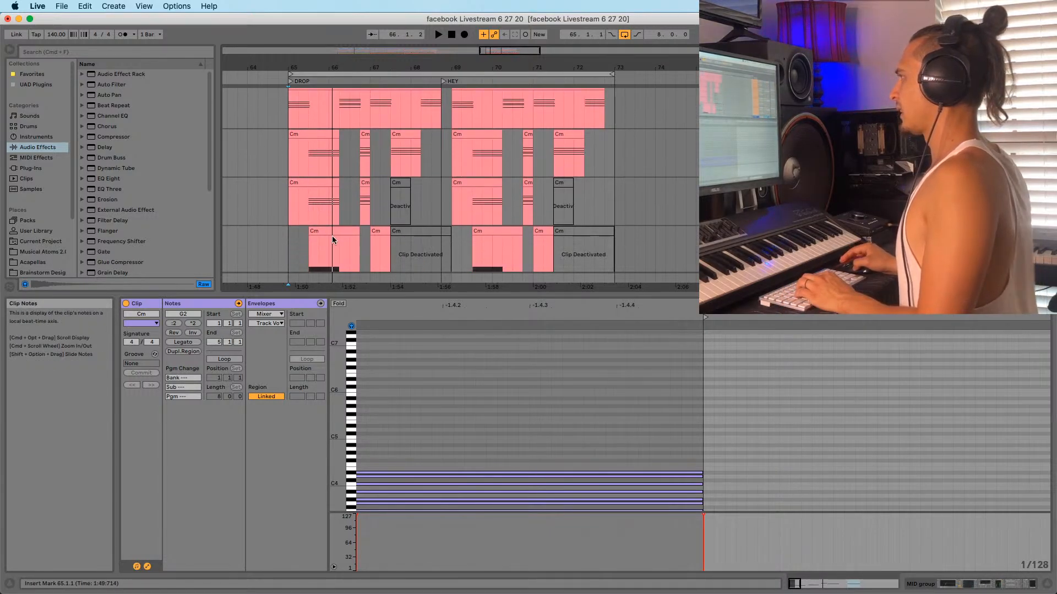
Copy the lowest Big synth chords stab clip from 65.3.1 to 73.3.1, past the end of the drop
click(332, 232)
scroll(330, 228, down, 1)
drag(318, 68, 308, 49)
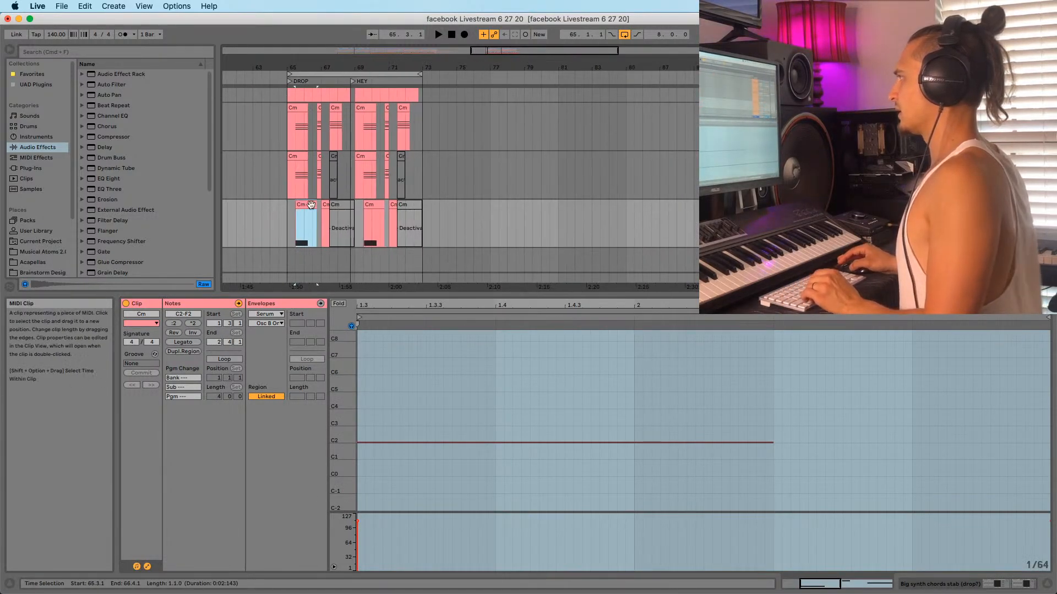
drag(311, 205, 450, 215)
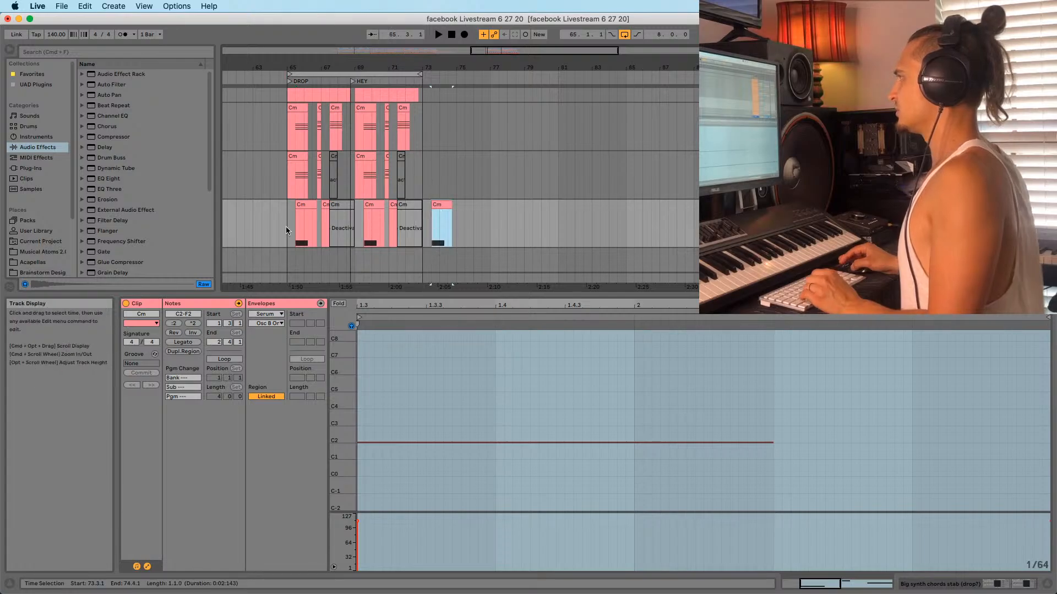
Shorten the first clip on each of the three Big synth chords stab tracks to end at 66.1.1
click(286, 108)
drag(286, 68, 289, 89)
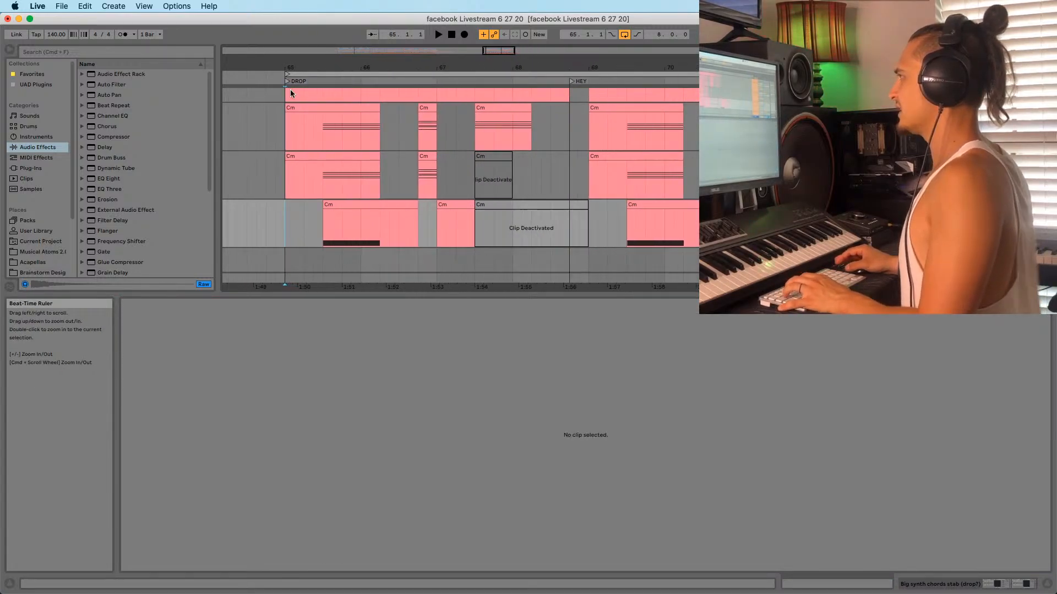
drag(417, 211, 361, 212)
click(417, 204)
drag(376, 156, 360, 157)
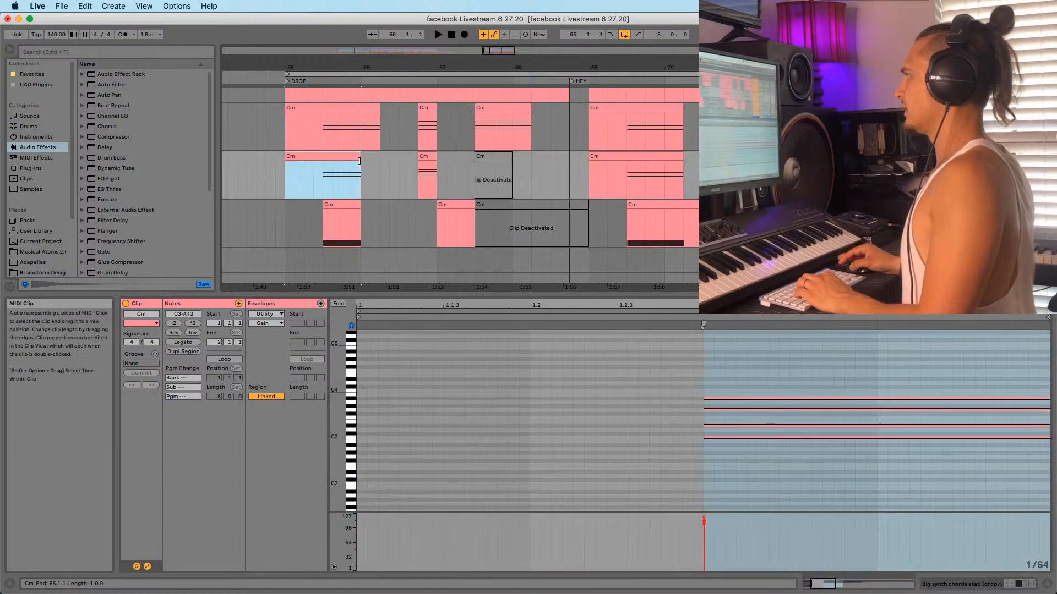
click(373, 117)
drag(373, 117, 356, 122)
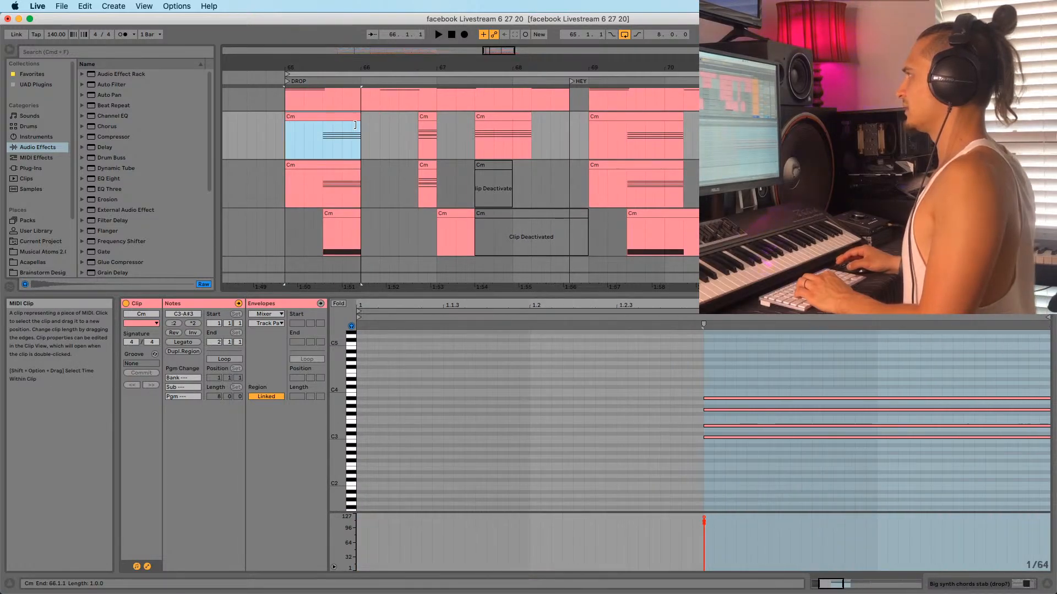
Play the drop repeatedly from 65.1.1 to check the shortened chord stabs against the trumpet and alto sax layers
click(290, 157)
scroll(292, 168, up, 4)
key(space)
scroll(297, 184, down, 5)
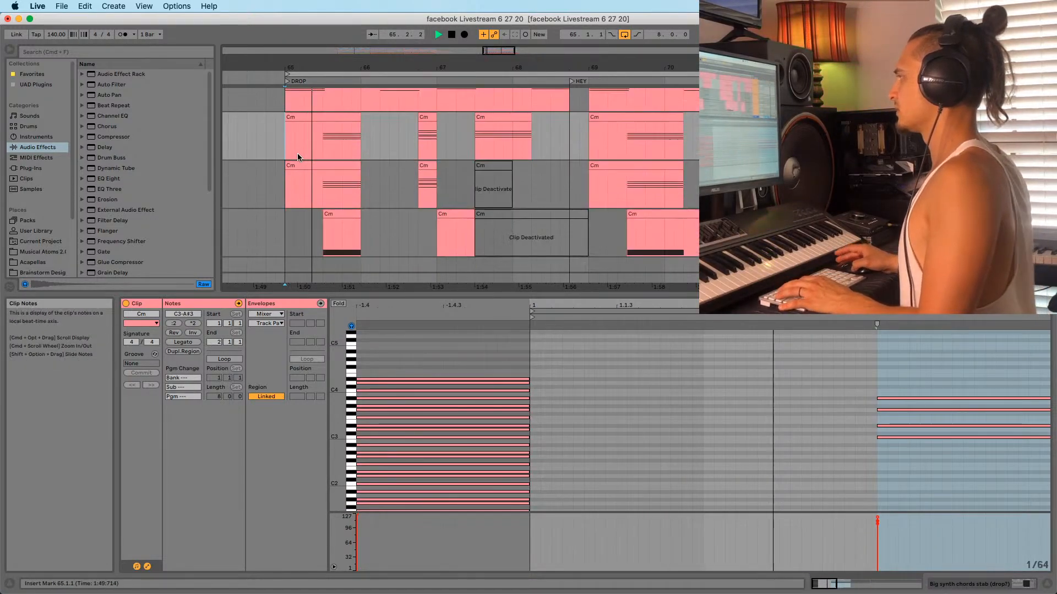
scroll(373, 229, down, 2)
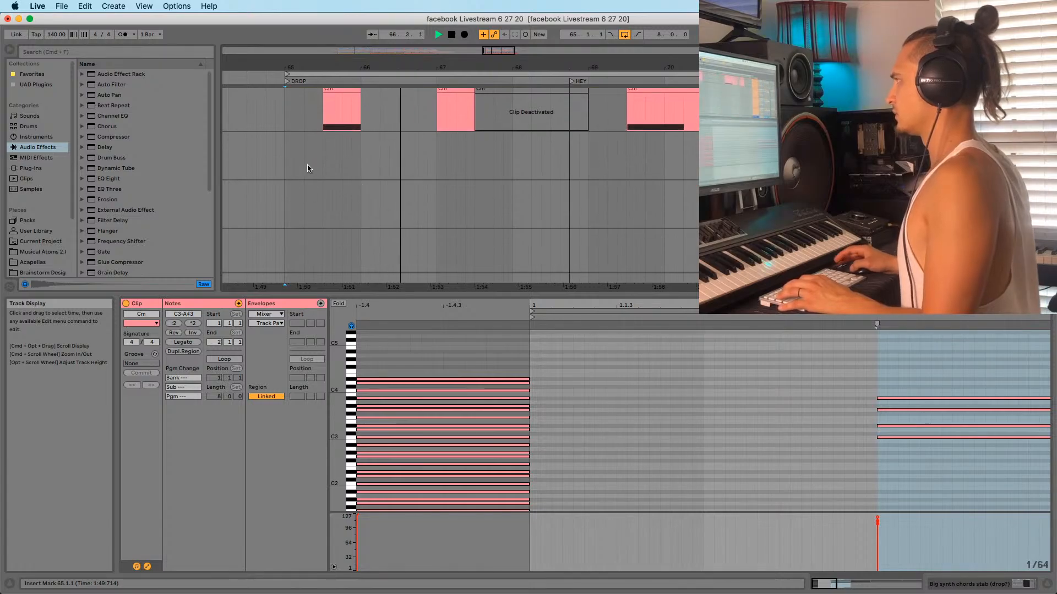
click(289, 167)
scroll(309, 181, down, 10)
scroll(313, 187, up, 8)
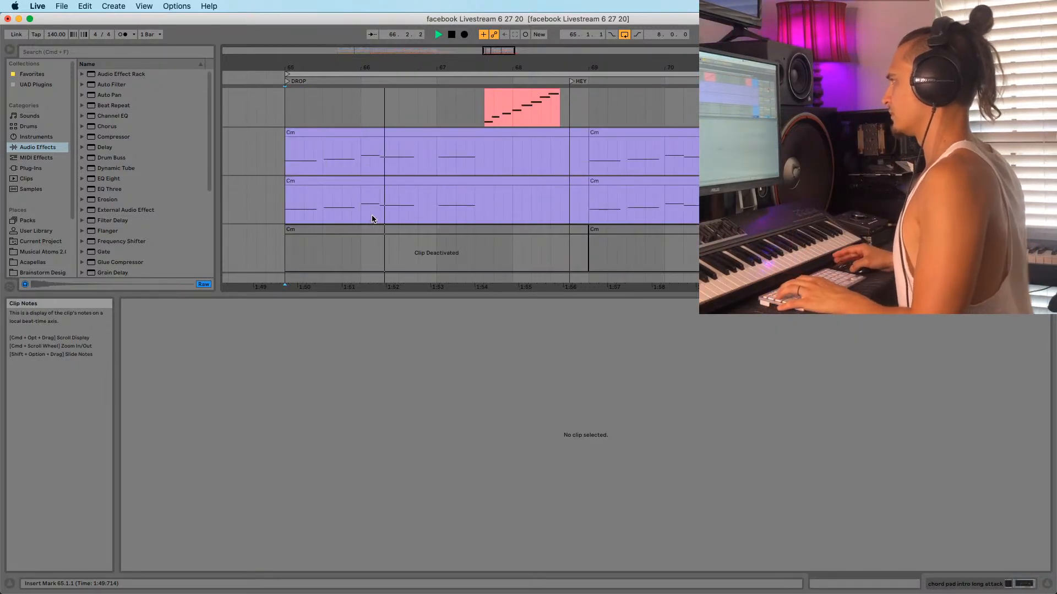
click(285, 215)
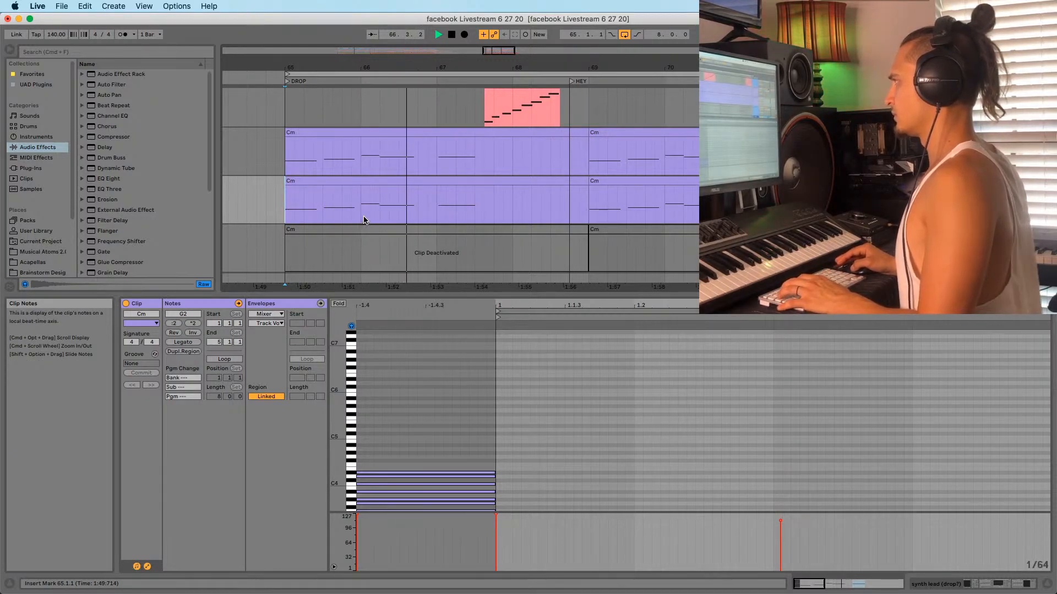
key(space)
key(space)
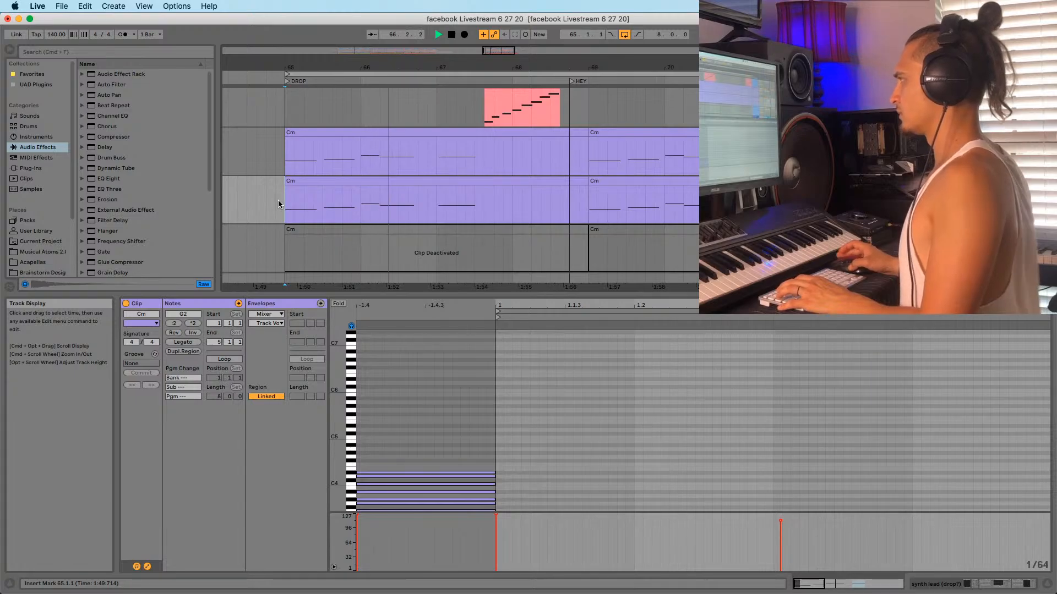
Restart the drop from 65.1.1 on the synth up and synth lead tracks and review the surrounding layers
scroll(330, 248, up, 5)
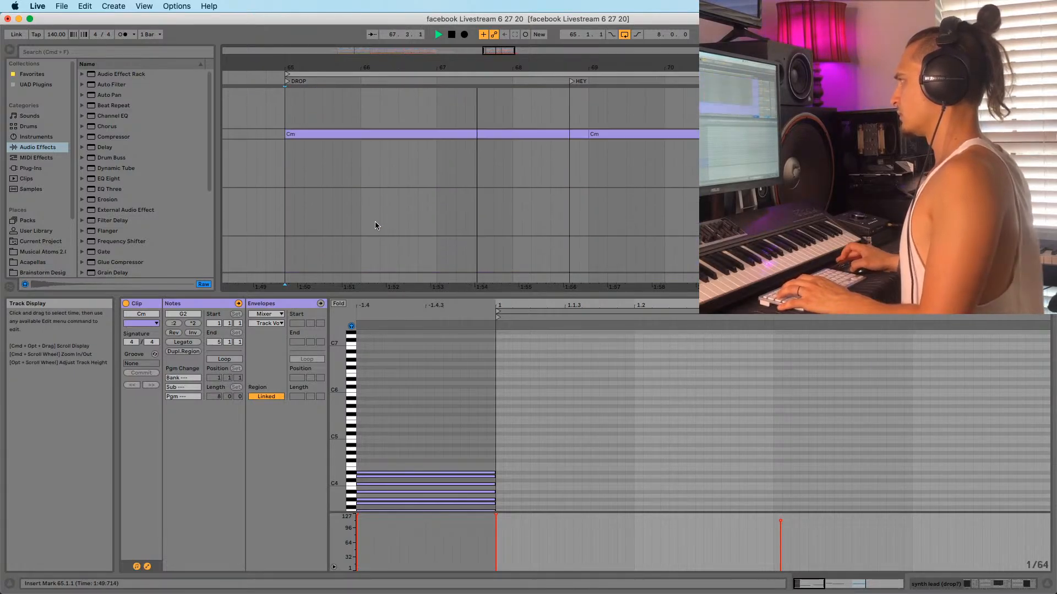
scroll(374, 225, up, 5)
click(289, 199)
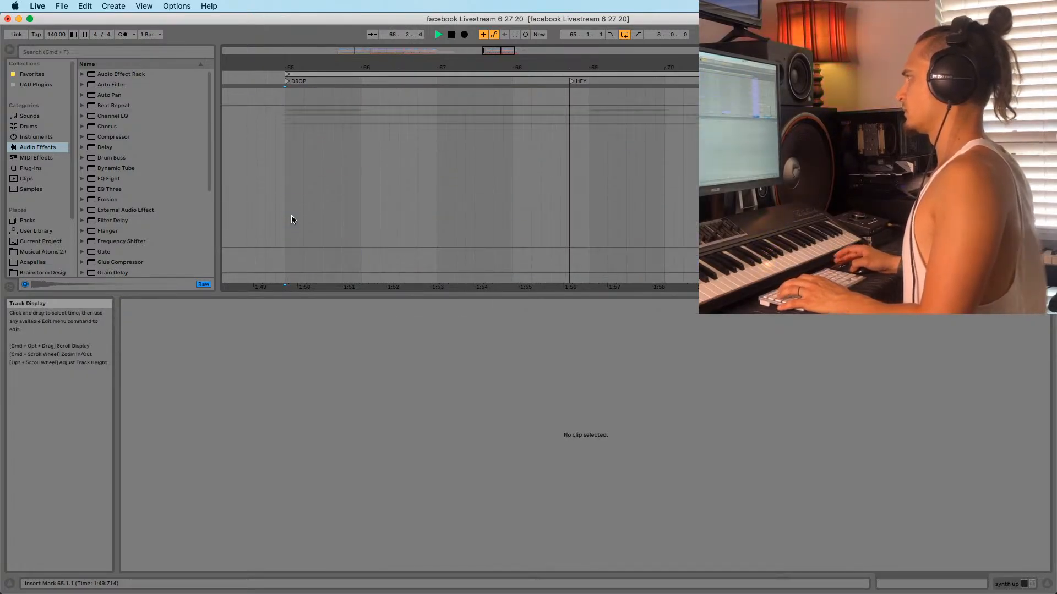
scroll(291, 219, down, 10)
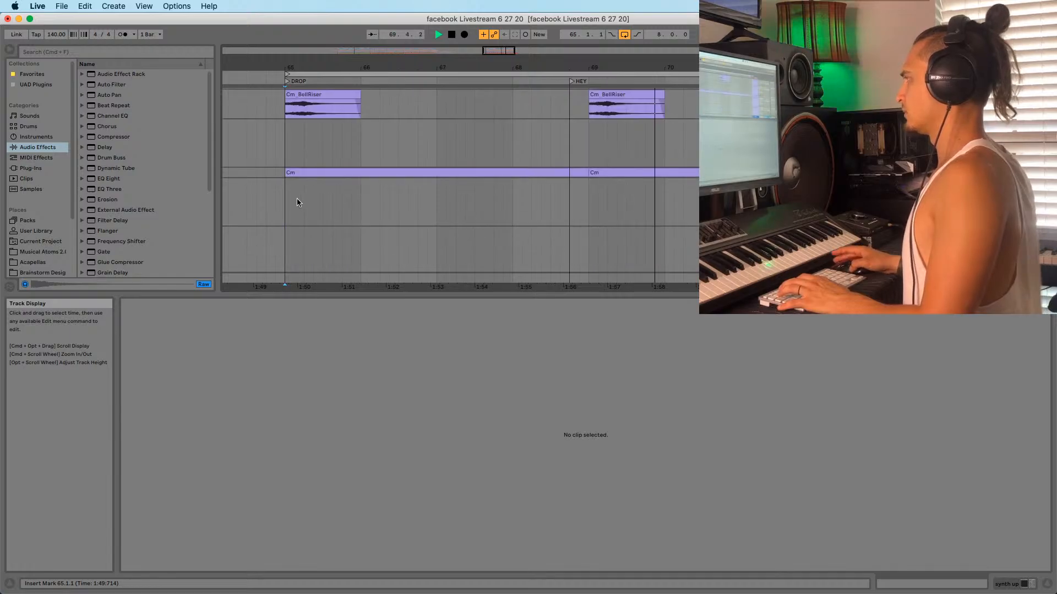
scroll(308, 192, down, 5)
click(281, 204)
key(space)
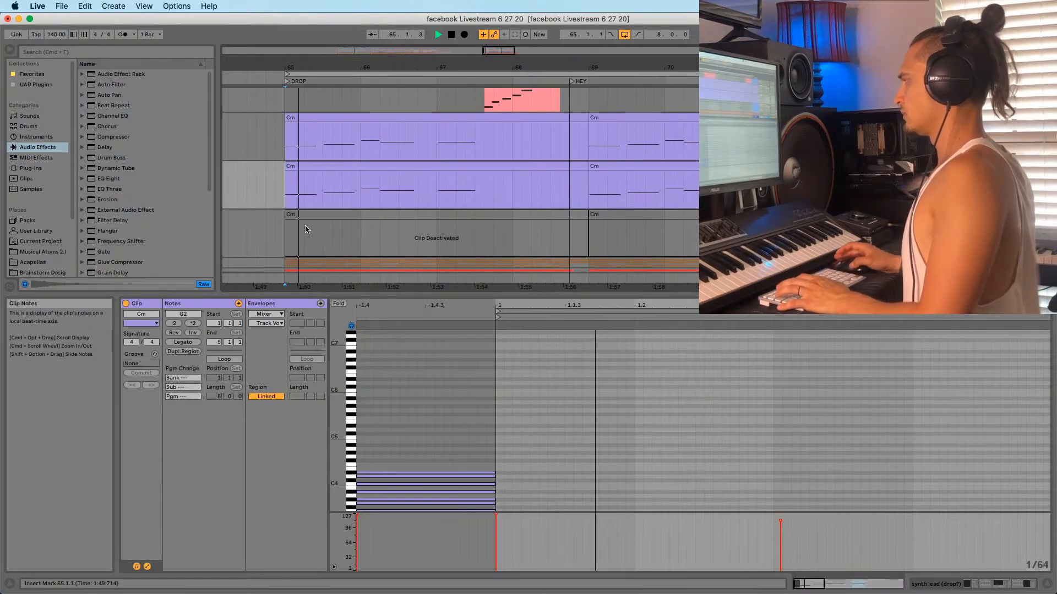
scroll(395, 213, up, 10)
scroll(352, 209, down, 6)
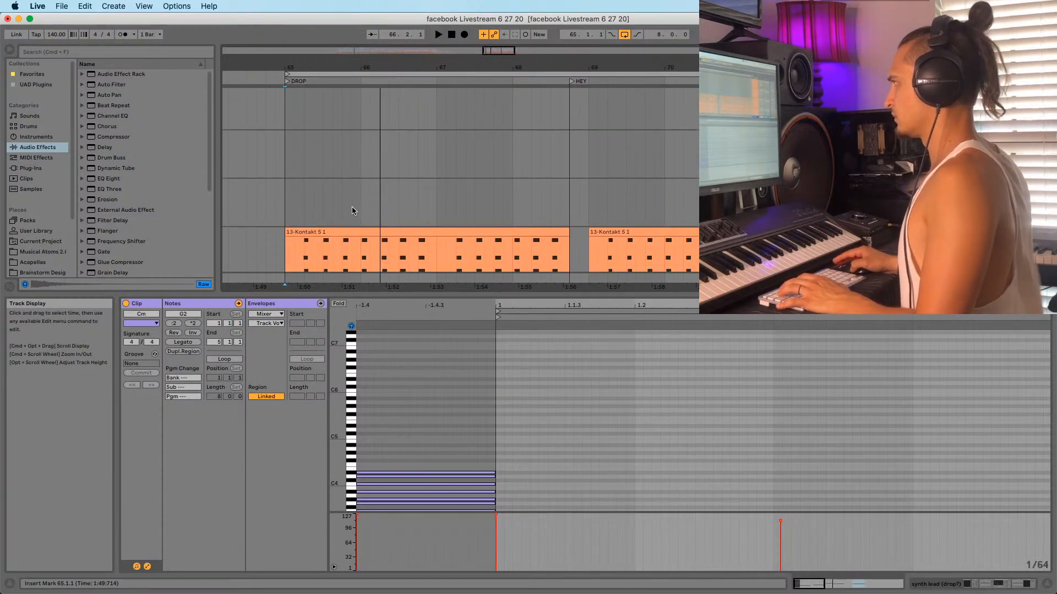
Extend the lowest Big synth chords stab clip at 65.3.1 to end at 66.2.1 and play it
click(349, 220)
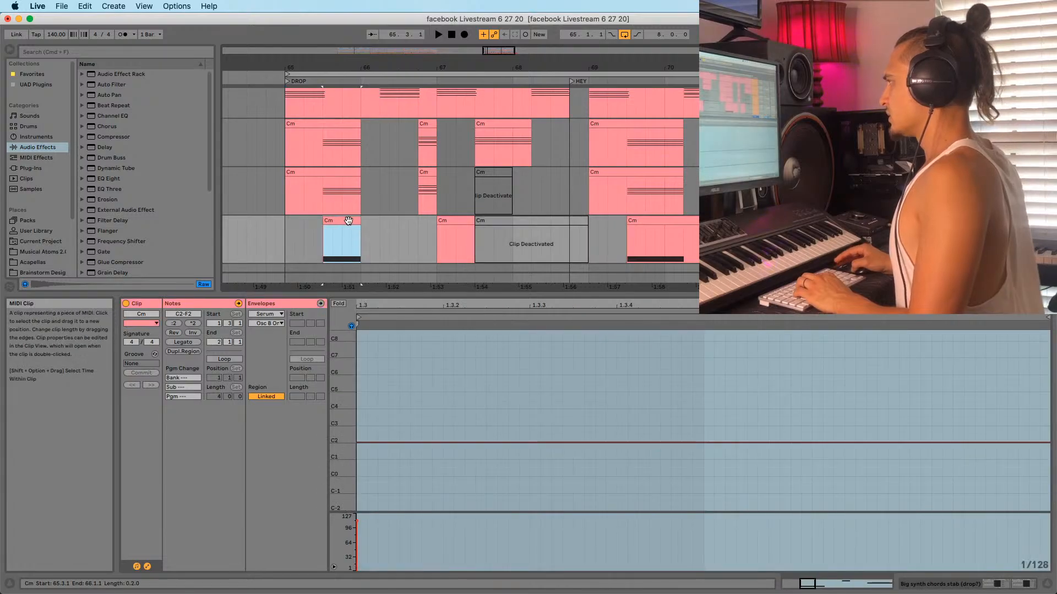
mouse_move(356, 220)
mouse_down()
mouse_move(375, 225)
mouse_move(351, 245)
mouse_up()
click(323, 255)
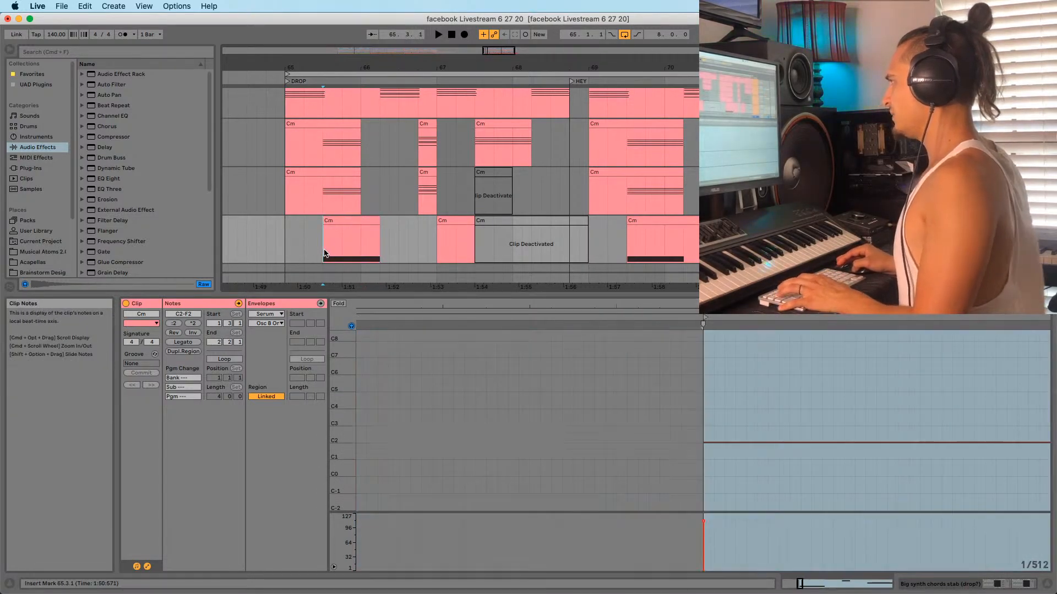
key(space)
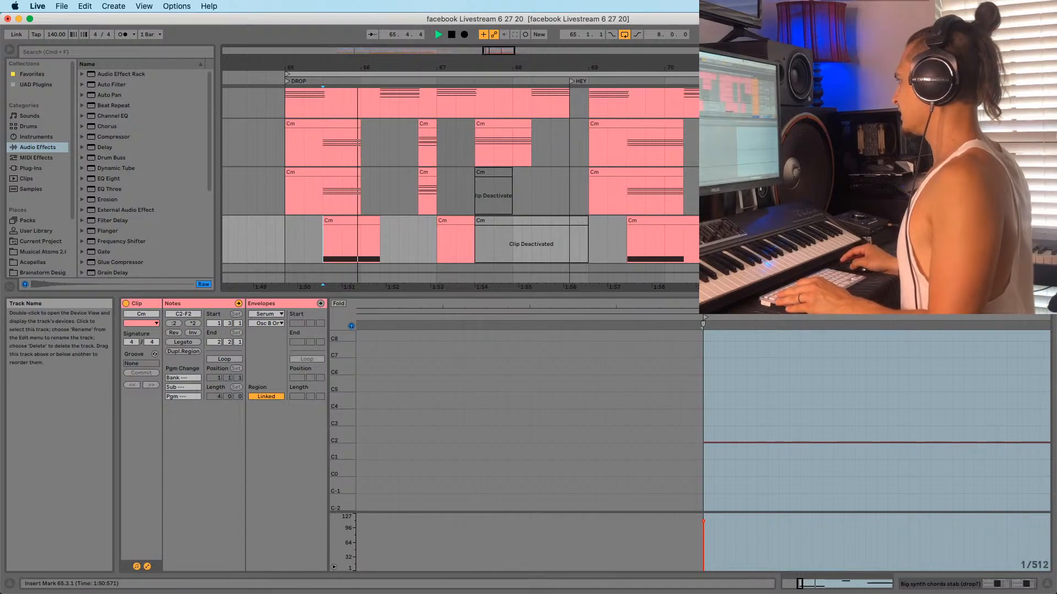
Show the lowest stab track's devices and automation, flatten the Instrument Rack Macro 1 dip after 66.1.1, and play from 65.3.1
key(shift+Tab)
key(shift+Tab)
key(shift+Tab)
click(362, 222)
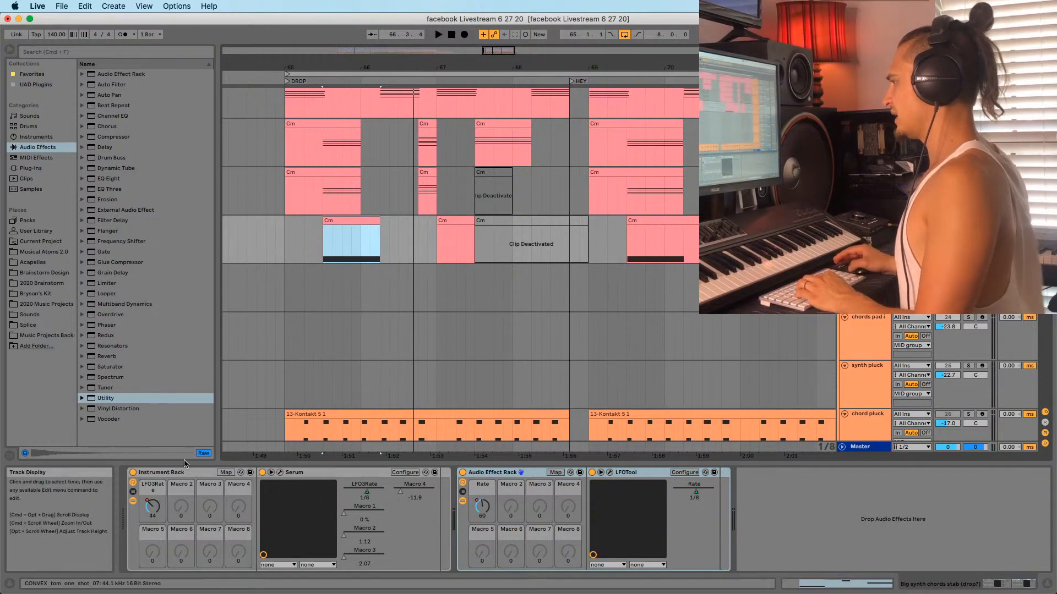
key(a)
drag(368, 312, 388, 323)
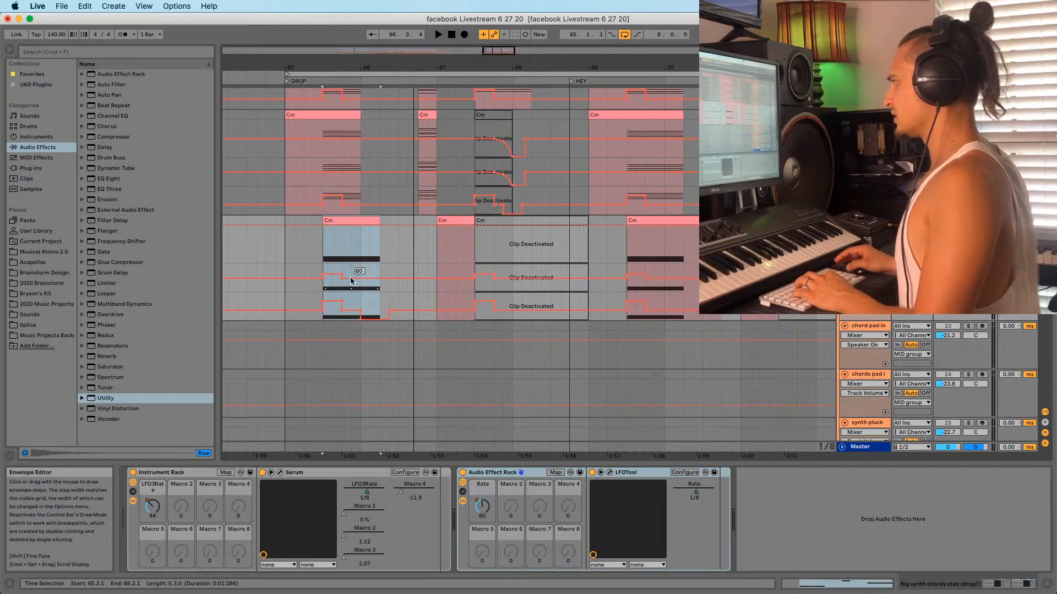
click(322, 253)
key(space)
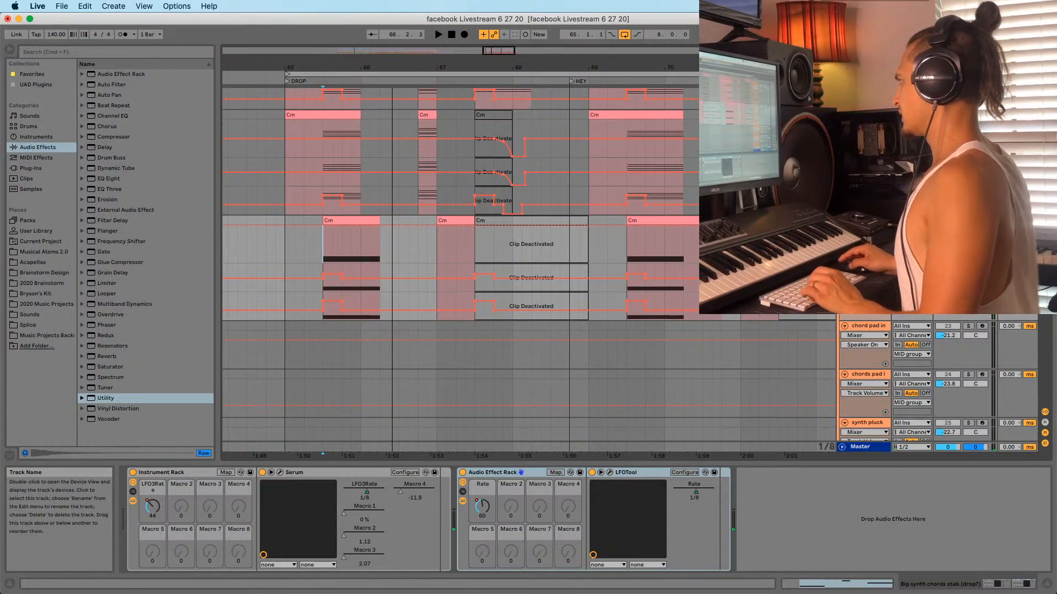
Duplicate the lowest Big synth chords stab track with its clips and automation
key(super+d)
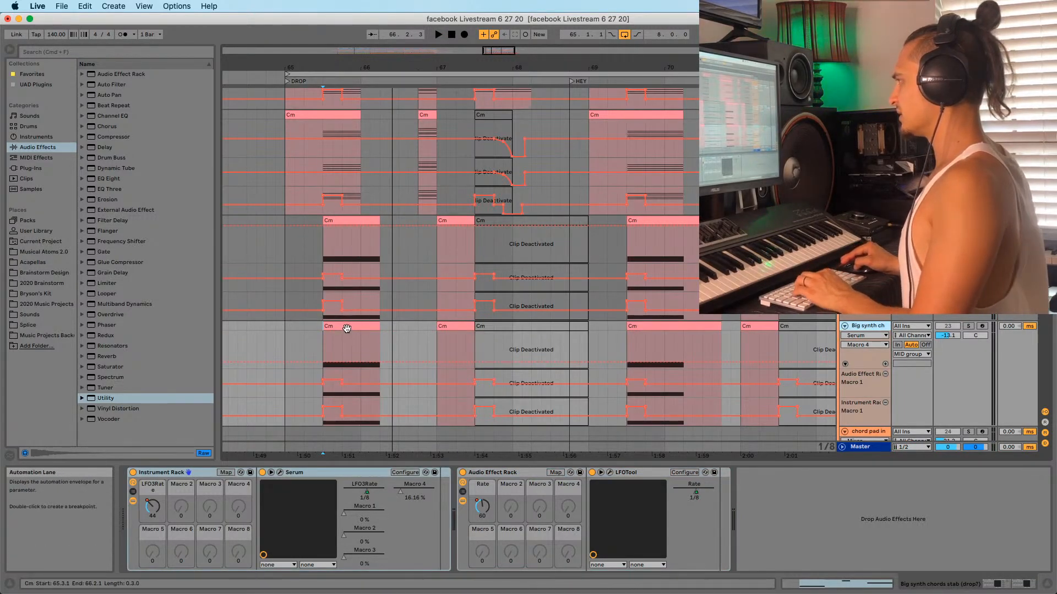
Try moving the duplicated synth track's first drop clip to start at bar 66, with its Instrument Rack ungrouped
drag(347, 329, 385, 329)
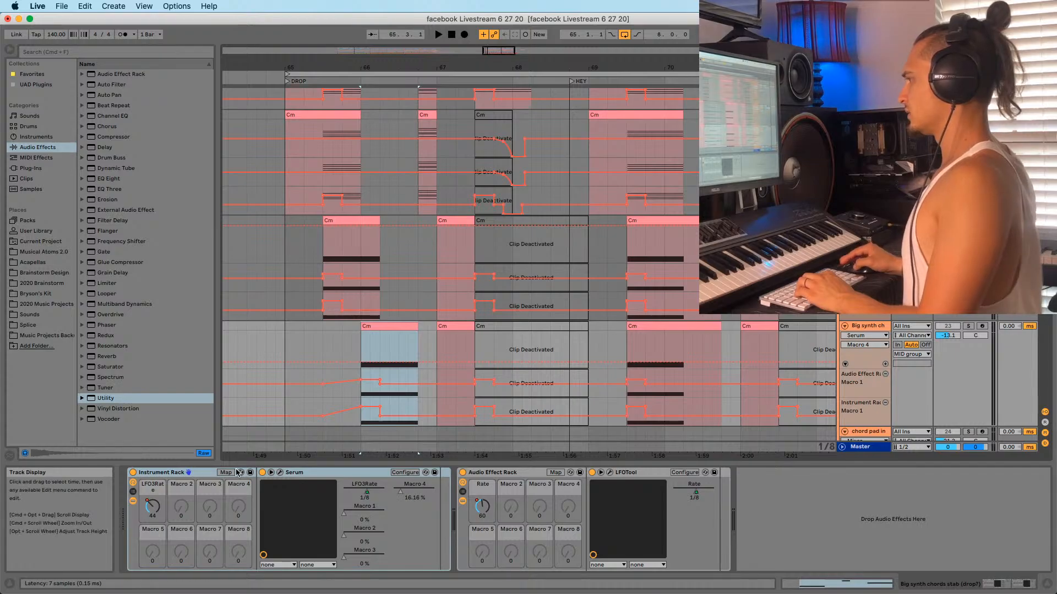
right_click(345, 473)
right_click(189, 473)
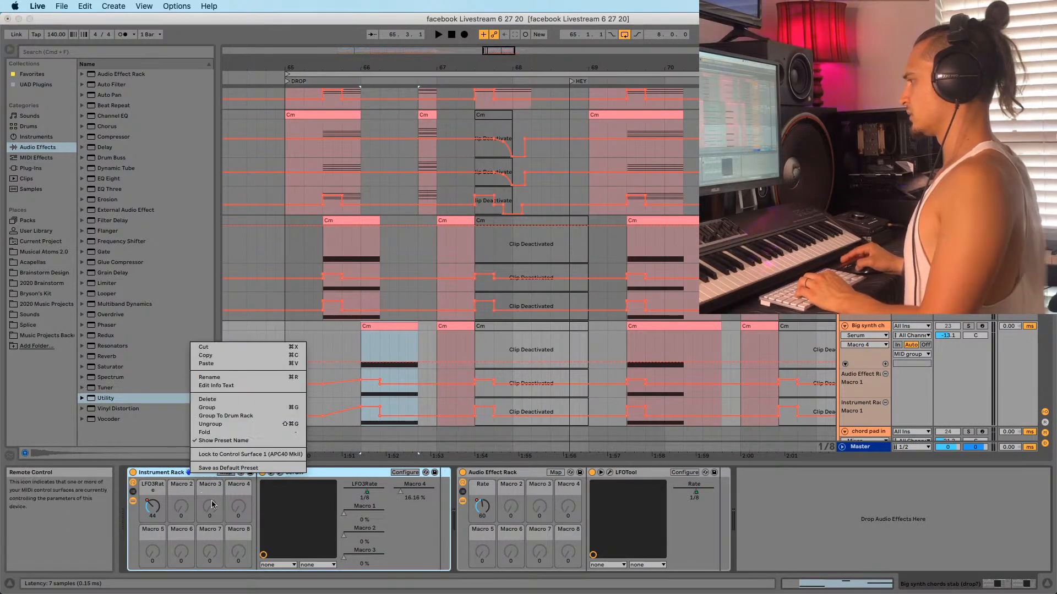
click(217, 424)
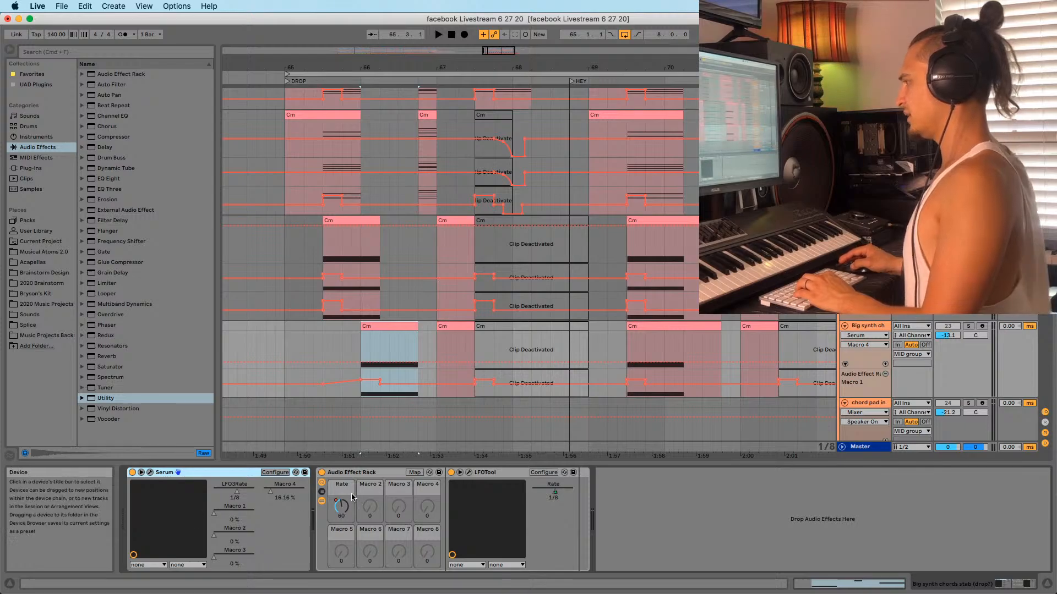
click(343, 472)
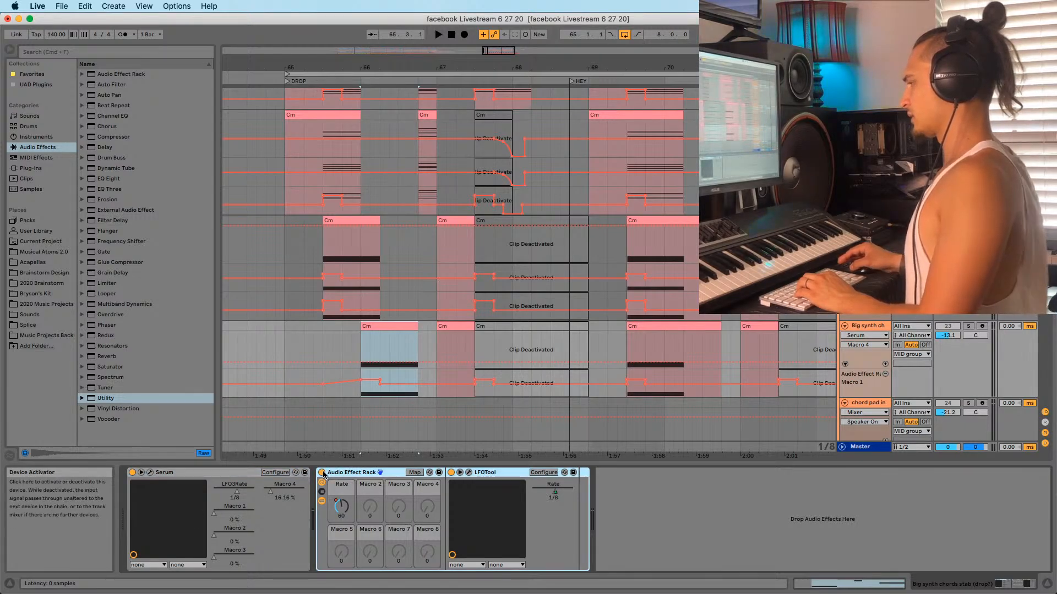
Audition the original Big synth chords clip from 65.3 and delete the duplicated synth track below it
click(323, 242)
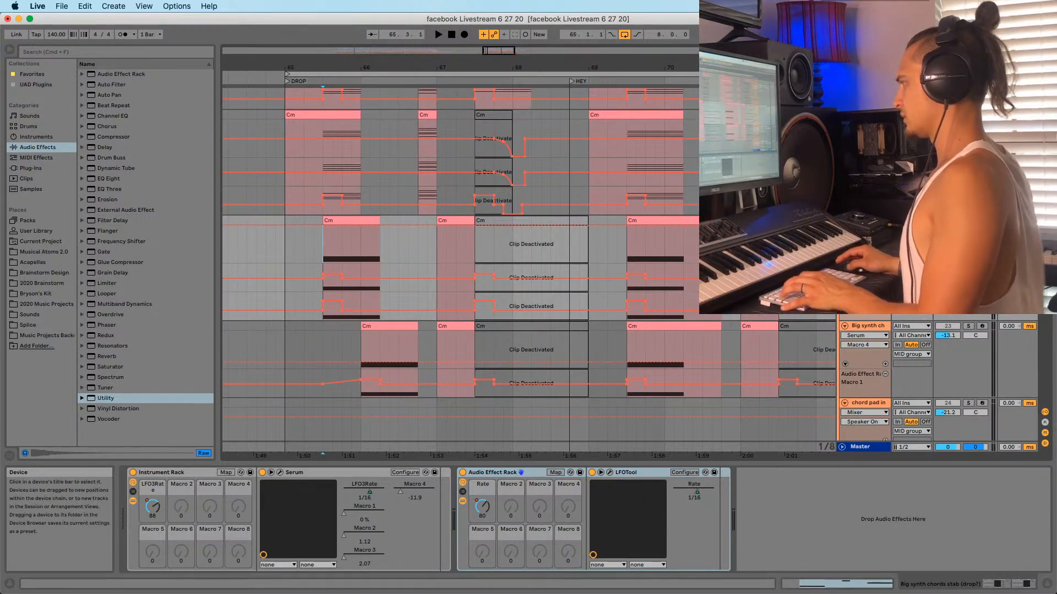
key(space)
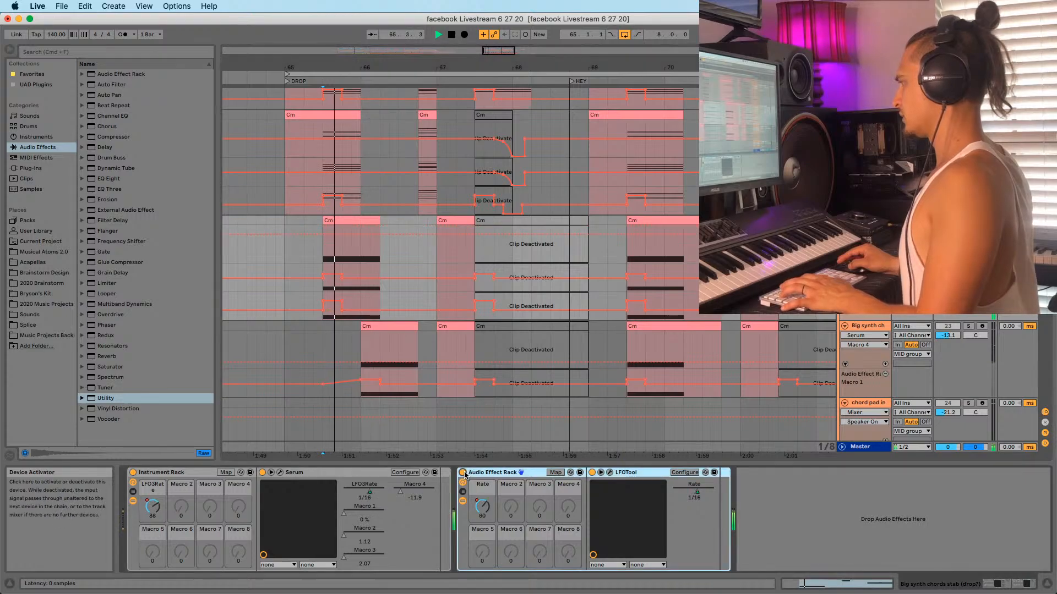
click(463, 473)
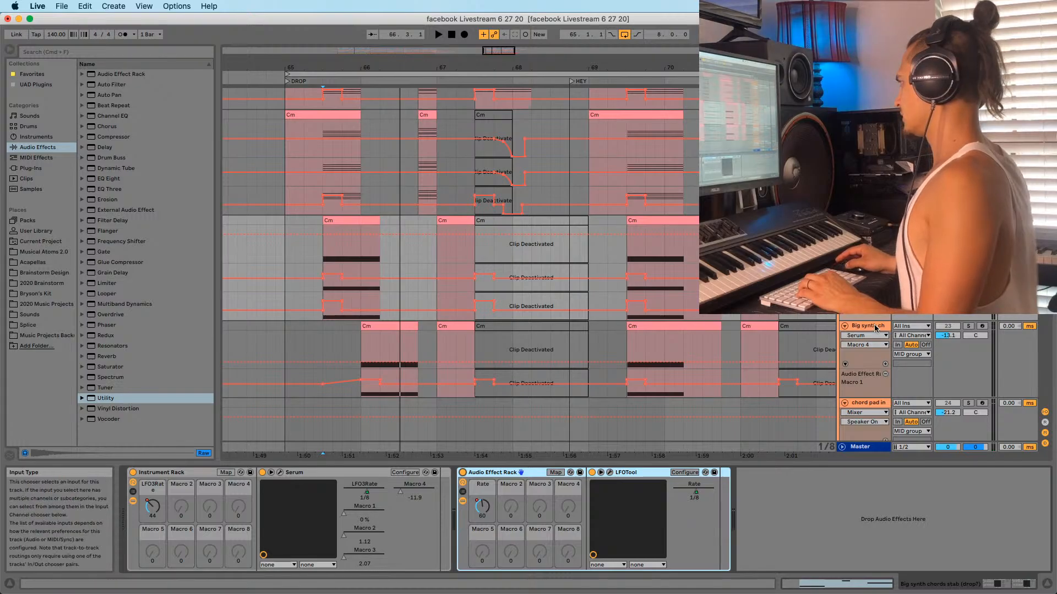
click(352, 224)
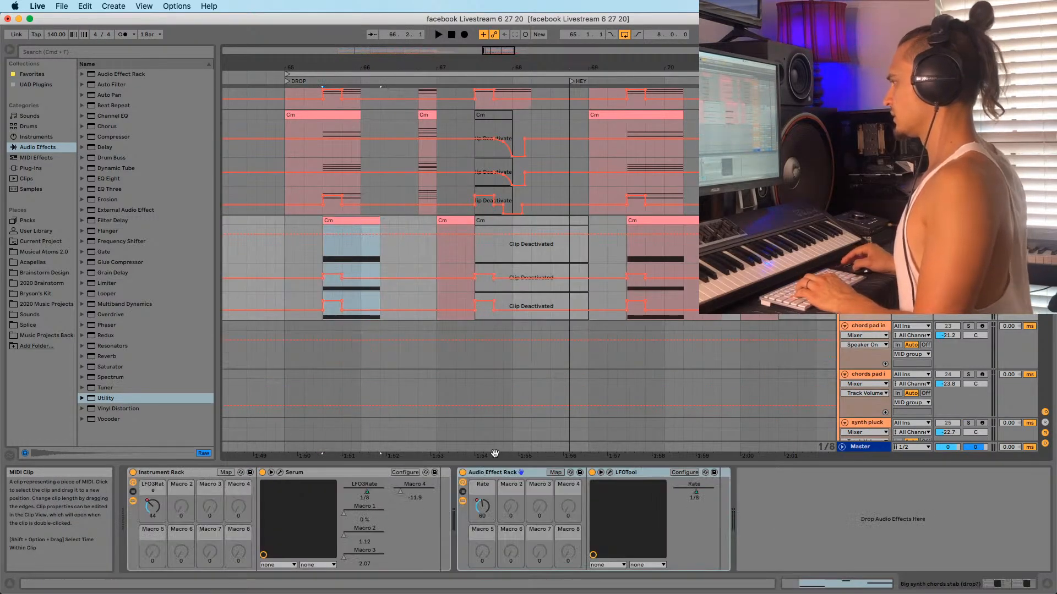
Add an automation lane for the Audio Effect Rack's on/off state and draw it off for the half bar from bar 66
right_click(463, 473)
click(511, 489)
key(b)
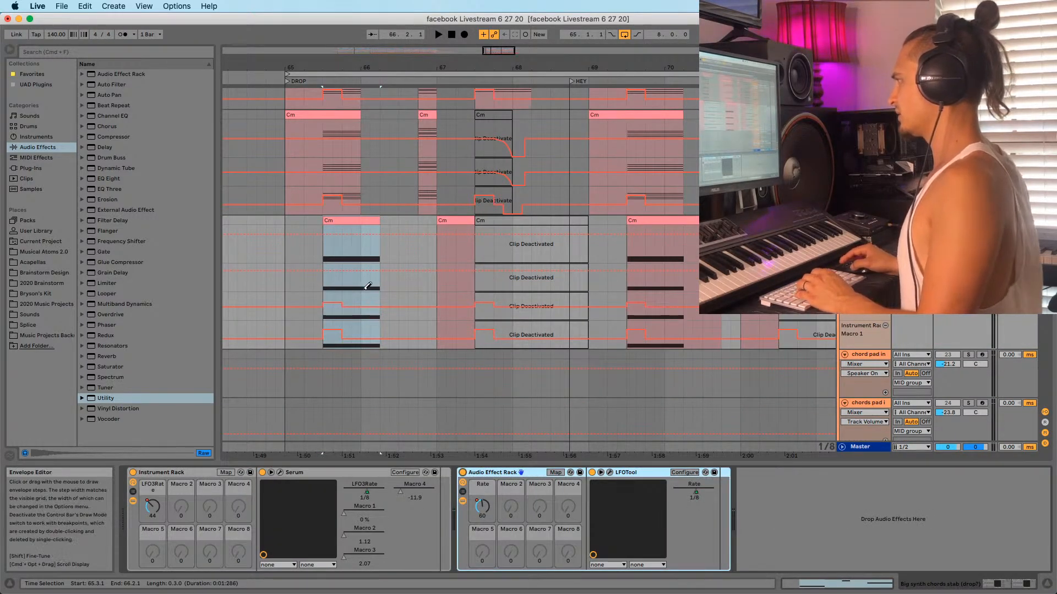
click(368, 286)
key(b)
Play the Big synth chords part from 65.3 to listen to the rack's on/off automation at bar 66
key(space)
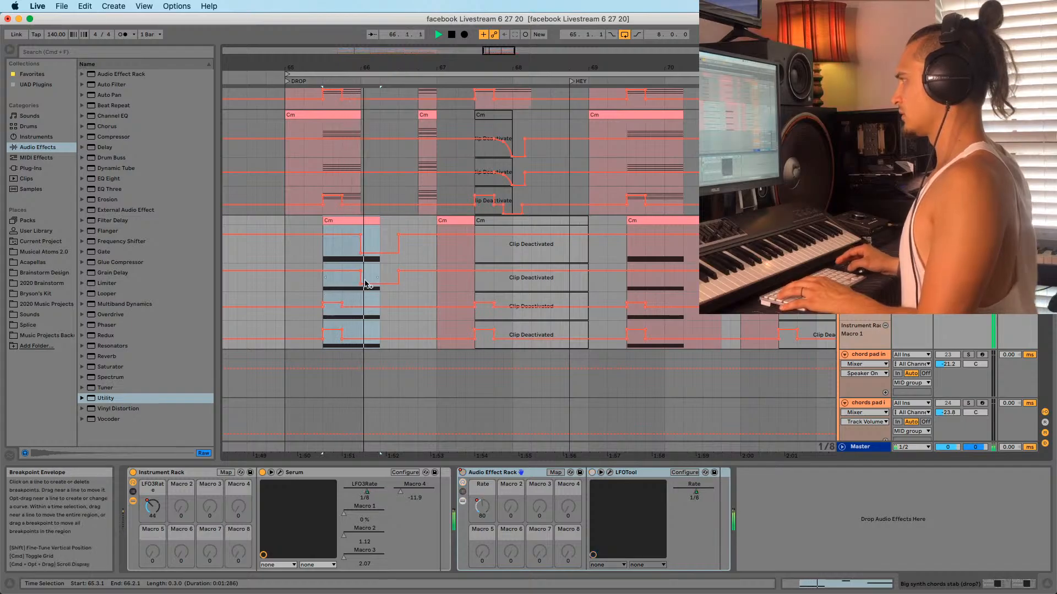
key(space)
key(space)
click(326, 255)
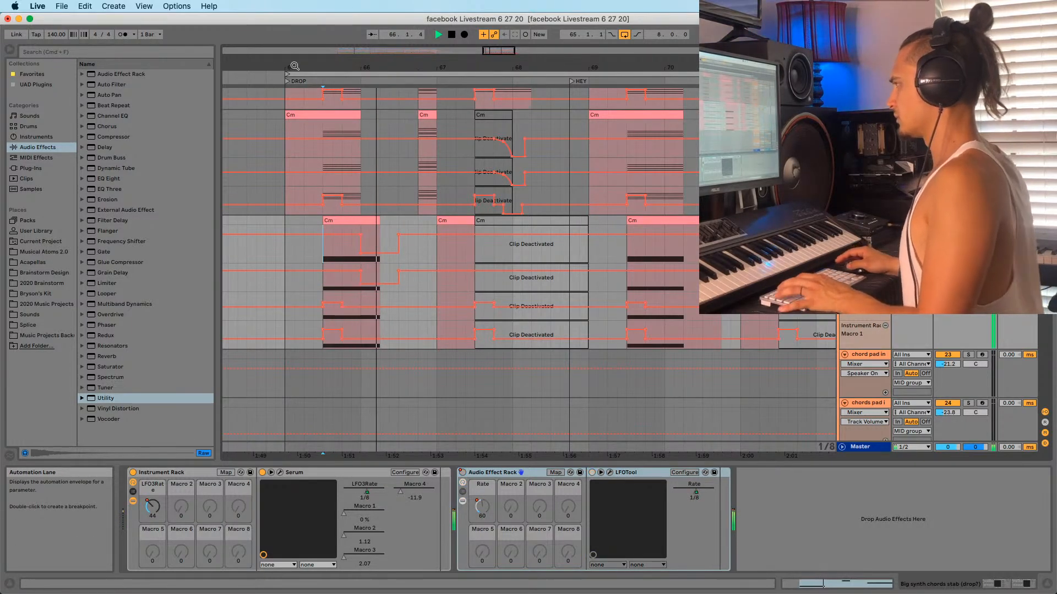
drag(331, 62, 347, 43)
key(space)
key(space)
Open the synth lead's first drop clip around bar 66 and check its notes
scroll(352, 220, down, 10)
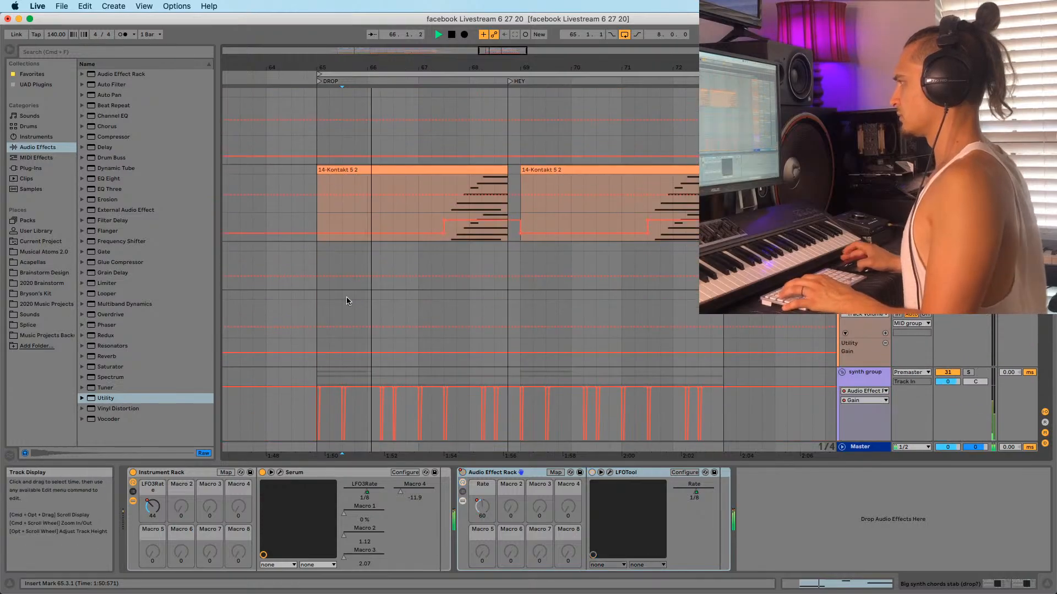
scroll(351, 308, down, 10)
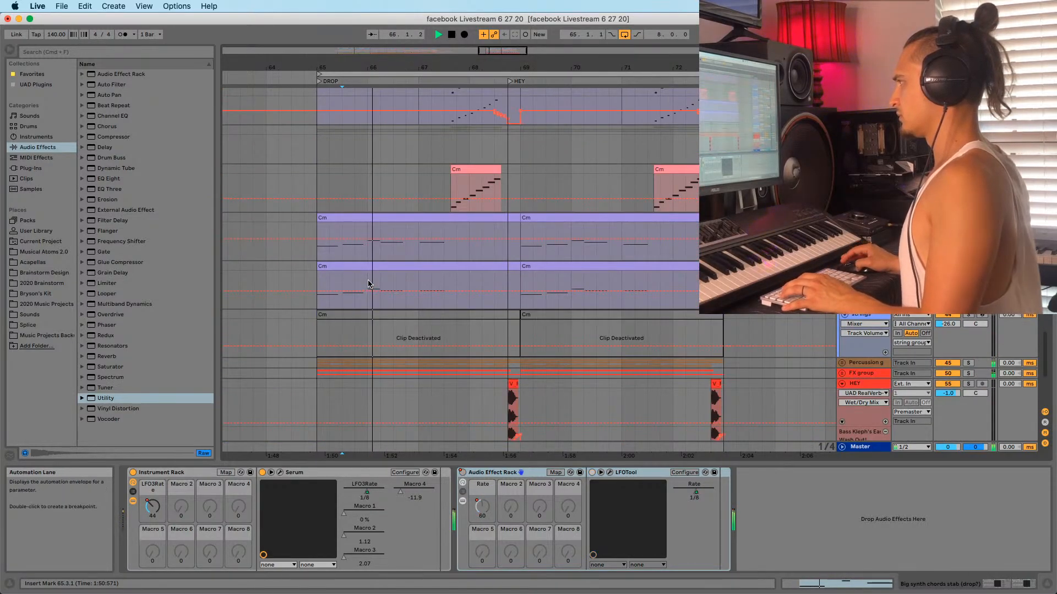
key(space)
click(368, 281)
click(368, 250)
click(370, 273)
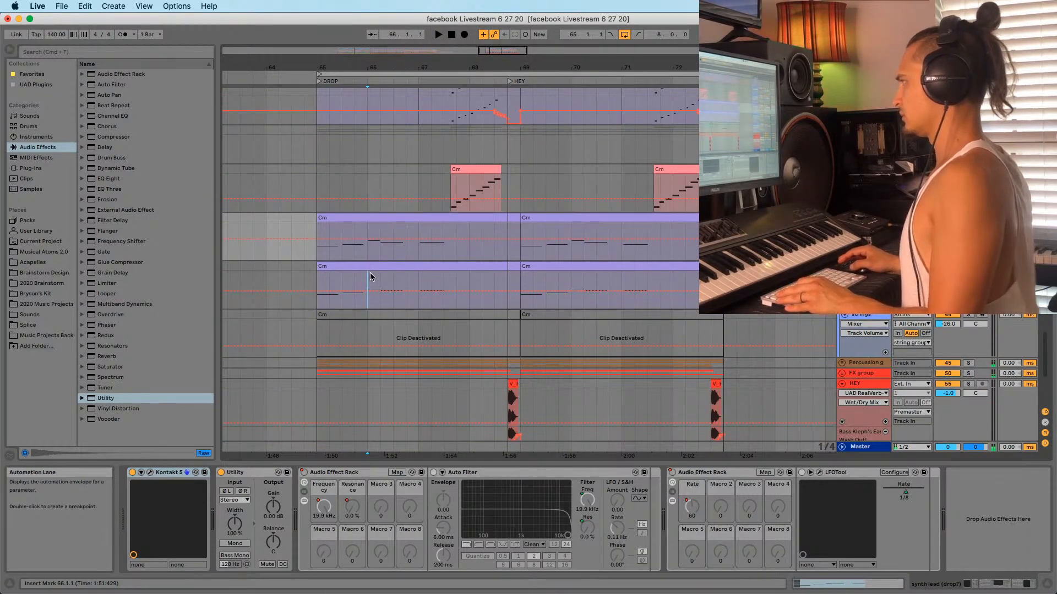
double_click(370, 273)
key(space)
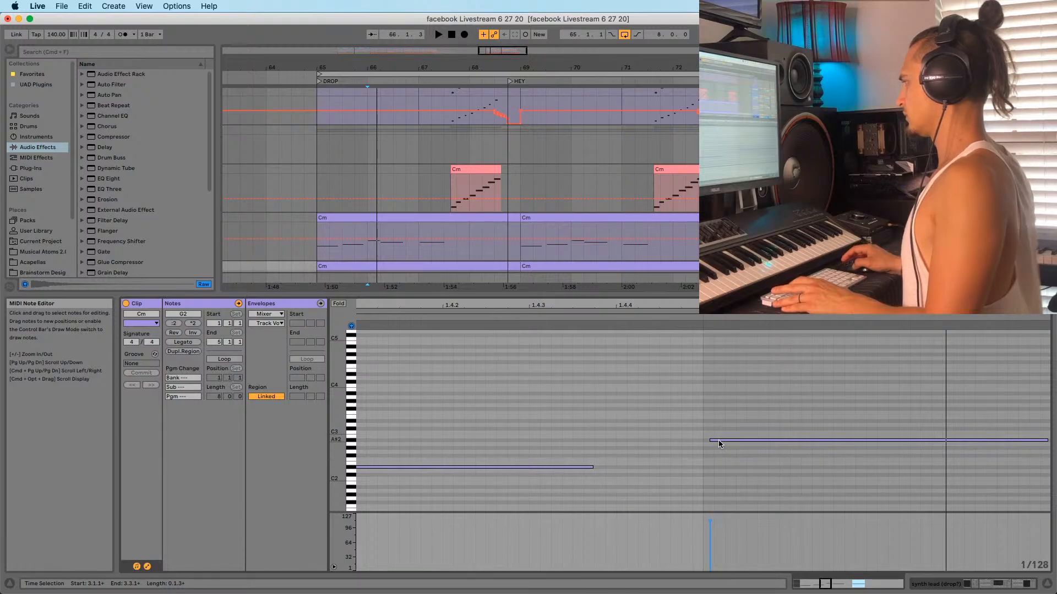
Open the first drop clip on the Big synth chords track and examine its C2 note up close
scroll(383, 200, up, 15)
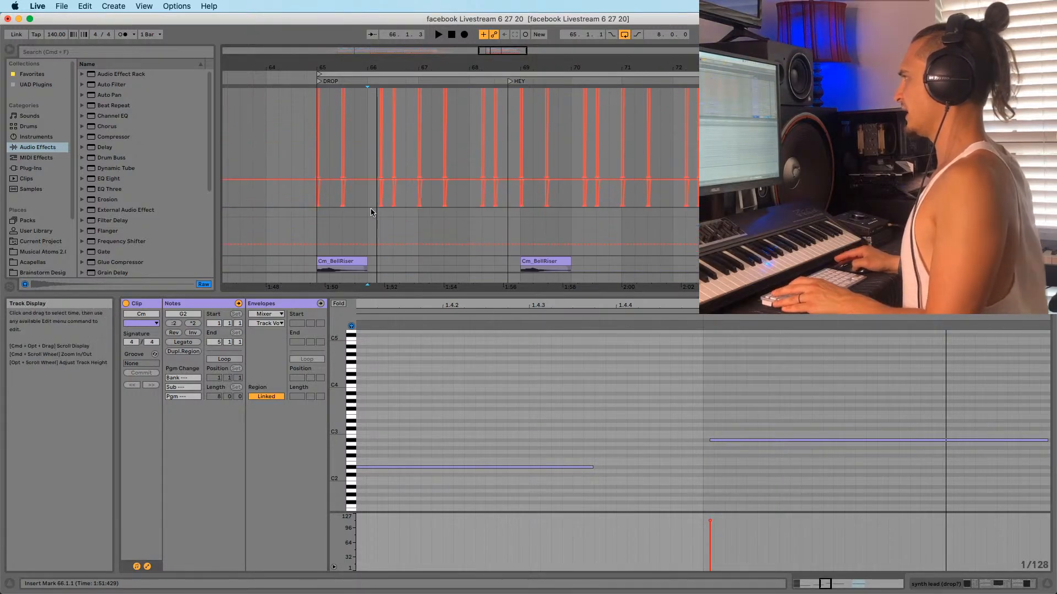
scroll(367, 202, down, 15)
click(366, 145)
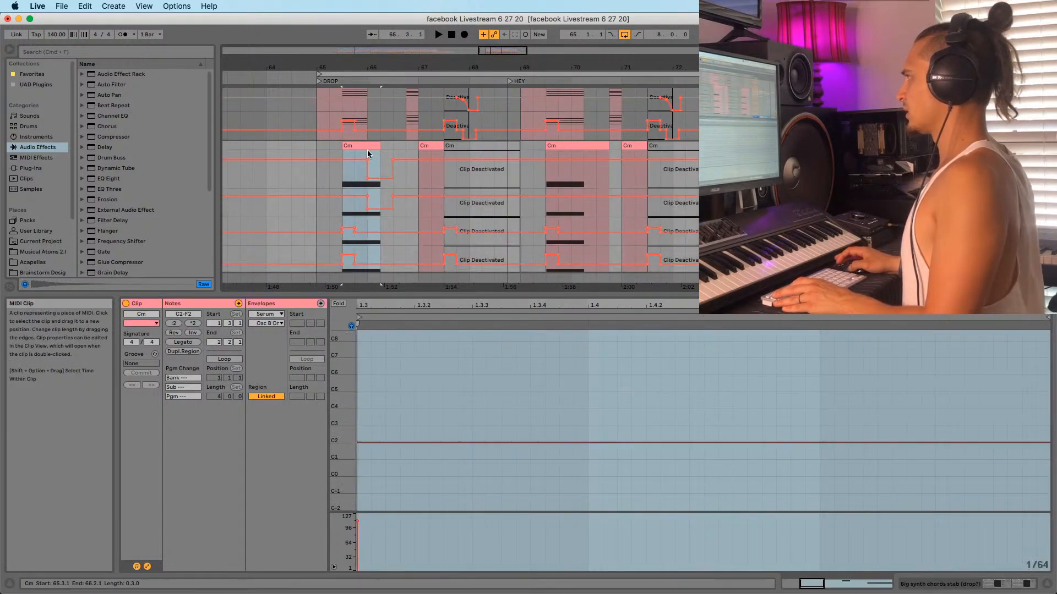
drag(337, 443, 362, 444)
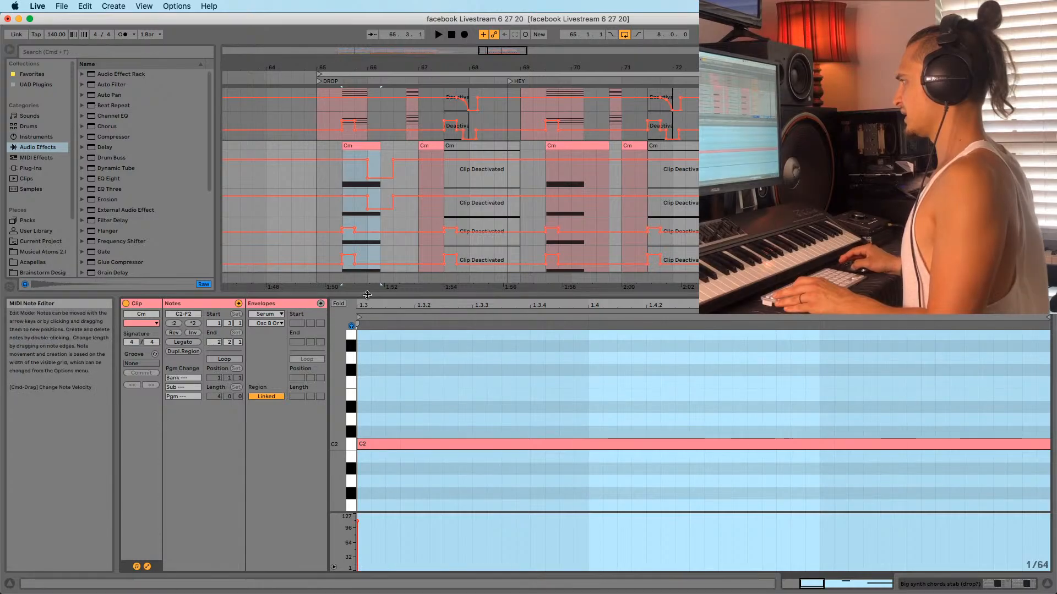
drag(375, 306, 375, 292)
Try ending the C2 note at beat 2.1 with an A#1 note from there to 2.3, audition it, and undo it
key(space)
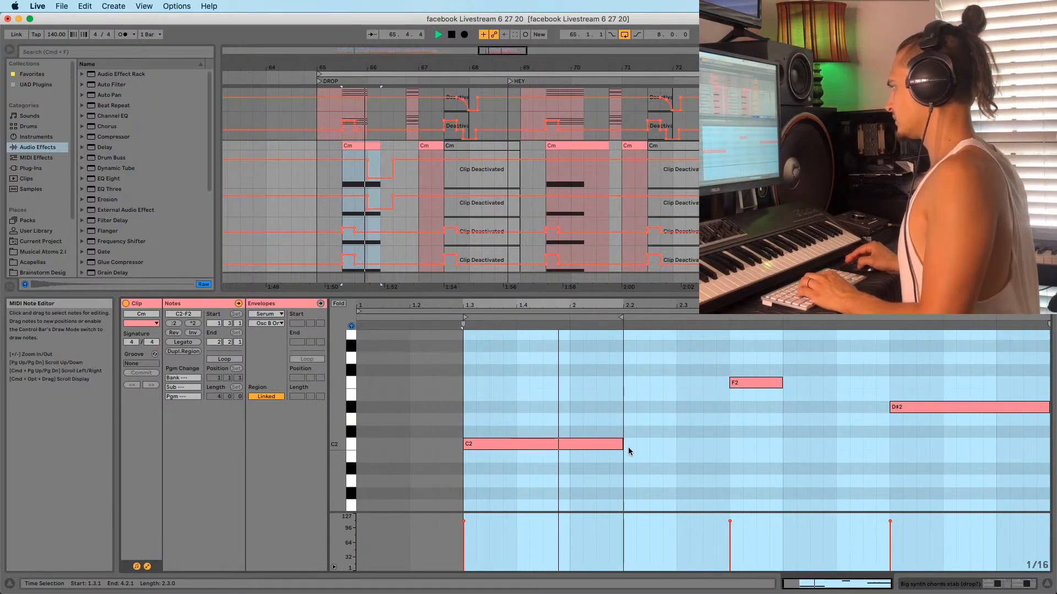
key(space)
drag(622, 446, 632, 470)
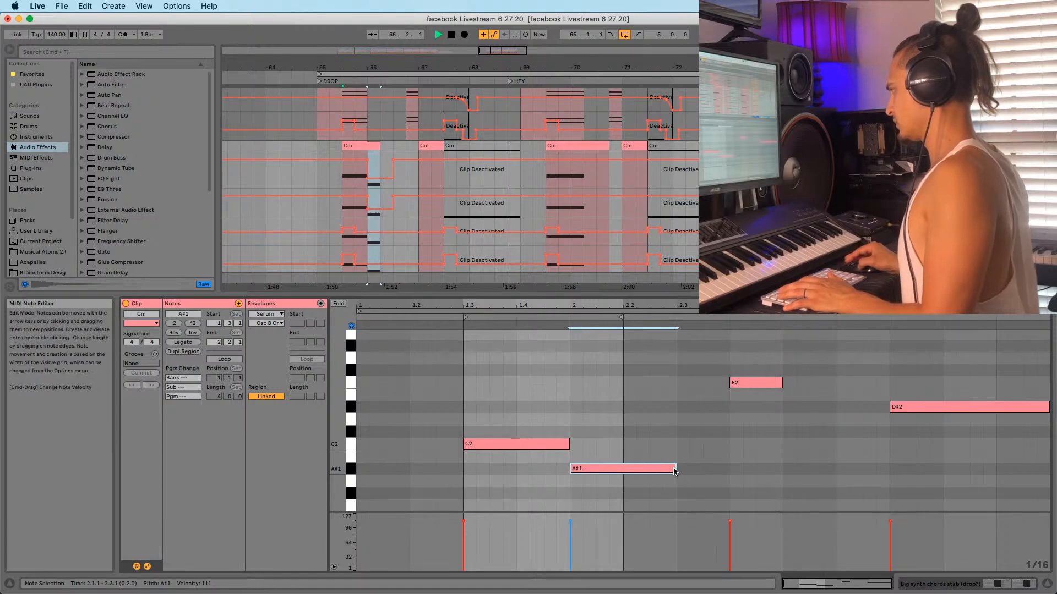
key(space)
key(space)
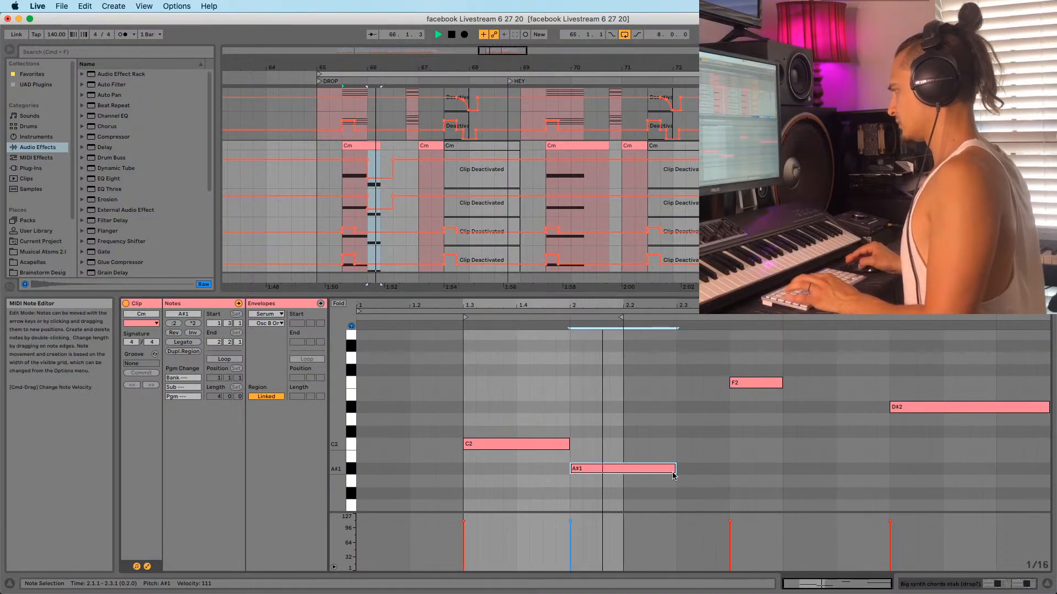
key(super+z)
key(super+z)
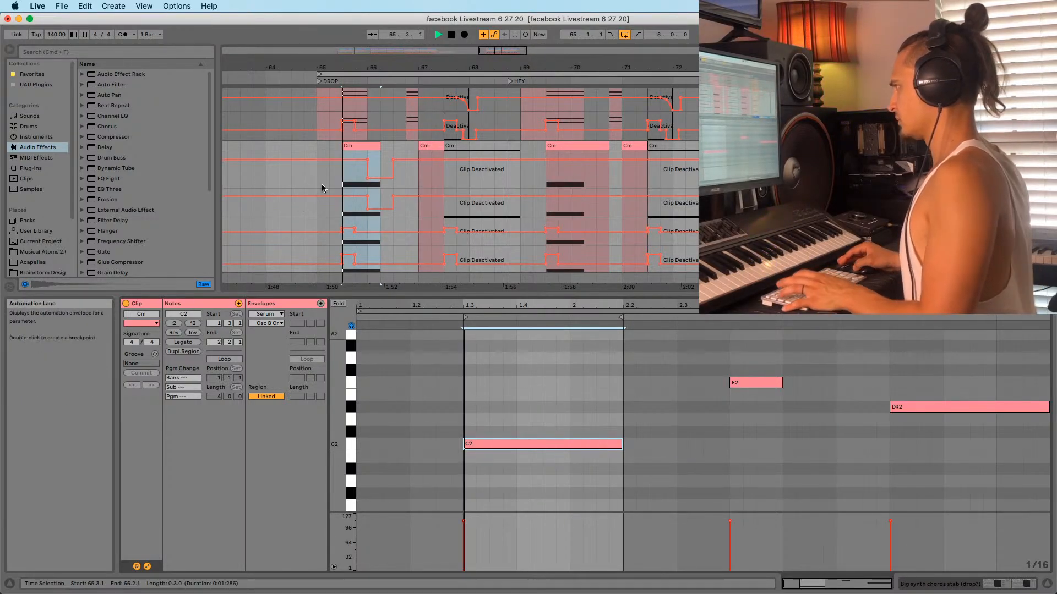
Enlarge the arrangement area and play the drop from 65.1.1 with the chord tracks in view
scroll(400, 229, down, 4)
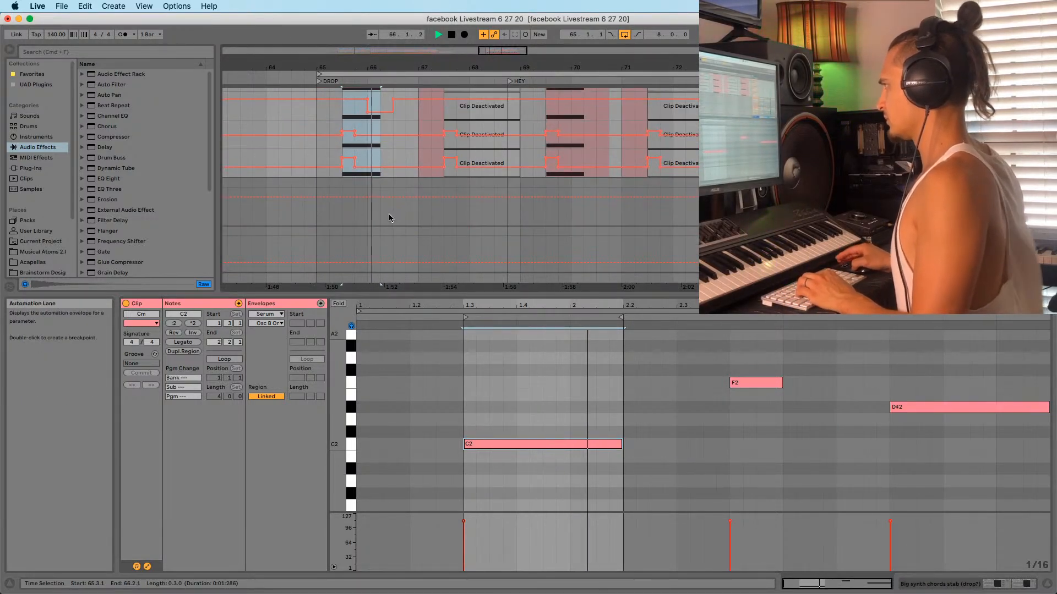
click(317, 141)
key(space)
drag(324, 69, 361, 67)
scroll(379, 287, up, 1)
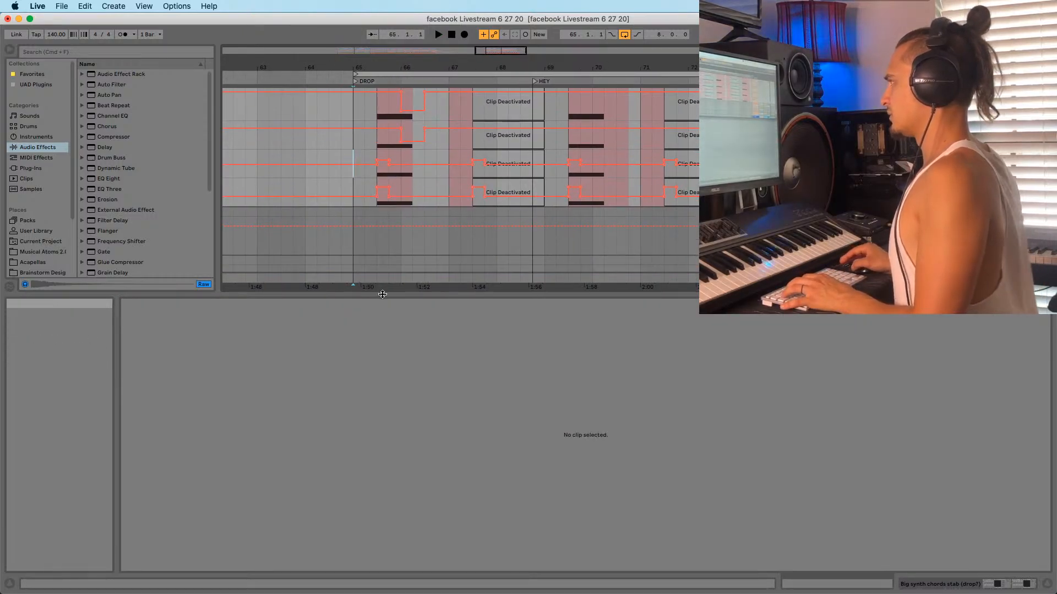
drag(383, 294, 382, 406)
scroll(372, 341, up, 5)
key(space)
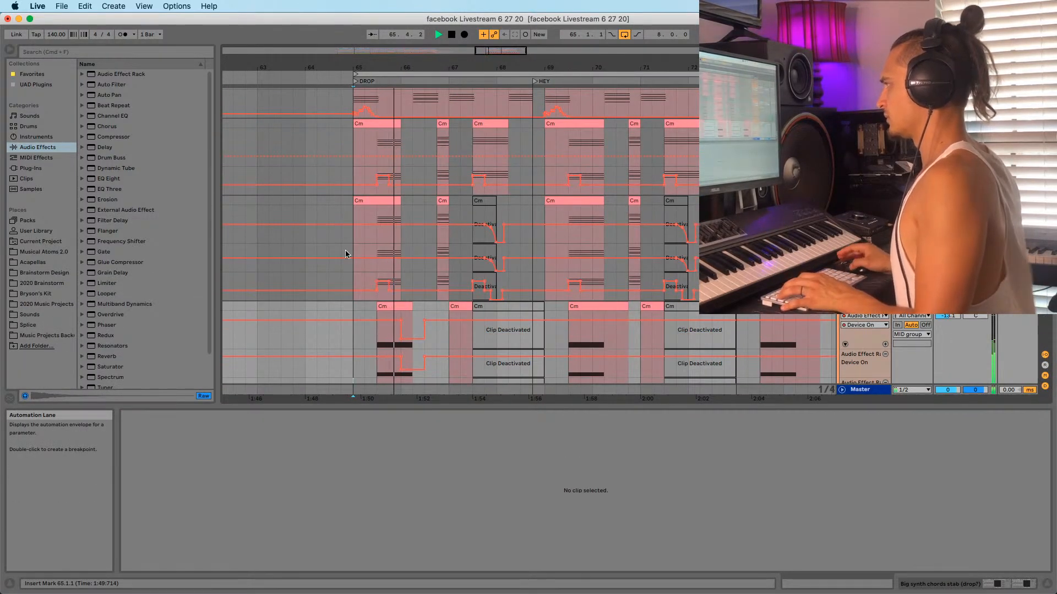
Compare the neighbouring chord clip with the first Big synth chords clip while replaying the drop's opening bars
click(355, 283)
scroll(380, 273, down, 5)
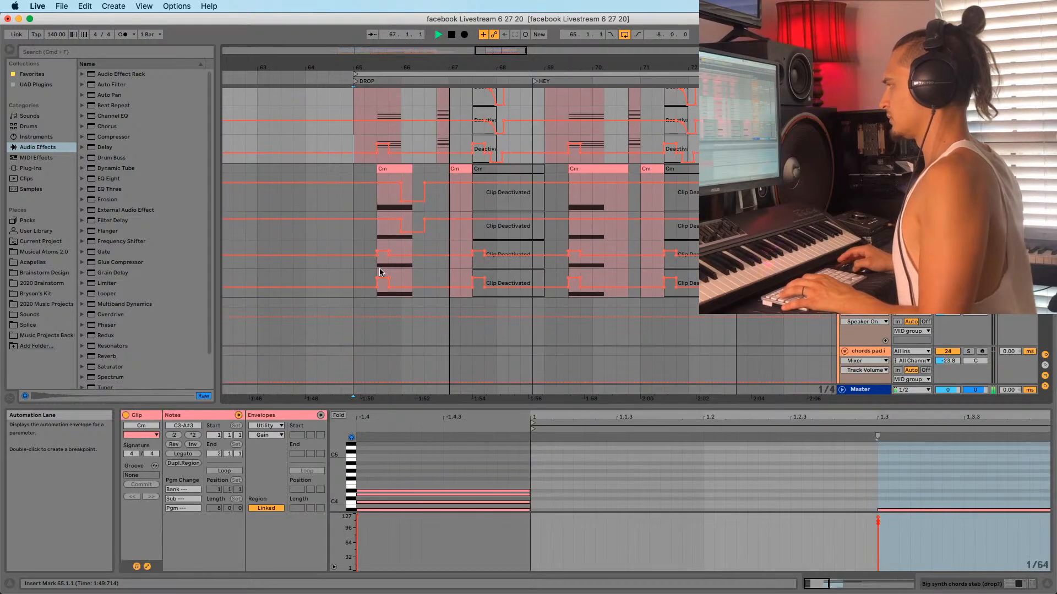
scroll(385, 278, down, 12)
scroll(403, 300, up, 13)
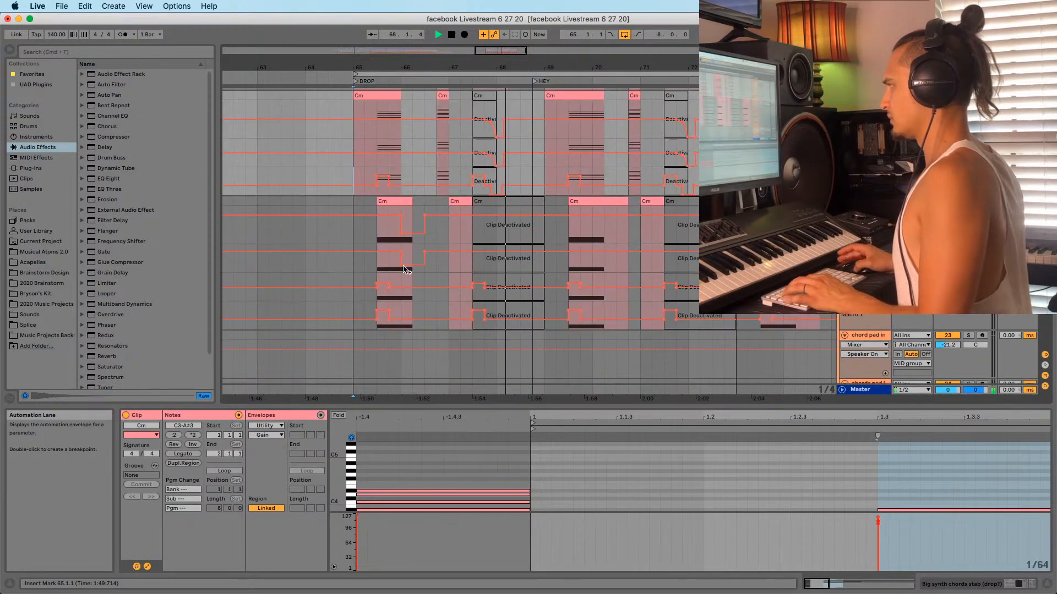
key(space)
key(space)
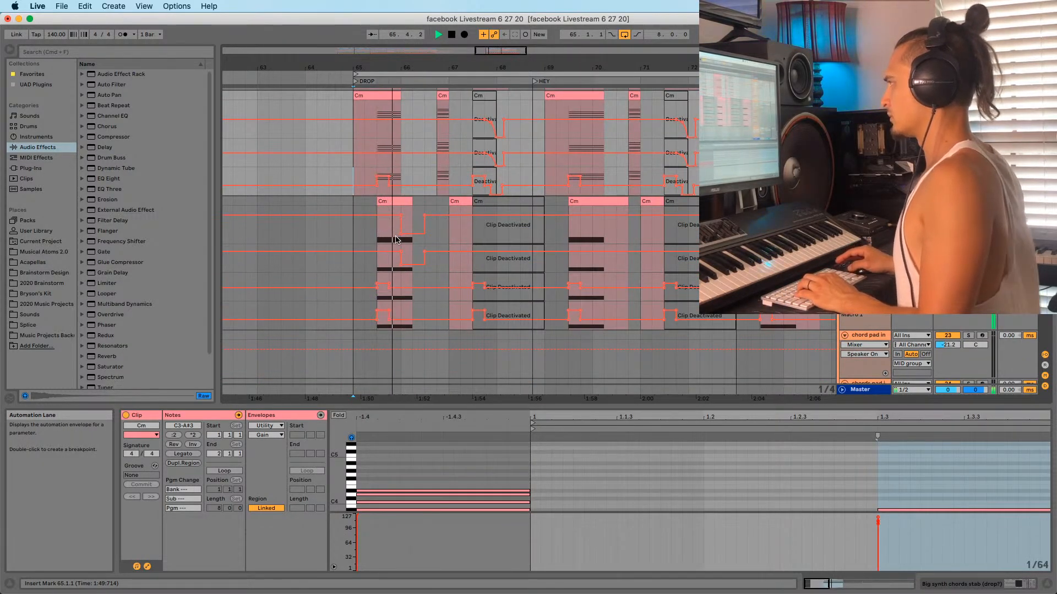
drag(406, 218, 379, 220)
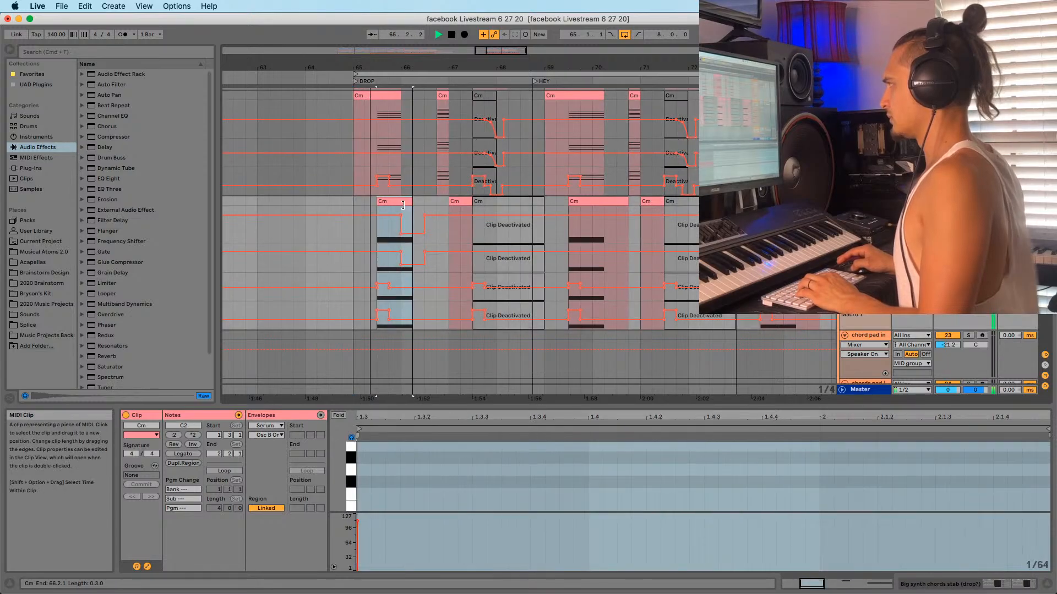
click(350, 232)
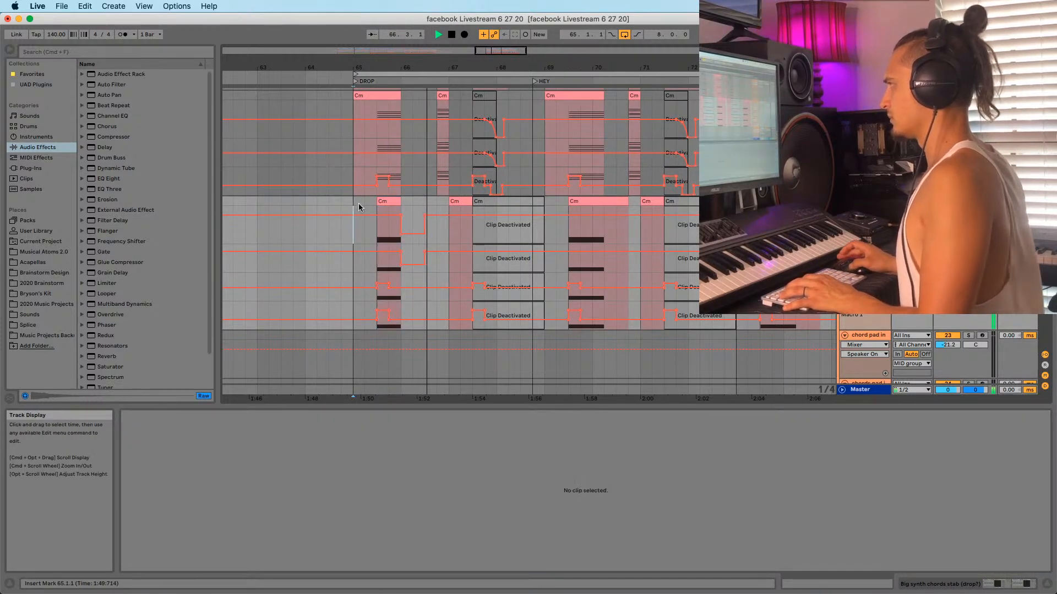
Look through the synth group, lead and string tracks across the whole drop section
scroll(375, 189, down, 5)
scroll(366, 279, down, 10)
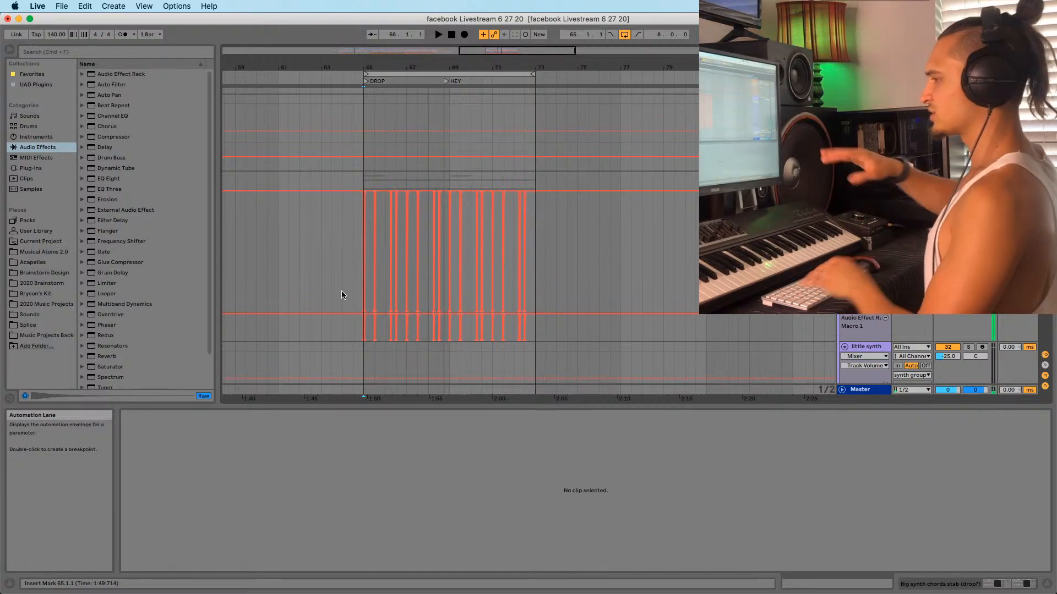
scroll(538, 301, down, 4)
scroll(539, 301, down, 5)
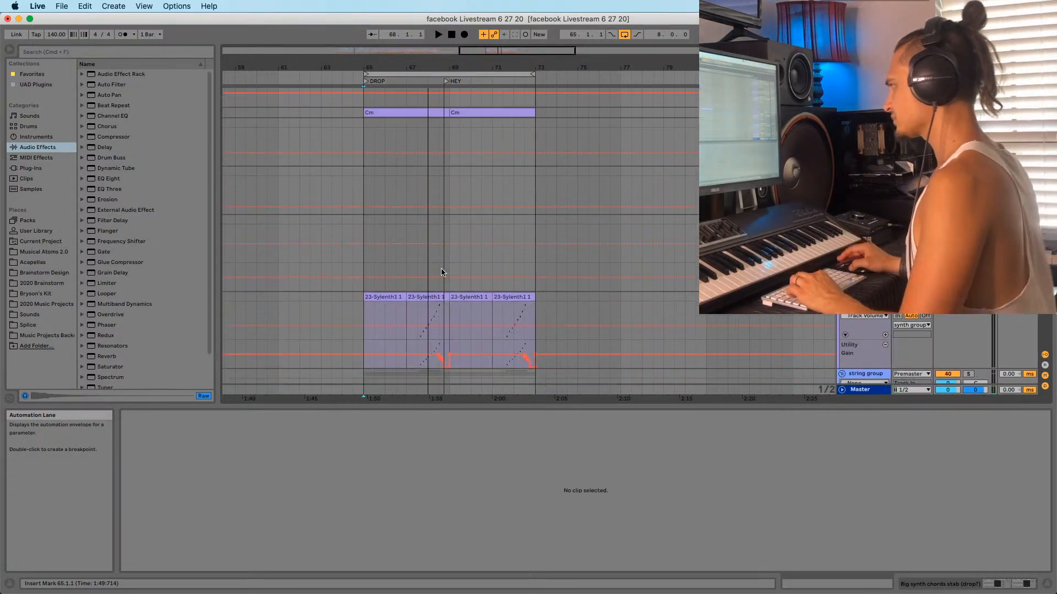
scroll(367, 246, up, 8)
scroll(367, 246, down, 6)
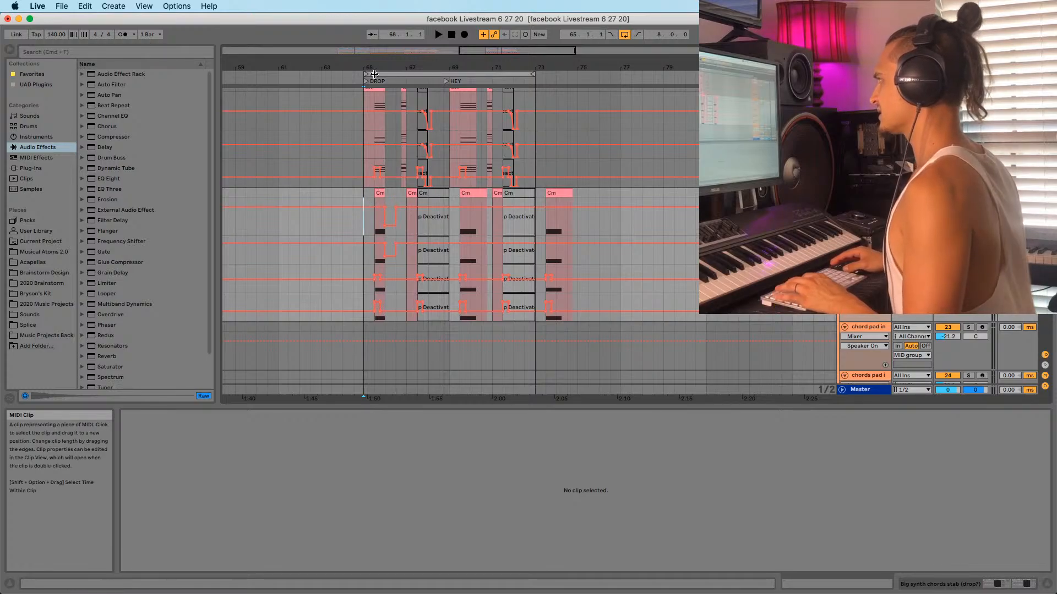
Replay the drop's opening from 65.1.1 and look over the pad and chord pluck tracks
drag(374, 74, 399, 131)
drag(340, 67, 342, 32)
drag(343, 68, 353, 62)
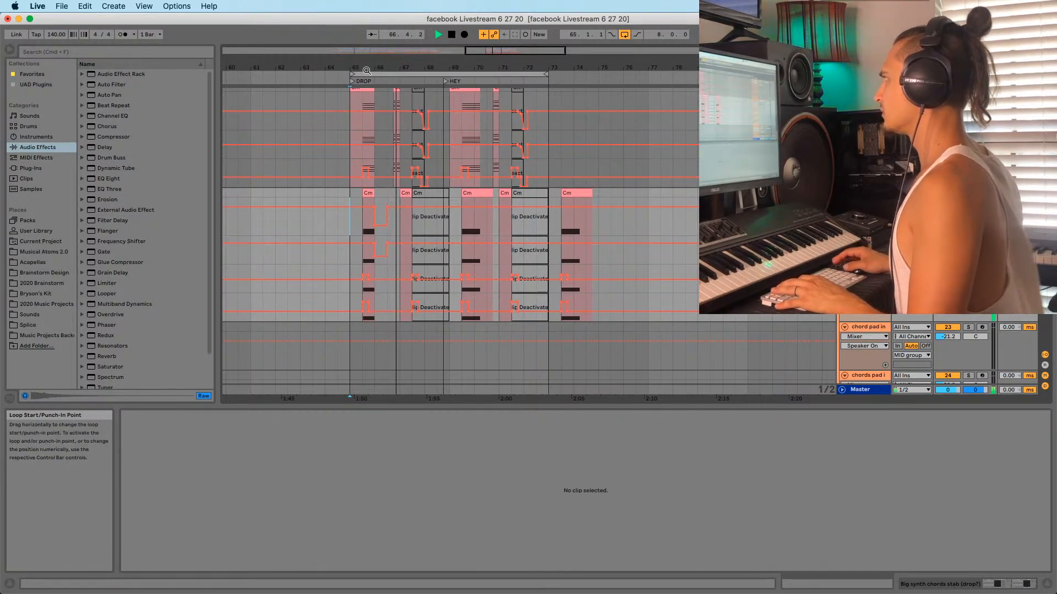
scroll(374, 163, down, 5)
key(space)
scroll(573, 245, down, 10)
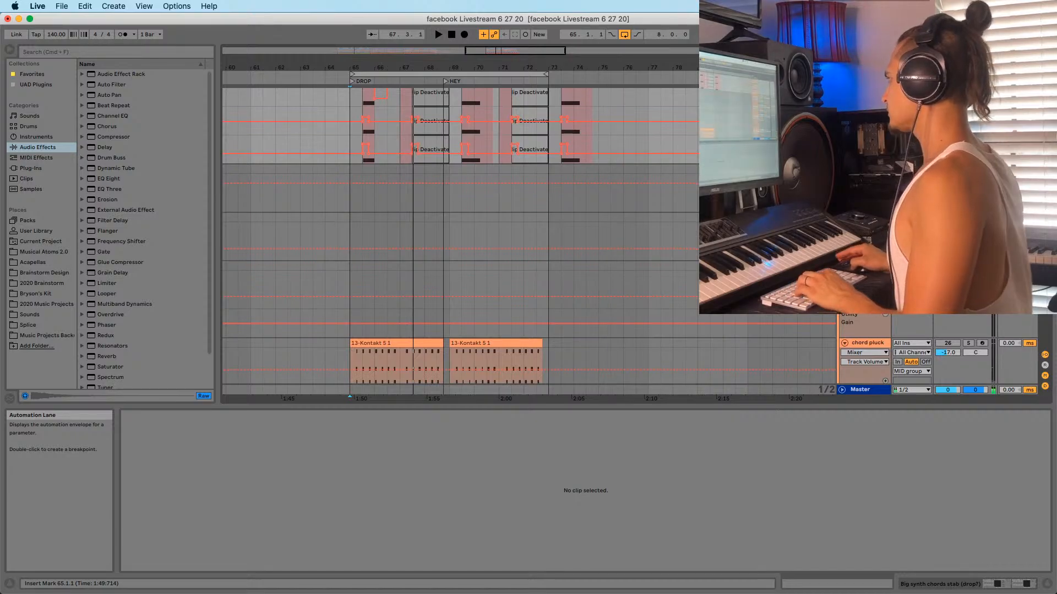
Replay the drop from 65.1.1 with the synth tracks in view and bring up the synth lead's track volume automation
scroll(574, 245, up, 6)
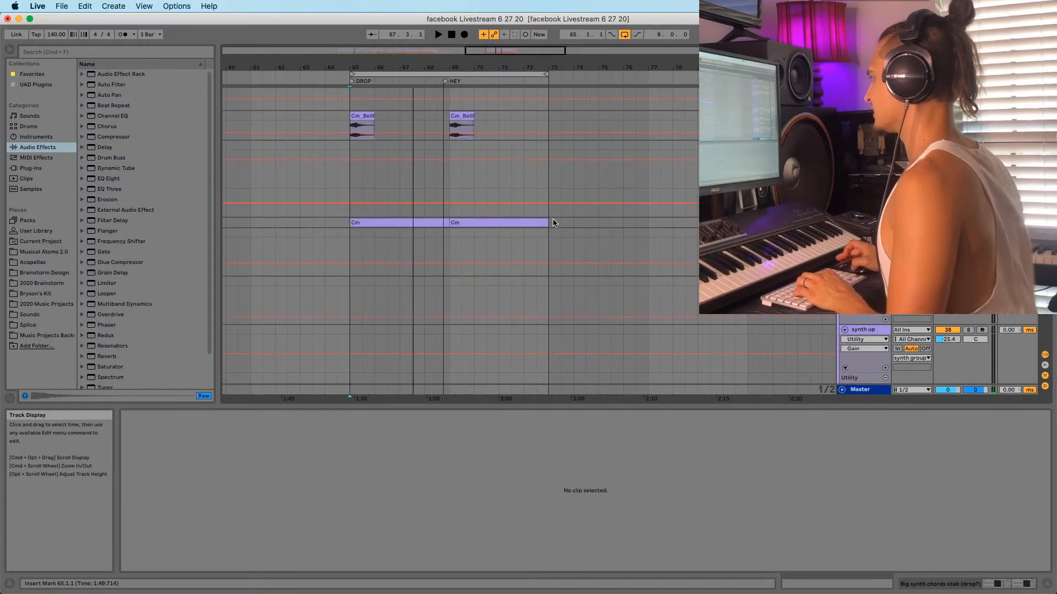
key(space)
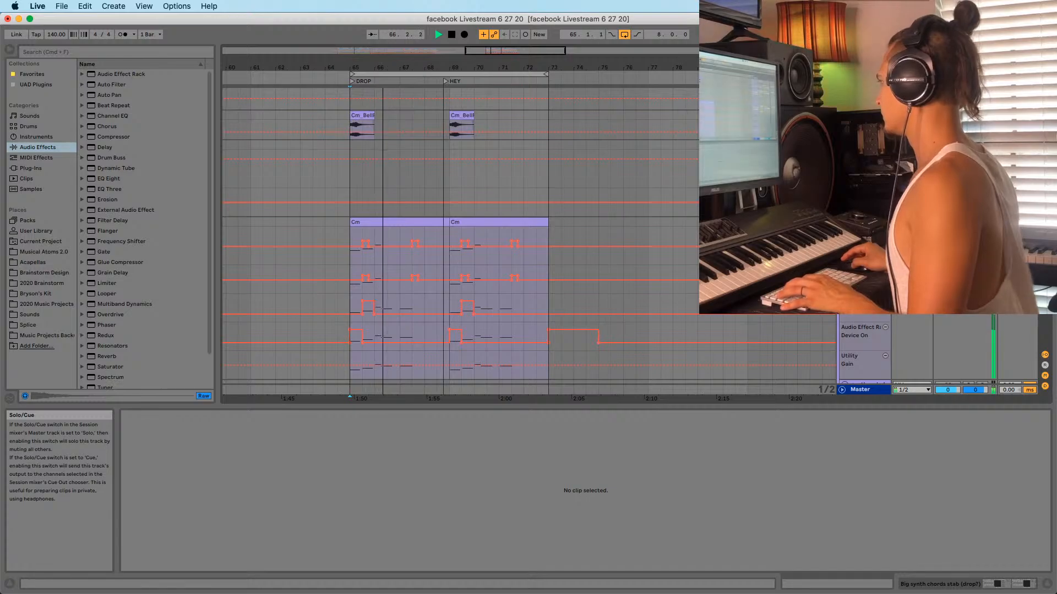
key(space)
key(space)
click(948, 230)
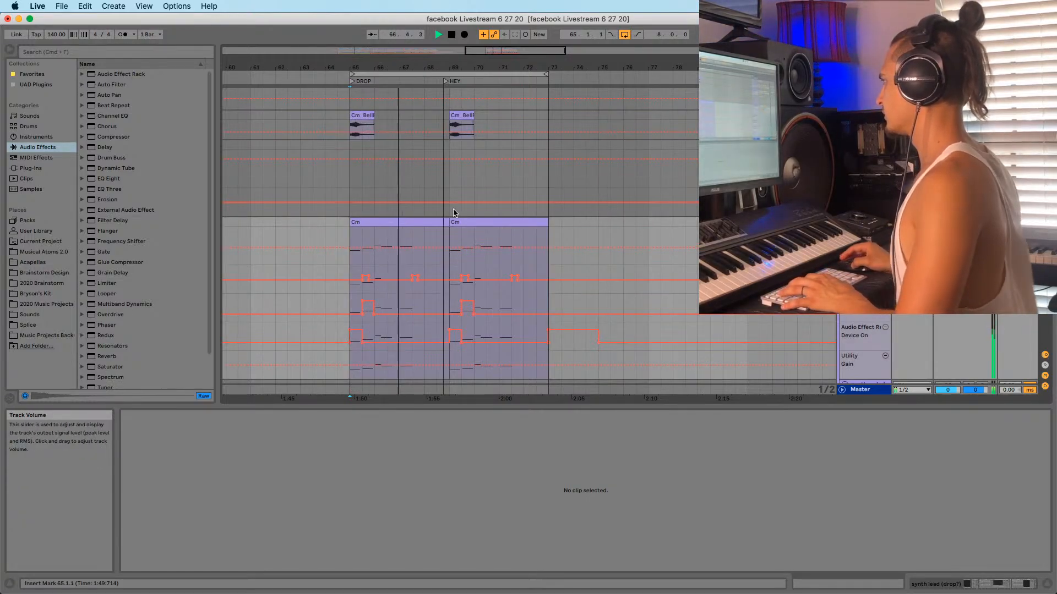
Look through the synth lead, synth melody and Big synth chords tracks while the drop plays
drag(412, 67, 363, 62)
click(332, 231)
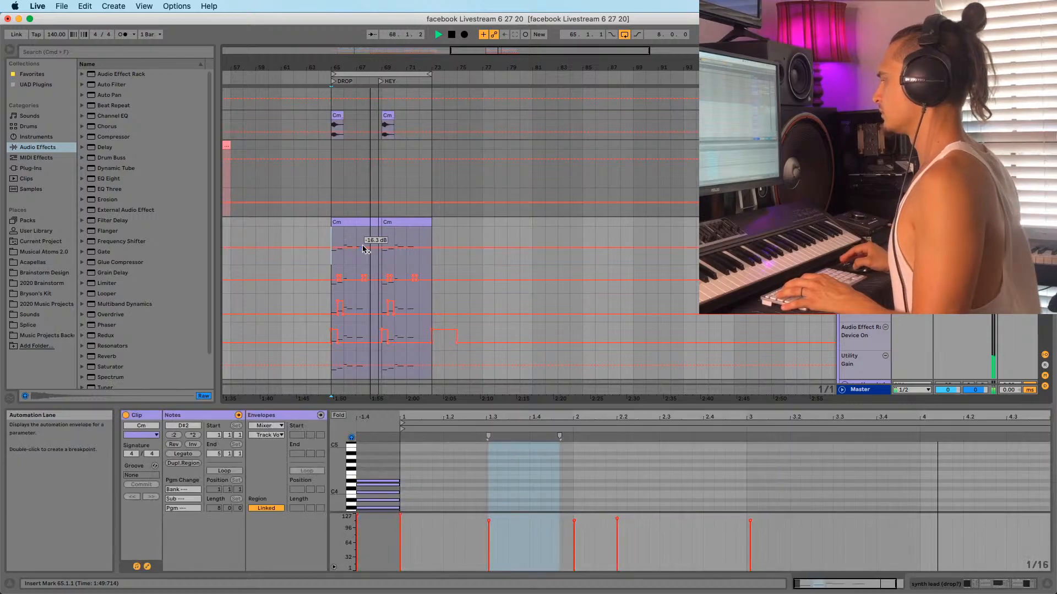
scroll(361, 245, down, 5)
click(337, 200)
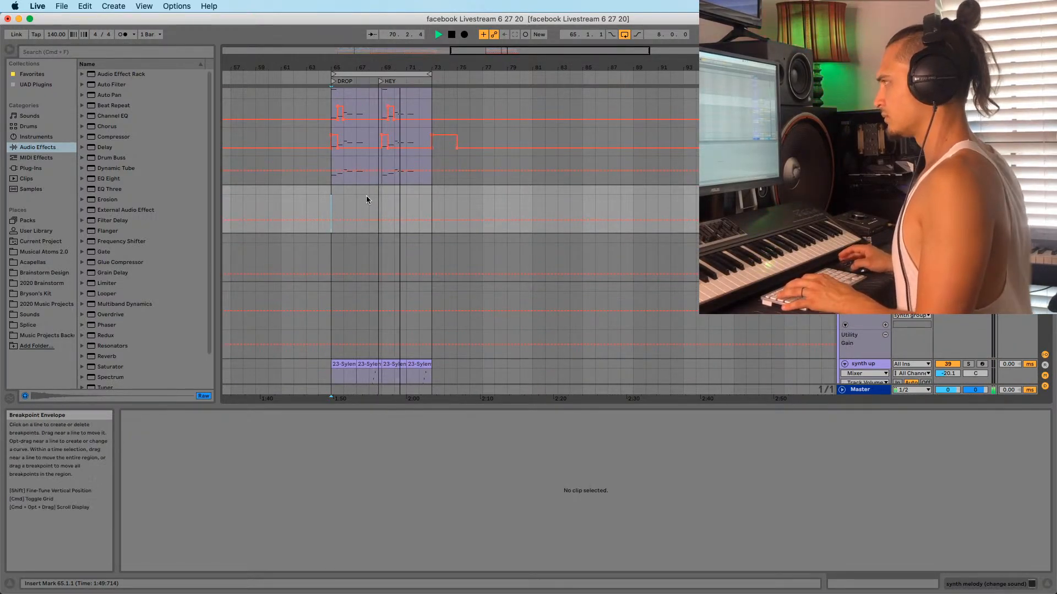
scroll(336, 220, up, 6)
scroll(342, 223, up, 15)
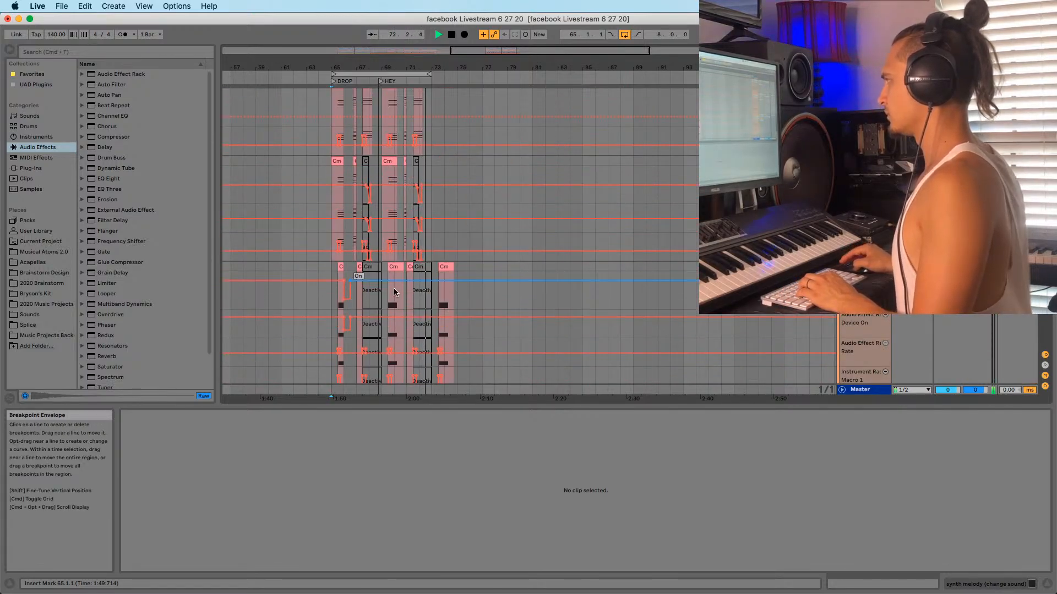
click(332, 273)
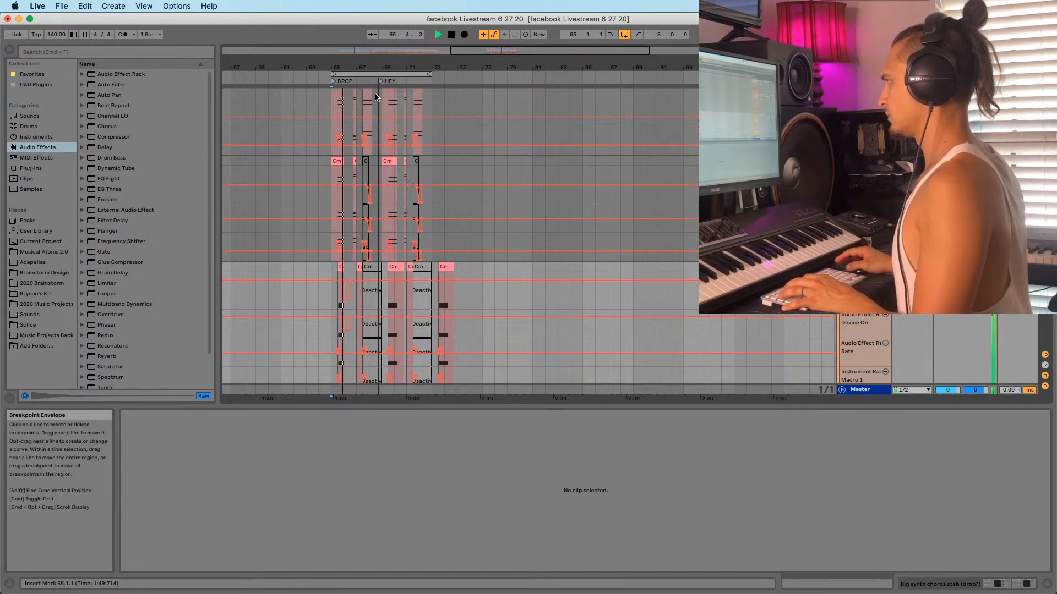
Play the chord tracks from bar 72 to hear the end of the drop's second phrase
drag(364, 62, 364, 83)
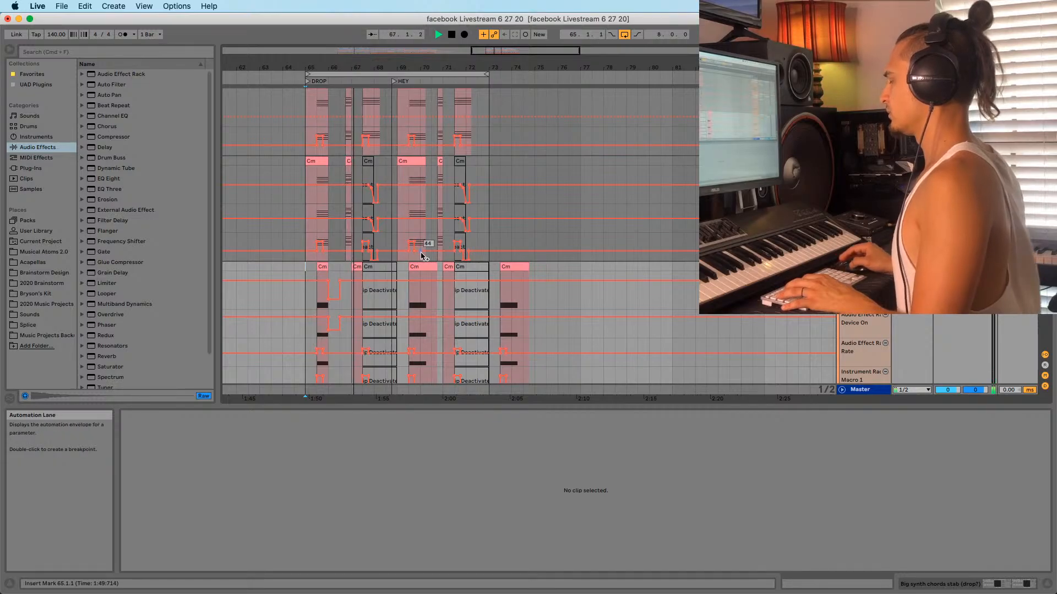
click(466, 109)
key(space)
key(space)
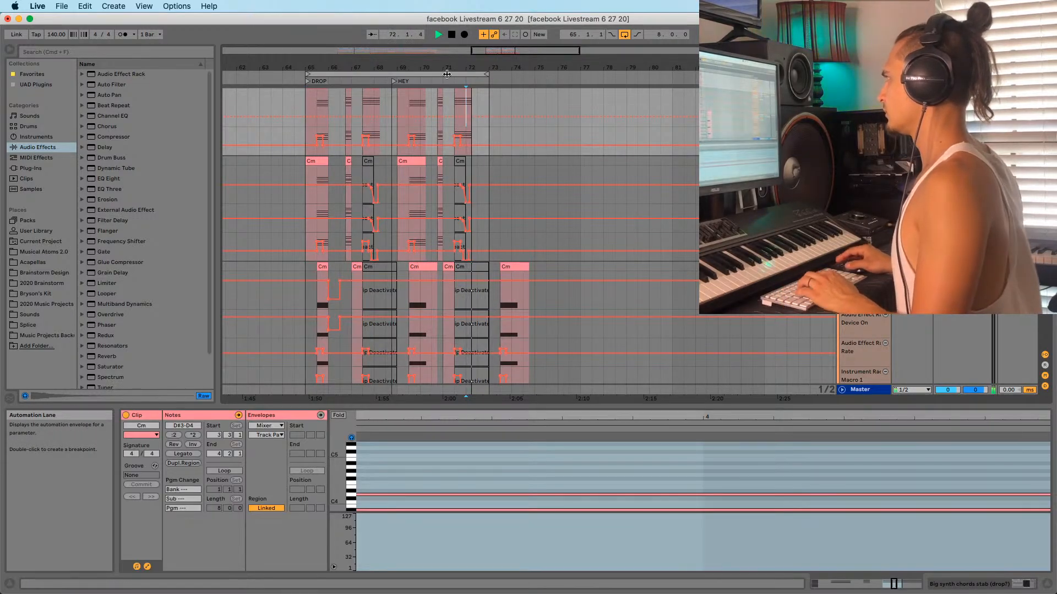
key(minus)
mouse_move(377, 66)
mouse_down()
mouse_move(377, 75)
mouse_move(396, 63)
mouse_up()
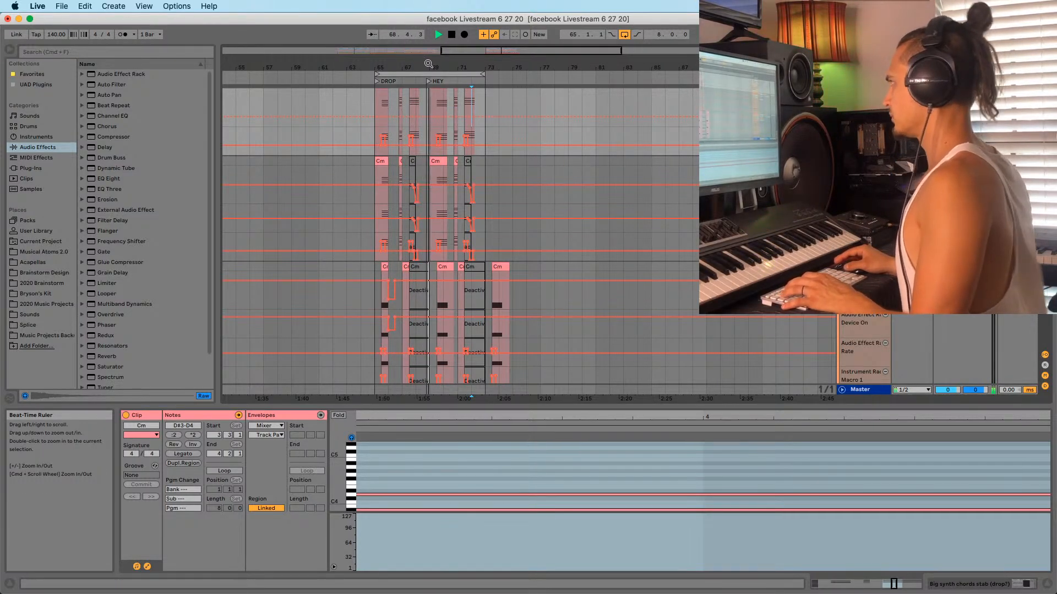
drag(431, 64, 431, 62)
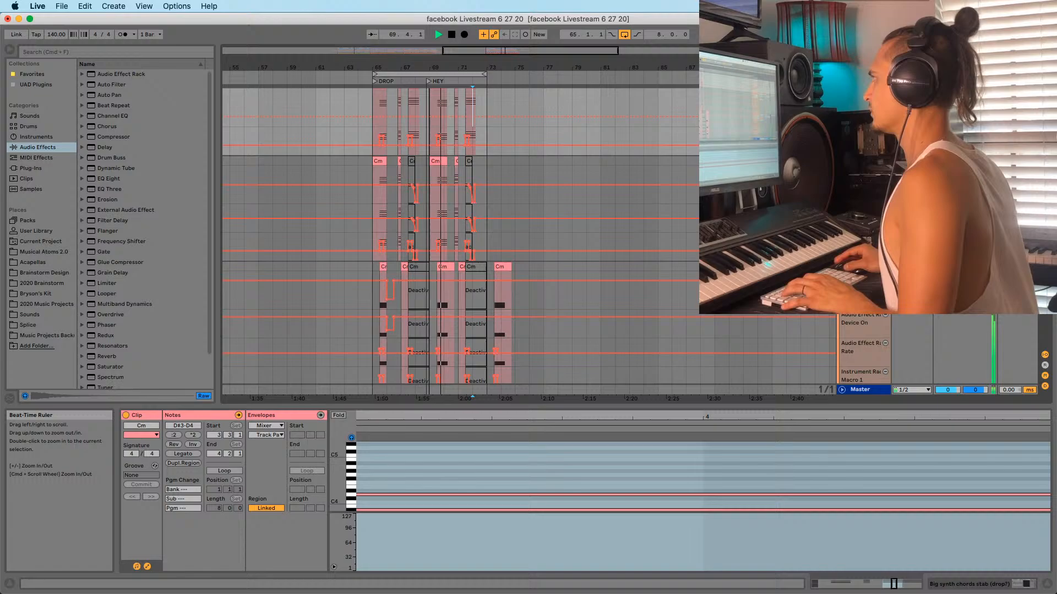
Replay the drop from 65.1.1 with the Big synth chords tracks in view
click(376, 104)
scroll(386, 192, down, 3)
scroll(390, 227, up, 3)
key(space)
key(space)
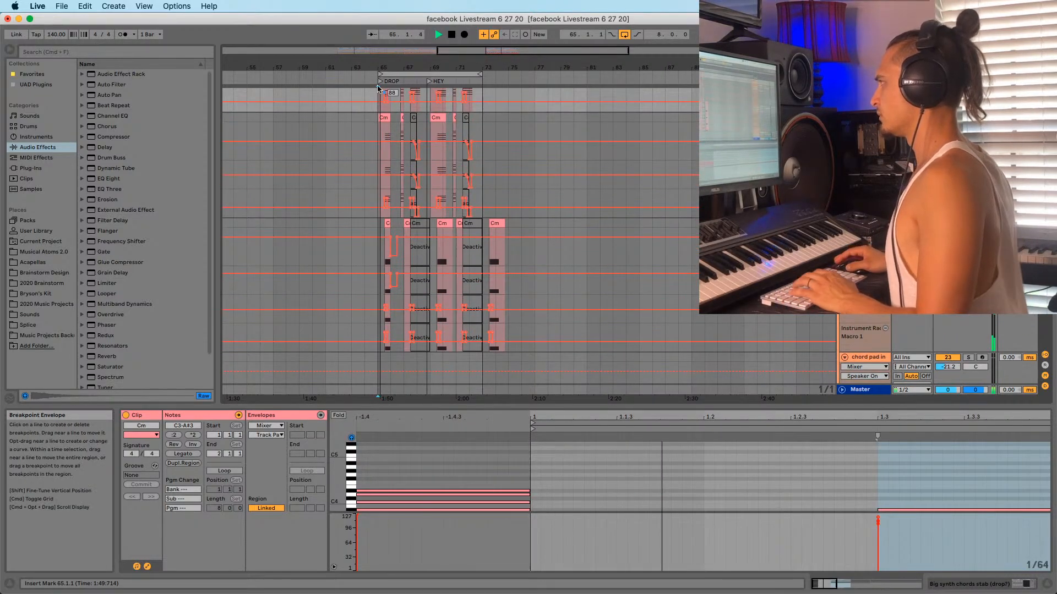
Copy the lowest Big synth chords section from 65.1.1 to 66.3.1 onto 69.1.1, and trim the two chord clips above to end at 70.1.1
drag(380, 67, 423, 251)
key(a)
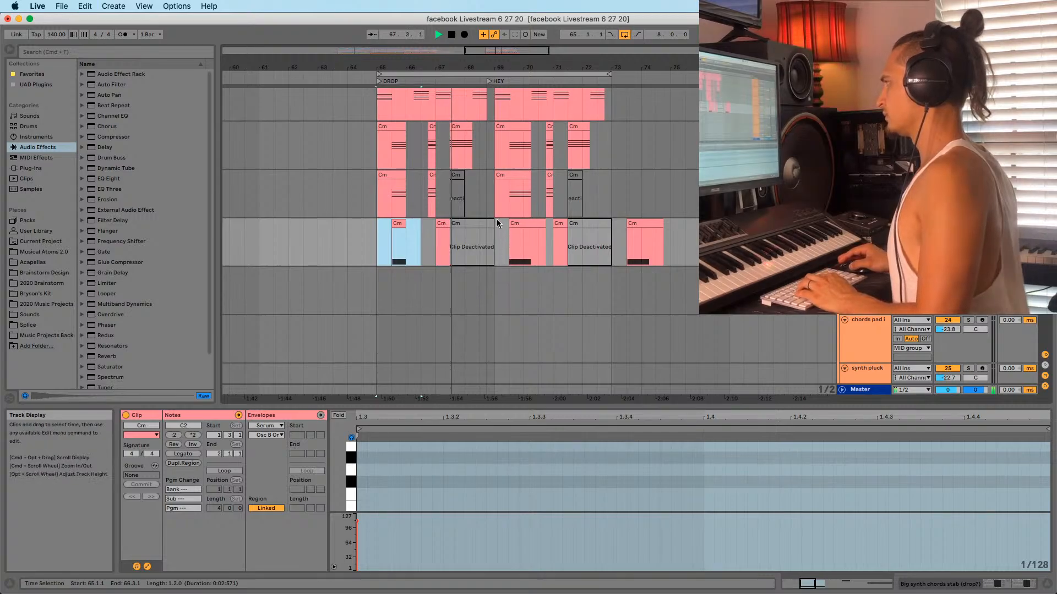
drag(497, 223, 550, 228)
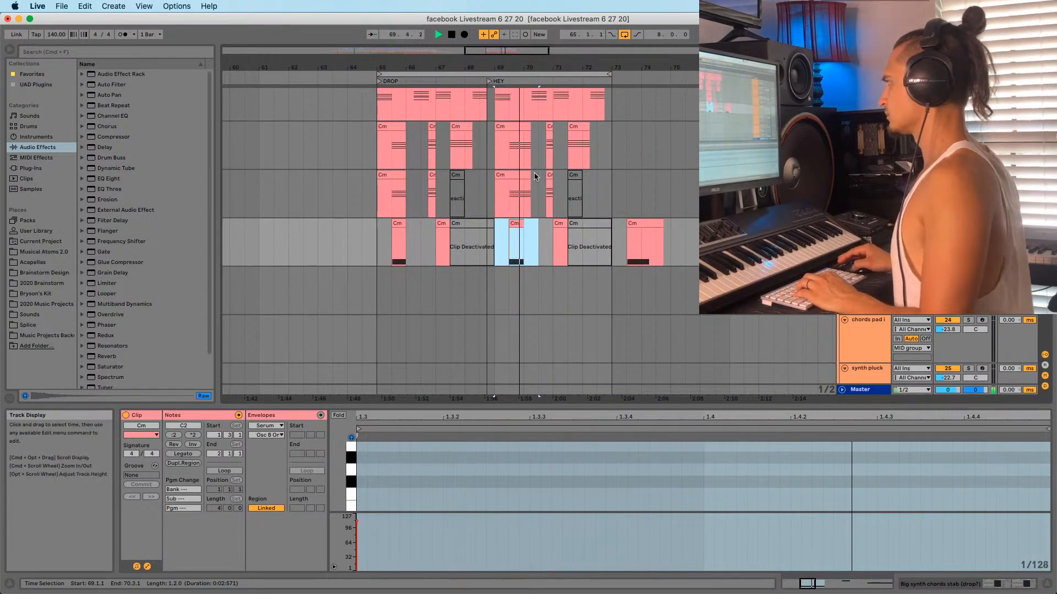
click(520, 182)
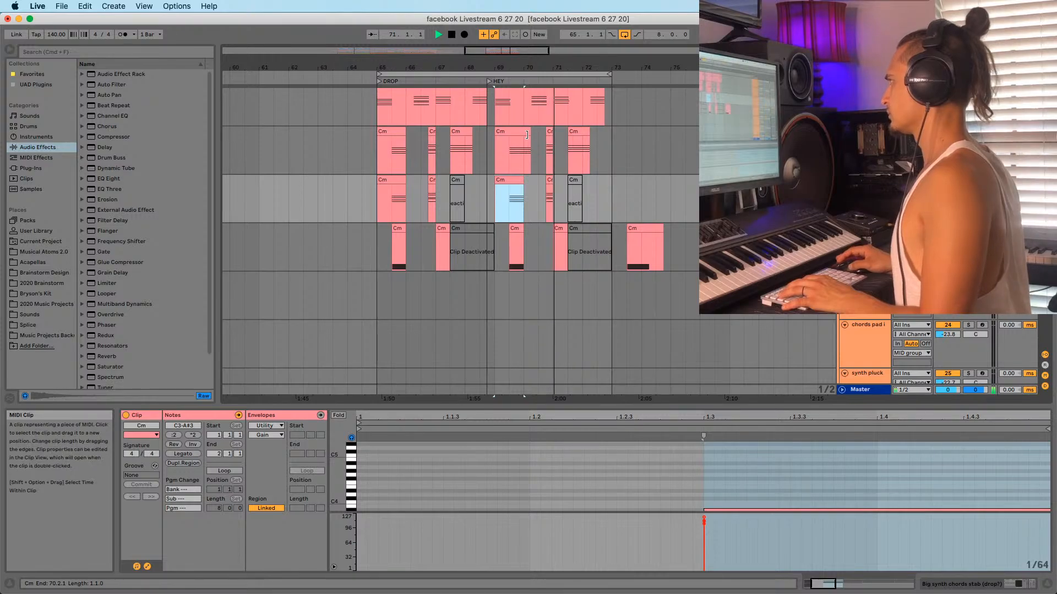
drag(527, 133, 521, 135)
Solo the chord track directly above the lowest Big synth chords track and audition it from 69.3.1
click(510, 204)
key(space)
click(968, 180)
key(space)
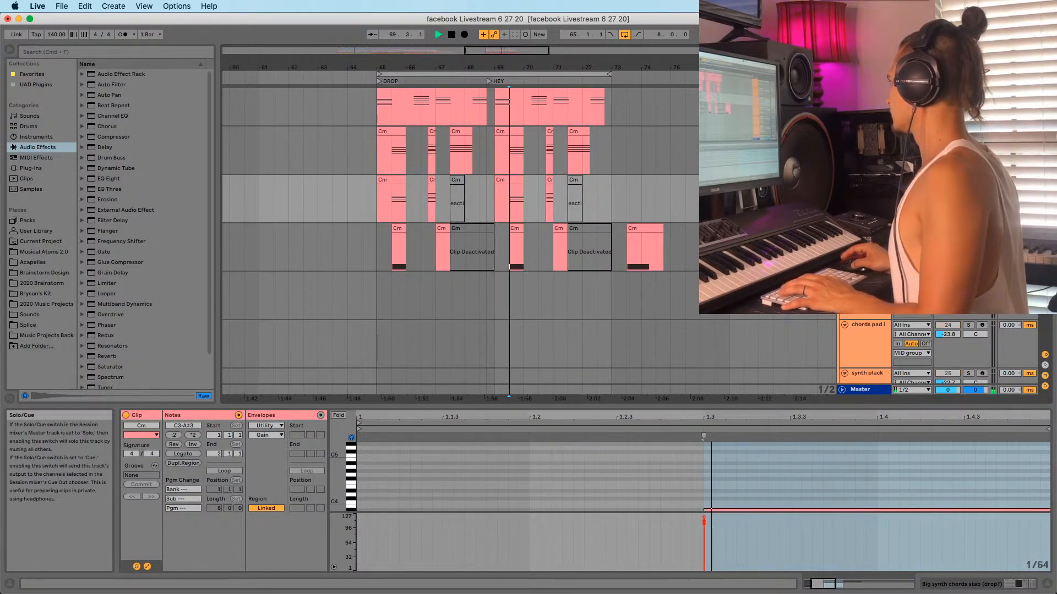
key(space)
drag(525, 68, 525, 113)
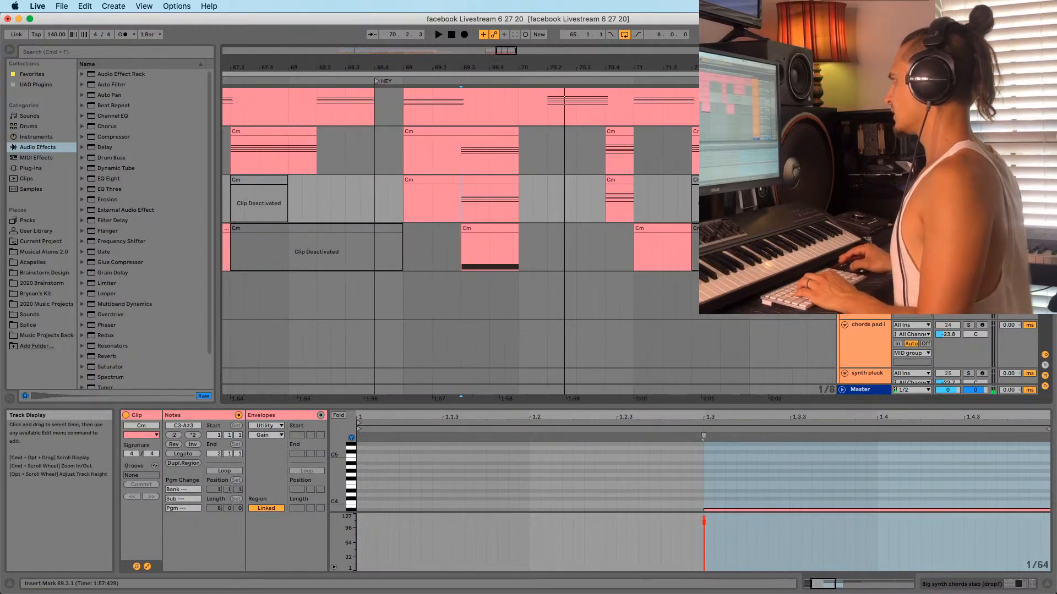
Draw the soloed chord track's Utility gain down to -inf dB after its clip ends at 70.1.1, and replay from 69.3.1
key(a)
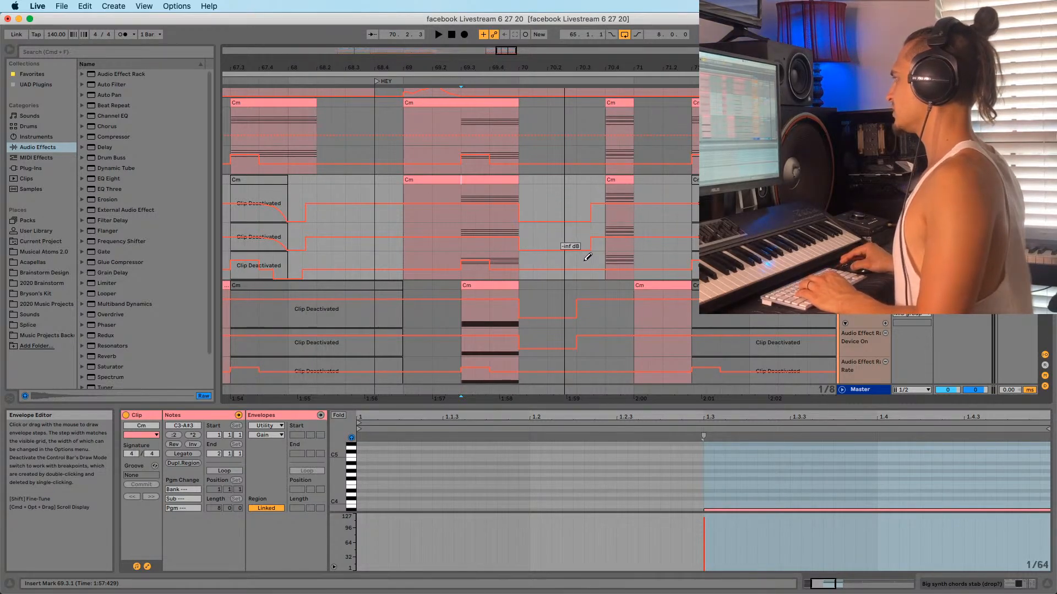
key(b)
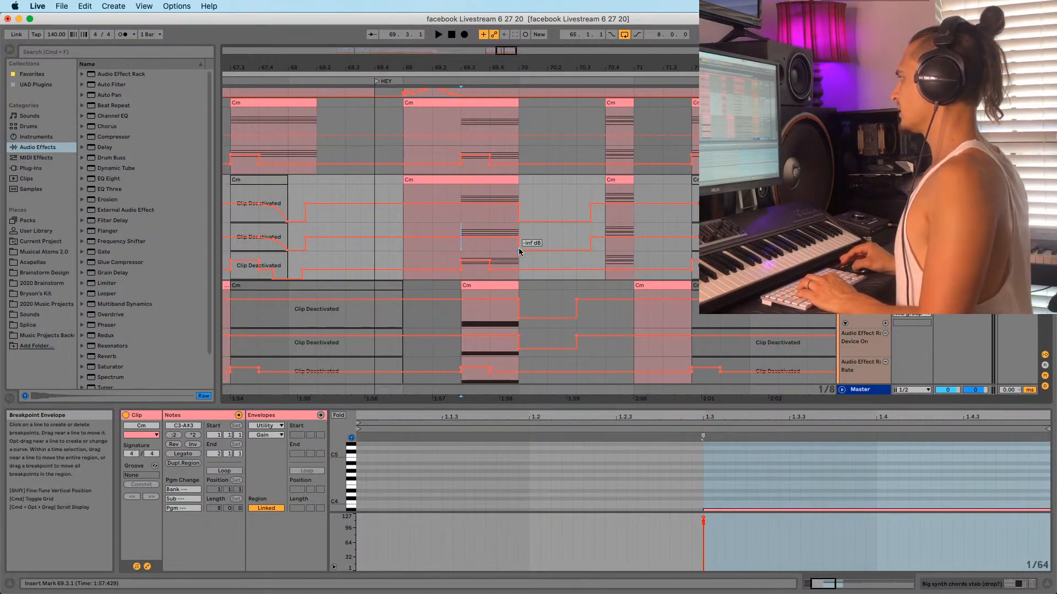
key(space)
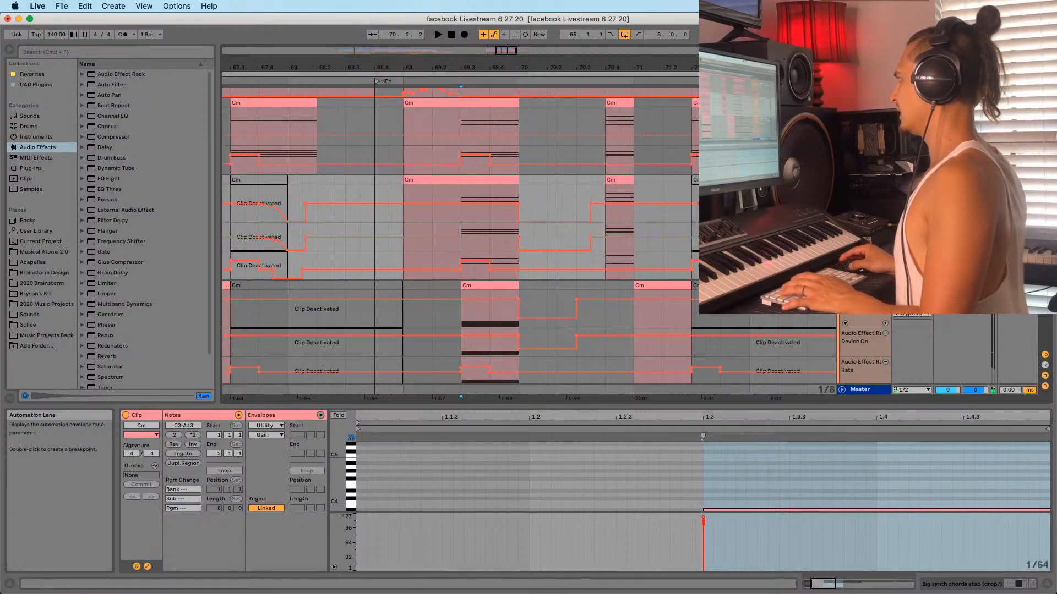
key(space)
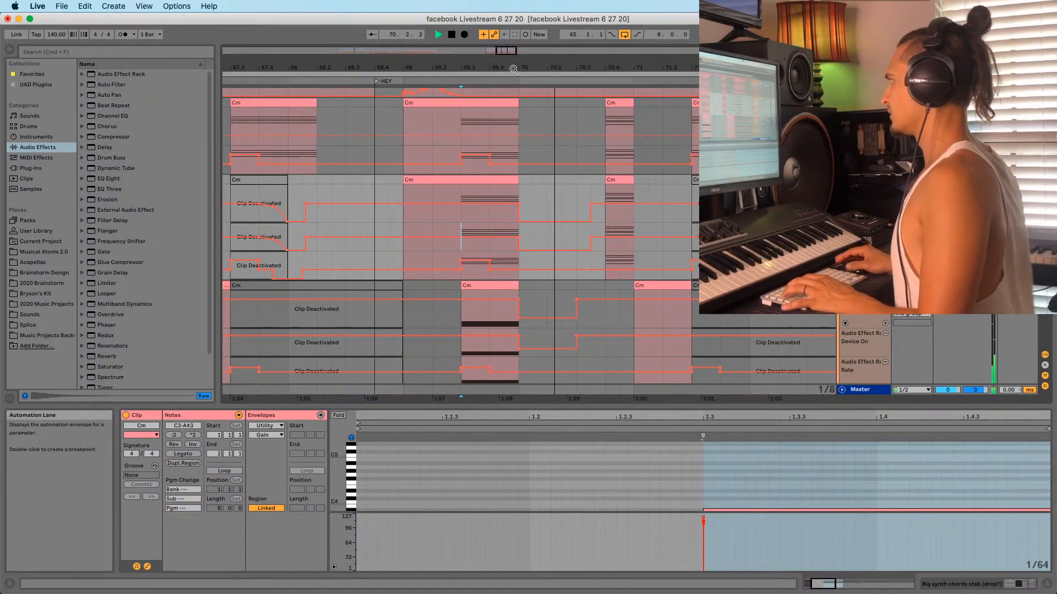
key(space)
Add a Utility after the Audio Effect Rack on the lowest Big synth chords track and show its Gain automation
scroll(541, 291, down, 3)
double_click(866, 226)
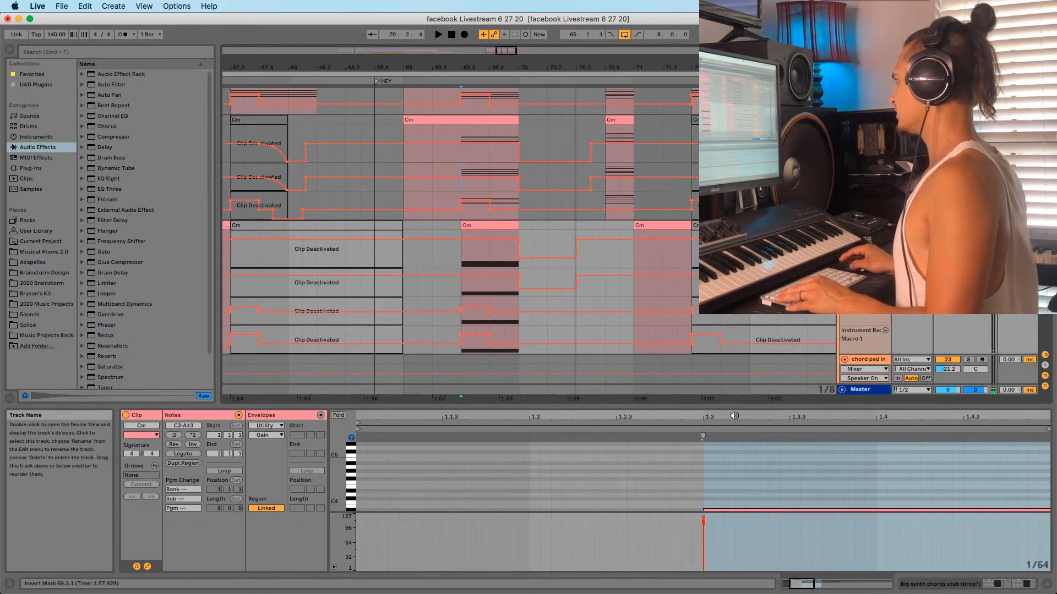
click(137, 399)
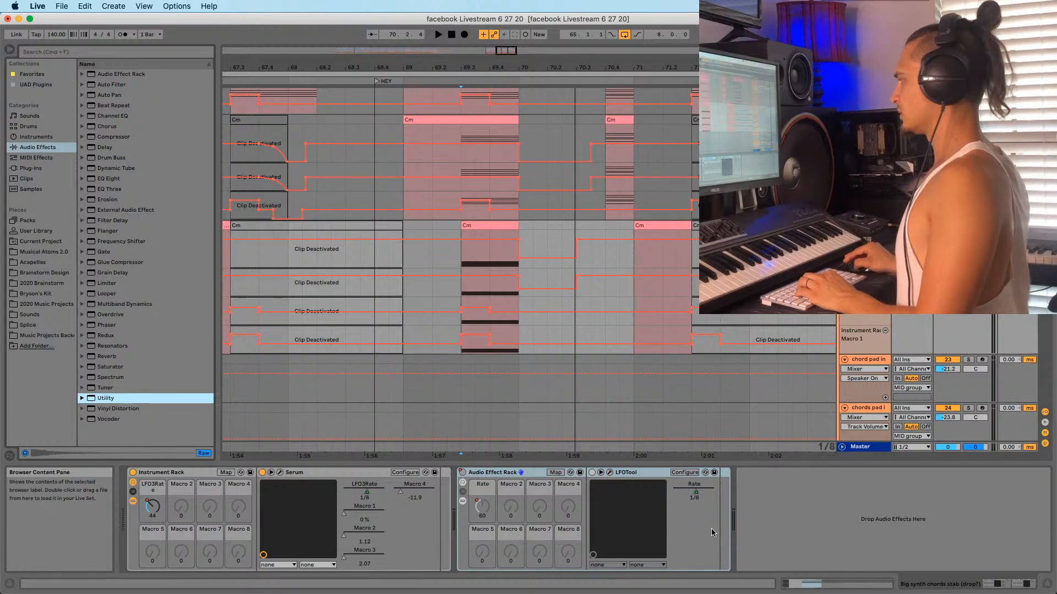
drag(102, 402, 750, 492)
right_click(798, 505)
click(842, 522)
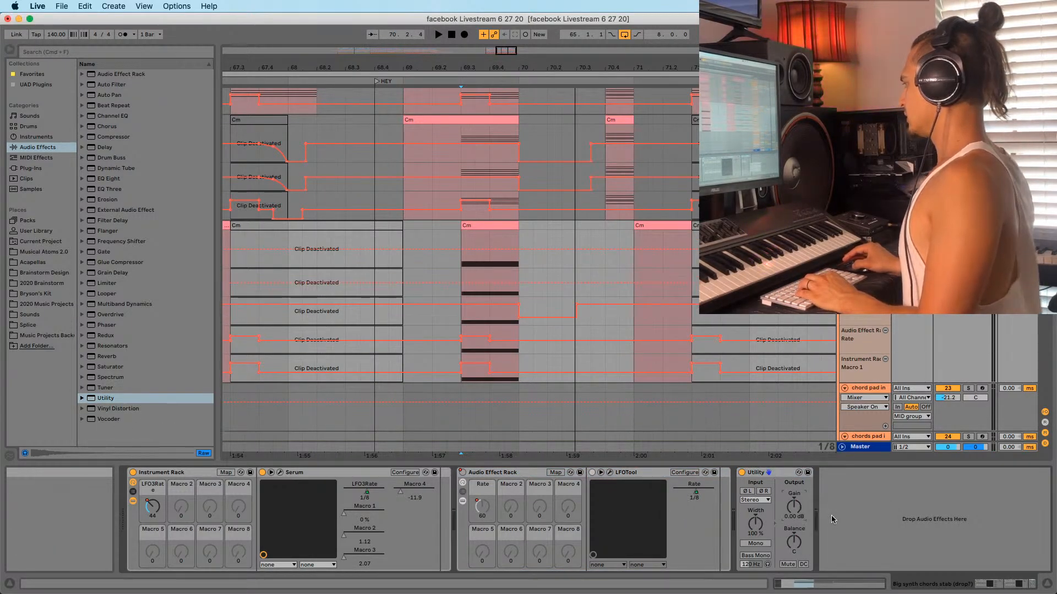
Draw the new Utility's gain down to -inf dB from 70.1.1 to 70.3.1 and replay the drop from 65.1.1
drag(526, 284, 557, 304)
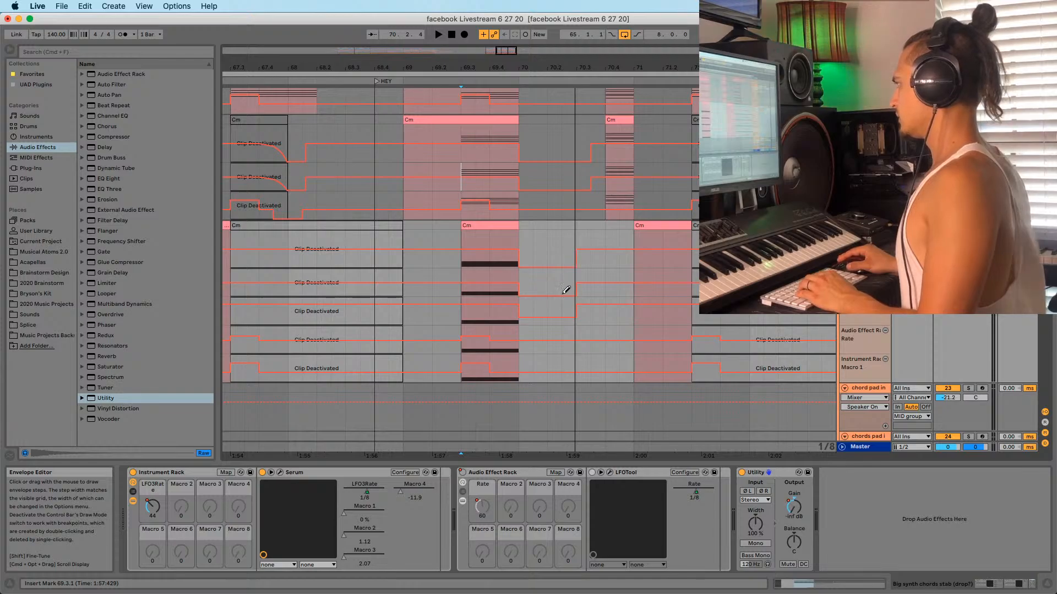
key(b)
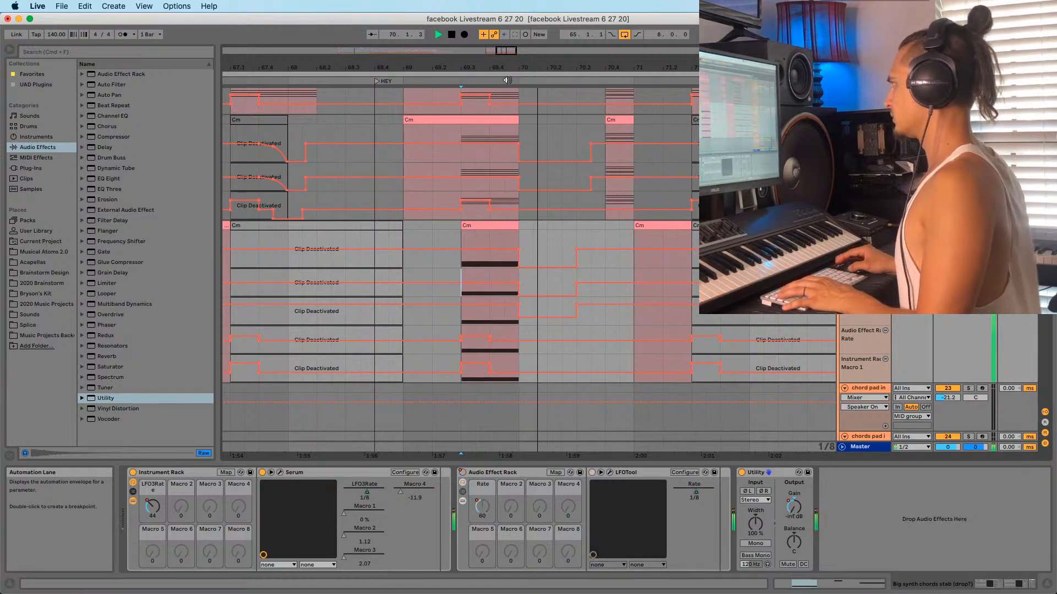
drag(535, 67, 573, 33)
click(467, 262)
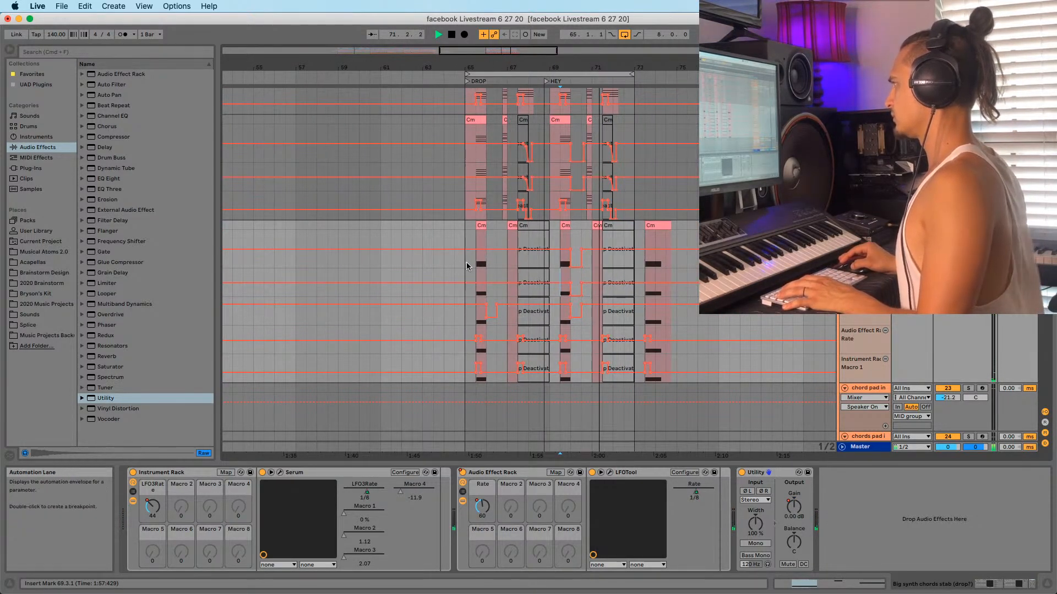
key(space)
key(space)
scroll(434, 268, up, 1)
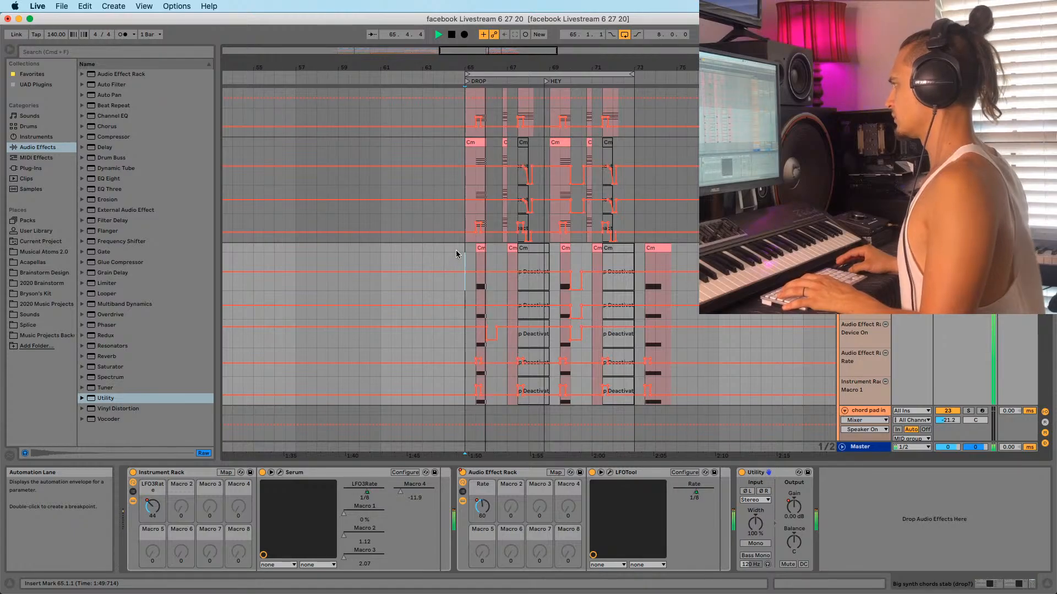
Draw the lowest Big synth chords track's Utility gain down to -inf dB in the gap from 66.1.1 to 66.3.1
click(462, 227)
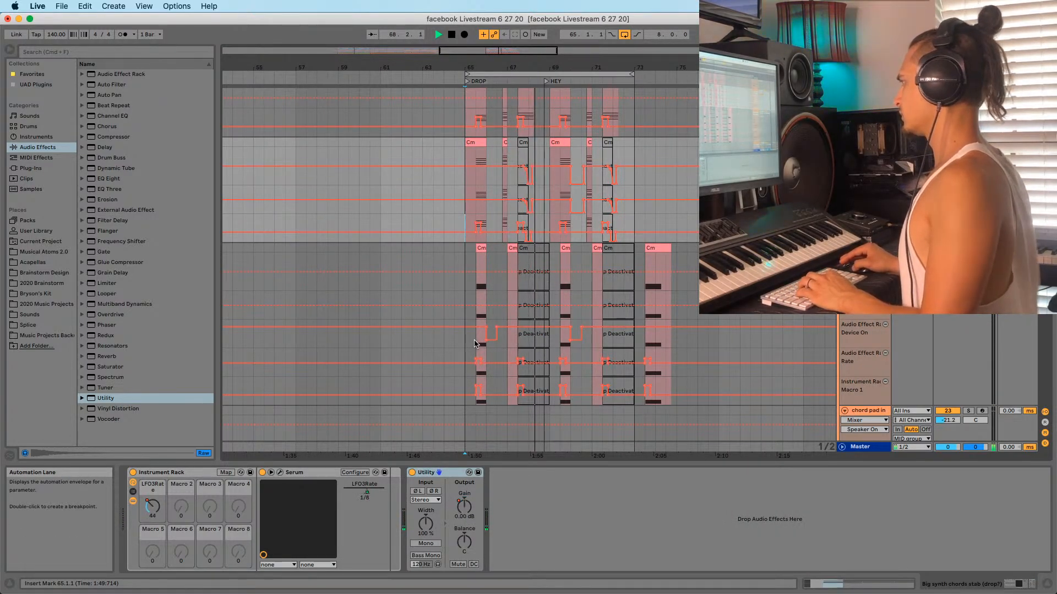
key(super+z)
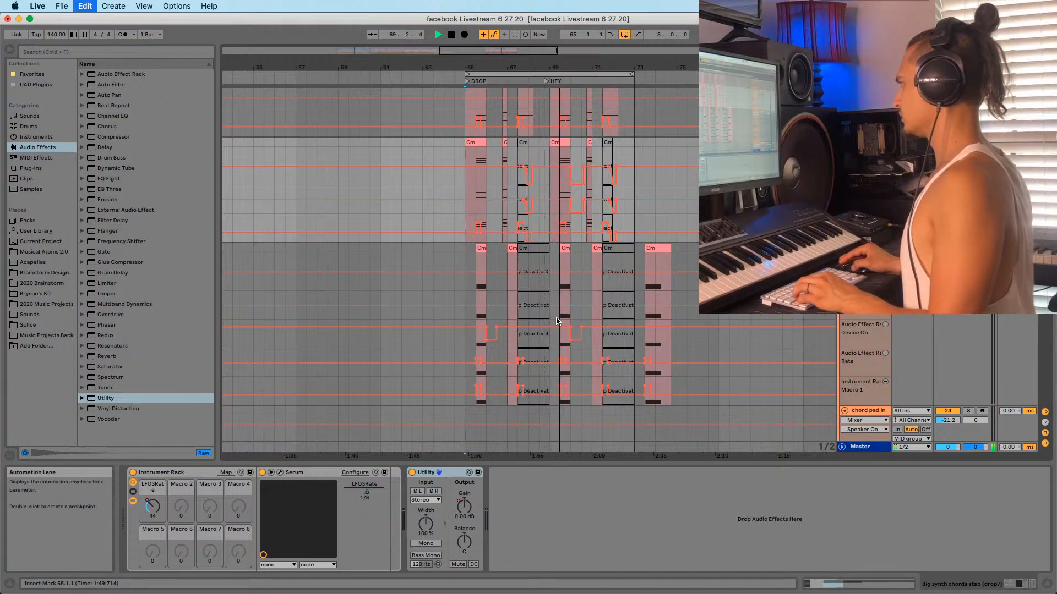
click(495, 316)
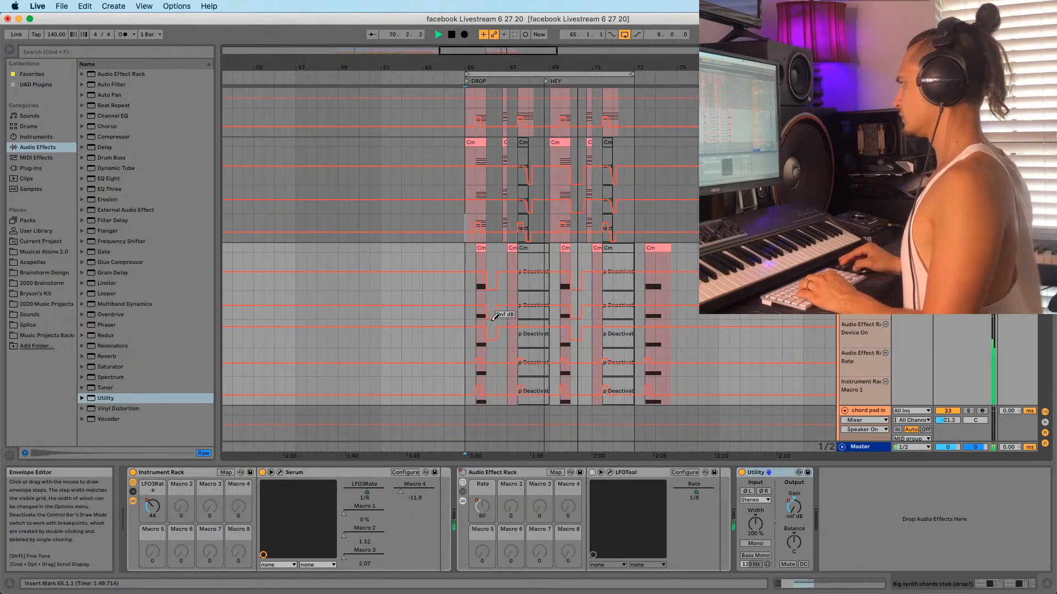
Replay the drop from 65.1.1 with the chord pluck and rhodes tracks in view
click(467, 298)
scroll(483, 302, down, 10)
key(space)
key(space)
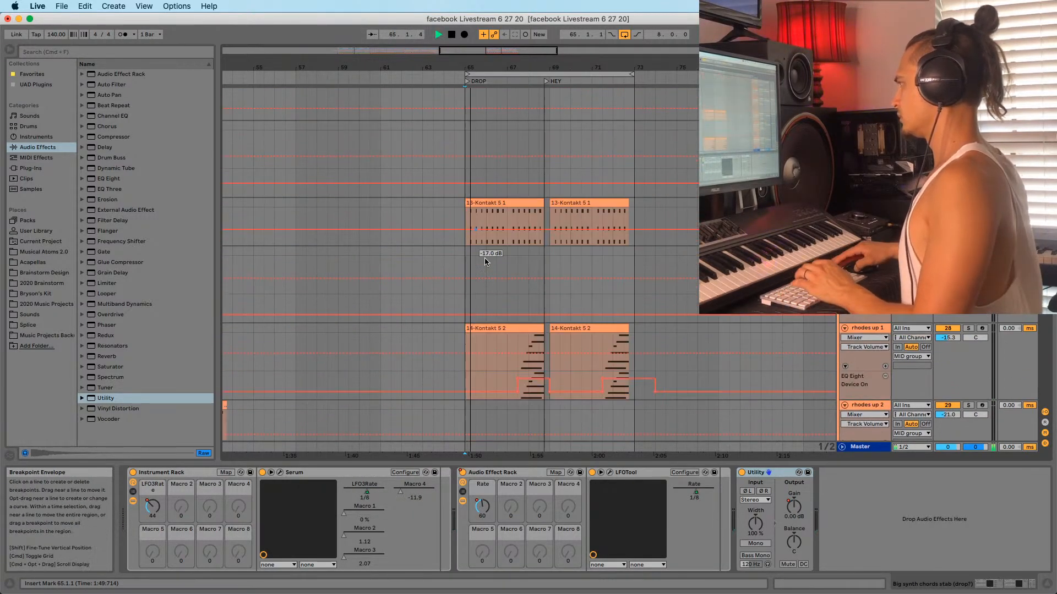
Solo the rhodes up 1 track briefly to check its part, unsolo it and restart the drop from 65.1.1
scroll(484, 258, down, 3)
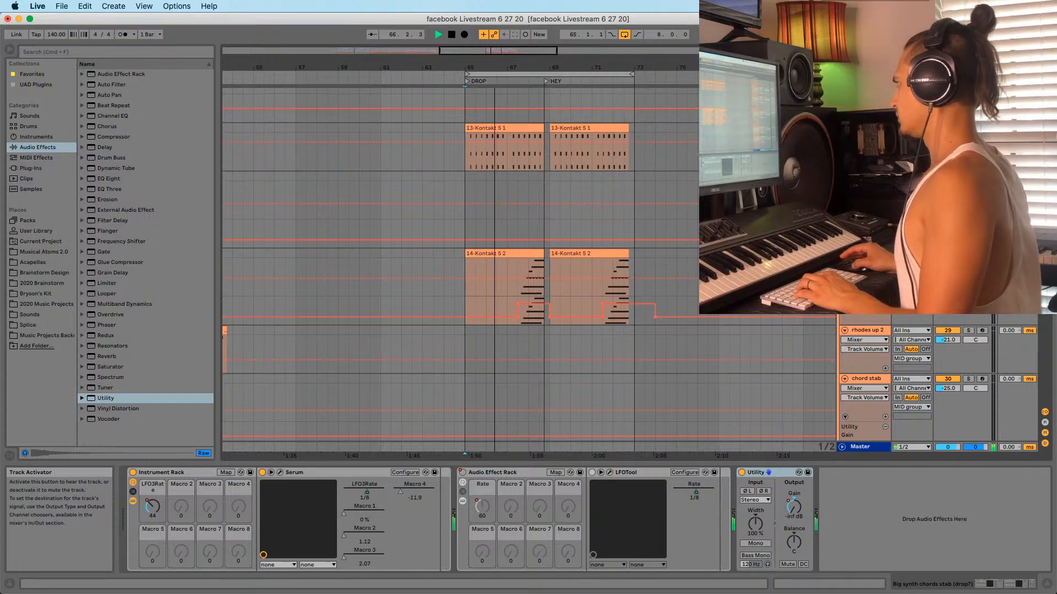
click(968, 254)
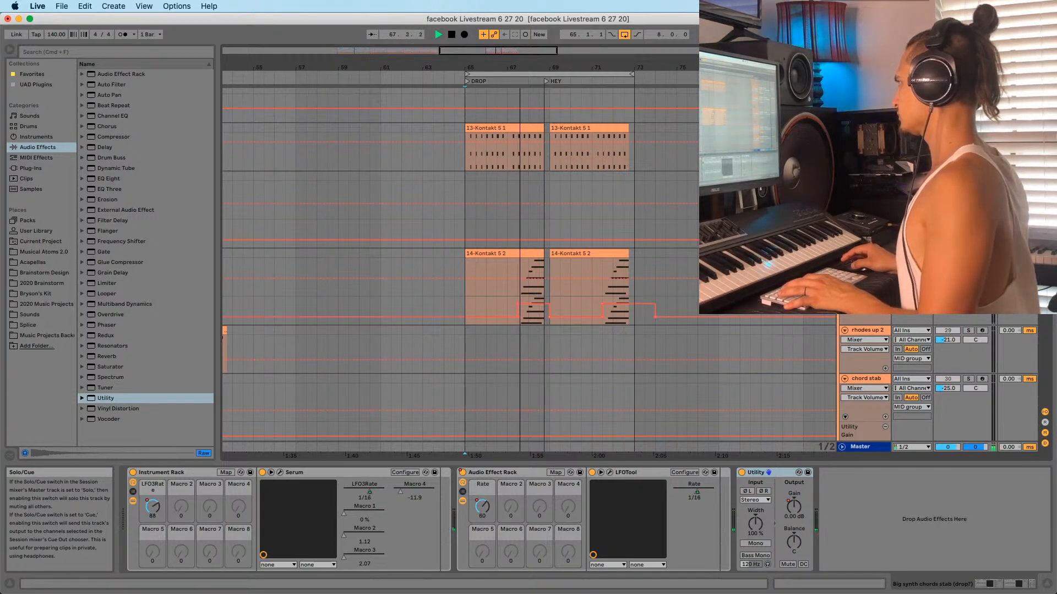
click(969, 253)
key(space)
key(space)
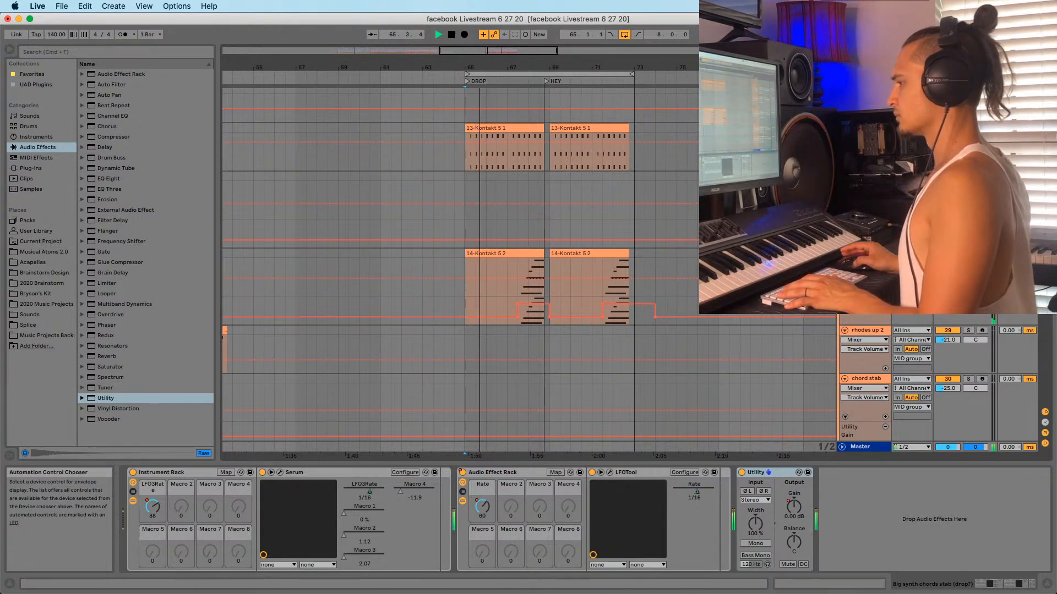
Set the chord pluck track's volume to -10.3 dB and replay the drop from 65.1.1
drag(961, 171, 960, 162)
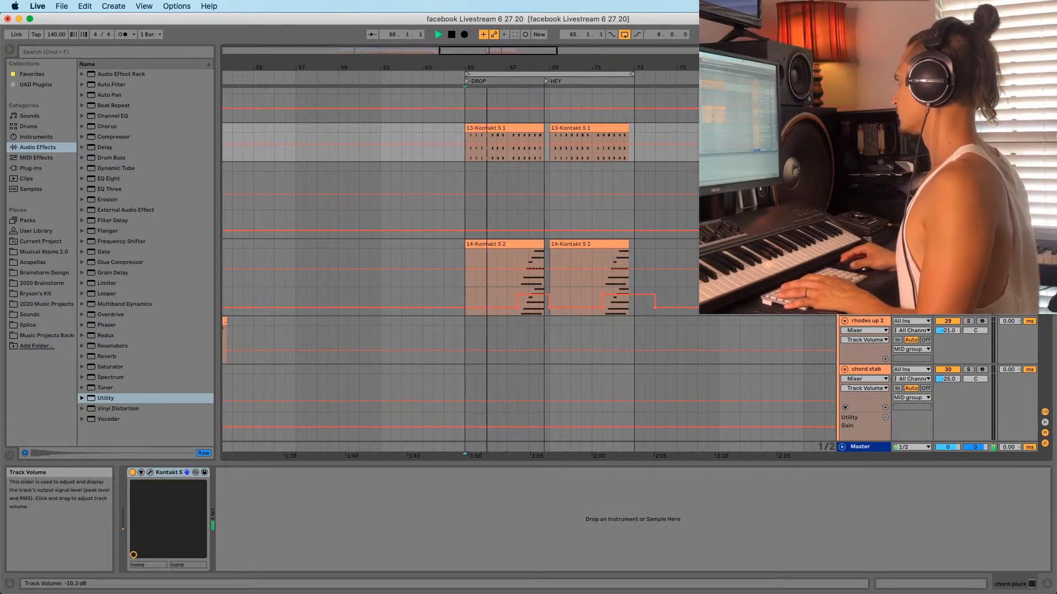
key(space)
key(space)
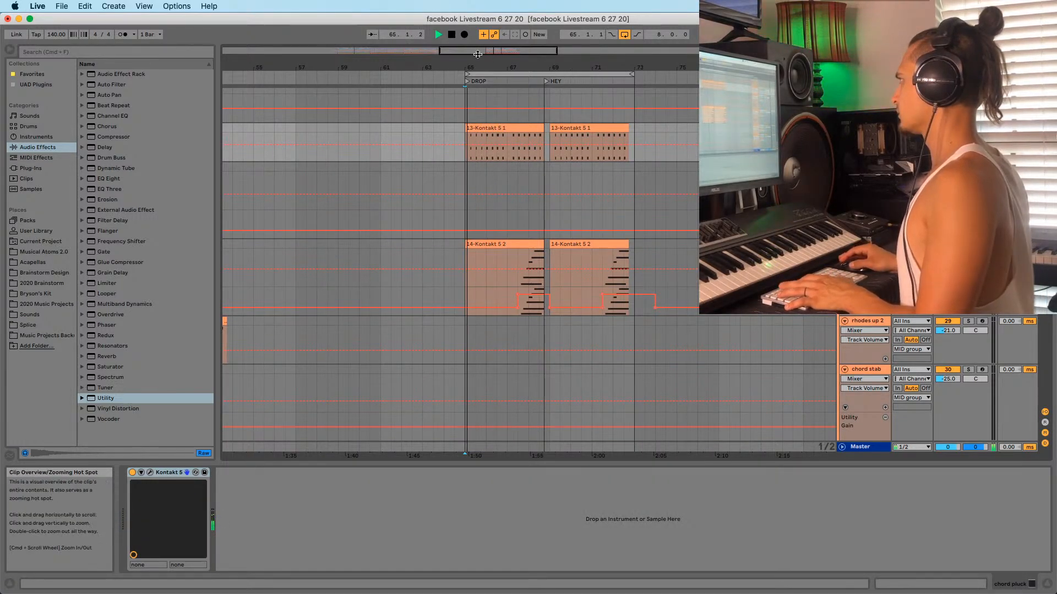
key(plus)
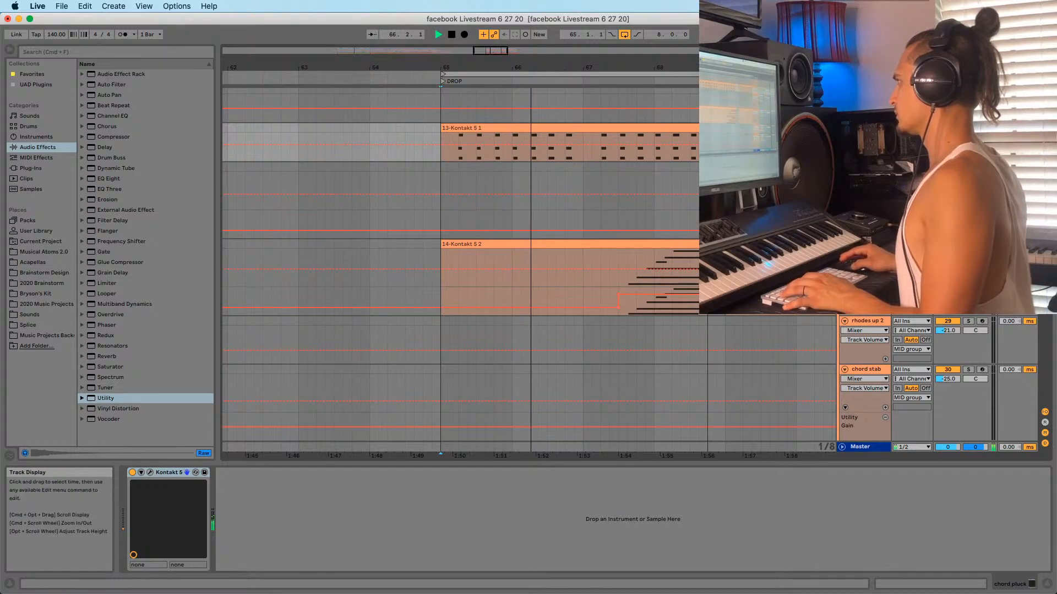
key(space)
key(space)
click(969, 128)
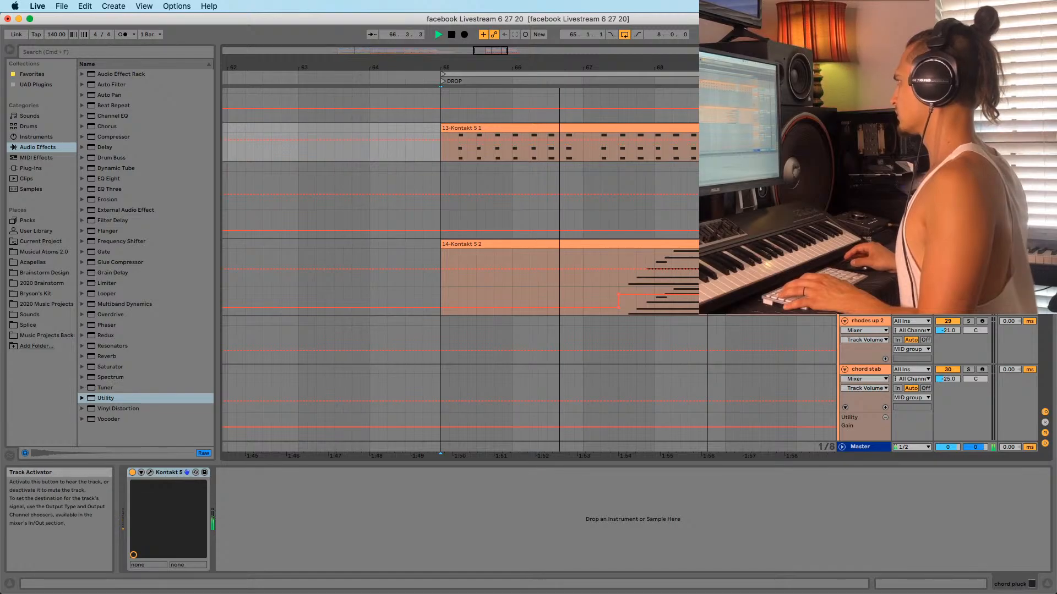
Look through the tracks from rhodes up 1 down to the synth lead at 65.1.1 while the drop plays
drag(567, 66, 495, 27)
click(456, 210)
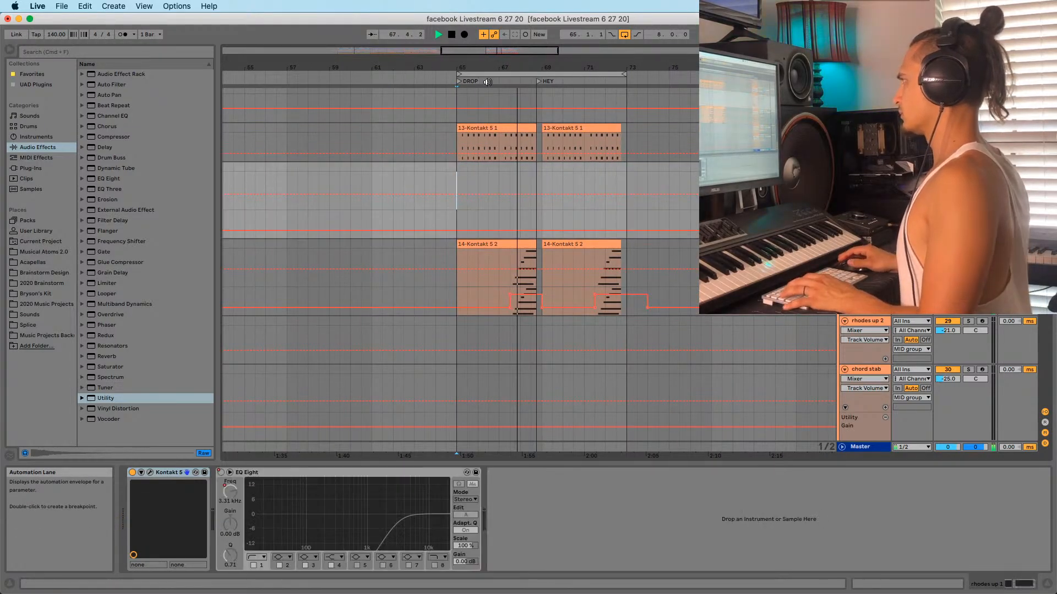
key(minus)
click(452, 258)
scroll(465, 263, down, 10)
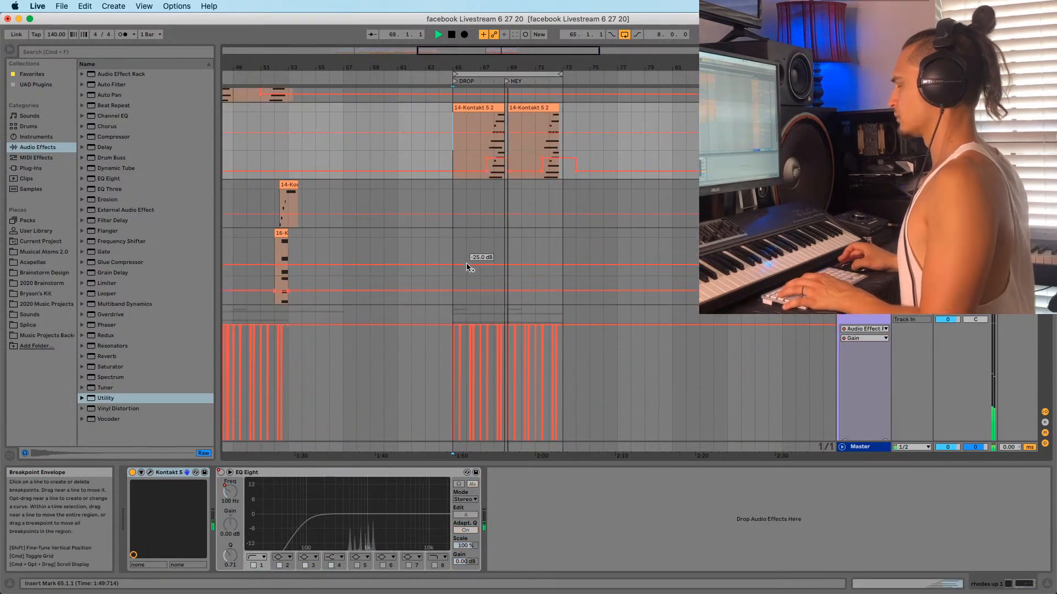
click(450, 306)
scroll(478, 237, down, 3)
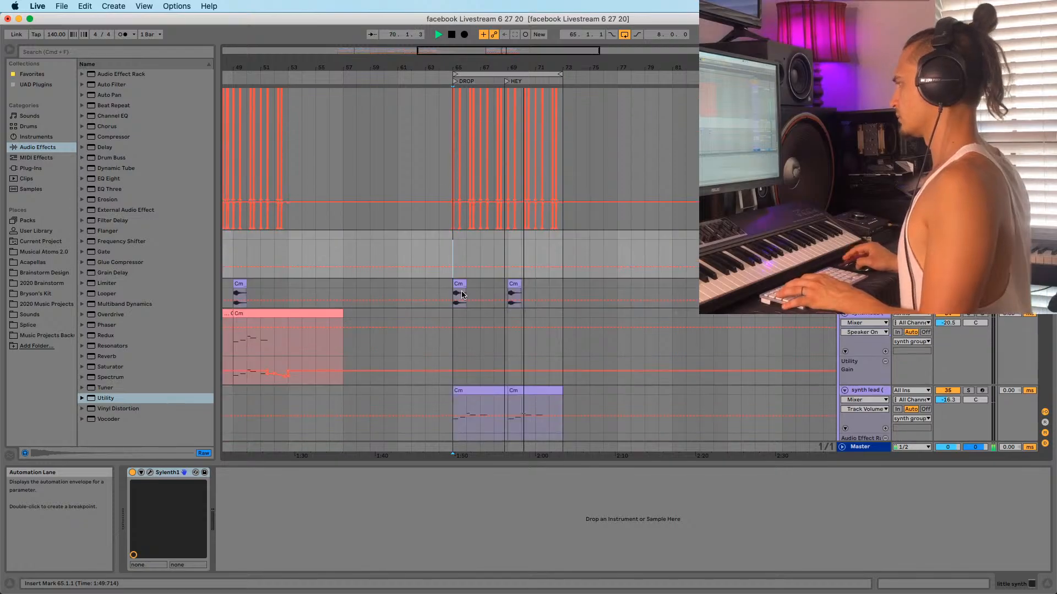
scroll(455, 346, down, 5)
click(455, 344)
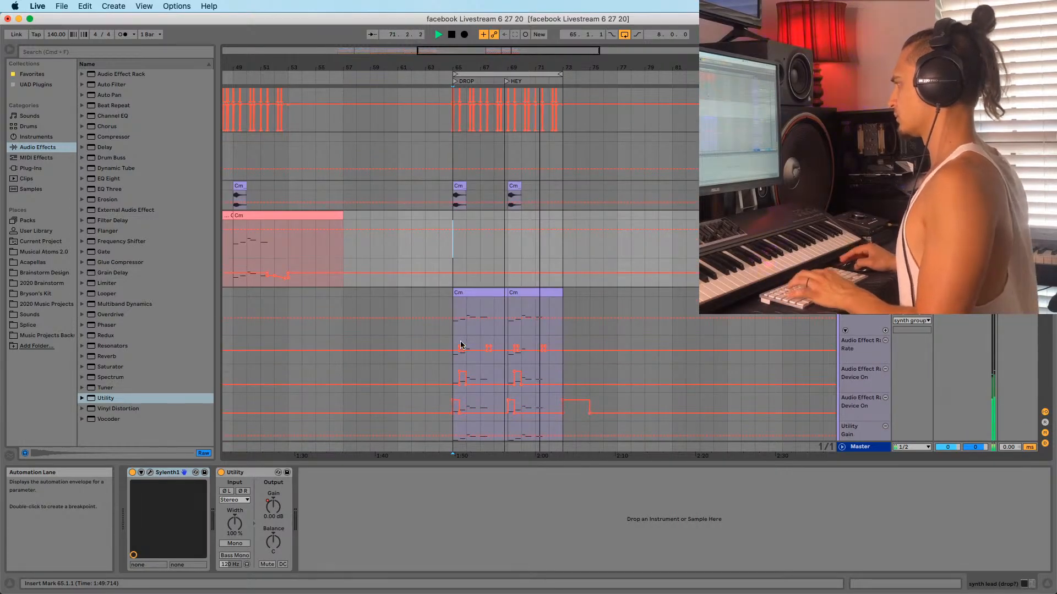
Replay the synth lead's Cm clips from 65.1.1 and from 69.1.1 to check its melody
click(455, 345)
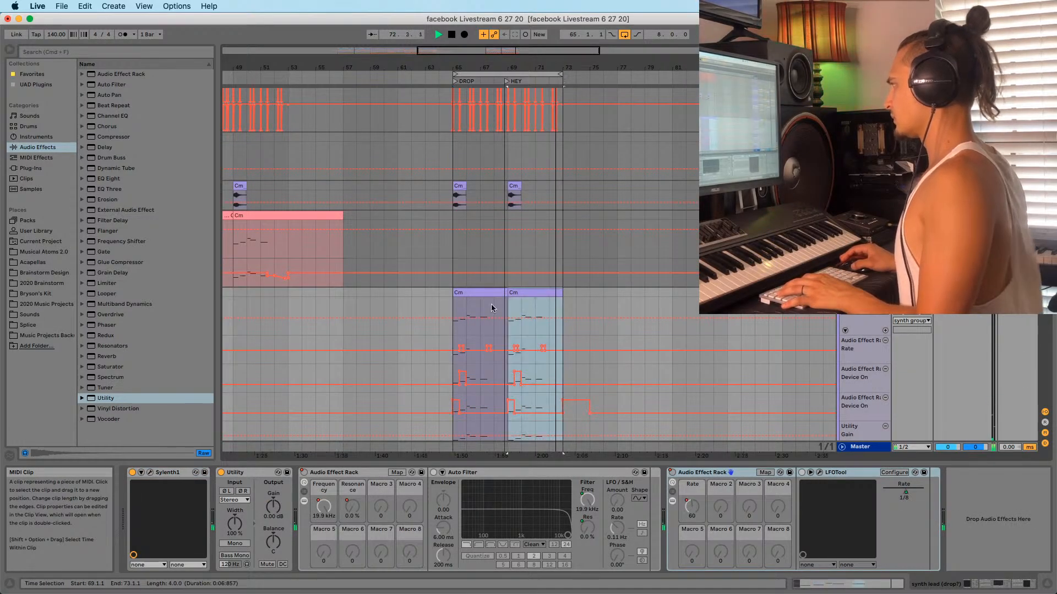
click(468, 332)
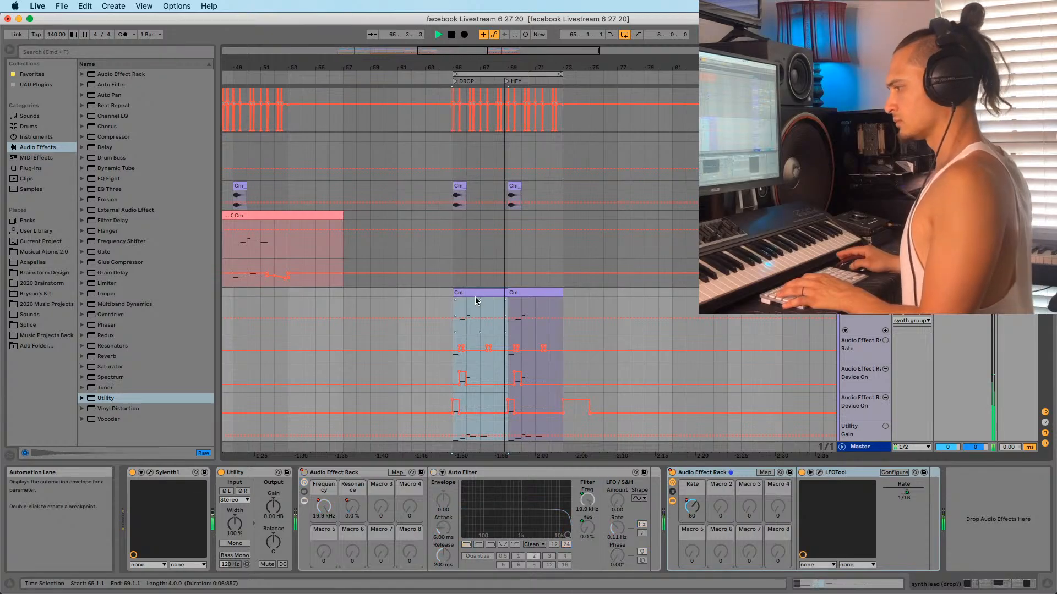
scroll(474, 292, down, 1)
scroll(475, 292, down, 3)
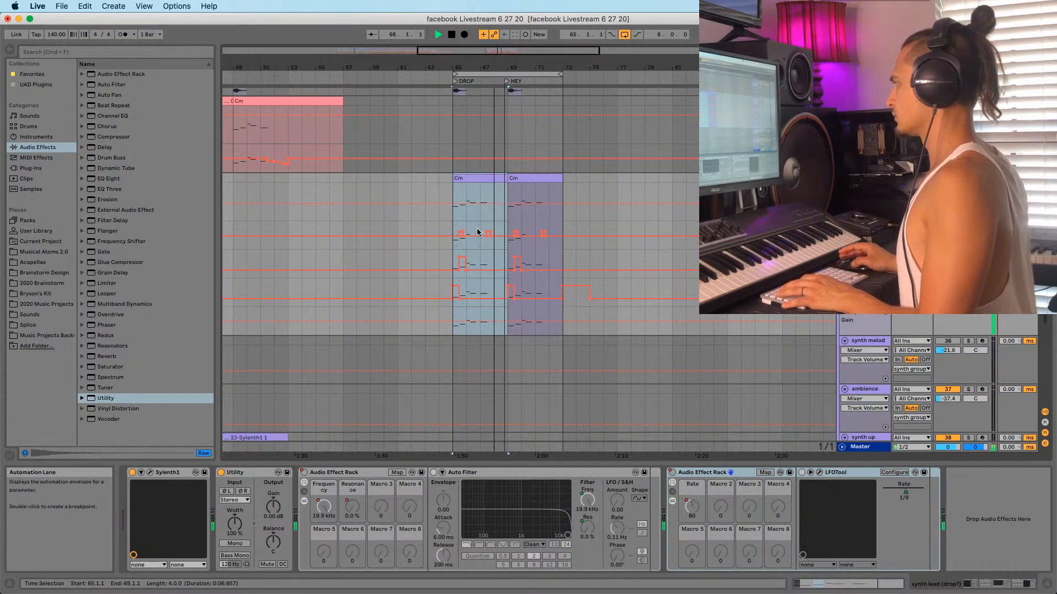
drag(506, 69, 443, 70)
key(space)
click(429, 200)
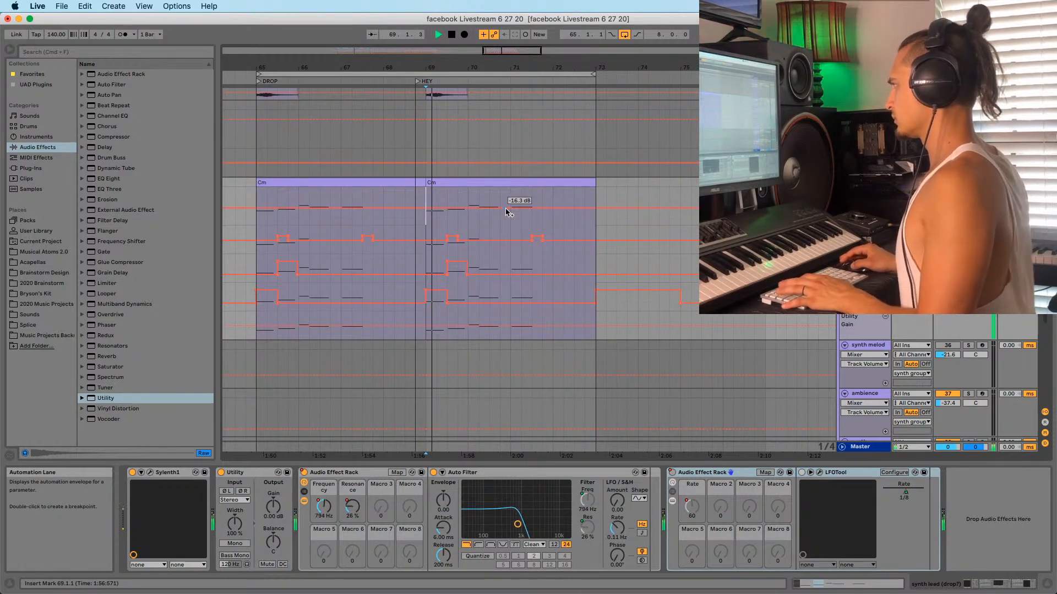
Open the notes of the synth lead's second Cm clip and enlarge the note editor to see the whole melody
key(shift+Tab)
click(498, 183)
key(shift+Tab)
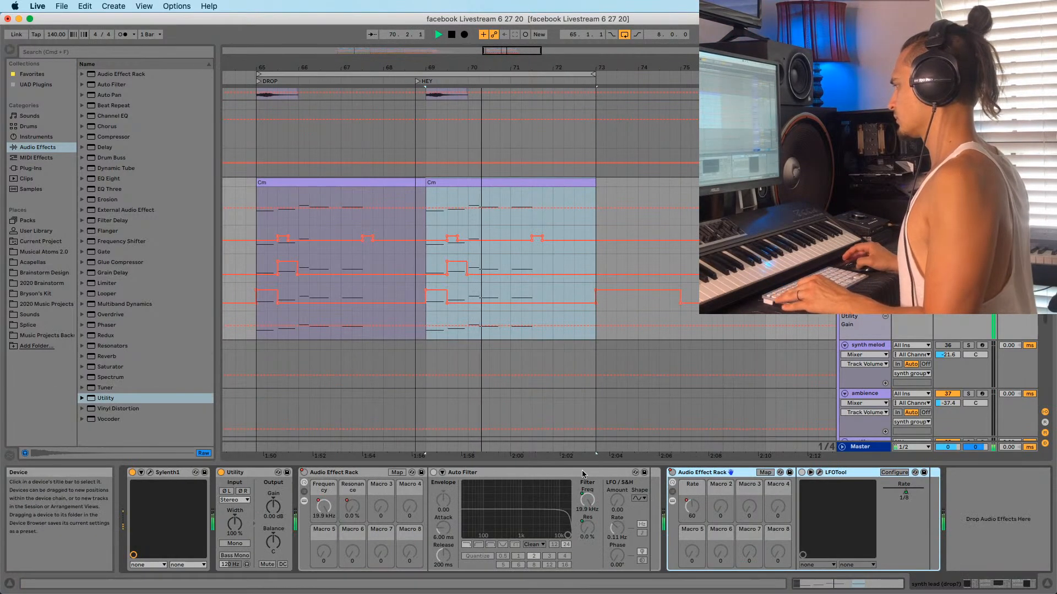
key(space)
key(shift+Tab)
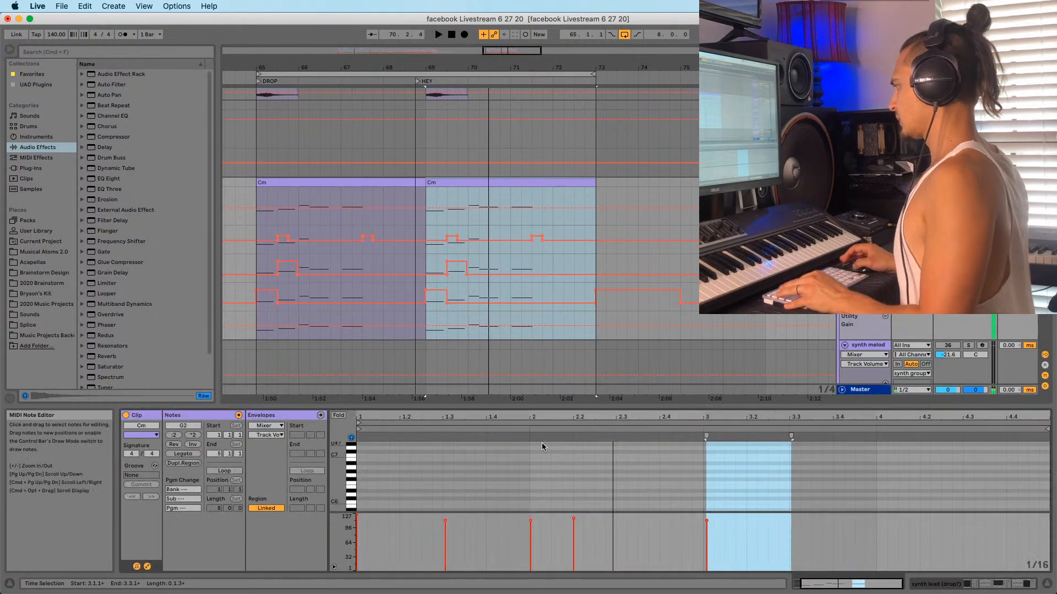
double_click(544, 403)
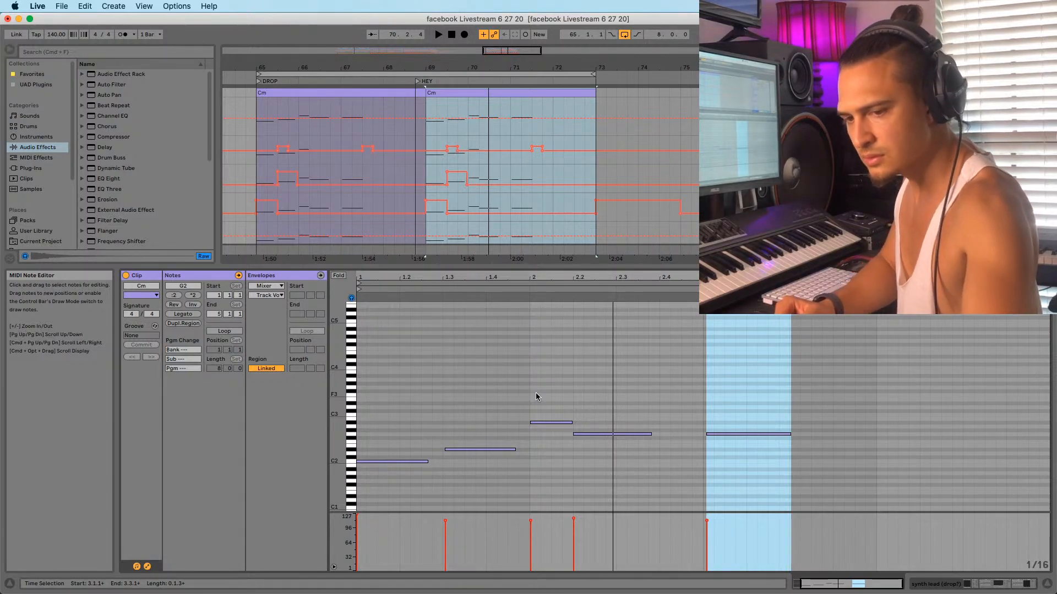
Lower the second Cm clip's note at 2.1.1 to D#2 and its note at 2.2.1 to C2
click(550, 423)
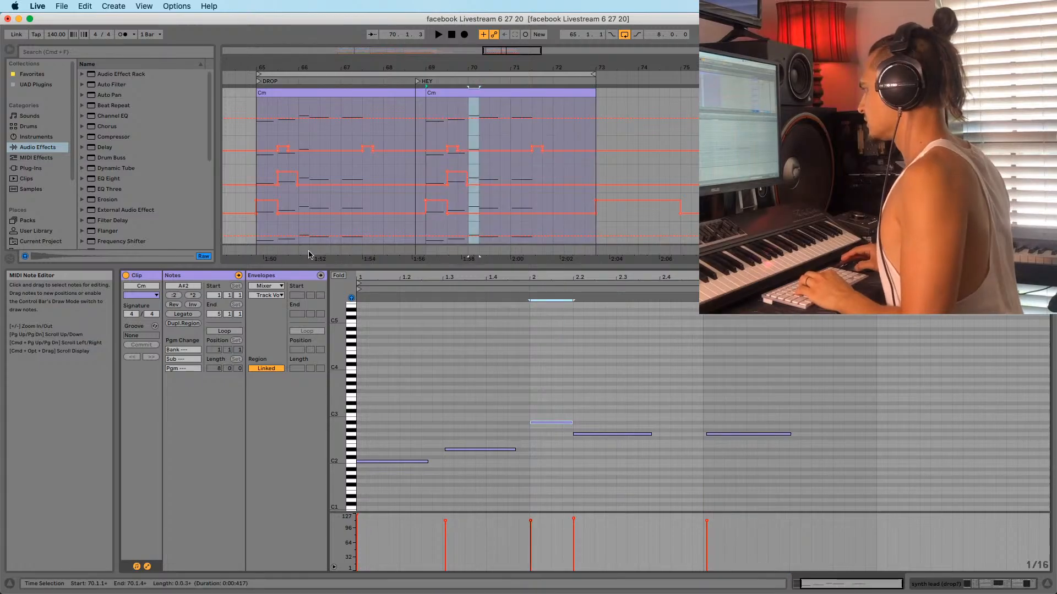
key(space)
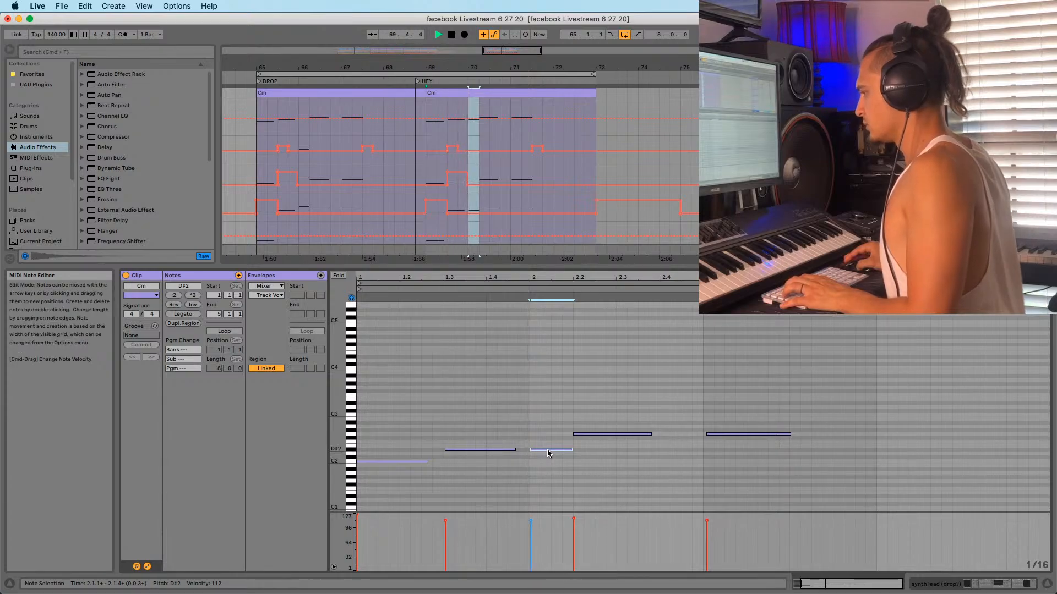
click(586, 434)
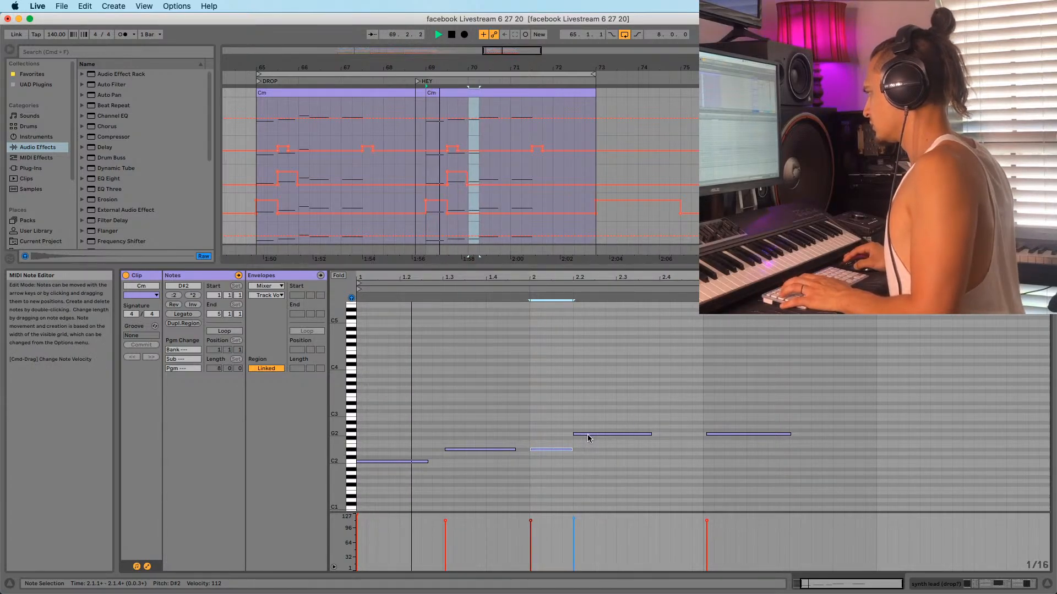
drag(588, 439, 589, 466)
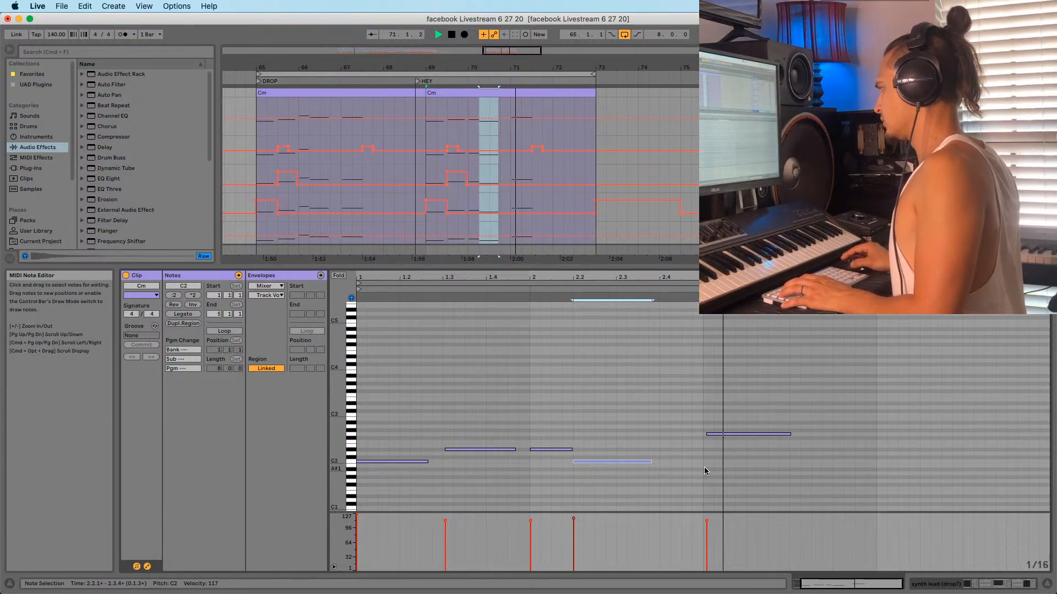
Raise the note at 2.2.1 by an octave to C3 and replay the second synth lead clip from 69.1.1
click(426, 174)
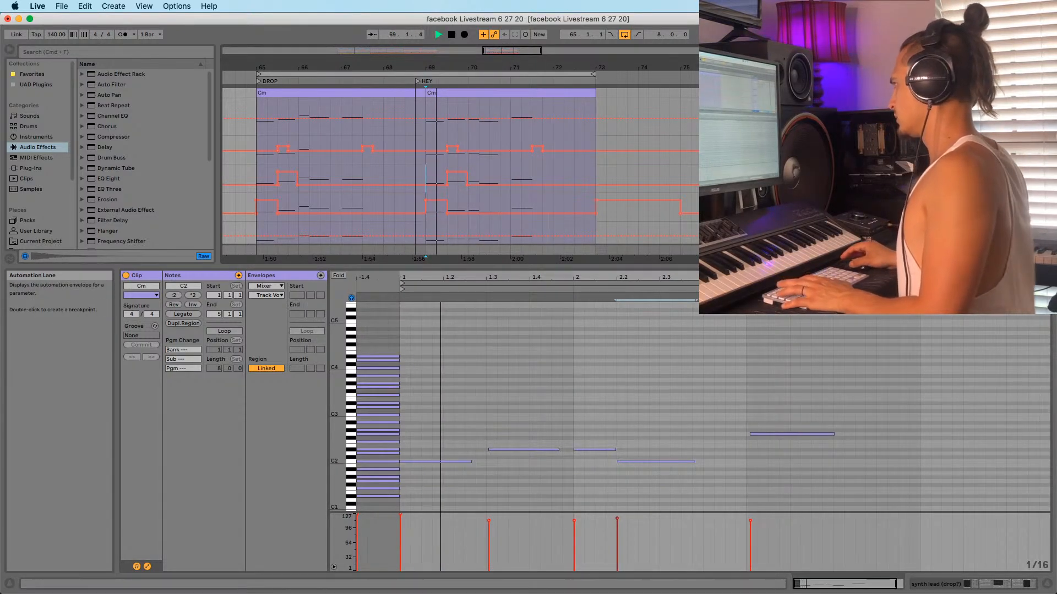
scroll(463, 181, down, 5)
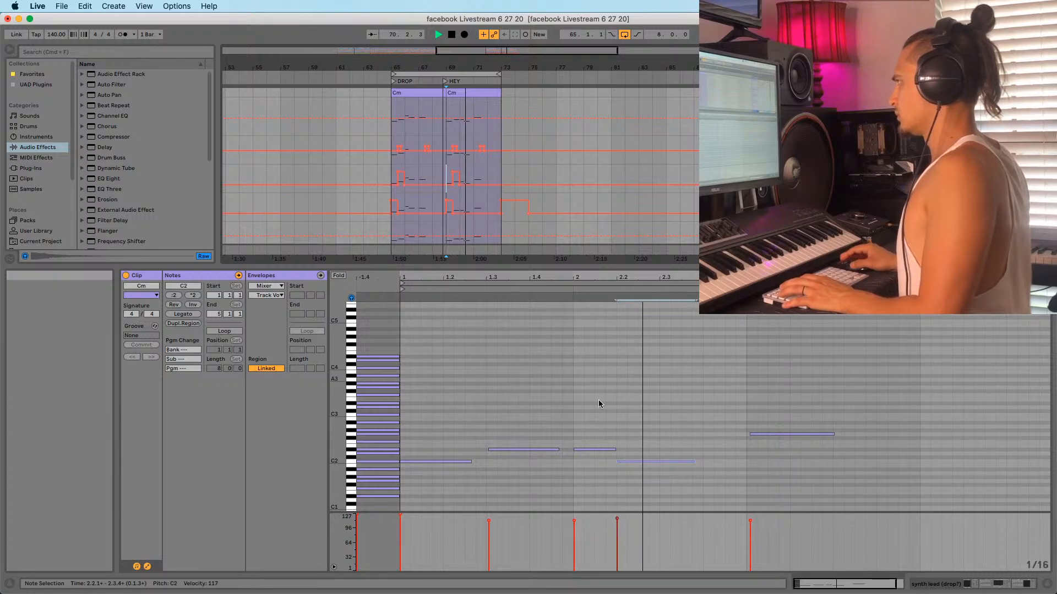
key(space)
key(shift+Up)
key(space)
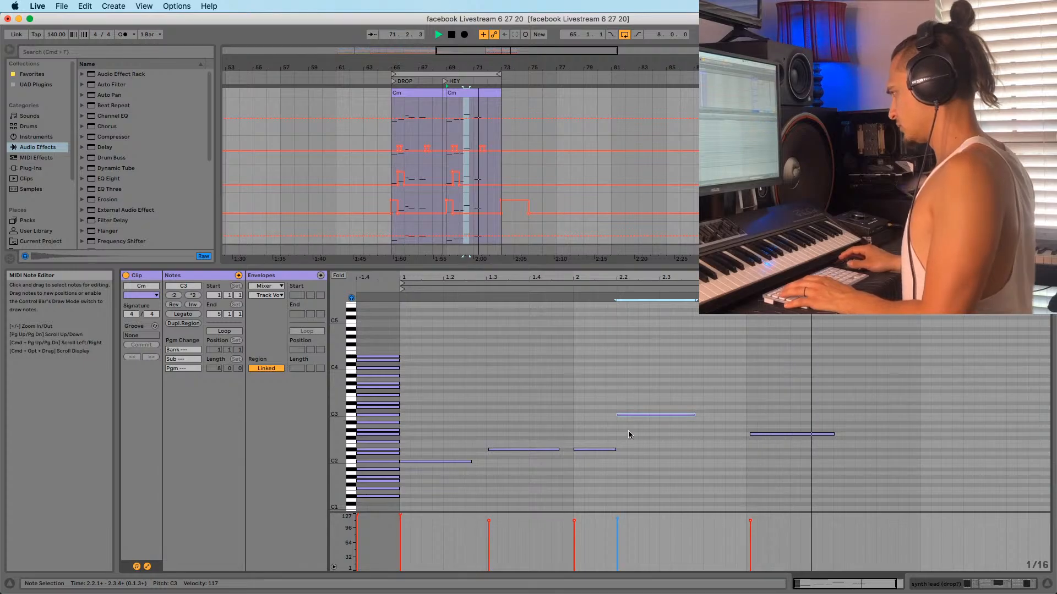
click(444, 157)
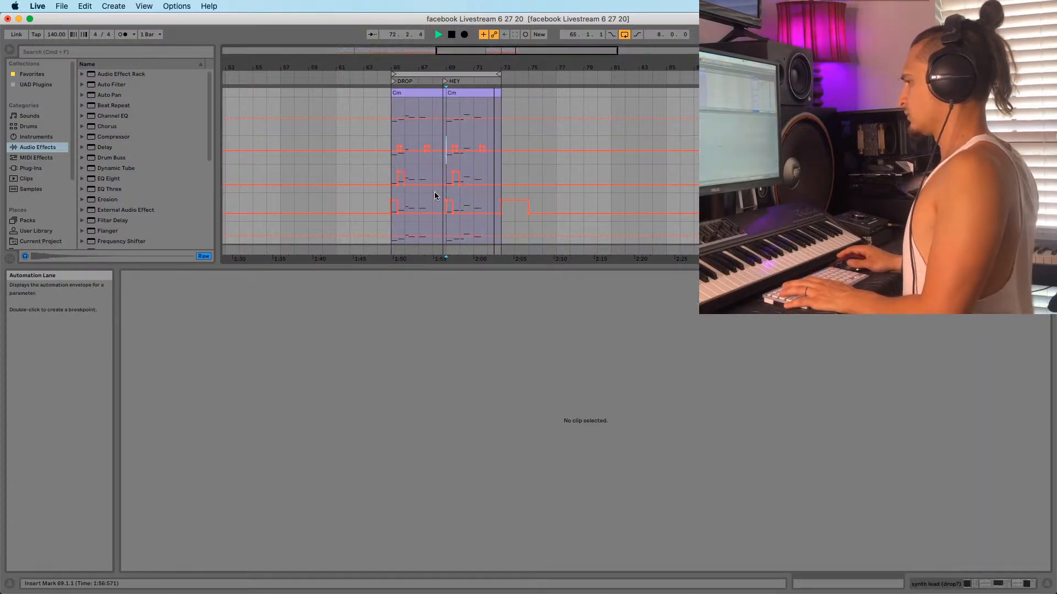
click(469, 102)
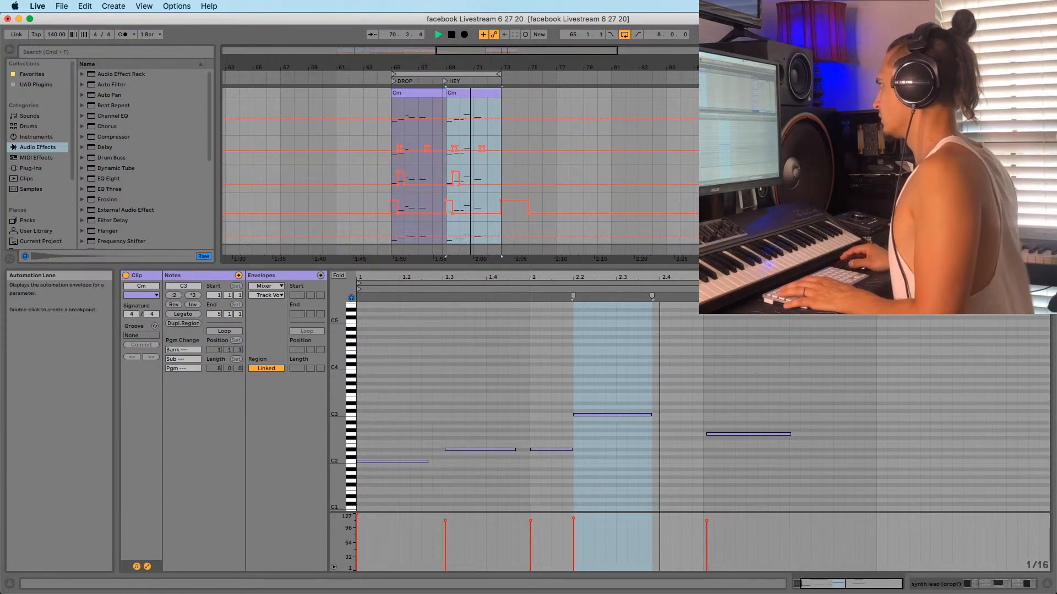
key(space)
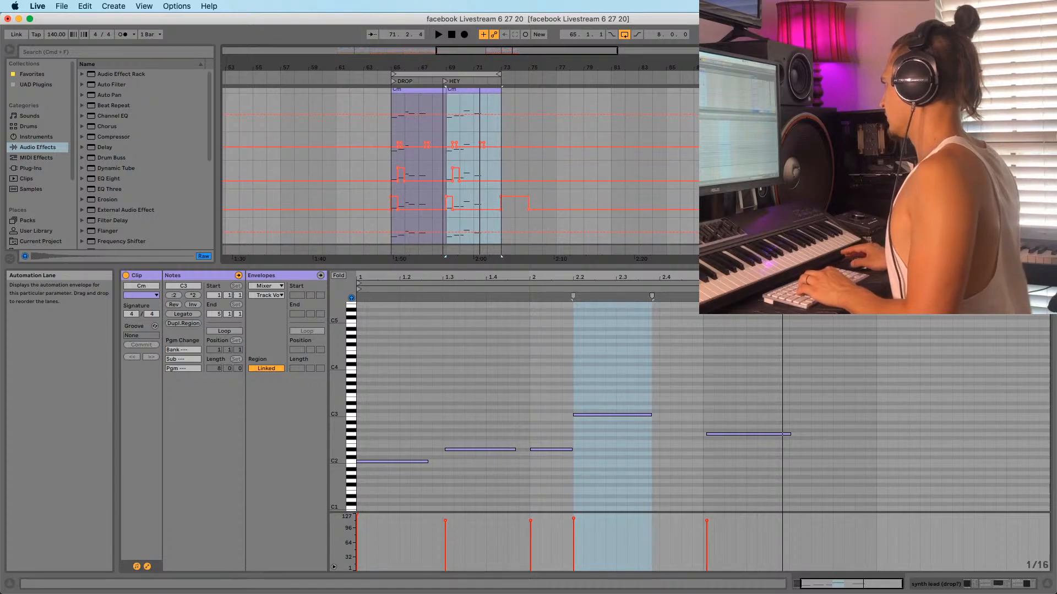
Draw a Utility gain dip at 70.2.1 on the synth lead track, ramp it back to 0.00 dB and replay from 70.1.1
drag(454, 67, 467, 128)
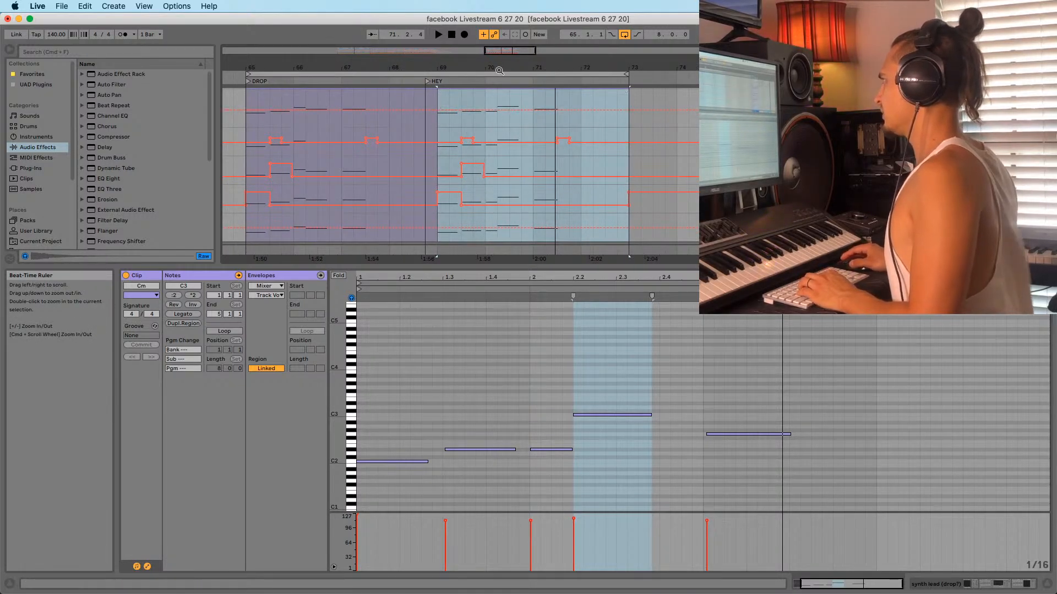
drag(499, 70, 493, 97)
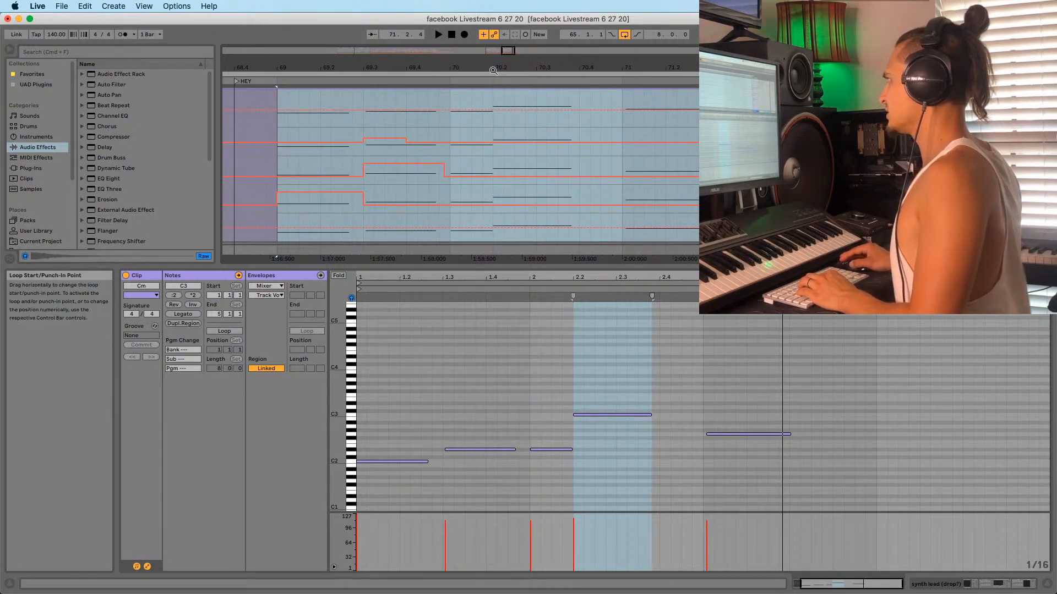
scroll(496, 212, up, 3)
key(b)
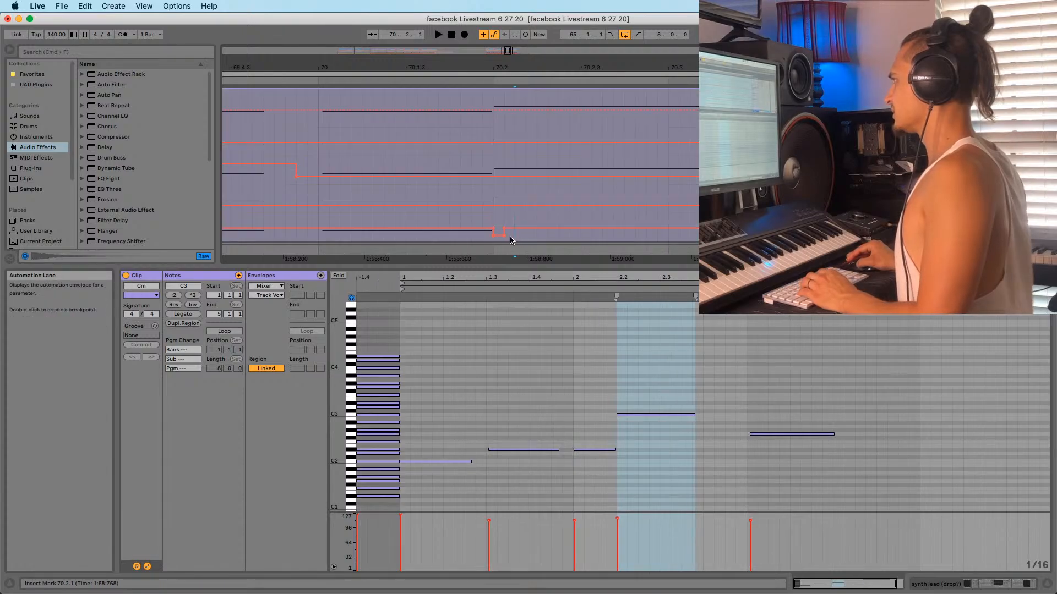
click(514, 231)
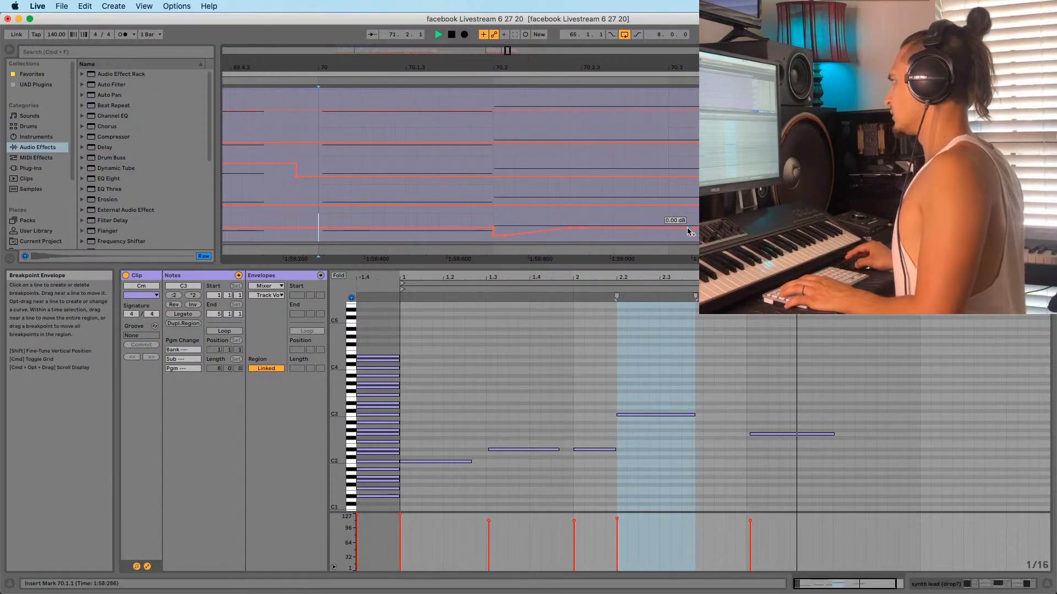
click(582, 228)
key(space)
key(space)
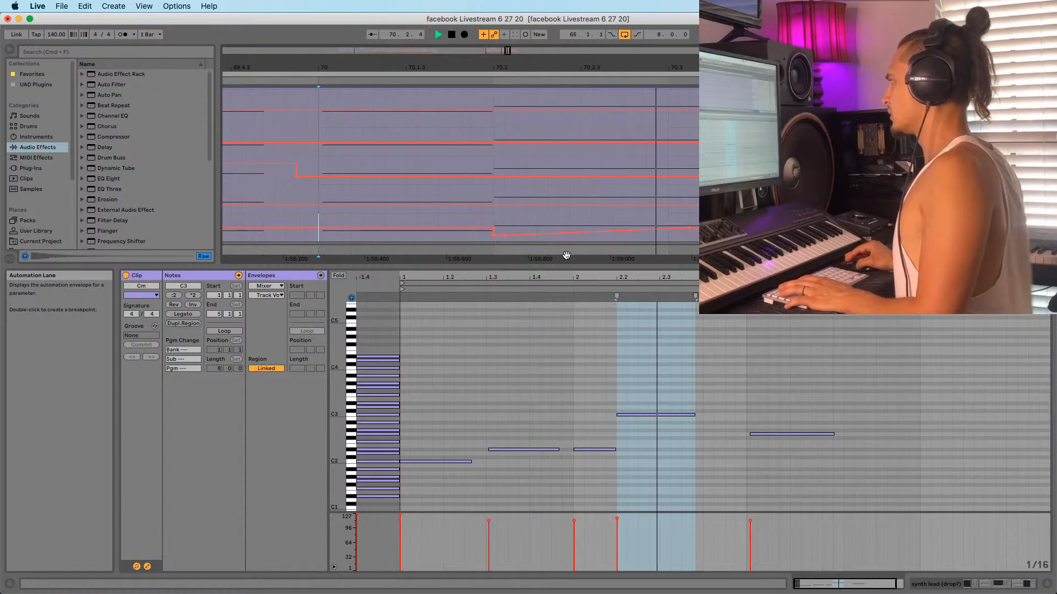
Replay the synth lead's gain dip from 70.1.1 and the whole second clip from 69.1.1
drag(644, 66, 615, 14)
key(space)
key(space)
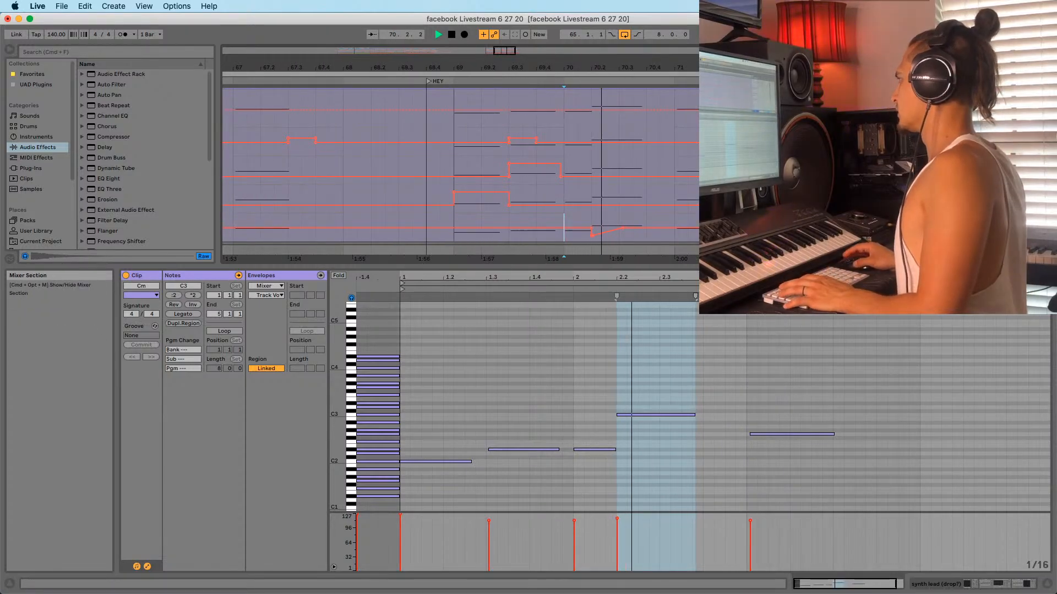
scroll(461, 172, up, 2)
key(space)
key(space)
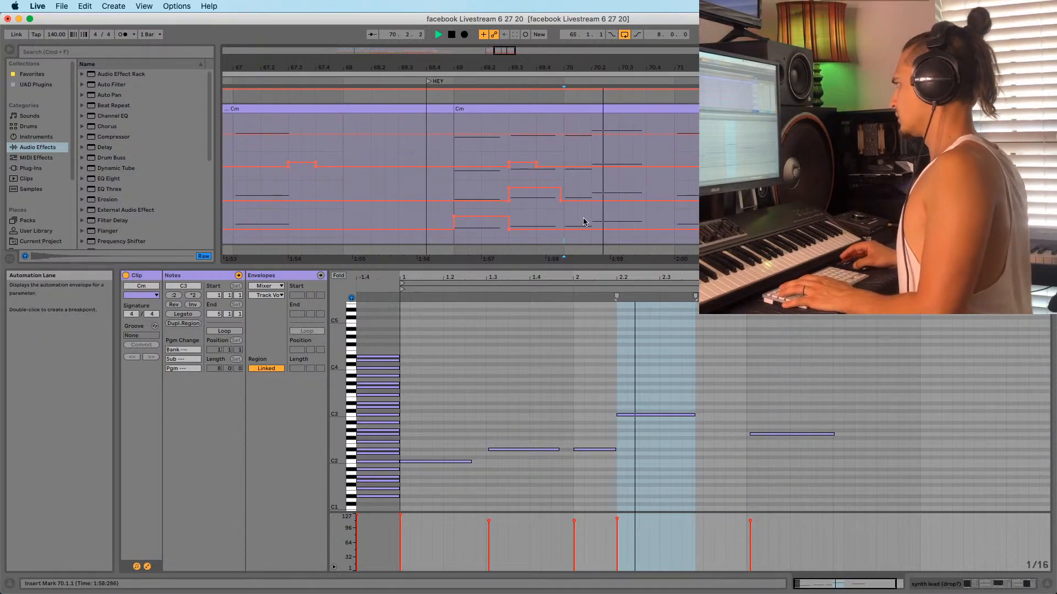
click(454, 193)
key(space)
key(space)
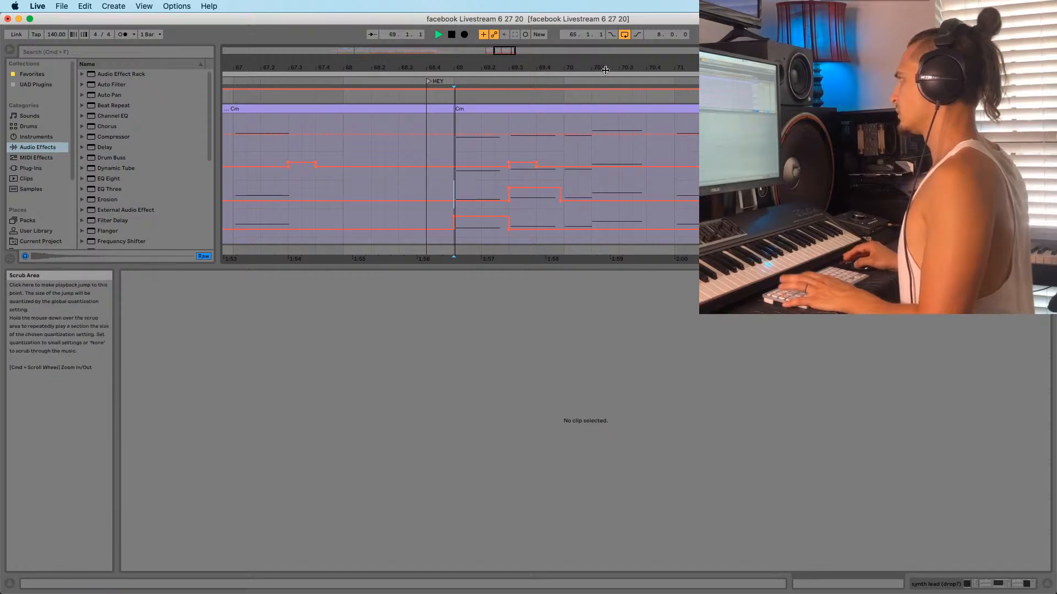
Place the insertion marker at 70.2.3 on the synth lead's Utility gain ramp and play from there
drag(606, 68, 606, 90)
scroll(640, 179, down, 3)
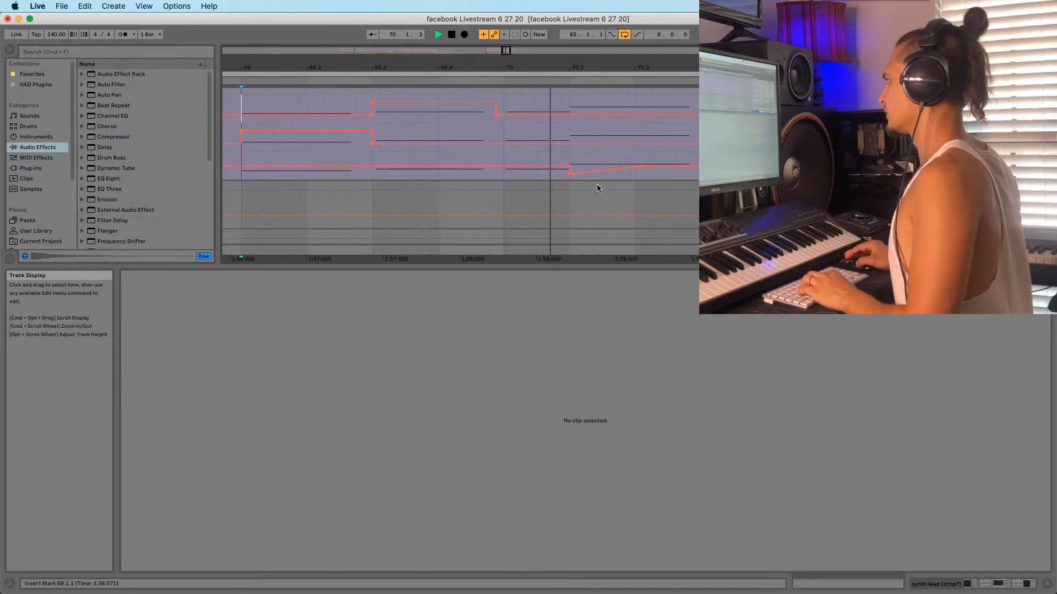
click(614, 176)
key(space)
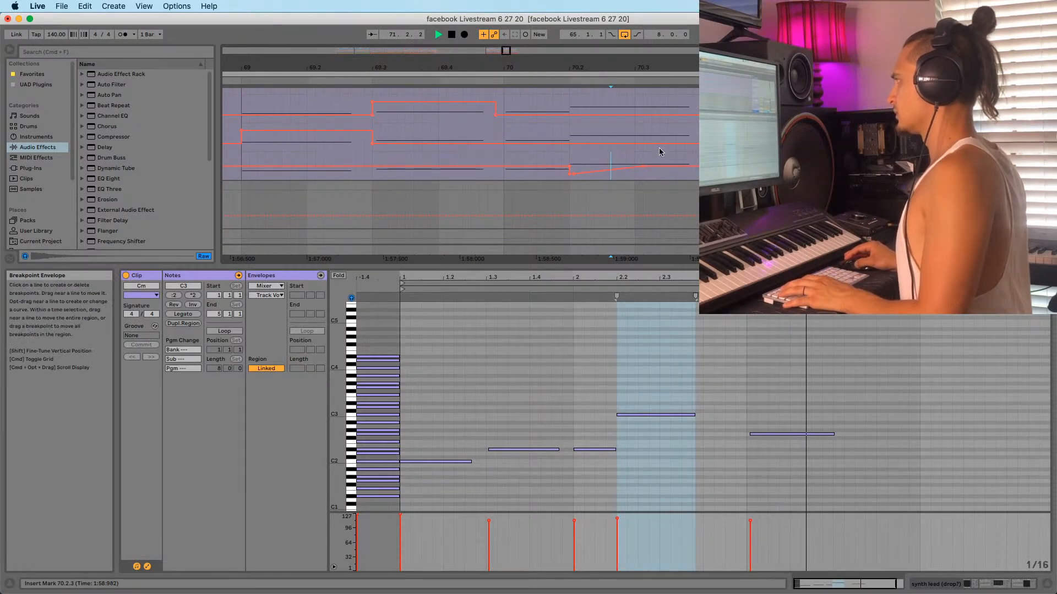
Extend the C3 note at 2.2.1 in the second synth lead clip to 2.4.2 and replay from 70.1.1
scroll(655, 149, up, 3)
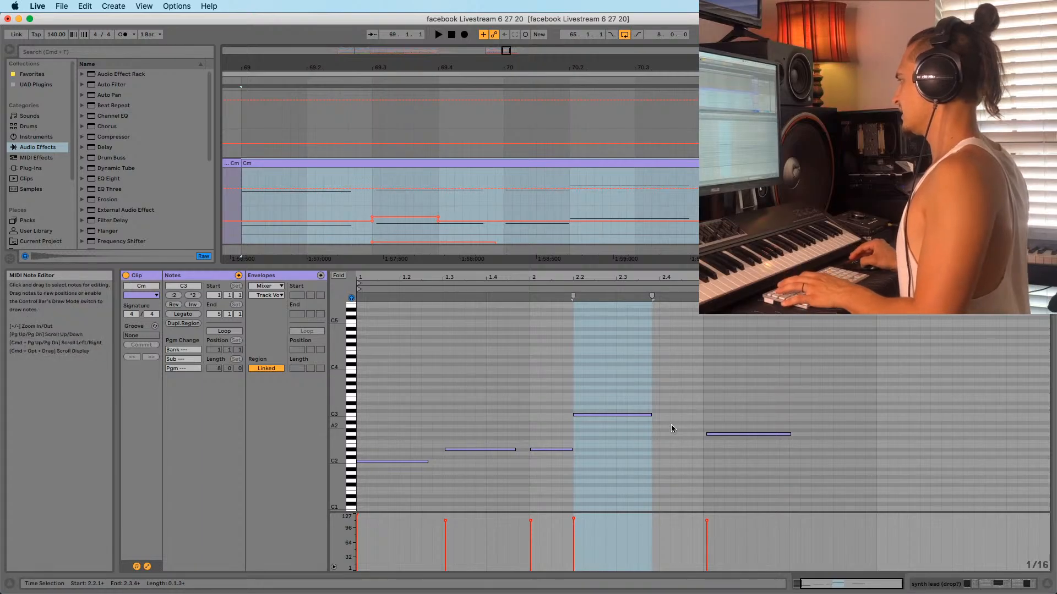
click(653, 414)
drag(651, 415, 668, 418)
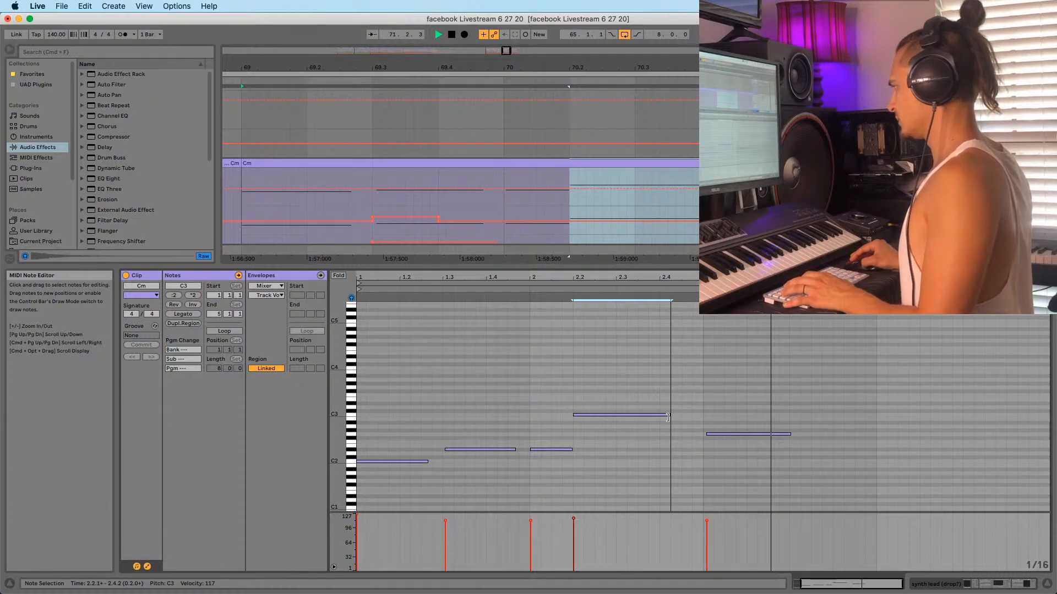
scroll(606, 208, down, 5)
key(space)
click(596, 176)
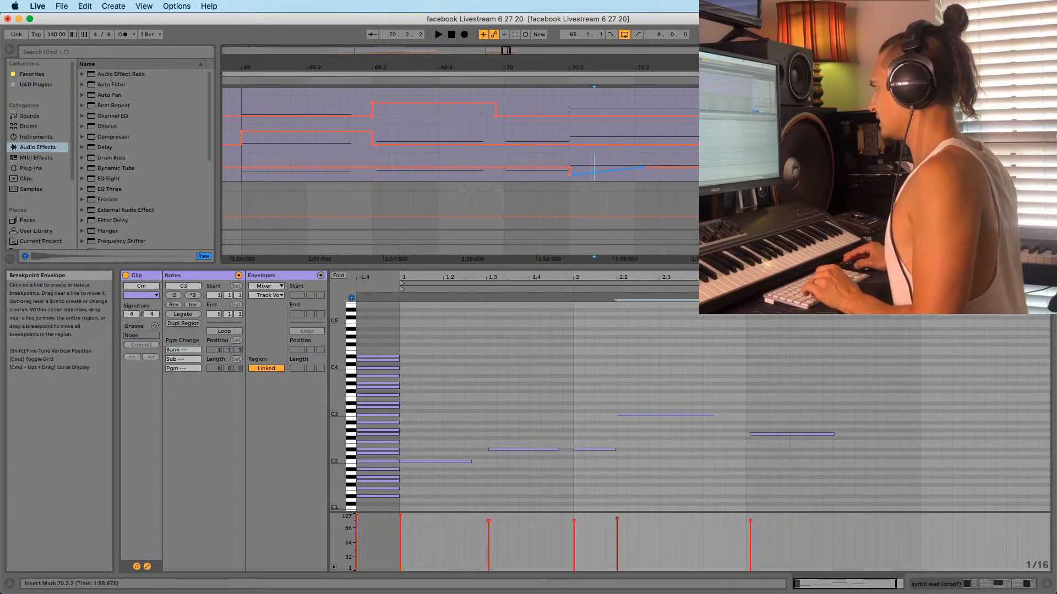
click(504, 155)
key(space)
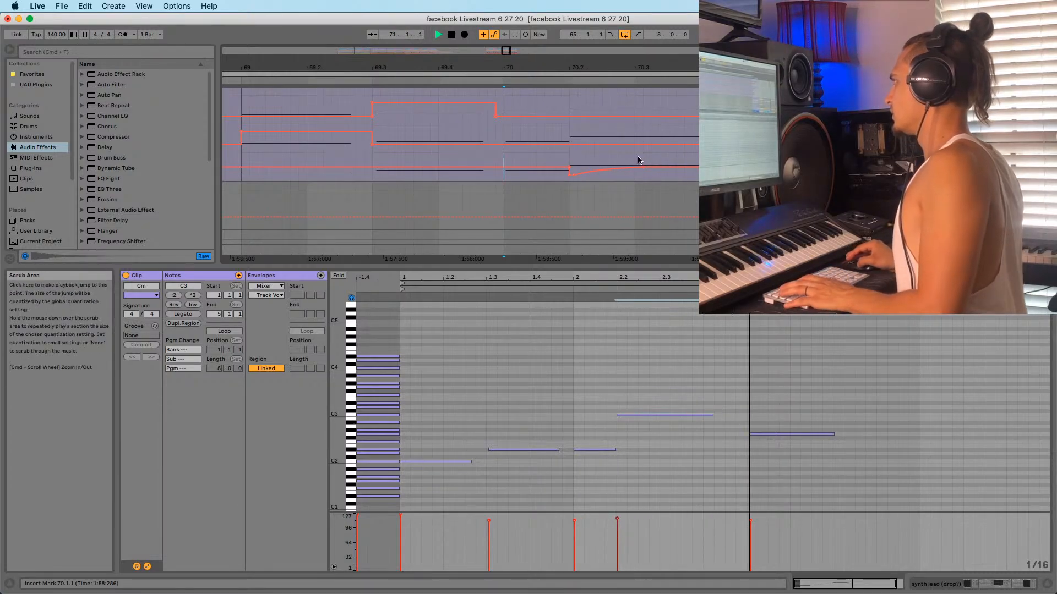
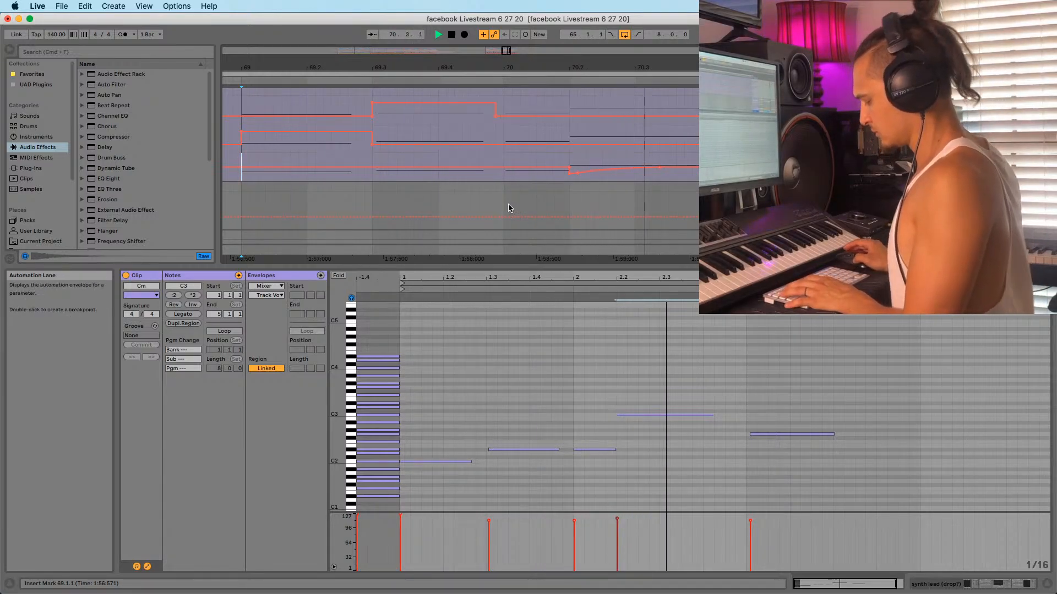
Play the drop from 65.1.1 and view the surrounding arrangement, then stop playback
drag(560, 71, 560, 50)
click(500, 128)
key(space)
key(space)
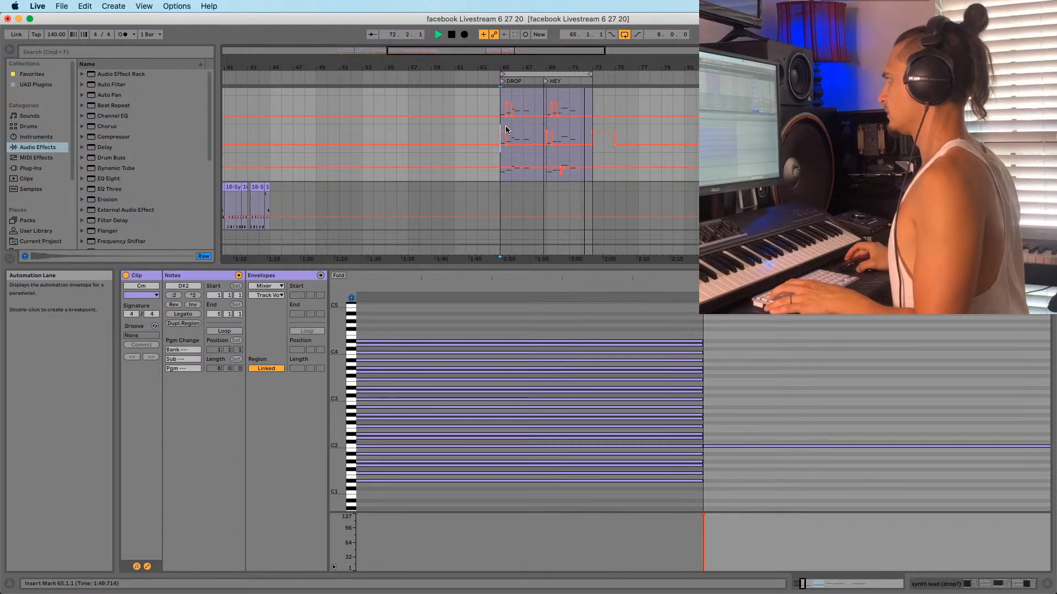
scroll(507, 130, up, 3)
drag(502, 67, 505, 47)
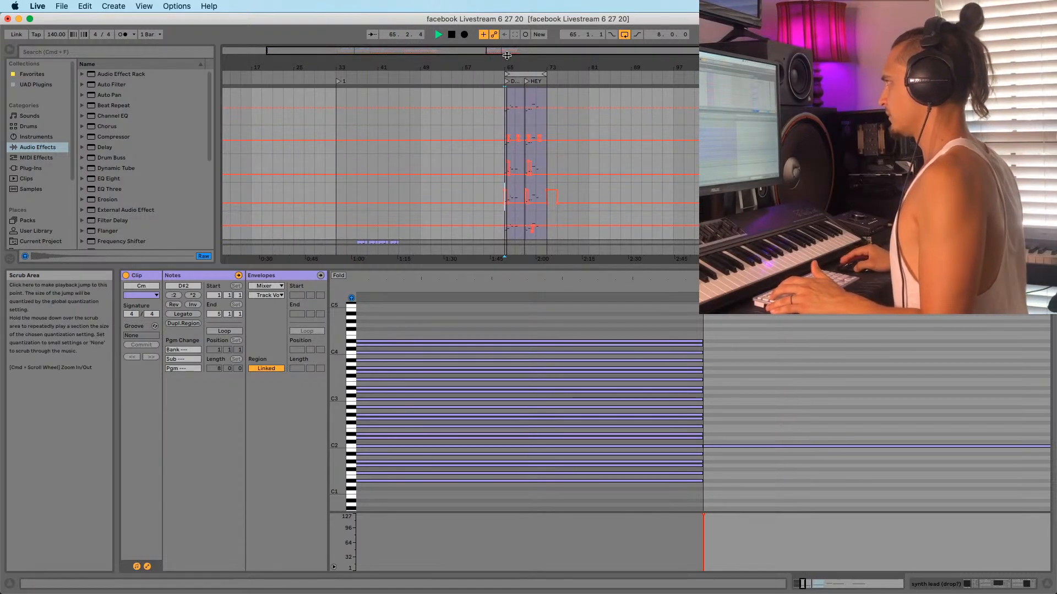
key(space)
scroll(513, 64, right, 1)
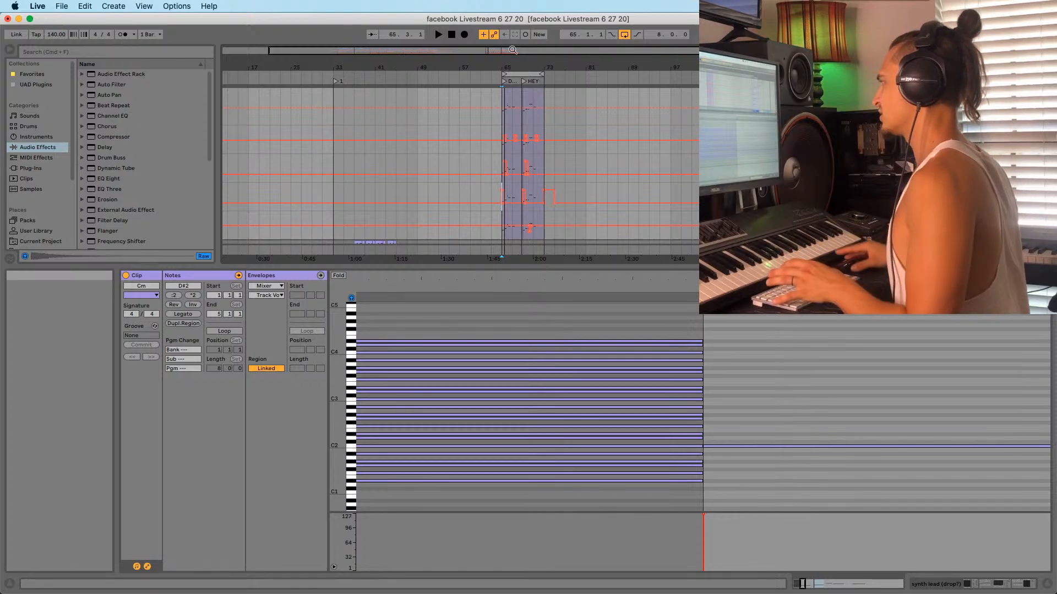
Enlarge the arrangement area by shrinking the clip view and play the drop from 65.1.1
drag(523, 267, 523, 425)
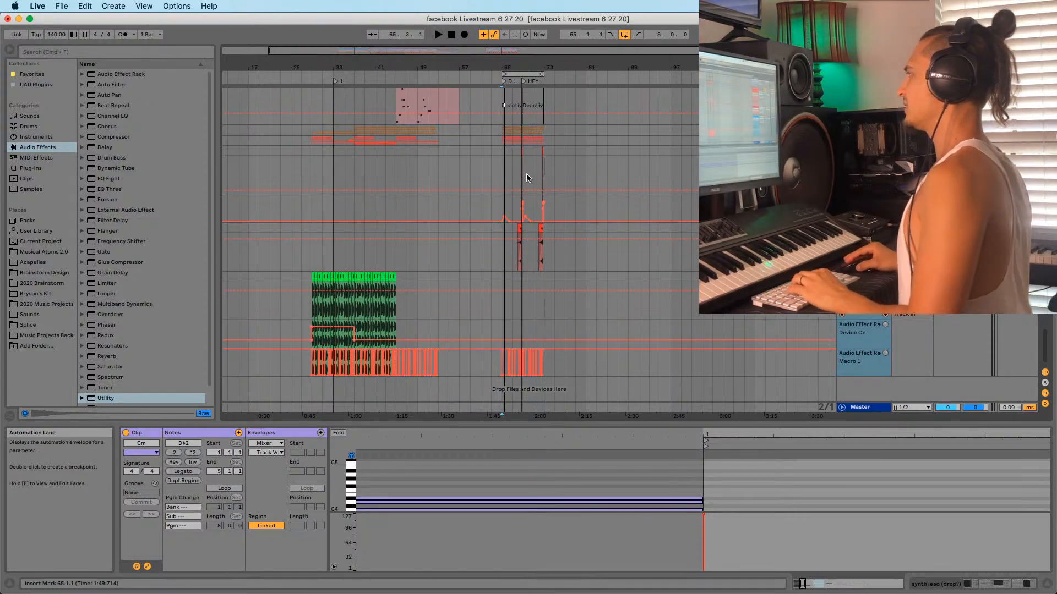
click(498, 170)
key(space)
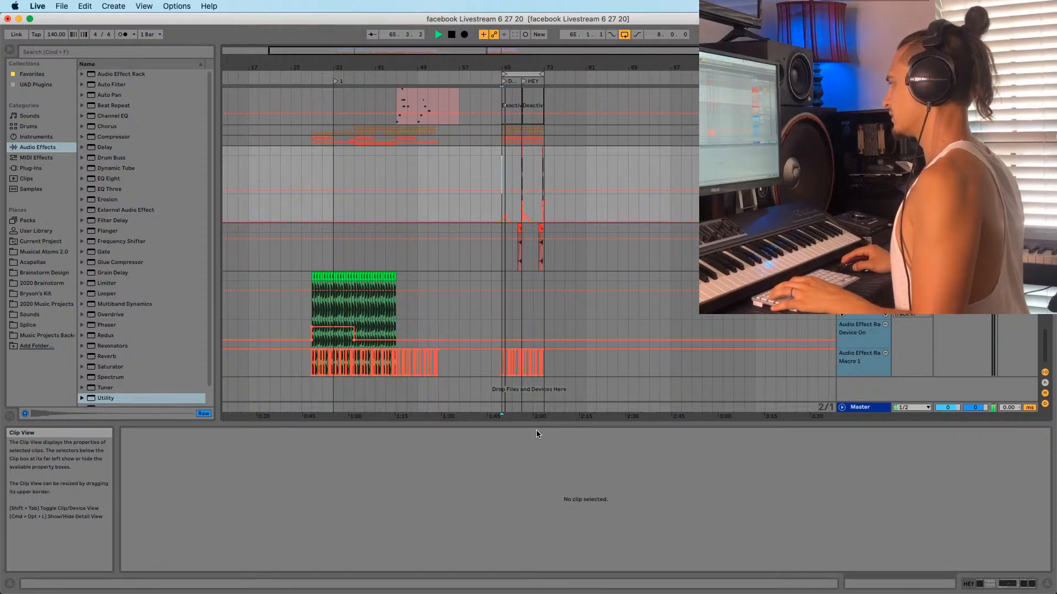
Look over the drop's string, synth and lead tracks while it plays from 65.1.1
scroll(480, 193, up, 10)
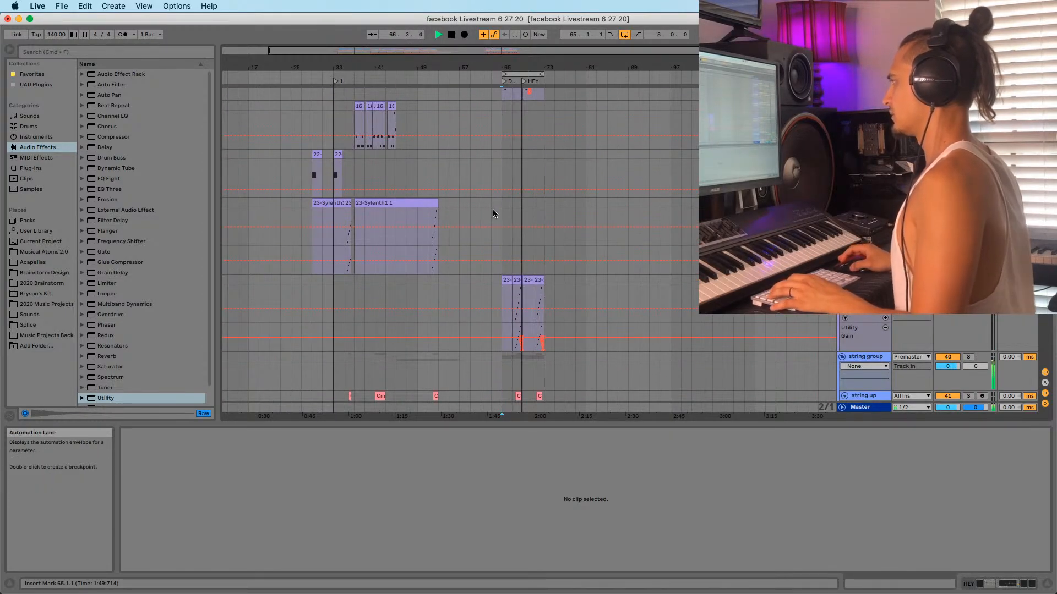
click(493, 210)
scroll(515, 224, up, 5)
drag(511, 65, 511, 88)
scroll(491, 233, up, 6)
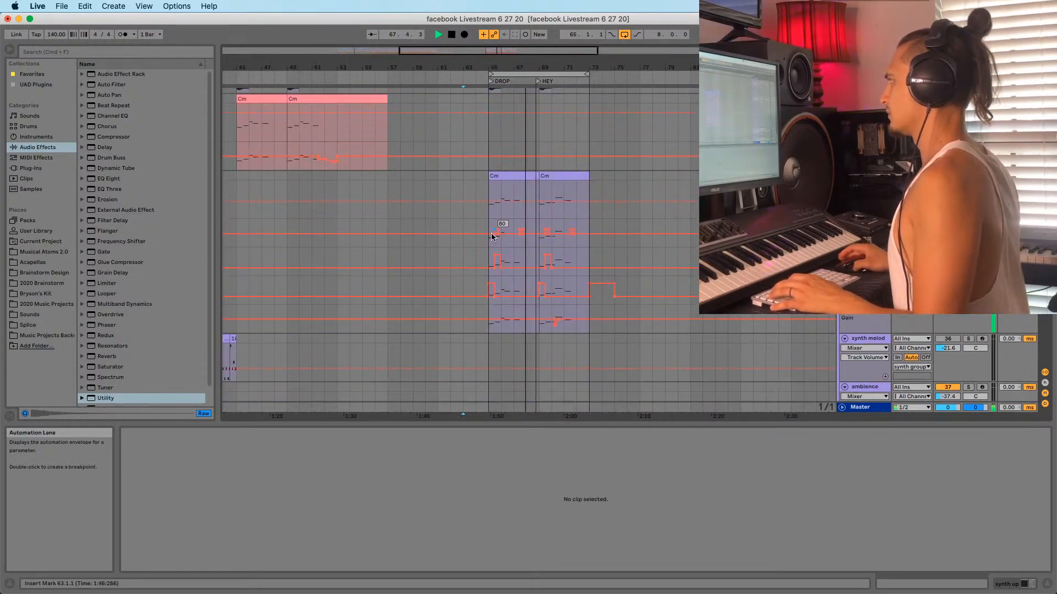
click(488, 193)
click(488, 142)
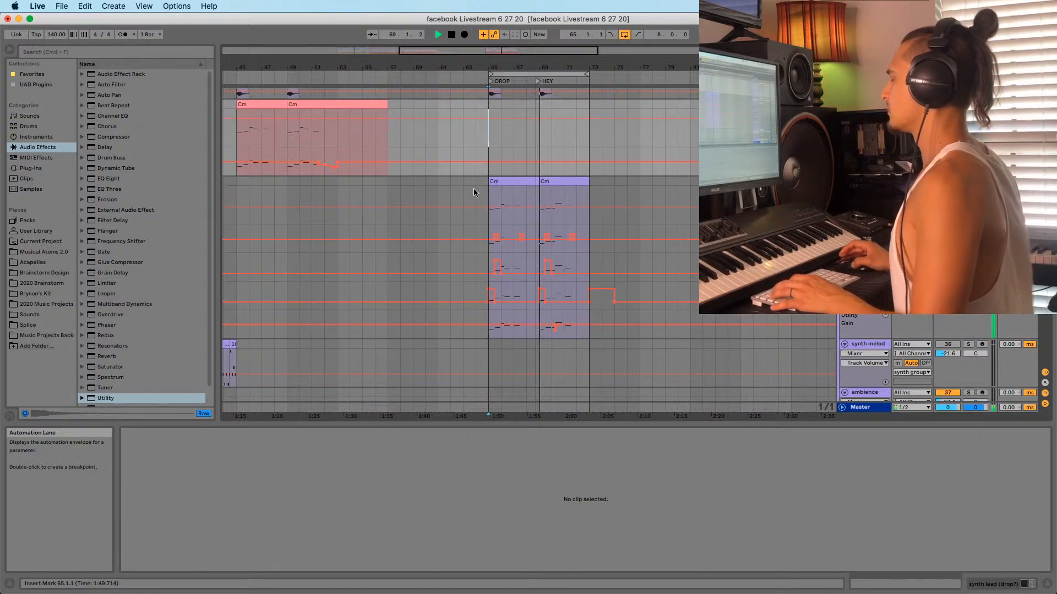
key(minus)
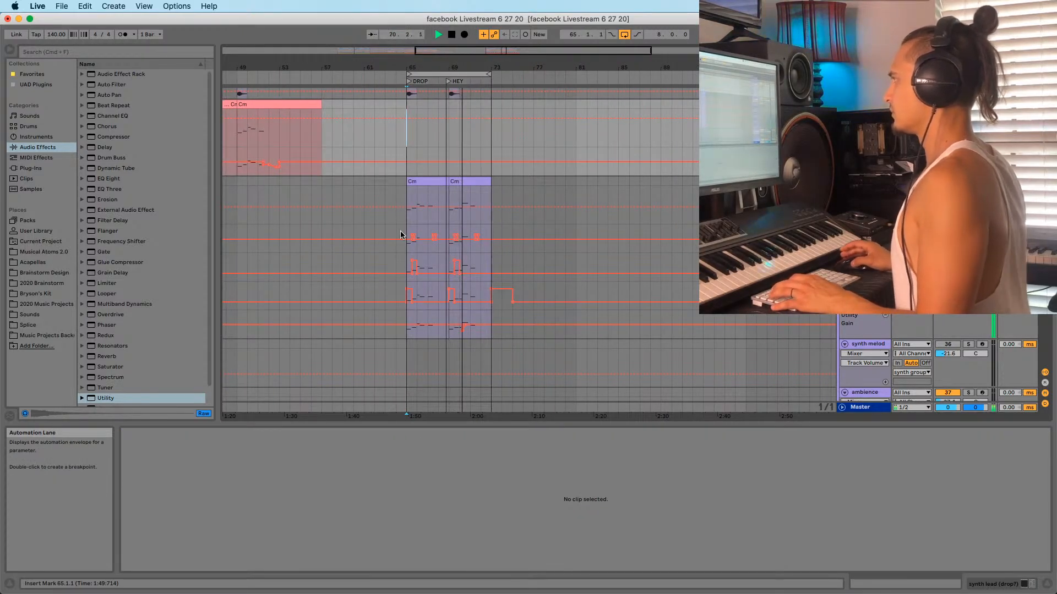
scroll(369, 193, up, 10)
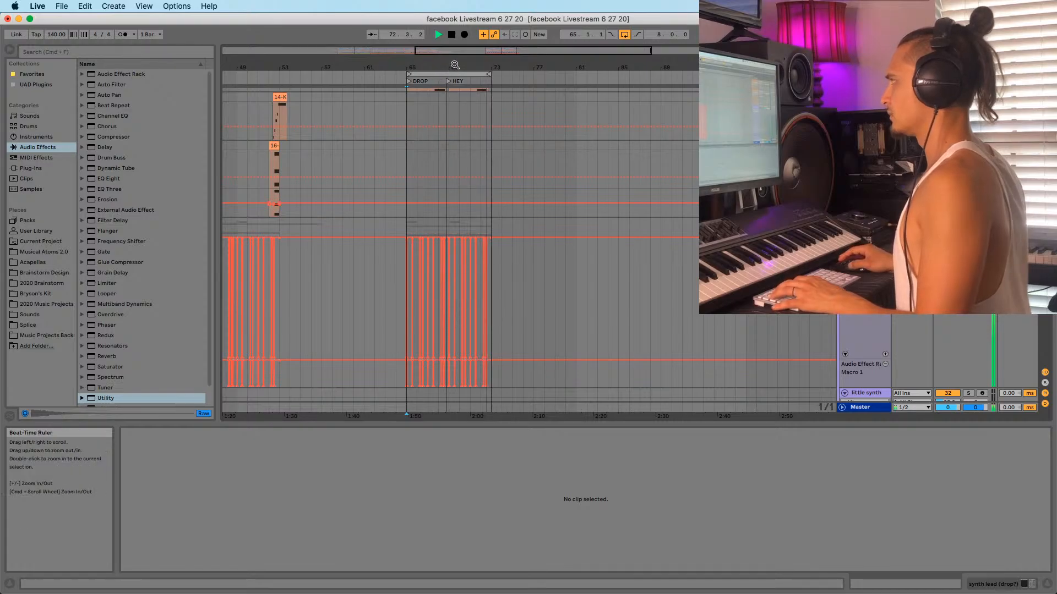
Restart playback at 65.1.1 and examine the drop's drum, Kontakt and vocal tracks around the HEY samples
drag(456, 65, 456, 81)
click(388, 116)
drag(395, 69, 395, 80)
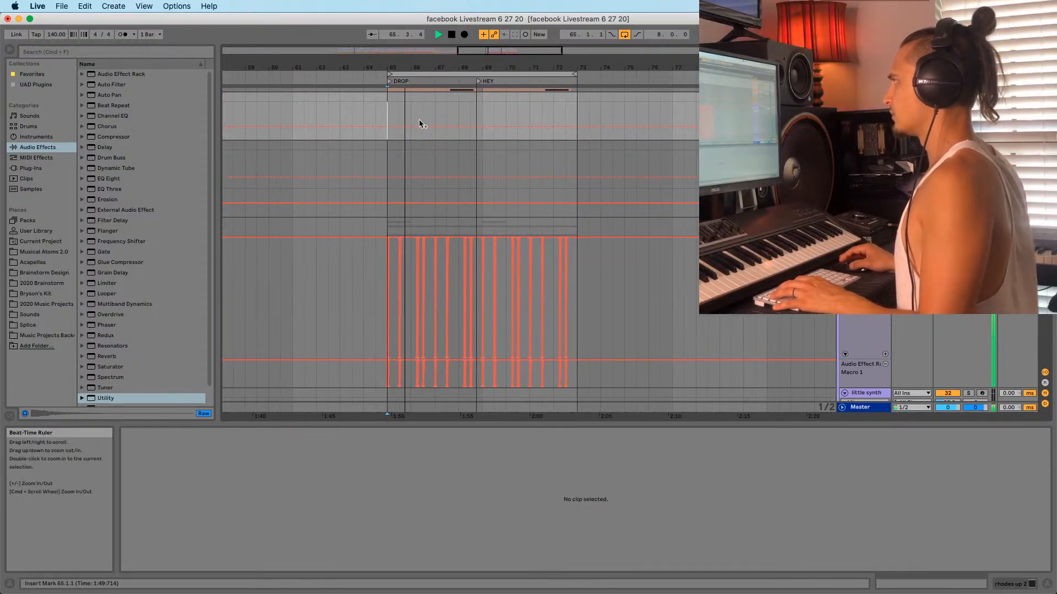
scroll(420, 122, up, 15)
scroll(573, 297, up, 15)
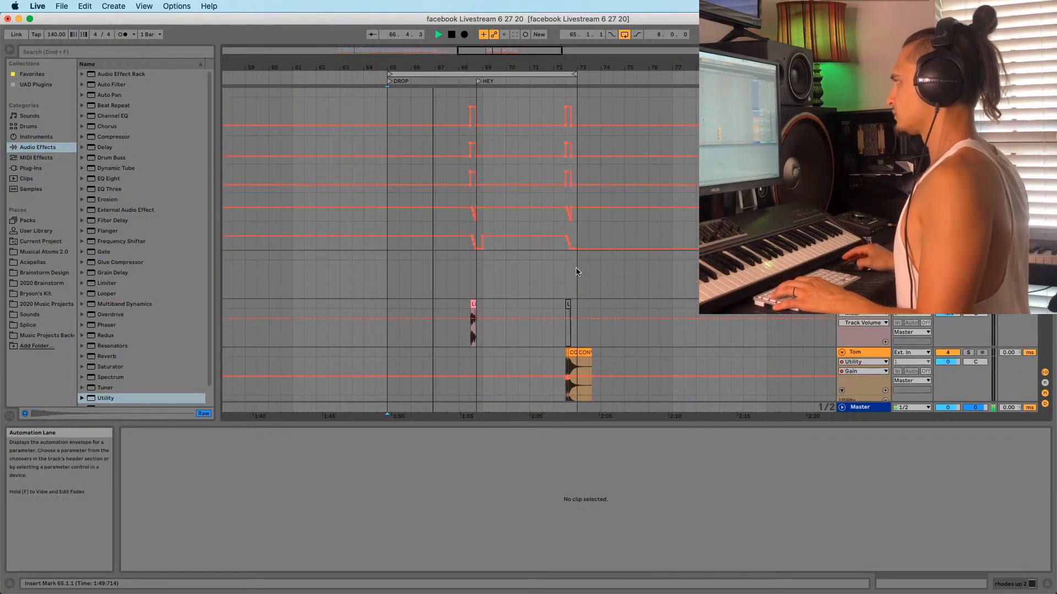
scroll(592, 329, down, 15)
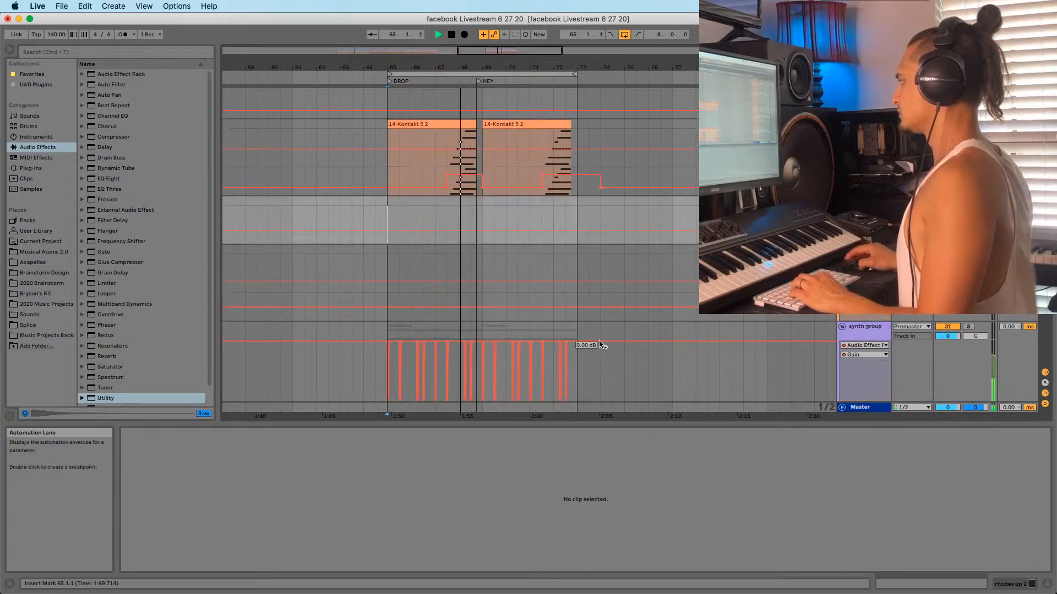
scroll(569, 319, up, 5)
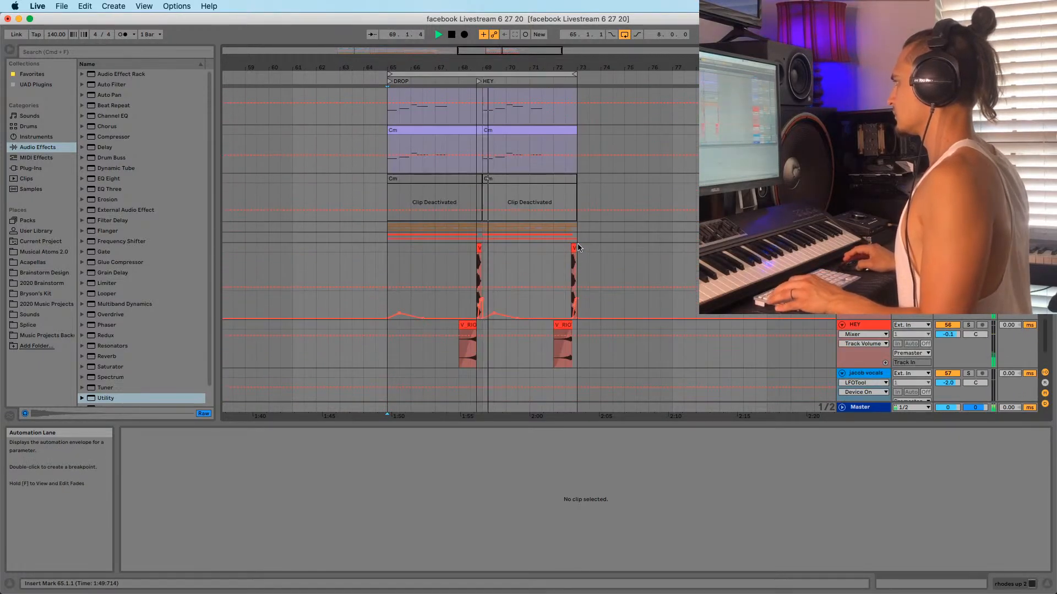
Transpose the HEY vocal clip at 72.4.1 to -10 st and set its Formants to 0.00
click(575, 250)
click(575, 248)
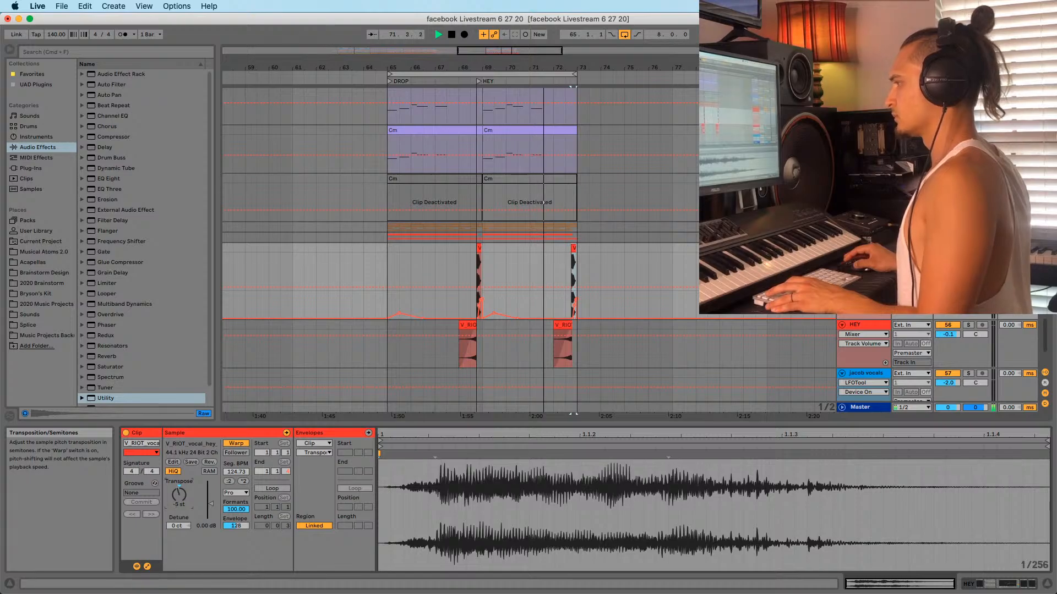
drag(179, 494, 236, 545)
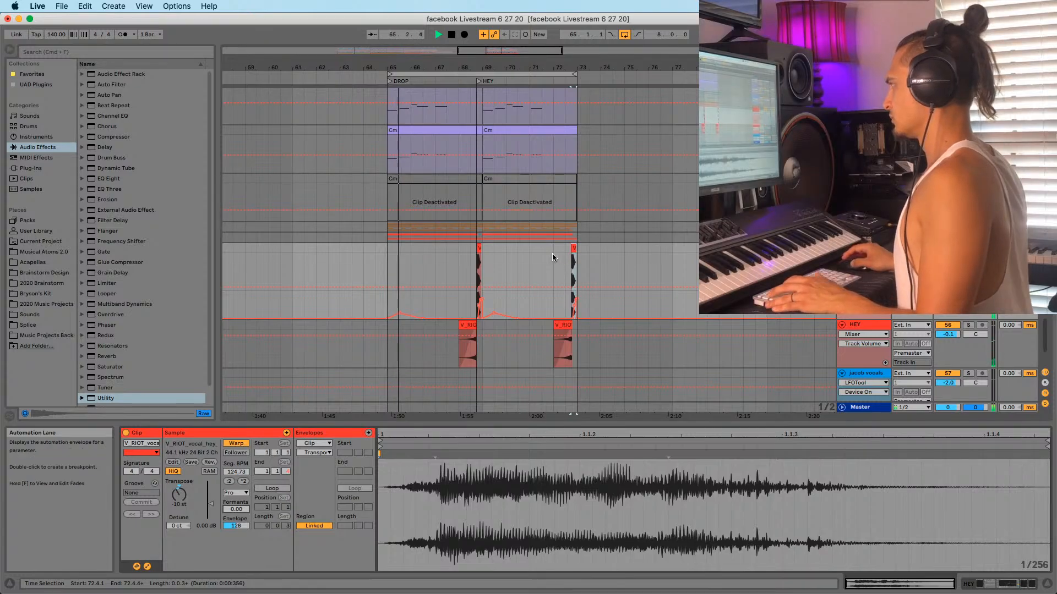
click(566, 252)
click(572, 255)
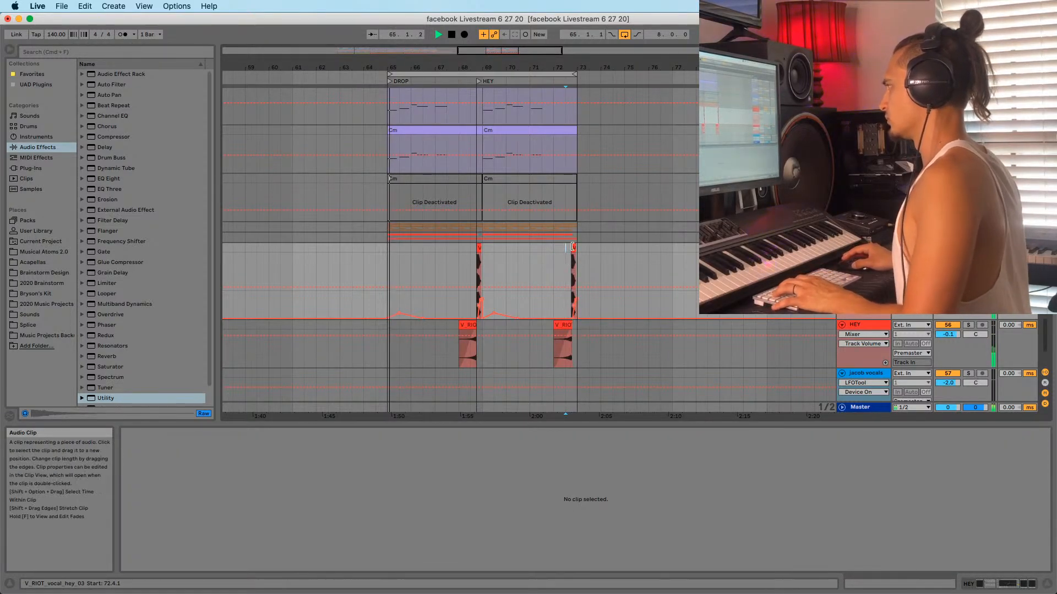
click(387, 241)
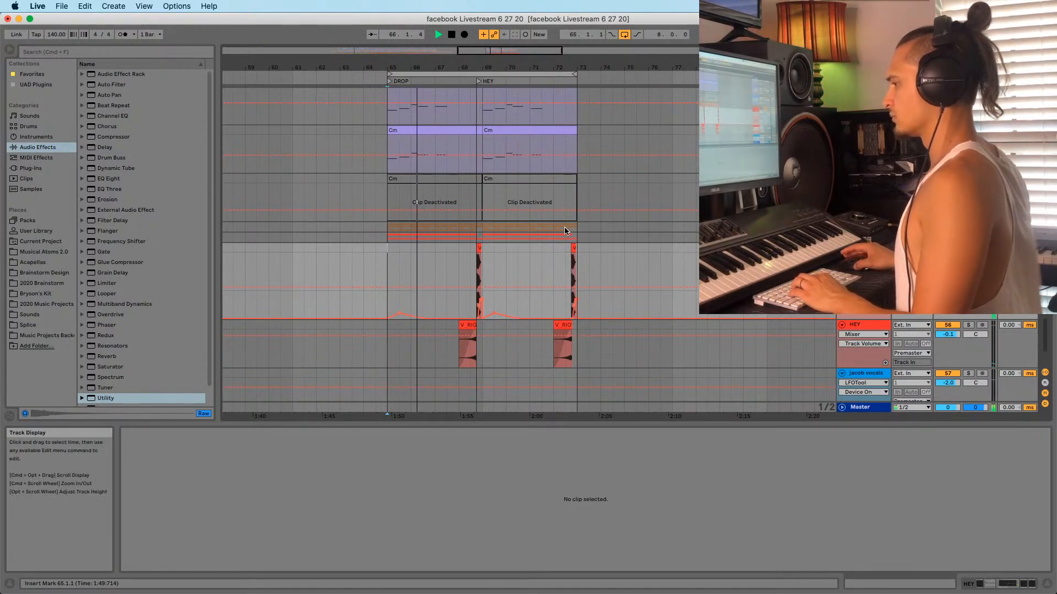
Find MConvolutionEZ among the MeldaProduction plug-ins and load it on the HEY track
click(553, 255)
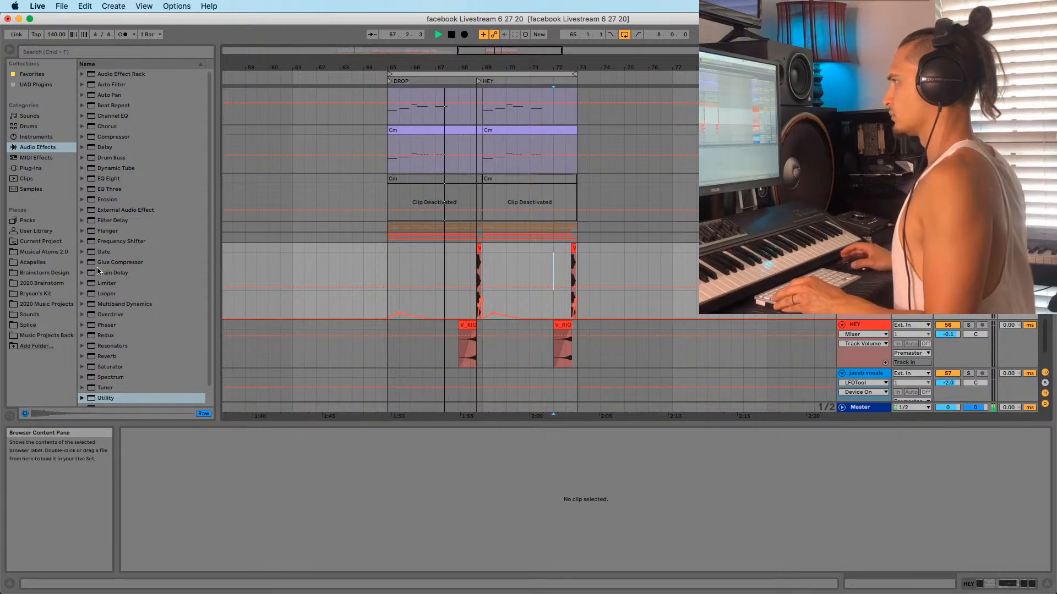
click(37, 84)
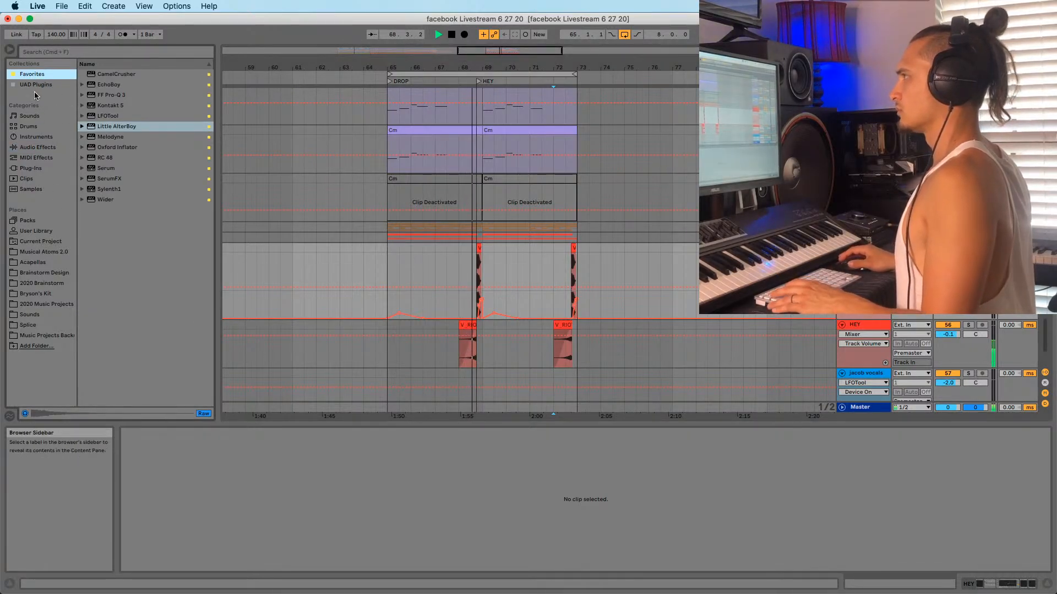
click(30, 168)
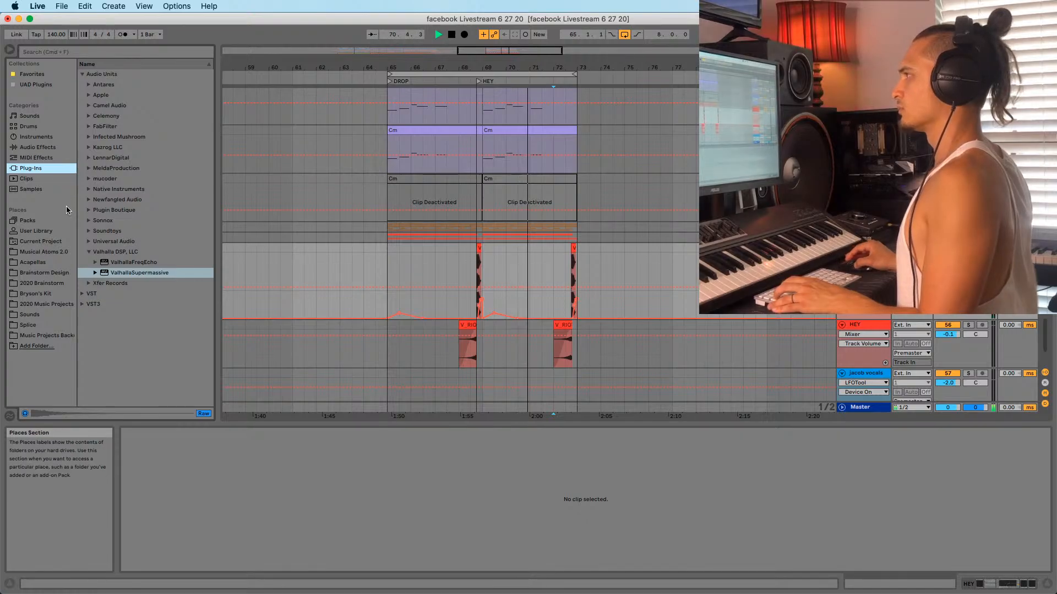
click(108, 168)
scroll(108, 200, down, 5)
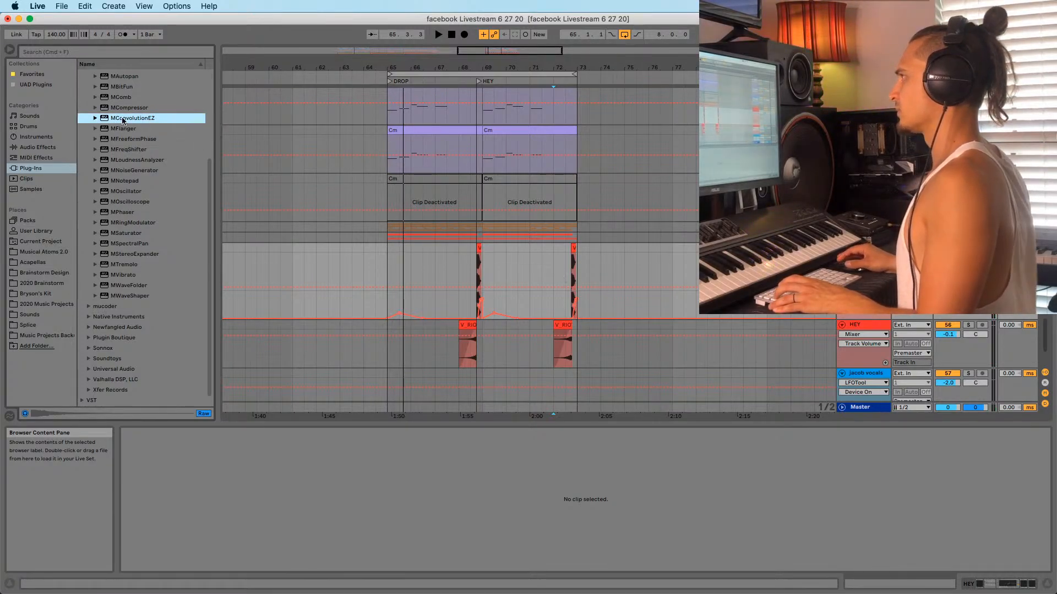
key(Return)
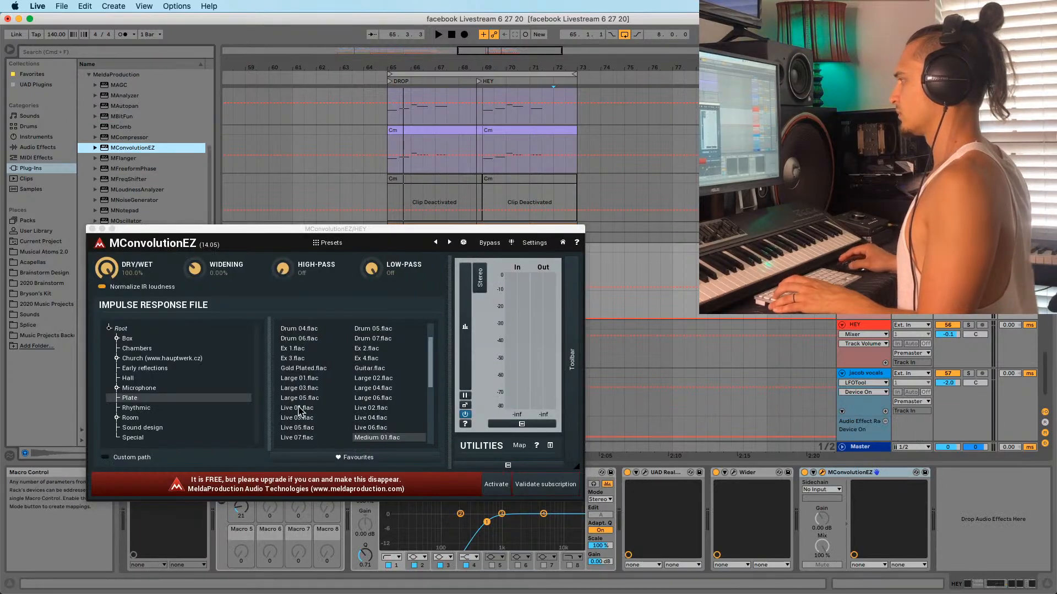
Choose the Rhythmic impulse response Human A.flac in MConvolutionEZ and lower its dry/wet to 62.4% during playback
drag(109, 269, 119, 302)
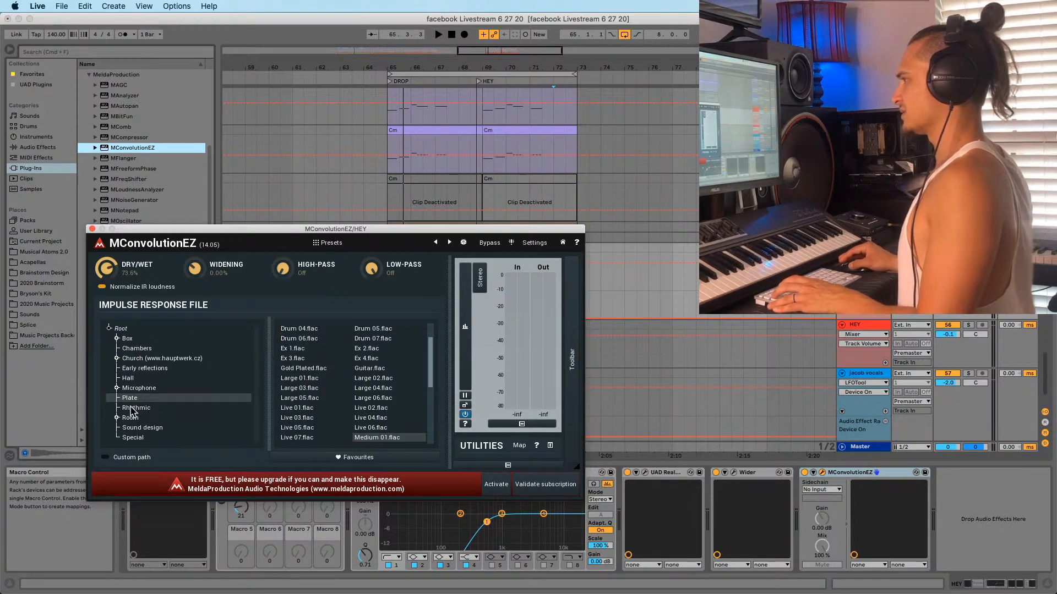
click(132, 409)
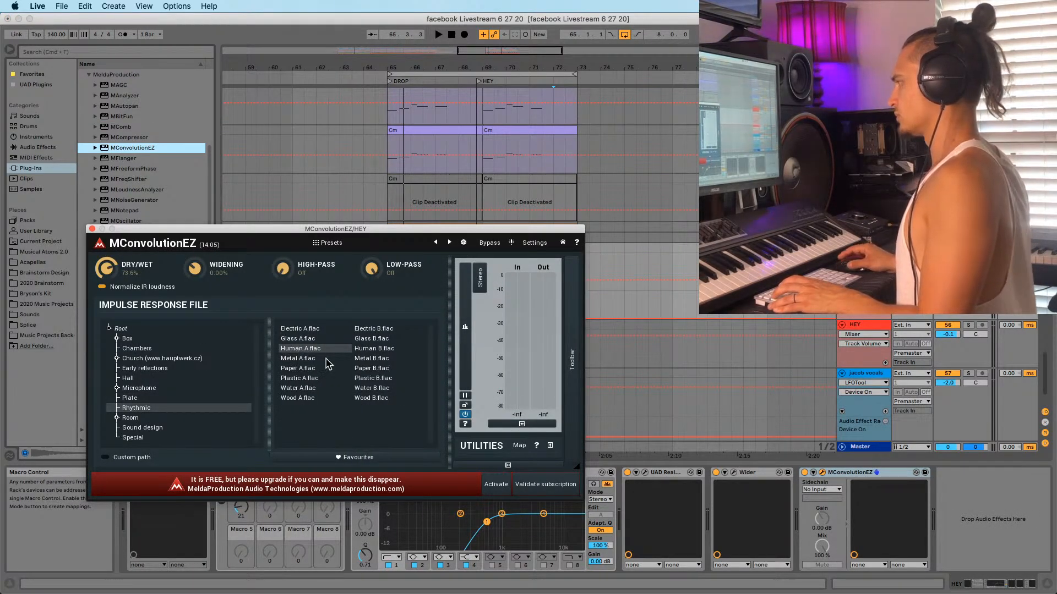
drag(551, 229, 543, 340)
key(space)
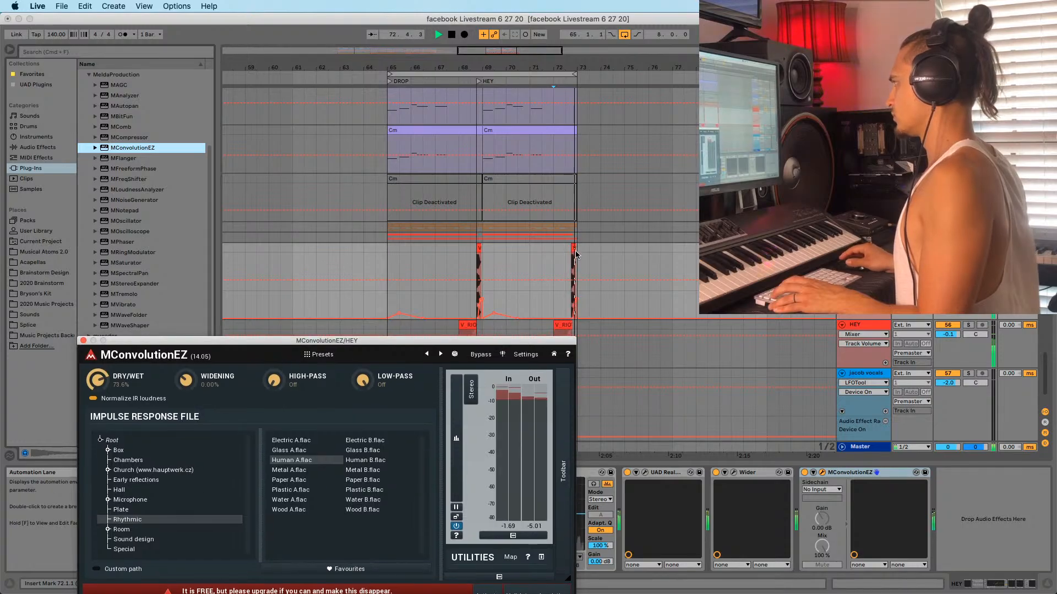
drag(100, 378, 101, 392)
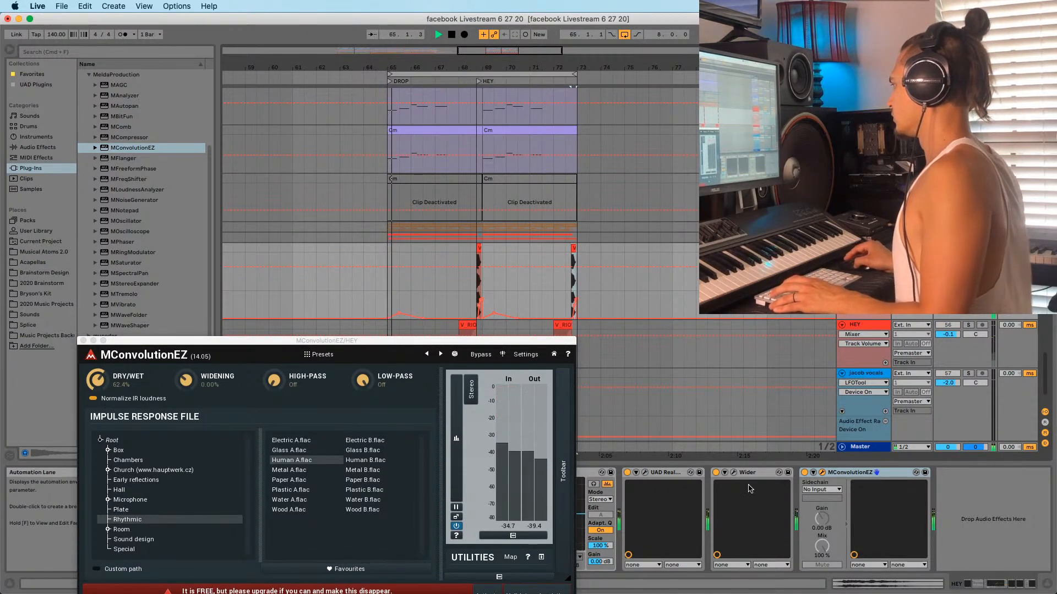
Move MConvolutionEZ ahead of Wider in the HEY track's device chain and switch it off and on to compare
mouse_move(748, 472)
mouse_down()
mouse_move(718, 485)
mouse_move(713, 475)
mouse_up()
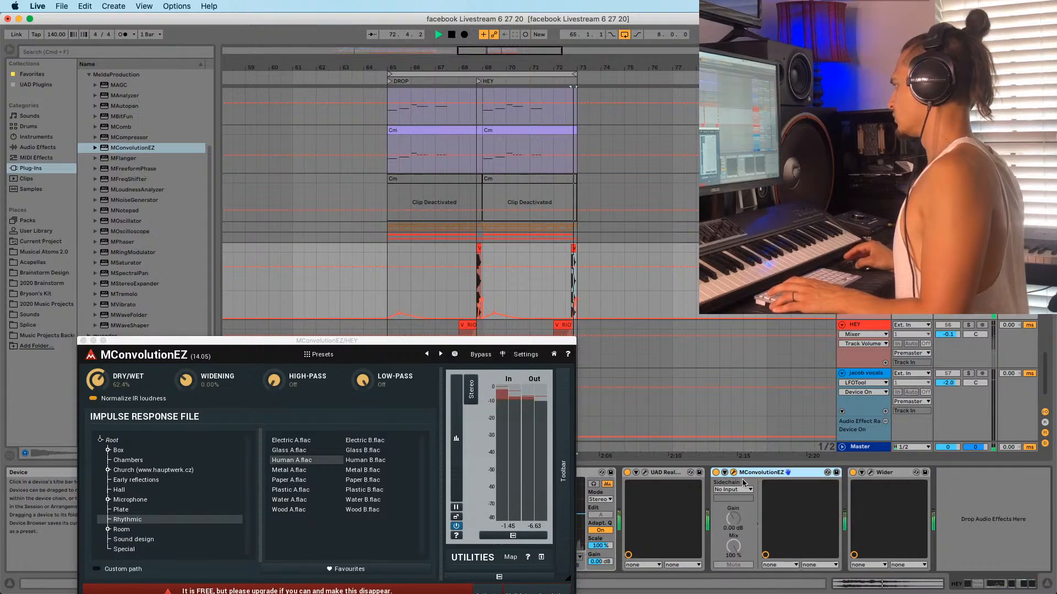
click(715, 473)
click(715, 472)
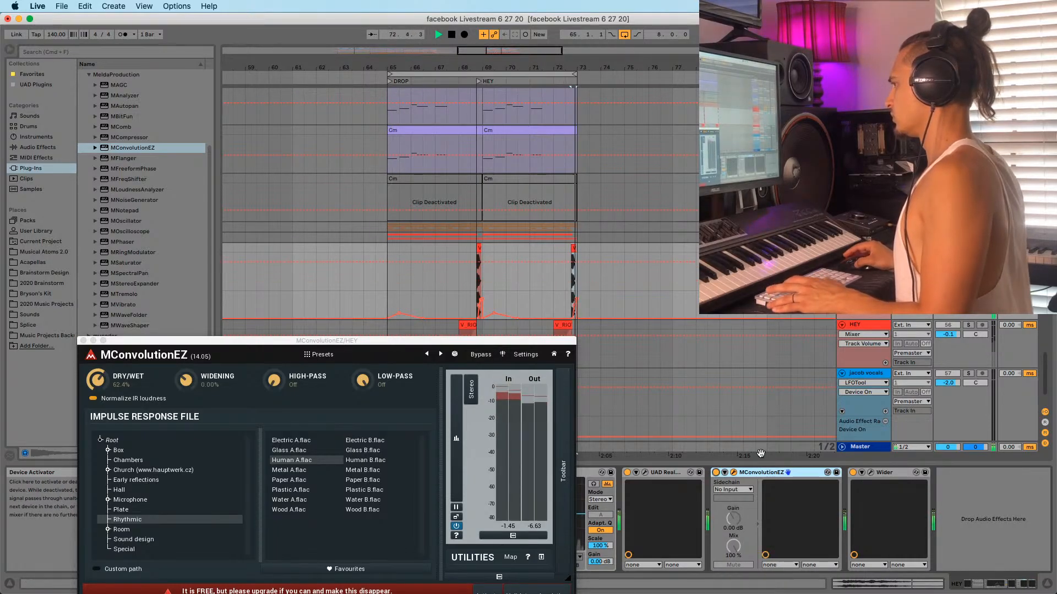
Lower MConvolutionEZ's dry/wet to 38.0%, load the Room impulse response 3m R.flac, and audition it on the final HEY
drag(97, 379, 97, 392)
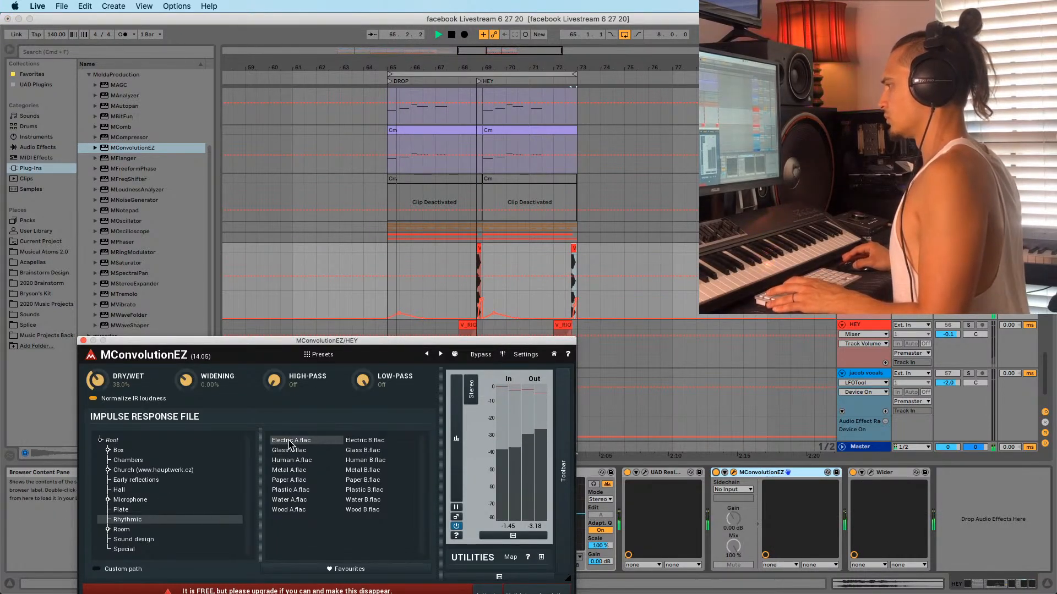
key(space)
click(122, 529)
click(289, 460)
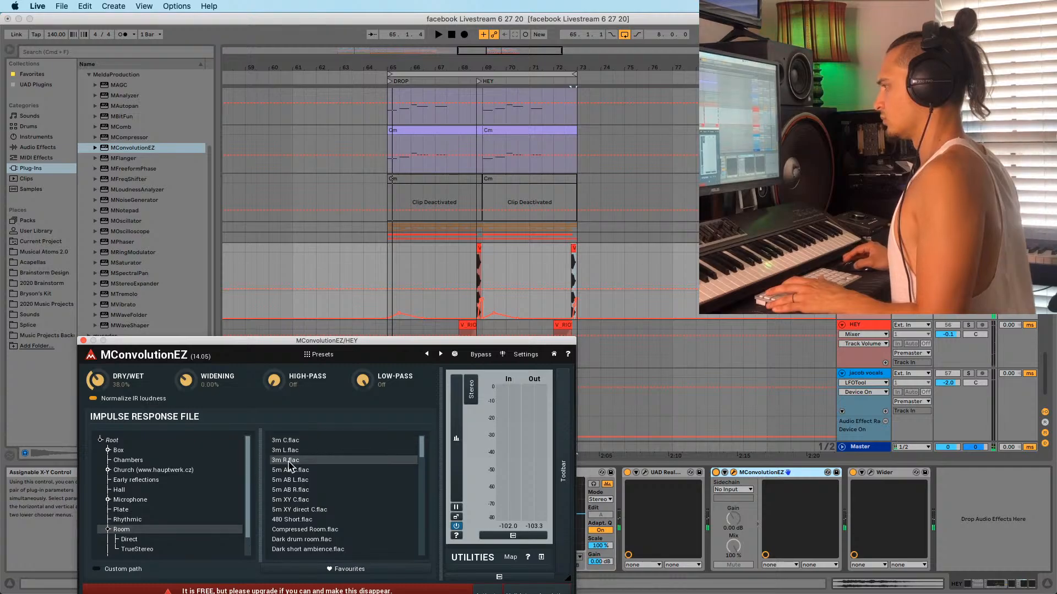
key(space)
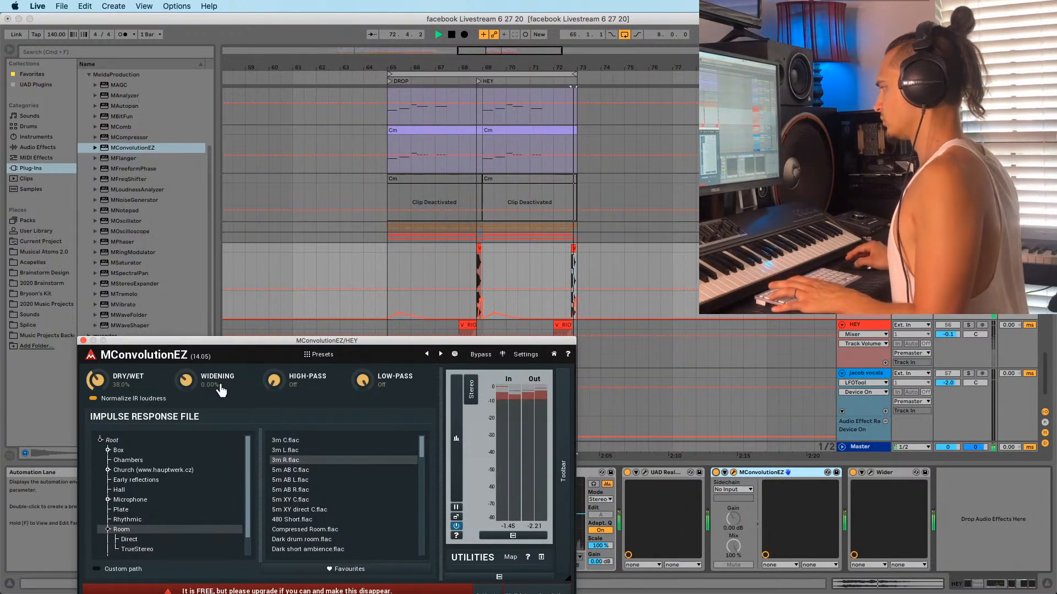
drag(91, 364, 91, 369)
click(83, 340)
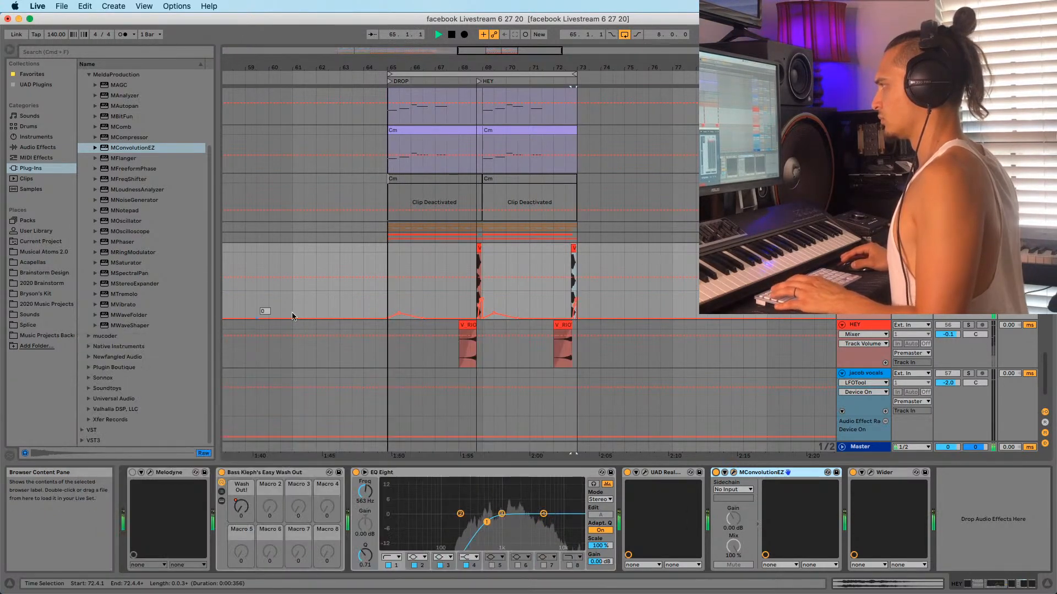
Automate MConvolutionEZ's Device On on the HEY track so it runs only around the final HEY, from bar 72 to 74
key(space)
key(space)
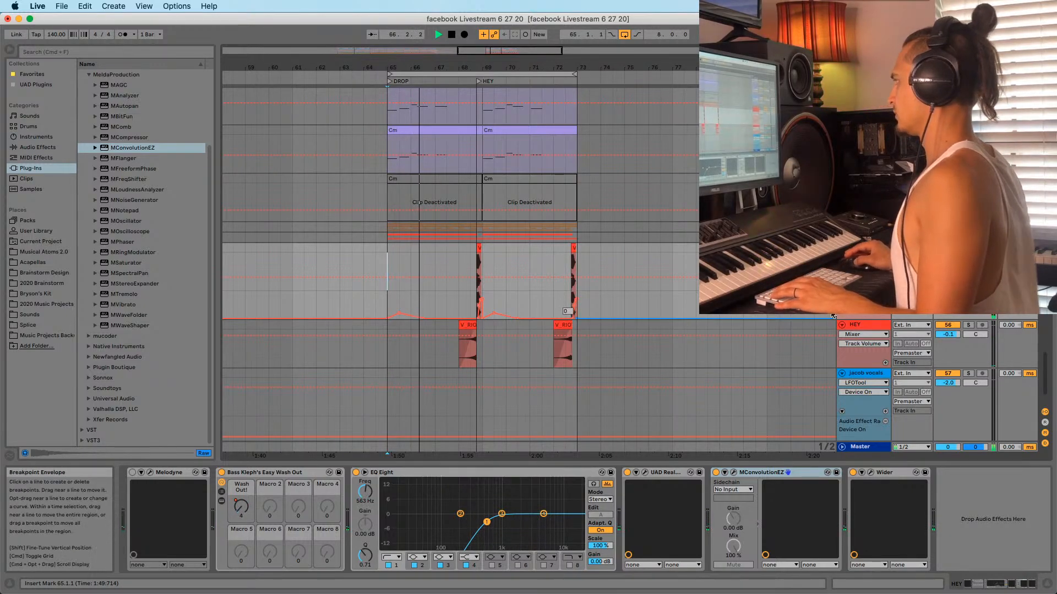
right_click(714, 473)
click(732, 502)
click(560, 299)
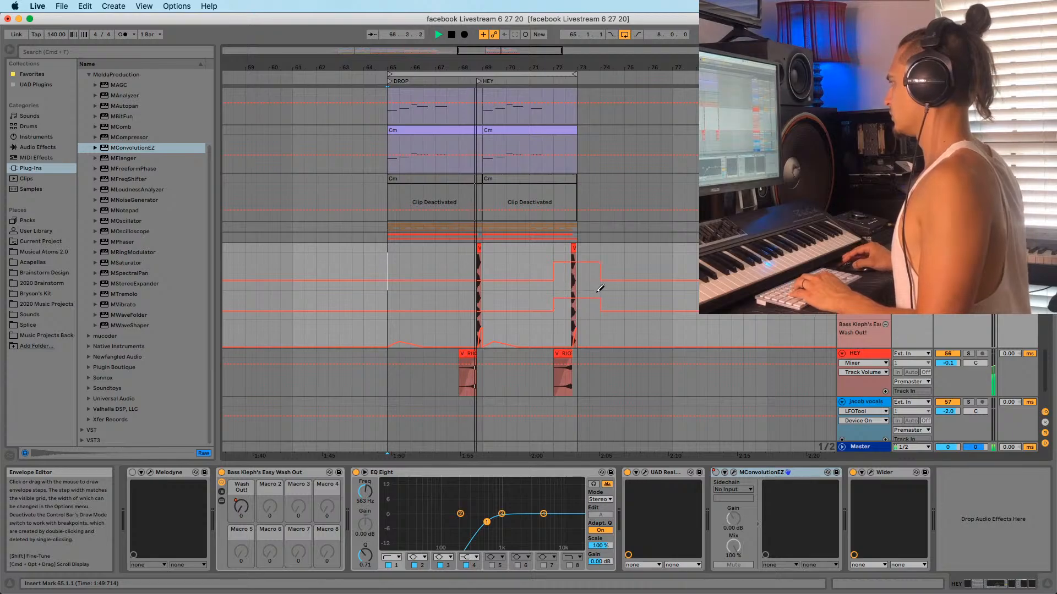
key(b)
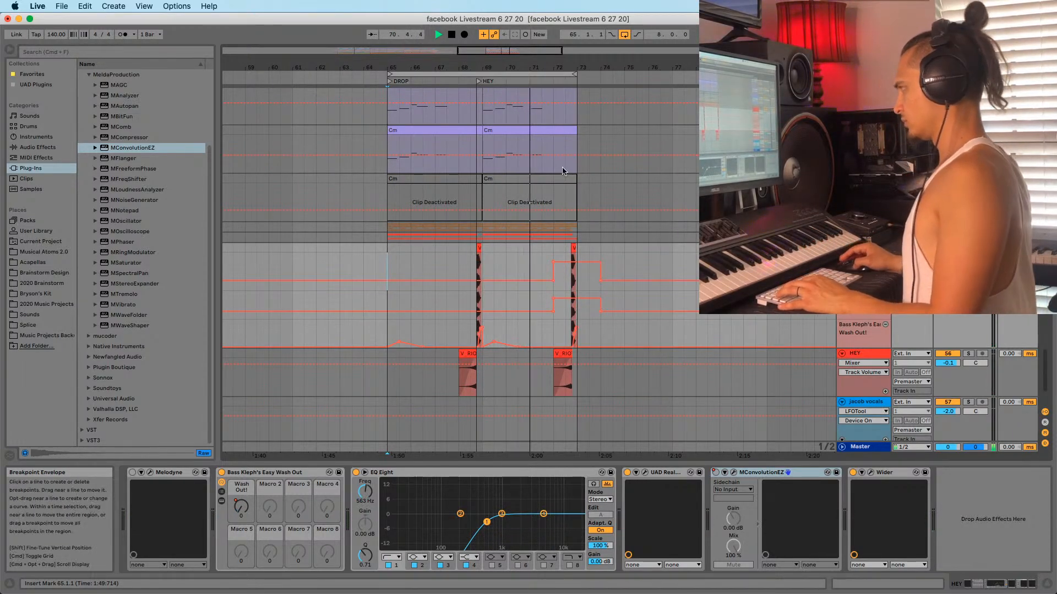
Play the looped drop and review its tracks, from the HEY vocals and strings up to the synth leads, bell and little synth
click(485, 259)
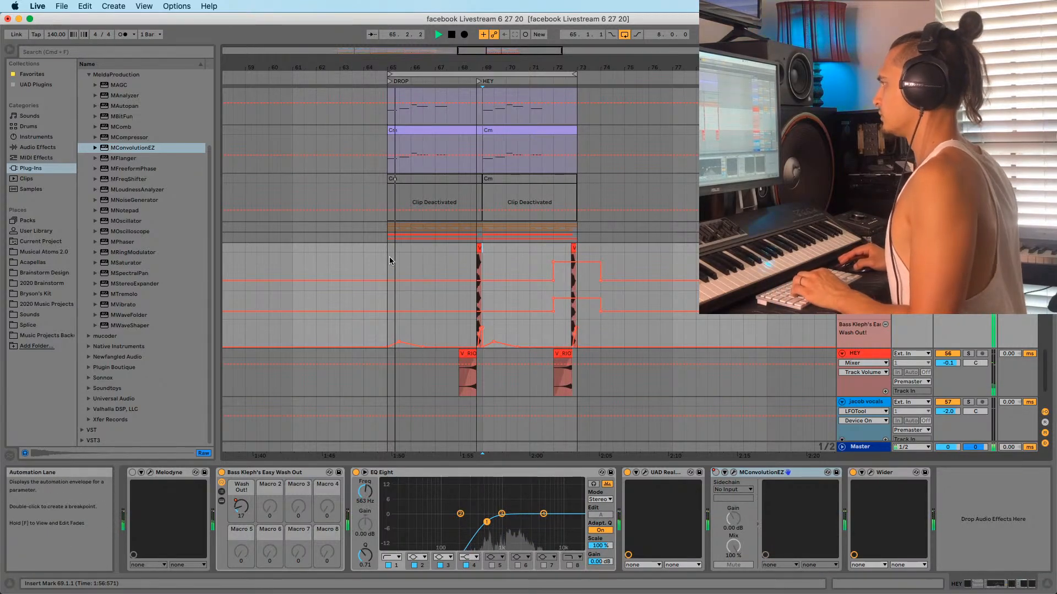
scroll(385, 278, up, 5)
click(393, 281)
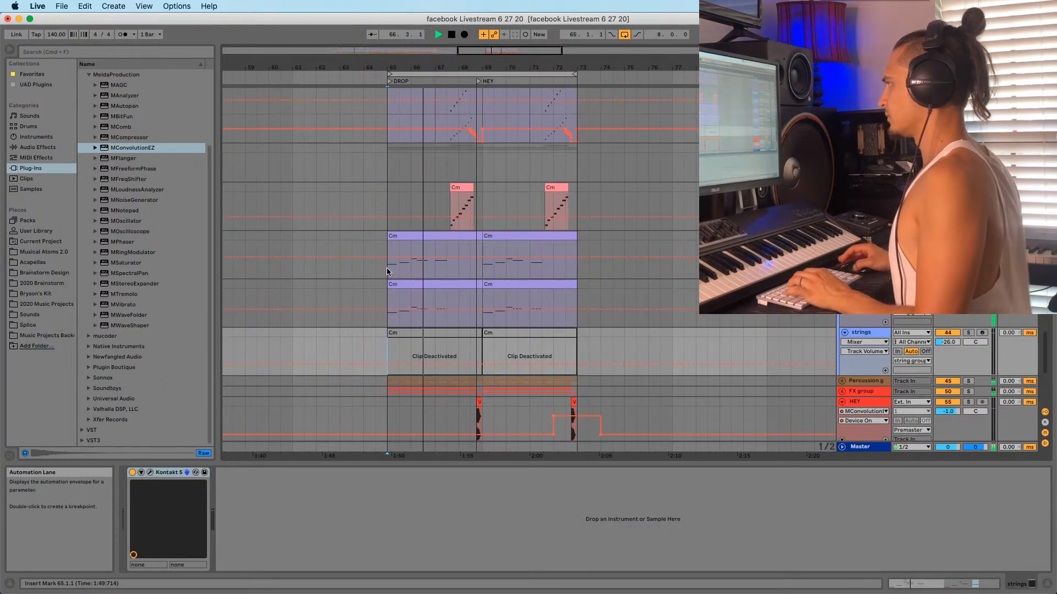
click(390, 266)
scroll(404, 289, up, 4)
click(388, 274)
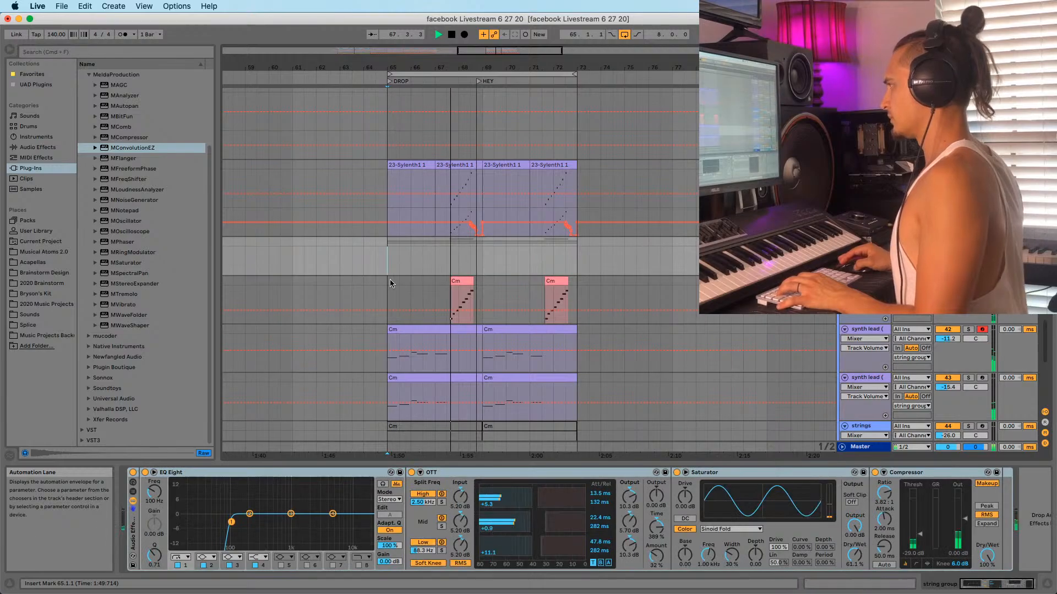
scroll(407, 281, up, 8)
click(425, 290)
scroll(425, 290, up, 2)
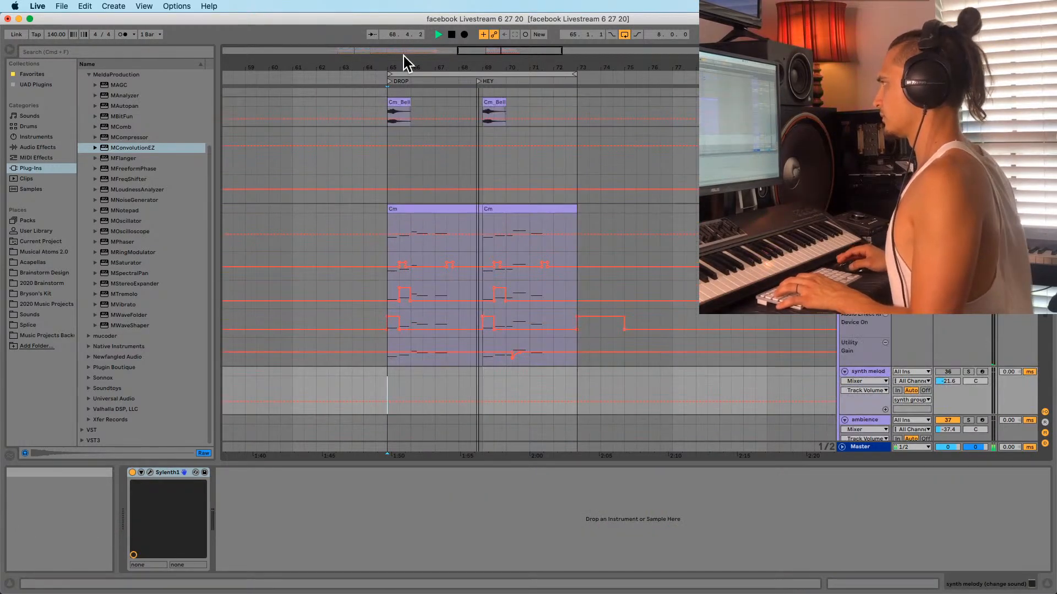
drag(402, 65, 403, 40)
click(395, 139)
scroll(395, 140, up, 3)
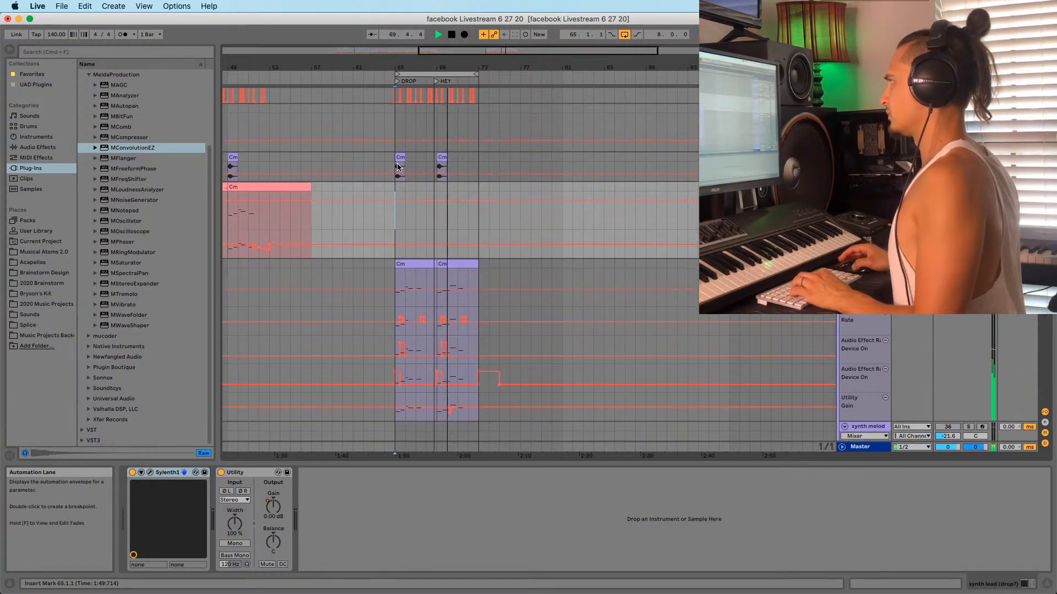
click(395, 140)
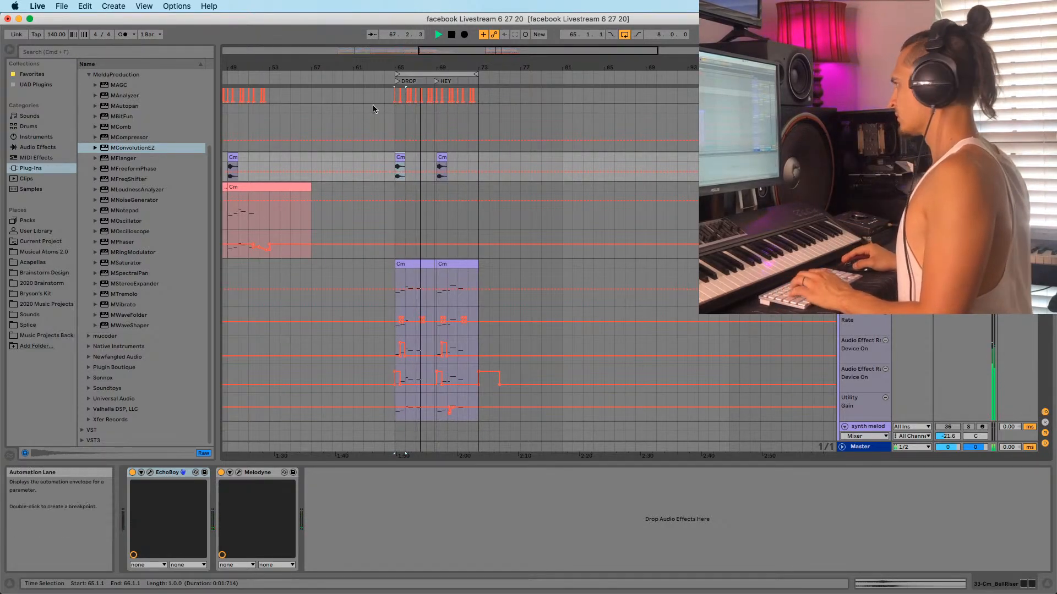
mouse_move(406, 66)
mouse_down()
mouse_move(401, 101)
mouse_move(404, 82)
mouse_up()
click(387, 119)
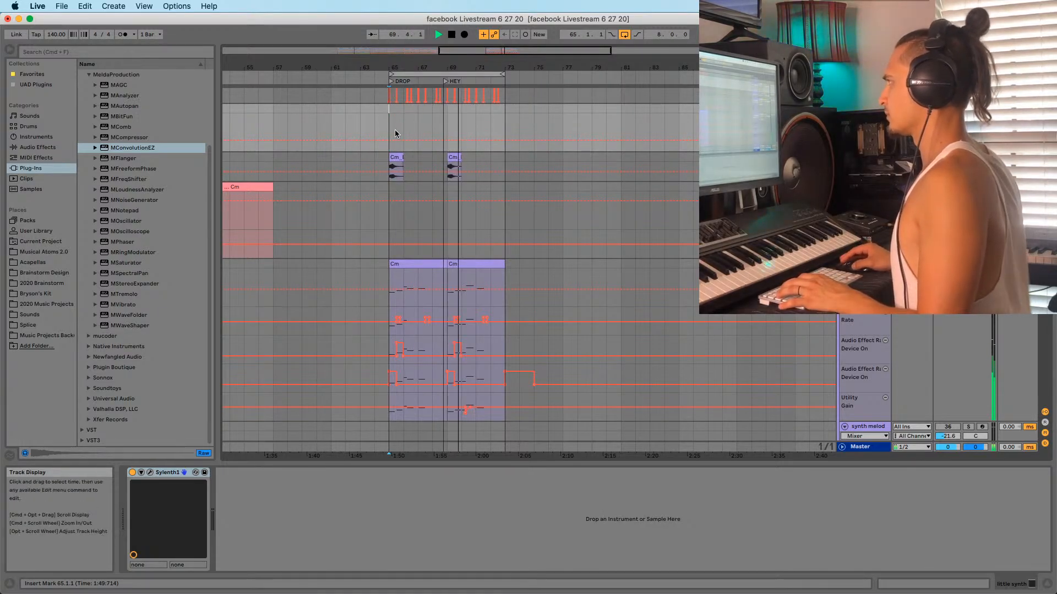
scroll(381, 183, up, 3)
scroll(380, 183, down, 6)
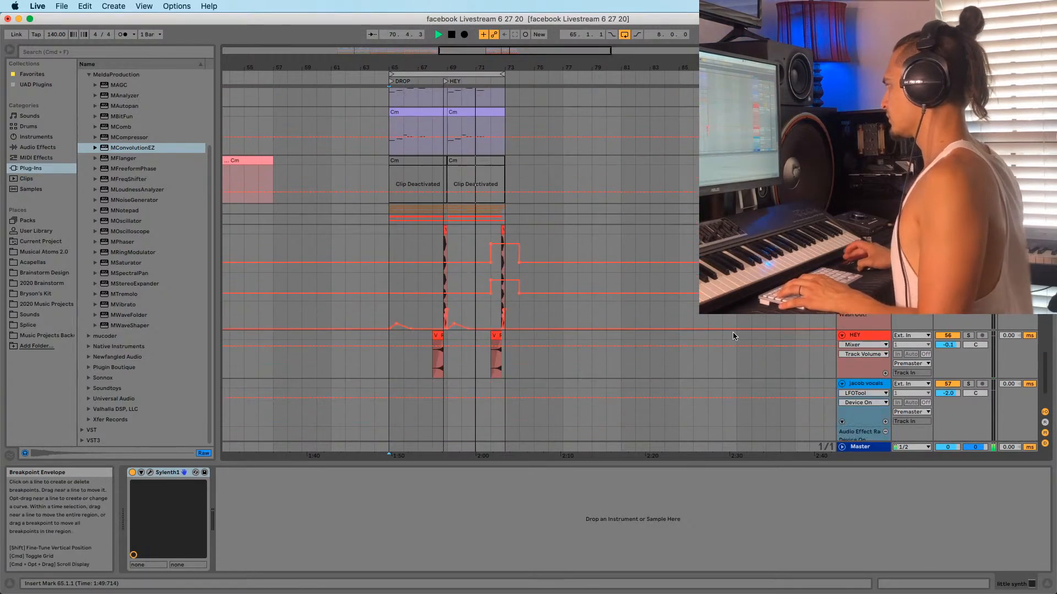
Unfold the Percussion group and duplicate its hats hi stack track
scroll(722, 379, up, 6)
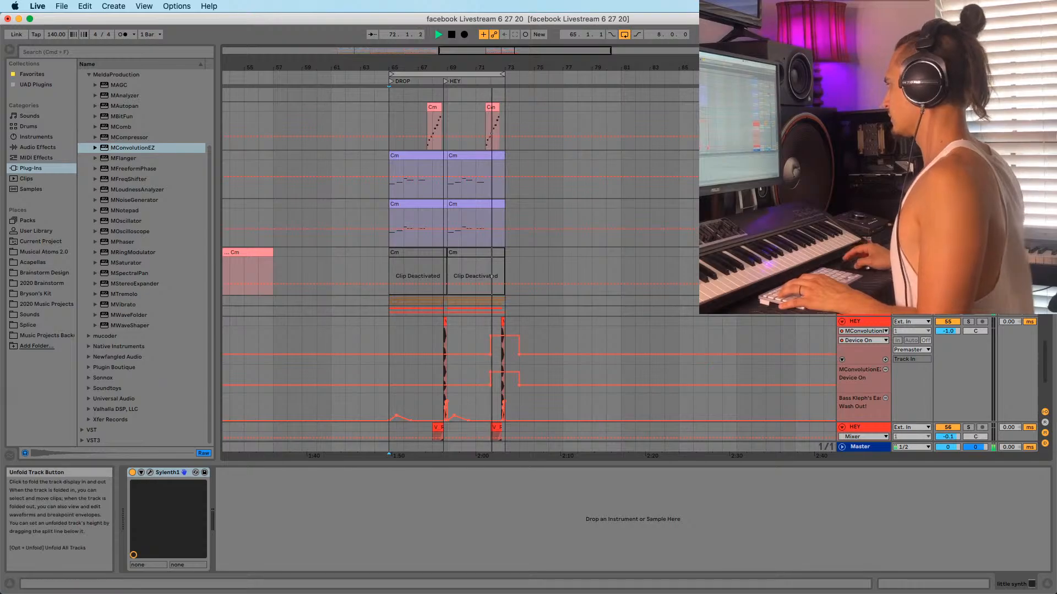
click(862, 301)
click(842, 301)
scroll(536, 338, down, 7)
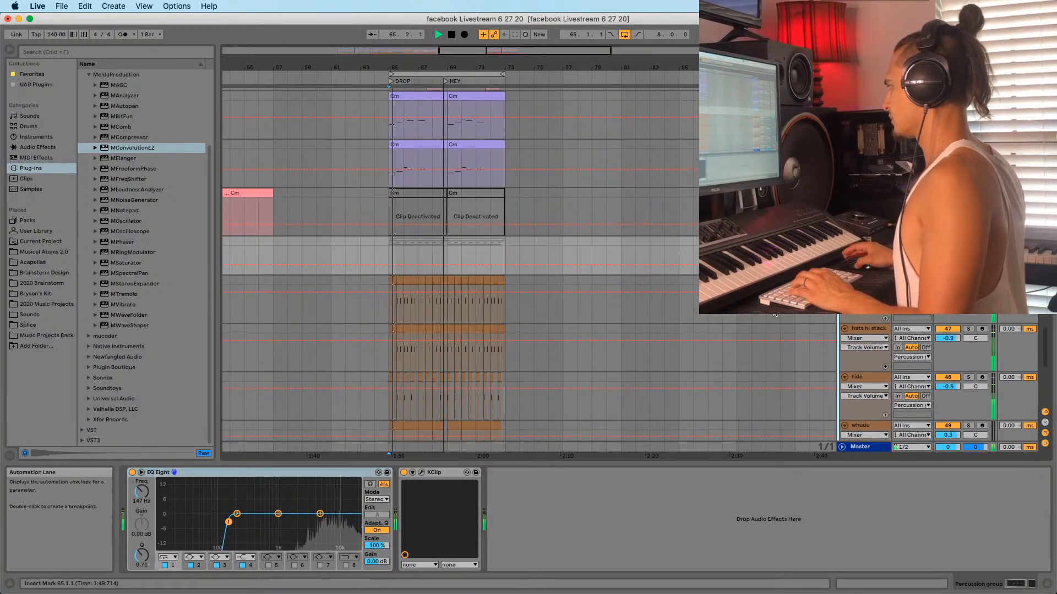
scroll(831, 348, up, 4)
click(662, 306)
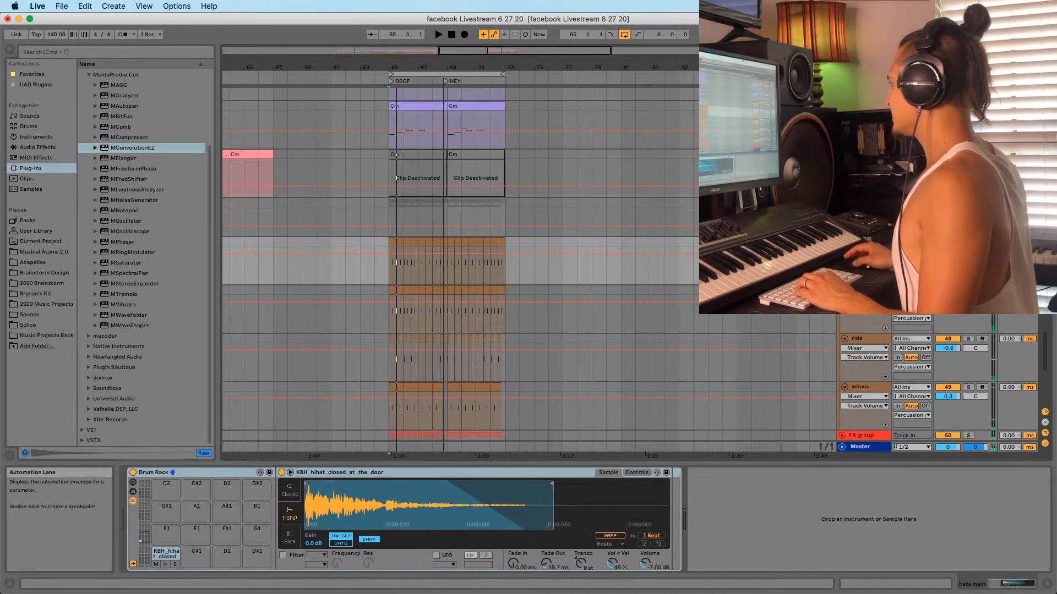
click(861, 290)
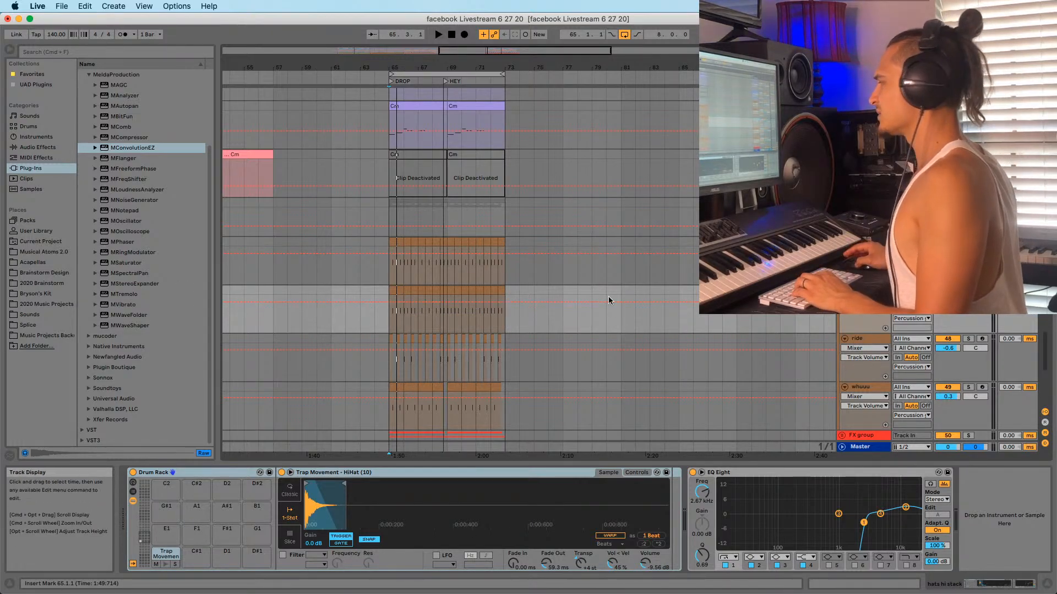
scroll(385, 340, up, 2)
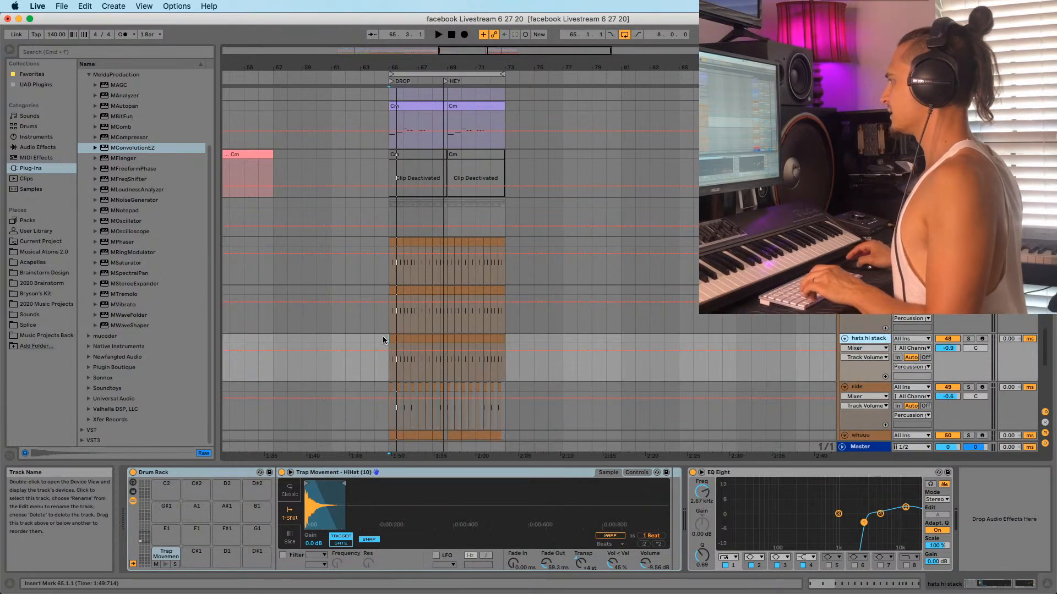
Copy the duplicated hats hi stack track's clips from bars 37 to 45 to the drop at 65.1.1
drag(356, 64, 431, 64)
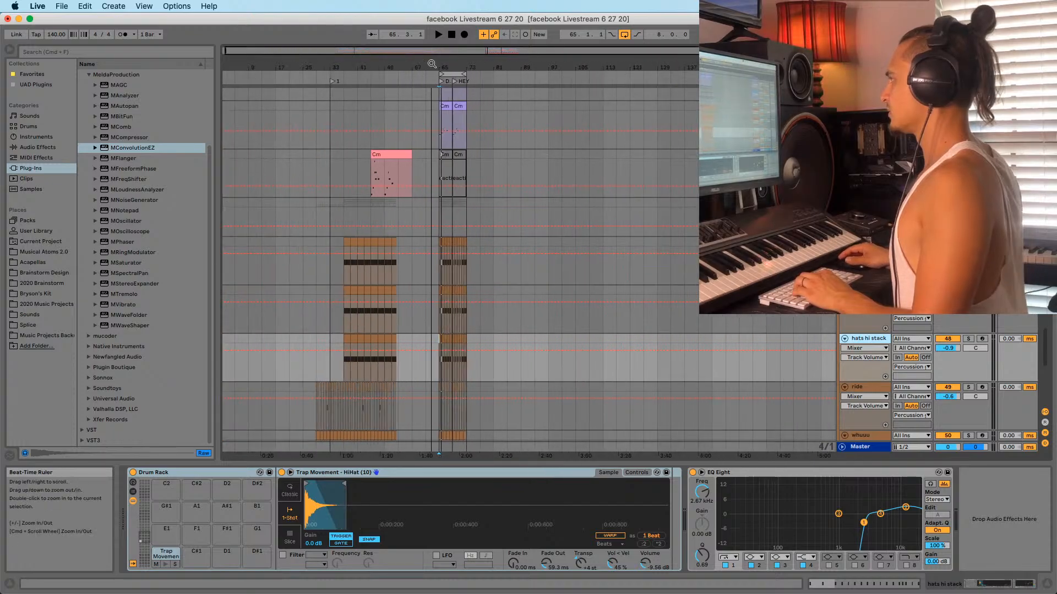
drag(353, 343, 366, 339)
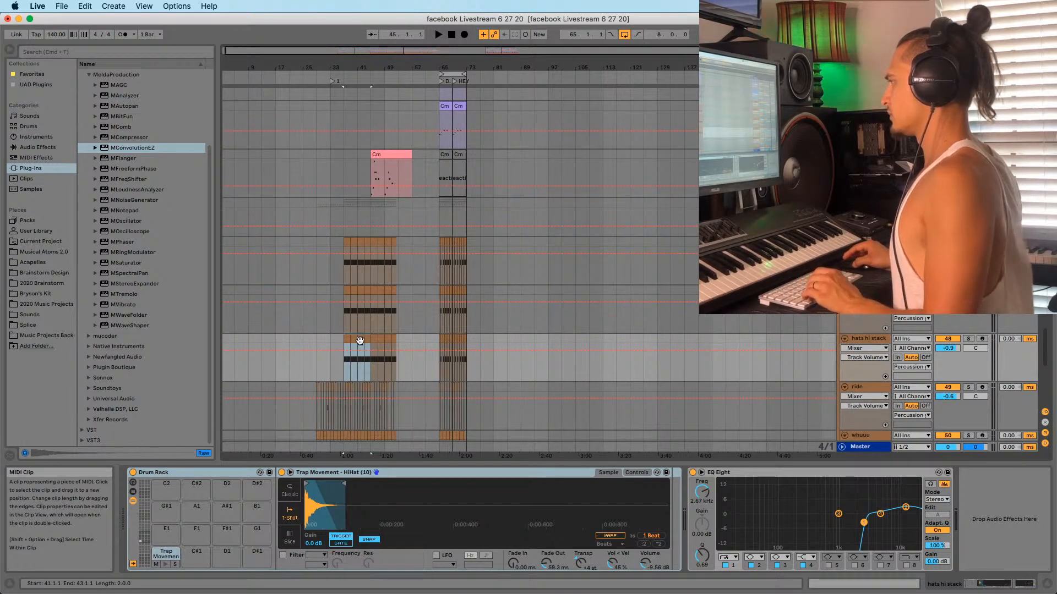
click(441, 376)
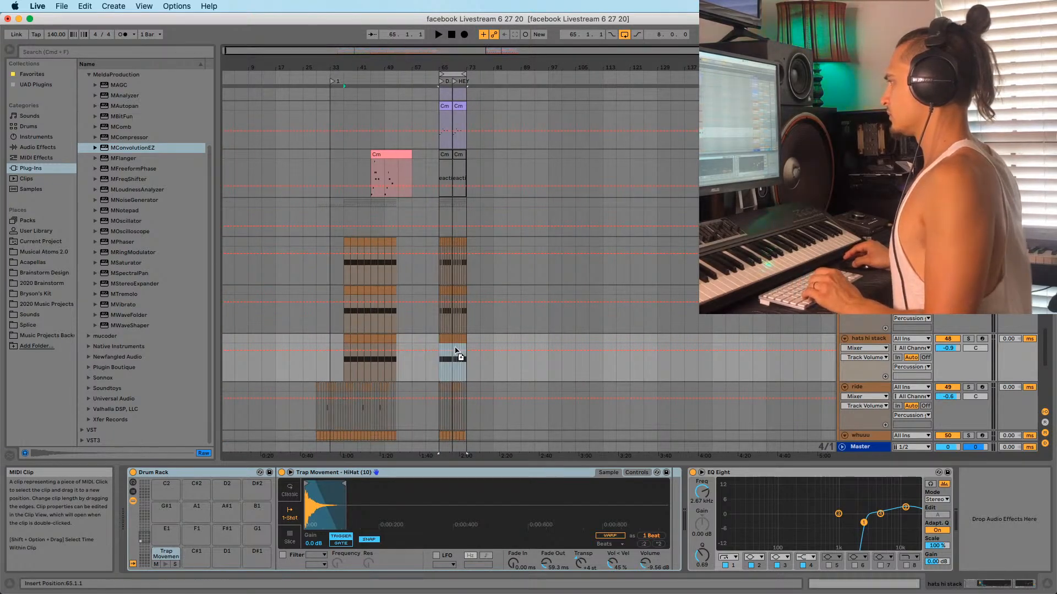
Solo the duplicated hats track, lower its EQ Eight low cut to about 539 Hz, and switch off filter 2
click(968, 339)
key(space)
drag(863, 522, 822, 525)
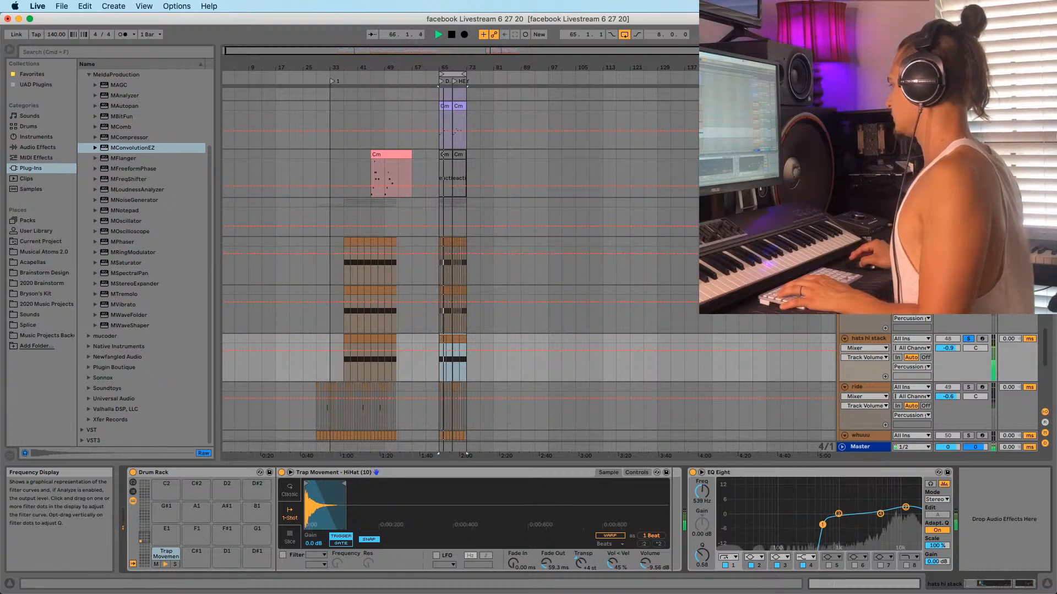
click(749, 565)
key(space)
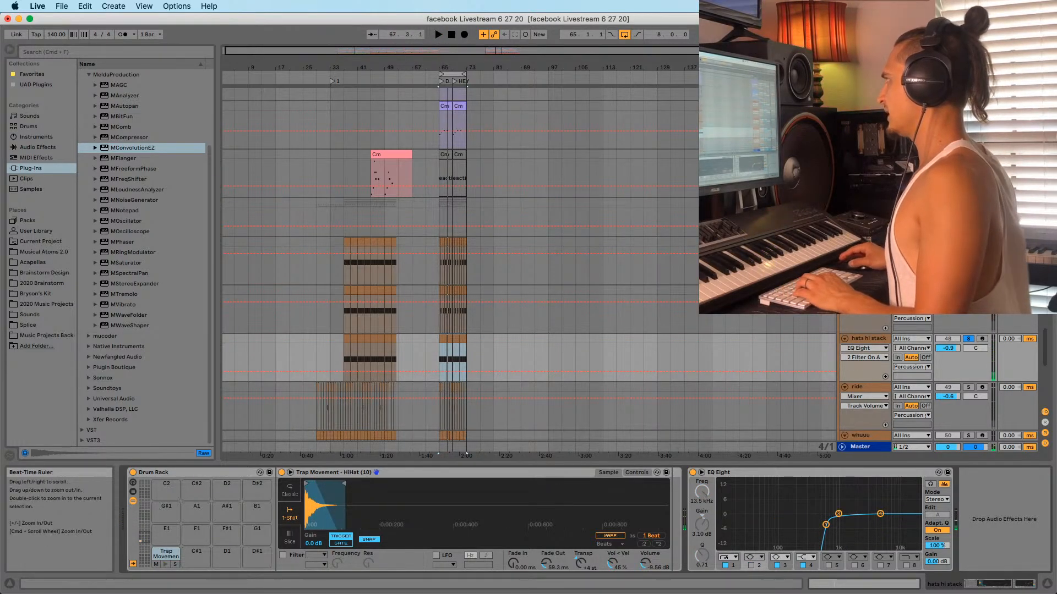
Play the hats main track from bar 65 and compare it with the duplicated hats hi stack track in solo
drag(440, 68, 440, 132)
click(438, 265)
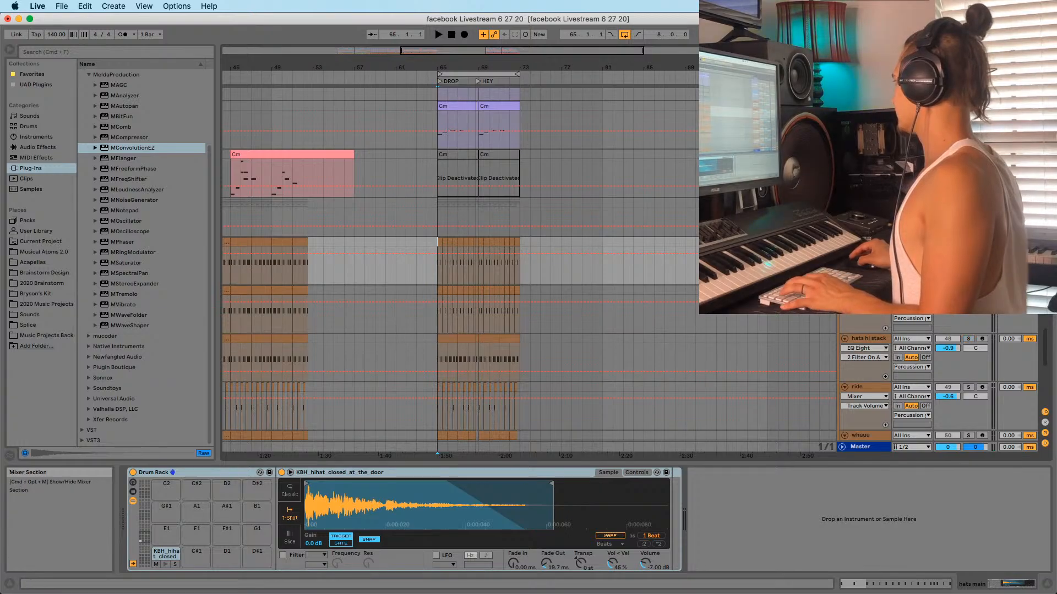
key(space)
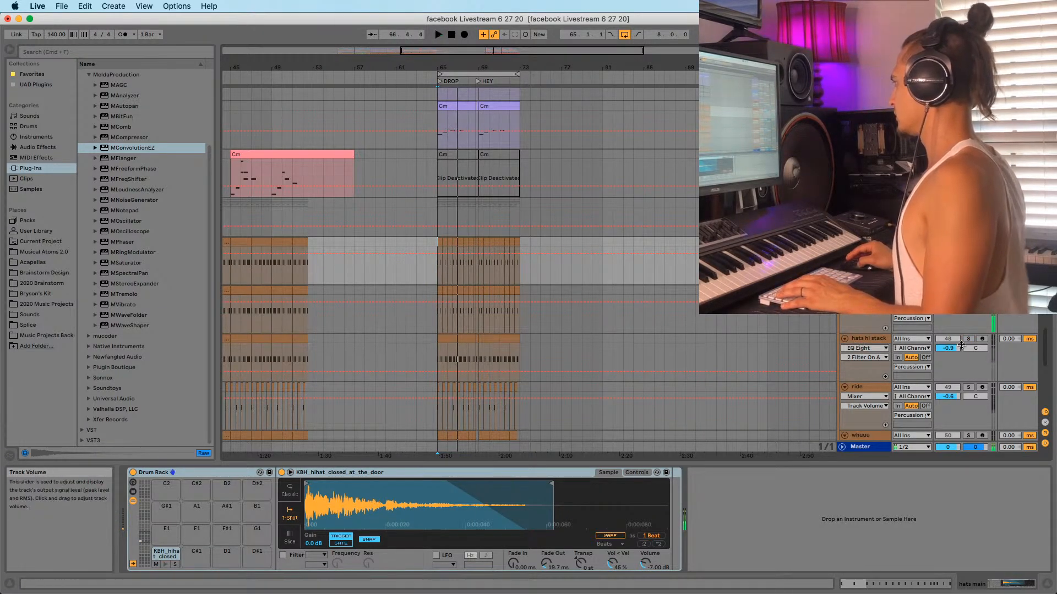
click(969, 339)
click(866, 339)
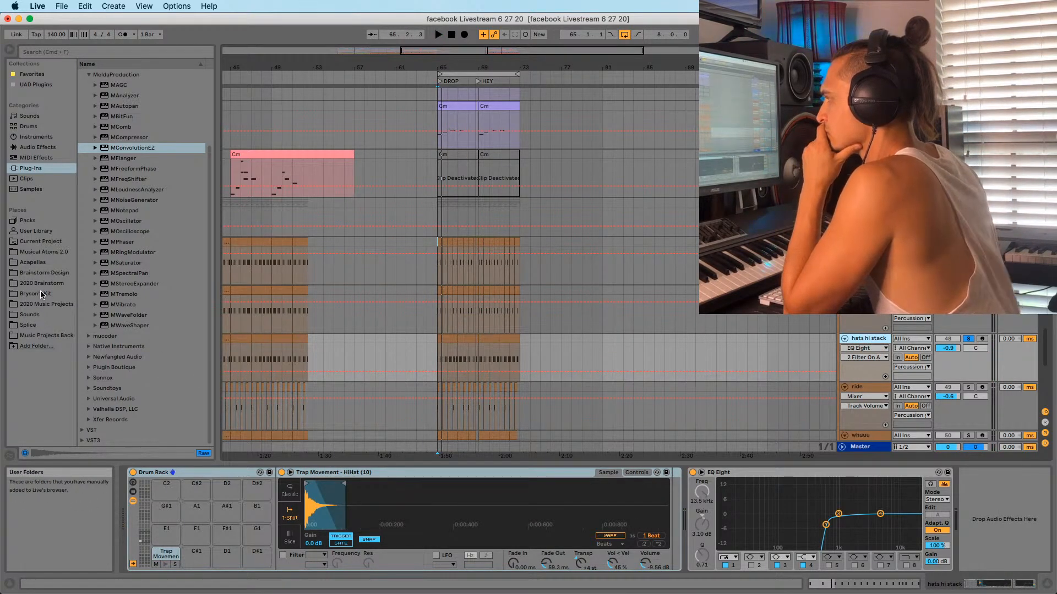
Search the Sounds folder for "remed" and load REMEDY HI HAT_2.wav from THE FREE REMEDY KIT into the duplicated hats track's Drum Rack
click(31, 317)
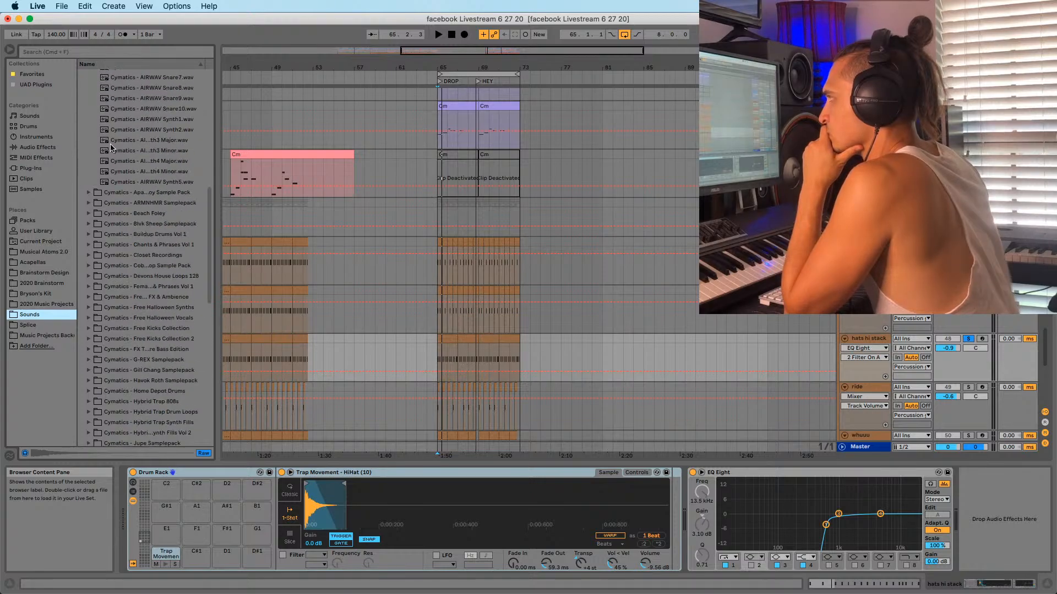
click(94, 49)
text(remed)
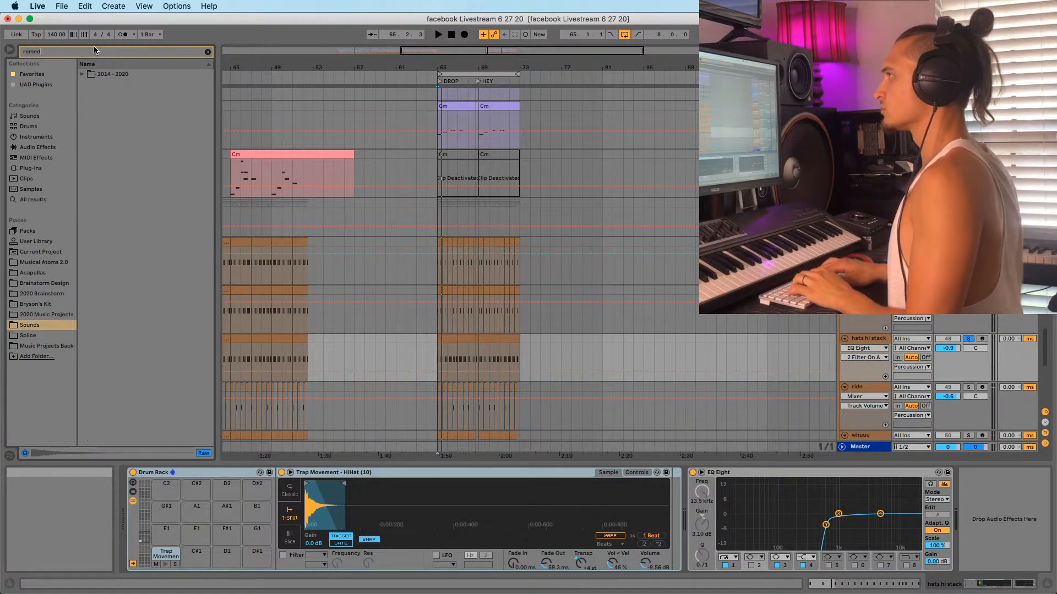
click(82, 73)
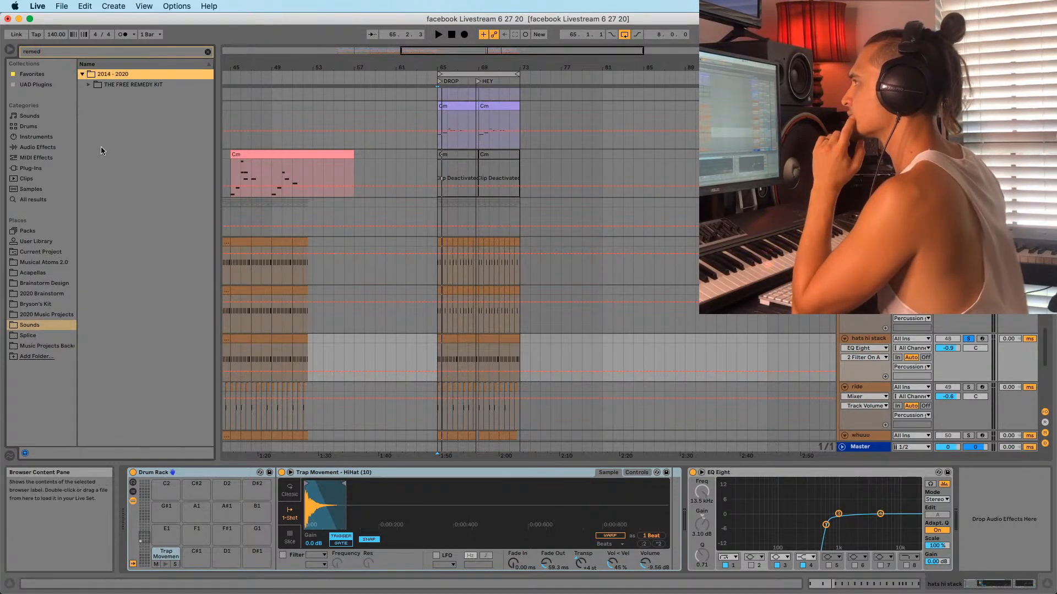
click(88, 85)
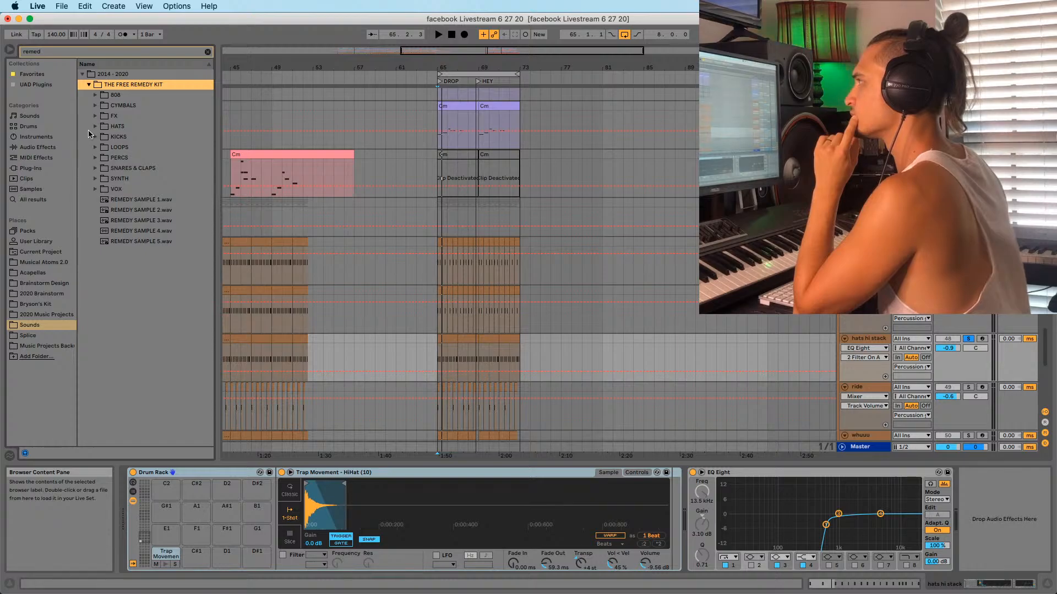
click(94, 126)
click(132, 136)
click(133, 148)
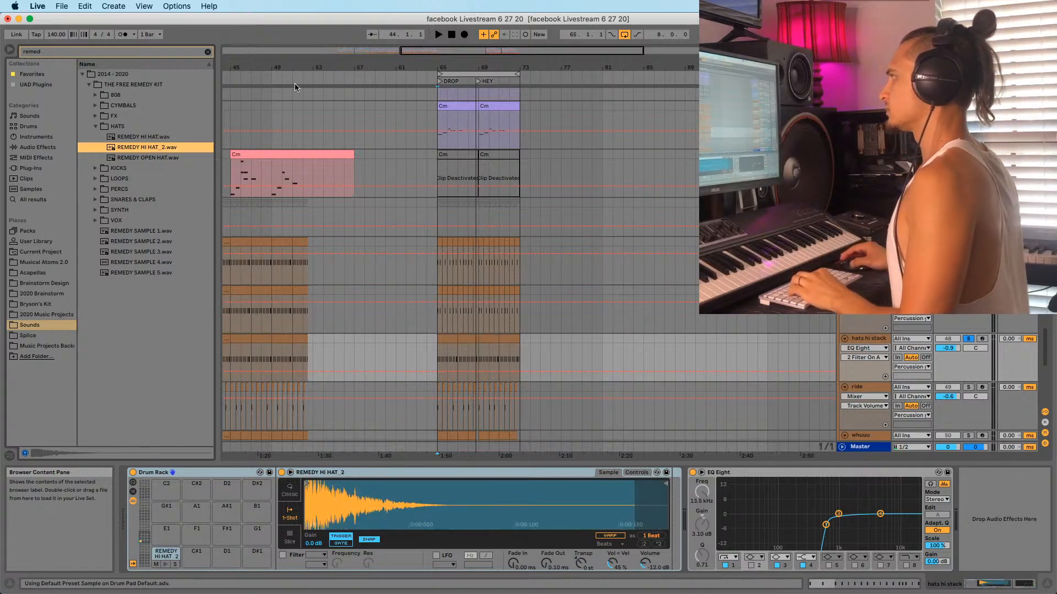
Delete the duplicated hats track's clips that lie ahead of the drop and play its new hi-hat from bar 65
drag(340, 67, 382, 41)
drag(387, 353, 242, 339)
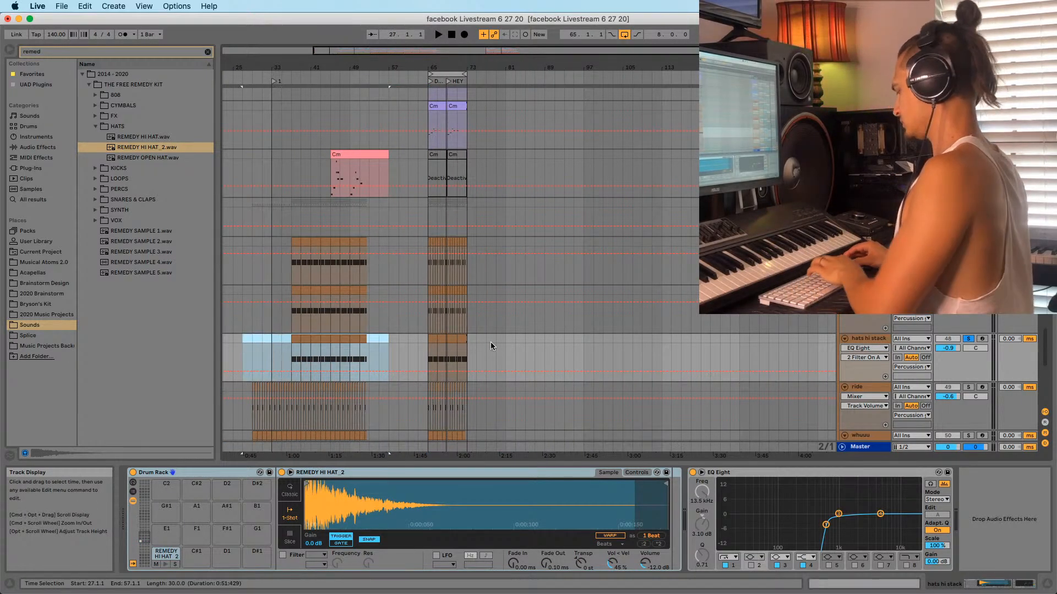
key(Delete)
click(433, 350)
key(space)
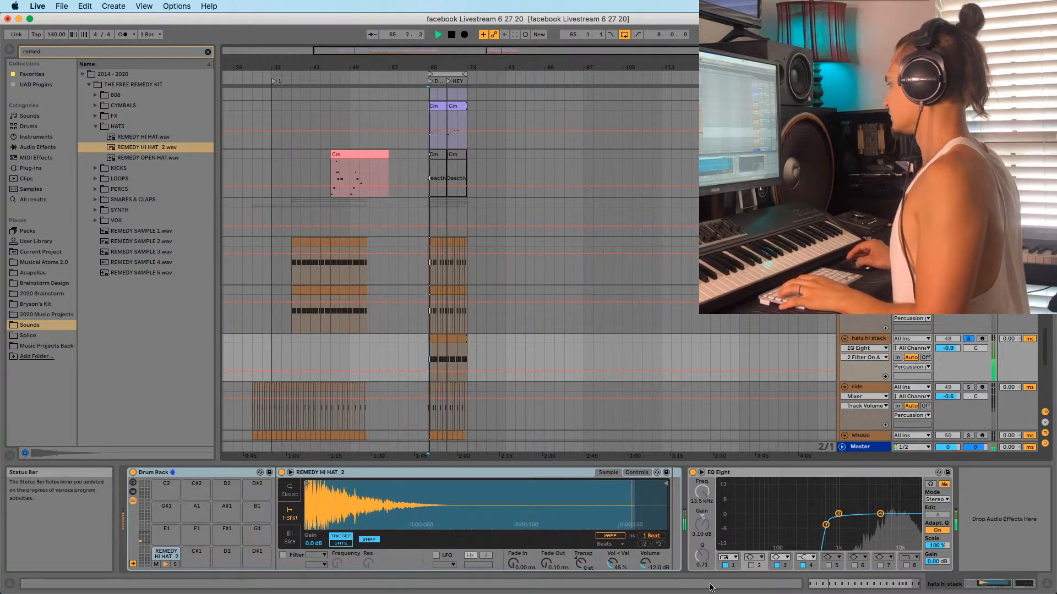
Shorten the REMEDY HI HAT_2 sample's end, set its fade out to 21.9 ms, and transpose it up 3 semitones
drag(669, 483, 379, 484)
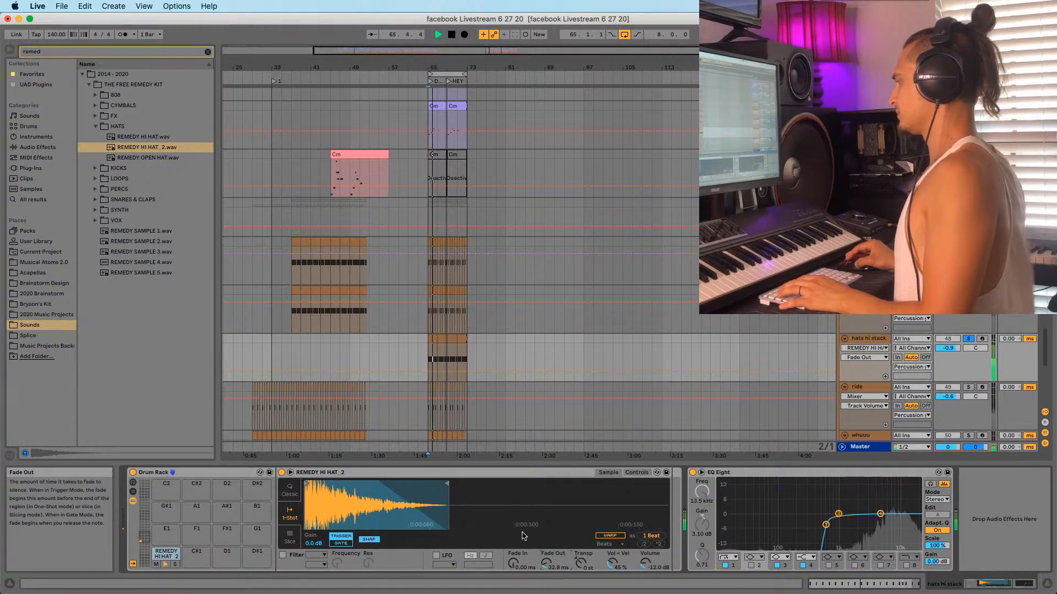
drag(447, 484, 435, 484)
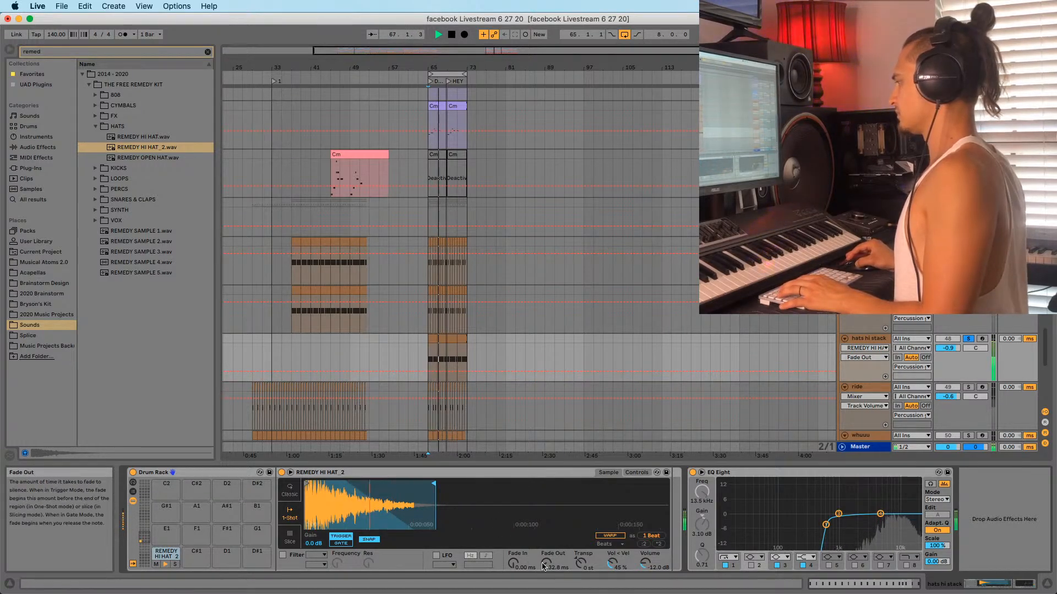
mouse_move(543, 567)
mouse_down()
mouse_move(544, 575)
mouse_move(580, 559)
mouse_up()
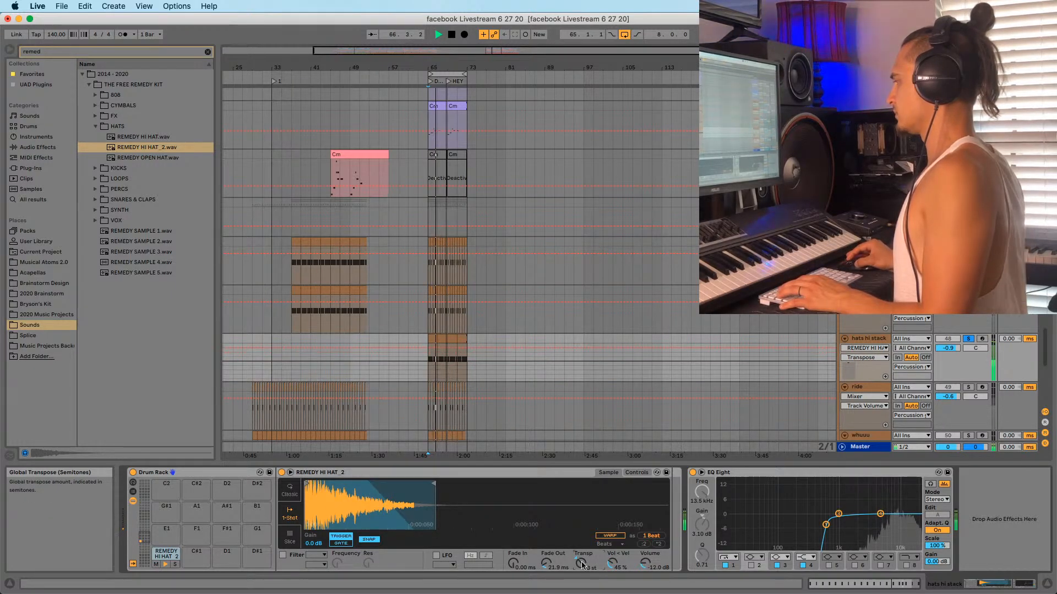
Compare the Remedy hats with the Trap Movement hats in solo, set the Remedy track volume to -1.5 dB, and clear the solos
super+click(968, 290)
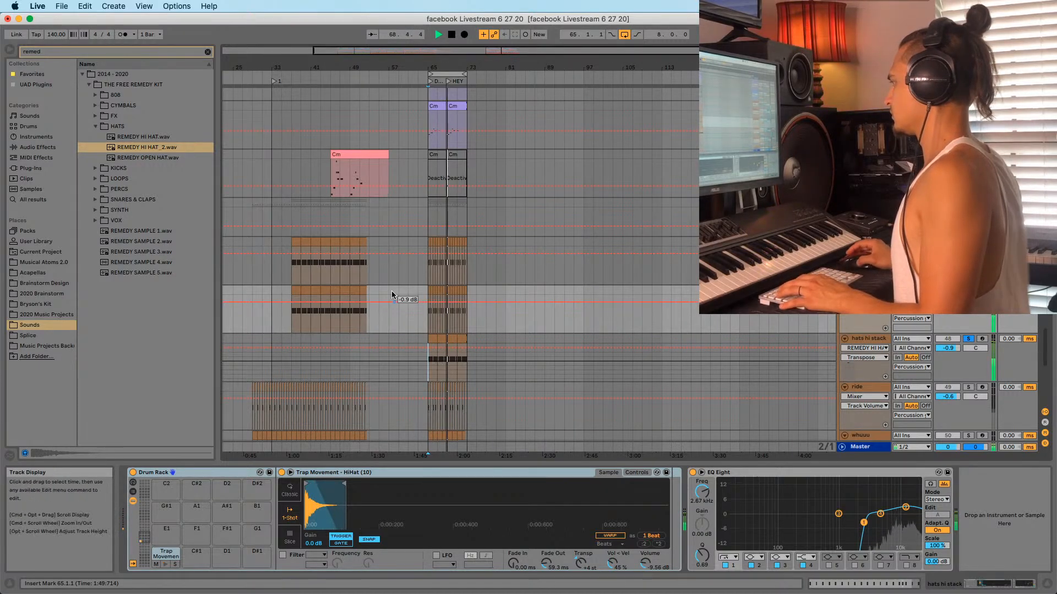
drag(430, 67, 430, 143)
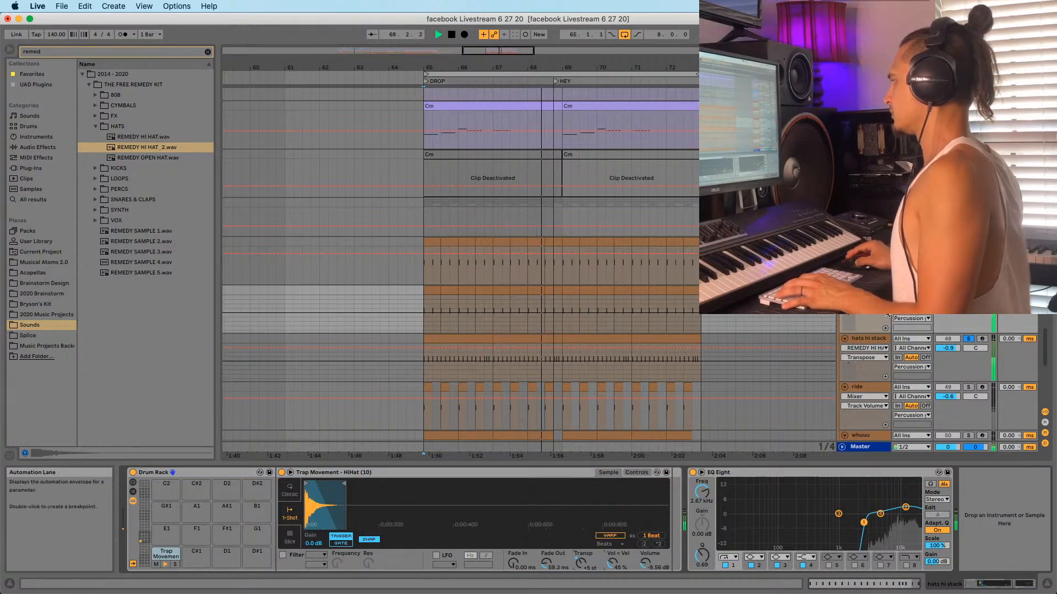
click(969, 339)
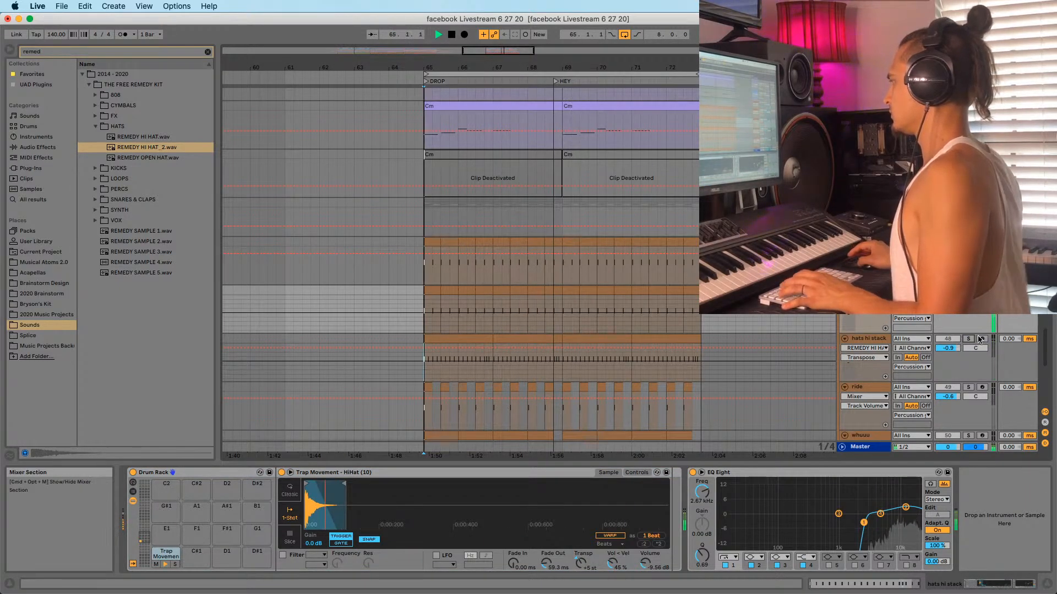
click(969, 339)
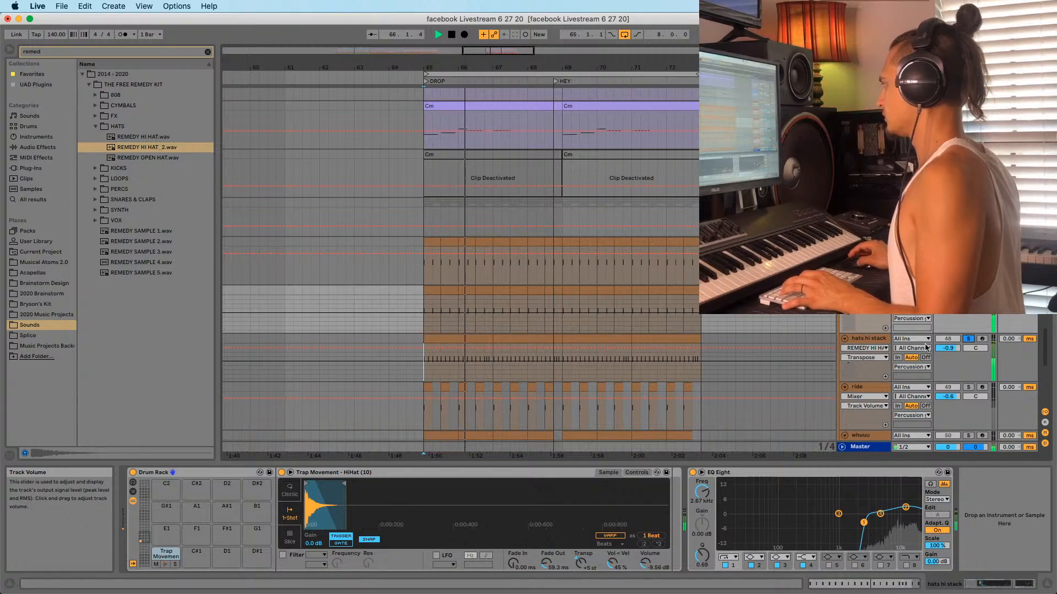
drag(950, 348, 950, 355)
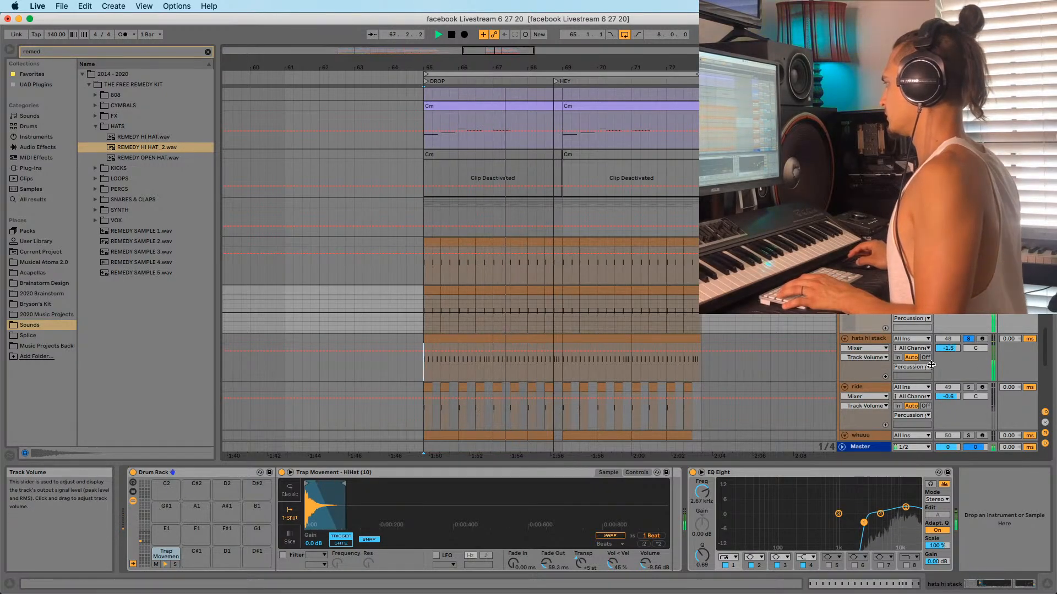
click(969, 338)
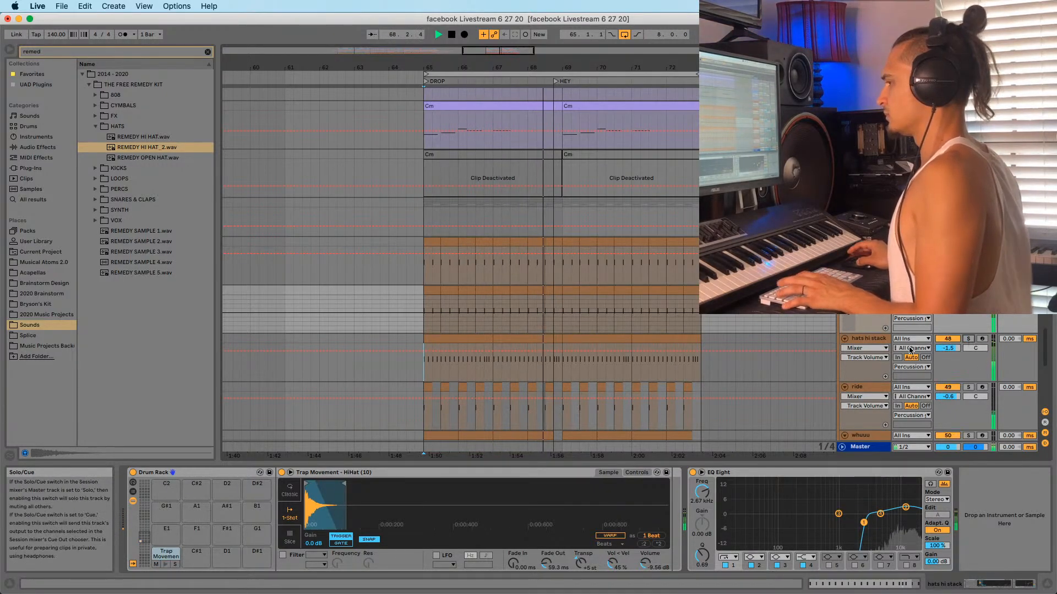
key(space)
key(space)
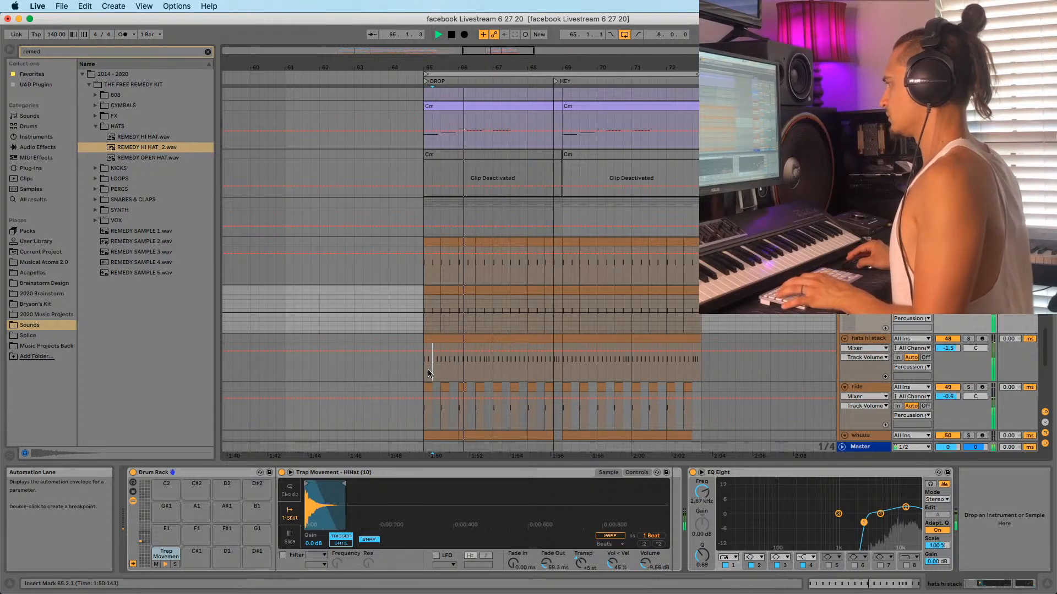
In the Remedy hats clip at bar 65, add notes at 1.3.2 and 1.3.4 to make beat 3 run in sixteenths
click(414, 380)
drag(431, 74, 436, 176)
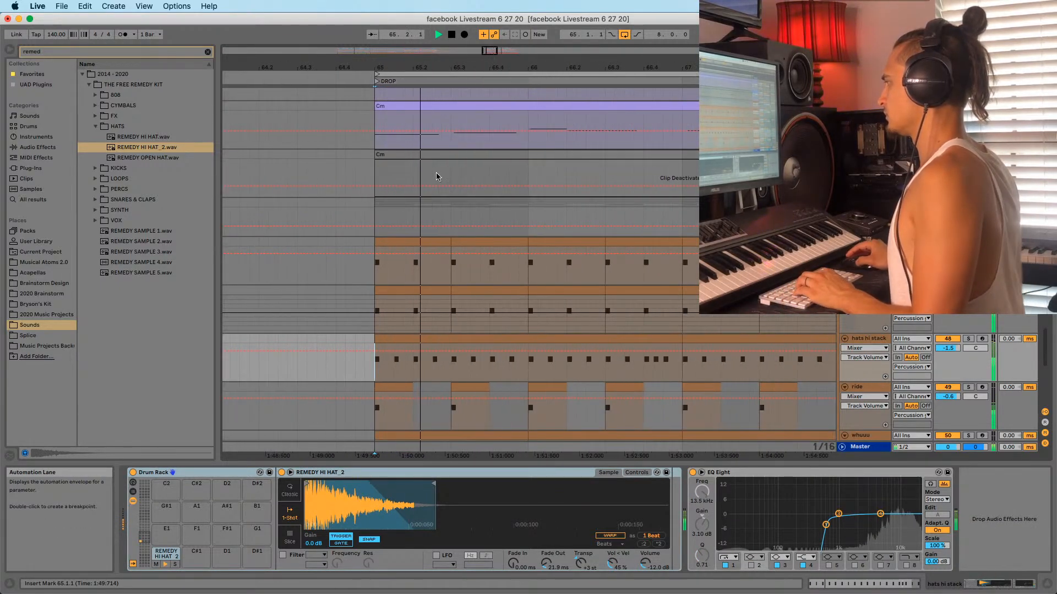
double_click(451, 358)
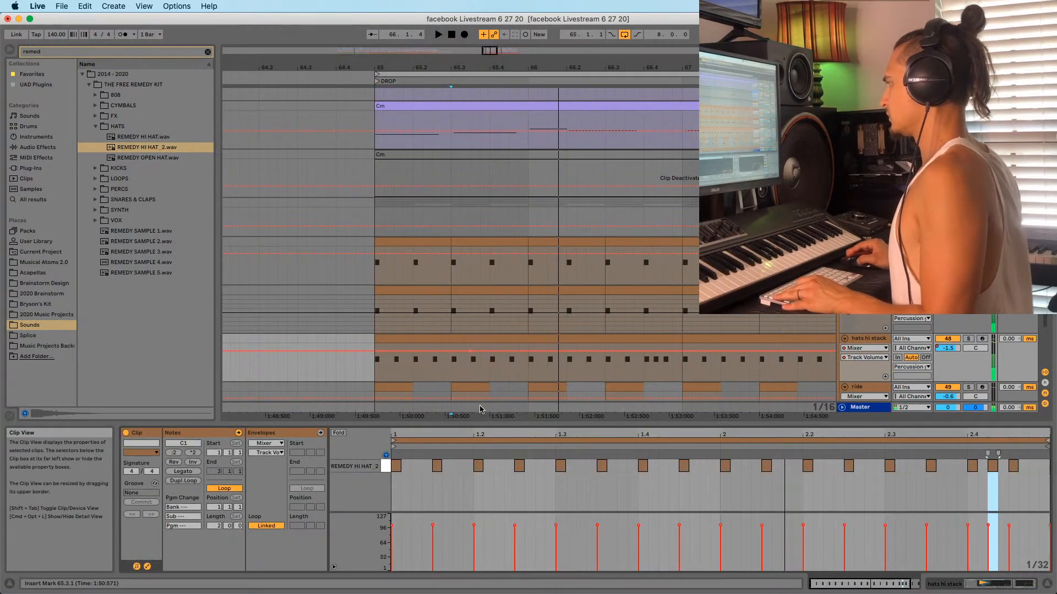
click(560, 467)
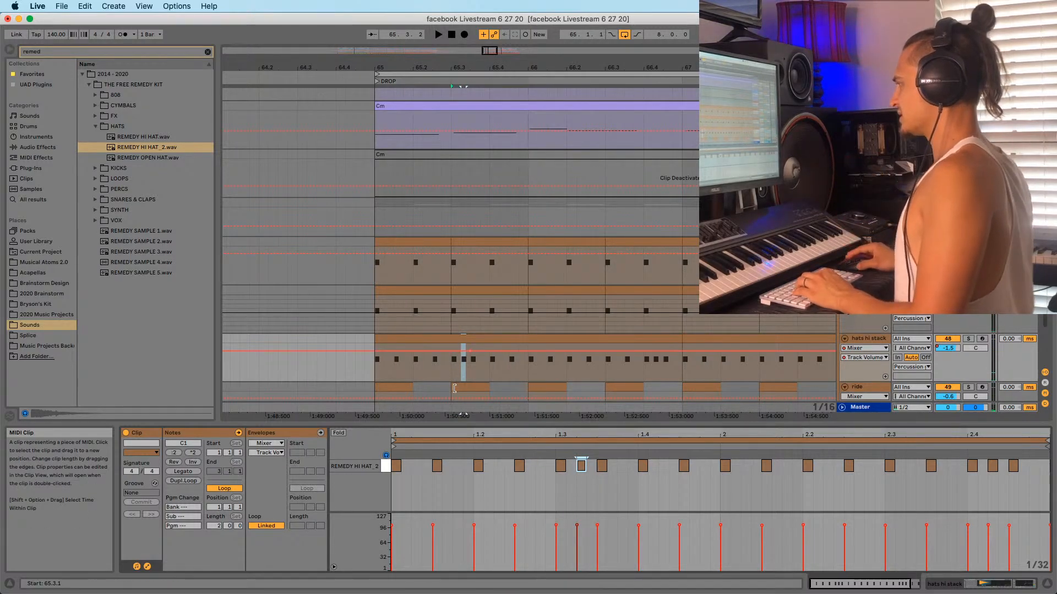
key(space)
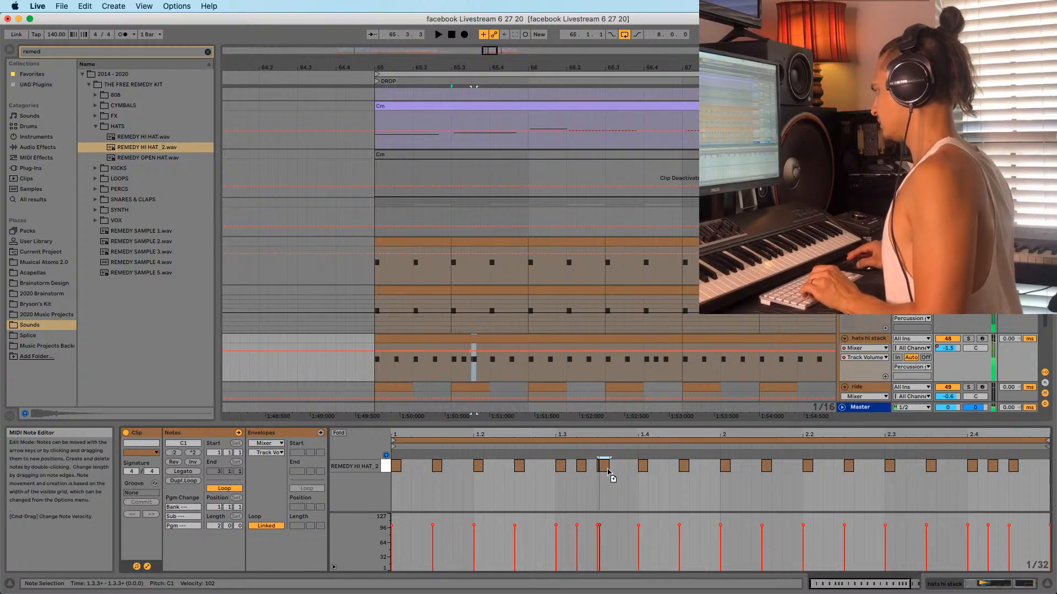
double_click(623, 469)
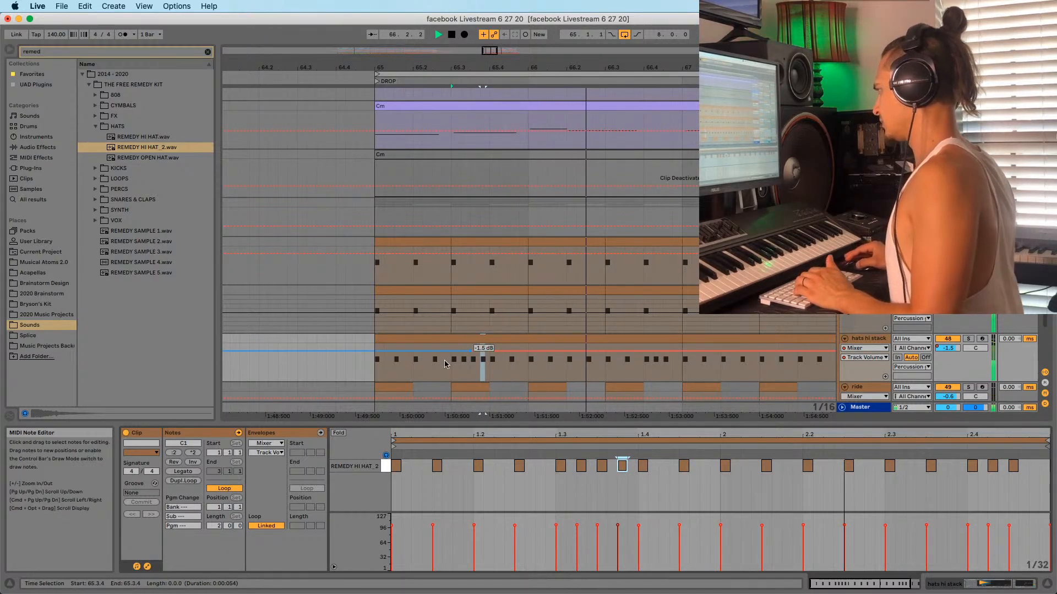
Fill the Remedy hats clip's last beat at 2.4 with a 32nd-note roll and shorten the roll's notes
drag(542, 67, 509, 52)
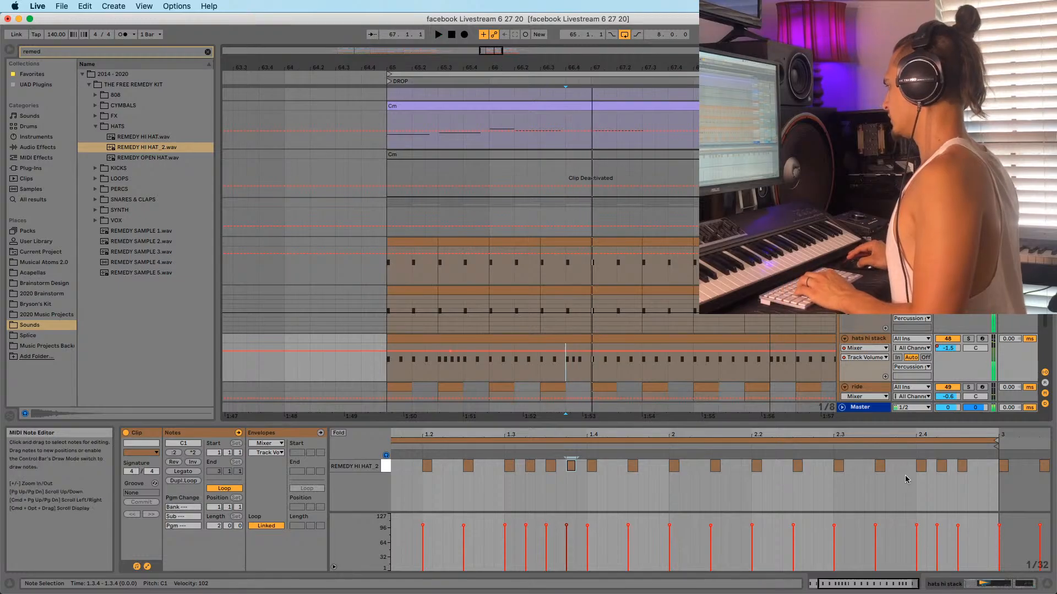
click(941, 467)
key(space)
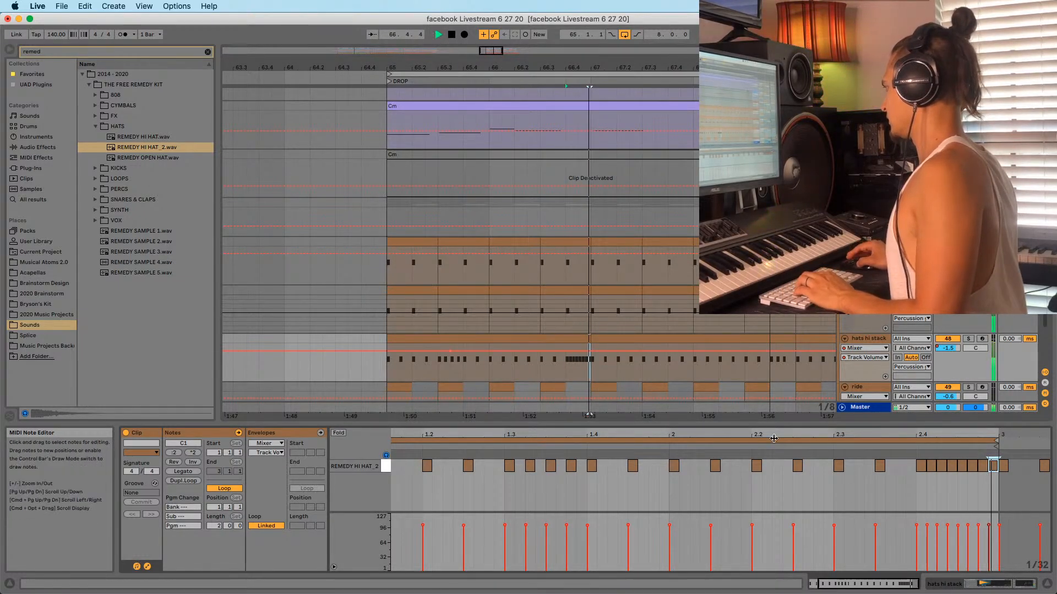
drag(911, 479, 1038, 448)
click(916, 466)
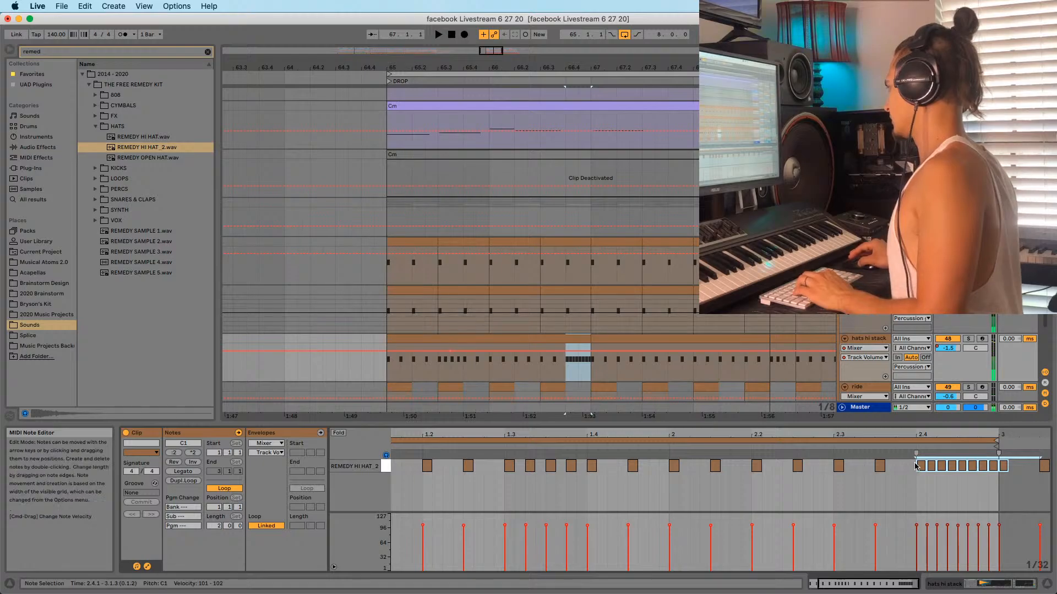
key(space)
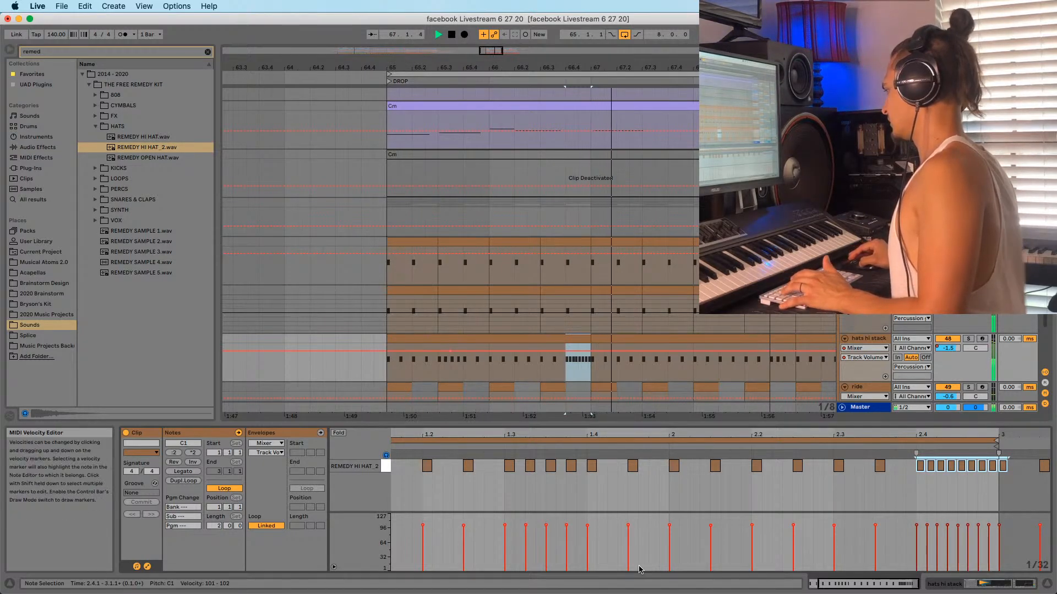
Raise the velocity of all notes in the Remedy hats clip to 127 and play the drop from bar 65
key(super+a)
drag(588, 526, 587, 514)
key(space)
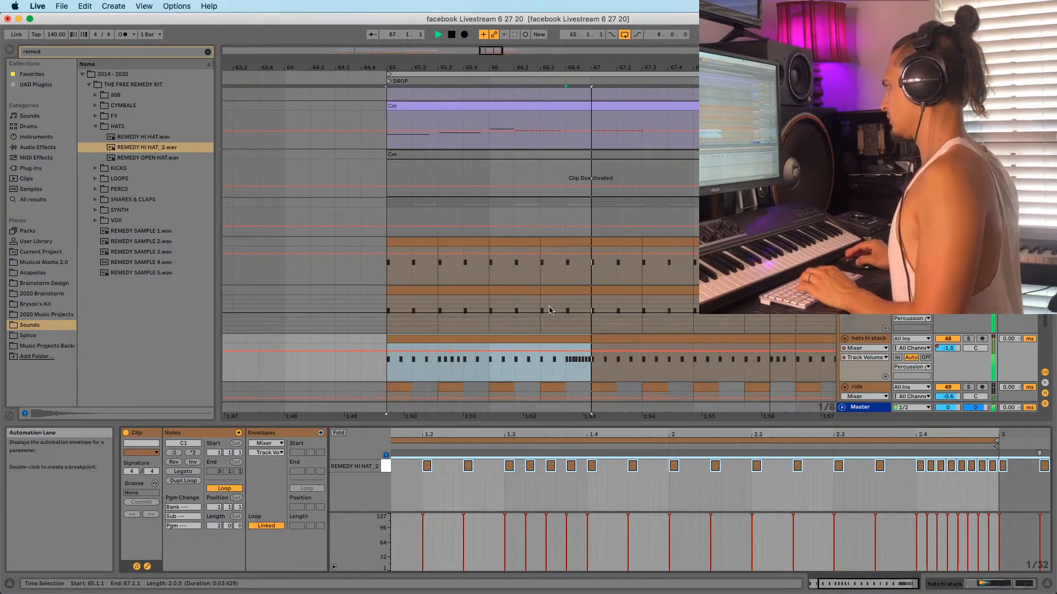
click(387, 376)
key(space)
key(space)
Delete the Remedy hats track's volume automation and set the track volume to -5.8 dB
right_click(948, 349)
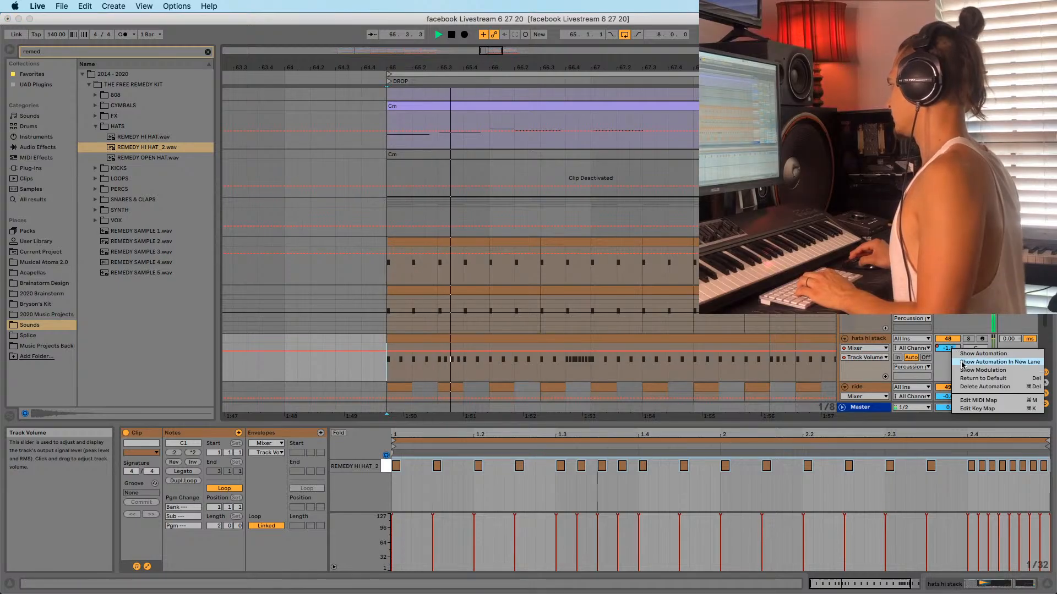
click(974, 385)
mouse_move(948, 347)
mouse_down()
mouse_move(948, 357)
mouse_move(948, 346)
mouse_up()
Trim the Remedy hats clip ahead of the HEY vocal to end at 68.4.1, leaving a gap before bar 69
drag(600, 68, 564, 36)
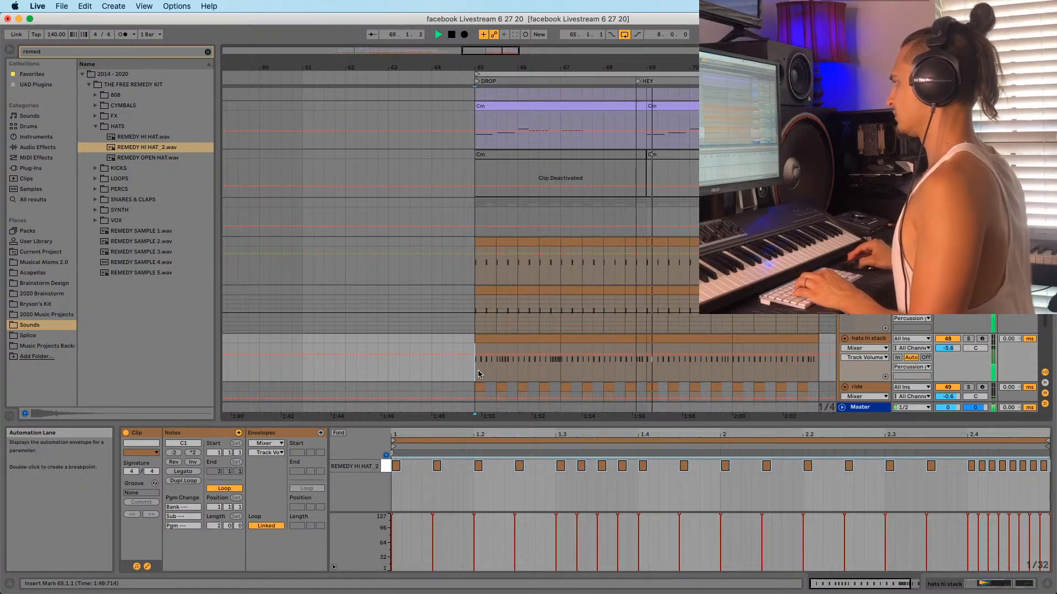
drag(560, 353, 636, 353)
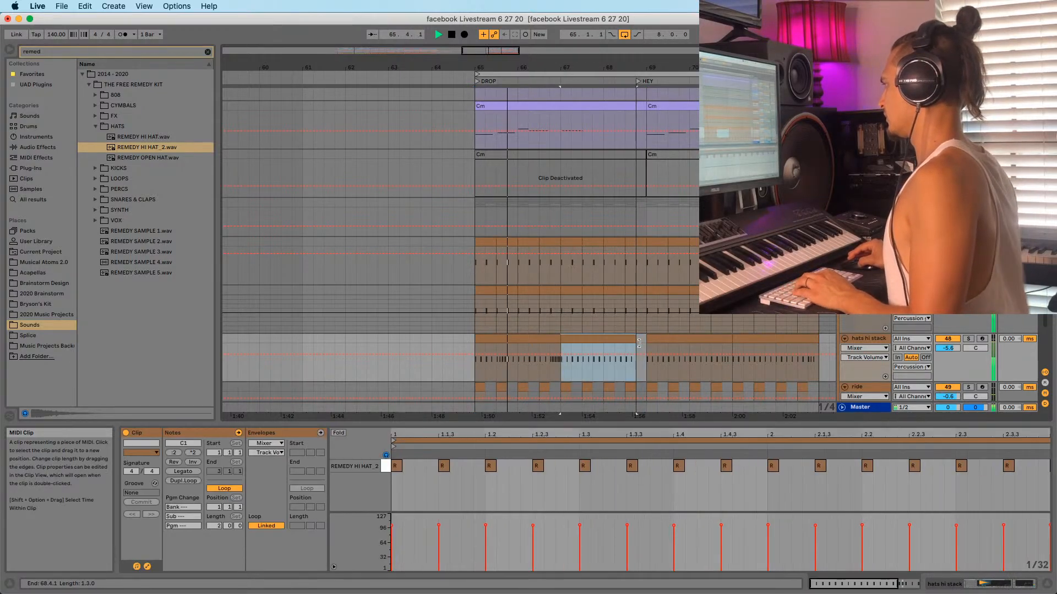
scroll(641, 359, down, 2)
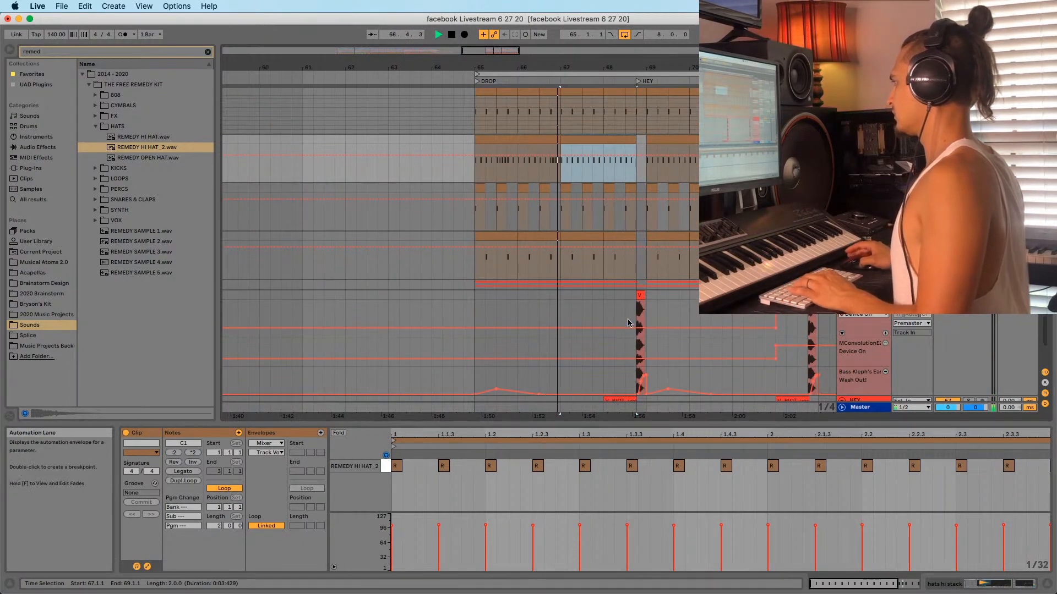
scroll(557, 283, up, 3)
click(495, 198)
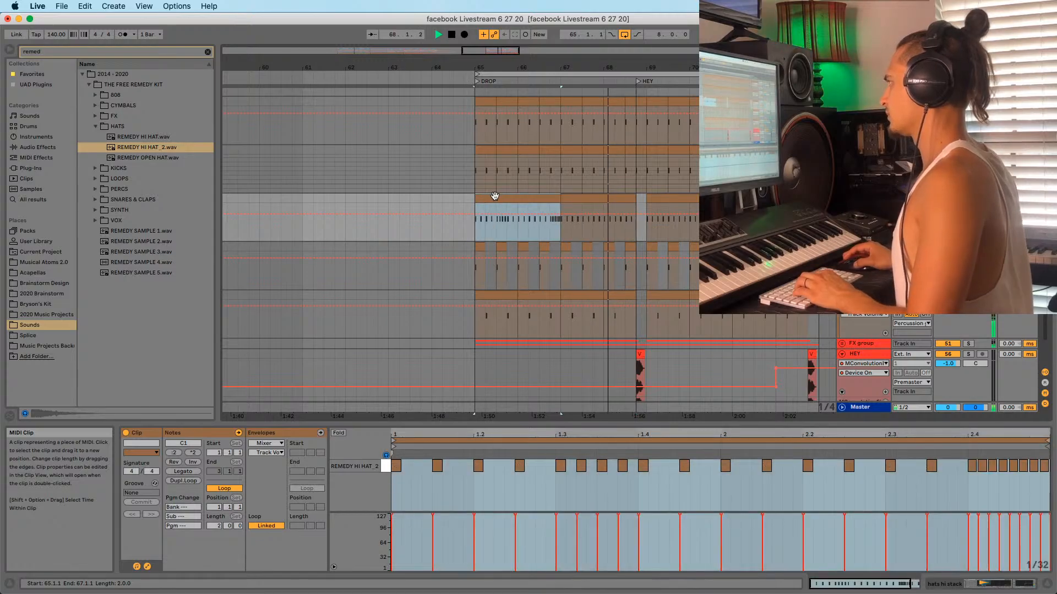
key(space)
Trim the hats main and Trap Movement hats clips to end at 68.4.1 and play the drop from bar 65
click(636, 195)
click(635, 150)
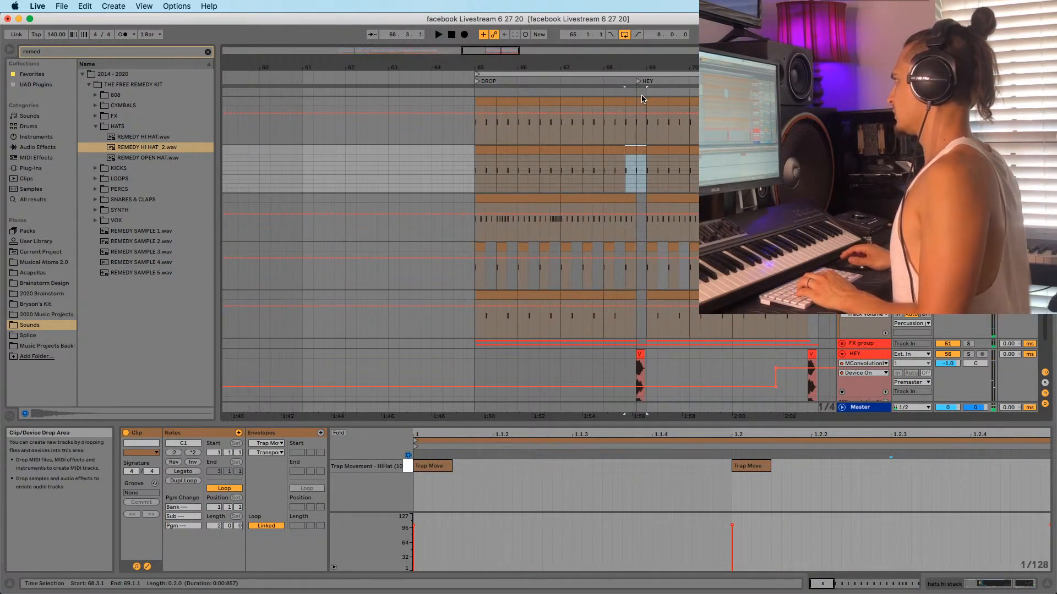
drag(646, 101, 636, 101)
drag(645, 150, 636, 151)
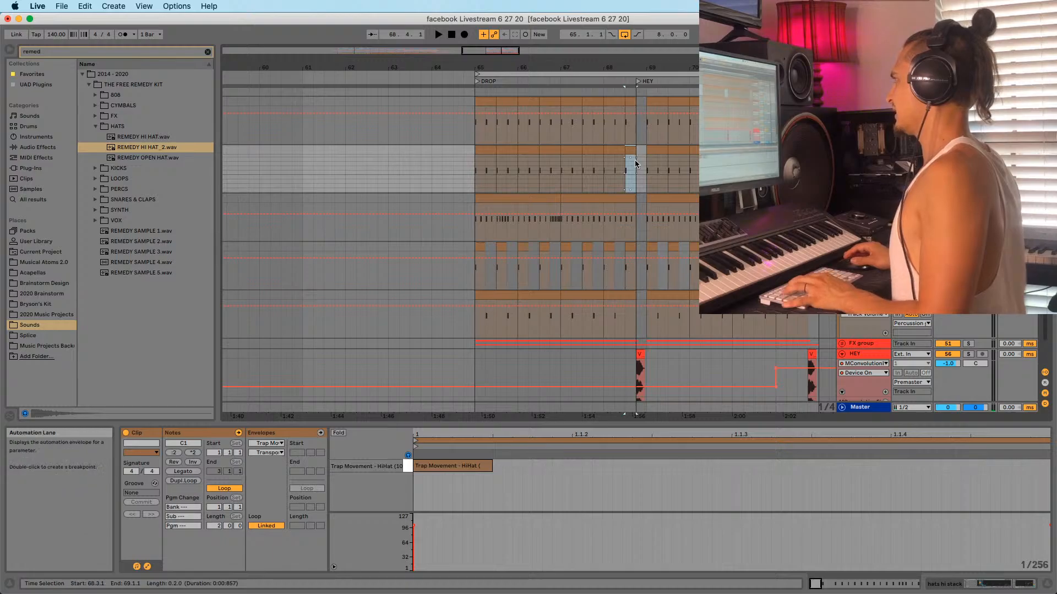
click(637, 118)
key(space)
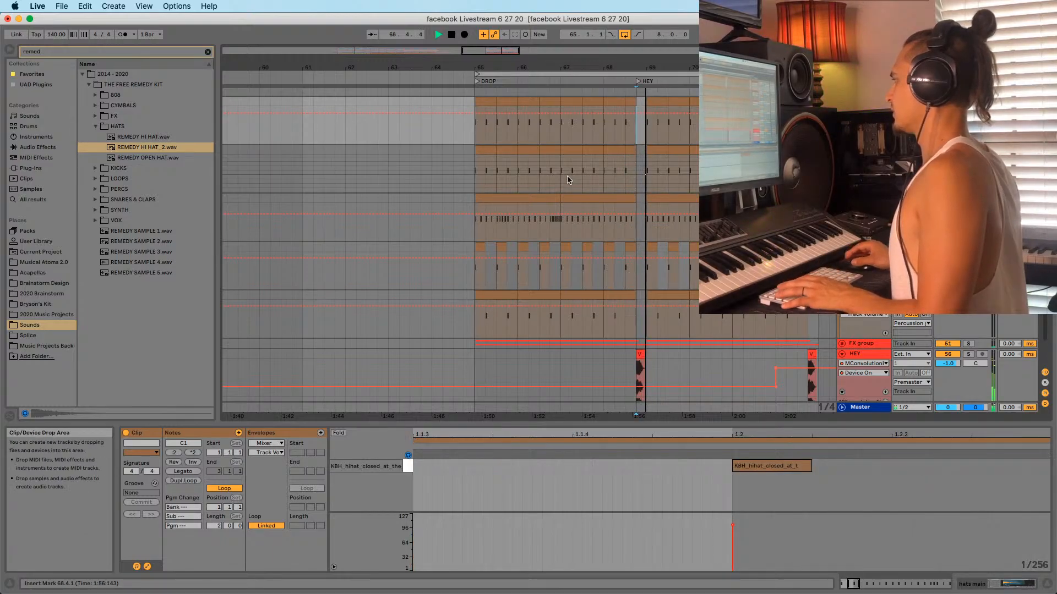
click(472, 192)
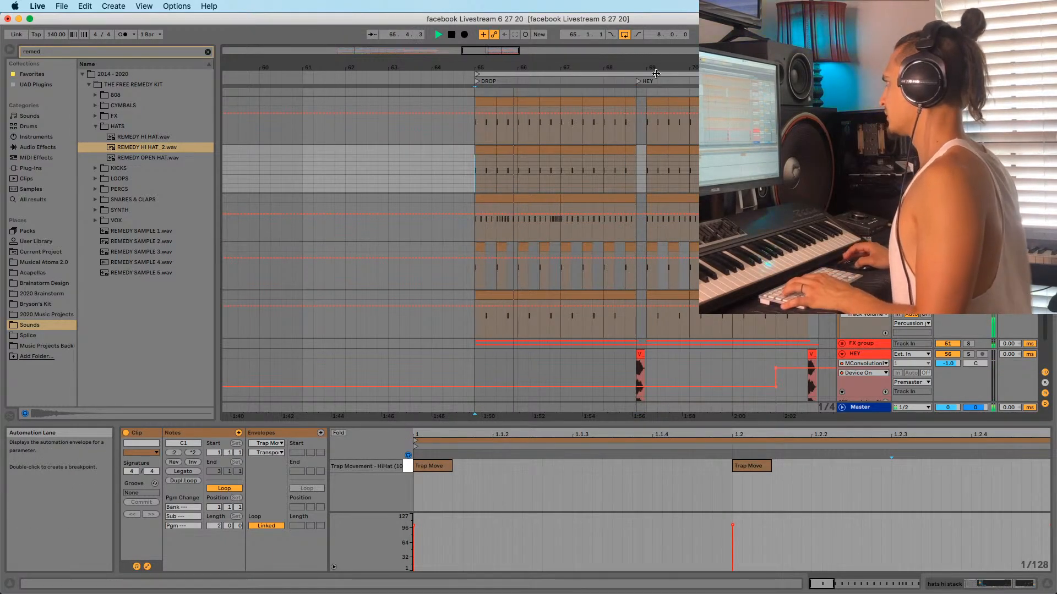
Copy the reverse kick clip from the section ahead of the drop and paste it into the drop just before the HEY marker
drag(656, 73, 606, 67)
scroll(550, 220, down, 5)
key(space)
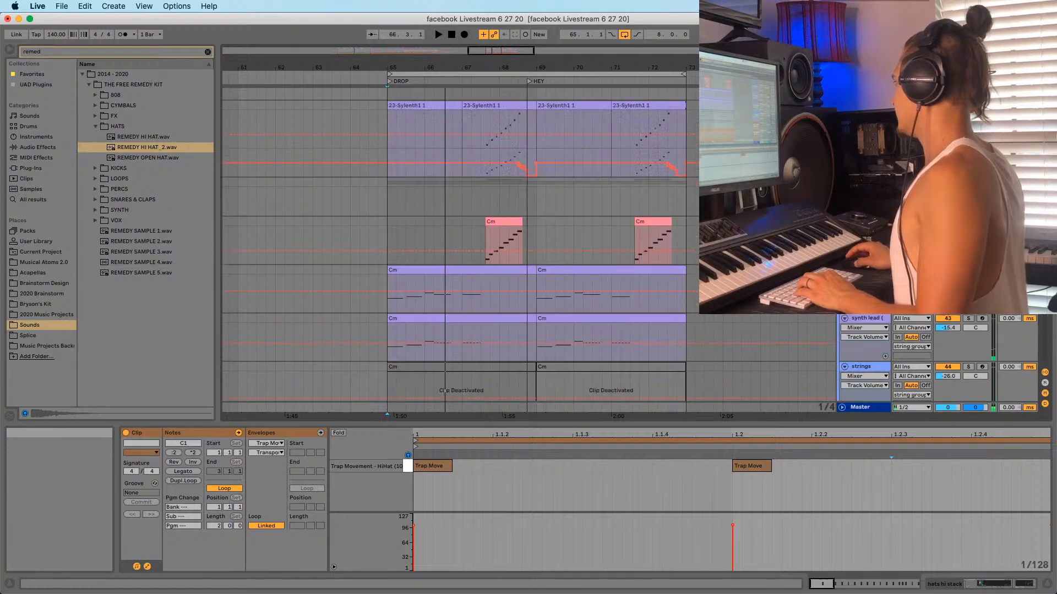
scroll(529, 248, down, 5)
scroll(463, 247, down, 8)
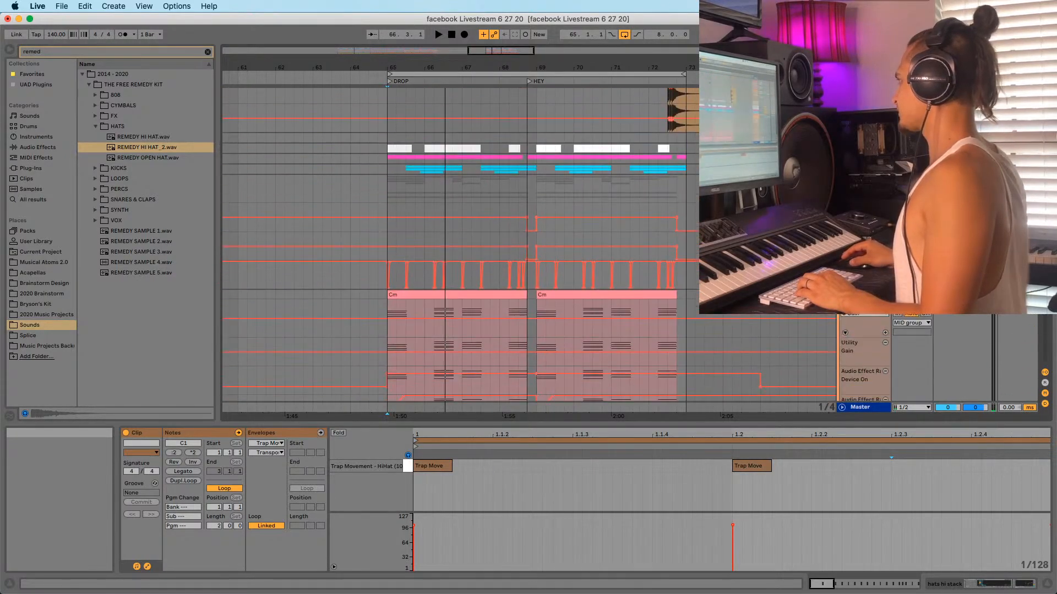
click(845, 197)
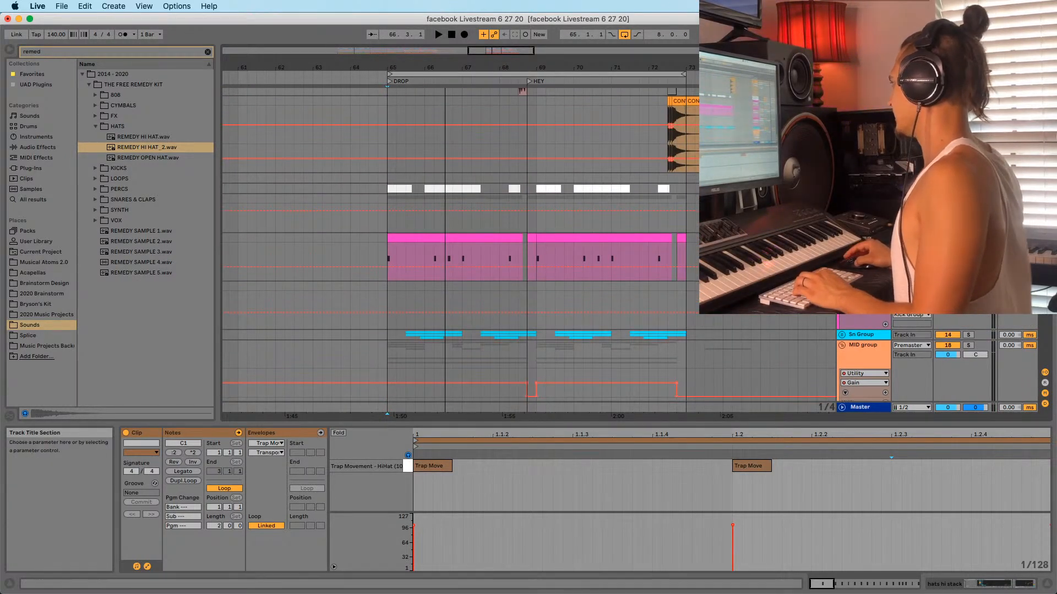
drag(476, 64, 475, 22)
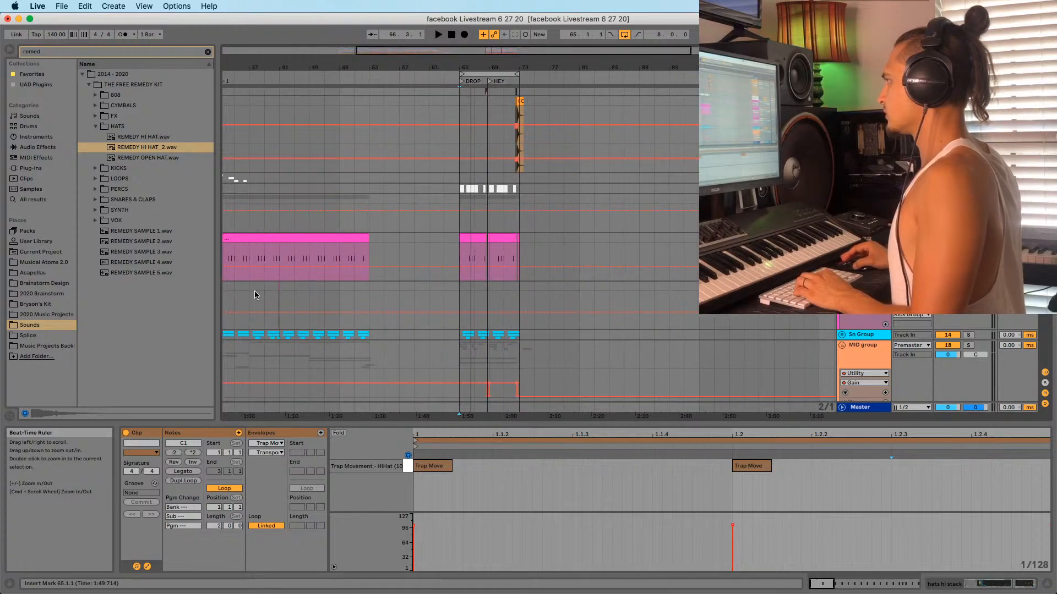
click(270, 302)
key(super+x)
click(471, 302)
key(super+v)
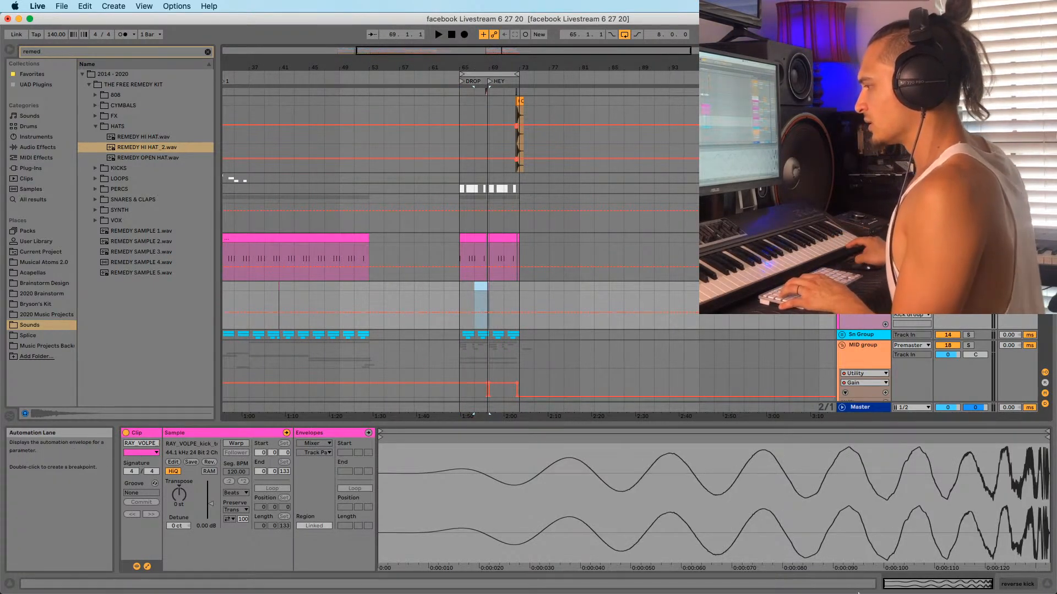
mouse_move(855, 593)
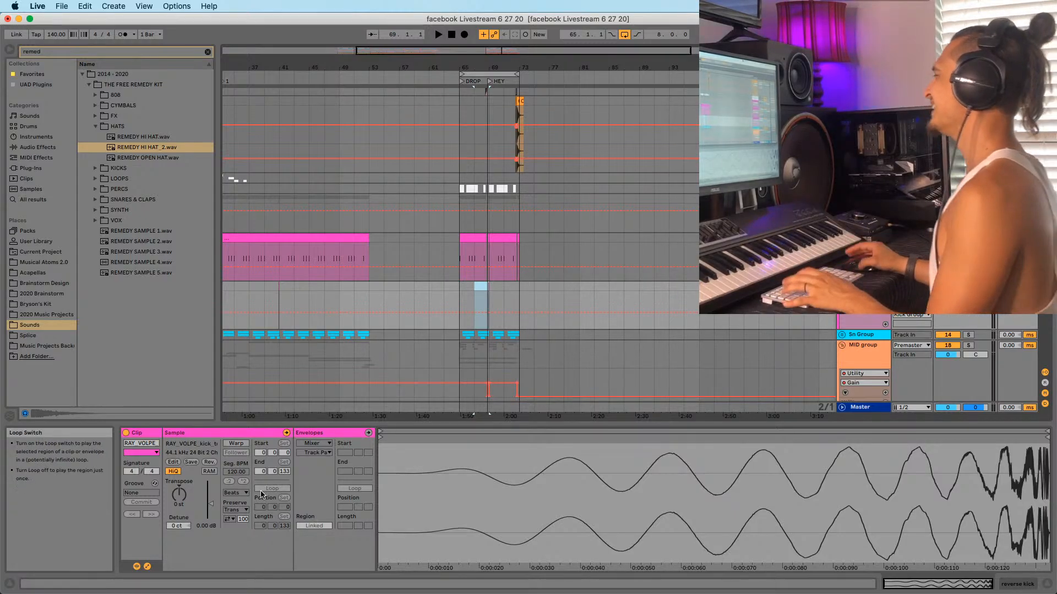
Play the transition from 68.4.1 into the HEY marker to check the reverse kick
click(482, 292)
key(space)
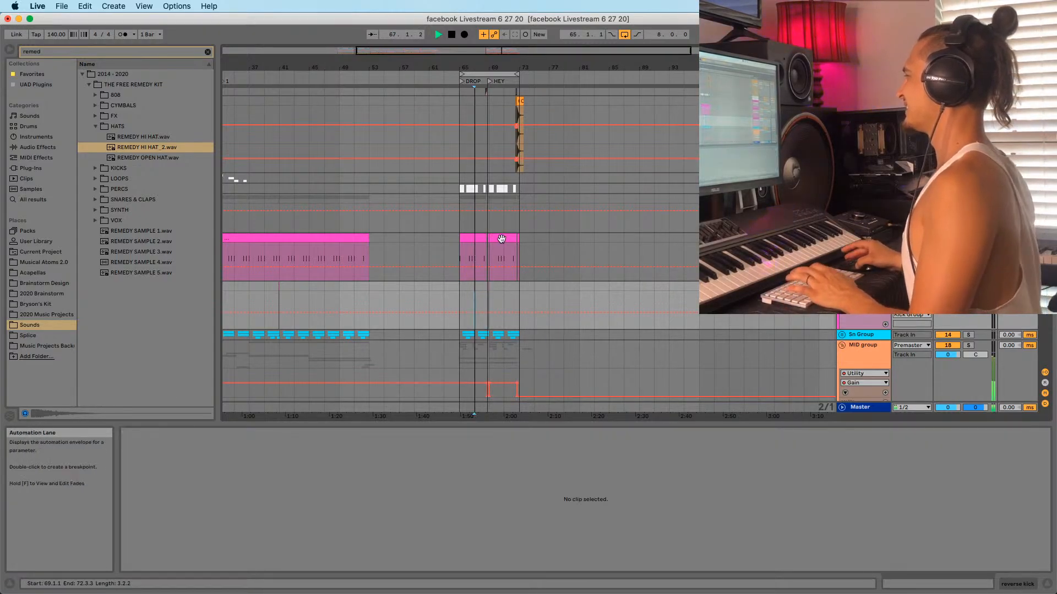
scroll(487, 130, up, 10)
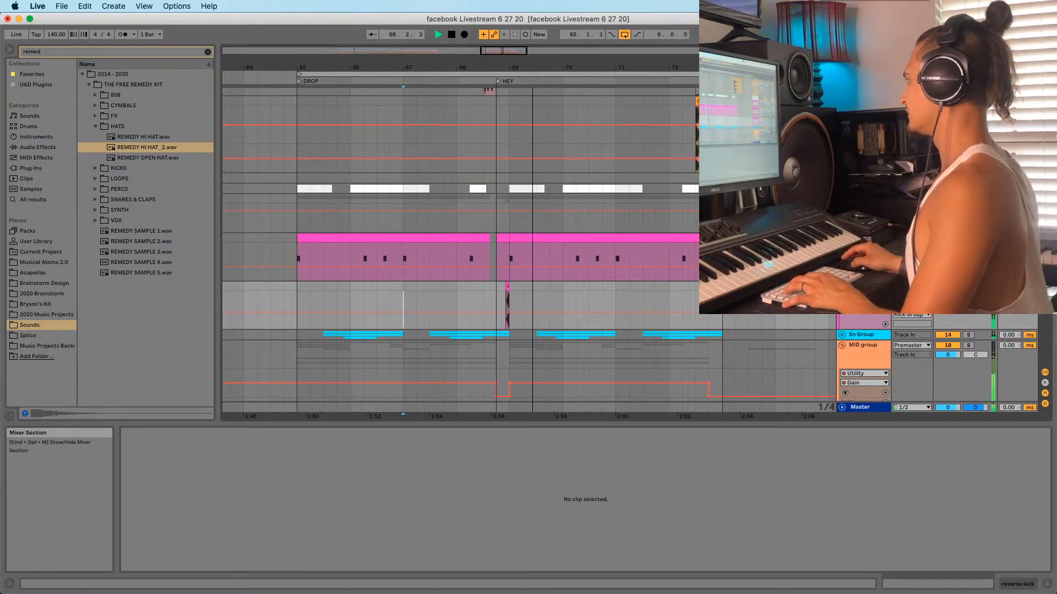
click(496, 286)
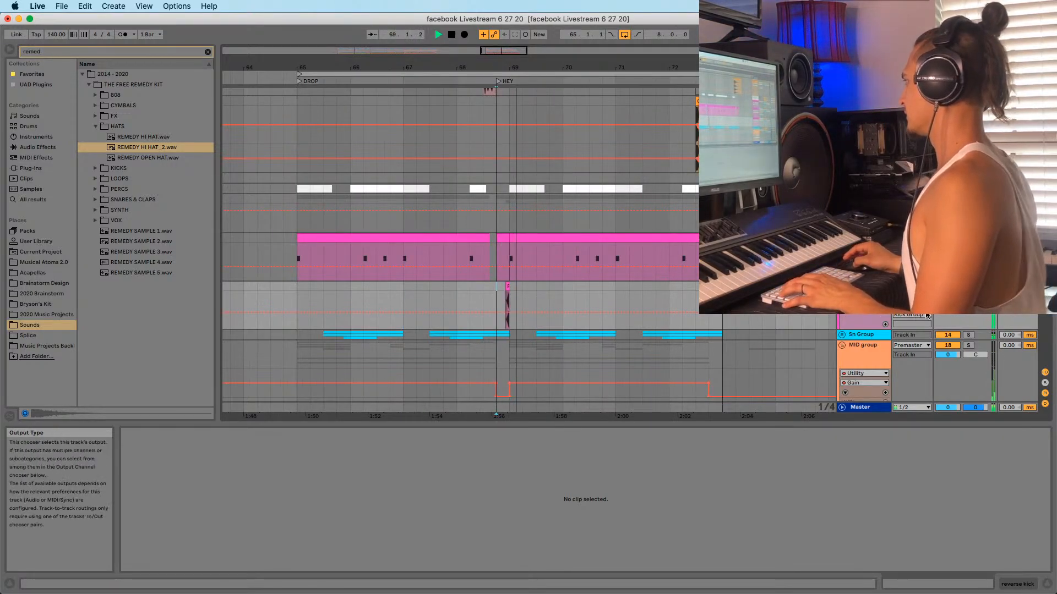
click(496, 286)
key(space)
key(space)
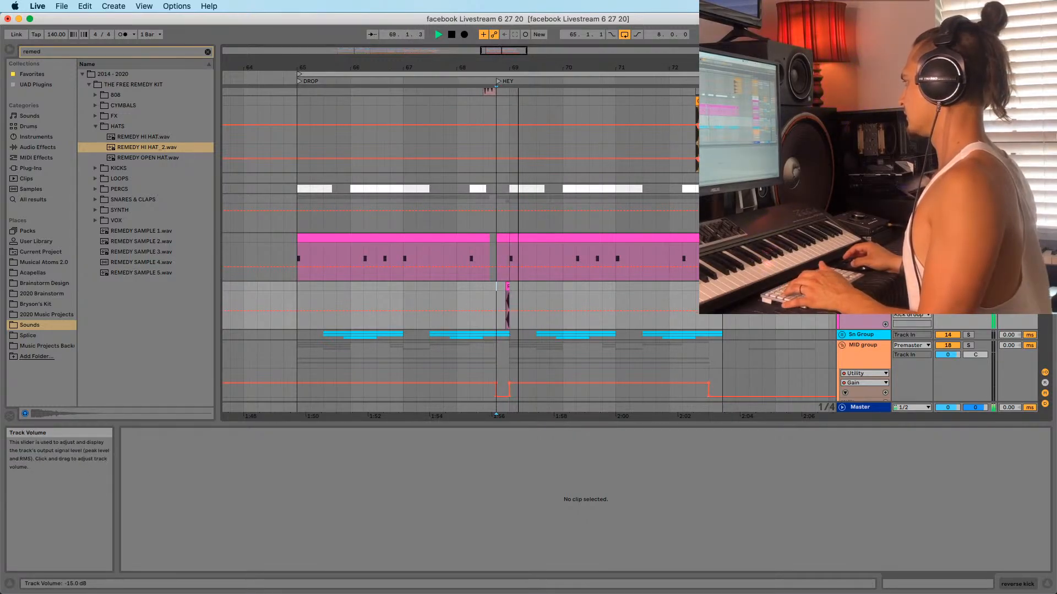
key(space)
key(space)
key(space)
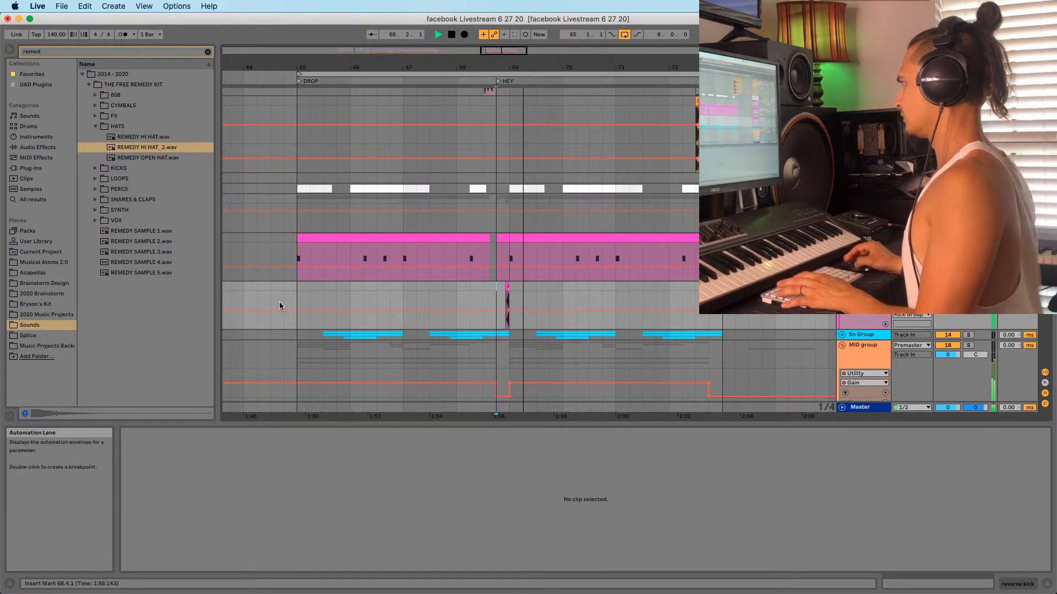
Play the drop from 65.1.1 with the automation lanes hidden and look over the tracks down to the percussion group
click(298, 283)
key(Up)
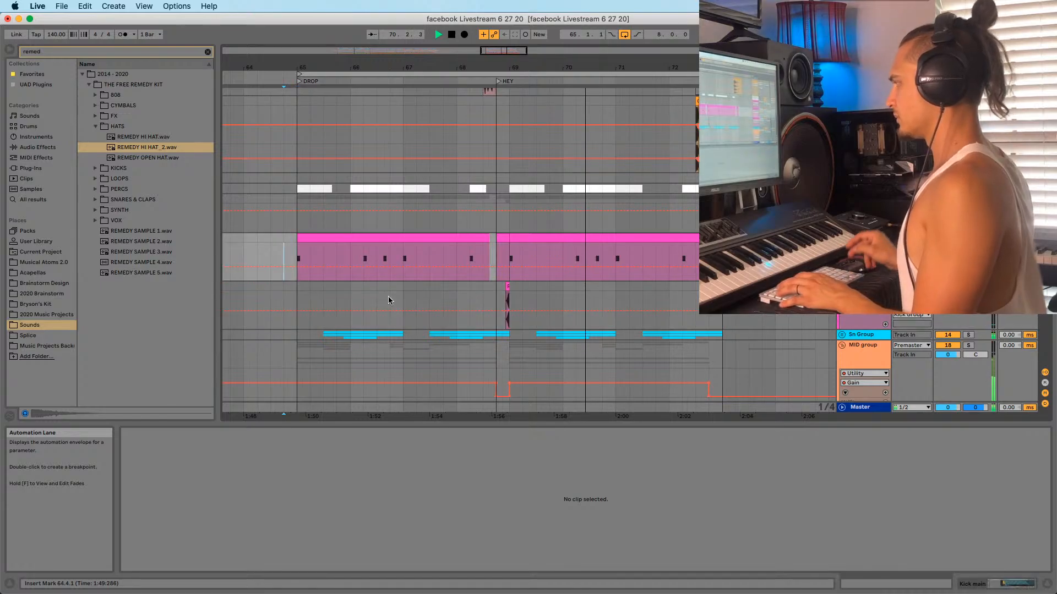
click(301, 294)
click(298, 286)
key(a)
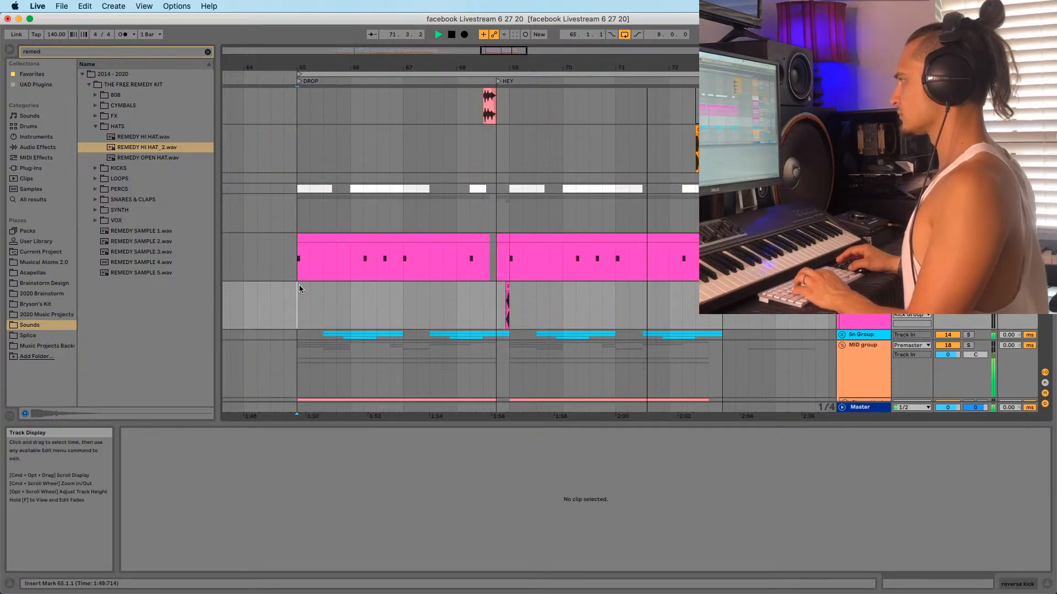
scroll(376, 294, down, 5)
scroll(375, 293, up, 3)
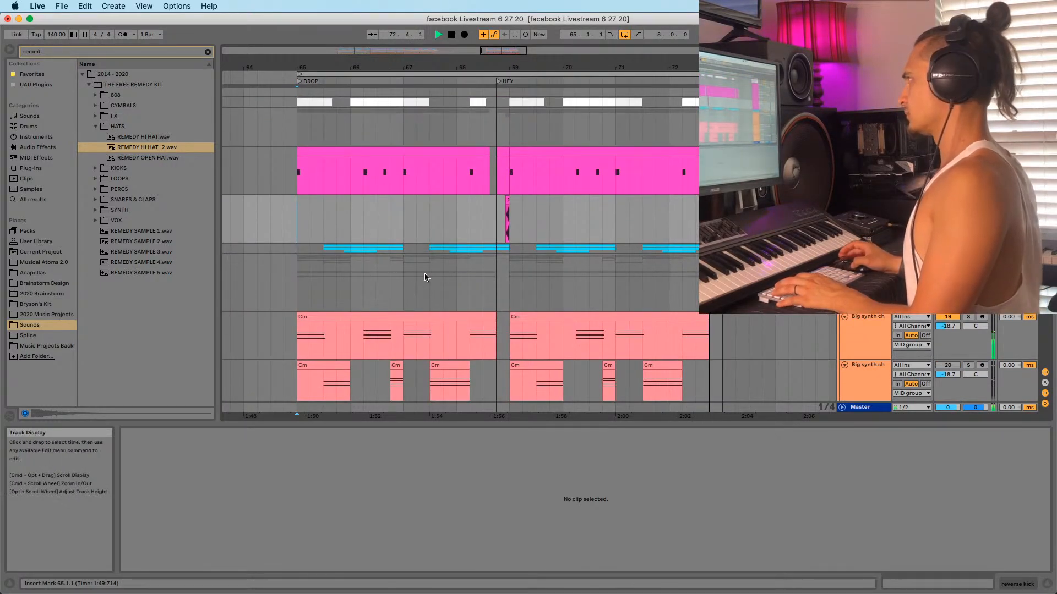
scroll(300, 231, down, 15)
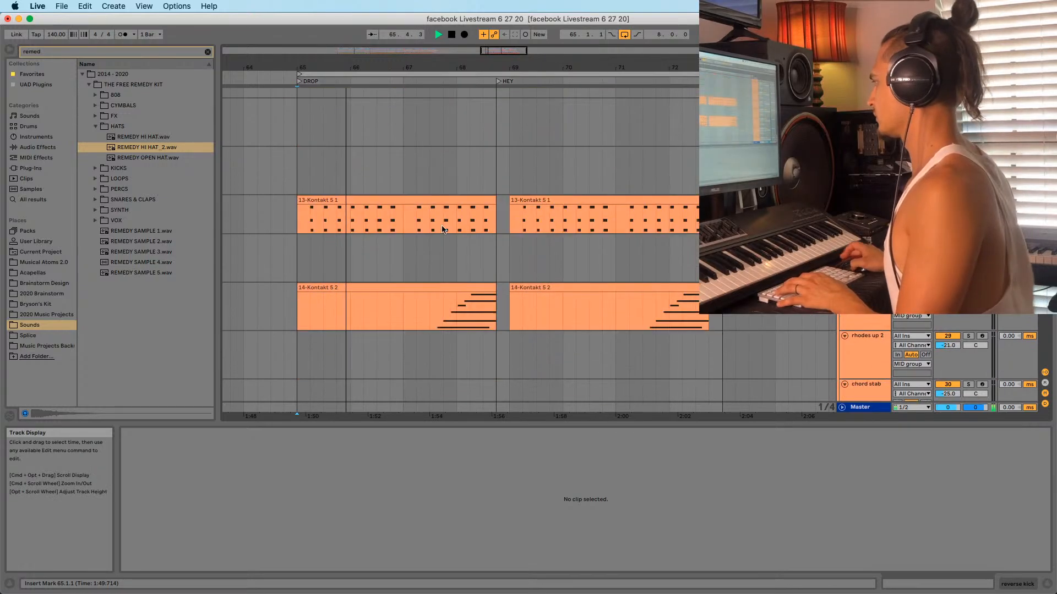
scroll(613, 336, down, 5)
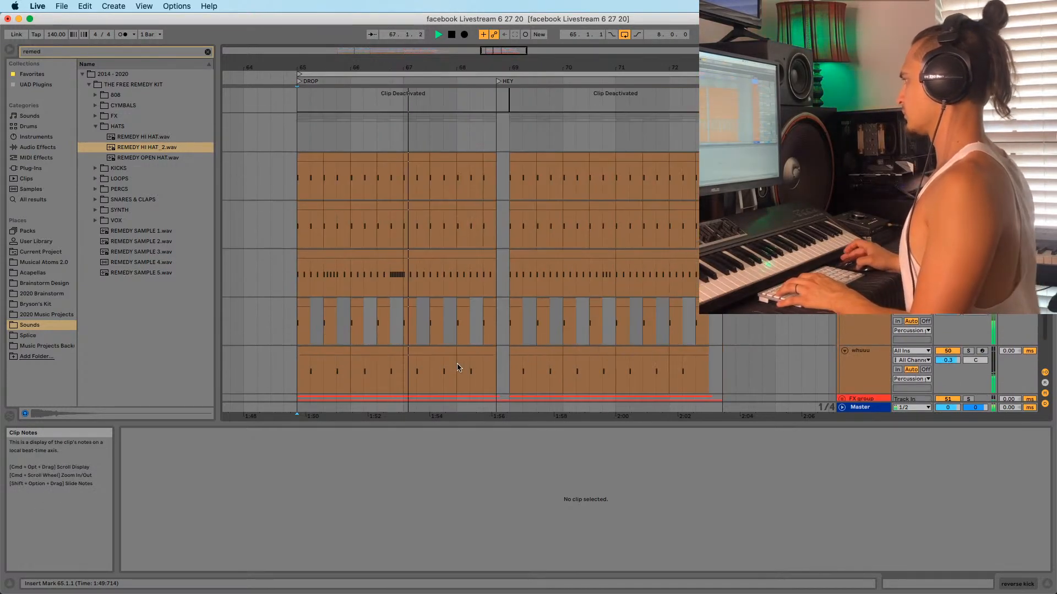
Listen to the Remedy hats pattern in the drop from 65.1.1 and again from 67.1.1
click(403, 340)
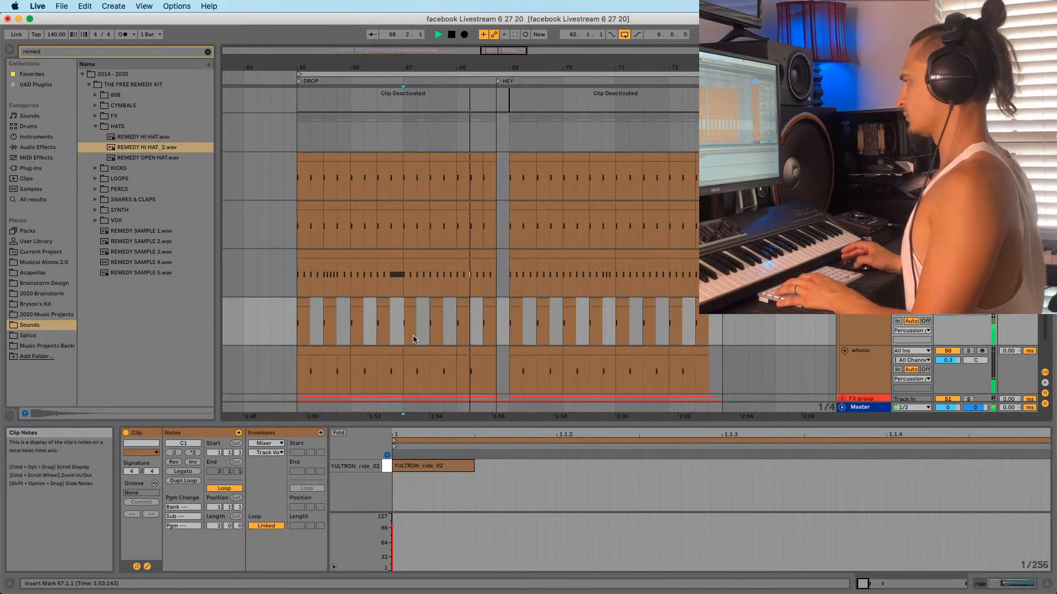
click(309, 289)
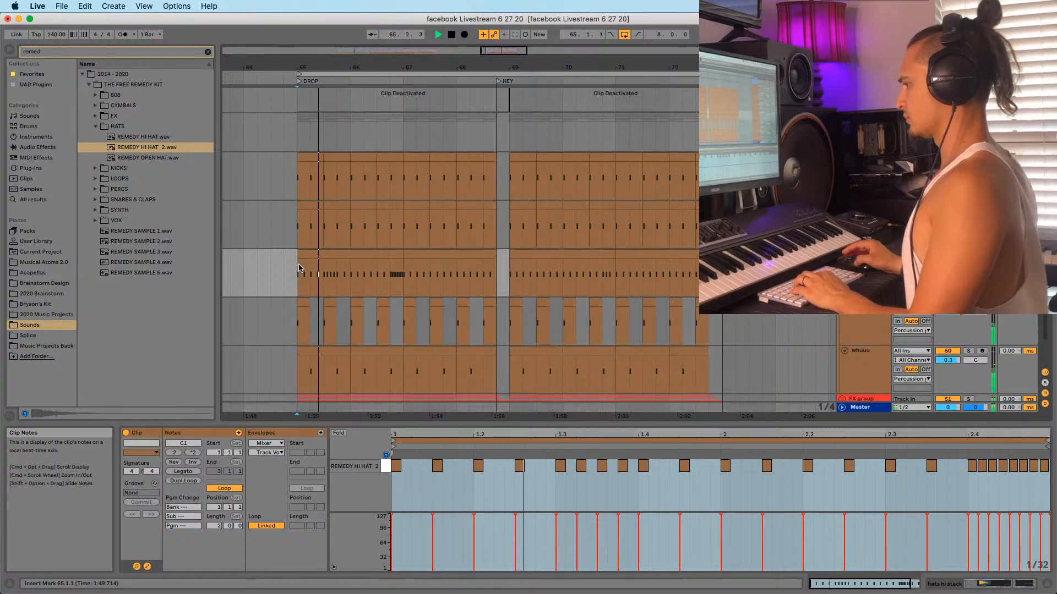
click(324, 253)
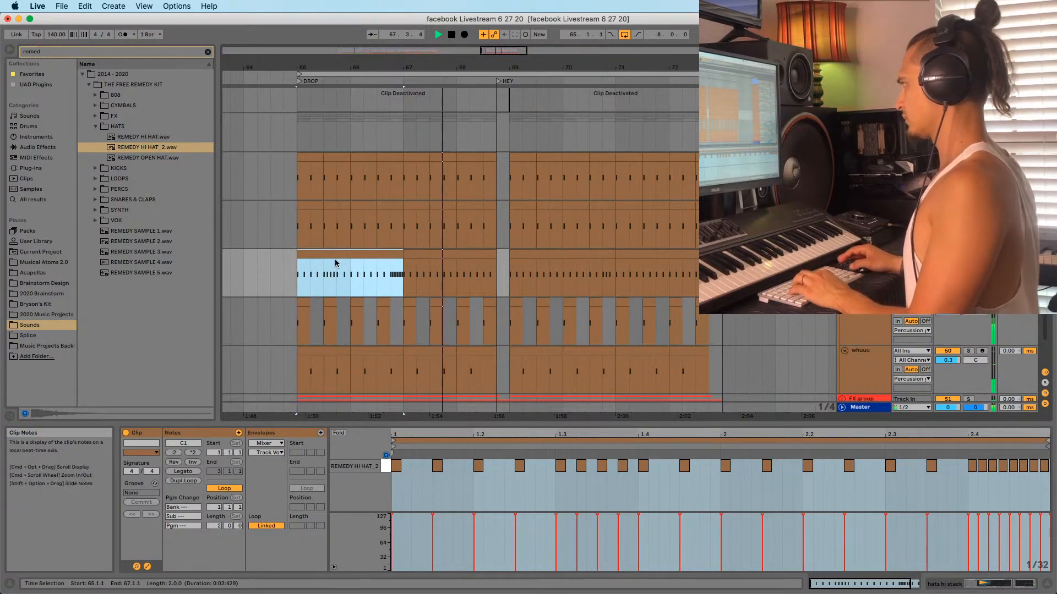
click(408, 278)
key(space)
key(space)
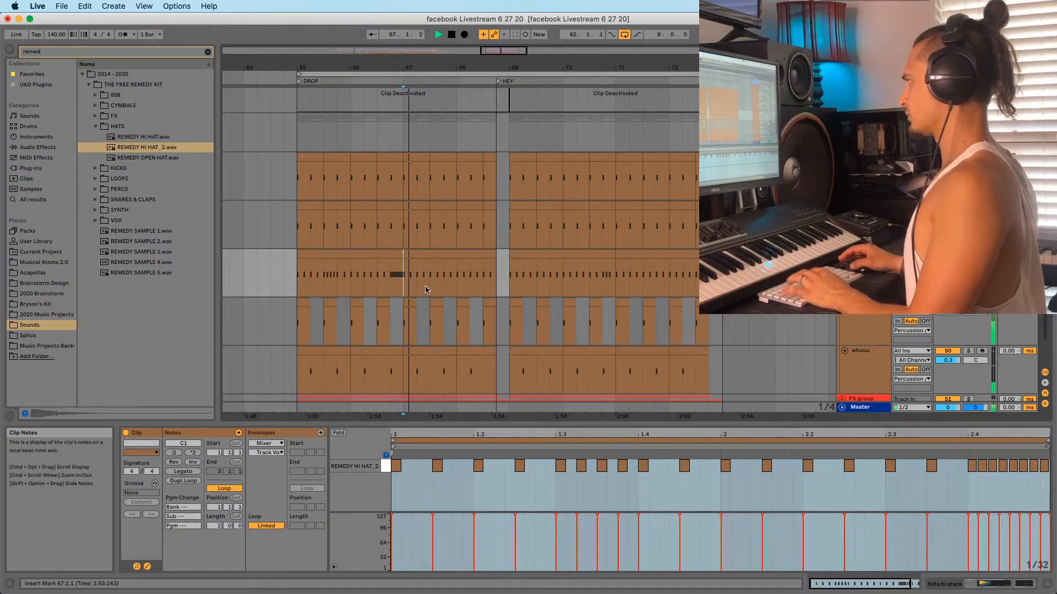
drag(439, 67, 410, 77)
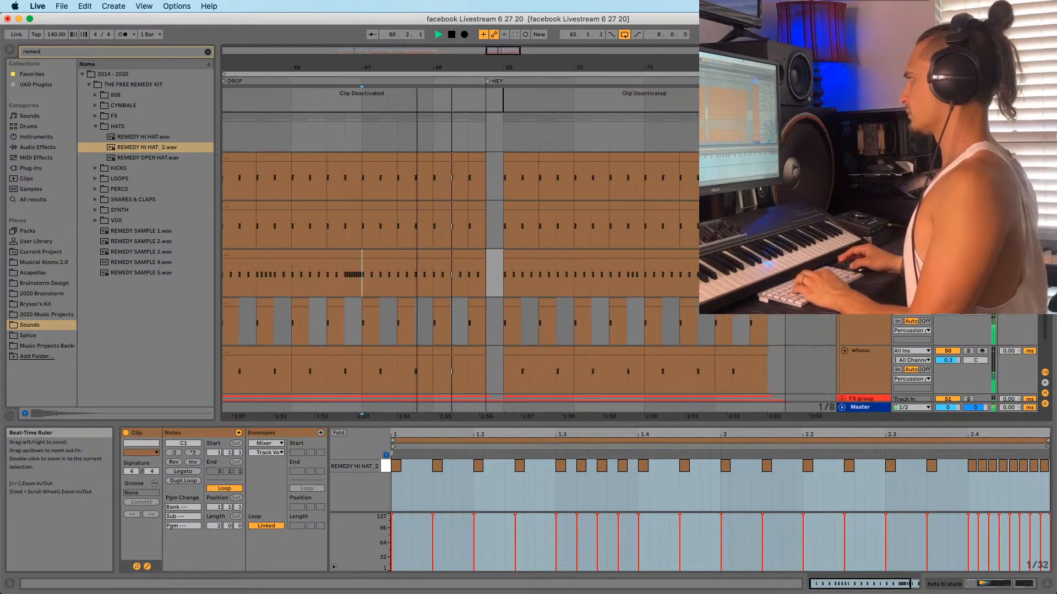
key(space)
key(space)
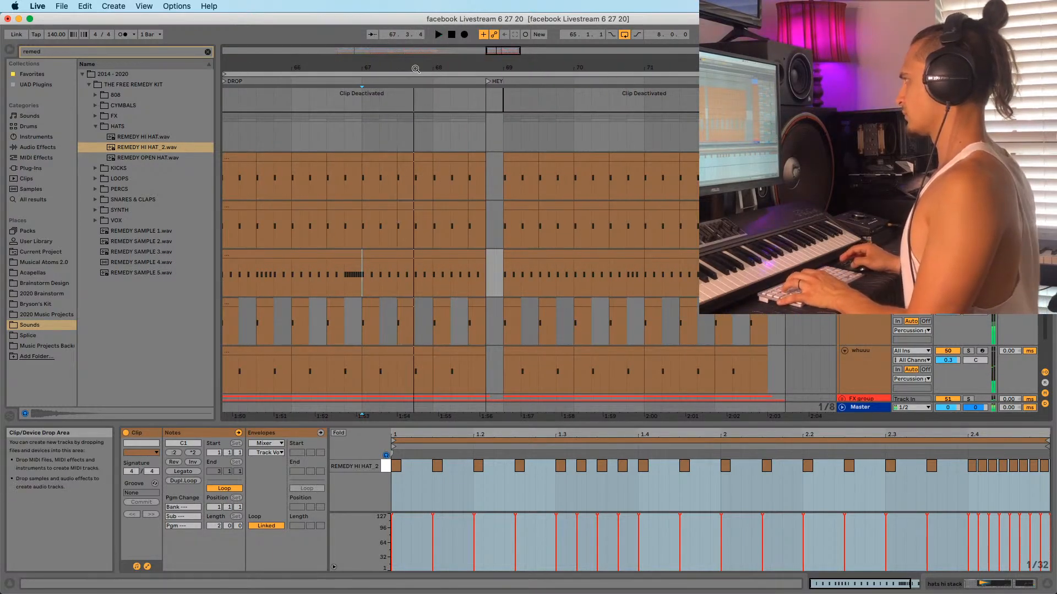
Cut out the Remedy hats from 67.3.2 to just ahead of bar 68 and play back over the gap
ctrl+scroll(392, 273, up, 6)
key(space)
click(389, 273)
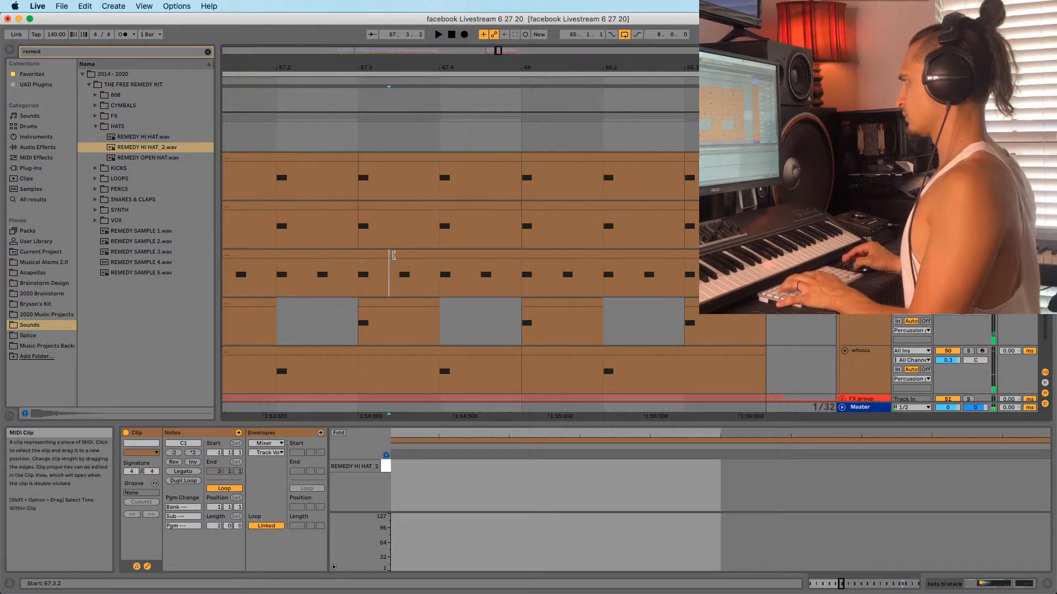
drag(392, 274, 501, 274)
click(358, 294)
key(space)
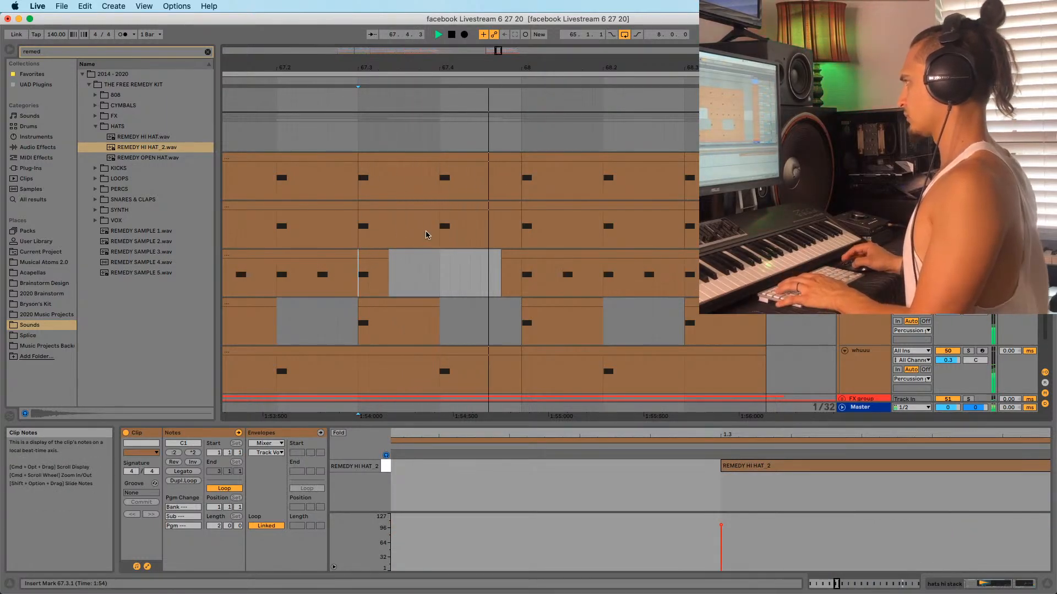
drag(430, 235, 439, 236)
drag(339, 236, 350, 236)
click(350, 237)
key(space)
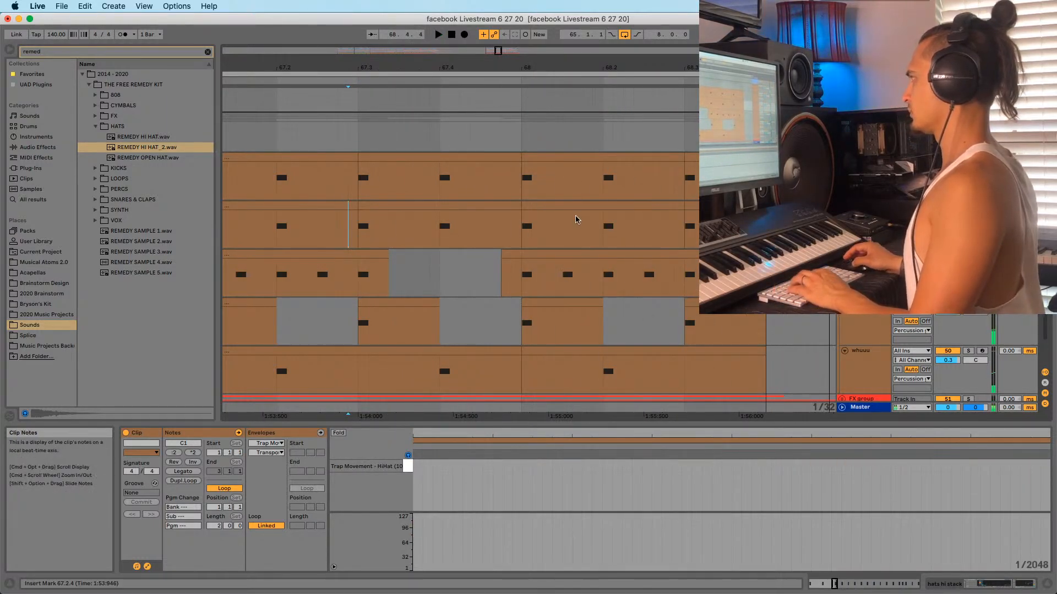
Add extra hi-hat notes at 2.2.4 and 2.3.2 in the Remedy hats clip following the gap and play it back
click(562, 263)
key(space)
key(space)
click(589, 254)
key(space)
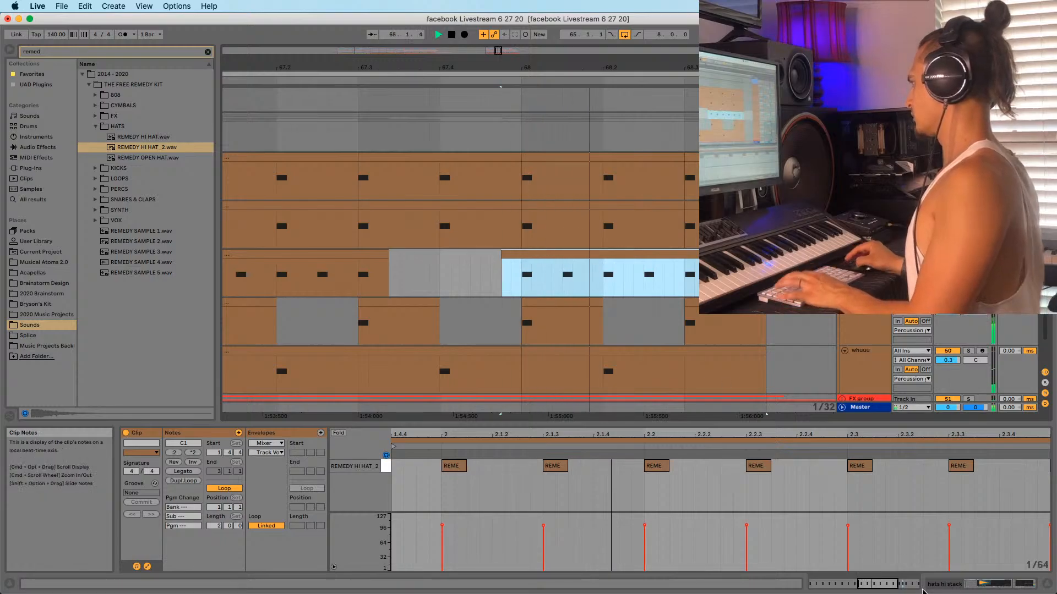
key(space)
double_click(807, 467)
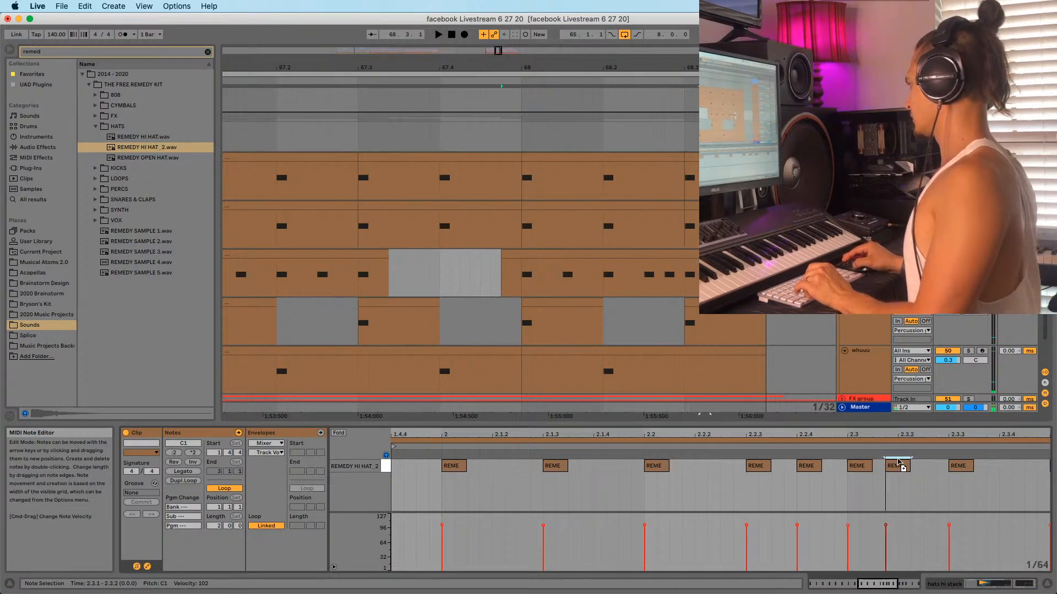
key(Right)
key(space)
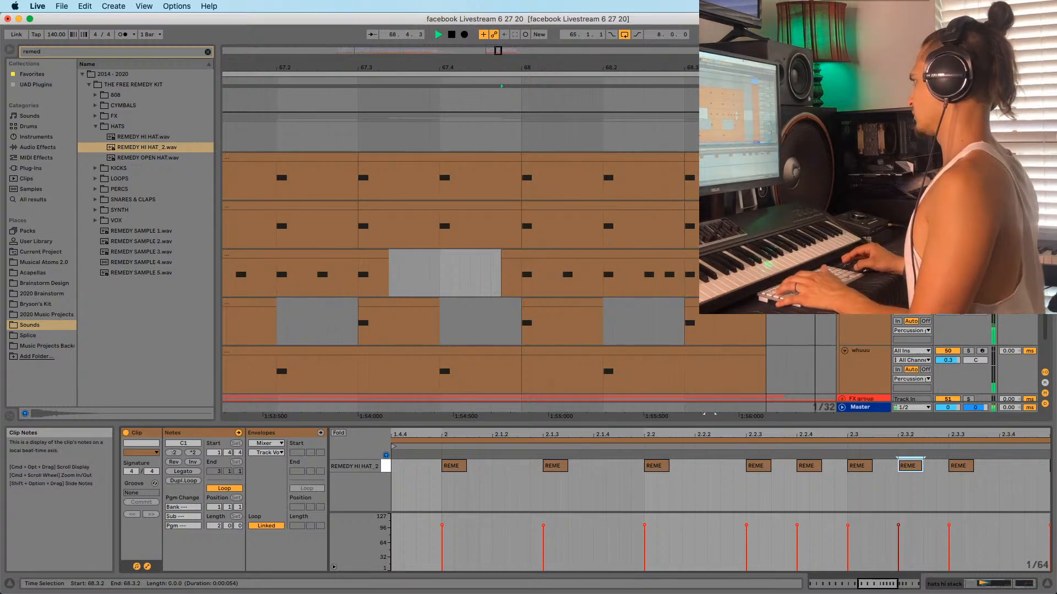
key(space)
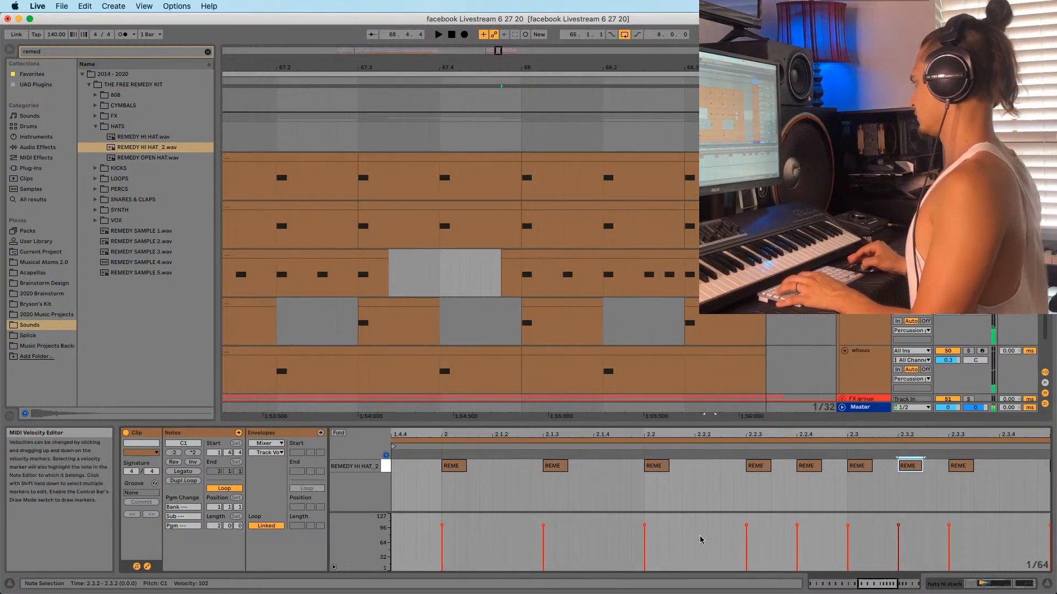
Raise the velocity of all notes in that Remedy hats clip to 127 and play the drop from 65.1.1
key(super+a)
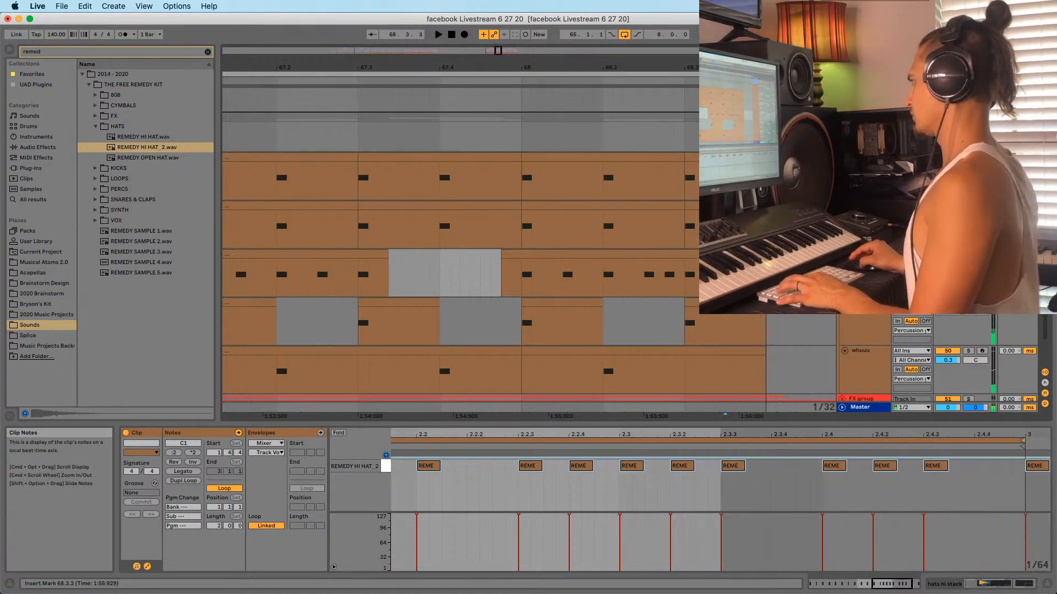
click(644, 279)
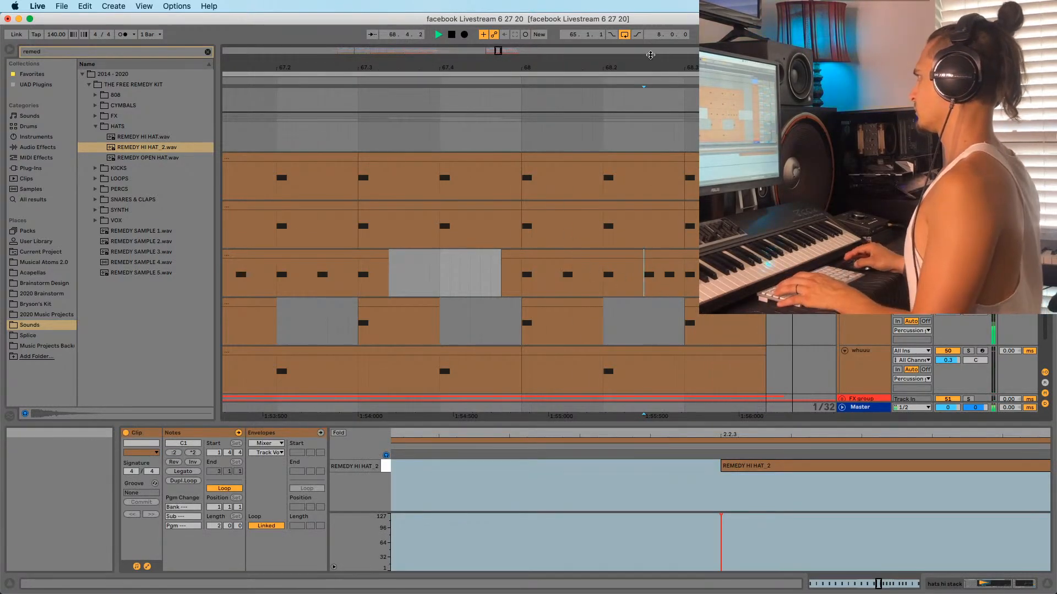
drag(654, 67, 655, 33)
click(468, 322)
key(space)
key(space)
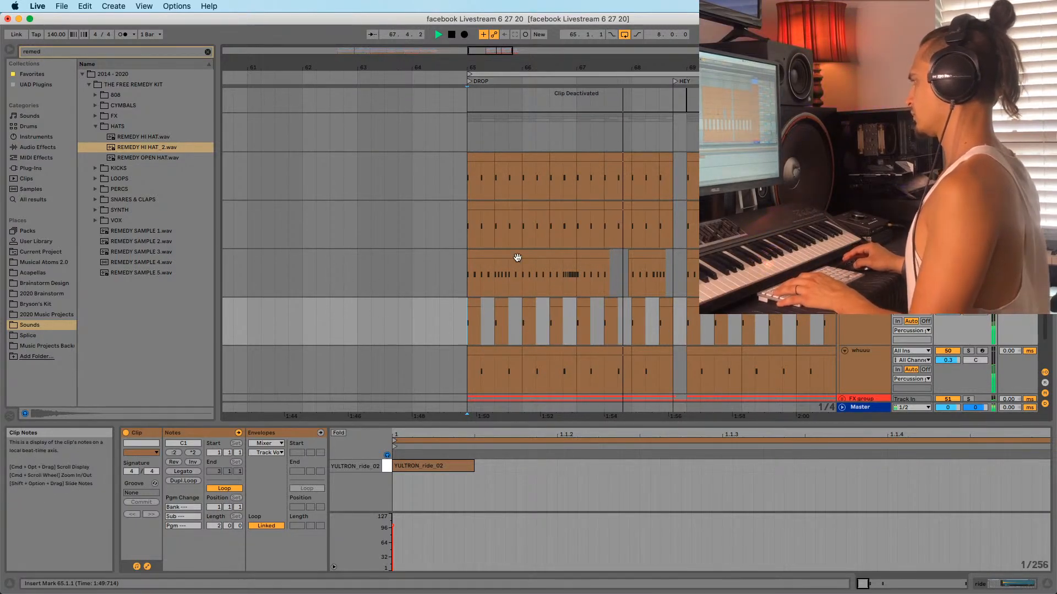
Copy the Remedy hats section from 65.1.1 to 69.1.1 and paste it at 69.1.1 over the second half of the drop
drag(674, 68, 562, 73)
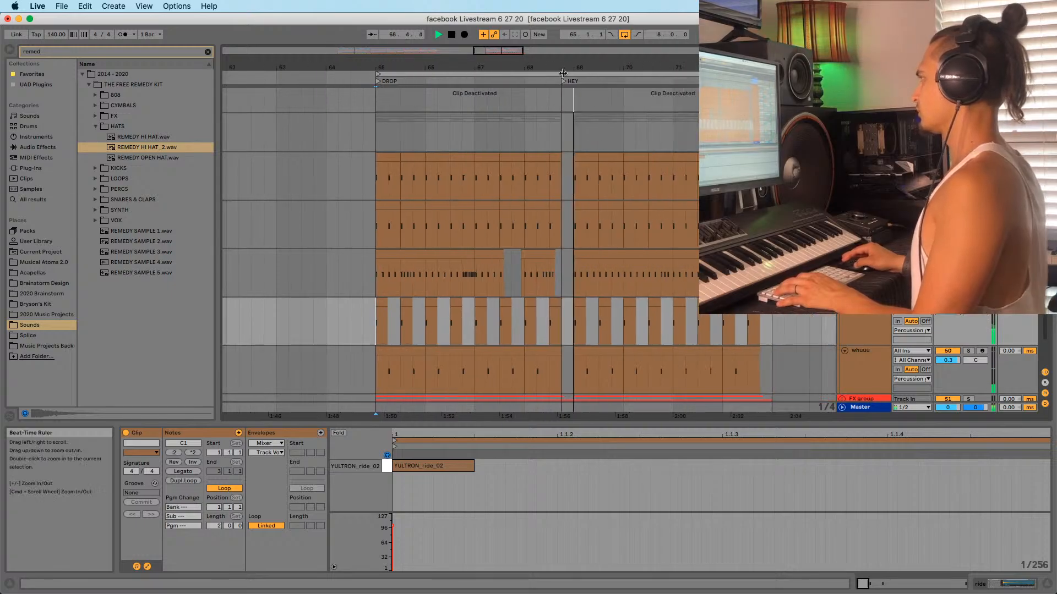
click(401, 254)
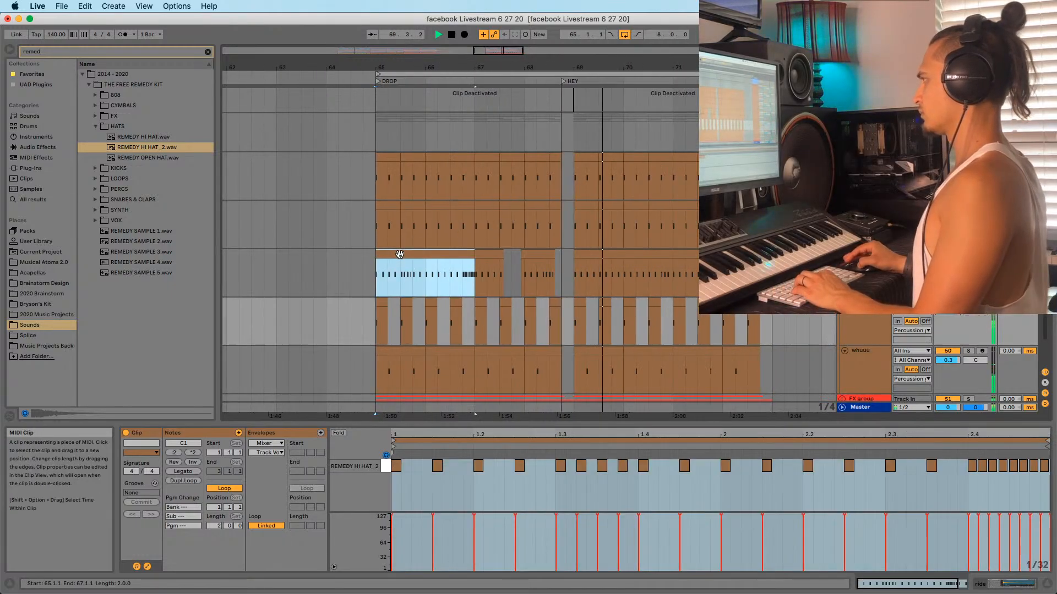
shift+click(577, 255)
click(573, 257)
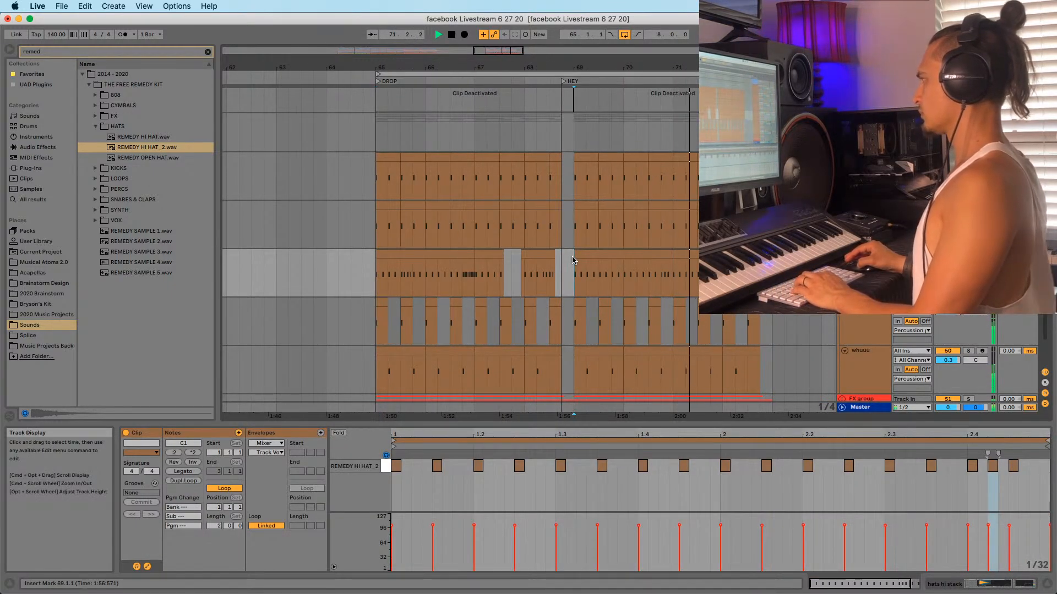
drag(572, 261, 378, 261)
key(a)
key(super+c)
click(585, 253)
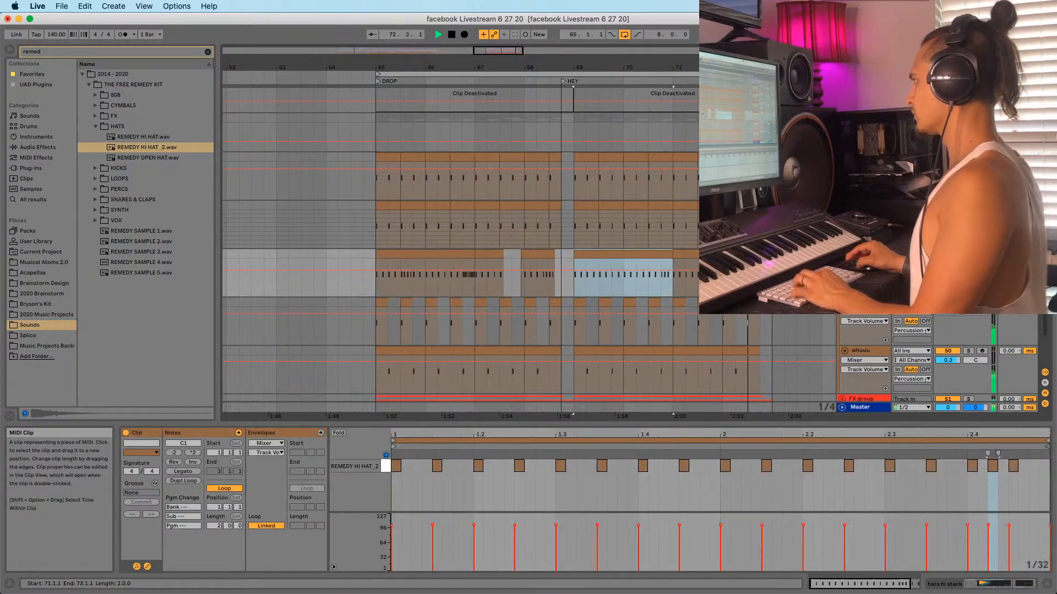
shift+click(716, 254)
key(super+v)
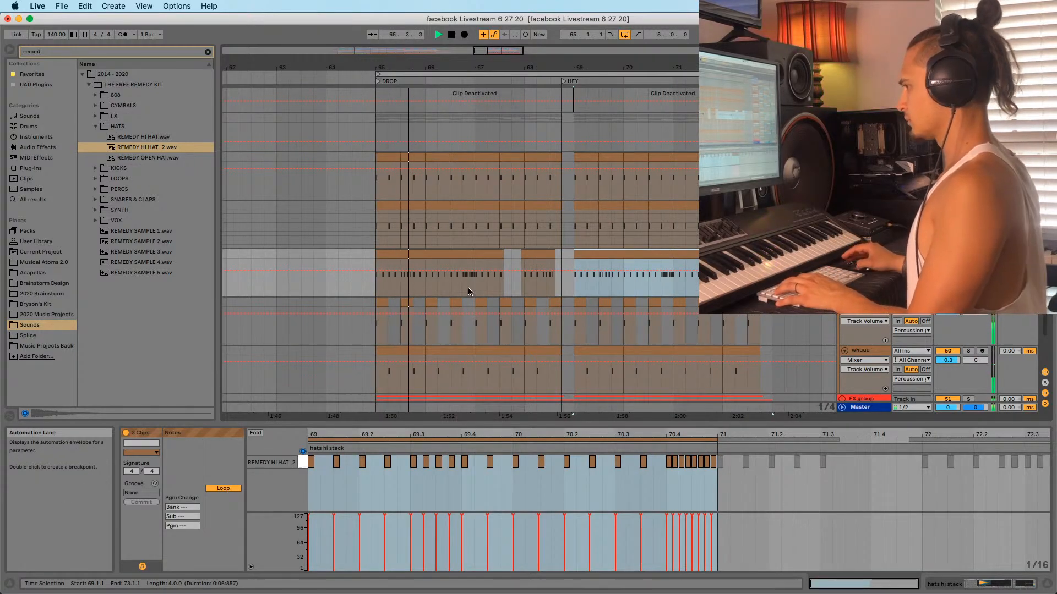
Play the whole drop from 65.1.1 and review the hat tracks and the tracks above the percussion group
drag(459, 67, 459, 46)
click(413, 294)
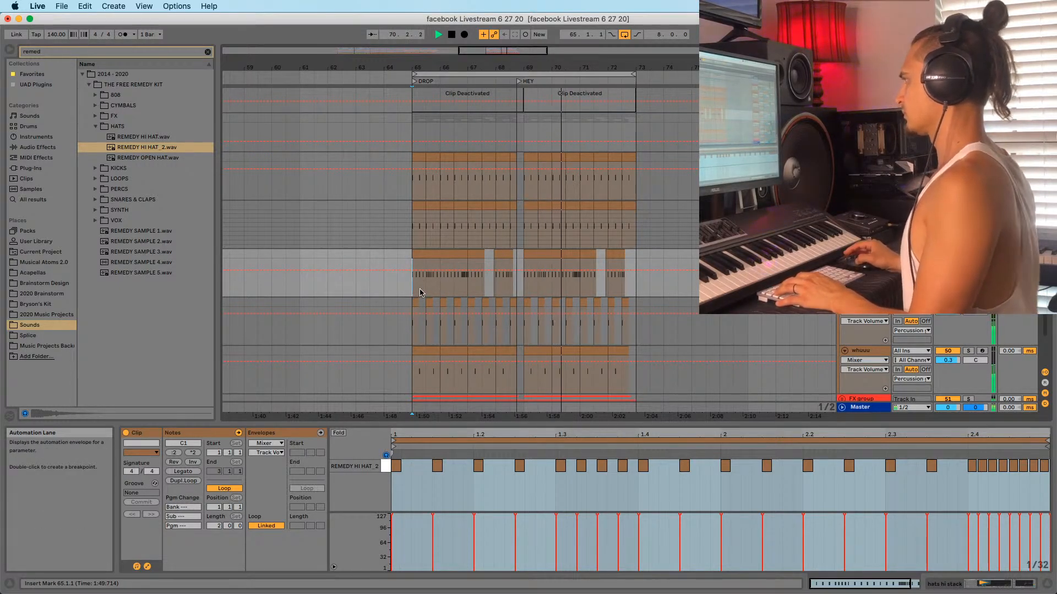
click(412, 236)
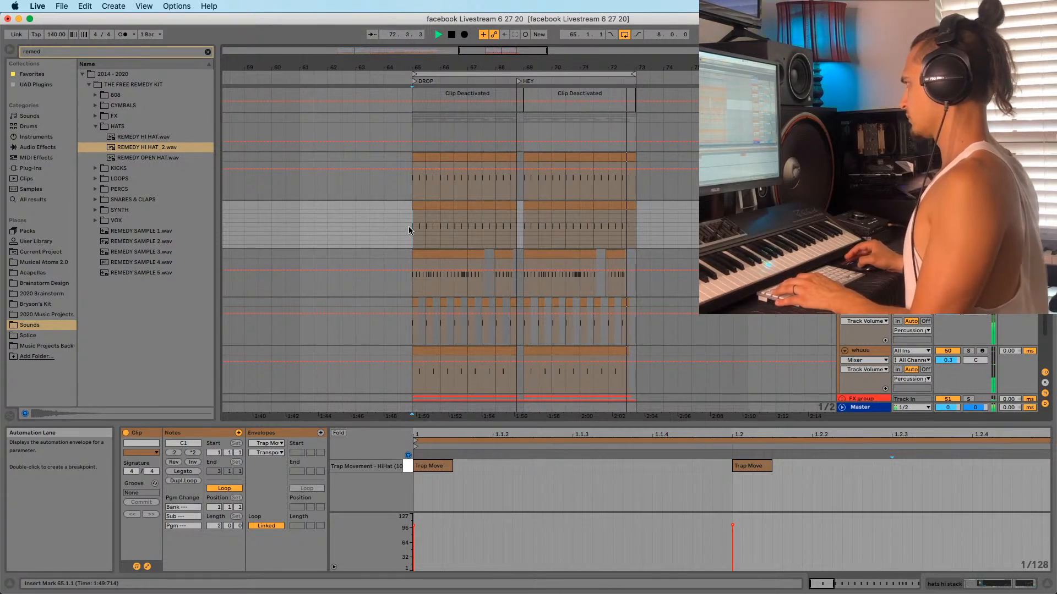
click(412, 196)
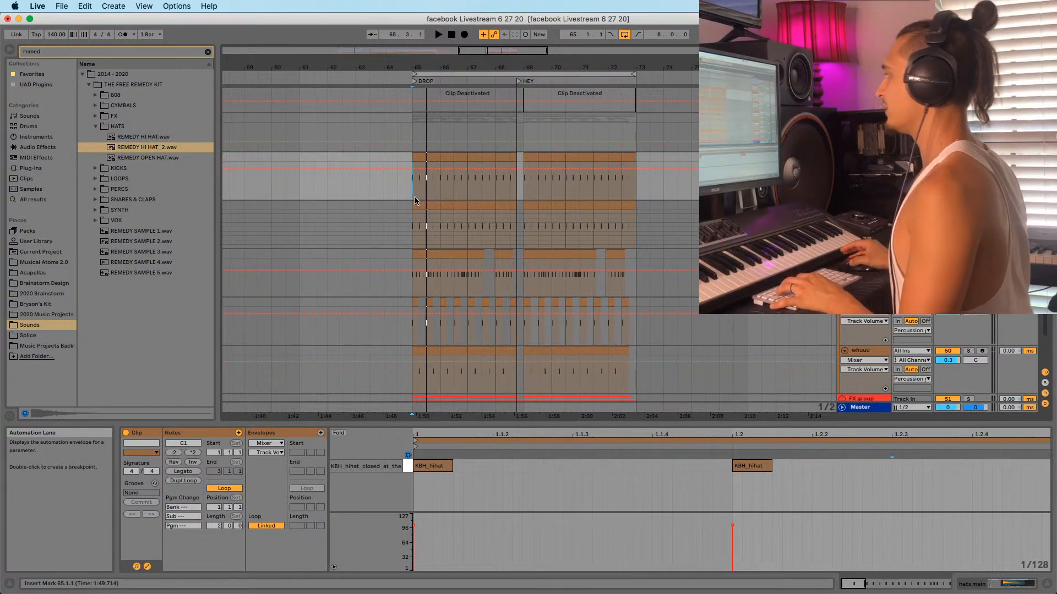
click(413, 138)
scroll(440, 221, up, 5)
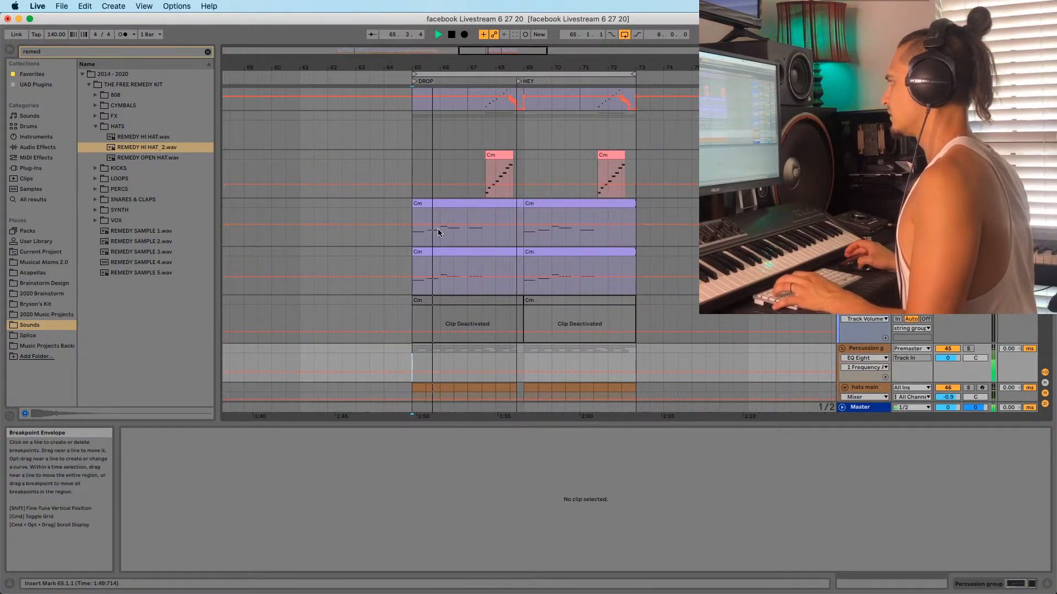
Play the drop from 65.1.1 and review the percussion, string group and synth tracks
scroll(451, 253, down, 10)
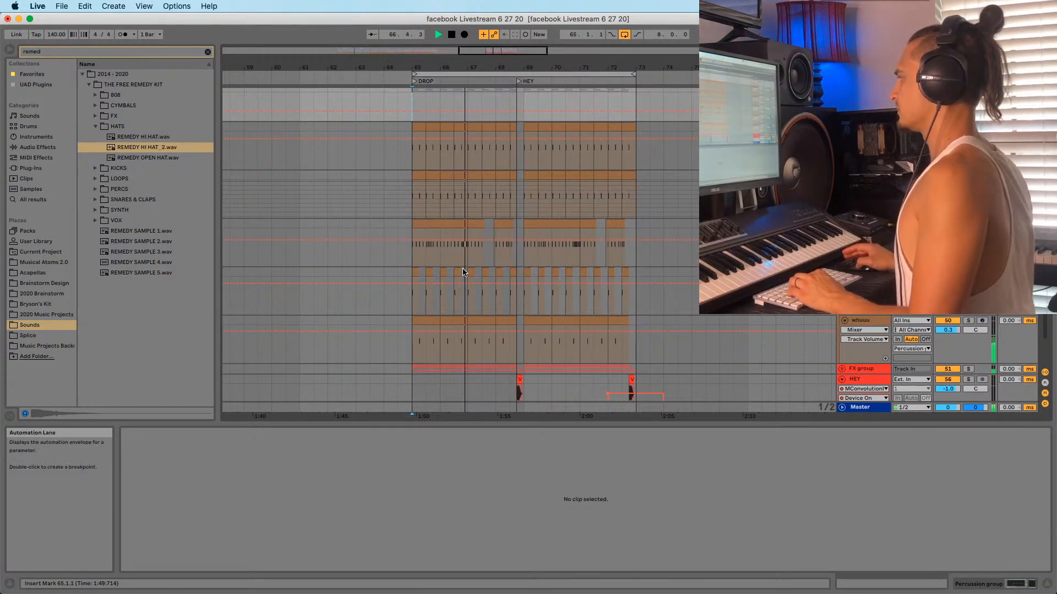
scroll(462, 272, up, 10)
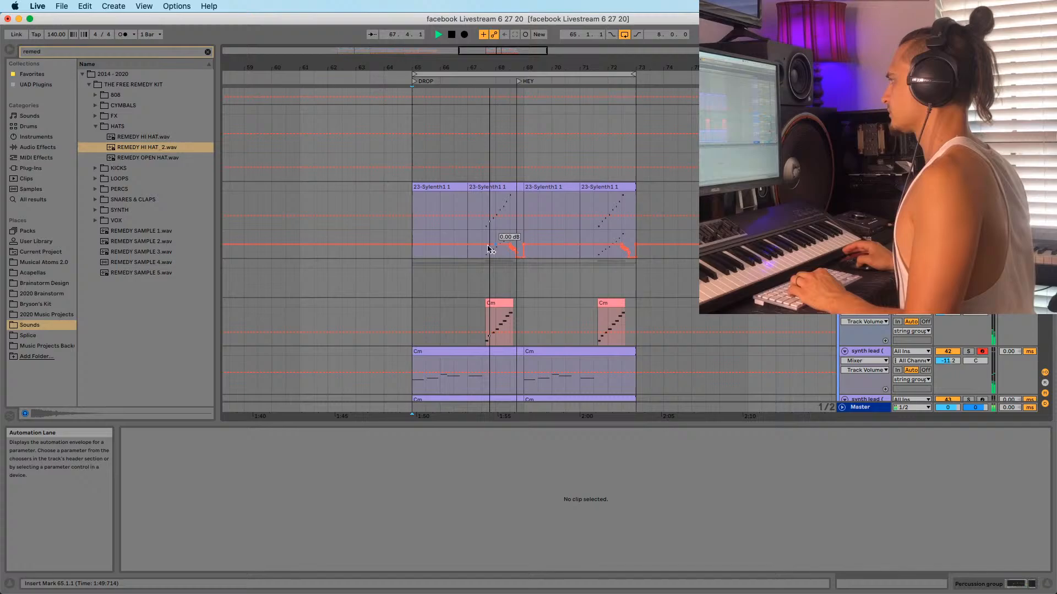
click(415, 234)
scroll(416, 235, up, 5)
click(414, 252)
click(416, 219)
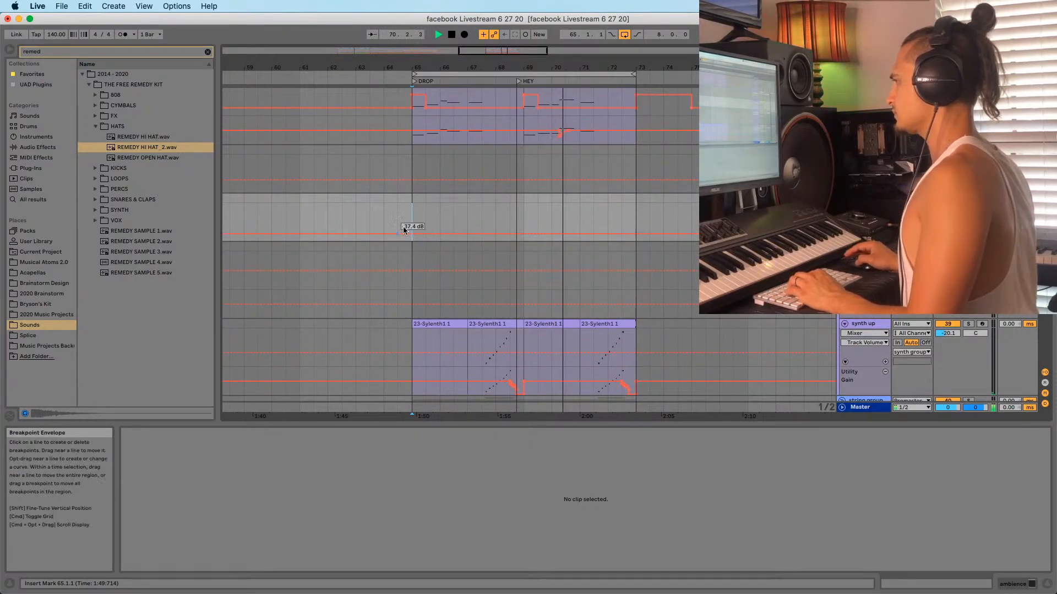
scroll(458, 222, down, 5)
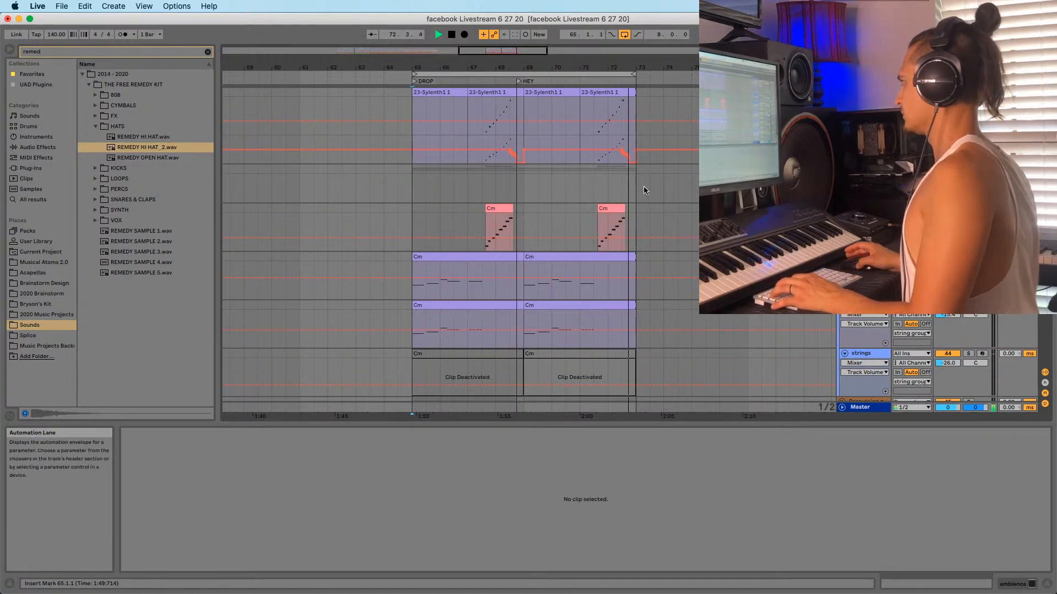
scroll(415, 196, down, 10)
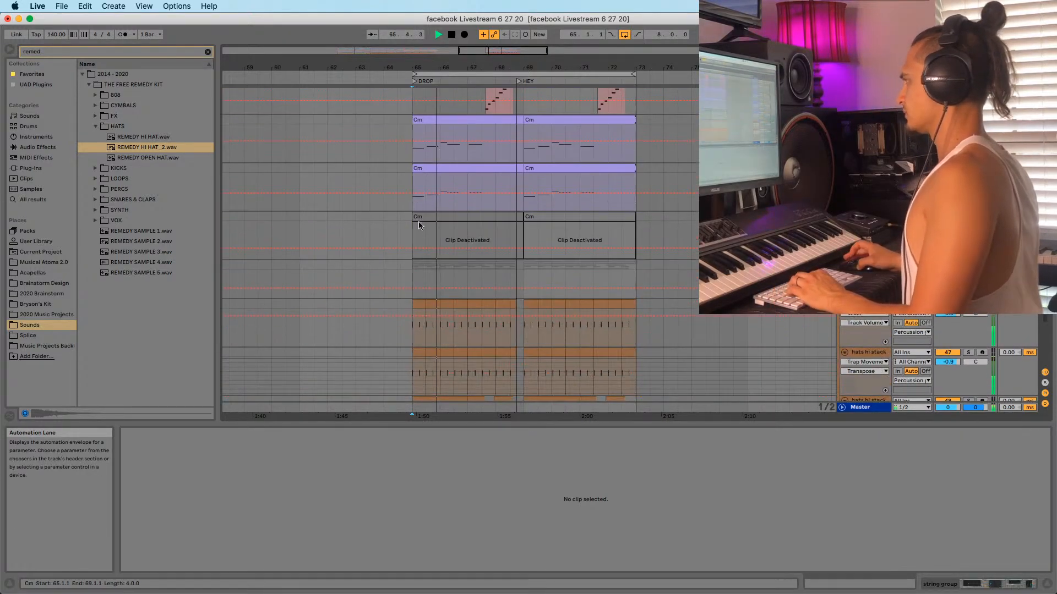
scroll(422, 278, up, 4)
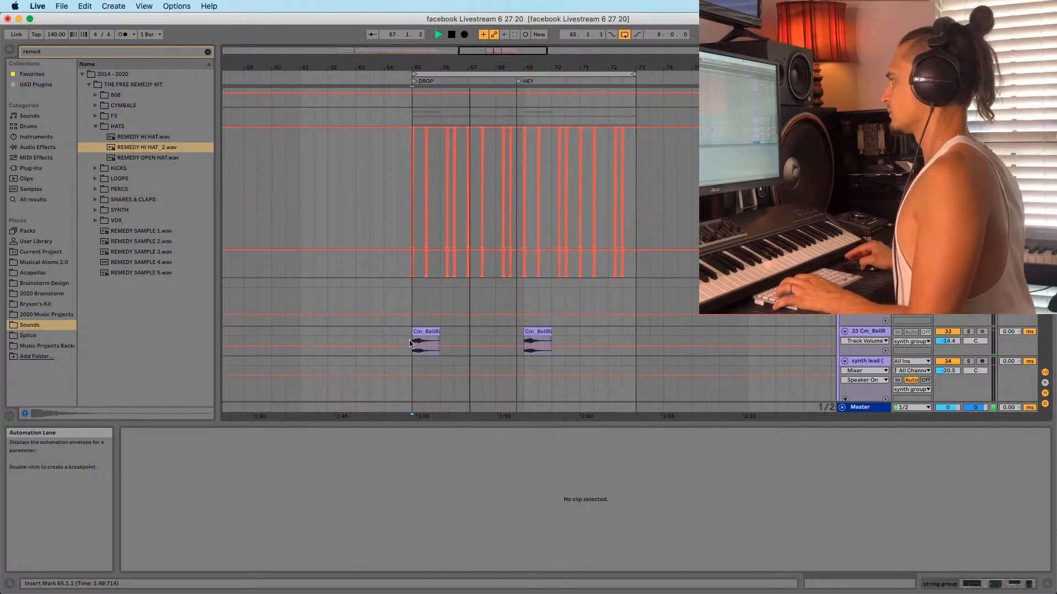
Solo the Cm_BellRiser track and listen to its clip at 65.1.1
click(425, 338)
click(969, 332)
key(space)
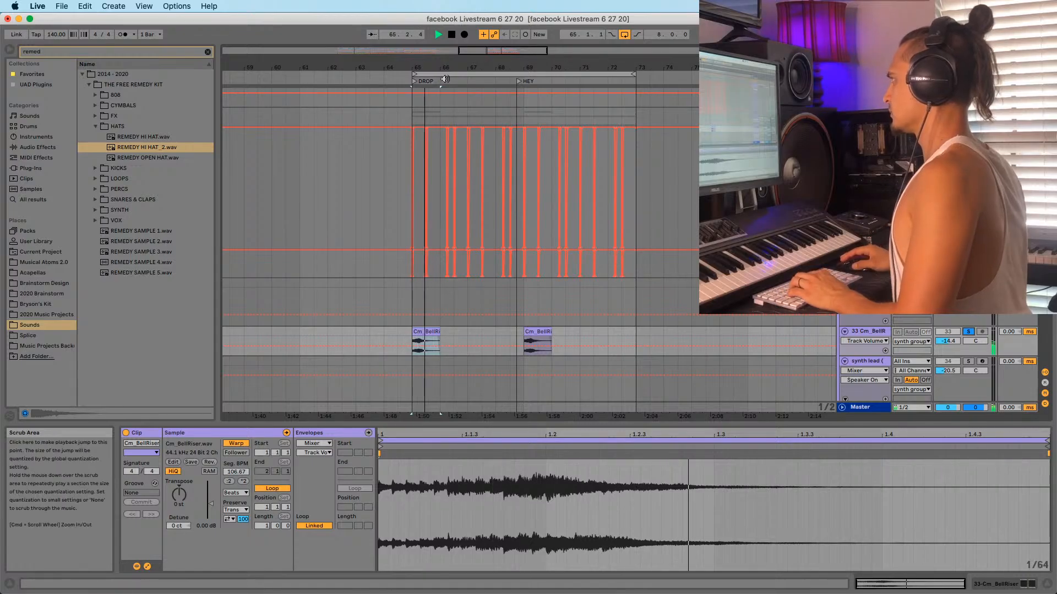
key(space)
Copy the whole drop from 65.1.1 to 73.1.1 across all tracks and paste it at 73.1.1
click(449, 74)
click(450, 73)
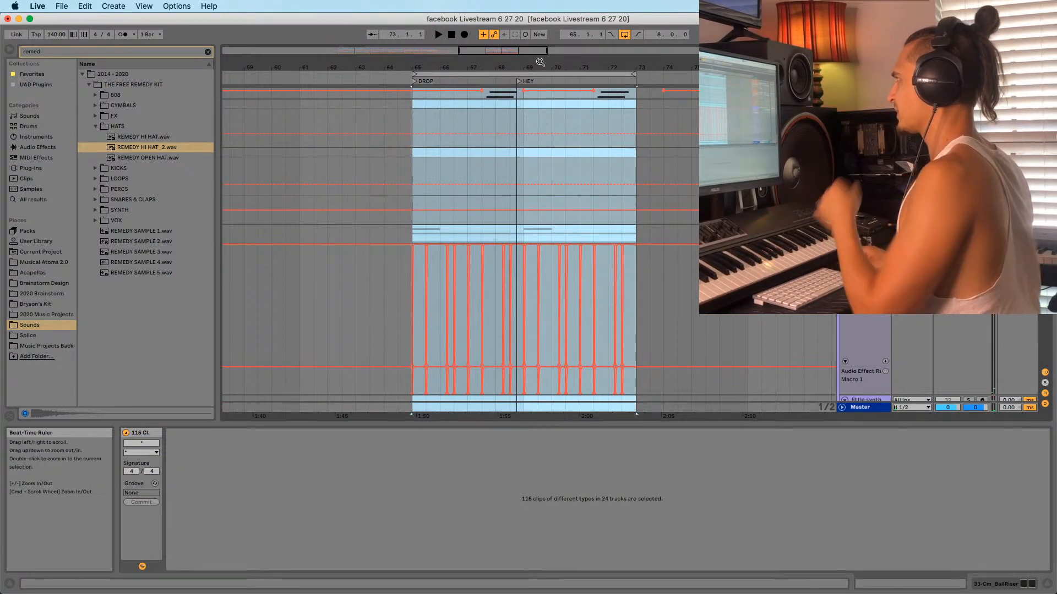
drag(539, 62, 494, 39)
scroll(526, 220, up, 15)
scroll(520, 194, down, 8)
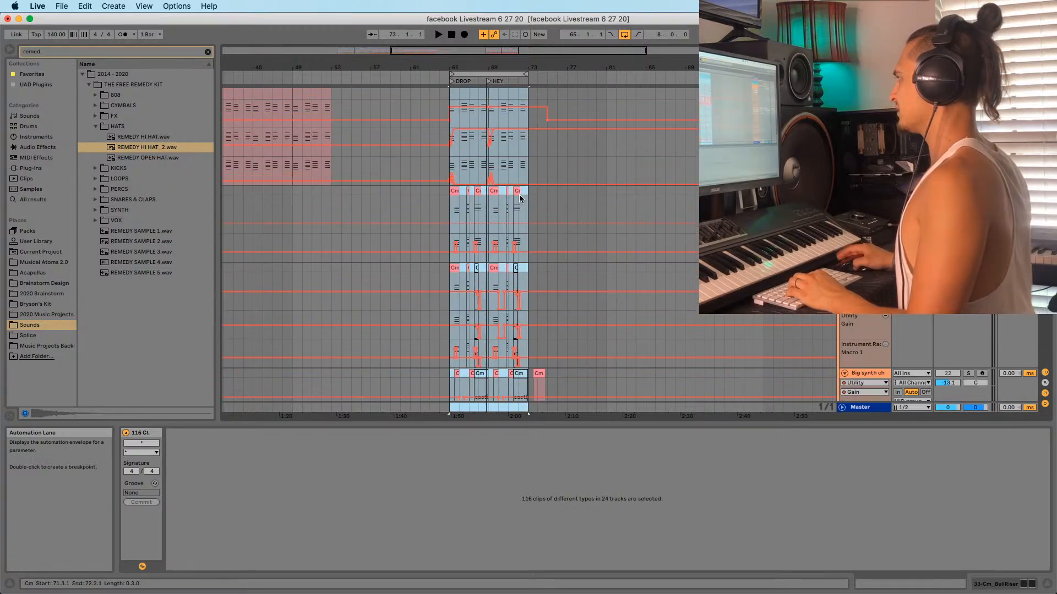
click(537, 165)
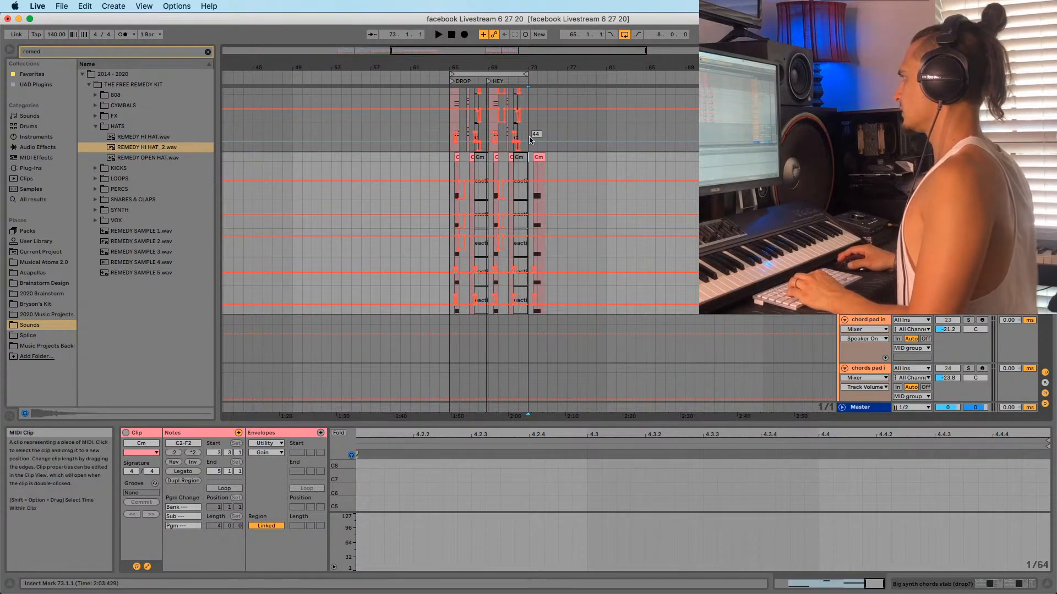
scroll(525, 176, up, 5)
scroll(523, 176, up, 5)
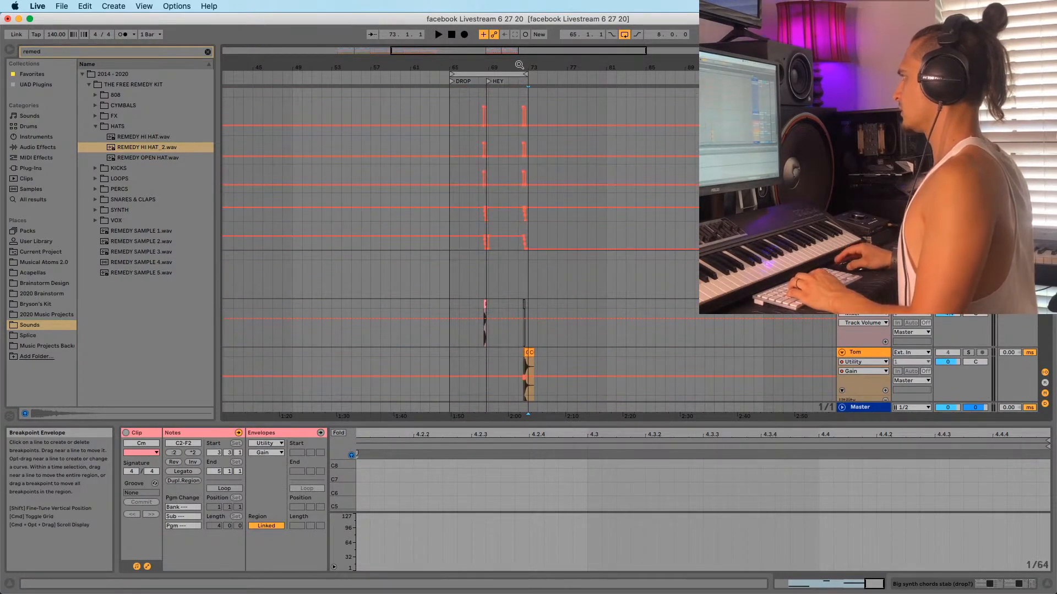
click(527, 95)
key(super+v)
Set the loop to the pasted section, starting at 73.1.1 with a length of 8 bars
drag(527, 65, 510, 95)
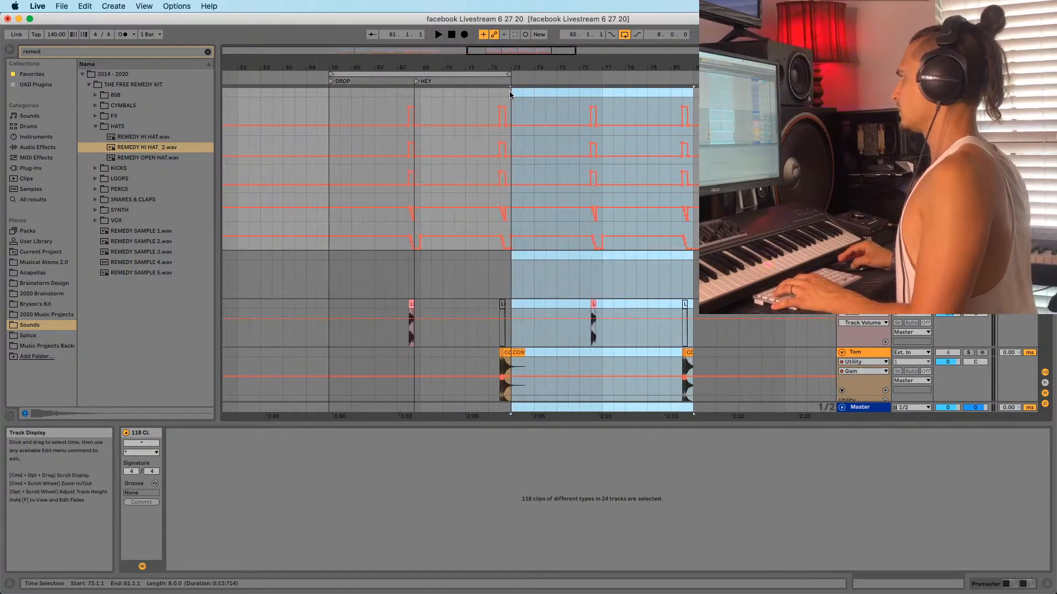
click(510, 95)
drag(383, 74, 530, 100)
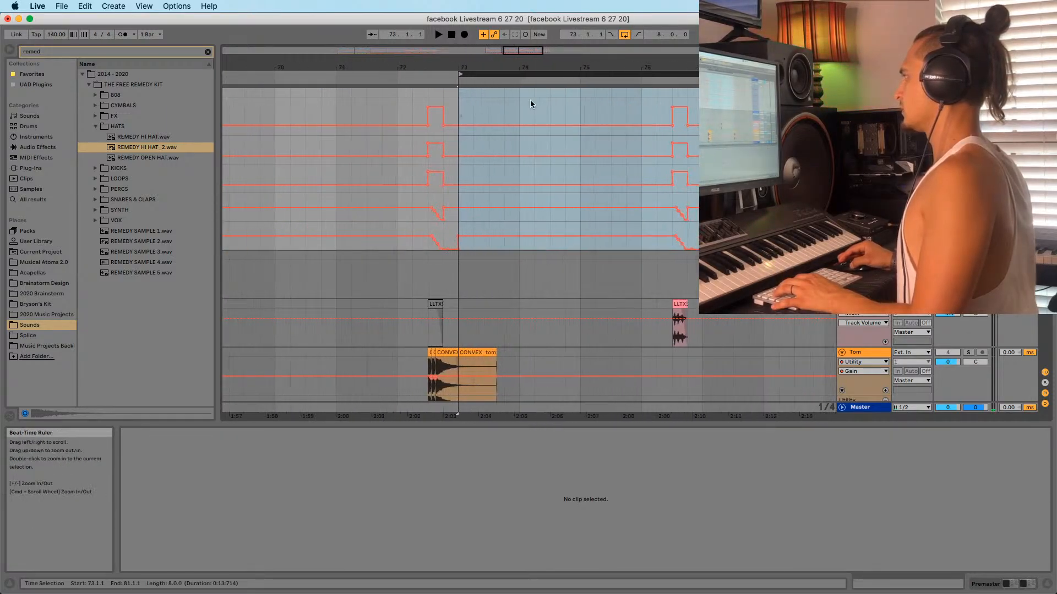
Play the pasted drop from 73.1.1 and review its tom, bass, kick and chord tracks
scroll(523, 121, down, 6)
click(466, 278)
key(space)
scroll(479, 266, up, 1)
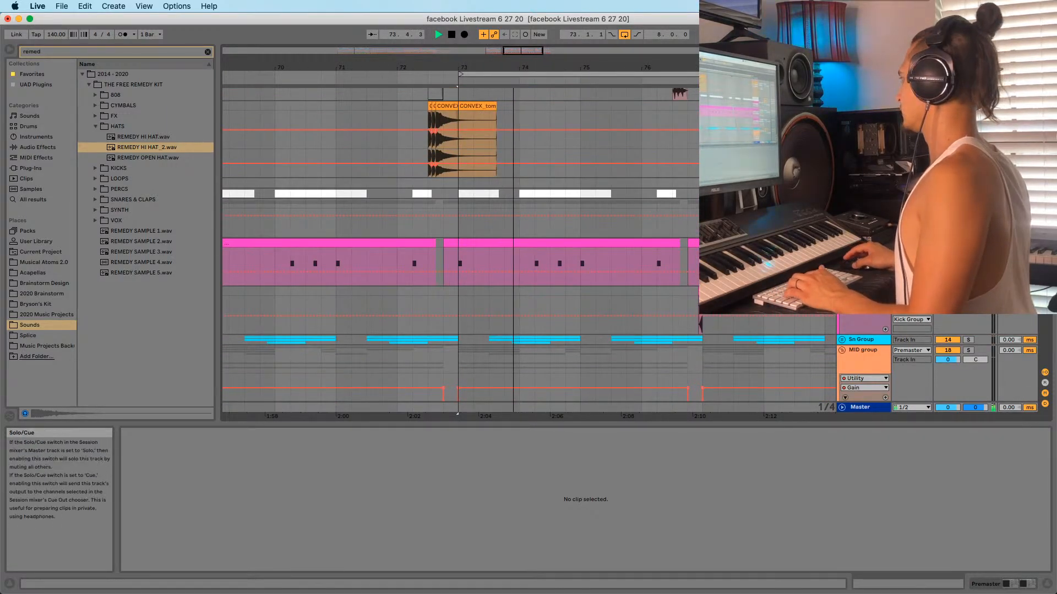
scroll(462, 220, down, 8)
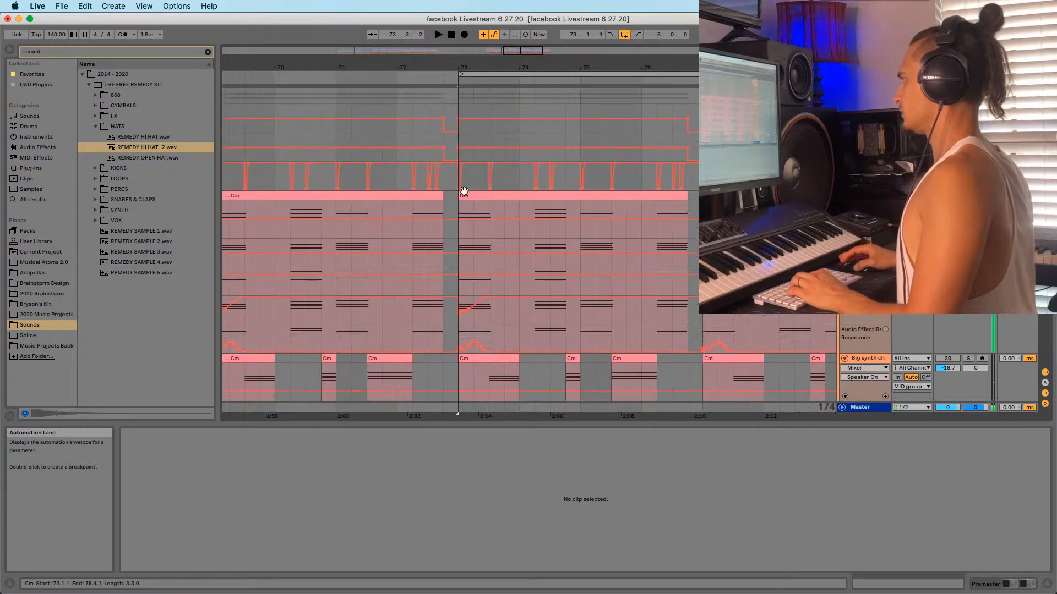
Trim the start of the Big synth chords stab clip at 73.1.1 to 73.4.1 and try ending the chord clip below it at 73.2.1
click(462, 197)
drag(462, 198, 507, 198)
click(458, 206)
key(space)
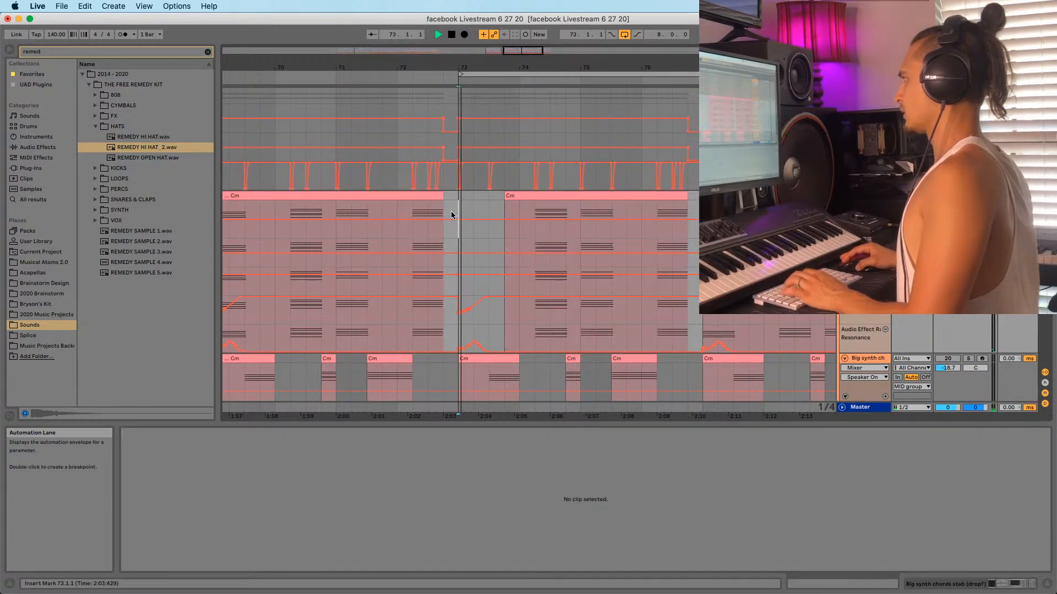
click(466, 359)
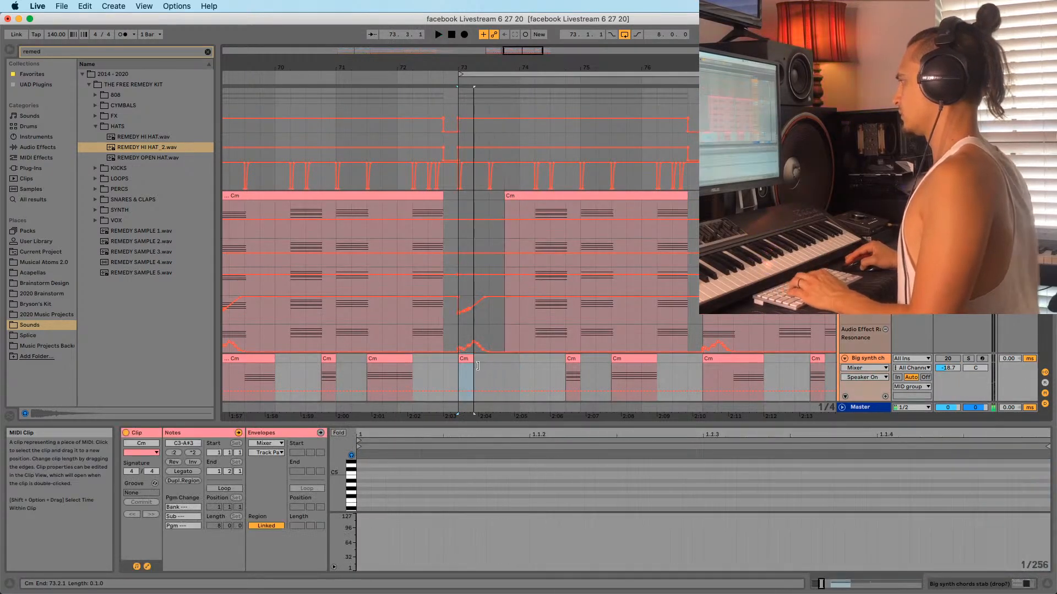
key(space)
Unfold the sub group and deactivate the 6-Serum 1 bass clip at 73.1.1
scroll(465, 359, up, 10)
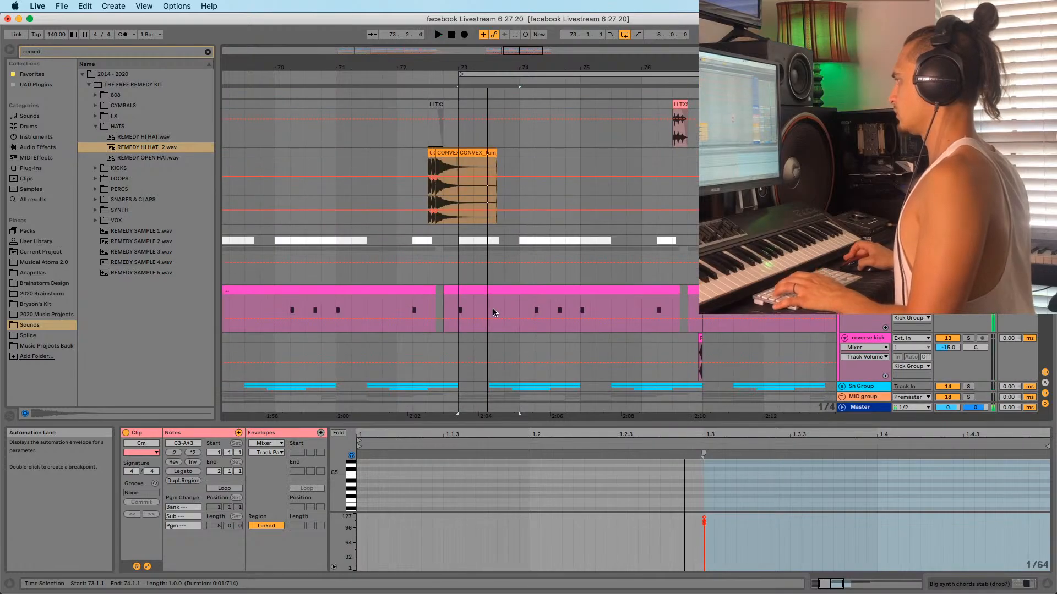
click(465, 247)
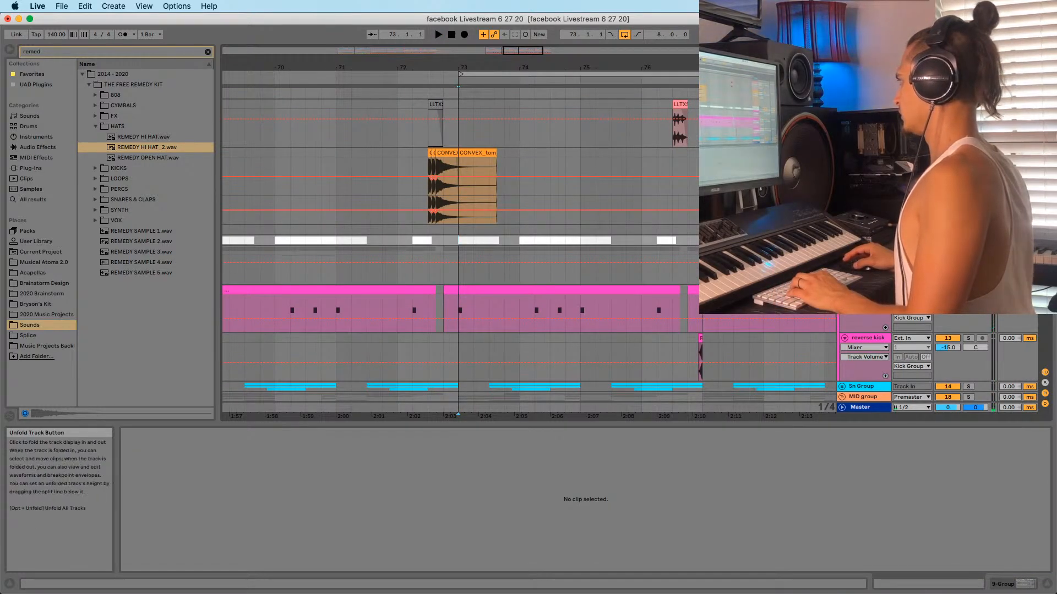
click(842, 240)
right_click(471, 308)
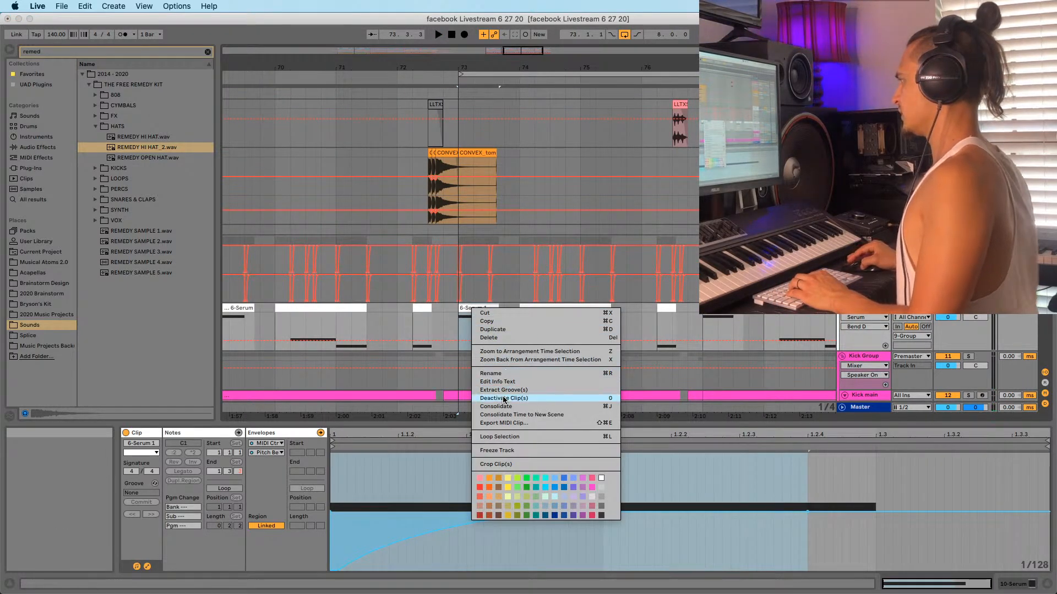
click(504, 398)
scroll(565, 245, down, 5)
Play from 72.3.1 into the pasted drop and review the chord, Kontakt and synth tracks for sounds at 73.1.1
key(space)
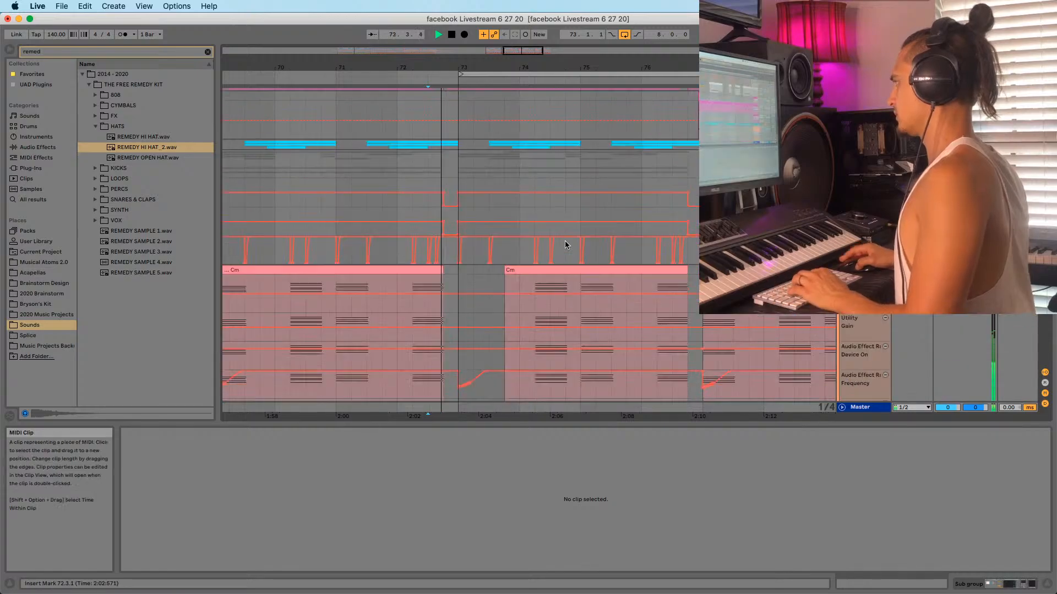
scroll(564, 245, down, 10)
key(space)
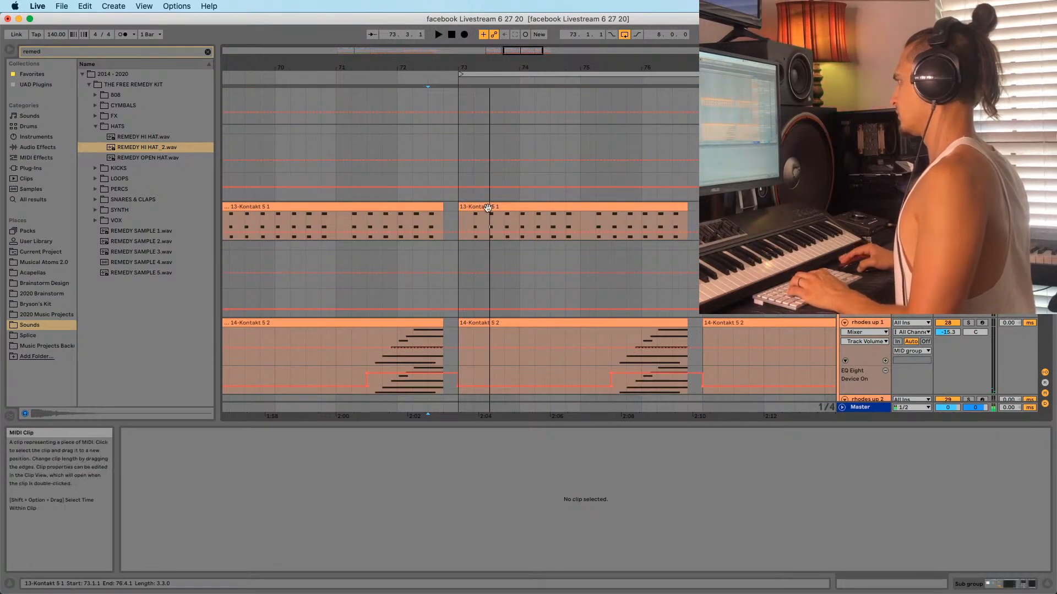
scroll(512, 281, down, 10)
key(space)
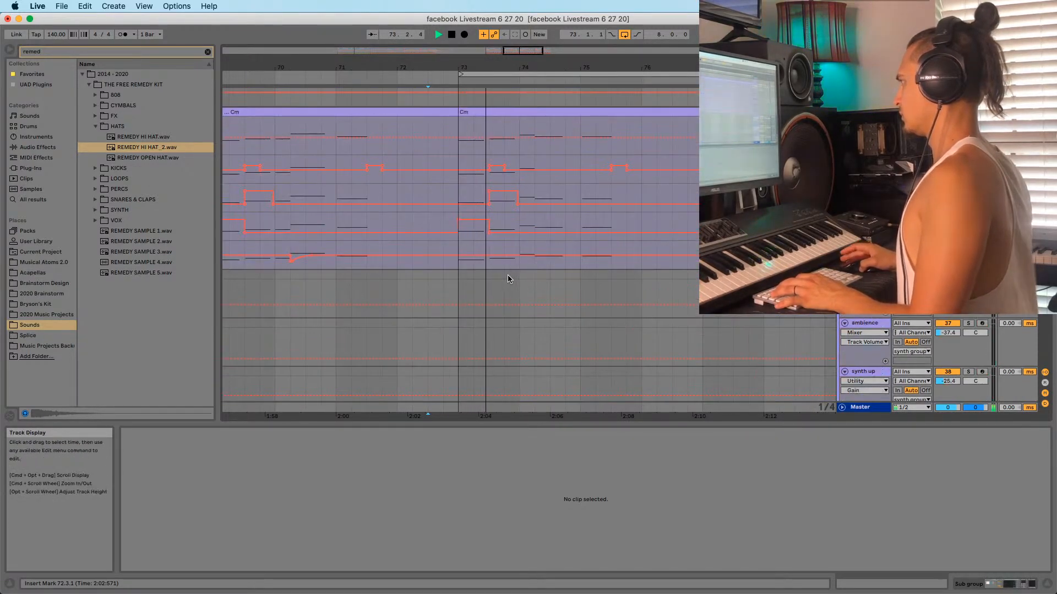
Trim the starts of the synth lead clip above the ambience track and the two string group lead clips from 73.1.1 to 73.3.1
scroll(509, 278, up, 2)
drag(455, 138, 489, 138)
click(460, 161)
scroll(461, 161, up, 10)
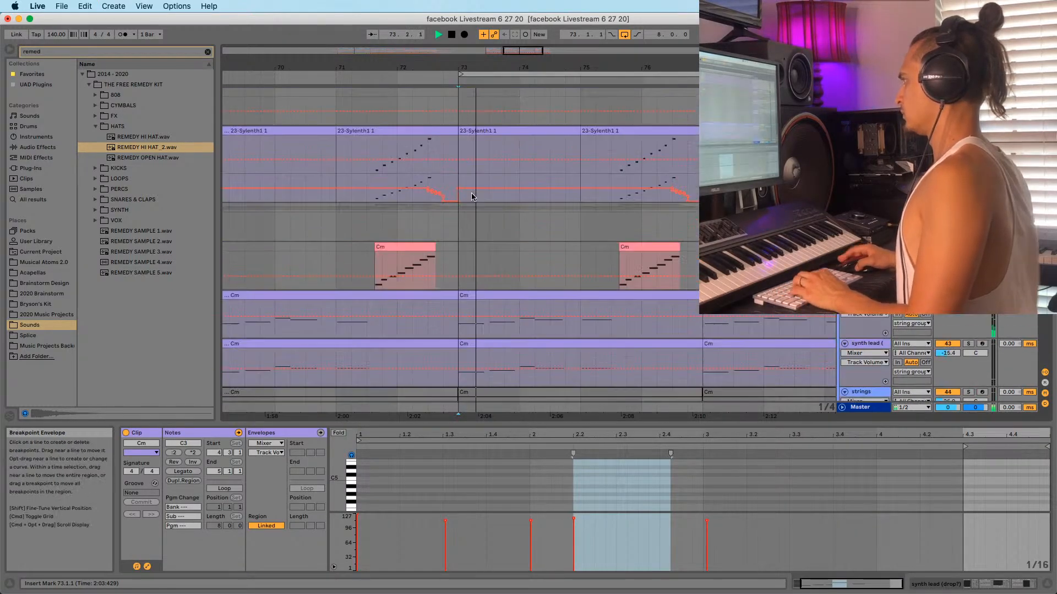
key(space)
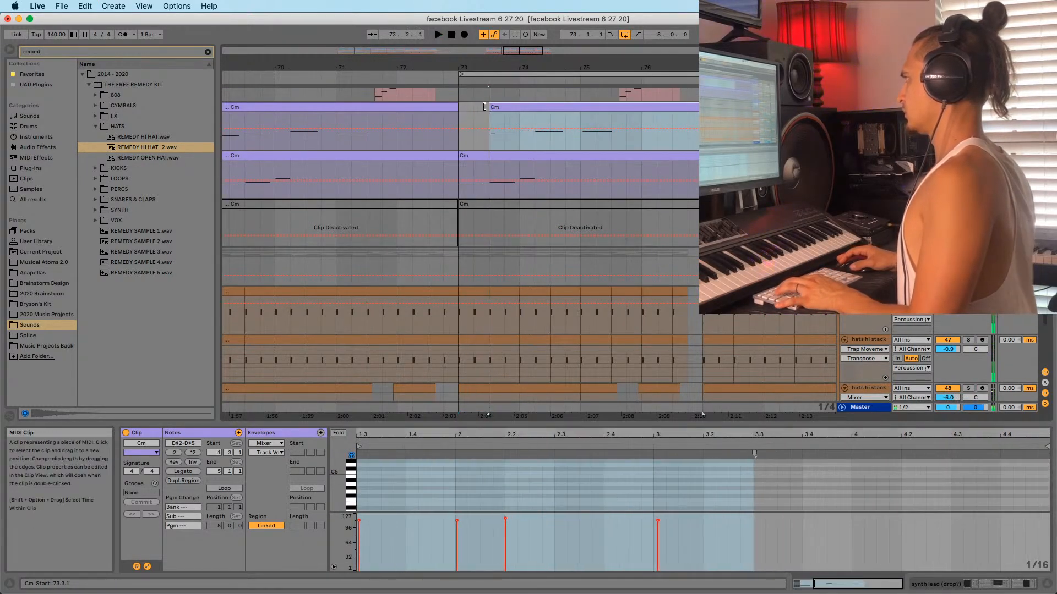
drag(459, 156, 489, 155)
scroll(474, 200, down, 3)
Cut the section from 73.2.1 to 73.3.1 out of the main hats clip
scroll(474, 200, down, 2)
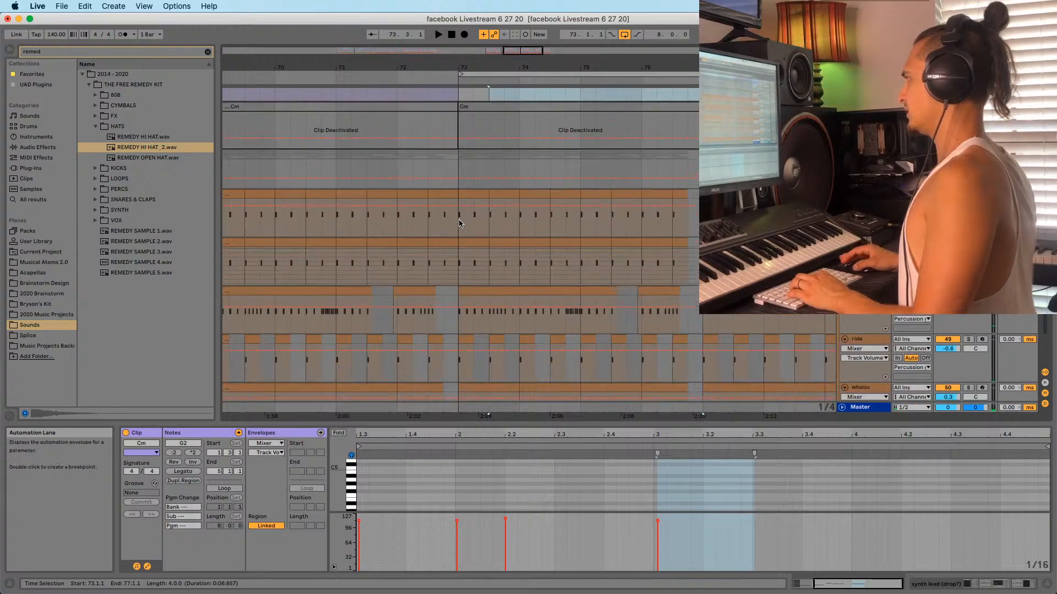
drag(474, 202, 489, 205)
click(481, 266)
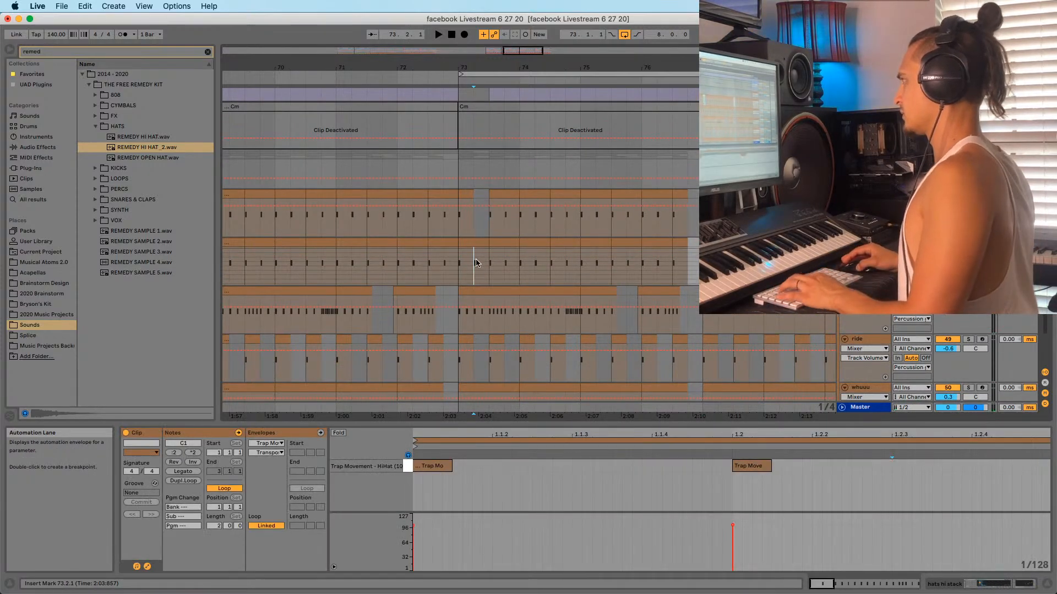
click(476, 299)
click(477, 298)
click(476, 299)
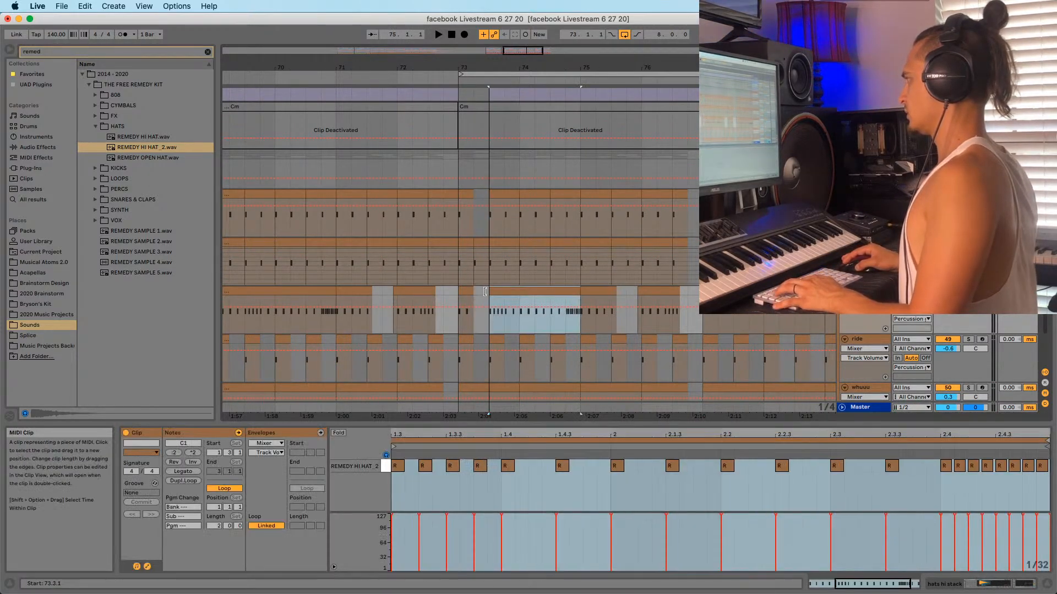
Cut the section from 73.2.1 to 73.3.1 out of the upper hats hi stack clip and play from 73.1.1
drag(489, 246, 472, 246)
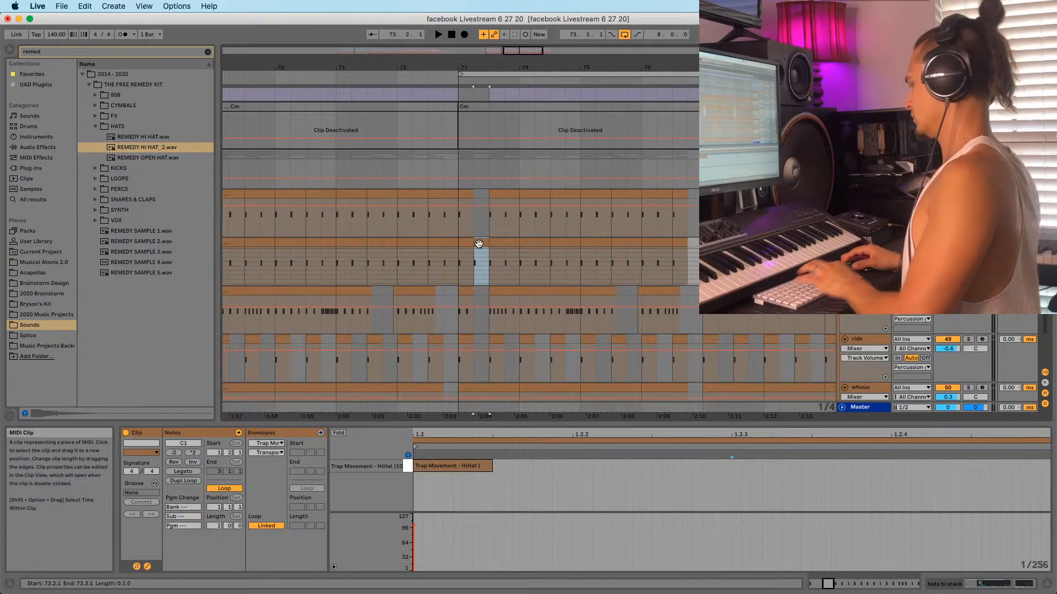
click(443, 282)
key(space)
scroll(479, 286, down, 3)
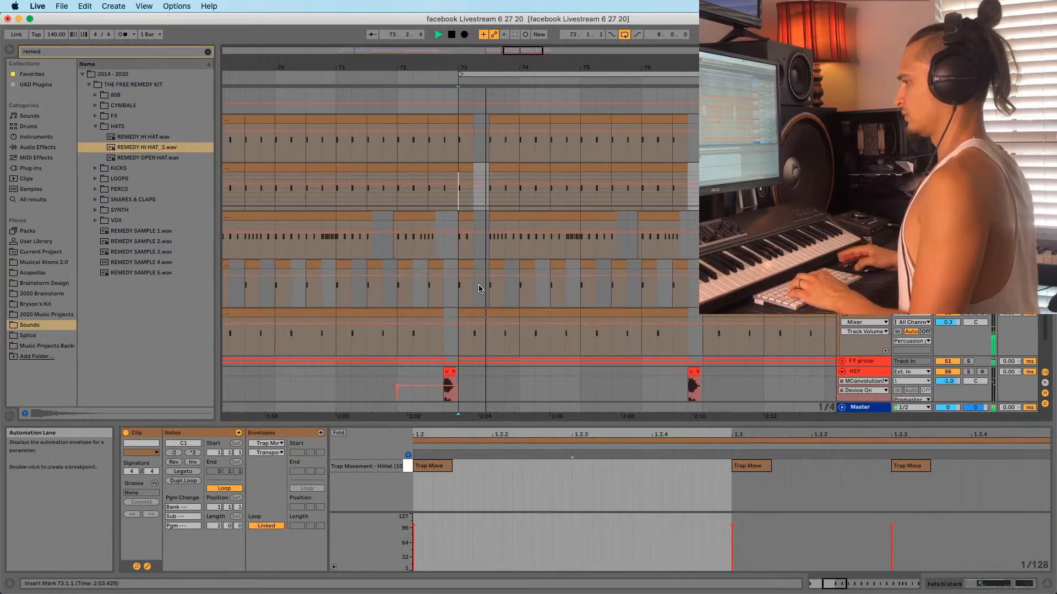
Replay the opening from 73.1.1 and review the FX, vocal and synth tracks
scroll(479, 287, down, 10)
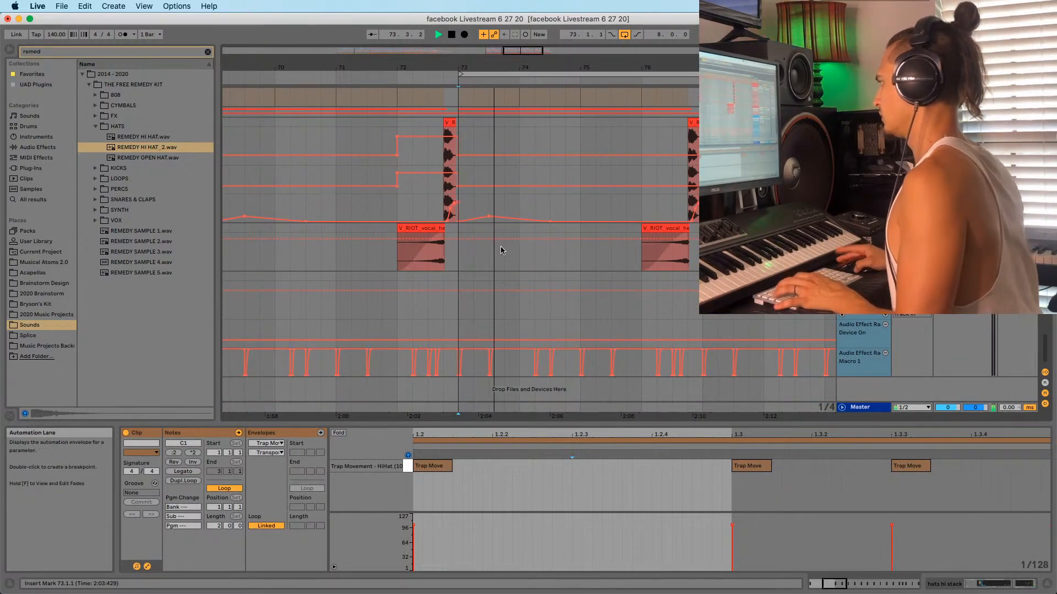
click(463, 320)
scroll(473, 292, down, 10)
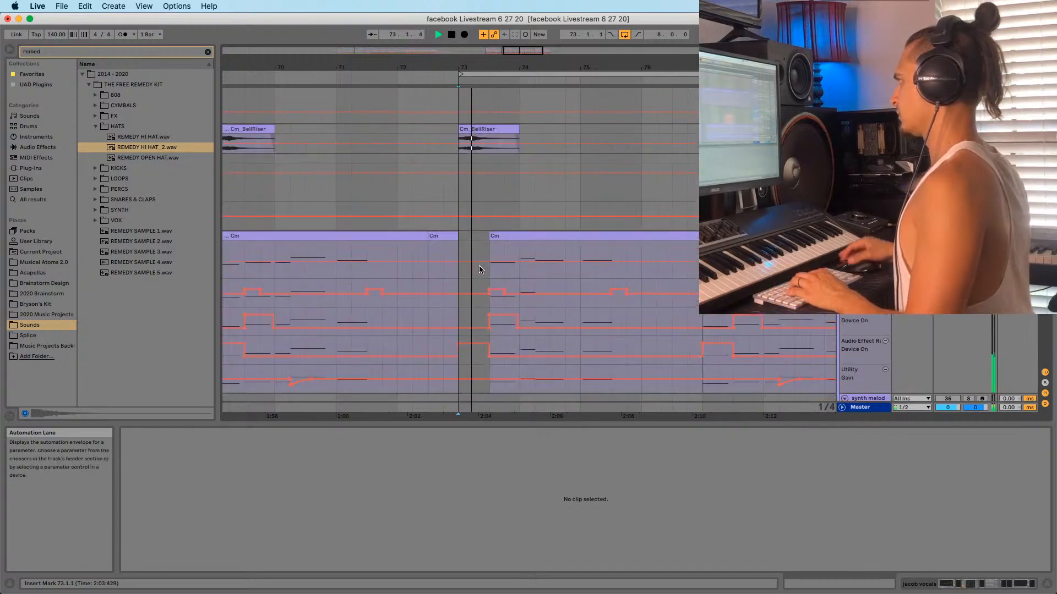
Solo the 6-Serum 1 bass and listen to its clip from 74.2.1
scroll(478, 269, down, 5)
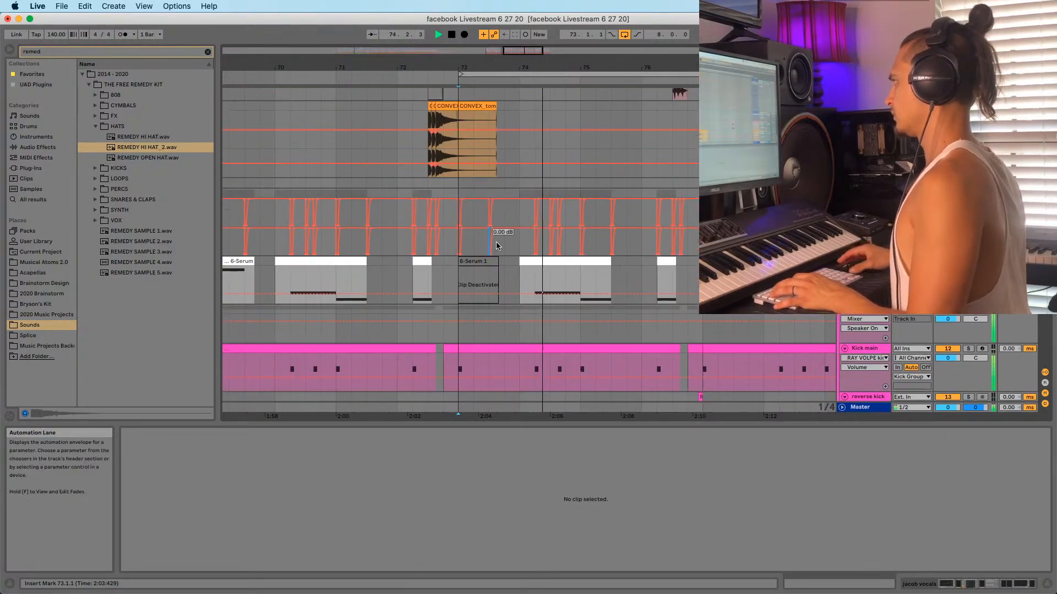
click(534, 264)
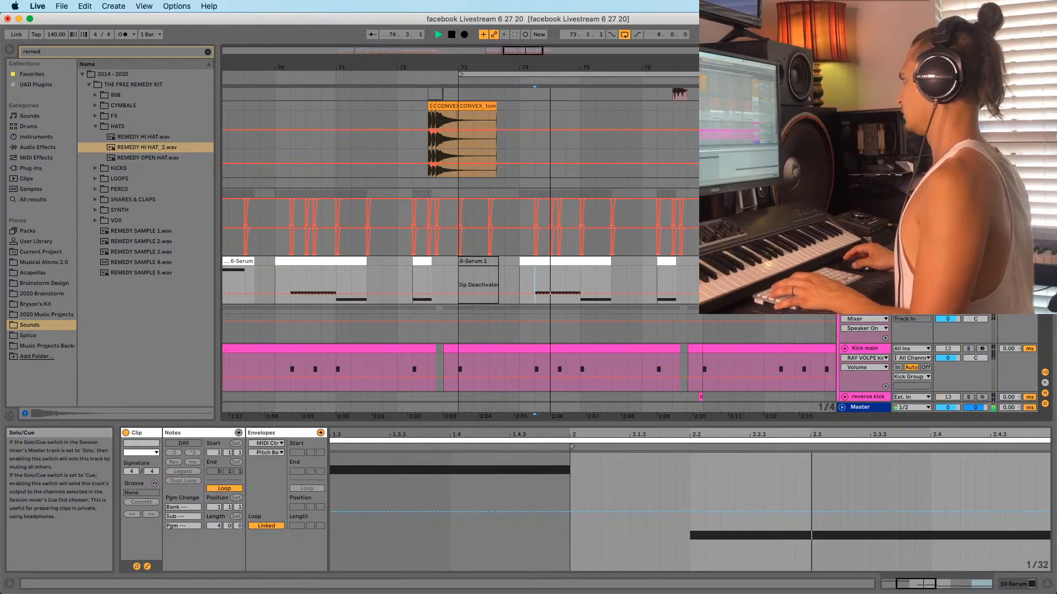
key(space)
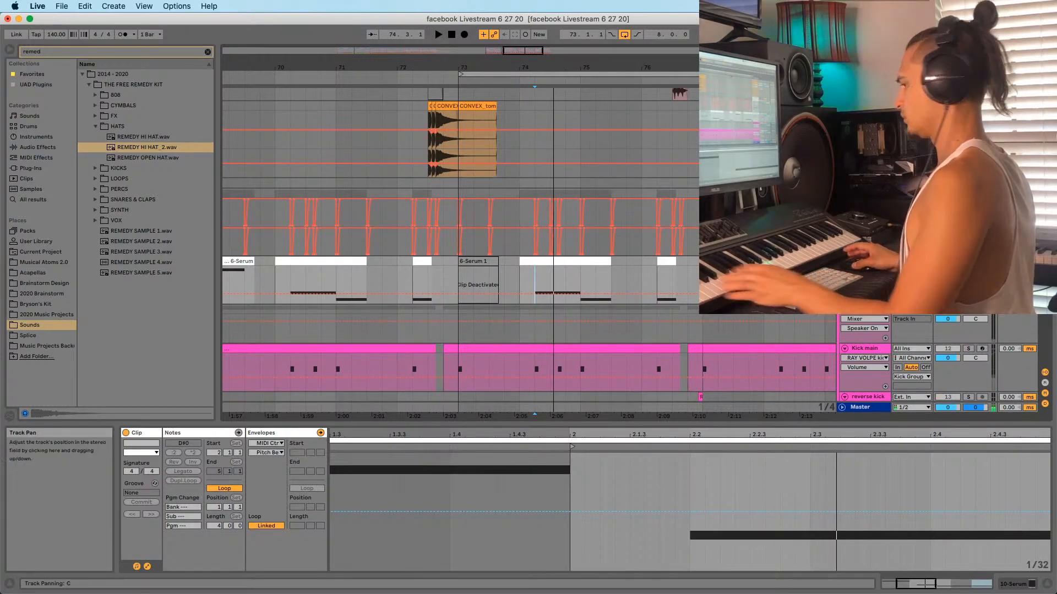
Replay the copied drop from 73.1.1 and review the bass, kick, chord, rhodes and synth tracks
key(space)
click(479, 261)
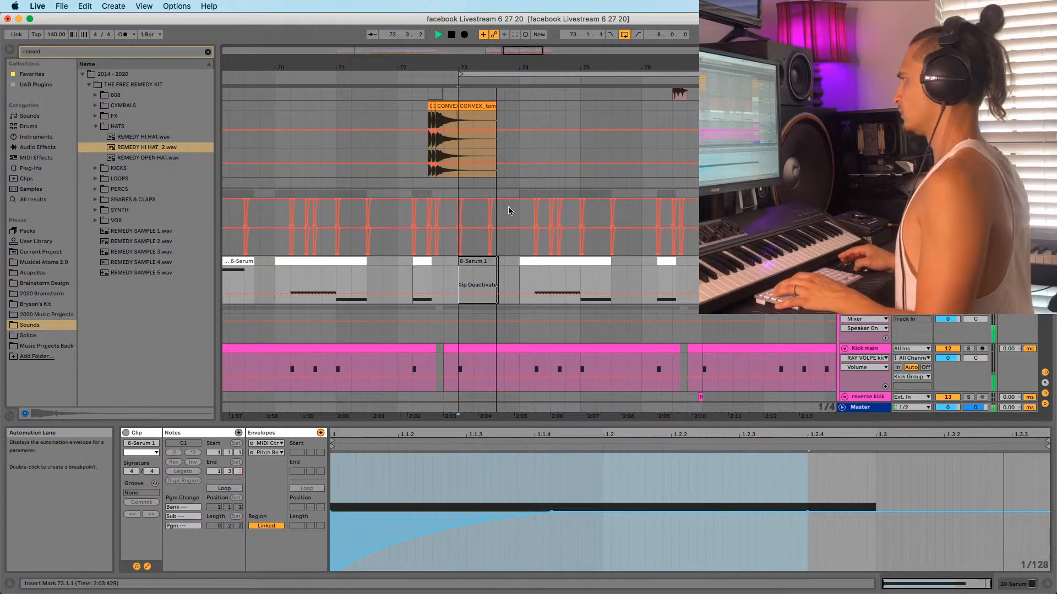
scroll(512, 208, down, 2)
scroll(496, 220, down, 5)
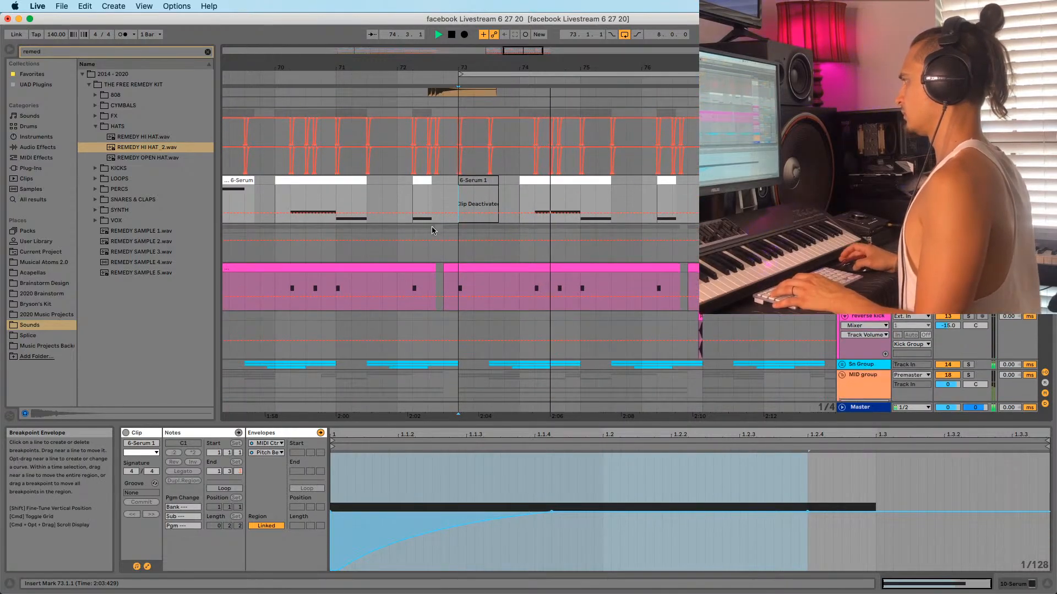
click(473, 232)
scroll(479, 233, down, 15)
scroll(479, 233, down, 15)
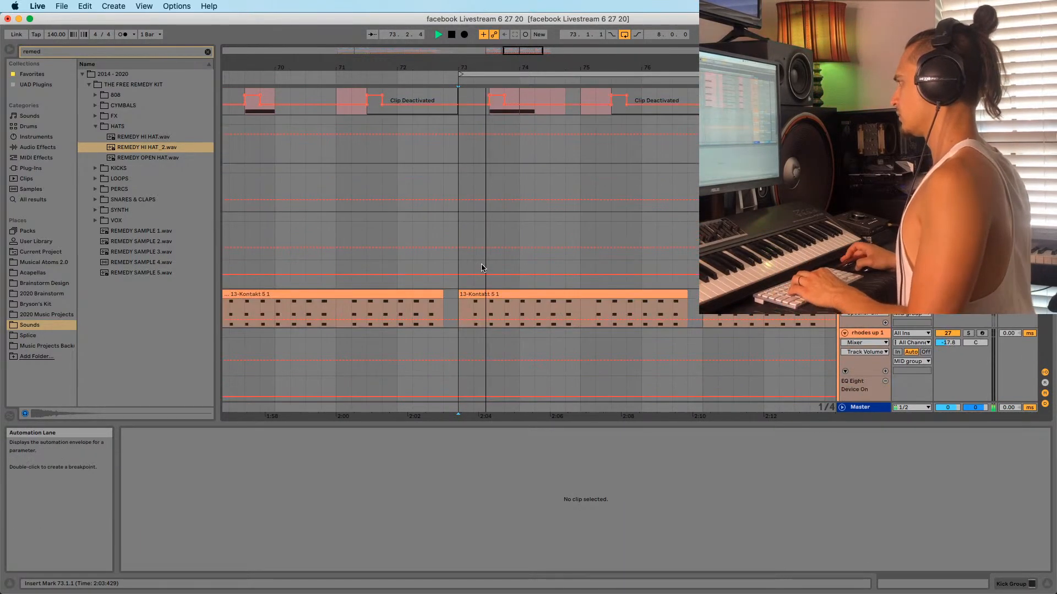
scroll(479, 266, down, 12)
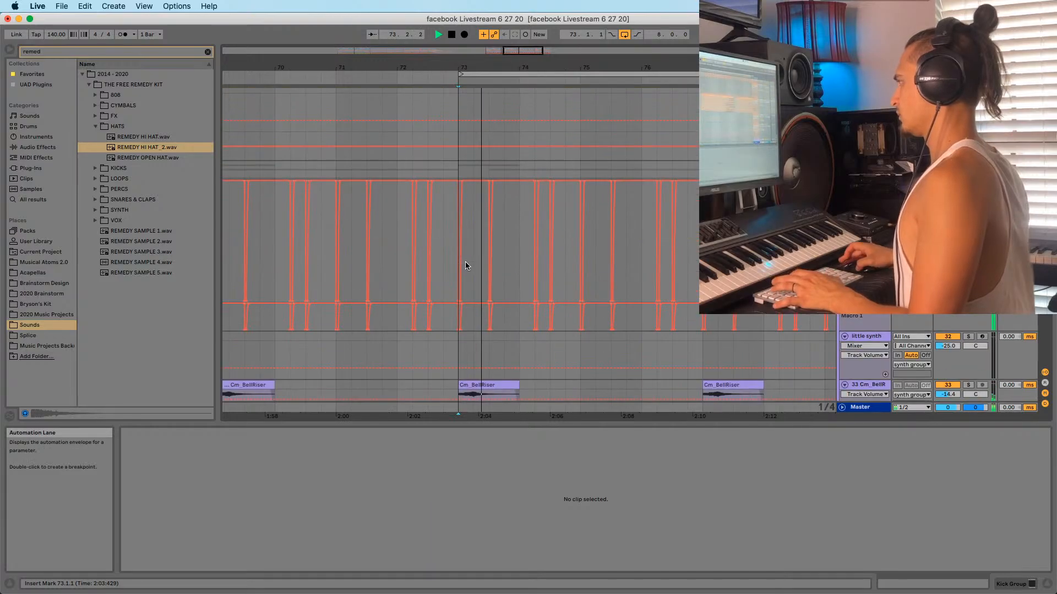
scroll(485, 268, up, 10)
scroll(468, 249, down, 8)
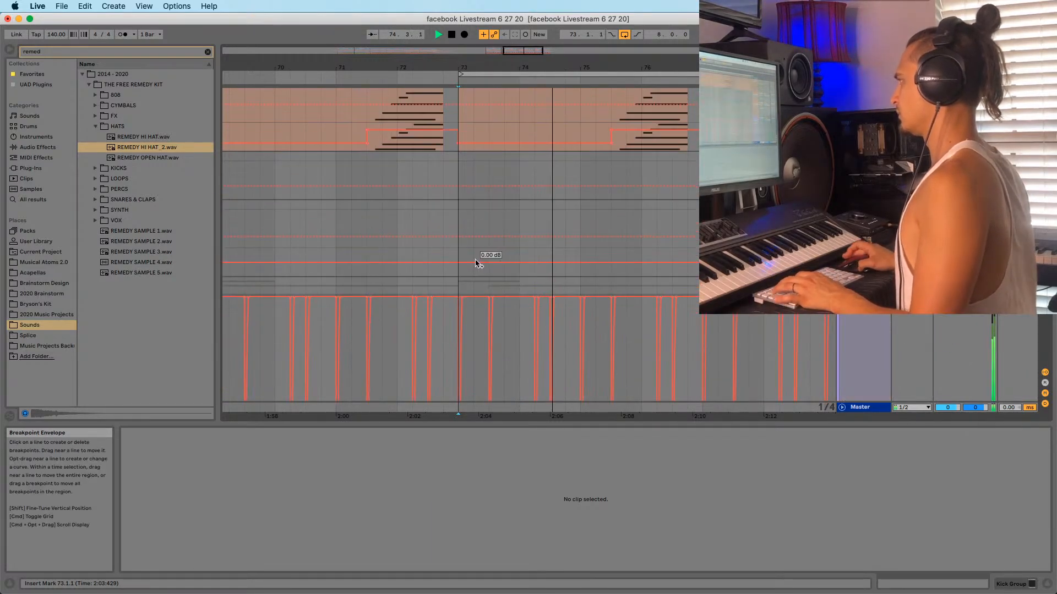
Insert a Compressor between EchoBoy and Melodyne on the Cm_BellRiser track
double_click(866, 274)
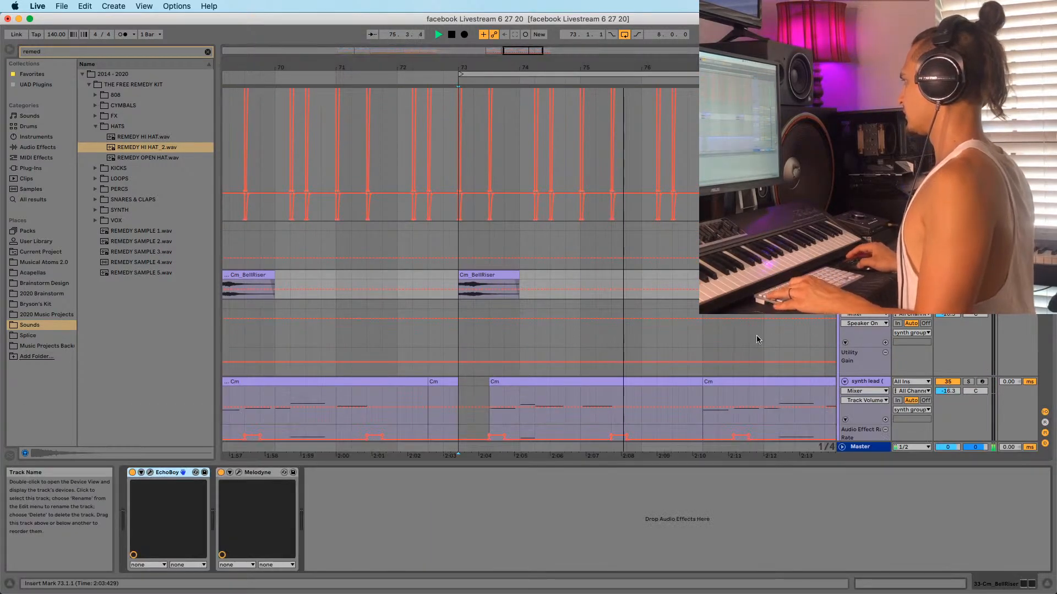
click(270, 482)
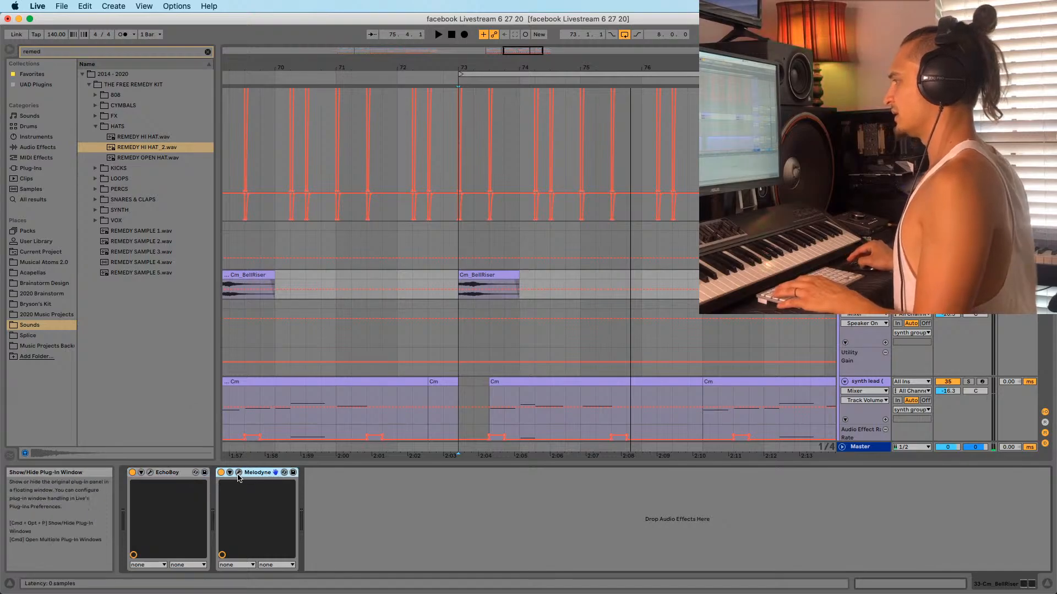
click(38, 147)
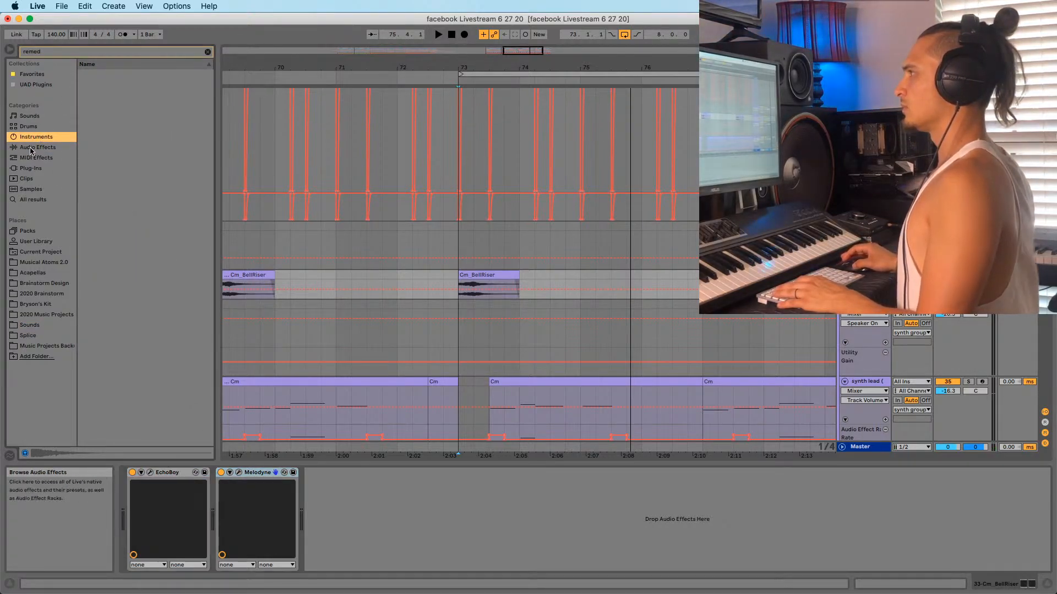
click(208, 51)
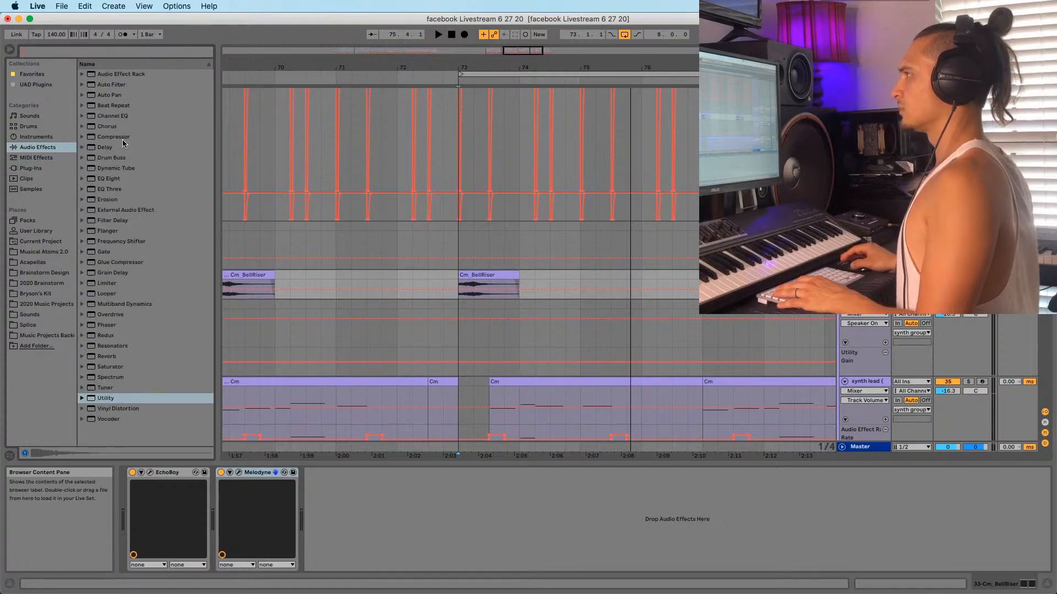
mouse_move(116, 137)
mouse_down()
mouse_move(225, 526)
mouse_move(200, 507)
mouse_up()
Add an automation lane for the Compressor's on/off state and draw it on from bar 73 to bar 75
right_click(221, 473)
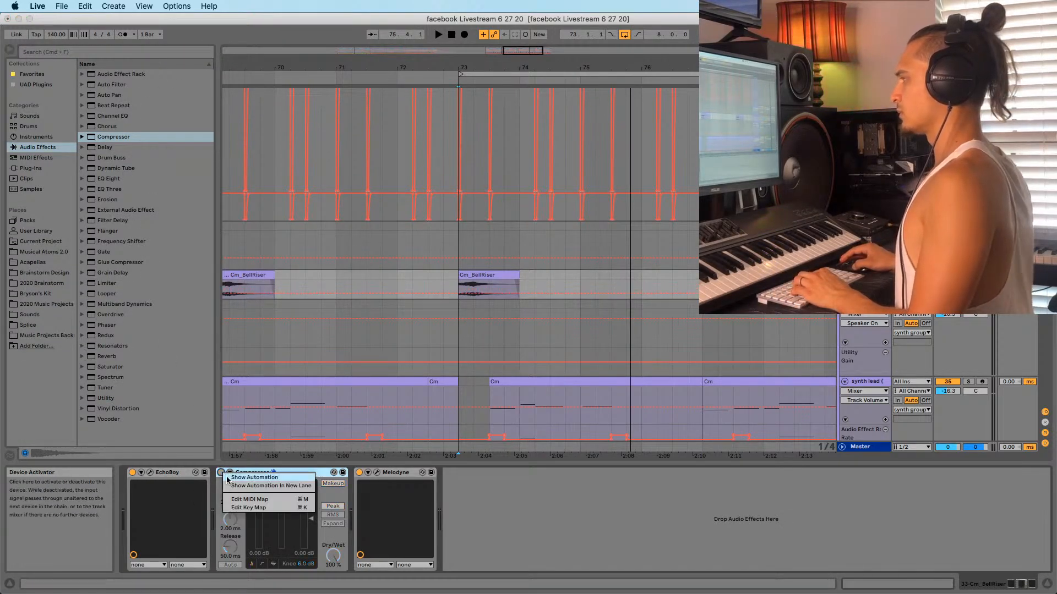
click(245, 486)
key(b)
click(464, 304)
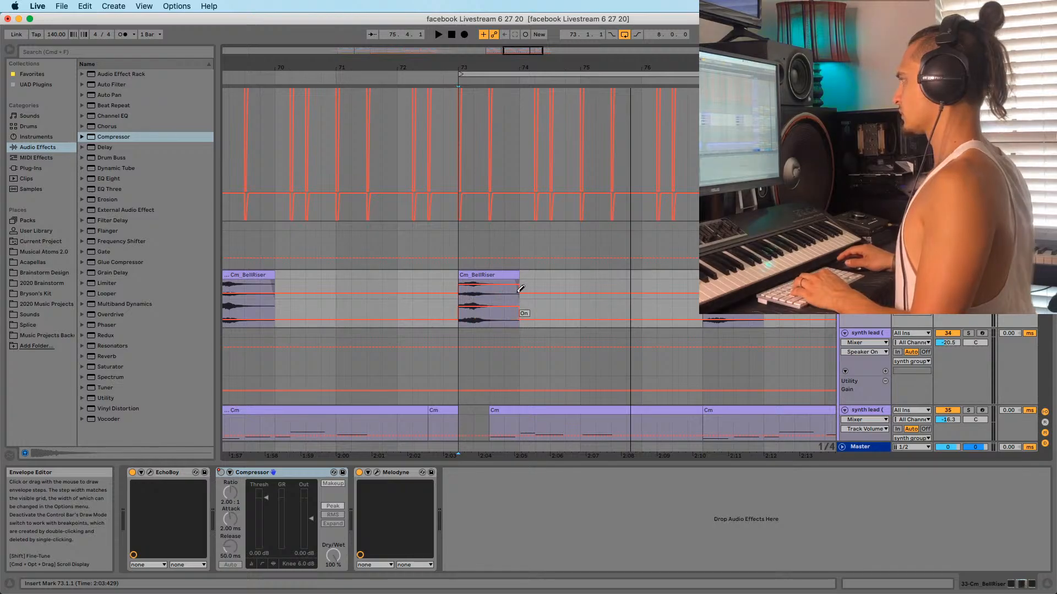
Set the Compressor to a 2.57:1 ratio, 31.1 ms attack, auto release, RMS and -6.84 dB threshold while playing the bell riser clip
drag(266, 497, 266, 499)
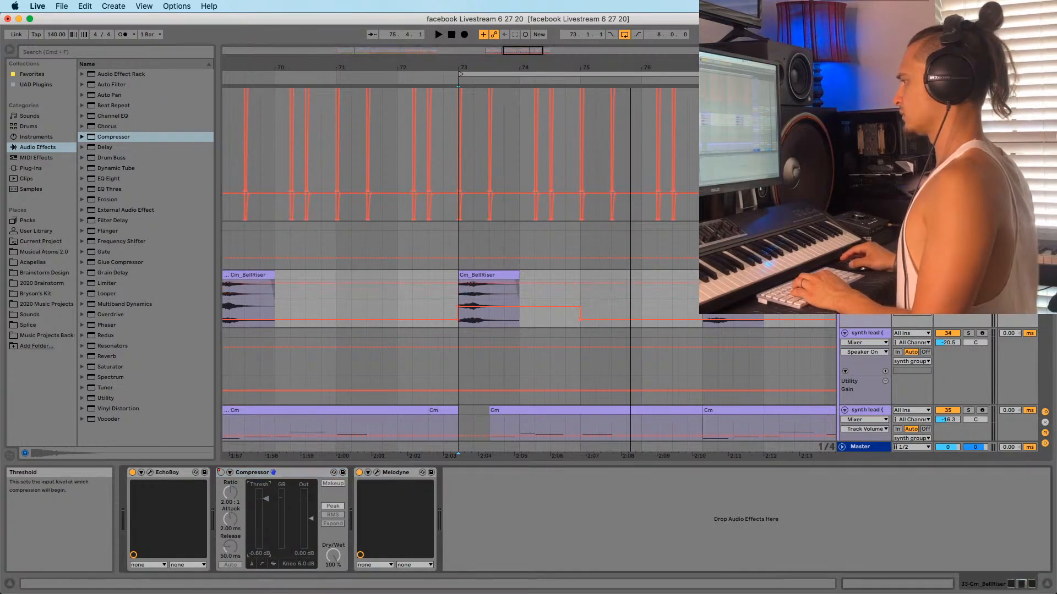
click(342, 517)
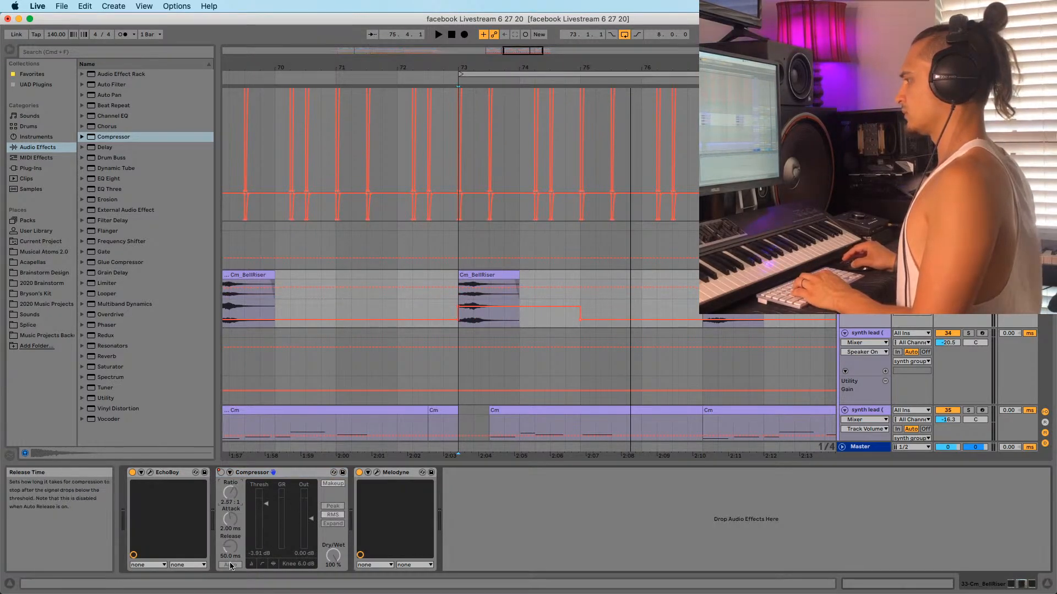
key(space)
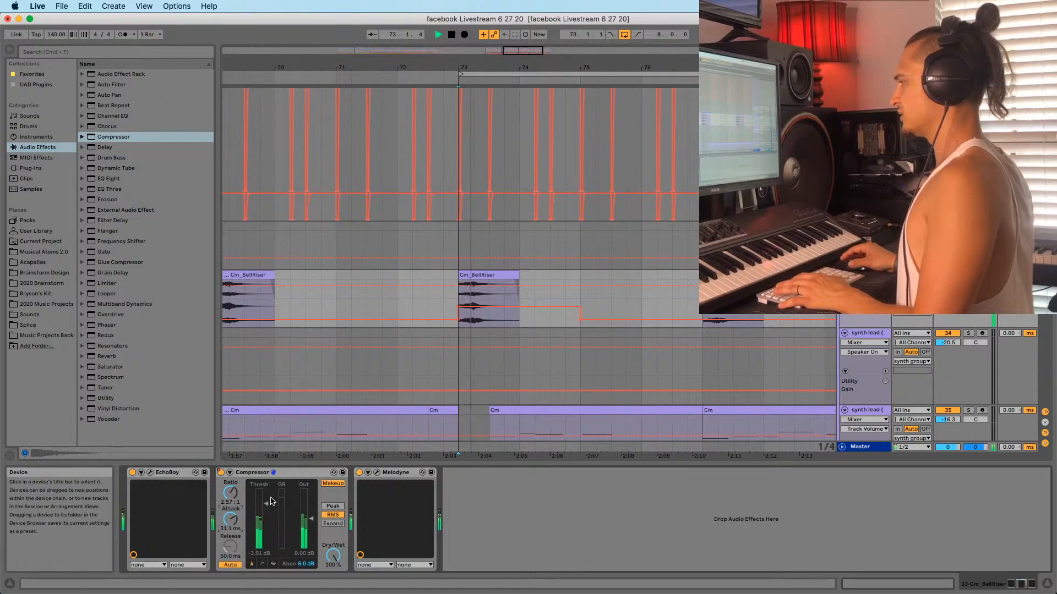
click(397, 277)
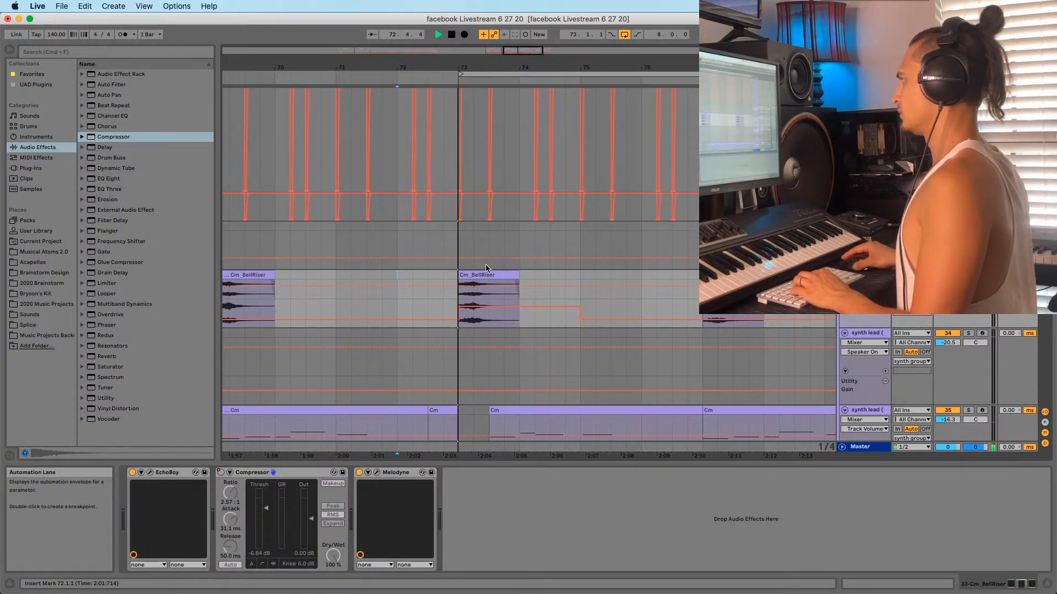
click(468, 293)
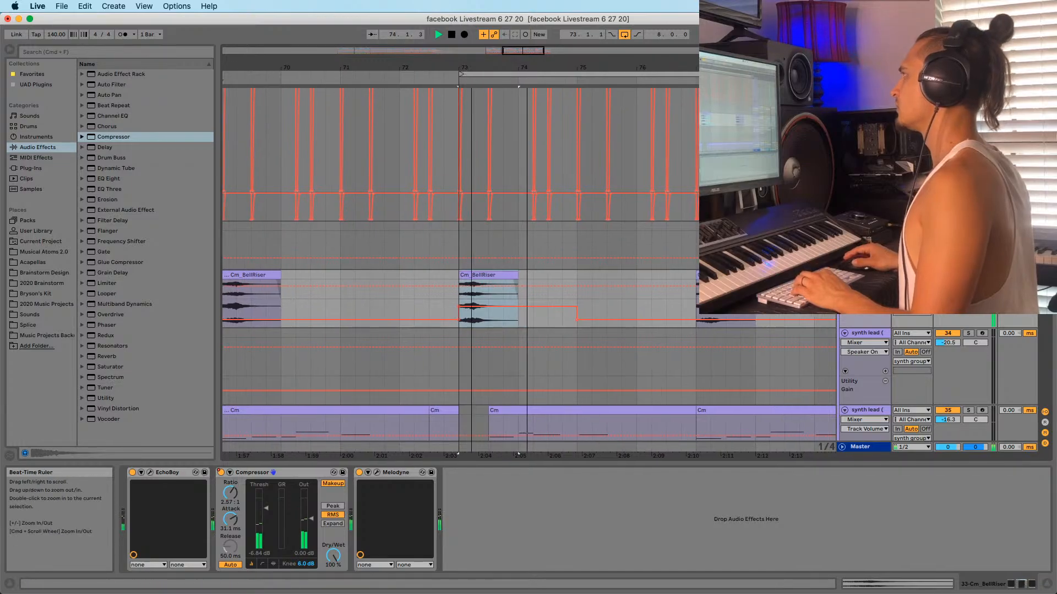
Listen to the whole drop while examining the little synth, Cm_BellRiser and synth lead tracks
key(minus)
key(minus)
key(minus)
click(397, 240)
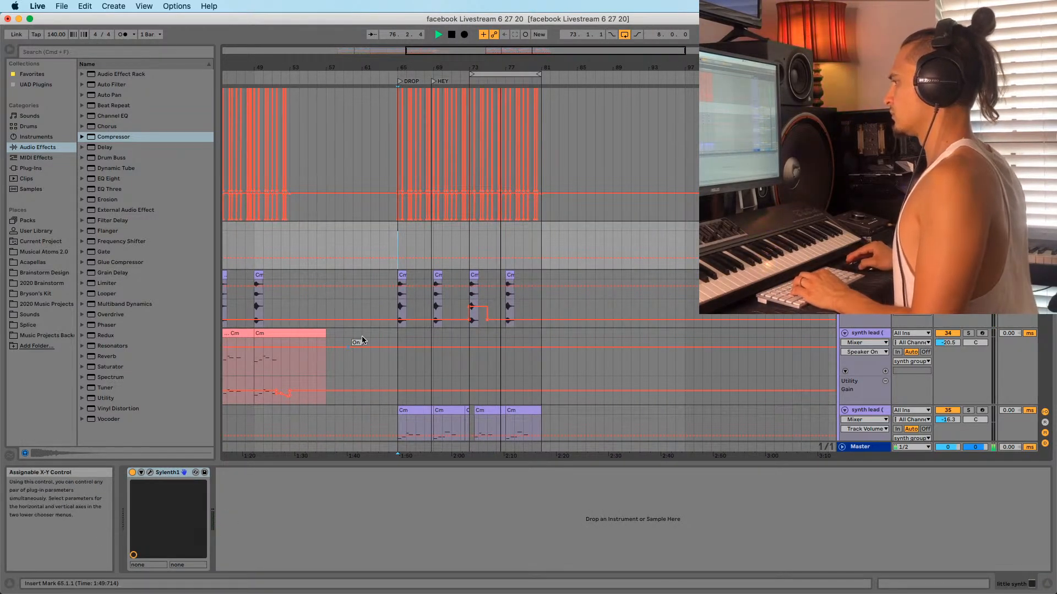
click(474, 297)
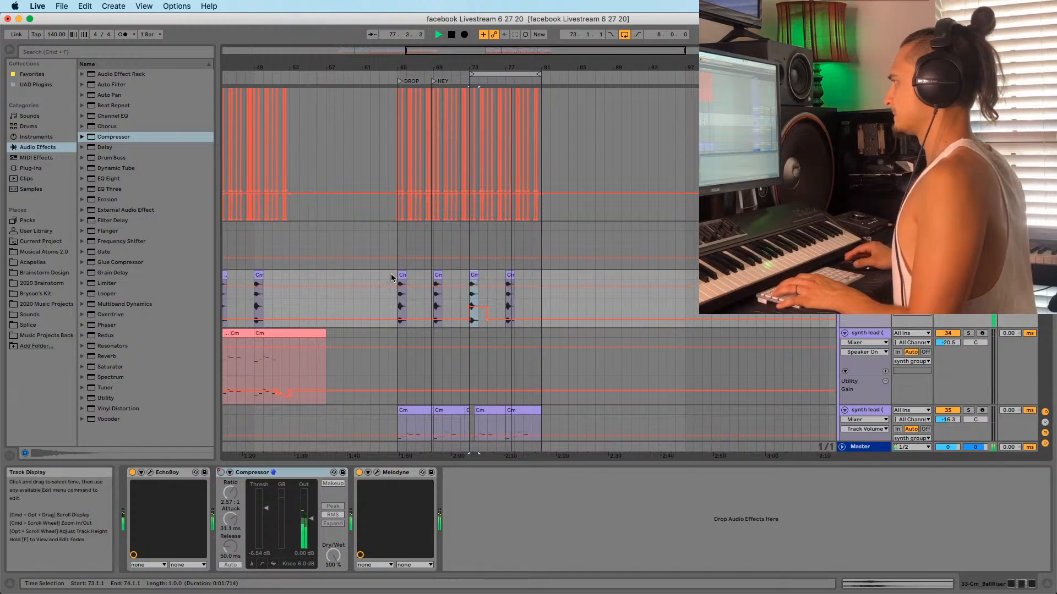
click(397, 251)
scroll(412, 311, up, 3)
scroll(418, 319, down, 5)
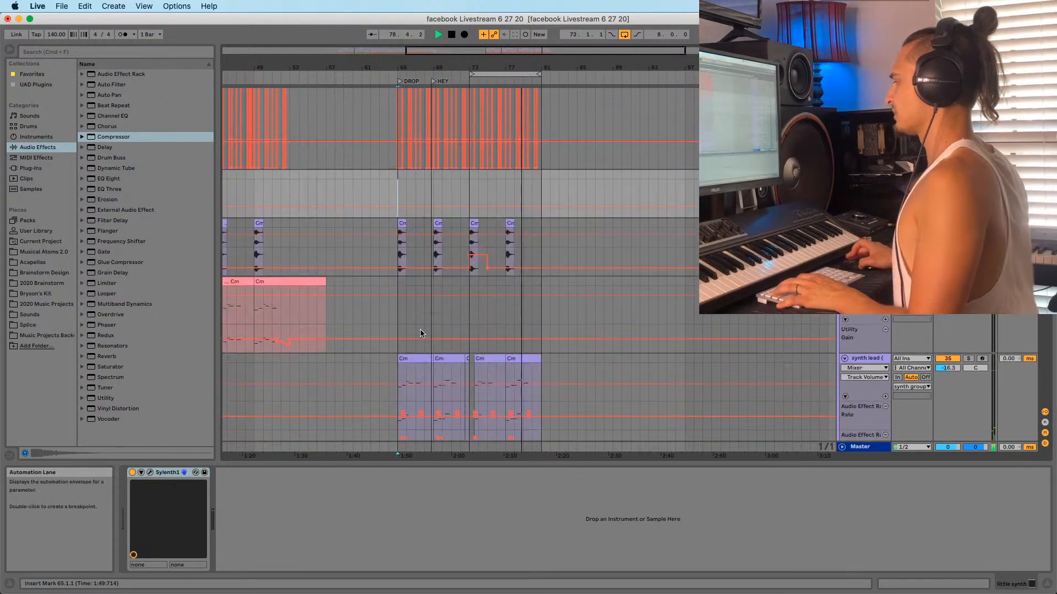
Stop playback and loop the full 16-bar drop from 65.1.1 to 81.1.1
scroll(406, 302, up, 12)
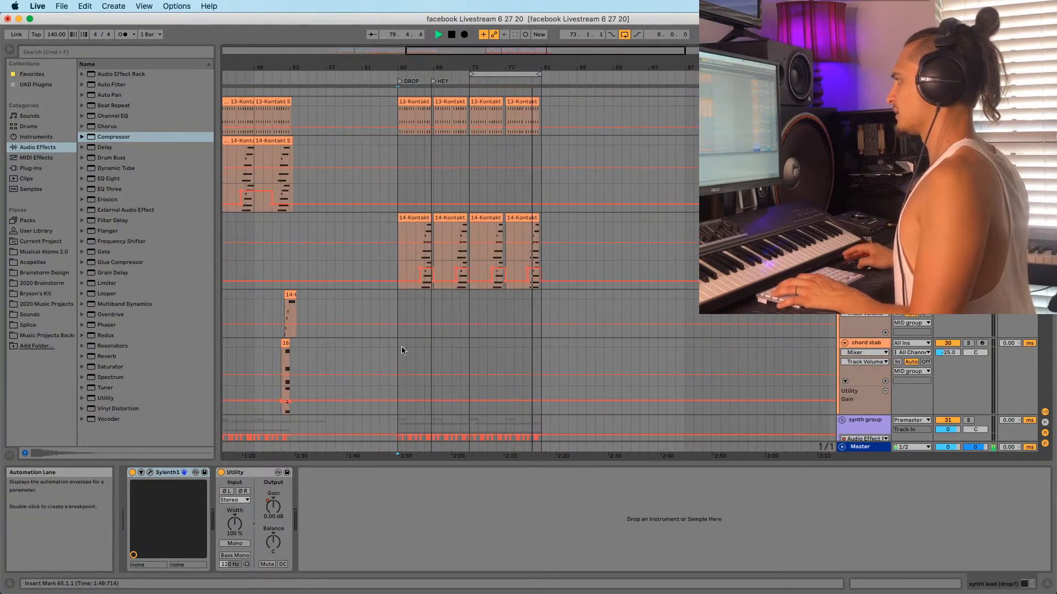
scroll(401, 311, up, 5)
key(space)
drag(447, 57, 415, 128)
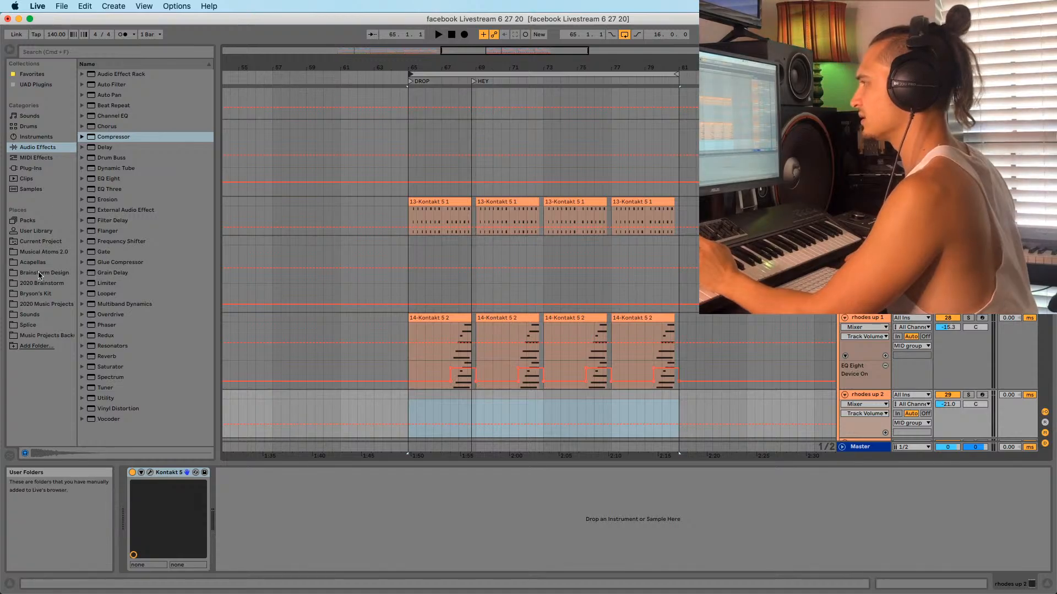
Import the sylenth pluck (straight to master) track from the Candy Trap 6 16 20 (Flowin') set in 2020 Music Projects
click(37, 304)
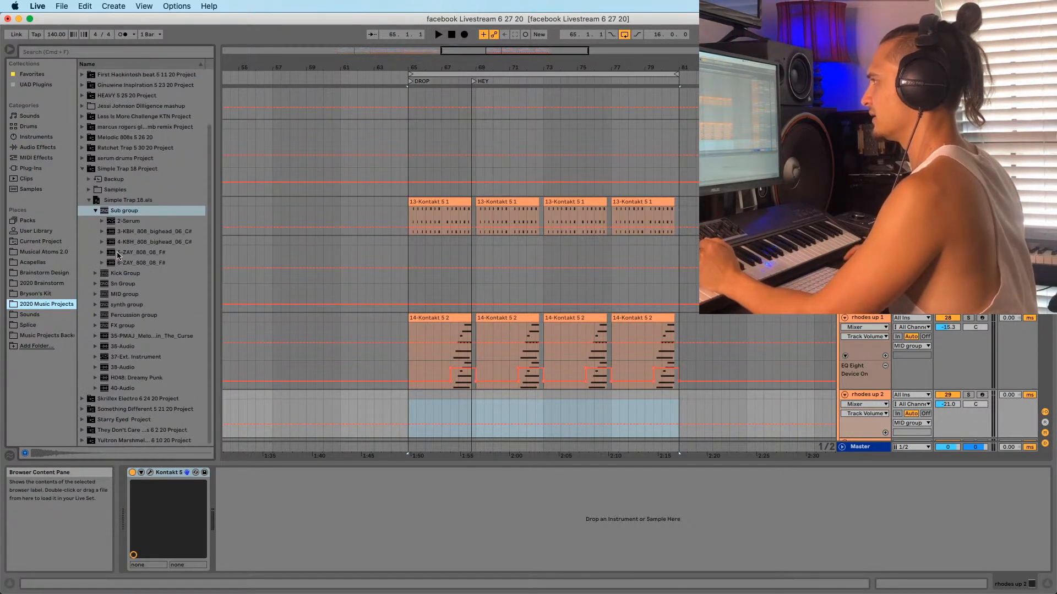
scroll(122, 391, up, 3)
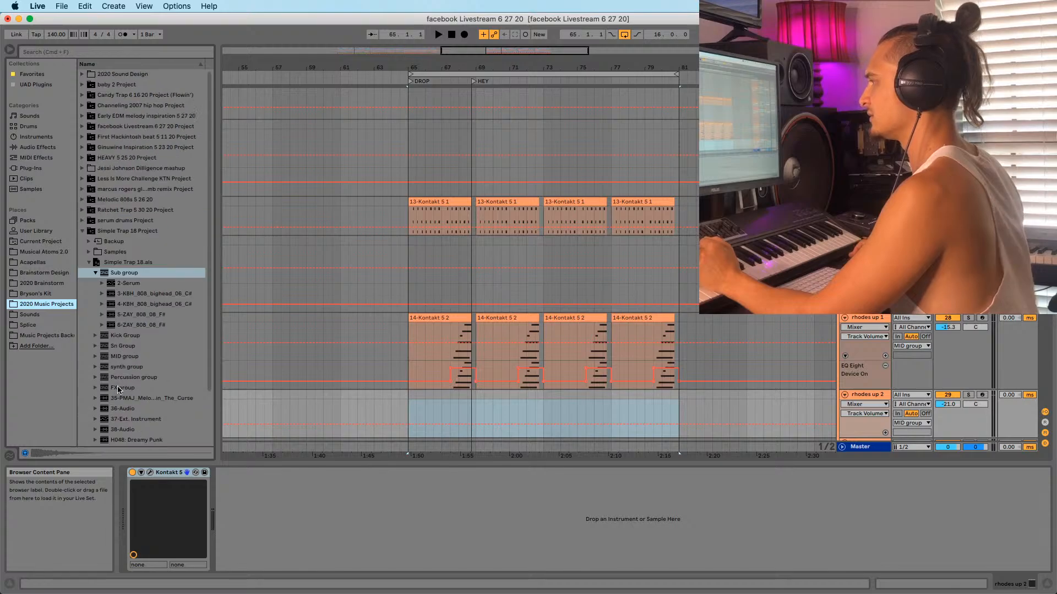
click(82, 95)
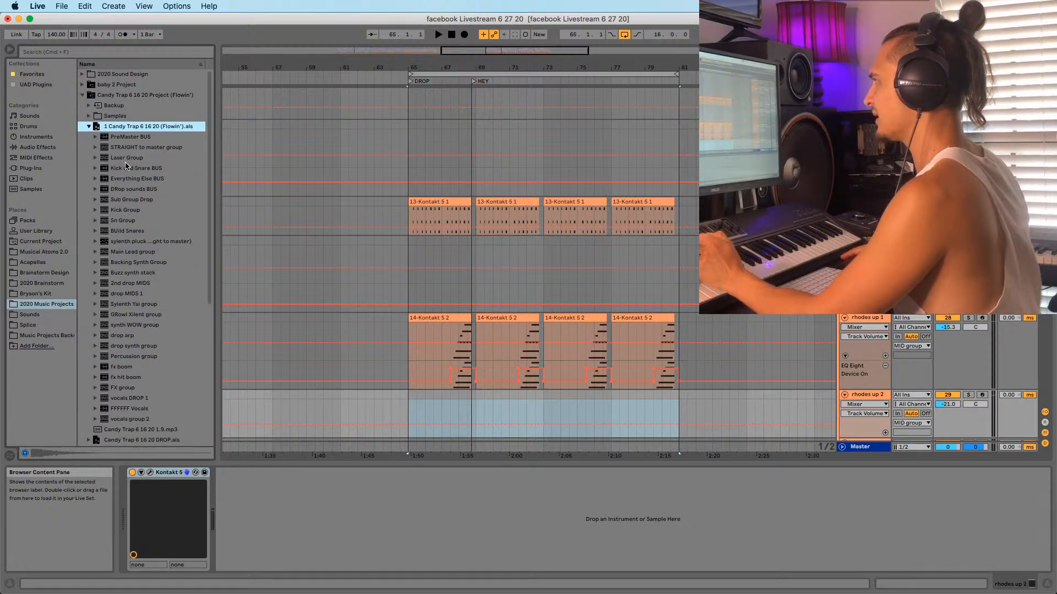
scroll(125, 165, down, 1)
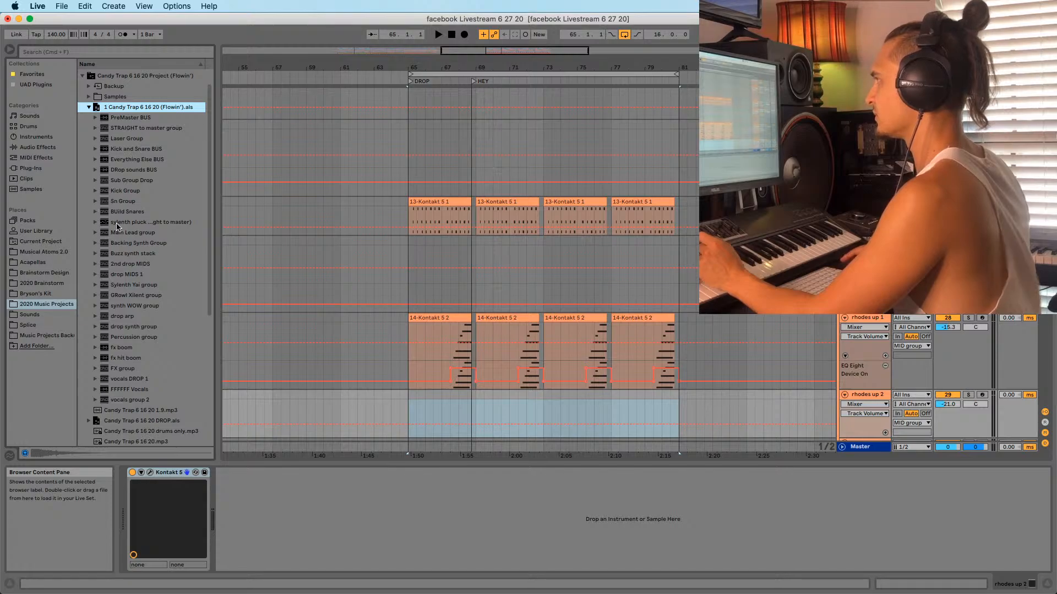
click(206, 222)
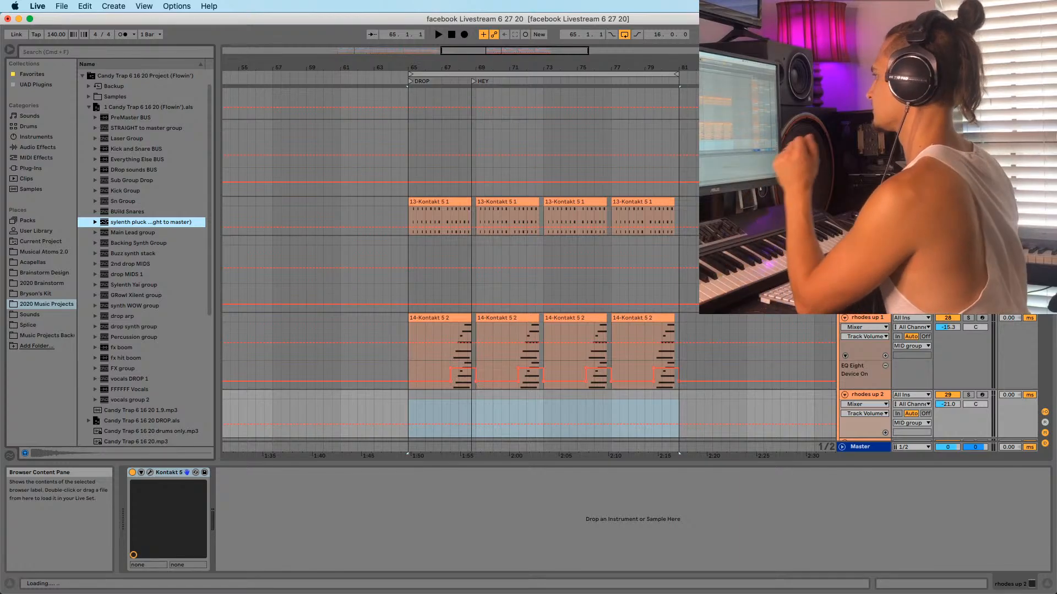
Place the imported pluck track's first clips at the drop's start and delete its remaining clips from 93.1.1 to 201.1.1
scroll(460, 265, up, 6)
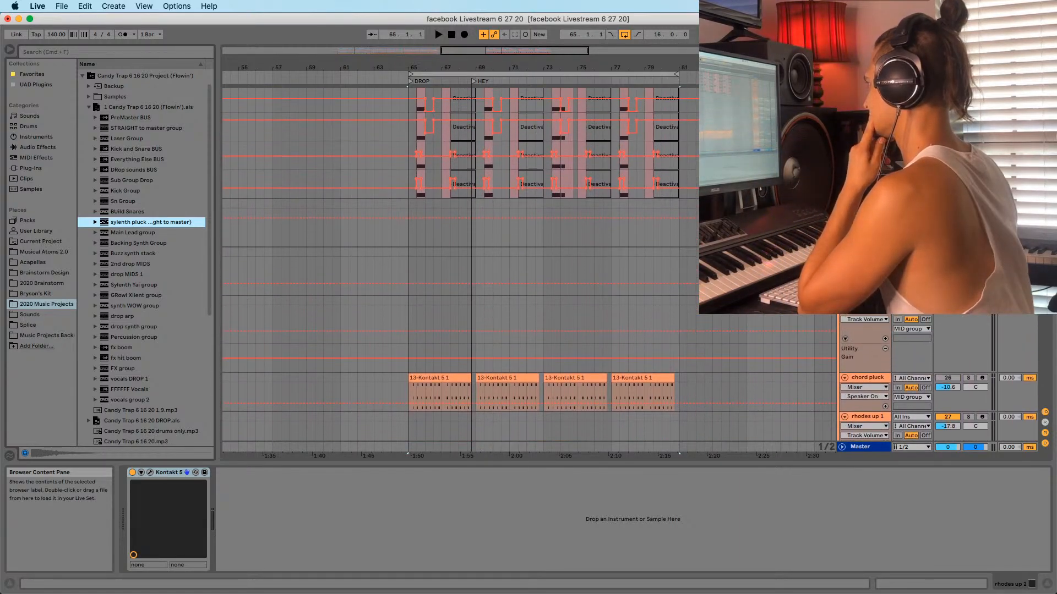
scroll(460, 264, up, 8)
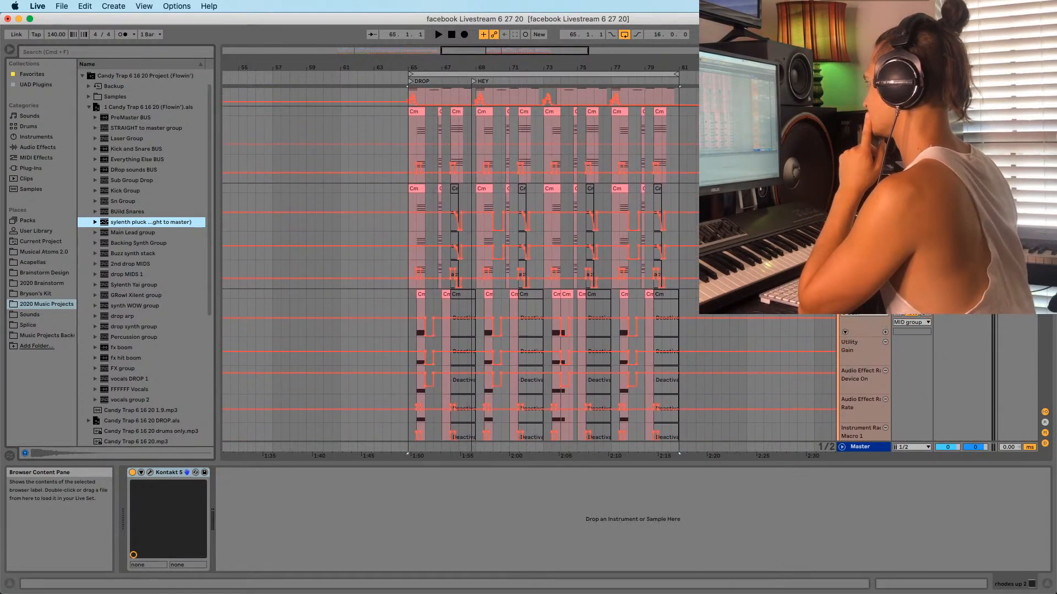
scroll(461, 264, up, 8)
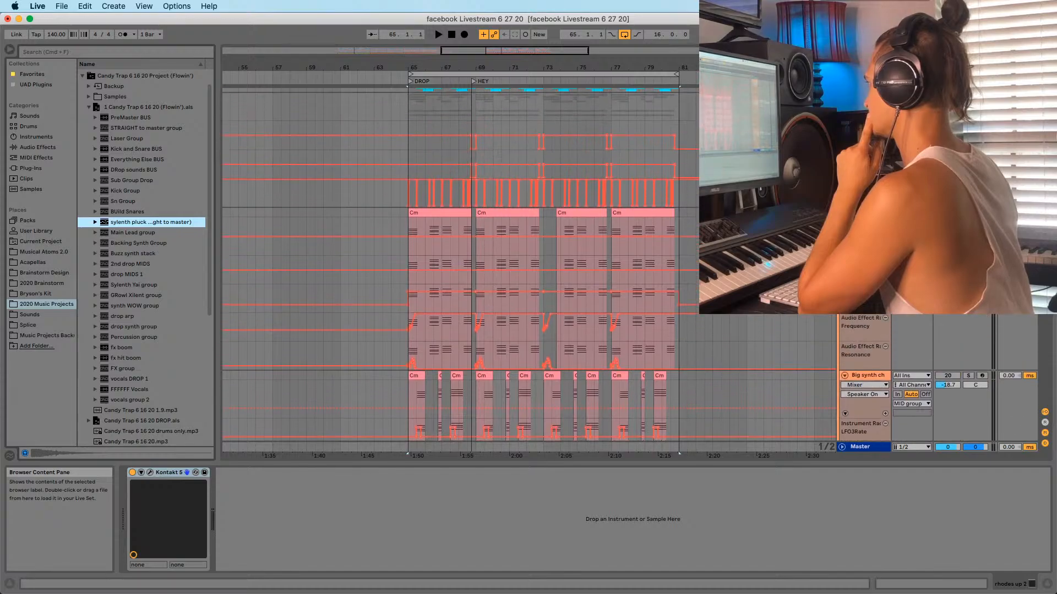
scroll(460, 265, up, 2)
click(460, 144)
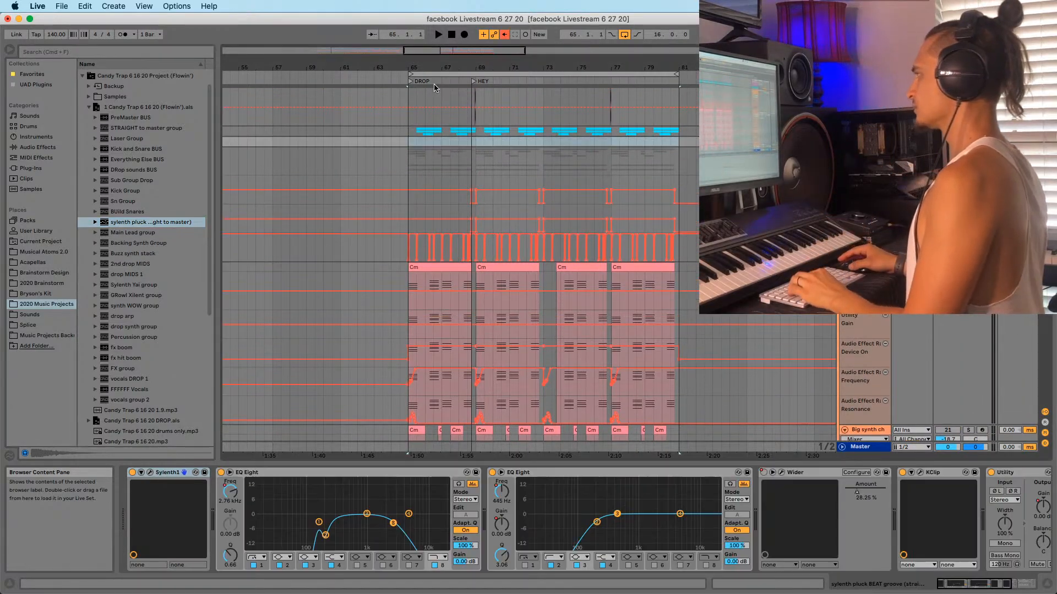
key(minus)
key(minus)
key(minus)
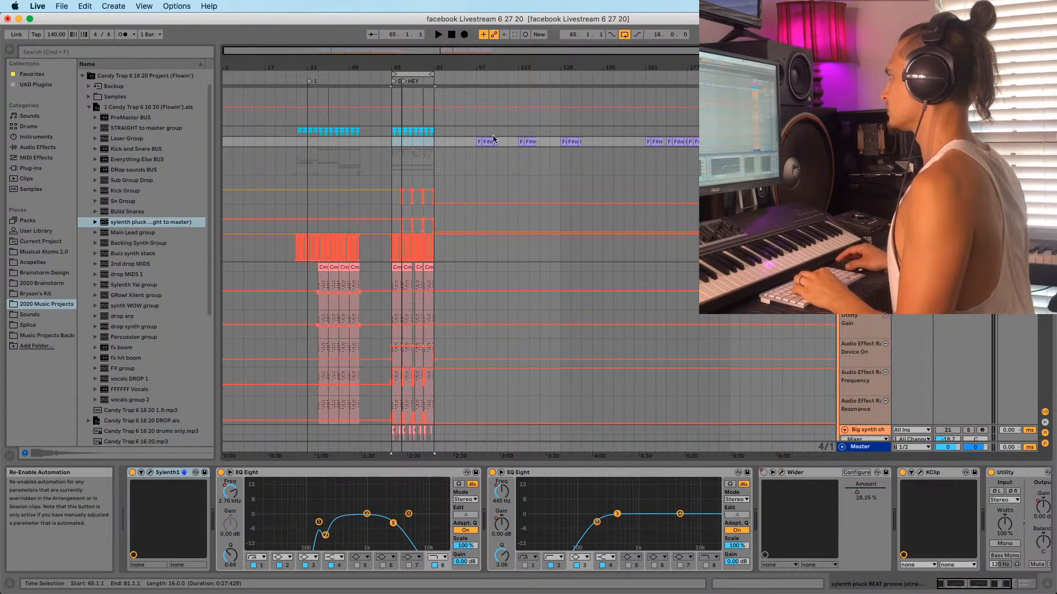
click(478, 141)
mouse_move(488, 141)
mouse_down()
mouse_move(473, 145)
mouse_move(759, 142)
mouse_up()
key(Delete)
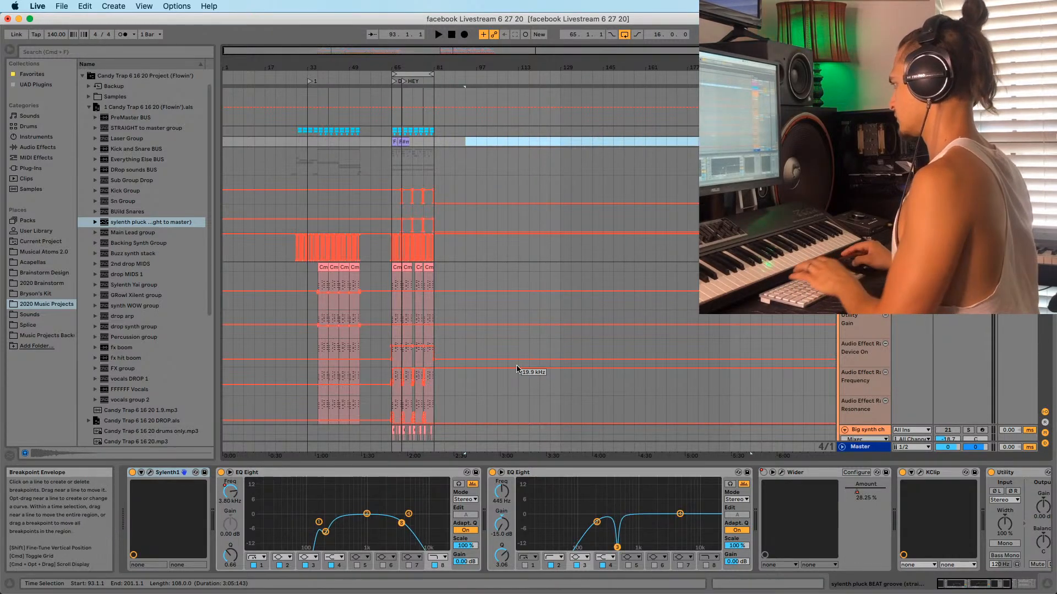
Delete the second EQ Eight from the imported pluck track and audition its clip soloed within the drop
click(537, 474)
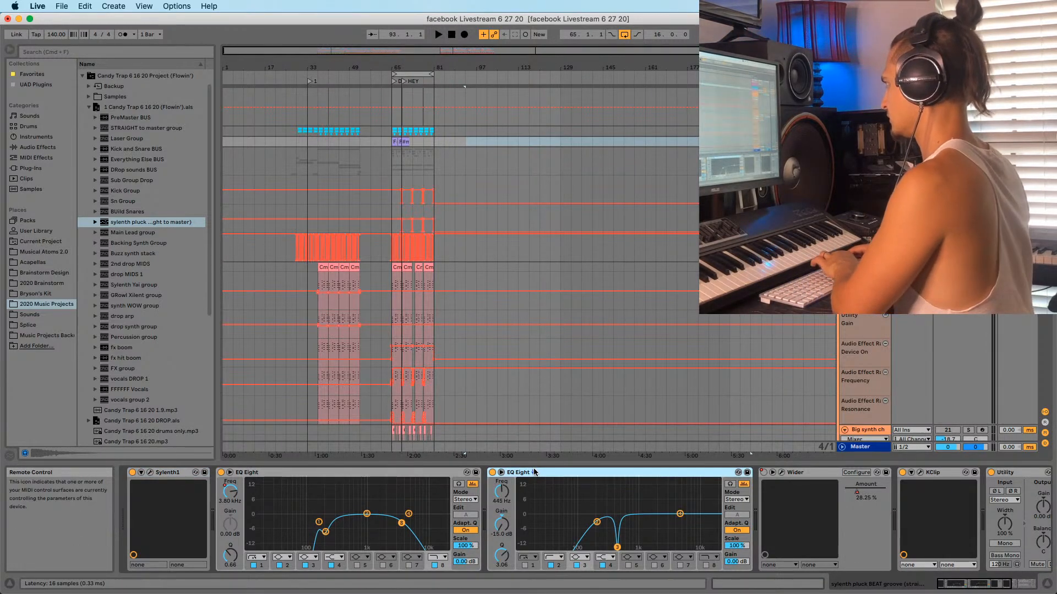
key(Delete)
click(403, 142)
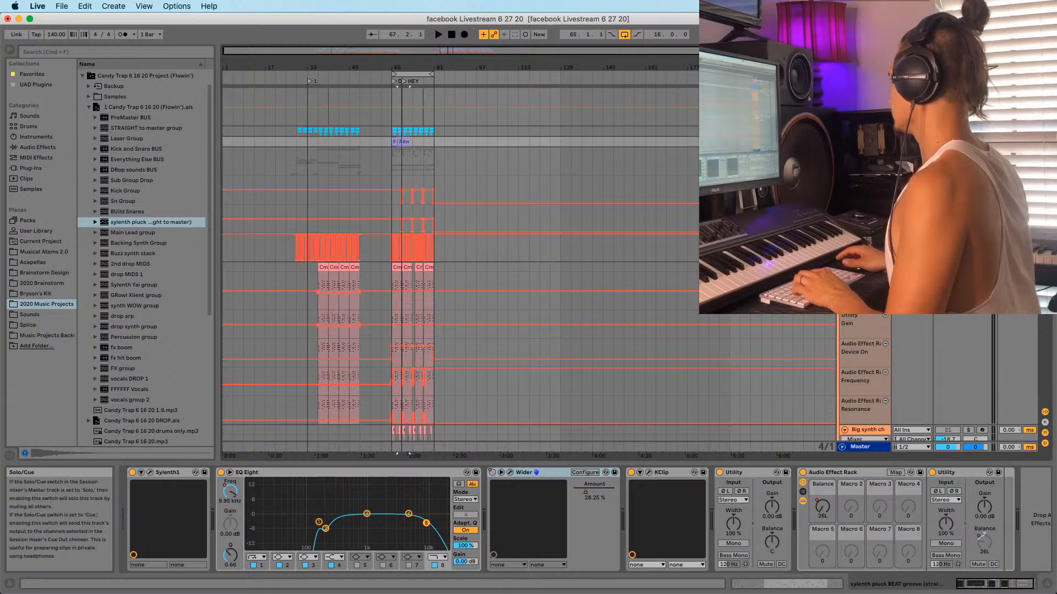
key(space)
click(539, 474)
key(space)
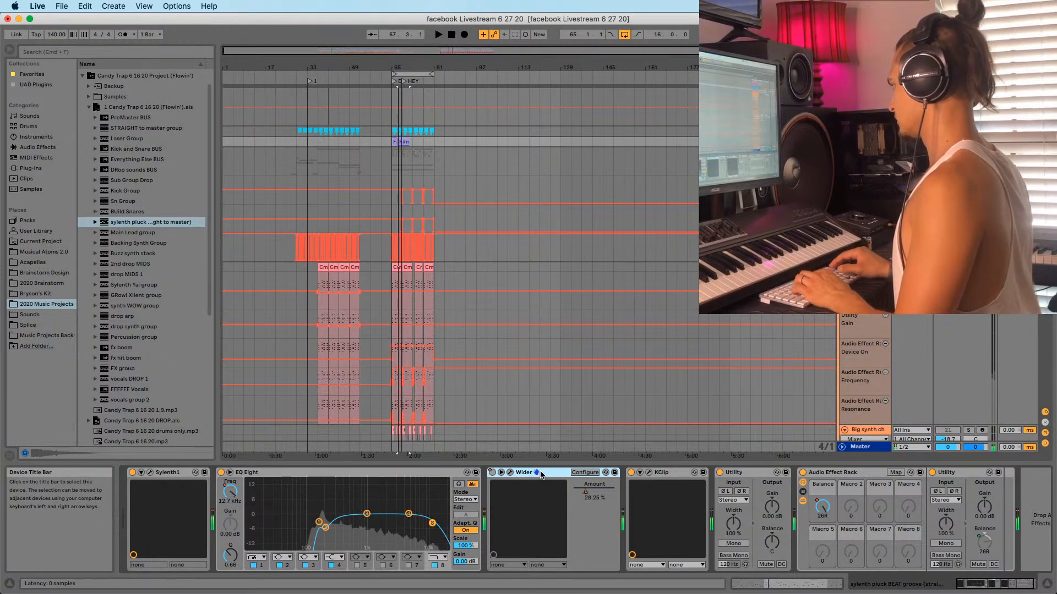
Delete the Wider plug-in and the first Utility from the pluck track's device chain while auditioning it
key(Delete)
key(space)
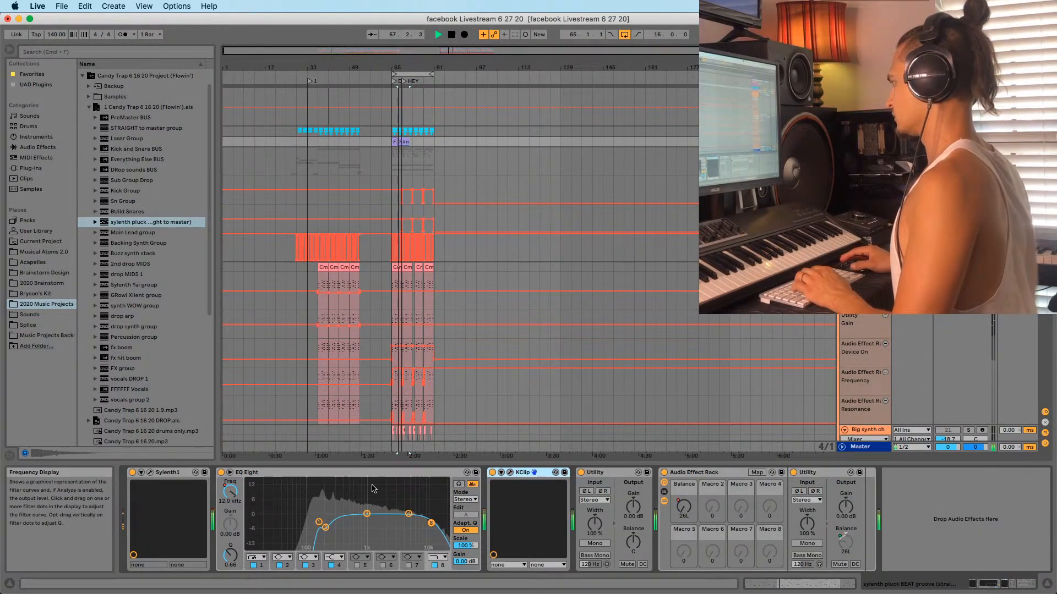
click(664, 472)
click(616, 472)
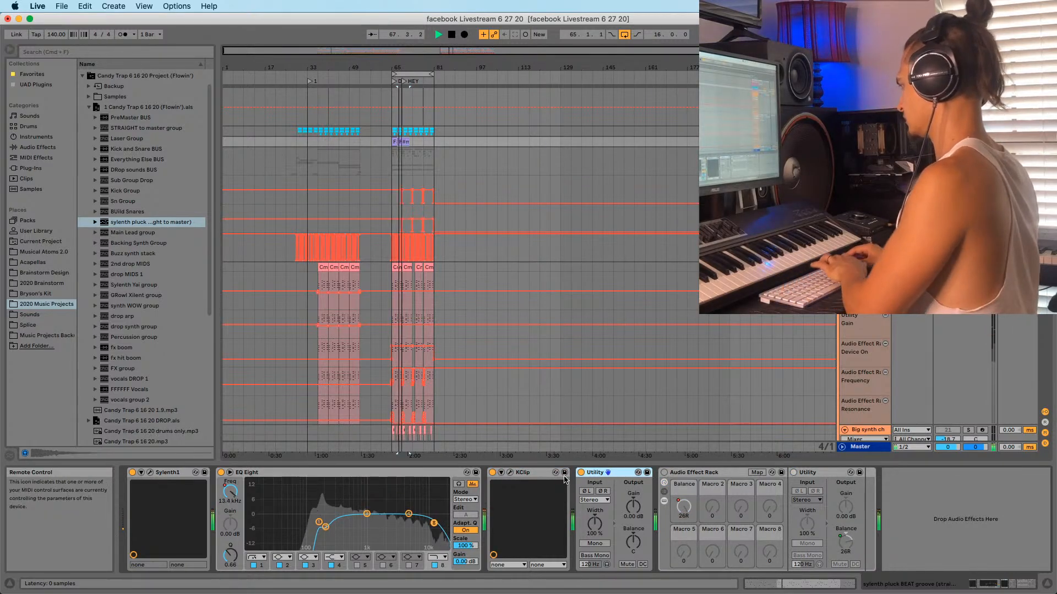
key(Delete)
key(space)
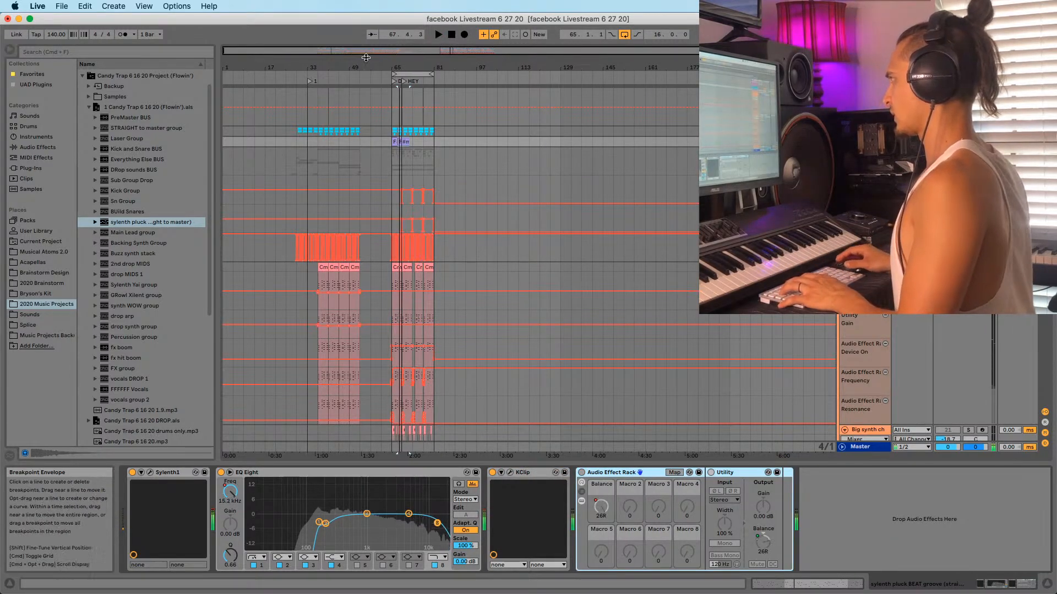
Unfold the pluck track and check its first clip against the big synth chords clip at the drop's start
drag(400, 68, 415, 159)
click(845, 142)
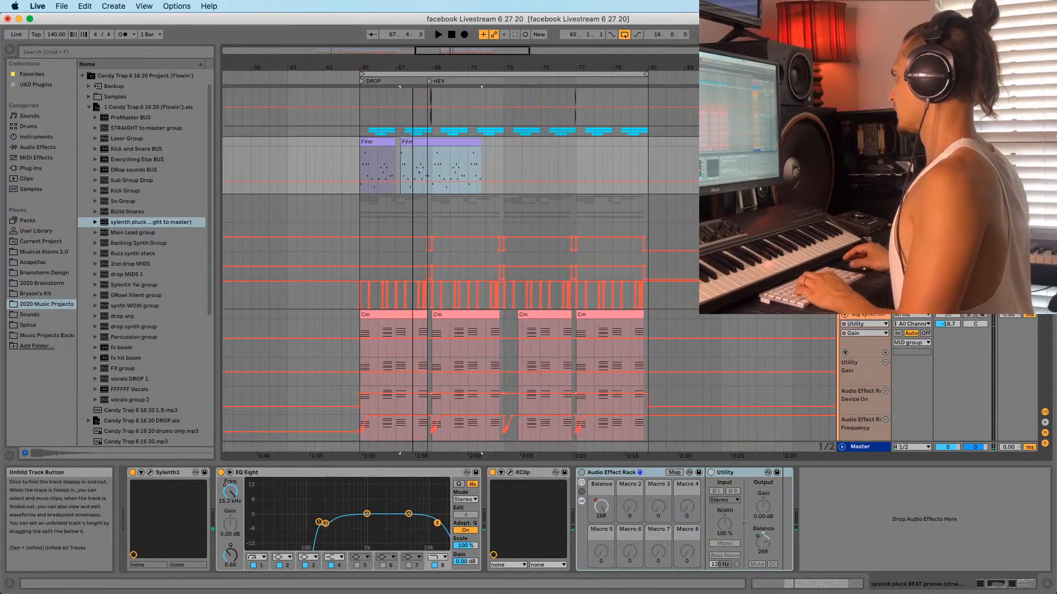
click(383, 143)
drag(370, 68, 424, 67)
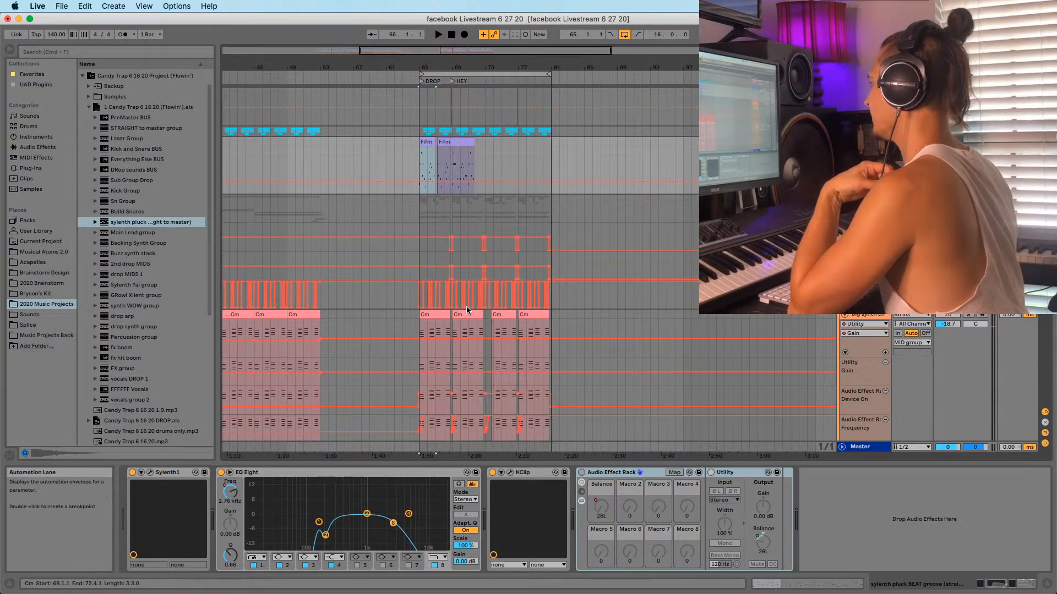
click(432, 315)
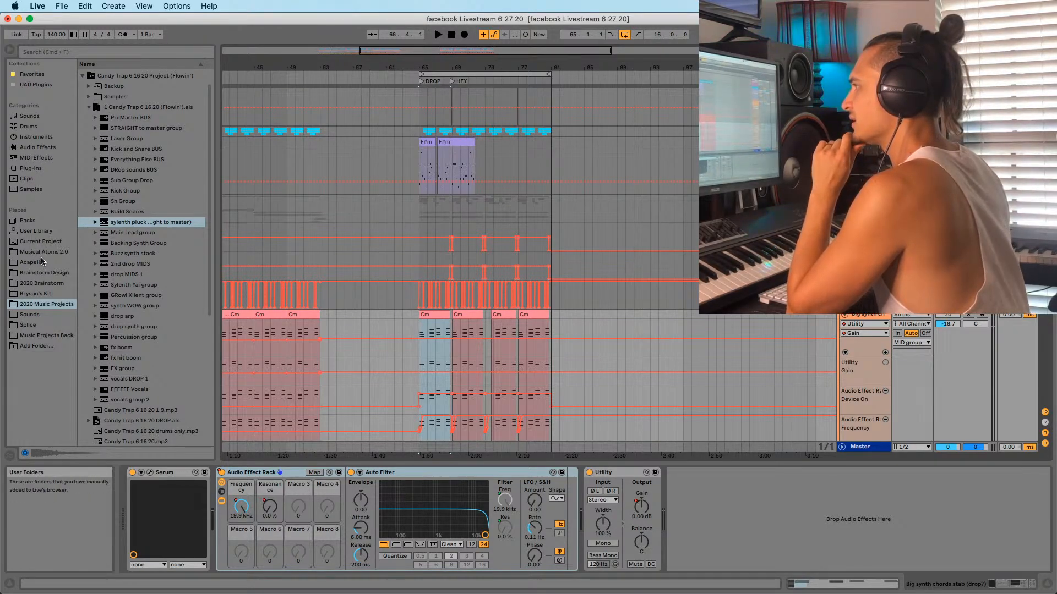
Add the minor Cm.alc scale clip from the chord progressions in Bryson's Kit to the pluck track at 73.1.1
click(37, 294)
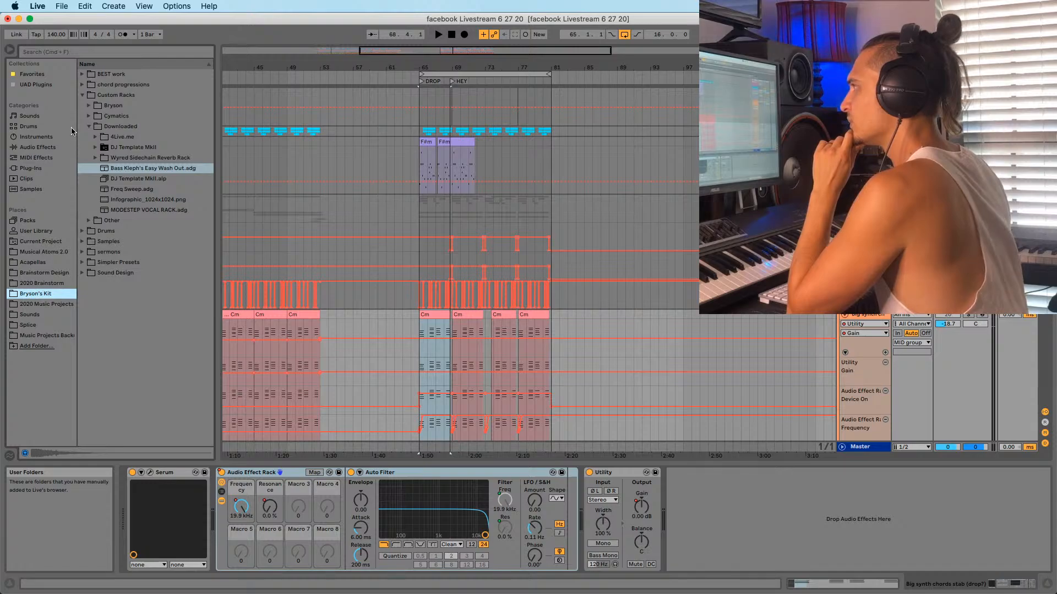
click(83, 96)
click(82, 84)
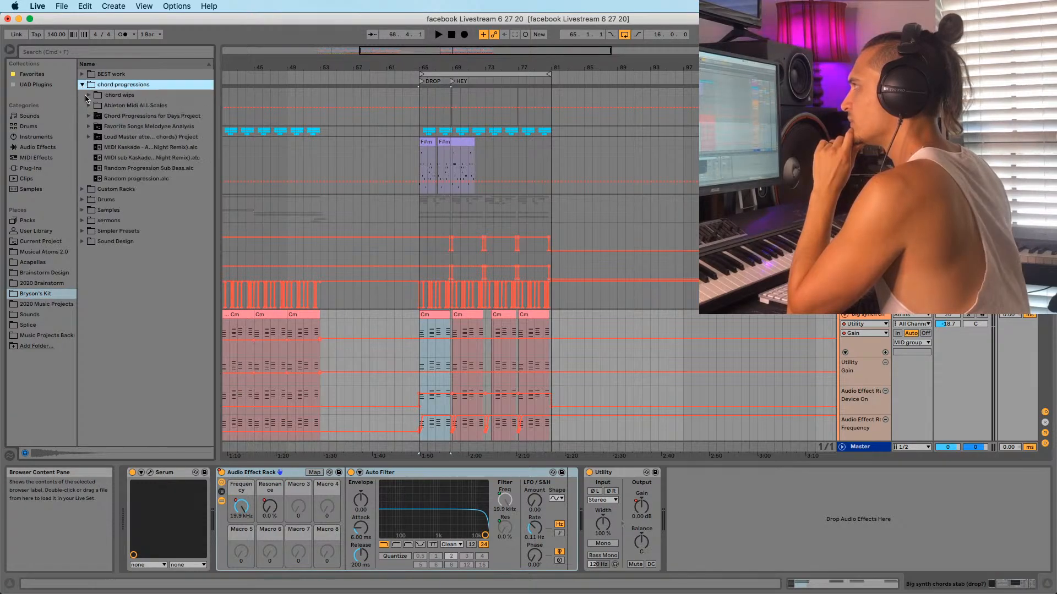
click(88, 106)
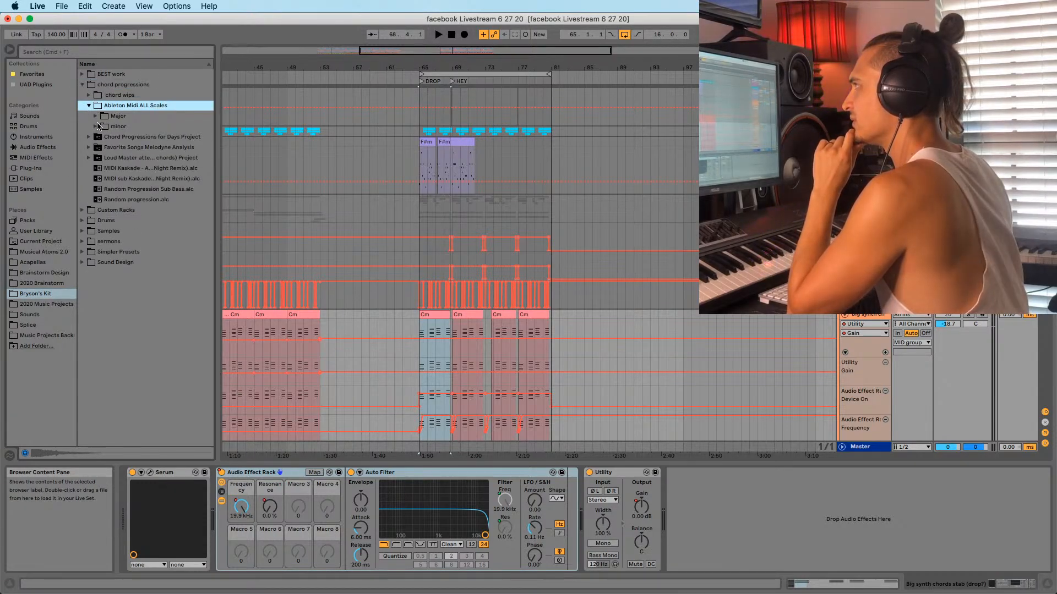
click(96, 128)
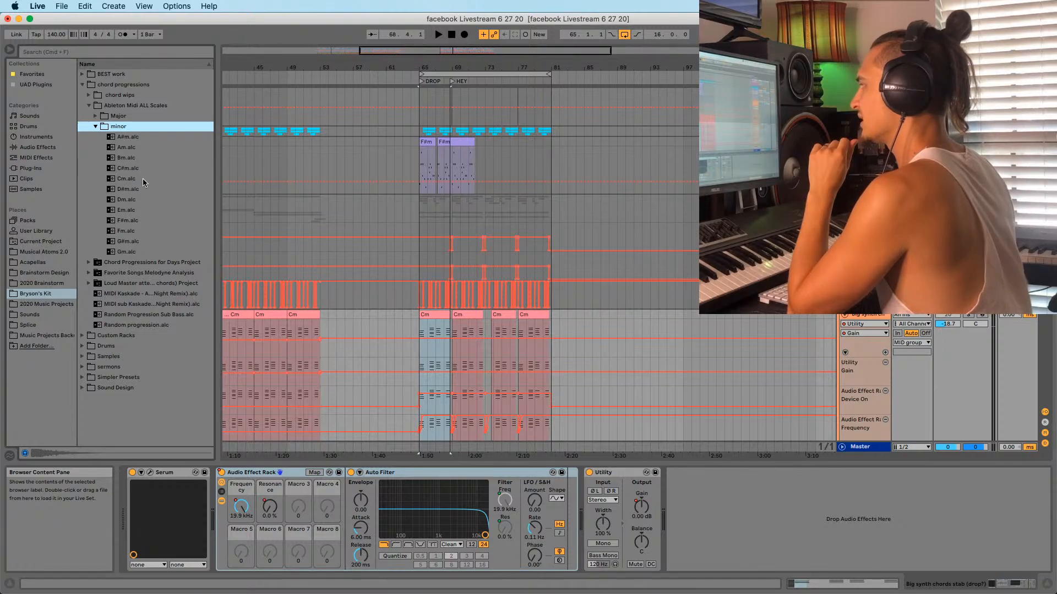
drag(144, 178, 497, 152)
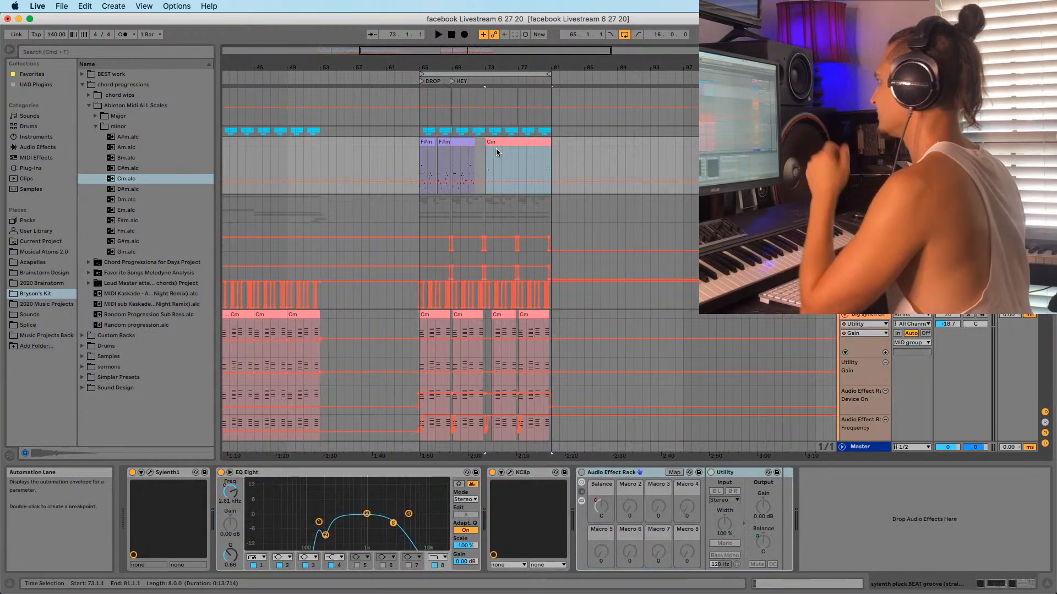
Open the Cm clip, fold its note editor to the scale notes and enlarge the editor
click(501, 156)
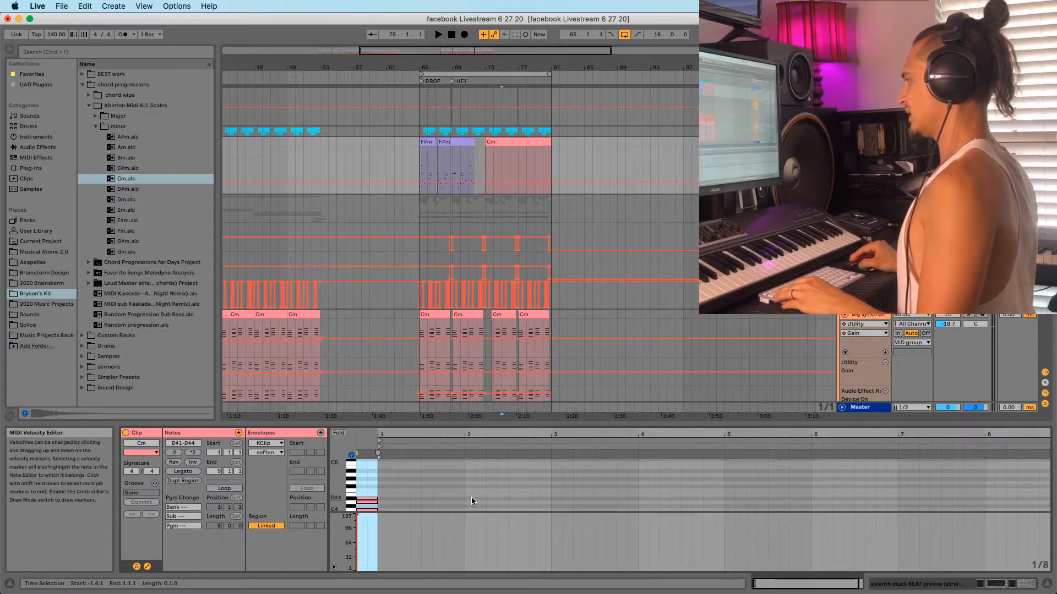
click(338, 434)
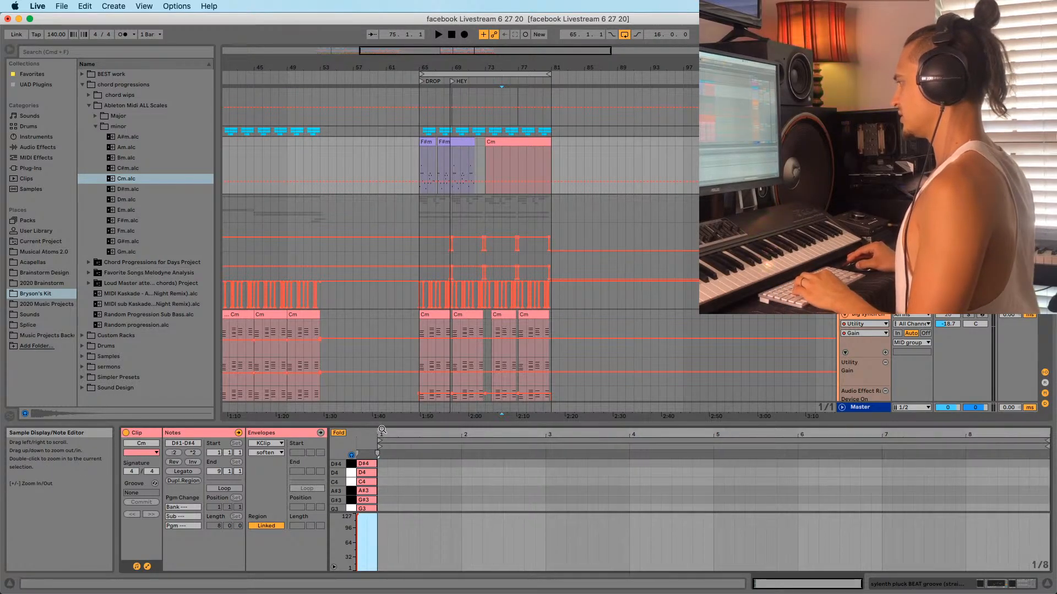
drag(397, 425, 398, 267)
Replace the pluck's F#m clips by moving the Cm clip to 65.1.1, and loop the 8 bars up to 73.1.1
click(461, 141)
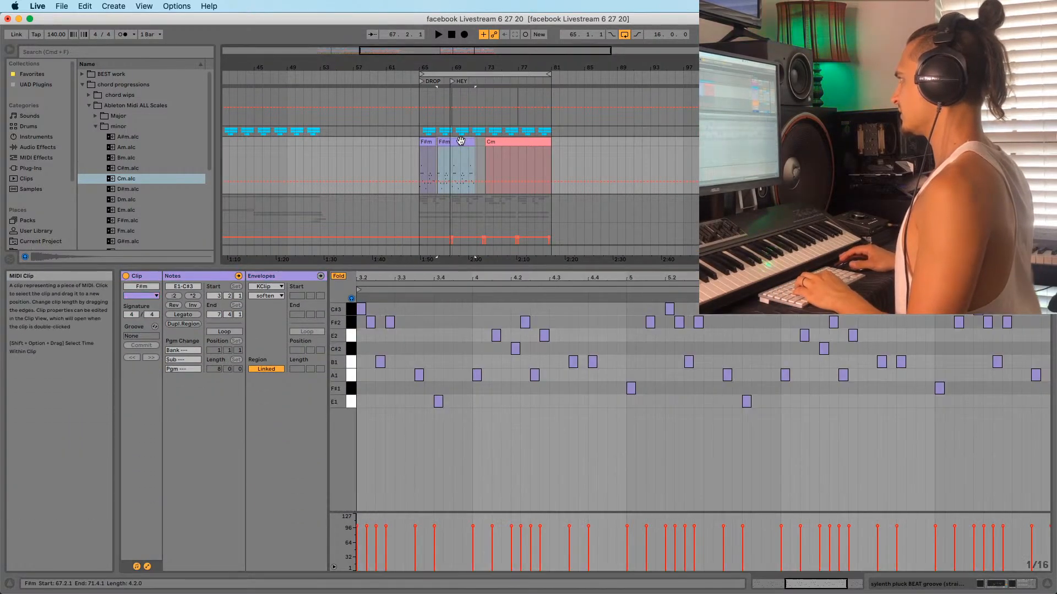
shift+click(517, 141)
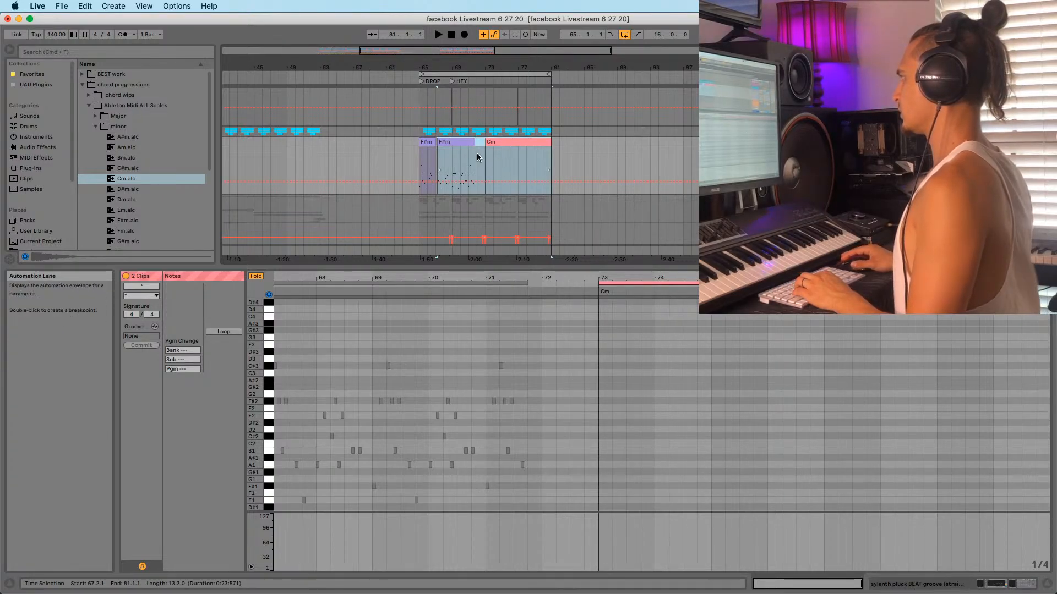
click(461, 142)
shift+click(428, 142)
drag(515, 144, 448, 158)
key(space)
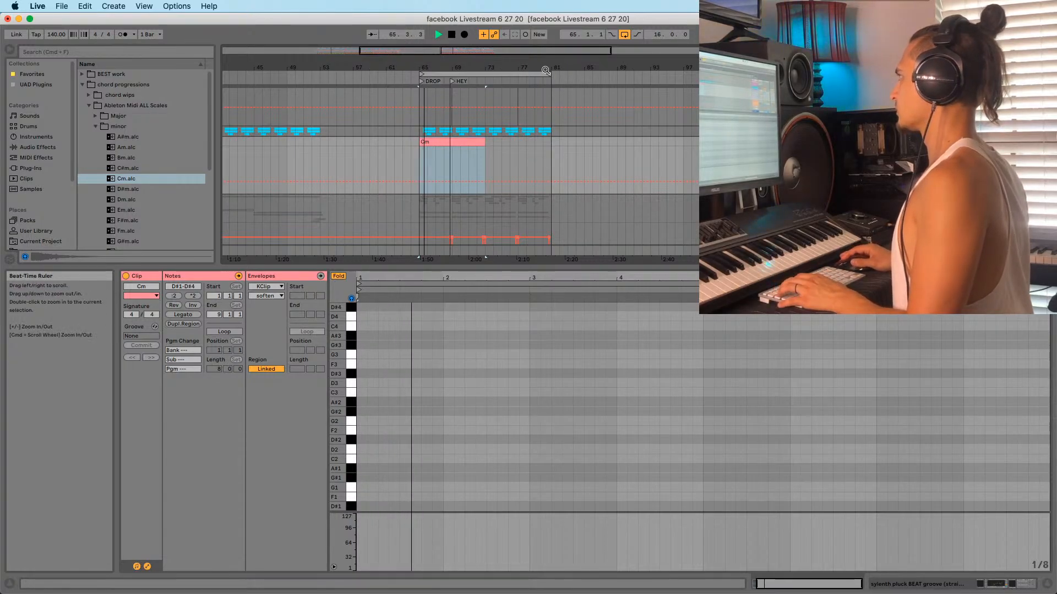
key(super+l)
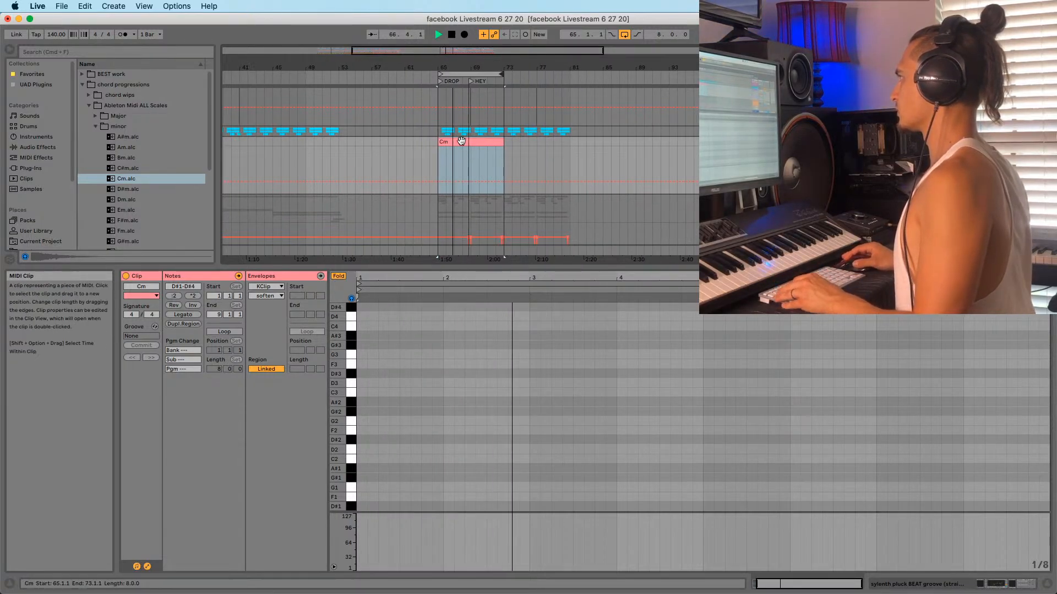
Write a C3 note at 1.1.1 and a D#3 note at 1.1.3 in the Cm clip, auditioning them
key(b)
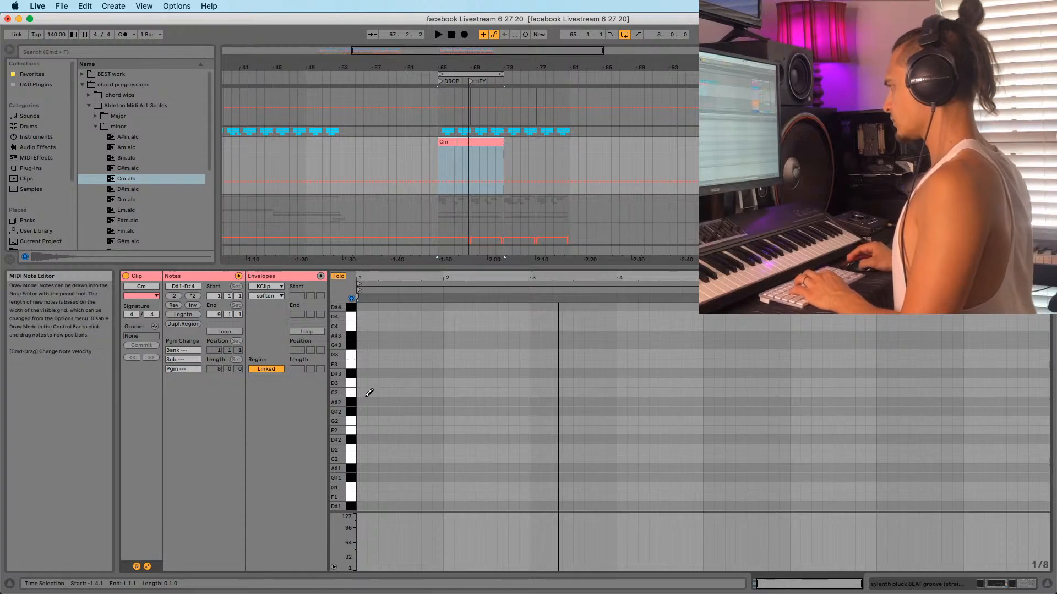
click(363, 393)
key(space)
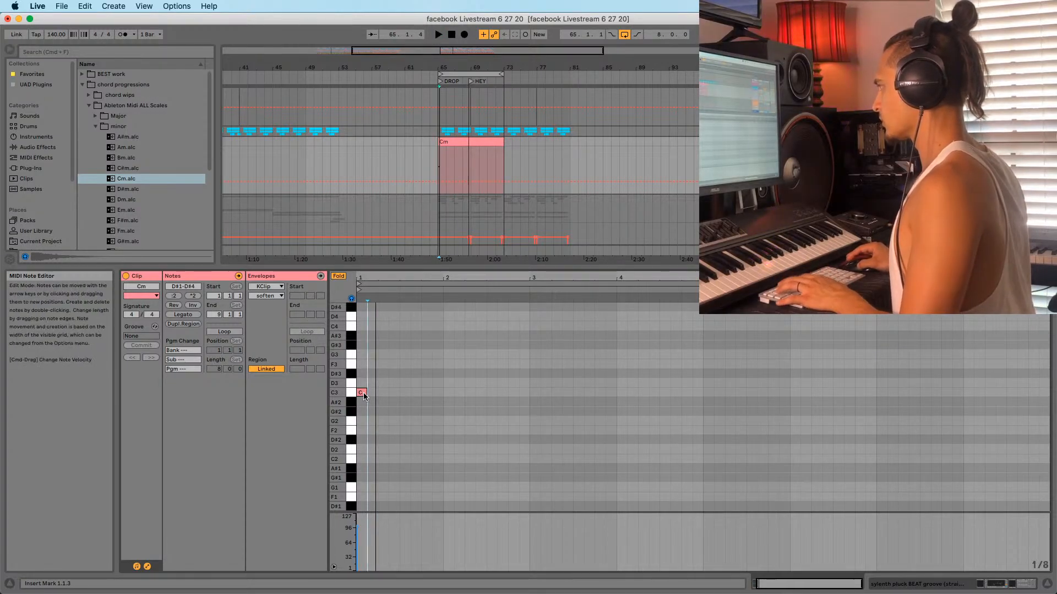
drag(363, 395, 372, 380)
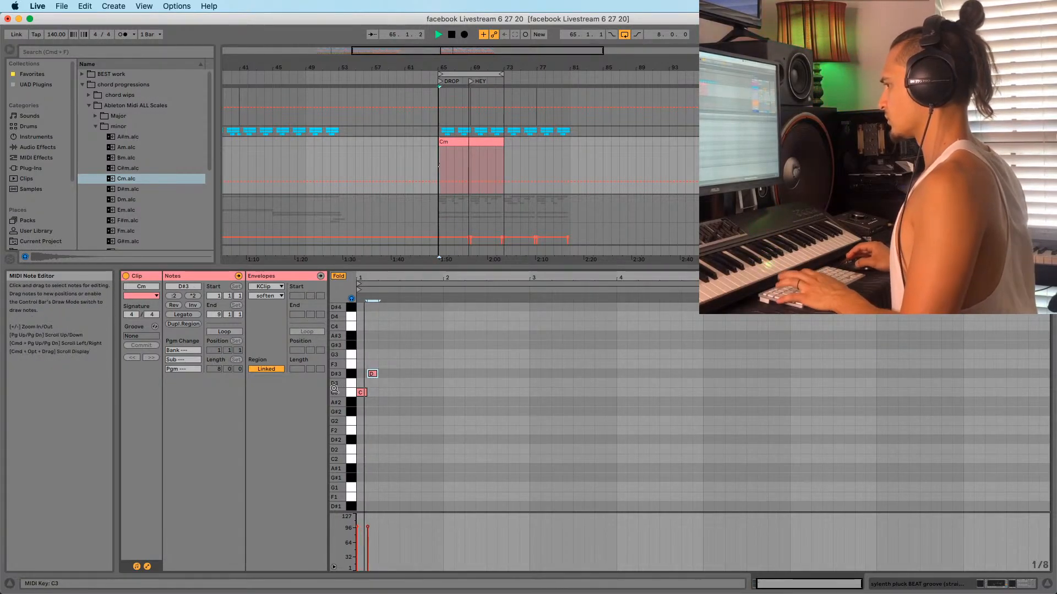
drag(368, 290, 367, 318)
key(space)
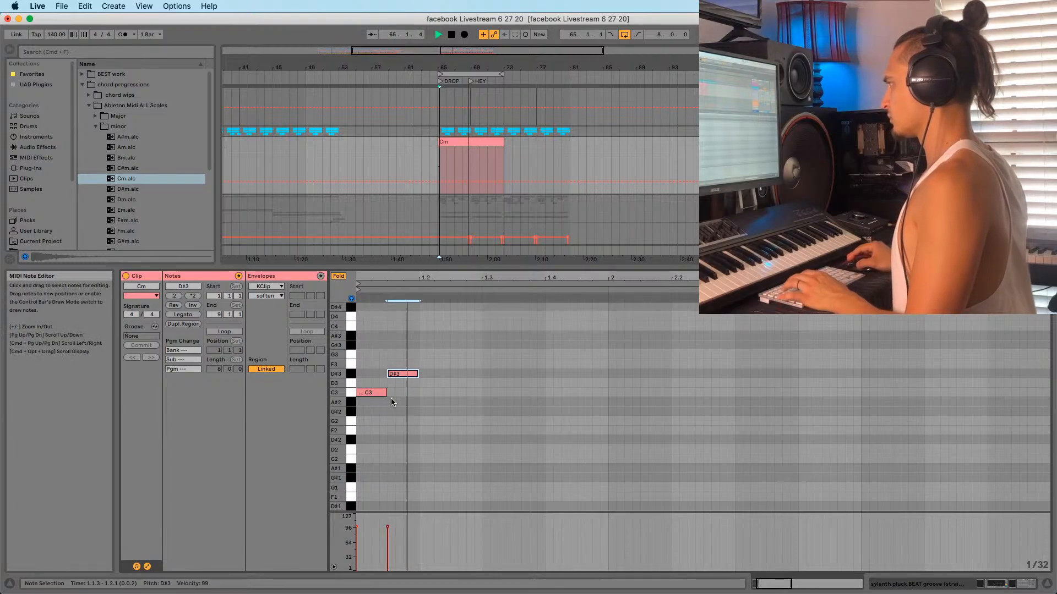
Add a C3 note at 1.3.1 and a D#3 note at 1.3.3 to the pluck pattern
double_click(444, 394)
drag(444, 395, 503, 398)
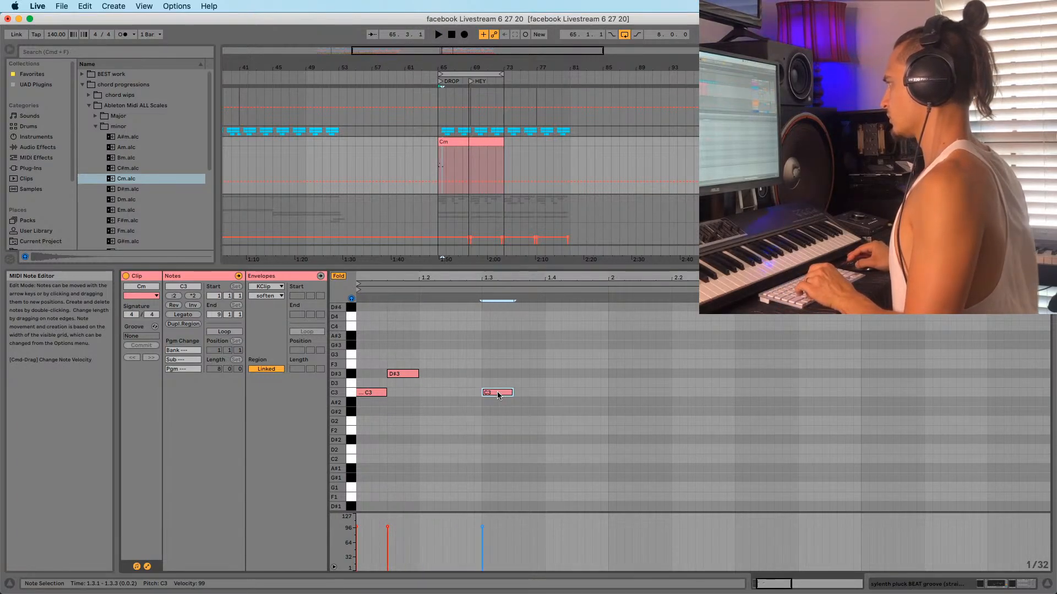
double_click(554, 375)
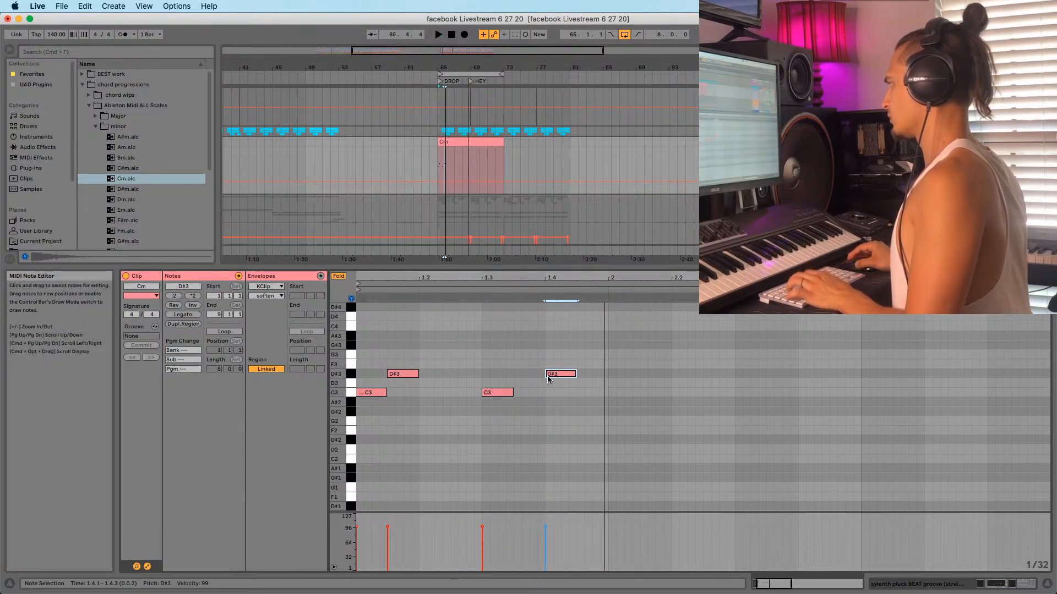
drag(552, 376, 520, 379)
drag(461, 266, 454, 244)
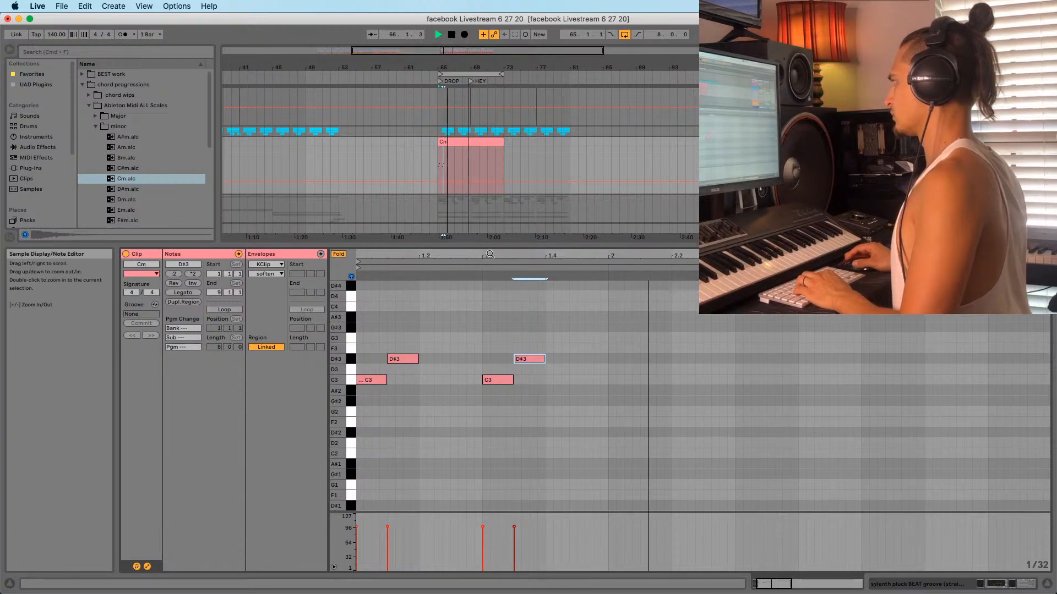
drag(385, 260, 385, 248)
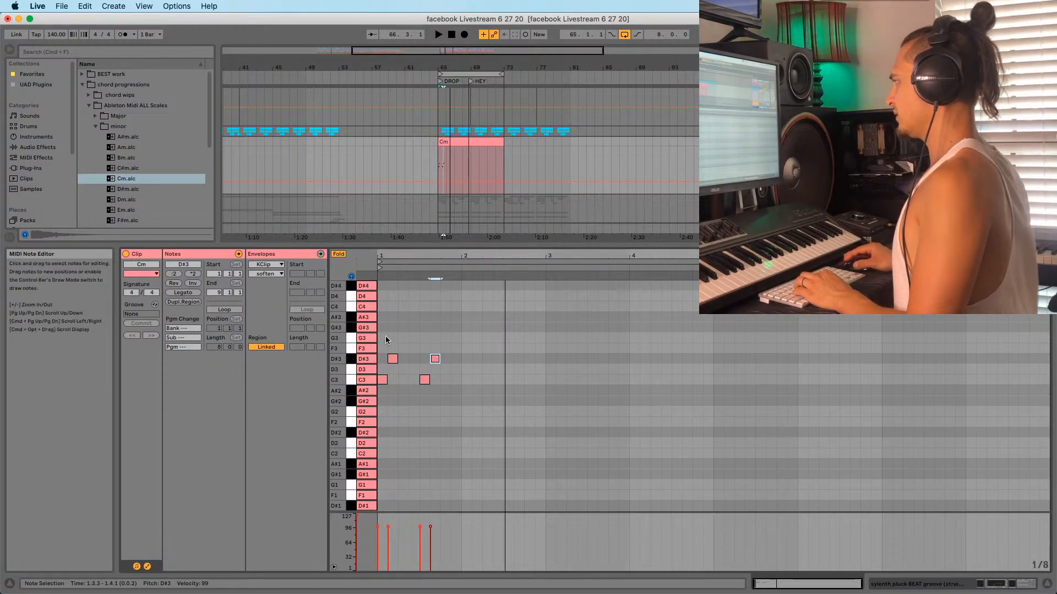
Duplicate the four-note C3–D#3 pattern to 2.1.1 and play the two bars from the drop's start
key(space)
drag(379, 345, 477, 423)
drag(384, 386, 472, 384)
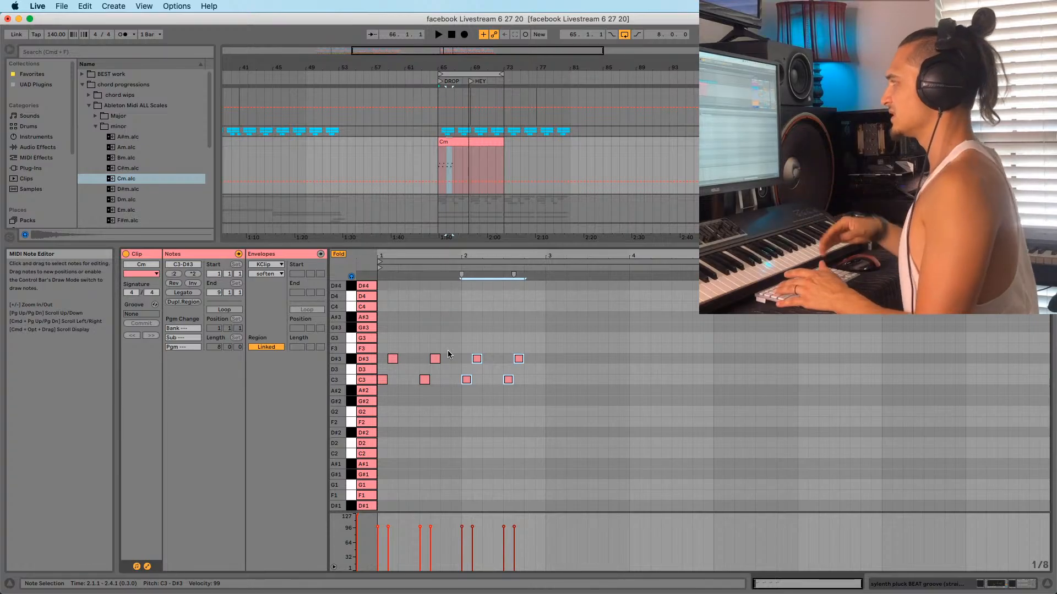
click(441, 235)
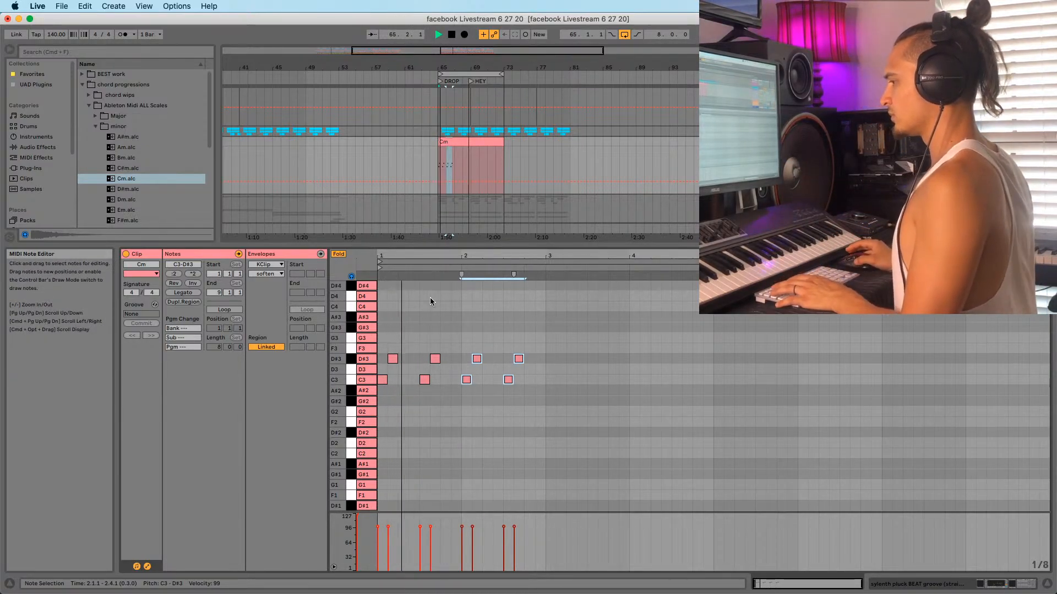
key(space)
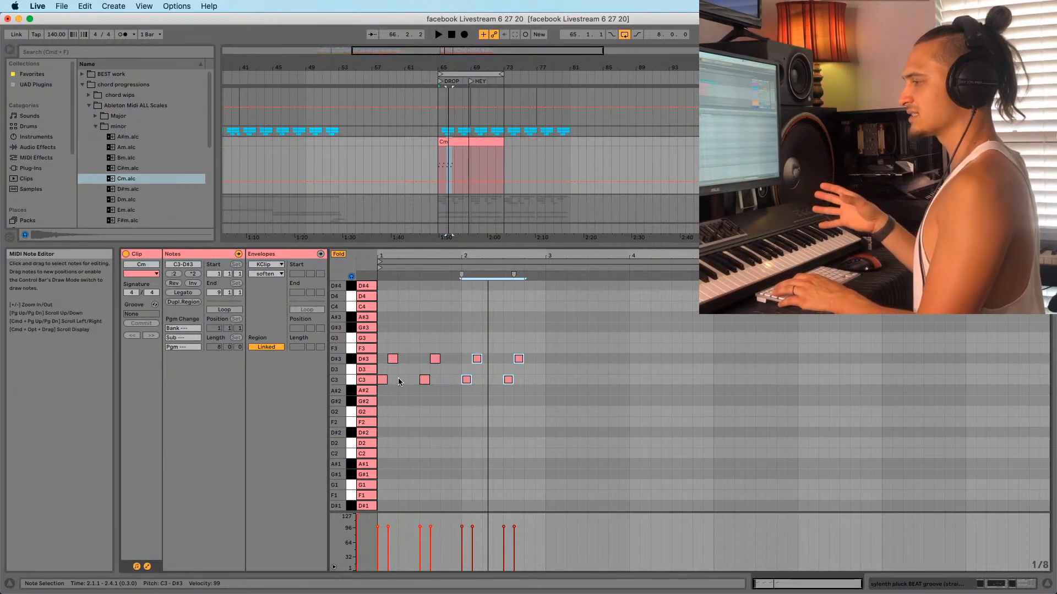
key(space)
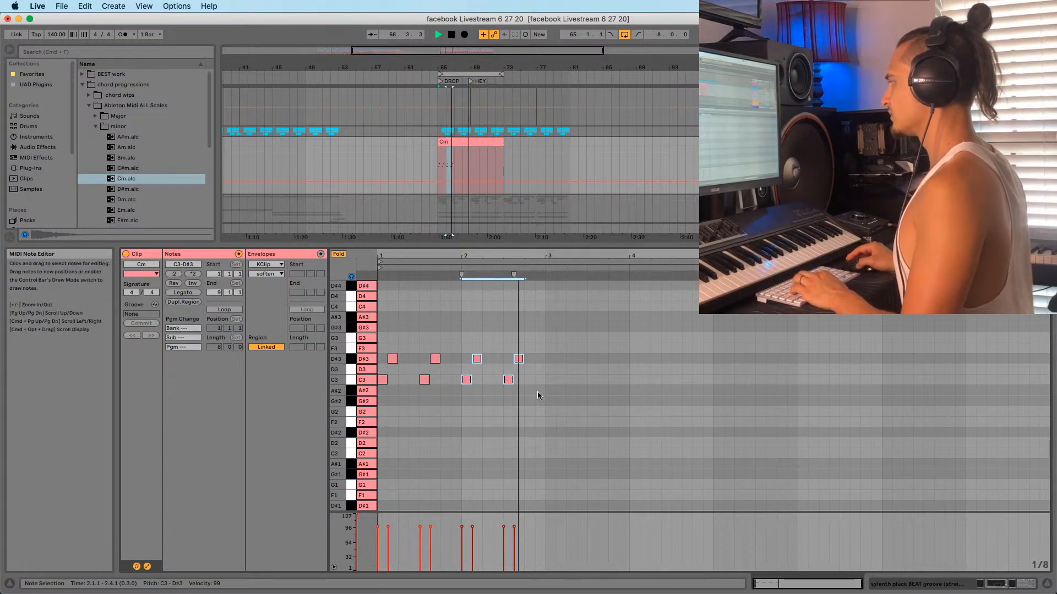
Rework the notes after 1.3.1 into alternating C3 at 1.3.1, D#3 at 1.3.2 and C3 at 1.3.3
click(540, 363)
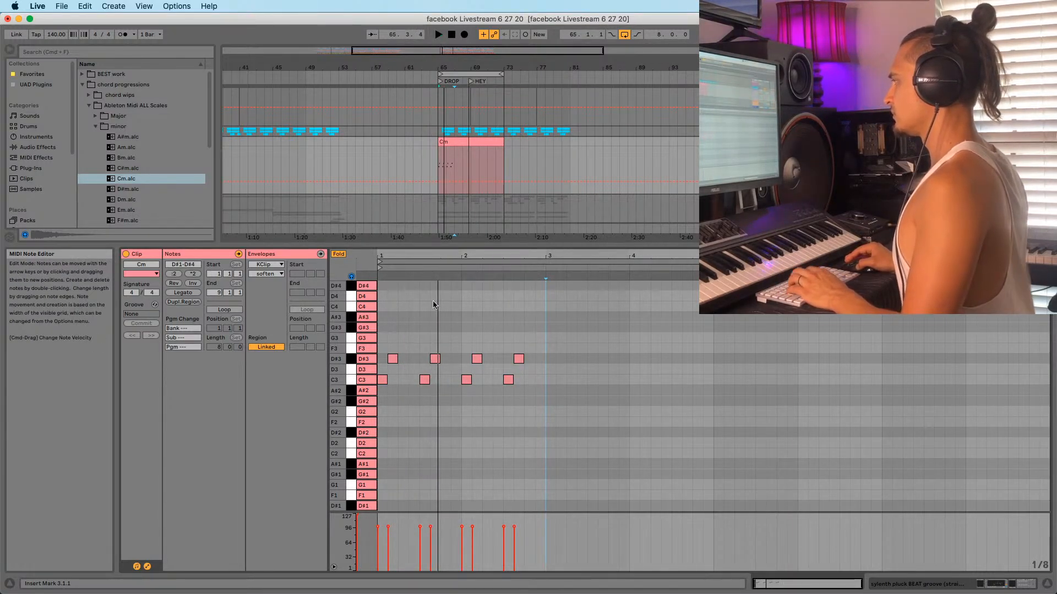
key(space)
drag(420, 257, 432, 292)
key(space)
key(space)
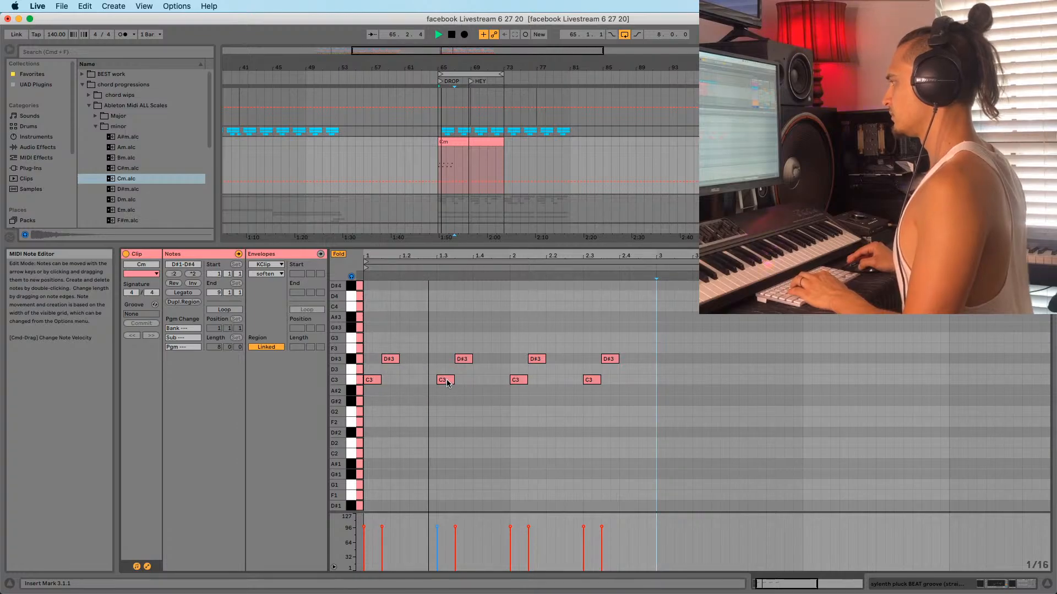
key(space)
drag(464, 359, 445, 380)
key(space)
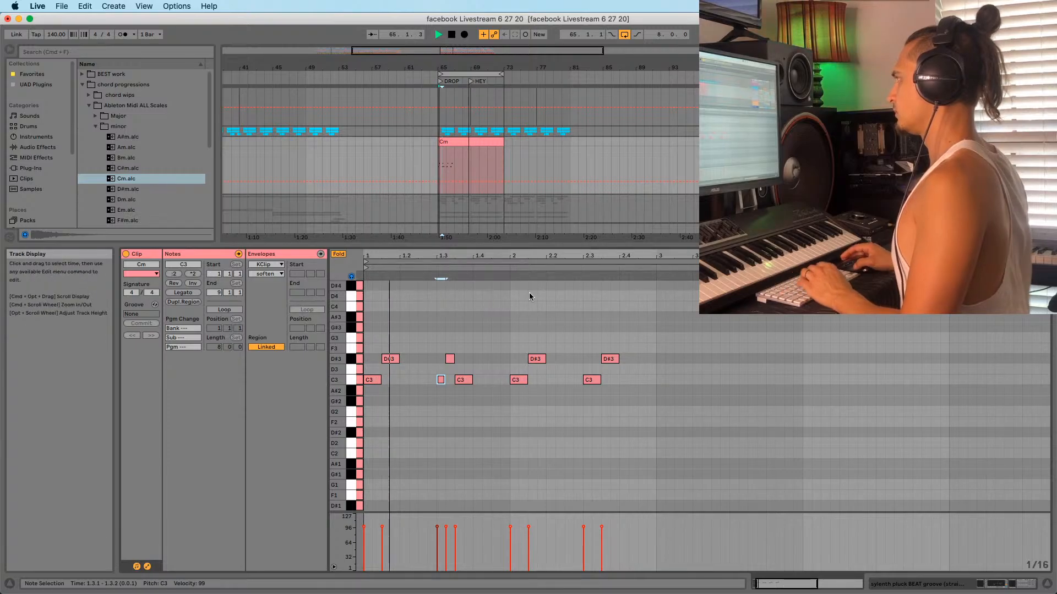
Shorten the C3 at 1.3.3 to a sixteenth and continue the run with D#3 at 1.3.4 and C3 at 1.4.1
key(minus)
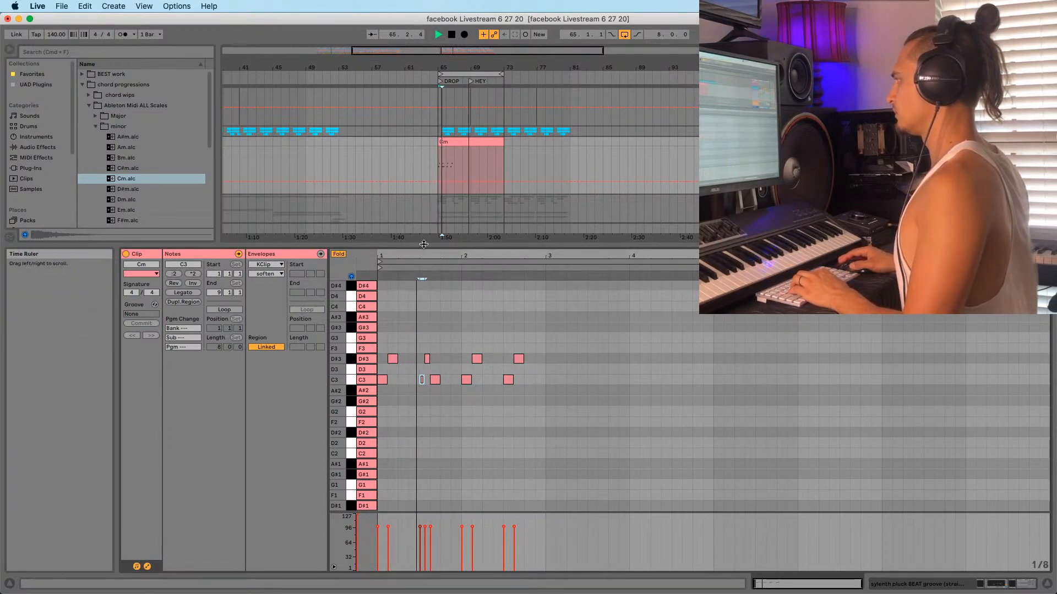
key(plus)
key(space)
drag(489, 380, 474, 387)
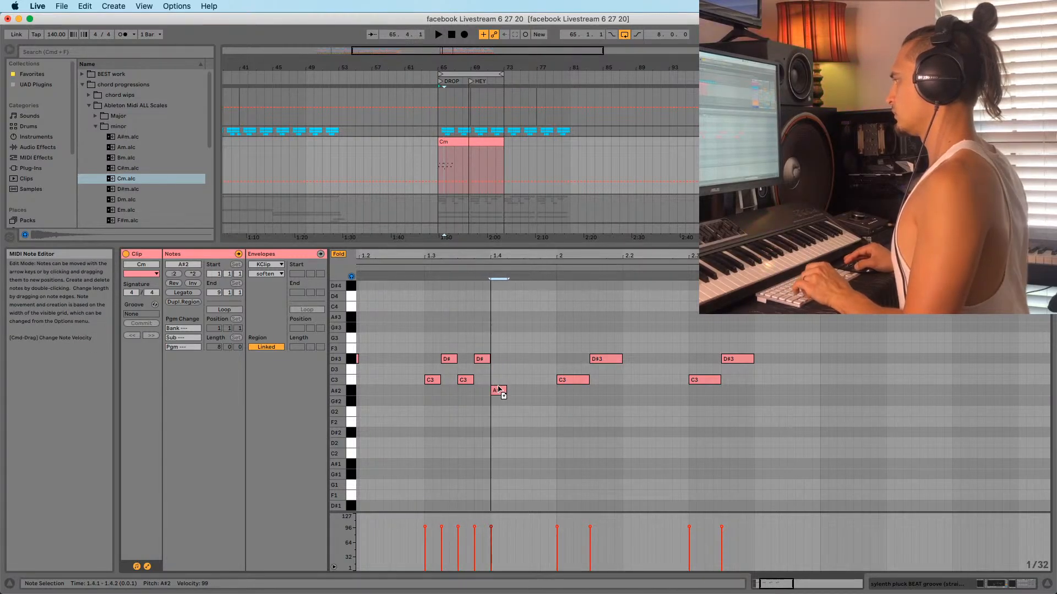
key(space)
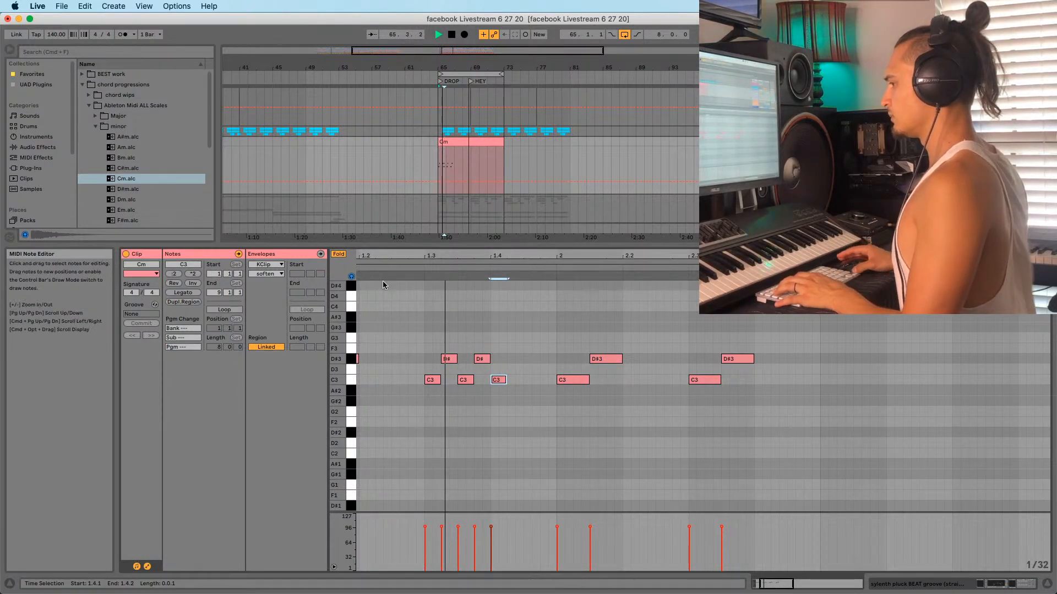
Add a sixteenth-note C3 at 1.4.3 and an eighth-note C3 at 3.1.1 to the pluck pattern
double_click(515, 359)
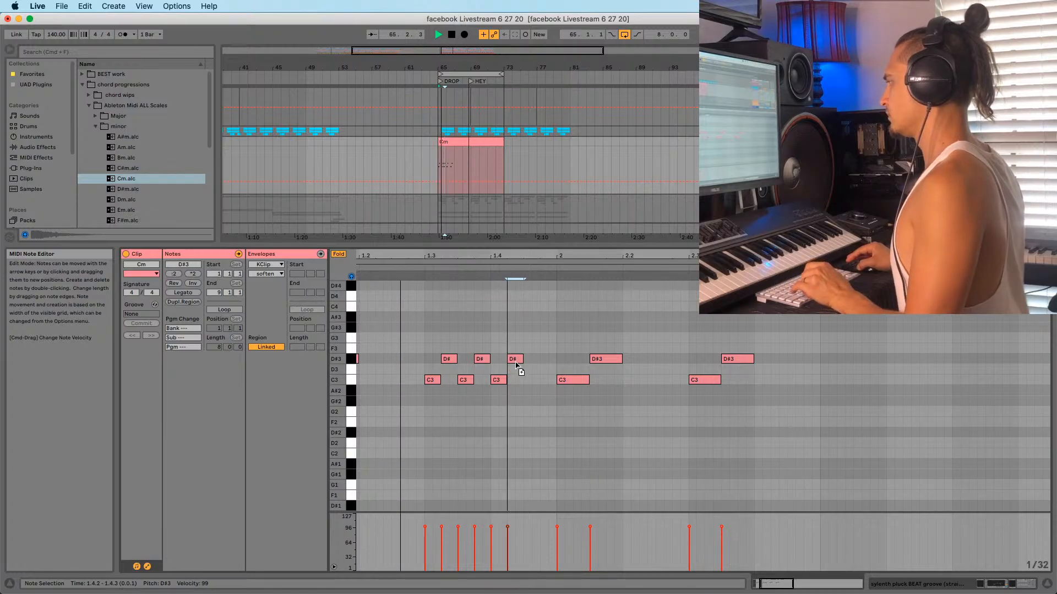
drag(515, 359, 531, 379)
double_click(504, 256)
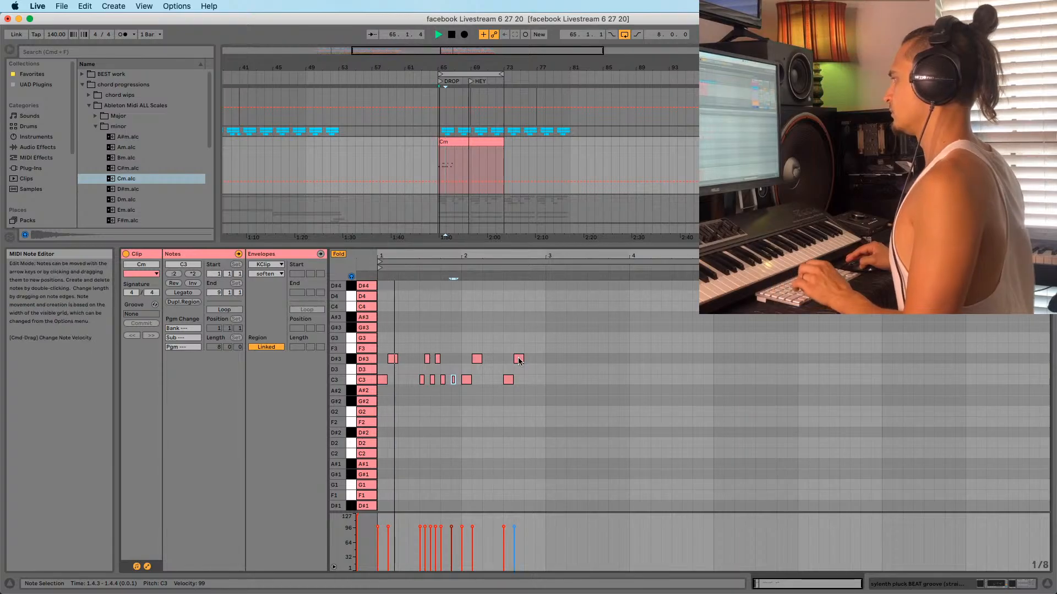
double_click(550, 380)
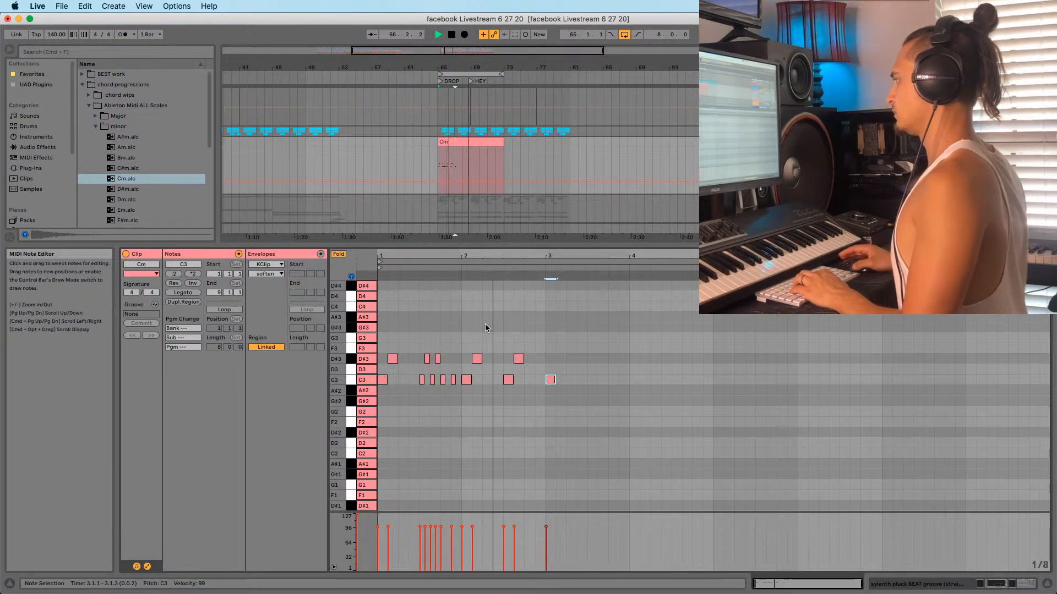
Copy the Cm pluck clip to 67.1.1, so the two-bar pattern at 65.1.1 repeats
click(444, 143)
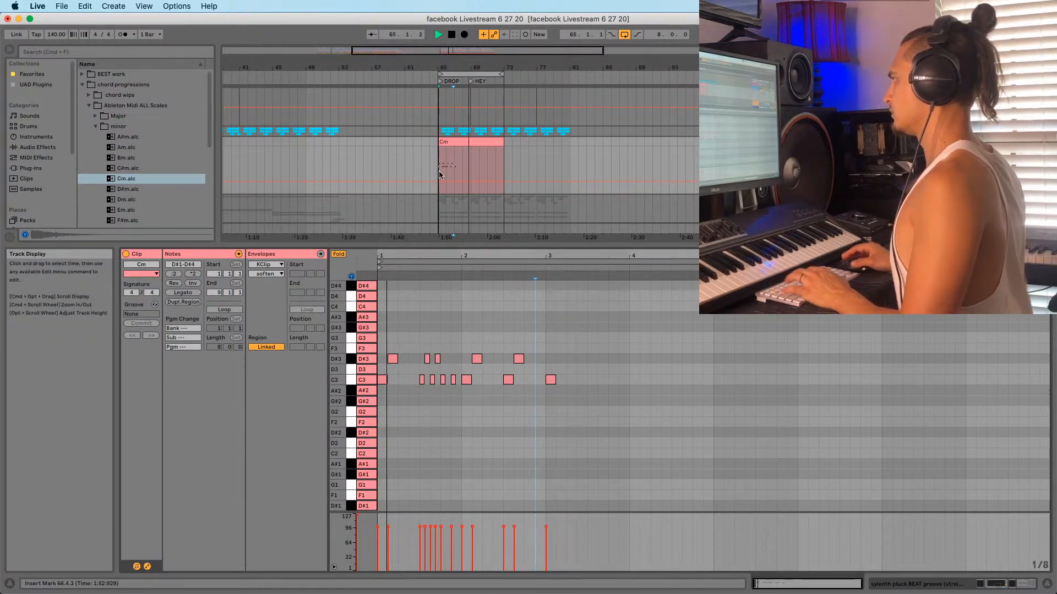
drag(444, 145, 461, 144)
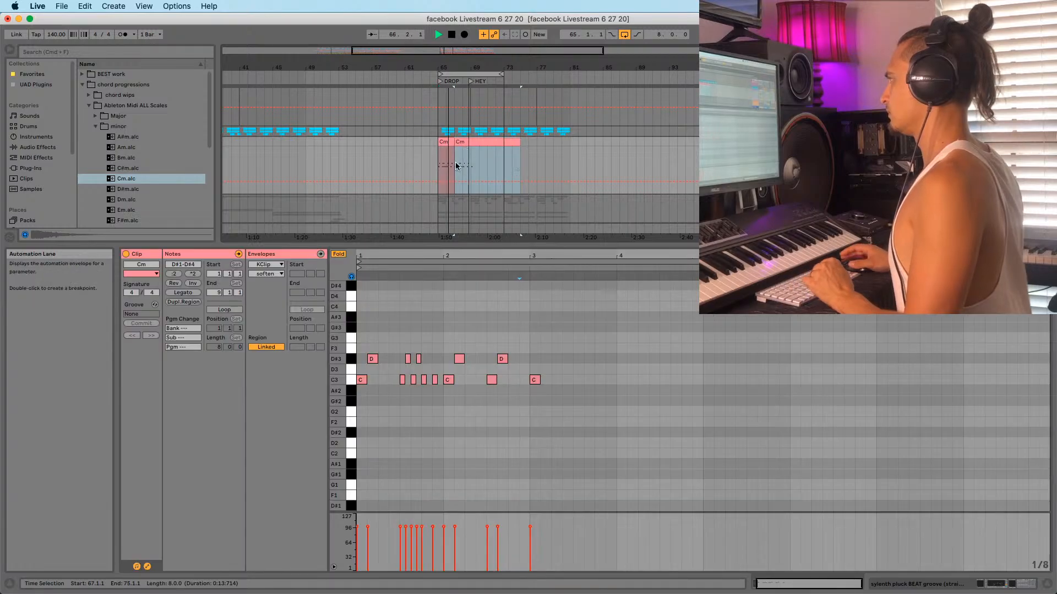
drag(387, 255, 390, 237)
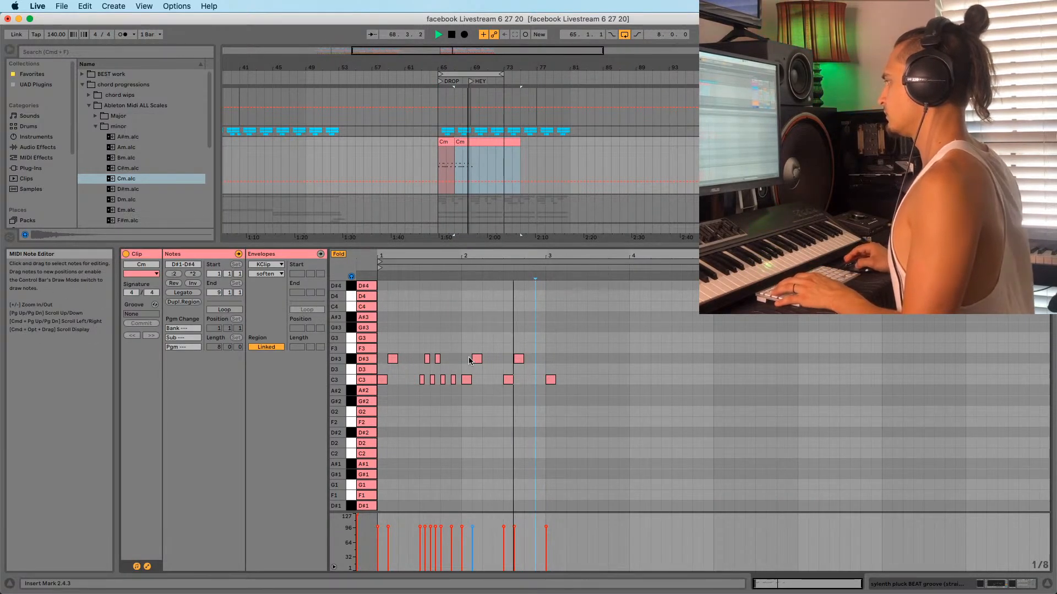
key(space)
Play the first two-bar pluck clip from the drop's start at 65.1.1
click(440, 141)
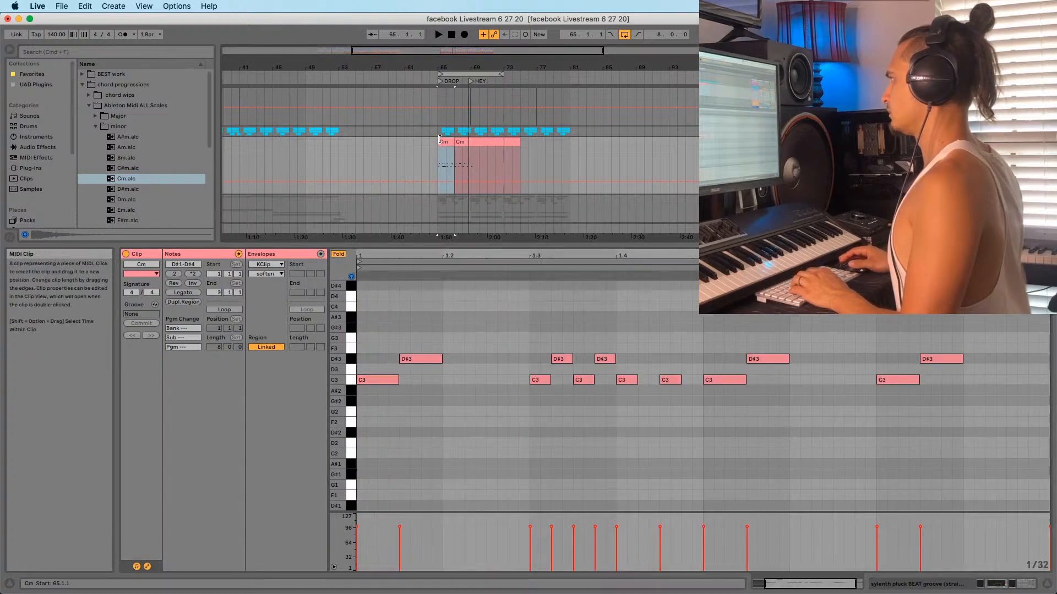
key(space)
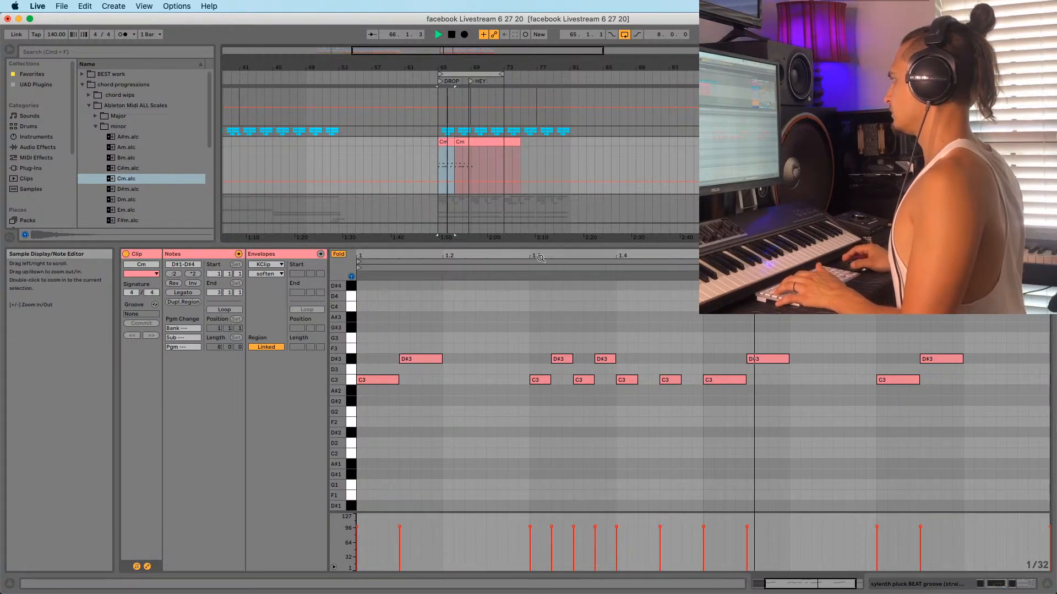
key(space)
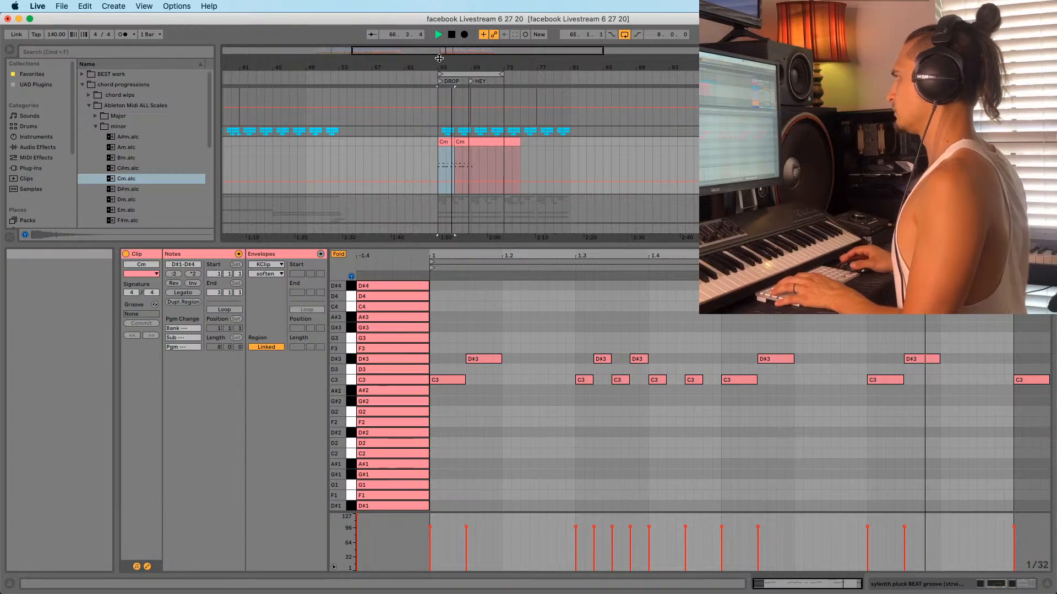
key(plus)
key(space)
key(space)
key(space)
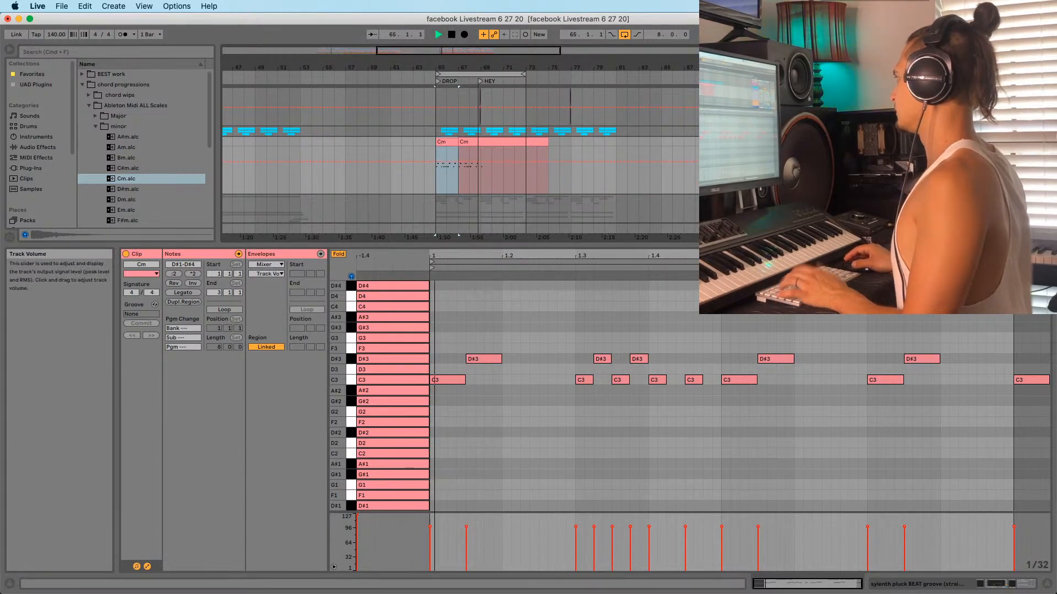
Copy the MIDI group's Audio Effect Rack with the Gain macro to the end of the Sylenth pluck track's device chain
key(space)
scroll(460, 165, down, 3)
key(shift+Tab)
key(shift+Tab)
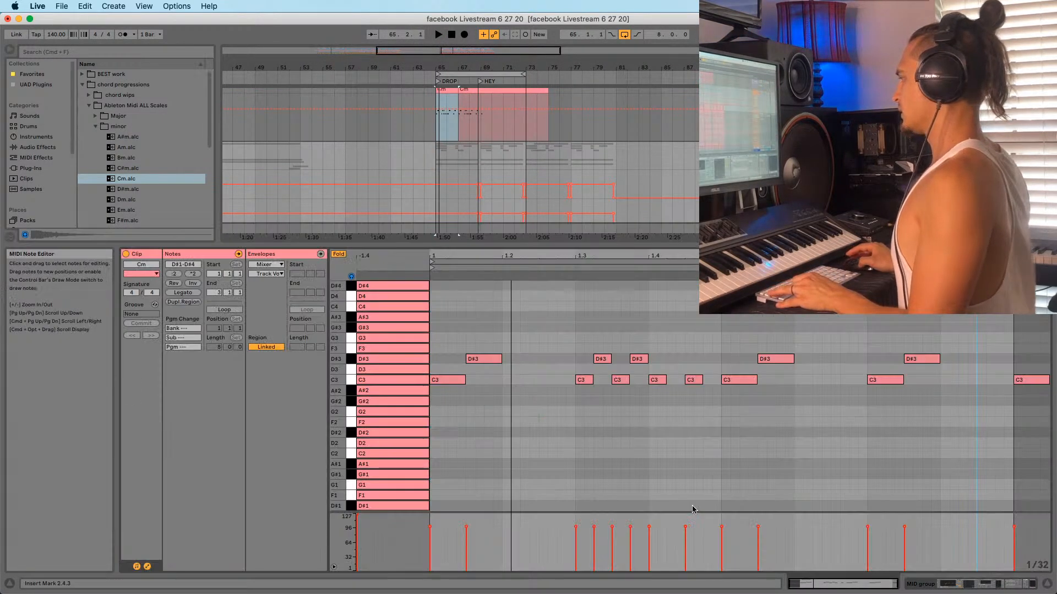
key(shift+Tab)
click(692, 473)
scroll(468, 160, up, 2)
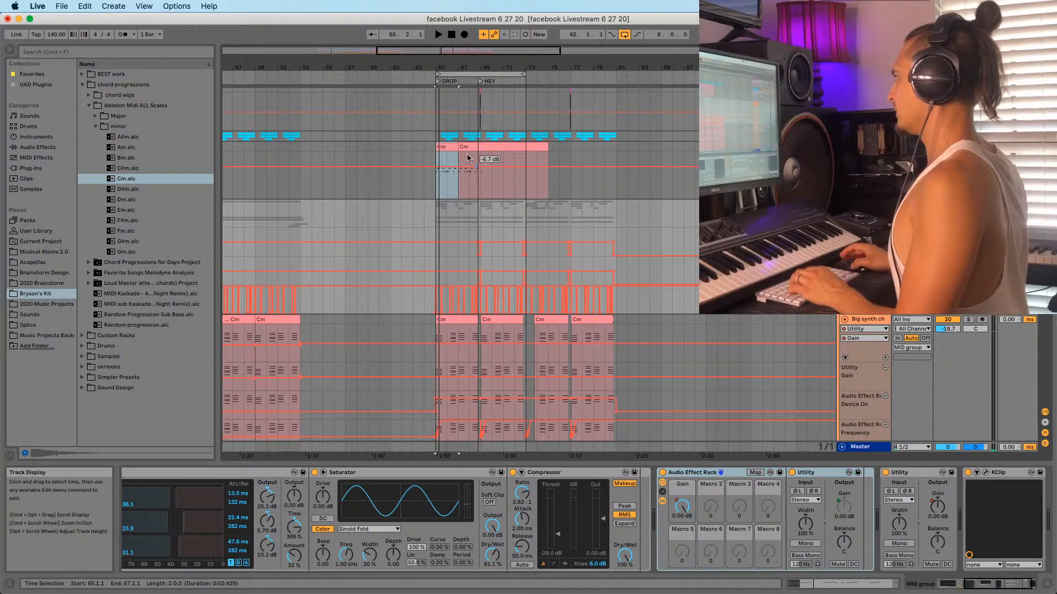
click(446, 190)
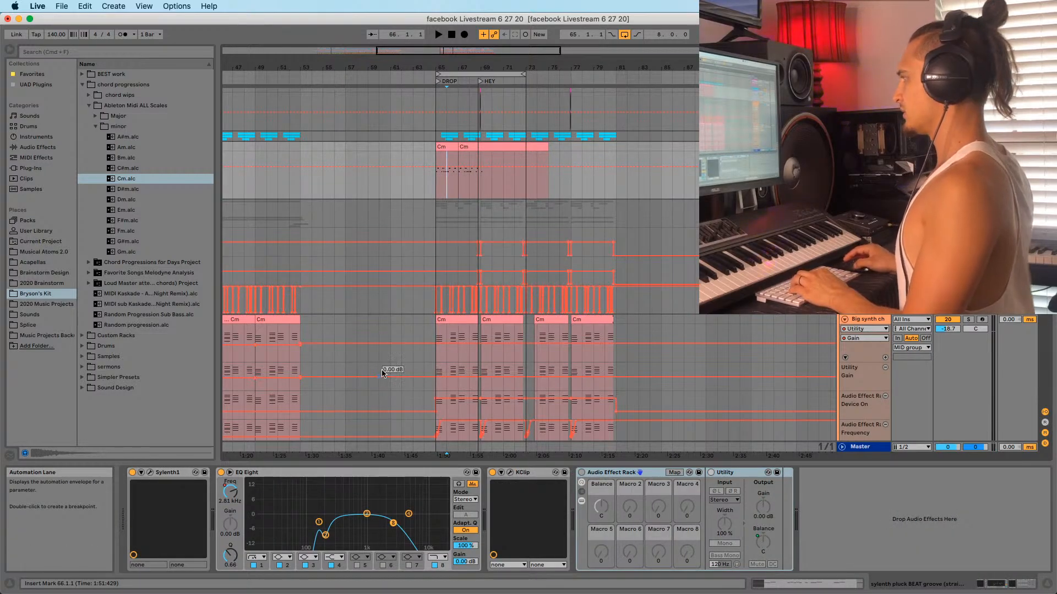
key(super+v)
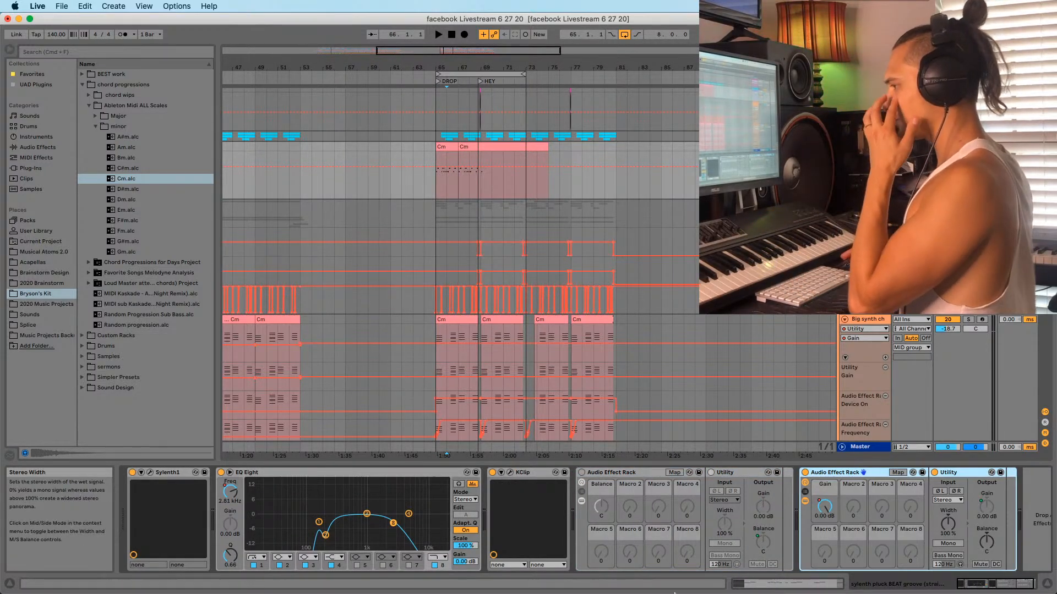
Play the pluck with the added gain rack from the drop's start and show the two-bar clip's notes
key(space)
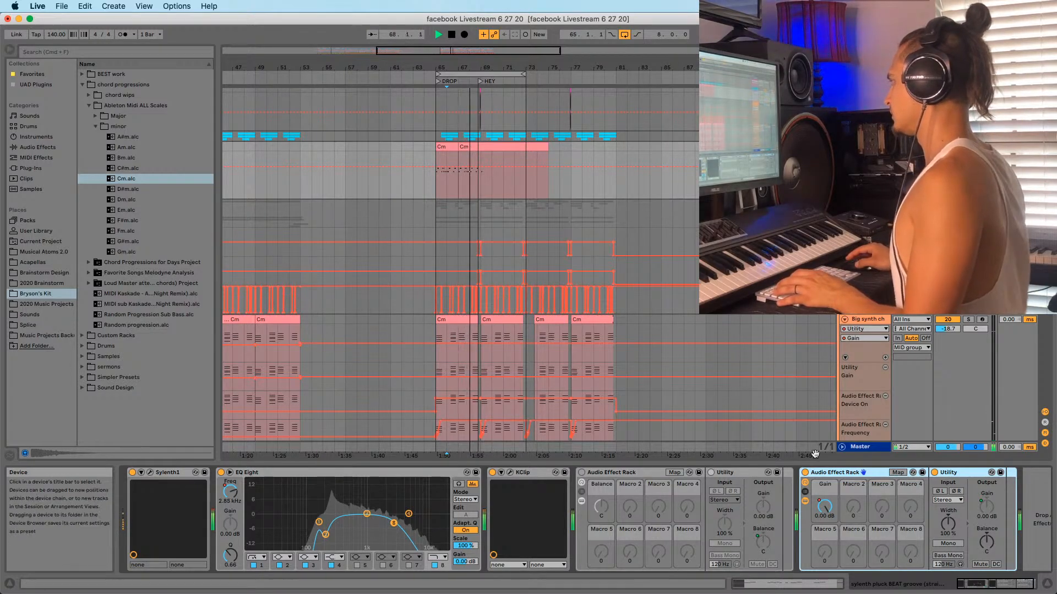
click(448, 147)
key(space)
key(space)
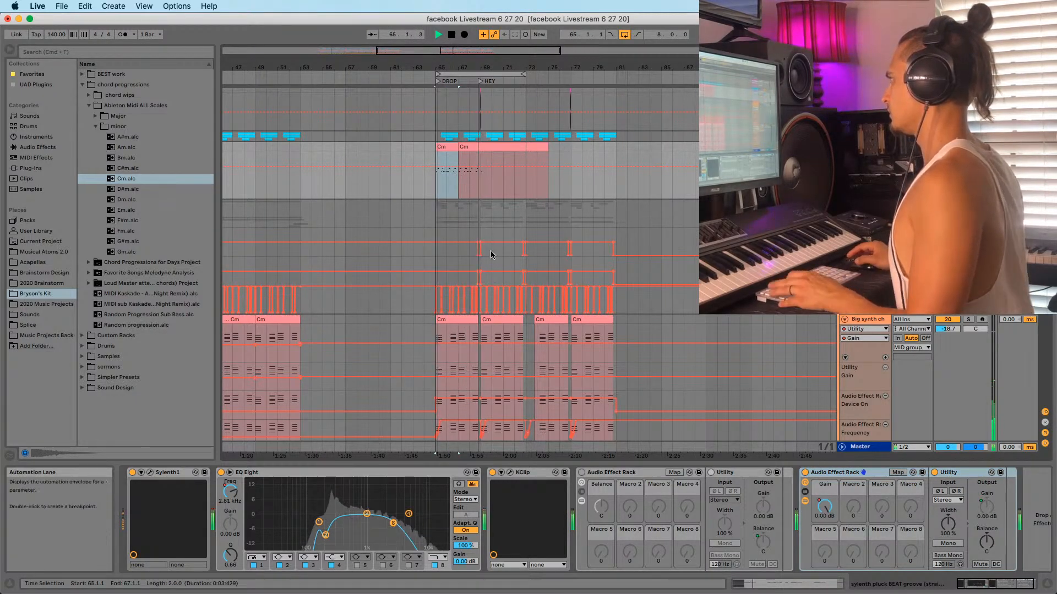
key(shift+Tab)
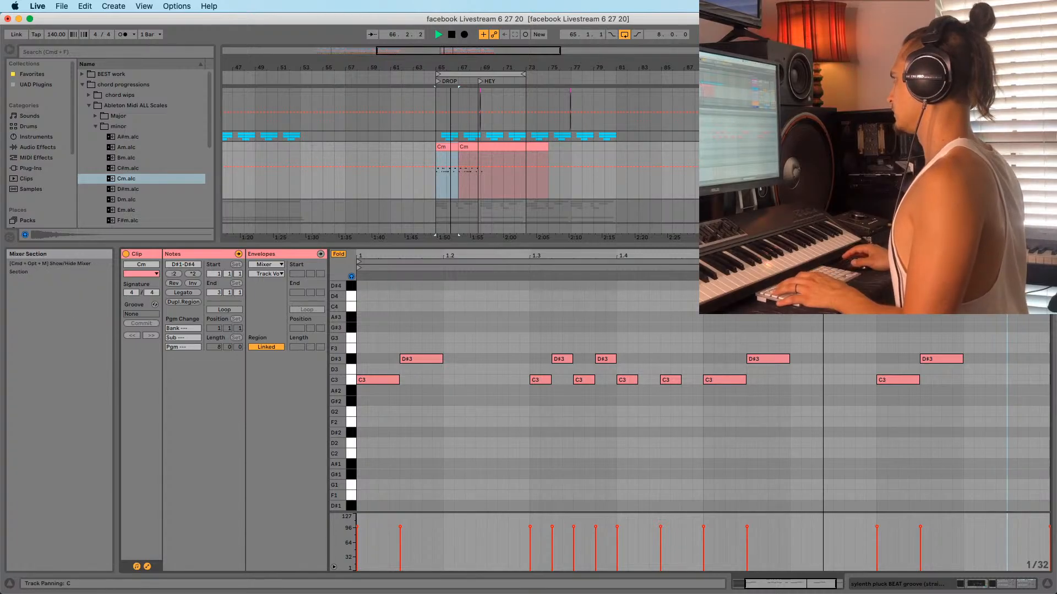
key(space)
Insert a new audio track after the MIDI group and pick a colour for it
scroll(460, 156, down, 4)
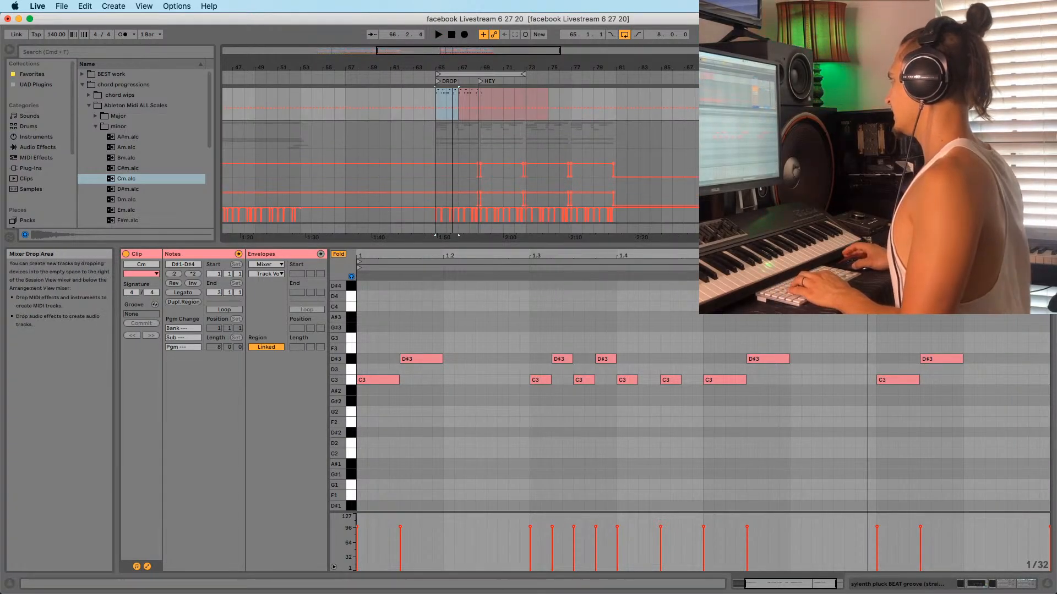
click(914, 126)
click(936, 121)
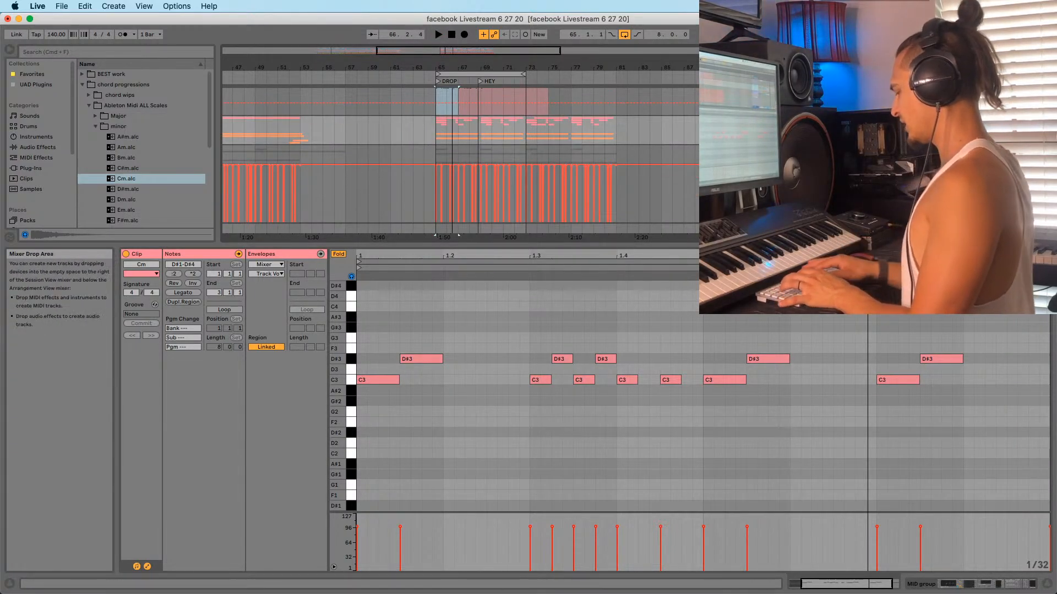
key(shift+super+t)
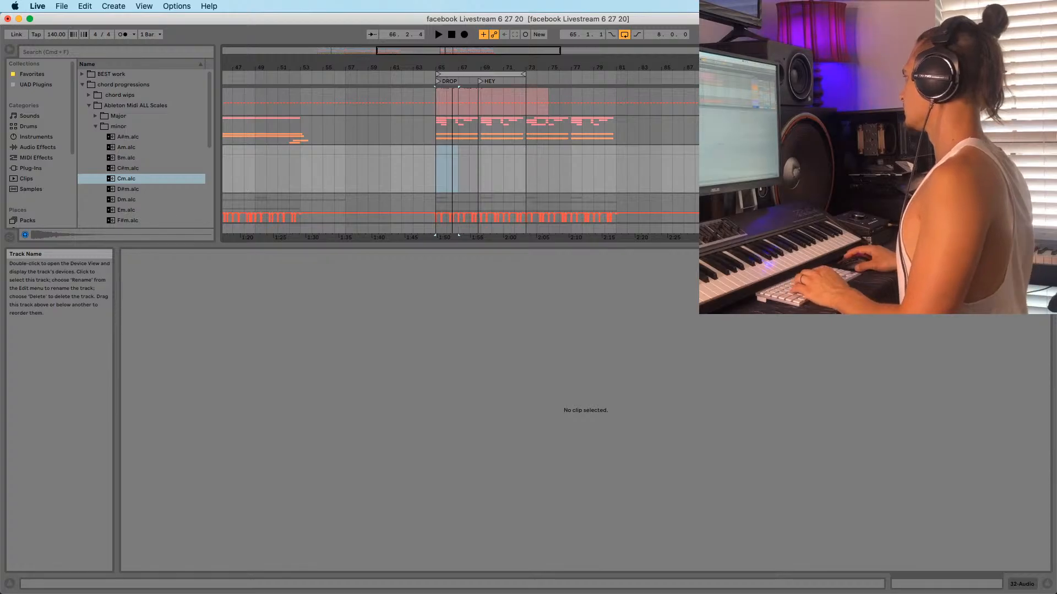
right_click(870, 151)
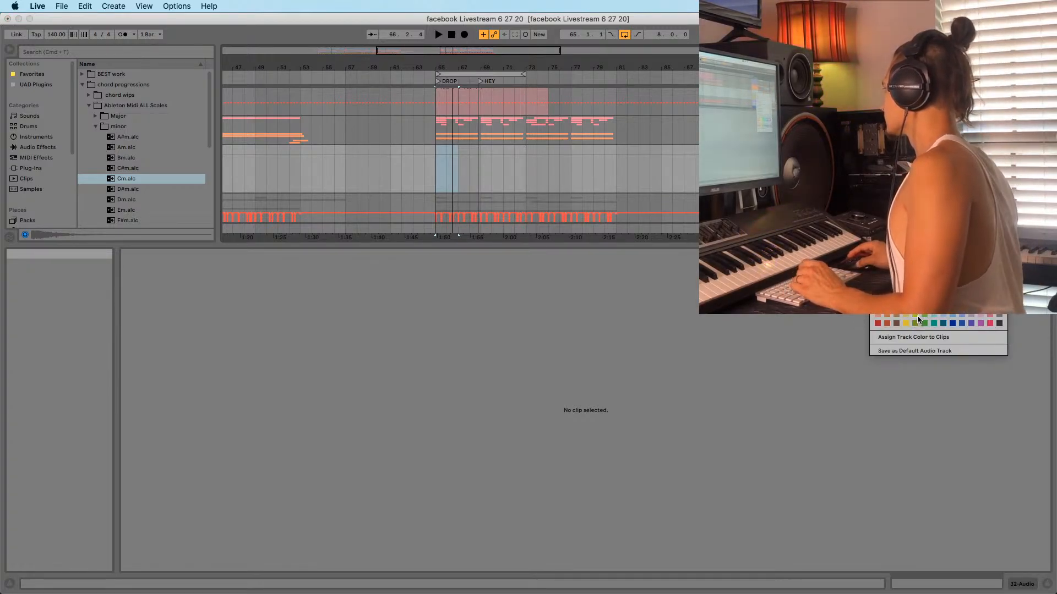
click(933, 310)
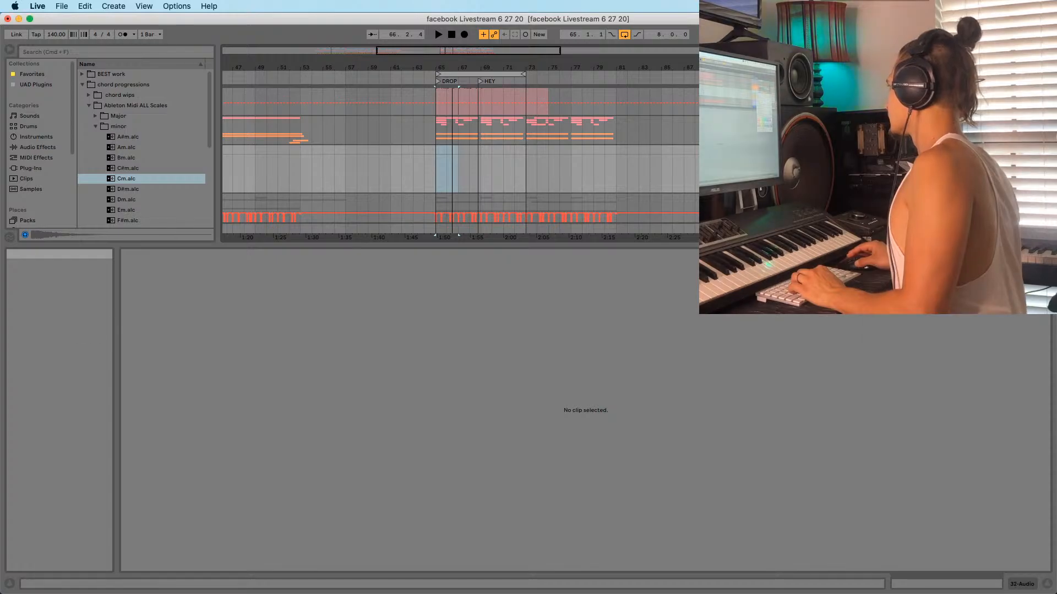
right_click(868, 149)
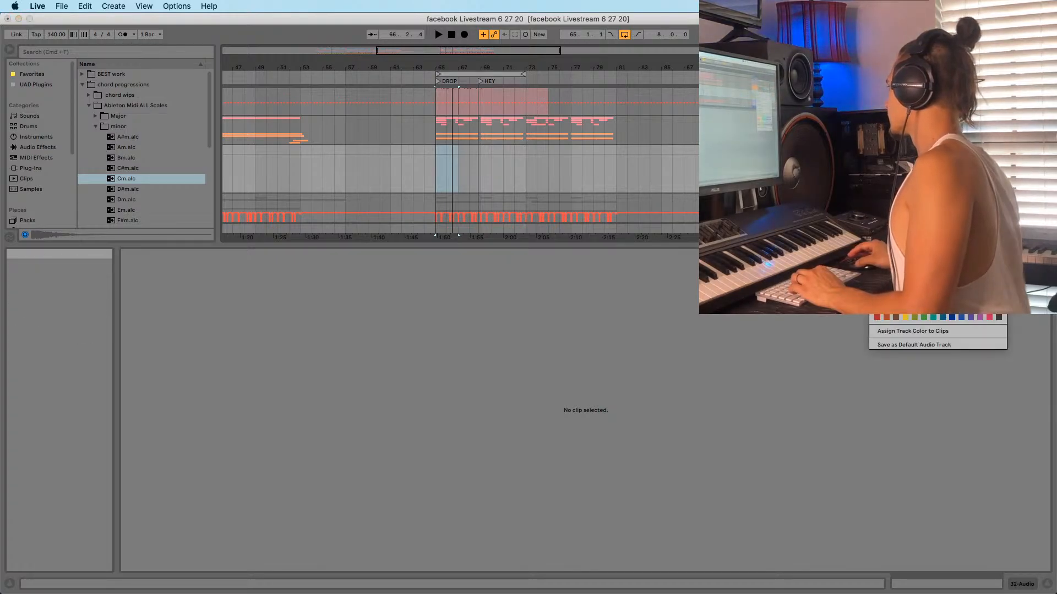
Put the empty audio track into a group named "vocal chop" and colour both the track and the group green
click(932, 304)
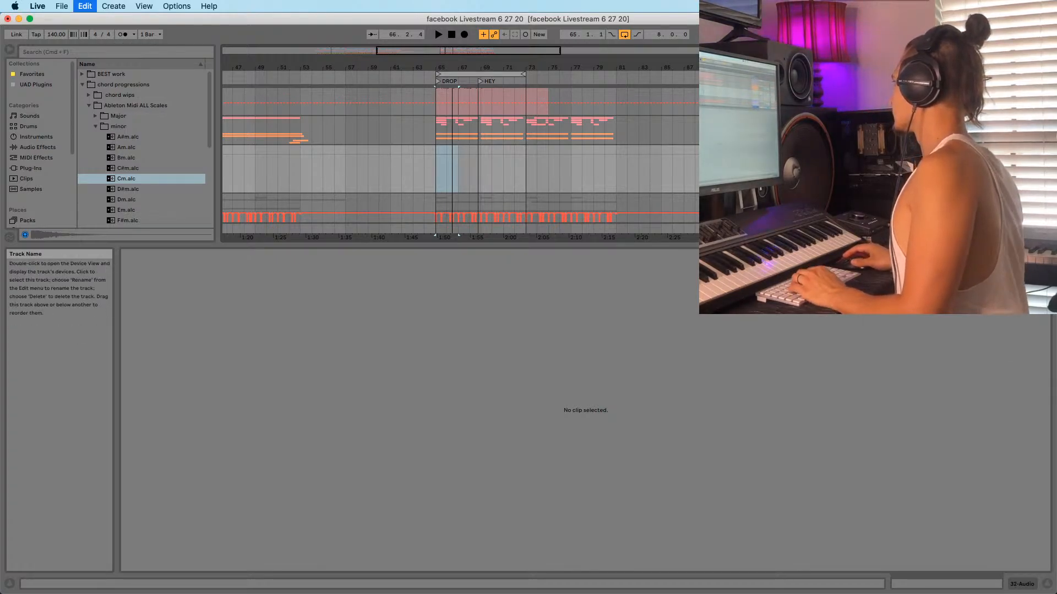
key(super+d)
right_click(862, 189)
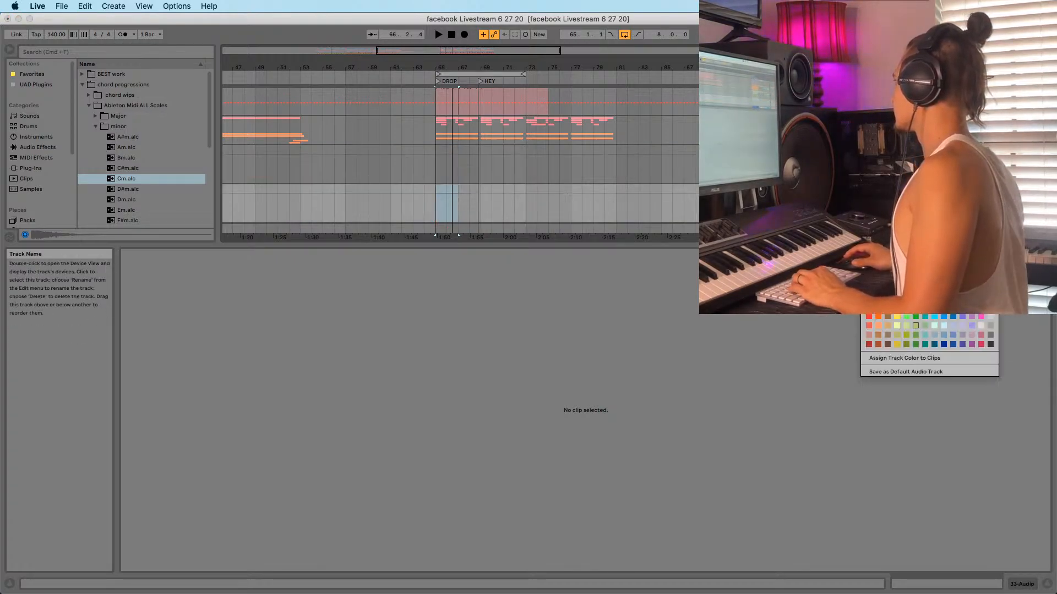
click(908, 324)
key(super+g)
right_click(867, 164)
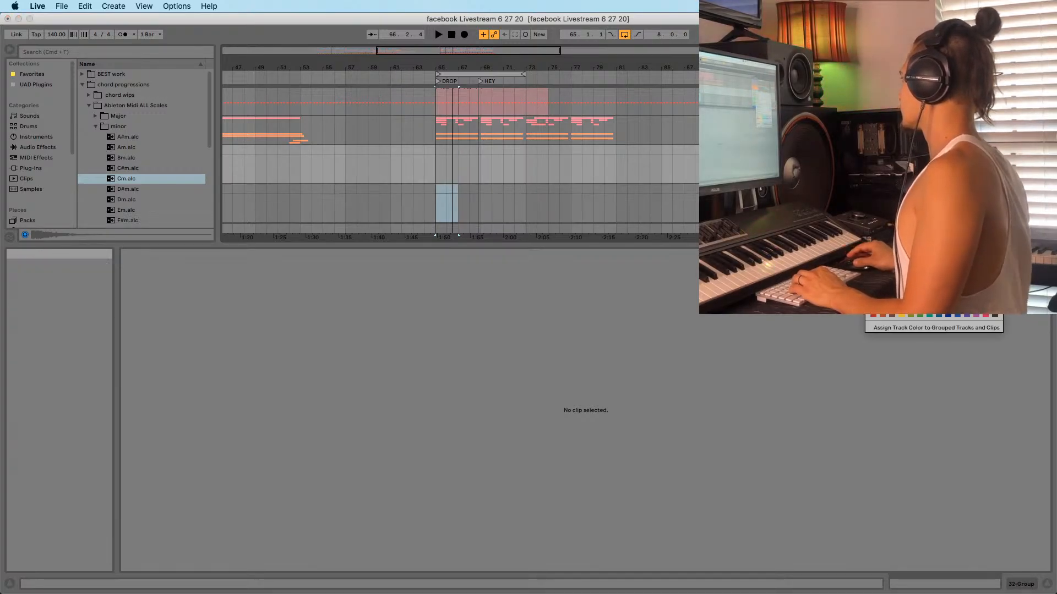
click(930, 303)
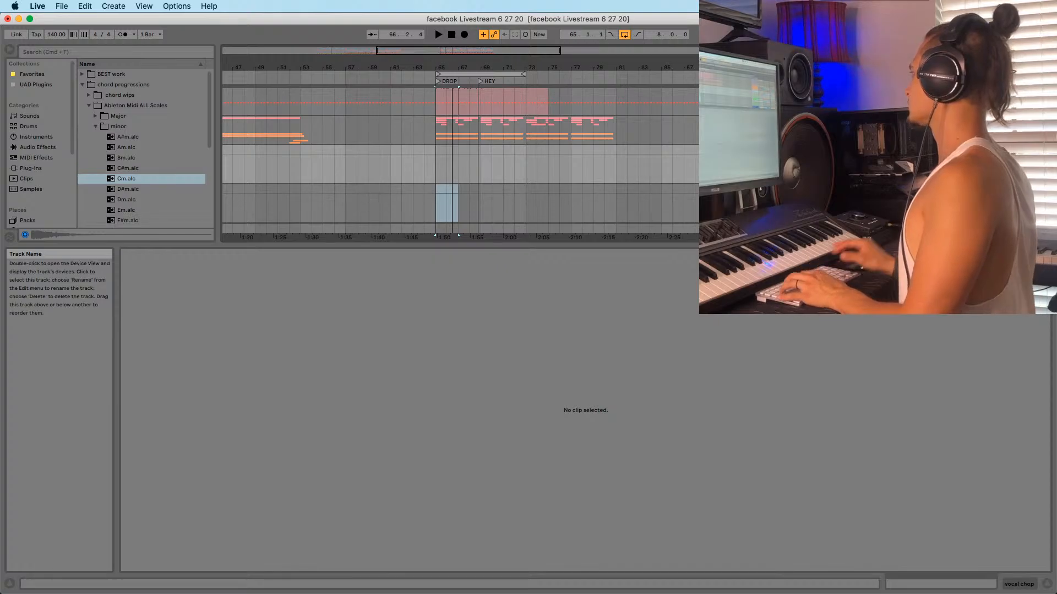
Copy the MIDI group's full audio effect chain onto the vocal chop group
double_click(866, 121)
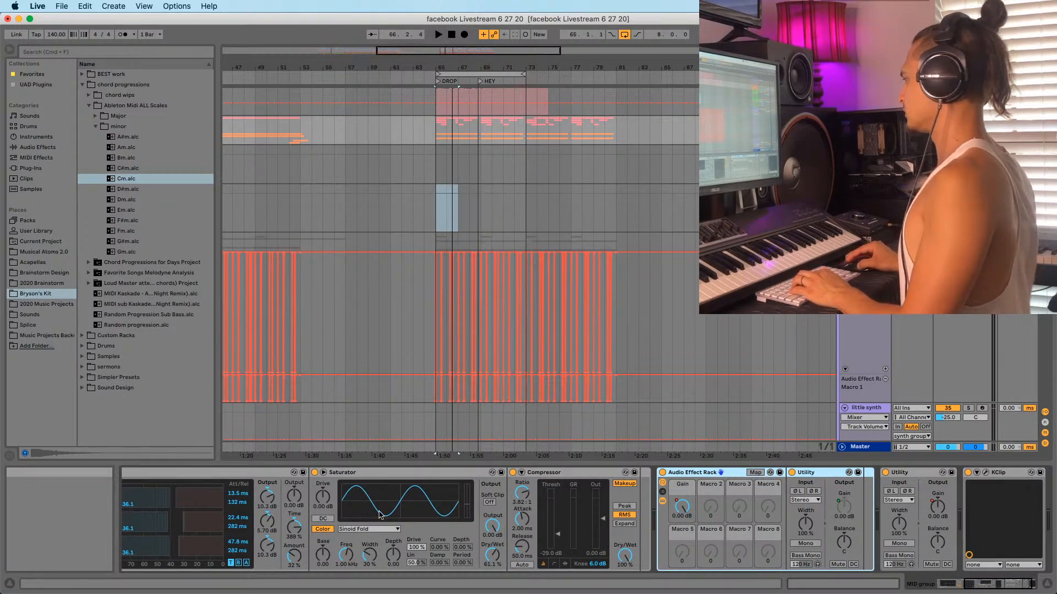
scroll(428, 488, left, 5)
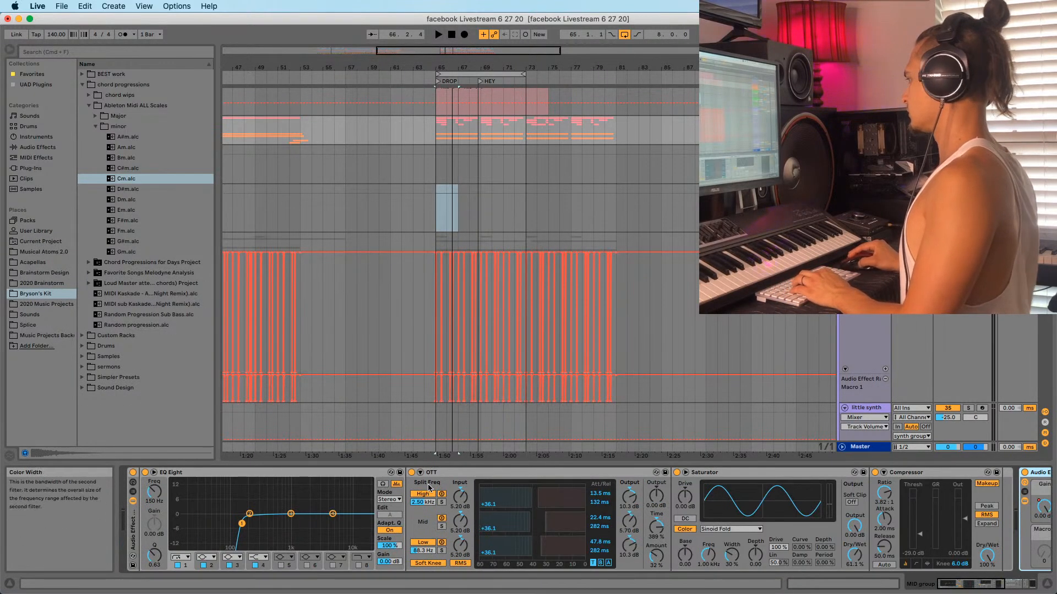
double_click(133, 531)
shift+click(502, 477)
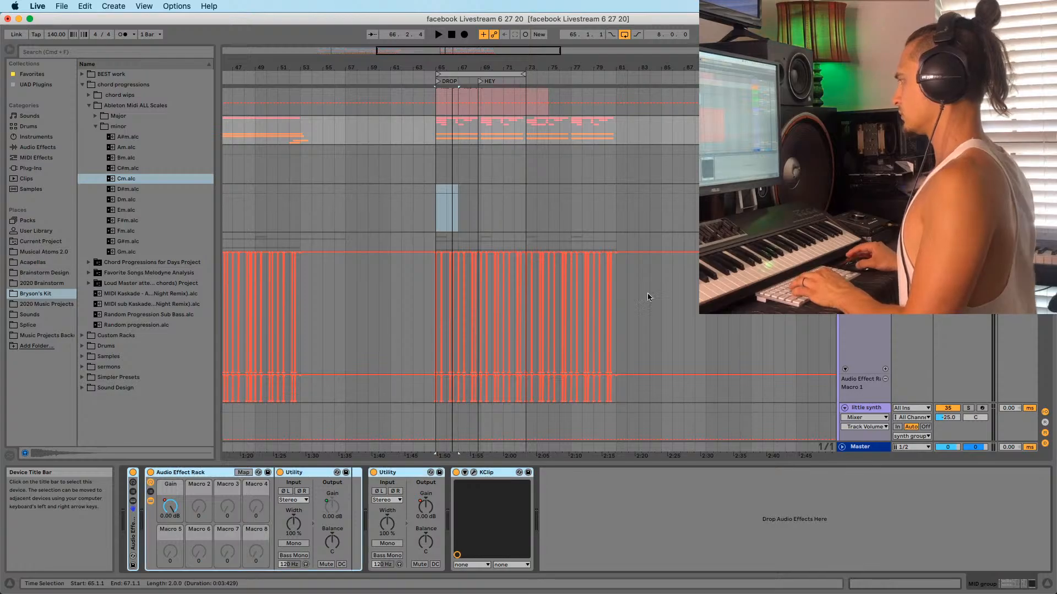
click(866, 150)
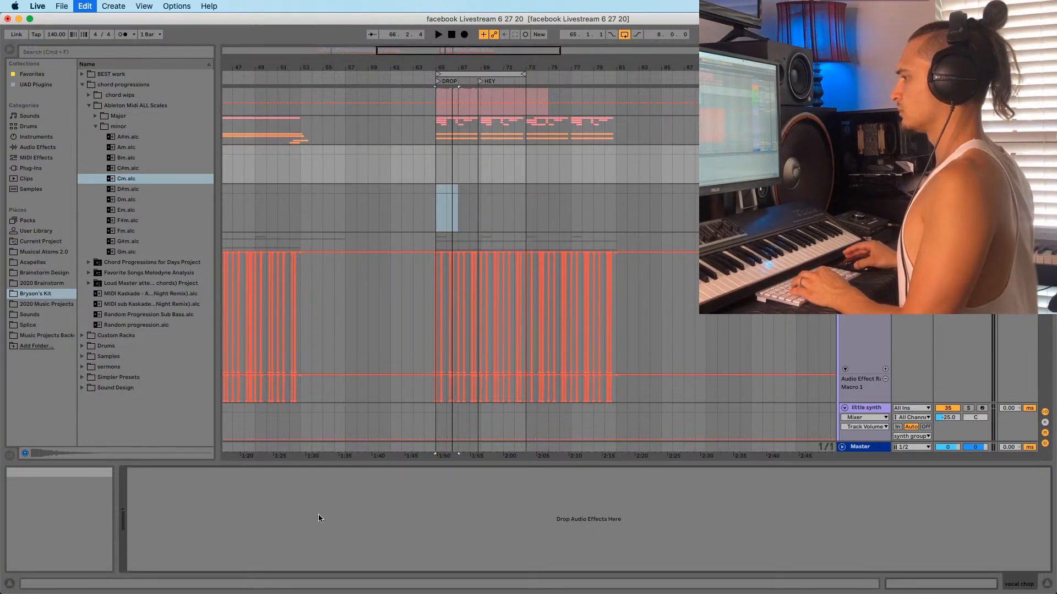
key(super+v)
Remove the second Utility from the vocal chop chain and show the effect rack's Gain automation in a new lane
click(397, 474)
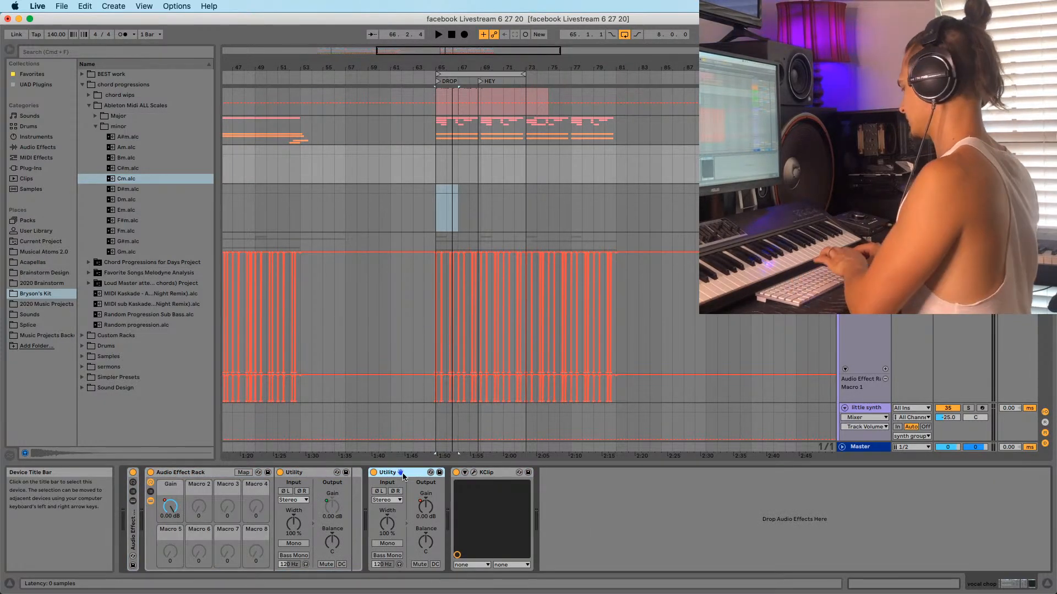
key(Delete)
right_click(187, 502)
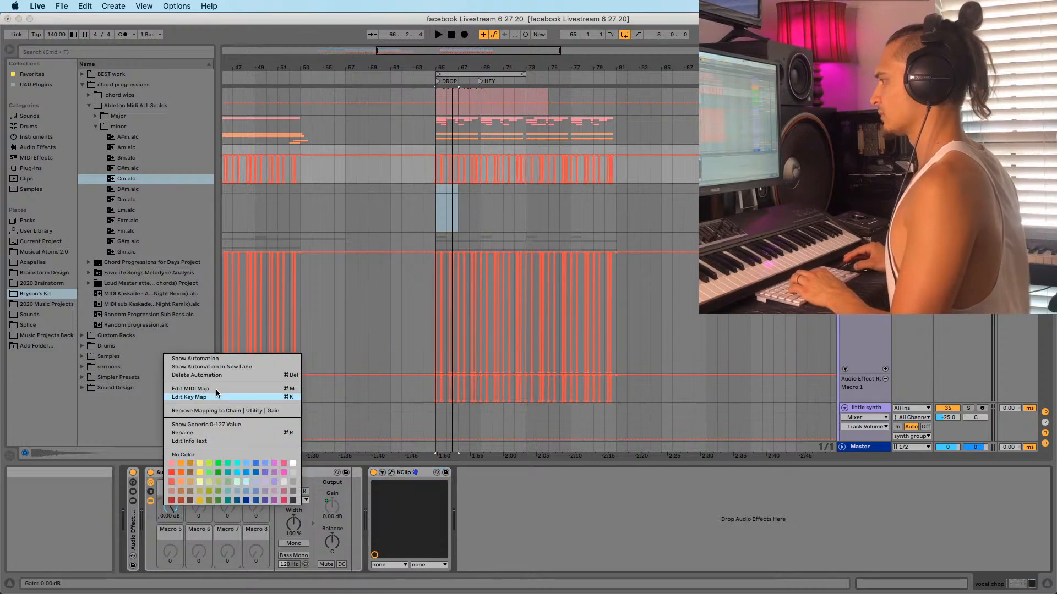
click(220, 370)
click(133, 539)
Play the drop, zoom in on it, and set the insert marker at bar 65 on the vocal chop audio track
key(space)
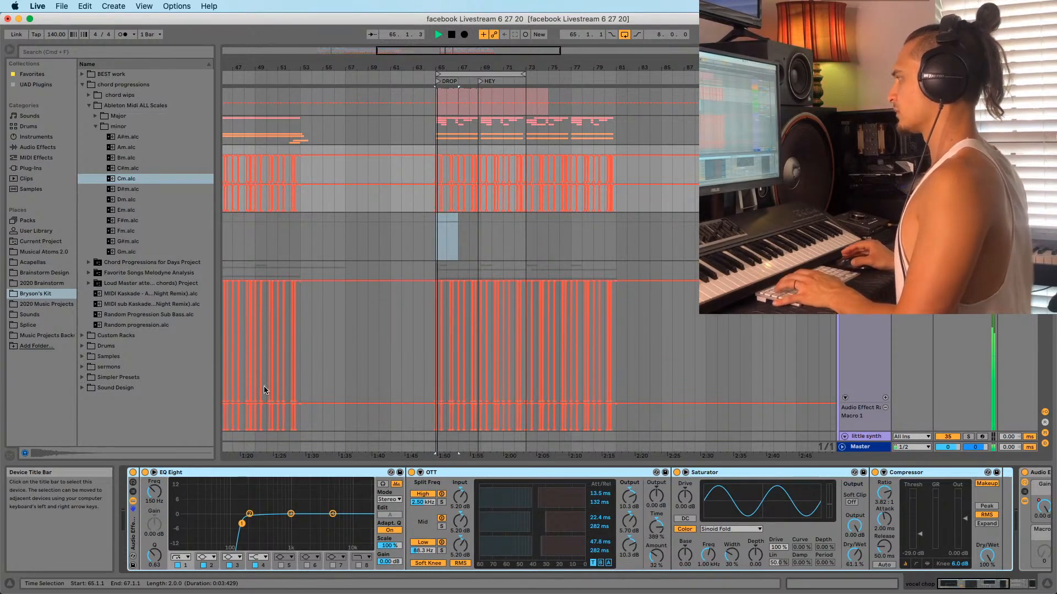
scroll(484, 225, up, 2)
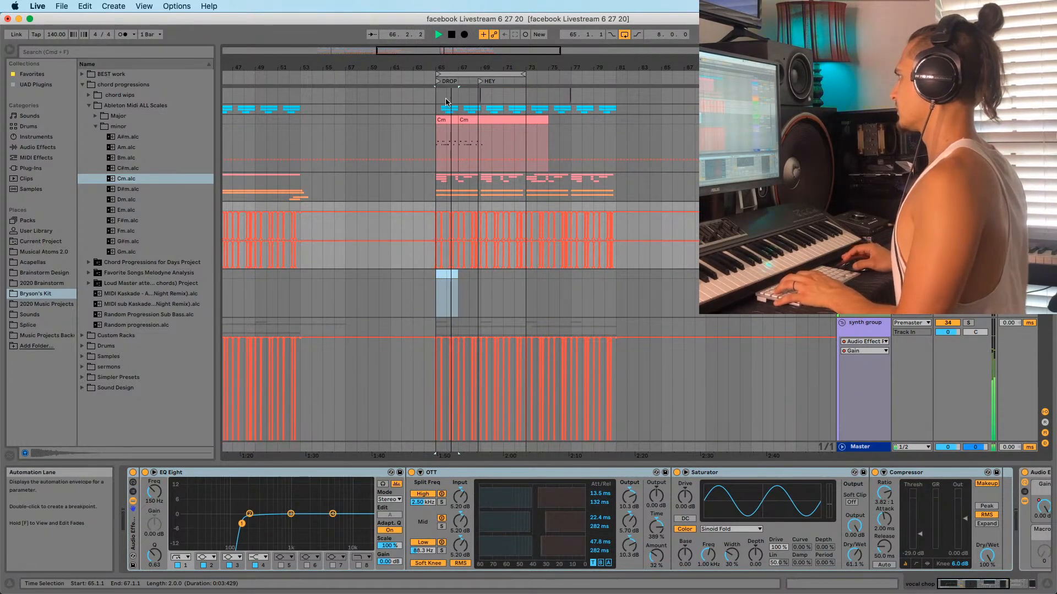
click(449, 290)
drag(450, 275, 438, 279)
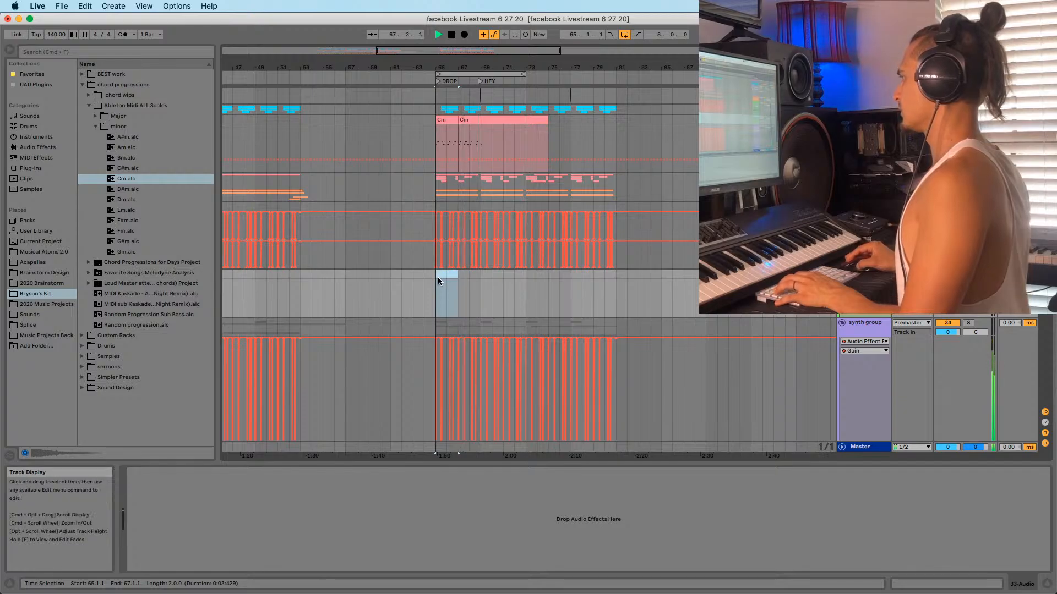
drag(433, 68, 433, 91)
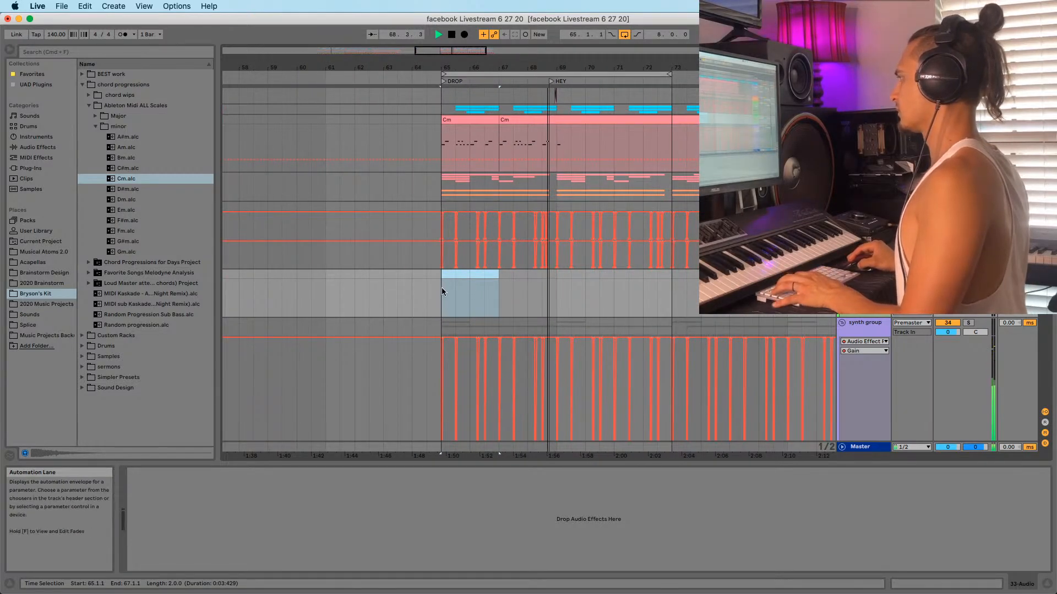
click(447, 266)
Replay the drop from bar 65 while reviewing the other tracks, including the Serum clips, and return to the vocal chop audio track
scroll(448, 268, down, 5)
scroll(484, 263, up, 5)
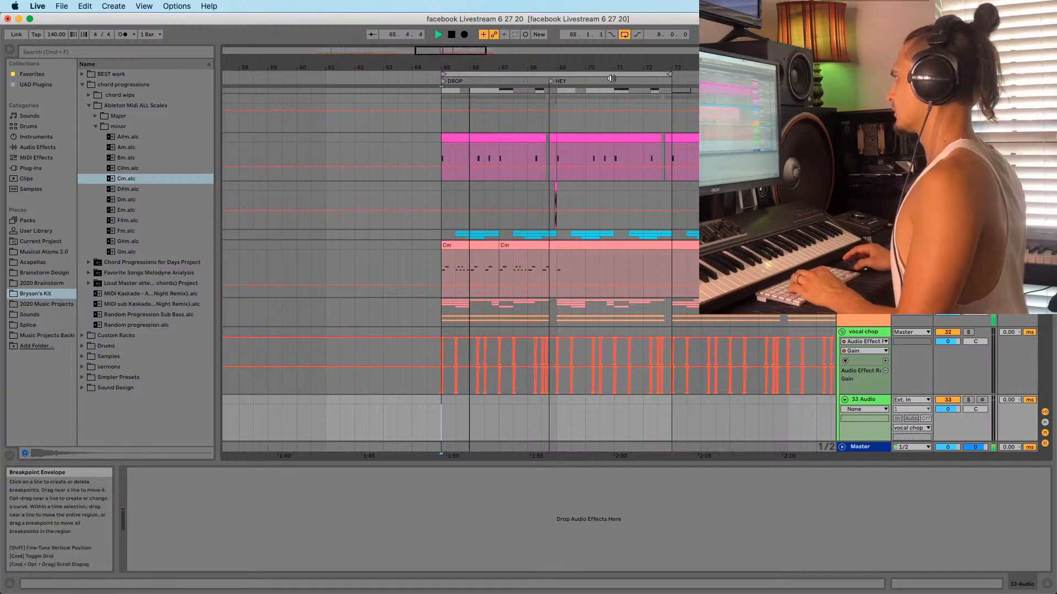
scroll(570, 291, down, 3)
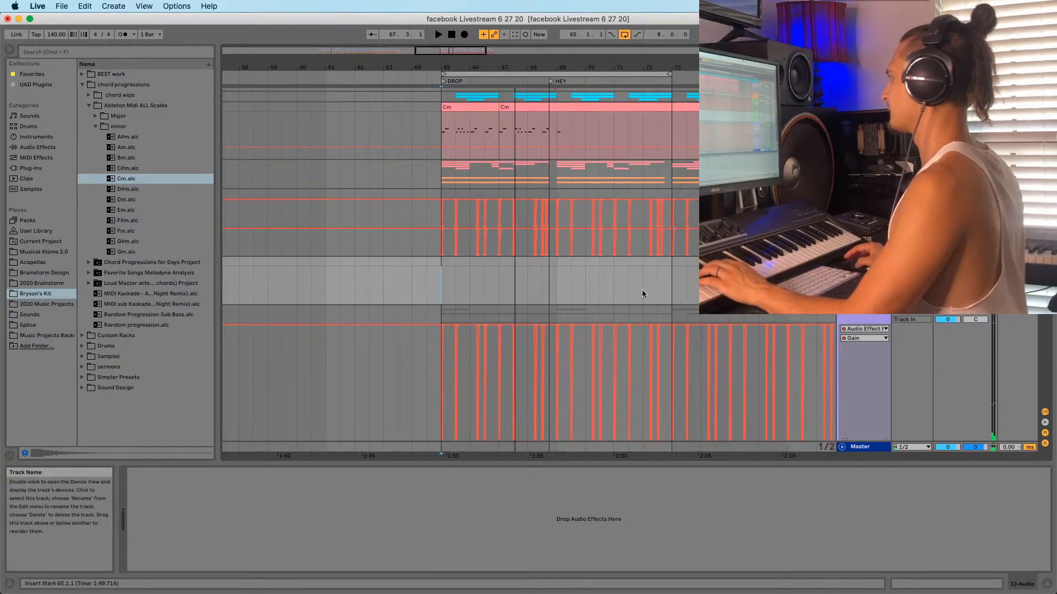
scroll(441, 286, up, 7)
key(space)
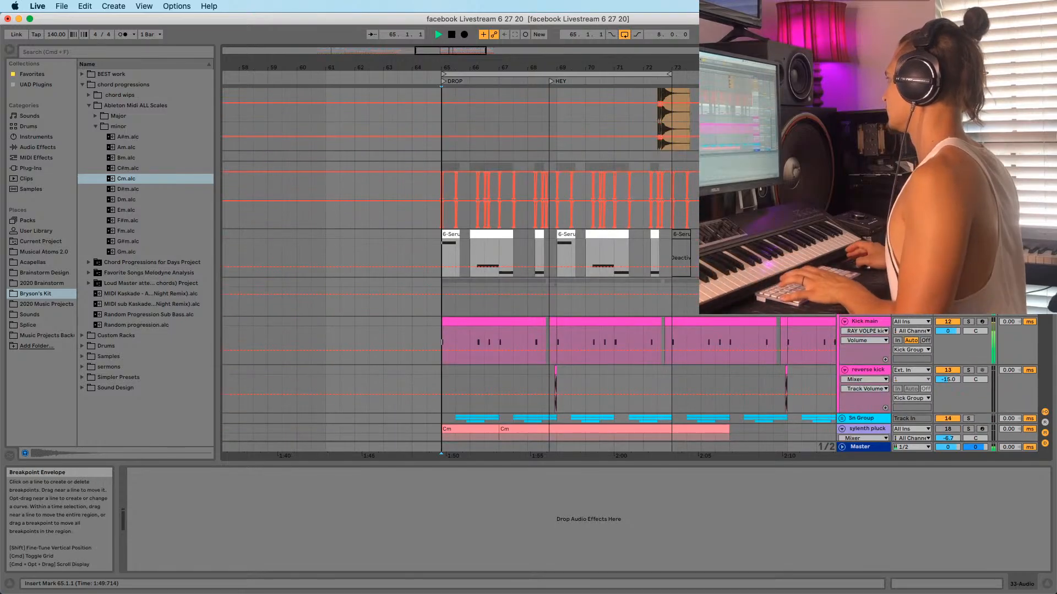
click(500, 255)
scroll(500, 255, down, 10)
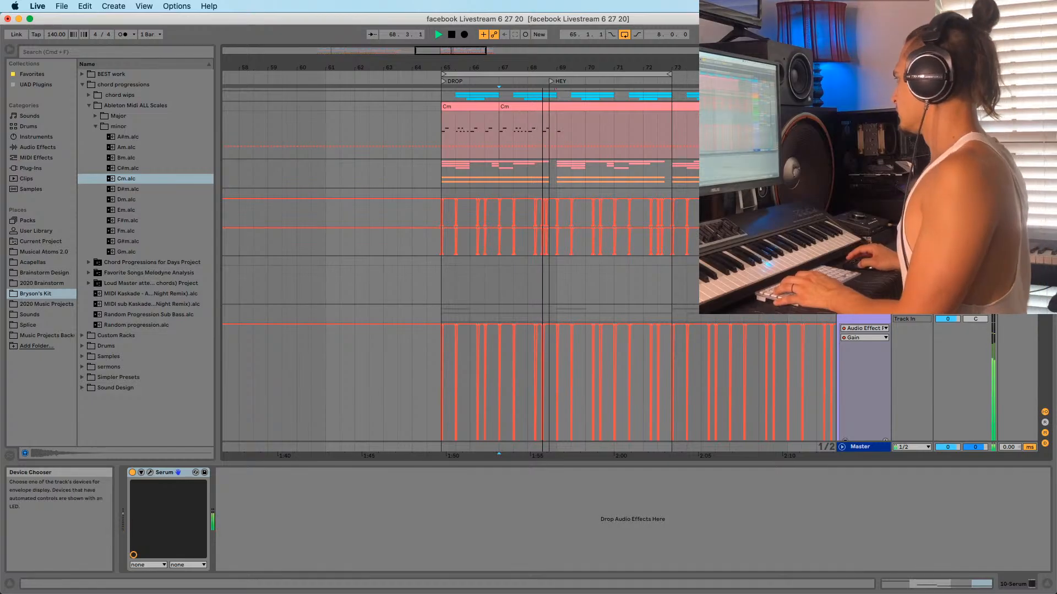
click(534, 259)
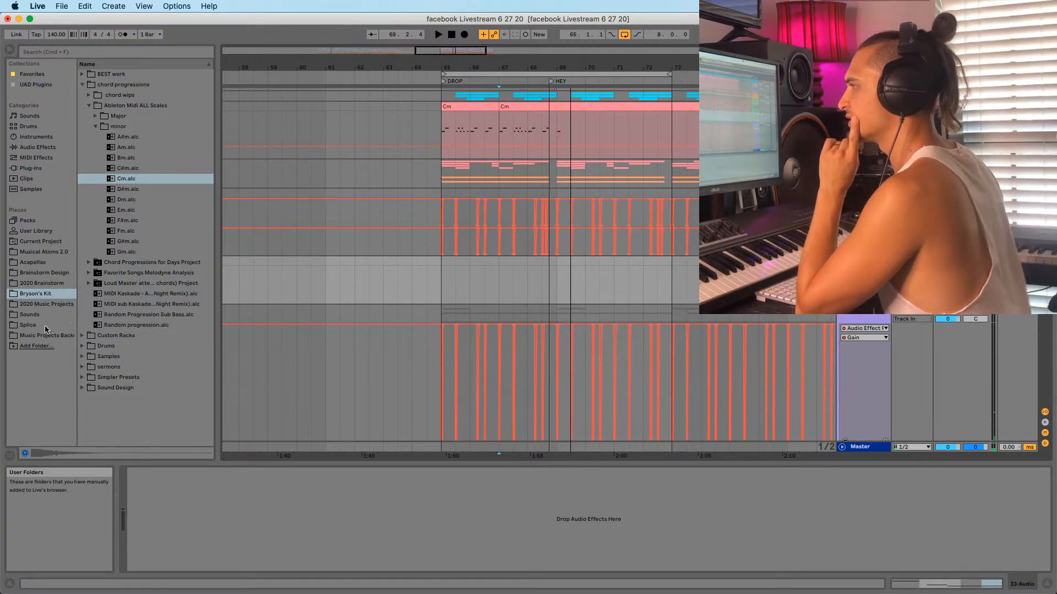
Audition REMEDY VOX_30, VOX_12 and VOX_13 in the VOX folder of THE FREE REMEDY KIT in Sounds
click(48, 316)
scroll(126, 348, down, 10)
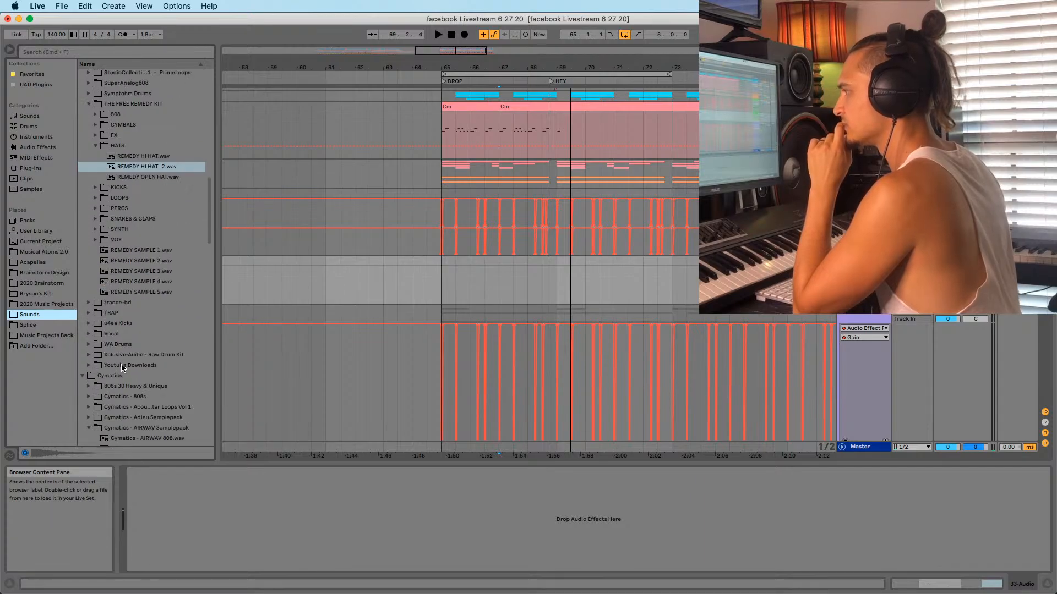
click(97, 219)
click(123, 294)
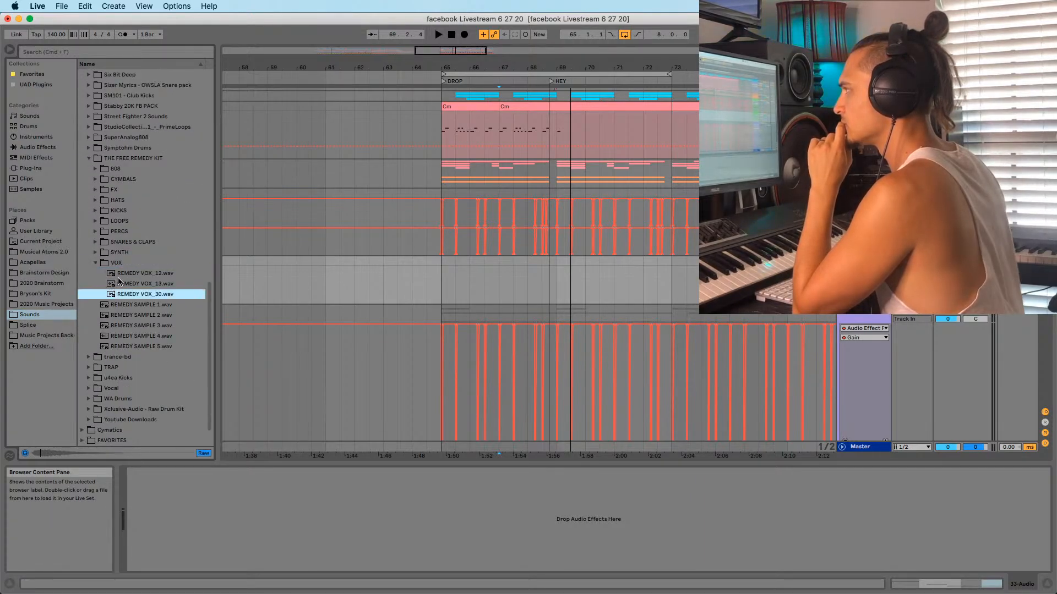
click(124, 274)
click(127, 284)
click(130, 274)
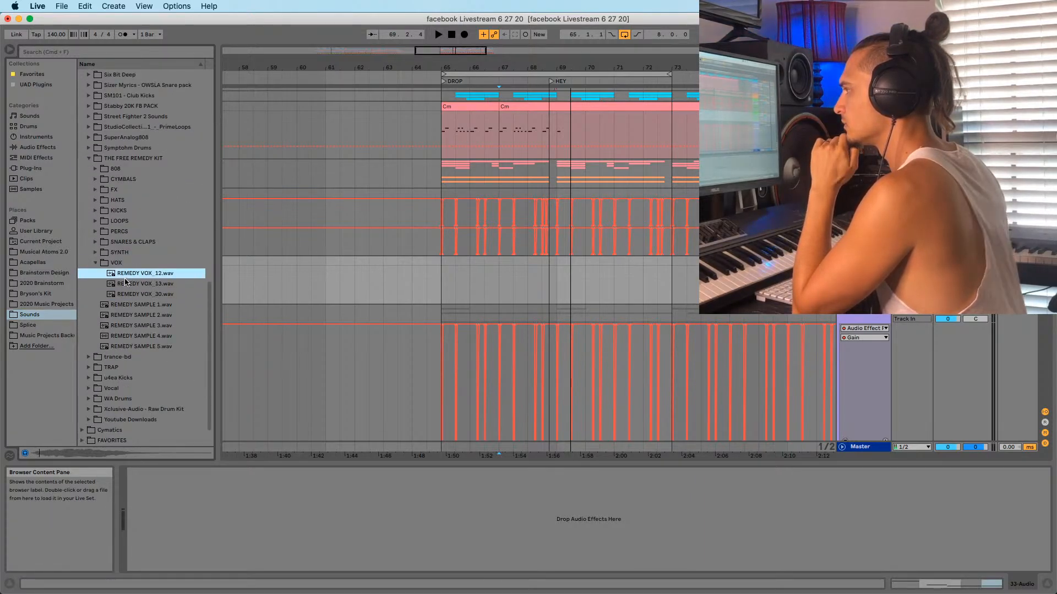
scroll(90, 335, down, 3)
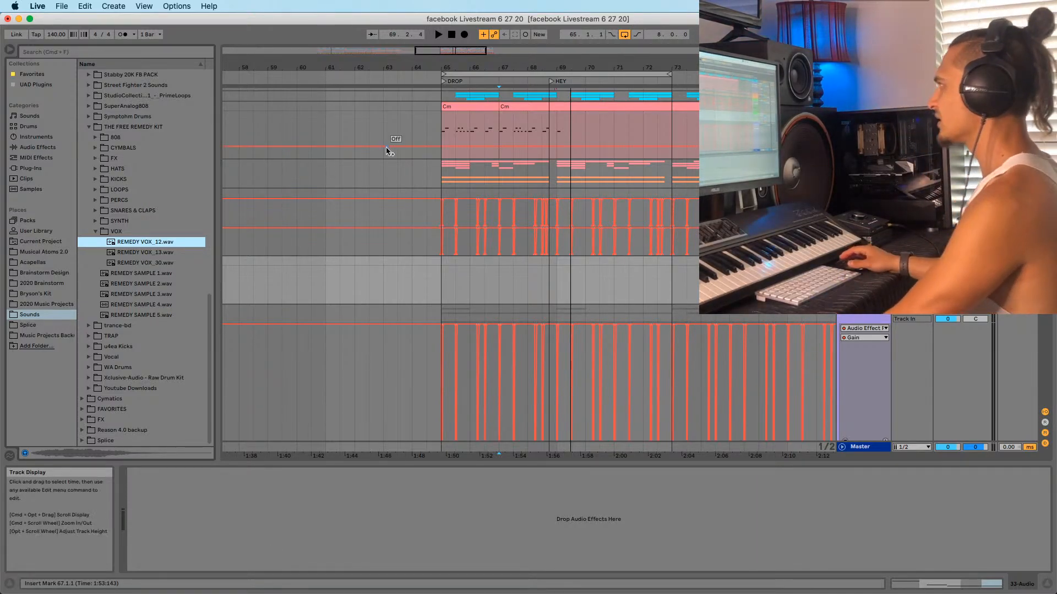
Open the first Cm clip on the sylenth pluck track at the drop and examine its note pattern
click(481, 107)
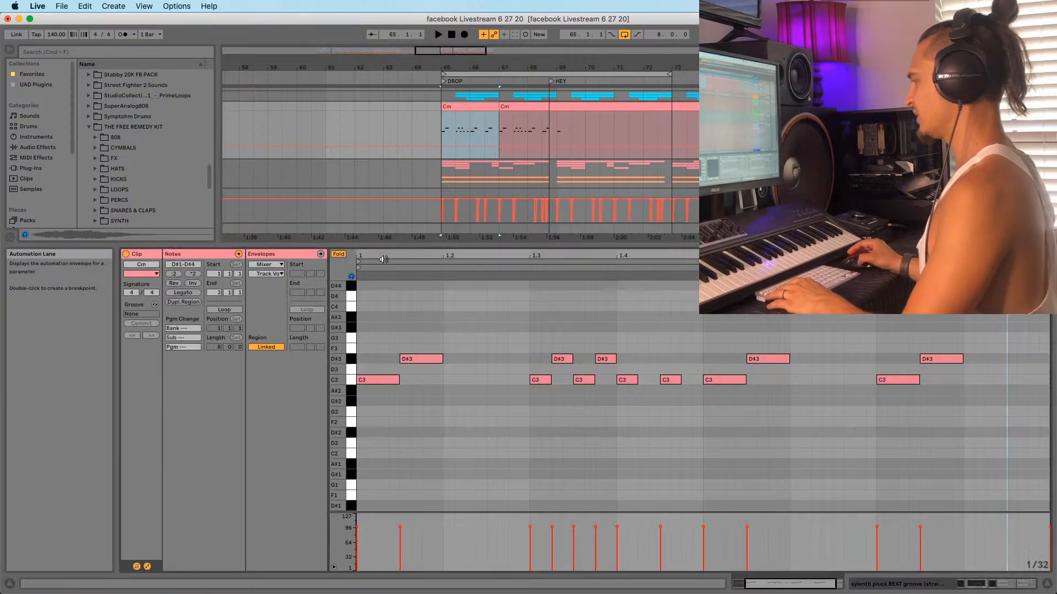
drag(358, 255, 444, 255)
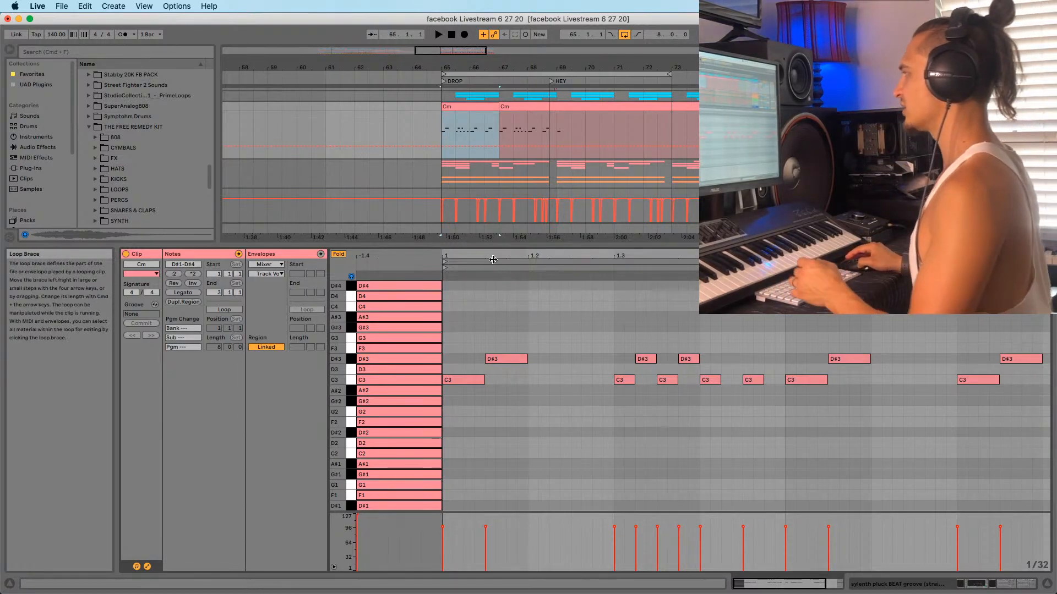
key(minus)
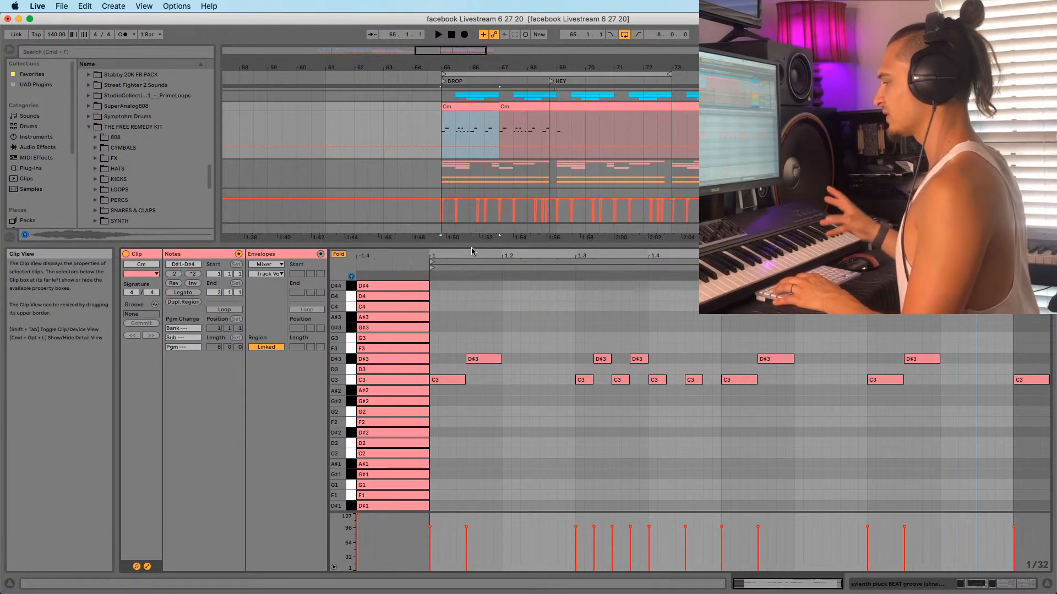
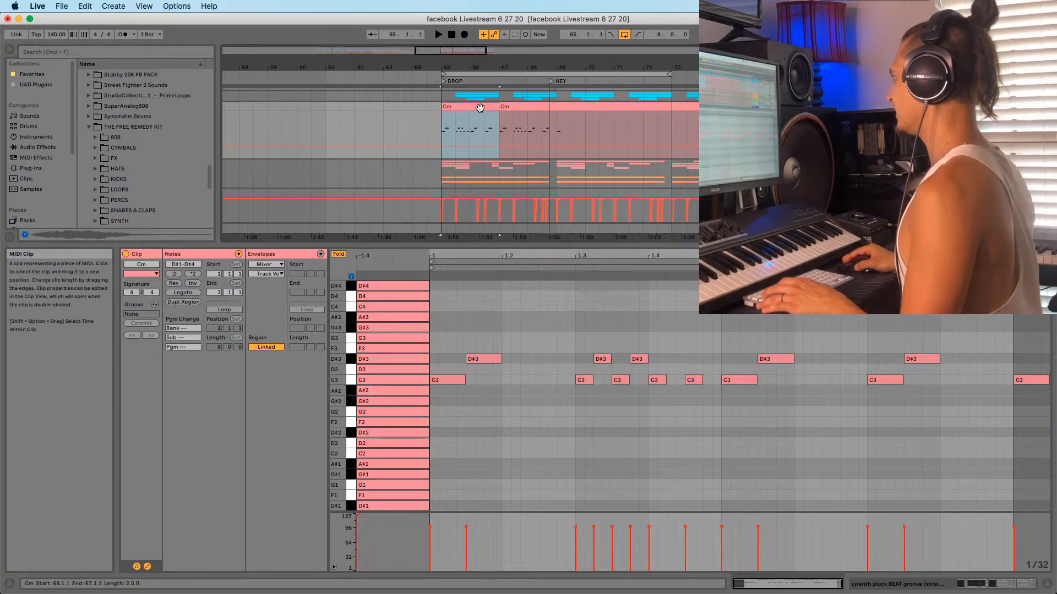
Reselect the vocal chop audio track, enlarge the browser area, and collapse THE FREE REMEDY KIT folder
scroll(477, 122, down, 3)
scroll(477, 122, up, 2)
scroll(138, 165, down, 3)
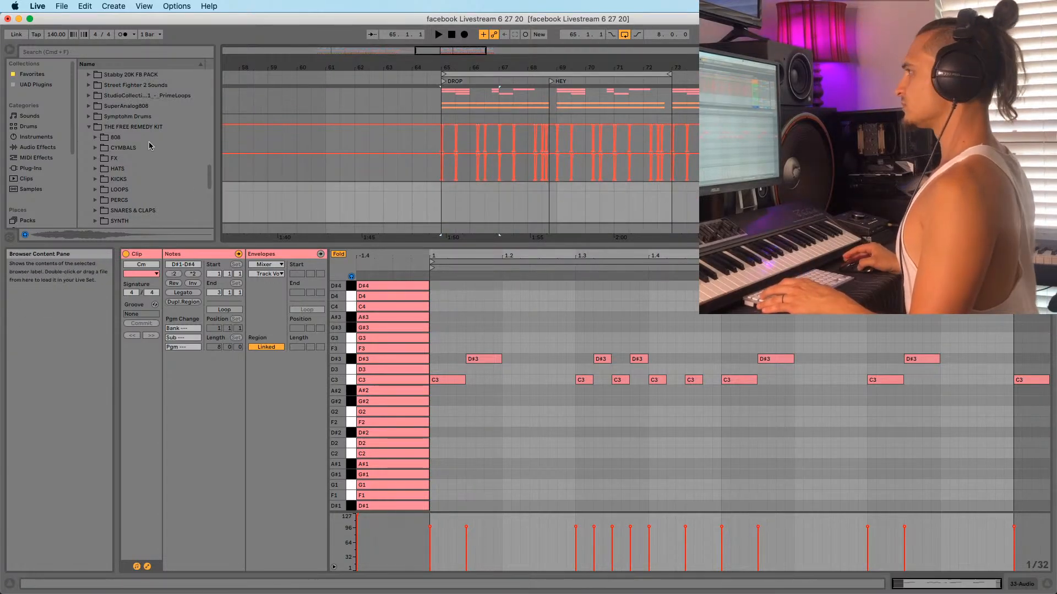
scroll(33, 176, down, 5)
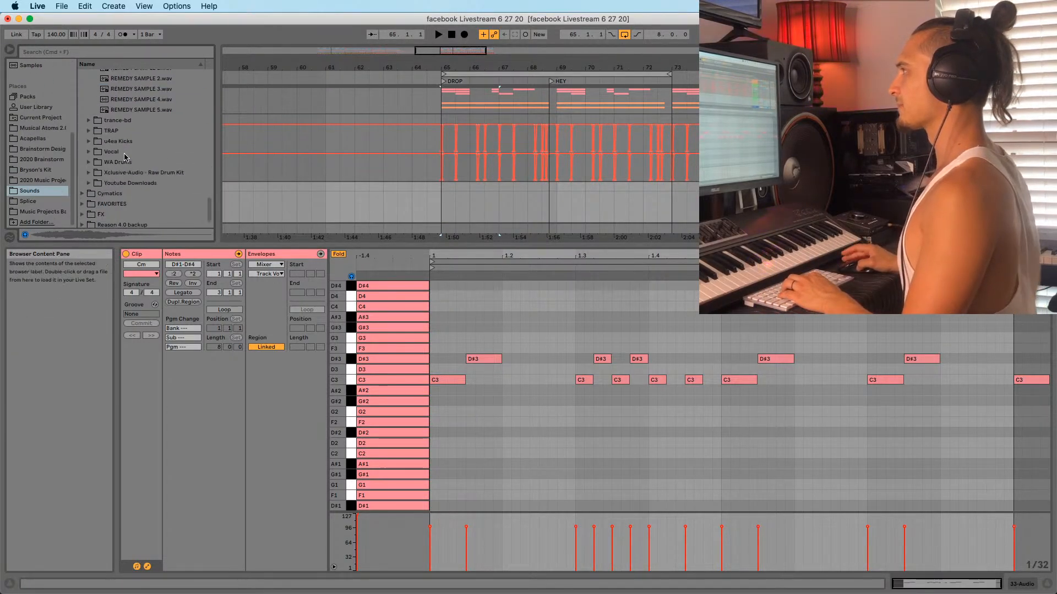
scroll(137, 165, down, 5)
drag(129, 244, 129, 327)
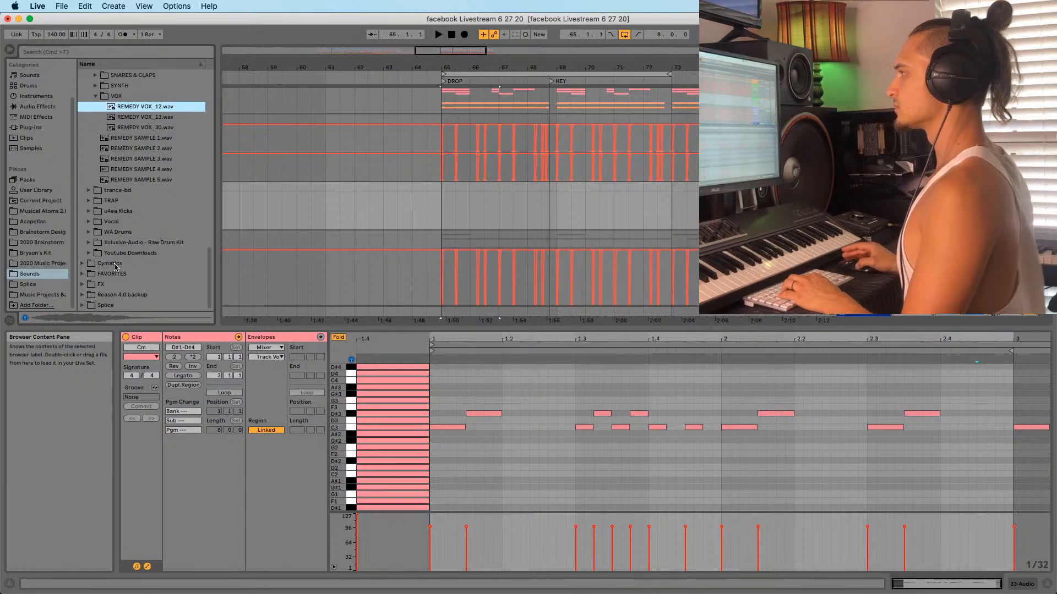
scroll(95, 269, up, 10)
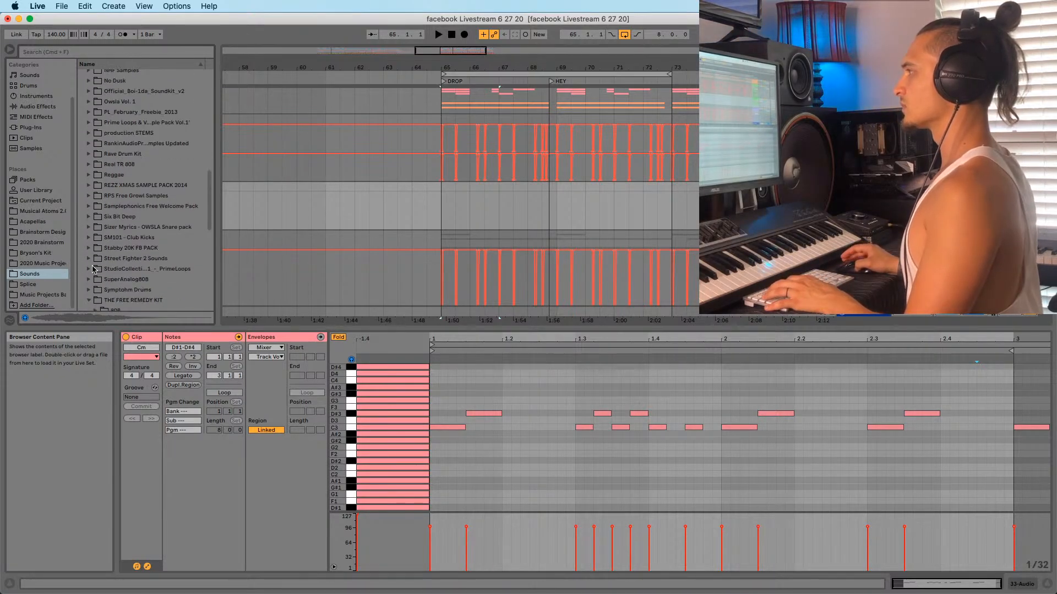
click(90, 209)
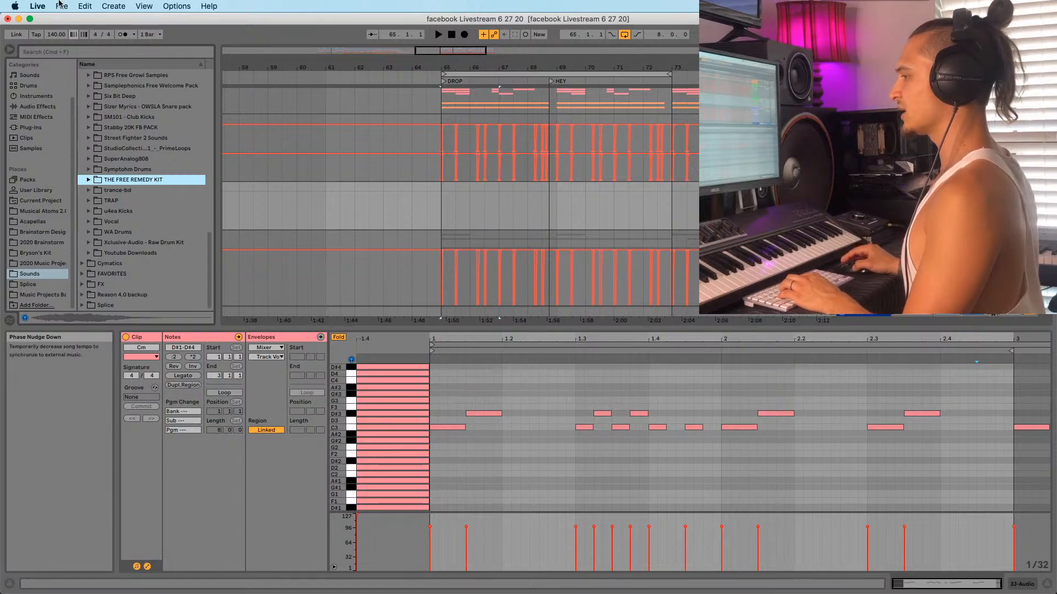
Search the Sounds folder for "vocal" and expand the Vocal Chop folder inside Vocal
click(70, 51)
text(vocal)
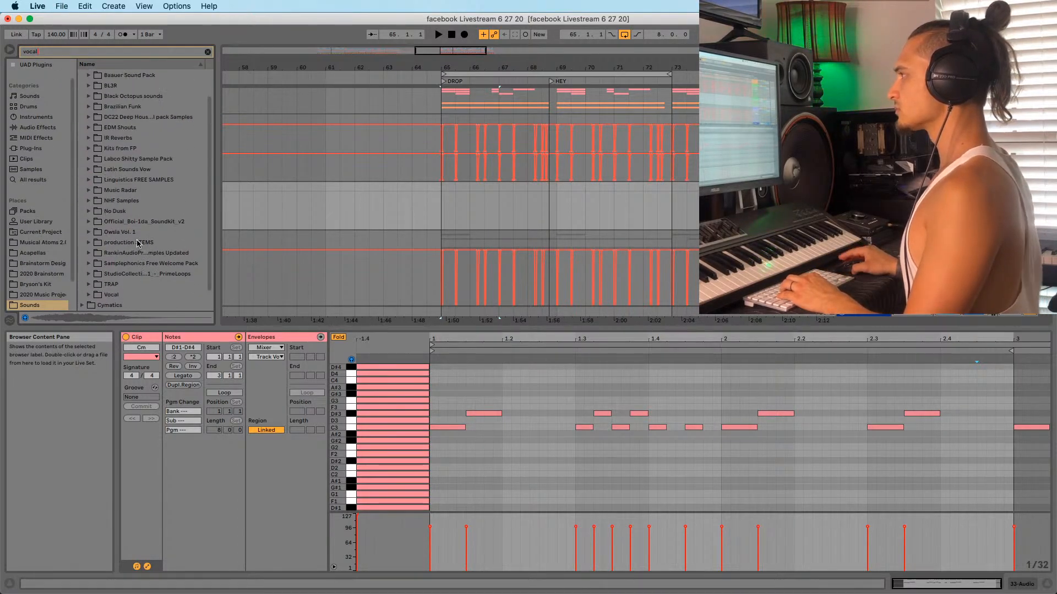
scroll(77, 265, down, 3)
click(89, 274)
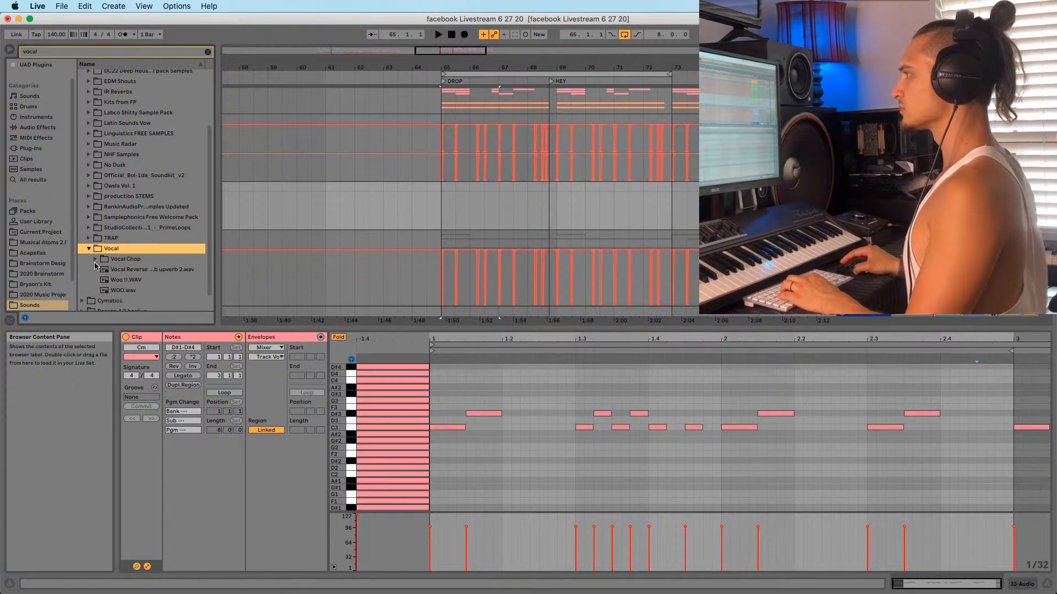
click(96, 260)
Audition the Low samples in the Vocal Chop folder and place vocal sample pack Low C on the vocal chop track at bar 65
click(119, 281)
click(123, 280)
scroll(123, 280, down, 3)
click(126, 276)
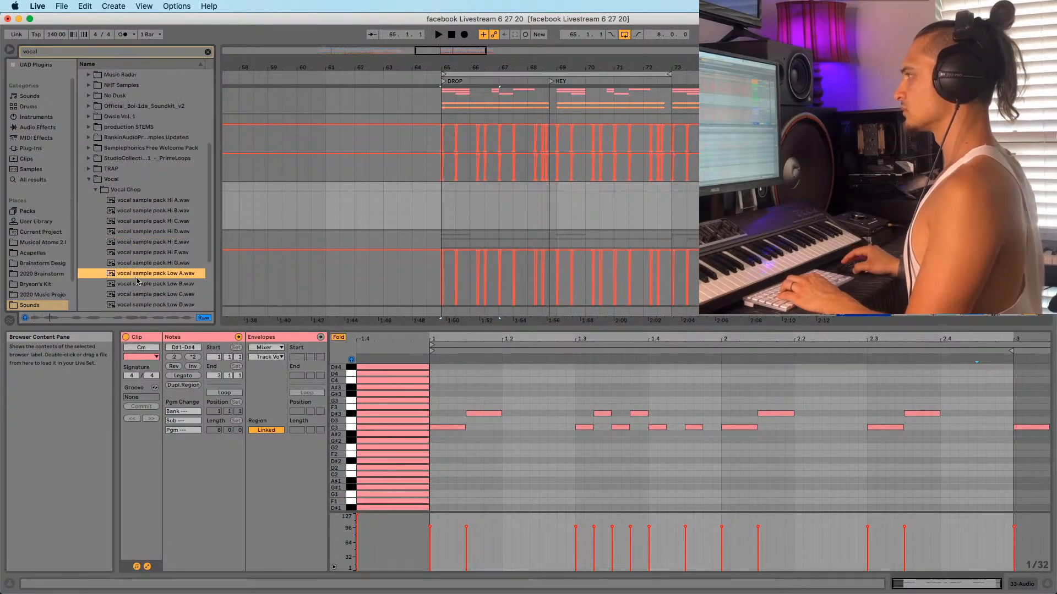
scroll(130, 275, down, 3)
click(141, 241)
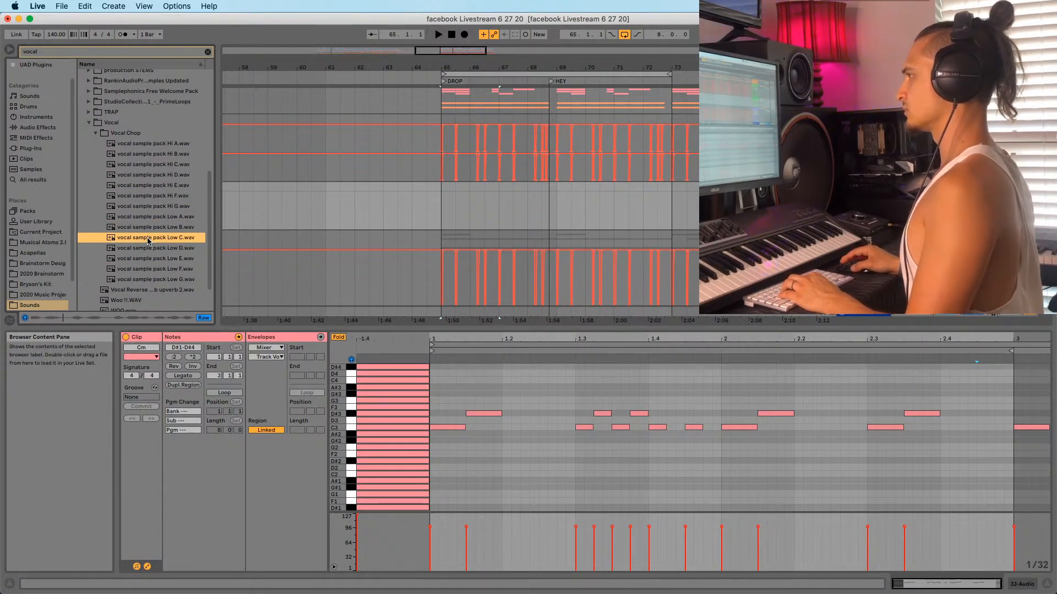
drag(142, 240, 468, 190)
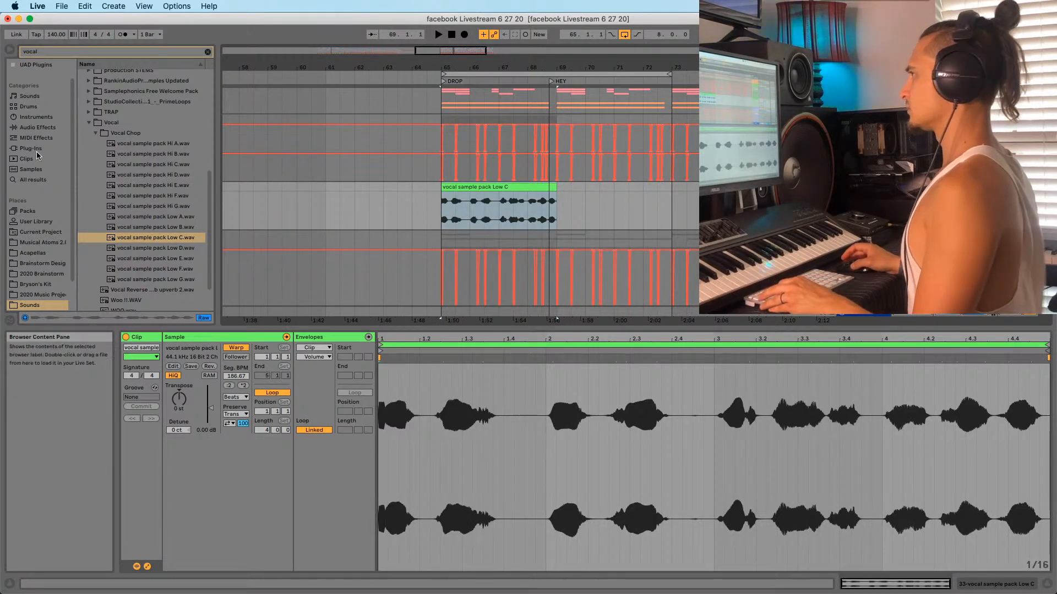
Add UAD RealVerb-Pro to the vocal chop track with its mix at 14%, and reopen the Low C clip's sample settings
click(36, 67)
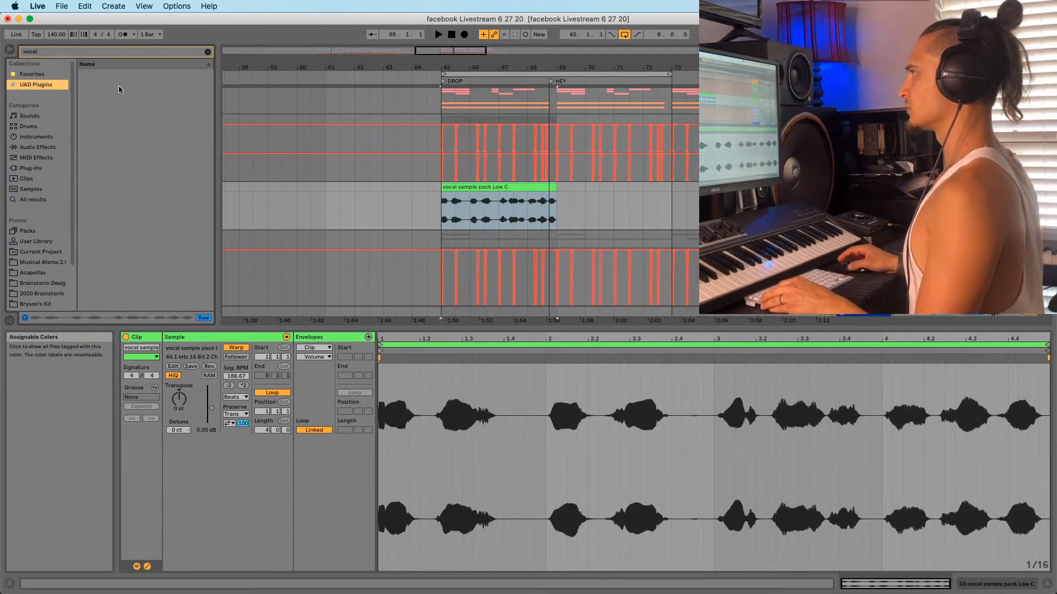
click(207, 53)
drag(103, 134, 453, 221)
key(space)
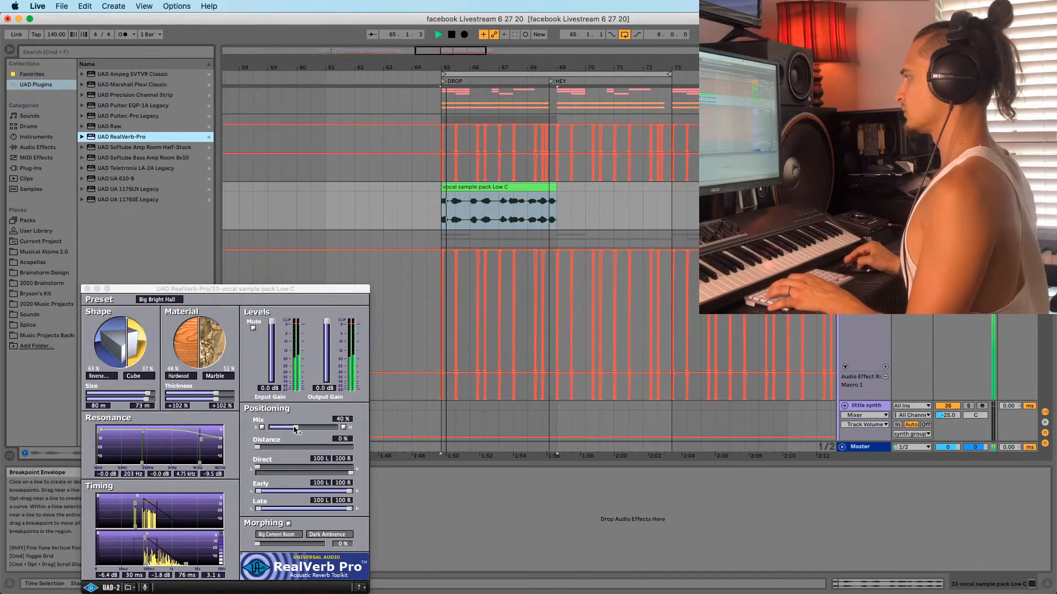
drag(280, 434, 277, 434)
click(464, 205)
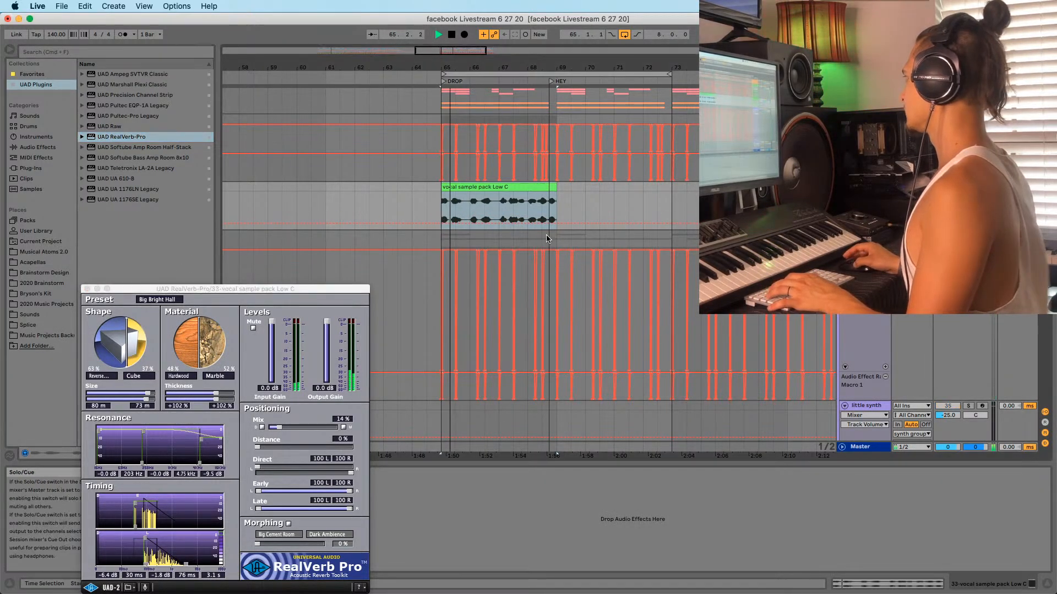
double_click(464, 204)
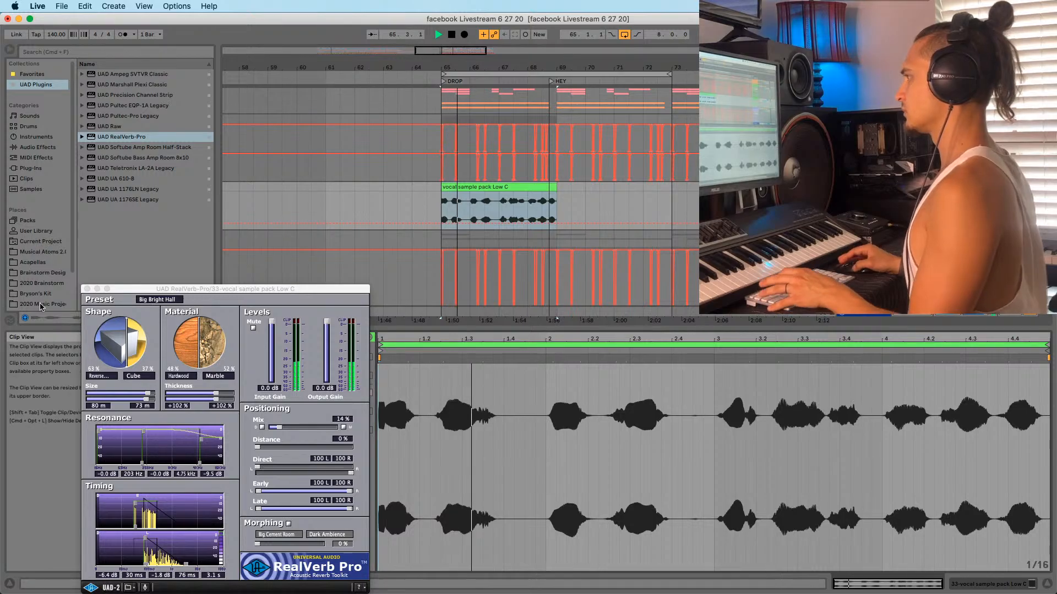
click(86, 289)
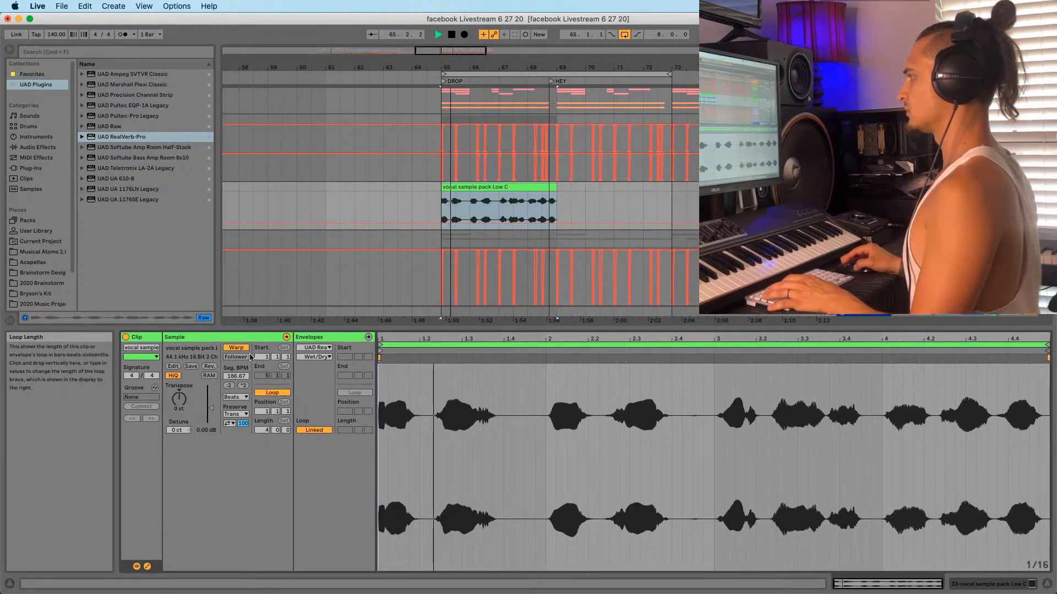
Try the Low C clip with warping turned off during playback, and undo that change
key(space)
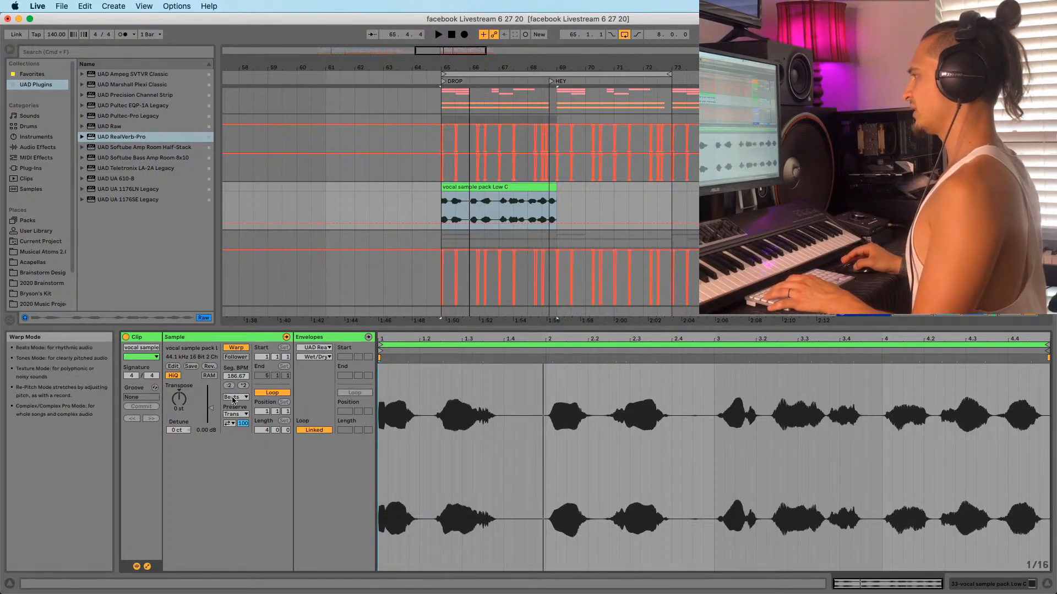
key(space)
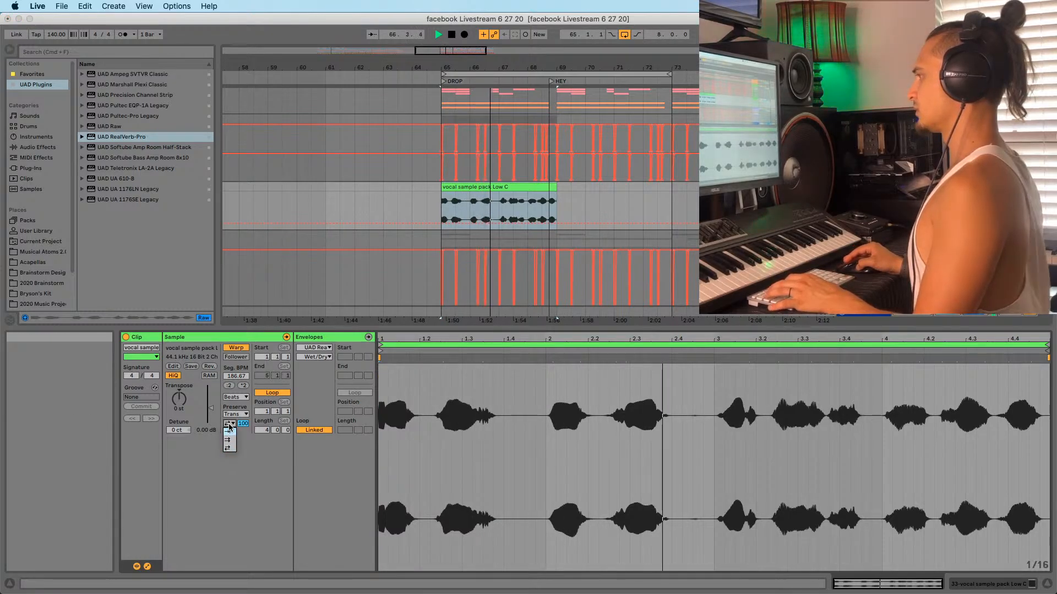
key(space)
click(236, 347)
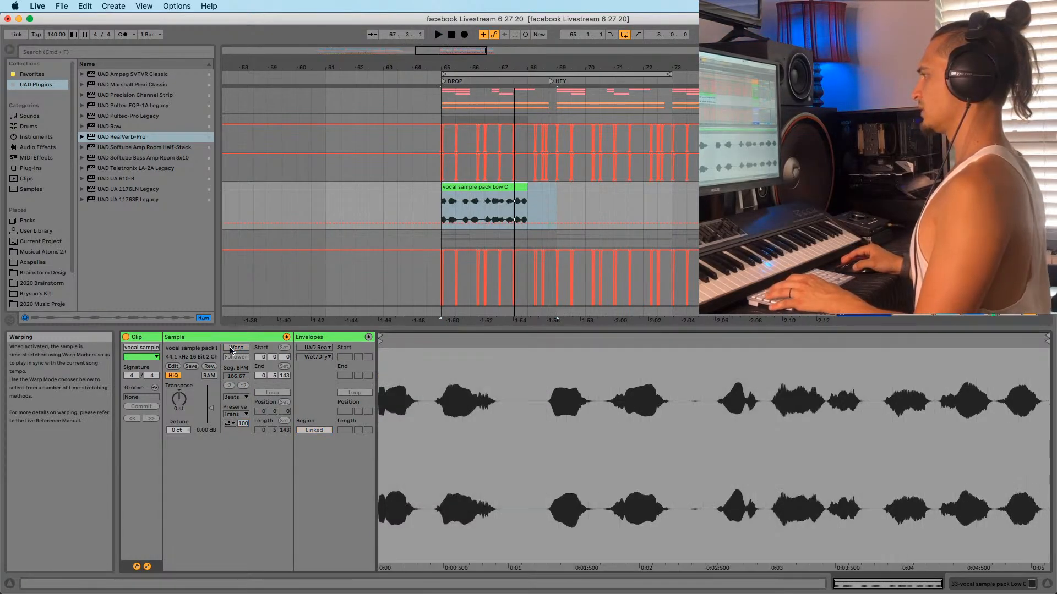
key(space)
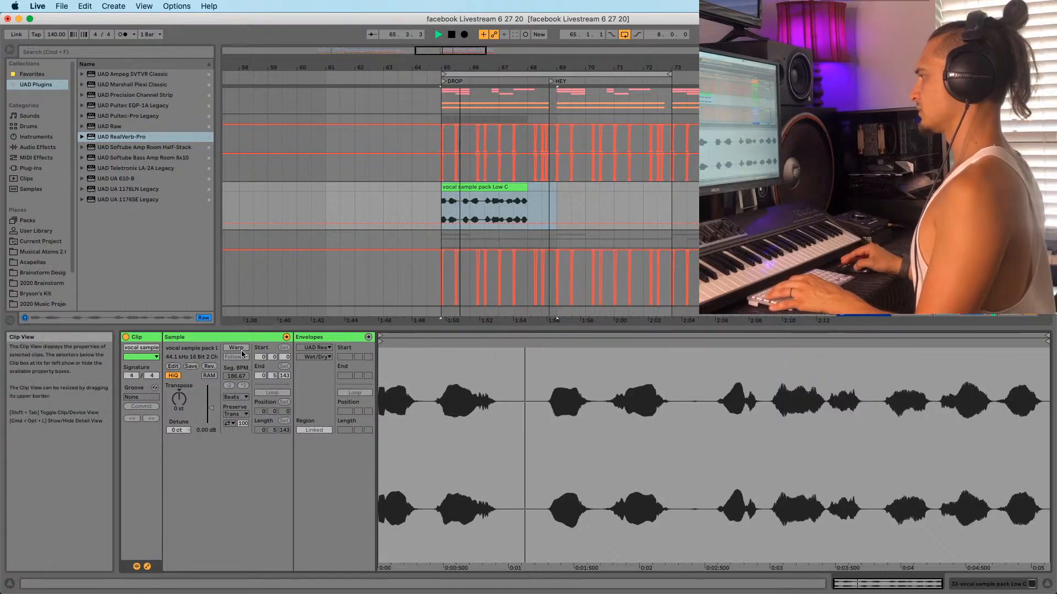
key(super+z)
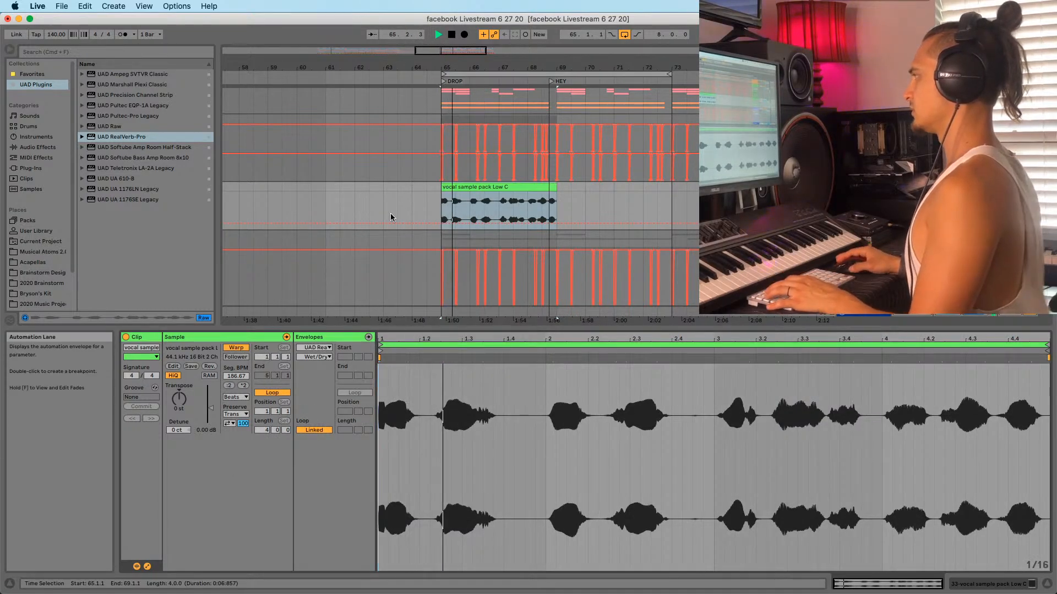
Turn off transient looping in the Low C clip's Beats warp settings and listen to the clip
scroll(445, 77, up, 3)
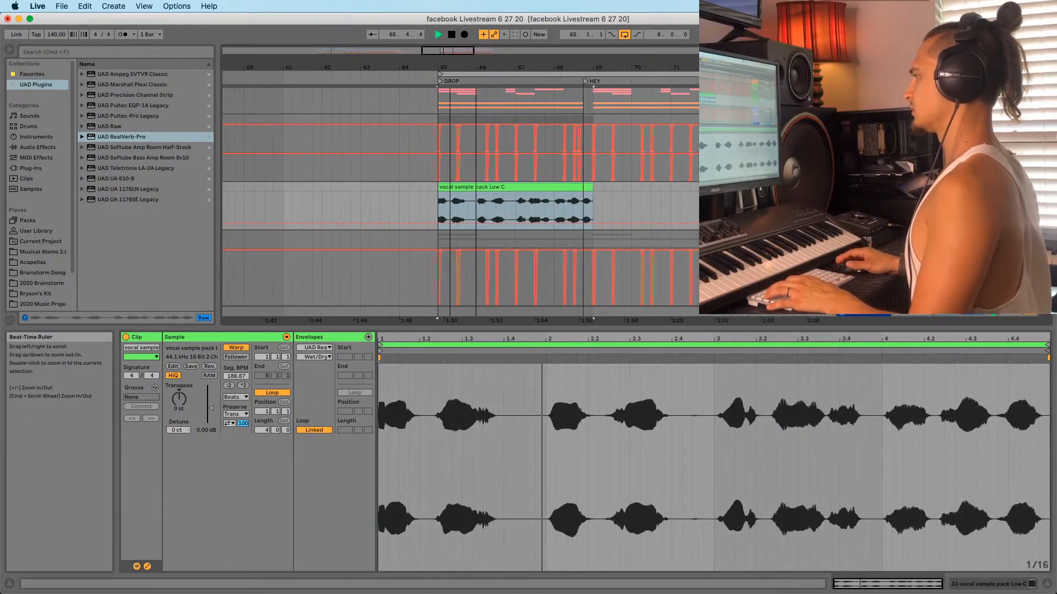
click(229, 423)
click(229, 433)
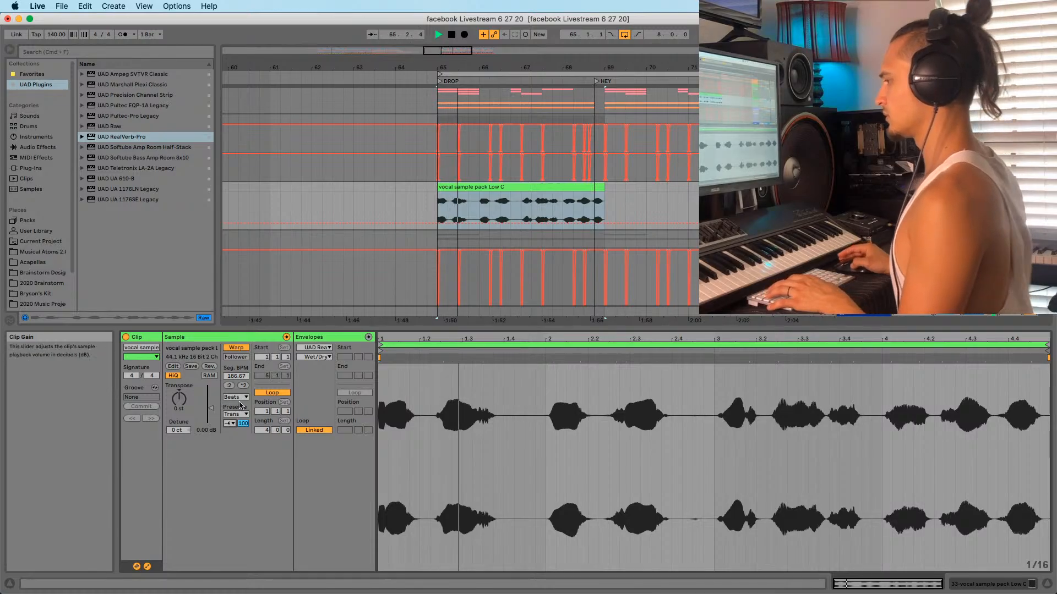
key(space)
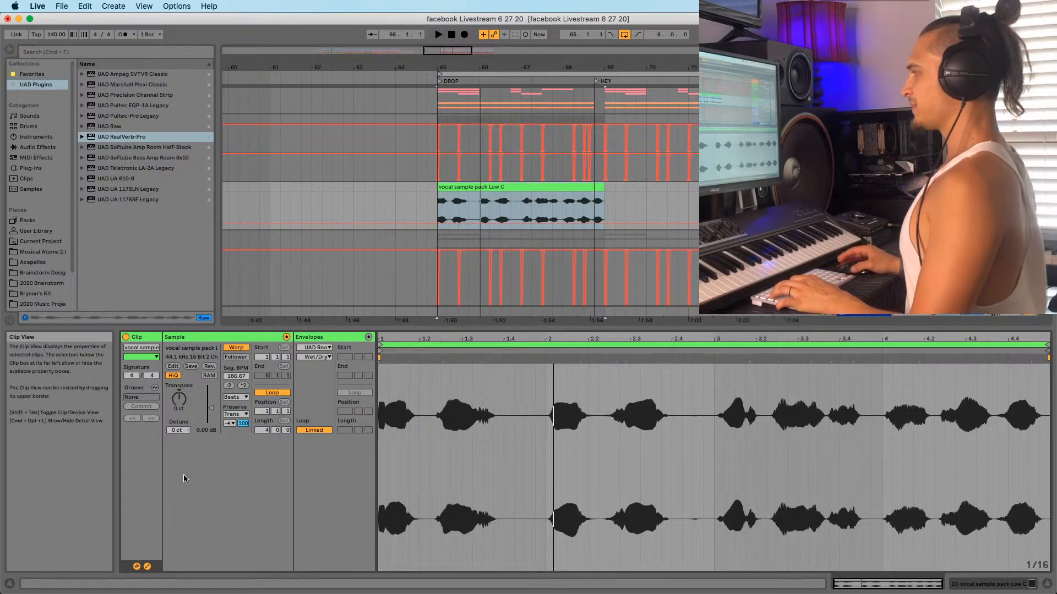
scroll(382, 240, up, 3)
scroll(382, 240, down, 3)
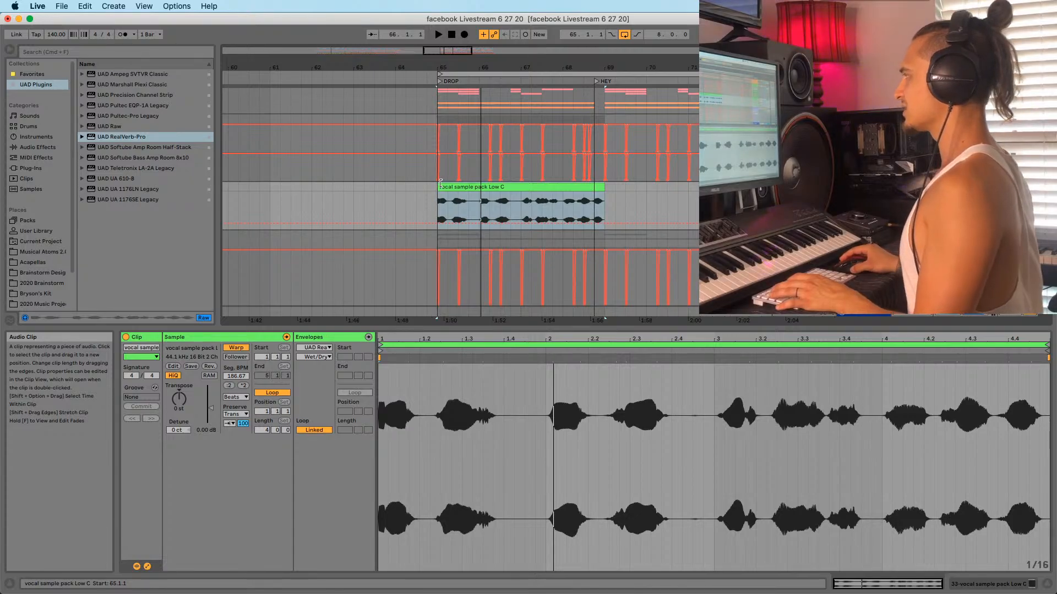
Replay the drop from bar 65 to examine how the Low C vocal phrases line up with the arrangement
key(space)
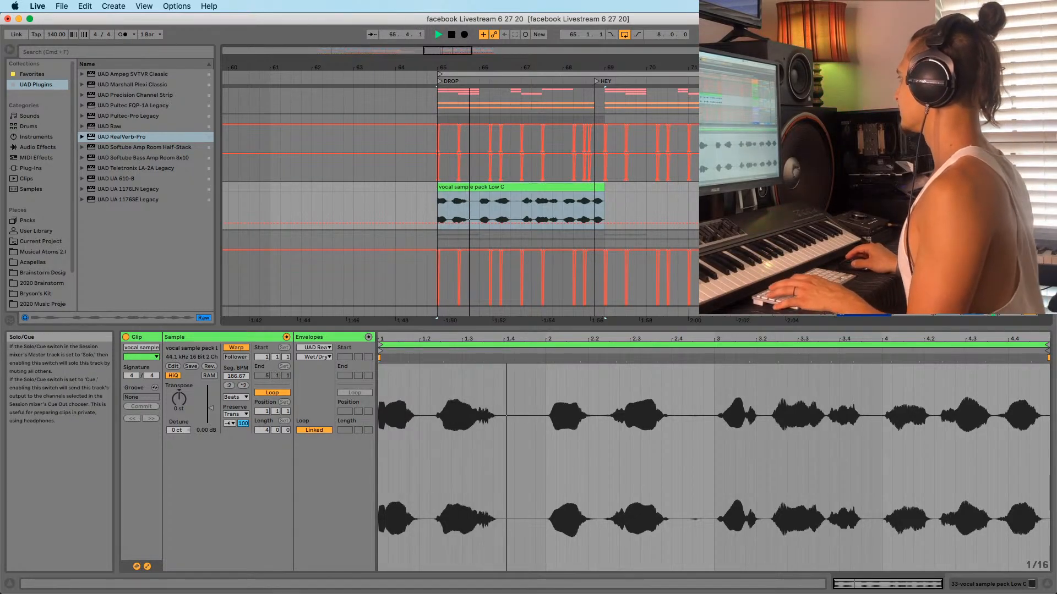
key(space)
key(space)
drag(447, 67, 437, 65)
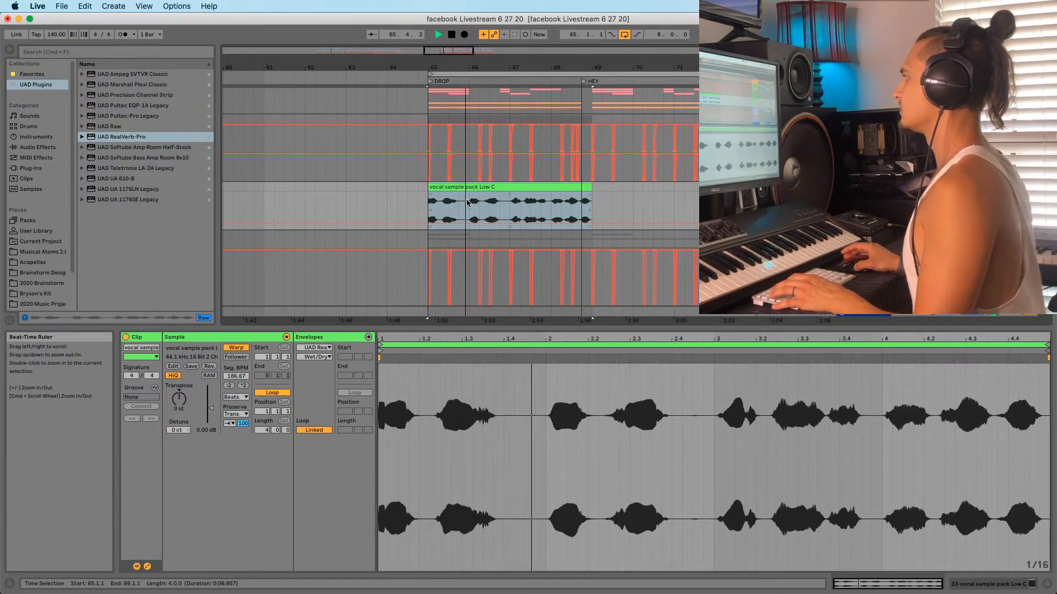
click(433, 216)
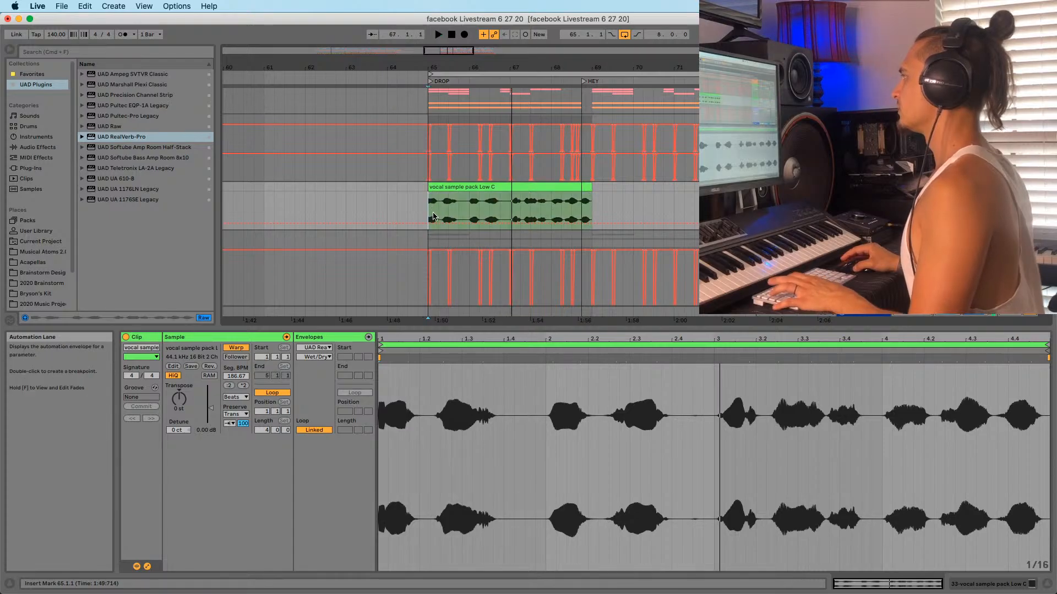
key(space)
drag(424, 67, 409, 93)
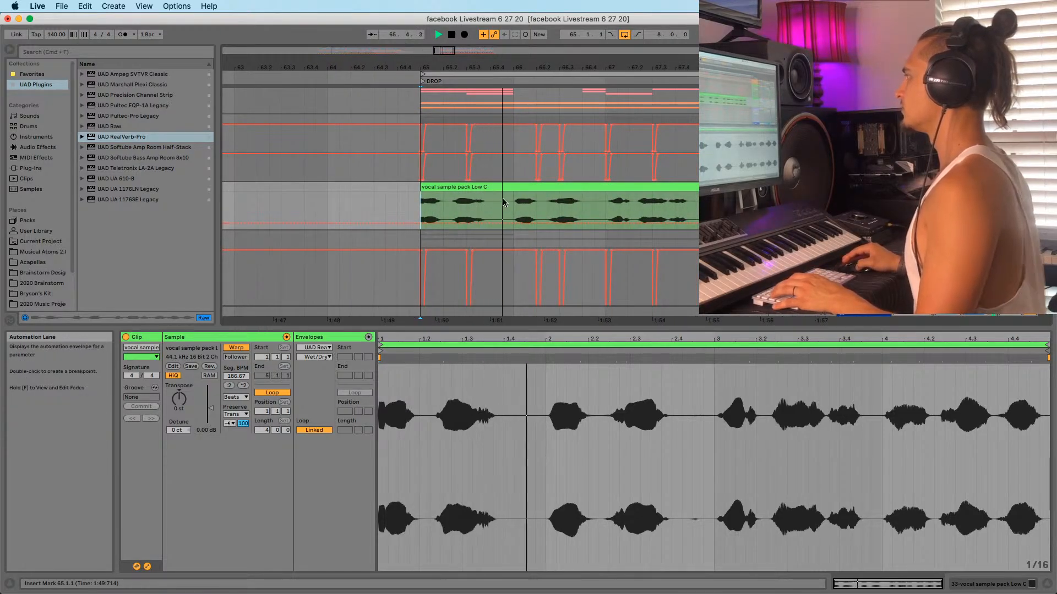
click(519, 206)
key(space)
click(419, 202)
key(space)
key(space)
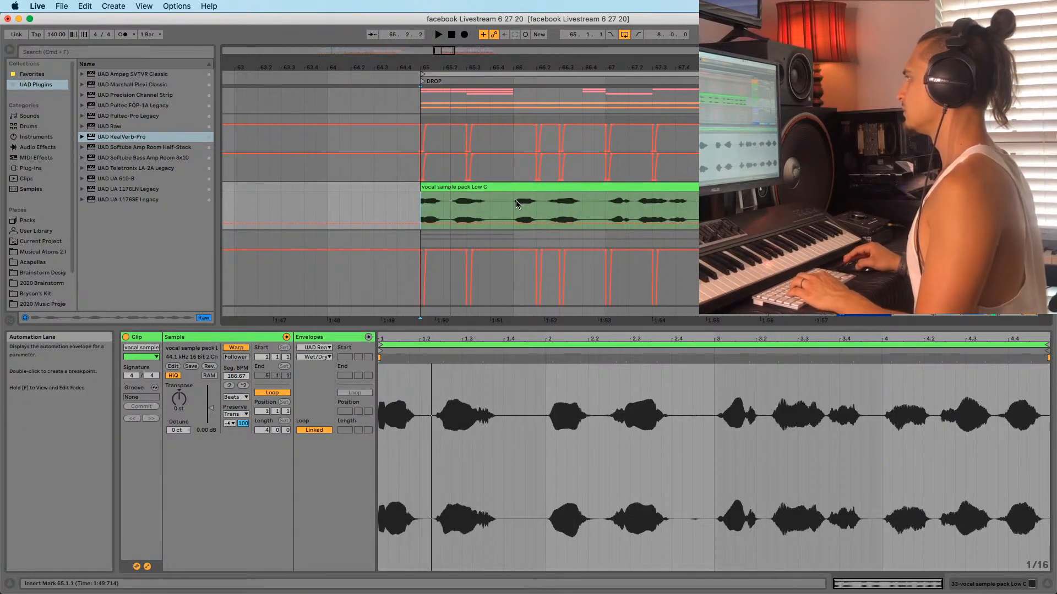
Split the Low C vocal clip at bars 66 and 68
click(515, 202)
key(super+e)
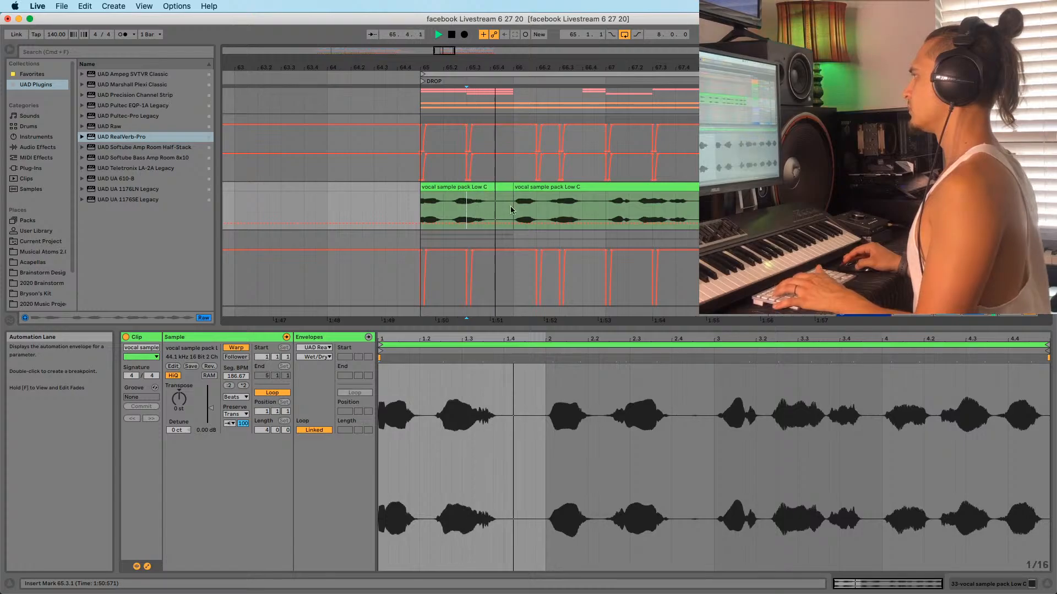
click(547, 203)
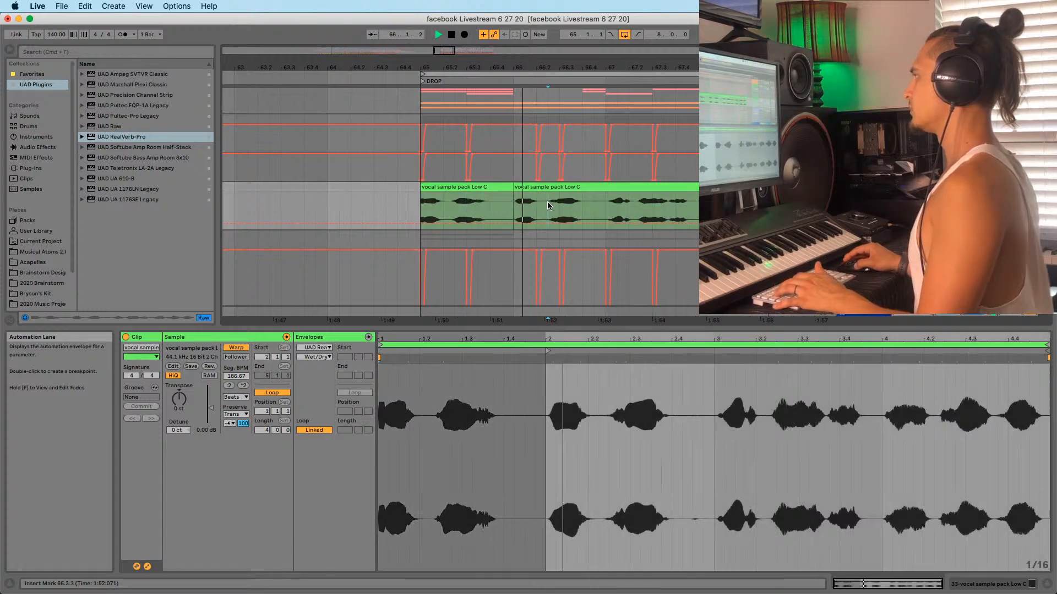
click(605, 207)
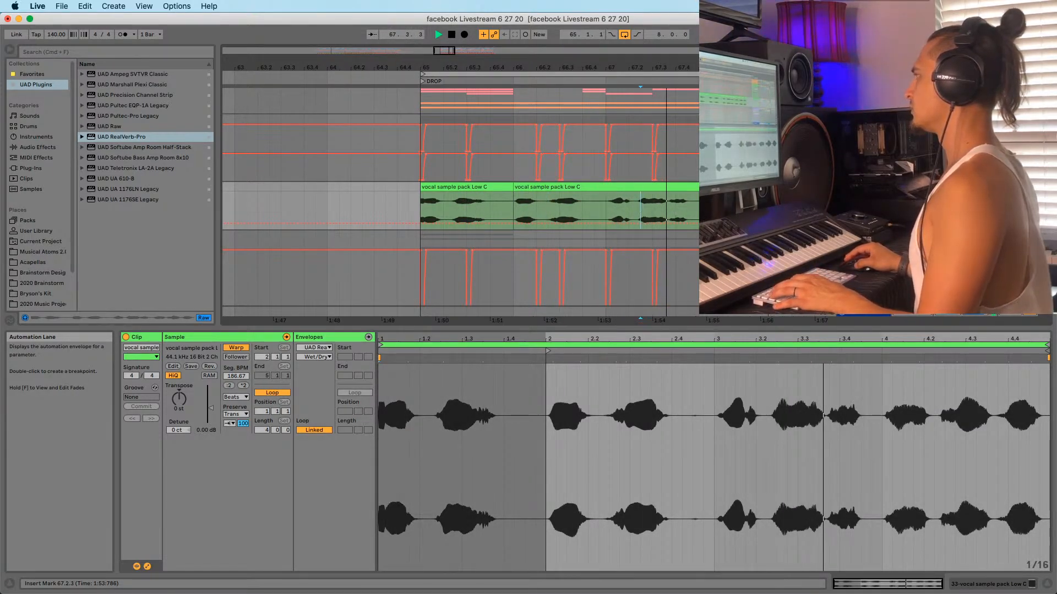
click(698, 207)
drag(704, 68, 583, 62)
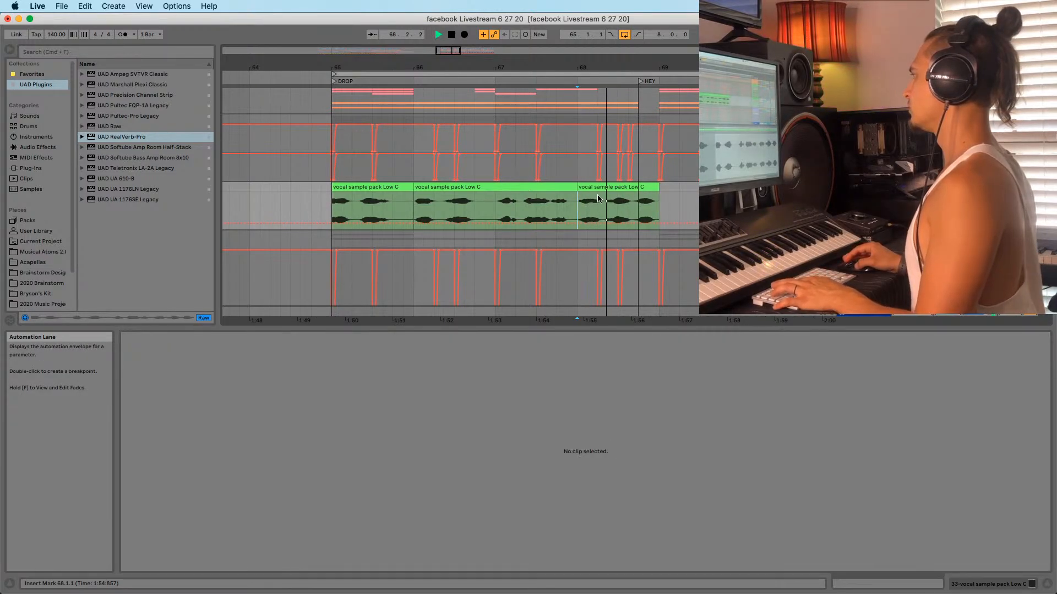
key(super+e)
Move the two-bar middle piece of the vocal clip to start at 65.3.1 and play the drop from bar 65
click(348, 201)
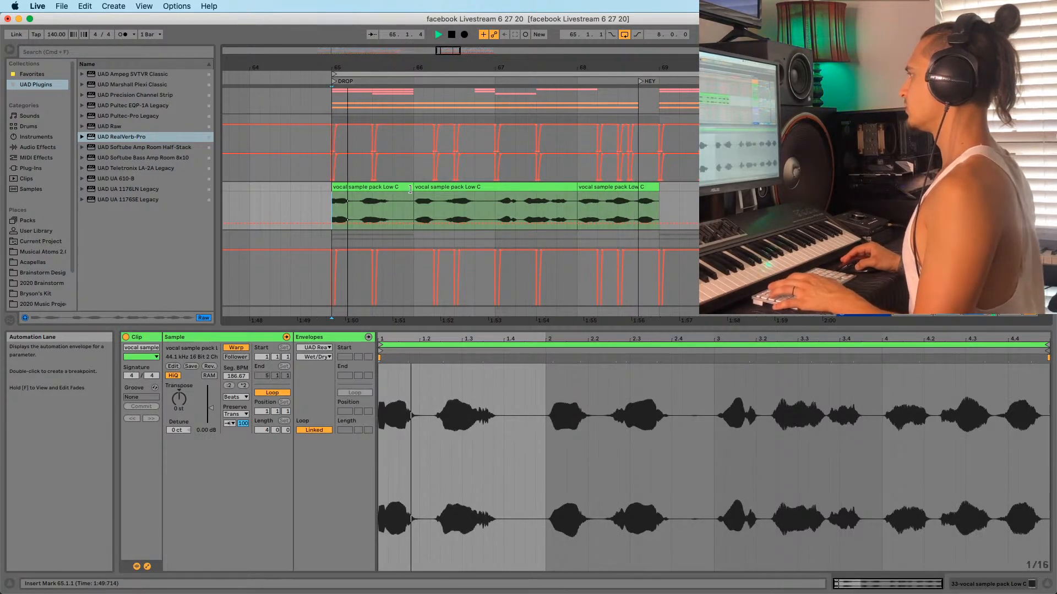
key(space)
click(362, 204)
key(super+e)
drag(364, 187, 390, 194)
click(347, 188)
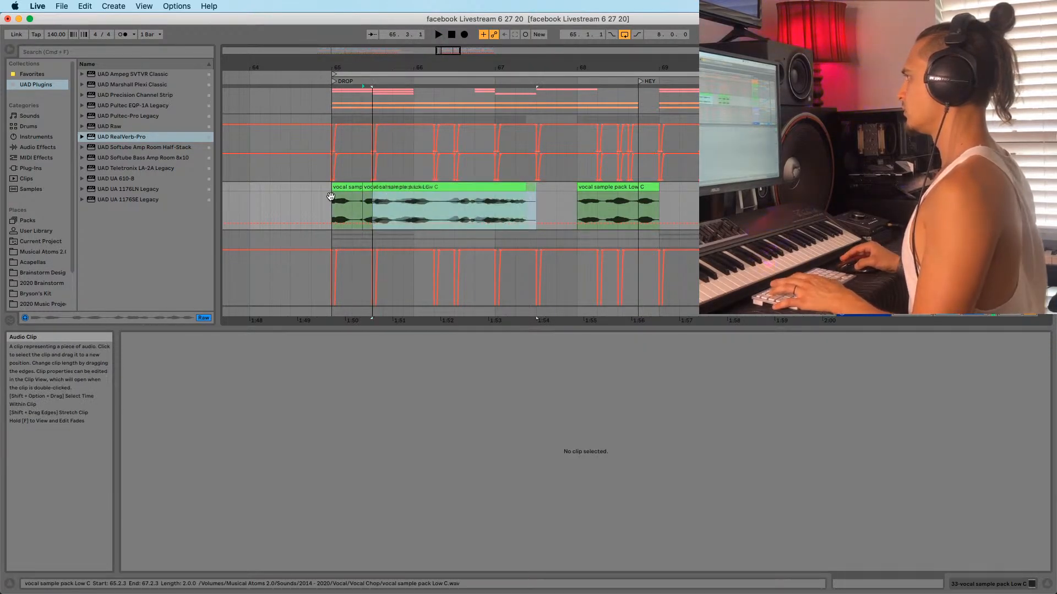
click(331, 197)
key(space)
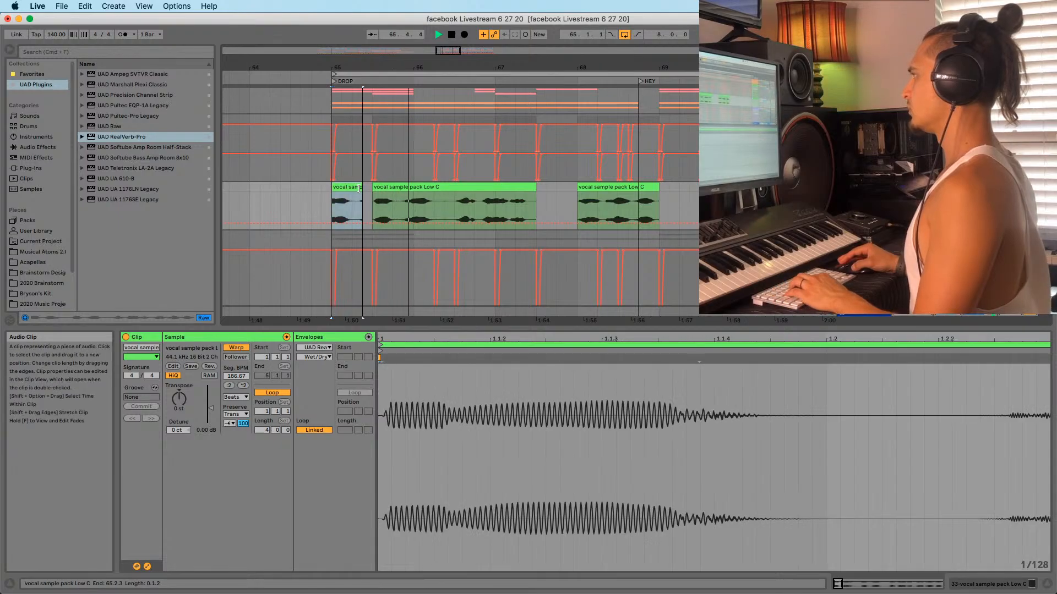
Shorten the first vocal piece at bar 65 to one beat, ending at 65.2.1, and replay it
drag(360, 189, 352, 189)
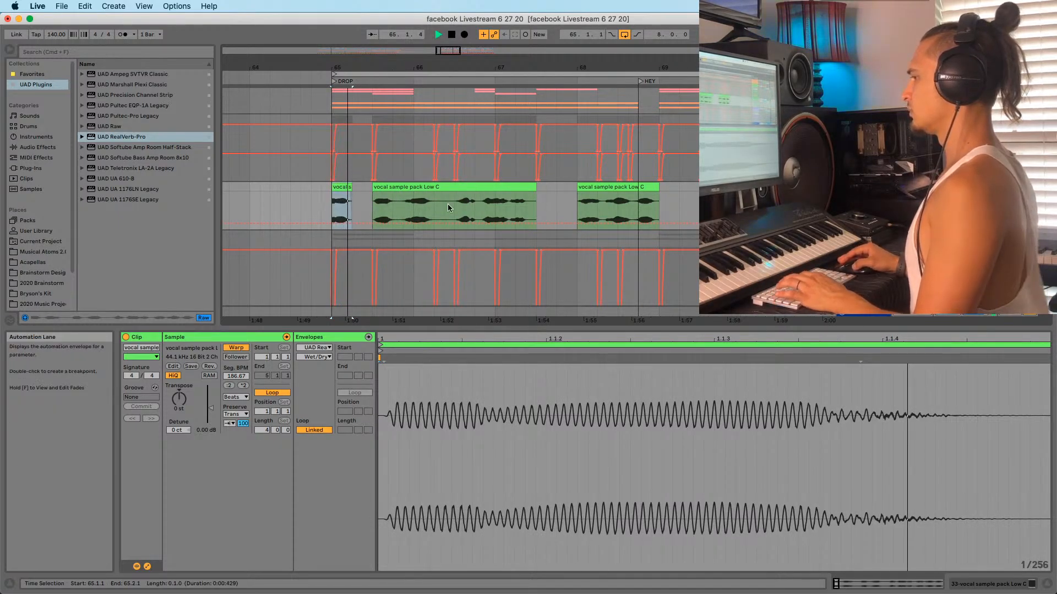
key(space)
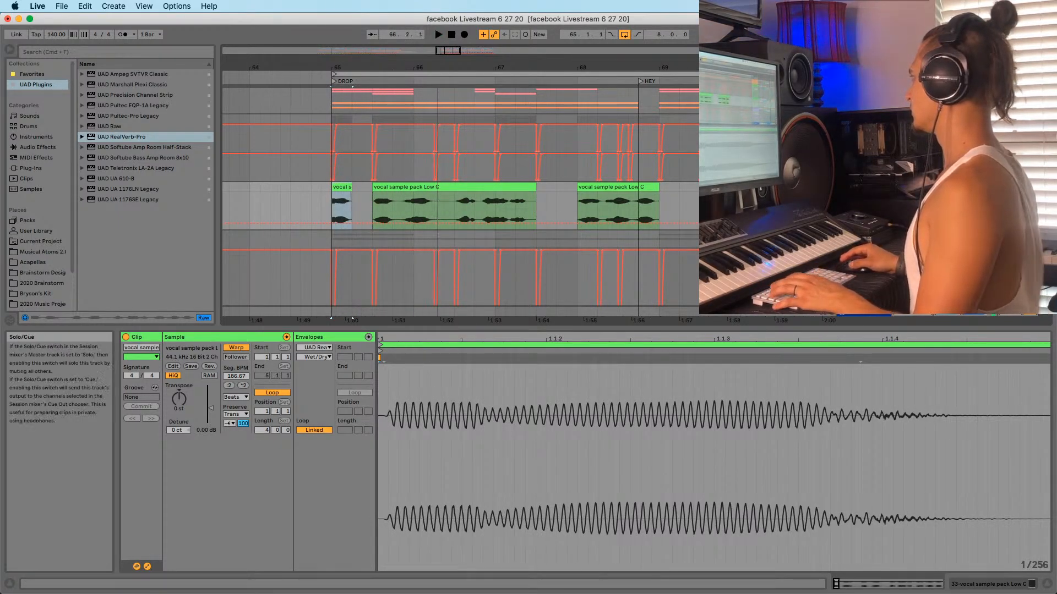
key(space)
Split the second vocal piece at 65.4.1, move its remainder to 65.4.3, and play back the chops
click(406, 204)
key(space)
click(395, 204)
key(super+e)
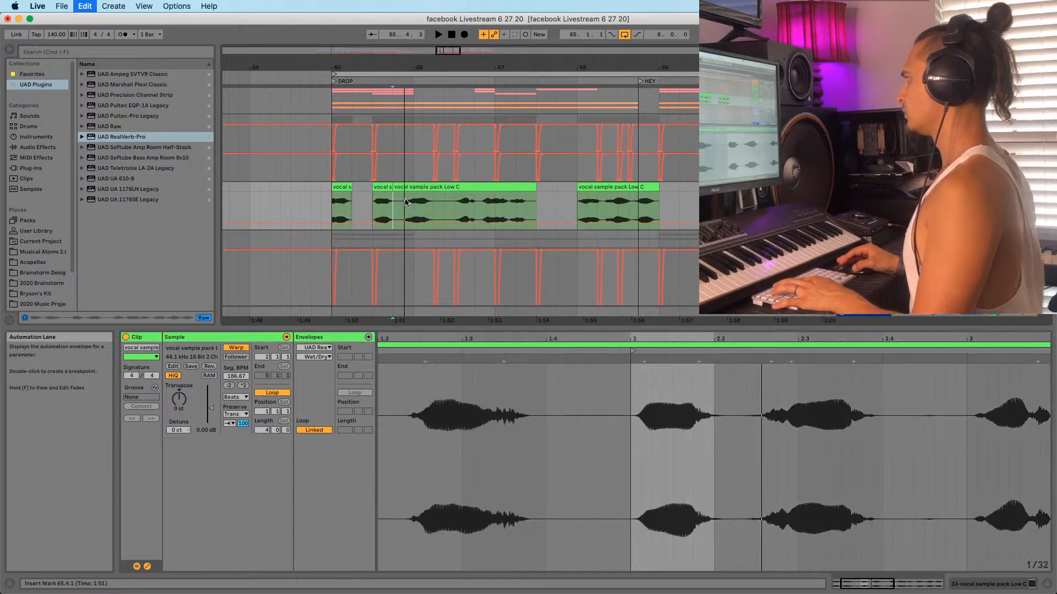
click(408, 189)
key(space)
key(space)
drag(410, 188, 418, 189)
key(space)
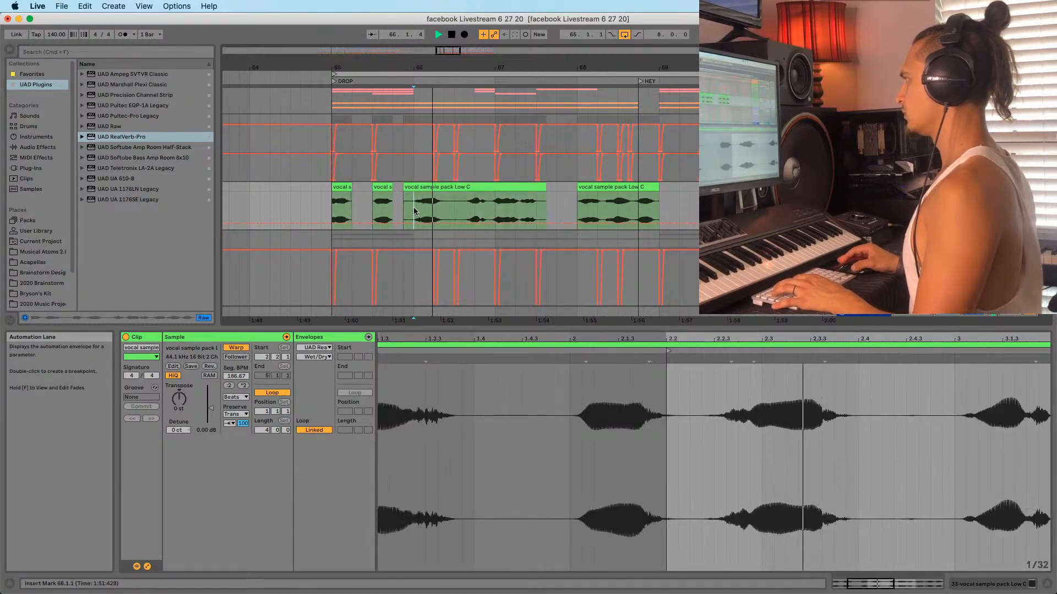
click(347, 186)
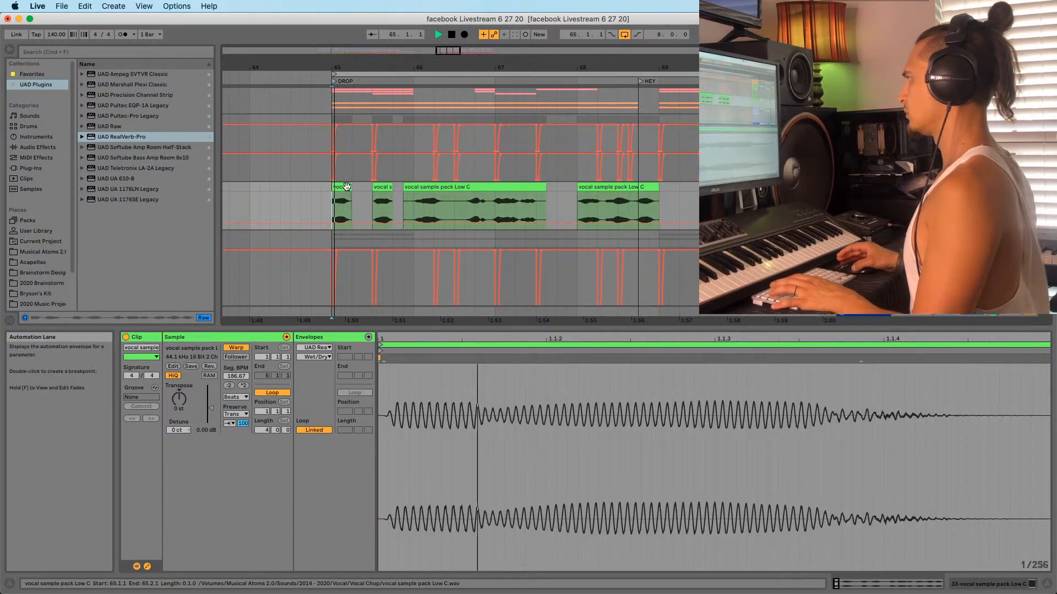
click(383, 188)
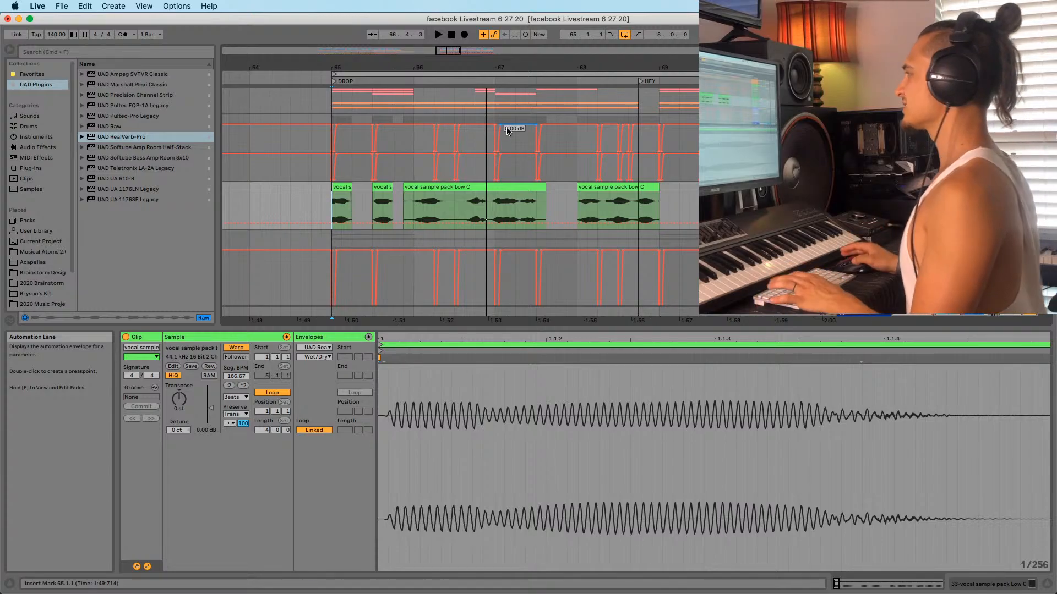
Hide the automation lanes and show the first two bars of the Cm pluck clip in the note editor from 65.1.1
scroll(358, 144, up, 5)
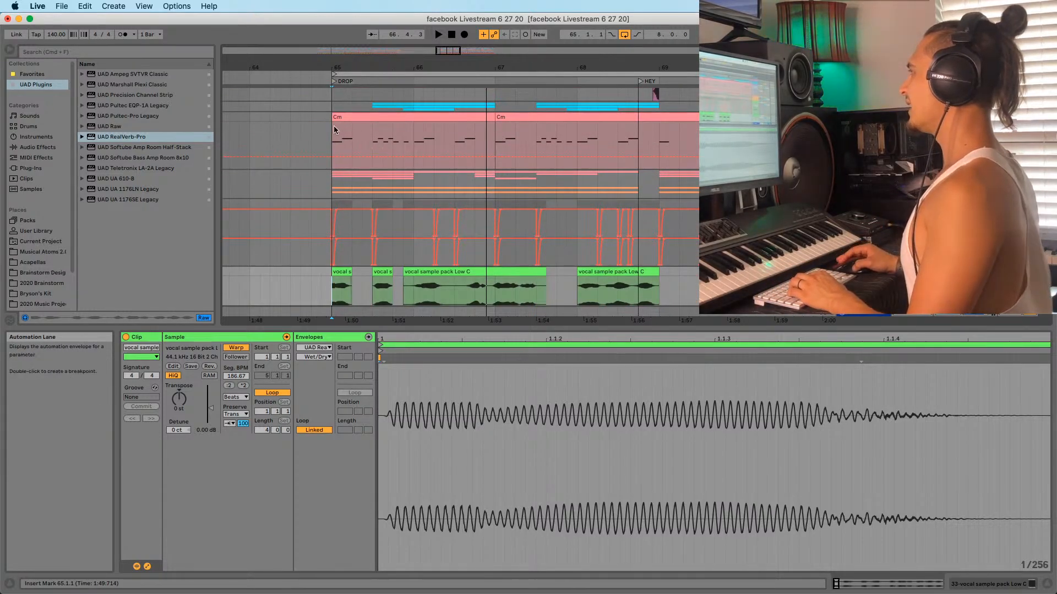
click(334, 130)
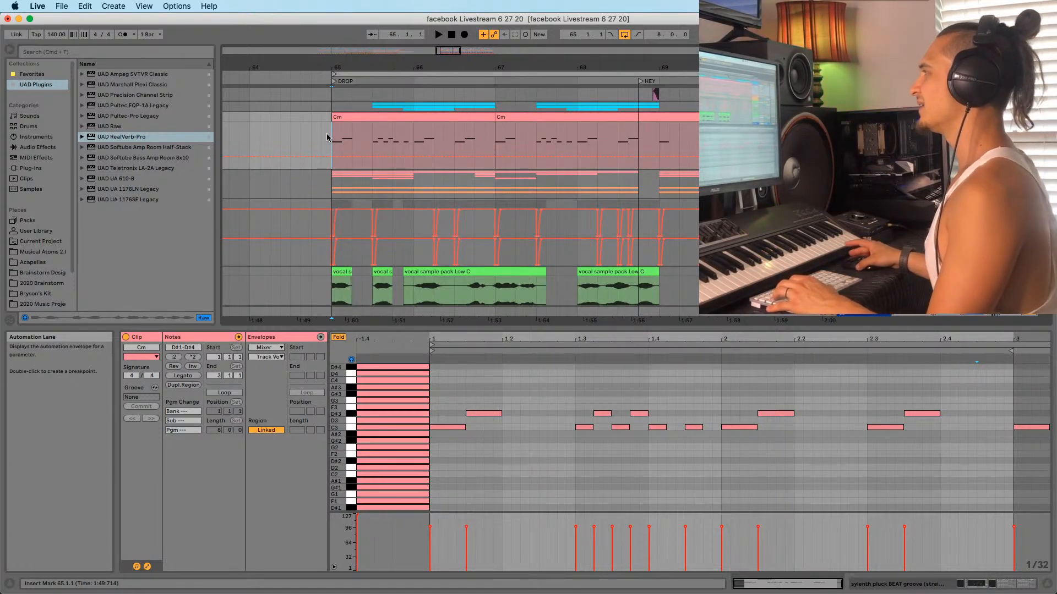
key(a)
key(a)
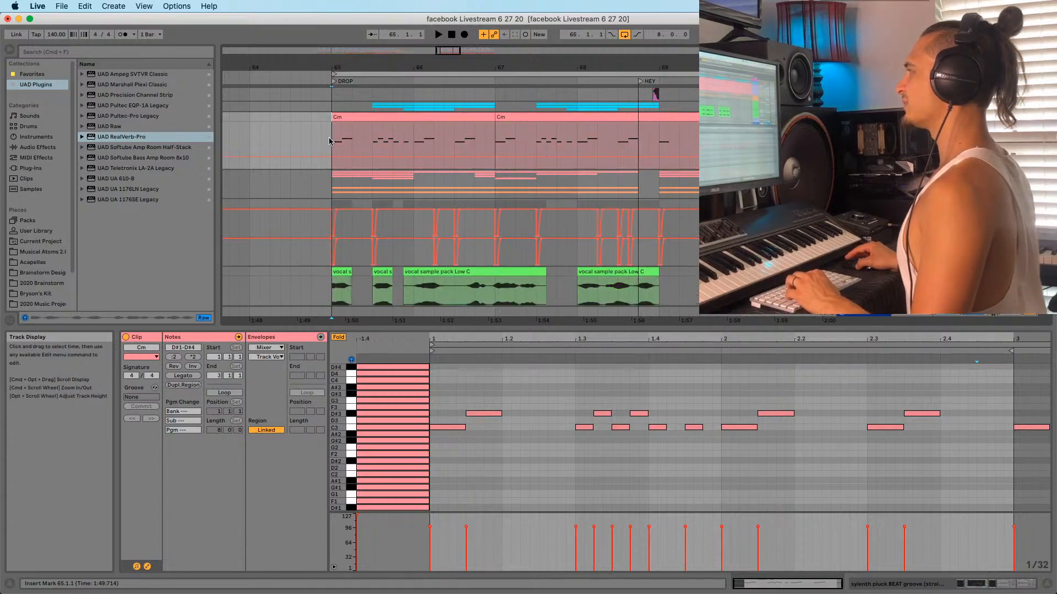
key(a)
key(a)
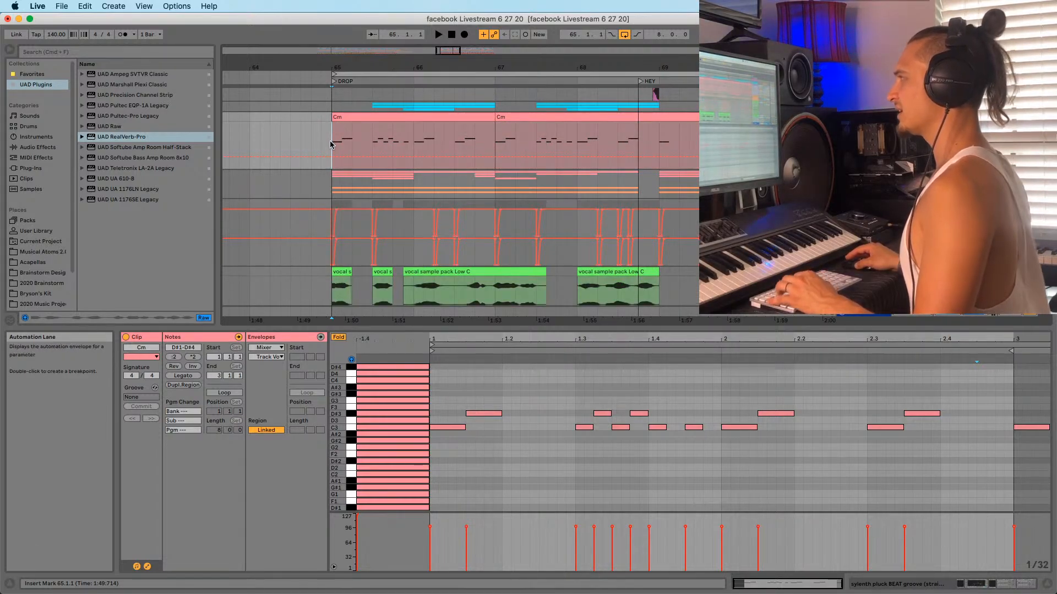
drag(332, 145, 347, 144)
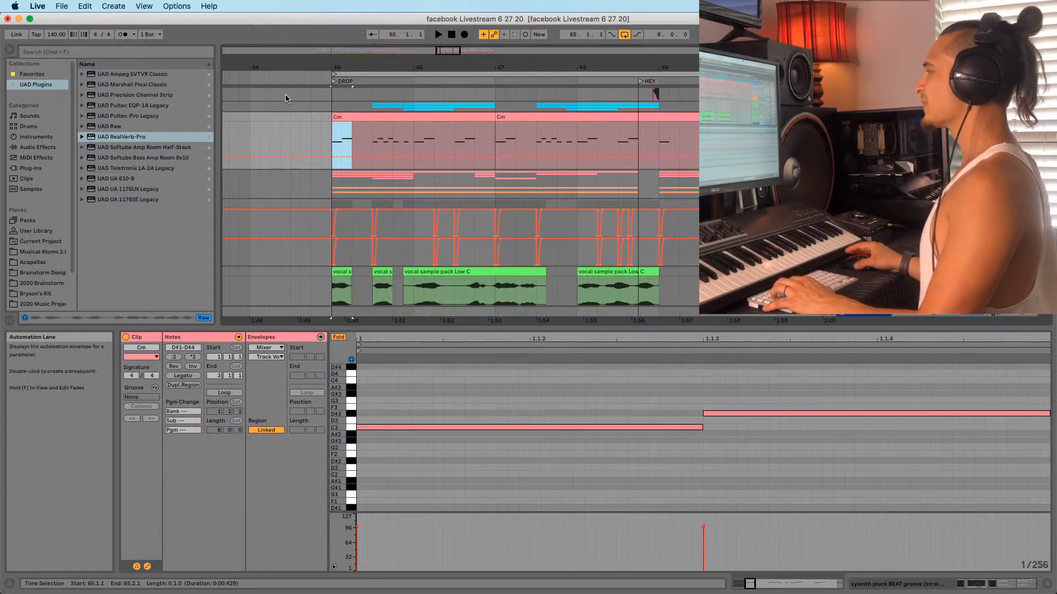
click(322, 139)
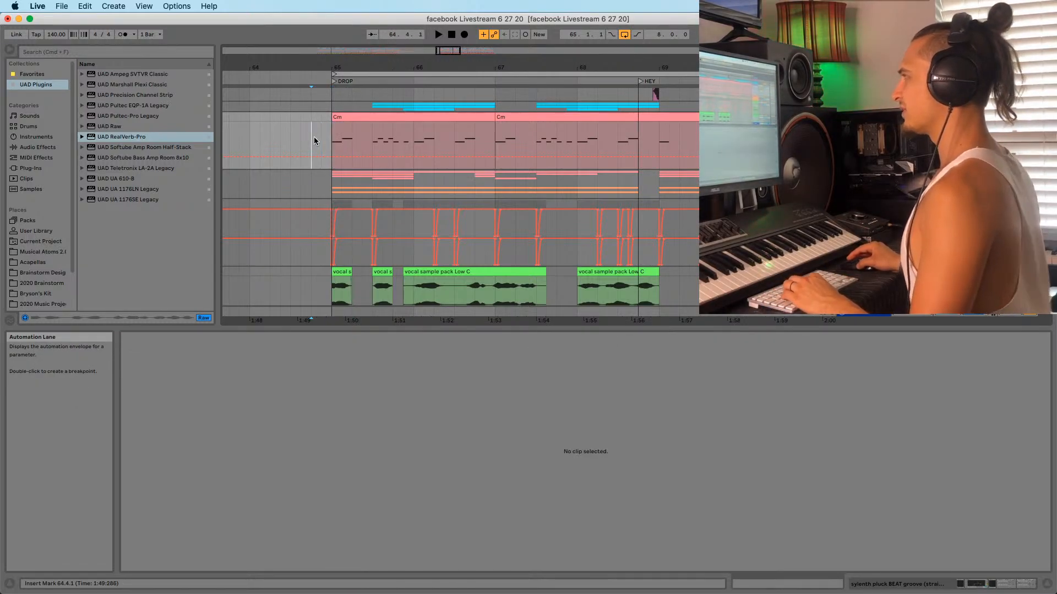
key(a)
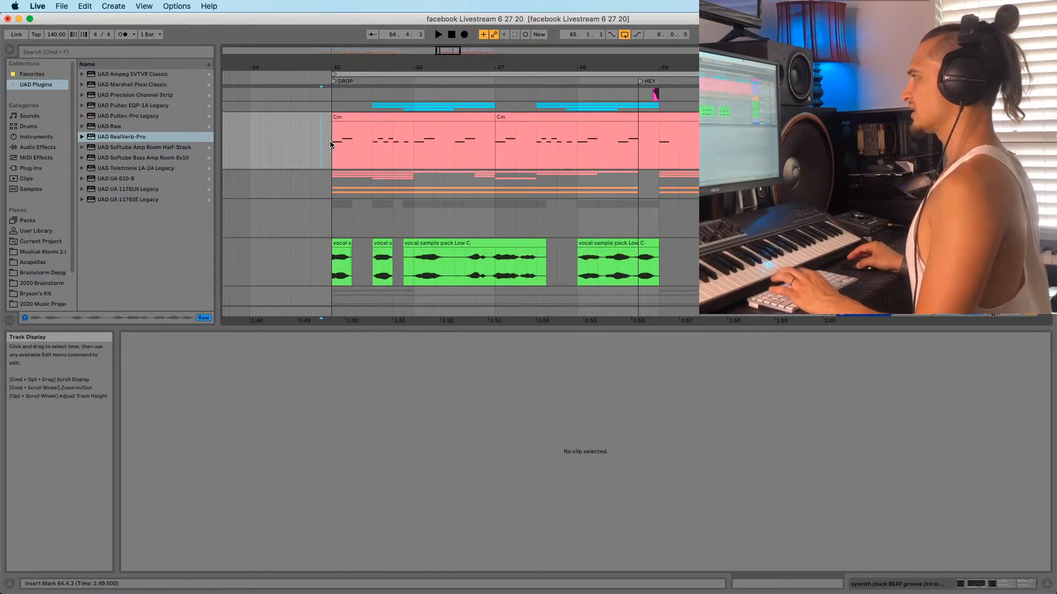
click(332, 144)
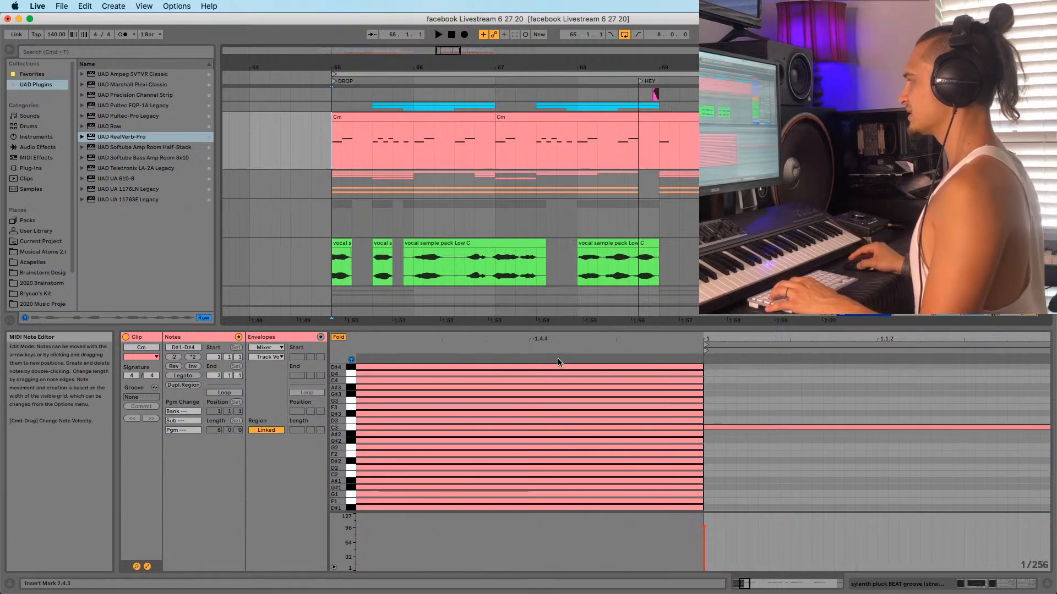
drag(564, 343, 564, 297)
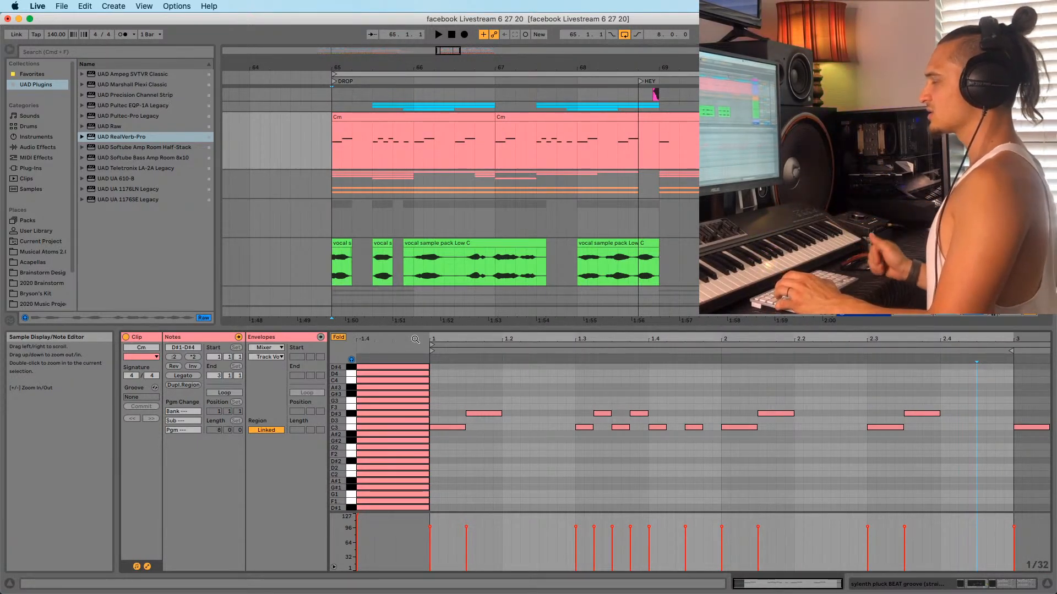
Play back the drop from bar 65 and audition the first and third vocal chops against the pluck rhythm
click(338, 223)
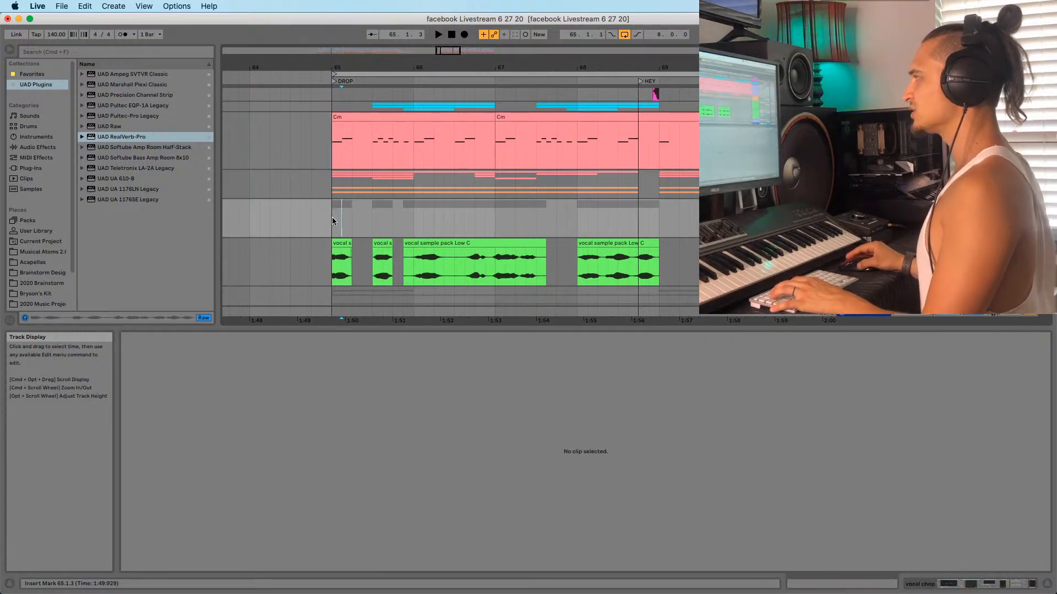
key(space)
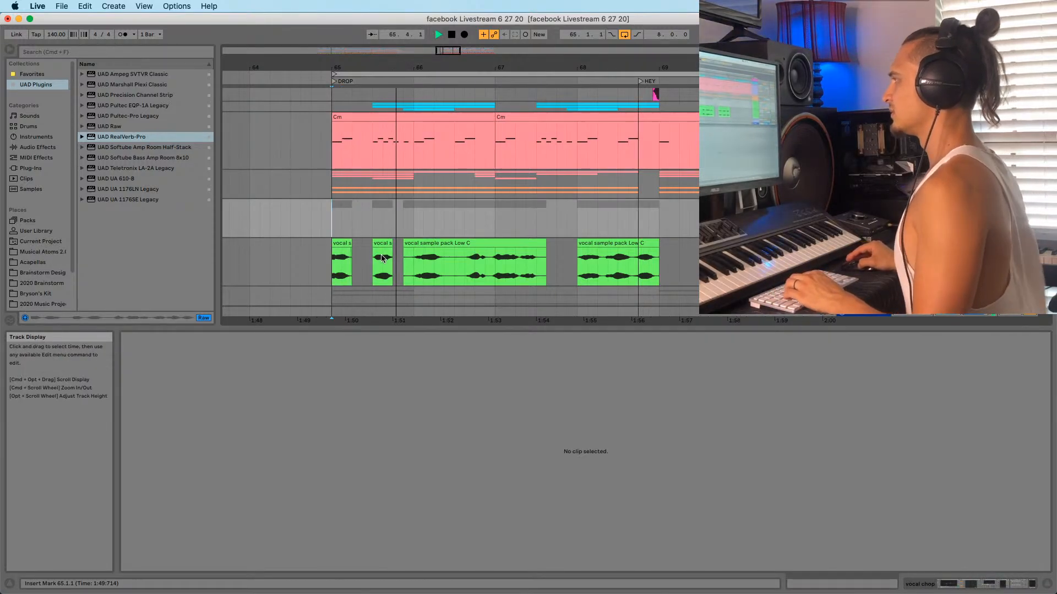
click(334, 257)
double_click(334, 257)
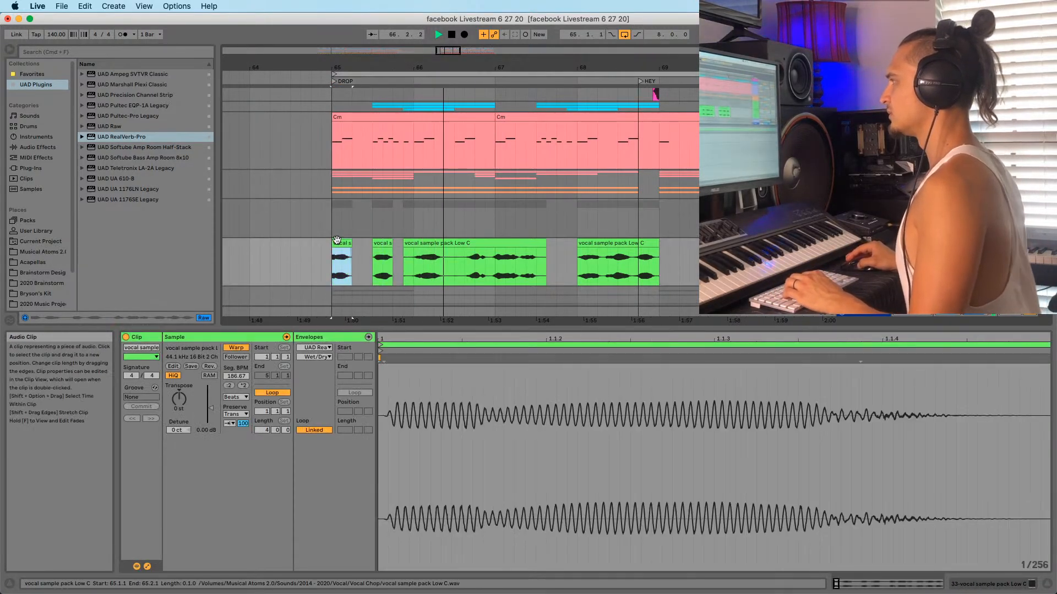
click(423, 272)
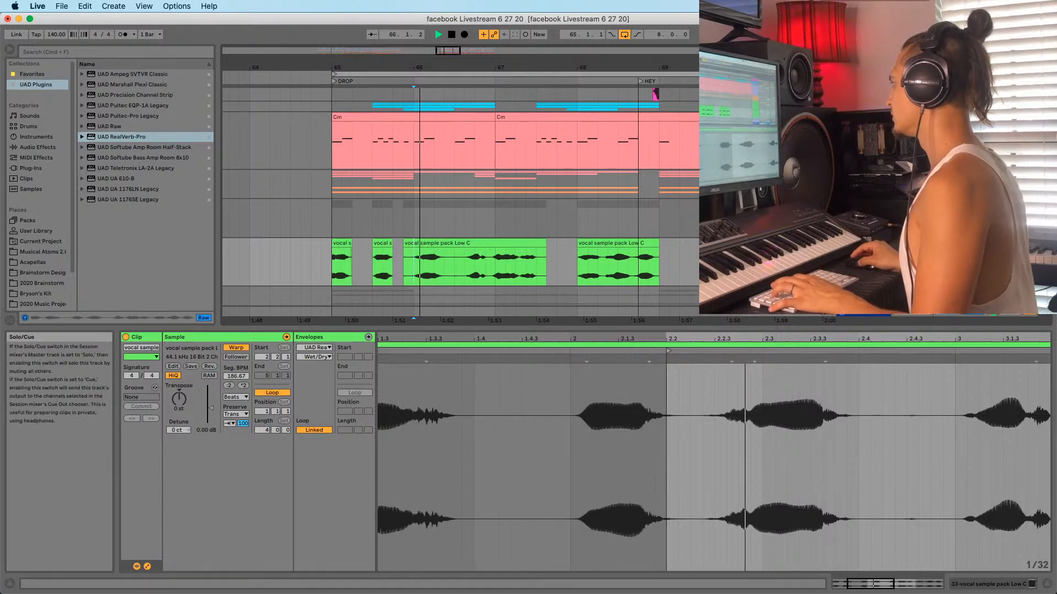
key(space)
key(space)
key(space)
key(space)
Try earlier start positions for the third vocal piece, including 65.4.1, and move it back to 65.4.3
drag(426, 68, 438, 244)
key(space)
click(399, 273)
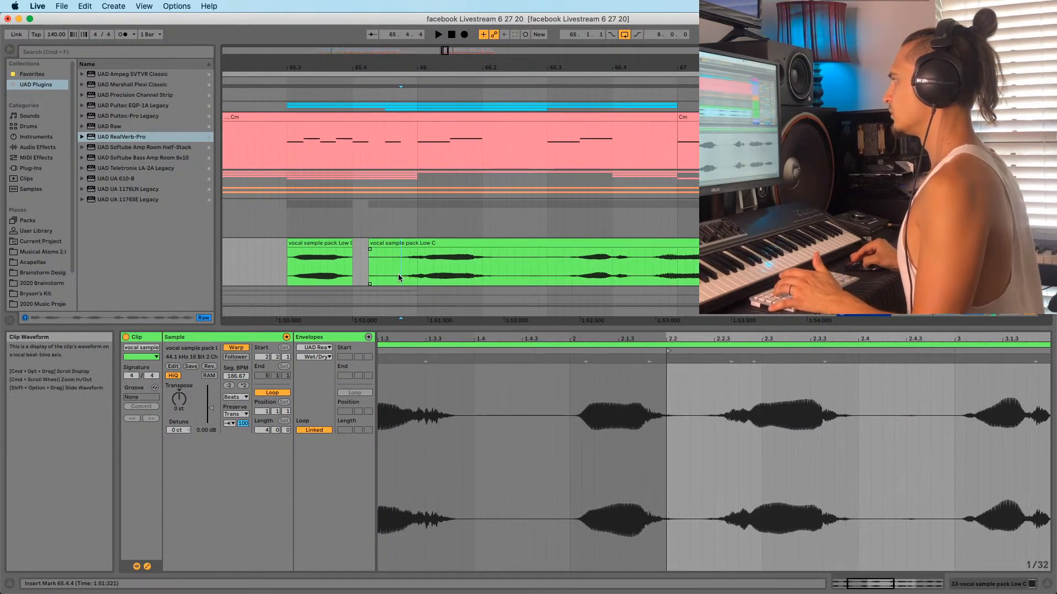
key(space)
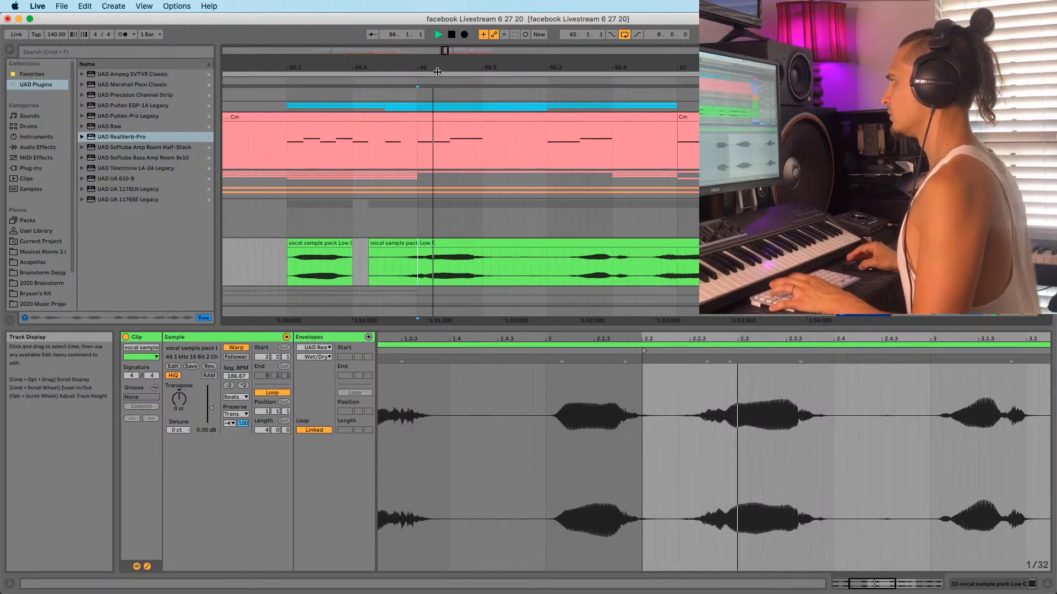
drag(443, 69, 443, 55)
click(411, 257)
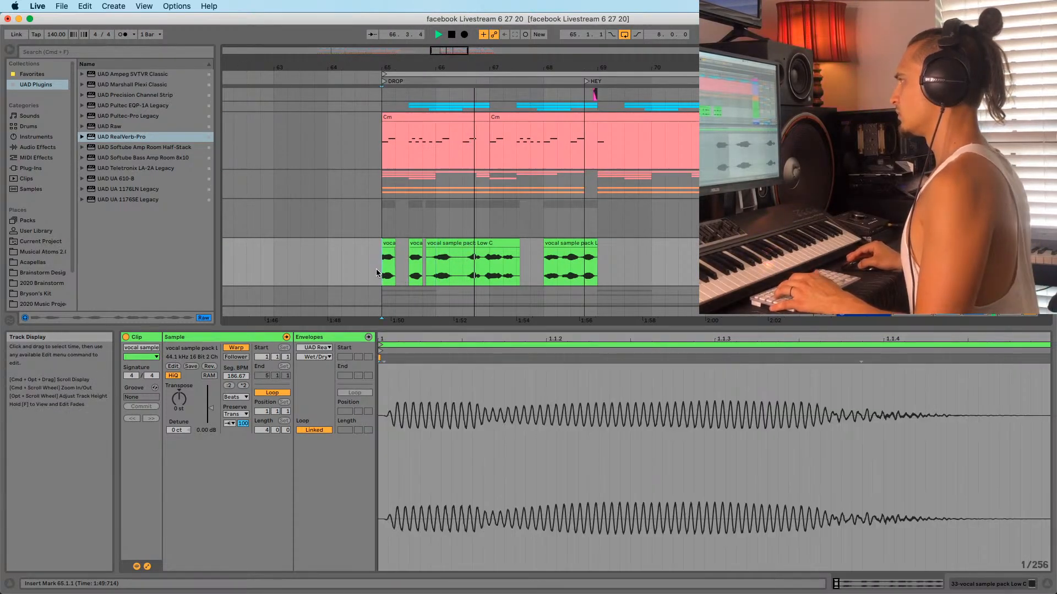
click(441, 255)
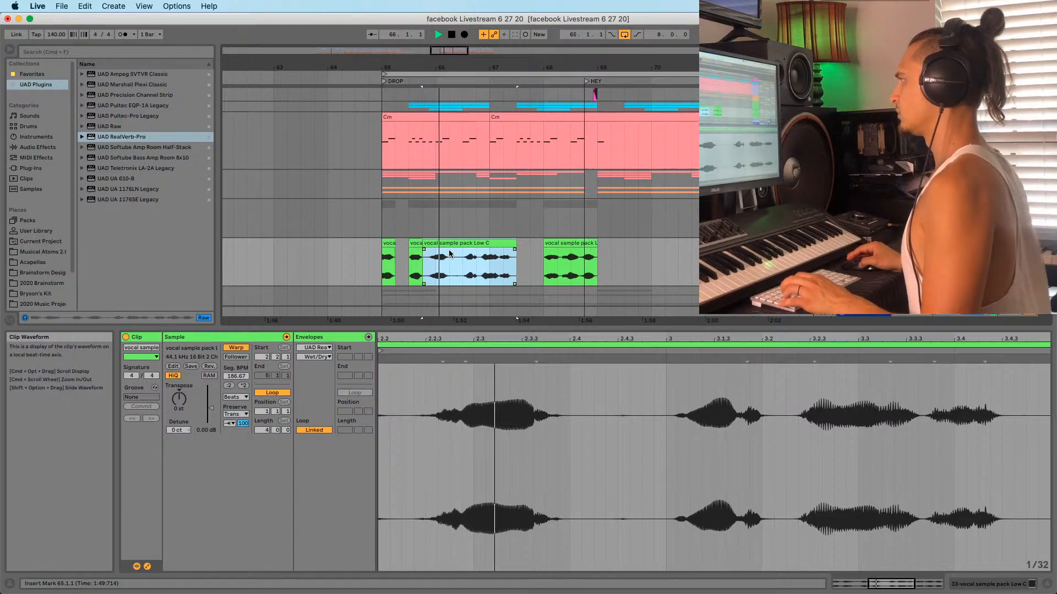
drag(450, 253, 457, 253)
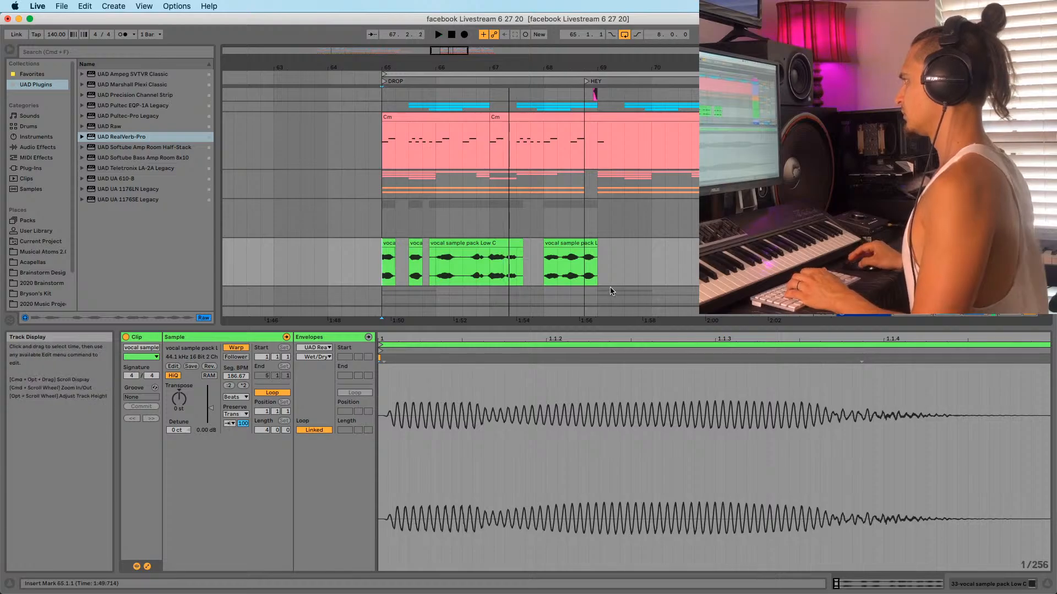
Replace the vocal audio between 65.4.3 and 66.3.1 with a copy of the first one-beat chop at 66.1.1, and play from bar 65
key(space)
drag(465, 263, 429, 263)
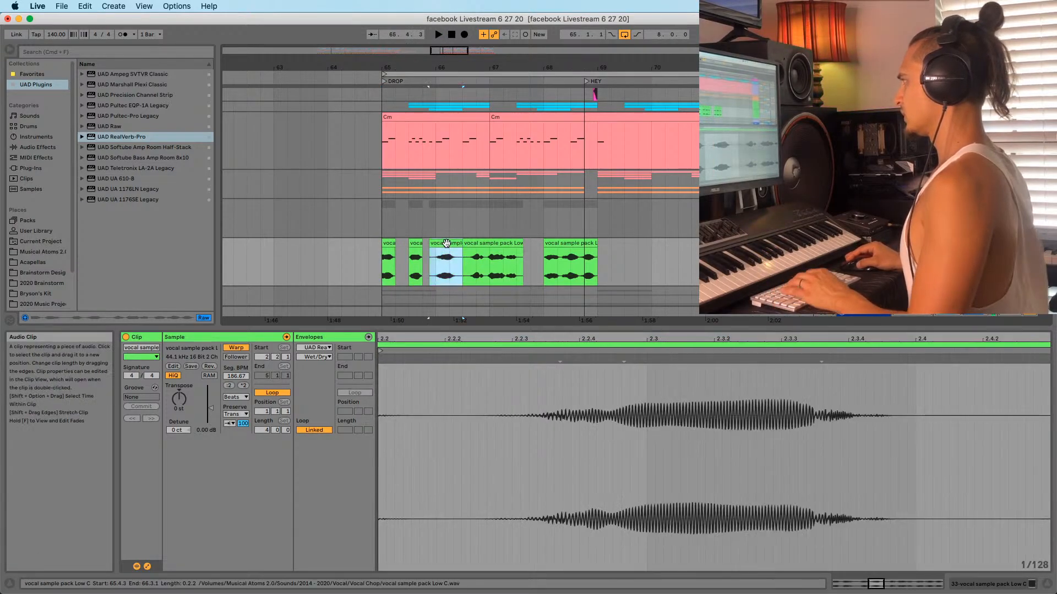
key(Delete)
key(super+z)
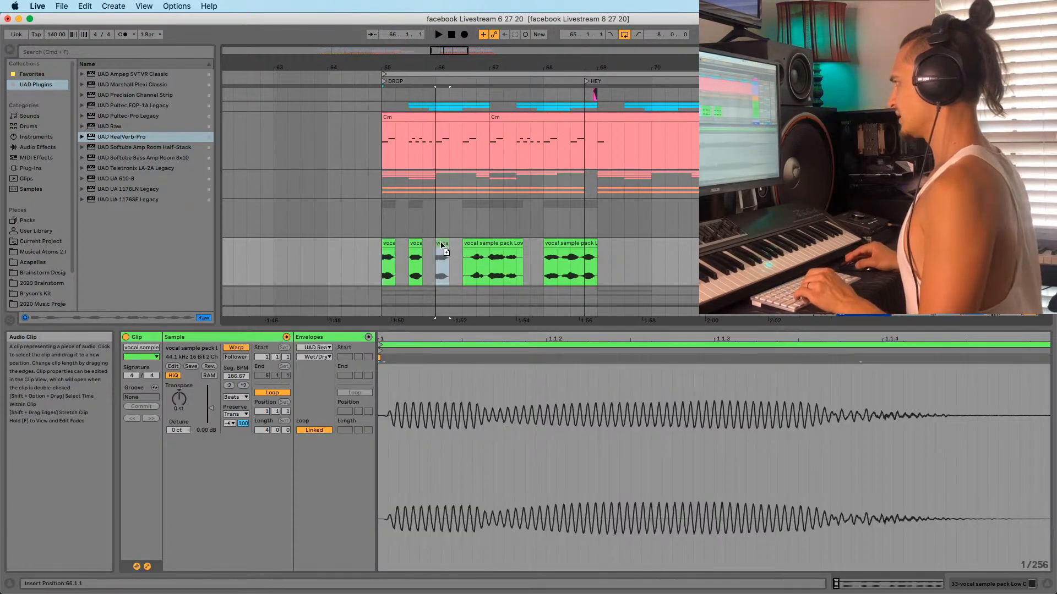
click(383, 259)
key(space)
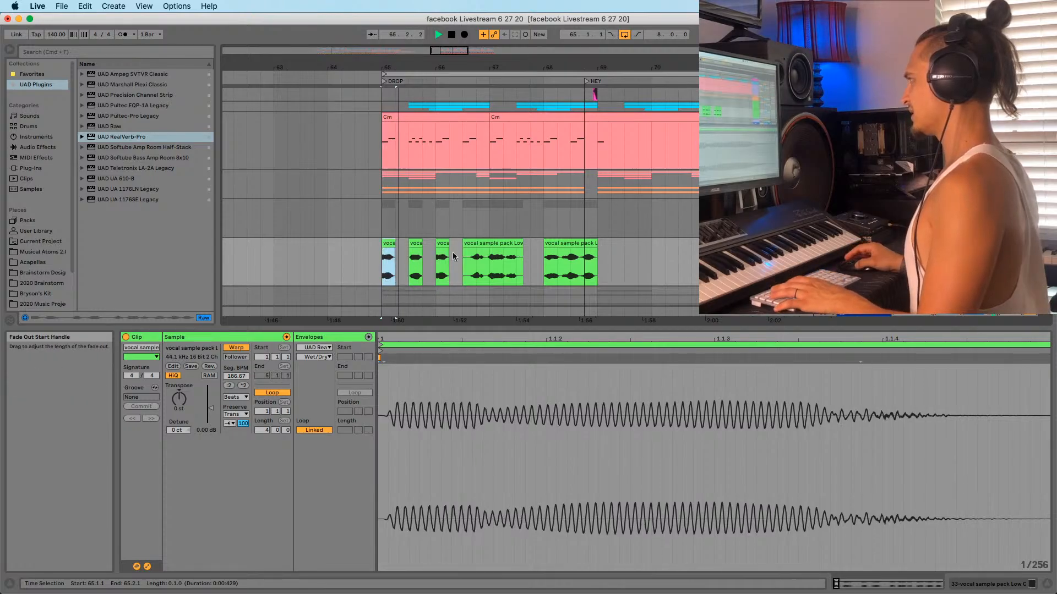
Split the long vocal piece at 67.1.1 and delete its remainder up to 67.3.3
drag(490, 258, 523, 258)
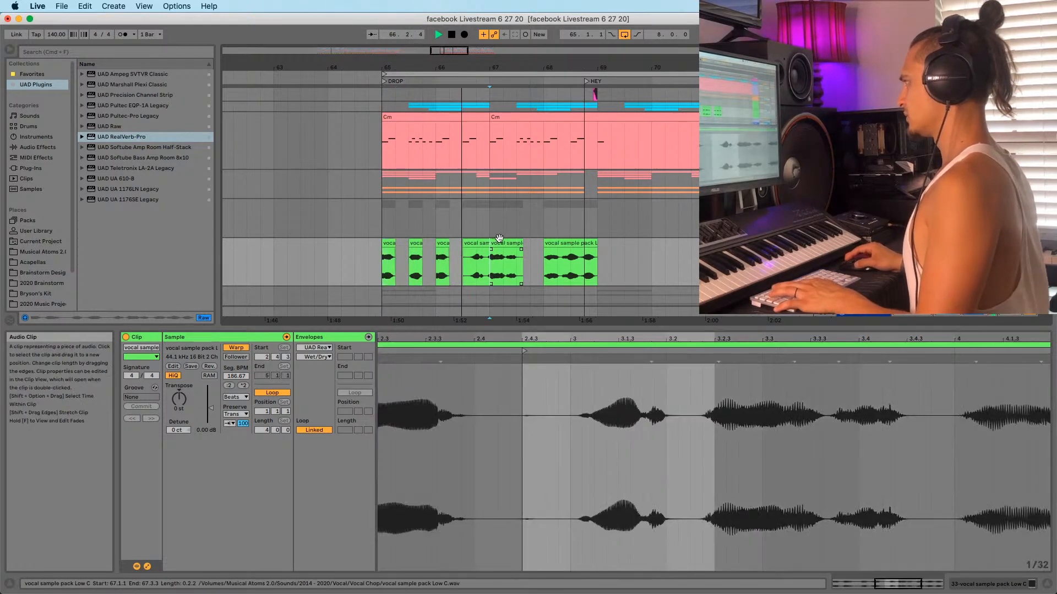
key(super+e)
key(Delete)
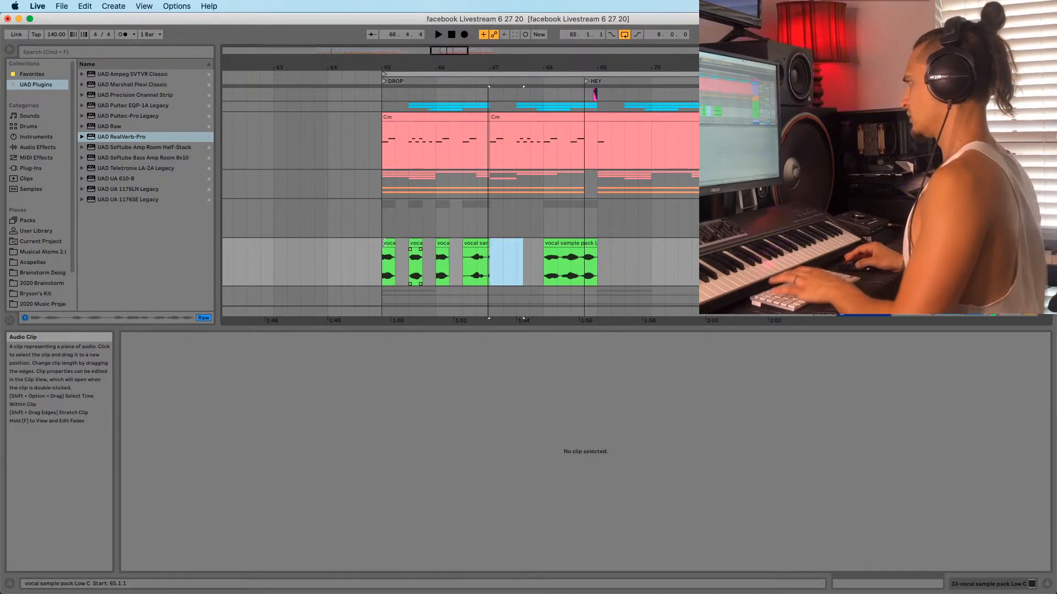
Clear the vocal track from 67.1.1 to 70.1.1, repeat the four chops of bars 65 and 66 from bar 67, and play them back
click(490, 255)
drag(557, 256, 654, 253)
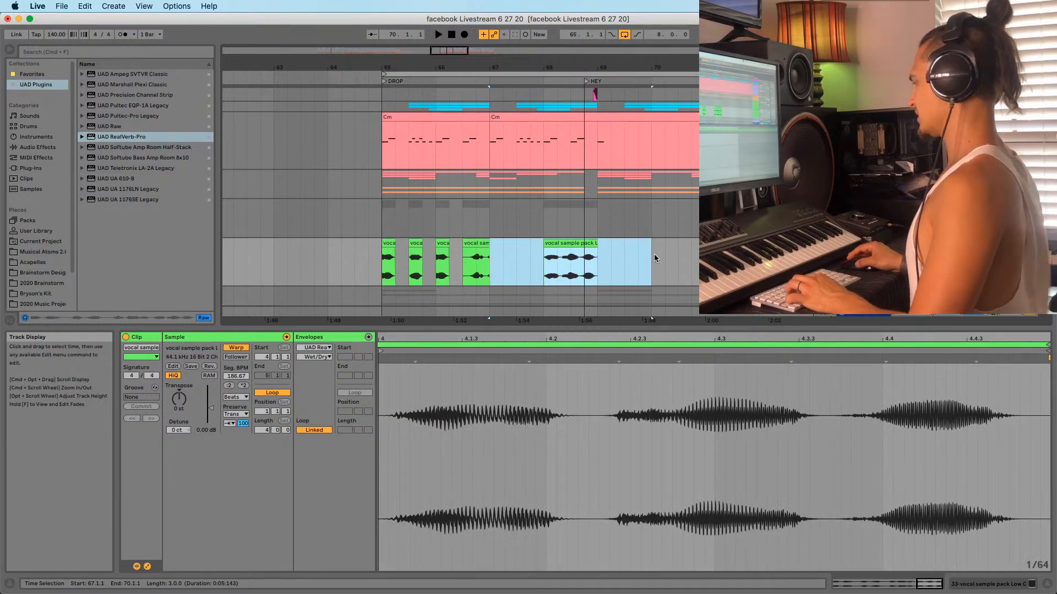
key(Delete)
key(super+v)
key(space)
click(384, 271)
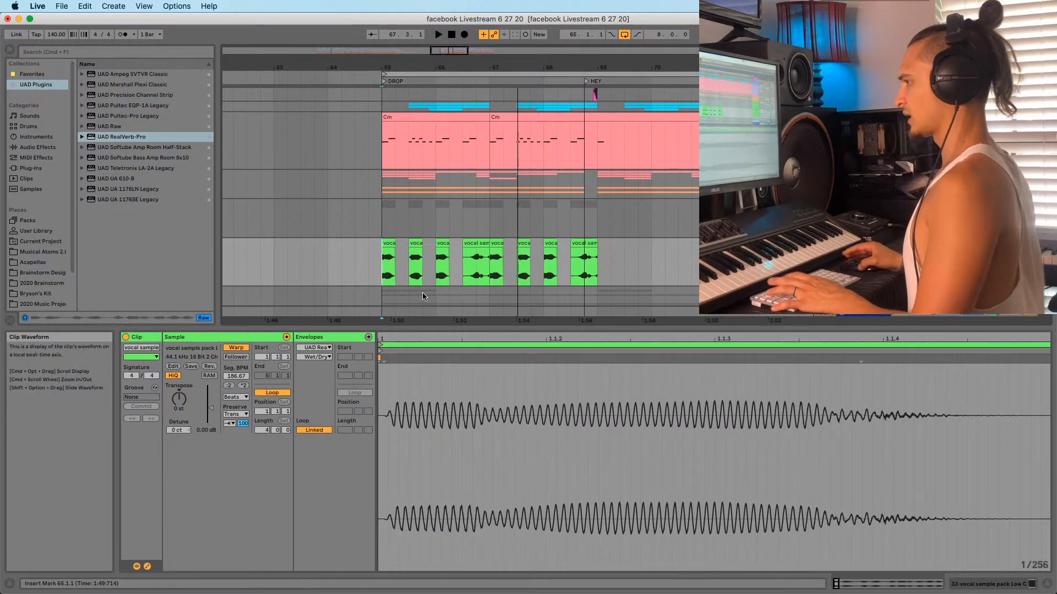
key(space)
key(space)
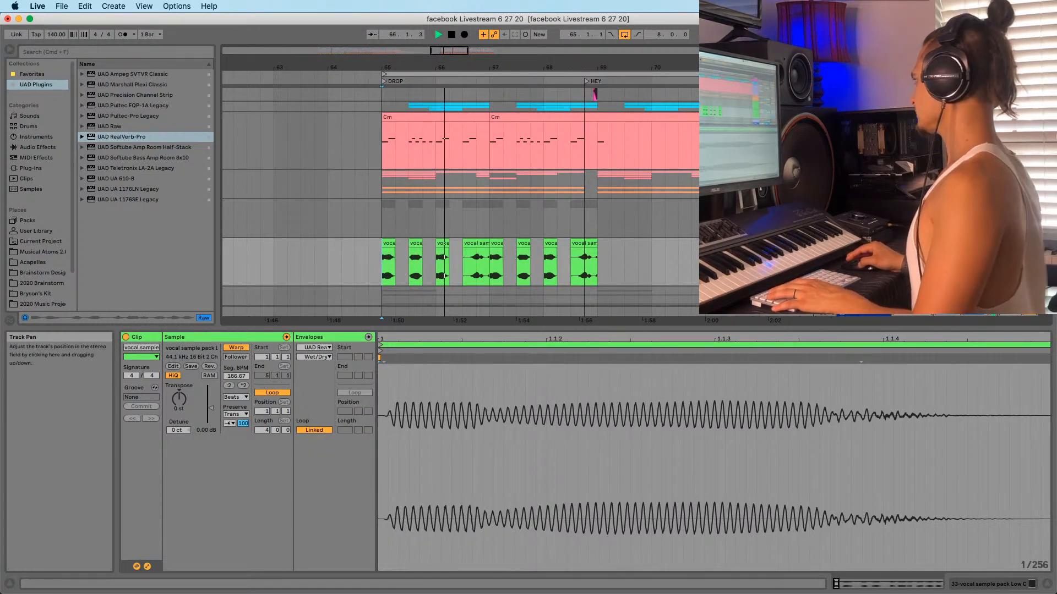
key(space)
key(space)
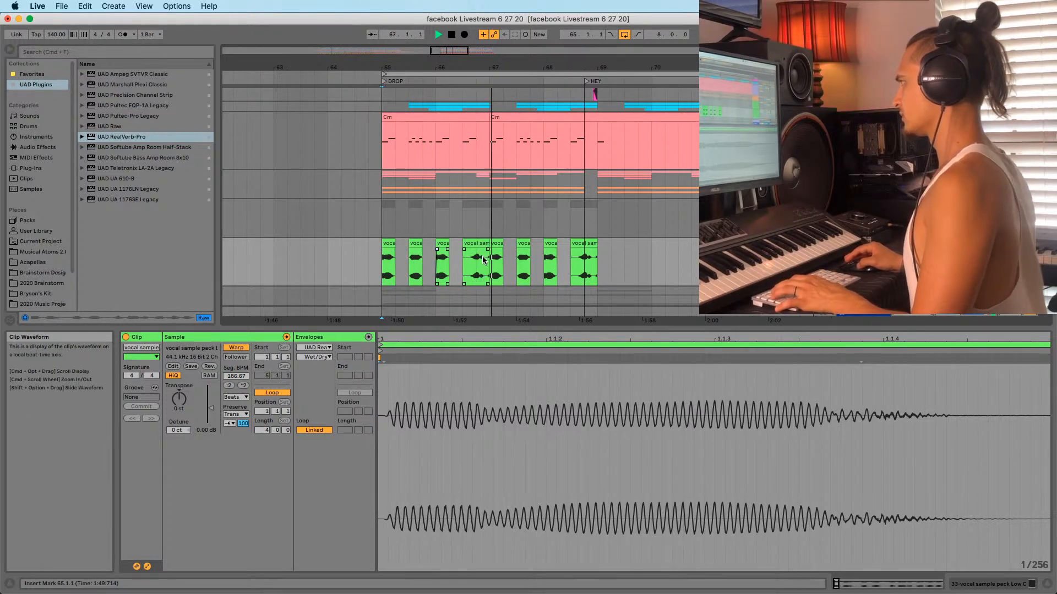
Shorten the fourth vocal chop, starting at 66.3.1, so it ends just before 66.4.3, and replay it
click(493, 246)
scroll(493, 259, up, 3)
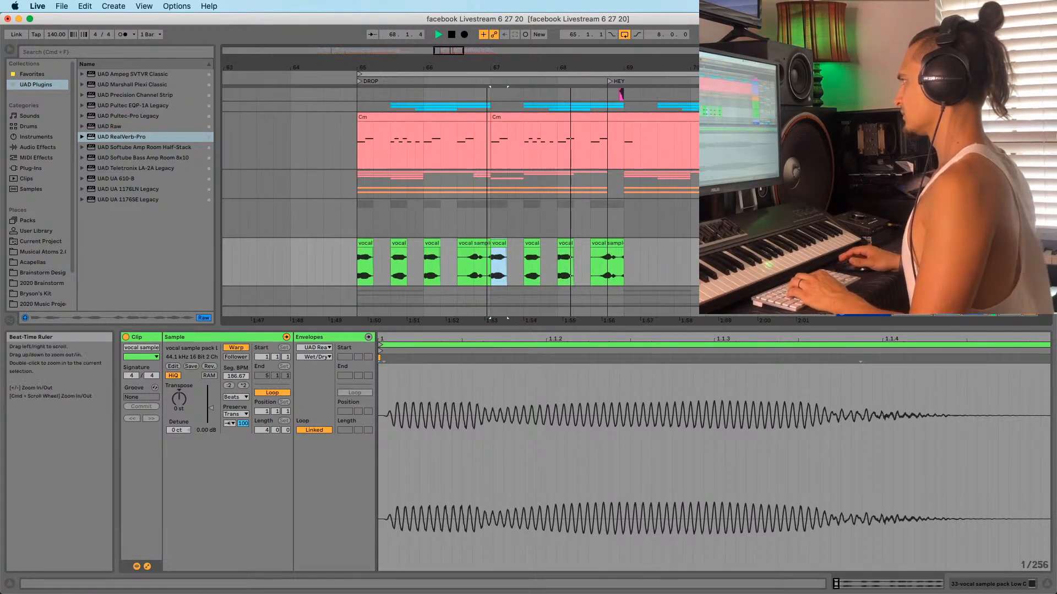
click(487, 243)
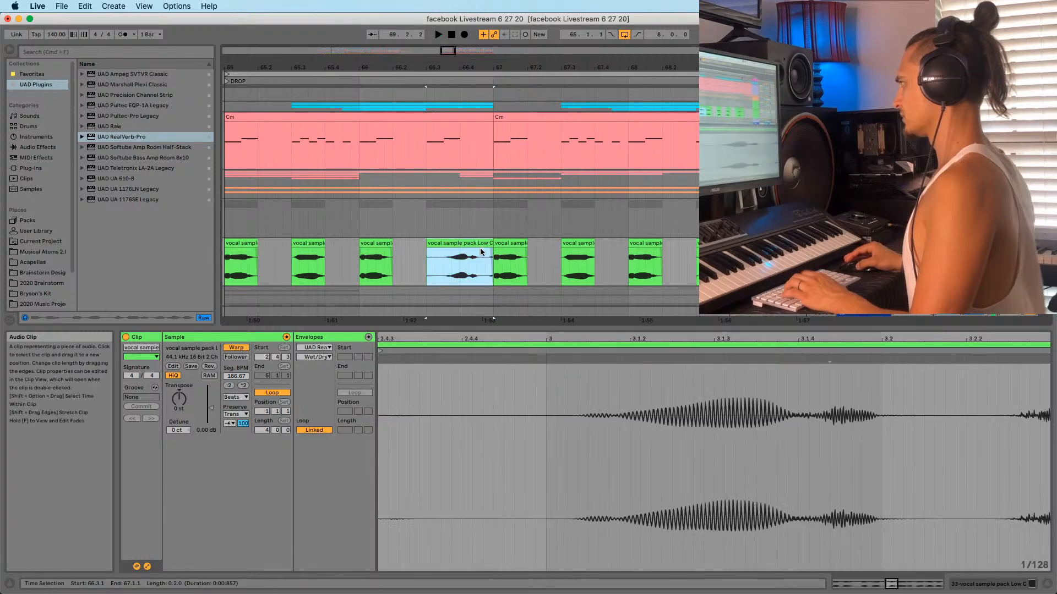
click(496, 242)
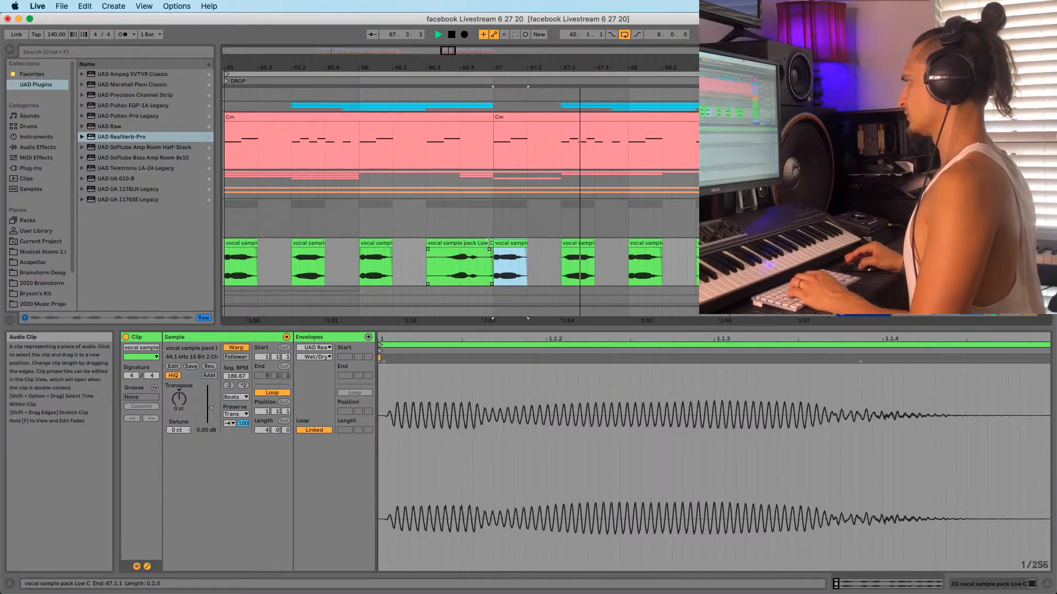
key(space)
drag(491, 243, 469, 253)
key(space)
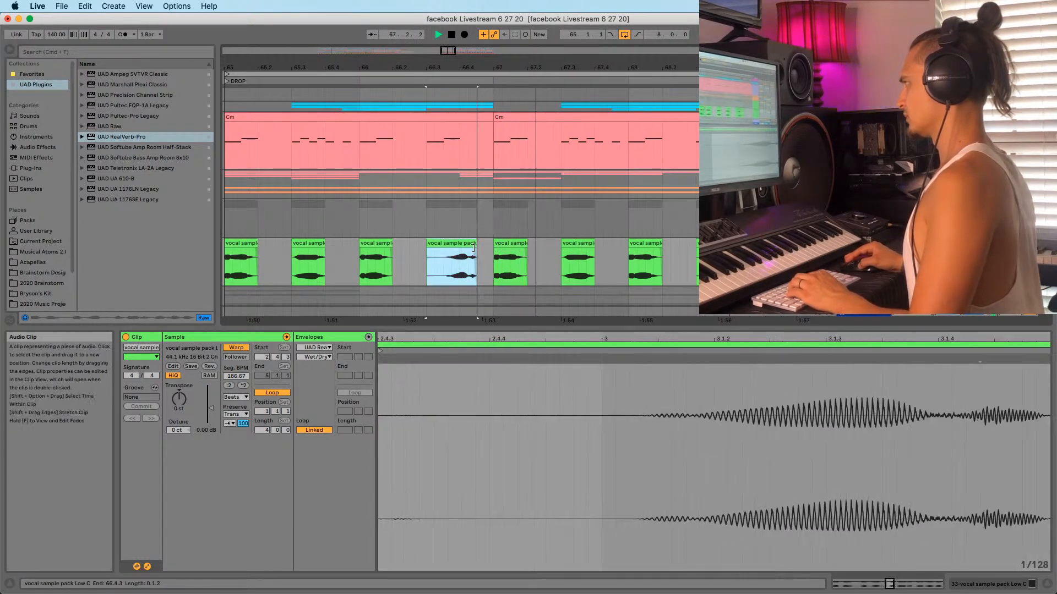
click(465, 249)
click(443, 268)
key(space)
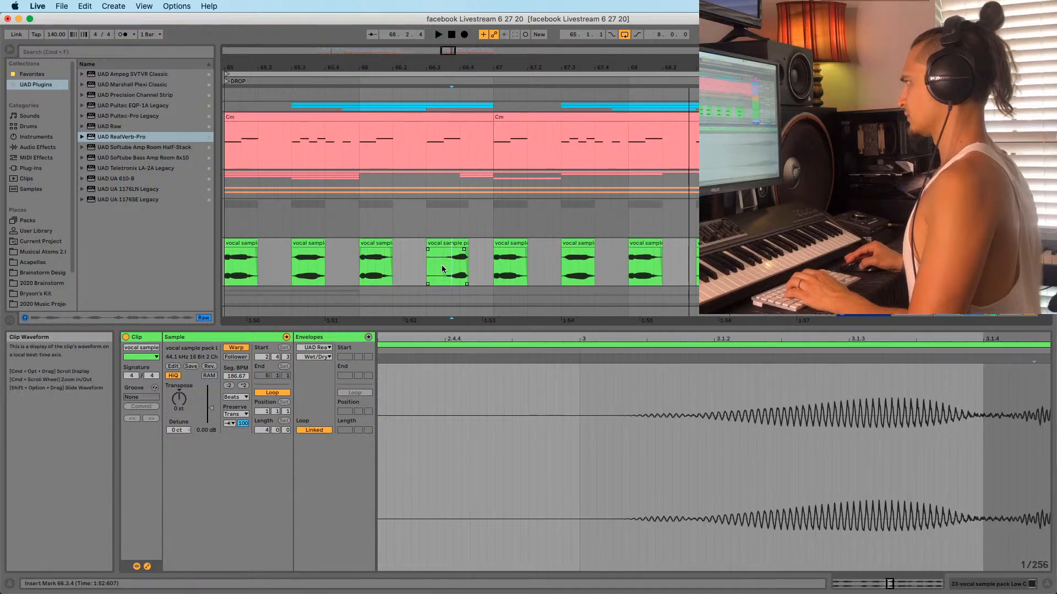
key(space)
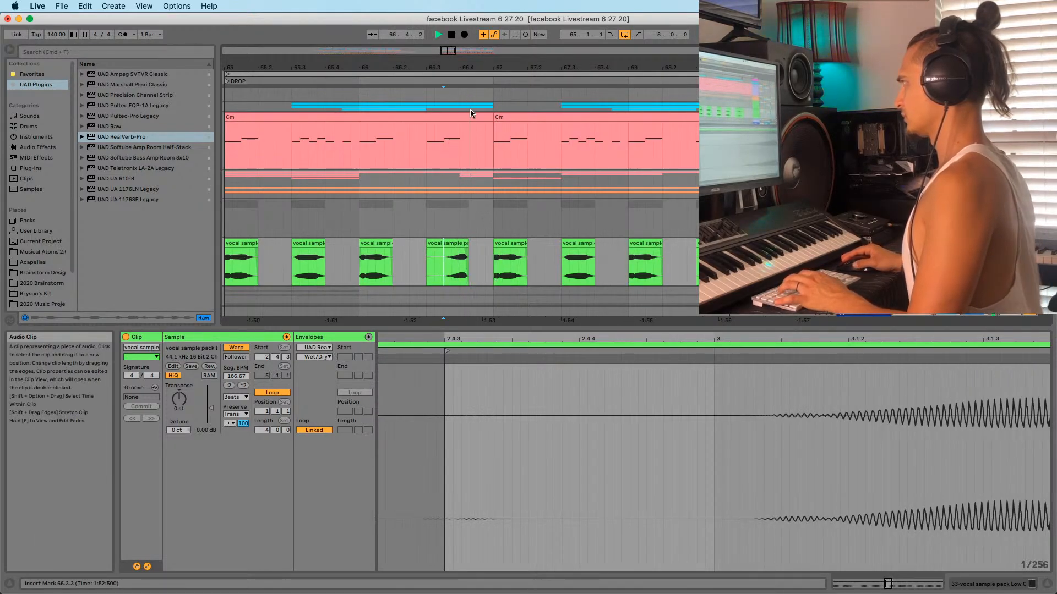
Add a short fade-out to the end of the chop at 66.3.1 and replay the drop from bar 65
key(space)
scroll(461, 242, up, 4)
mouse_move(469, 250)
mouse_down()
mouse_move(493, 252)
mouse_move(467, 249)
mouse_up()
key(space)
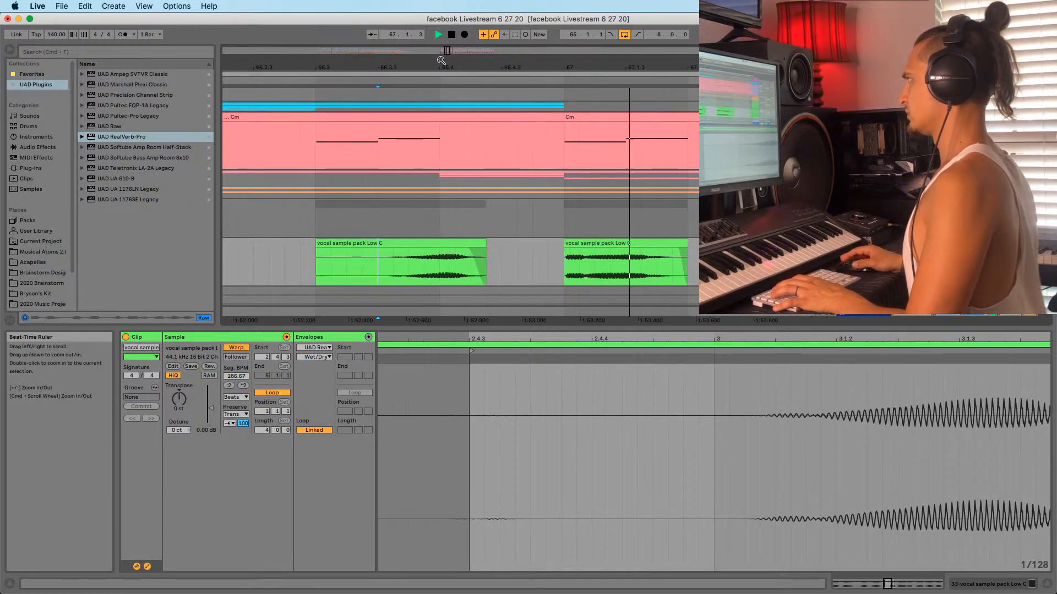
scroll(446, 77, down, 4)
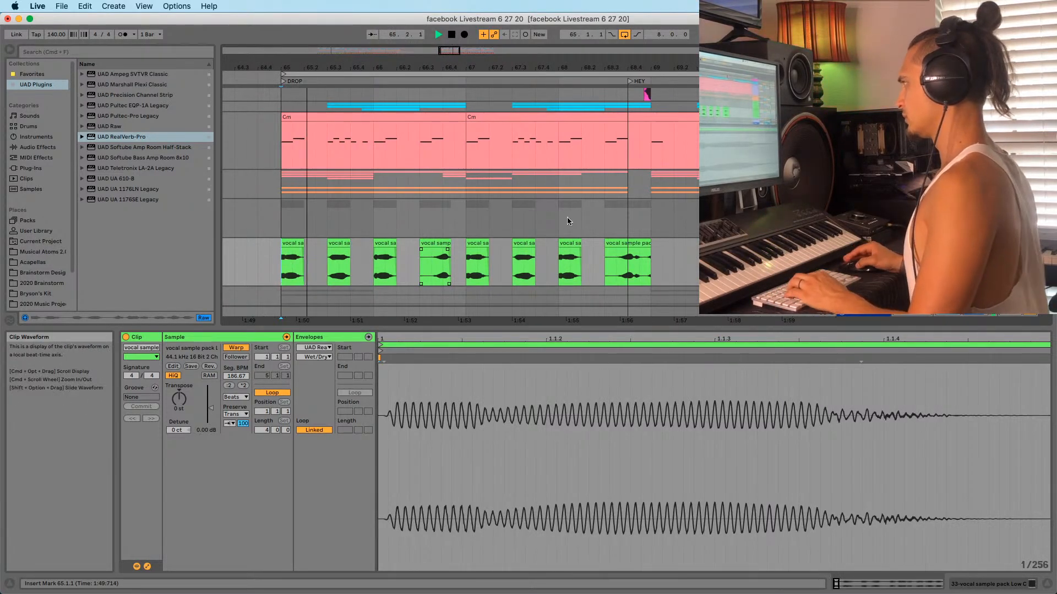
Shorten the last vocal chop, starting at 68.3.1, so it ends at about 68.4.1, and replay the drop
click(638, 278)
drag(428, 243, 628, 250)
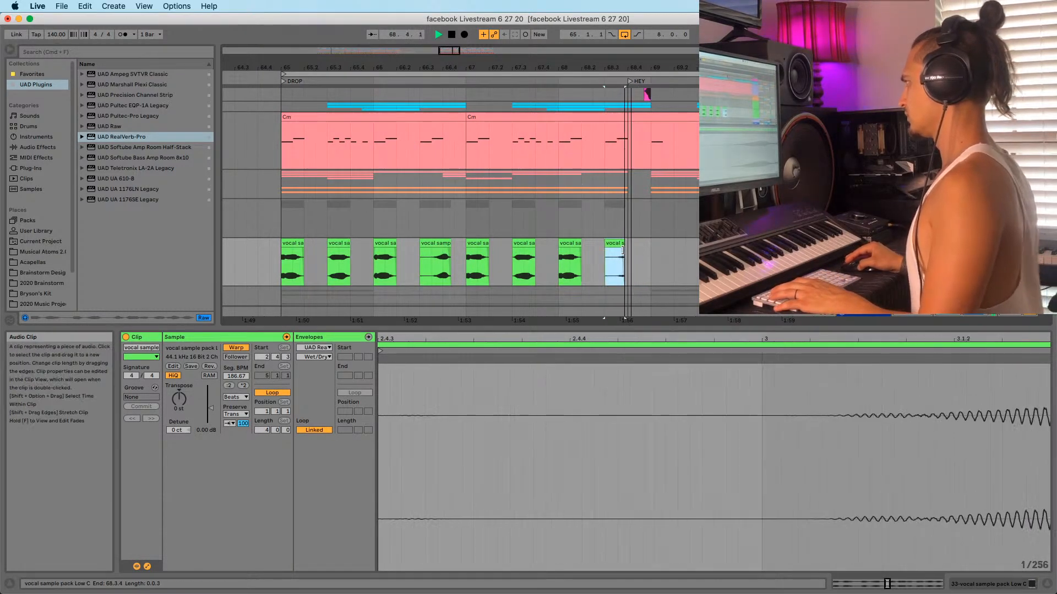
click(278, 262)
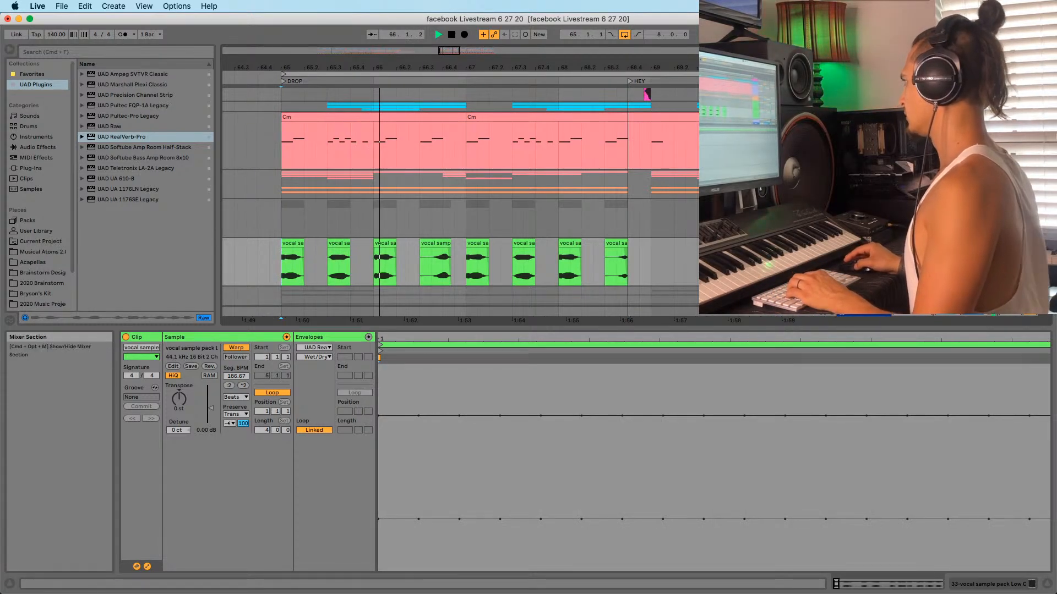
click(1007, 253)
key(space)
Nudge the third vocal chop slightly later than 66.1.1 and replay the drop from its start
click(381, 241)
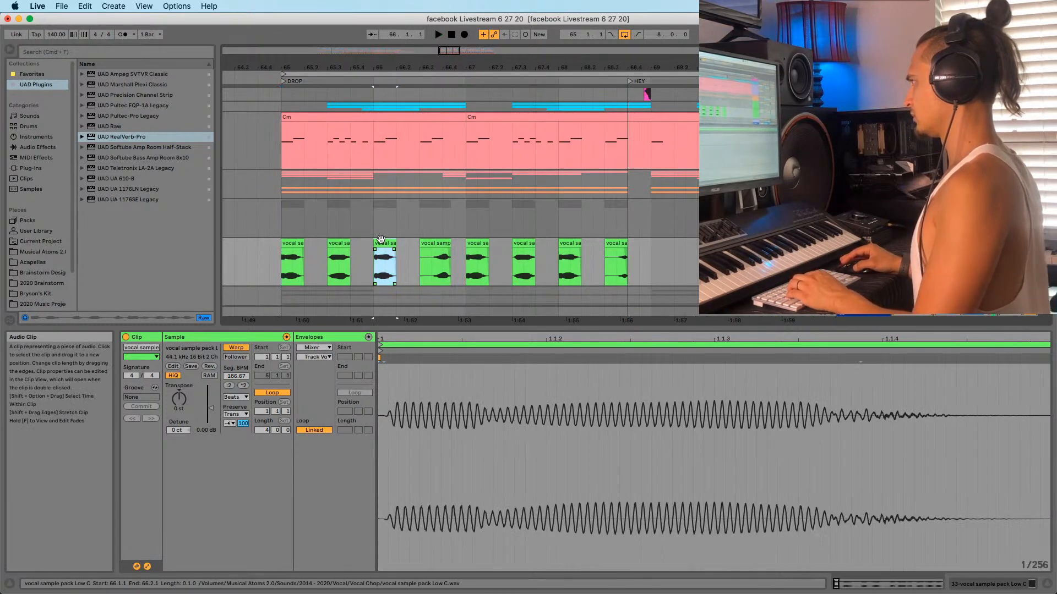
drag(383, 244, 386, 245)
click(278, 259)
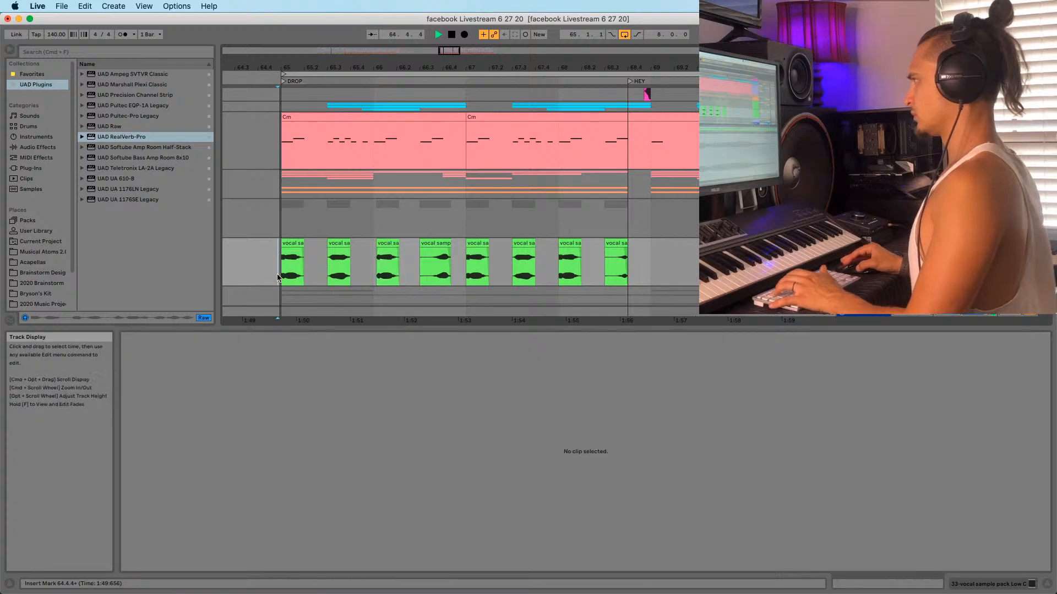
key(space)
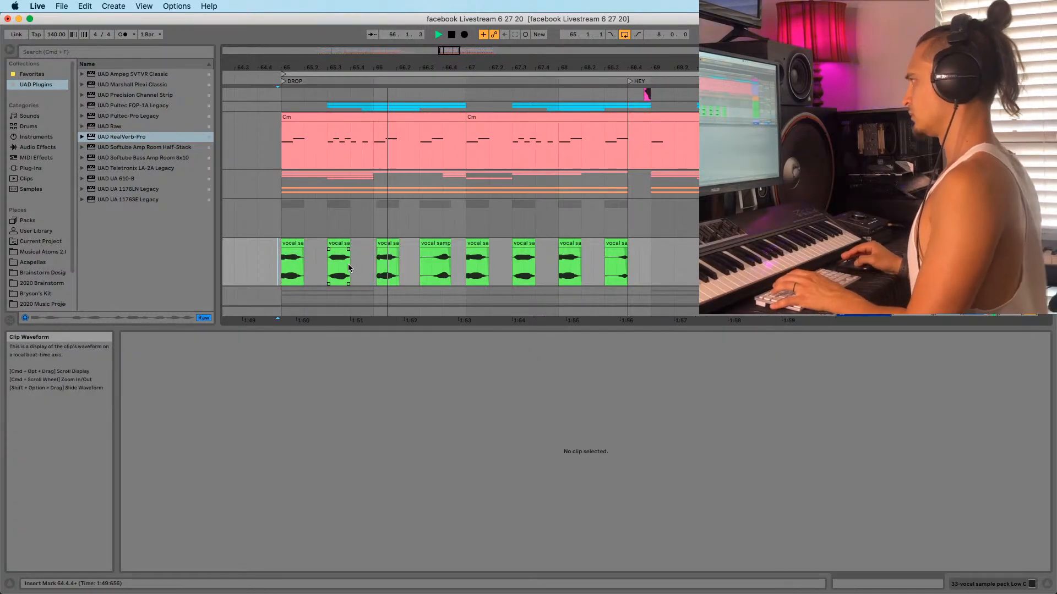
click(385, 255)
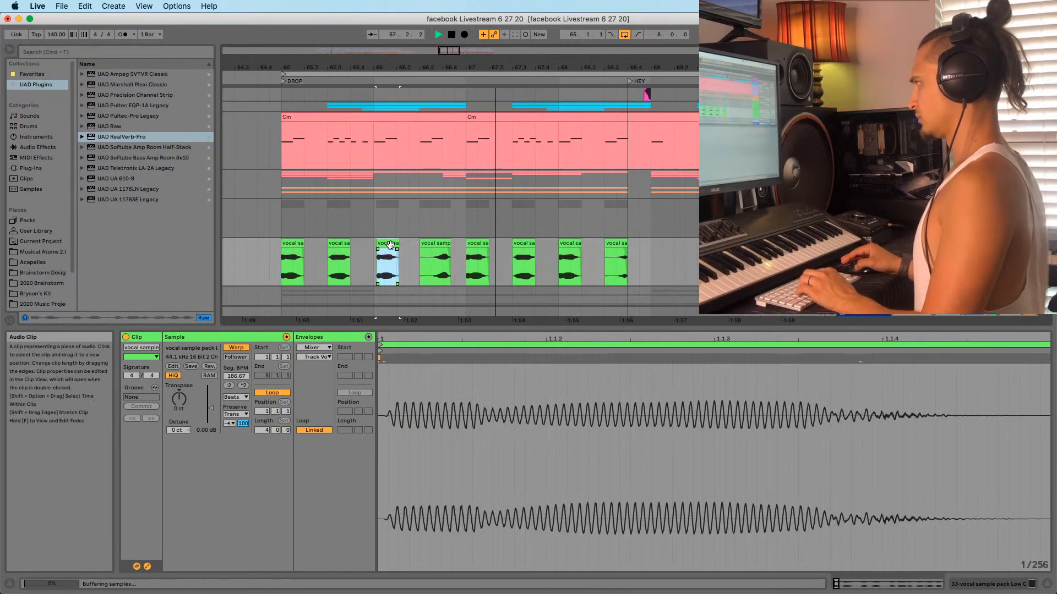
Nudge the chop at 68.1.1 slightly later to match the third one, and delete the sliver left before it
click(569, 246)
drag(574, 244, 573, 245)
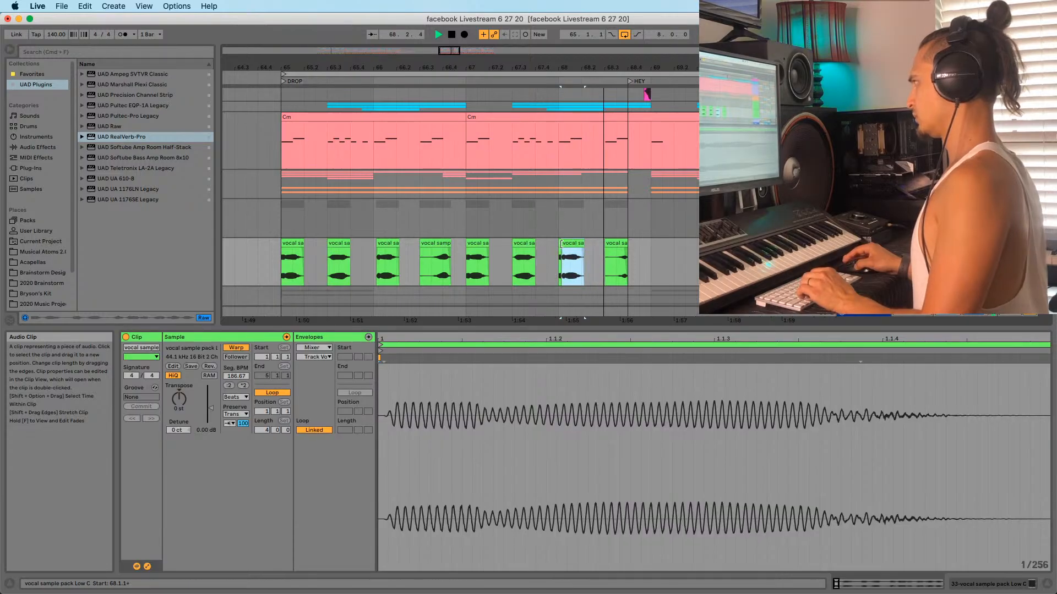
click(559, 244)
key(BackSpace)
click(625, 255)
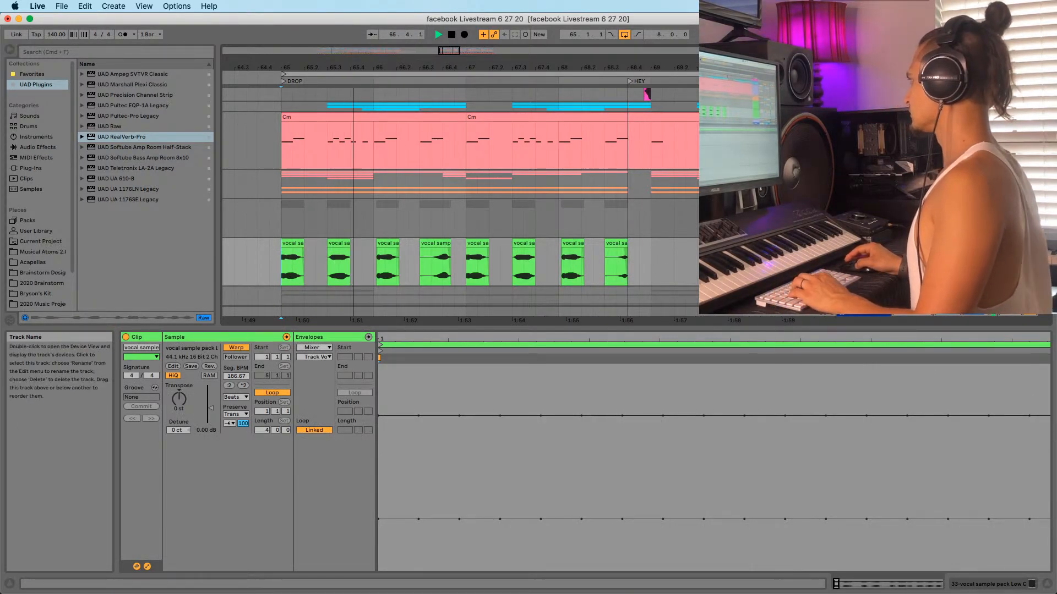
Insert a new audio track below the vocal chops and browse the Sounds folder's Vocal Chop samples
key(super+t)
scroll(47, 263, down, 3)
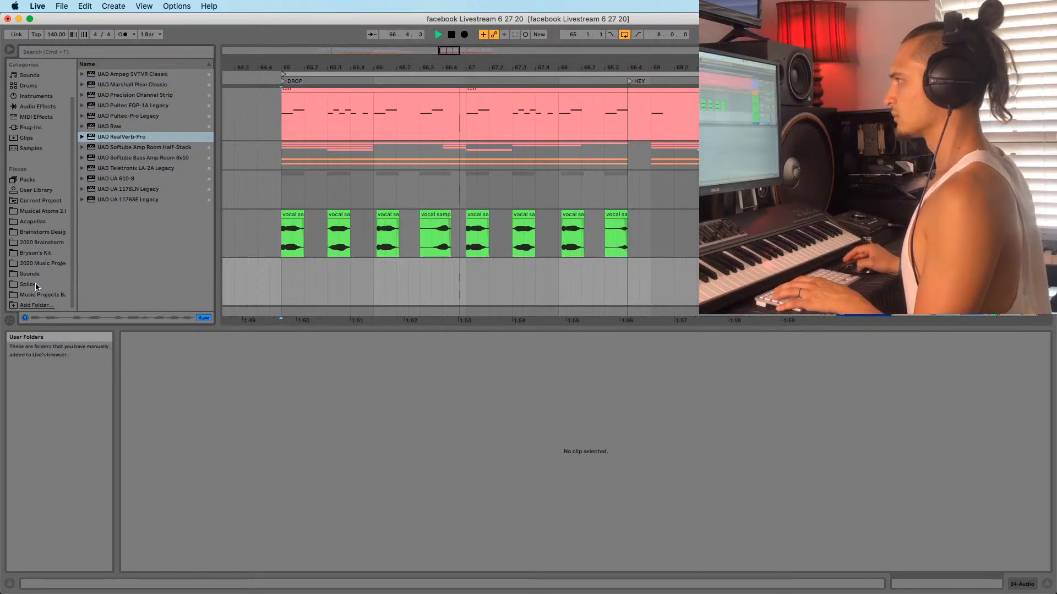
click(34, 278)
click(127, 231)
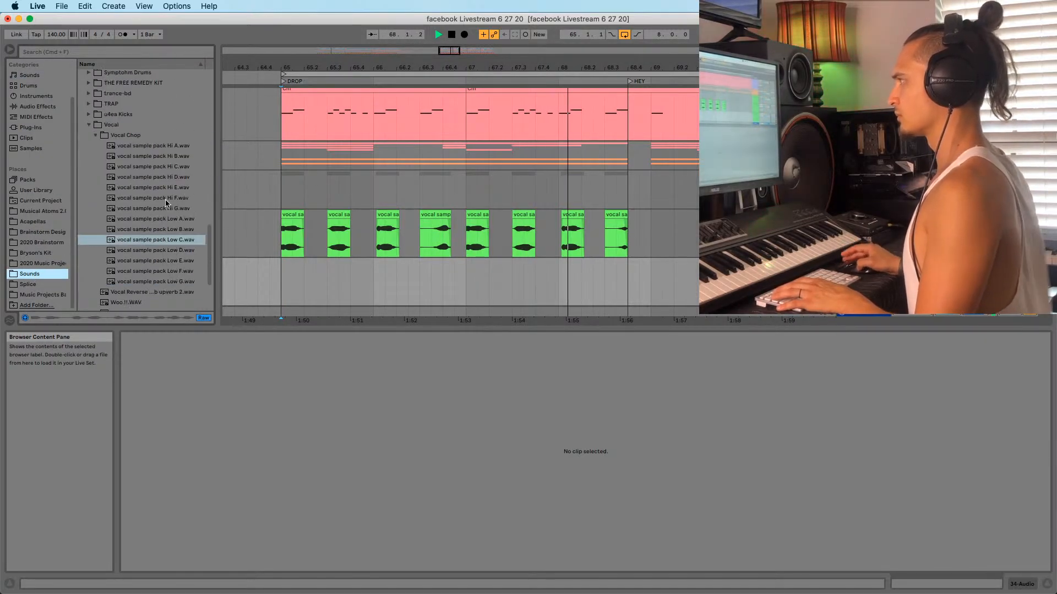
scroll(138, 190, down, 4)
Audition the high and low vocal chop samples and the Woo one-shots to find a second vocal sound
click(143, 198)
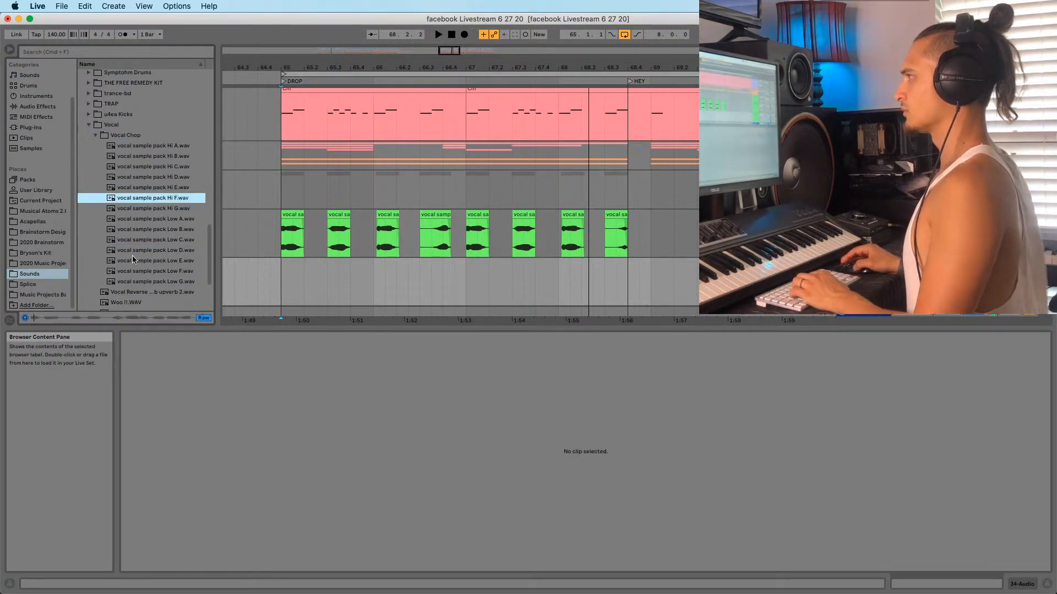
click(135, 261)
scroll(132, 263, down, 1)
click(123, 277)
click(121, 286)
click(127, 276)
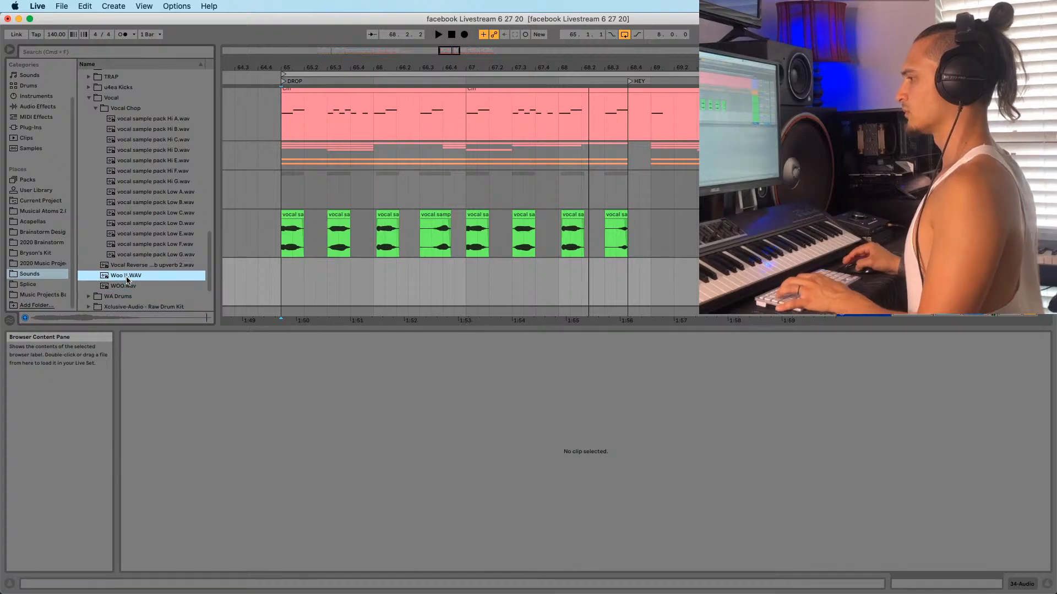
click(149, 234)
scroll(146, 226, up, 2)
click(138, 212)
click(121, 170)
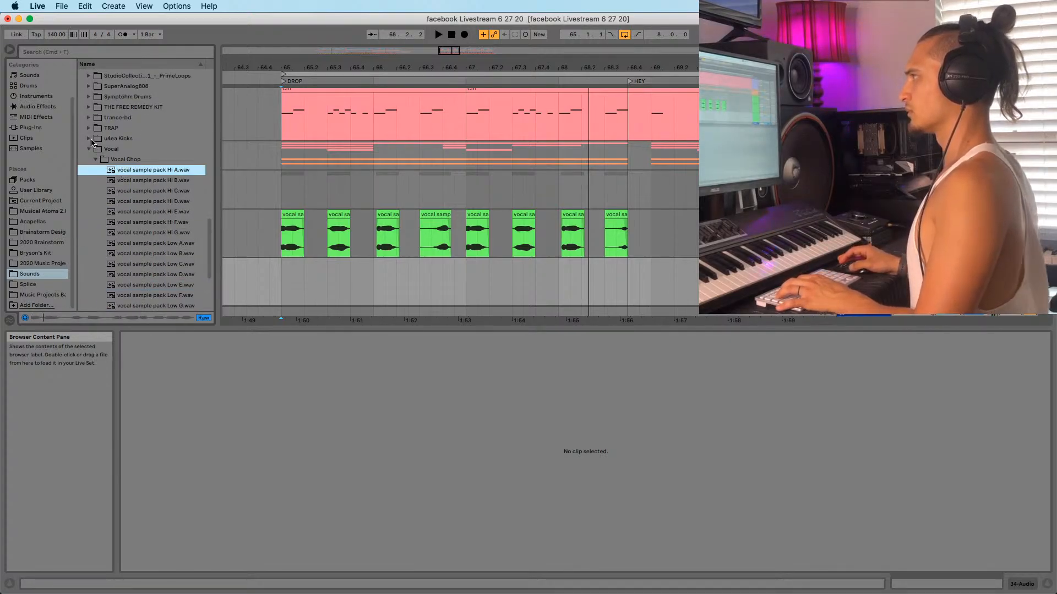
click(128, 201)
click(131, 263)
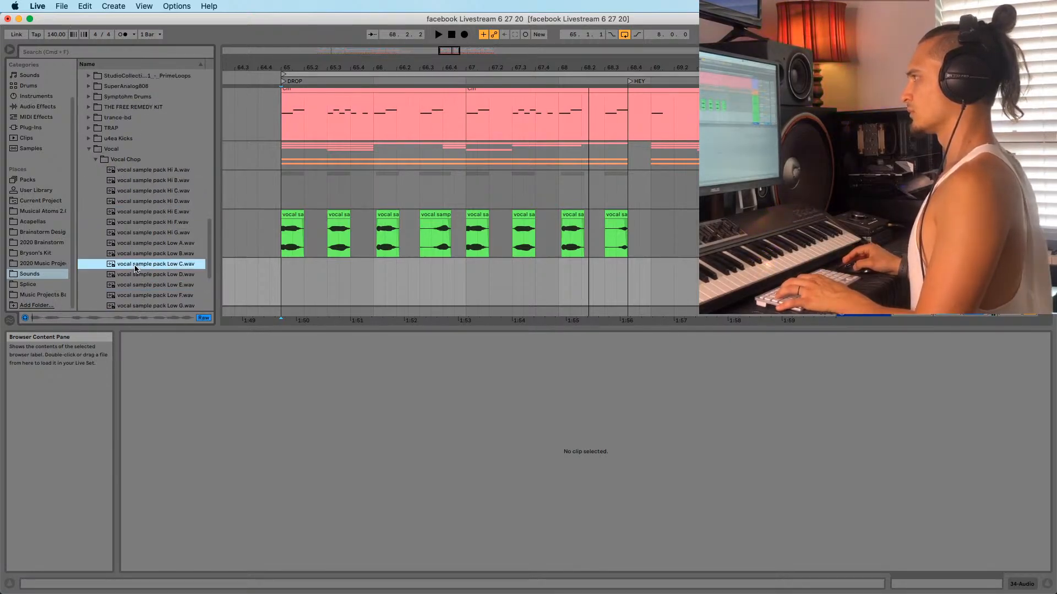
scroll(143, 220, down, 1)
click(159, 165)
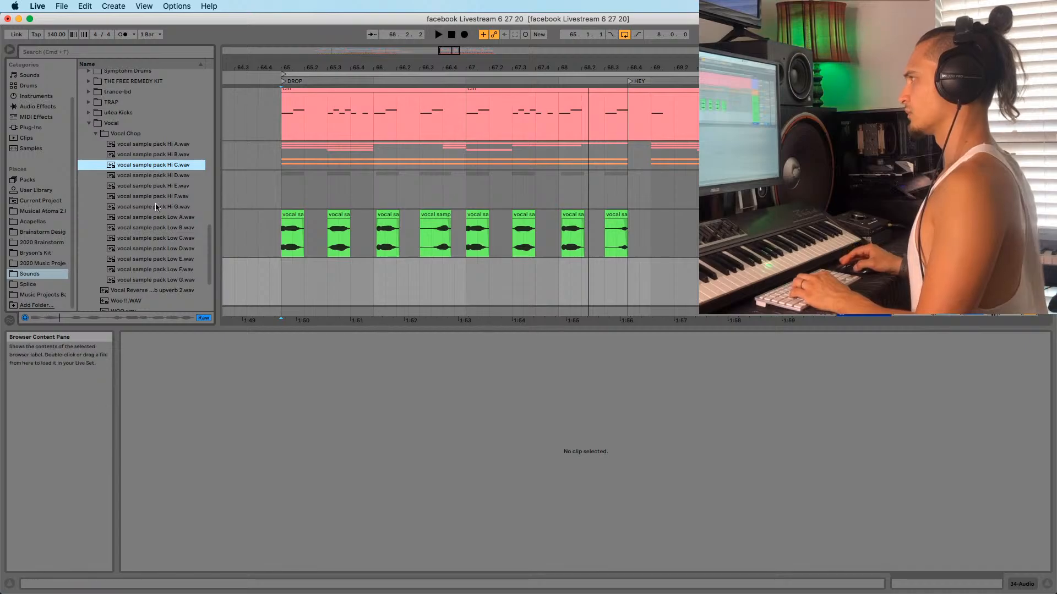
click(157, 240)
click(159, 178)
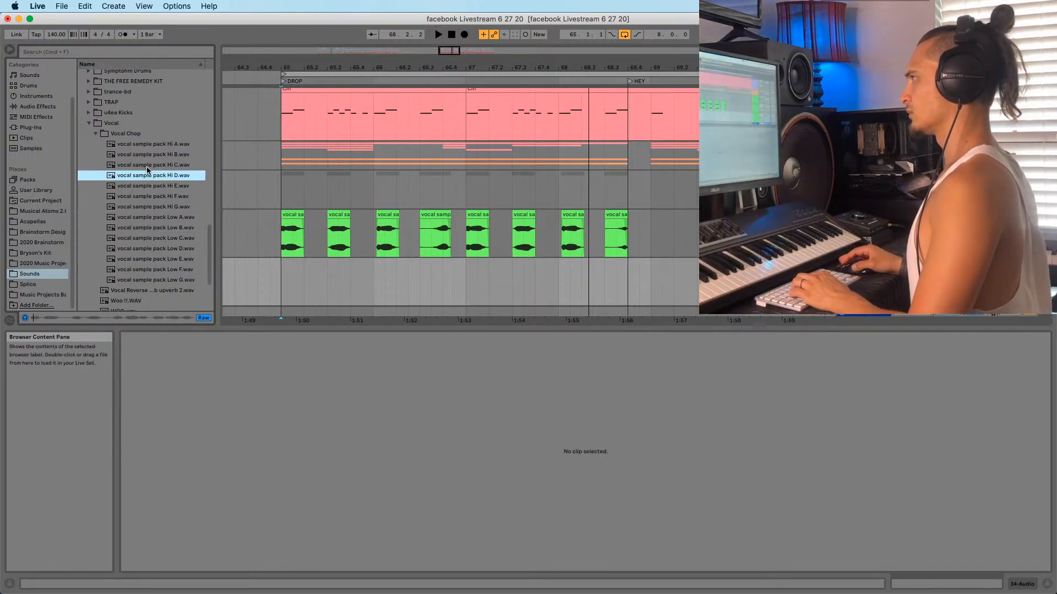
Place the vocal sample pack Hi C sample on the new audio track at 65.1.1
click(129, 165)
drag(131, 167, 283, 292)
click(302, 265)
Set the Hi C clip's warp mode to Tones, halve its original tempo, and play it with the drop
click(235, 397)
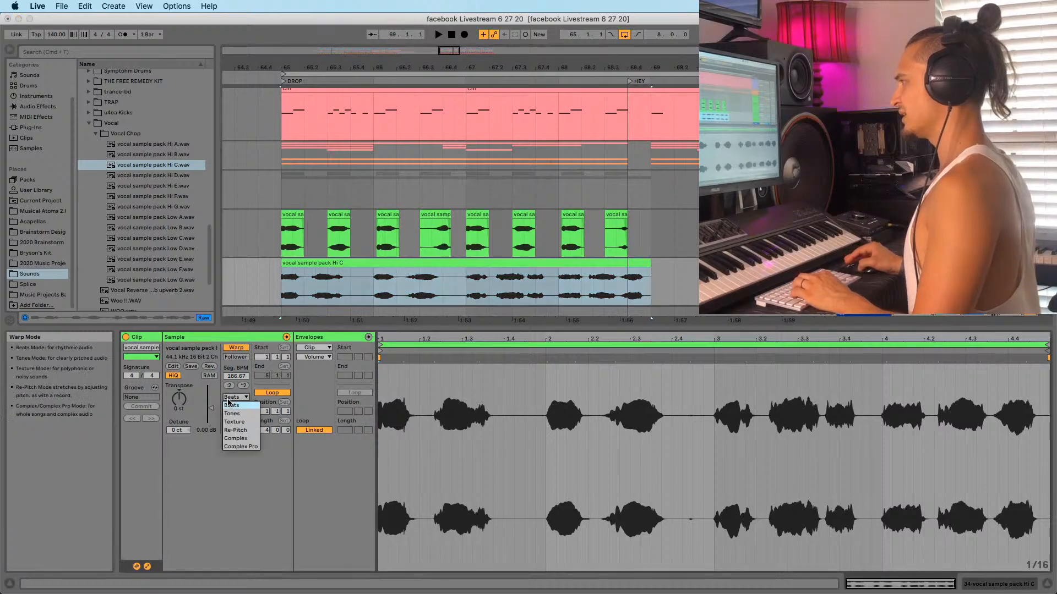
click(232, 405)
click(229, 385)
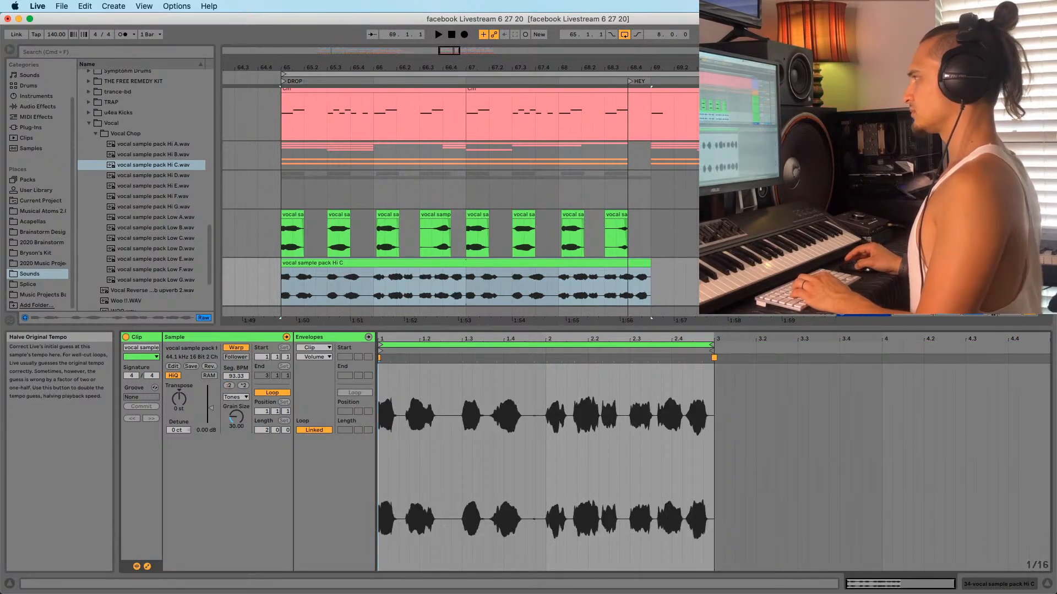
key(space)
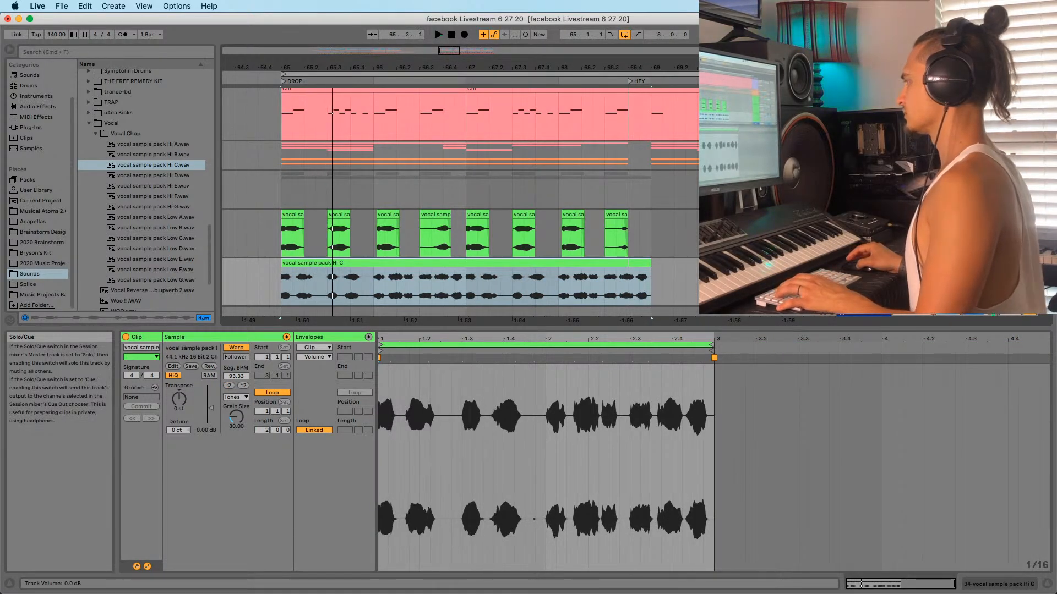
key(space)
key(space)
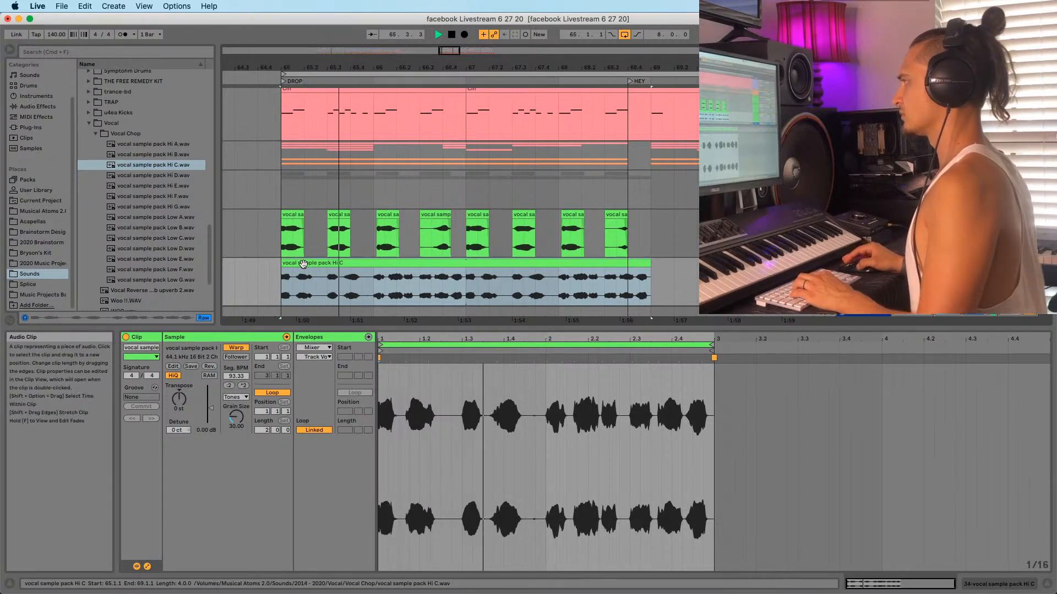
key(space)
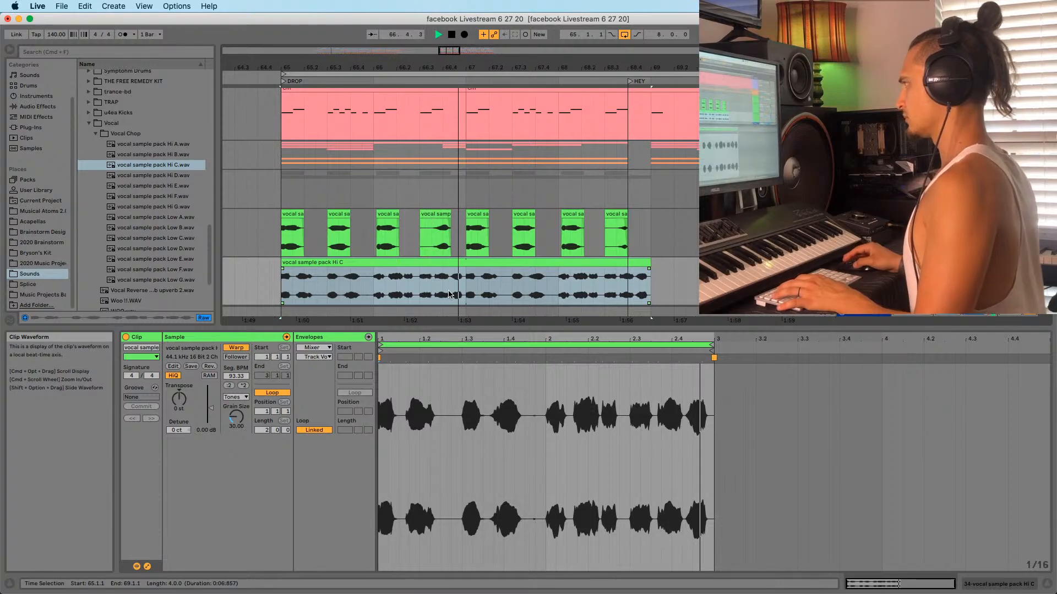
click(507, 287)
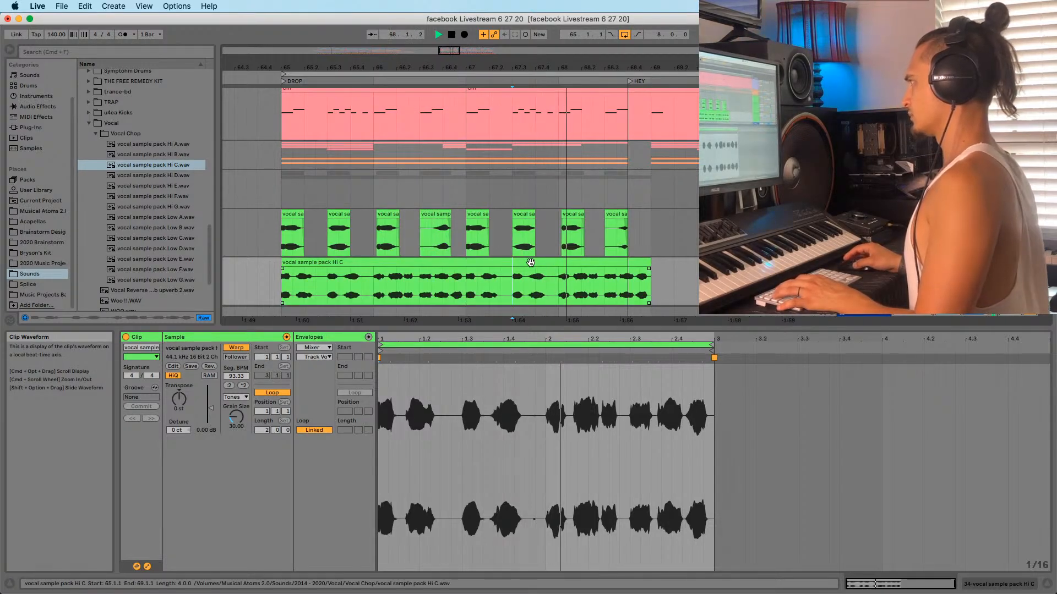
Move the Hi C clip to start at 65.2.1 and play the drop from 65.1.1
click(505, 263)
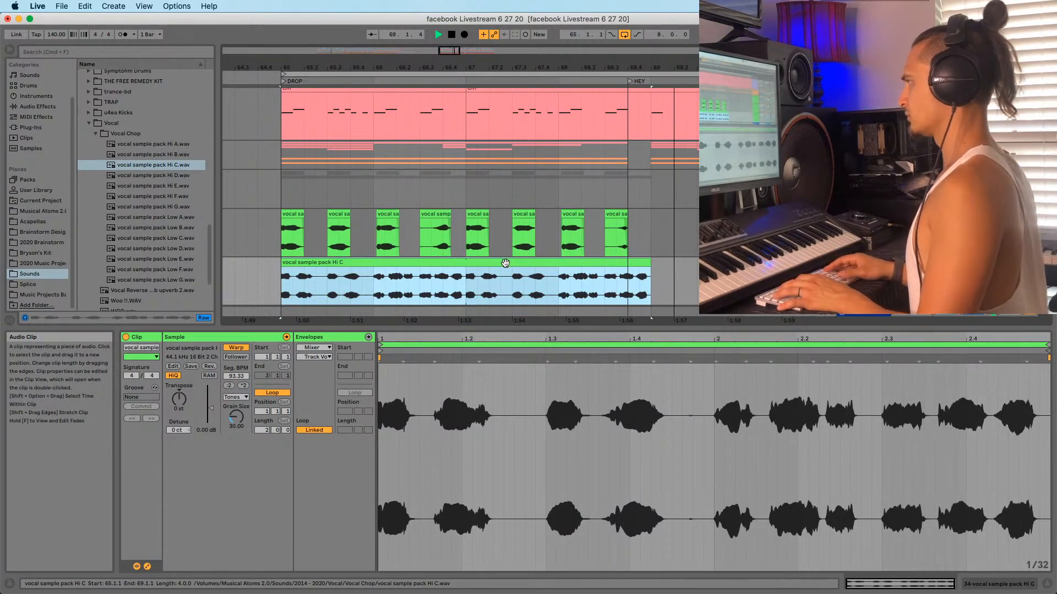
drag(307, 263, 332, 264)
click(291, 286)
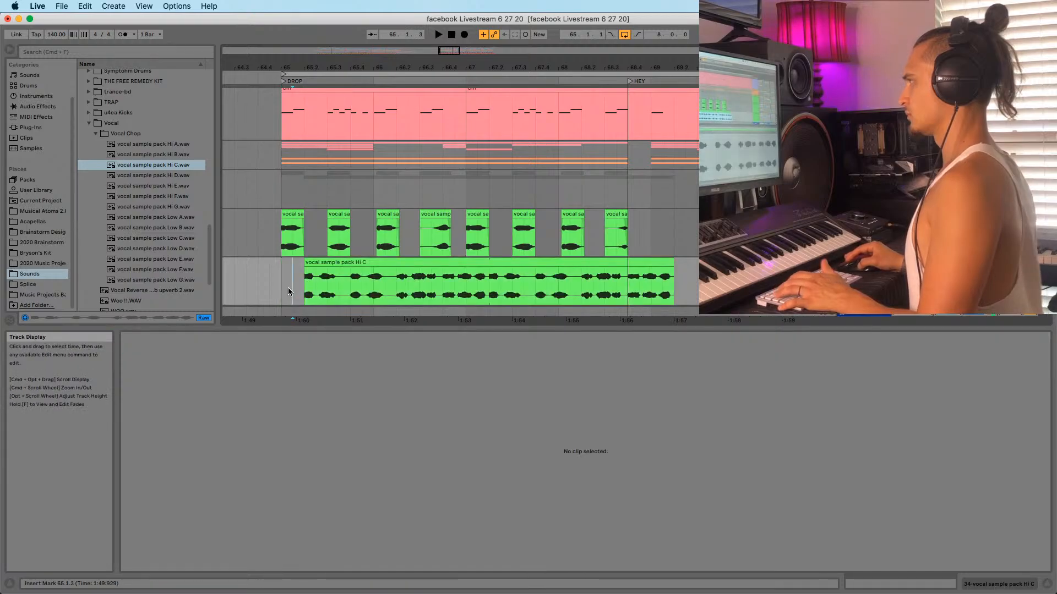
click(281, 285)
key(space)
key(space)
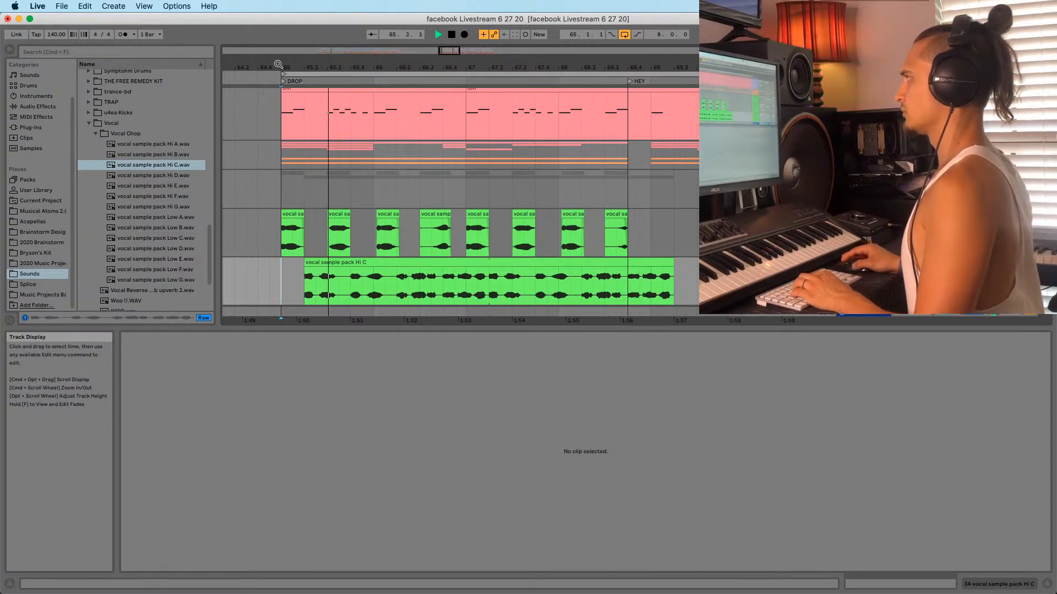
Split the Hi C clip before its second vocal hit, shift the remainder earlier to 65.2.3, and replay from 65.2.1
drag(298, 68, 333, 205)
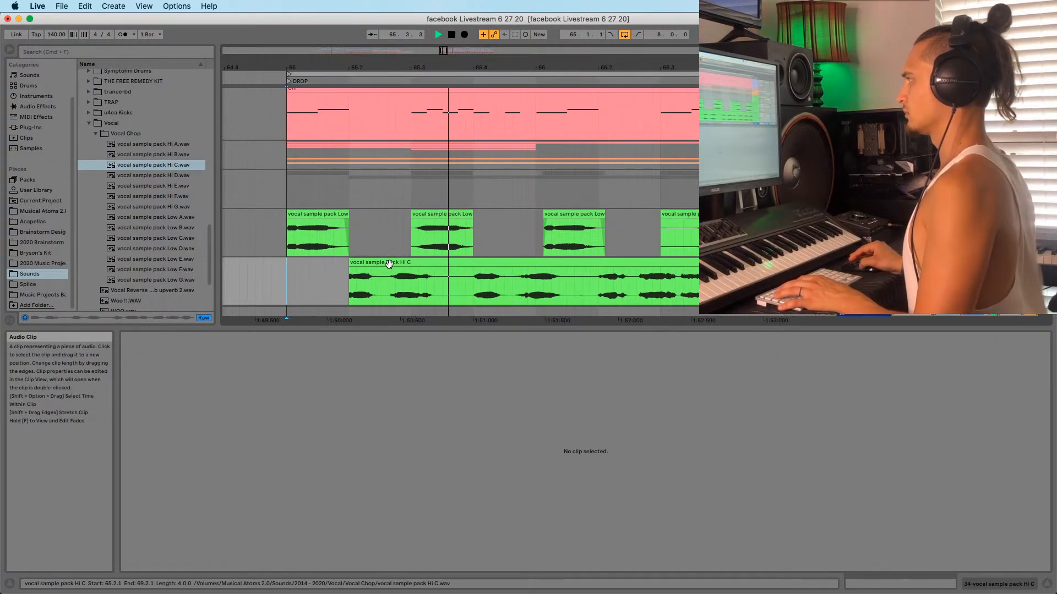
click(389, 263)
click(288, 290)
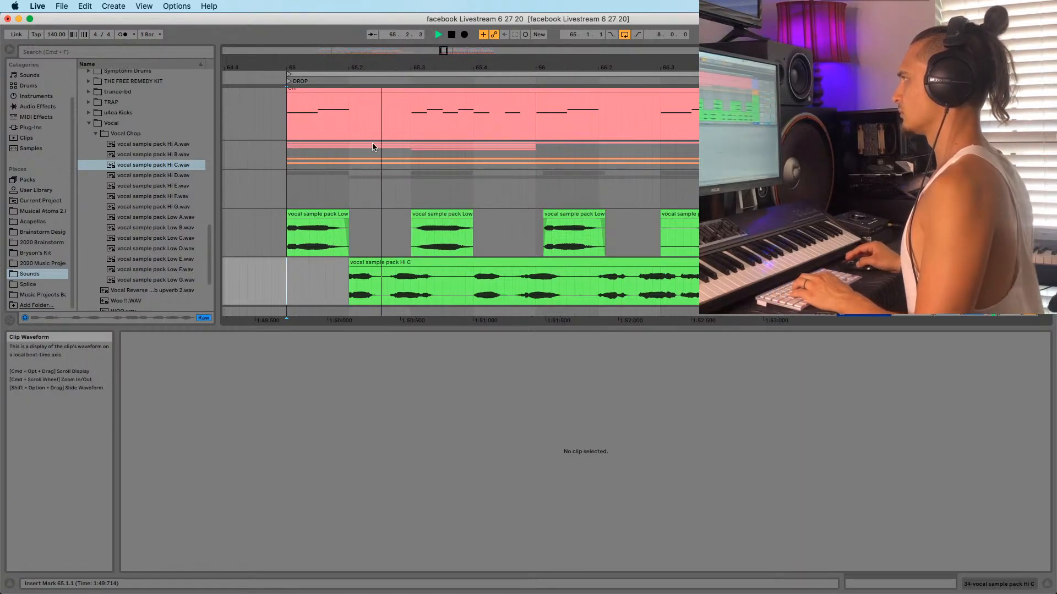
key(space)
drag(375, 59, 385, 81)
click(390, 291)
key(super+e)
mouse_move(433, 262)
mouse_down()
mouse_move(403, 276)
mouse_move(417, 275)
mouse_up()
click(305, 275)
key(space)
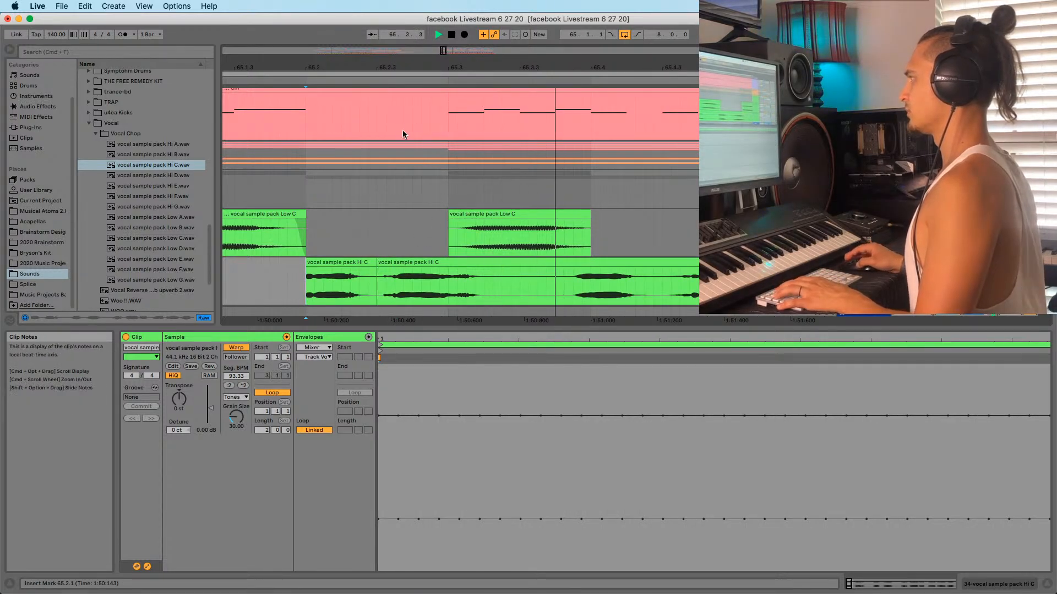
Trim the quiet lead-in of the second Hi C piece, pull its vocal hit earlier onto 65.2.3, and replay it
key(space)
drag(377, 67, 377, 78)
click(392, 301)
key(super+e)
drag(400, 264, 386, 265)
click(342, 264)
key(space)
drag(501, 70, 500, 62)
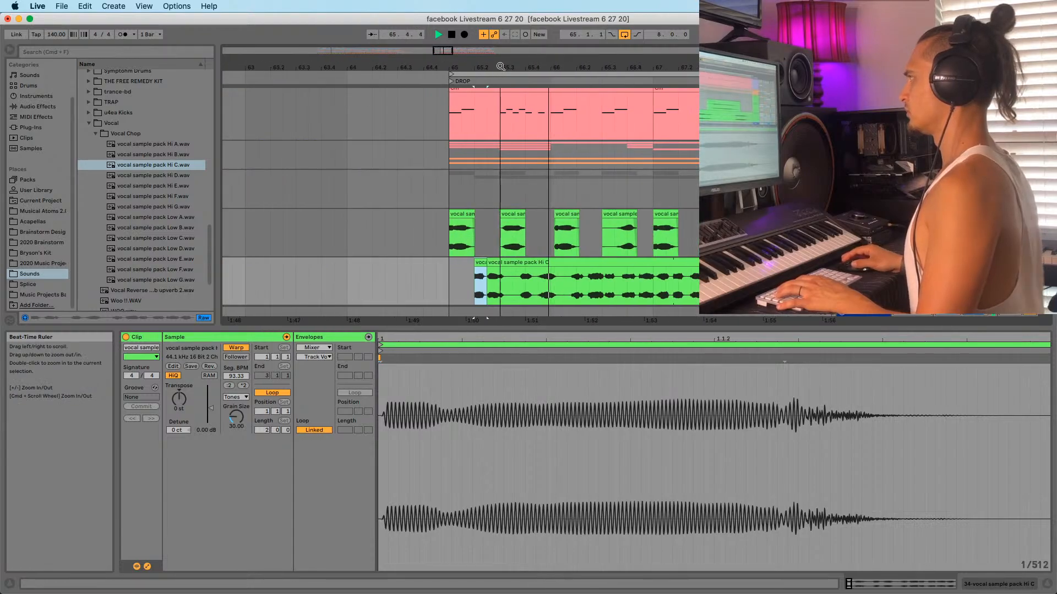
key(space)
key(space)
click(456, 281)
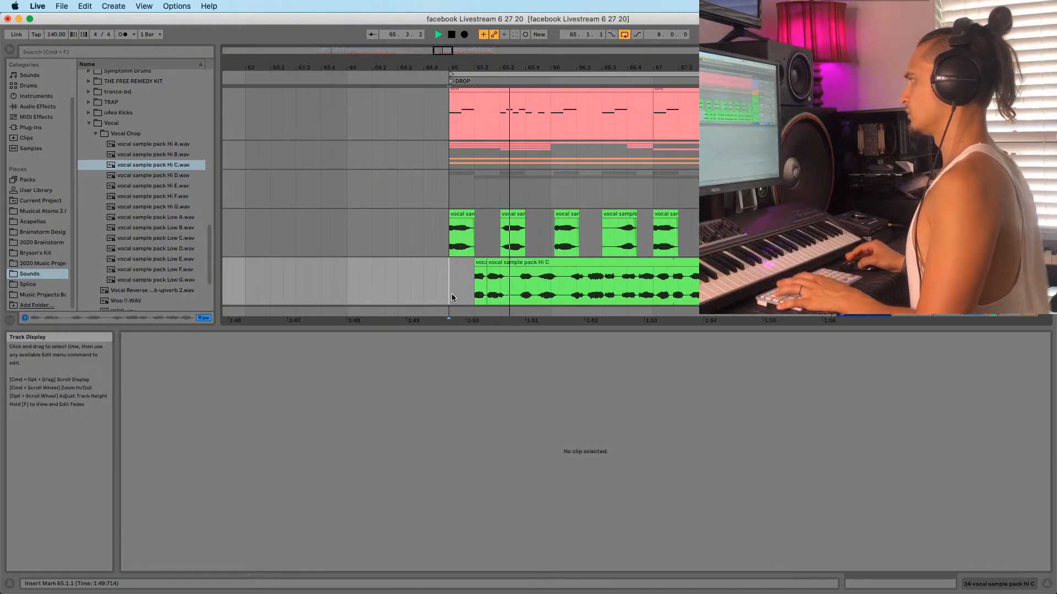
Split the Hi C clip at 65.3.3, delete everything after it, and play the drop from 65.1.1
click(515, 282)
key(space)
key(super+e)
click(520, 264)
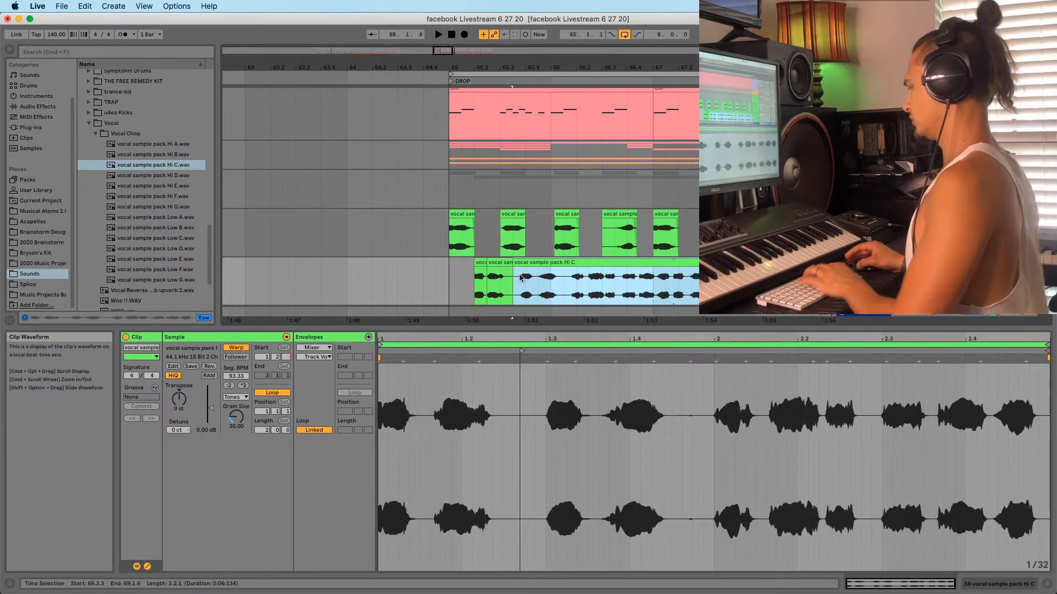
key(Delete)
click(450, 282)
key(space)
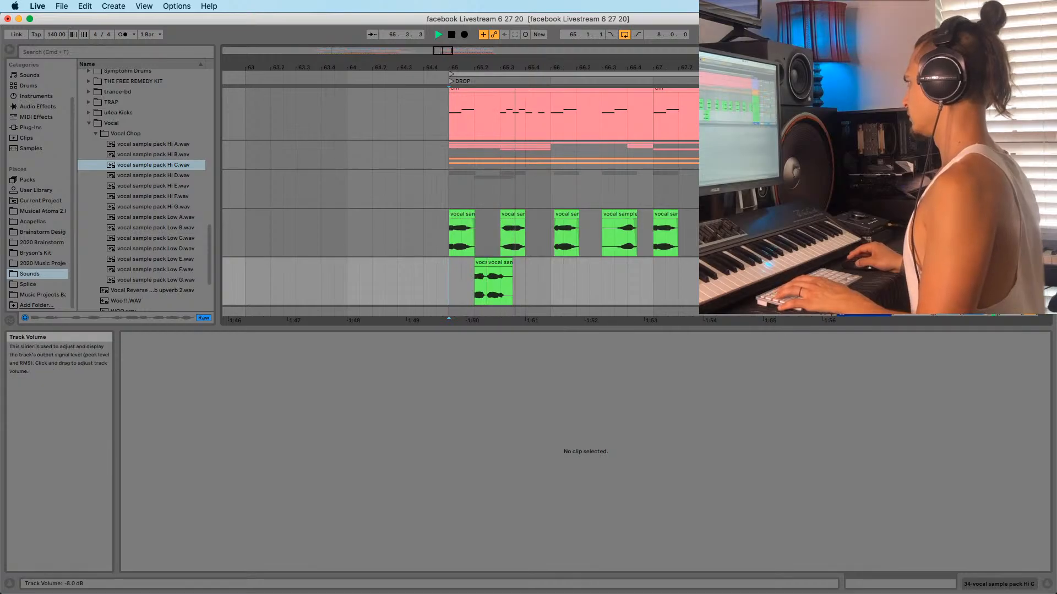
key(space)
key(space)
Replay the two Hi C chops with the drop and transpose the second one, at 65.2.3, to 2 st
click(499, 263)
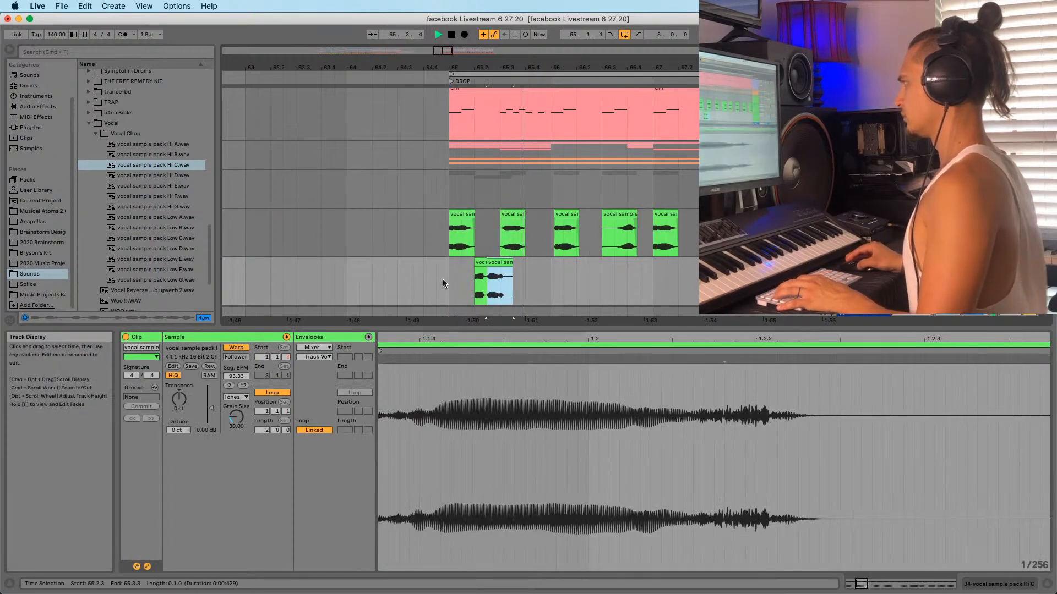
click(443, 281)
key(space)
key(space)
click(499, 263)
key(space)
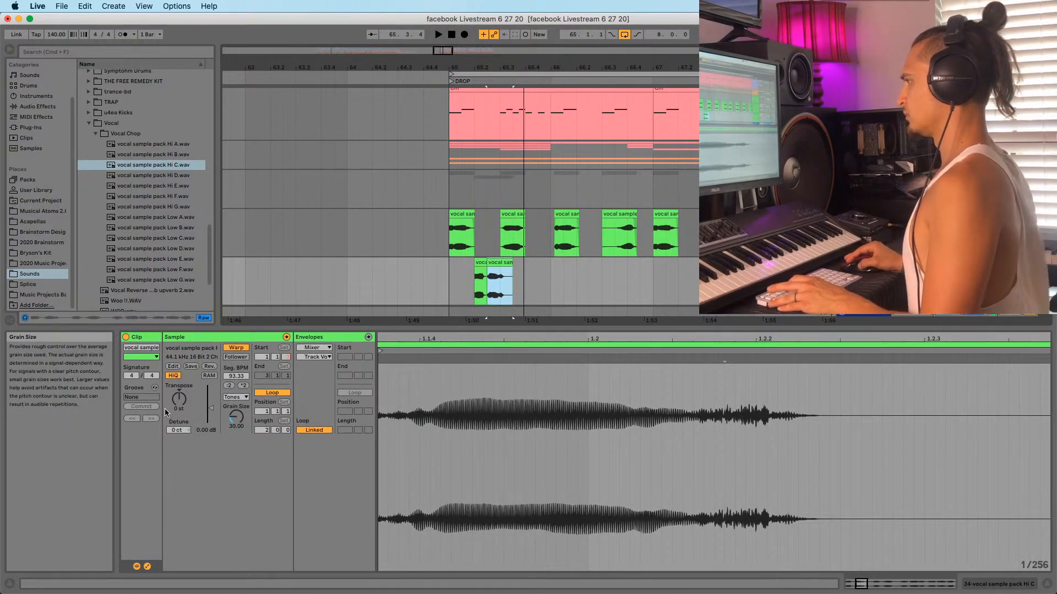
drag(179, 398, 179, 396)
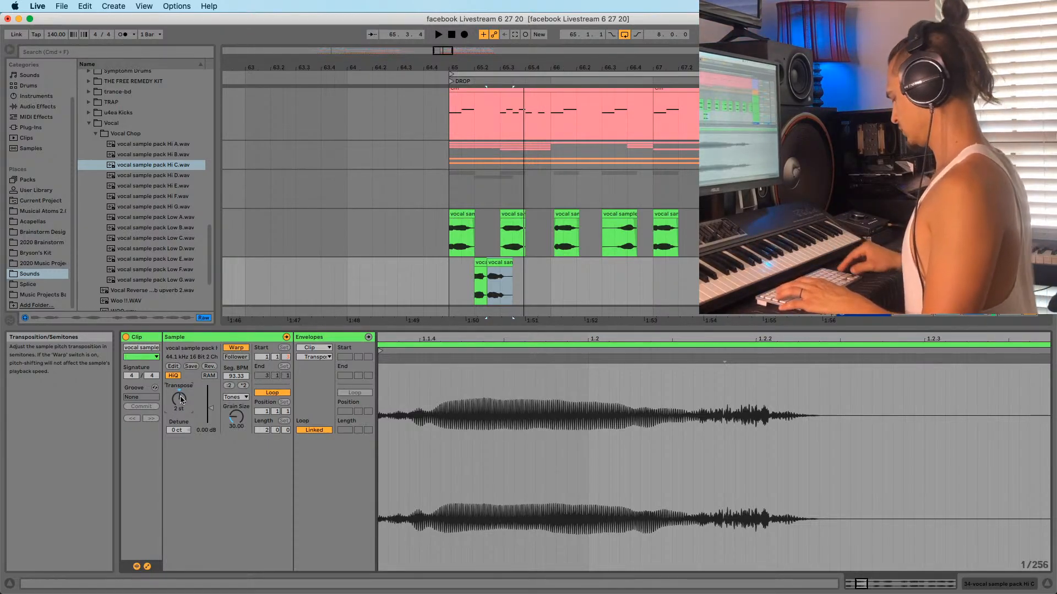
Replay the drop several times from 65.1.1 to check the Hi C chops against the Low C chops
click(455, 286)
key(space)
key(space)
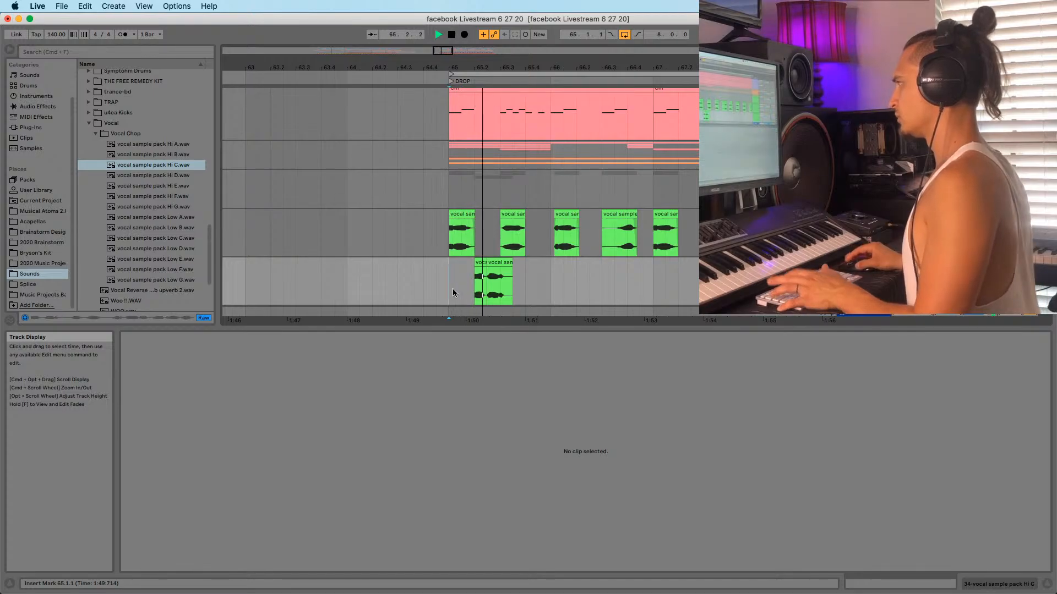
key(space)
key(space)
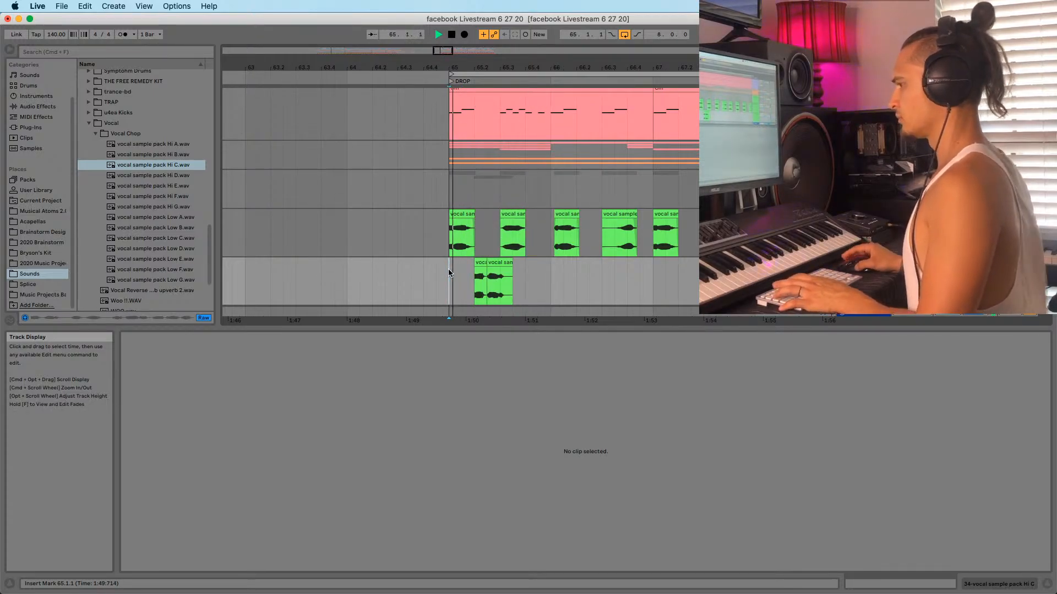
key(space)
key(space)
key(space)
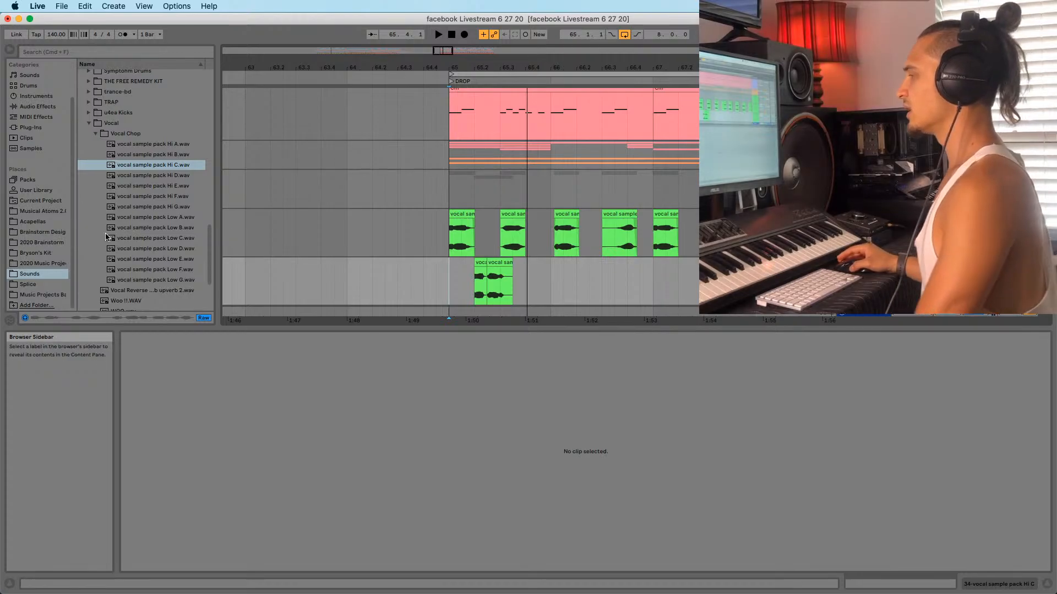
Browse the vocal chop samples and the neighbouring sample folders, auditioning the Hi A and Hi G chops
scroll(118, 228, down, 2)
scroll(113, 230, up, 2)
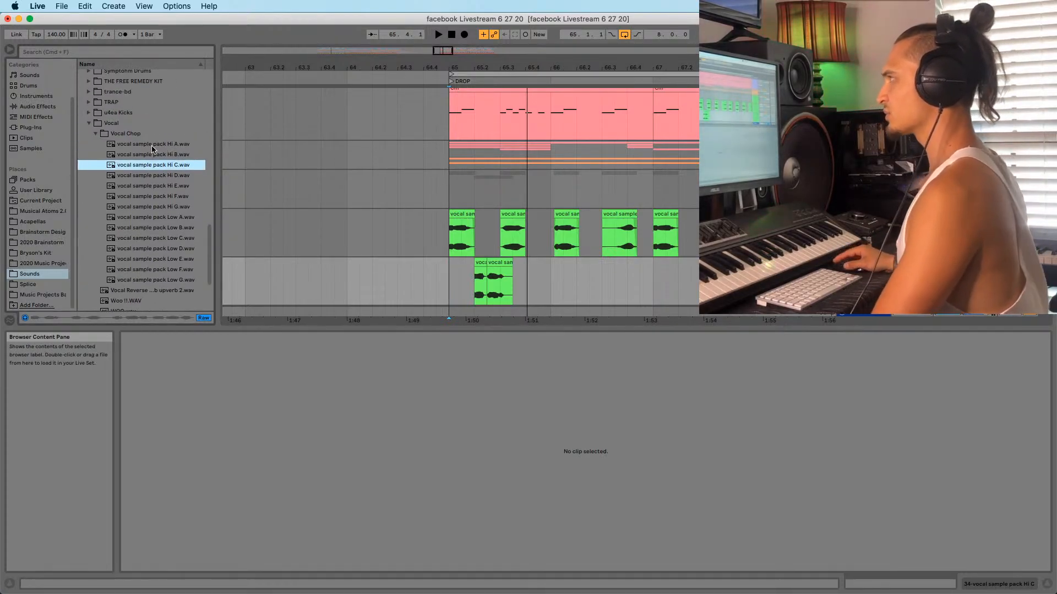
scroll(137, 174, up, 1)
scroll(137, 190, down, 6)
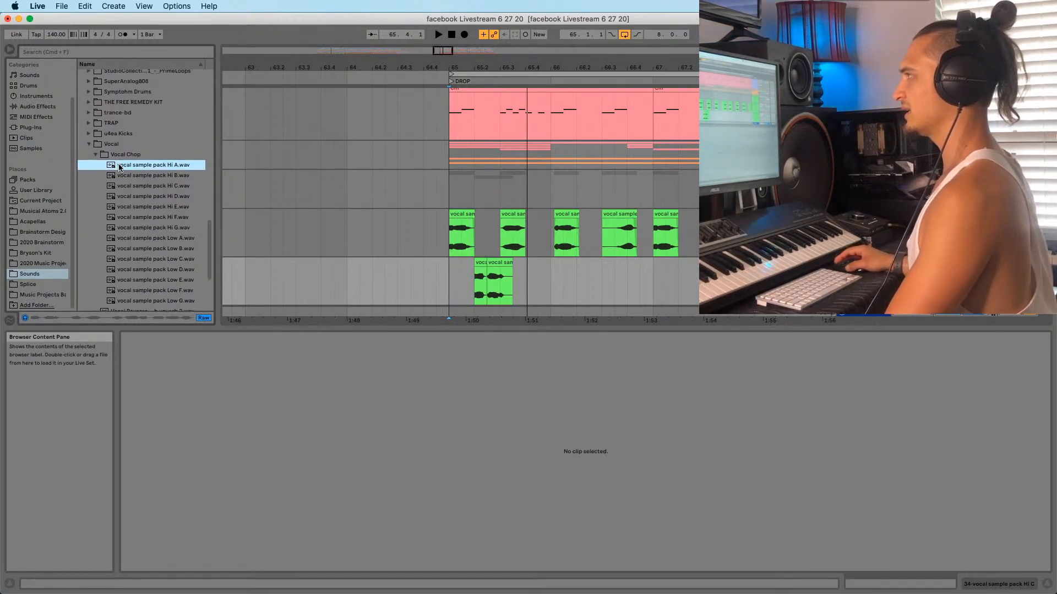
click(113, 243)
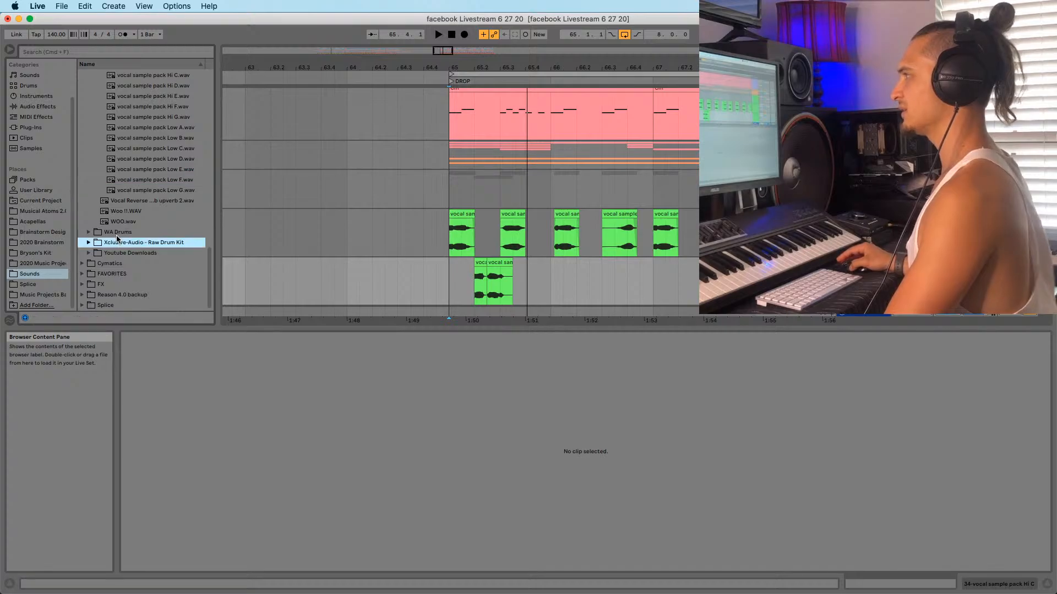
click(105, 234)
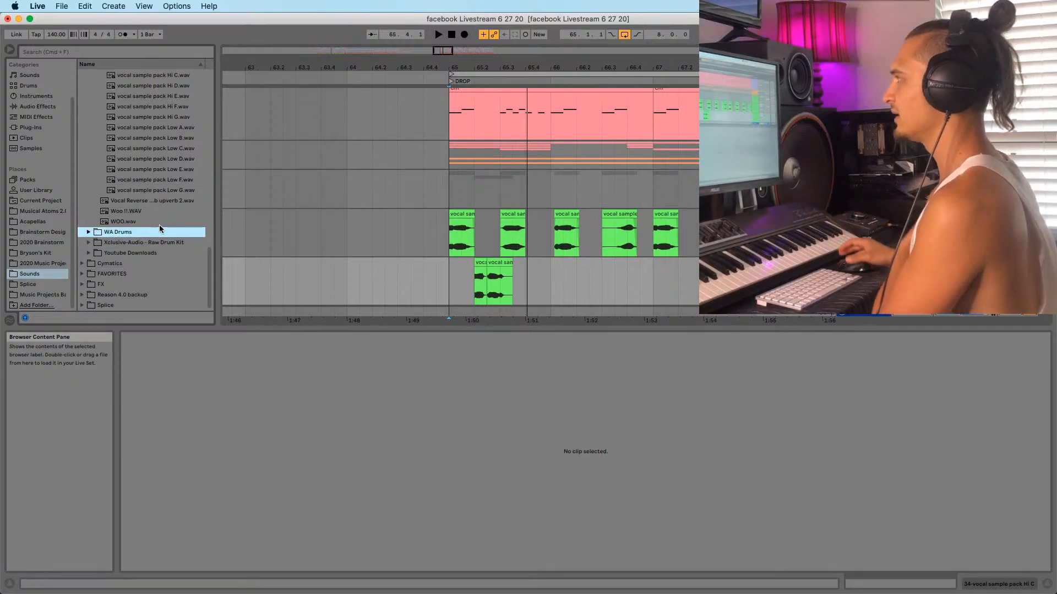
scroll(160, 225, up, 1)
click(156, 184)
scroll(155, 183, up, 3)
click(156, 182)
scroll(156, 183, up, 2)
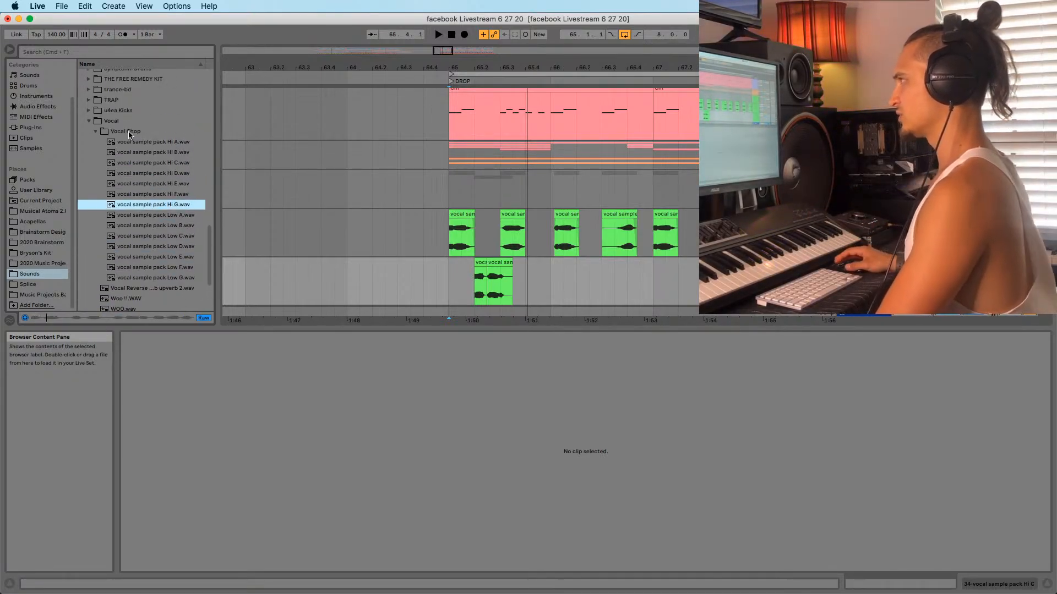
click(125, 131)
click(437, 281)
click(449, 275)
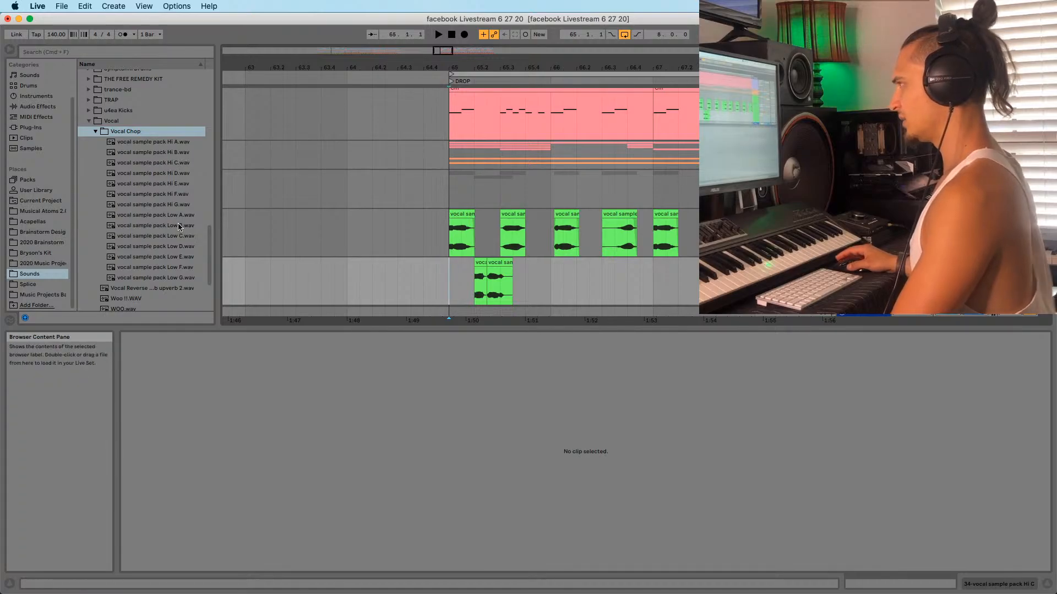
scroll(176, 226, down, 6)
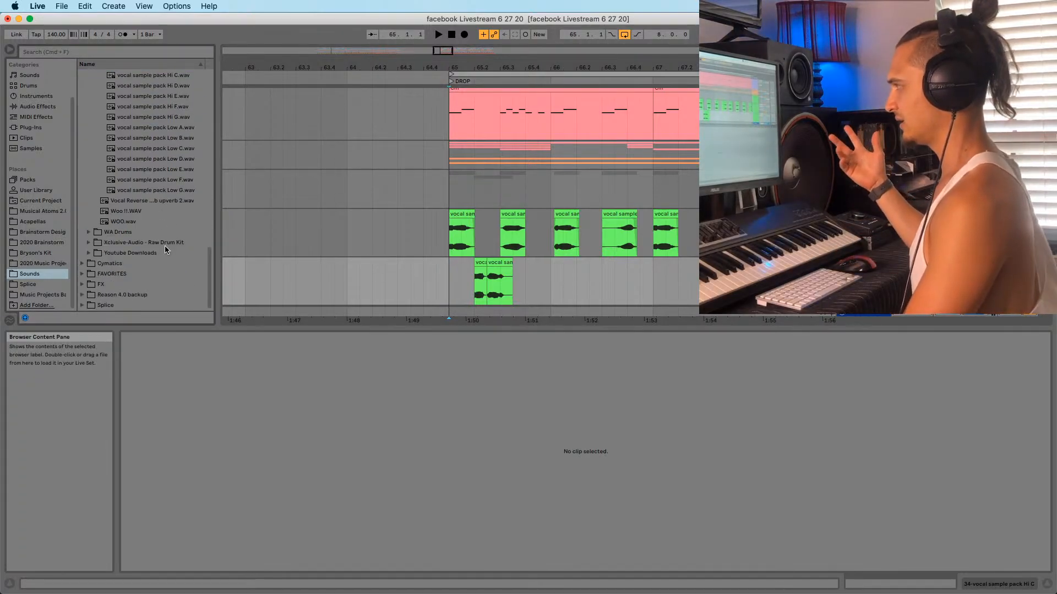
click(863, 263)
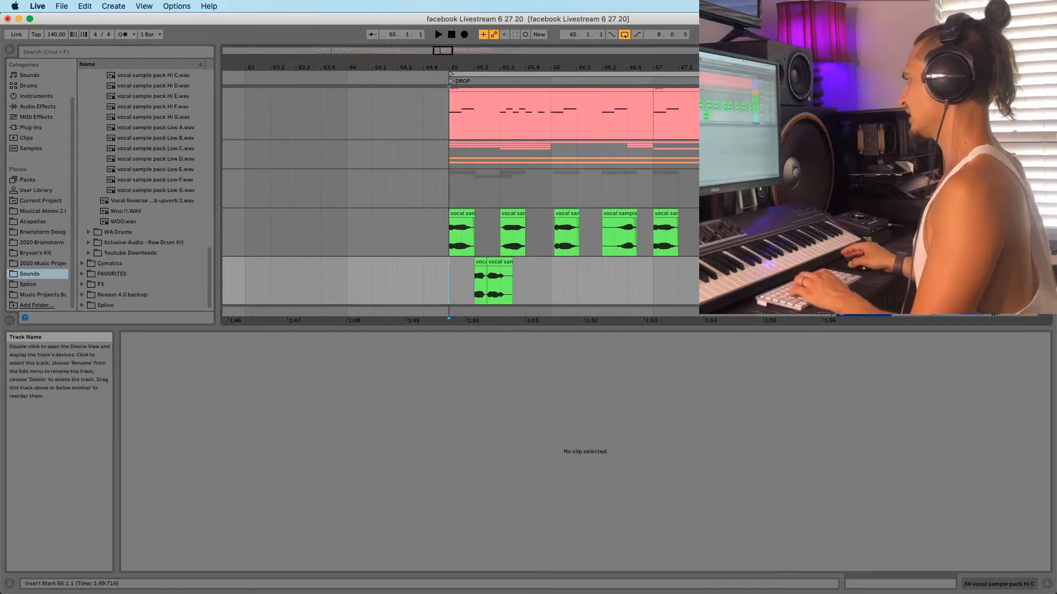
scroll(345, 252, down, 4)
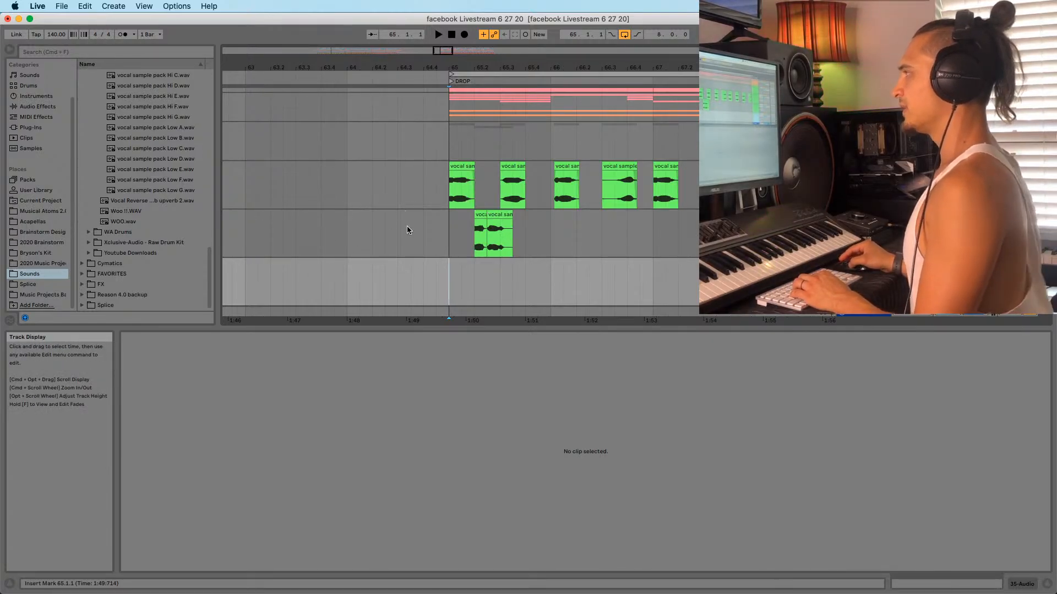
click(436, 233)
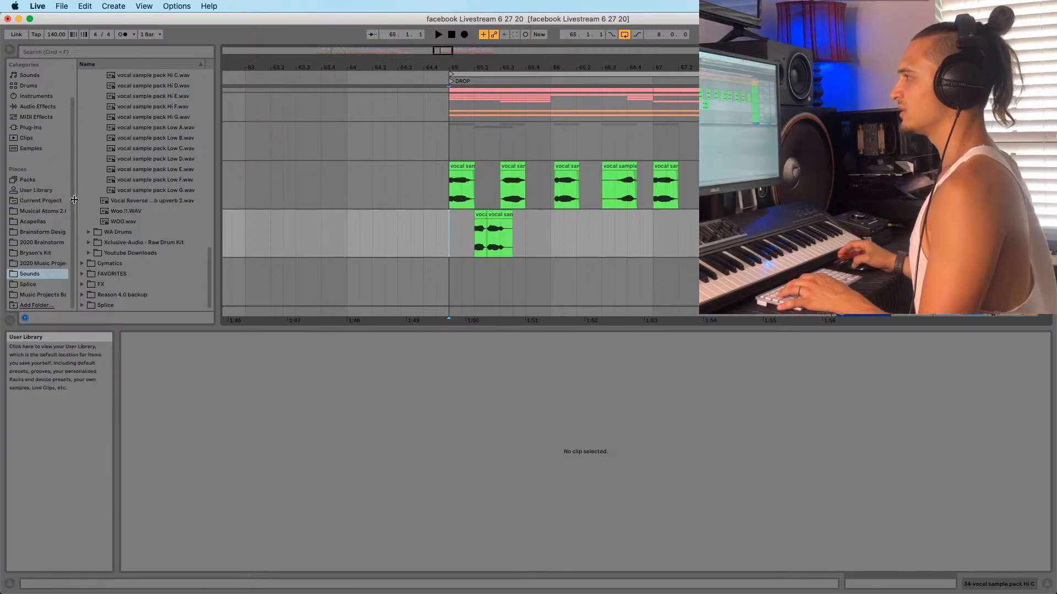
scroll(138, 265, up, 1)
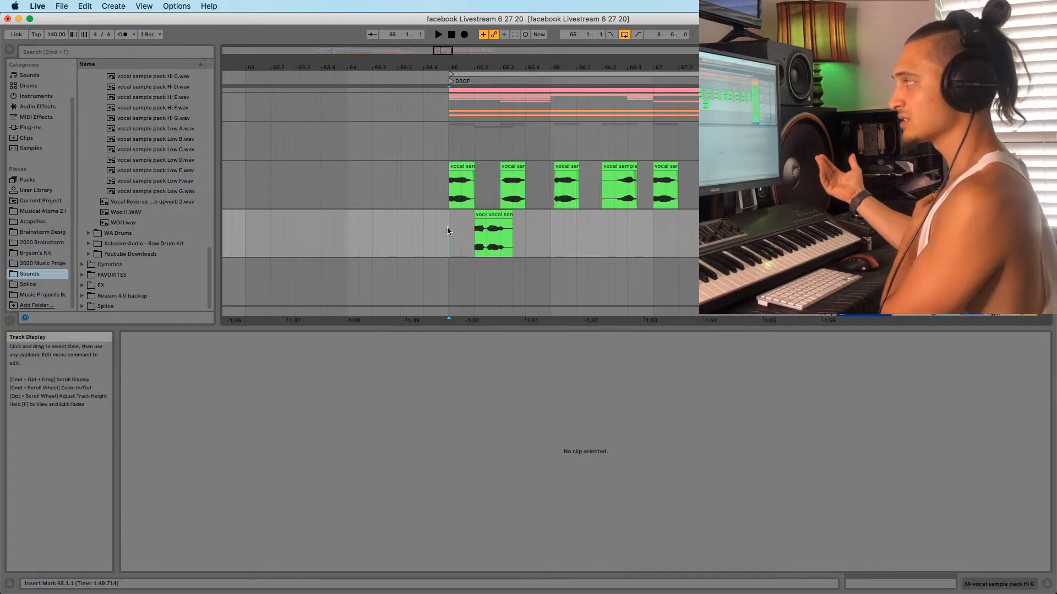
Search the arrangement for the frozen vocal chop clips starting at bar 29 and inspect the first clip's waveform
scroll(447, 226, down, 10)
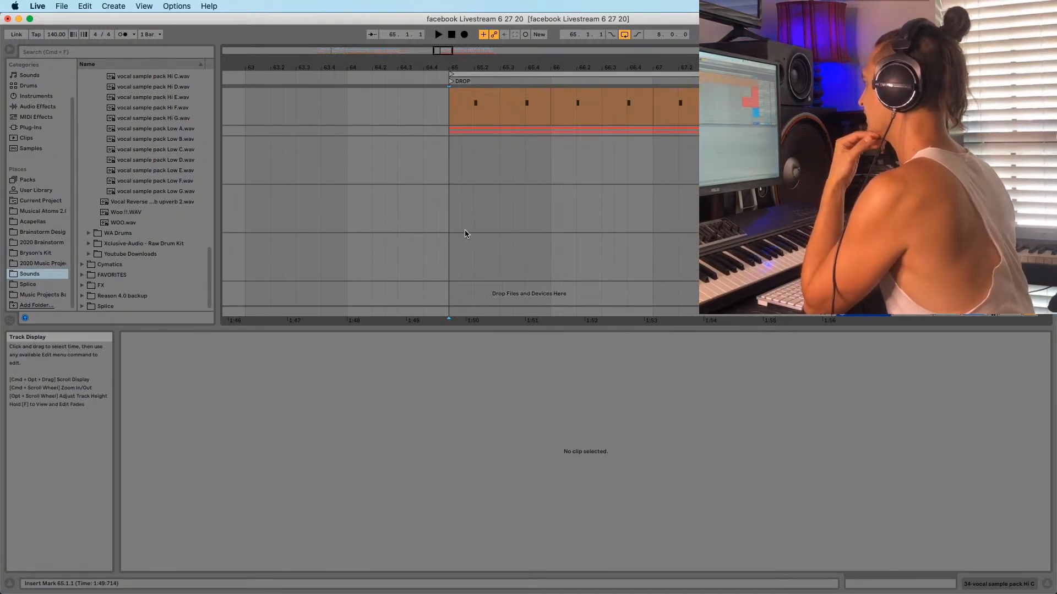
scroll(465, 233, up, 10)
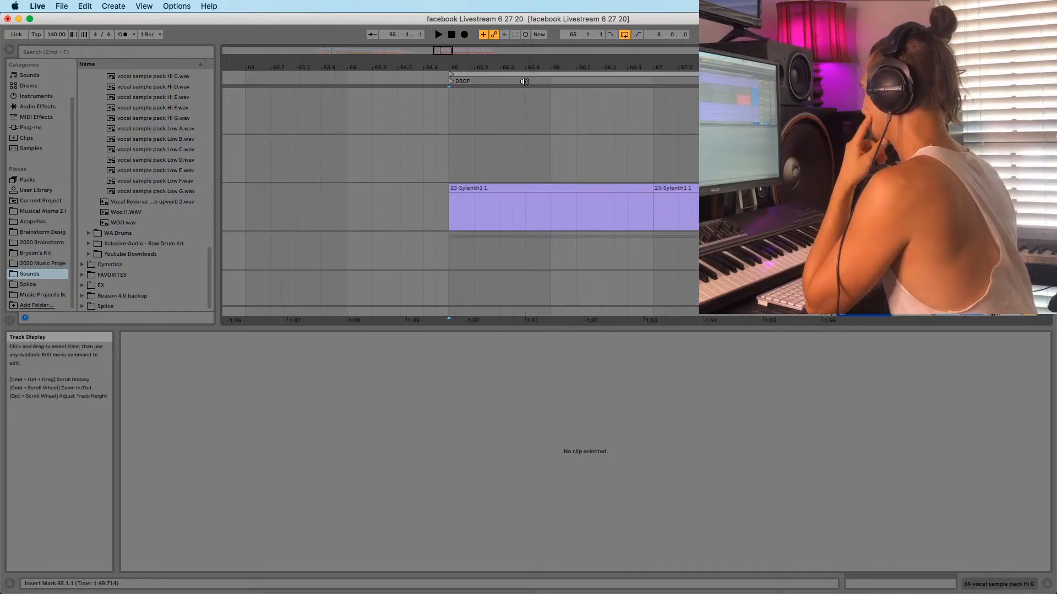
drag(491, 61, 562, 22)
scroll(338, 225, down, 10)
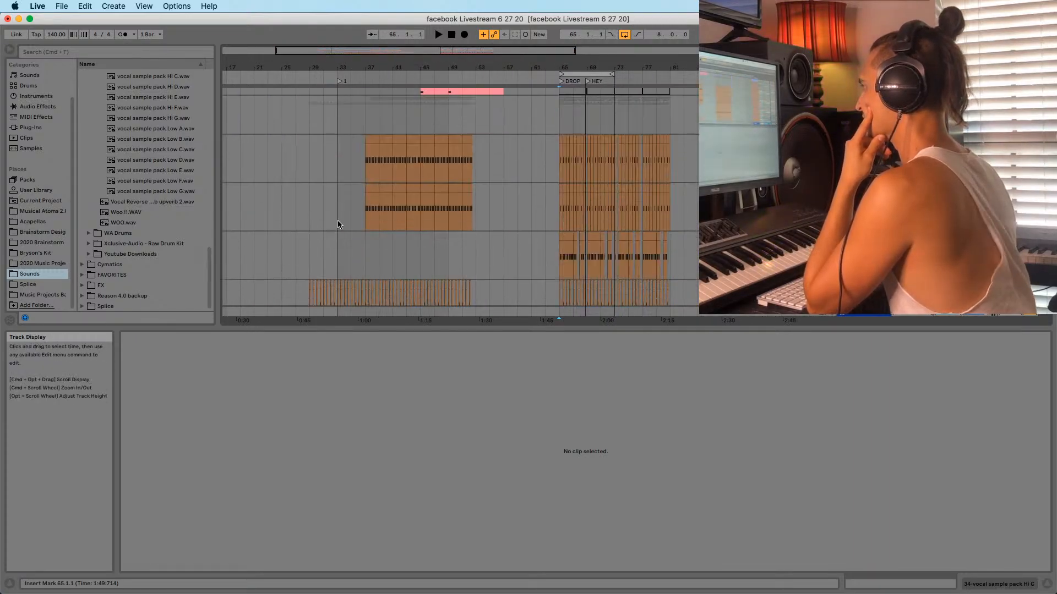
scroll(338, 225, down, 5)
click(312, 259)
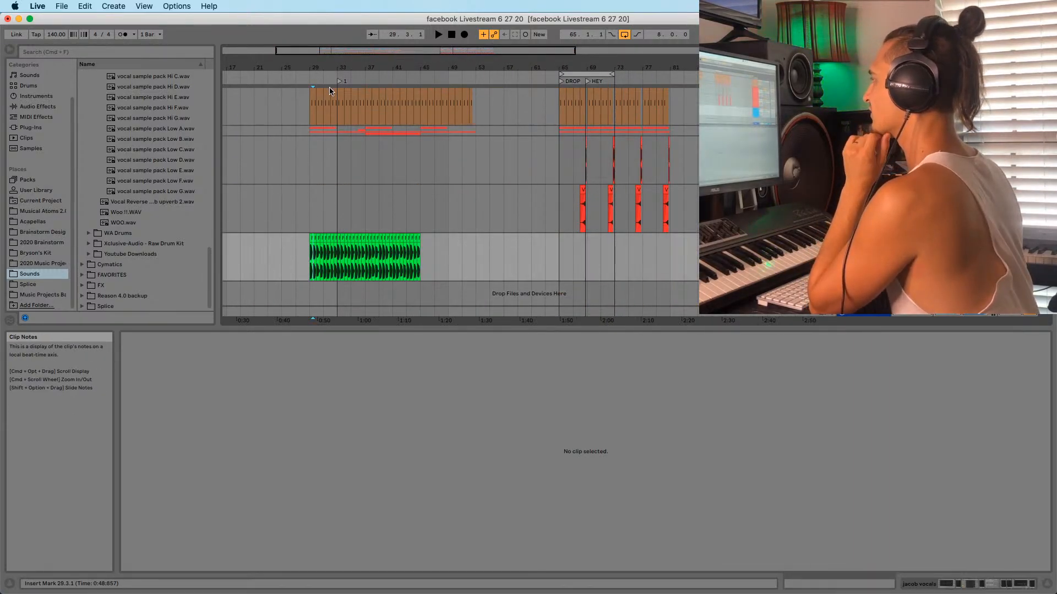
drag(312, 65, 333, 113)
click(332, 237)
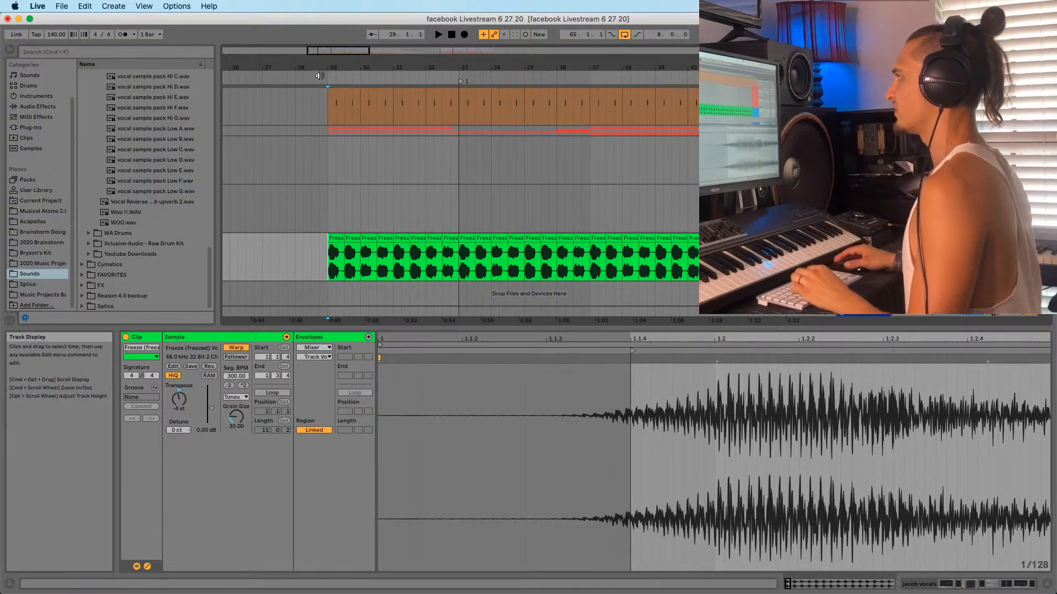
drag(320, 68, 320, 110)
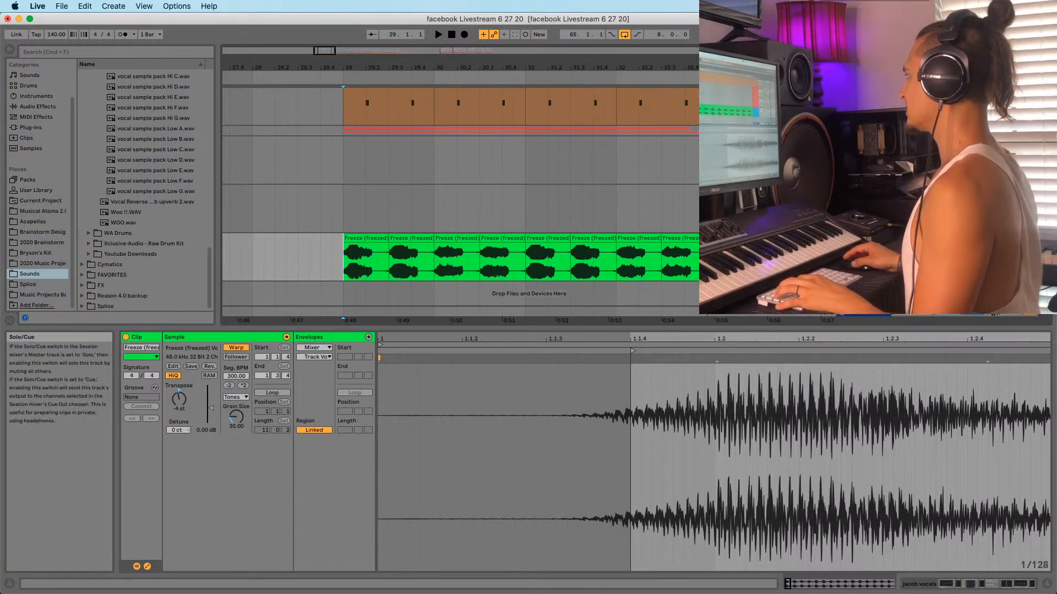
Play the frozen vocal chops from 29.1.1, and again from 33.1.1
key(space)
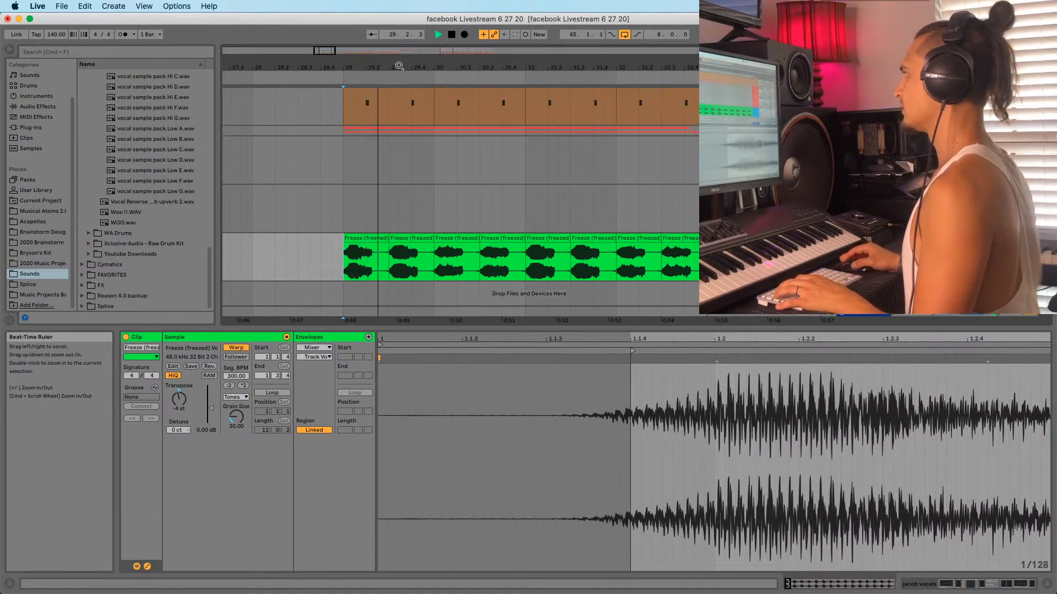
drag(400, 66, 400, 39)
click(509, 209)
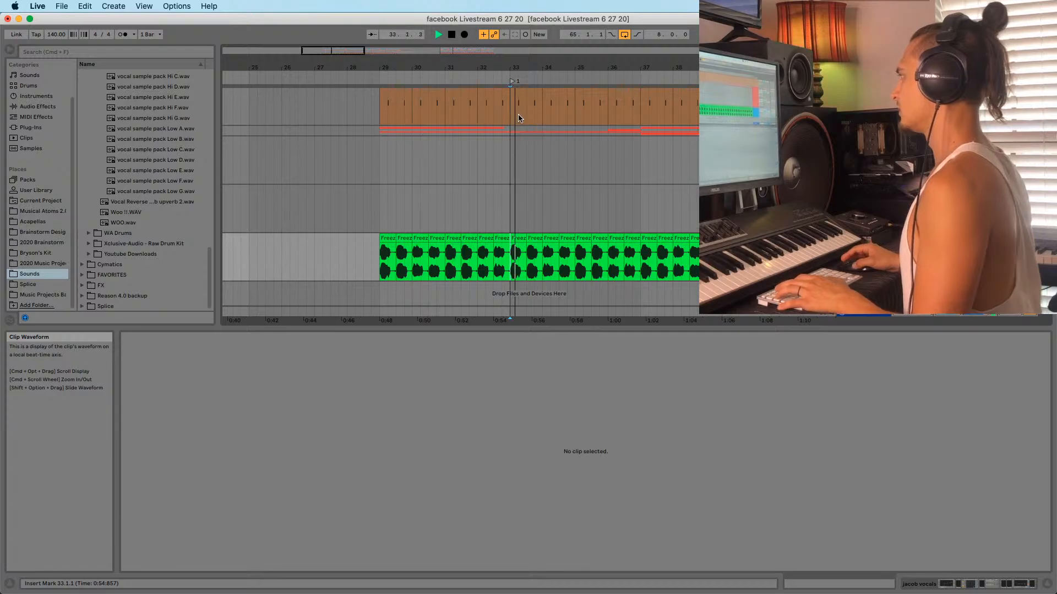
drag(536, 68, 536, 53)
Copy the frozen vocal chop at 37.1.1 to 46.1.1 and turn off Warp for the copy
click(494, 247)
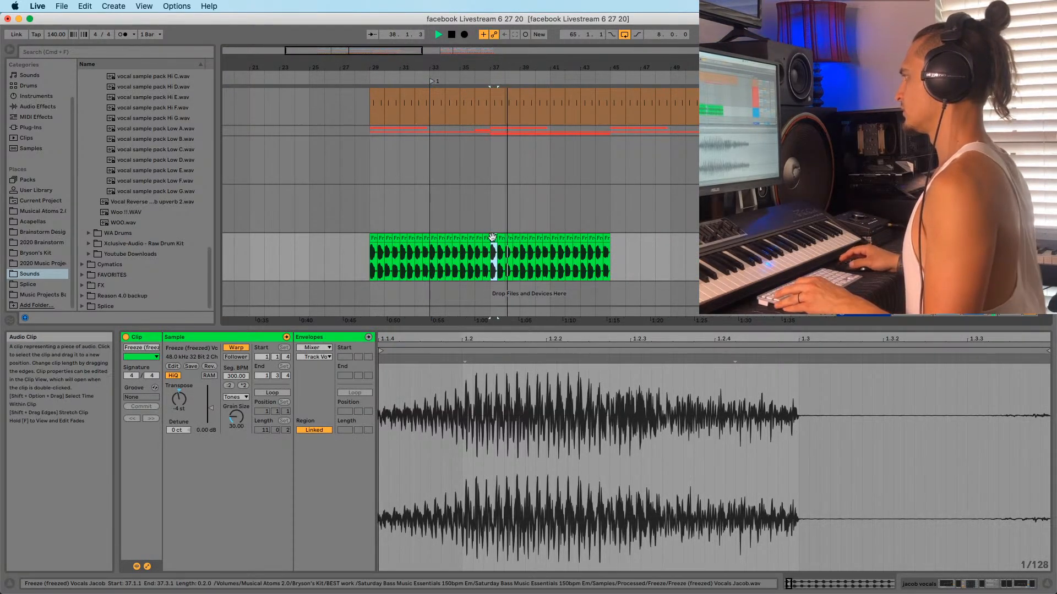
drag(492, 238, 626, 238)
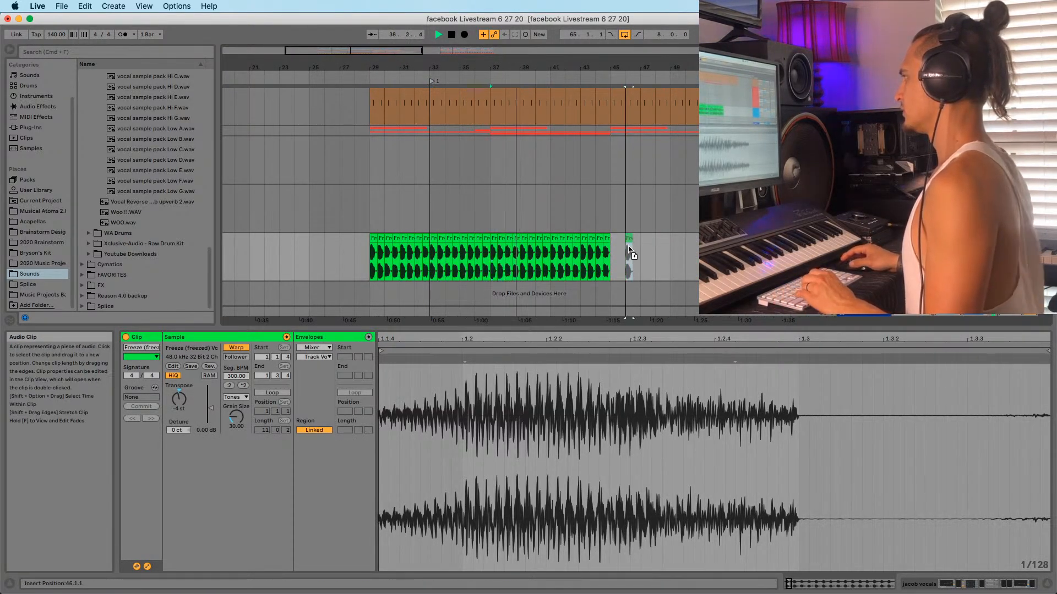
click(236, 348)
Extend the unwarped copy's end to about 51.2.1 to expose the full sample, and play it from 46.1.1
drag(631, 245, 710, 245)
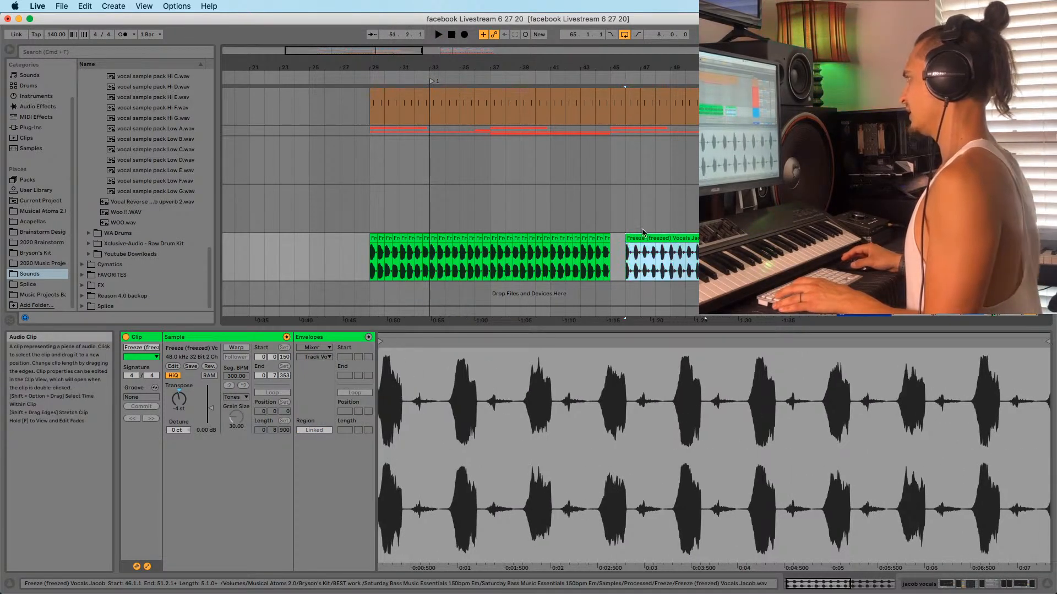
drag(641, 55, 479, 217)
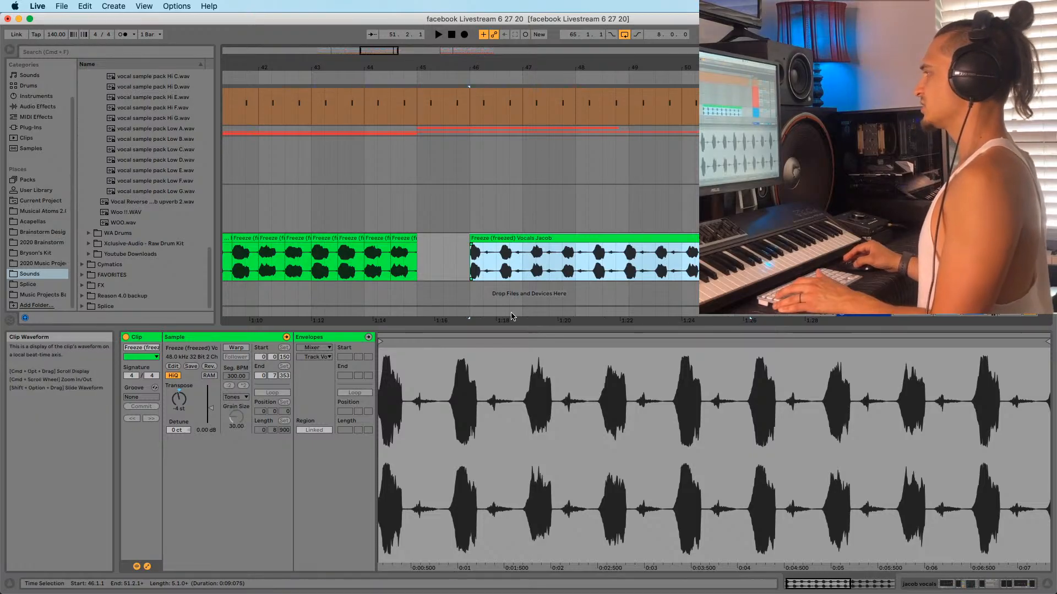
key(space)
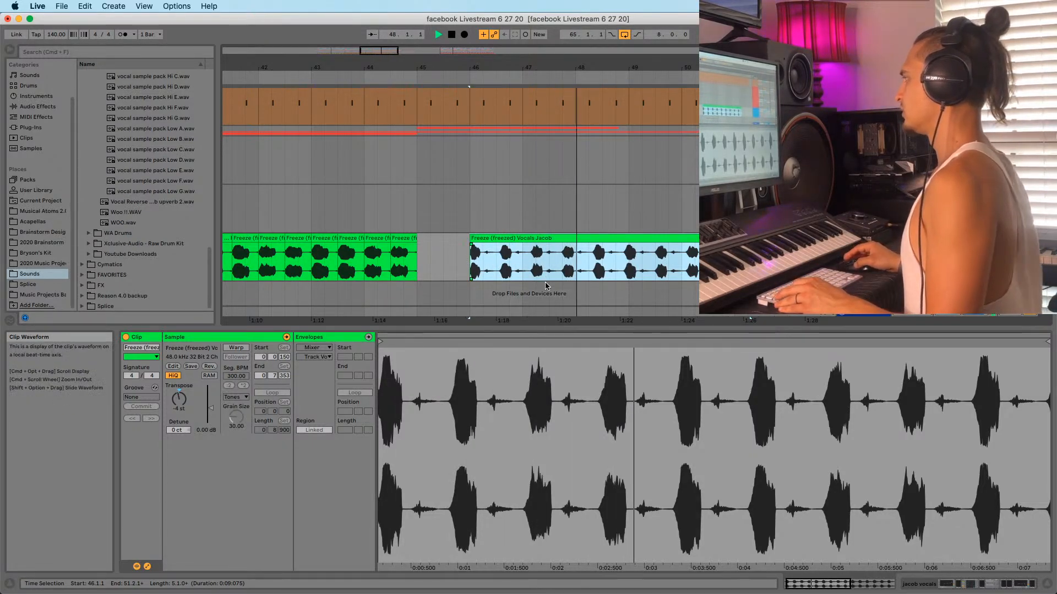
Set the transposition of the frozen vocal chop at 43.3.1 to 0 st and play it from there
click(348, 238)
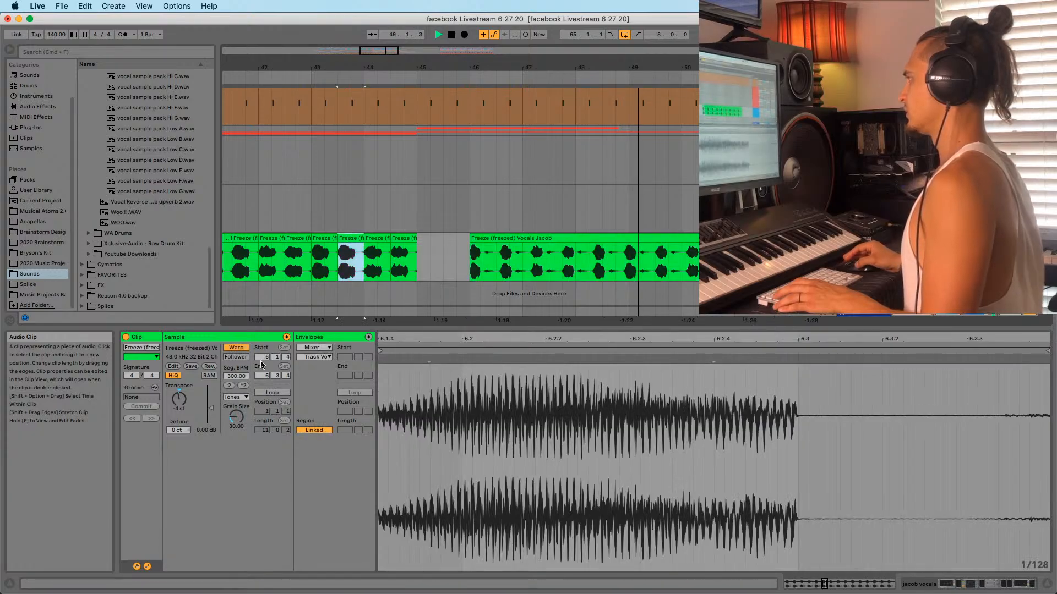
drag(187, 405, 188, 399)
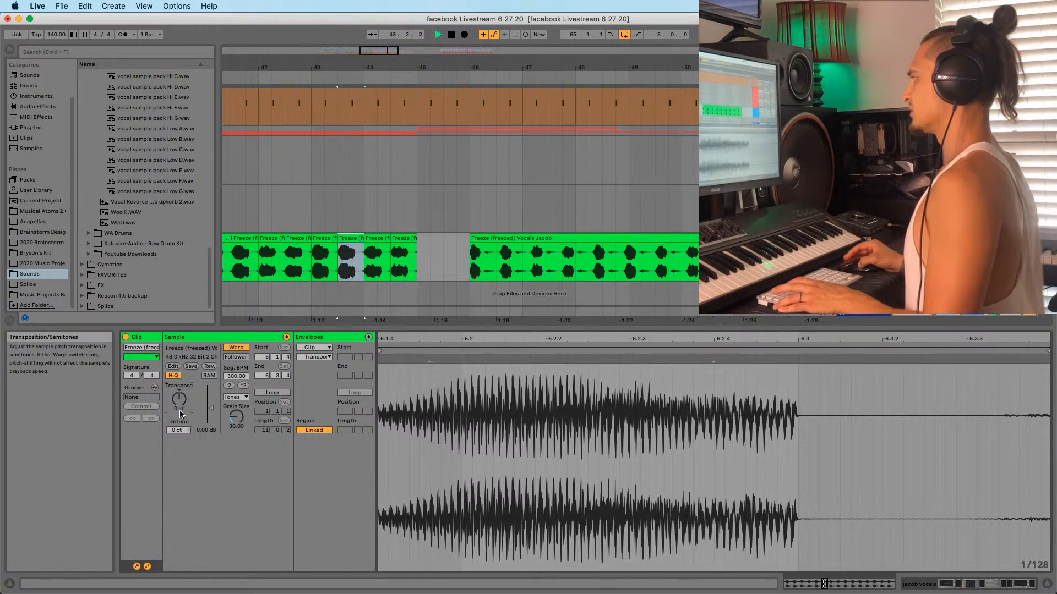
key(space)
Set the transposition of the unwarped vocal clip at 46.1.1 to 0 st and replay it
click(493, 236)
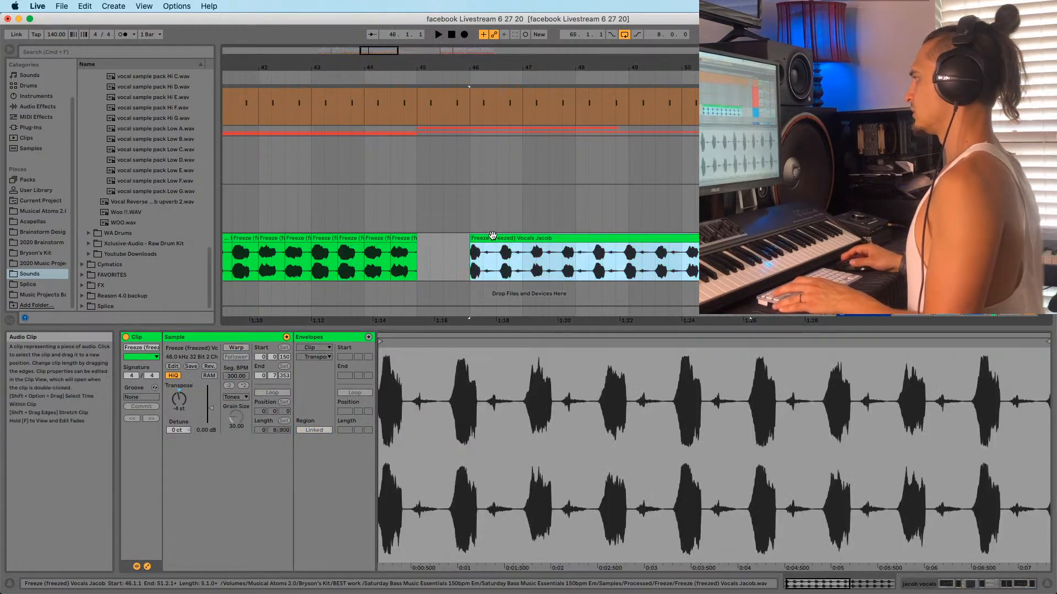
click(480, 248)
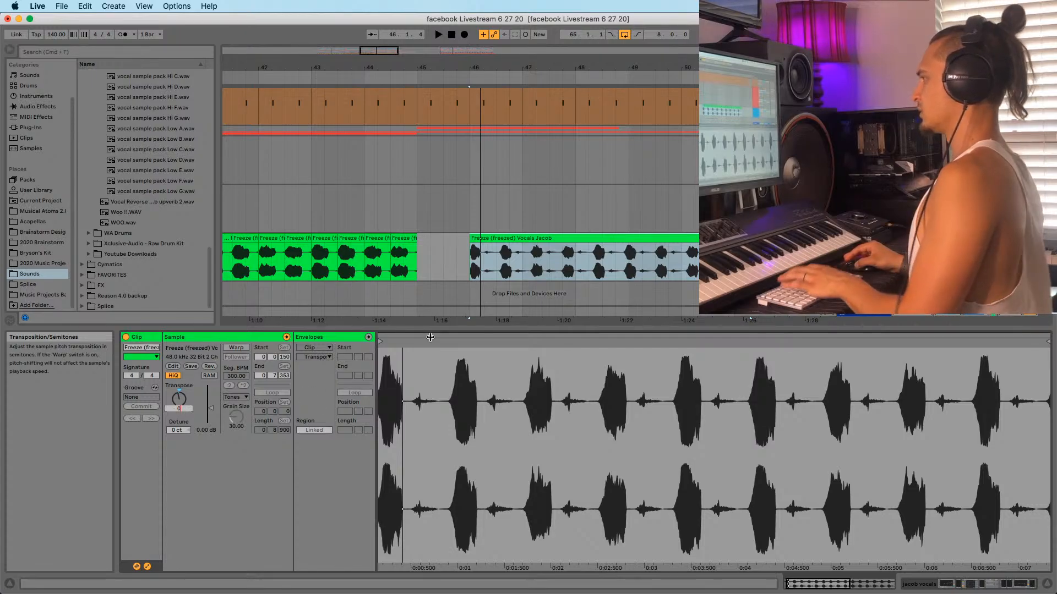
key(Return)
key(space)
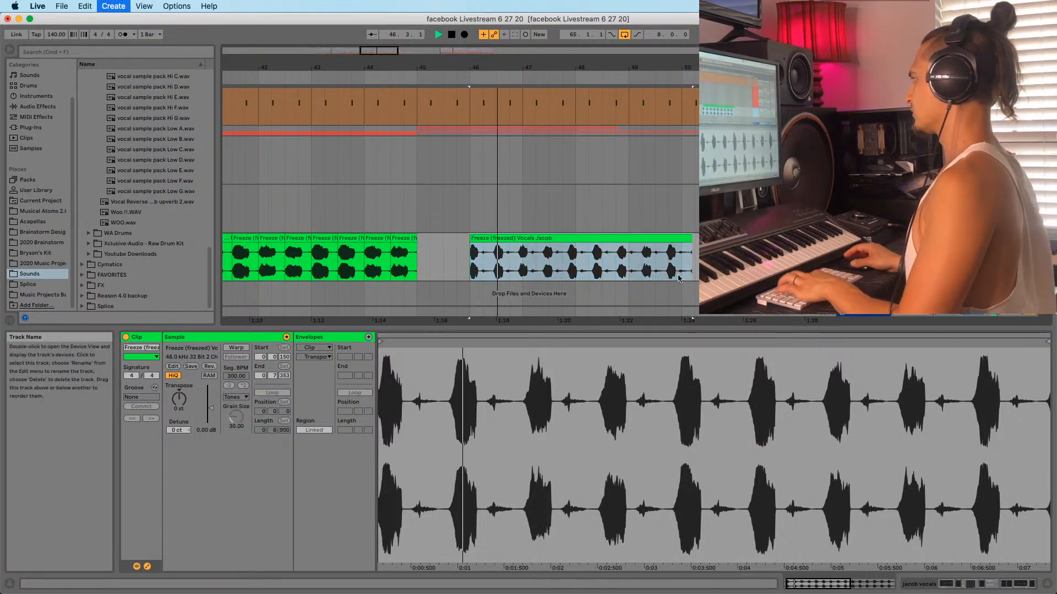
Move the unwarped vocal clip down onto its own new track at 46.1.1 and lower its gain to -1.10 dB during playback
drag(679, 278, 678, 297)
key(space)
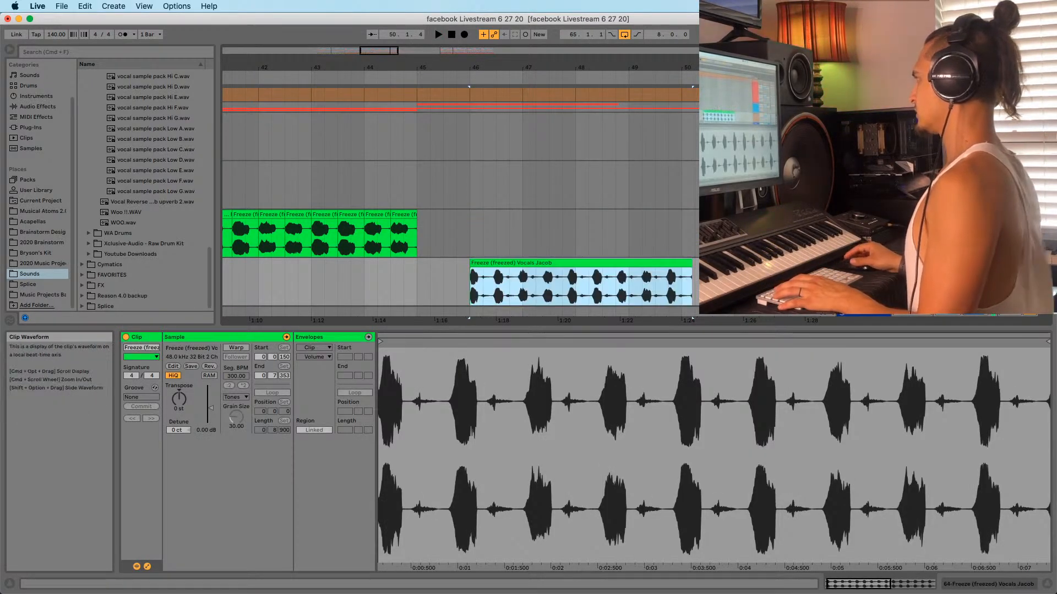
key(space)
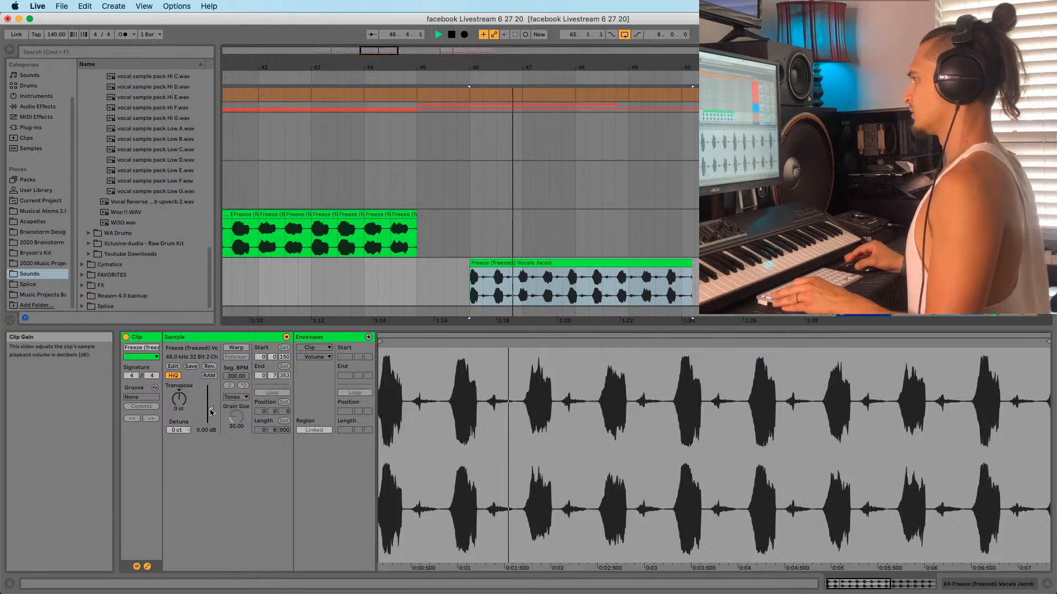
drag(211, 413, 211, 416)
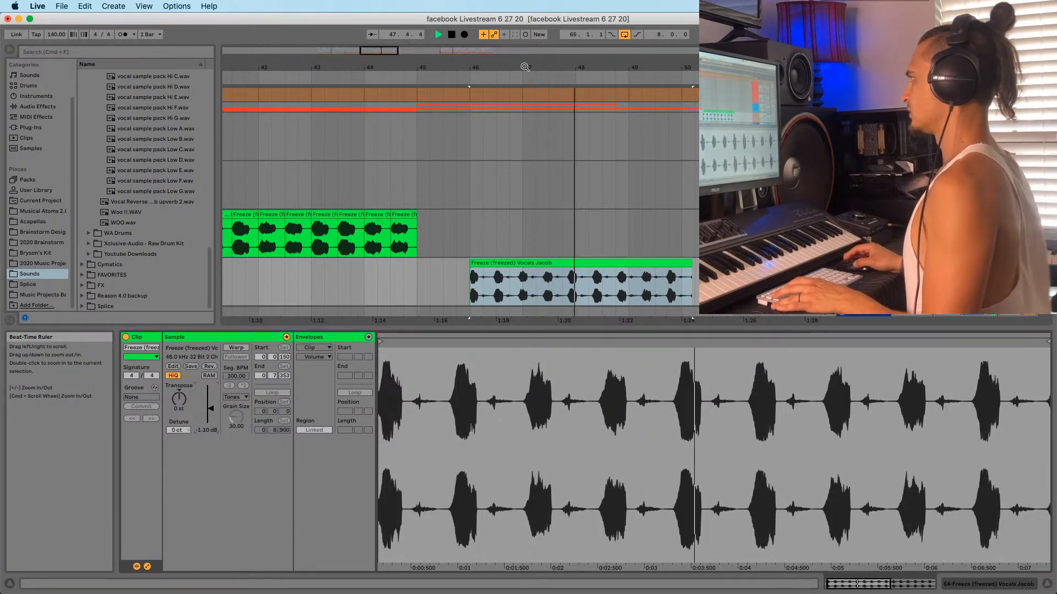
Stop playback and delete the track holding the unwarped frozen vocal clip
drag(525, 66, 568, 73)
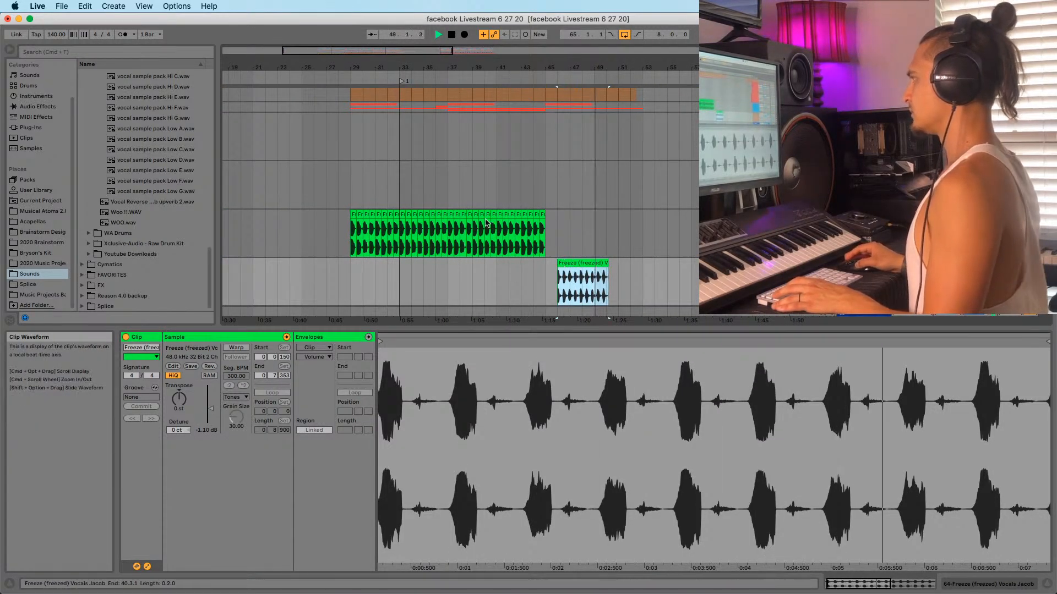
key(space)
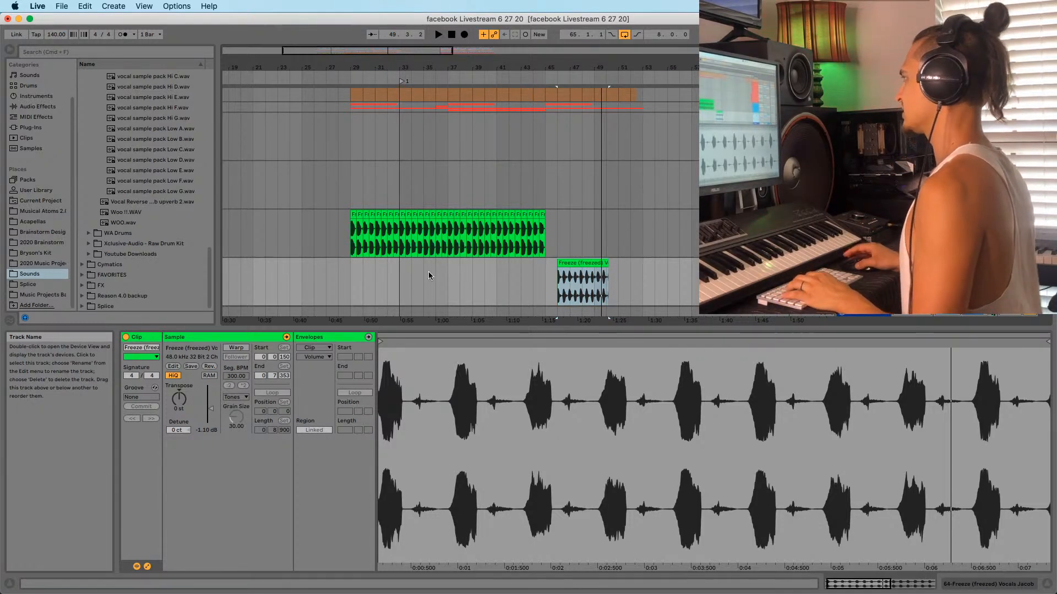
key(Delete)
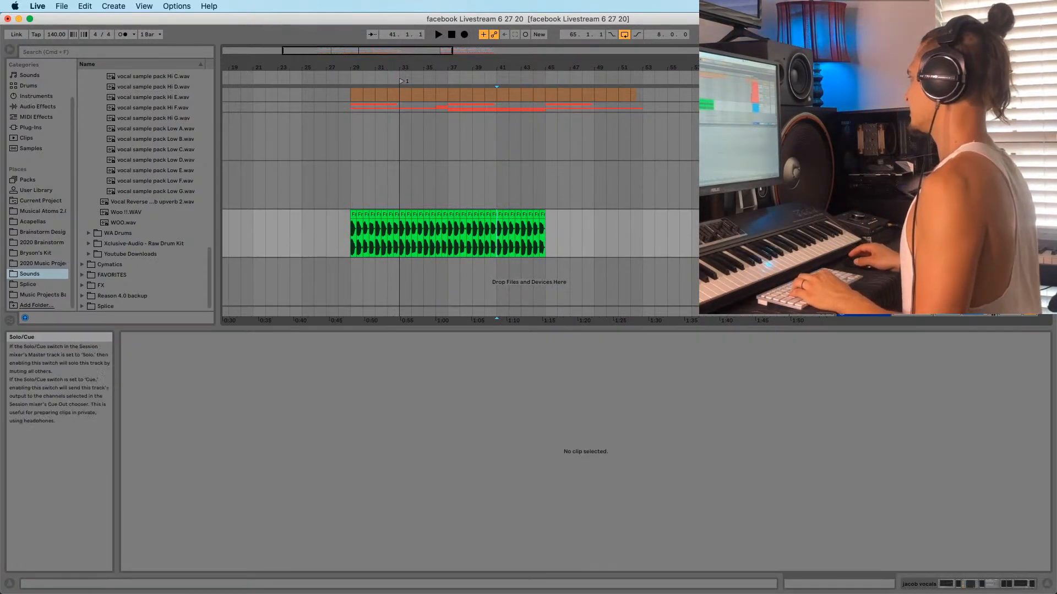
Play the drop from 65.1.1 and duplicate the one-bar selection of Hi C chops from 65.1.1 to 66.1.1
key(space)
drag(498, 57, 396, 232)
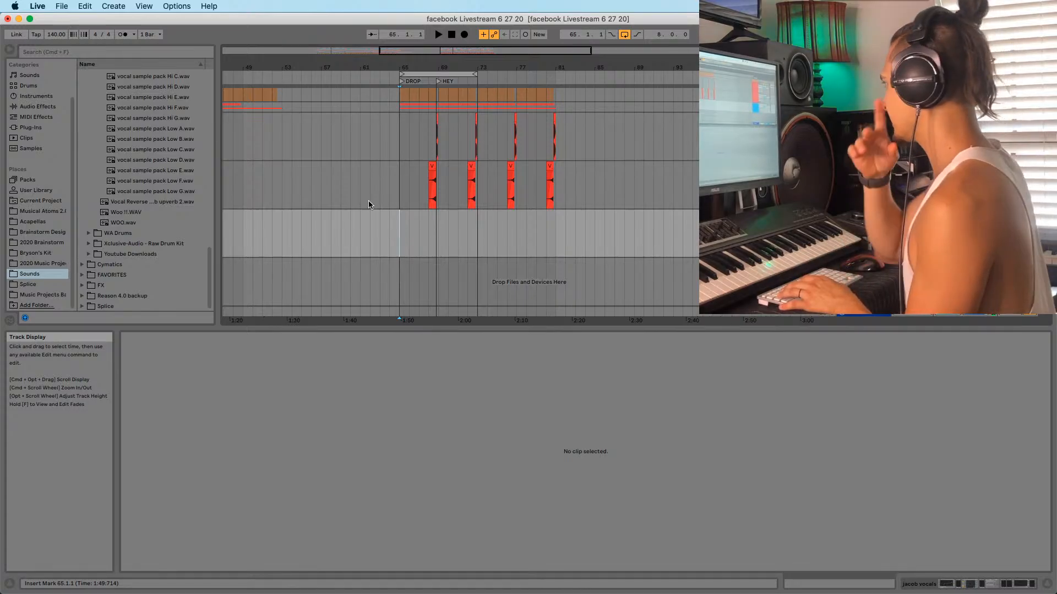
scroll(450, 256, up, 2)
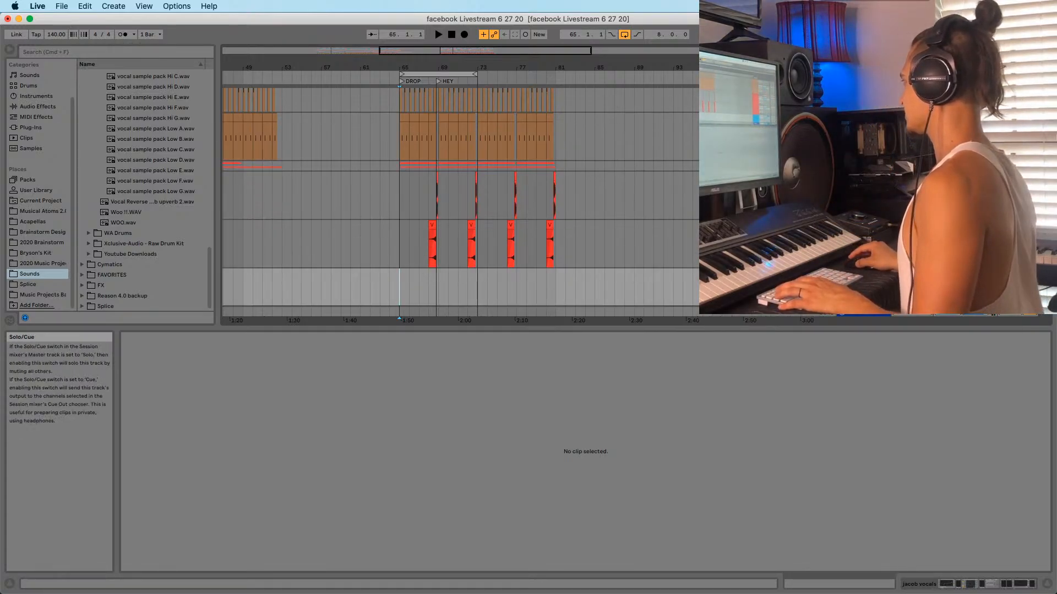
scroll(489, 258, up, 15)
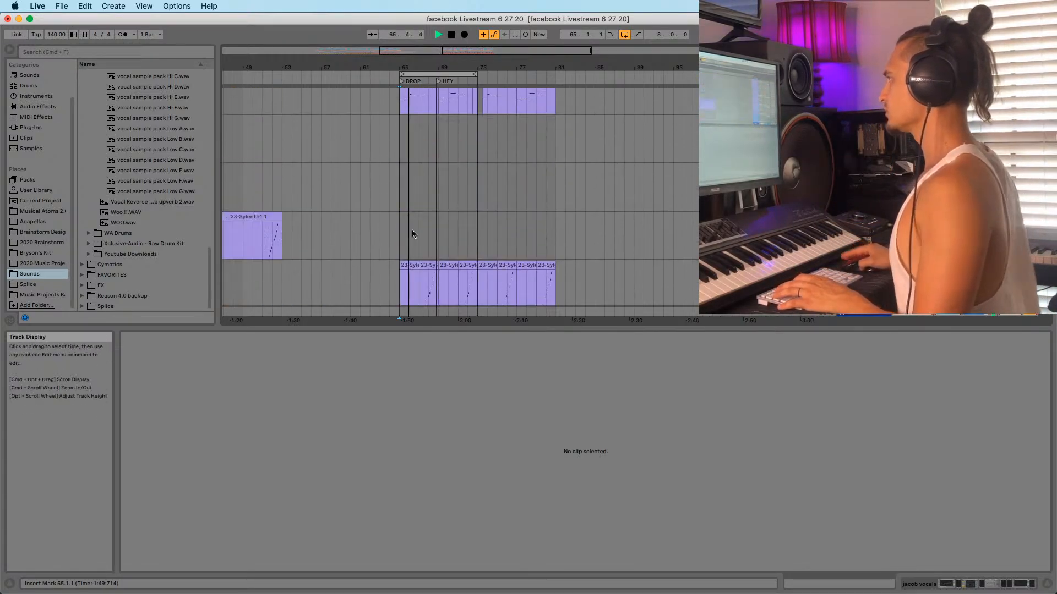
scroll(400, 220, up, 3)
scroll(401, 192, down, 5)
drag(396, 65, 397, 165)
scroll(460, 199, up, 4)
drag(414, 213, 432, 225)
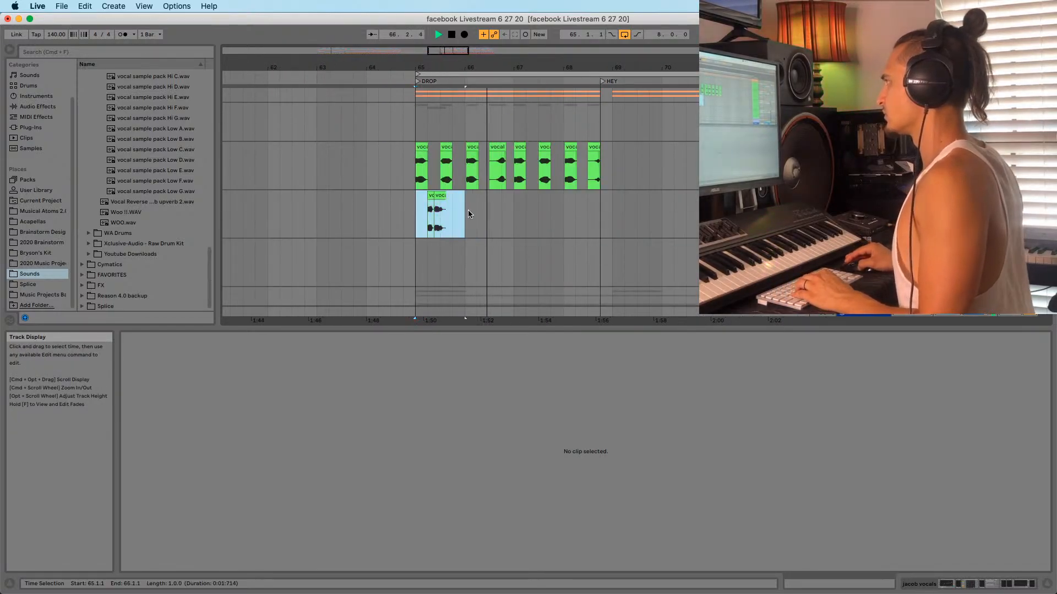
key(super+d)
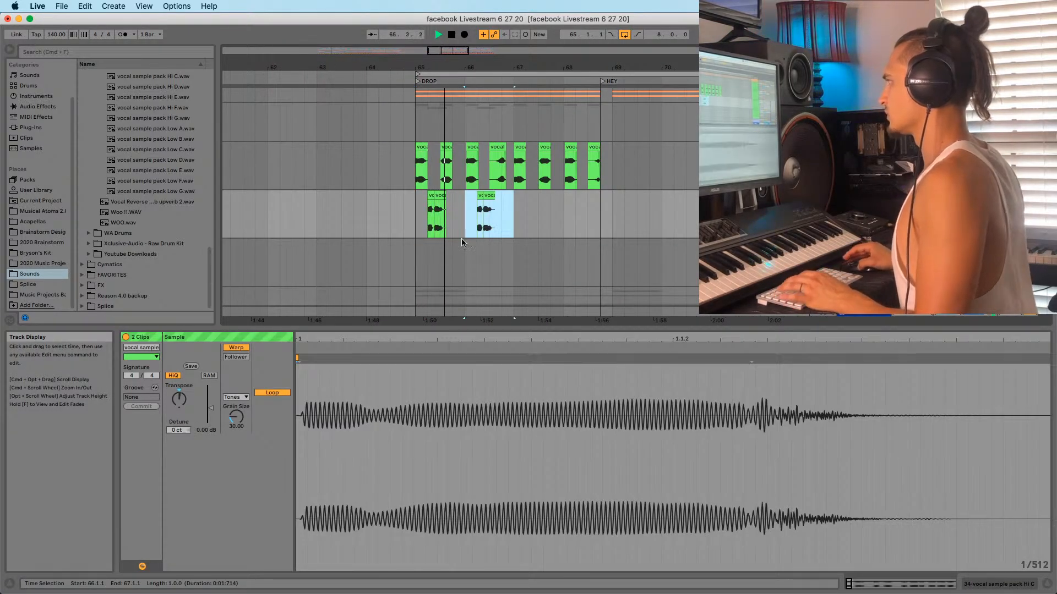
Duplicate the bar 66 Hi C chops into bar 67 and replay the drop from 65.1.1
click(460, 209)
drag(461, 210, 514, 203)
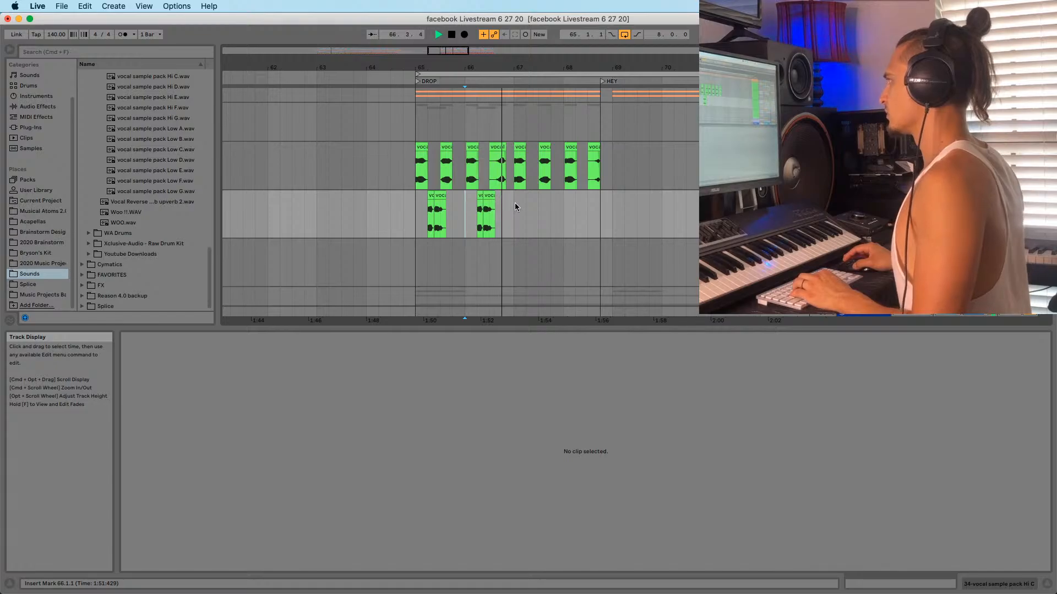
key(super+d)
click(414, 222)
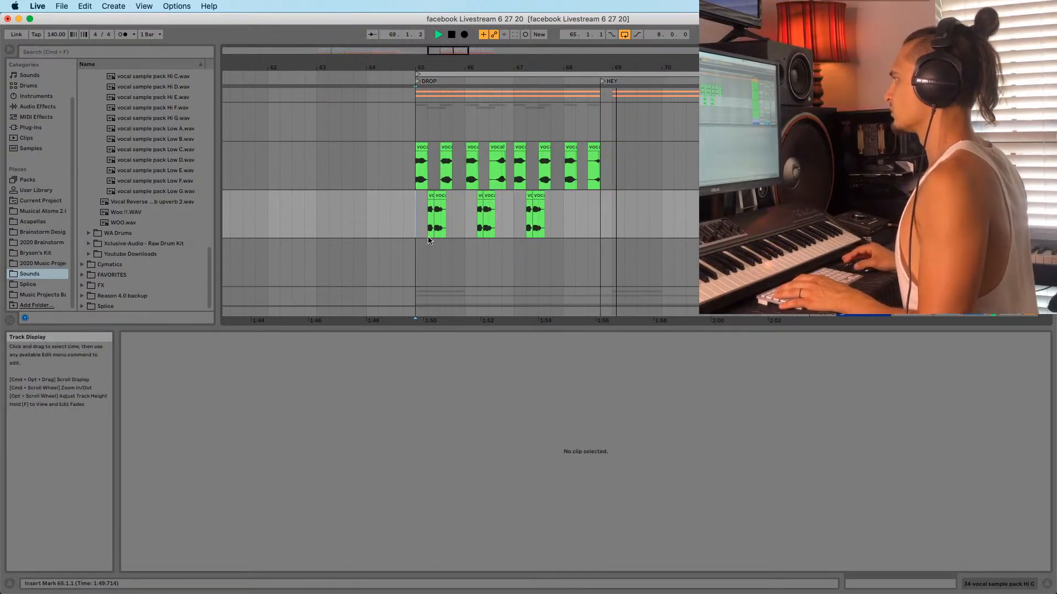
key(space)
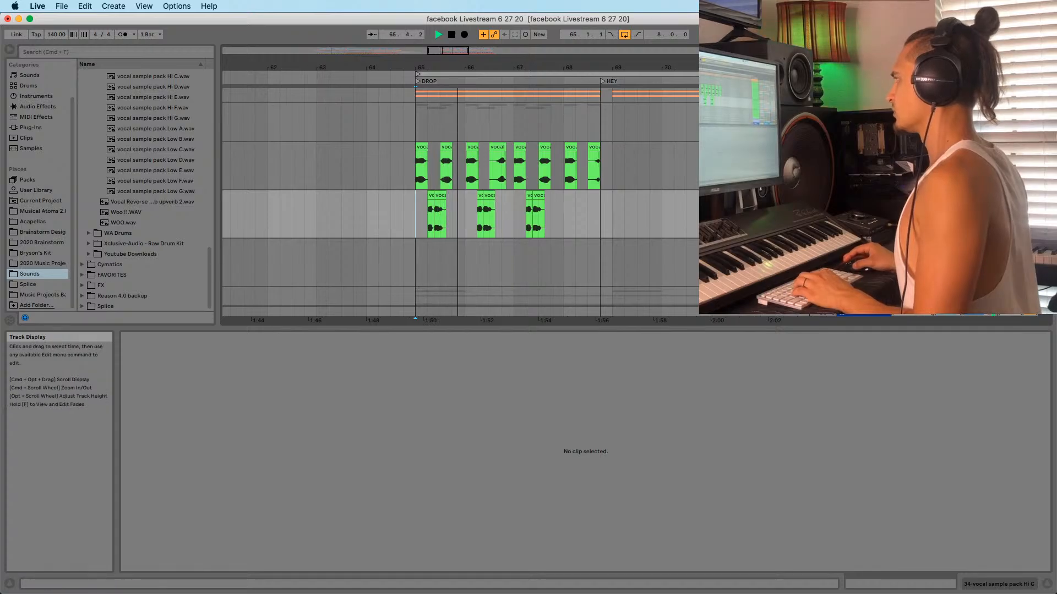
Replace the off-grid Low C chop near the start of bar 66 with a copy of the first chop at 66.1.1
key(plus)
key(plus)
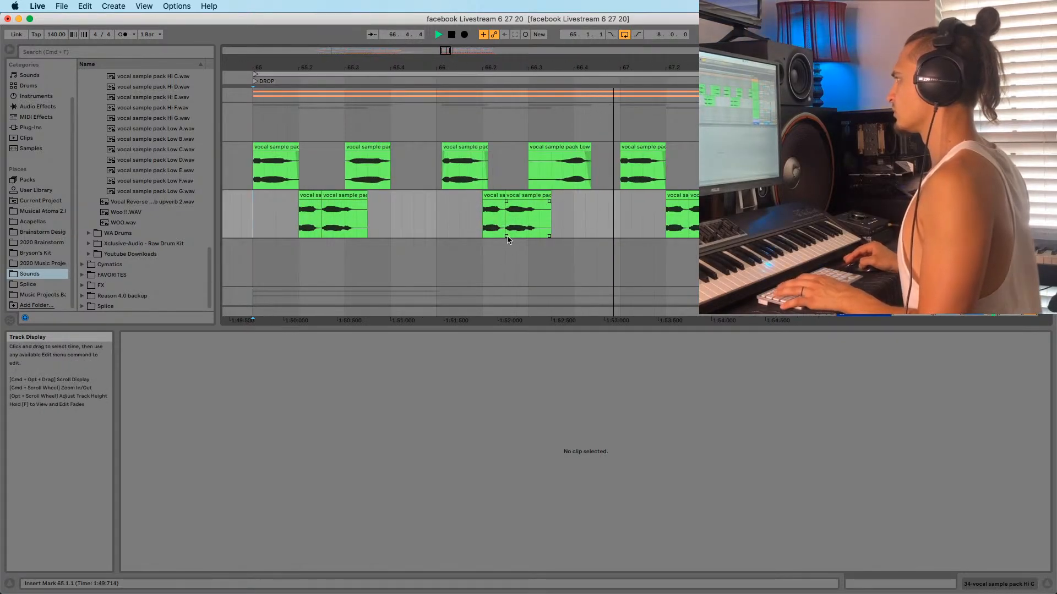
click(456, 154)
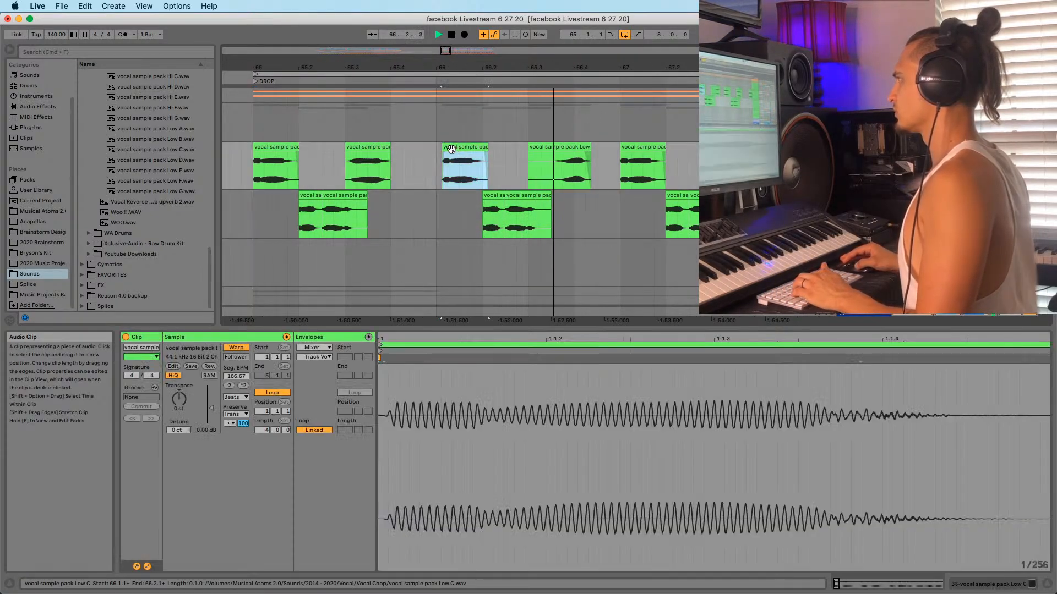
key(space)
key(Delete)
click(258, 219)
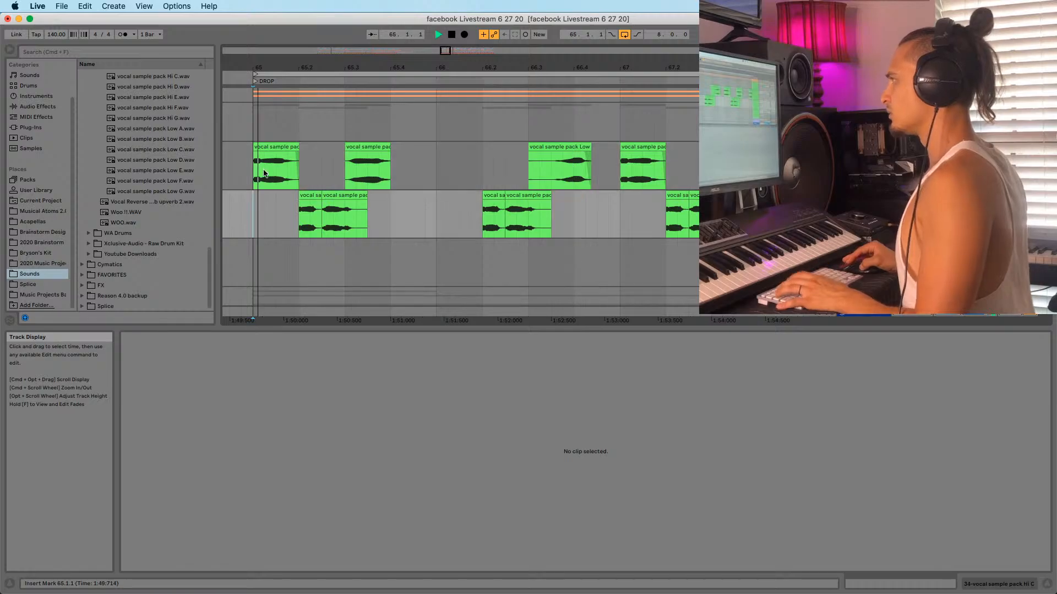
key(space)
drag(272, 149, 455, 147)
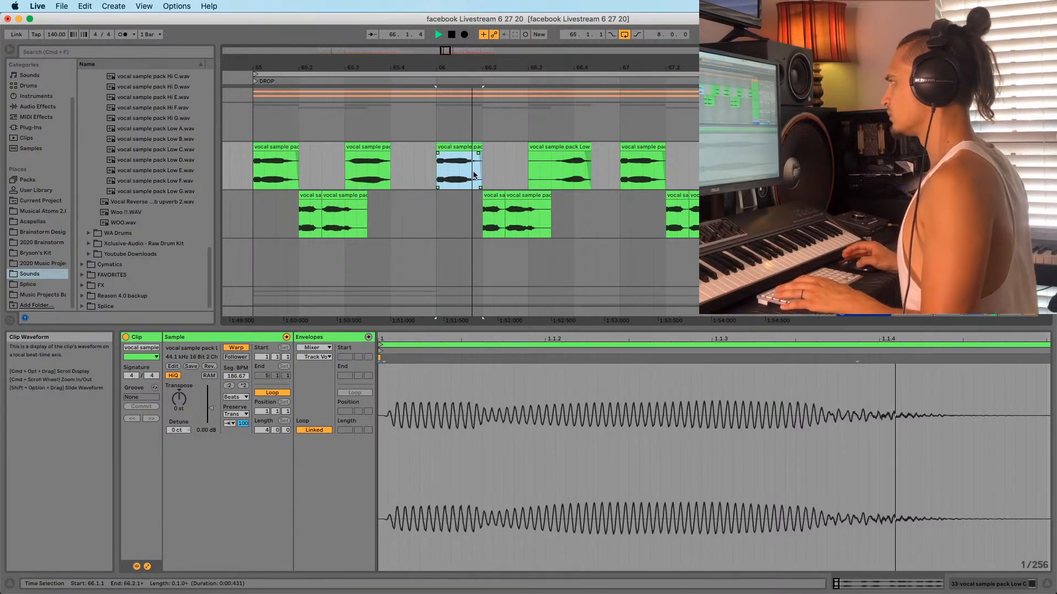
Replace the Low C chop at the start of bar 68 with a copy of the first chop at 68.1.1, and replay from 65.1.1
key(minus)
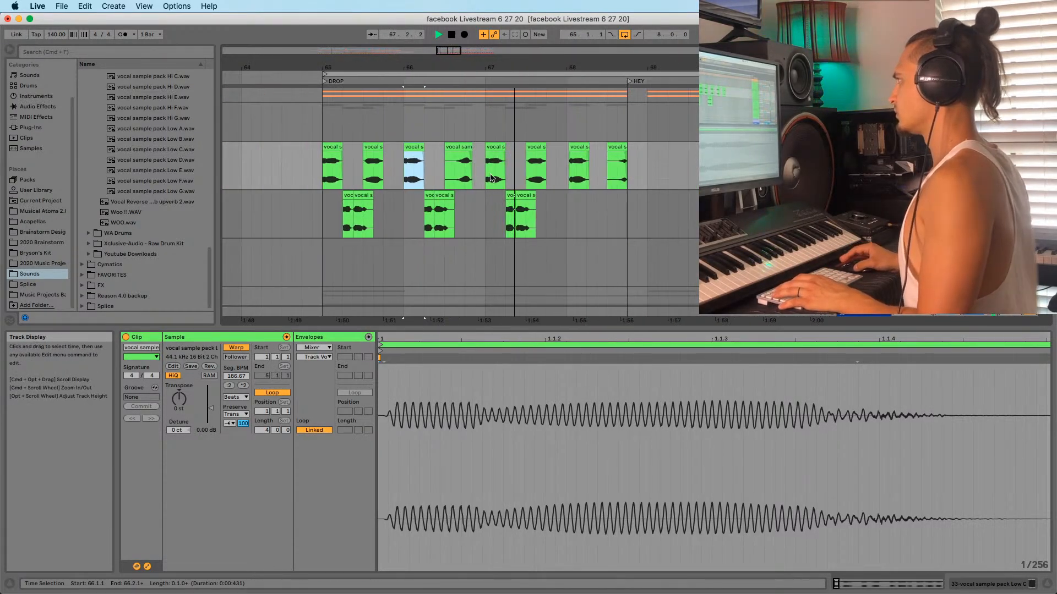
click(575, 146)
key(Delete)
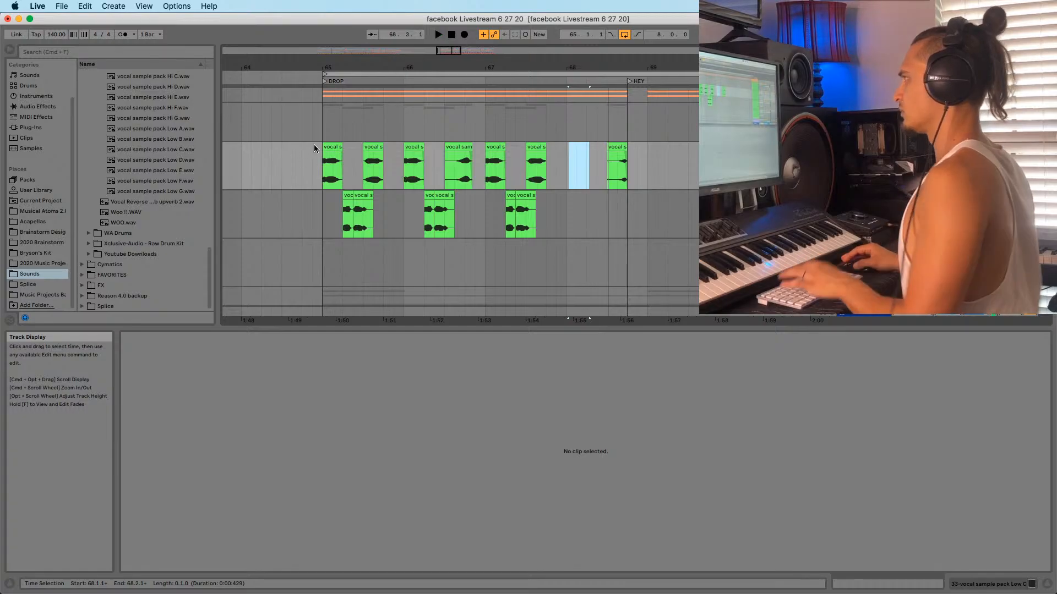
key(space)
drag(330, 147, 575, 166)
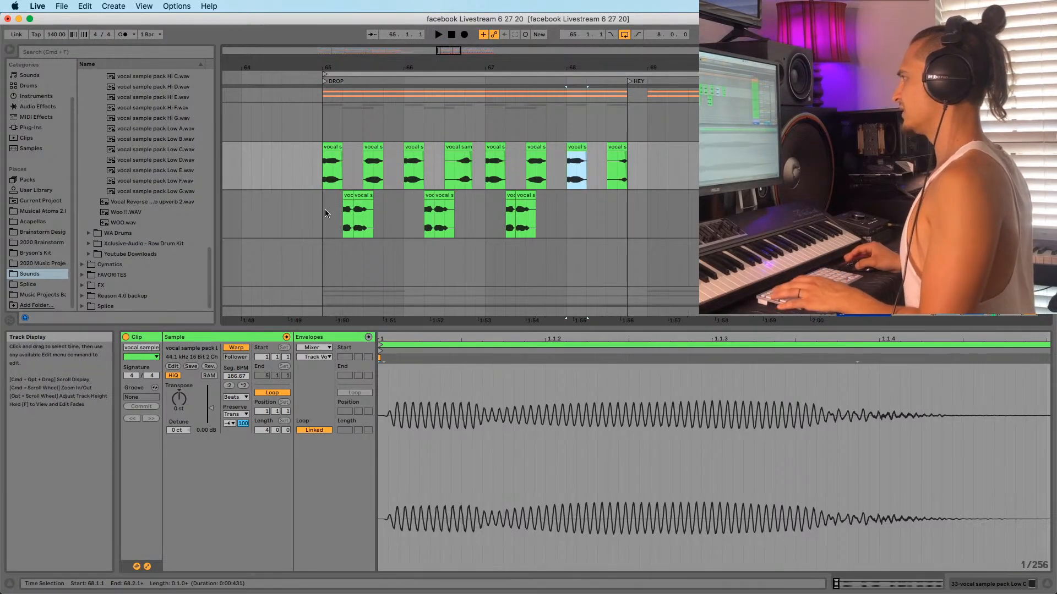
click(315, 237)
key(space)
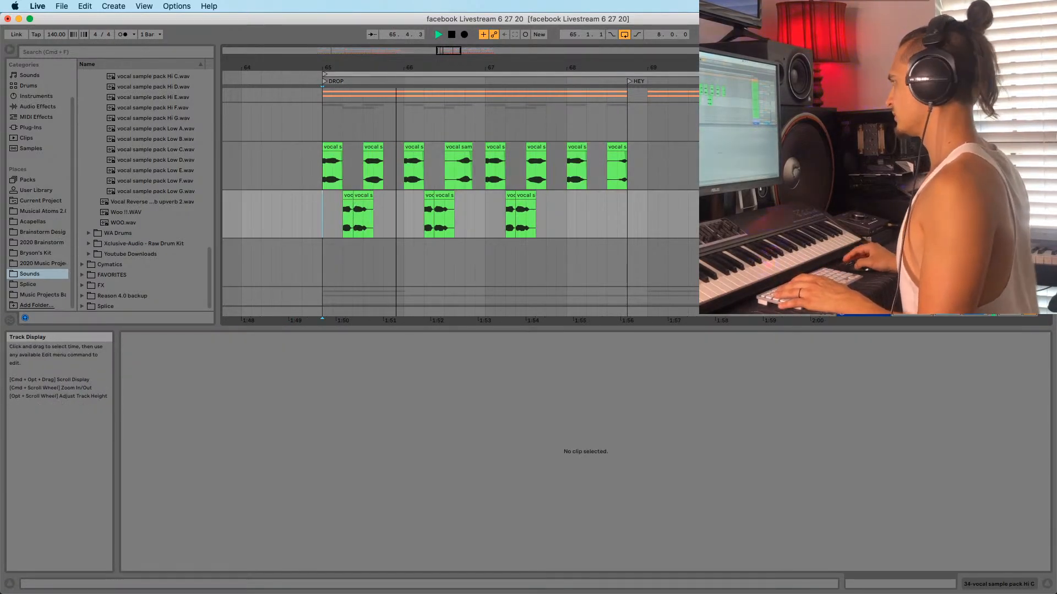
Replay the drop from 65.1.1 several times to check how the Low C and Hi C chops work together
click(427, 232)
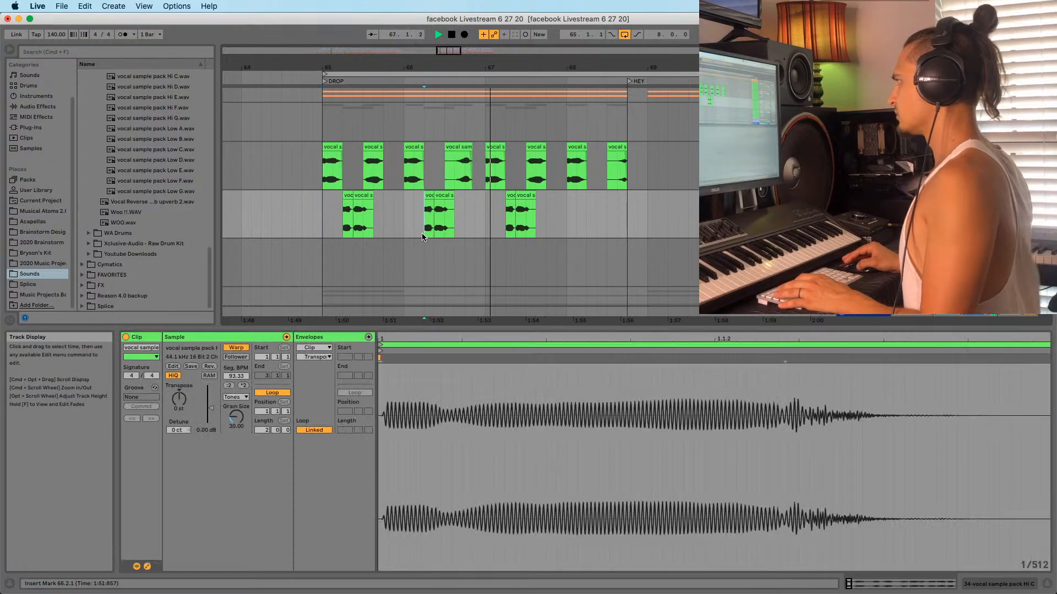
click(320, 234)
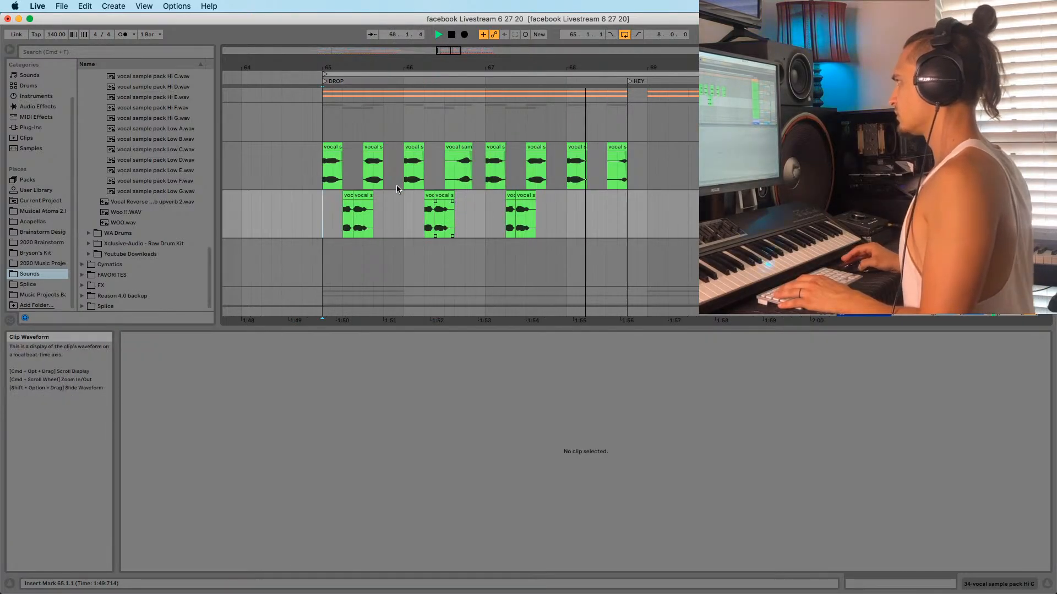
click(321, 171)
key(space)
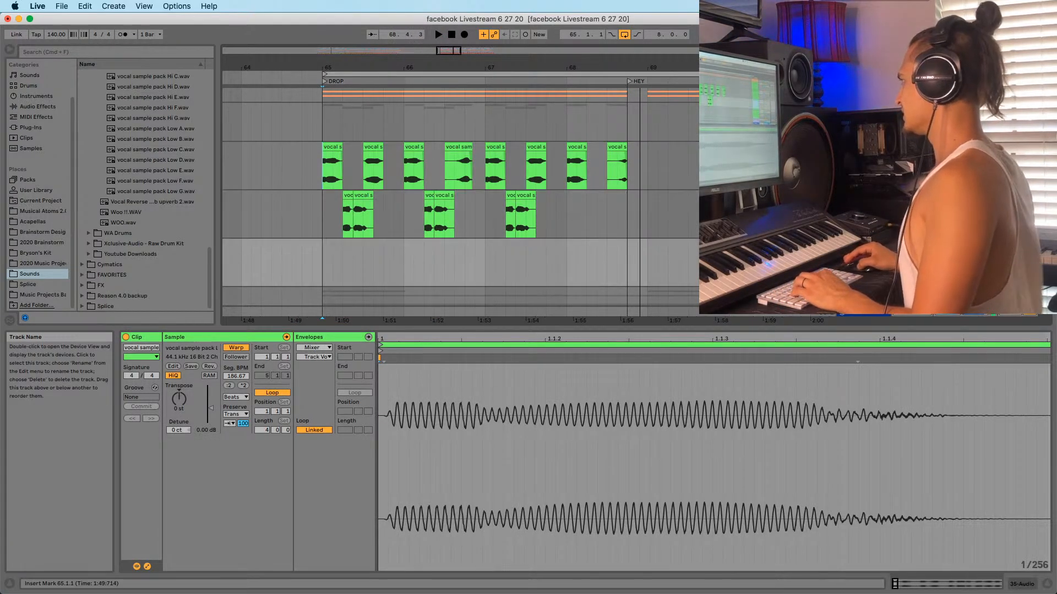
click(329, 148)
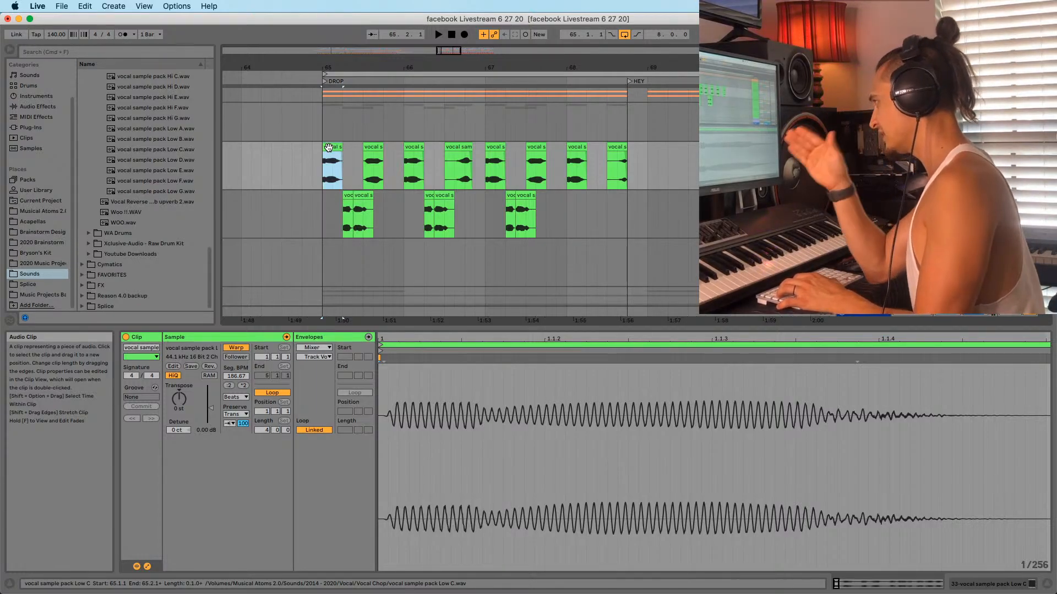
key(space)
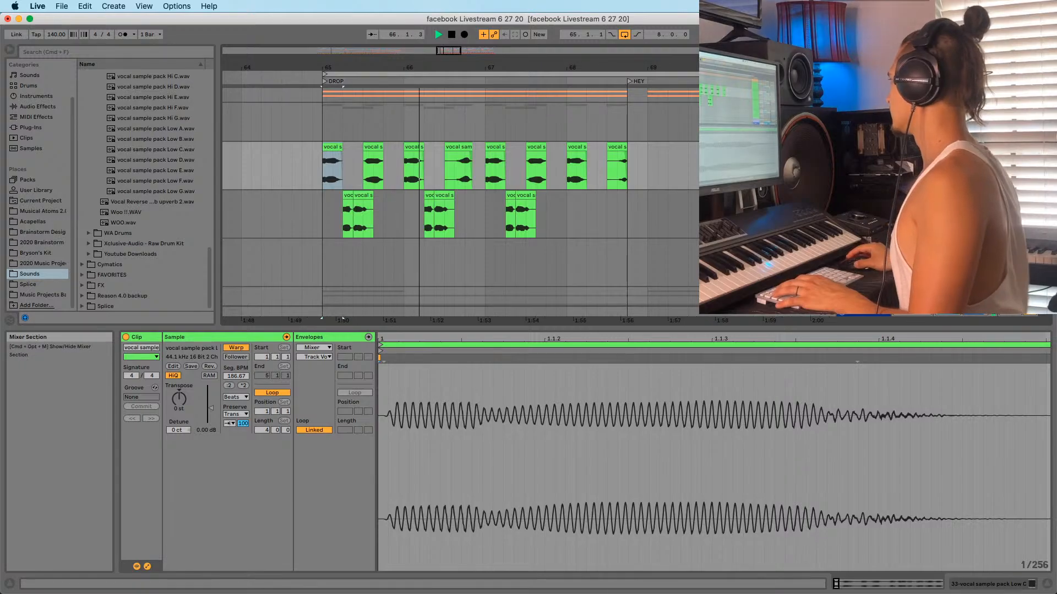
key(space)
key(space)
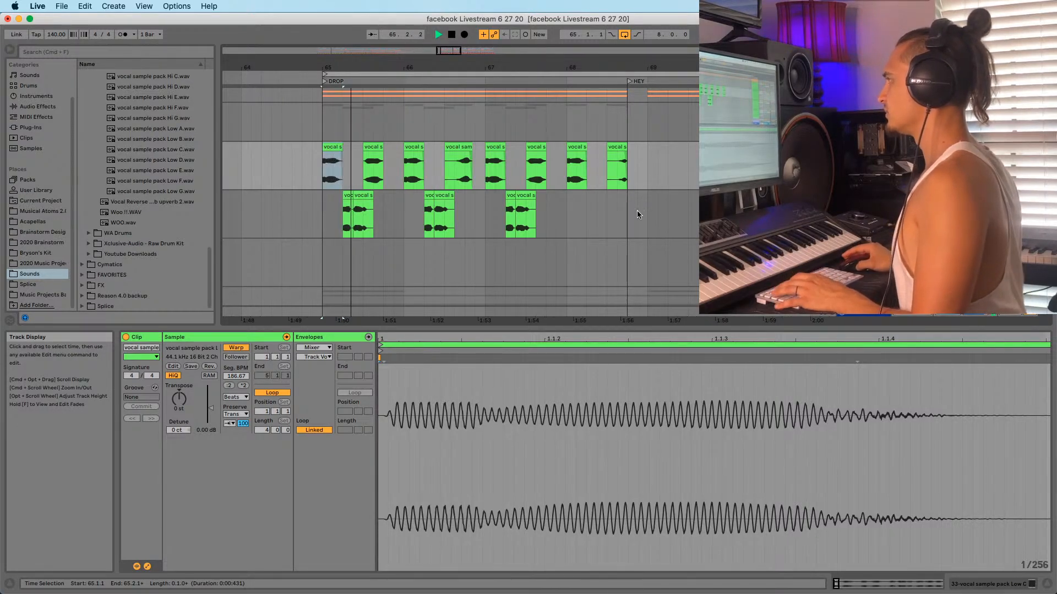
key(space)
key(space)
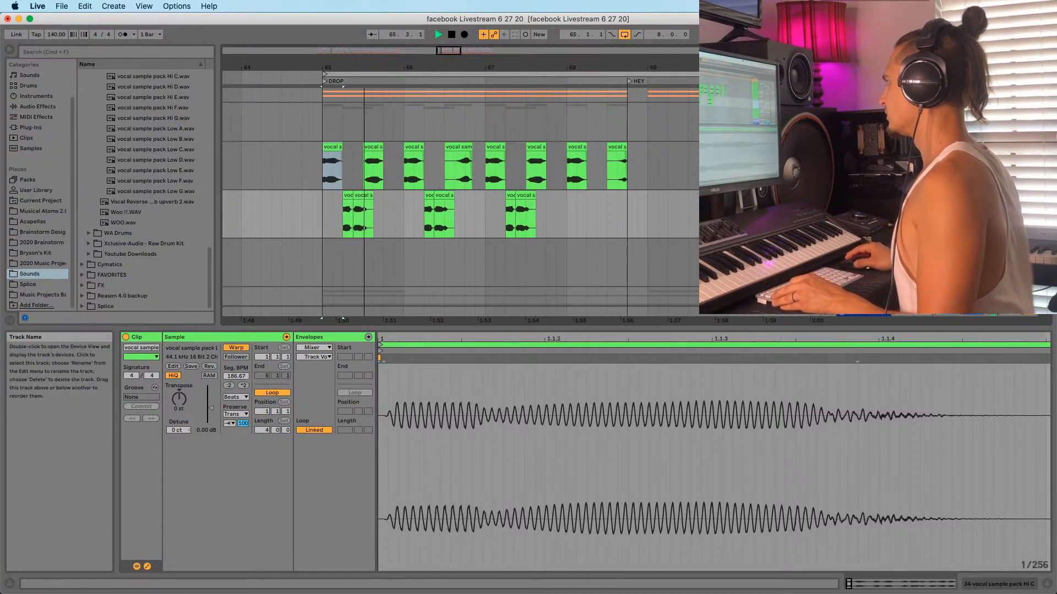
Copy the UAD RealVerb-Pro effect from the Low C track onto the Hi C track during playback
key(shift+Tab)
key(shift+Tab)
key(shift+Tab)
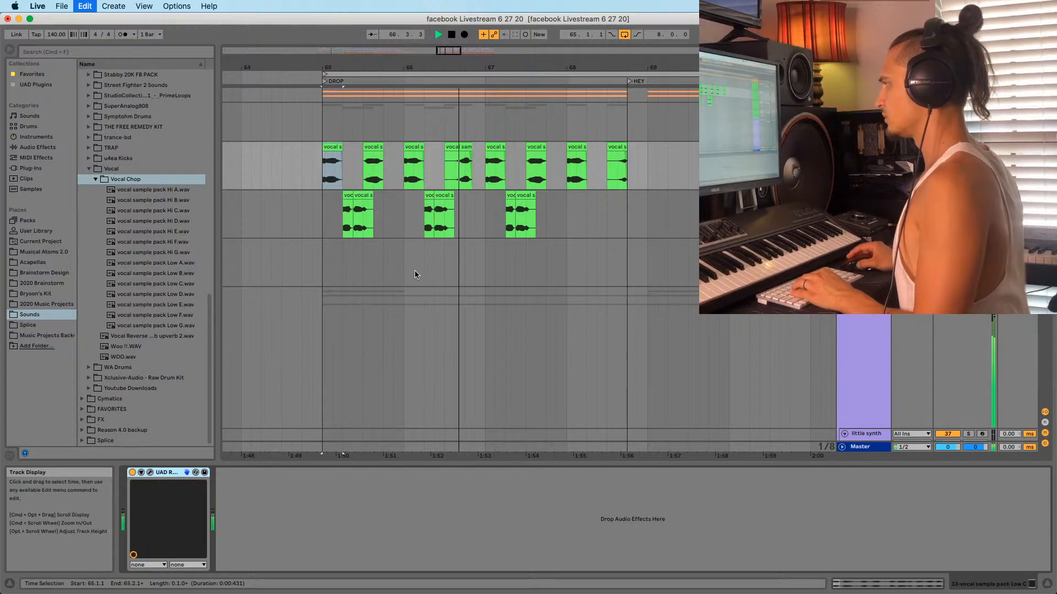
click(474, 220)
click(297, 497)
key(super+v)
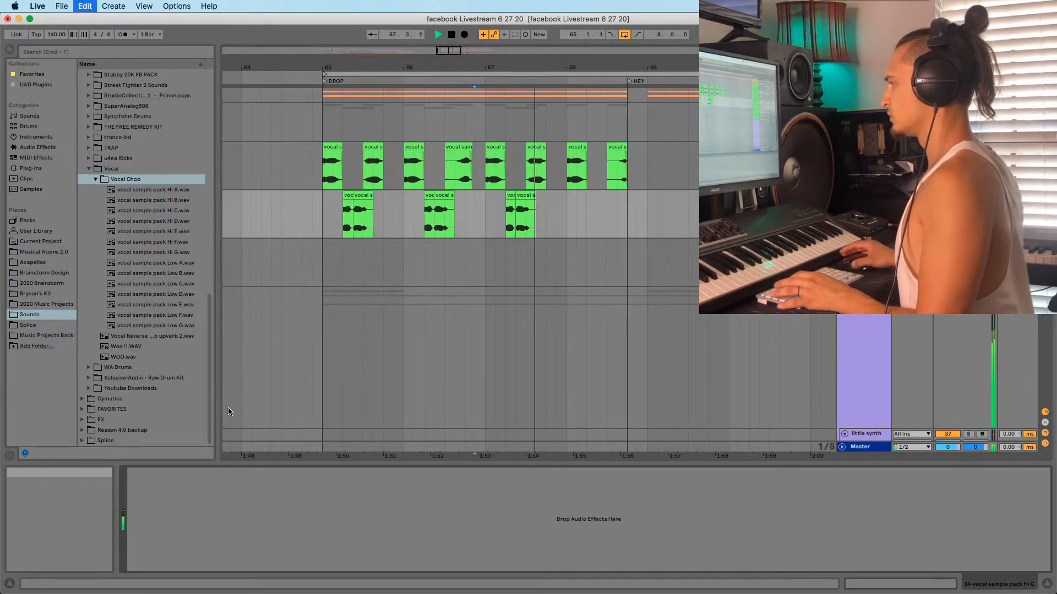
key(space)
key(space)
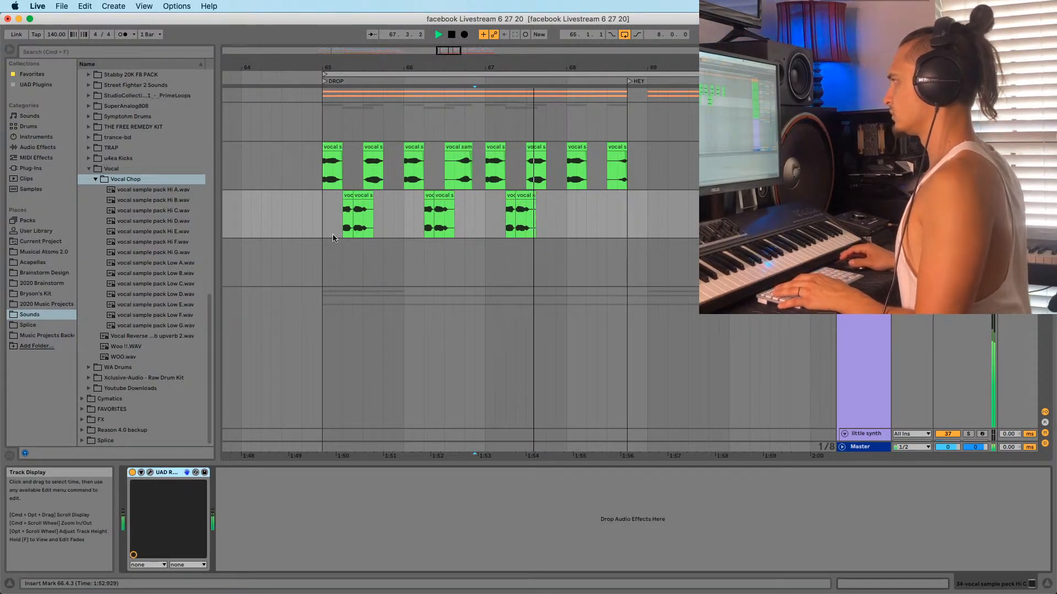
Set the mix of the Hi C track's RealVerb-Pro to 0 % and close the plug-in window
click(150, 472)
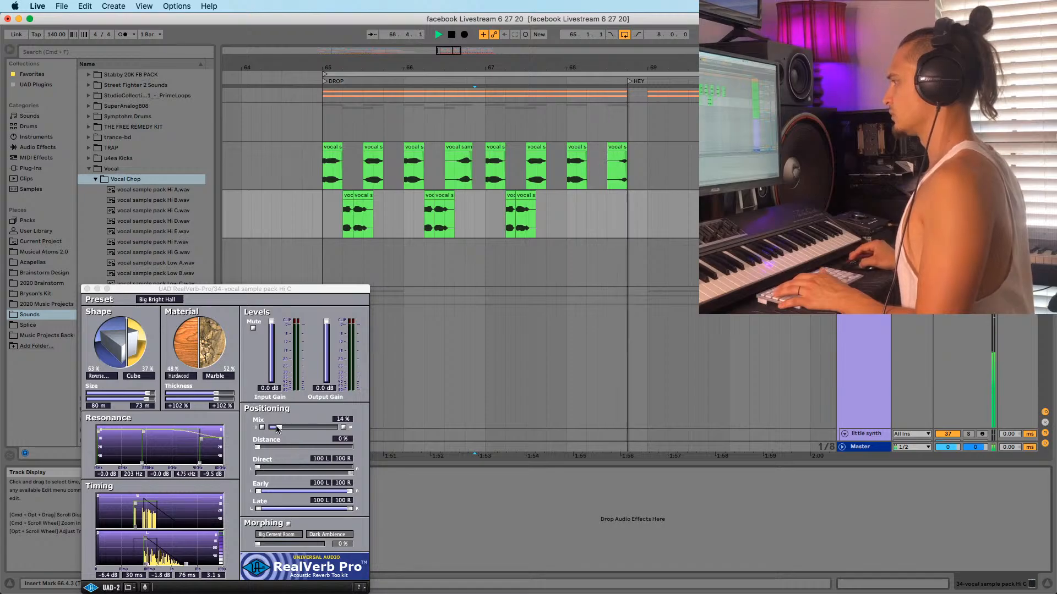
drag(276, 428, 269, 433)
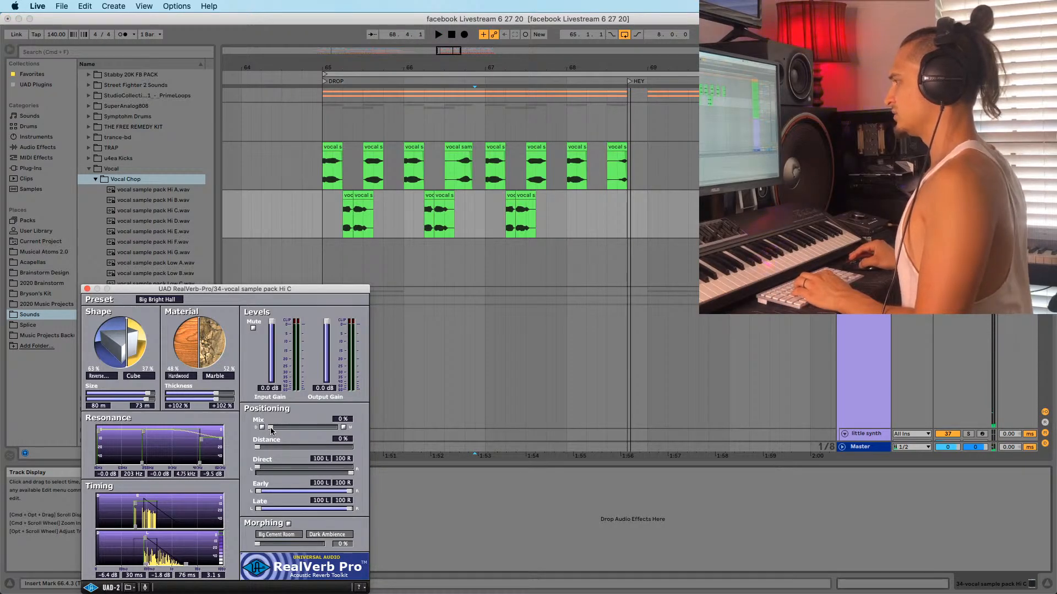
click(87, 289)
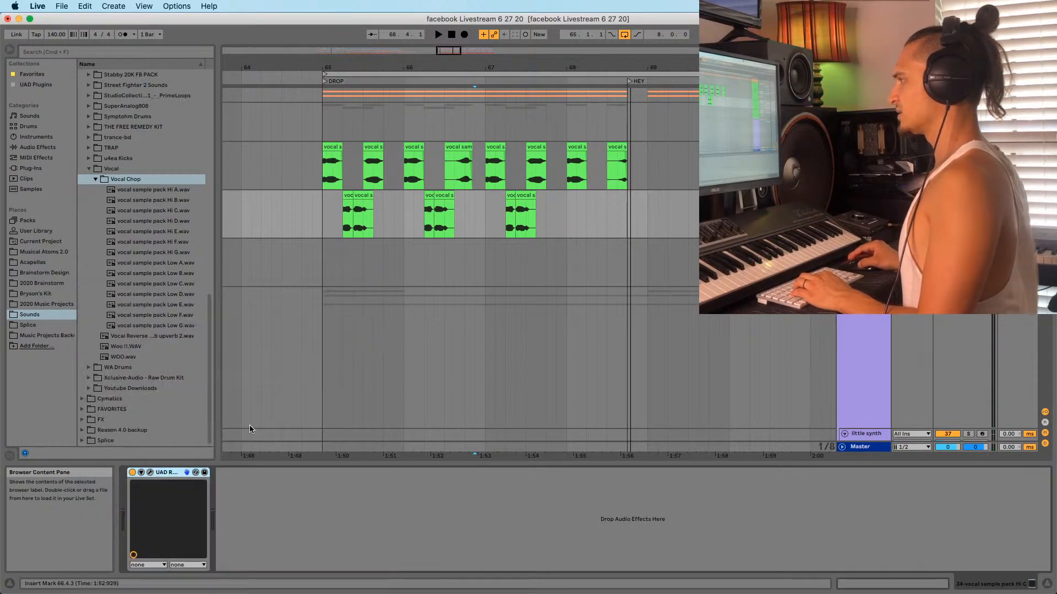
Replace the RealVerb-Pro on the Hi C track with the RC 48 reverb from the Favorites collection
click(141, 473)
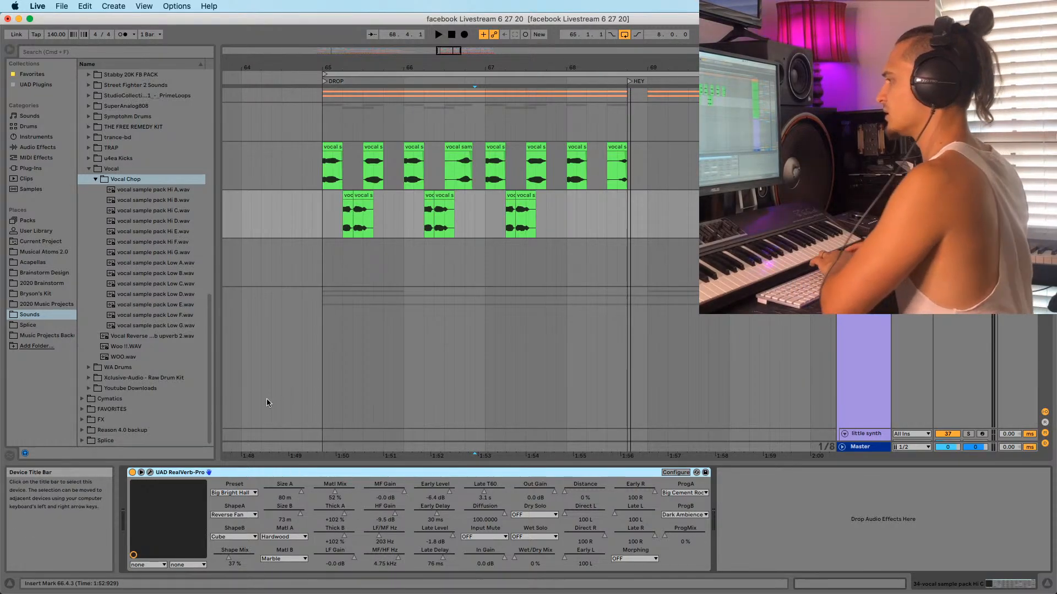
key(Delete)
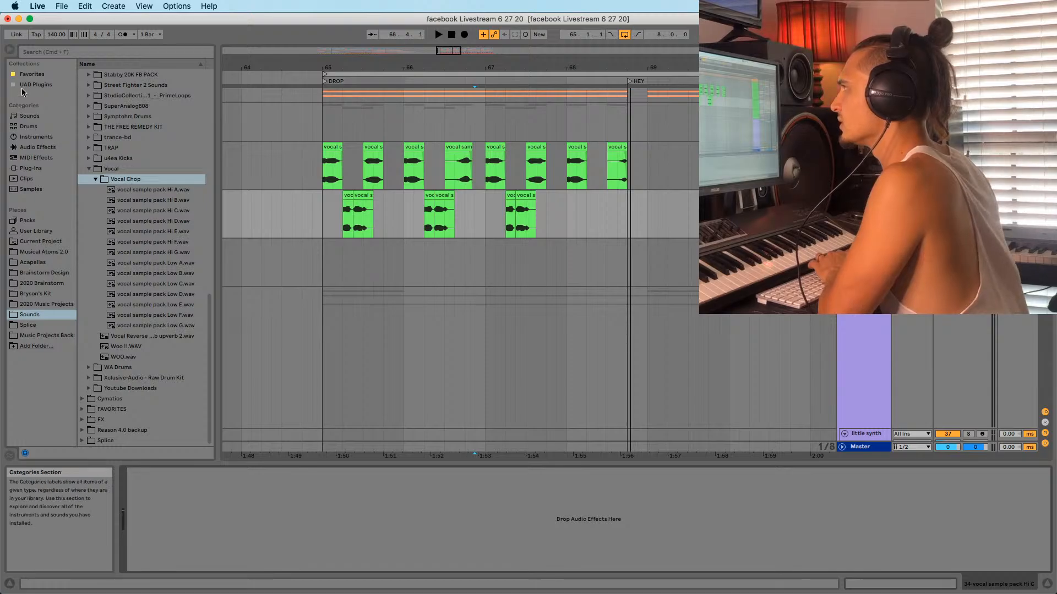
click(31, 75)
drag(100, 161, 385, 228)
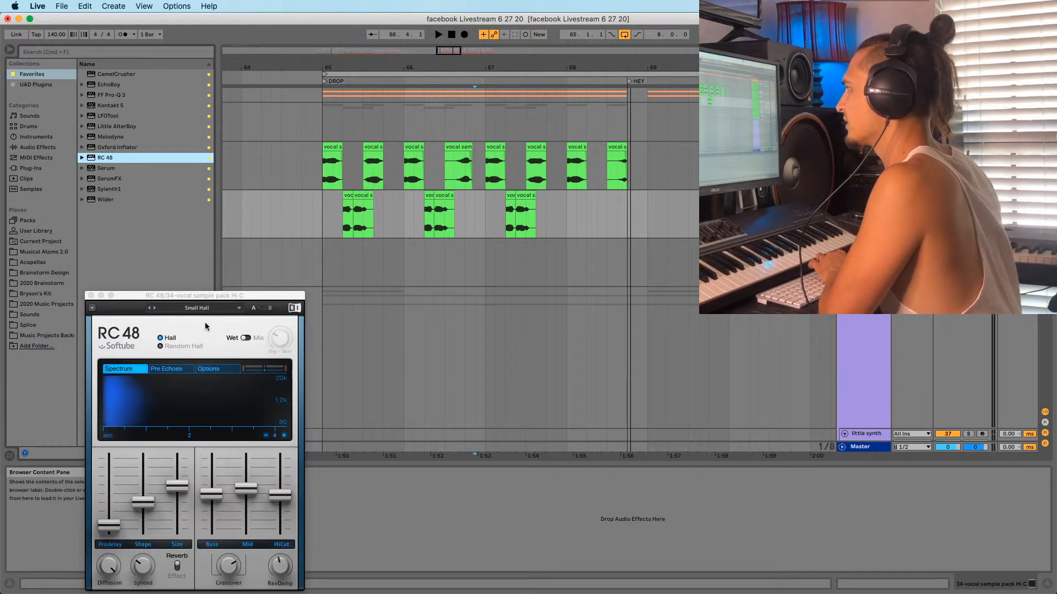
Load the Honey preset in the Hi C track's RC 48, switch it from Wet to Mix mode, and audition it from 65.2.1
click(208, 310)
mouse_move(199, 366)
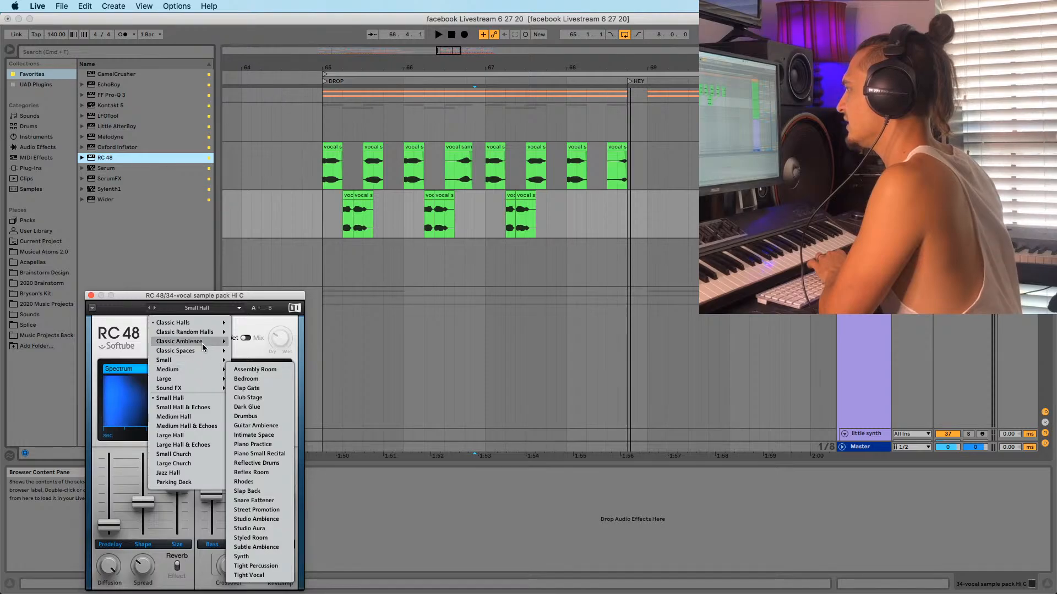
click(254, 421)
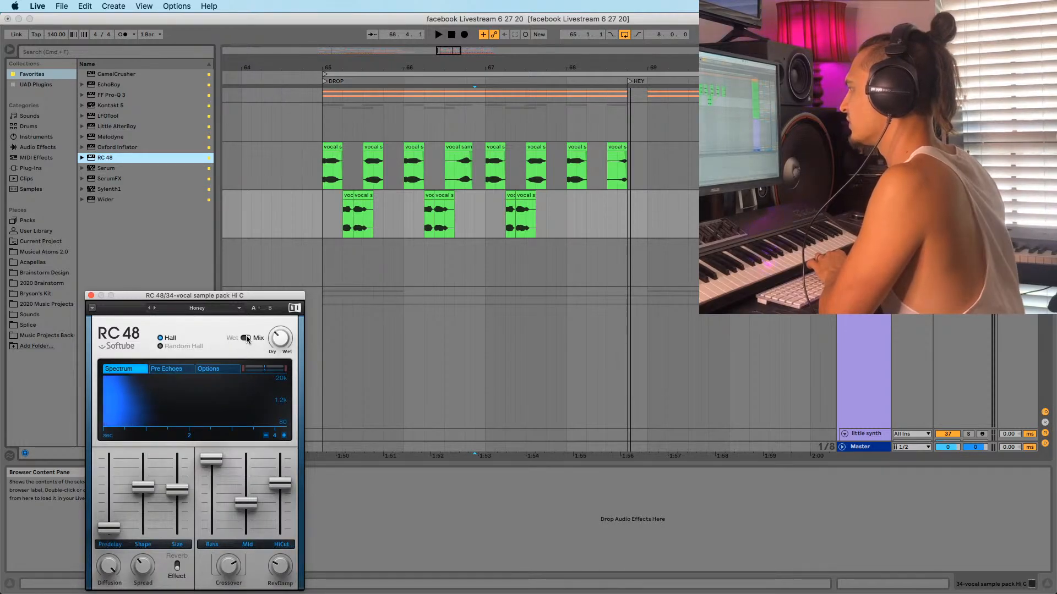
key(space)
key(space)
click(348, 216)
key(space)
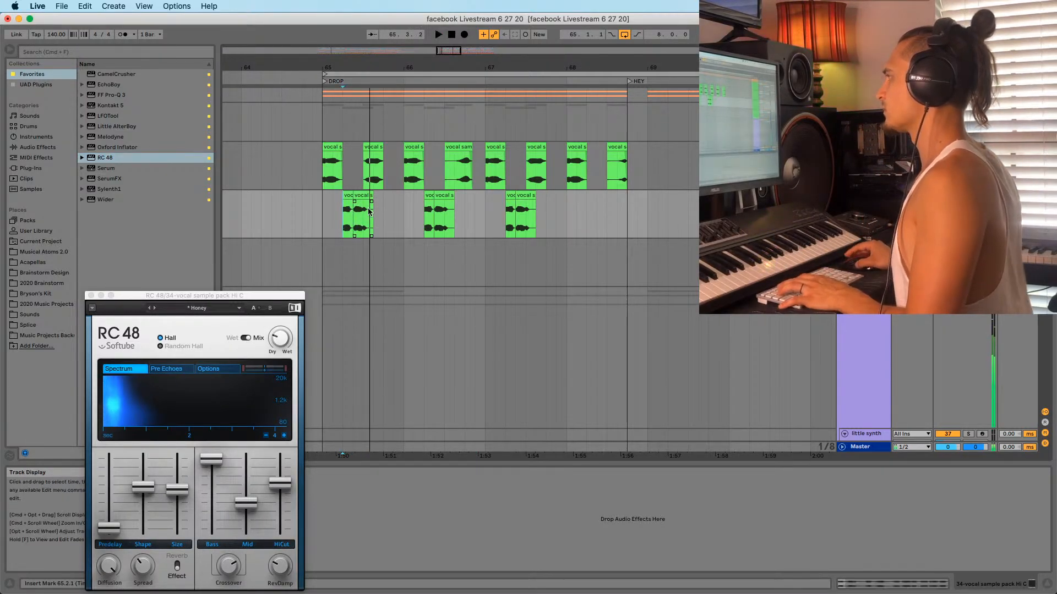
key(space)
key(space)
Set the RC 48 mix fully dry at 0 % and close the plug-in window
drag(193, 296, 198, 131)
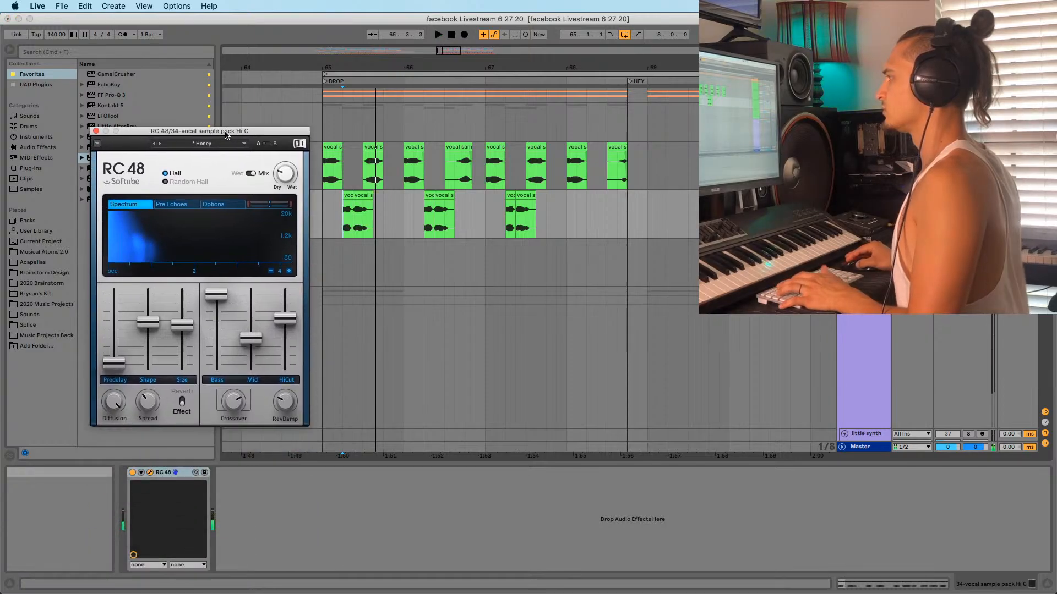
drag(282, 174, 283, 199)
click(90, 131)
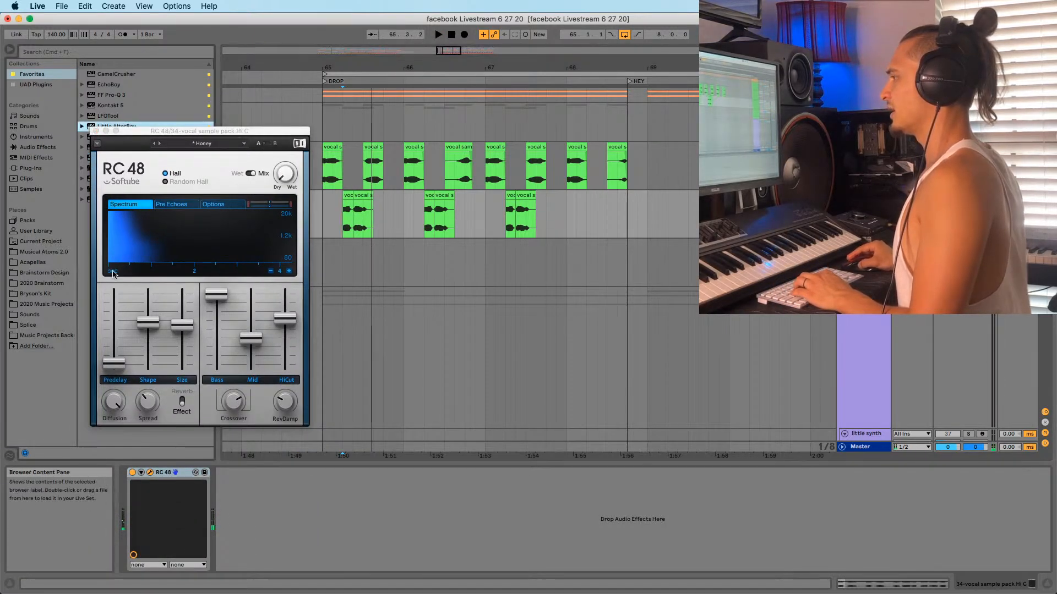
click(95, 130)
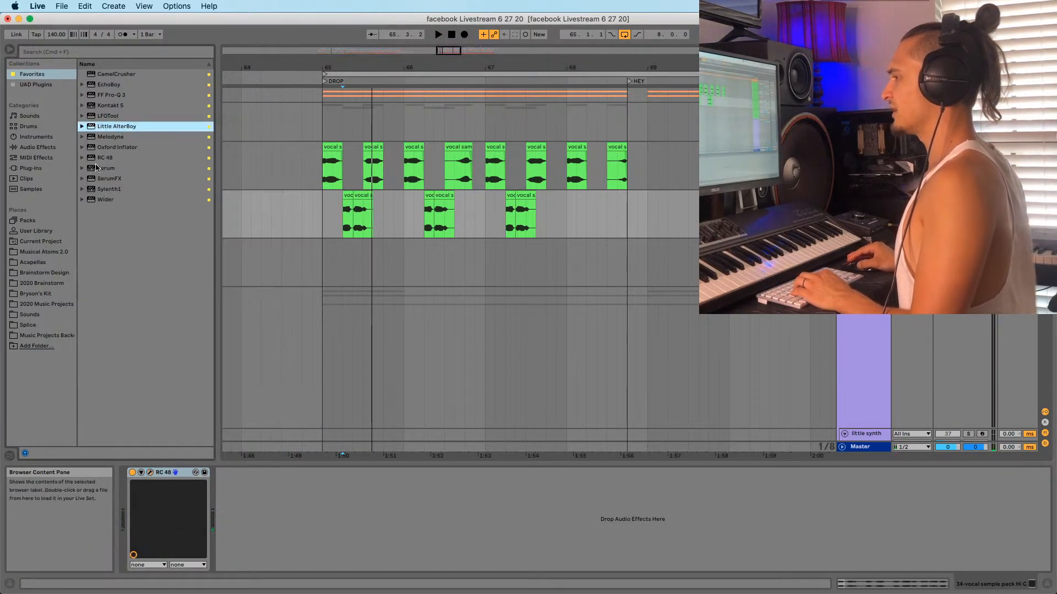
Automate the RC 48 Mix on the Hi C track with a swell starting over the second chop and fading back to zero
click(141, 472)
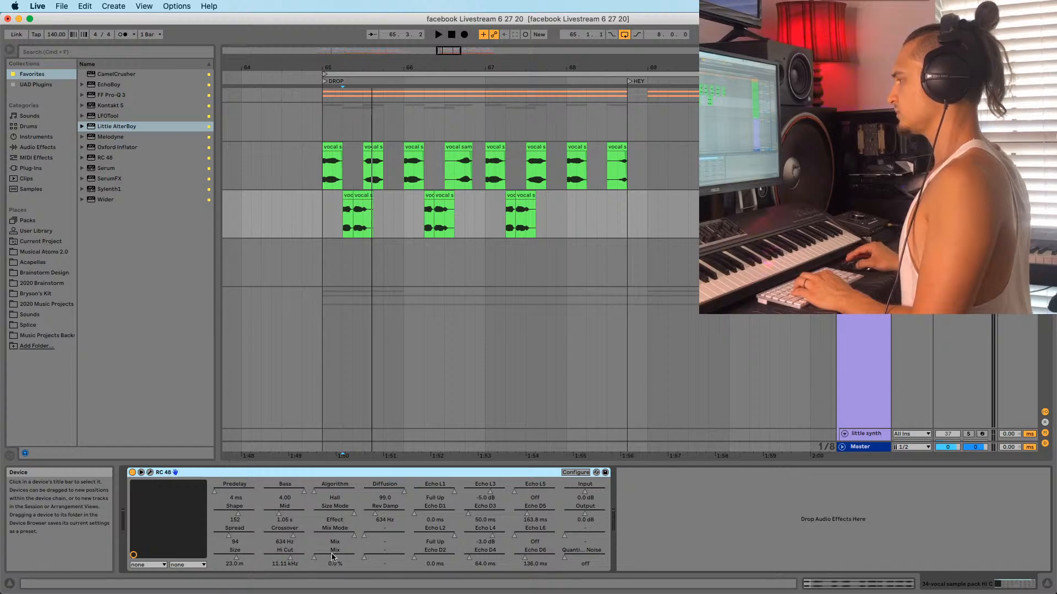
right_click(333, 557)
click(352, 515)
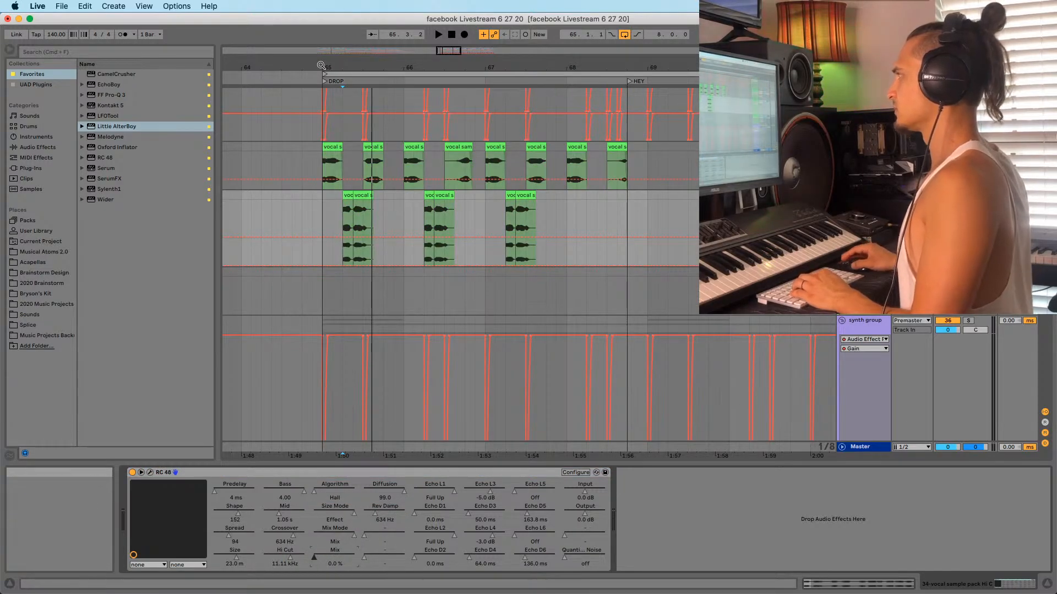
drag(321, 66, 334, 90)
key(b)
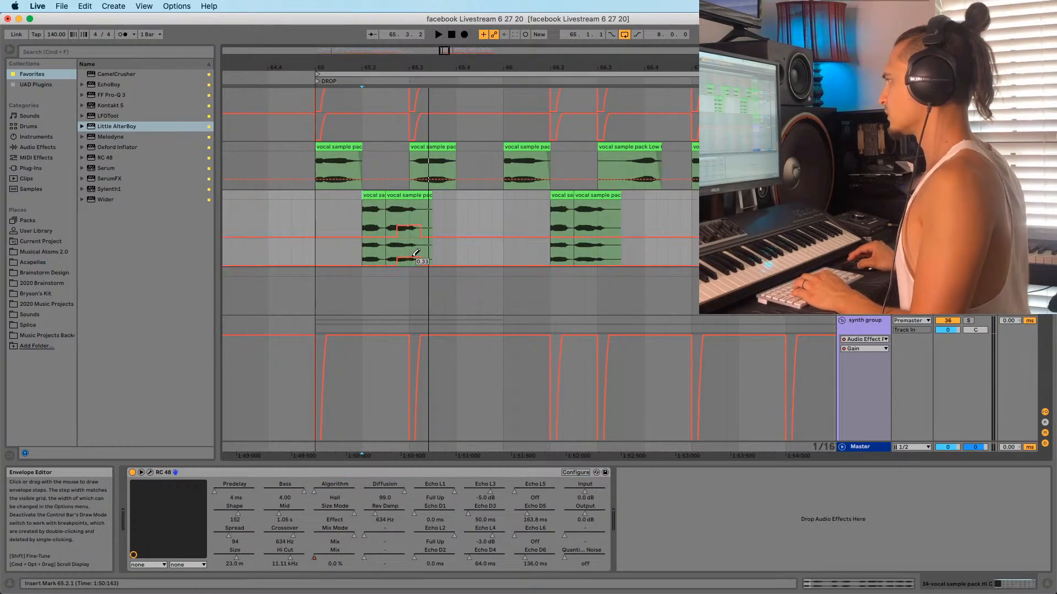
key(b)
click(355, 253)
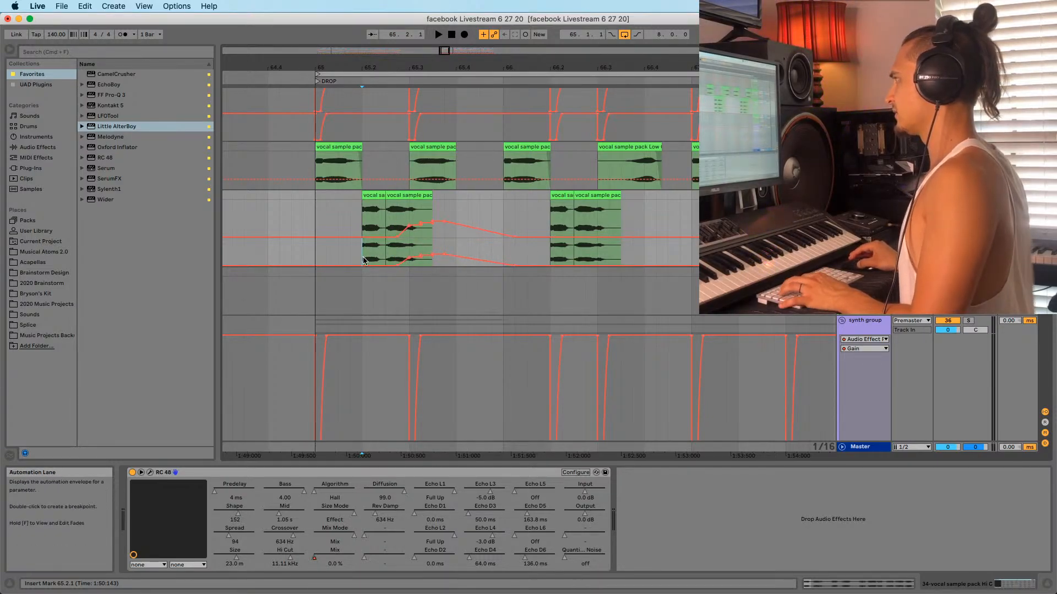
Reshape the Mix swell during playback so it peaks near 65.4 and fades out gradually until 66.2.1
key(space)
drag(408, 248, 493, 253)
key(Delete)
click(479, 252)
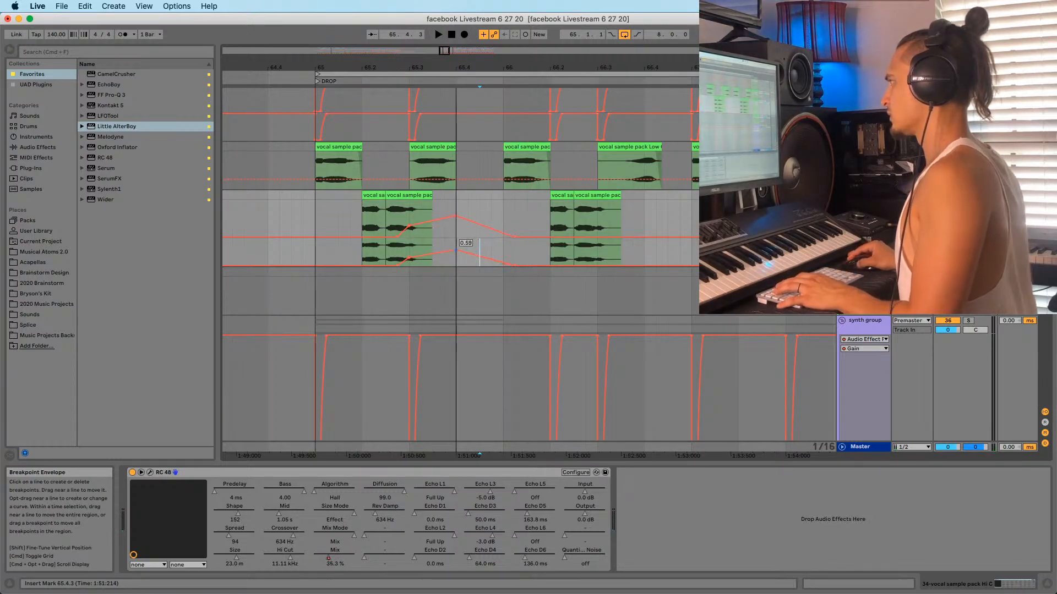
click(358, 261)
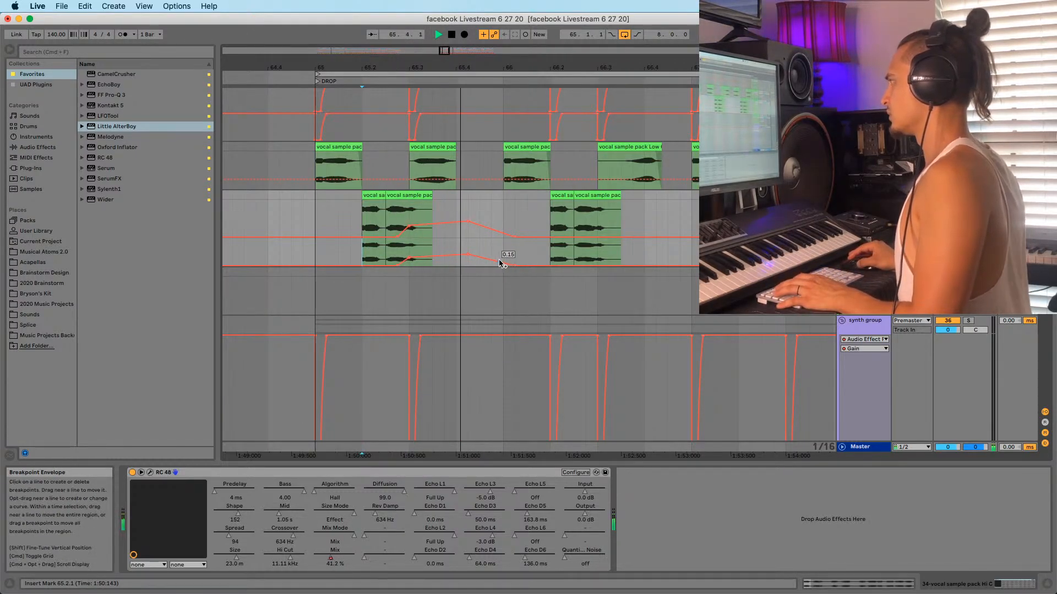
drag(502, 262, 456, 254)
drag(527, 261, 527, 262)
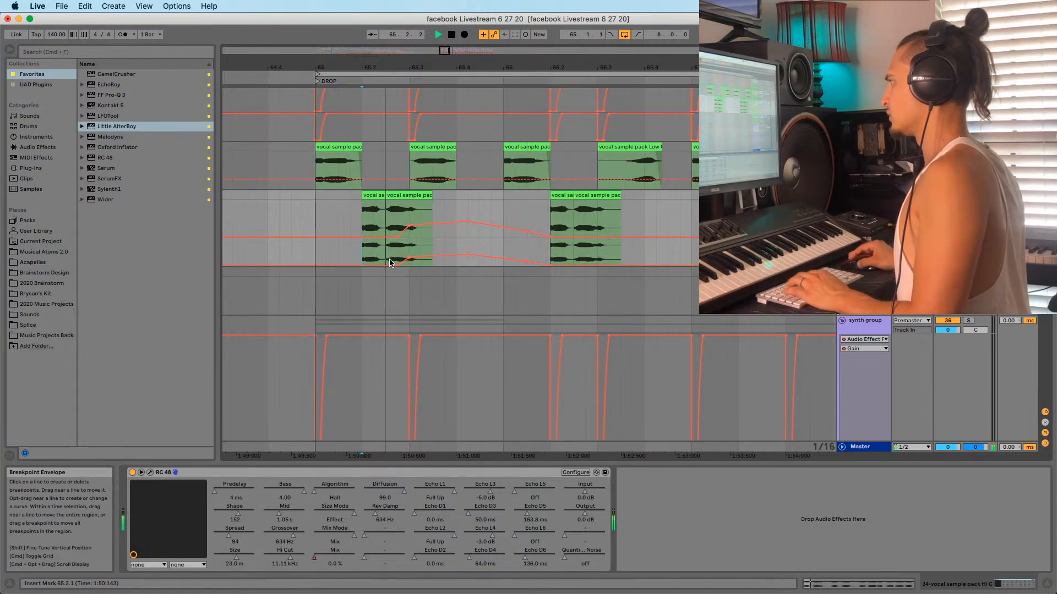
Duplicate the one-bar Mix swell to 66.2.1 and paste the two-bar automation at 67.1.1 for the remaining Hi C chops
drag(362, 261, 531, 260)
key(super+d)
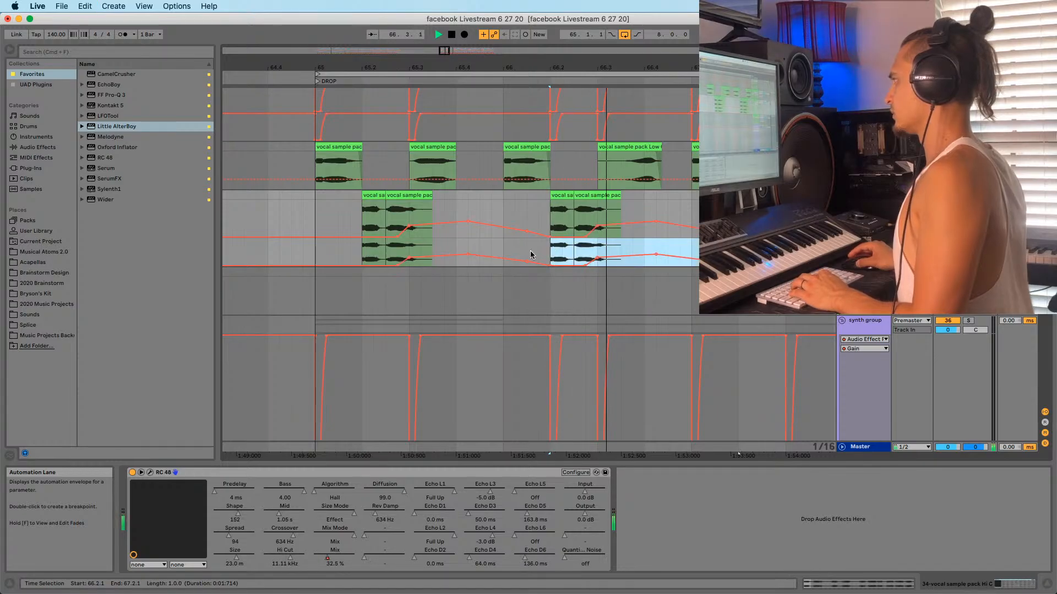
shift+click(360, 255)
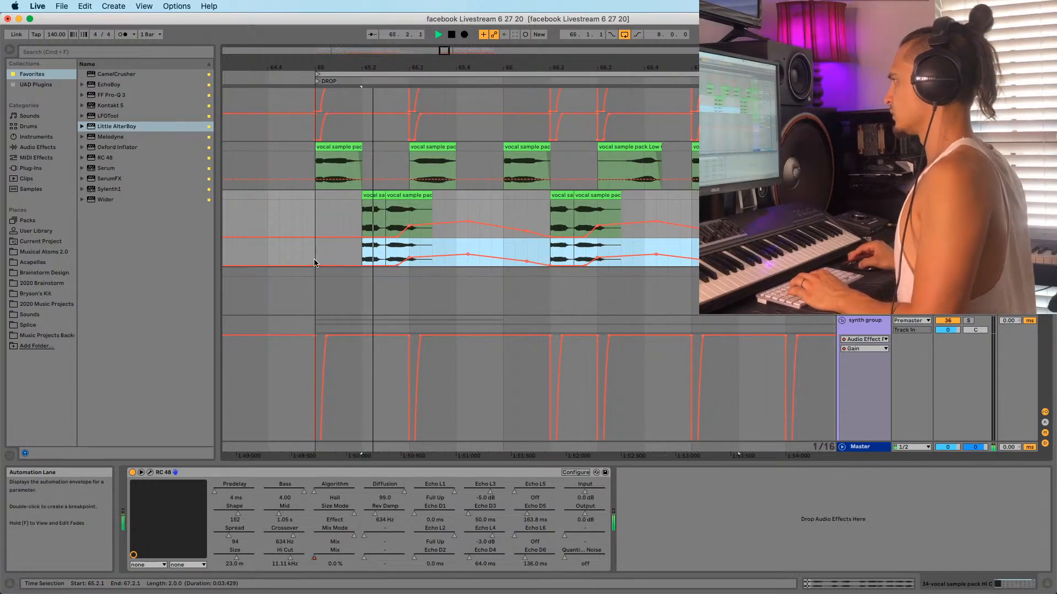
click(689, 245)
key(super+v)
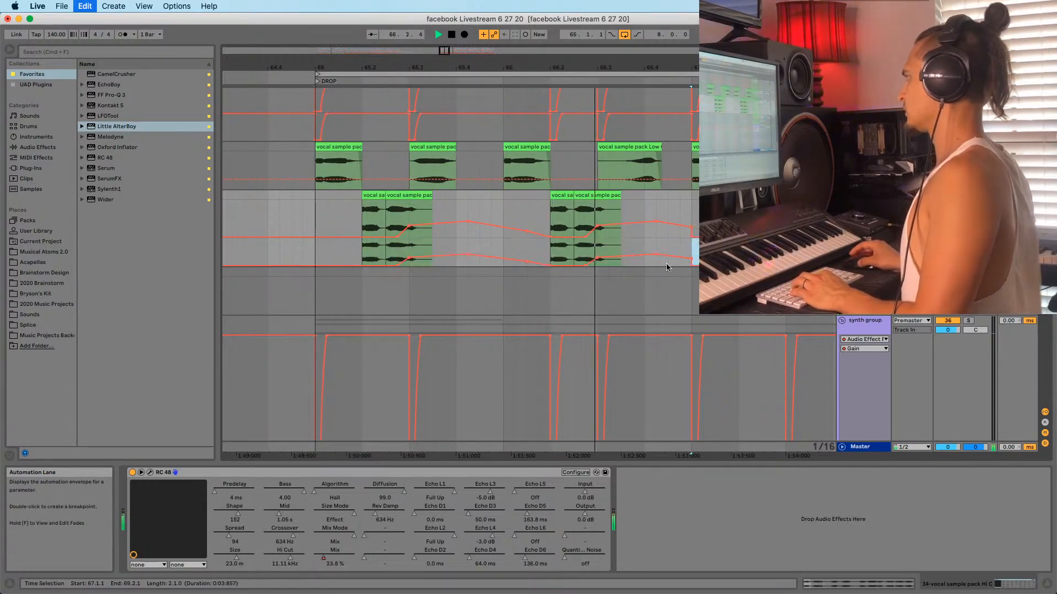
drag(647, 67, 556, 27)
click(511, 252)
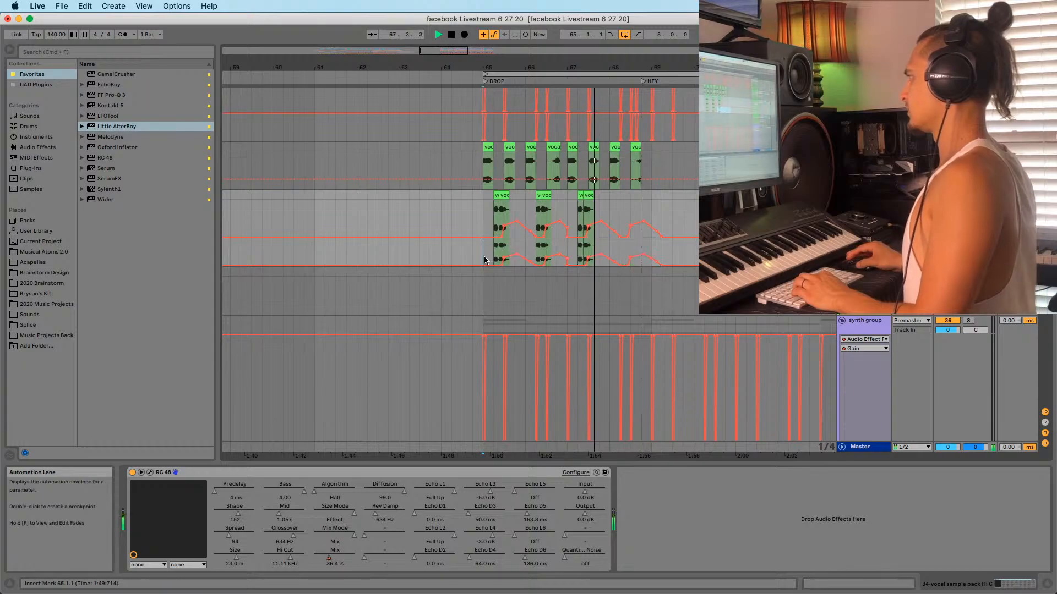
Add UAD RealVerb-Pro after the RC 48 on the Hi C track, set its mix to 7 % while auditioning, and close its window
click(44, 85)
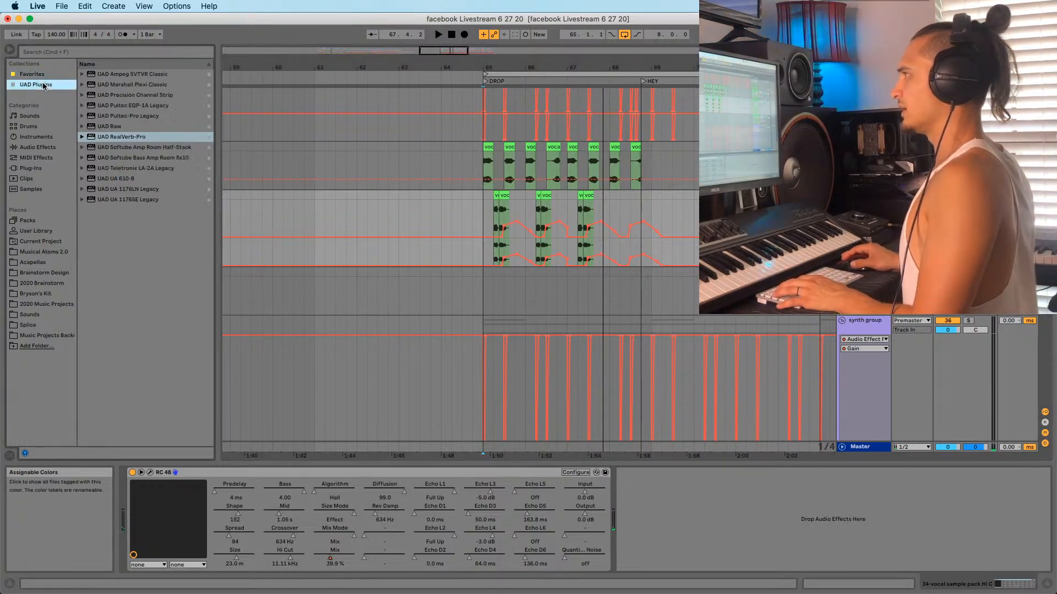
drag(114, 142, 585, 447)
drag(621, 507, 622, 507)
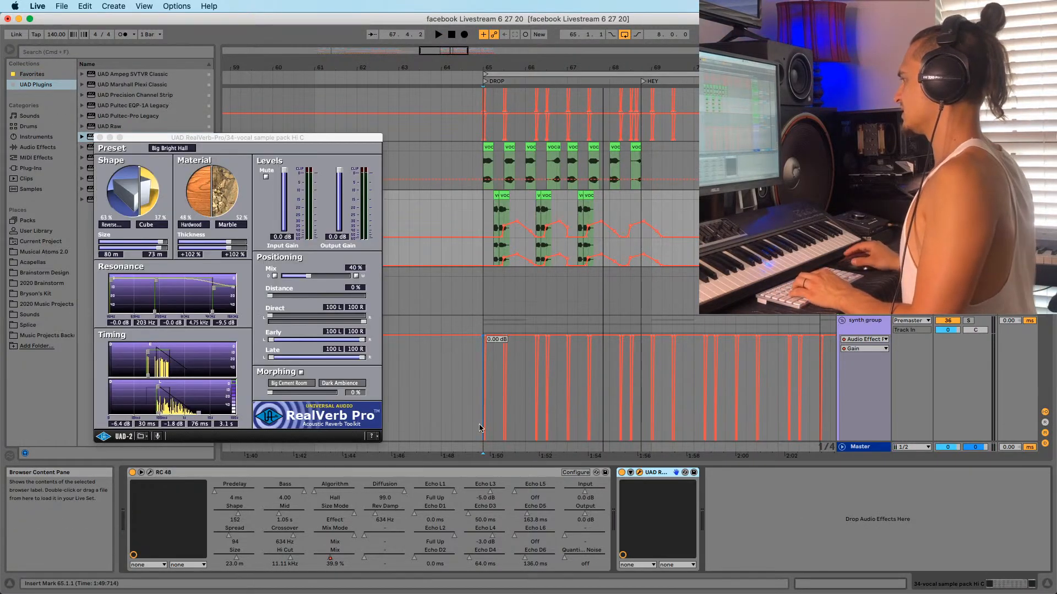
drag(307, 276, 287, 287)
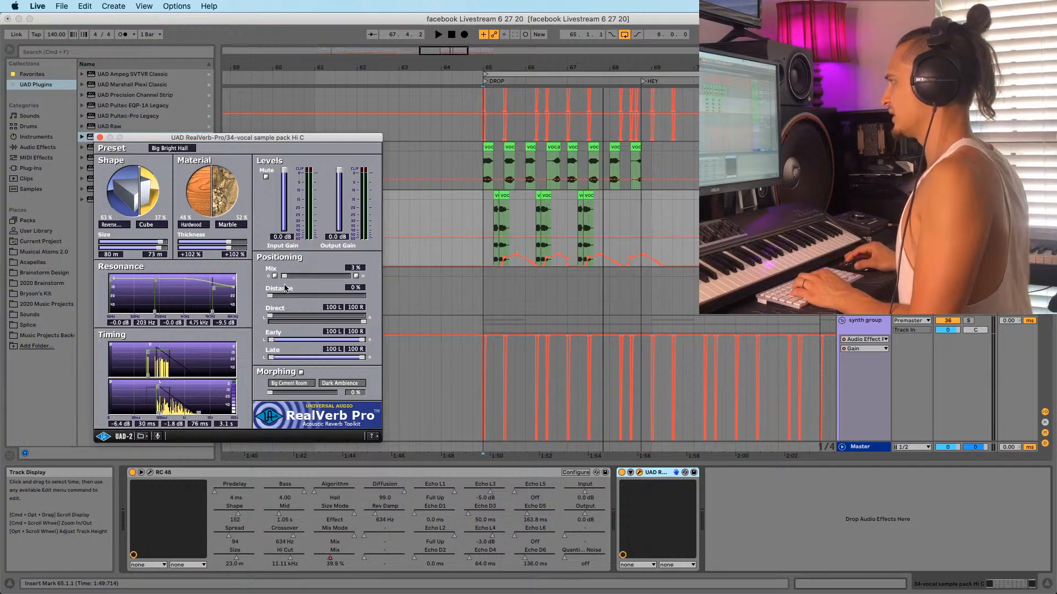
key(space)
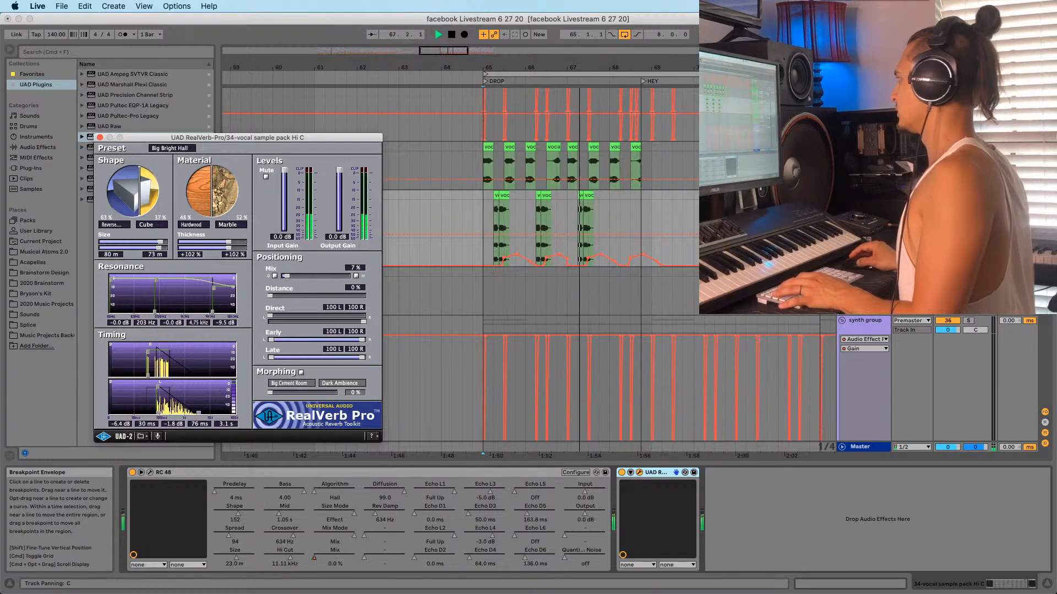
click(663, 210)
key(space)
key(space)
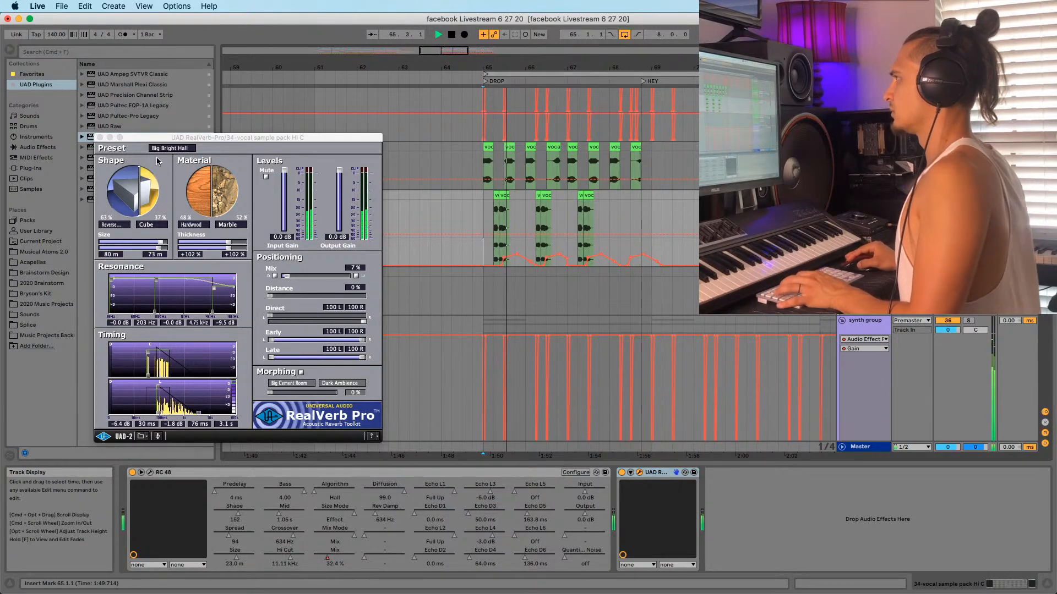
click(100, 138)
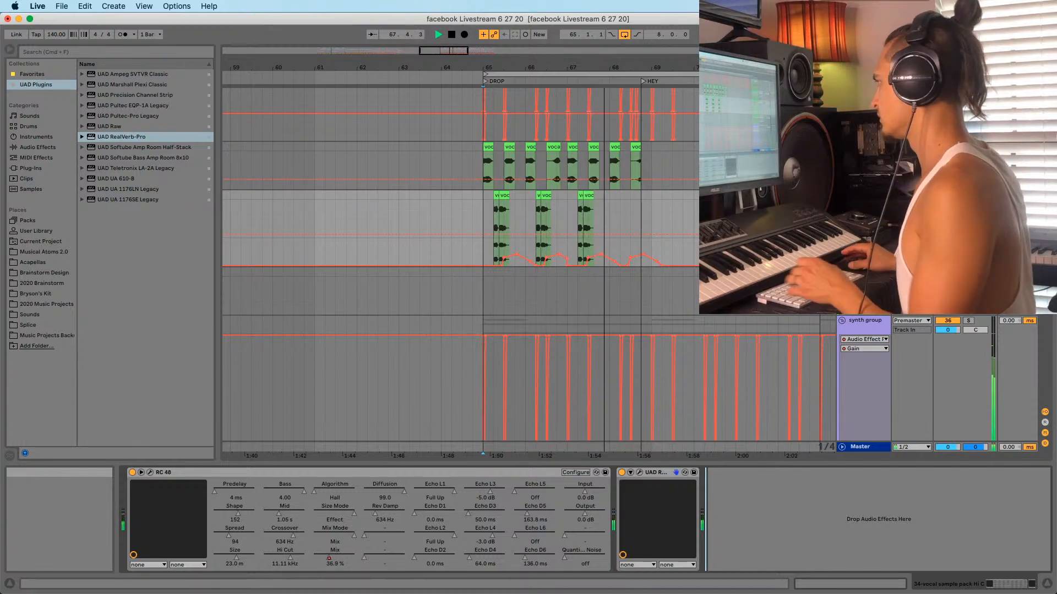
Add an Auto Filter to the Hi C track and raise its cutoff to about 11.8 kHz while auditioning the drop
click(30, 147)
drag(110, 84, 491, 199)
key(space)
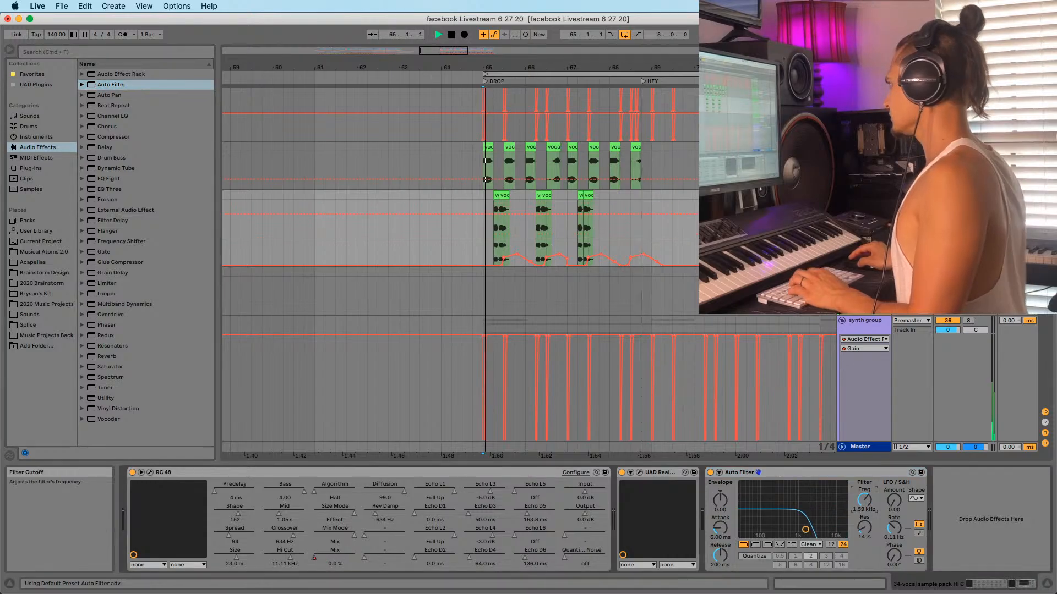
mouse_move(800, 530)
mouse_down()
mouse_move(776, 529)
mouse_move(811, 529)
mouse_up()
key(space)
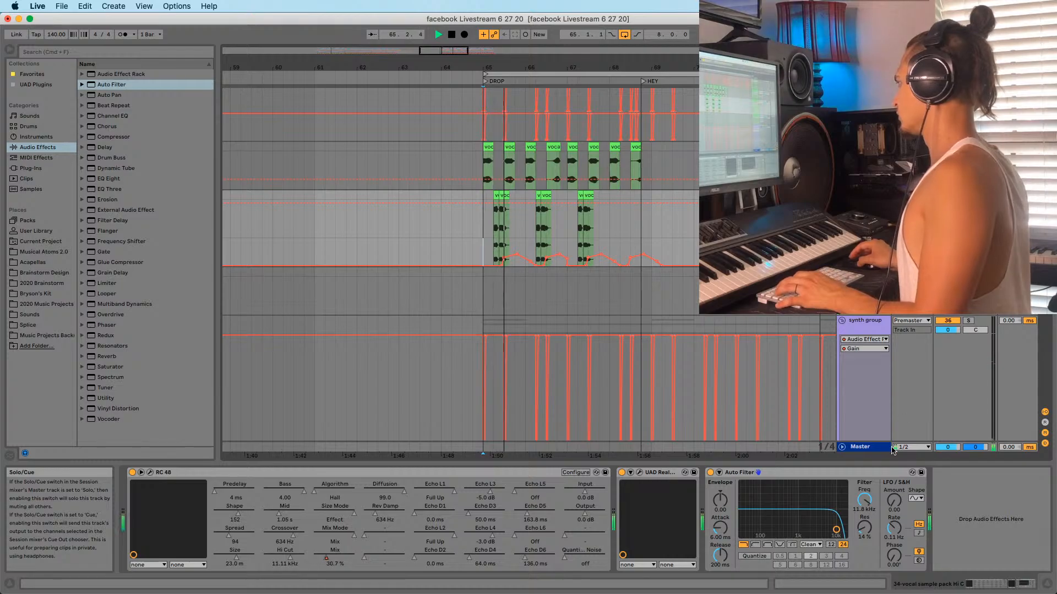
Record rising Auto Filter frequency and resonance automation over the first pair of Hi C chops during playback
mouse_move(836, 529)
mouse_down()
mouse_move(773, 529)
mouse_move(829, 530)
mouse_up()
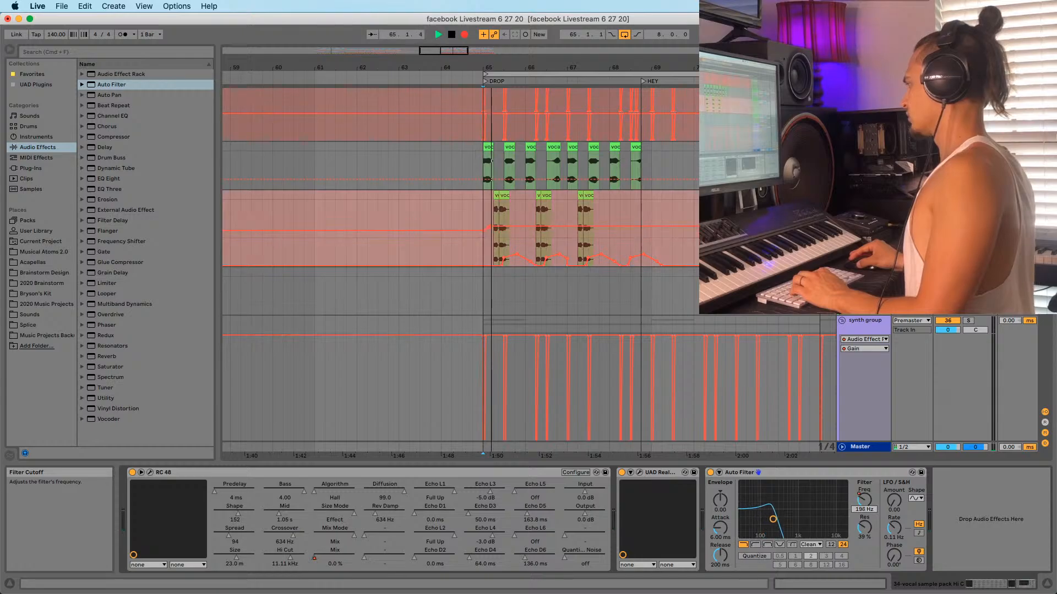
key(space)
key(space)
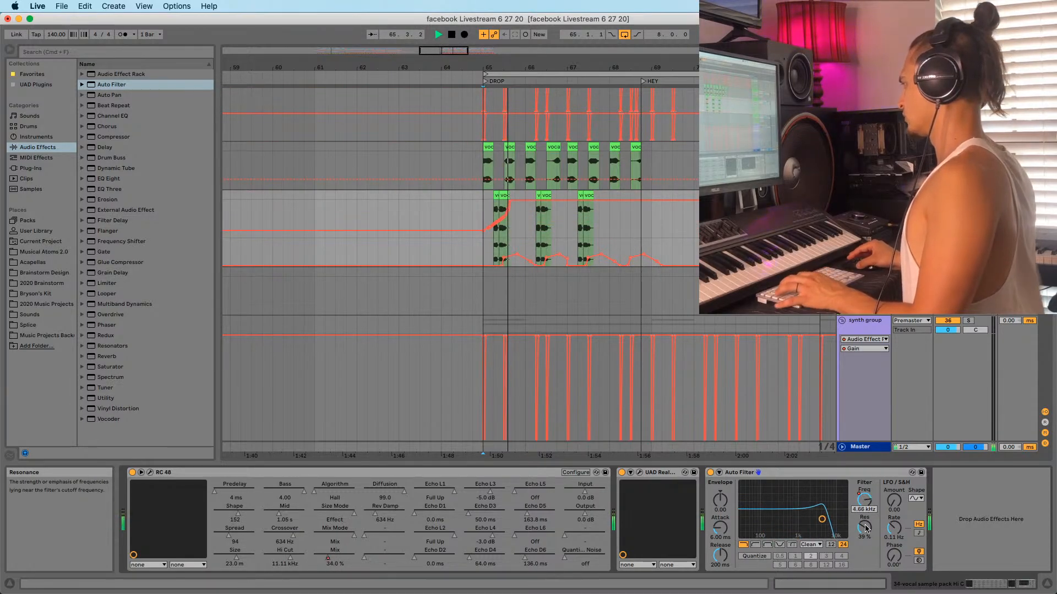
key(F9)
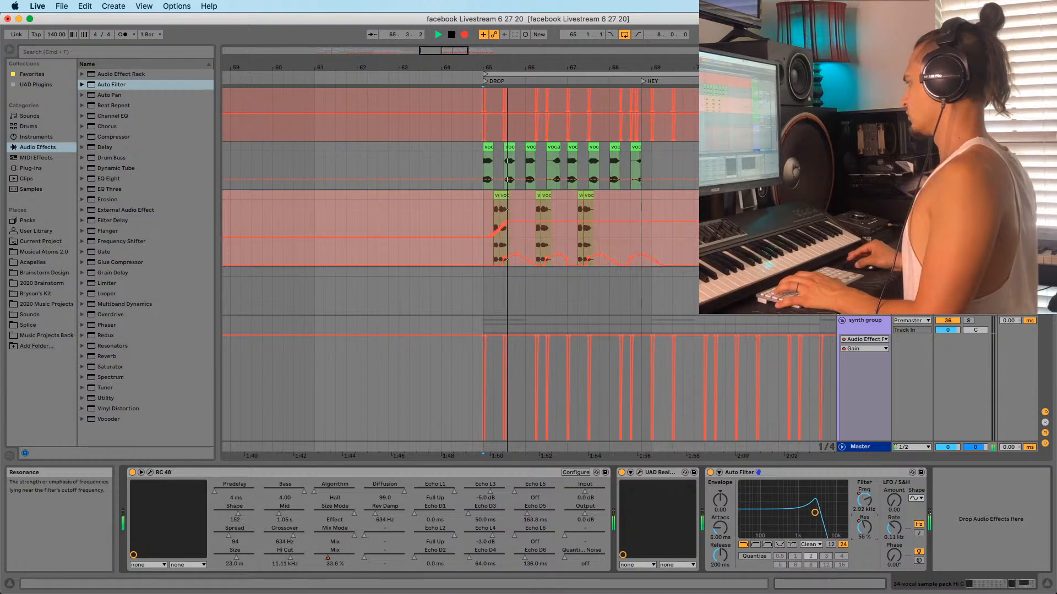
key(F9)
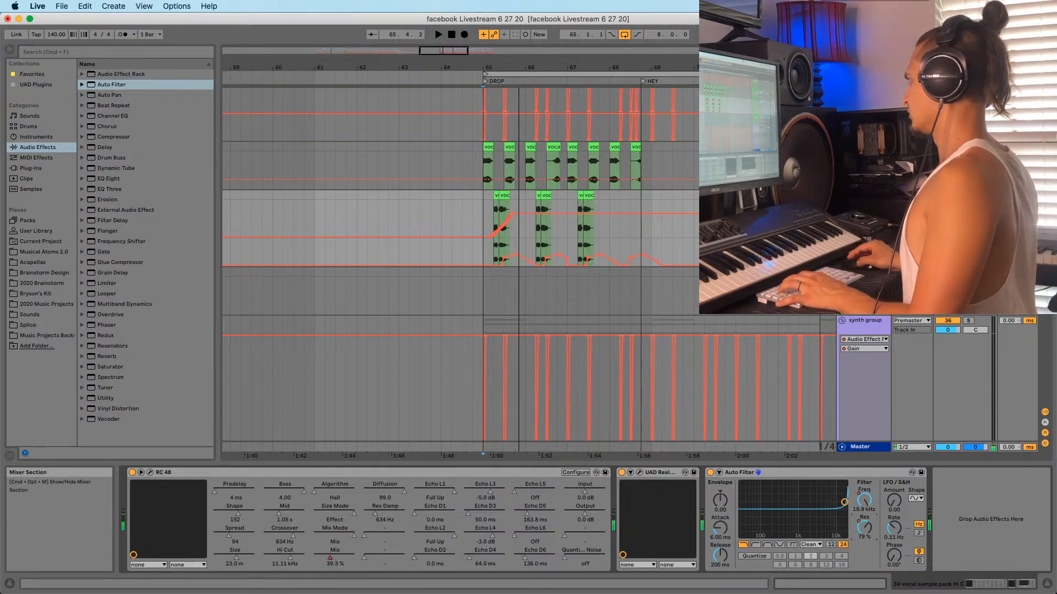
Replay the drop from 65.1.1 and show the Auto Filter's frequency and resonance automation in separate lanes on the Hi C track
key(space)
key(space)
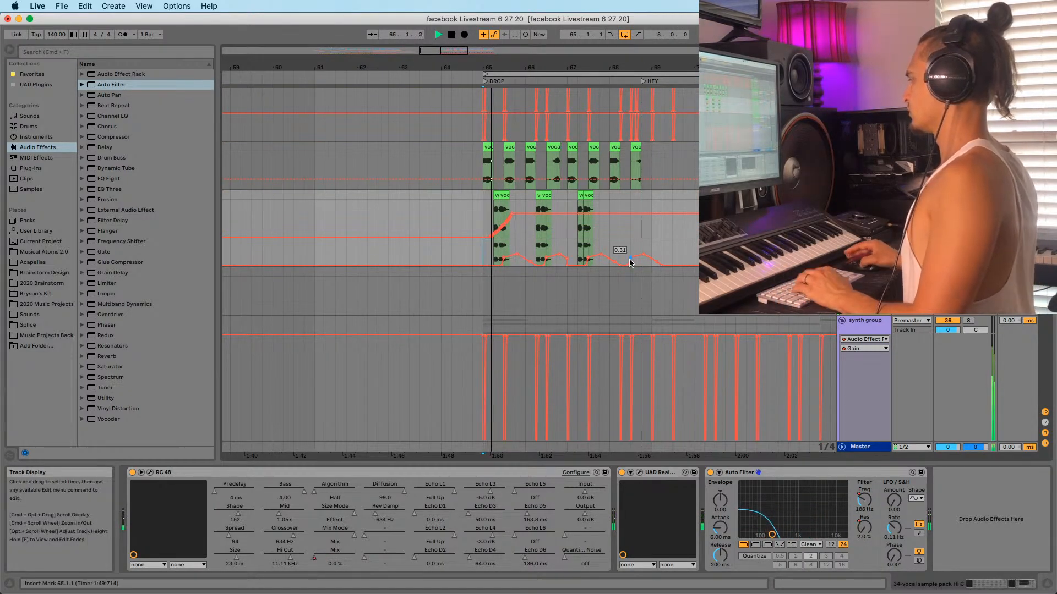
key(space)
key(space)
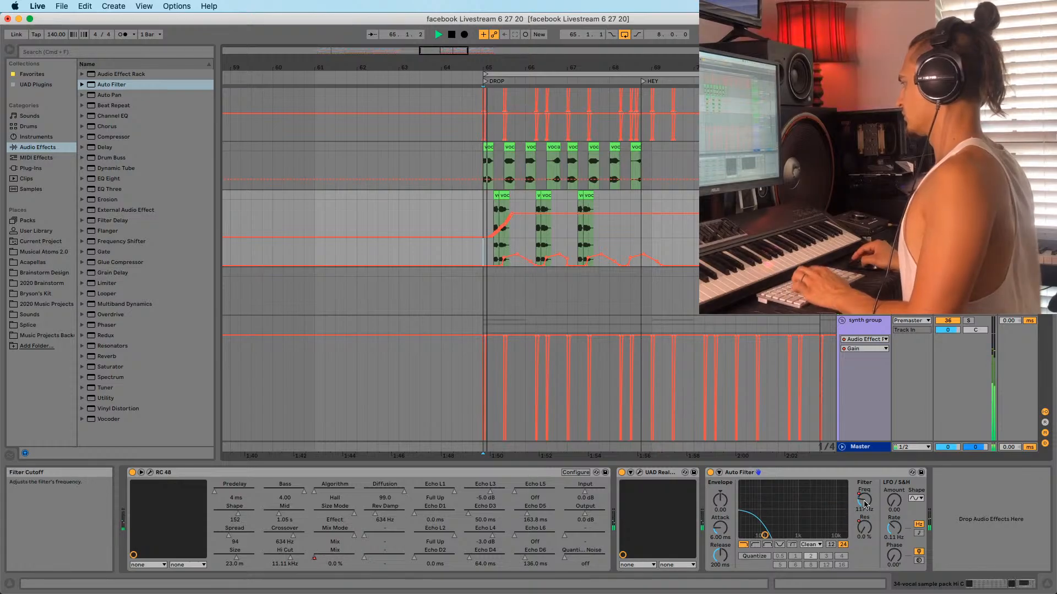
right_click(877, 510)
click(878, 508)
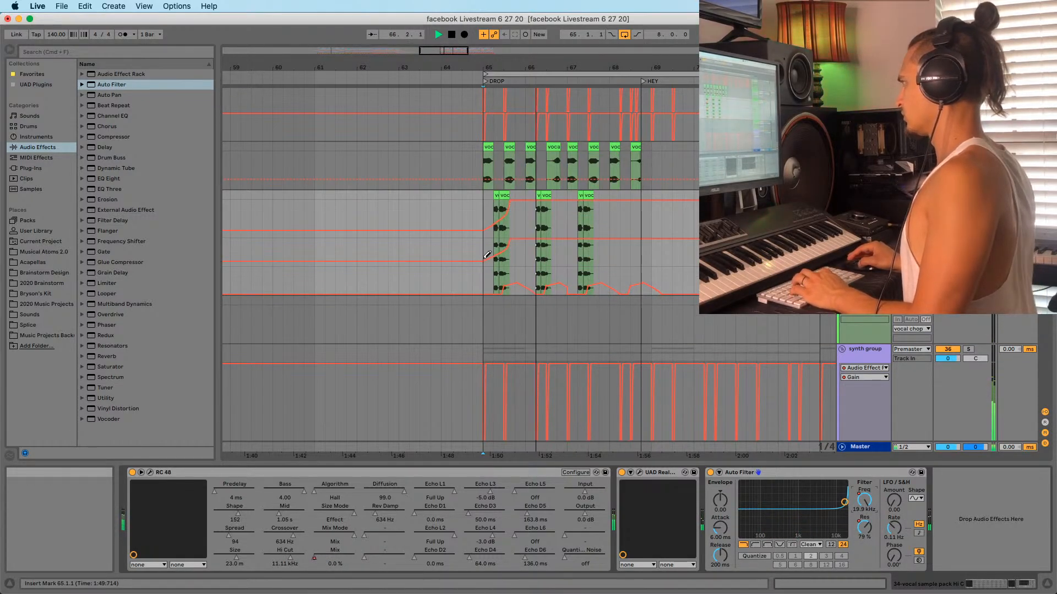
right_click(862, 530)
click(881, 495)
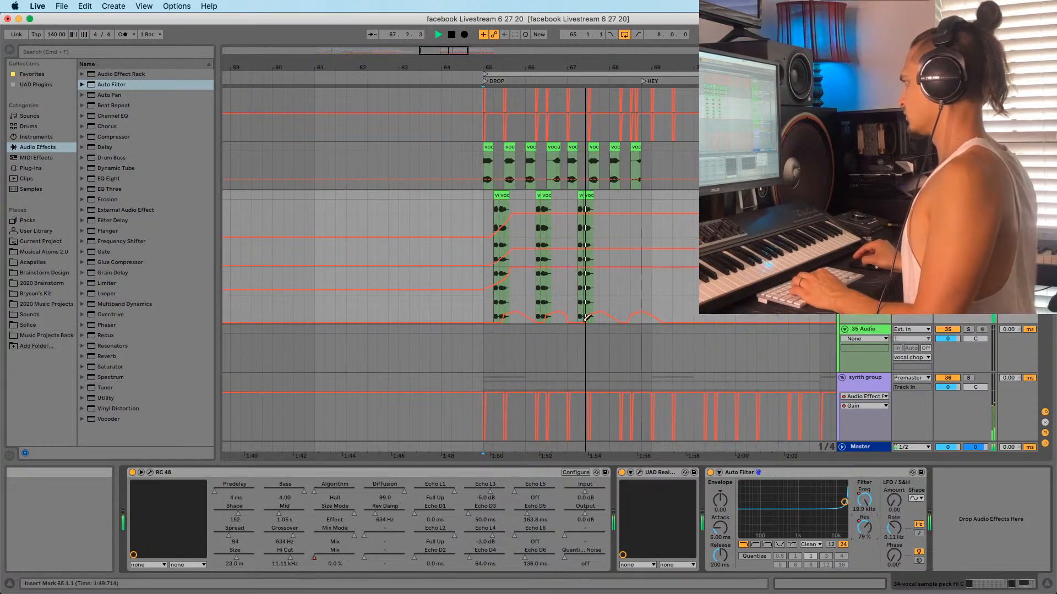
Copy the filter frequency and resonance automation from 65.1.1 to 66.2.1 and paste it at 65.4.1
key(space)
drag(487, 242, 523, 293)
key(super+c)
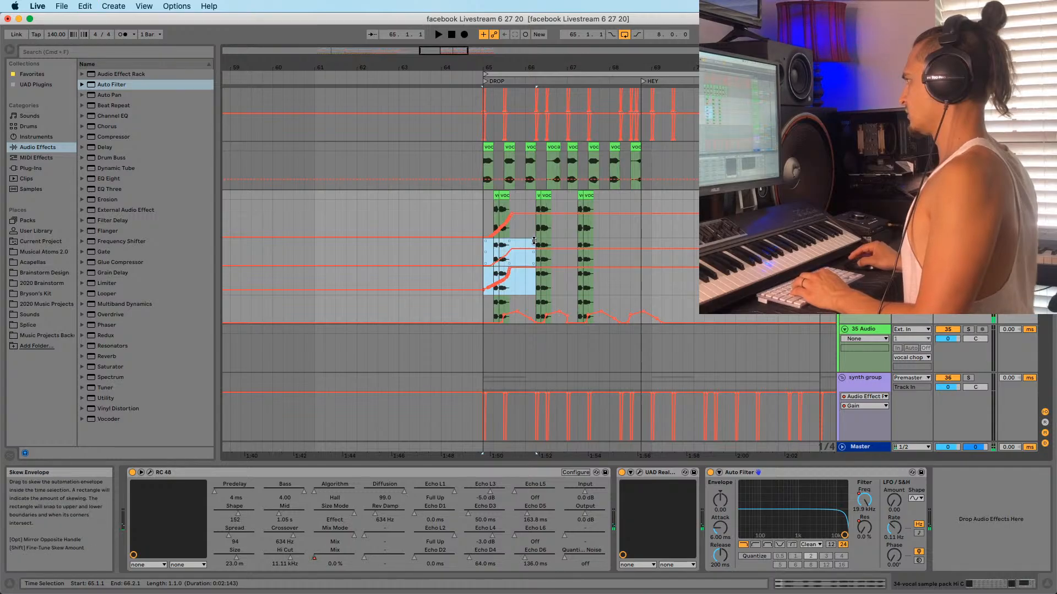
click(516, 243)
key(super+v)
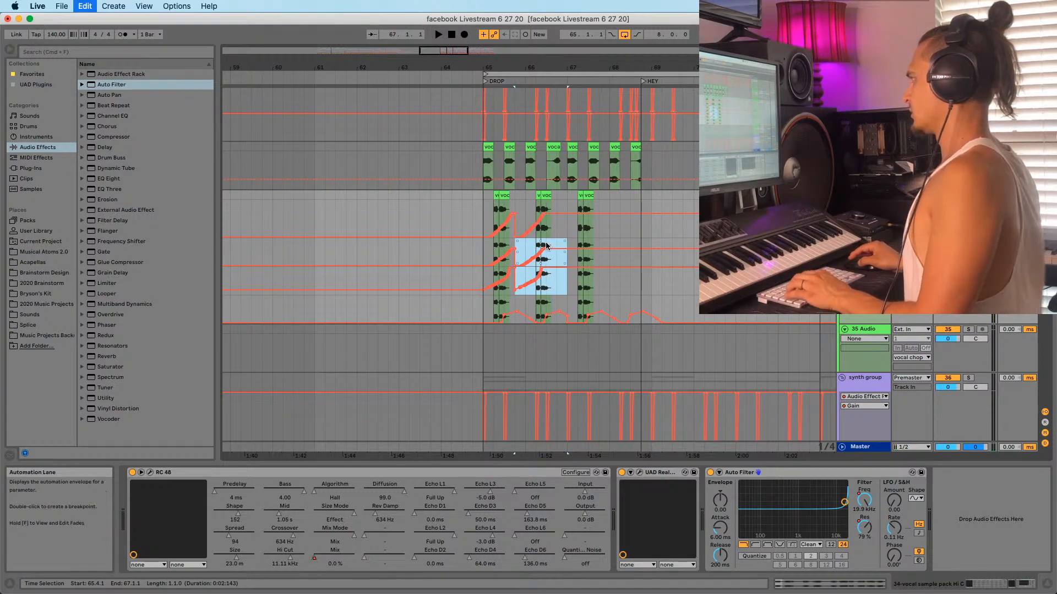
Undo the last automation paste and instead duplicate the filter sweep automation from 65.1.1–66.1.1 at 66.1.1 and 67.1.1
key(super+z)
drag(485, 259, 526, 259)
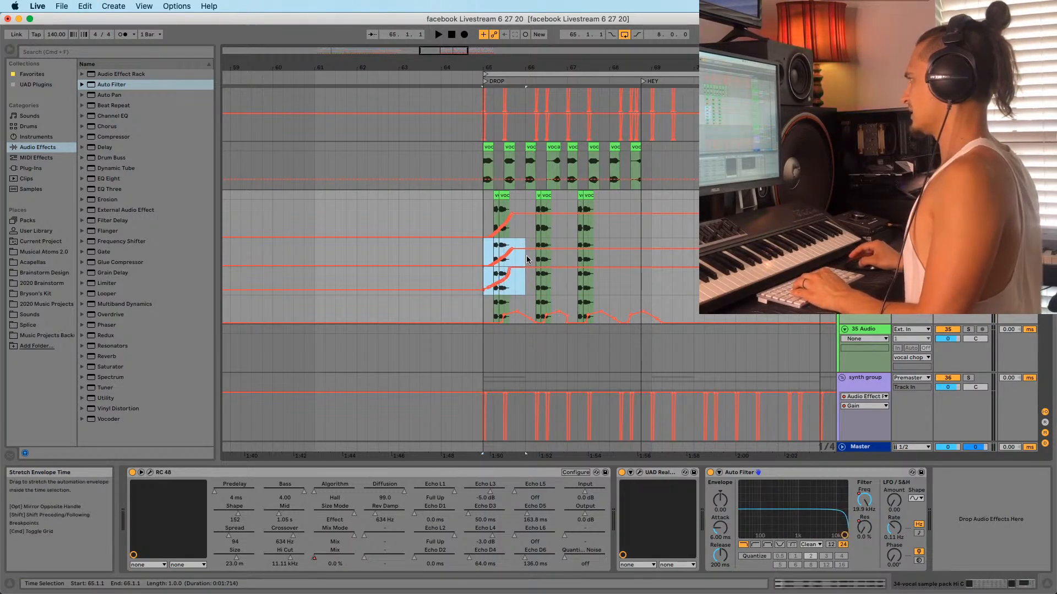
click(527, 243)
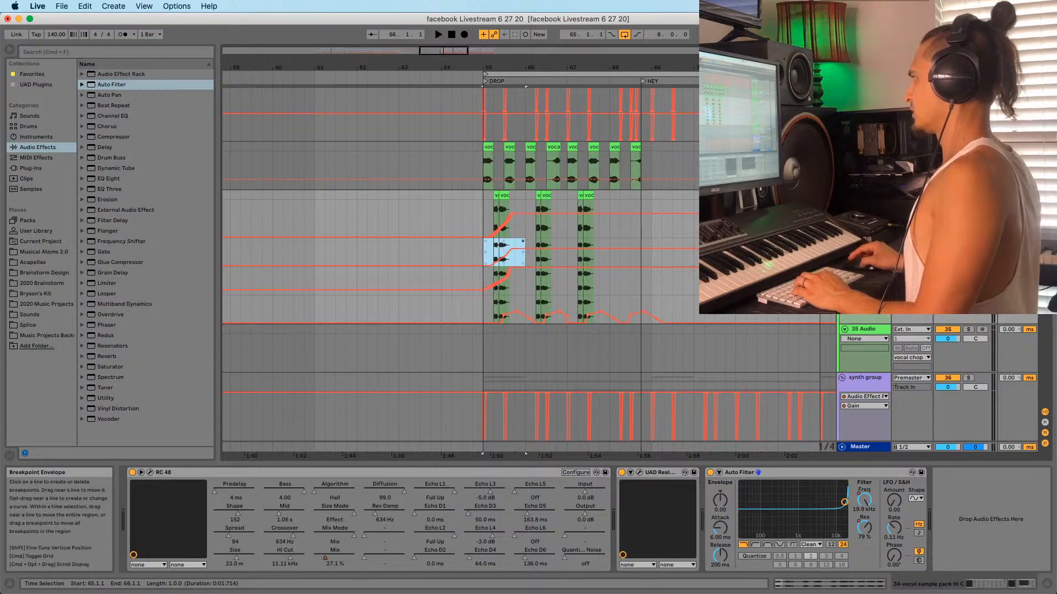
key(super+v)
click(568, 245)
key(super+v)
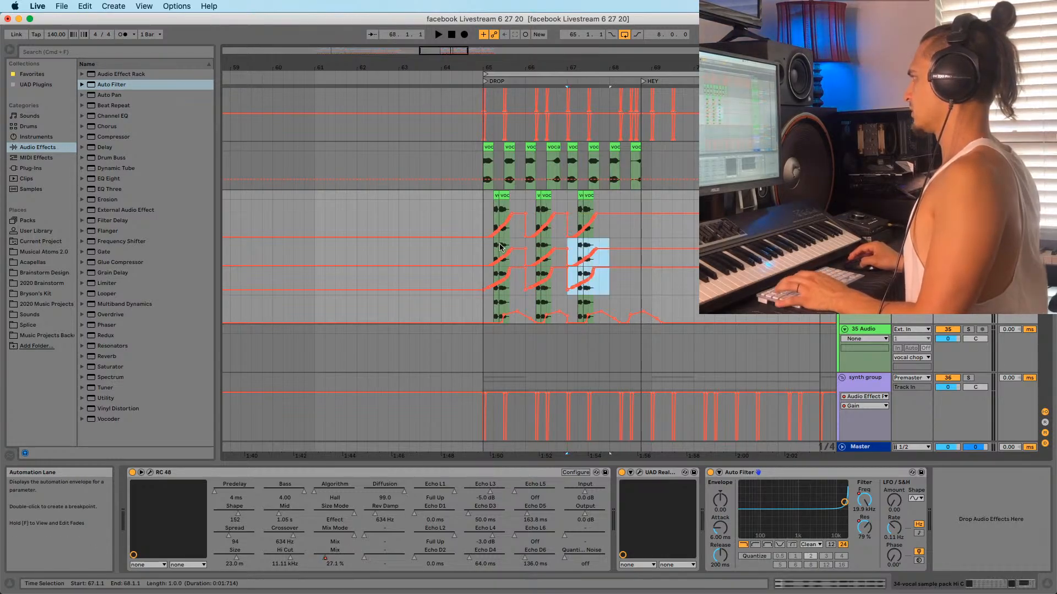
Replay the drop from 65.1.1 to check the repeated Hi C filter sweeps against the Low C chops
click(485, 256)
key(space)
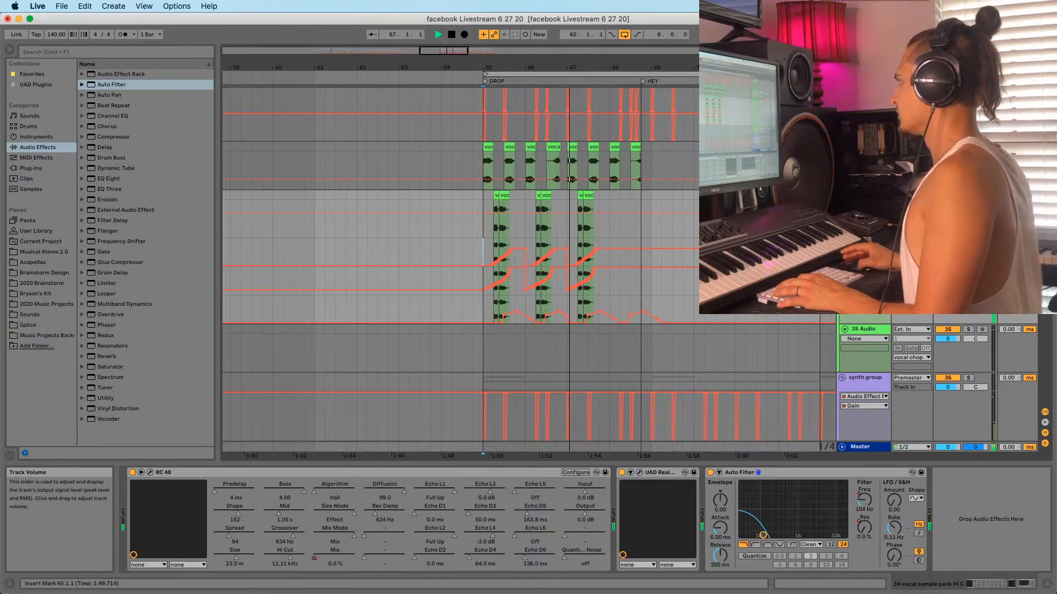
click(486, 224)
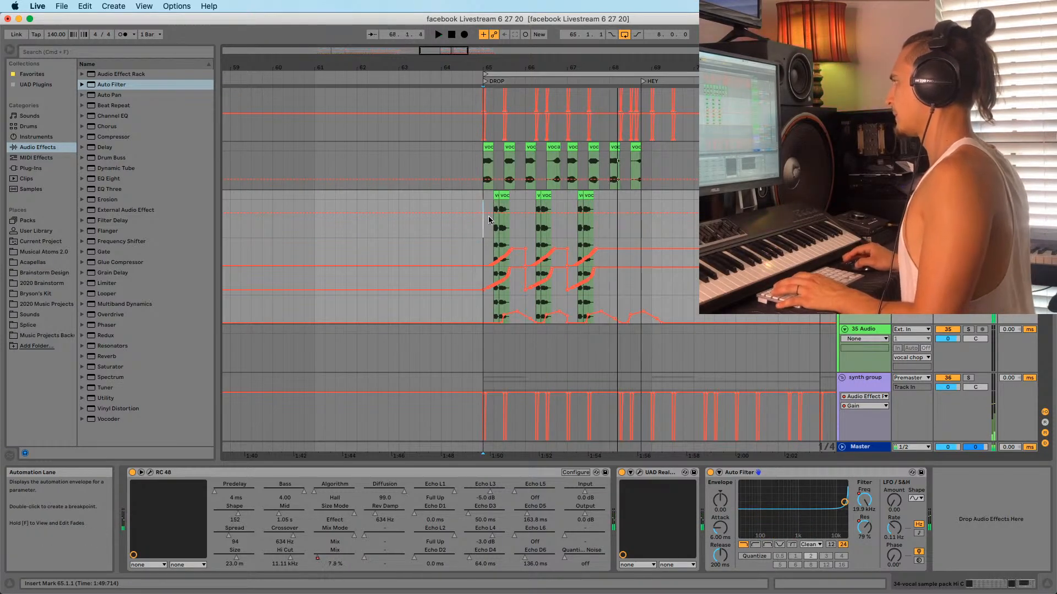
key(space)
key(space)
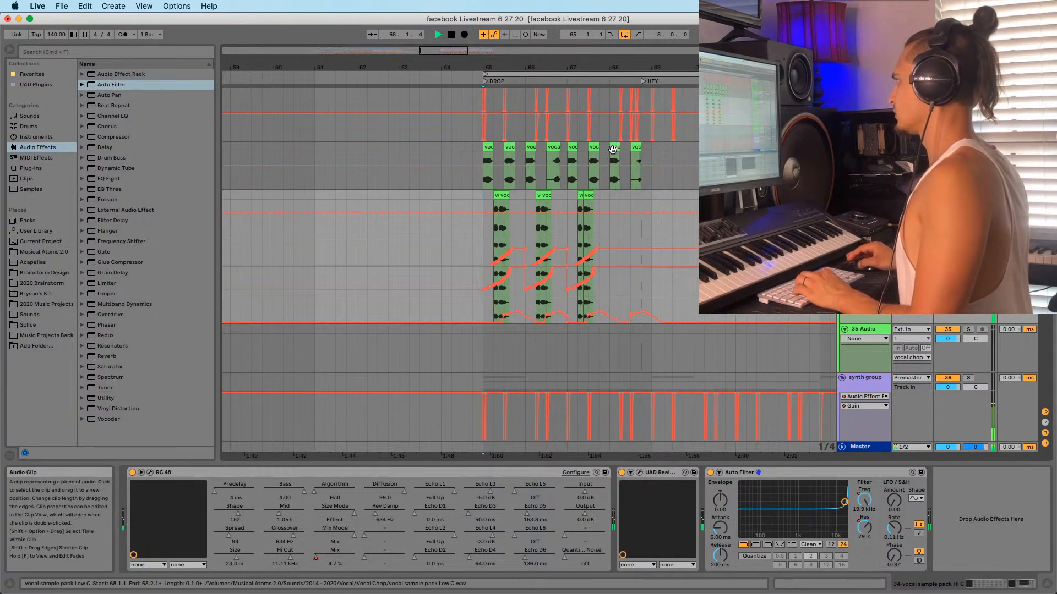
click(612, 149)
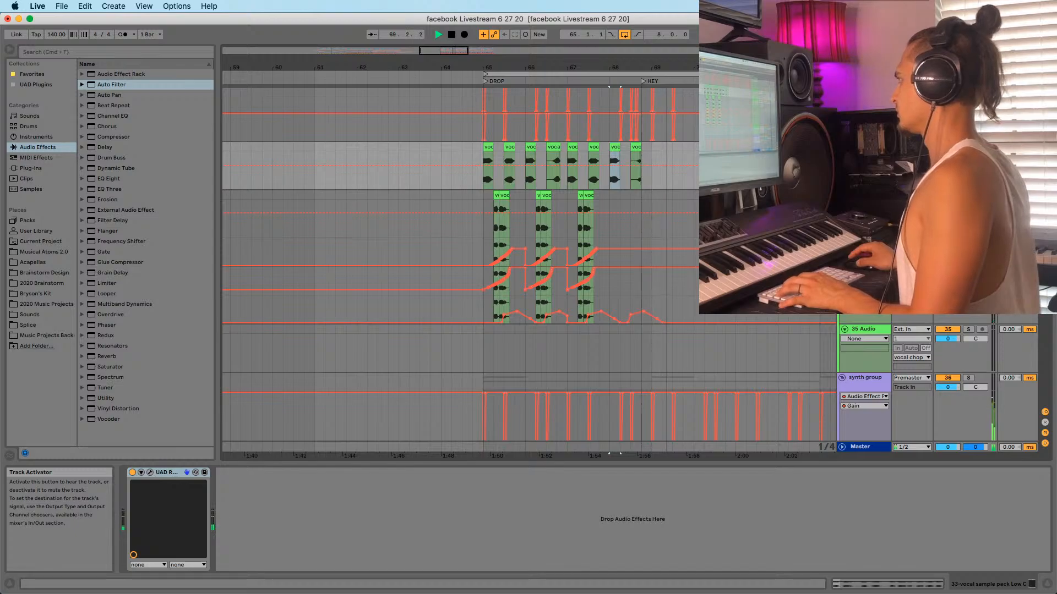
key(space)
key(space)
click(485, 196)
key(space)
key(space)
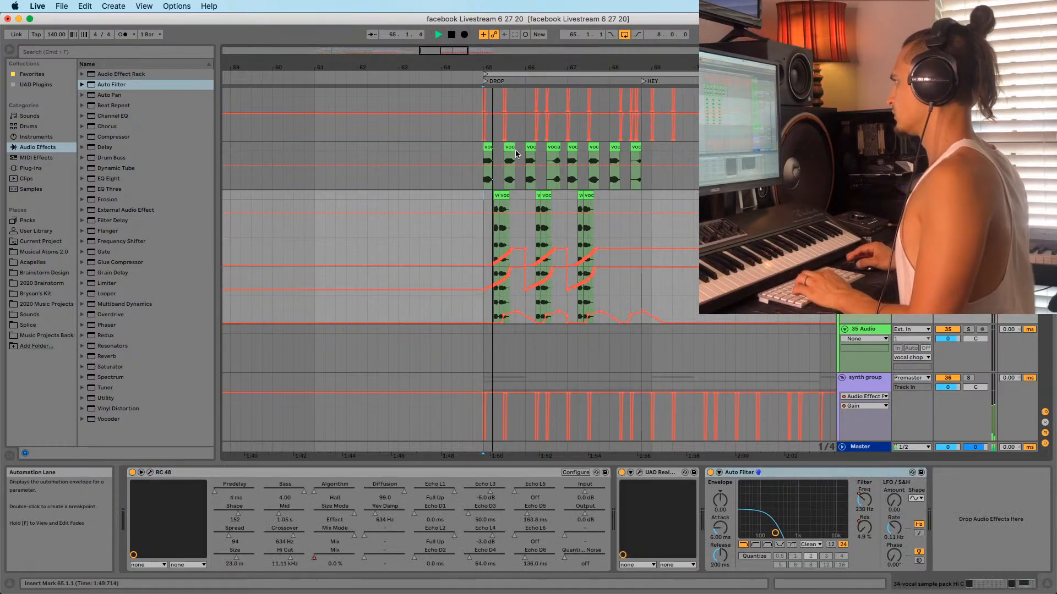
key(space)
click(864, 147)
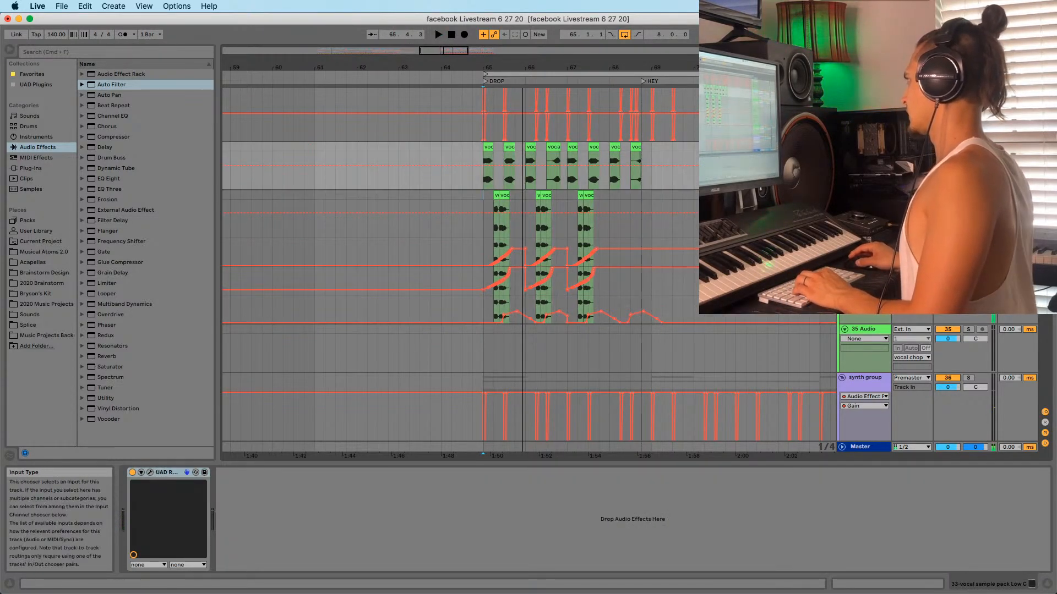
click(854, 315)
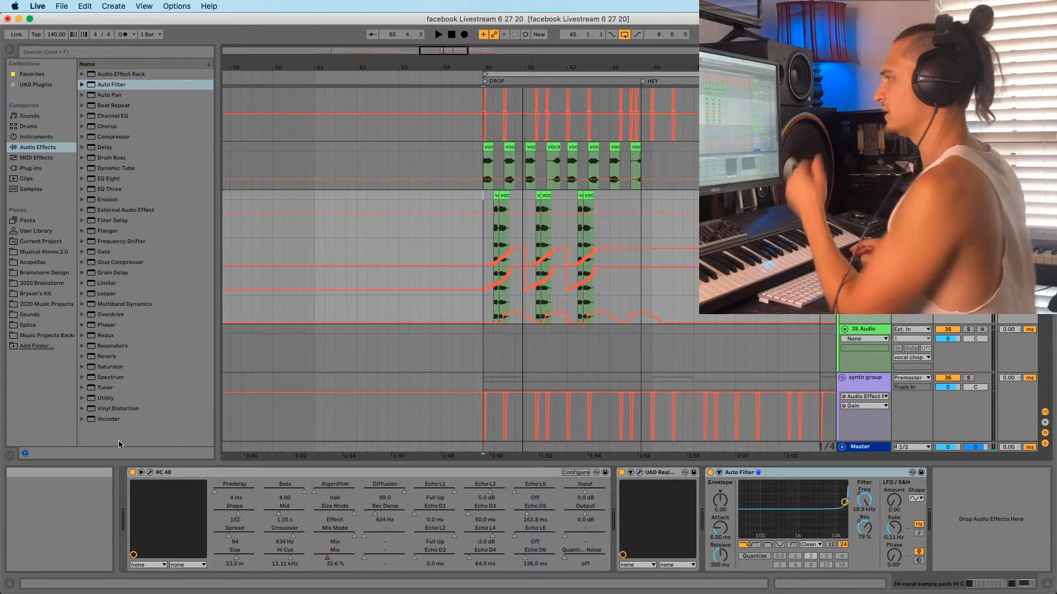
Browse the Splice folder's KARRA Vocal Sample Pack with full file names readable and audition the "i_can_t_stay_here" phrase
click(33, 320)
click(29, 325)
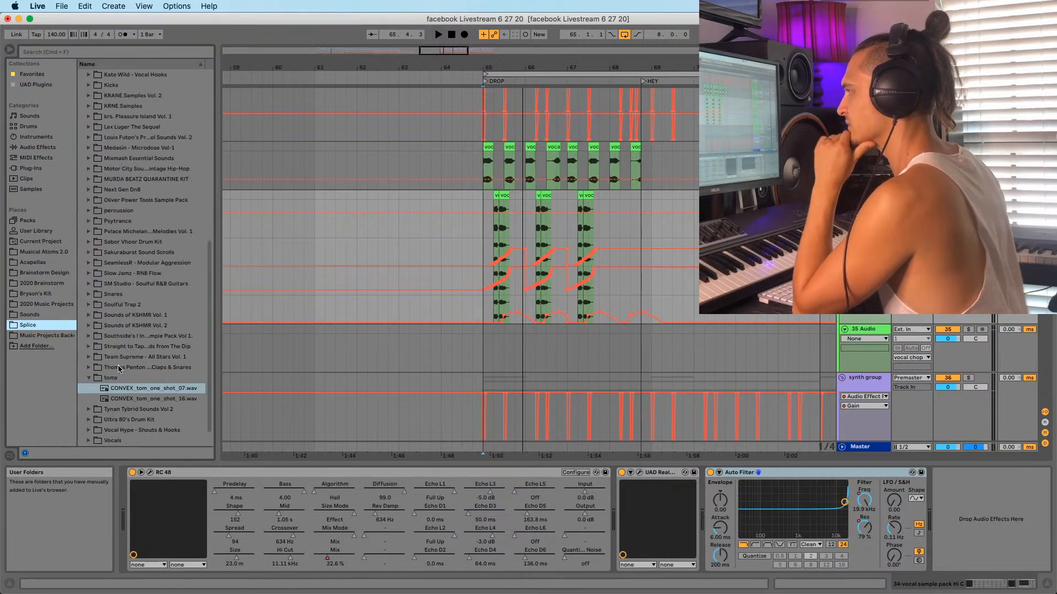
scroll(84, 127, up, 9)
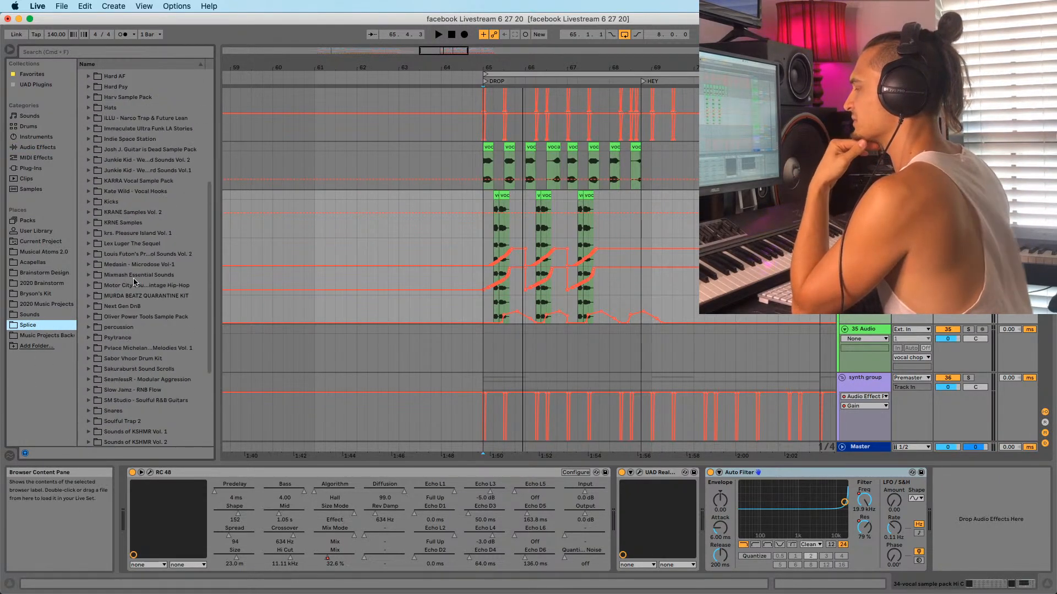
scroll(106, 299, up, 3)
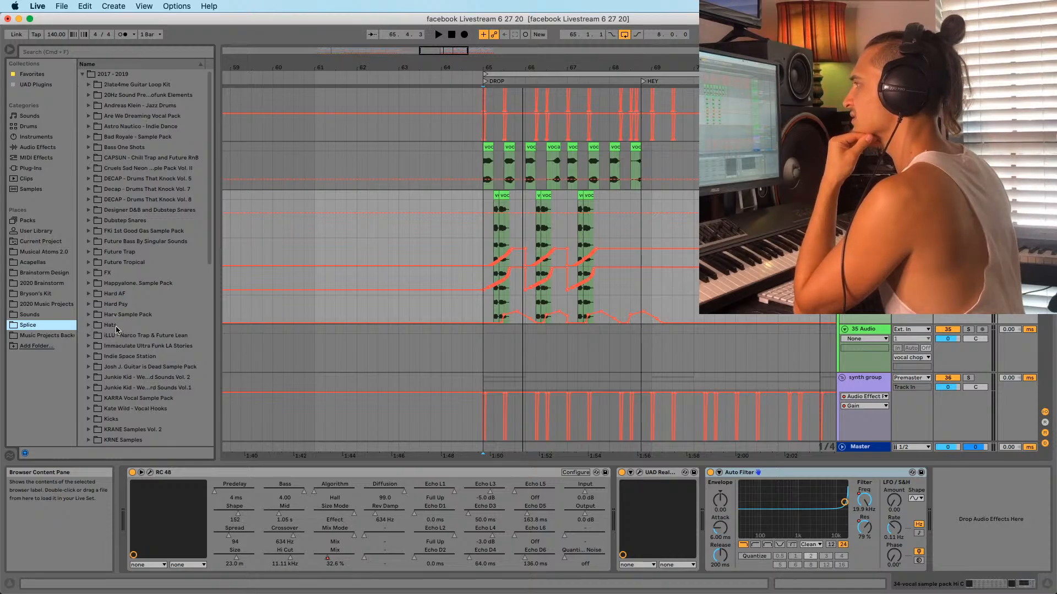
scroll(115, 229, down, 1)
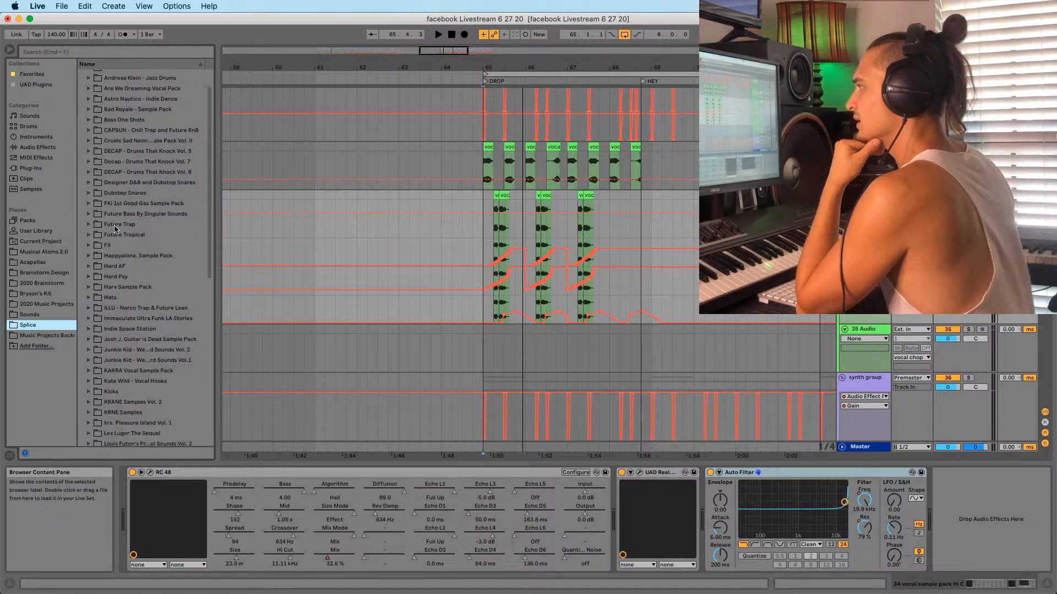
click(126, 371)
click(89, 370)
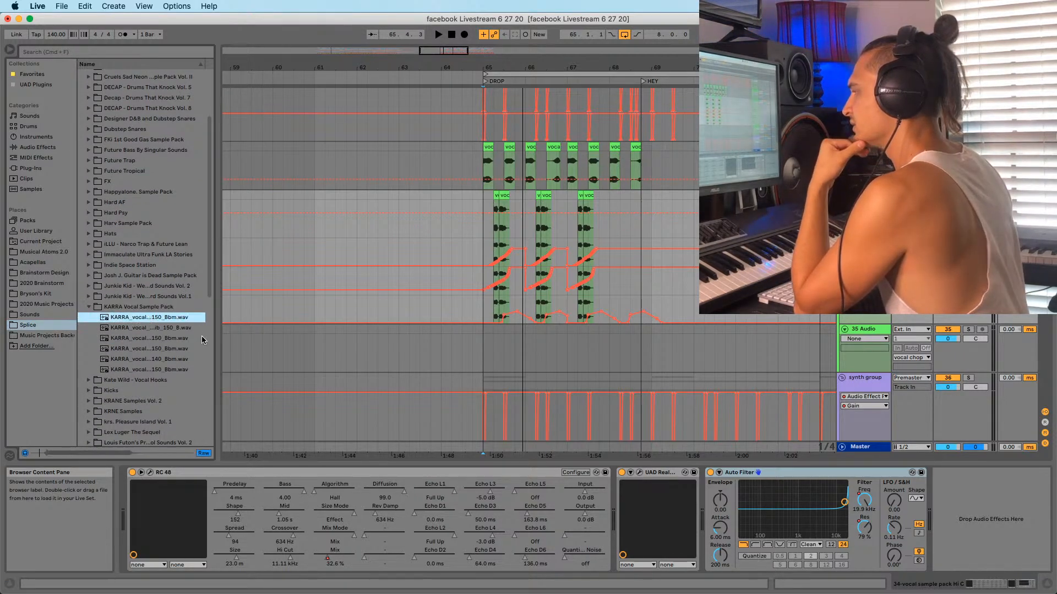
drag(217, 336, 347, 336)
click(211, 370)
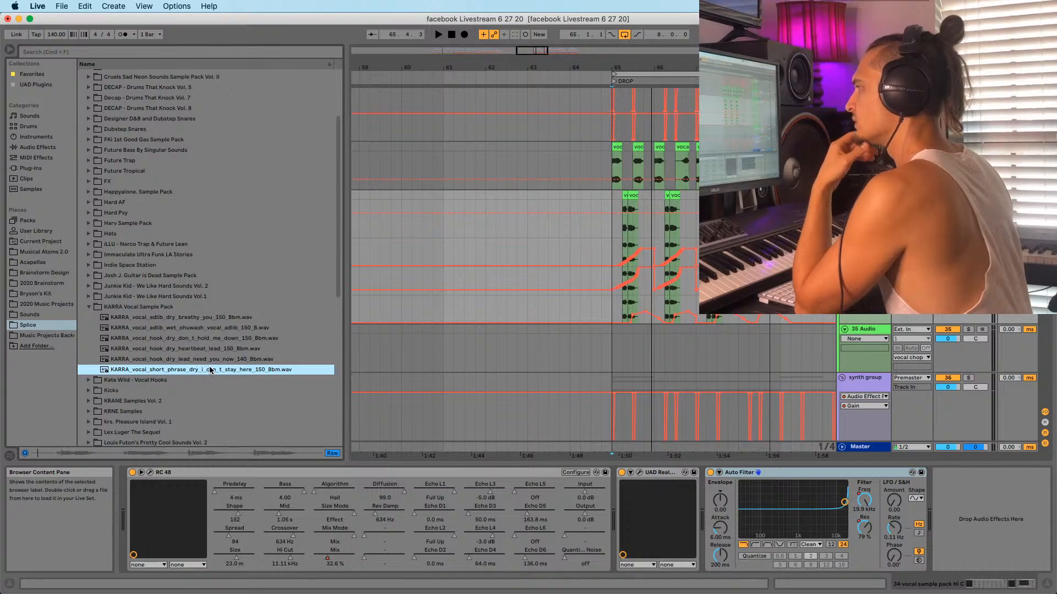
Audition the "i_can_tell", "make_this_happen" and "you_could_do_better" phrases in the Kate Wild - Vocal Hooks pack
click(88, 380)
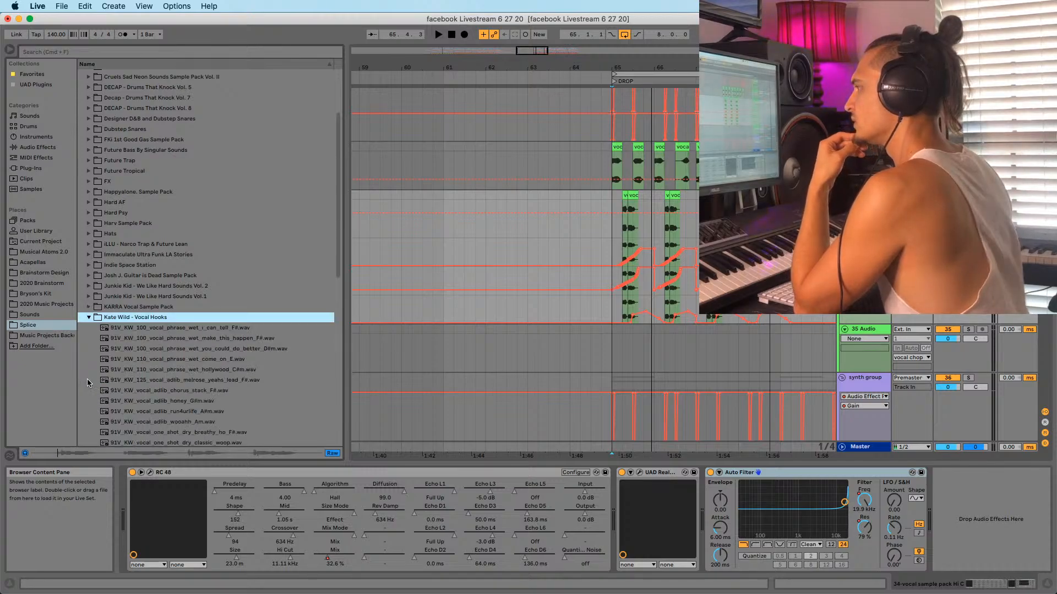
click(180, 330)
scroll(180, 333, down, 3)
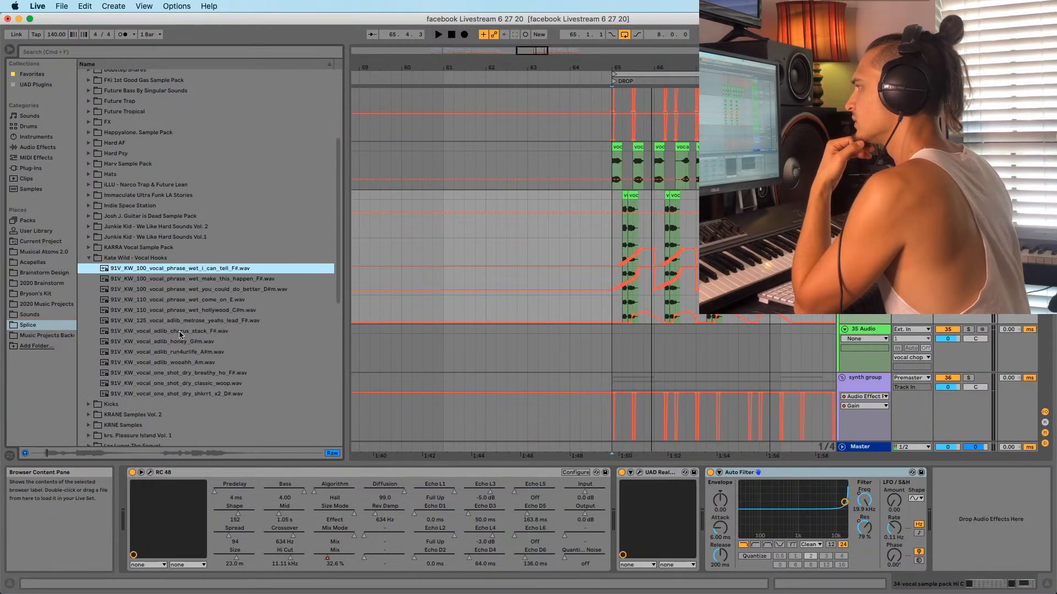
click(193, 280)
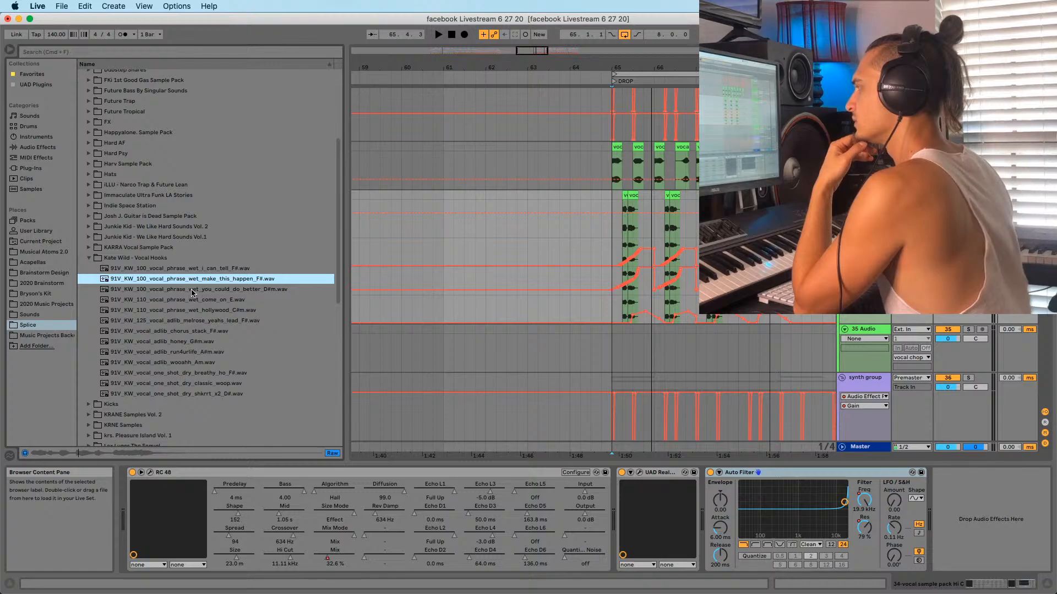
click(193, 290)
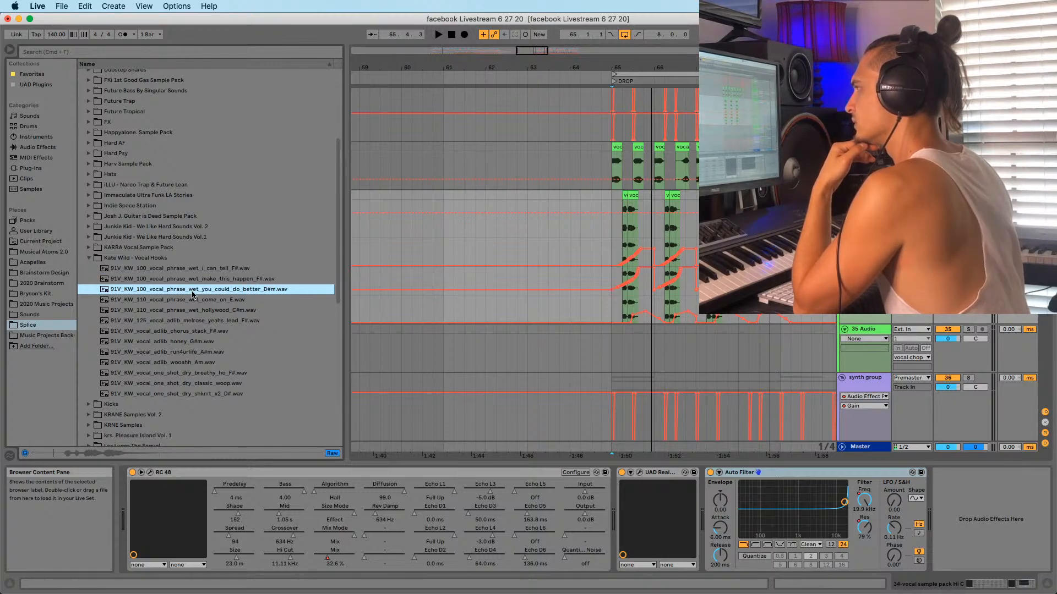
Place the "you_could_do_better" phrase at 65.2.1 on the empty audio track below Hi C and transpose it by -3 semitones
drag(186, 292, 628, 355)
double_click(609, 361)
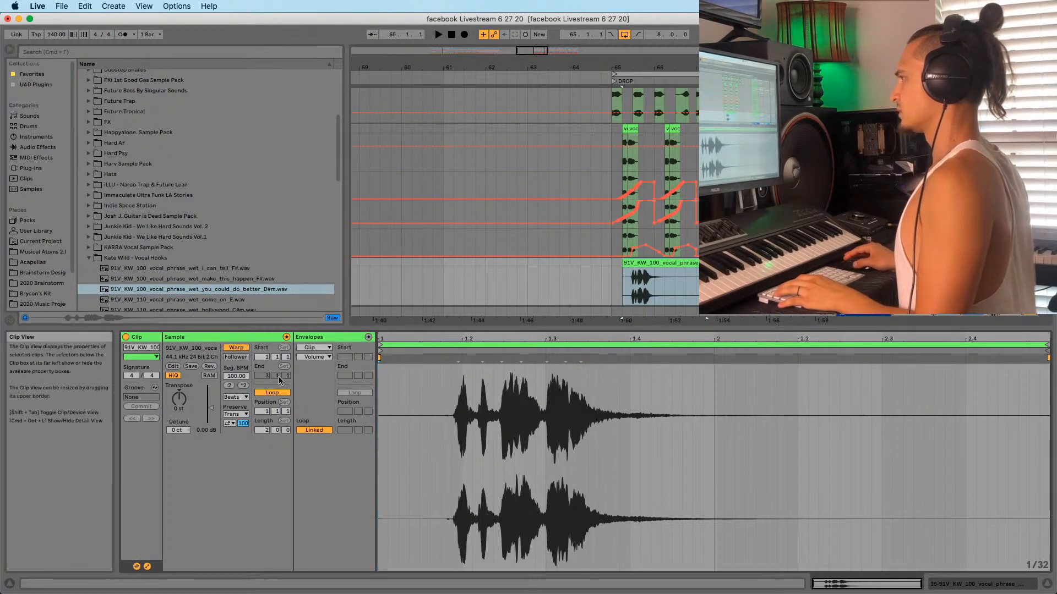
click(234, 396)
click(234, 393)
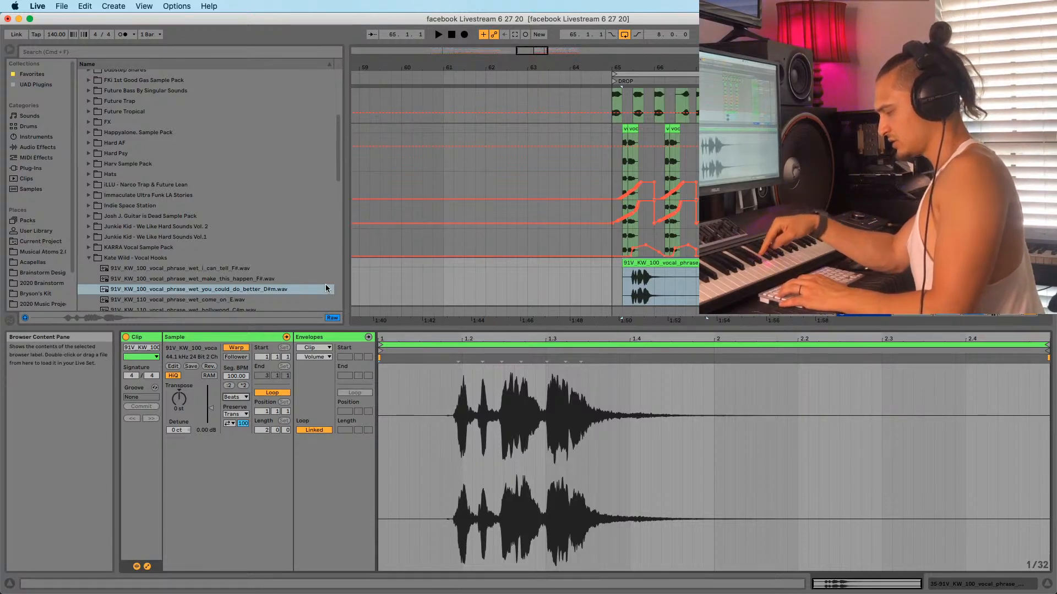
drag(179, 399, 179, 408)
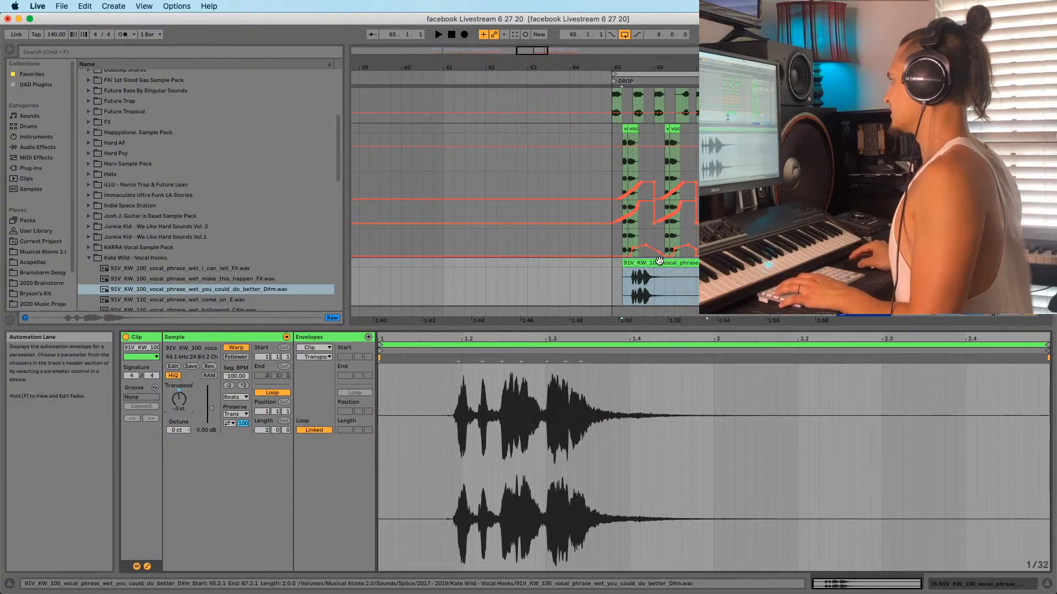
Play the drop from 65.1.1 with the vocal phrase, lower the phrase track's volume and hide the automation lanes
key(space)
click(613, 282)
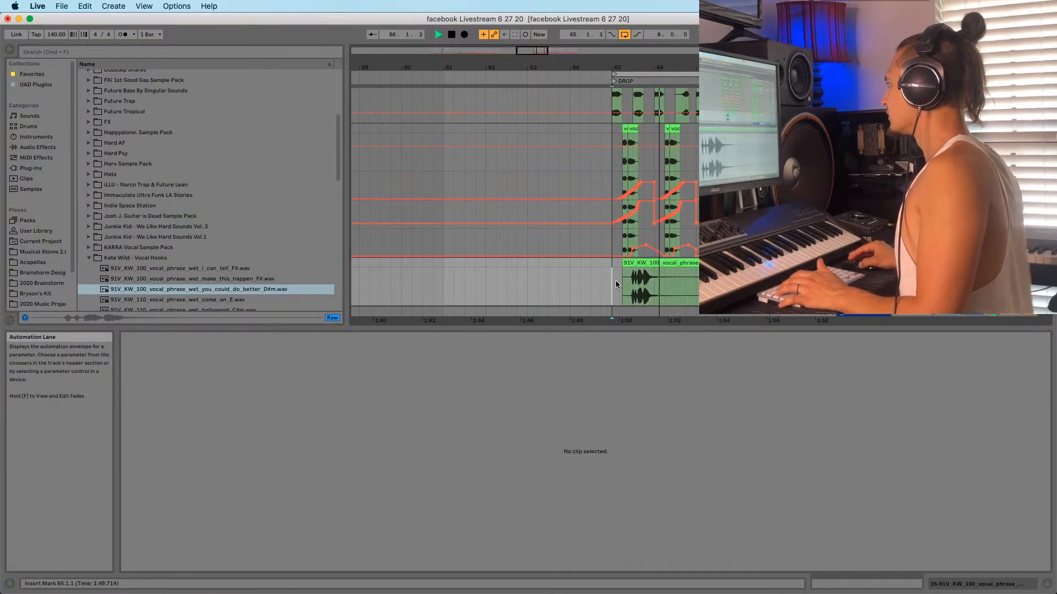
key(space)
key(space)
drag(1005, 273, 1005, 281)
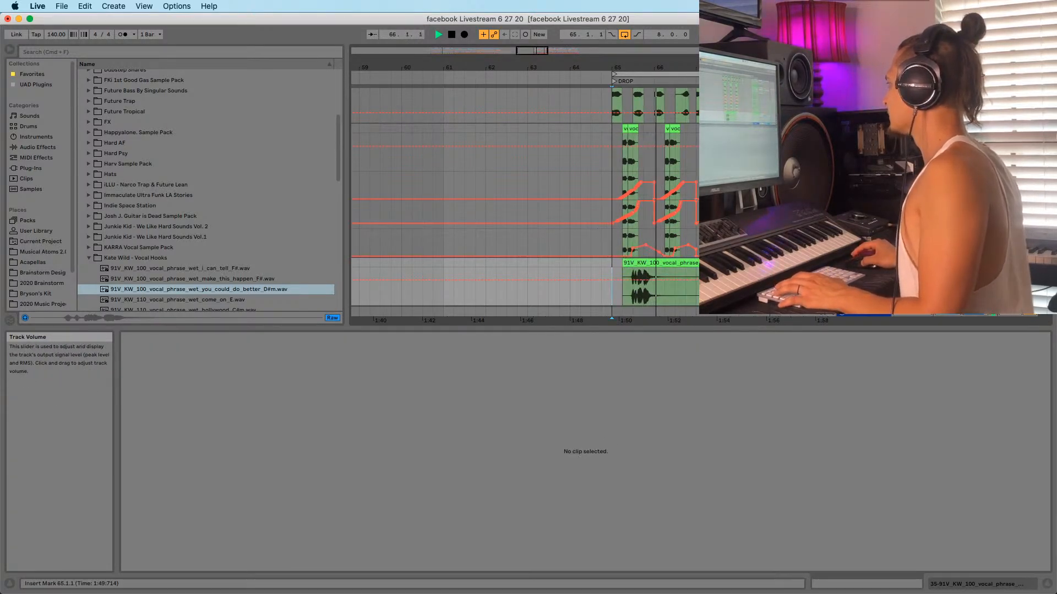
drag(612, 67, 564, 49)
key(space)
key(space)
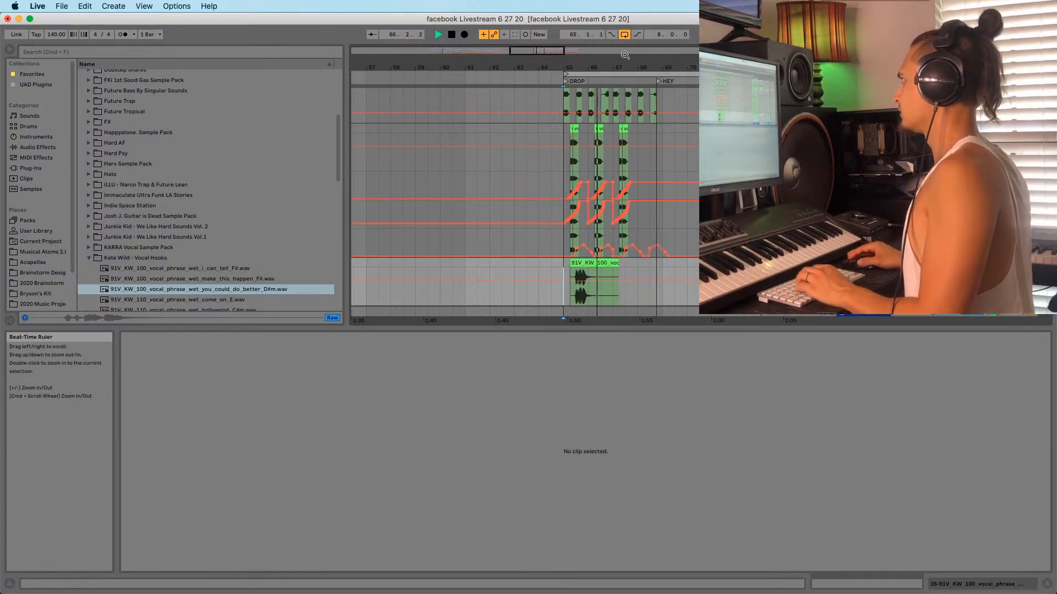
key(minus)
key(a)
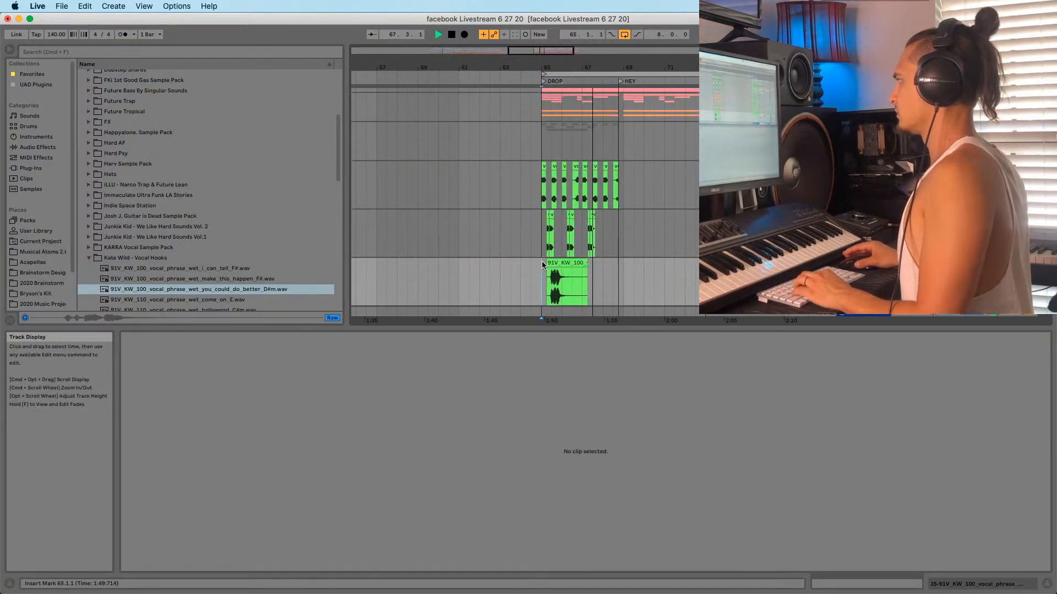
Move the vocal phrase clip one bar earlier to start at 64.2.1 and set the playback start at 64.1.1
mouse_move(541, 263)
mouse_down()
mouse_move(615, 268)
mouse_move(549, 281)
mouse_up()
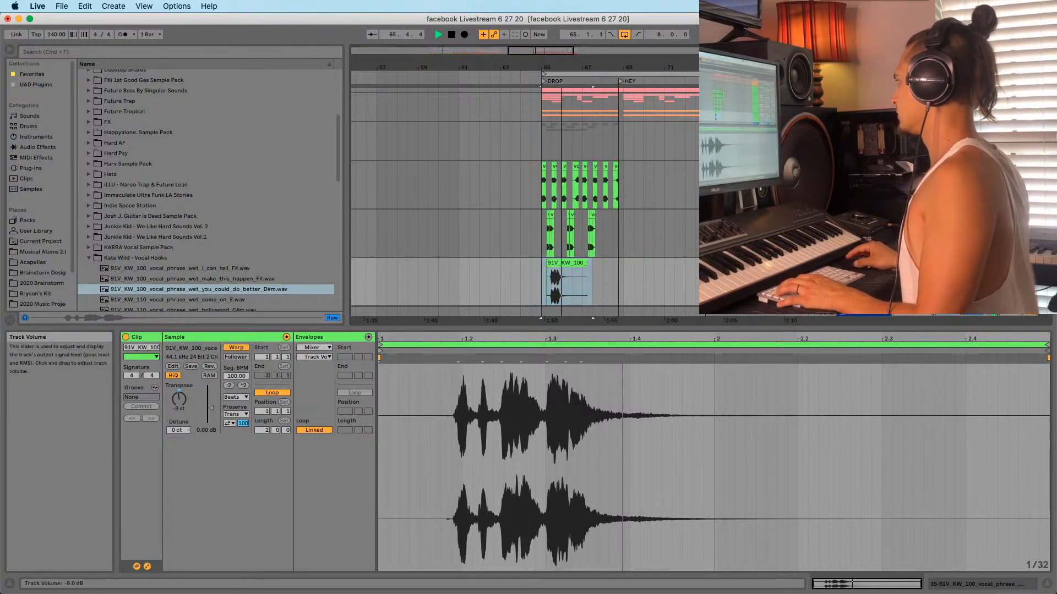
drag(559, 68, 504, 55)
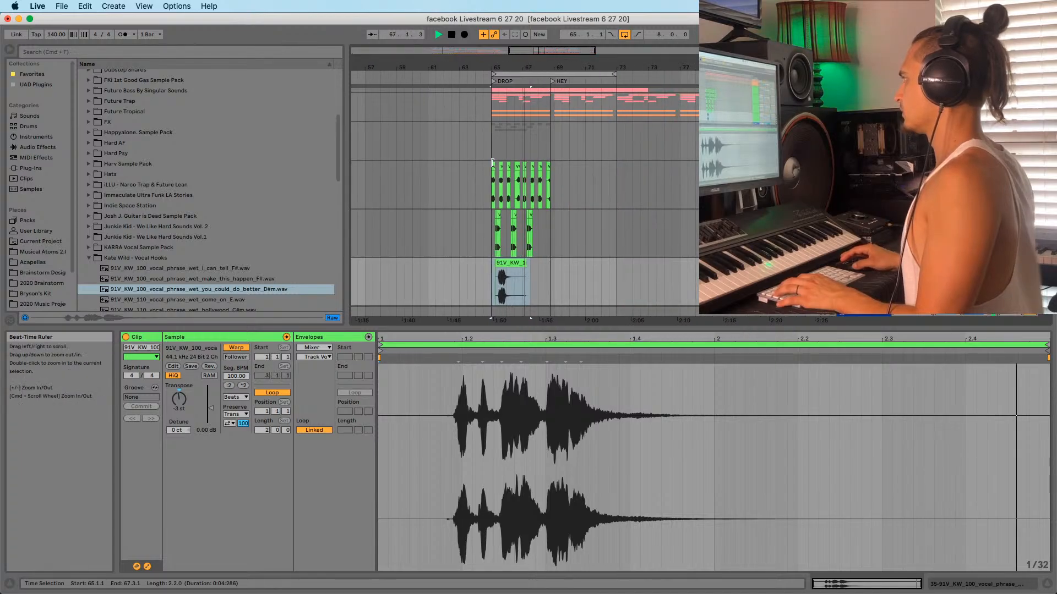
drag(501, 282, 479, 285)
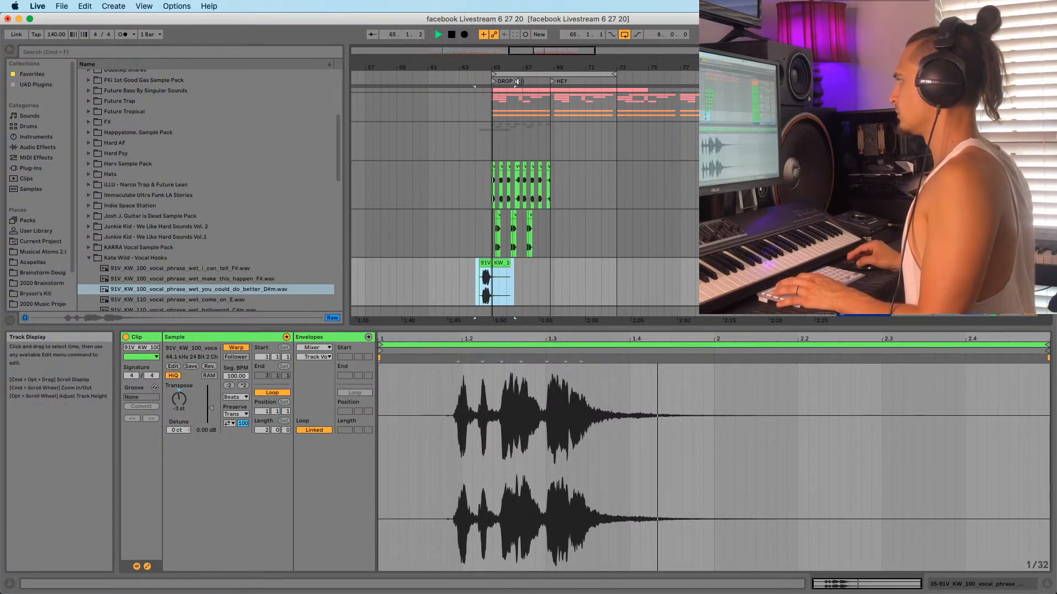
drag(511, 67, 538, 77)
click(493, 291)
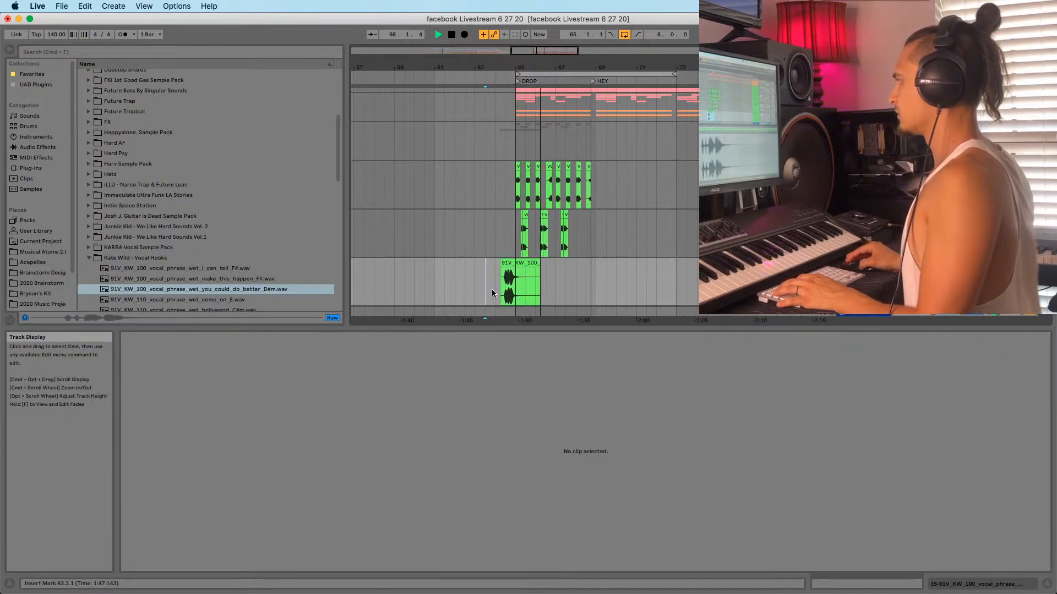
click(504, 293)
click(495, 293)
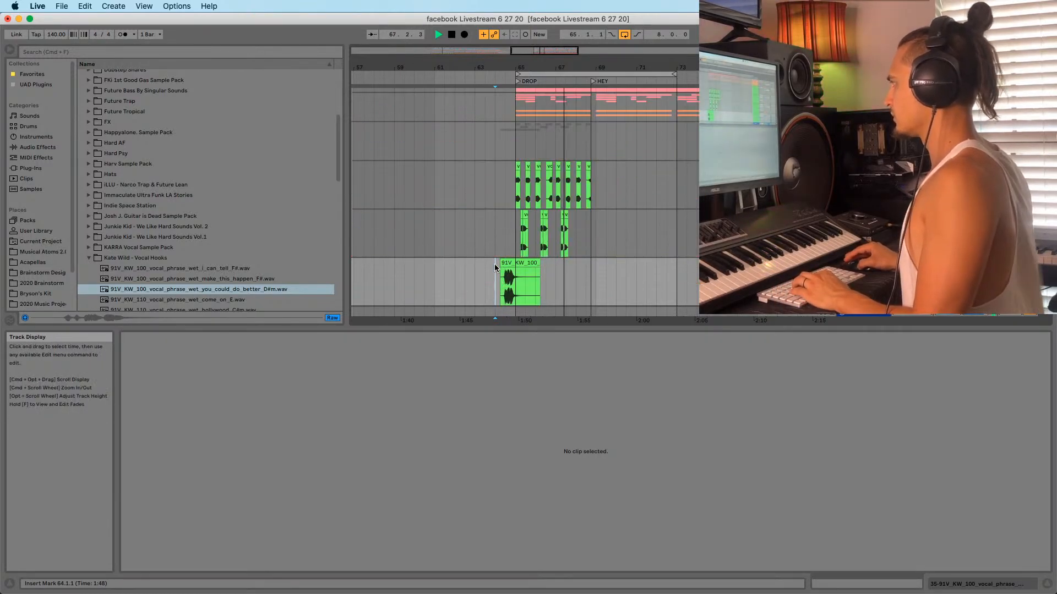
drag(509, 68, 499, 297)
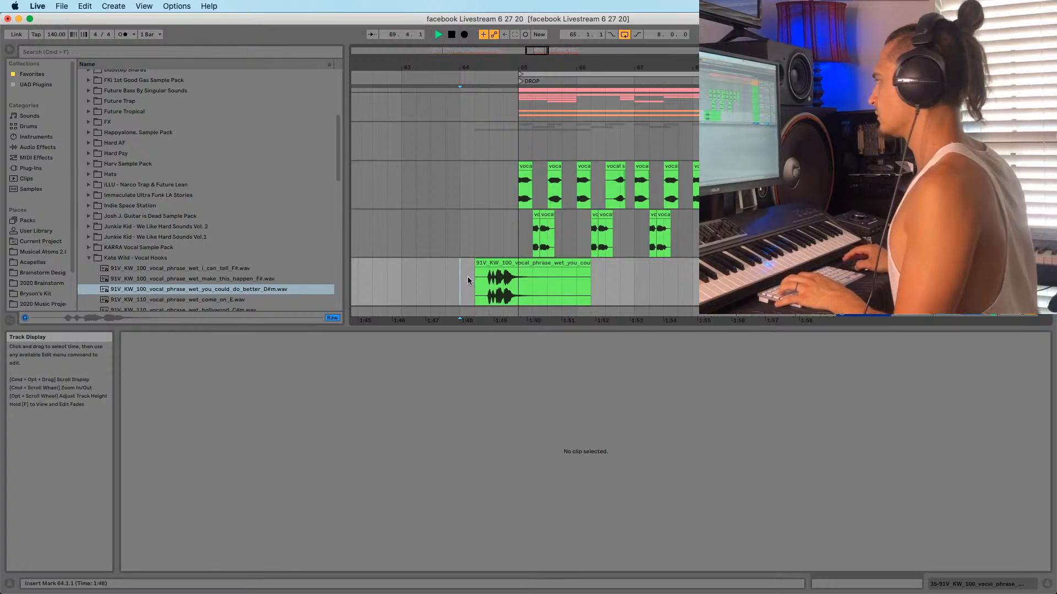
Insert a new audio track below the vocal phrase track and play the phrase clip from its start at 64.2.1
click(494, 262)
scroll(495, 261, down, 1)
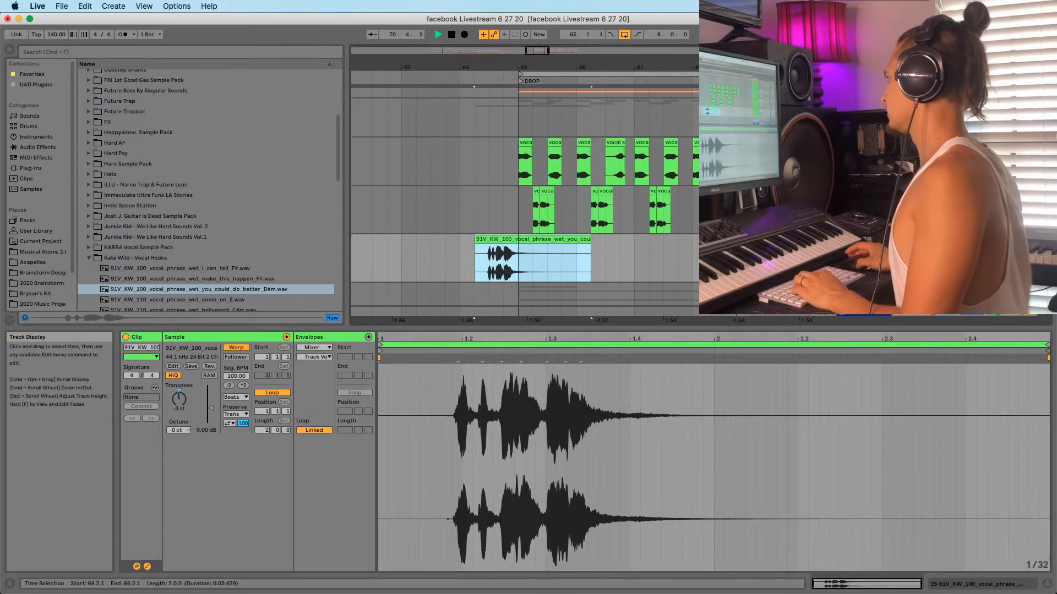
key(Down)
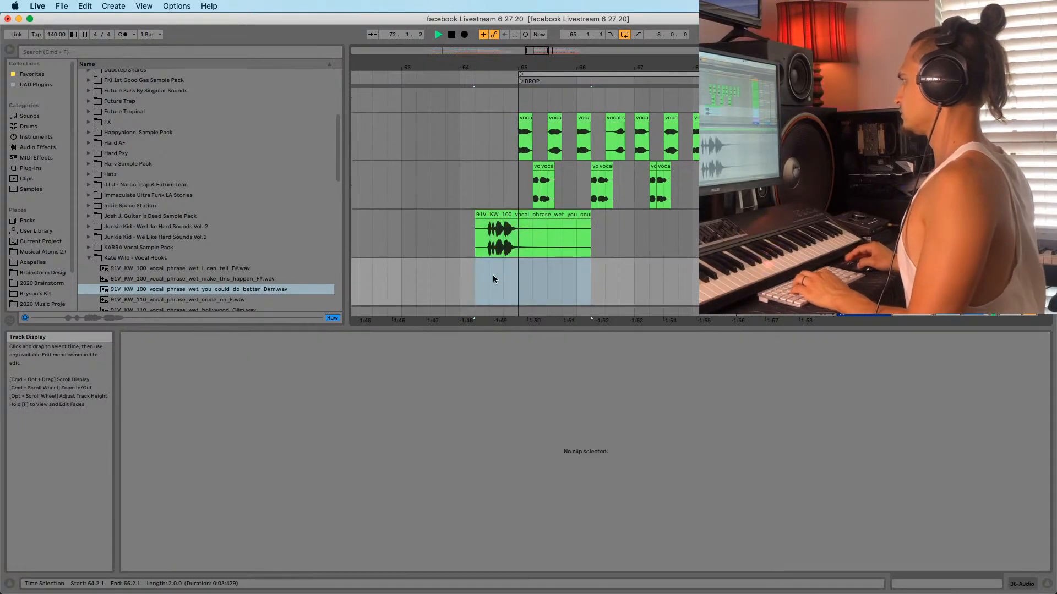
click(483, 246)
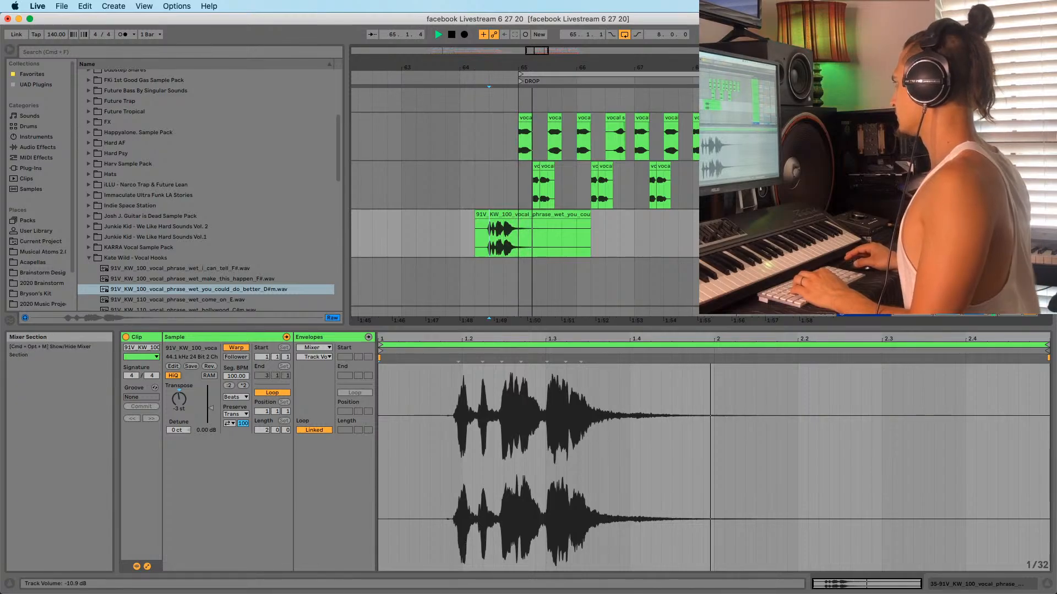
click(536, 214)
key(space)
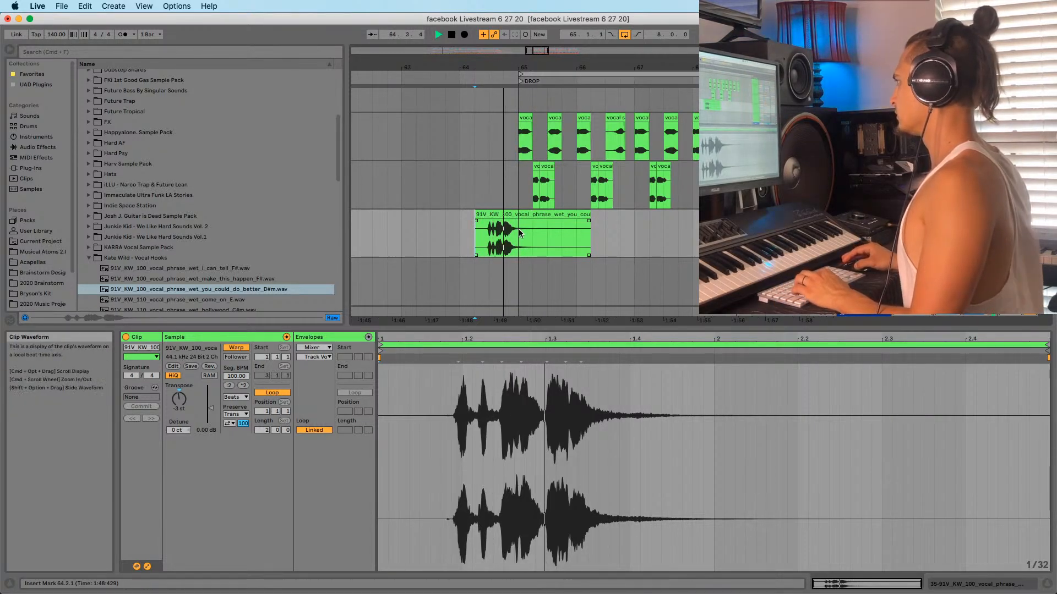
click(536, 213)
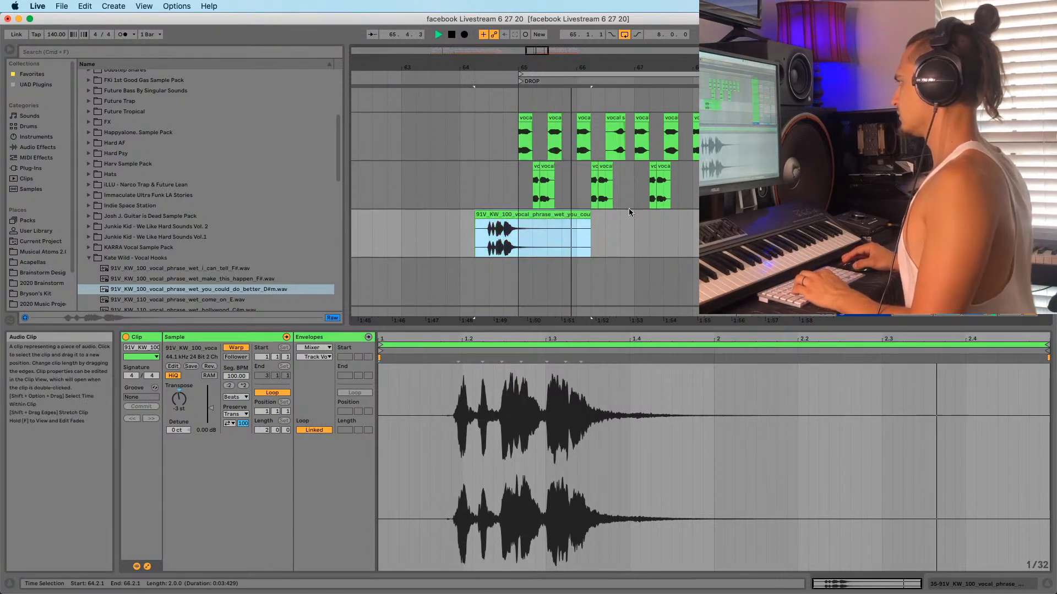
Load EchoBoy from the favorites onto the vocal phrase track
scroll(110, 143, up, 5)
click(45, 147)
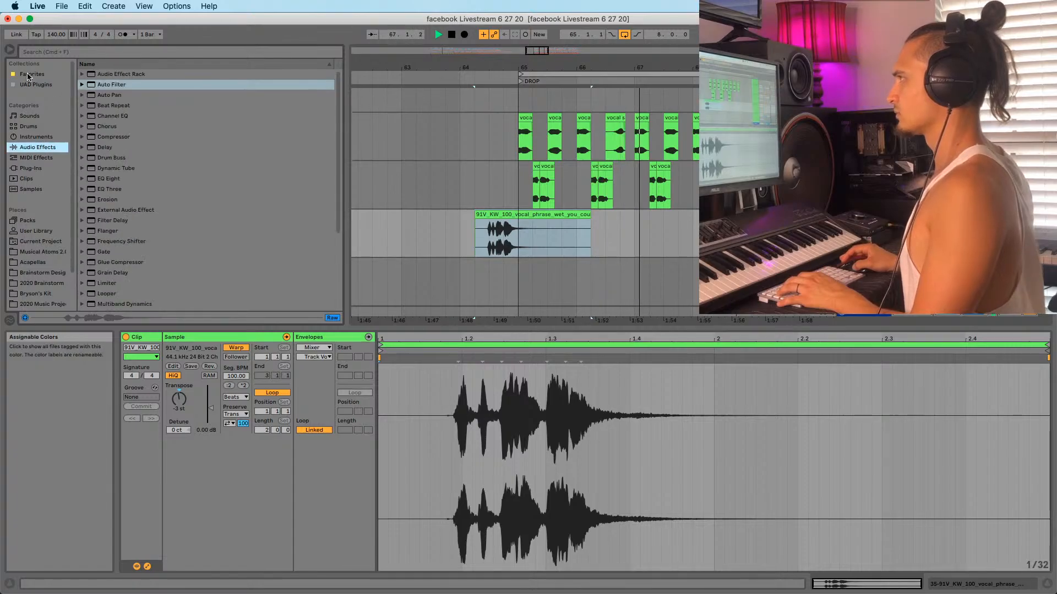
click(32, 74)
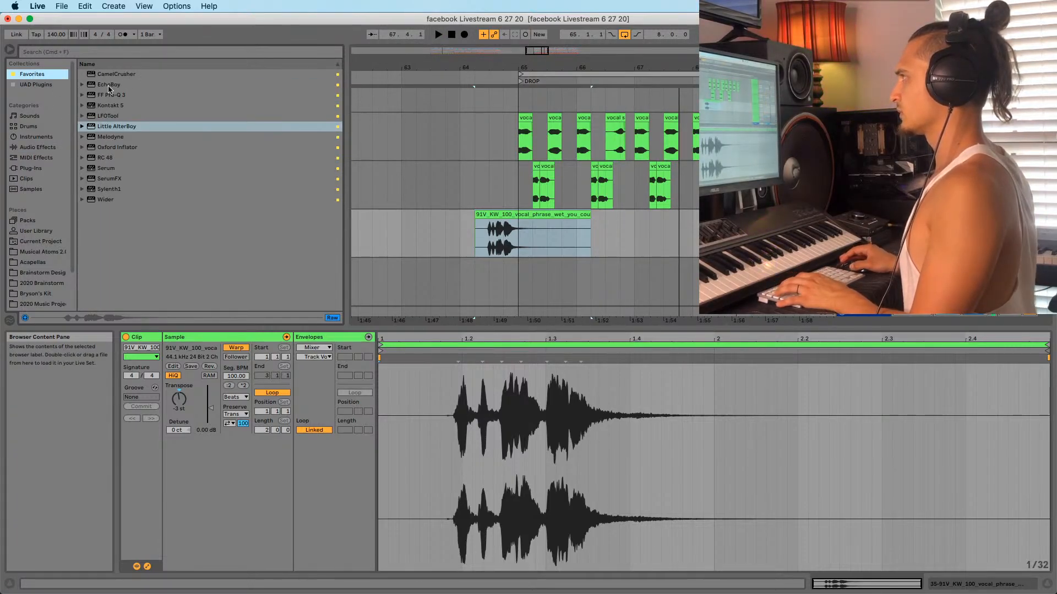
drag(109, 85, 478, 239)
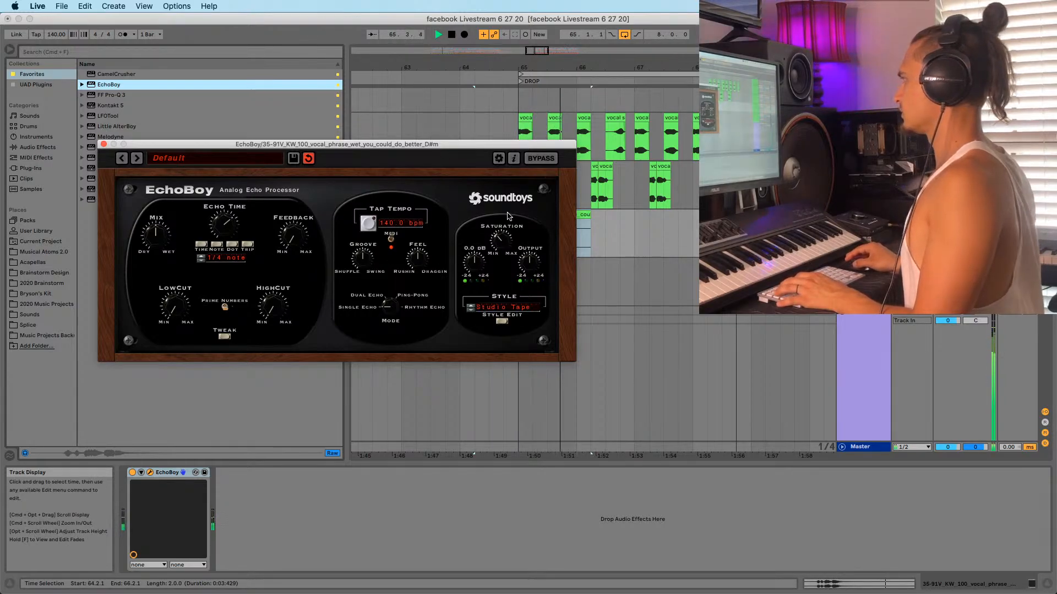
Adjust EchoBoy's mix, feedback and high cut with a 1/4 note echo time while playing the phrase, and close its window
scroll(230, 222, up, 1)
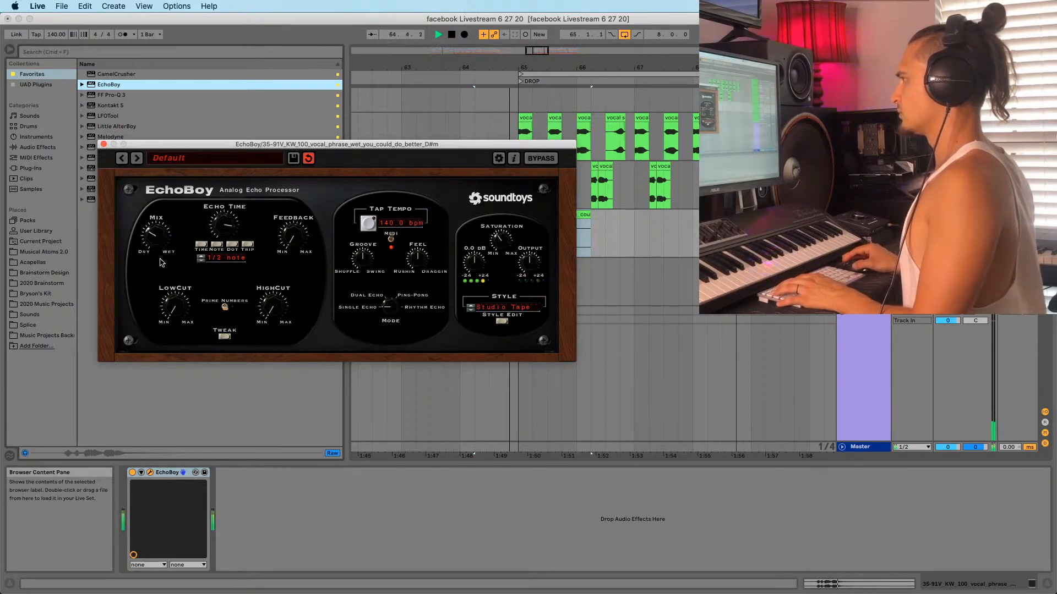
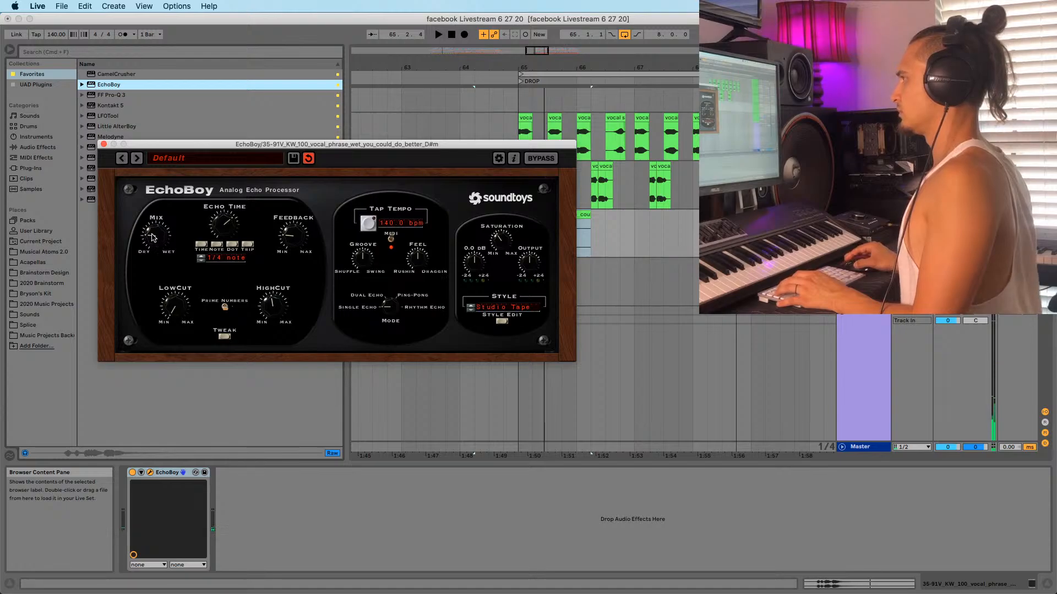
drag(188, 152, 154, 298)
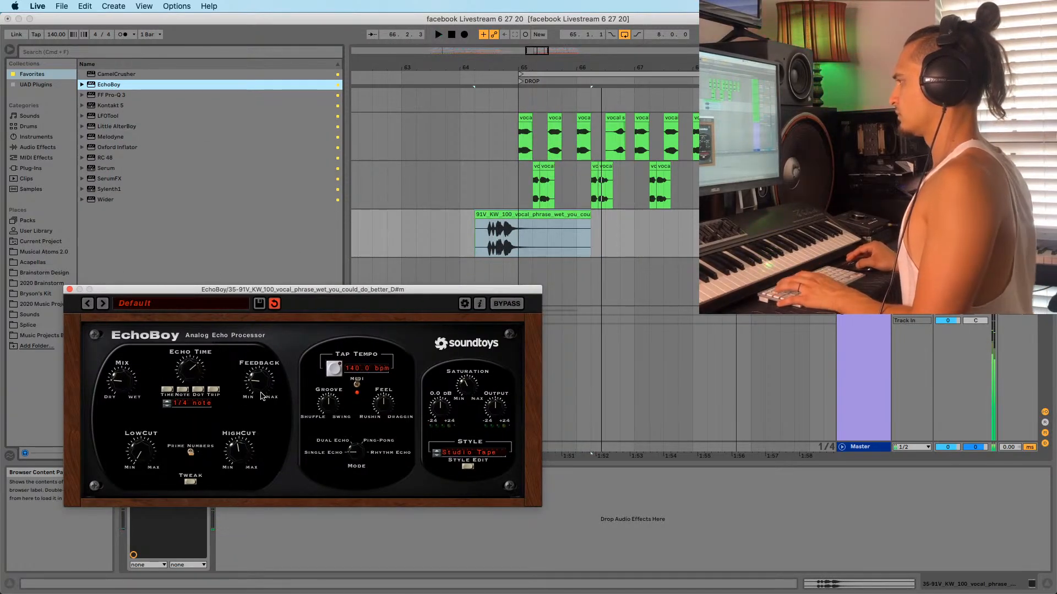
key(F9)
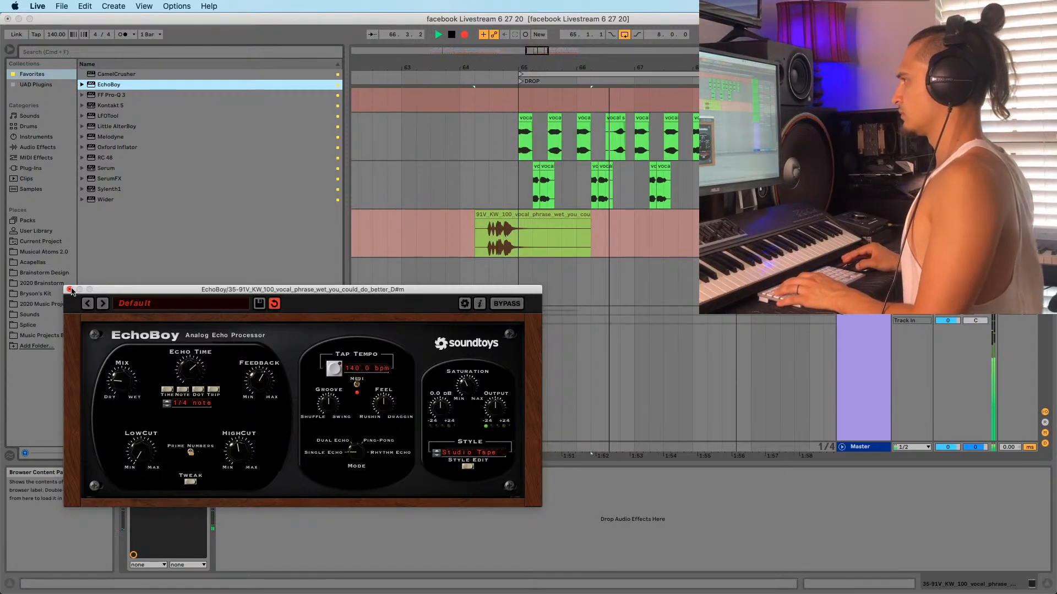
click(70, 290)
key(space)
key(space)
click(149, 472)
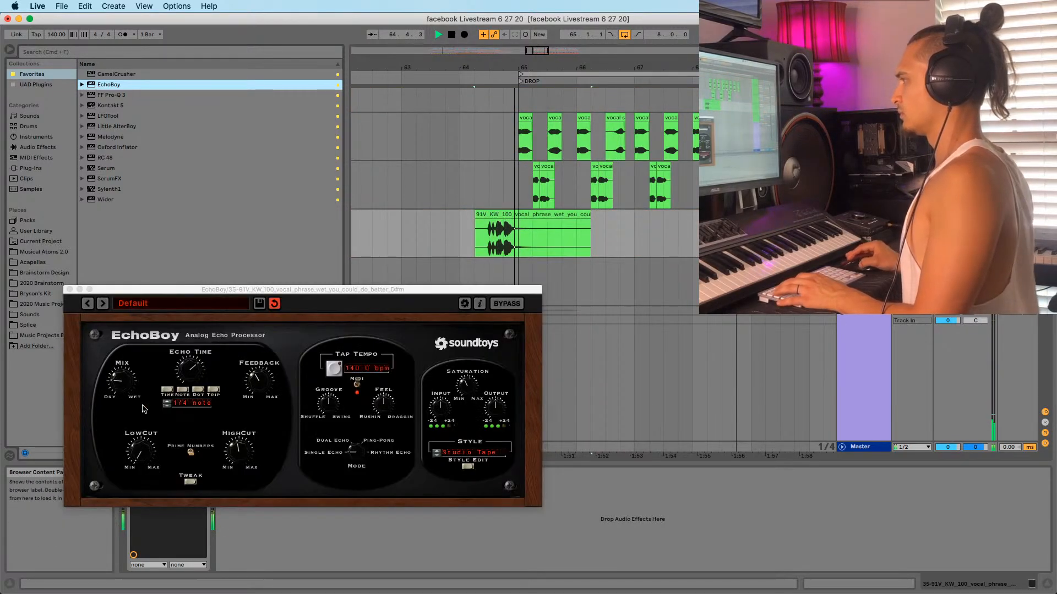
drag(116, 377, 122, 385)
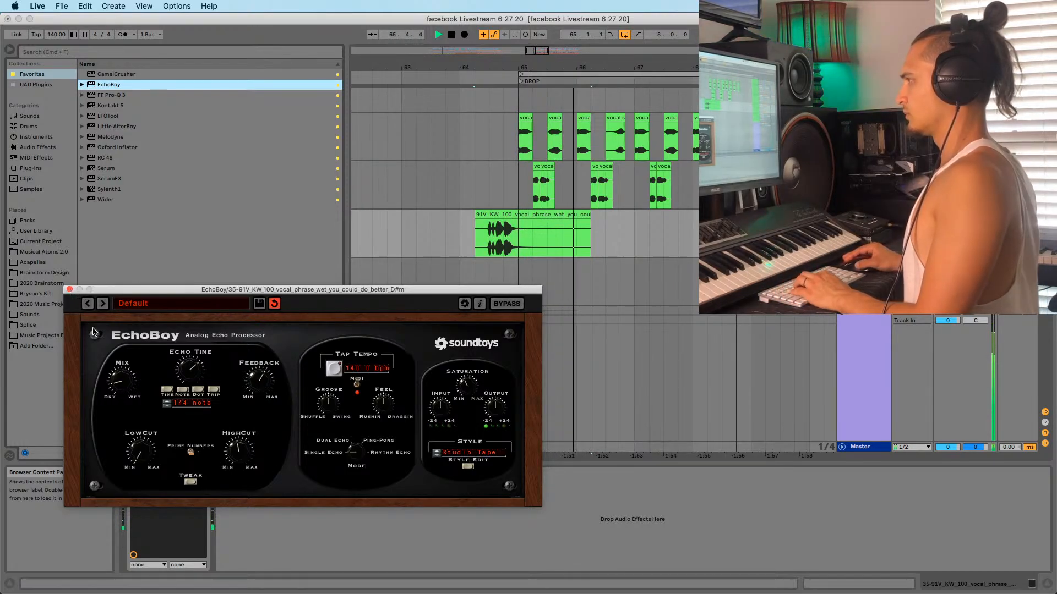
click(70, 290)
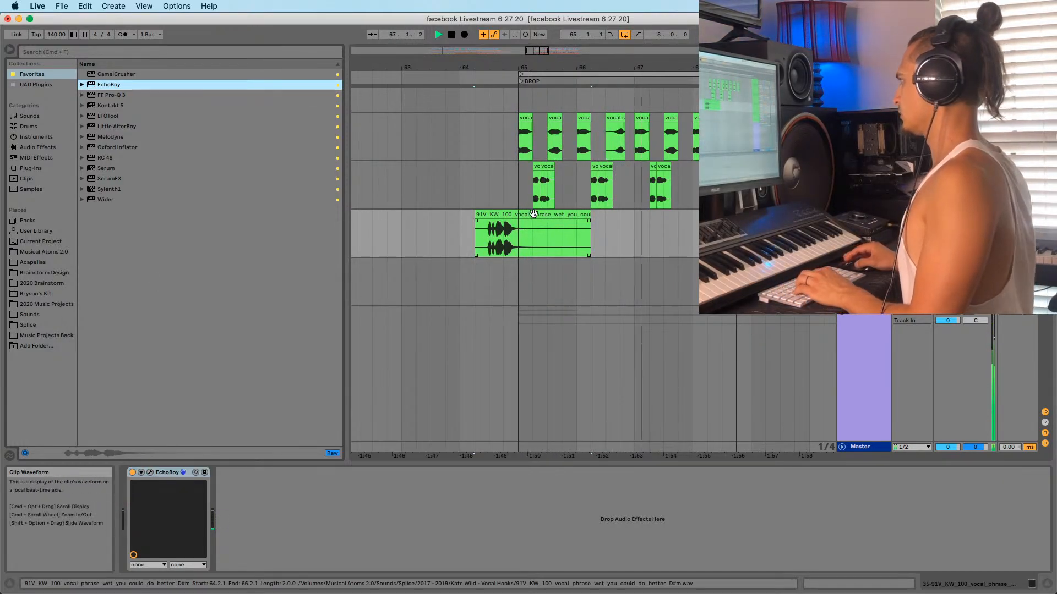
Copy the phrase clip to the new audio track at 65.1.1 and double the copy's segment BPM to 200
click(513, 217)
drag(513, 216, 558, 285)
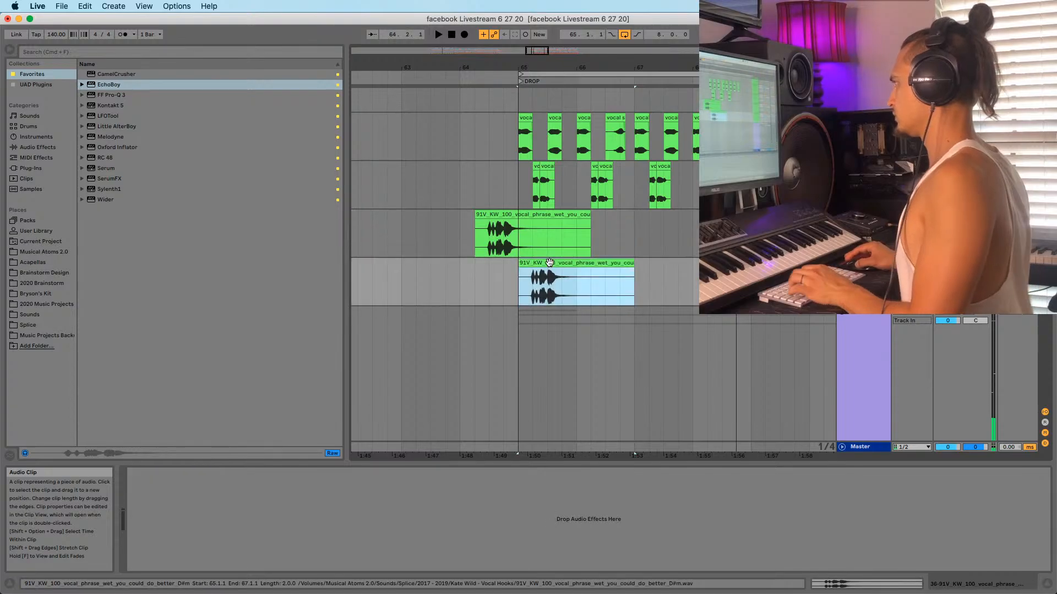
double_click(598, 262)
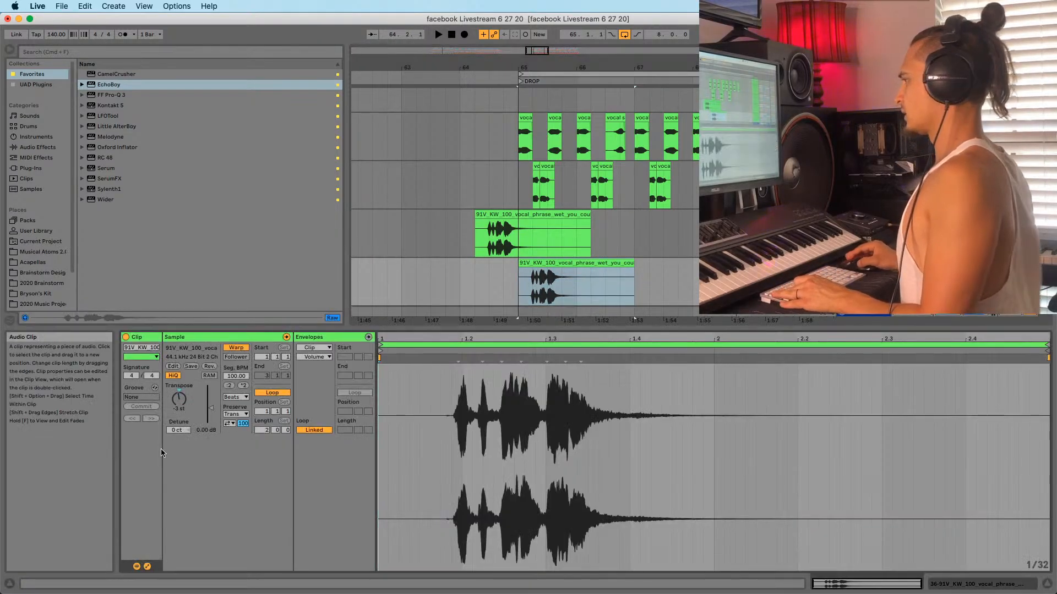
click(242, 385)
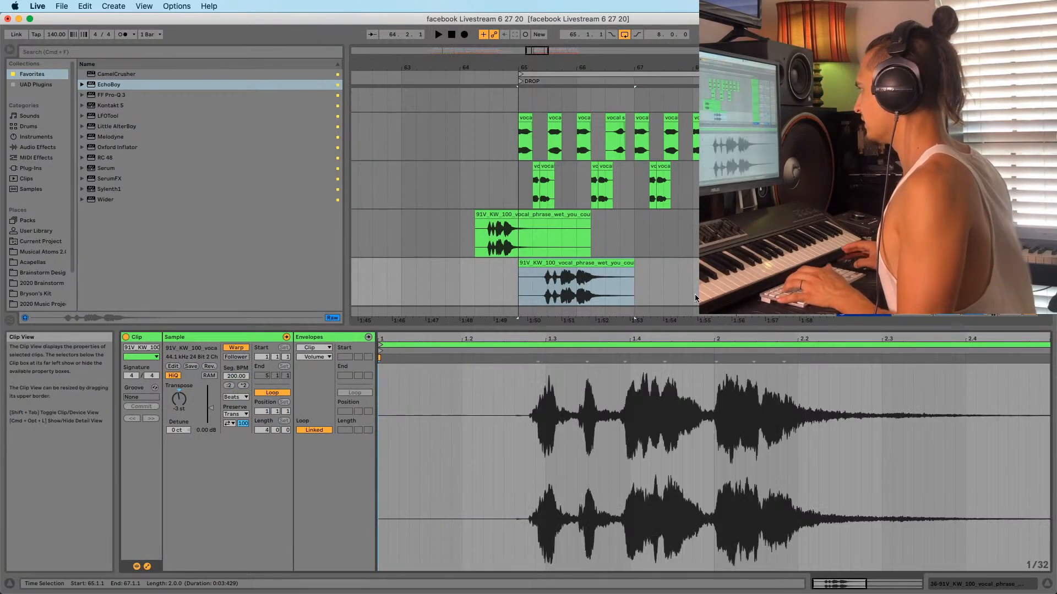
Move the copied phrase one beat earlier to 64.4.1, play it from 65.1.1 and adjust its track volume
drag(531, 274, 526, 296)
key(space)
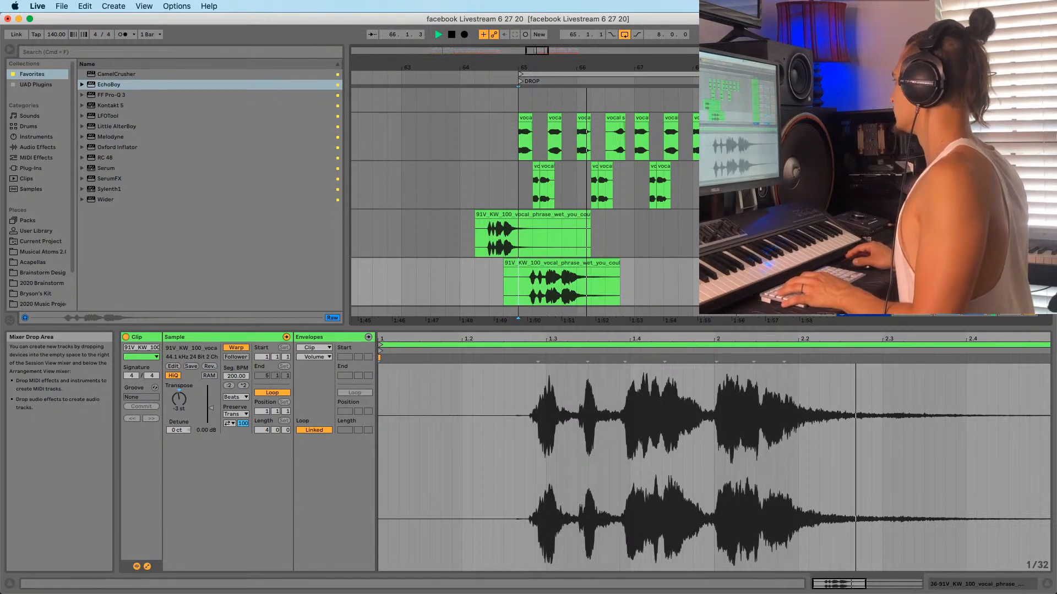
key(space)
click(988, 273)
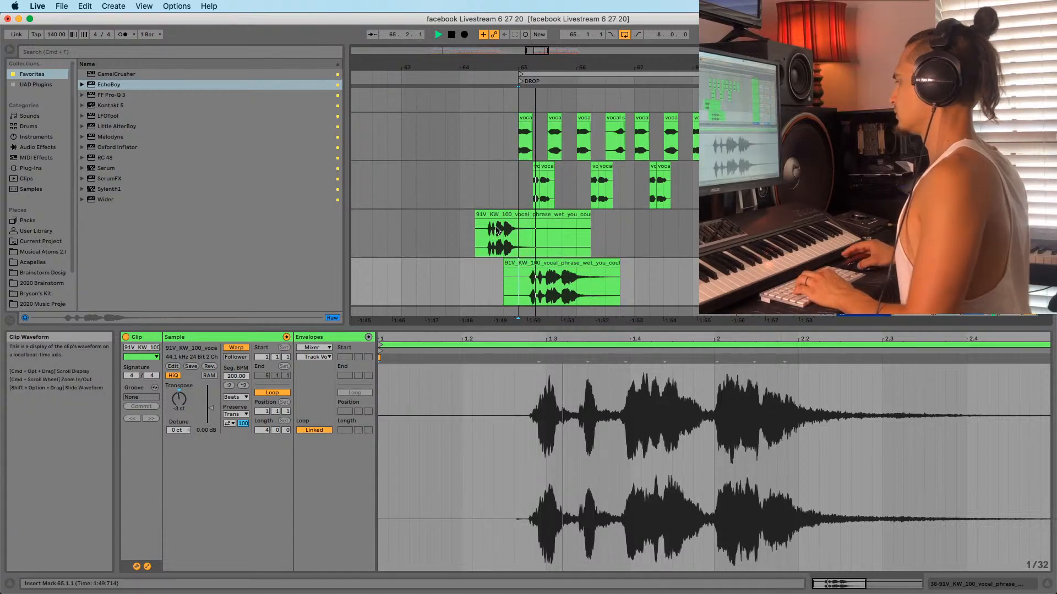
Split the copied phrase at 65.4.1, delete the part before the split and play from 64.2.1
drag(527, 60, 484, 240)
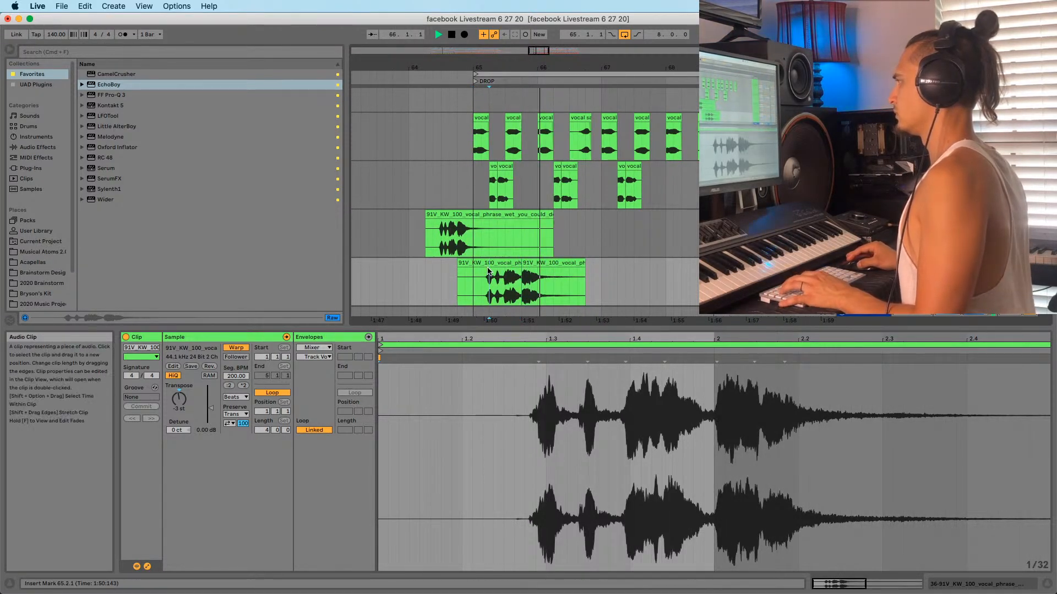
drag(522, 290, 457, 292)
key(space)
key(Delete)
click(426, 286)
key(space)
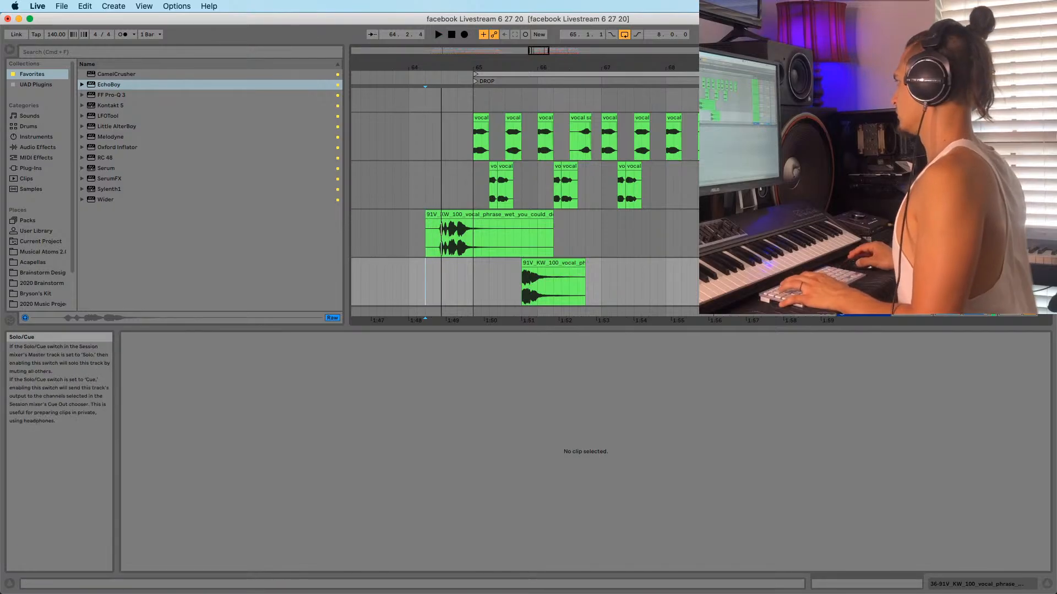
Move the remaining vocal chop to 65.3.3, copy it one bar later to 66.3.3 and play the result
click(550, 267)
drag(550, 268, 531, 270)
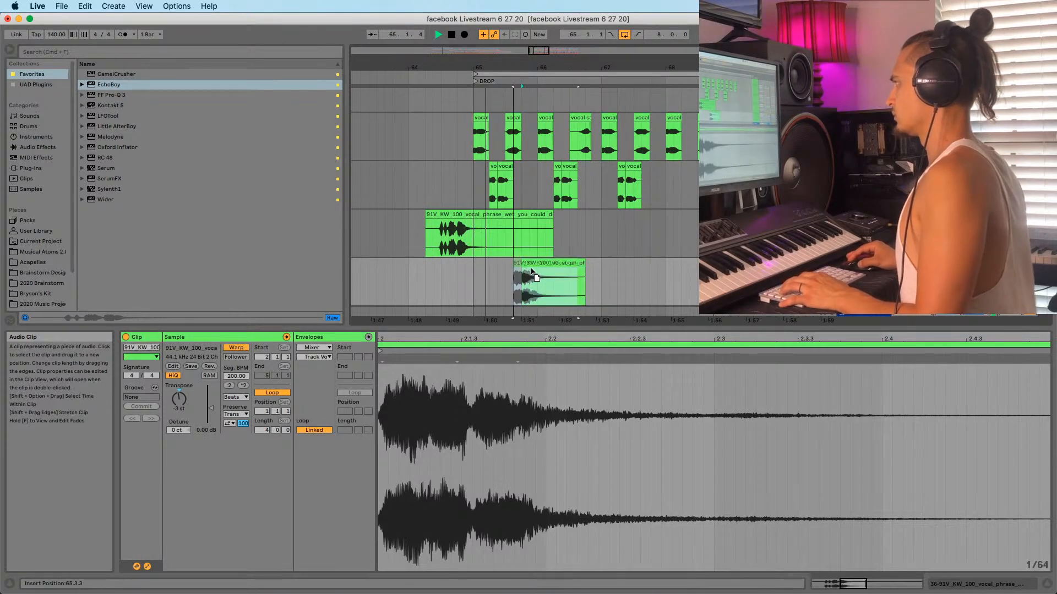
click(498, 284)
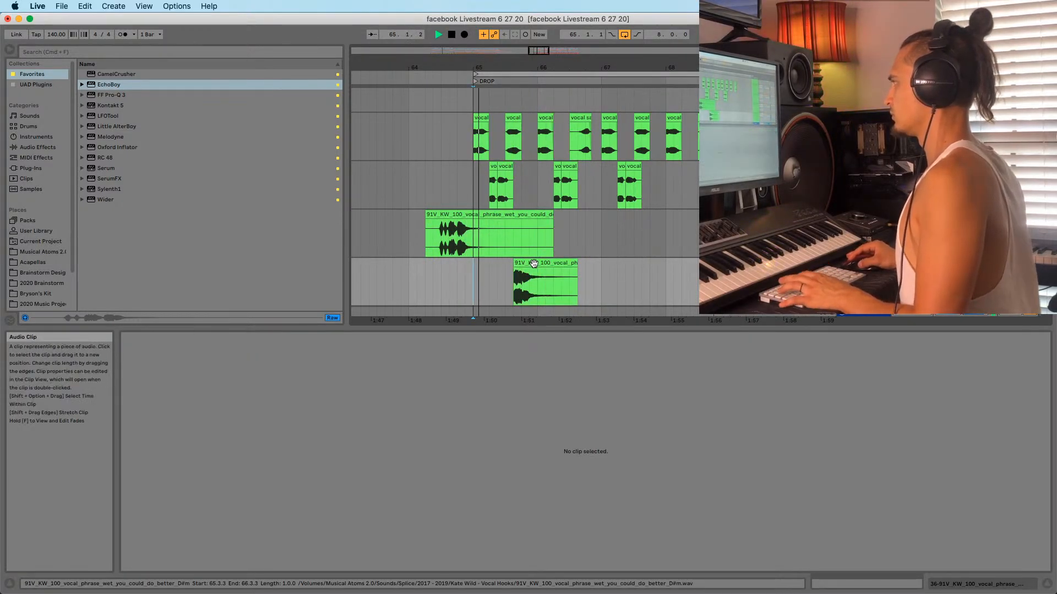
click(530, 263)
drag(530, 263, 577, 265)
click(427, 275)
key(space)
click(471, 294)
key(space)
Arrange seven copies of the vocal chop every half bar from 65.1.1 to 68.1.1 and play them from the drop
click(480, 264)
key(space)
key(space)
click(555, 264)
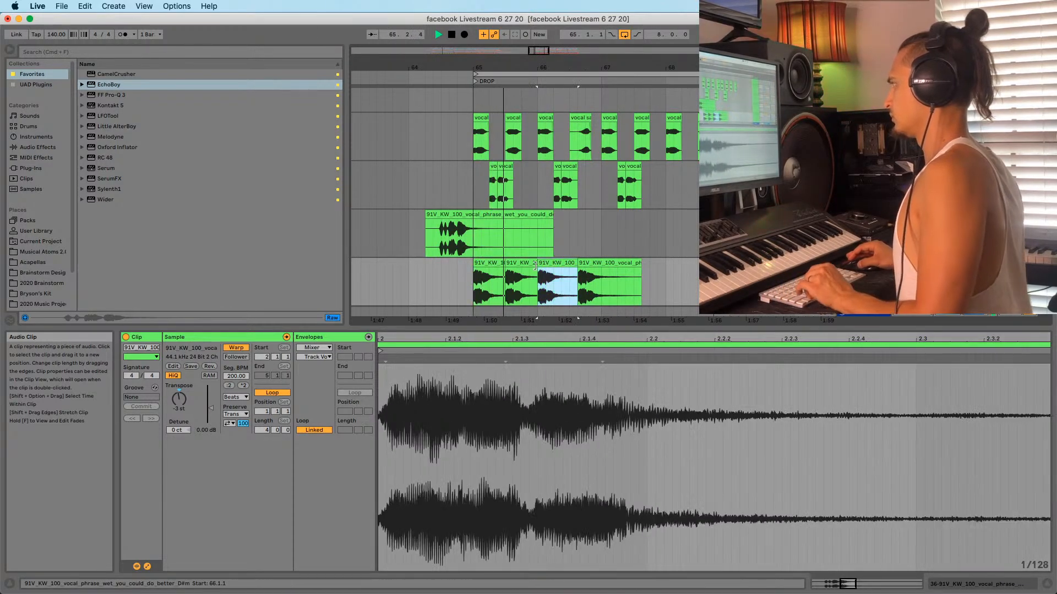
drag(550, 266, 683, 267)
click(553, 264)
click(468, 264)
click(478, 263)
key(space)
key(space)
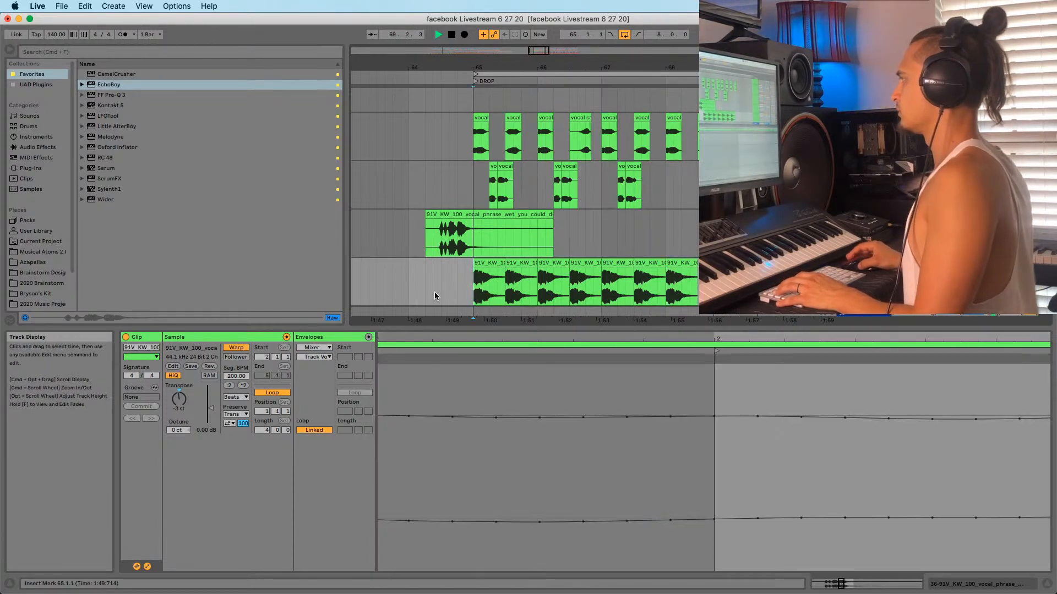
Play the chops from 64.2.3 and insert a new audio track below the chop track
click(435, 290)
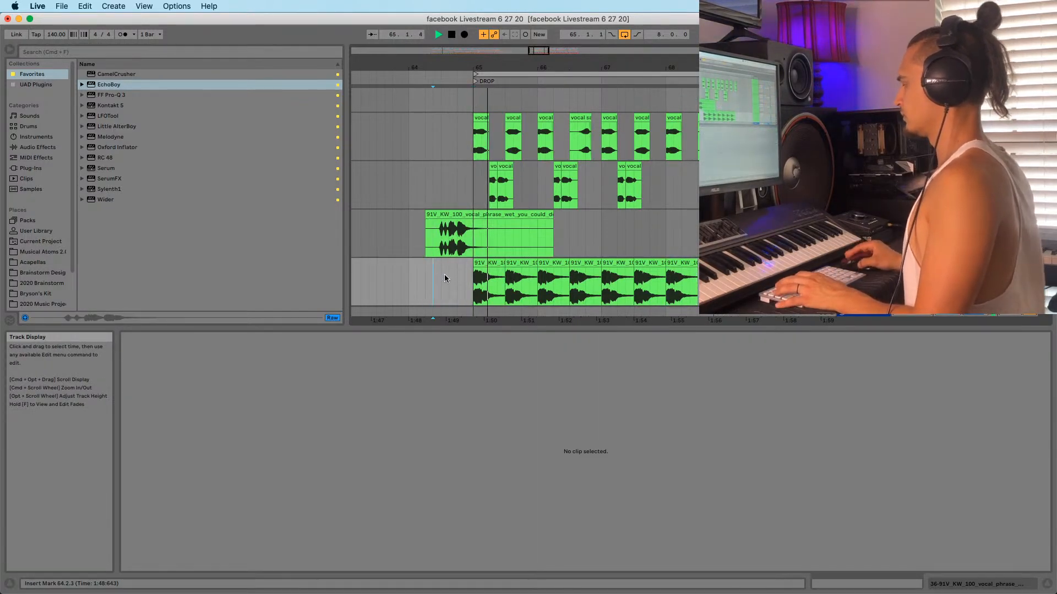
click(446, 236)
click(487, 283)
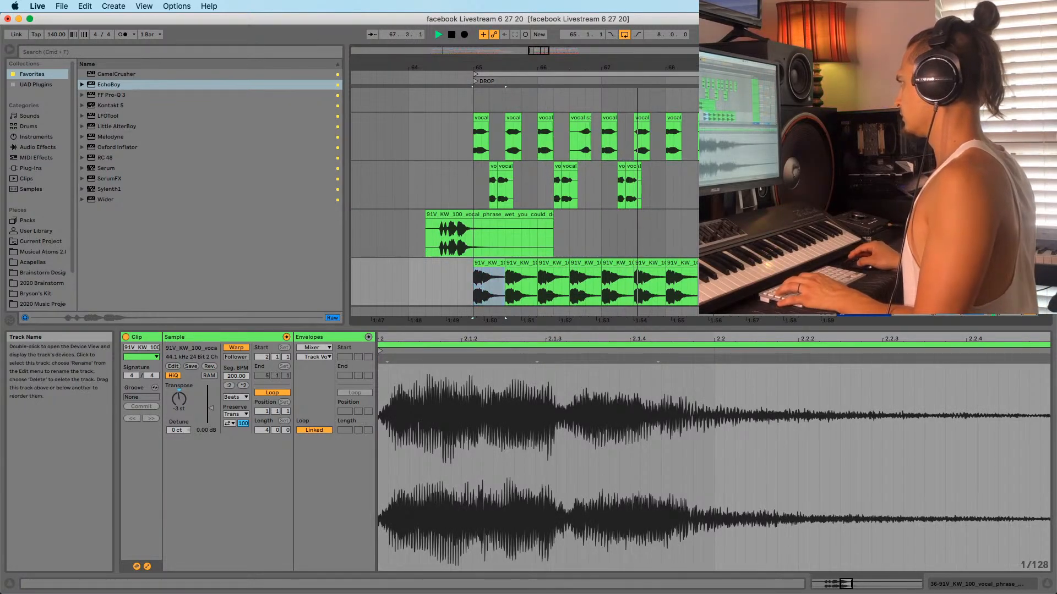
scroll(525, 202, down, 2)
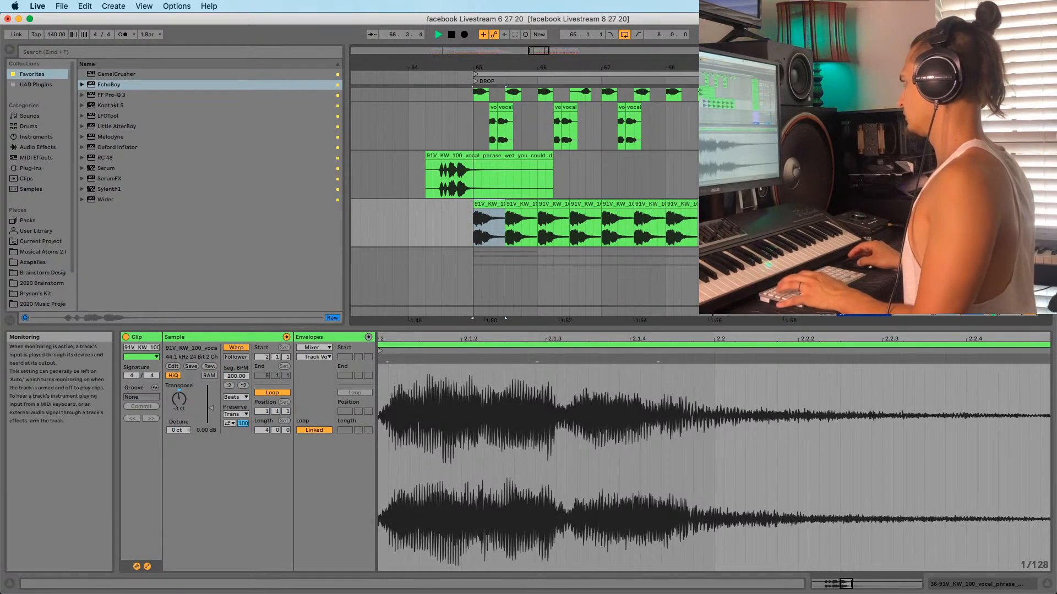
key(super+t)
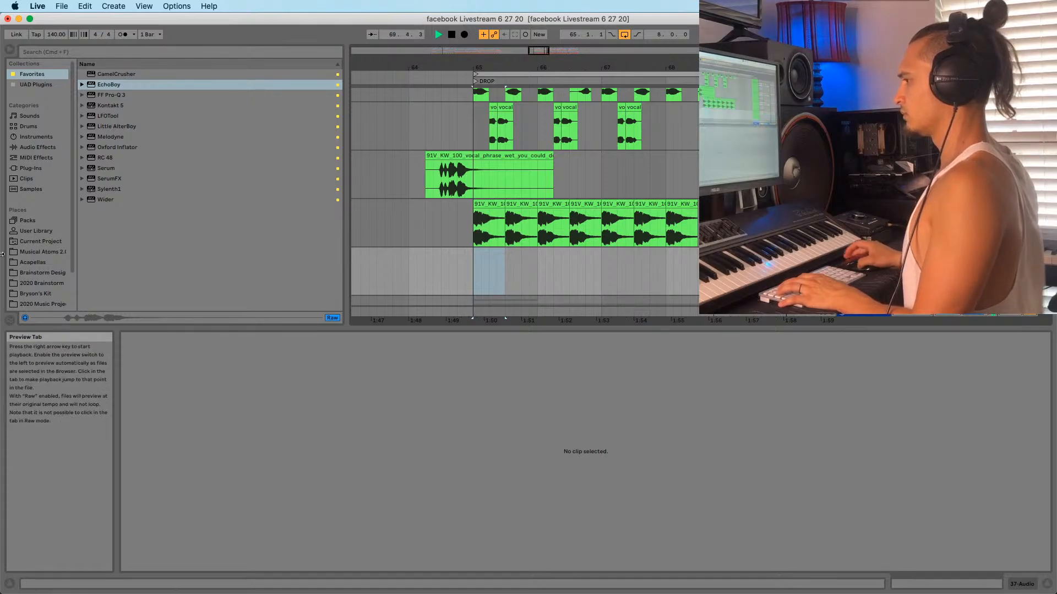
scroll(11, 221, down, 3)
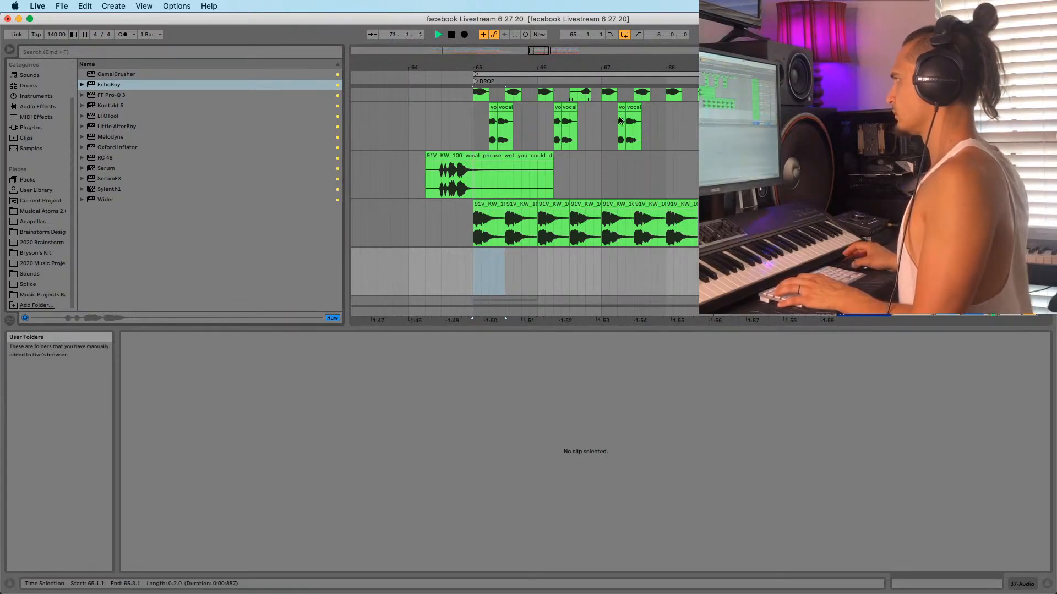
drag(522, 67, 523, 24)
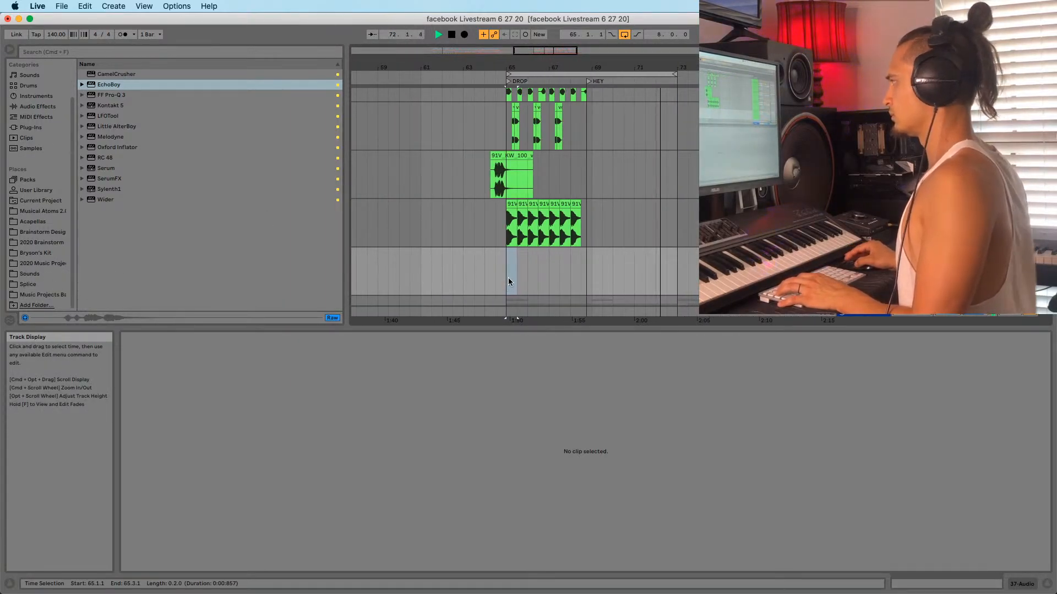
drag(508, 282, 510, 282)
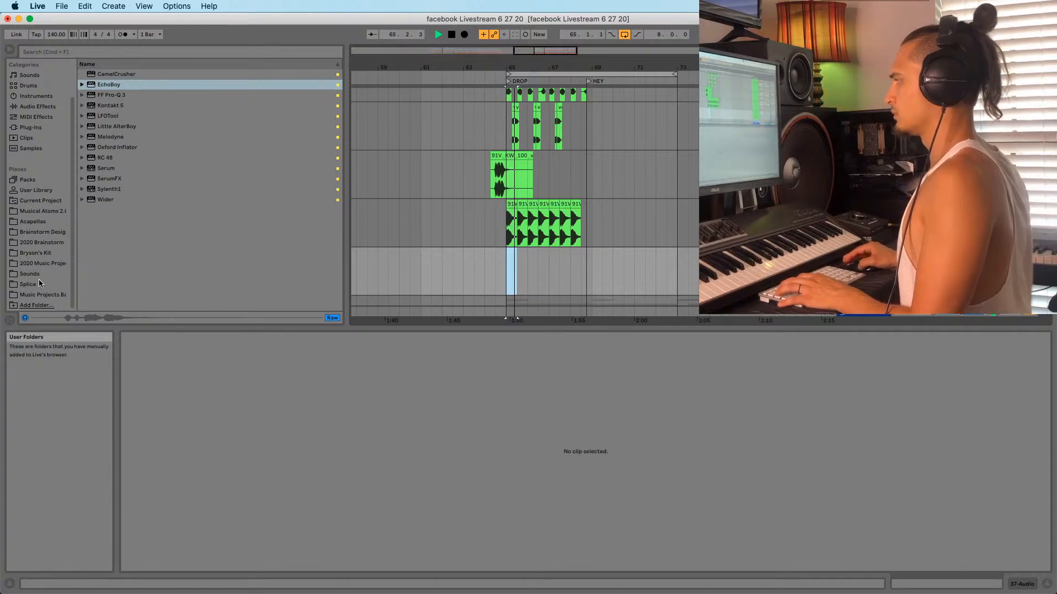
Copy the original phrase clip eight bars later to 72.2.1 on its track and set the playback start at 72.1.1
click(509, 155)
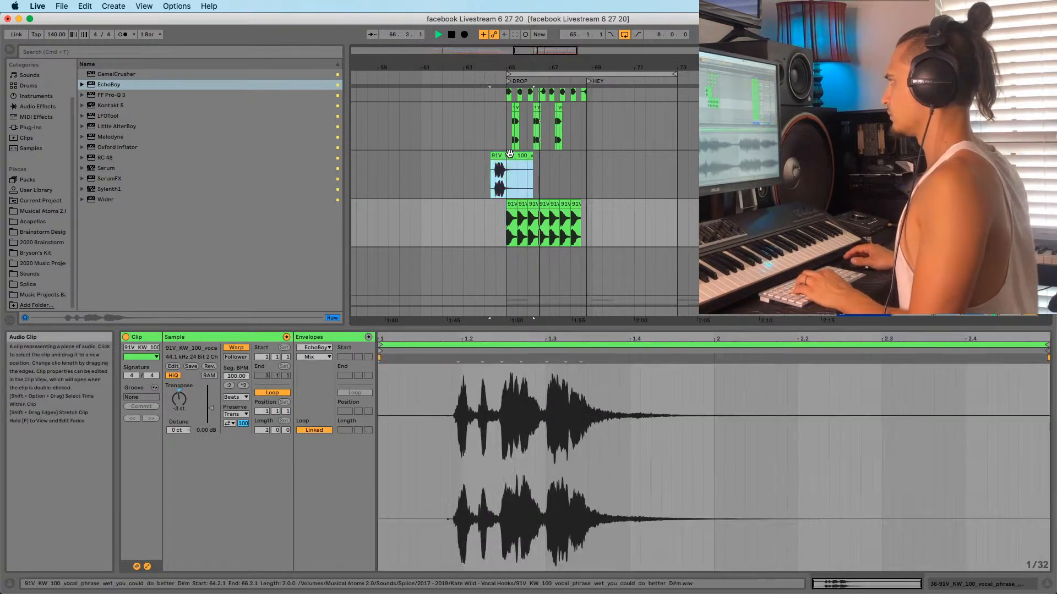
drag(510, 153, 680, 154)
click(656, 178)
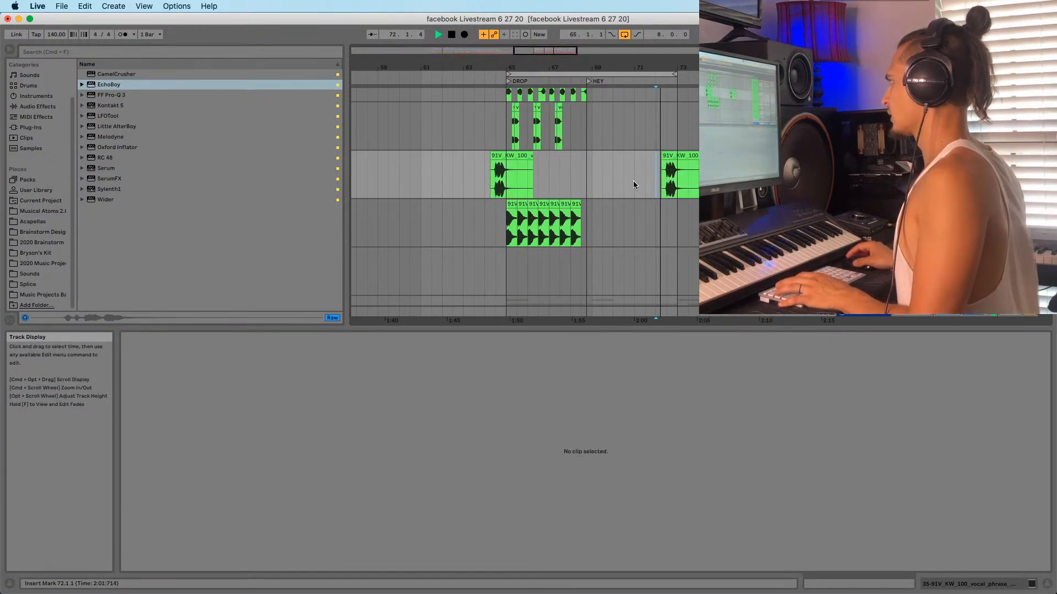
Shorten the copied phrase clip at 72.2.1 so it ends at 72.4.1 and play it from 72.1.3
drag(675, 67, 675, 110)
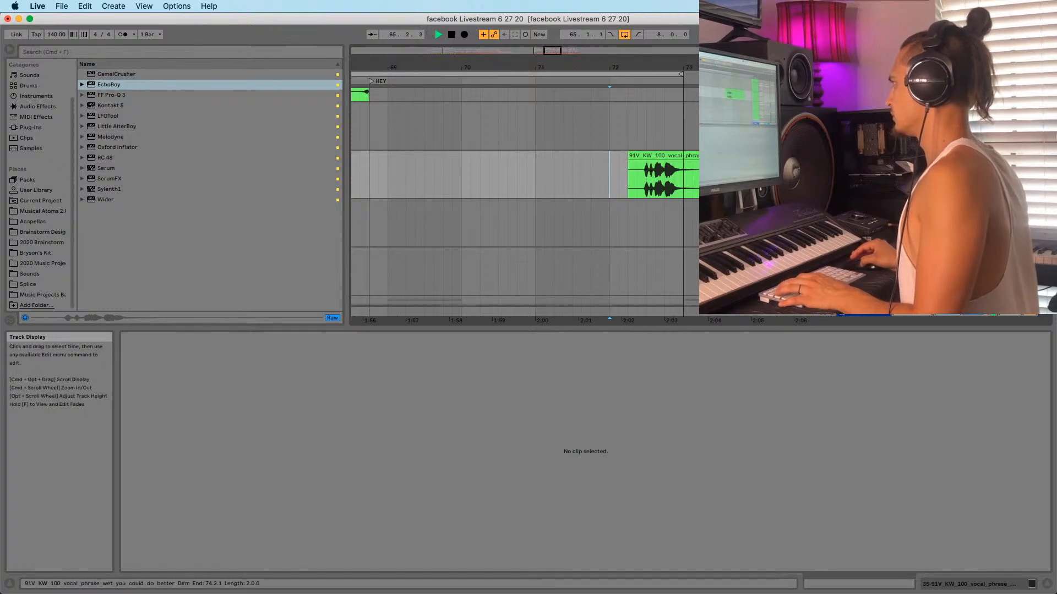
drag(775, 156, 664, 156)
click(619, 220)
key(space)
key(space)
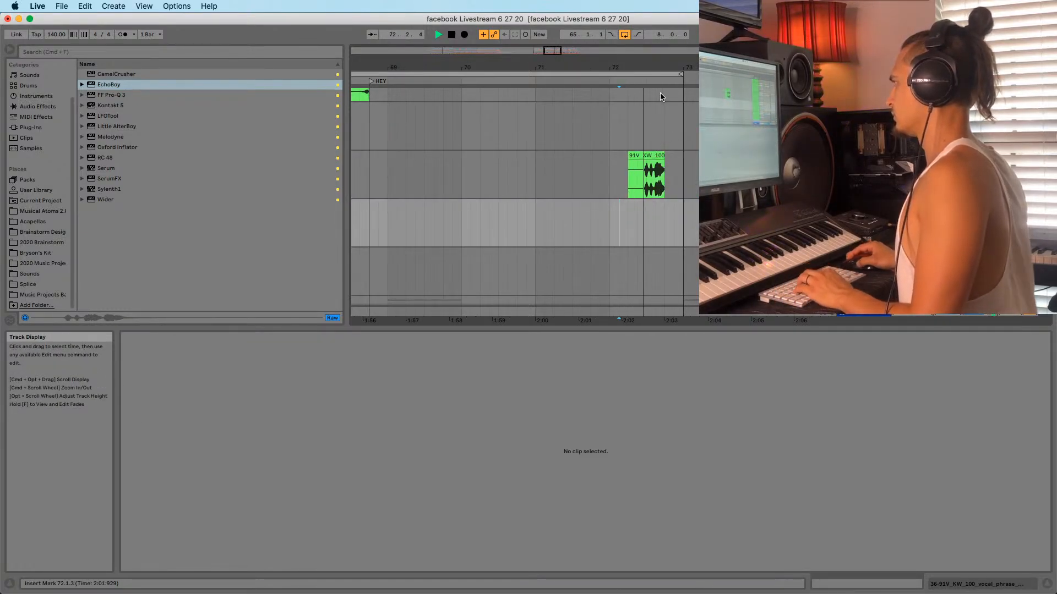
Delete the shortened phrase copy at 72.2.1
scroll(660, 97, down, 5)
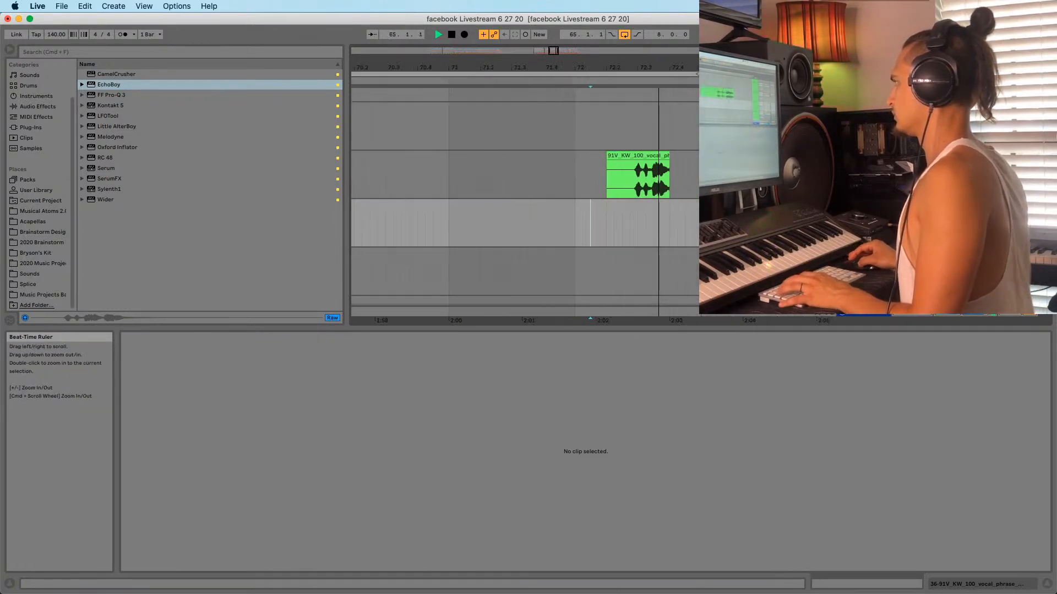
click(651, 156)
key(Delete)
scroll(575, 117, down, 5)
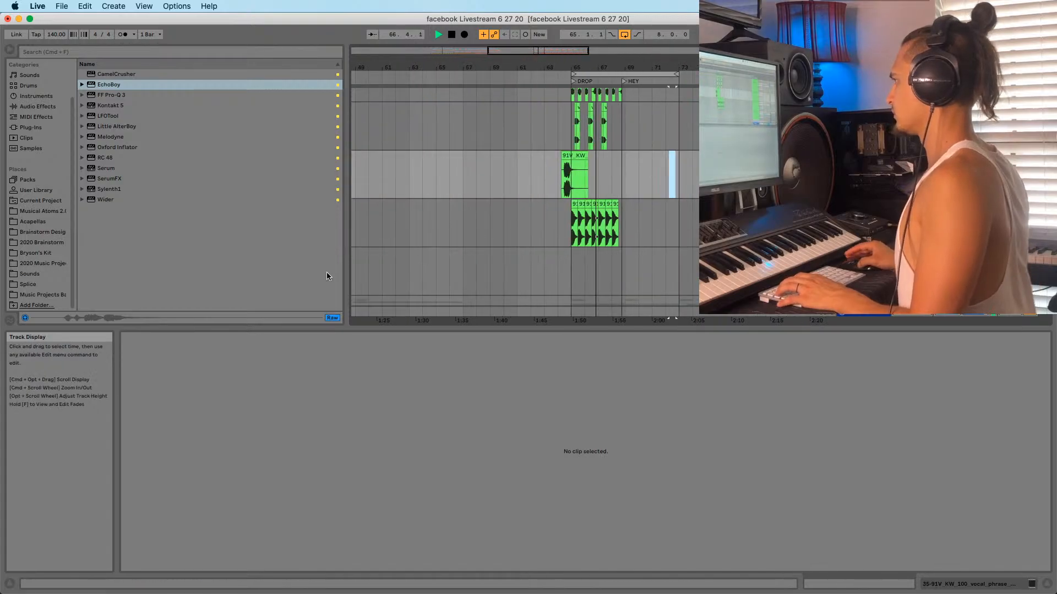
Audition the breathy_ho_F#, run4urlife_A#m and wooahh_Am vocal samples in the Splice folder
click(27, 273)
click(28, 284)
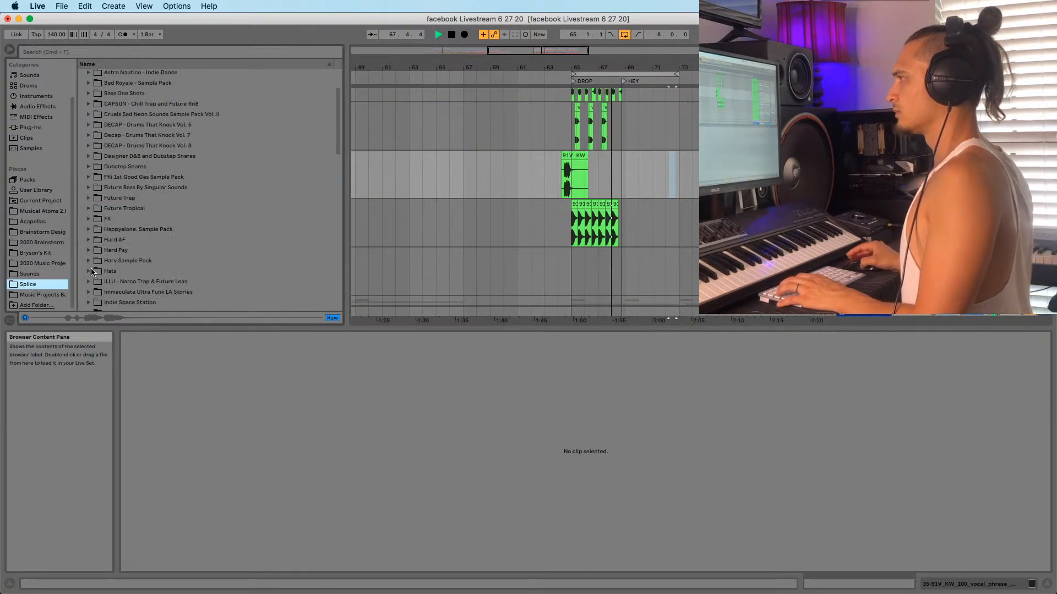
click(27, 274)
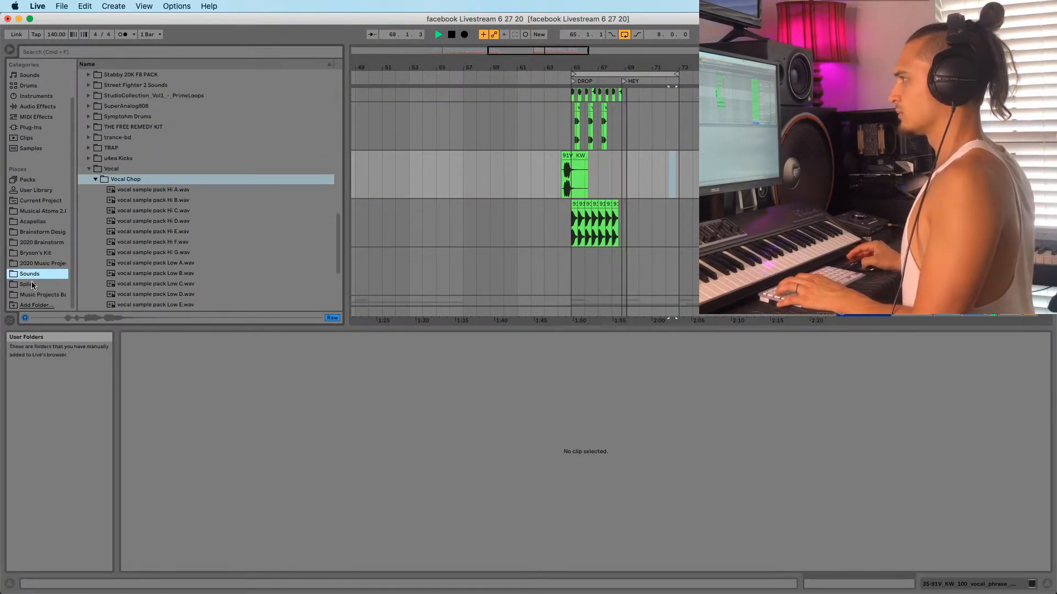
click(28, 284)
click(128, 235)
scroll(128, 235, down, 5)
key(space)
click(140, 178)
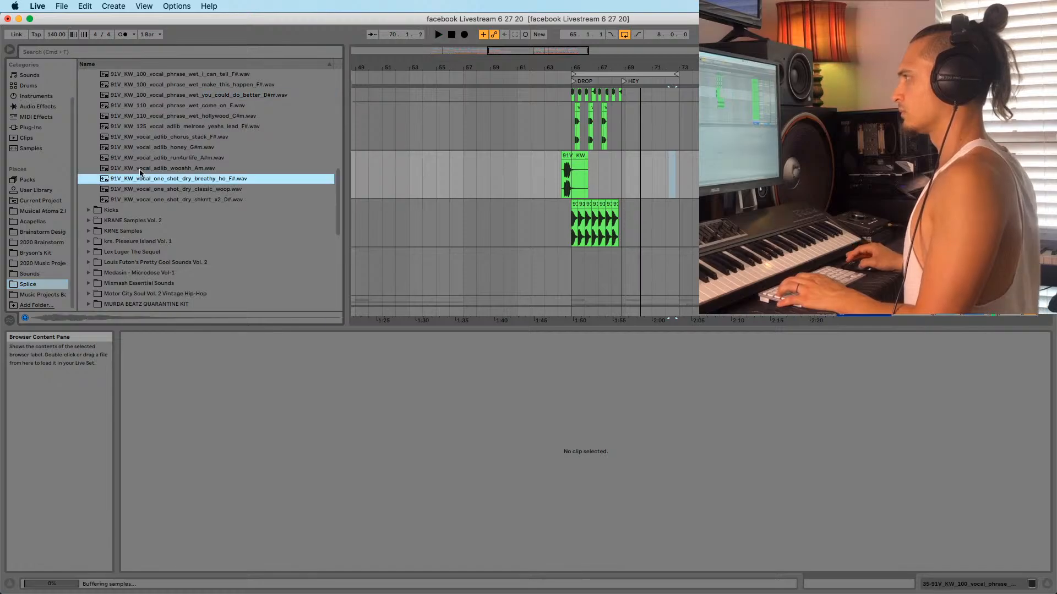
click(143, 157)
click(147, 168)
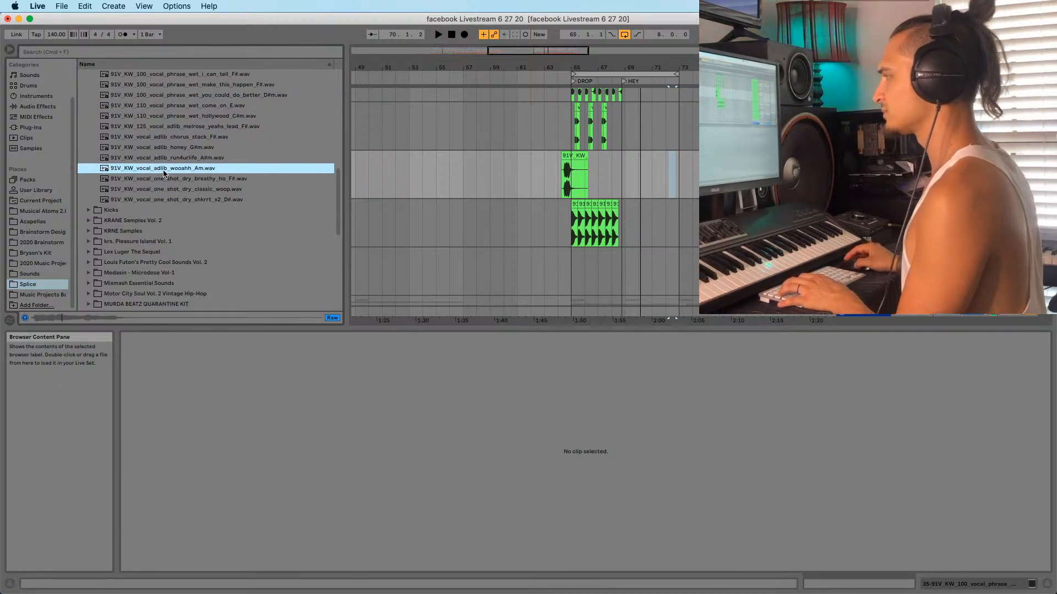
Place the 91V_KW_vocal_adlib_wooahh_Am sample on a new track at 65.1.1 with segment BPM 91 and Beats warp mode
drag(157, 173, 578, 273)
click(601, 248)
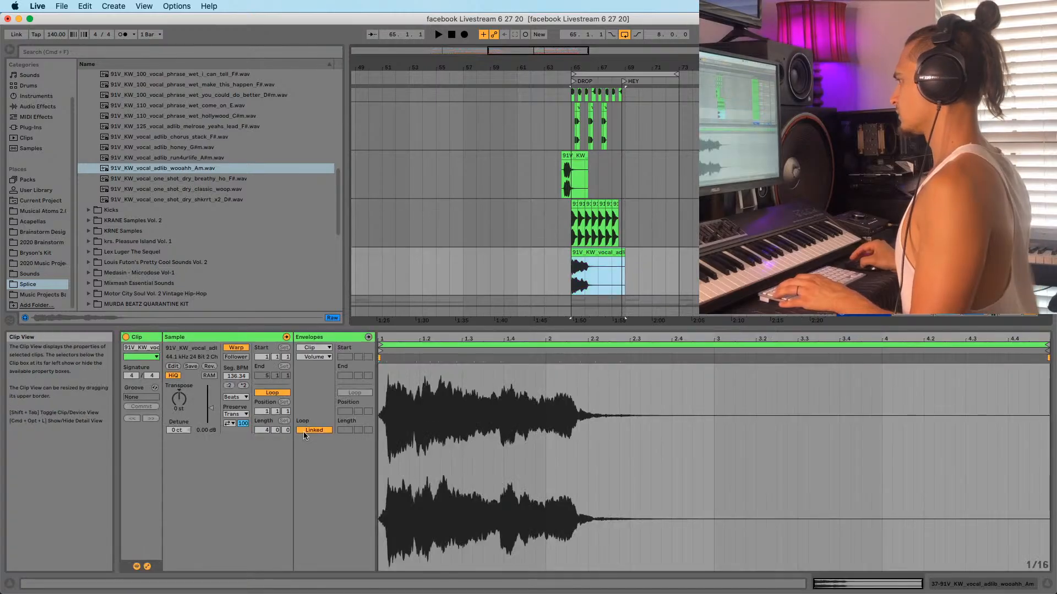
click(236, 397)
click(237, 415)
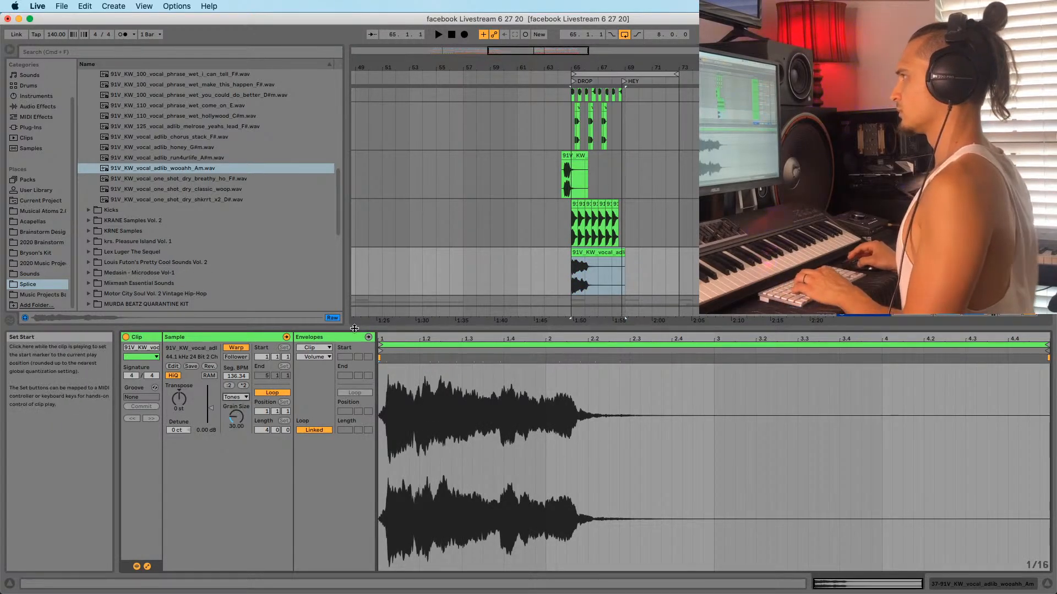
click(238, 377)
text(91)
key(Return)
click(237, 397)
click(238, 406)
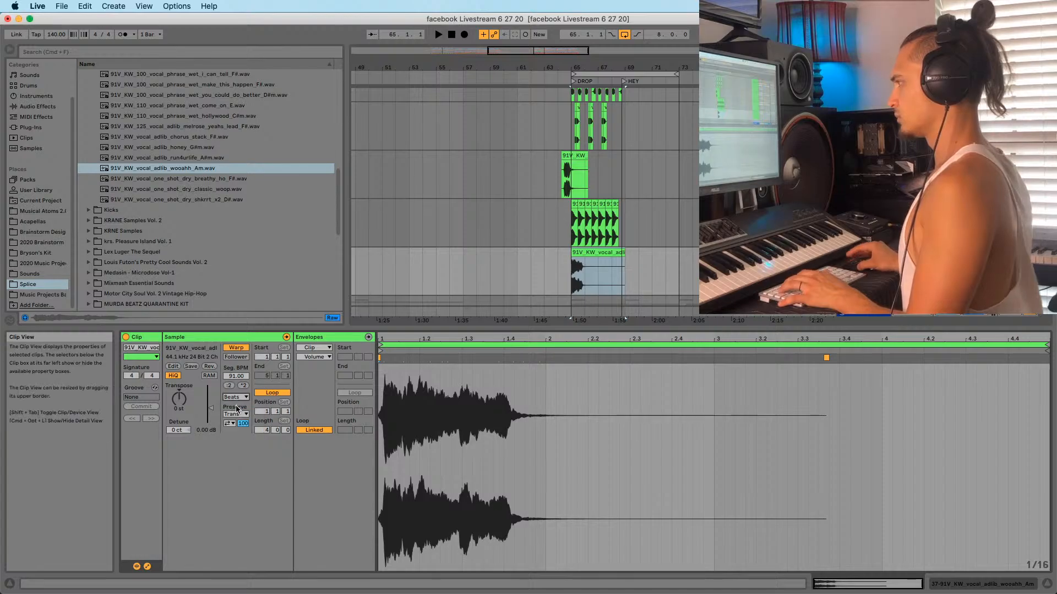
Turn off transient looping for the wooahh clip and play it from the drop
key(space)
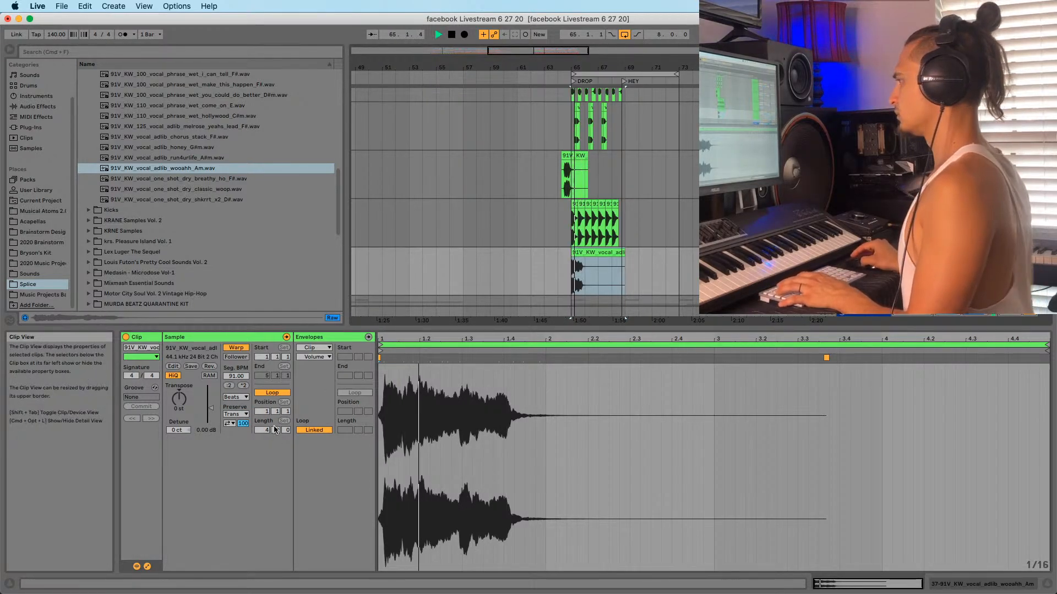
click(230, 424)
click(232, 433)
key(space)
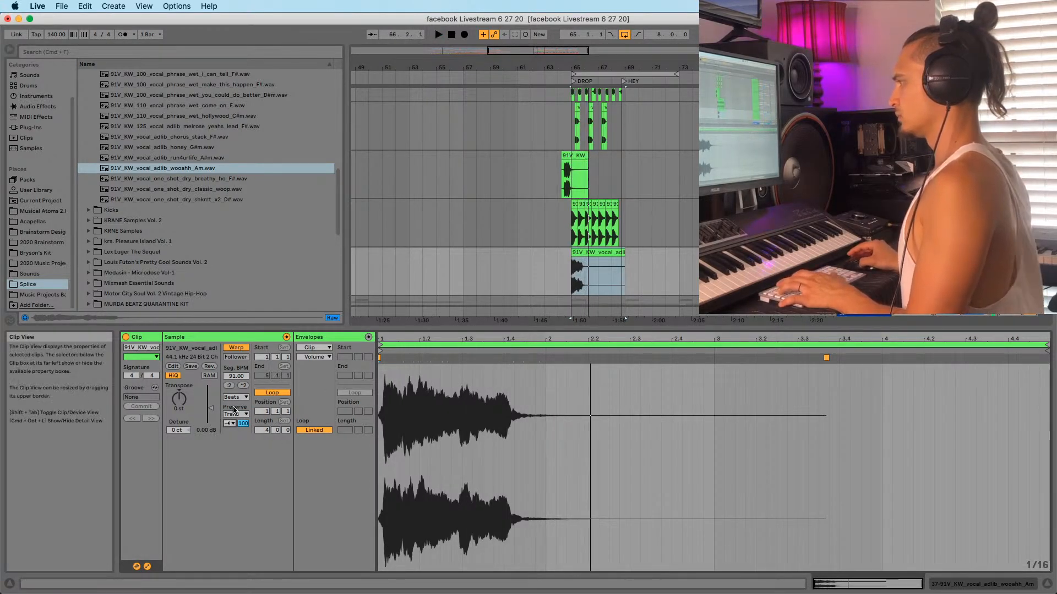
key(space)
Lower the wooahh clip's transient envelope to 5 while playing it from 65.1.1
drag(242, 423, 242, 426)
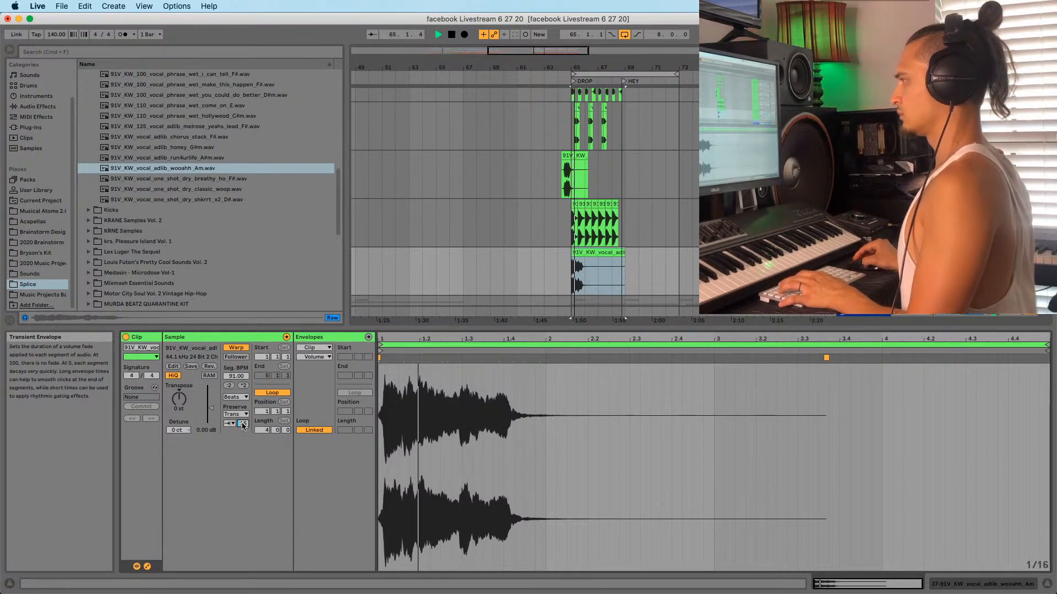
key(space)
key(space)
drag(243, 424, 243, 471)
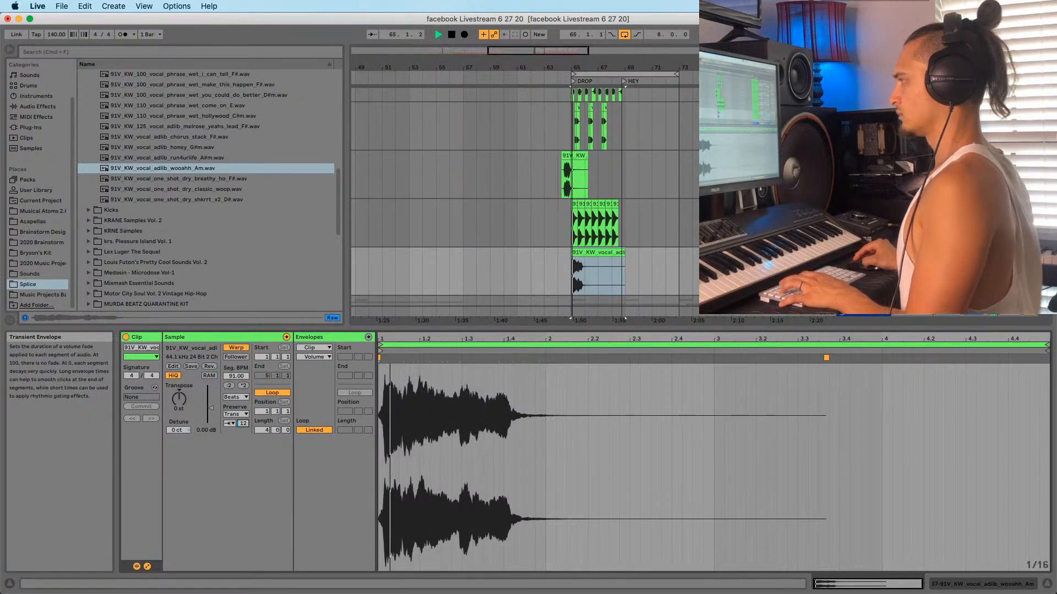
drag(243, 423, 243, 428)
key(space)
key(space)
Solo the wooahh vocal track and play it from 65.1.1
click(1012, 253)
key(space)
key(space)
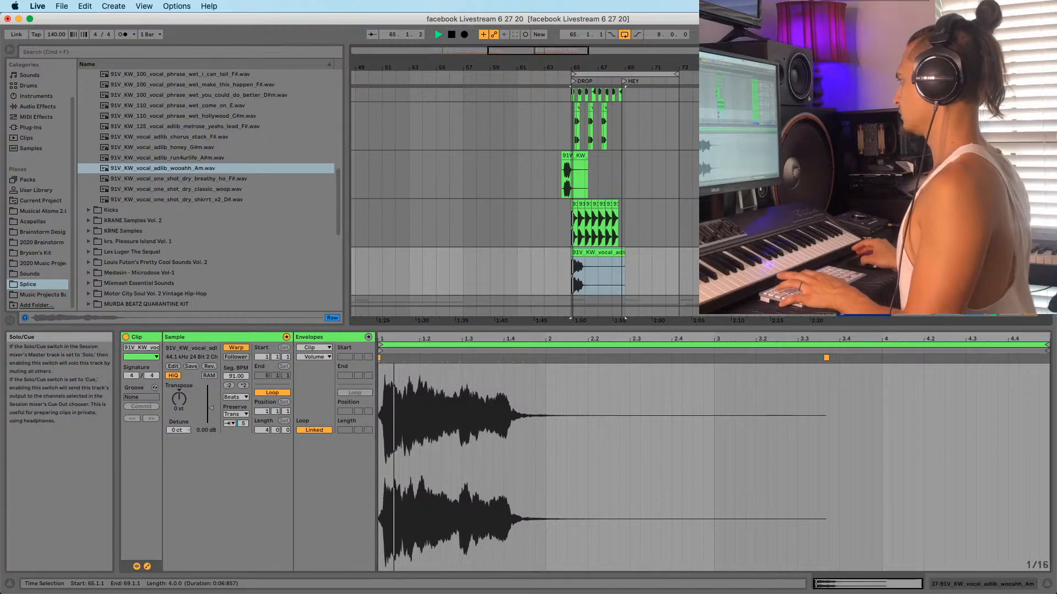
drag(580, 67, 580, 138)
key(space)
key(space)
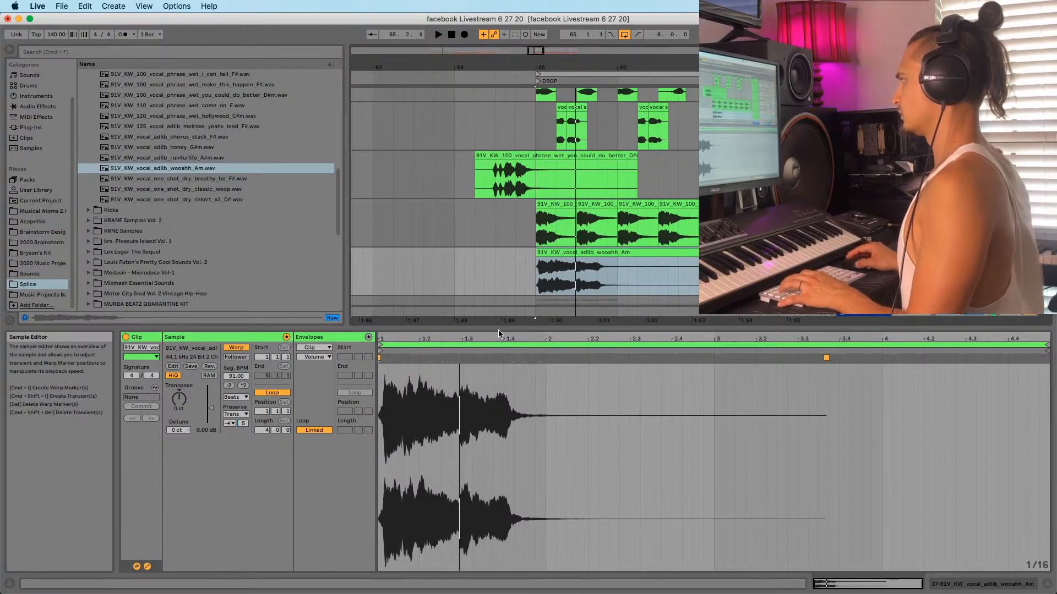
Transpose the wooahh clip up 3 semitones and play it several times from the drop
click(179, 399)
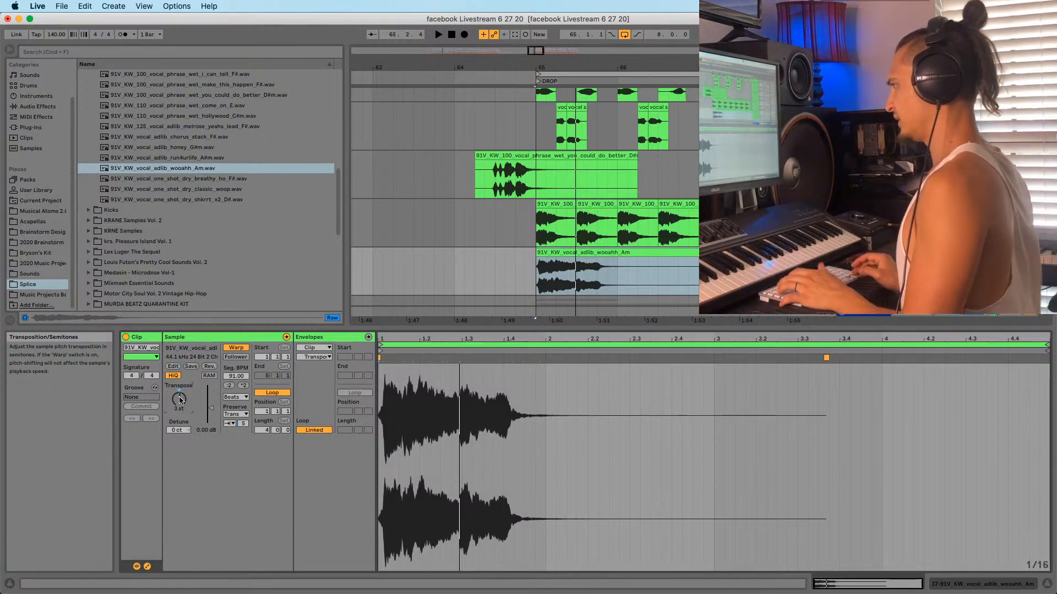
key(space)
key(space)
key(space)
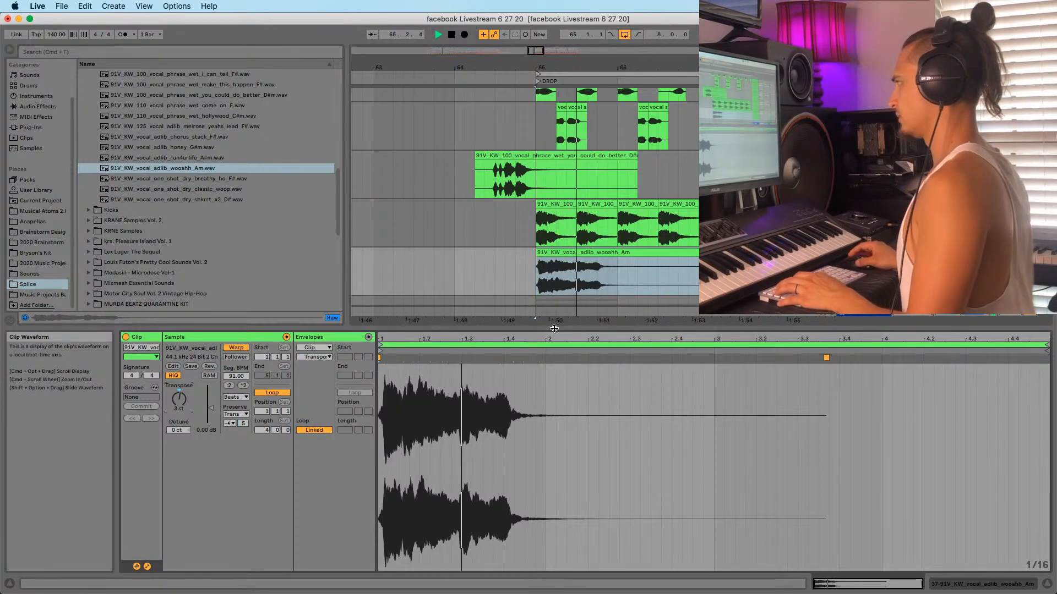
key(space)
key(space)
key(space)
key(space)
Raise the wooahh clip's transient envelope to 100 and play it against the drop
drag(242, 424, 243, 417)
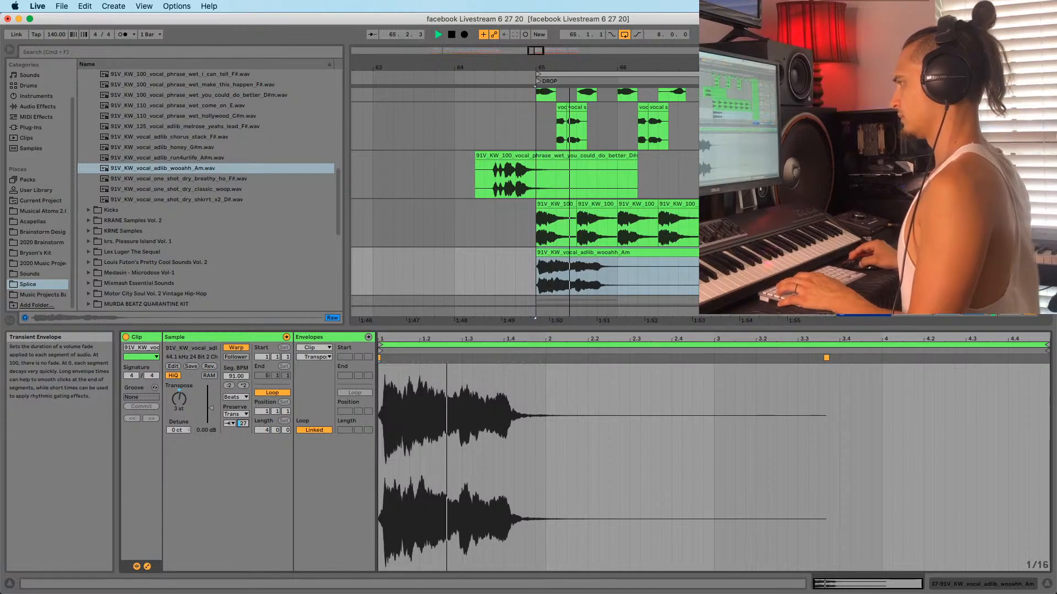
key(space)
key(space)
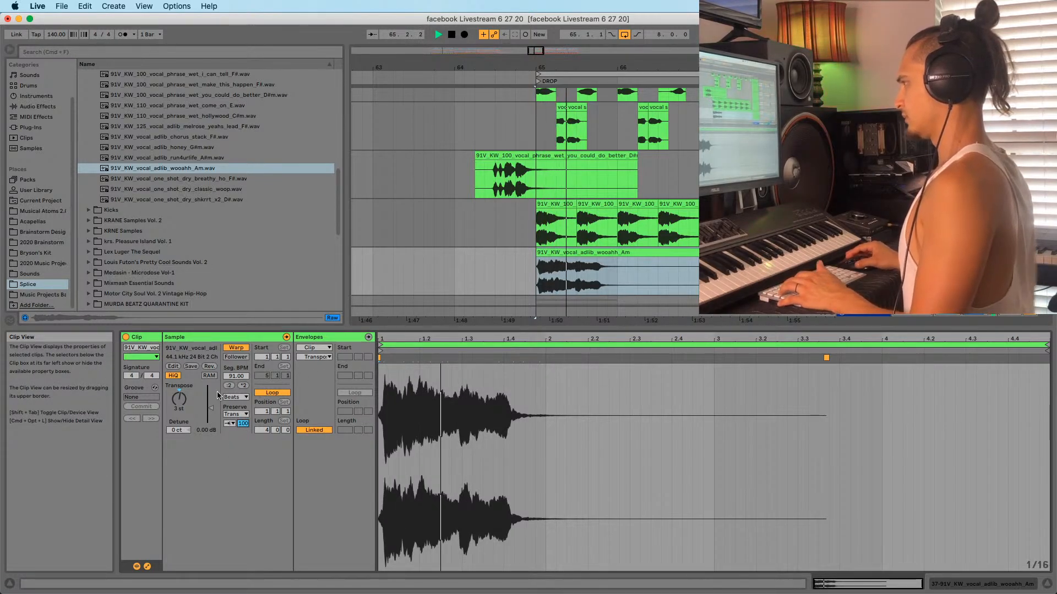
key(space)
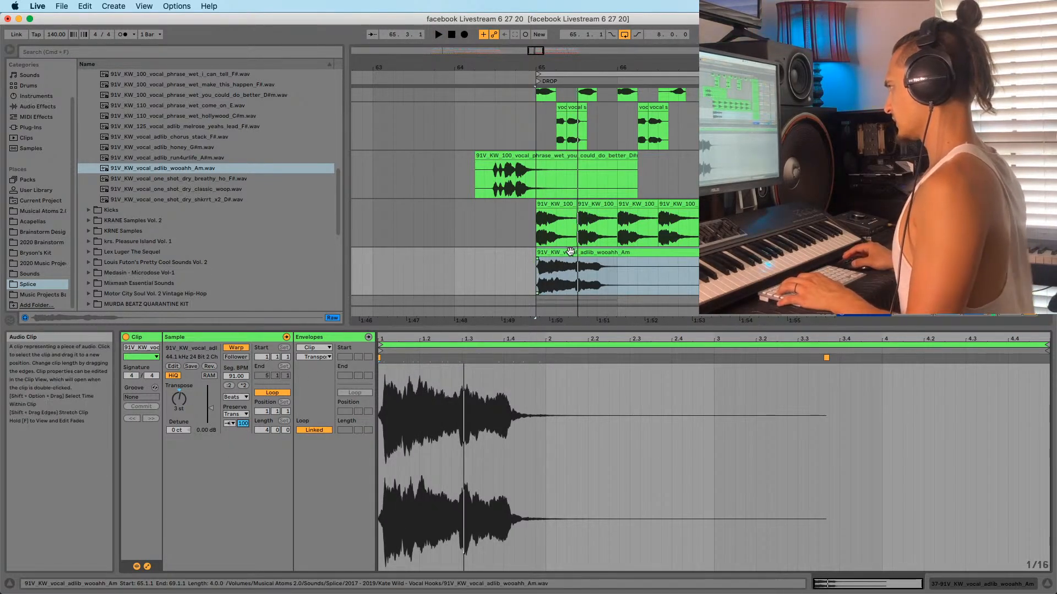
click(569, 253)
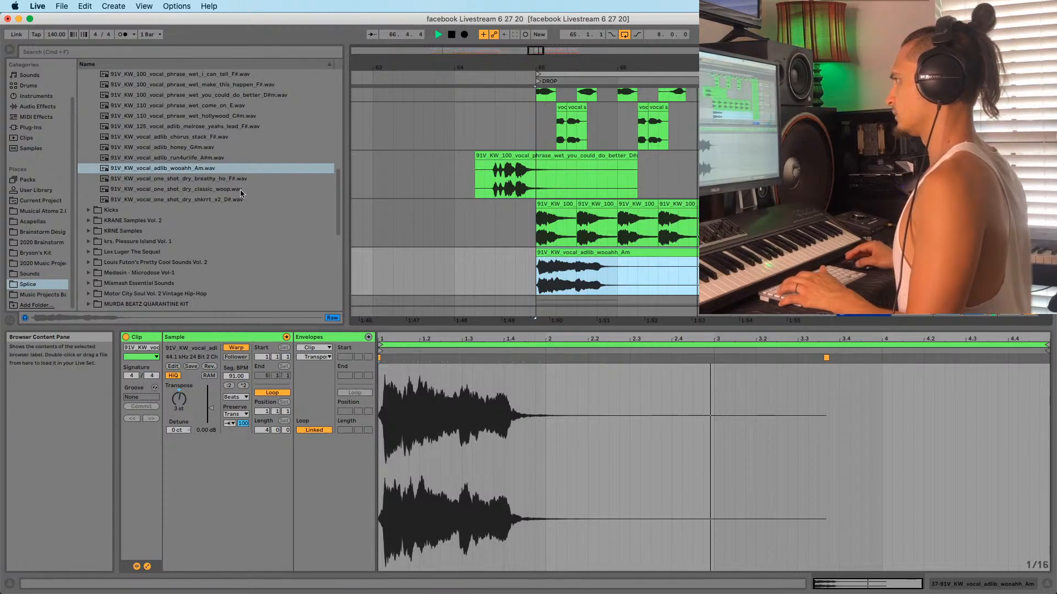
Audition the breathy_ho, classic_woop and shkrrt_x2 one-shots and the honey_G#m adlib
click(221, 179)
key(space)
key(Down)
key(Down)
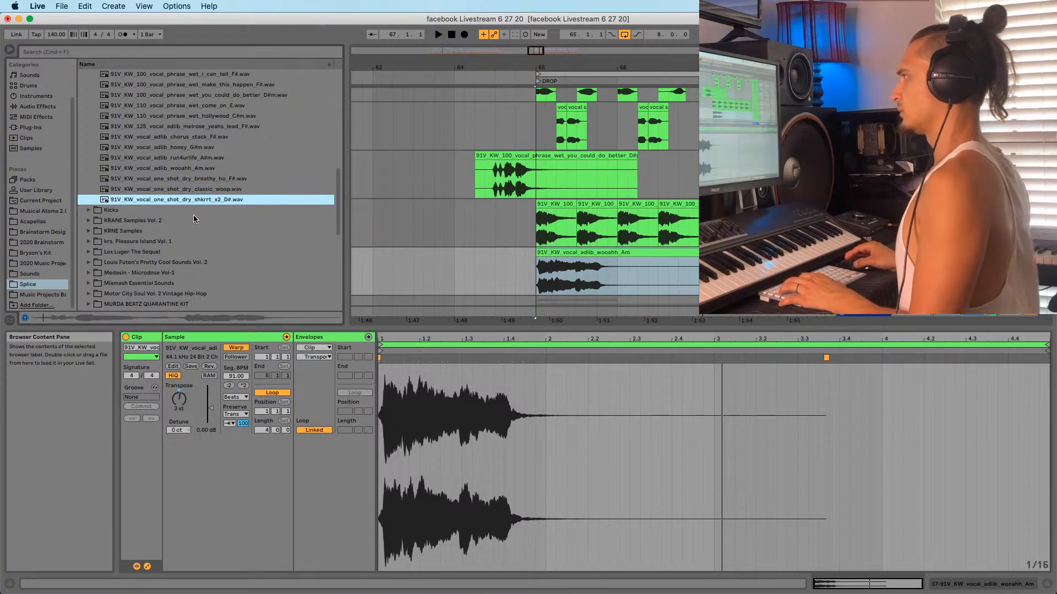
click(176, 148)
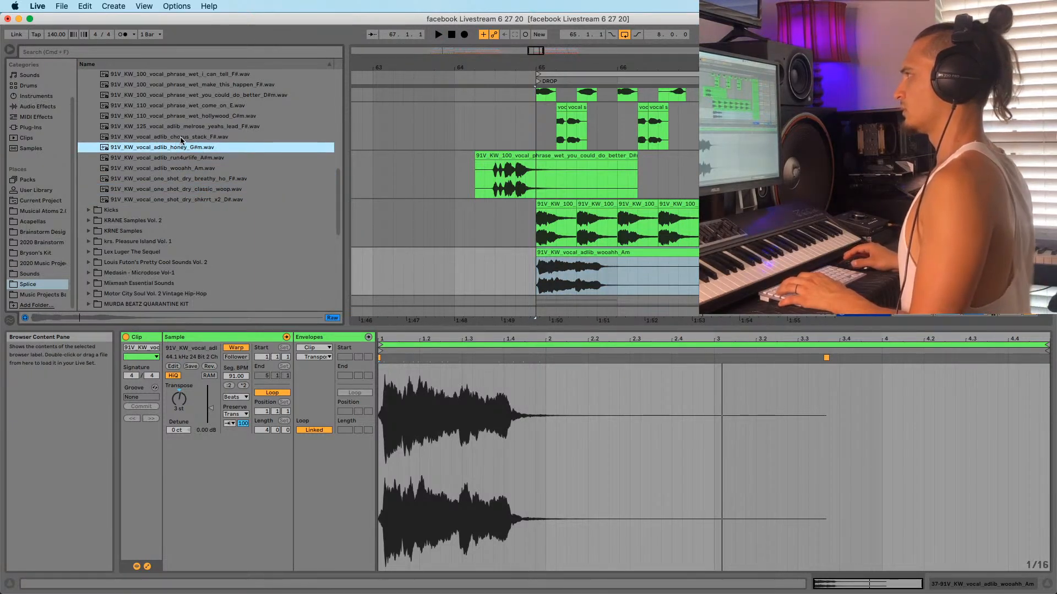
Place the 91V_KW_vocal_adlib_honey_G#m sample over the wooahh clip at 65.1.1 and set its segment BPM to 91
drag(165, 147, 537, 279)
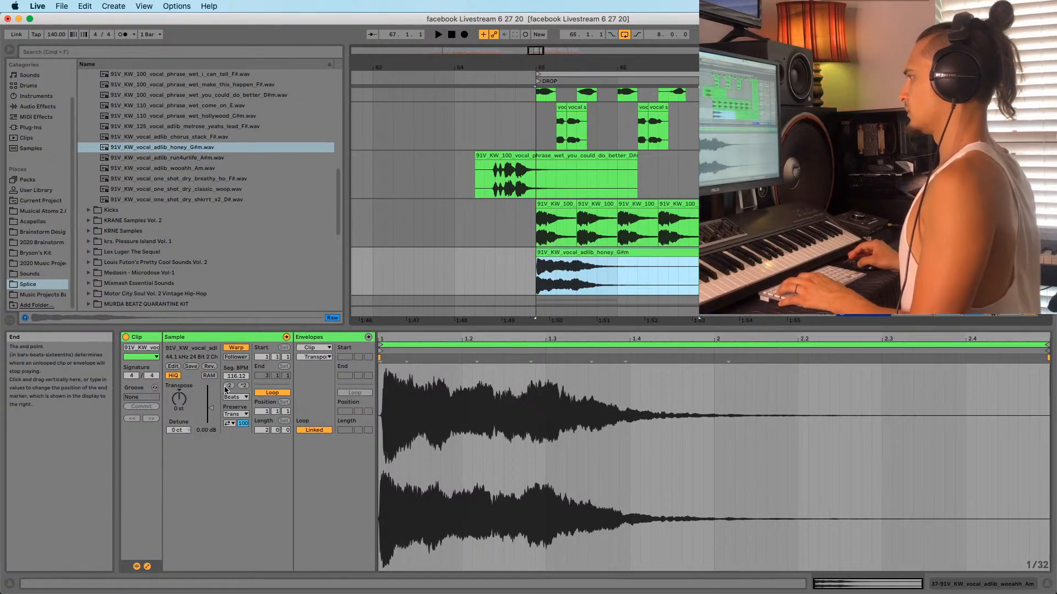
click(234, 397)
click(231, 406)
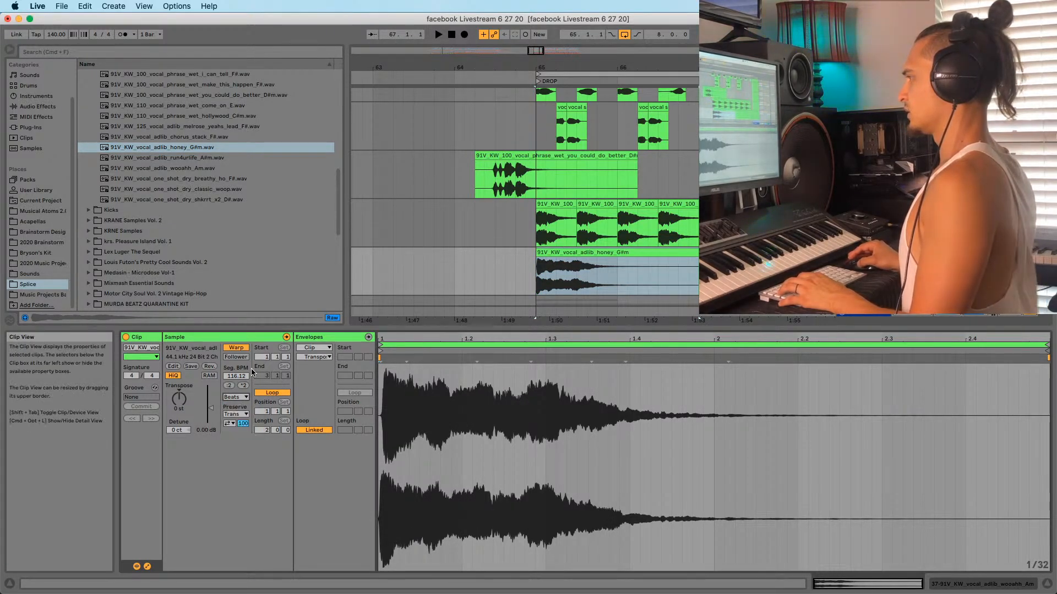
click(242, 377)
text(9)
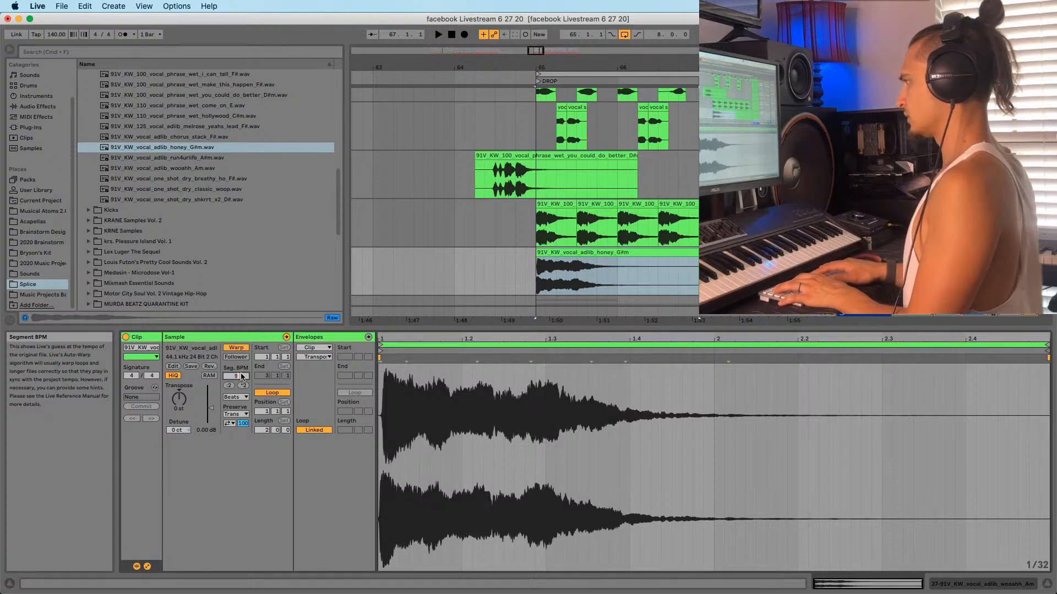
text(1)
key(Return)
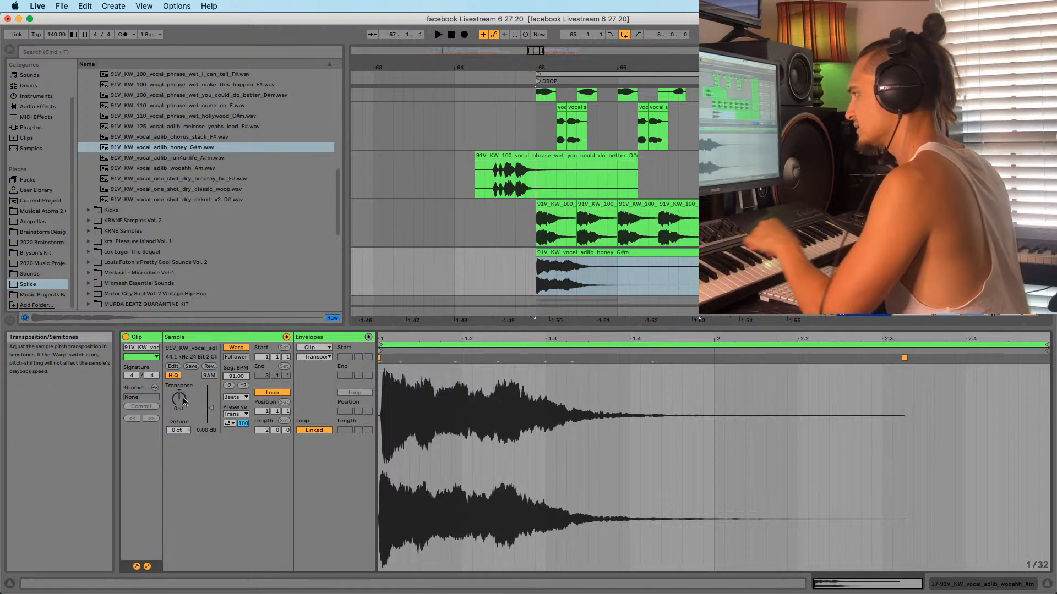
Transpose the honey clip down 8 semitones and play it from 65.1.1
key(space)
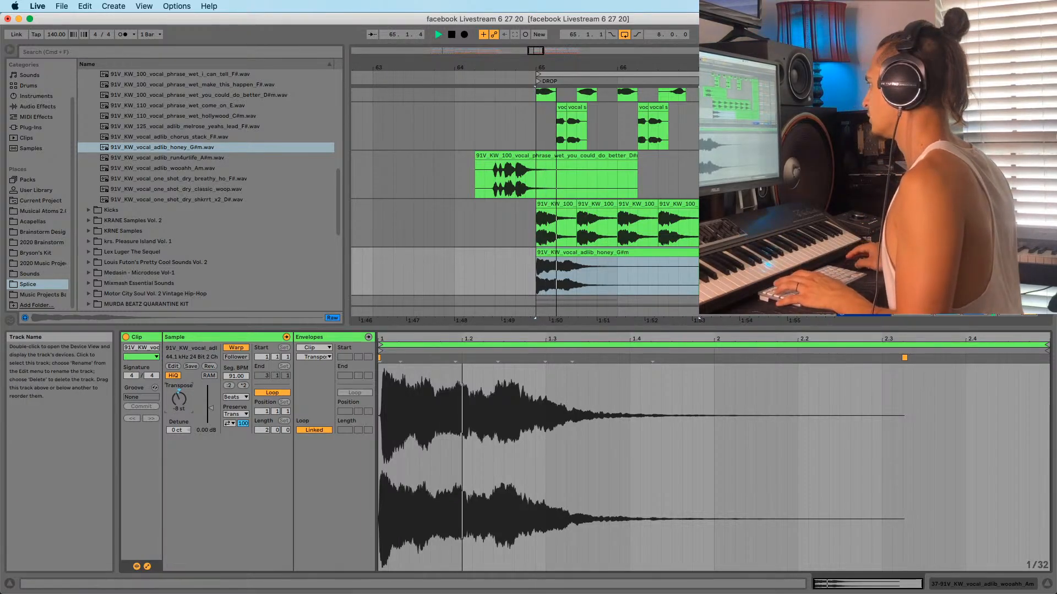
click(587, 266)
click(577, 253)
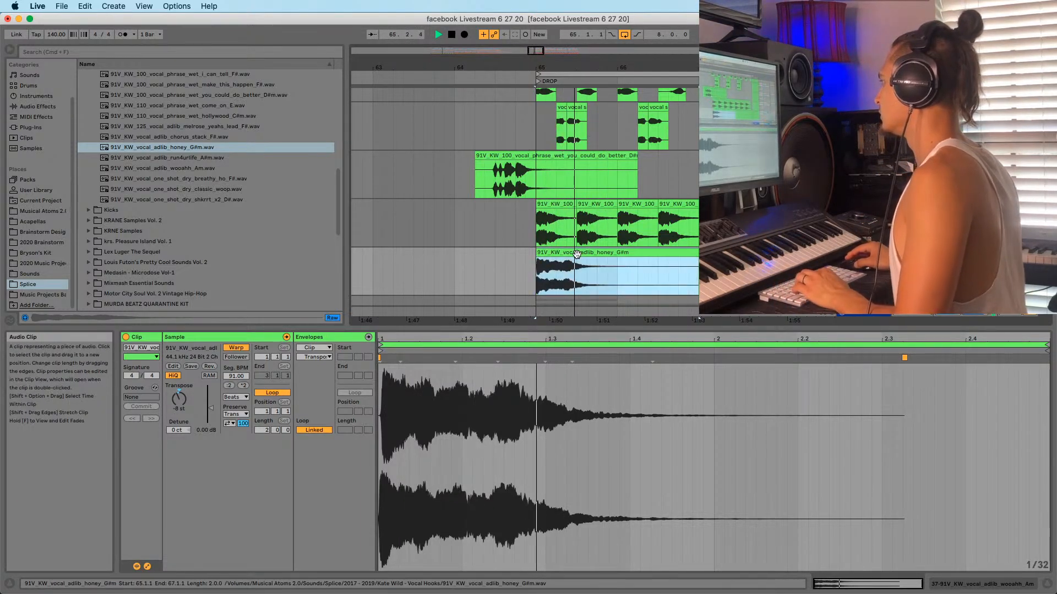
Try Complex Pro warping on the honey clip, switch its warp mode to Tones and play it
click(235, 397)
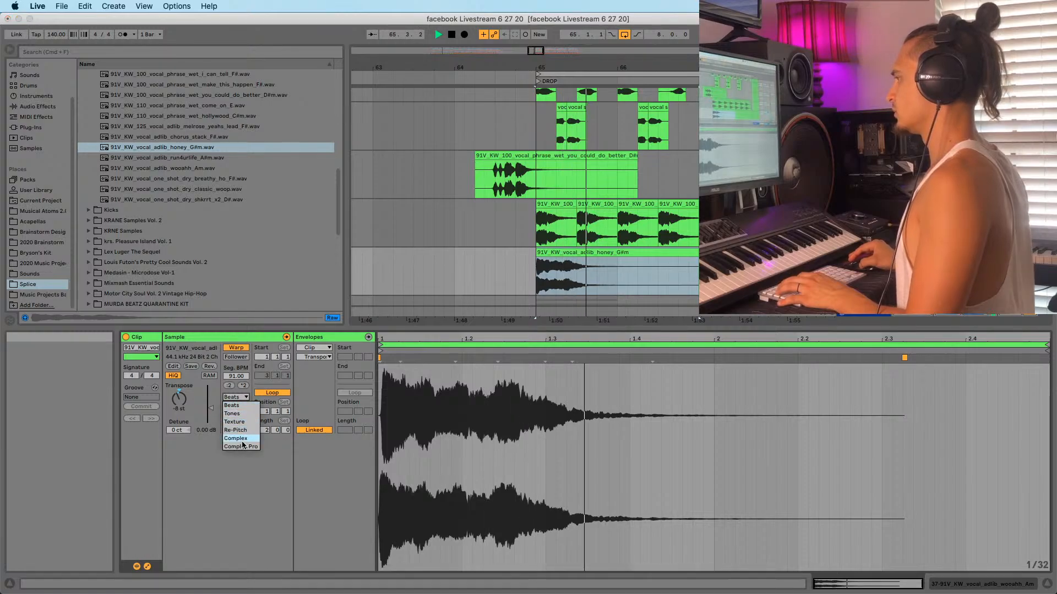
click(244, 447)
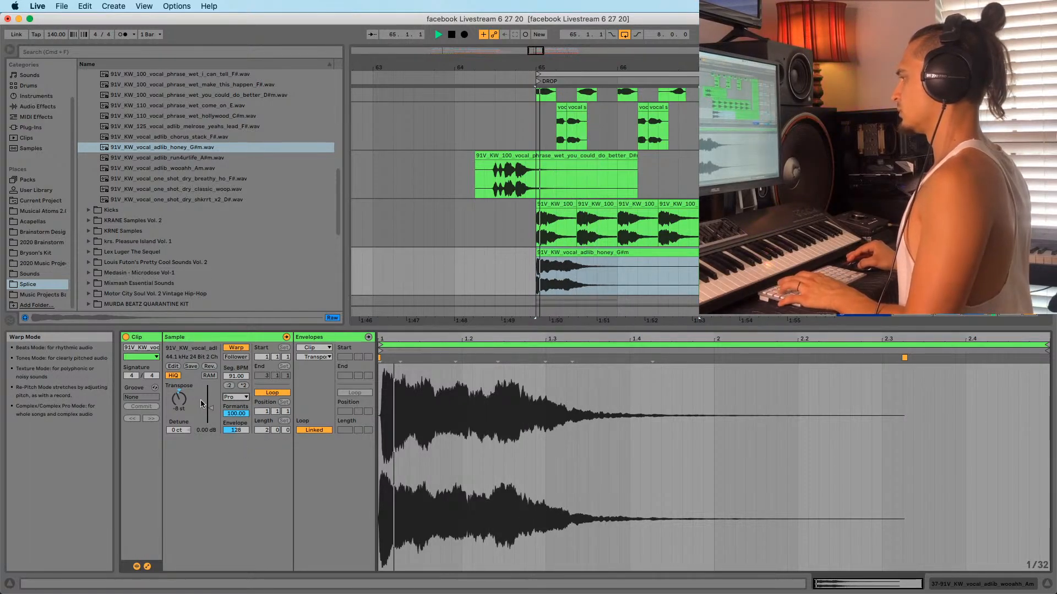
click(238, 399)
click(233, 414)
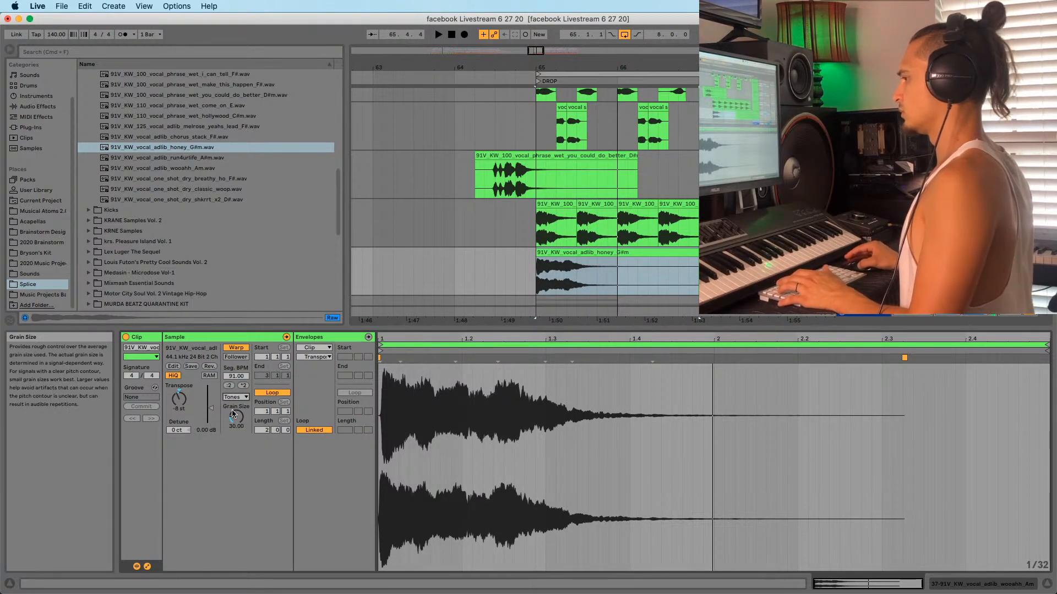
click(560, 273)
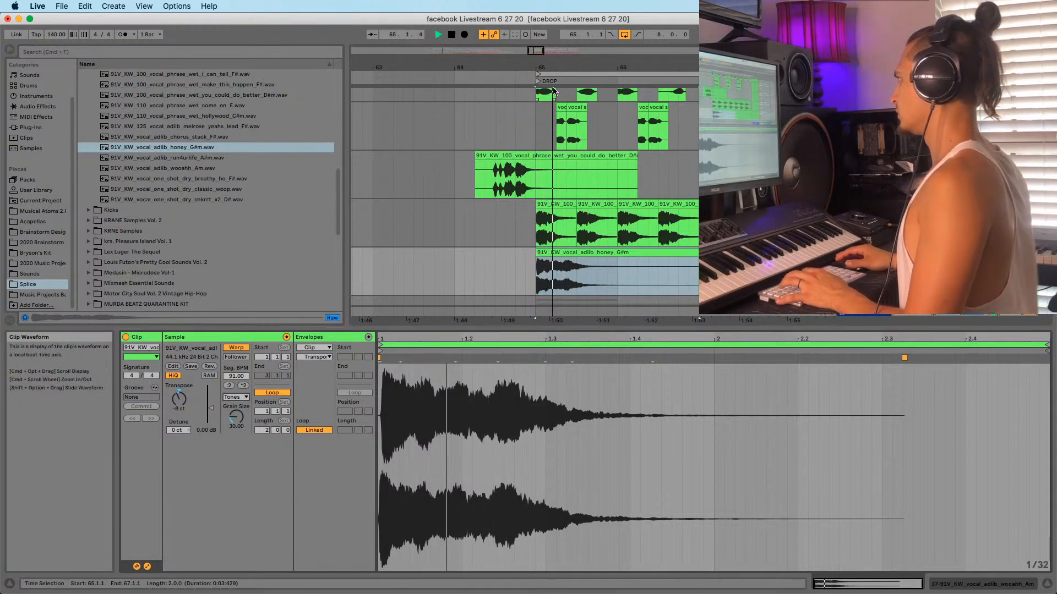
Split the honey clip at 65.2.1, delete everything after the split and play the remaining one-beat chop
drag(542, 67, 540, 166)
key(space)
click(576, 276)
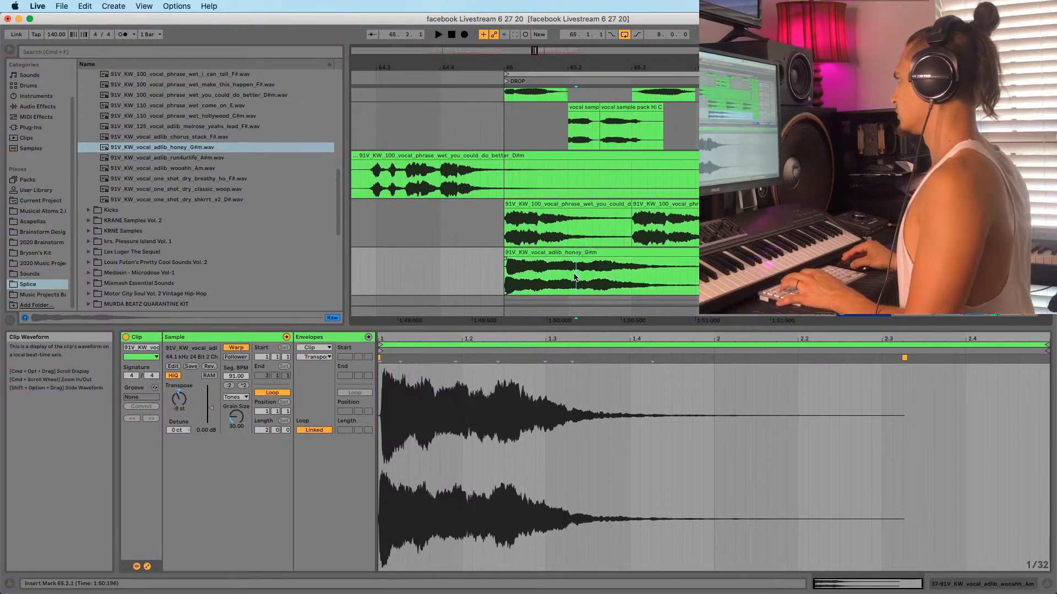
click(569, 278)
key(super+e)
click(583, 252)
key(Delete)
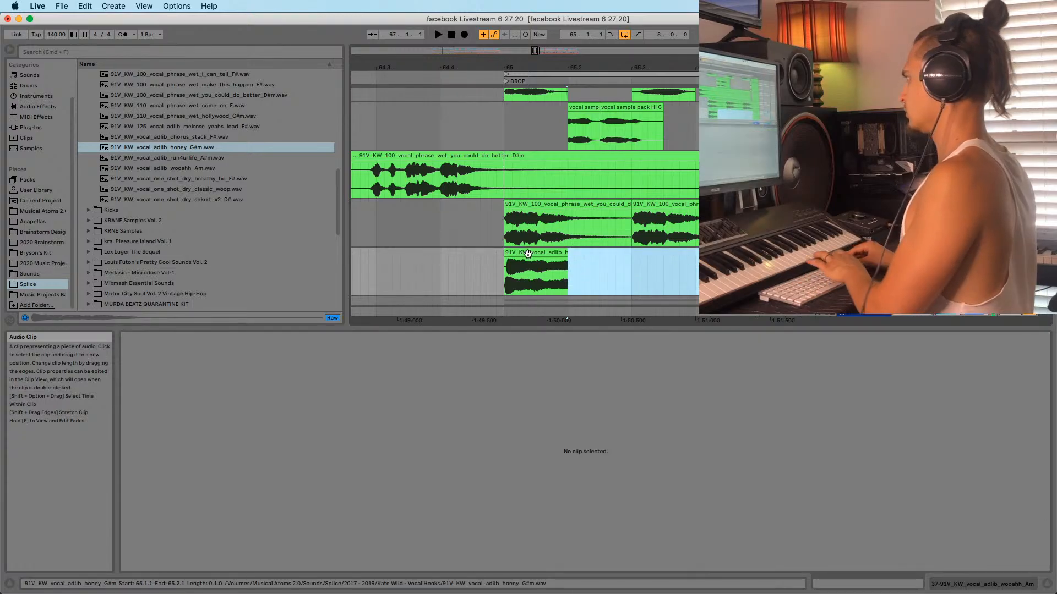
click(525, 253)
key(space)
key(space)
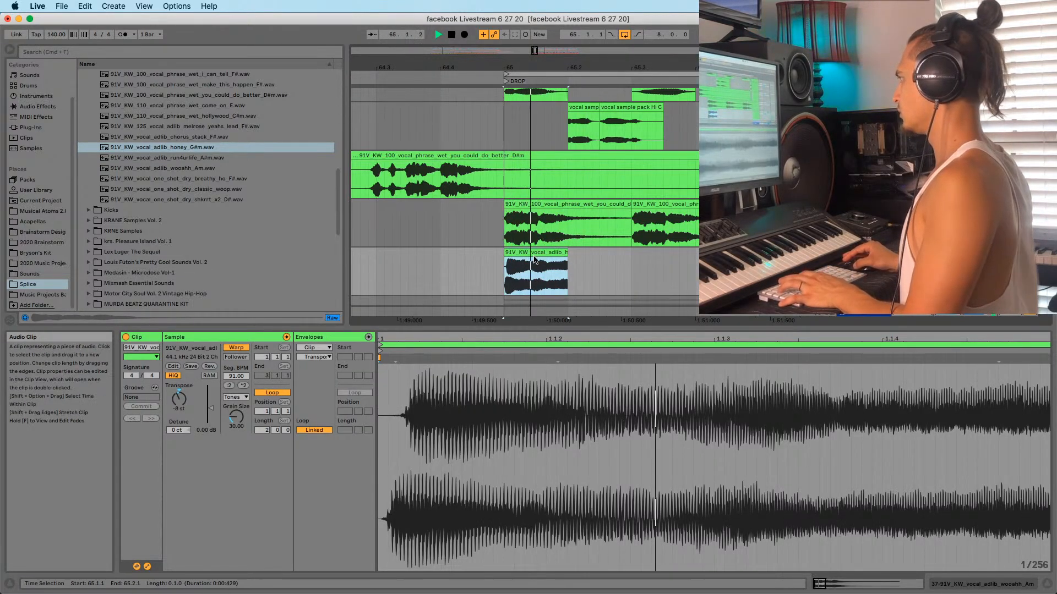
Adjust the fade-out at the end of the honey chop and replay it from 65.1.1
click(569, 261)
drag(566, 258, 562, 259)
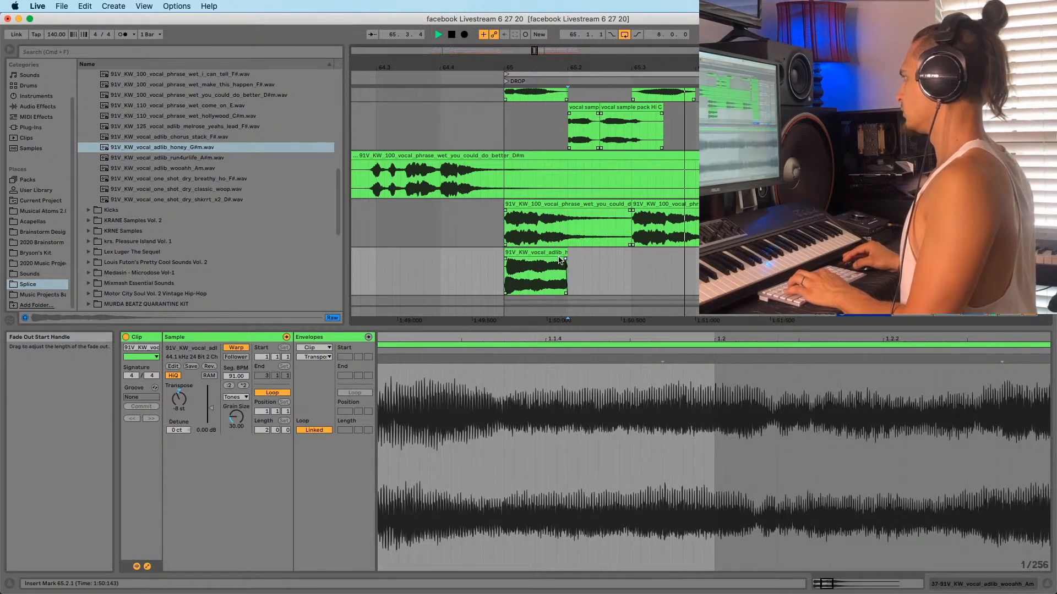
click(553, 252)
key(space)
key(space)
key(space)
key(space)
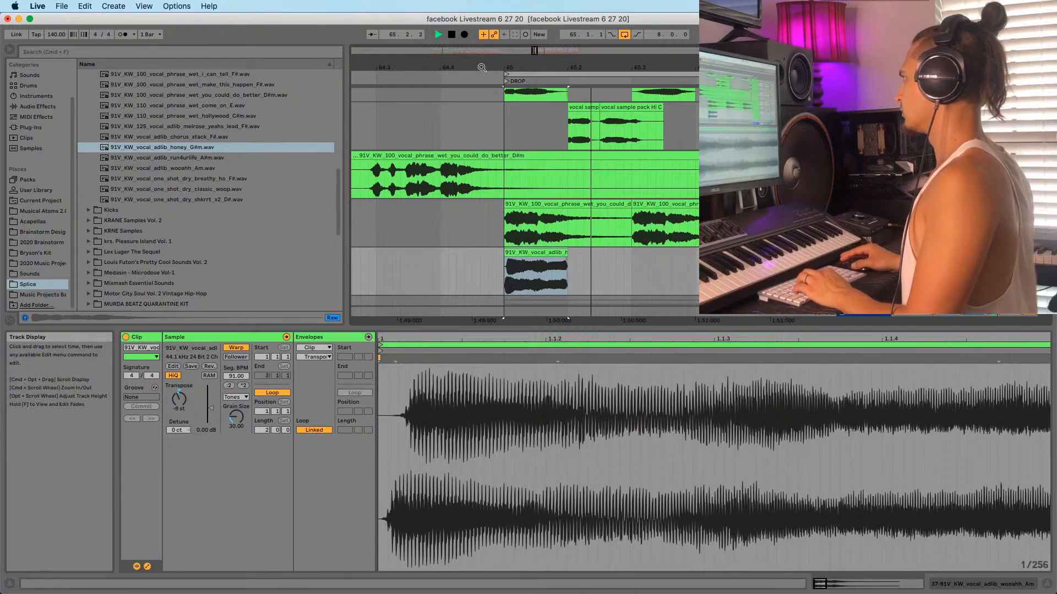
drag(482, 67, 473, 47)
key(space)
key(space)
key(space)
Move the honey chop to 65.2.1, fade in its start and play it within the drop
drag(502, 253, 528, 255)
key(space)
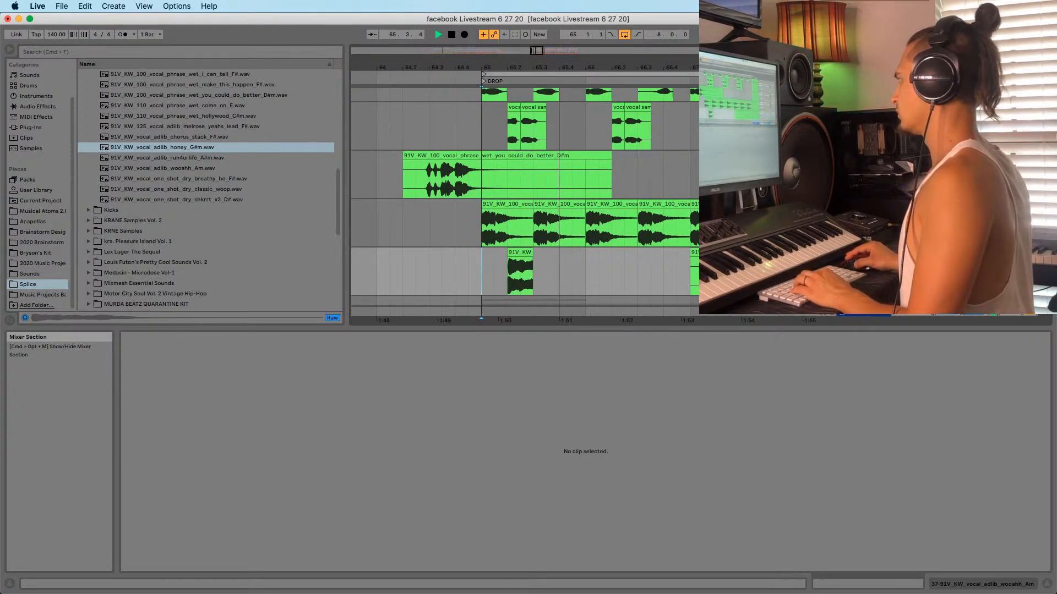
click(520, 259)
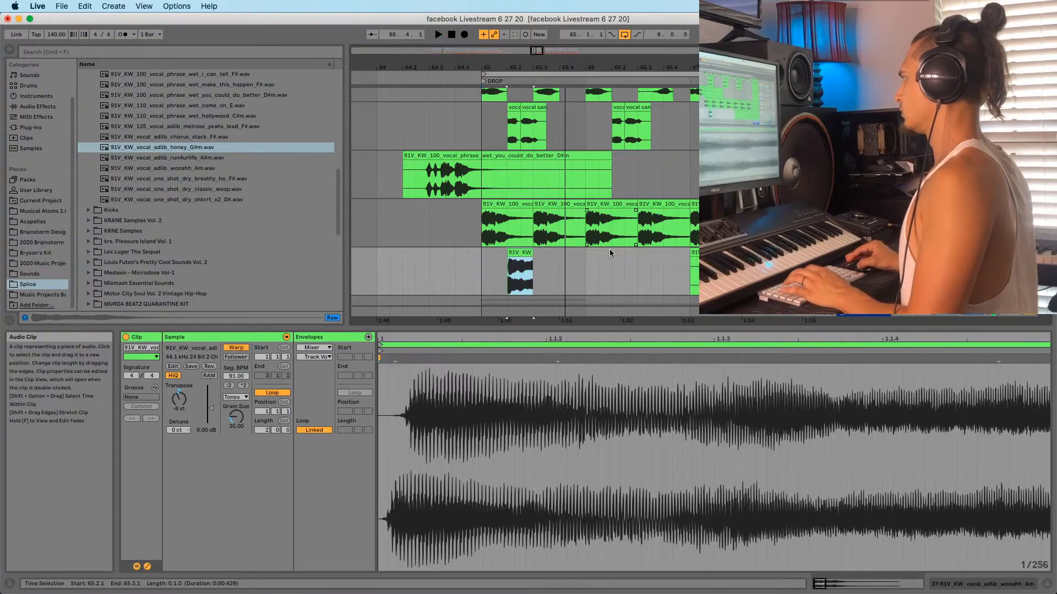
key(space)
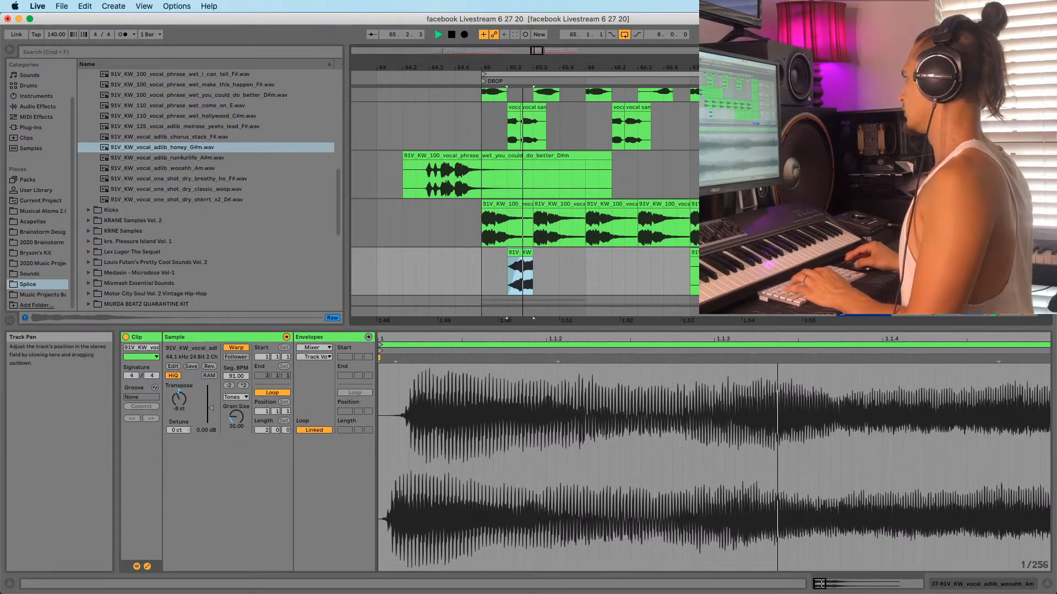
click(482, 280)
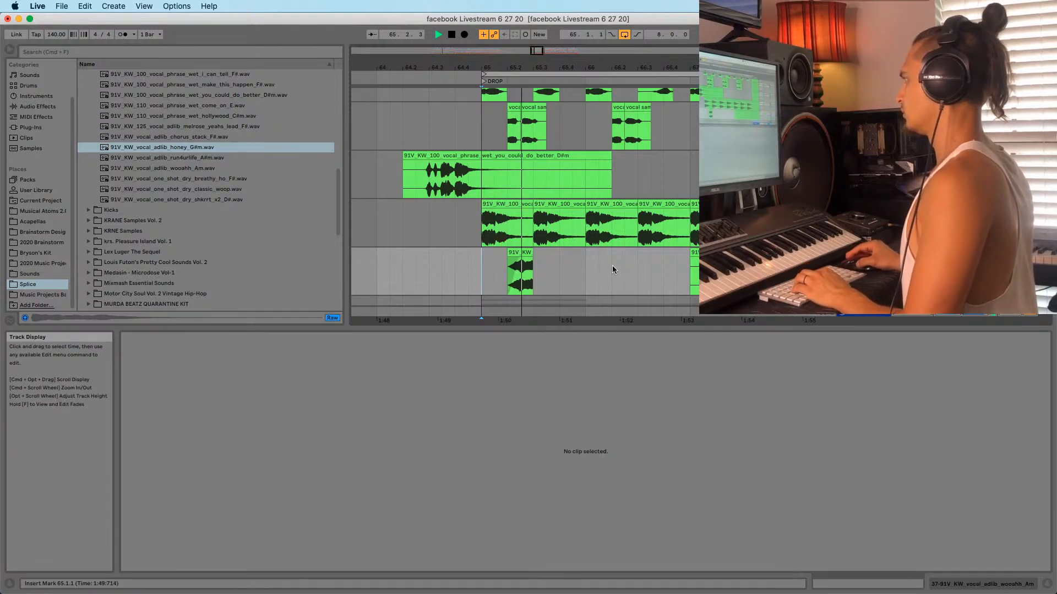
Extend the honey clip to end at 66.2.3, then delete it from the track
drag(532, 255, 622, 248)
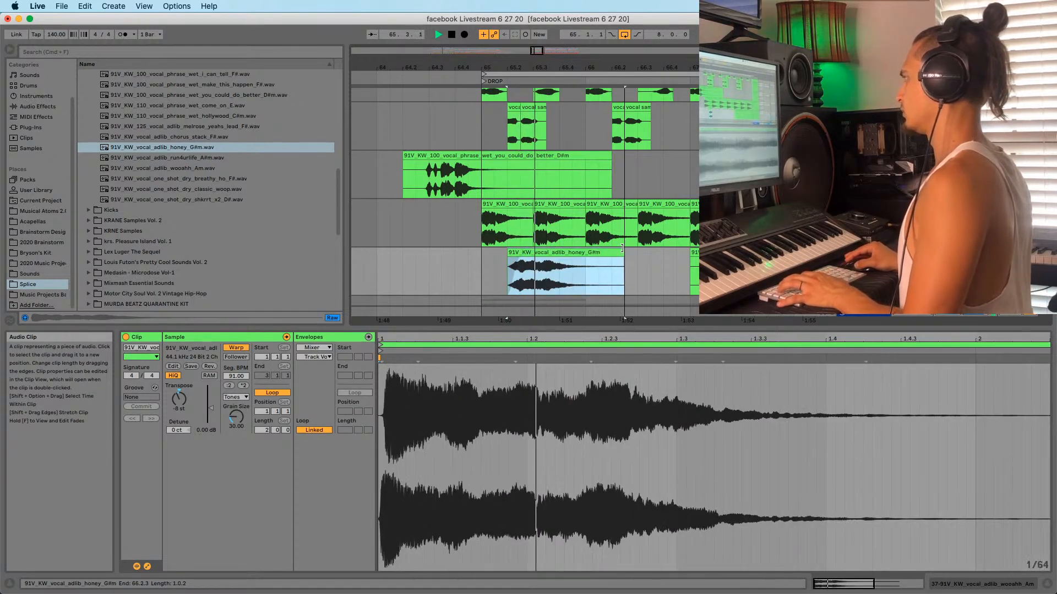
click(553, 281)
key(Delete)
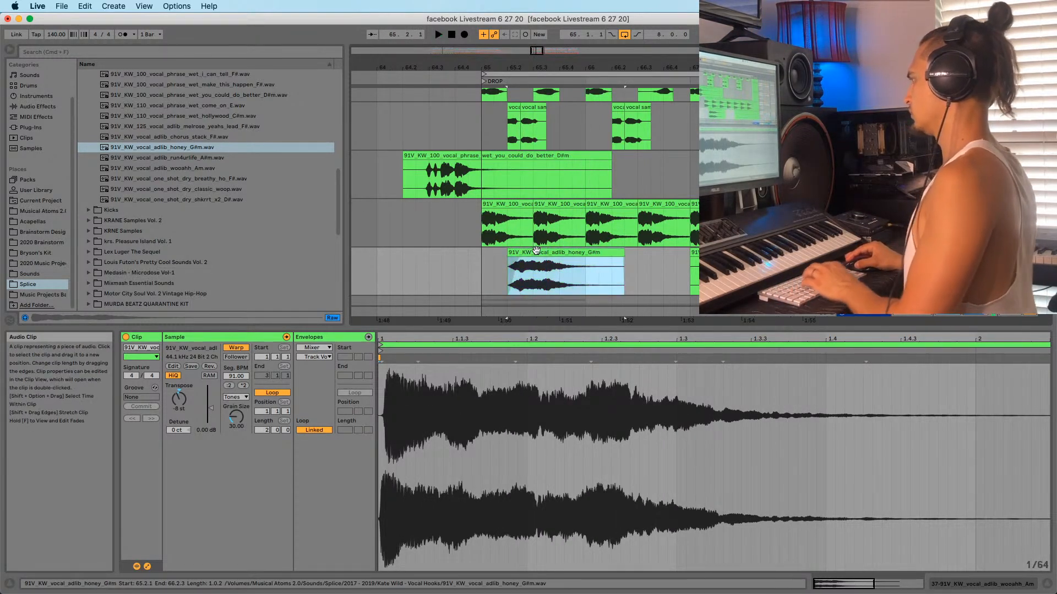
Audition the Kate Wild melrose_yeahs_lead, hollywood, you_could_do_better, make_this_happen and i_can_tell vocal samples
scroll(196, 160, up, 1)
click(195, 151)
click(198, 141)
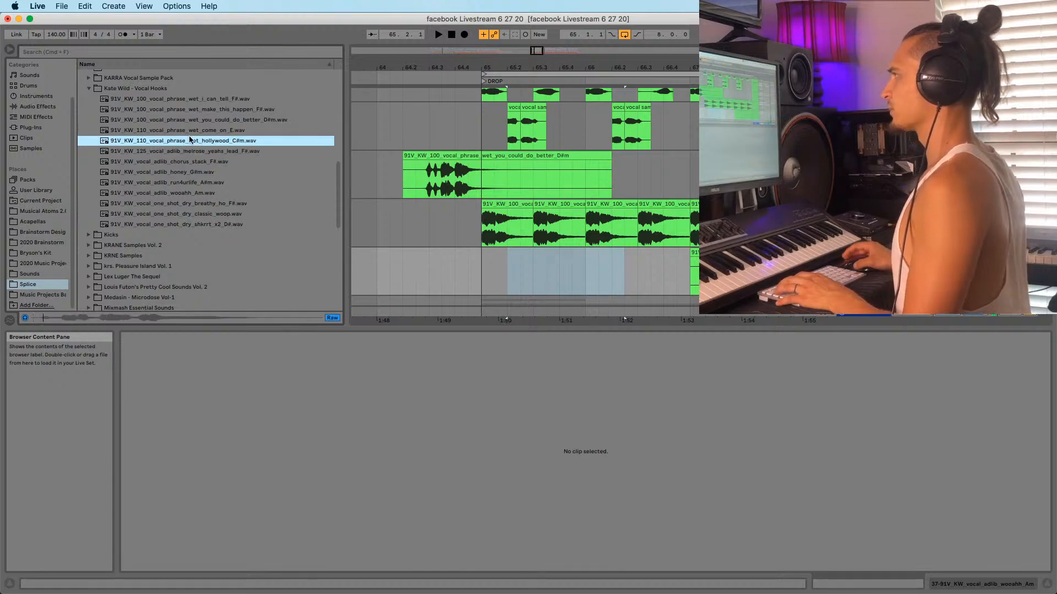
click(200, 119)
click(194, 109)
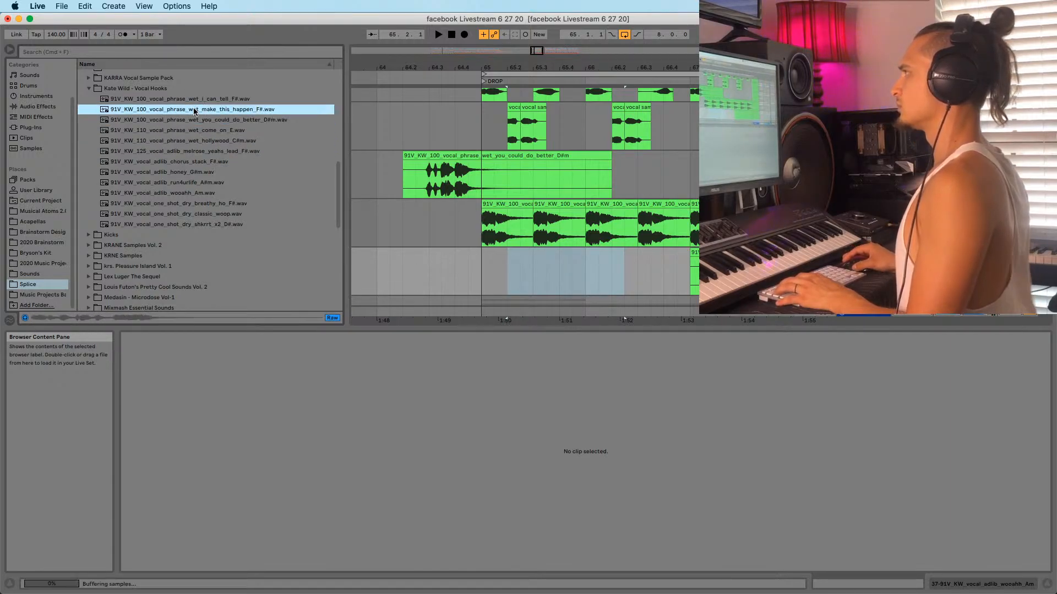
click(195, 100)
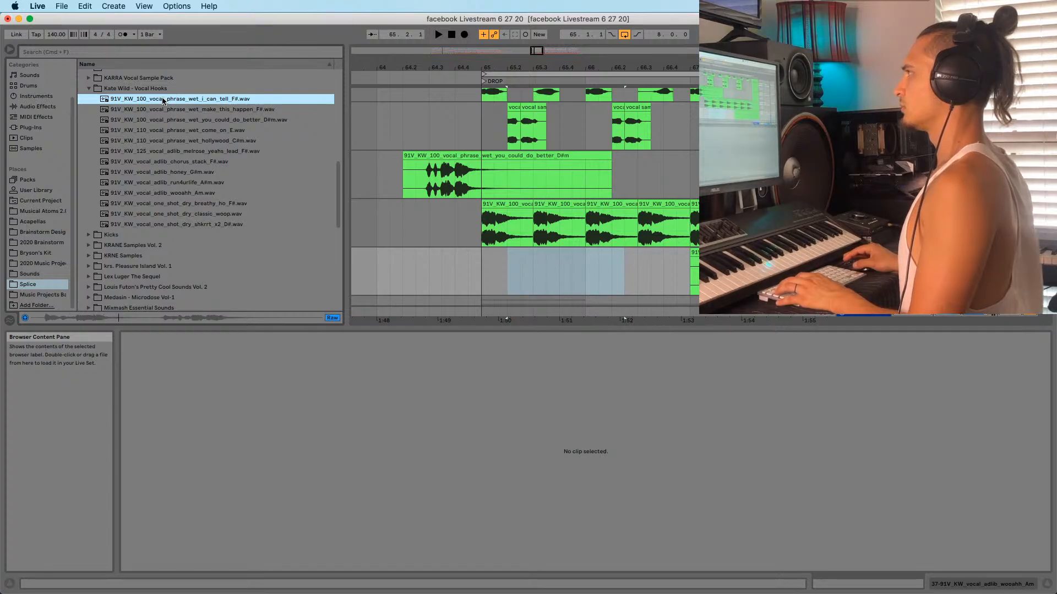
Place the 91V_KW_100_vocal_phrase_wet_i_can_tell_F# sample at 65.3.1 on the adlib track, transpose it down 3 semitones and play it
drag(163, 101, 534, 282)
click(477, 283)
key(space)
click(604, 259)
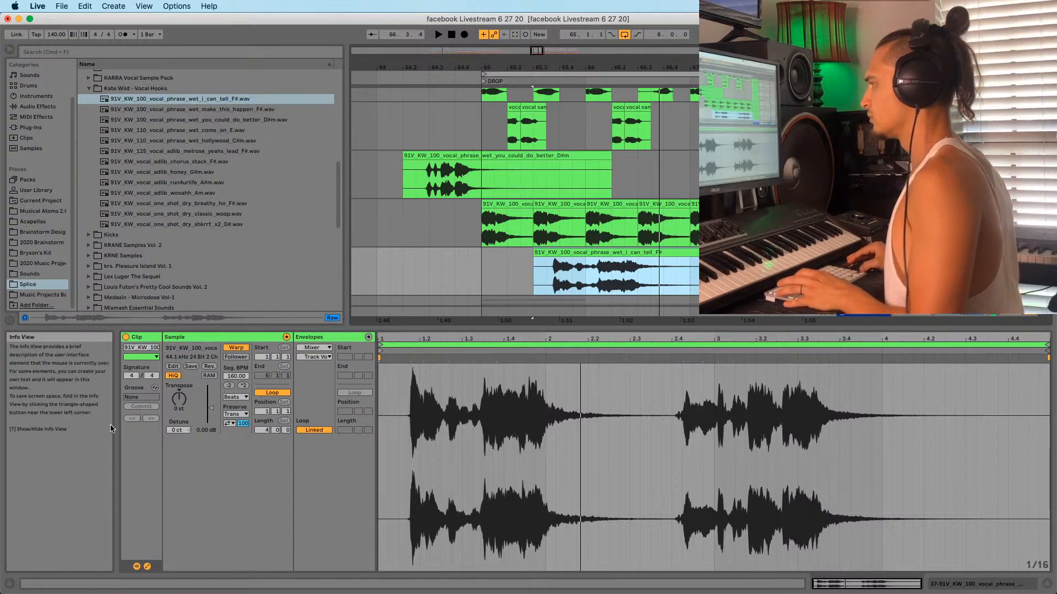
drag(179, 399, 179, 406)
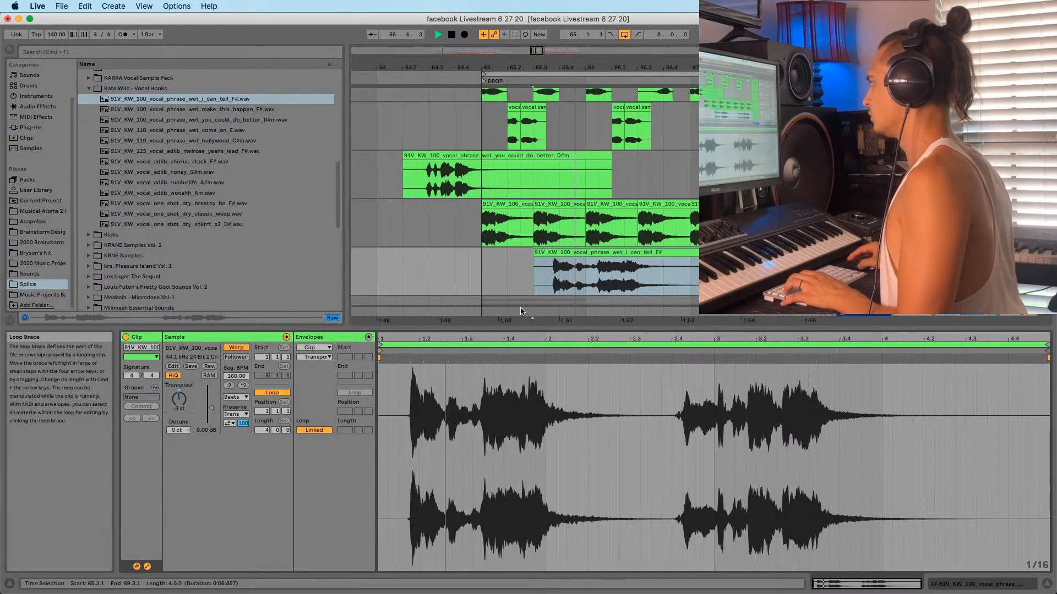
click(486, 281)
click(561, 261)
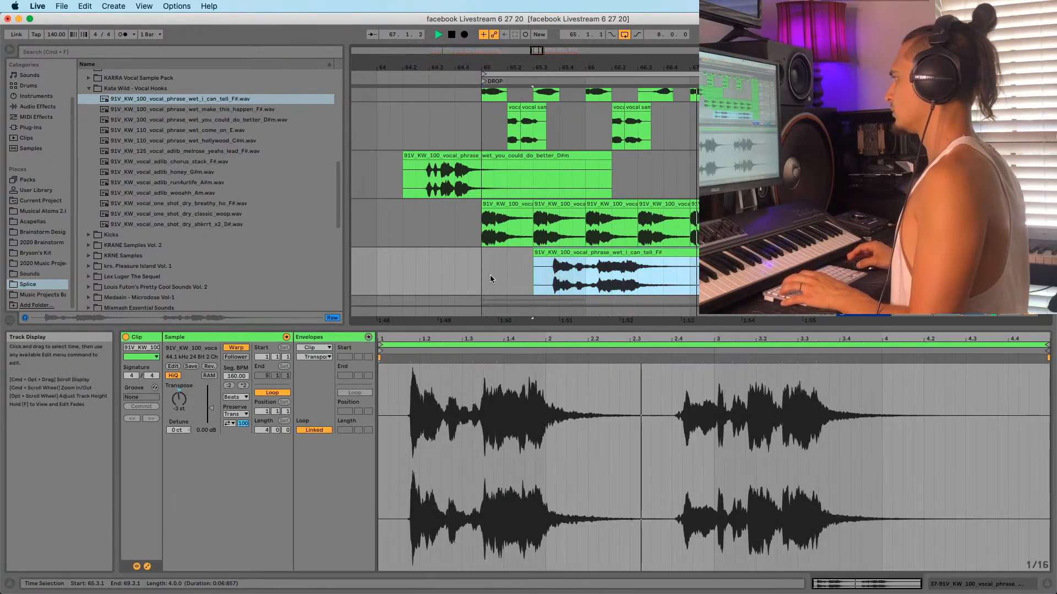
click(490, 275)
Set the i_can_tell clip's segment BPM to 100, shift its start to 65.3.3 and play from 65.1.1
drag(557, 263, 569, 260)
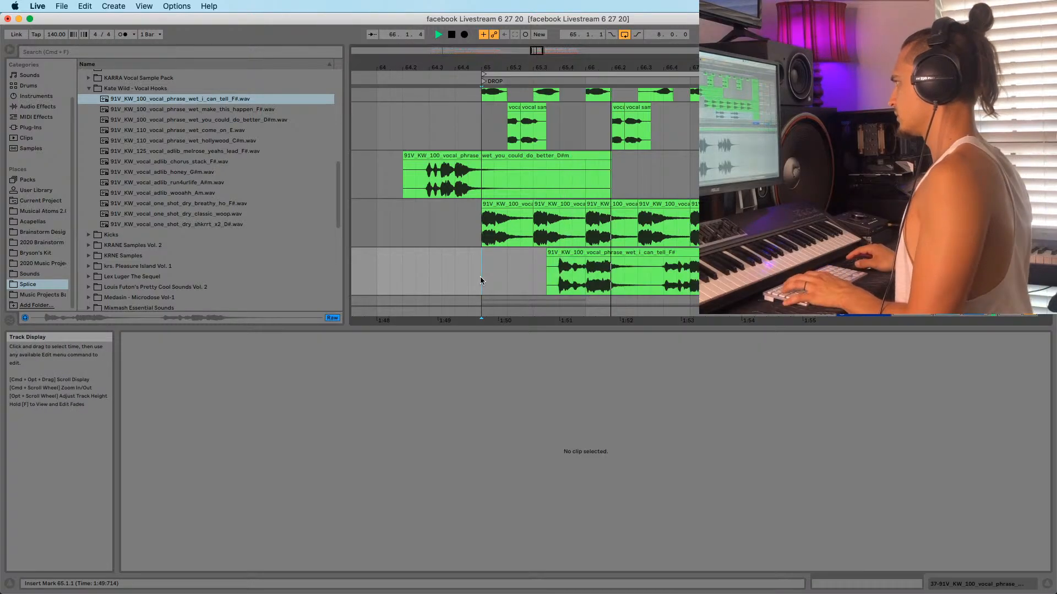
click(520, 266)
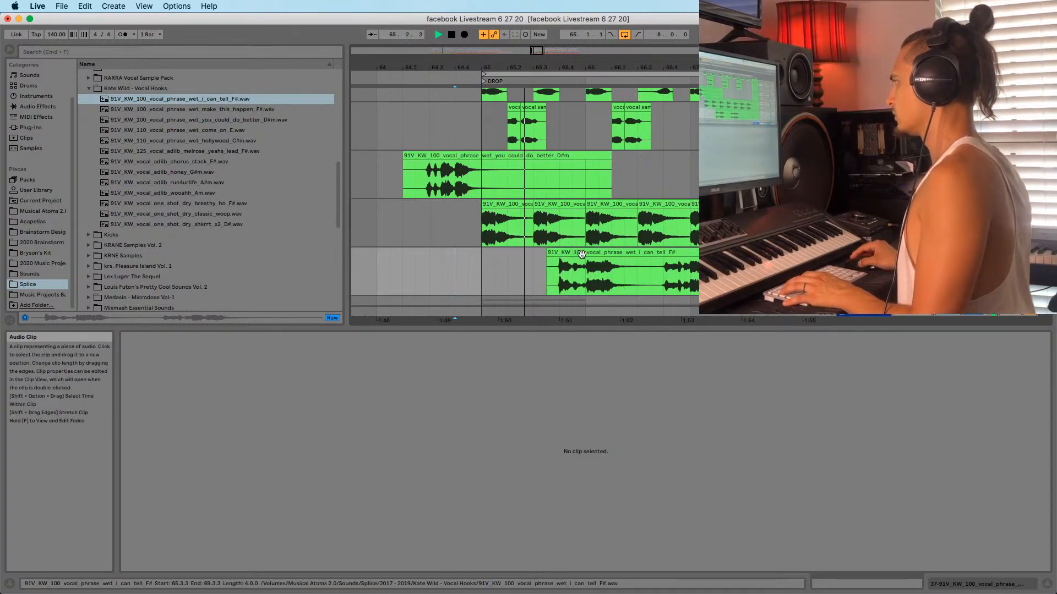
drag(550, 270, 571, 265)
click(476, 276)
click(484, 276)
Split the i_can_tell phrase into one-beat chops at 65.2.1, 65.3.1 and 65.4.1, with the remaining phrase from 66.1.1, and play it
click(535, 274)
key(super+e)
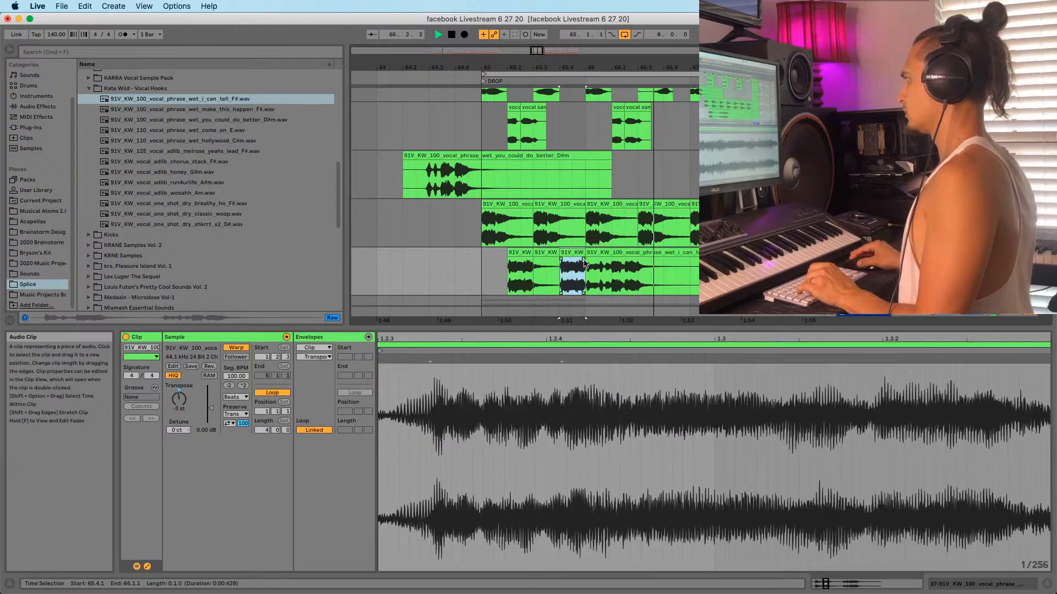
click(601, 252)
key(space)
key(space)
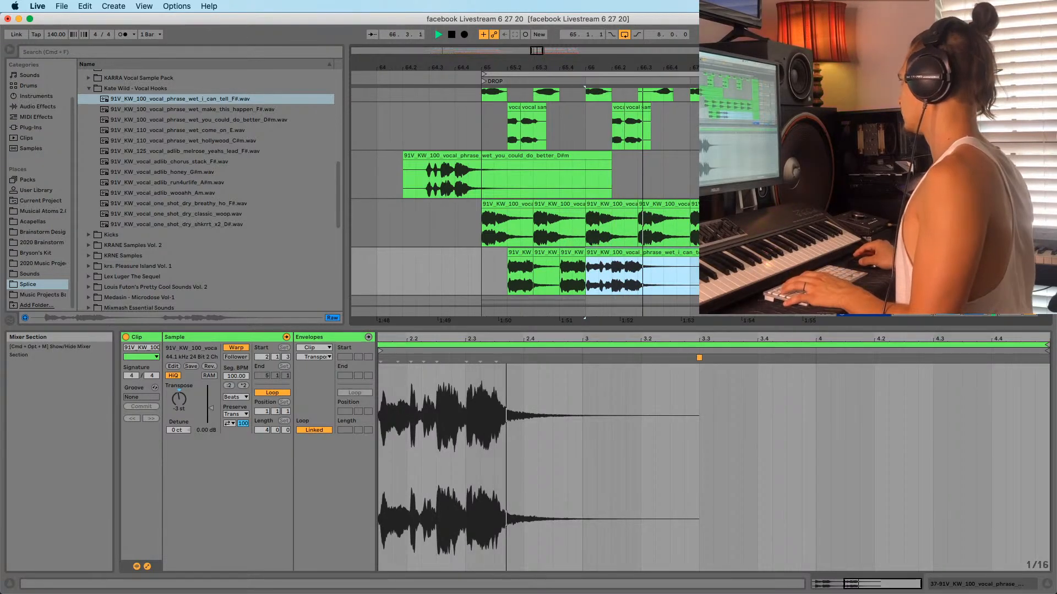
key(space)
key(space)
Switch the warp mode of the remaining i_can_tell clip at 66.1.1 to Complex Pro
drag(638, 68, 609, 81)
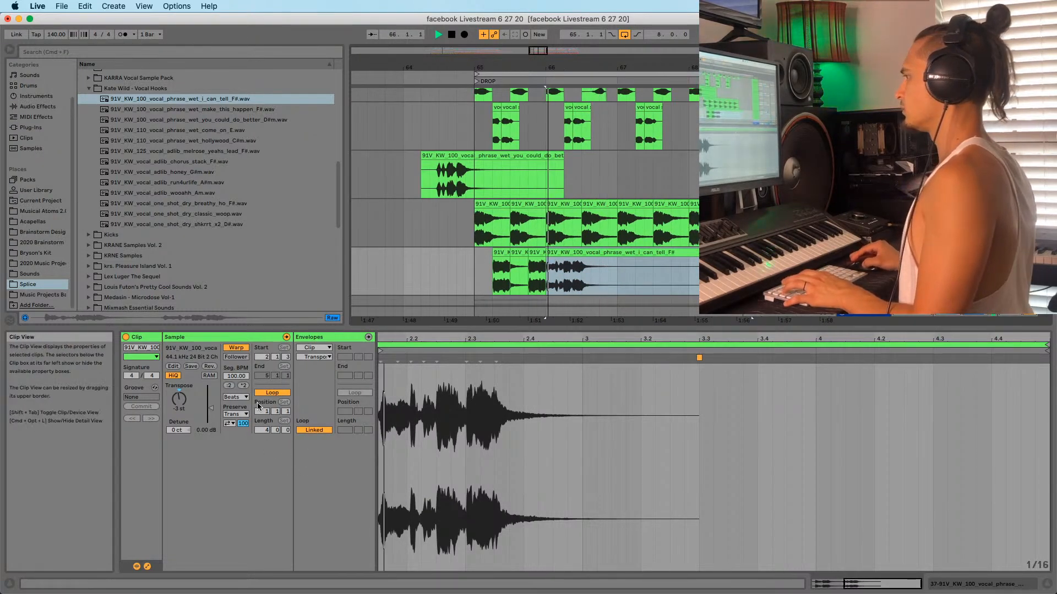
click(236, 396)
click(237, 443)
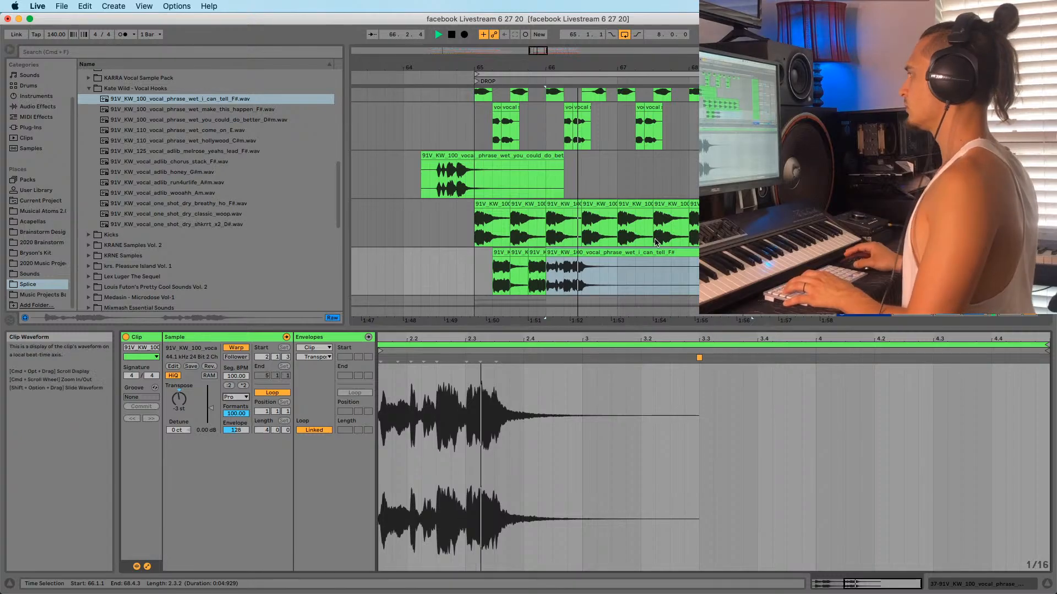
Move the long i_can_tell clip to 67.1.1 and play the drop from 65.1.1
drag(569, 261, 649, 268)
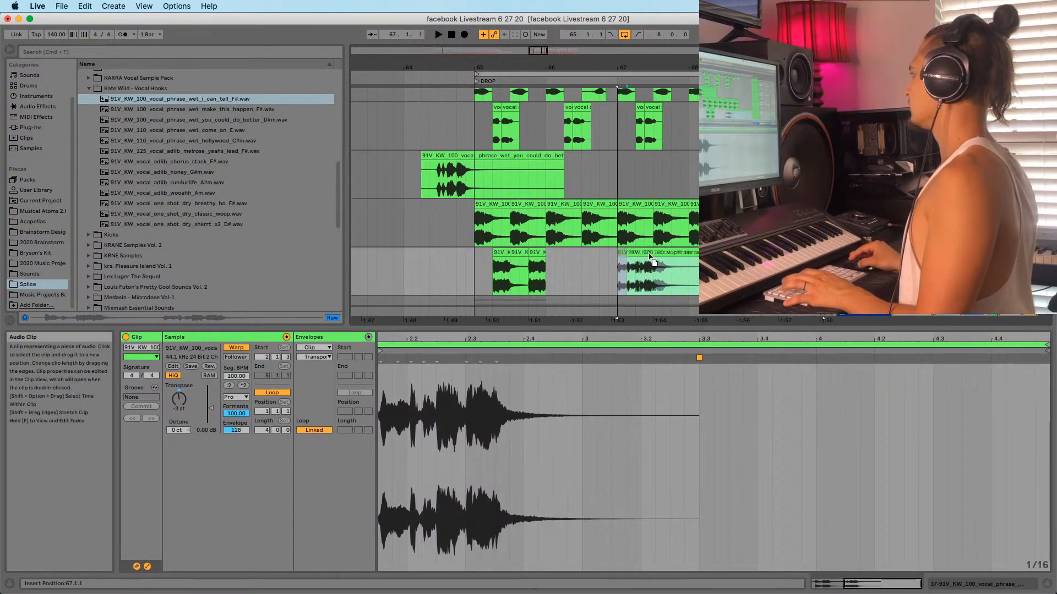
click(439, 281)
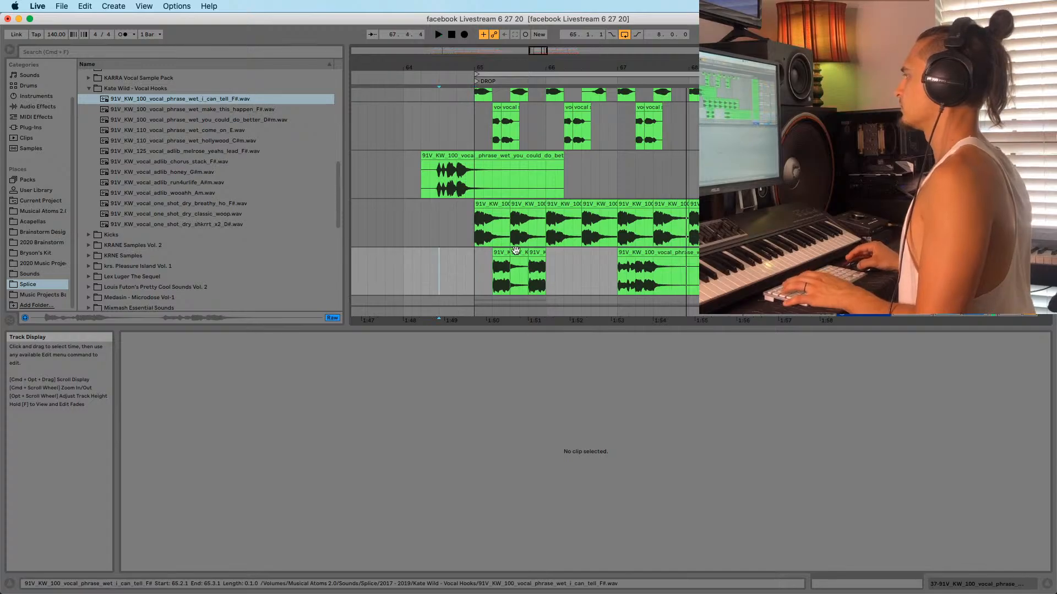
key(space)
key(space)
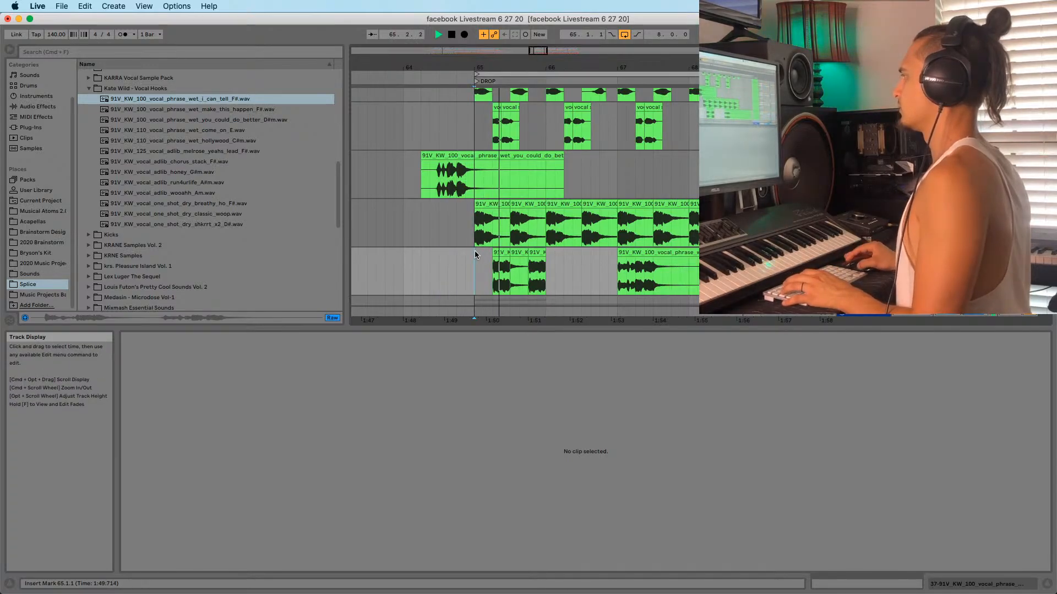
Delete the vocal chop at 65.3.1 on track 37 and audition the result from the drop
click(520, 255)
key(Delete)
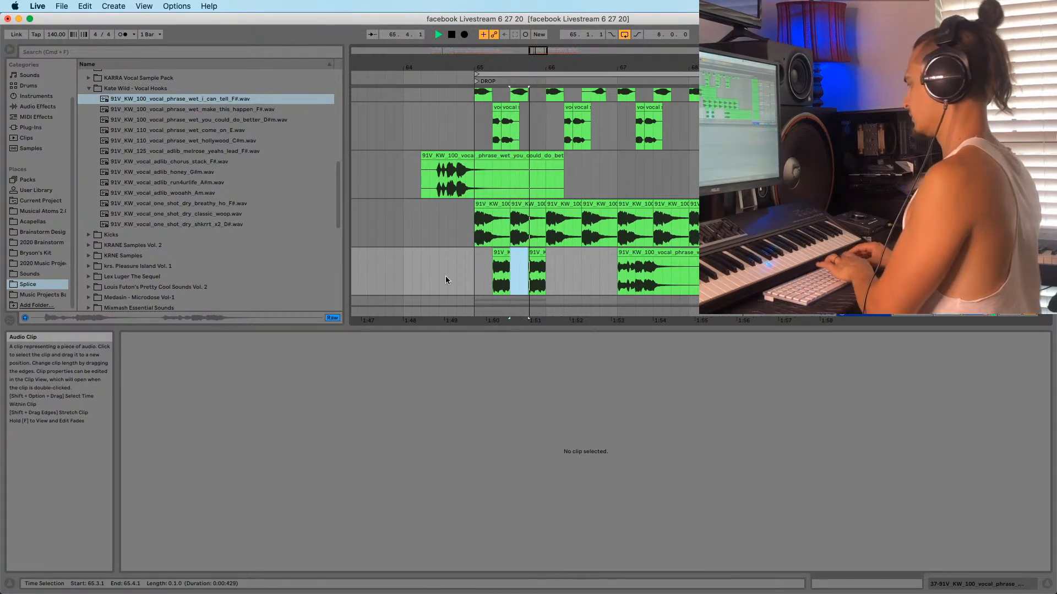
click(474, 273)
Copy the 65.4.1 chop on track 37 to 66.2.1 and delete the long vocal phrase clip at 67.1.1
click(644, 252)
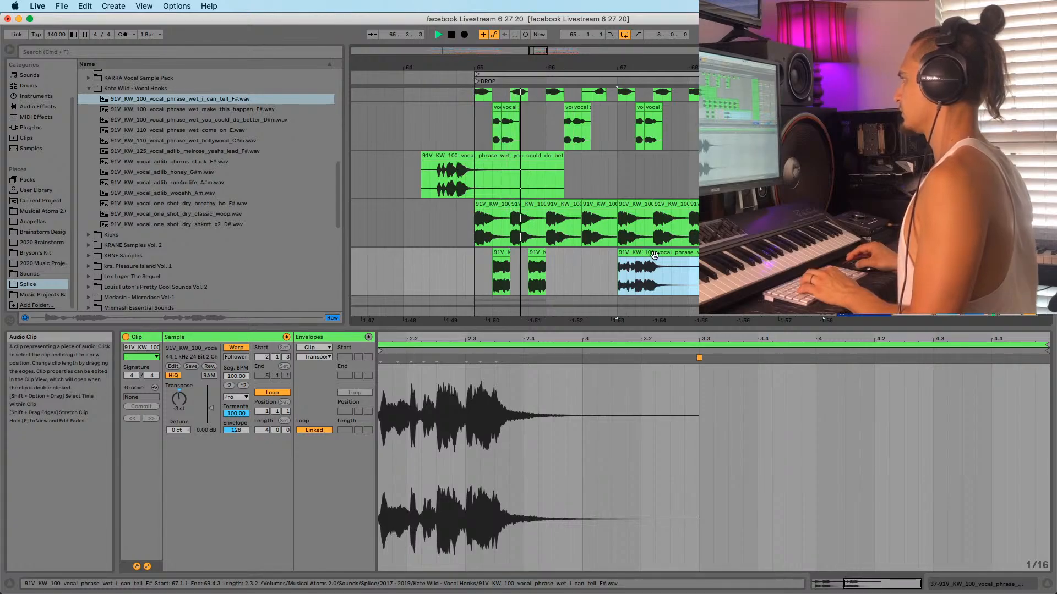
drag(538, 257, 575, 257)
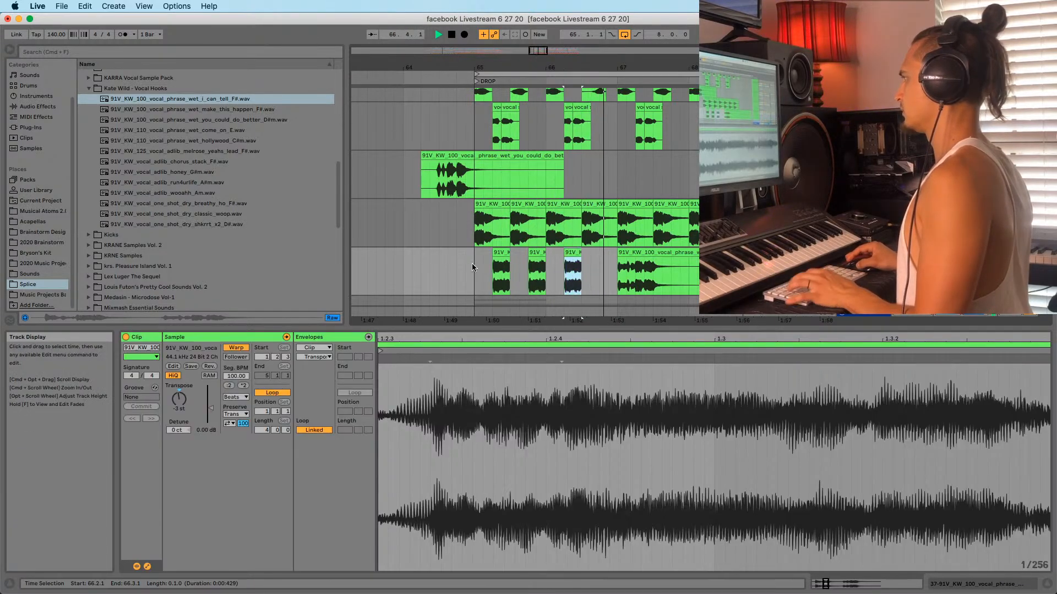
click(611, 266)
click(636, 253)
key(Delete)
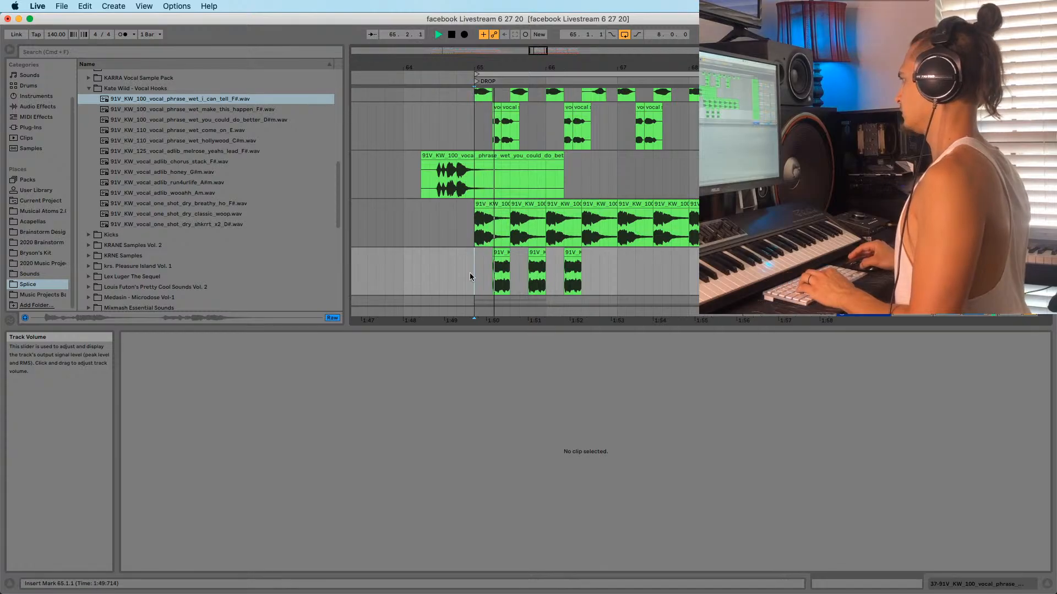
Duplicate track 37's chop pattern from 65.1.1 to 66.3.1 twice and remove the chops past track 36's last clip
drag(468, 273, 582, 259)
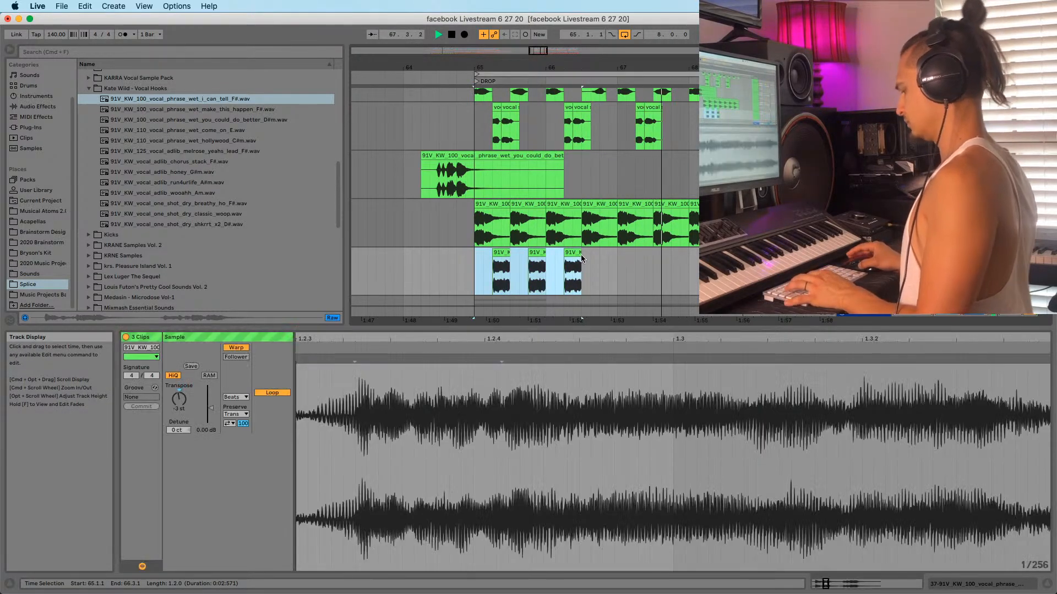
key(super+d)
key(super+d)
drag(768, 265, 823, 264)
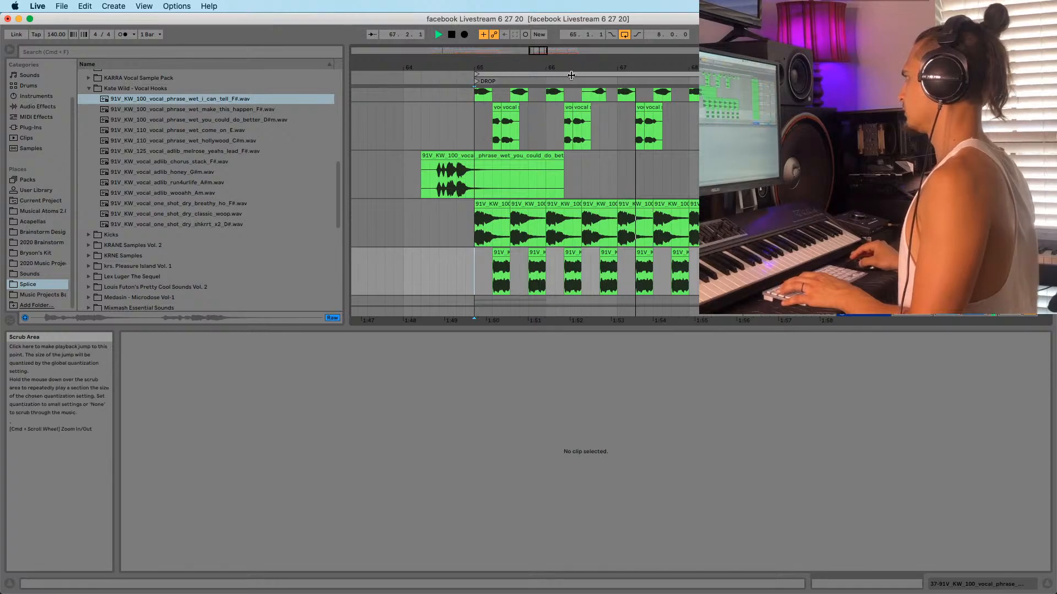
Show the device chain and automation lanes of the vocal sample track 34 at the drop
drag(573, 69, 482, 59)
click(401, 126)
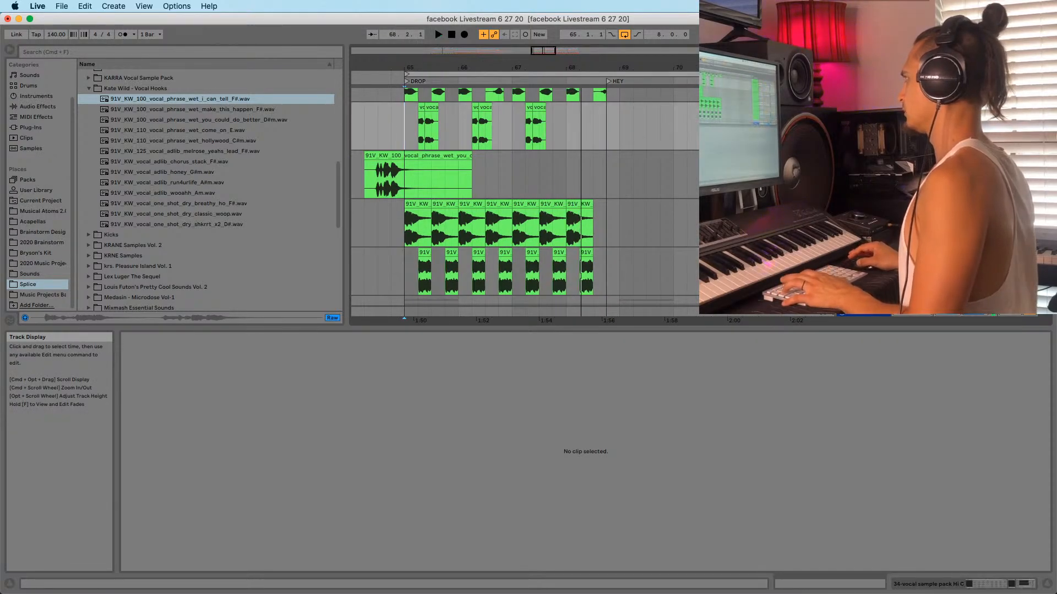
key(space)
key(shift+Tab)
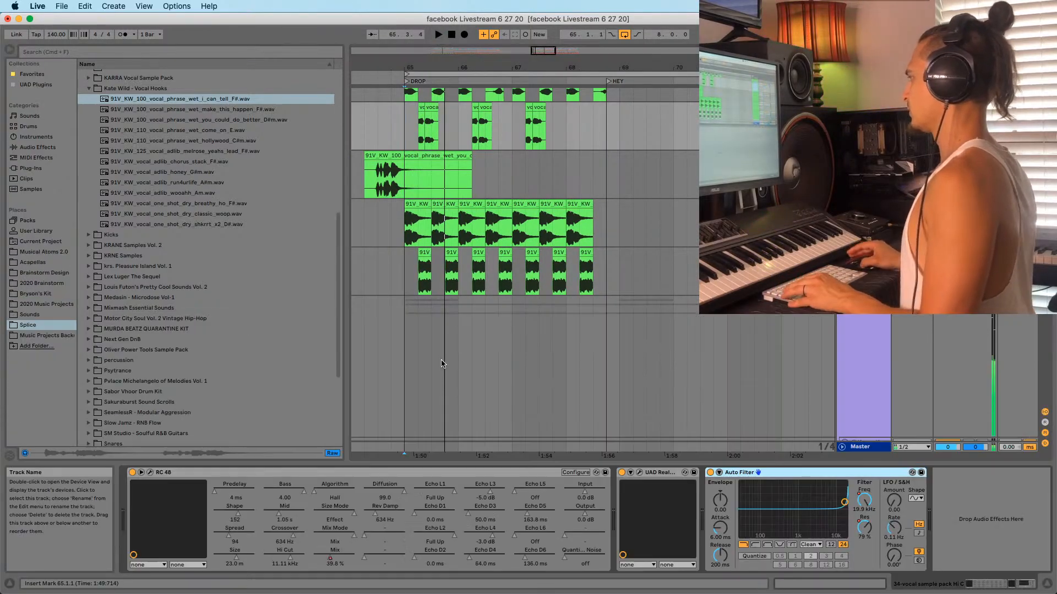
key(a)
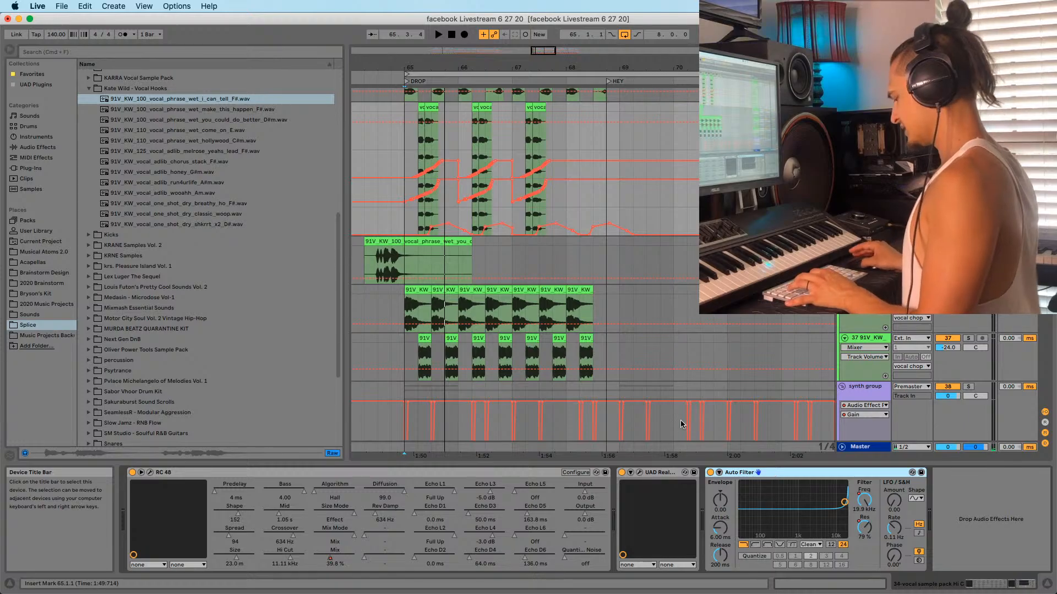
Copy track 34's Auto Filter onto vocal tracks 36 and 37 and start playback at the drop
click(406, 314)
key(super+z)
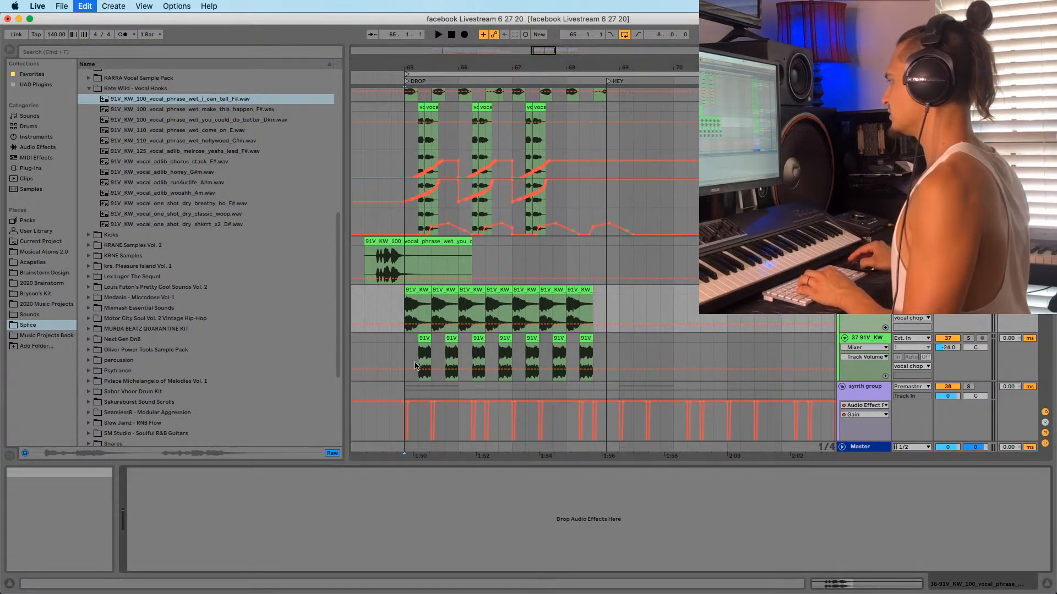
click(410, 349)
key(space)
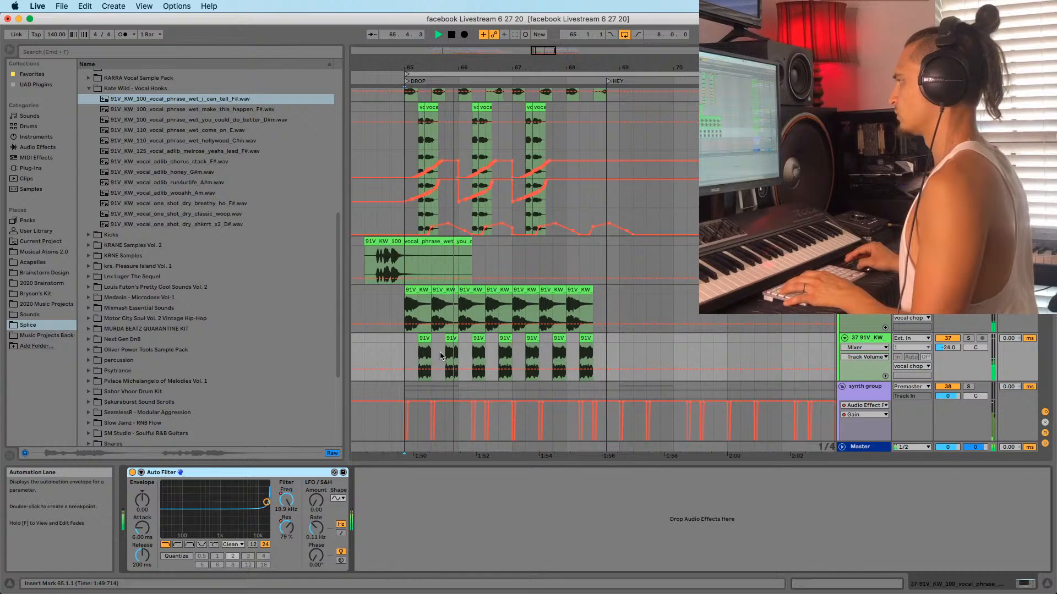
Listen to the filtered vocal layers on tracks 34 to 37 from the pickup at 64.2.1 and the drop at 65.1.1
click(400, 346)
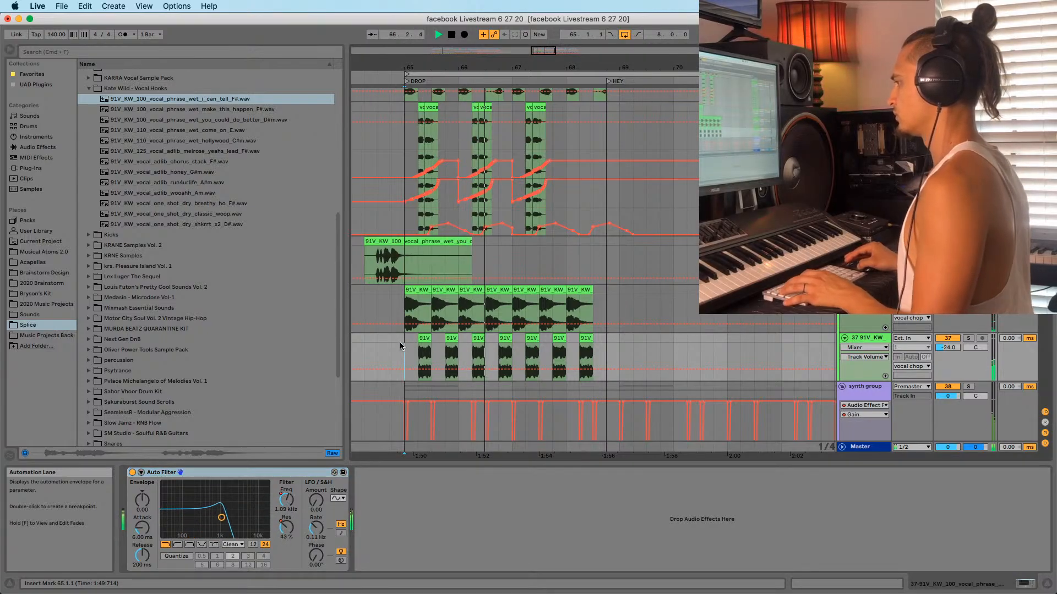
click(409, 301)
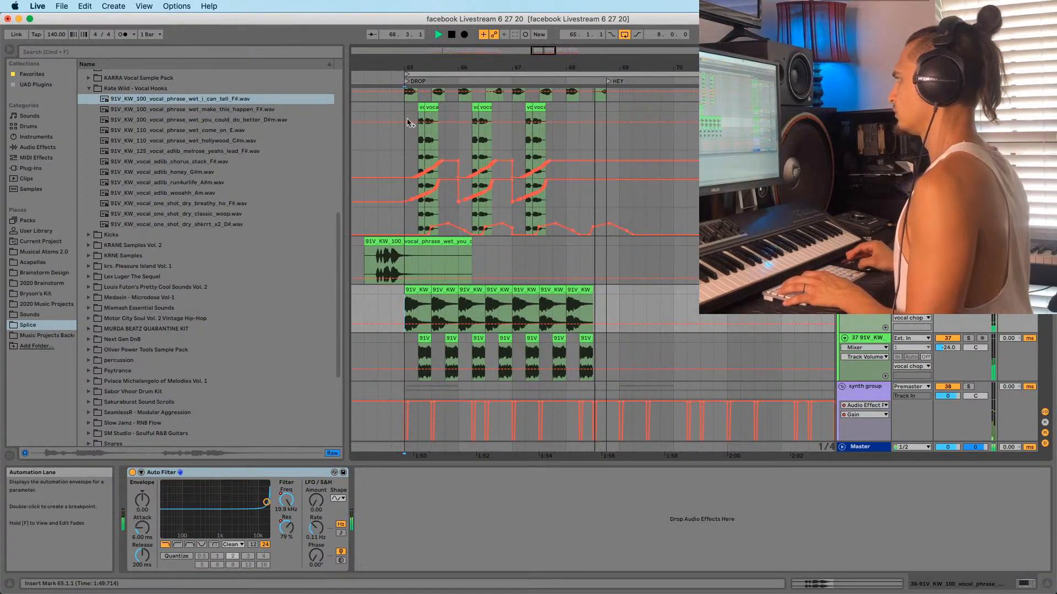
drag(409, 67, 462, 56)
key(space)
key(space)
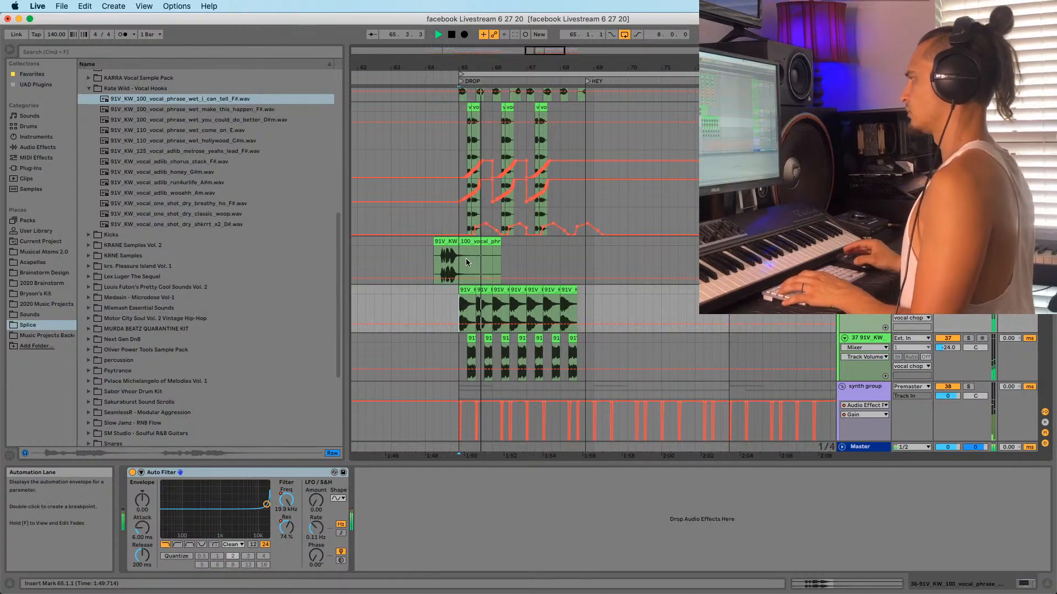
click(435, 253)
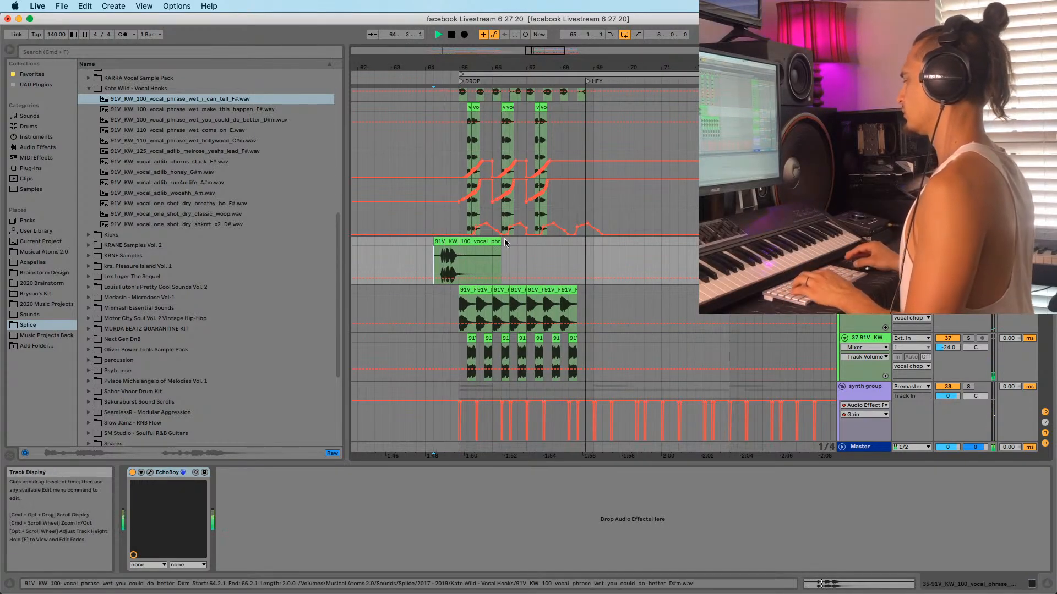
drag(481, 62, 453, 52)
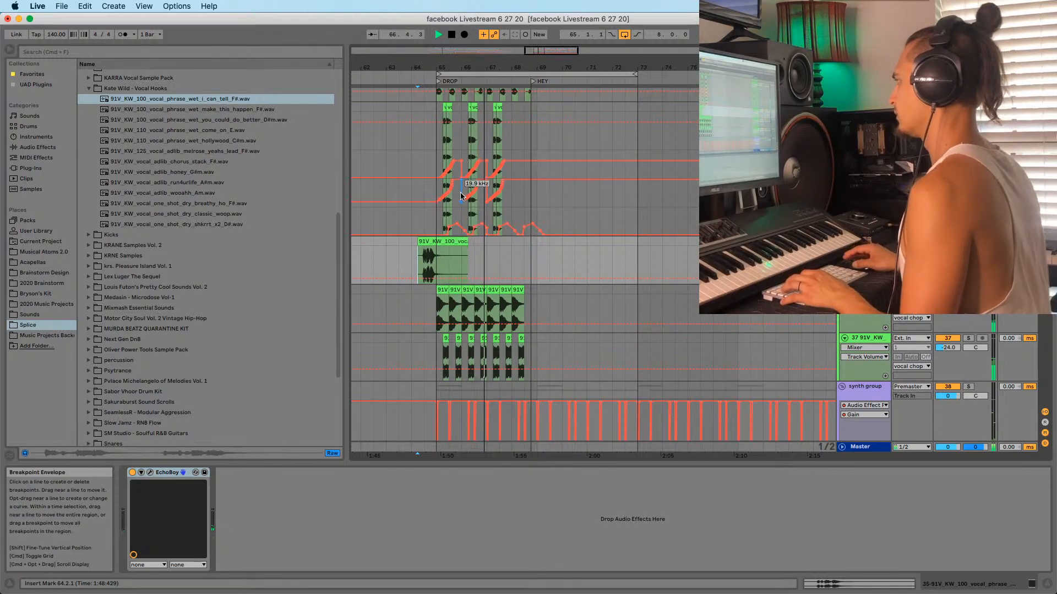
click(435, 211)
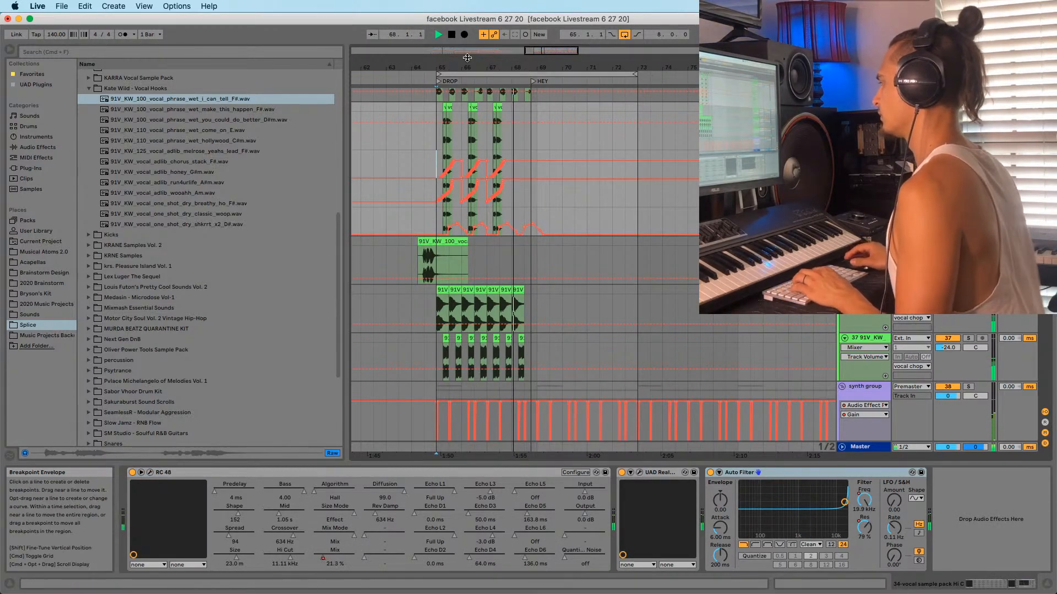
drag(445, 70, 454, 206)
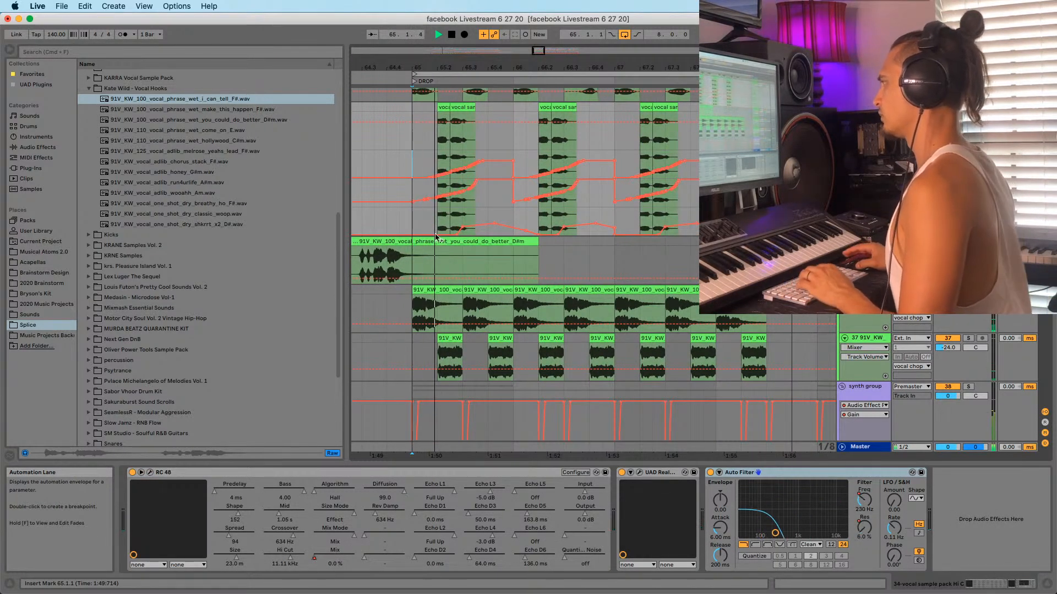
Delete the first vocal chop at 65.2.1 on track 37 and stop playback
click(450, 358)
key(Delete)
key(space)
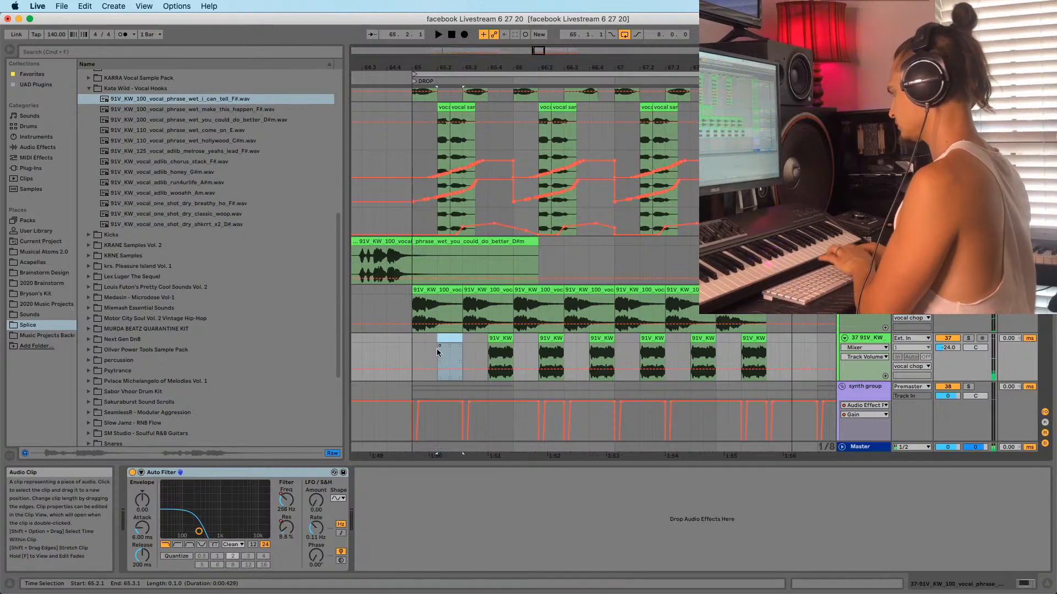
Replay the drop from 65.1.1 and set track 37's volume to -20.9 dB
click(408, 346)
key(space)
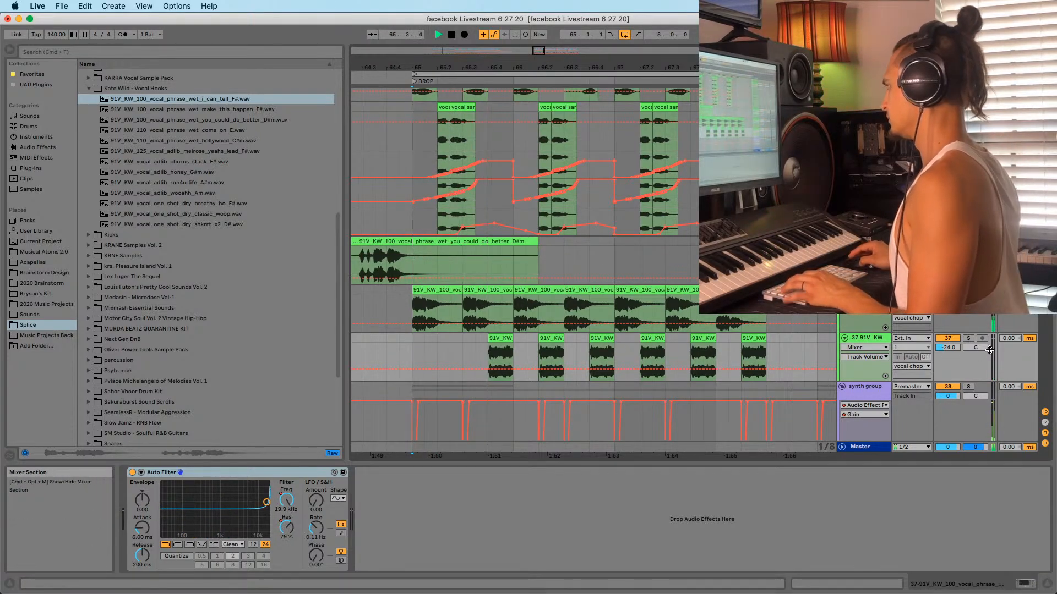
key(space)
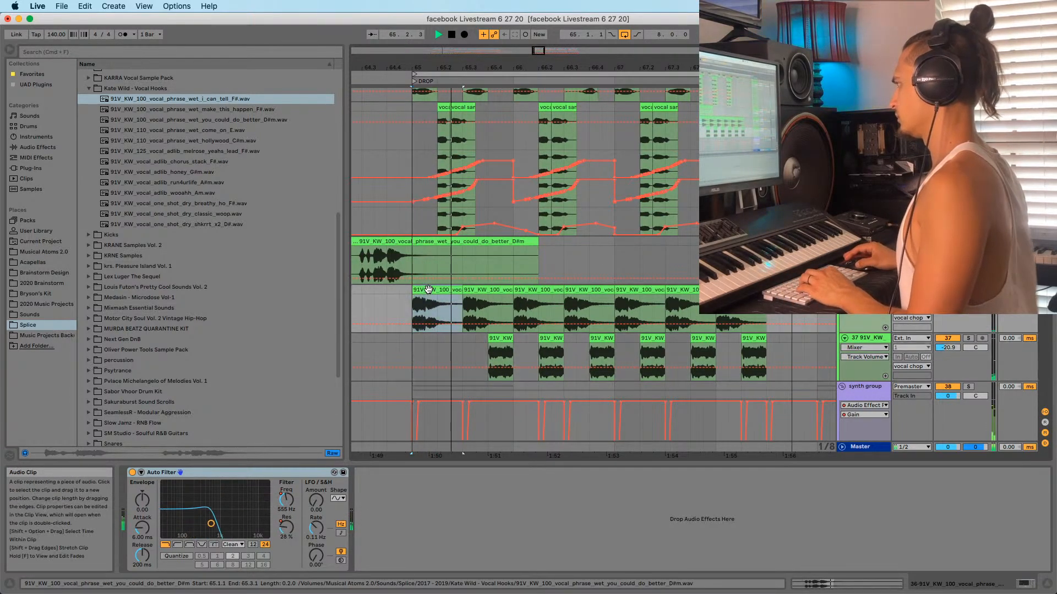
Deactivate the first vocal clip at 65.1.1 on track 36 and audition the drop without it
right_click(431, 293)
click(461, 380)
key(space)
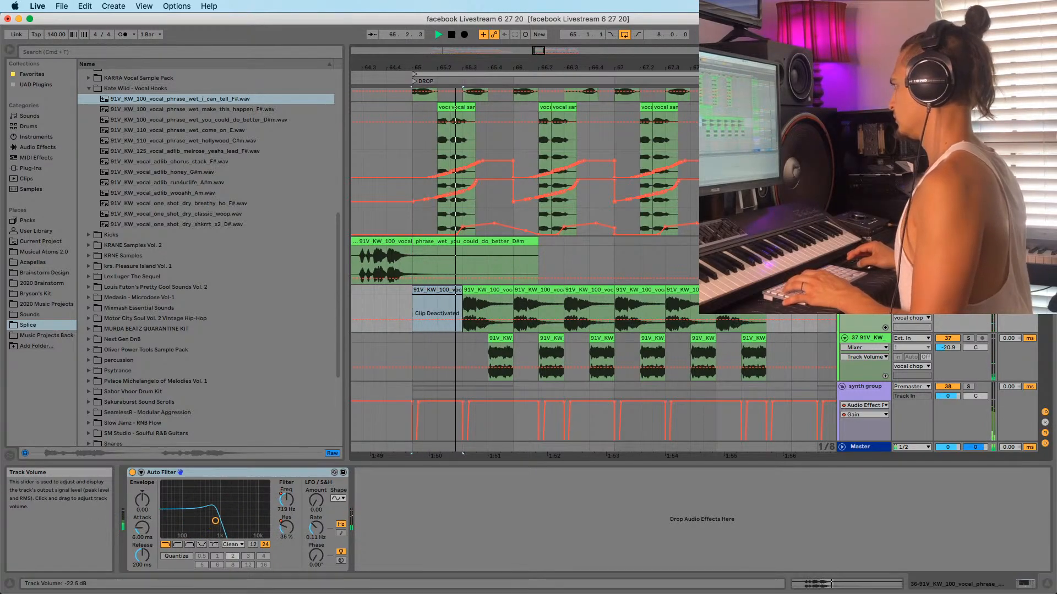
key(space)
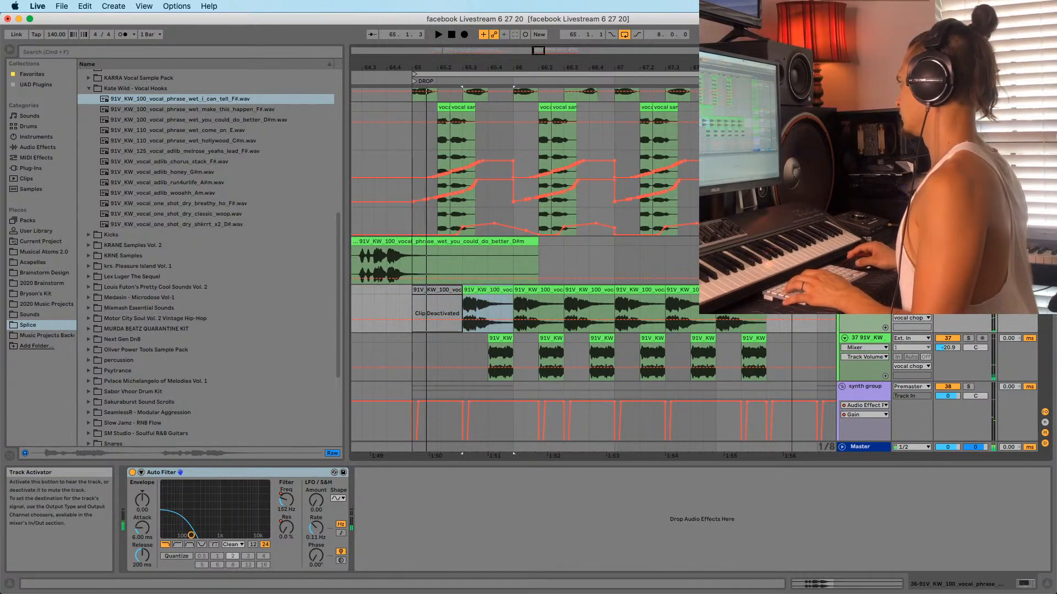
Turn off the Auto Filter on tracks 36 and 37 while replaying the drop from 65.1.1
key(space)
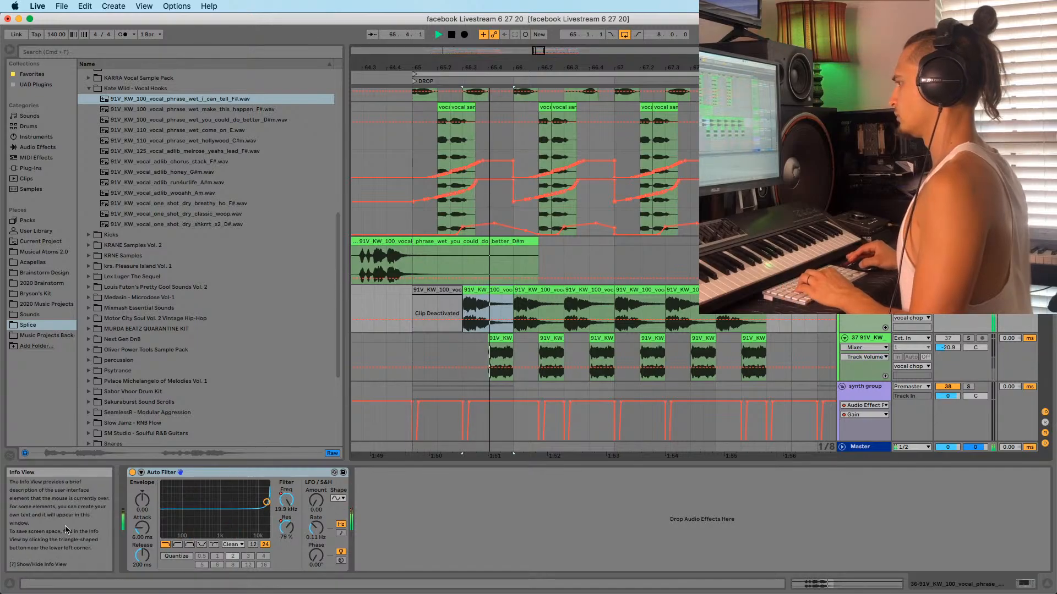
key(space)
click(411, 348)
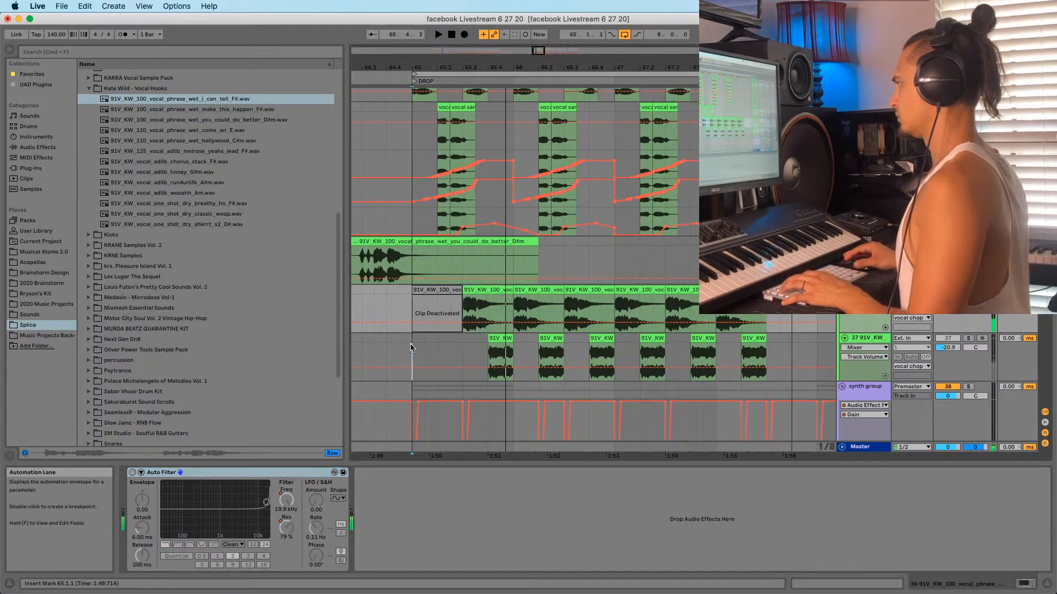
key(space)
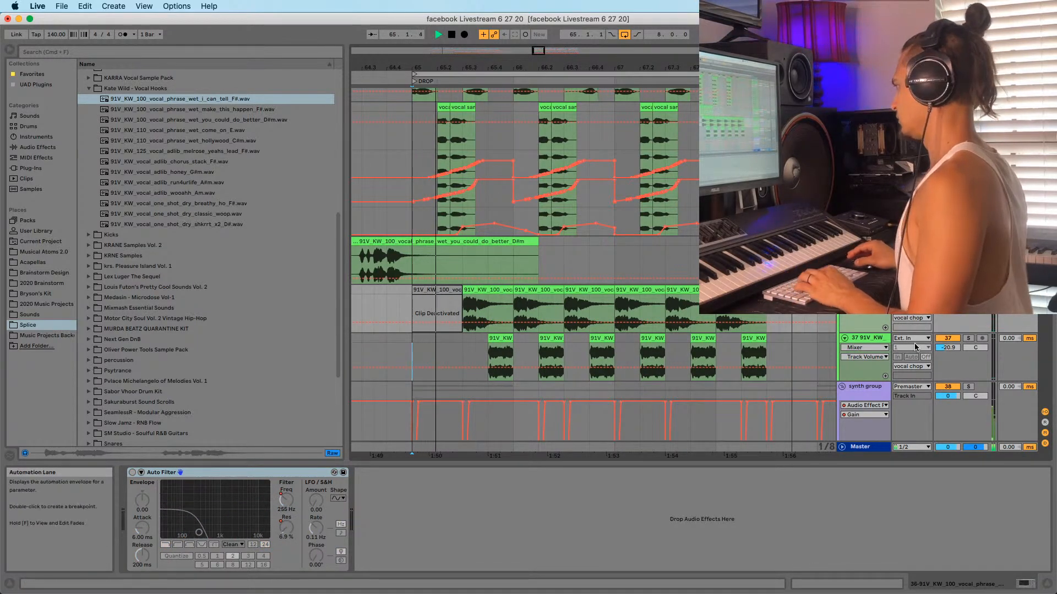
click(132, 472)
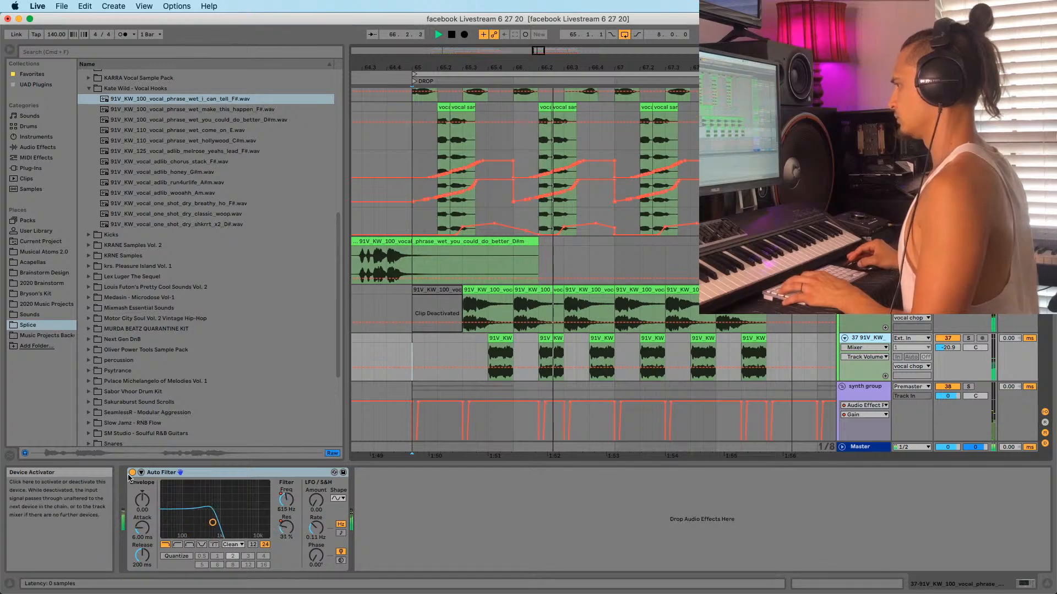
click(132, 472)
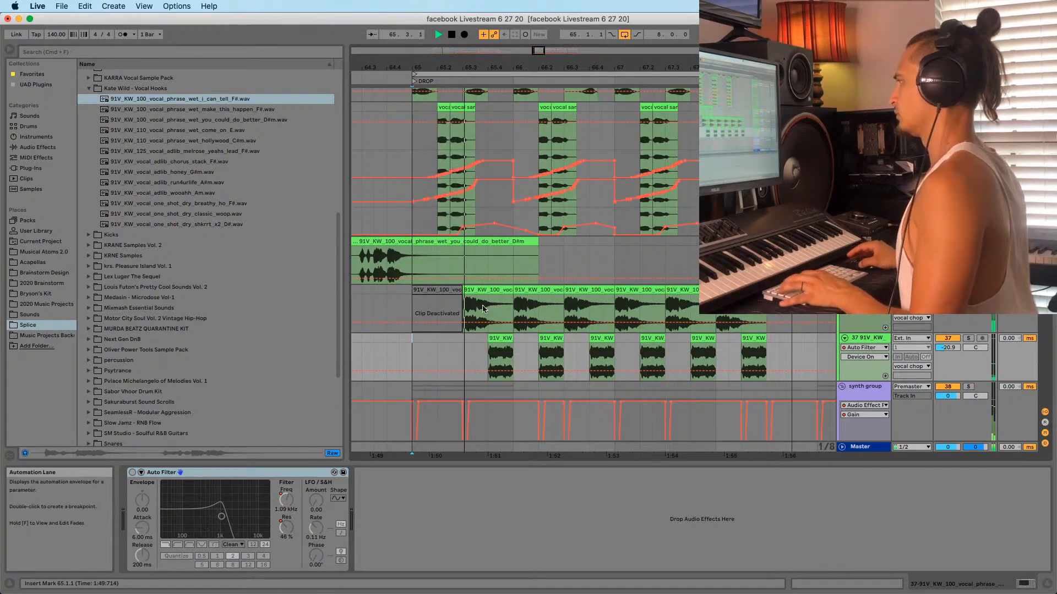
Remove the 66.2.1 chop from track 37 and leave track 36 empty between 66.2.1 and 66.3.1
click(441, 301)
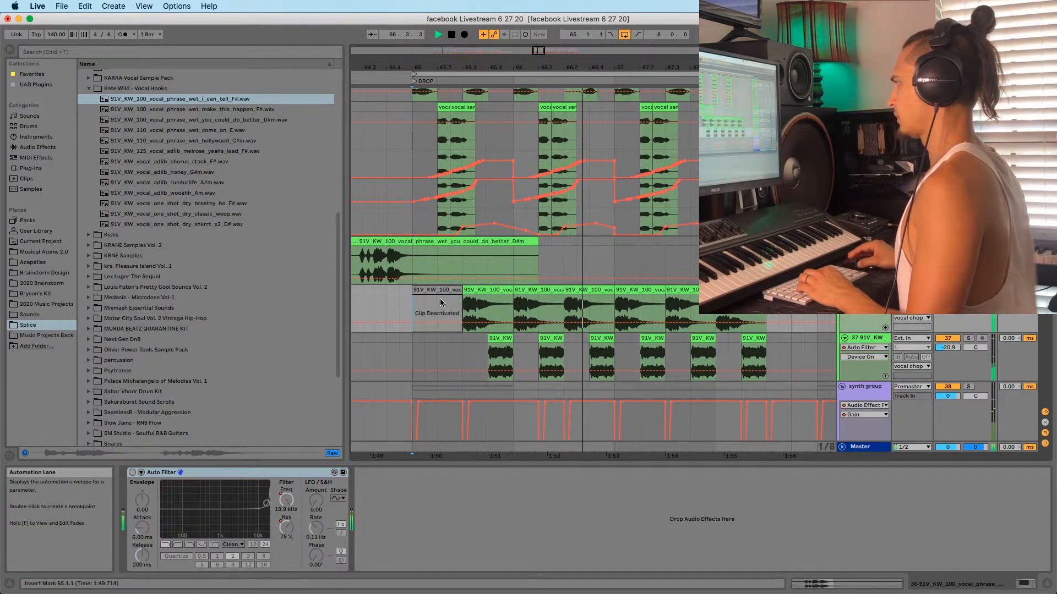
click(555, 339)
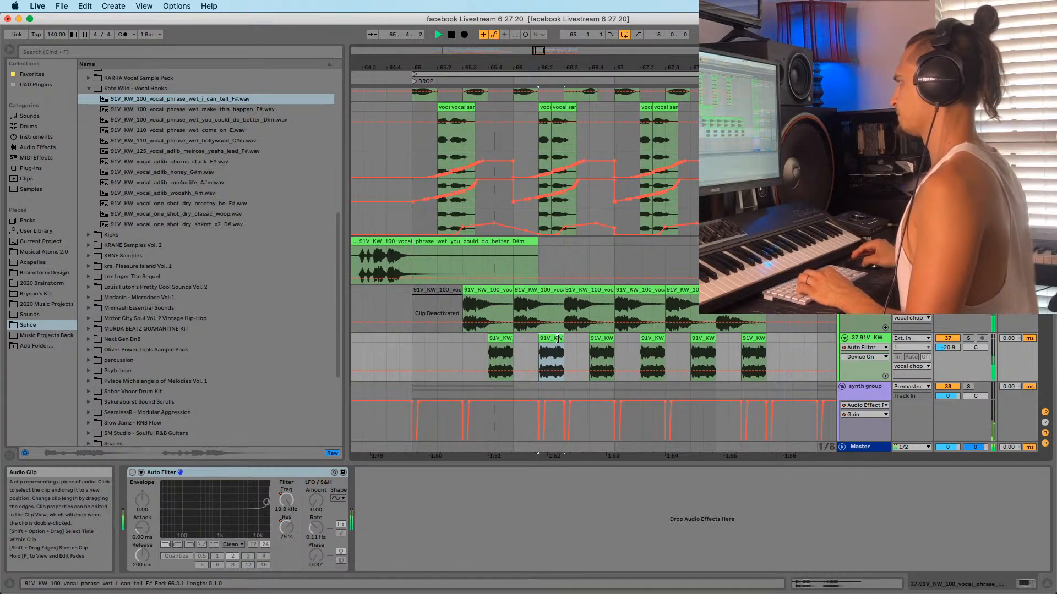
drag(556, 338, 539, 304)
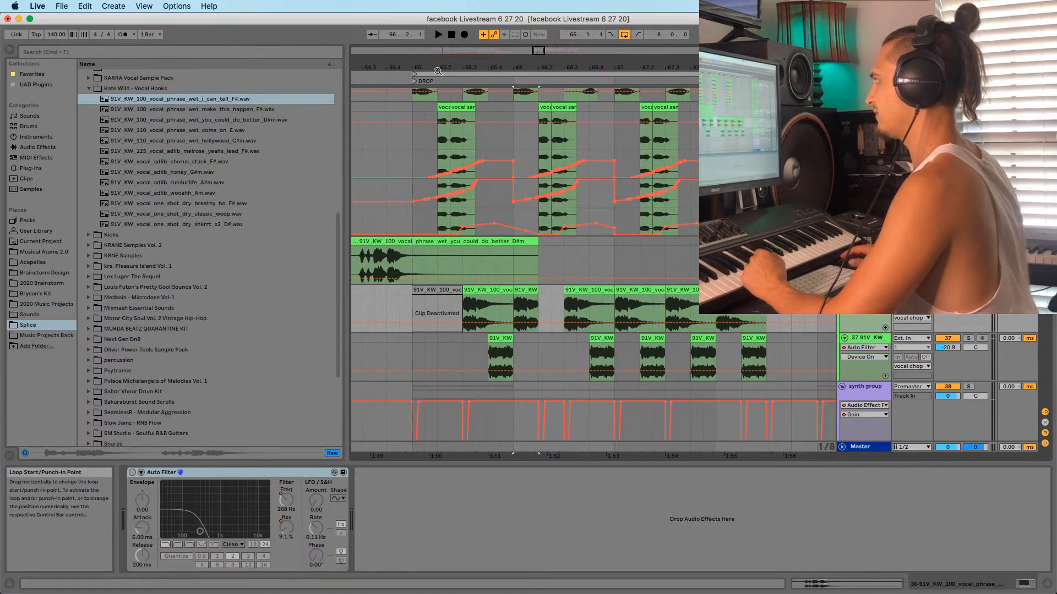
Narrow the browser to give the arrangement more room and play the drop from 65.1.1
drag(437, 71, 433, 63)
drag(348, 278, 298, 279)
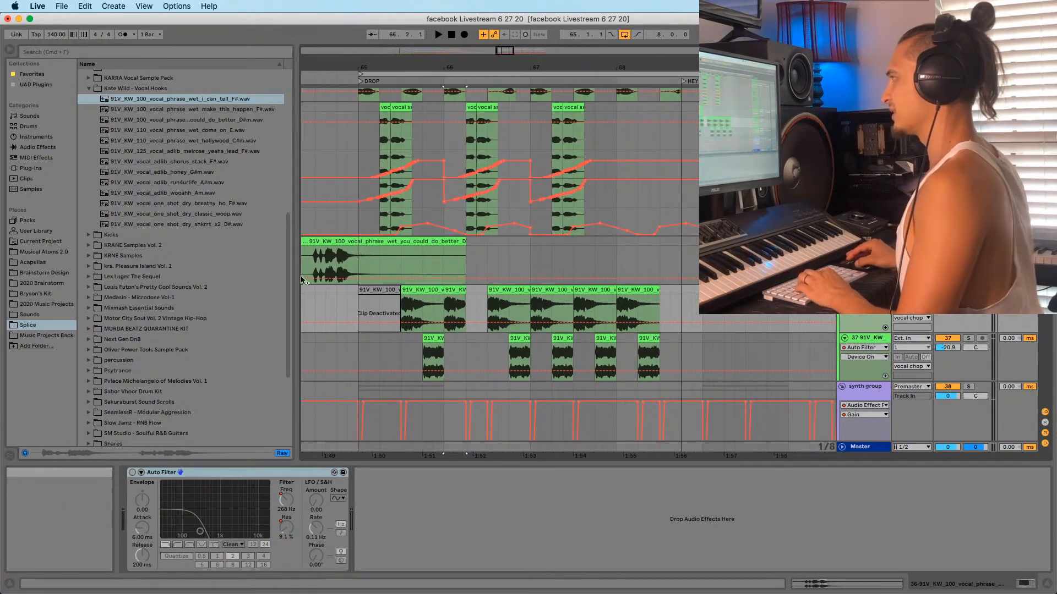
click(352, 226)
key(space)
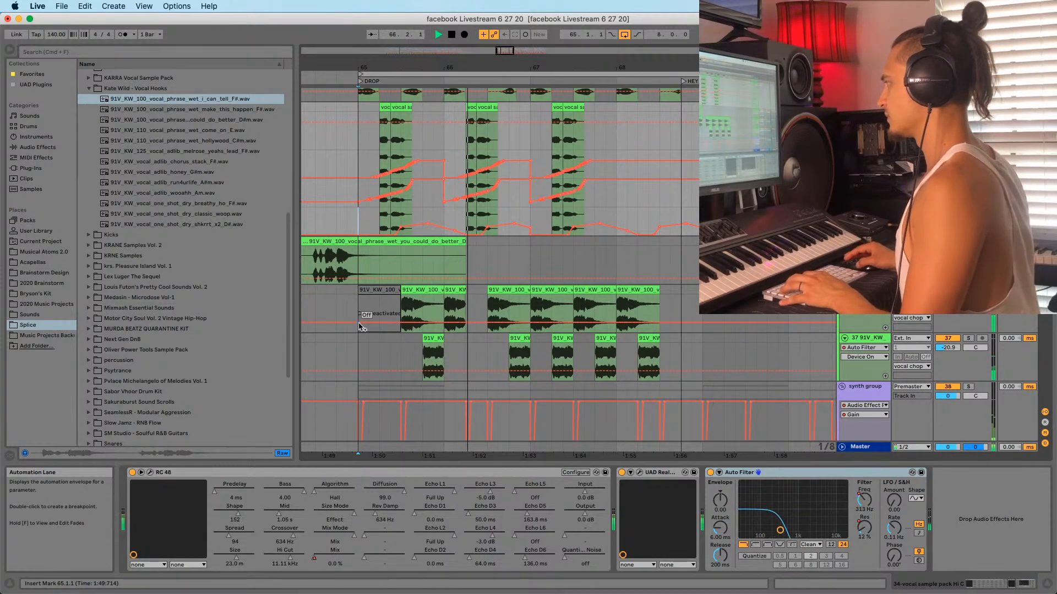
Compare the vocal layers by replaying the drop, including from 65.2.1 on track 34
click(430, 330)
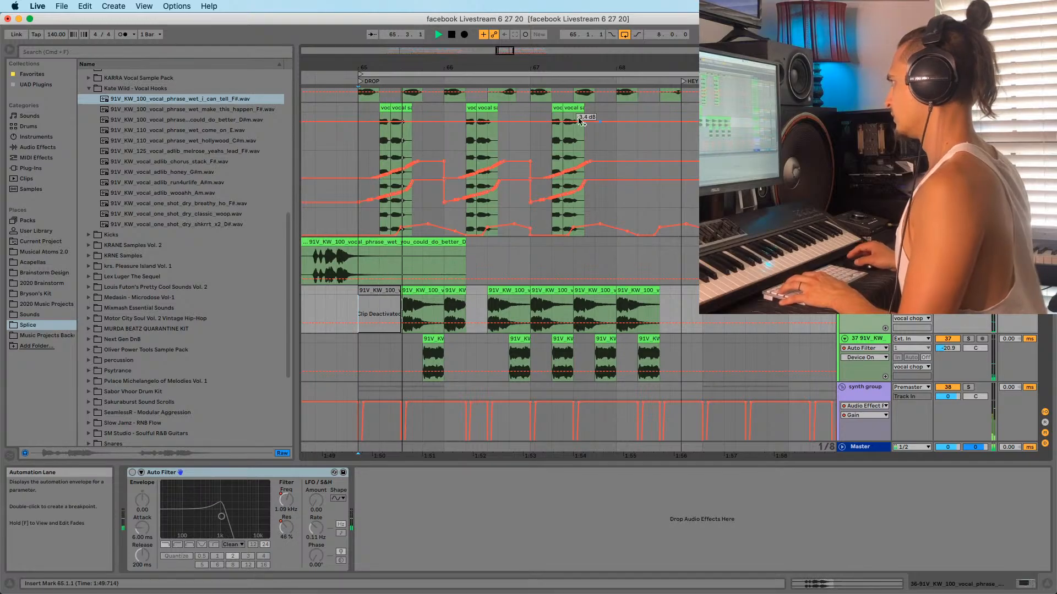
key(space)
key(space)
click(380, 132)
key(space)
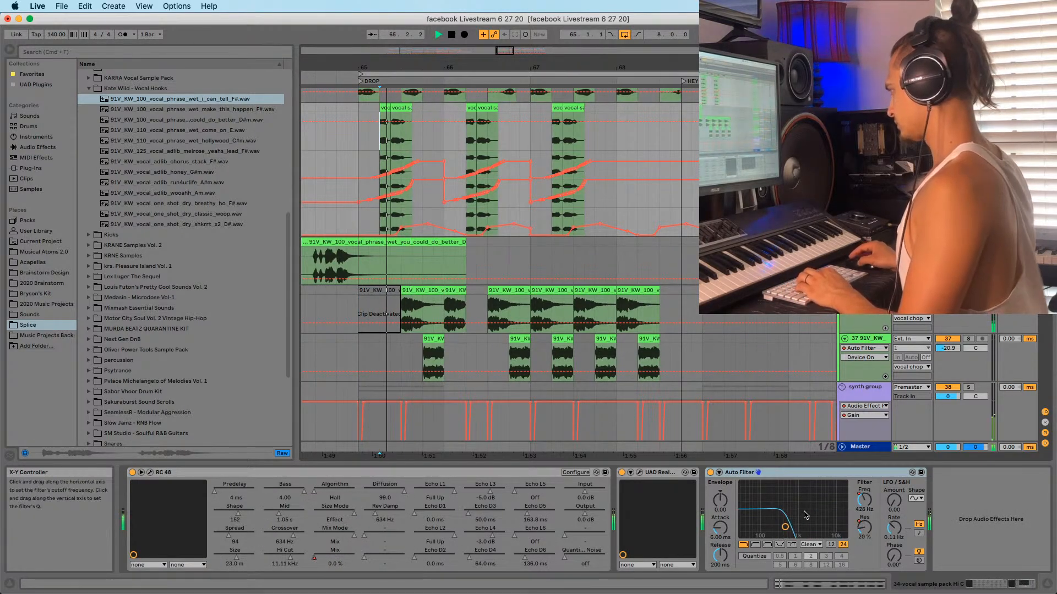
Show the automation of track 34's Auto Filter Frequency and Resonance in separate new lanes
right_click(865, 502)
click(887, 516)
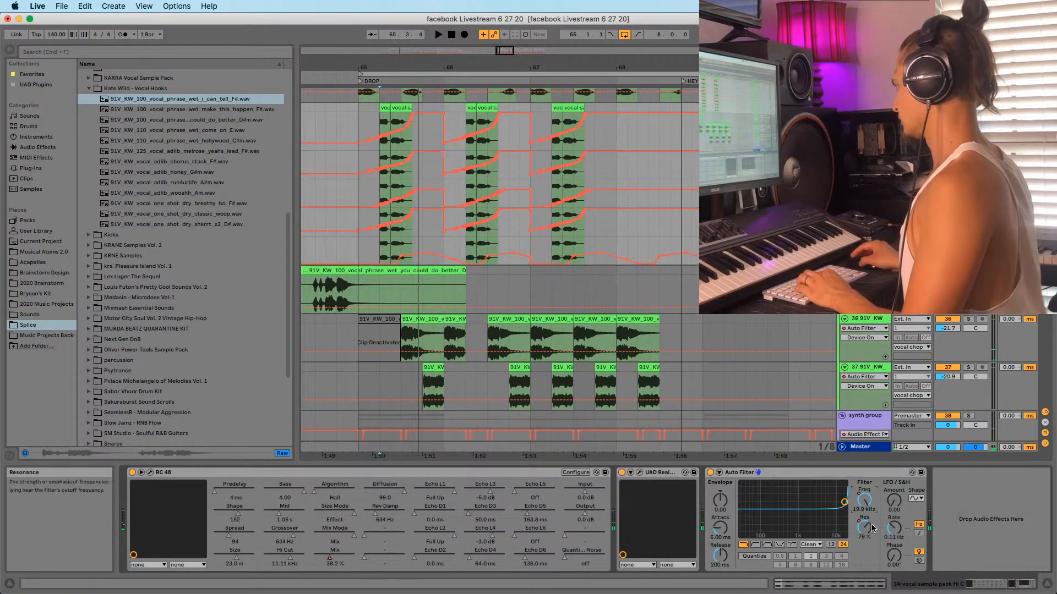
right_click(864, 527)
click(889, 541)
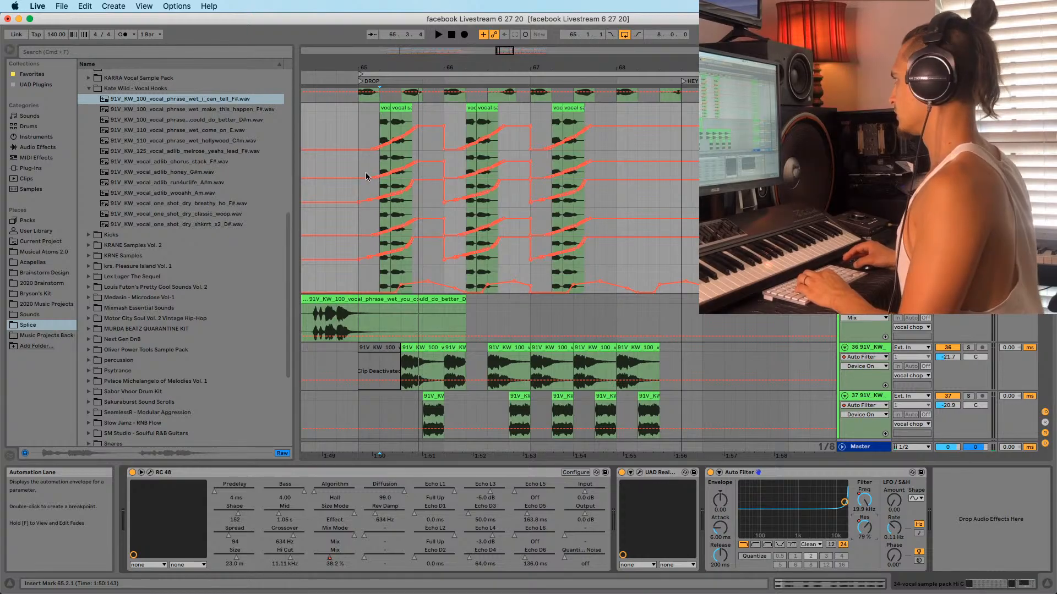
Select the first Auto Filter sweep from 65.1.1 to 65.4.1 on track 34 and raise the start of its Frequency automation
drag(348, 152, 432, 235)
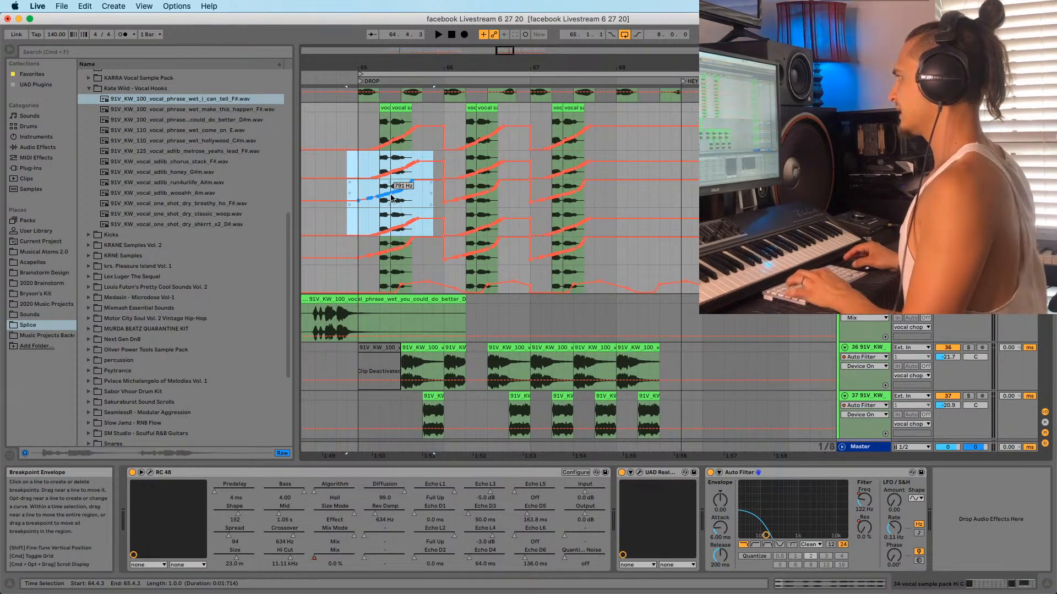
click(356, 161)
drag(357, 164, 434, 173)
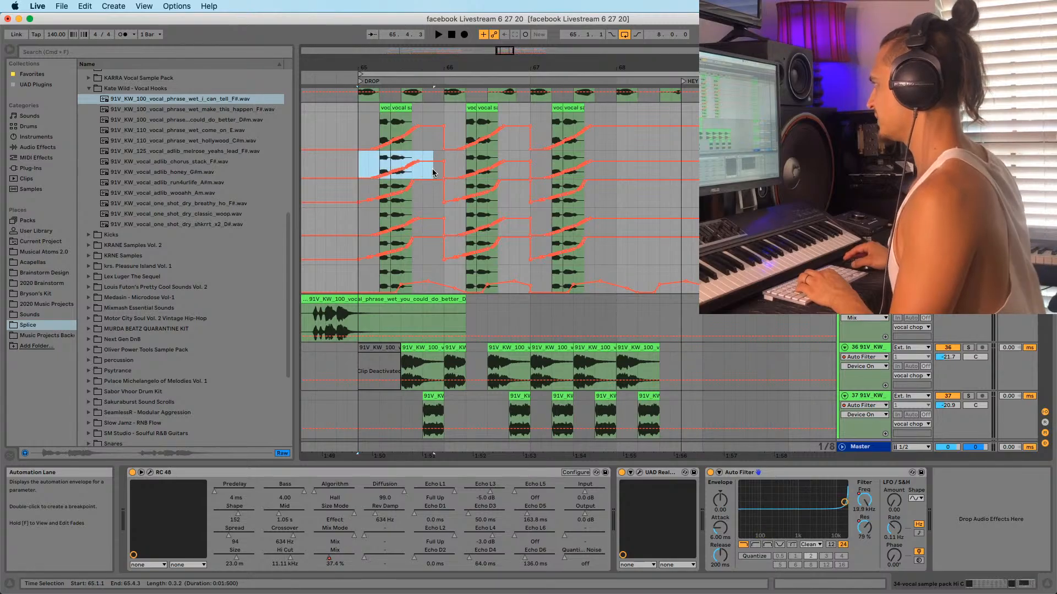
drag(376, 68, 376, 85)
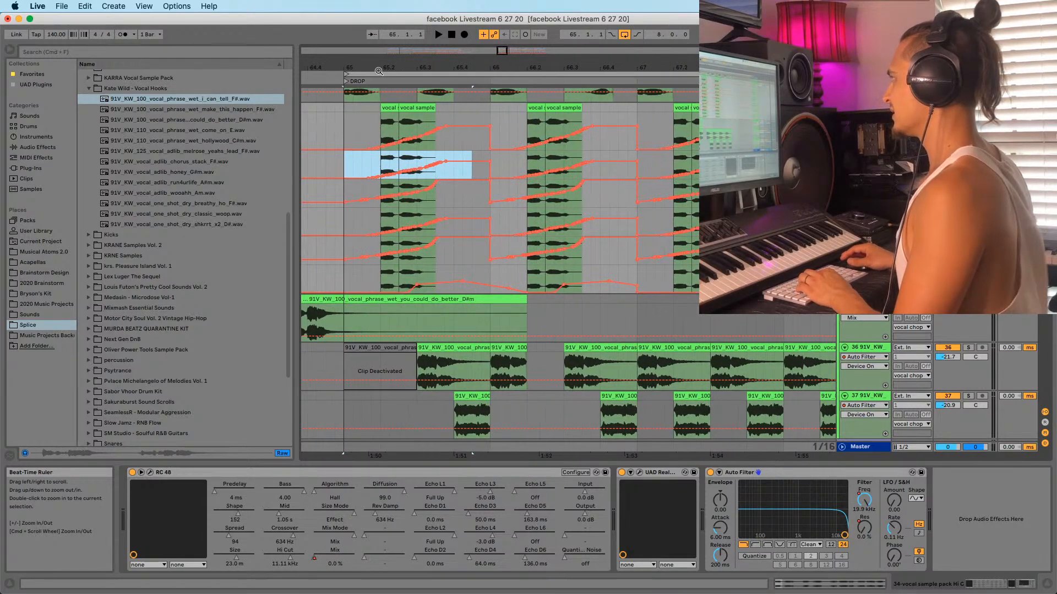
shift+click(456, 191)
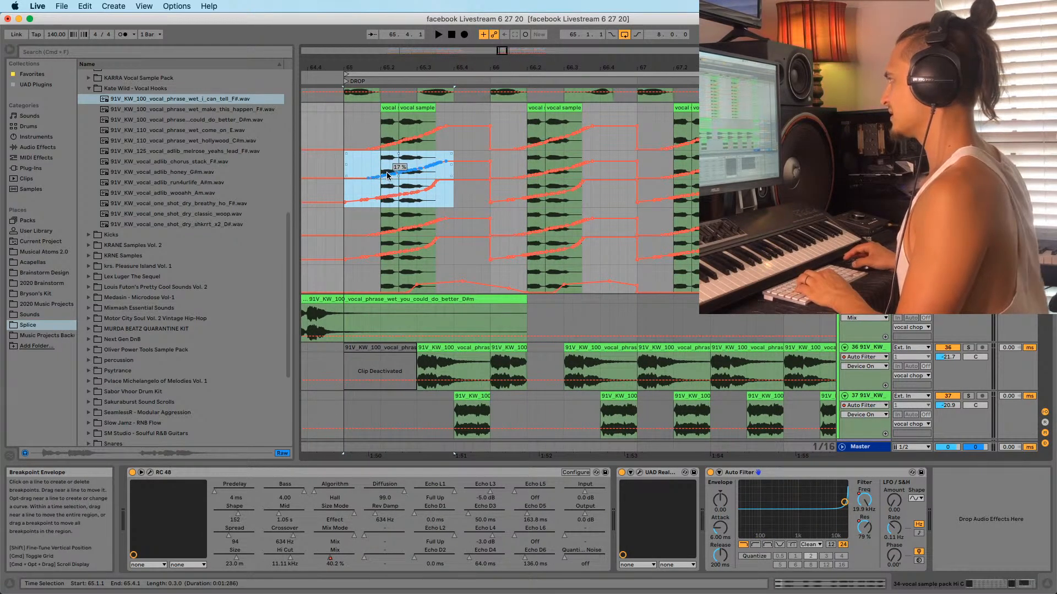
drag(346, 164, 403, 174)
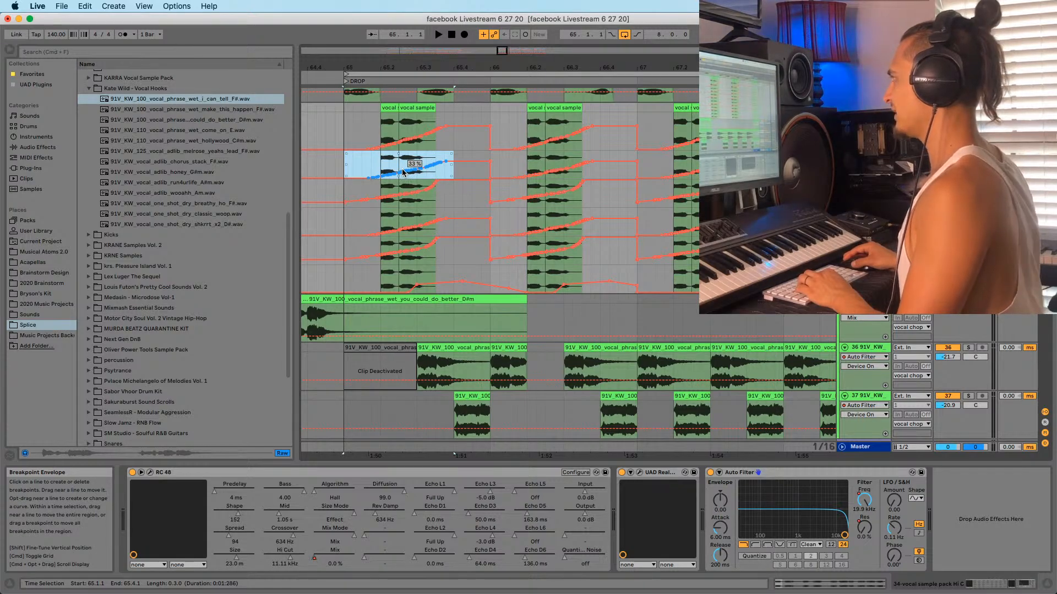
drag(345, 190, 453, 193)
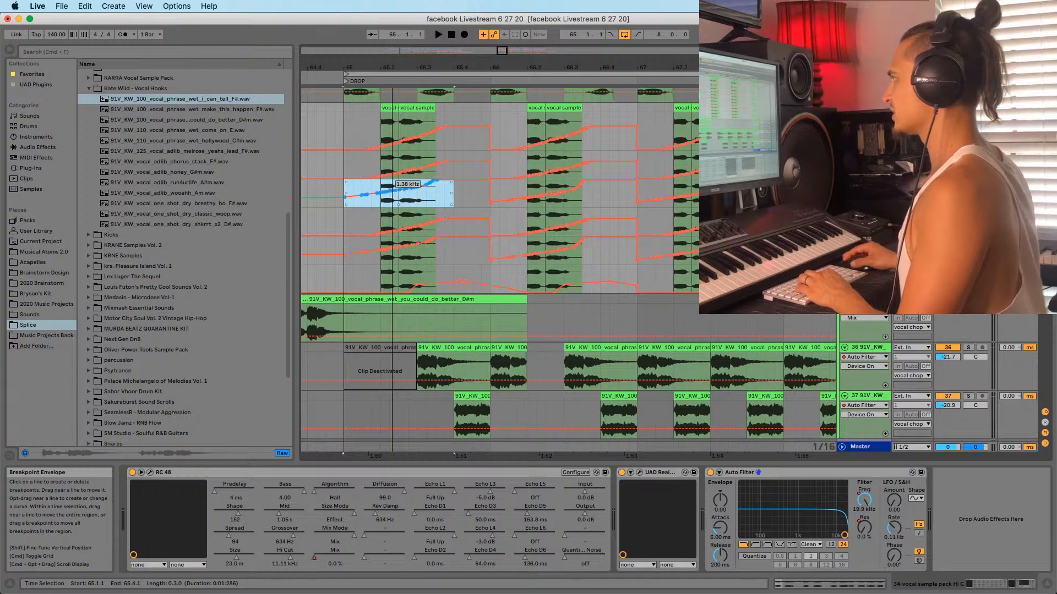
click(345, 190)
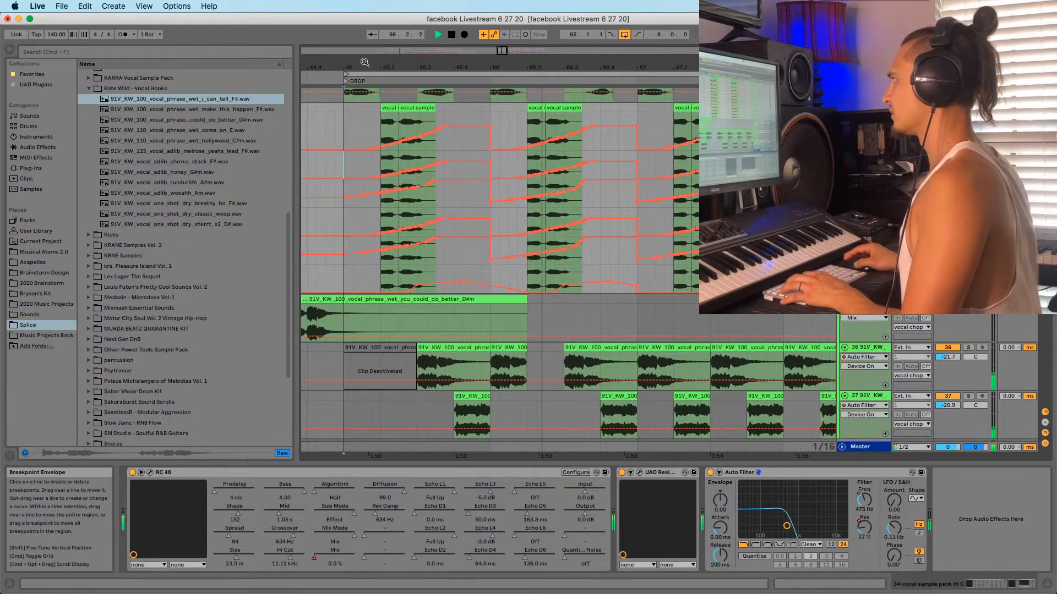
Replay the drop from 65.1.1 several times to check the adjusted filter sweep against the vocal layers on tracks 35 to 37
drag(389, 67, 452, 51)
key(space)
key(space)
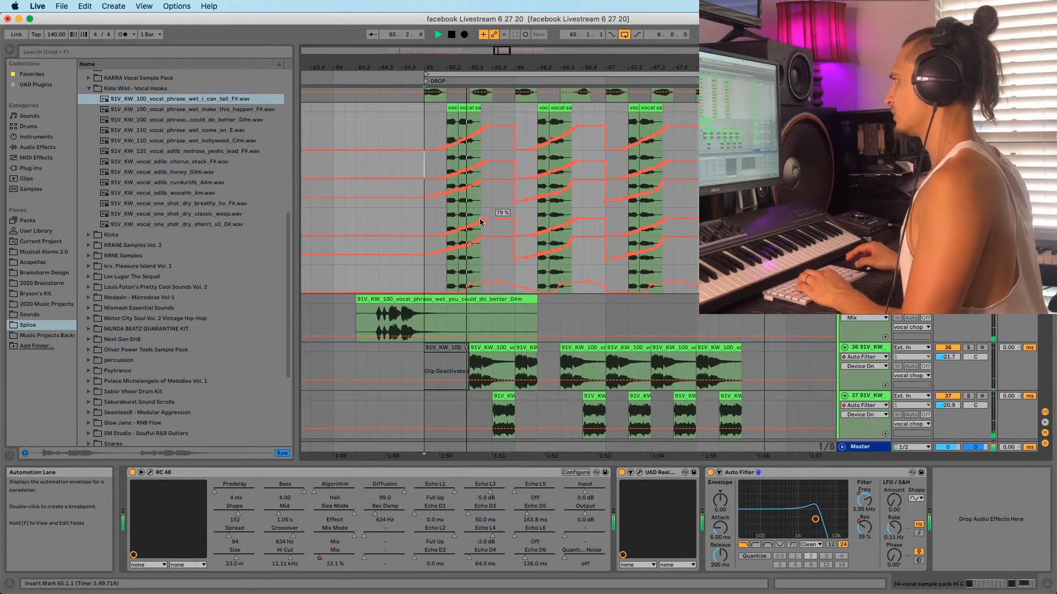
key(space)
key(space)
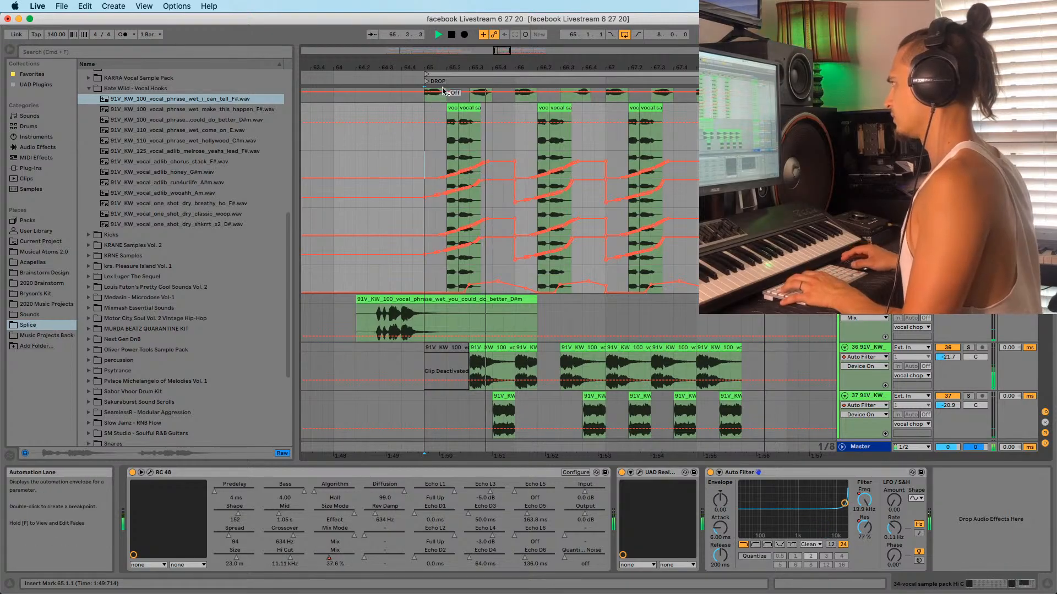
drag(444, 67, 401, 51)
scroll(417, 302, down, 3)
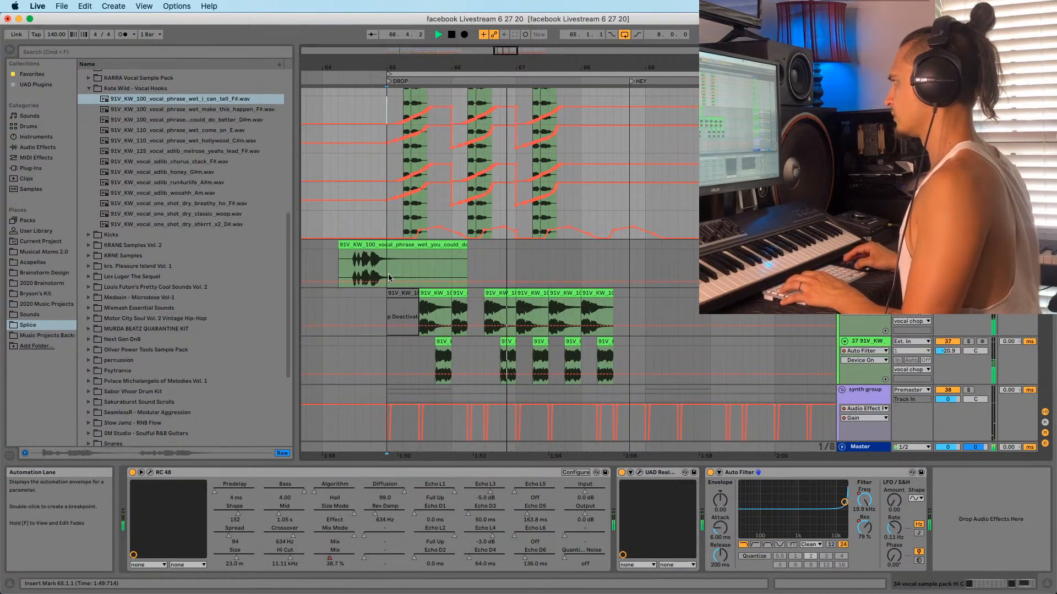
click(408, 300)
key(space)
key(space)
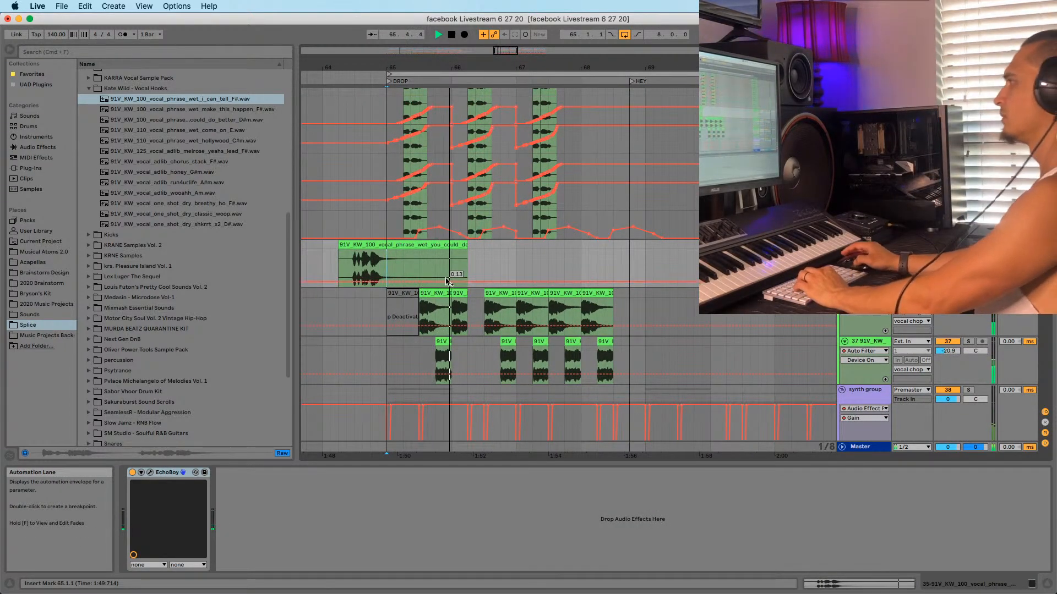
Mute track 35 and replay the vocal chops from 65.2.1 on track 34
scroll(441, 265, up, 3)
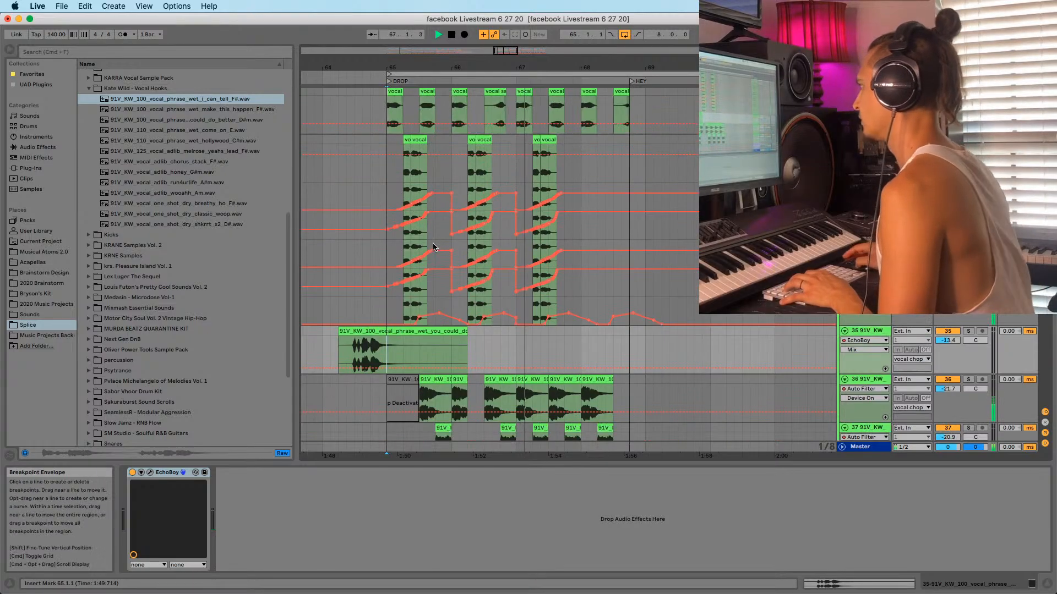
scroll(430, 246, up, 3)
click(405, 247)
key(space)
key(space)
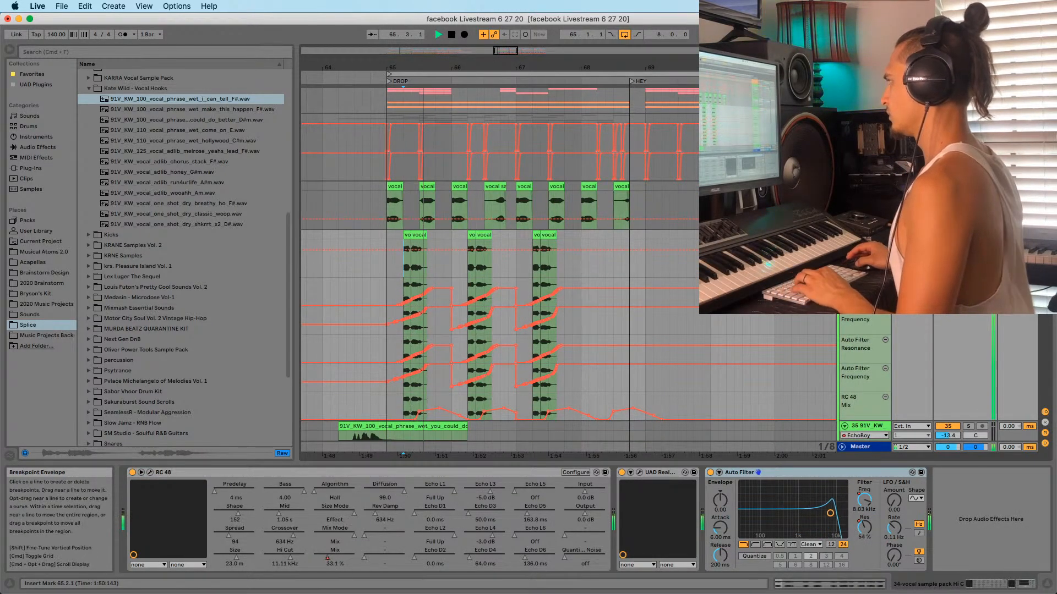
key(space)
key(space)
key(space)
key(space)
key(space)
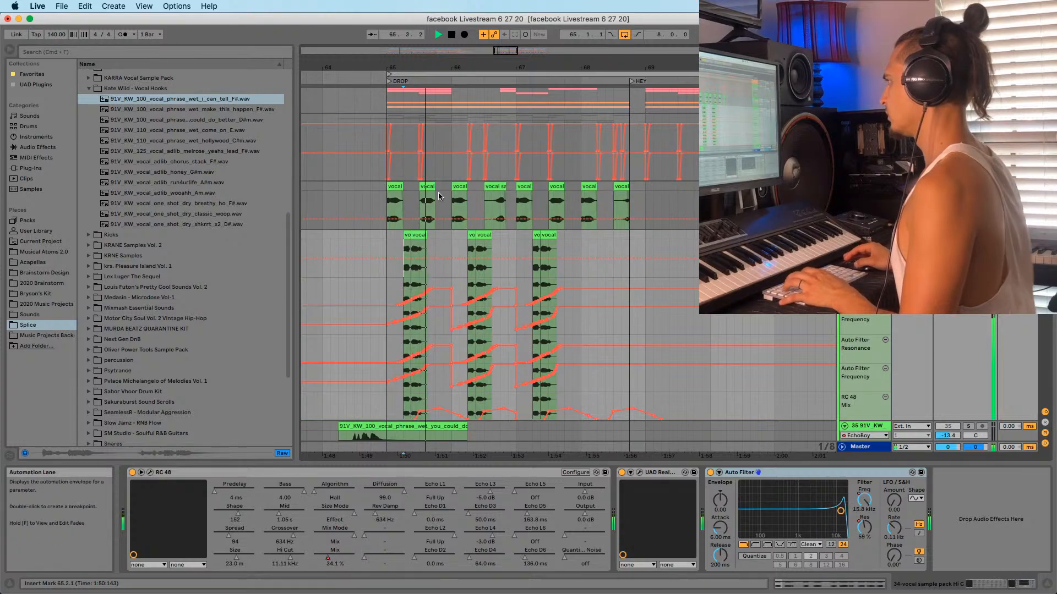
Turn off the Auto Filter on track 34 and replay the drop from 65.1.1
click(712, 473)
key(space)
key(space)
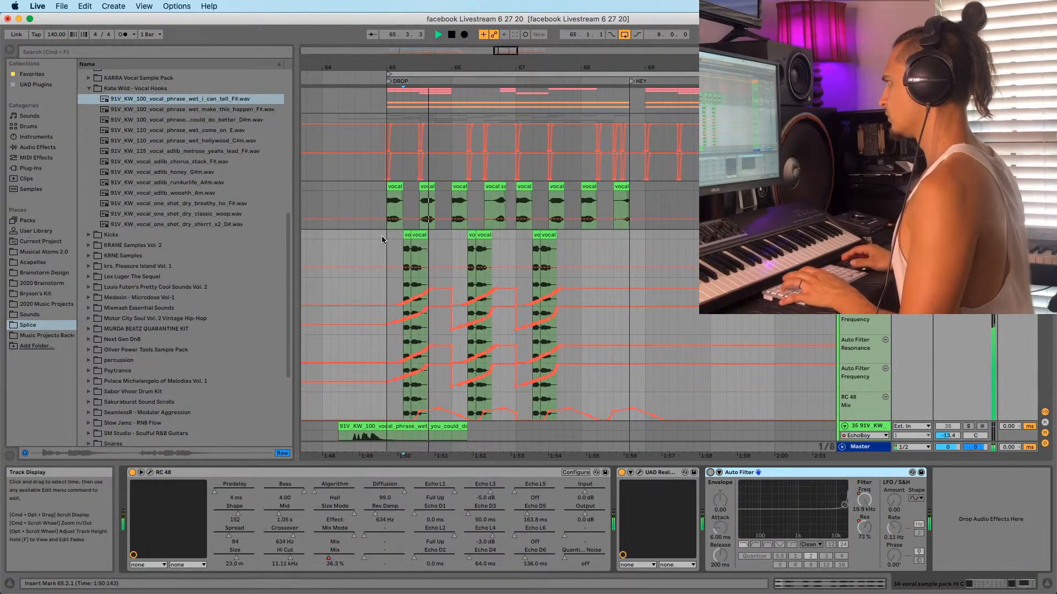
click(387, 241)
key(space)
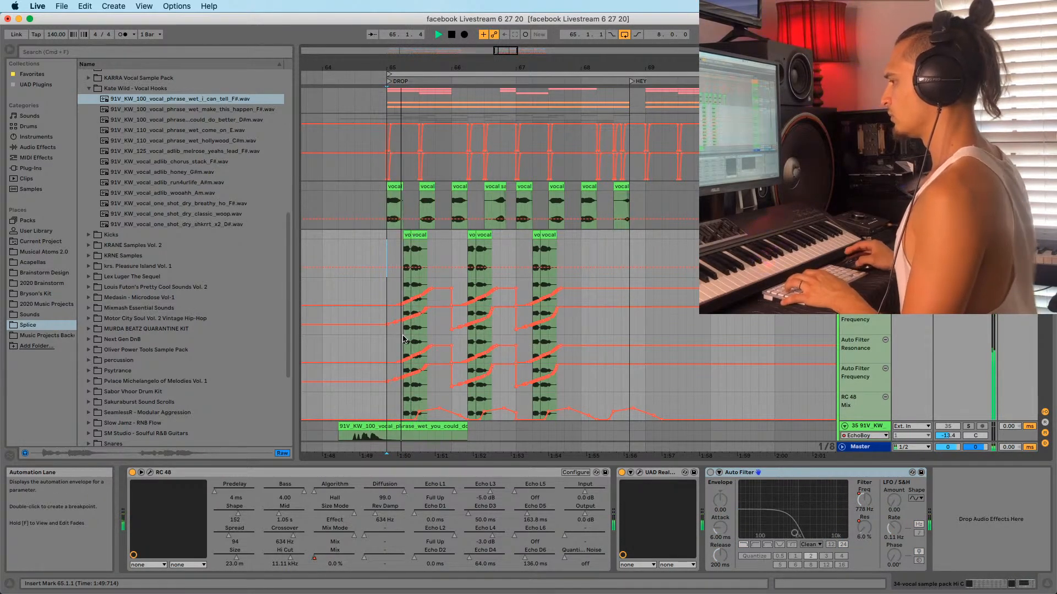
key(space)
key(space)
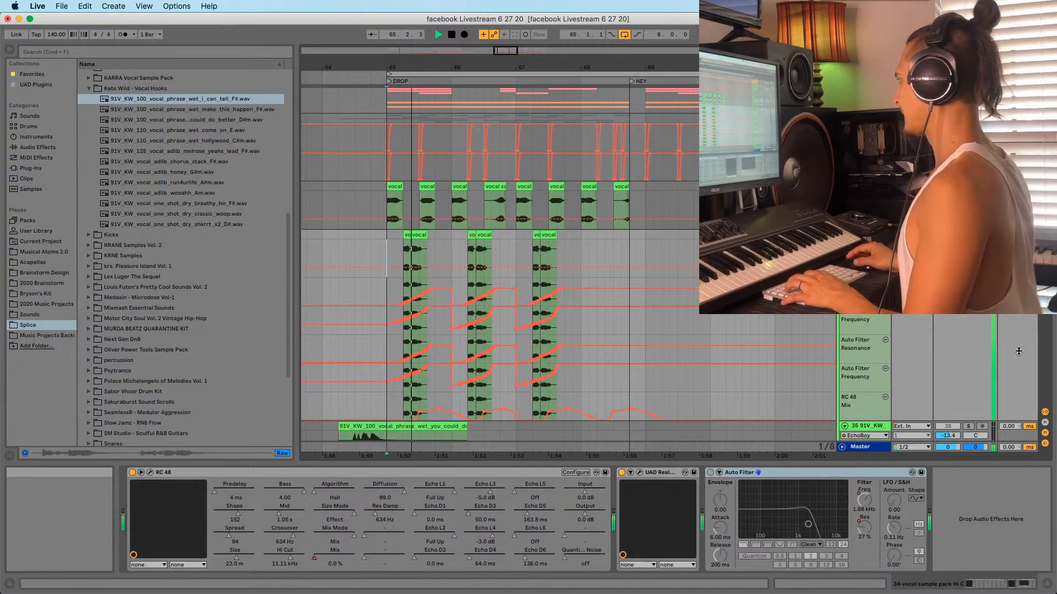
Unmute track 35 and replay the drop with all vocal layers
click(947, 427)
key(space)
key(space)
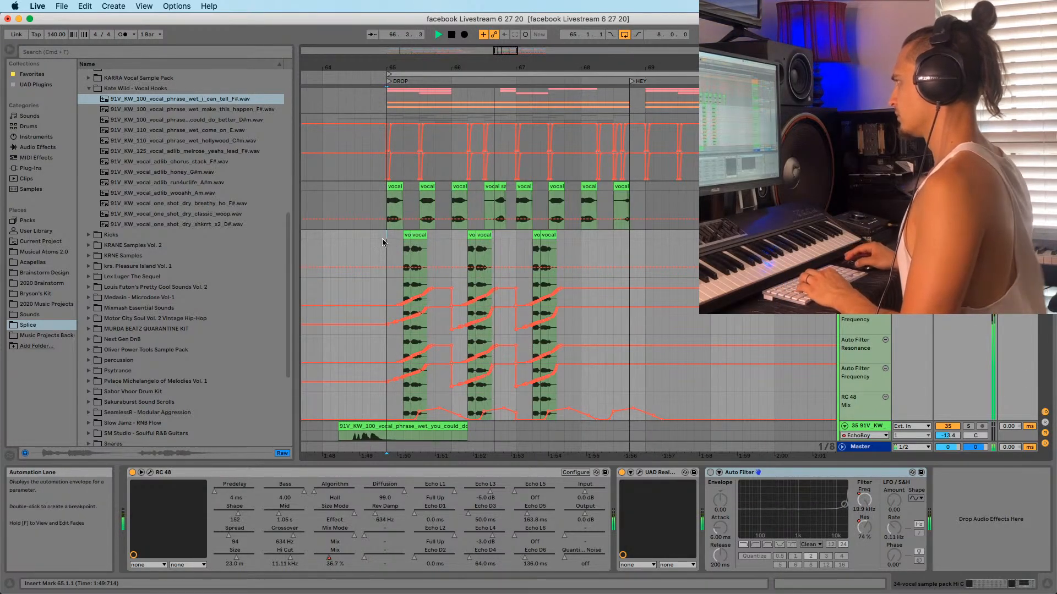
Set the minimum of the Gain macro mapping in the vocal chop group's Audio Effect Rack to -10.4 dB during playback
scroll(385, 237, up, 4)
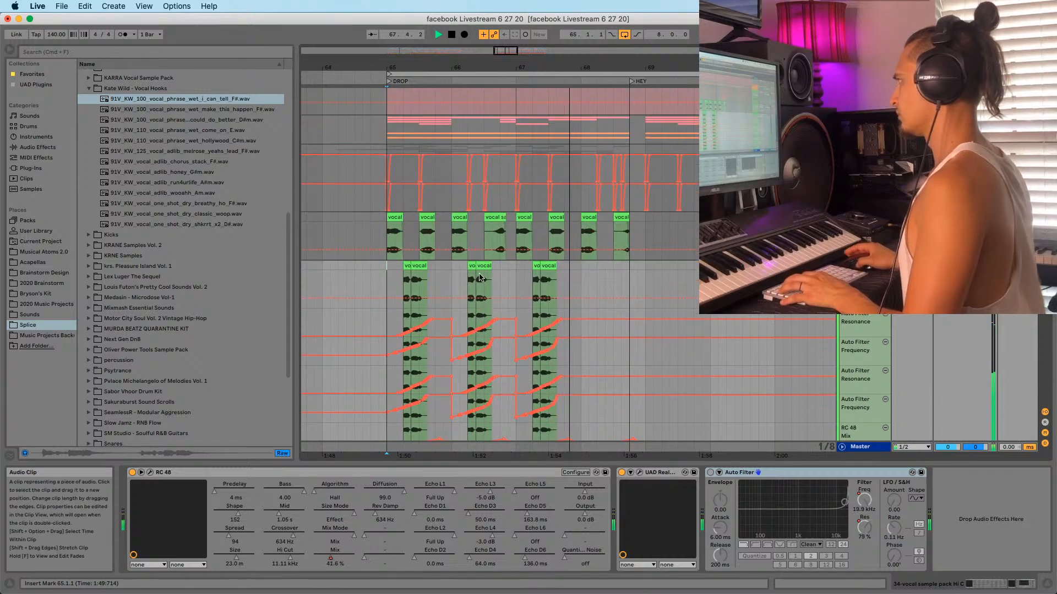
click(863, 175)
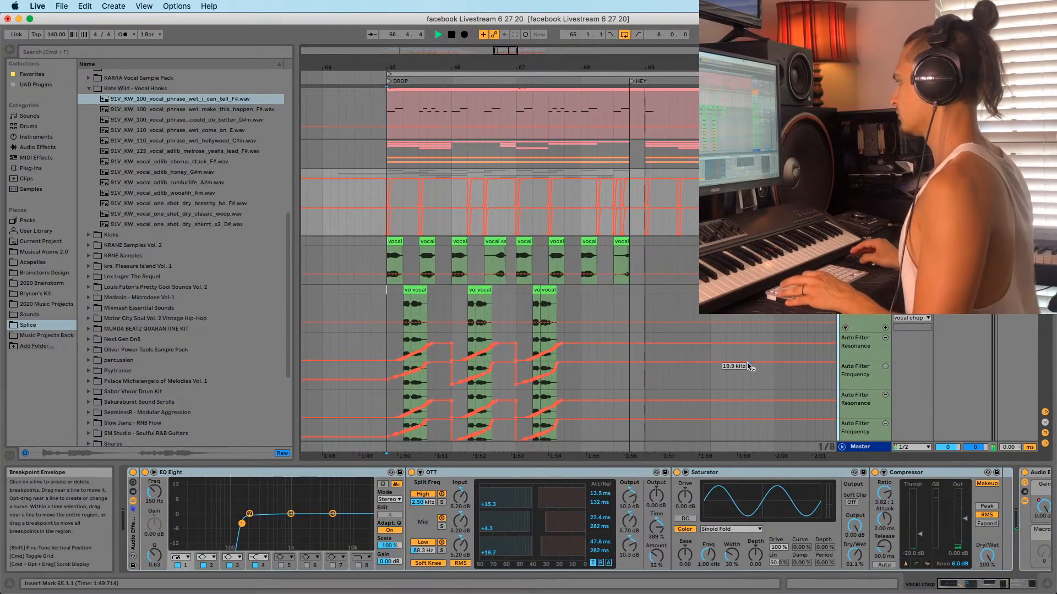
drag(957, 585, 1000, 584)
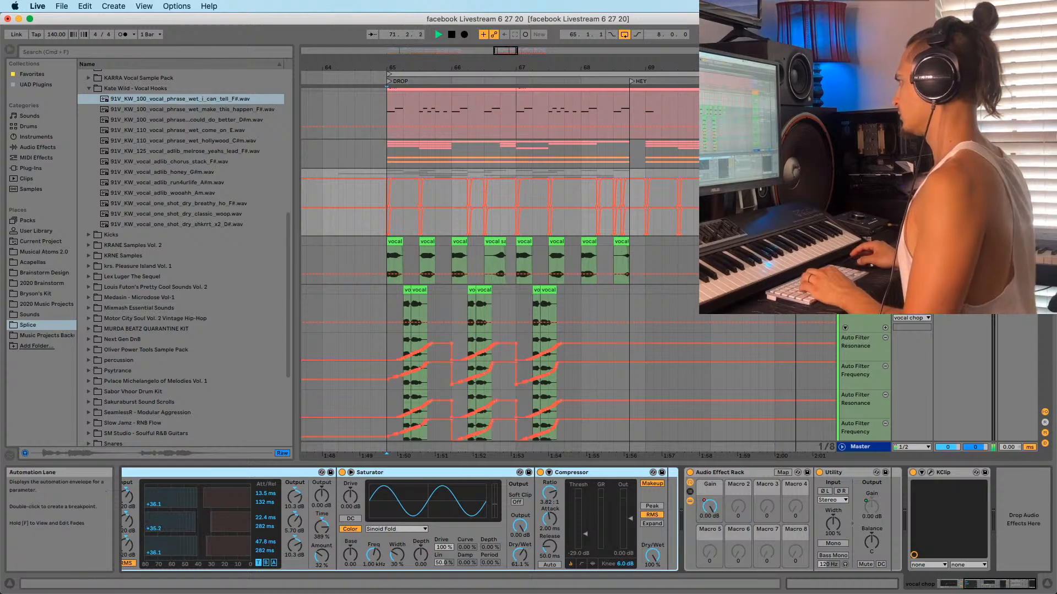
click(783, 473)
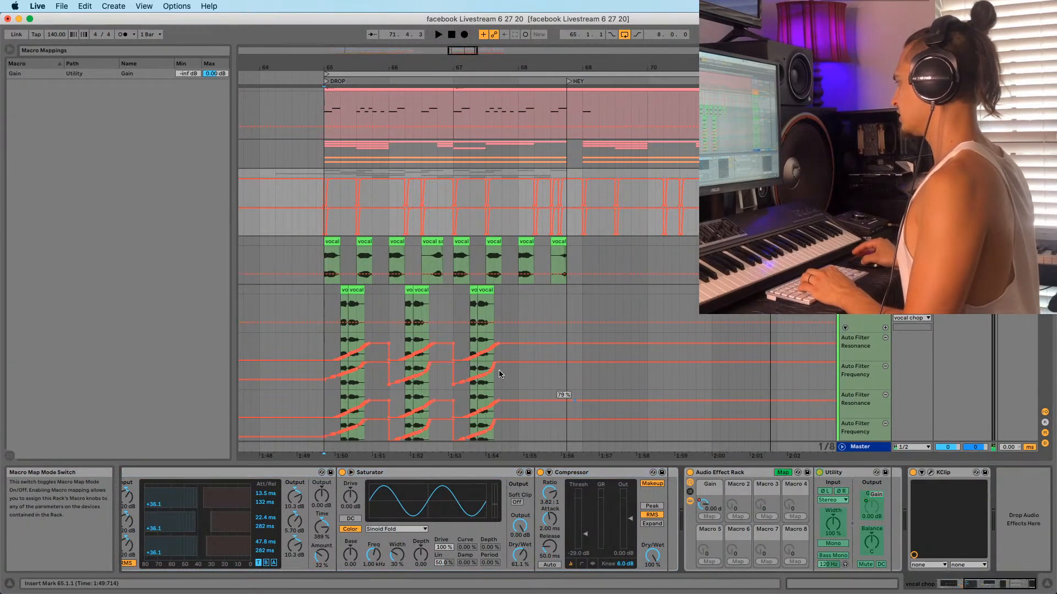
click(55, 73)
drag(187, 73, 187, 65)
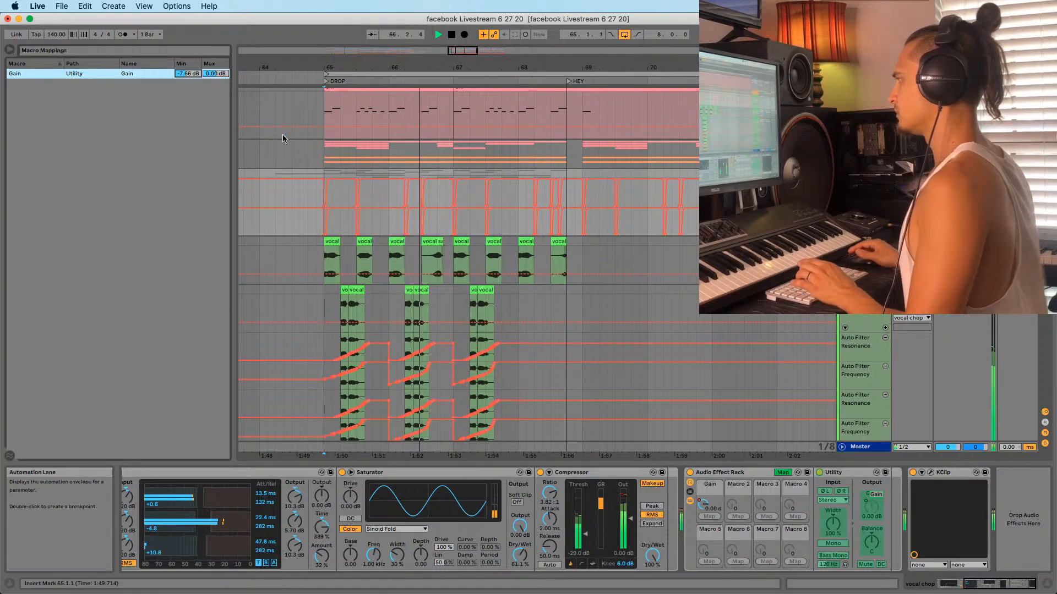
drag(187, 73, 185, 78)
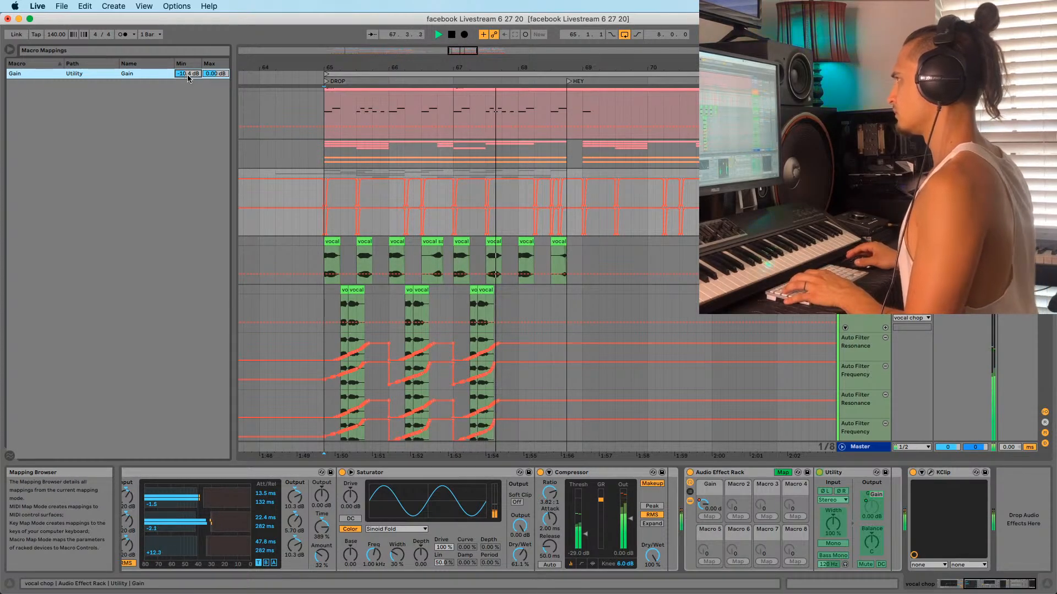
scroll(385, 520, left, 6)
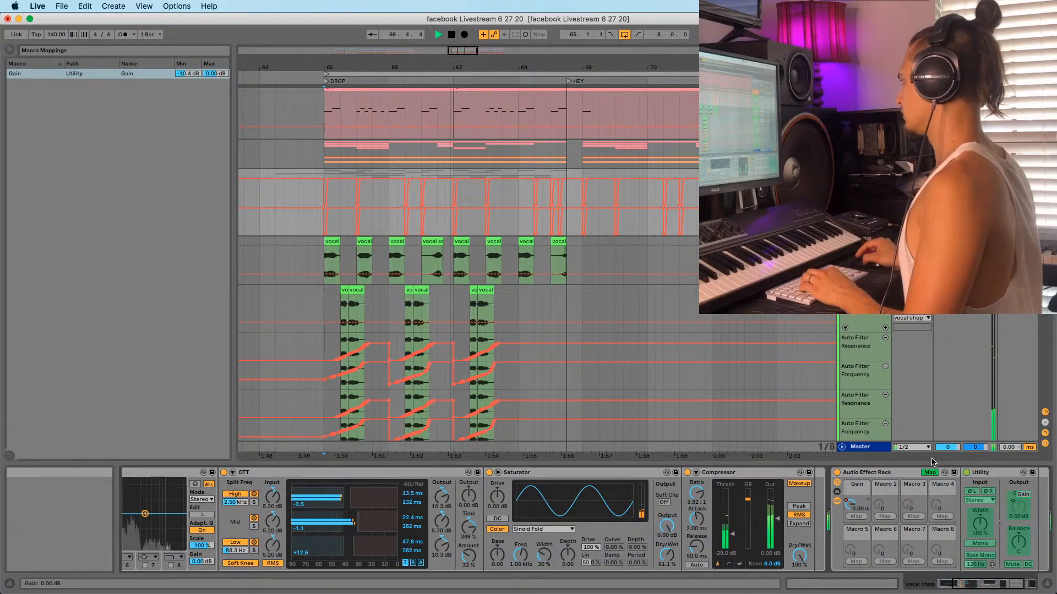
key(super+m)
Insert an EQ Eight after the Compressor on the vocal chop group with a low cut at about 278 Hz, and play the drop
click(39, 148)
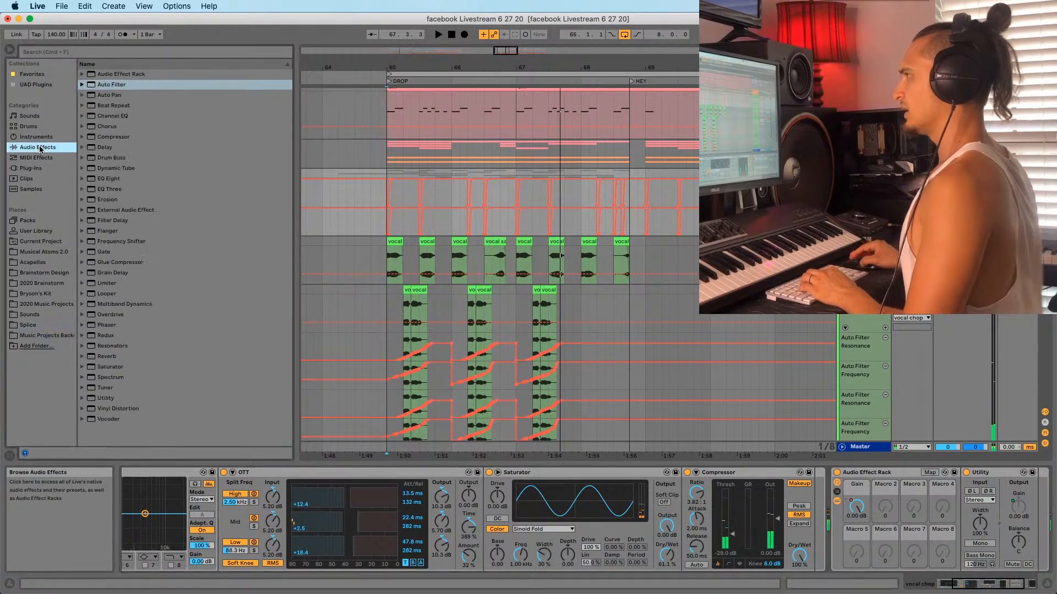
click(114, 179)
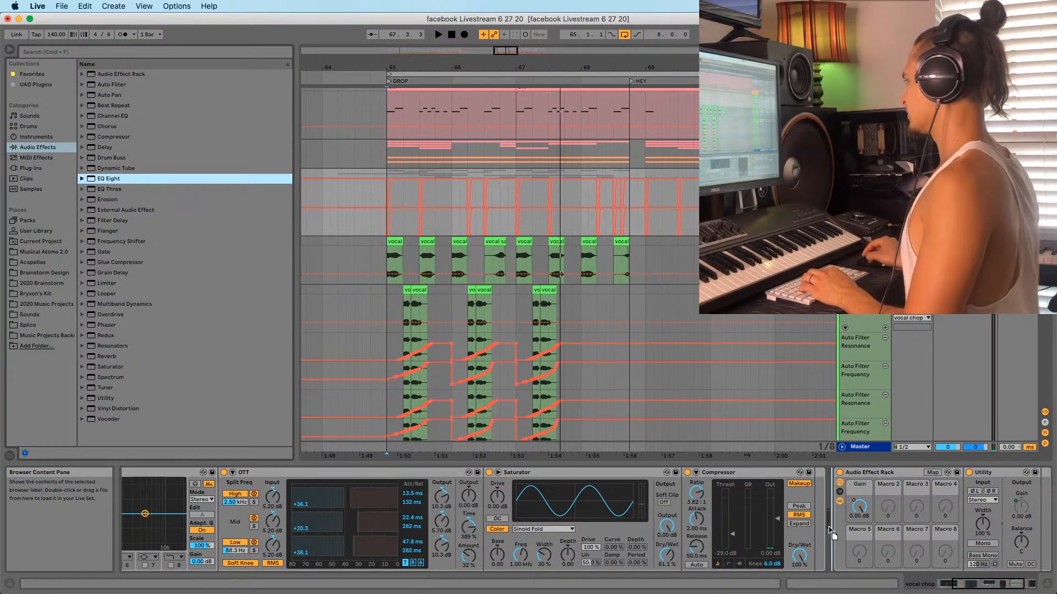
drag(833, 528, 799, 481)
key(space)
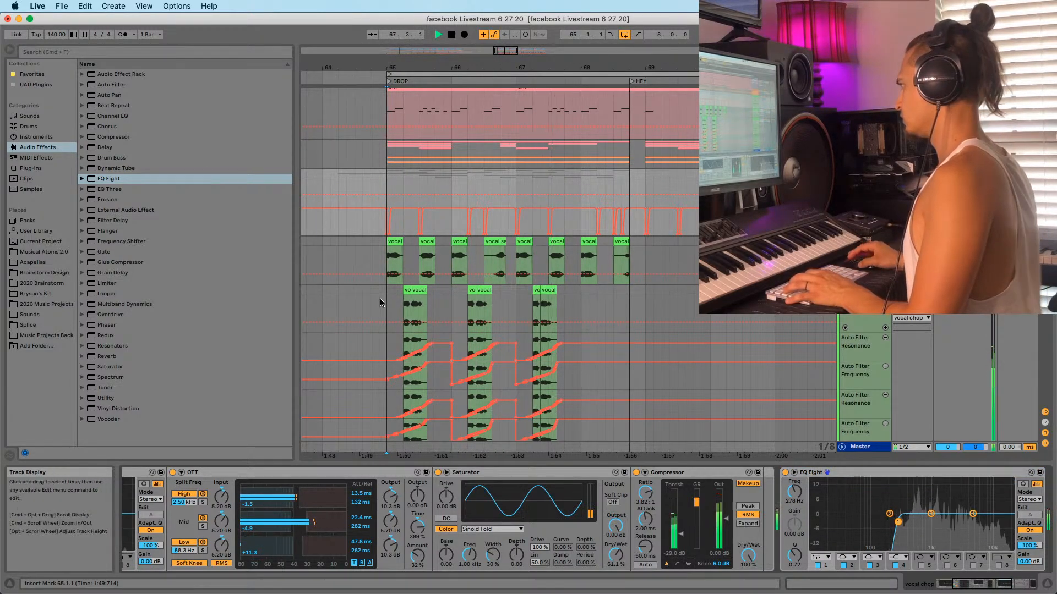
Hide the automation lanes while the drop plays from 65.1.1 and bring up the devices of track 36
click(385, 325)
scroll(420, 329, down, 1)
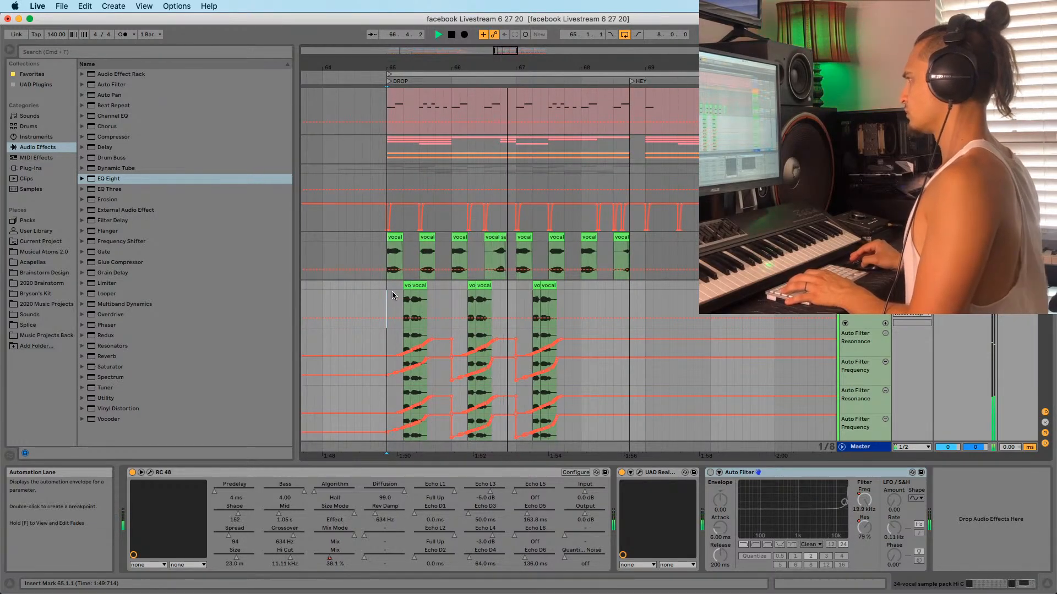
scroll(392, 293, down, 5)
key(a)
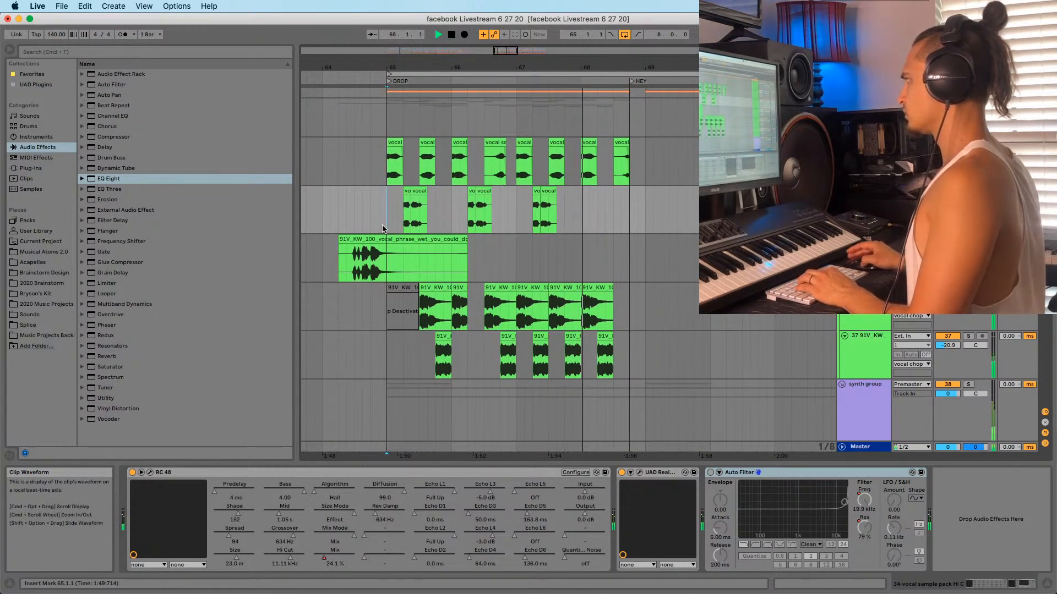
scroll(424, 231, down, 8)
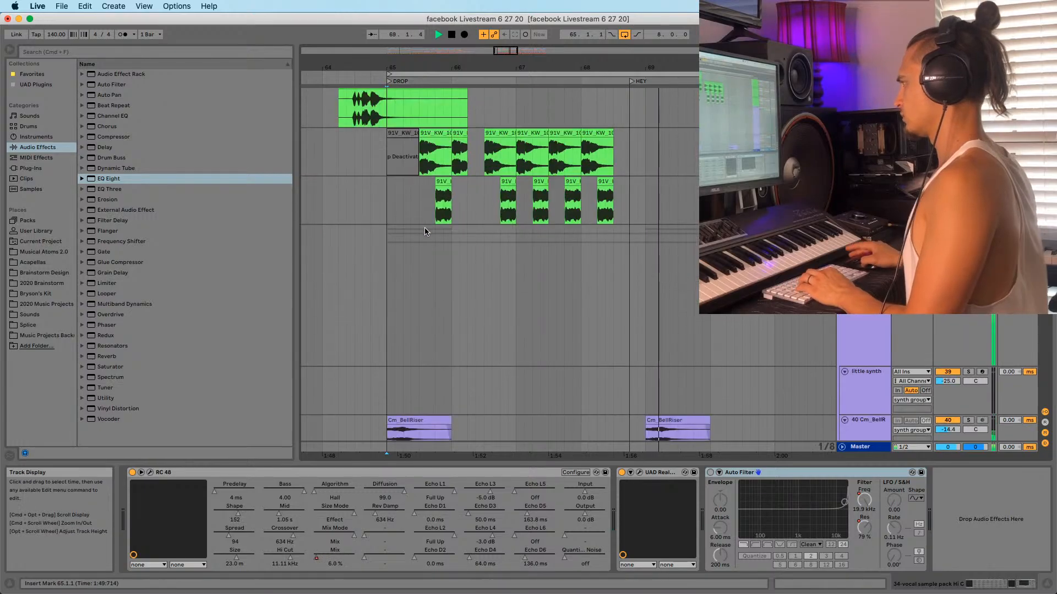
scroll(425, 231, up, 3)
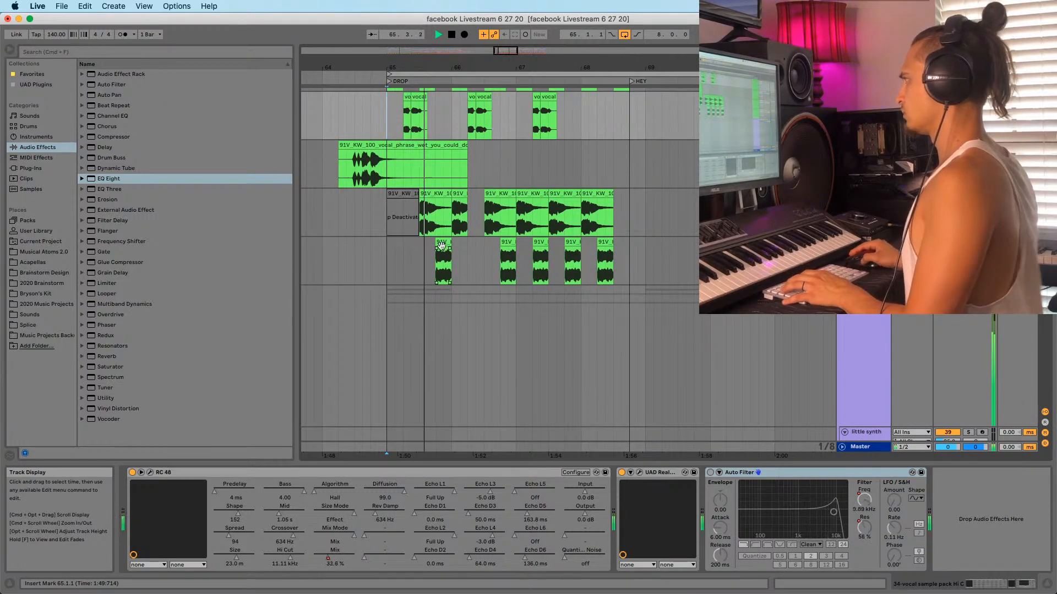
click(438, 194)
click(832, 214)
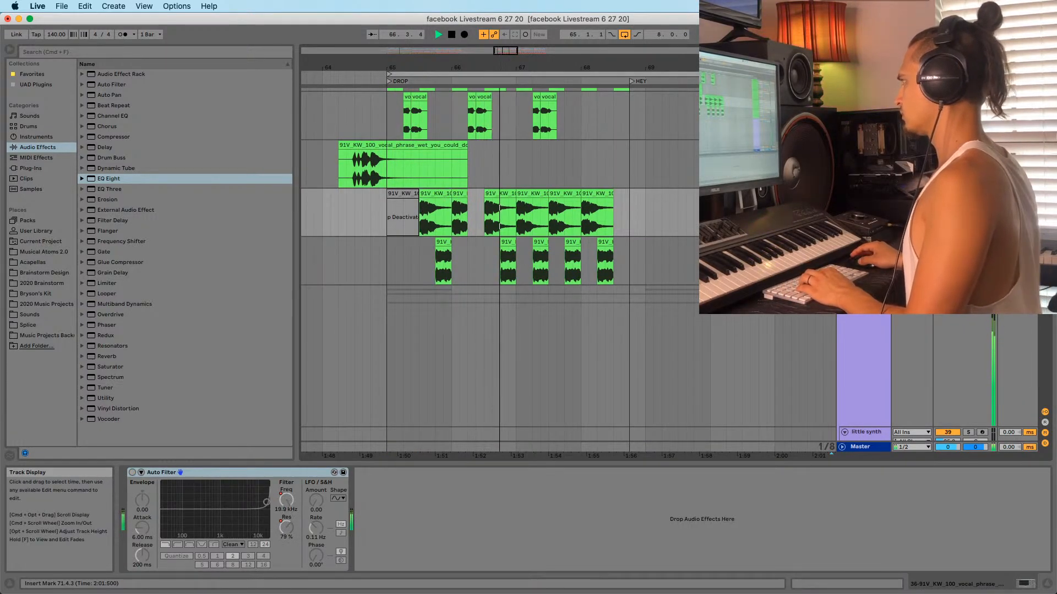
Stop playback, copy the Audio Effect Rack with its Utility from the vocal chop group, and paste it after track 36's Auto Filter
key(space)
scroll(832, 214, up, 7)
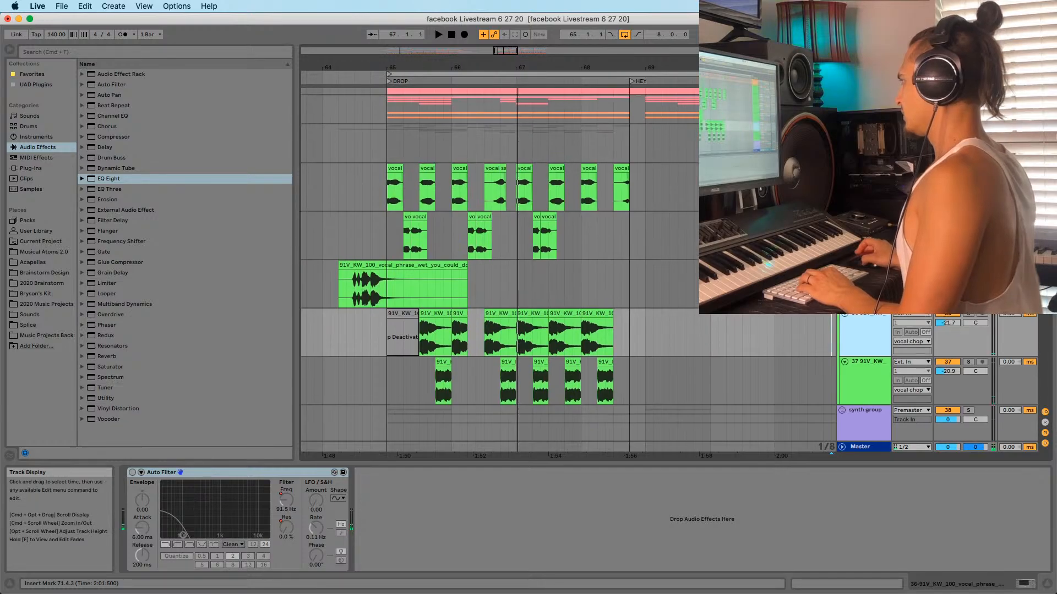
scroll(831, 213, up, 7)
click(864, 260)
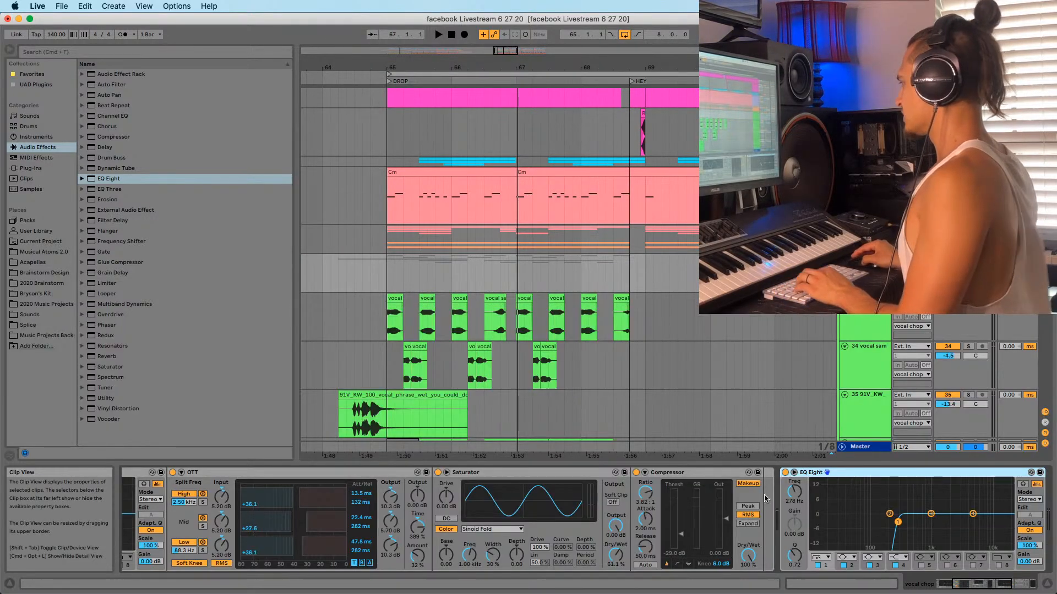
scroll(765, 498, right, 5)
click(749, 471)
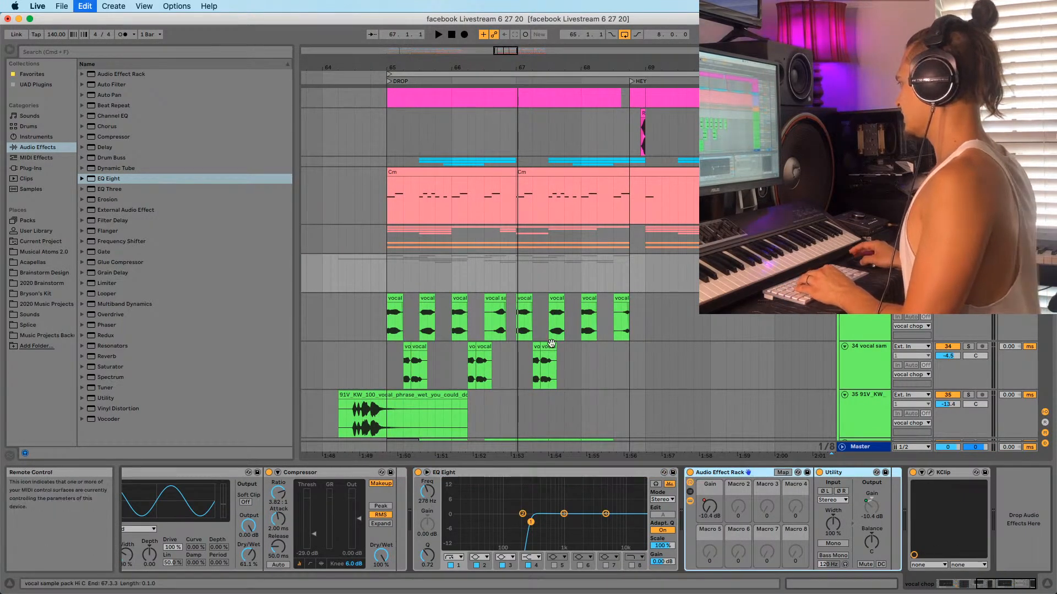
scroll(551, 343, down, 10)
click(864, 275)
click(431, 500)
key(super+v)
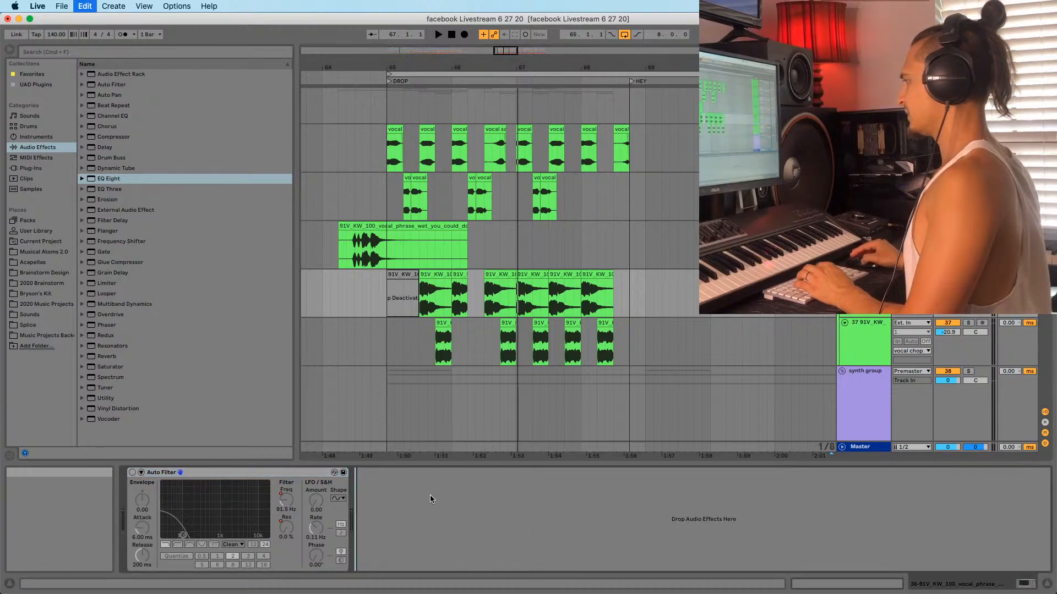
Set the minimum of the Gain macro mapping in track 36's Audio Effect Rack to -inf dB
right_click(383, 505)
click(540, 485)
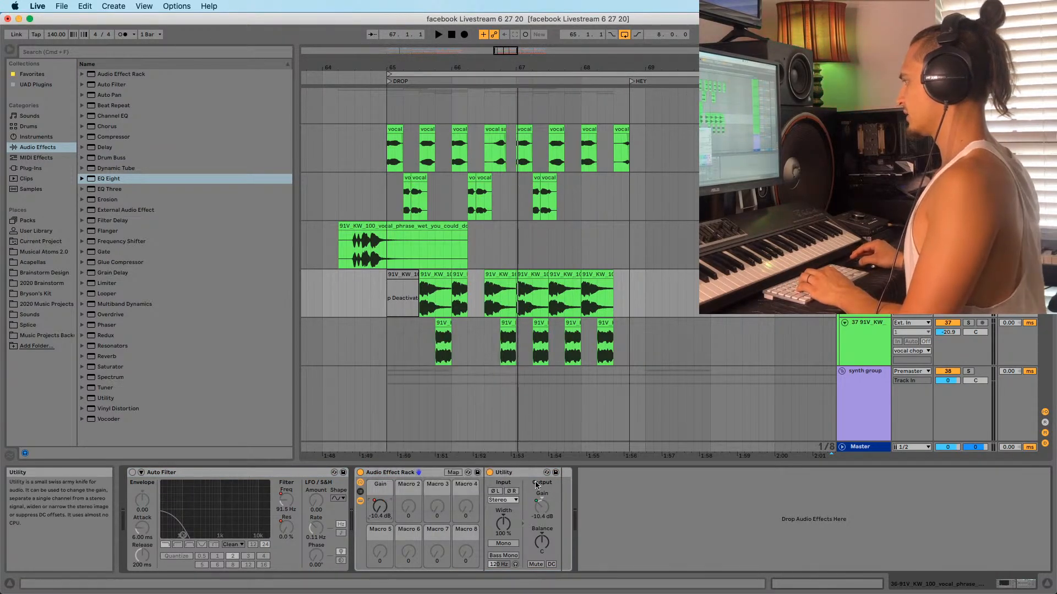
click(453, 472)
click(182, 72)
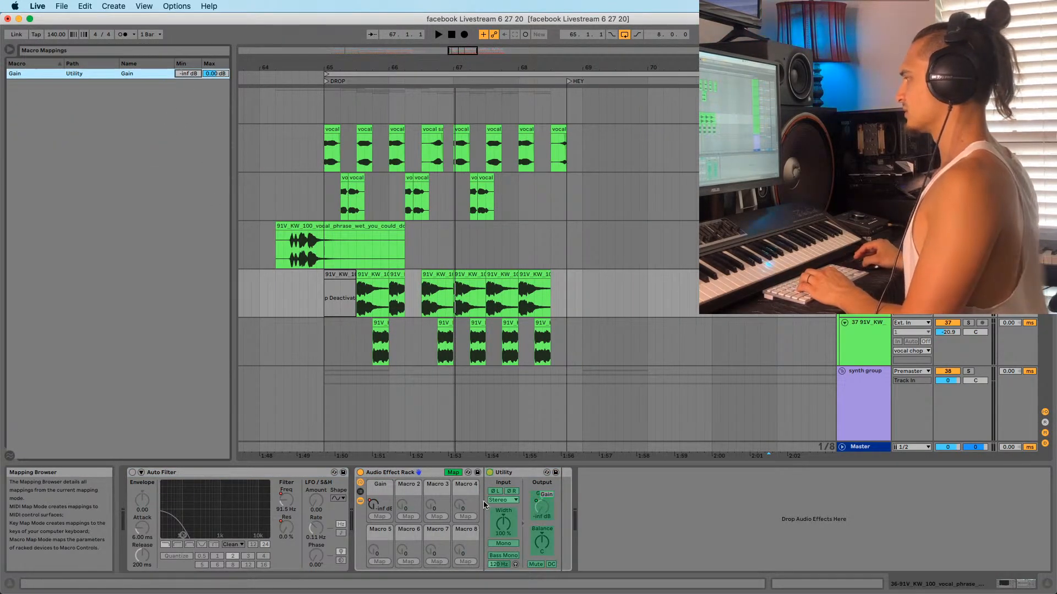
click(455, 474)
Copy the adjusted Audio Effect Rack from track 36 and paste it after the Auto Filter on track 37
click(432, 472)
key(super+c)
click(474, 338)
click(469, 515)
key(super+v)
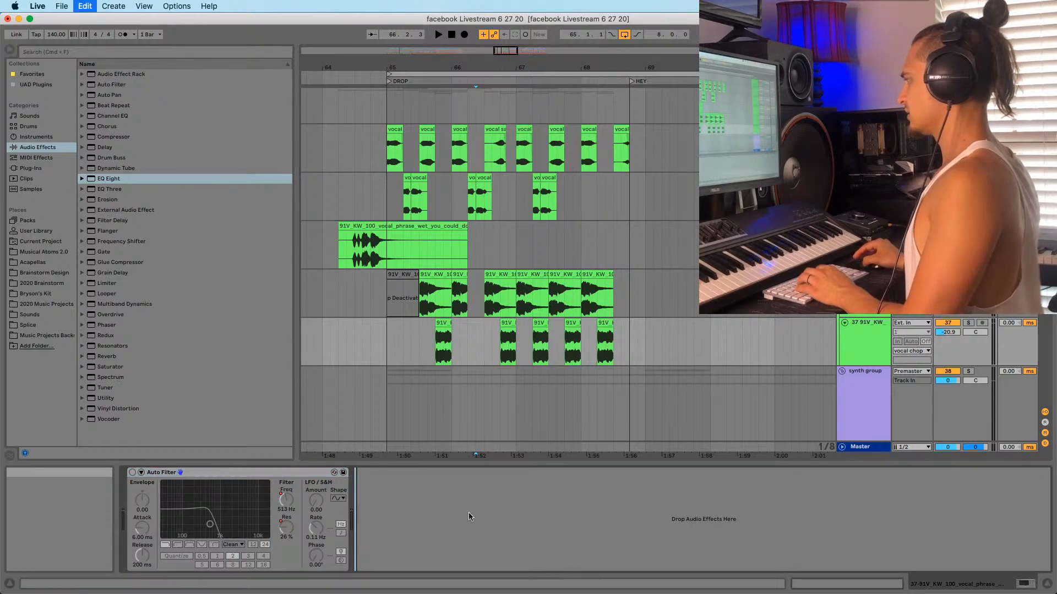
Play the drop from 65.1.1 and examine how the vocal clips on tracks 34, 36 and 37 work together
click(412, 349)
key(space)
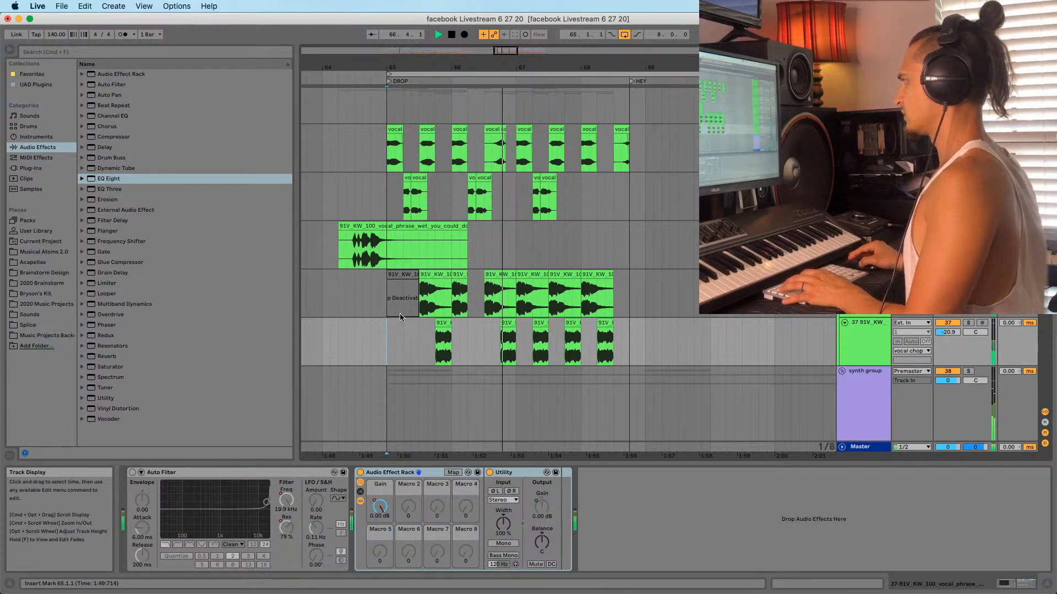
click(388, 301)
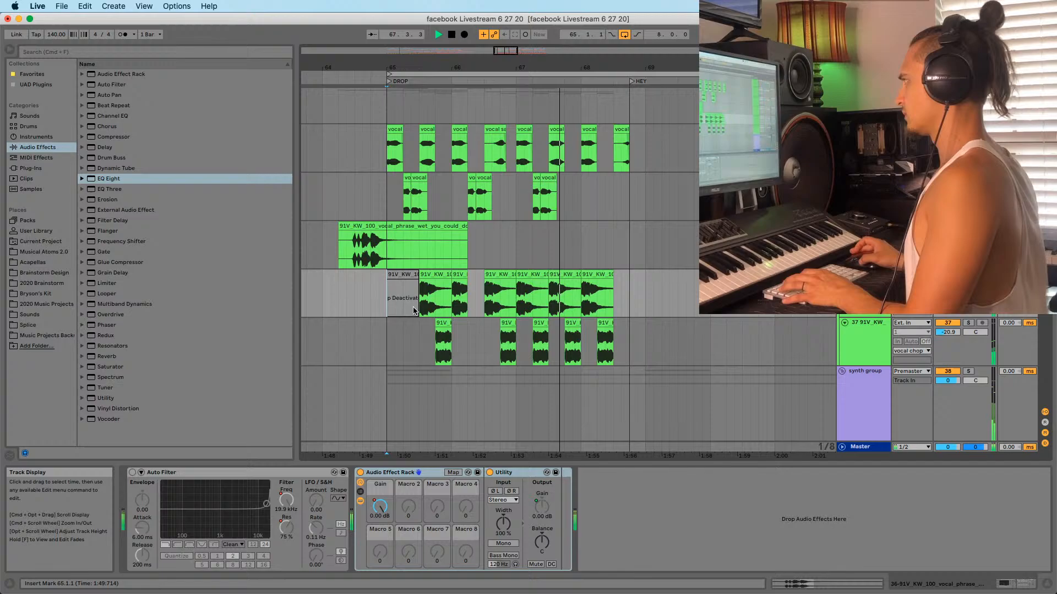
click(394, 208)
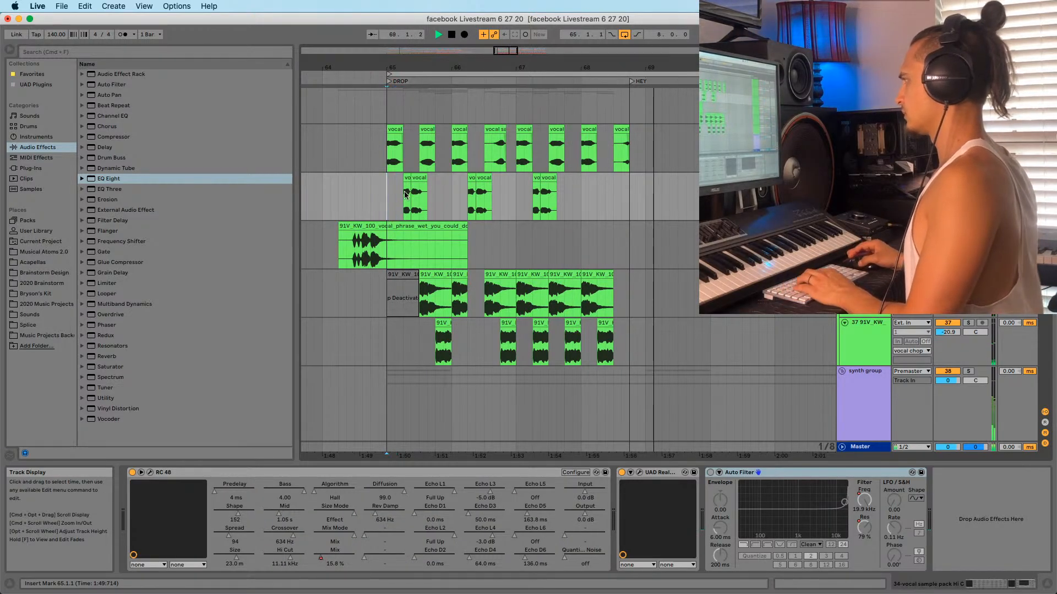
key(space)
key(space)
drag(400, 69, 411, 157)
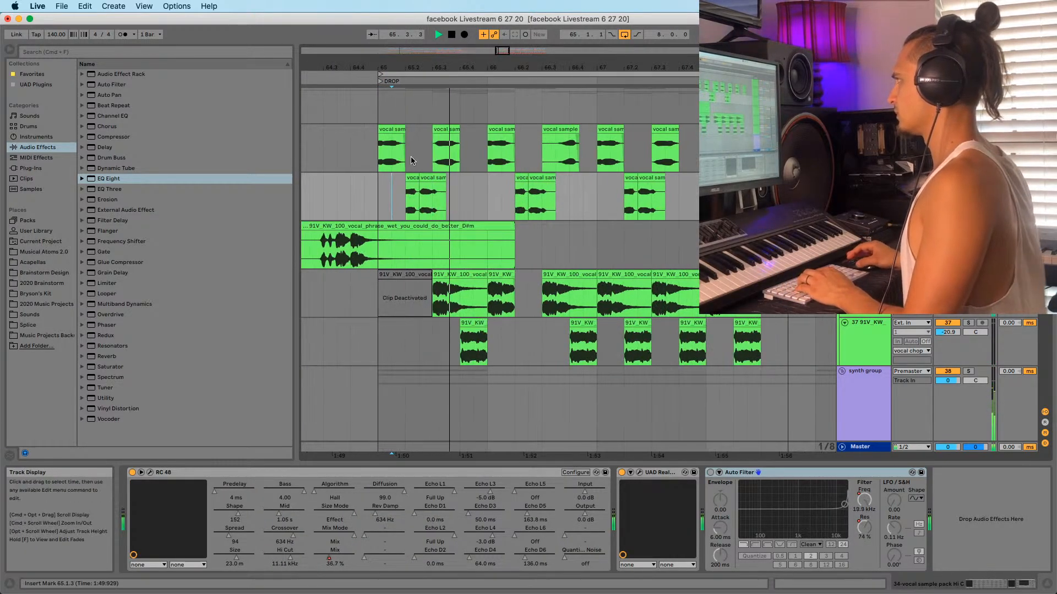
click(426, 181)
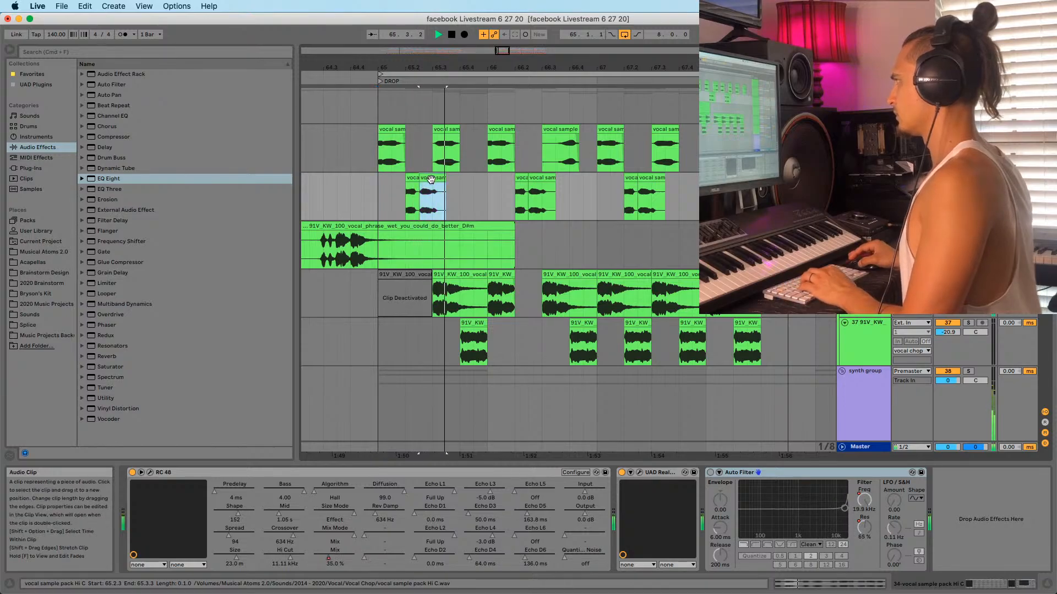
click(377, 210)
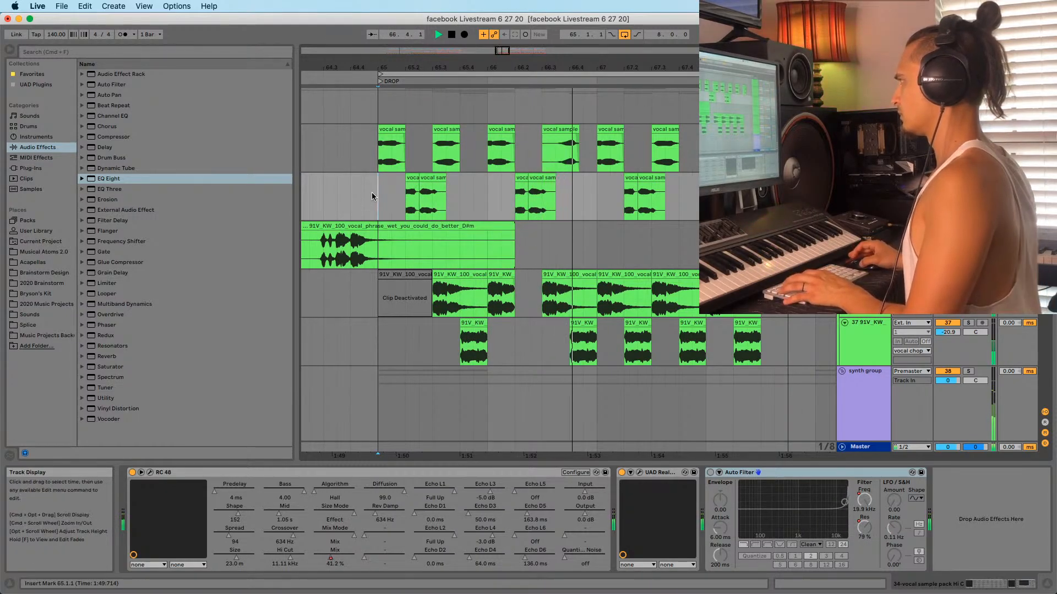
drag(442, 69, 443, 12)
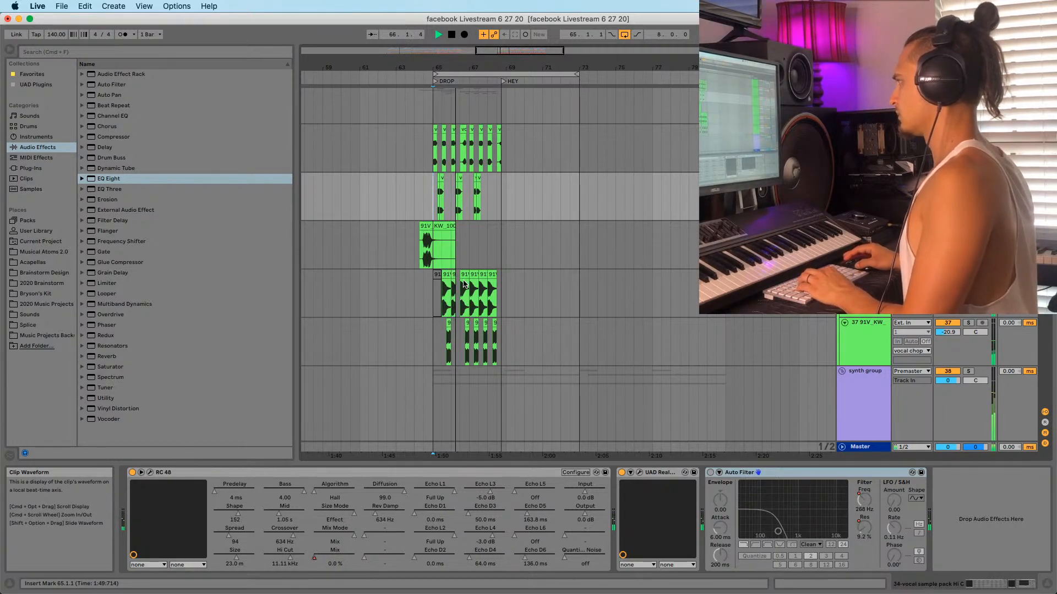
scroll(444, 221, up, 4)
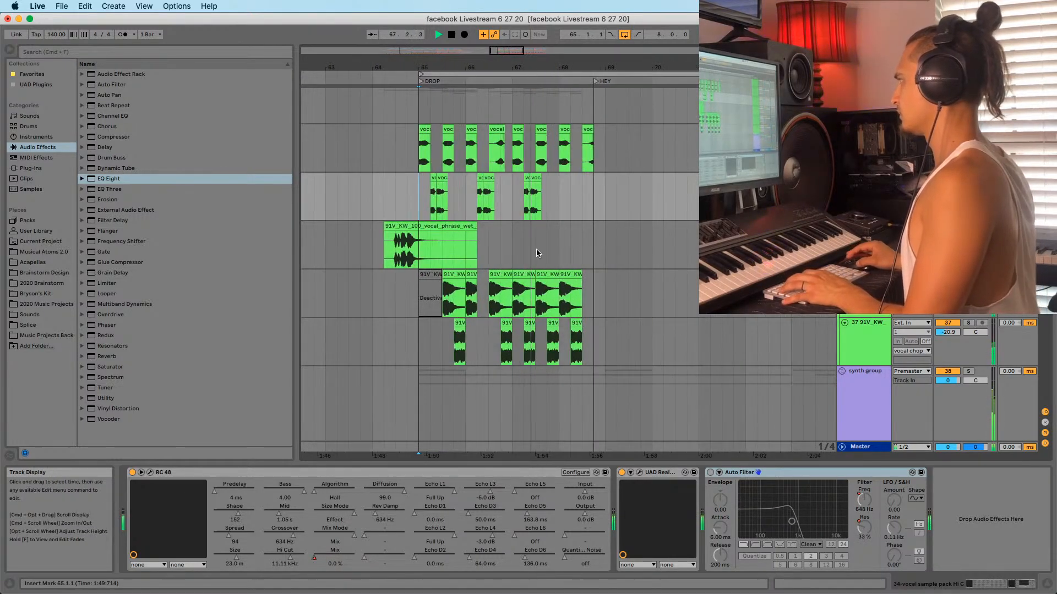
Copy the vocal clips from 65.1.1 to 66.2.1 on tracks 36 and 37, and clear both tracks from 66.3.1 to 69.1.1
key(space)
key(space)
click(447, 274)
click(432, 275)
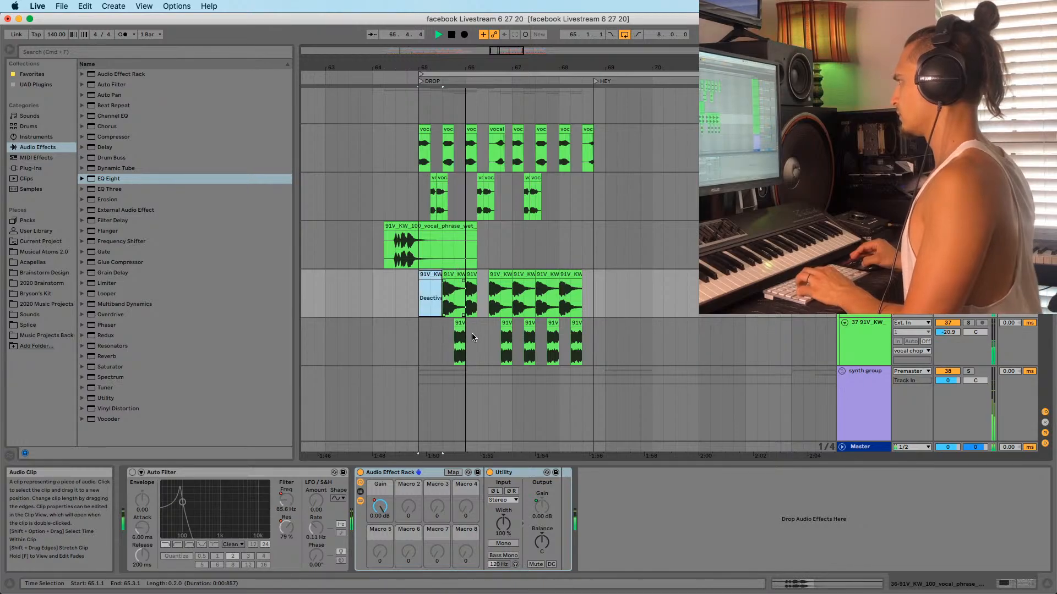
shift+click(478, 336)
key(super+c)
click(494, 277)
key(space)
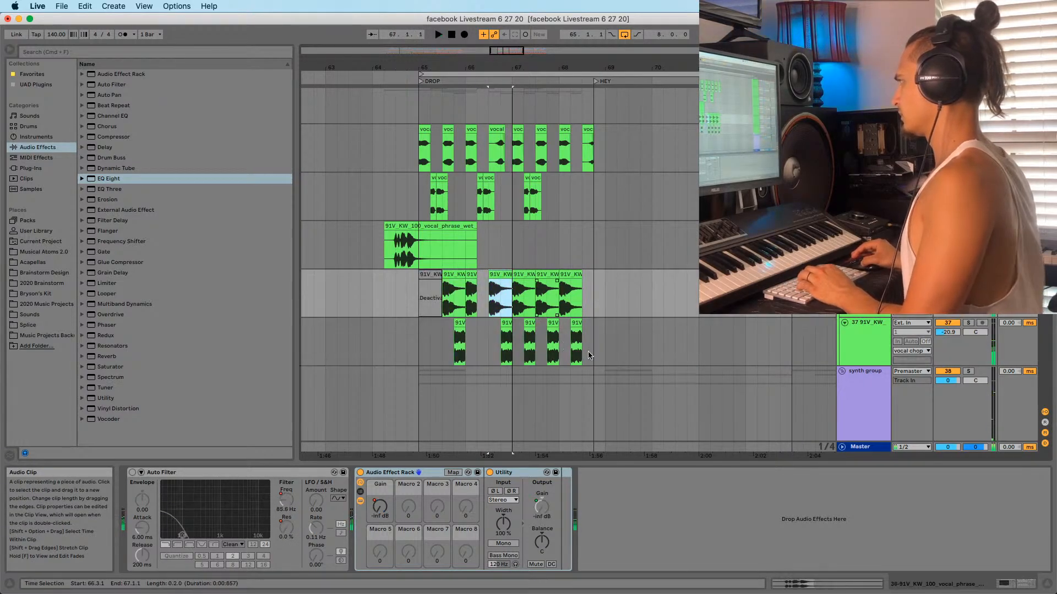
shift+click(609, 351)
key(Delete)
Try pasting the copied vocal clips at 66.3.1 and at 66.1.1 during playback, undoing each paste
key(super+v)
key(space)
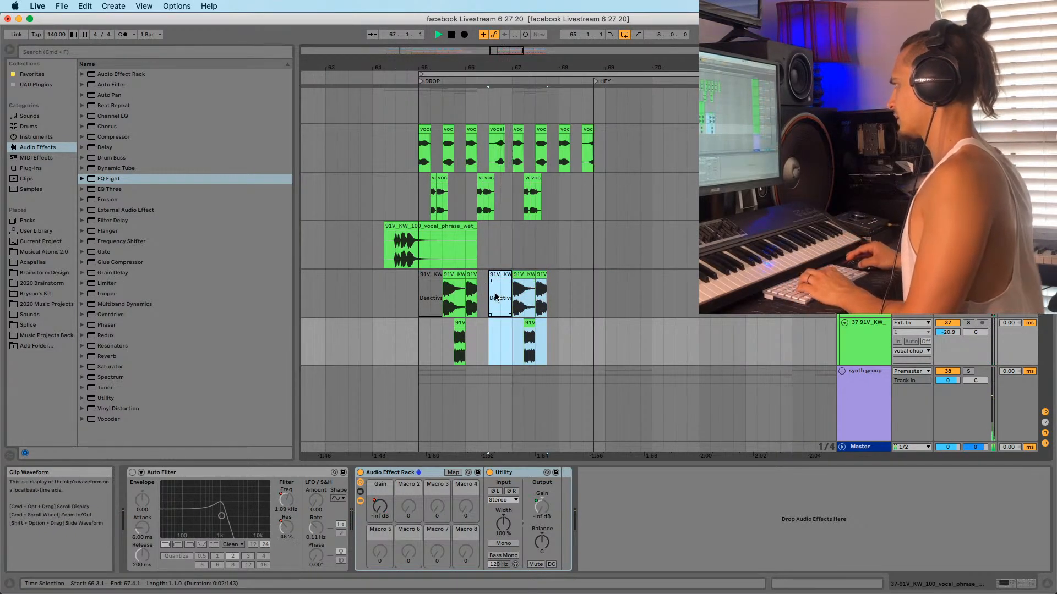
key(super+z)
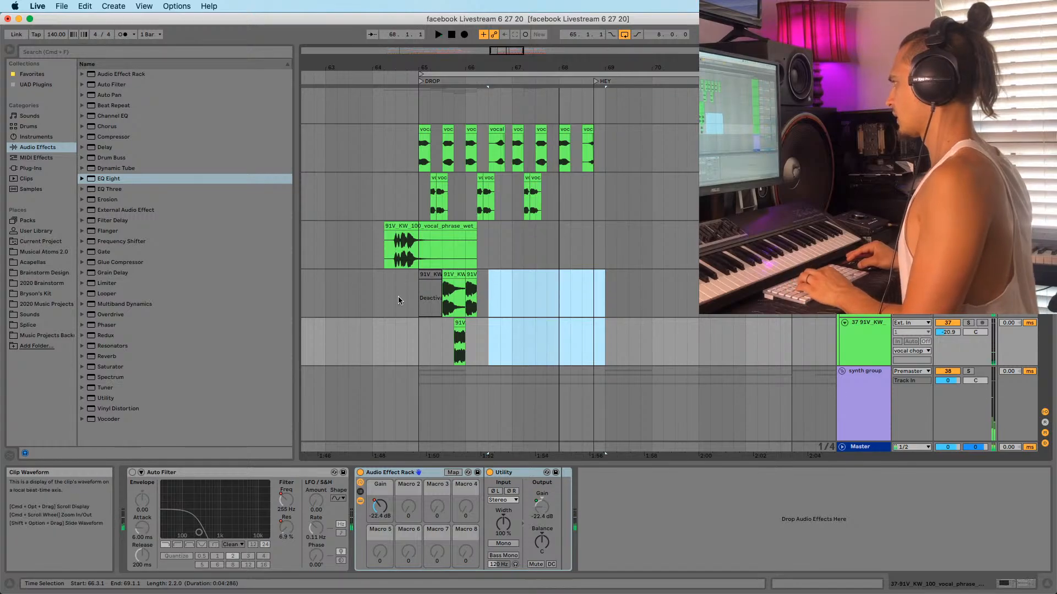
click(412, 289)
key(space)
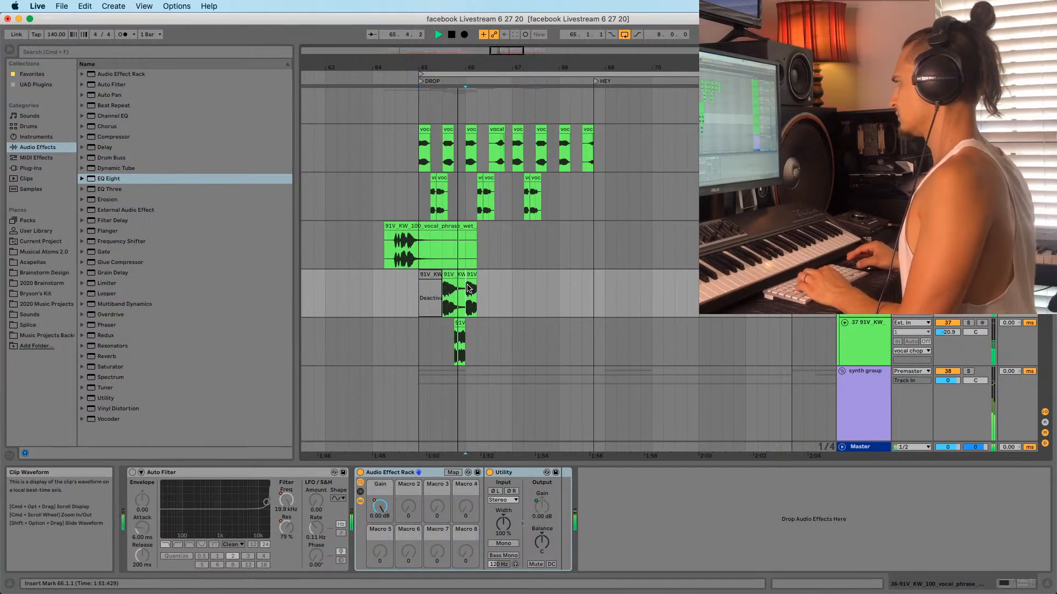
key(super+v)
key(super+z)
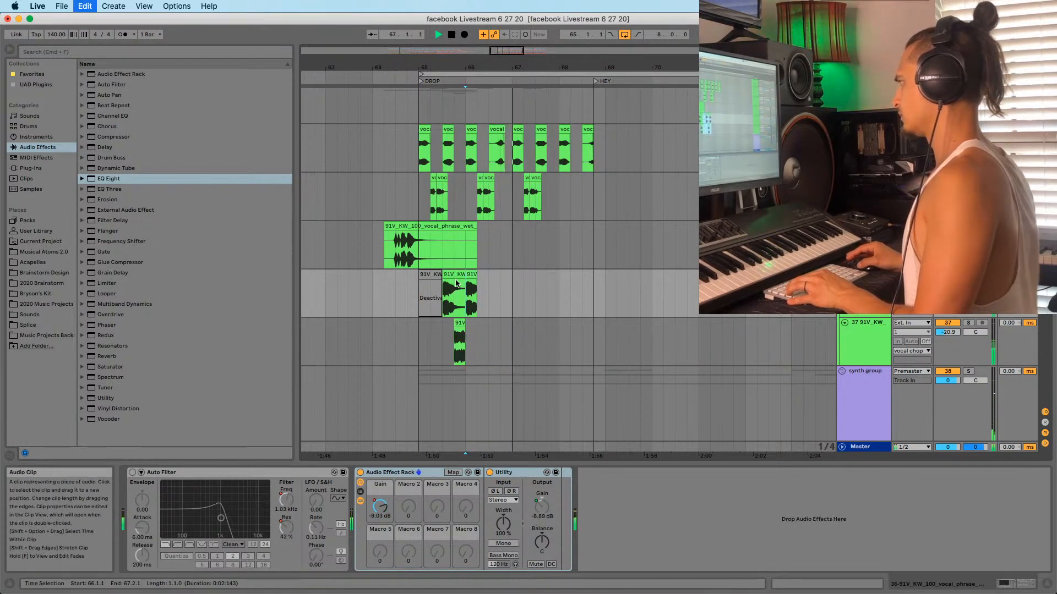
Copy the active vocal clips starting at 65.3.1 on tracks 36 and 37 to 66.3.1, and deactivate the short copy at 67.1.1
key(space)
drag(445, 300, 515, 340)
drag(474, 292, 521, 282)
key(space)
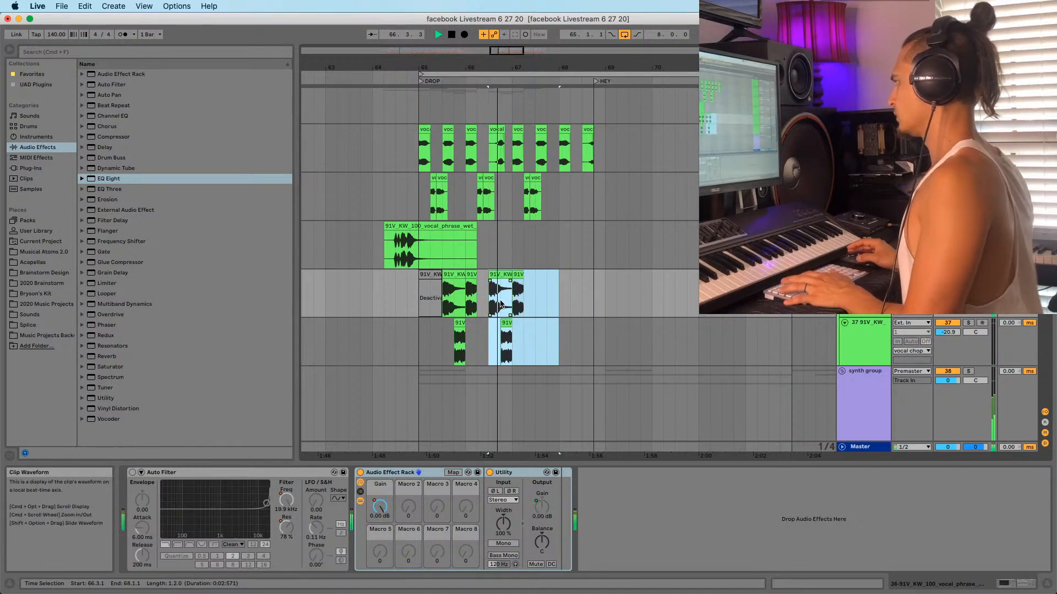
key(space)
right_click(519, 277)
click(544, 365)
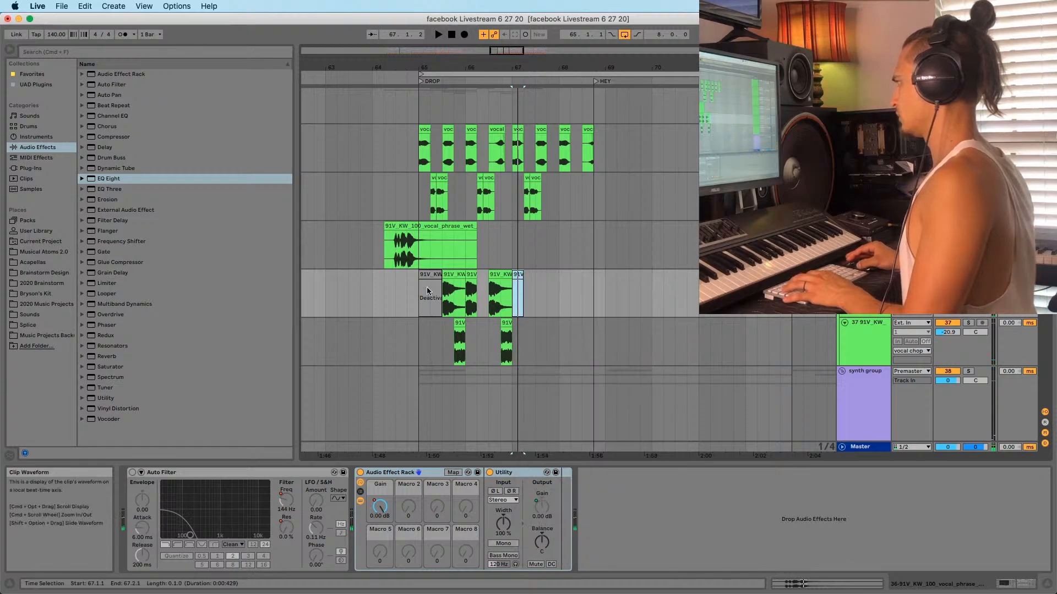
Duplicate the vocal pattern that starts at 65.1.1 on tracks 36 and 37 so the copy begins at 67.1.1
key(space)
drag(419, 324, 481, 335)
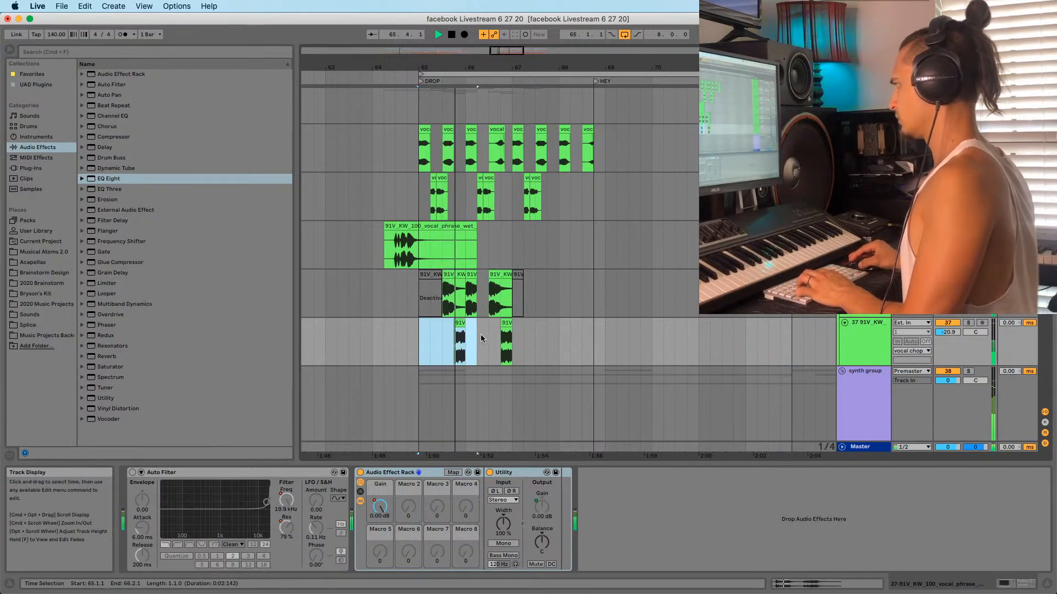
drag(595, 292, 521, 278)
drag(419, 292, 532, 340)
key(super+d)
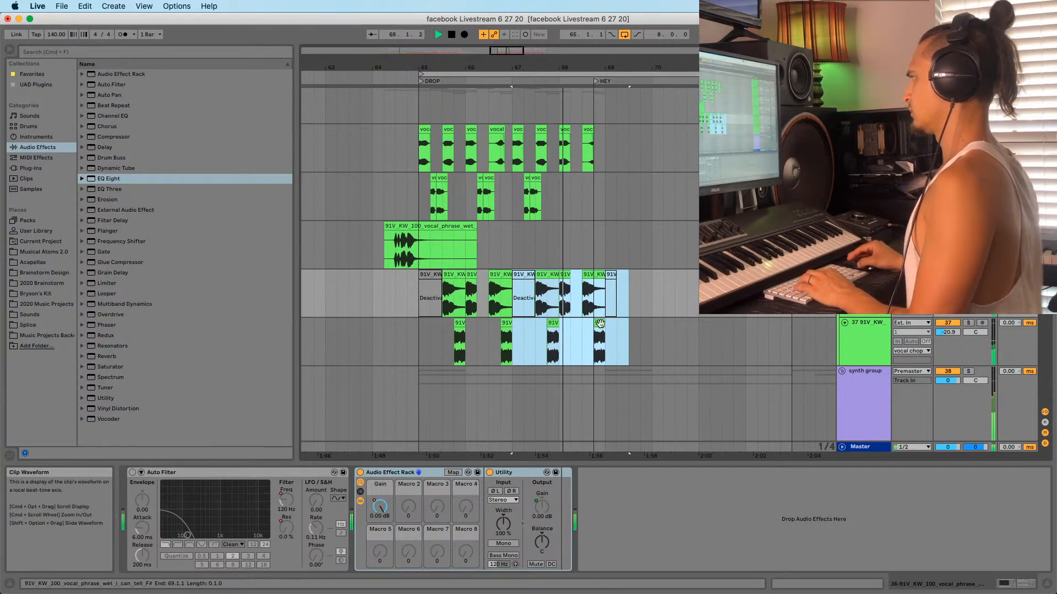
Delete the active vocal material from 68.4.1 to 69.1.1 on tracks 36 and 37
click(588, 273)
click(600, 324)
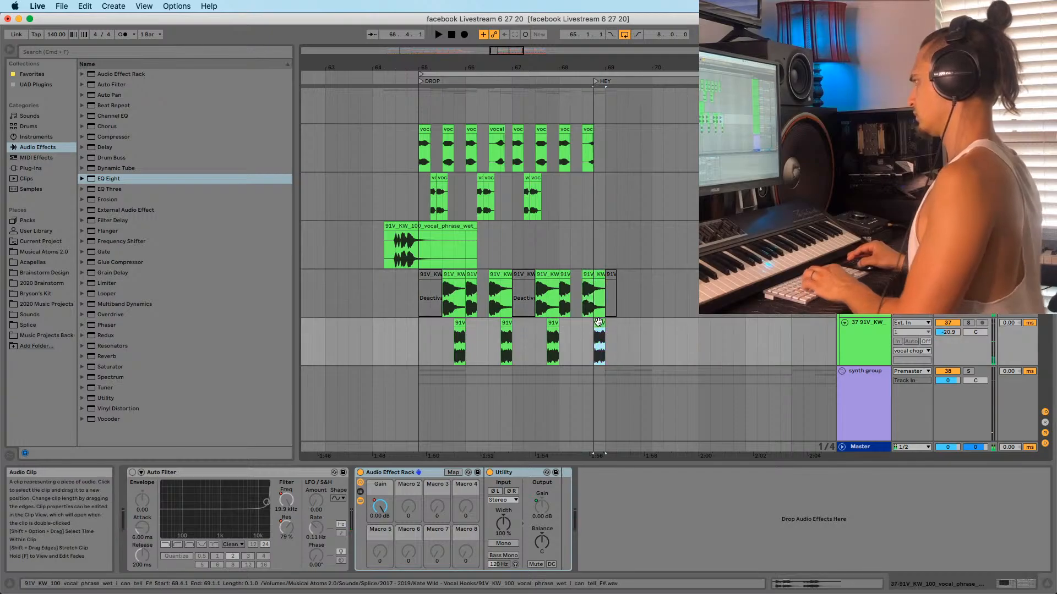
key(space)
key(Delete)
Play the drop from 65.1.1 with the rearranged vocal chops and restart it to check the layers together
click(420, 343)
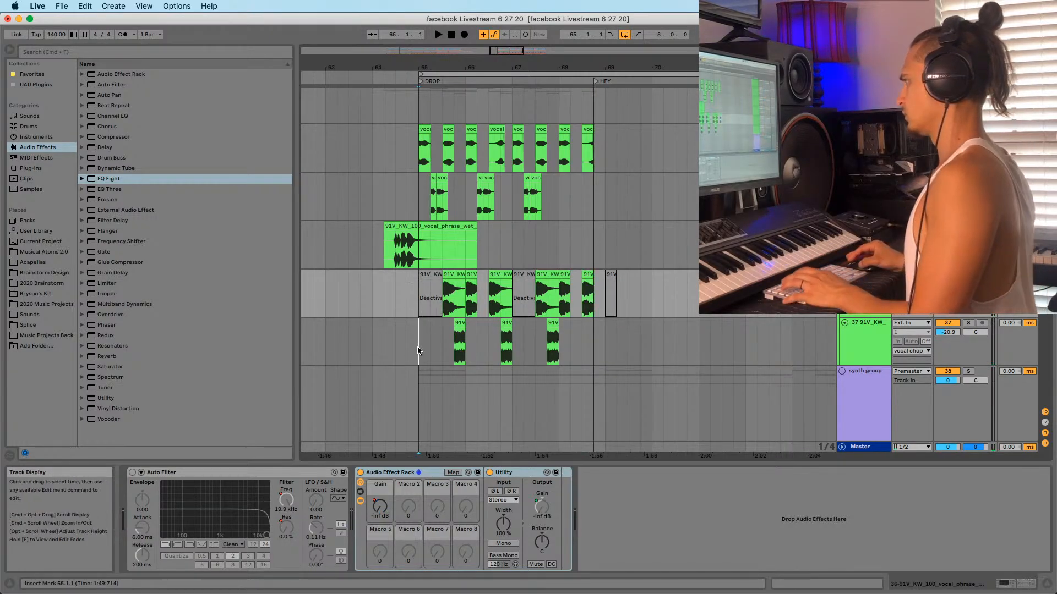
key(space)
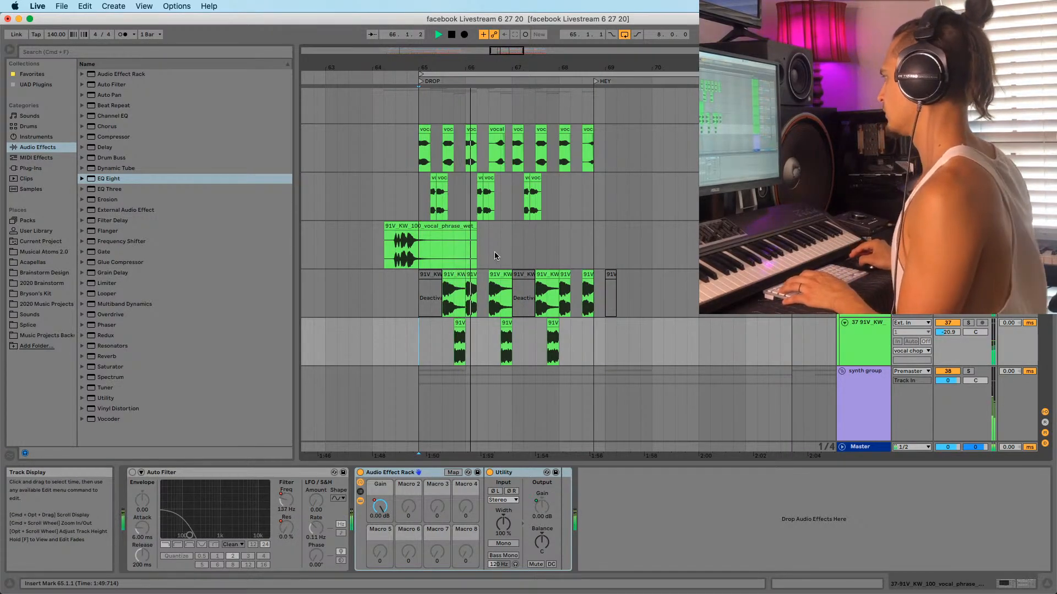
drag(475, 67, 459, 32)
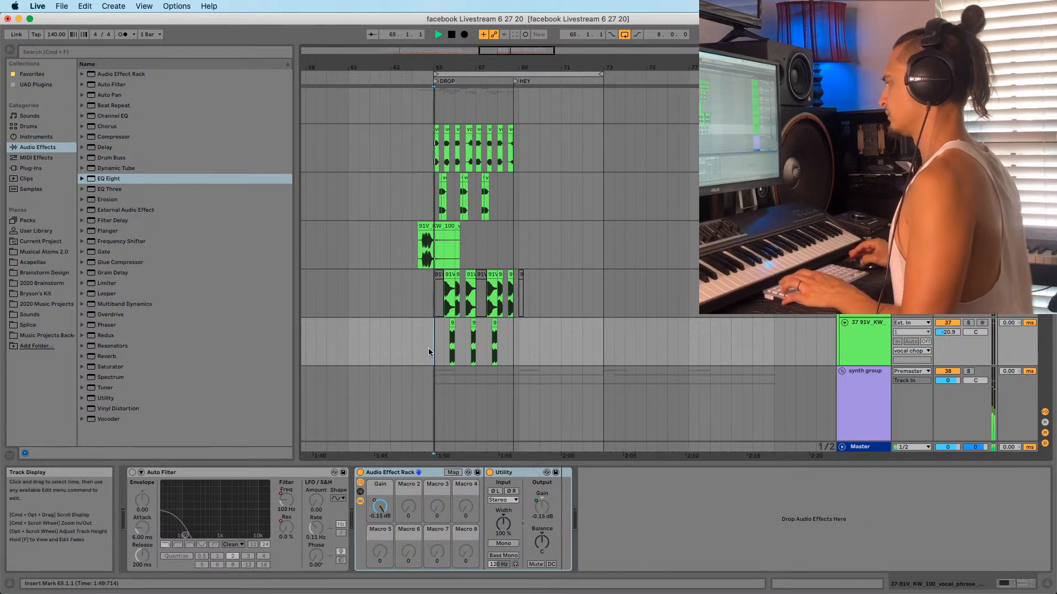
click(418, 250)
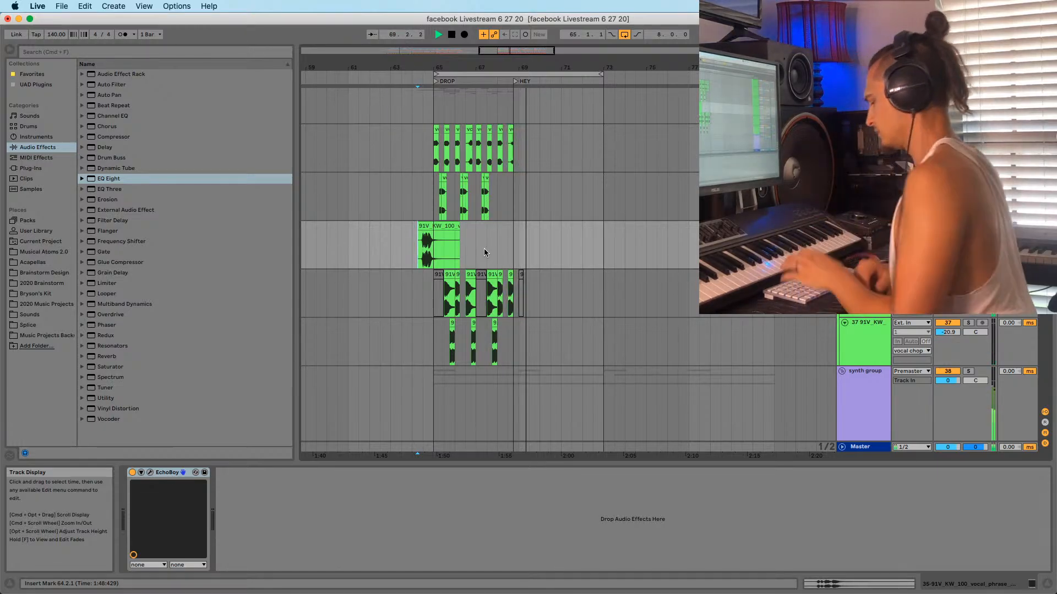
key(space)
key(space)
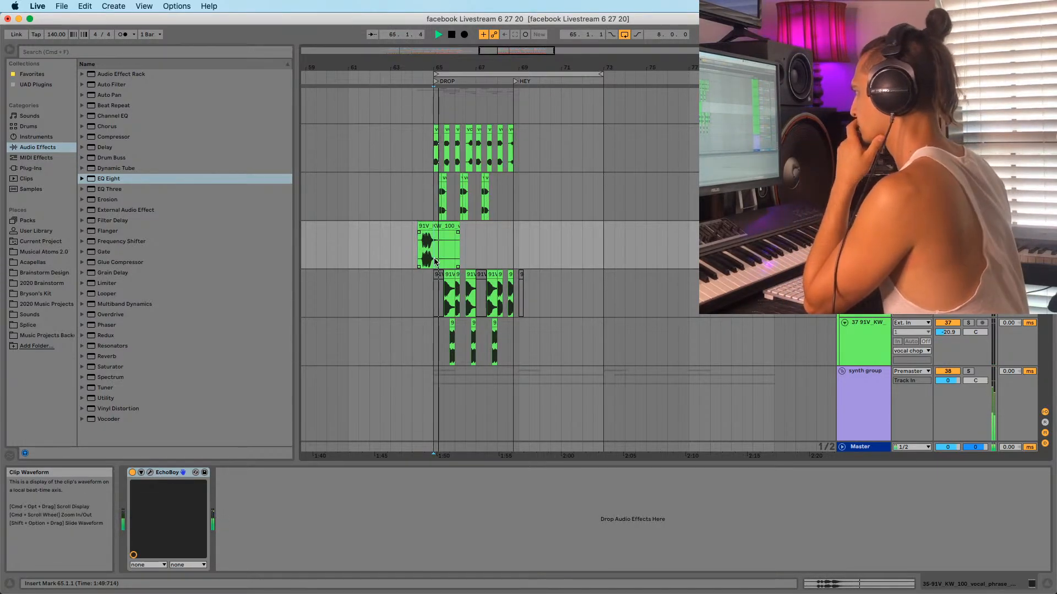
click(431, 214)
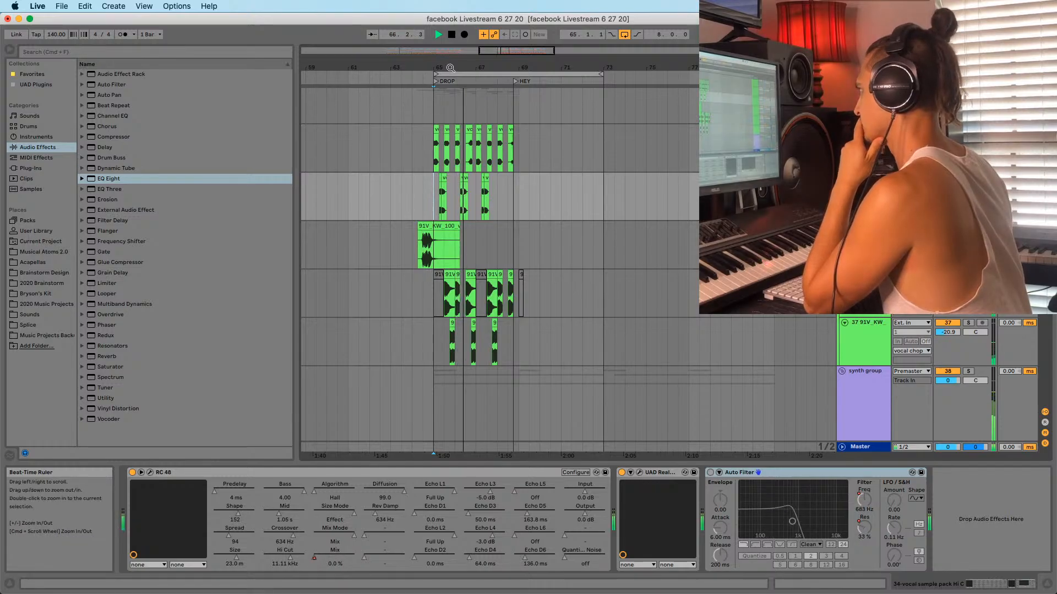
Shorten the loop to four bars starting at 65.1.1 and replay the drop
drag(587, 74, 501, 113)
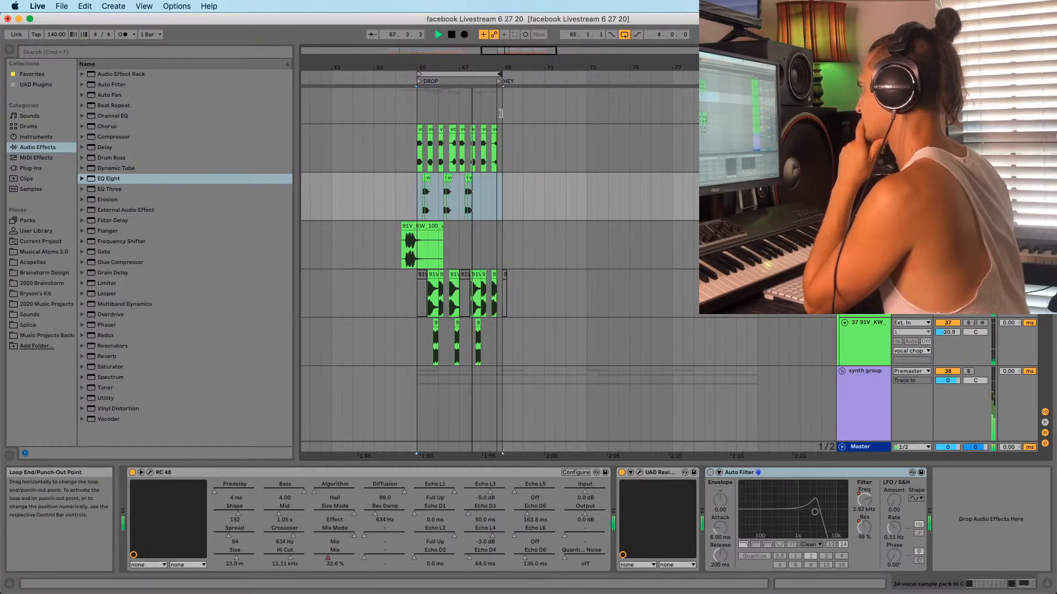
click(413, 205)
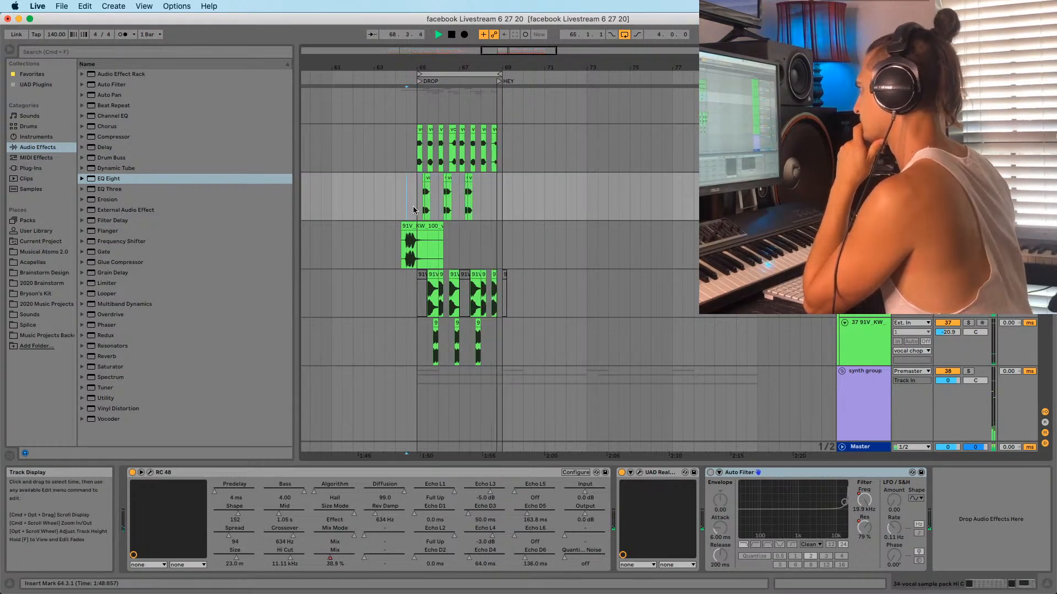
drag(436, 64, 437, 83)
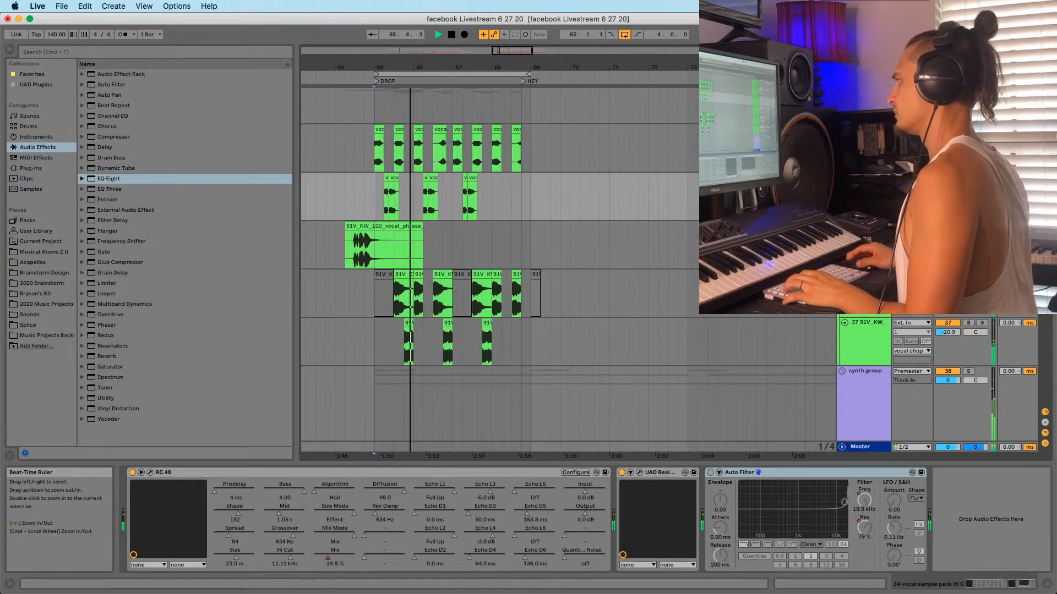
Deactivate the vocal chops at 68.1.1 and 68.3.1 on track 36 and keep the drop playing to check the change
click(435, 271)
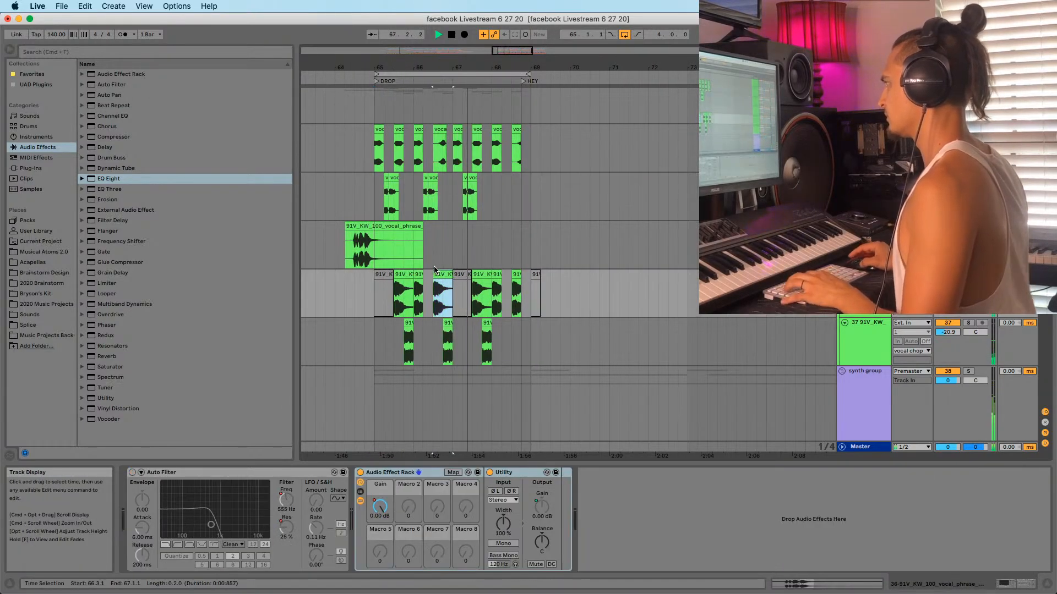
click(499, 276)
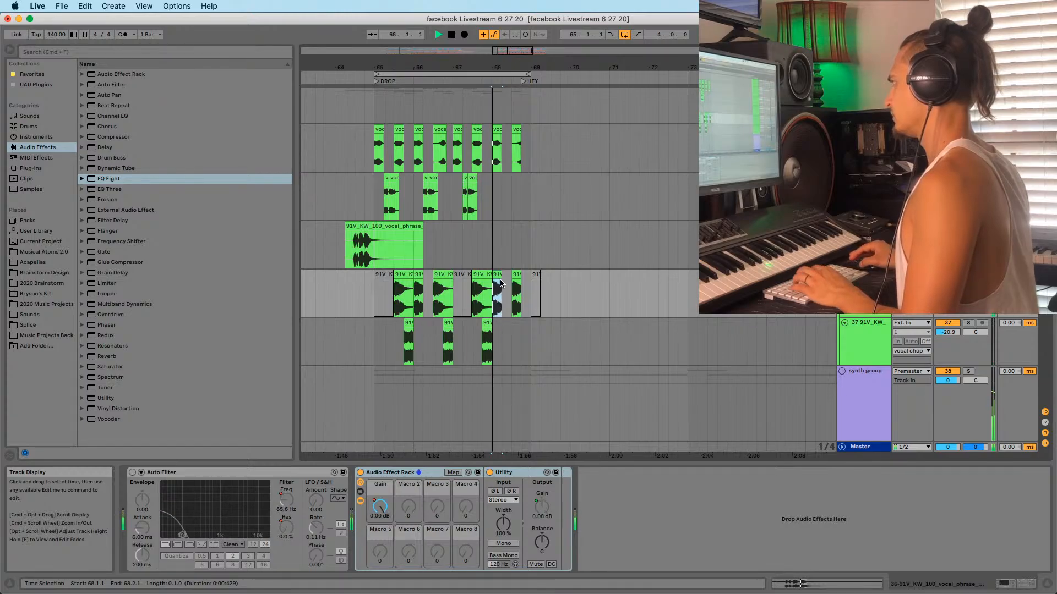
right_click(500, 283)
click(537, 373)
click(516, 274)
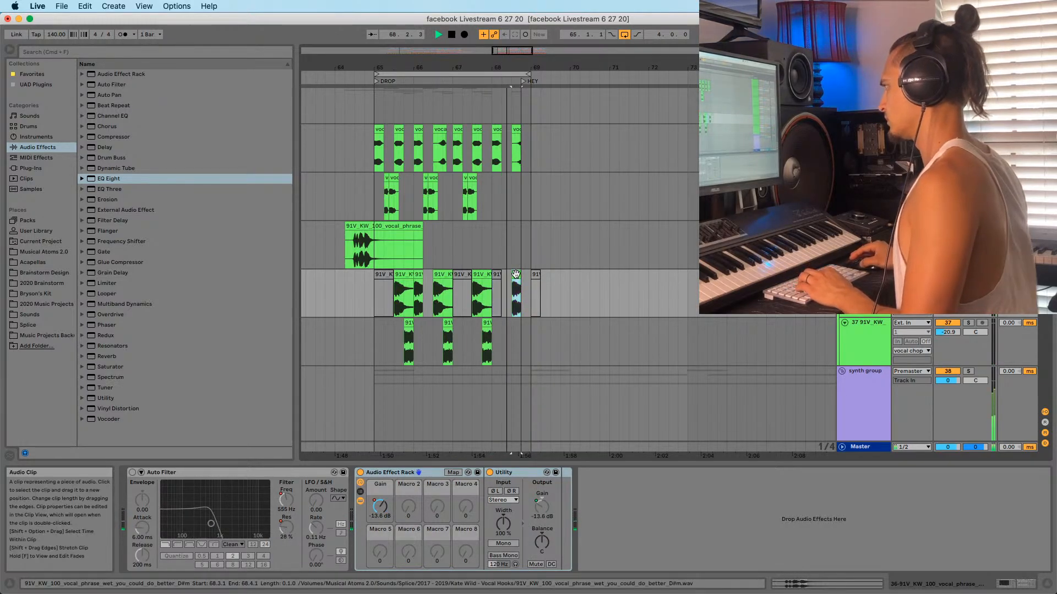
right_click(516, 275)
click(536, 360)
click(386, 346)
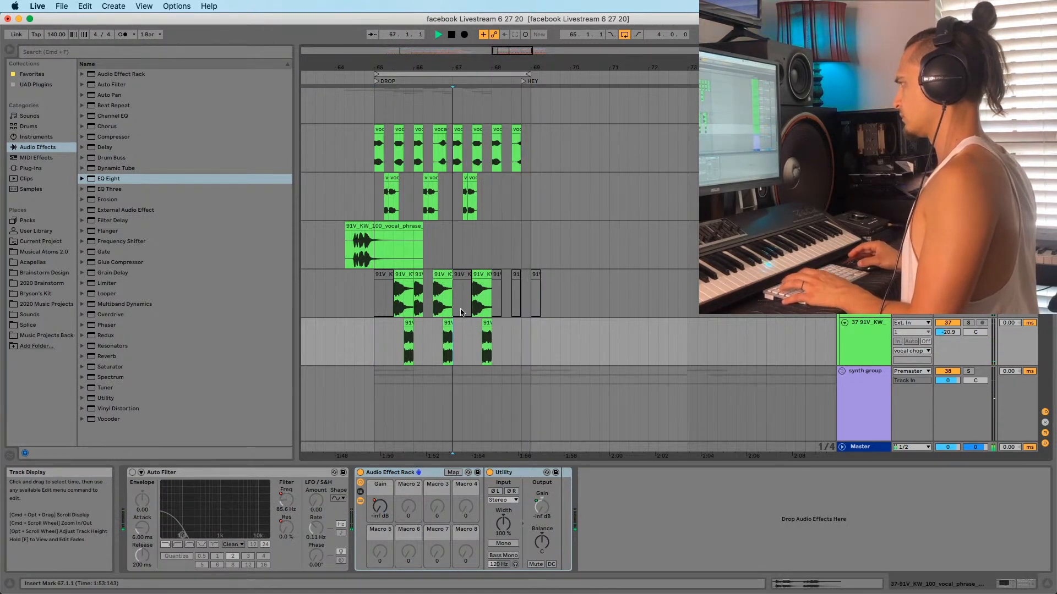
Try deactivating the last vocal chop on track 37, which starts at 67.4.1
key(space)
click(488, 316)
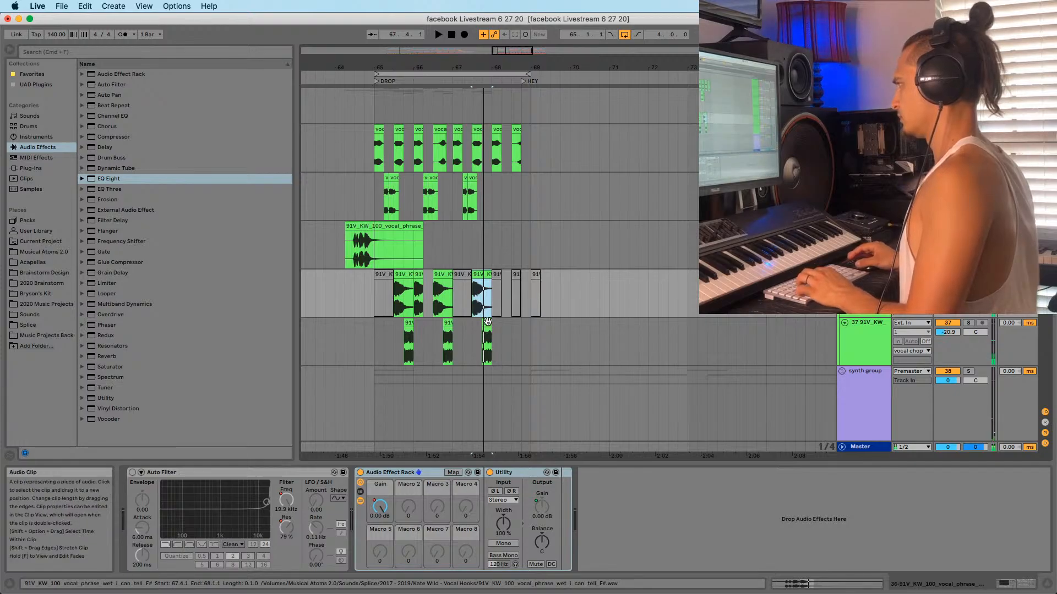
click(487, 324)
key(space)
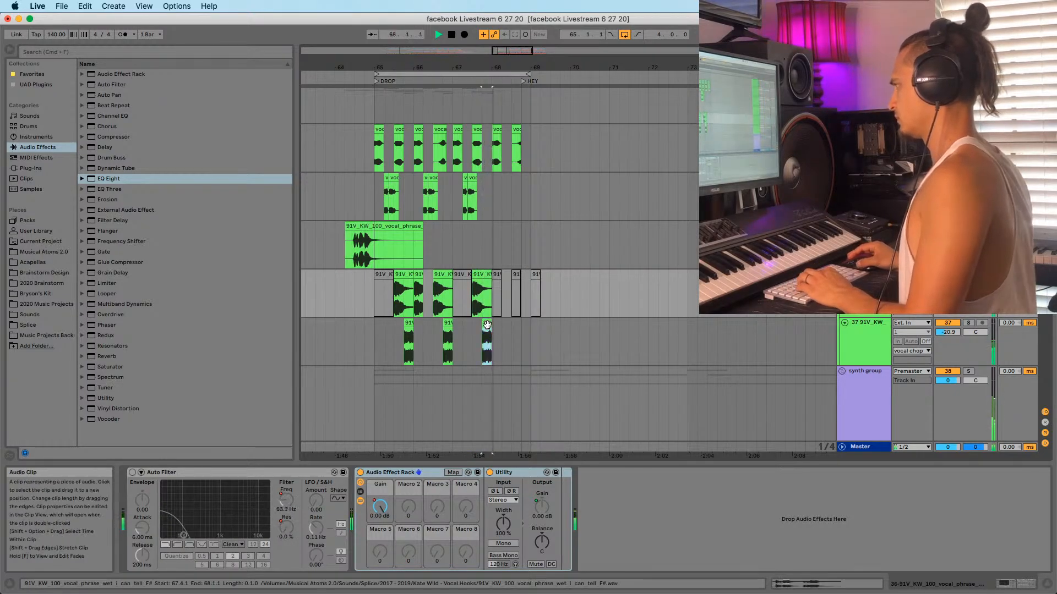
key(space)
right_click(487, 325)
click(535, 130)
Replay the drop from 65.1.1 to hear the pattern without the last chop on track 37
click(475, 276)
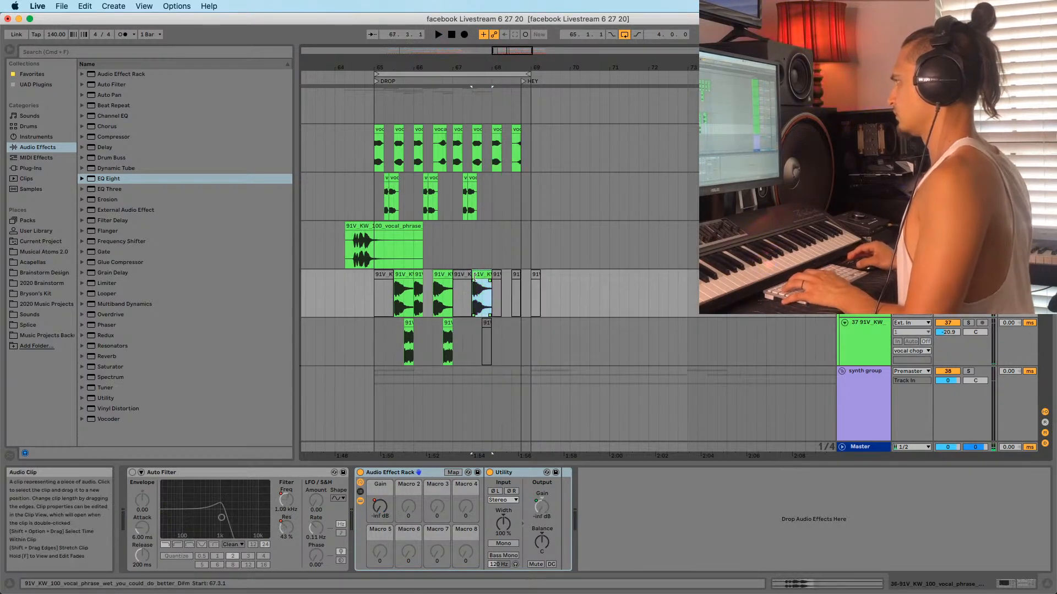
key(space)
click(382, 360)
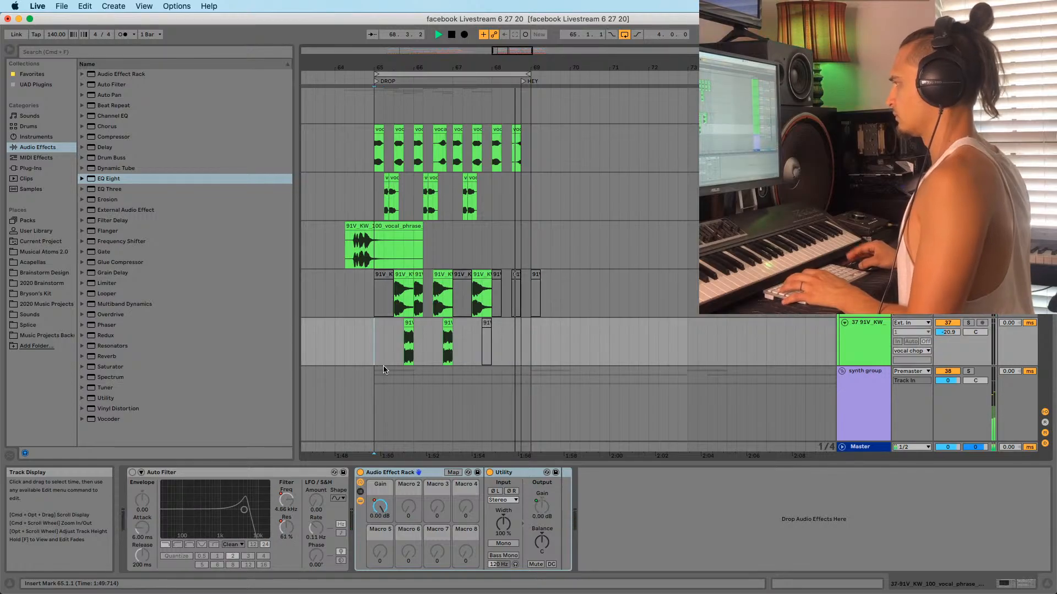
click(410, 300)
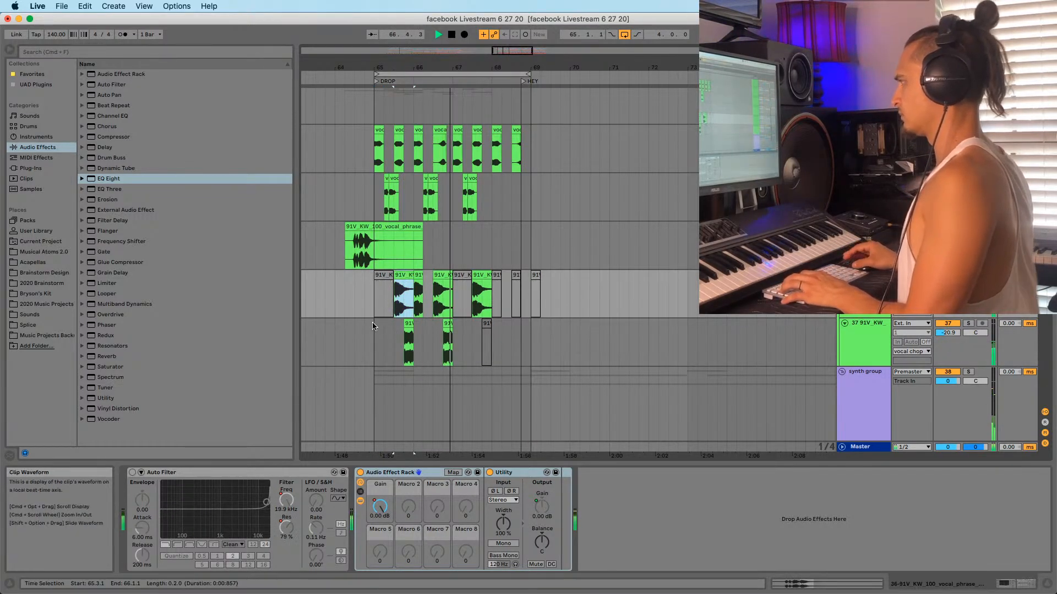
click(370, 337)
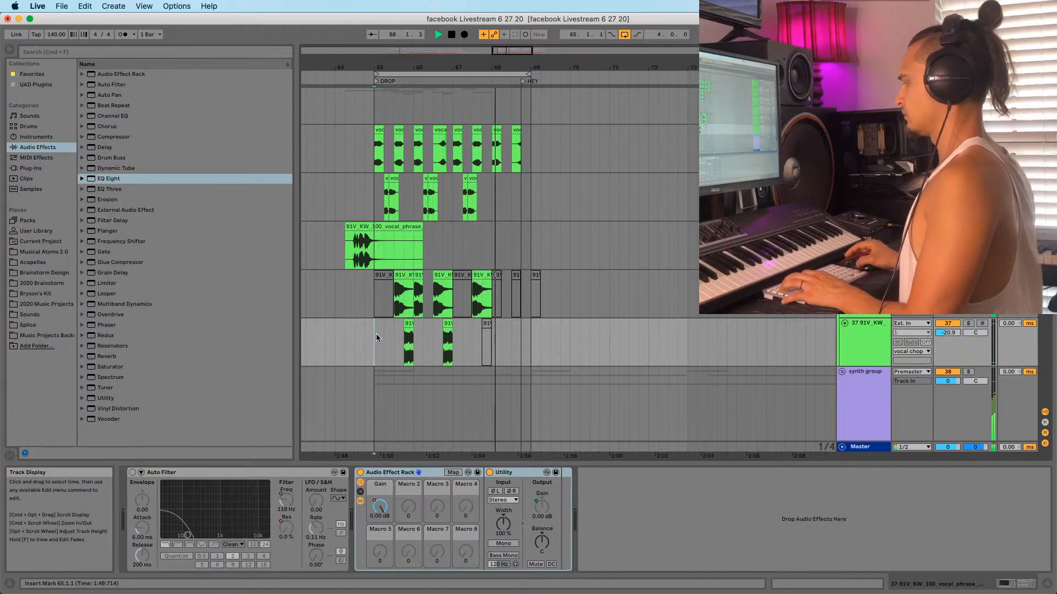
Try adding active vocal chops at 67.1.1 on track 36 and 67.2.1 on track 37, undo them and replay the drop
click(439, 276)
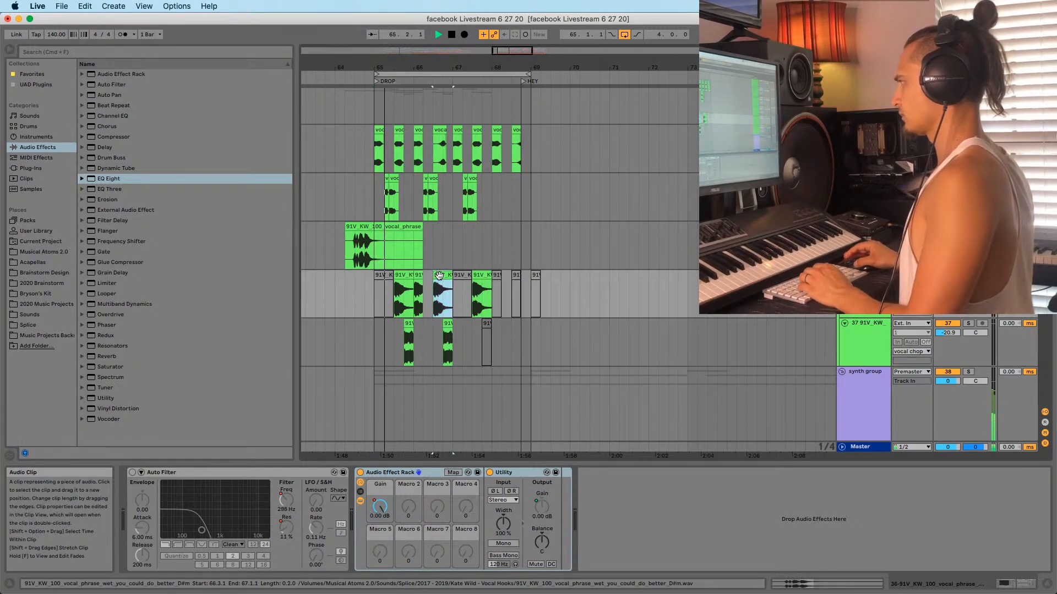
drag(439, 275, 461, 331)
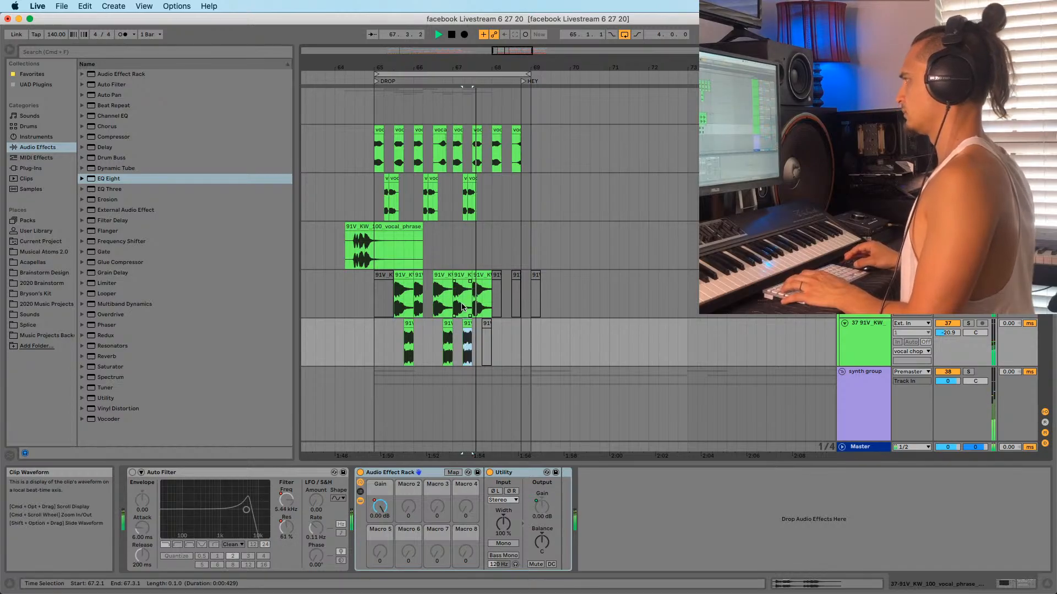
key(super+z)
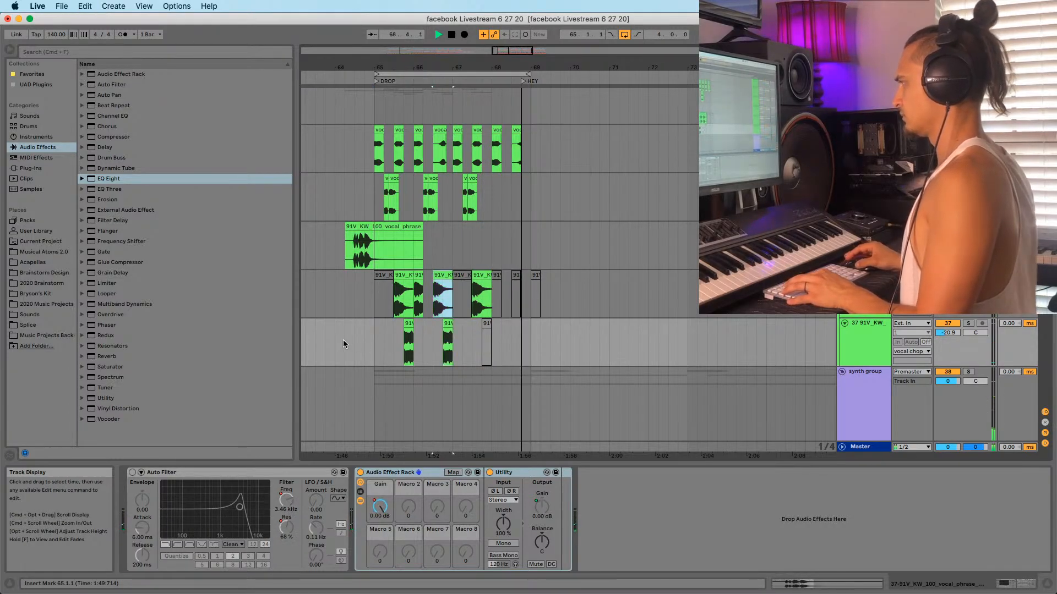
click(365, 351)
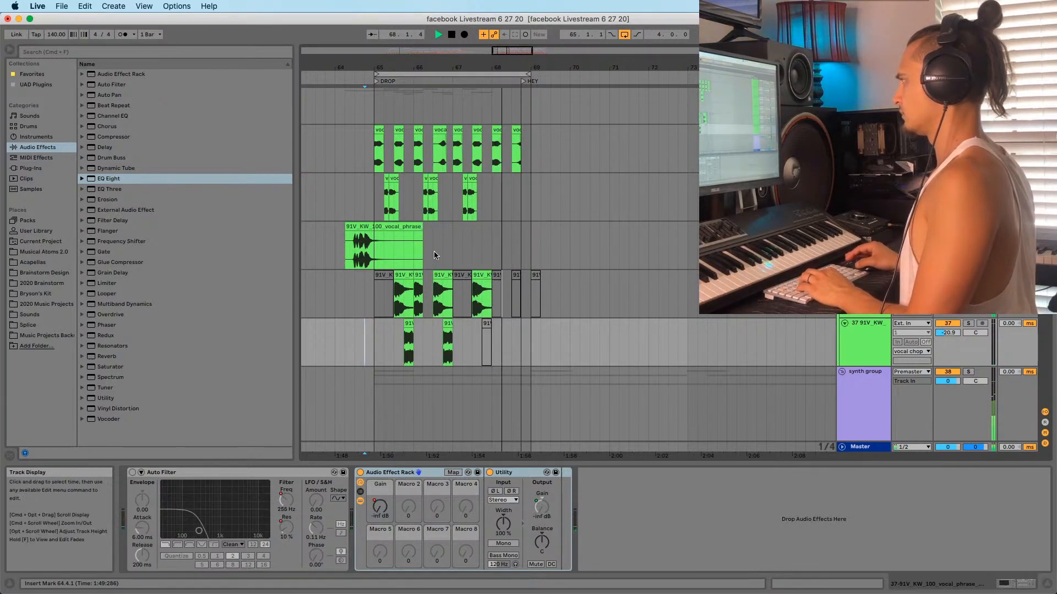
click(372, 204)
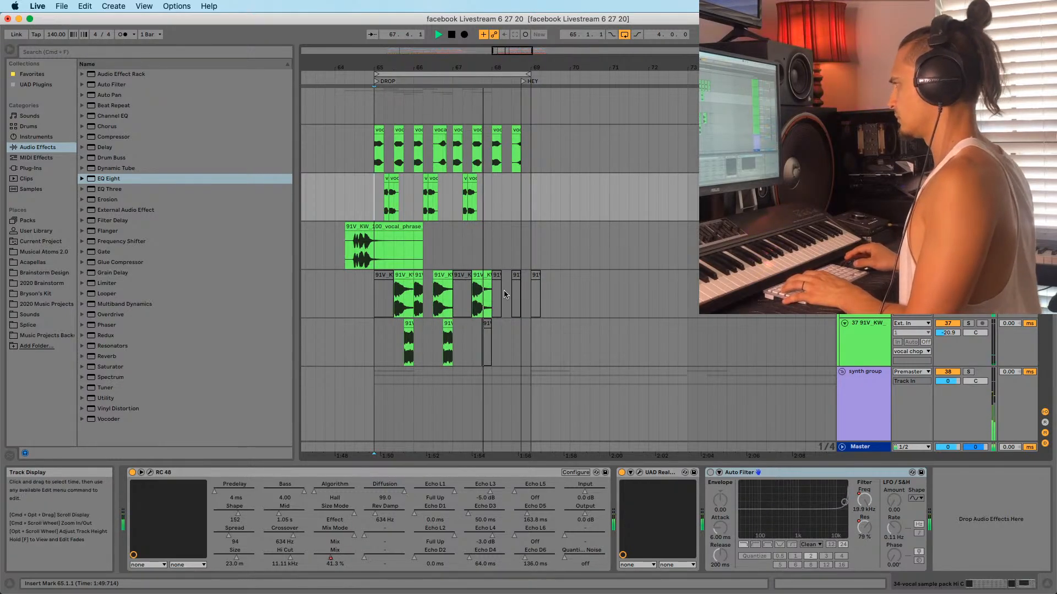
Reactivate the chop at 67.4.1 on track 37 and lengthen it to 68.2.1 with a fade-out
click(488, 328)
key(space)
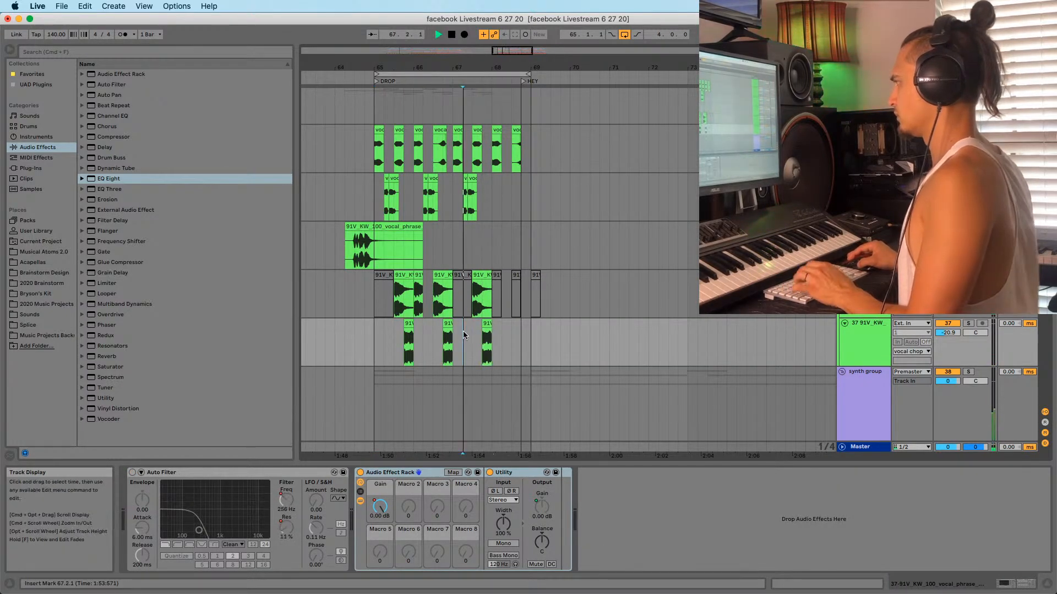
key(space)
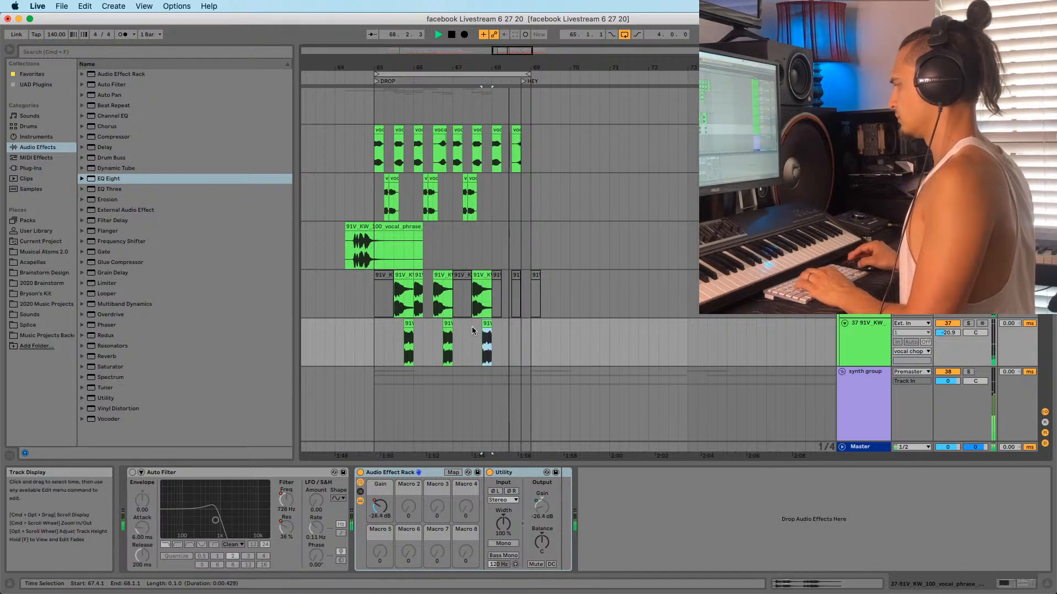
drag(491, 330, 500, 332)
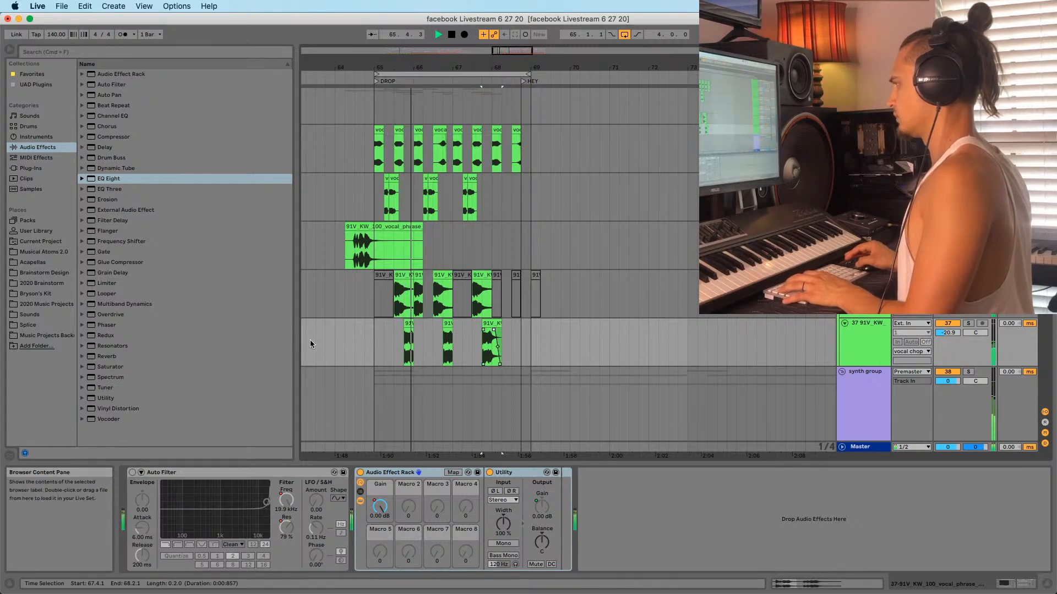
Replay the drop from 65.1.1 to check the lengthened chop against the other vocal layers
click(374, 330)
click(375, 315)
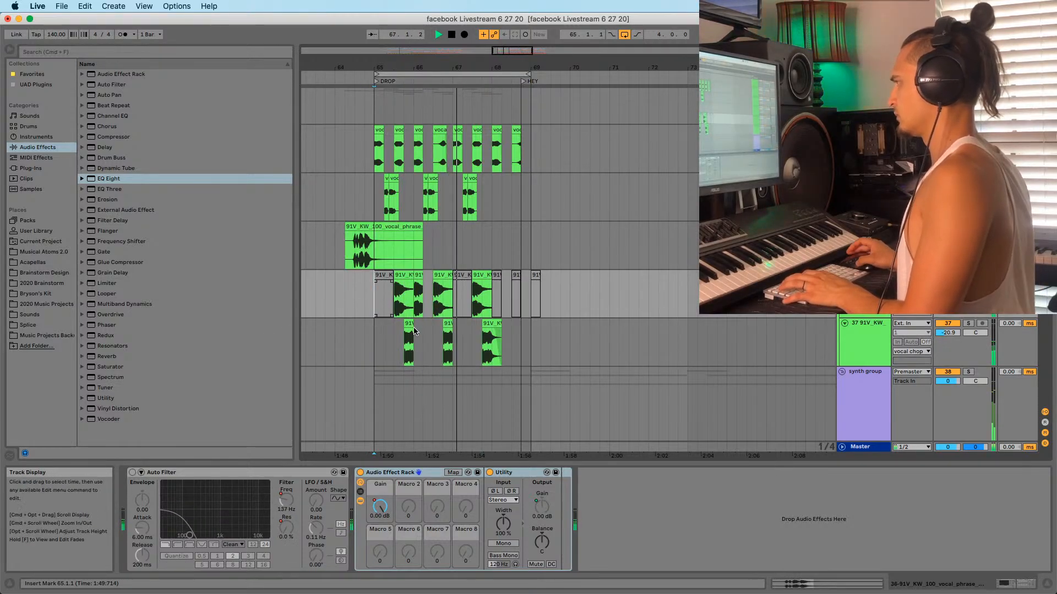
scroll(418, 326, up, 2)
scroll(412, 355, down, 2)
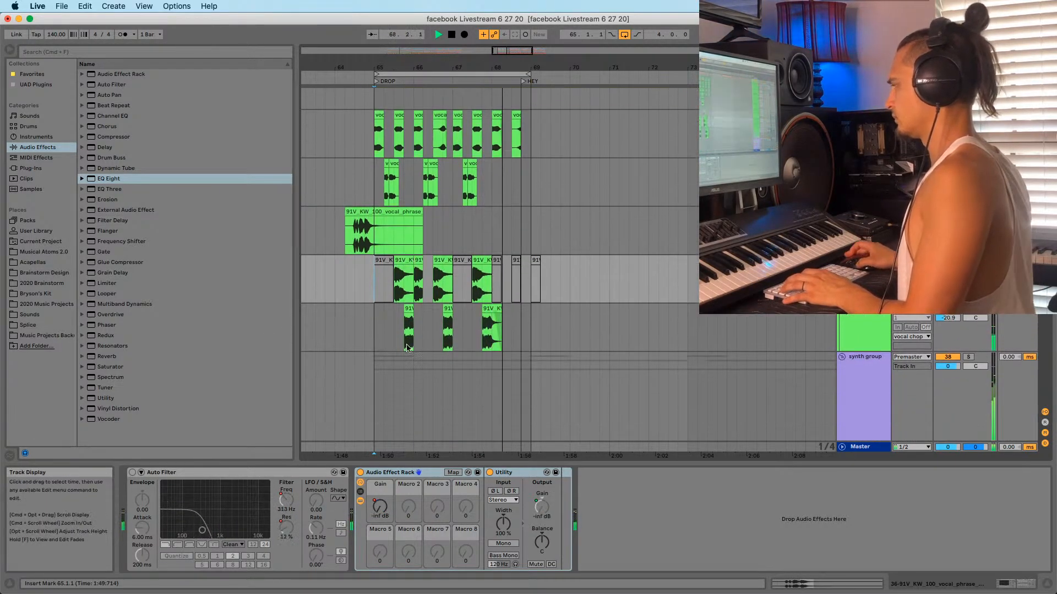
click(382, 335)
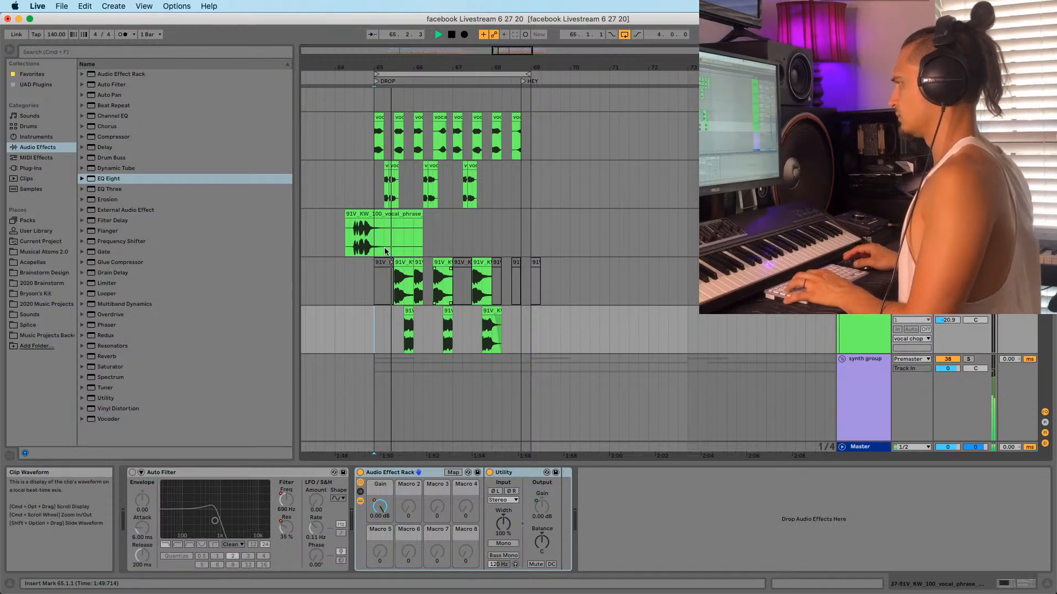
Lower the volume of track 37 to -21.7 and save the Live set
click(365, 240)
key(Down)
key(Down)
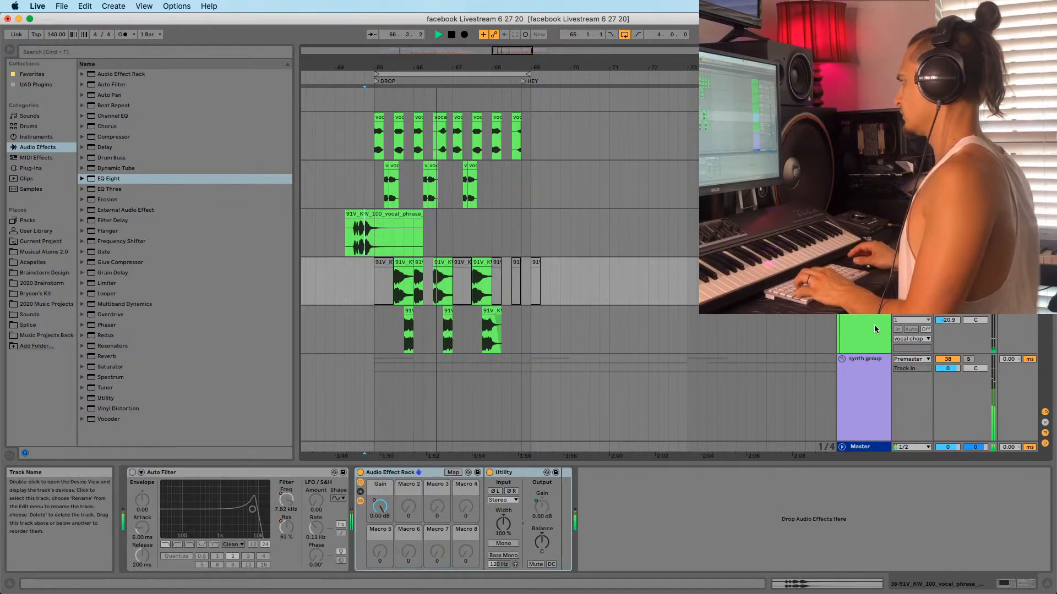
Play the earlier section of the track from 33.1.1 and restart it from 29.1.1 to hear it in context
drag(446, 57, 445, 160)
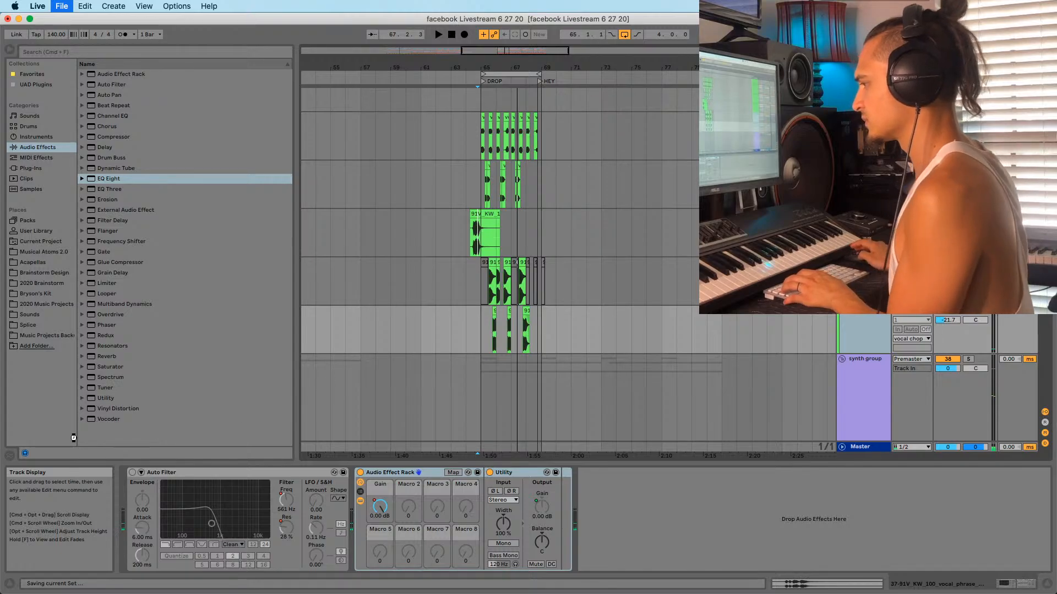
drag(431, 61, 431, 16)
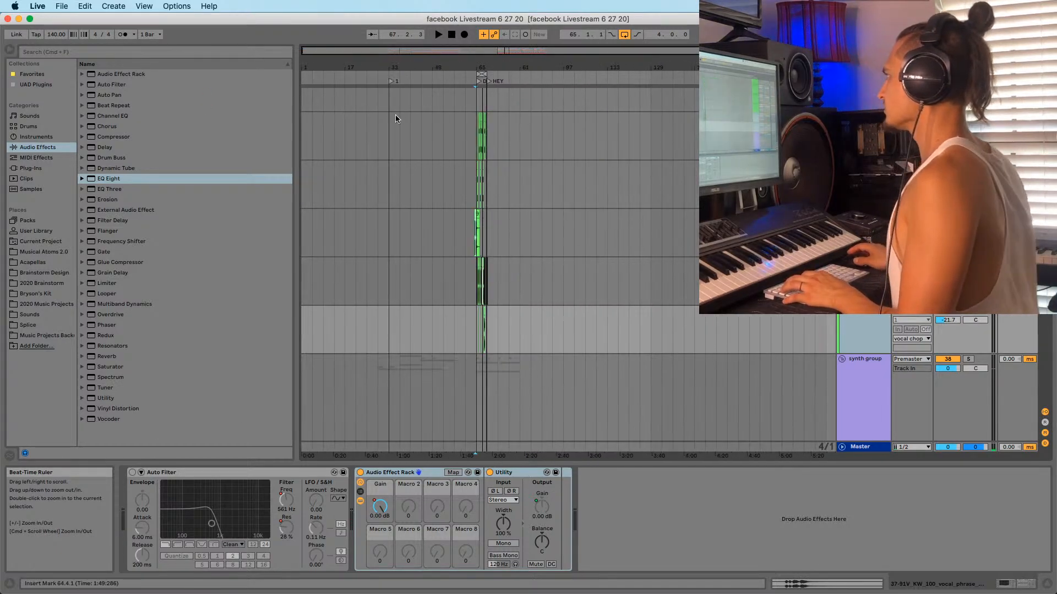
click(385, 130)
key(space)
scroll(392, 187, down, 5)
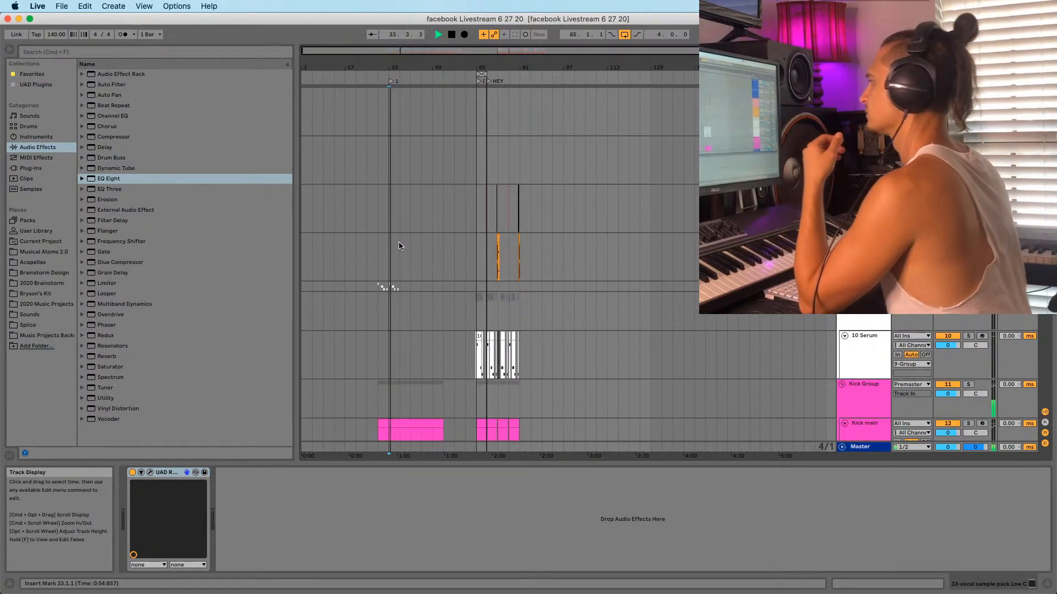
click(377, 316)
key(space)
key(space)
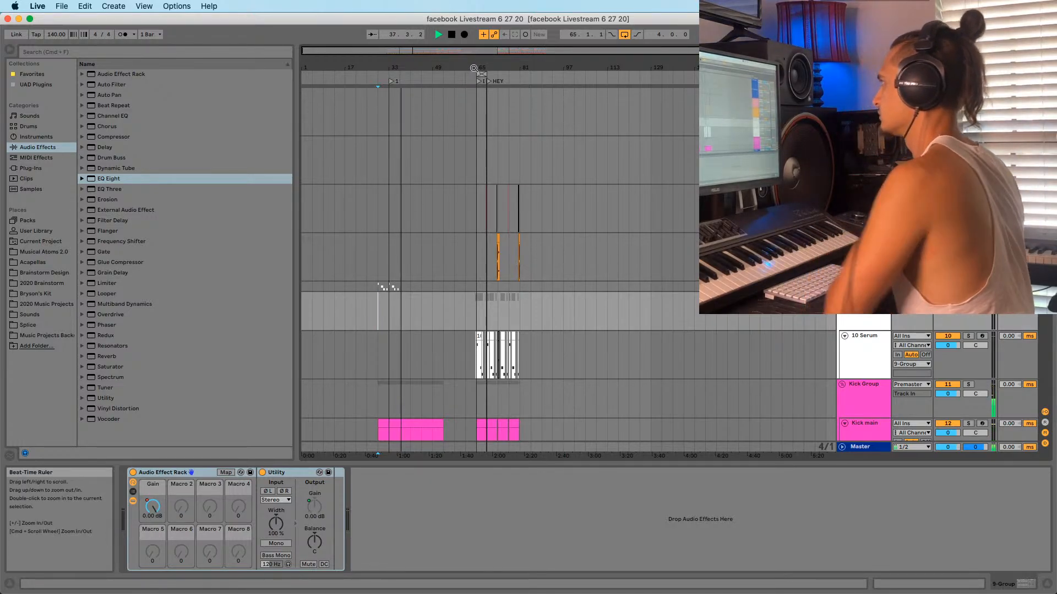
Copy the vocal phrase on track 35 from just before the drop to about bar 44 in the earlier section
drag(478, 65, 480, 91)
scroll(523, 346, down, 15)
scroll(474, 371, up, 3)
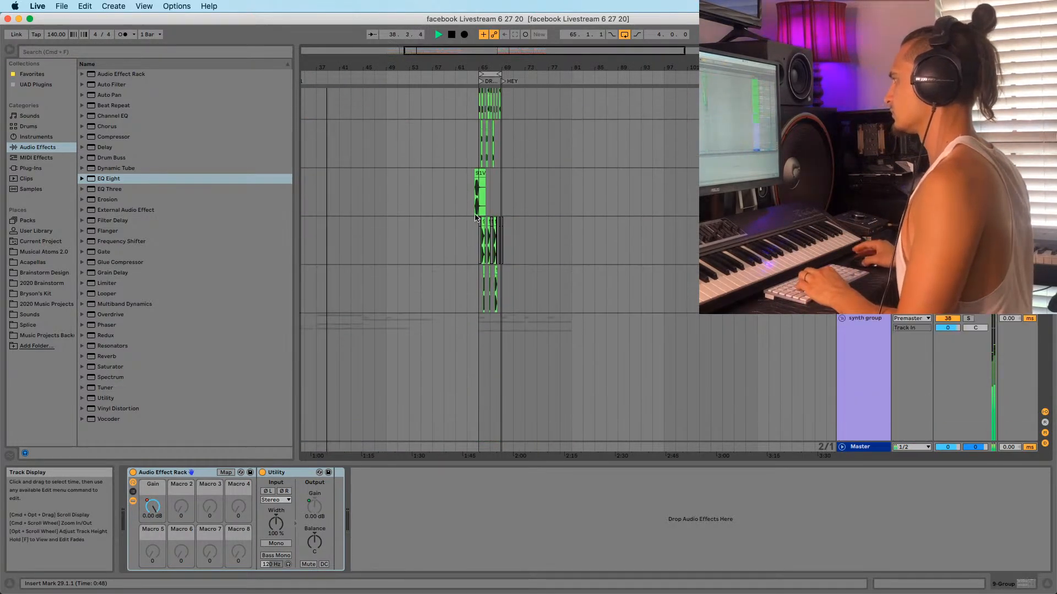
click(480, 174)
drag(481, 174, 365, 175)
mouse_move(354, 68)
mouse_down()
mouse_move(353, 98)
mouse_move(353, 88)
mouse_up()
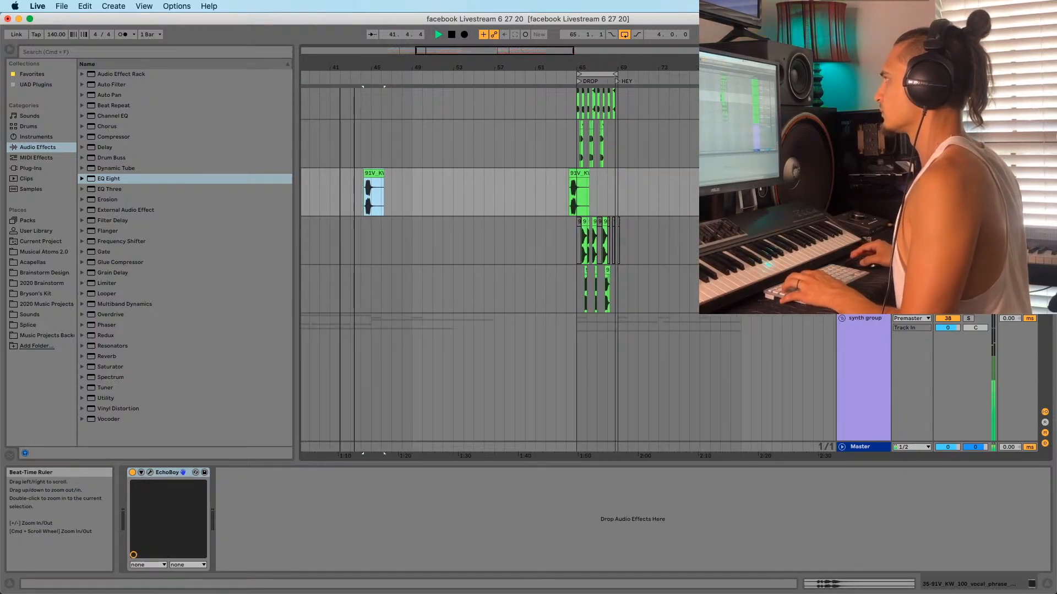
Play the drop from 65.1.1 and examine the vocal chops around bars 66 to 68 up close
double_click(579, 82)
drag(579, 67, 514, 140)
click(520, 103)
click(513, 147)
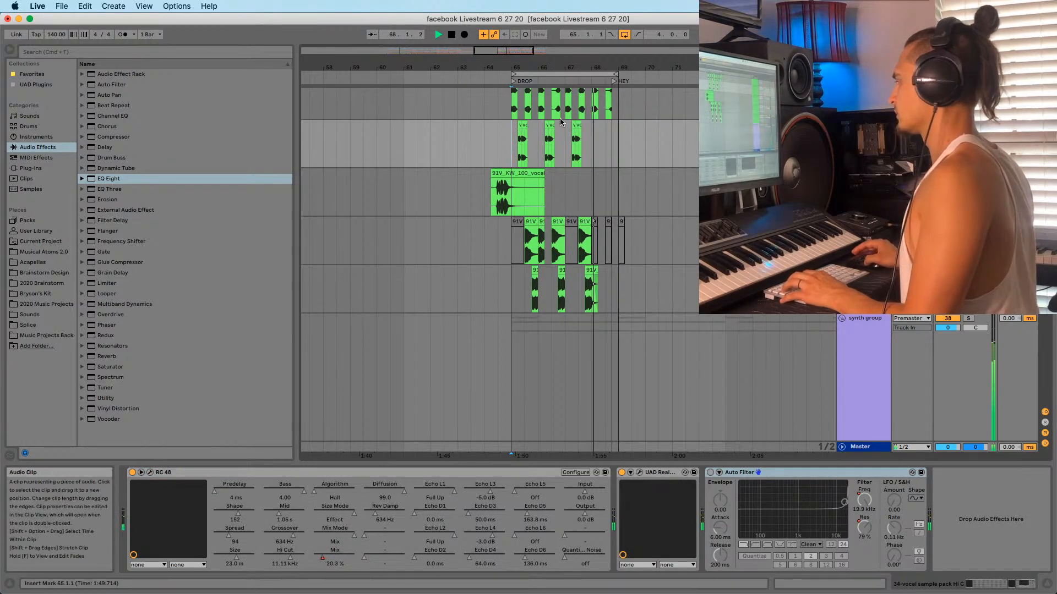
scroll(532, 152, up, 5)
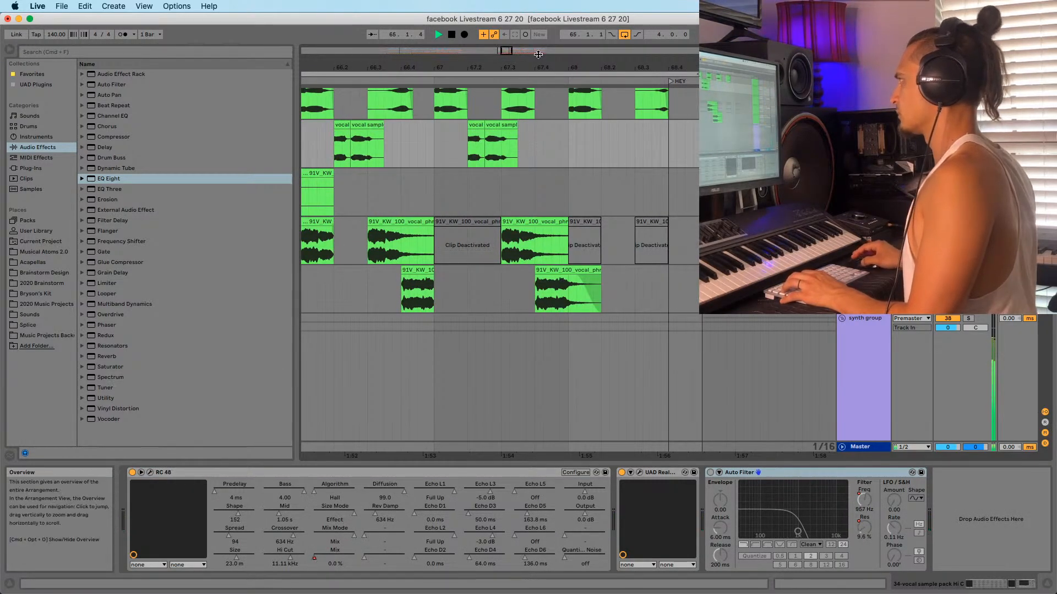
click(442, 289)
key(space)
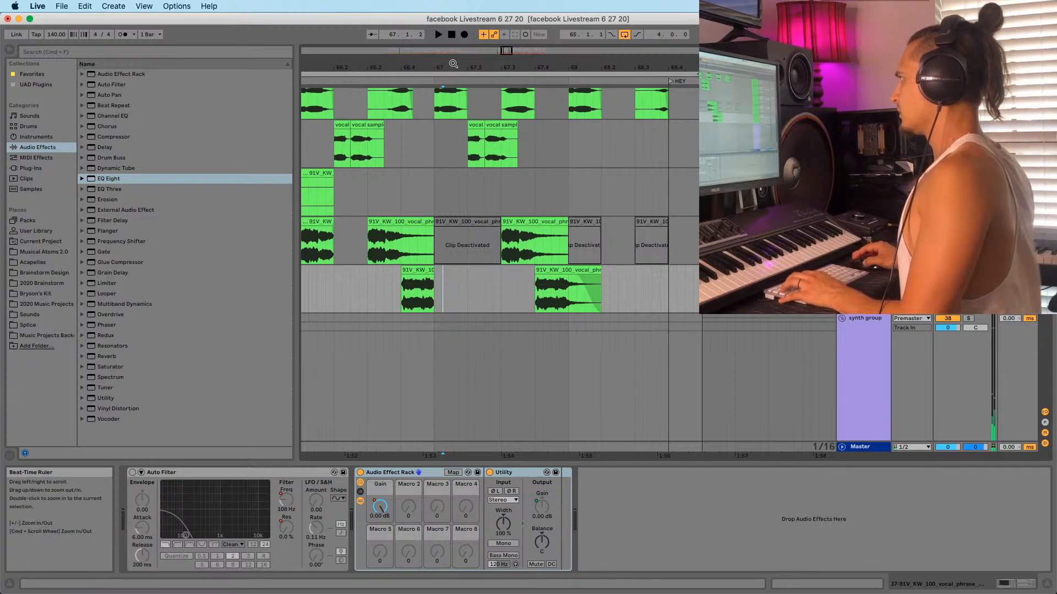
Replay the full drop from 65.1.1, stop playback and select the last vocal chop on track 37
scroll(457, 283, down, 2)
click(503, 271)
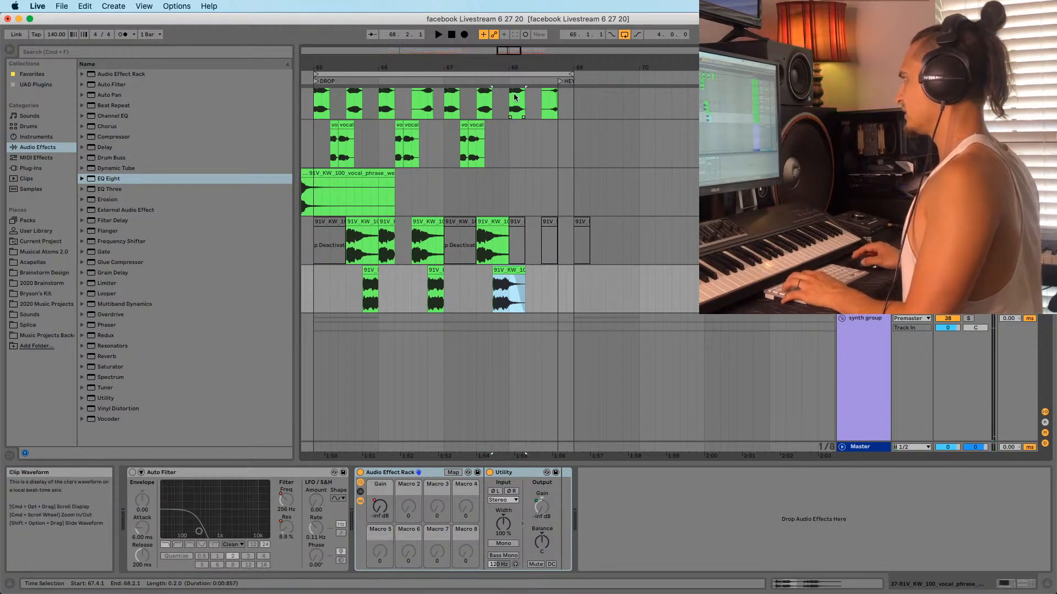
scroll(529, 286, down, 2)
click(472, 333)
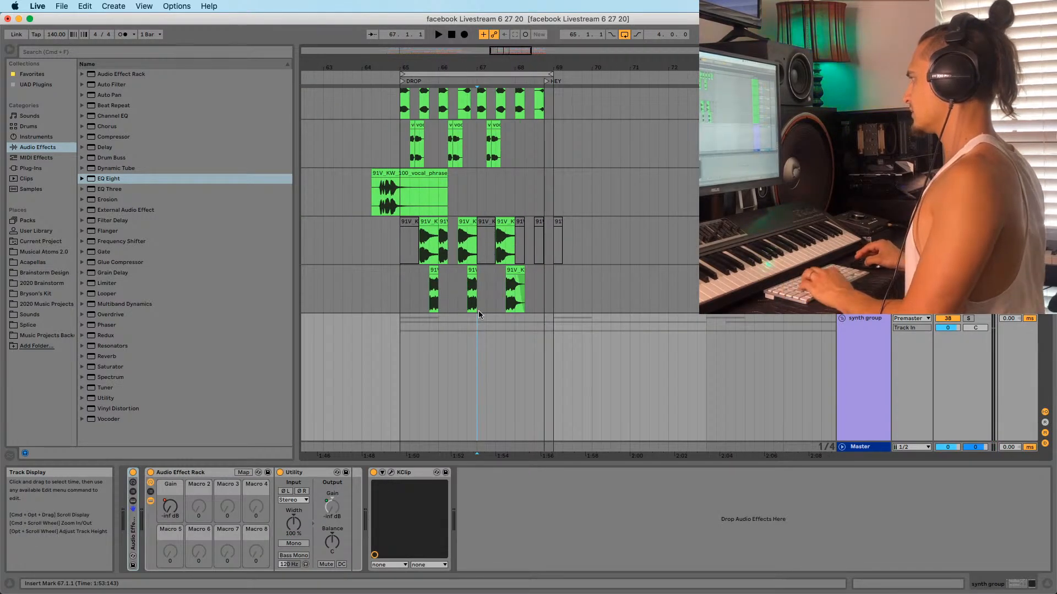
click(478, 310)
click(400, 298)
key(space)
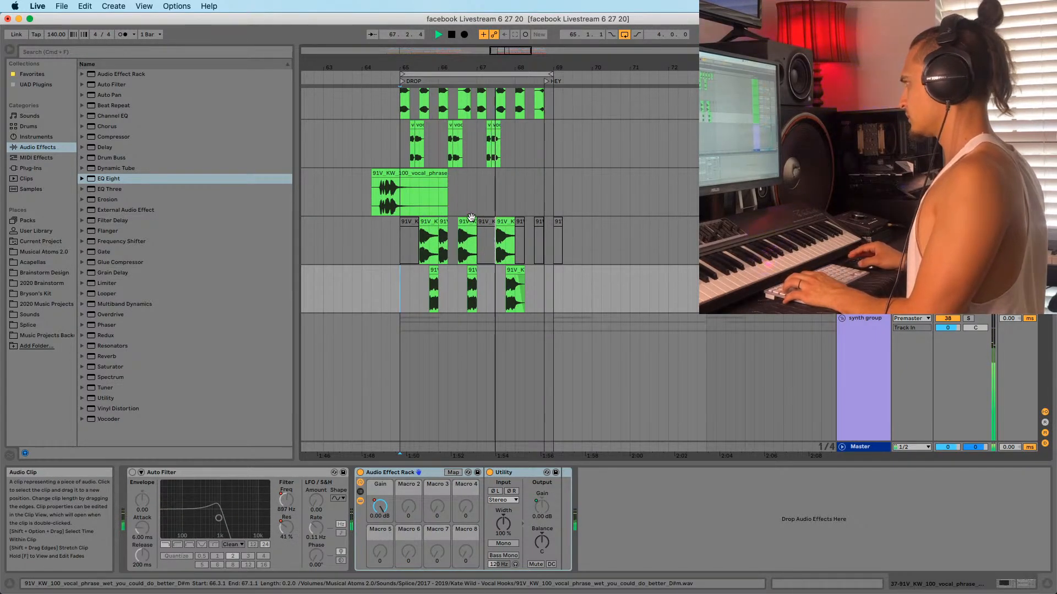
key(space)
click(511, 278)
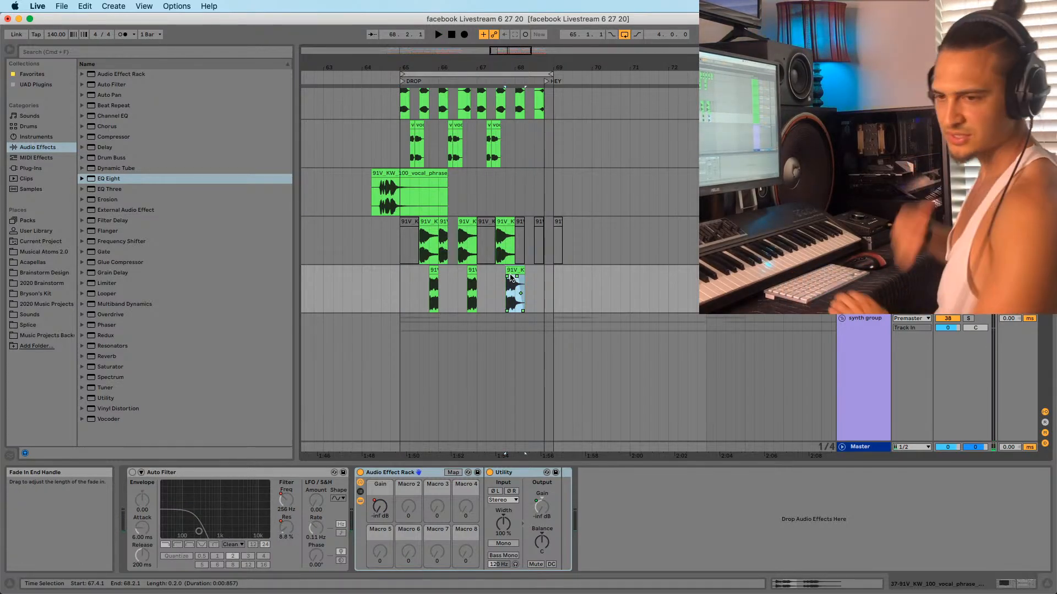
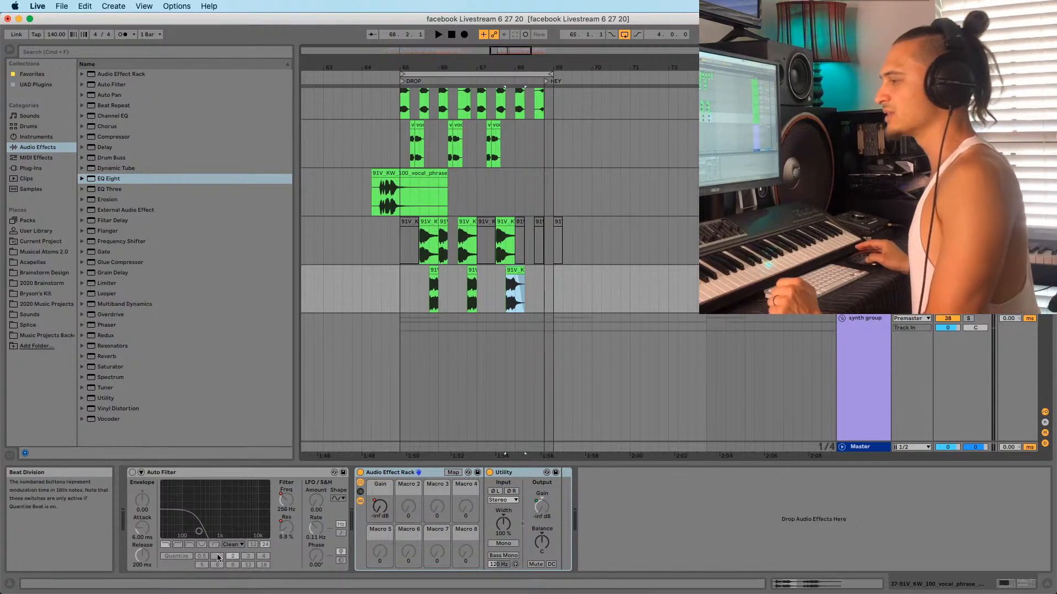
Play the vocal chops from the lead-in at 64.3.1 through the drop and stop playback around bar 68
click(396, 298)
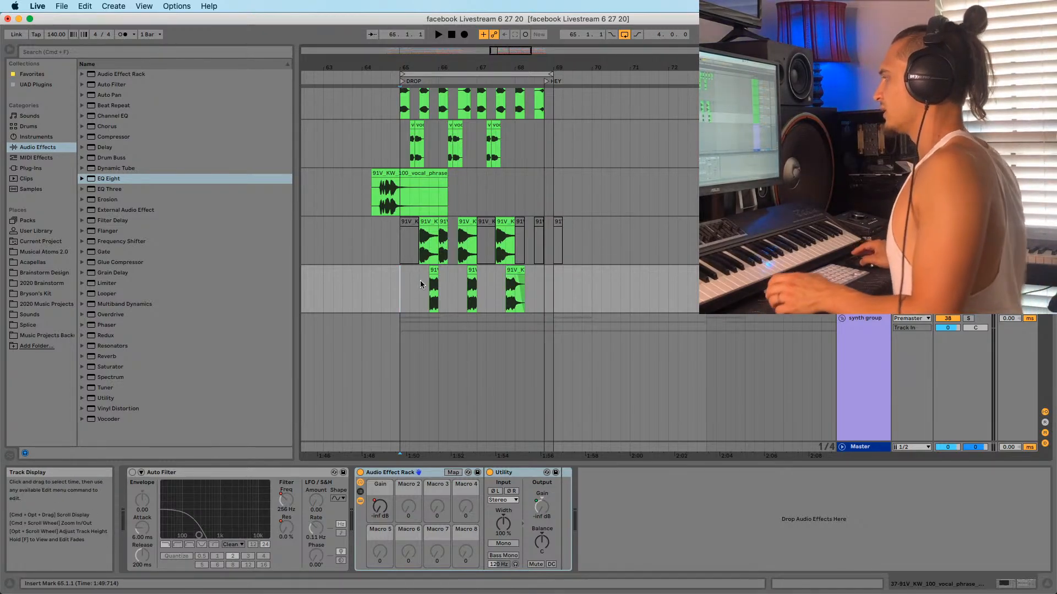
drag(389, 307, 402, 308)
click(399, 309)
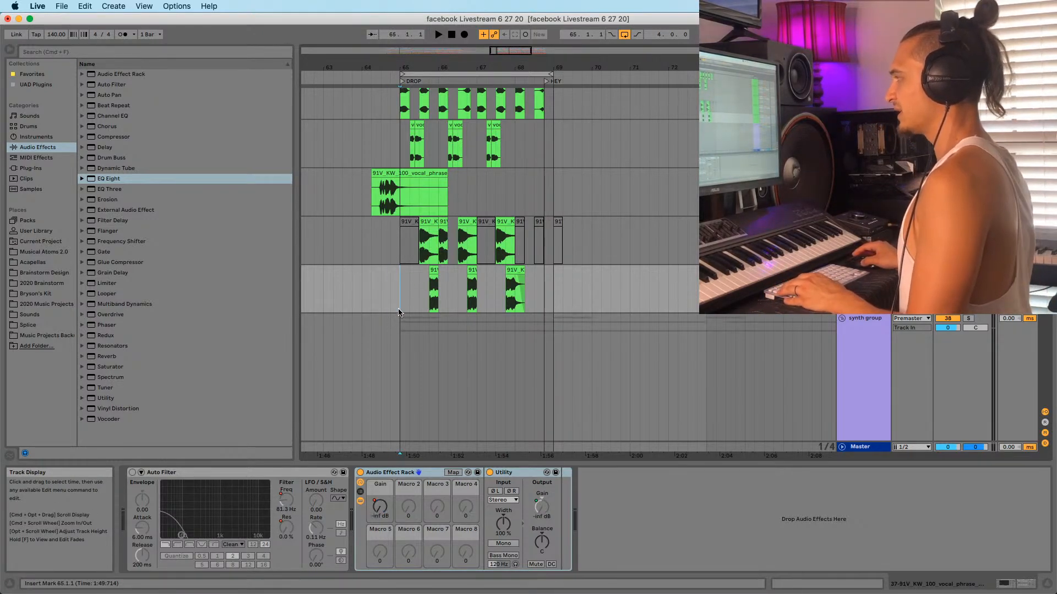
click(377, 294)
key(space)
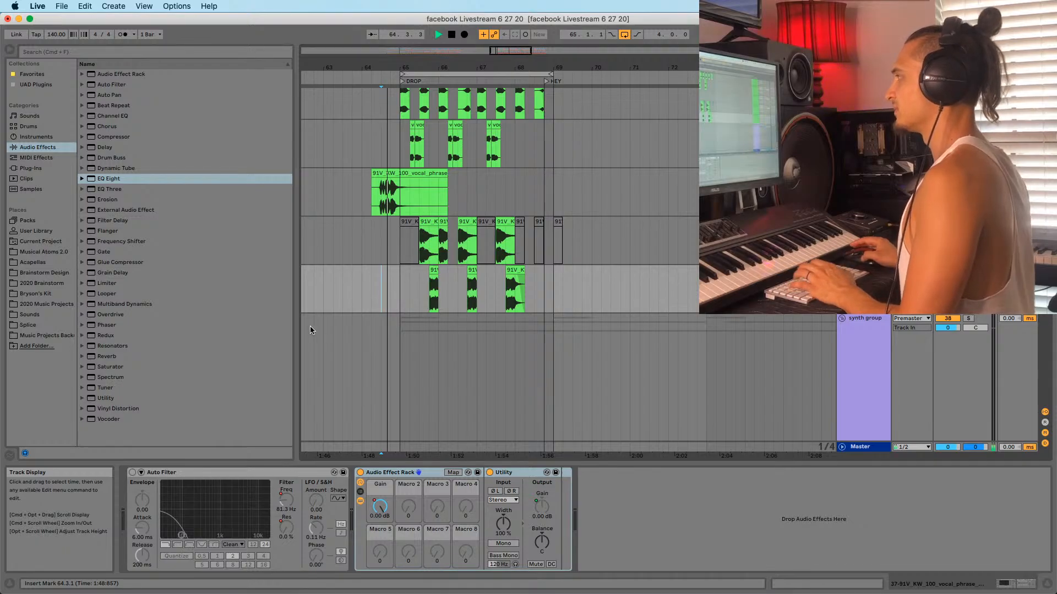
click(397, 302)
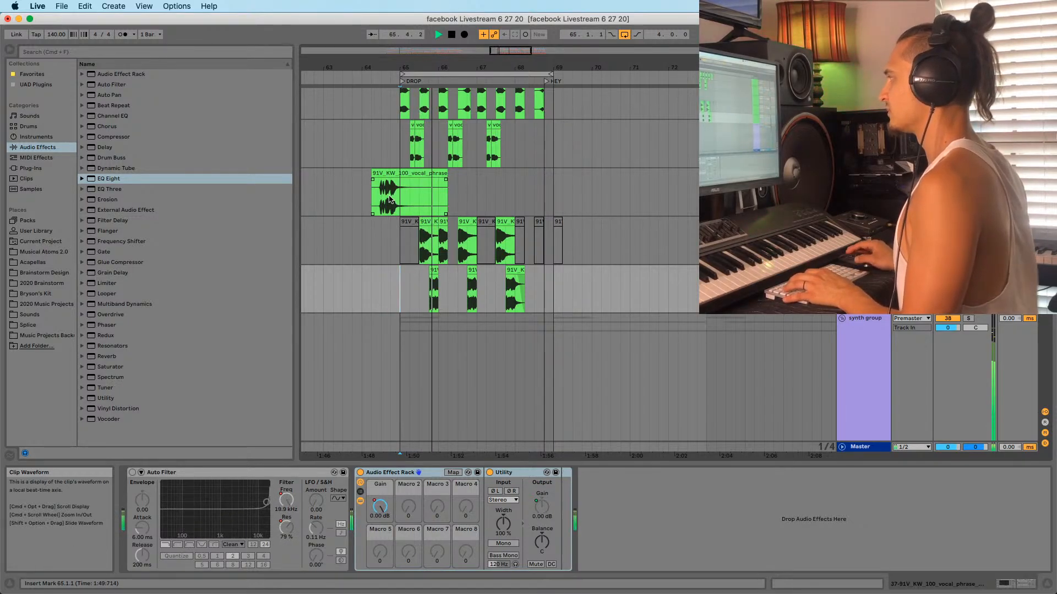
drag(439, 67, 430, 50)
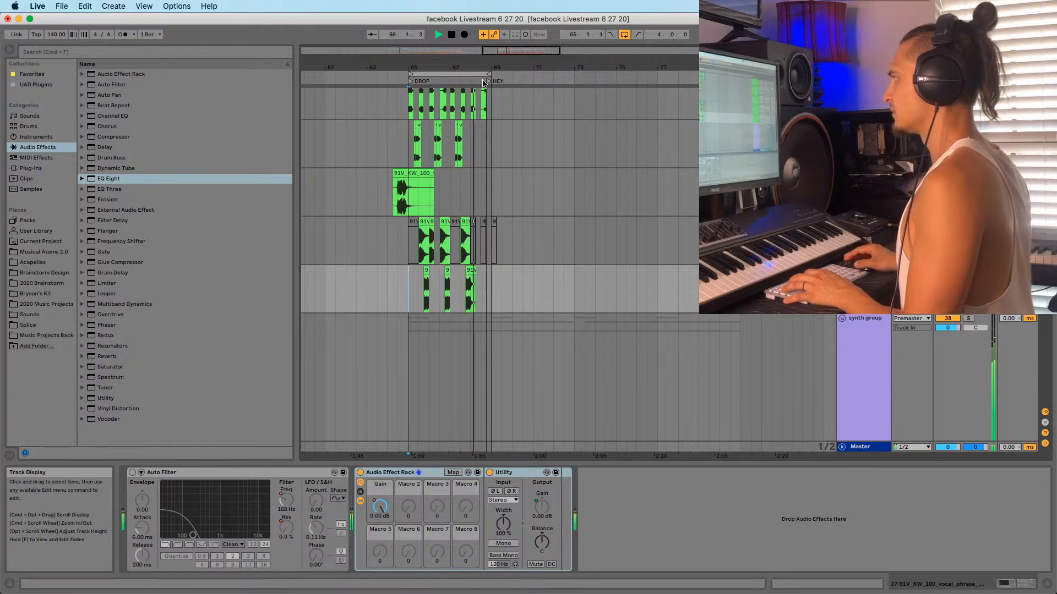
key(space)
Narrow the browser to widen the arrangement and place the insert marker just before the drop at 64.3.1
drag(476, 67, 477, 94)
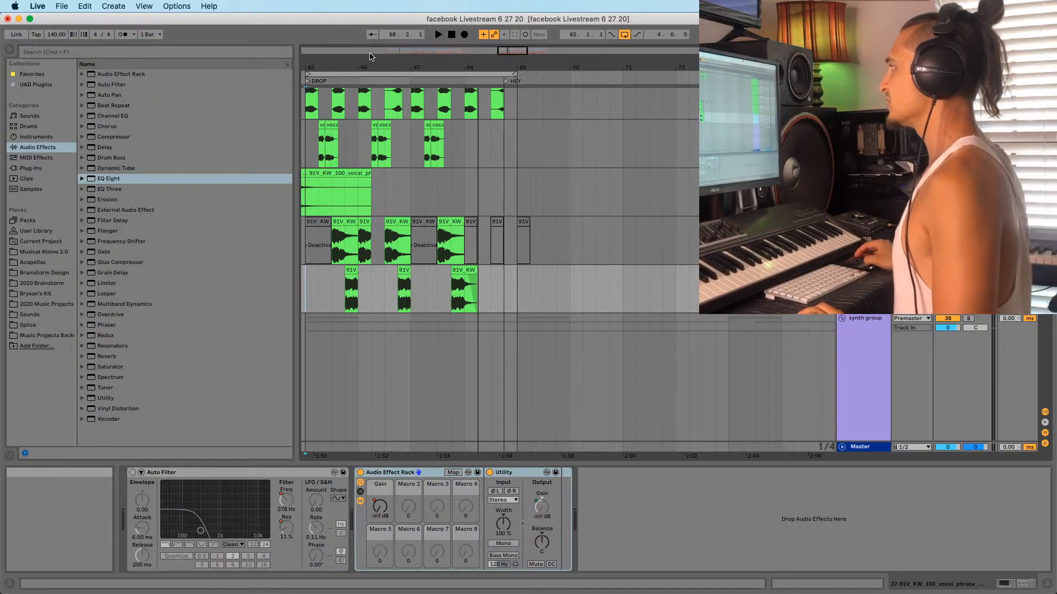
drag(331, 67, 402, 67)
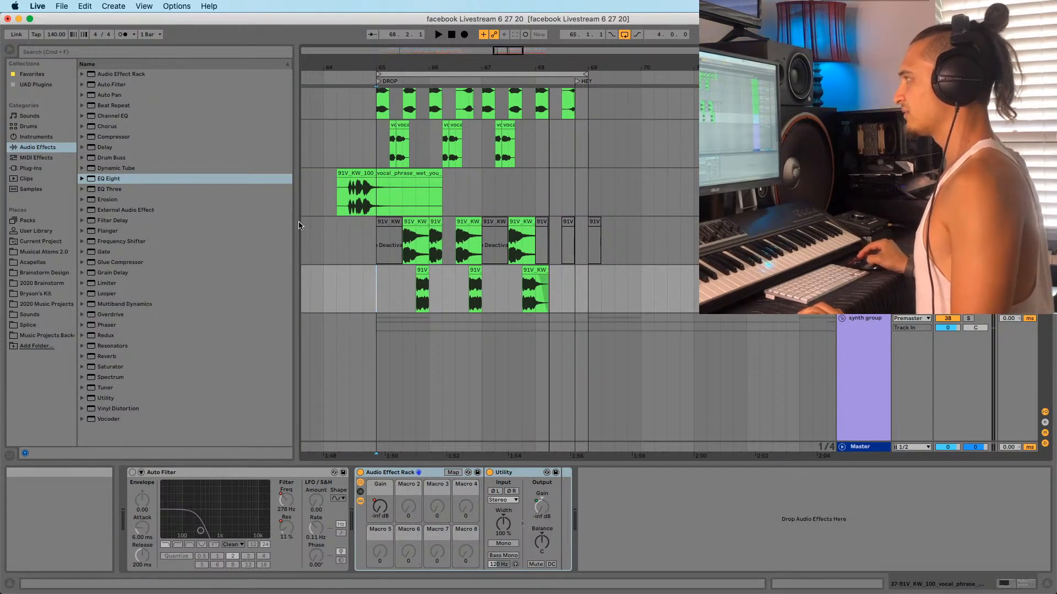
drag(297, 228, 196, 239)
drag(250, 67, 350, 66)
click(378, 282)
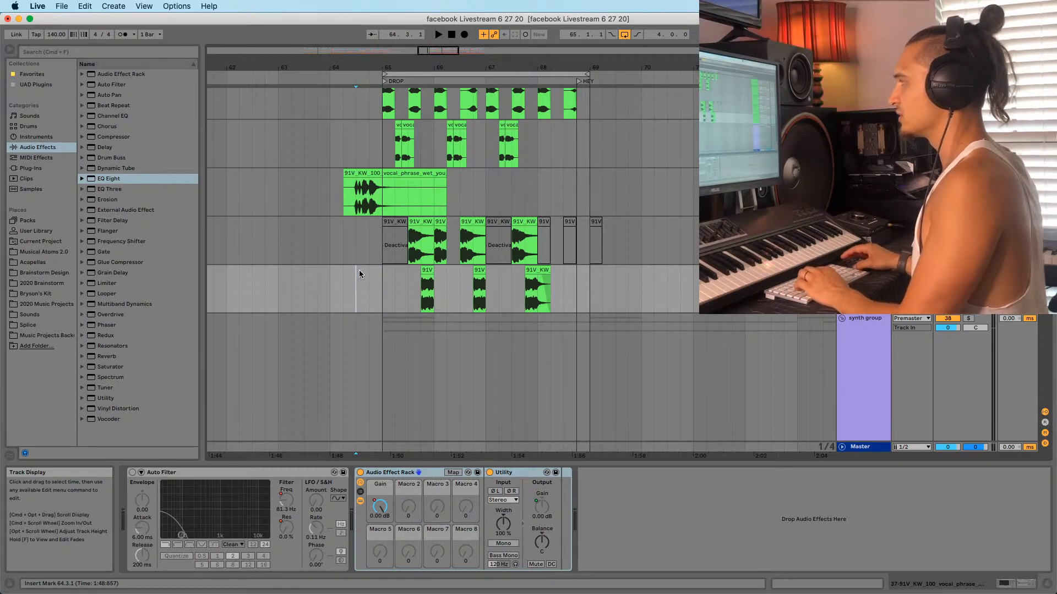
Select the empty range from 64.1.1 to 64.3.1 on track 36 and play from there into the drop
click(356, 256)
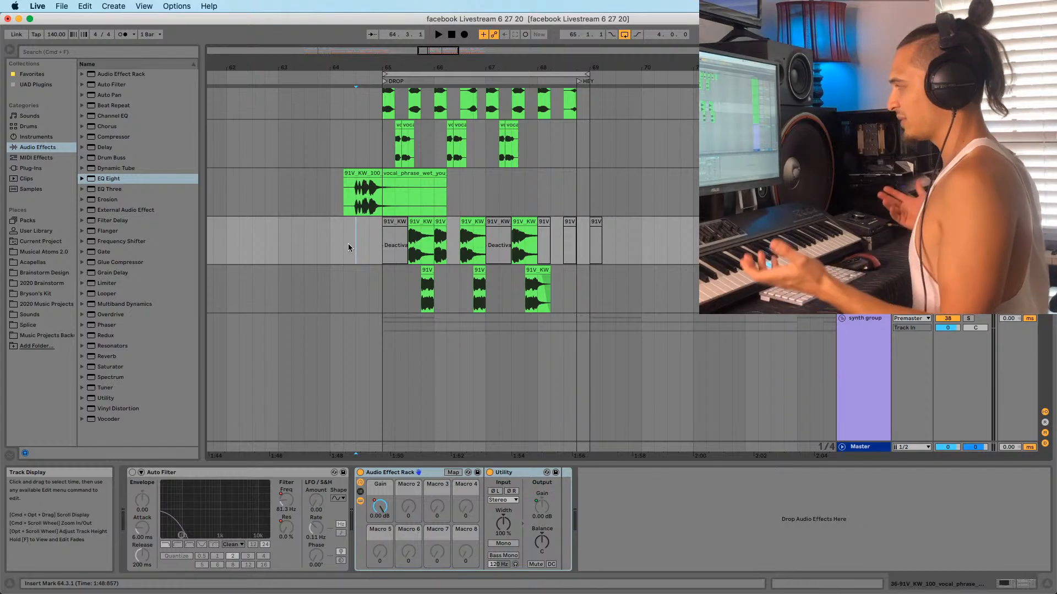
click(343, 244)
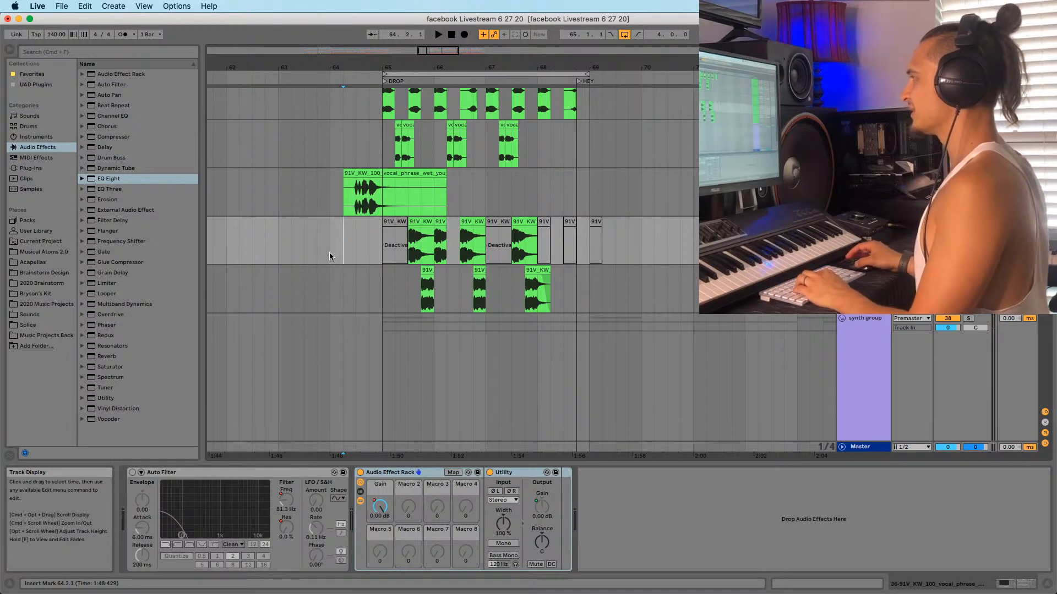
mouse_move(330, 252)
mouse_down()
mouse_move(355, 250)
mouse_move(337, 250)
mouse_up()
click(329, 254)
key(a)
key(a)
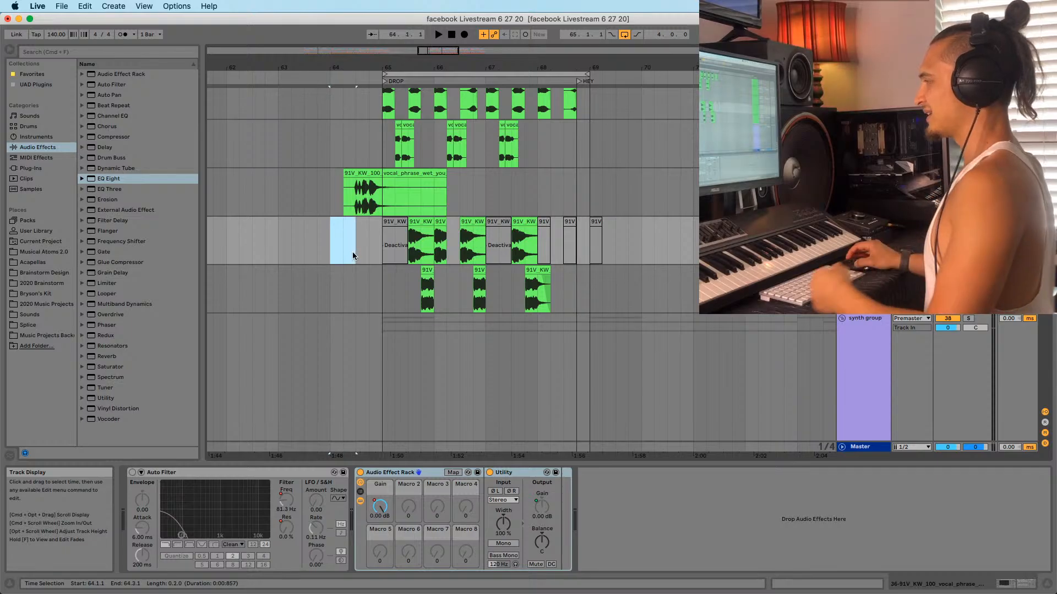
click(352, 252)
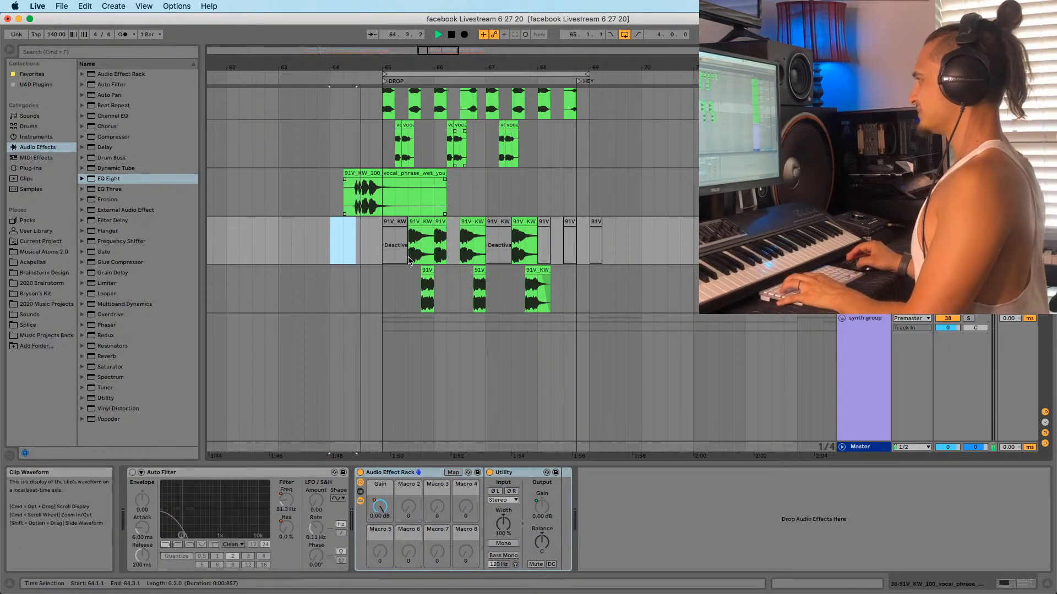
drag(394, 67, 395, 41)
click(397, 278)
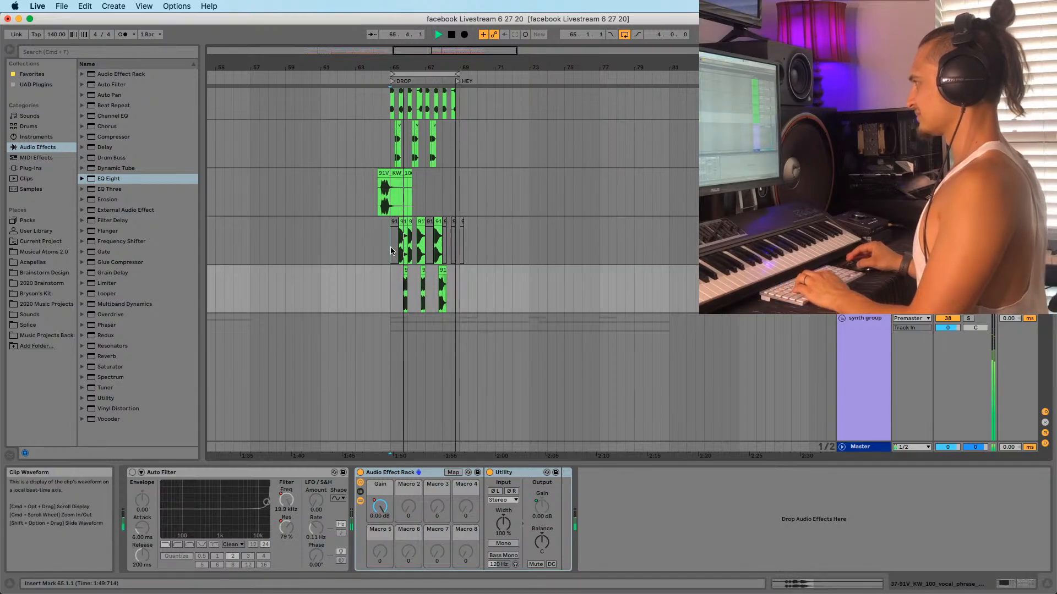
Select the last vocal chop on track 37 and replay the drop's ending from 67.4.1
drag(399, 234, 389, 228)
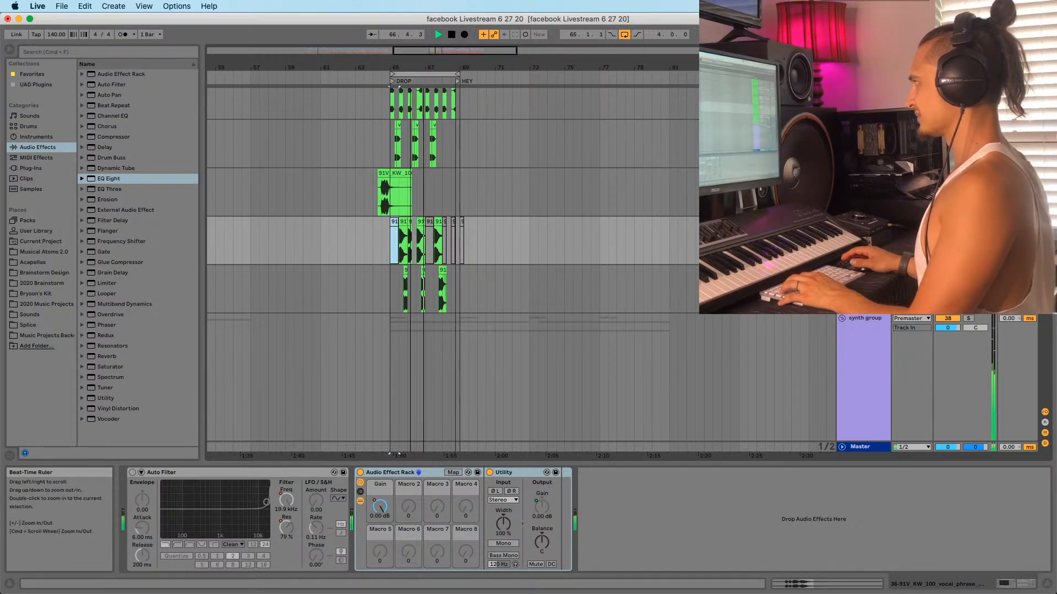
scroll(410, 247, up, 5)
click(487, 292)
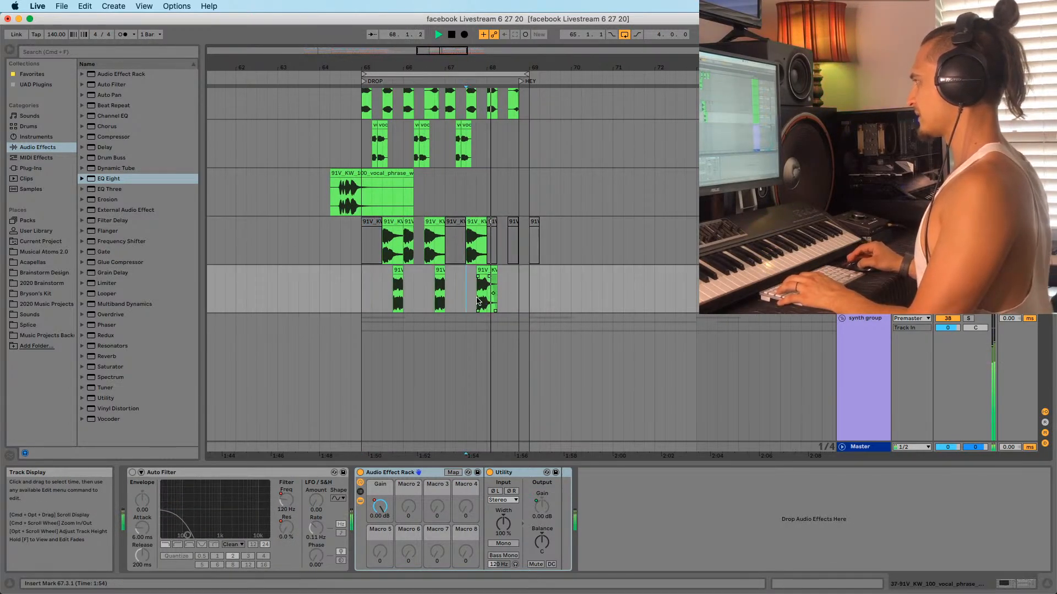
key(space)
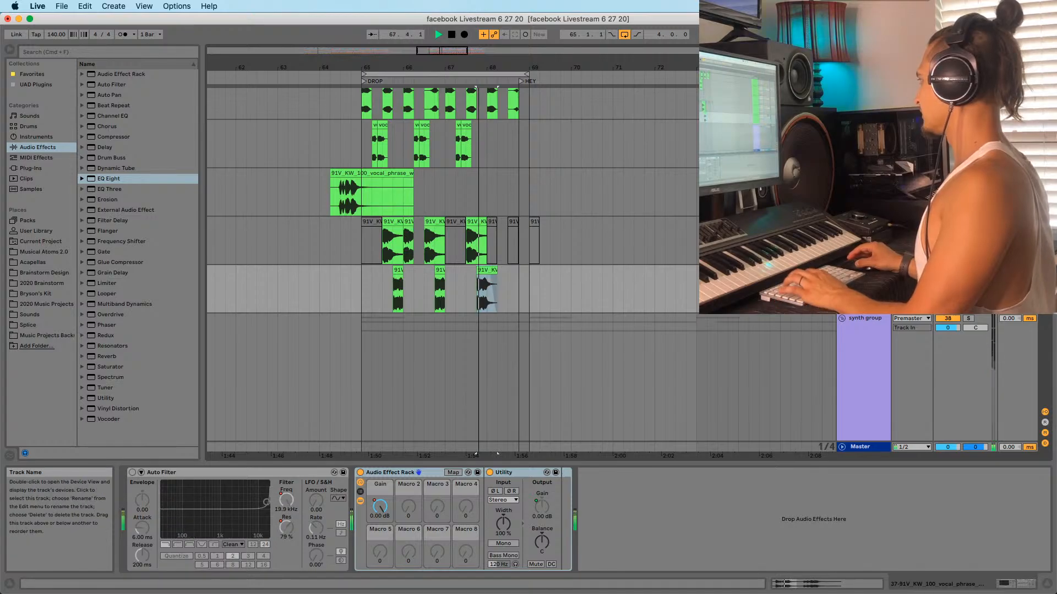
Insert audio track 38, copy the last vocal chop from track 37 onto it at 68.1.1 and solo the track
key(super+t)
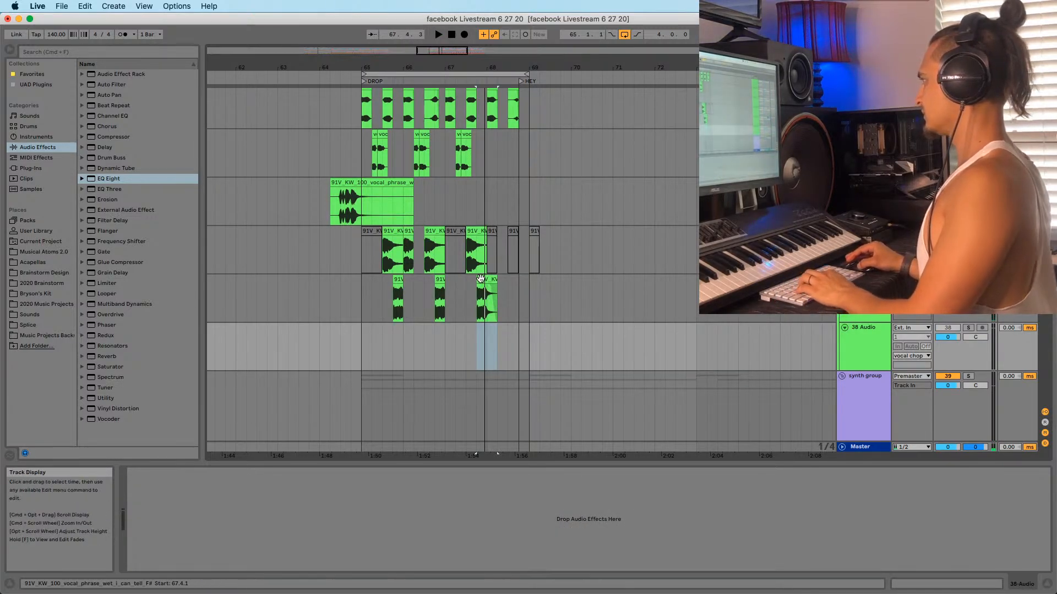
drag(481, 279, 490, 340)
click(478, 335)
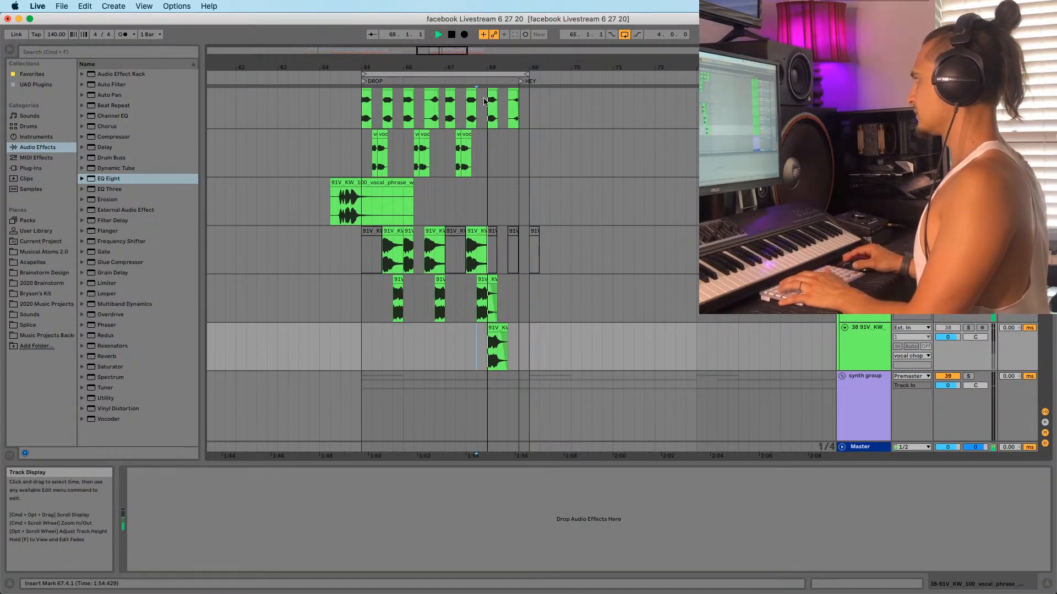
key(plus)
key(plus)
click(968, 327)
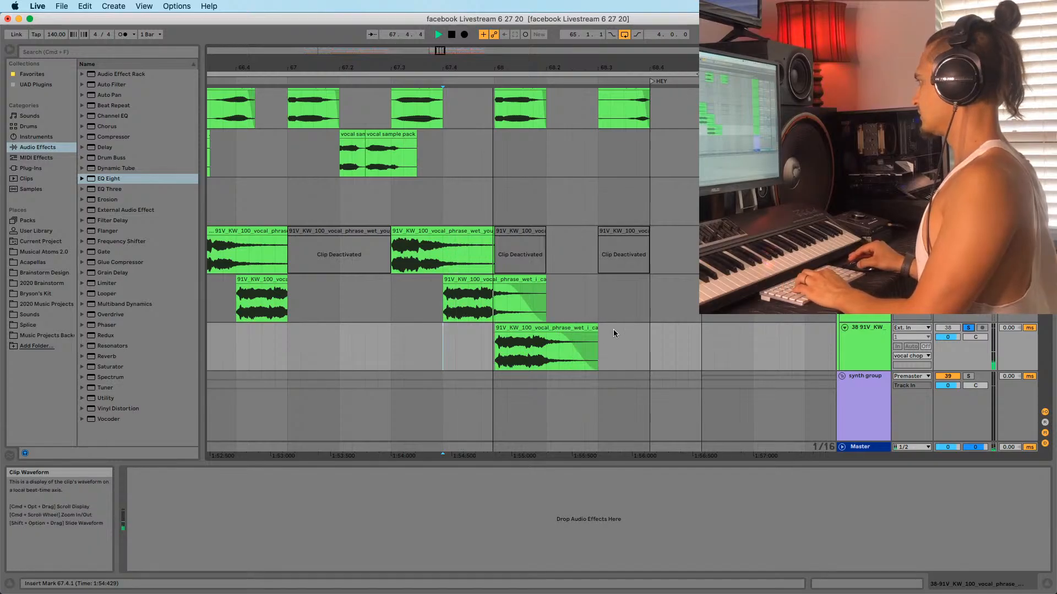
key(space)
Shorten the chop on track 38 to end at 68.2.1, duplicate it directly after and play the pair
drag(598, 347, 546, 347)
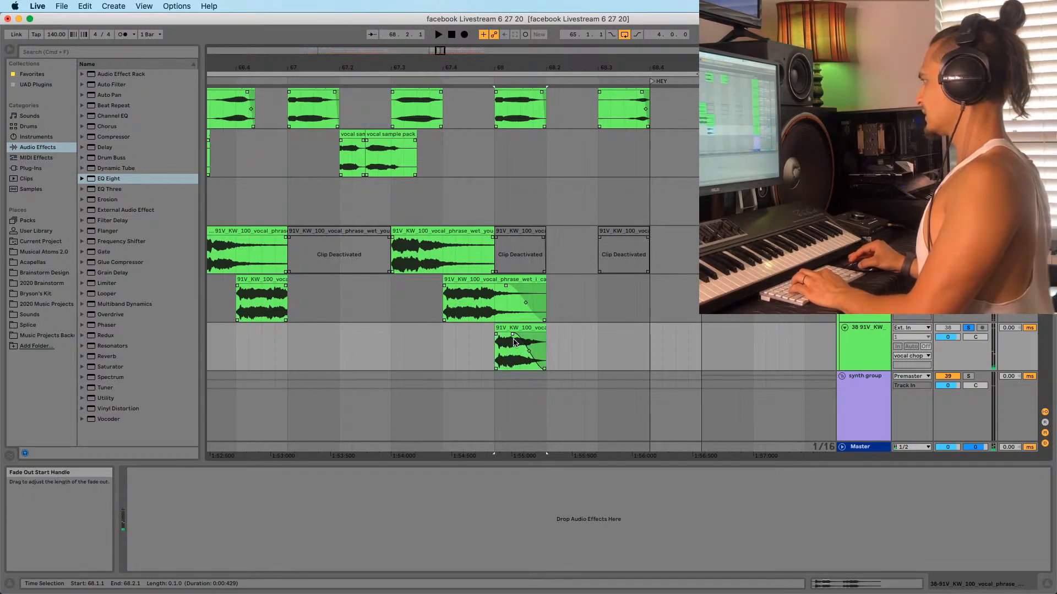
click(515, 342)
key(ctrl+d)
click(450, 338)
key(space)
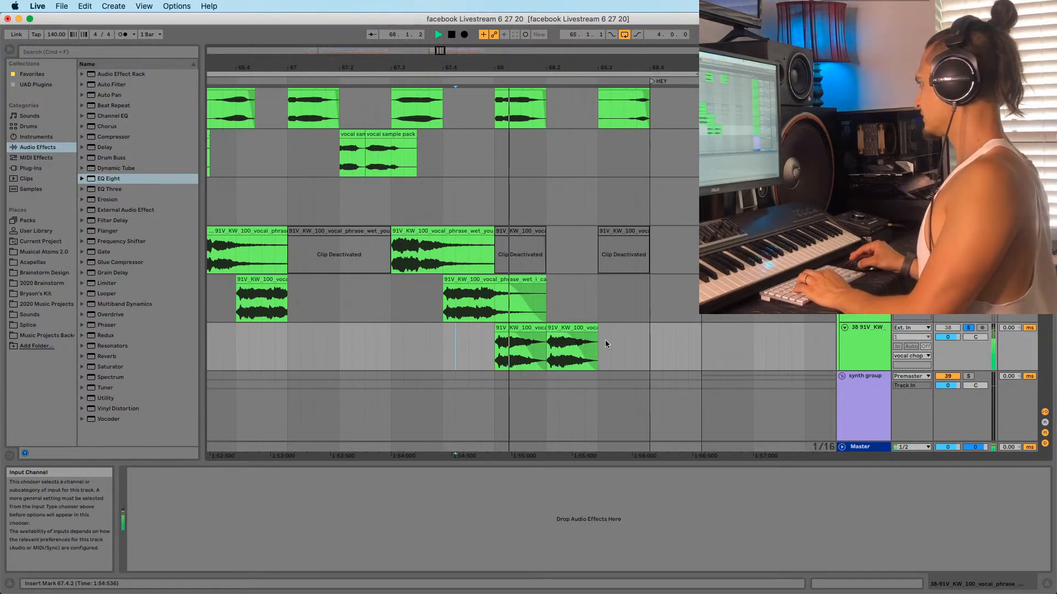
key(space)
Unsolo track 38, lower its volume to -14.8 dB and replay the chops from 67.4.1 in context
drag(943, 337, 943, 358)
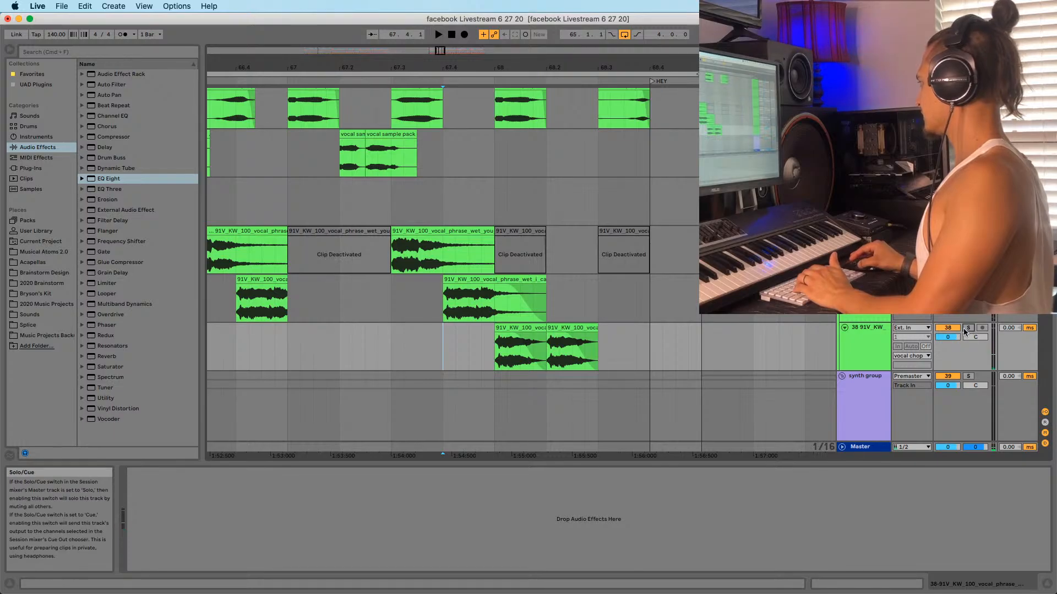
key(space)
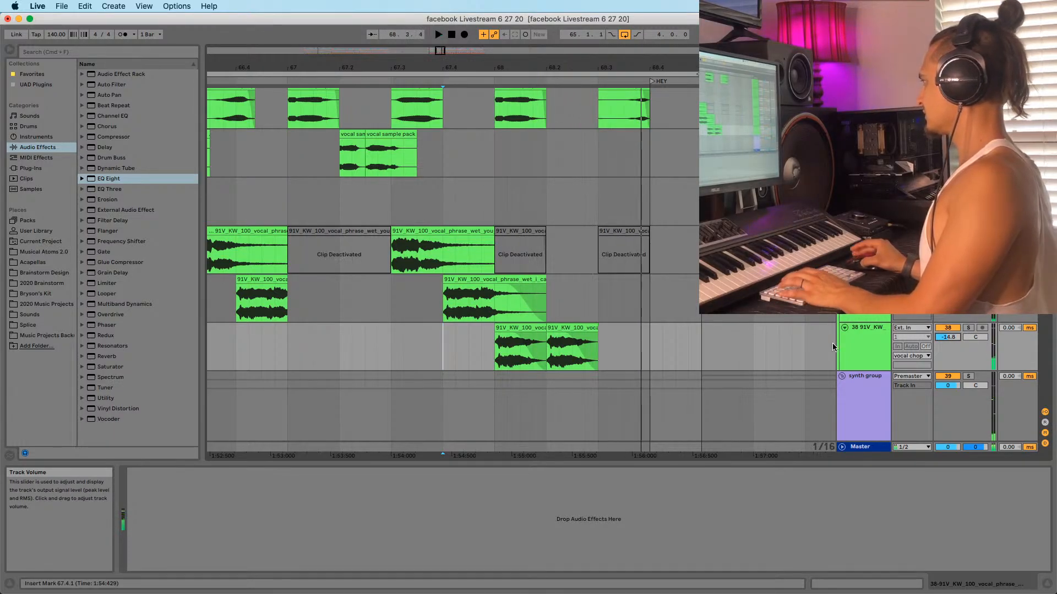
key(space)
key(space)
key(space)
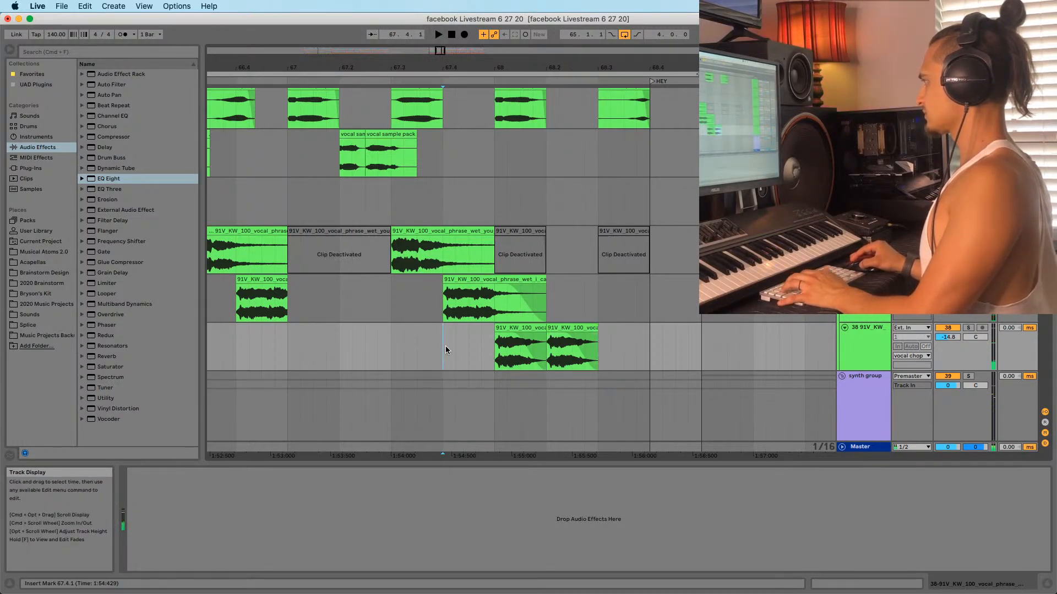
key(space)
Set the soloed track 38's volume to -15.9 dB and remove the fade-outs from both of its chops
click(525, 334)
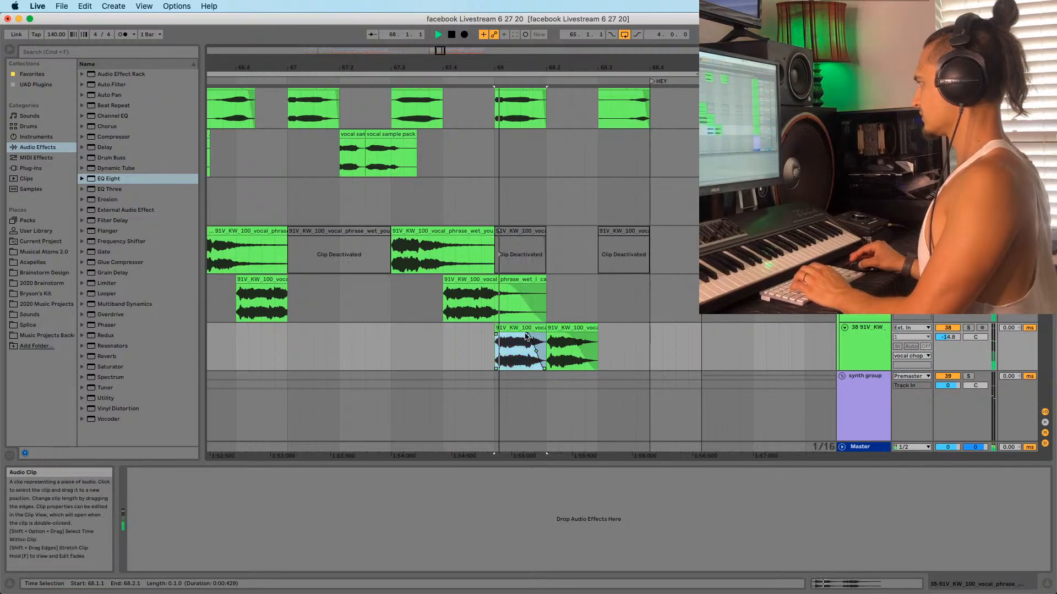
key(space)
click(564, 338)
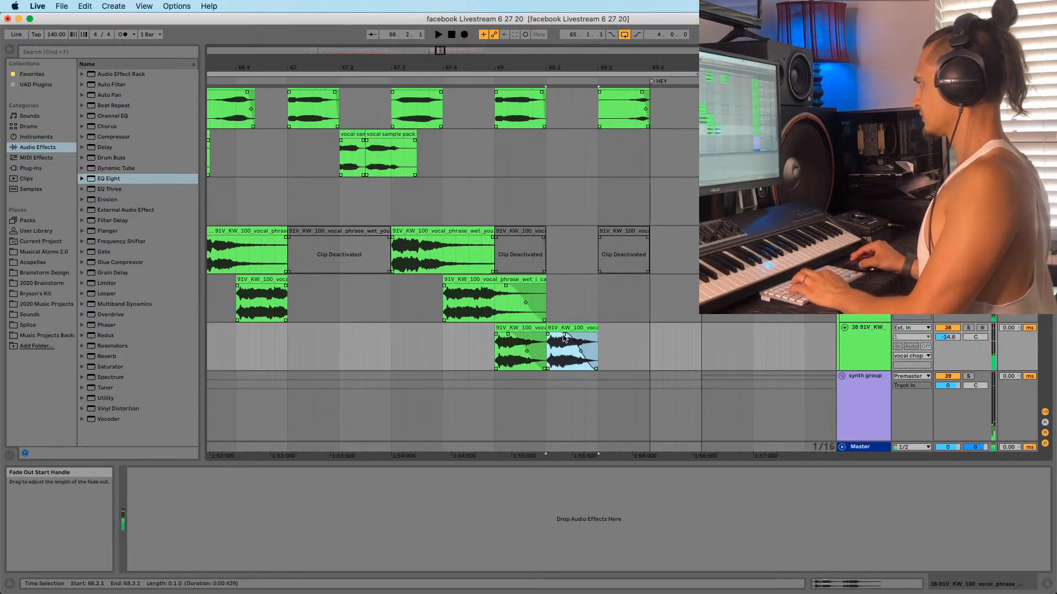
key(space)
click(446, 336)
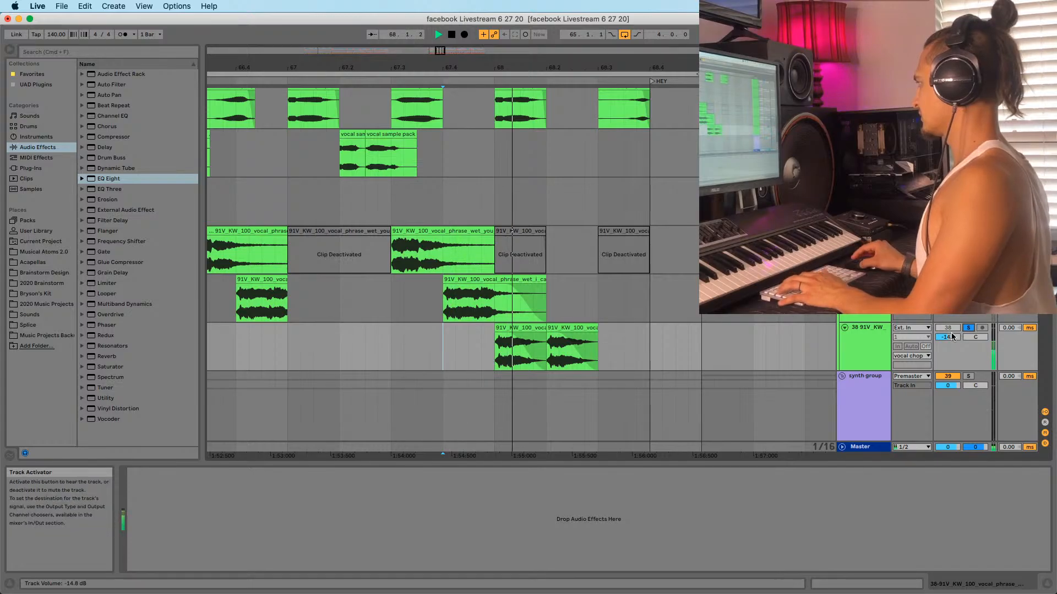
drag(949, 337, 951, 341)
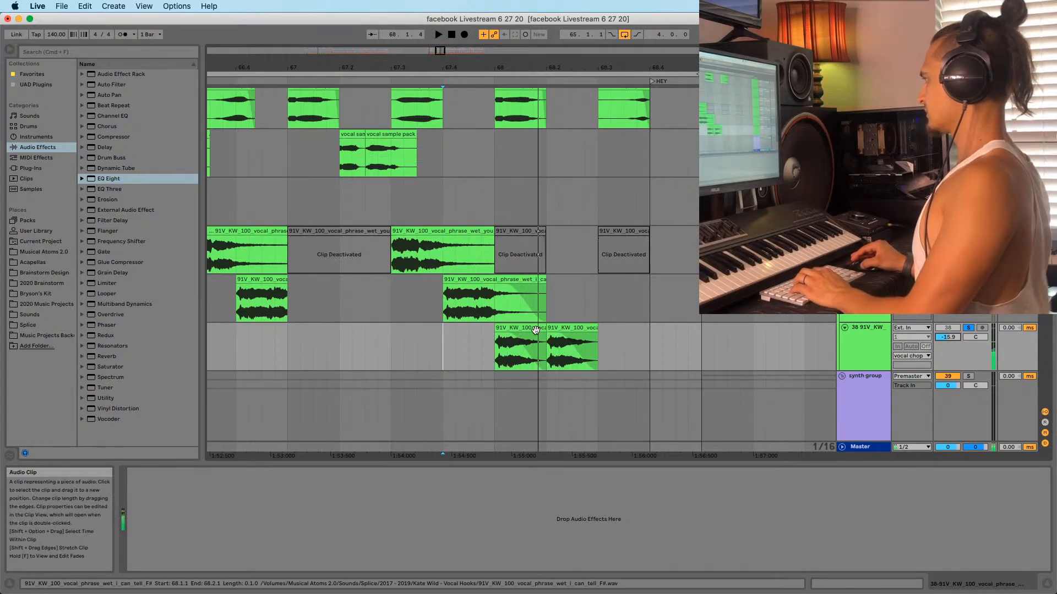
key(space)
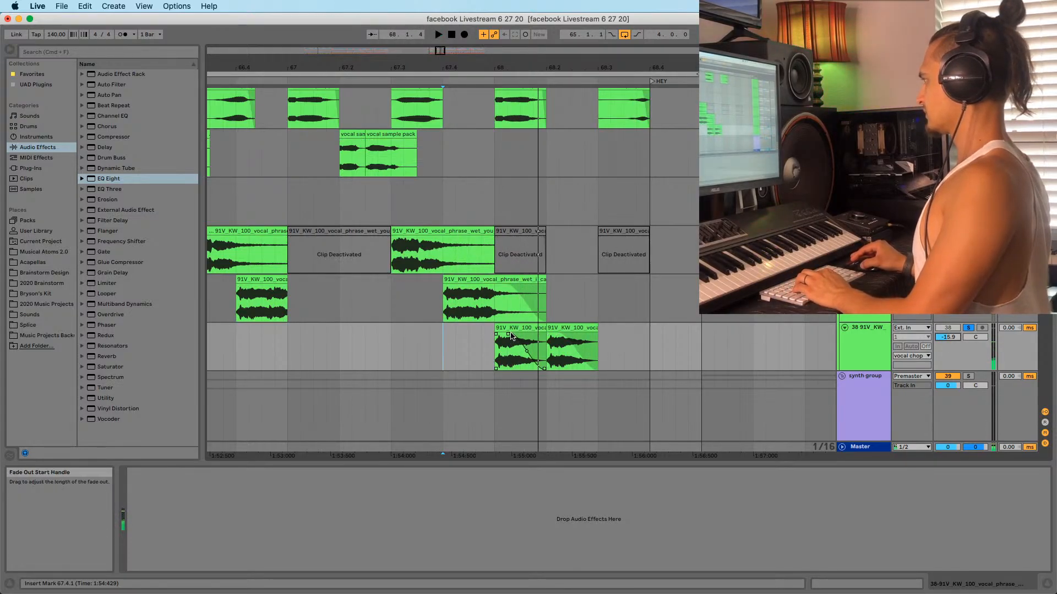
click(549, 336)
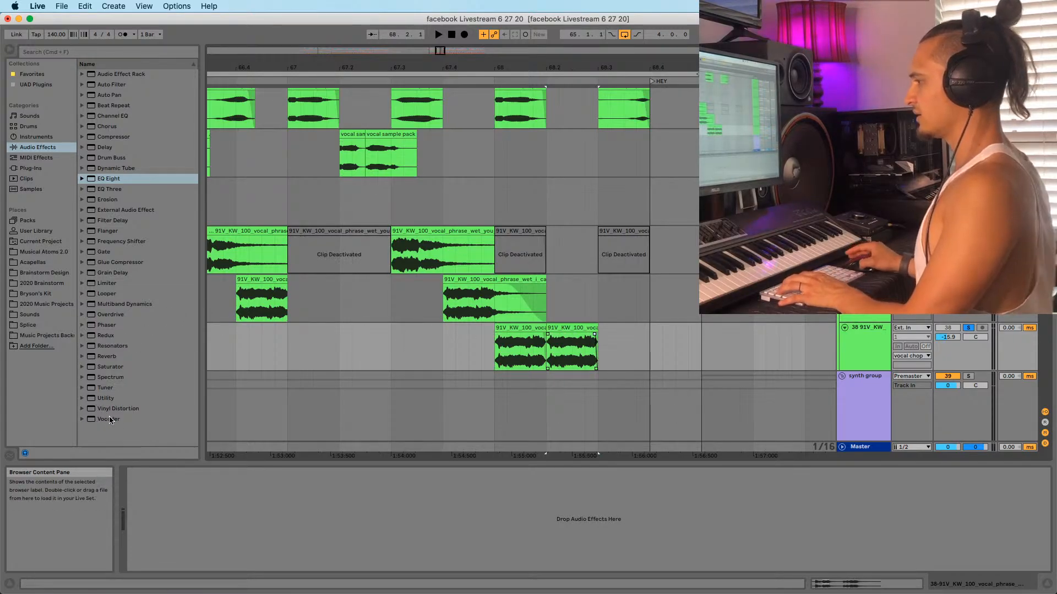
Add a Utility device to track 38 and show the automation of its Gain
drag(110, 398, 312, 470)
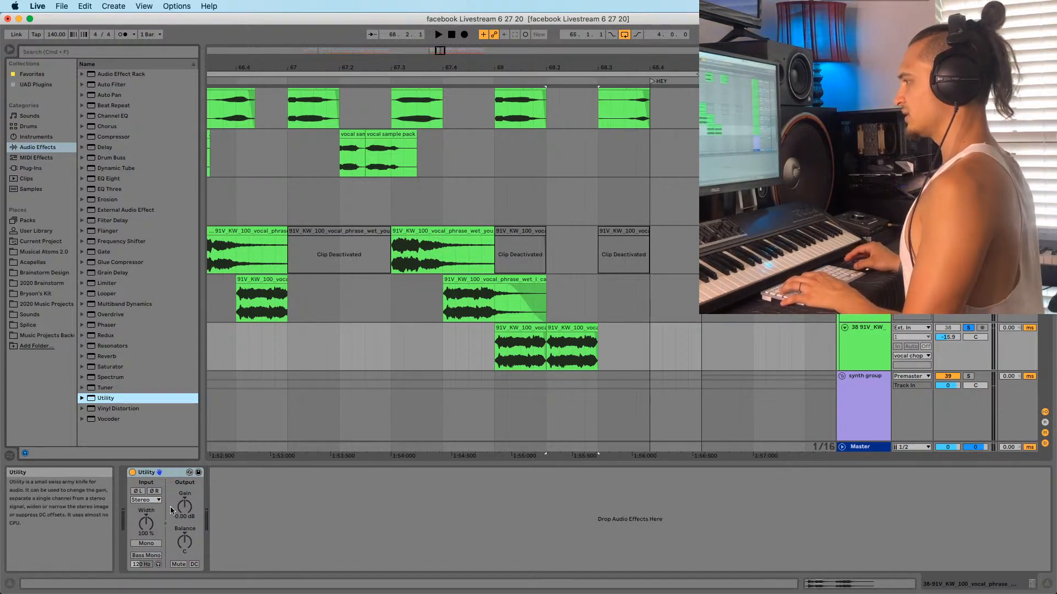
right_click(183, 507)
click(210, 518)
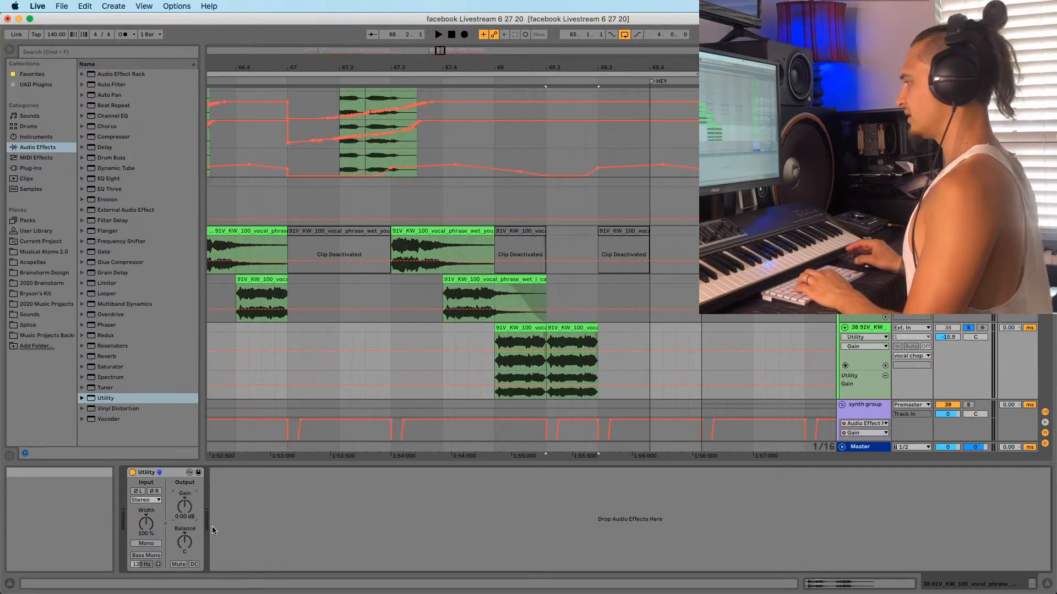
Shape the Utility gain automation on track 38 to ramp down across the first chop from 68.1.1 to 68.2.1
key(b)
click(542, 389)
key(b)
click(499, 392)
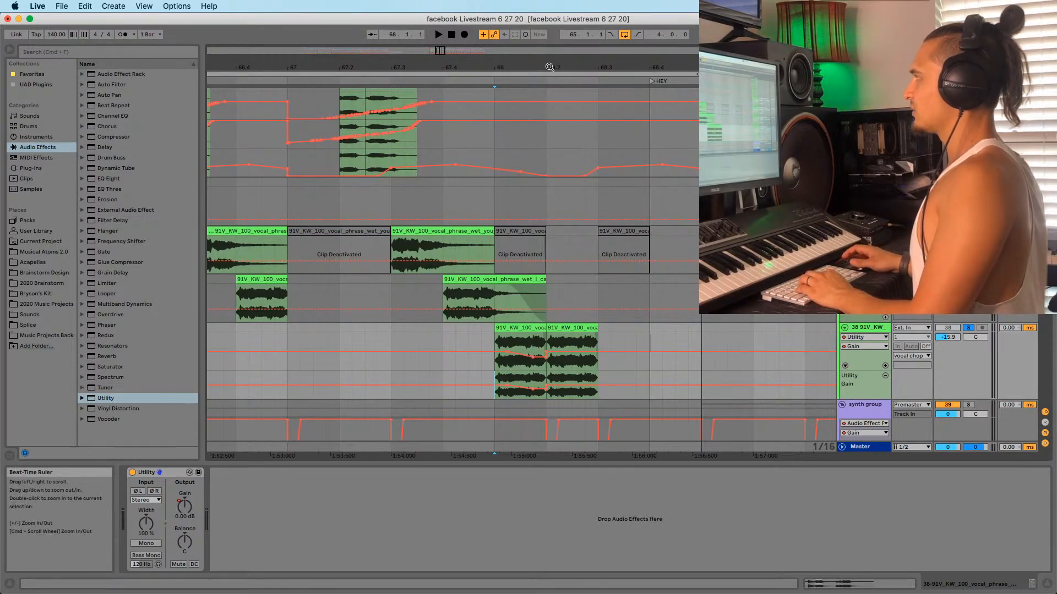
key(plus)
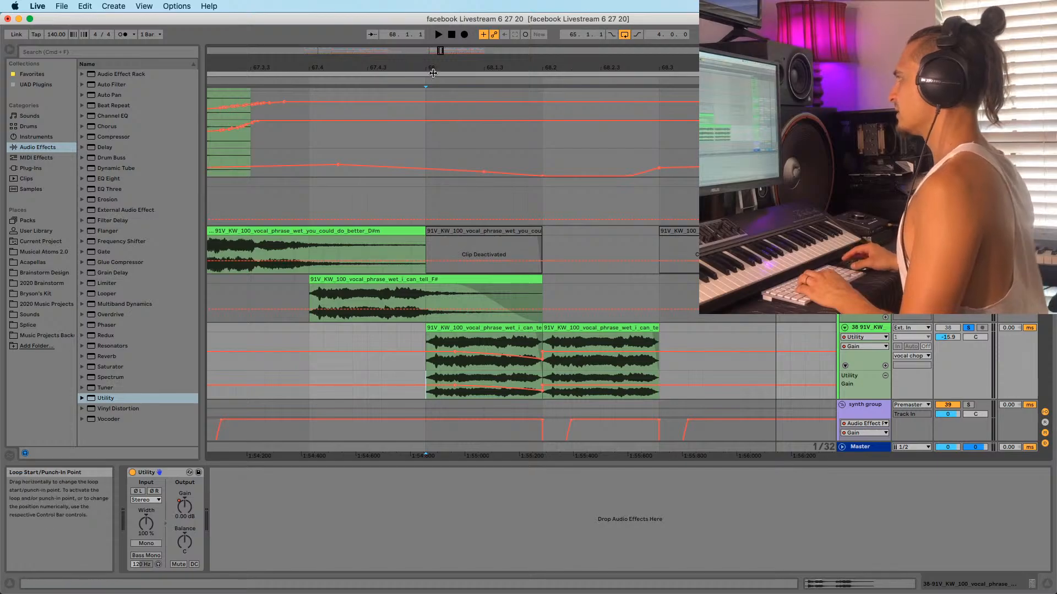
Repeat the Utility gain ramp across the second chop on track 38 and lower the track's volume to -16.5 dB
drag(433, 73, 419, 67)
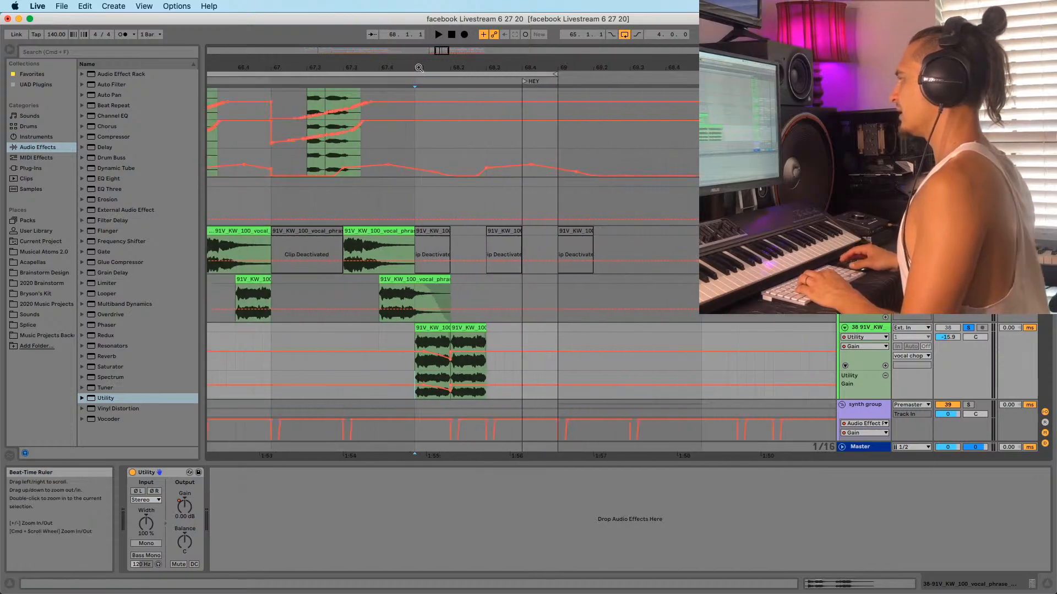
click(451, 380)
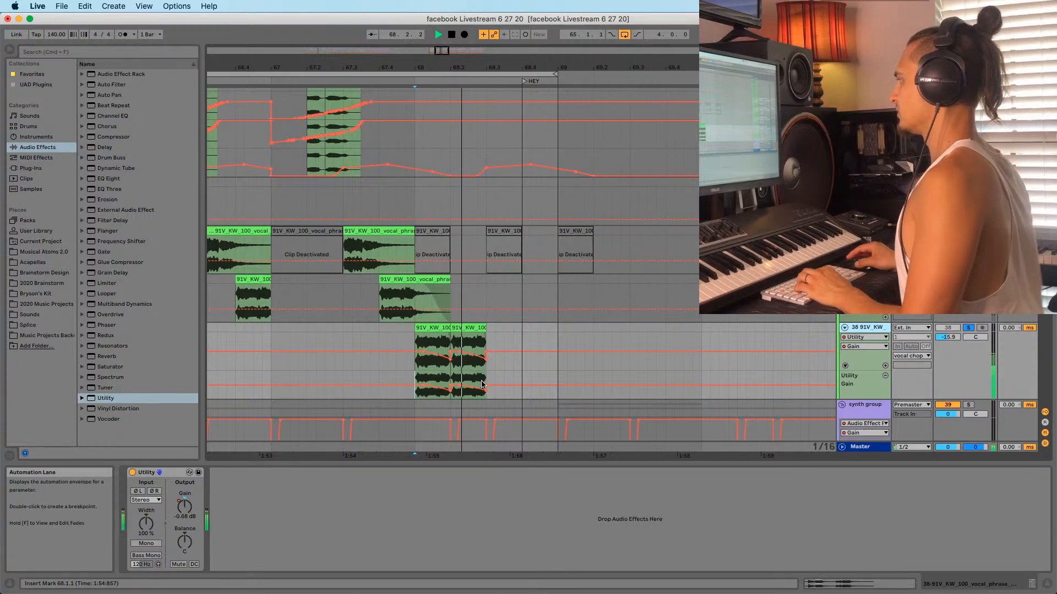
drag(947, 337, 948, 340)
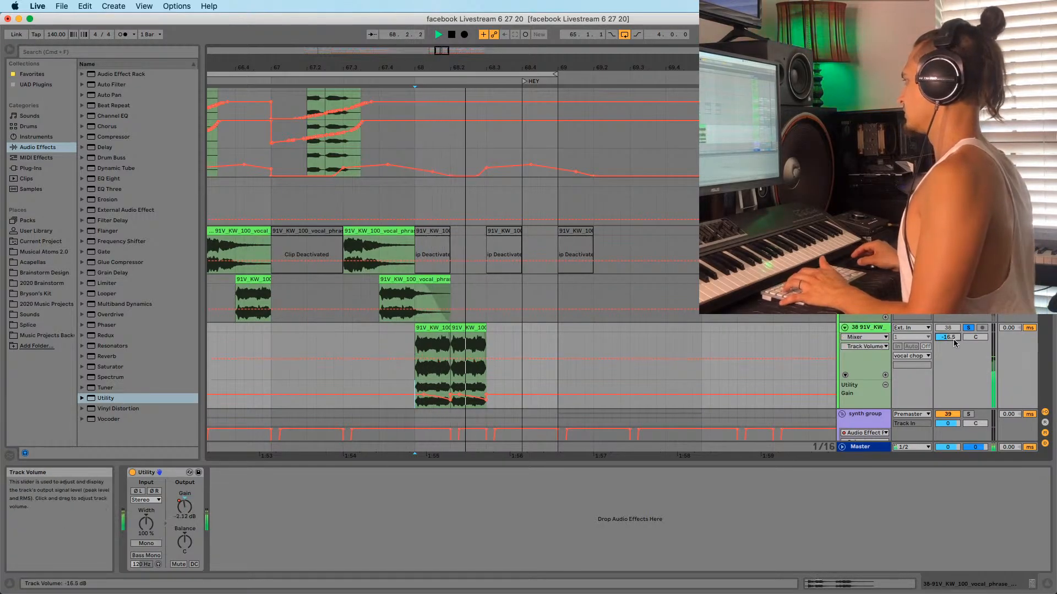
Add an EQ Eight after the Utility on track 38 and switch on its filter 8
drag(106, 176, 421, 390)
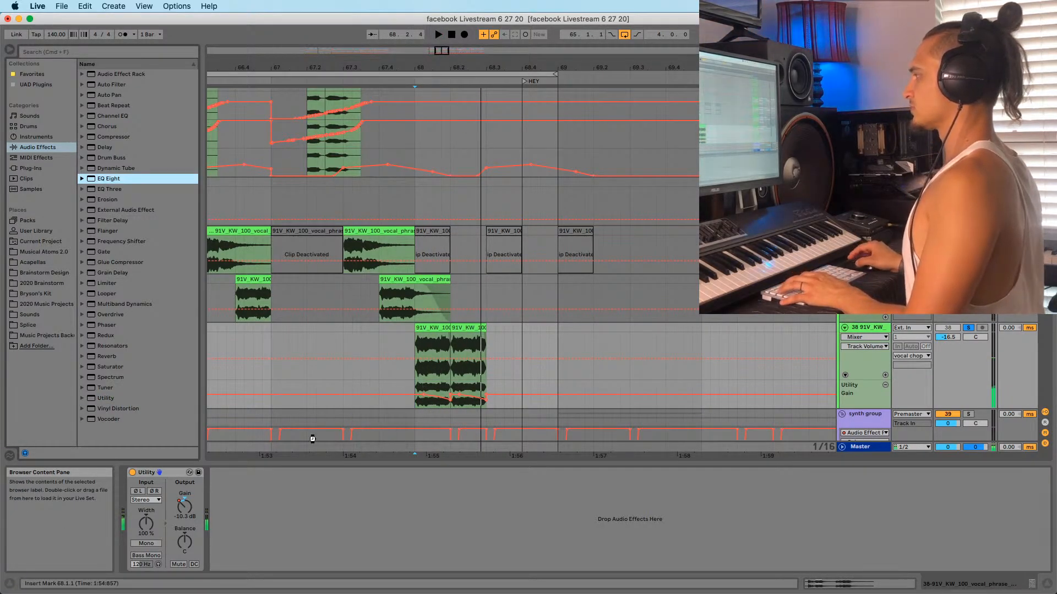
drag(312, 439, 275, 506)
click(428, 566)
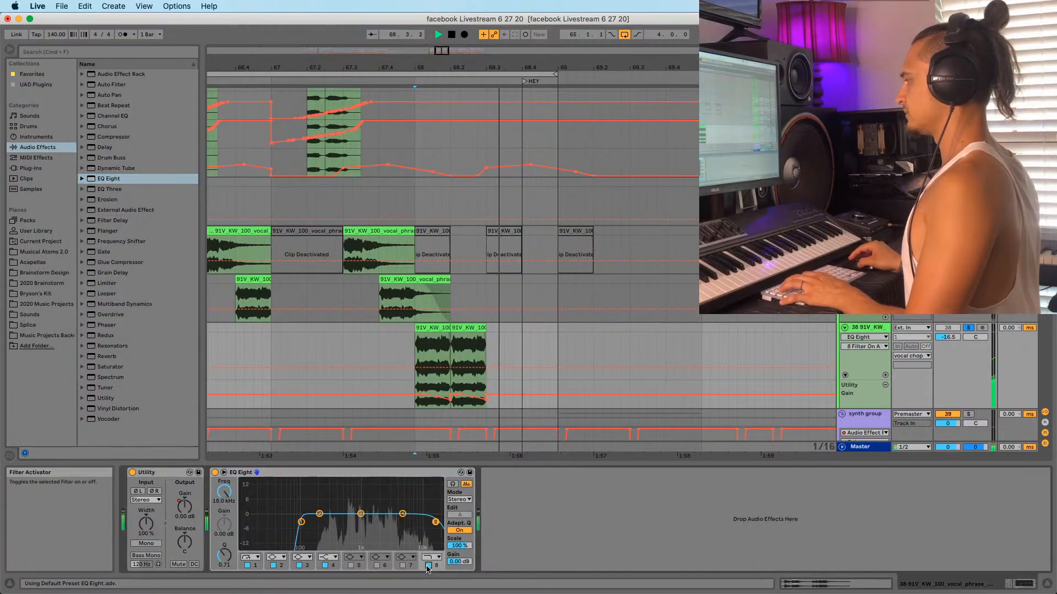
Raise the EQ Eight's low cut, move filter 2 to 550 Hz at -4.59 dB, and replay the chops
click(302, 522)
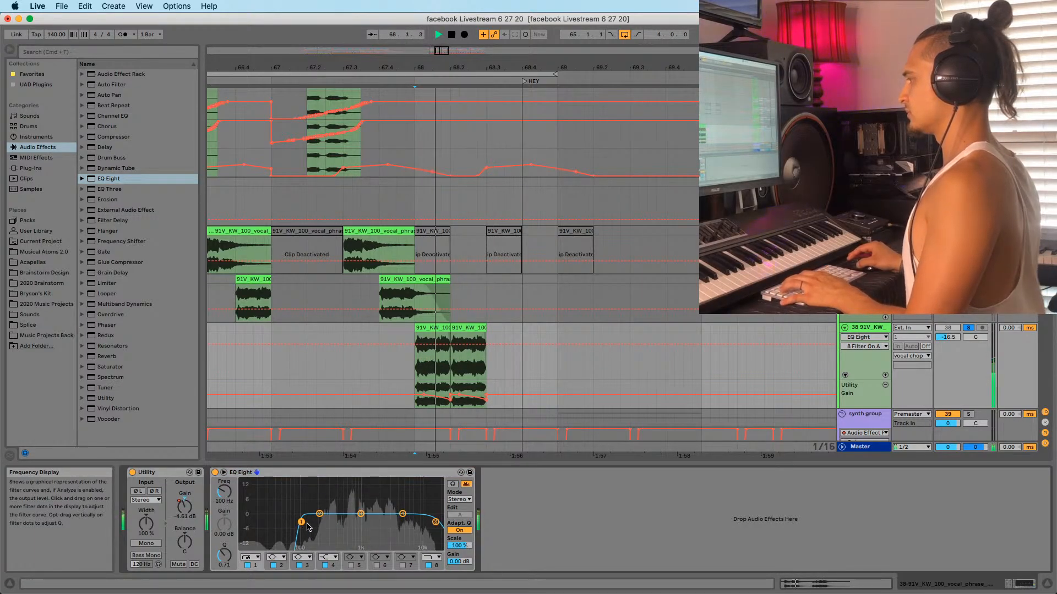
drag(302, 522, 345, 524)
key(space)
key(space)
key(space)
key(space)
key(space)
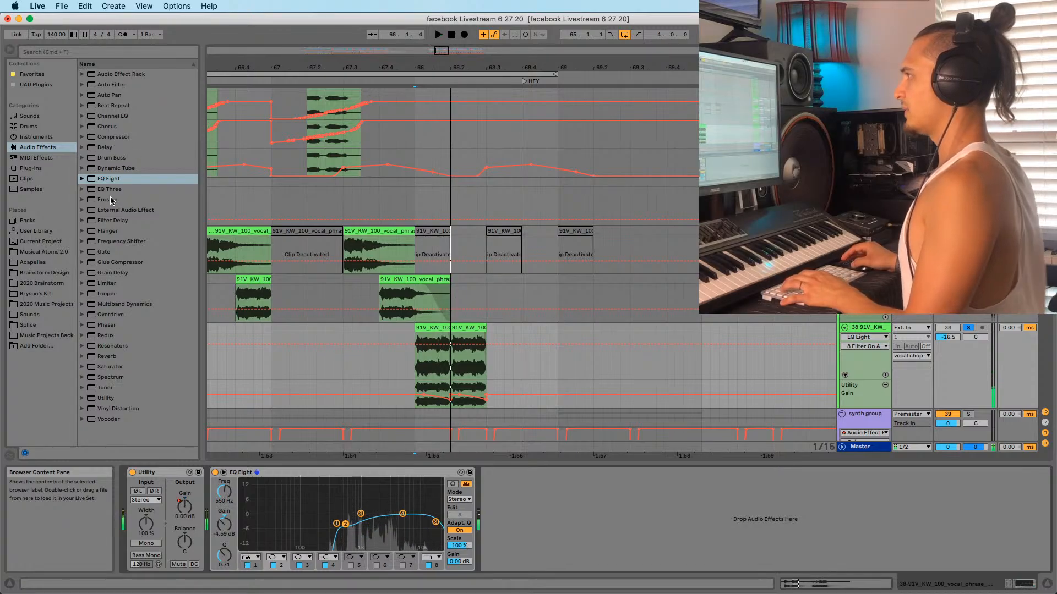
Add Erosion after the EQ Eight and set its frequency to 5.35 kHz and its amount to 32.4
drag(111, 201, 564, 515)
drag(425, 568, 424, 568)
key(space)
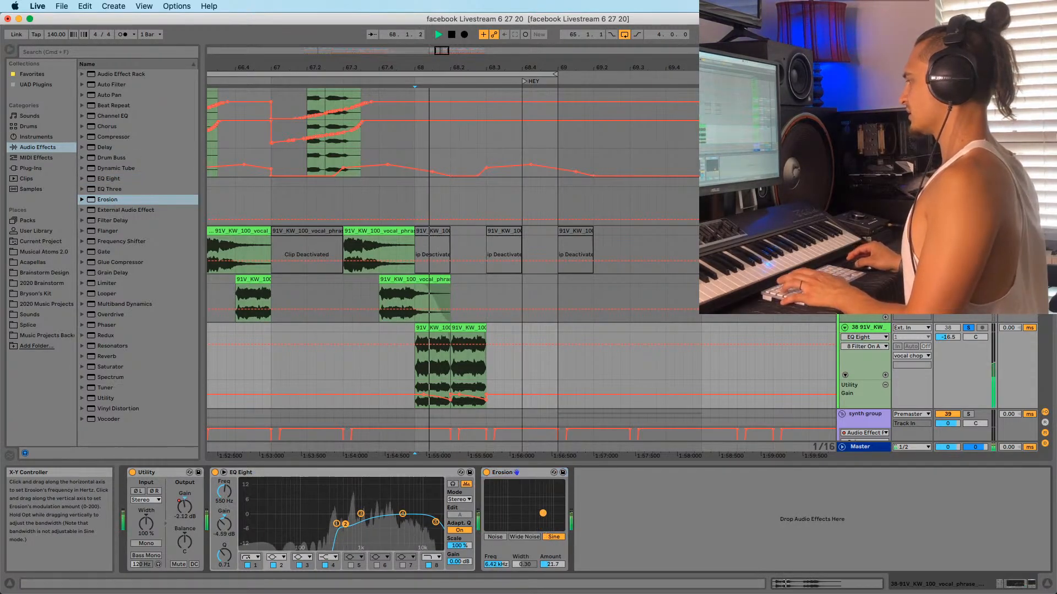
drag(541, 510, 539, 509)
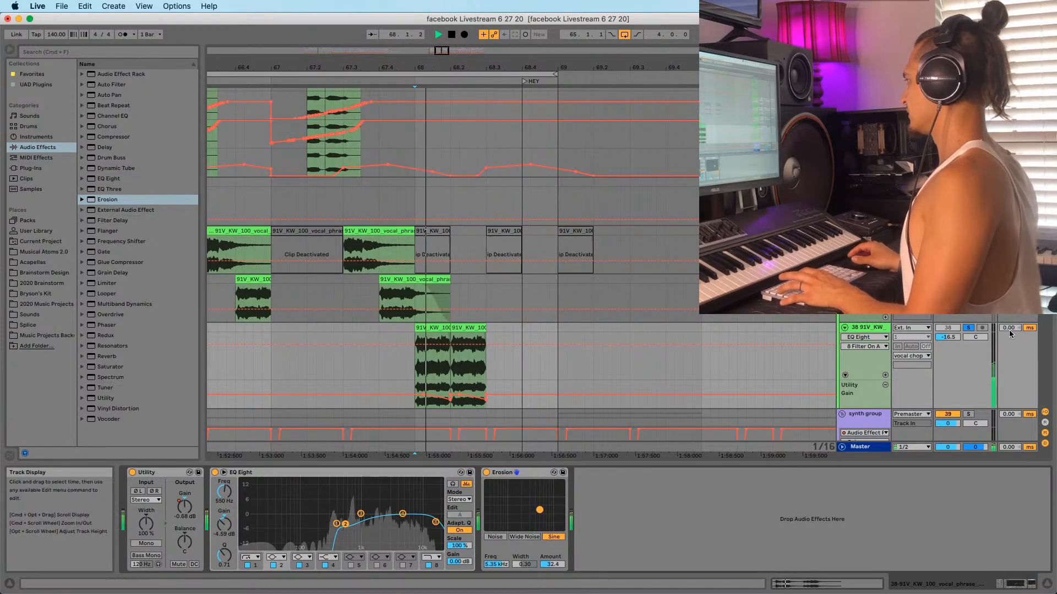
Unsolo track 38, replay in context from the track 37 chop at 67.4.1, and lower track 38's volume to -18.4 dB
click(968, 328)
drag(948, 338, 948, 341)
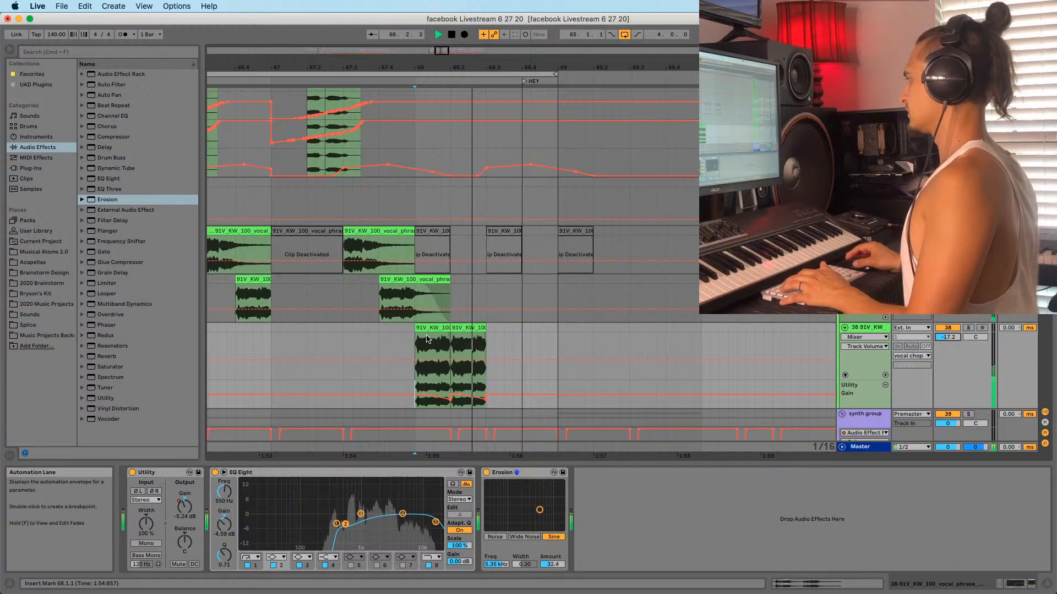
click(342, 345)
click(413, 279)
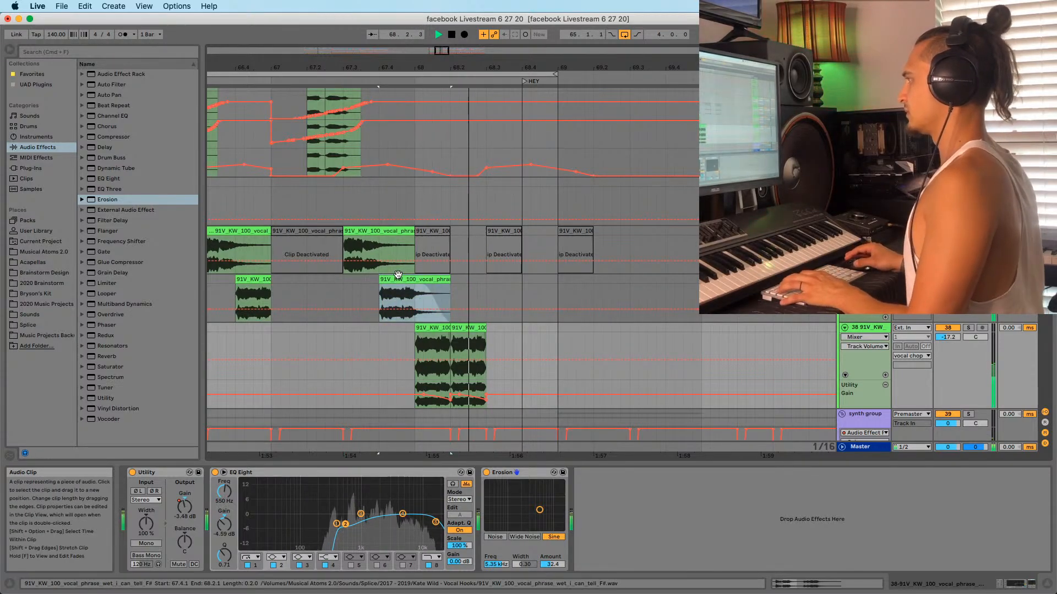
key(space)
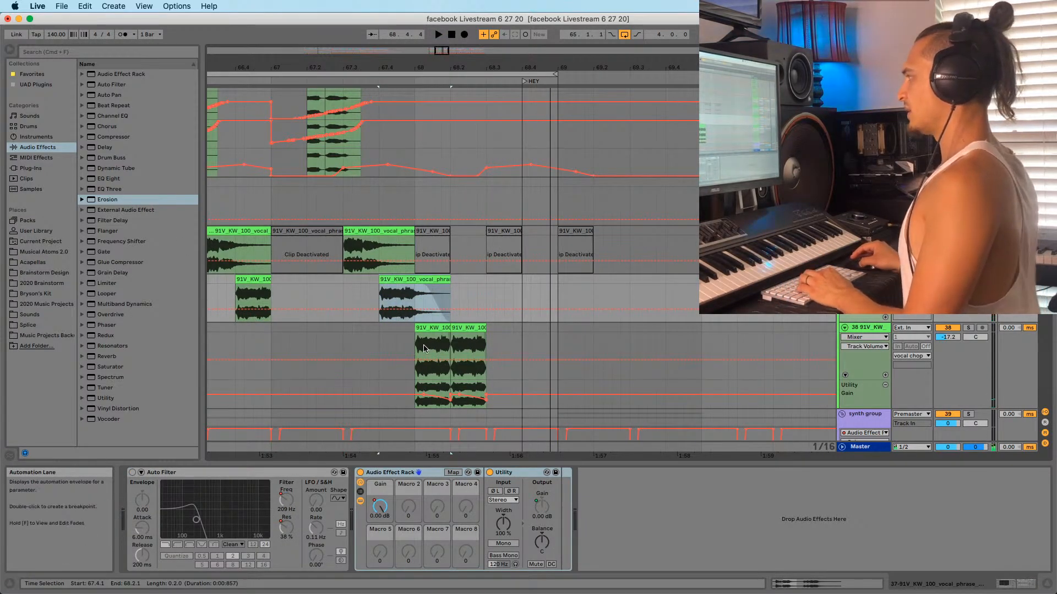
drag(948, 337, 947, 340)
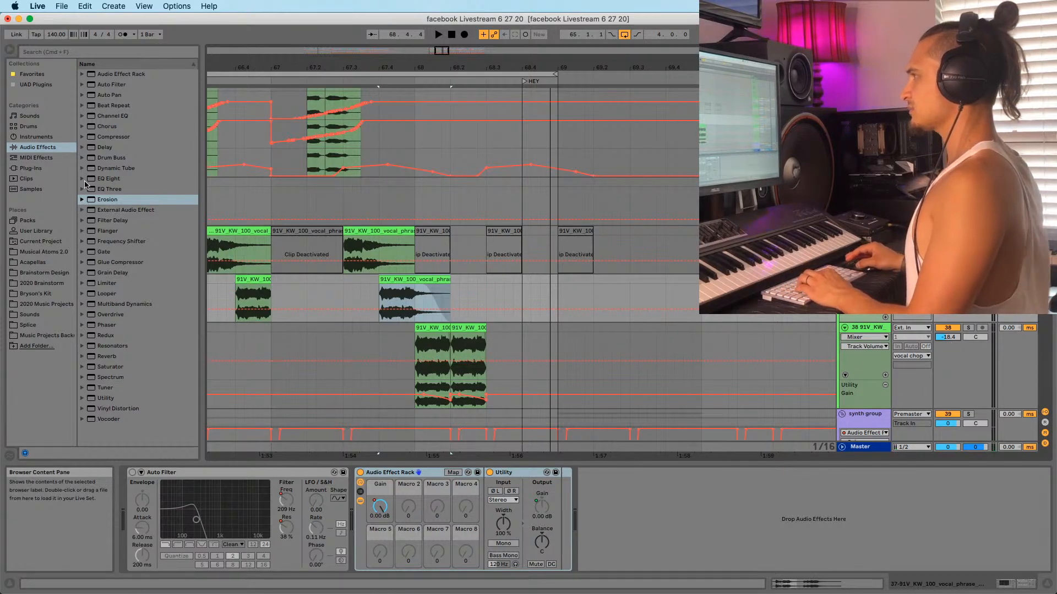
Add EchoBoy to track 37 and automate its Device On in a new lane, active only from 67.4.1 to 68.3.1
click(29, 75)
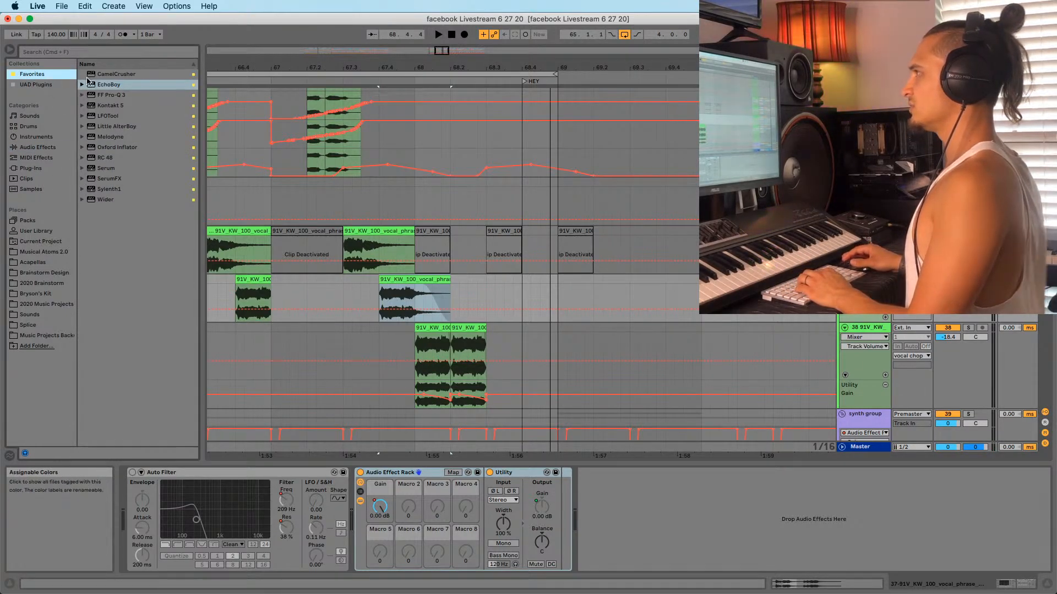
drag(88, 80, 295, 172)
drag(371, 334, 372, 334)
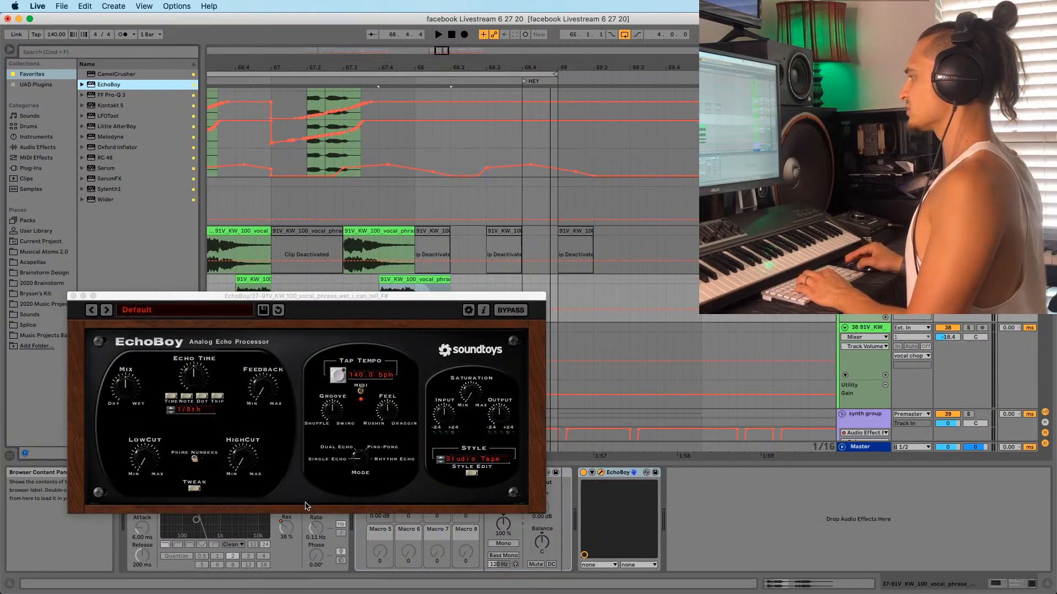
click(69, 297)
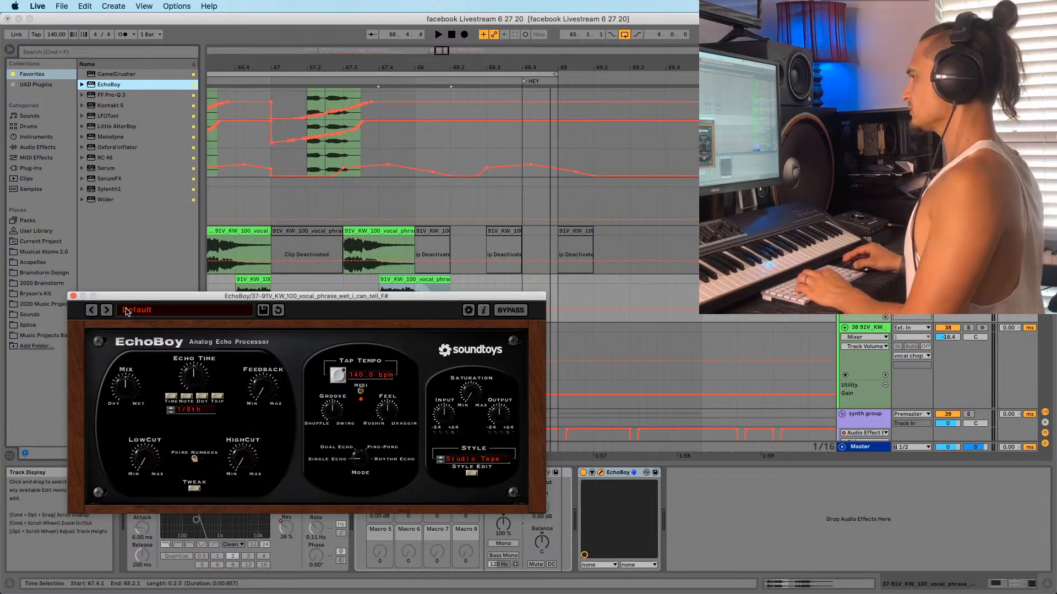
click(74, 297)
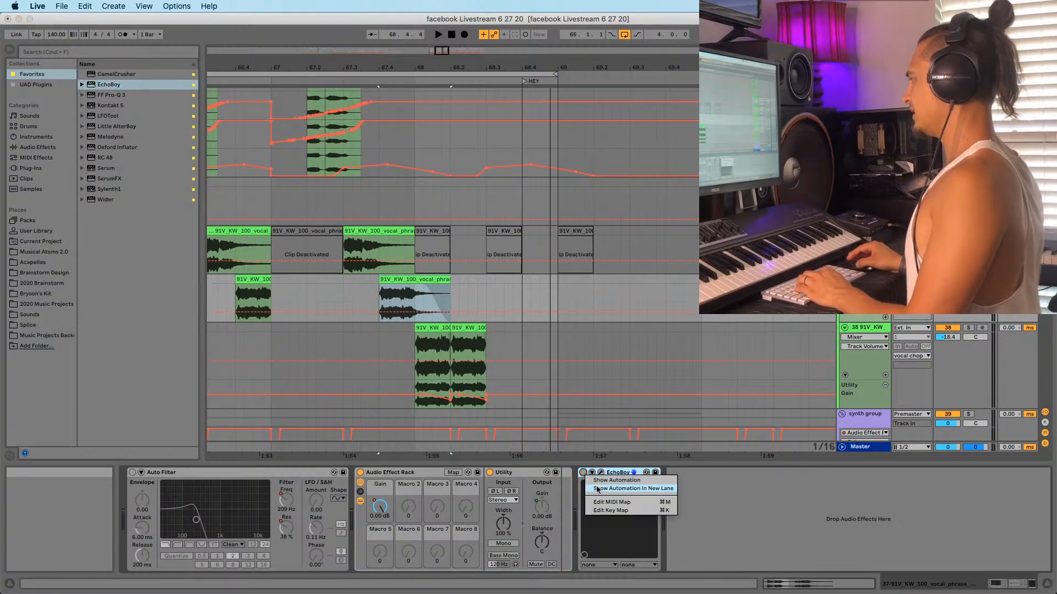
click(385, 324)
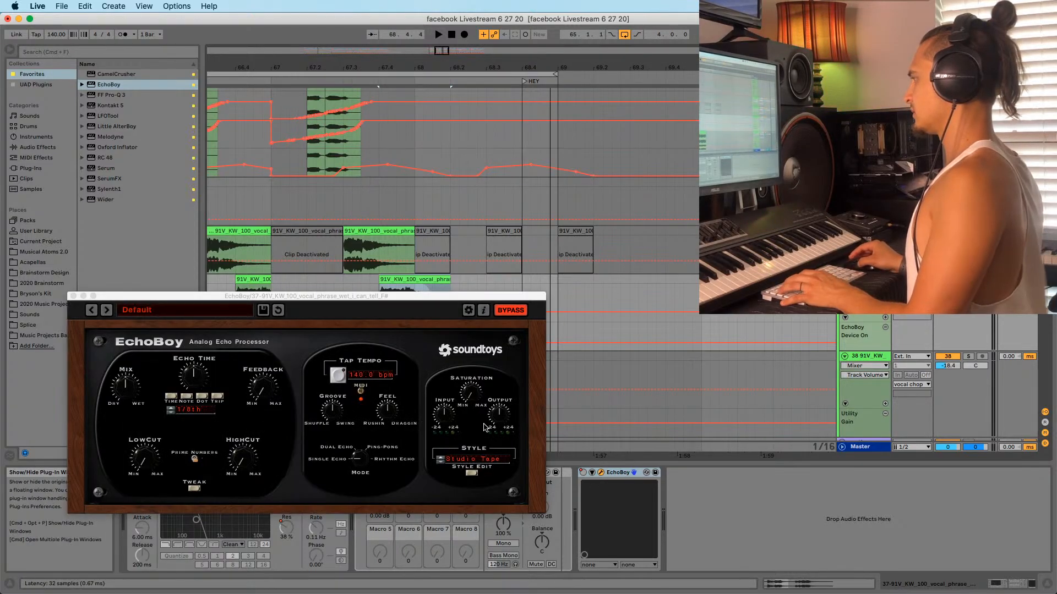
Set EchoBoy's echo time to a 1/4 note and replay the track 37 chop from 67.4.1
click(601, 472)
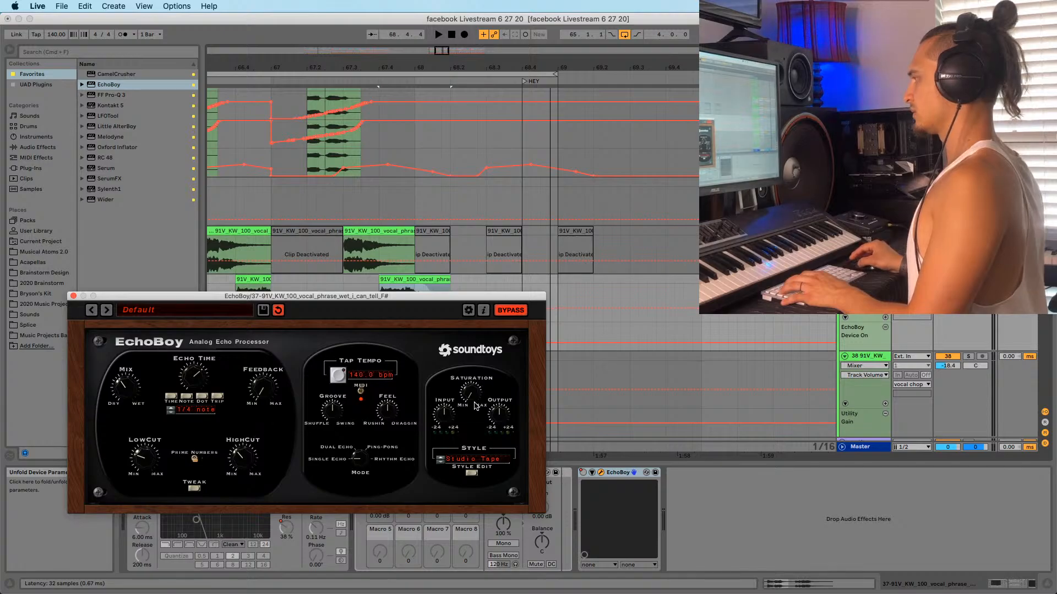
key(space)
drag(325, 292, 366, 363)
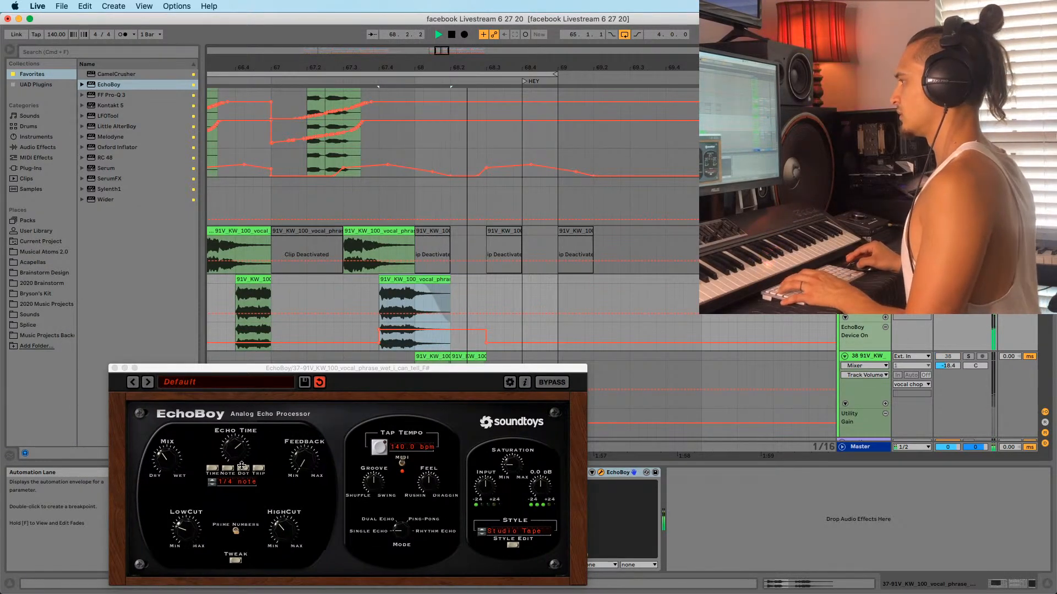
Lower track 38's volume to -31.0 dB, checking it in solo, and raise the Mix of EchoBoy on track 37
click(968, 357)
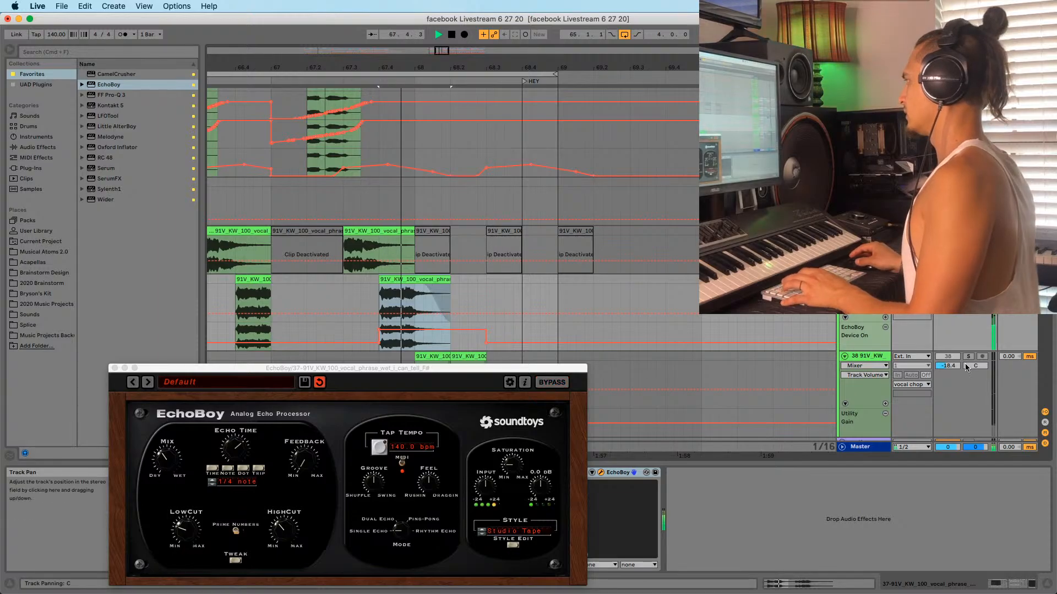
drag(948, 366, 948, 371)
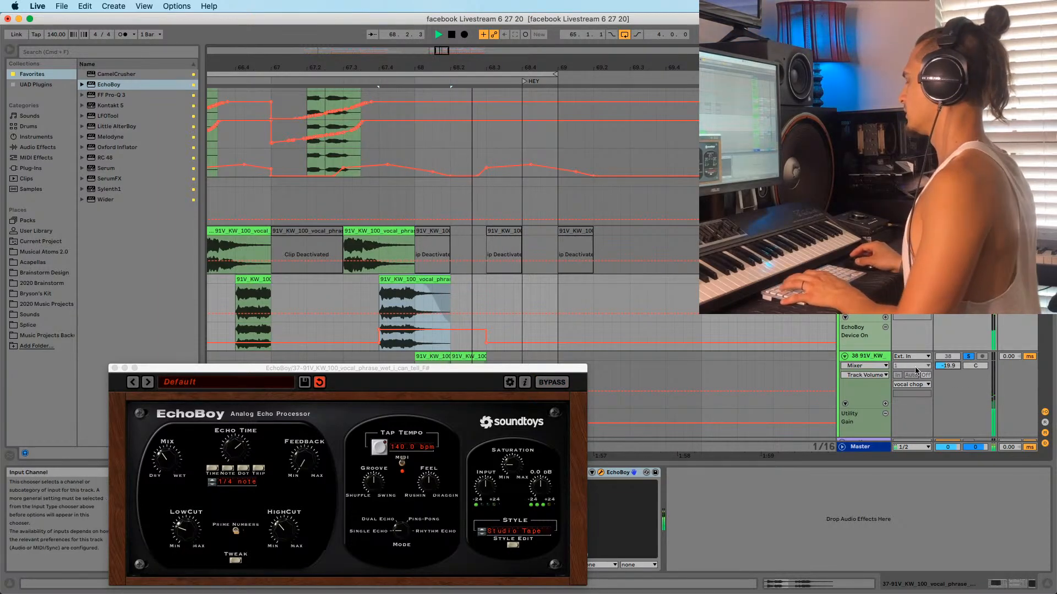
drag(947, 366, 948, 373)
drag(174, 465, 174, 450)
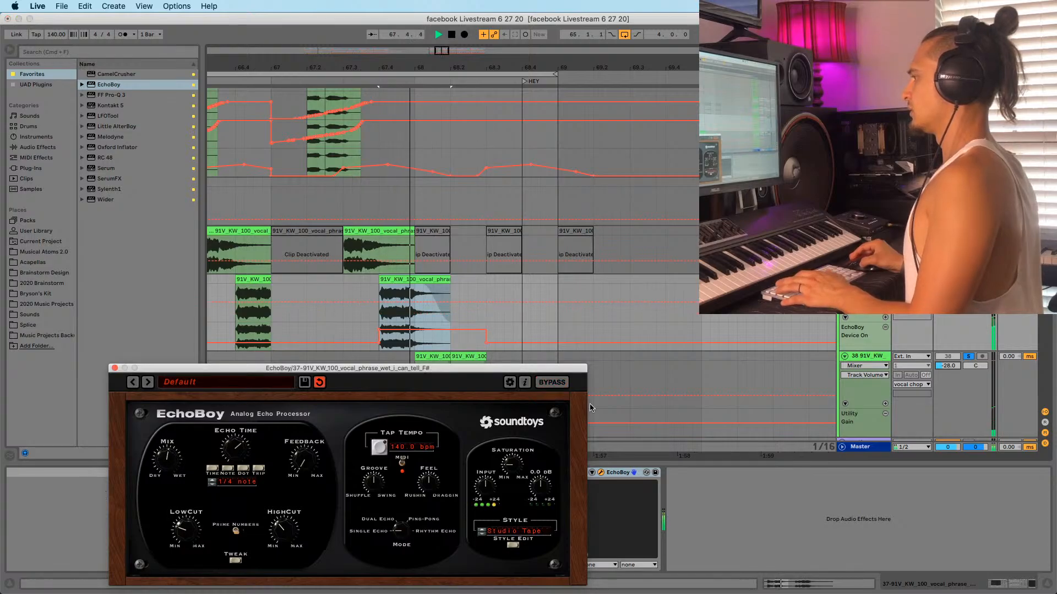
click(968, 357)
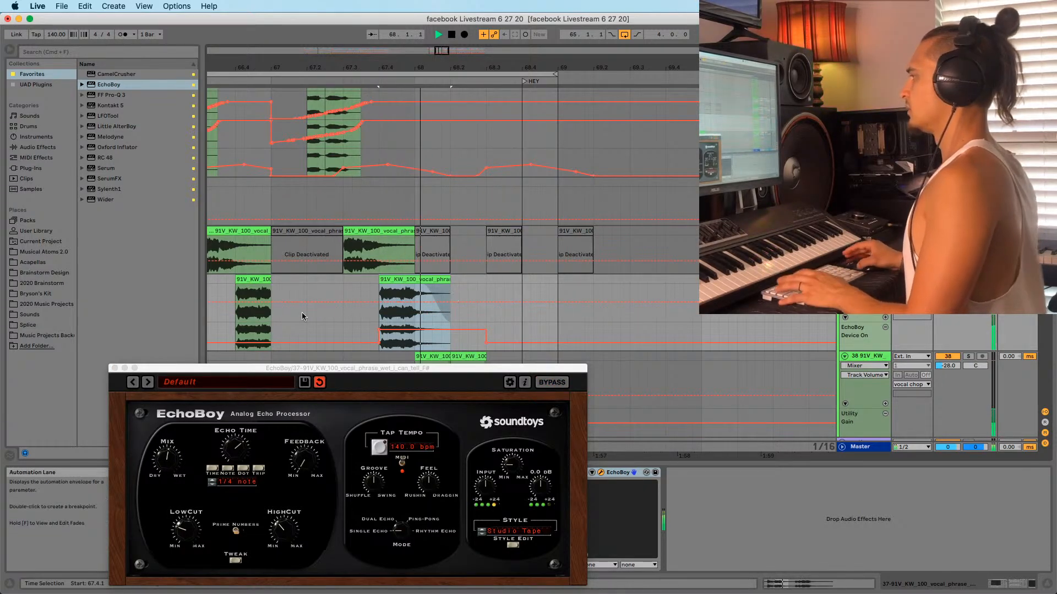
click(114, 369)
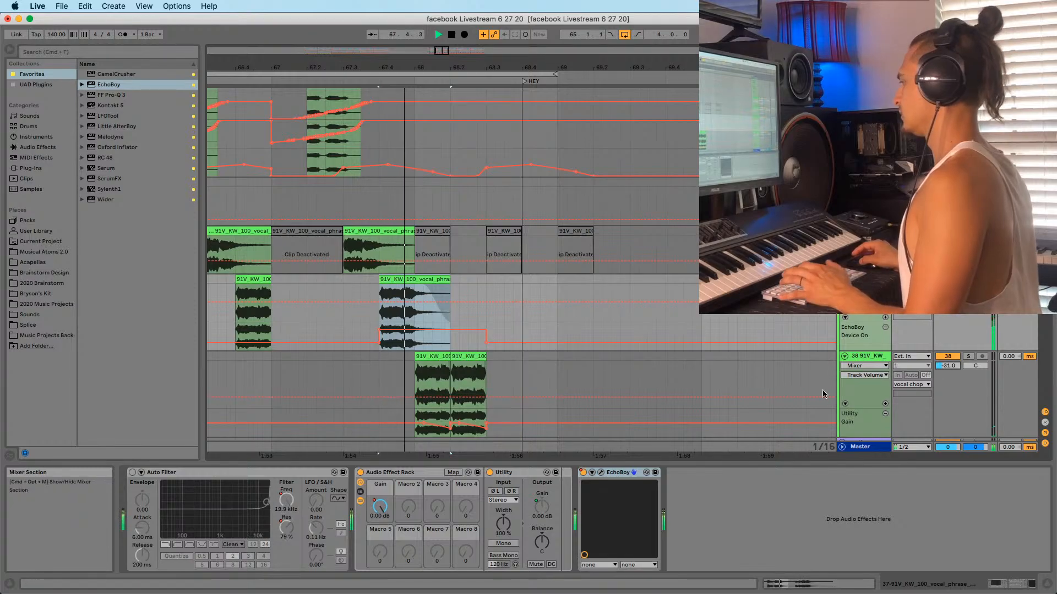
Replay the whole drop from 65.1.1 and review the layered vocal chop tracks and their automation
drag(375, 67, 377, 39)
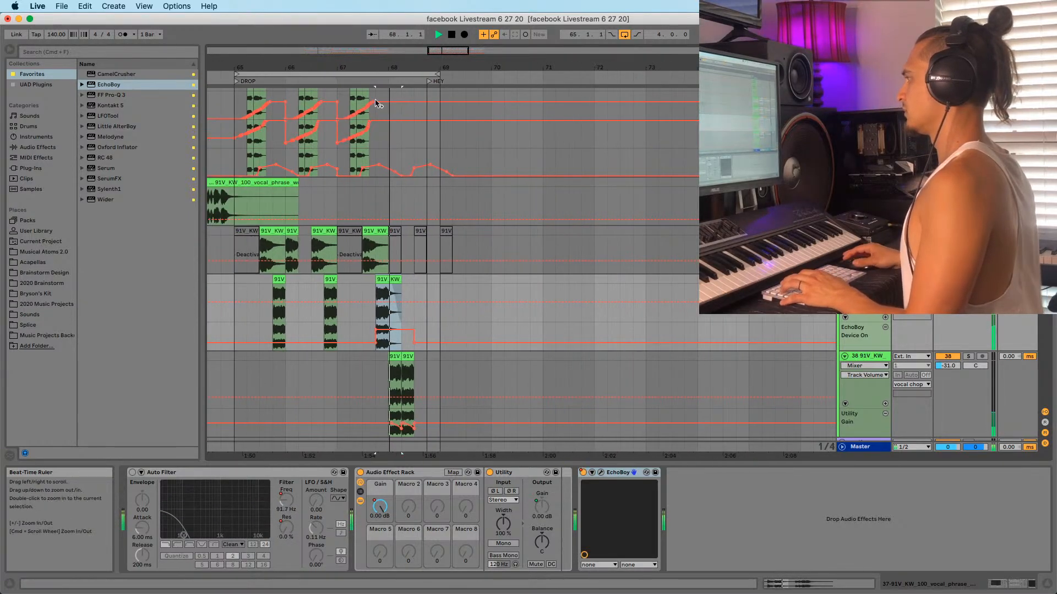
click(237, 323)
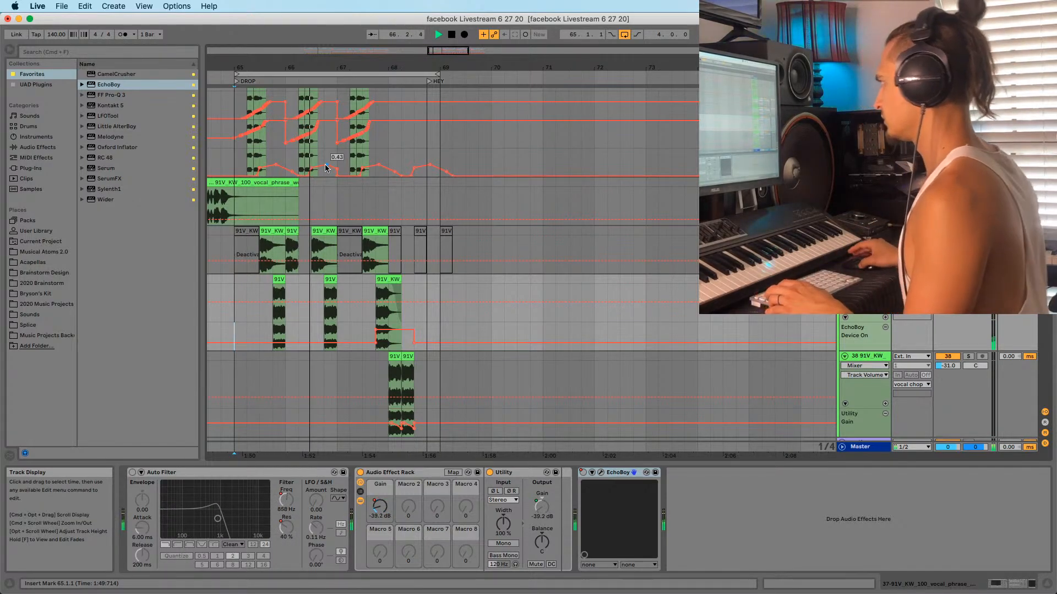
scroll(308, 198, up, 2)
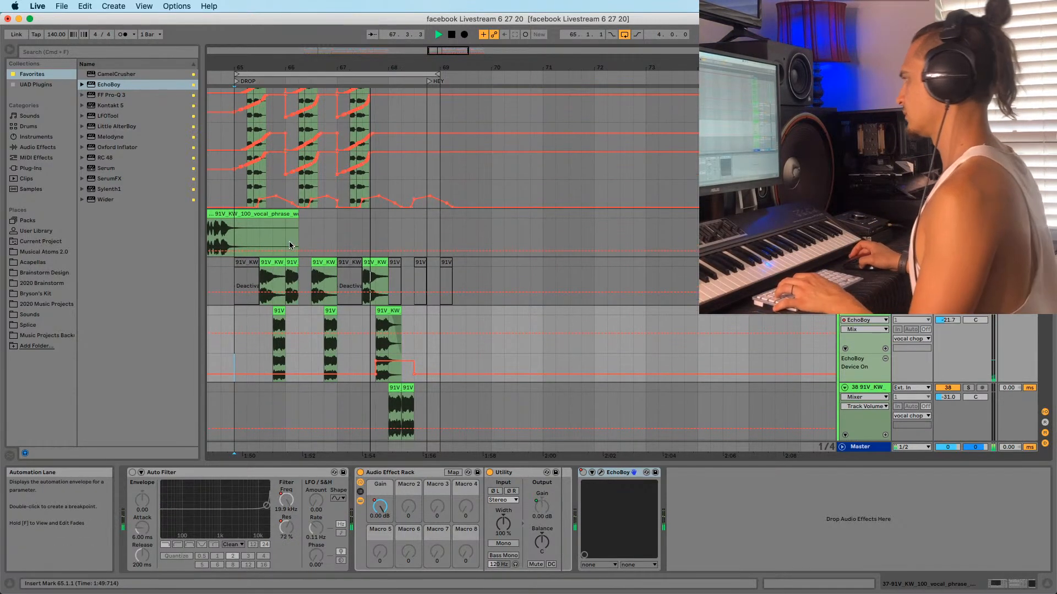
scroll(289, 245, up, 1)
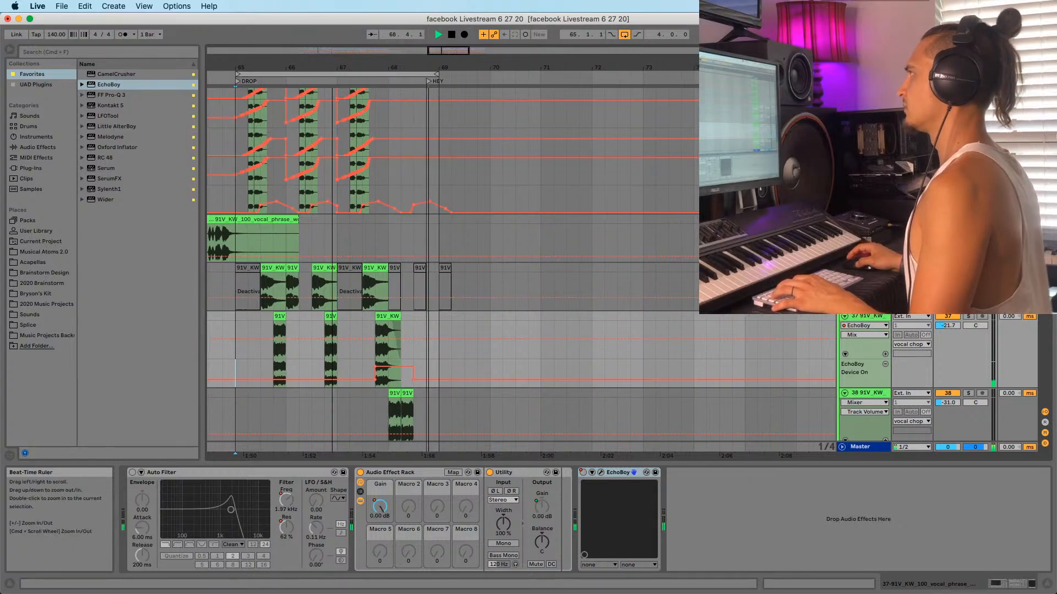
drag(332, 67, 342, 138)
click(297, 142)
scroll(286, 129, up, 6)
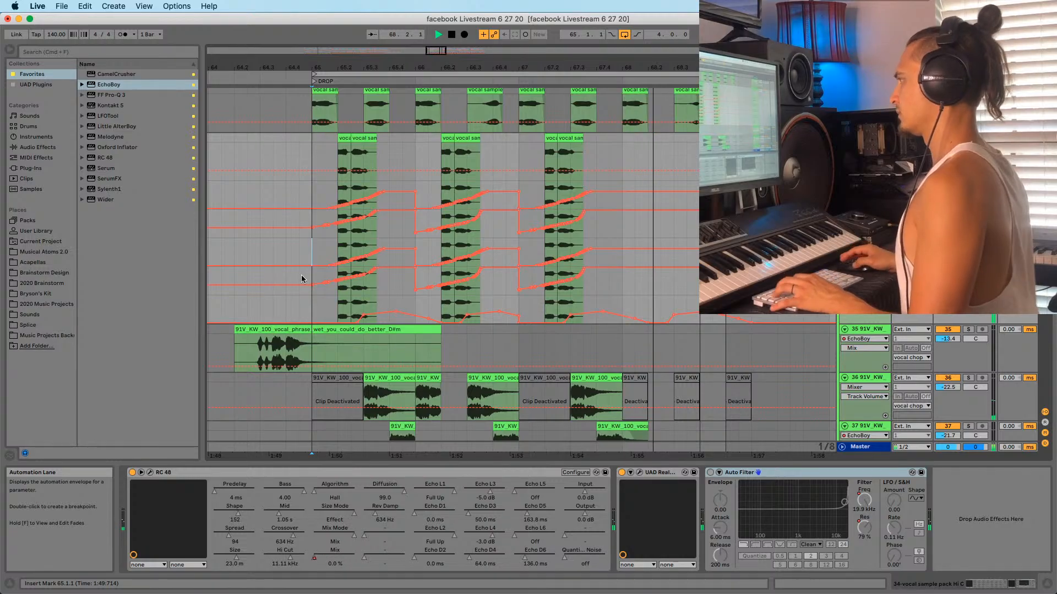
scroll(308, 265, down, 3)
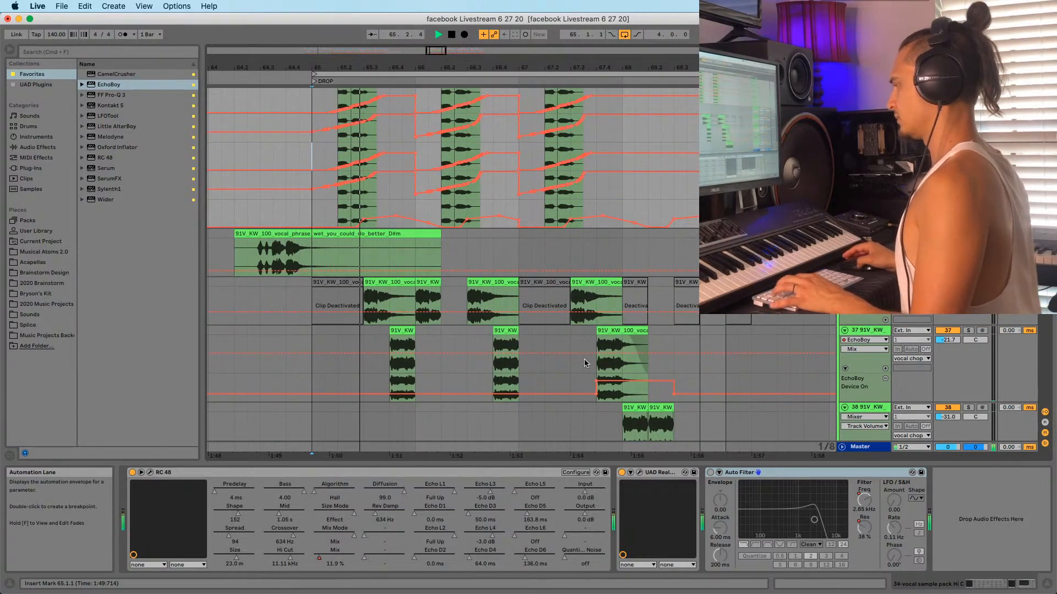
Solo track 37, audition its first chop from 65.4.1 to 66.1.1, and select the track's Auto Filter
click(391, 353)
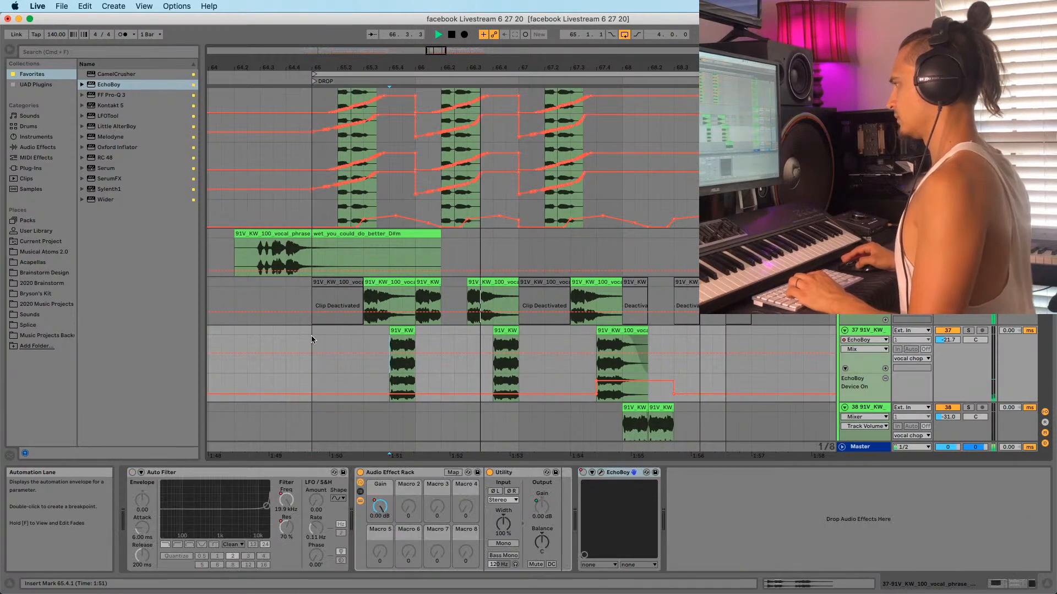
click(402, 331)
key(space)
click(968, 331)
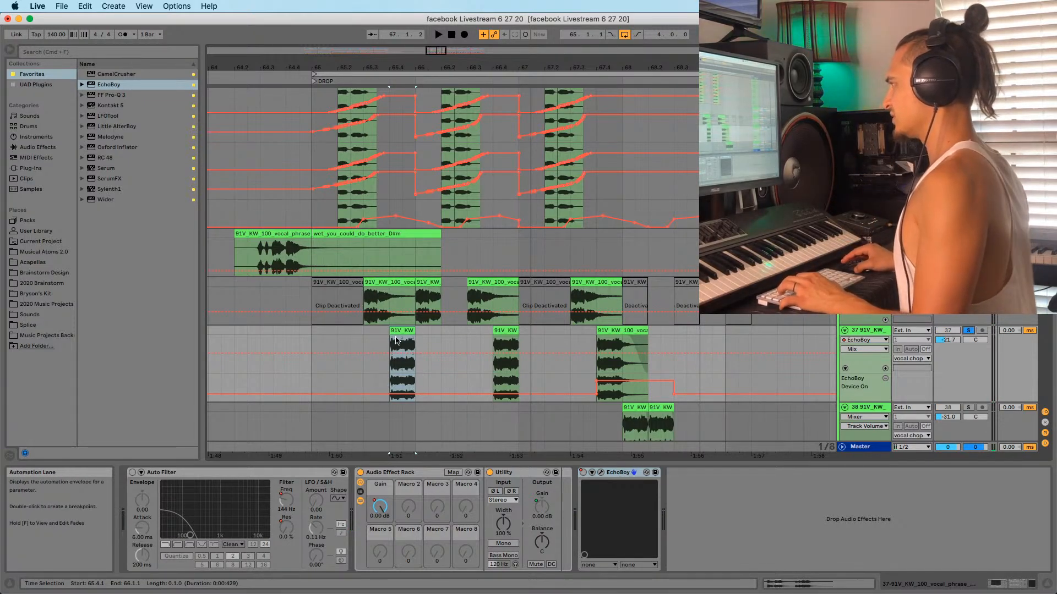
key(space)
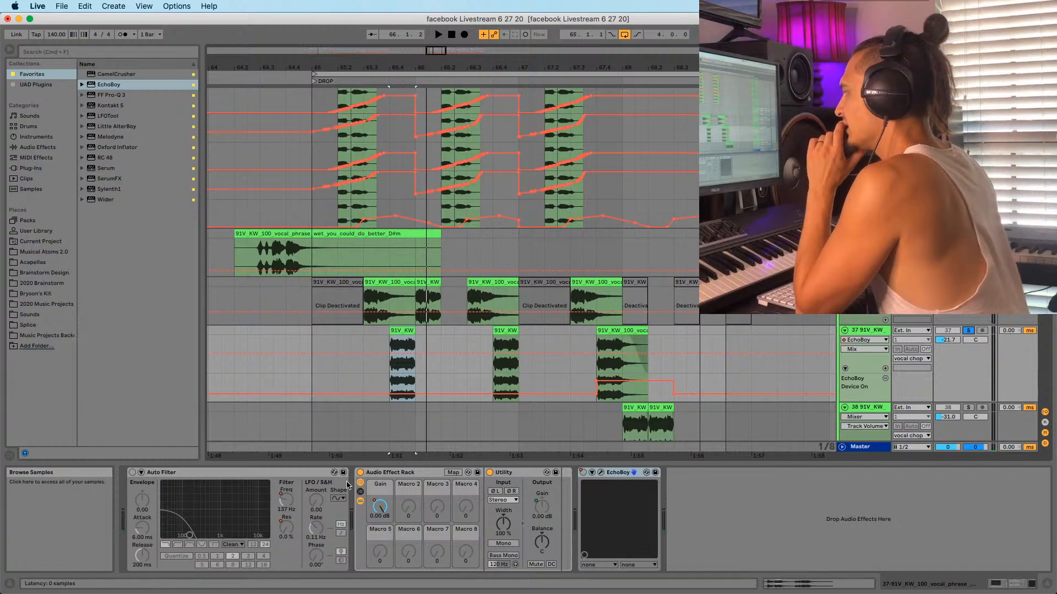
click(185, 473)
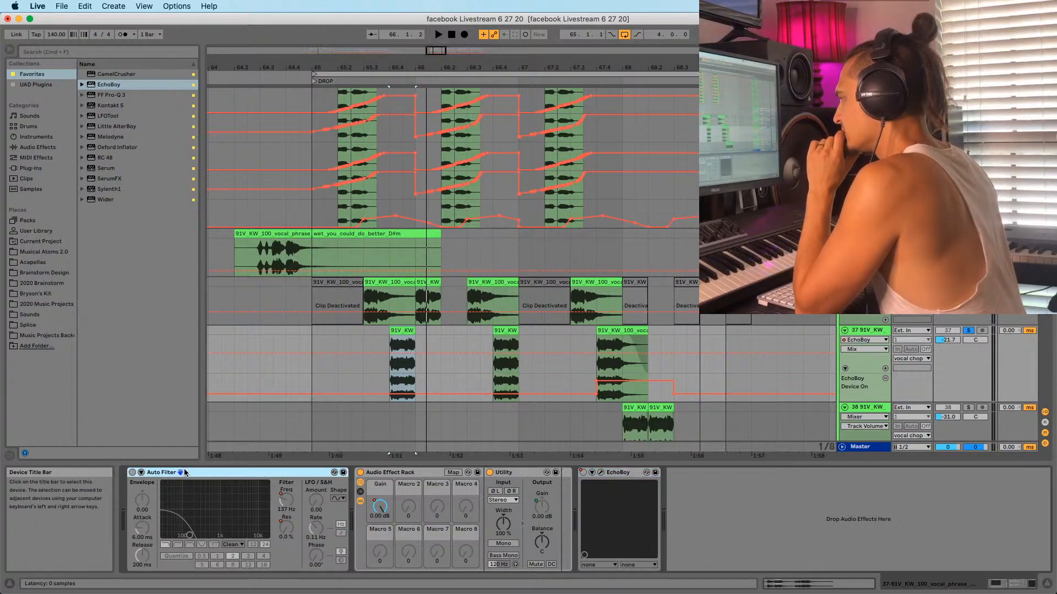
Enable track 37's Auto Filter and delete its existing Frequency and Resonance automation
click(132, 472)
right_click(285, 501)
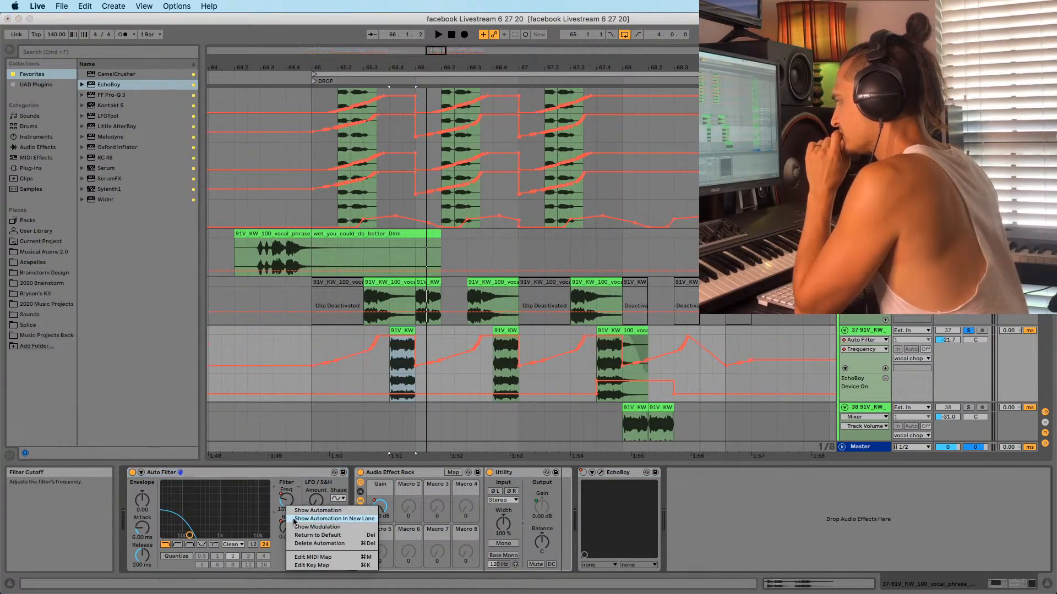
click(287, 531)
right_click(287, 532)
click(285, 549)
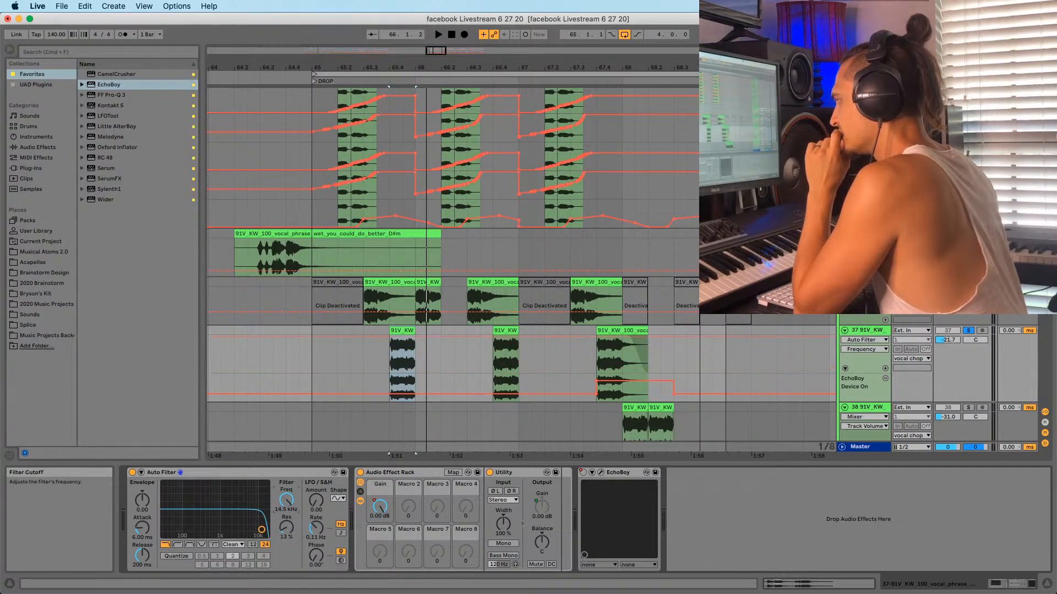
Record a rising Auto Filter Frequency sweep over track 37's first chop from 65.4.1 and play it back
key(space)
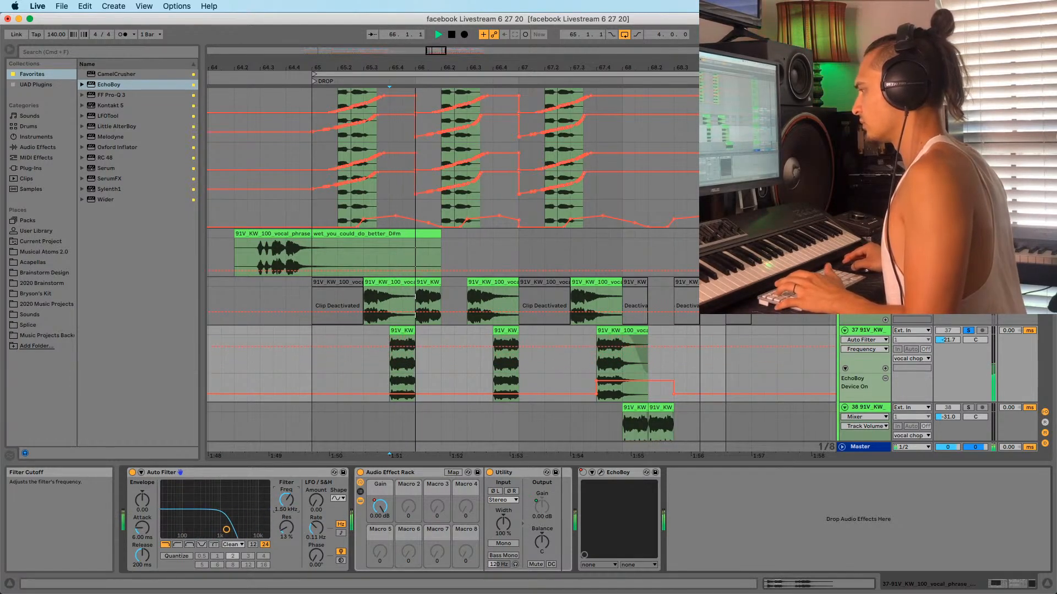
key(F9)
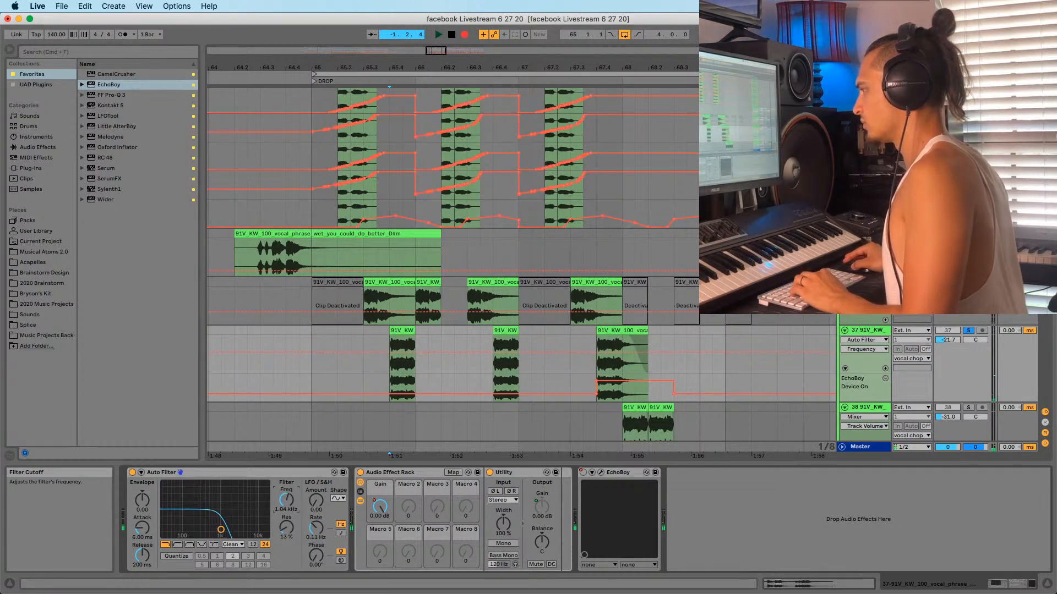
drag(286, 500, 286, 457)
key(space)
key(F9)
drag(286, 500, 286, 457)
key(space)
key(space)
key(space)
key(space)
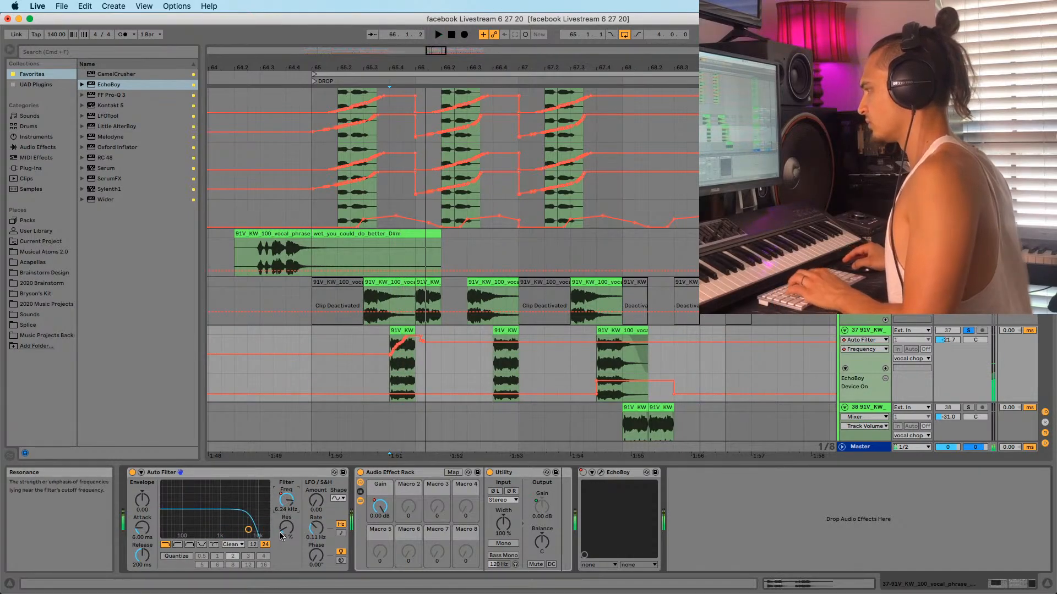
Record a Resonance rise on the Auto Filter over the same first chop and audition it
key(F9)
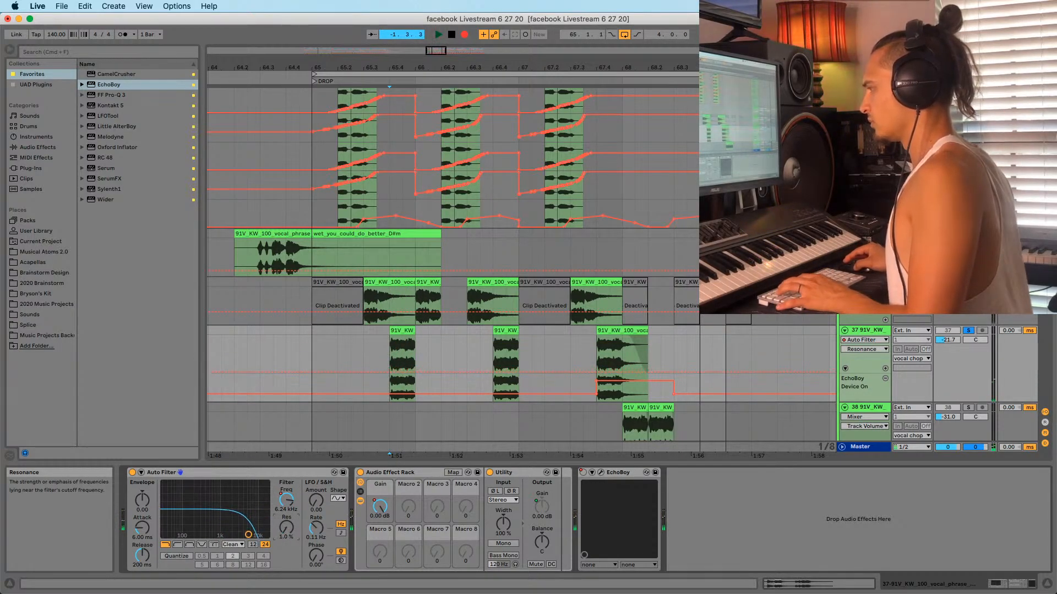
mouse_move(286, 527)
mouse_down()
mouse_move(286, 498)
mouse_move(286, 513)
mouse_up()
key(space)
key(space)
key(space)
key(space)
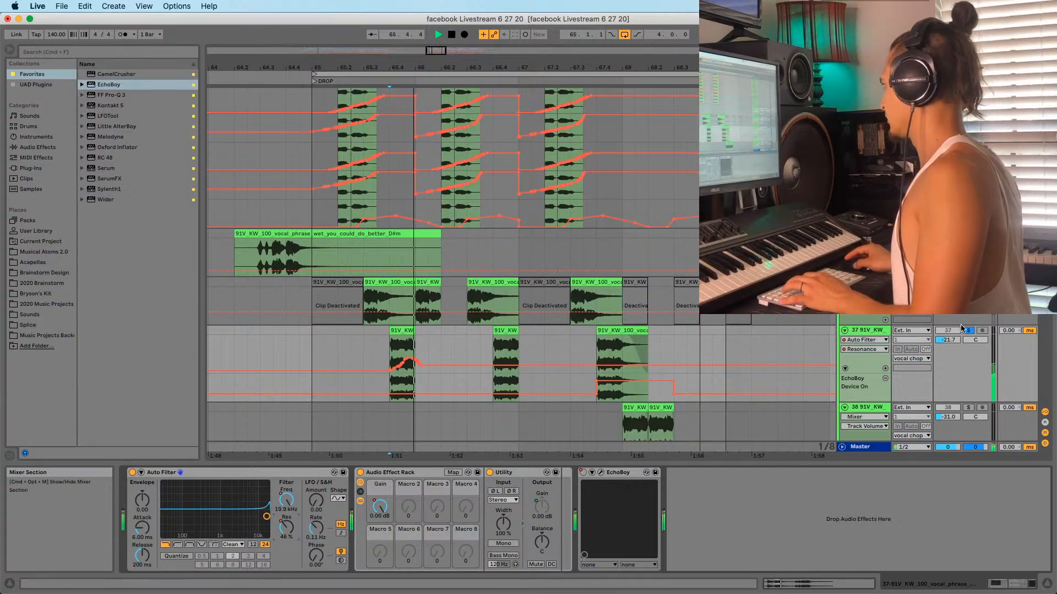
Unsolo track 37, raise its volume to -20.8 dB and replay the first chop in the mix
click(968, 331)
drag(948, 340, 948, 337)
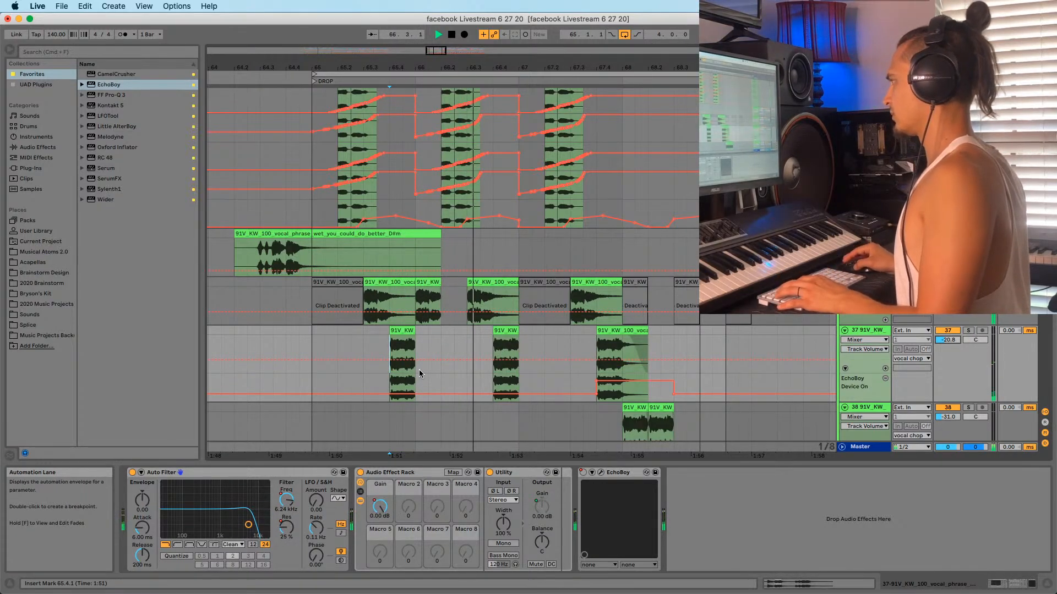
key(space)
key(space)
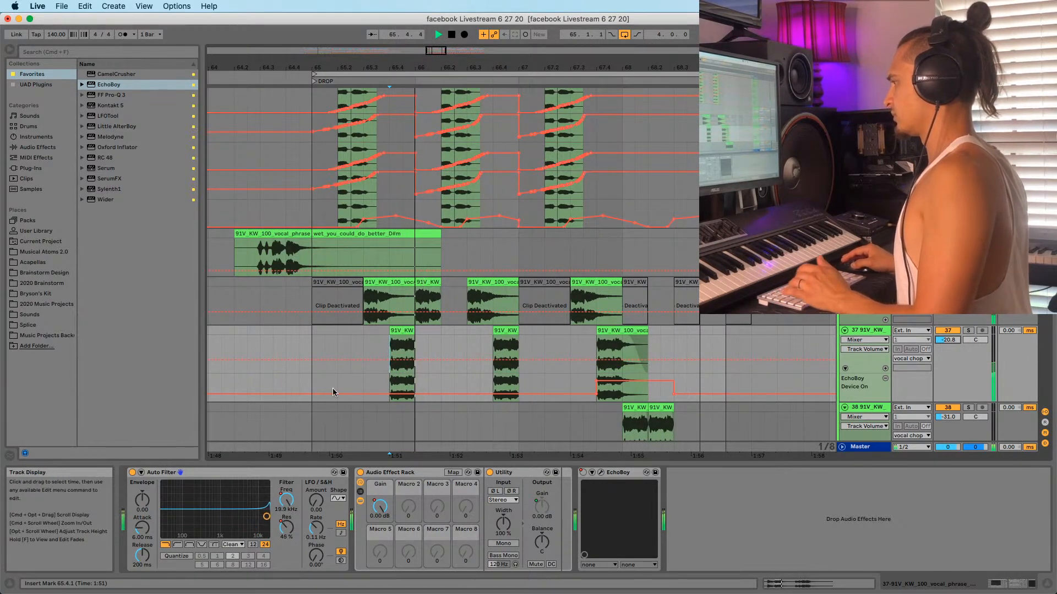
Copy track 37's first chop with its filter automation to 66.4.1 and replay the drop from 65.1.1
click(400, 332)
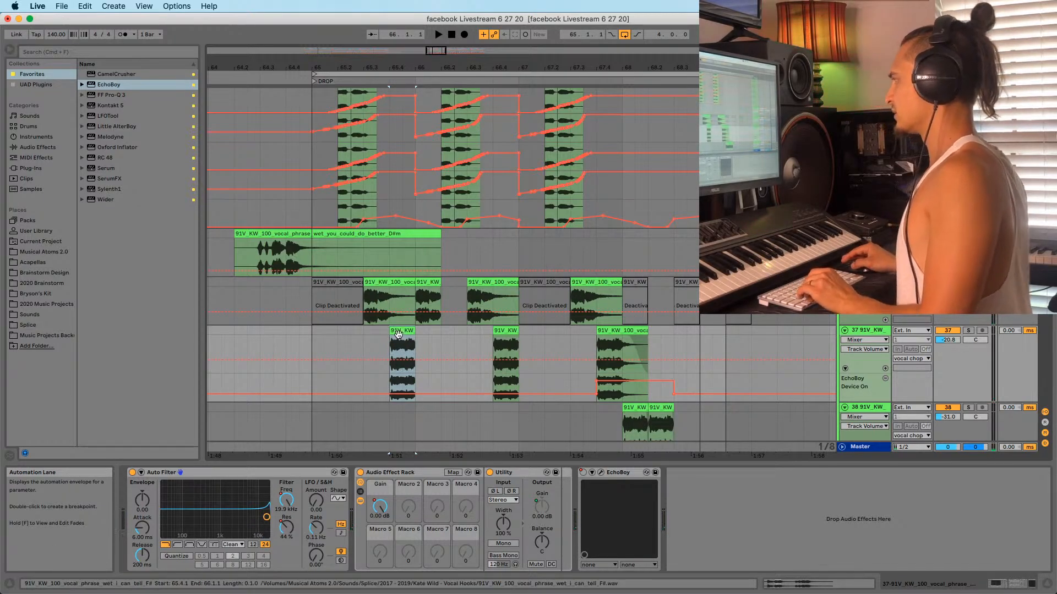
click(506, 336)
key(space)
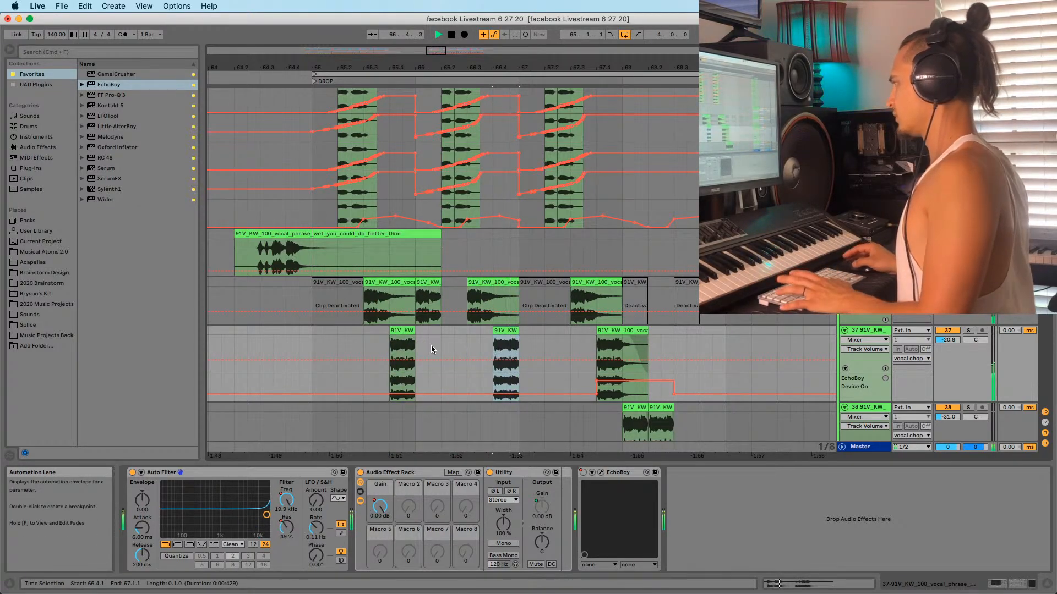
click(313, 350)
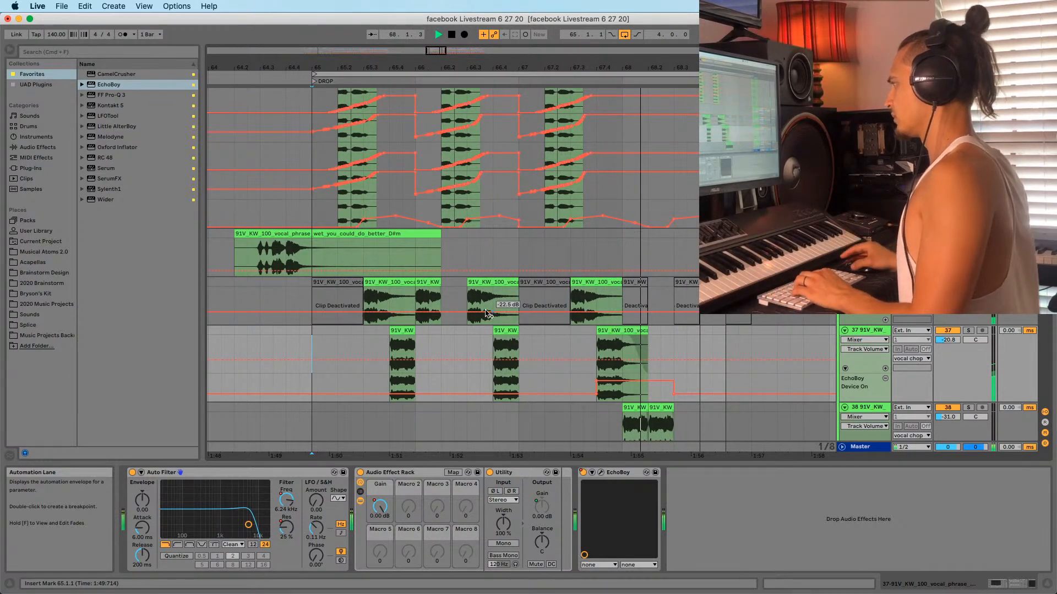
Copy the first chop to 67.4.1 and extend it to 68.2.1 with a fade-out and EchoBoy switched on
click(403, 338)
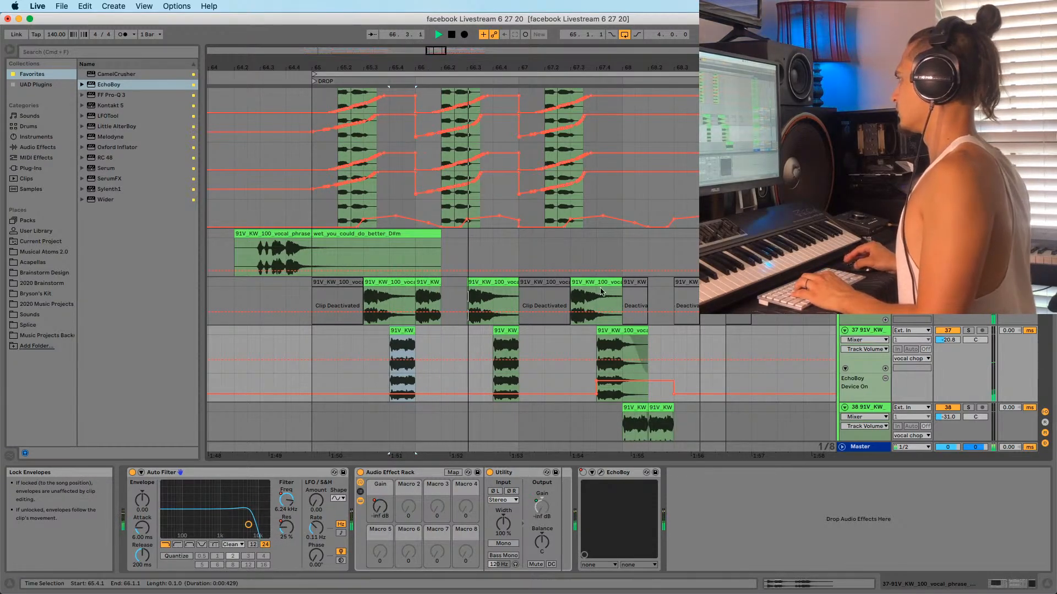
click(607, 347)
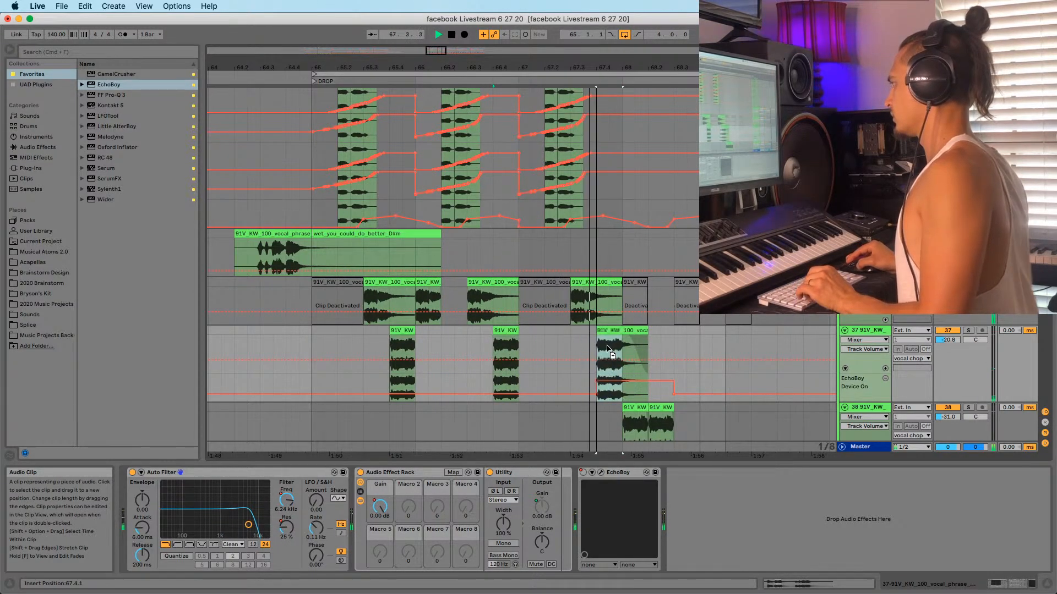
drag(611, 348, 610, 392)
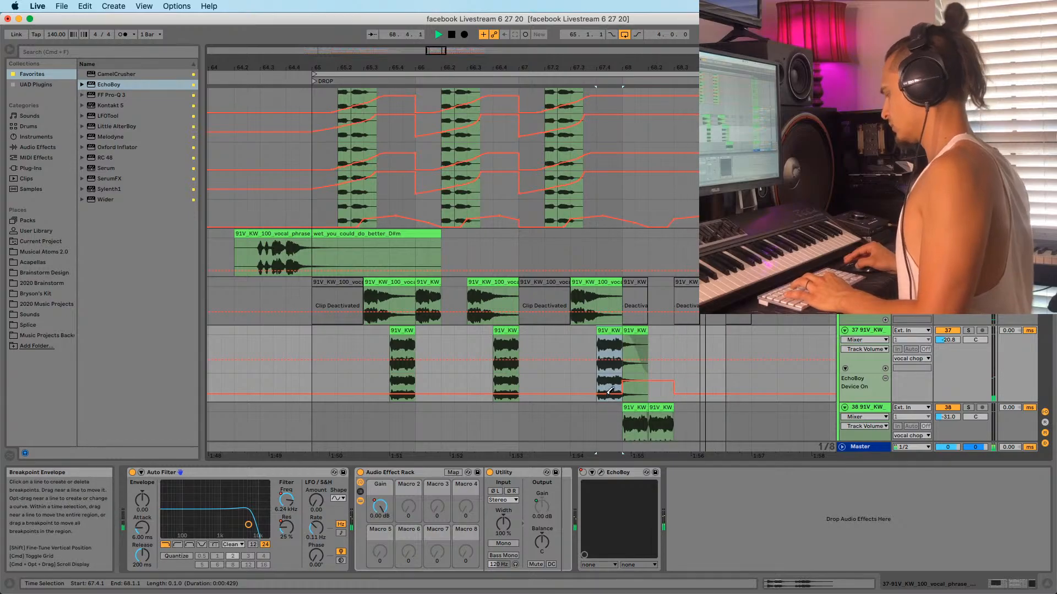
mouse_move(622, 331)
mouse_down()
mouse_move(648, 331)
mouse_move(634, 344)
mouse_up()
key(f)
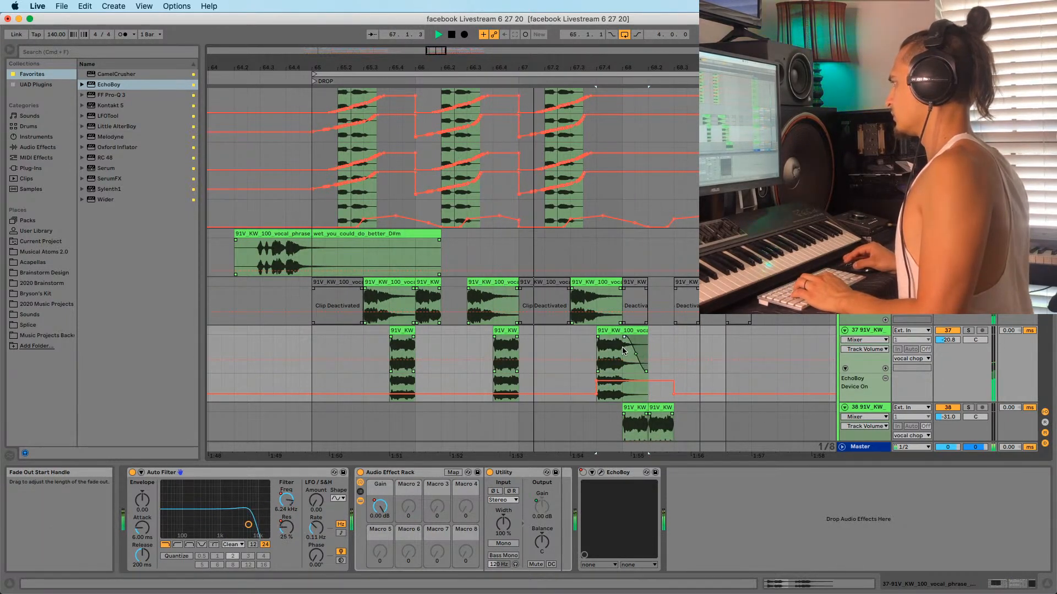
Extend track 37's second chop to 67.2.1 with a fade-out and automate EchoBoy on from 66.4.1 to 67.3.1
drag(518, 331, 542, 333)
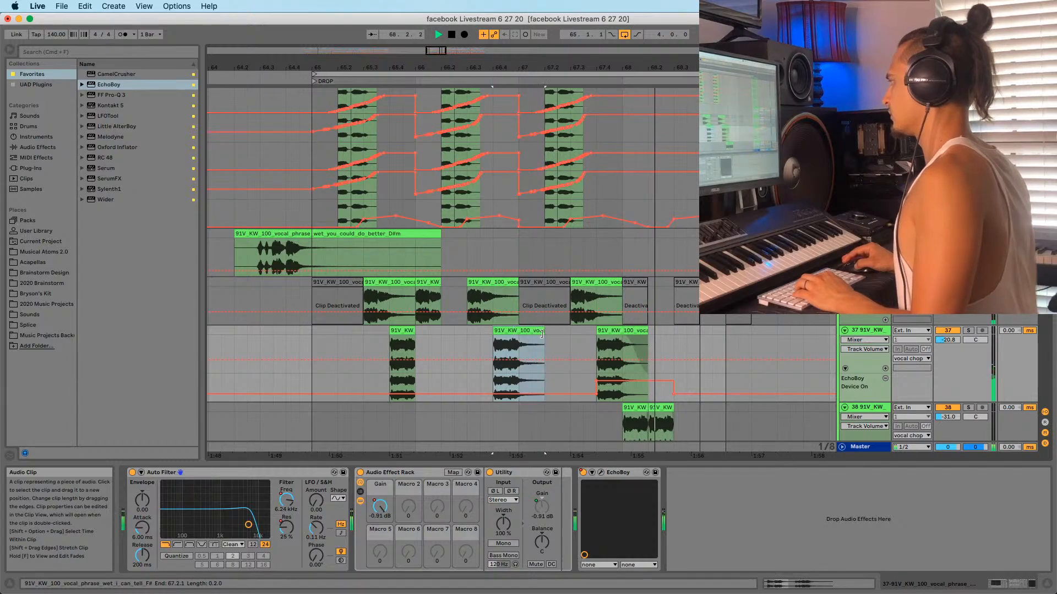
click(512, 375)
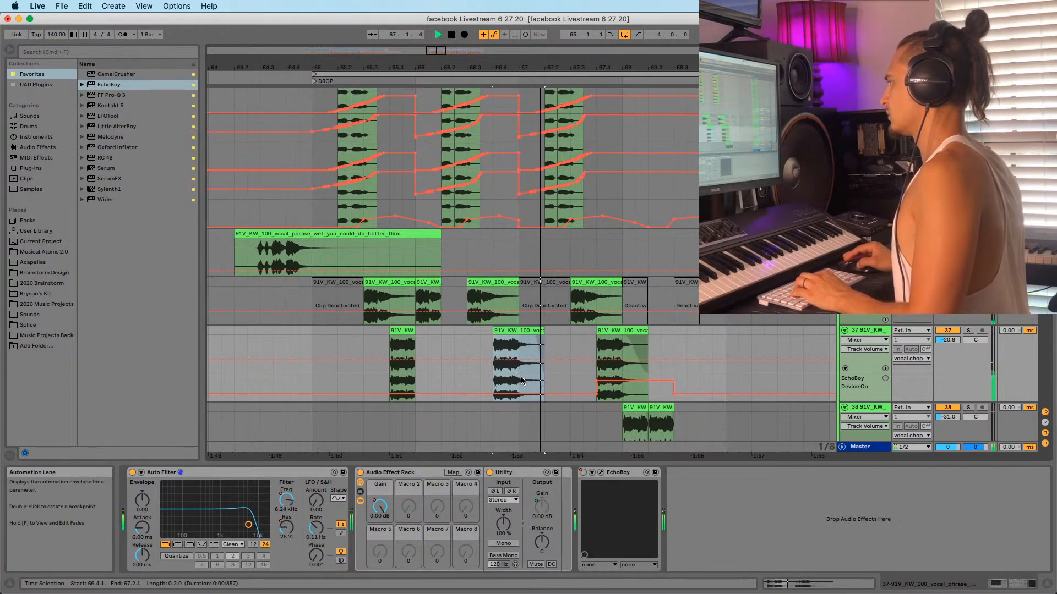
key(b)
drag(499, 372, 533, 364)
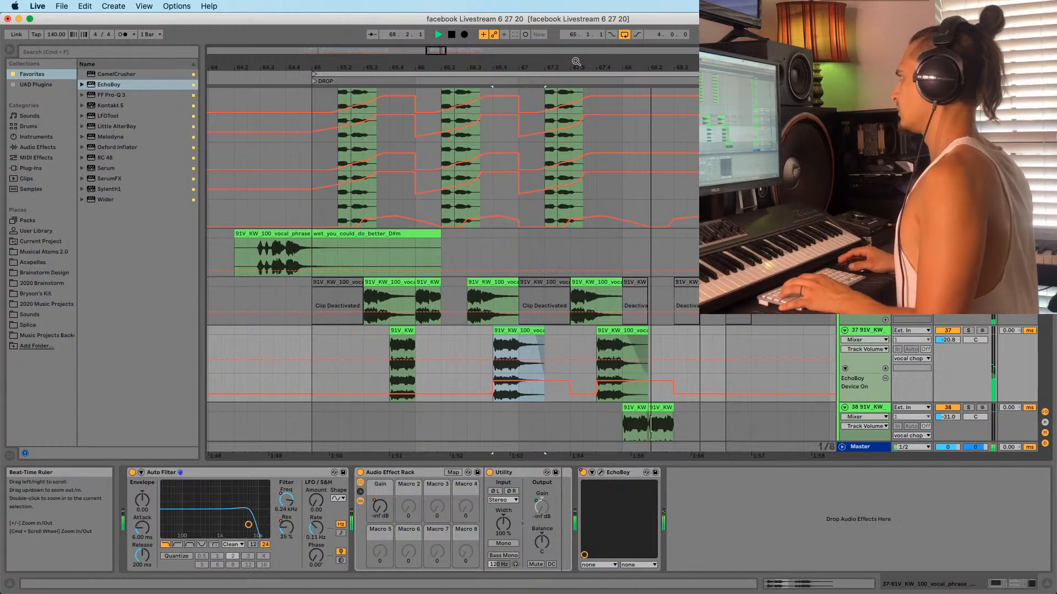
key(minus)
key(b)
Replay the drop from 65.1.1 and check the track 36 chop at 66.3.1 against track 37
click(438, 385)
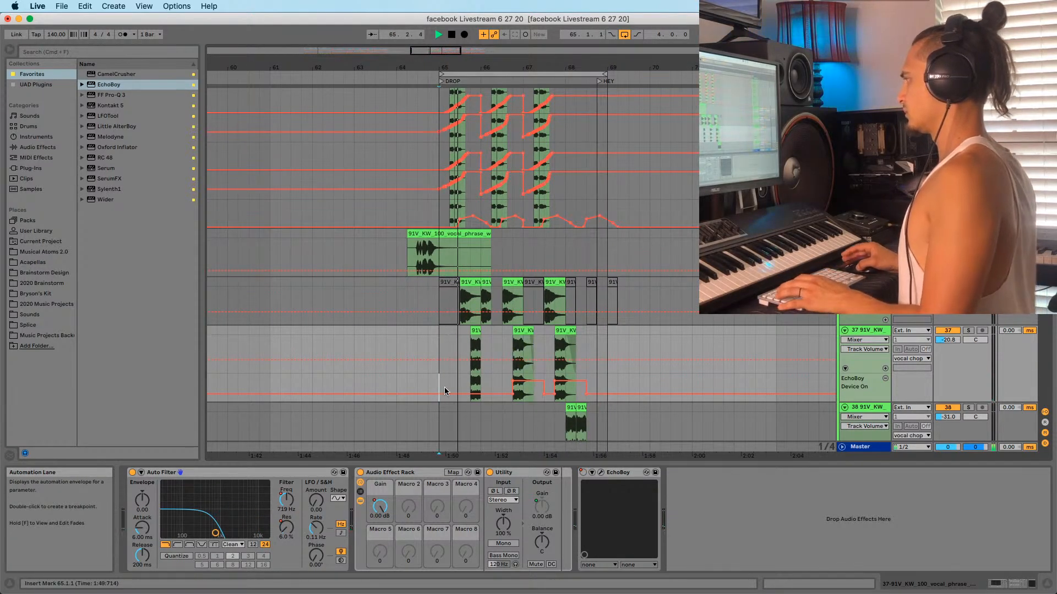
click(513, 291)
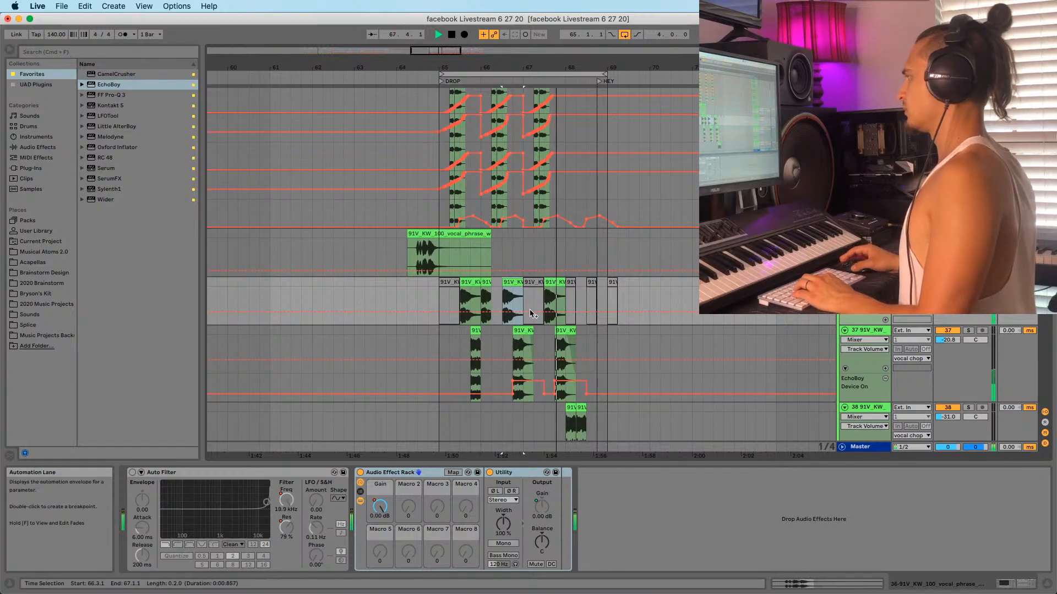
scroll(555, 282, down, 1)
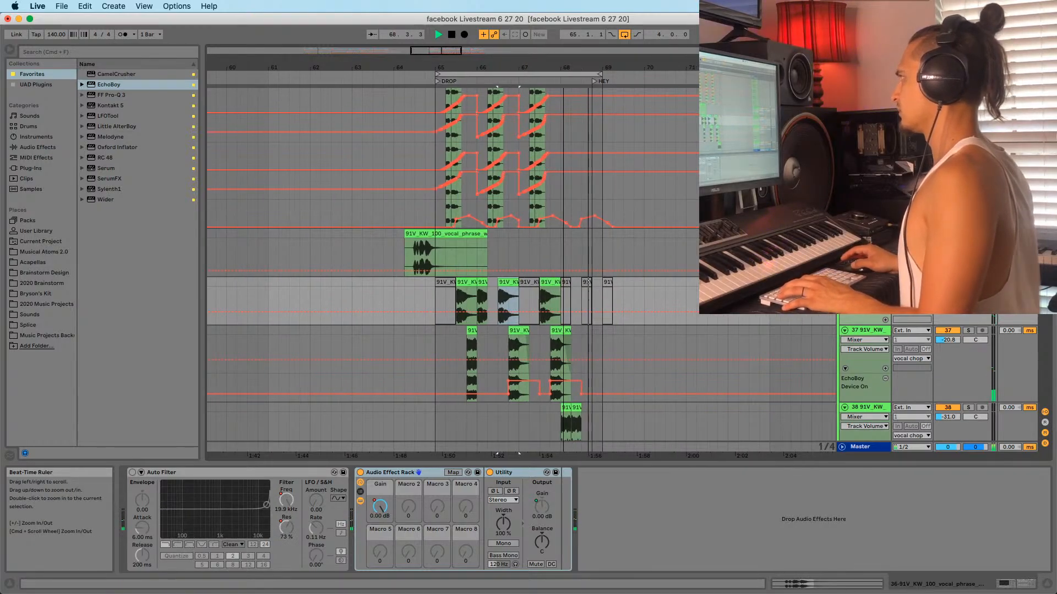
Insert LFOTool before EchoBoy on track 37 and automate its Device On over the chop at 67.4.1
click(556, 331)
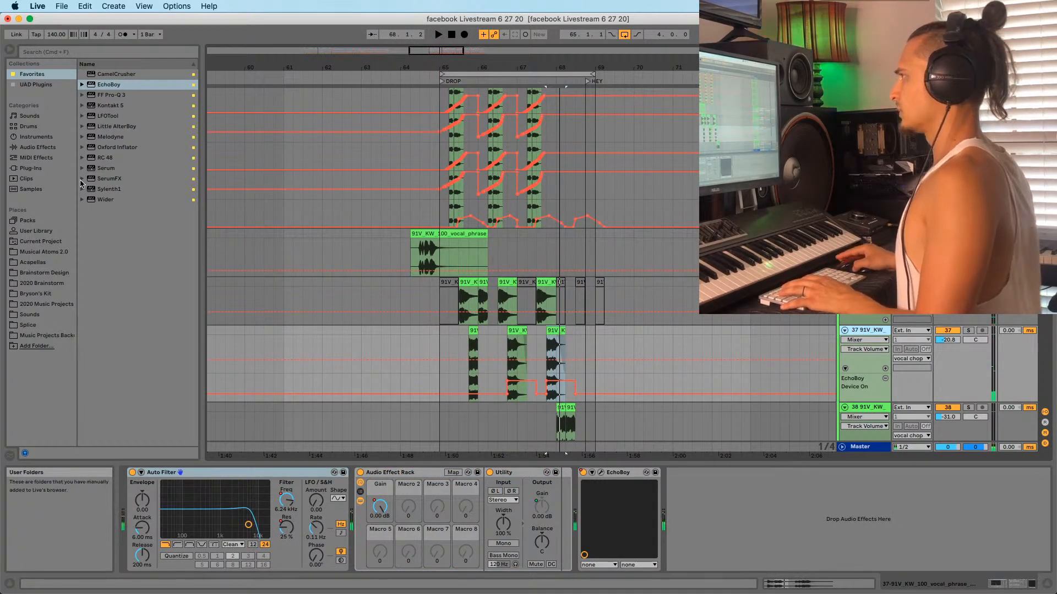
drag(104, 116, 565, 405)
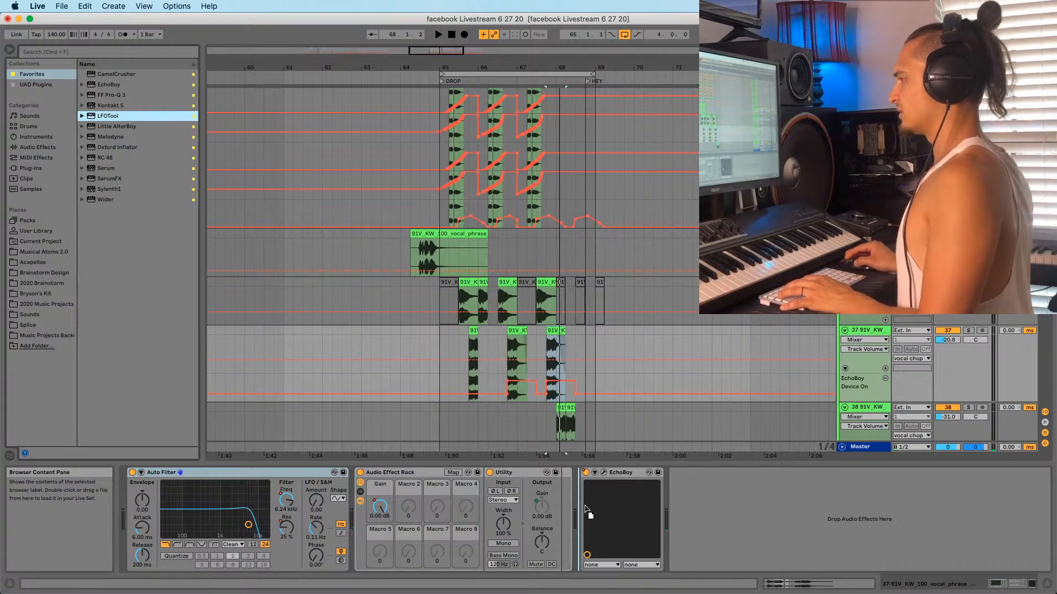
drag(577, 520, 577, 520)
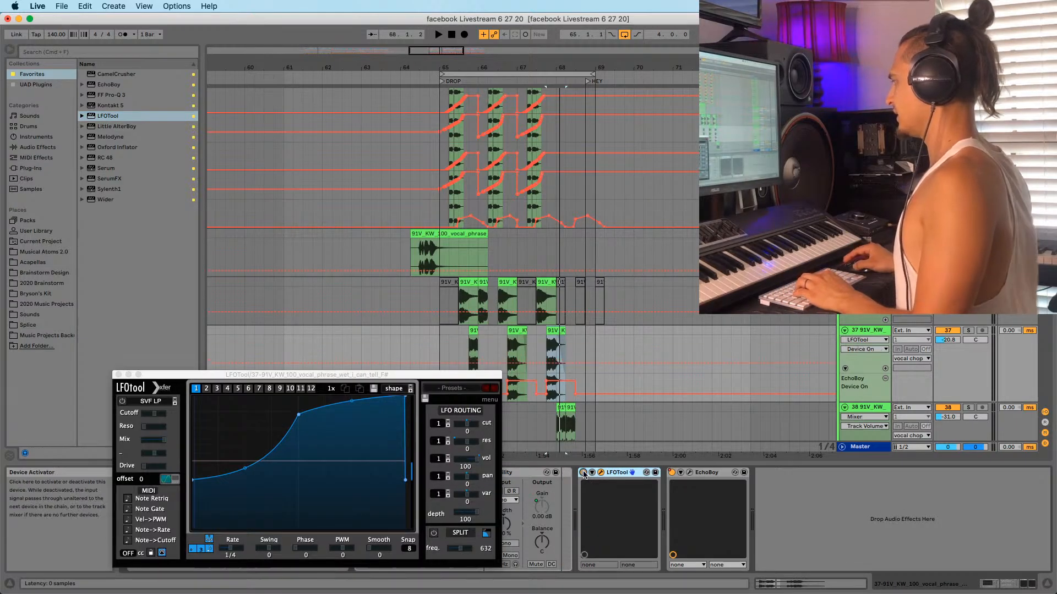
right_click(584, 474)
click(626, 538)
click(557, 370)
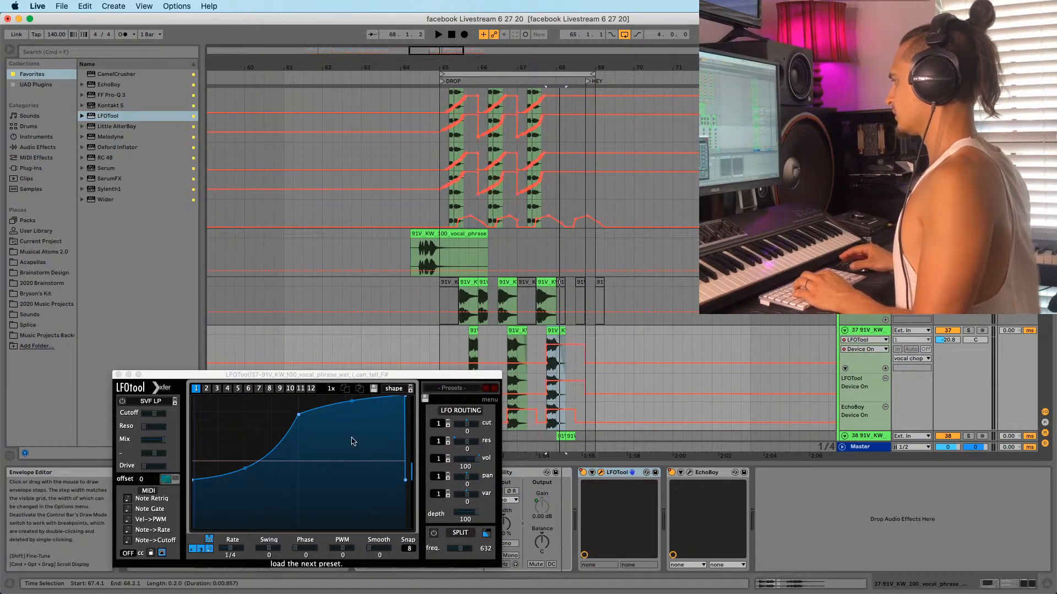
Reshape LFOTool's volume curve to rise steeply from the bottom and fall off at the end, and play the chop
drag(193, 480, 186, 545)
drag(302, 421, 218, 380)
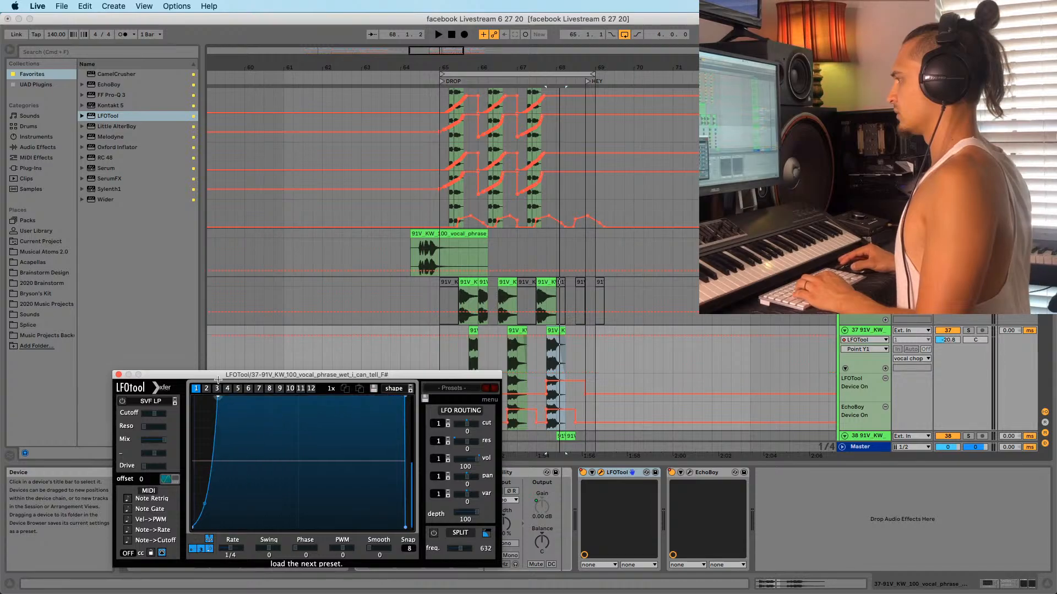
click(409, 391)
key(space)
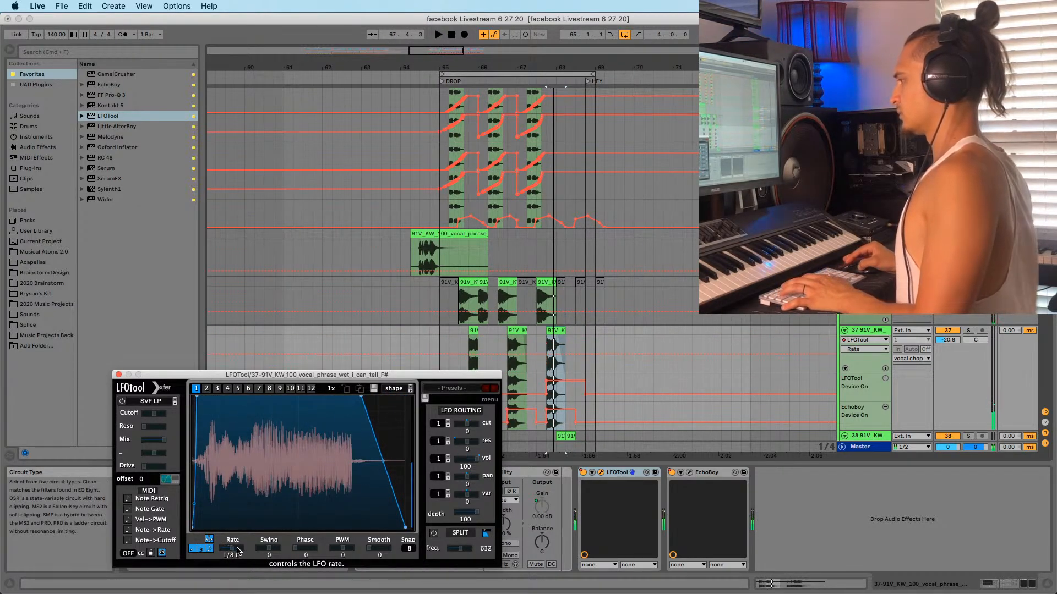
Set LFOTool's Rate to 1/16 and audition the gated chop from 67.4.1 repeatedly
drag(237, 551, 241, 552)
key(space)
key(space)
key(space)
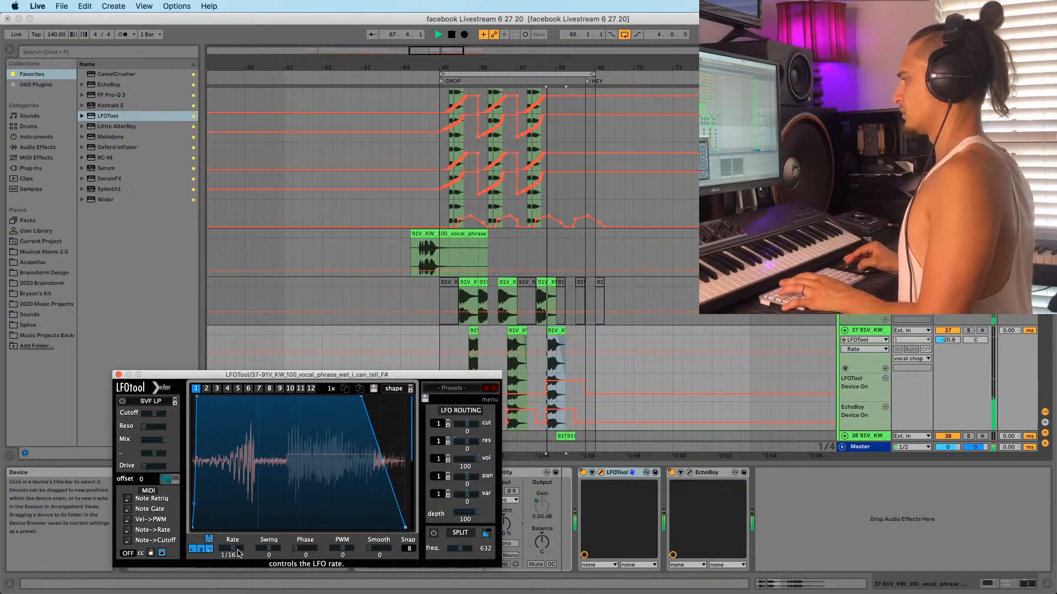
key(space)
key(space)
key(space)
key(space)
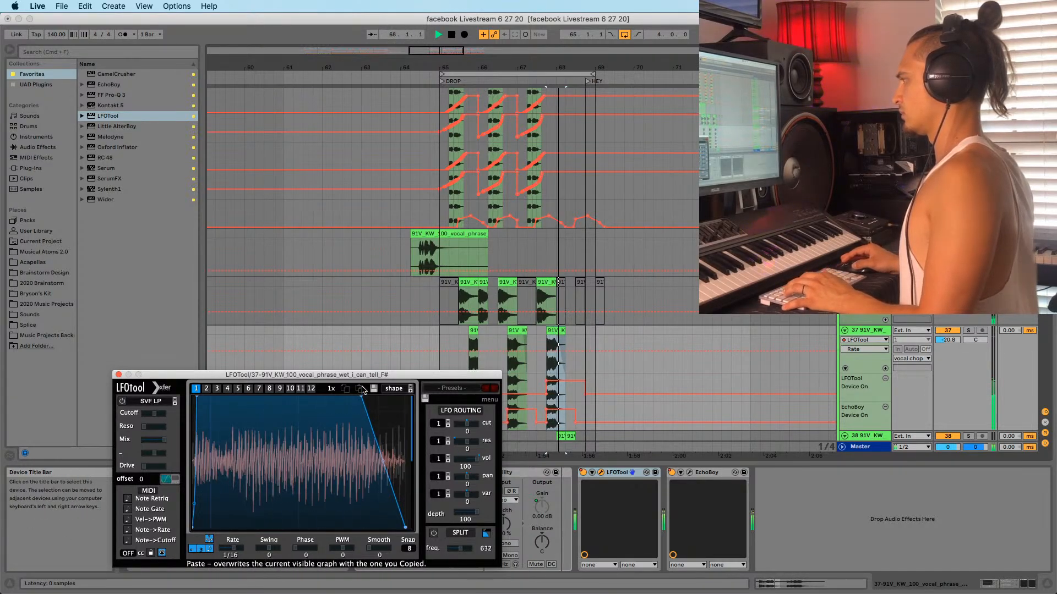
key(space)
key(space)
Raise the end points of LFOTool's curve to about mid-height, round off the falling half and replay the chop
drag(360, 395, 386, 391)
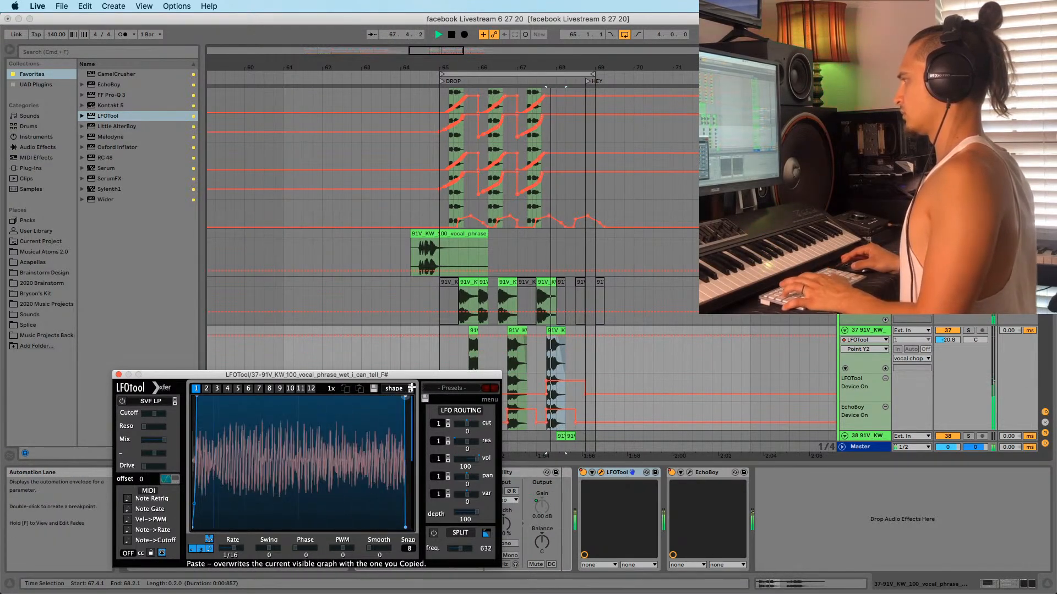
key(space)
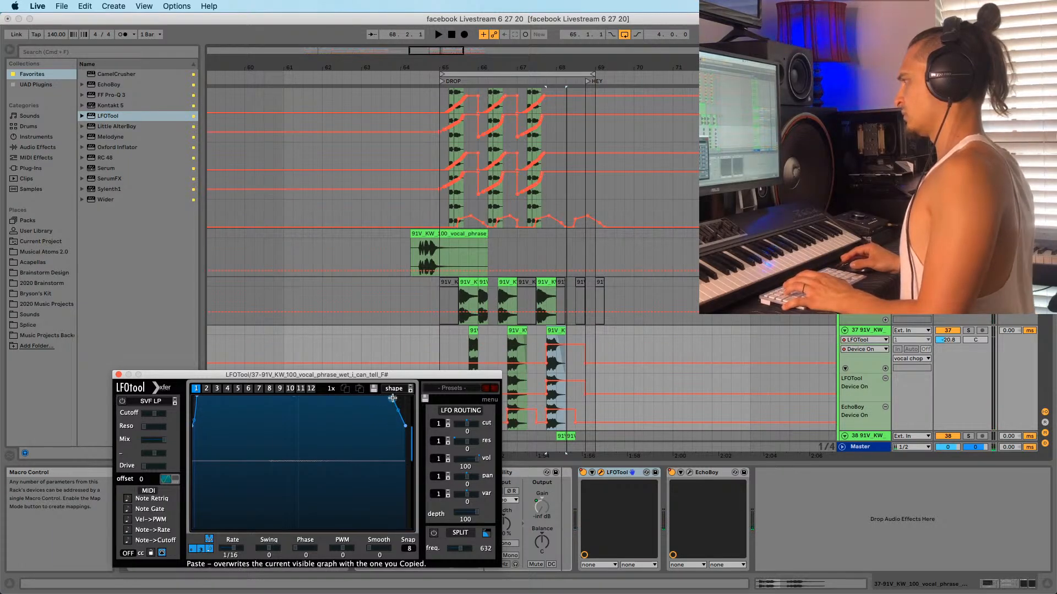
drag(405, 427, 401, 489)
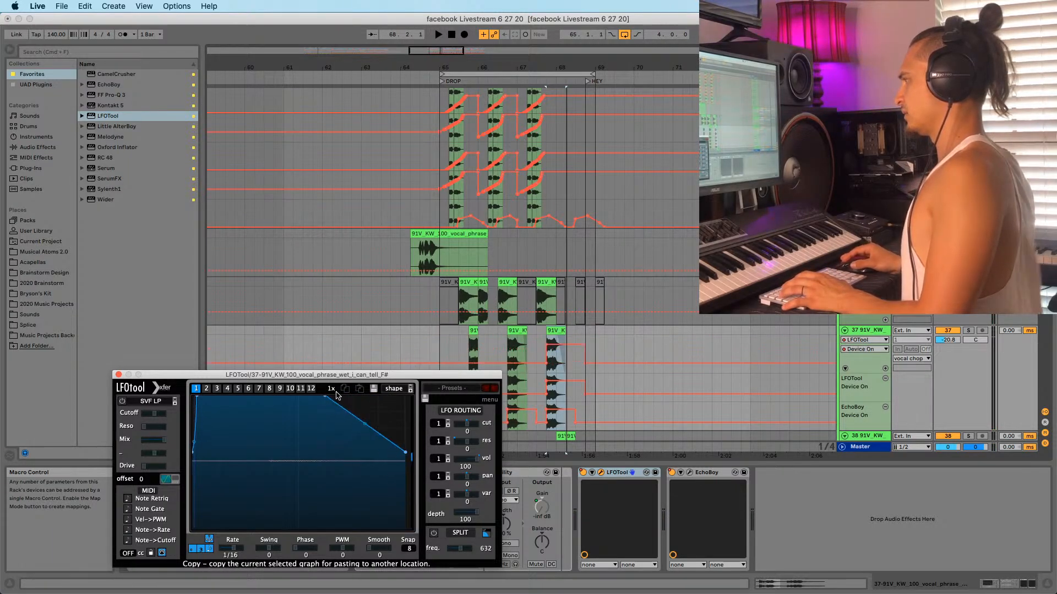
drag(296, 386, 302, 387)
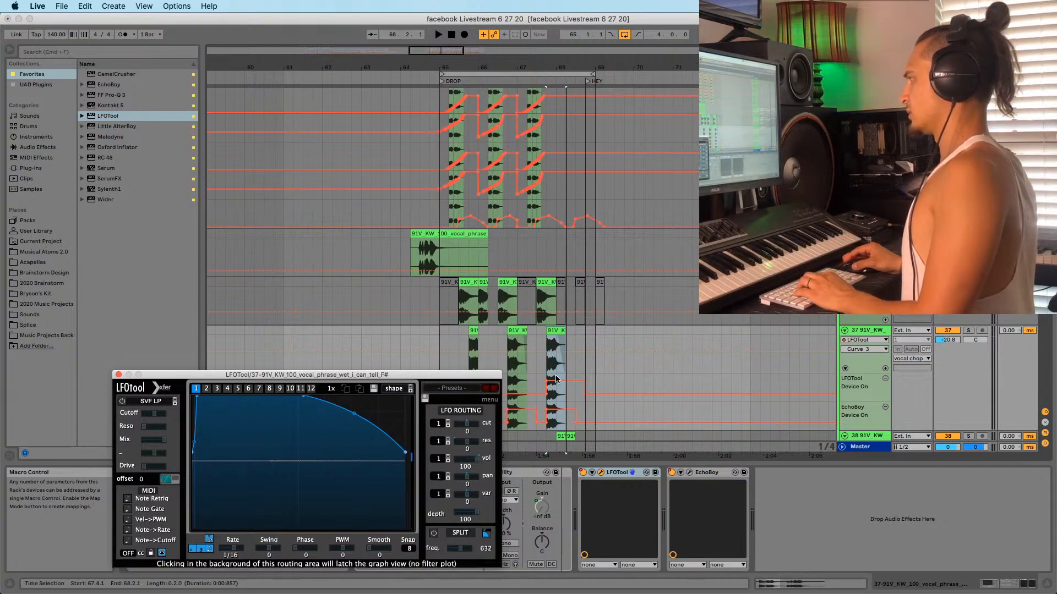
key(space)
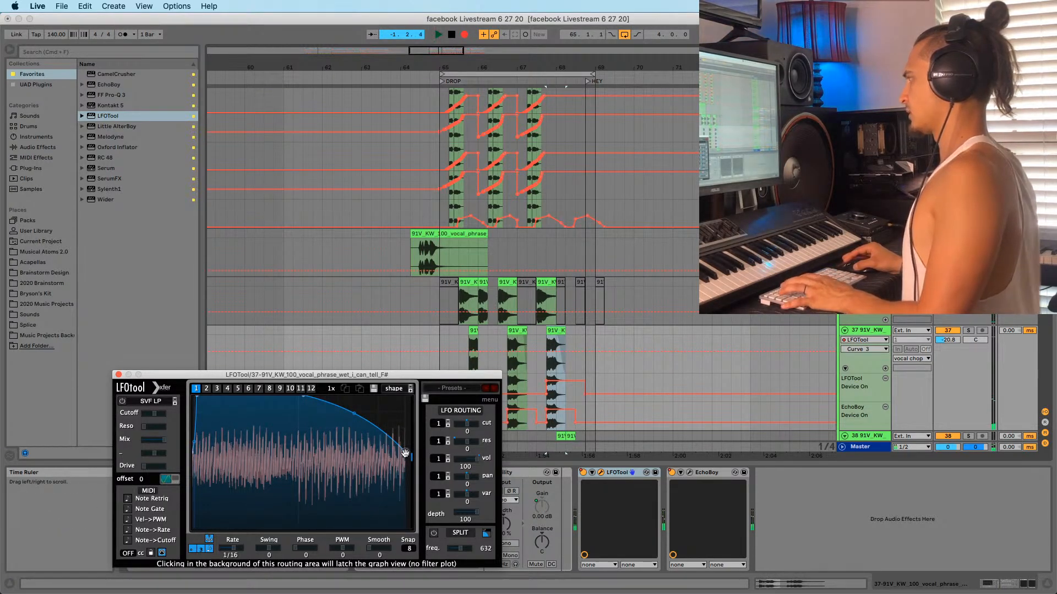
Expose LFOTool's Point Y3 for automation and record the curve's end point dropping over the chop at 67.4.1, playing from 67.2.1
click(406, 453)
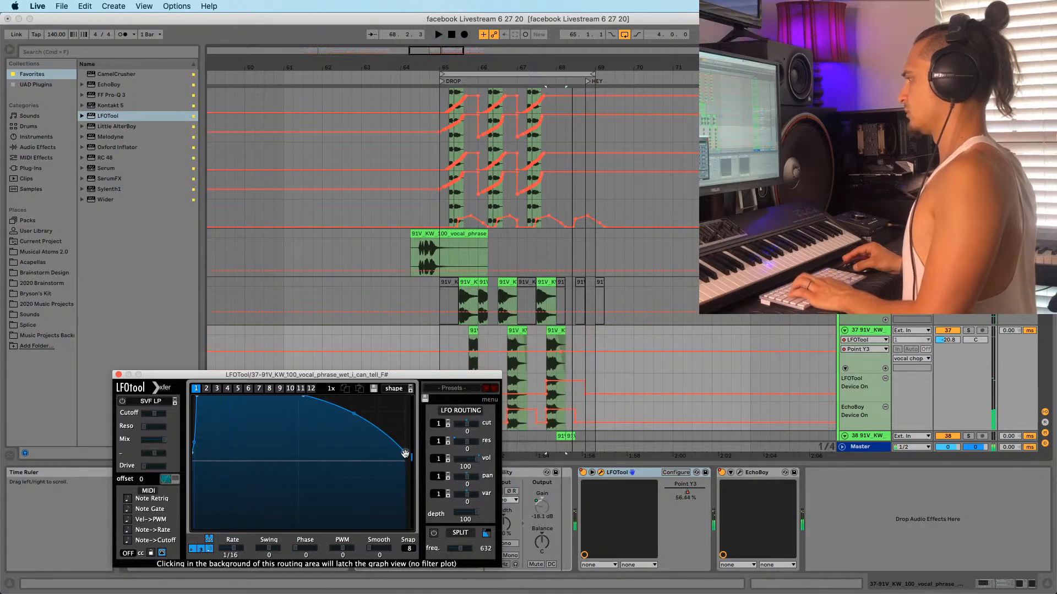
mouse_move(405, 453)
mouse_down()
mouse_move(405, 482)
mouse_move(408, 453)
mouse_up()
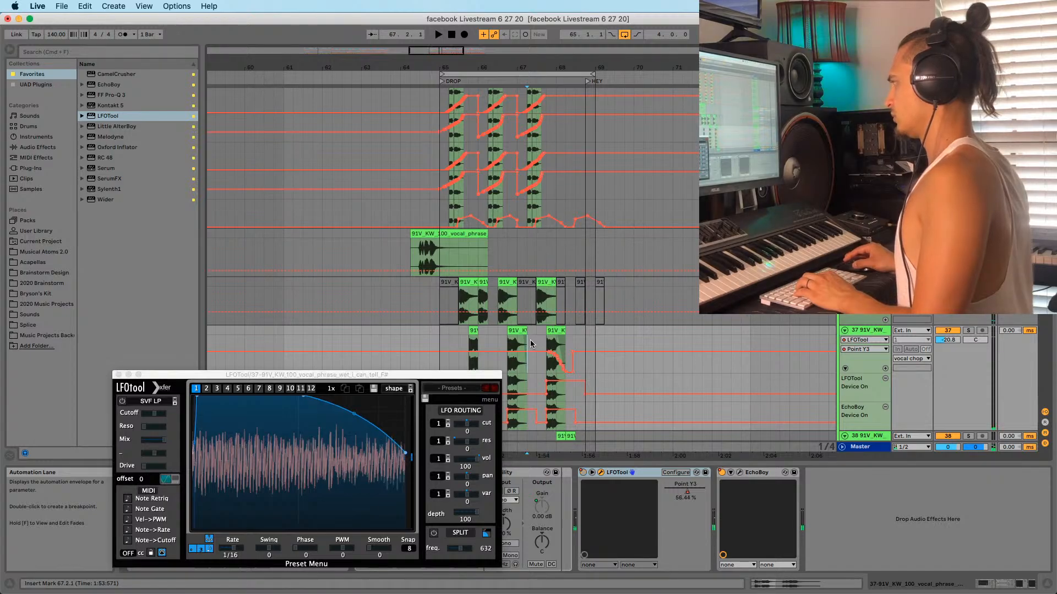
key(F9)
click(406, 460)
drag(406, 461, 406, 527)
key(space)
key(space)
key(space)
key(space)
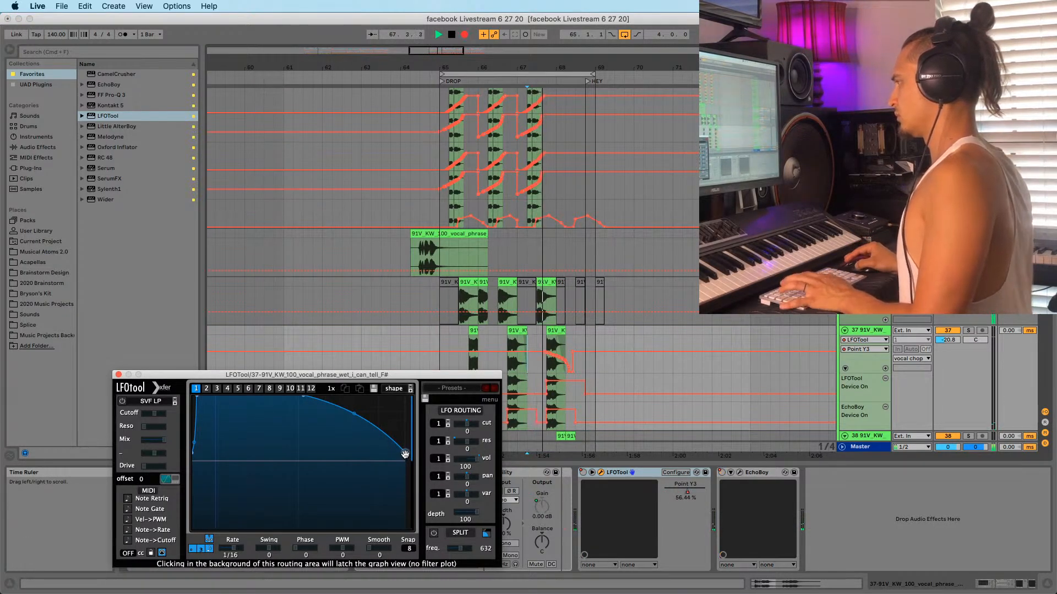
Record the Point Y3 drop again over the chop at 67.4.1, close LFOTool's window and stop playback
drag(405, 454, 405, 527)
key(space)
key(space)
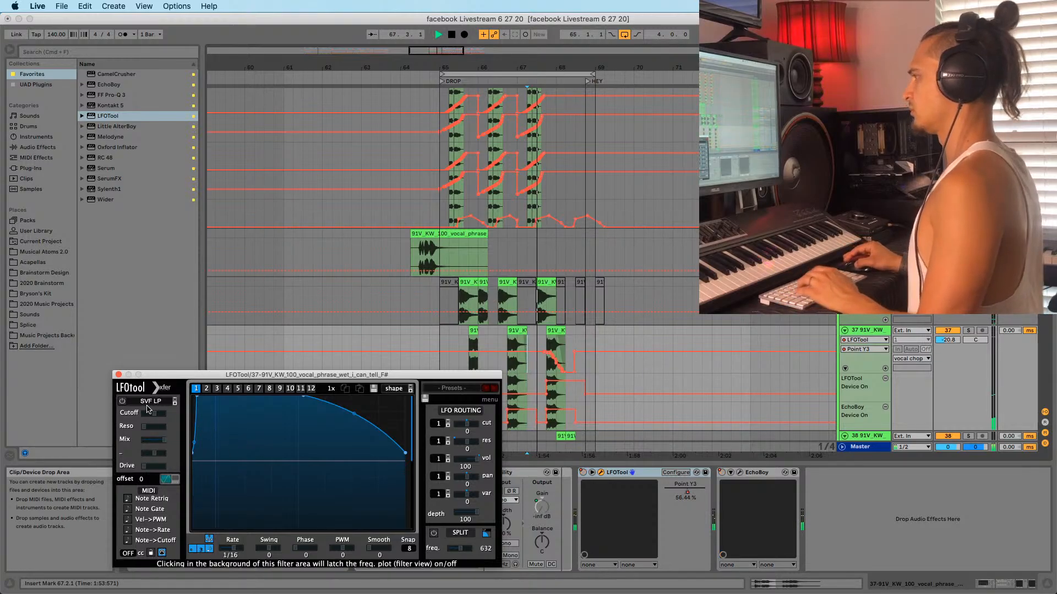
click(119, 375)
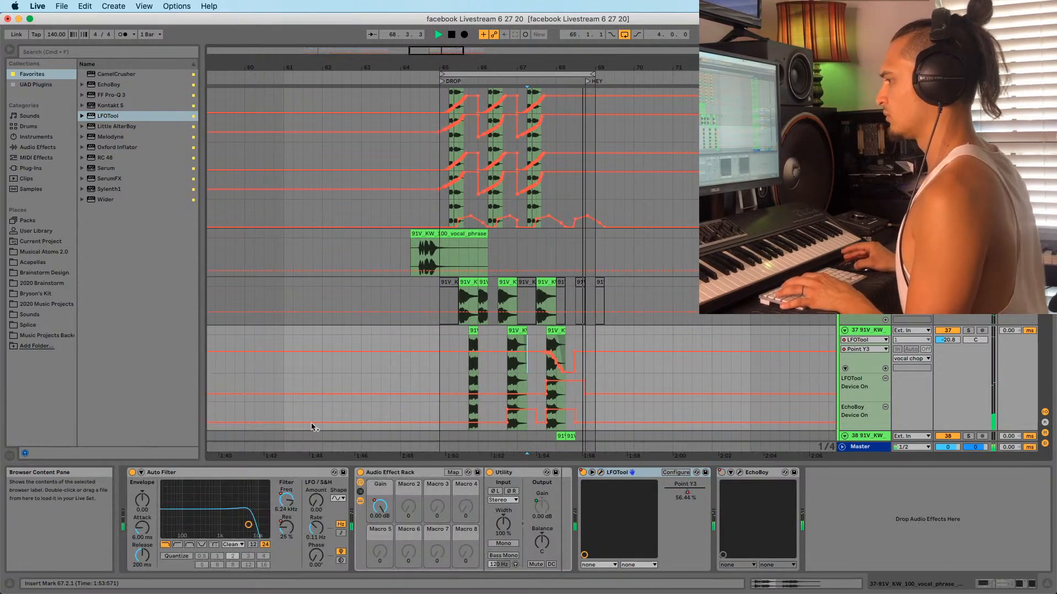
key(space)
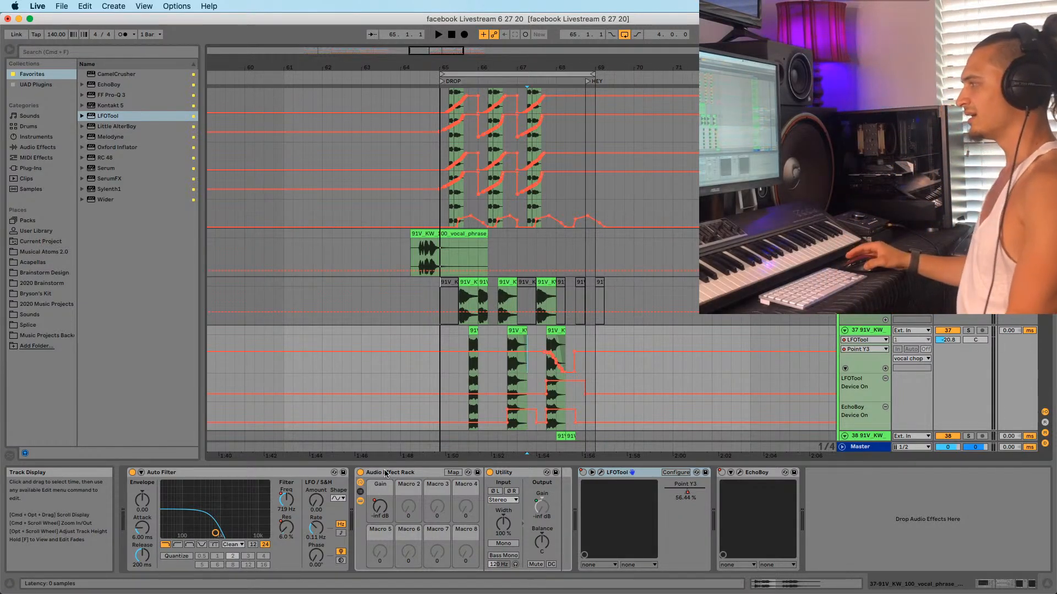
Play the drop from 65.1.1 with the automation lanes shown to check the new LFOTool move on track 37
click(439, 336)
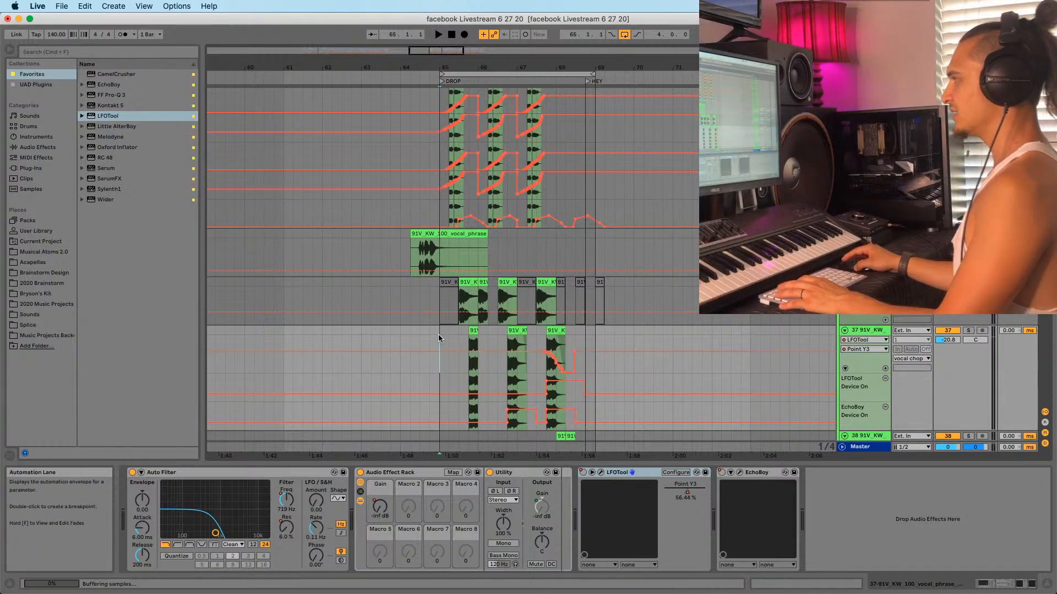
drag(440, 64, 325, 136)
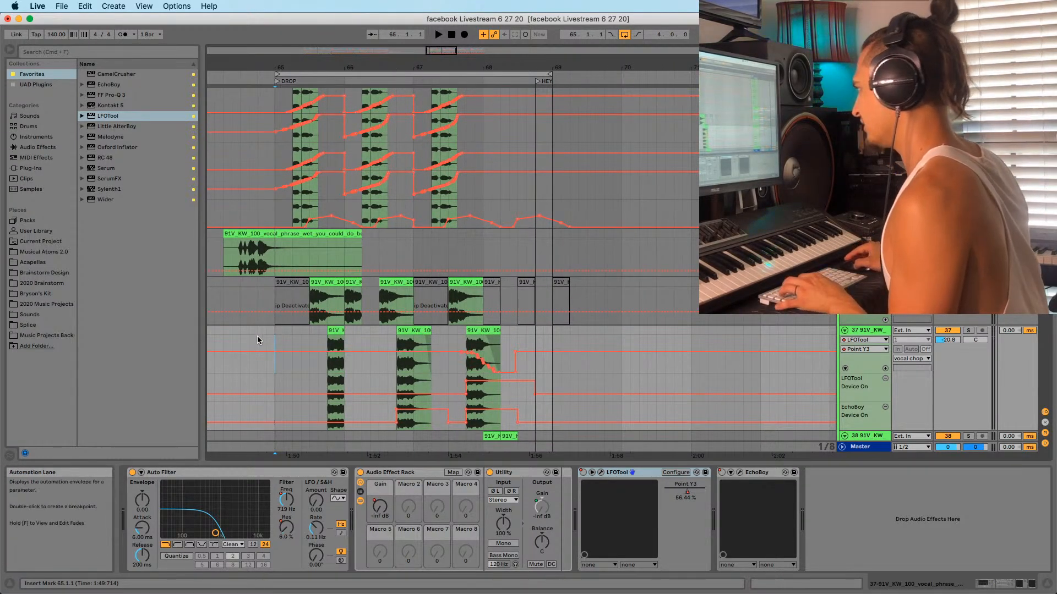
key(a)
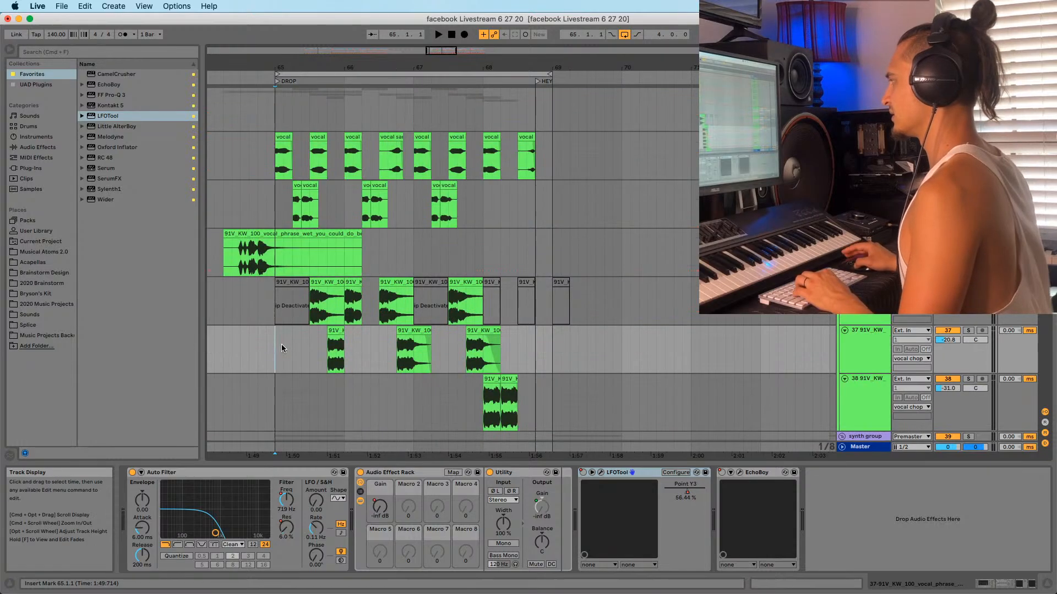
key(a)
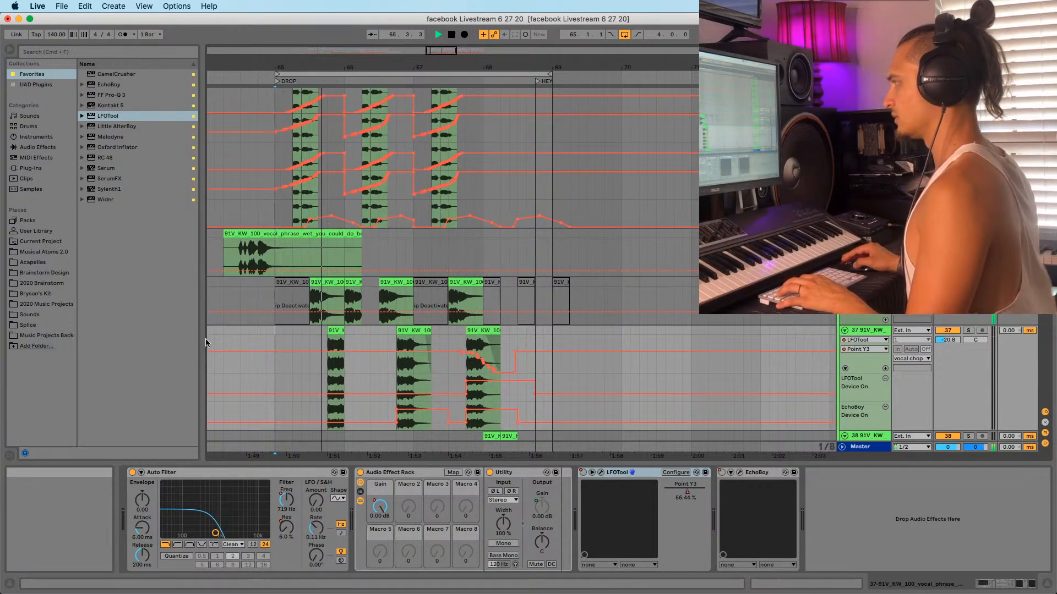
scroll(465, 317, down, 1)
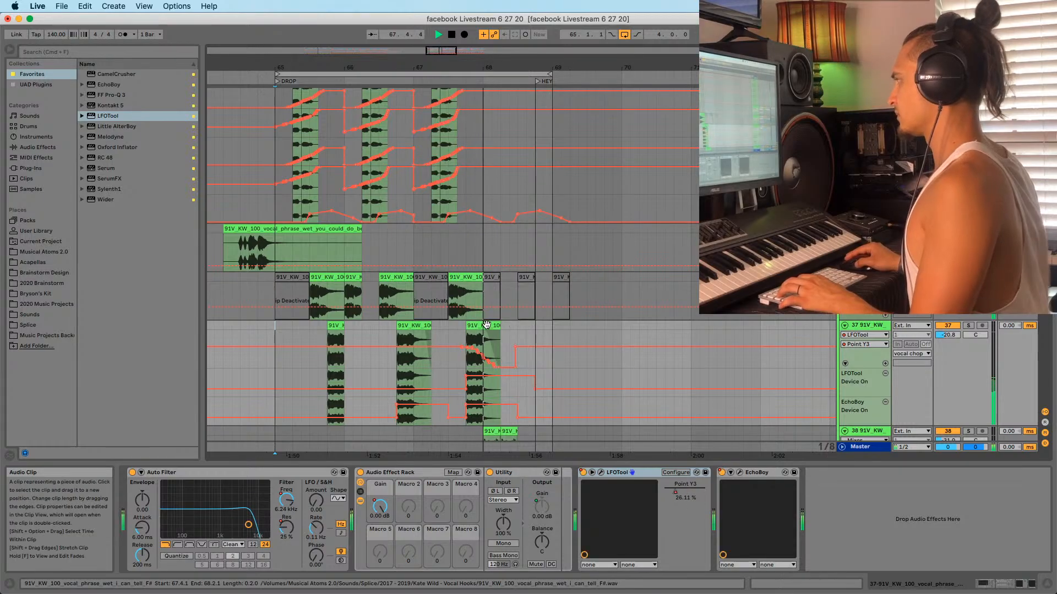
click(485, 325)
click(276, 328)
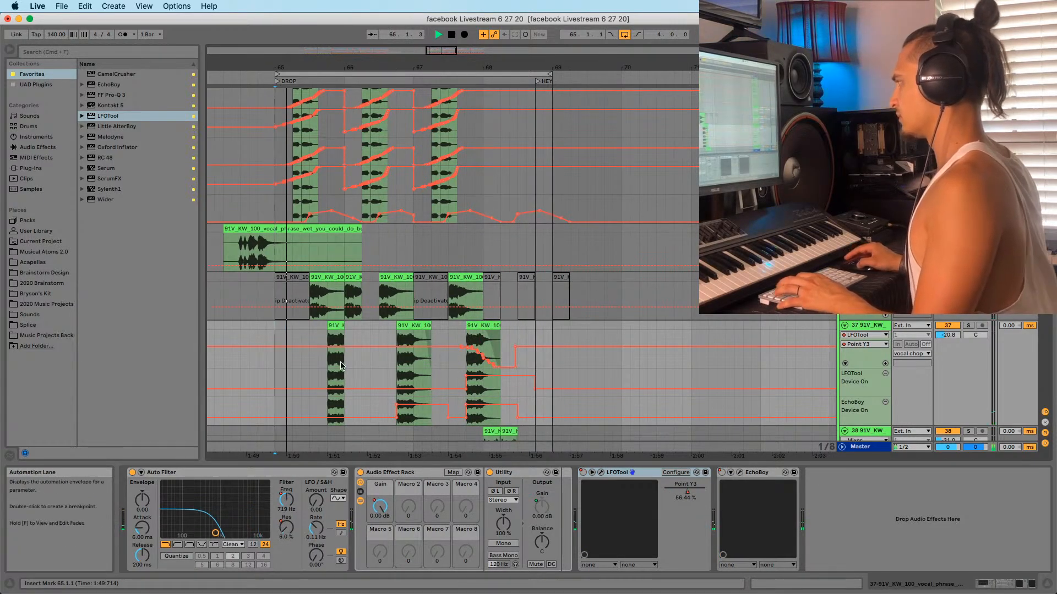
Play the earlier section from 33.1.1 on the vocal phrase track with the automation lanes hidden
drag(334, 63, 402, 44)
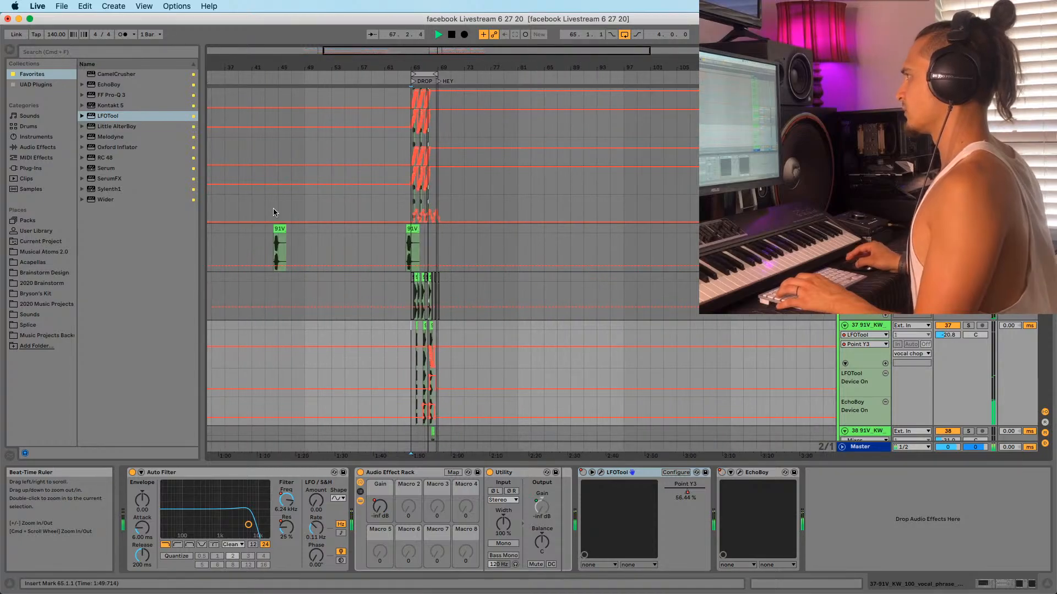
click(237, 245)
scroll(279, 229, left, 3)
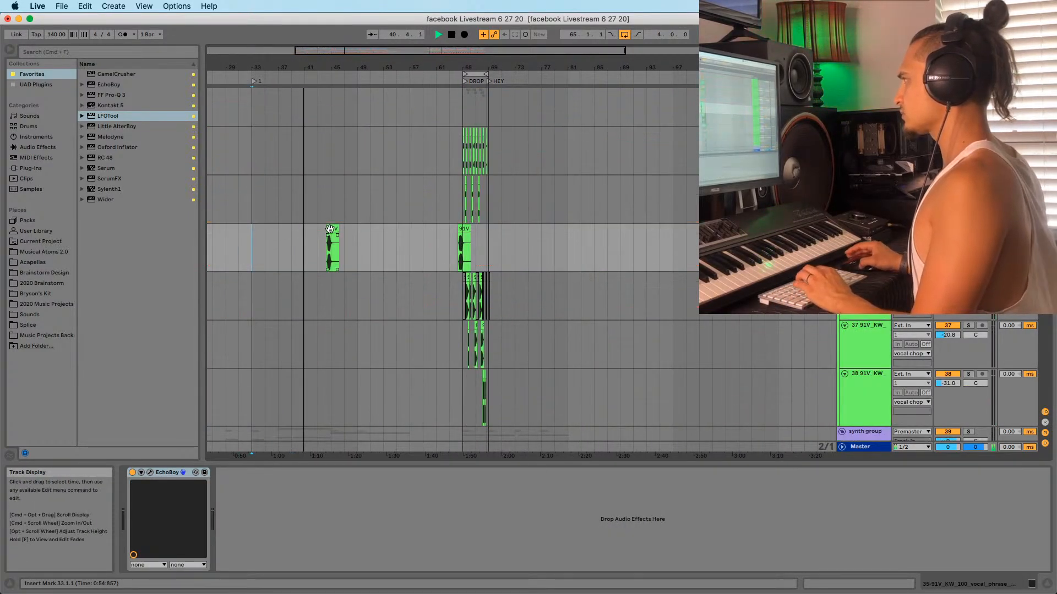
key(a)
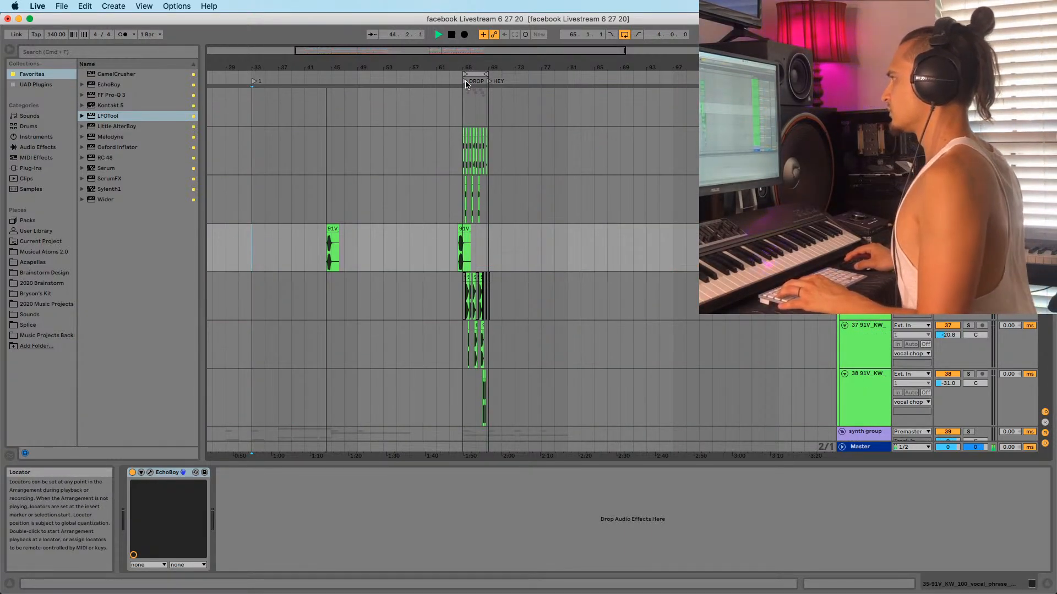
drag(465, 68, 467, 46)
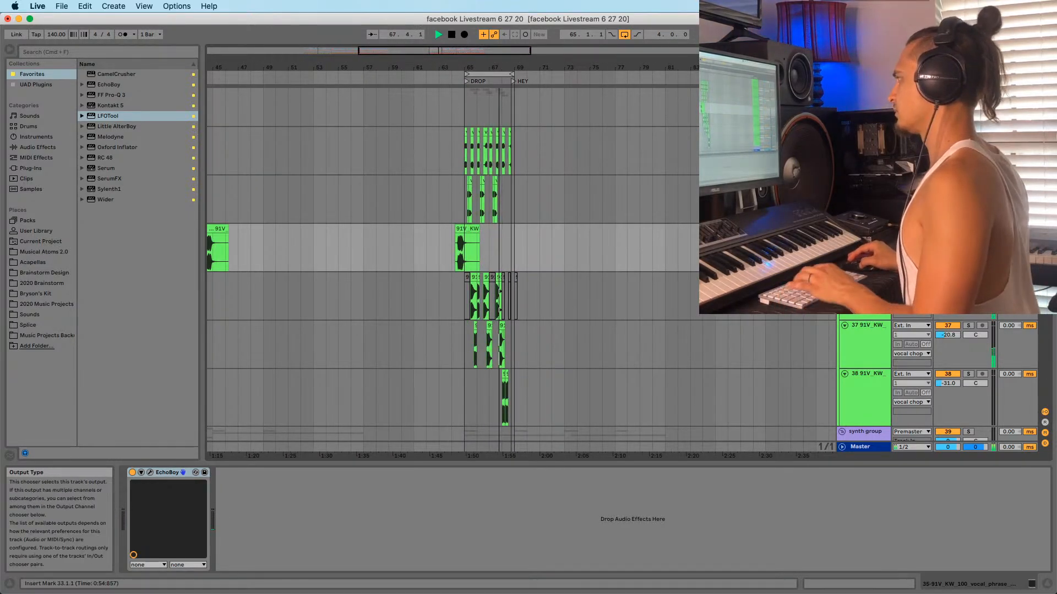
Replay the drop from 65.1.1 several times, alternating between the vocal chop group and track 34
drag(485, 67, 474, 114)
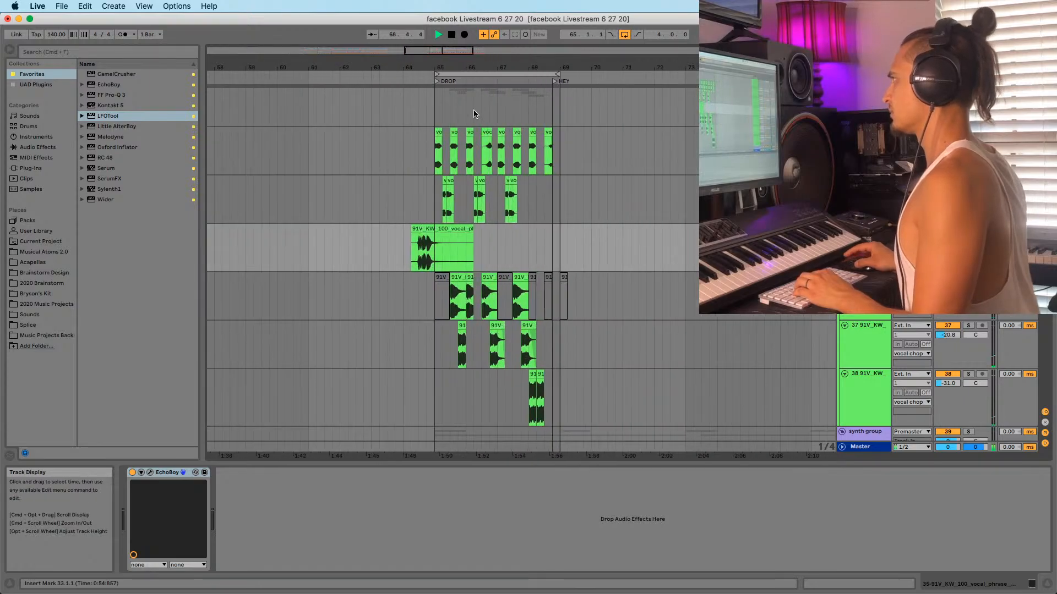
drag(444, 67, 432, 113)
click(446, 125)
click(427, 116)
click(433, 118)
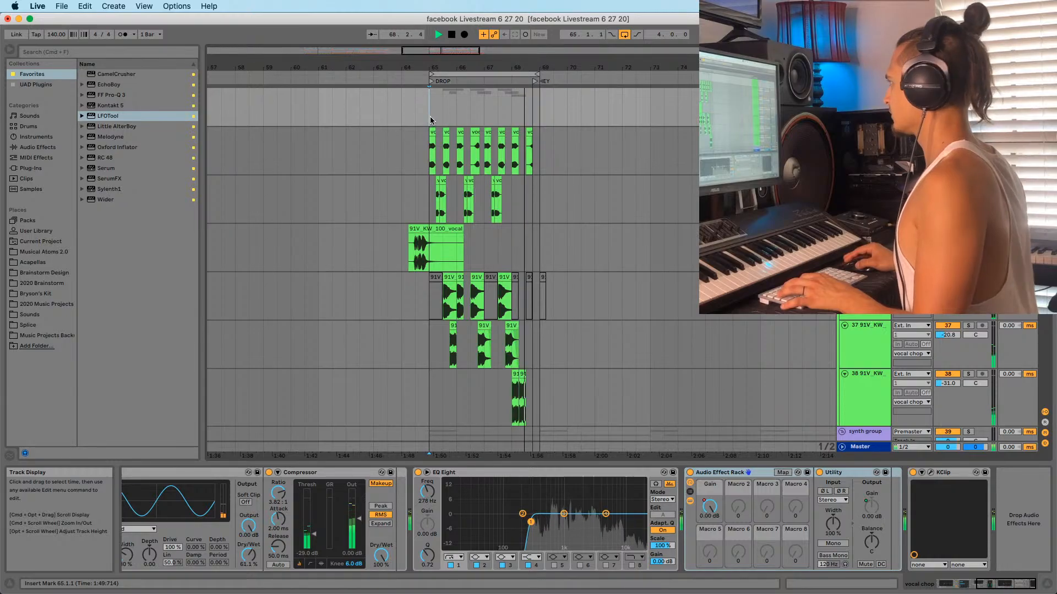
scroll(431, 165, down, 2)
click(431, 208)
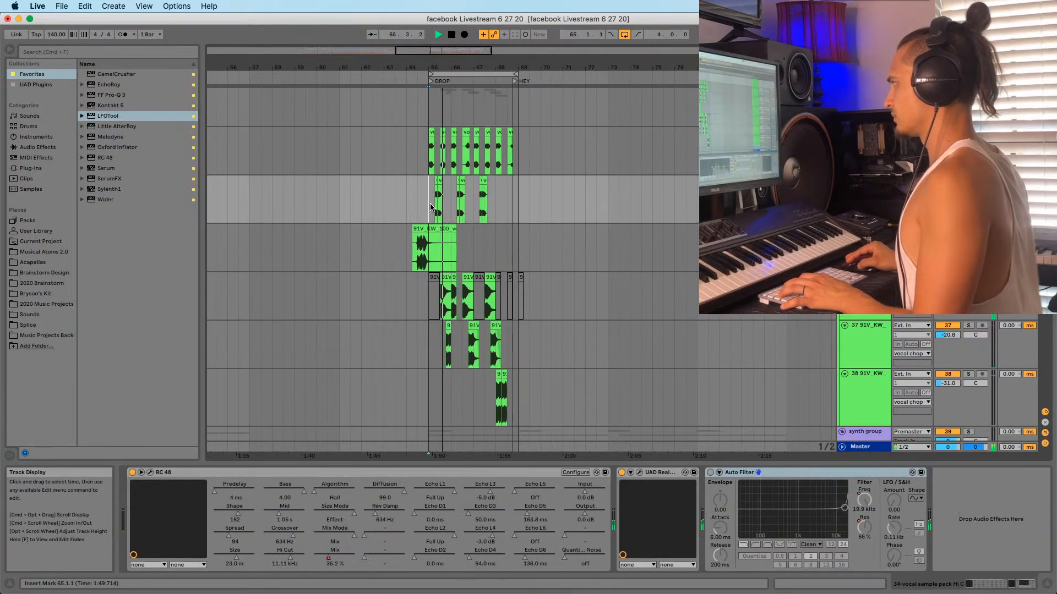
click(432, 107)
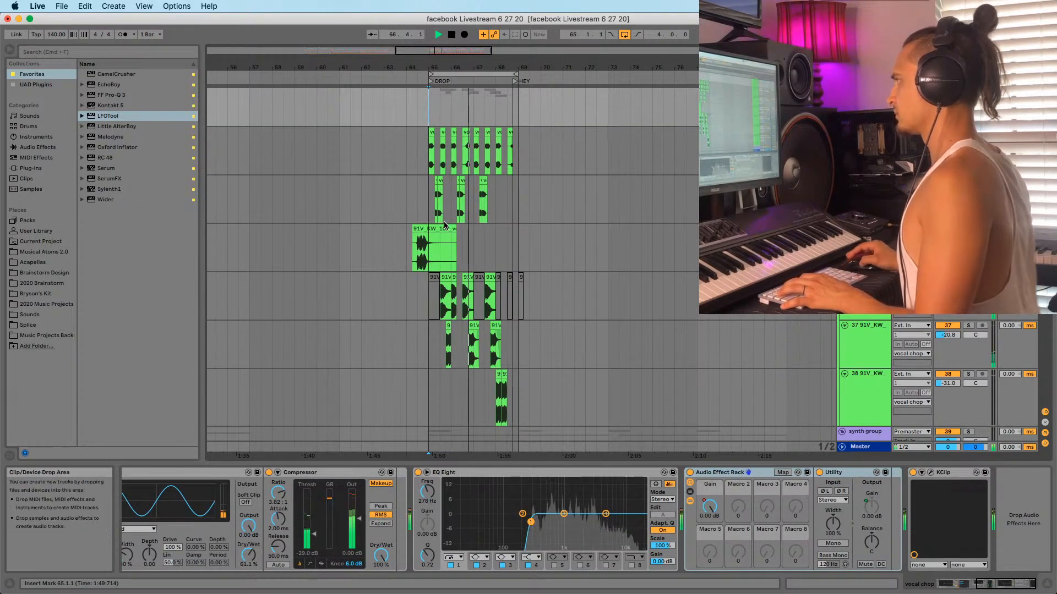
click(431, 206)
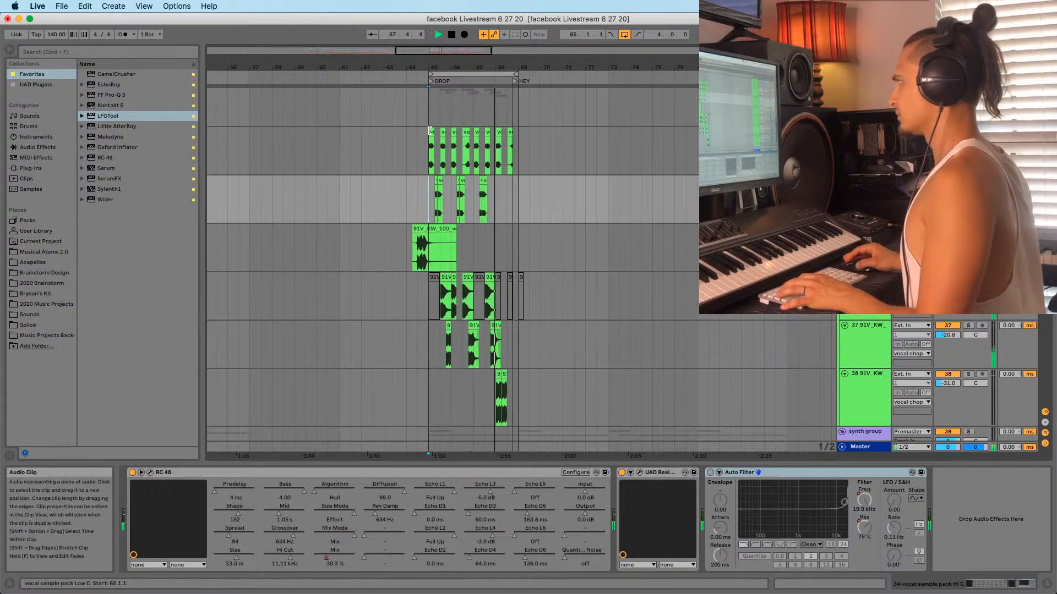
Play the drop from the vocal chop group at 65.1.1, stop playback and save the project
click(431, 107)
scroll(431, 118, up, 4)
key(space)
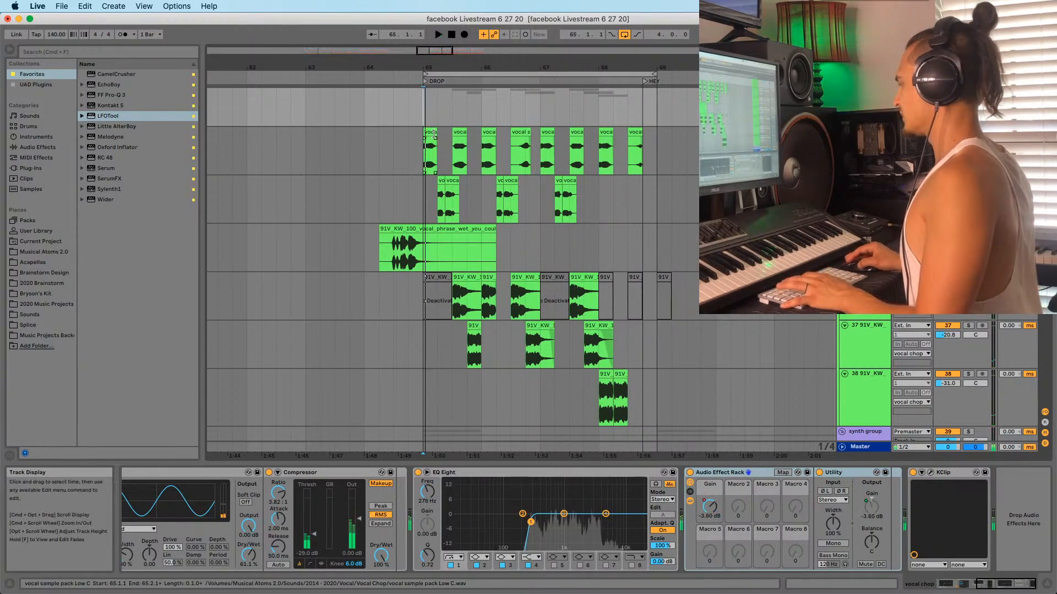
key(super+s)
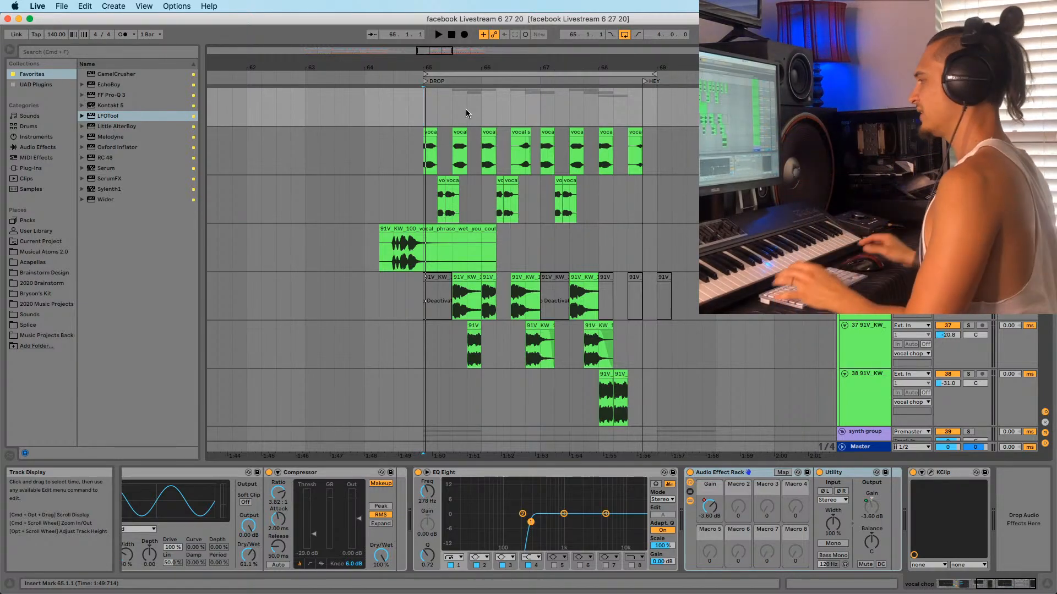
Listen to the layered drop from 65.1.1, checking track 34, the vocal chop group and track 36 against the other parts
click(425, 208)
key(space)
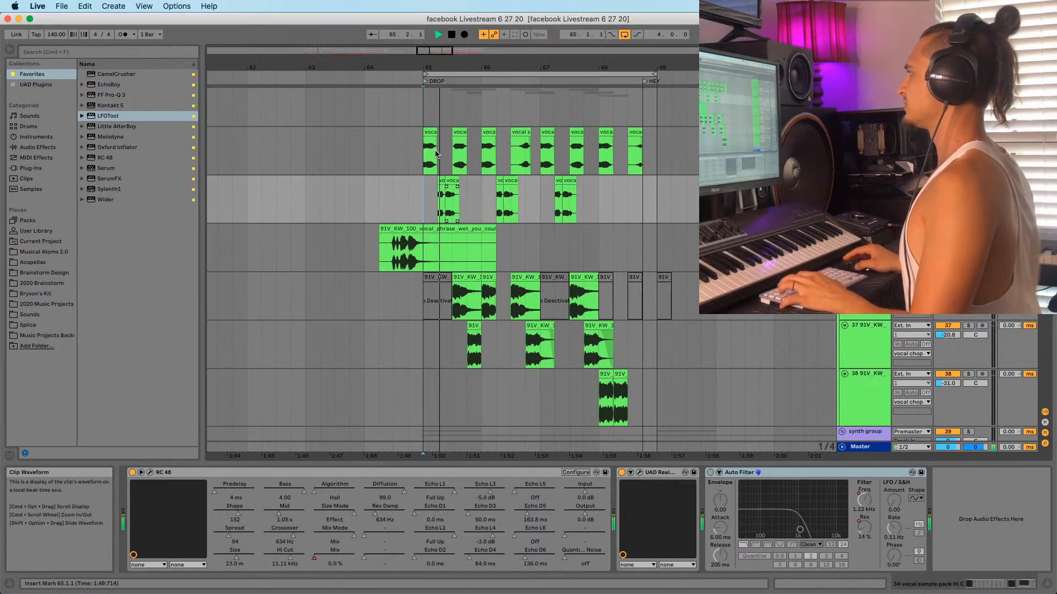
drag(443, 85, 442, 76)
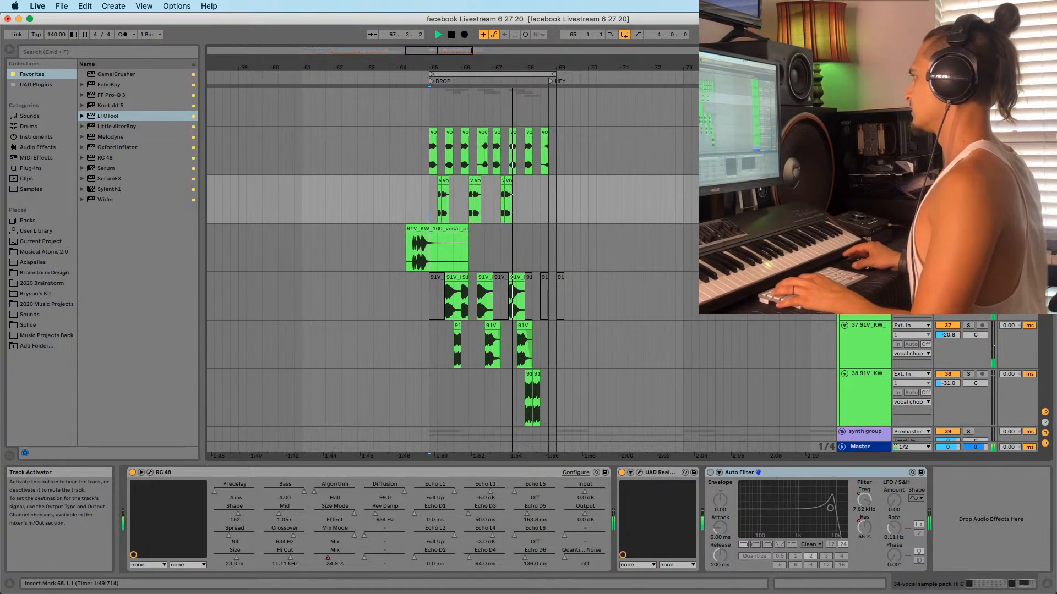
scroll(427, 187, up, 3)
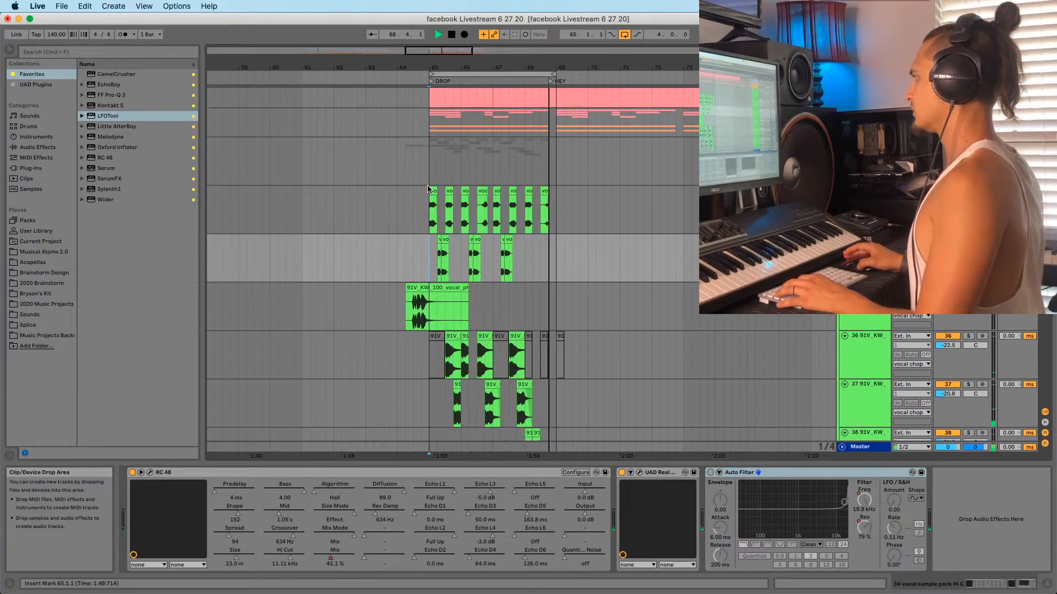
click(428, 164)
scroll(492, 308, down, 1)
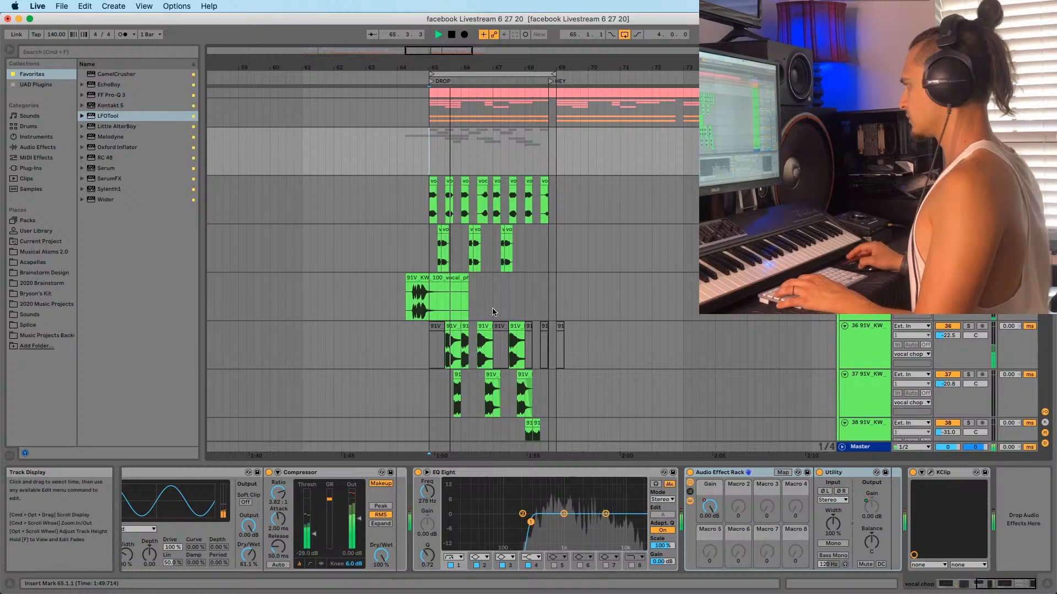
click(433, 391)
scroll(429, 363, up, 8)
scroll(429, 360, up, 3)
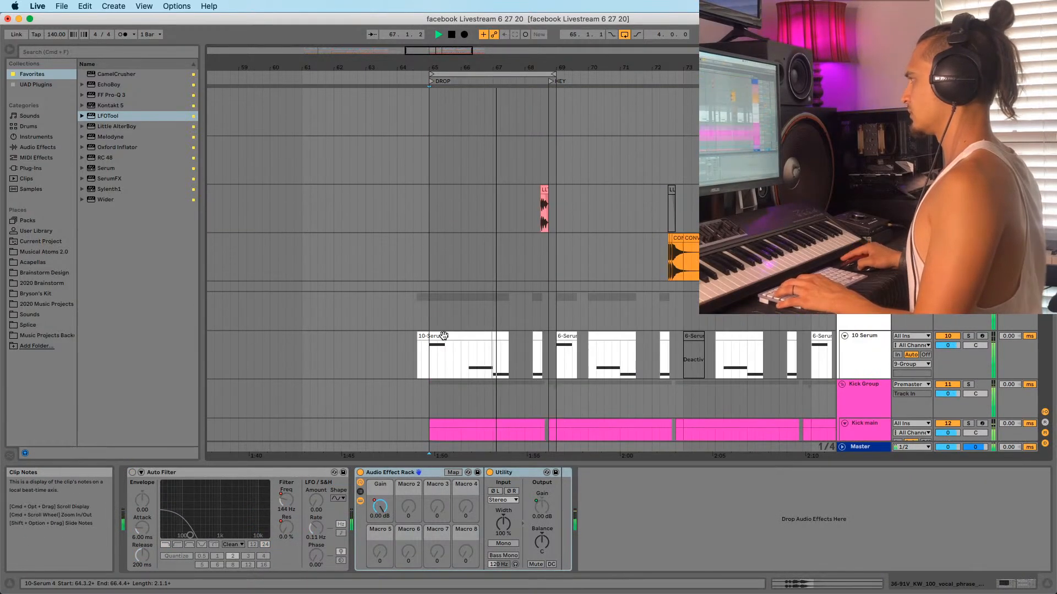
Review the drop from 65.1.1 across the whole arrangement, from the Serum and kick tracks to the MID and HEY groups
drag(396, 67, 469, 33)
key(minus)
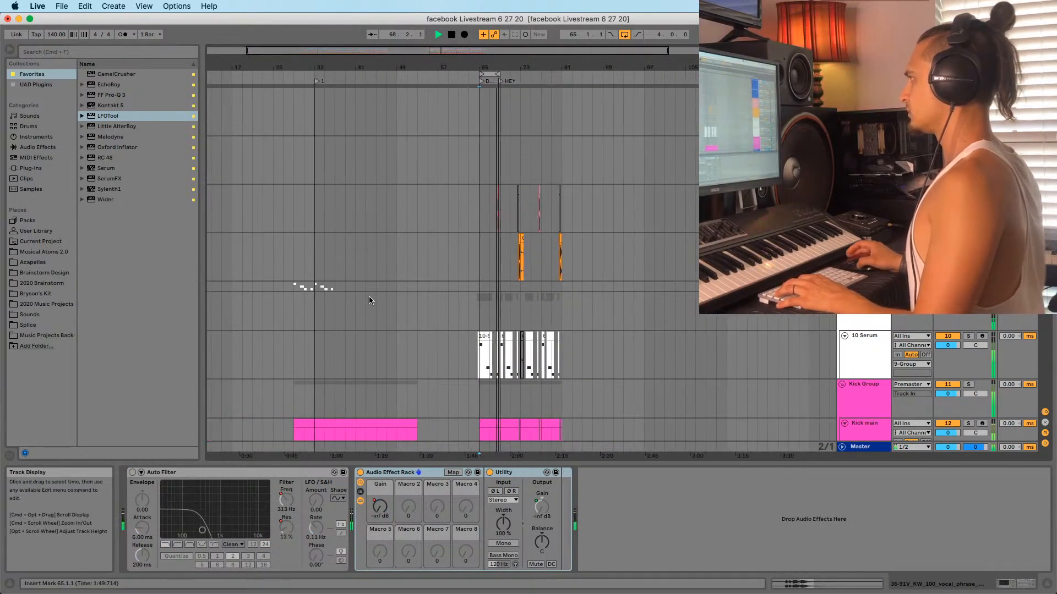
scroll(396, 286, down, 8)
click(483, 339)
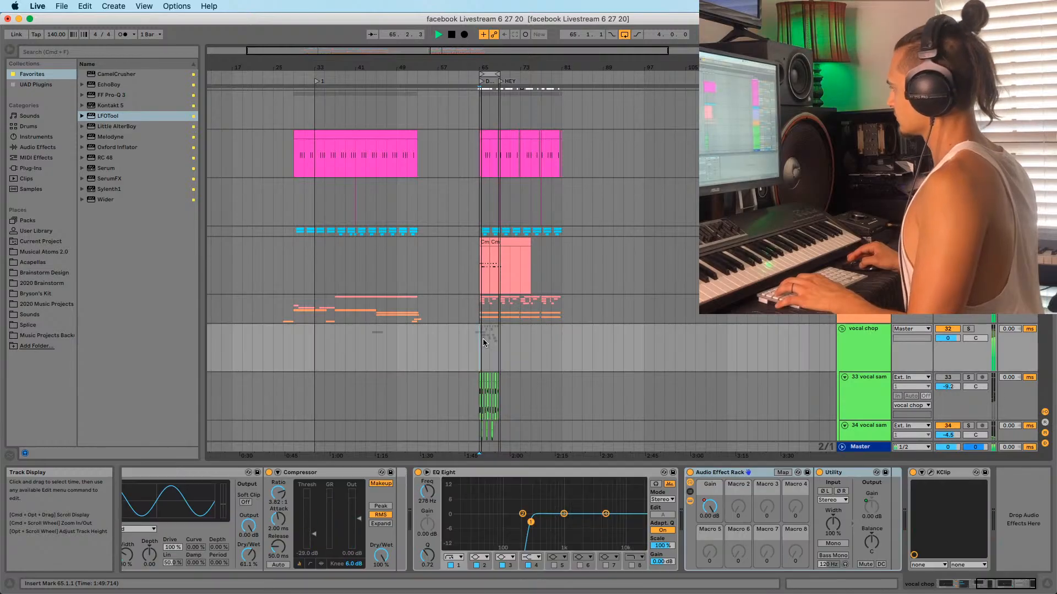
click(478, 315)
scroll(478, 333, down, 8)
scroll(477, 333, down, 15)
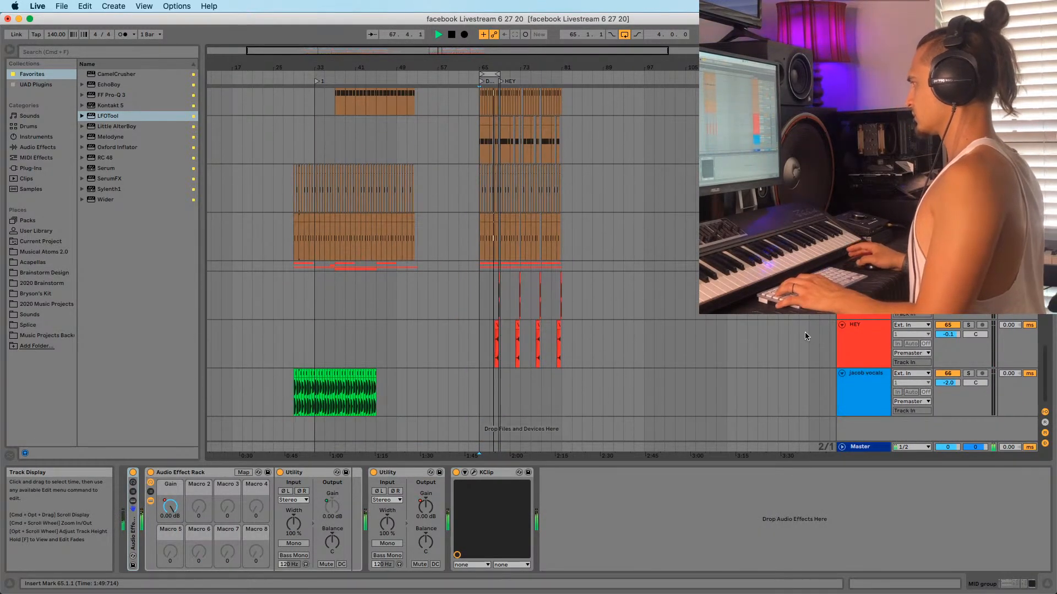
click(485, 314)
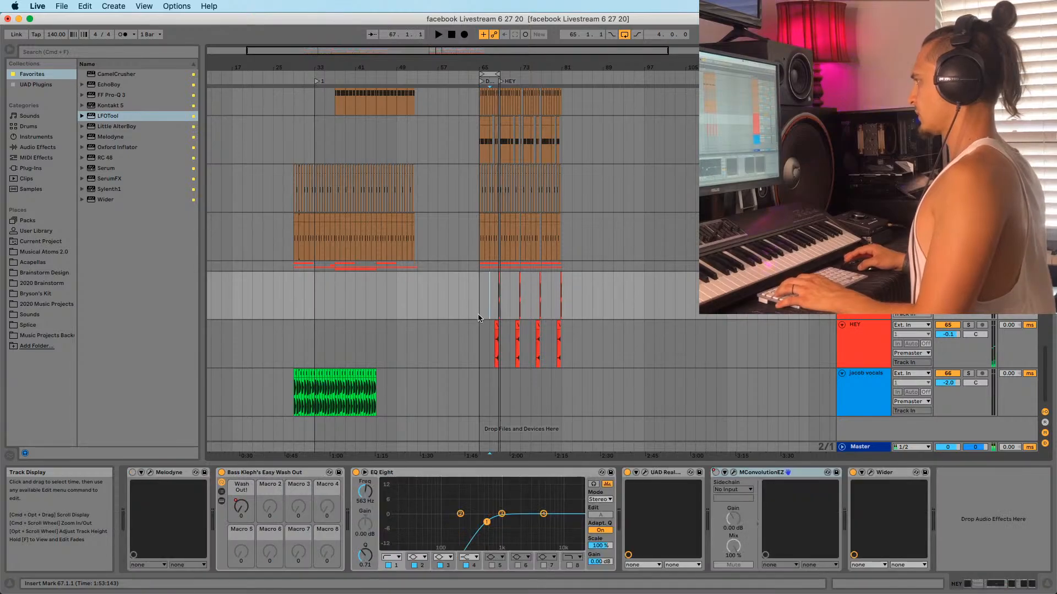
scroll(473, 322, up, 12)
key(space)
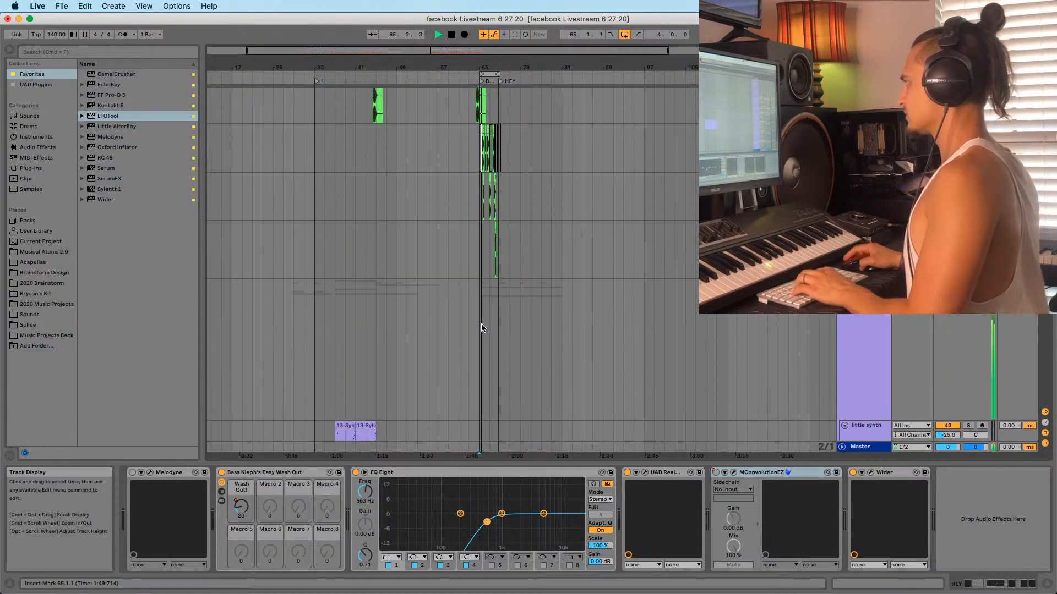
scroll(479, 308, down, 2)
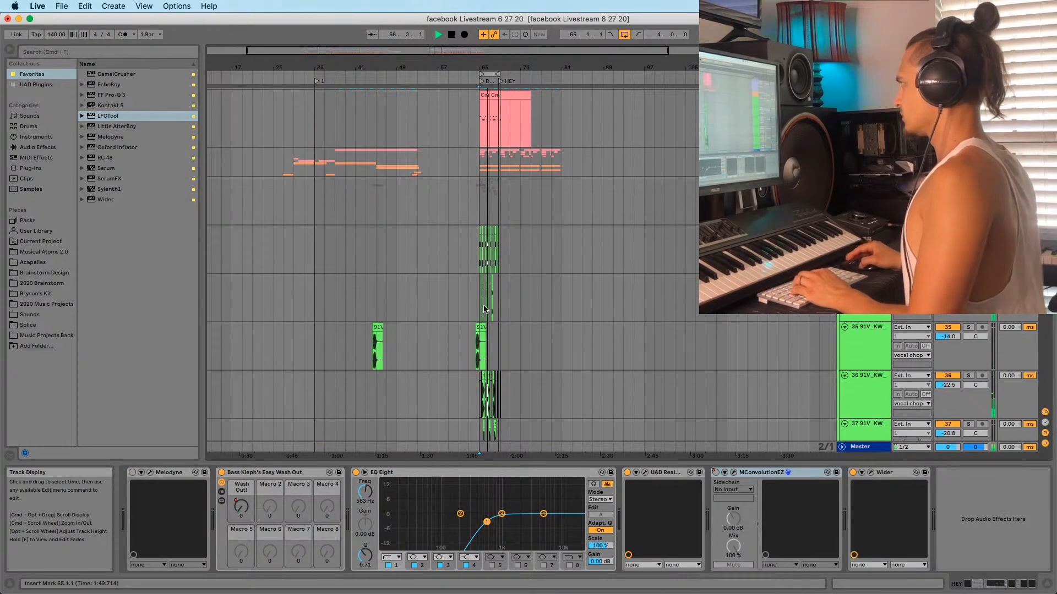
click(476, 293)
scroll(476, 293, up, 5)
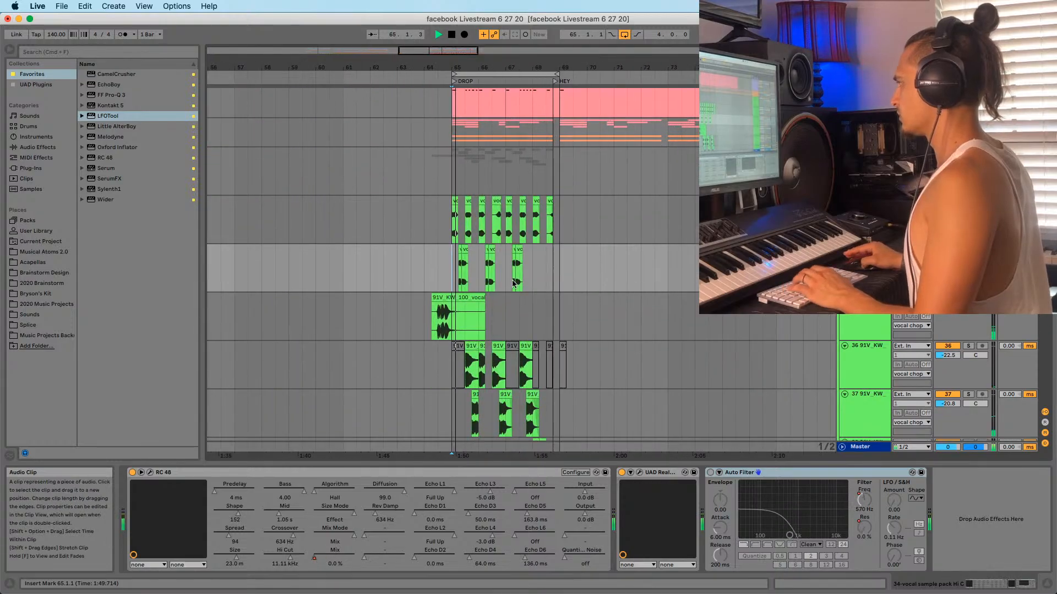
Play the vocal chops in the drop and inspect the effect chain of track 37 at 65.4.1
scroll(498, 303, down, 3)
key(space)
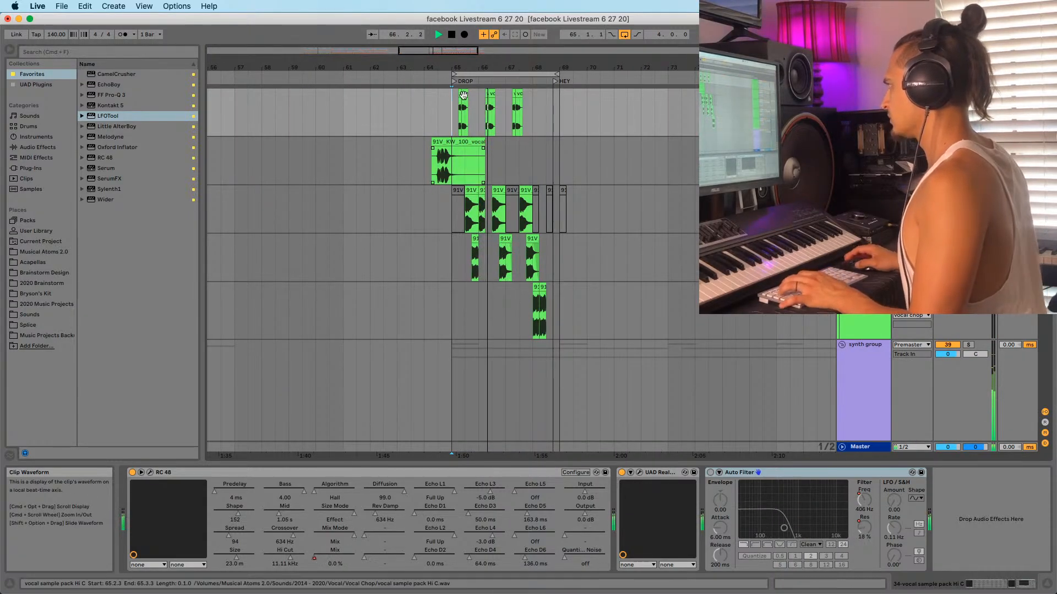
drag(476, 64, 477, 110)
click(264, 258)
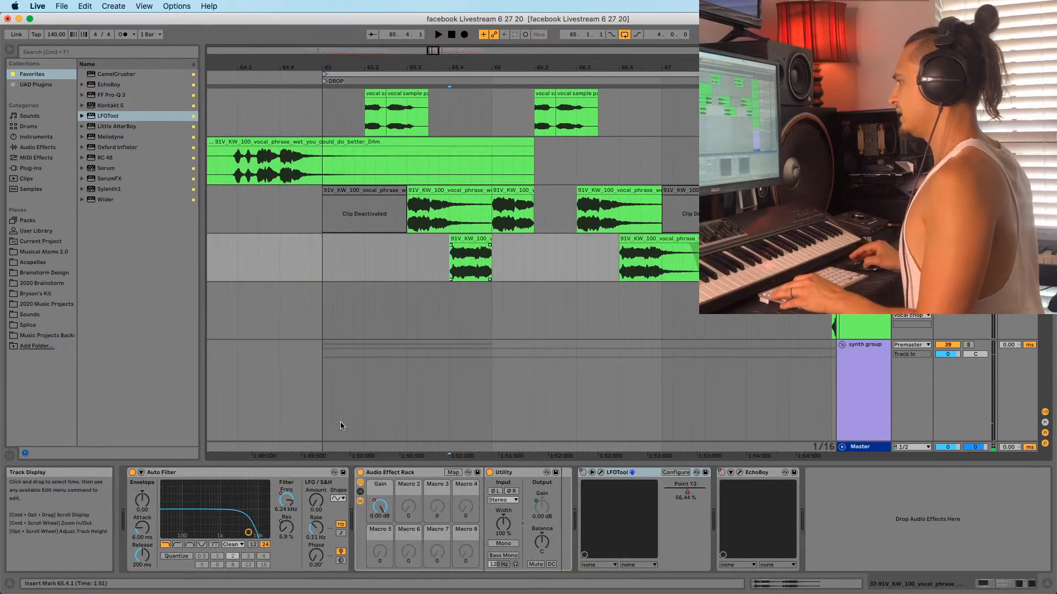
Try removing the Auto Filter from track 36, audition the vocal chop at 66.1.1, and undo the removal
click(471, 219)
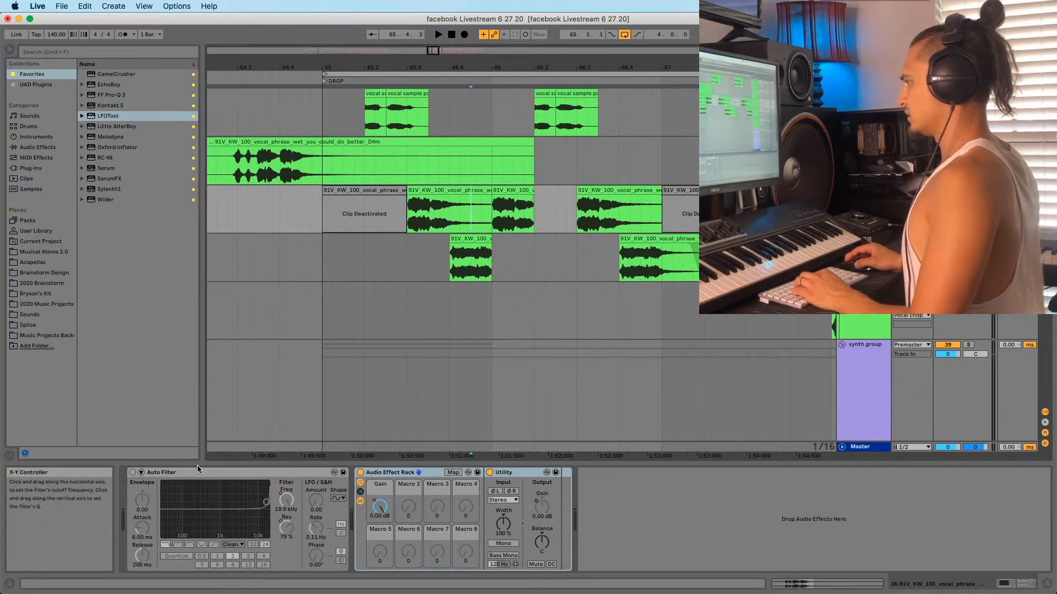
click(209, 475)
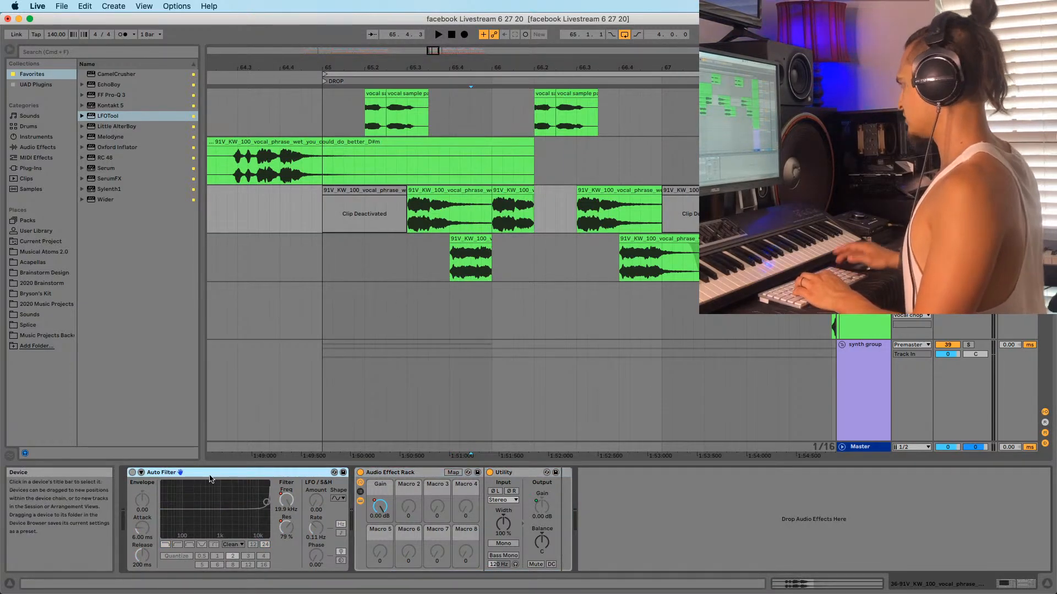
key(Delete)
click(508, 189)
key(space)
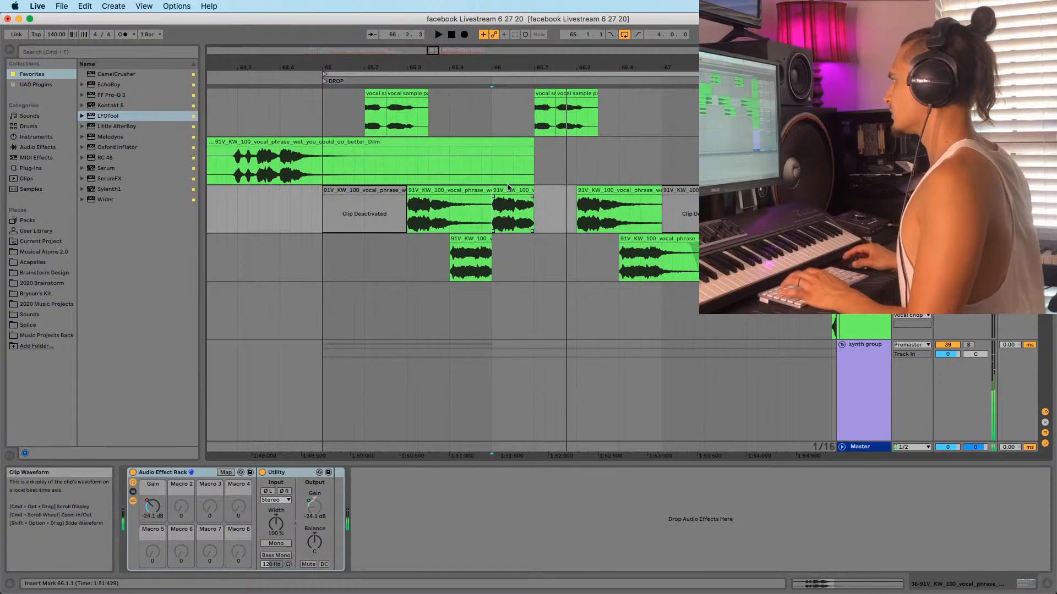
click(186, 471)
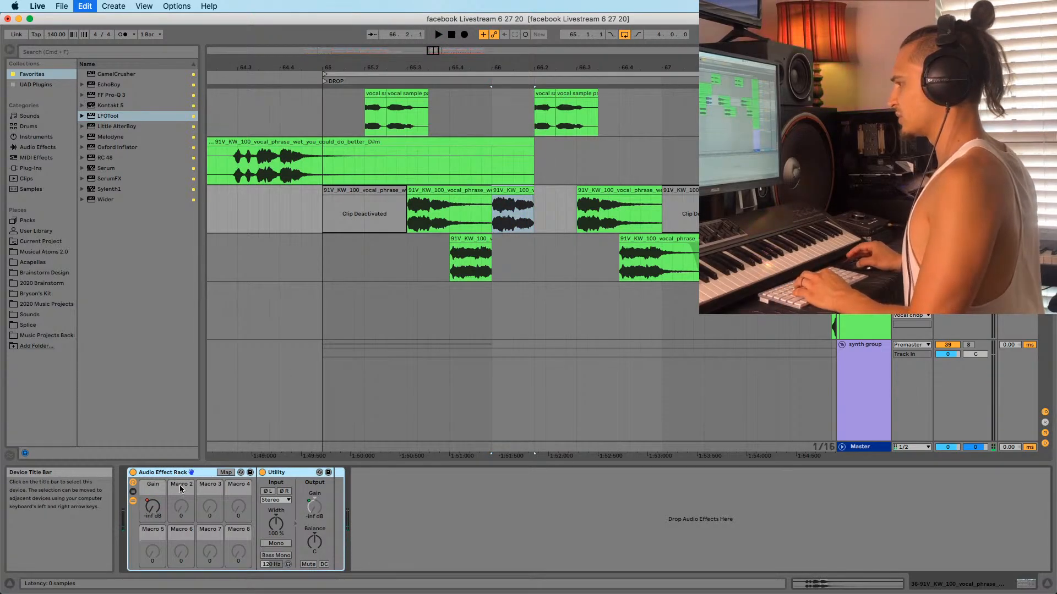
key(super+z)
Automate the Auto Filter's on/off state on track 36 so it is switched on over the clip at 66.1.1
click(132, 473)
right_click(131, 473)
click(144, 486)
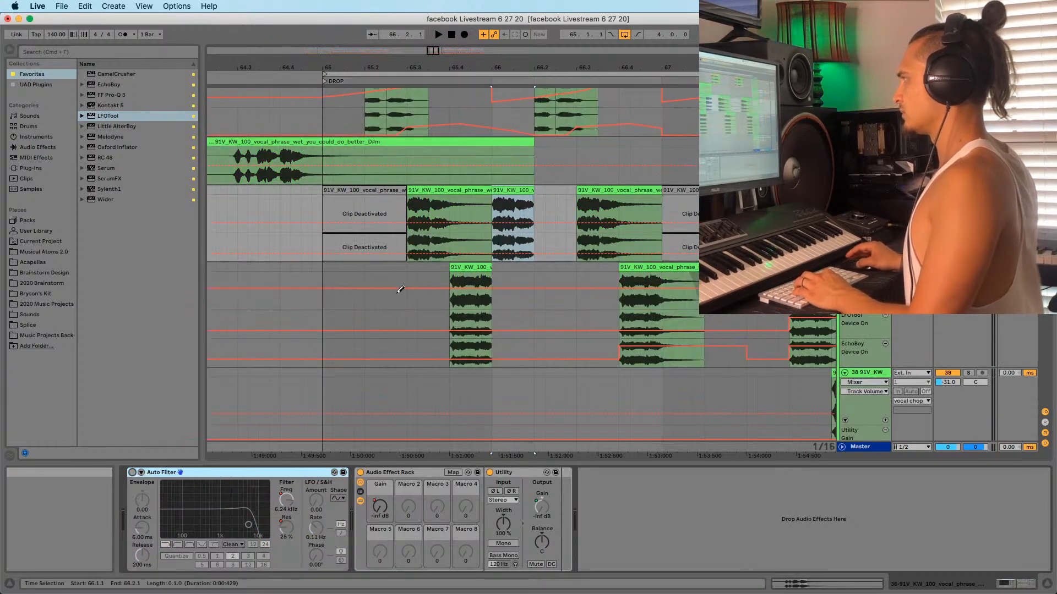
drag(496, 246, 512, 225)
key(b)
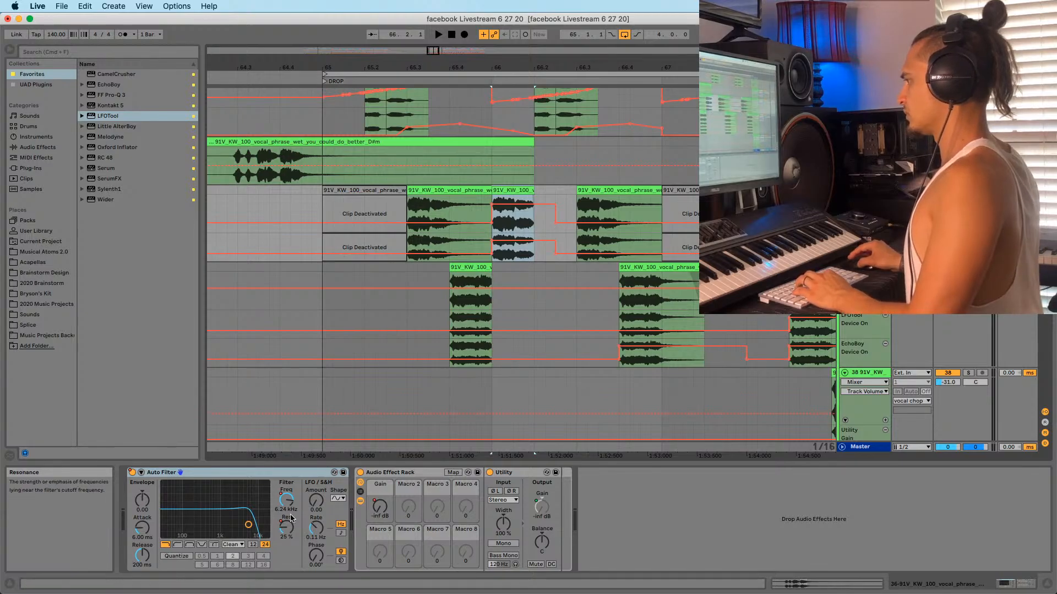
Show the Auto Filter's frequency and resonance automation in new lanes under track 36
right_click(287, 504)
click(334, 518)
right_click(282, 528)
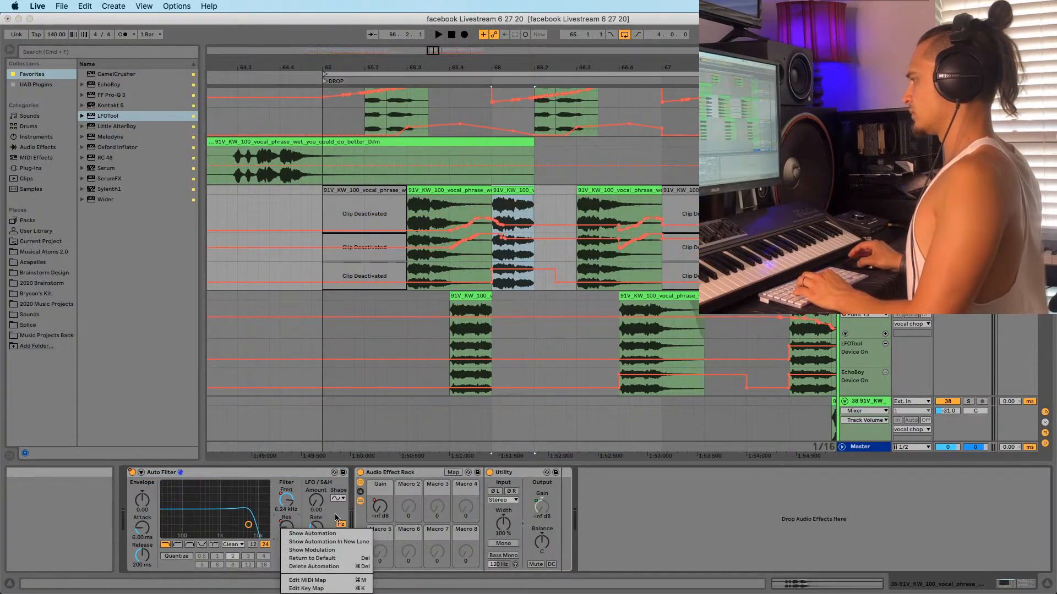
click(335, 542)
Move the filter automation sweep at 65.4.1 on track 36 onto the clip at 66.1.1 and play it
drag(408, 246, 510, 277)
key(super+d)
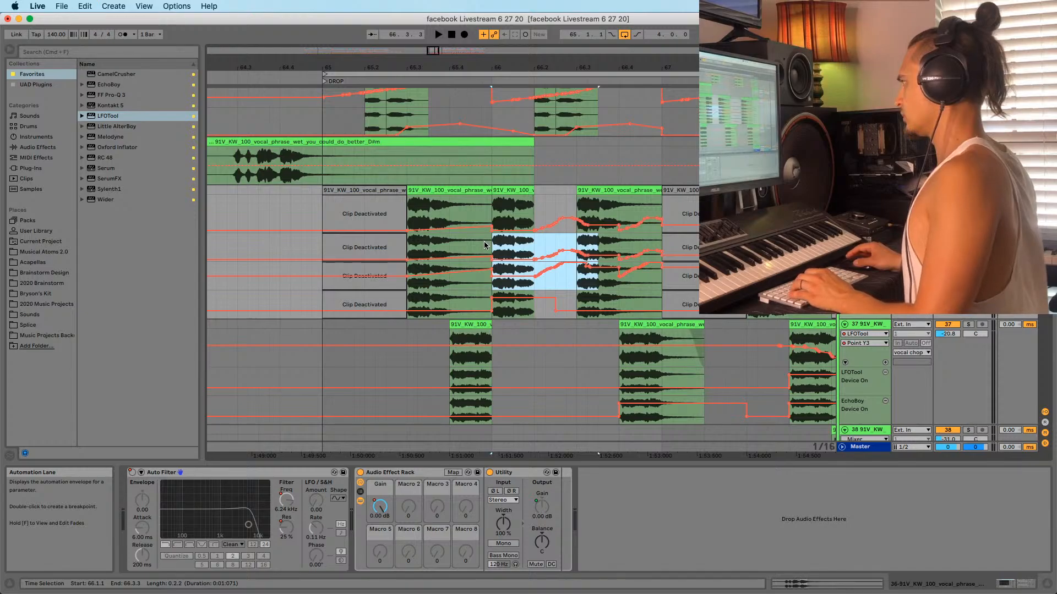
key(super+z)
click(460, 250)
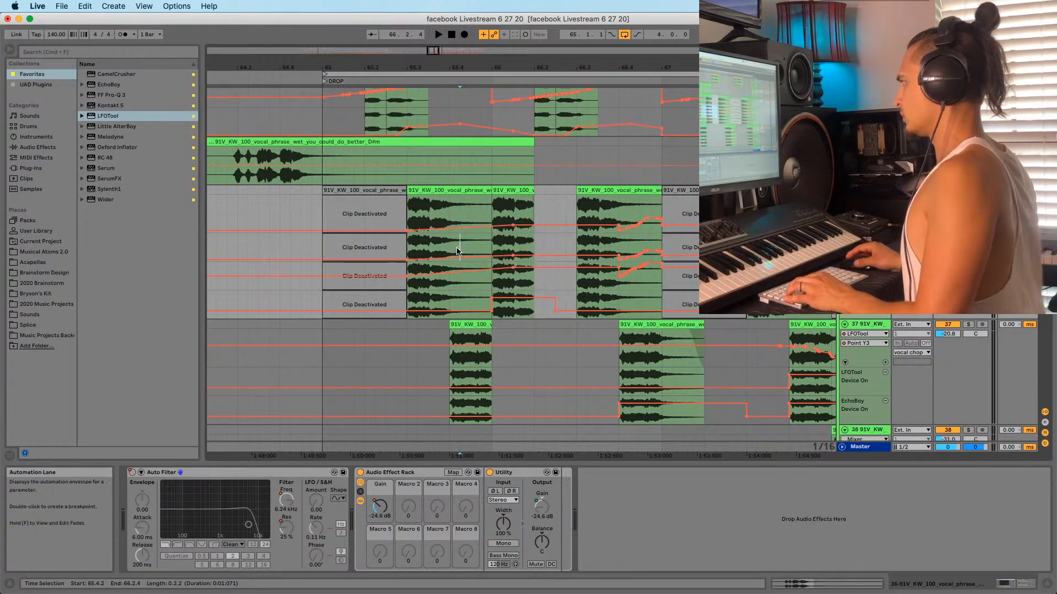
key(super+v)
click(497, 245)
key(space)
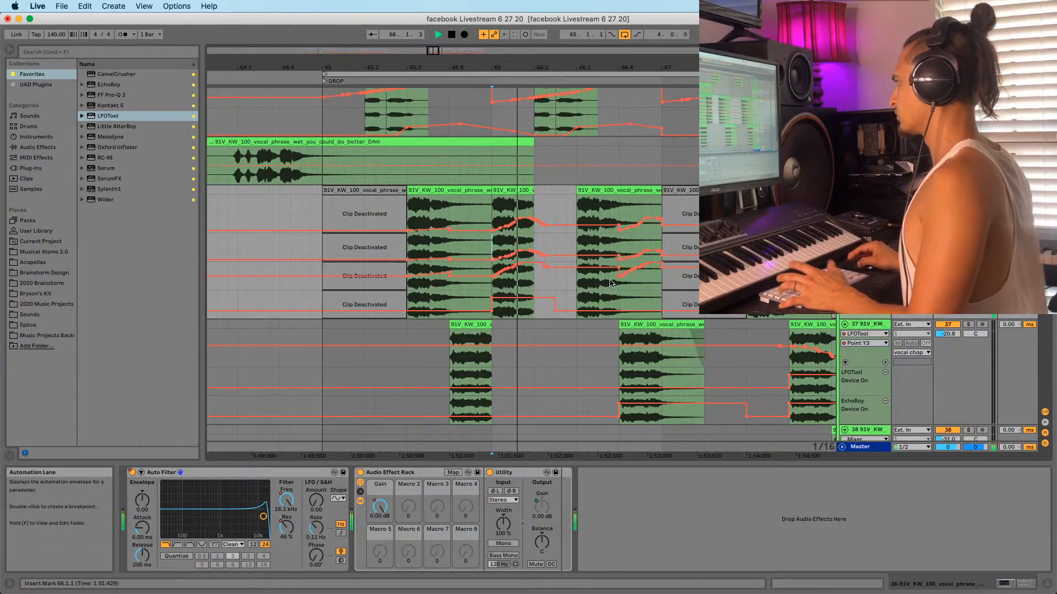
Draw a lower Auto Filter frequency at the very start of the 66.1.1 clip on track 36 and play the result
click(411, 302)
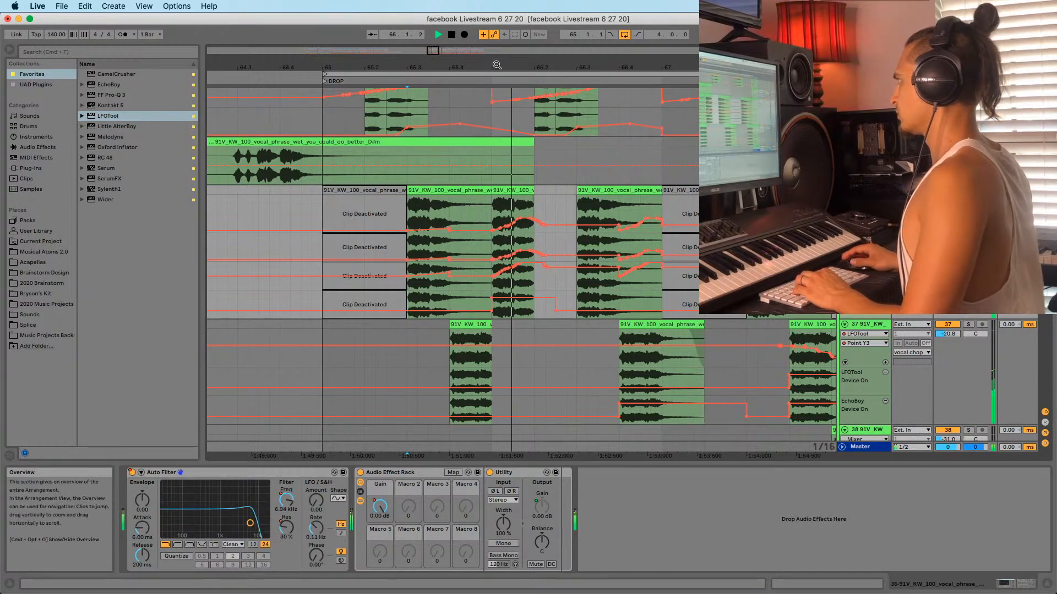
scroll(500, 272, up, 5)
key(b)
click(497, 281)
key(b)
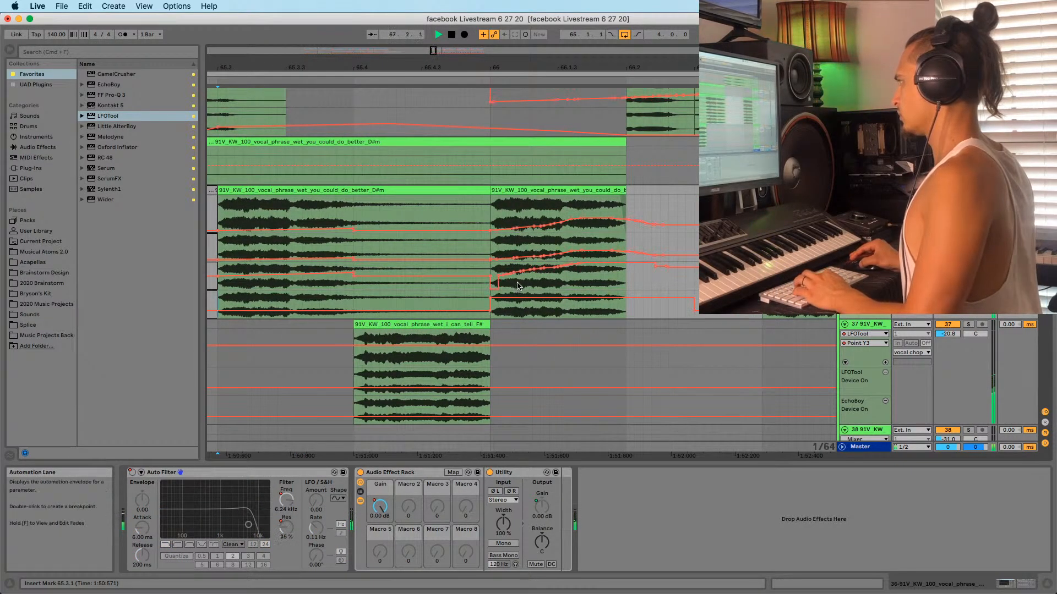
key(space)
key(space)
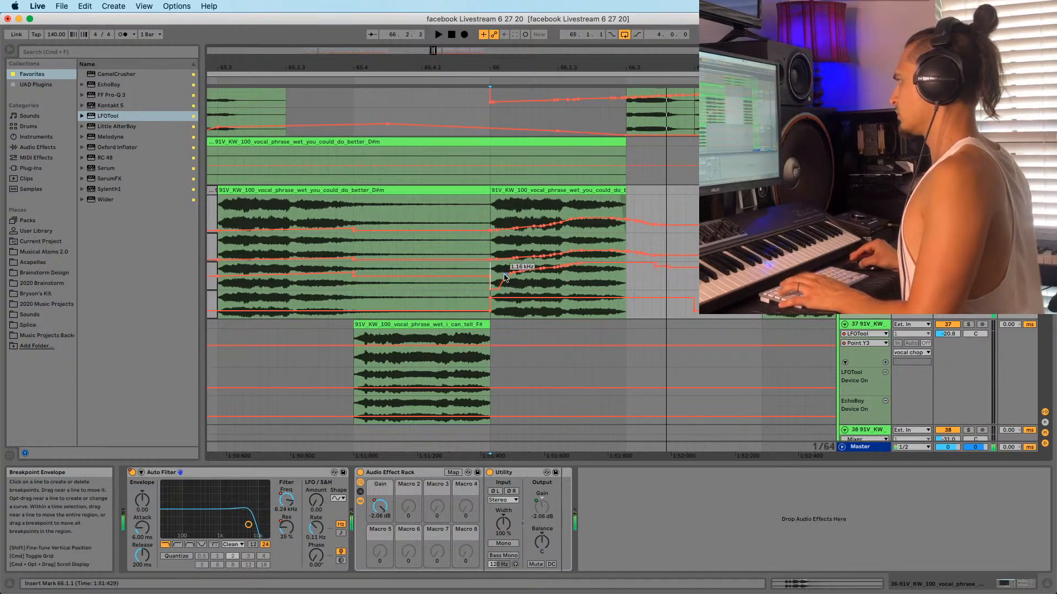
Shape the frequency breakpoints at 66.1.1 into a rising ramp and replay the passage from 65.3.1 to check it
drag(502, 274, 511, 277)
key(space)
key(space)
click(308, 165)
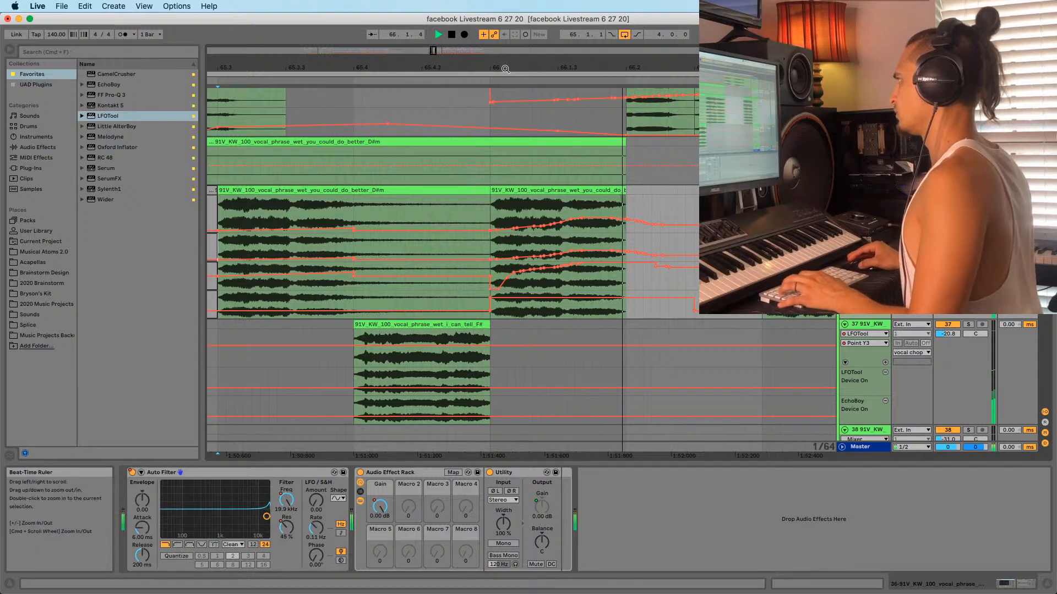
scroll(502, 188, down, 2)
drag(501, 84, 500, 133)
key(space)
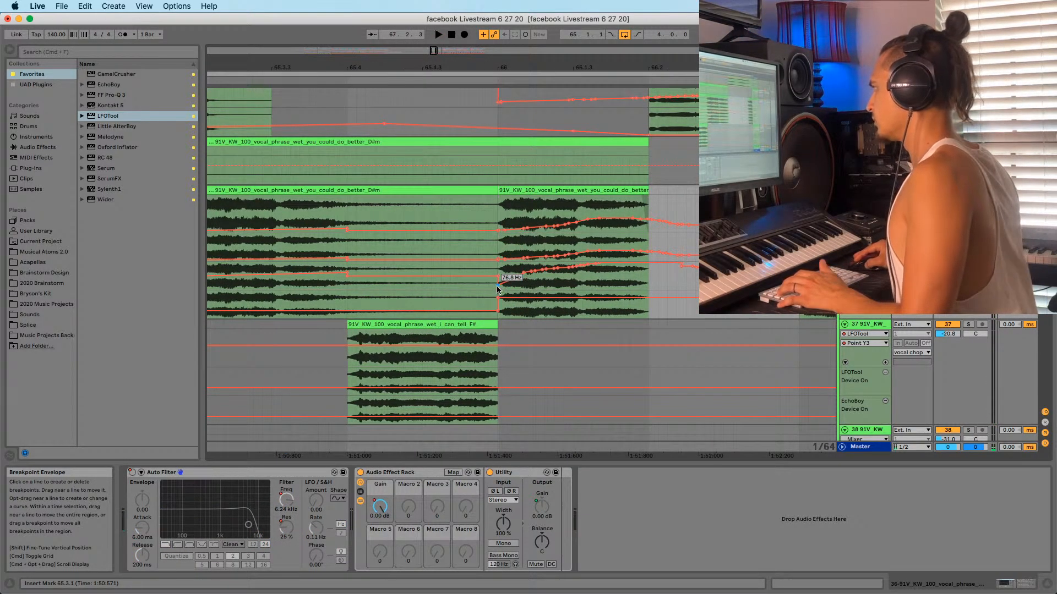
key(space)
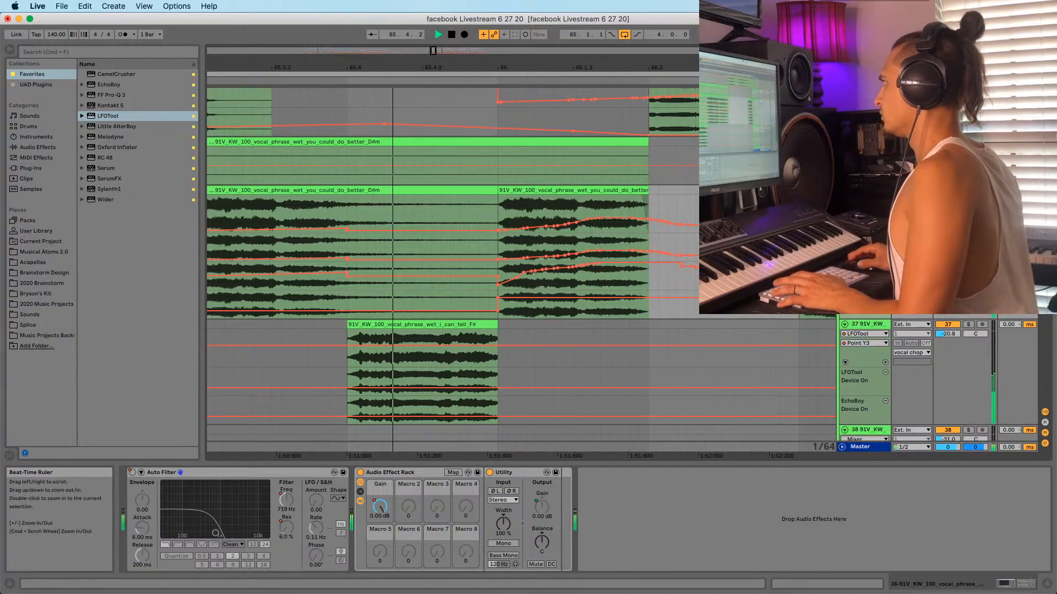
Replay the whole drop and lower track 37's volume to -21.6 dB
scroll(502, 112, down, 2)
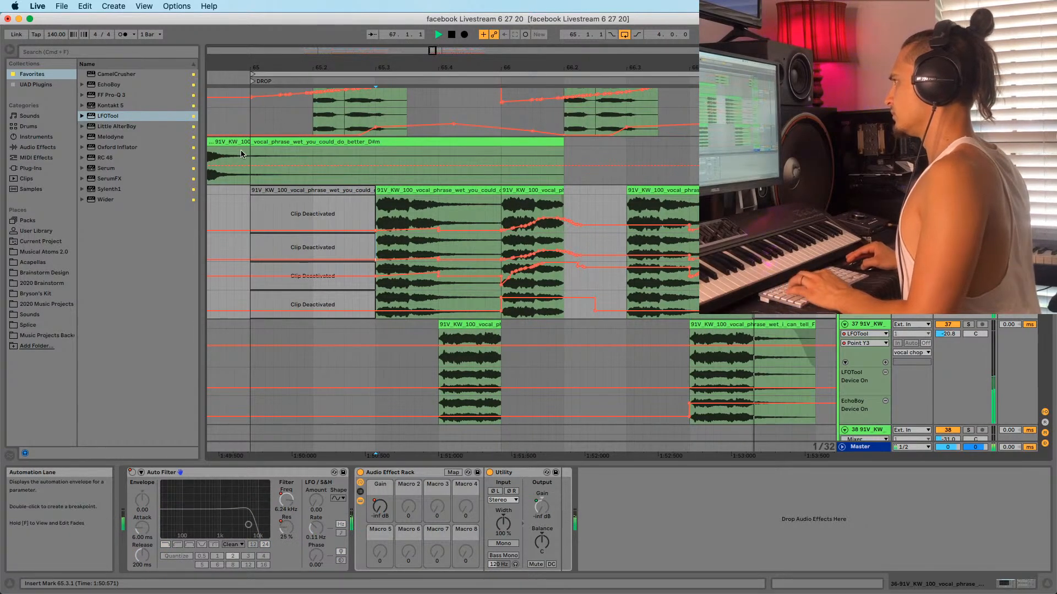
drag(308, 70, 353, 89)
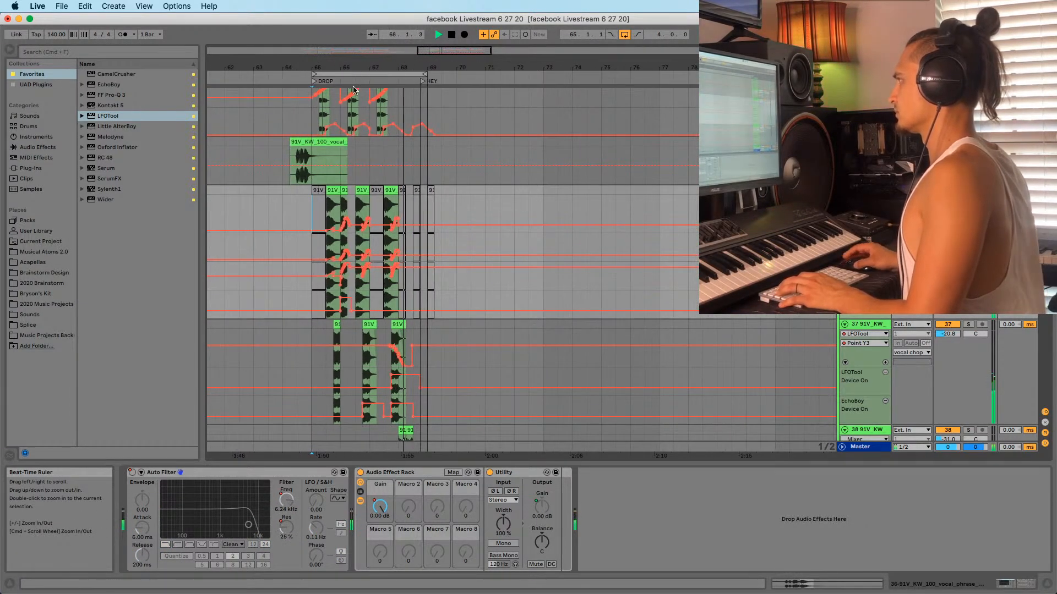
drag(298, 66, 358, 67)
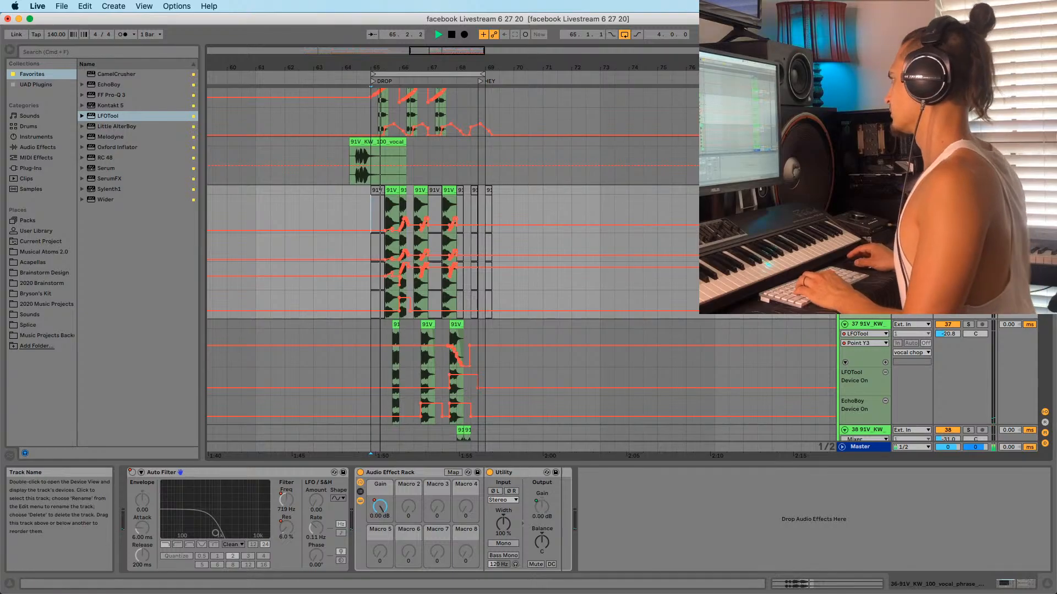
click(876, 320)
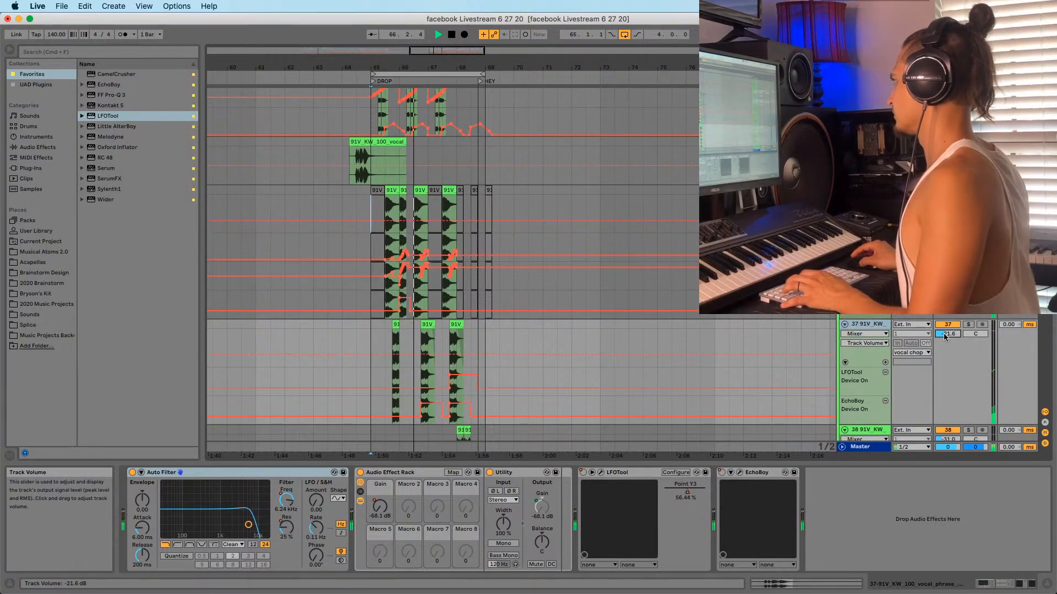
drag(385, 67, 406, 64)
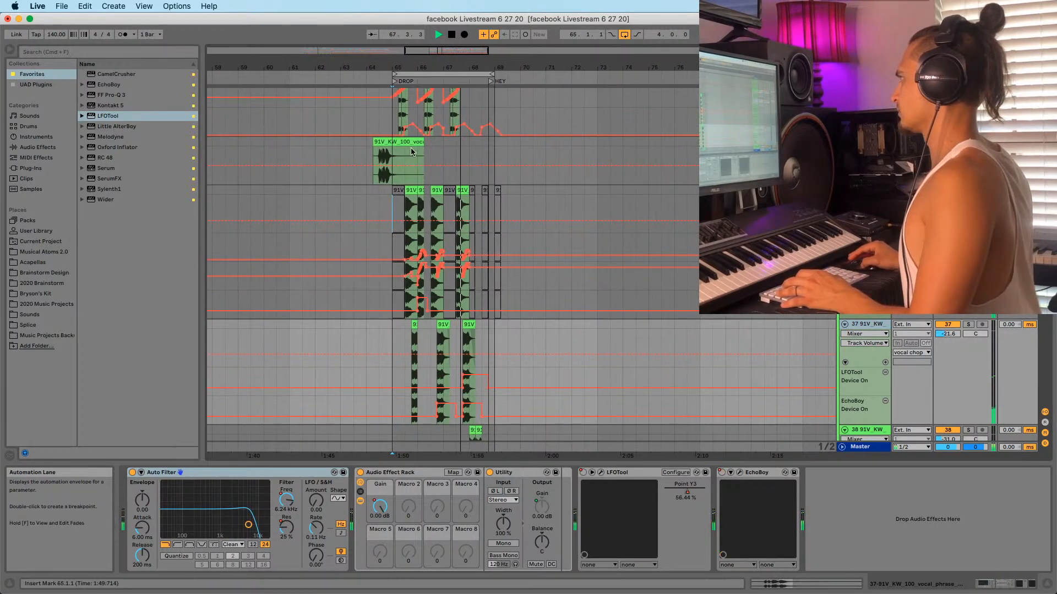
Listen to the drop from 65.1.1, restarting playback between track 35 and track 34
click(389, 182)
scroll(513, 252, up, 5)
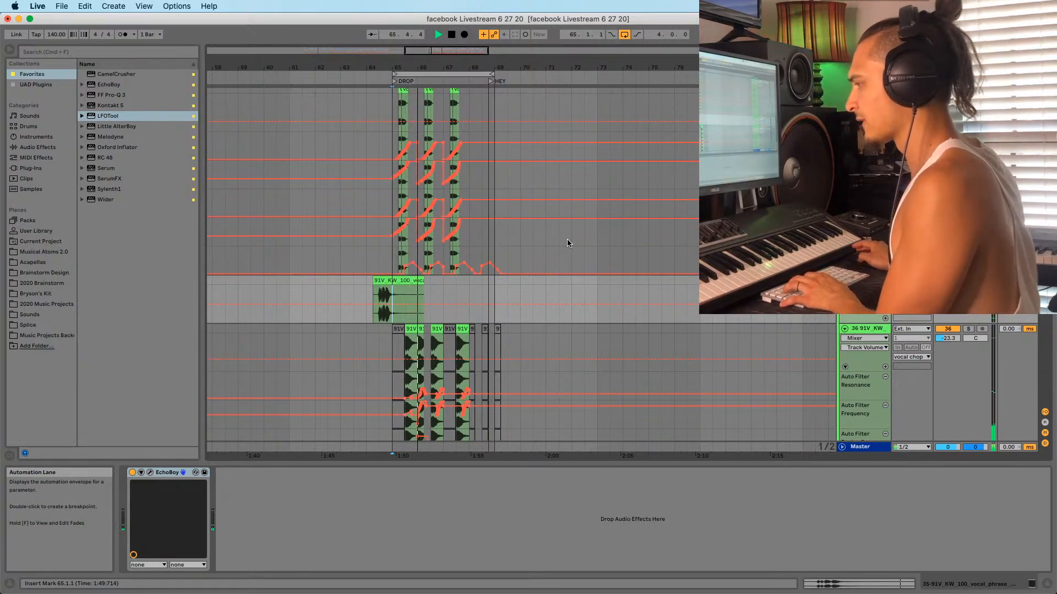
key(space)
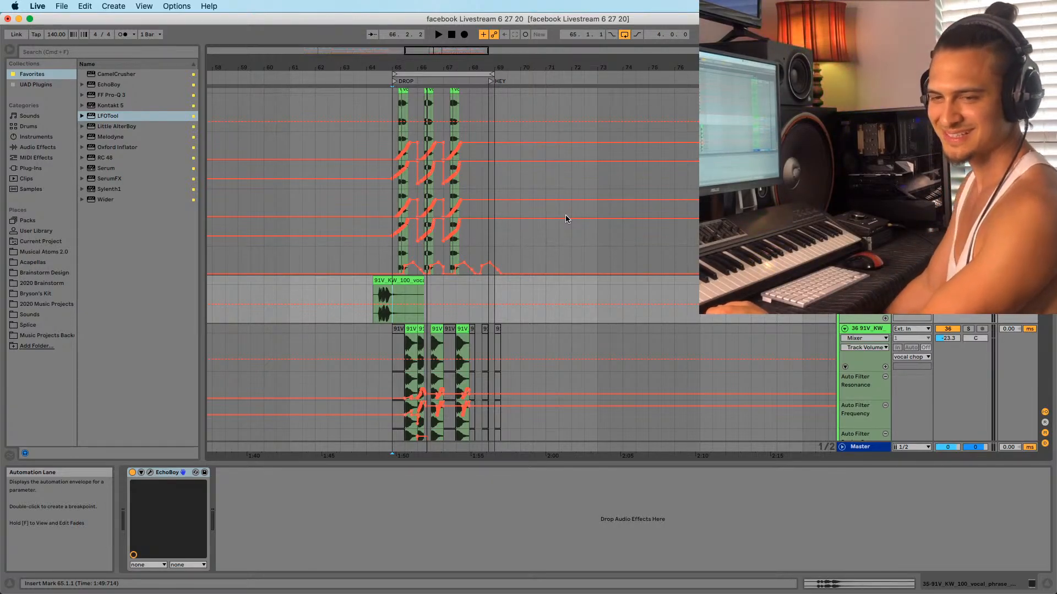
key(space)
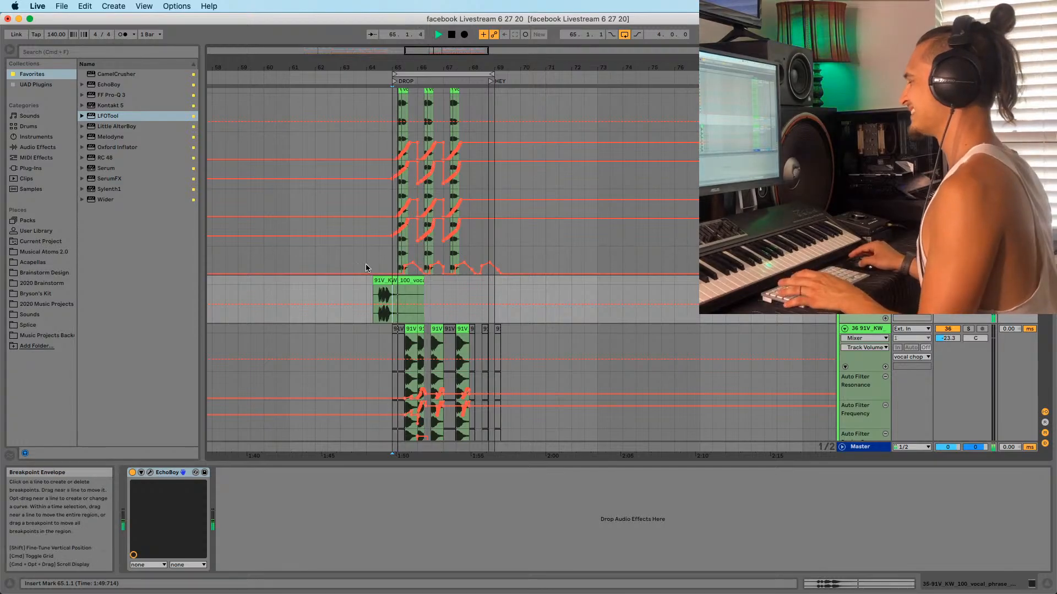
click(393, 256)
scroll(335, 304, down, 5)
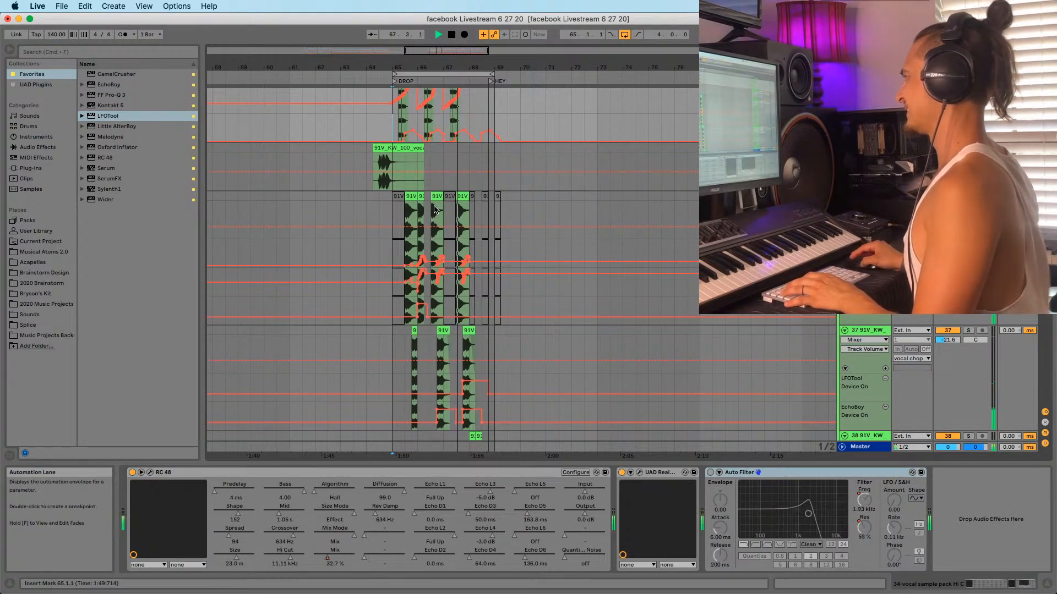
Solo track 37 and insert an EQ Eight between its Utility and LFOTool devices
click(468, 363)
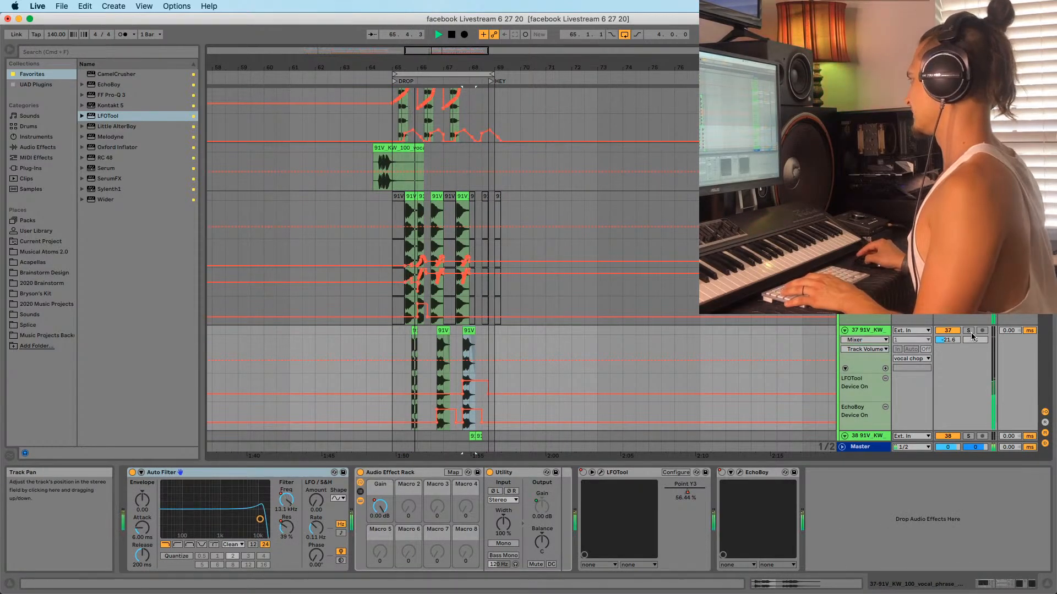
click(968, 329)
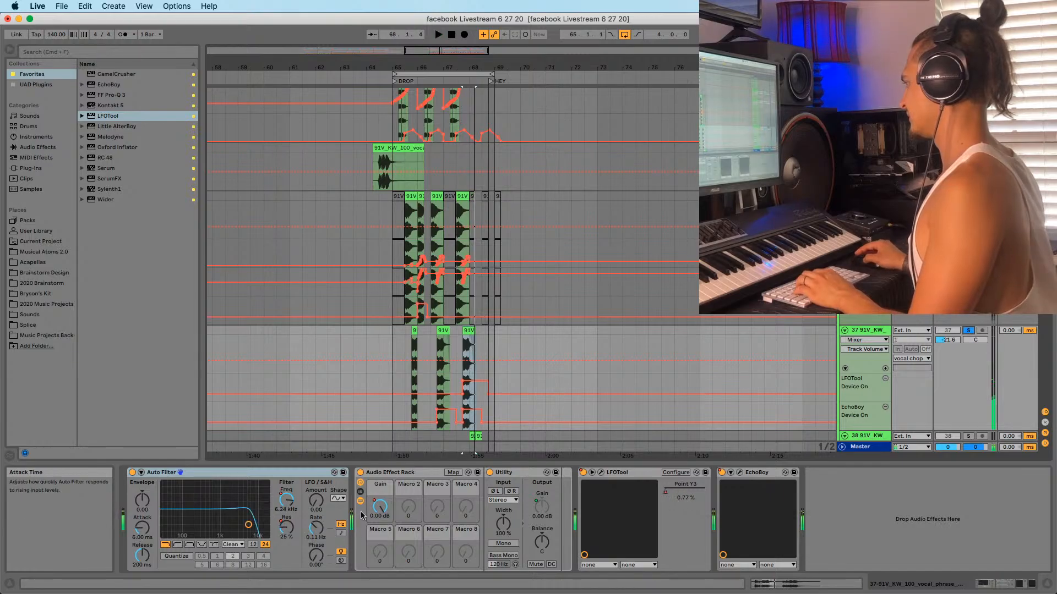
click(32, 150)
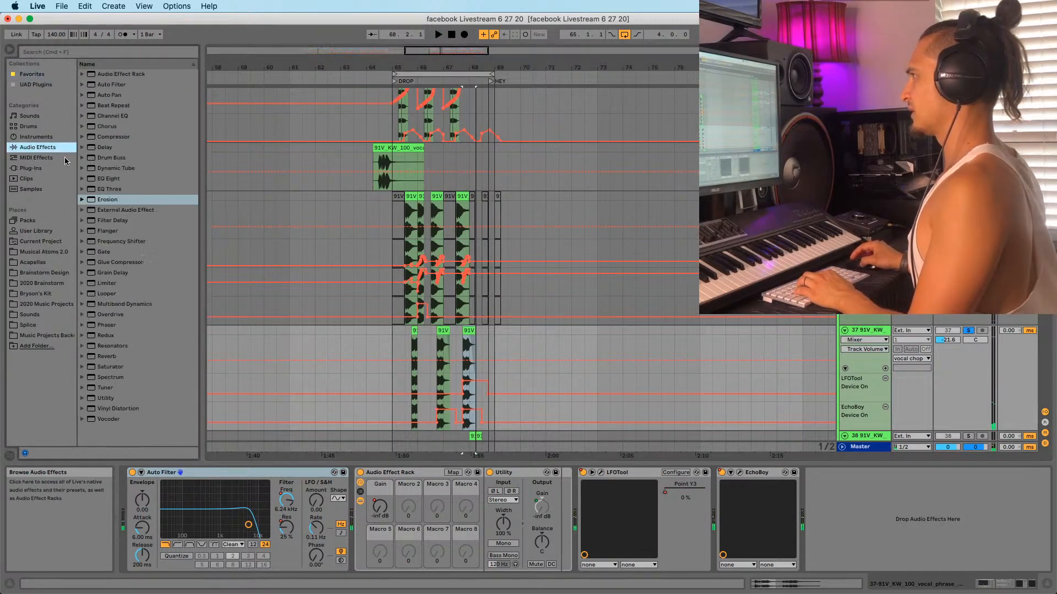
mouse_move(104, 179)
mouse_down()
mouse_move(143, 220)
mouse_move(580, 512)
mouse_up()
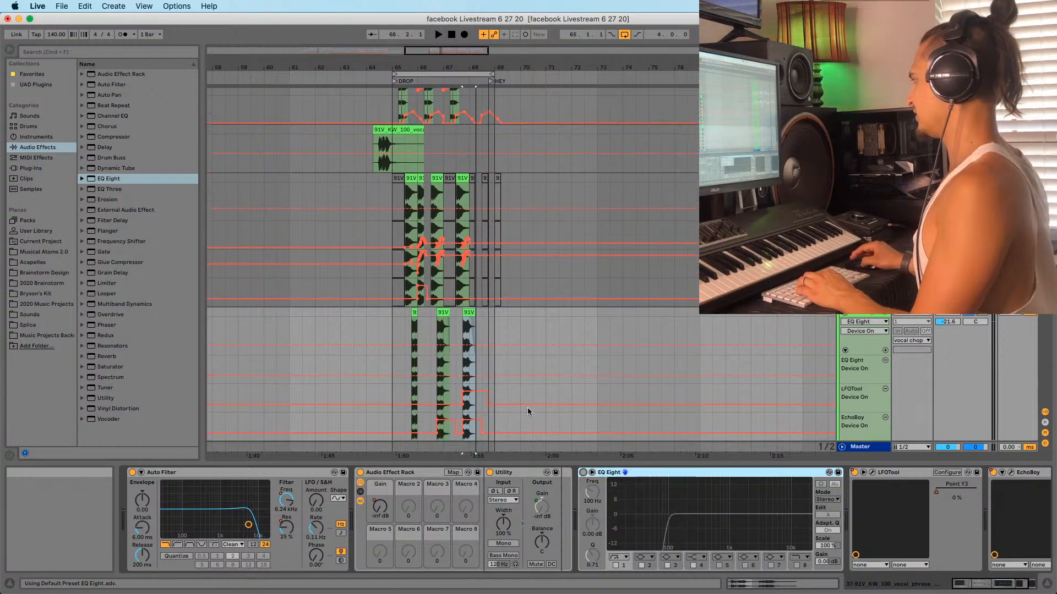
Automate the EQ Eight's Device On state on track 37 so it is active over the clip at 67.4.1
scroll(495, 385, down, 1)
click(470, 356)
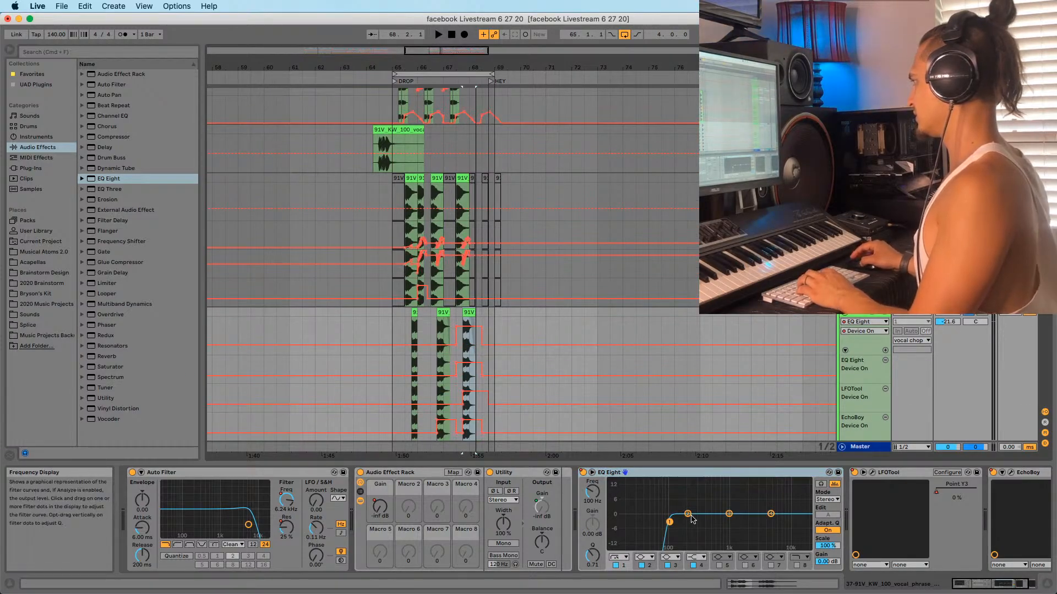
drag(453, 68, 454, 118)
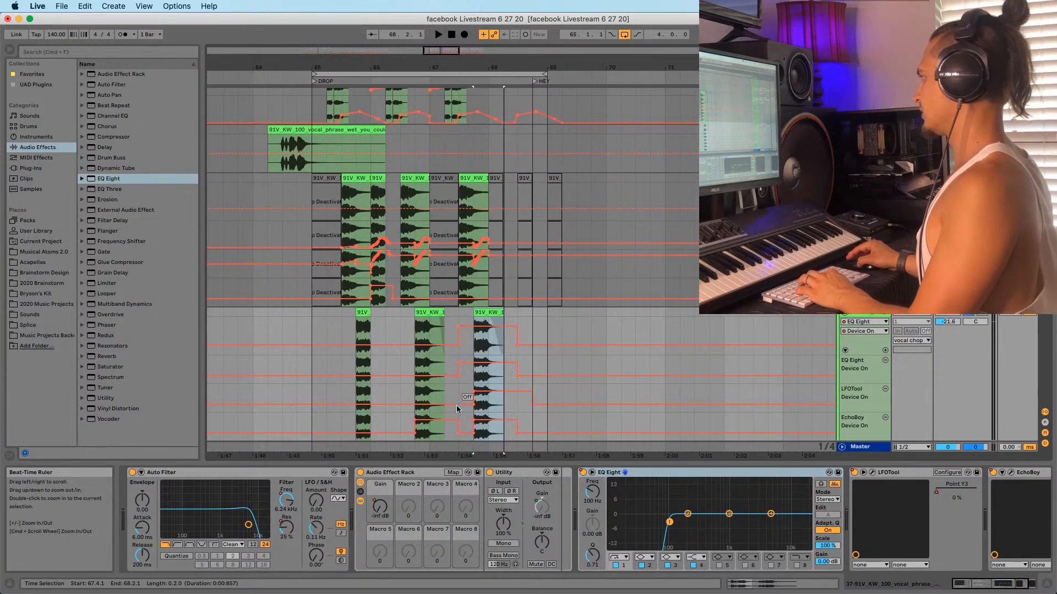
Set band 1 of track 37's EQ Eight to a 12 dB low cut and boost band 3 by 5.58 dB at 10.2 kHz
click(621, 558)
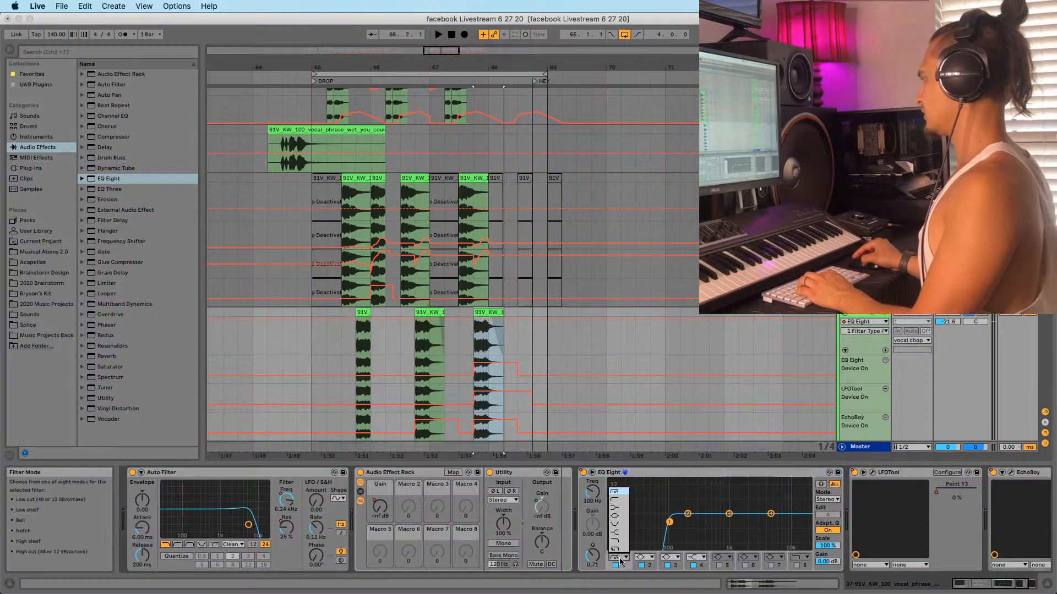
click(617, 506)
click(622, 557)
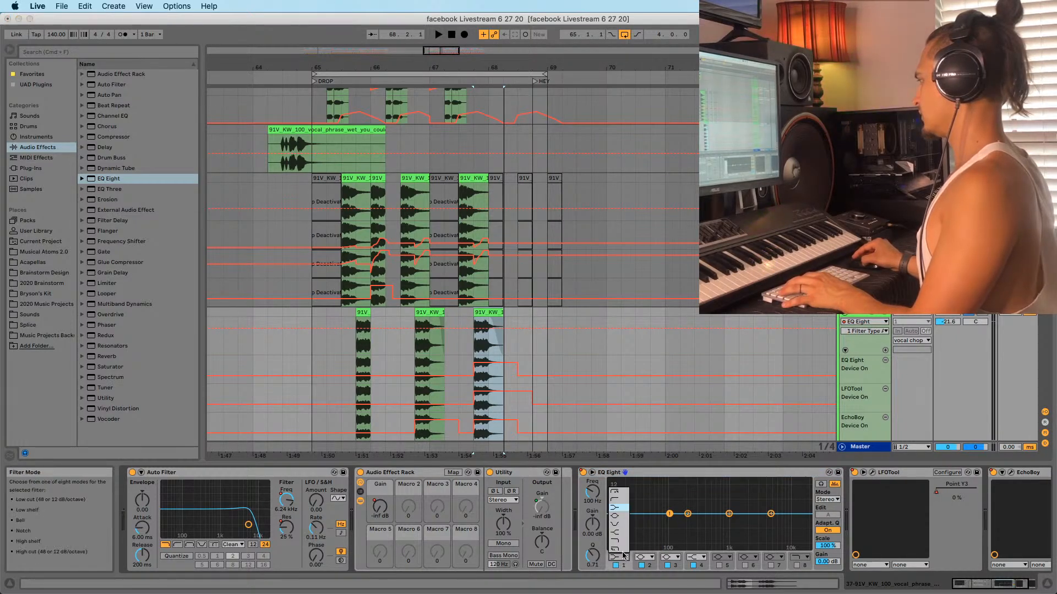
click(613, 500)
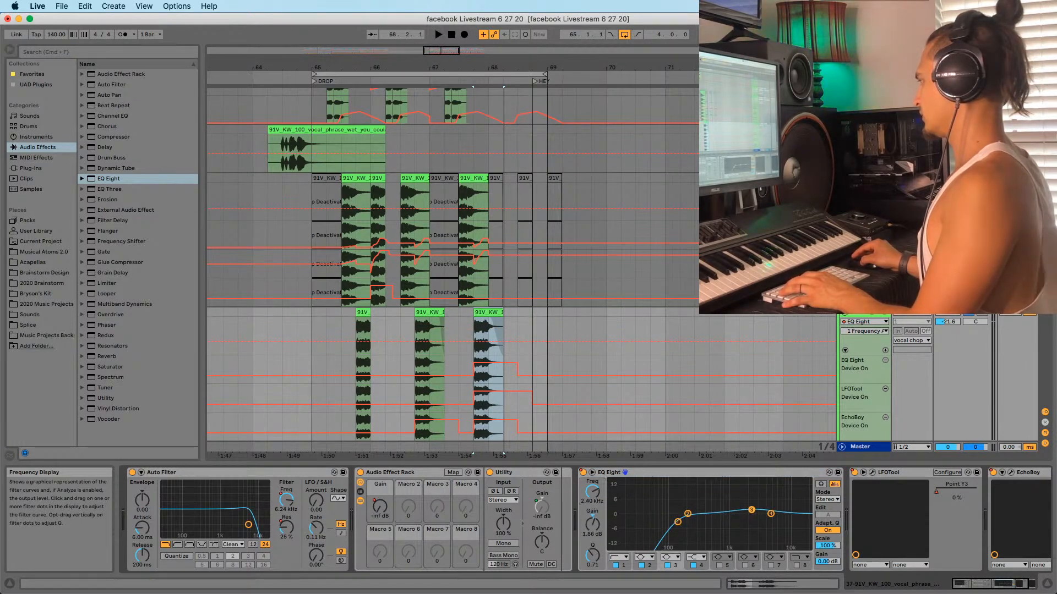
key(space)
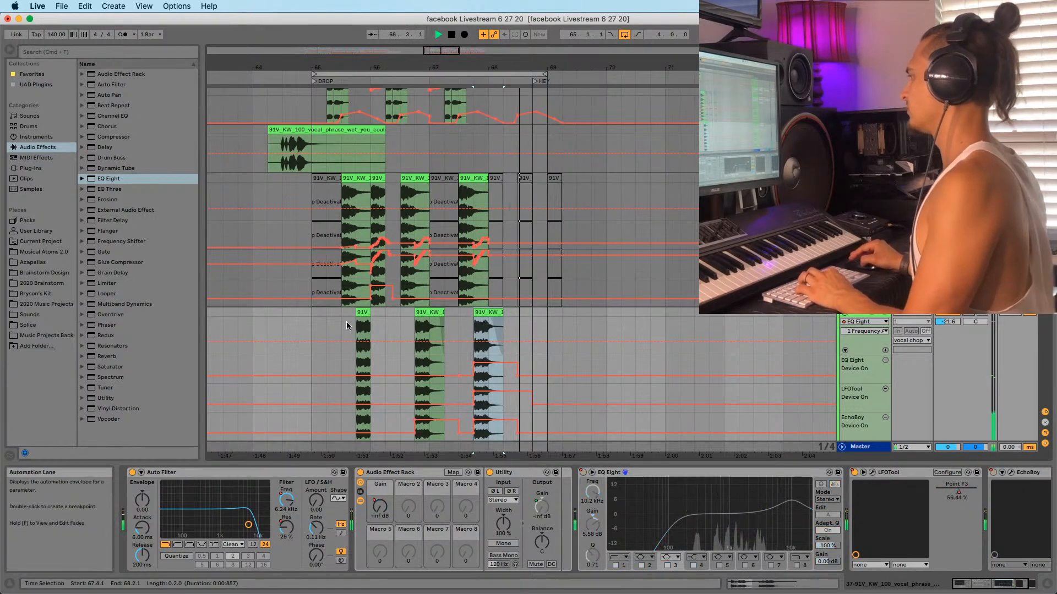
Listen to the drop from 65.1.1 with the new EQ setting on track 37
click(311, 330)
key(minus)
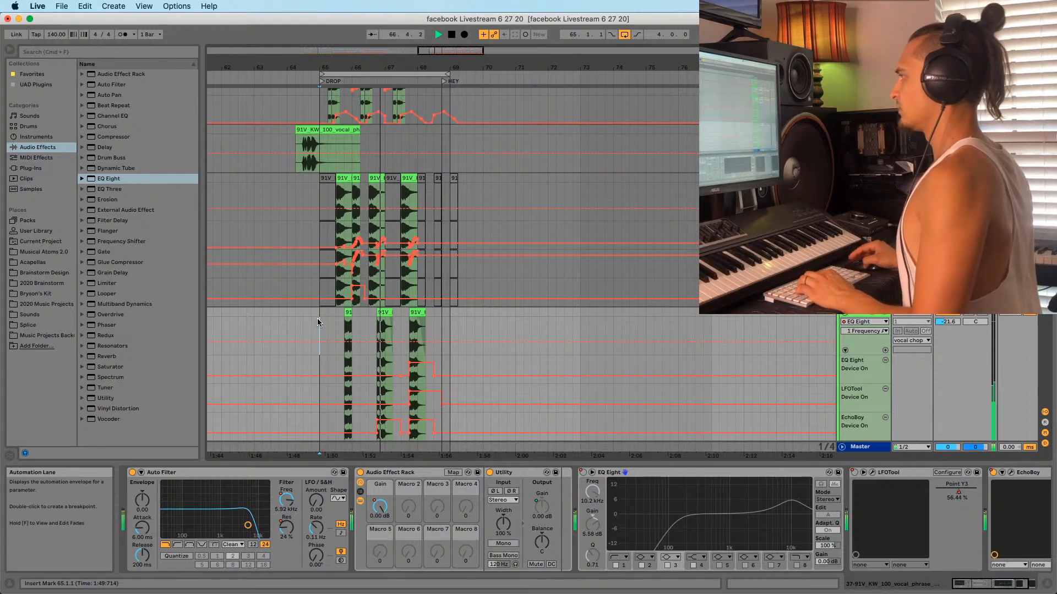
click(317, 295)
scroll(403, 271, up, 2)
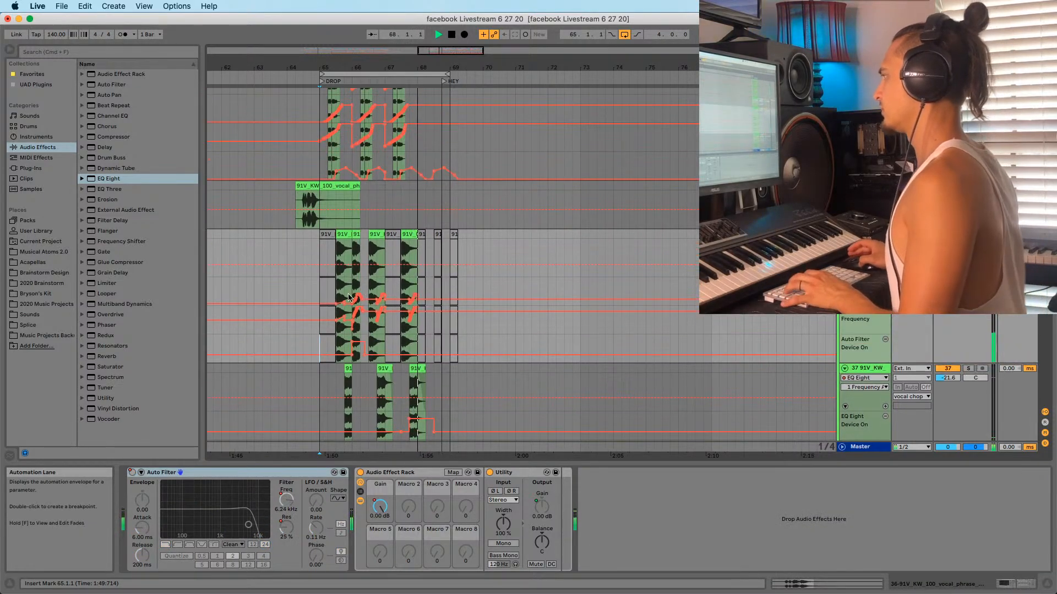
Listen repeatedly to track 36's vocal chop from 67.3.1
click(403, 271)
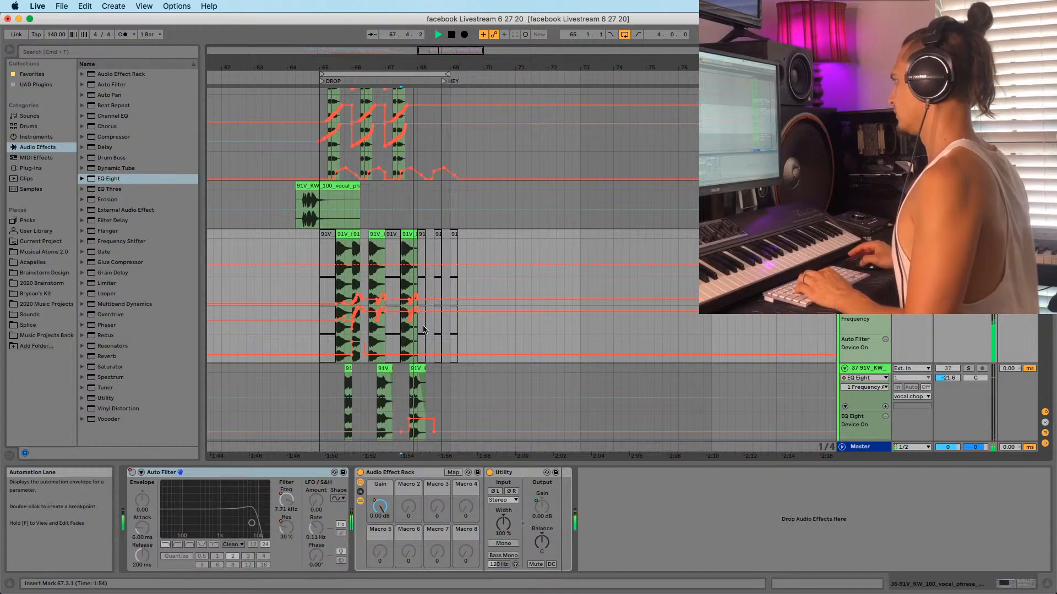
key(space)
key(space)
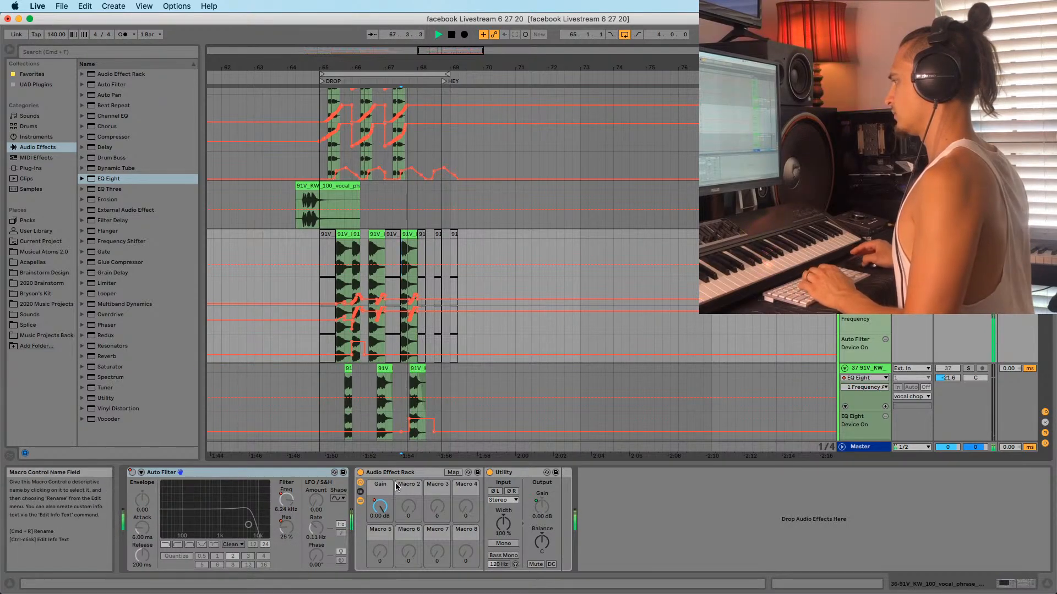
key(space)
key(space)
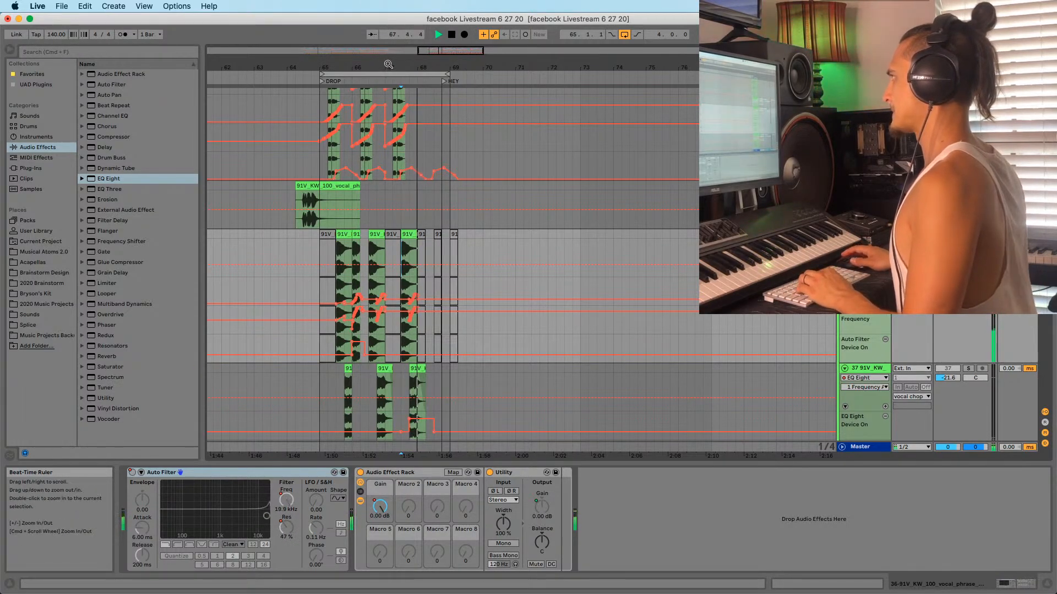
drag(385, 68, 387, 130)
key(space)
key(space)
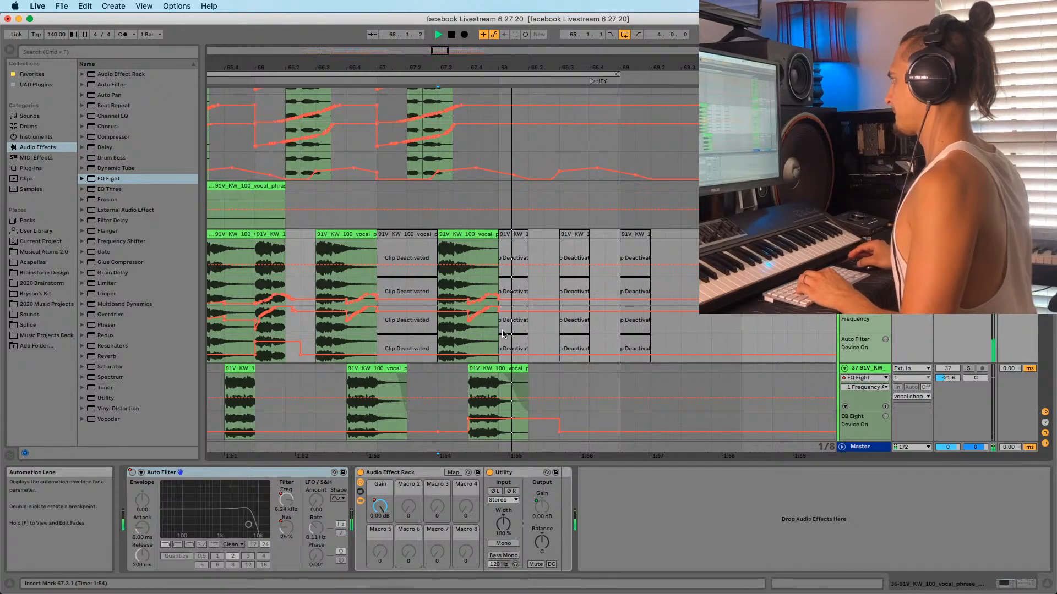
Toggle track 36's Audio Effect Rack and replay the chop at 67.3.1 to compare the sound
key(space)
key(space)
click(360, 472)
key(space)
key(space)
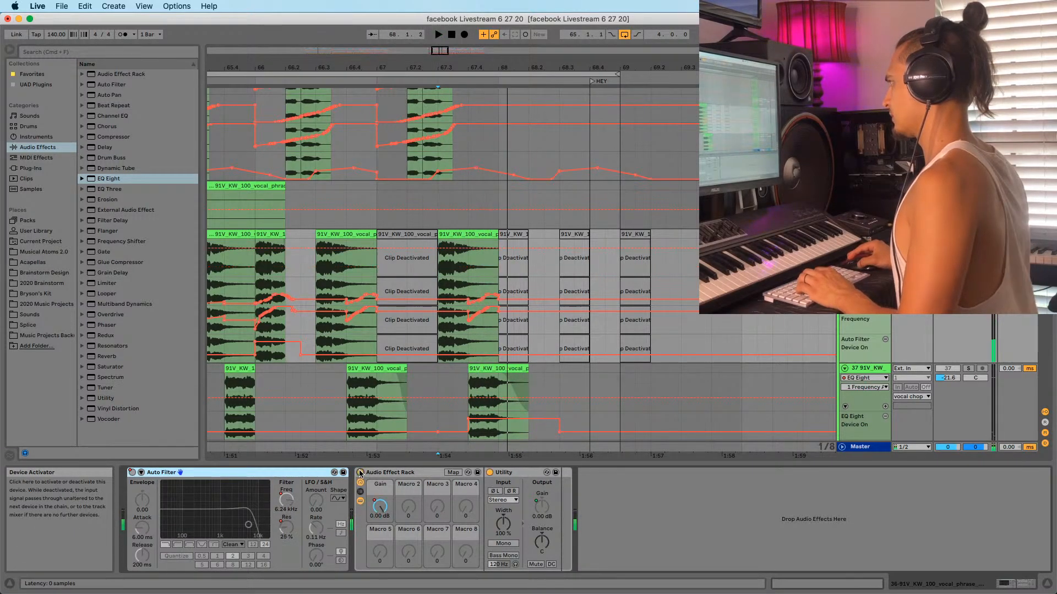
Try Complex Pro and Tones warping on track 36's clip at 67.3.1, and set its warp mode to Texture
double_click(466, 234)
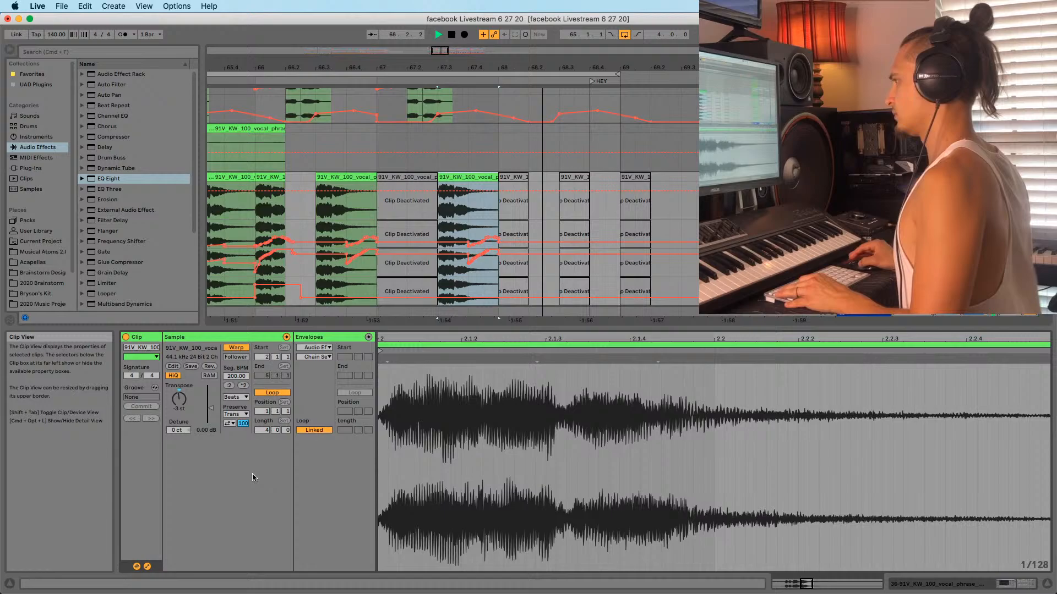
click(236, 397)
click(238, 449)
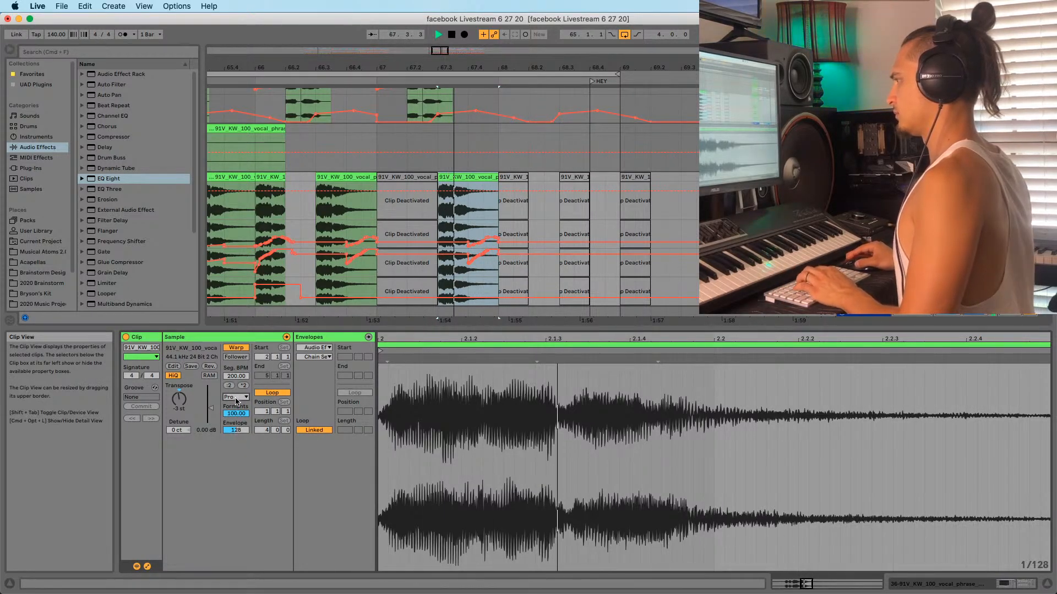
click(237, 397)
click(237, 411)
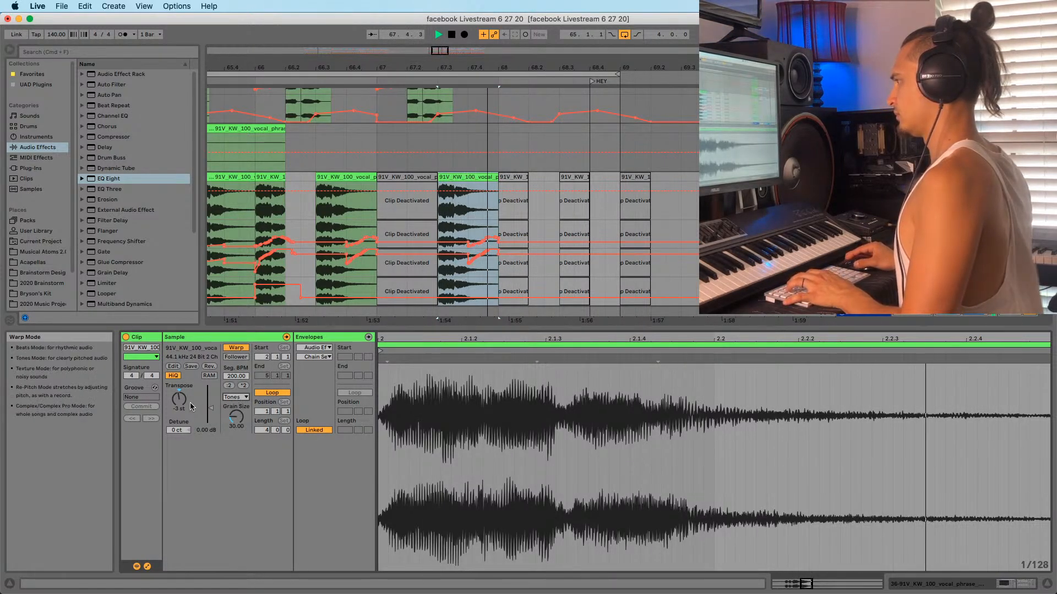
click(236, 397)
click(237, 421)
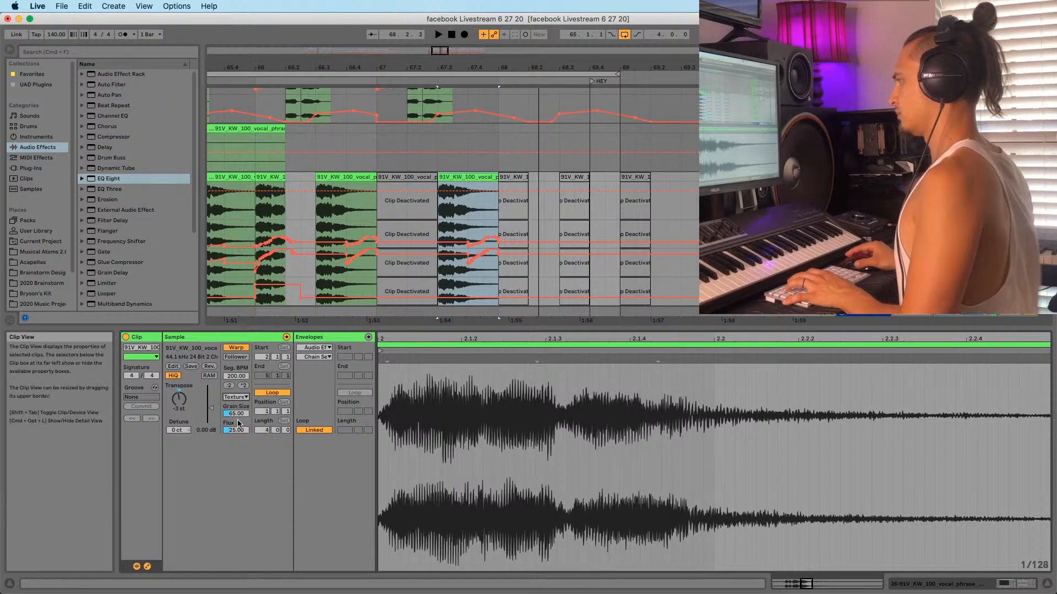
key(space)
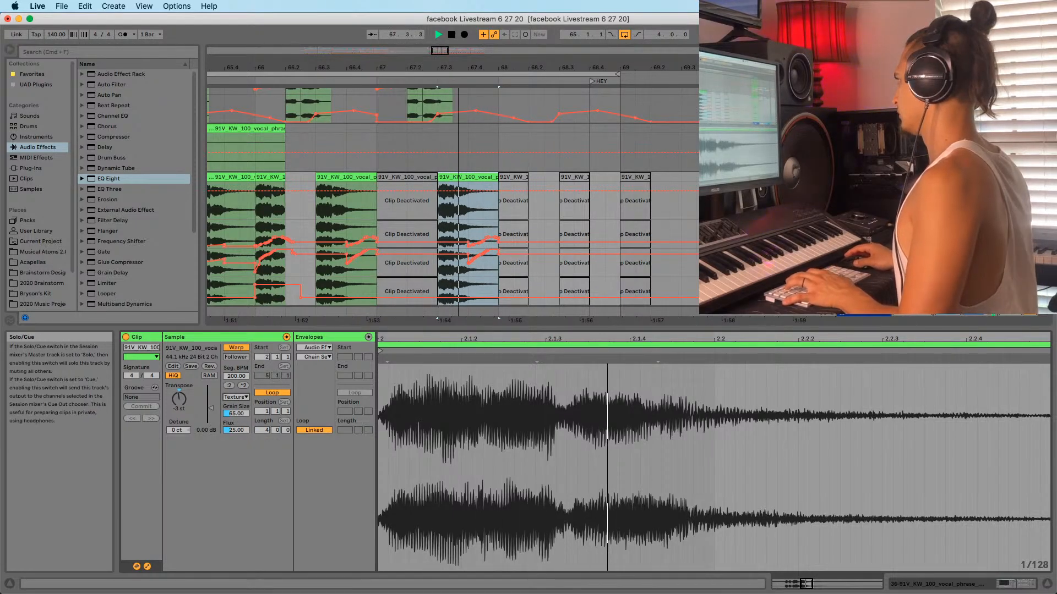
Compare the warp settings and fades of track 36's chops at 66.3.1 and 67.3.1 during playback
click(319, 176)
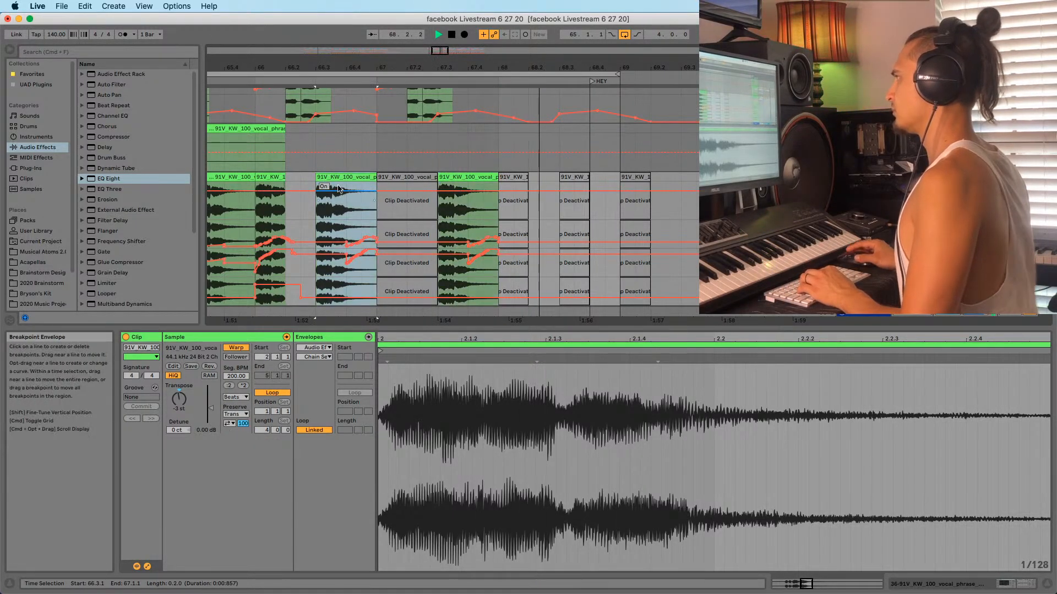
drag(425, 64, 425, 47)
key(f)
click(465, 187)
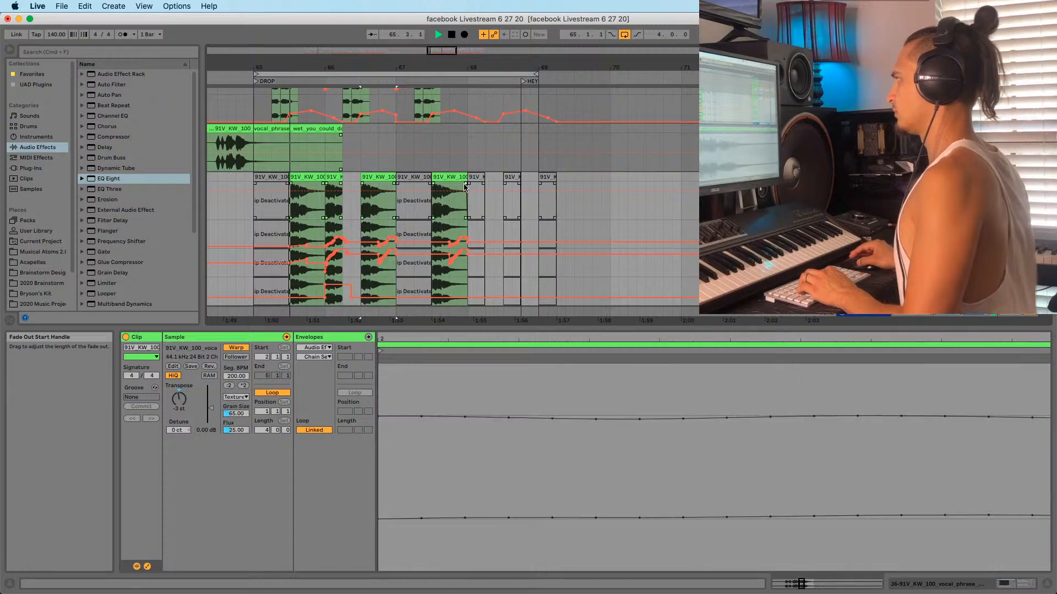
key(f)
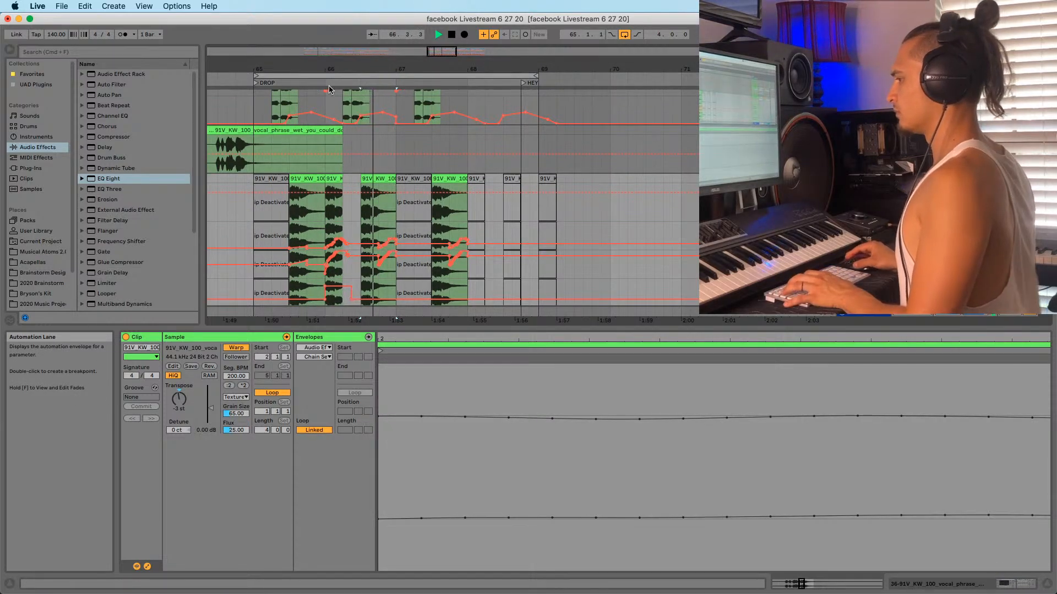
drag(335, 69, 397, 44)
click(383, 185)
Locate the sylenth pluck track and open its Cm clip at 65.1.1 in the note editor
scroll(485, 248, down, 5)
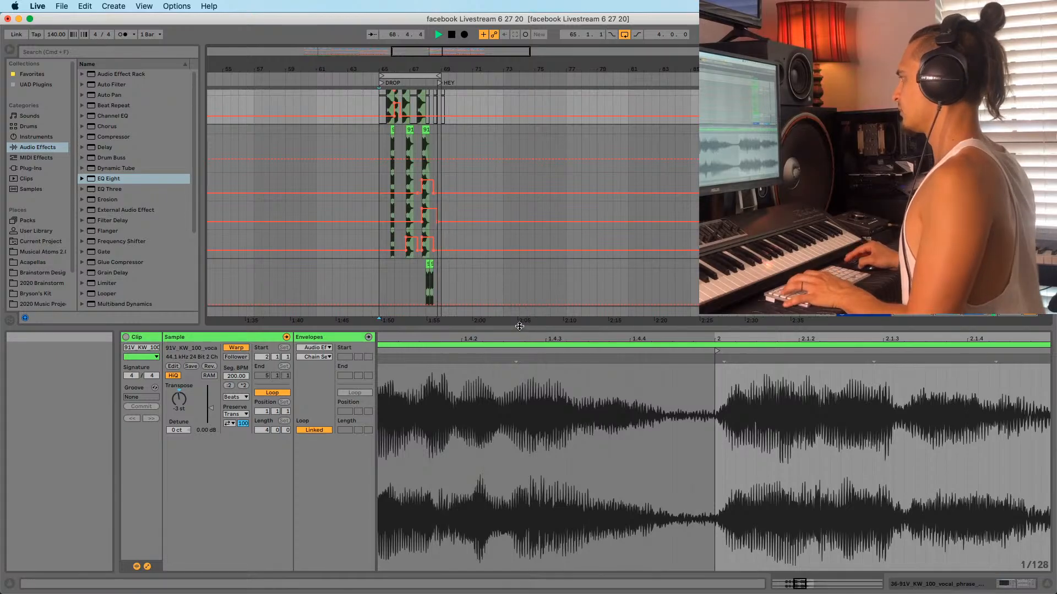
drag(520, 327, 520, 394)
scroll(524, 275, down, 4)
key(space)
scroll(523, 273, up, 10)
scroll(573, 247, up, 12)
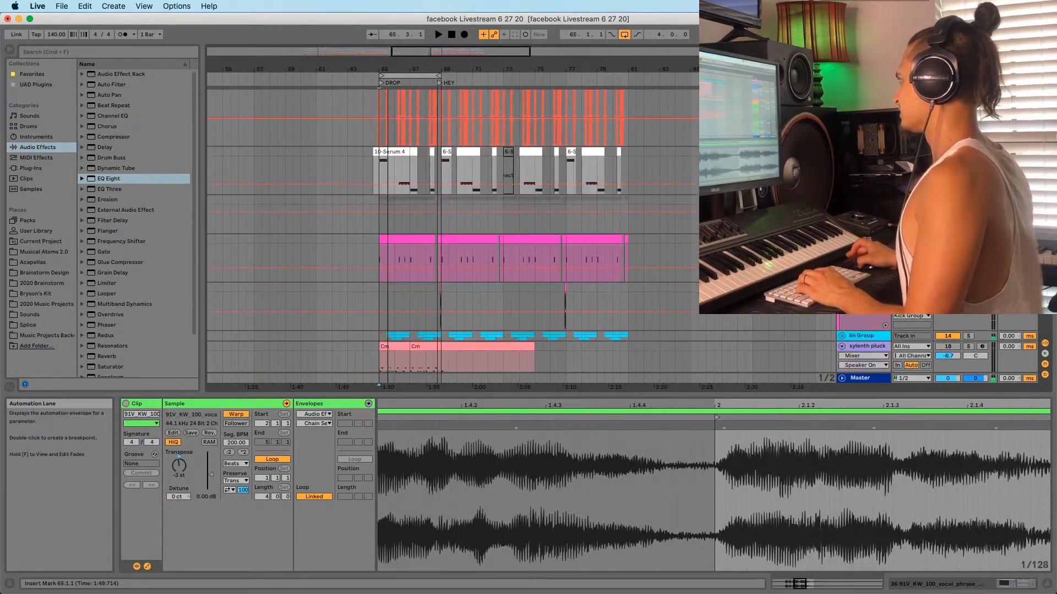
scroll(583, 248, down, 8)
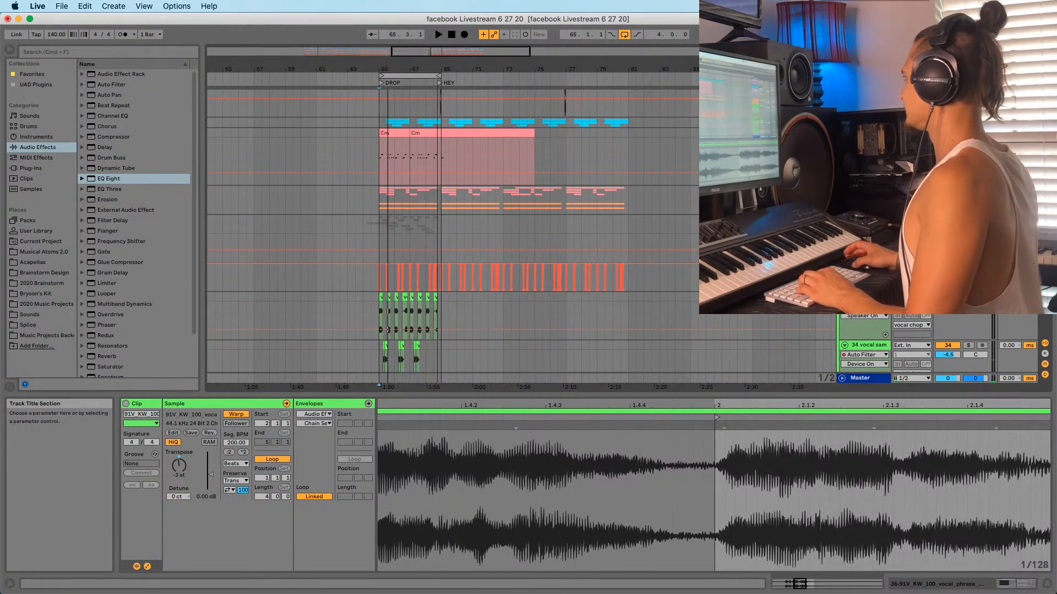
click(869, 133)
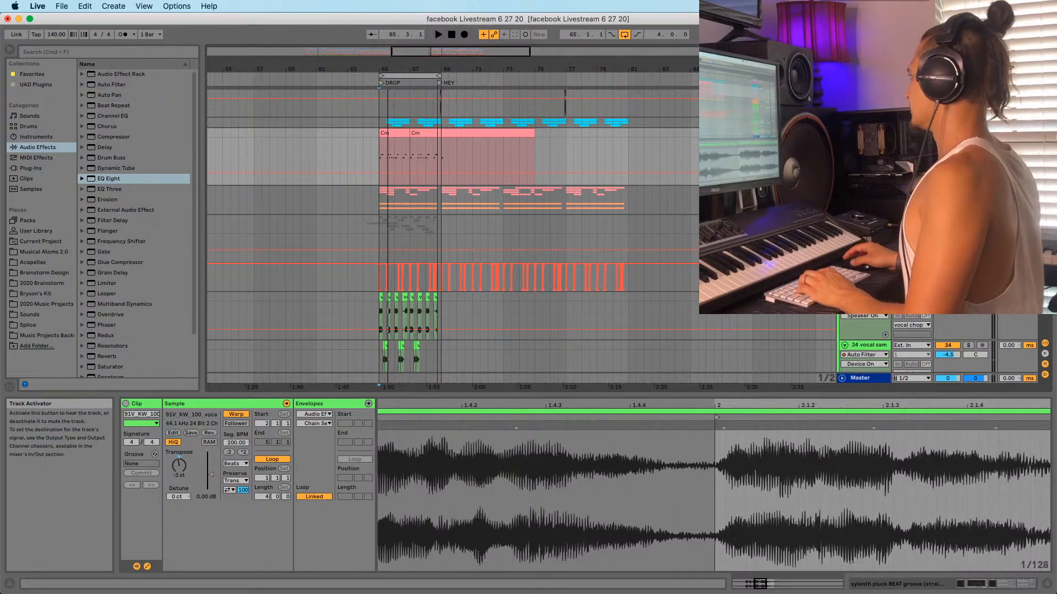
drag(401, 65, 402, 113)
click(405, 134)
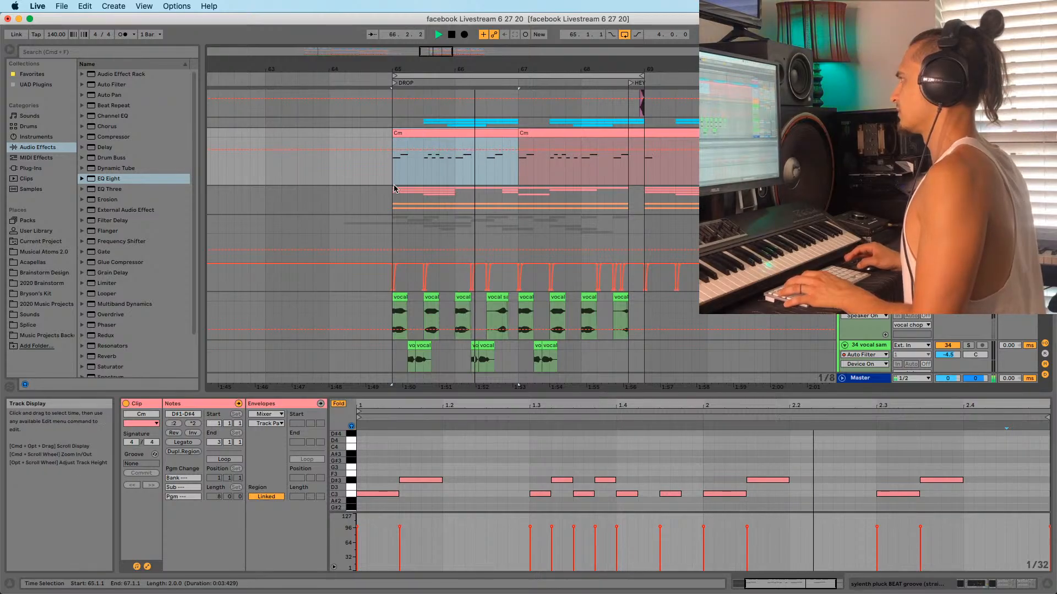
Play the pluck from 65.3.1, enlarge the note editor and raise the D#3 note at 1.3.2 to A#3
click(400, 169)
double_click(400, 169)
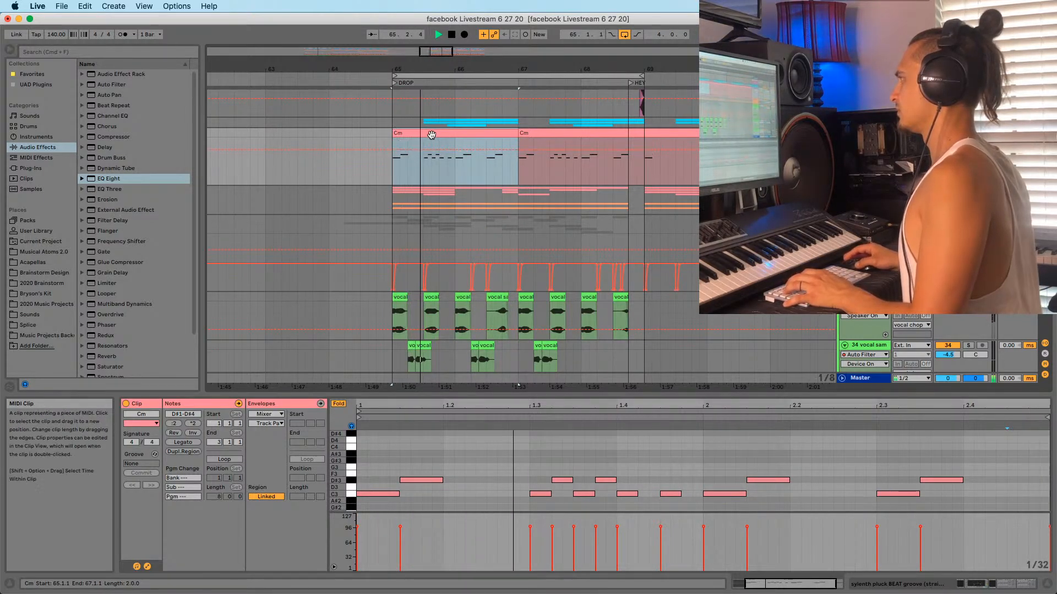
click(423, 172)
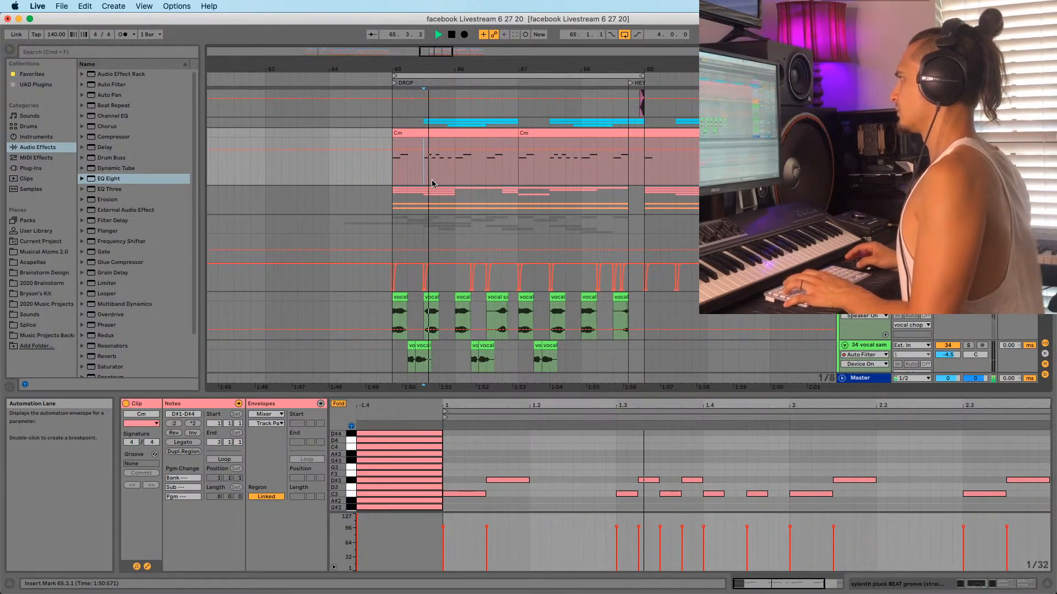
drag(662, 394, 659, 273)
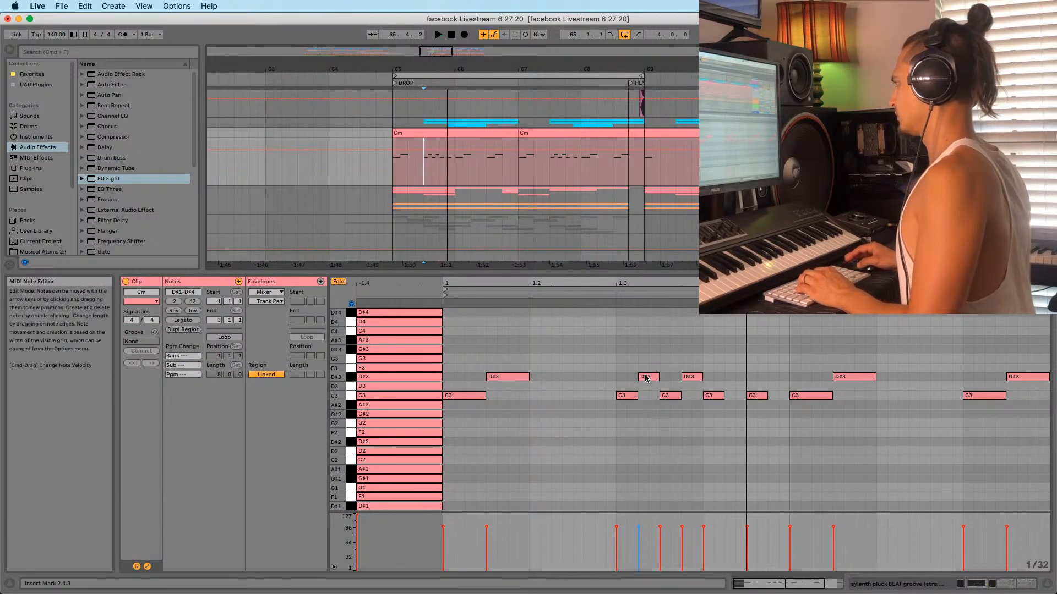
key(space)
drag(649, 378, 648, 351)
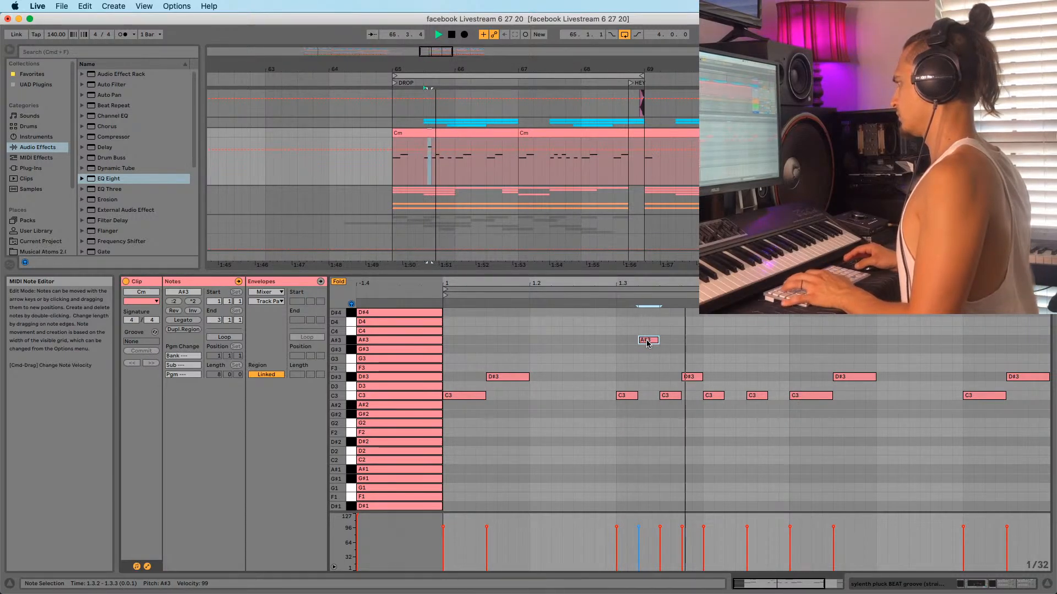
Try the pluck's C3 note at 1.4.3 on D#3, G#3 and A#3 during playback, and return it to C3
mouse_move(628, 396)
mouse_down()
mouse_move(628, 377)
mouse_move(627, 400)
mouse_up()
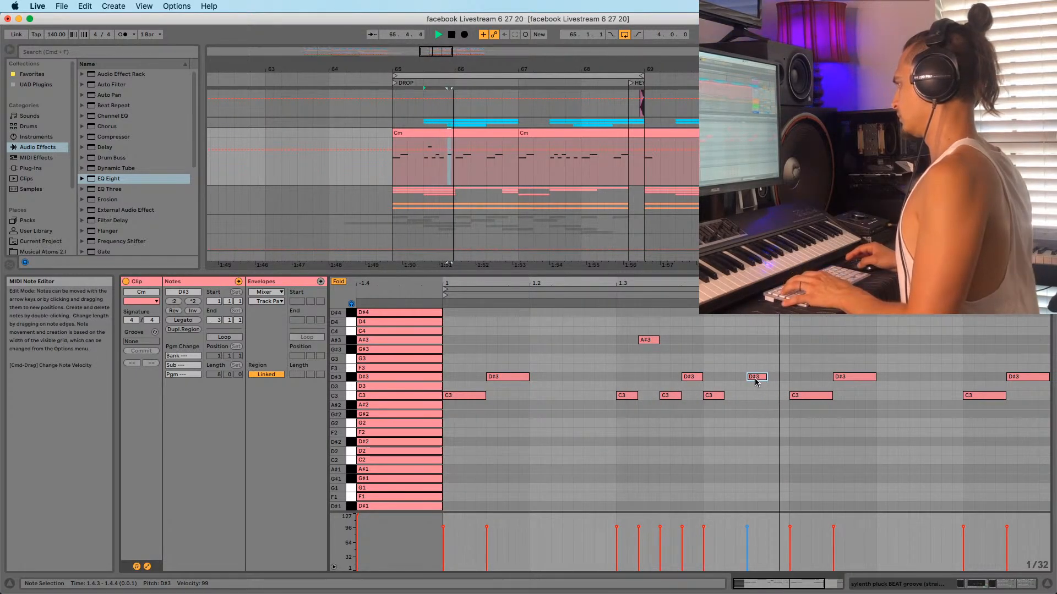
key(space)
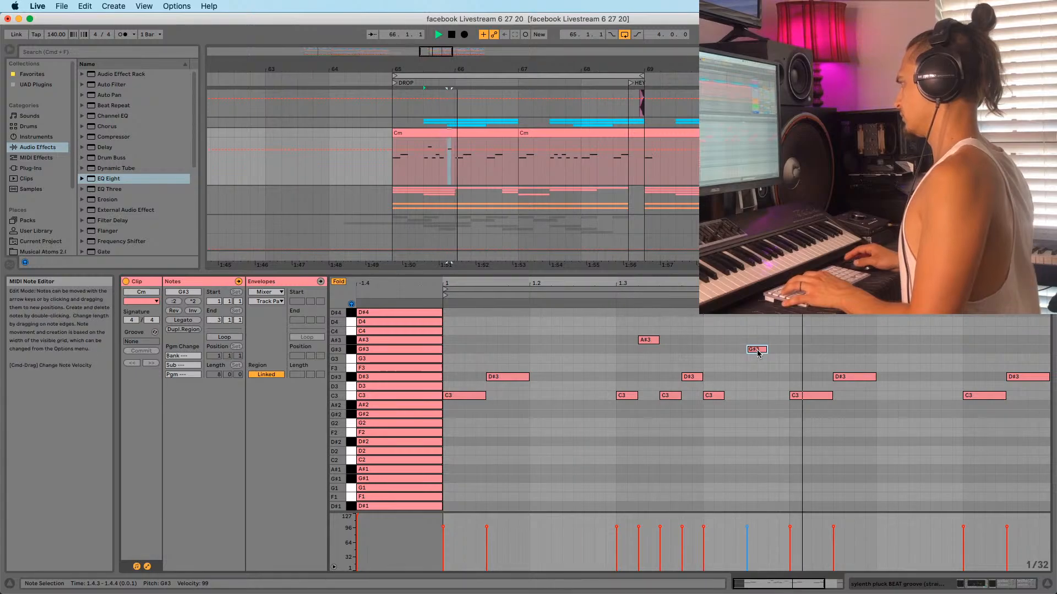
drag(759, 342, 761, 342)
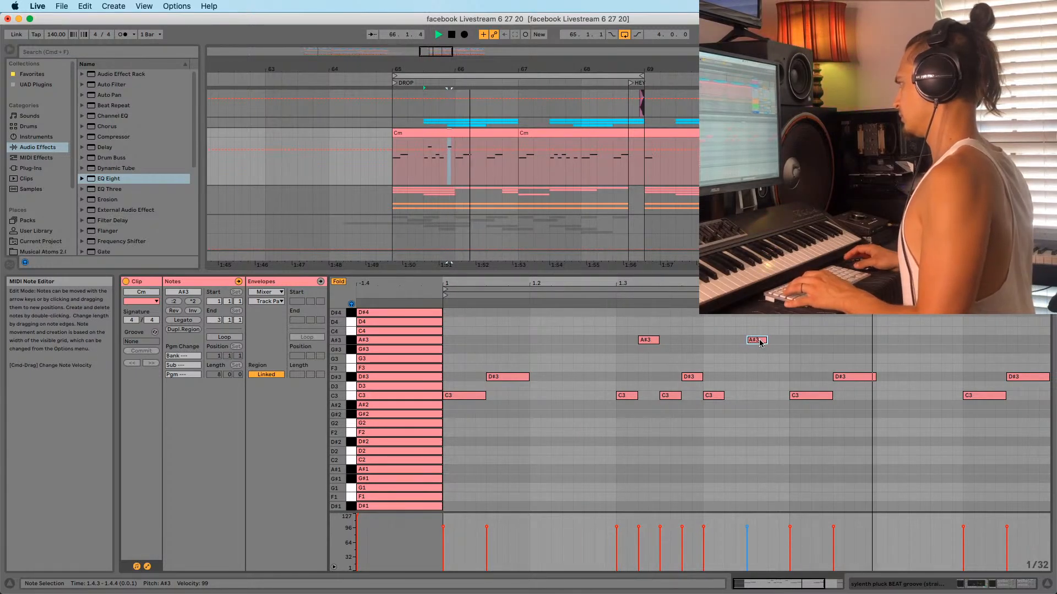
key(space)
key(space)
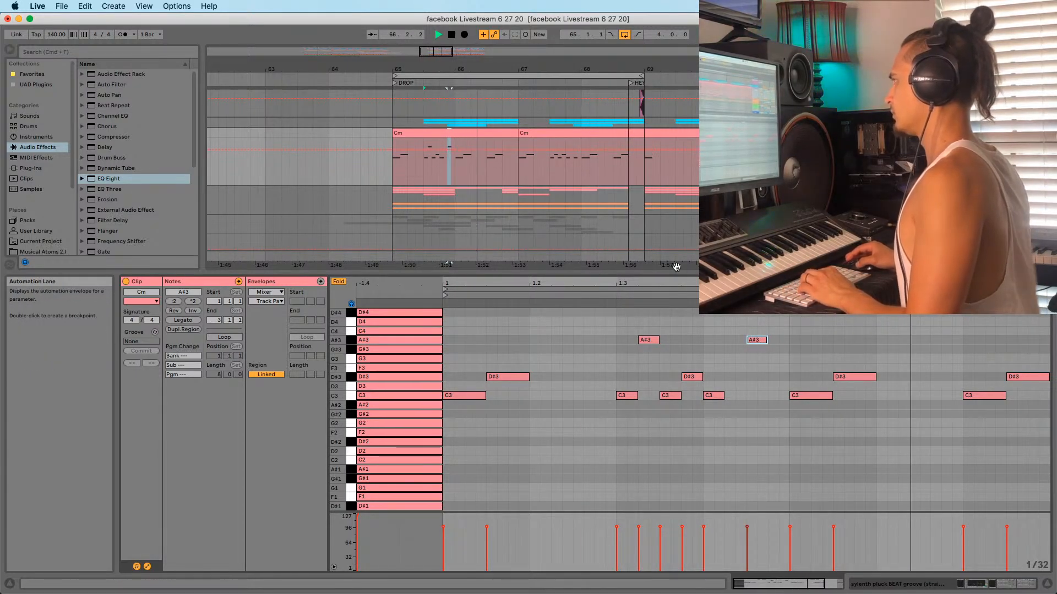
click(754, 341)
drag(761, 395, 761, 397)
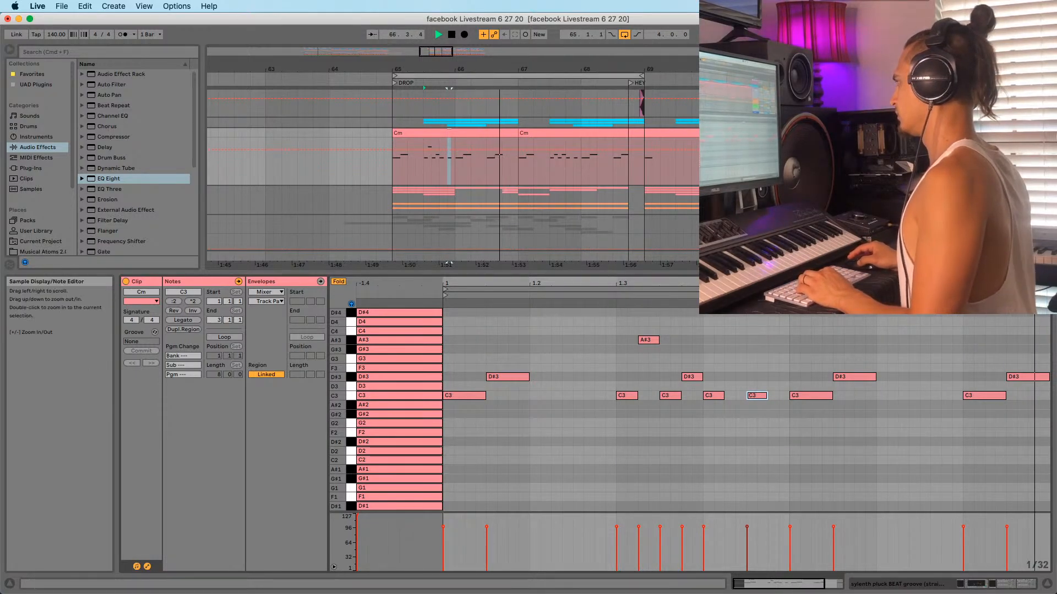
Replay the pluck clip and duplicate the C3 and D#3 note pair at 2.1.1 to 2.2.1
drag(705, 283, 707, 269)
key(space)
key(space)
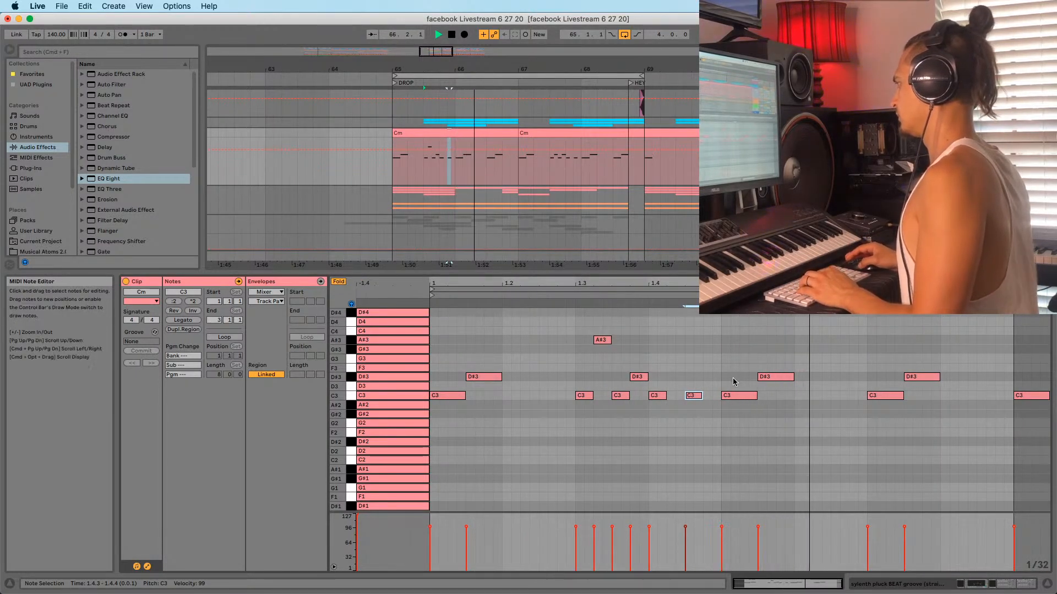
key(space)
drag(734, 381, 813, 398)
key(space)
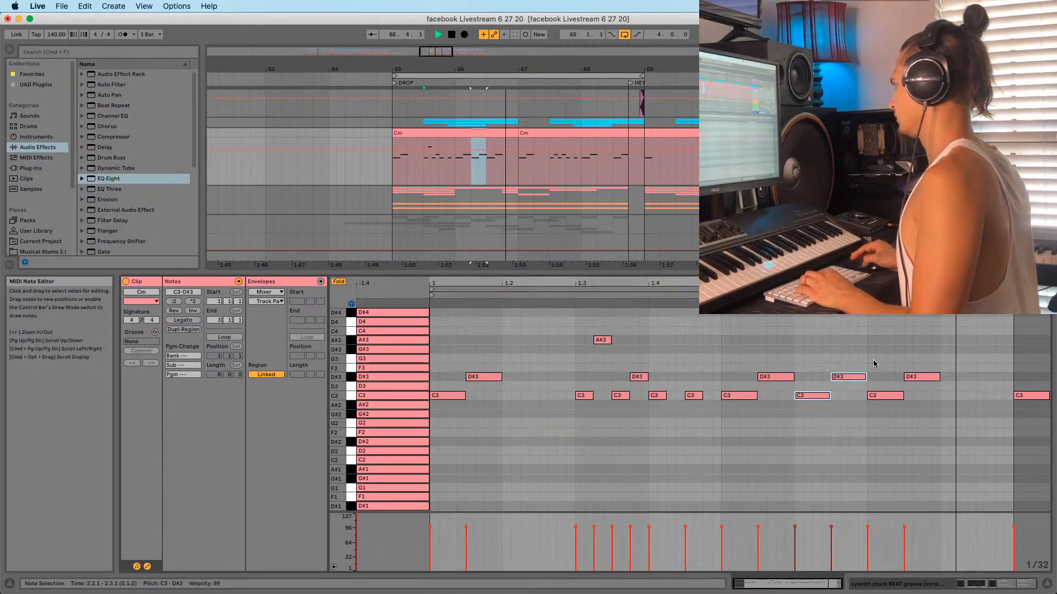
Duplicate the selected C3 and D#3 note pair to 2.4.1 and play the pluck from 66.1.1
drag(820, 395, 968, 397)
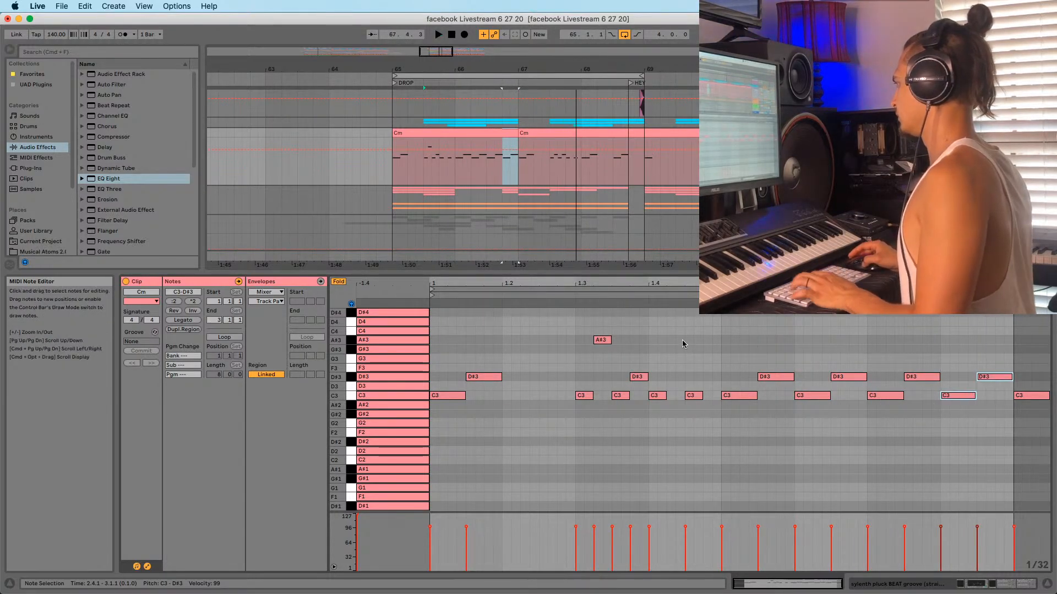
key(space)
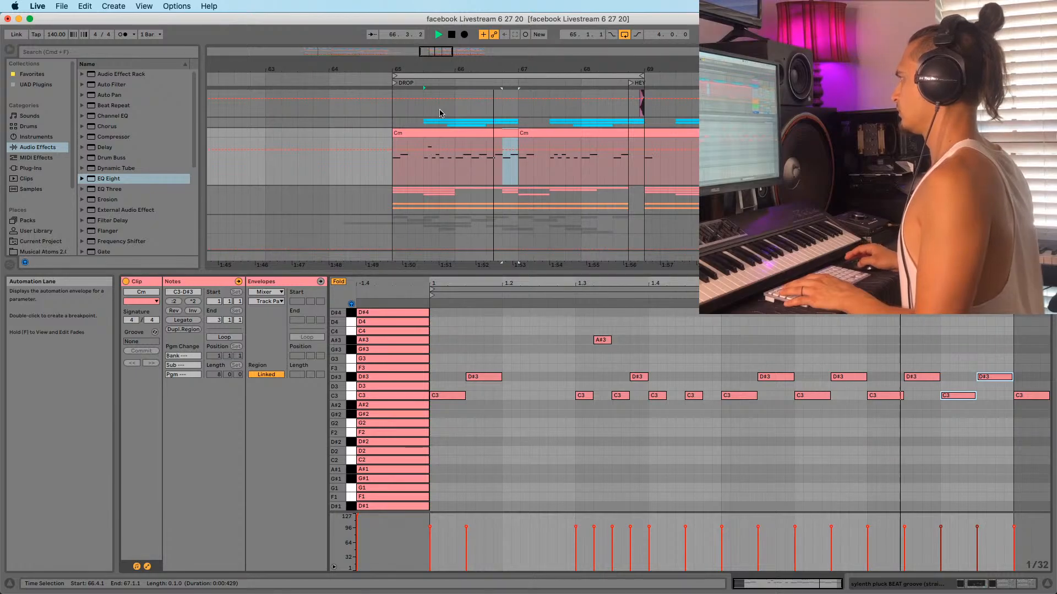
click(449, 183)
key(space)
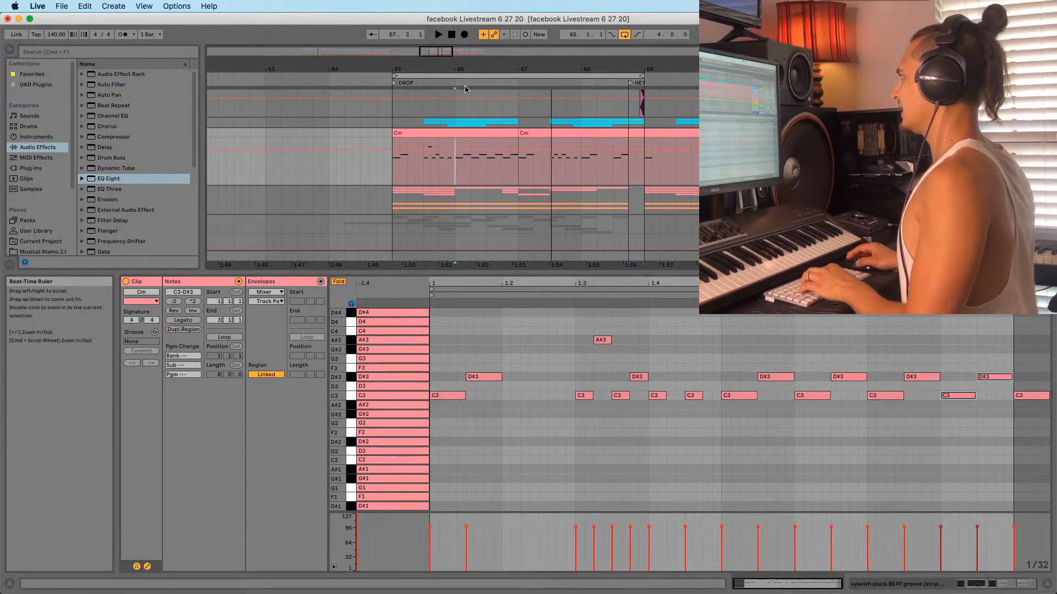
key(minus)
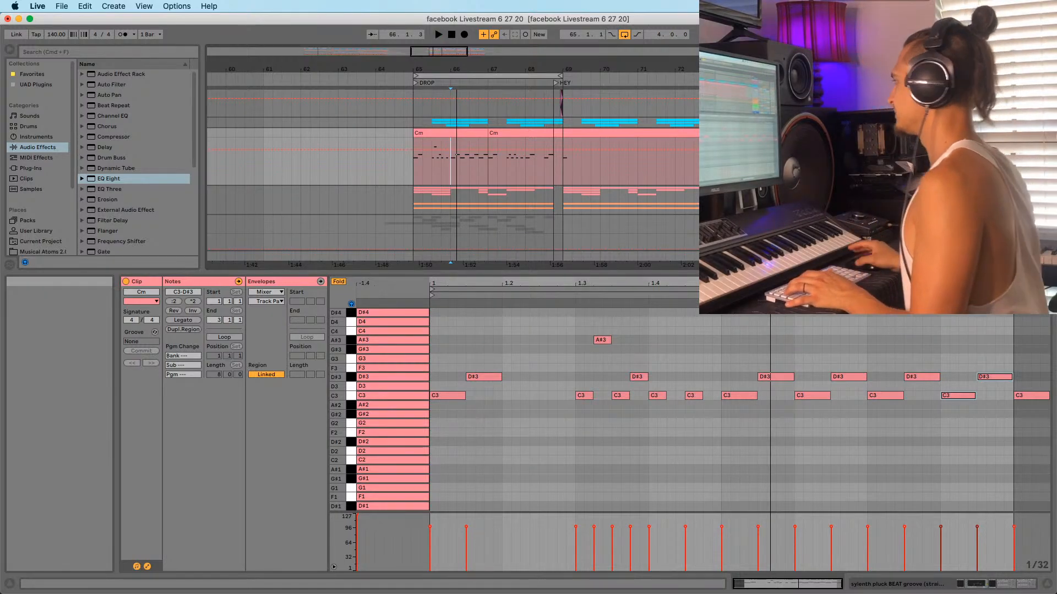
key(space)
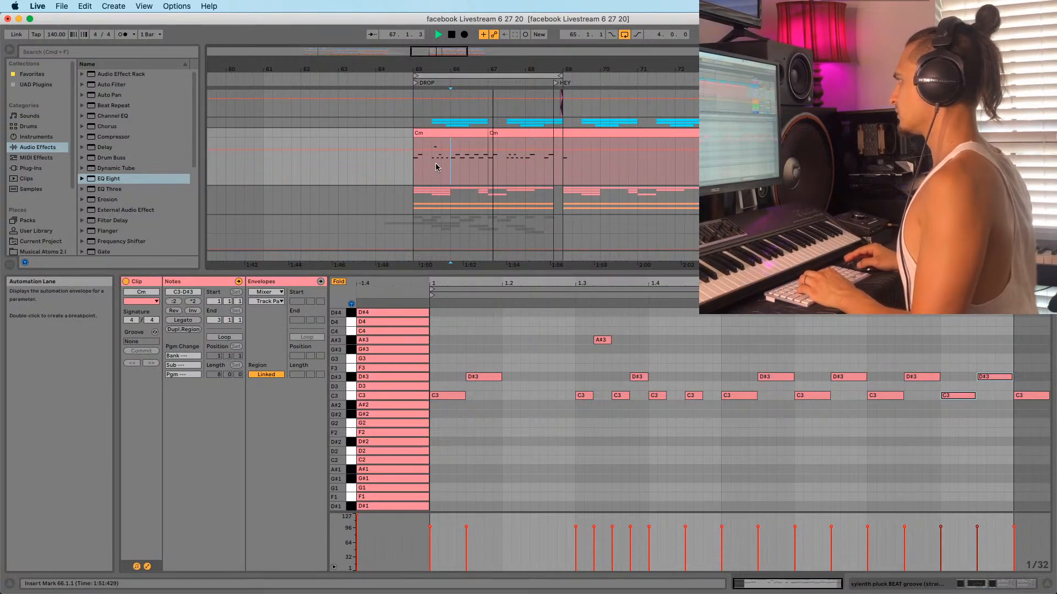
Show the pluck track's devices, turn off its solo and replay the drop from 65.3.1
key(shift+Tab)
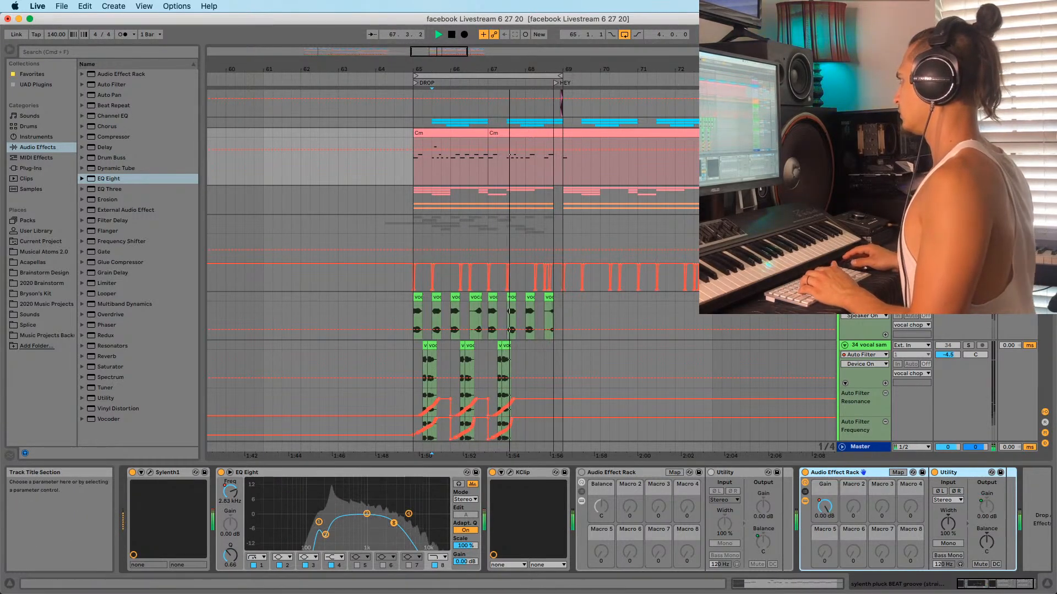
key(space)
key(s)
key(space)
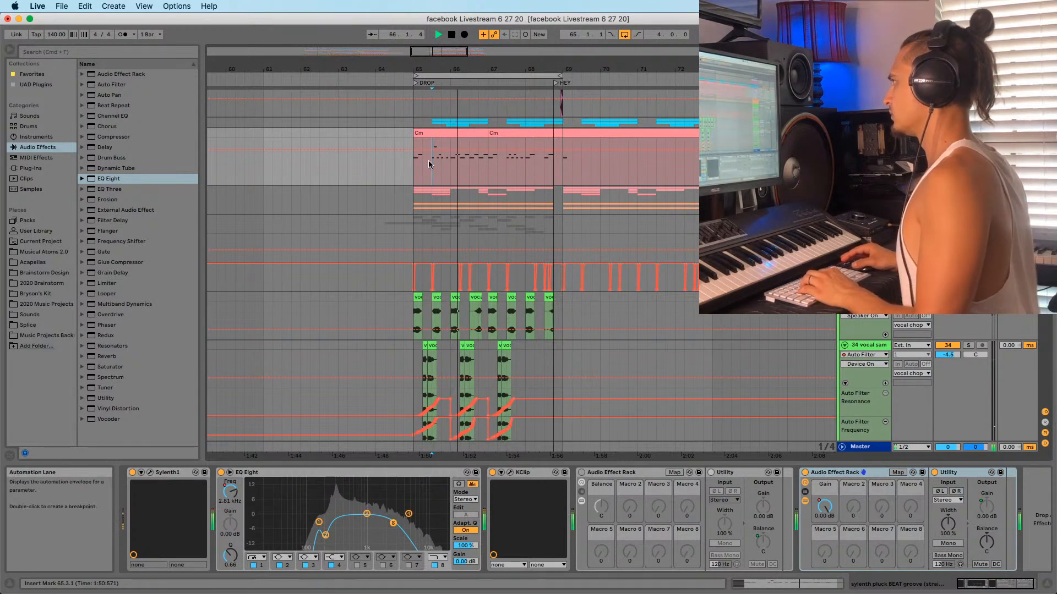
Compare the pluck sections at 66.1.1 and 67.1.1 to 67.3.1, and hide the arrangement's automation
drag(451, 159, 478, 164)
key(space)
click(515, 166)
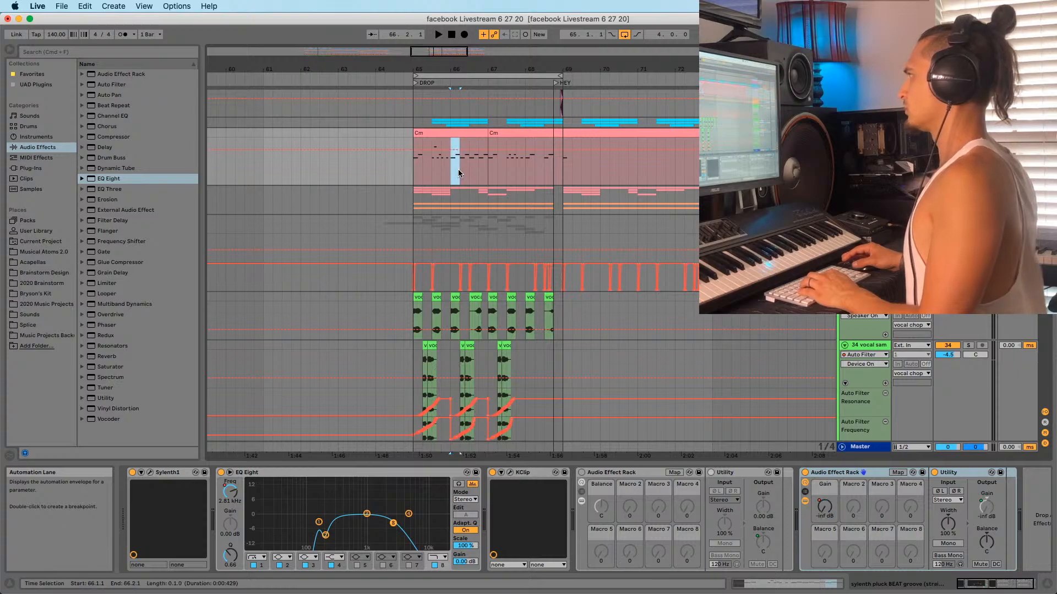
drag(489, 167, 507, 167)
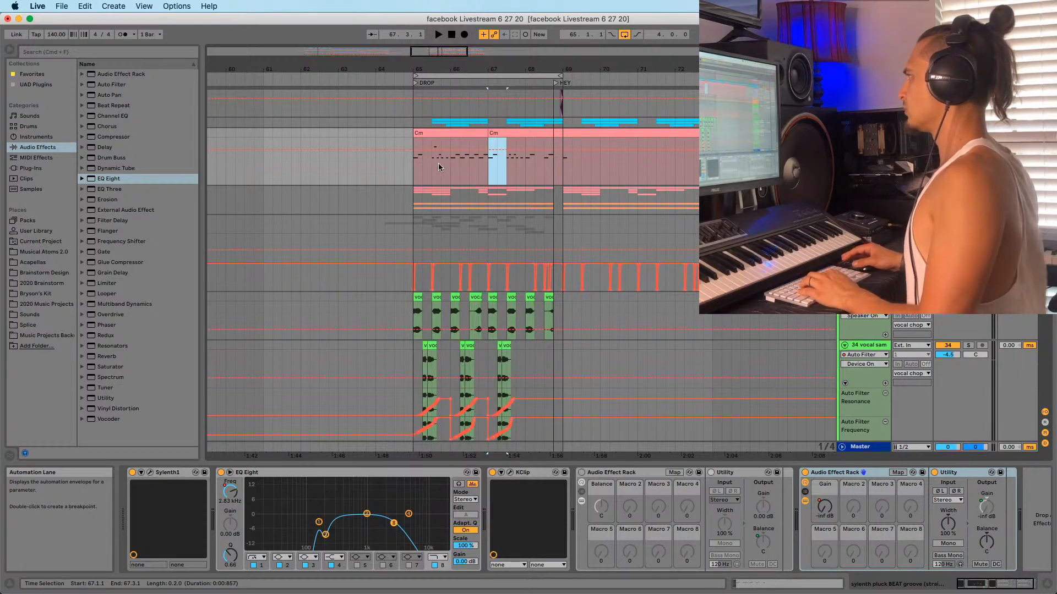
key(a)
Copy the pluck section from 65.3.1 to 66.1.1 over to 67.3.1 as a separate clip
click(460, 160)
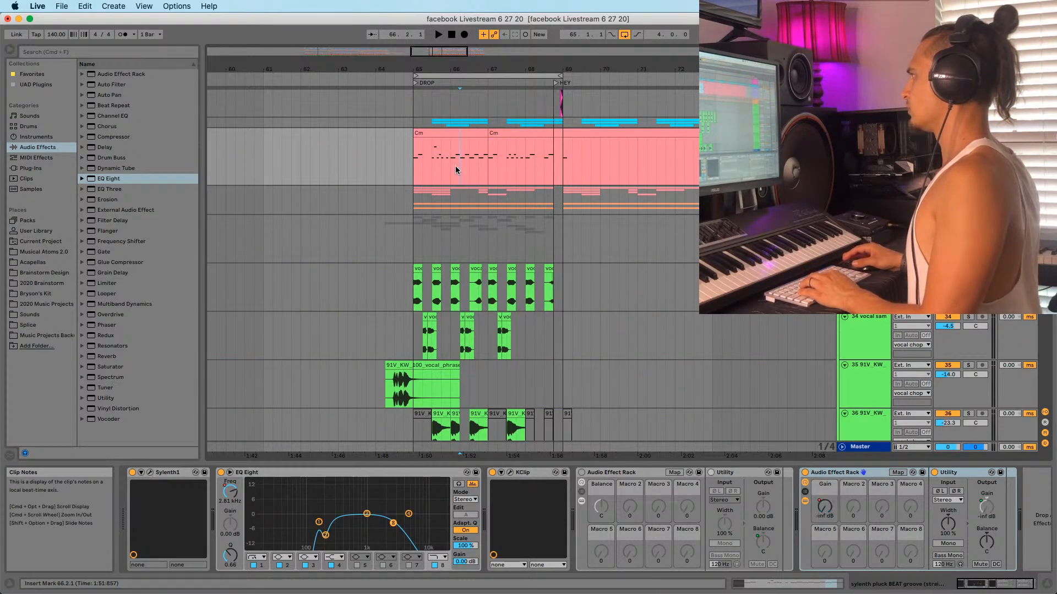
drag(460, 167, 473, 168)
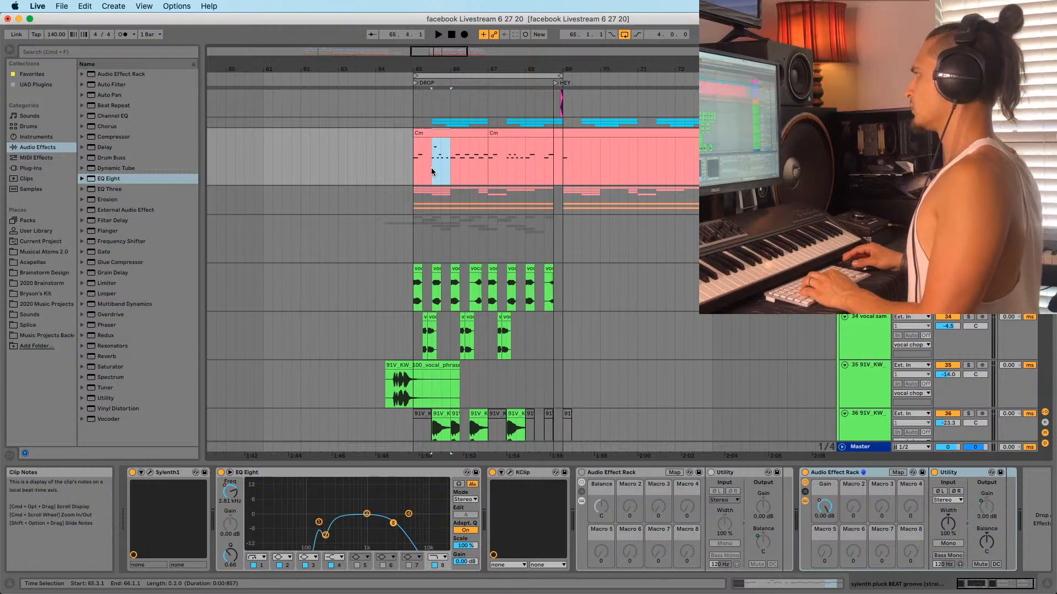
drag(506, 162, 525, 165)
key(super+e)
Repeat the bar 66 pluck pattern at 67.1.1 and 68.1.1, and remove the pluck beyond 68.3.1
drag(451, 171, 487, 166)
key(space)
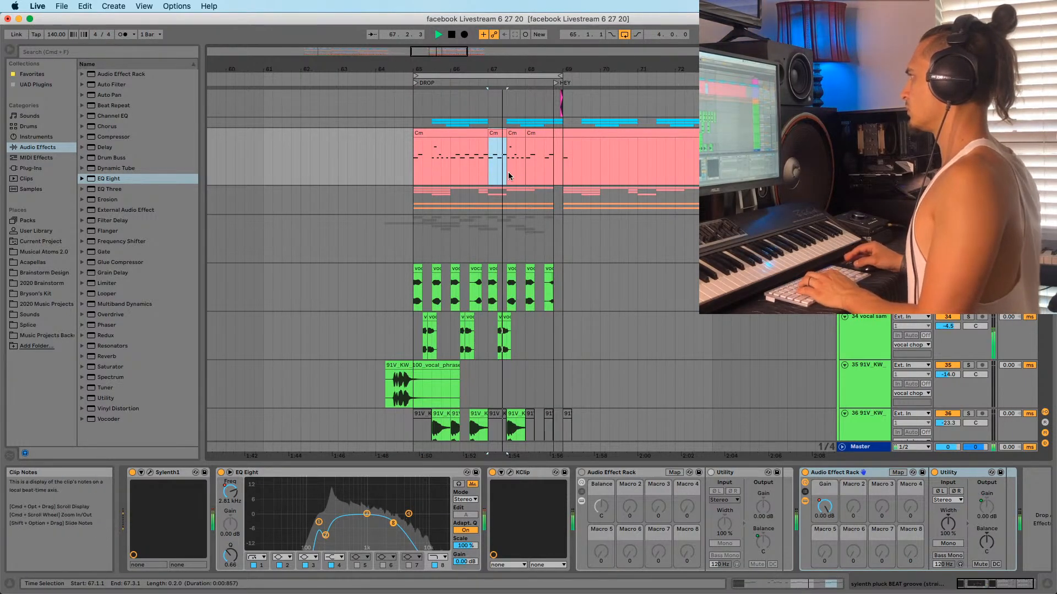
drag(525, 136, 573, 142)
key(super+e)
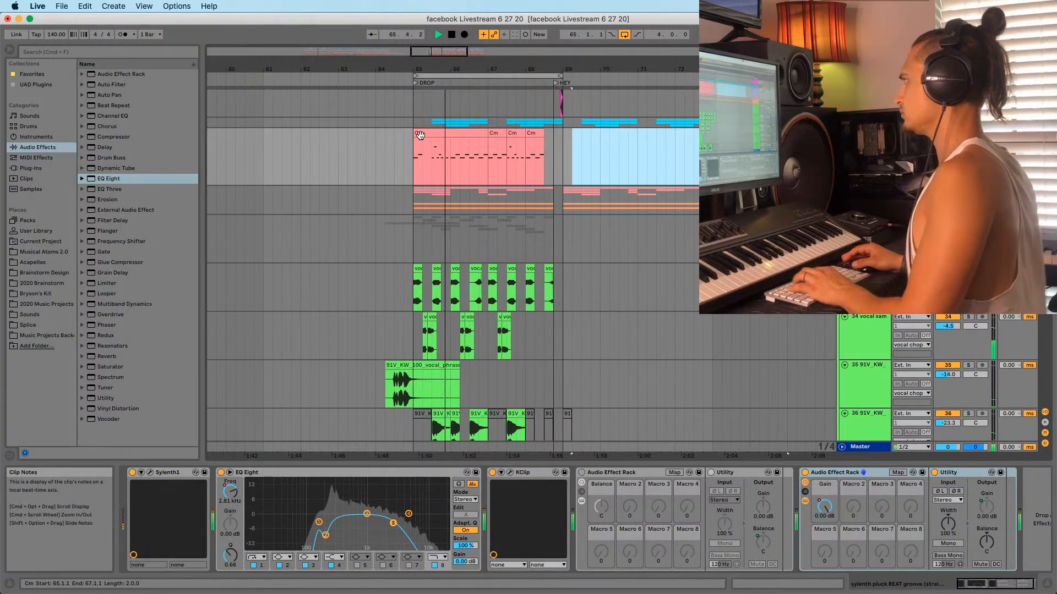
Copy the half-bar pluck clip at 67.1.1 to 65.1.1, replacing the opening up to 65.3.1
click(495, 134)
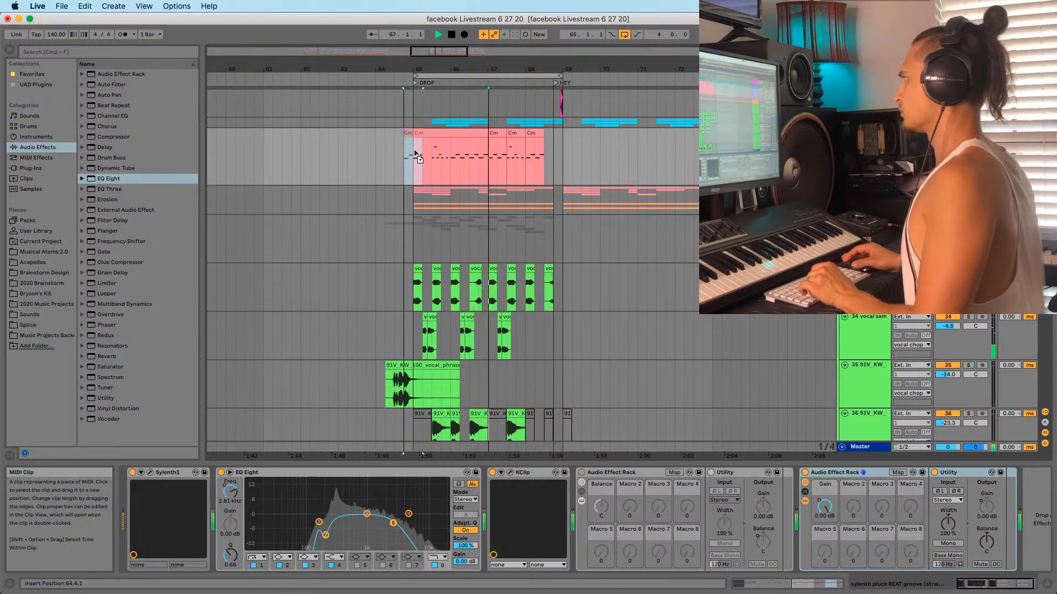
drag(414, 160, 432, 159)
key(super+e)
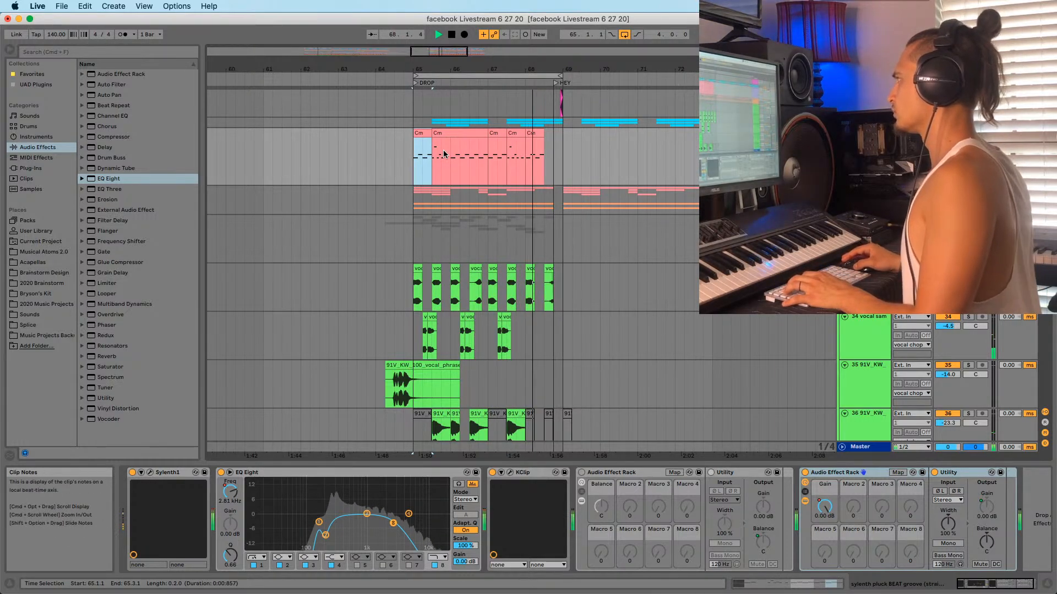
Remove the pluck's opening so it enters at 65.2.3, and replay the drop from 65.1.1
click(413, 171)
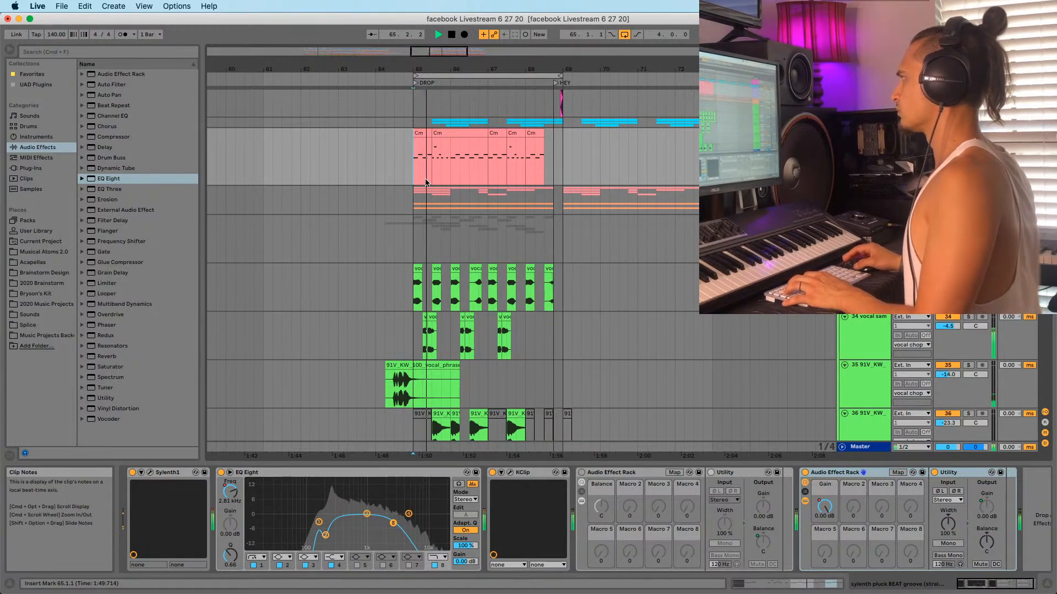
drag(419, 69, 446, 135)
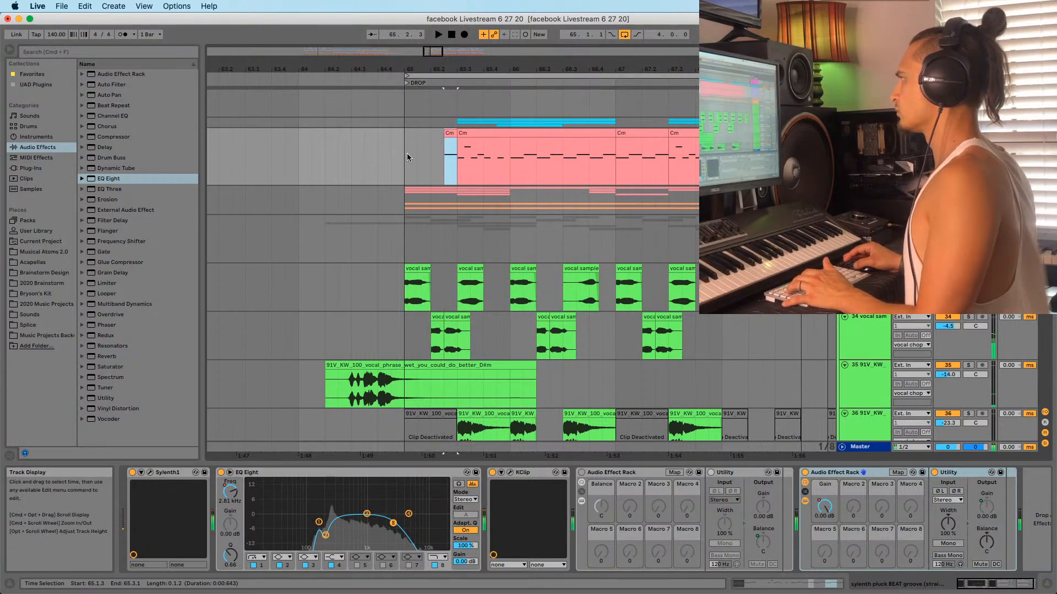
click(409, 164)
click(400, 139)
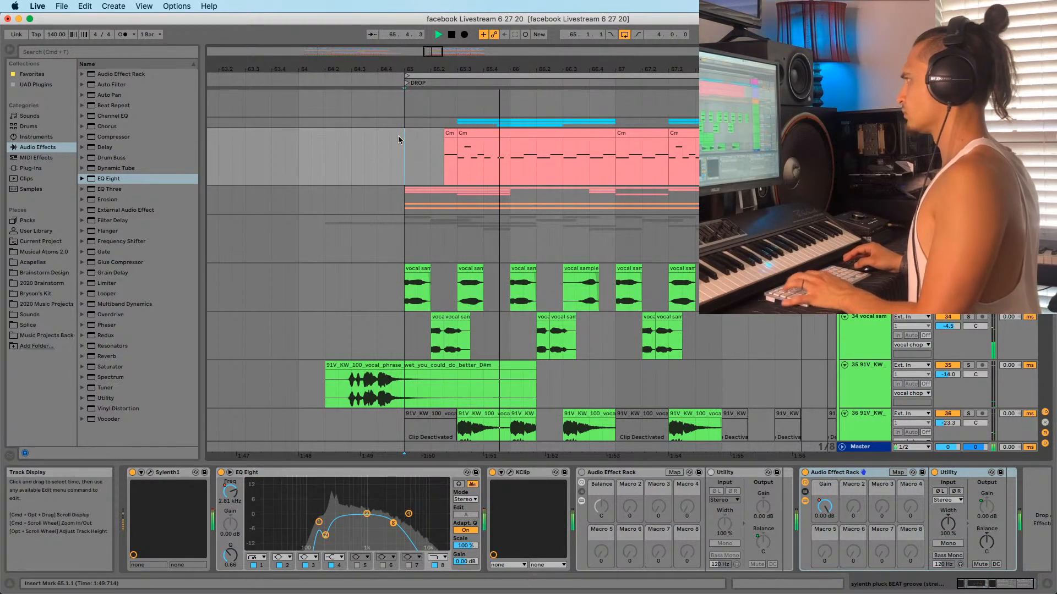
drag(594, 69, 506, 68)
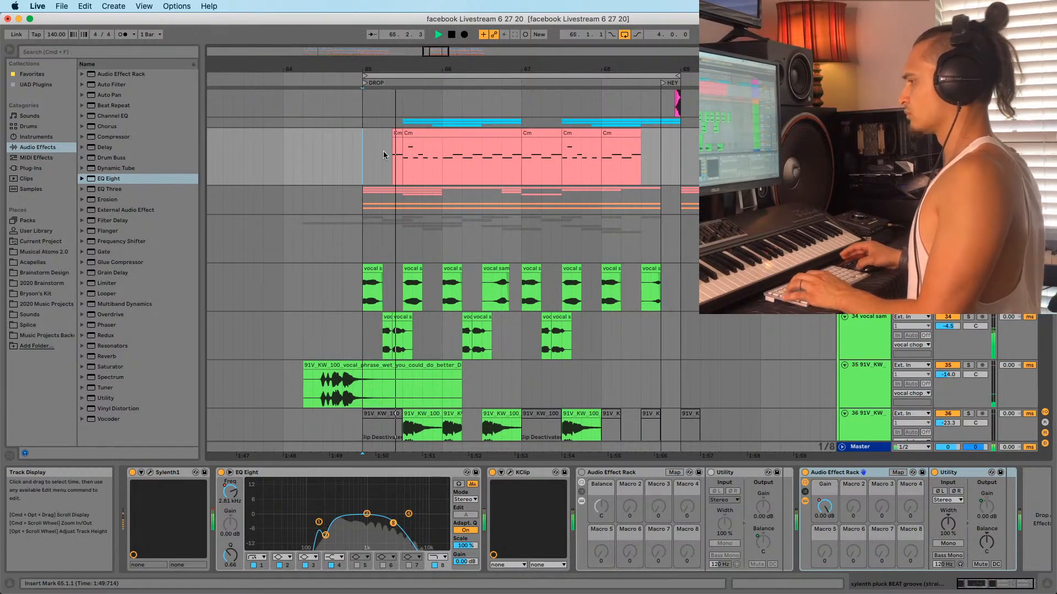
drag(446, 65, 420, 38)
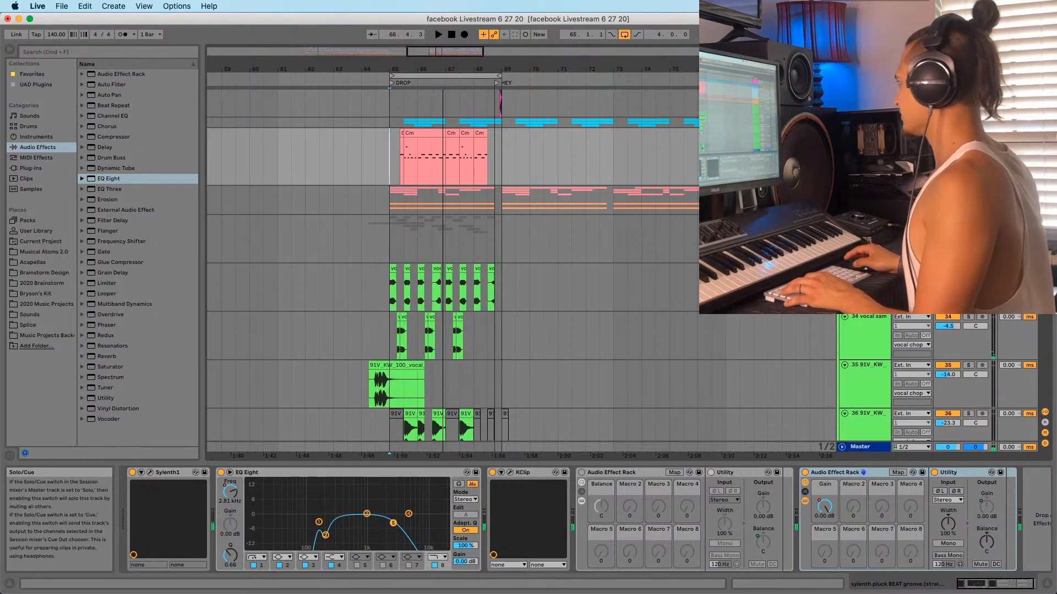
Audition the pluck soloed, replay the full drop from 65.1.1, and place the insert marker in the earlier section before bar 41
click(423, 133)
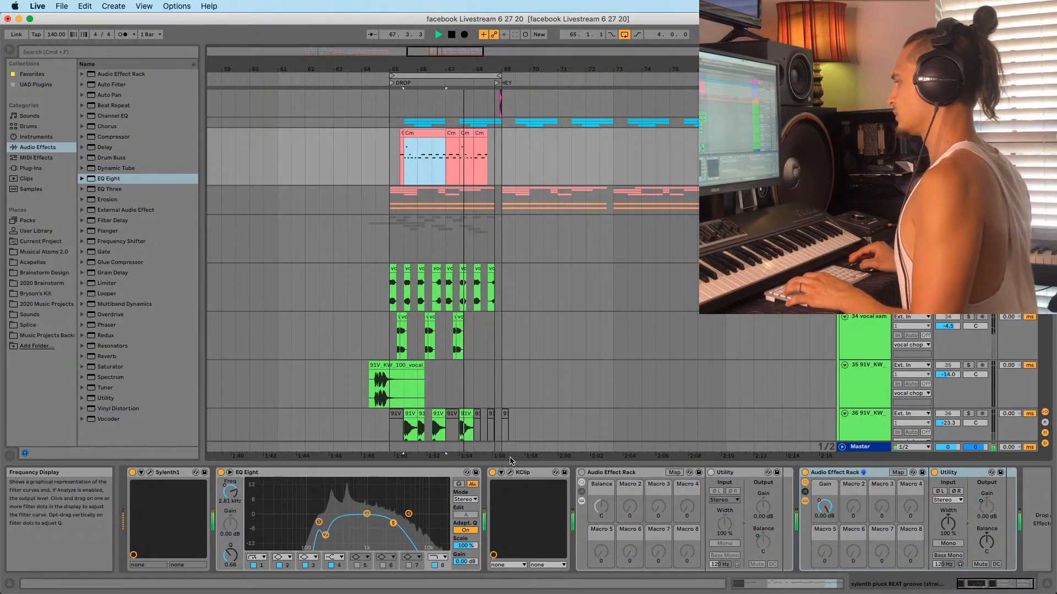
click(968, 133)
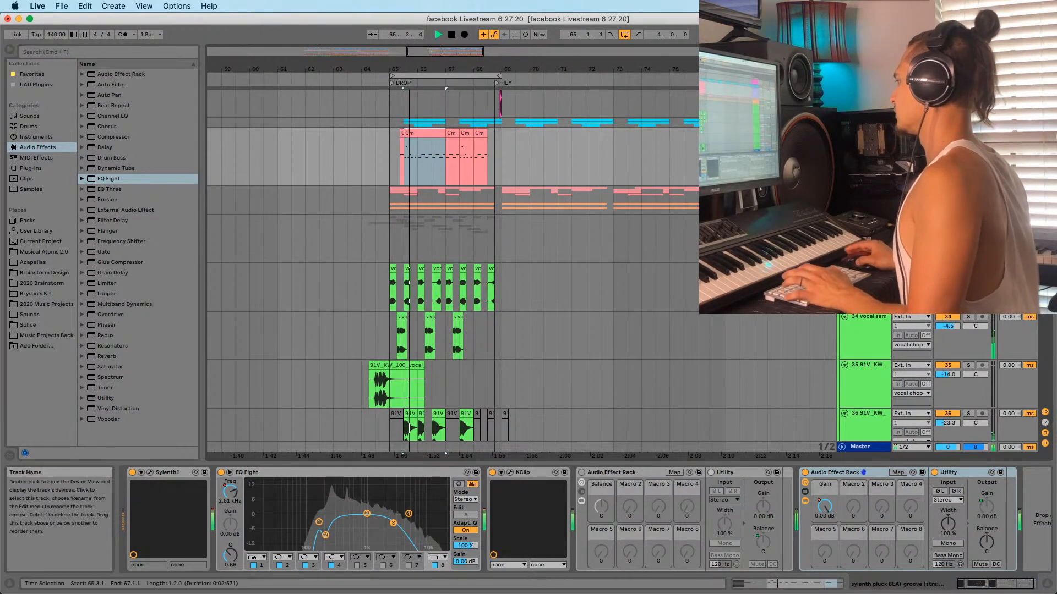
click(390, 167)
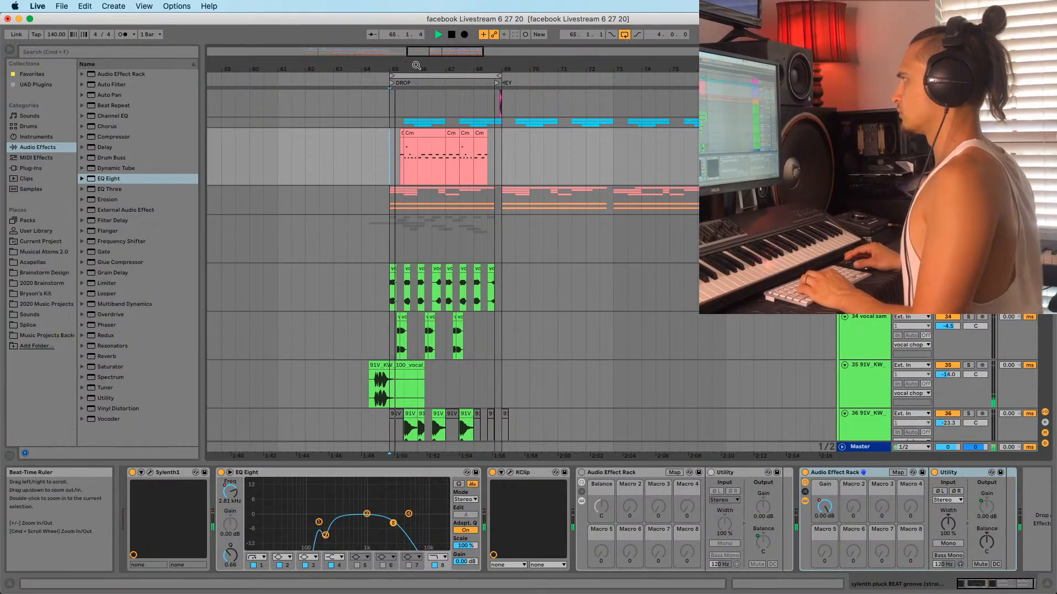
drag(414, 67, 415, 33)
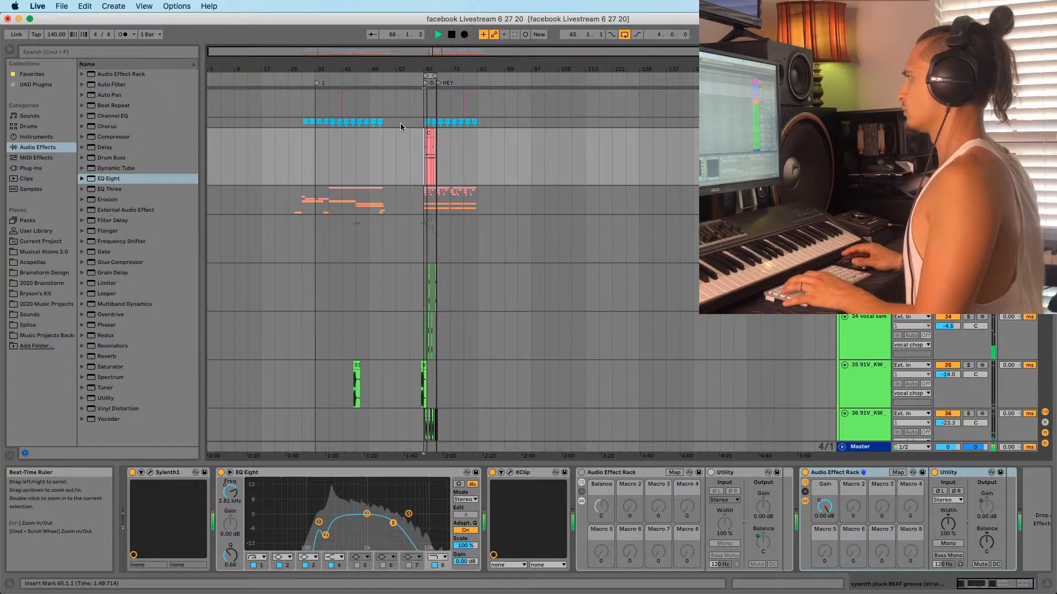
click(341, 152)
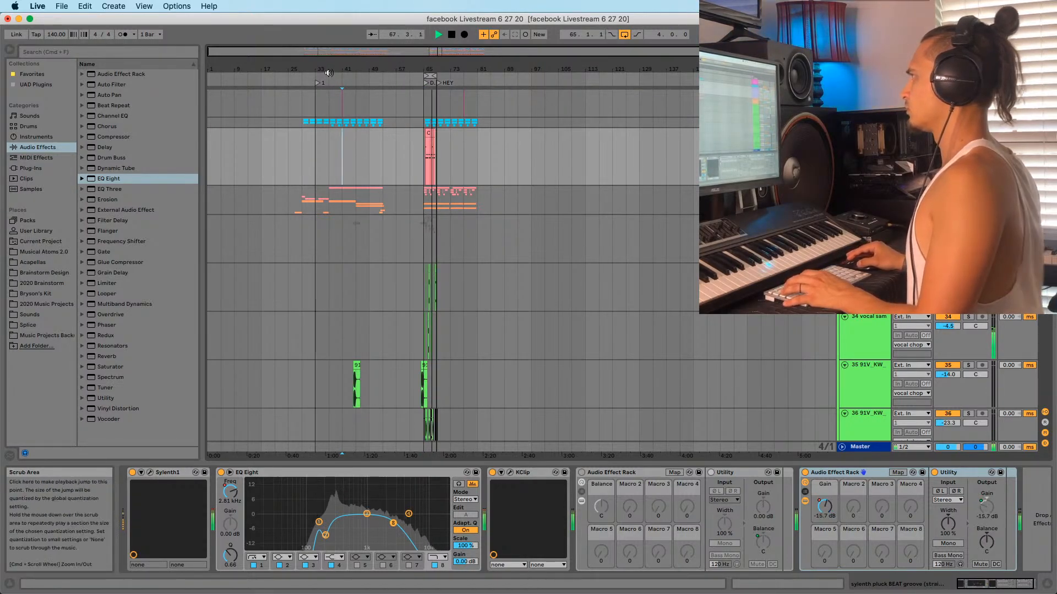
Audition the arrangement ahead of the drop, restarting playback from bar 33 and from just before the first cyan clips
drag(329, 73, 330, 91)
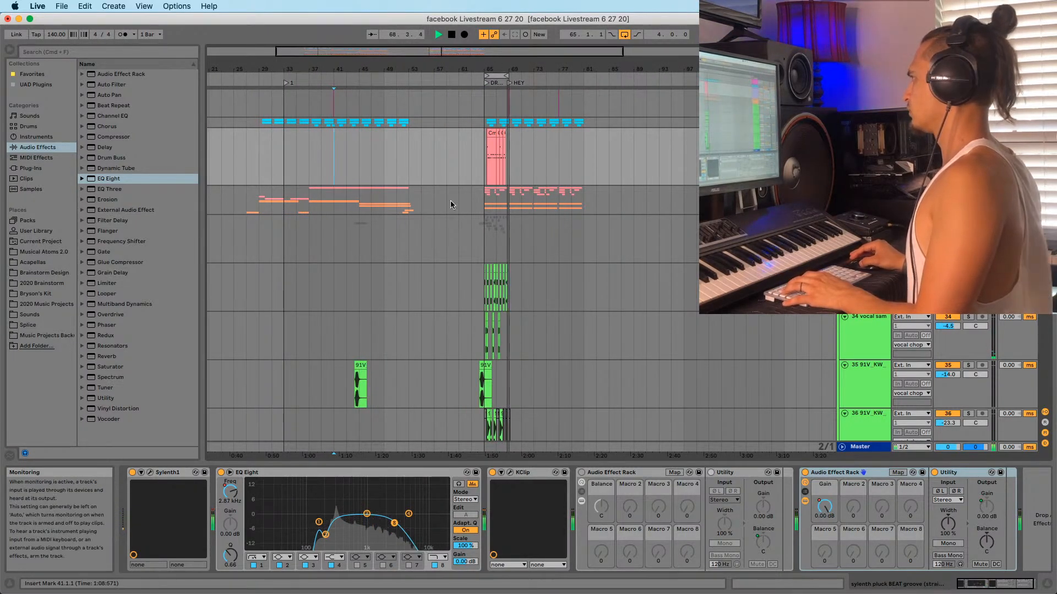
key(space)
key(space)
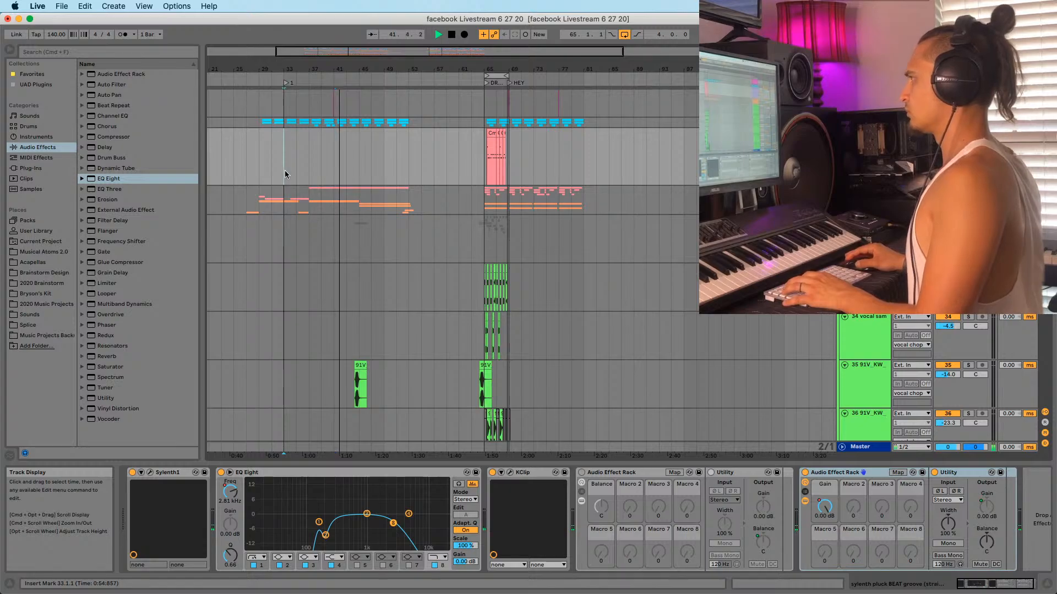
click(250, 159)
key(space)
key(space)
Play the song from bar 29 and save the project
click(258, 154)
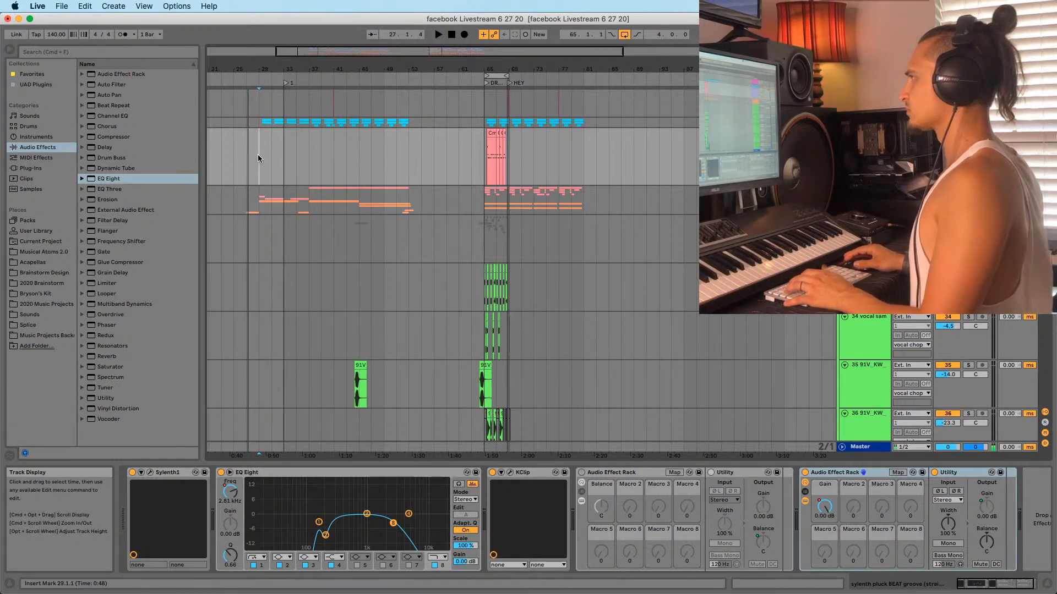
key(space)
key(space)
scroll(257, 155, down, 3)
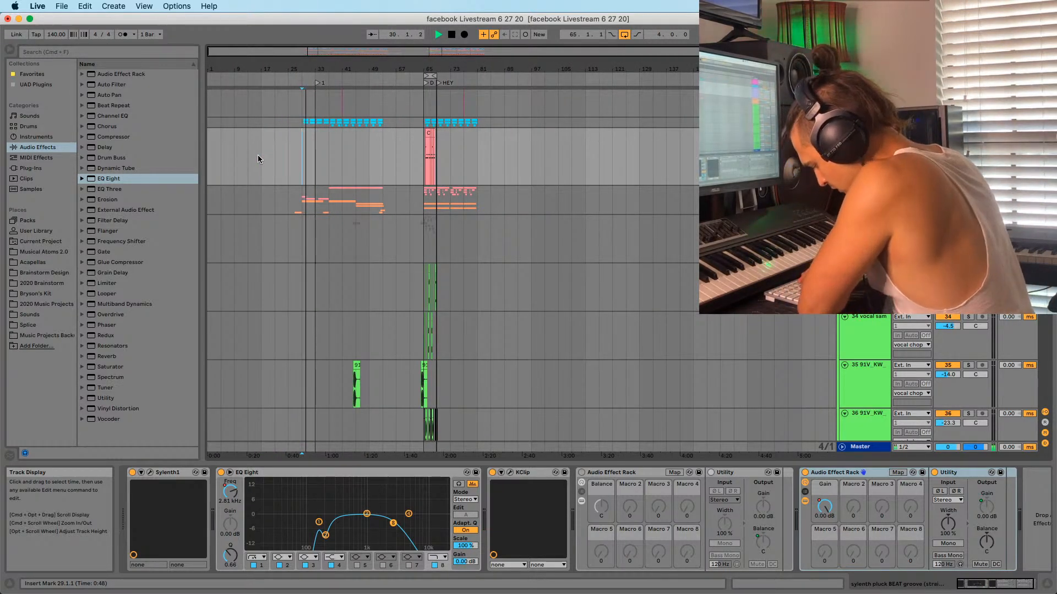
key(super+s)
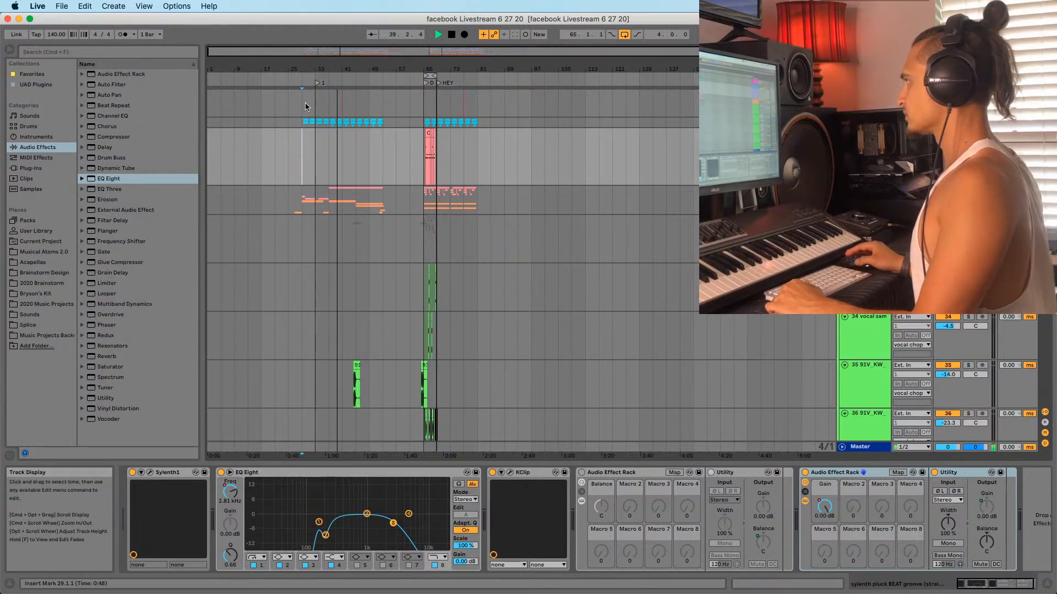
Jump playback to the DROP marker and listen to the looped drop section
drag(344, 70, 342, 102)
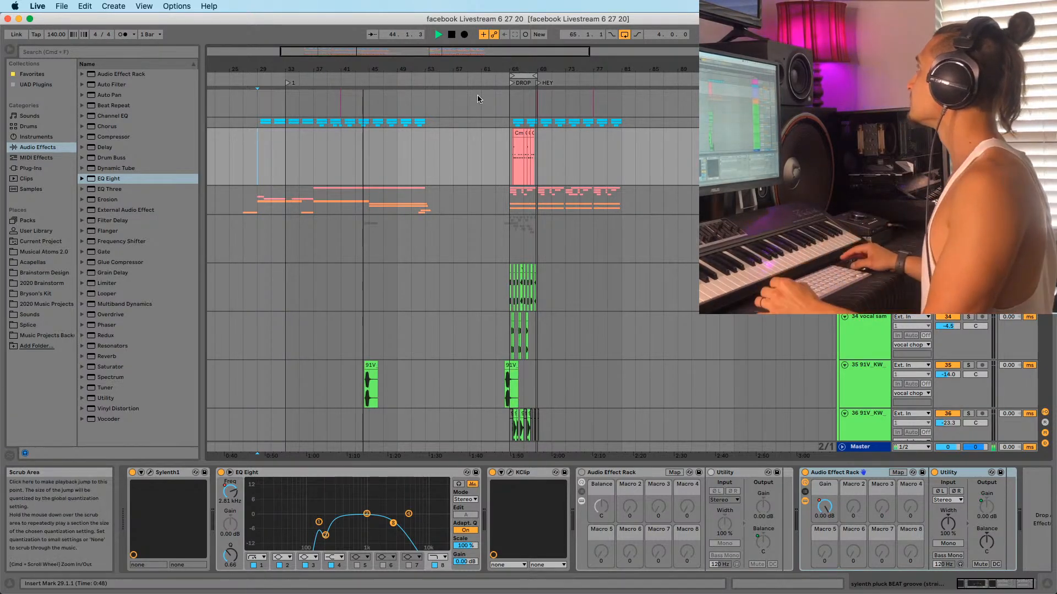
click(523, 71)
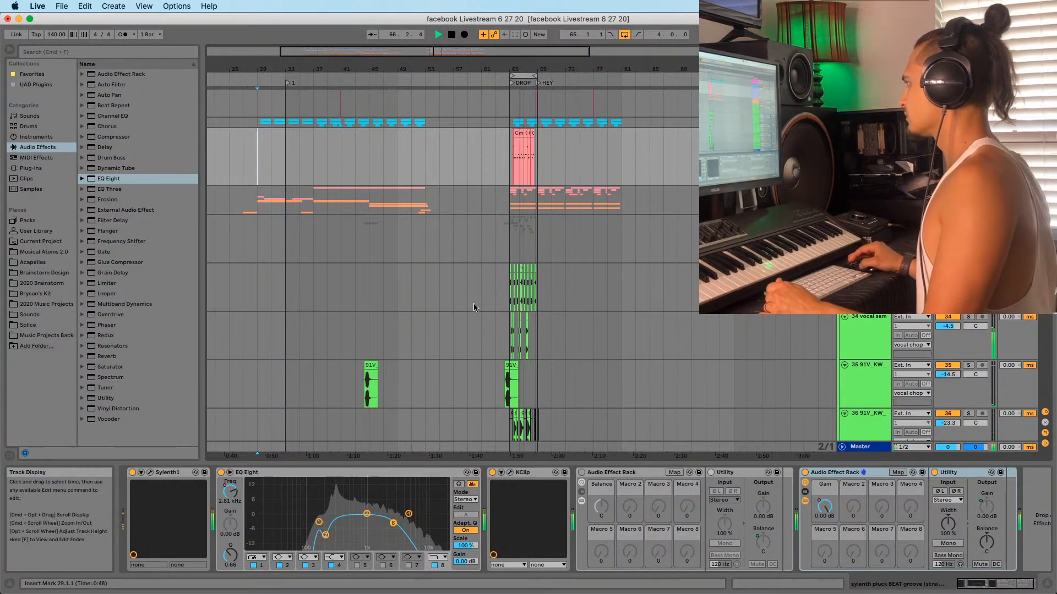
click(511, 245)
drag(524, 70, 482, 76)
click(483, 145)
scroll(507, 283, down, 5)
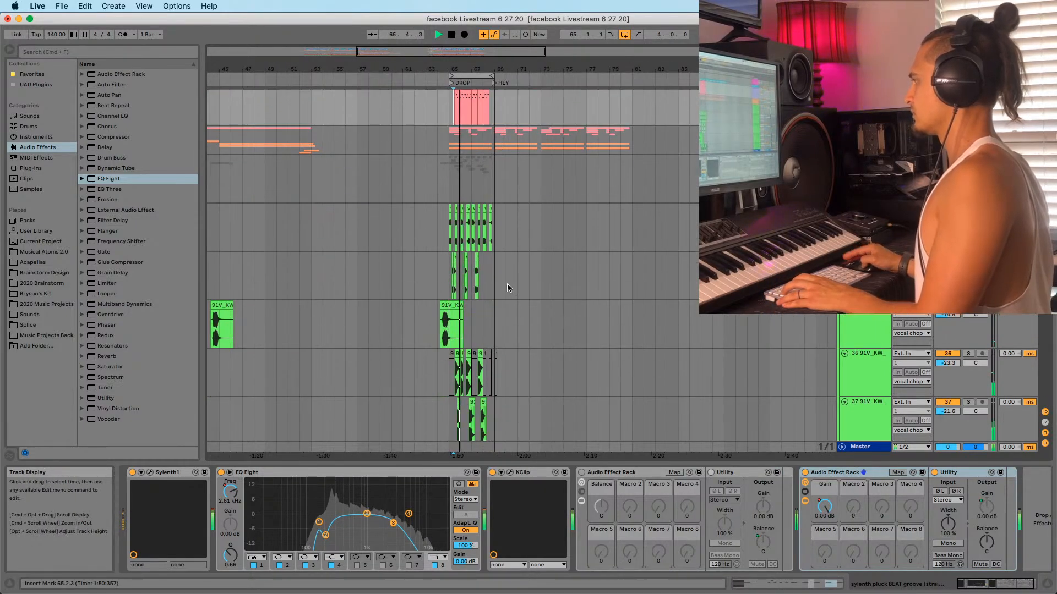
With vocal tracks 36 and 37 soloed, lower tracks 36, 37 and 38 together to -29.6, -27.9 and -37.3 dB, then end the solo
click(457, 299)
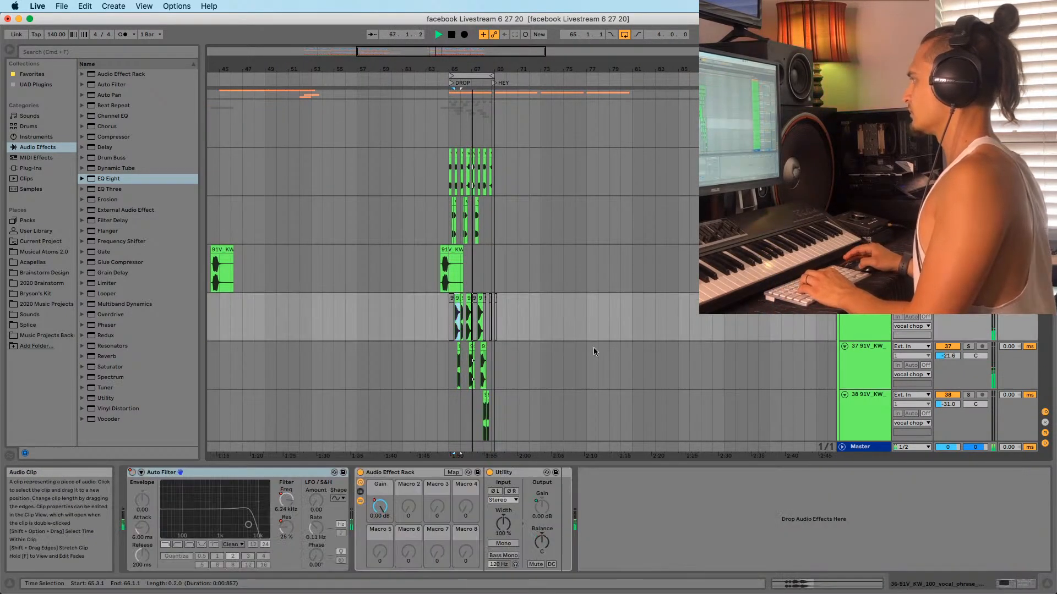
click(860, 380)
key(space)
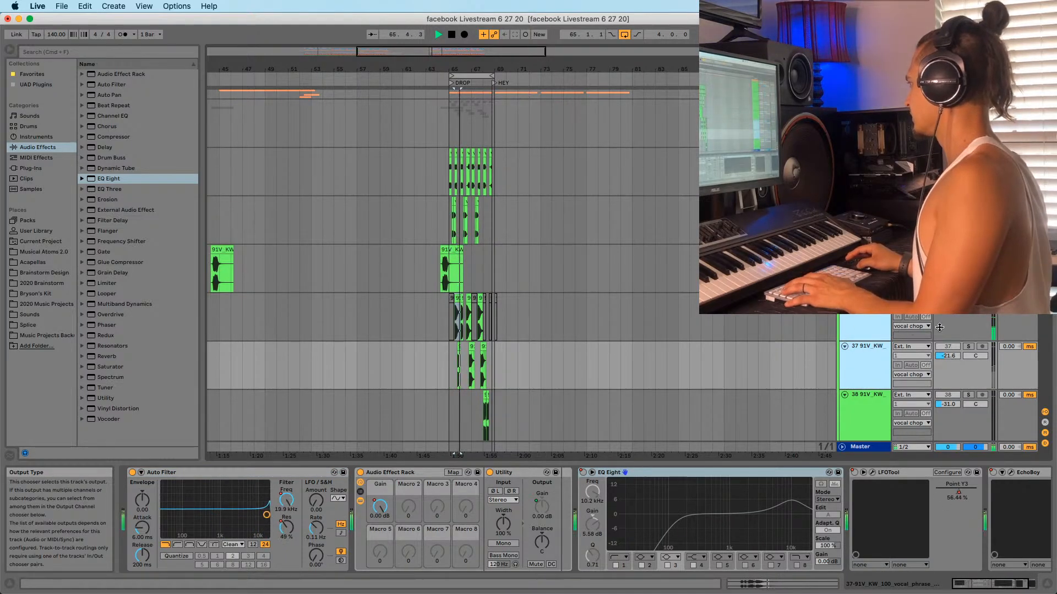
click(968, 347)
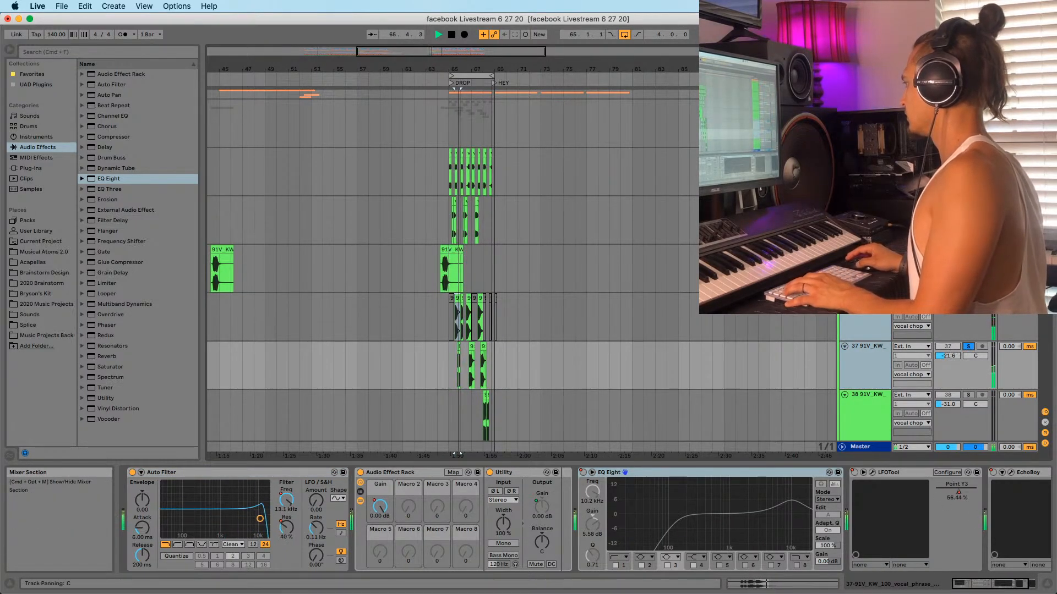
drag(948, 356, 947, 362)
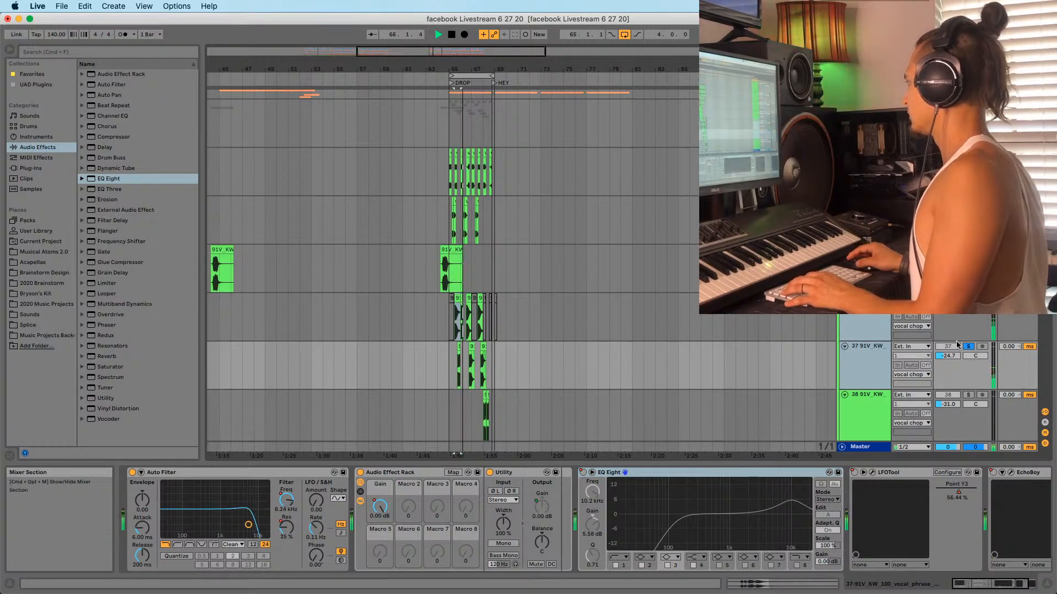
key(super+z)
shift+click(875, 416)
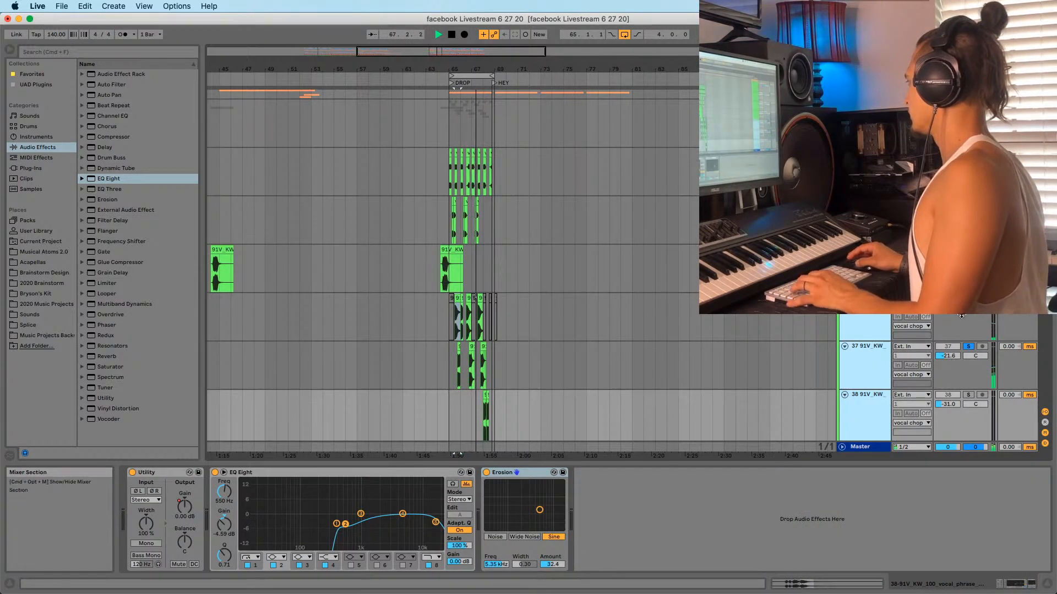
drag(947, 308, 947, 314)
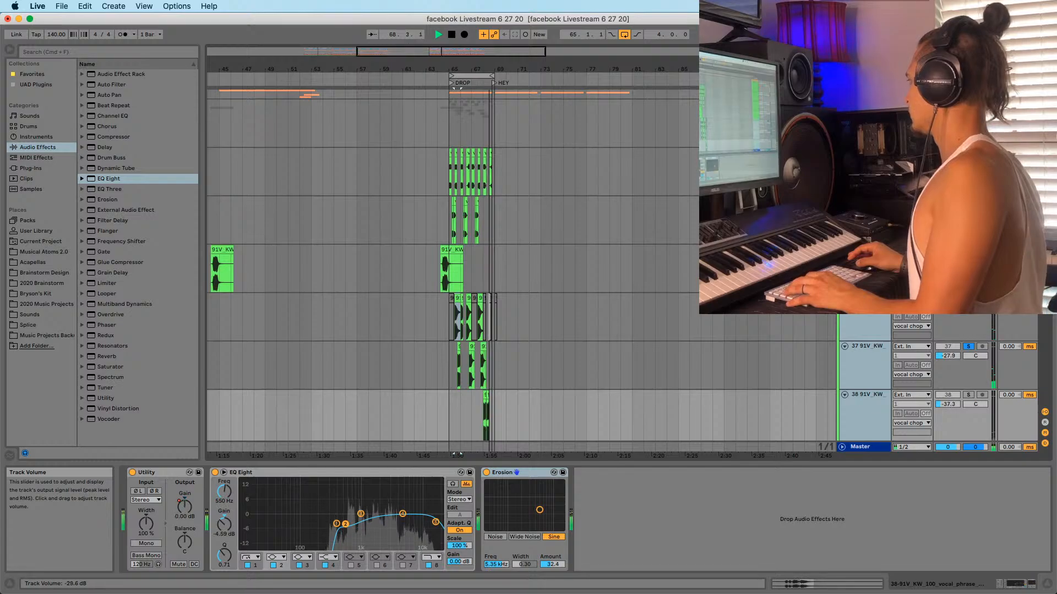
click(968, 298)
Listen to the looped drop while examining the vocal sample, kick, Serum, sylenth pluck and vocal chop tracks, and stop playback
click(449, 339)
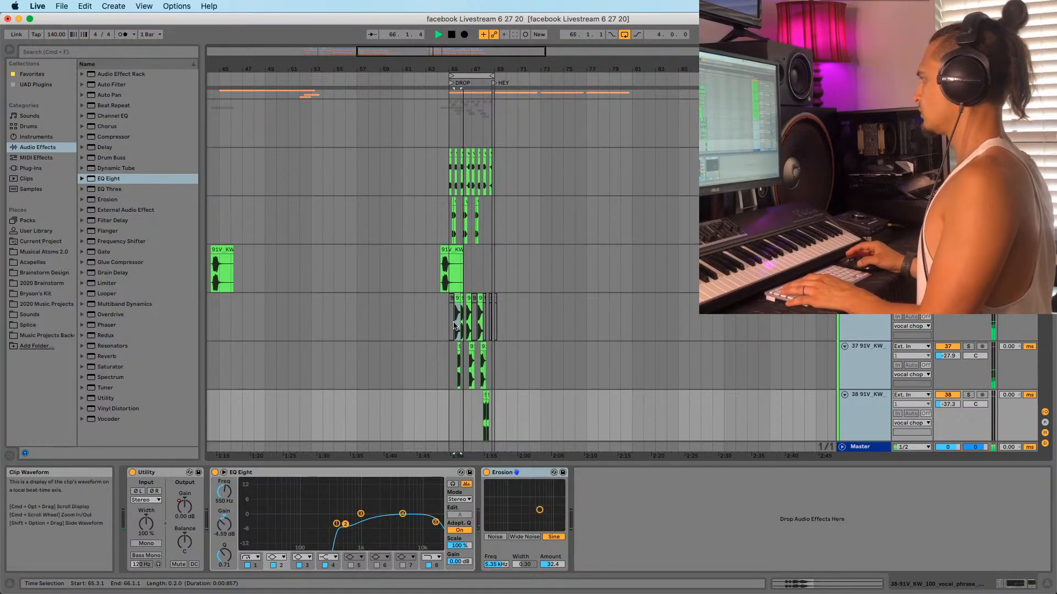
click(449, 338)
scroll(448, 330, up, 3)
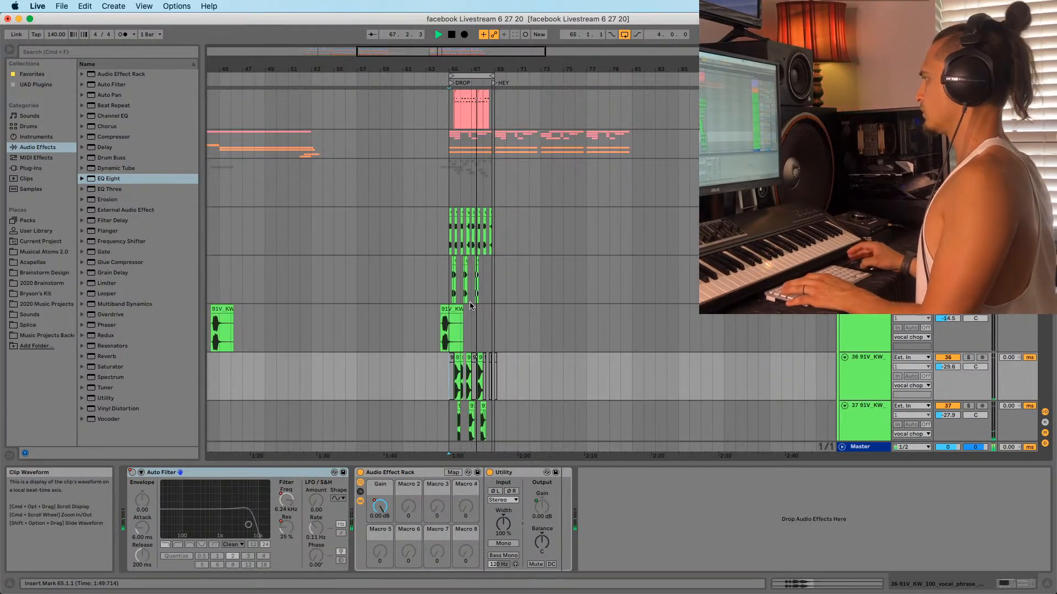
click(447, 291)
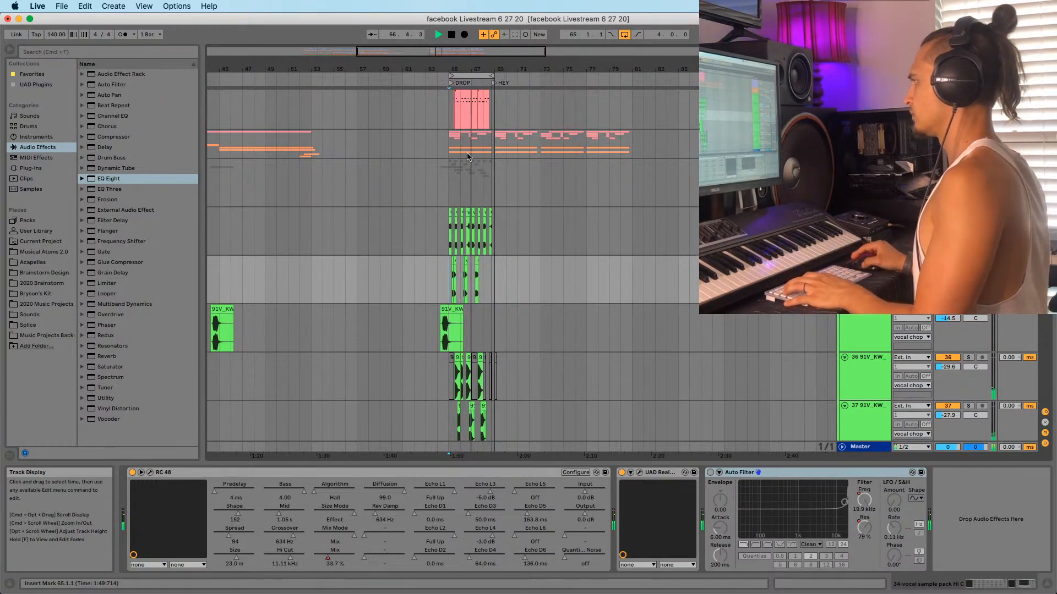
scroll(471, 165, up, 5)
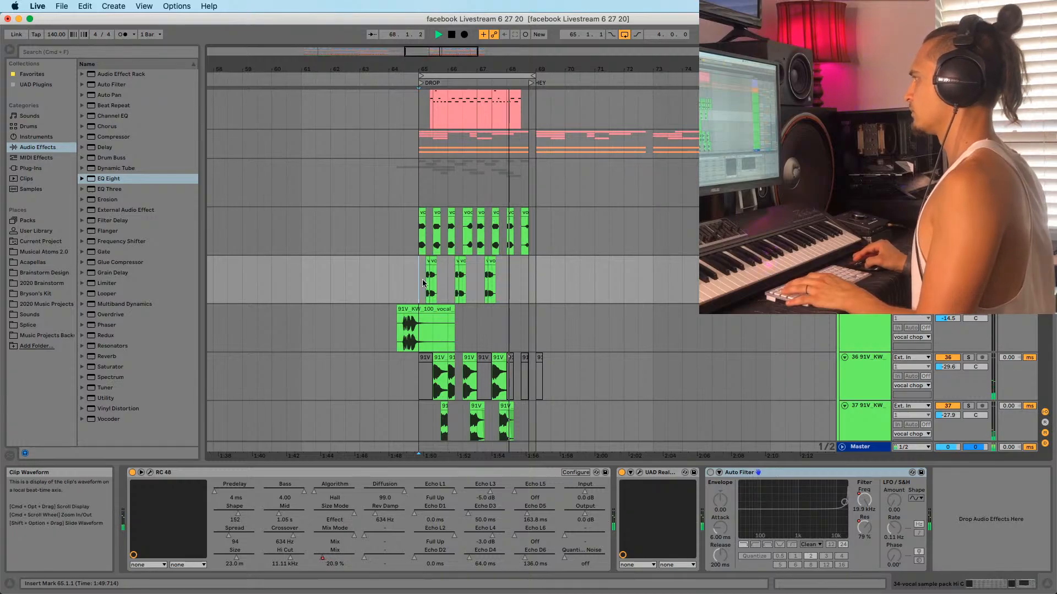
scroll(427, 272, up, 15)
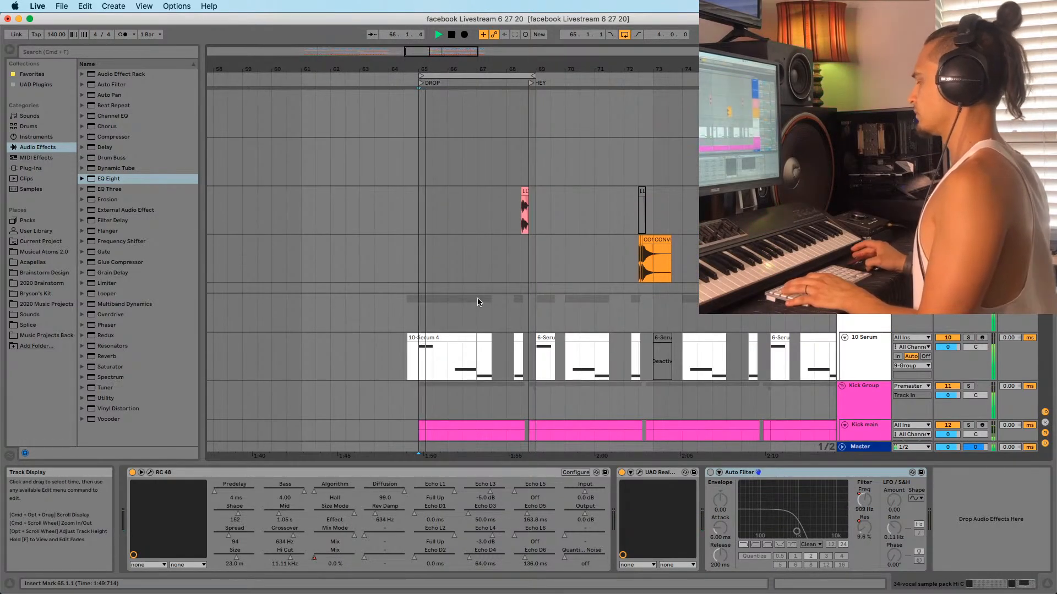
scroll(455, 292, down, 5)
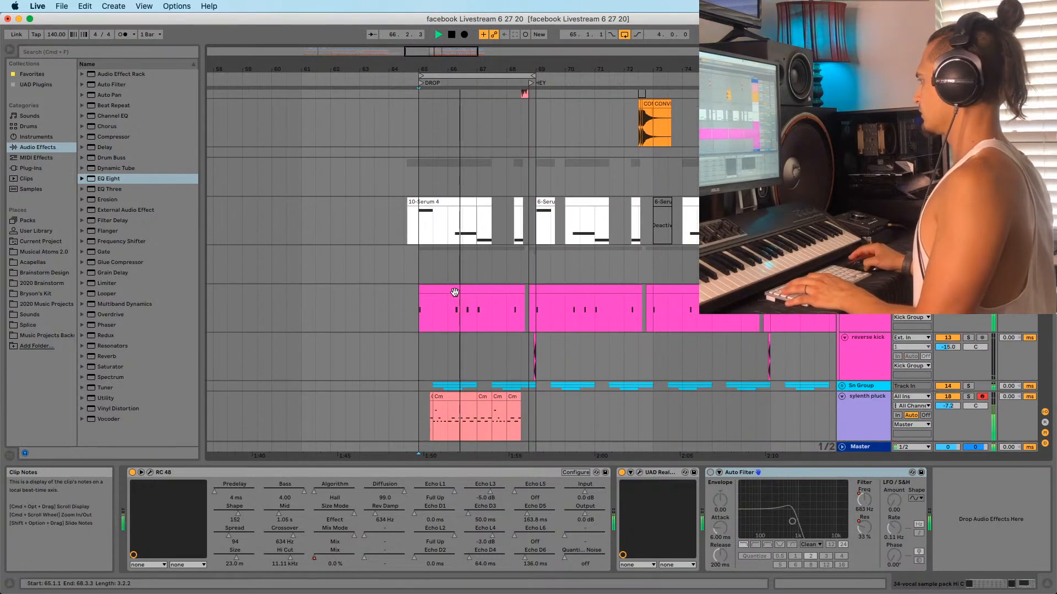
scroll(454, 292, down, 2)
click(421, 373)
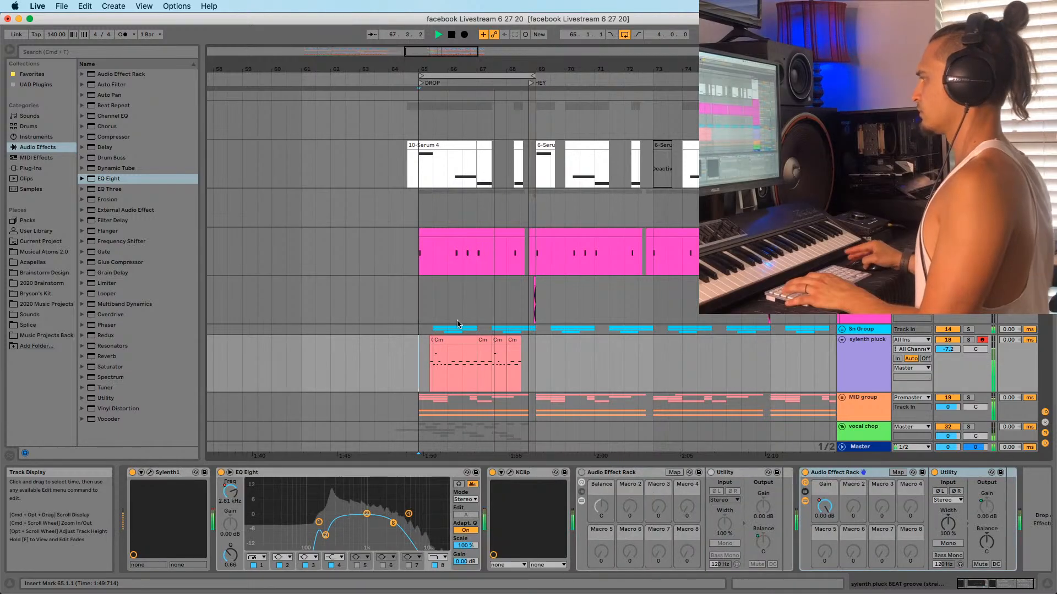
scroll(457, 323, down, 2)
click(415, 378)
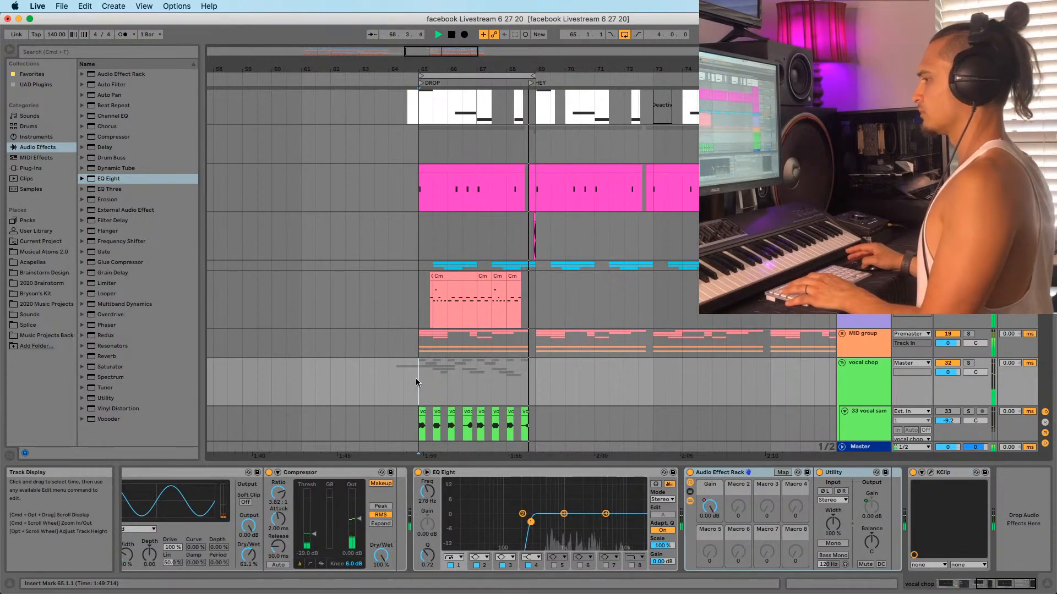
scroll(416, 381, down, 1)
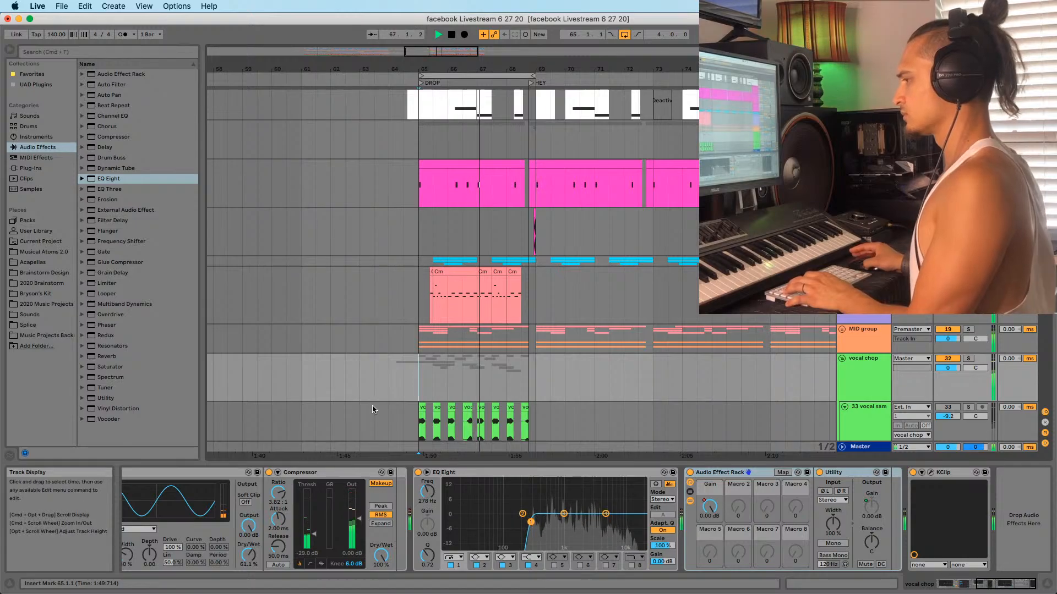
key(space)
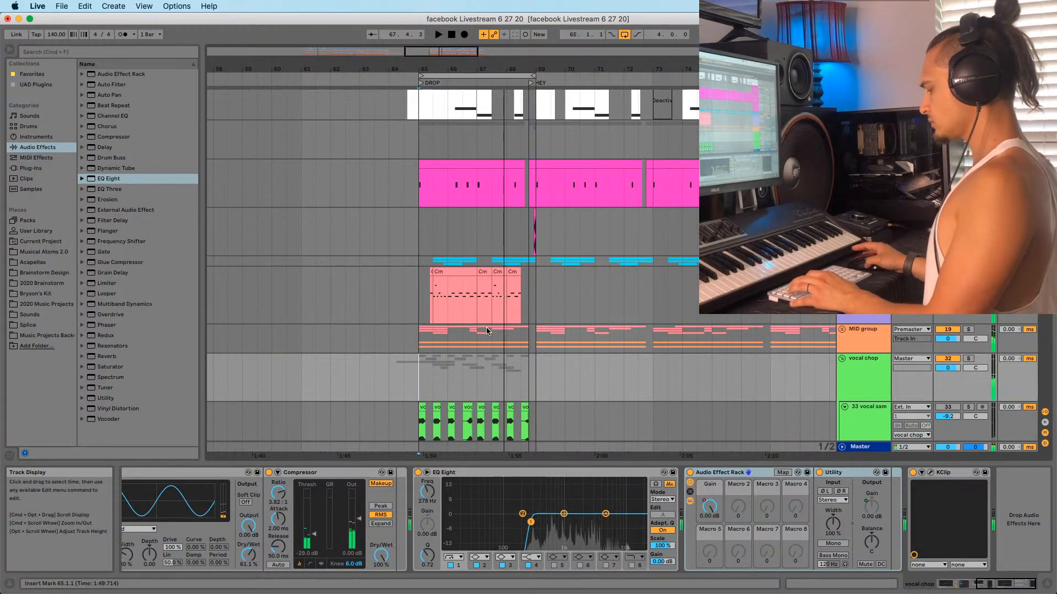
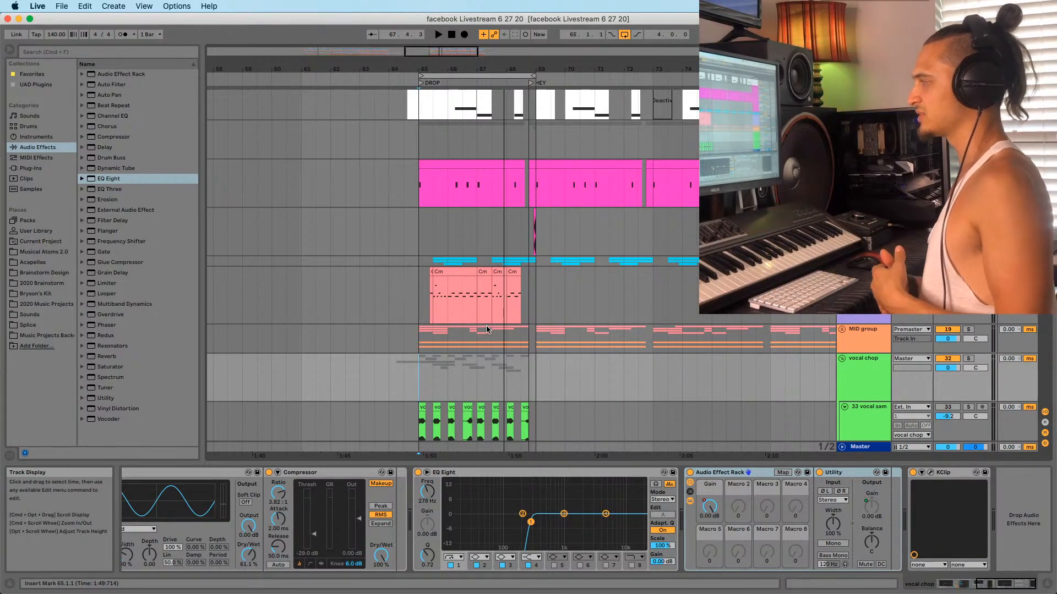
Resume playback and duplicate the sylenth pluck part of bars 65 to 69 directly after itself
key(space)
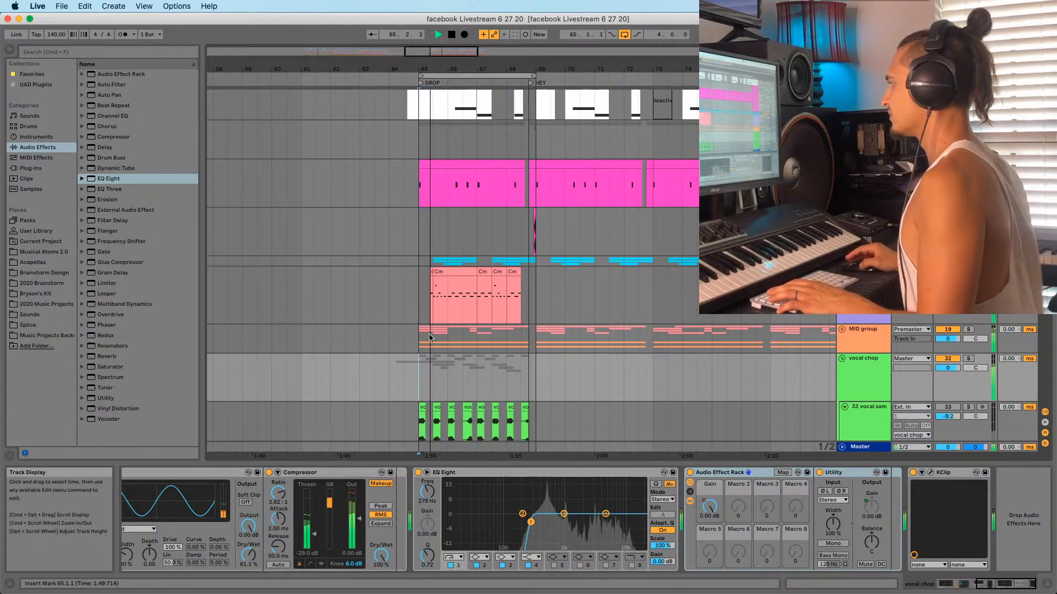
click(414, 302)
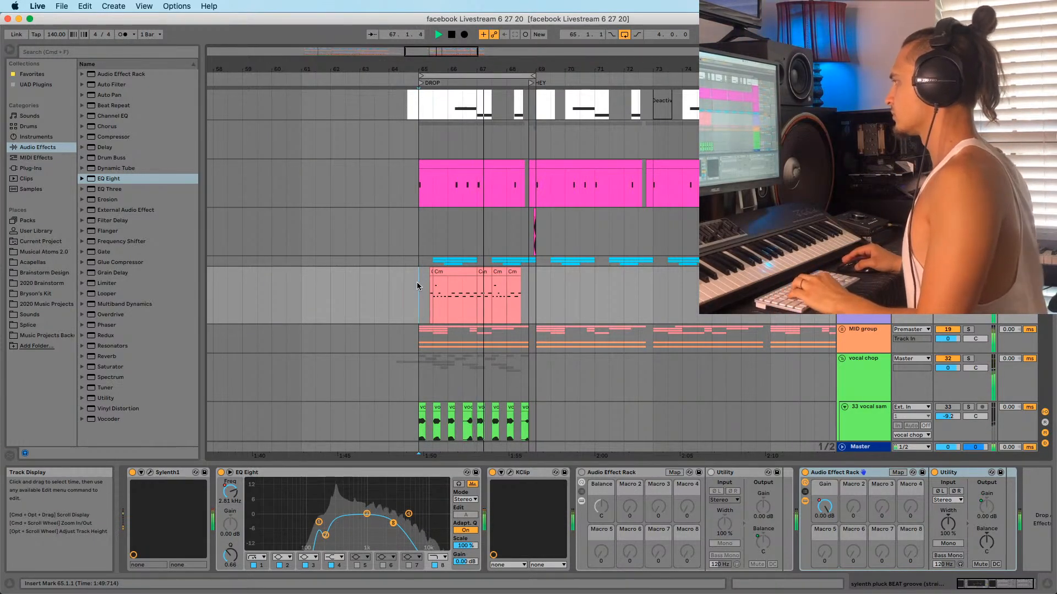
drag(417, 285, 528, 286)
key(super+d)
Duplicate the vocal clips of bars 65 to 69 on tracks 33 to 38 into the following four bars
scroll(457, 366, down, 5)
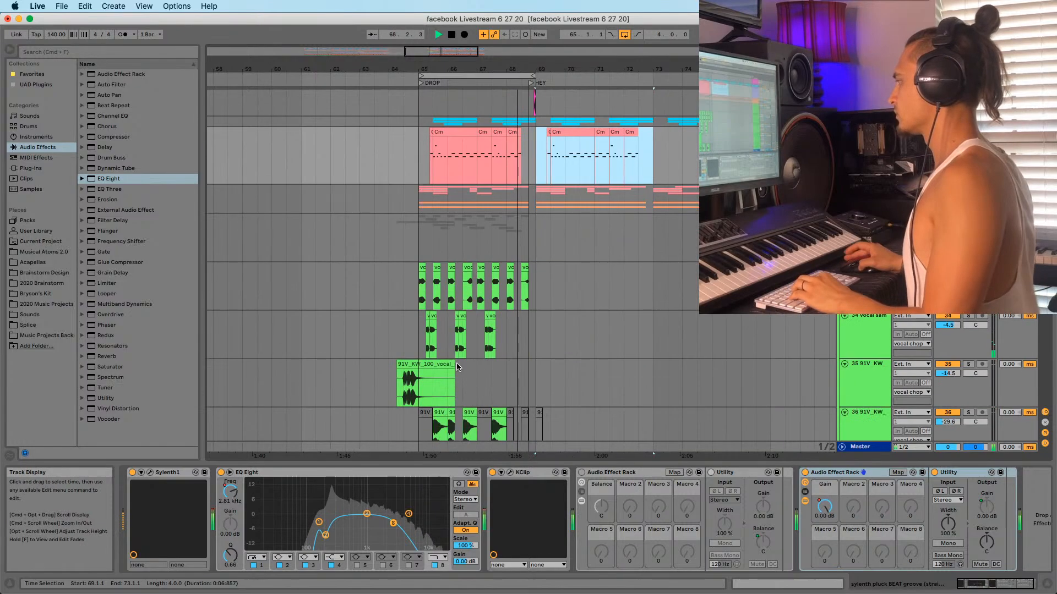
click(420, 300)
scroll(513, 369, down, 4)
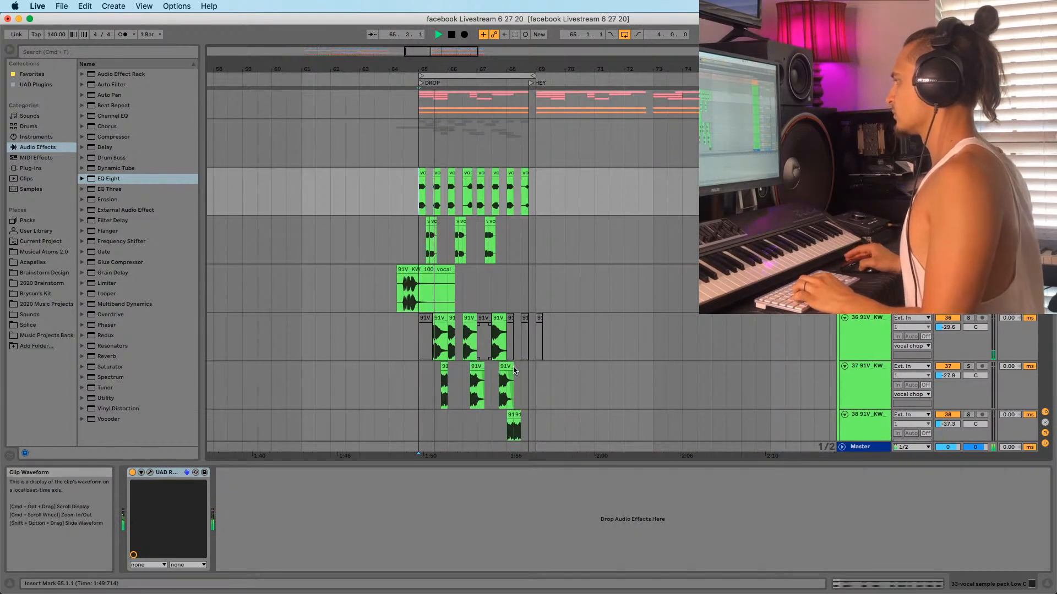
scroll(523, 364, down, 2)
shift+click(533, 355)
scroll(531, 330, up, 4)
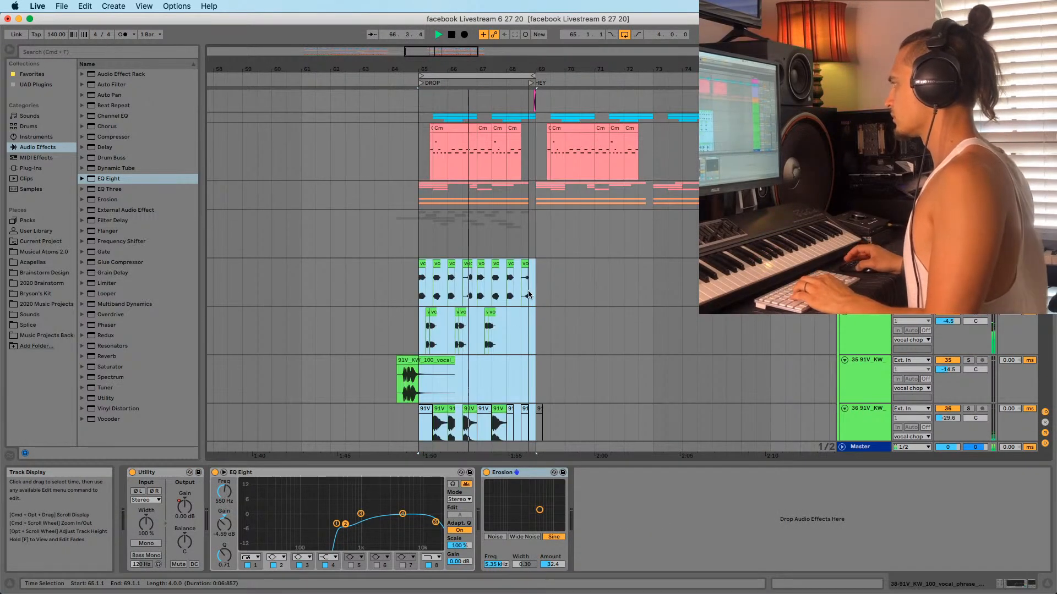
key(super+d)
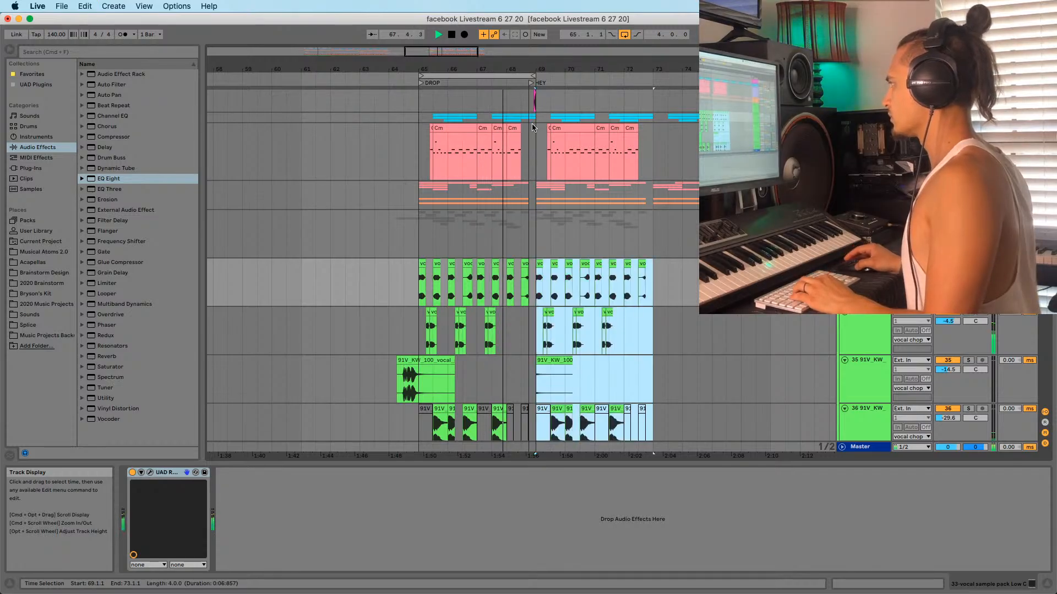
Extend the loop to eight bars, from bar 65 to bar 73
drag(550, 70, 524, 69)
key(super+l)
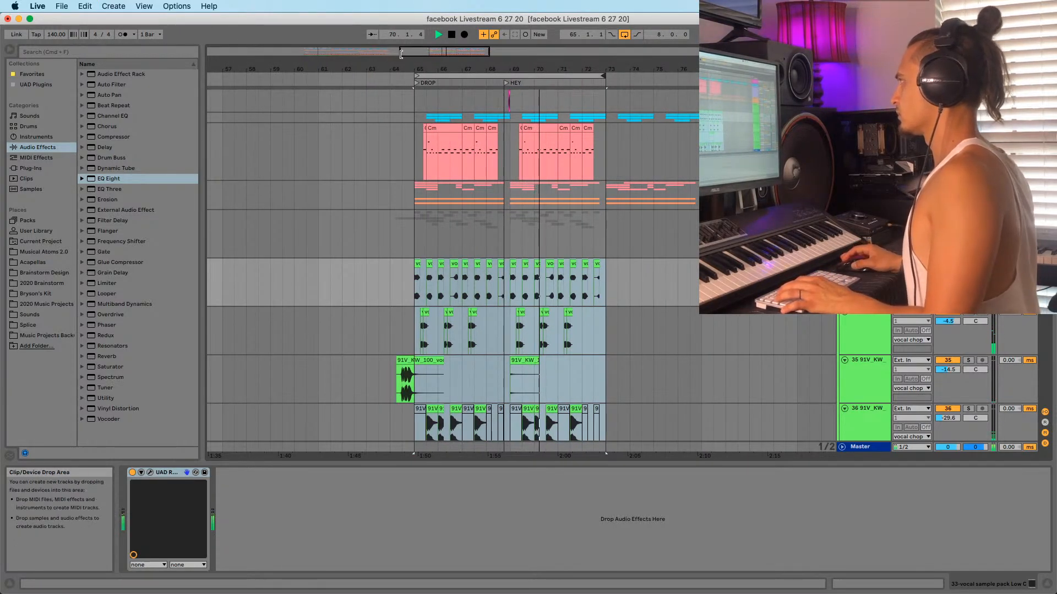
scroll(490, 240, down, 5)
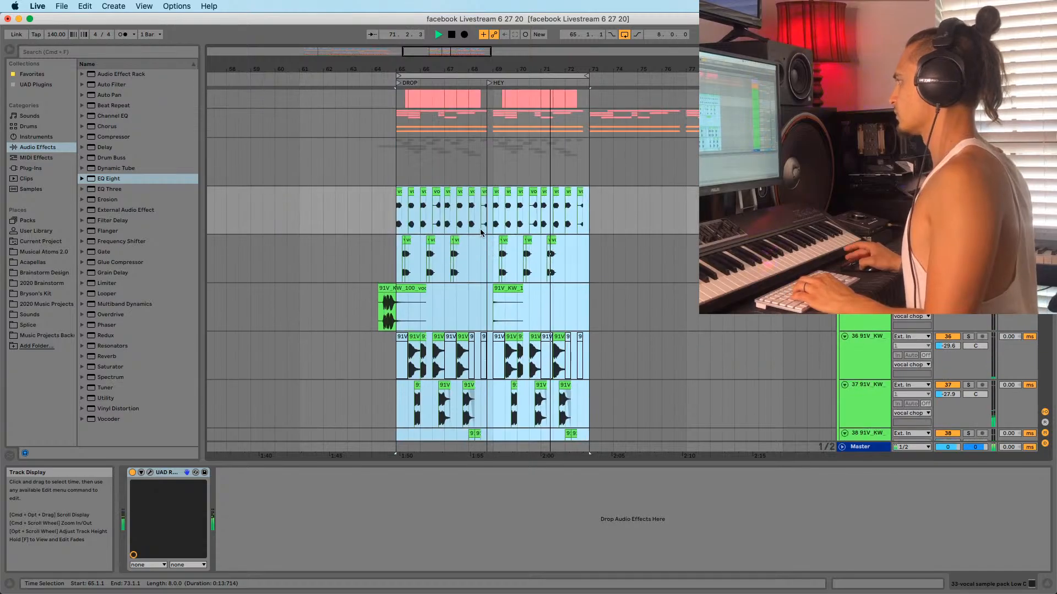
scroll(490, 243, up, 5)
Examine the kick, sylenth pluck, MIDI and vocal chop tracks around the start of the drop during playback
mouse_move(580, 69)
mouse_down()
mouse_move(580, 84)
mouse_move(576, 55)
mouse_up()
click(480, 106)
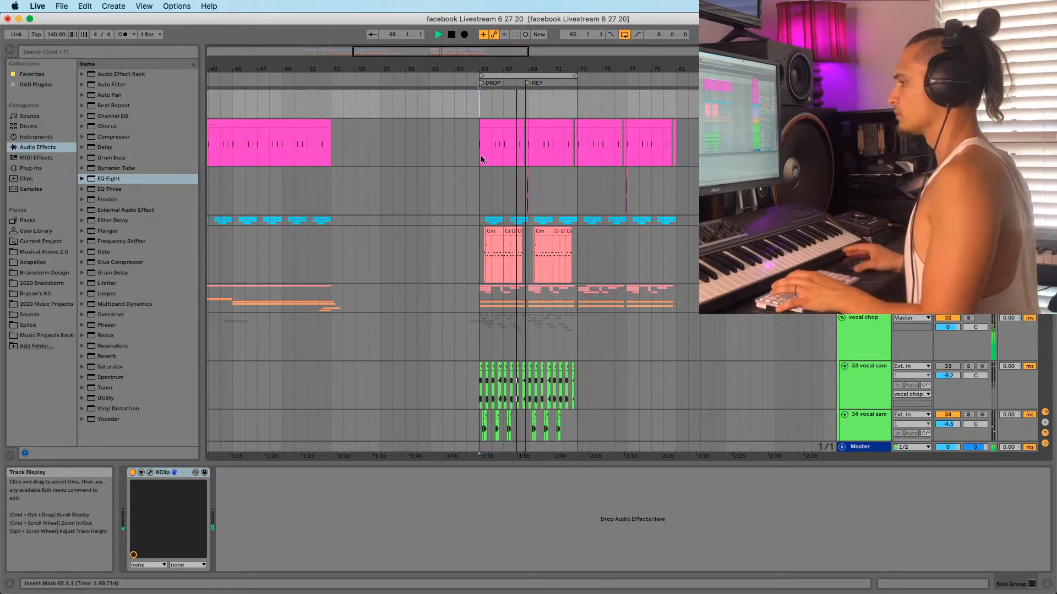
click(471, 279)
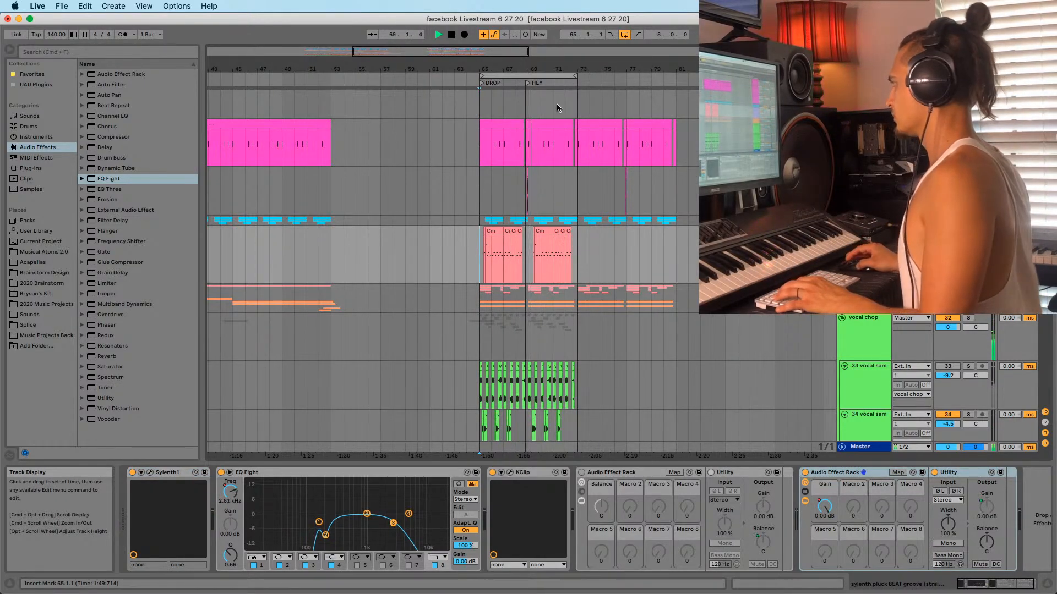
scroll(557, 107, up, 3)
key(Up)
key(Up)
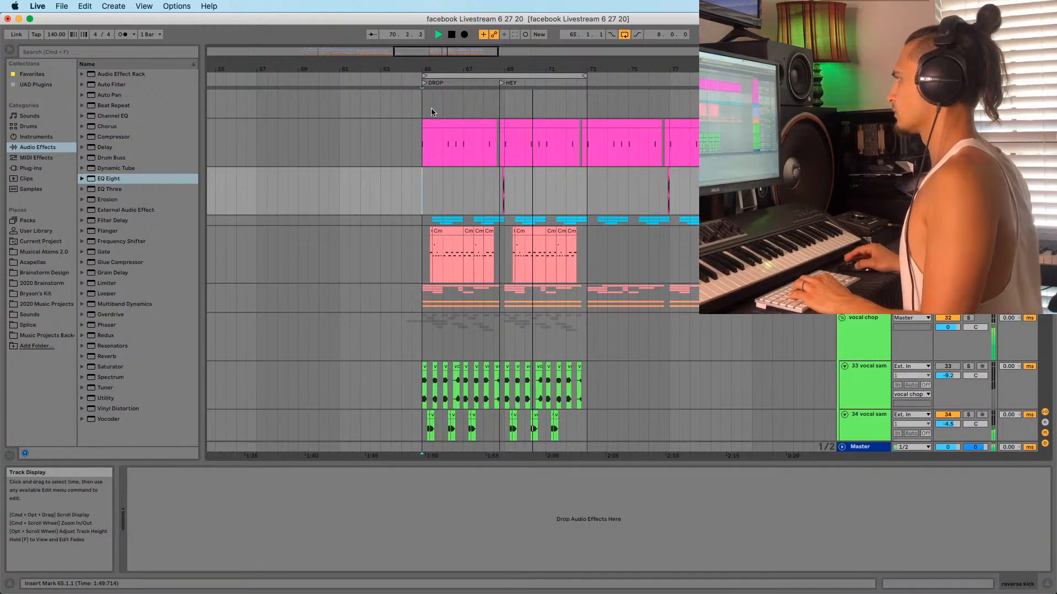
scroll(436, 107, down, 3)
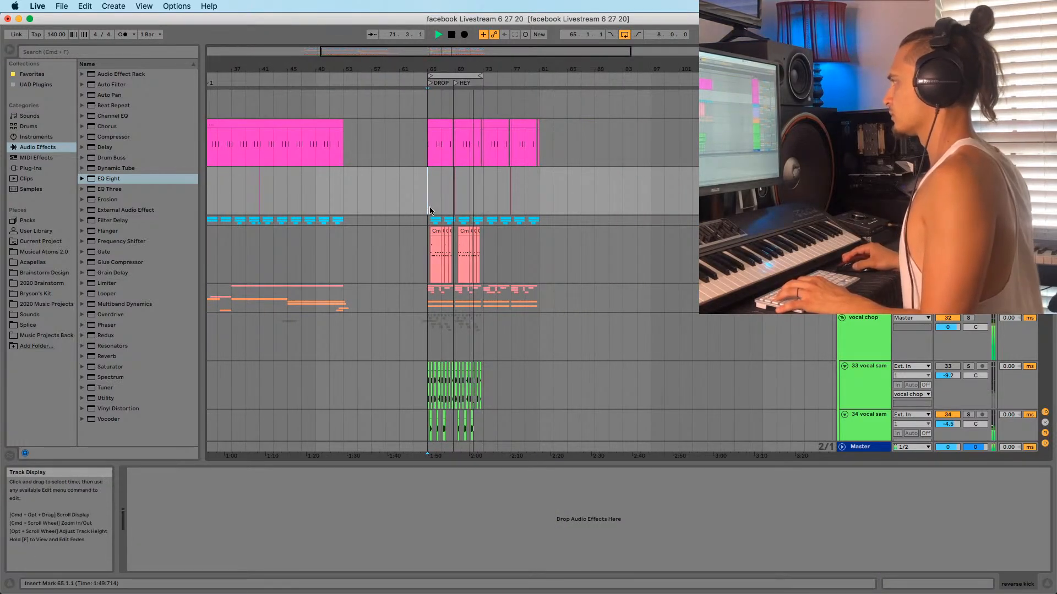
scroll(435, 205, down, 2)
scroll(358, 182, down, 3)
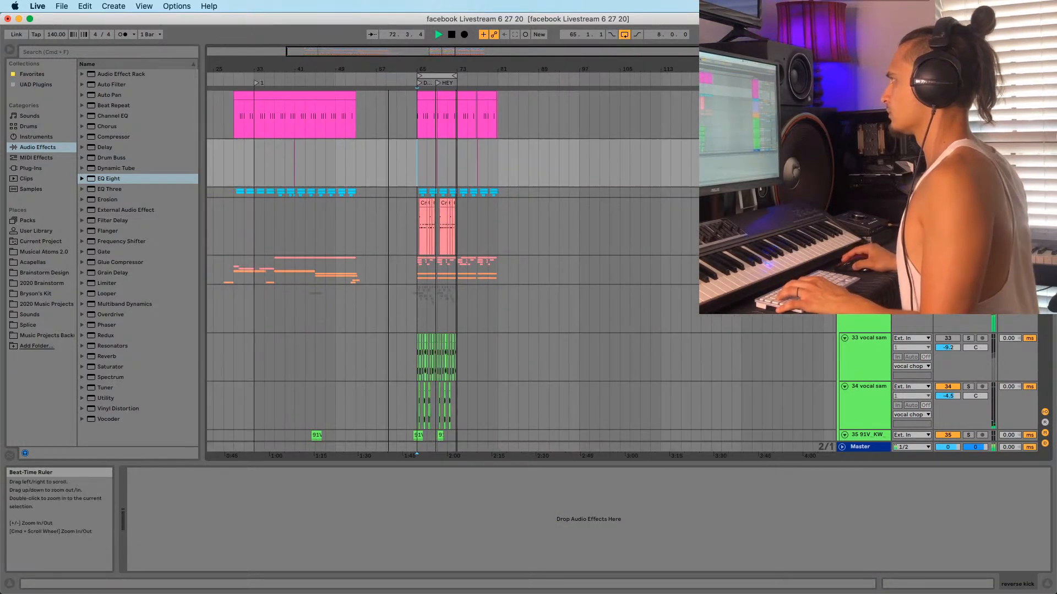
Compare playback of the earlier section from bar 41 with playback of the drop from bar 65
click(311, 166)
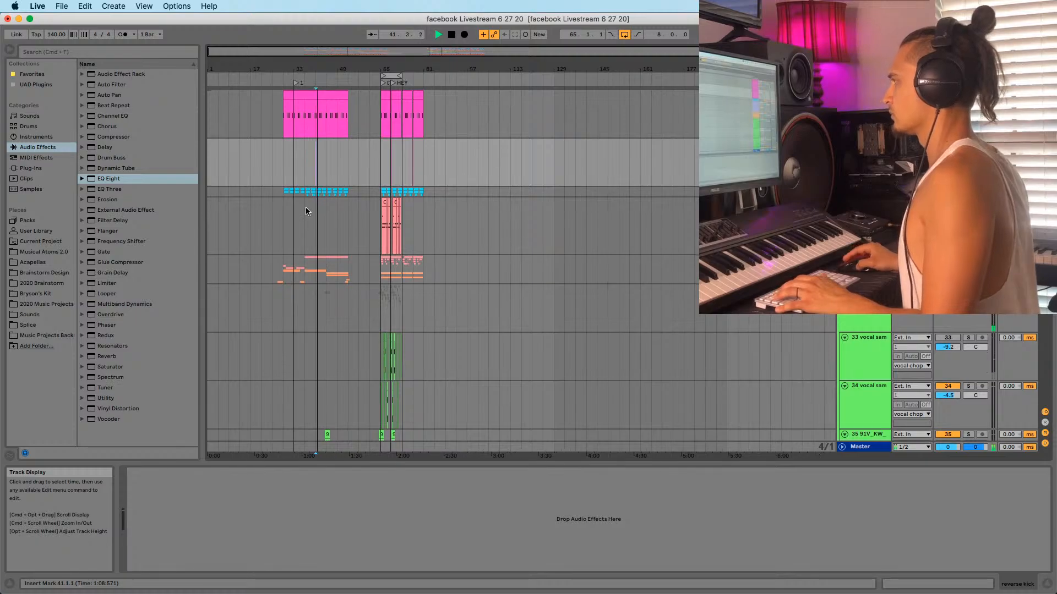
click(380, 235)
key(space)
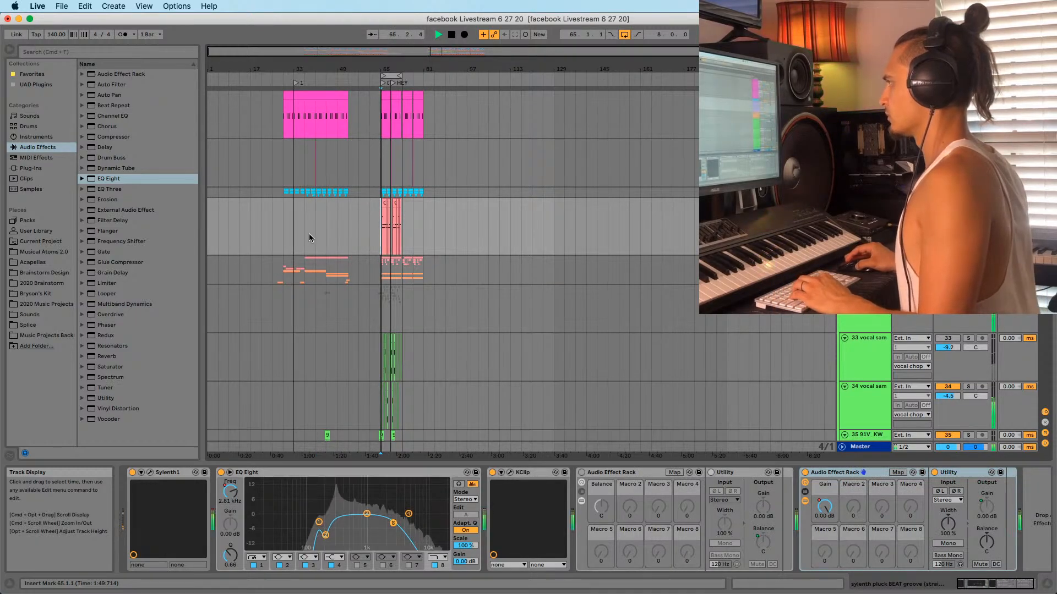
click(317, 262)
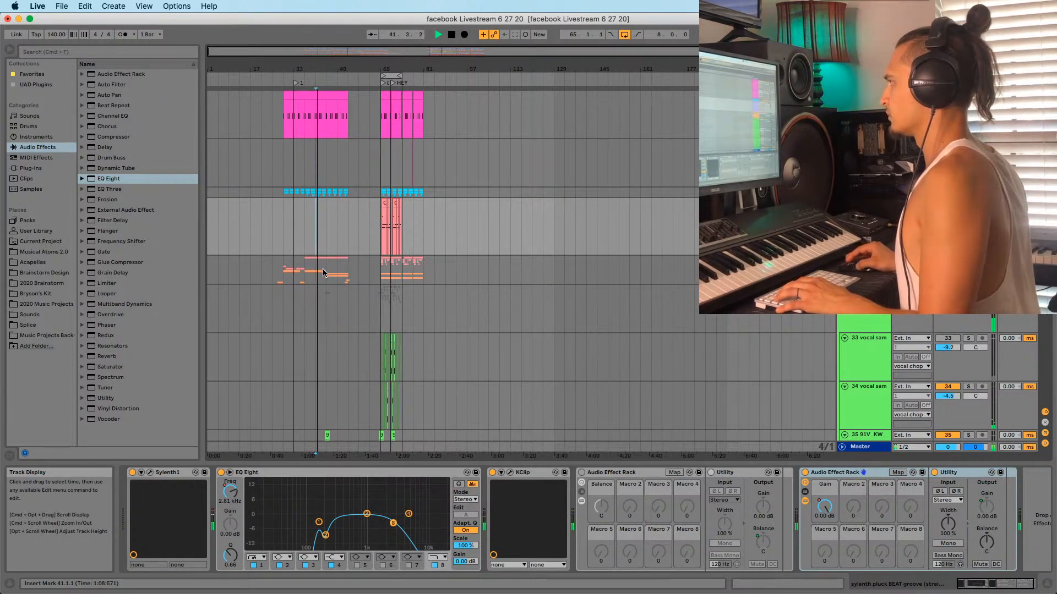
key(plus)
key(plus)
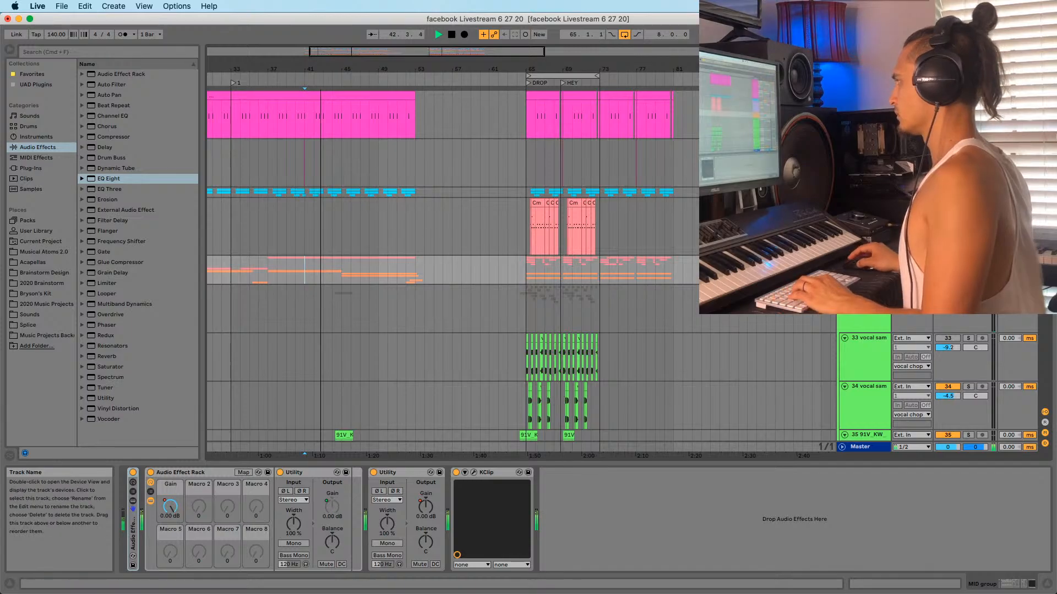
Look through the vocal, synth and string tracks around bar 41 and audition the little synth clip of bars 41 to 45
scroll(293, 352, down, 12)
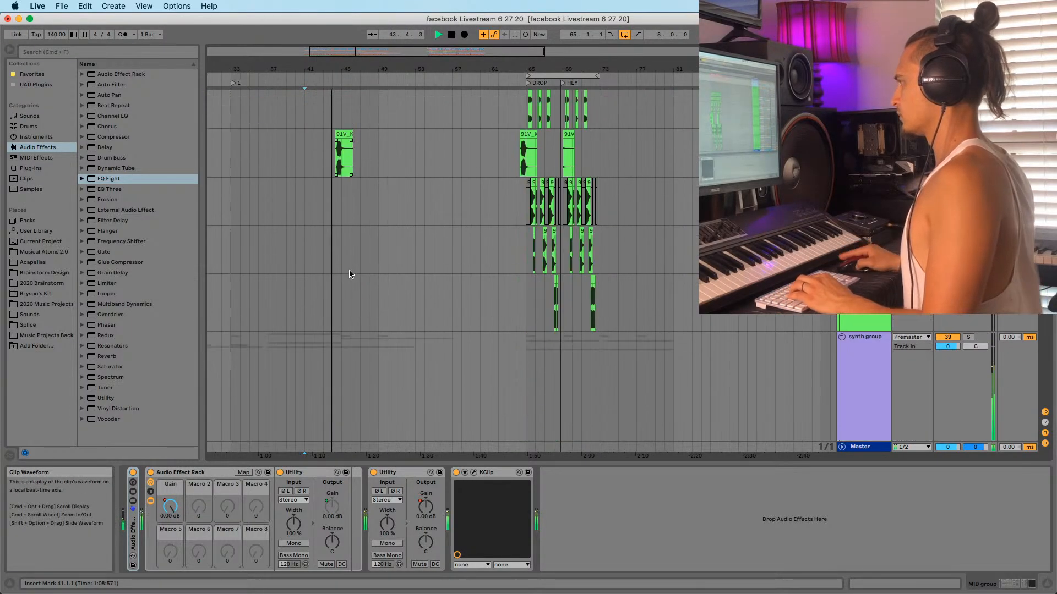
drag(302, 272, 341, 272)
scroll(317, 336, down, 8)
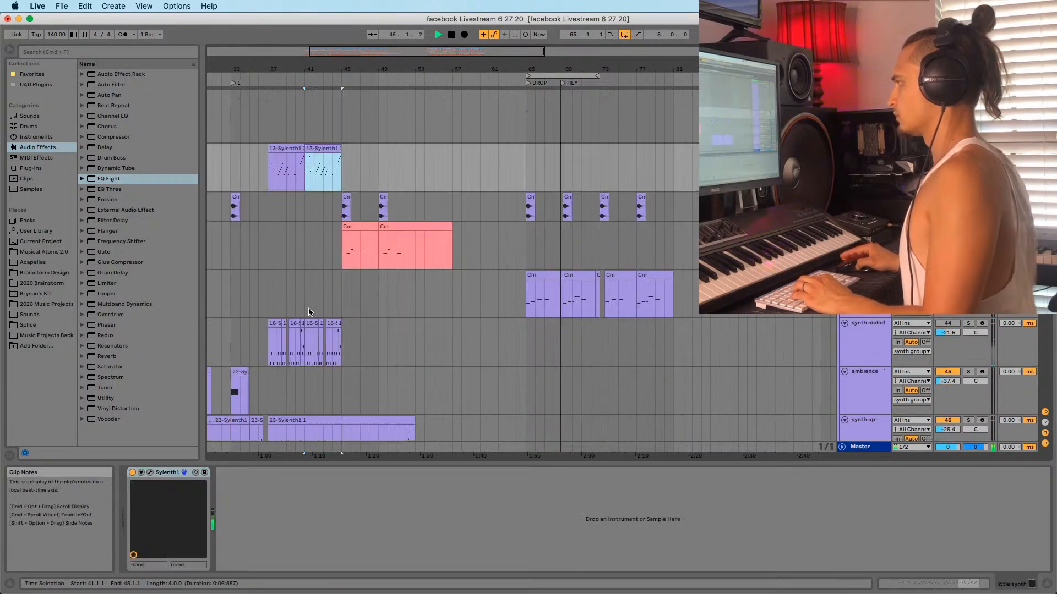
scroll(317, 336, up, 10)
scroll(335, 353, down, 6)
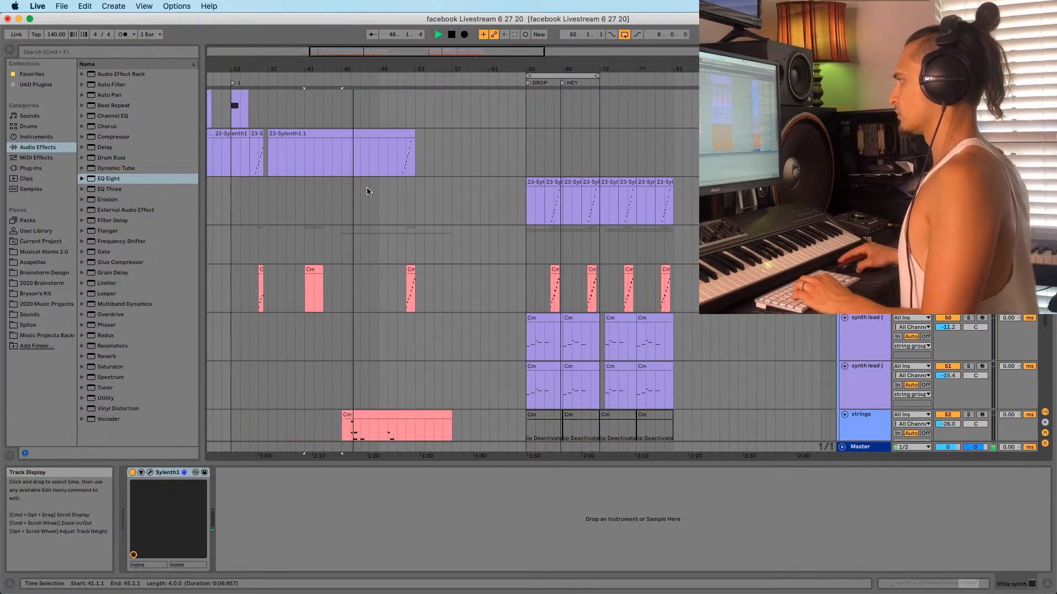
scroll(366, 227, down, 6)
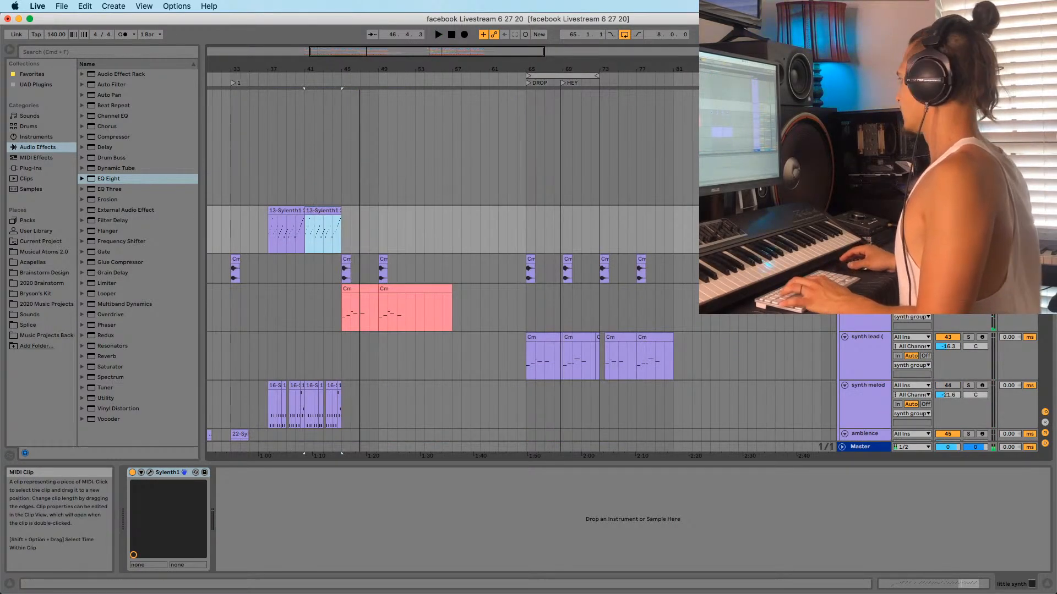
key(space)
scroll(391, 230, down, 1)
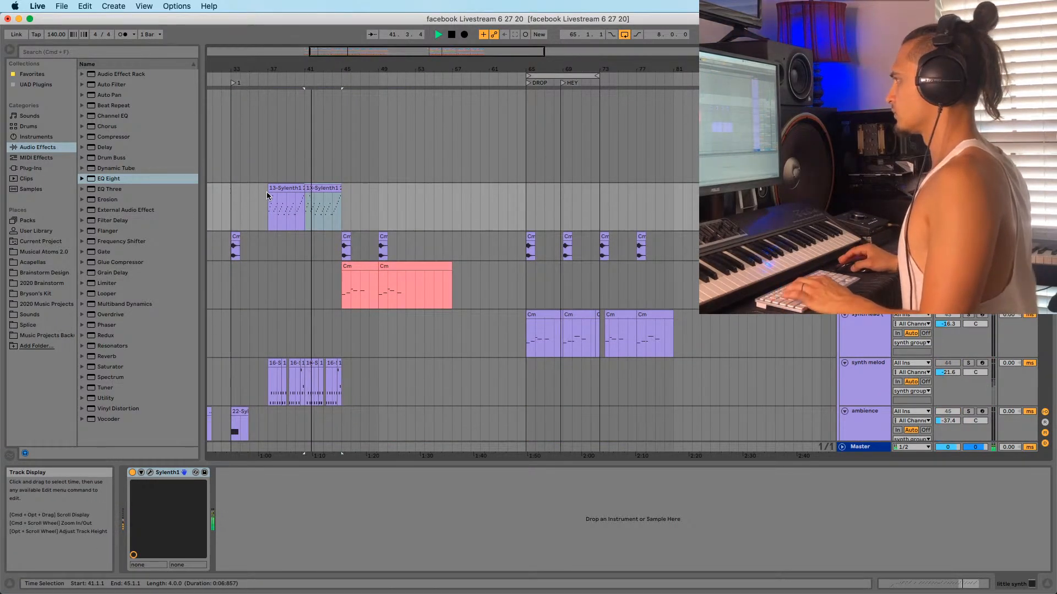
Copy the little synth's Sylenth1 clip of bars 37 to 41 to bar 65 and turn off the track's solo
click(268, 192)
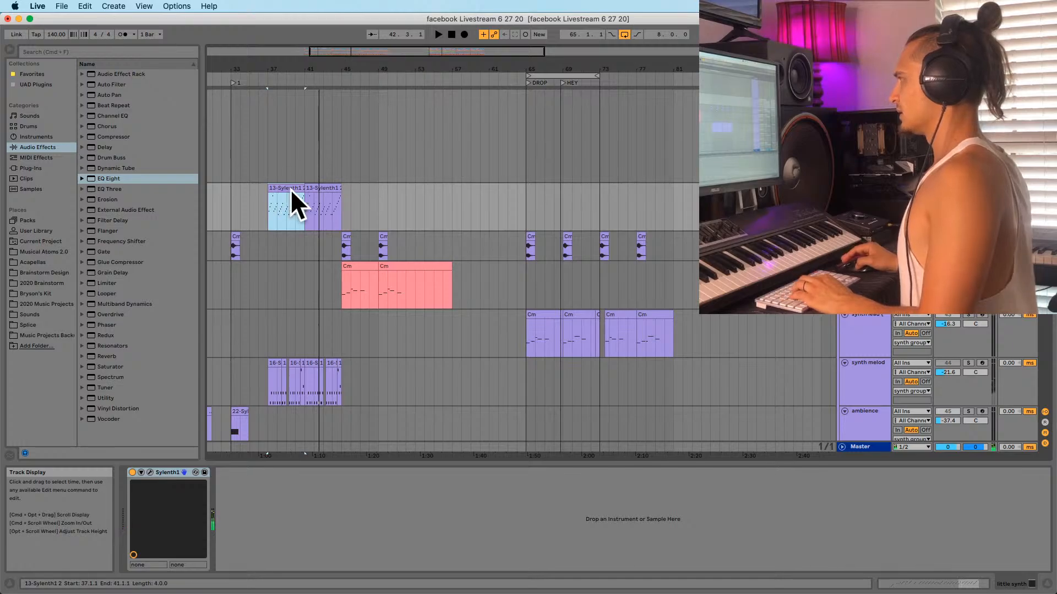
drag(292, 190, 547, 191)
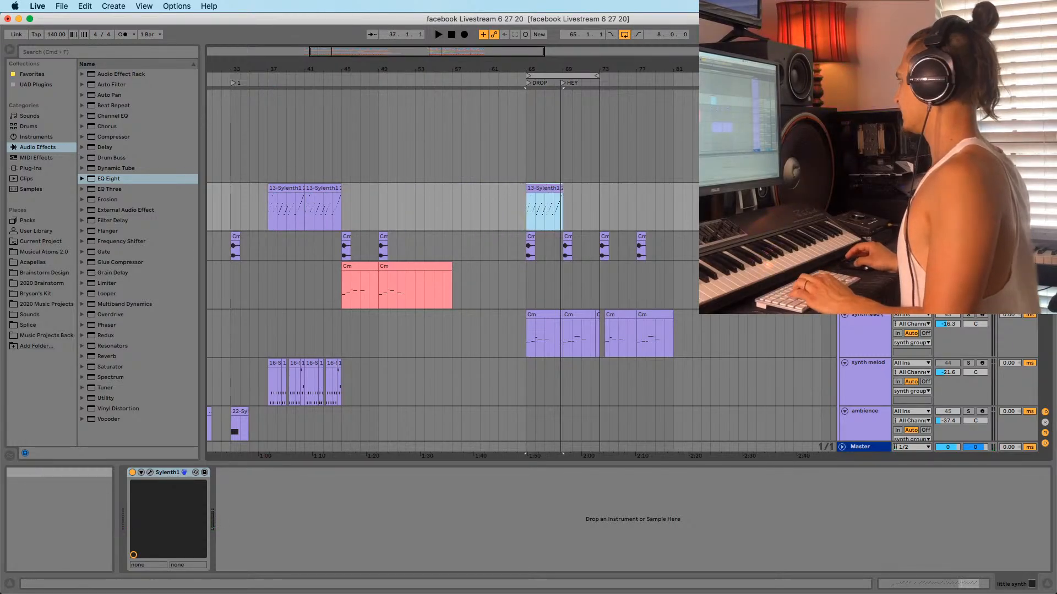
click(968, 187)
Show the automation in the arrangement and play the drop from bar 65 with the copied little synth clip
scroll(540, 236, up, 4)
click(519, 237)
key(a)
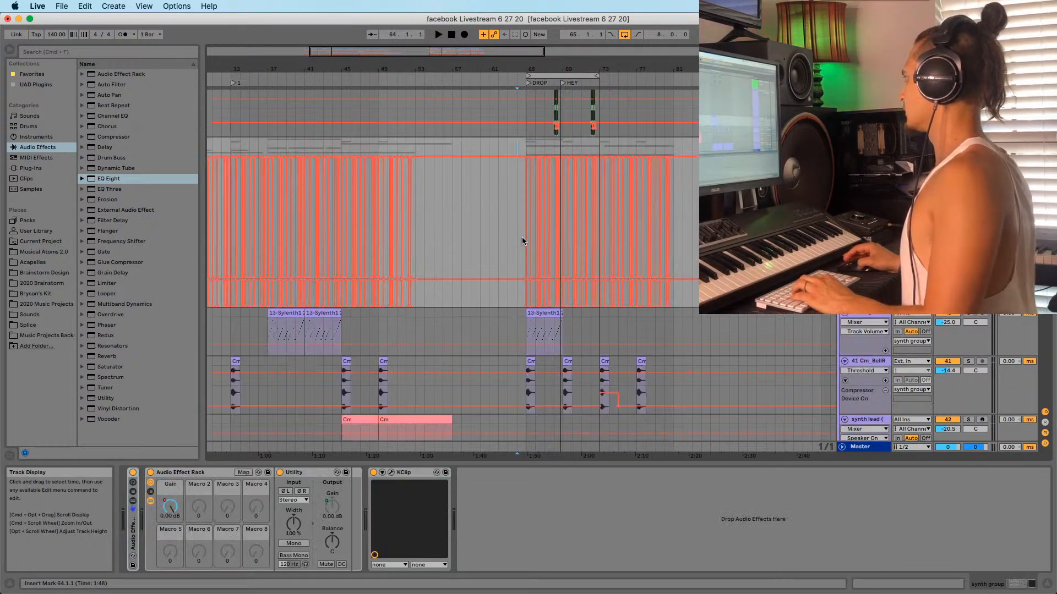
click(525, 320)
key(space)
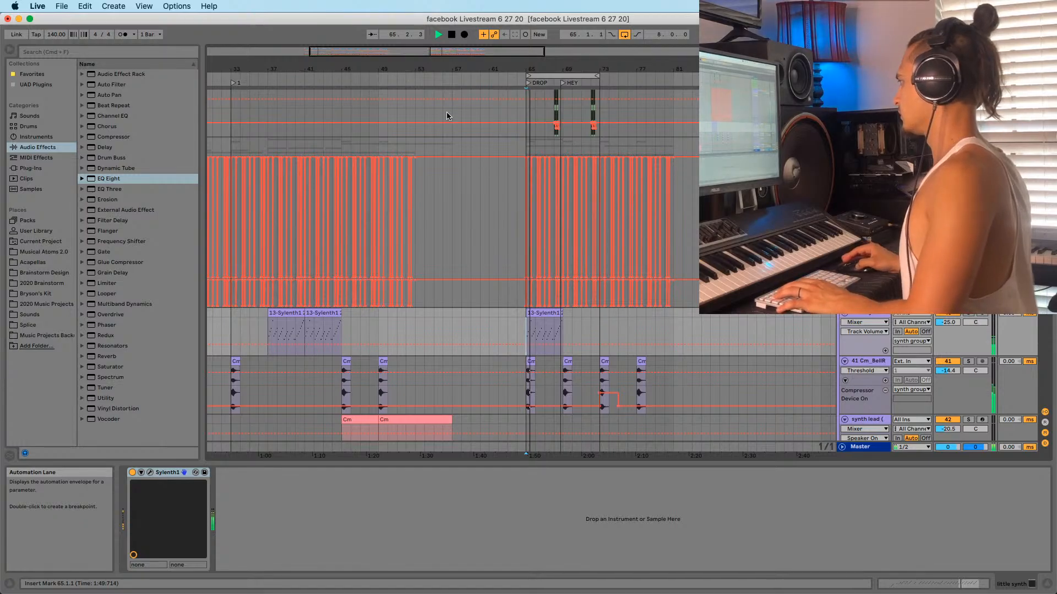
Try raising the little synth's track volume to about -15.7 dB, and undo the volume change
drag(545, 66, 569, 205)
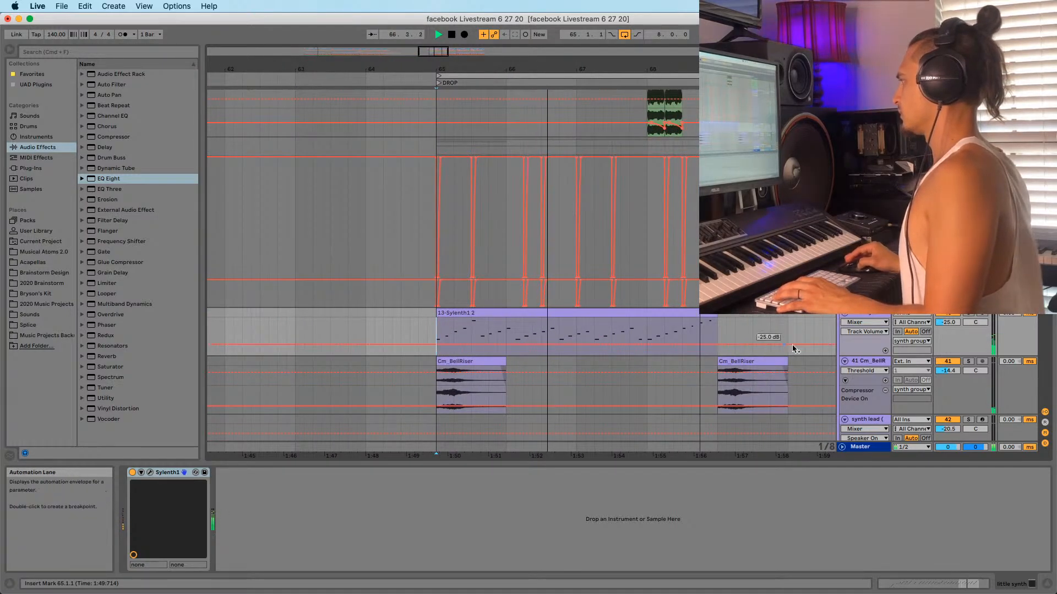
click(970, 313)
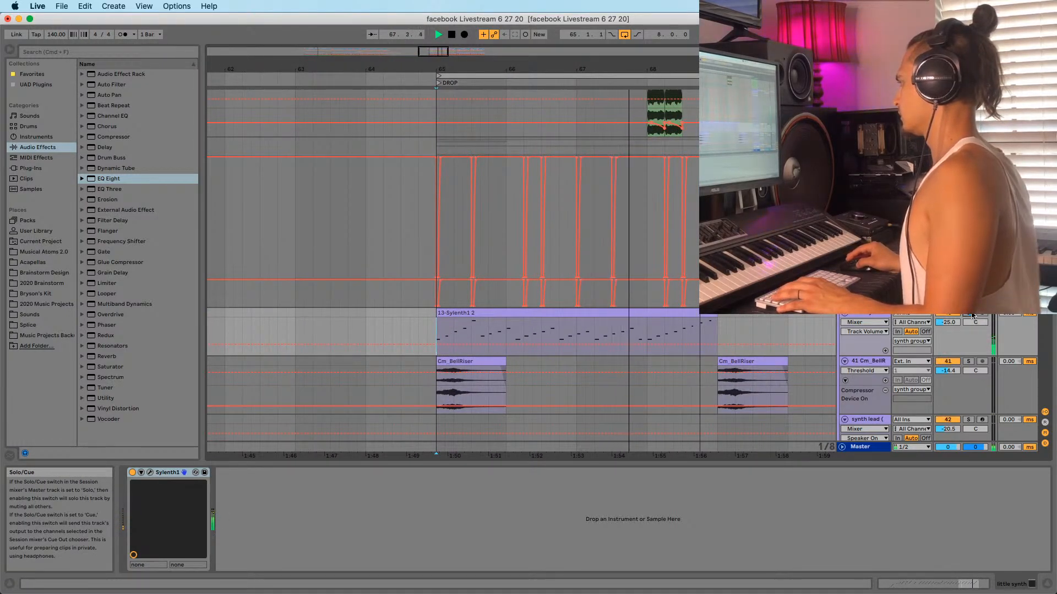
click(473, 314)
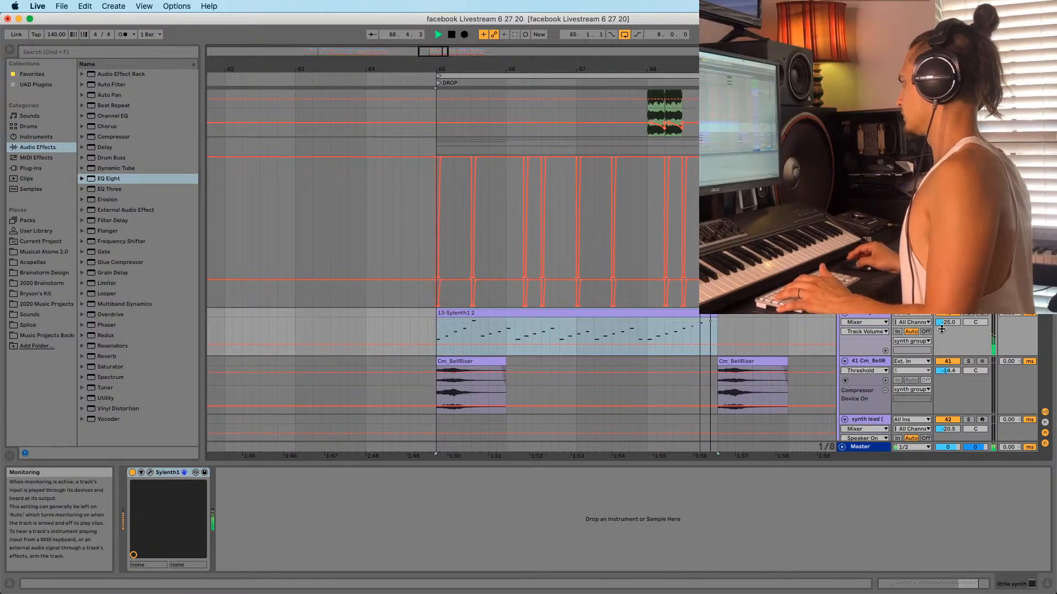
drag(941, 329, 941, 319)
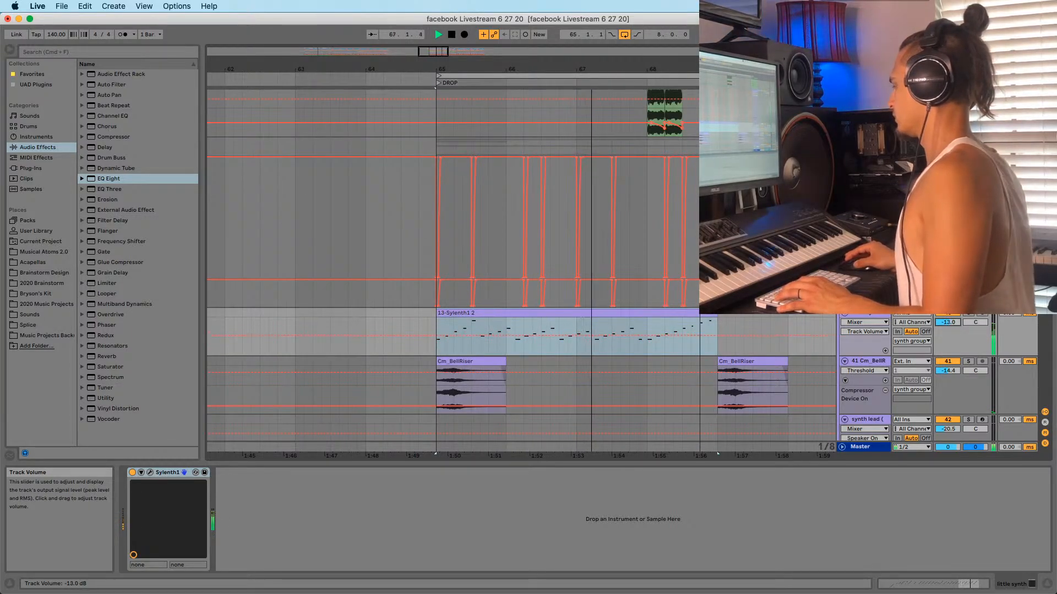
key(space)
click(871, 315)
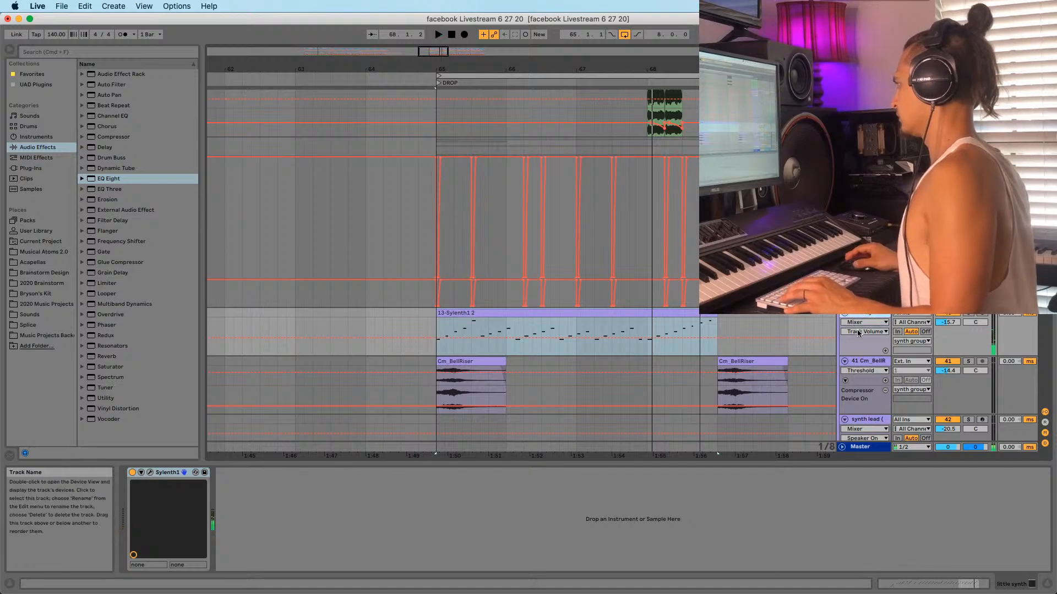
key(super+z)
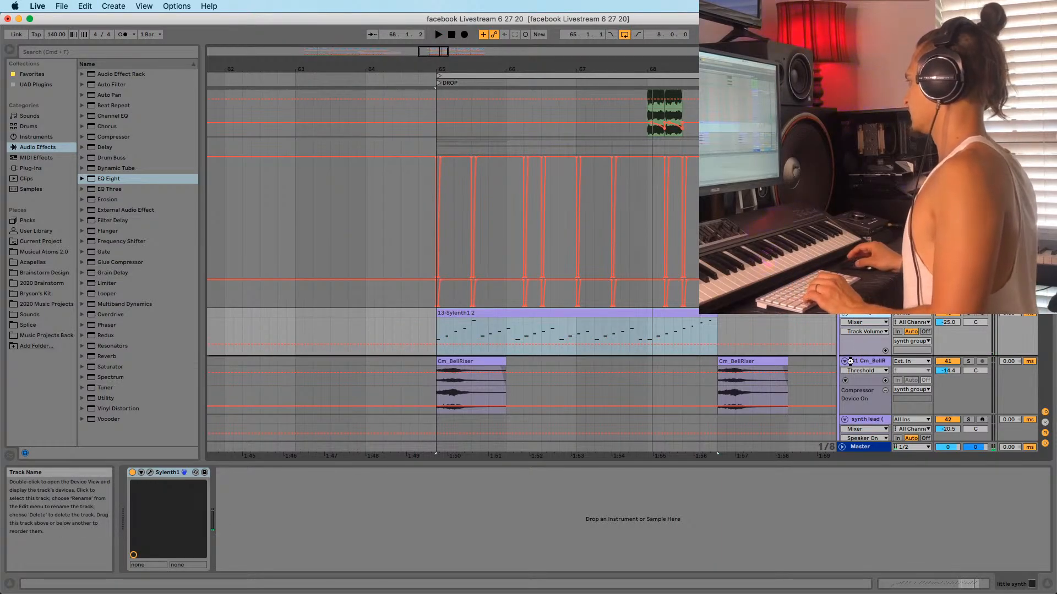
Duplicate the little synth track and delete the clip of bars 65 to 69 from the original track
key(super+d)
click(514, 313)
key(Delete)
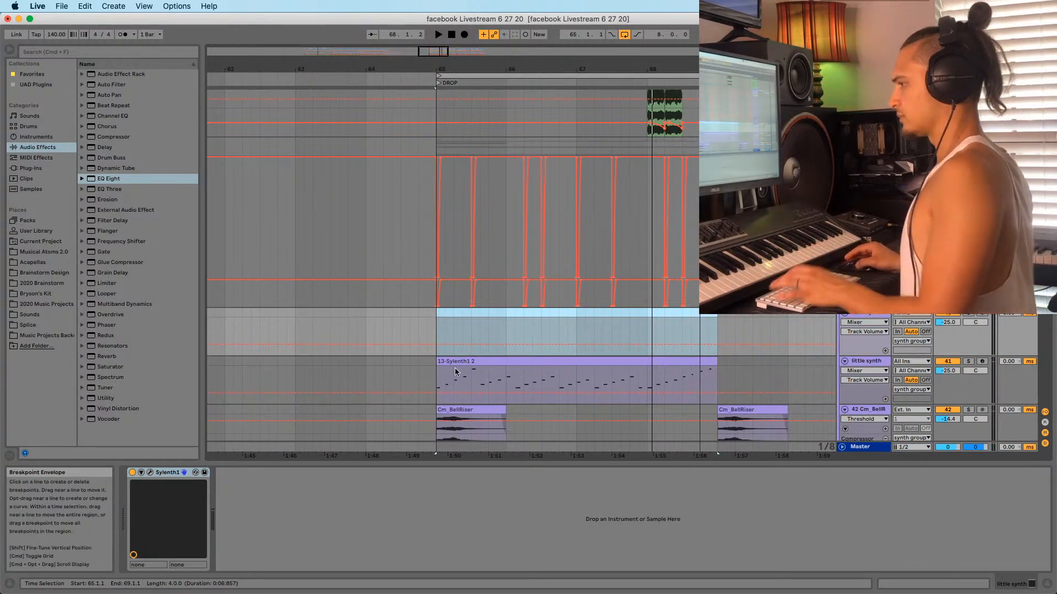
Solo the duplicated little synth track during playback and set its volume to -21.4 dB
key(space)
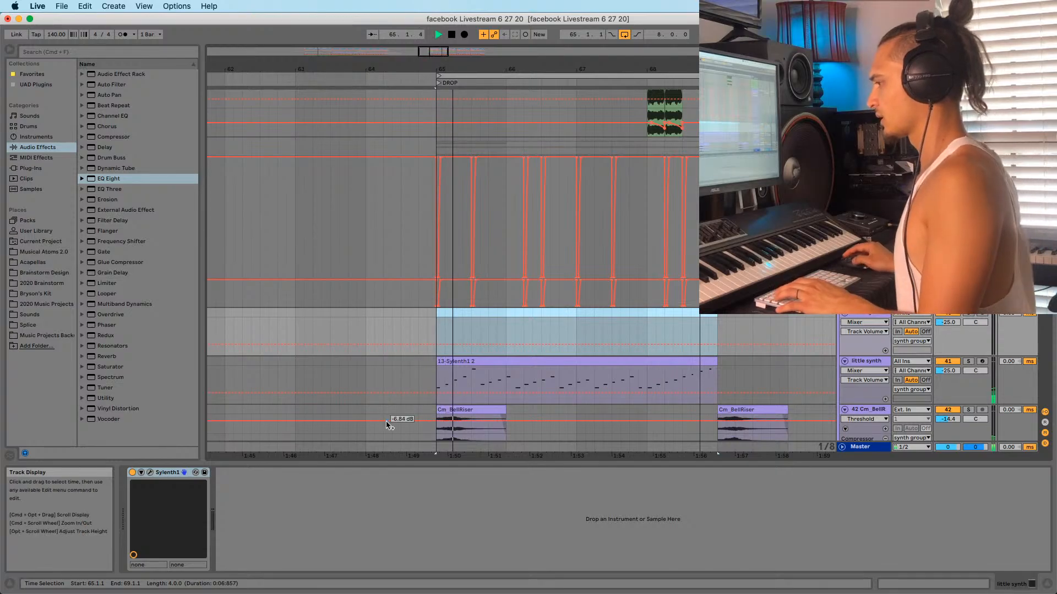
click(968, 361)
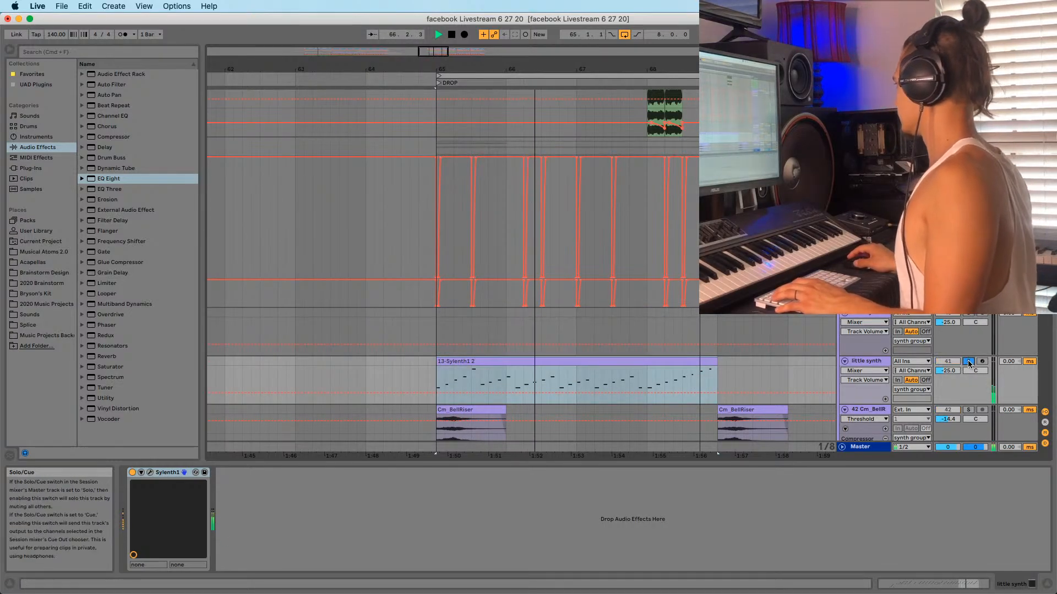
key(space)
key(space)
drag(950, 373, 949, 357)
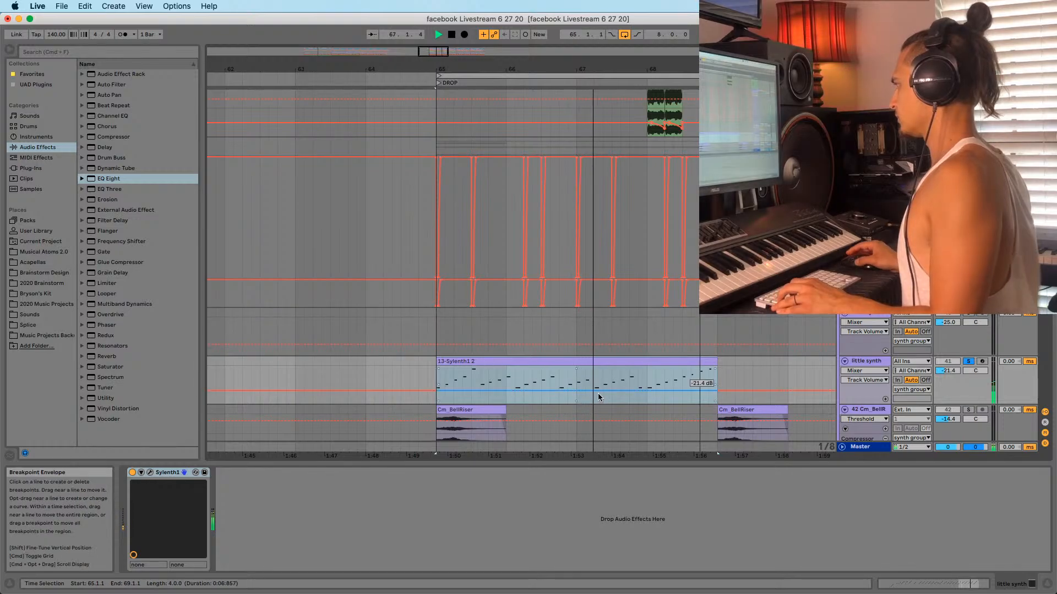
Trim the end of the duplicated little synth's drop clip back to the middle of bar 68
click(638, 369)
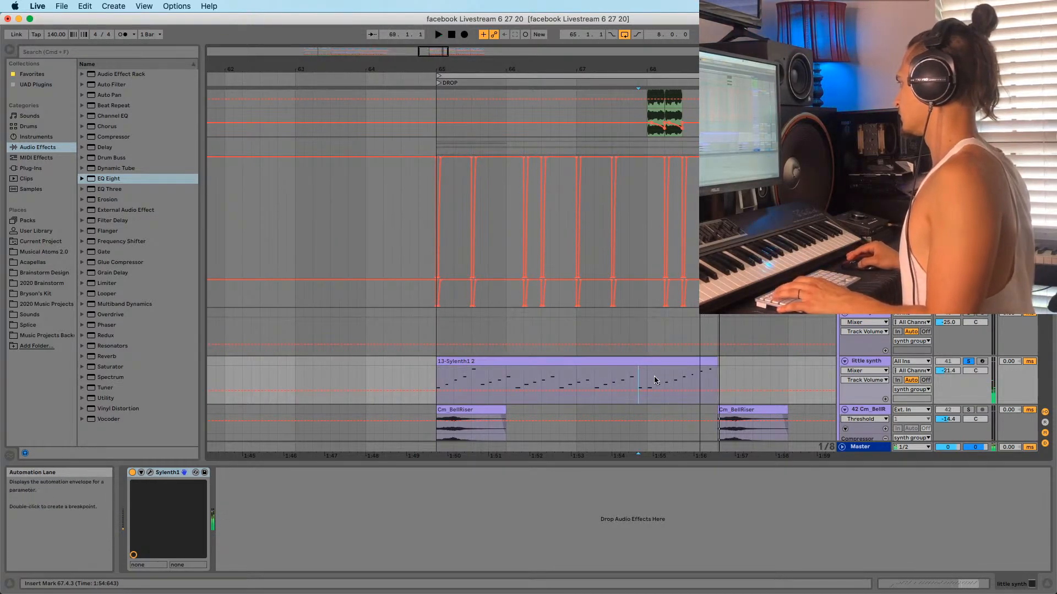
scroll(647, 380, down, 15)
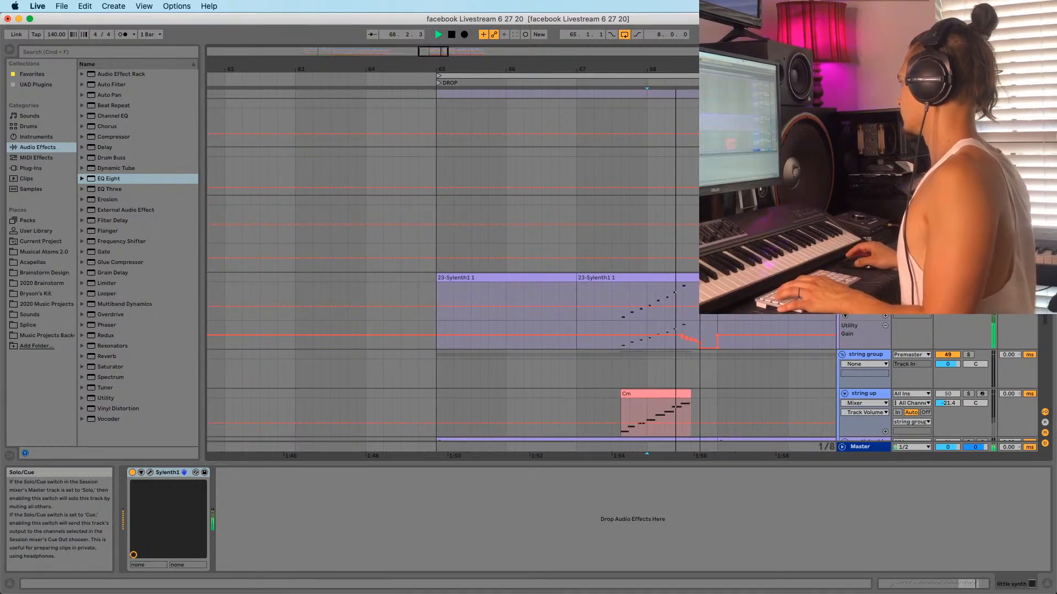
scroll(680, 344, up, 10)
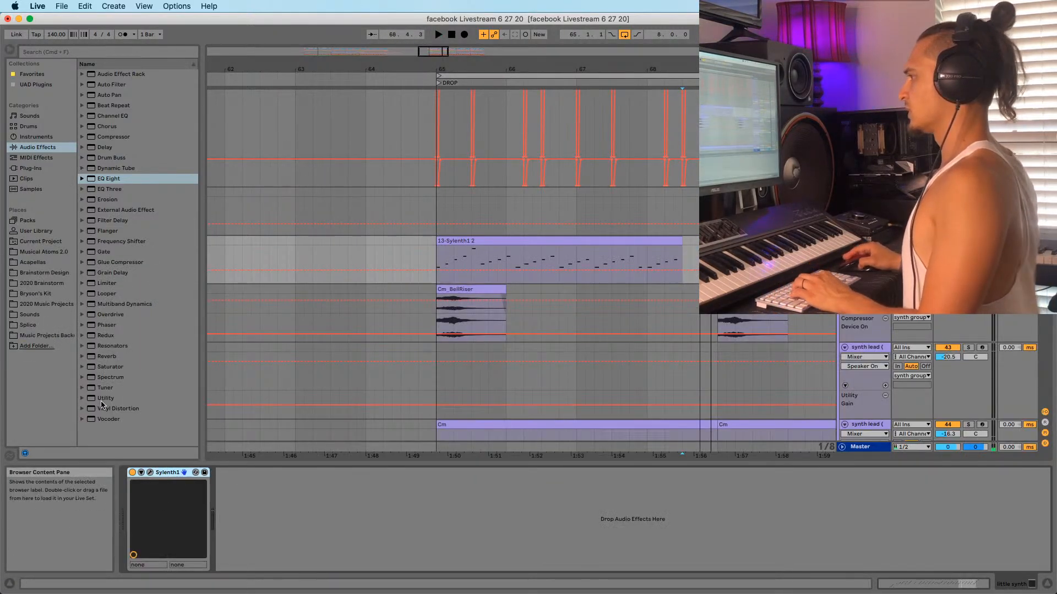
Add a Utility device after Sylenth1 on the duplicated little synth track and show its gain automation in its own lane
drag(101, 403, 231, 498)
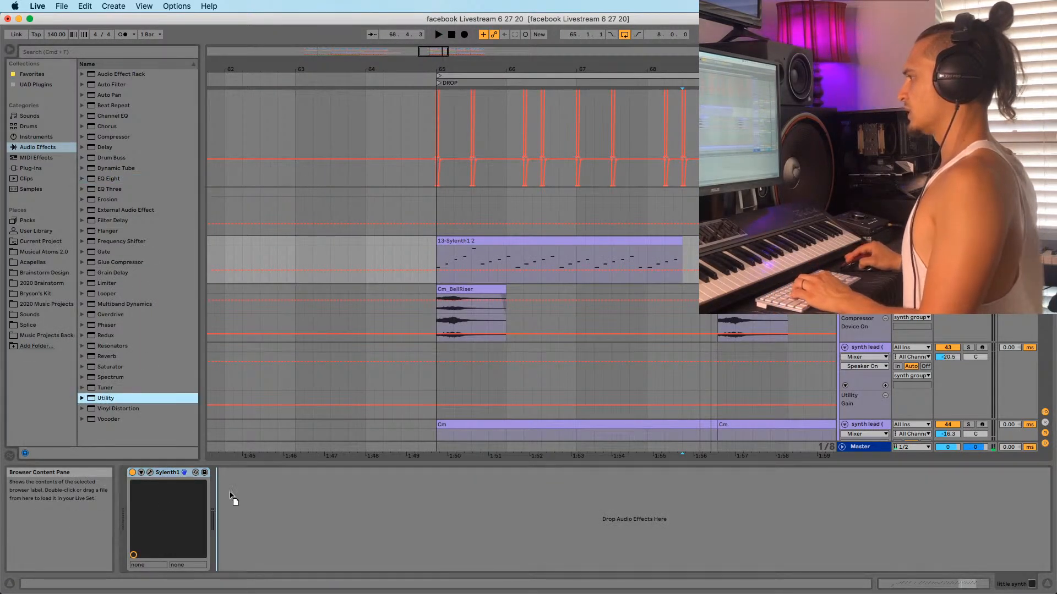
drag(289, 547, 252, 517)
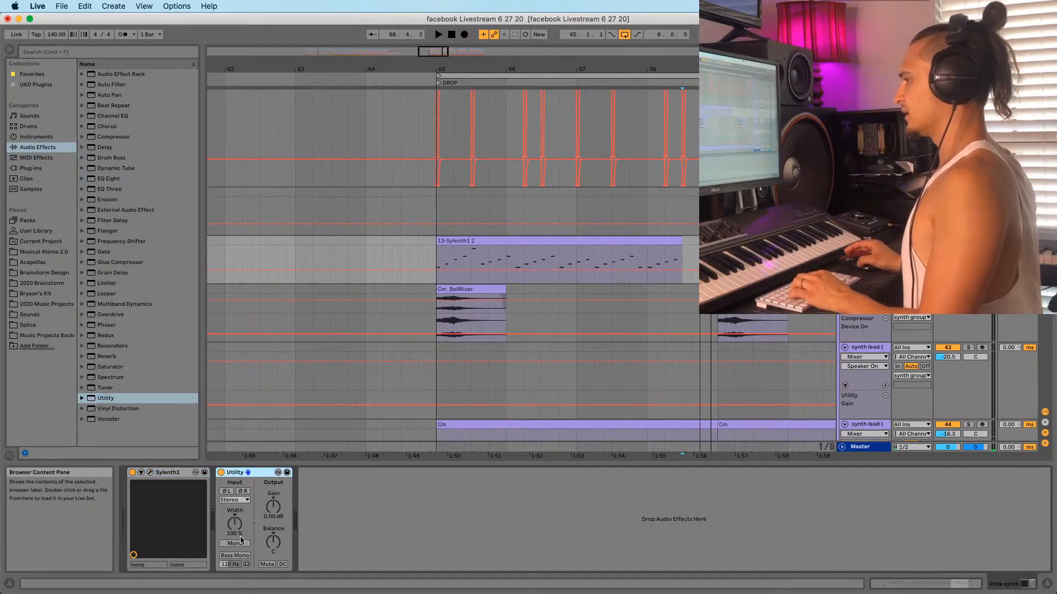
right_click(274, 507)
click(294, 521)
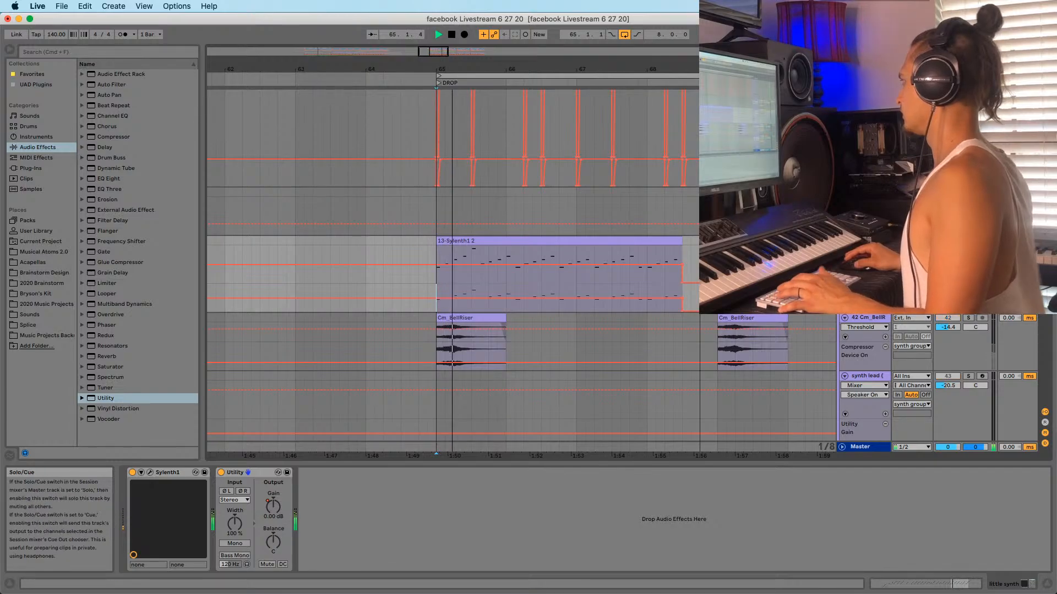
Trim the start of the duplicated little synth's drop clip to the middle of bar 65 and stop playback
drag(438, 241, 471, 242)
key(space)
click(436, 252)
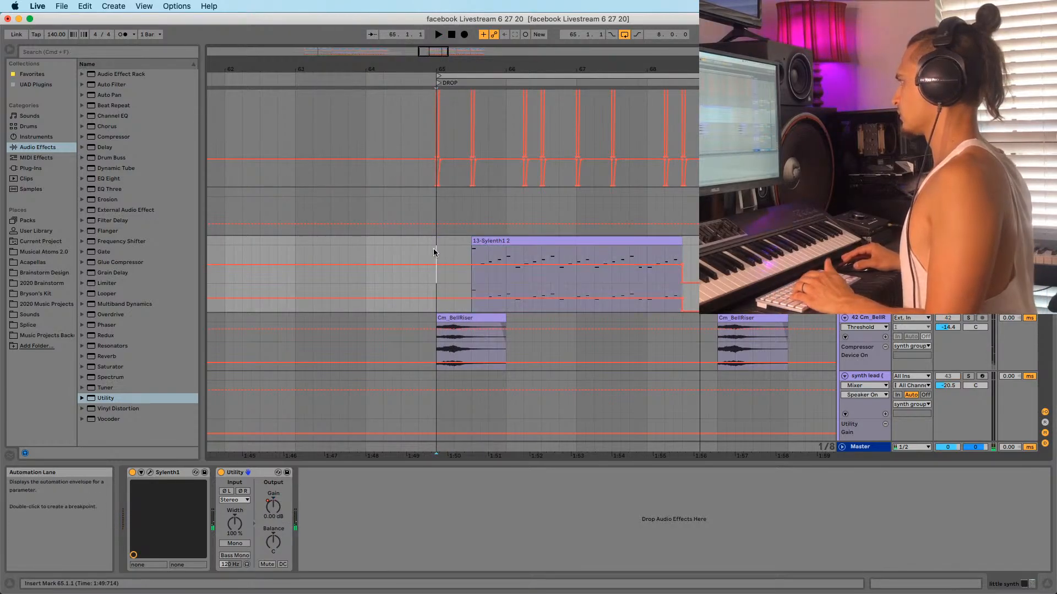
Unsolo the duplicated little synth track, set its volume to -12.9 dB and replay the drop from bar 65
key(space)
key(s)
key(space)
key(space)
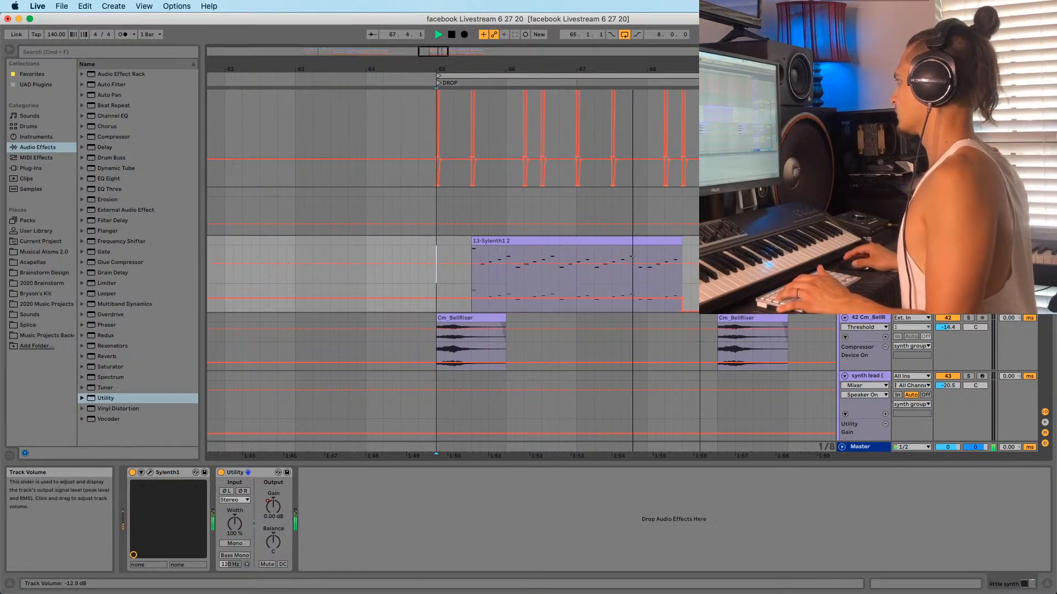
key(space)
key(space)
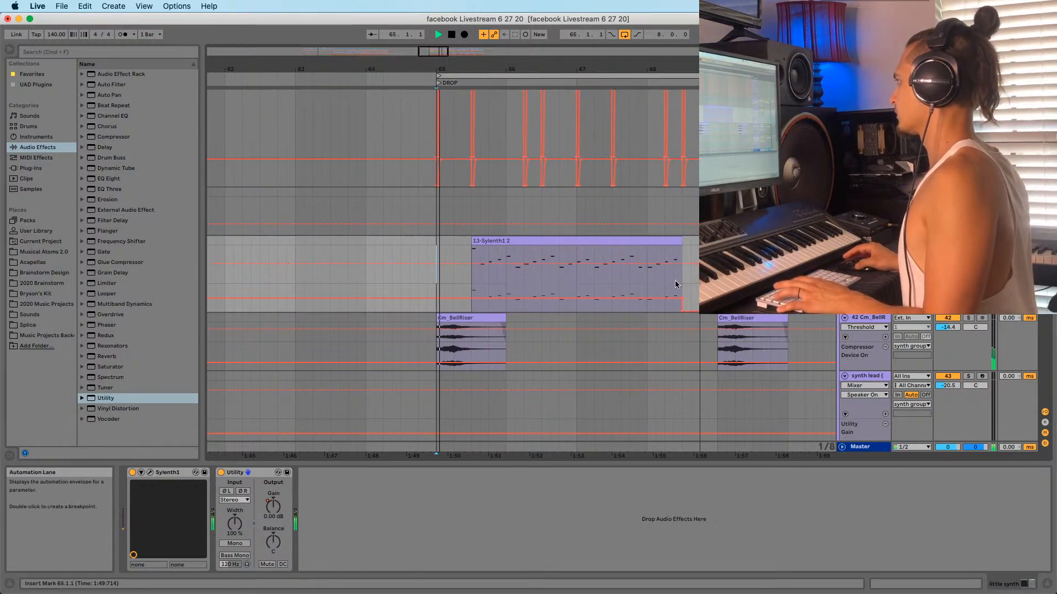
Audition the little synth melody in the drop from 65.2.3, from bar 65 and from 65.3.1
click(470, 253)
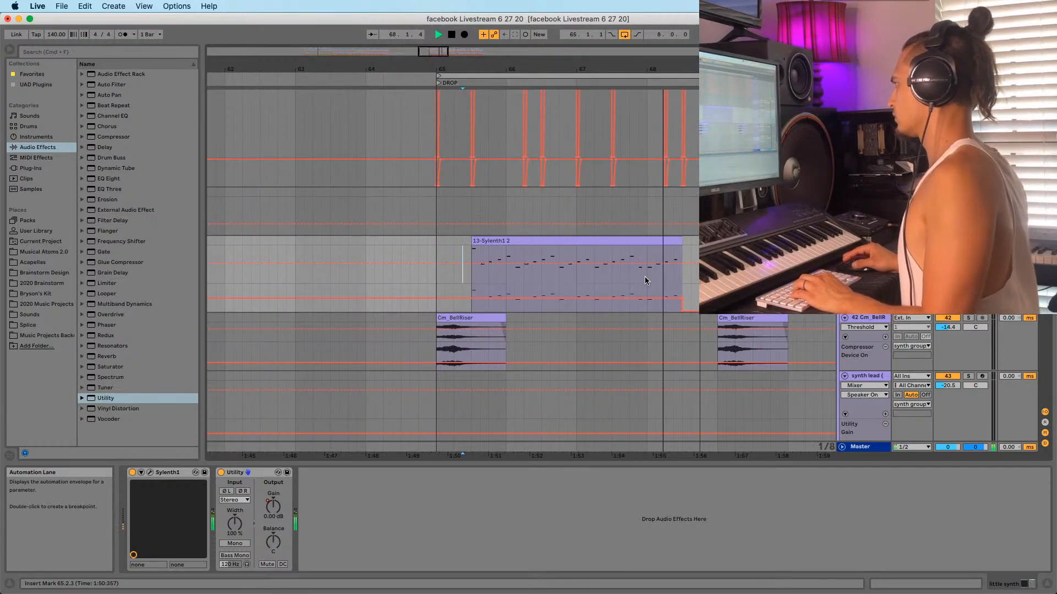
key(space)
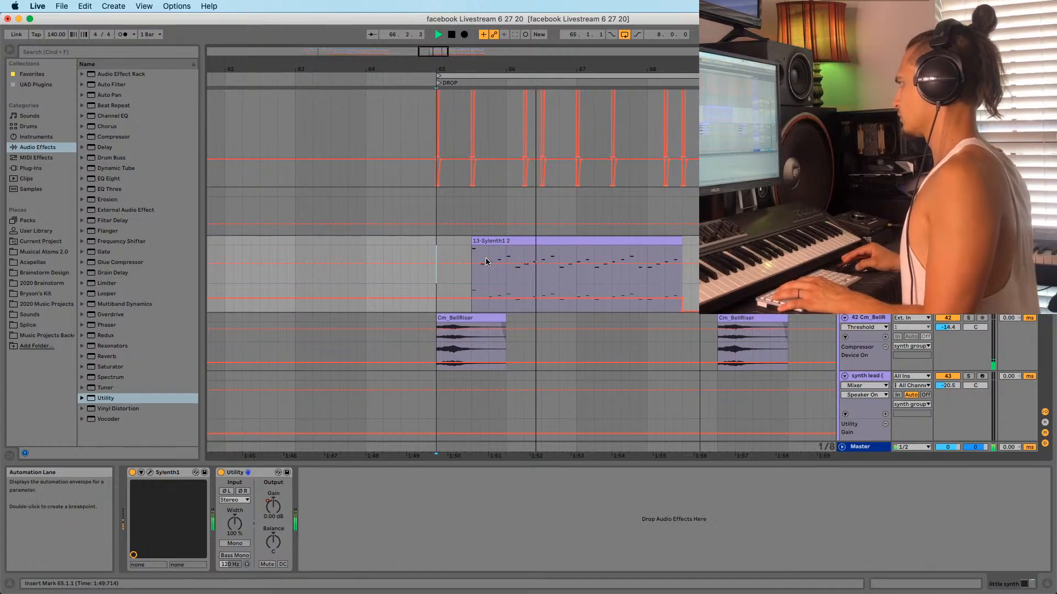
key(space)
key(space)
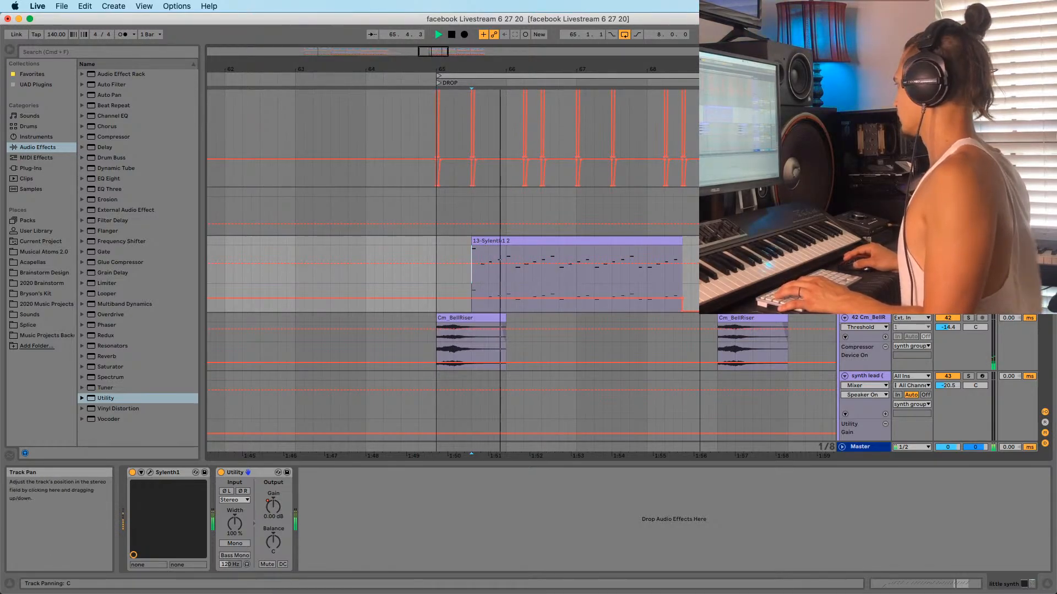
click(969, 241)
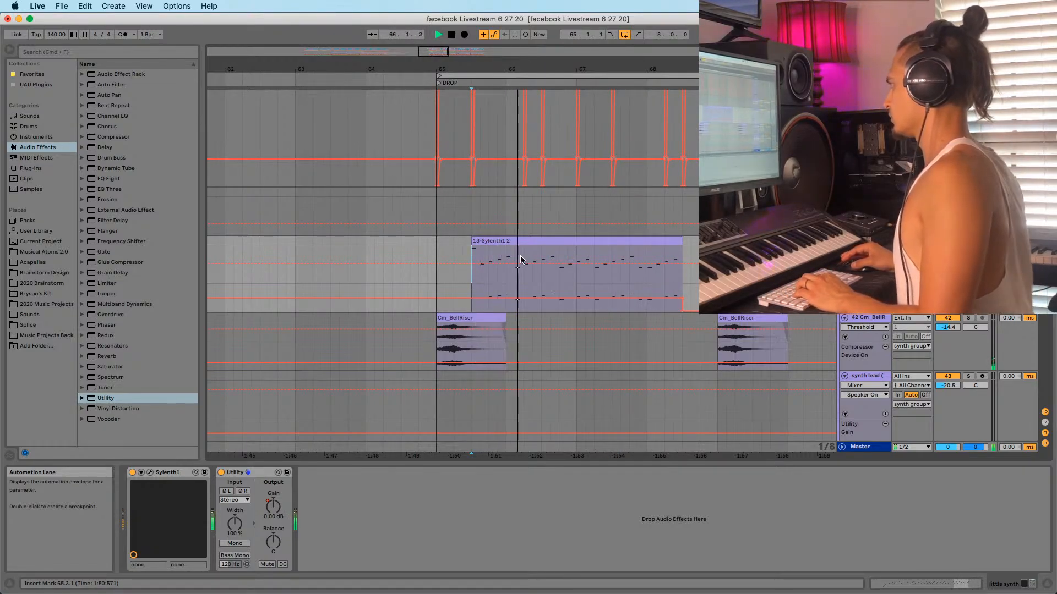
Hide the automation lanes and duplicate the half-bar melody phrase at 66.4.1 twice, onto 67.2.1 and 67.4.1
drag(557, 260, 627, 252)
key(space)
key(a)
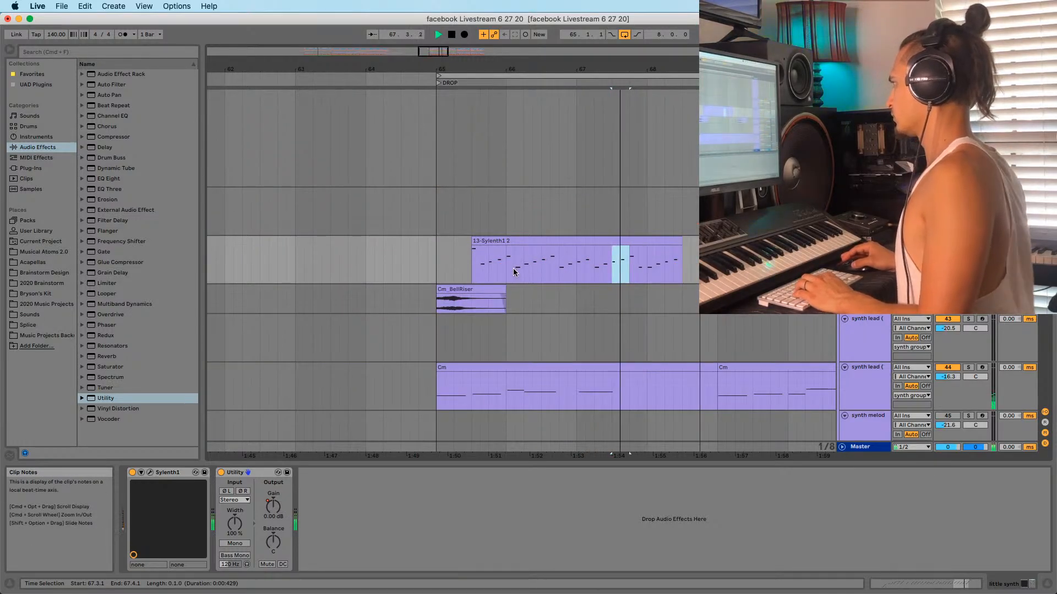
drag(558, 267, 583, 268)
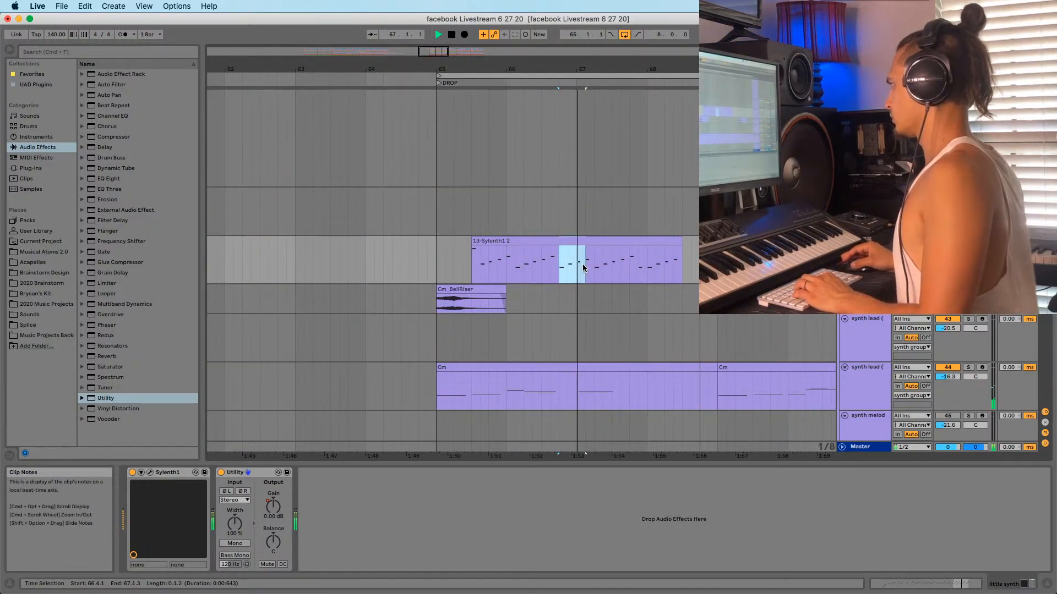
key(space)
key(super+d)
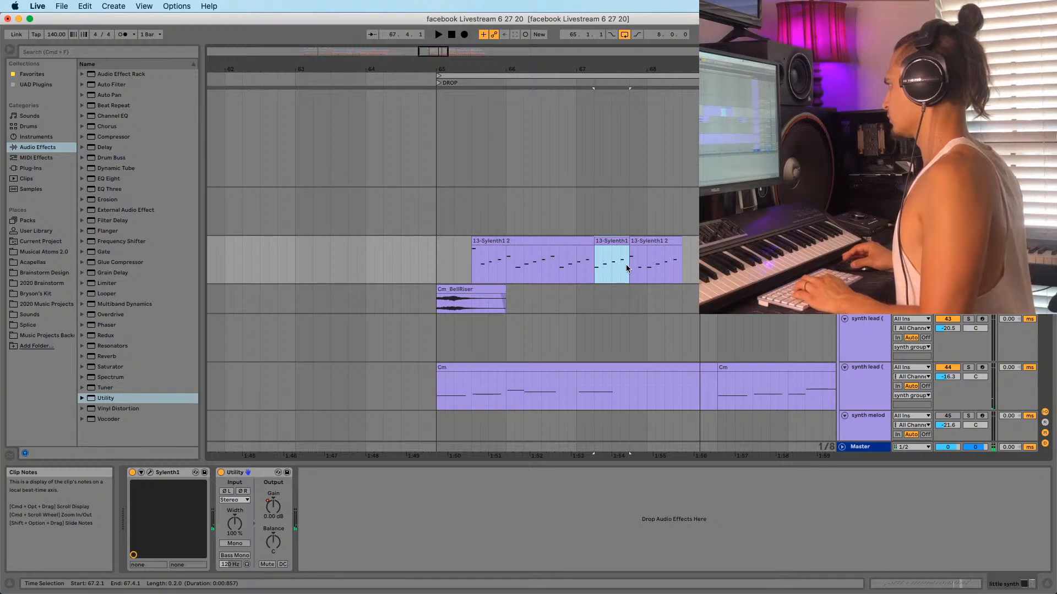
key(super+d)
Audition the edited little synth melody from 65.3.1 and bar 65, both soloed and in the full mix
click(473, 272)
key(space)
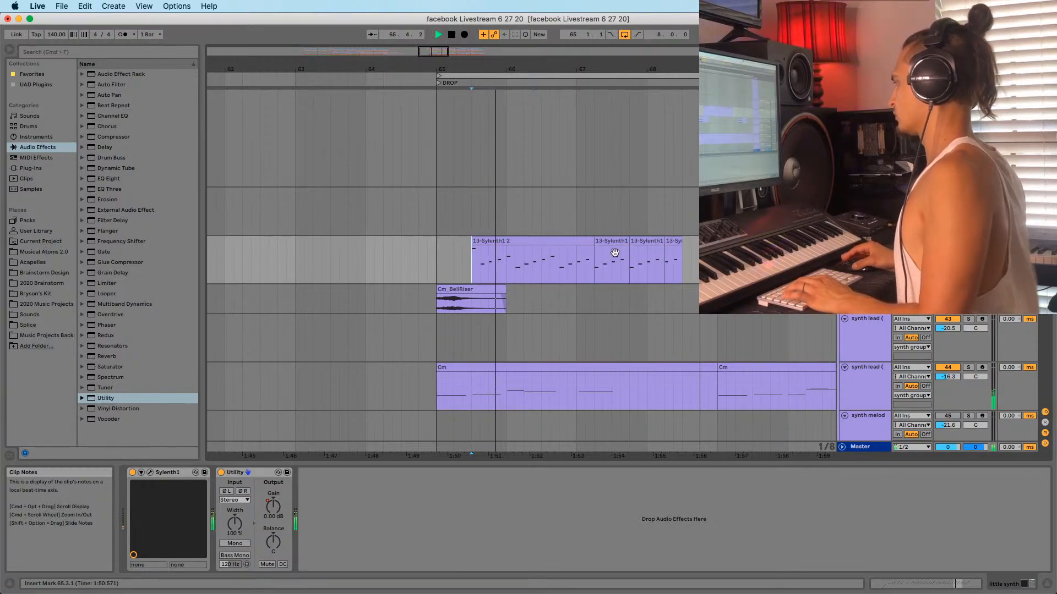
mouse_move(666, 244)
mouse_down()
mouse_move(648, 249)
mouse_move(666, 250)
mouse_up()
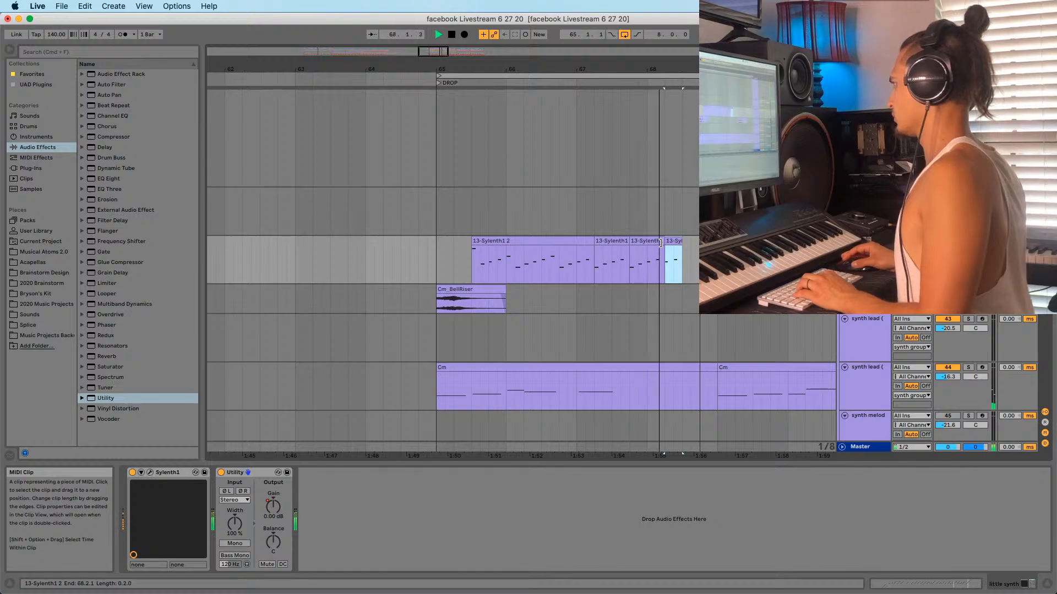
click(439, 270)
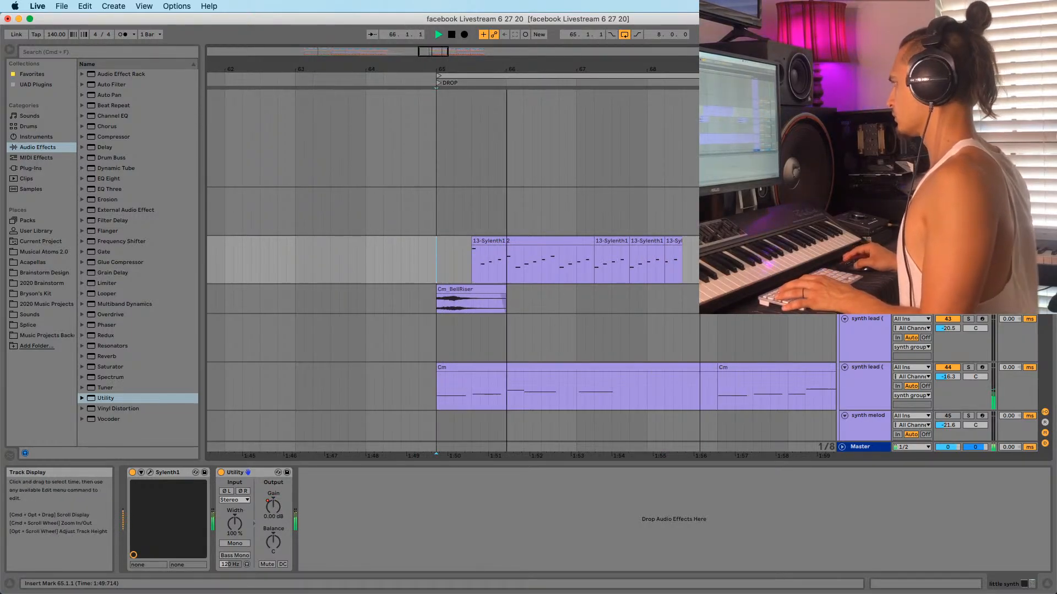
key(space)
key(space)
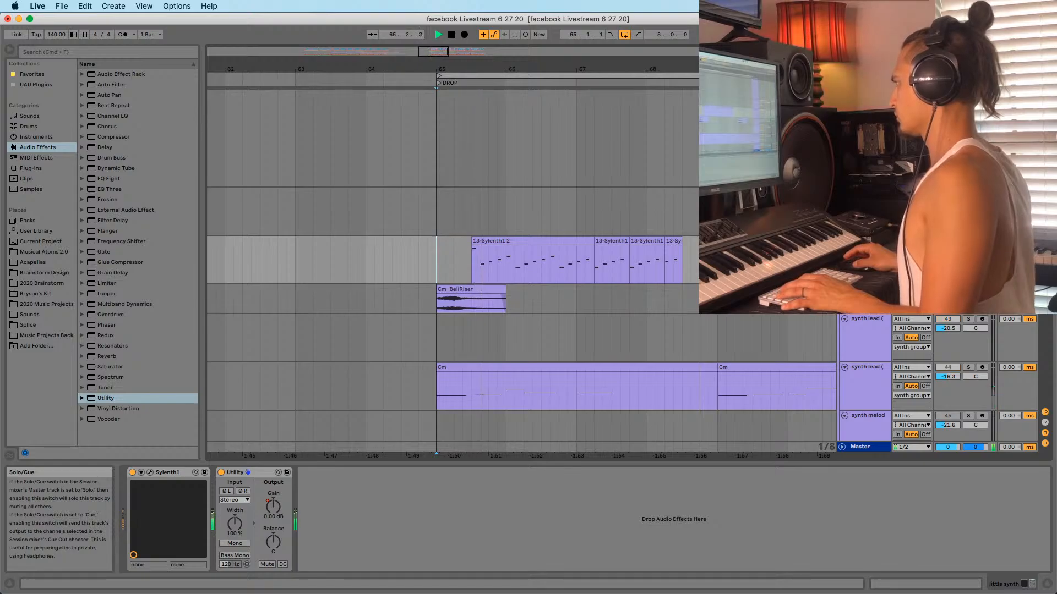
key(space)
Copy the half-bar melody phrase at 65.3.1 and paste it at 66.3.1 and 67.3.1
drag(471, 246, 507, 255)
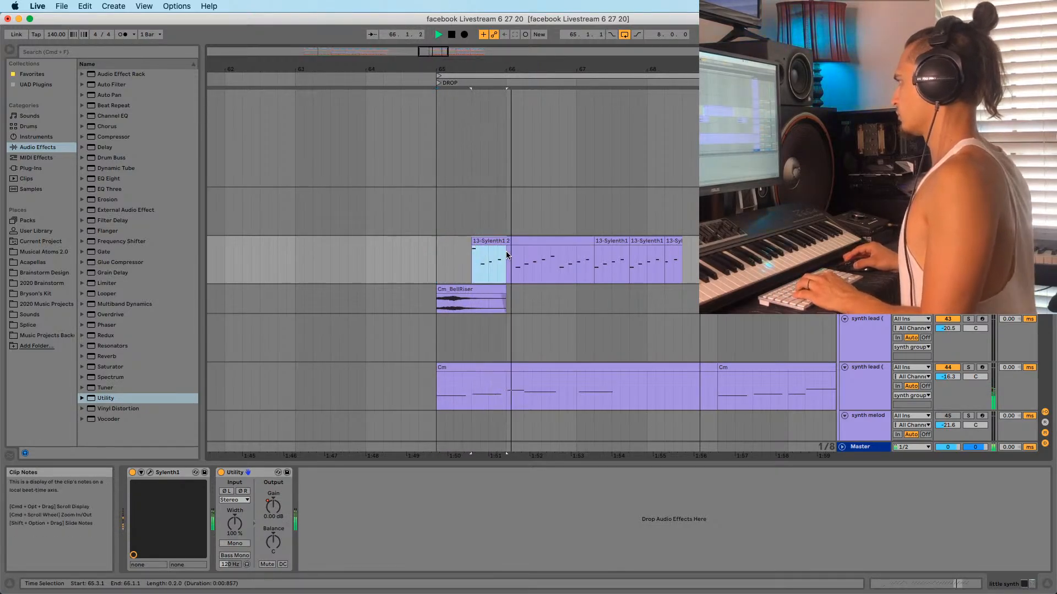
click(542, 260)
key(super+v)
key(space)
key(space)
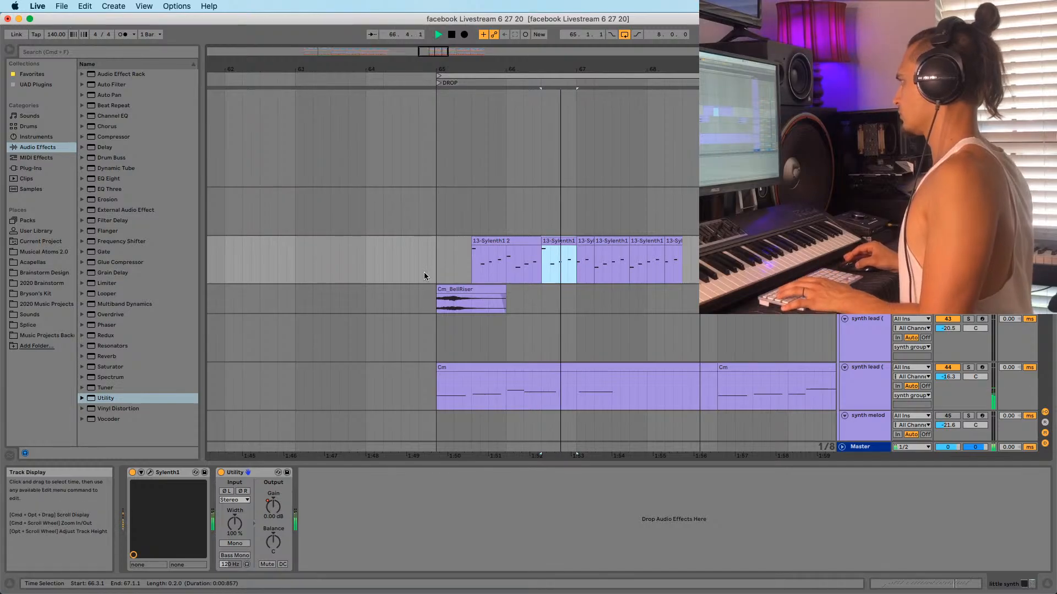
key(super+d)
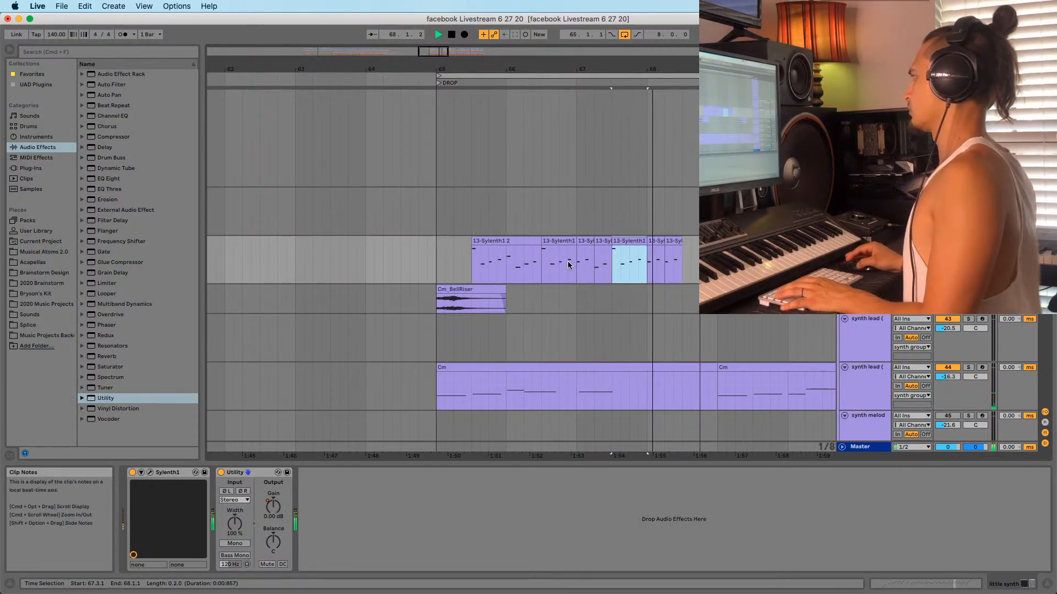
Play the drop from bar 65 and look over the synth lead, synth up and strings tracks
click(434, 266)
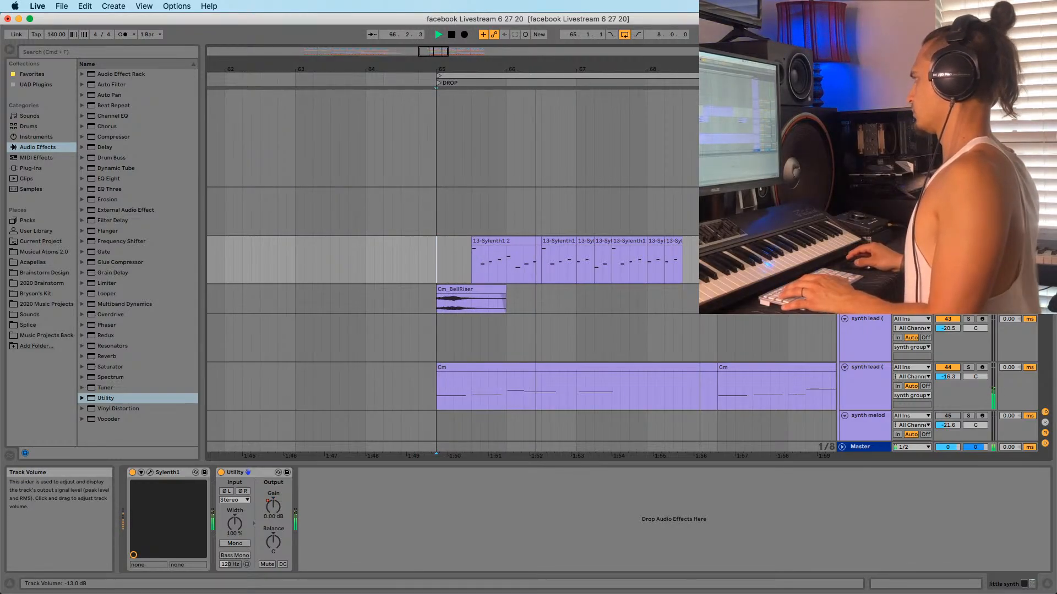
drag(674, 69, 587, 35)
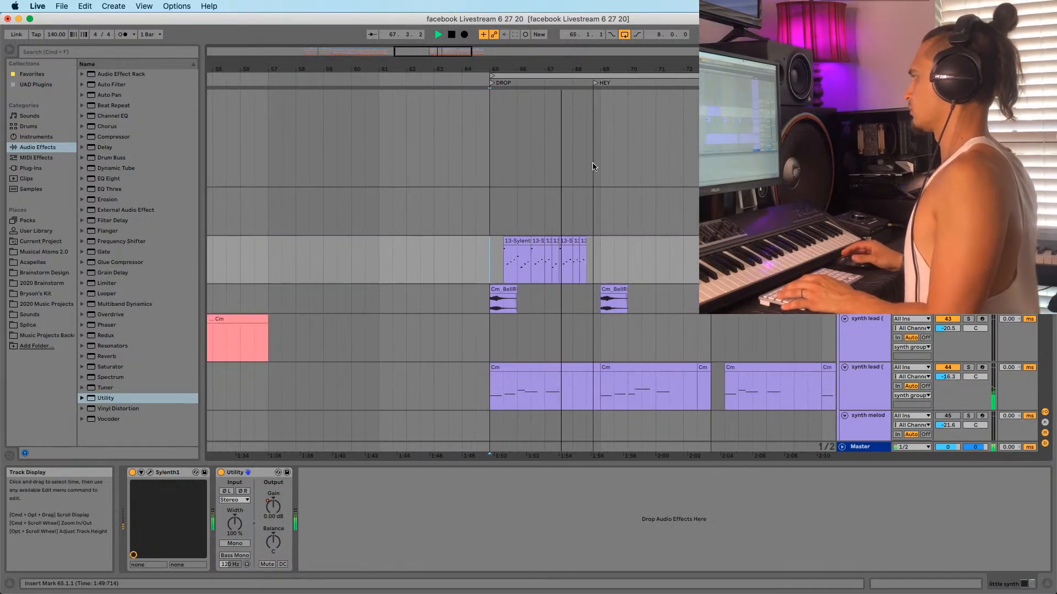
scroll(503, 248, down, 5)
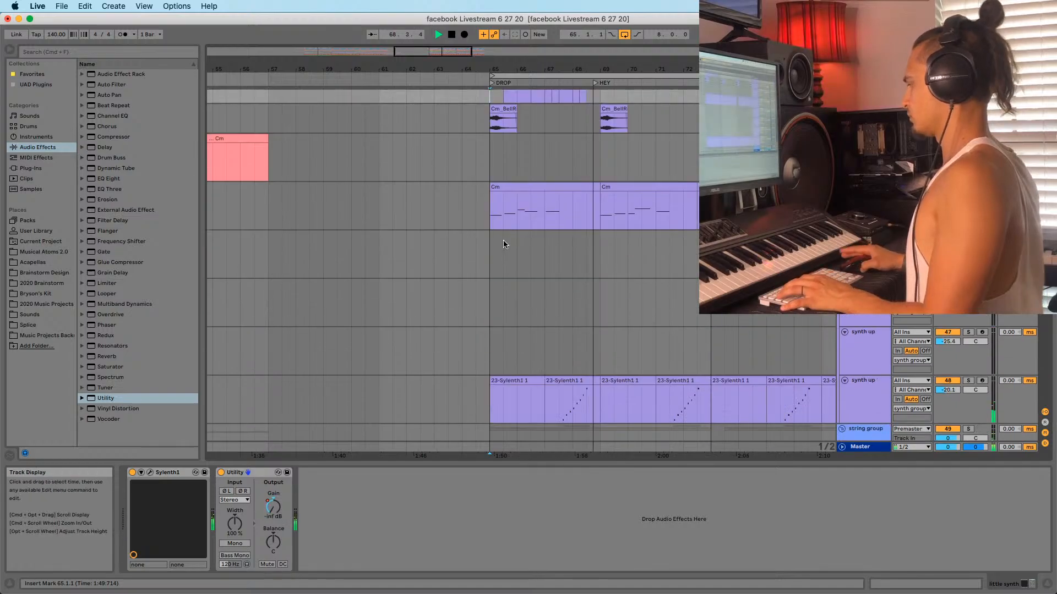
scroll(503, 245, down, 8)
key(space)
scroll(660, 352, up, 10)
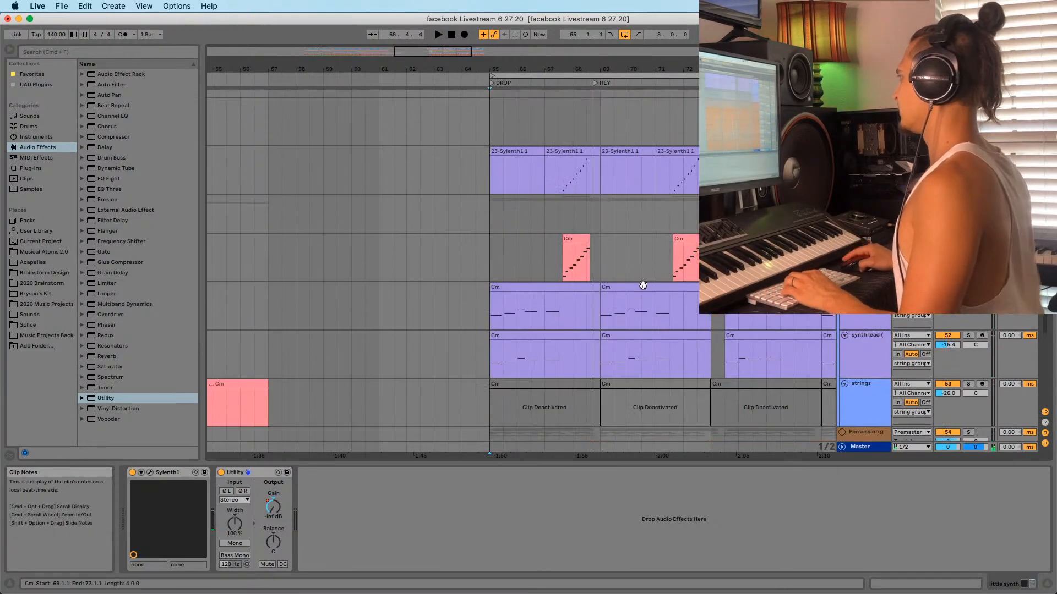
Fold the vocal chop group and play the drop from bar 65
click(862, 212)
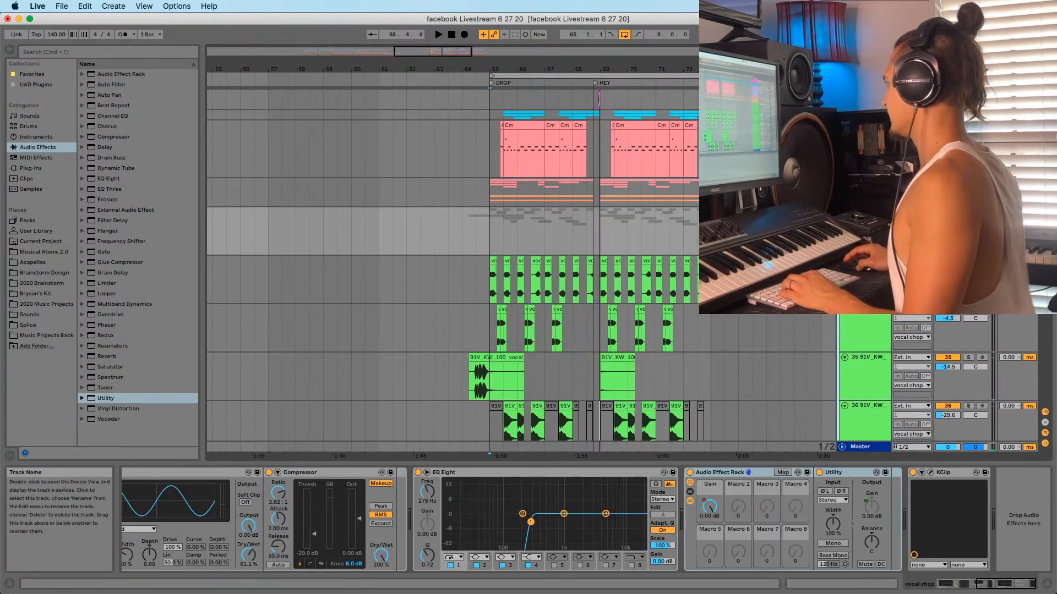
click(844, 213)
key(space)
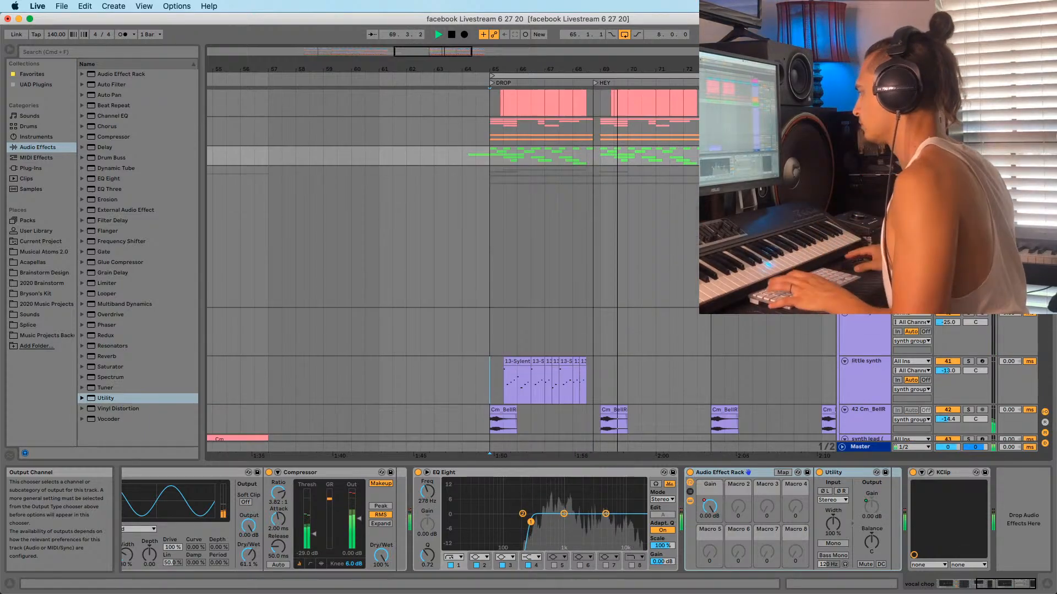
click(871, 506)
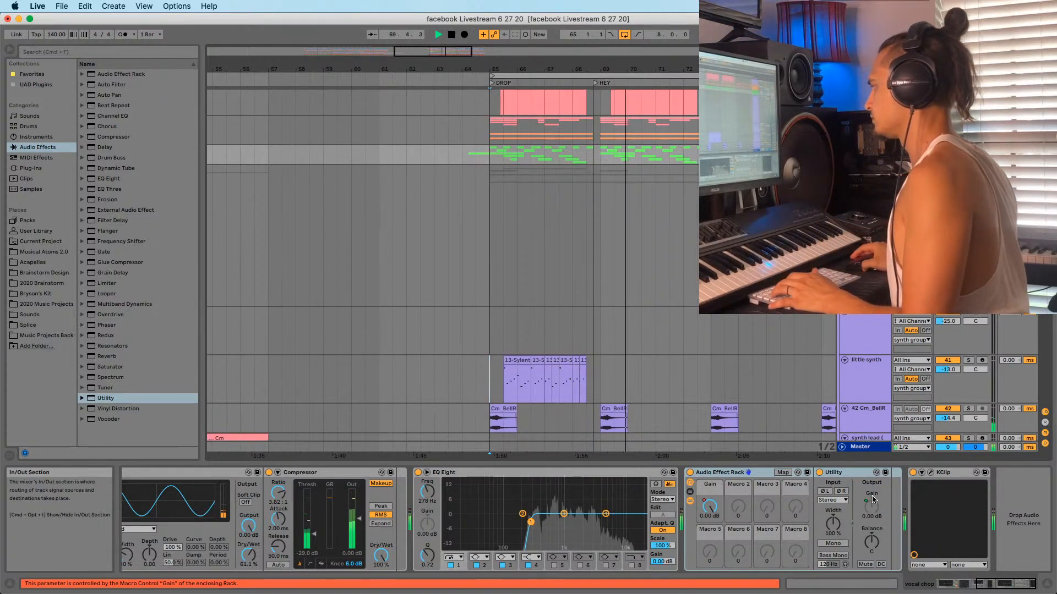
Duplicate the little synth clips of bars 65 to 68 into bars 69 to 72 and play both sections
drag(490, 363, 597, 358)
key(super+d)
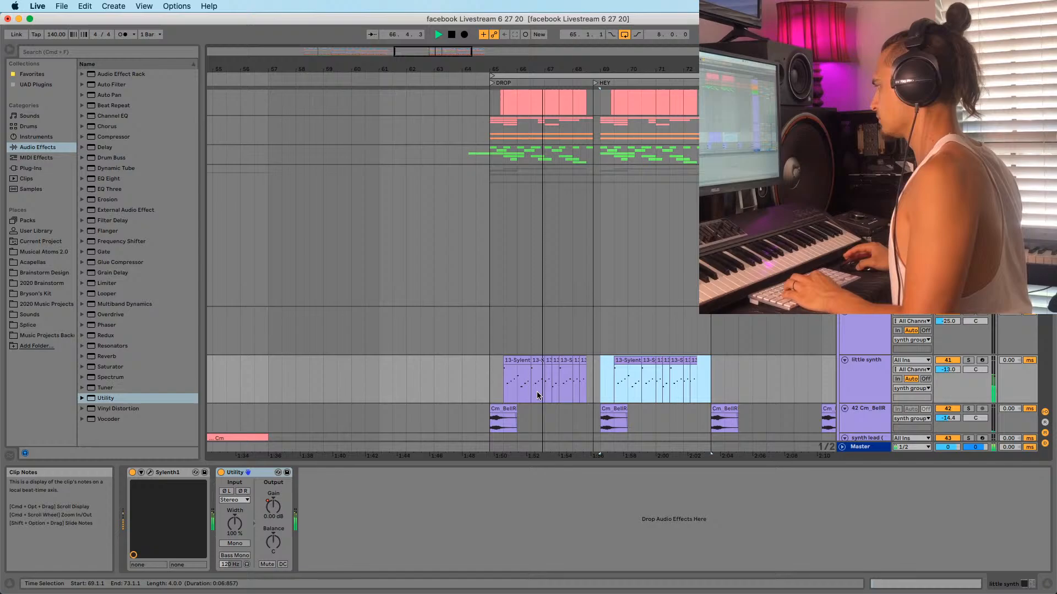
click(482, 386)
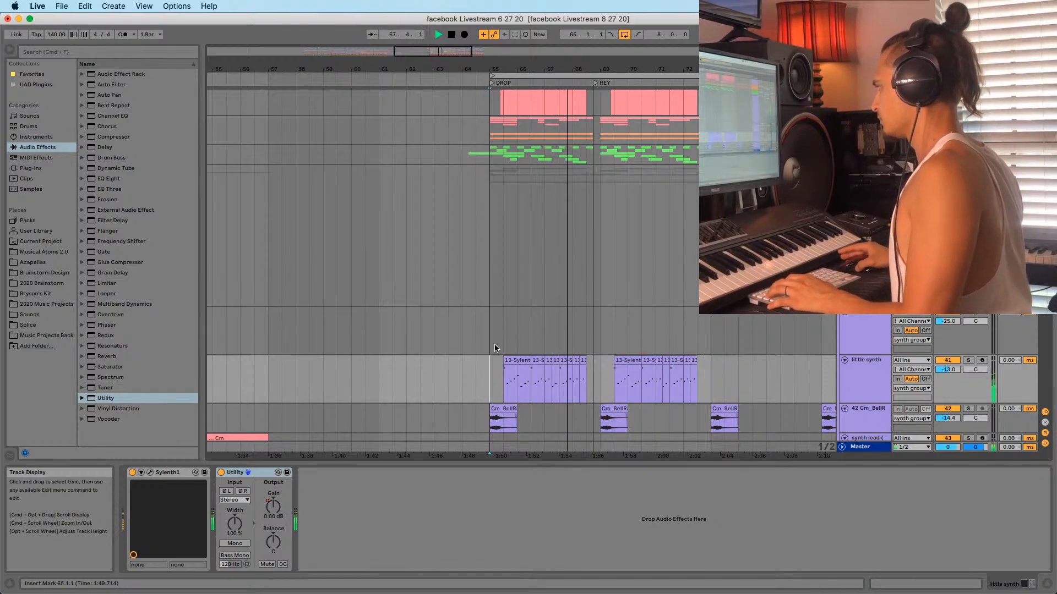
click(606, 365)
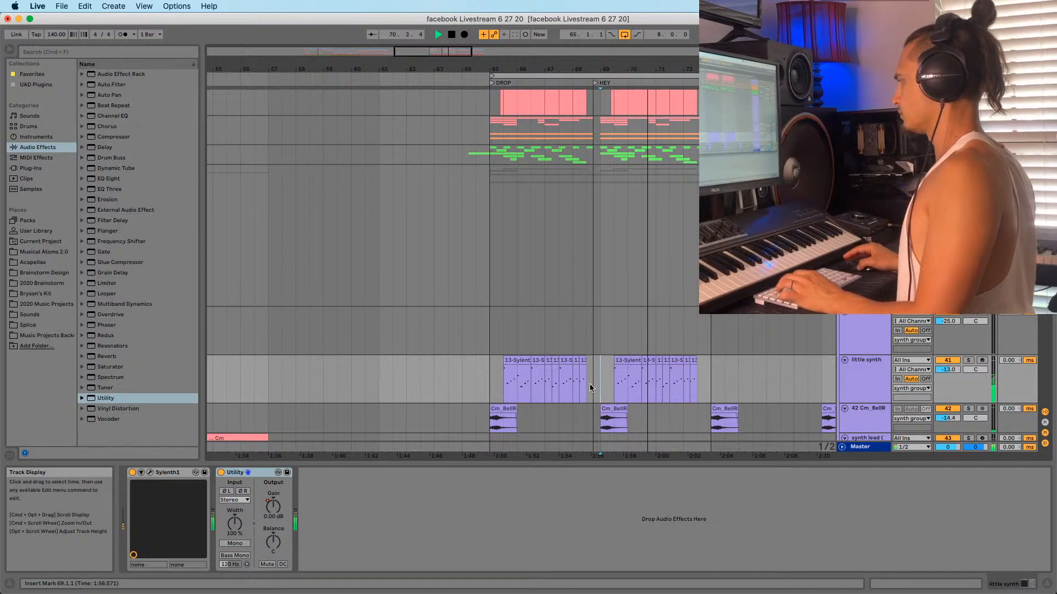
Replay the drop from bar 65 while looking over the vocal chop and synth tracks
click(489, 330)
key(space)
key(space)
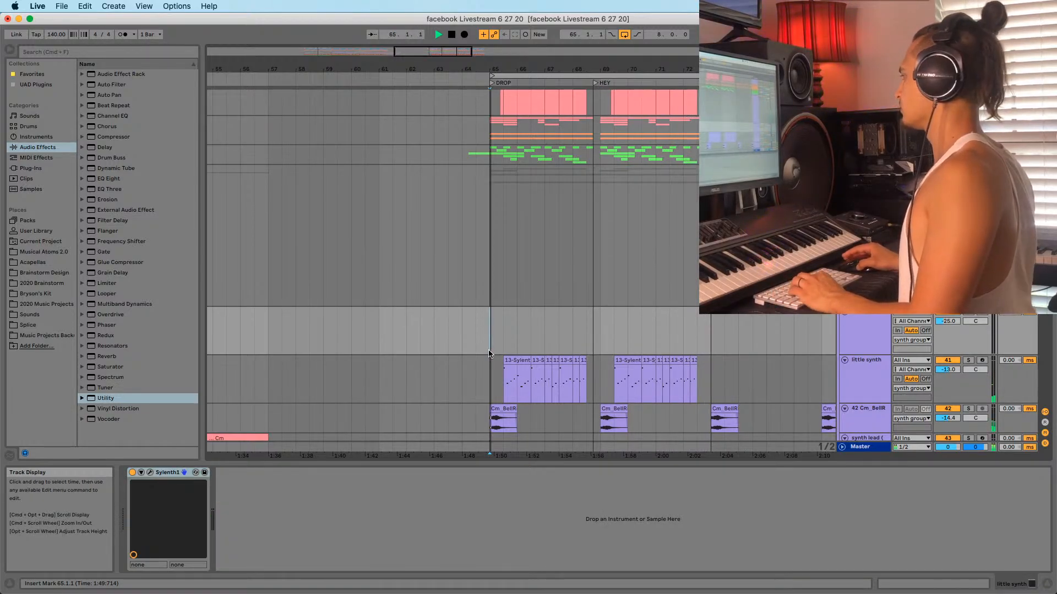
scroll(630, 343, up, 3)
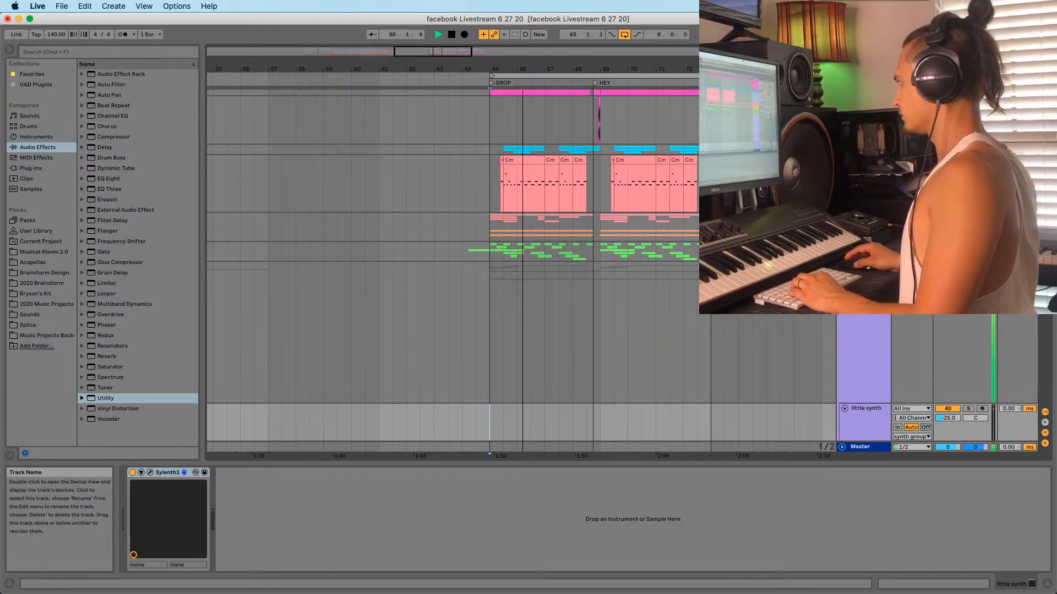
key(Up)
scroll(555, 149, down, 2)
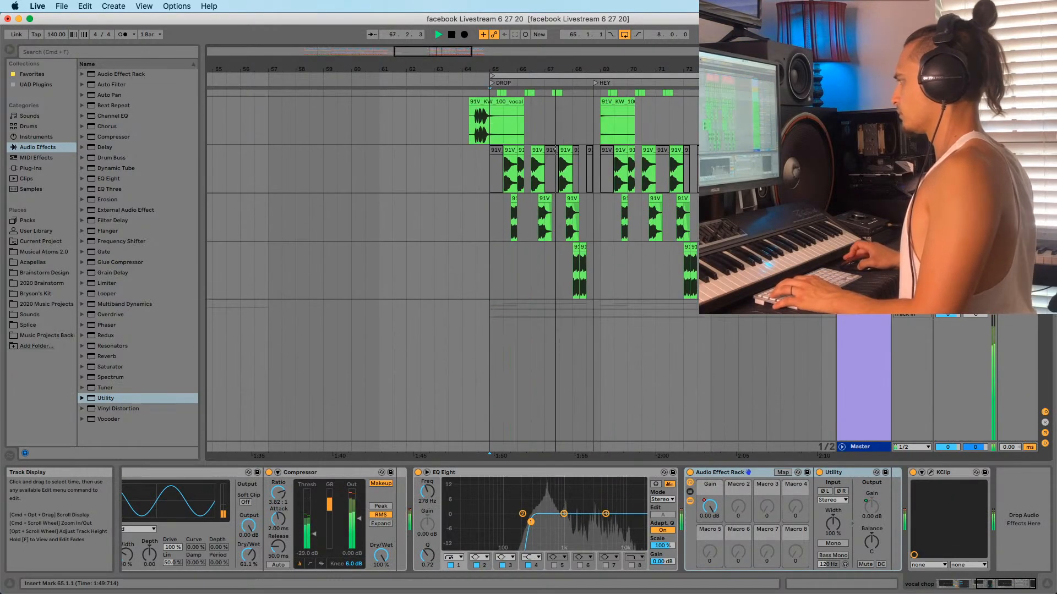
scroll(555, 149, down, 3)
Lower the duplicated little synth track's volume to -16.7 dB, comparing it soloed and in the full mix
click(969, 319)
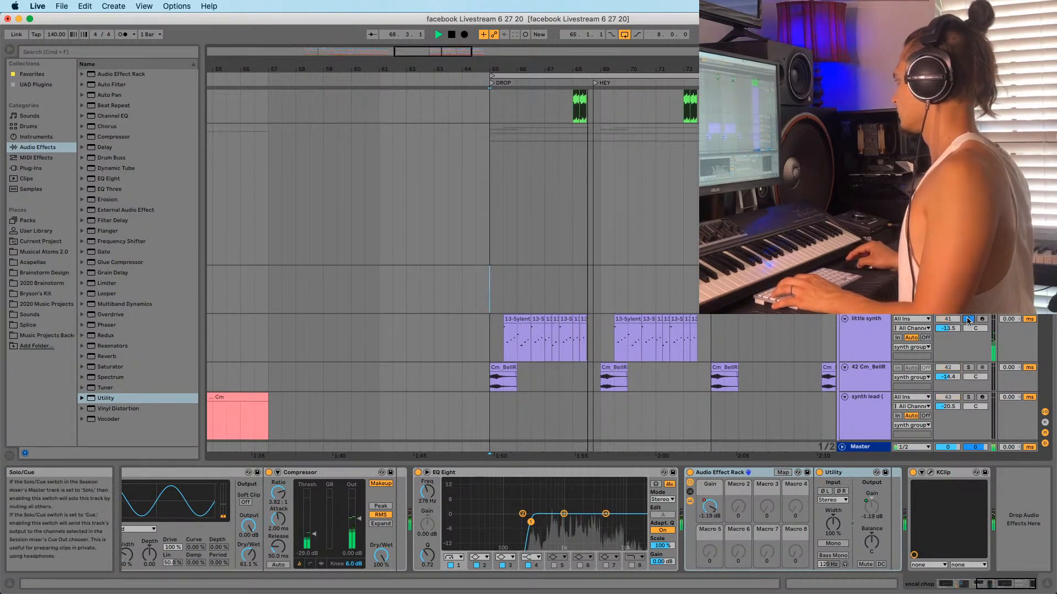
click(504, 344)
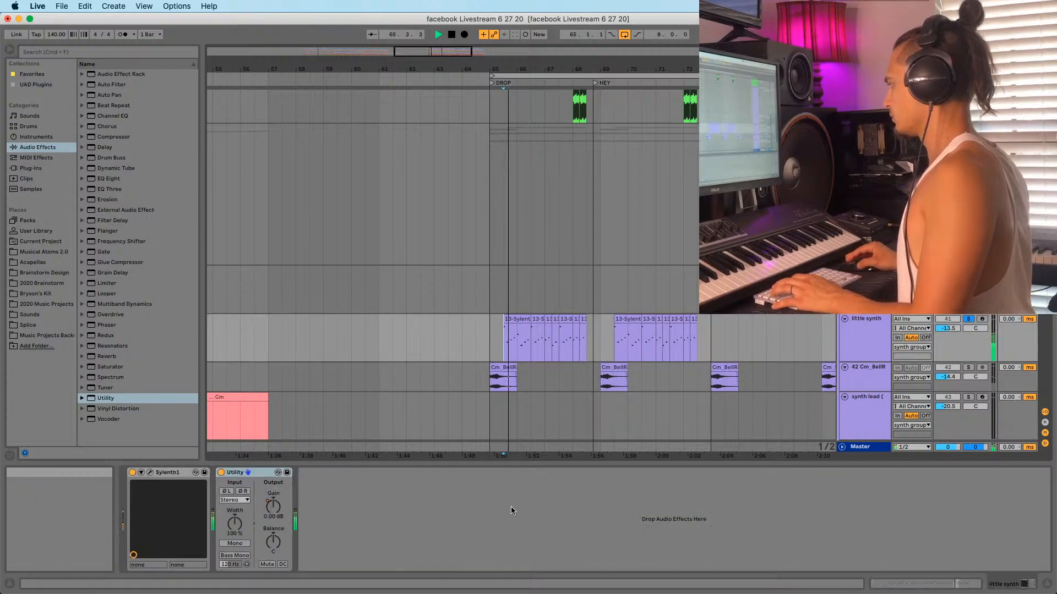
key(shift+Right)
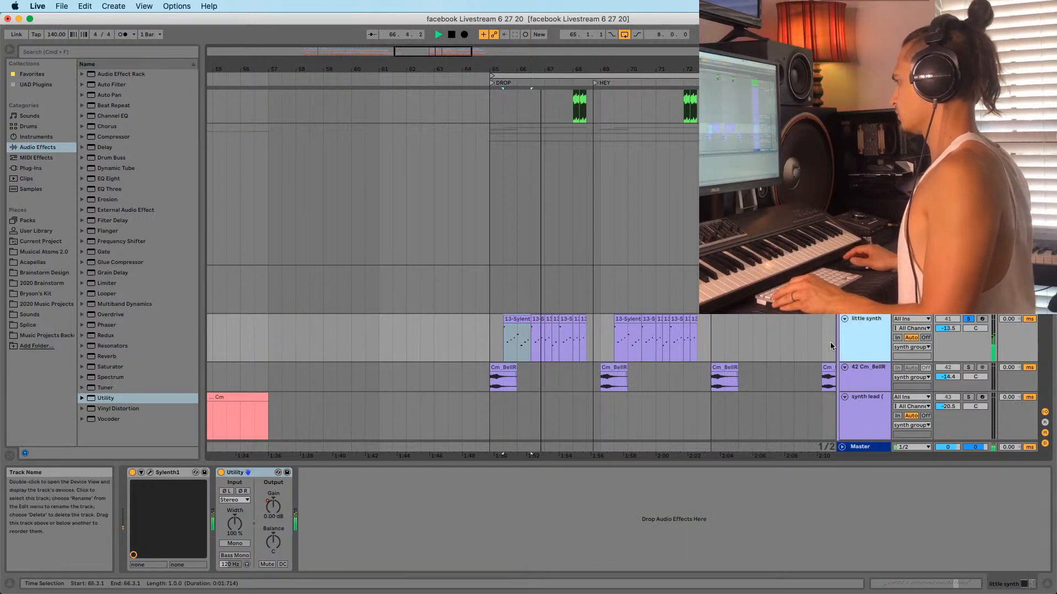
drag(951, 328, 951, 334)
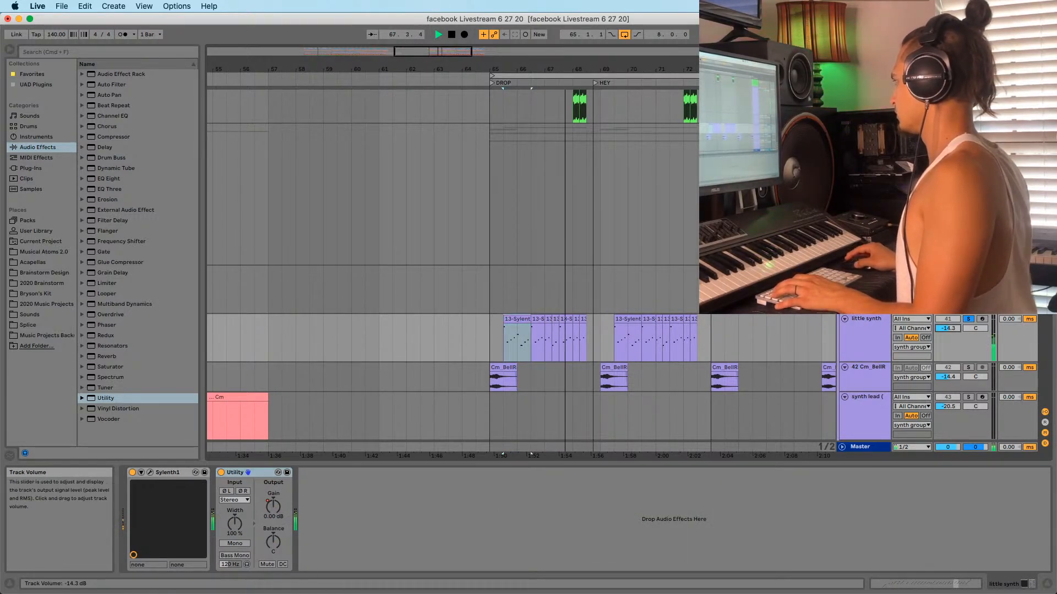
click(968, 320)
key(space)
key(space)
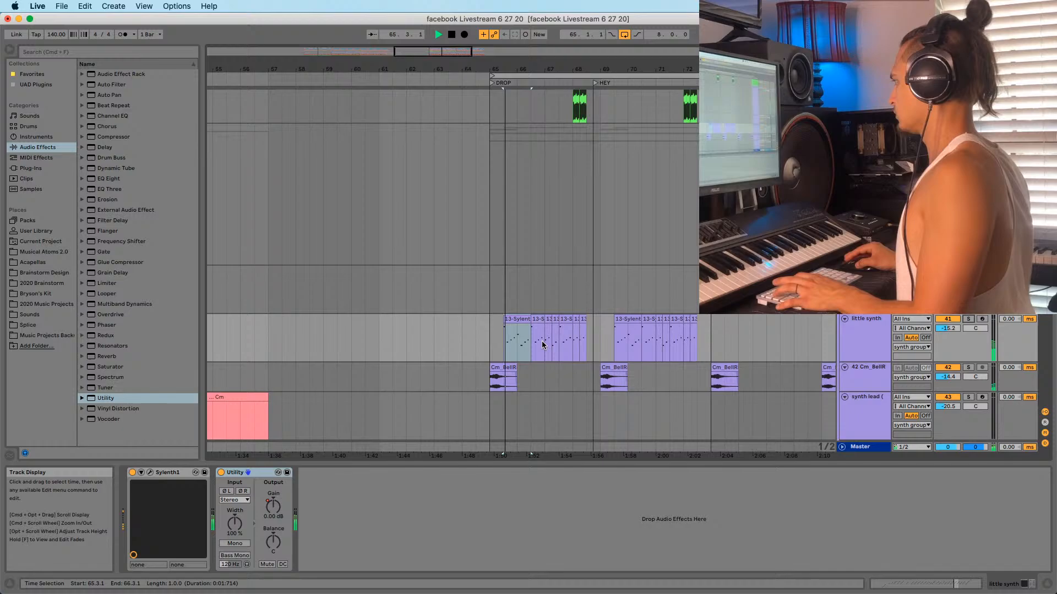
click(487, 336)
drag(947, 328, 942, 333)
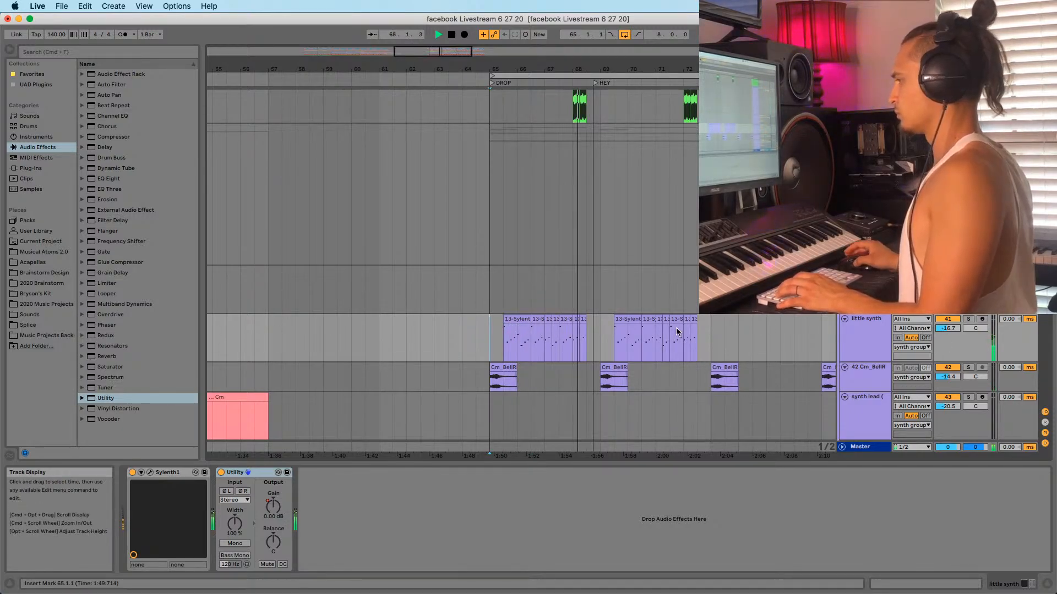
Copy the synth up riff spanning 67.3 to 68.3 onto the little synth track at the same position and play it
scroll(676, 332, down, 10)
click(567, 368)
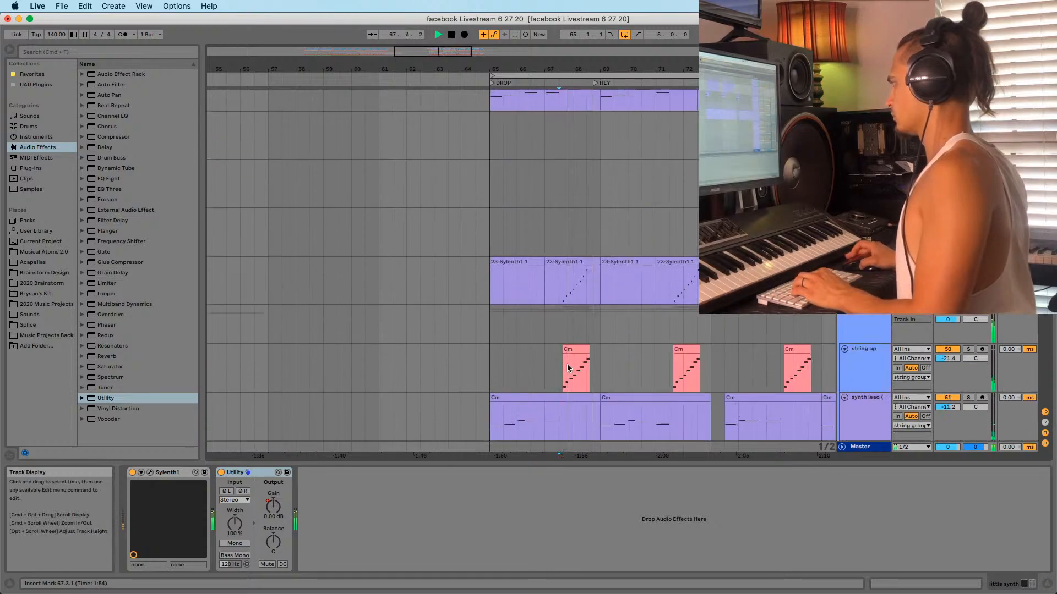
scroll(567, 368, down, 5)
drag(571, 171, 584, 185)
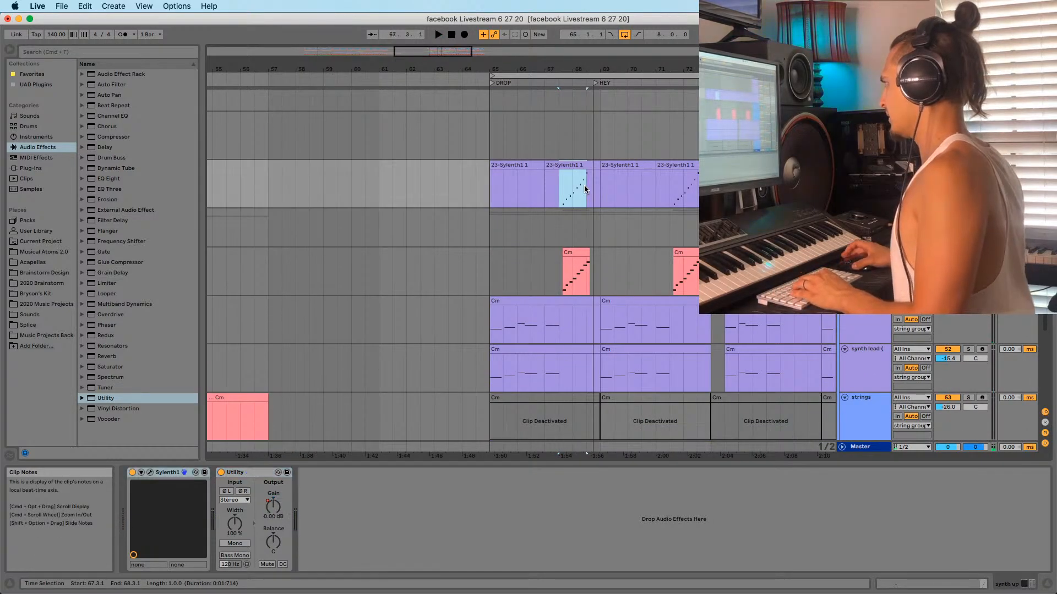
scroll(572, 199, down, 10)
scroll(563, 210, up, 3)
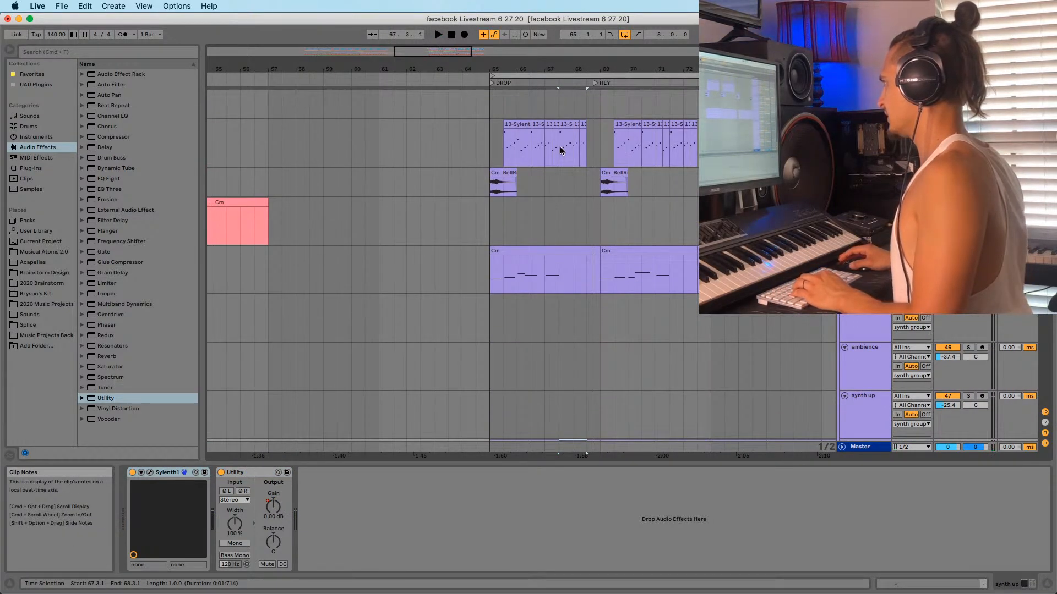
key(cmd+j)
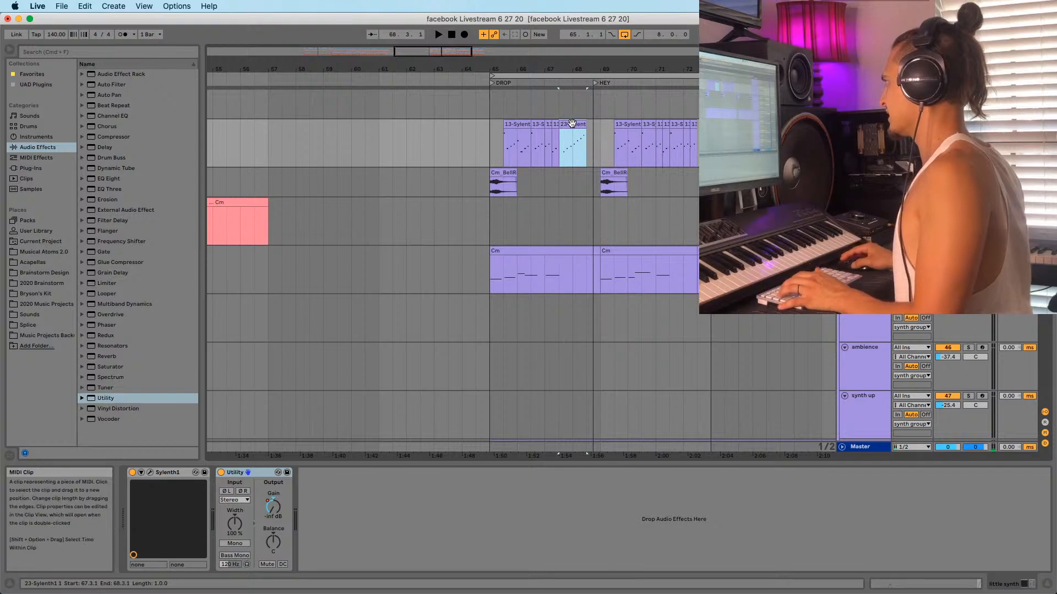
key(space)
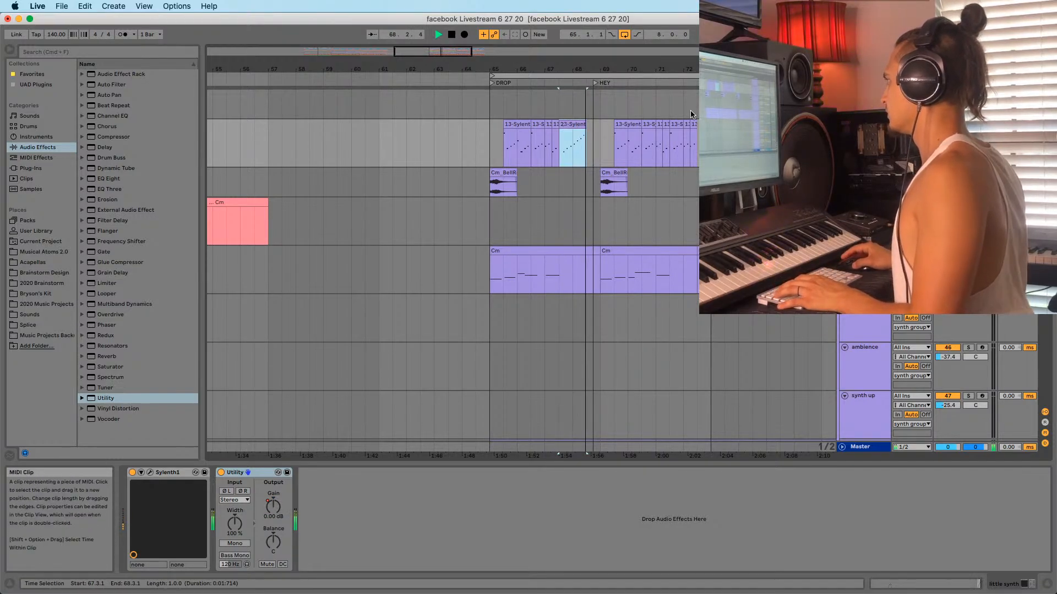
Open the notes of the copied riff clip and replay the drop from bar 65
key(shift+Tab)
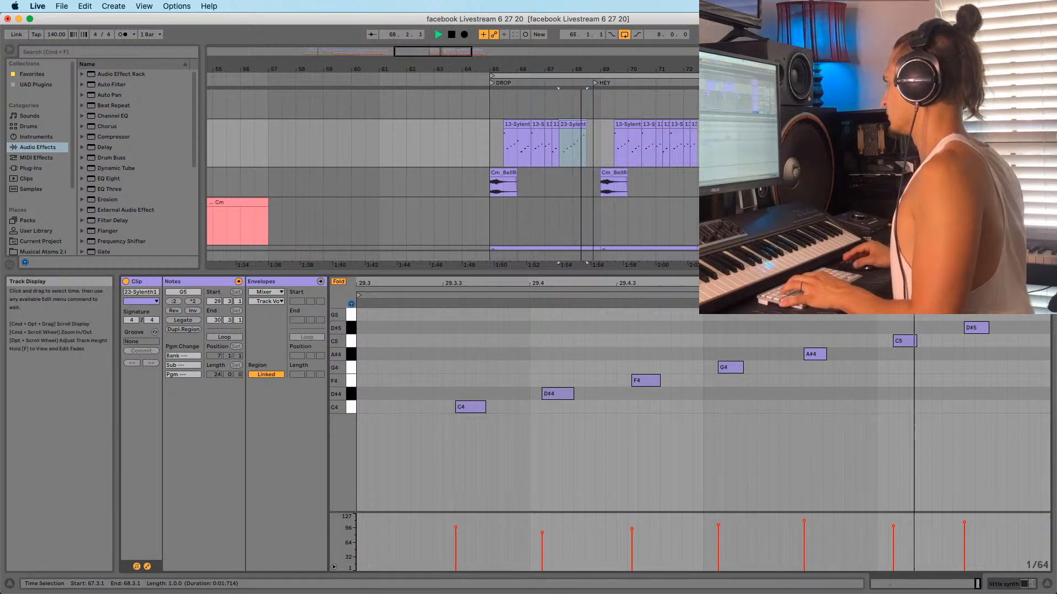
click(487, 146)
click(564, 122)
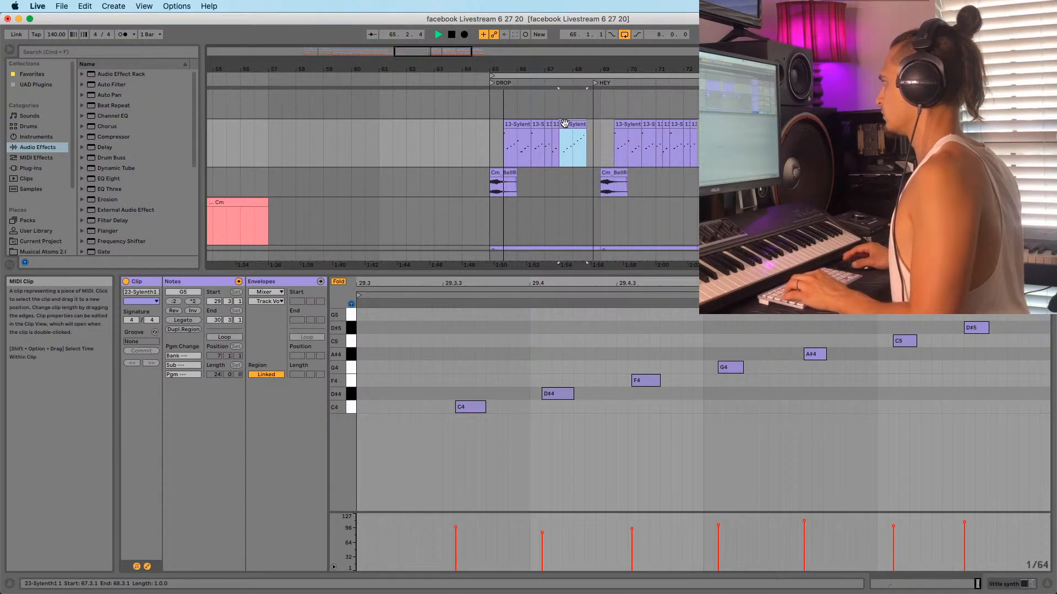
Try quantizing all notes of the copied riff to 1/4 at 100%
click(524, 445)
key(super+a)
key(super+shift+u)
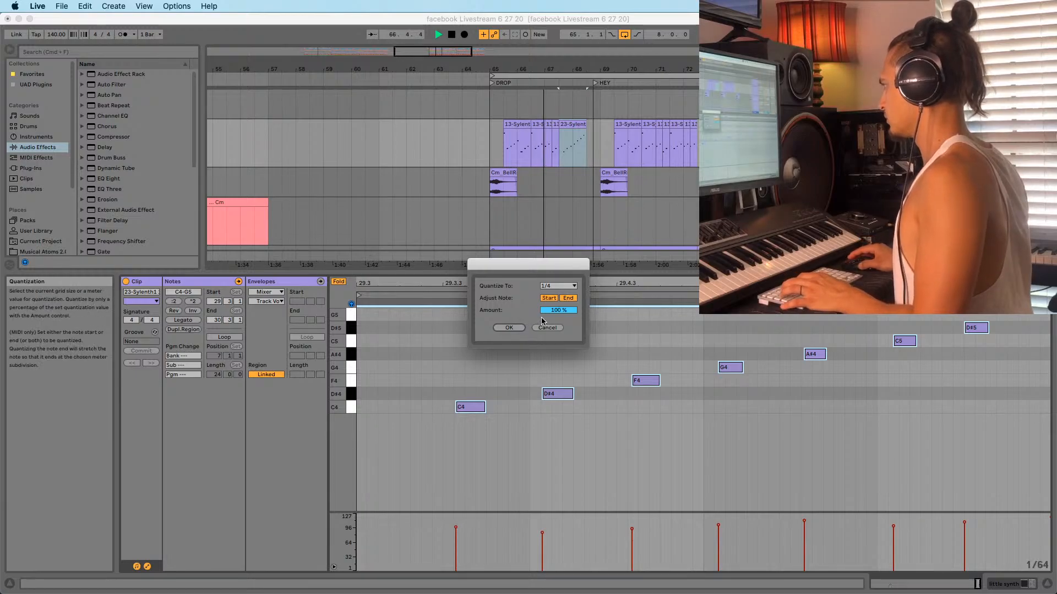
click(509, 327)
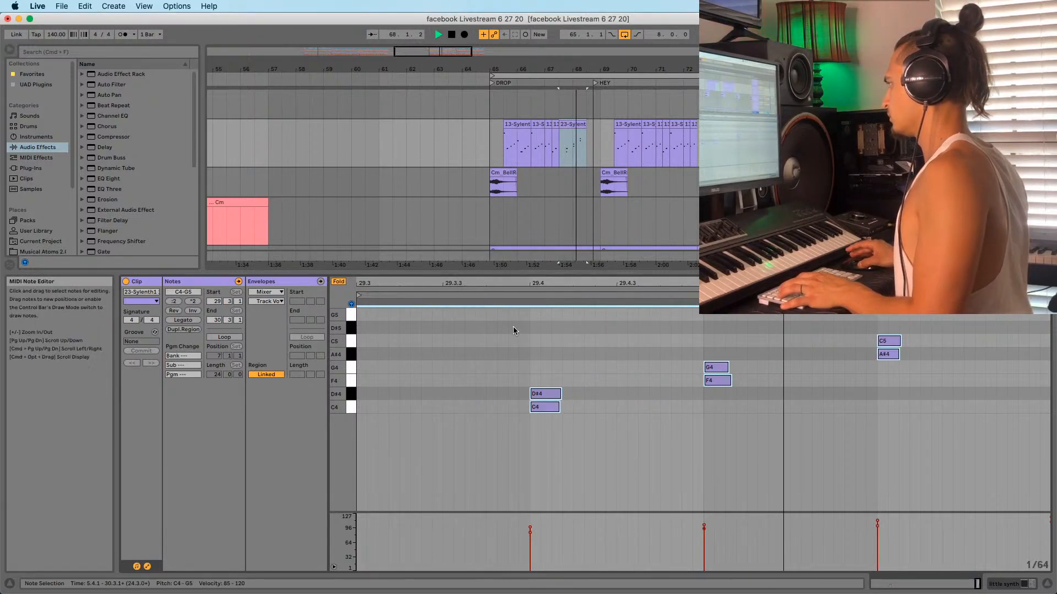
key(super+z)
right_click(557, 399)
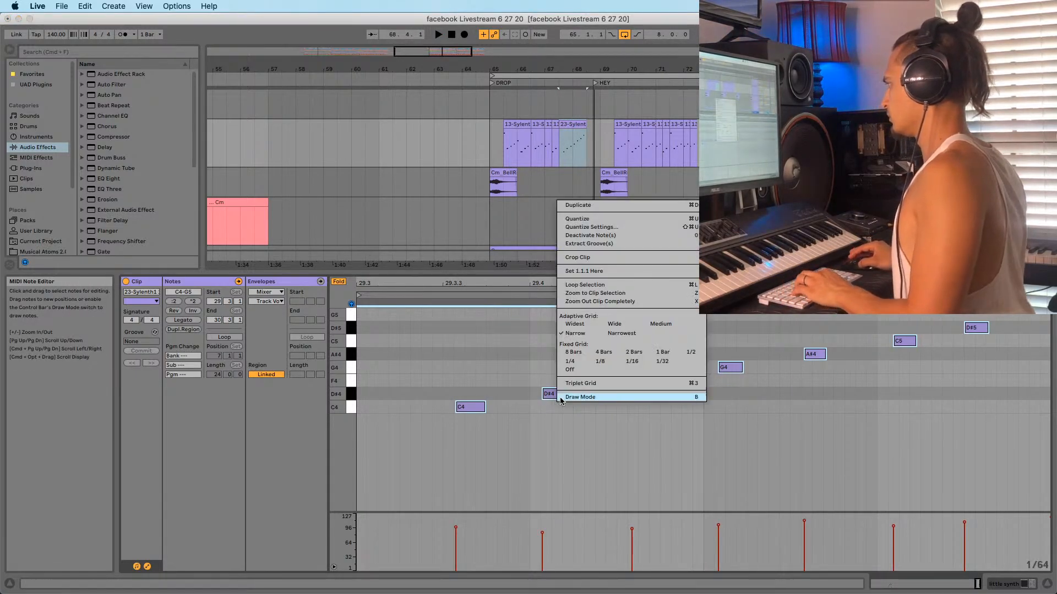
key(Escape)
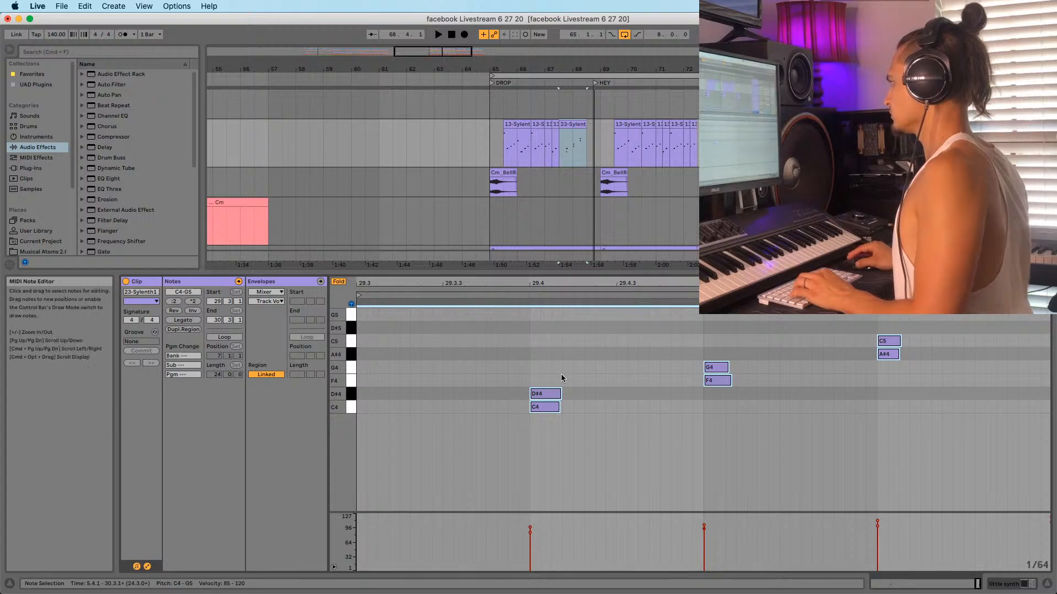
Quantize the starts of all the riff's notes to 1/32 at 100%
key(super+shift+u)
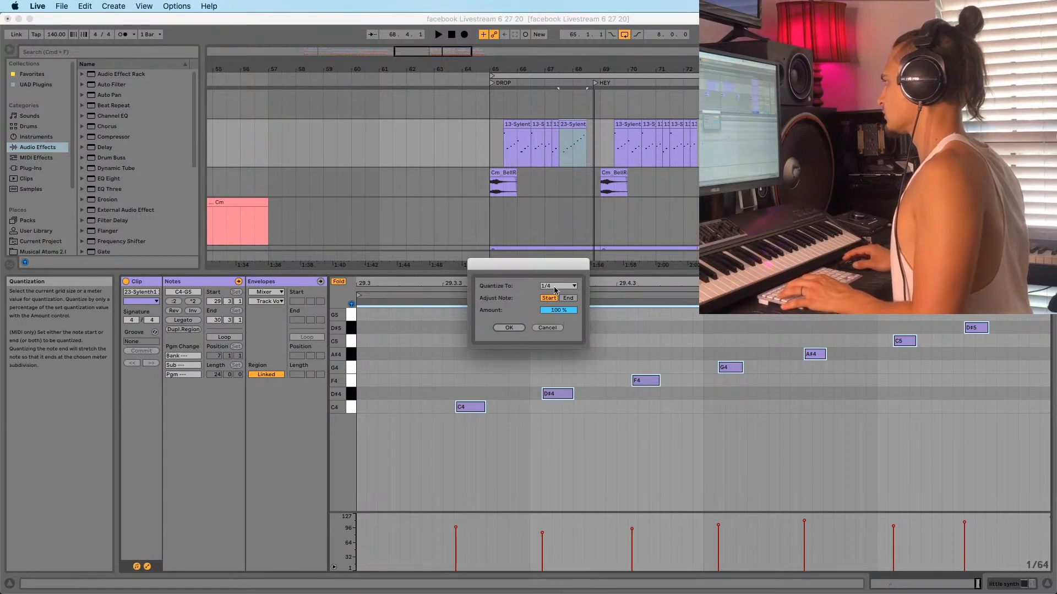
click(557, 287)
click(556, 360)
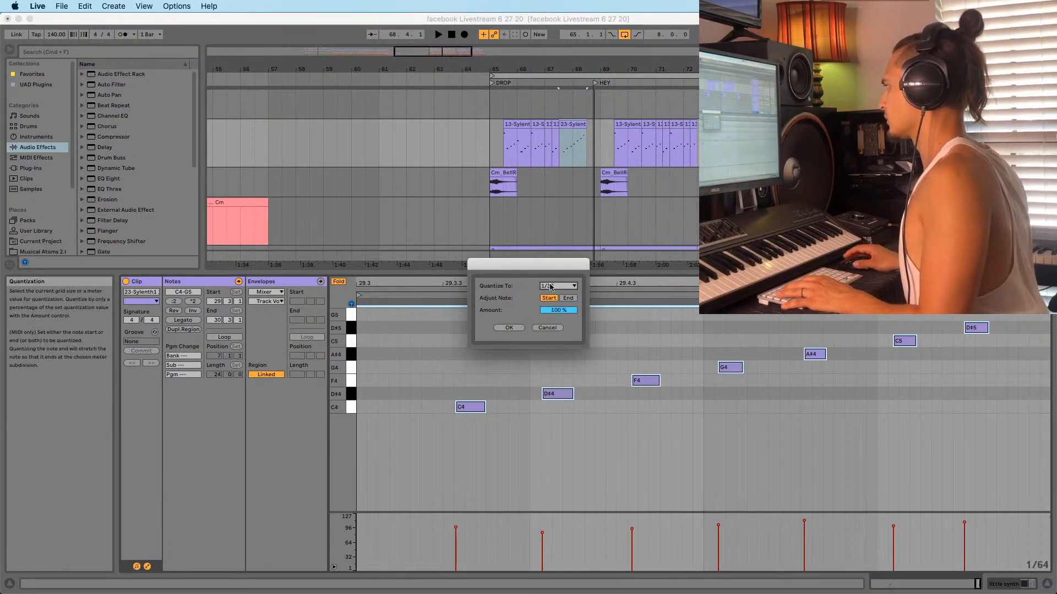
click(510, 327)
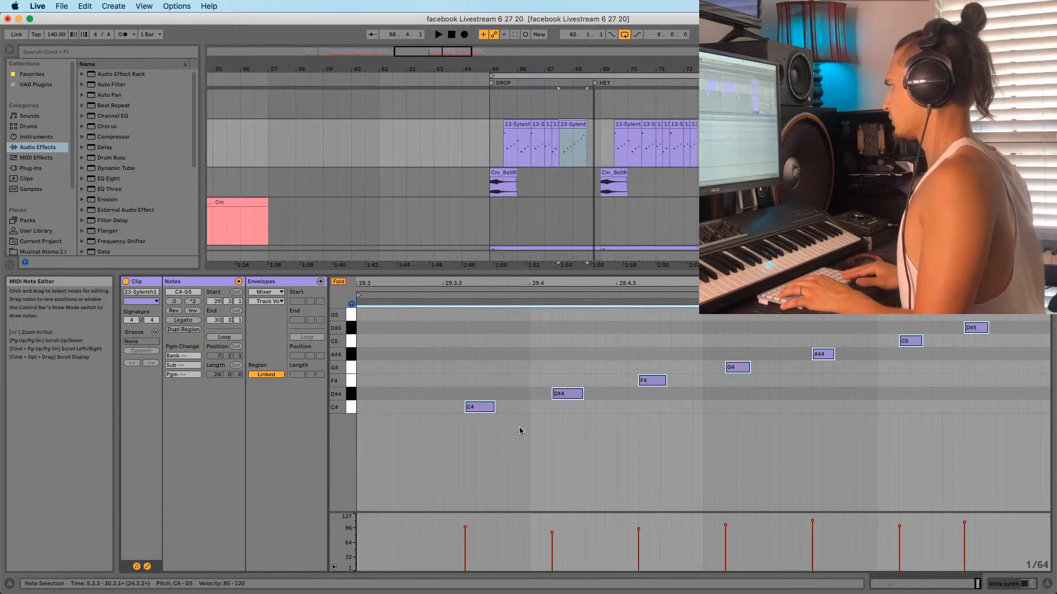
Shift all the riff's notes earlier so the first C4 starts at 29.3.3, and play the drop from bar 65
key(Left)
drag(538, 283, 538, 341)
key(super+z)
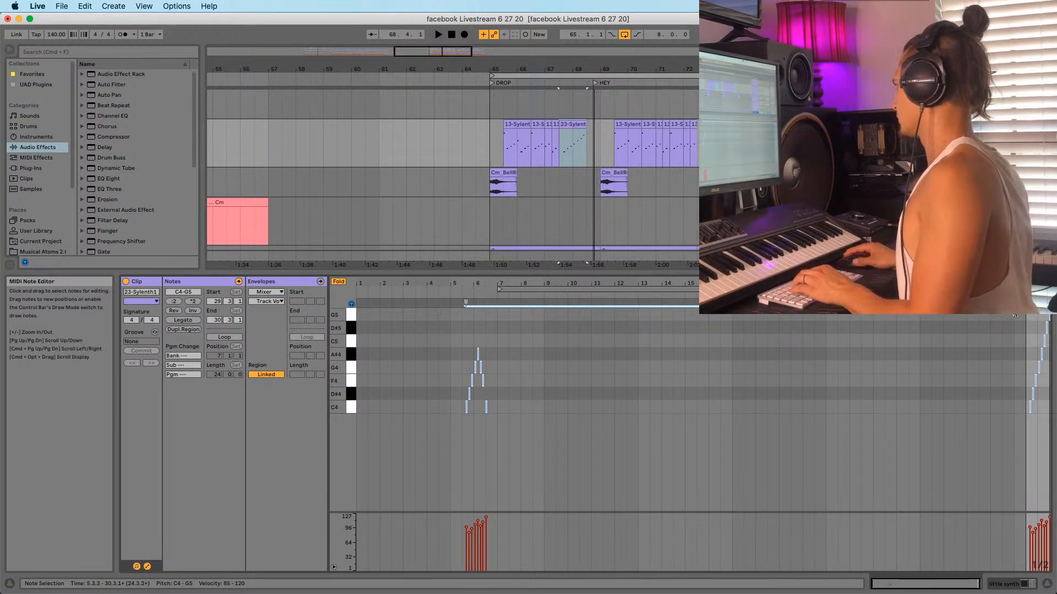
drag(561, 290, 562, 347)
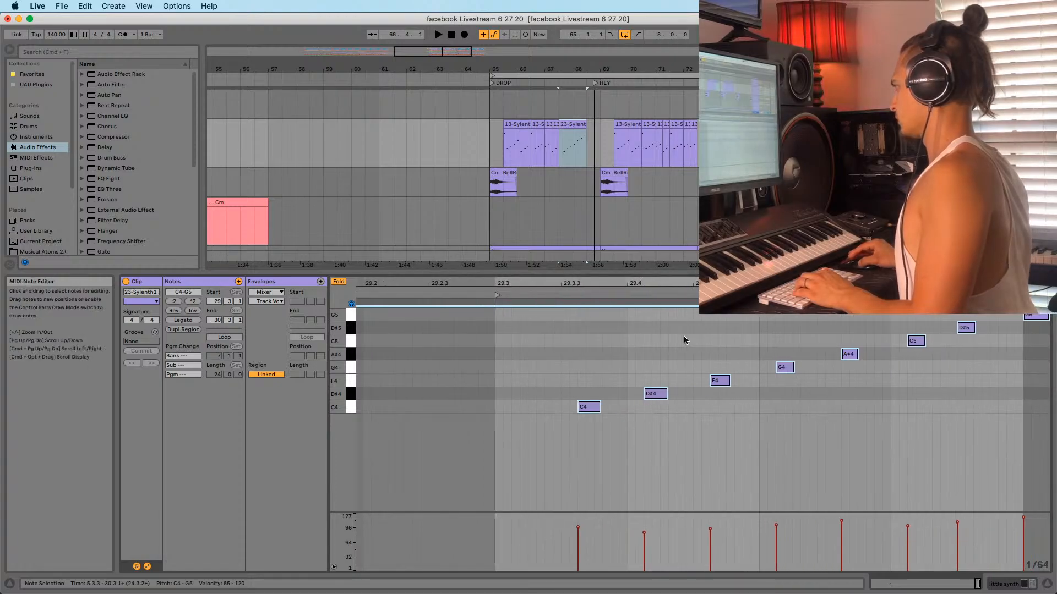
drag(594, 411, 577, 413)
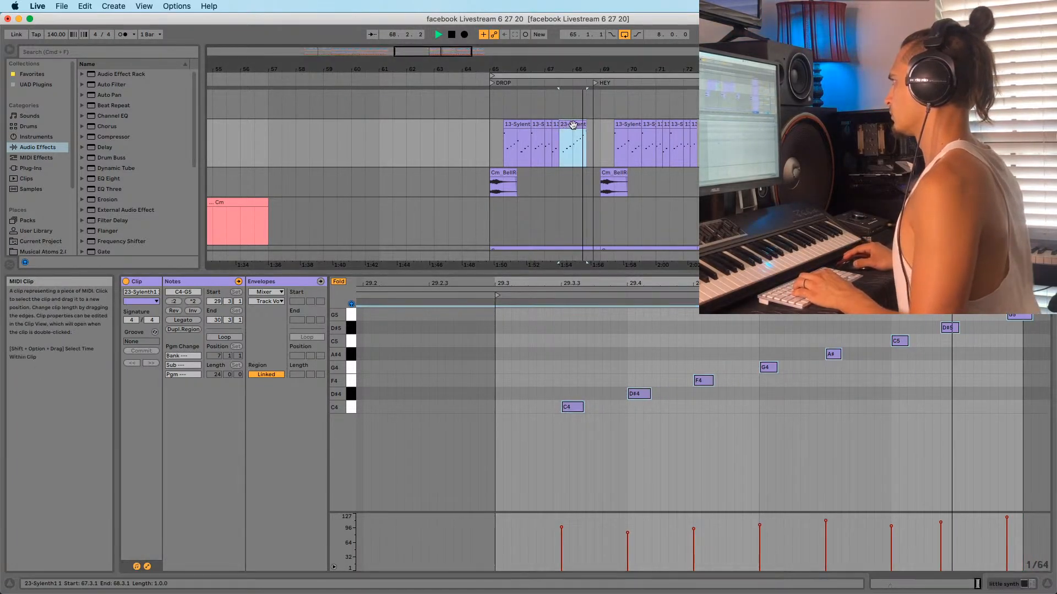
click(489, 150)
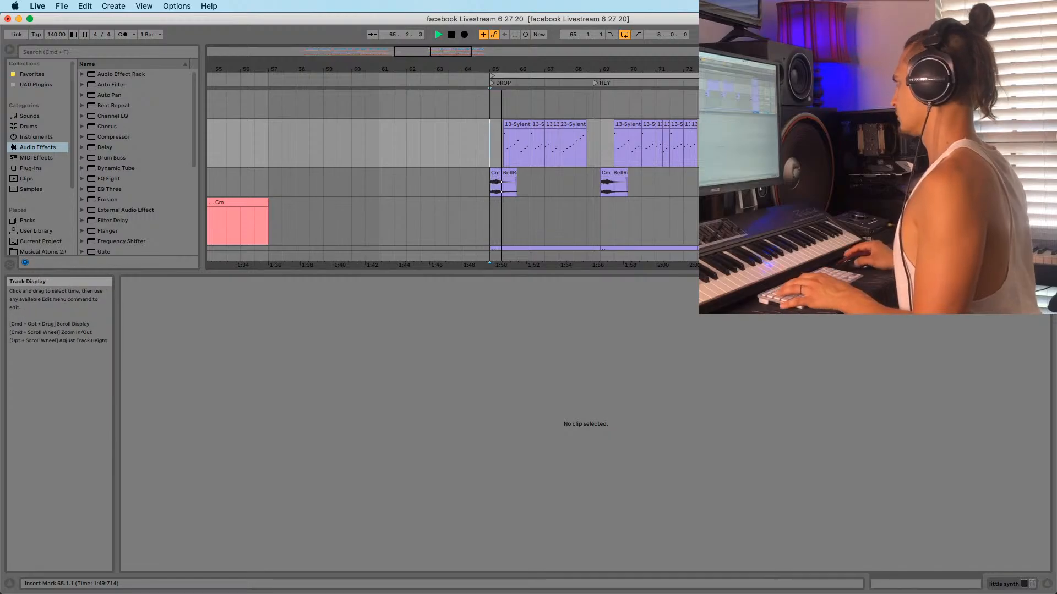
key(shift+Tab)
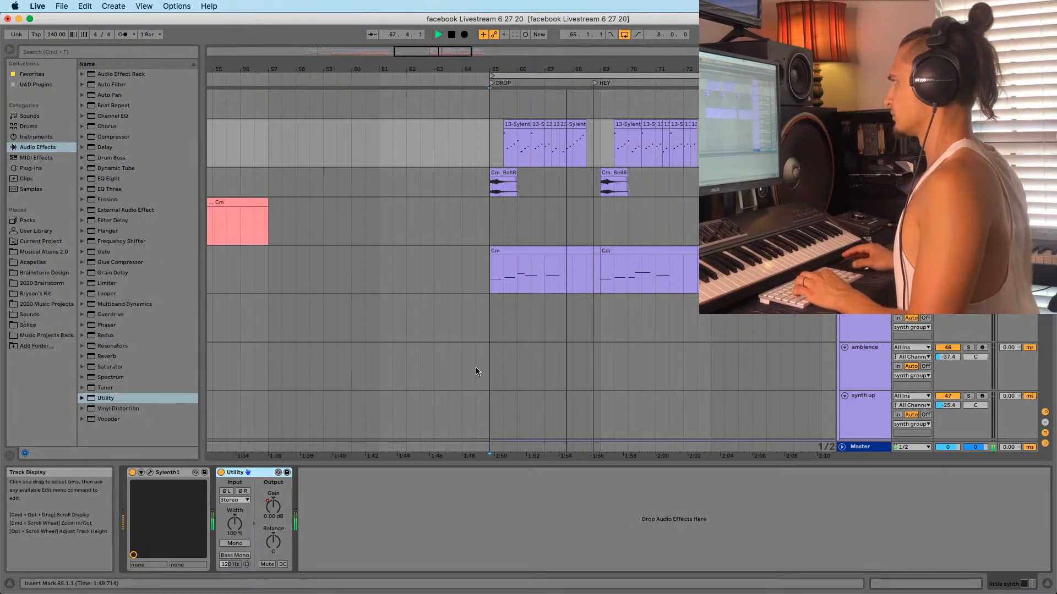
Cut the riff clip from 67.3 on the little synth track and restore the original clips in its place
drag(570, 68, 566, 76)
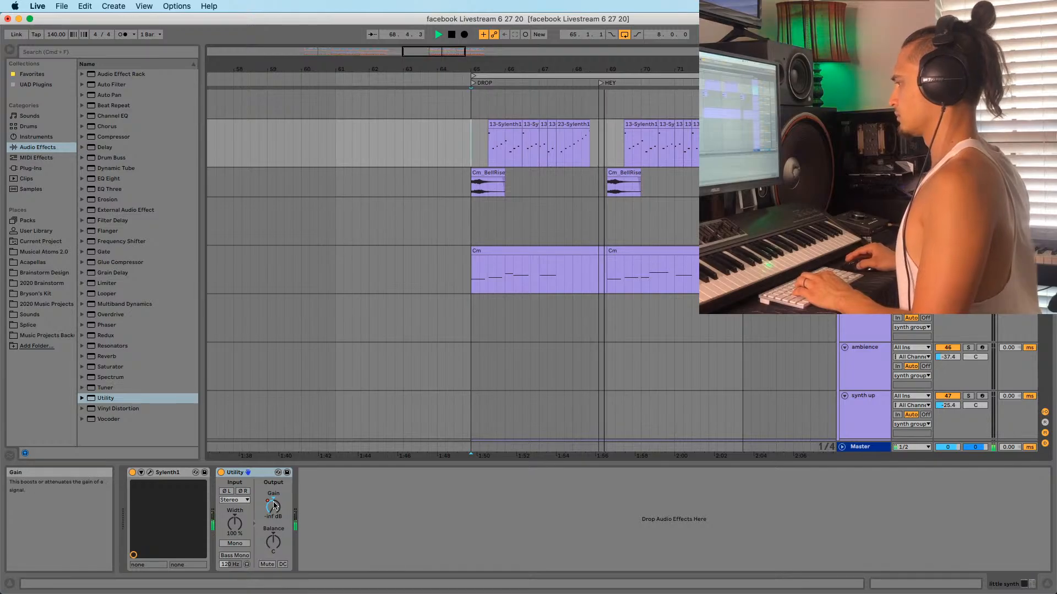
drag(550, 69, 512, 133)
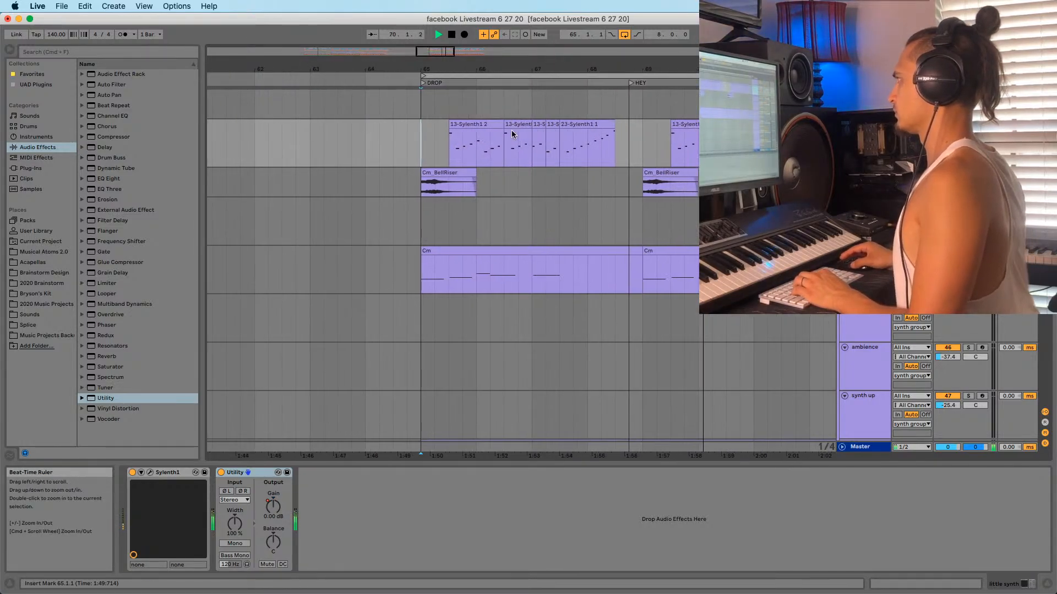
click(567, 129)
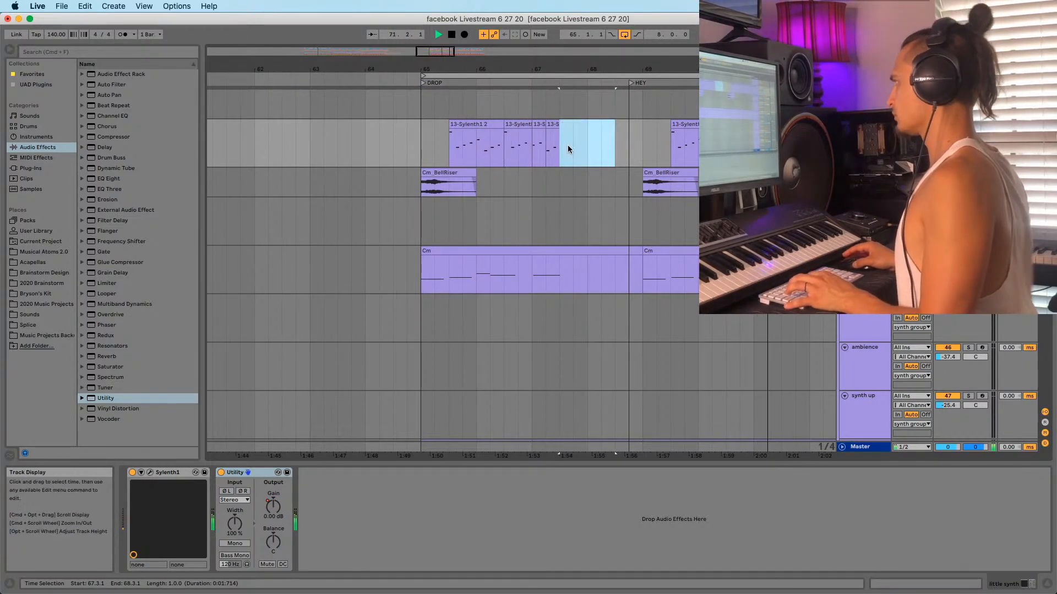
key(super+z)
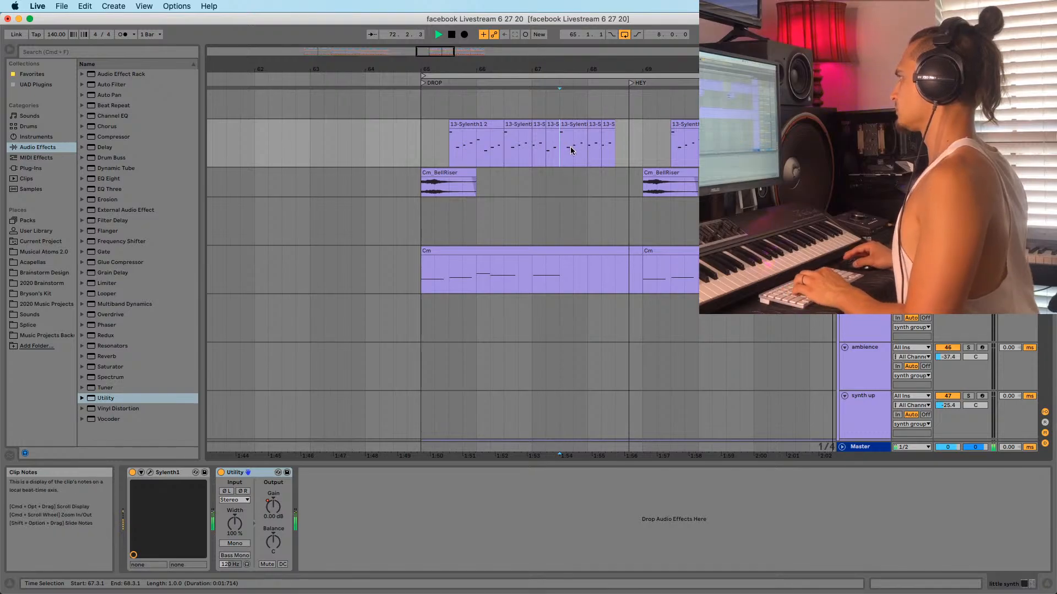
Paste the riff at 68.1, trim its first beat, move it to start at 67.4.1, and play from 67.3
scroll(570, 124, up, 1)
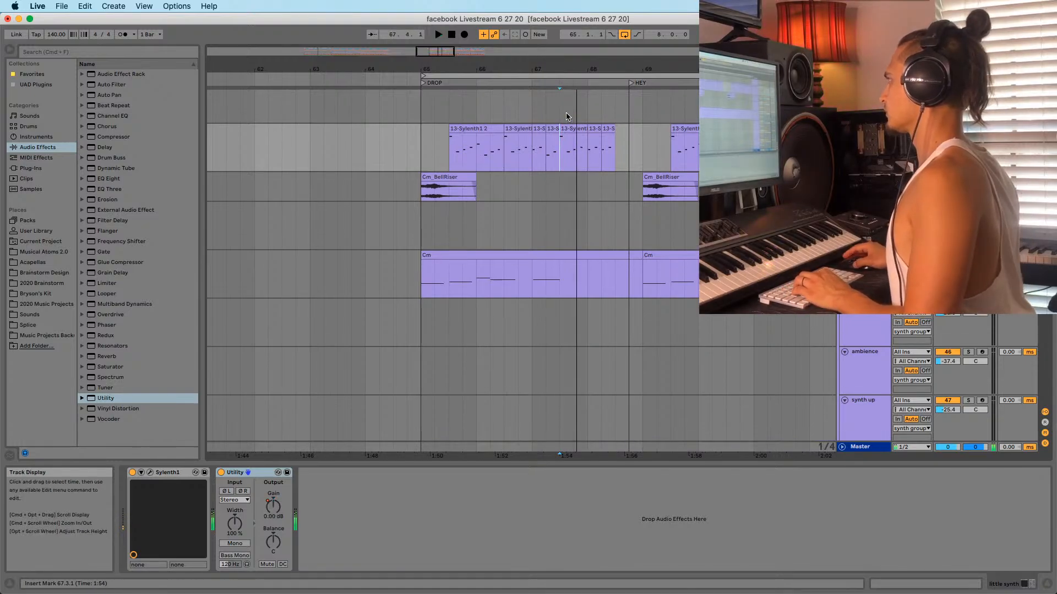
click(587, 160)
key(super+v)
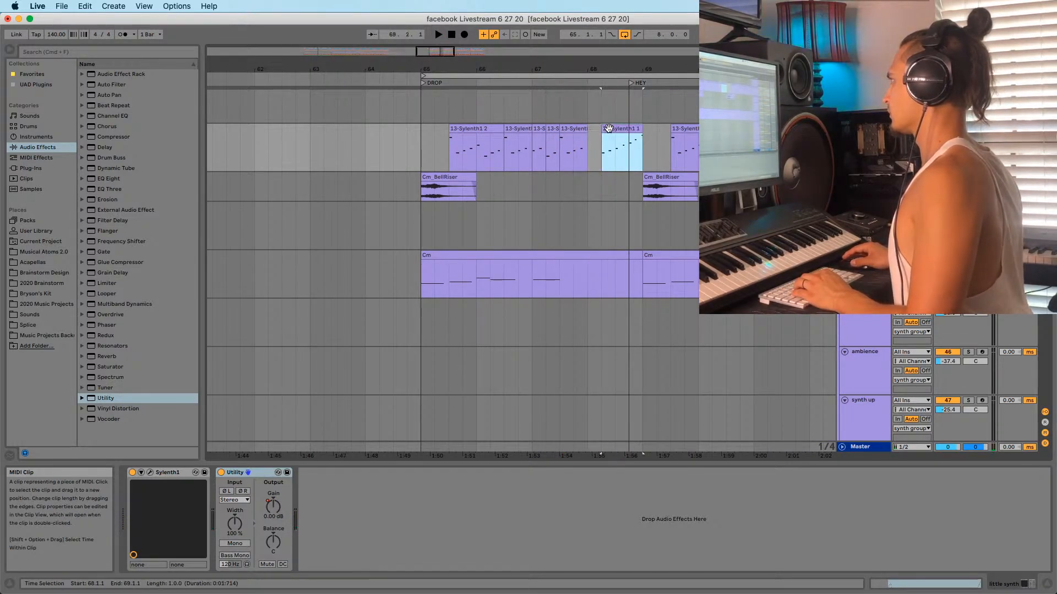
drag(608, 128, 588, 138)
click(567, 159)
key(space)
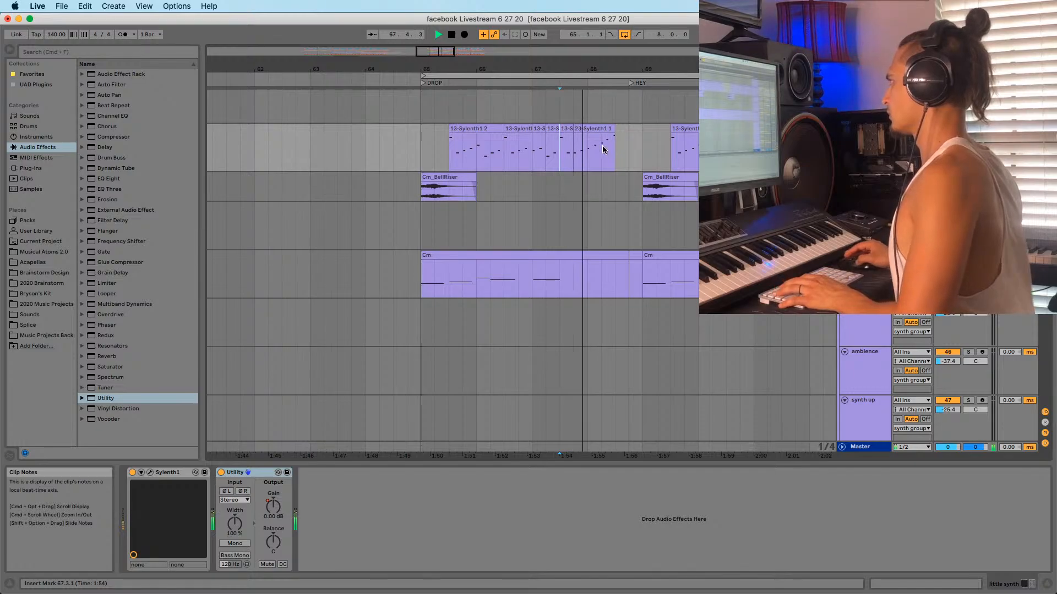
key(space)
key(space)
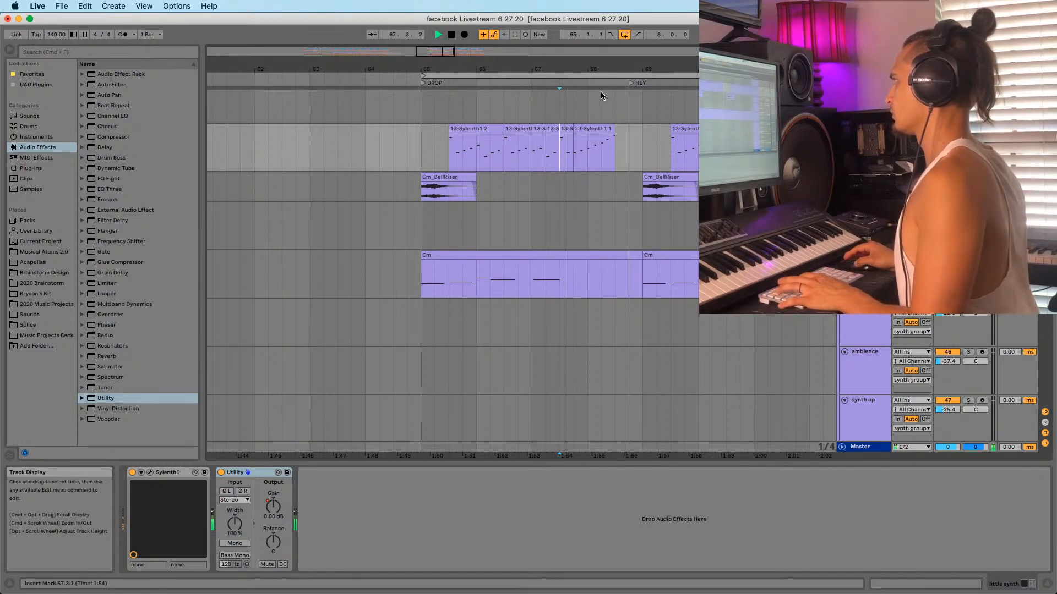
Move the riff clip earlier to start at 67.3.3 and extend its end to 68.3.1, playing it back
drag(600, 68, 596, 77)
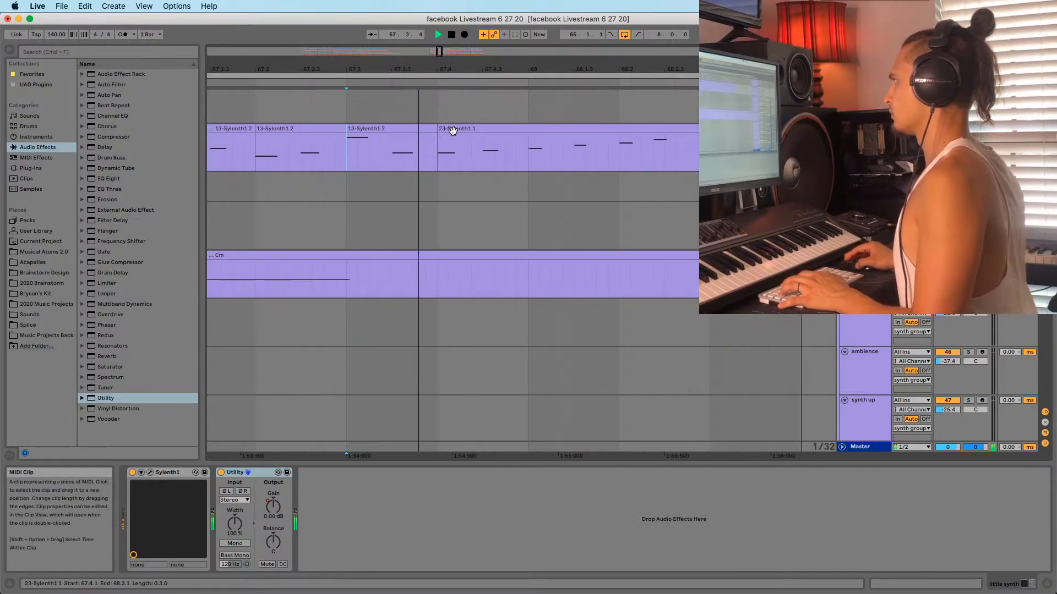
key(space)
drag(438, 134, 410, 133)
click(367, 130)
key(space)
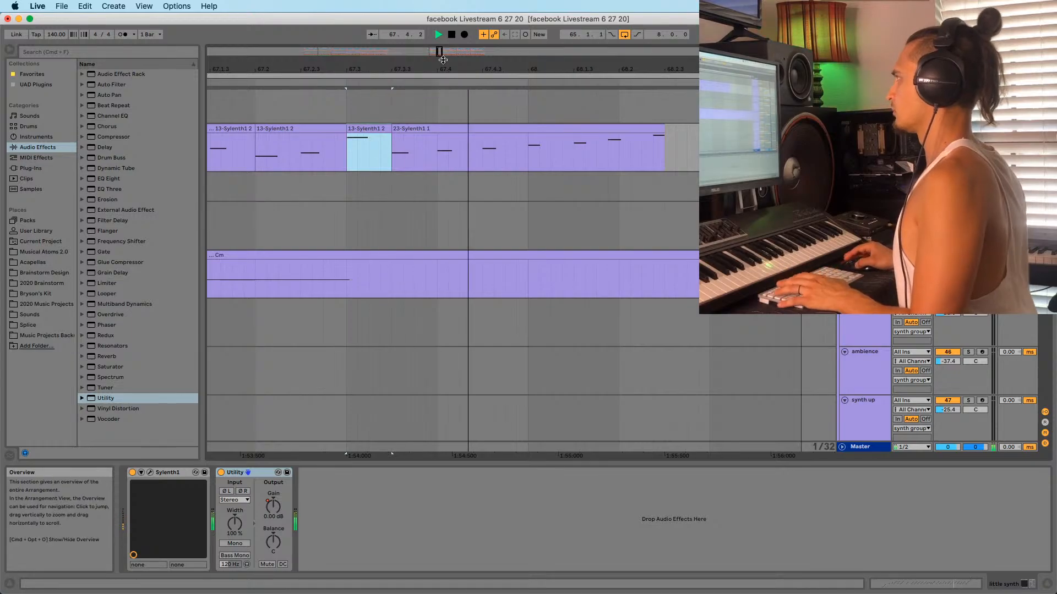
key(minus)
drag(532, 127, 551, 130)
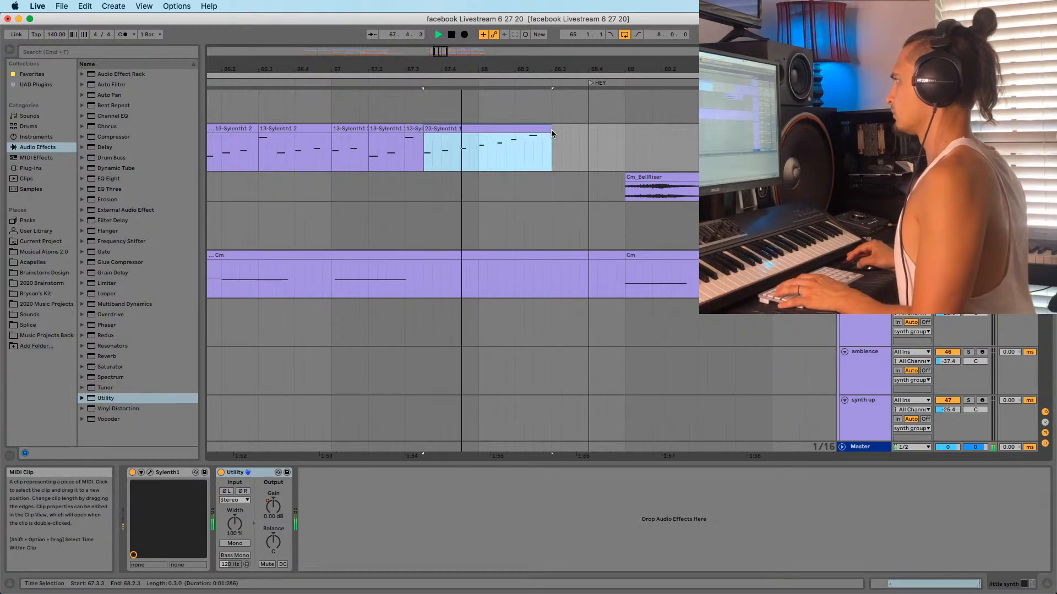
Move the riff's D#5 note to 30.2.3 and shift the final G5 later by the same amount
click(507, 161)
key(space)
double_click(507, 161)
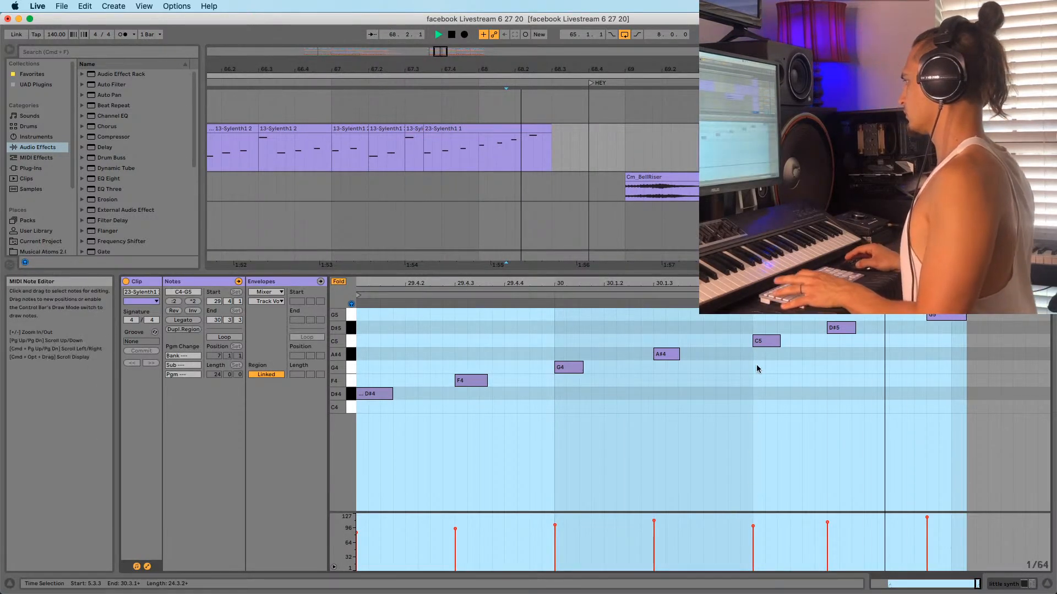
click(841, 328)
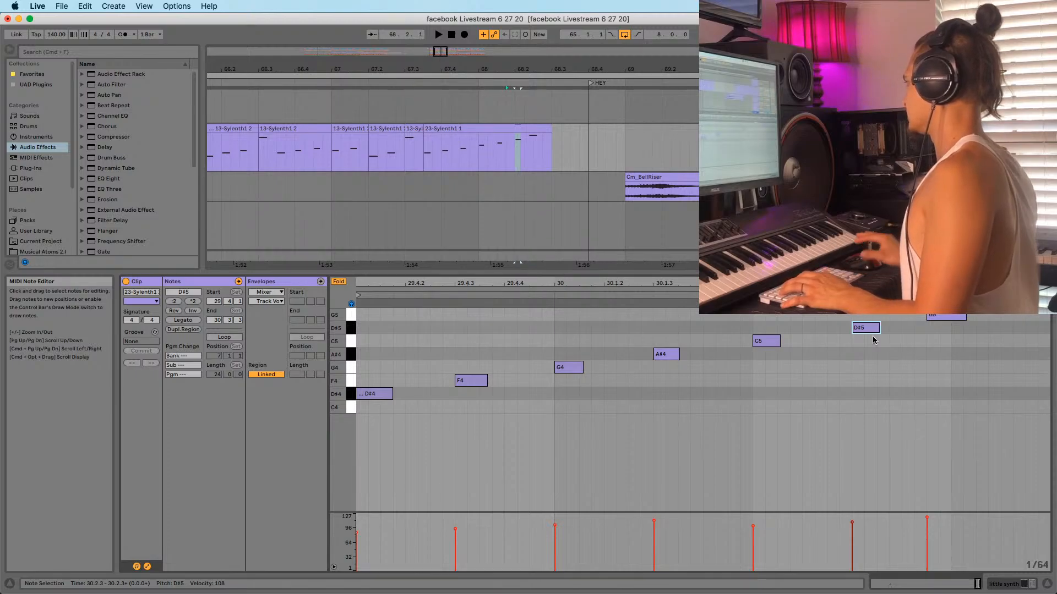
key(Right)
Replay the edited riff clip from 67.3.3 to check how it ends the little synth phrase
click(554, 223)
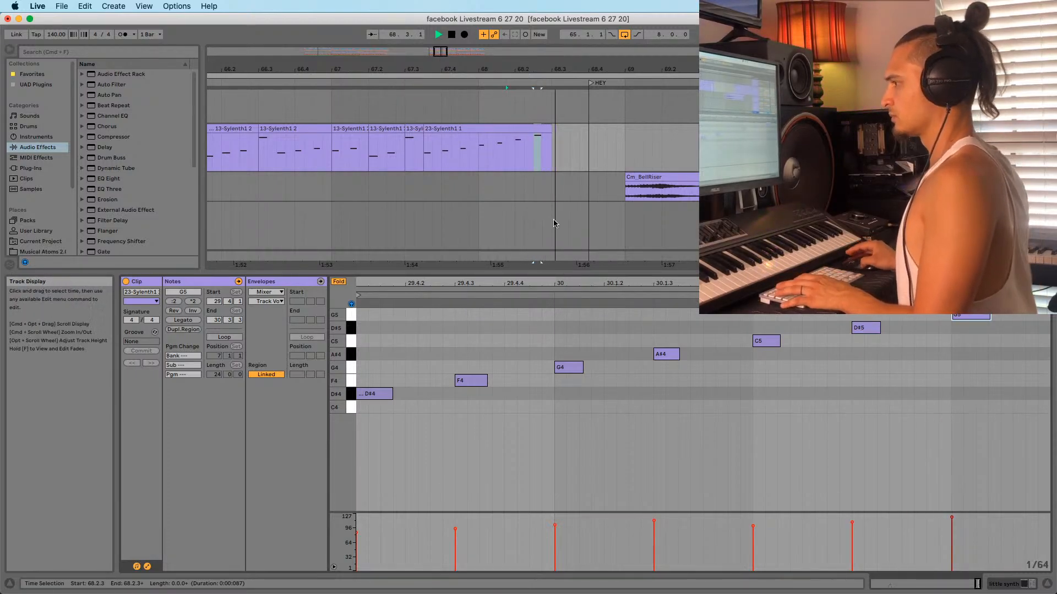
click(479, 129)
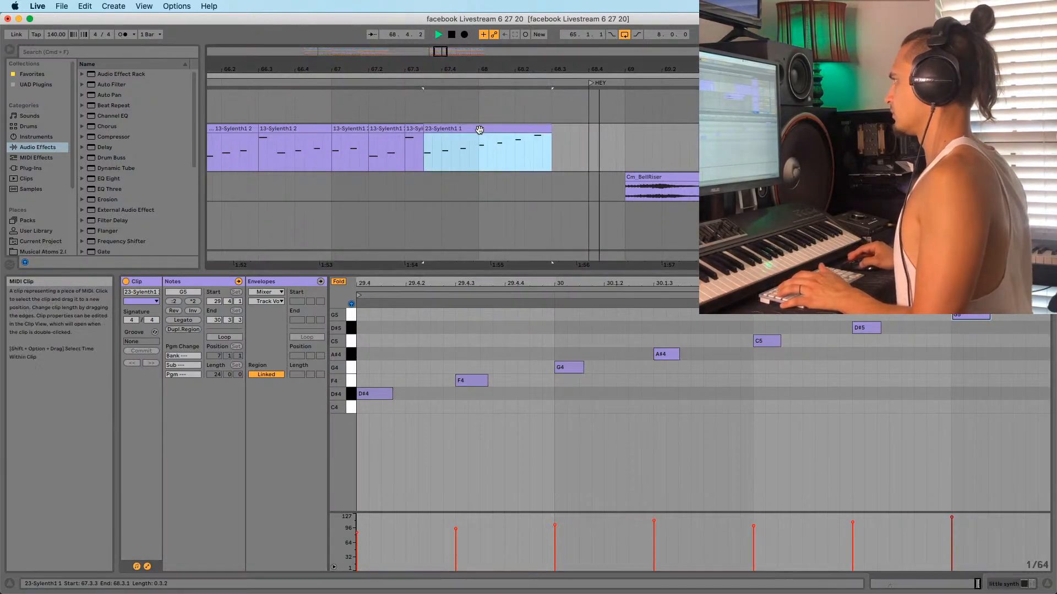
key(space)
key(space)
drag(503, 69, 388, 168)
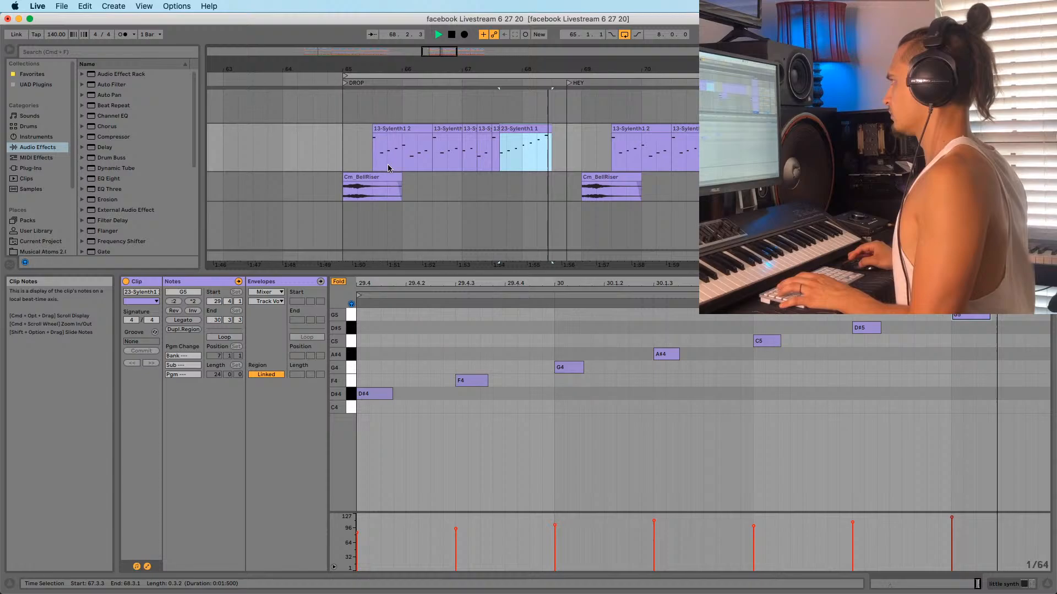
Replace the second little synth phrase at 69.1 with a copy of the updated first phrase, and play from 65.1
click(341, 163)
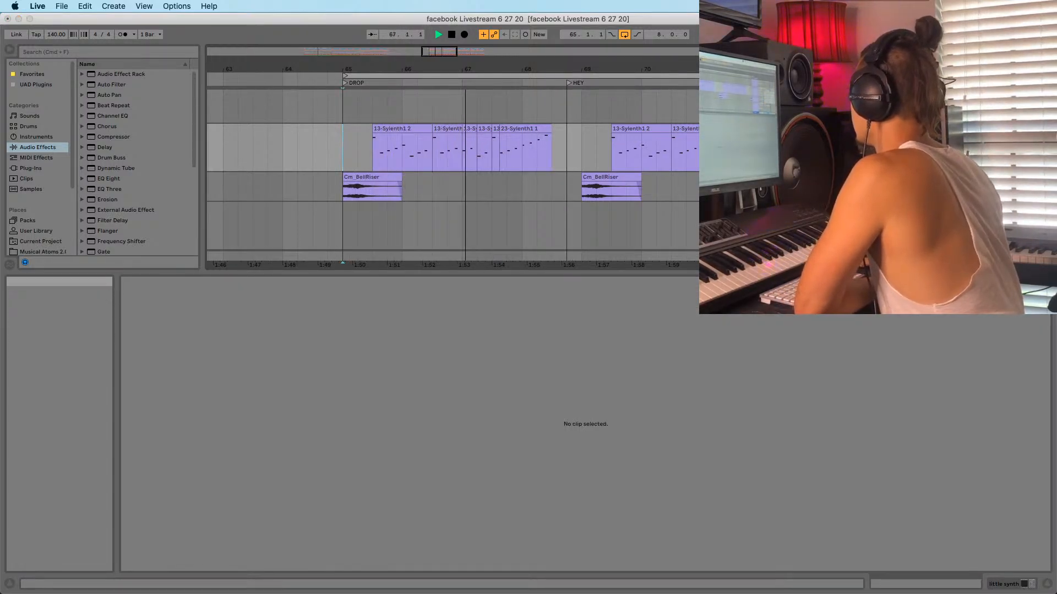
scroll(451, 175, up, 3)
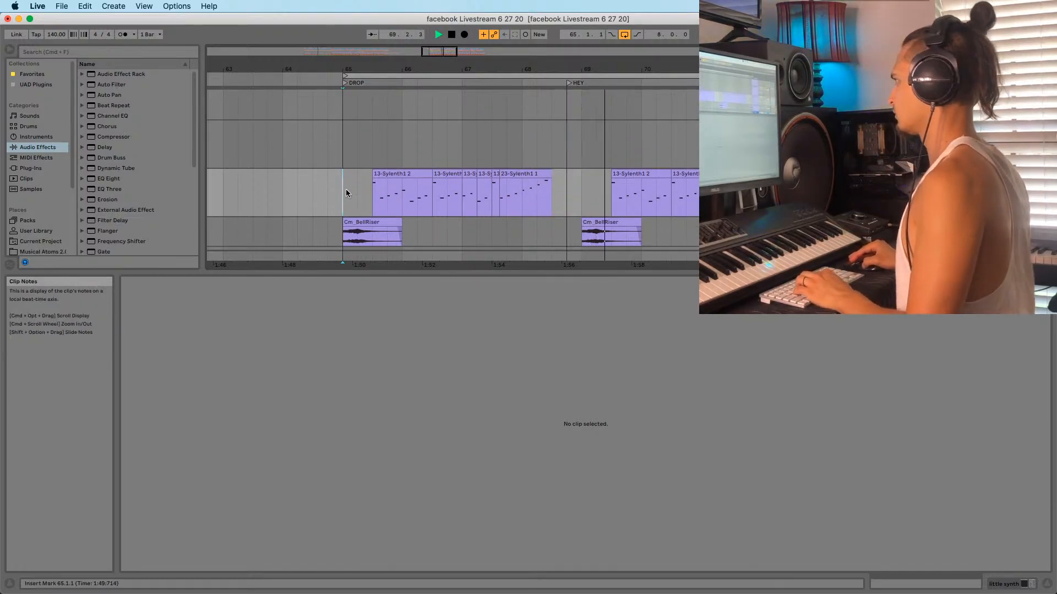
drag(394, 184, 821, 182)
key(super+v)
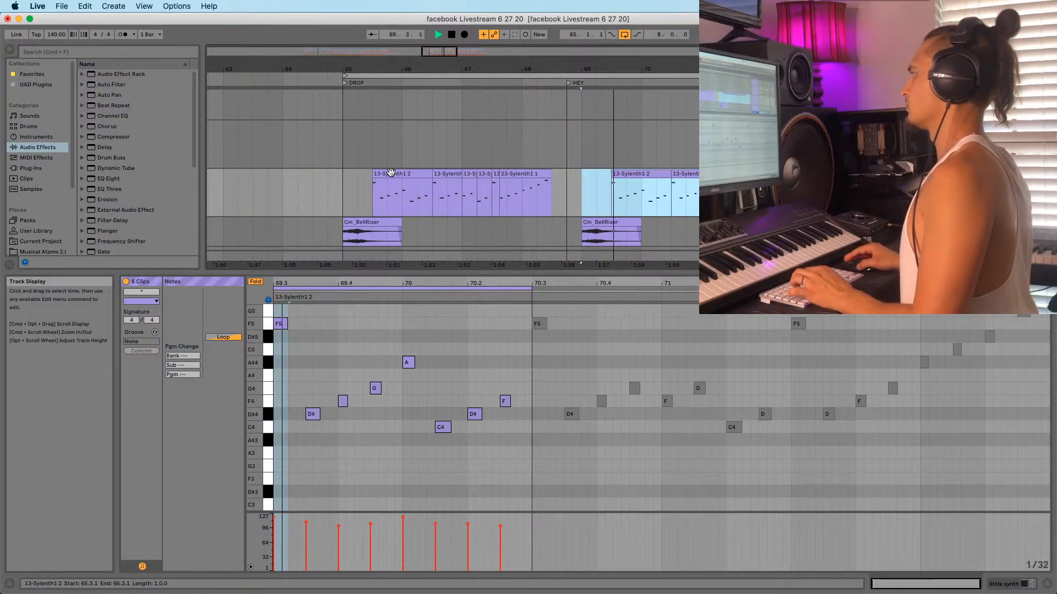
click(335, 204)
key(minus)
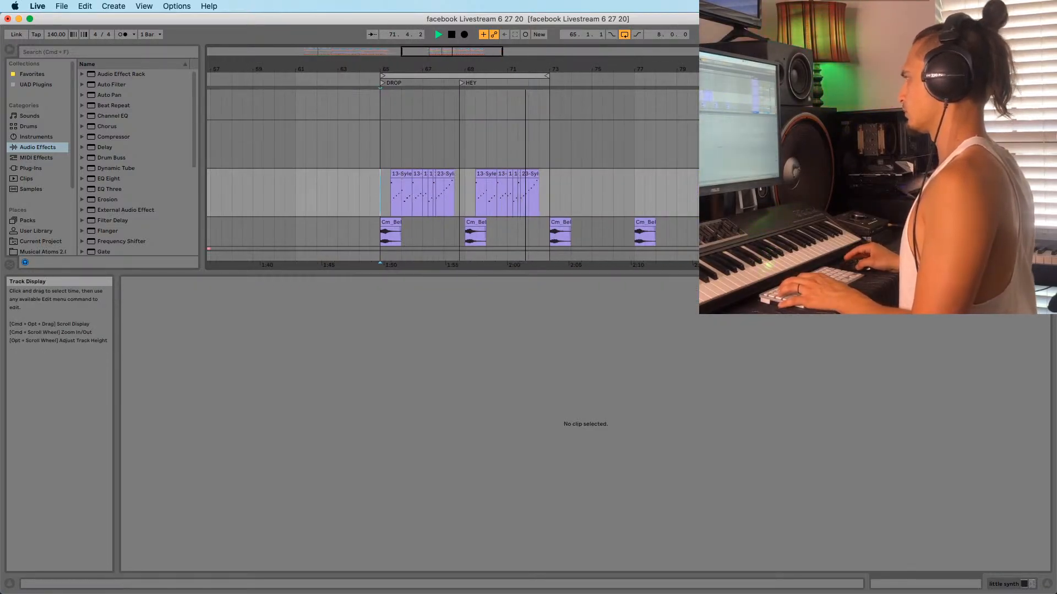
scroll(453, 187, up, 1)
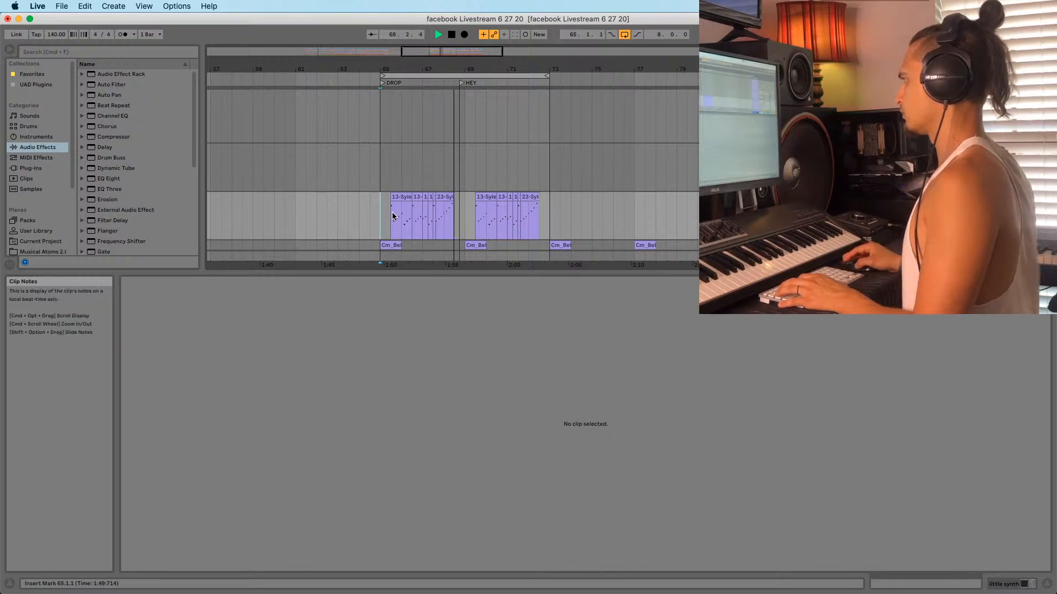
Deactivate the rising riff clip at the end of the first little synth phrase and replay the drop from 65.1
click(445, 209)
right_click(447, 199)
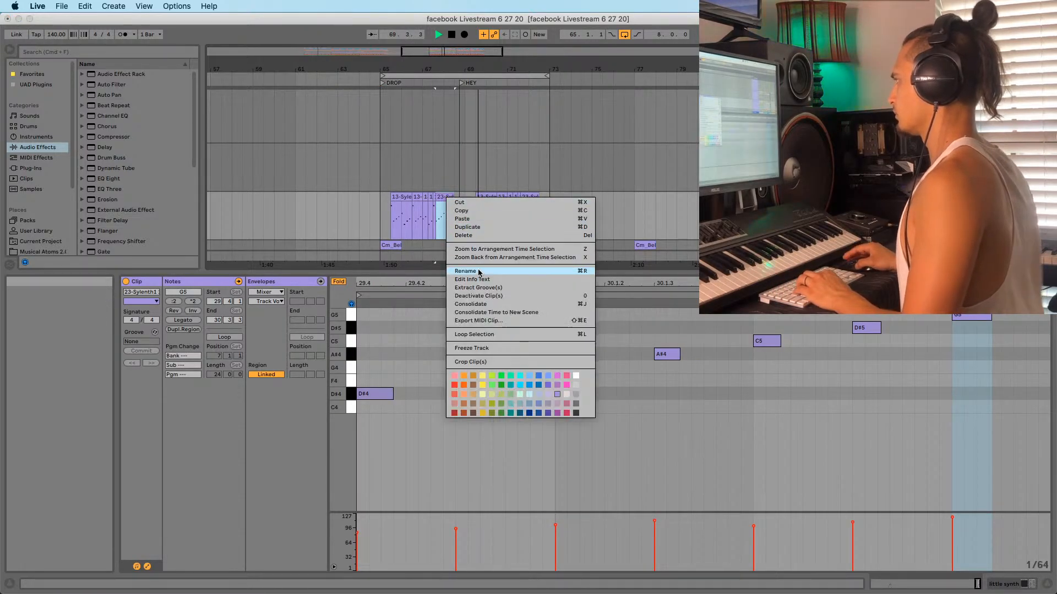
click(471, 297)
click(377, 218)
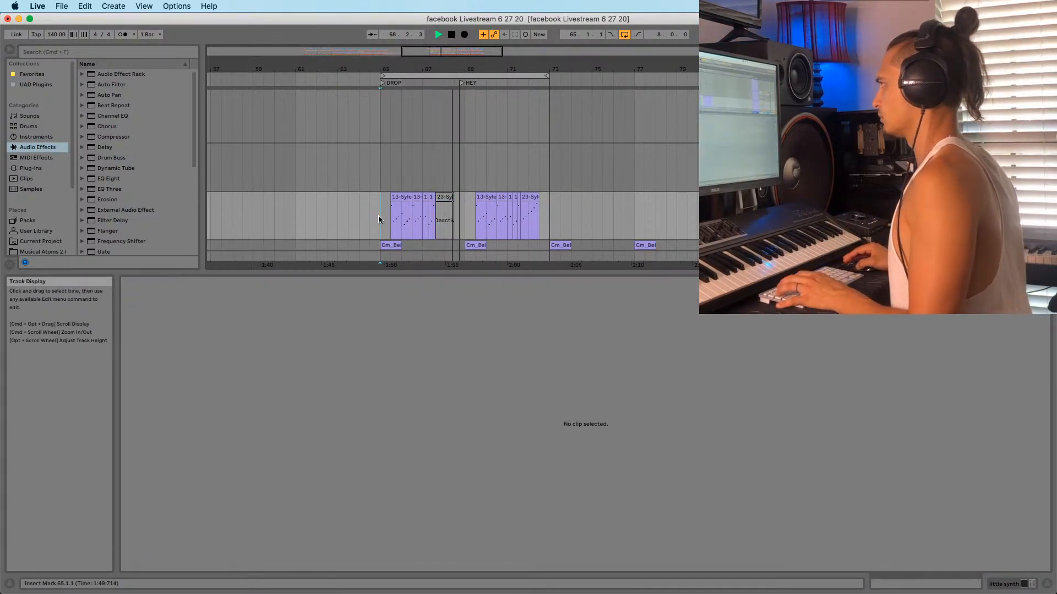
scroll(392, 186, down, 5)
key(space)
key(space)
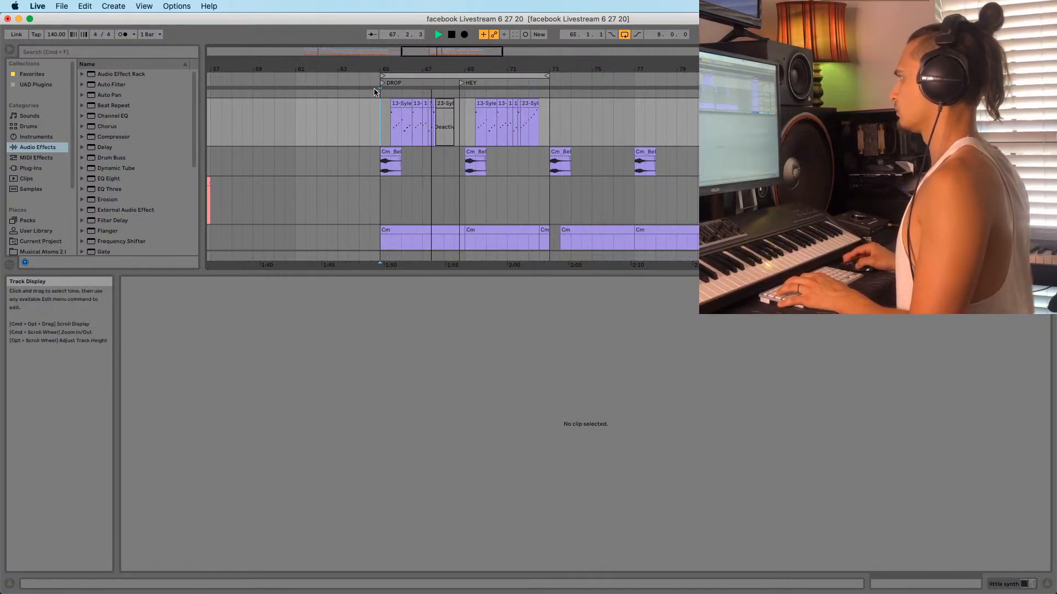
Replace the second little synth phrase at 69.1 with a copy of the first phrase that has the deactivated riff
drag(389, 65, 407, 201)
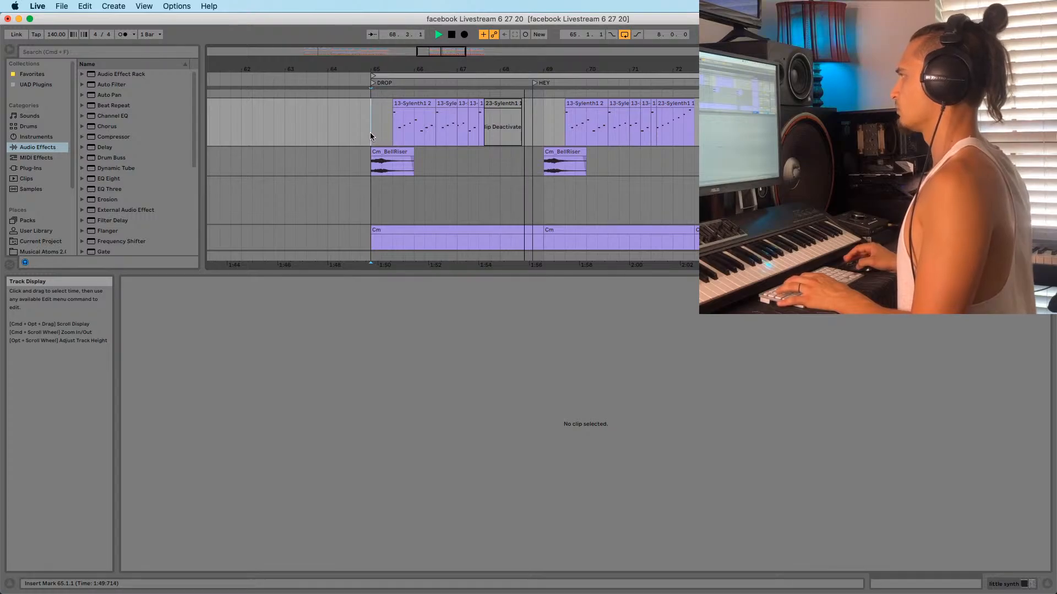
scroll(374, 149, up, 3)
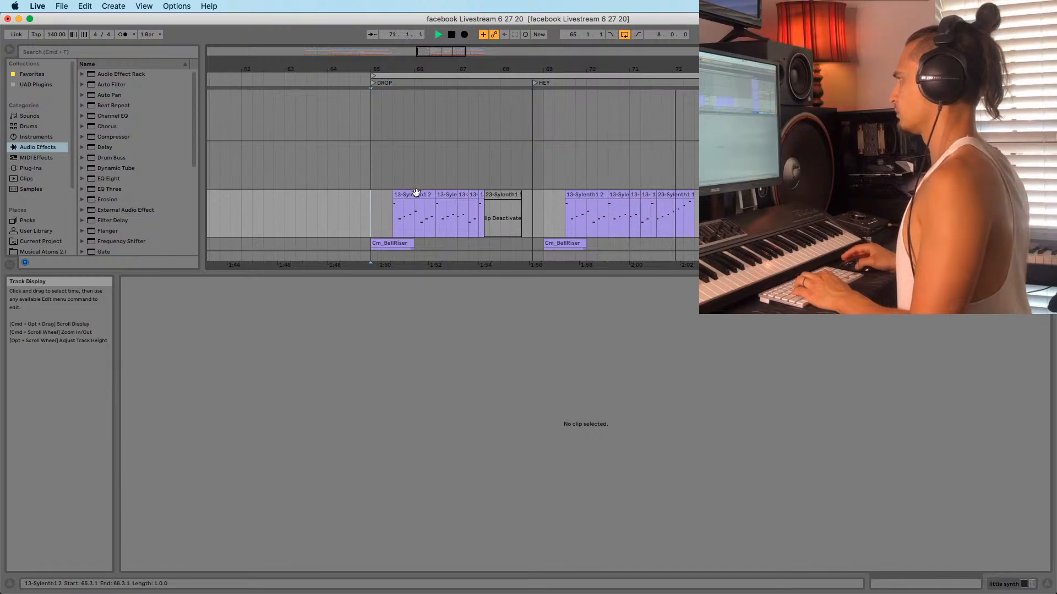
drag(372, 221, 856, 205)
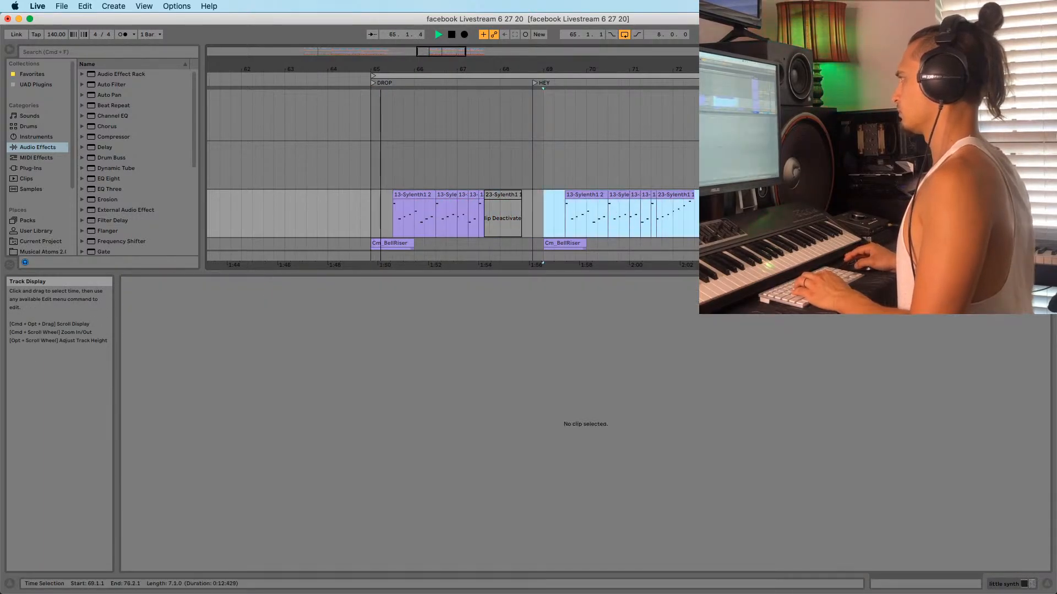
key(Delete)
key(super+v)
Make room to see more tracks, solo the lower synth up track and the string up track, and play them from 67.1
drag(478, 67, 476, 28)
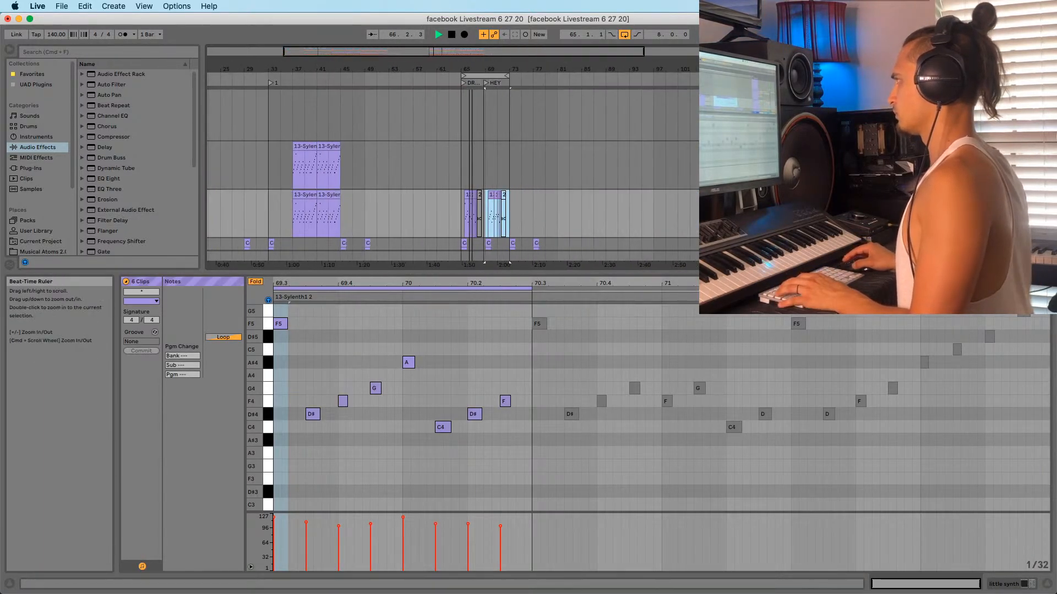
drag(323, 68, 325, 42)
drag(437, 68, 435, 132)
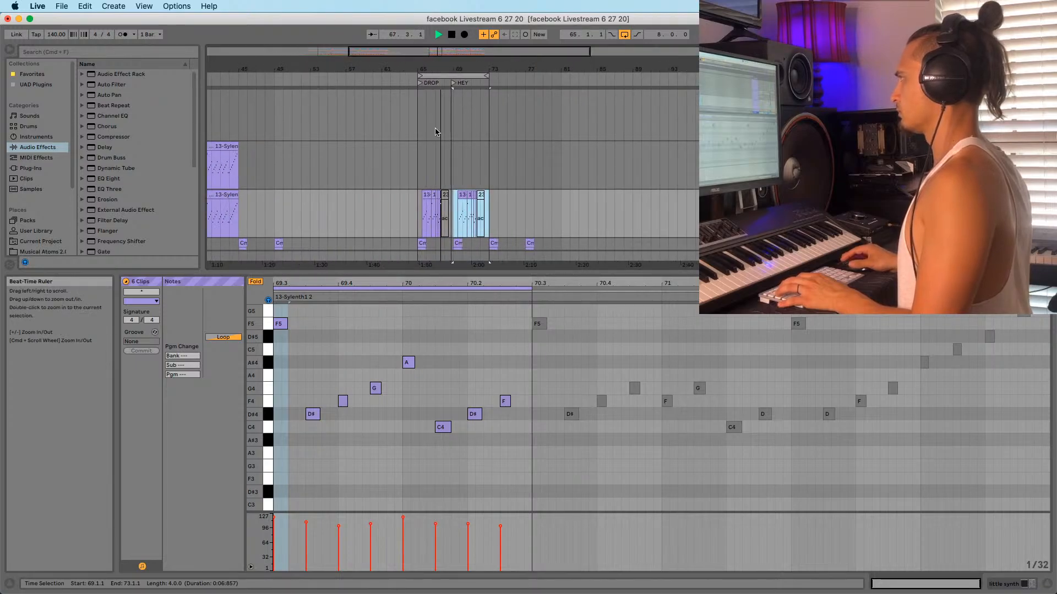
click(435, 132)
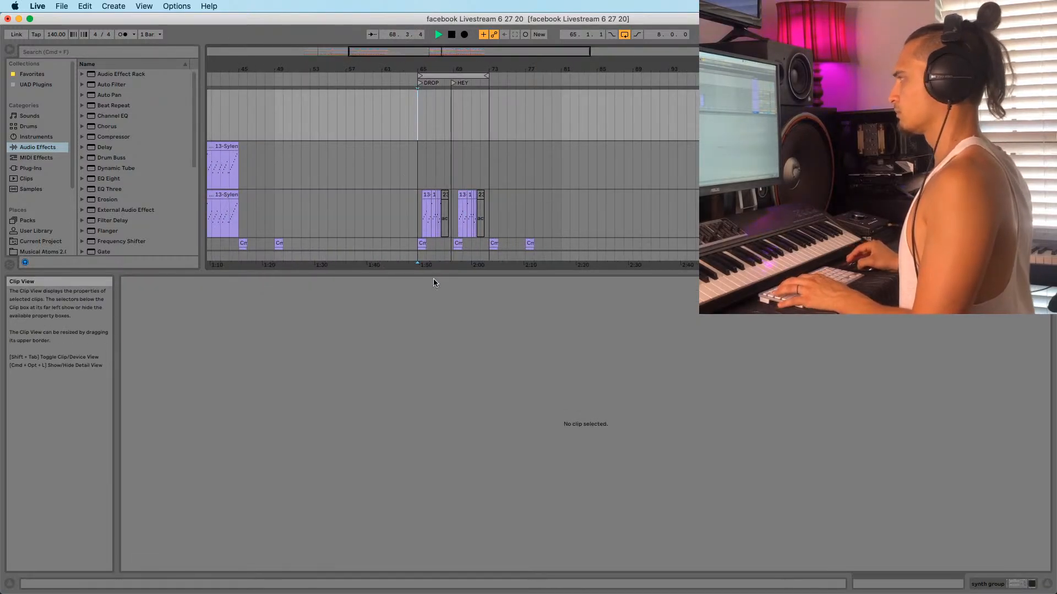
drag(434, 279, 435, 464)
scroll(453, 390, down, 5)
click(438, 381)
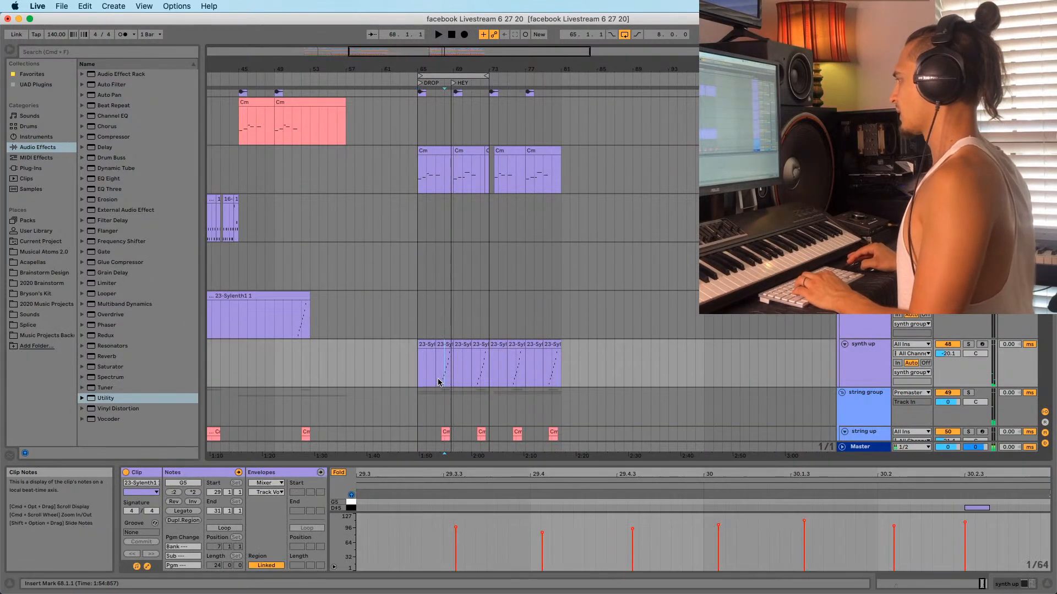
click(968, 345)
scroll(423, 213, down, 2)
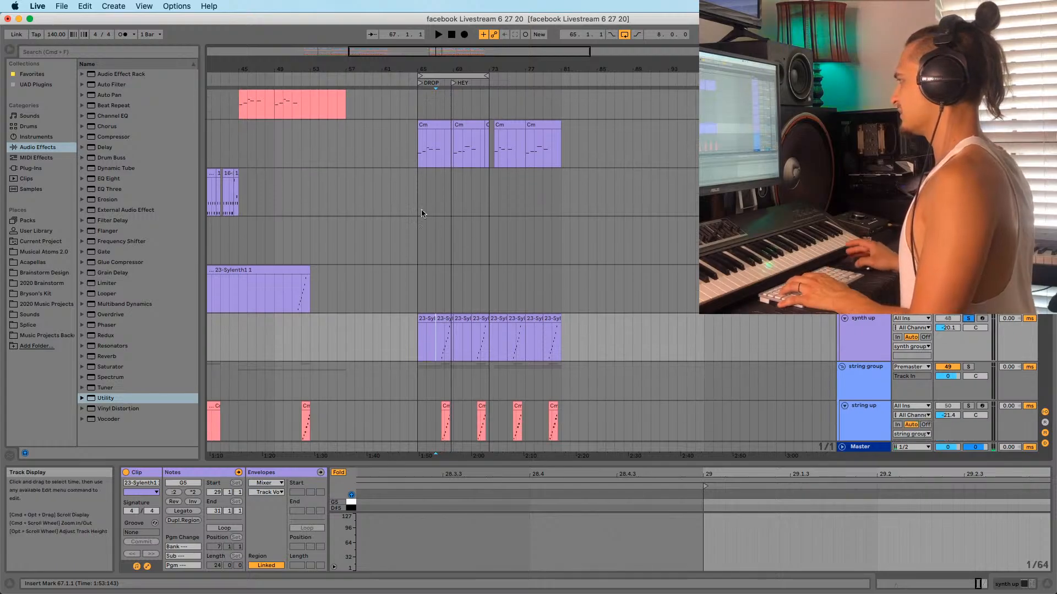
drag(447, 73, 448, 107)
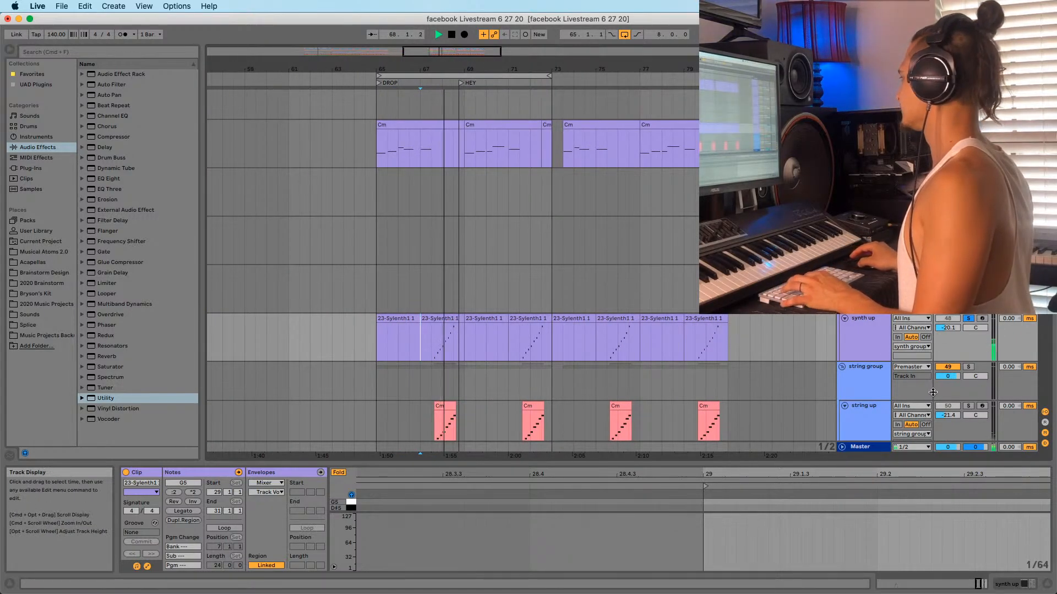
super+click(968, 407)
Look through the drop's tracks, from the vocal chops and synths to the strings, percussion and HEY shouts
scroll(682, 357, down, 5)
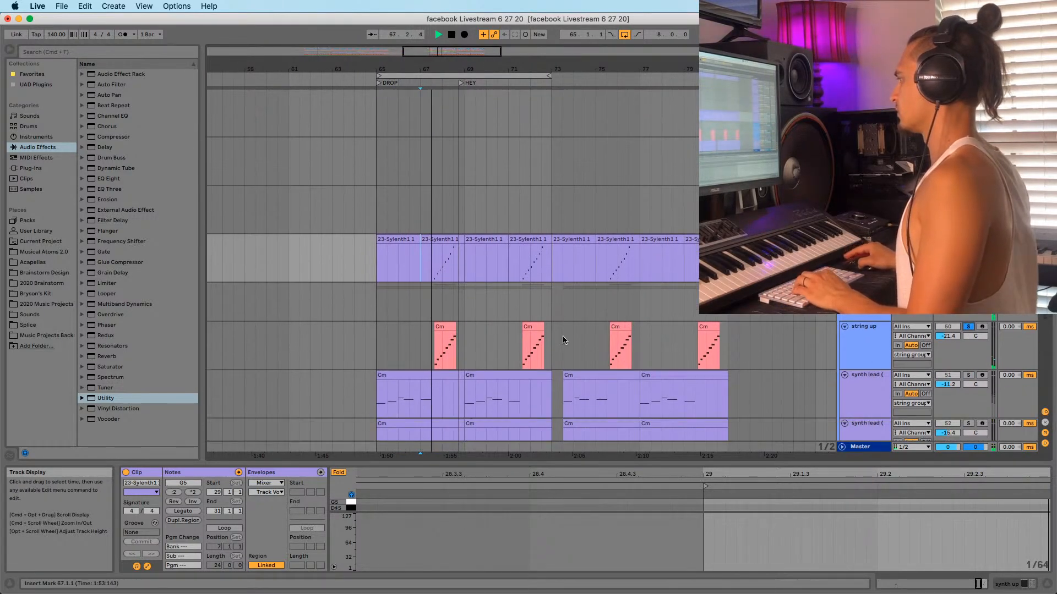
scroll(609, 314, down, 5)
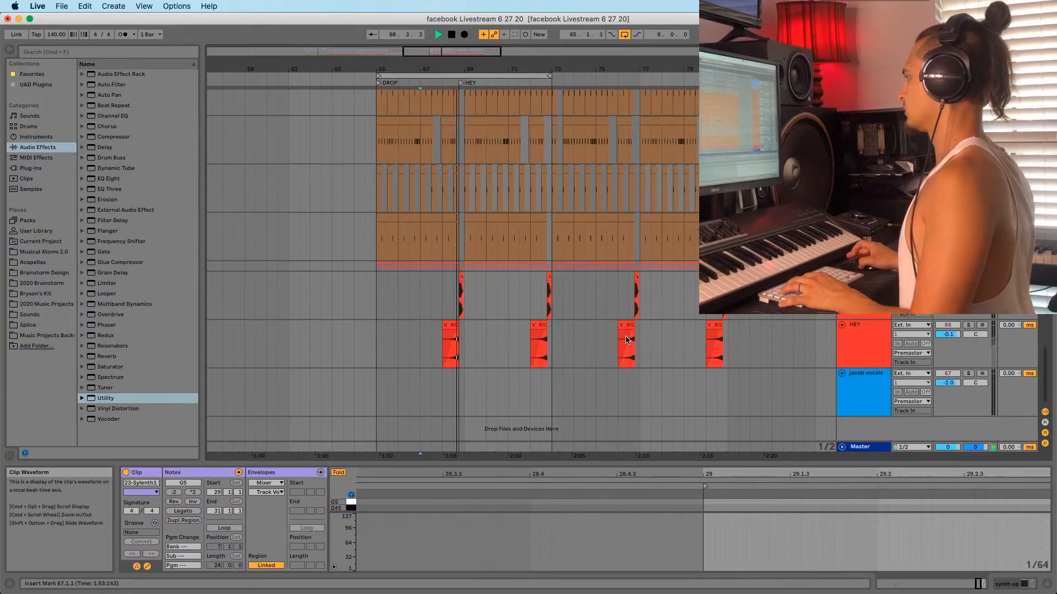
scroll(595, 344, up, 8)
scroll(584, 353, up, 10)
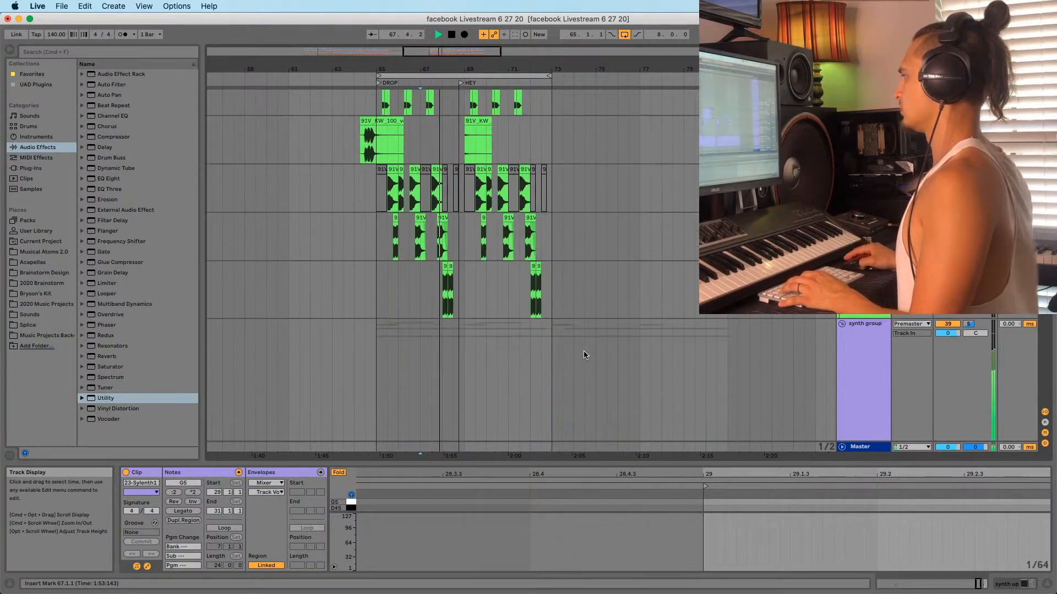
scroll(575, 356, down, 10)
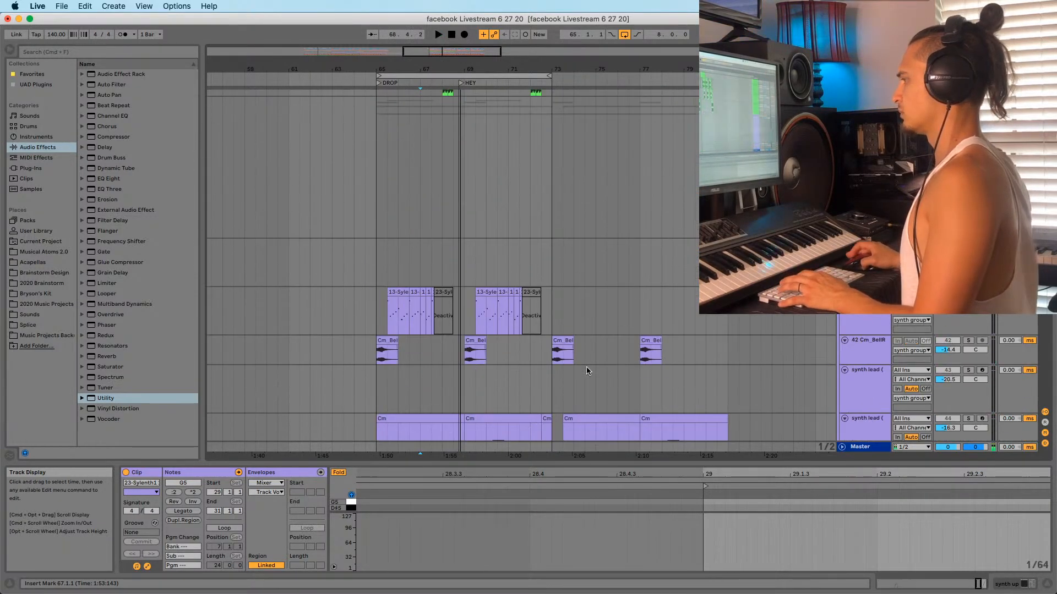
scroll(566, 302, down, 10)
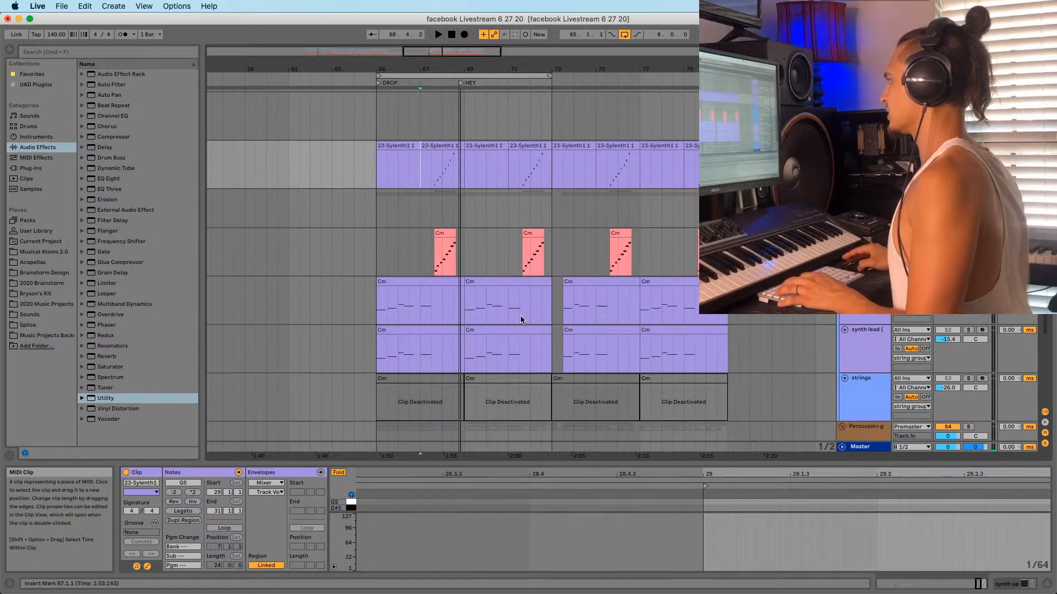
scroll(691, 338, up, 10)
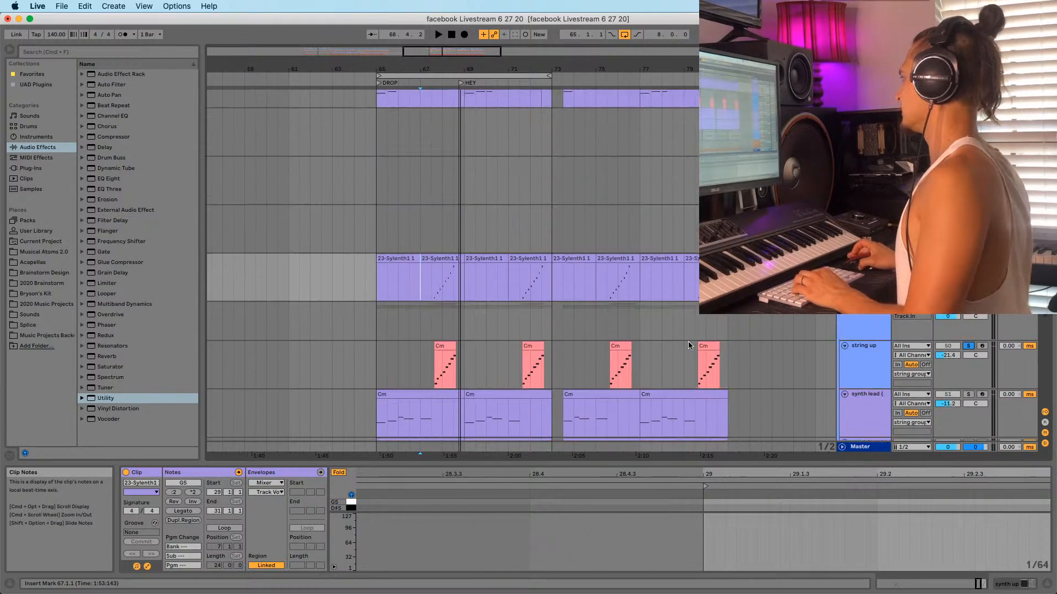
scroll(689, 350, up, 10)
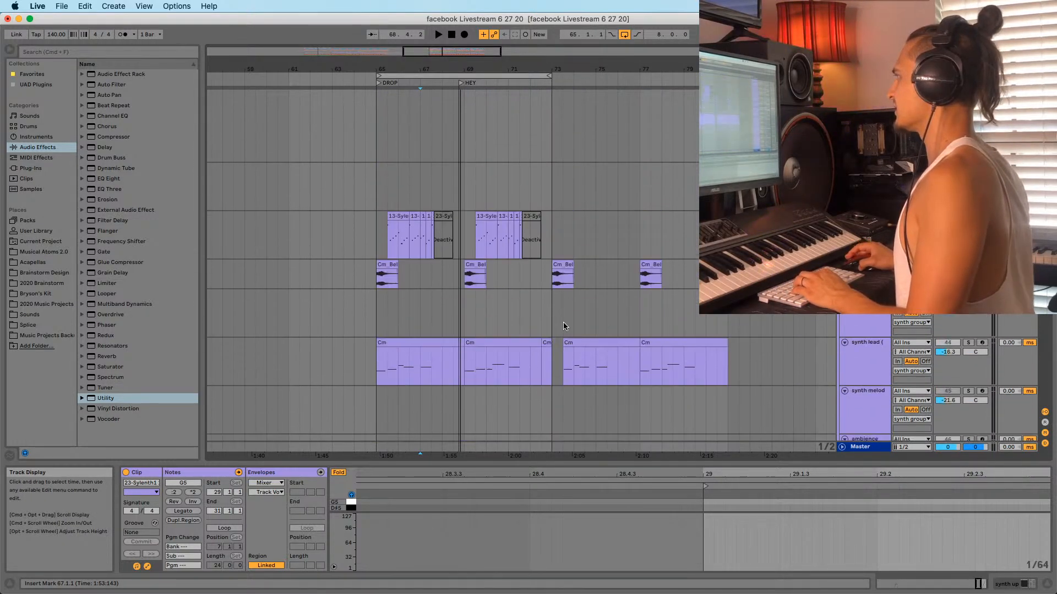
scroll(544, 313, up, 3)
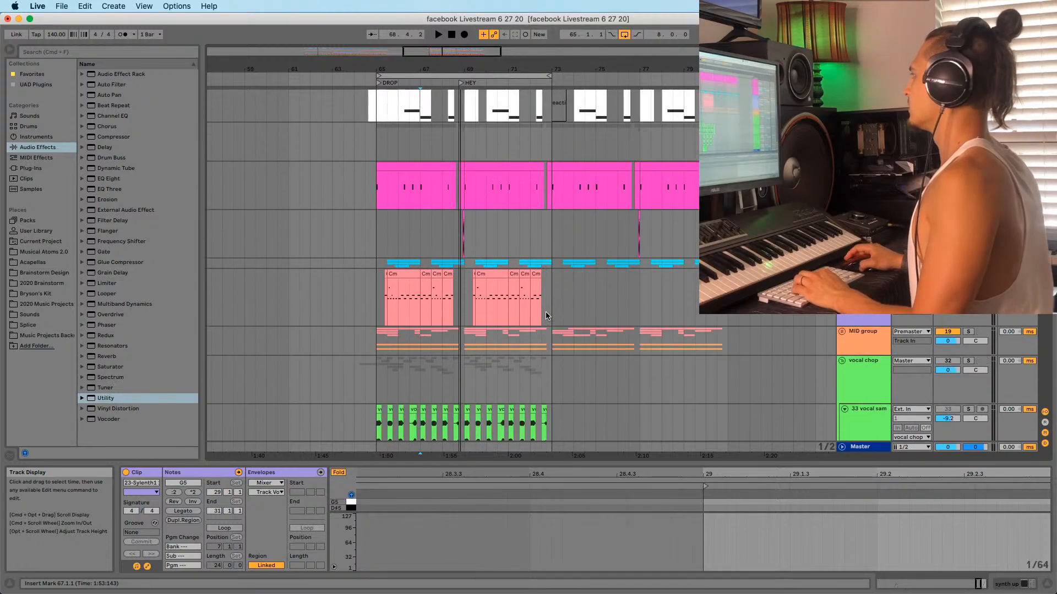
scroll(706, 336, down, 12)
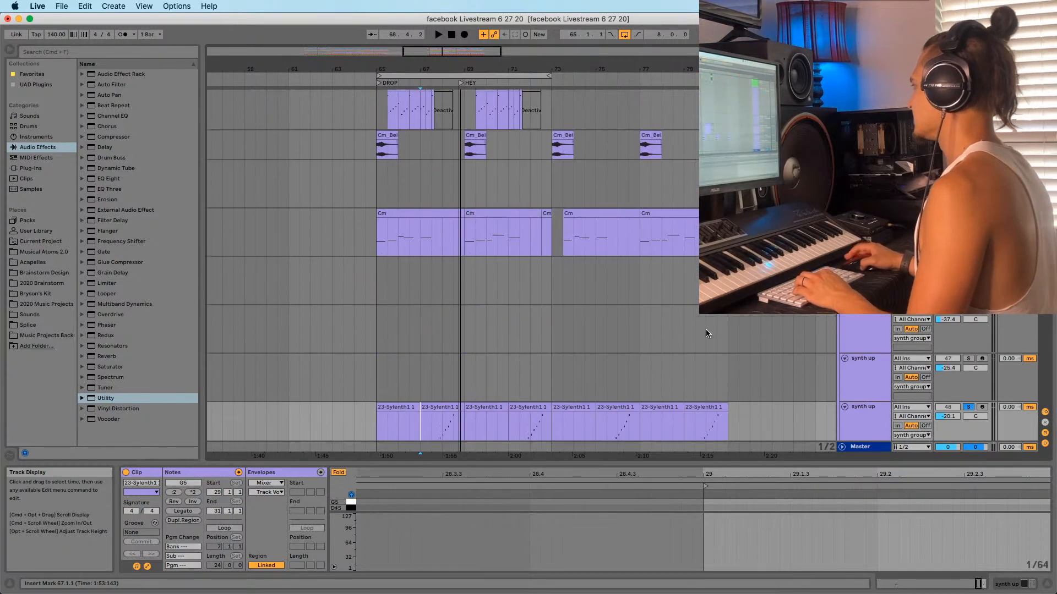
scroll(705, 336, down, 8)
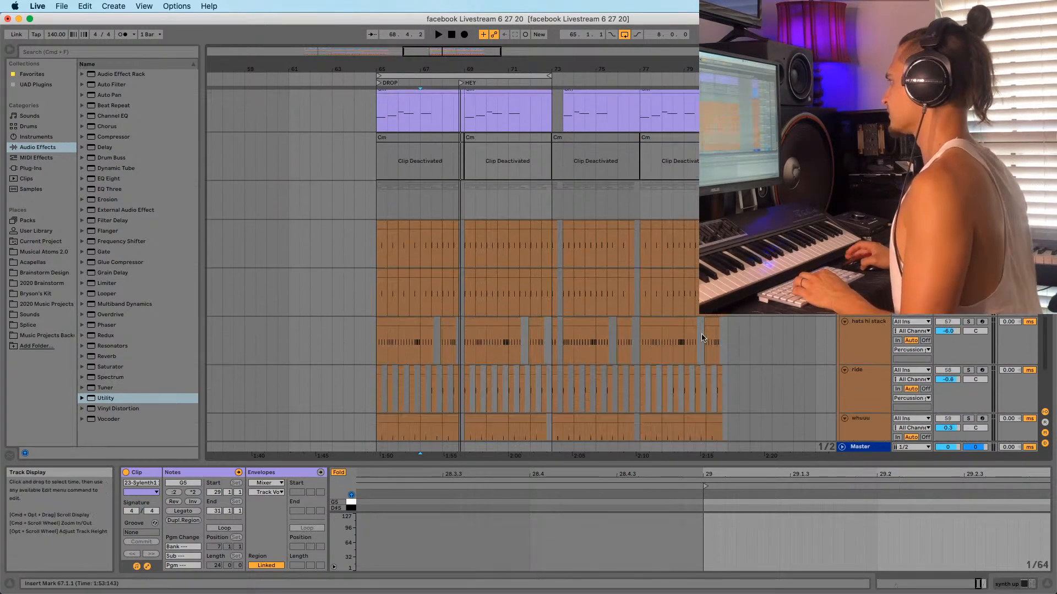
scroll(702, 337, down, 6)
scroll(706, 340, up, 10)
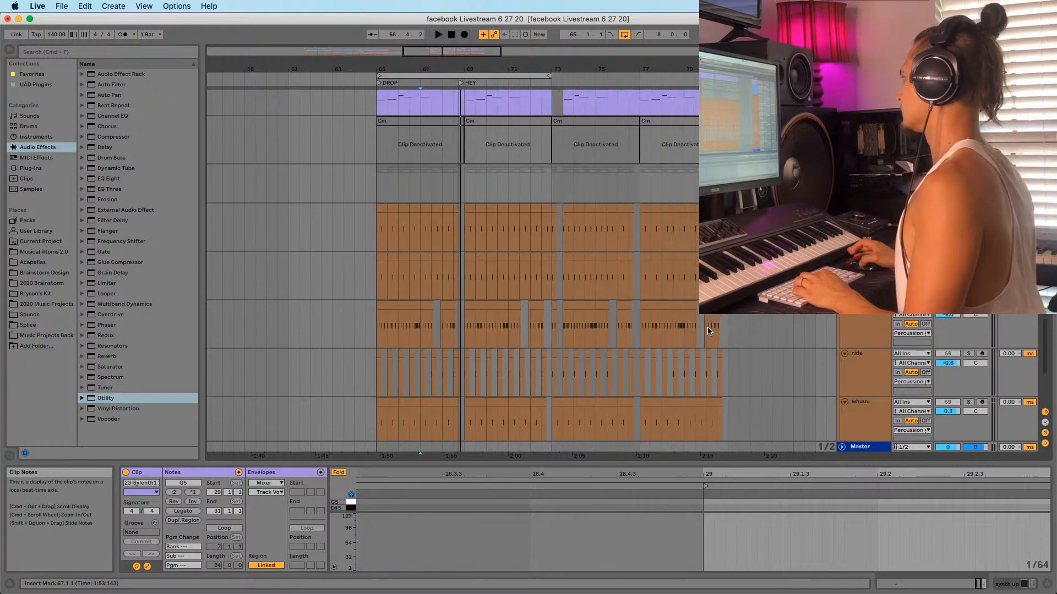
scroll(708, 331, up, 8)
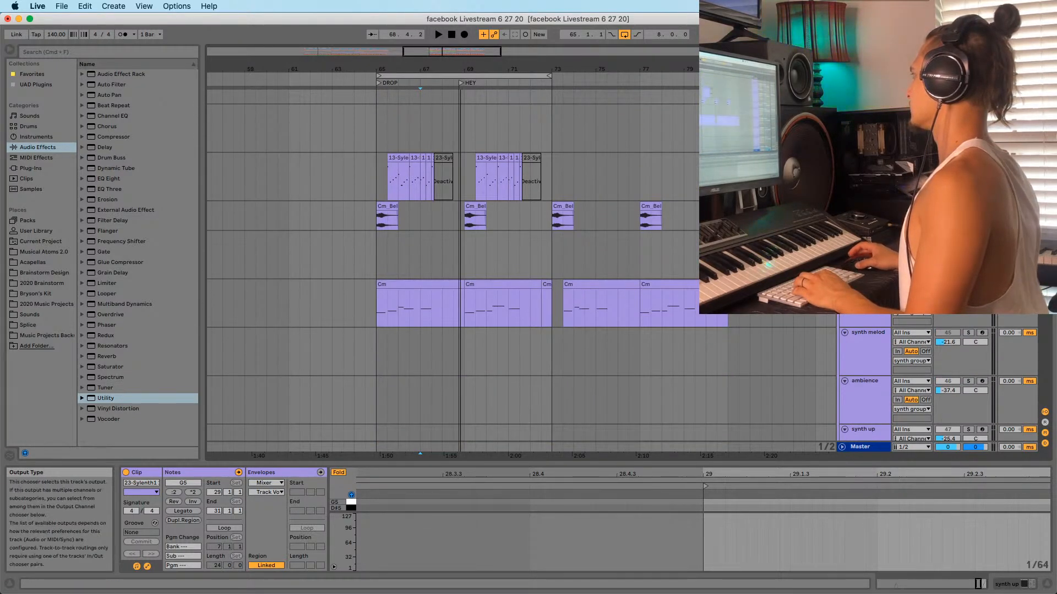
scroll(707, 327, up, 3)
scroll(708, 327, down, 4)
scroll(848, 346, down, 3)
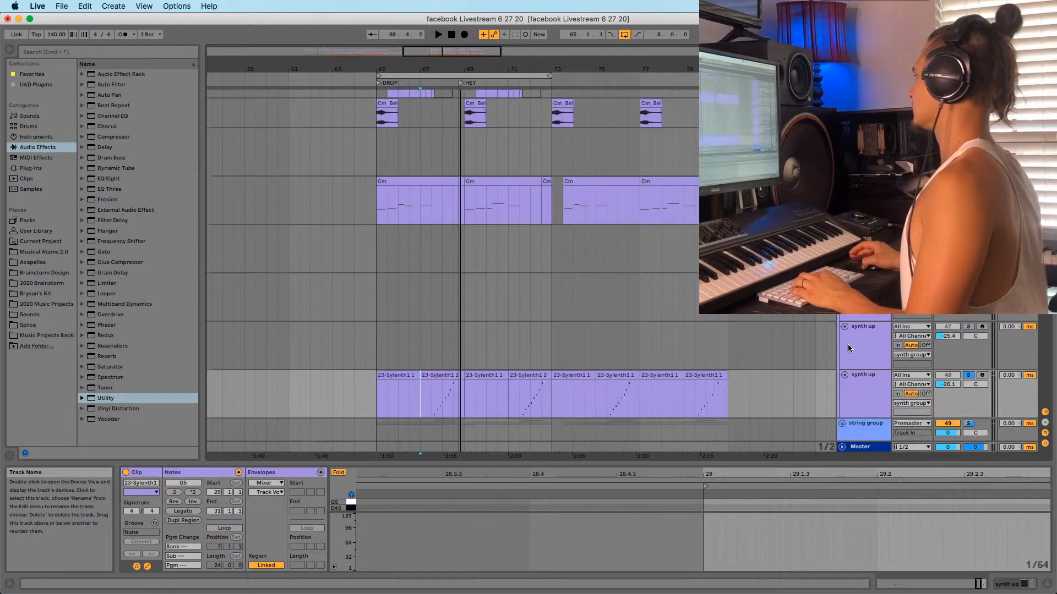
Play the earlier section from 44.1 and examine its synth, string and percussion tracks
drag(567, 68, 567, 27)
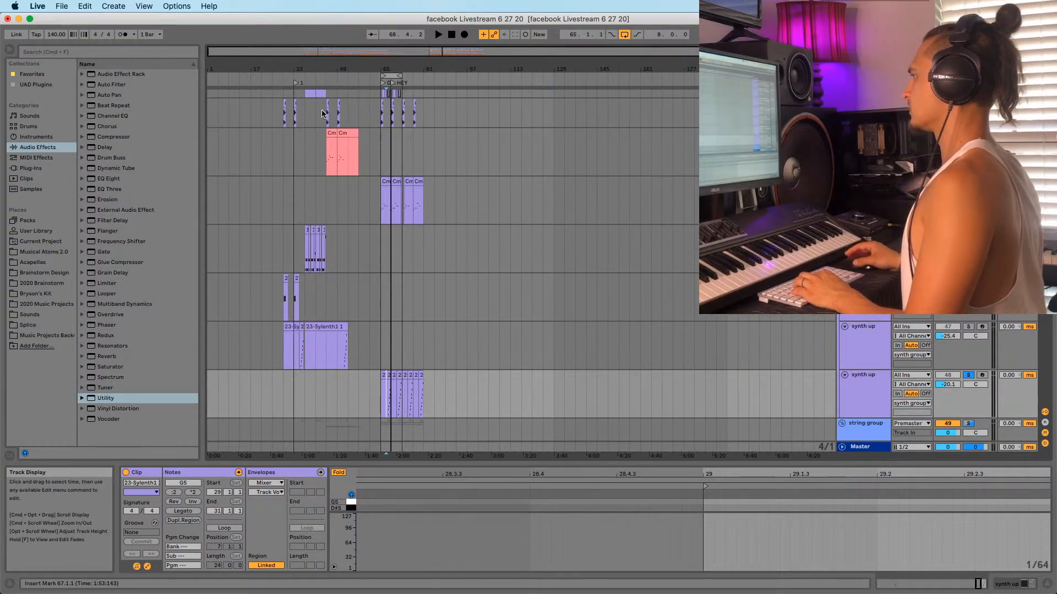
drag(287, 80, 264, 165)
scroll(392, 377, up, 5)
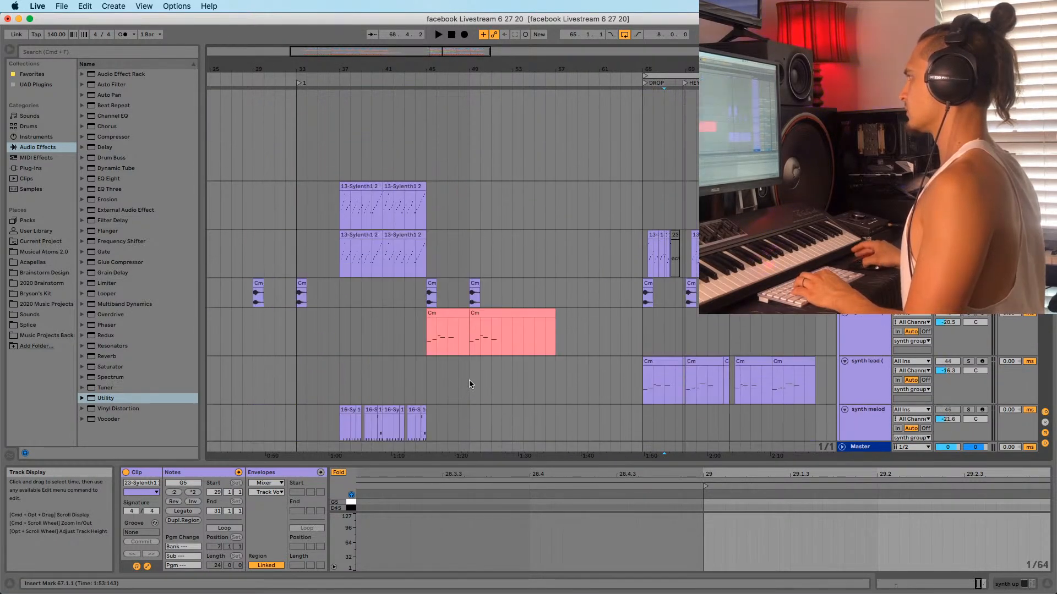
click(414, 287)
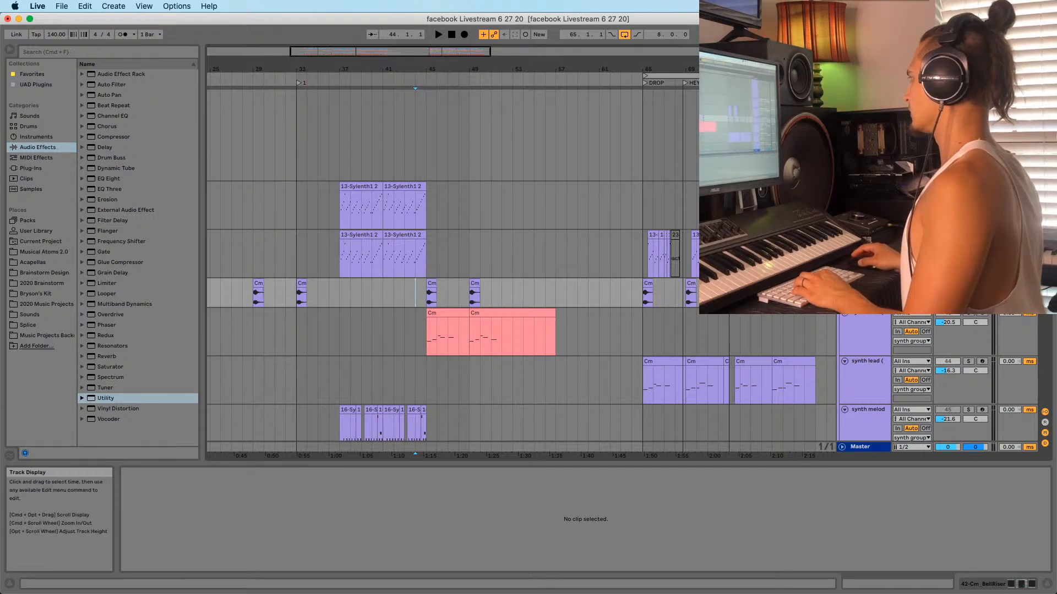
key(space)
scroll(546, 272, down, 5)
scroll(622, 269, up, 6)
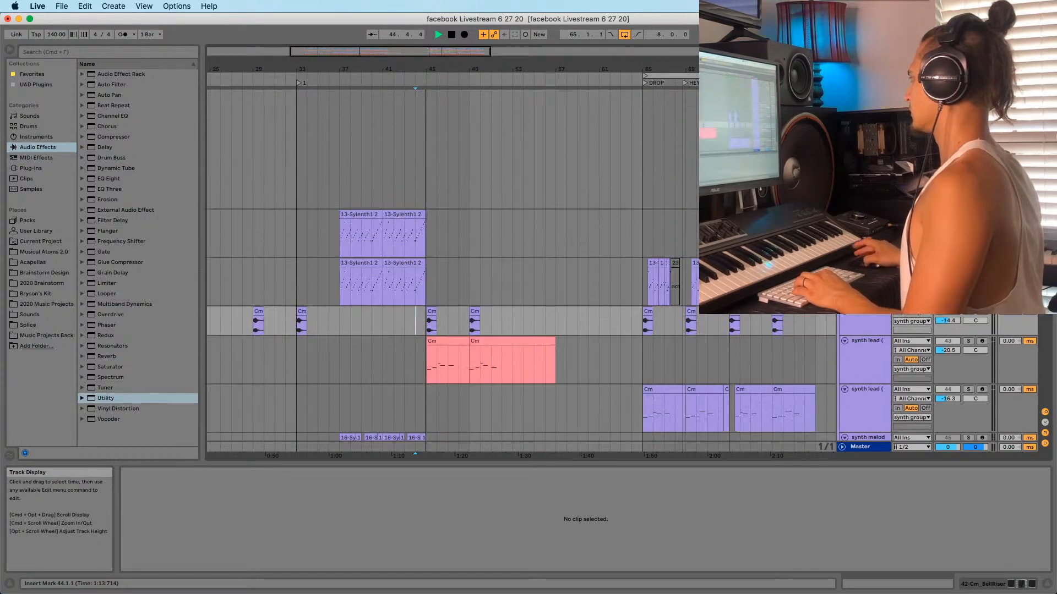
scroll(520, 264, down, 10)
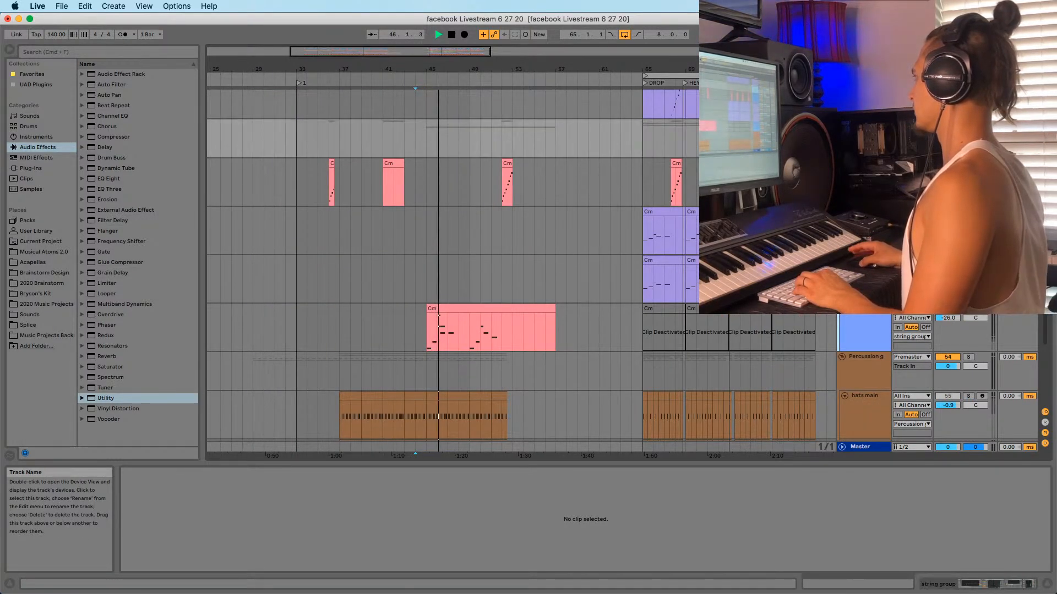
Play the earlier section from 44.1 again while checking the synth and string tracks above the percussion
scroll(622, 271, up, 3)
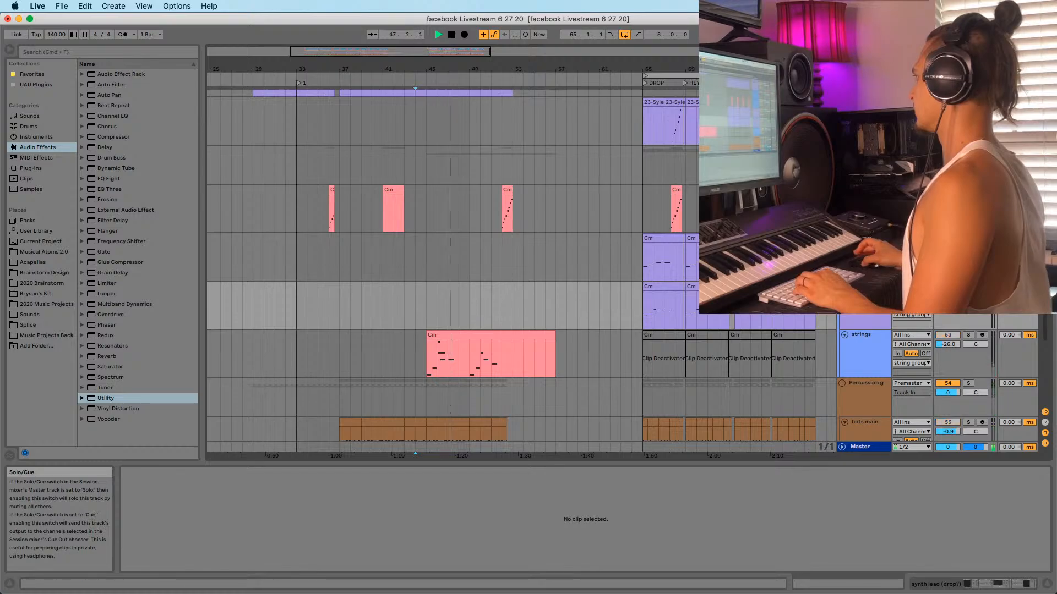
key(space)
key(space)
scroll(458, 267, up, 15)
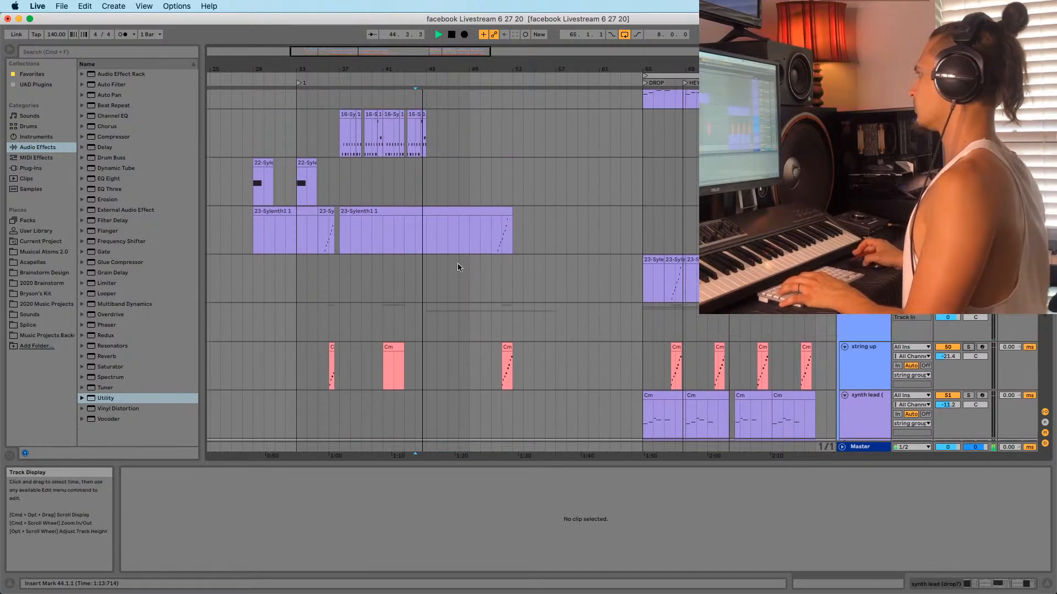
Delete the lower little synth track's clips between 35.1 and 49.1
scroll(457, 267, up, 20)
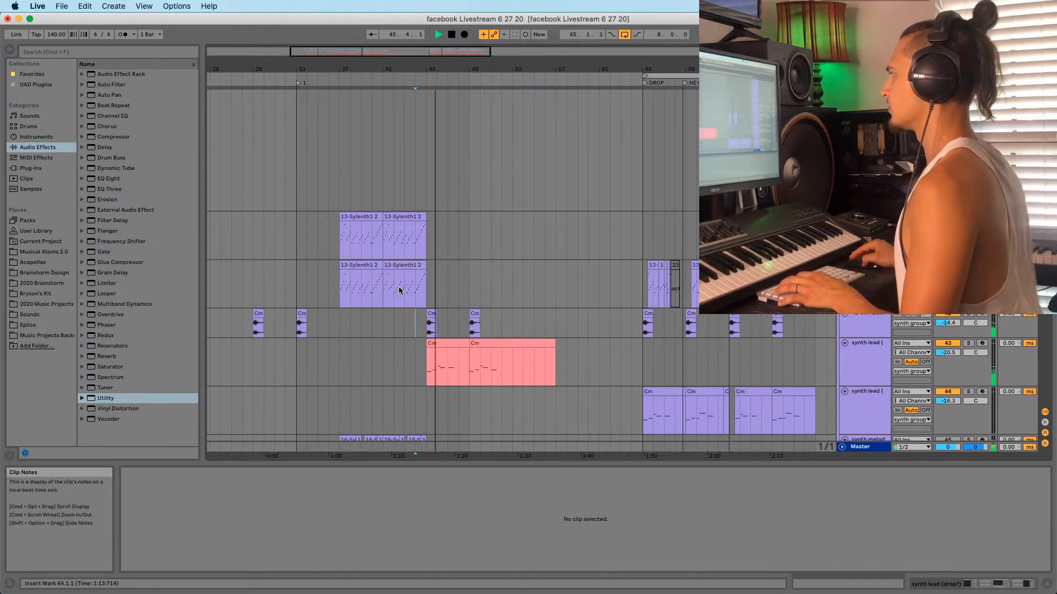
click(401, 289)
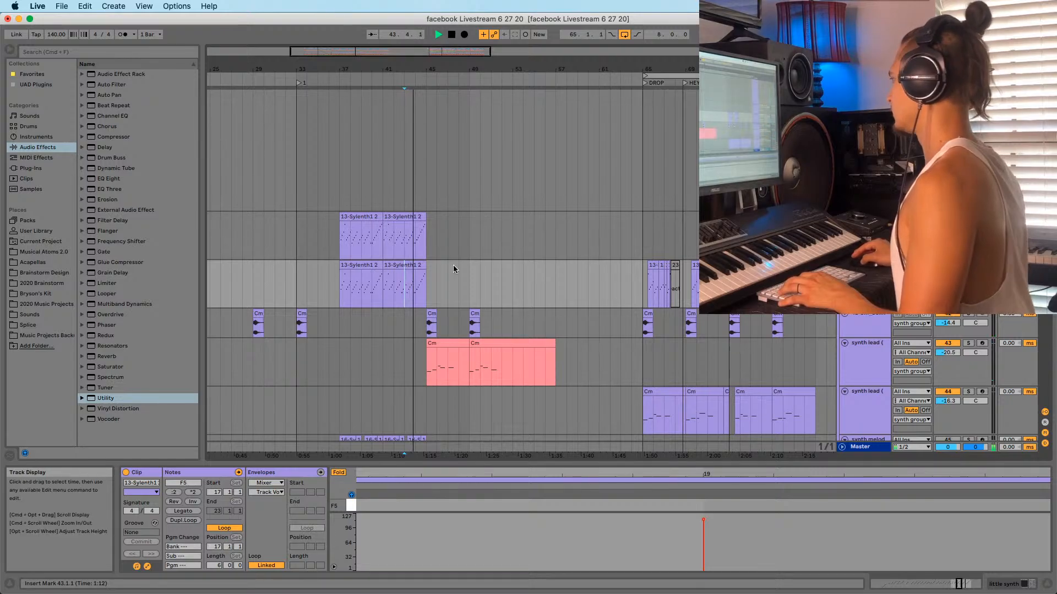
drag(468, 270, 318, 269)
Play the upper synth up track's rising riff from 36.1
scroll(388, 333, down, 9)
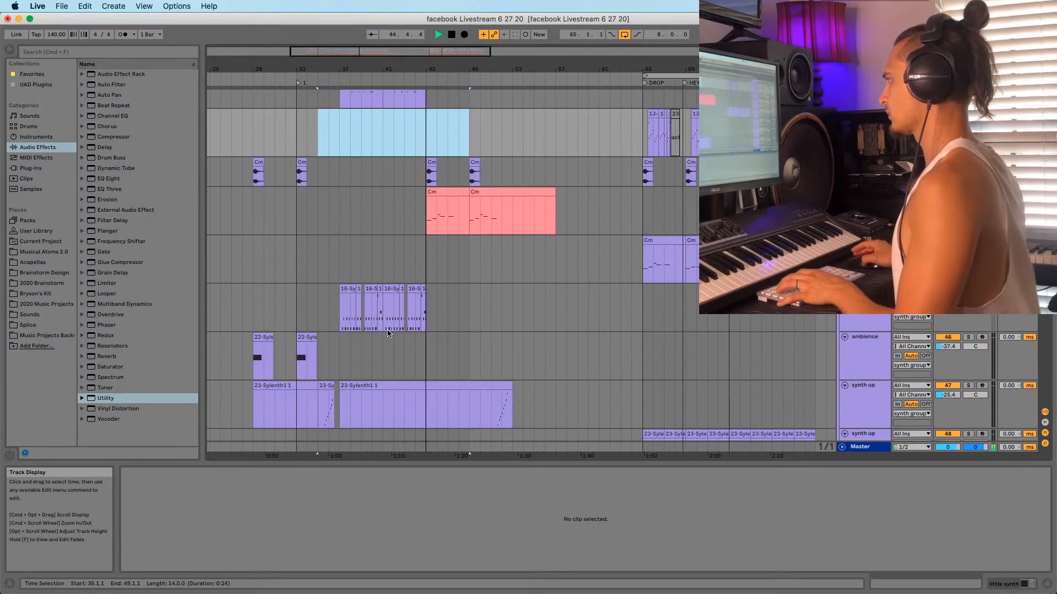
scroll(388, 333, down, 6)
click(329, 308)
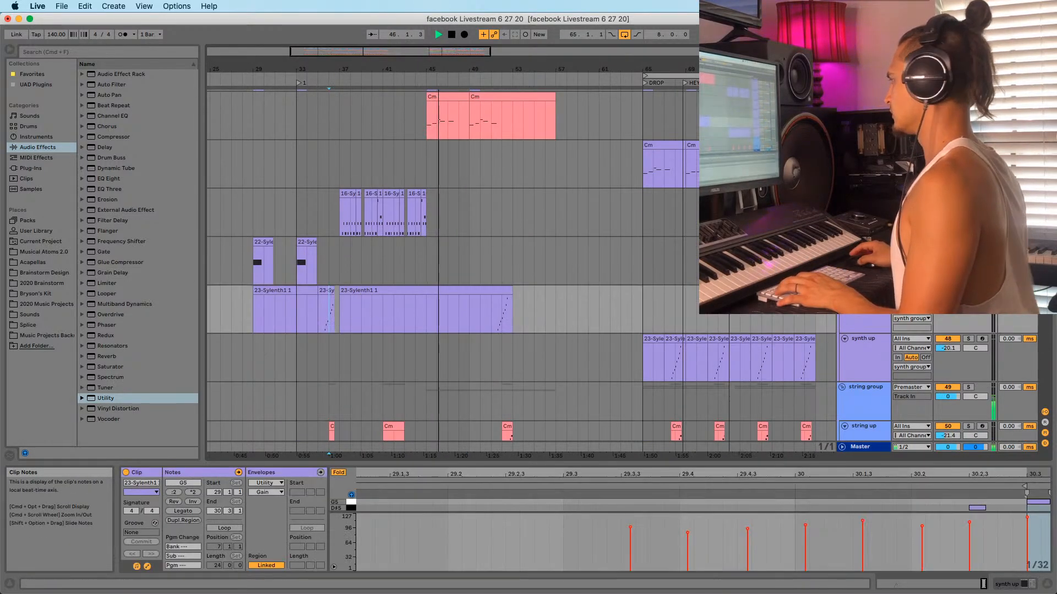
key(space)
key(space)
scroll(475, 318, down, 3)
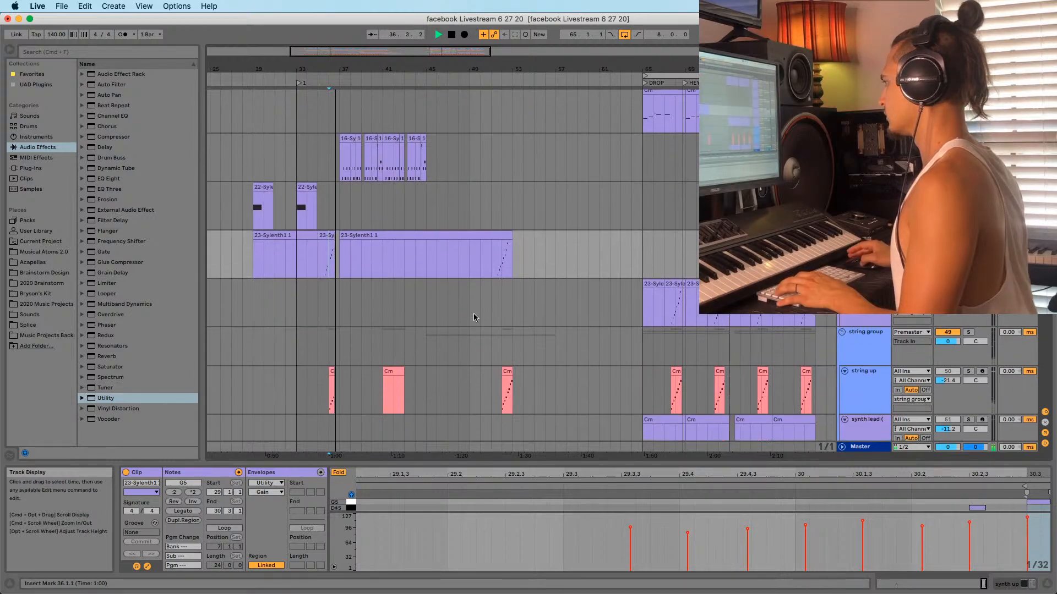
Play the short string up clip at 36.1 and compare it with the synth riff
scroll(473, 317, down, 3)
key(space)
click(331, 332)
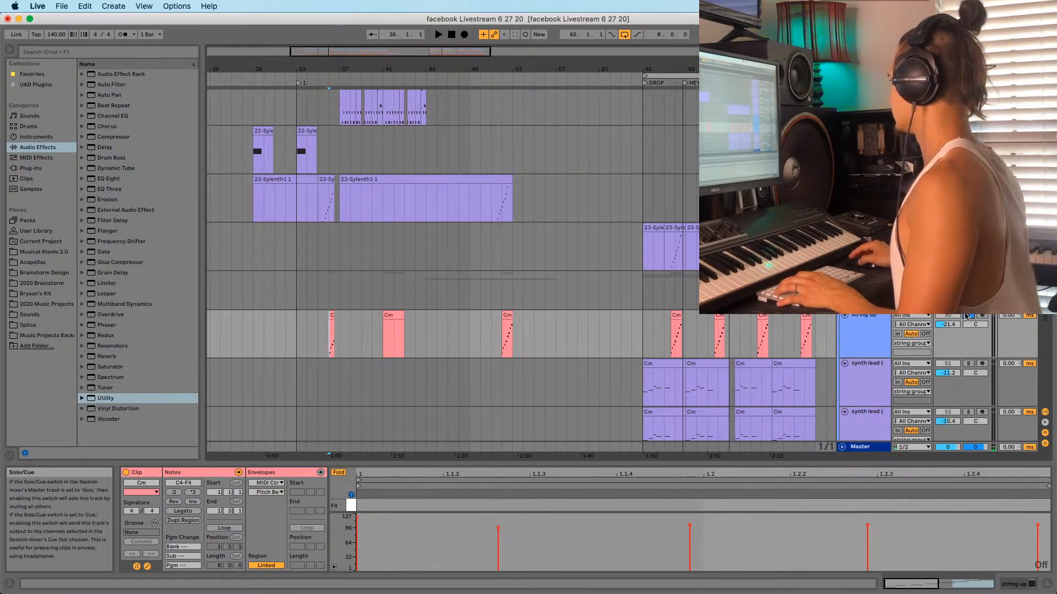
key(space)
scroll(622, 307, down, 10)
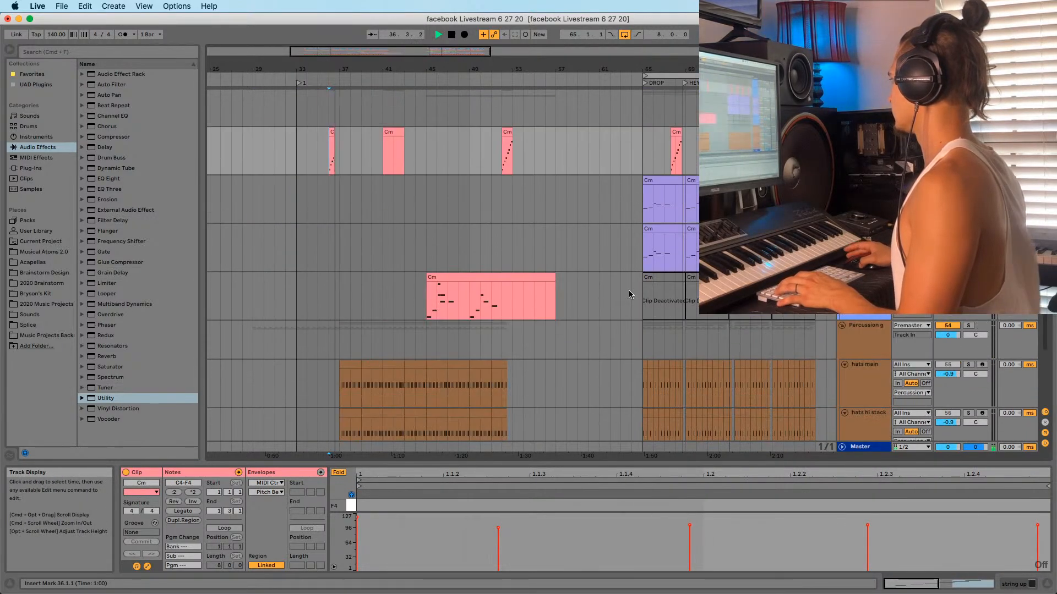
Examine the strings clip at 45.1, the vocal chops, and the MID group's tracks down to the rhodes up 2 clip
click(427, 308)
scroll(332, 301, down, 15)
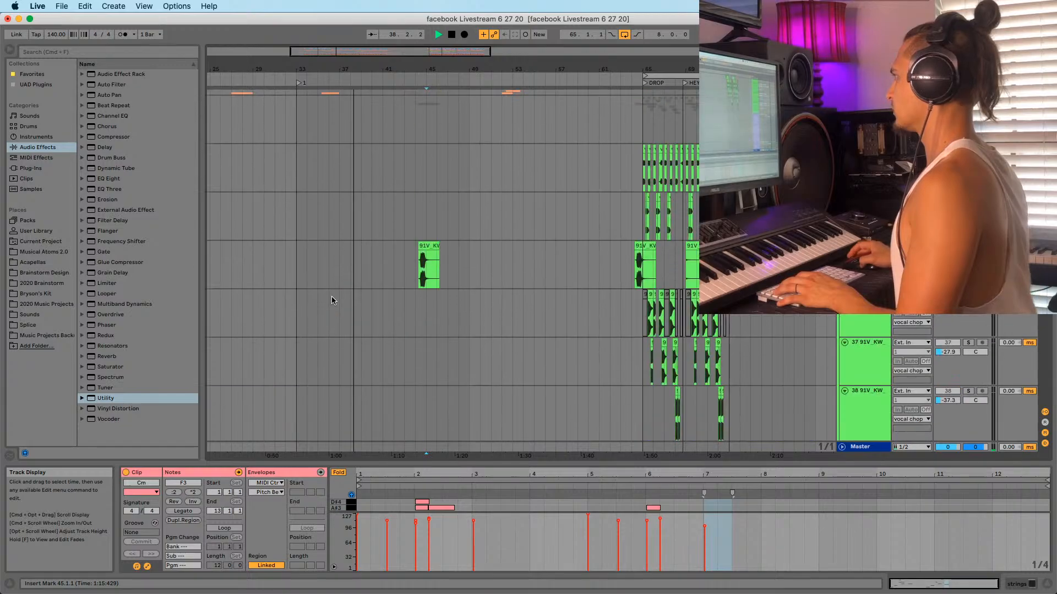
scroll(333, 301, up, 10)
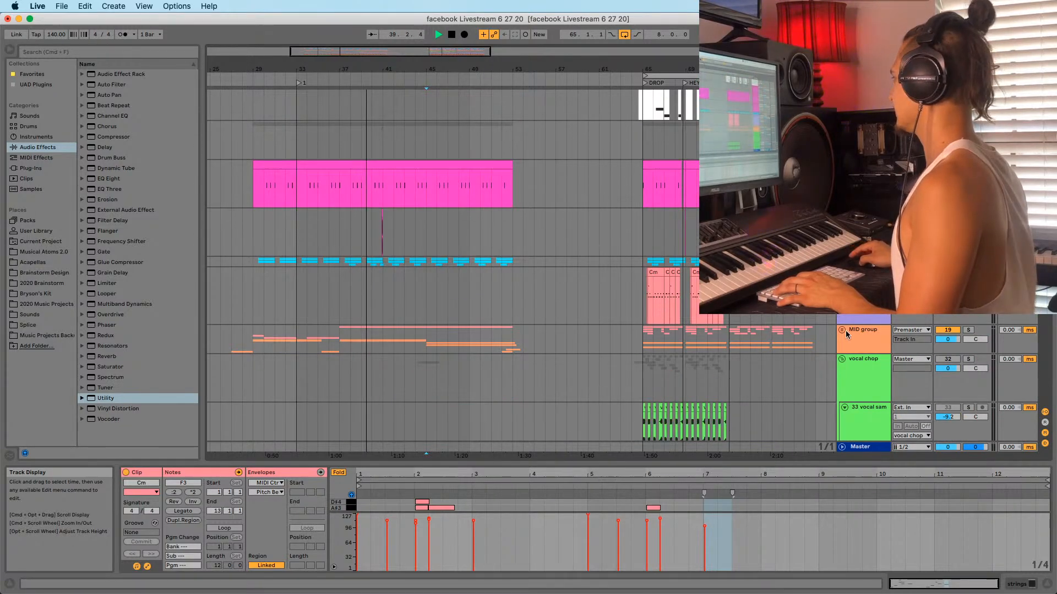
scroll(817, 335, up, 15)
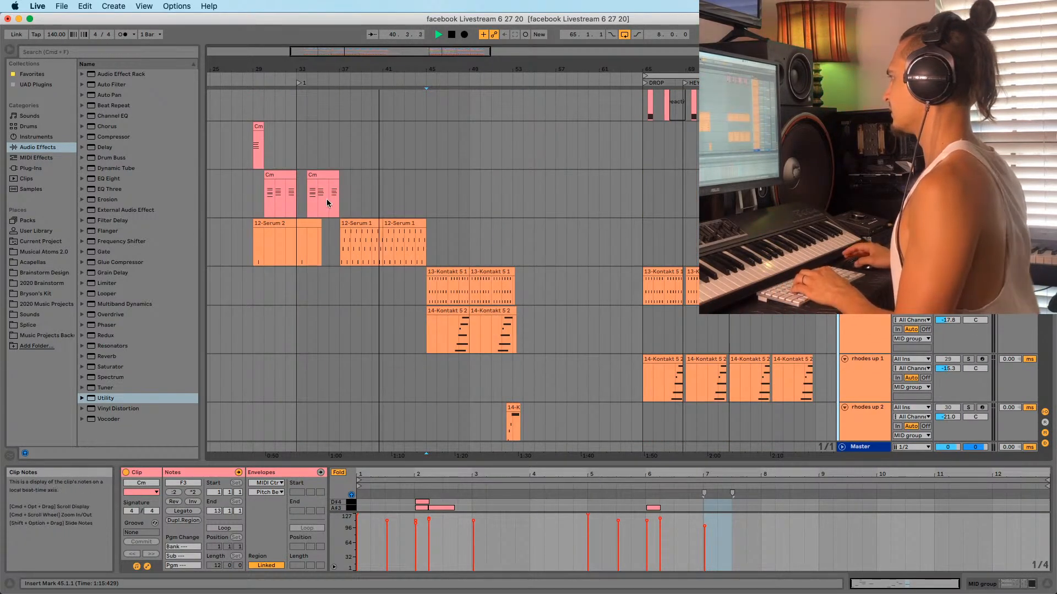
scroll(326, 199, down, 5)
click(505, 287)
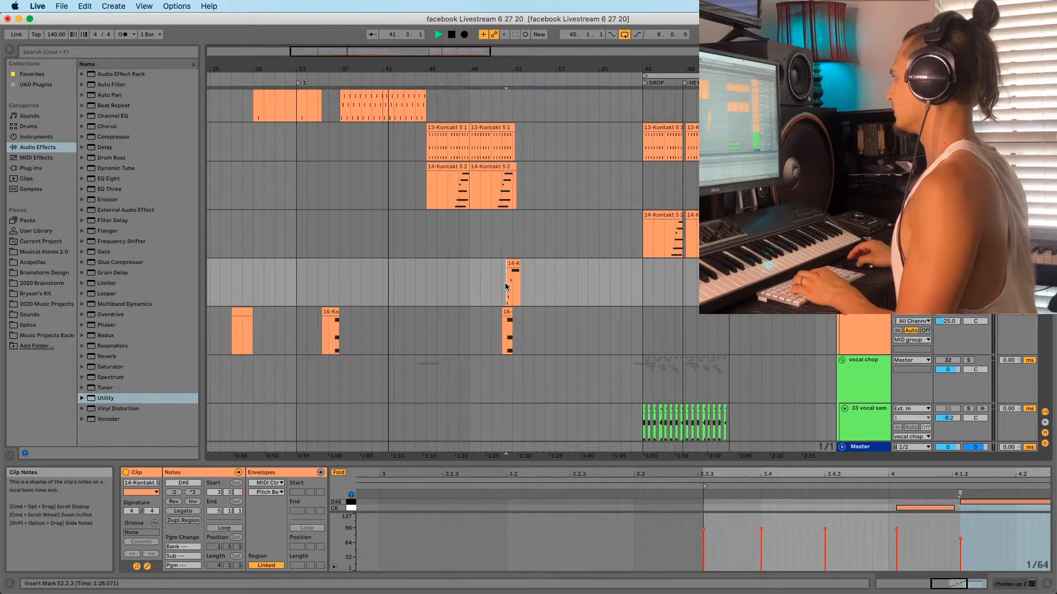
Play the first rhodes up 1 clip in the drop, near its rising end
click(664, 237)
key(space)
key(space)
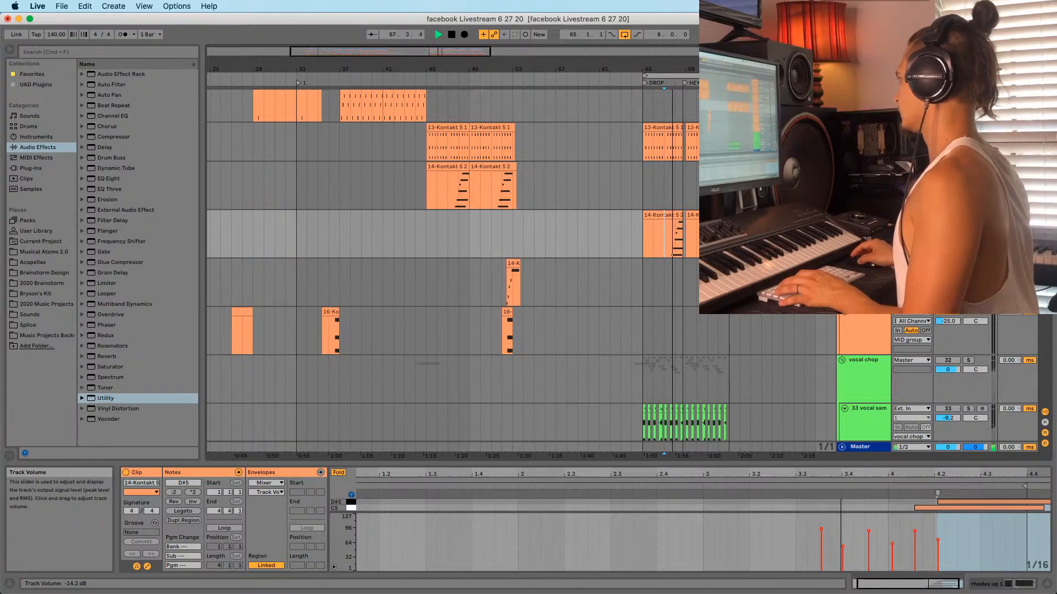
Play the drop from 65.1 with the insert marker on the upper rhodes up 1 track
drag(644, 69, 573, 184)
click(581, 185)
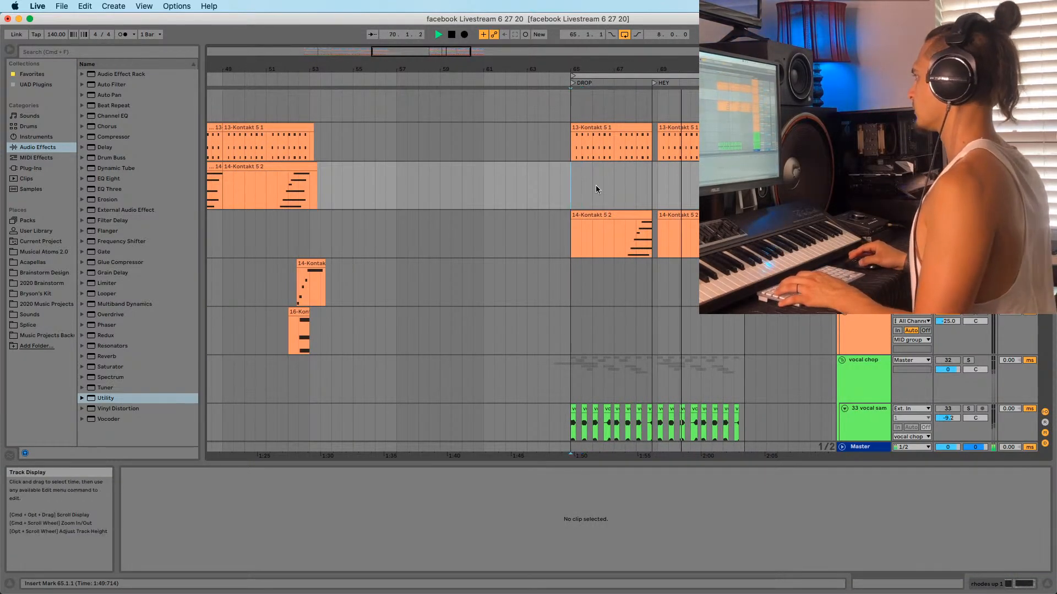
click(573, 186)
key(space)
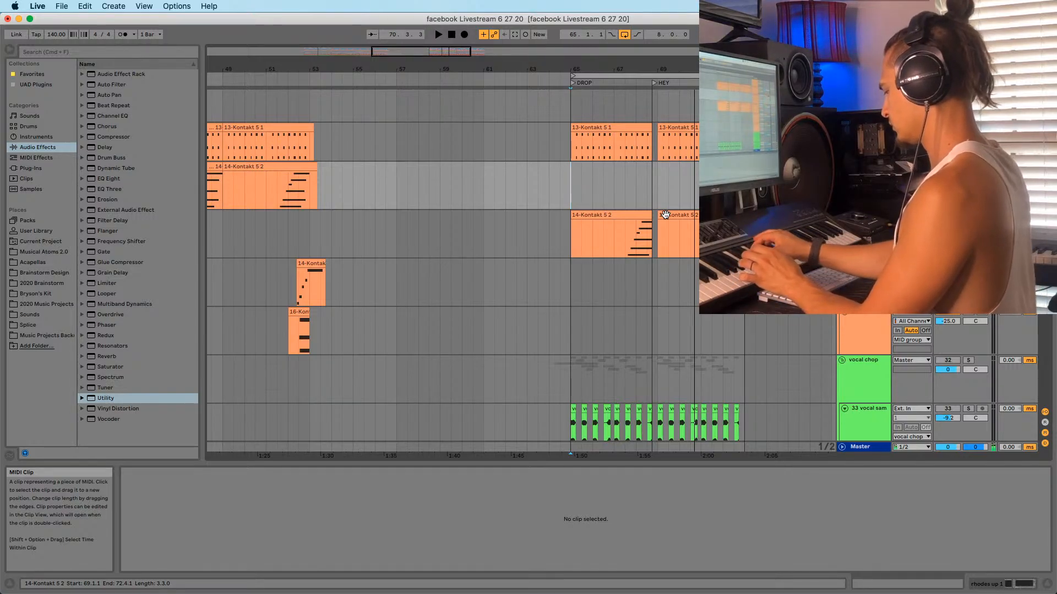
key(space)
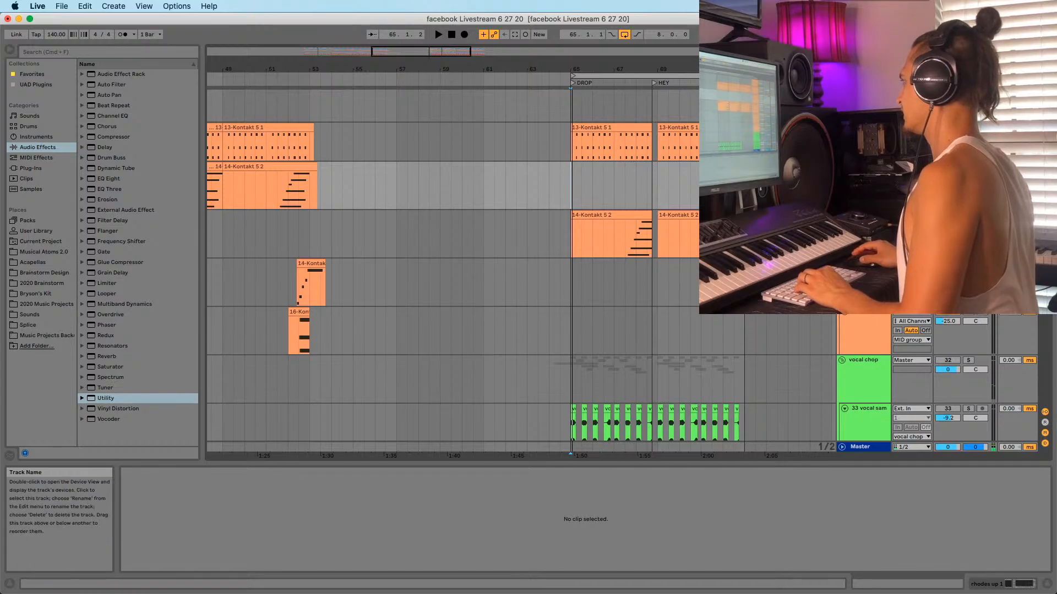
Duplicate the upper rhodes up 1 track, clear the copied clips from the duplicate, and set the insert marker at 65.1
key(super+d)
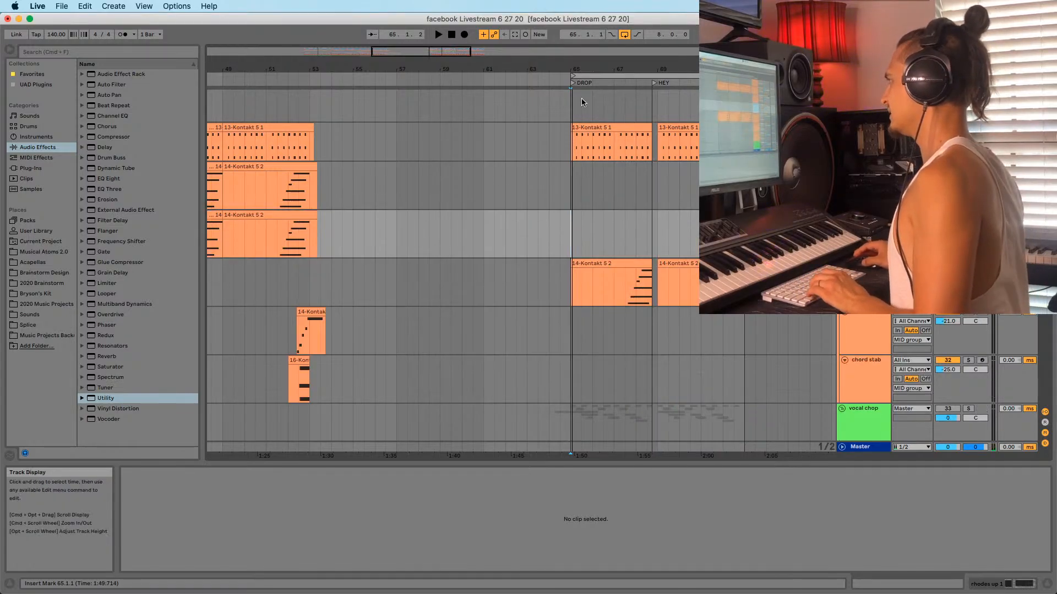
drag(571, 68, 570, 36)
drag(399, 228, 586, 238)
key(Delete)
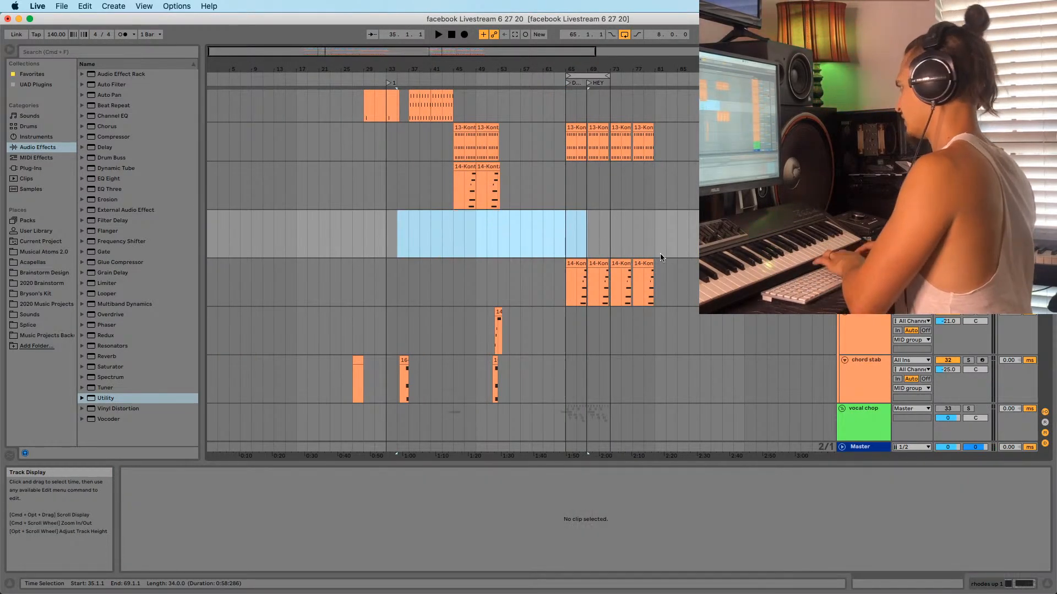
click(566, 238)
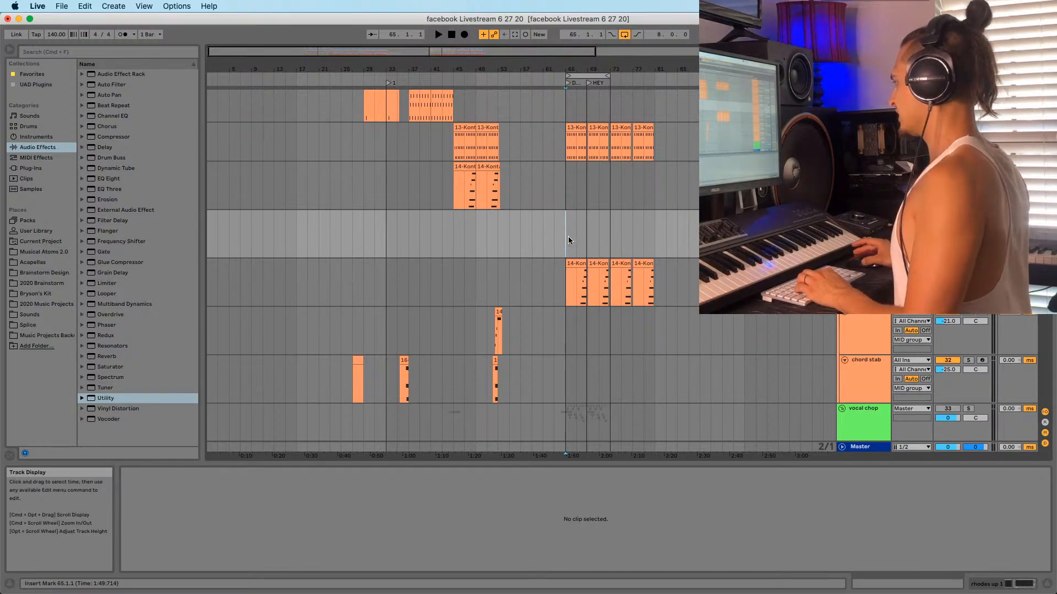
Change the audio buffer size in the preferences
key(super+comma)
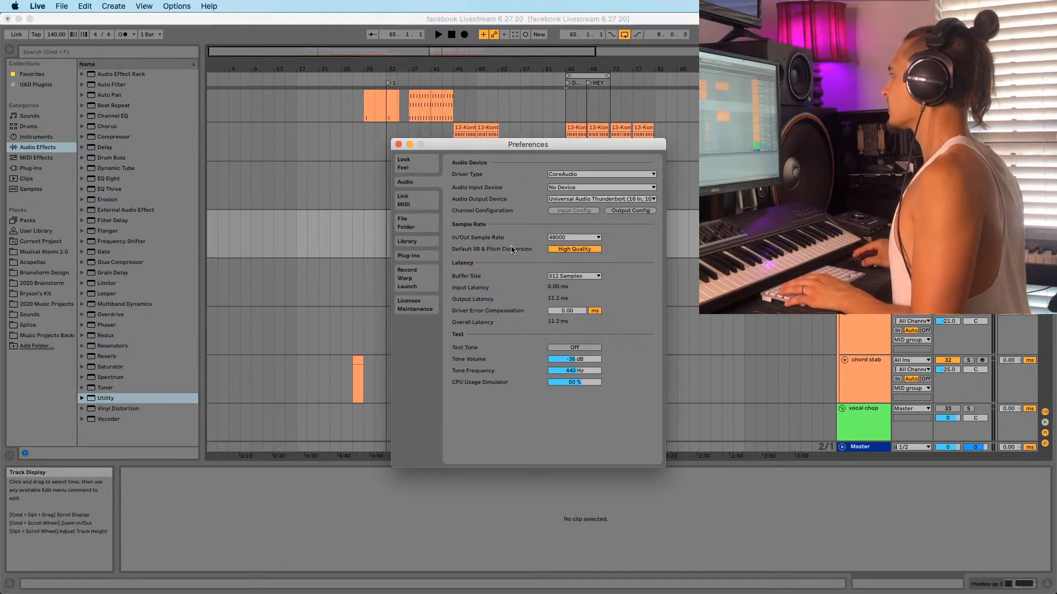
click(578, 276)
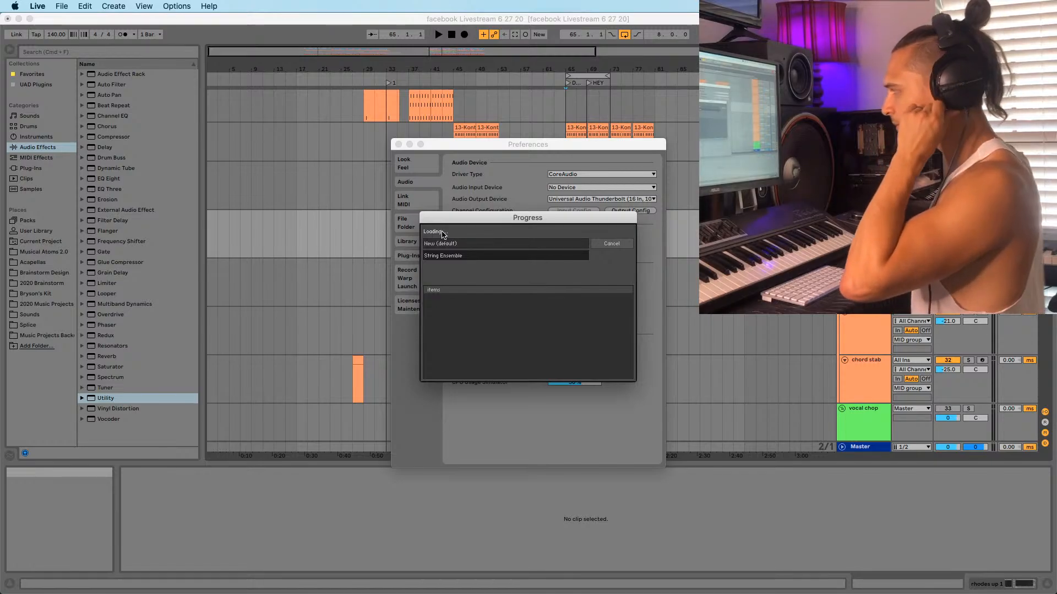
click(399, 145)
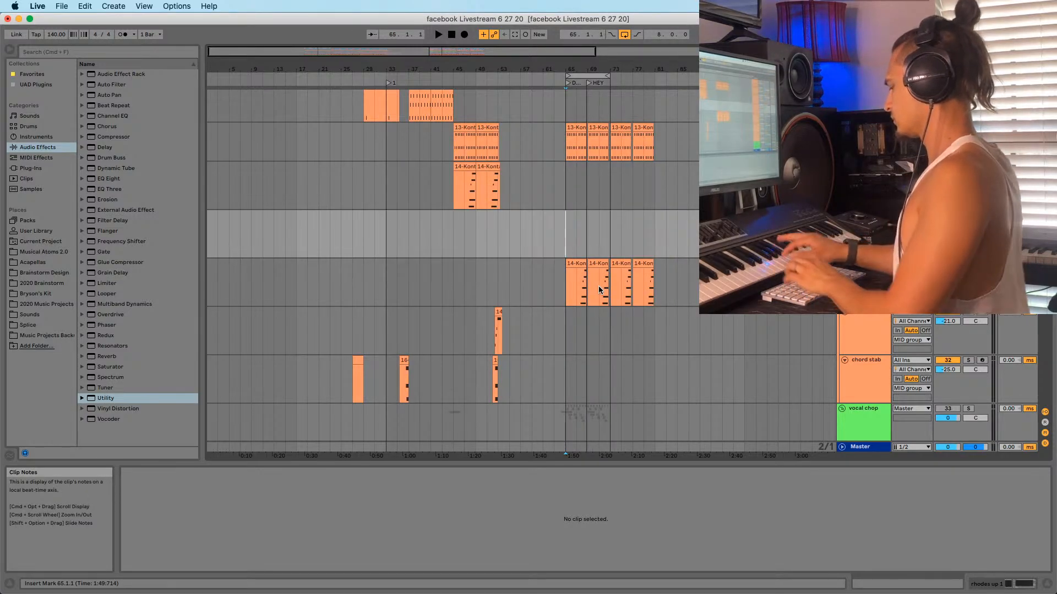
Try to record a rhodes part into the arrangement from 63.1 on the duplicated rhodes up 1 track
click(553, 237)
key(F9)
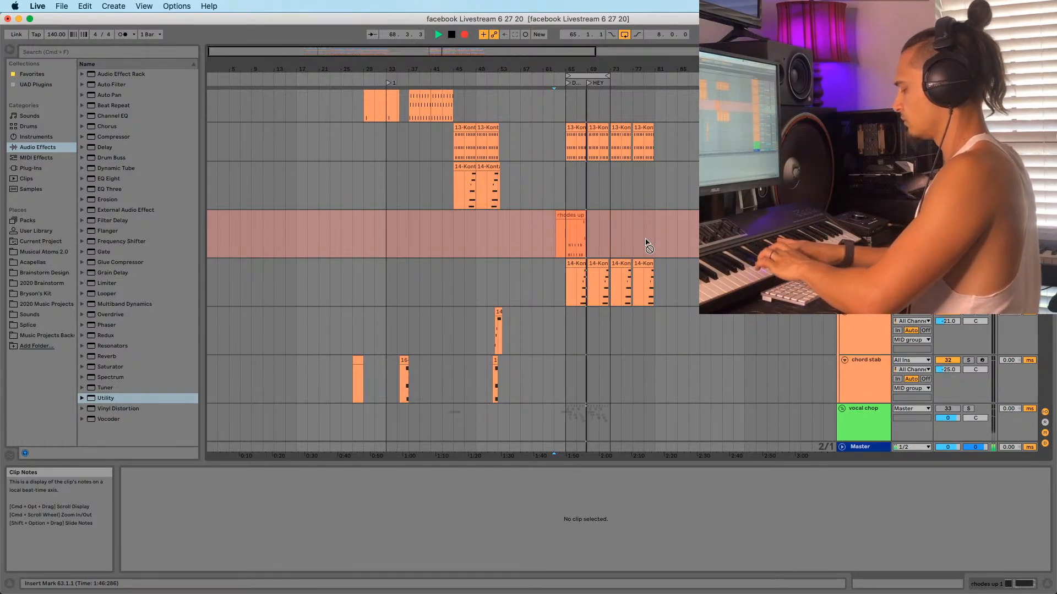
key(space)
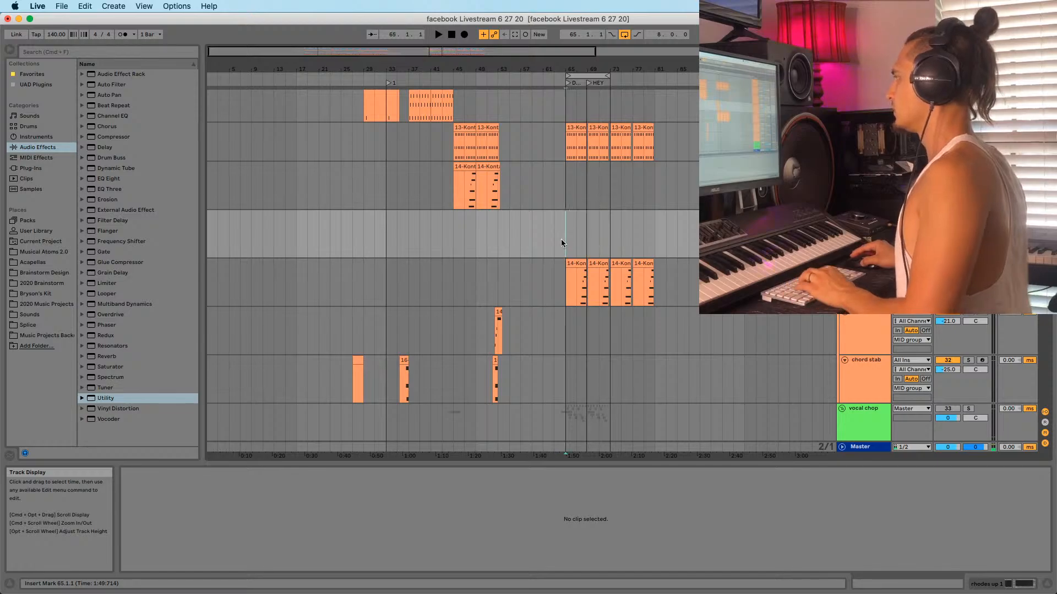
Record a rhodes melody into the duplicated rhodes up 1 track's first Session View slot, with the note editor enlarged
key(Tab)
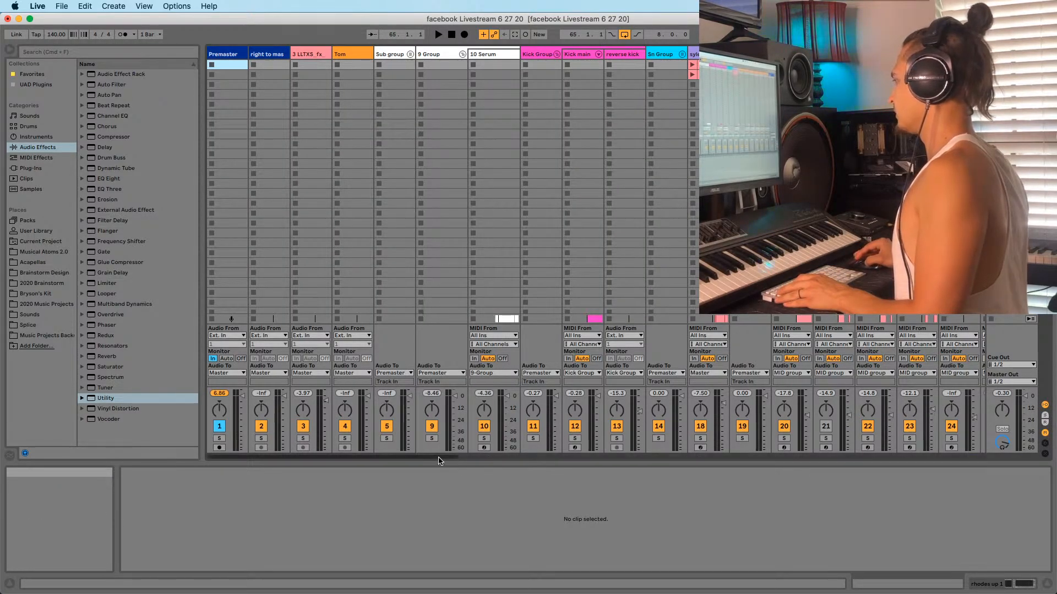
drag(440, 458, 627, 460)
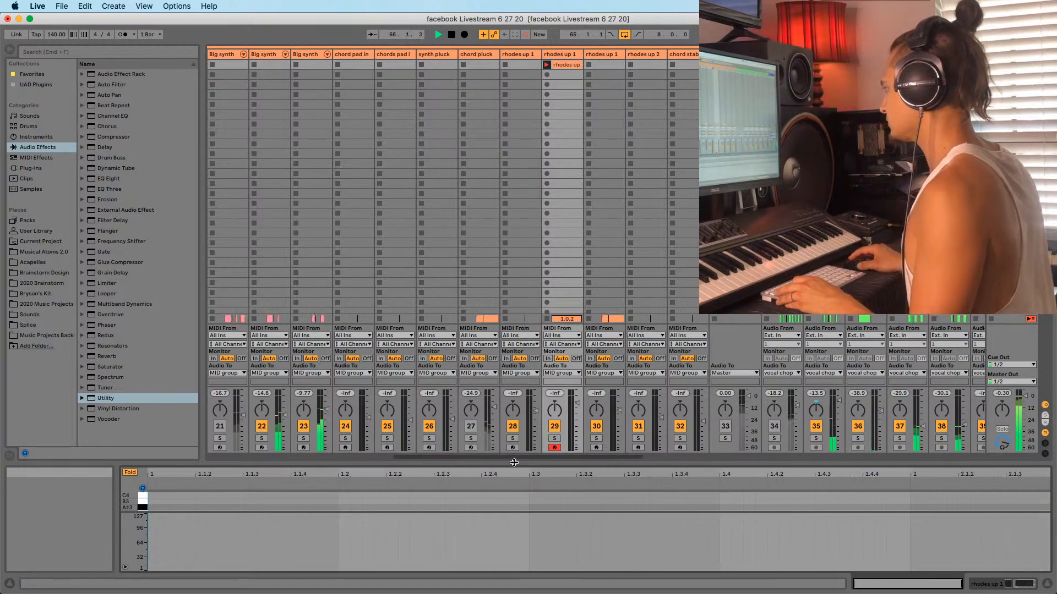
drag(512, 463, 534, 176)
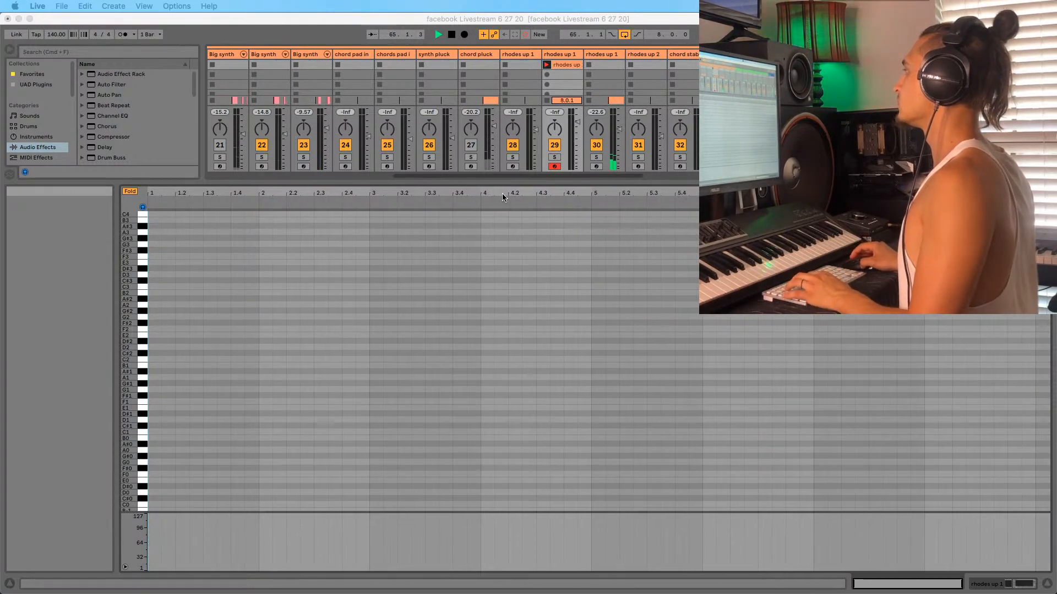
click(506, 200)
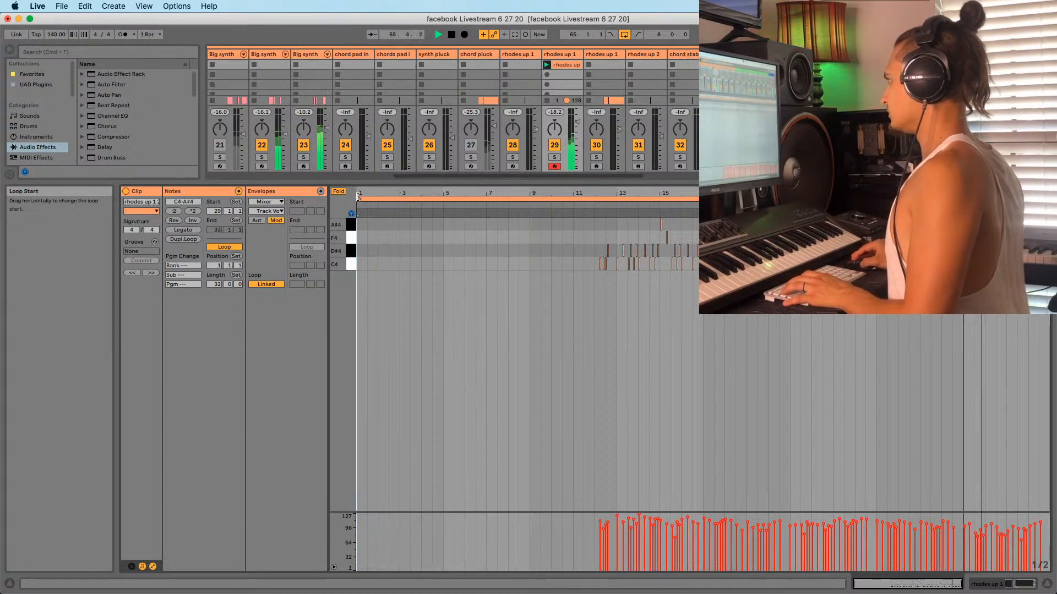
Loop the last four bars of the recorded rhodes clip, from 29.1 to 33.1
drag(361, 198, 964, 196)
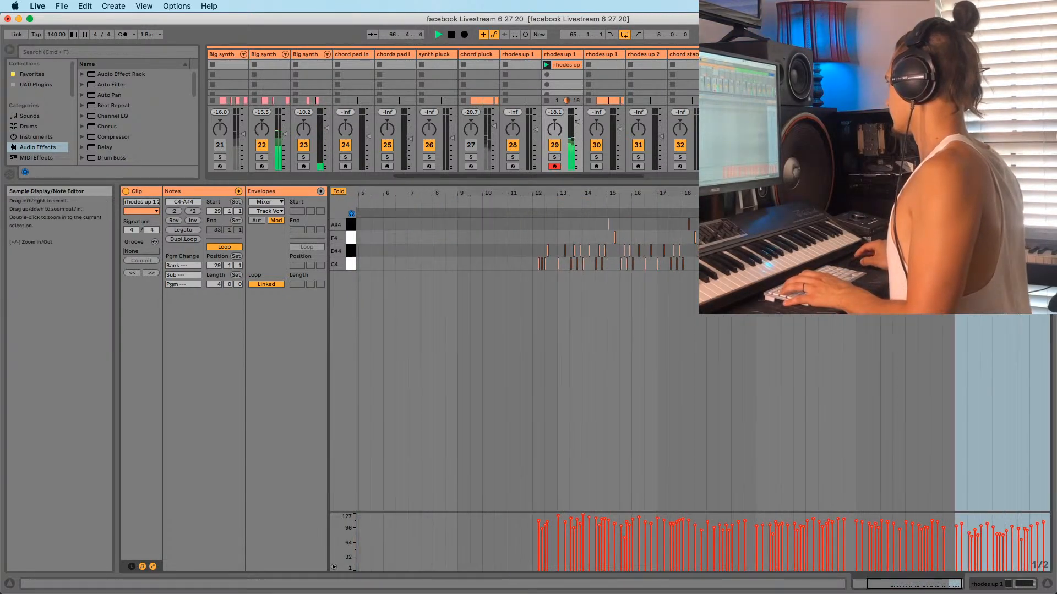
key(plus)
key(plus)
key(plus)
key(plus)
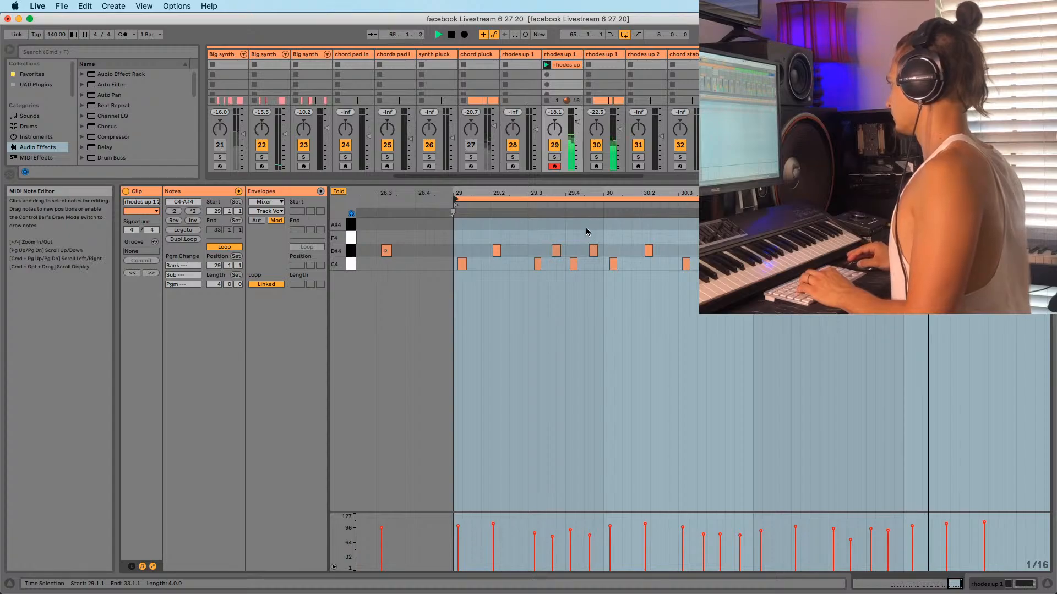
Quantize the start of all notes in the rhodes clip to 1/32 with an amount of 23%
key(super+a)
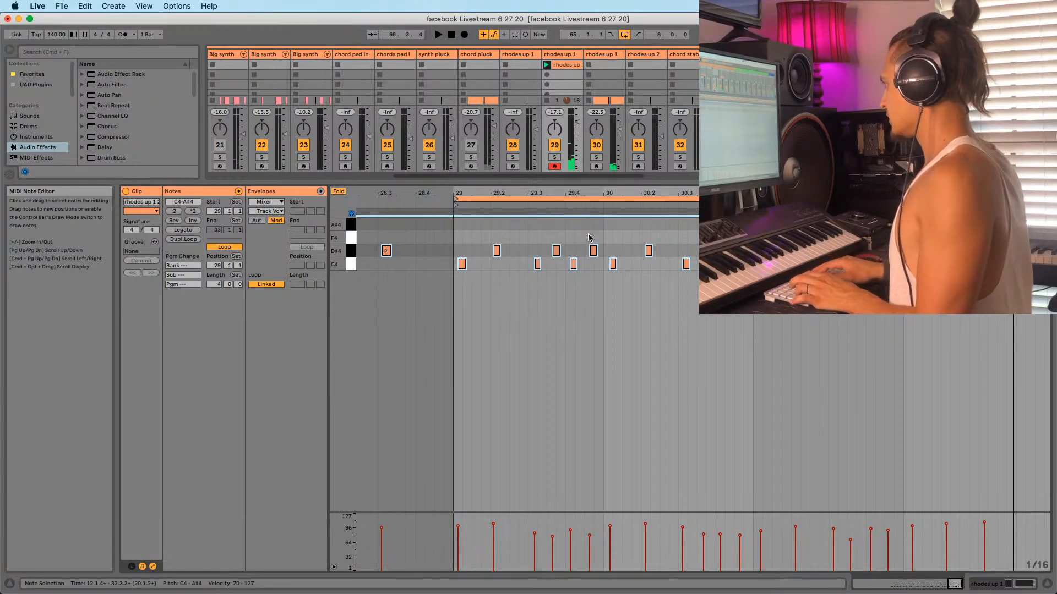
key(super+shift+u)
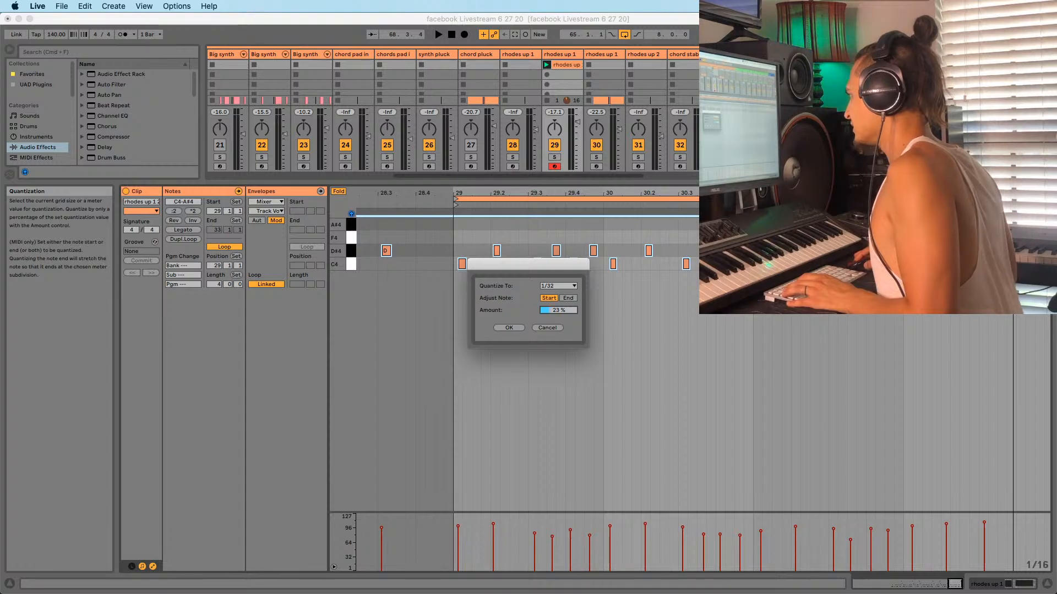
click(509, 328)
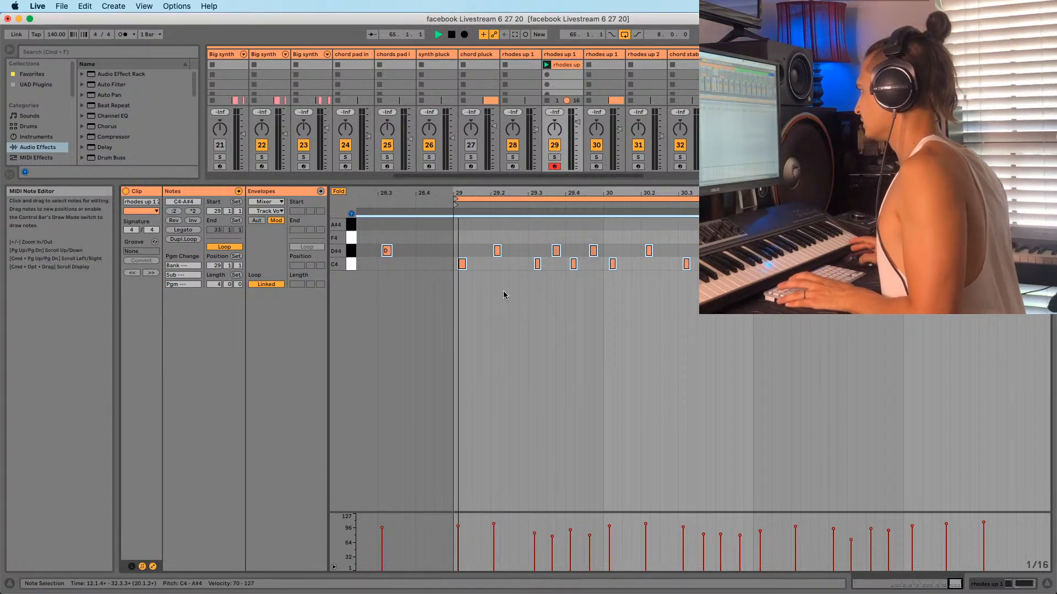
click(435, 267)
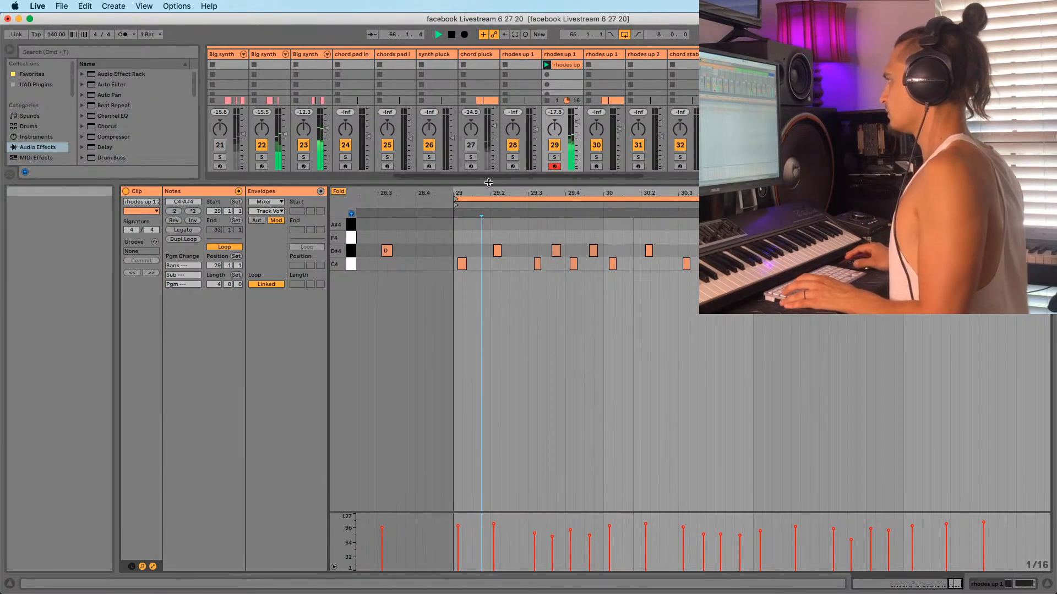
Try to quantize the start of all notes in the rhodes clip to 1/16 with an amount of 22%
drag(483, 183, 483, 304)
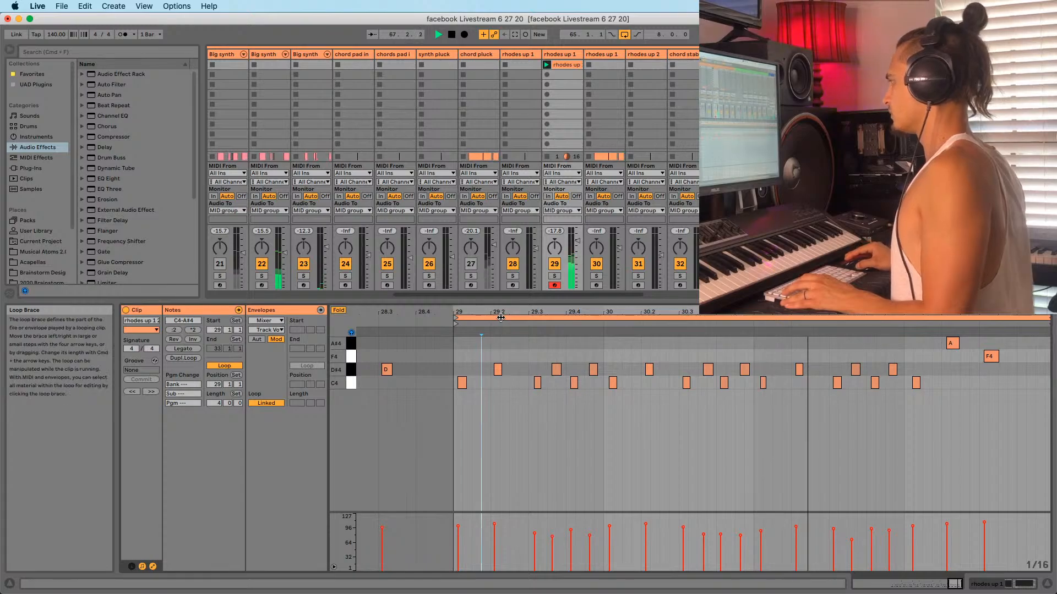
key(super+a)
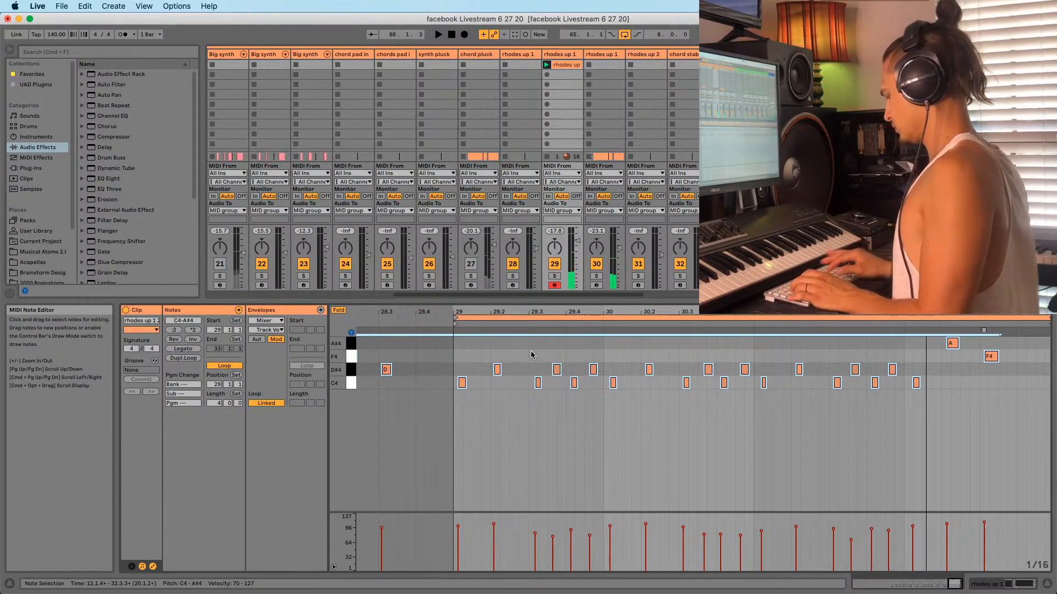
key(super+shift+u)
click(553, 291)
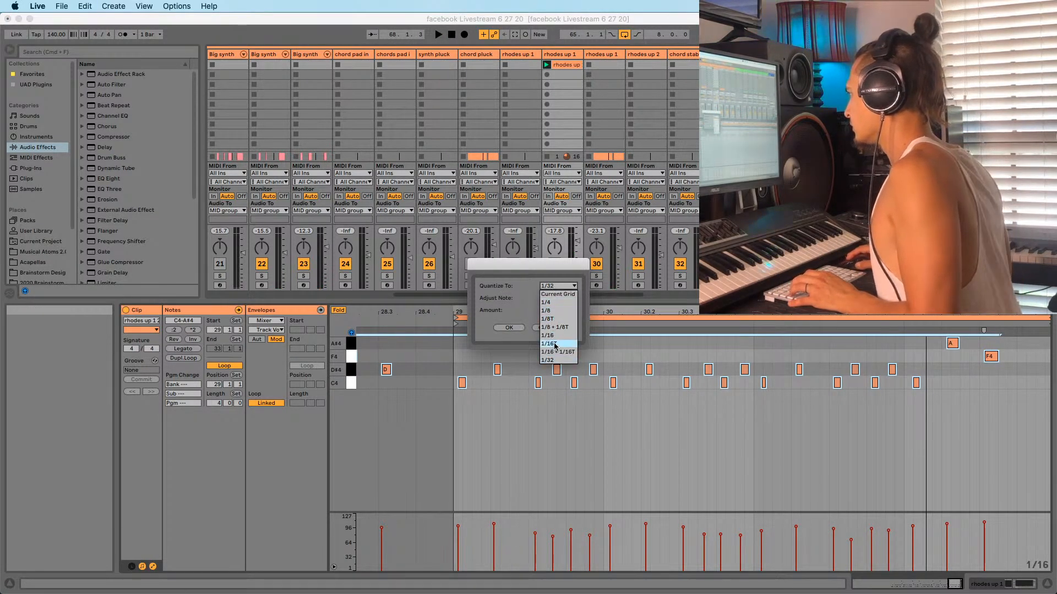
click(556, 335)
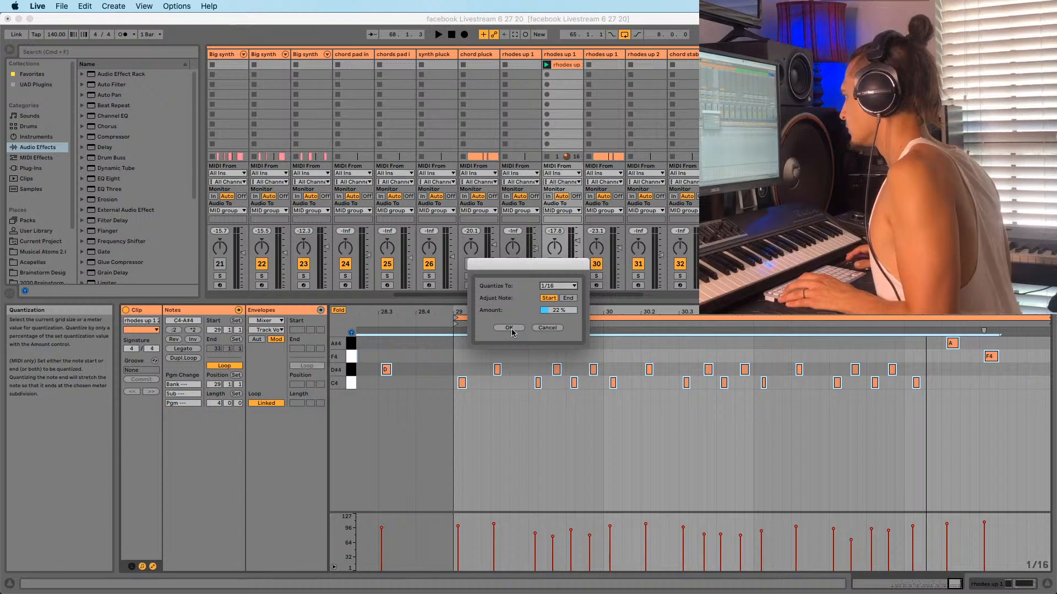
click(509, 328)
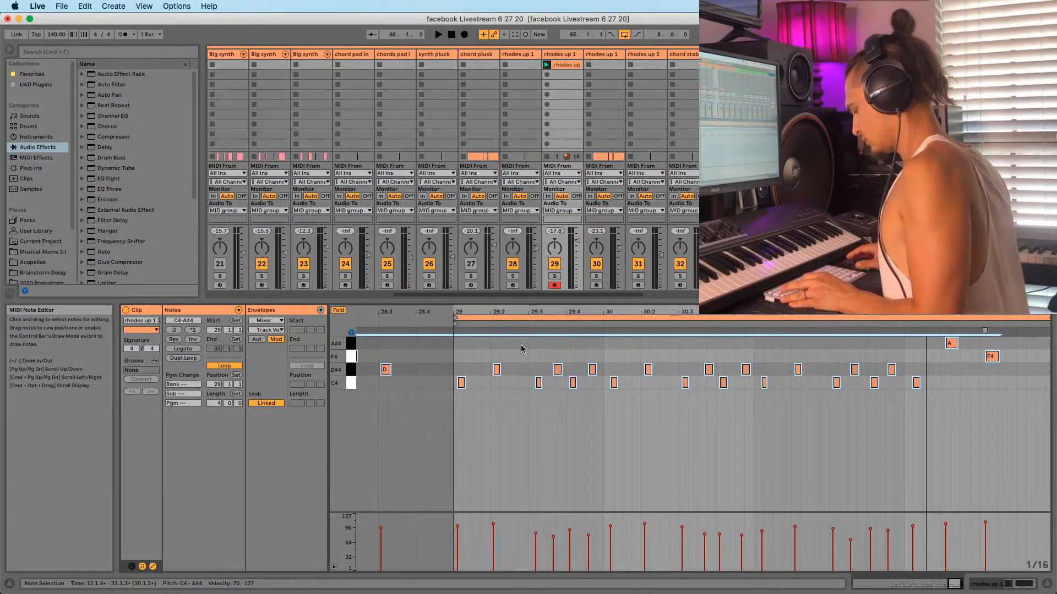
key(super+z)
key(super+z)
key(super+shift+z)
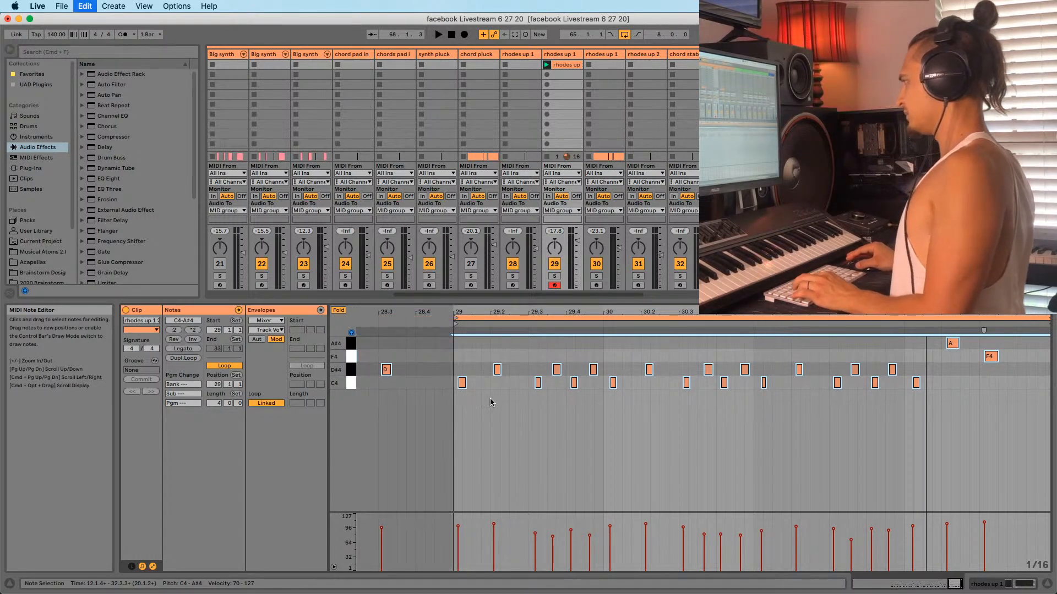
Nudge the rhodes clip's notes near beats 29.1 to 30.1 slightly earlier by hand, keeping them off the grid
key(space)
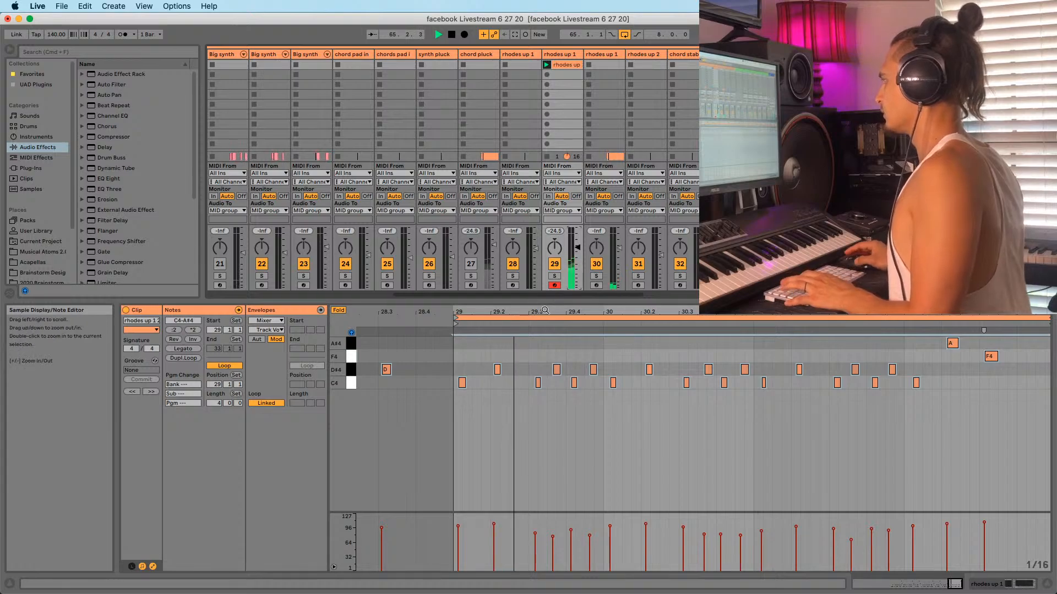
key(space)
scroll(453, 424, up, 4)
key(space)
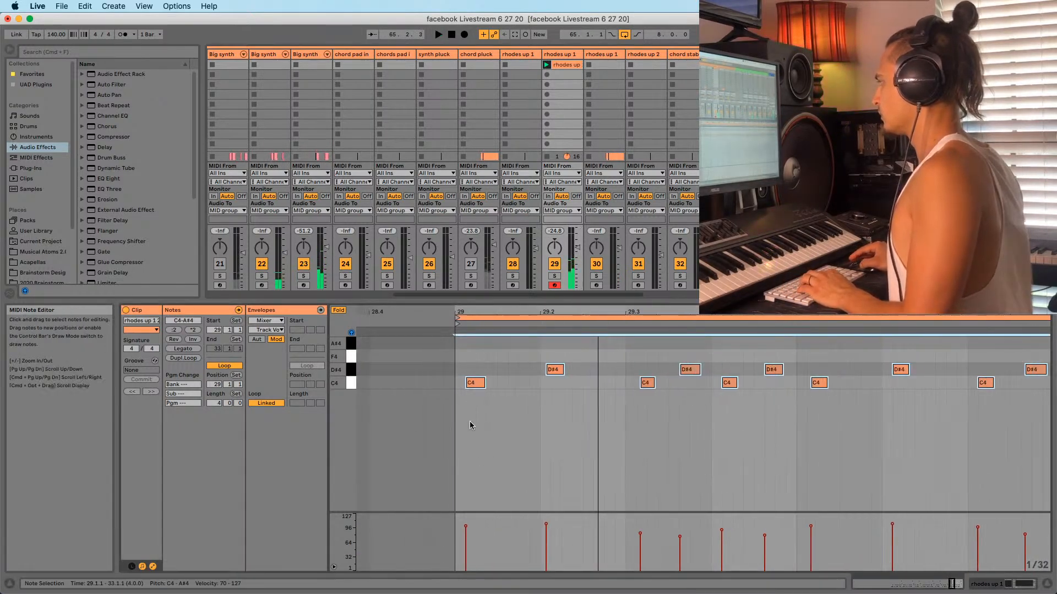
click(484, 417)
drag(476, 389, 466, 387)
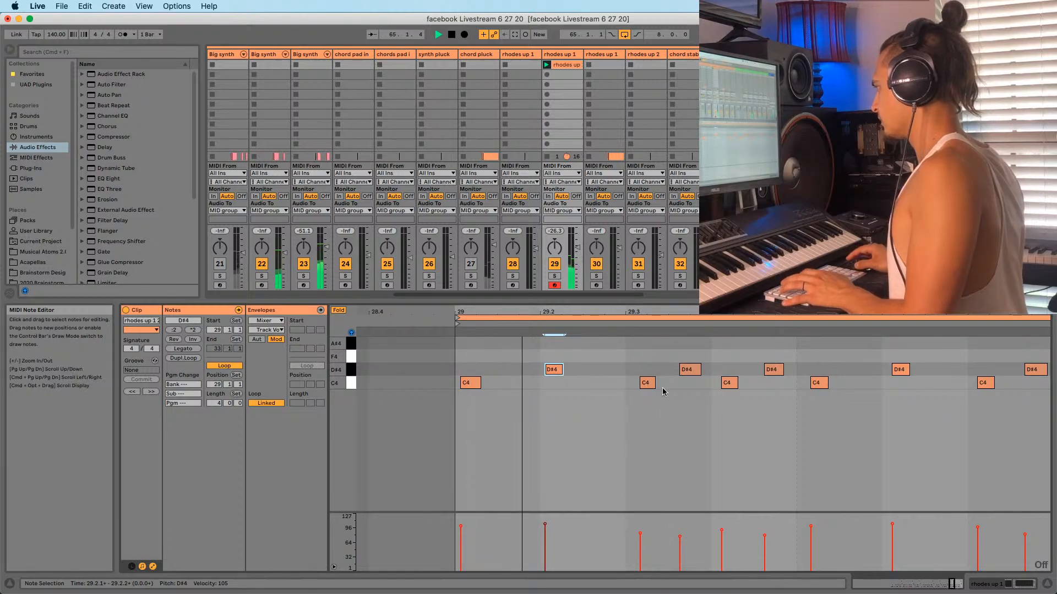
drag(648, 385, 638, 388)
click(689, 370)
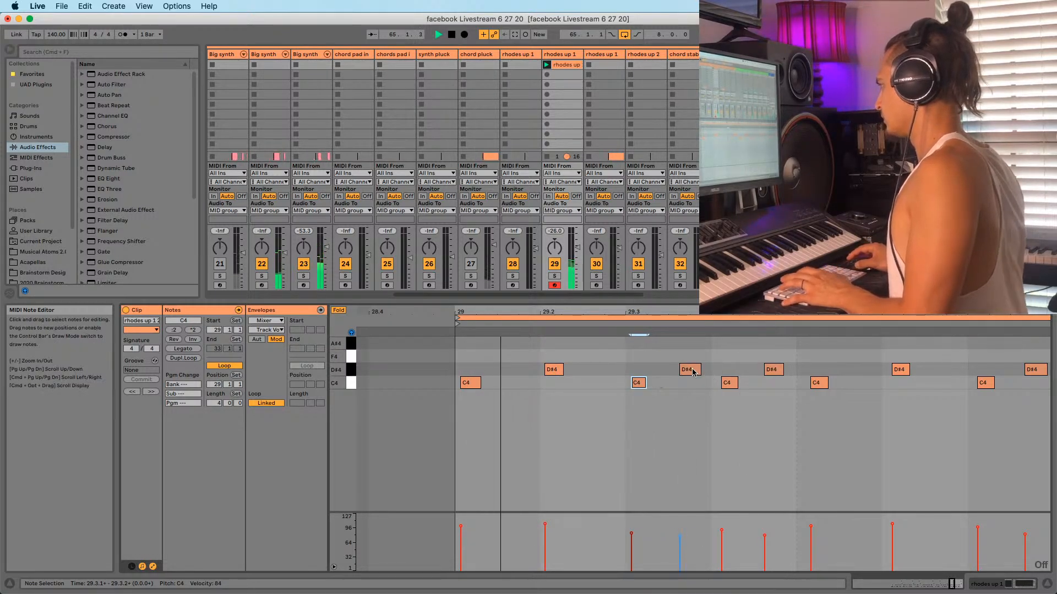
drag(729, 385, 724, 384)
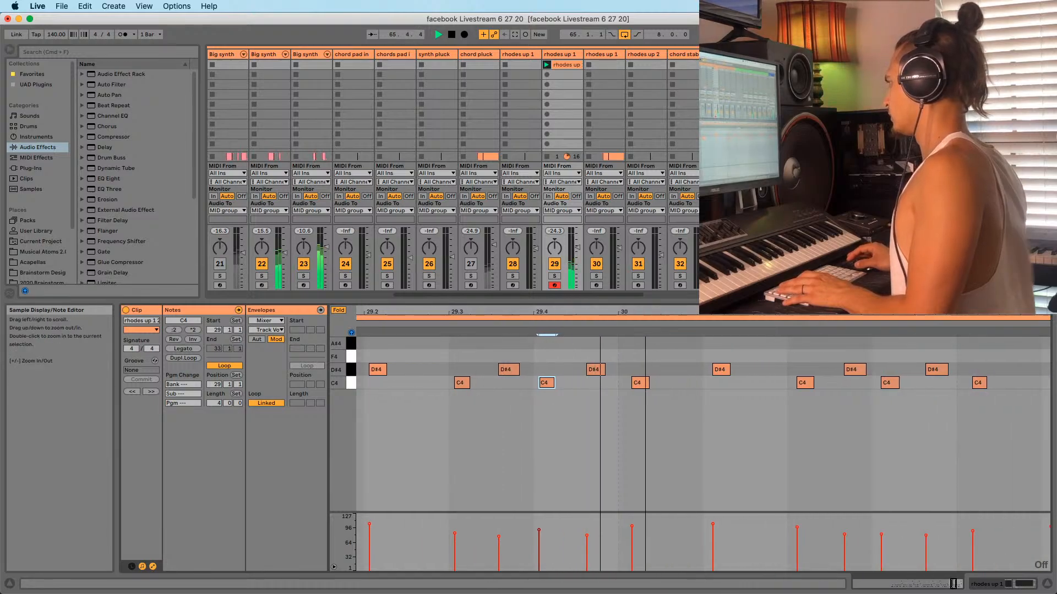
click(596, 385)
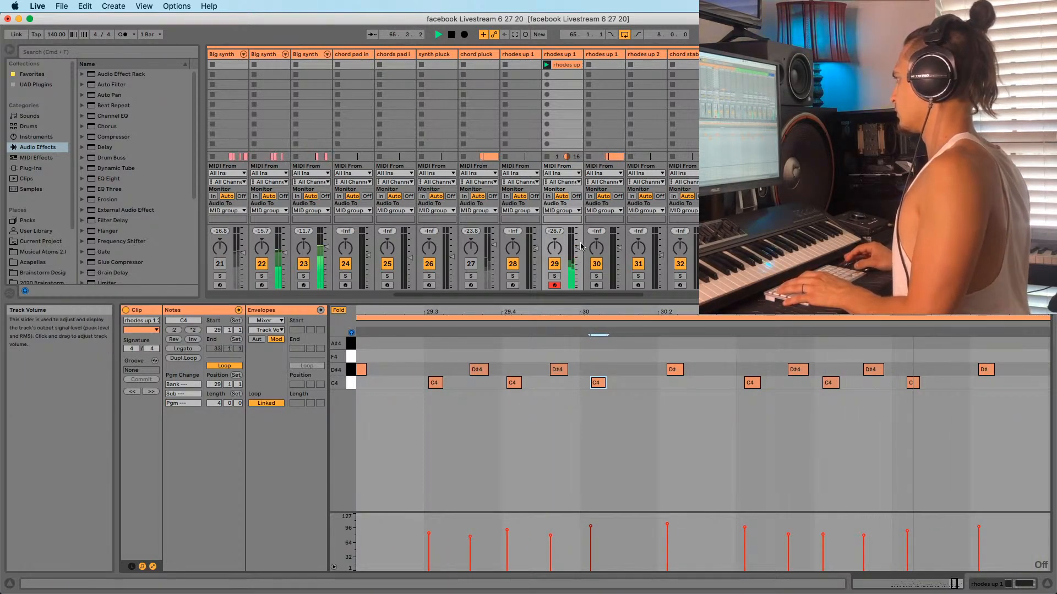
Raise the recorded rhodes track's volume slightly and nudge the clip's notes near beats 30.2 to 31.2 slightly earlier
drag(577, 248, 577, 243)
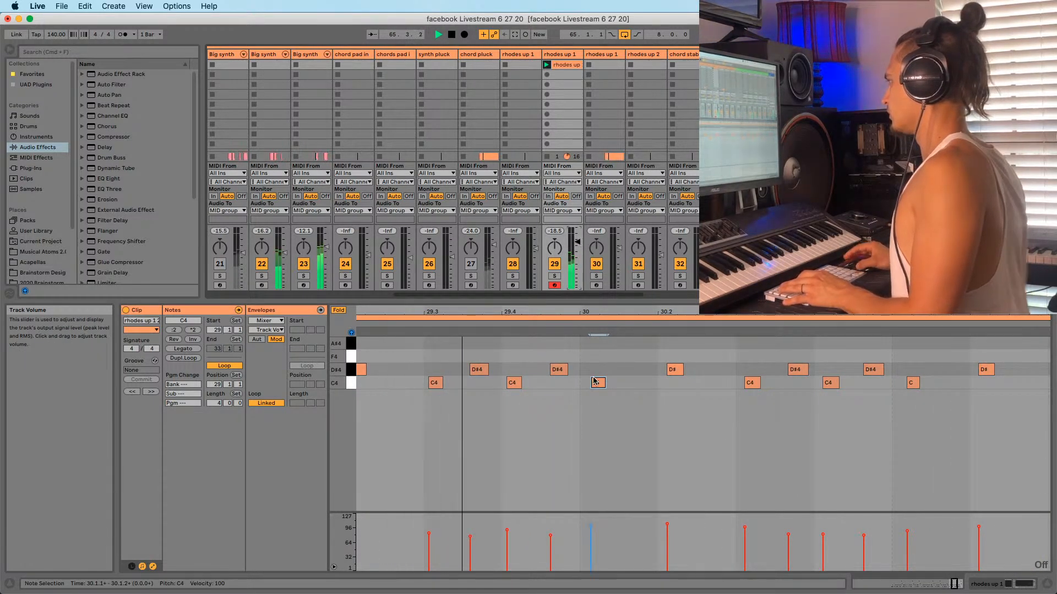
drag(672, 371, 669, 371)
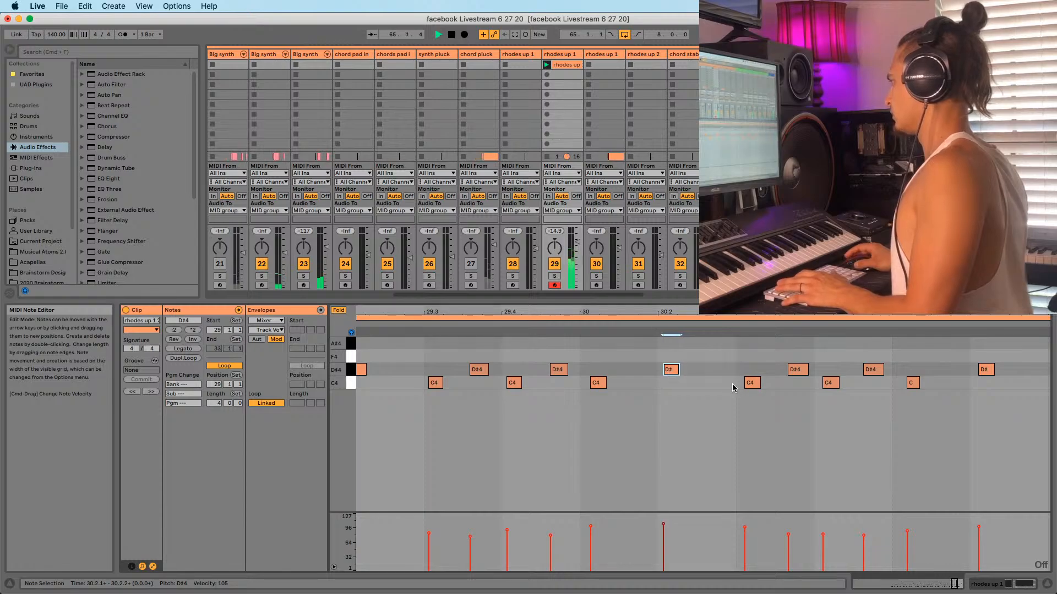
click(752, 383)
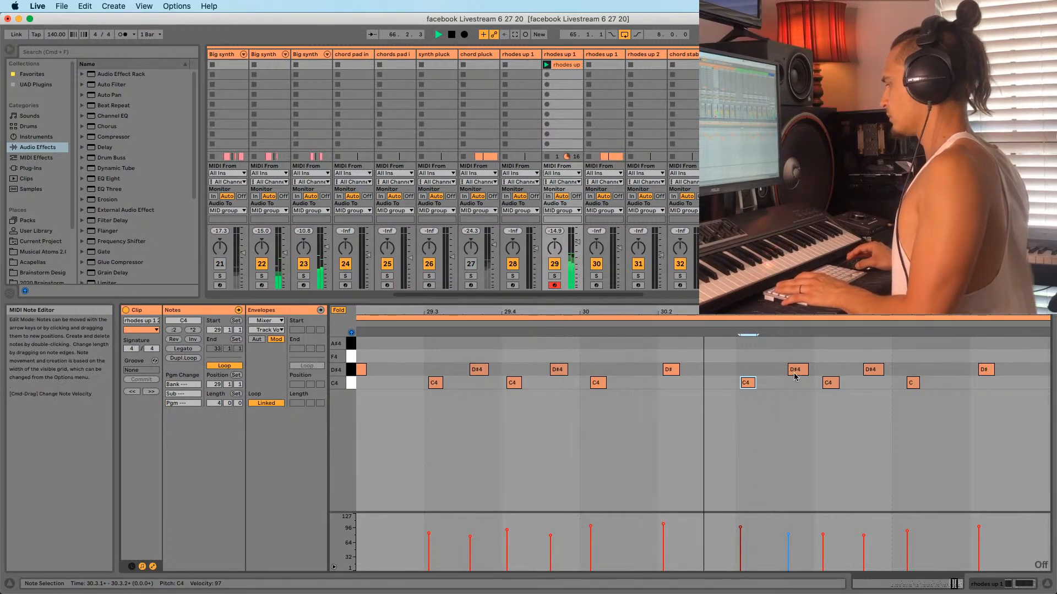
drag(798, 374, 906, 384)
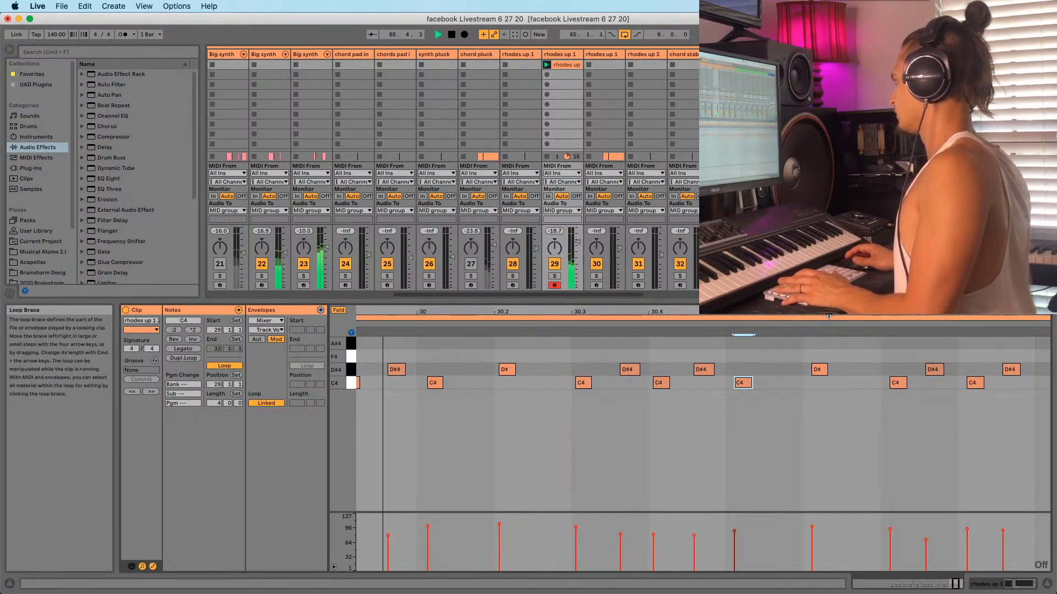
key(minus)
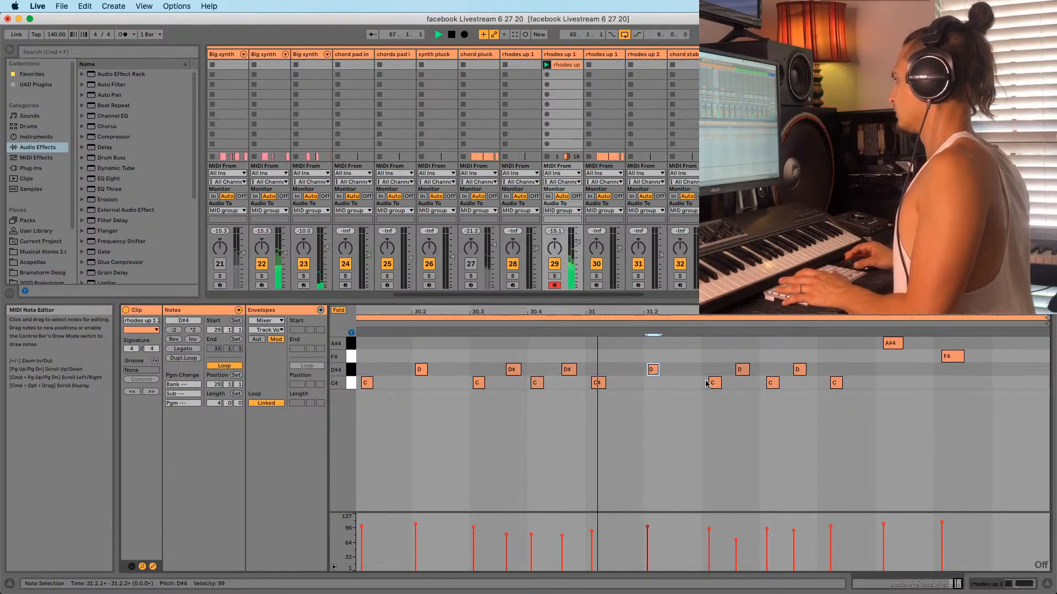
Nudge the C4 and D#4 notes between 31.3 and 32.1 slightly earlier, and lengthen the D#4 at 30.2 a little
click(712, 383)
click(743, 372)
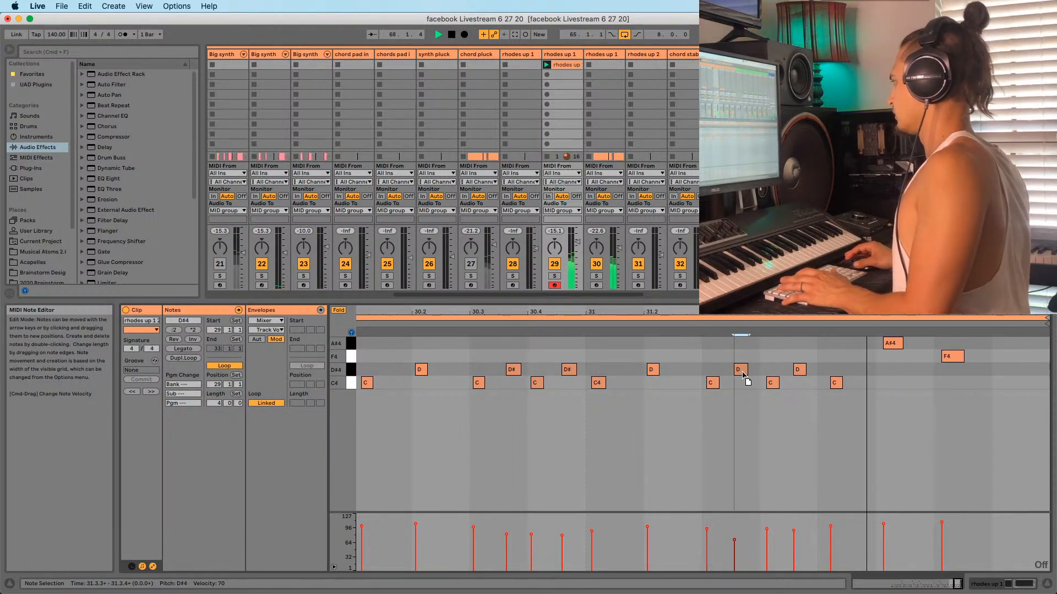
click(773, 384)
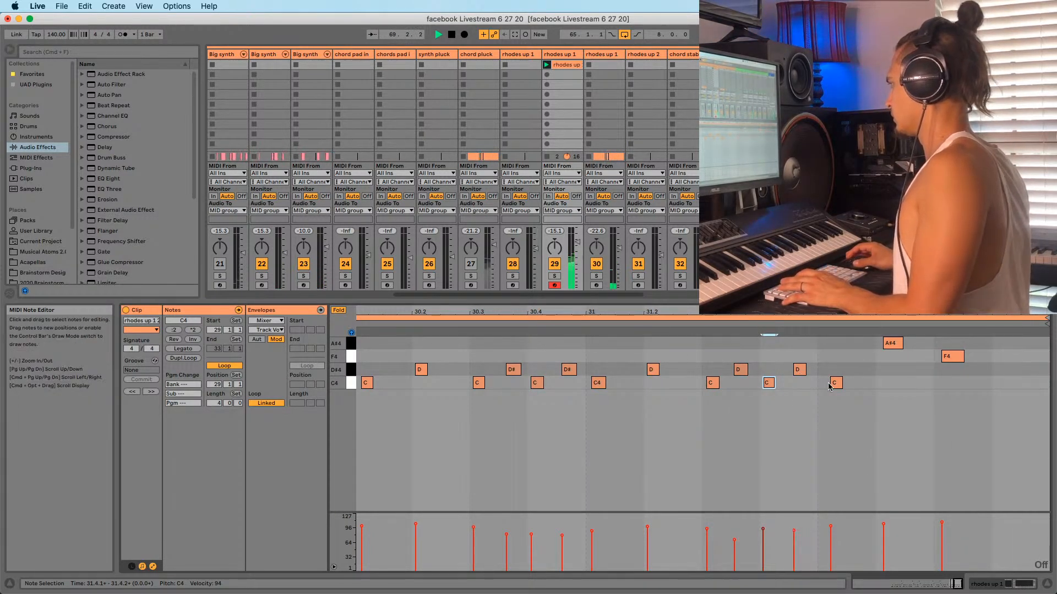
drag(833, 387, 831, 387)
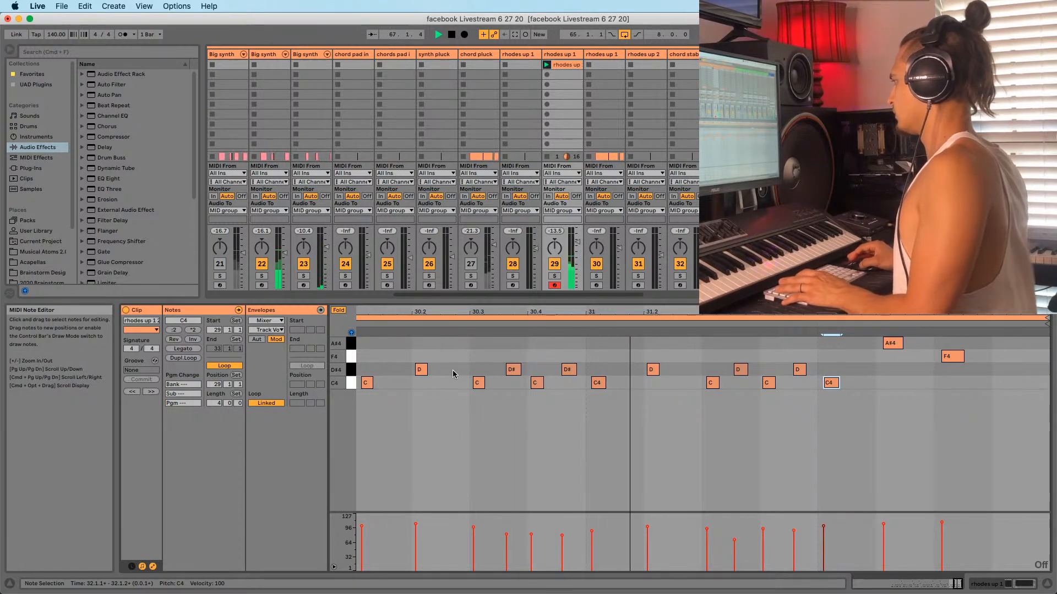
click(423, 370)
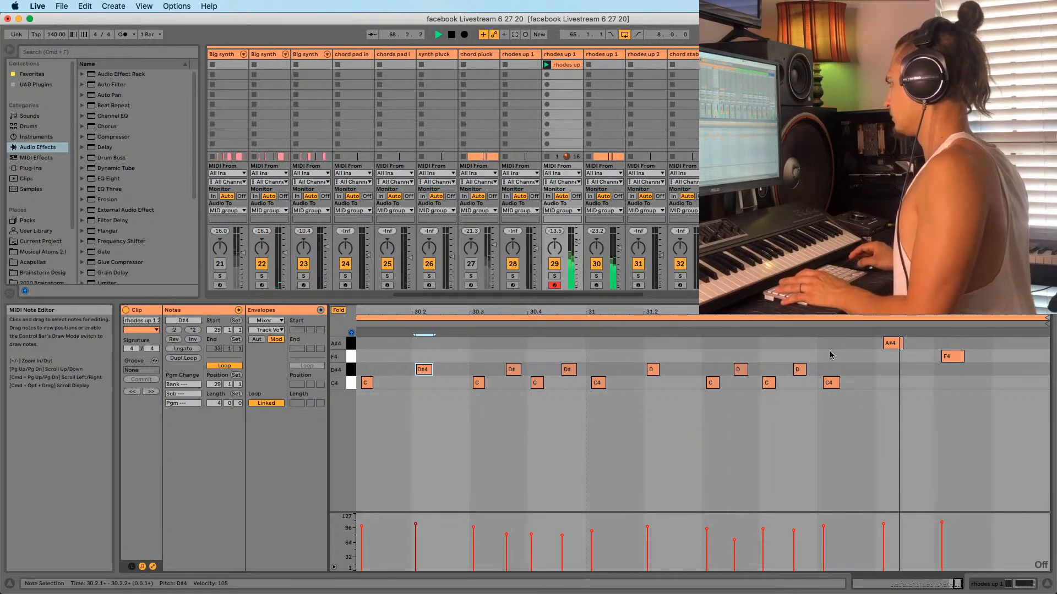
click(831, 383)
Check the whole four-bar rhodes loop during playback and lower the recorded rhodes track's volume slightly
drag(853, 312, 853, 247)
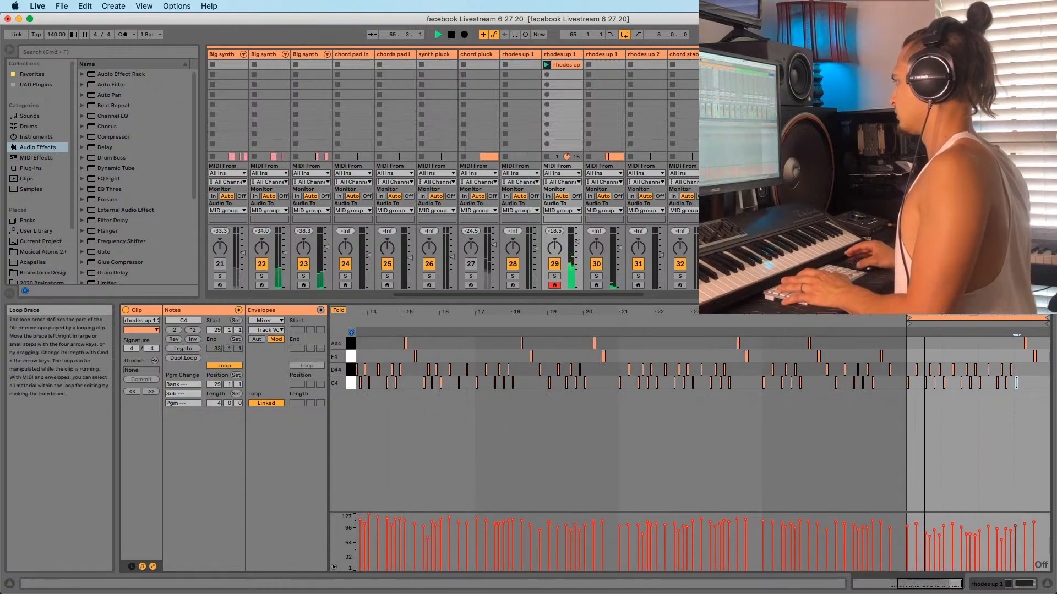
drag(853, 312, 853, 352)
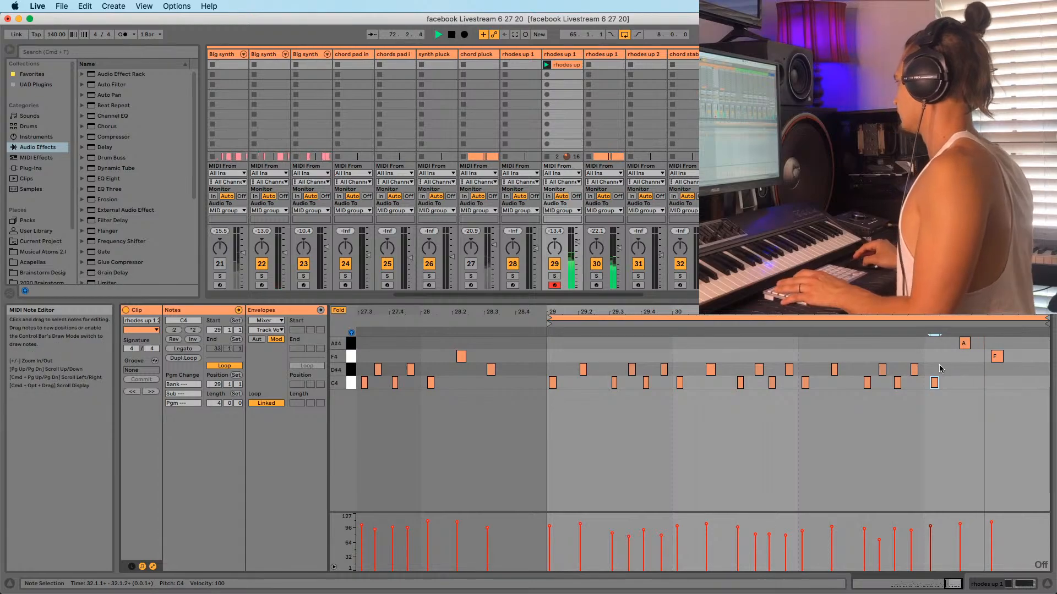
drag(579, 246, 578, 248)
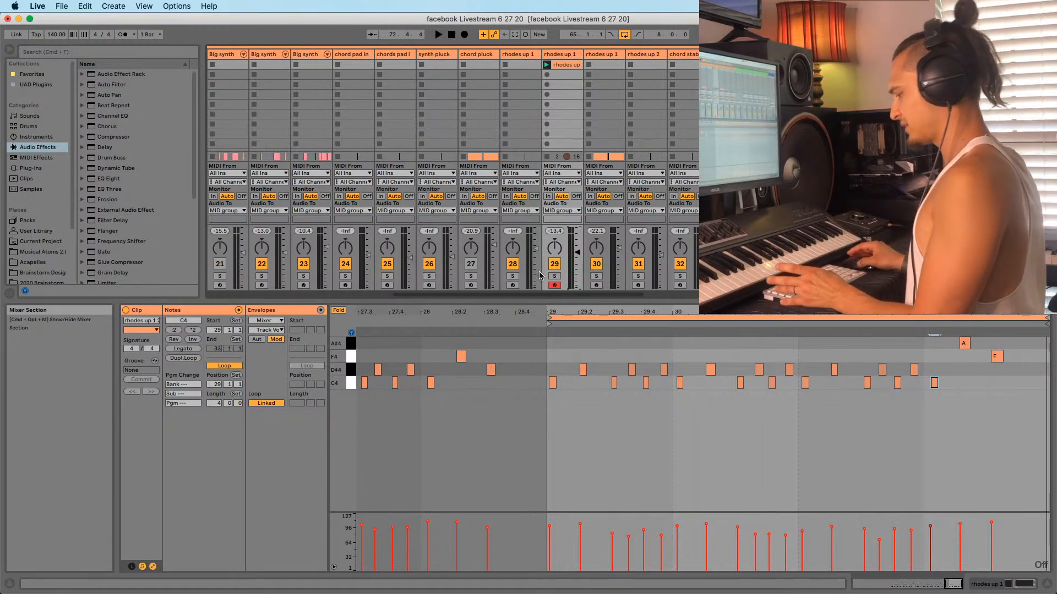
Place the rhodes clip from its Session View slot in the arrangement at 65.1 and return the track to arrangement playback
key(Tab)
key(Tab)
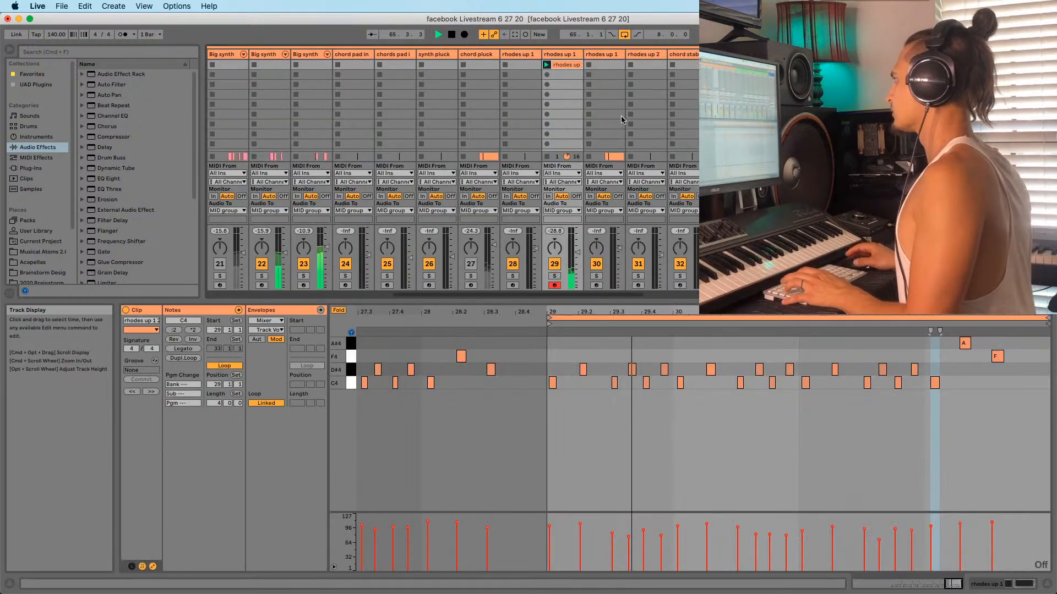
key(Tab)
drag(575, 65, 568, 213)
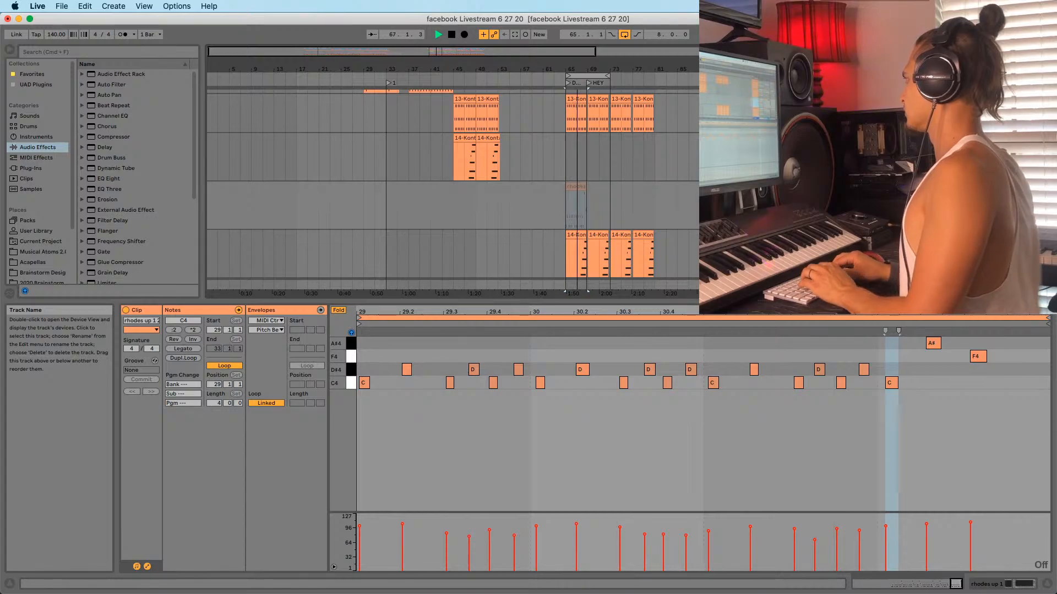
click(1010, 196)
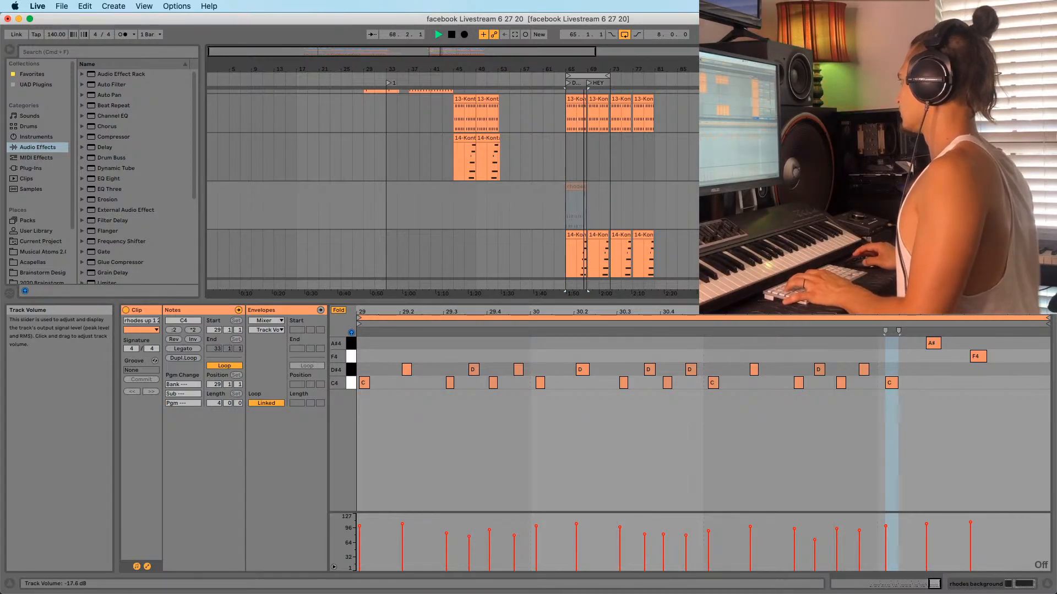
click(908, 70)
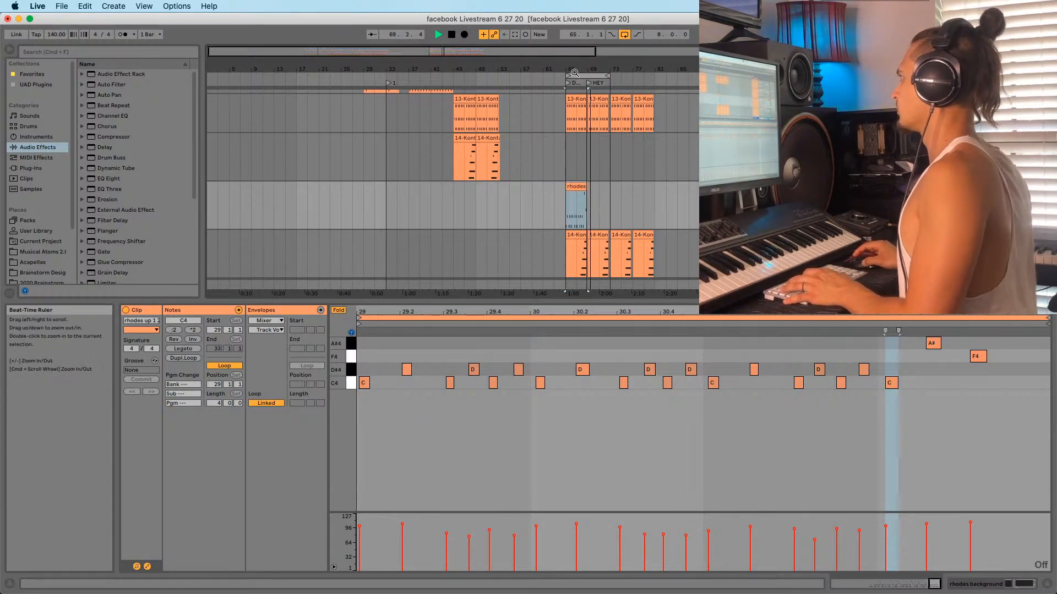
Copy the rhodes clip directly after itself so the melody also covers the four bars from the HEY marker
drag(582, 70, 569, 130)
drag(559, 218, 614, 205)
click(1010, 196)
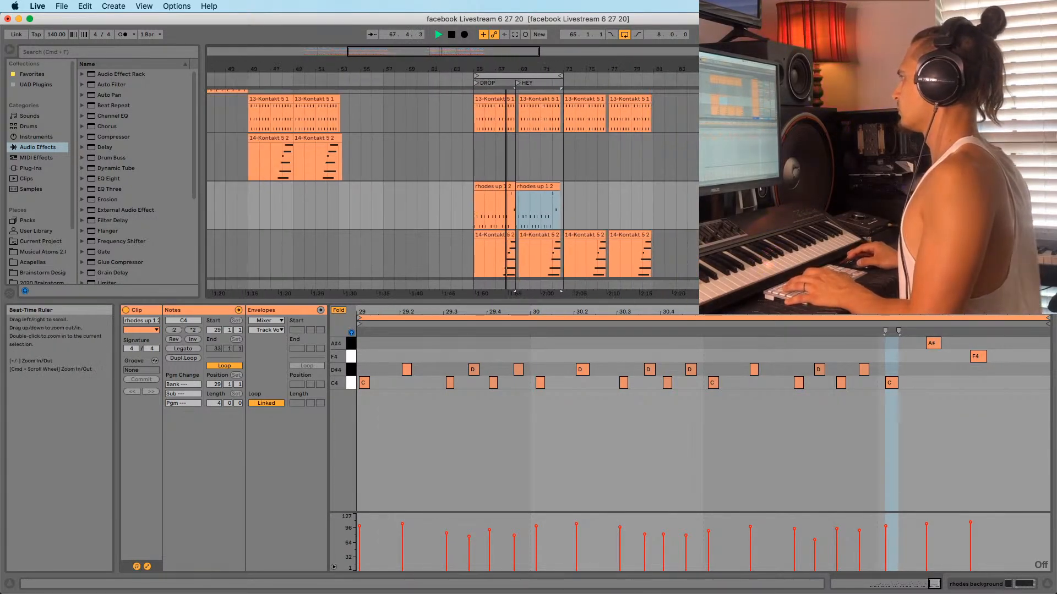
drag(551, 72, 534, 60)
Play the drop from 65.1 and look over the parts on the rhodes, Kontakt, drum and Cm chord tracks
click(474, 220)
scroll(475, 220, up, 3)
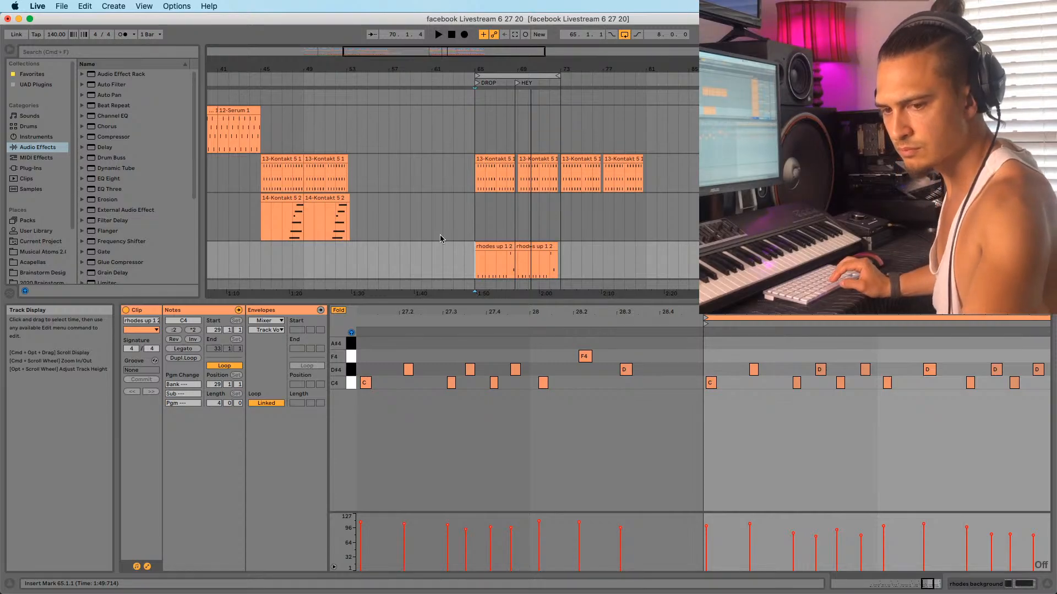
key(space)
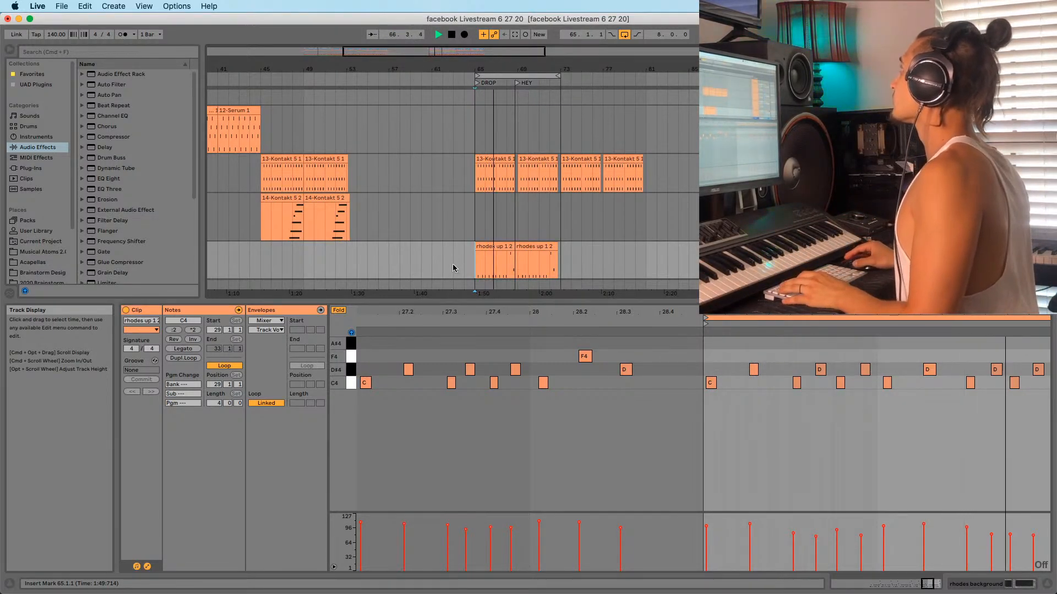
click(472, 231)
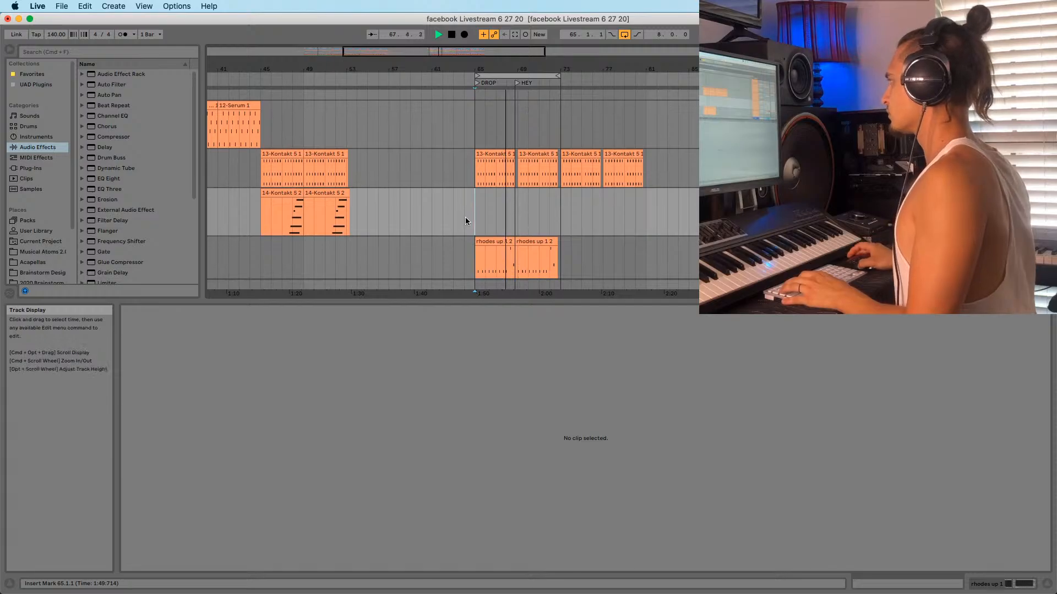
scroll(476, 232, down, 1)
click(478, 228)
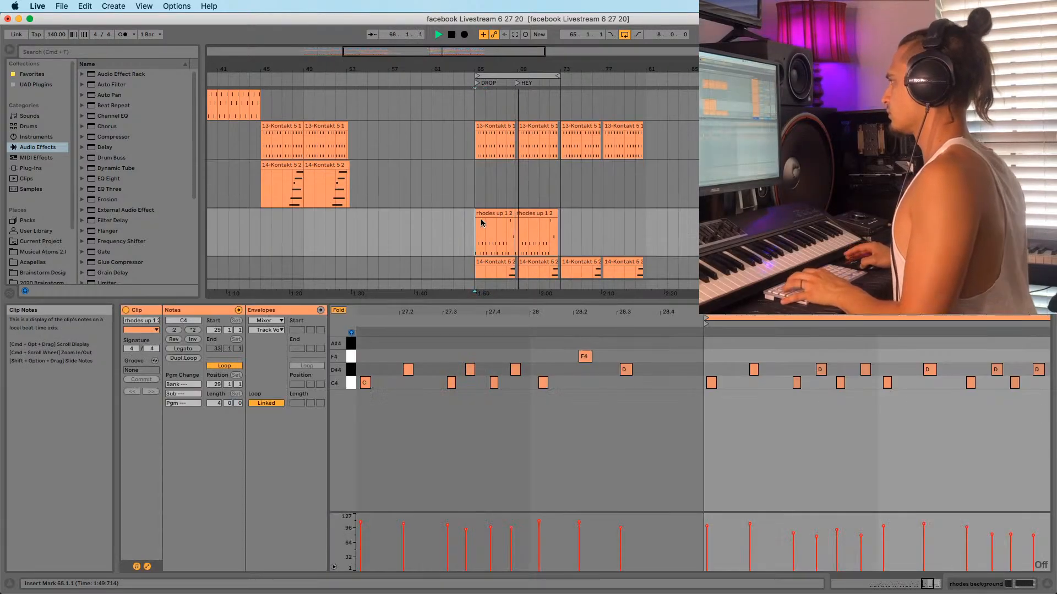
scroll(478, 227, down, 4)
scroll(479, 227, down, 6)
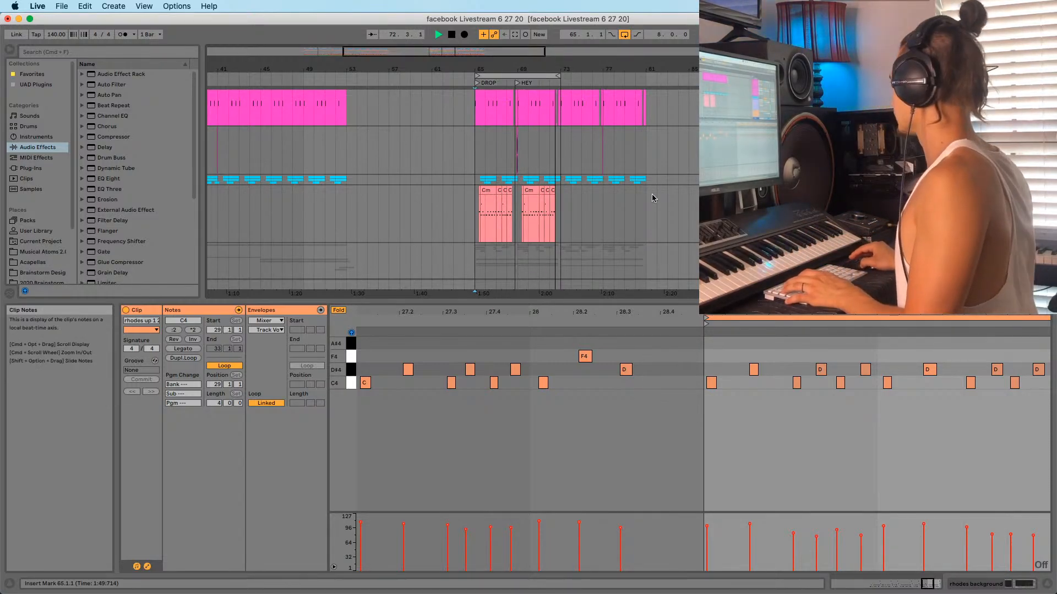
click(477, 240)
scroll(477, 241, down, 8)
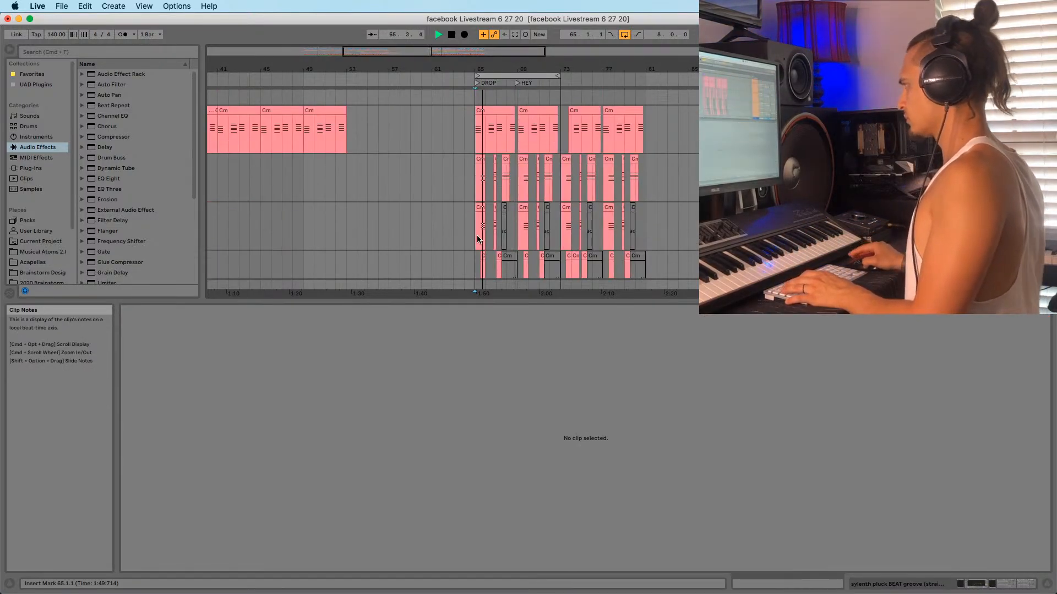
Look over the Cm chord, drum and vocal tracks in the drop and replay it with the vocal chops in closer view
scroll(512, 214, up, 8)
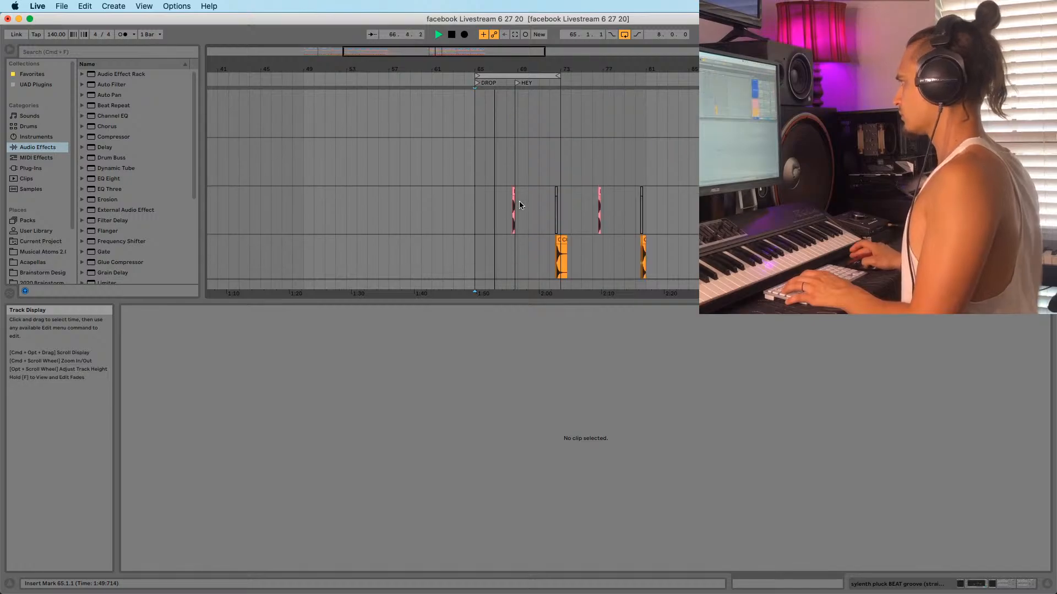
scroll(542, 226, down, 9)
key(space)
scroll(542, 227, down, 12)
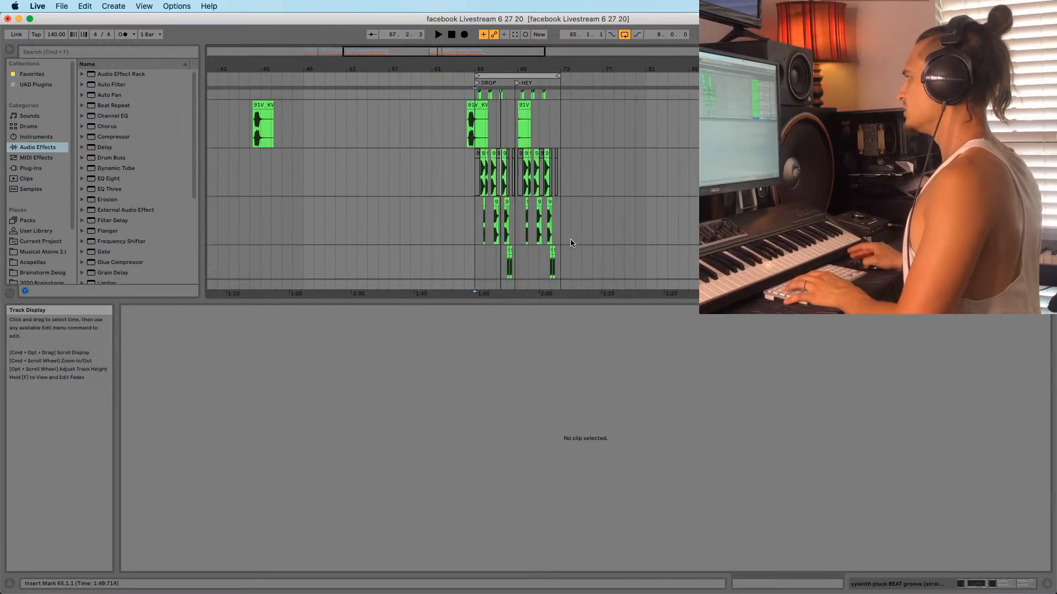
scroll(571, 240, up, 4)
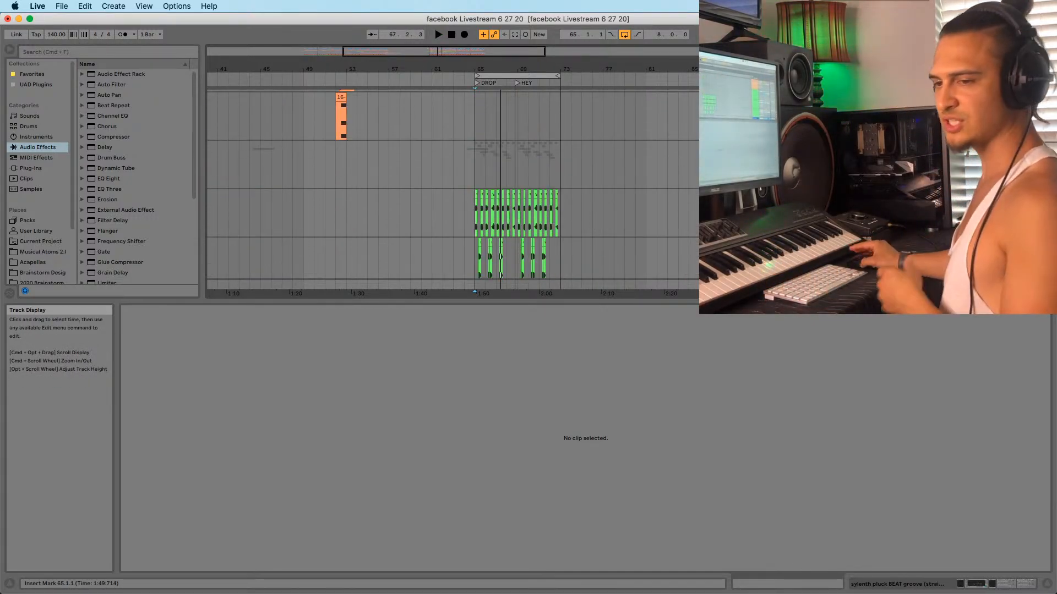
click(471, 160)
drag(477, 69, 396, 52)
key(space)
scroll(392, 207, down, 3)
scroll(392, 211, down, 3)
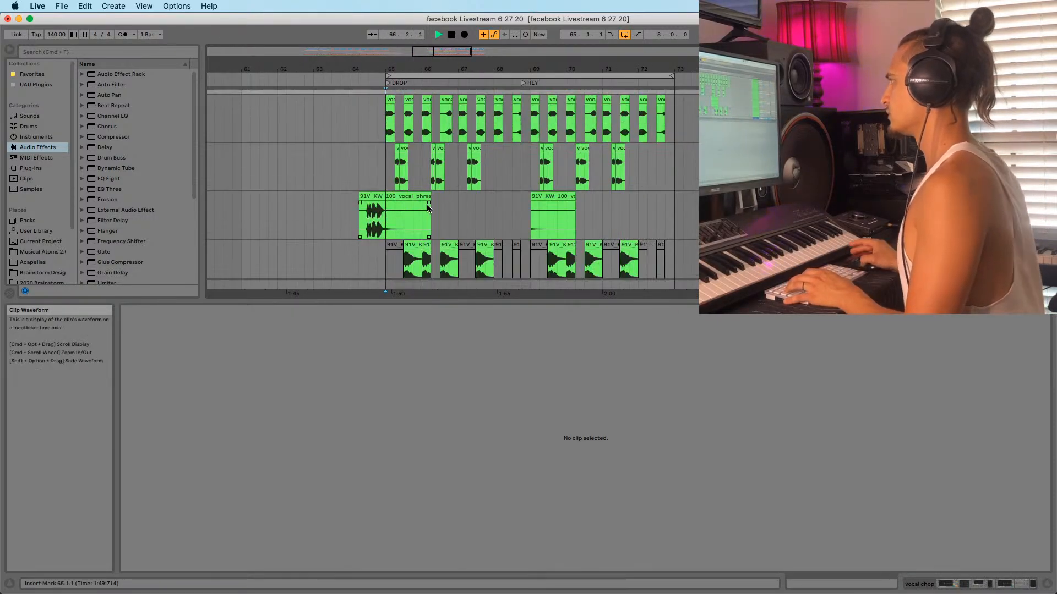
Play the drop repeatedly from 65.1 and compare the slices on the vocal sample and vocal phrase tracks
click(389, 183)
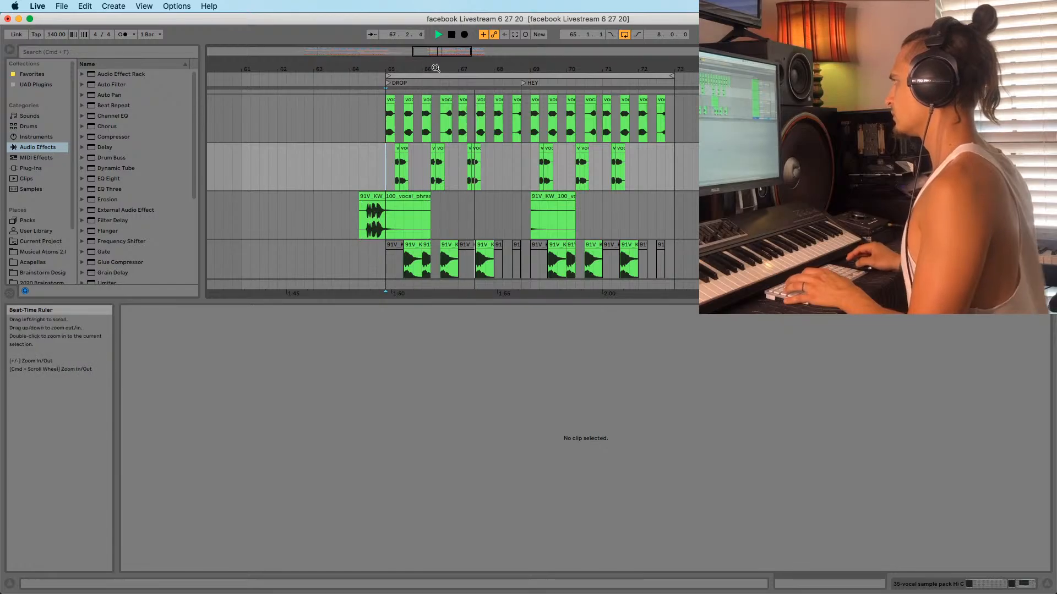
drag(435, 66, 434, 51)
scroll(416, 237, down, 3)
click(415, 240)
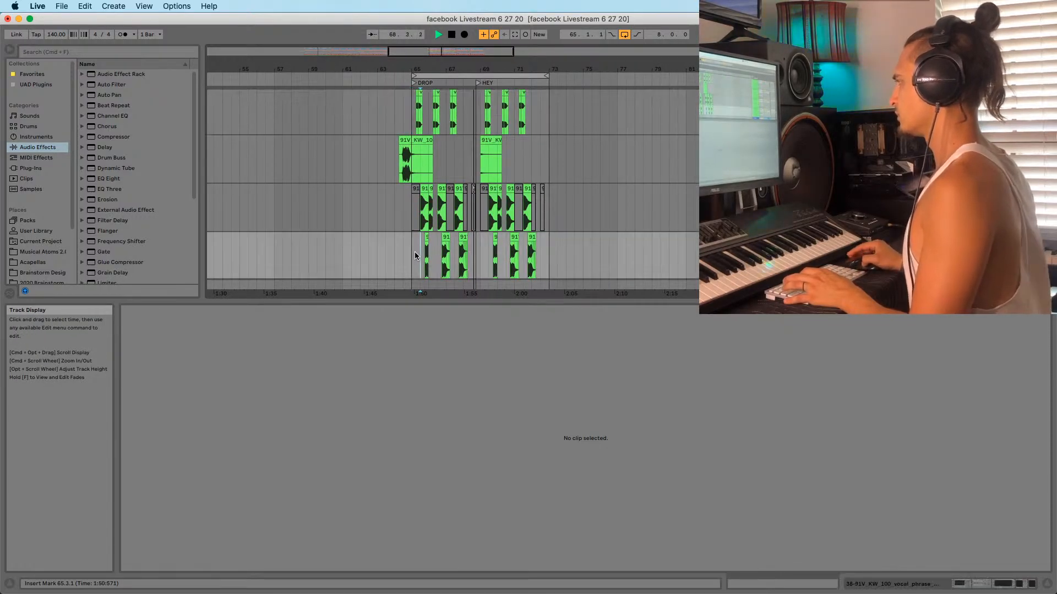
scroll(425, 187, down, 2)
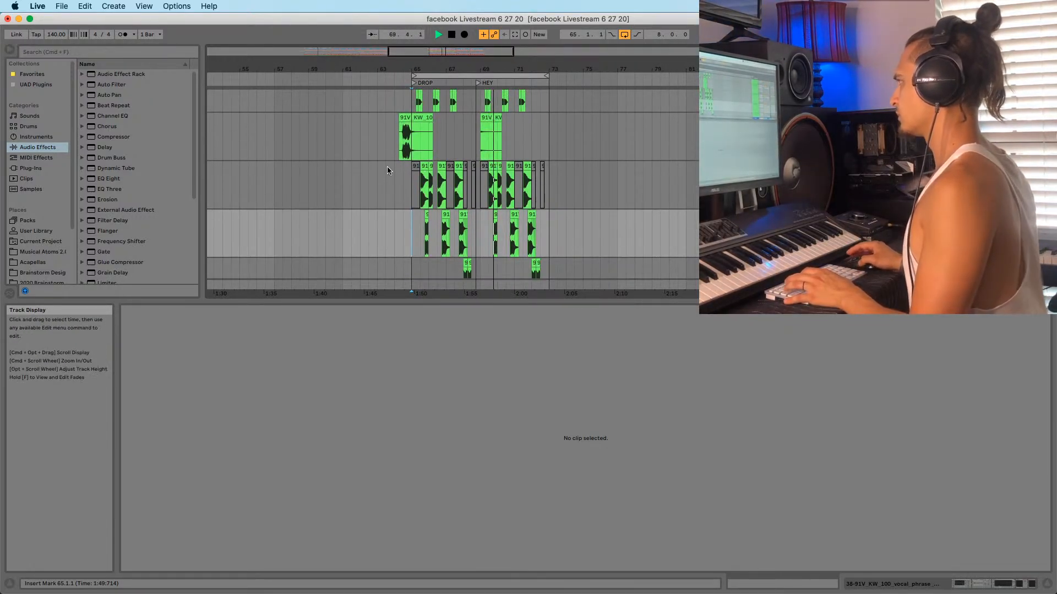
scroll(421, 200, down, 2)
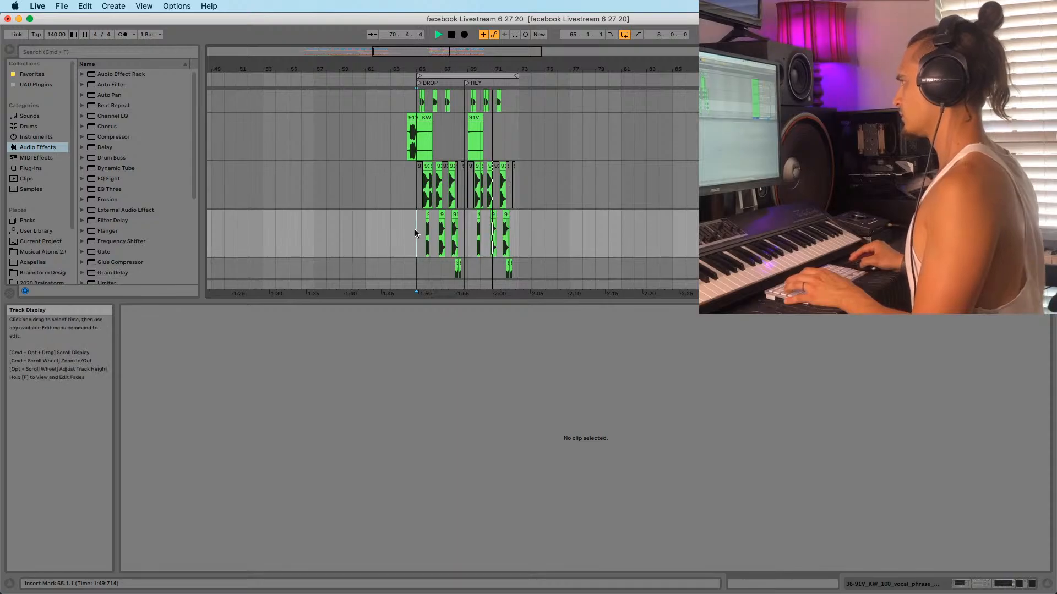
click(430, 165)
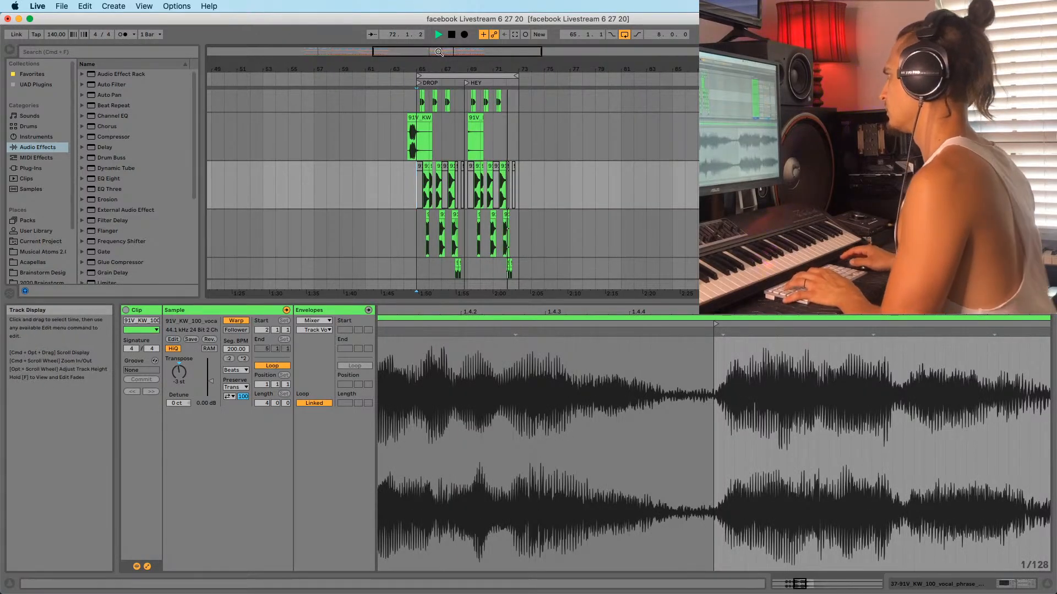
drag(438, 64, 415, 101)
scroll(452, 190, up, 5)
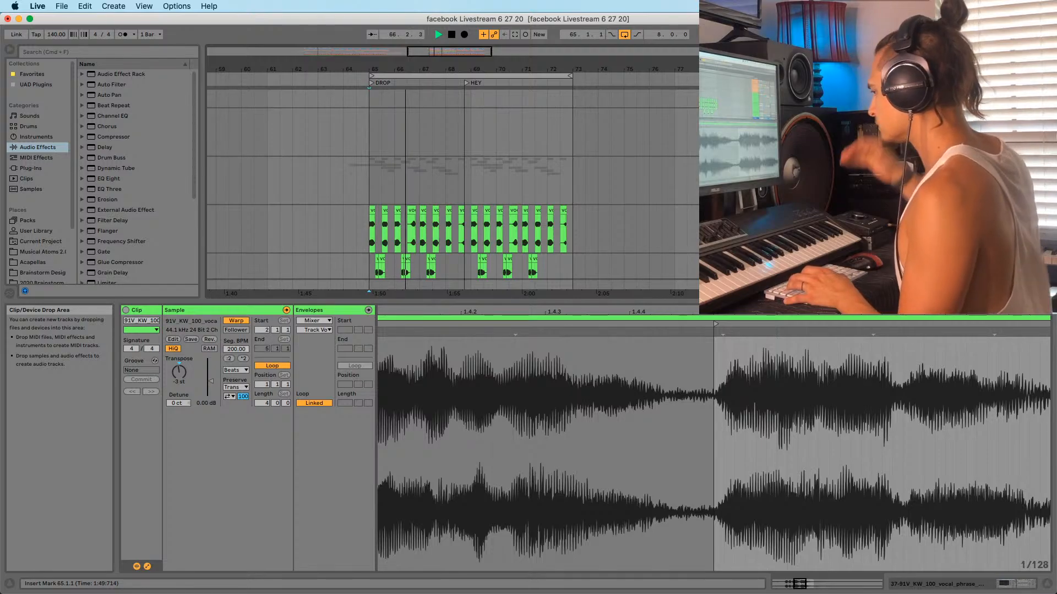
scroll(379, 202, down, 4)
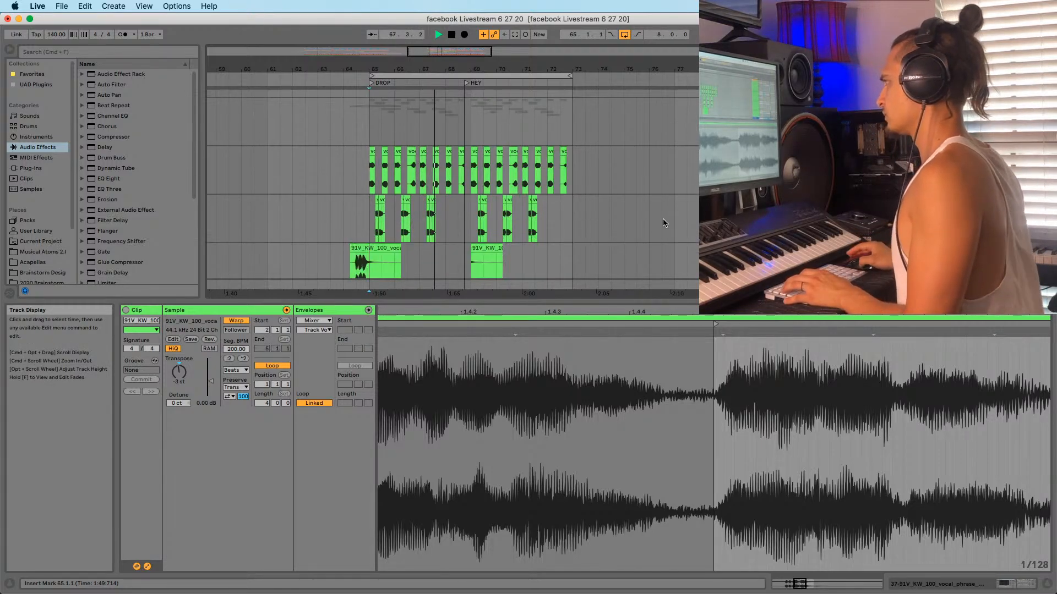
scroll(520, 240, down, 1)
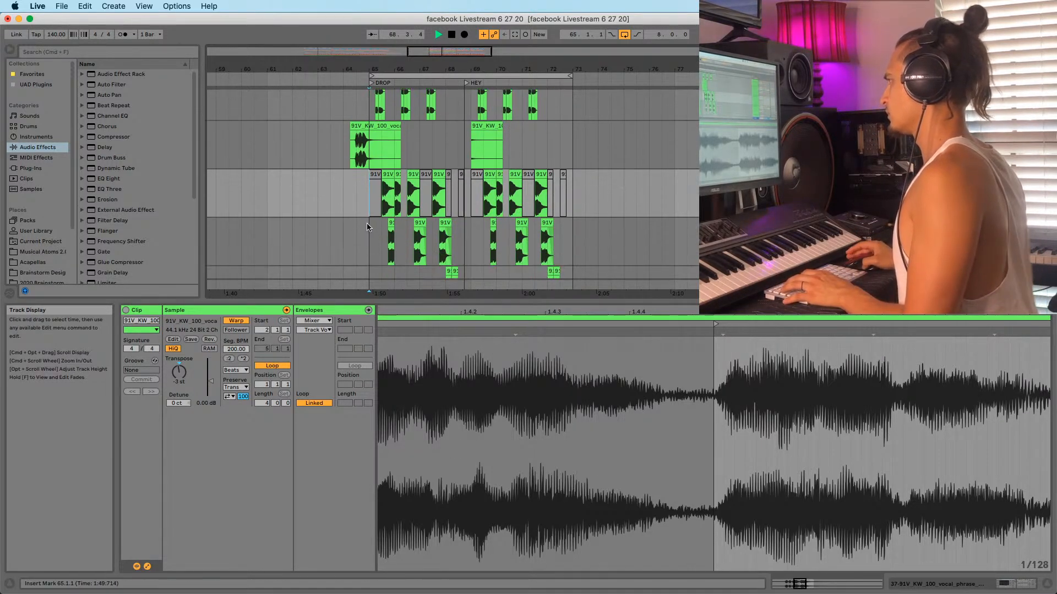
click(380, 240)
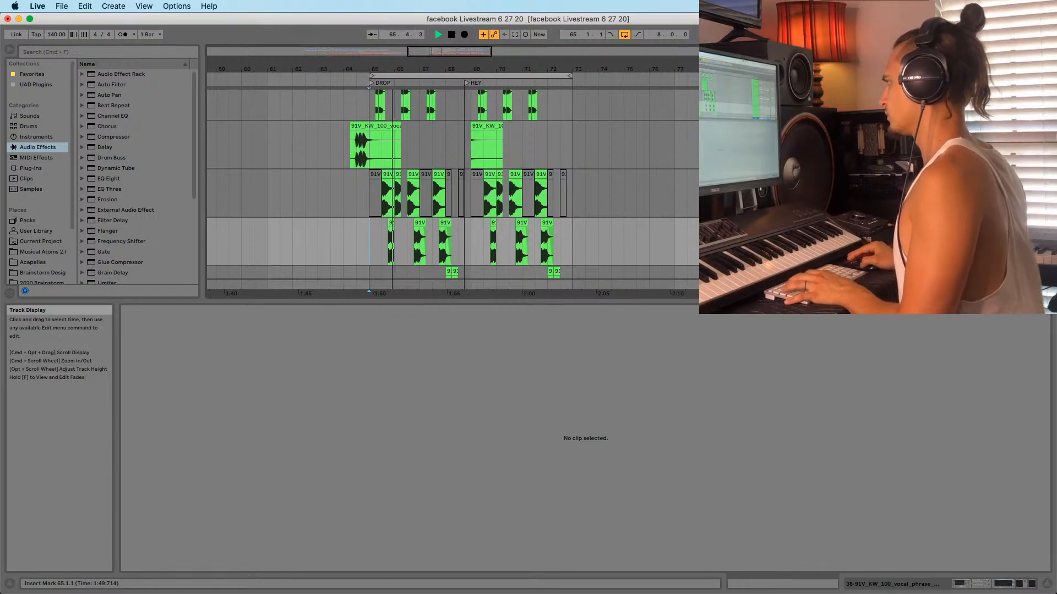
key(space)
key(space)
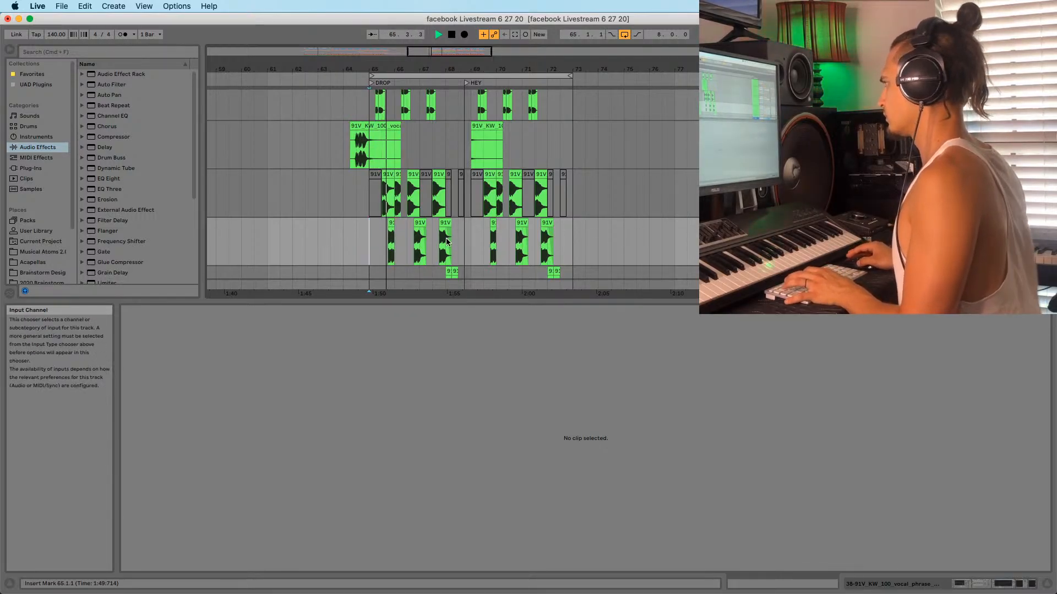
Stop playback and duplicate the 91V_KW_100 vocal phrase track that has slices starting at 65.1
click(398, 174)
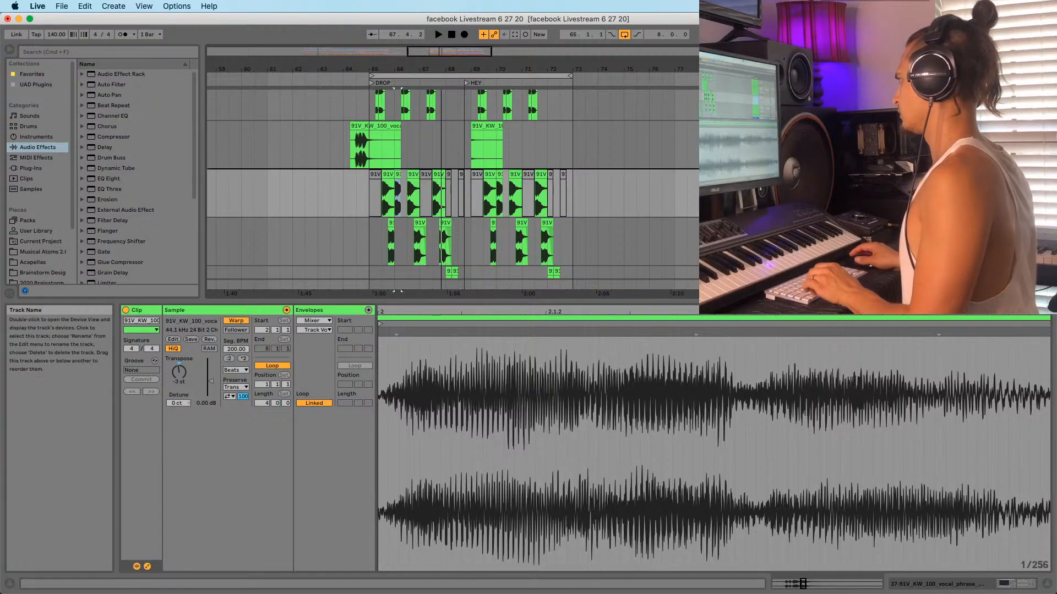
key(super+d)
drag(738, 244, 333, 236)
click(357, 236)
scroll(356, 220, down, 1)
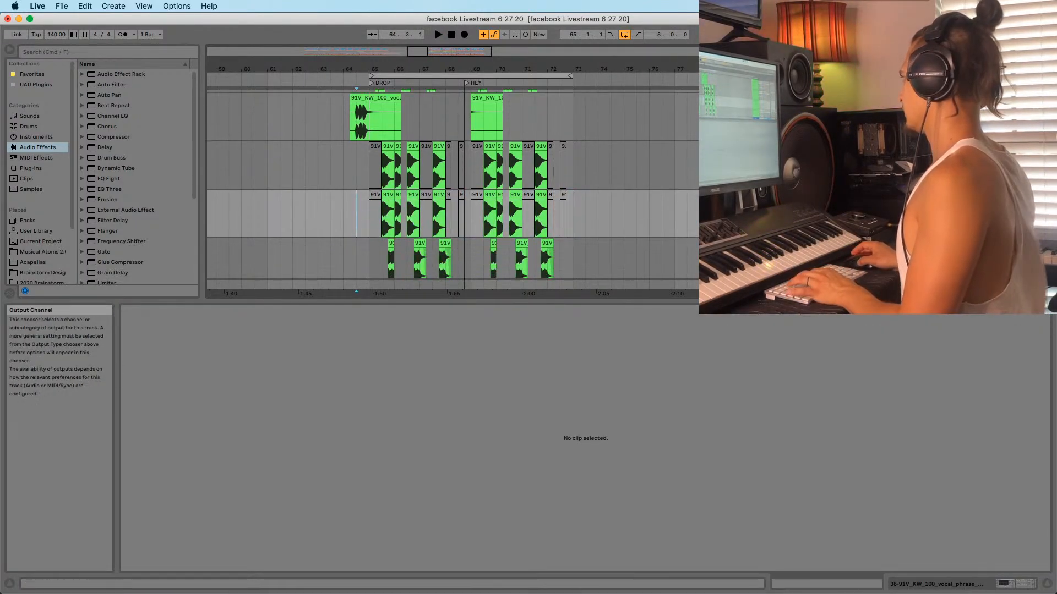
Delete the short slice at 66.1 on the upper copy of the duplicated vocal phrase track and play from 65.1
click(400, 161)
key(Delete)
click(388, 166)
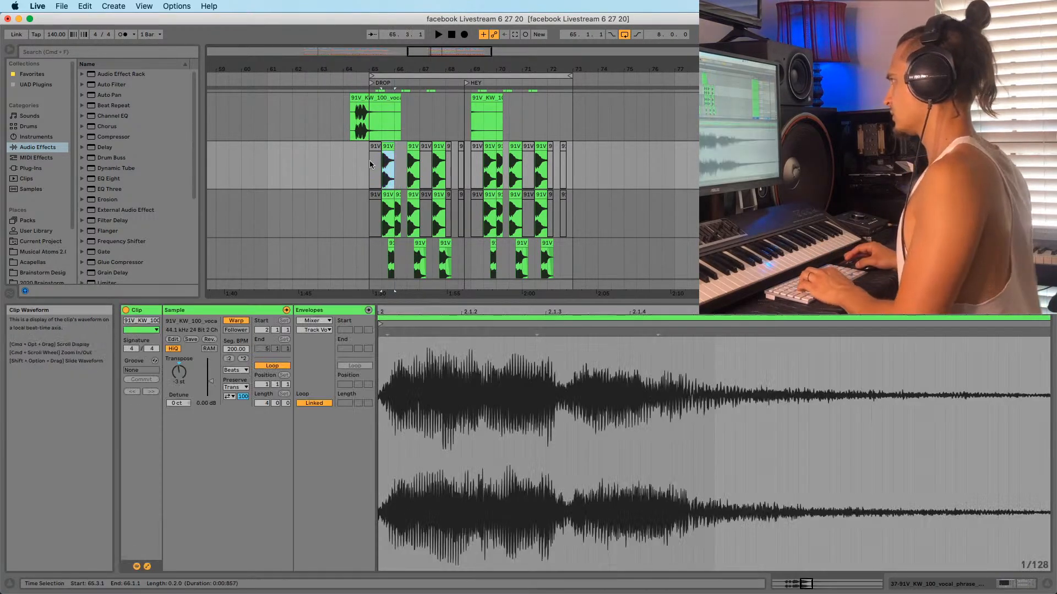
key(space)
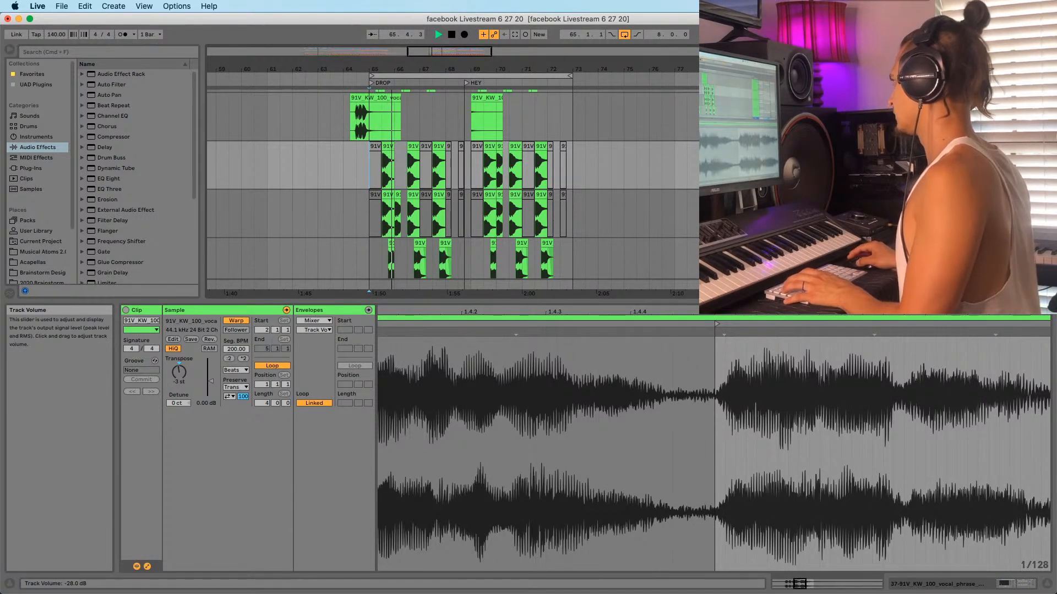
Deactivate the vocal phrase slice between 67.3 and 68.1 on the upper copy
click(439, 148)
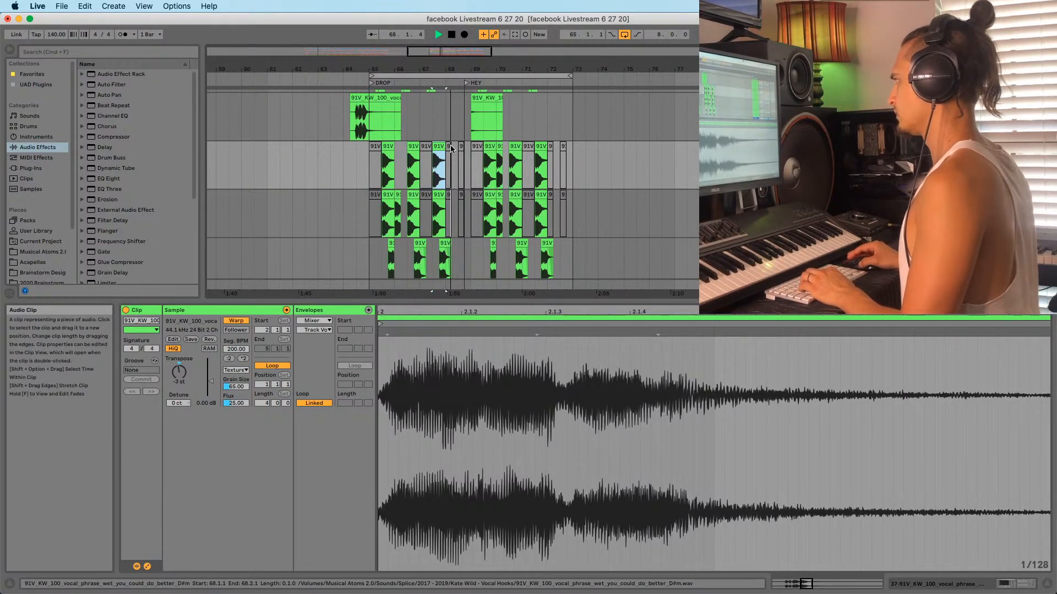
right_click(440, 149)
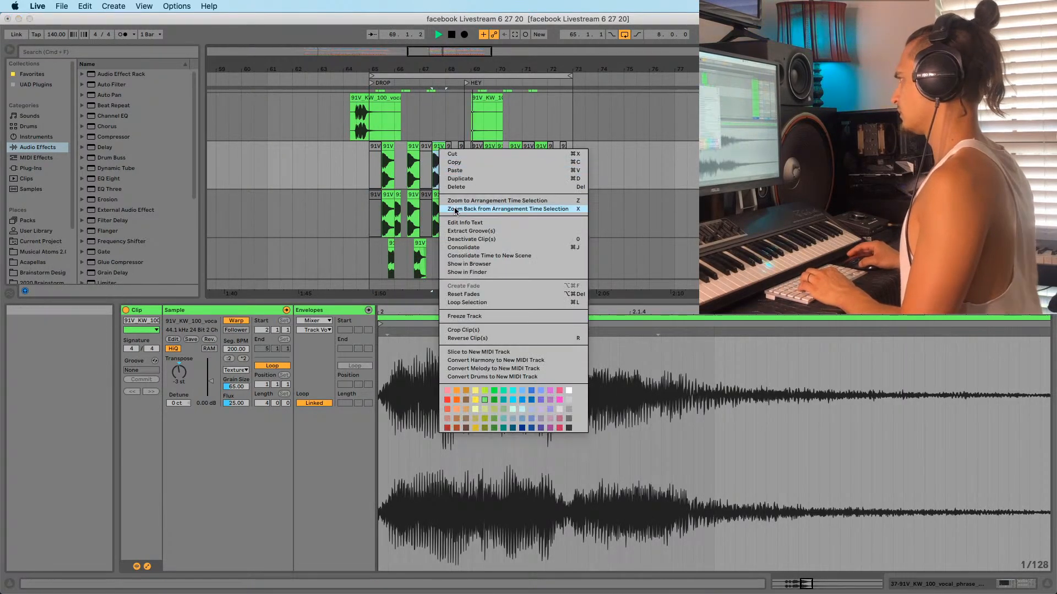
click(463, 239)
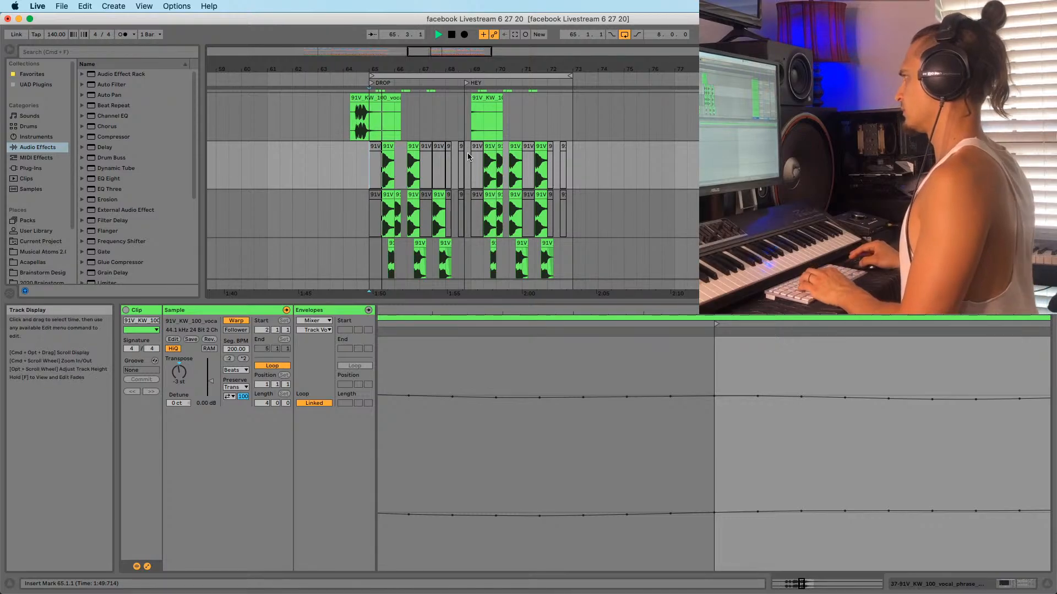
Clear the slices from 69.1 onward on the upper copy and duplicate the edited four bars from 65.1 in their place
drag(468, 157, 624, 157)
key(Delete)
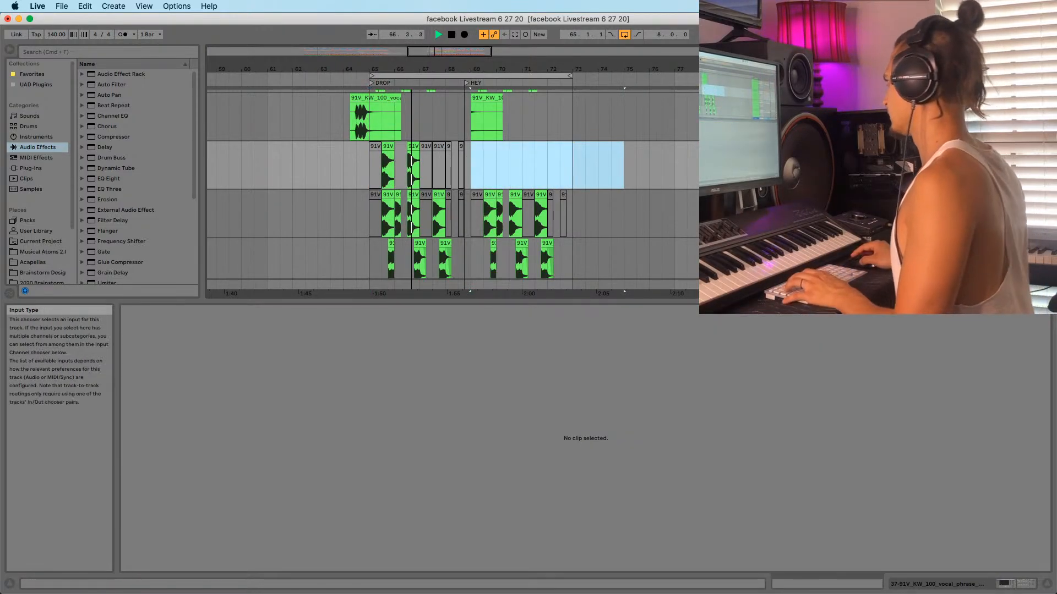
click(374, 179)
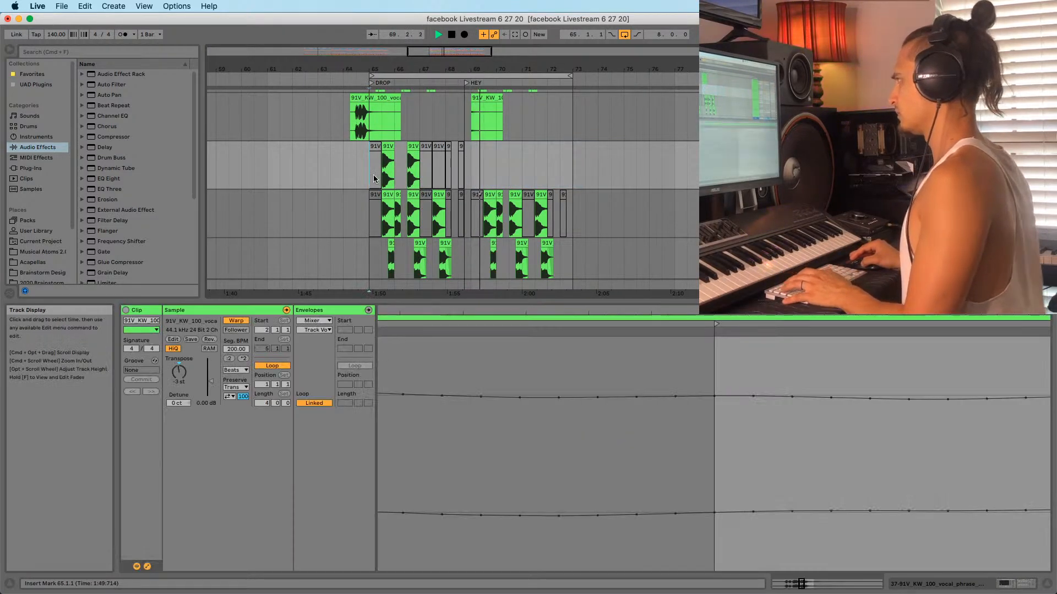
shift+click(469, 162)
key(super+d)
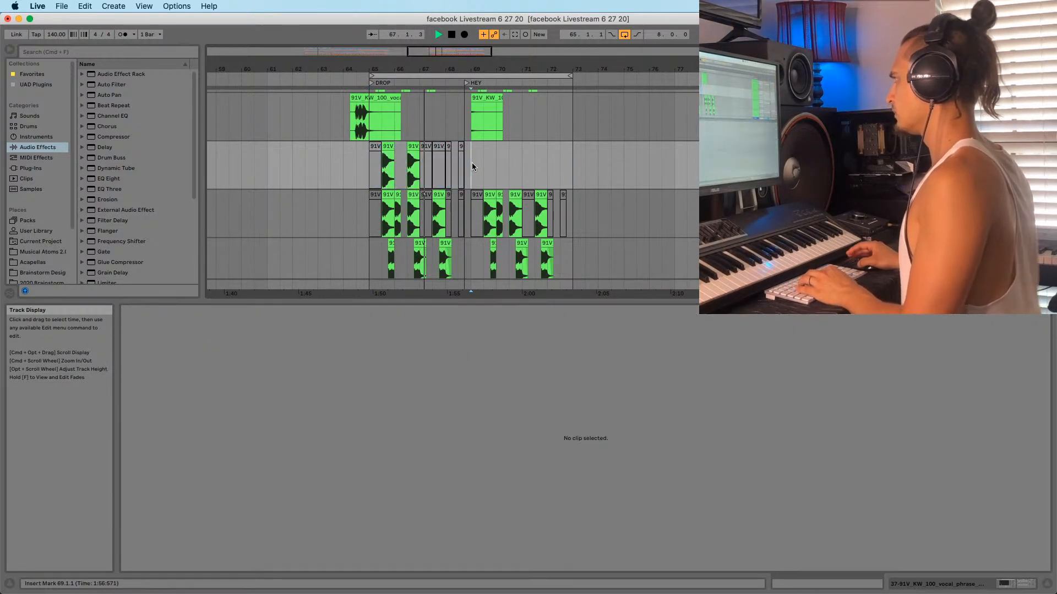
click(373, 175)
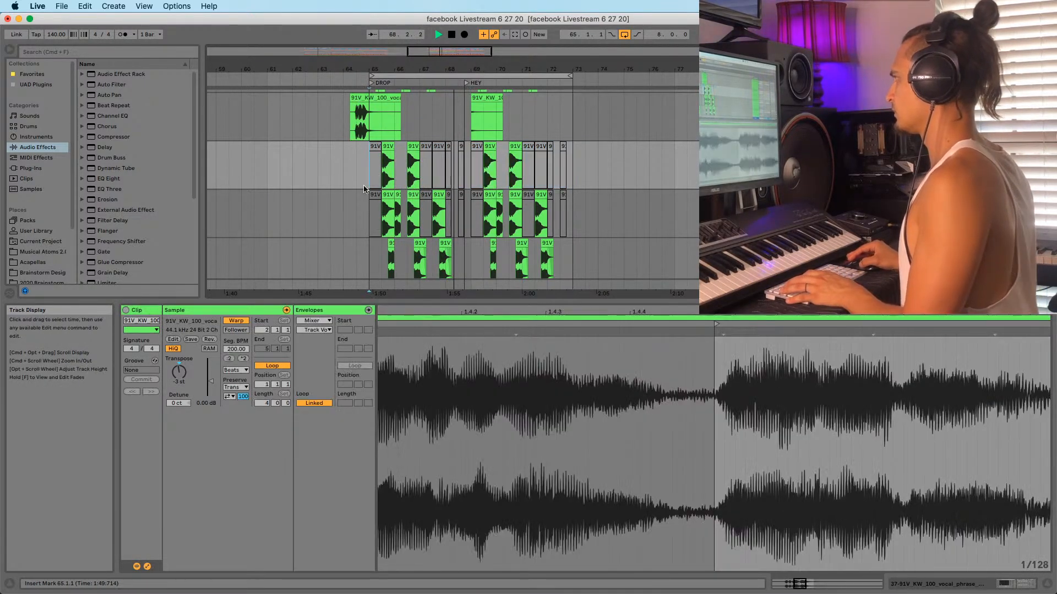
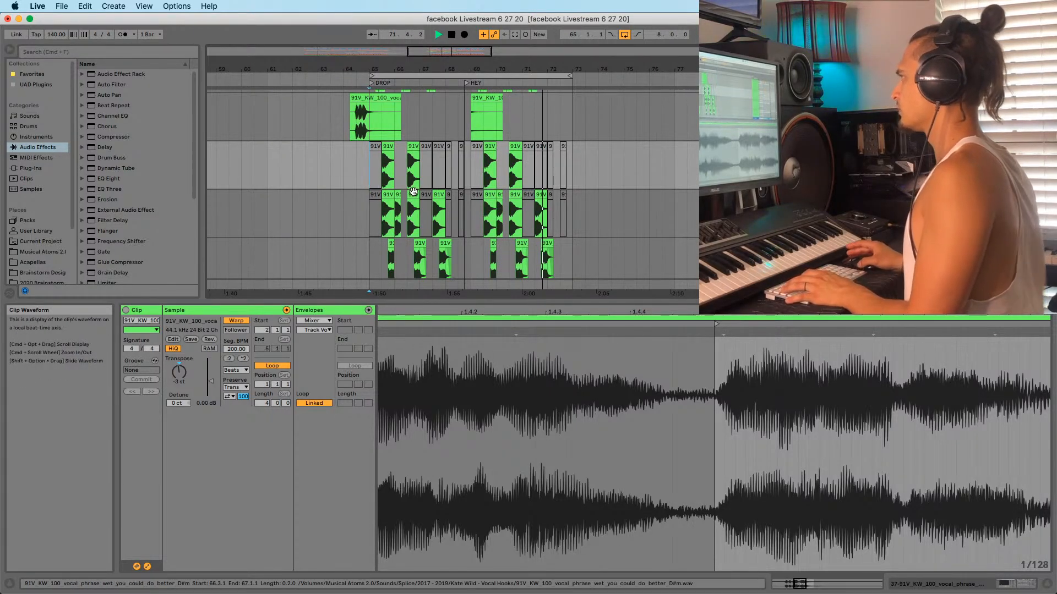
Play the arrangement from 41.1 on the vocal phrase track and save the Live set
scroll(395, 202, up, 3)
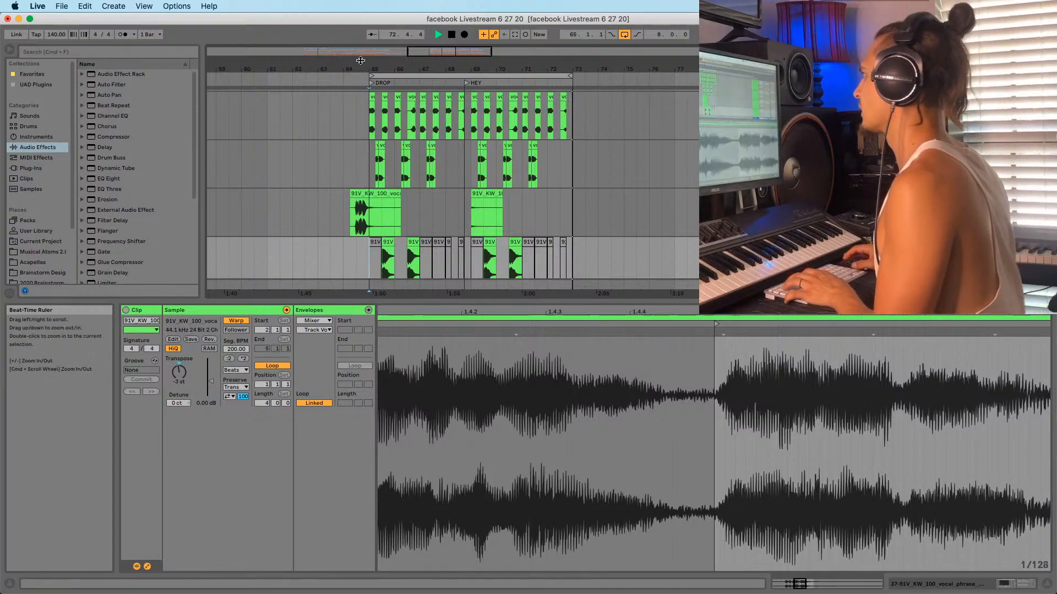
scroll(268, 205, down, 5)
click(268, 220)
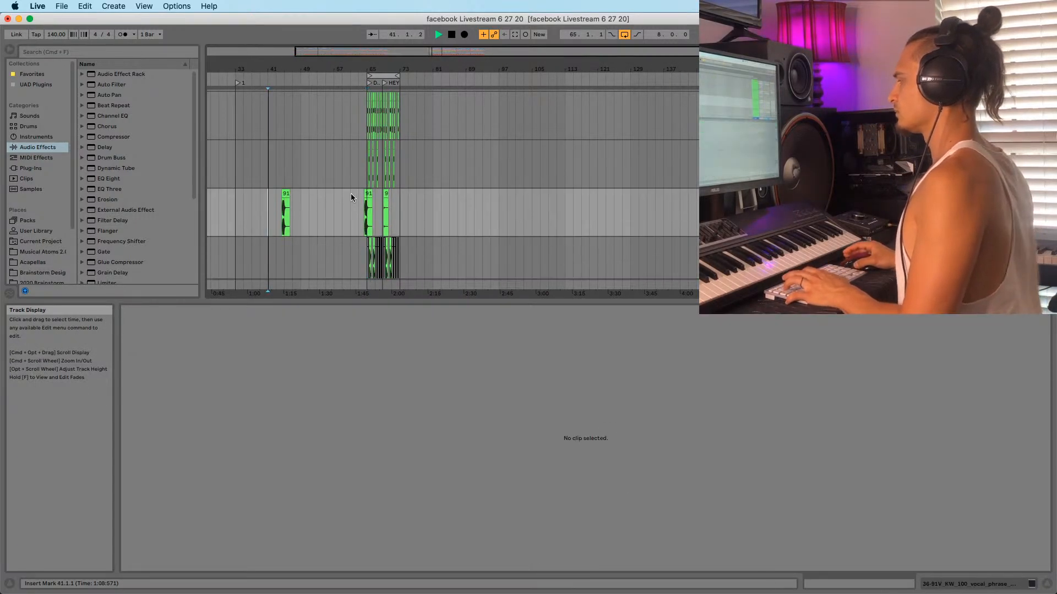
key(super+s)
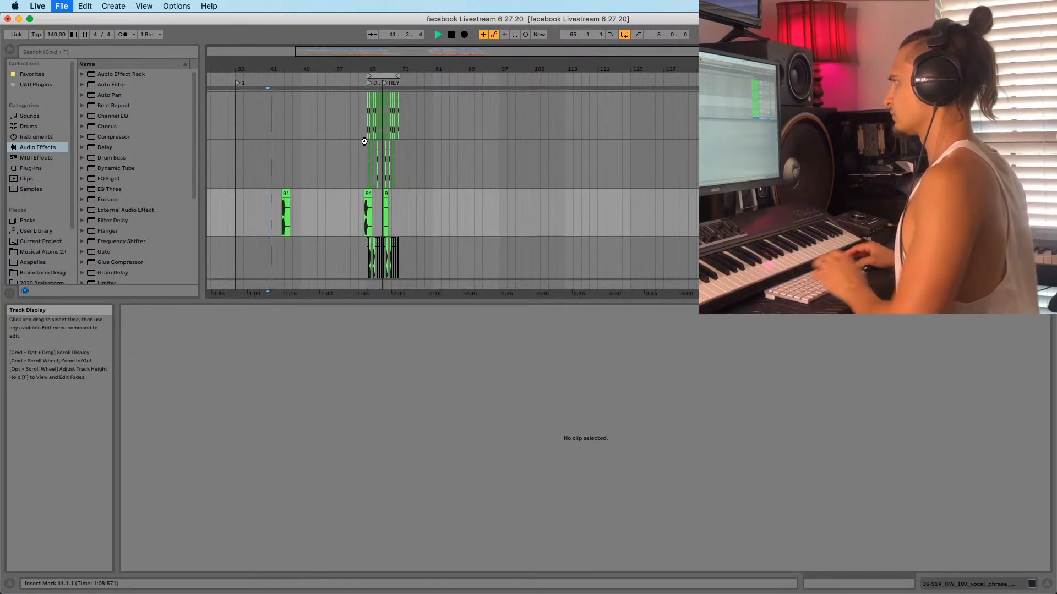
Return to the DROP marker at 65.1 and review the vocal phrase, vocal chop, rhodes and Kontakt parts during playback
click(369, 84)
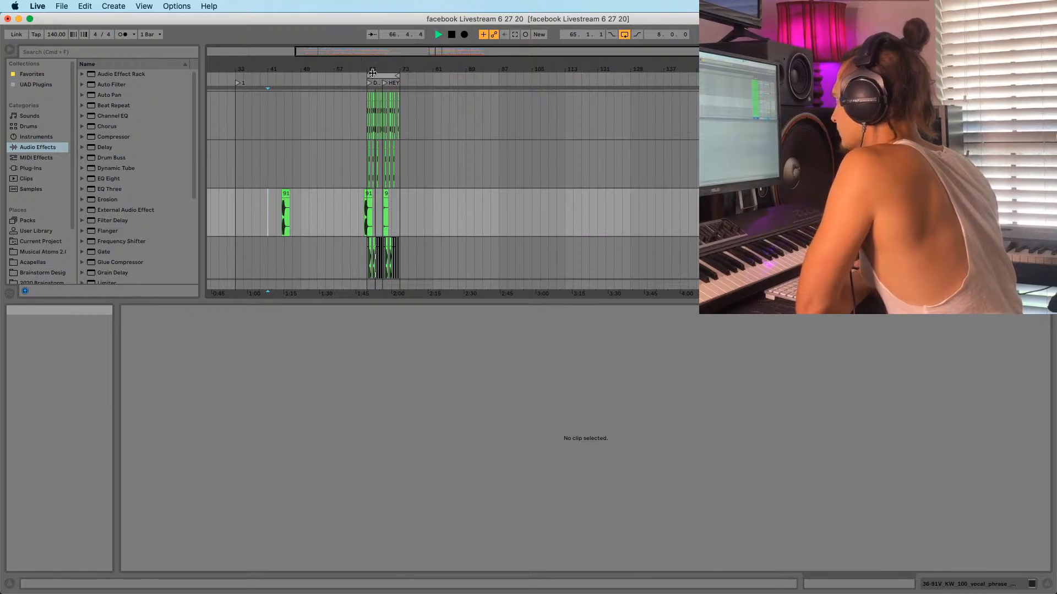
drag(373, 68, 369, 138)
click(350, 223)
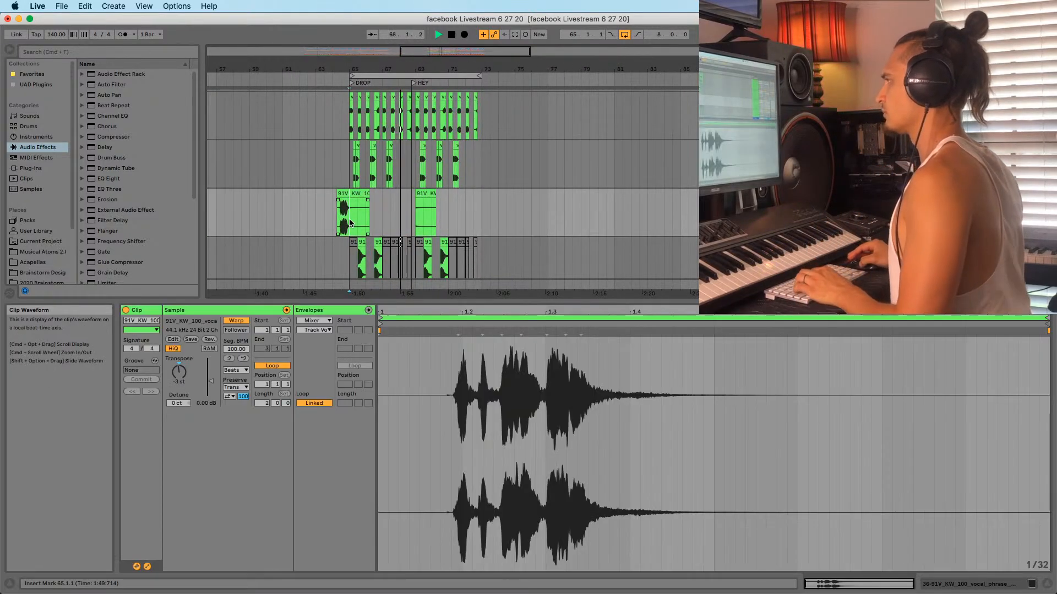
scroll(348, 217, up, 5)
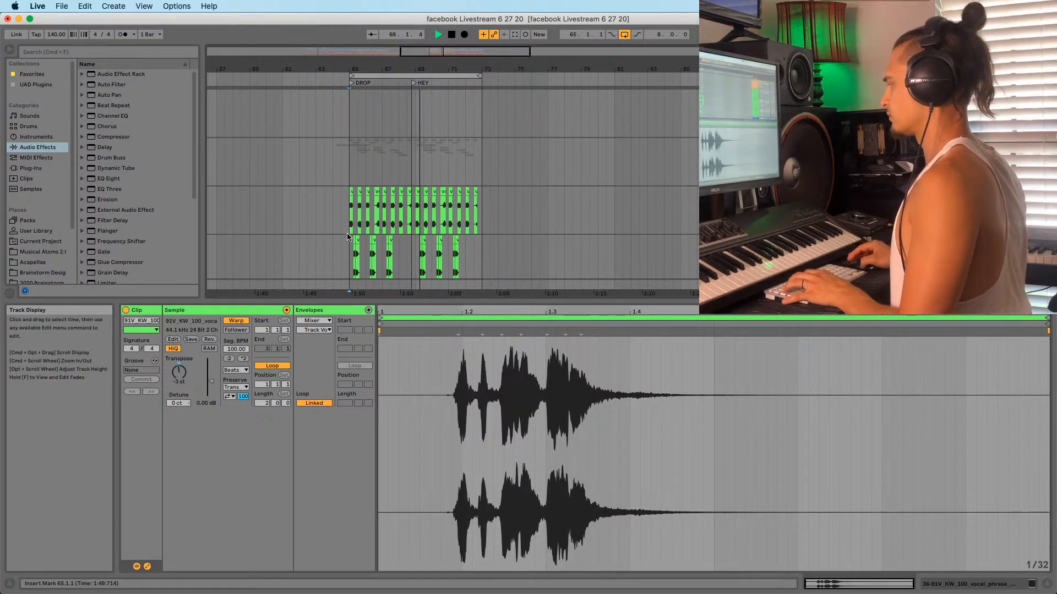
click(348, 237)
scroll(348, 220, down, 3)
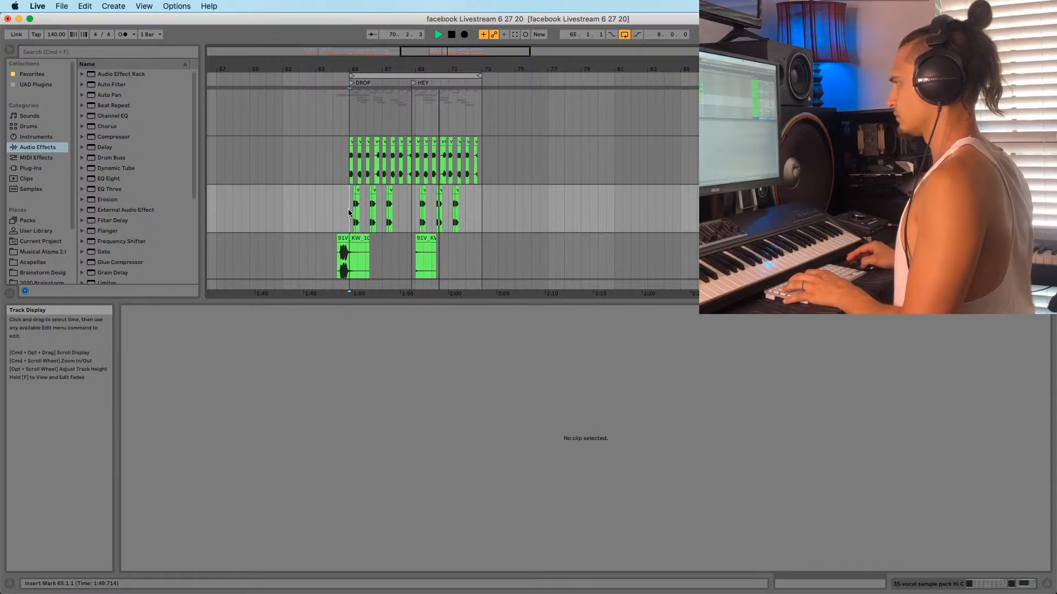
mouse_move(360, 68)
mouse_down()
mouse_move(360, 58)
mouse_move(360, 72)
mouse_up()
click(351, 134)
scroll(352, 181, up, 10)
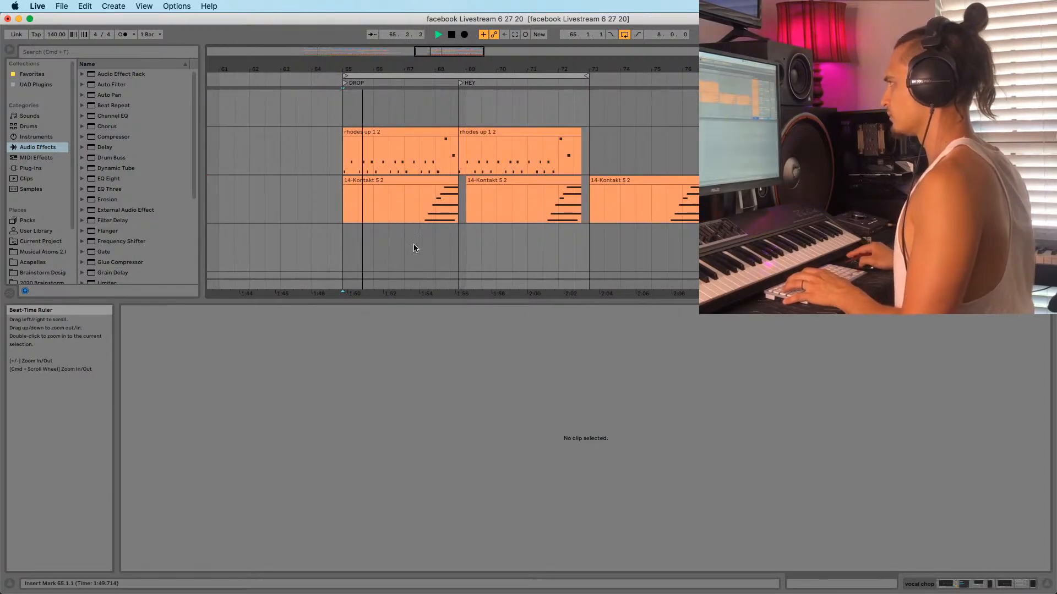
scroll(414, 249, down, 10)
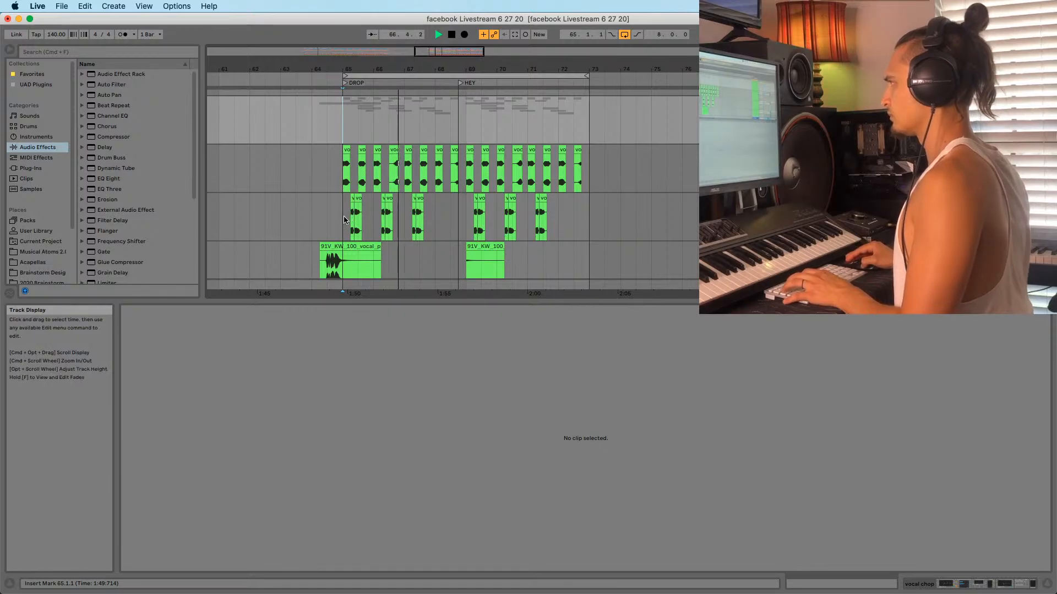
Review the Kontakt, chord stab, rhodes and upper tracks around the DROP marker at 65.1 during playback
scroll(345, 223, up, 4)
scroll(339, 210, up, 3)
scroll(342, 198, down, 4)
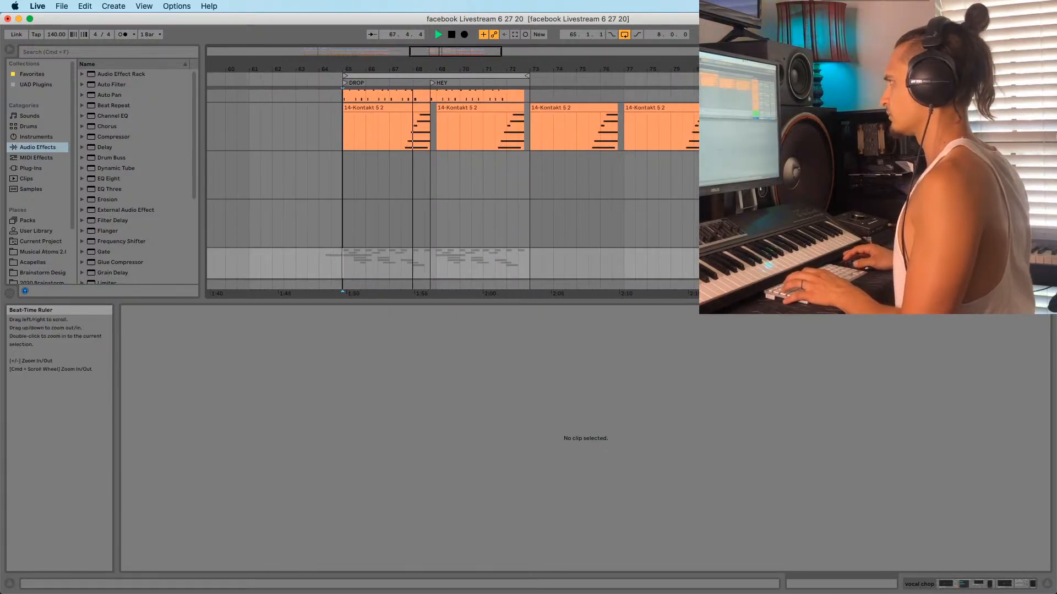
click(346, 210)
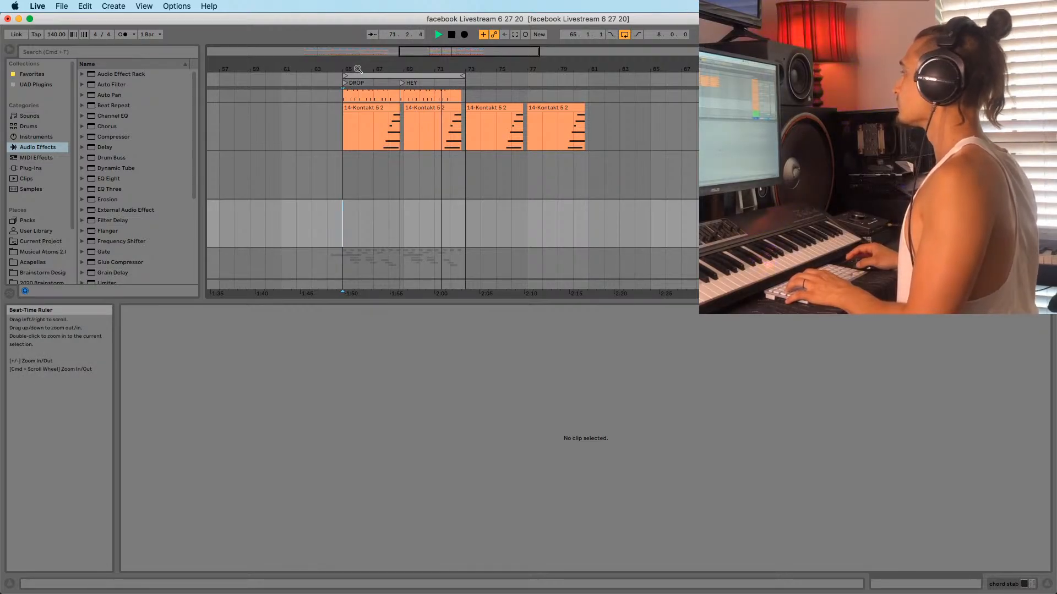
drag(357, 69, 339, 107)
click(364, 191)
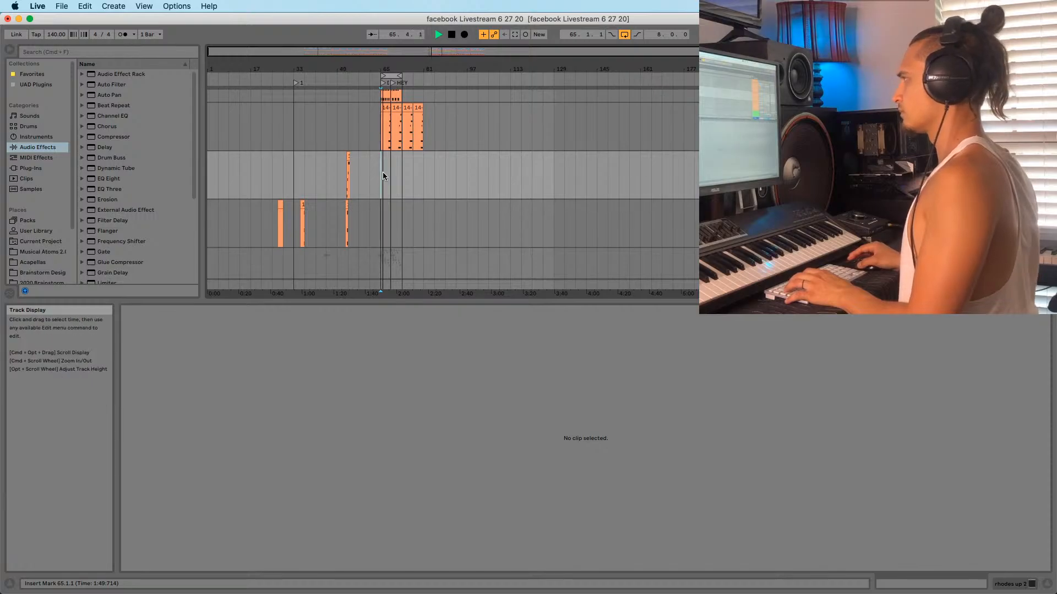
drag(381, 68, 378, 179)
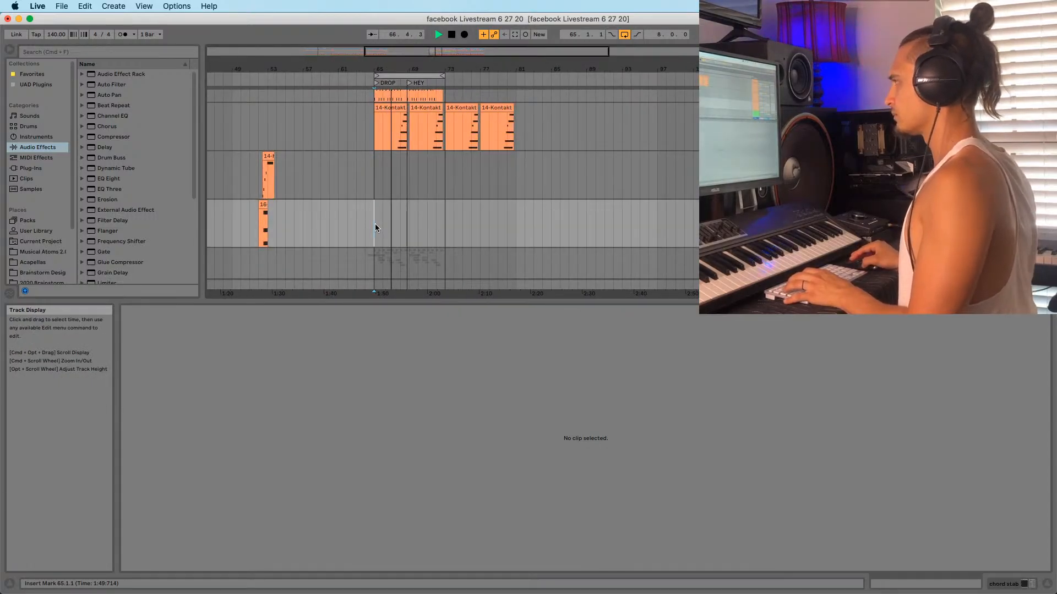
click(373, 182)
scroll(388, 188, up, 10)
scroll(388, 201, up, 8)
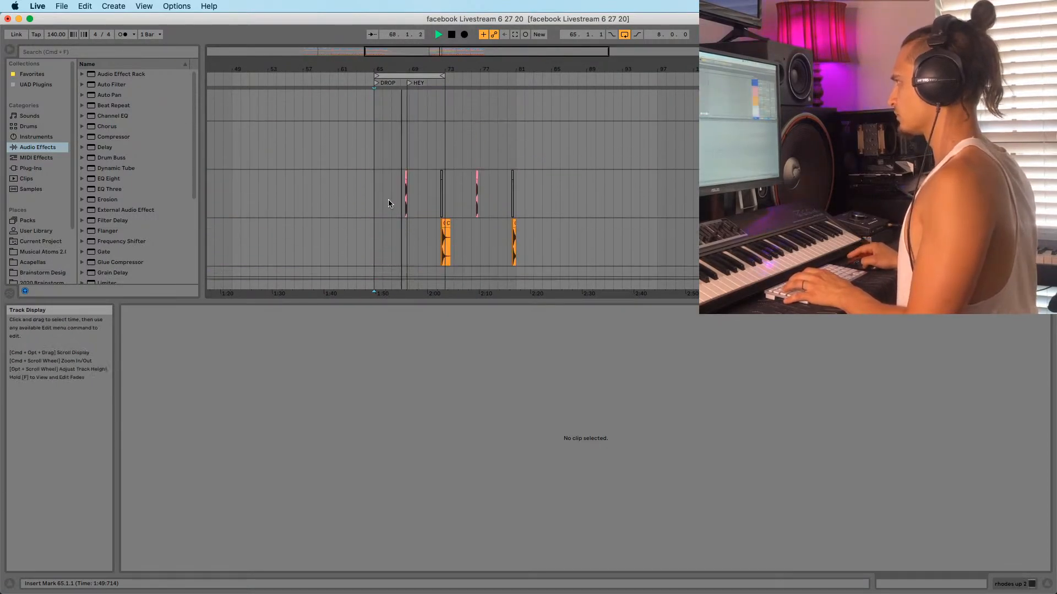
scroll(390, 204, down, 6)
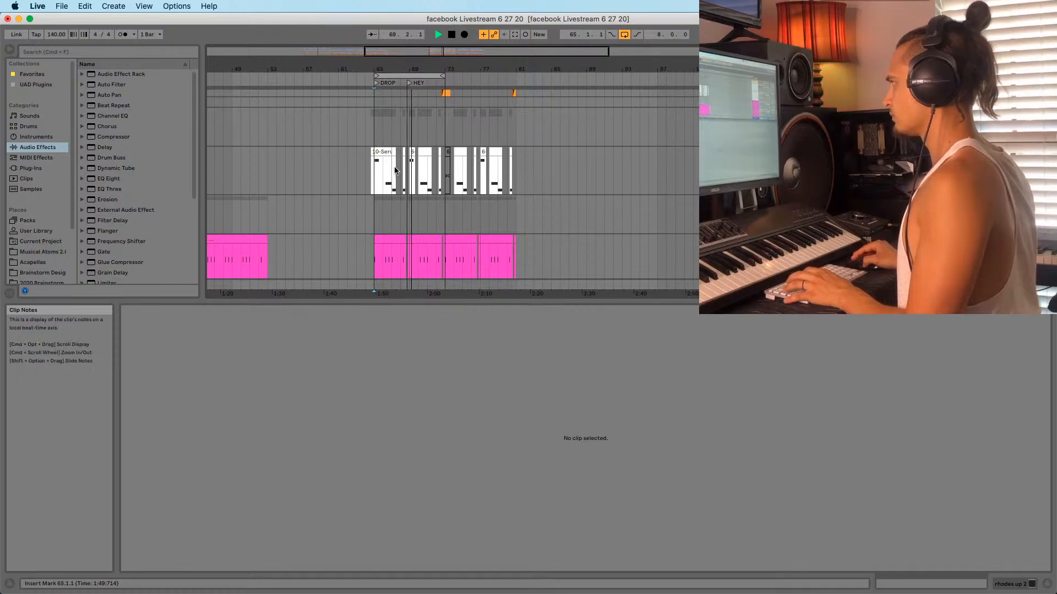
Inspect the opening 10-Serum clip, audition the loop with the playback start set at 65.1, and save the Live set
click(377, 192)
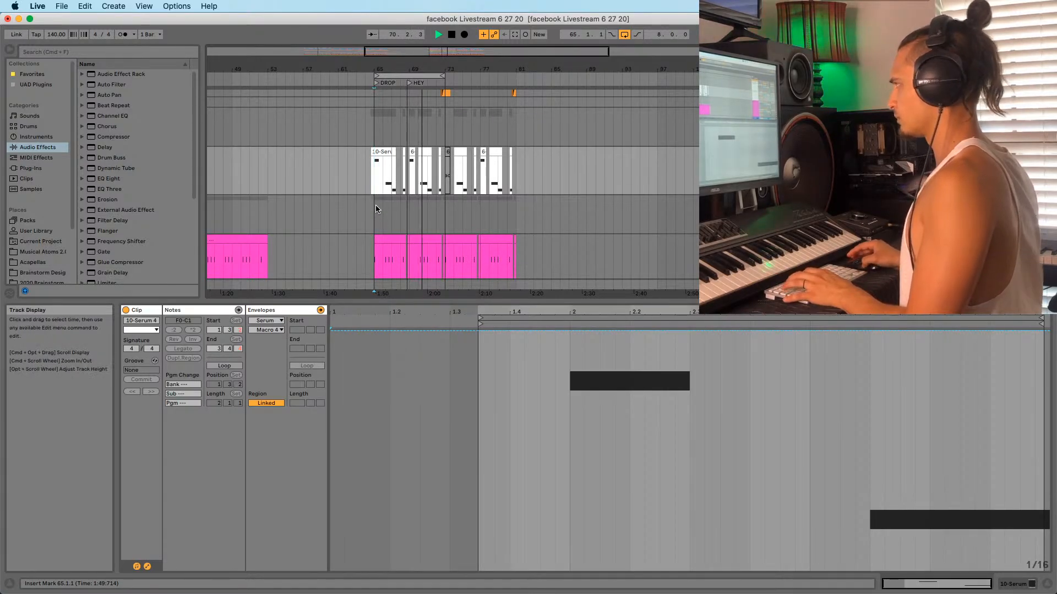
drag(372, 183, 392, 182)
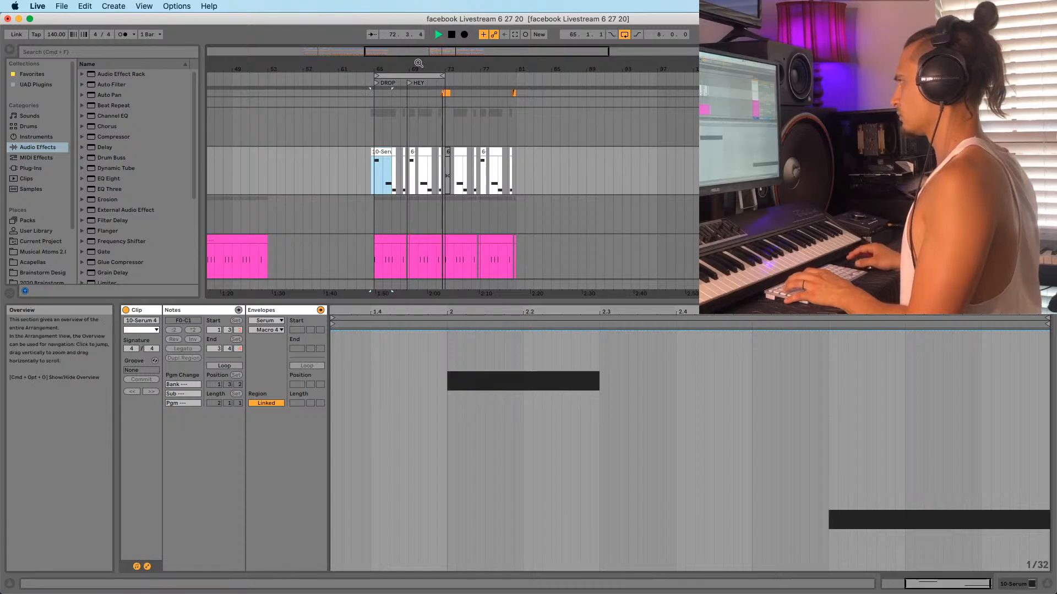
drag(380, 73, 385, 112)
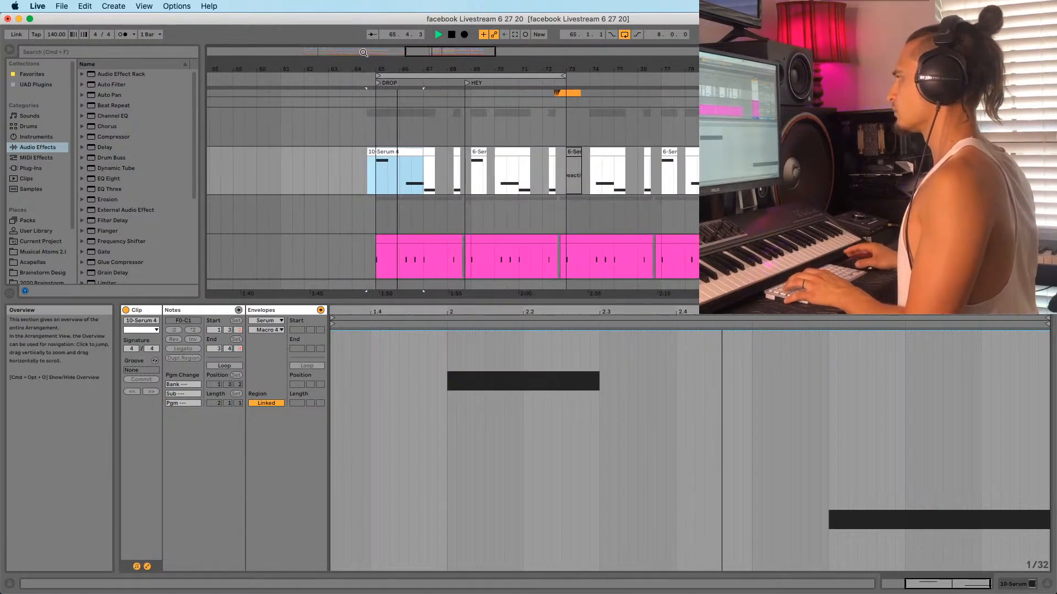
click(377, 180)
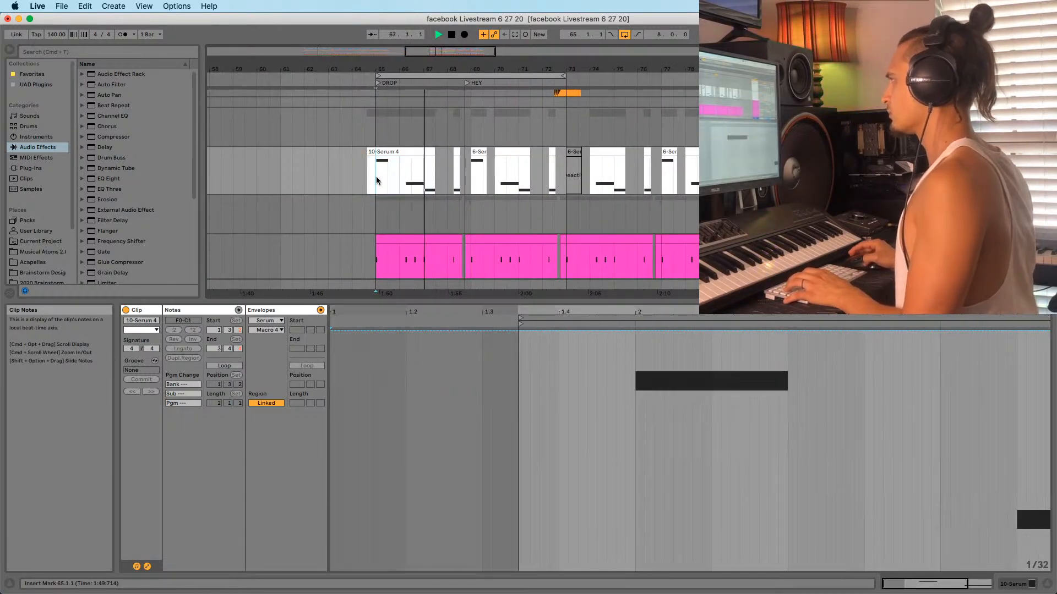
click(377, 152)
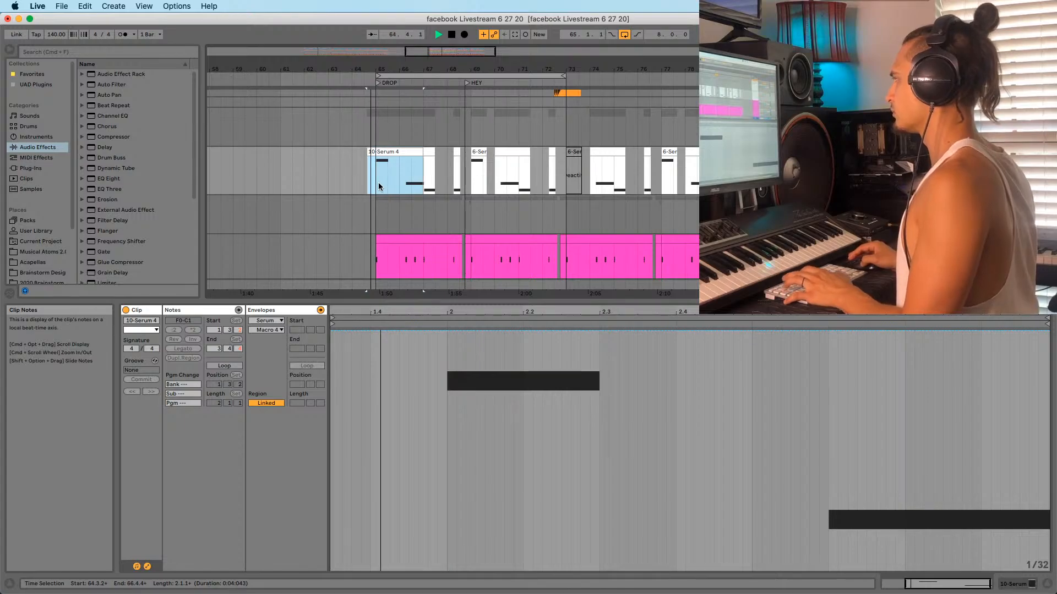
click(372, 190)
click(388, 184)
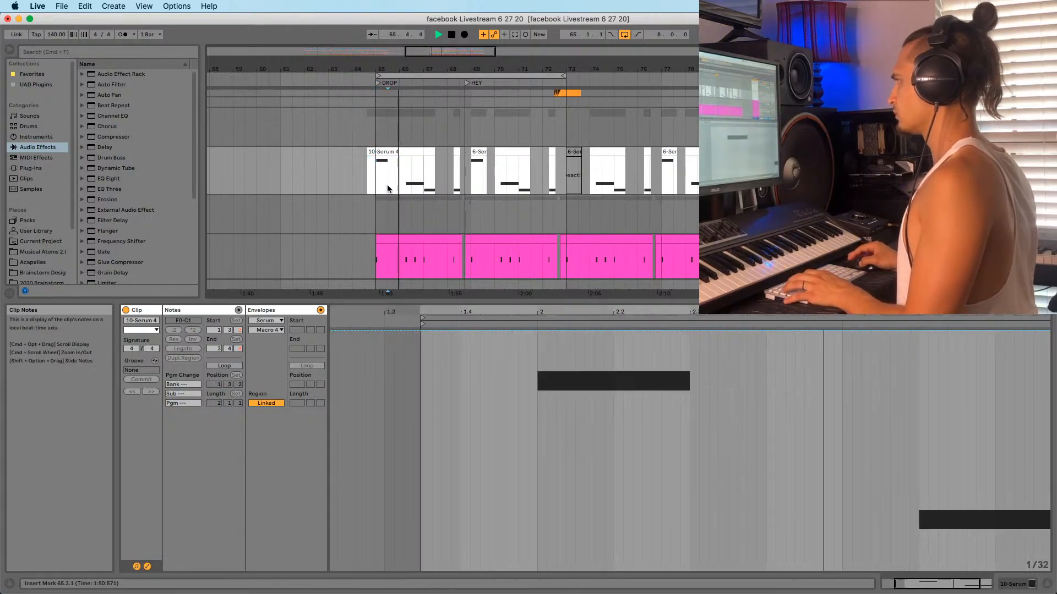
click(377, 191)
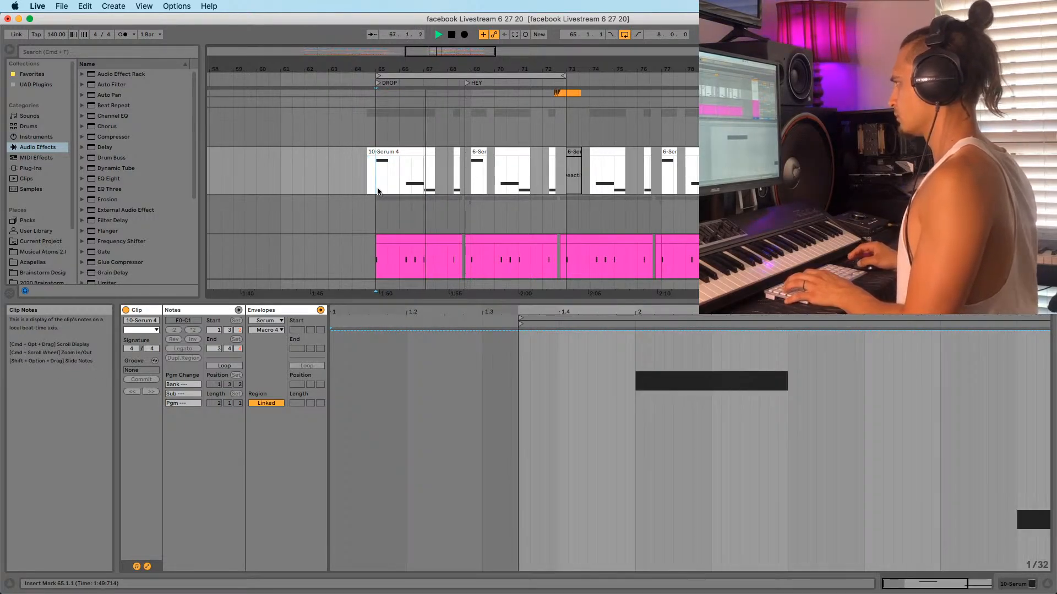
drag(417, 62, 418, 66)
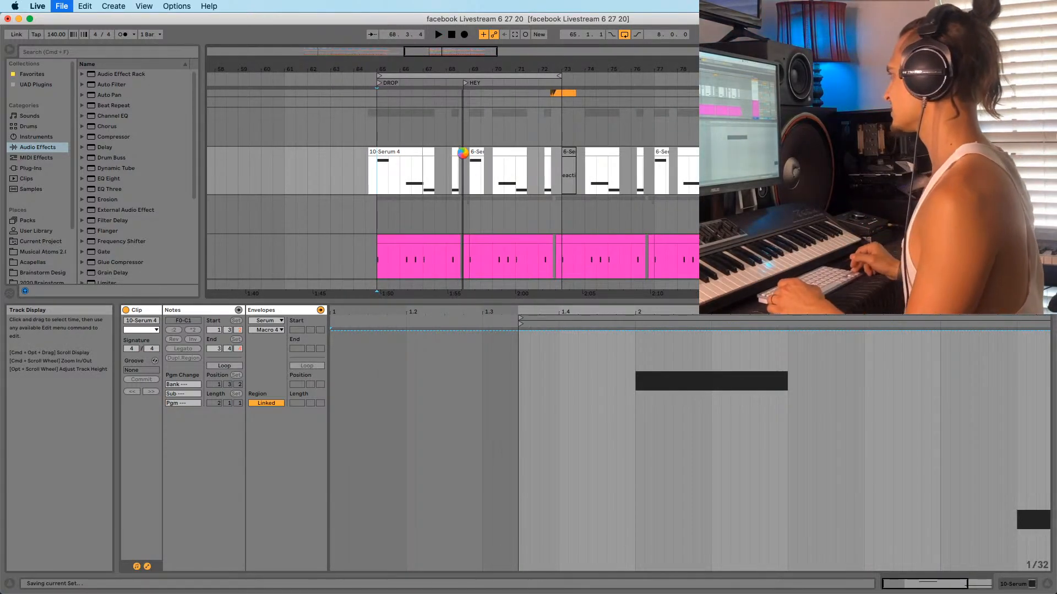
Play the drop from 65.1 and examine the drum, synth, melody and vocal parts across all tracks
click(381, 134)
drag(380, 69, 392, 139)
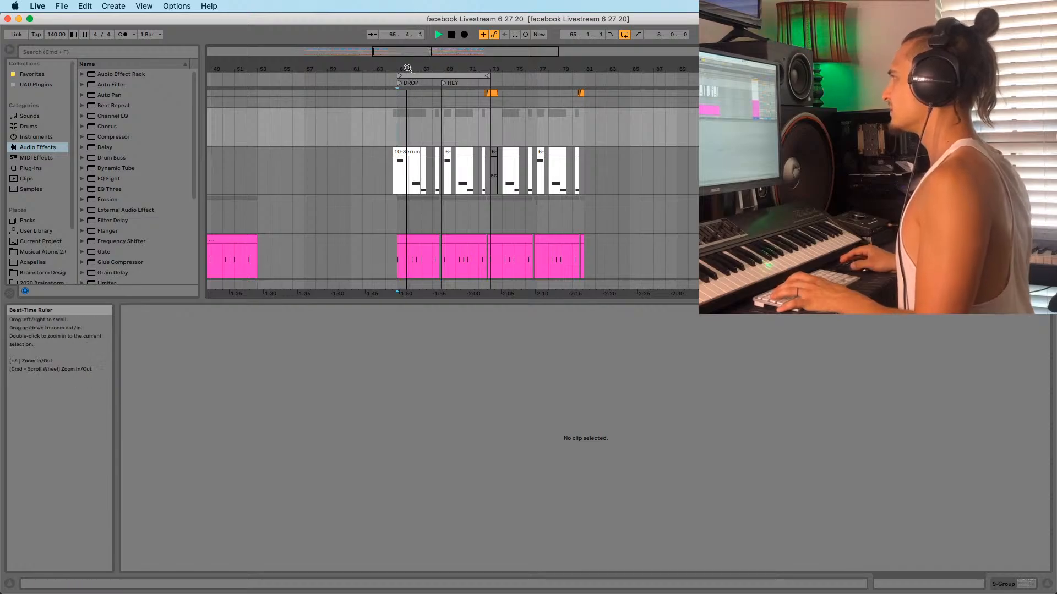
drag(398, 69, 385, 62)
scroll(410, 169, down, 6)
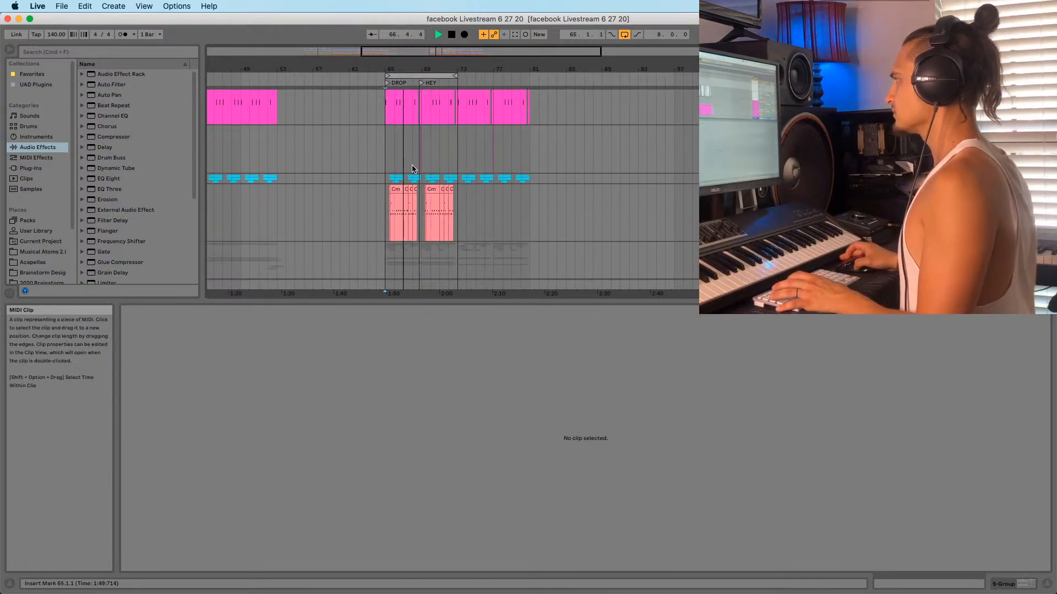
scroll(385, 187, down, 8)
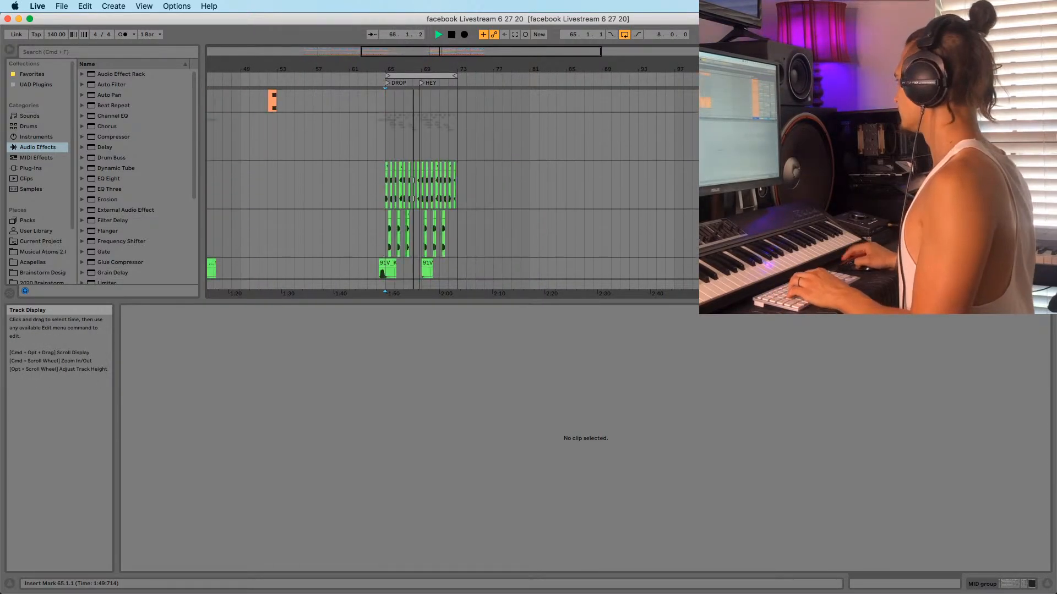
scroll(479, 193, up, 8)
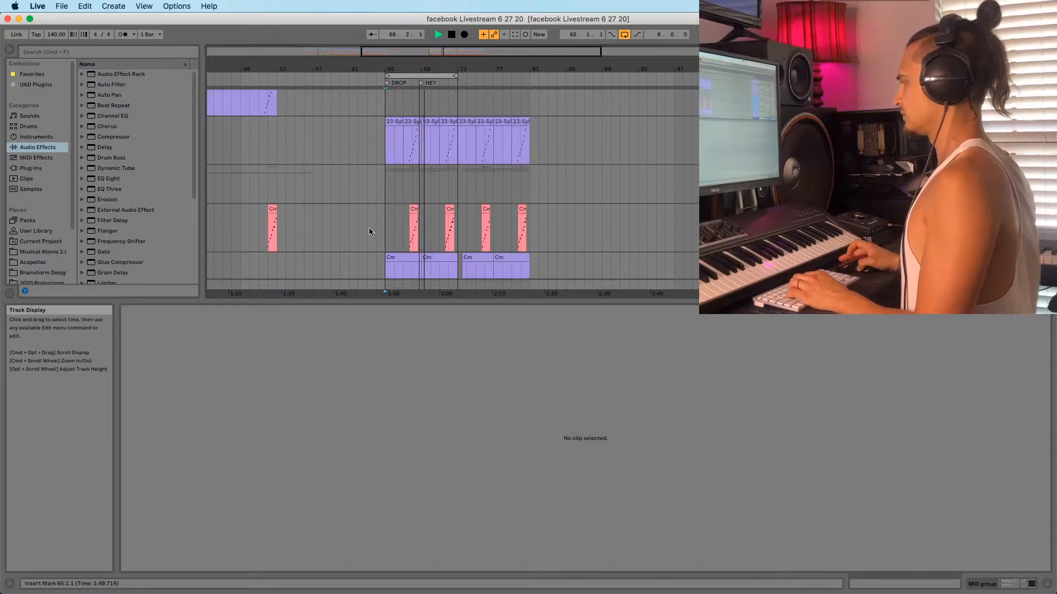
scroll(383, 197, down, 4)
scroll(388, 198, up, 4)
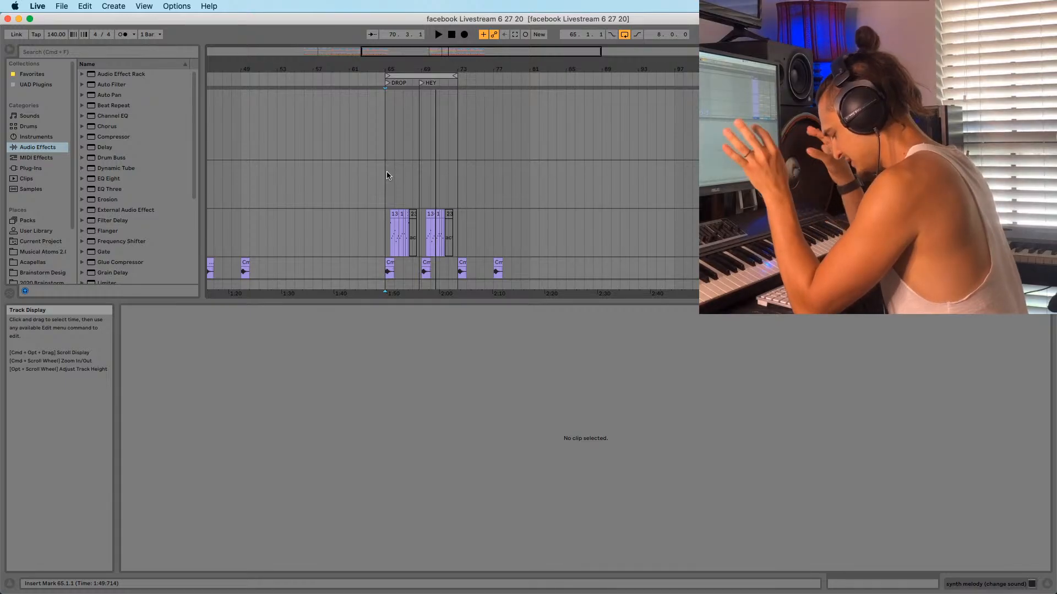
scroll(419, 179, down, 4)
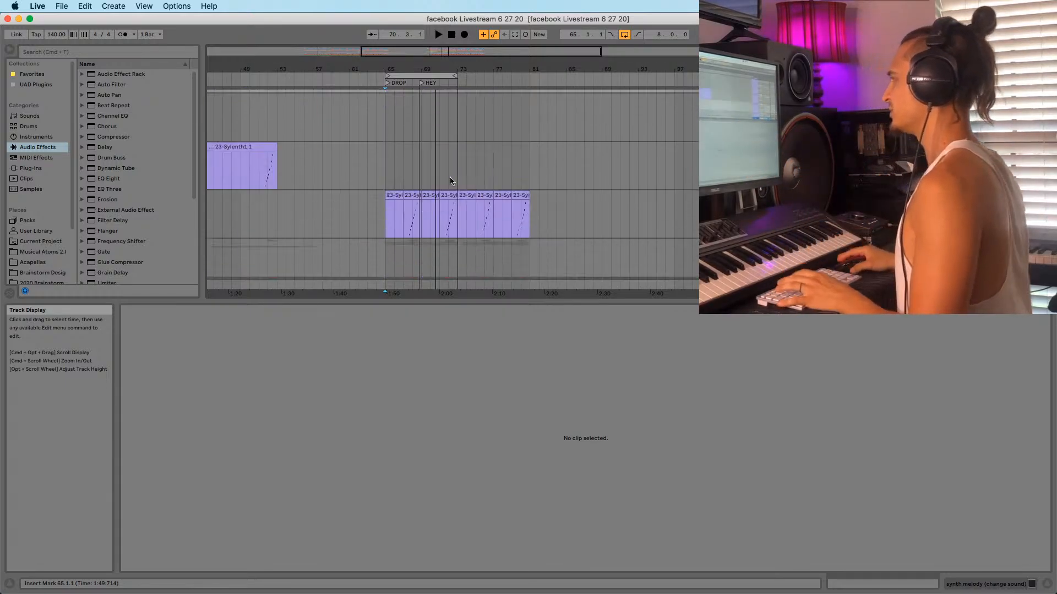
scroll(450, 181, down, 8)
scroll(141, 217, down, 5)
drag(137, 257, 533, 227)
scroll(533, 227, down, 8)
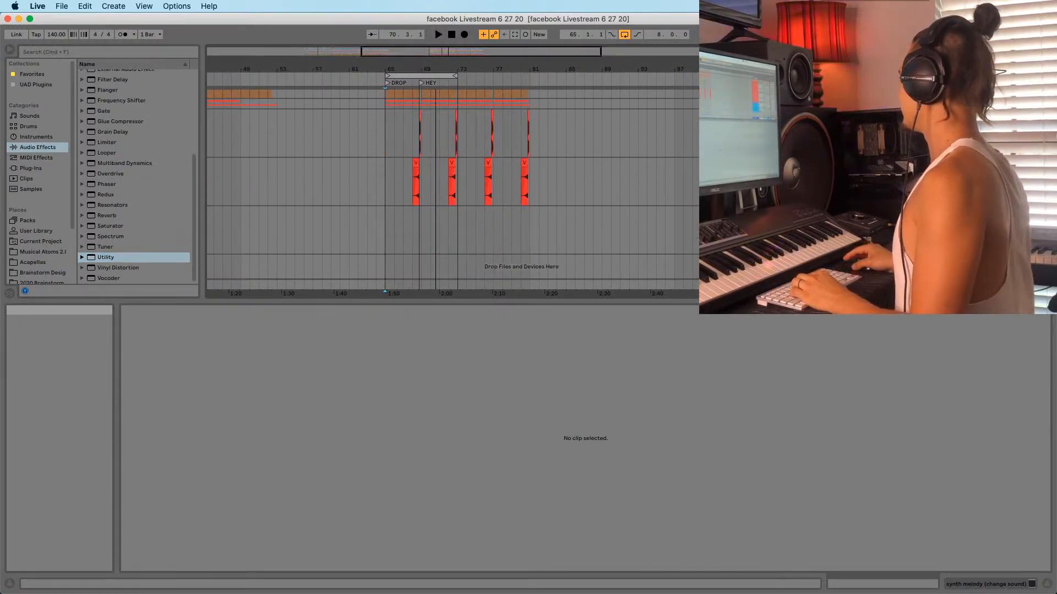
Play the frozen vocals track from 65.1, and audition its earlier vocal slices from marker 1
click(386, 250)
key(space)
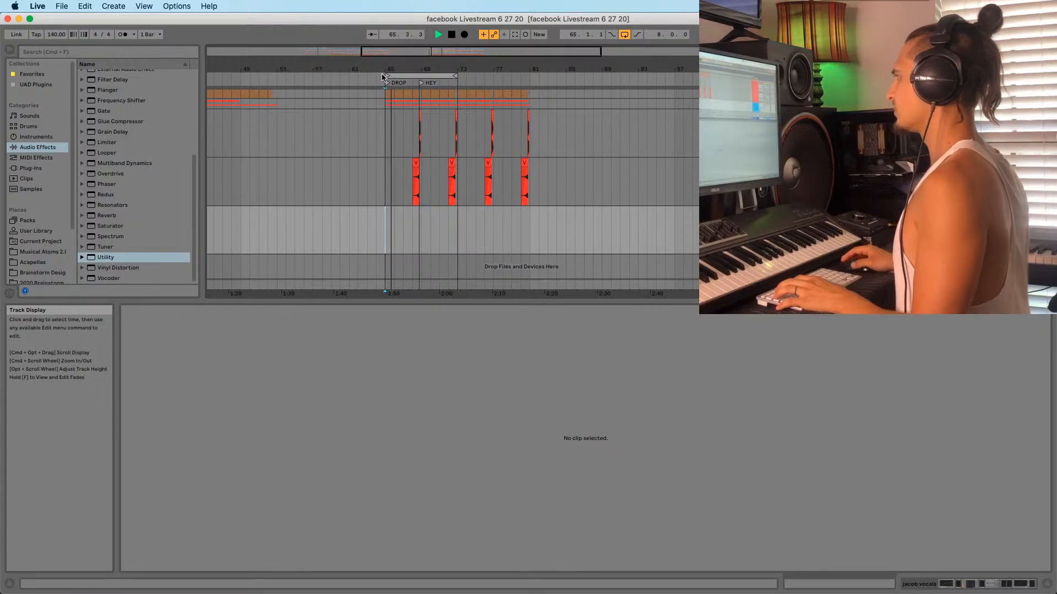
drag(384, 70, 399, 72)
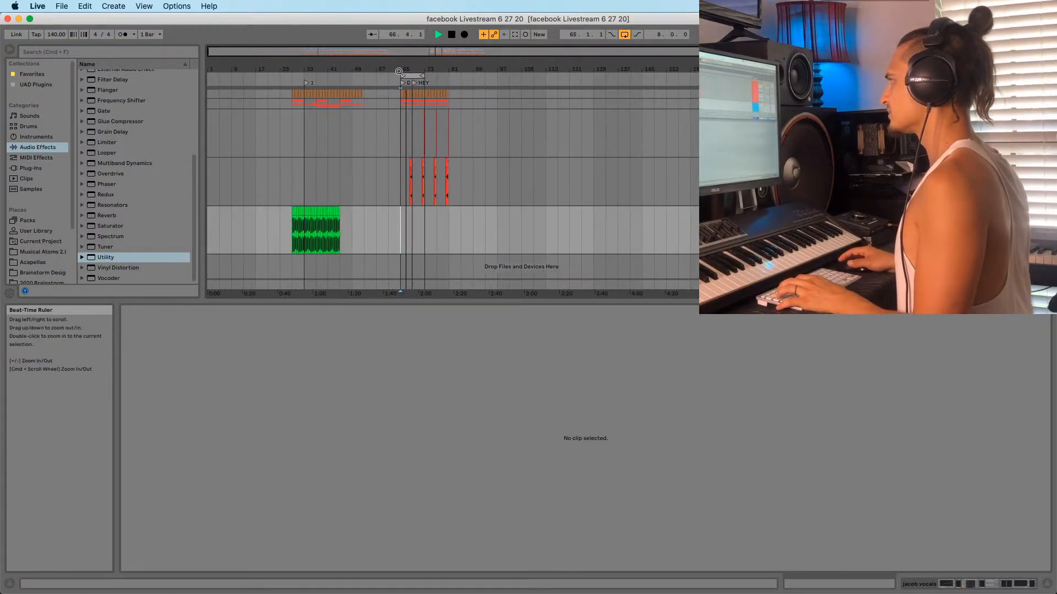
click(309, 246)
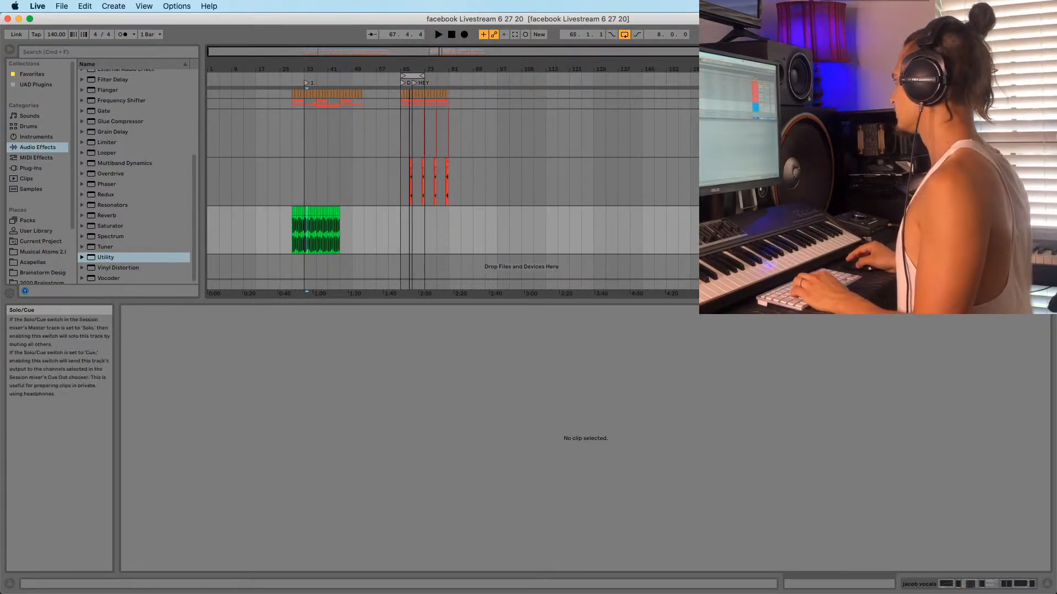
key(space)
key(space)
drag(304, 65, 305, 91)
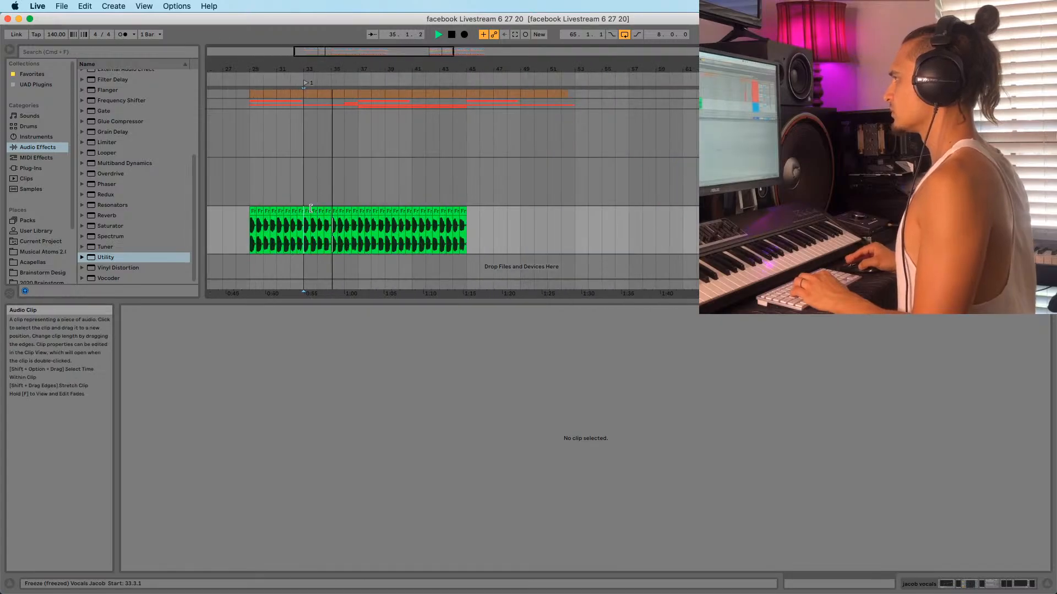
Copy the frozen vocal slices between 37.1 and 46.2 and paste them at the DROP marker at 65.1
click(306, 210)
drag(365, 220, 484, 214)
key(super+c)
drag(491, 65, 485, 16)
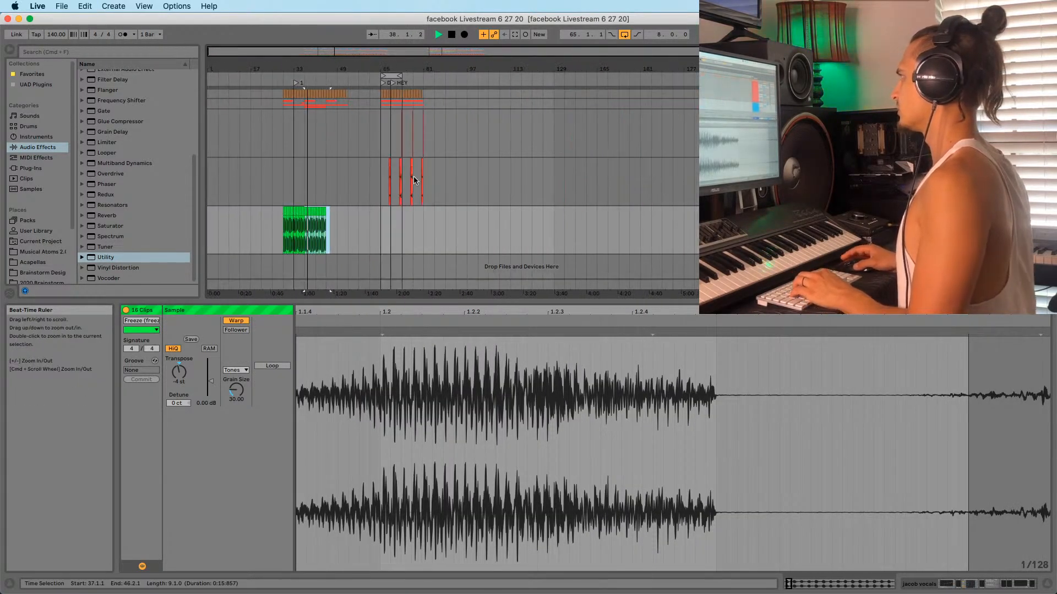
click(381, 233)
key(super+v)
drag(382, 68, 386, 118)
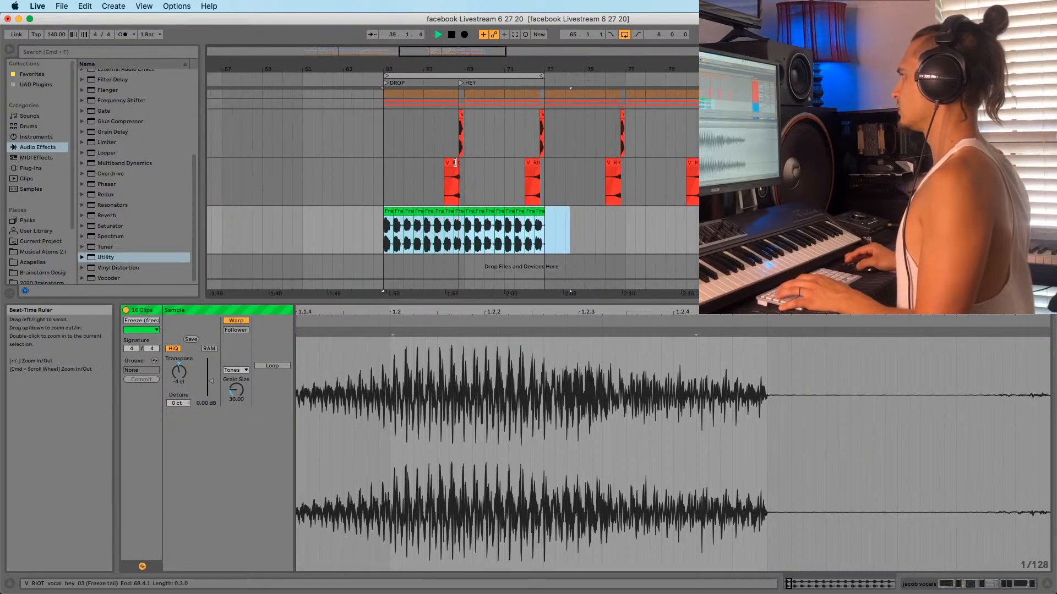
Display the automation on the arrangement tracks, including the pasted vocal slices
click(642, 257)
scroll(641, 258, up, 5)
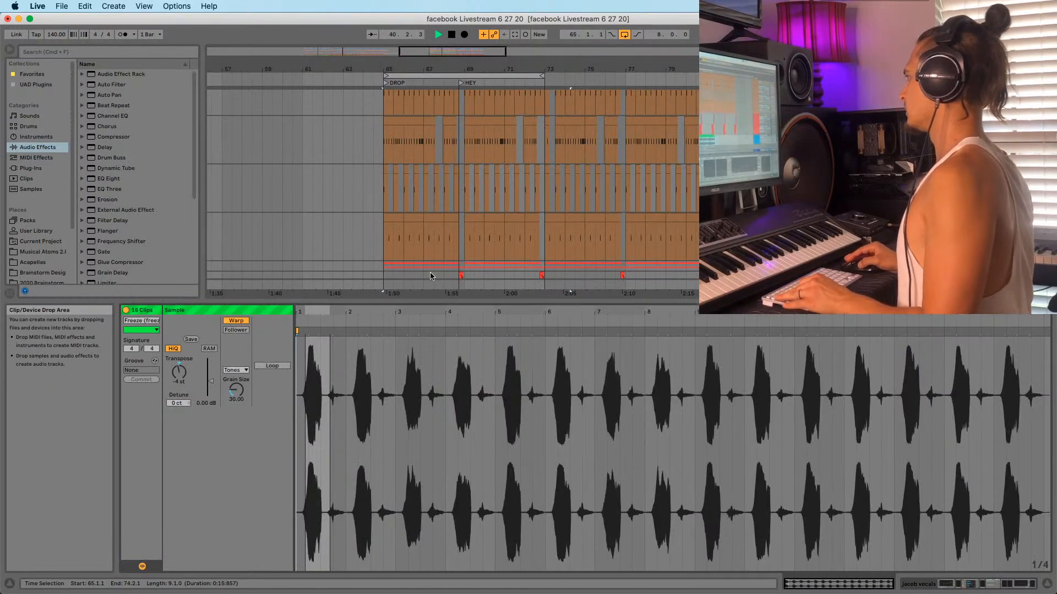
key(Tab)
key(Tab)
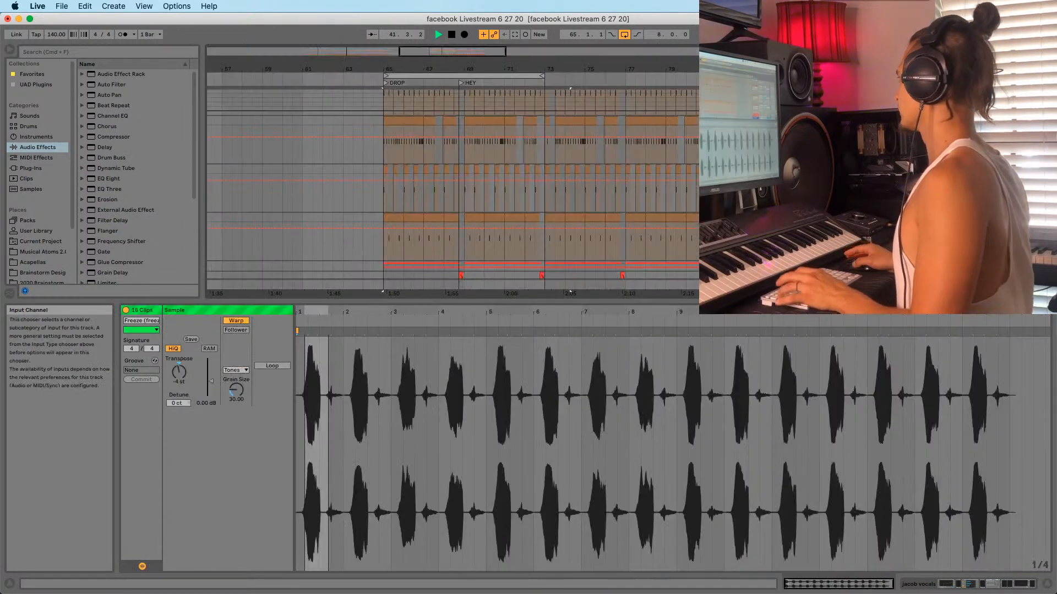
scroll(471, 276, down, 5)
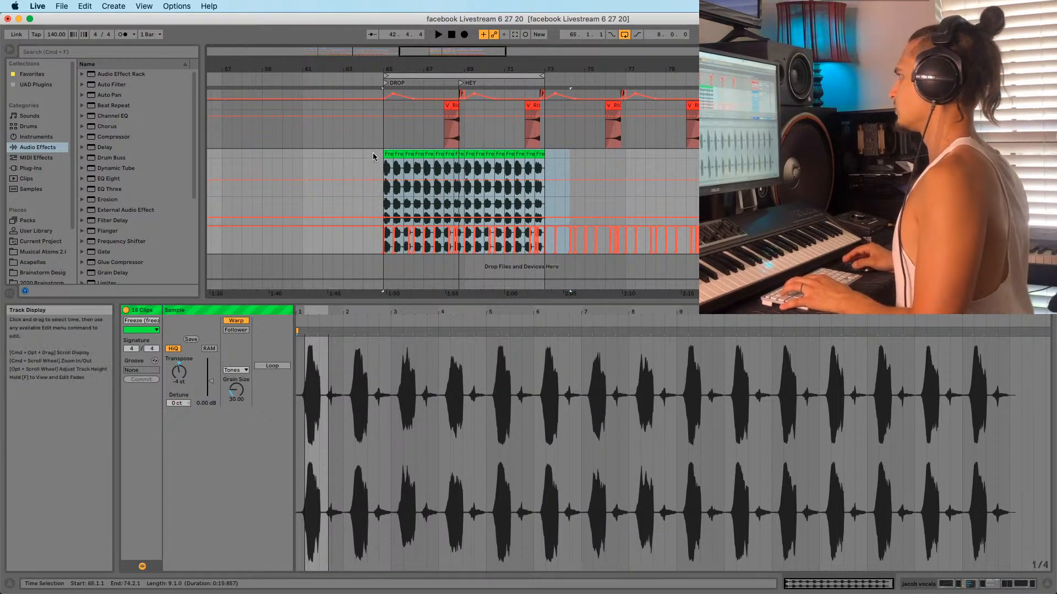
Play the pasted vocal slices from 65.1 and examine the track volume automation around the DROP and HEY markers
click(385, 173)
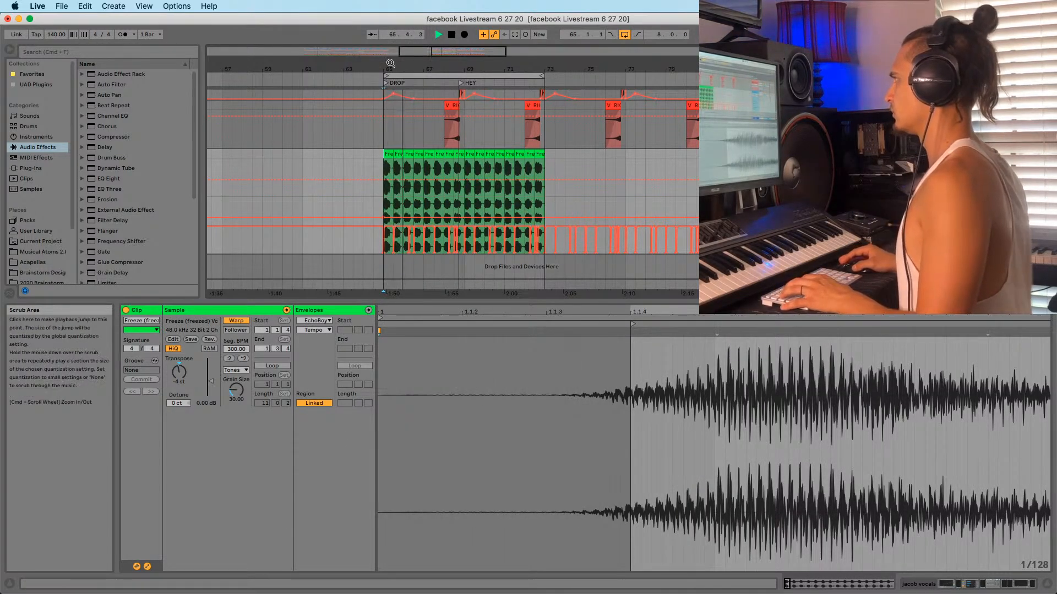
key(plus)
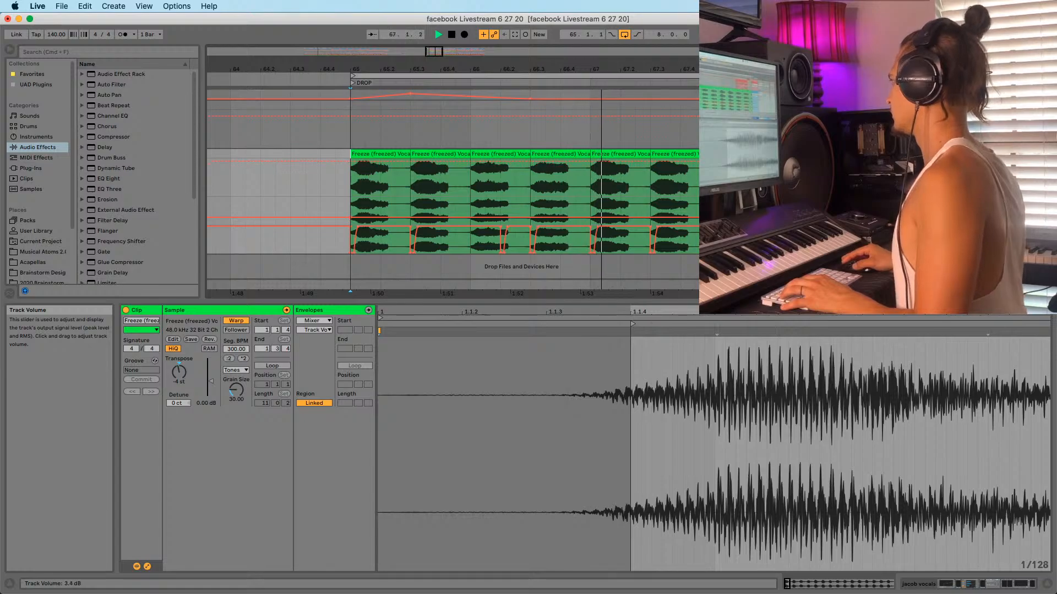
key(minus)
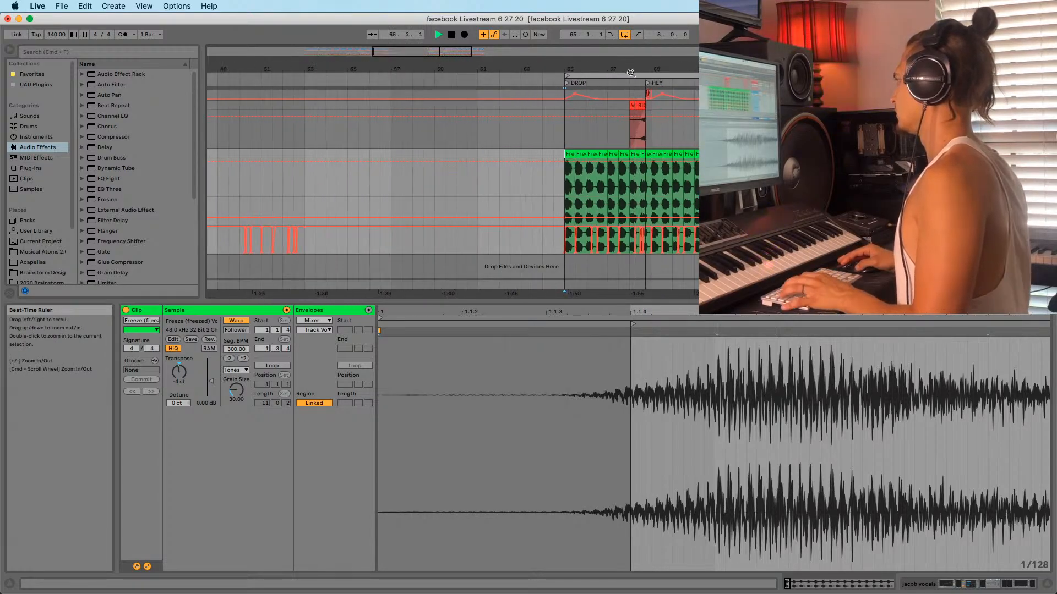
key(plus)
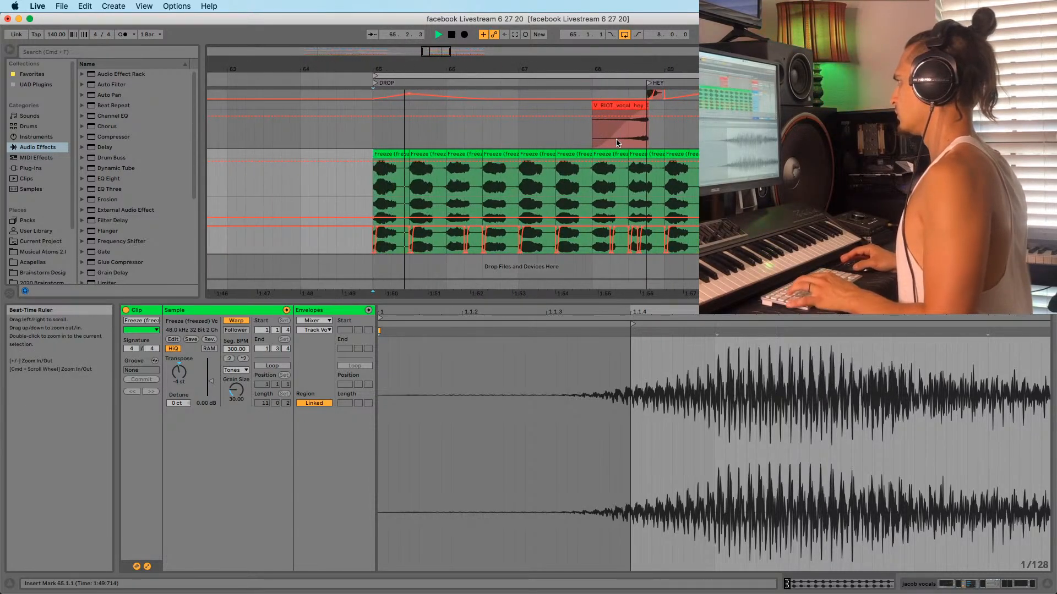
drag(523, 69, 457, 63)
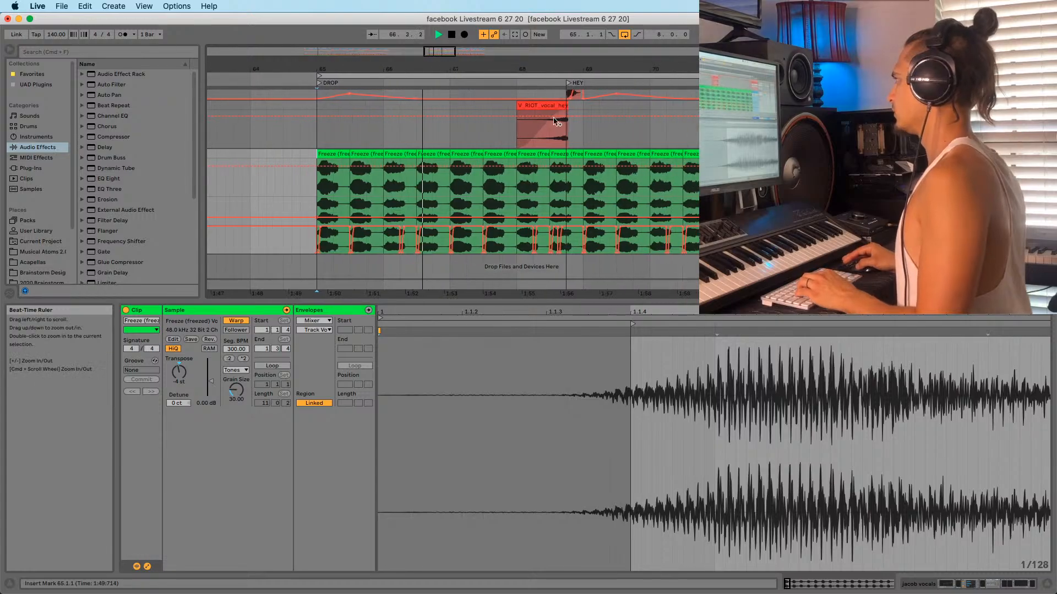
Audition the pasted vocal slices from 65.1 and delete the ones at 68.3 and 67.1
click(458, 154)
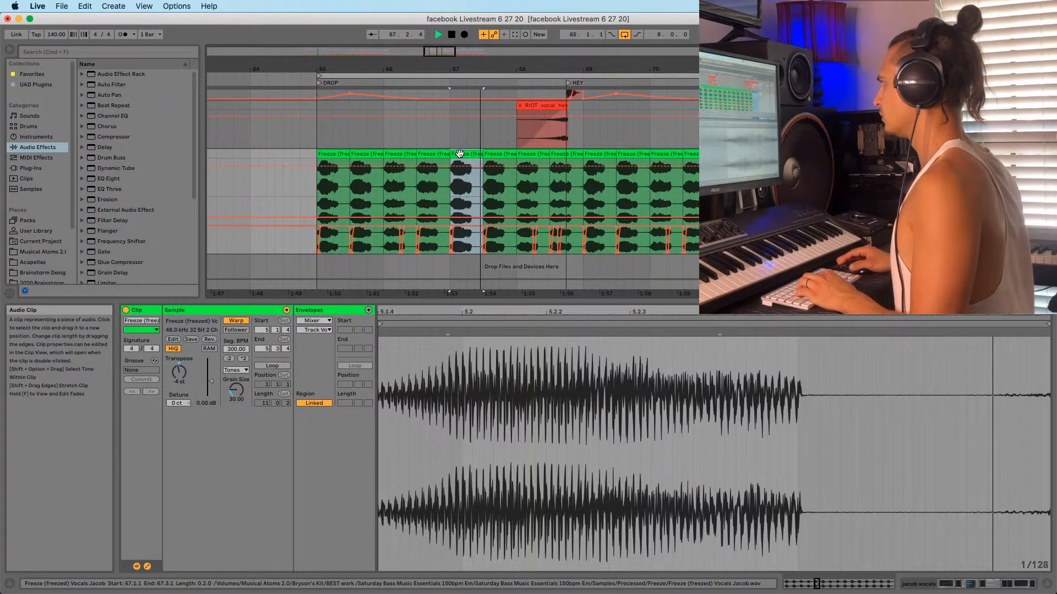
click(492, 155)
key(space)
click(556, 156)
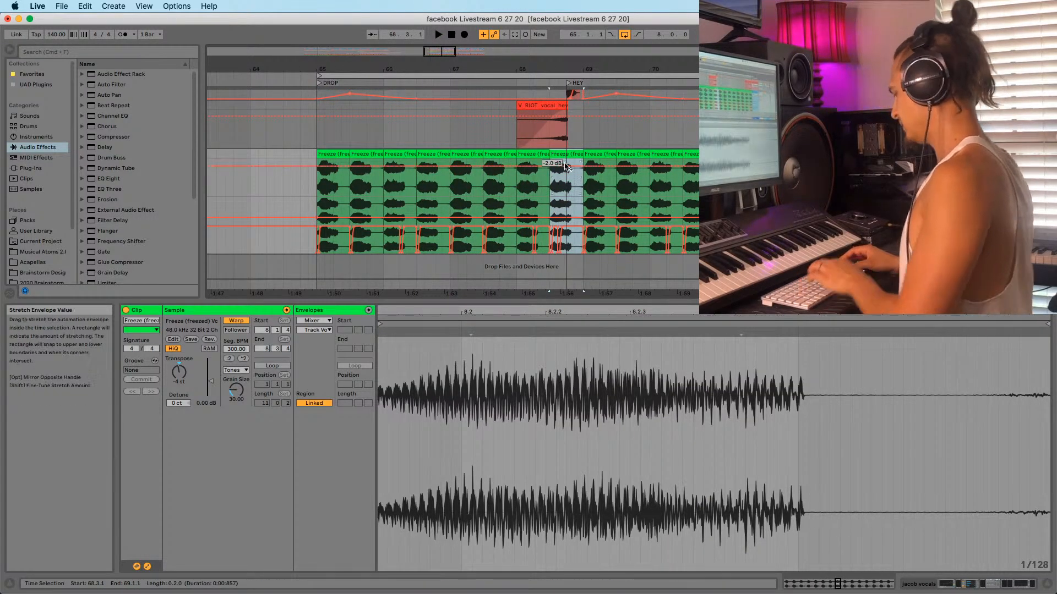
key(Delete)
click(468, 156)
key(Delete)
Delete the remaining pasted vocal slices between 65.1 and 67.1
key(Left)
key(Delete)
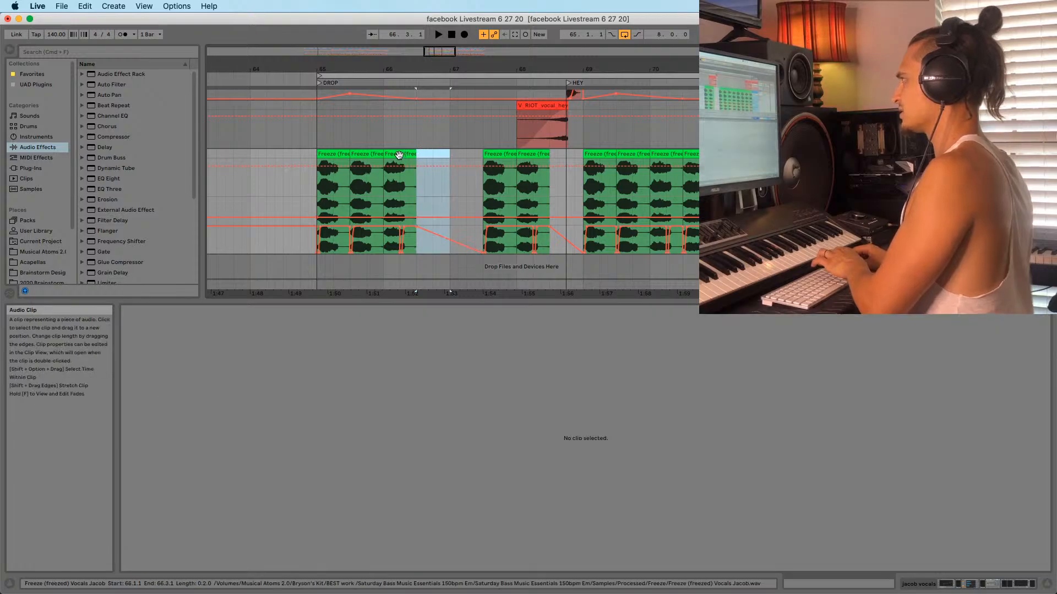
key(Left)
key(Delete)
key(Left)
key(Delete)
key(Left)
key(Delete)
Delete all pasted vocal slices from 69.1 onward, after the HEY marker
click(591, 154)
key(Delete)
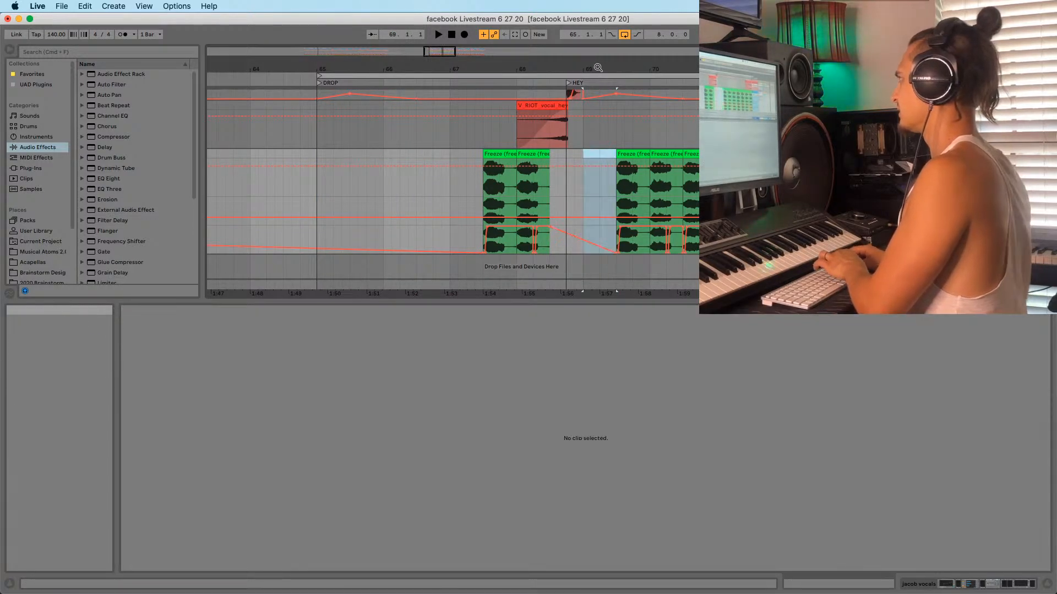
key(minus)
drag(707, 155, 522, 155)
key(Delete)
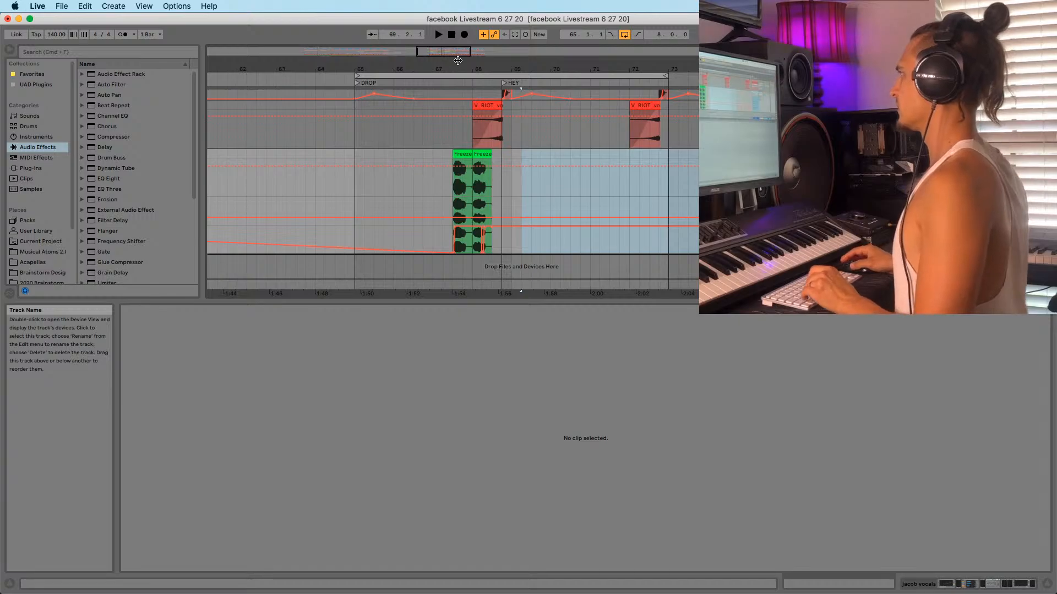
Keep only the two drop vocal slices on the duplicate track, and clear clips and automation from 61.1 to 85.1 on the original track
drag(457, 59, 218, 180)
key(Delete)
scroll(360, 157, up, 2)
drag(367, 98, 433, 110)
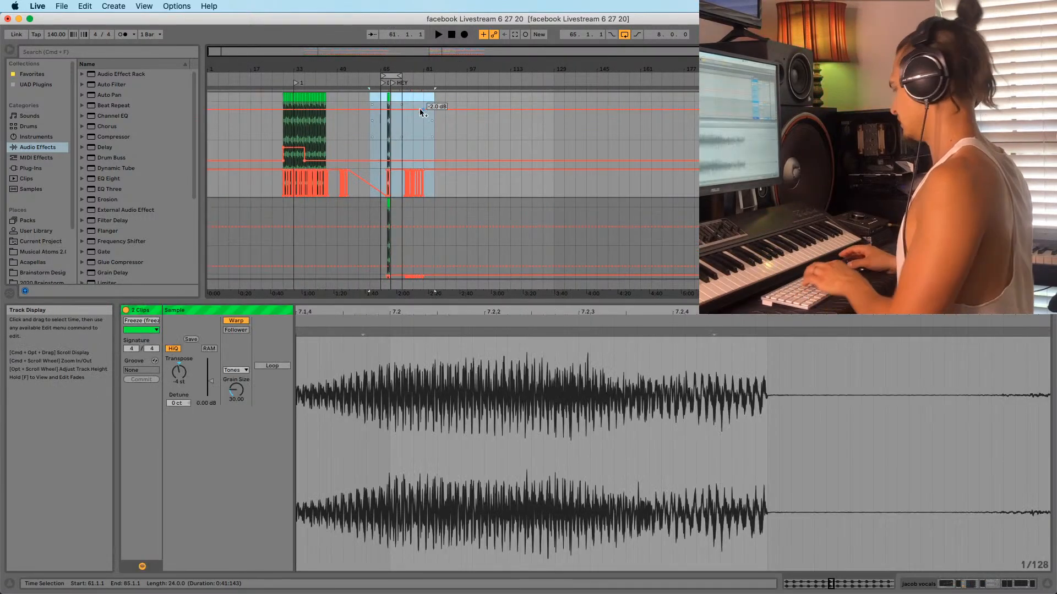
key(Delete)
Play the vocal slices at 67.3 and inspect the duplicate vocal track's device chain from EQ Eight to the reverb
click(388, 202)
key(space)
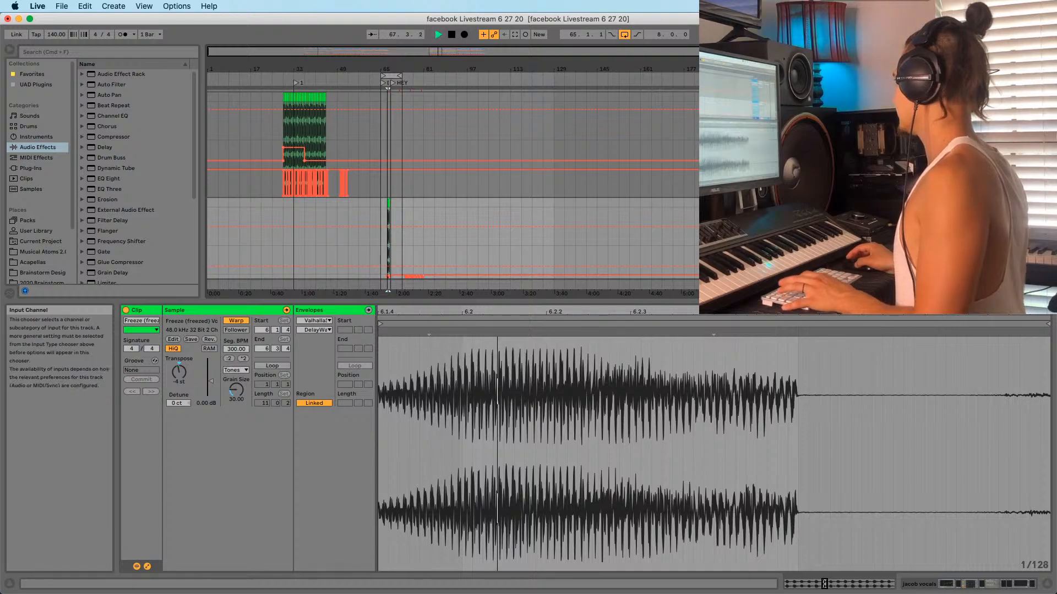
double_click(863, 203)
key(space)
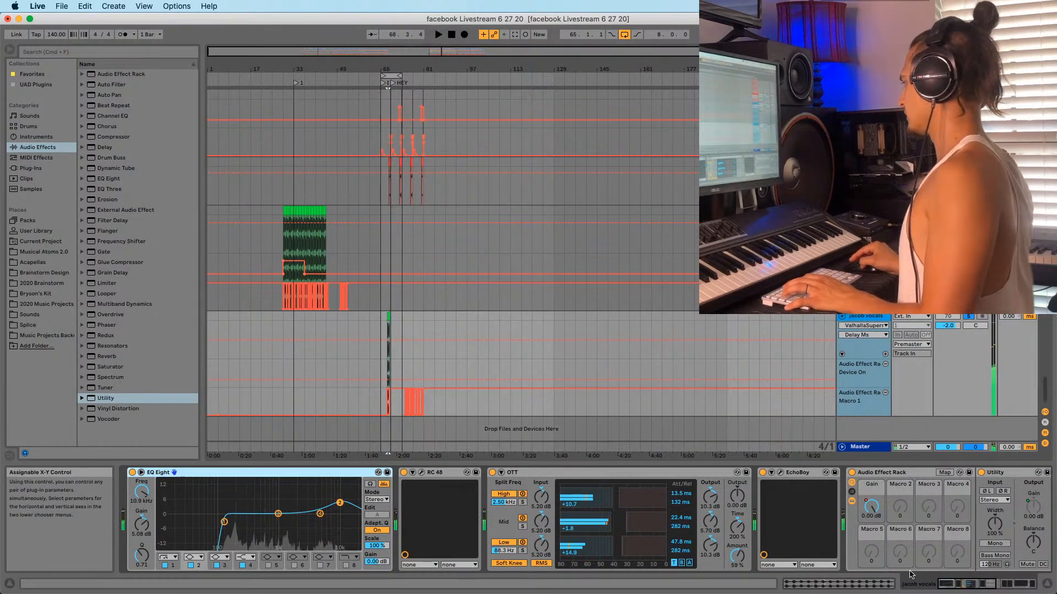
key(space)
drag(964, 584, 1005, 584)
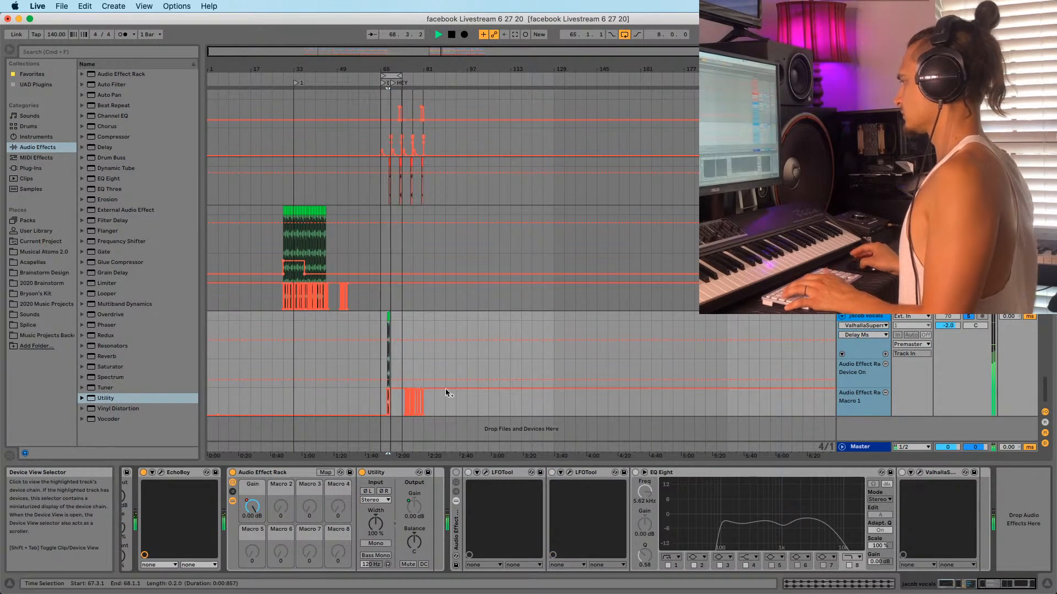
key(space)
Insert a Saturator after EchoBoy on the duplicate vocal track, set its type to Sinoid Fold, and set the track volume to -1.3
drag(110, 367, 249, 520)
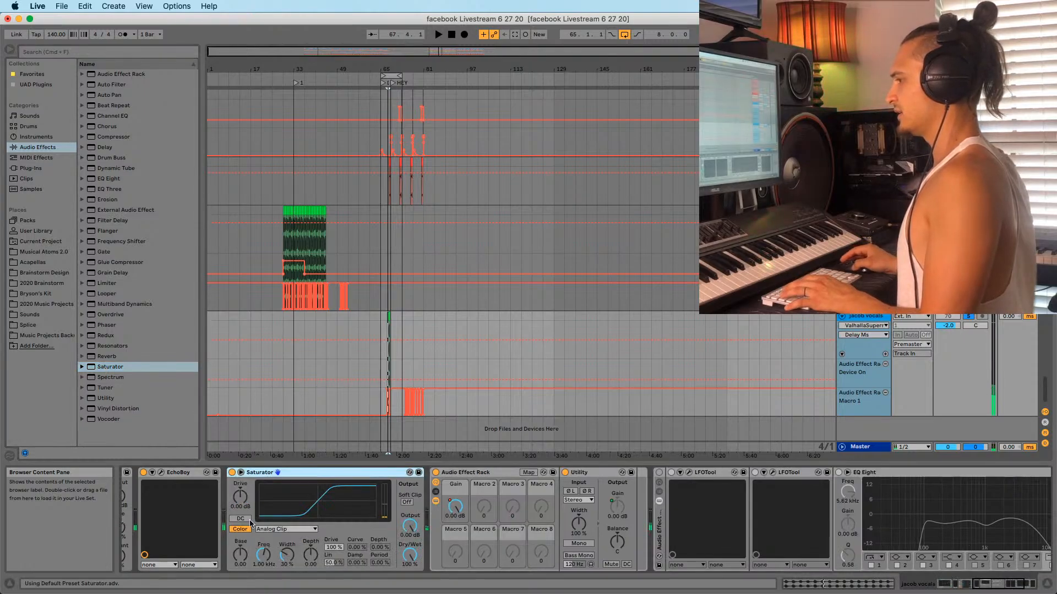
click(294, 529)
click(288, 562)
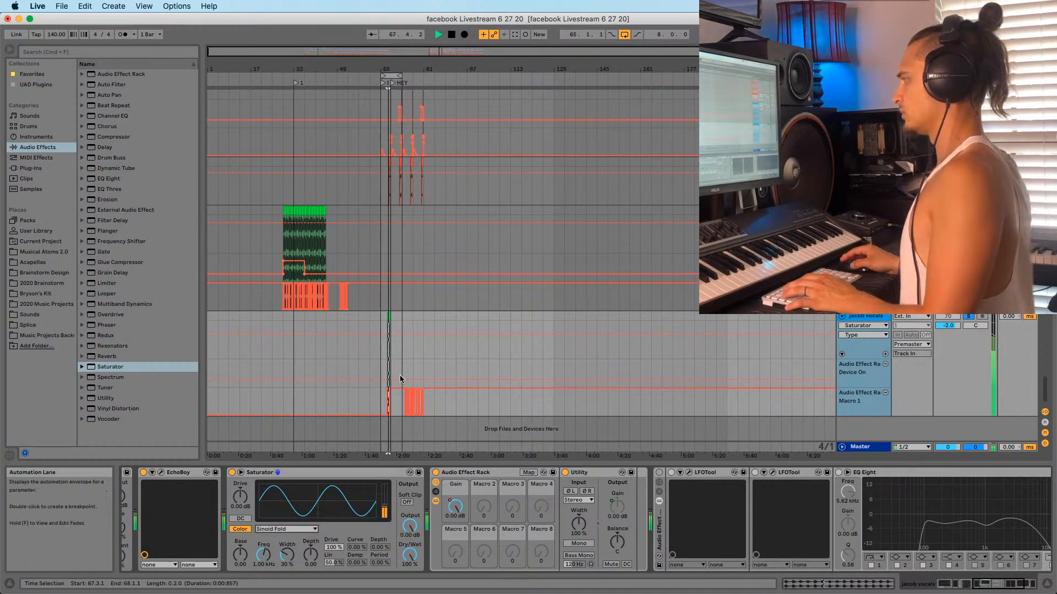
drag(948, 326, 948, 321)
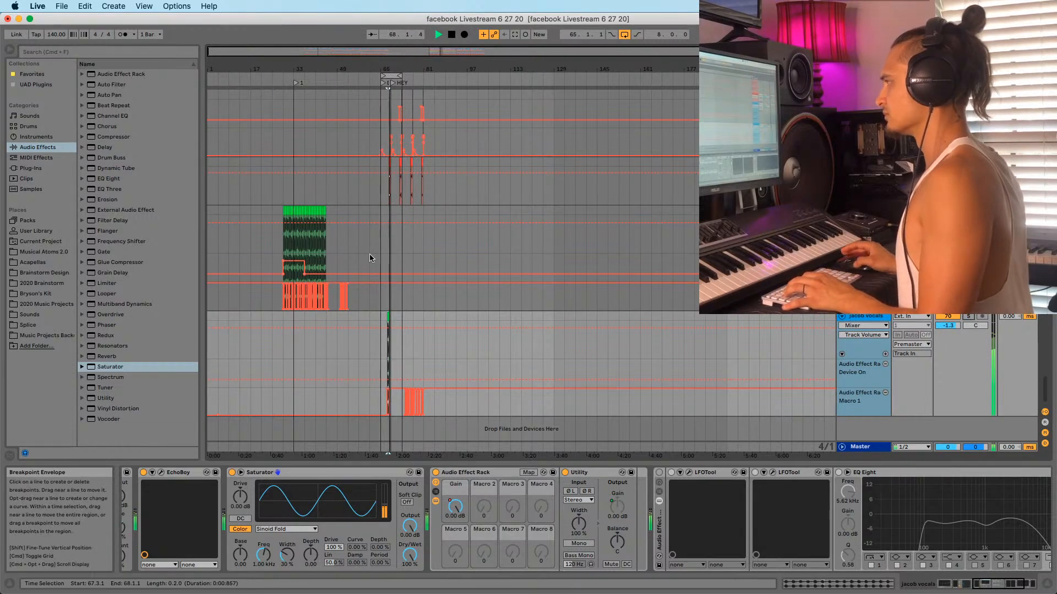
Play the drop from 65.1 to hear the saturated vocal slices with the other parts
drag(382, 71, 382, 165)
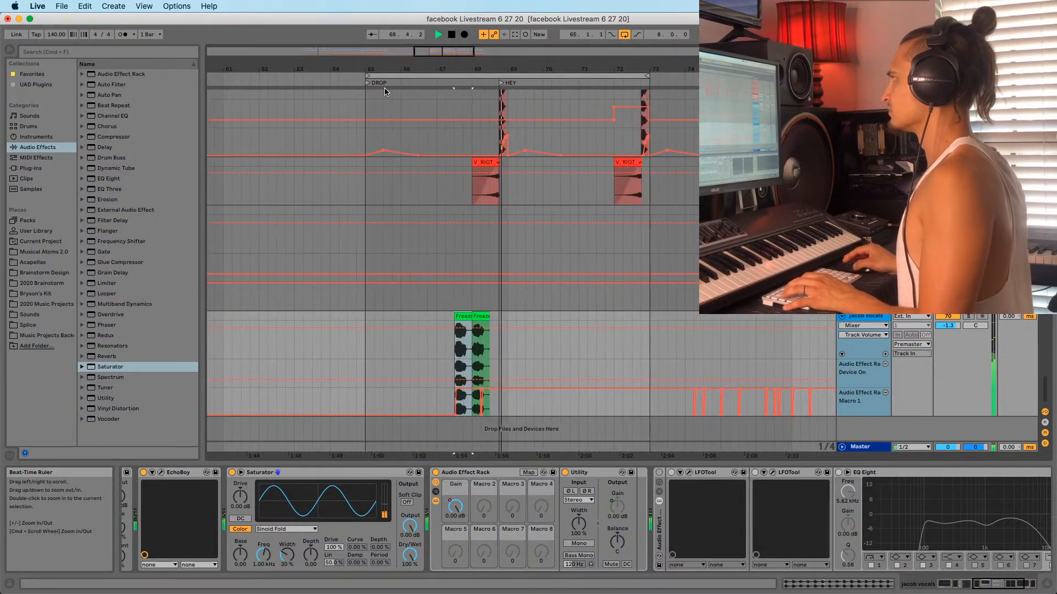
key(space)
click(363, 321)
key(space)
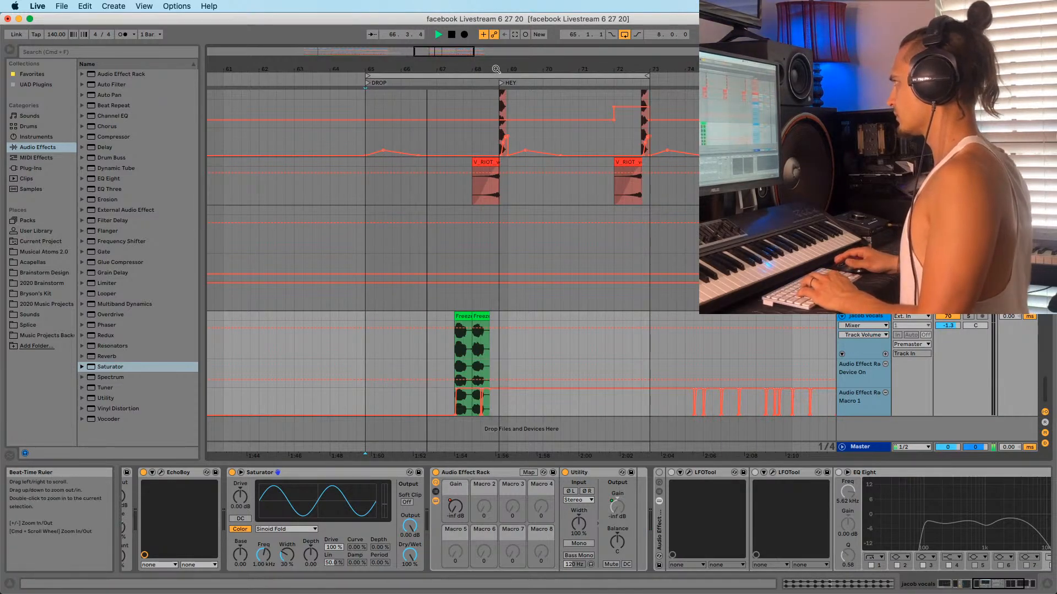
Ramp the vocal rack's gain automation down to silence after the second slice and flatten it across the rest of the drop
scroll(502, 220, up, 3)
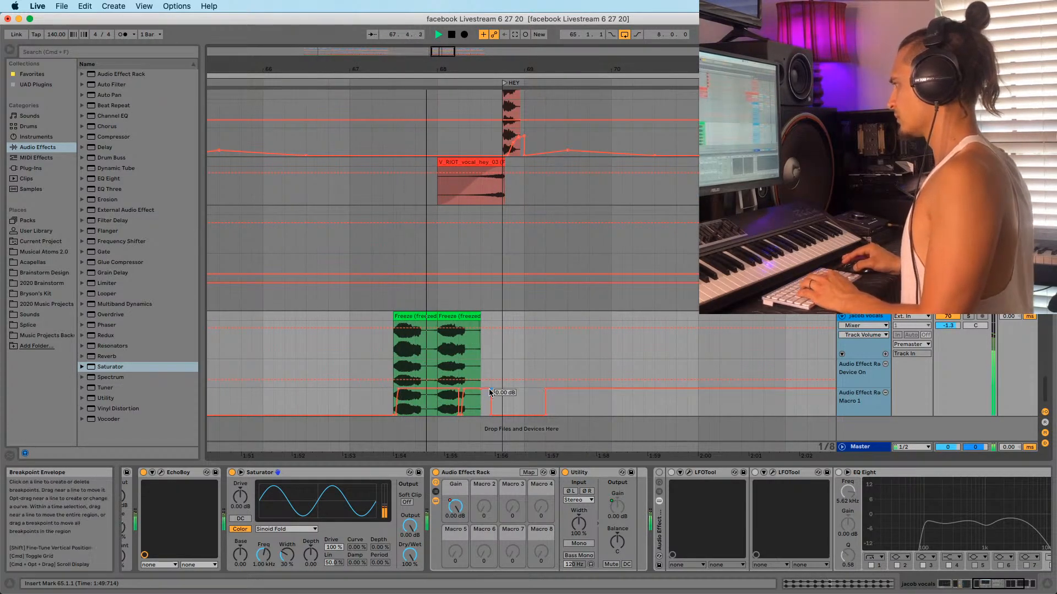
drag(490, 389, 490, 414)
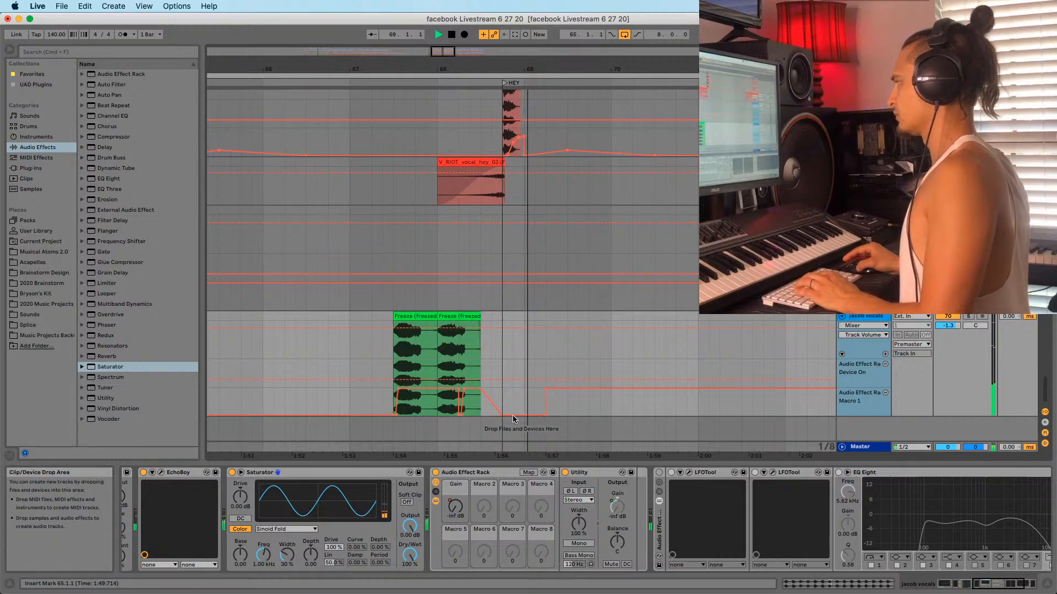
scroll(492, 404, down, 5)
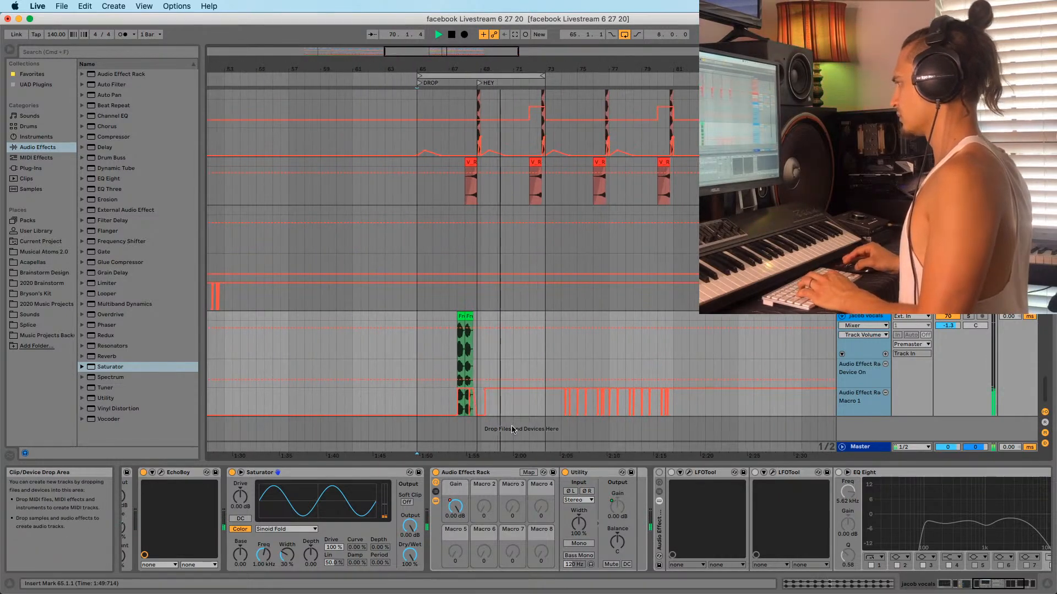
mouse_move(511, 427)
mouse_down()
mouse_move(670, 404)
mouse_move(715, 419)
mouse_up()
key(b)
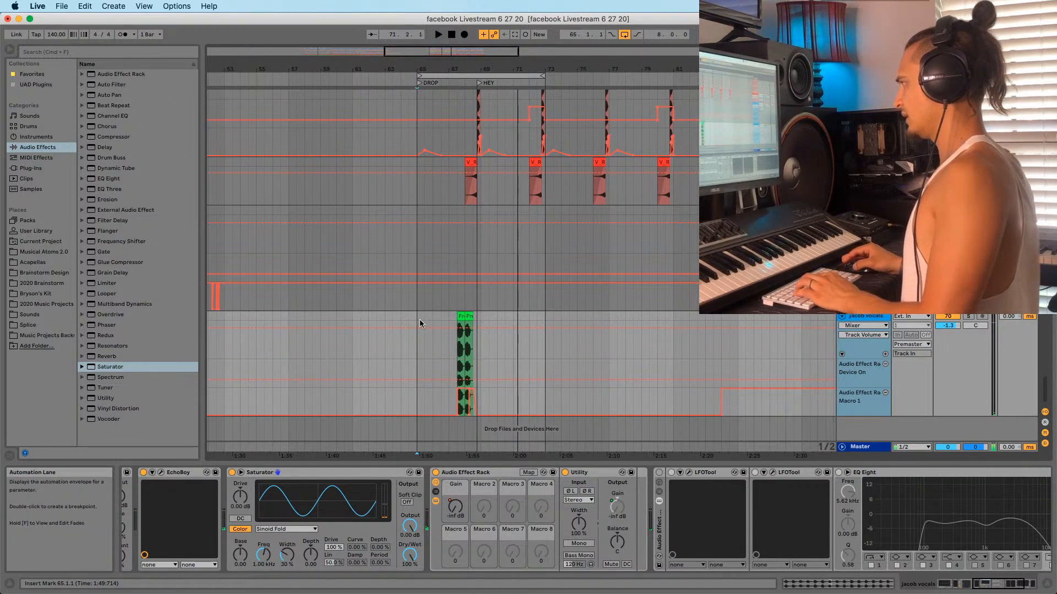
key(space)
Copy the five bars of vocal slices and gain automation starting at 65.1, paste them at 69.1, and play the repeat
drag(419, 319, 486, 325)
key(super+c)
click(486, 324)
key(super+v)
click(475, 73)
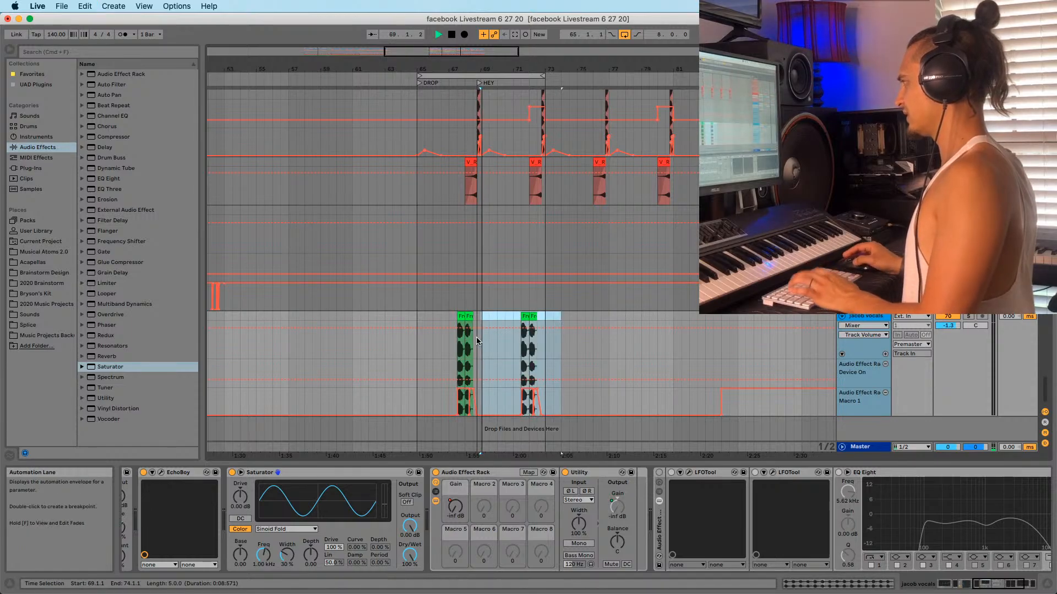
drag(531, 69, 530, 67)
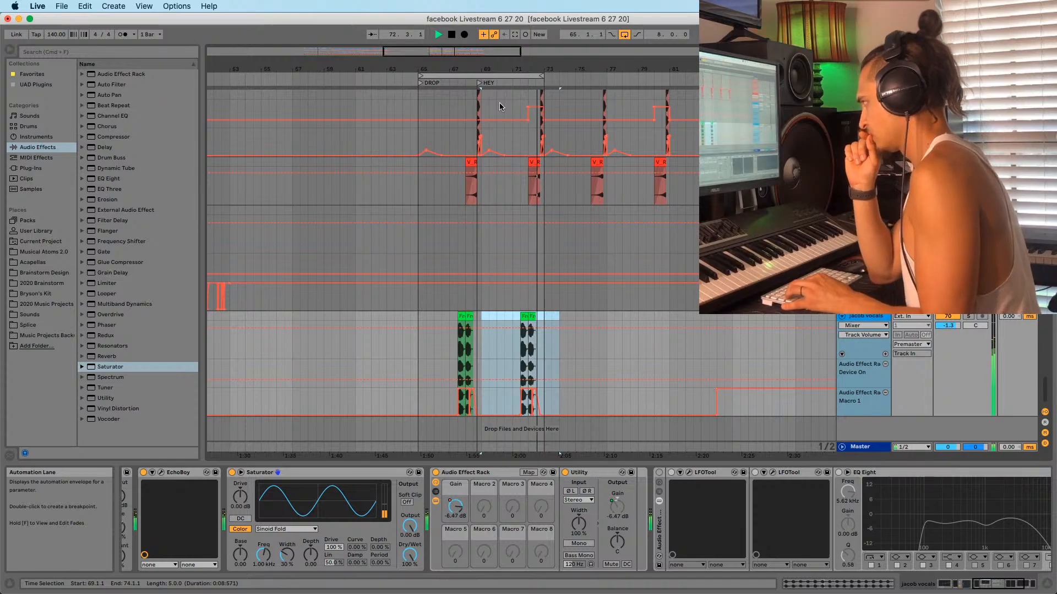
Play the drop and examine the HEY vocal, percussion, and synth tracks between the DROP and HEY markers
click(410, 322)
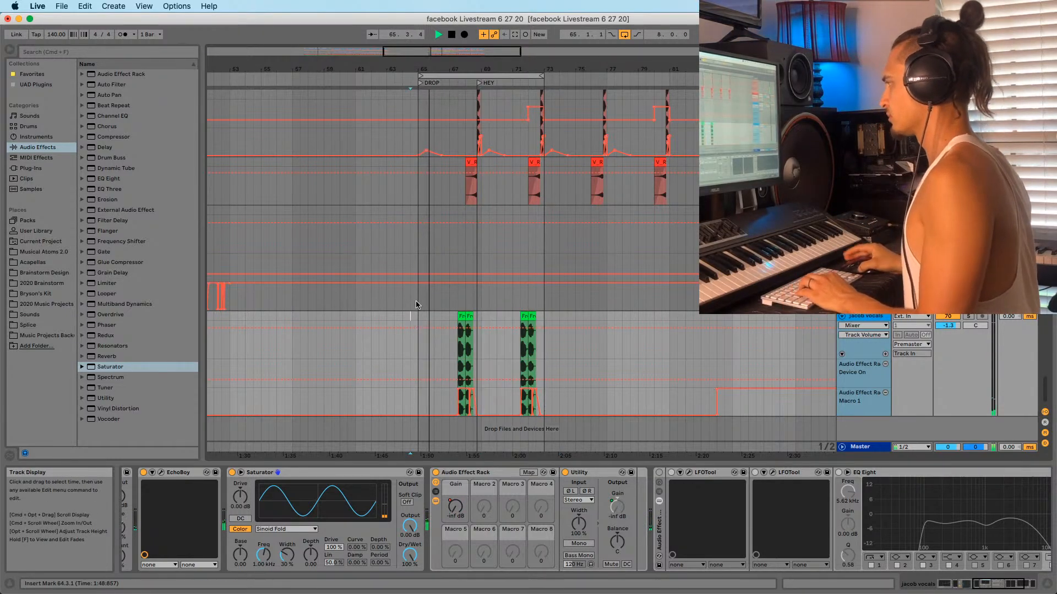
scroll(422, 243, up, 1)
click(421, 242)
scroll(418, 246, up, 2)
click(414, 177)
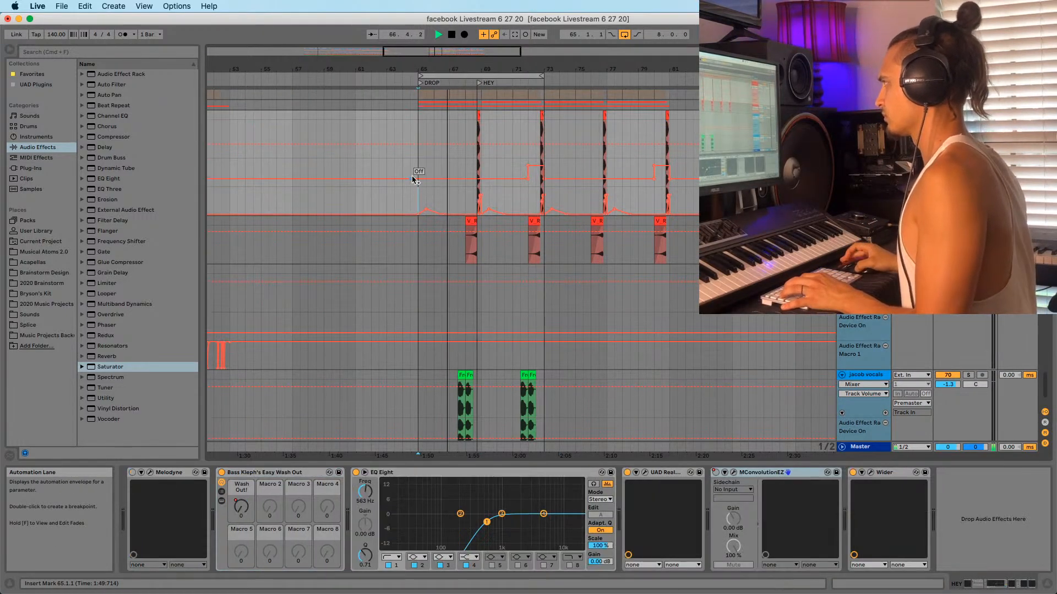
scroll(431, 195, up, 8)
click(419, 220)
scroll(418, 219, up, 6)
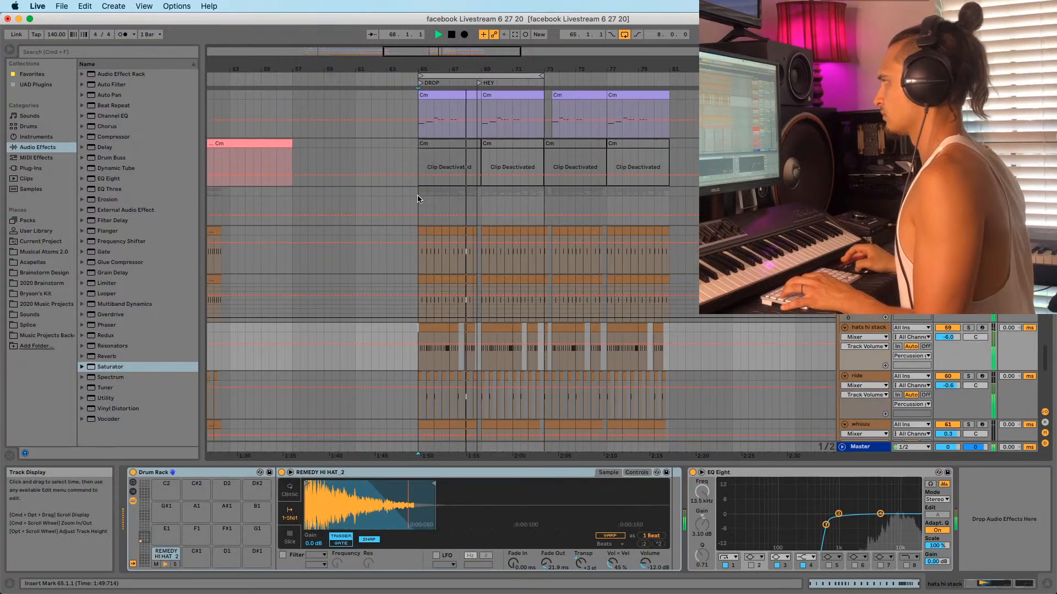
click(426, 234)
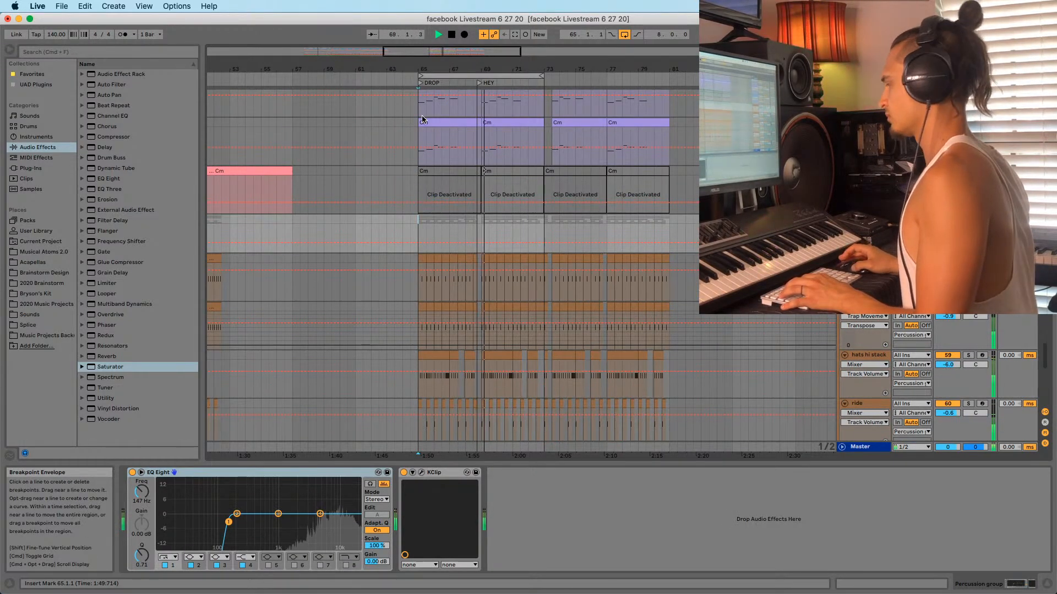
drag(423, 63, 442, 53)
scroll(446, 206, up, 15)
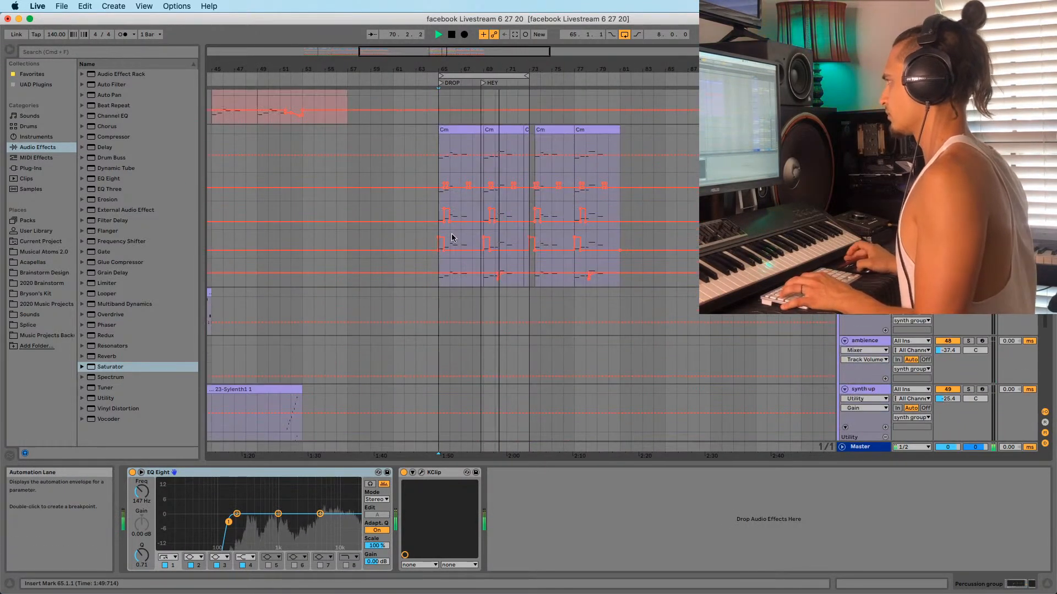
scroll(462, 251, up, 8)
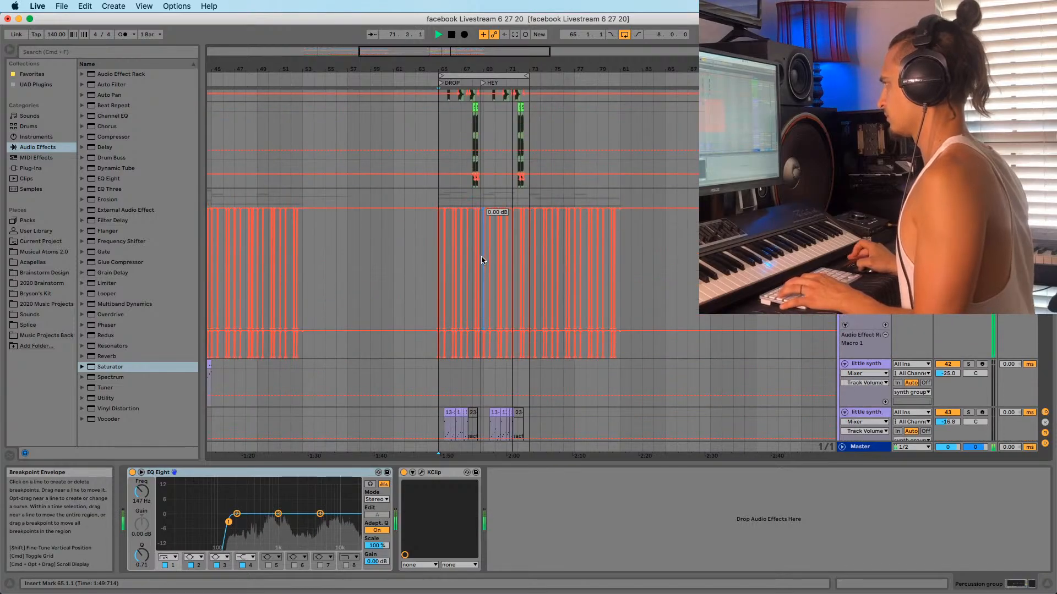
Replay the drop from 65.1 and review the synth lead, string, and vocal tracks against each other
scroll(473, 251, down, 10)
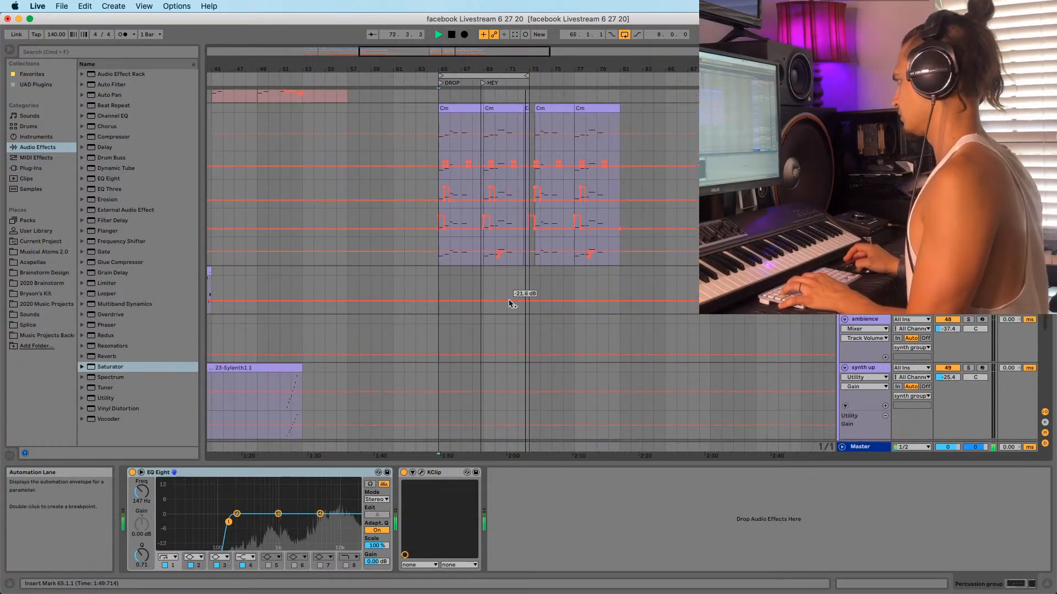
click(447, 169)
scroll(545, 184, down, 10)
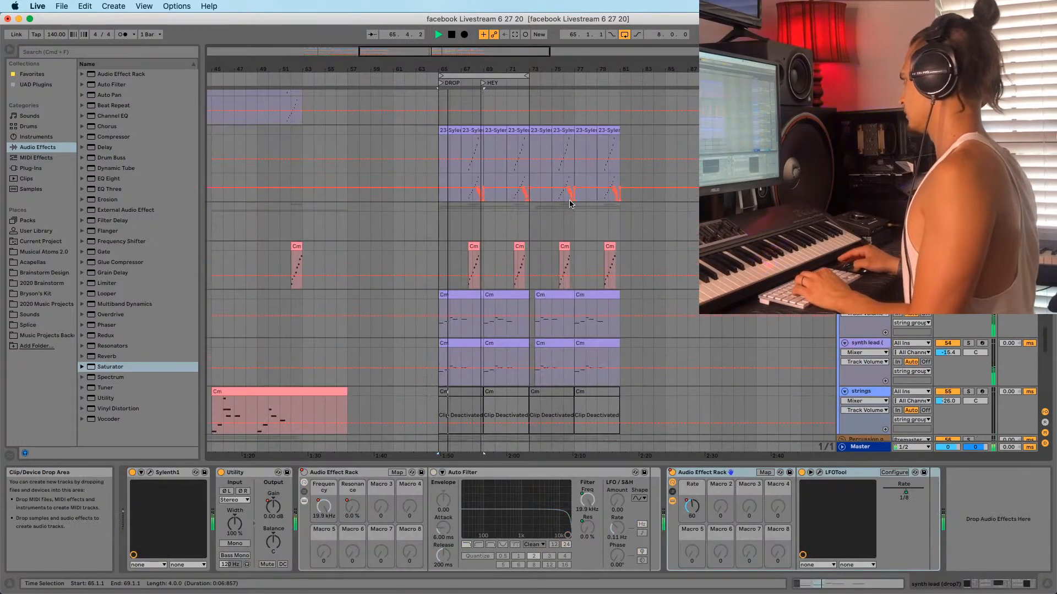
scroll(573, 215, down, 10)
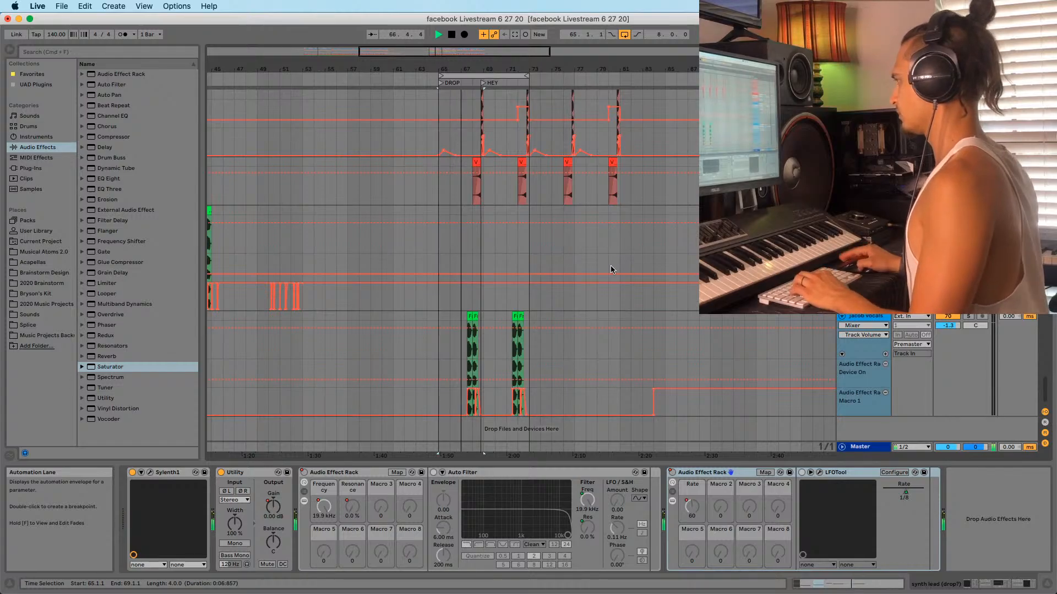
scroll(610, 270, up, 10)
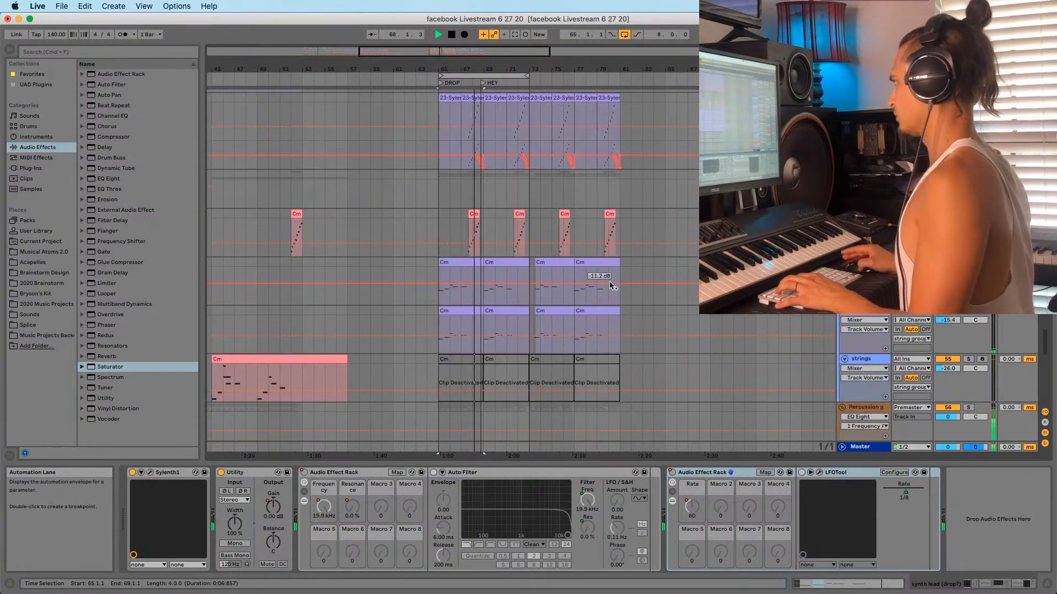
scroll(425, 275, up, 1)
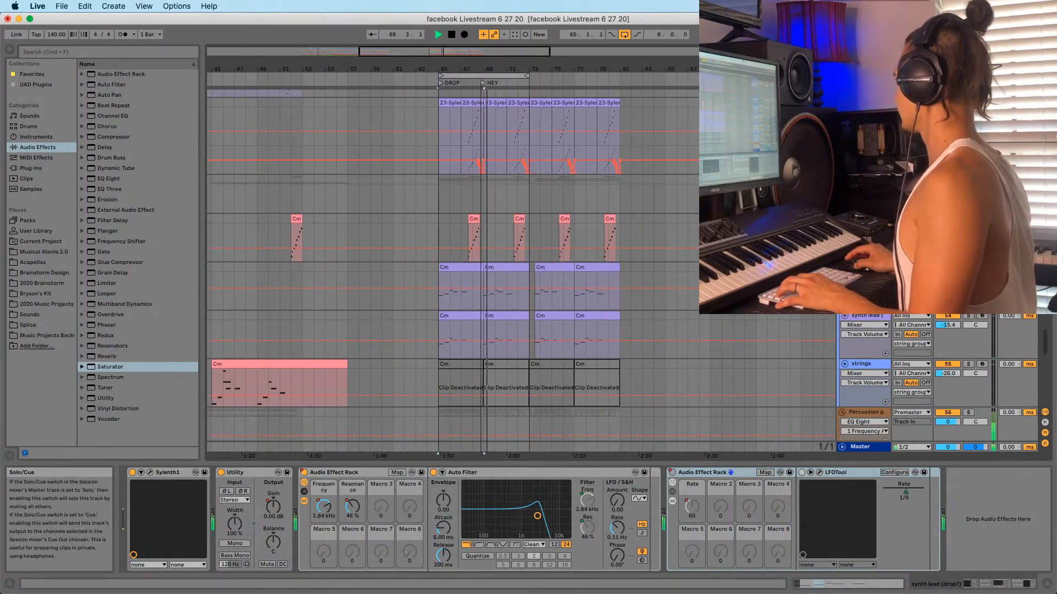
Audition the synth lead and string parts from 65.1, and examine the string up track's rising clip before the HEY marker
click(441, 275)
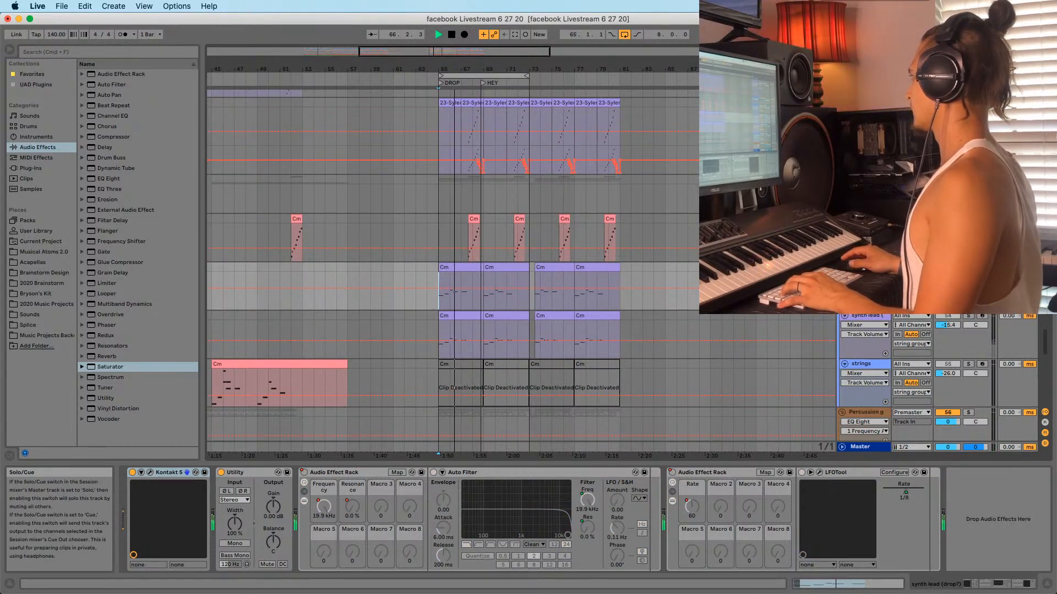
key(space)
key(space)
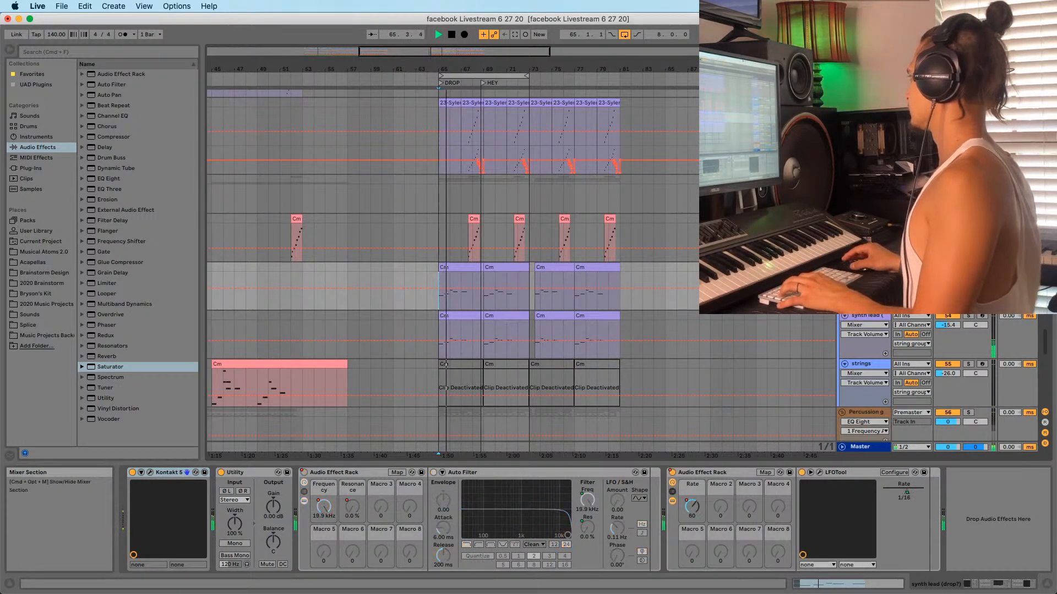
click(862, 218)
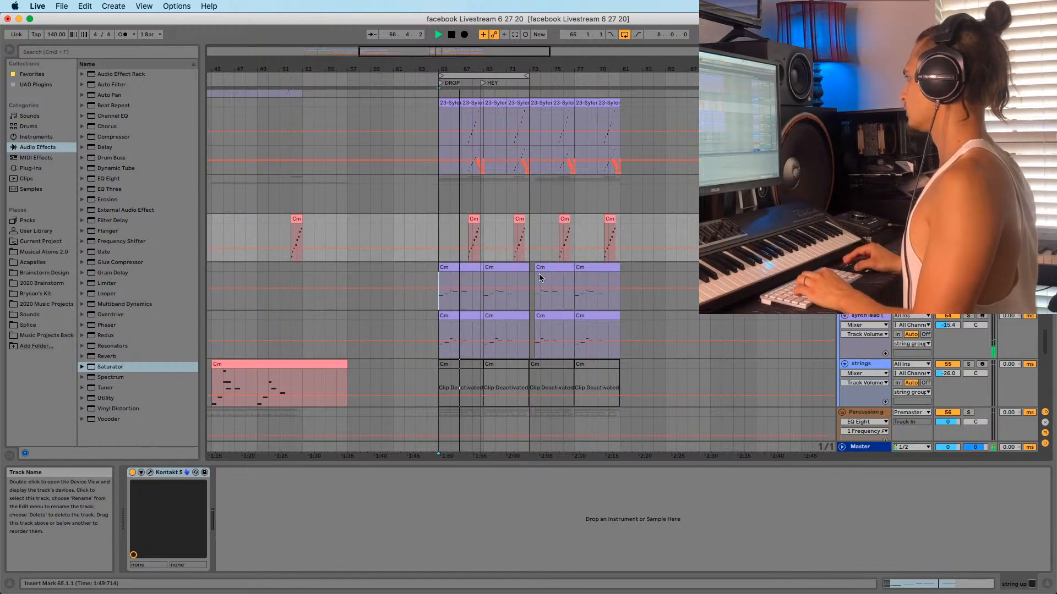
drag(438, 68, 404, 310)
key(space)
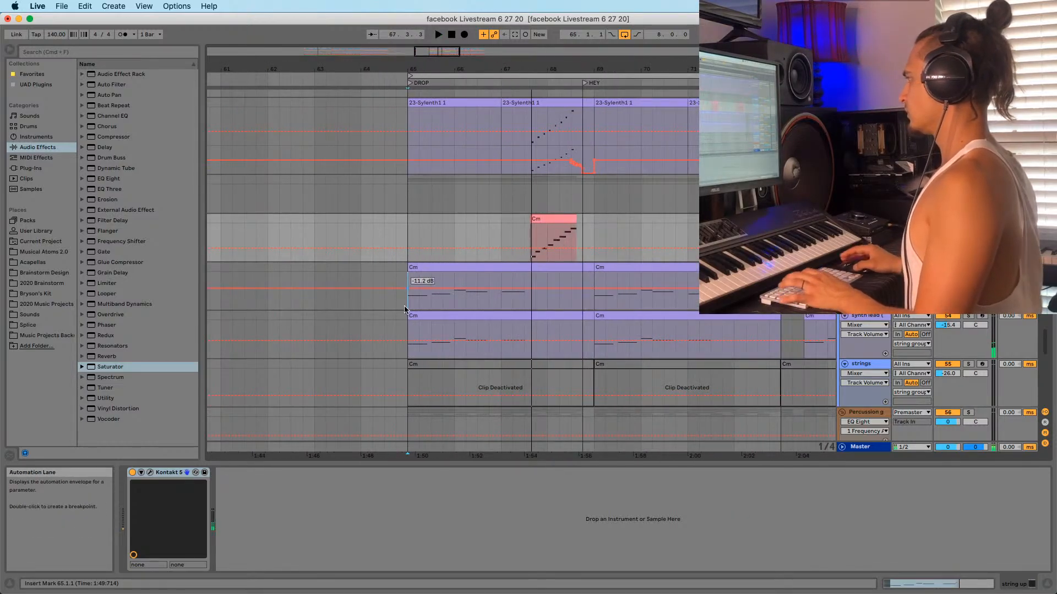
Audition the string group's synth lead from 65.1 and compare it with the matching synth lead clip in the synth group
click(413, 269)
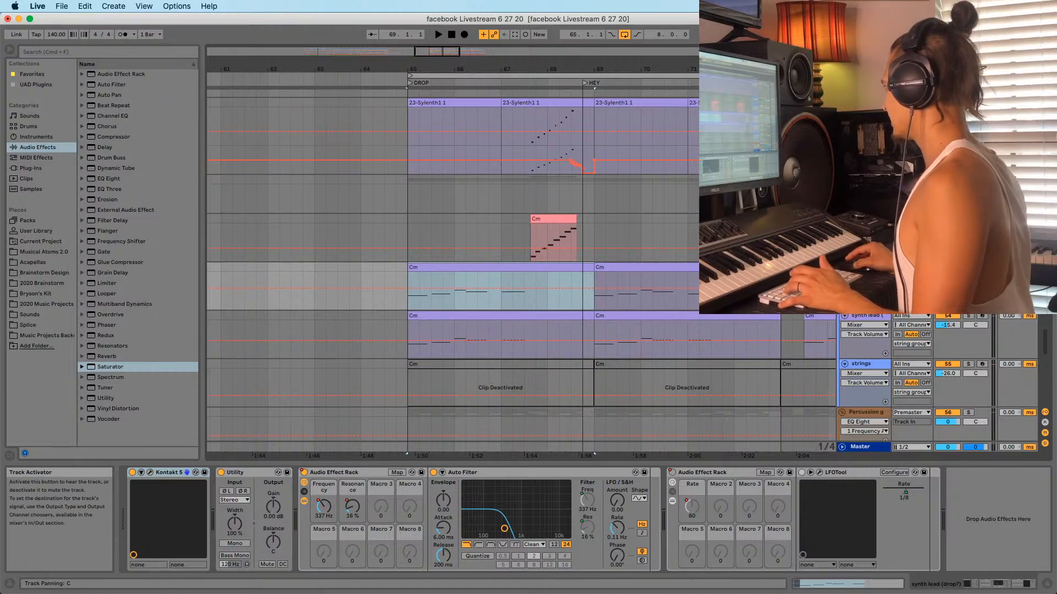
key(space)
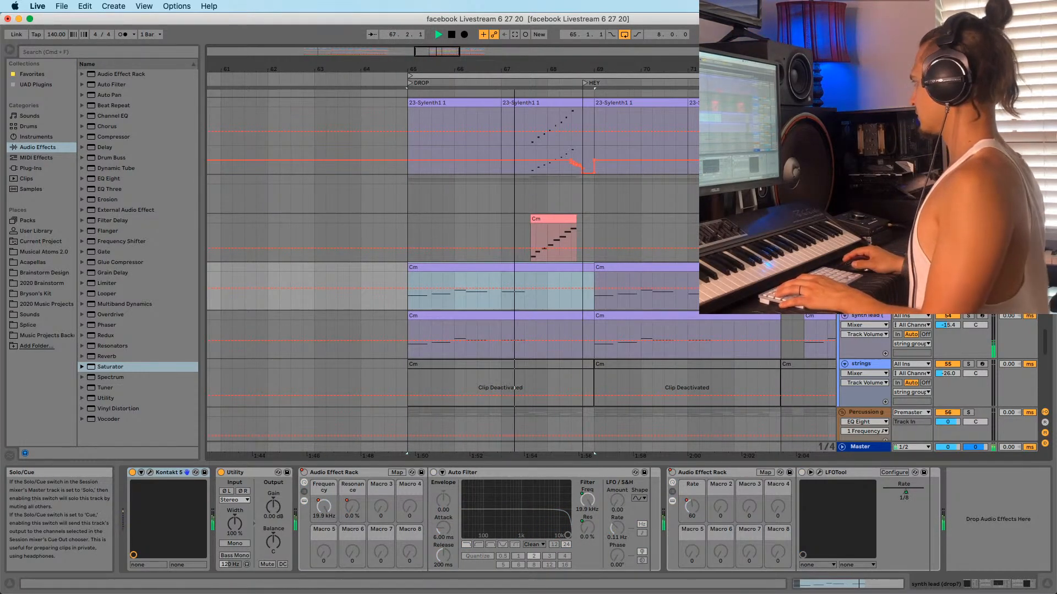
key(space)
key(space)
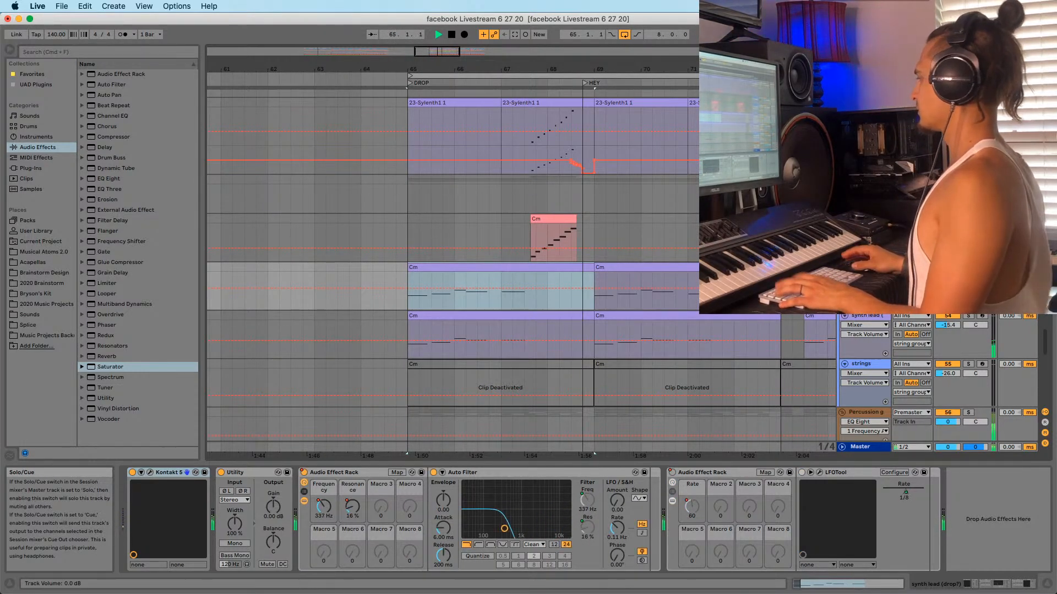
click(407, 273)
click(409, 240)
scroll(428, 297, up, 10)
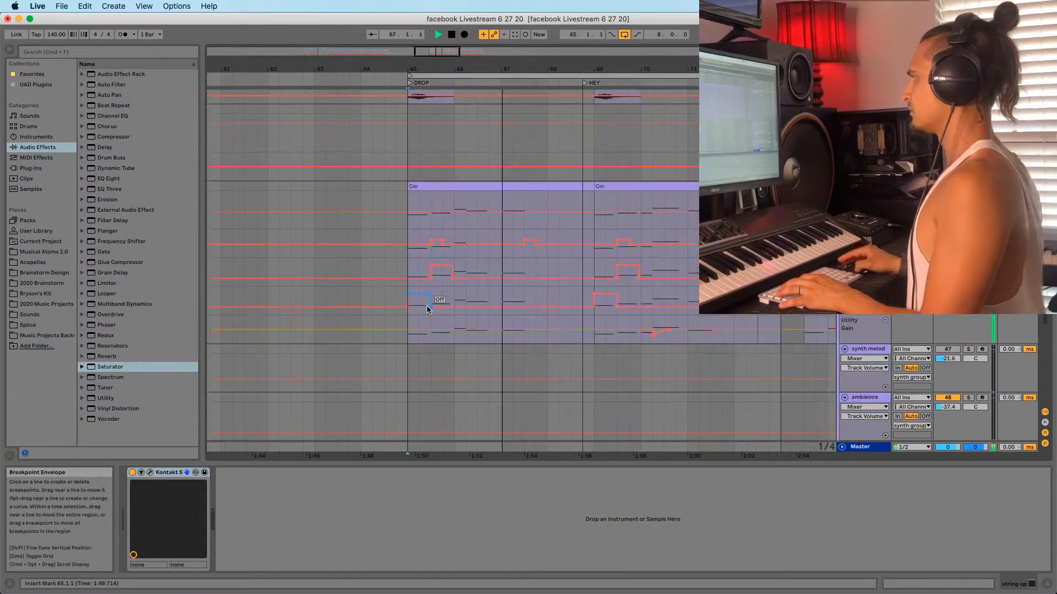
scroll(427, 310, up, 6)
click(412, 371)
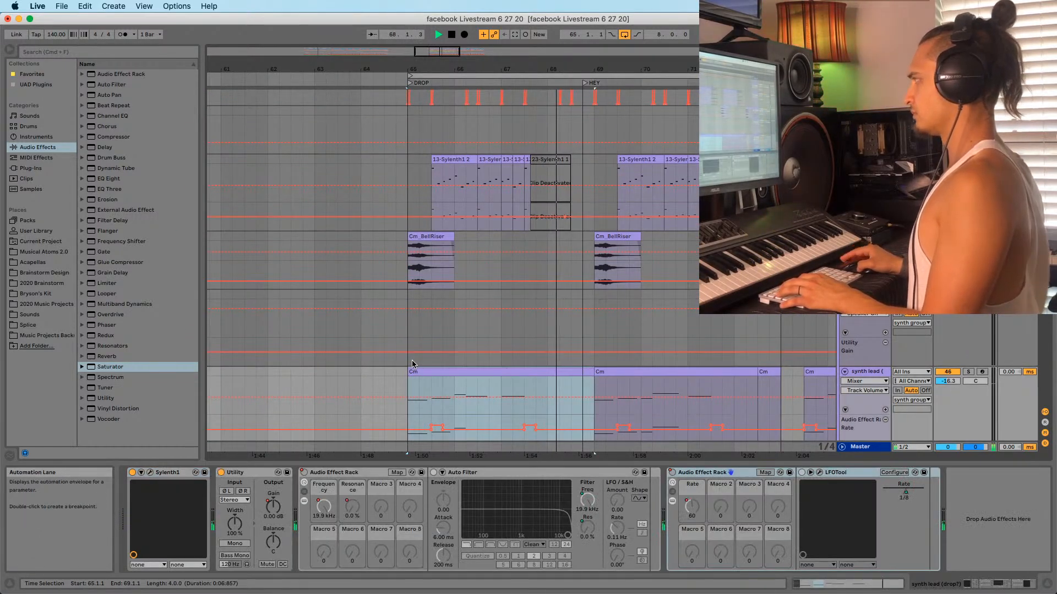
Fold the synth, vocal chop, MID, 9 and Kick groups to make the arrangement compact
scroll(412, 364, up, 10)
click(842, 178)
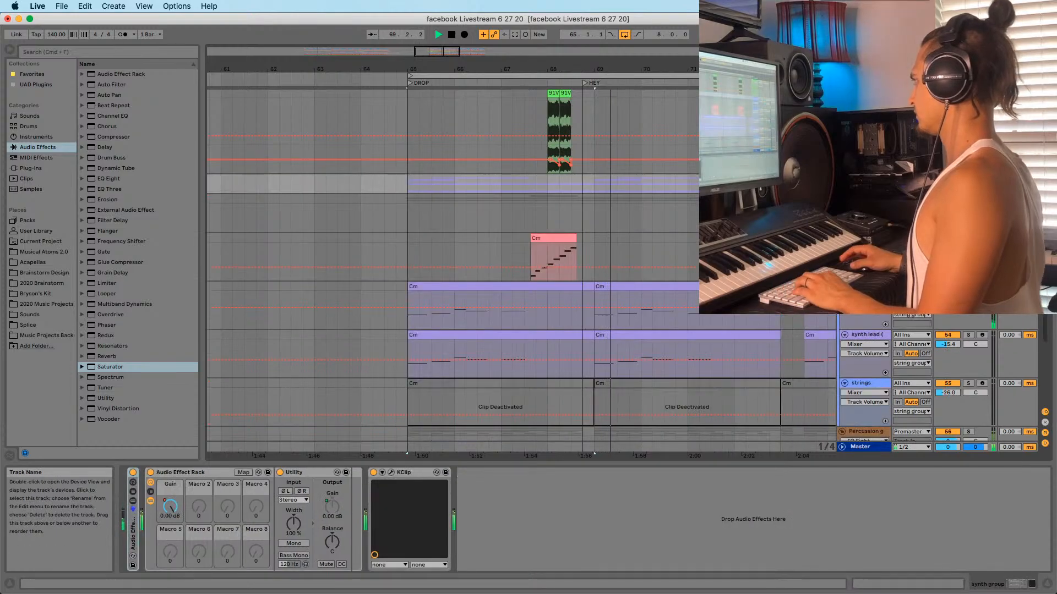
scroll(520, 269, down, 15)
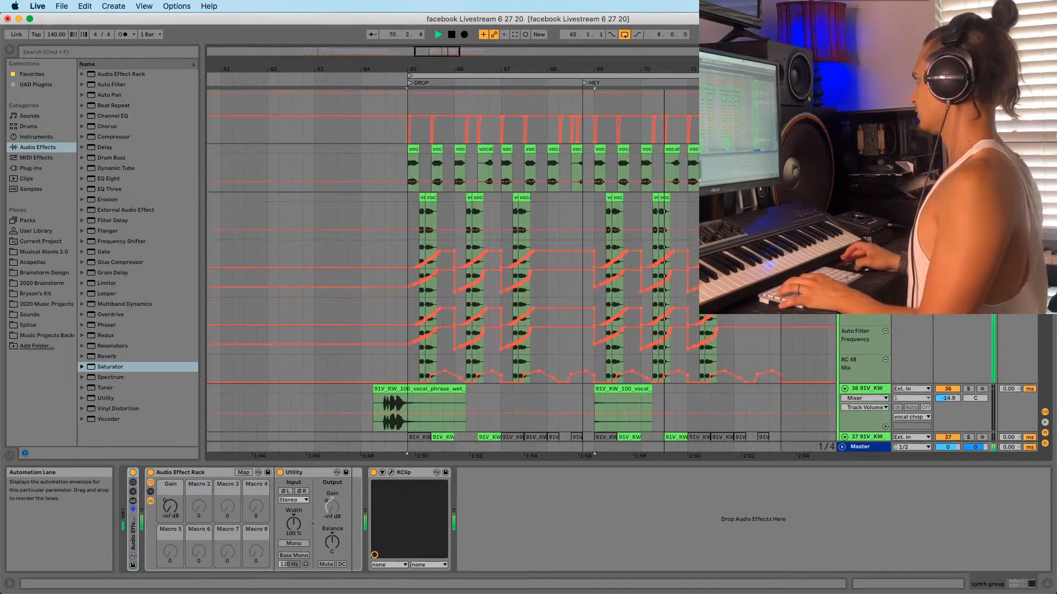
scroll(520, 270, up, 10)
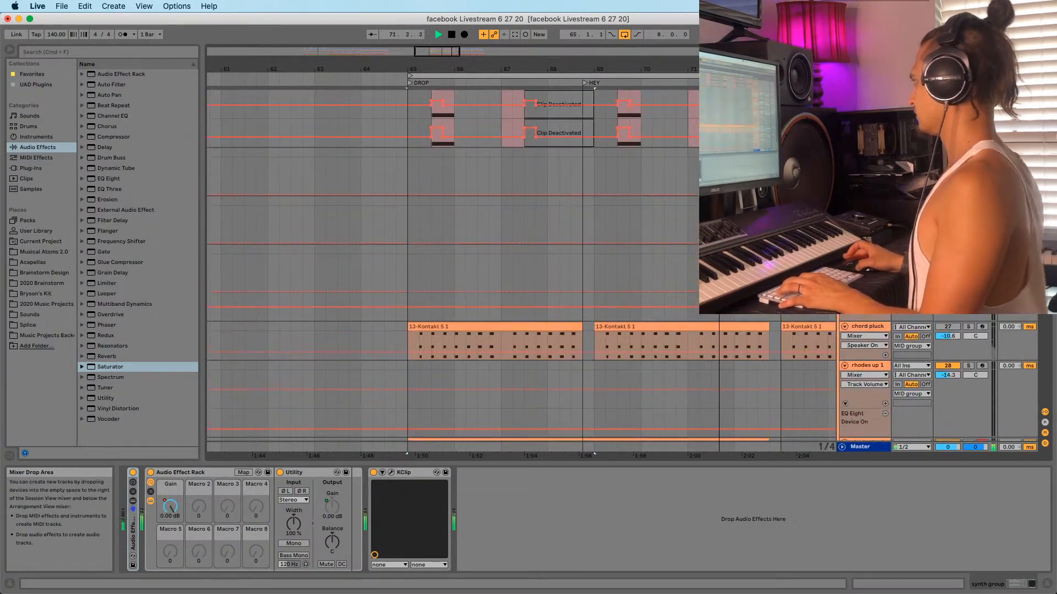
scroll(847, 379, up, 15)
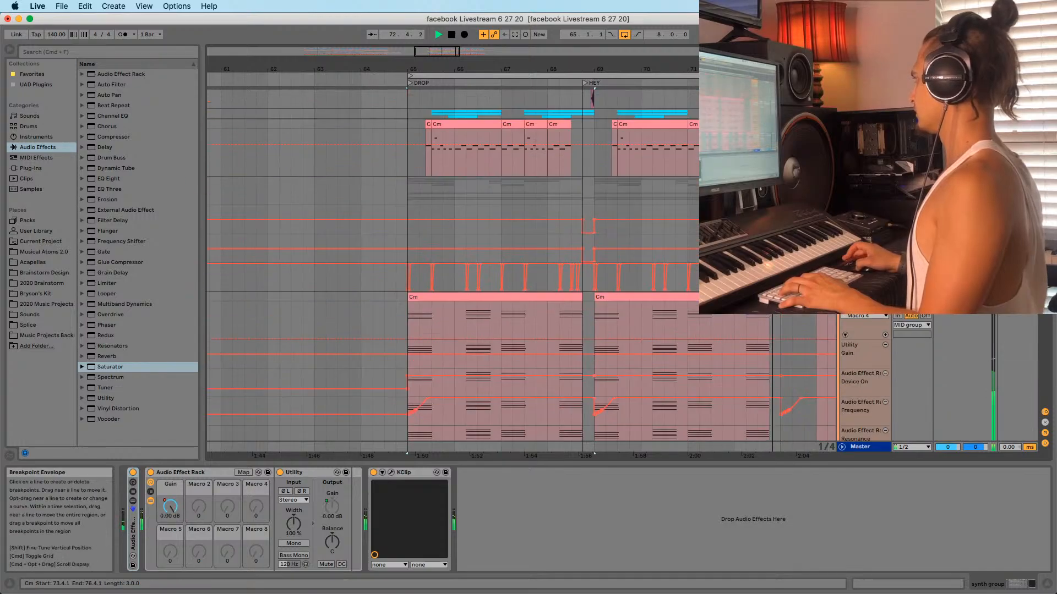
scroll(520, 270, up, 15)
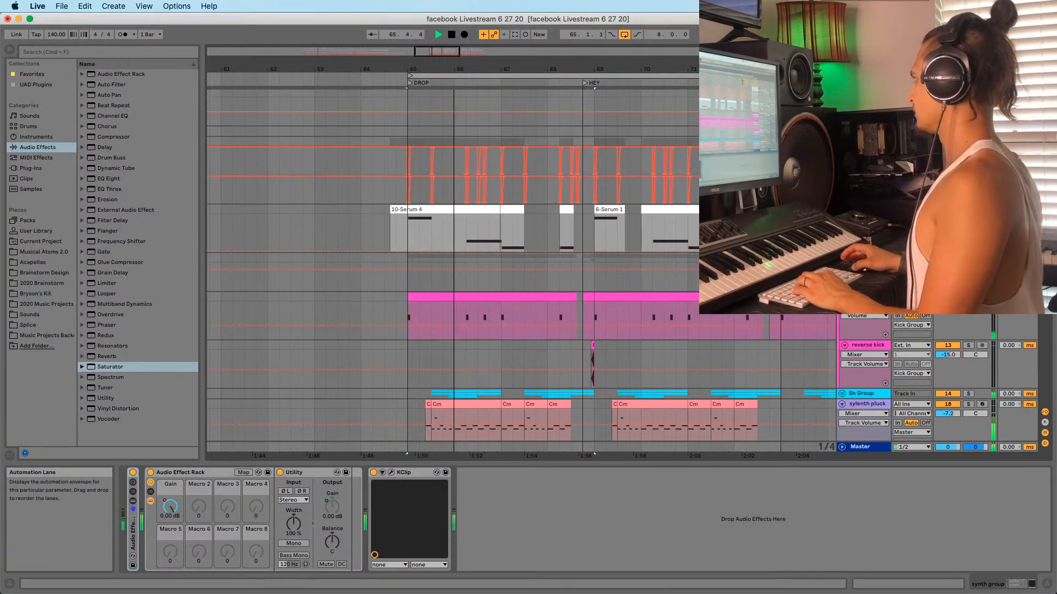
scroll(520, 270, up, 5)
click(842, 237)
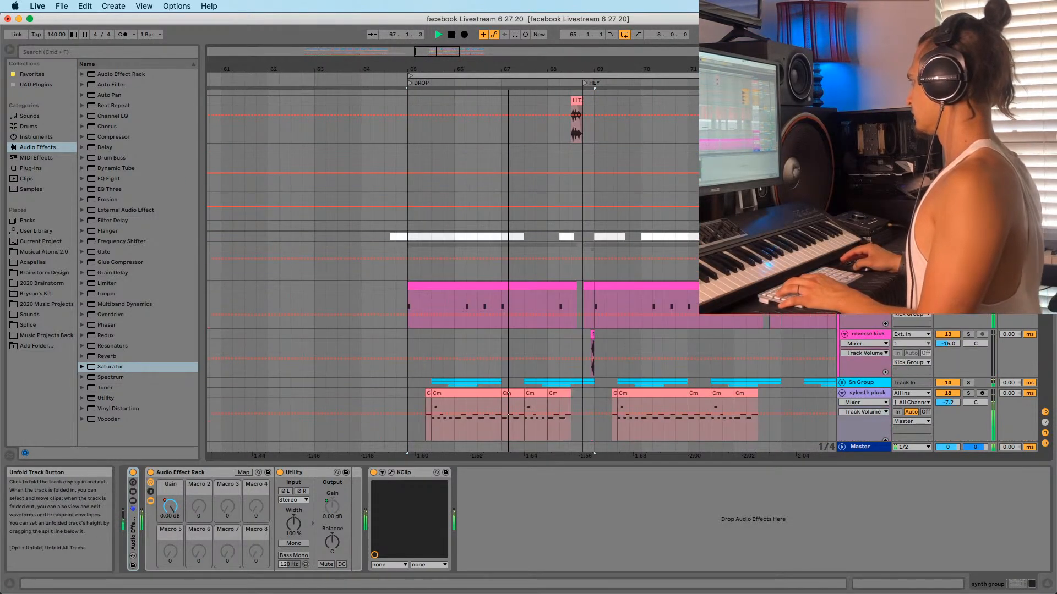
click(843, 247)
click(862, 257)
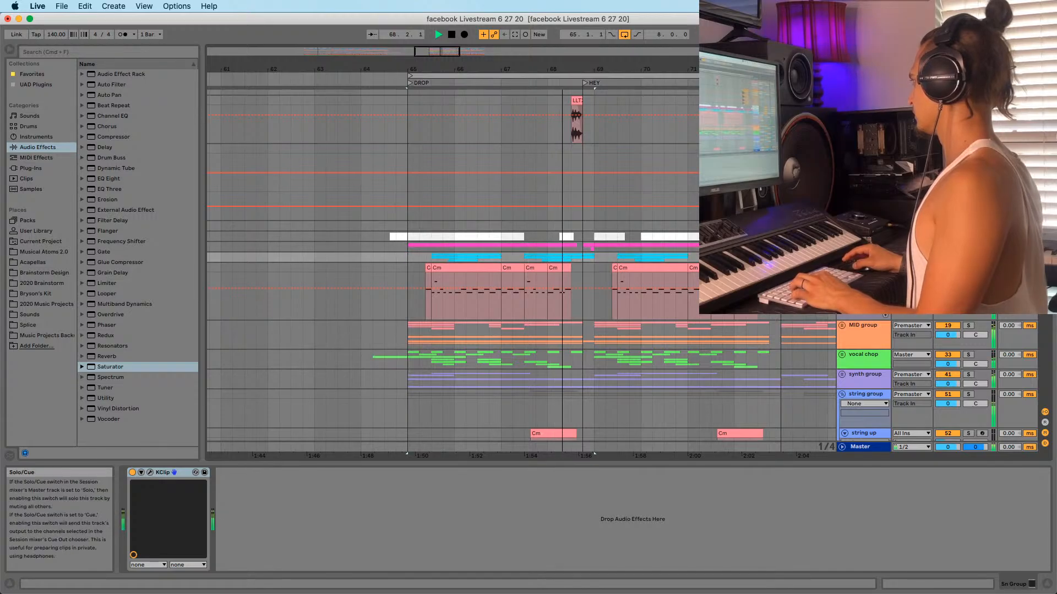
Deactivate the Percussion group and fold its tracks
drag(1045, 247, 1051, 336)
click(945, 353)
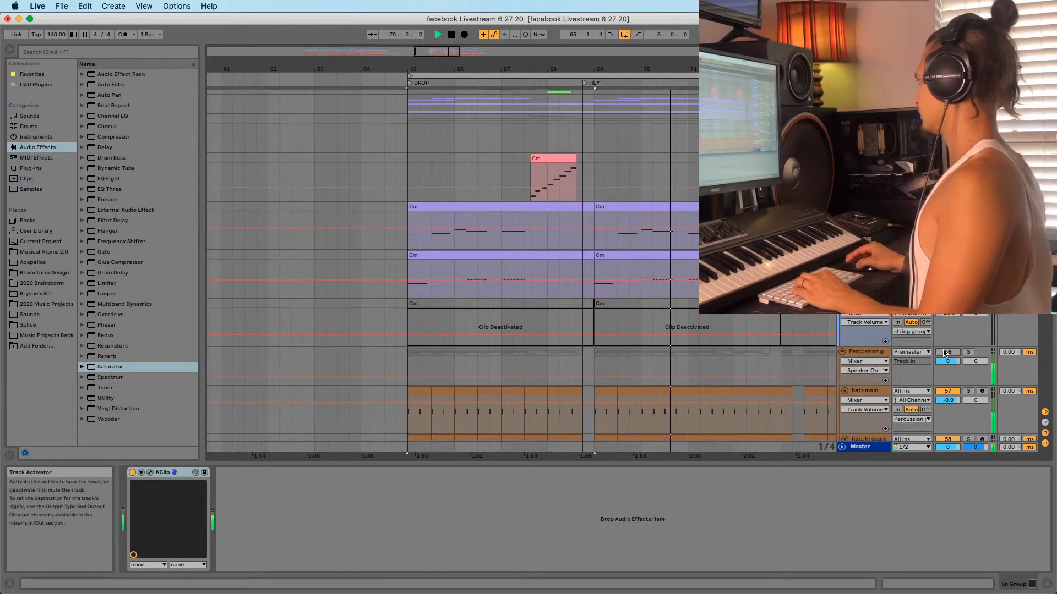
click(842, 351)
click(863, 352)
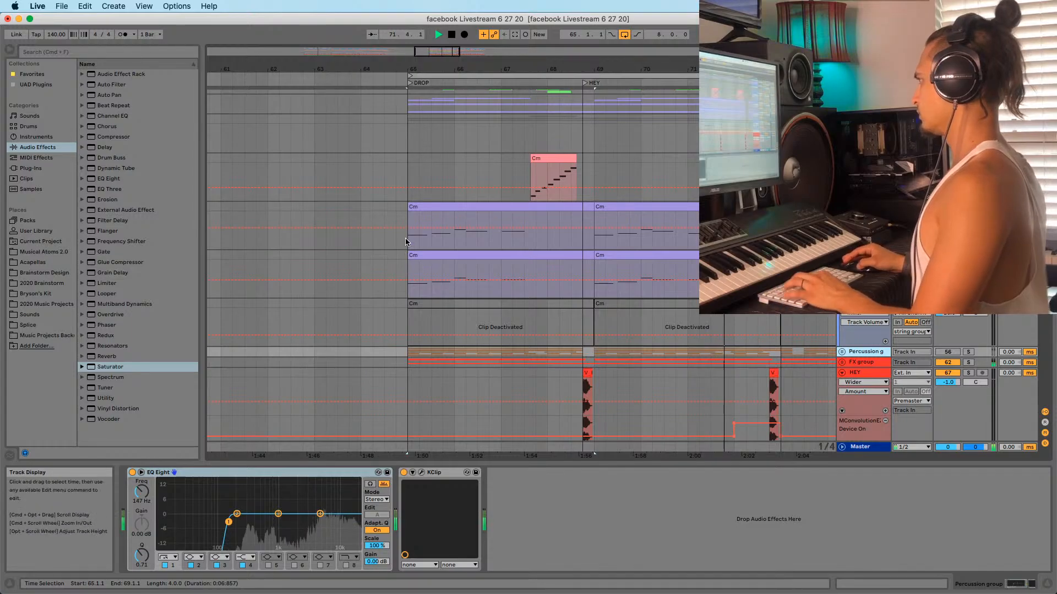
Play the drop from 65.1 to hear the synth lead without the percussion, and stop playback
click(405, 209)
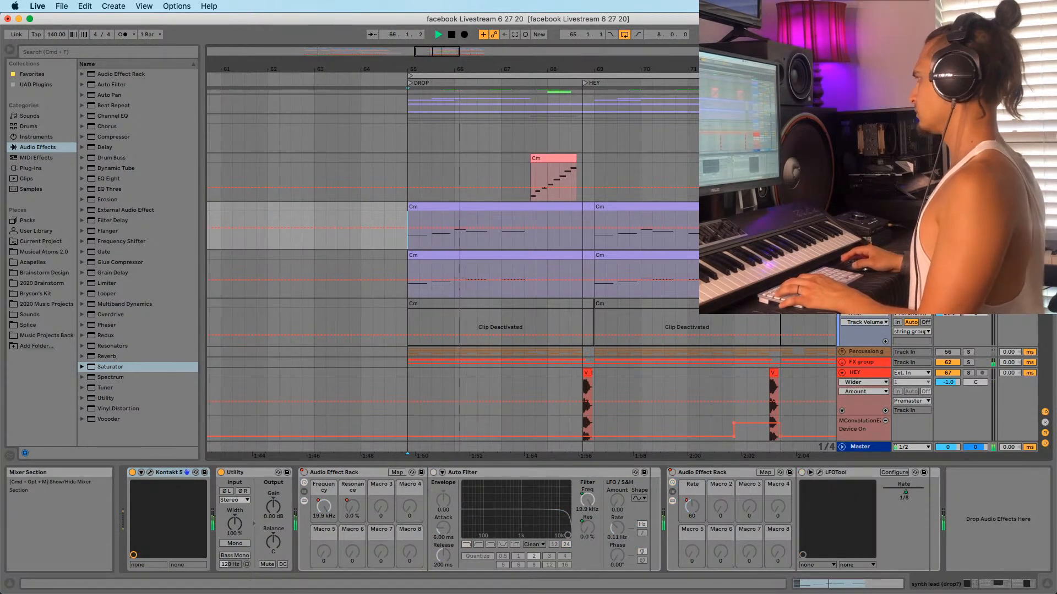
scroll(929, 379, up, 1)
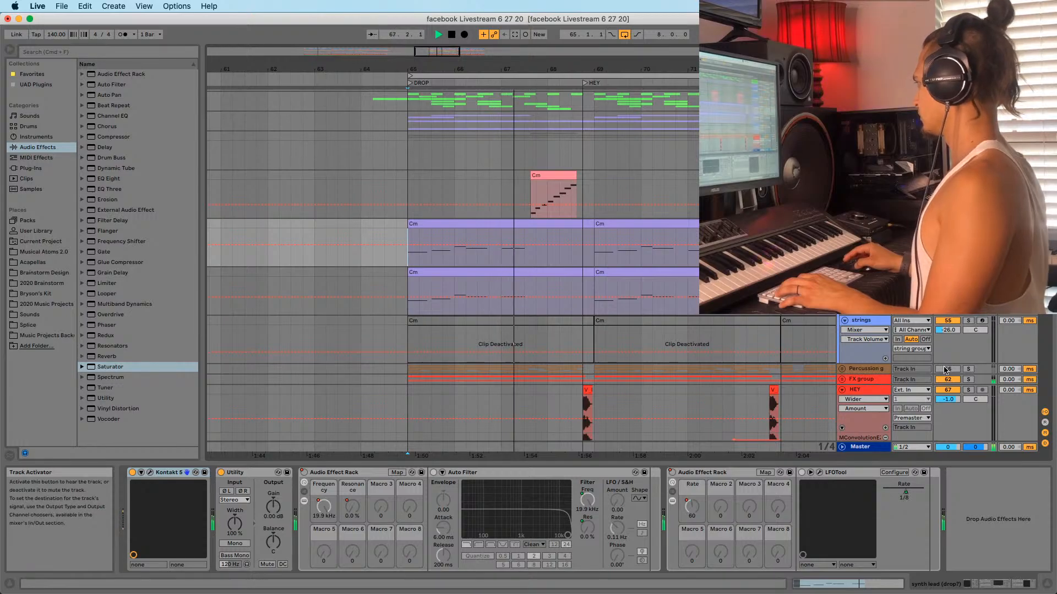
scroll(935, 374, up, 5)
key(space)
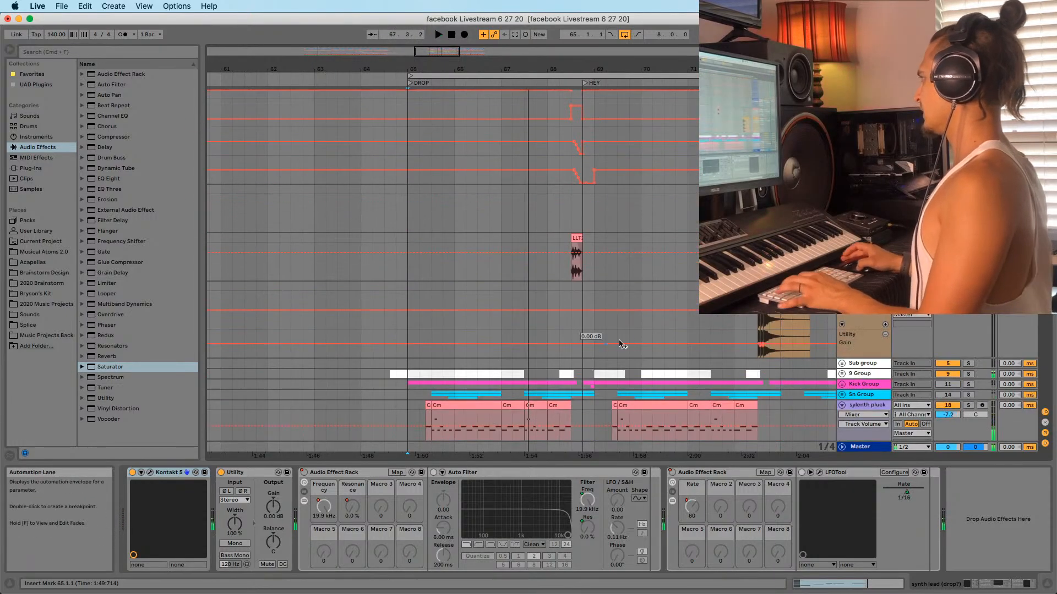
Toggle the track activation of the Kick Group and Sn Group, and play the drop from 65.1
click(947, 385)
click(947, 395)
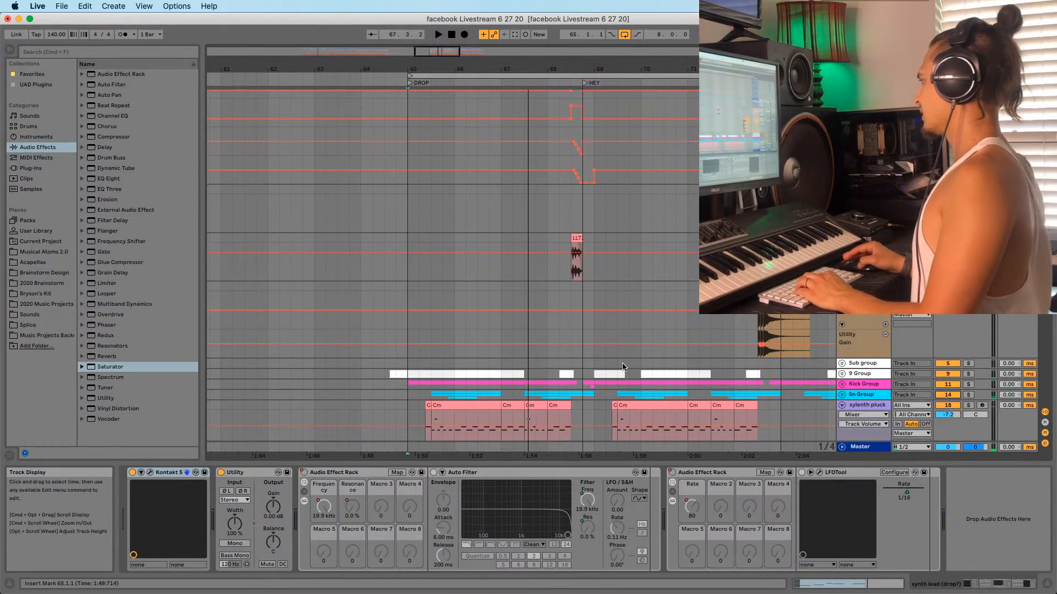
click(409, 388)
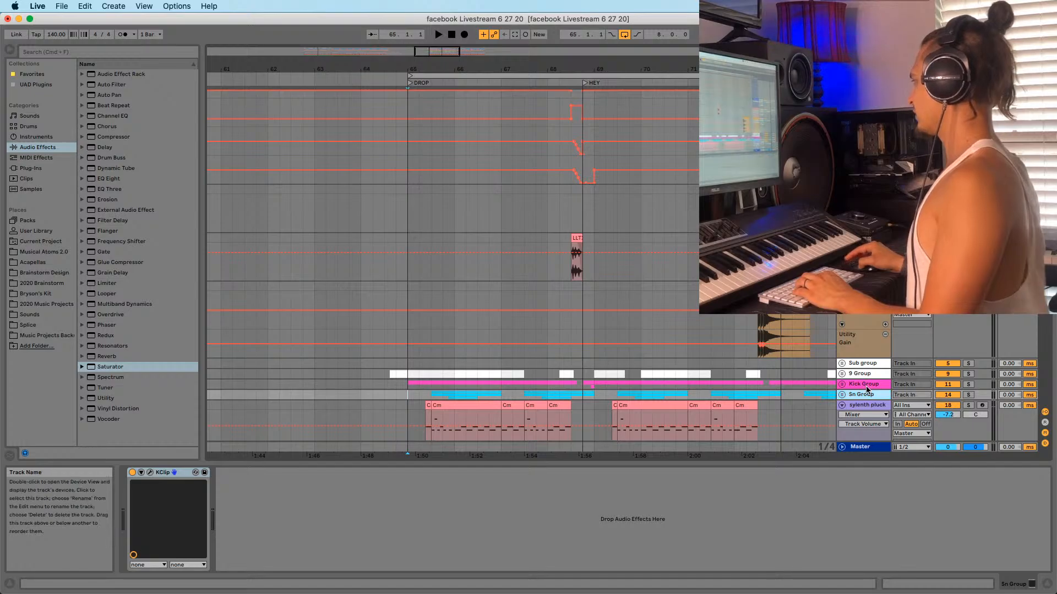
key(Up)
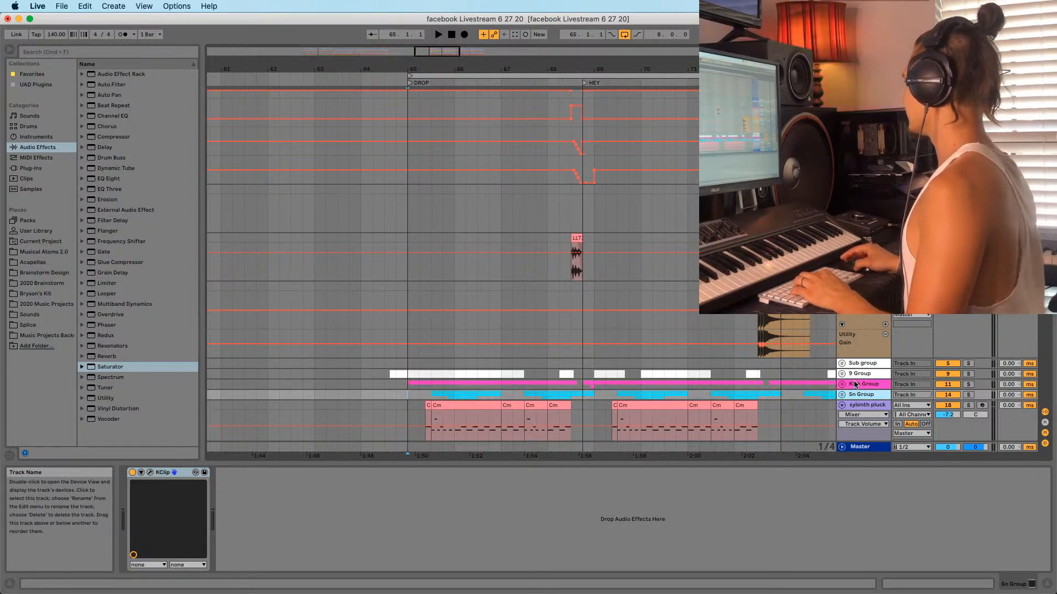
scroll(438, 385, down, 1)
key(space)
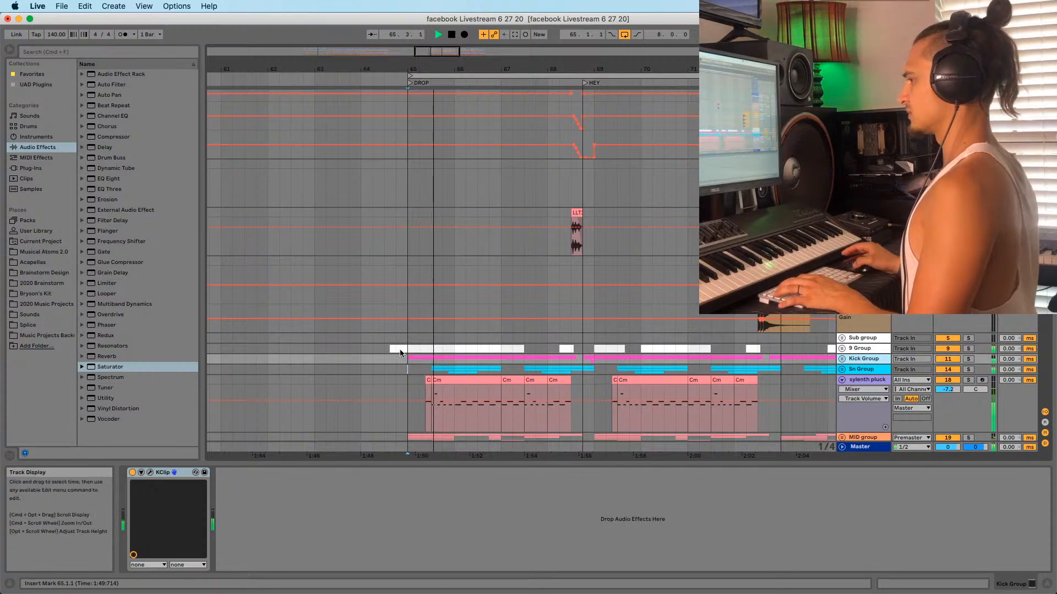
Enable the low-pass EQ Eight on the Master track and set its filter frequency to 4.23 kHz
drag(422, 72, 417, 62)
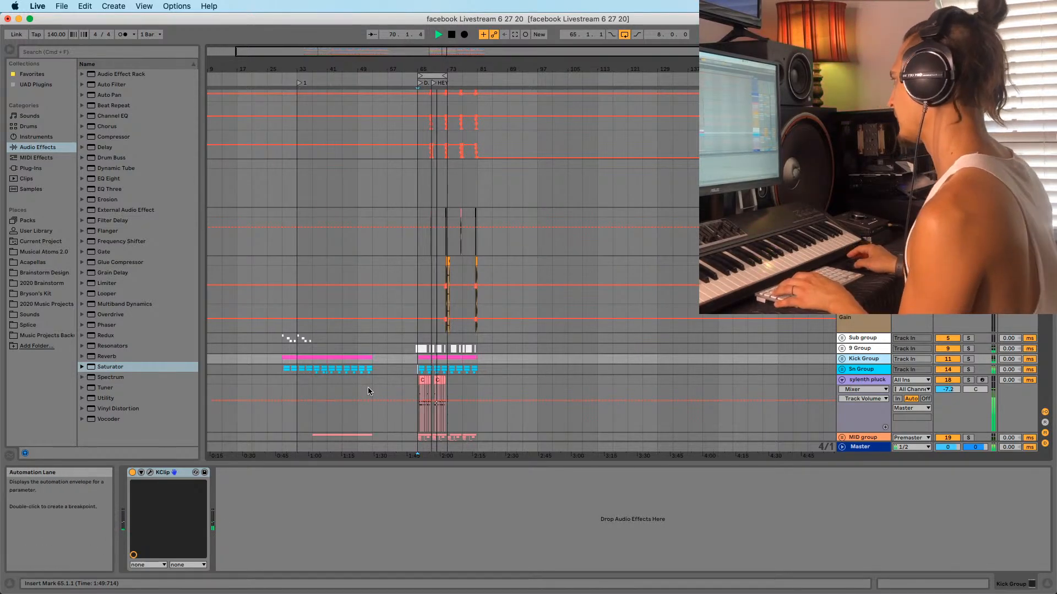
click(862, 447)
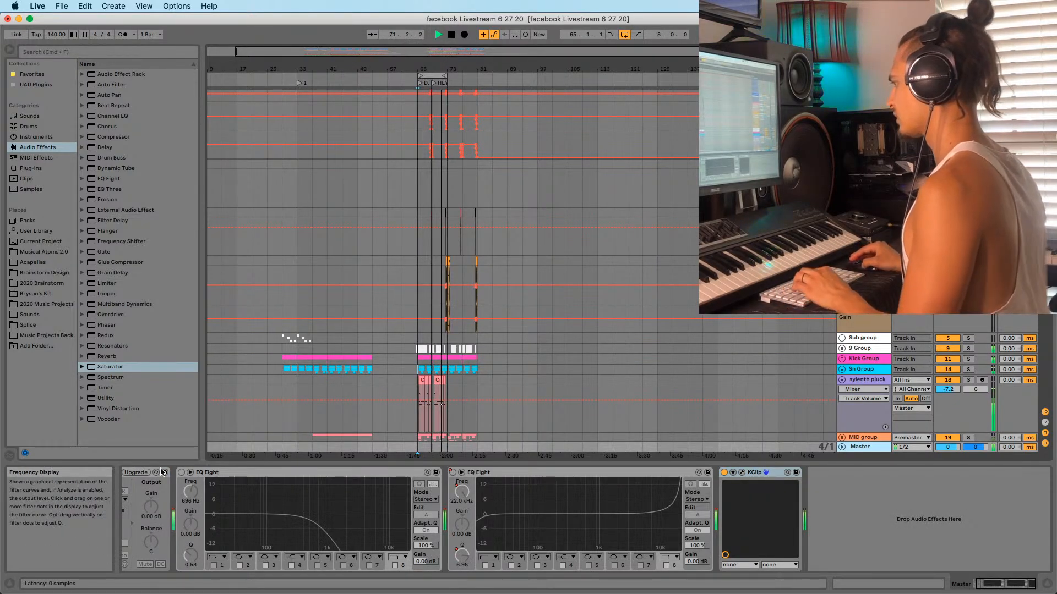
mouse_move(188, 494)
mouse_down()
mouse_move(188, 468)
mouse_move(190, 498)
mouse_up()
click(180, 472)
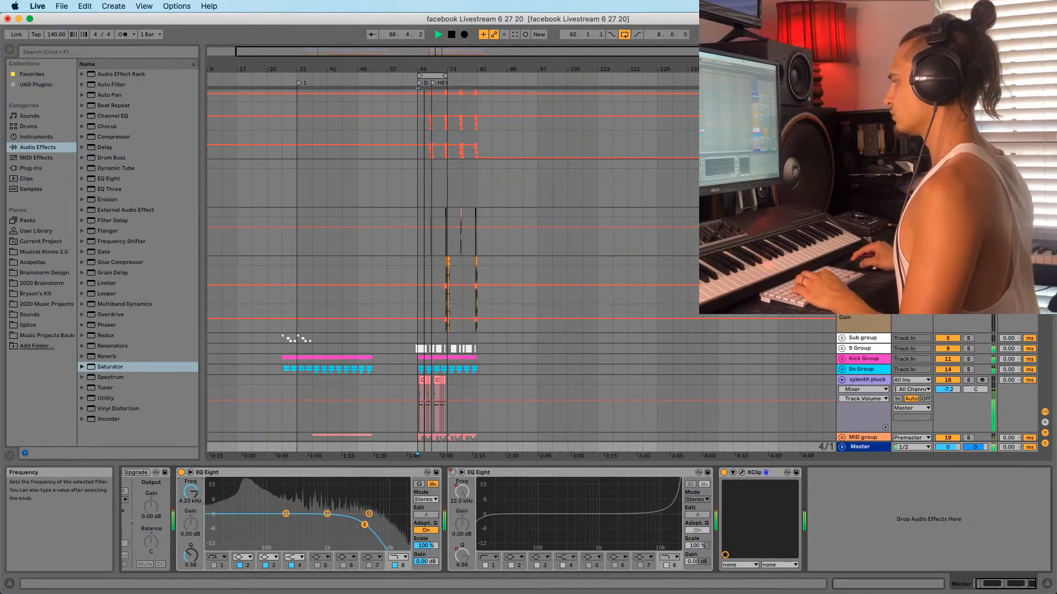